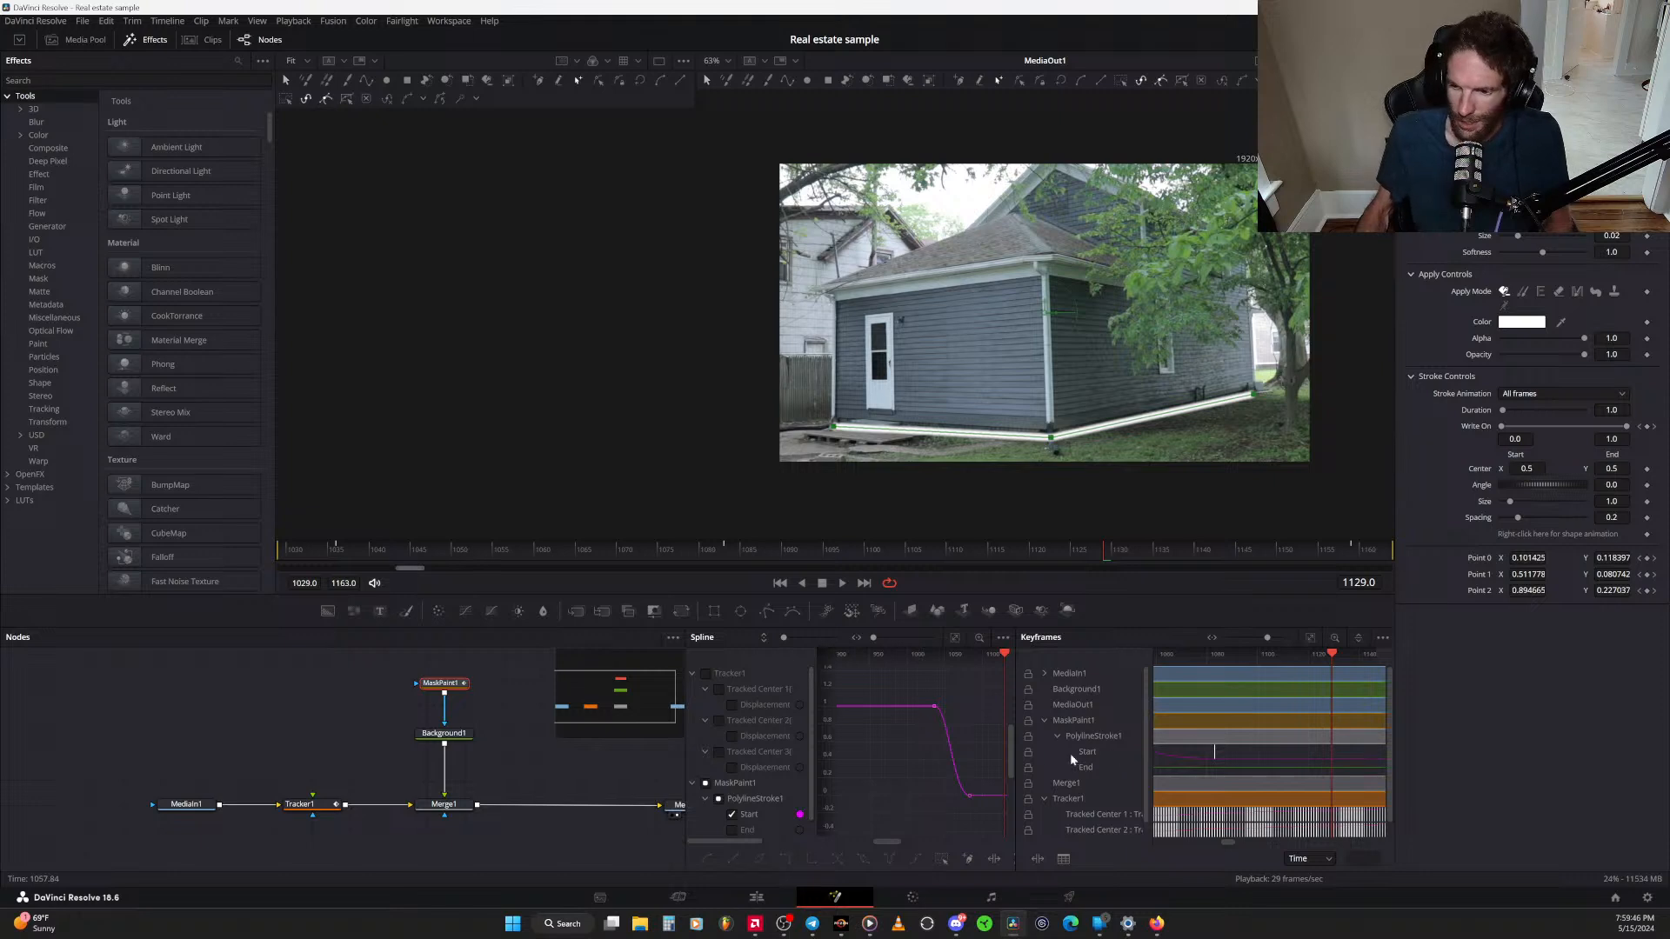
Move the MediaOut1 node closer to Merge1 in the node graph
click(503, 766)
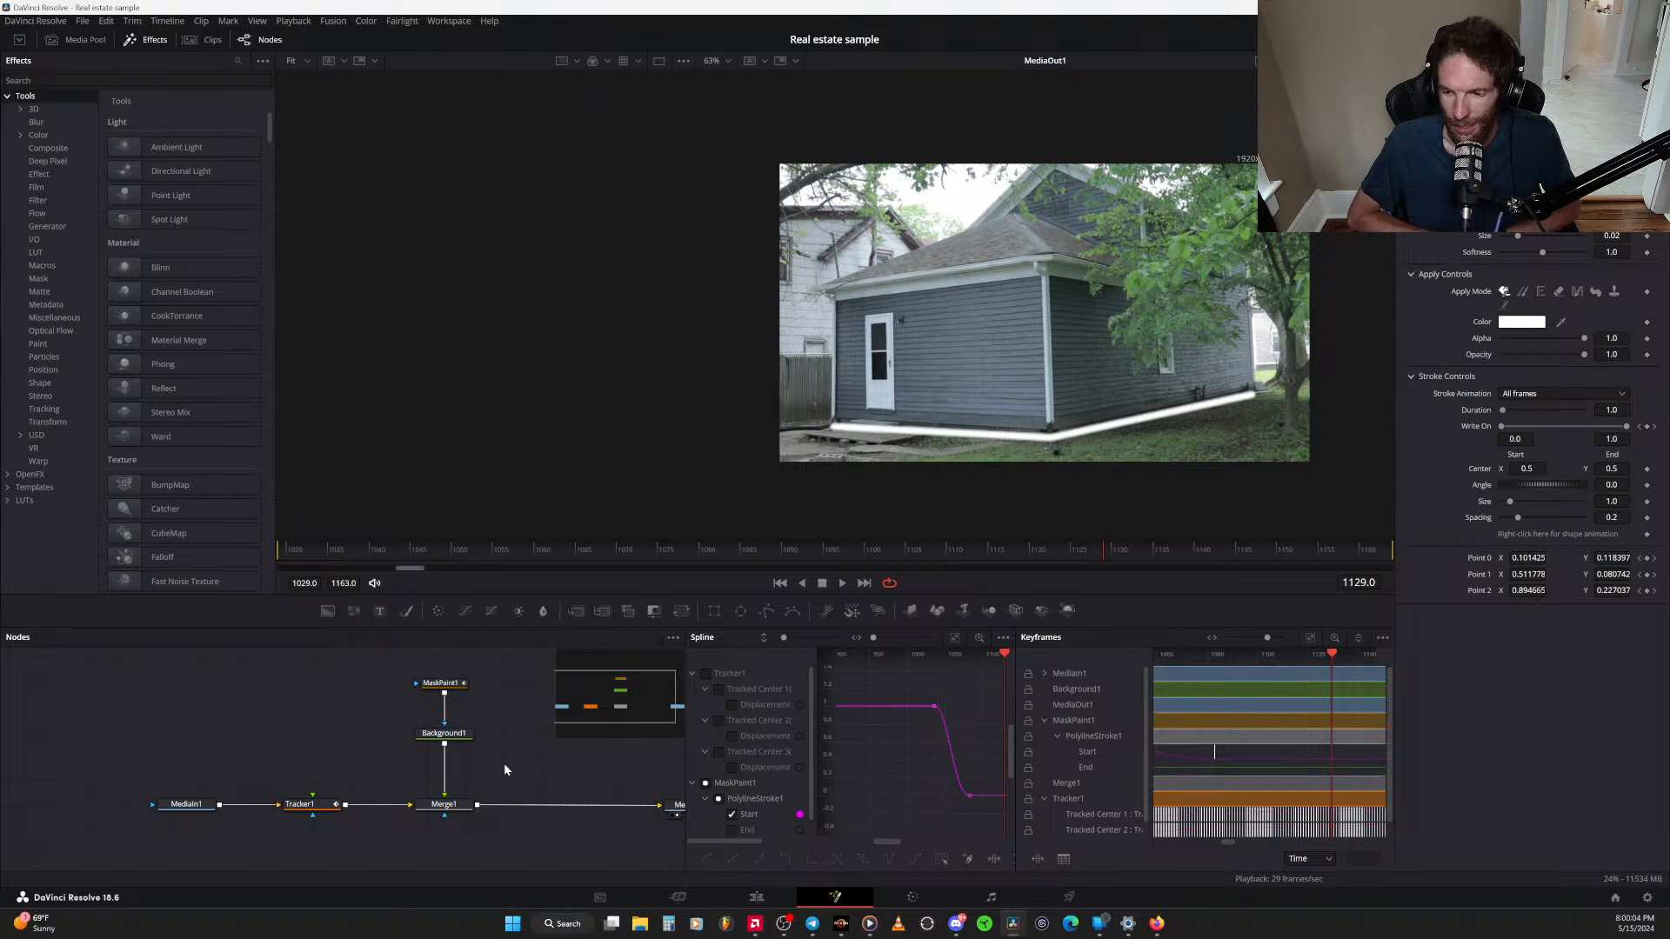
drag(670, 813, 573, 816)
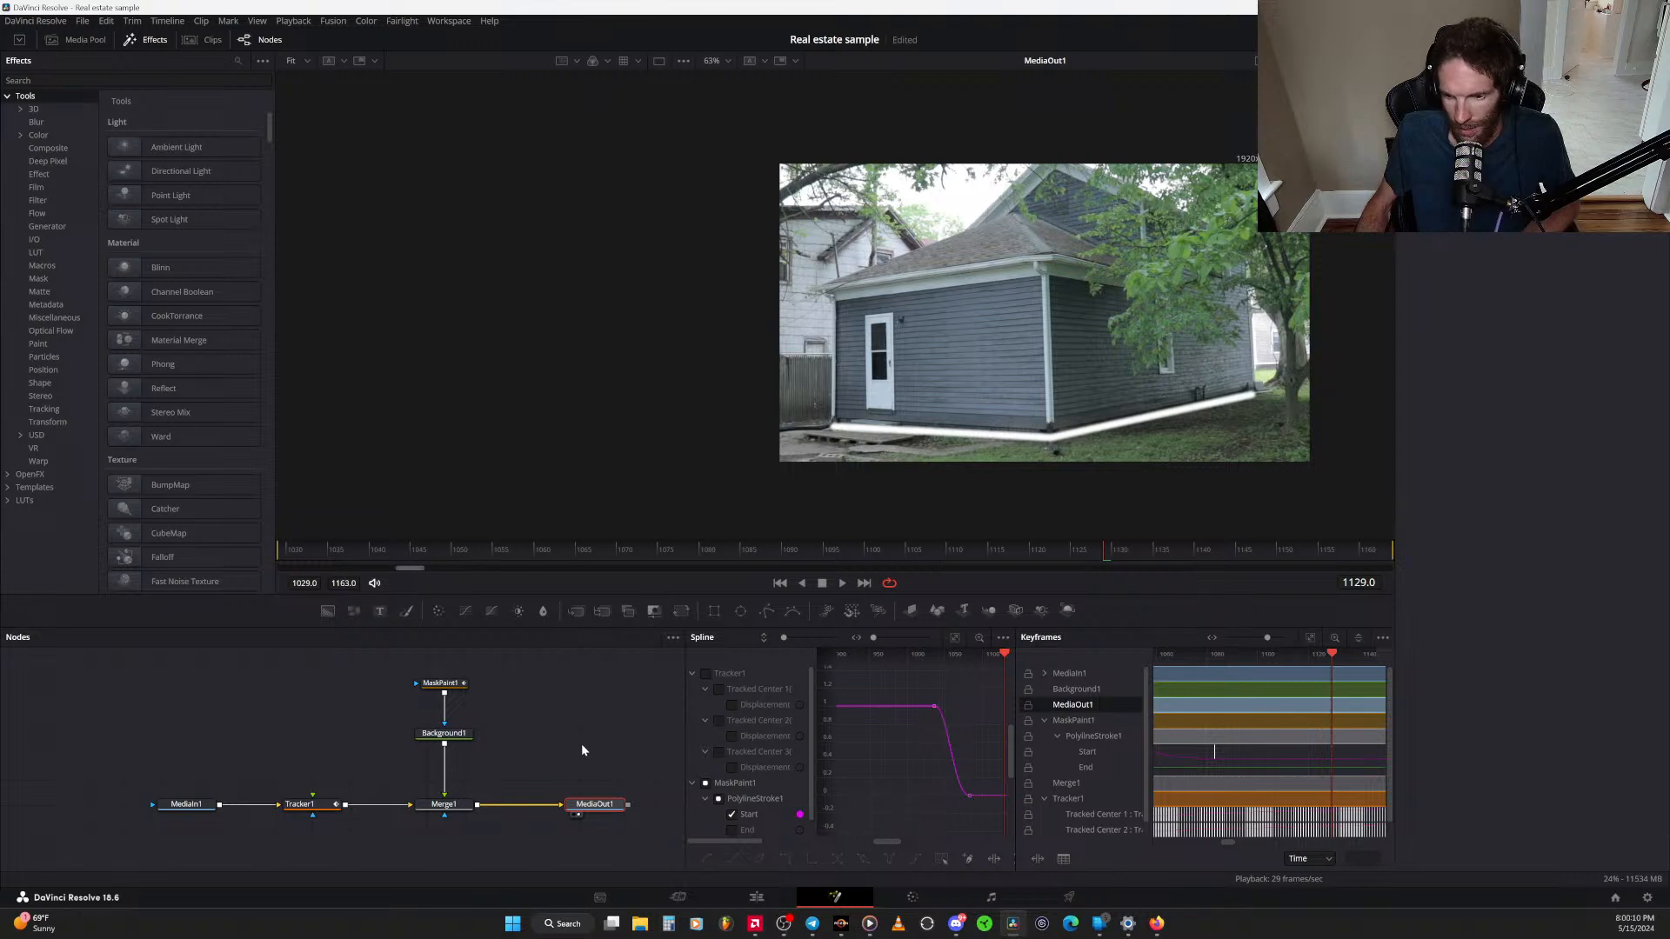
drag(581, 746, 567, 767)
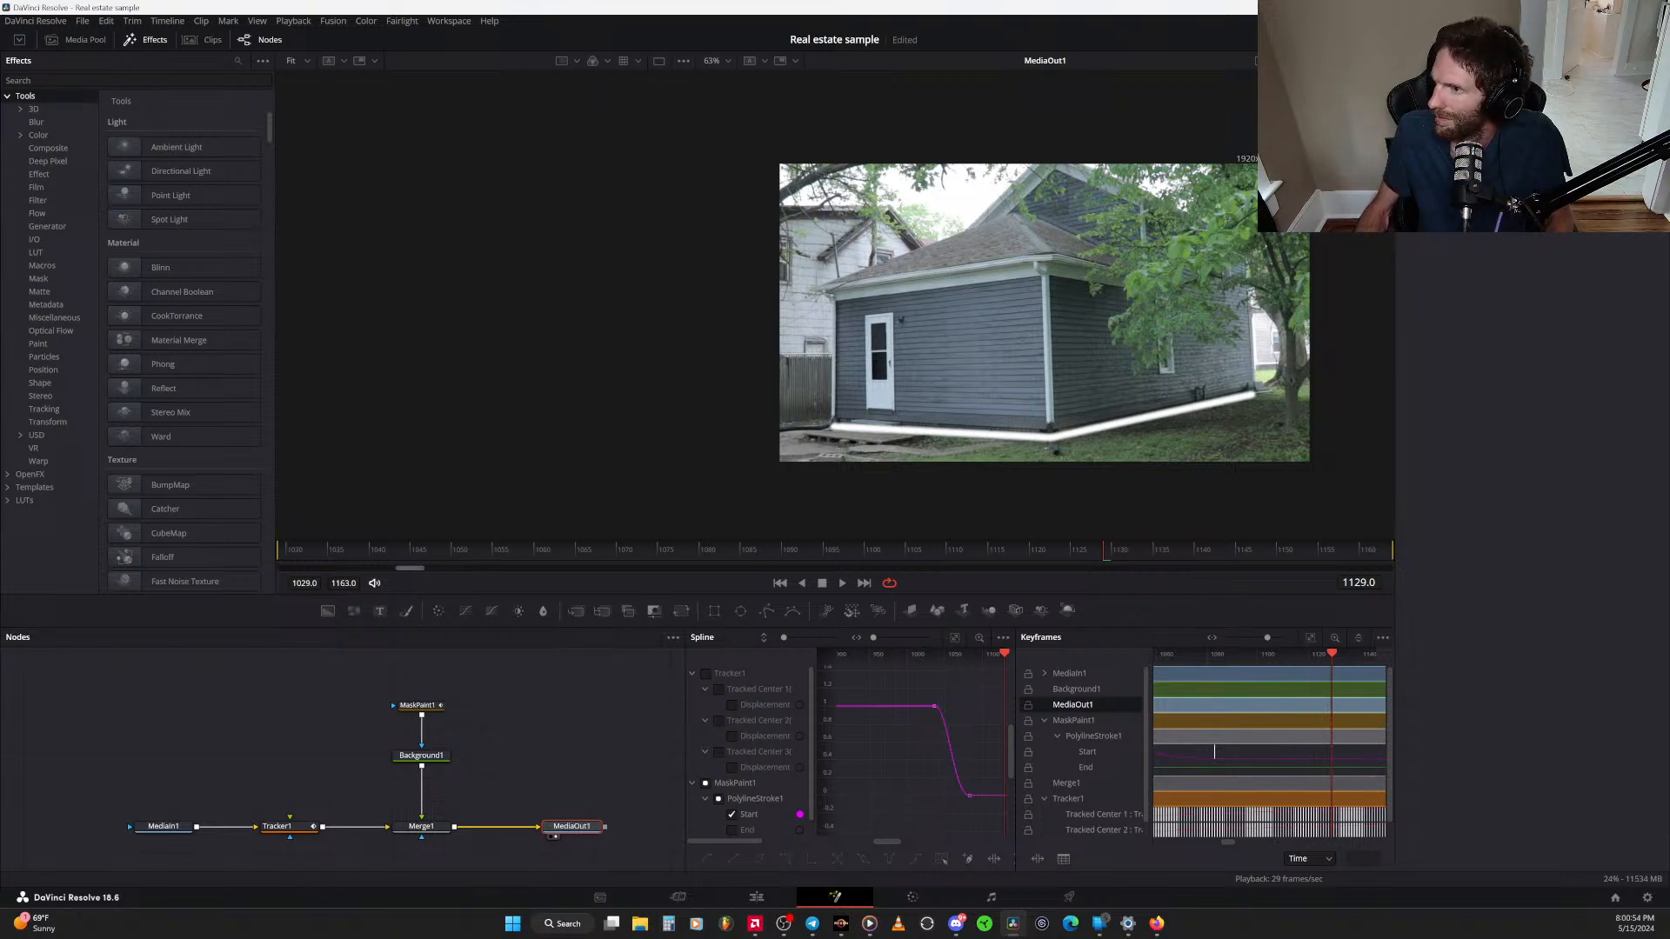
Delete the Tracker1, Merge1, Background1 and MaskPaint1 nodes, leaving MediaIn1 connected to MediaOut1
click(1435, 39)
click(1361, 39)
drag(484, 851, 244, 624)
key(Delete)
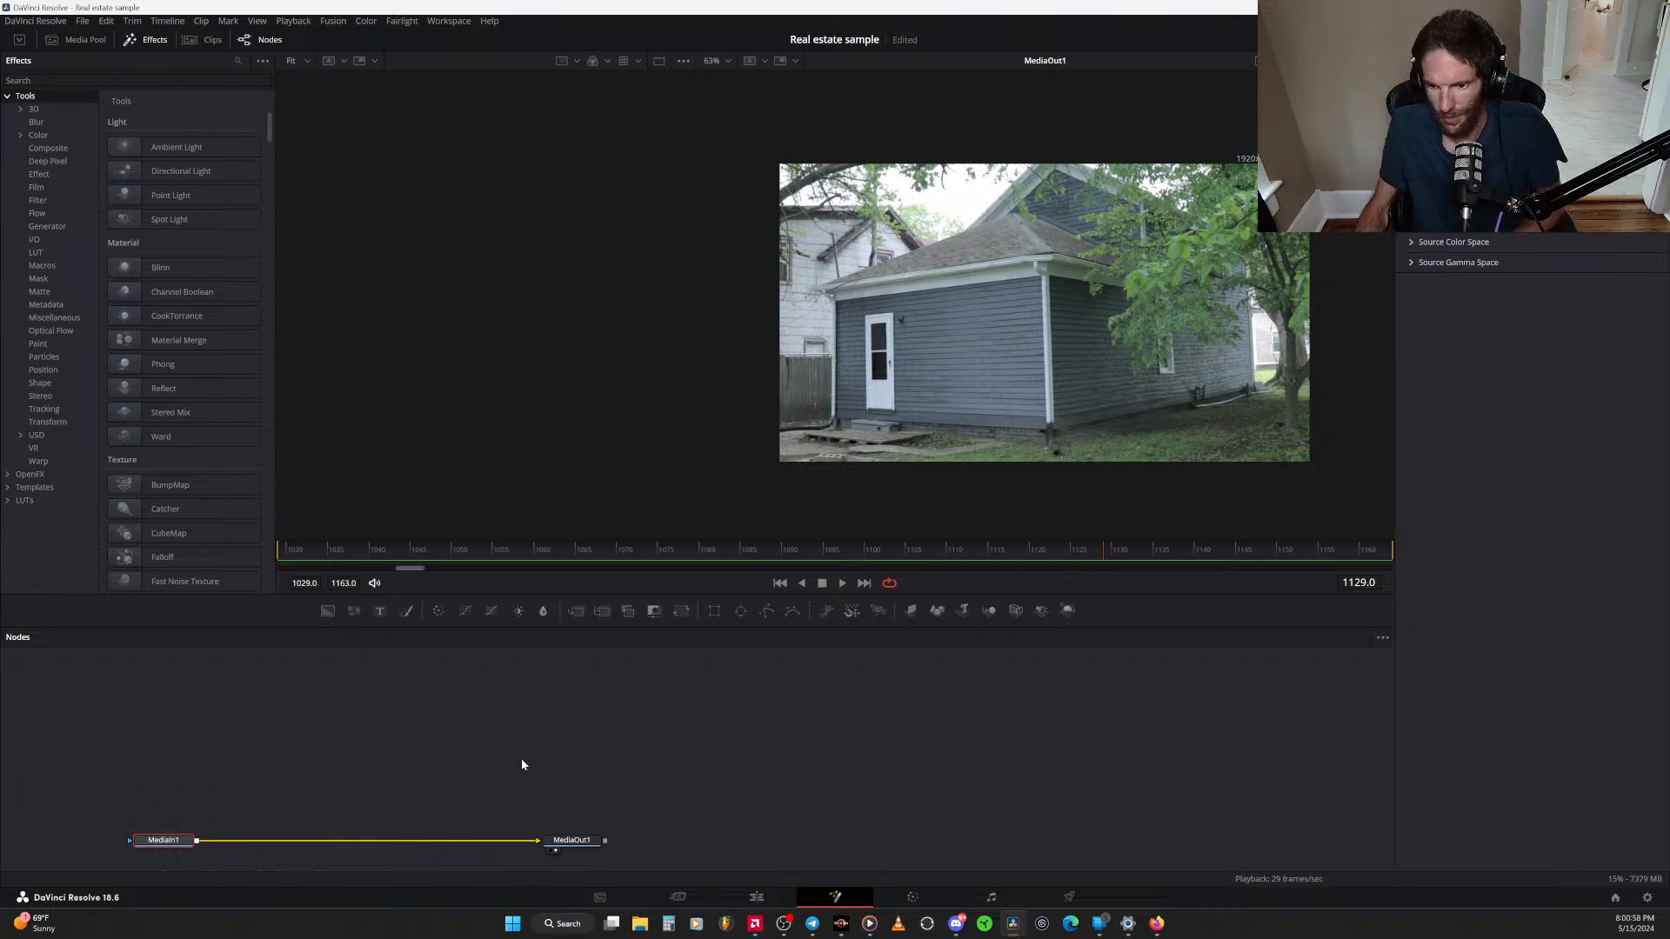
drag(390, 750, 399, 738)
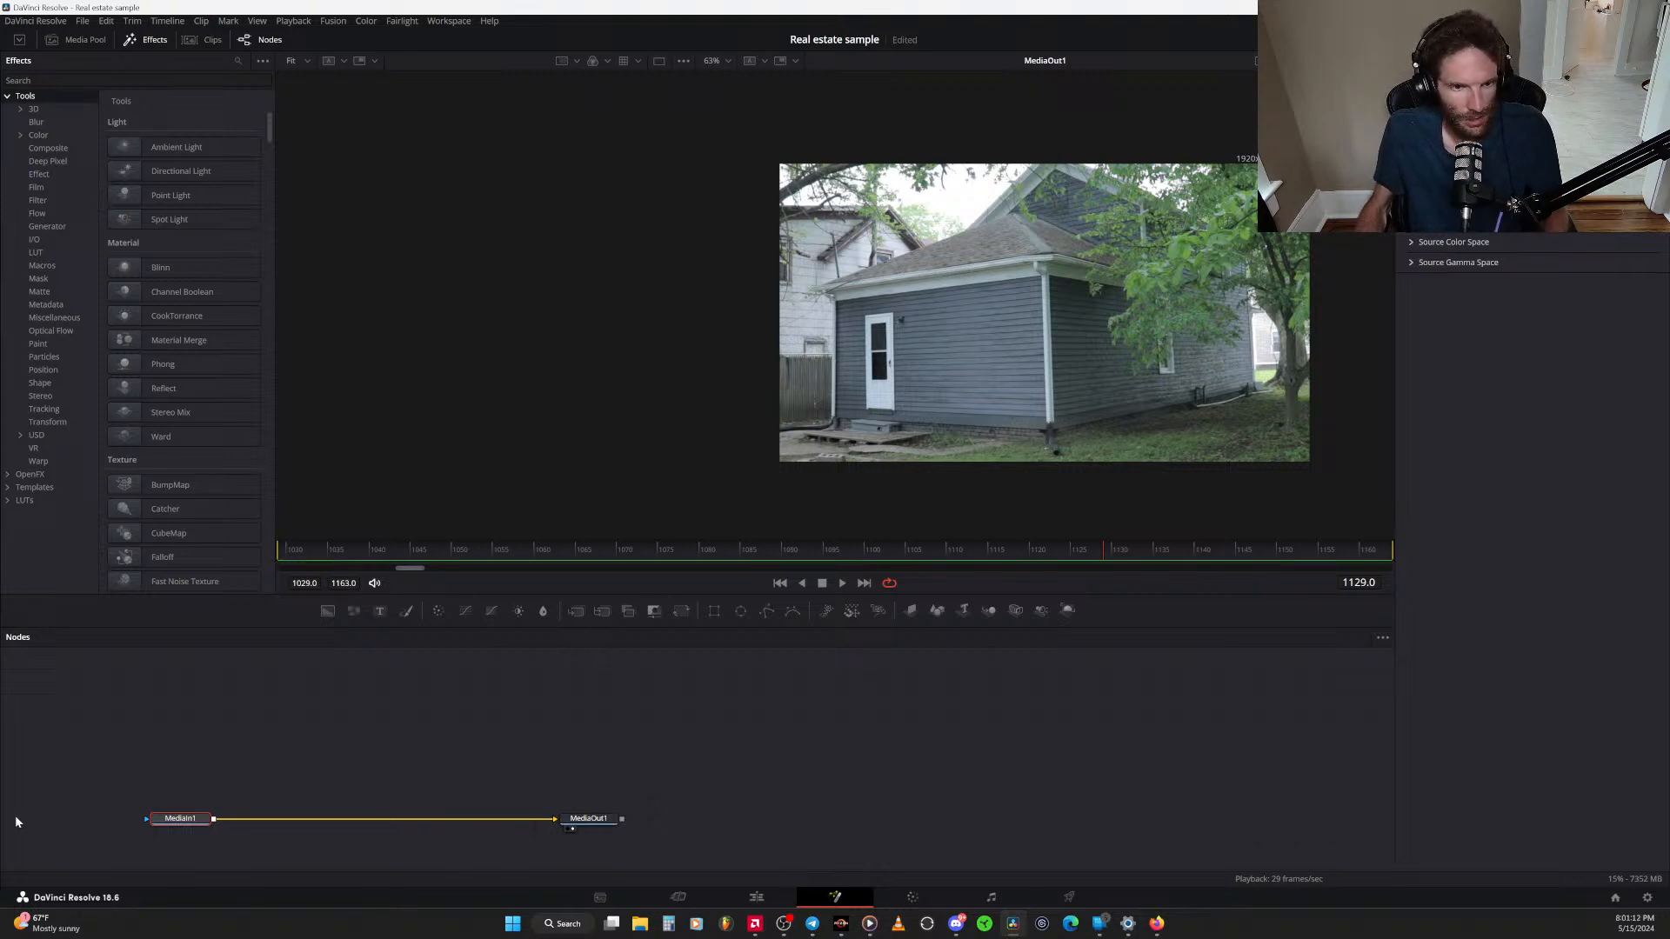
drag(342, 759, 399, 749)
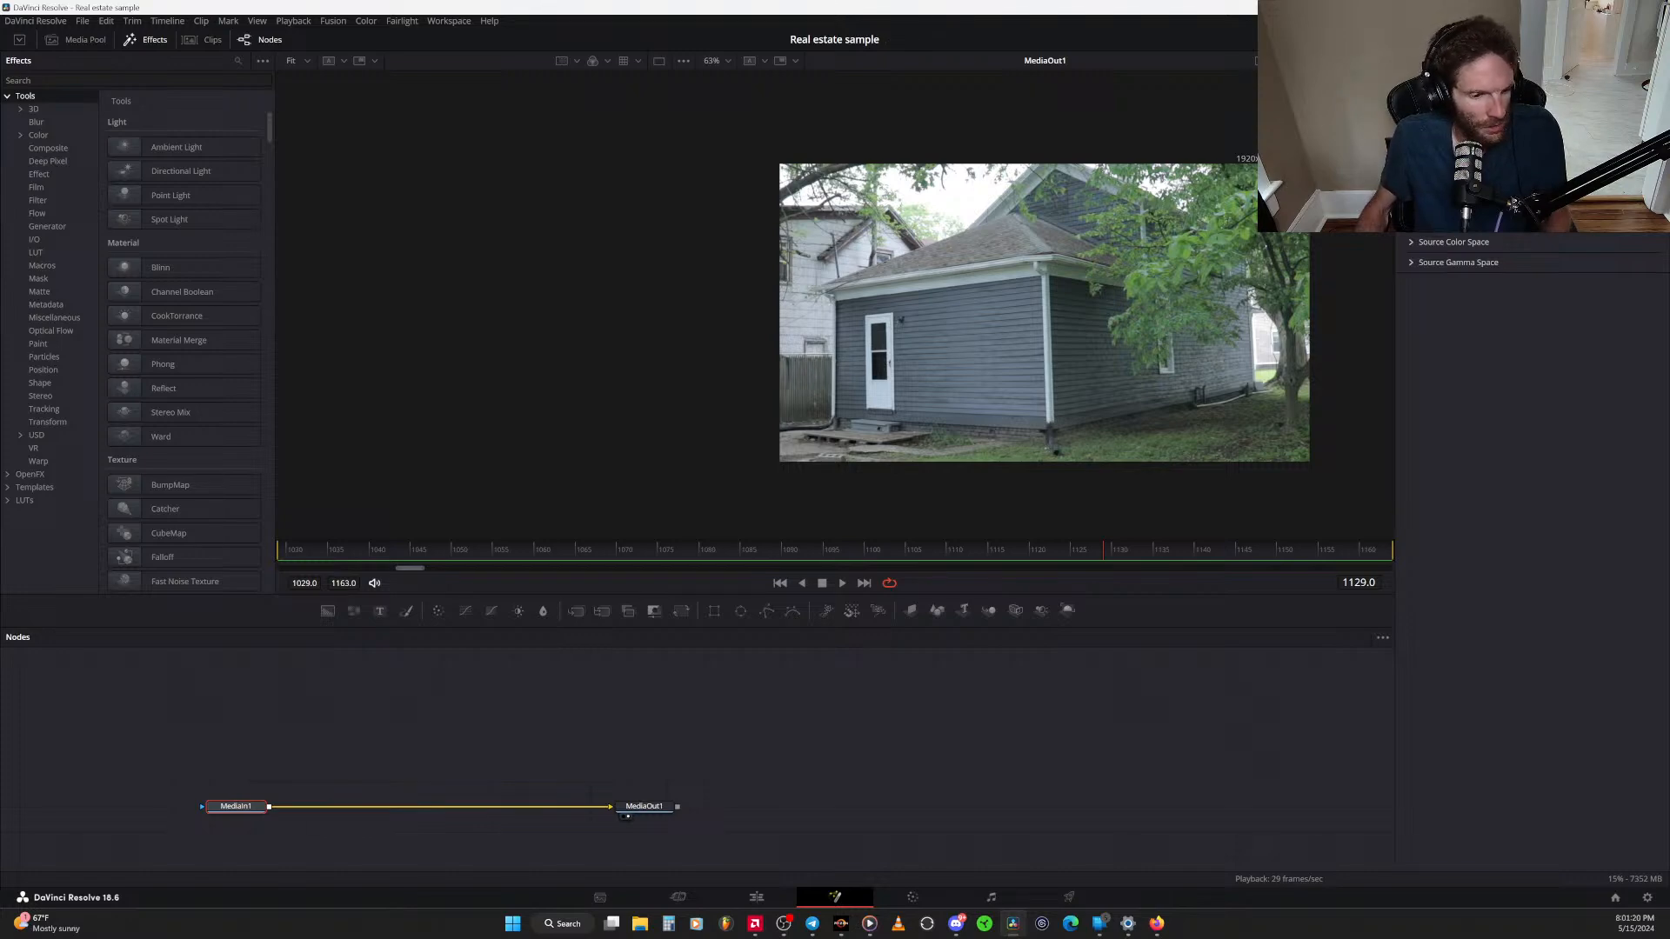
key(alt+Tab)
drag(857, 11, 0, 366)
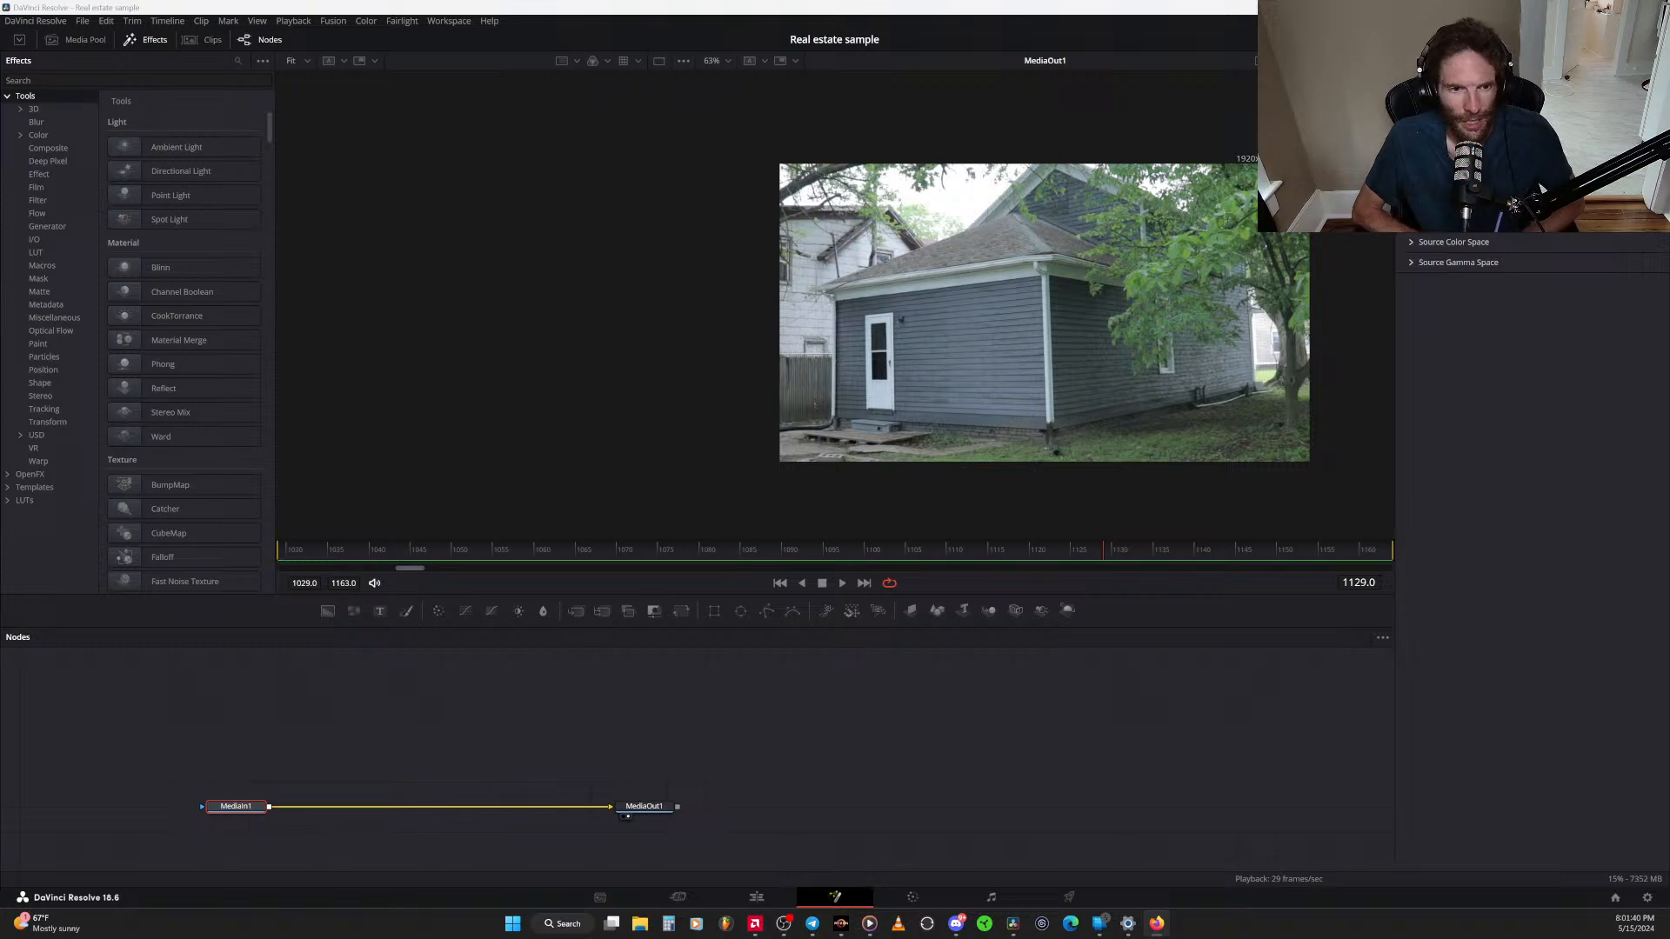
key(alt+Tab)
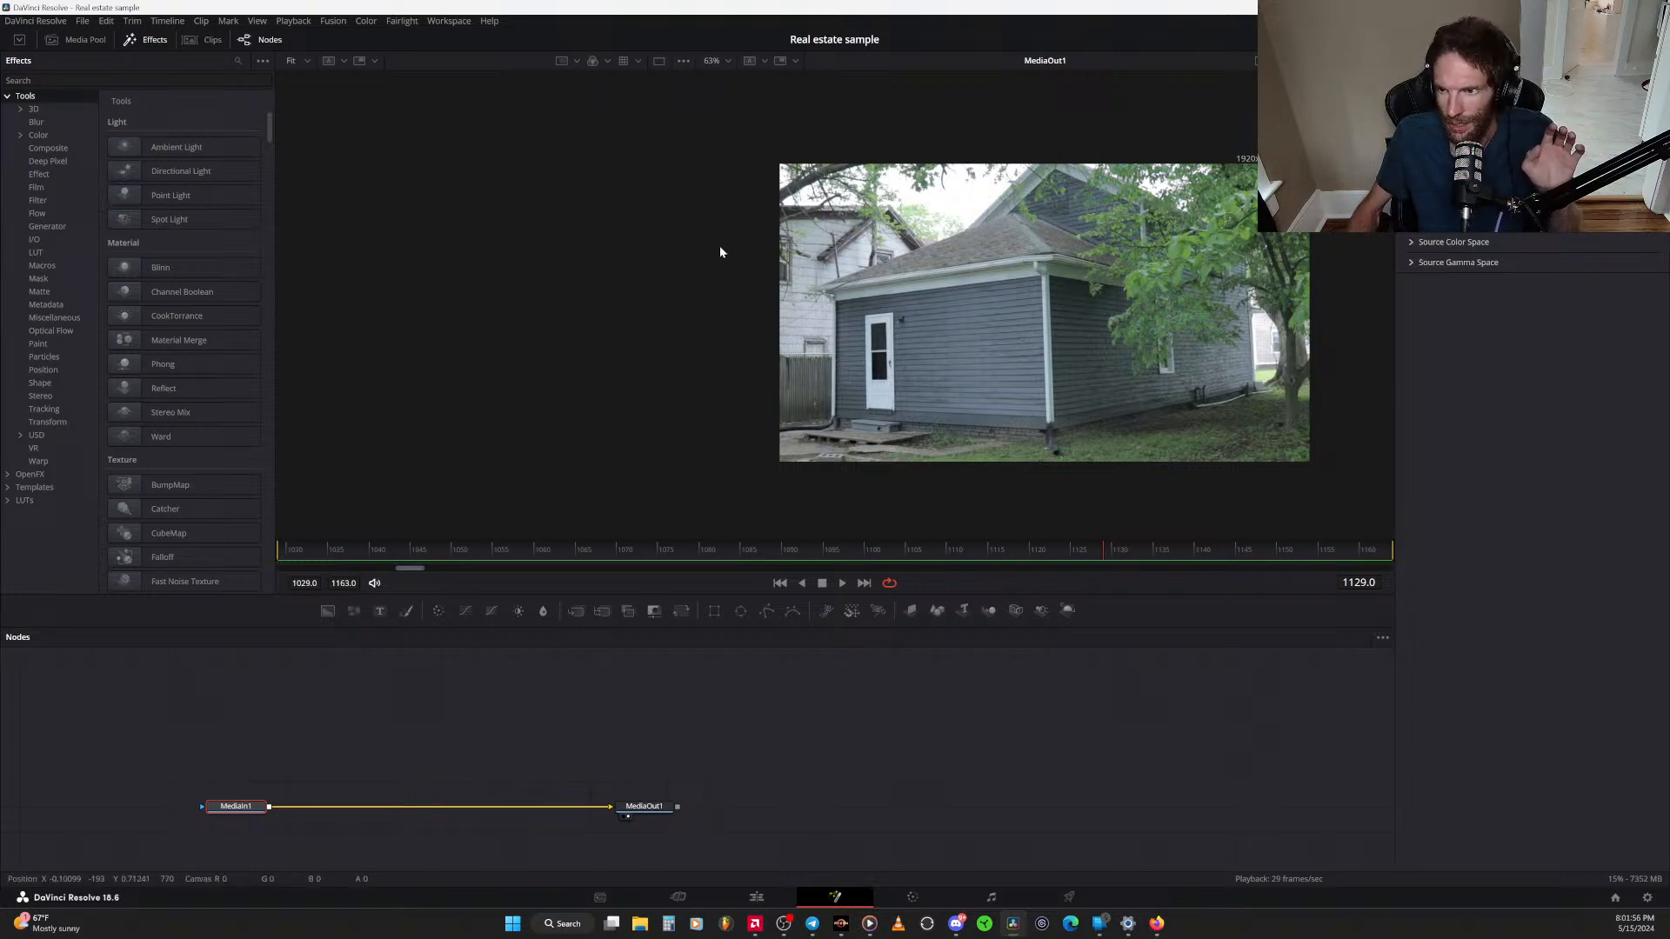
Narrow the MediaOut1 viewer and switch to the Edit page
drag(696, 239, 859, 261)
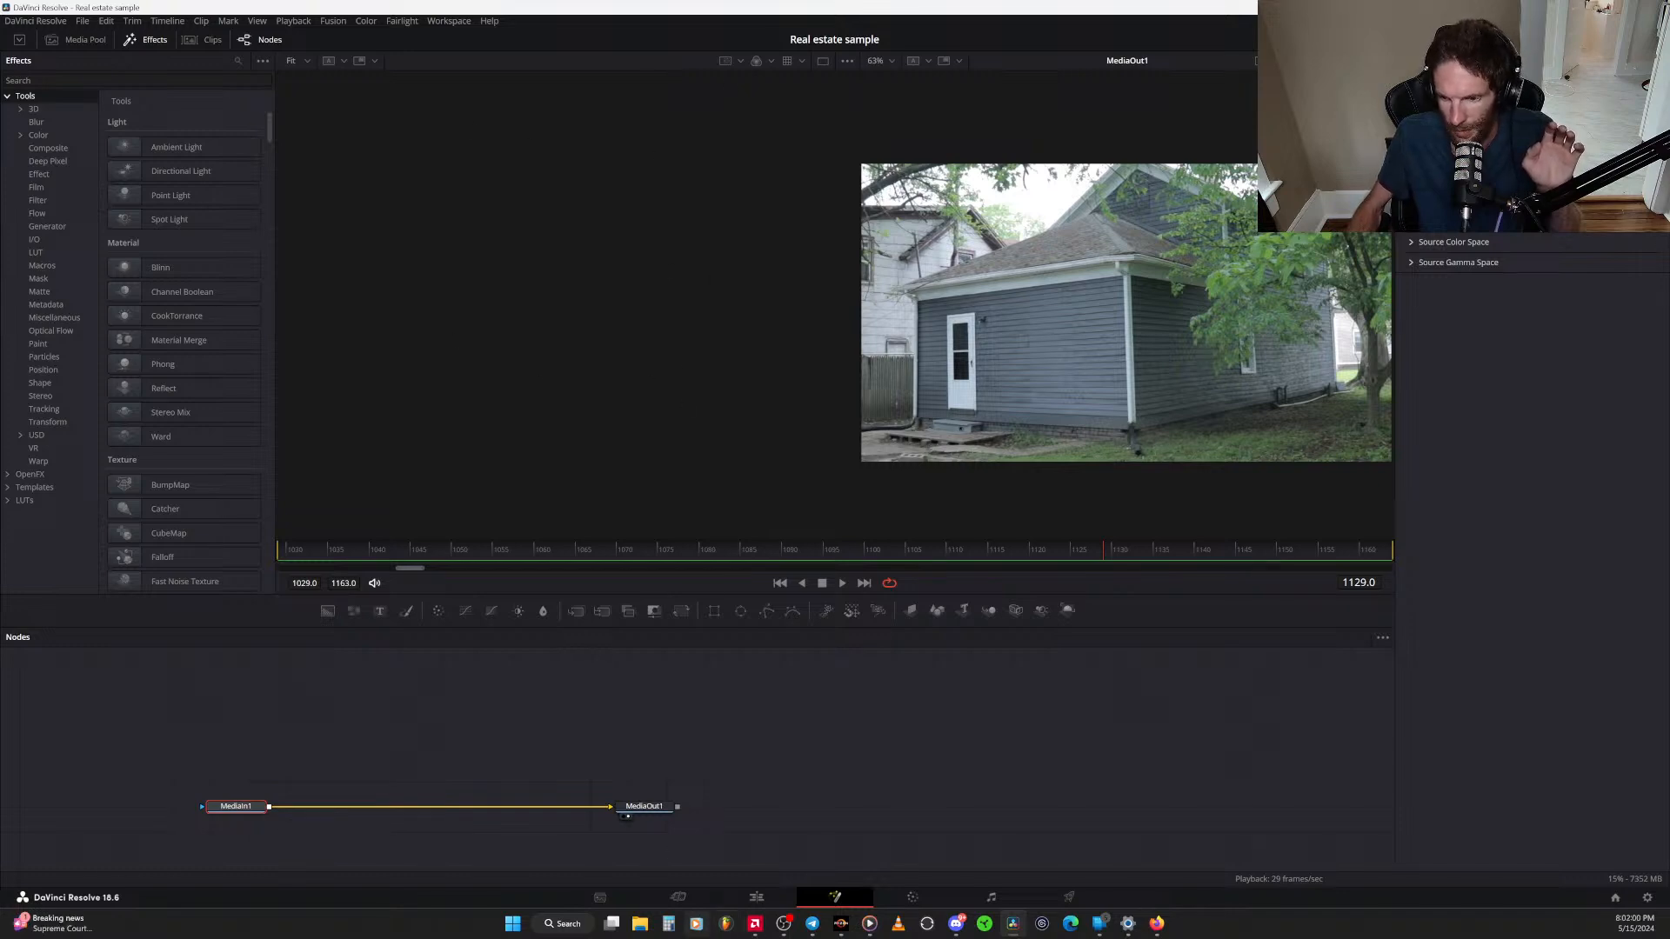
click(756, 897)
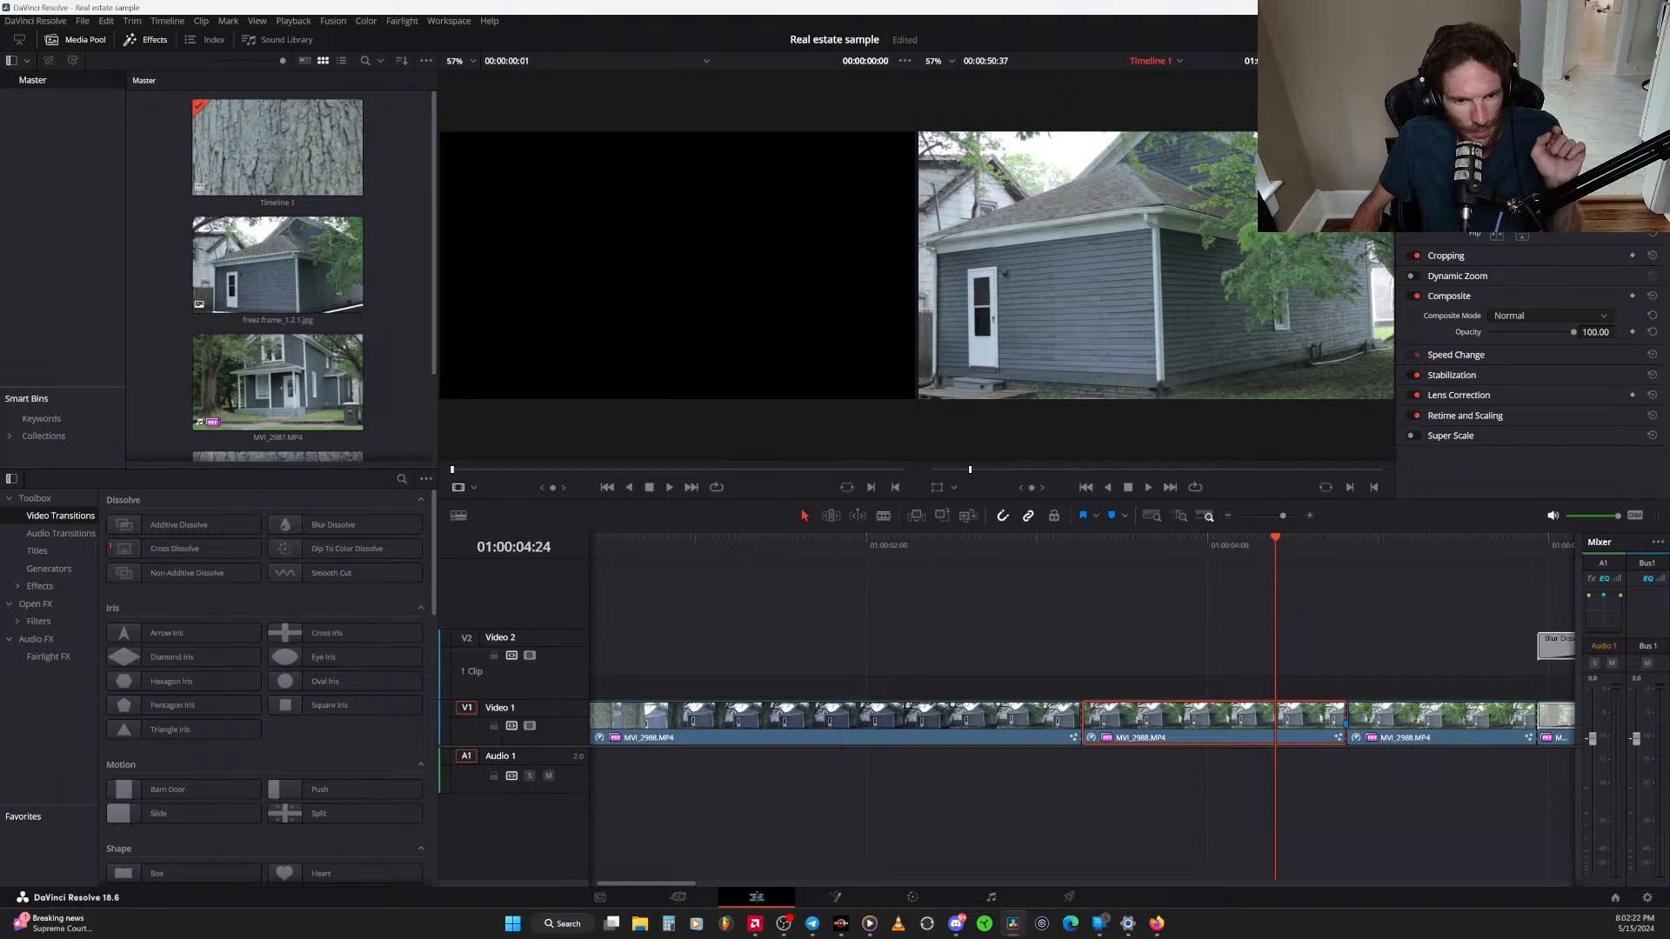
click(851, 323)
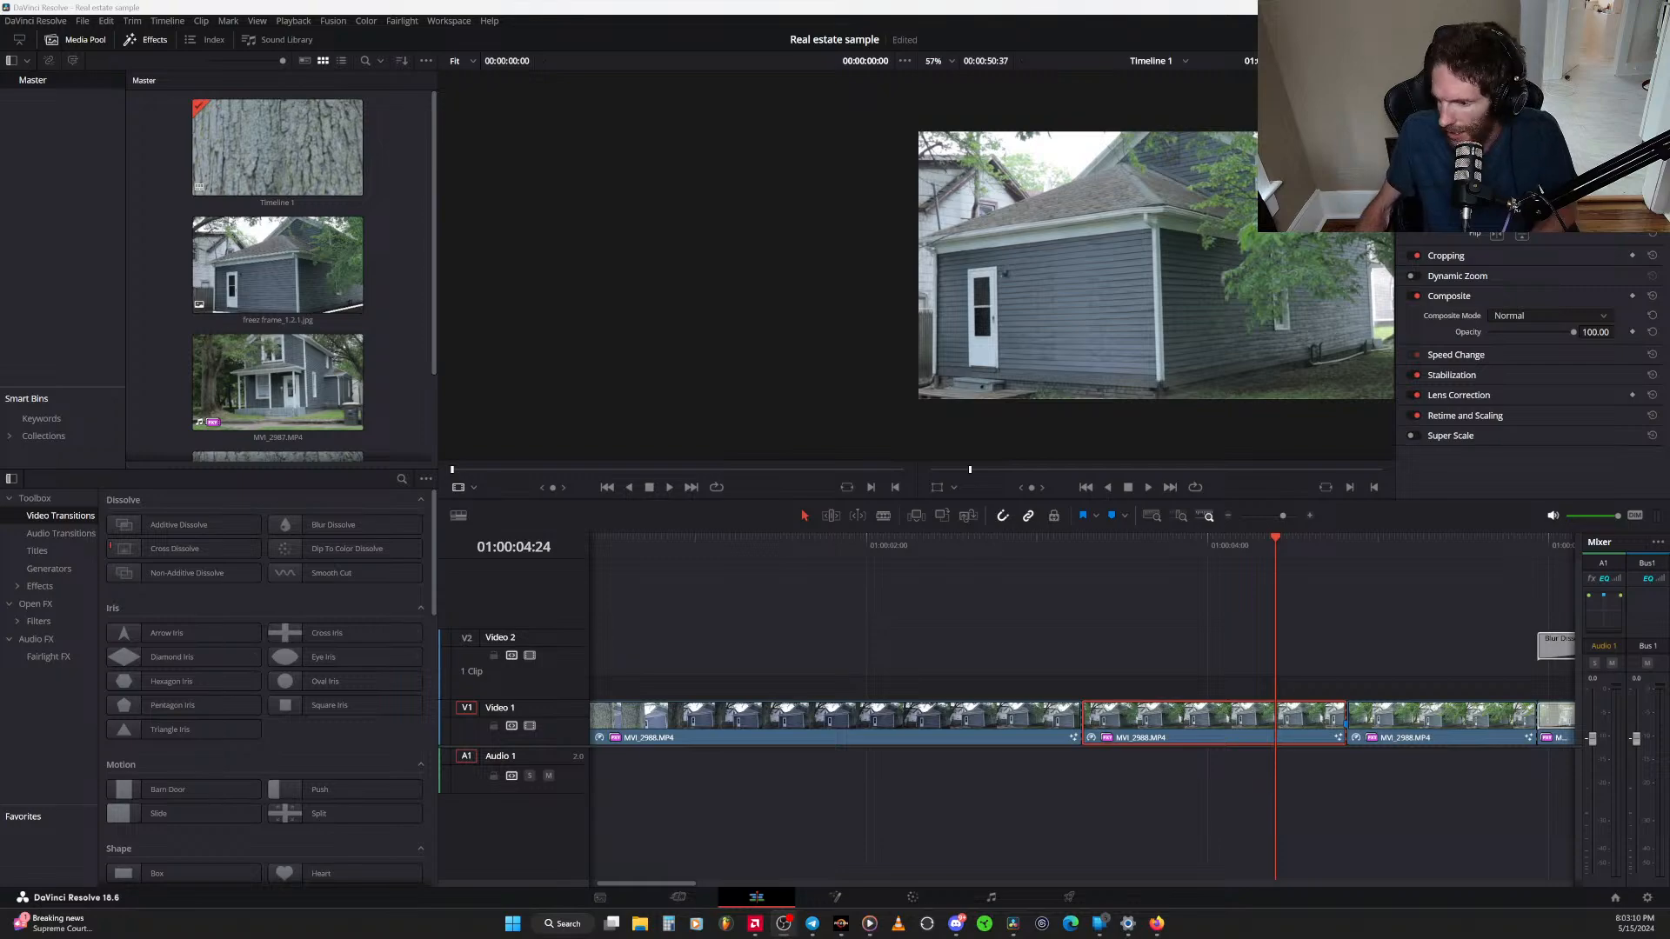
Bring the Firefox window onto this screen and open twitter.com in a new tab
drag(0, 330, 911, 4)
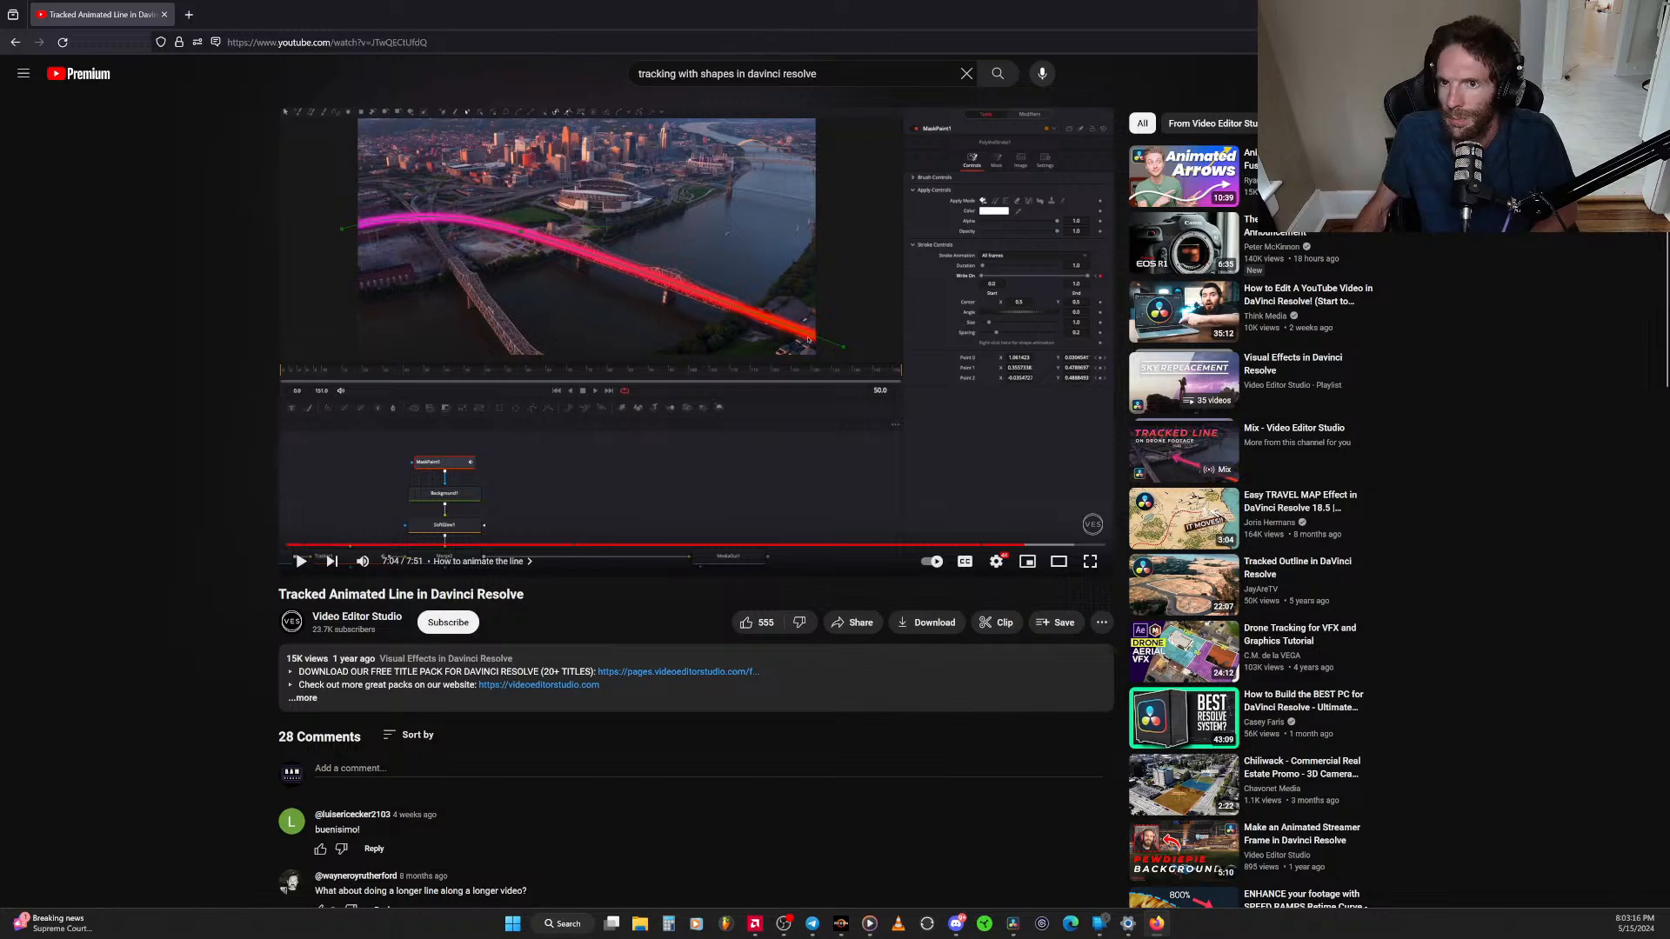
click(189, 15)
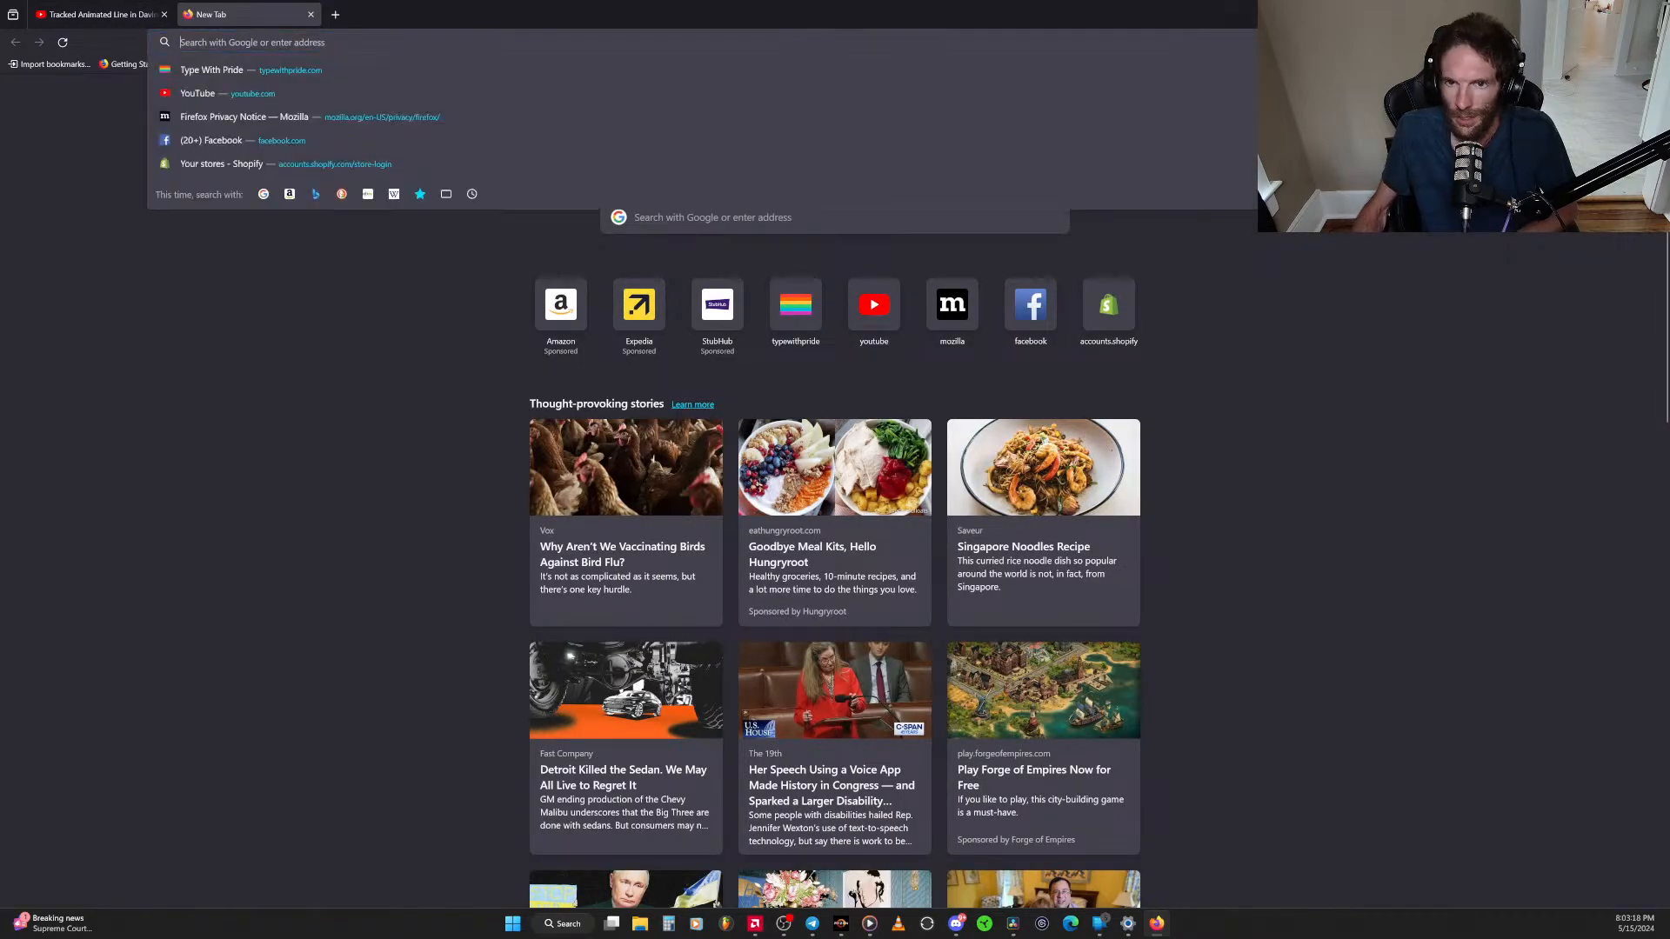
text(twitter.com)
key(Return)
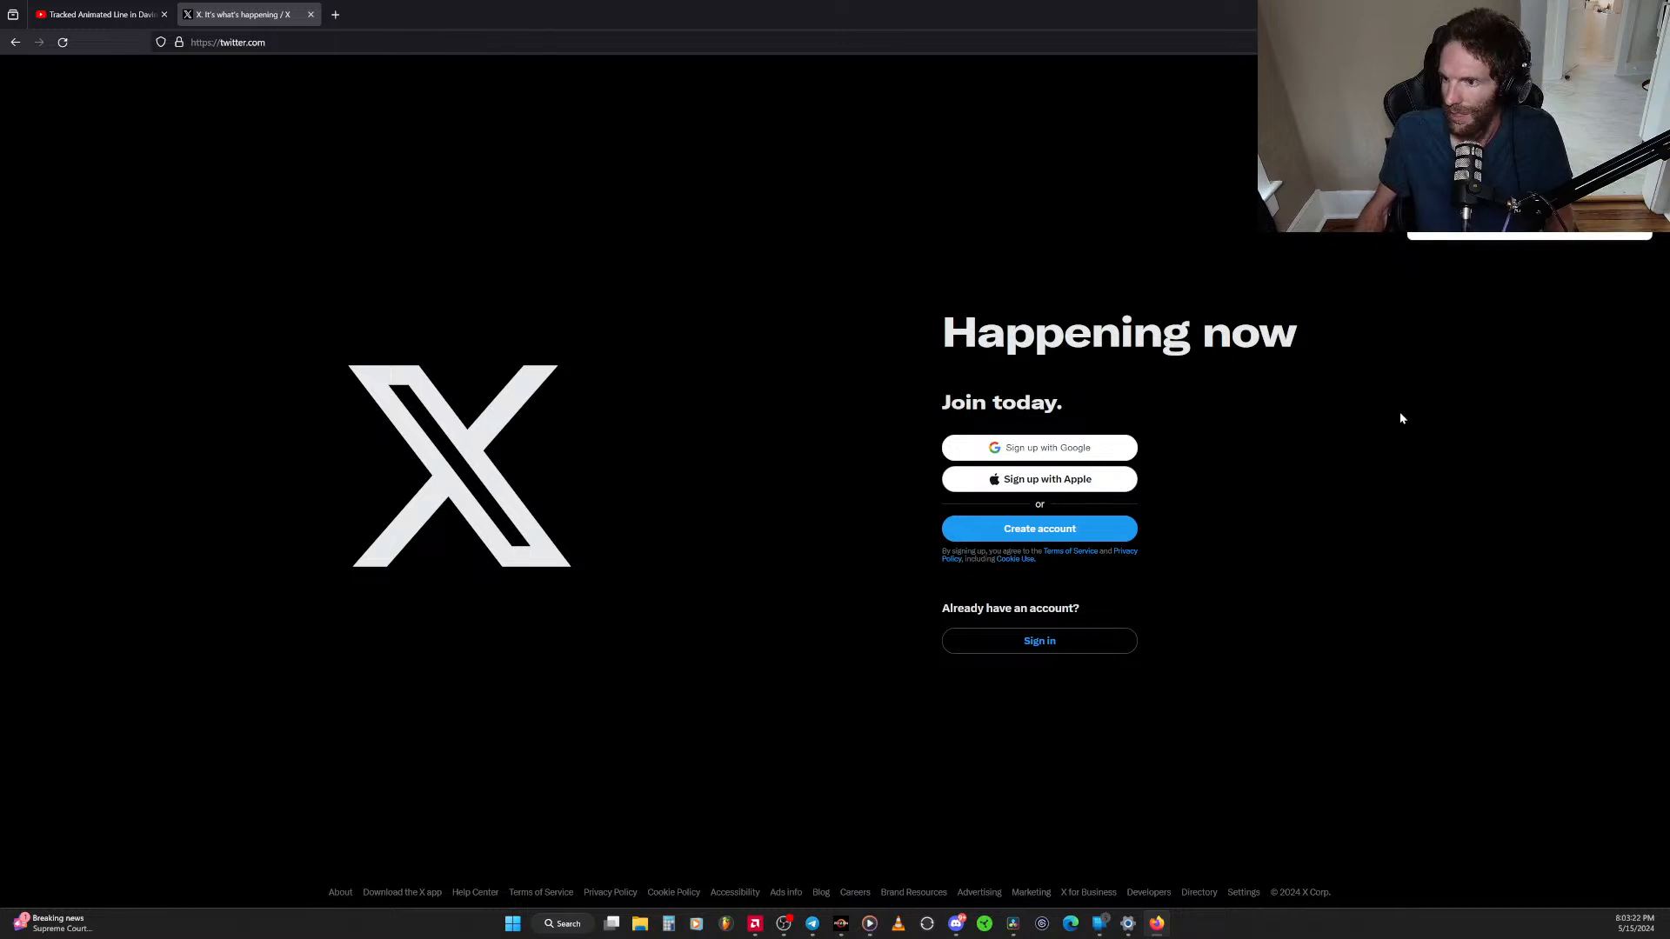
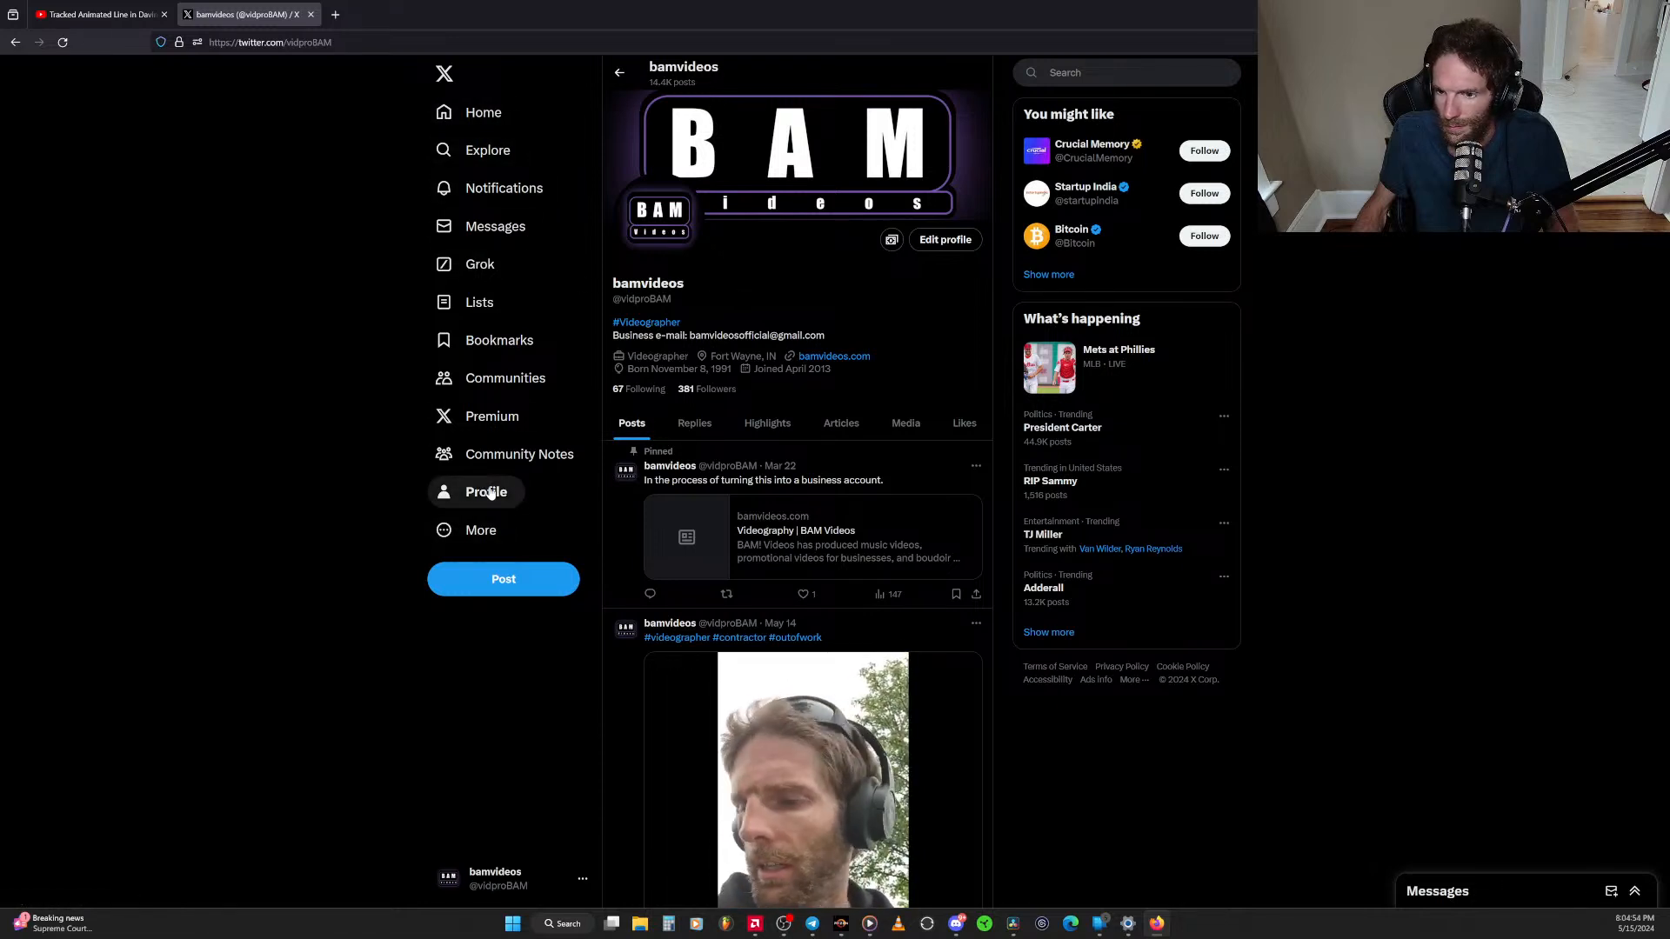
Examine the Create your Space settings and the options for who can speak, and close them without starting a Space
click(482, 532)
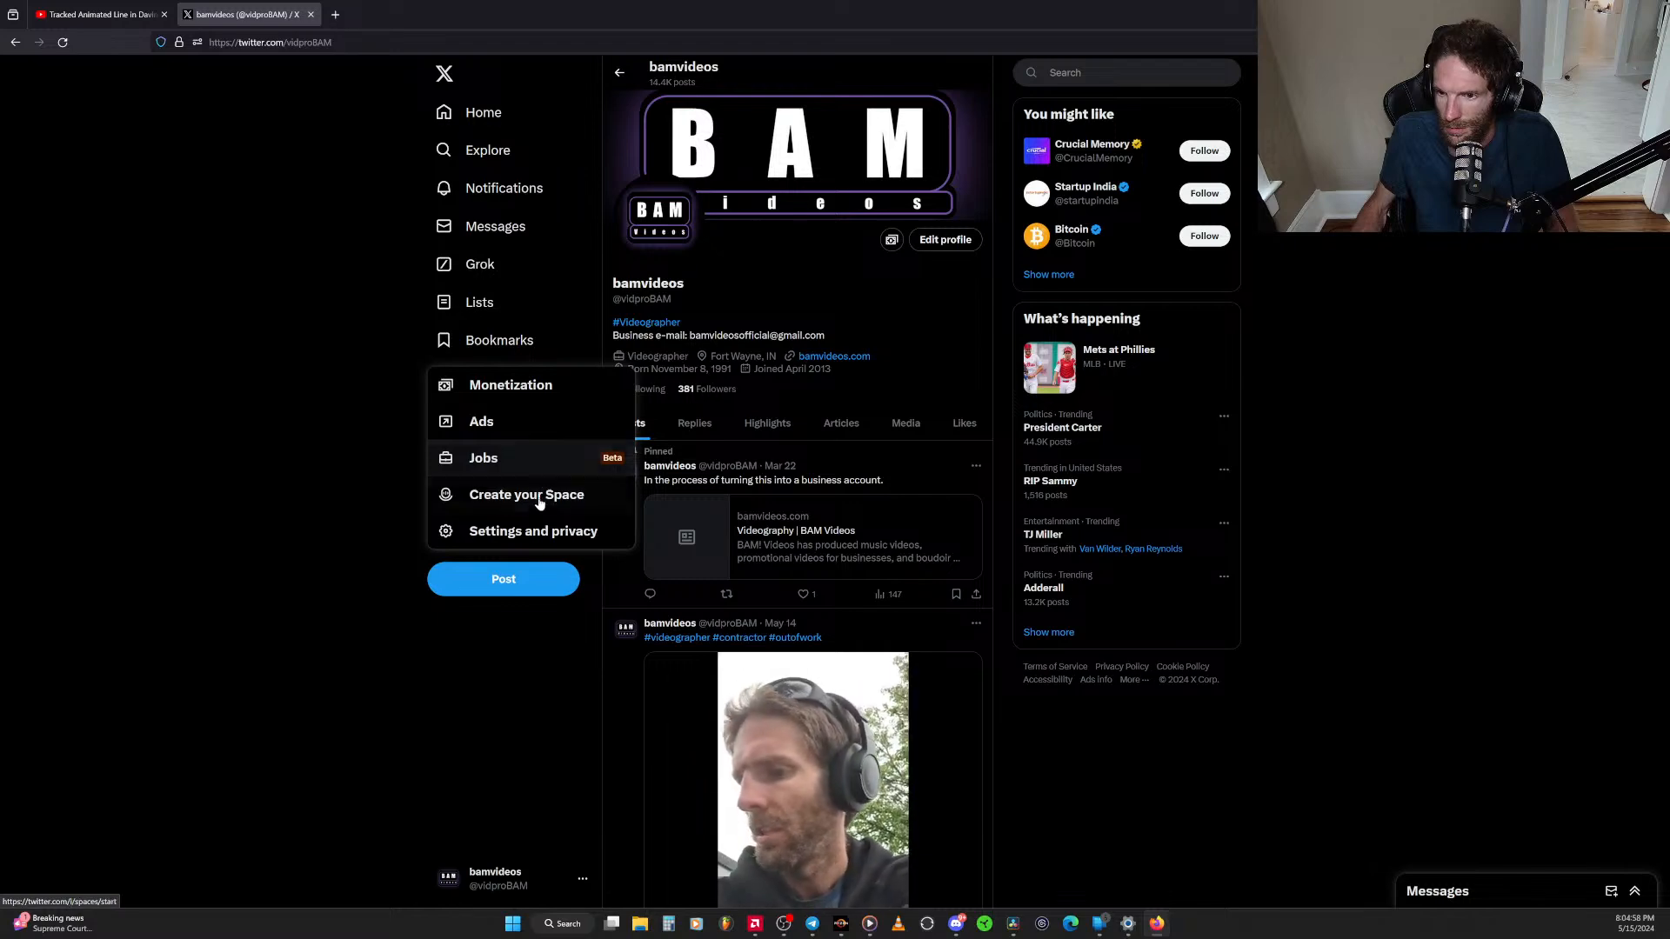
click(571, 503)
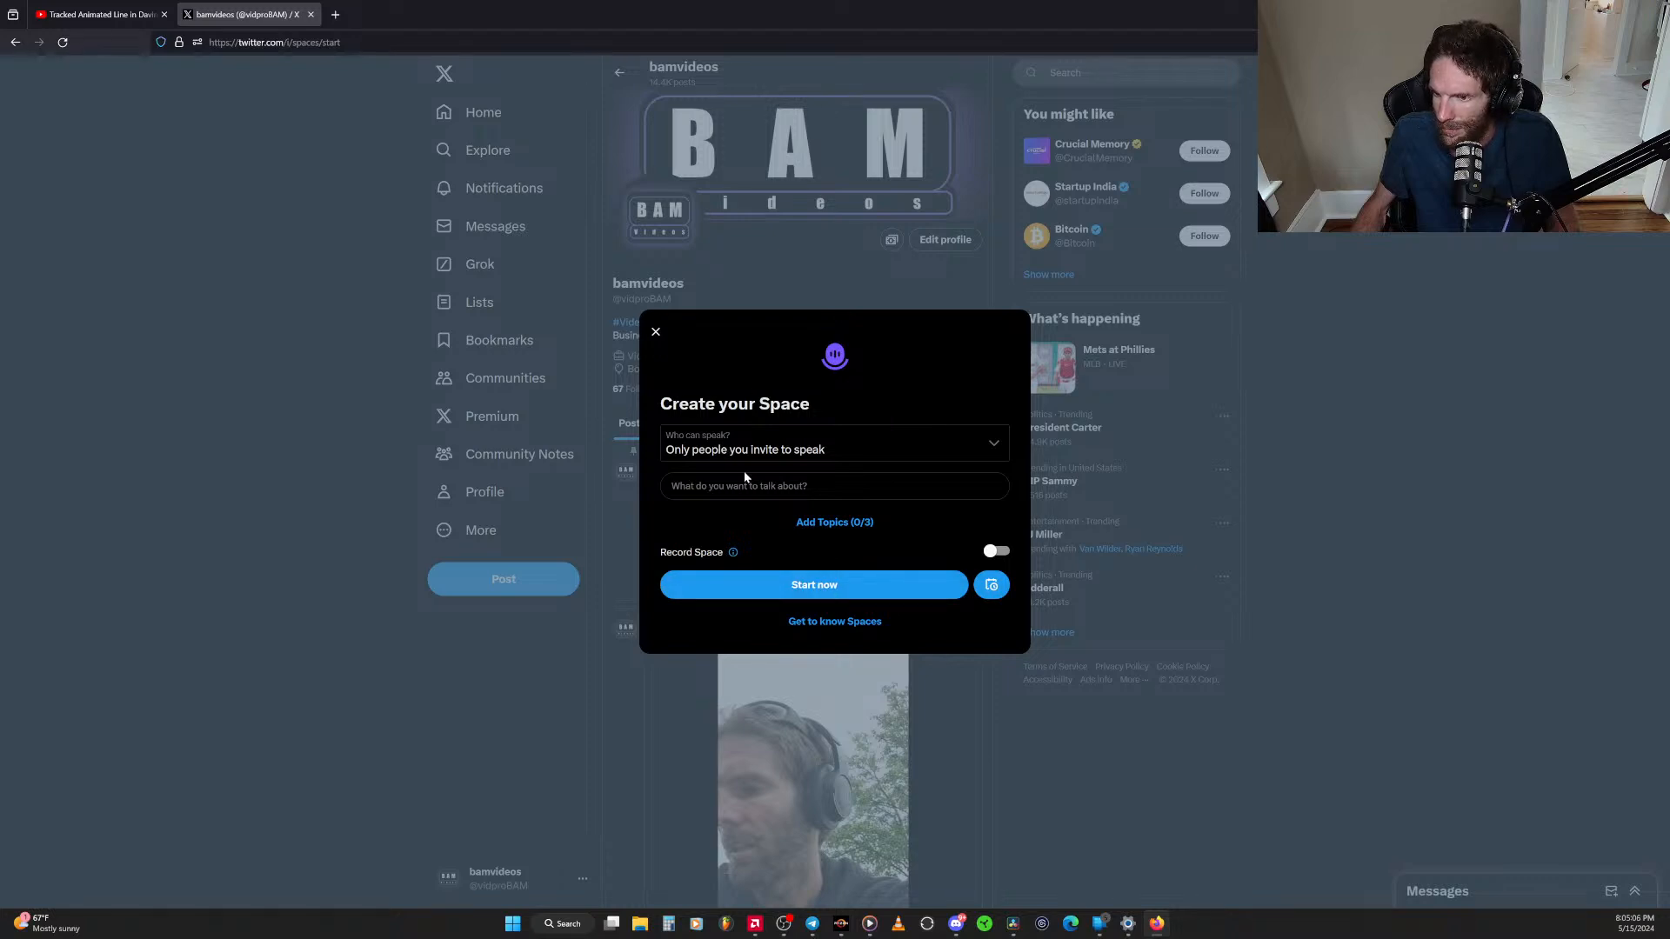
click(899, 452)
click(901, 452)
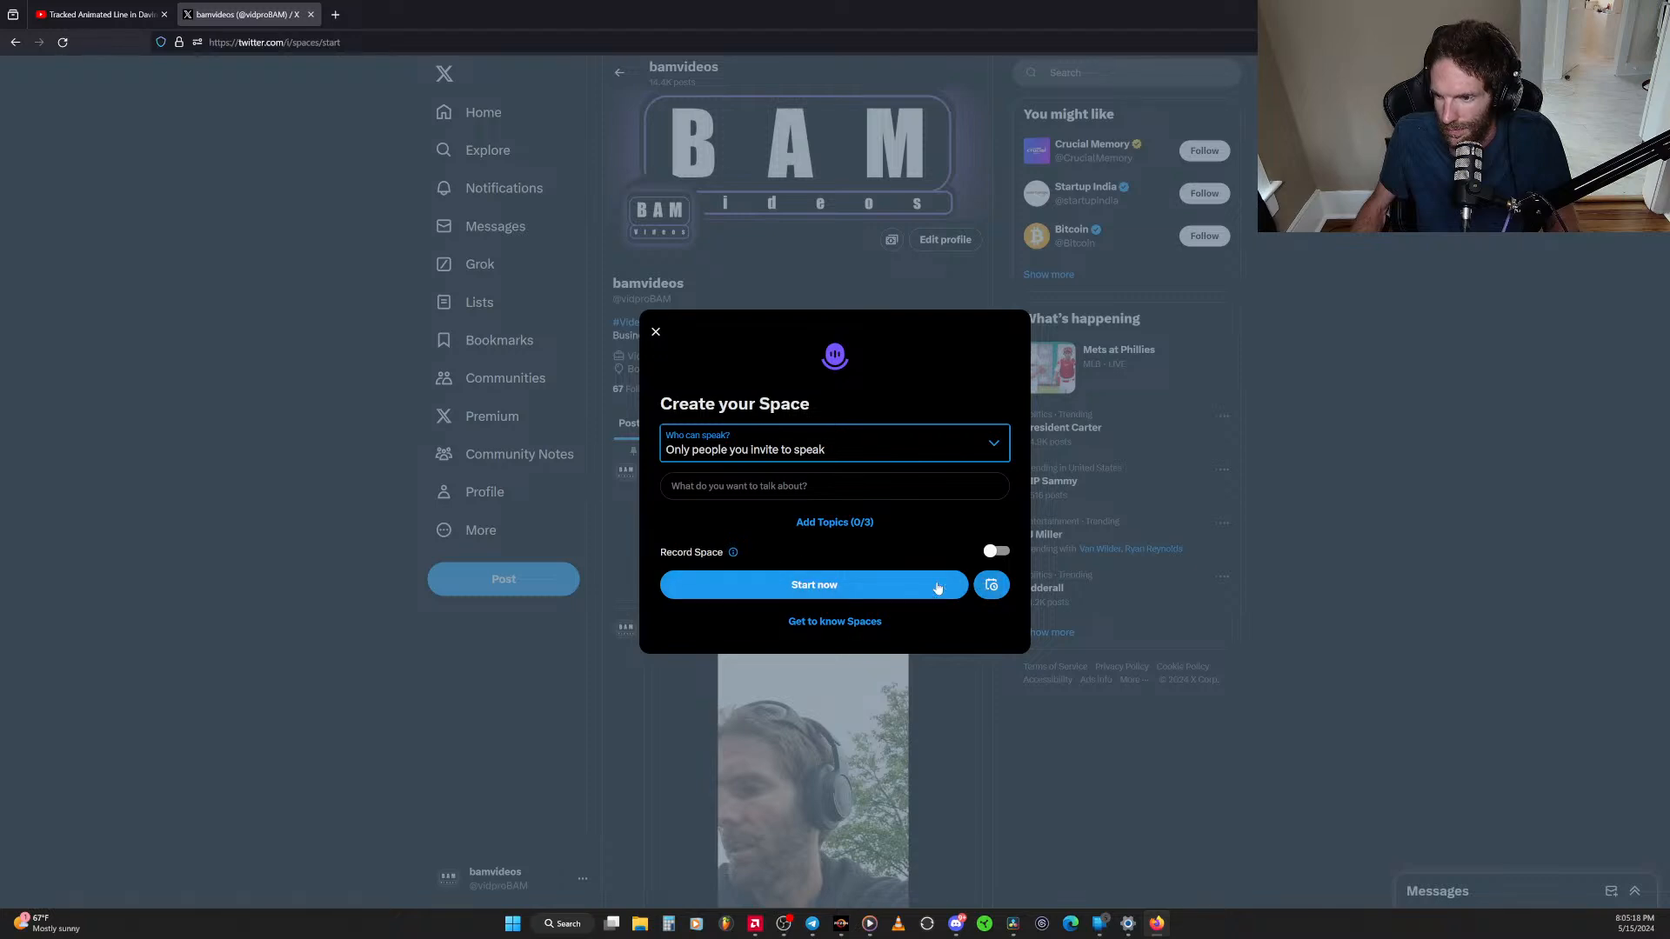
click(656, 332)
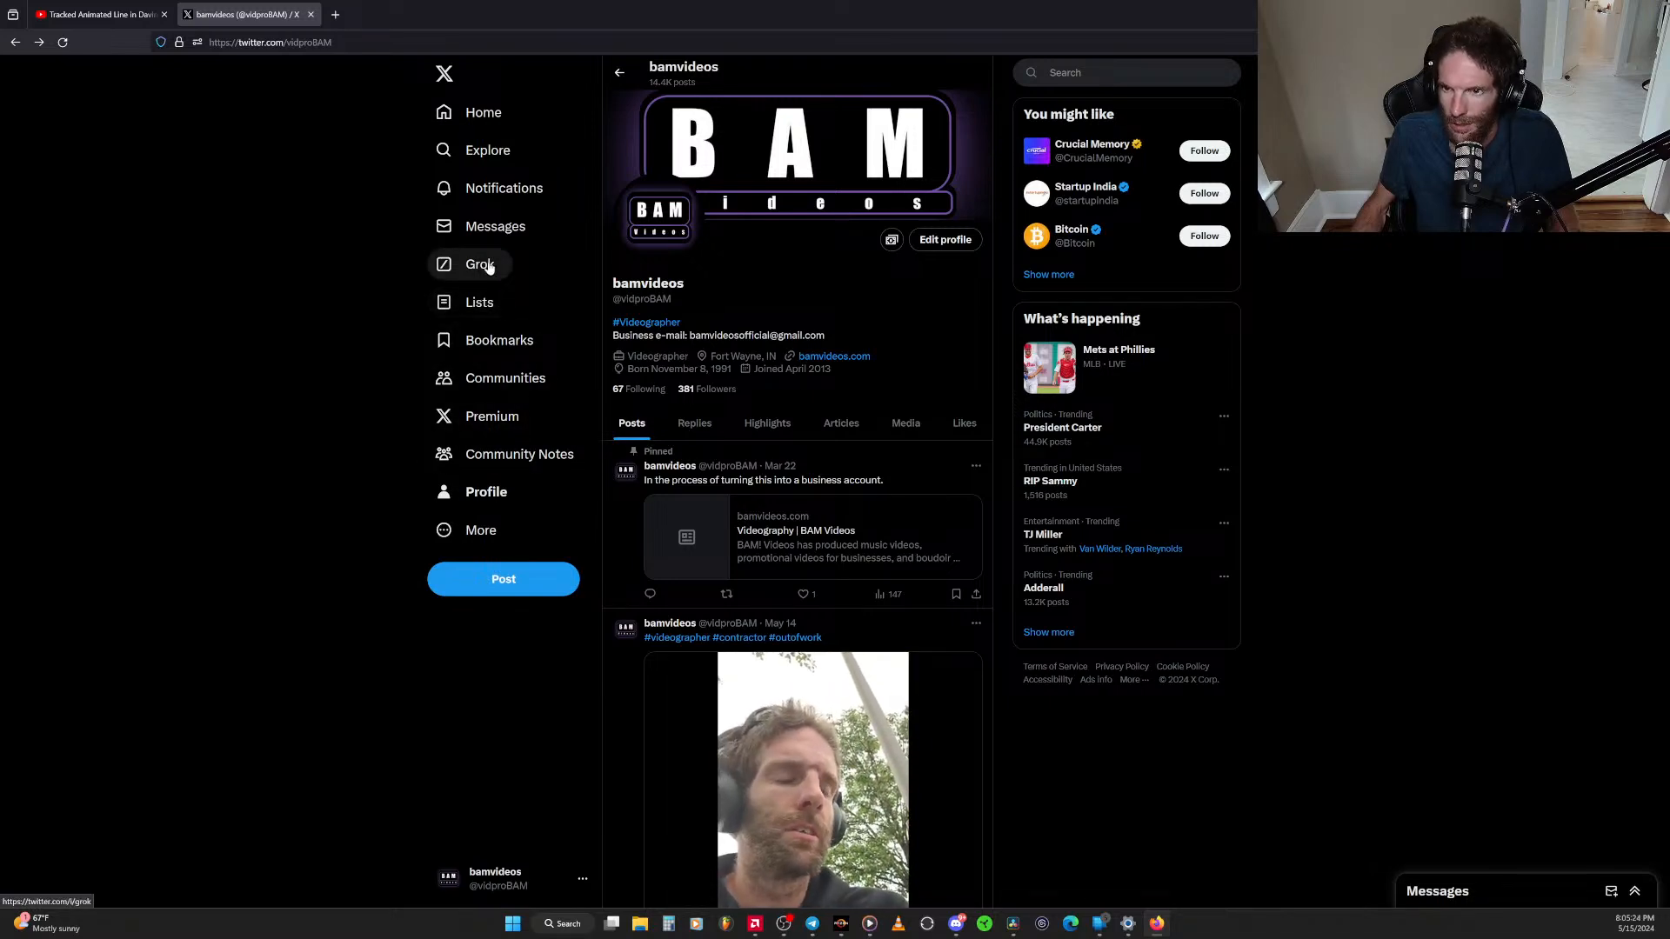
Search the web in a new tab for "video live stream on x" and expand the question "How to live stream video on X?"
click(335, 14)
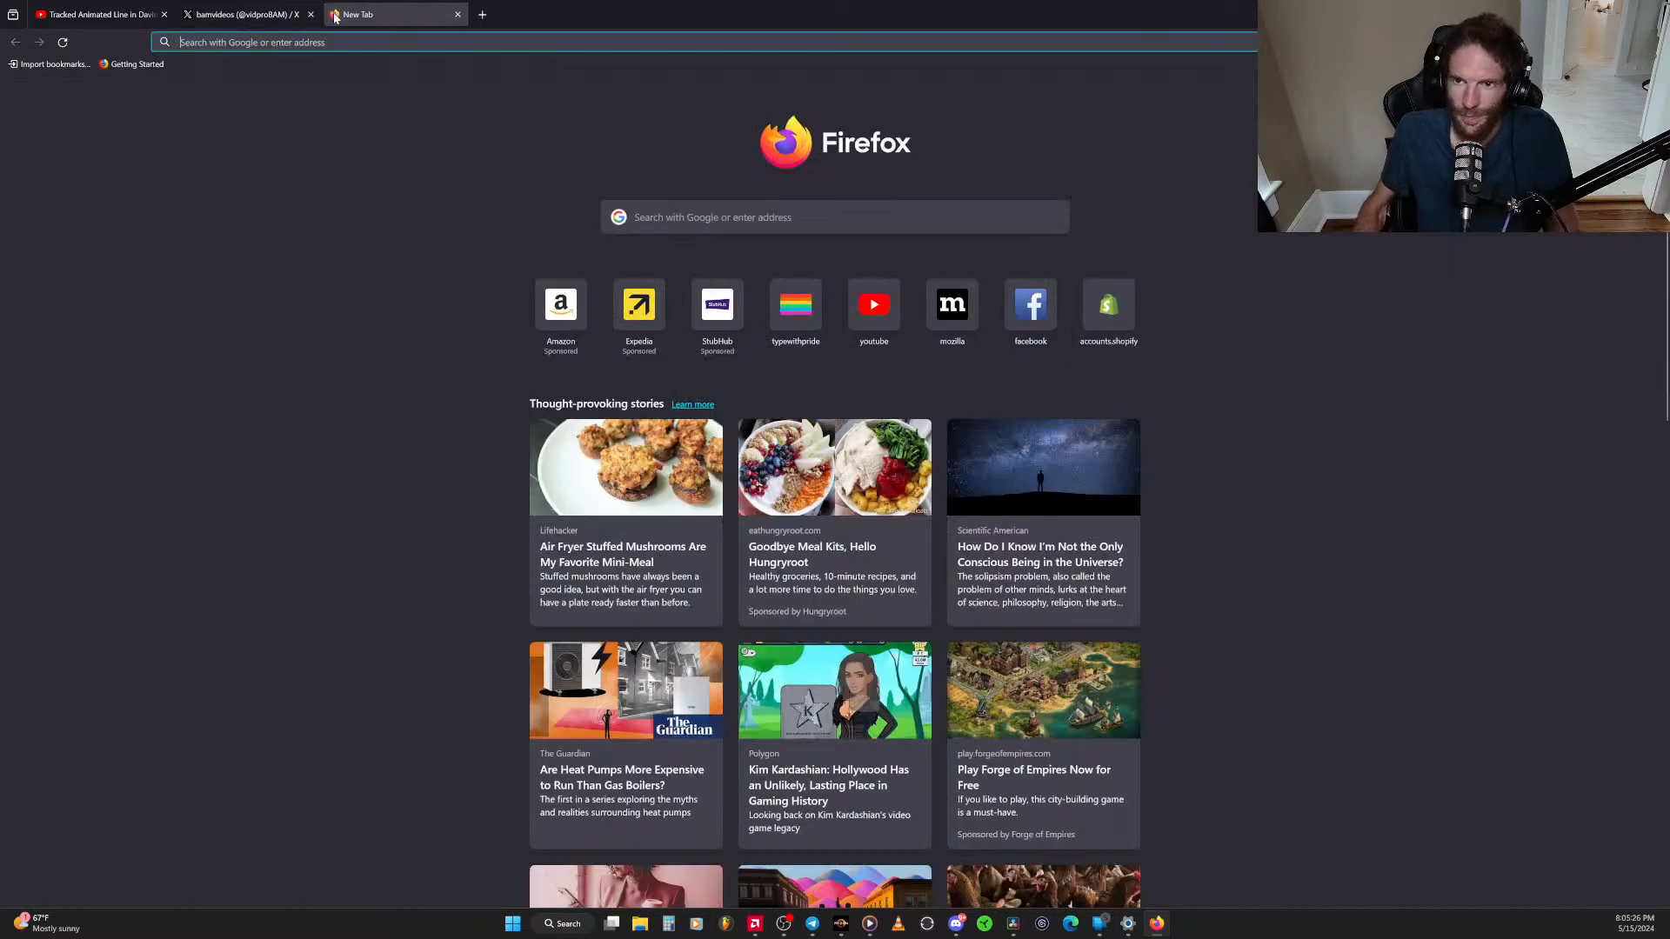
text(vide)
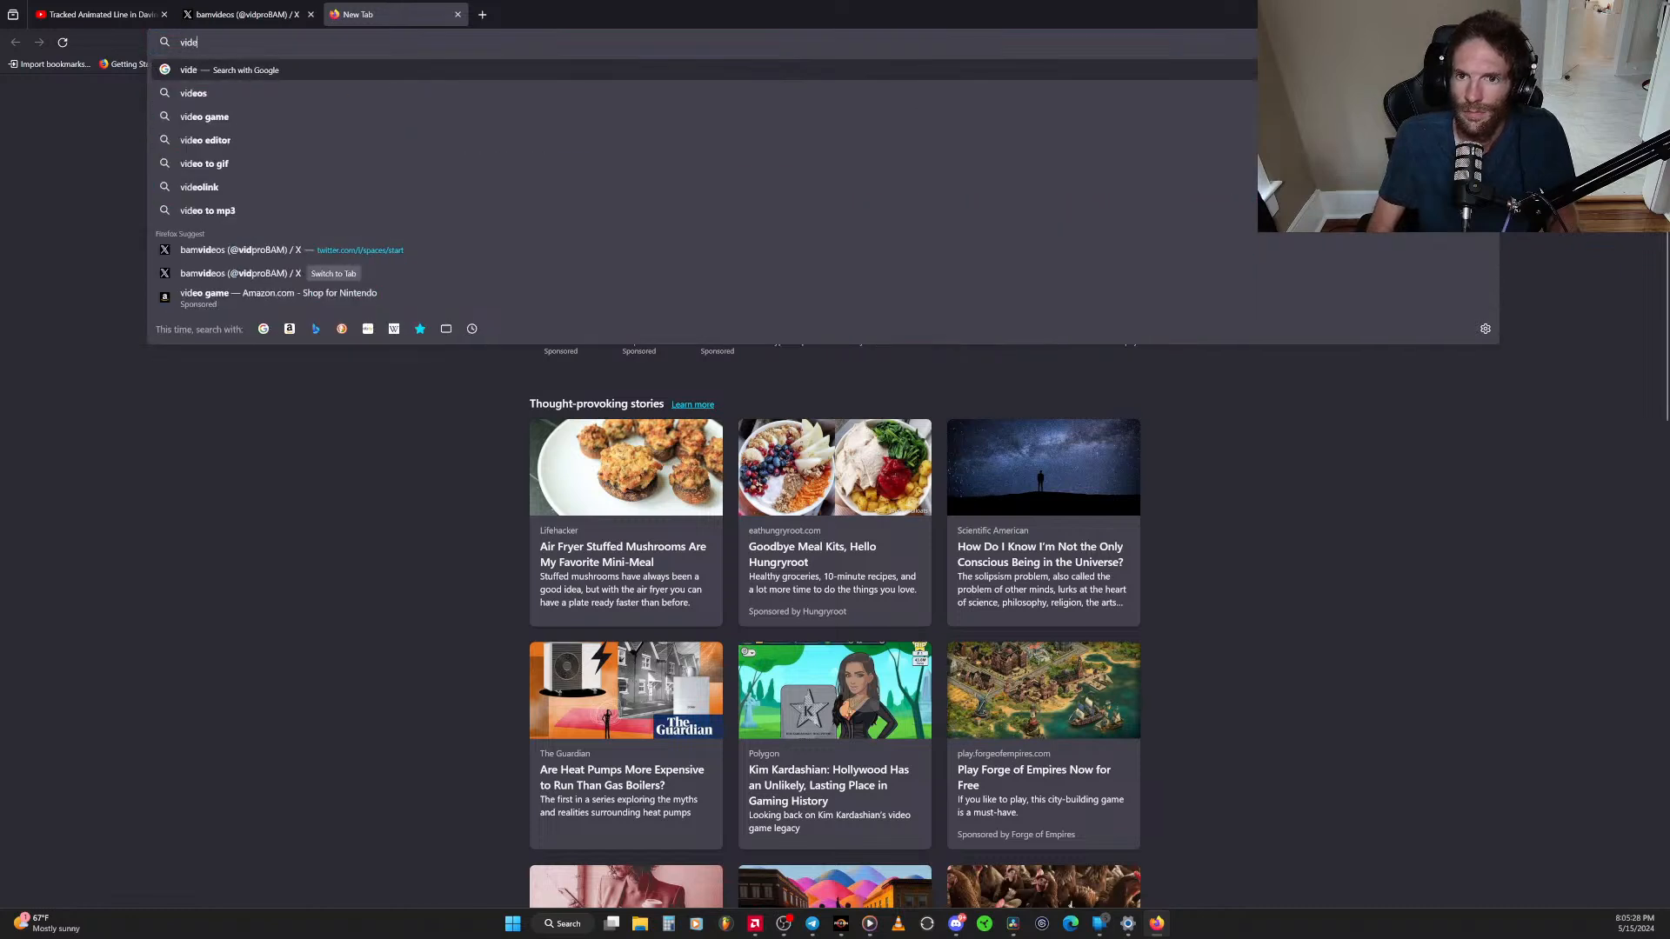
text(o live st)
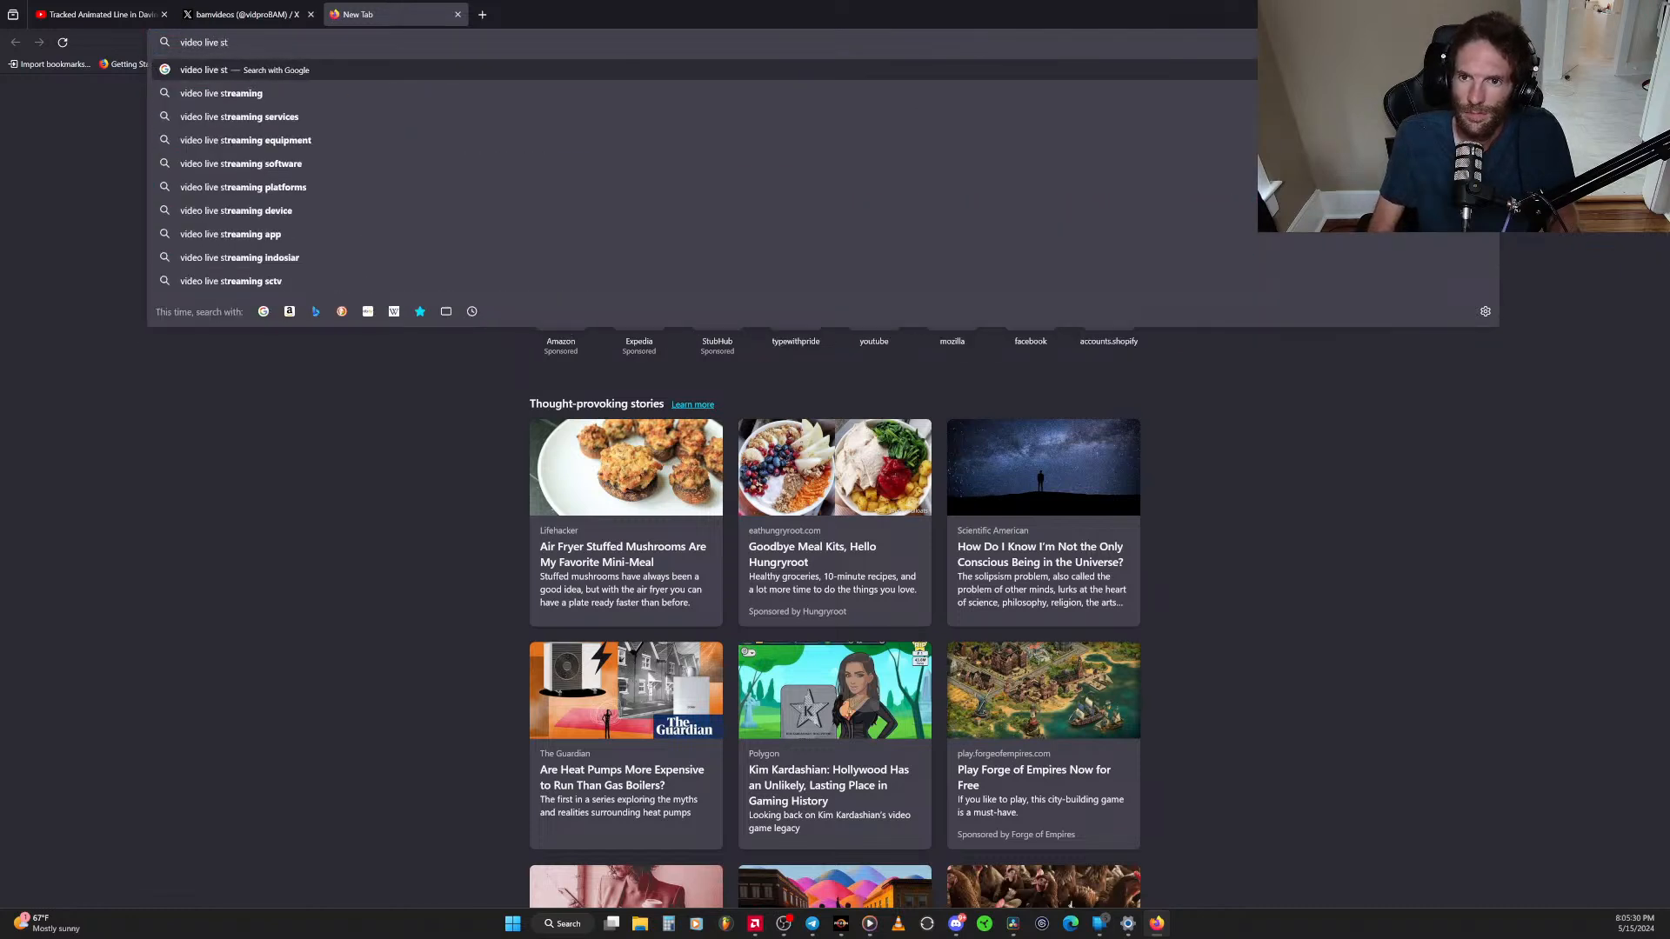
text(ream on x)
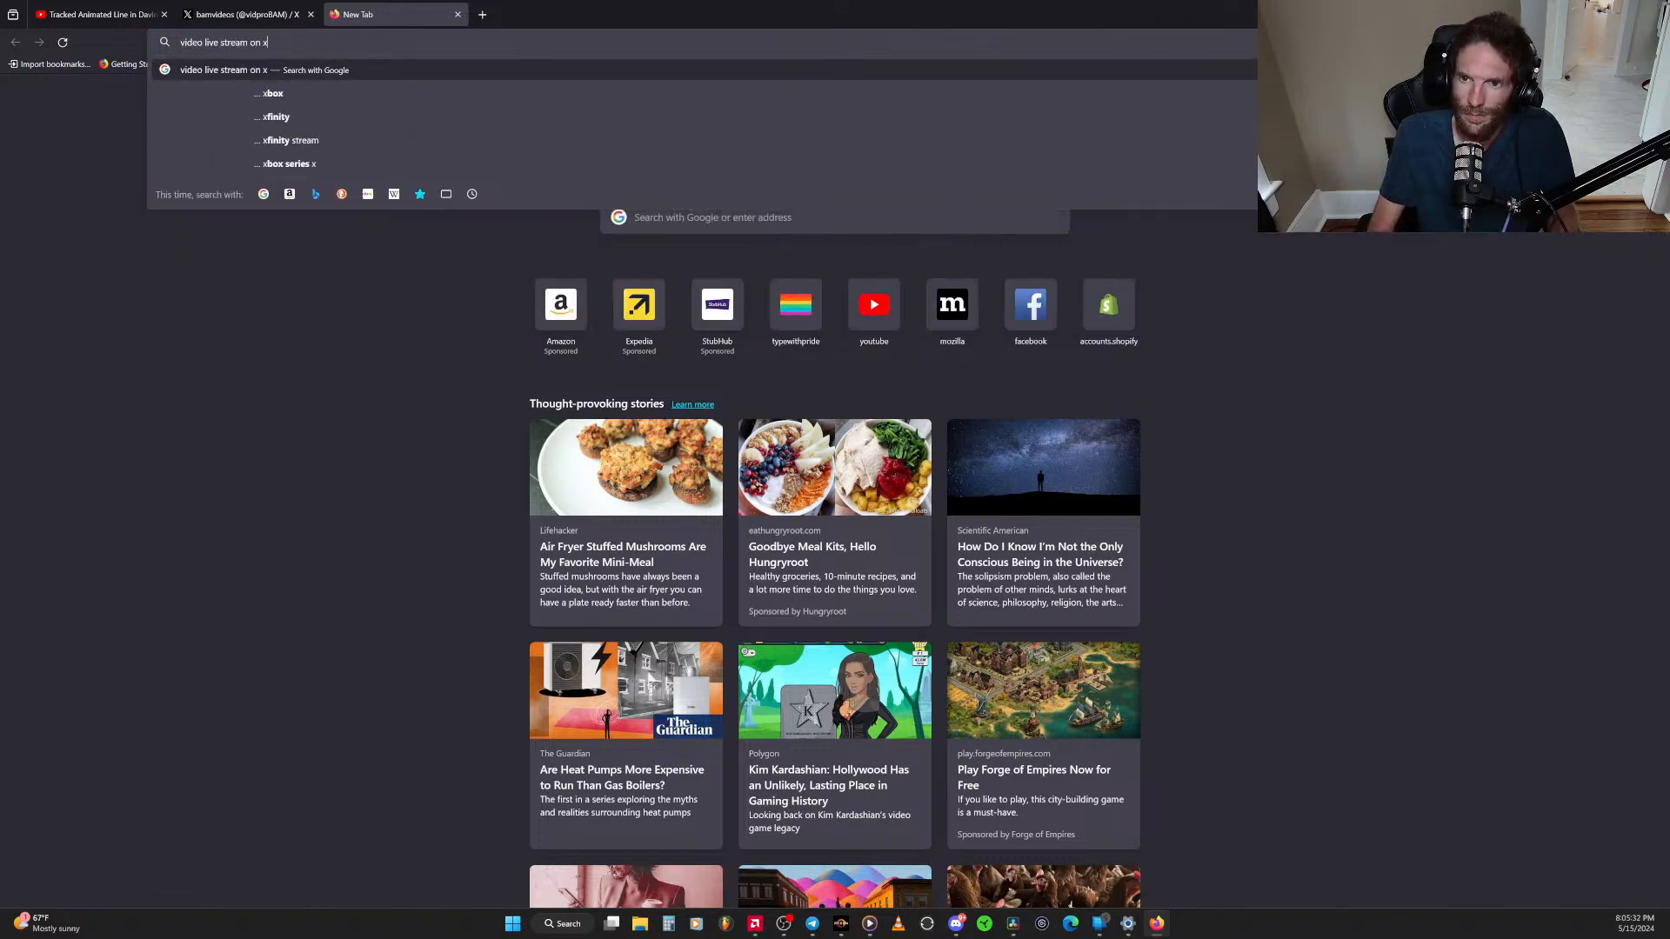
key(Return)
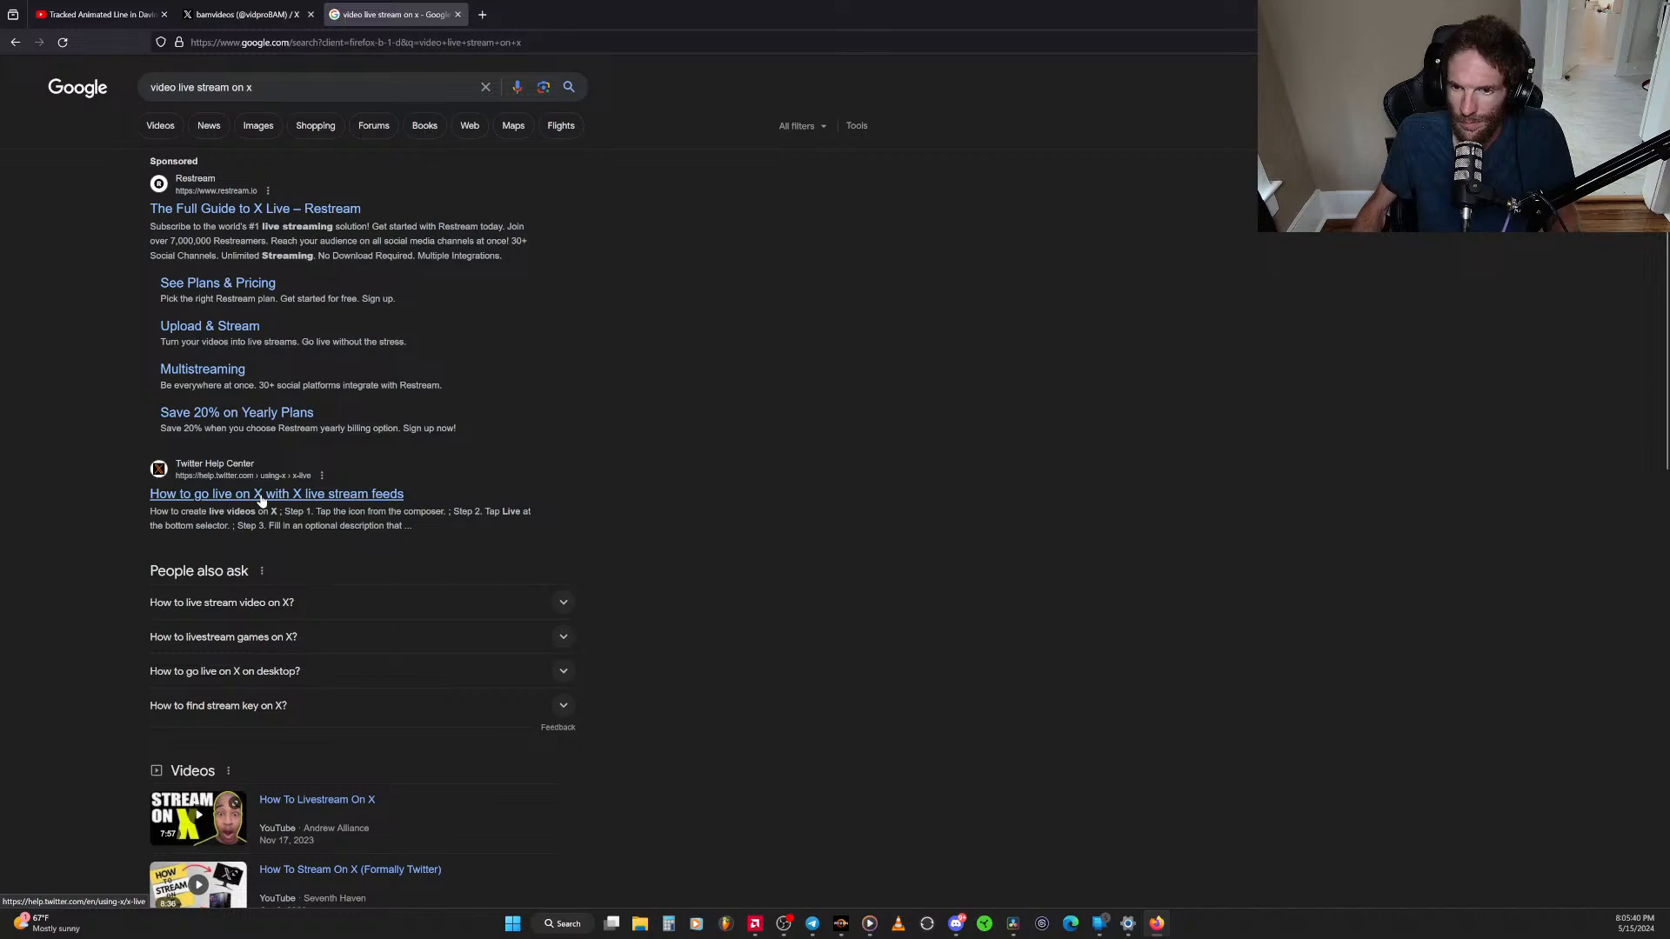
click(340, 611)
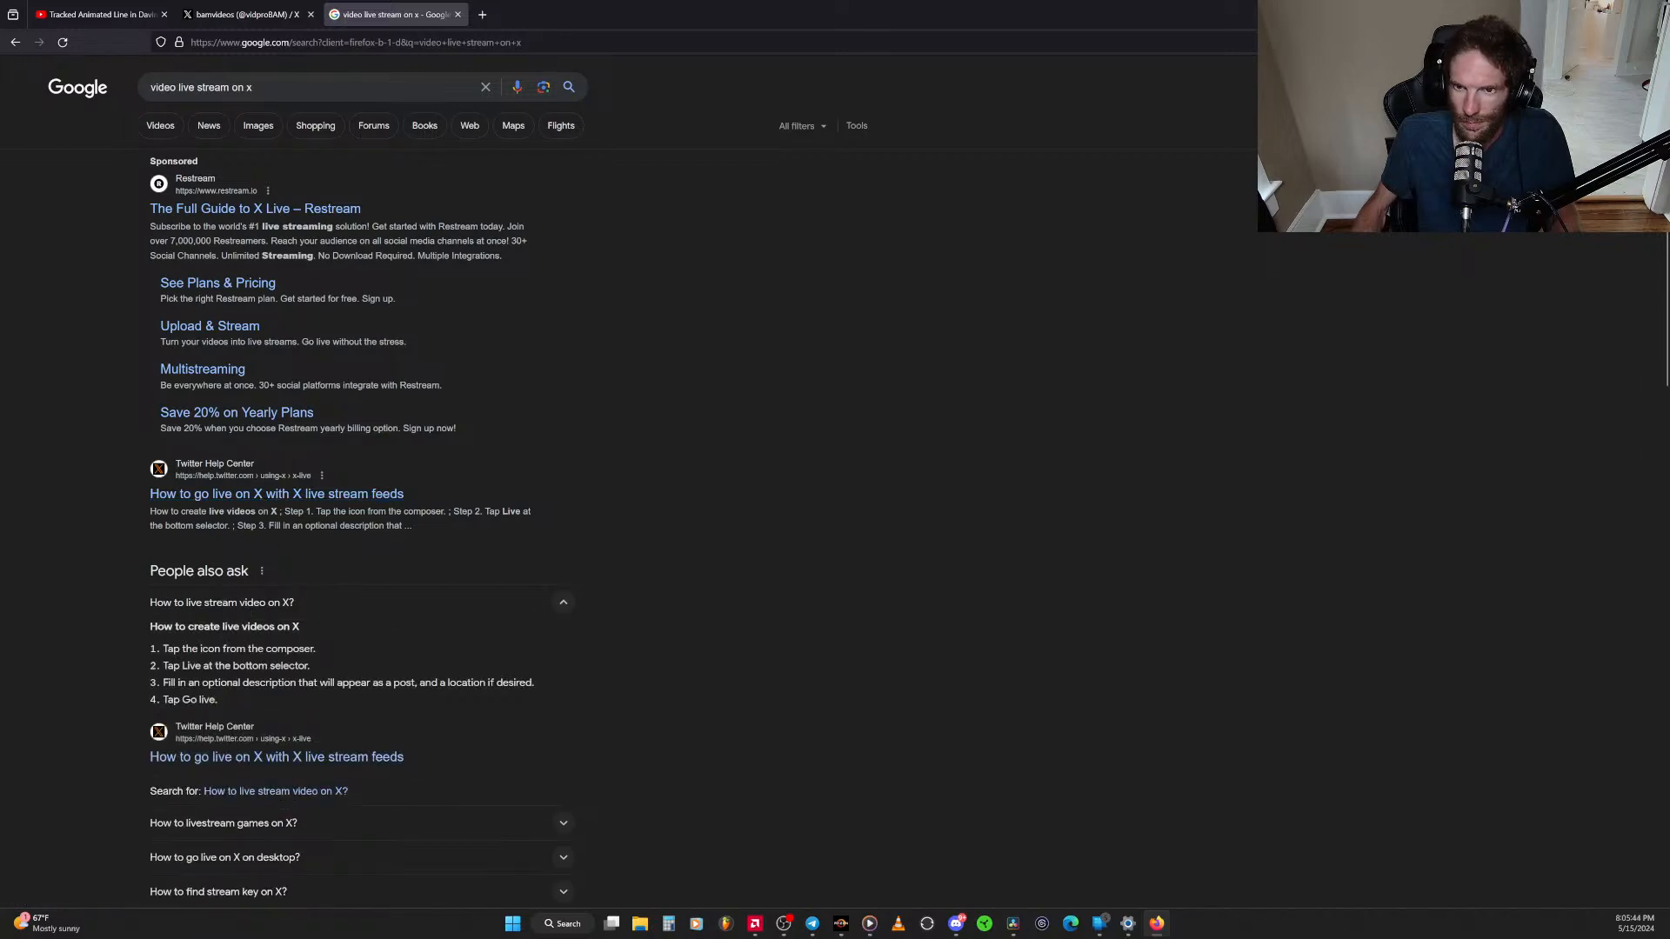
Refine the search to "video live stream on x on pc" and expand the answer to "How to go live on X from PC?"
click(306, 87)
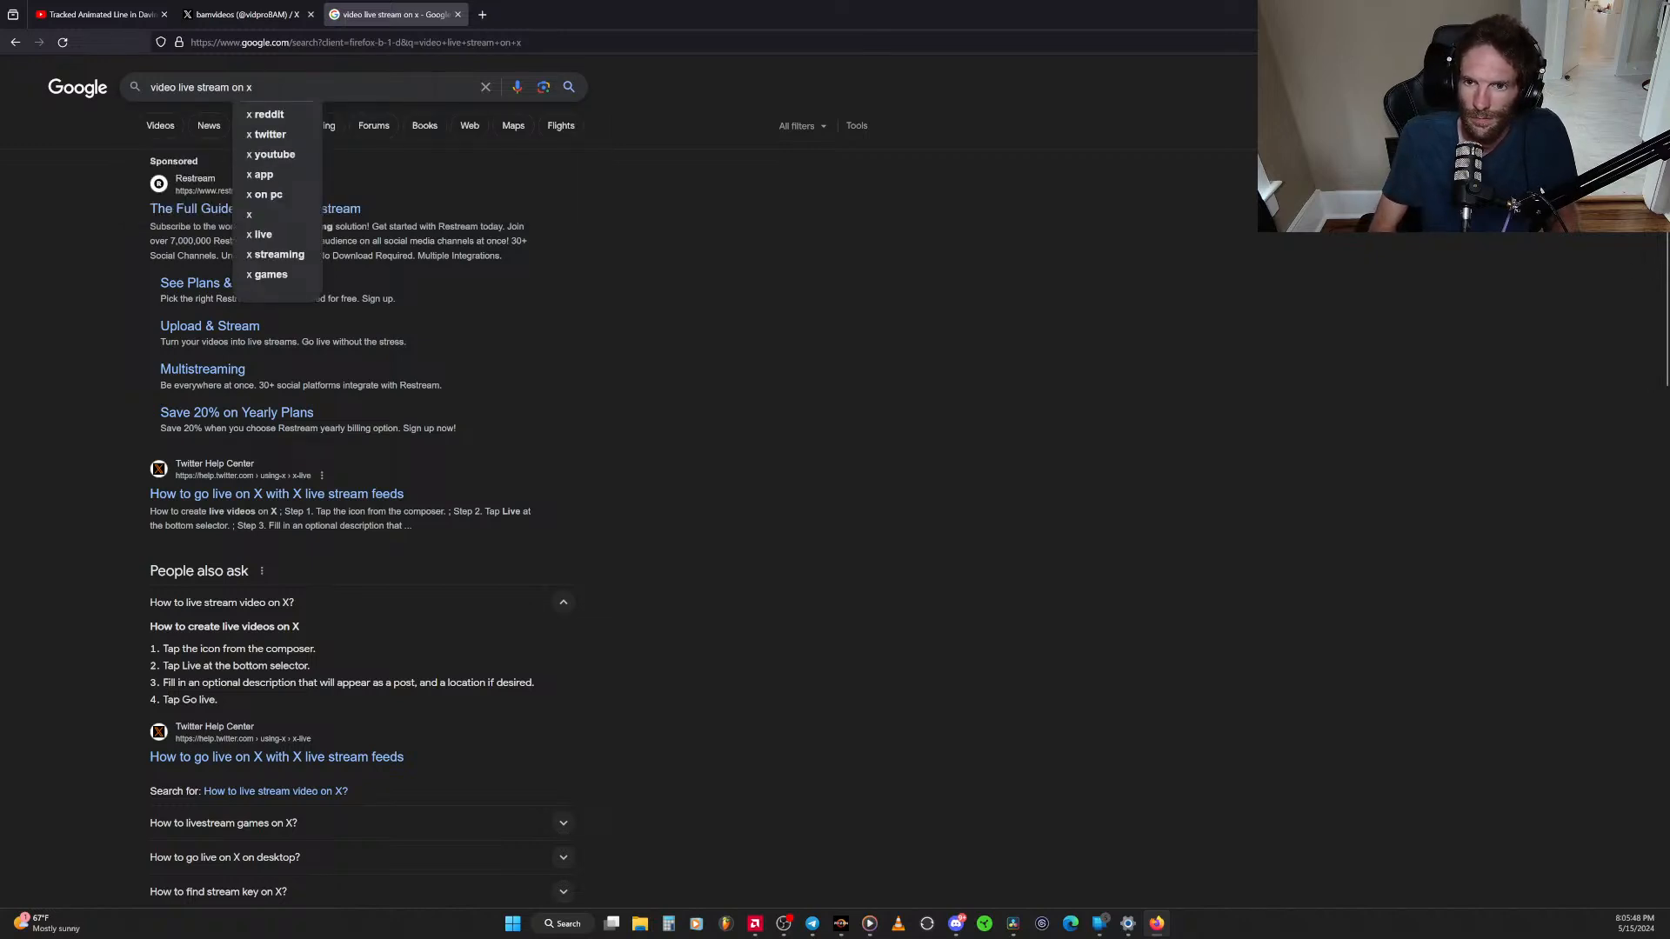
click(273, 195)
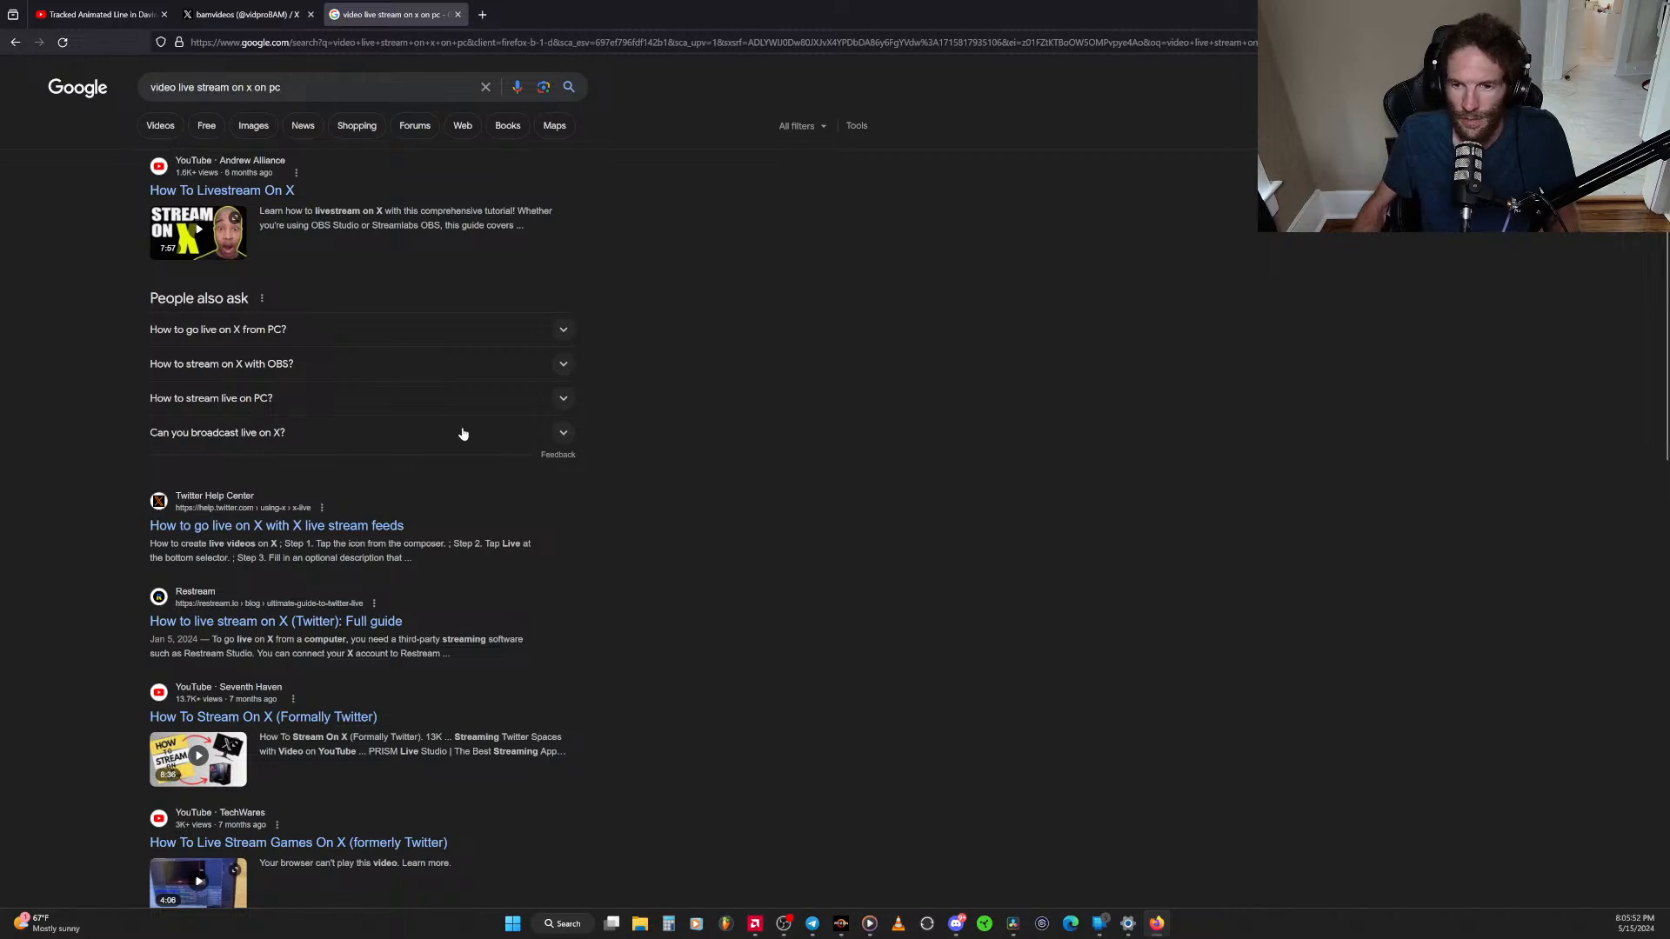
click(341, 332)
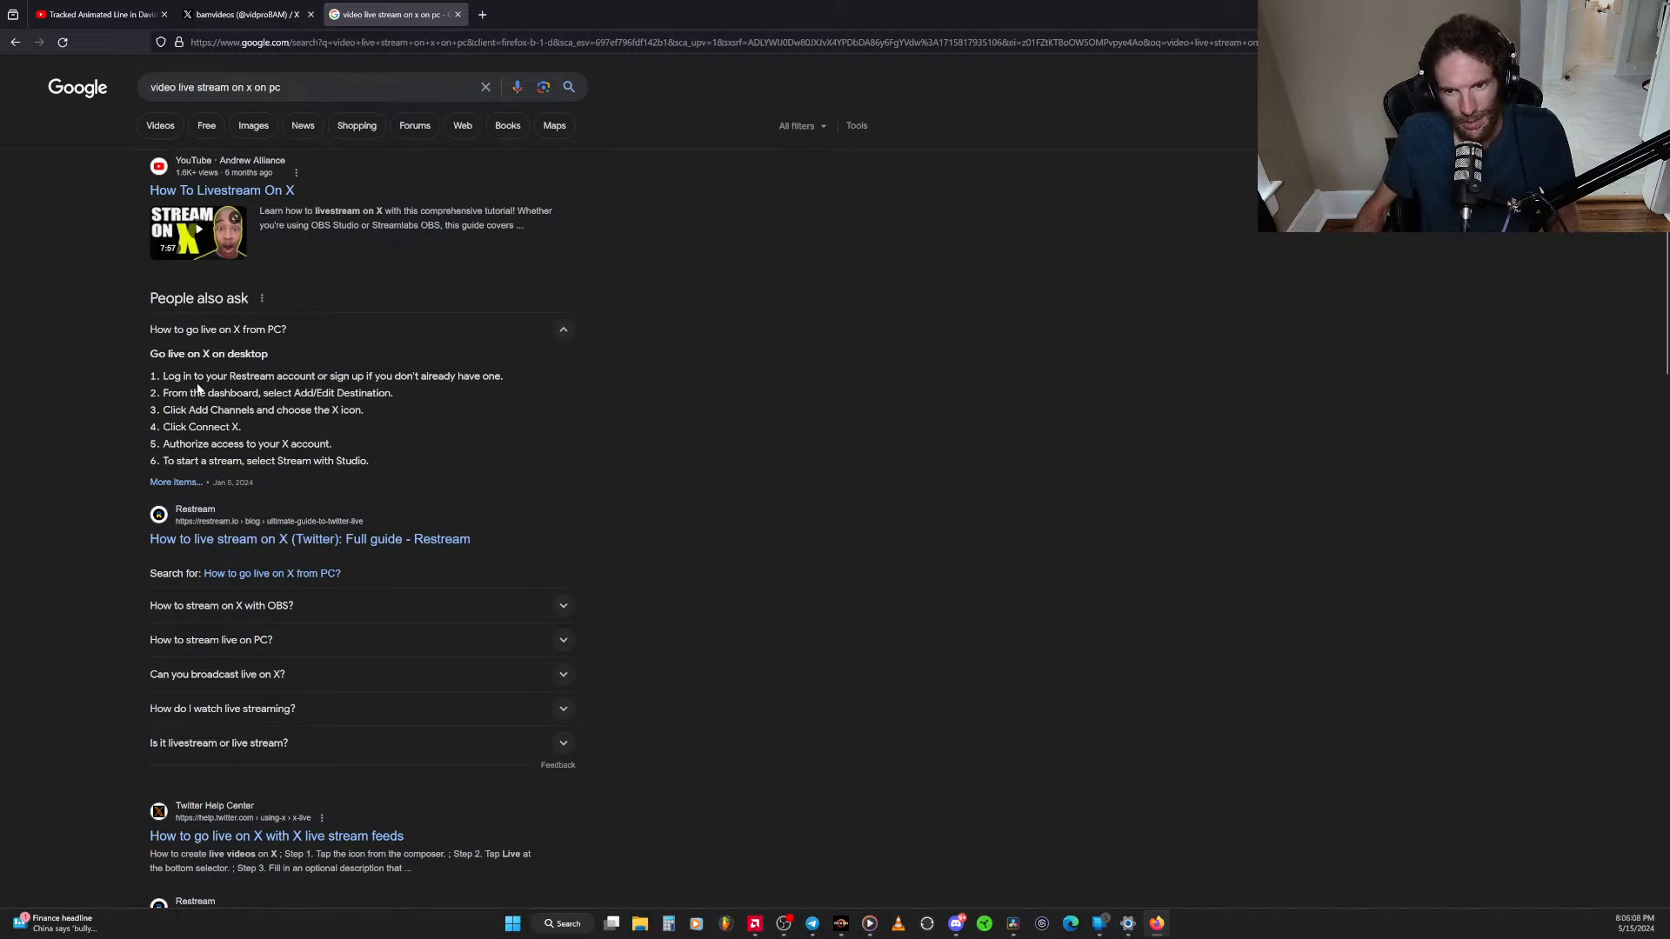
Search Google for the word "Restream" from the first instruction of the expanded answer
drag(229, 376, 275, 376)
middle_click(251, 376)
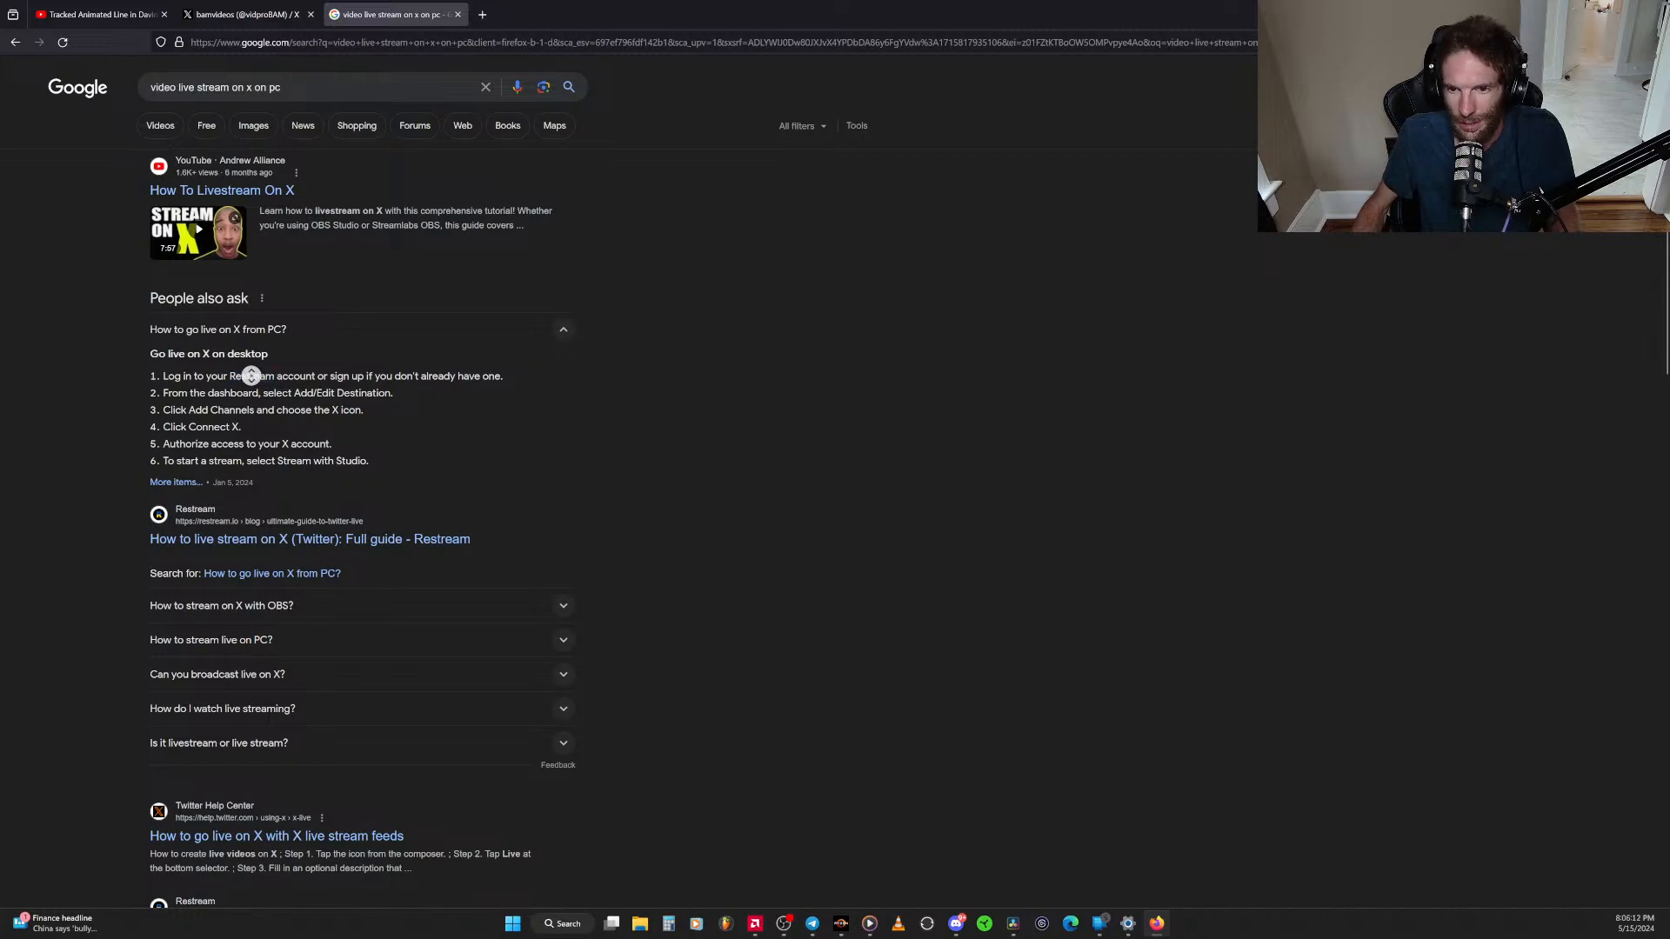
middle_click(317, 374)
drag(277, 376, 230, 376)
right_click(243, 376)
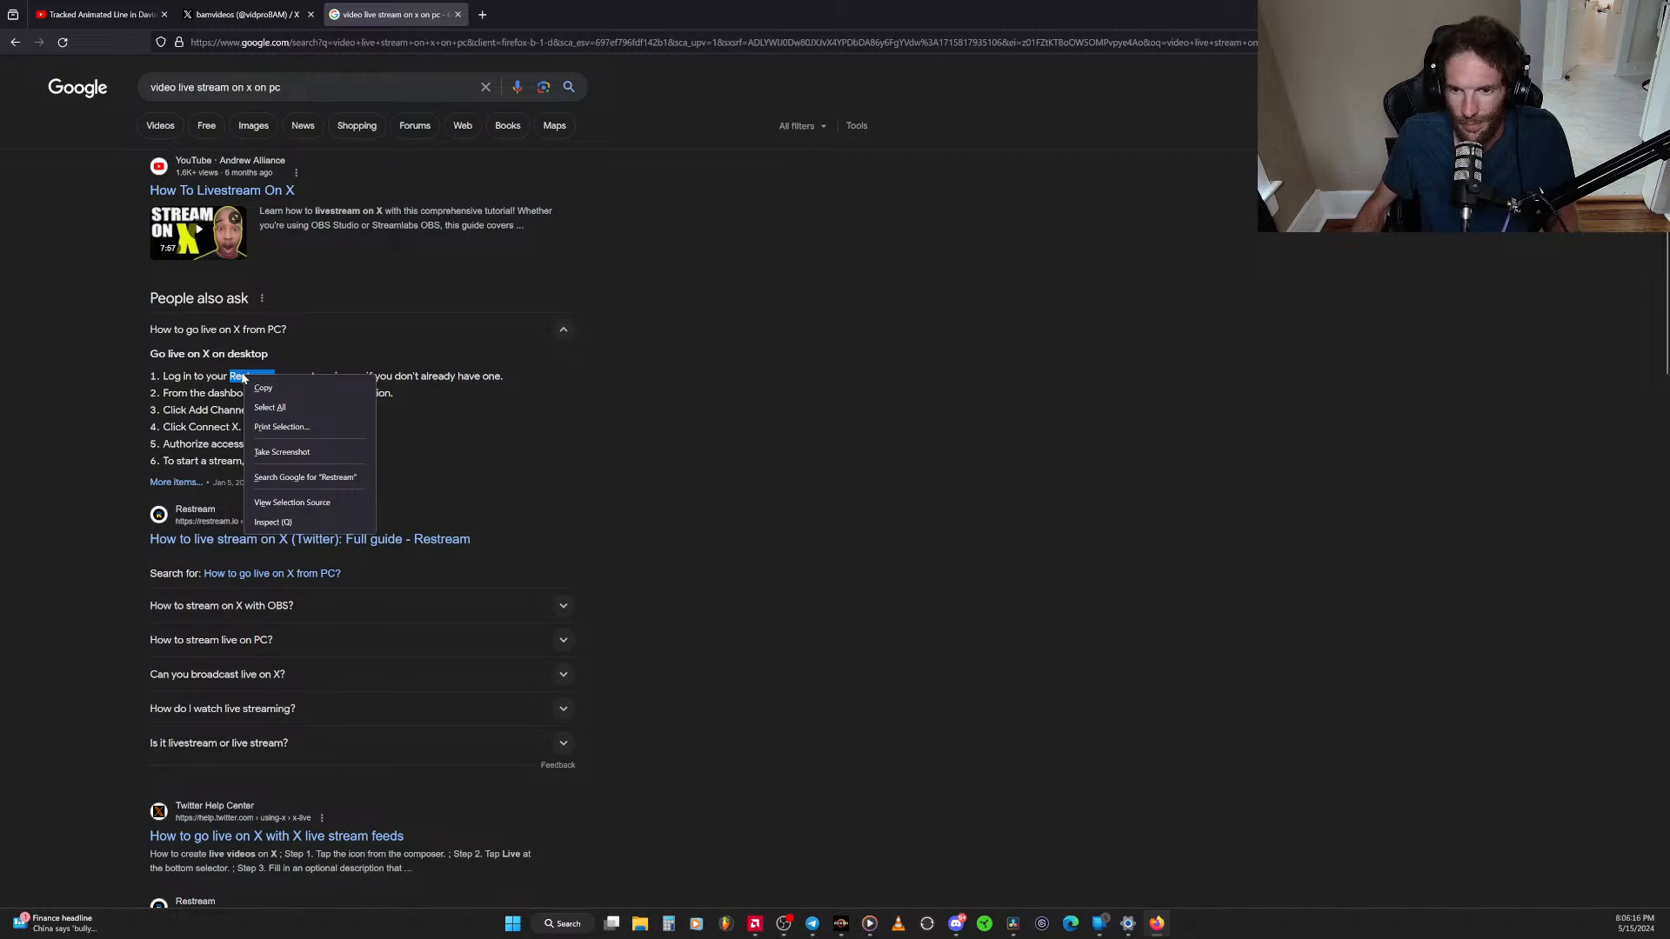
click(331, 479)
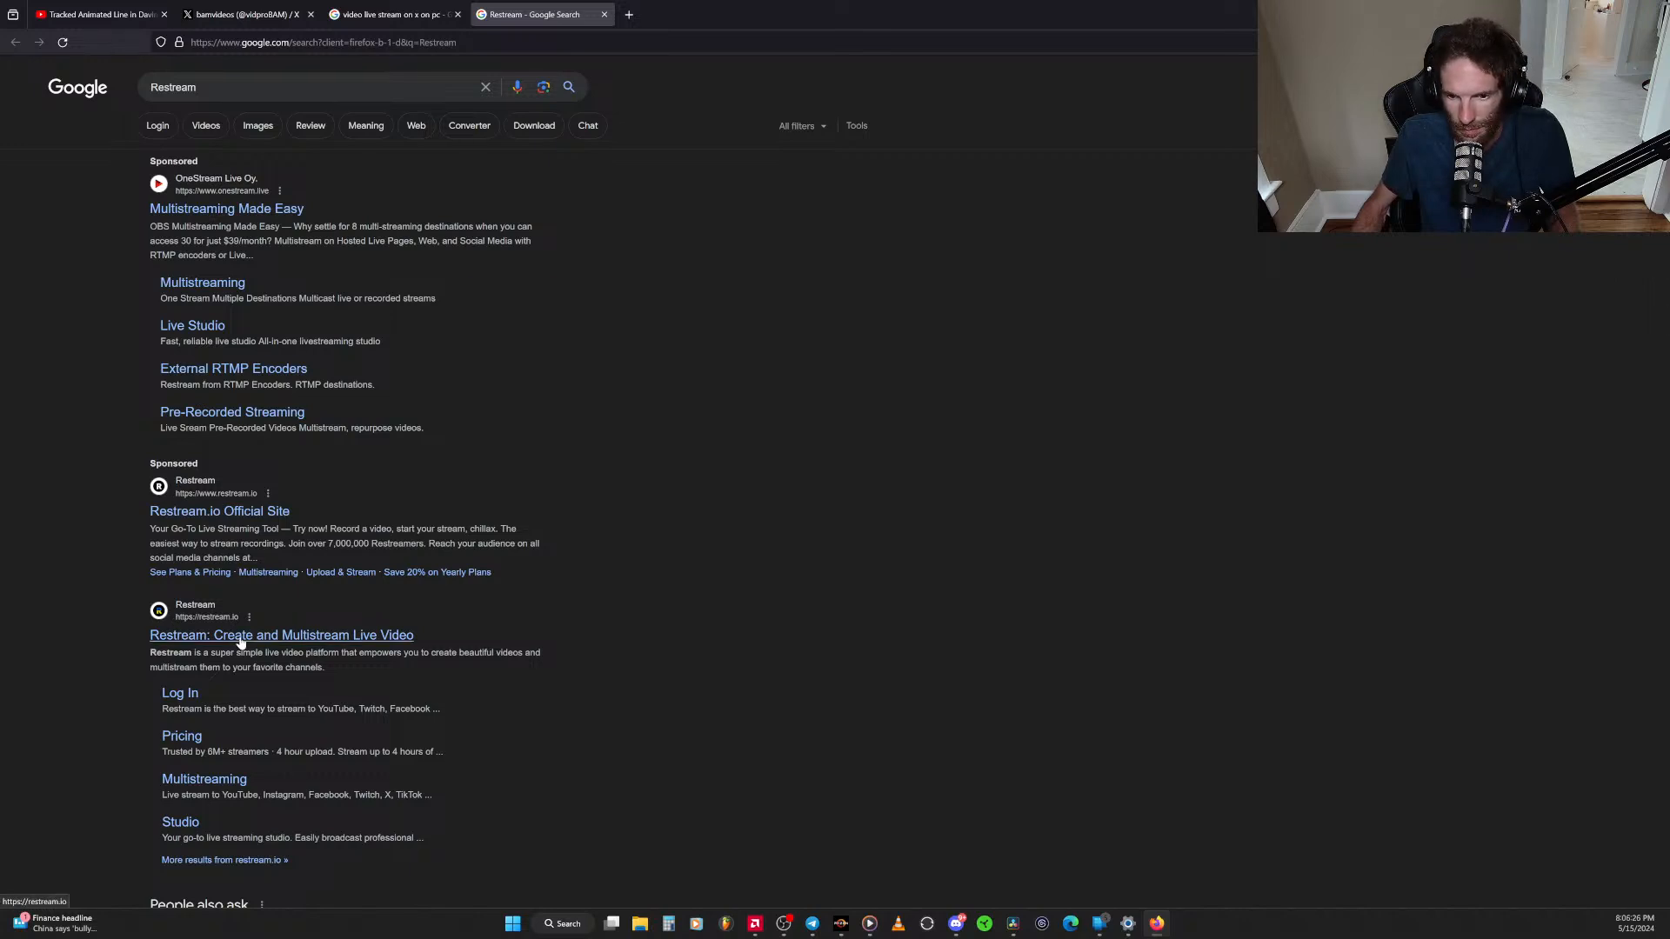
Return to the earlier search results and change the query to "video live stream on x with obs"
click(360, 18)
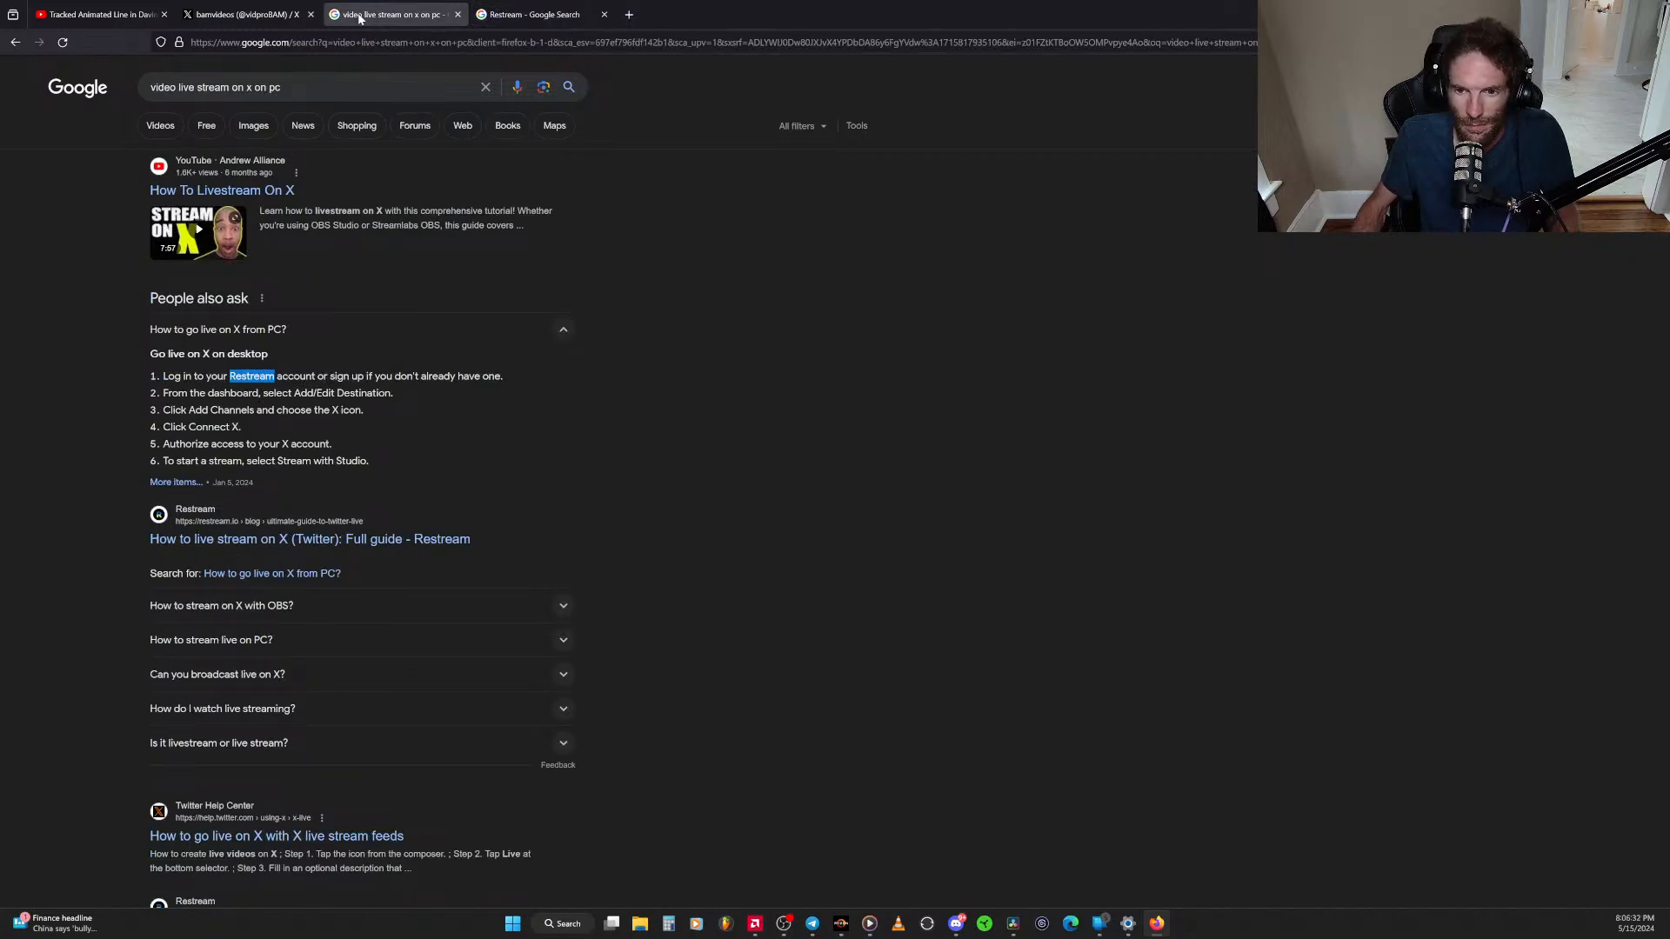
click(331, 87)
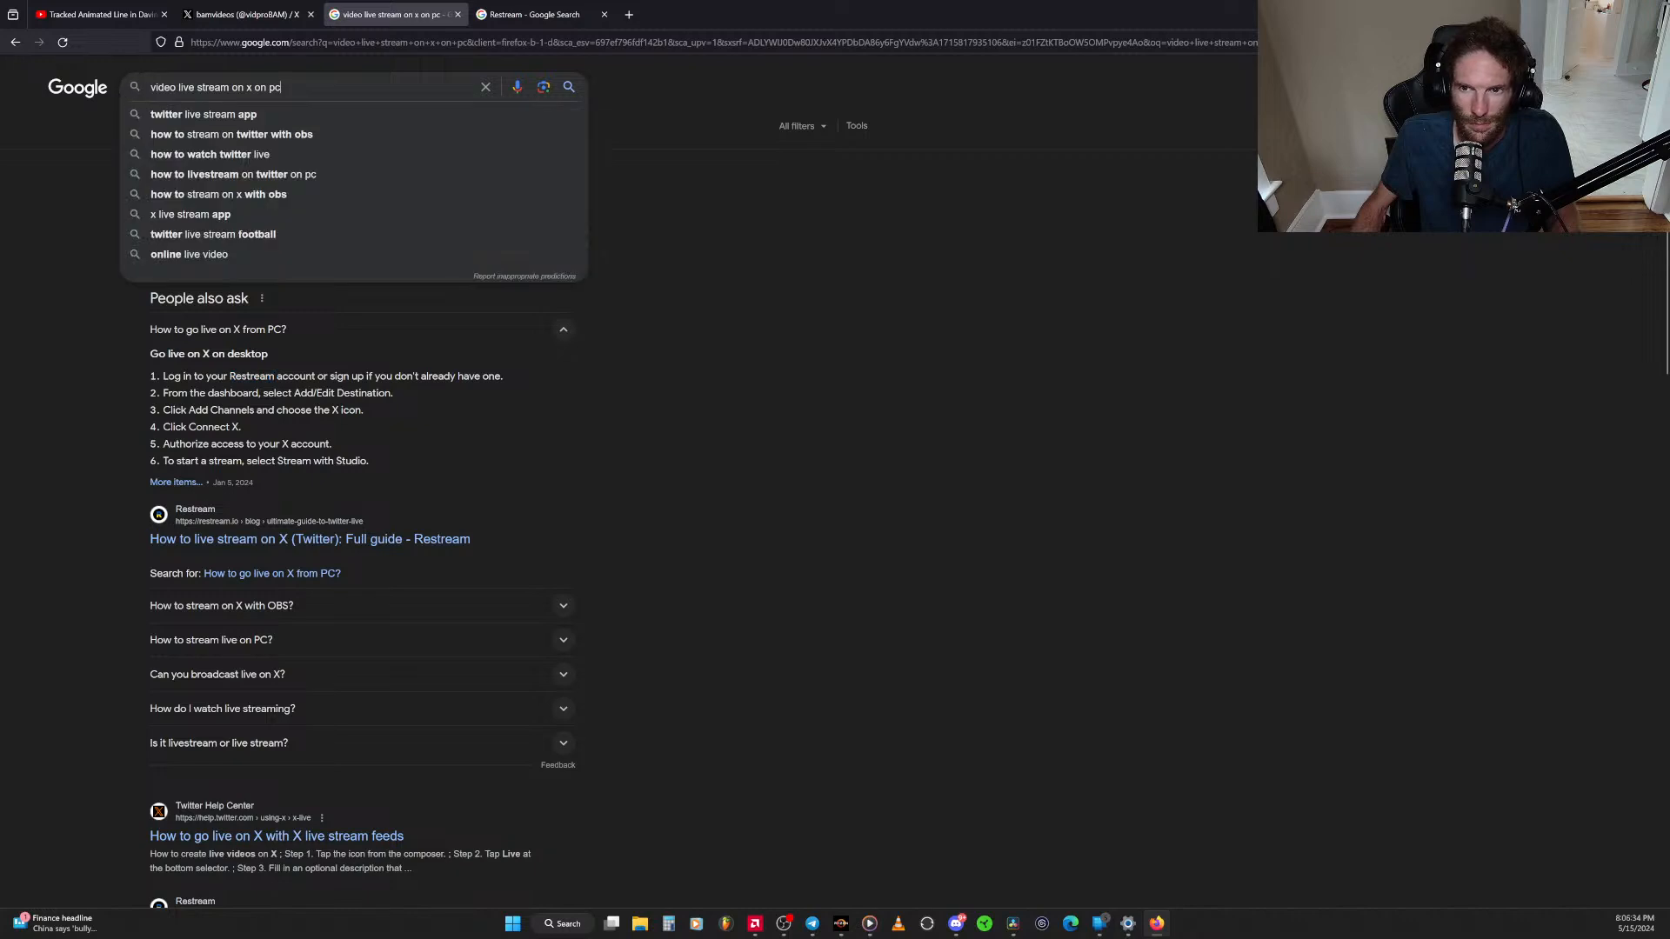
key(BackSpace)
key(BackSpace)
key(BackSpace)
key(BackSpace)
key(BackSpace)
key(BackSpace)
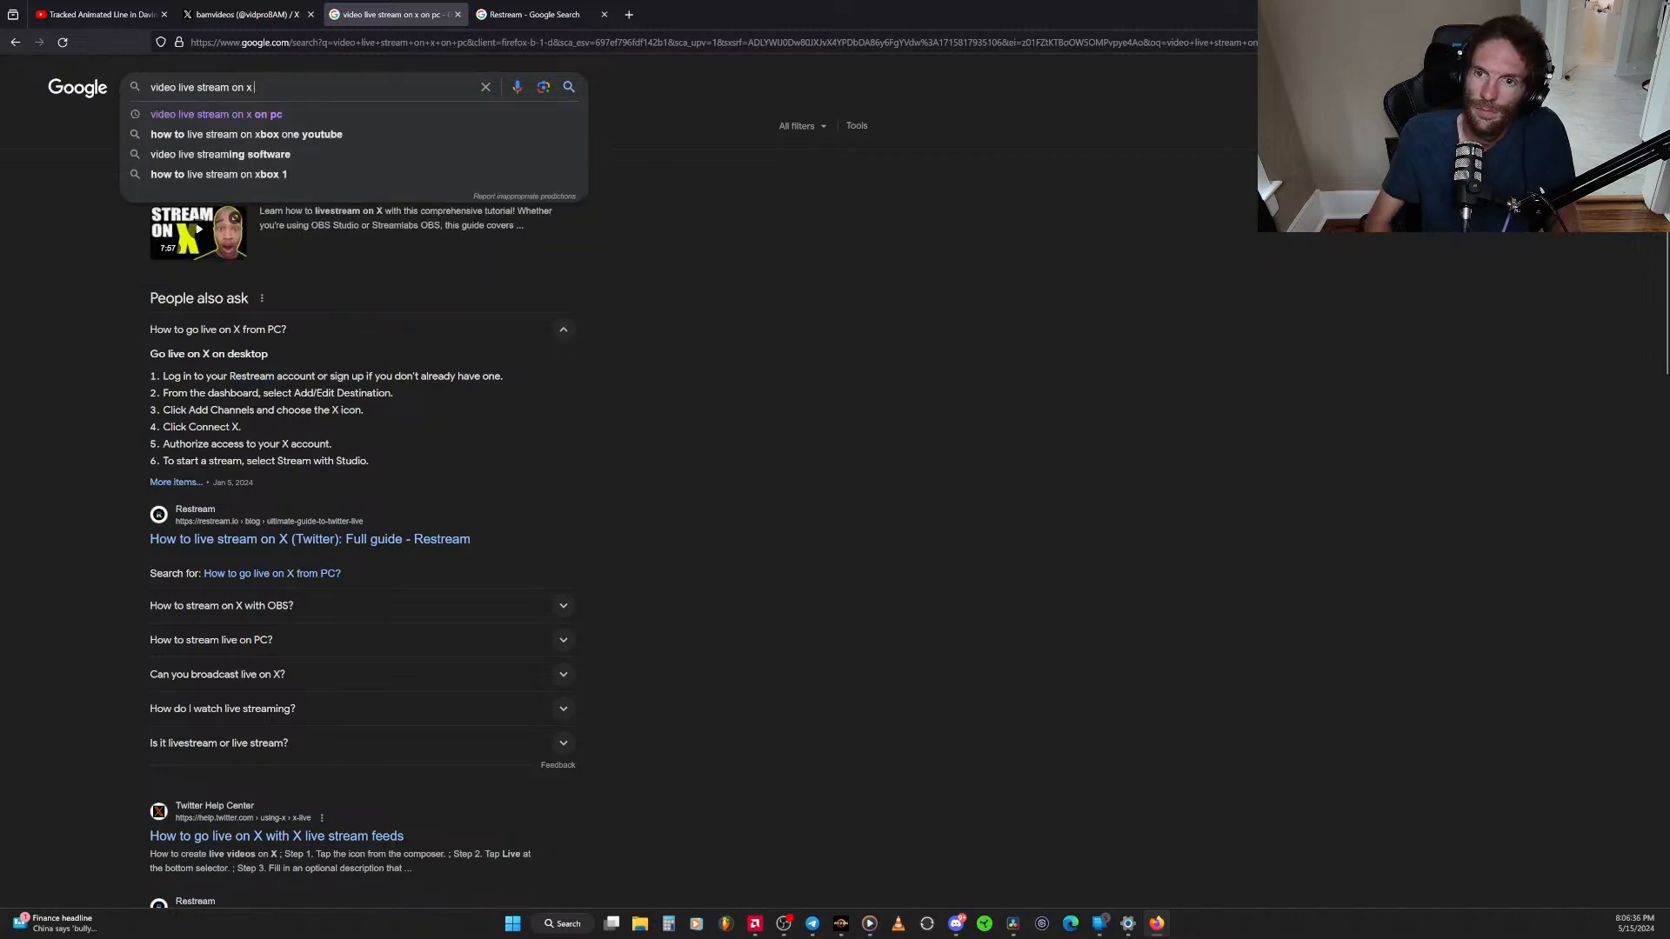
text(with obs)
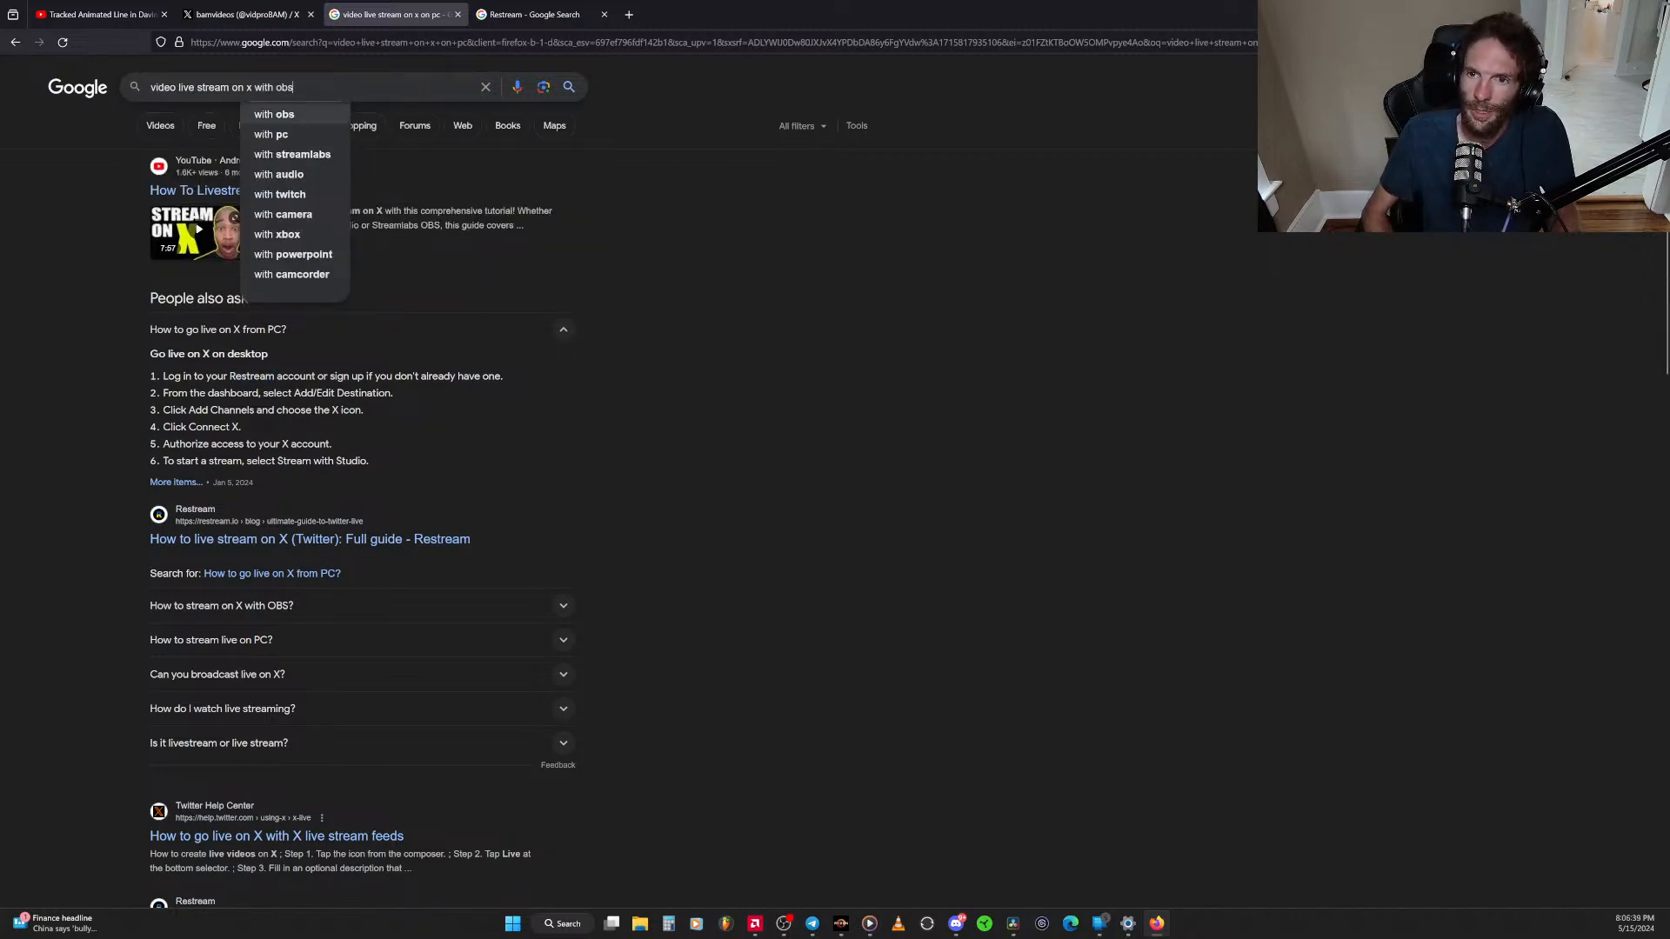
key(Return)
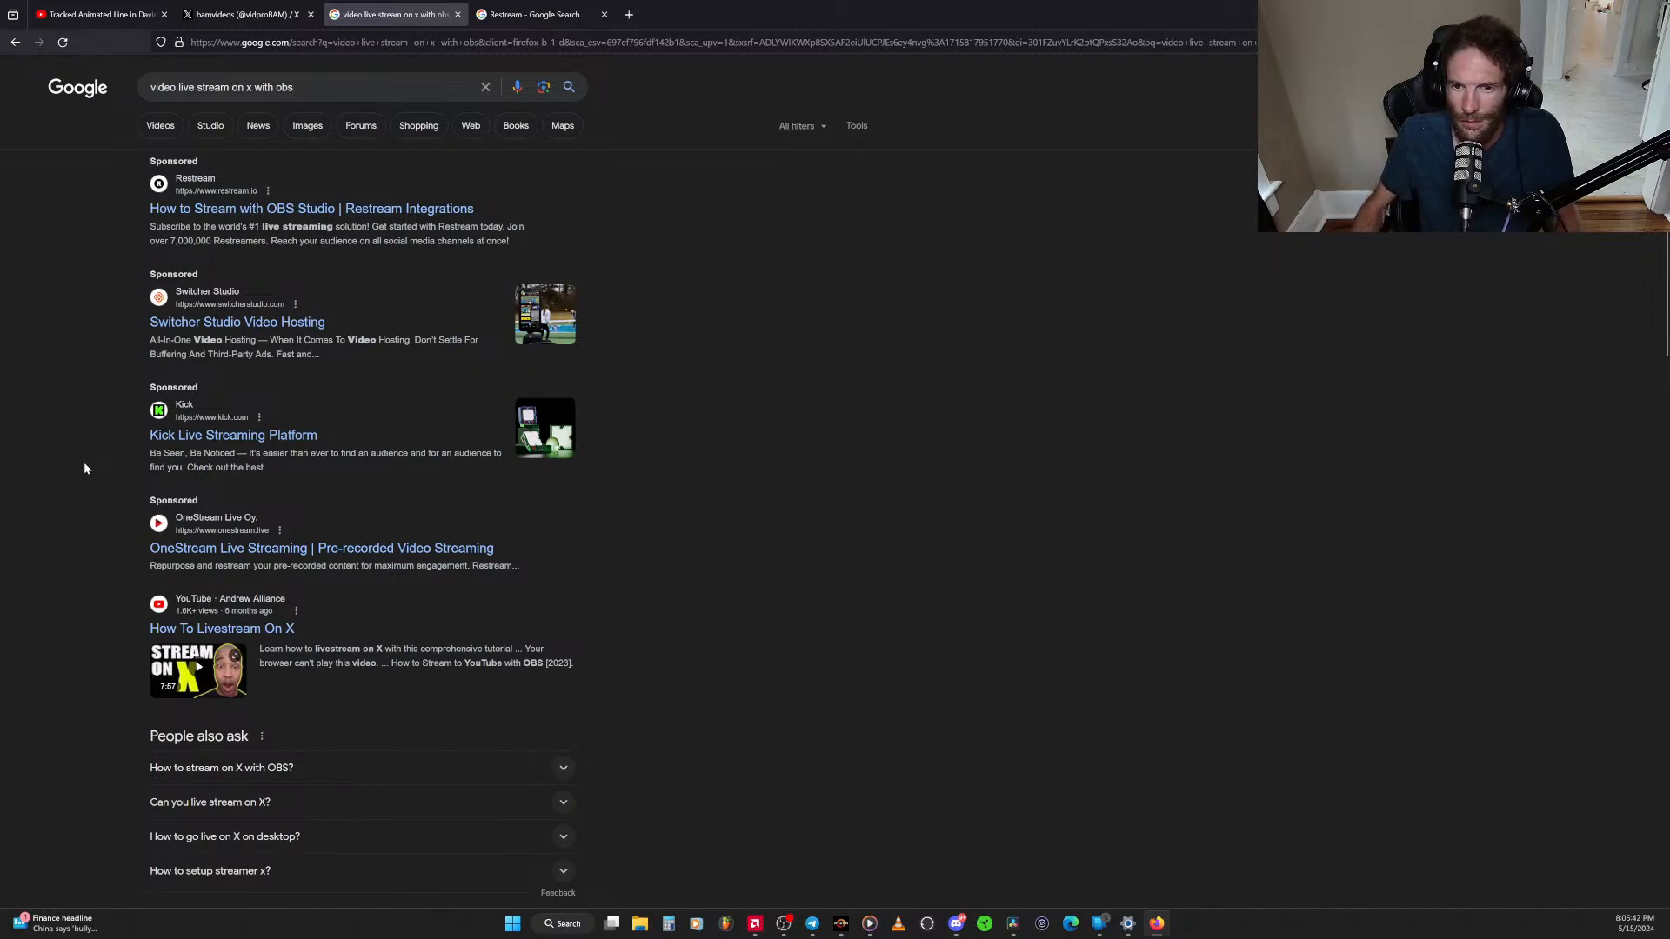
Expand the question "How to stream on X with OBS?" and watch its RØDE Streamer X video
scroll(84, 469, down, 3)
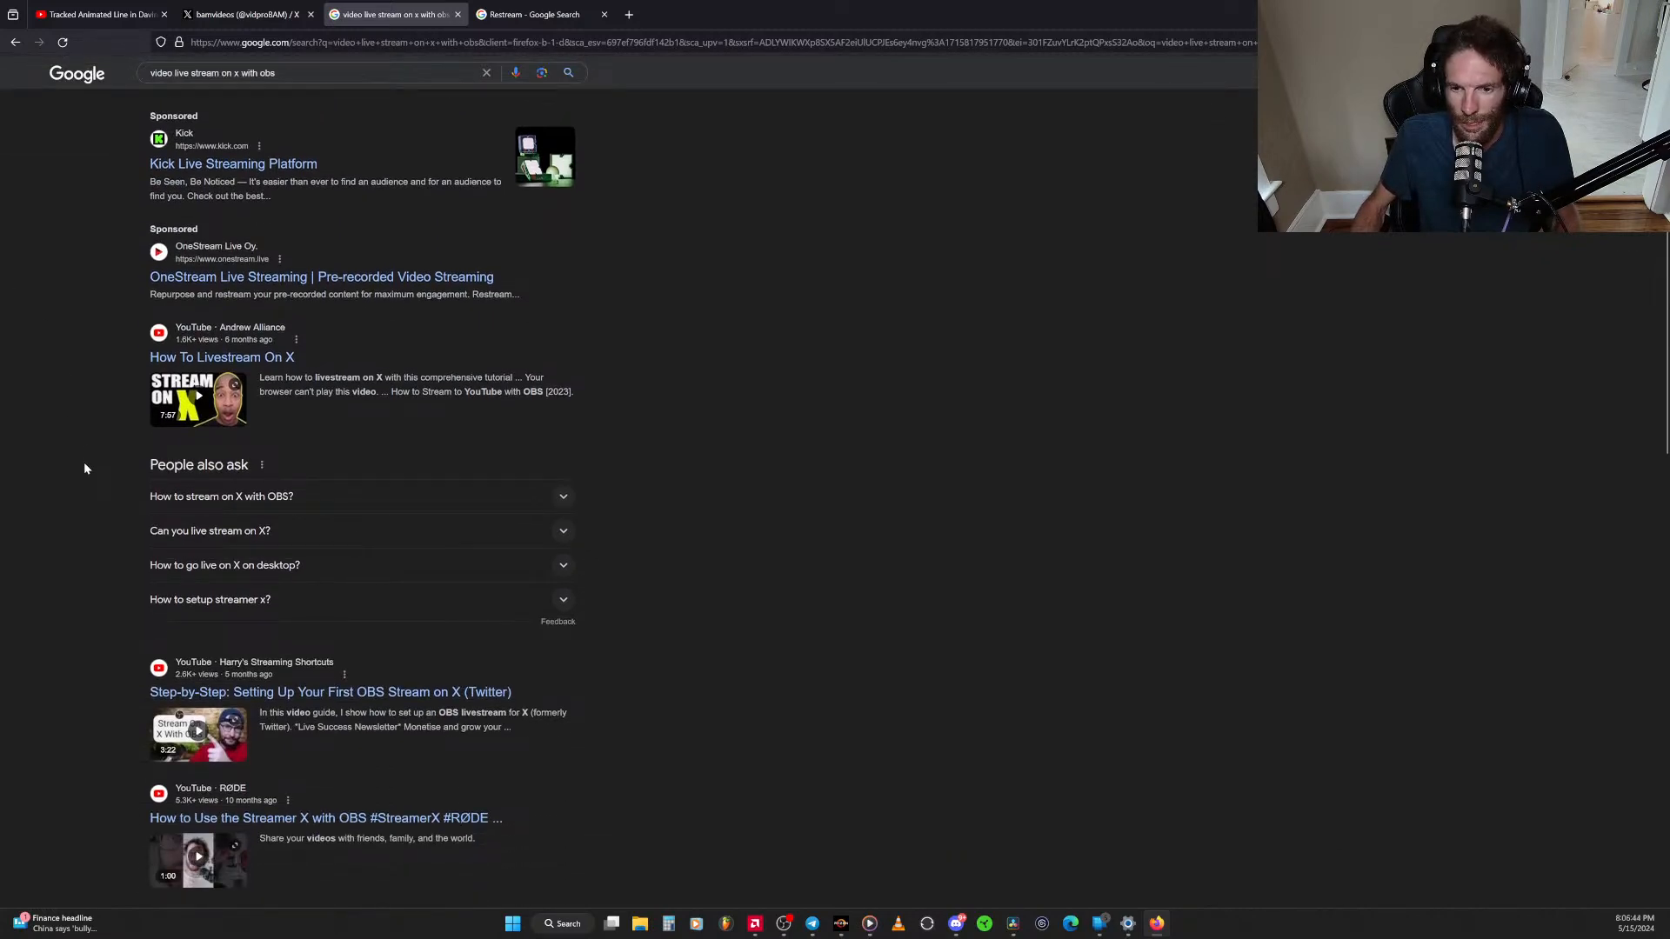
click(356, 503)
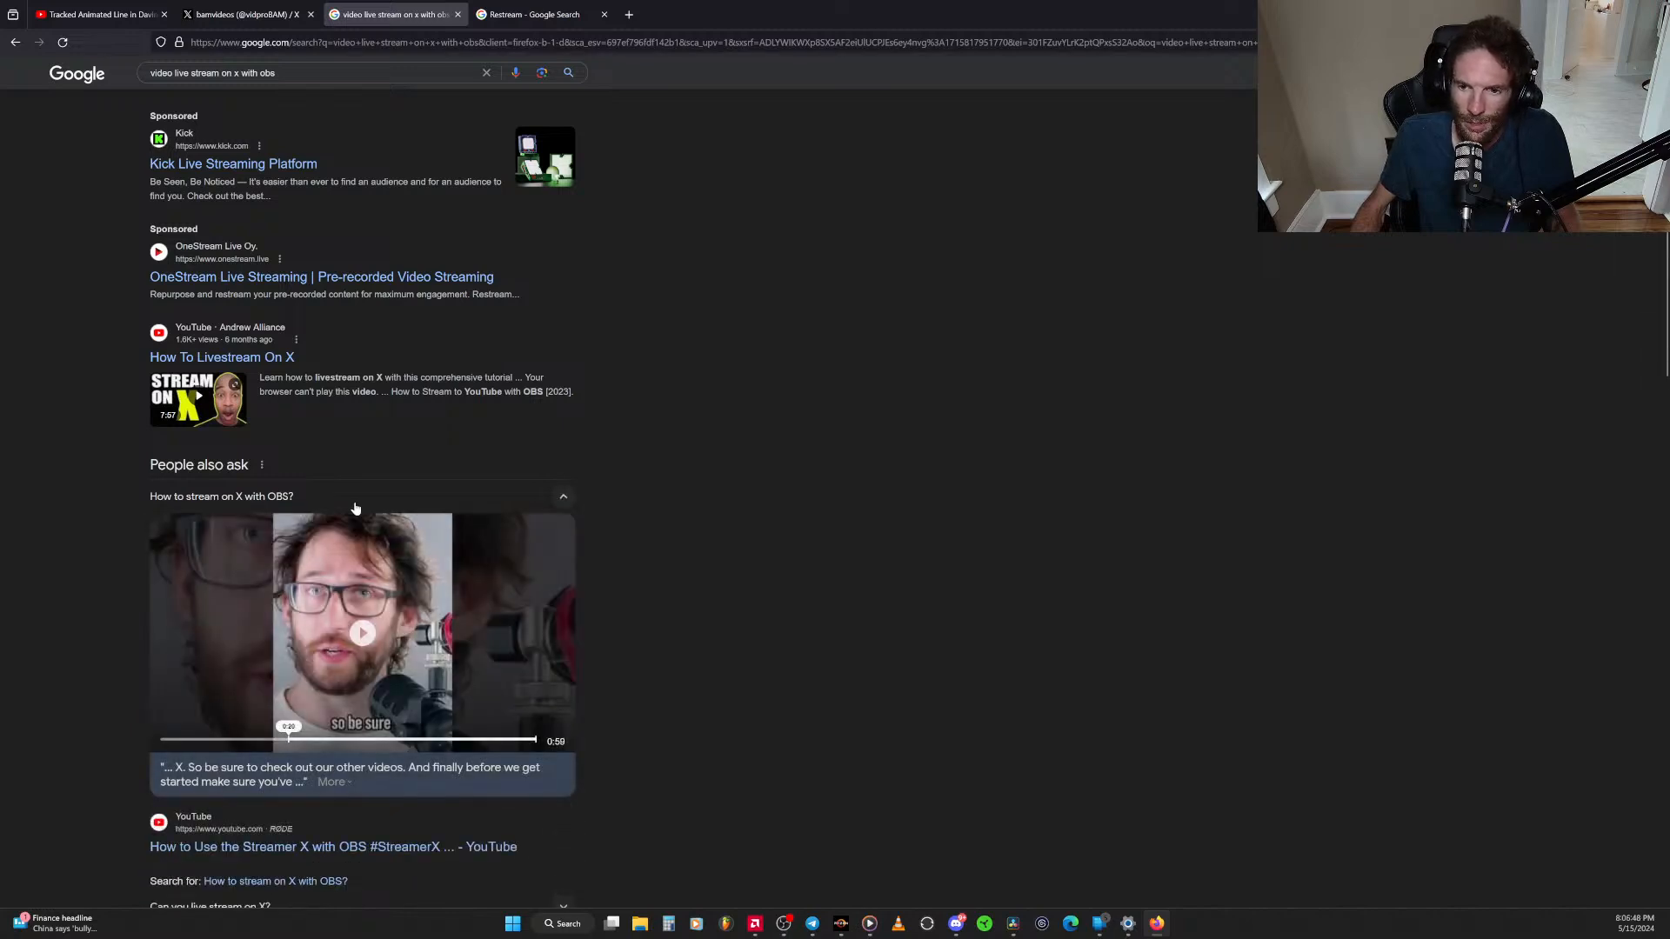
click(362, 639)
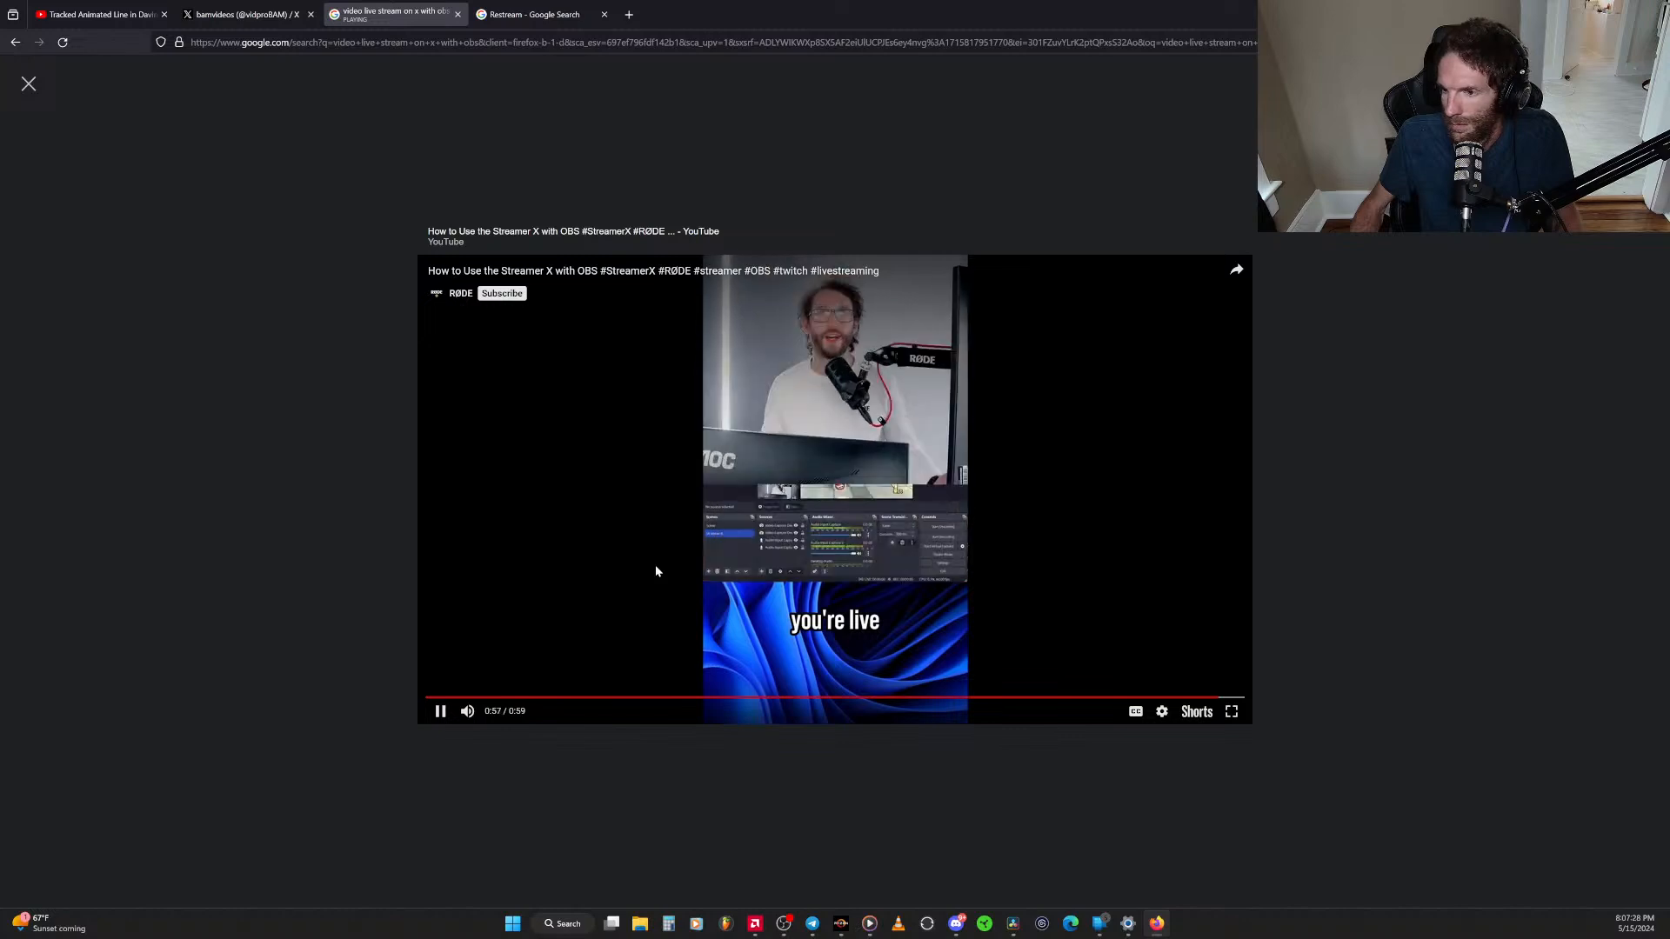
click(441, 712)
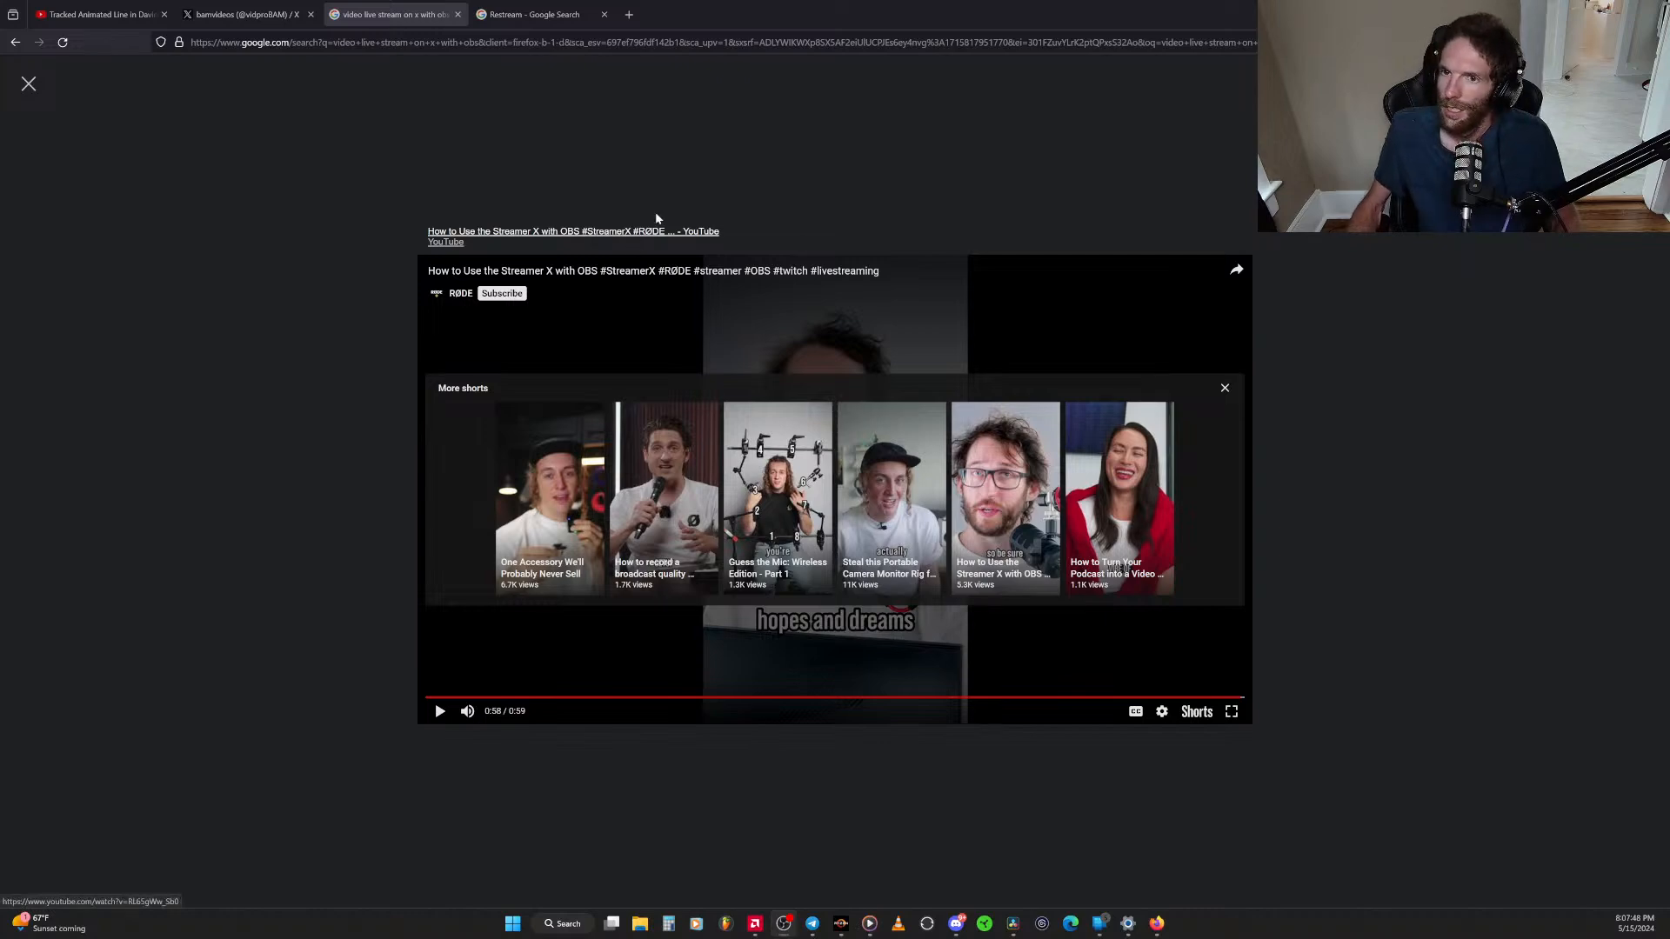
Close the live stream search, Restream search and X profile pages, and switch to DaVinci Resolve
click(458, 14)
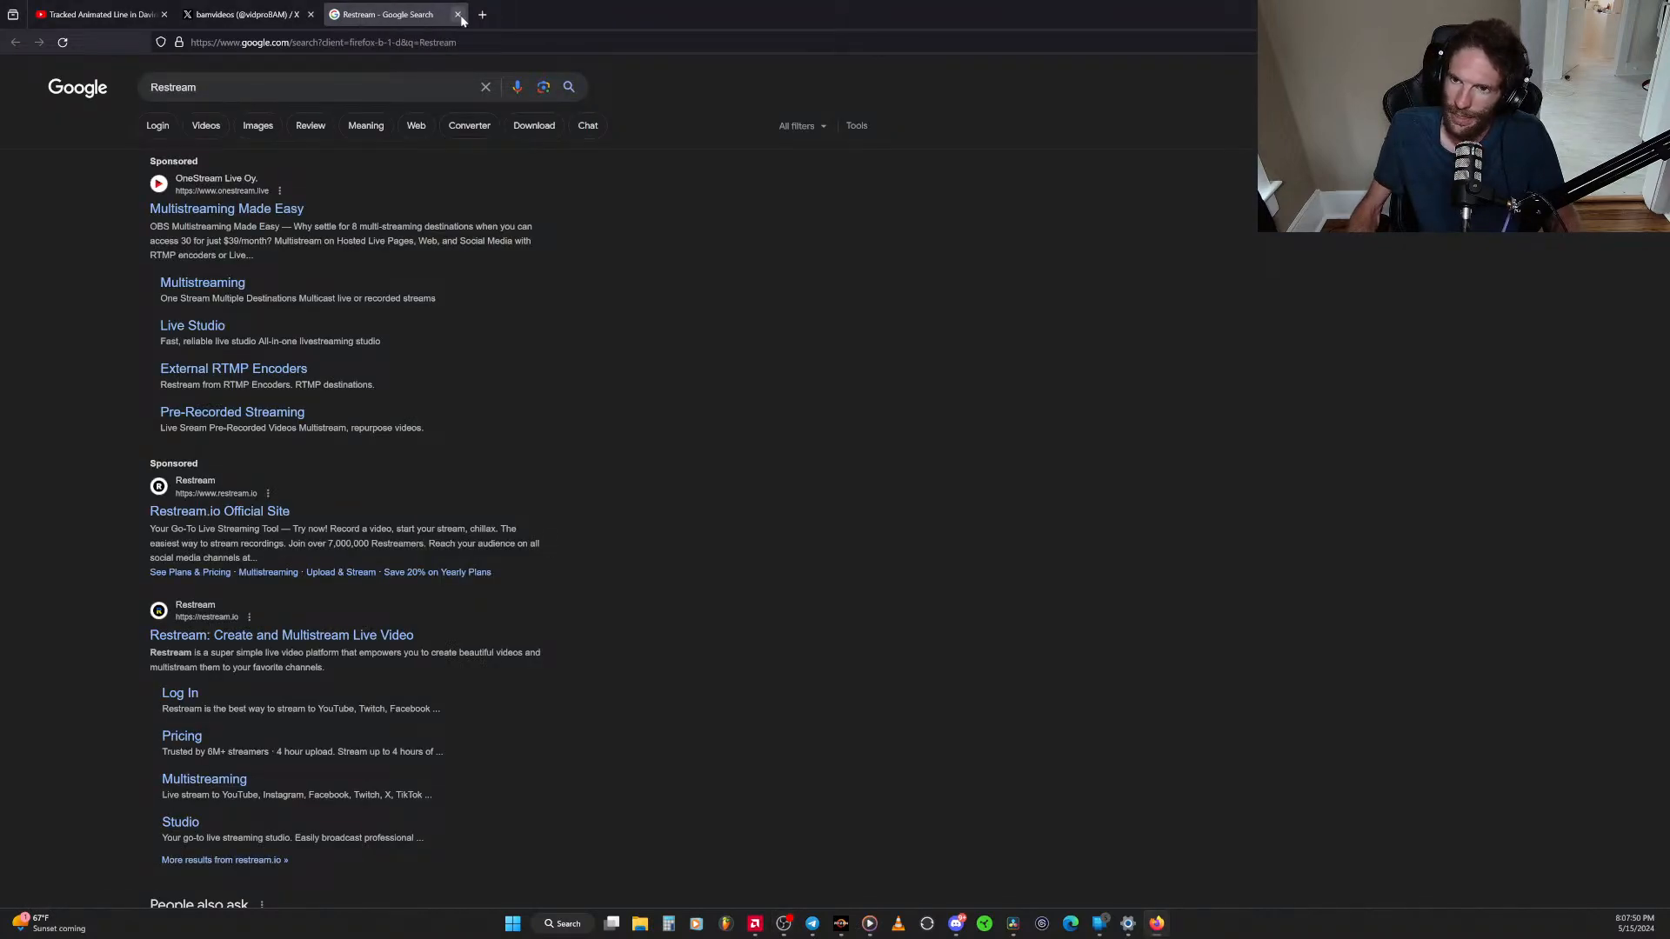
click(458, 14)
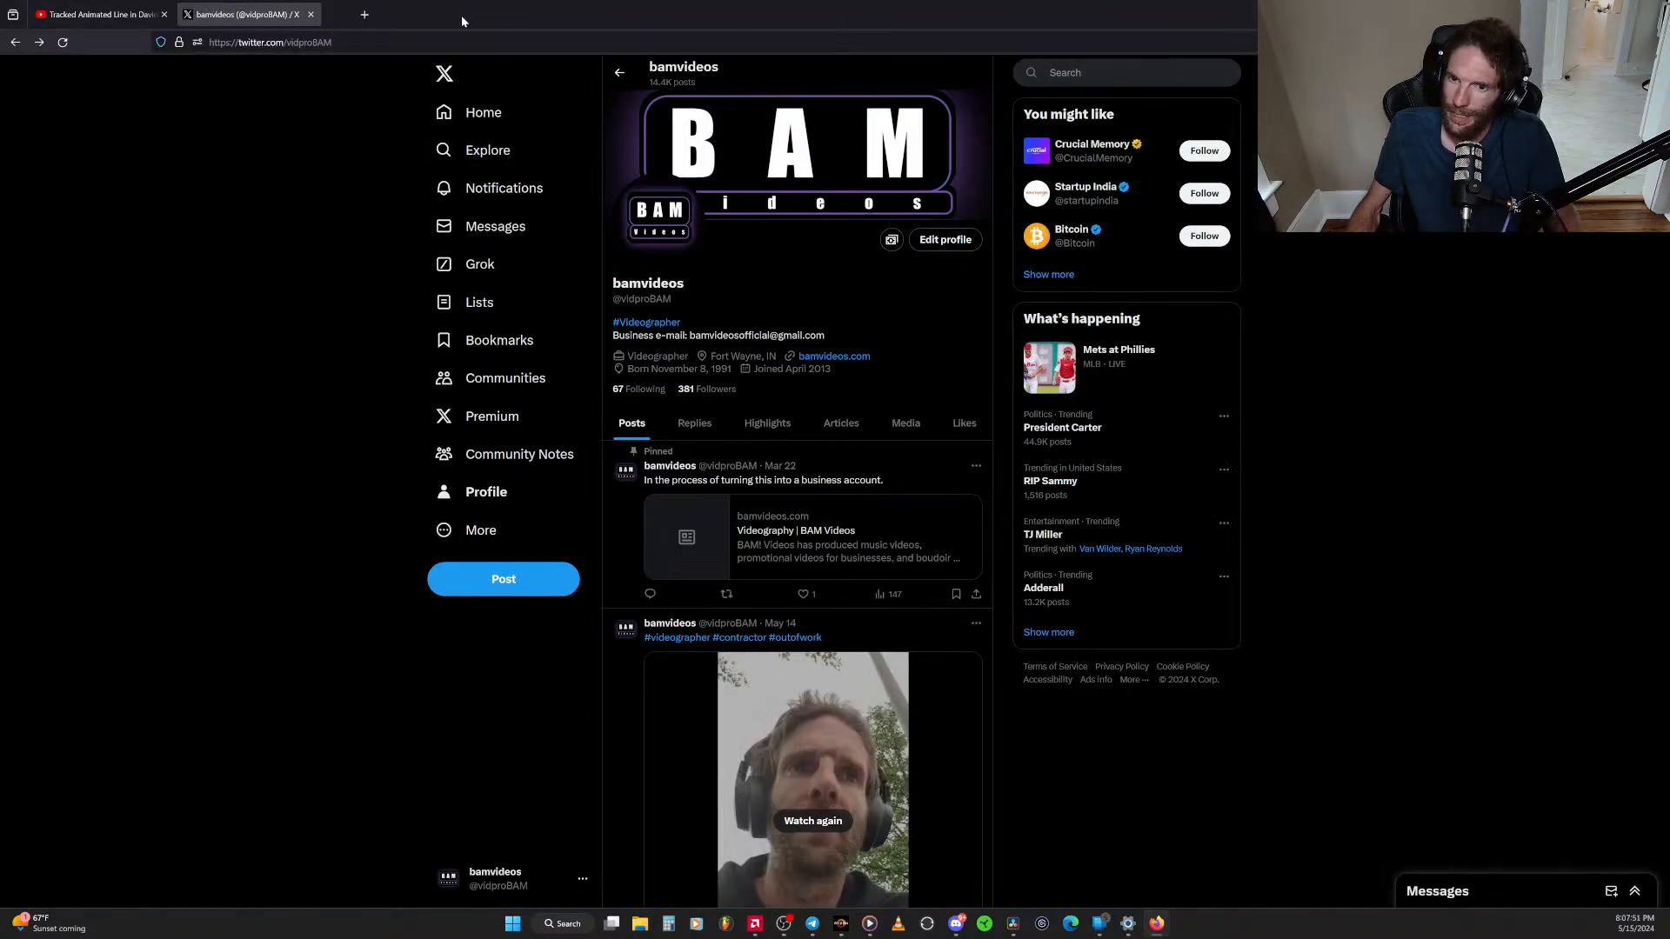
click(310, 14)
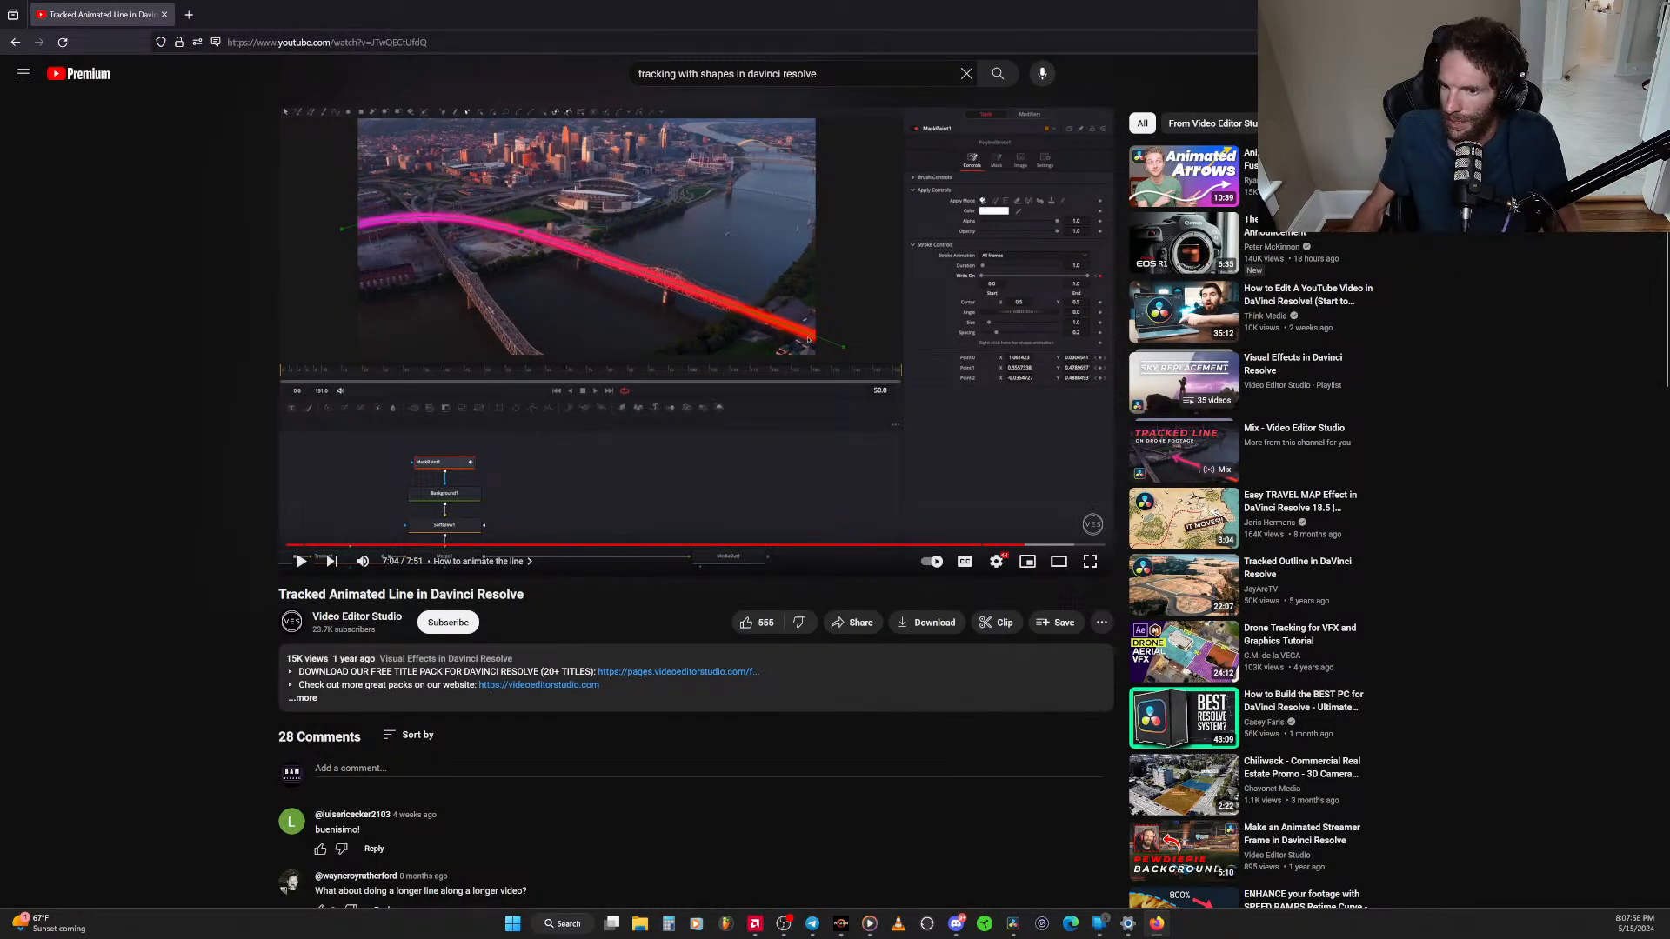
key(alt+Tab)
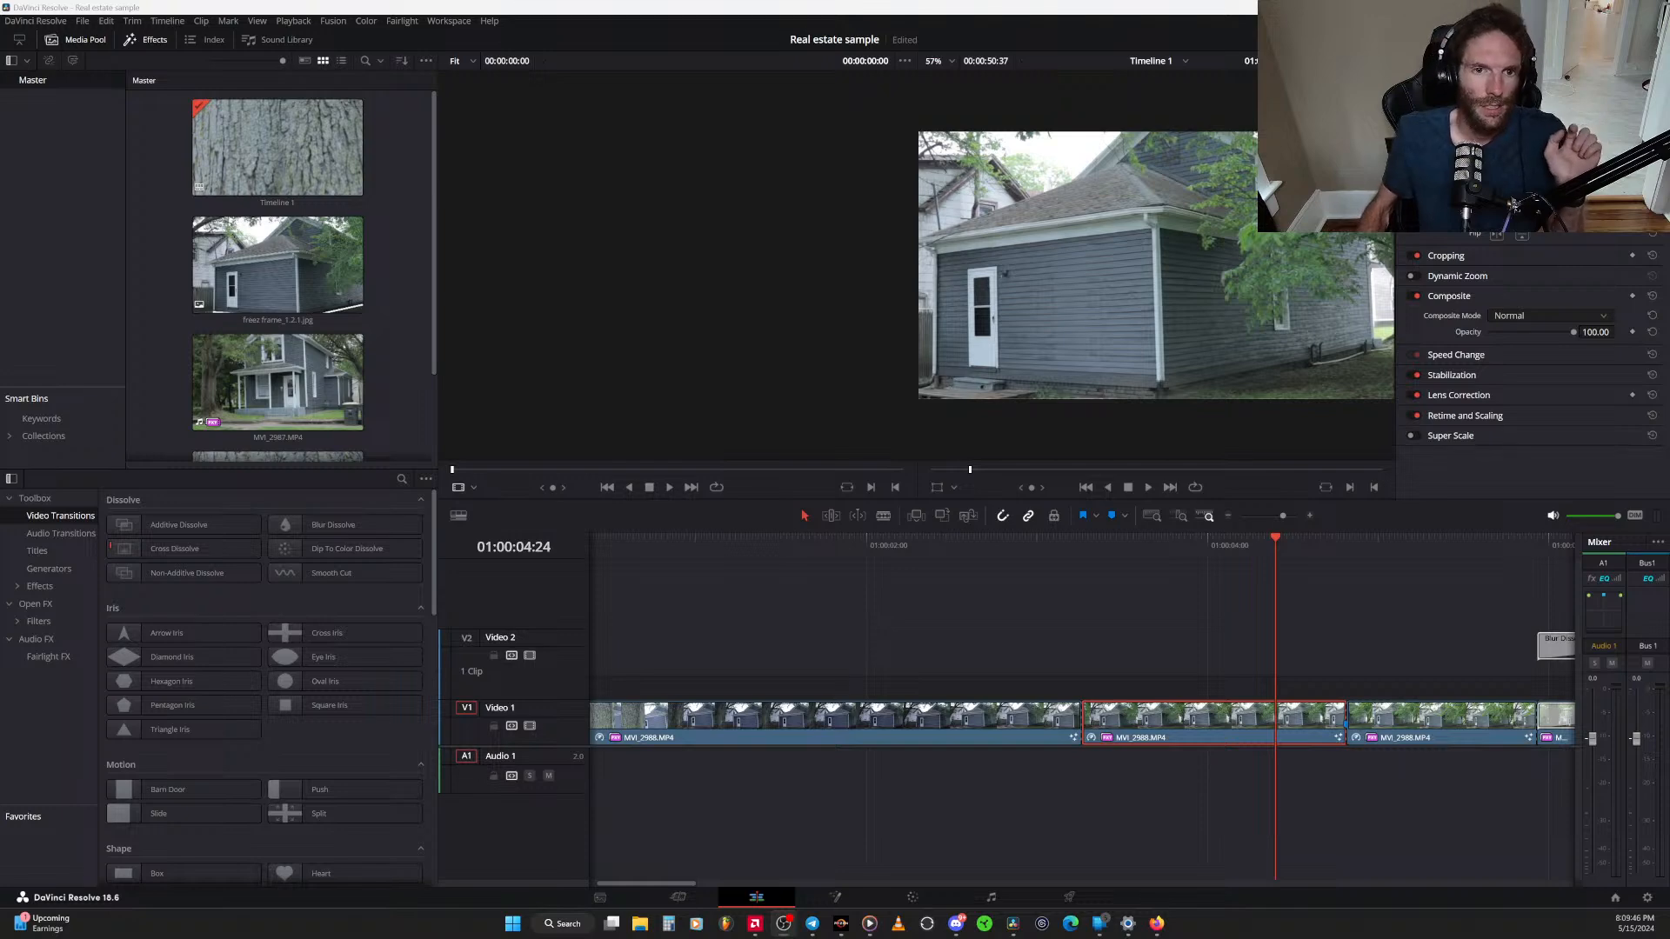
Set the captured display to LG HDR 4K: 3840x2160 @ 3840,0 and minimize the Telegram window
click(677, 265)
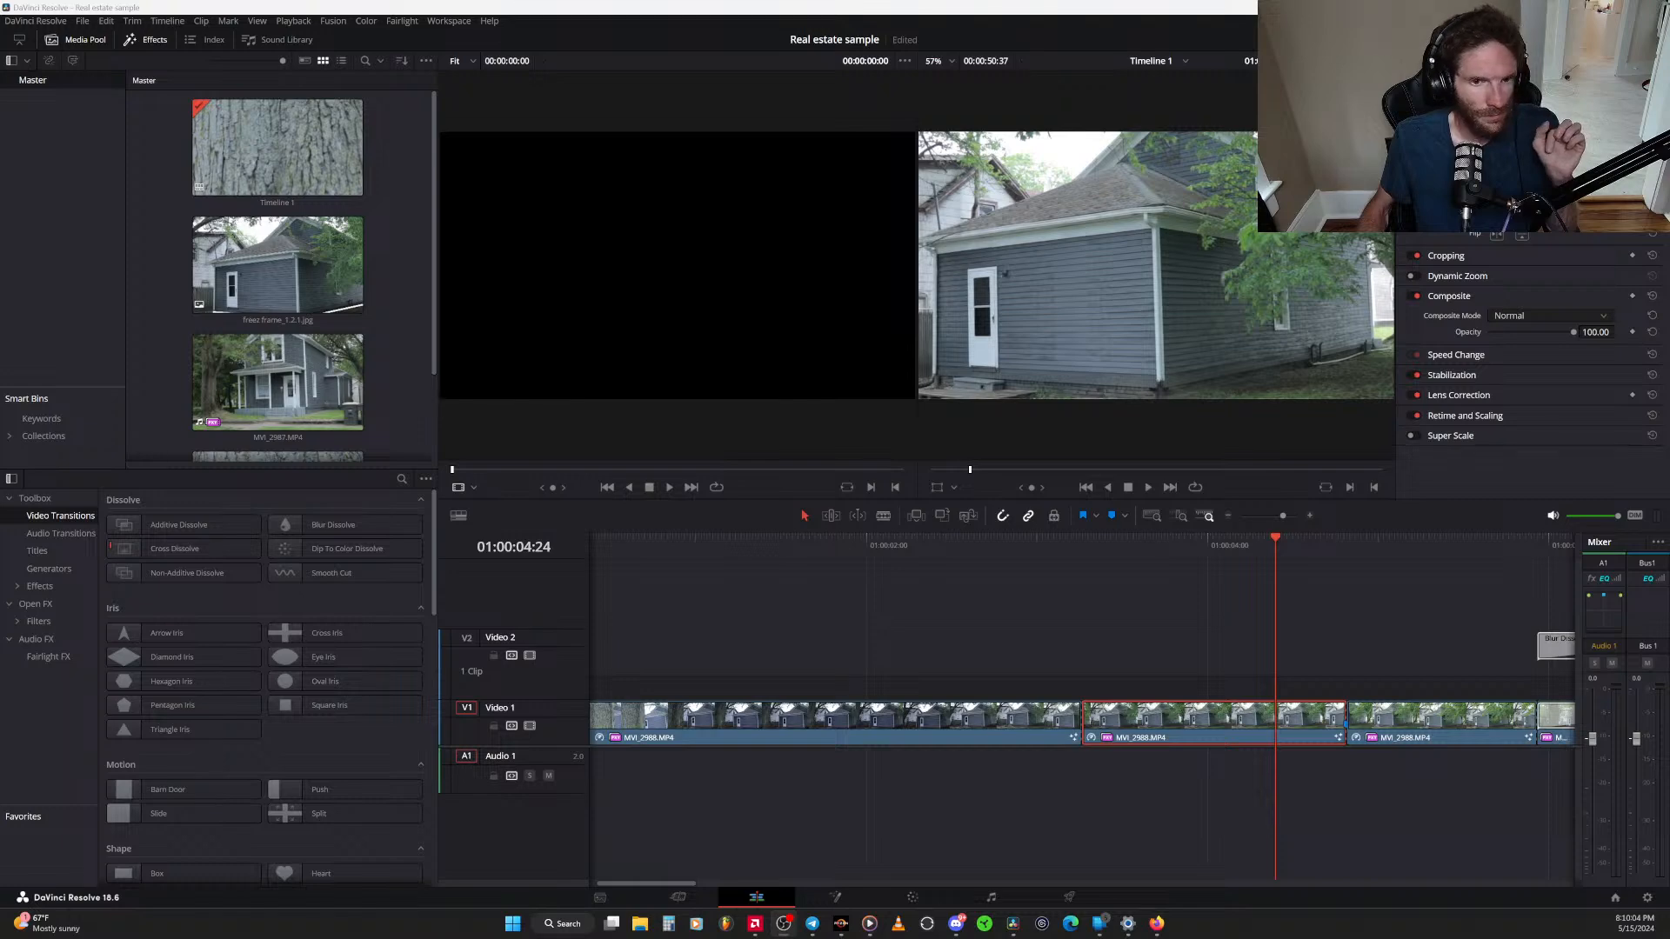
drag(1017, 2, 937, 184)
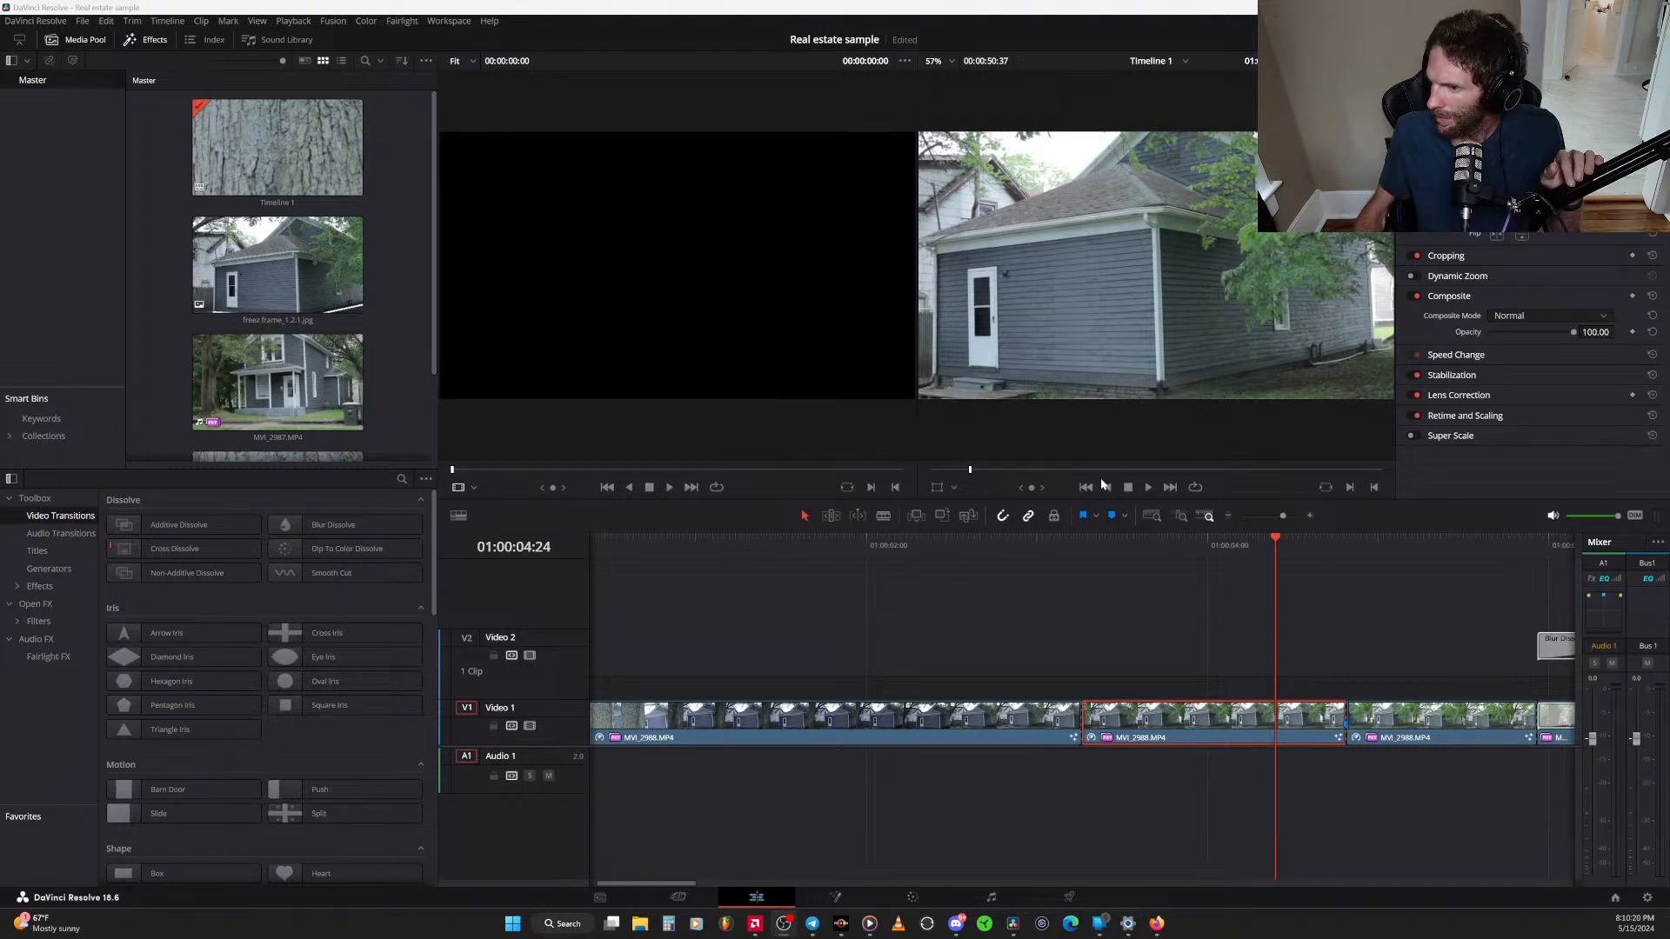
click(1362, 470)
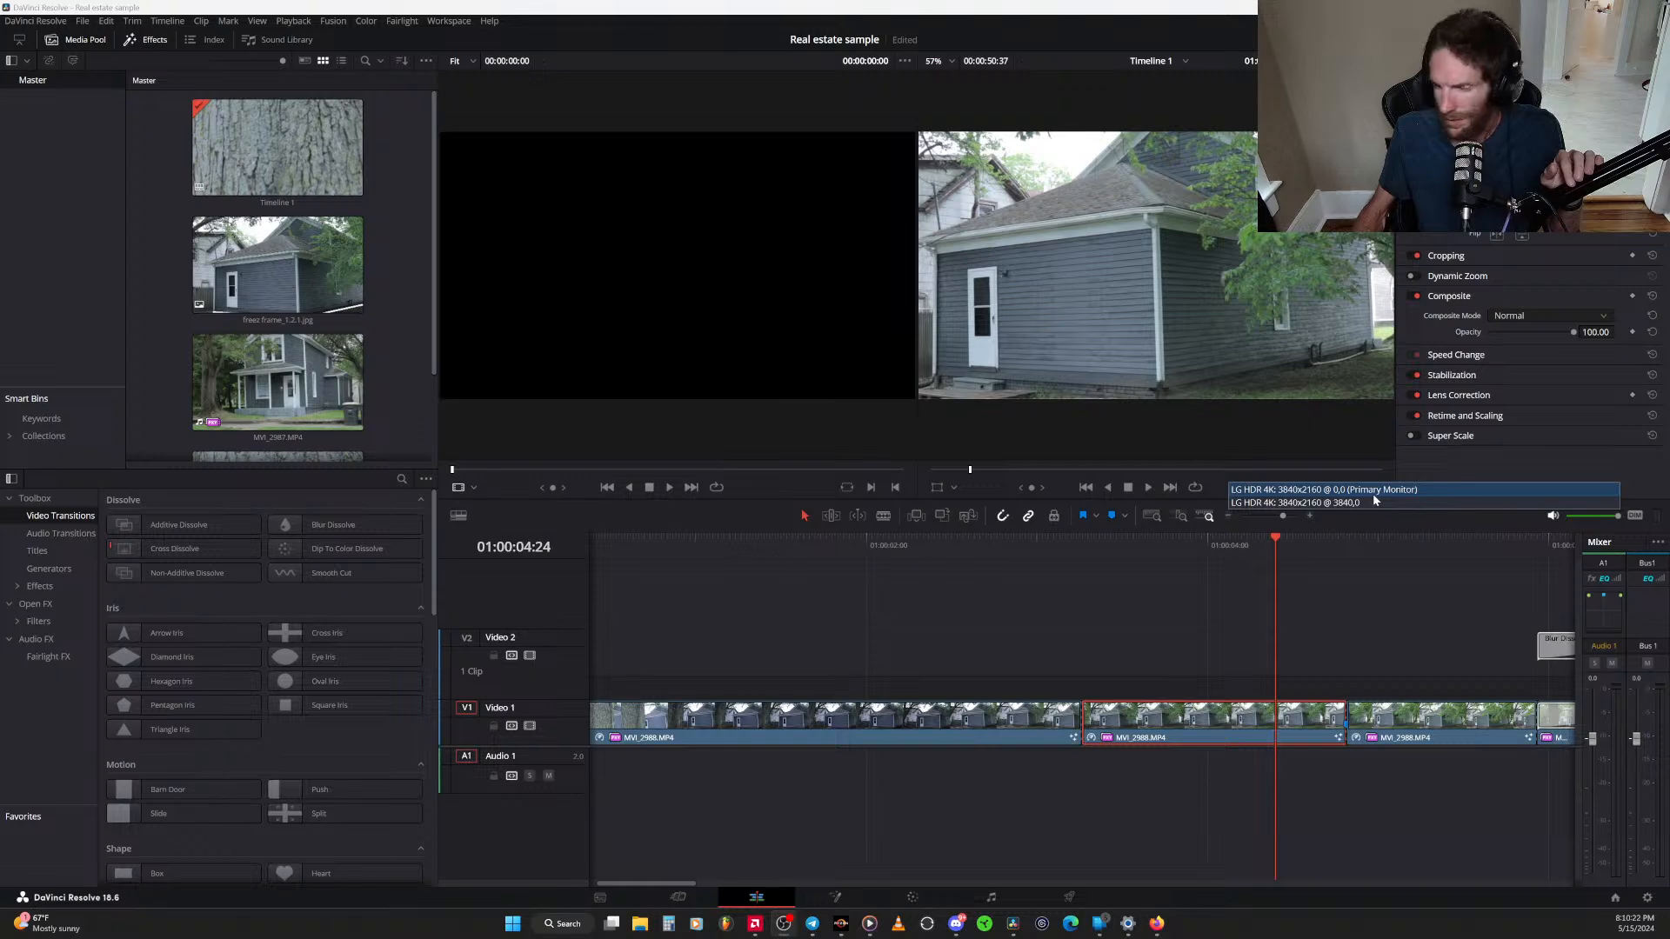
click(1374, 501)
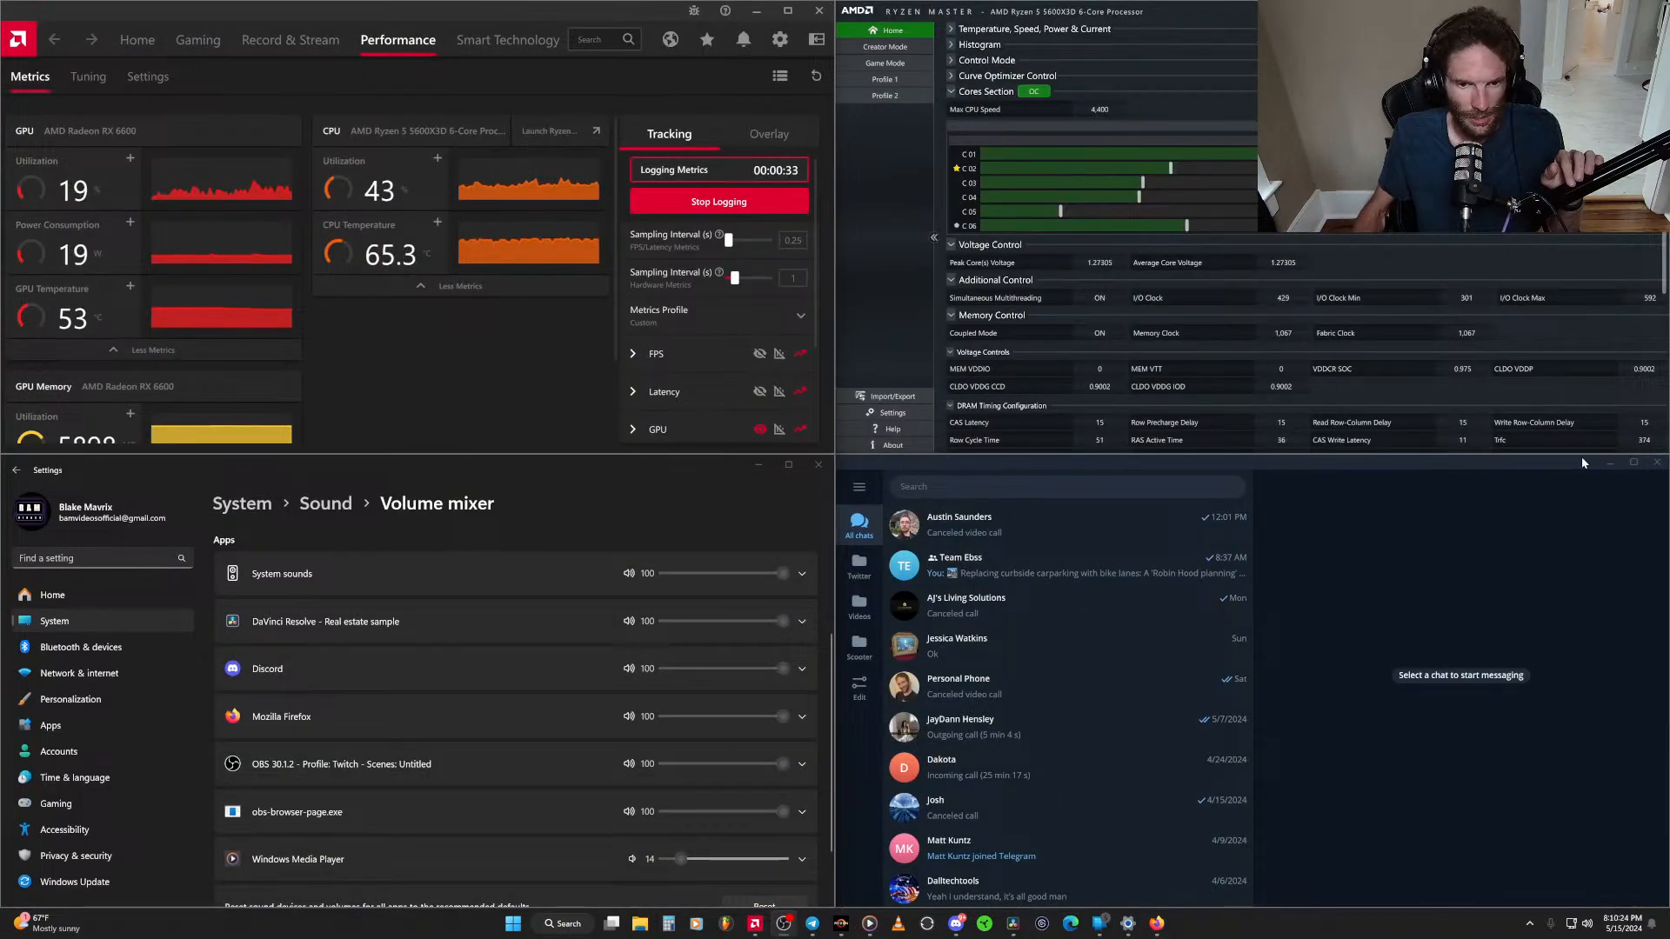
click(1611, 463)
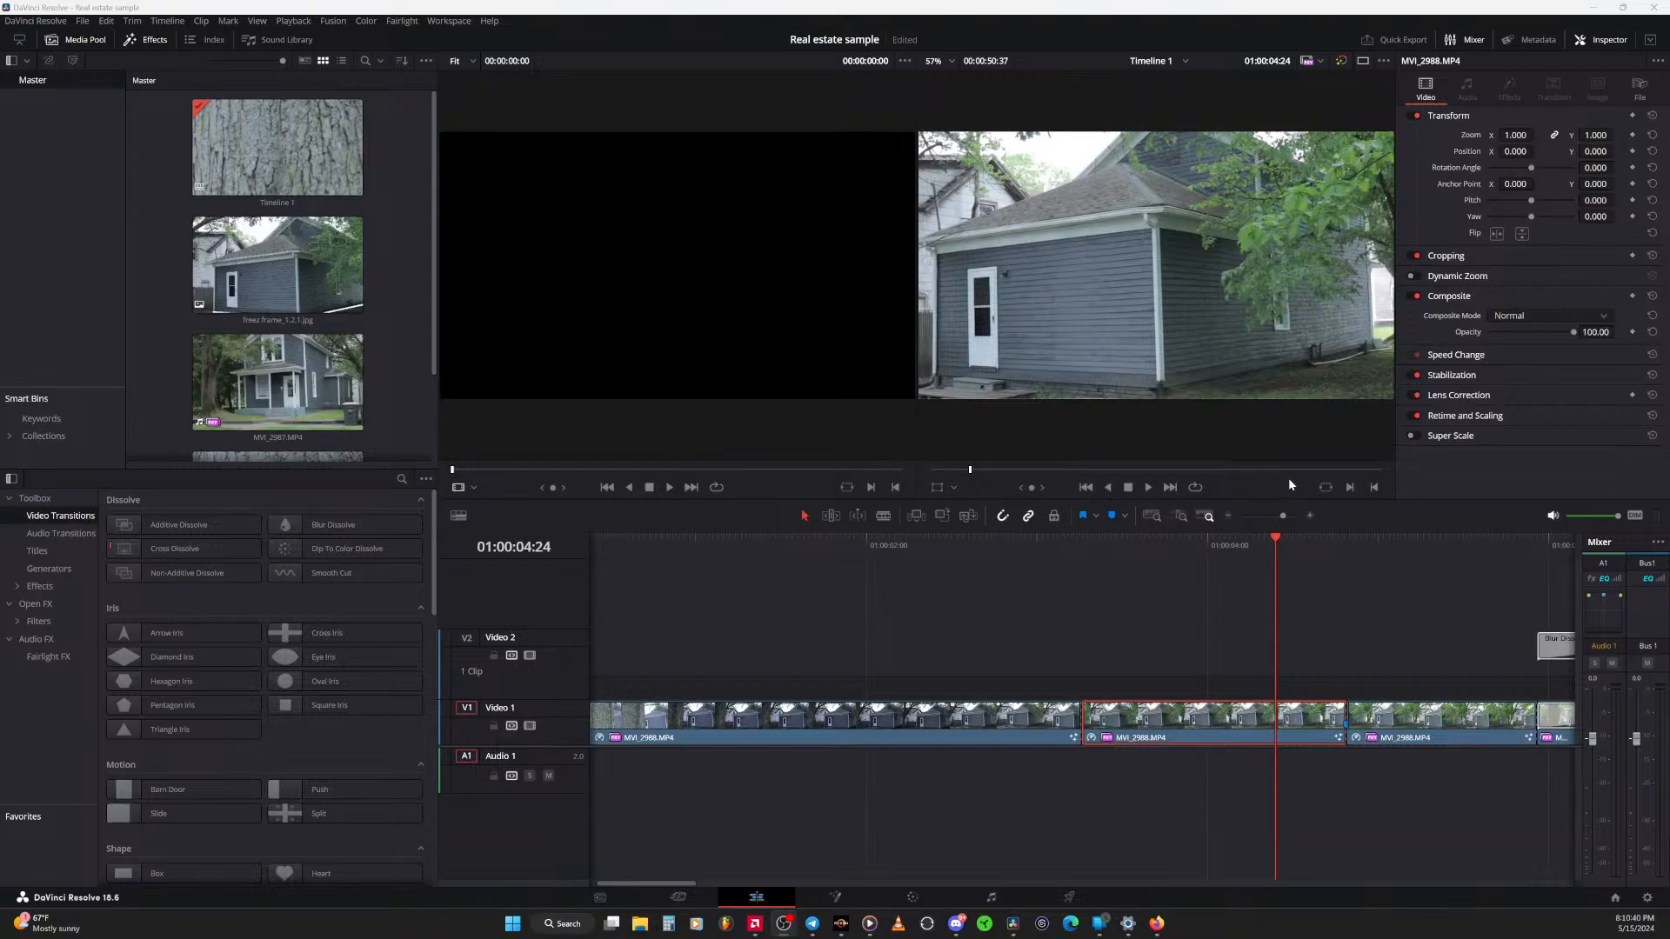
Show the second monitor in the capture again and go through its Discord and Media Player windows
click(1329, 475)
click(1353, 492)
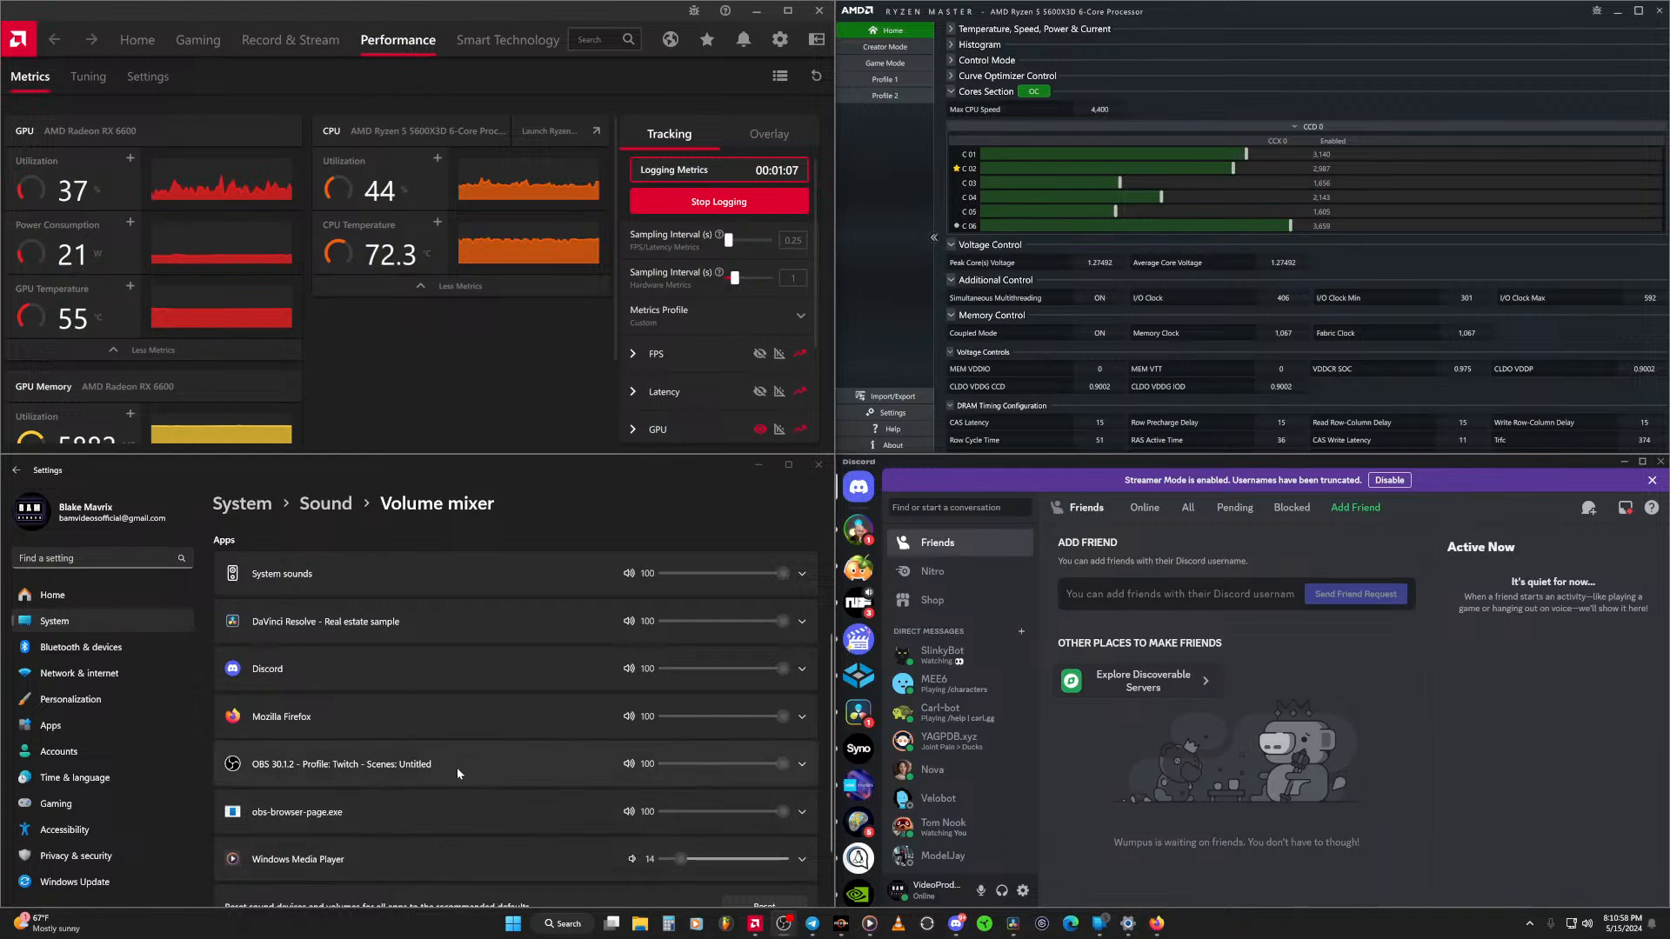
click(1623, 462)
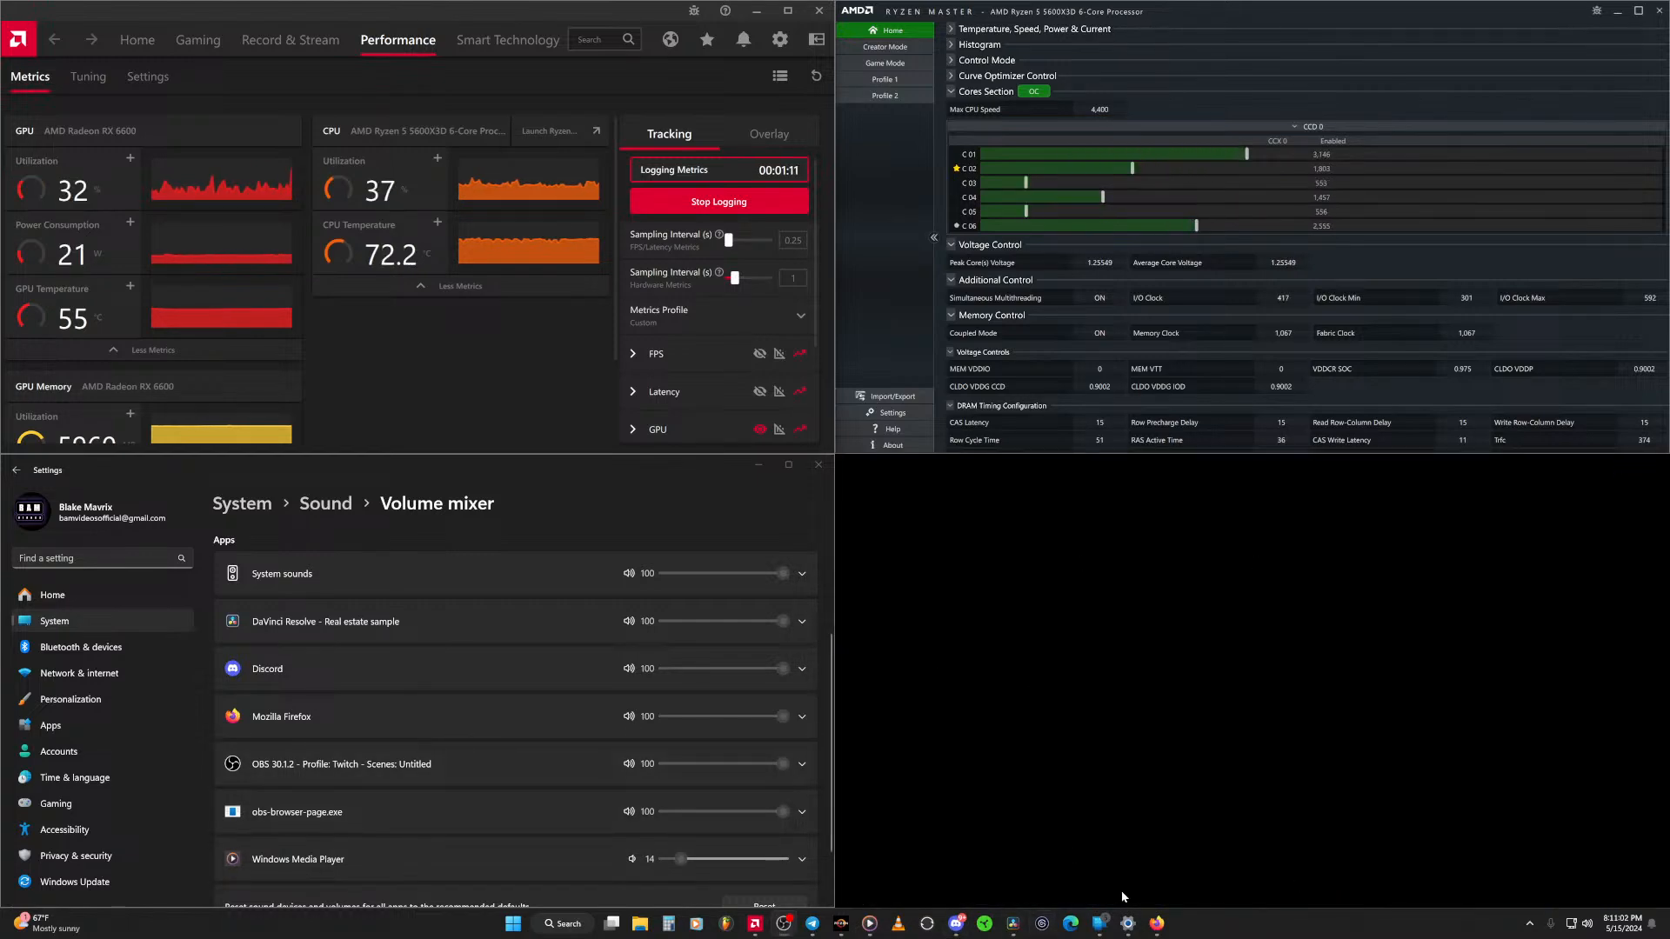
click(956, 924)
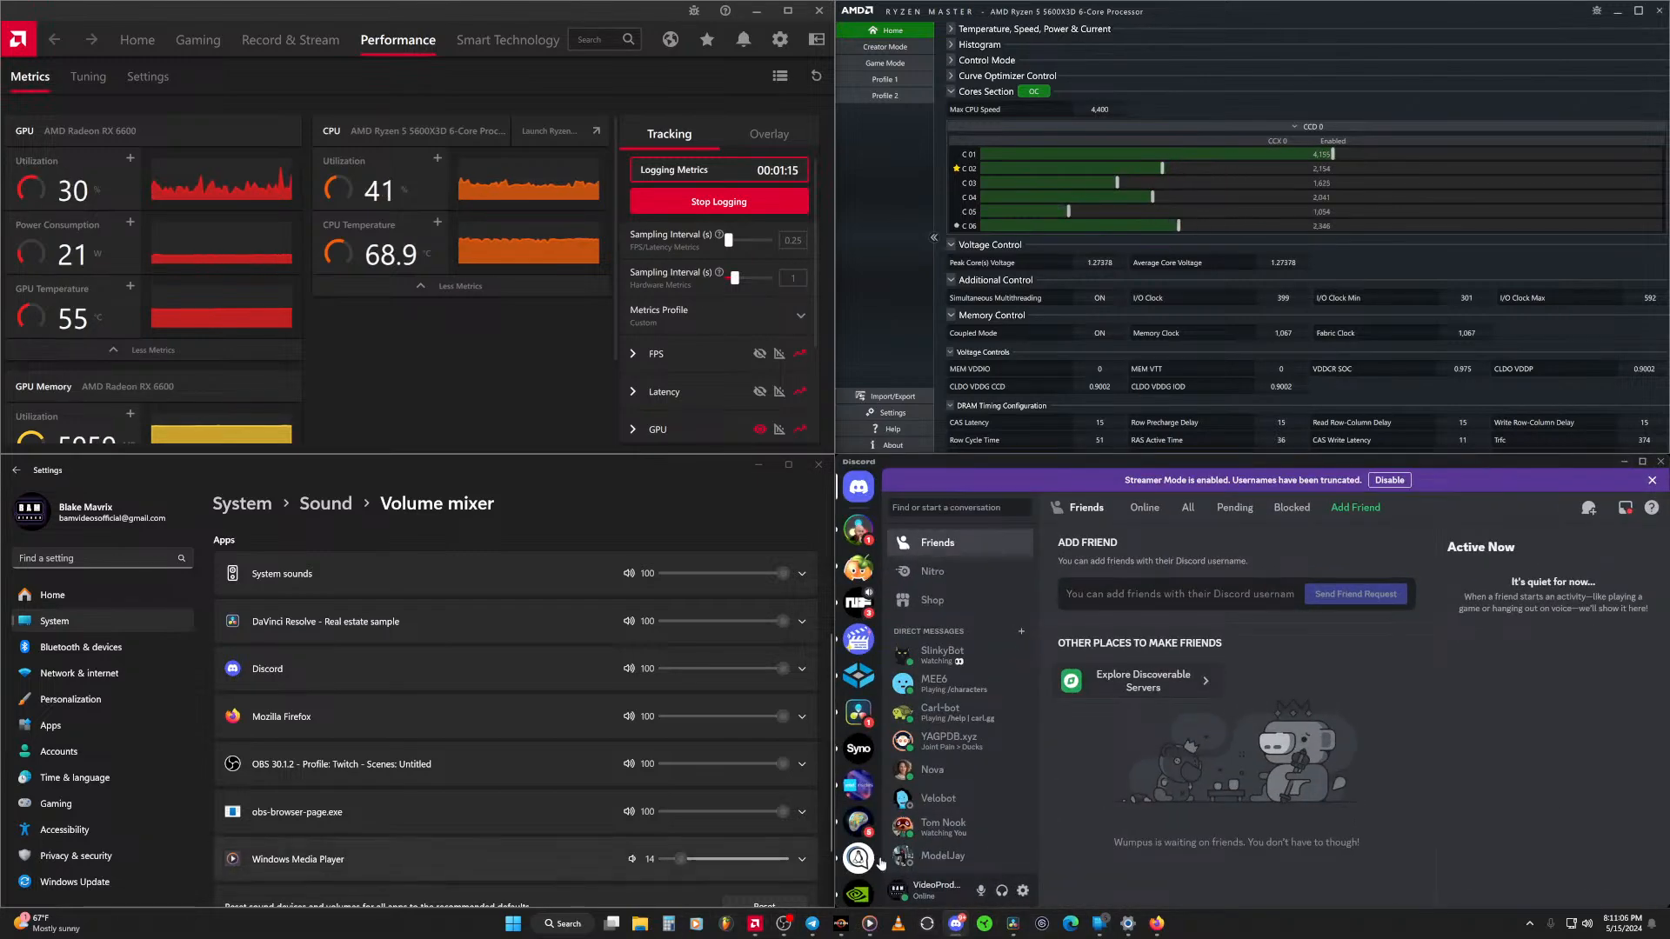
click(870, 924)
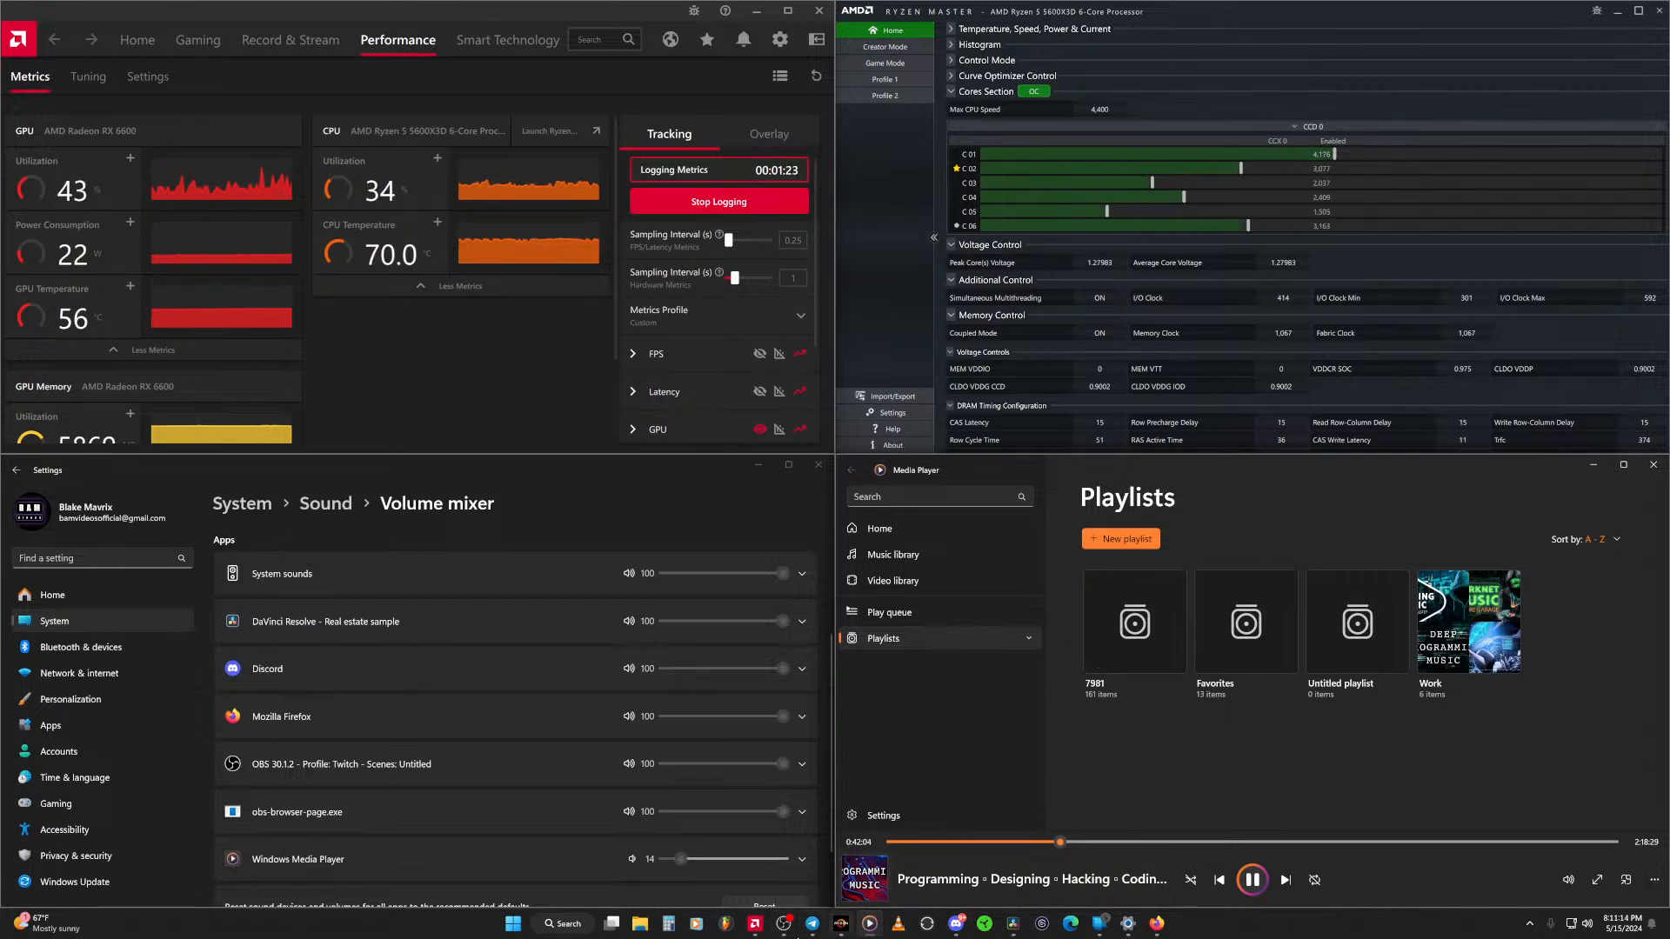
click(1592, 463)
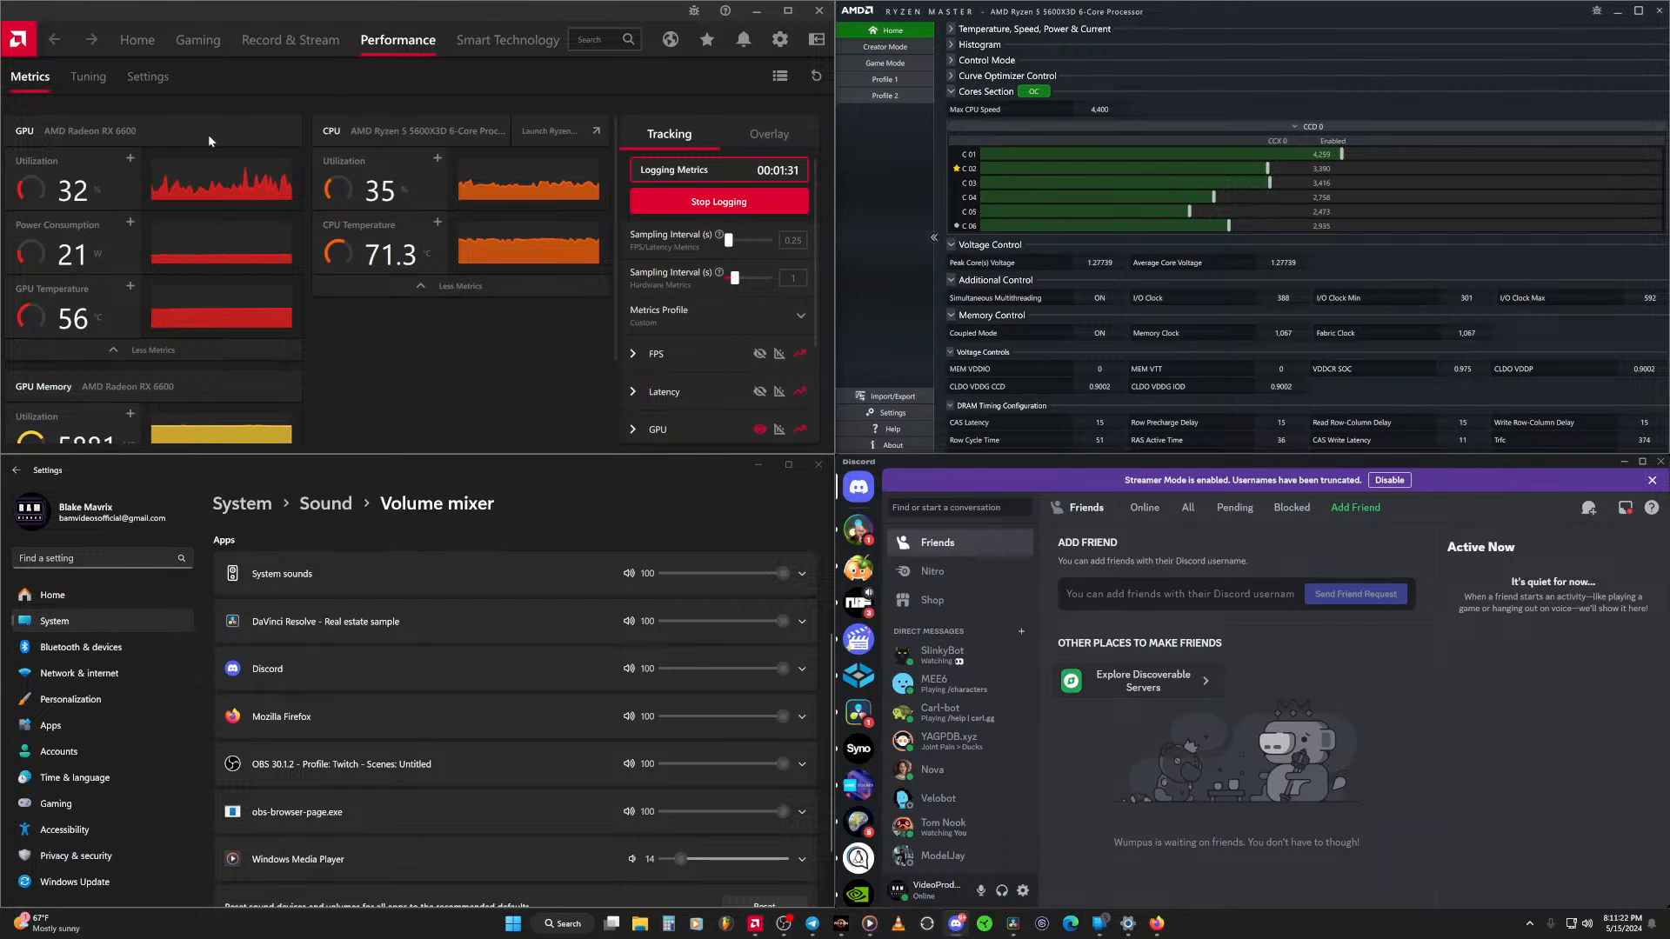
Examine the GPU, GPU memory and CPU performance metrics of the AMD software
scroll(309, 352, down, 1)
scroll(309, 351, down, 1)
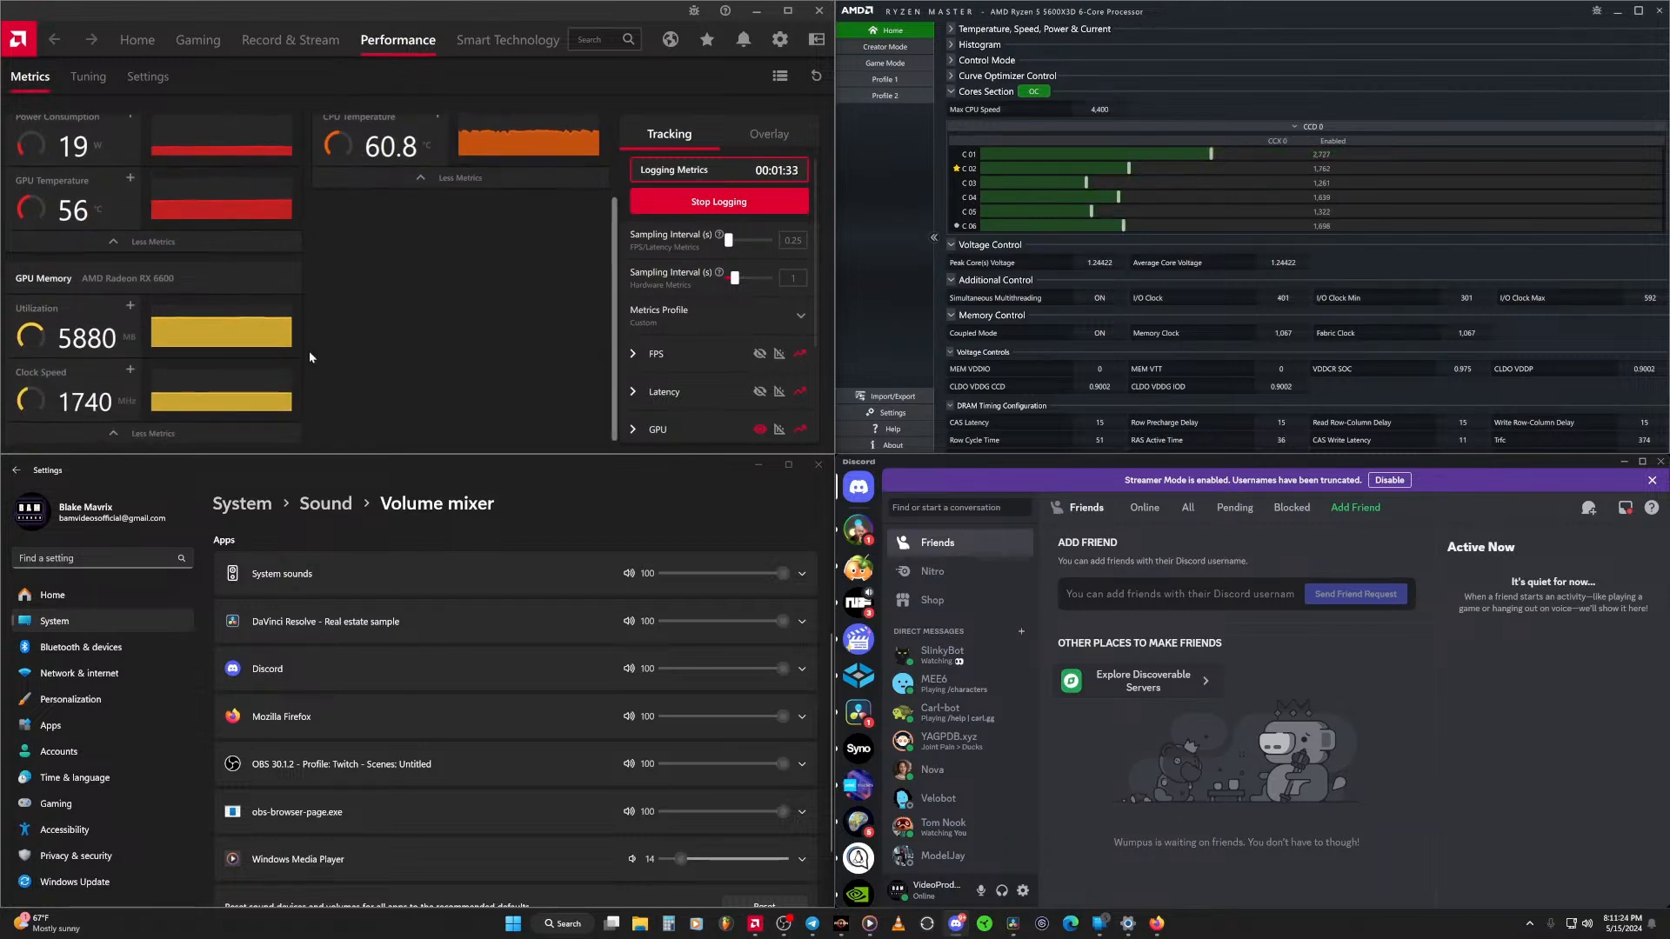
scroll(421, 300, up, 2)
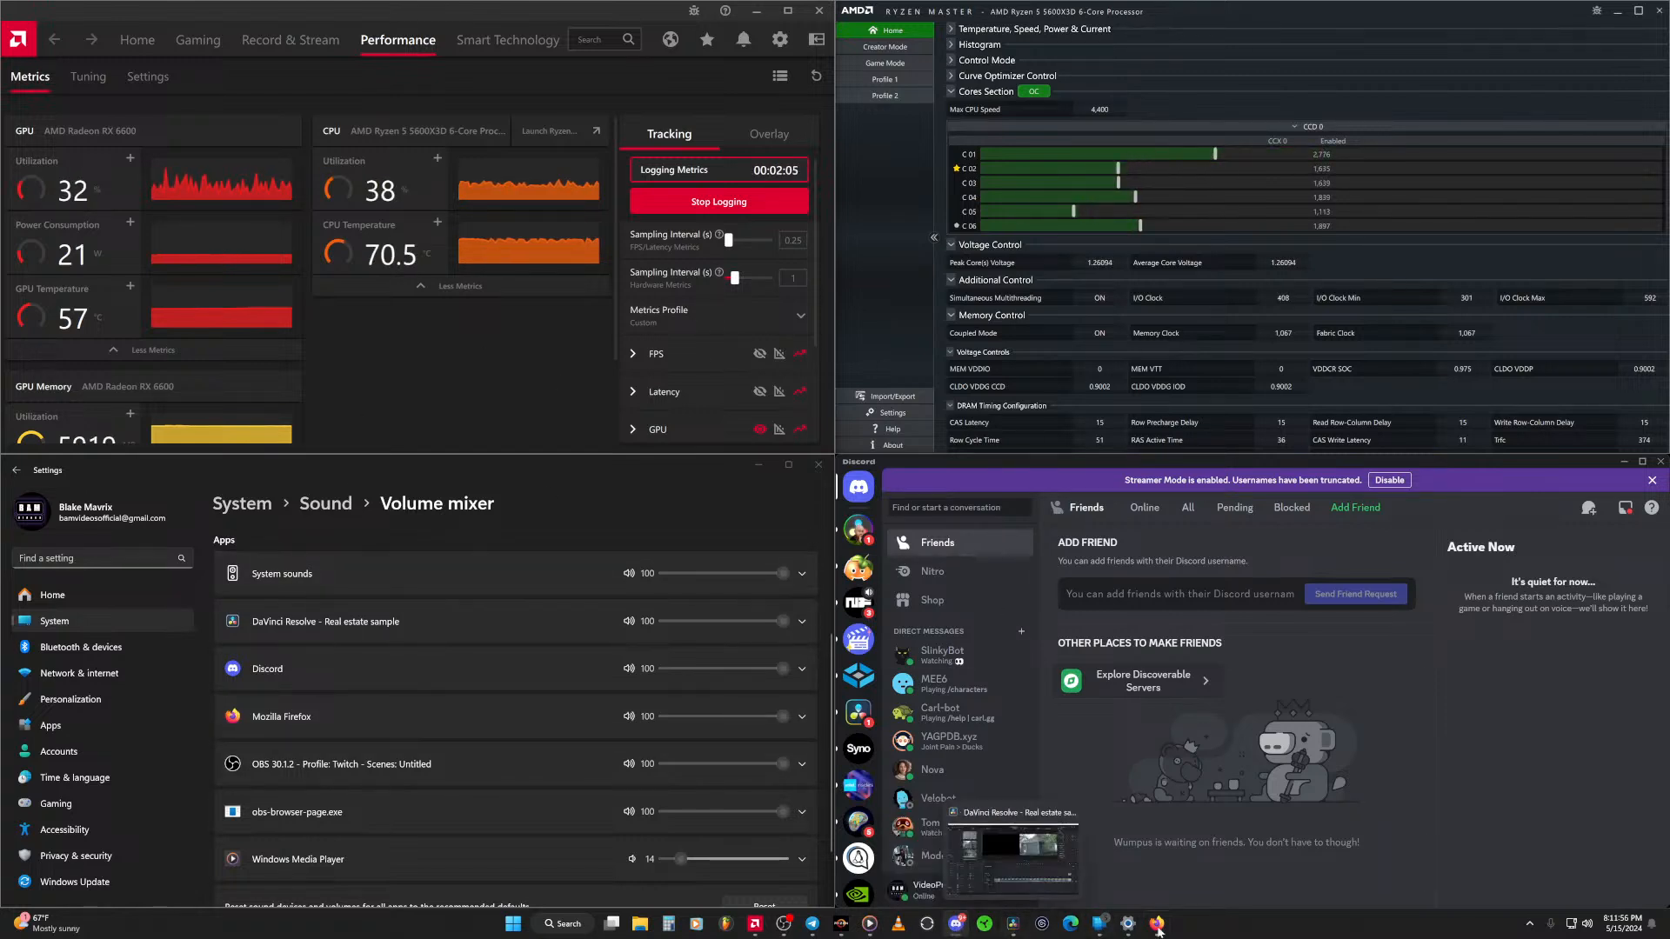
mouse_move(839, 929)
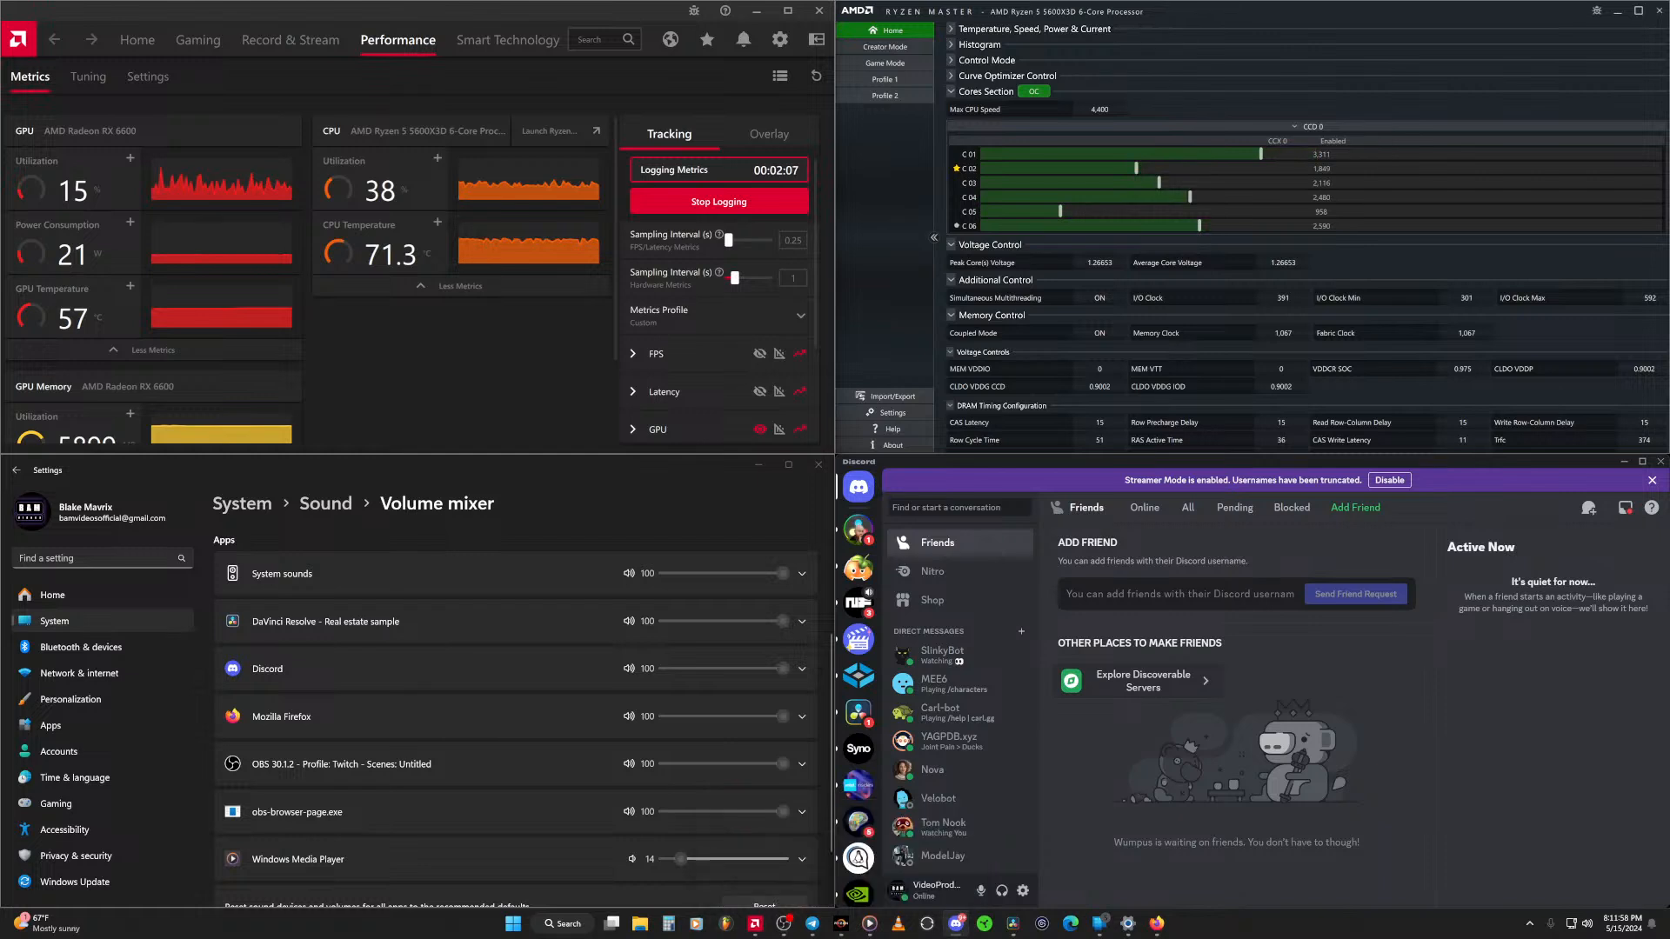
mouse_move(1012, 926)
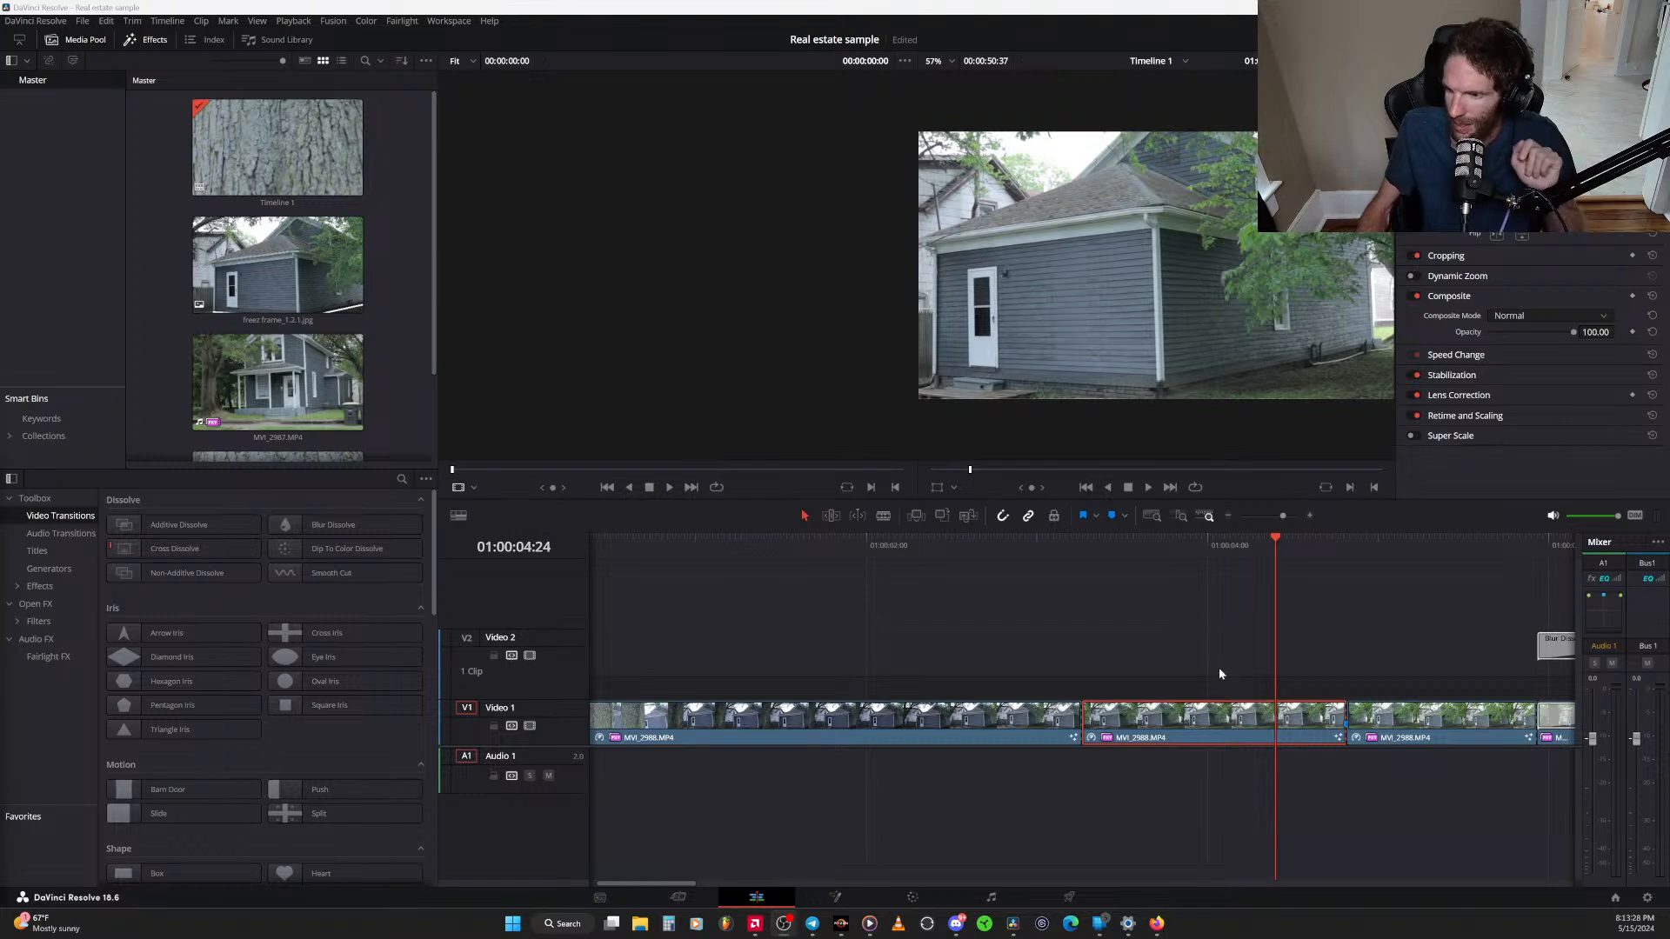
Open the selected clip's Fusion composition and review the start of the "Tracked Animated Line in Davinci Resolve" video
click(835, 896)
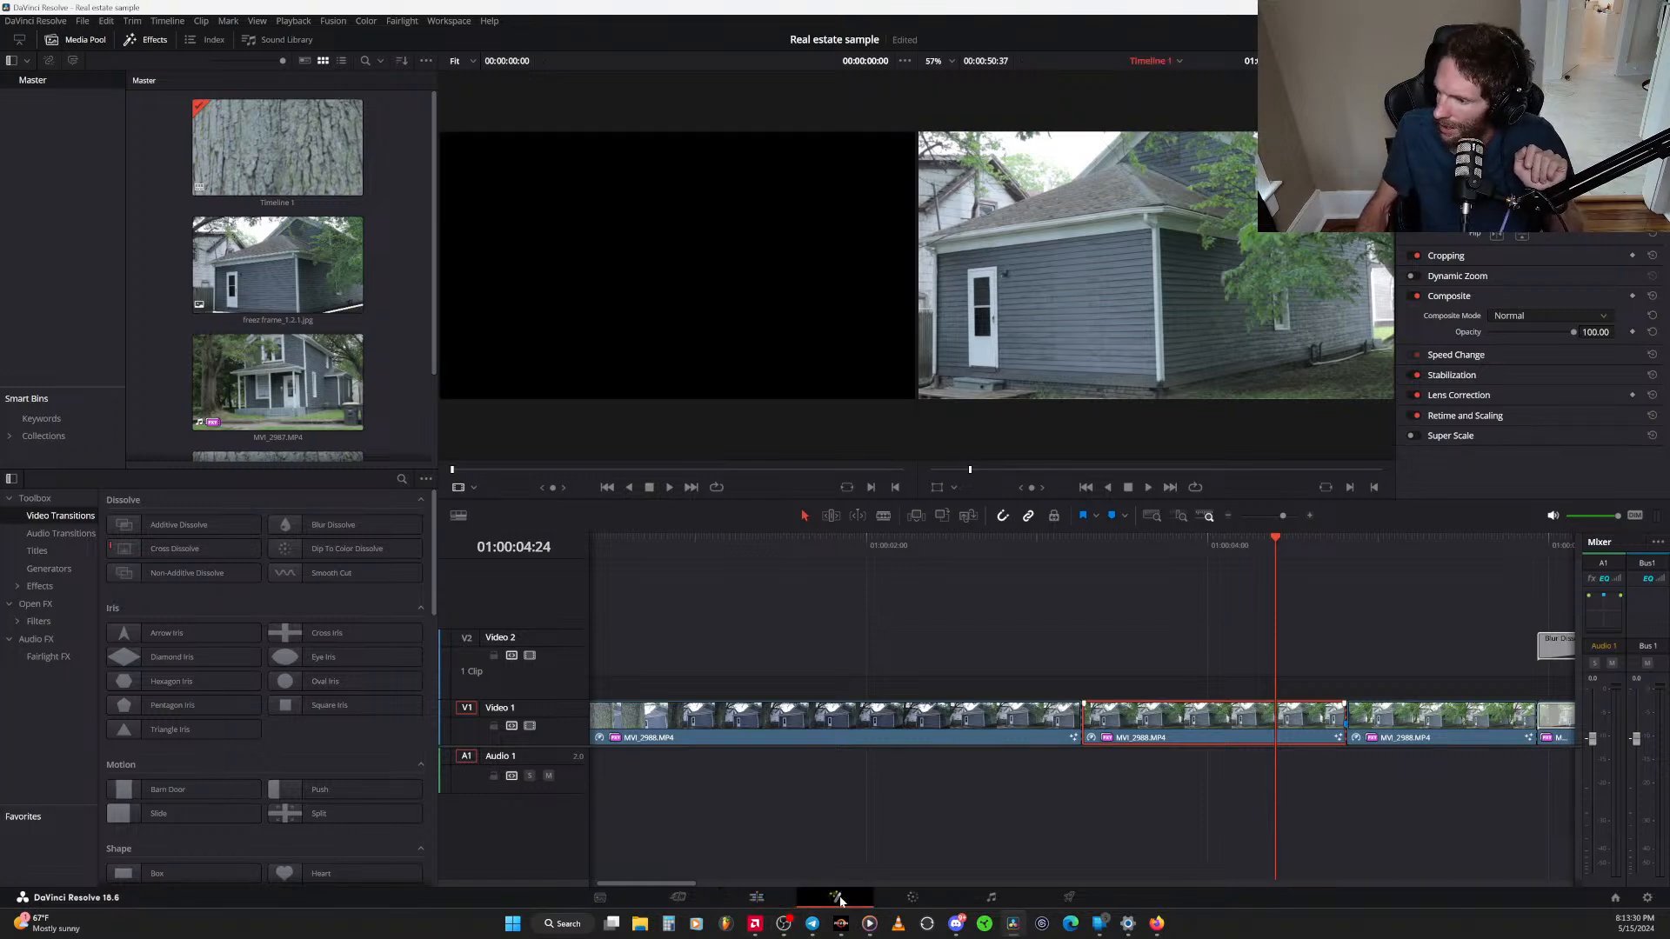
drag(329, 750, 322, 738)
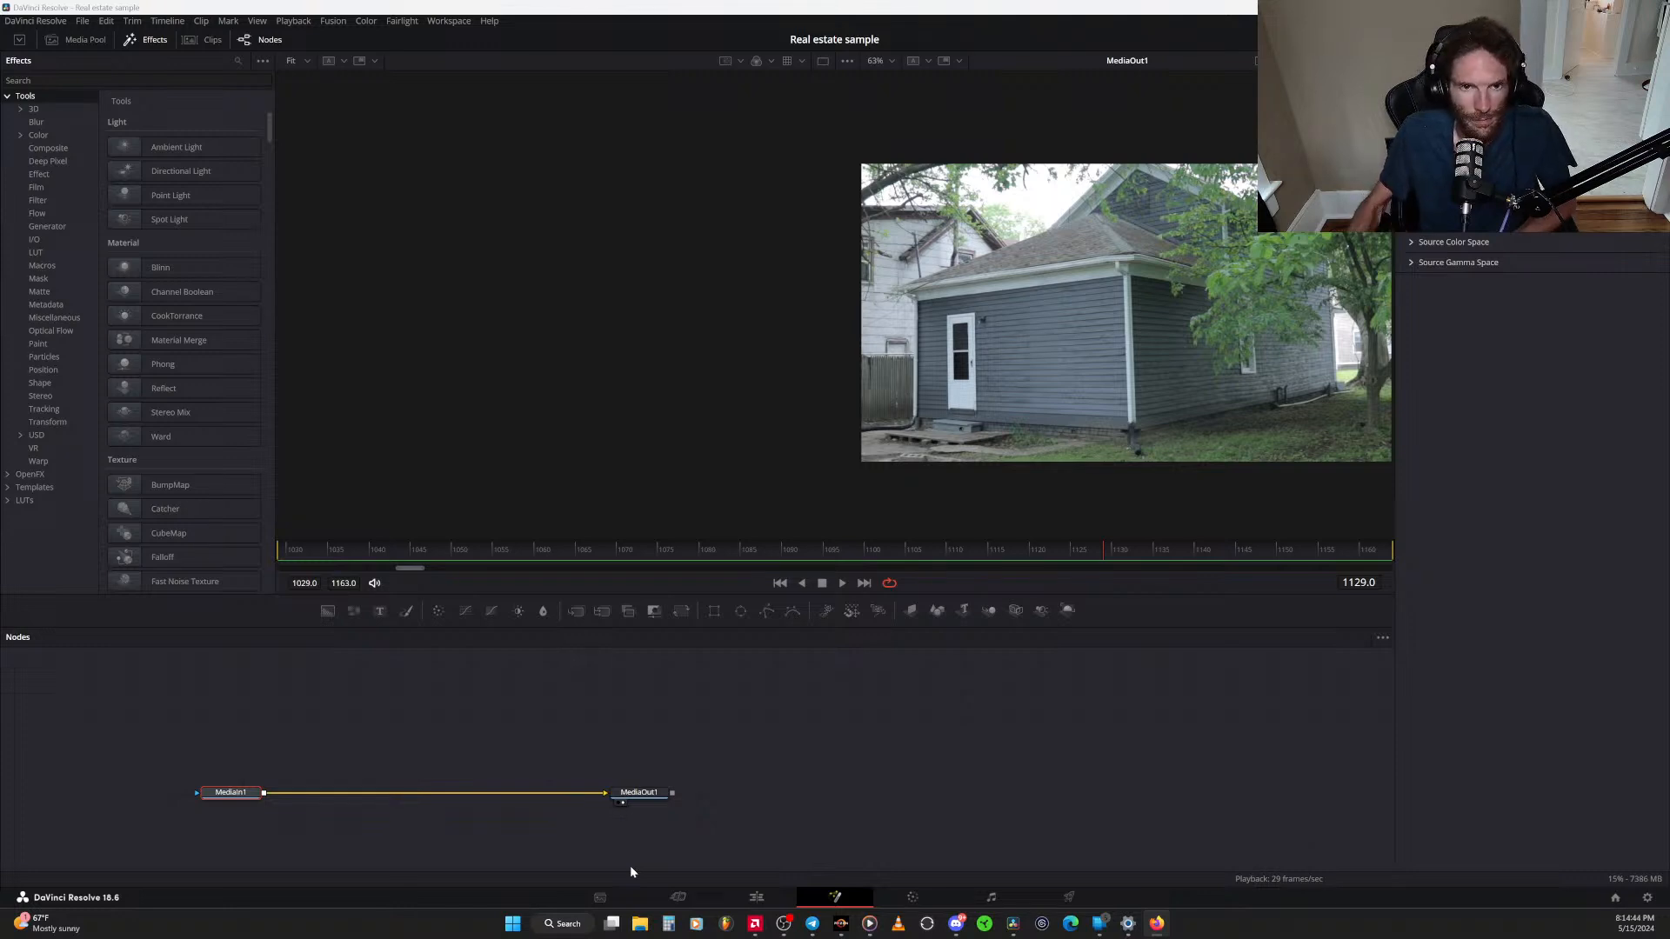
key(alt+Tab)
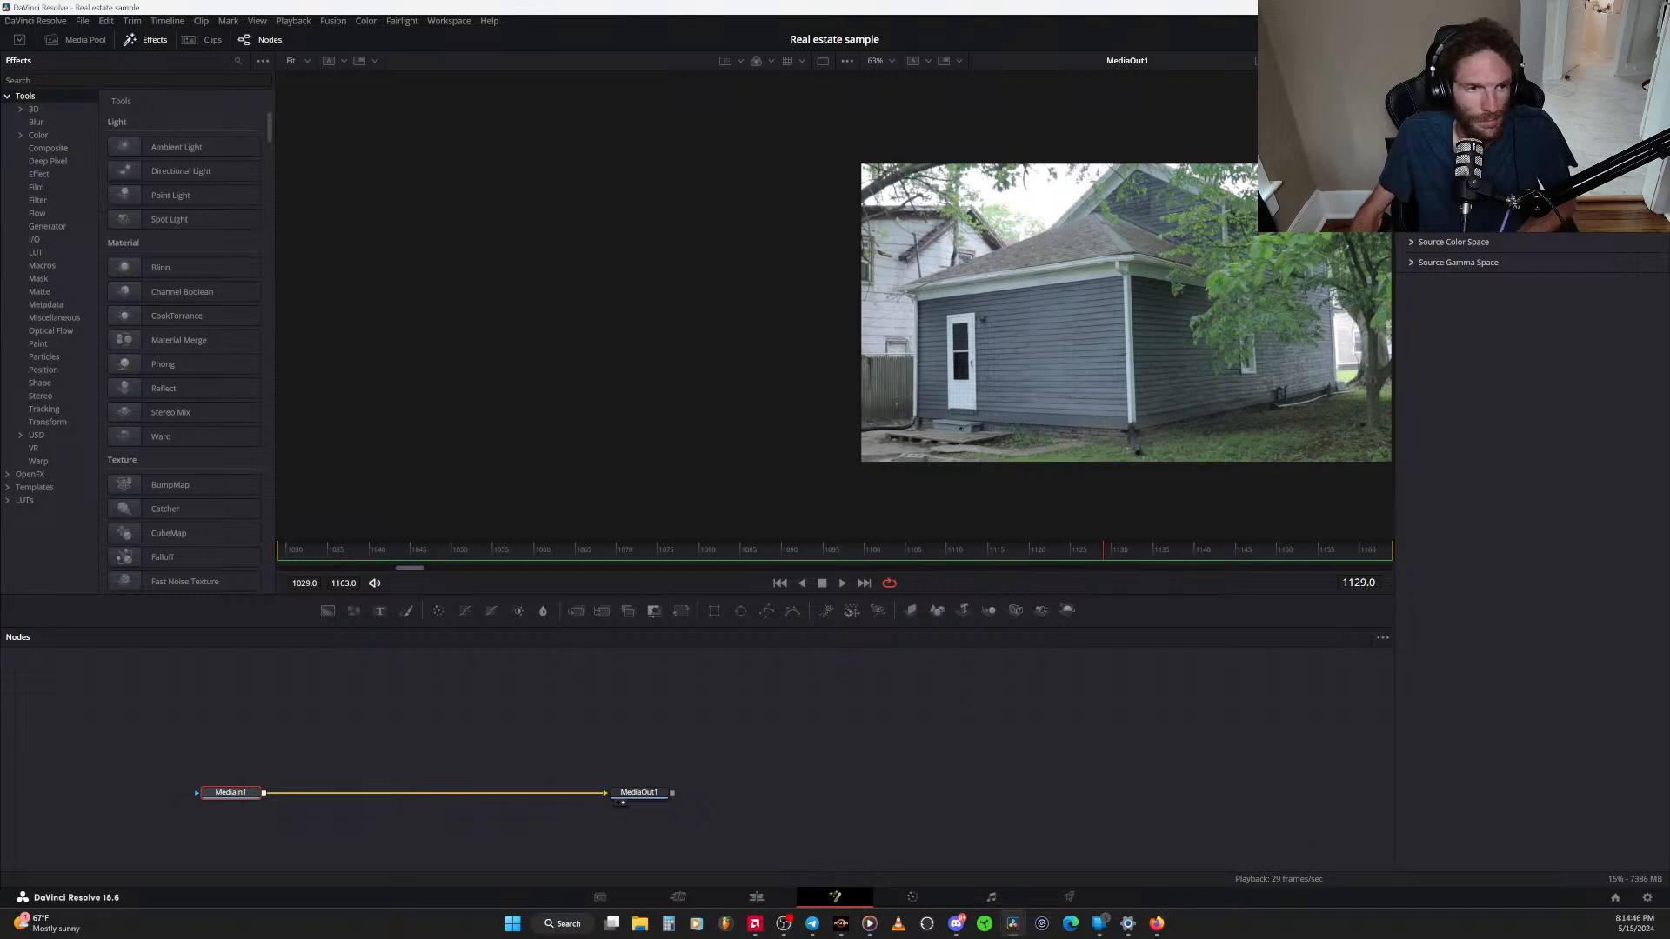
key(alt+Tab)
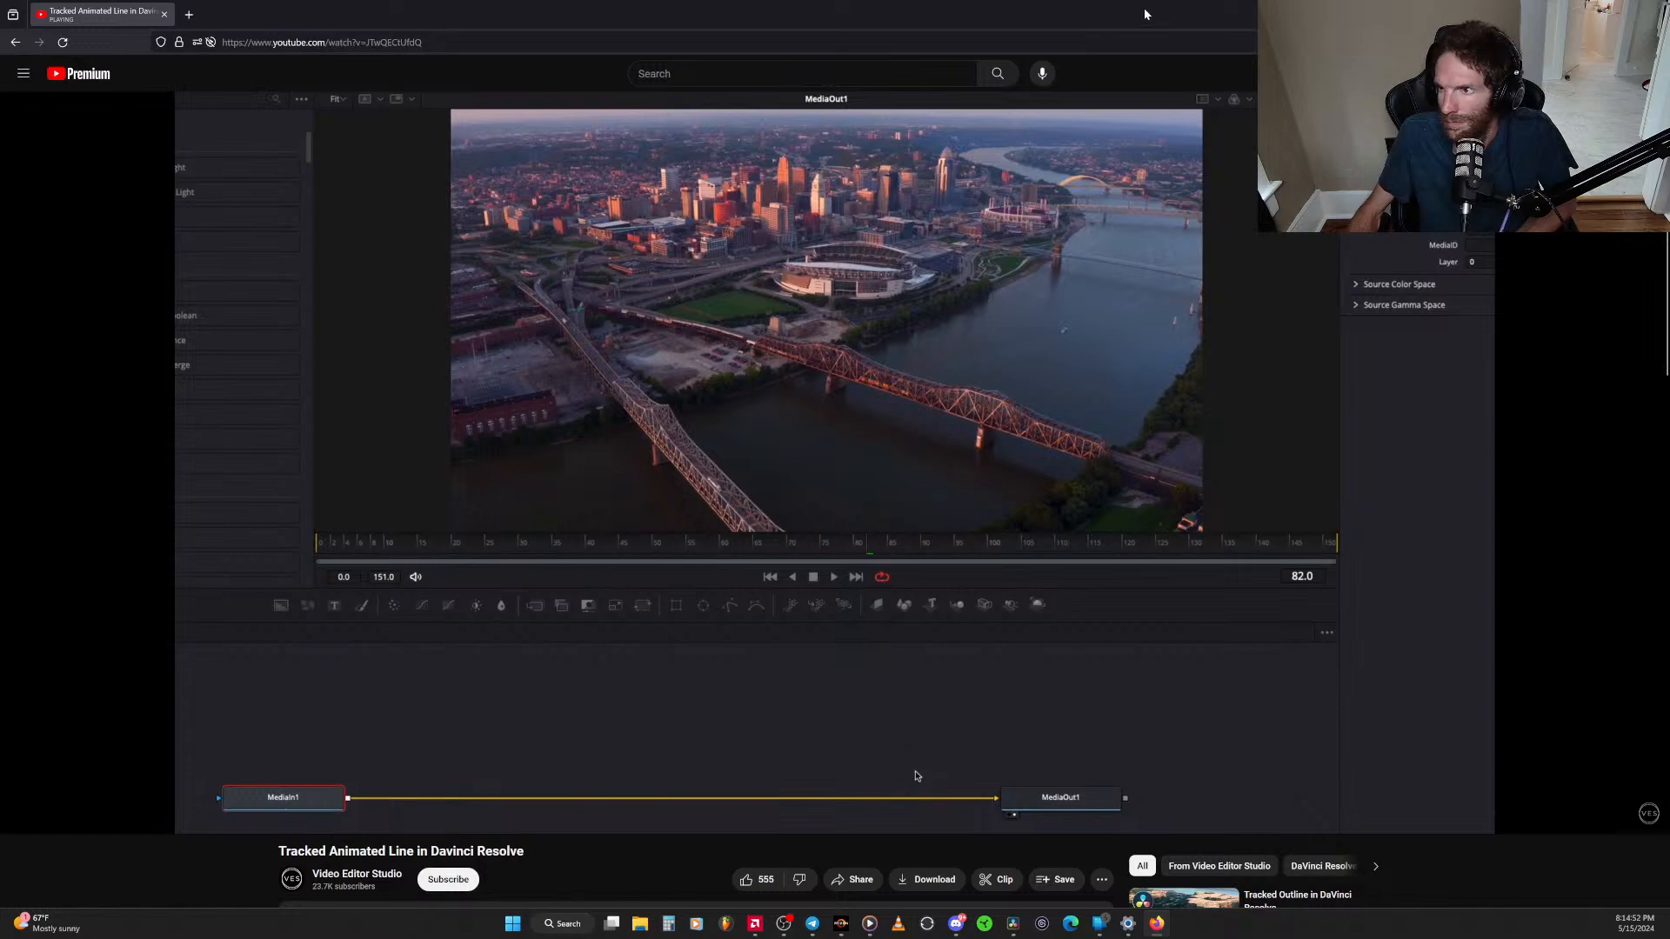
click(1144, 8)
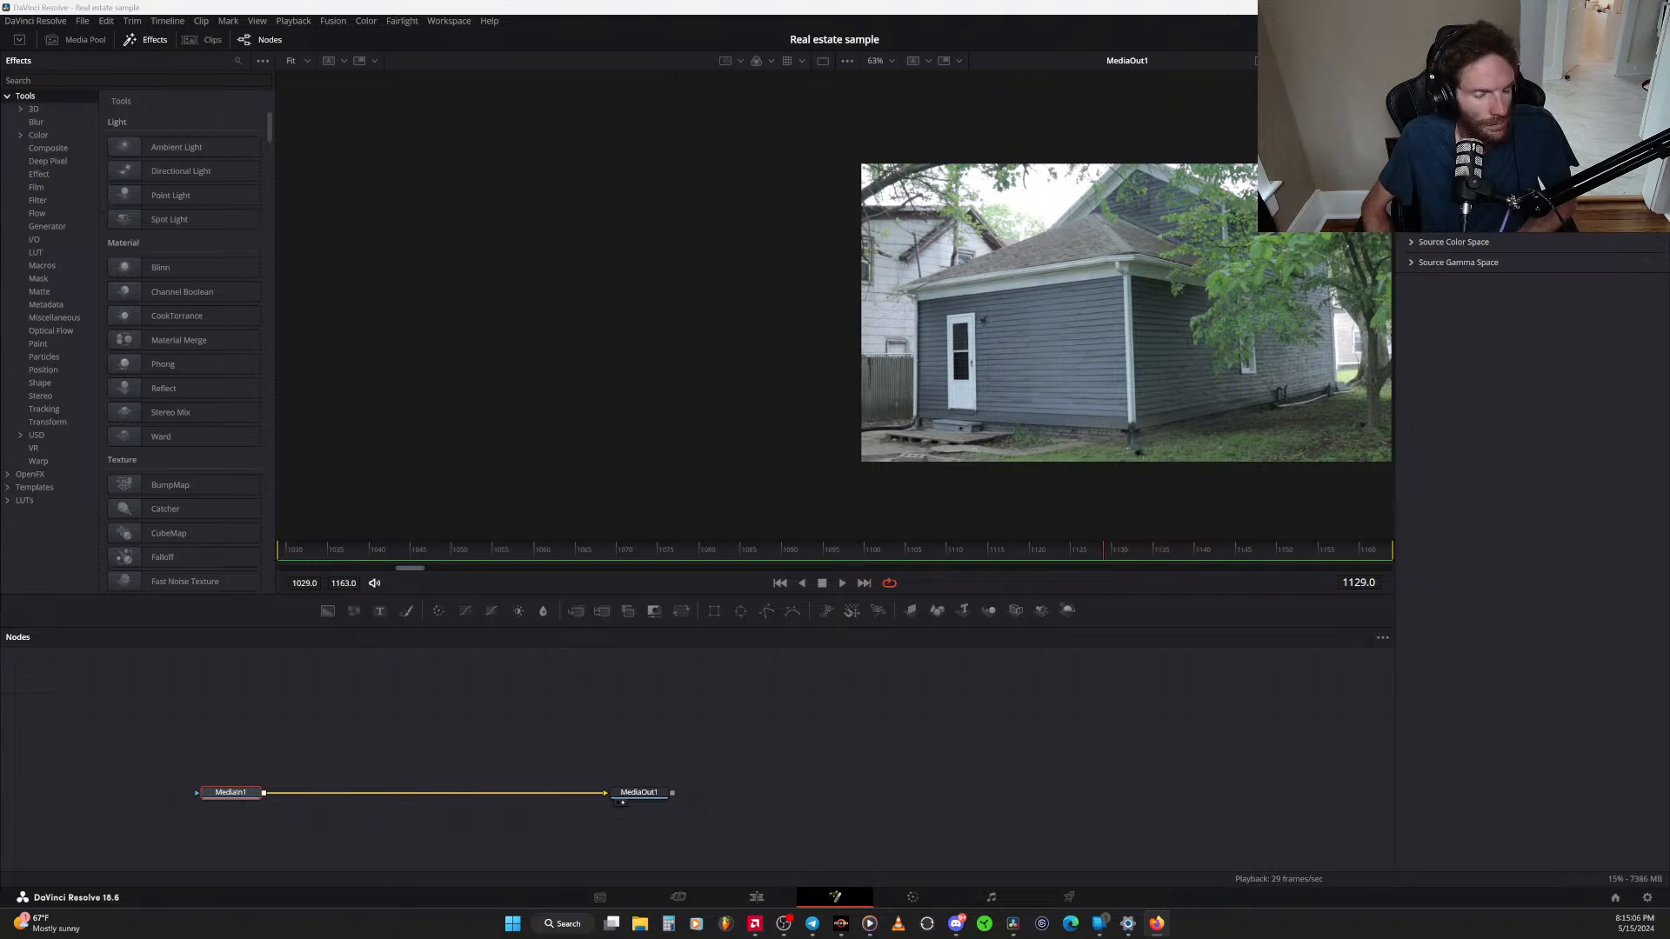
Add a Background node connected to the MediaIn1 node in the Fusion composition and select it
click(492, 729)
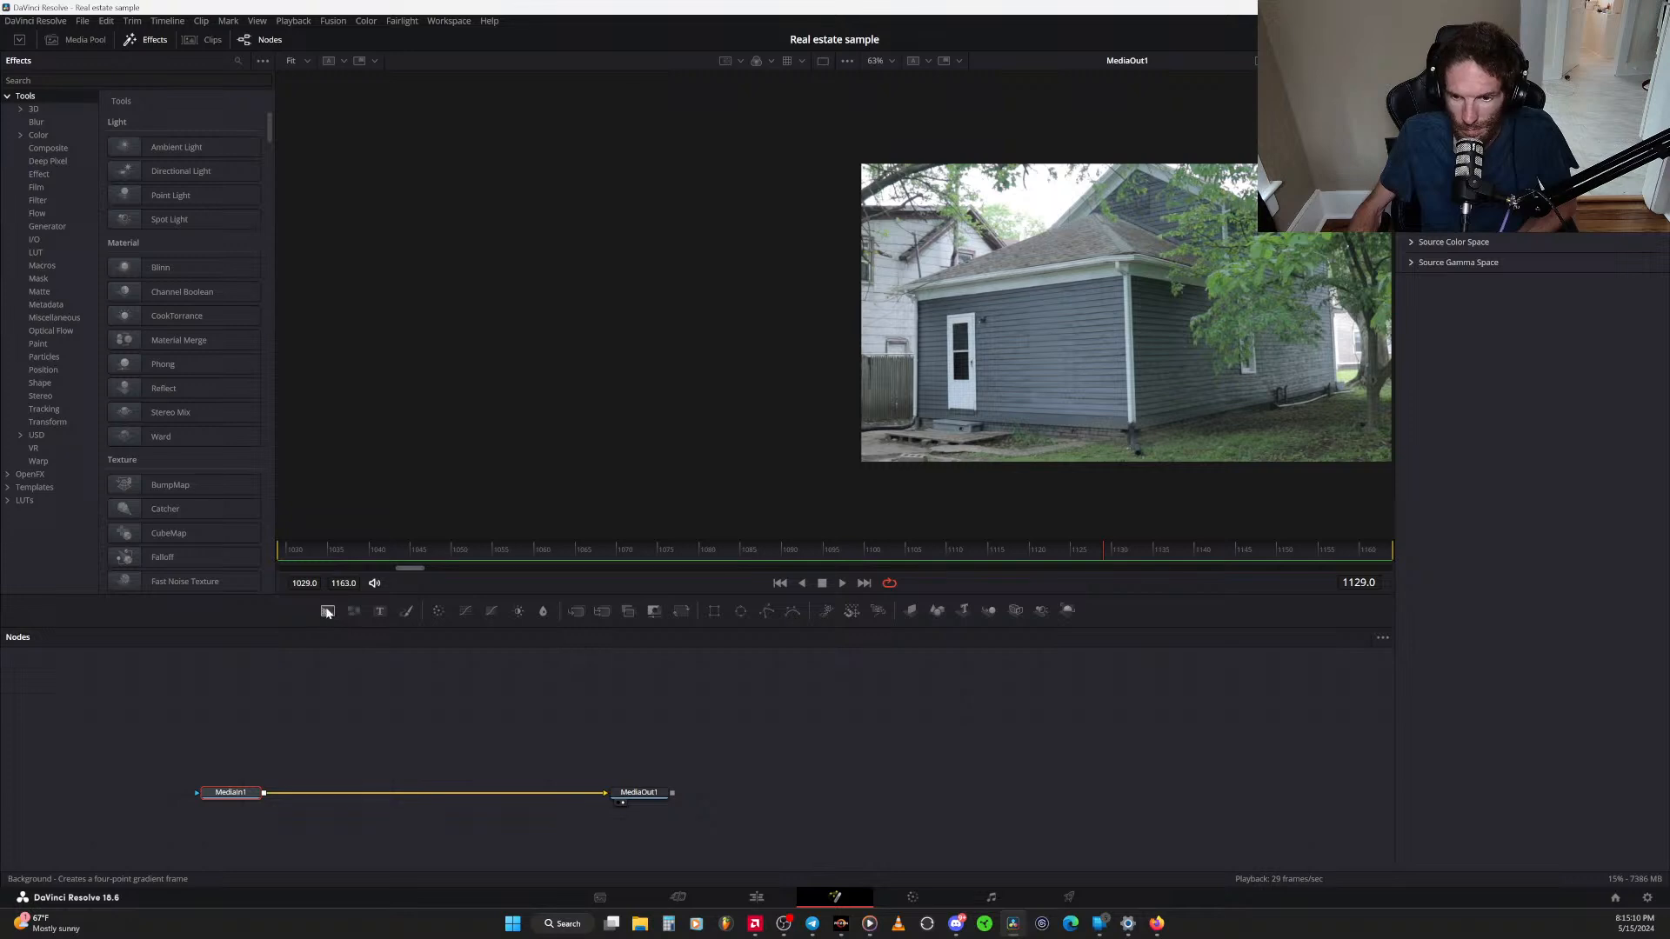
drag(325, 609, 233, 795)
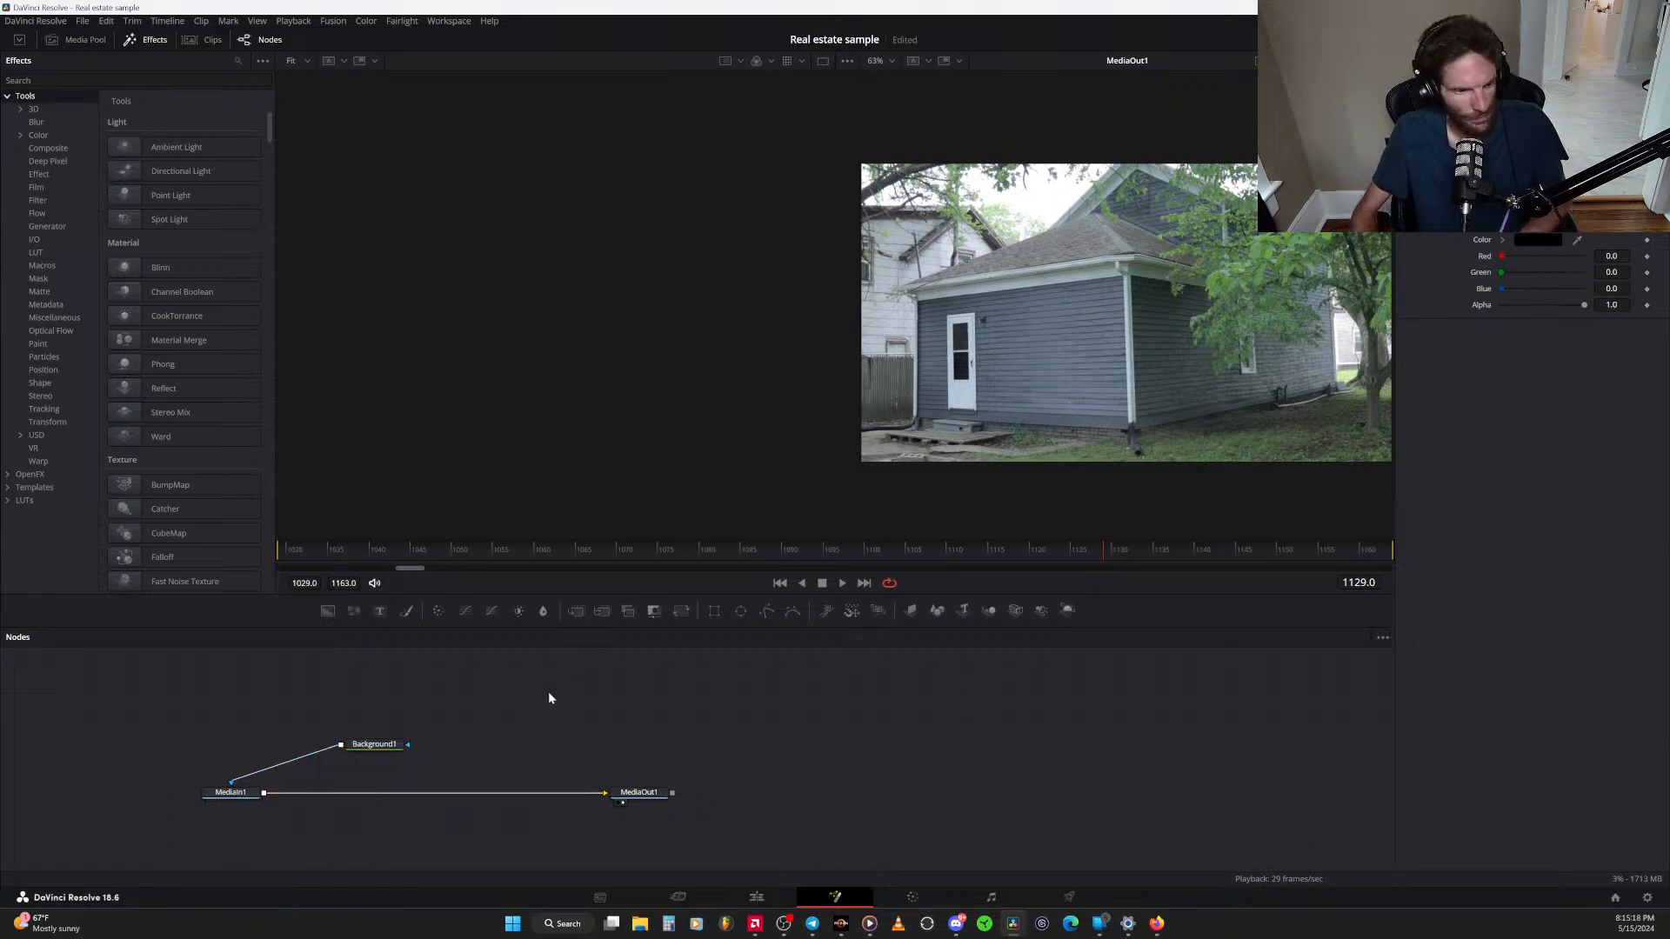
click(373, 747)
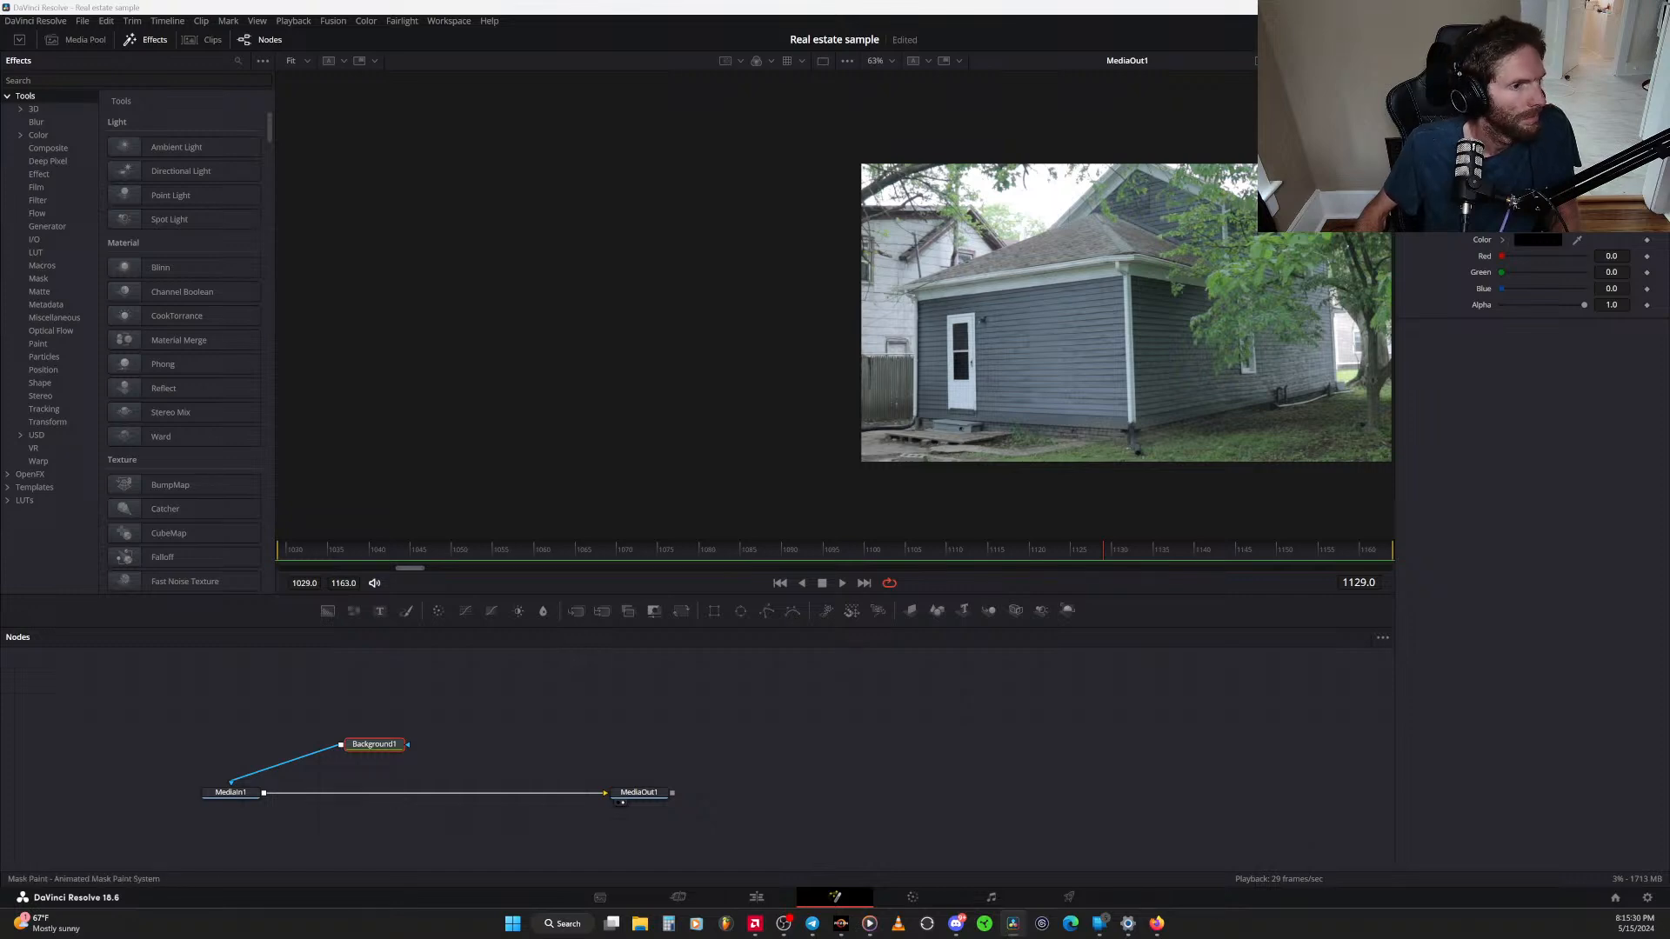
Add a Mask Paint node as the mask of the Background1 node and place it above that node
key(Return)
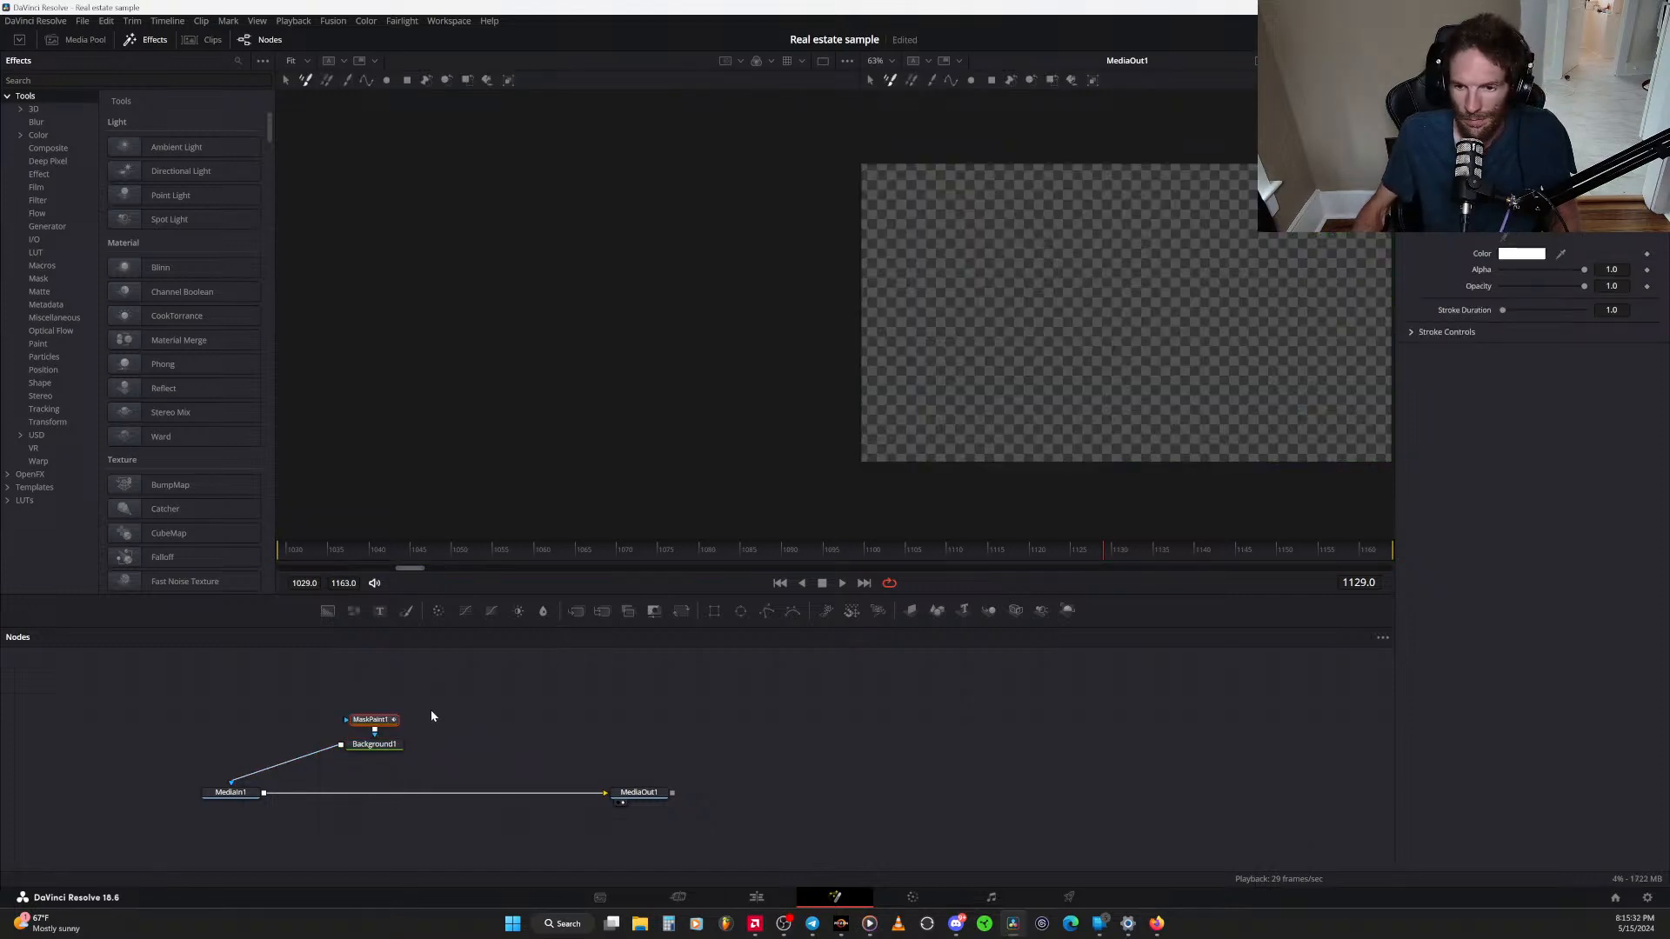
drag(374, 731, 375, 689)
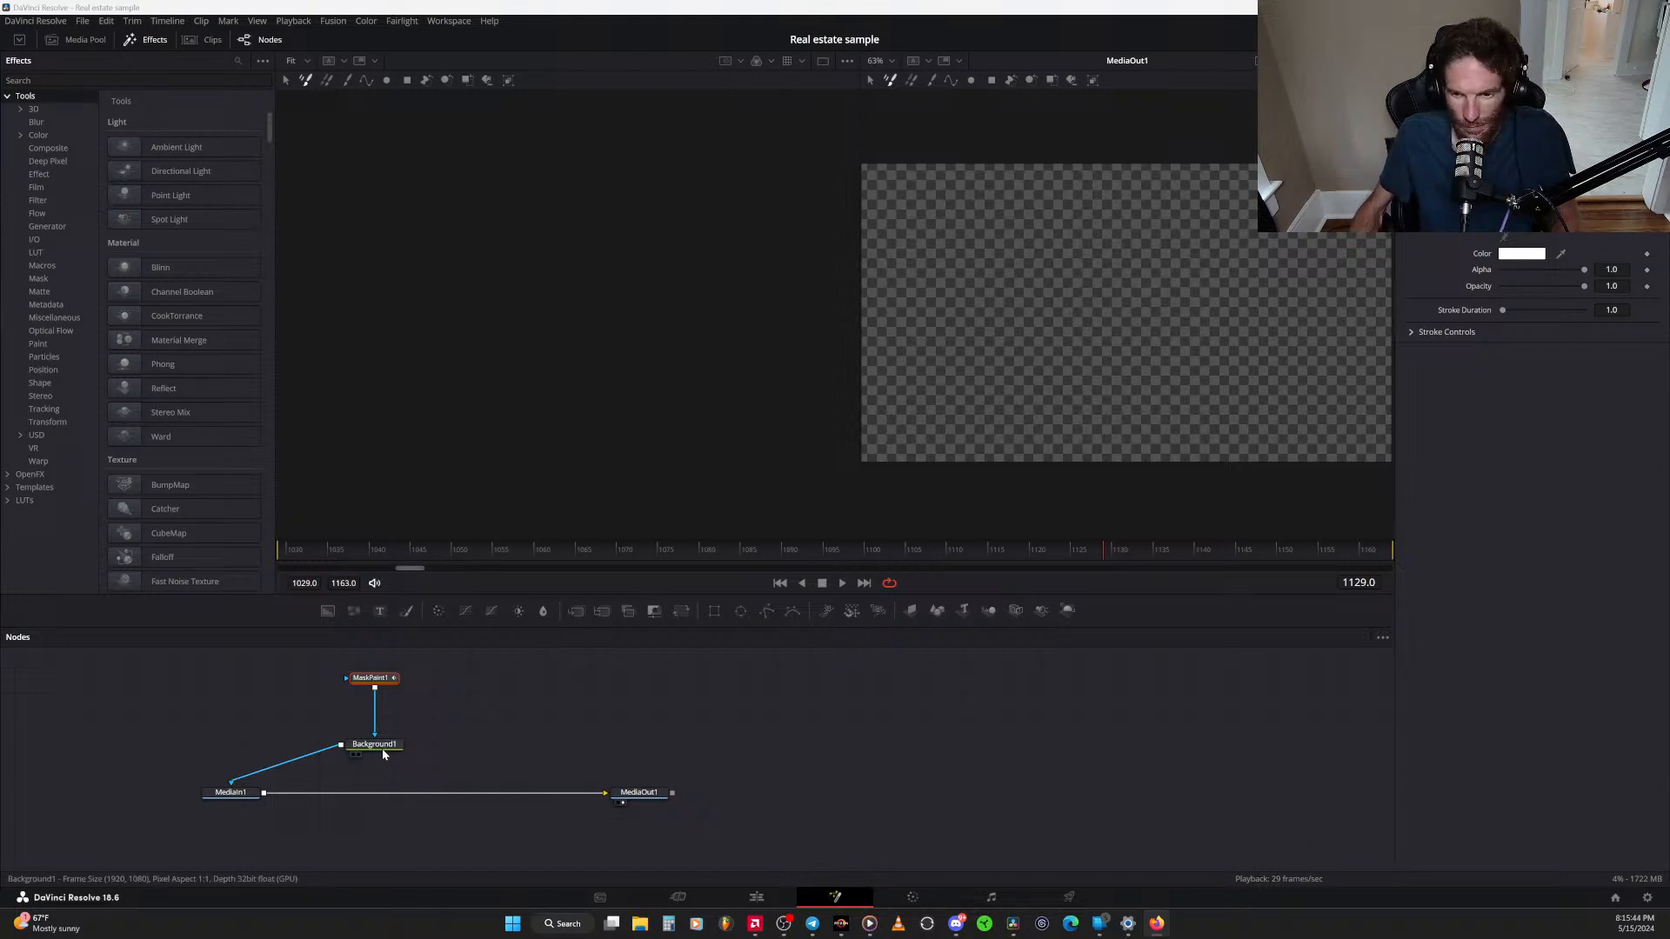
Insert a Merge node between MediaIn1 and MediaOut1, connect Background1 to its foreground, and align Background1 and MaskPaint1 above it
click(475, 750)
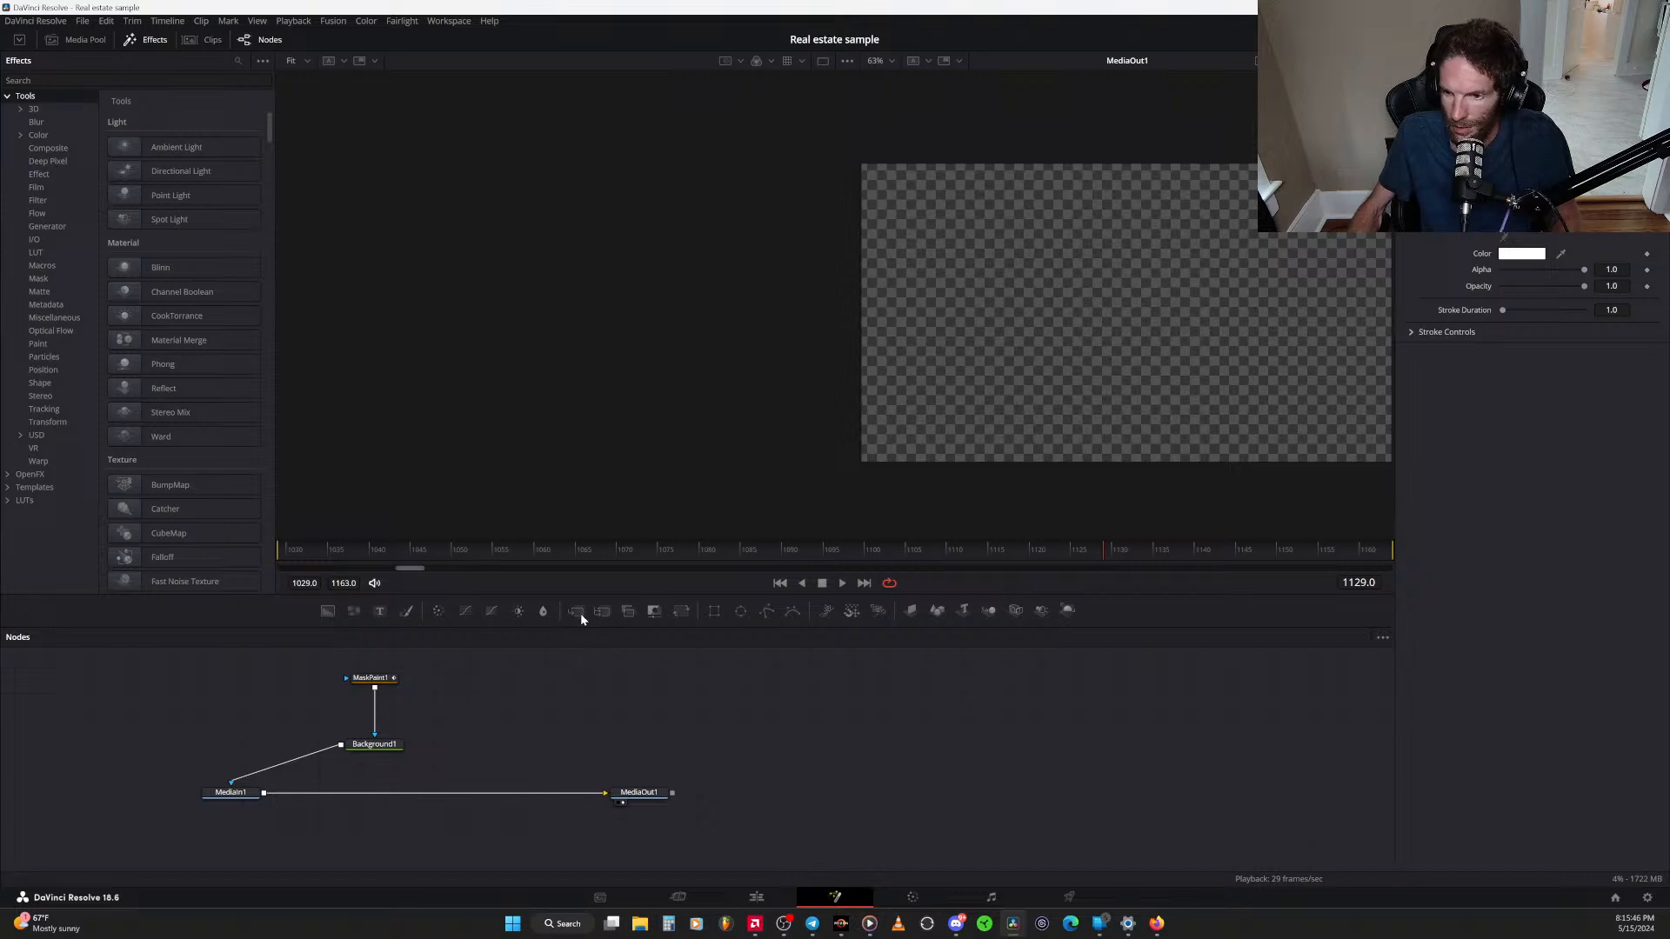
click(577, 612)
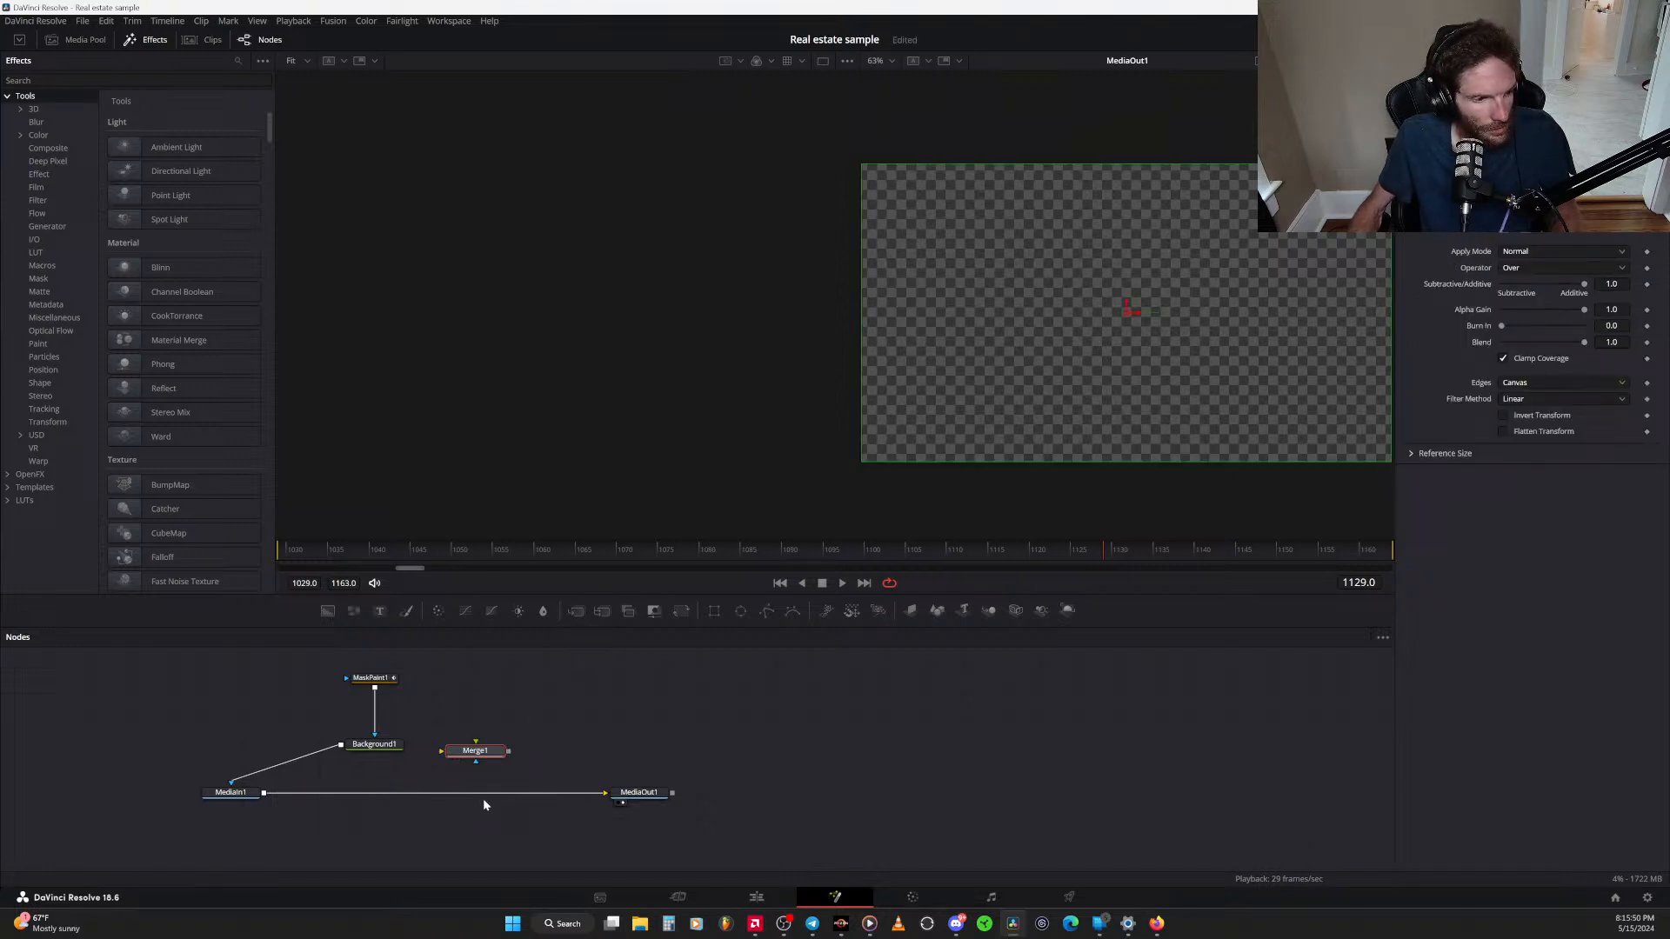
drag(261, 769, 484, 741)
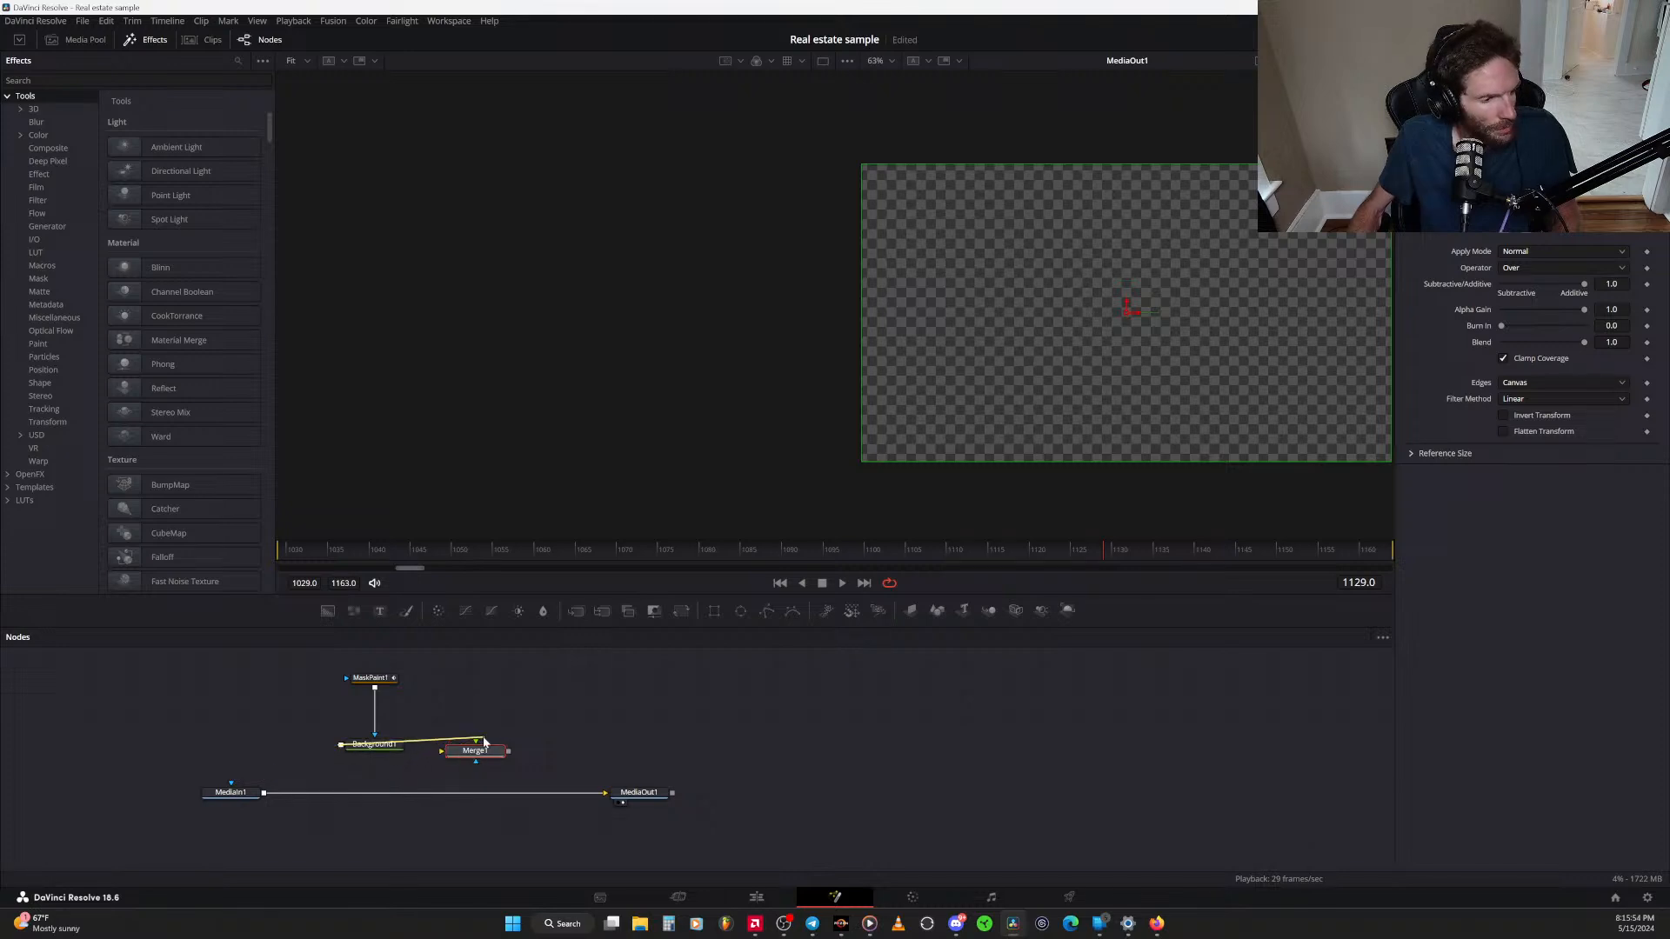
drag(484, 742, 389, 797)
drag(498, 793, 606, 793)
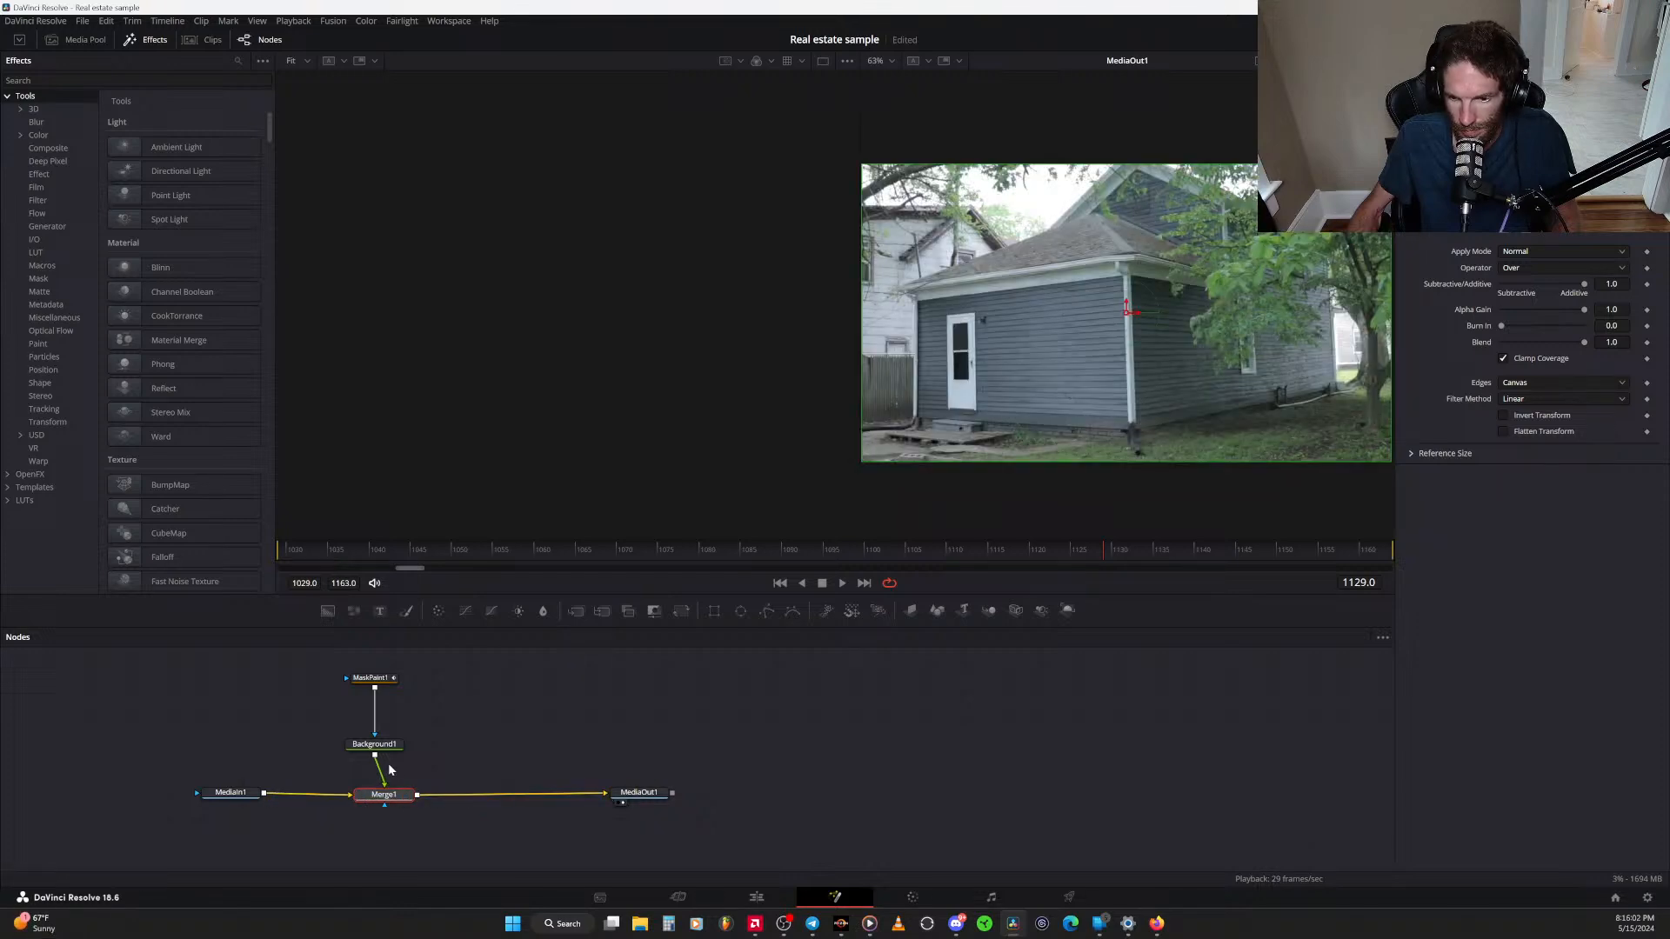
drag(396, 745, 404, 789)
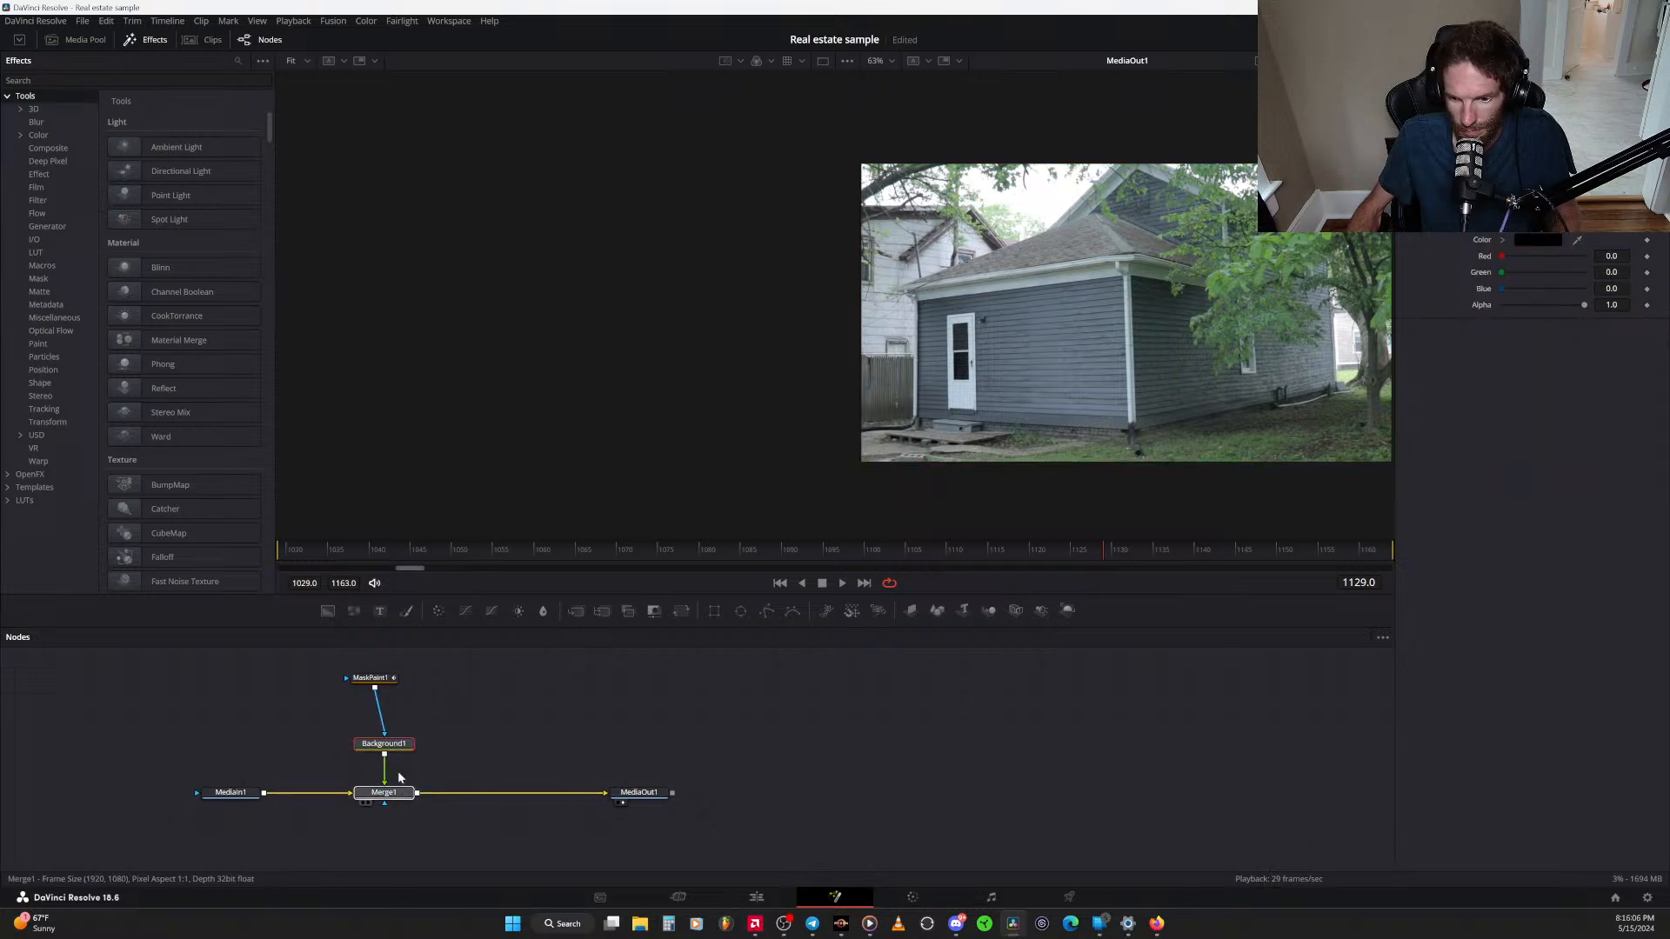
drag(372, 679, 385, 703)
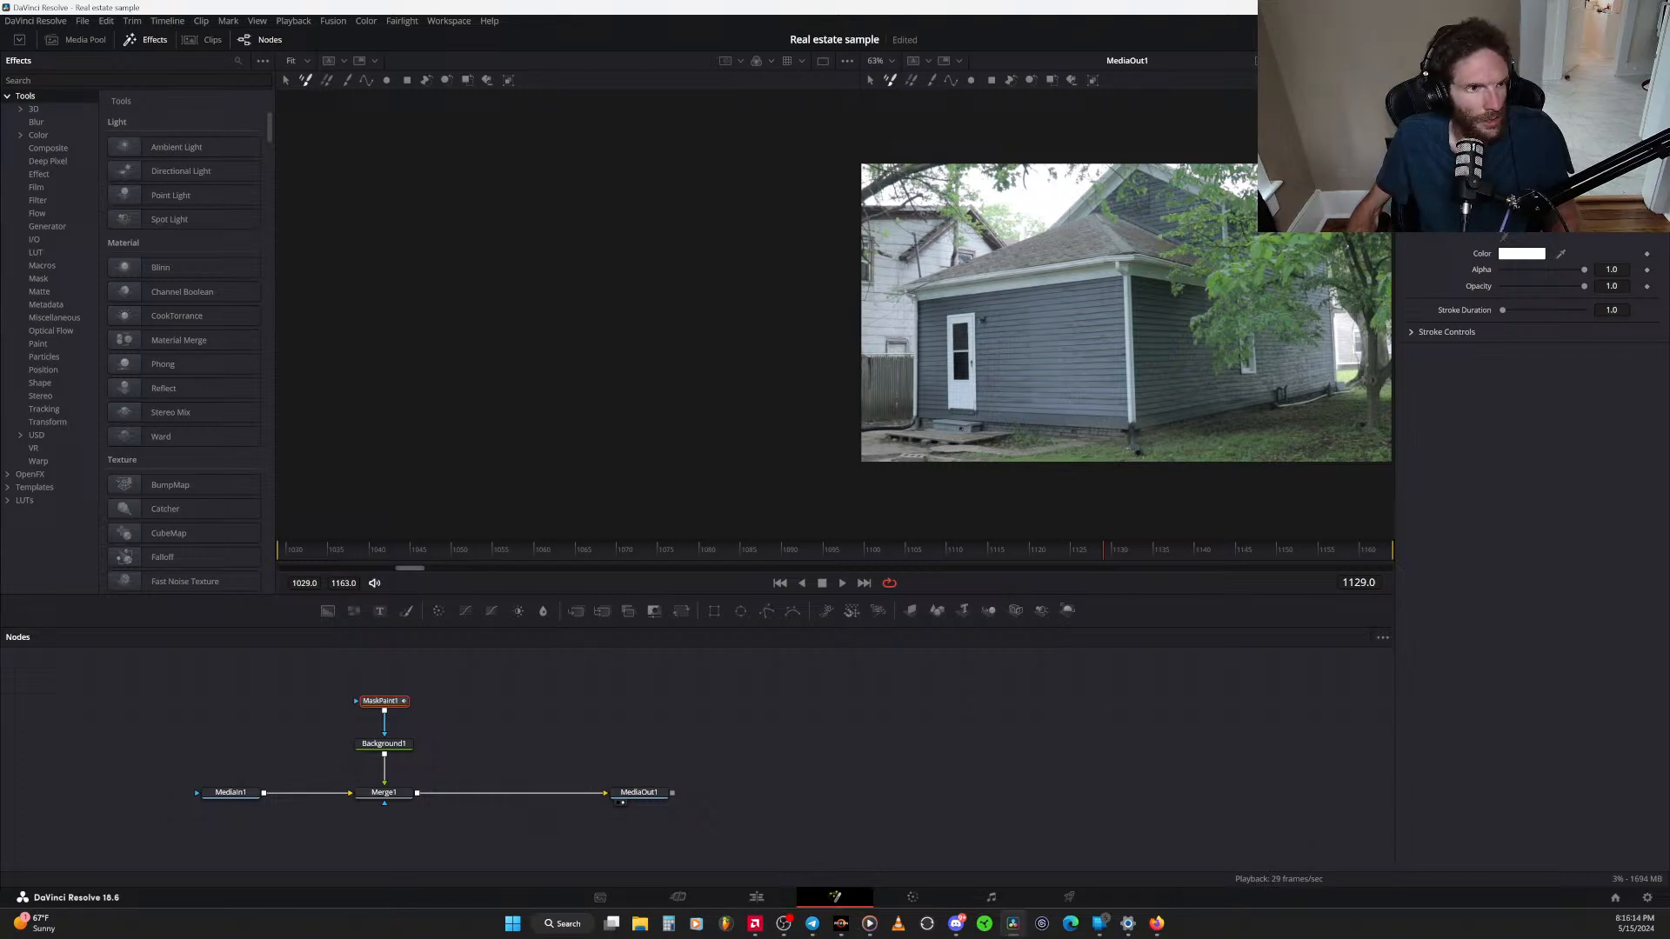
Check the tutorial video's node layout at the "How to draw the line" chapter in the browser and return to DaVinci Resolve
drag(557, 938, 762, 1)
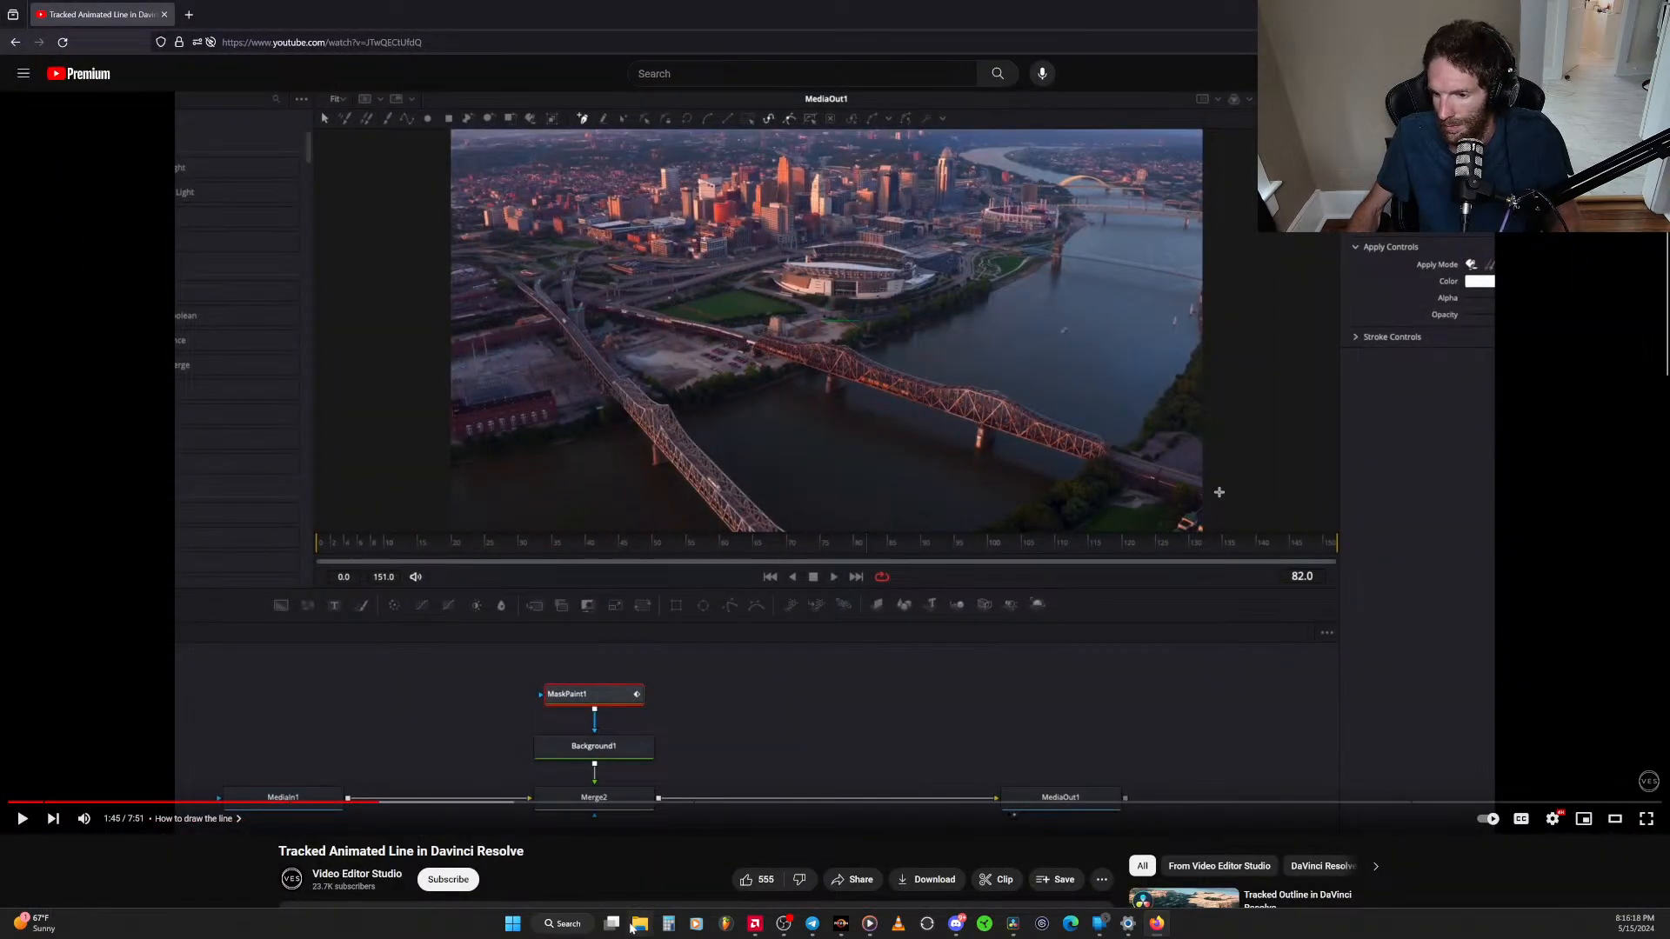
double_click(924, 632)
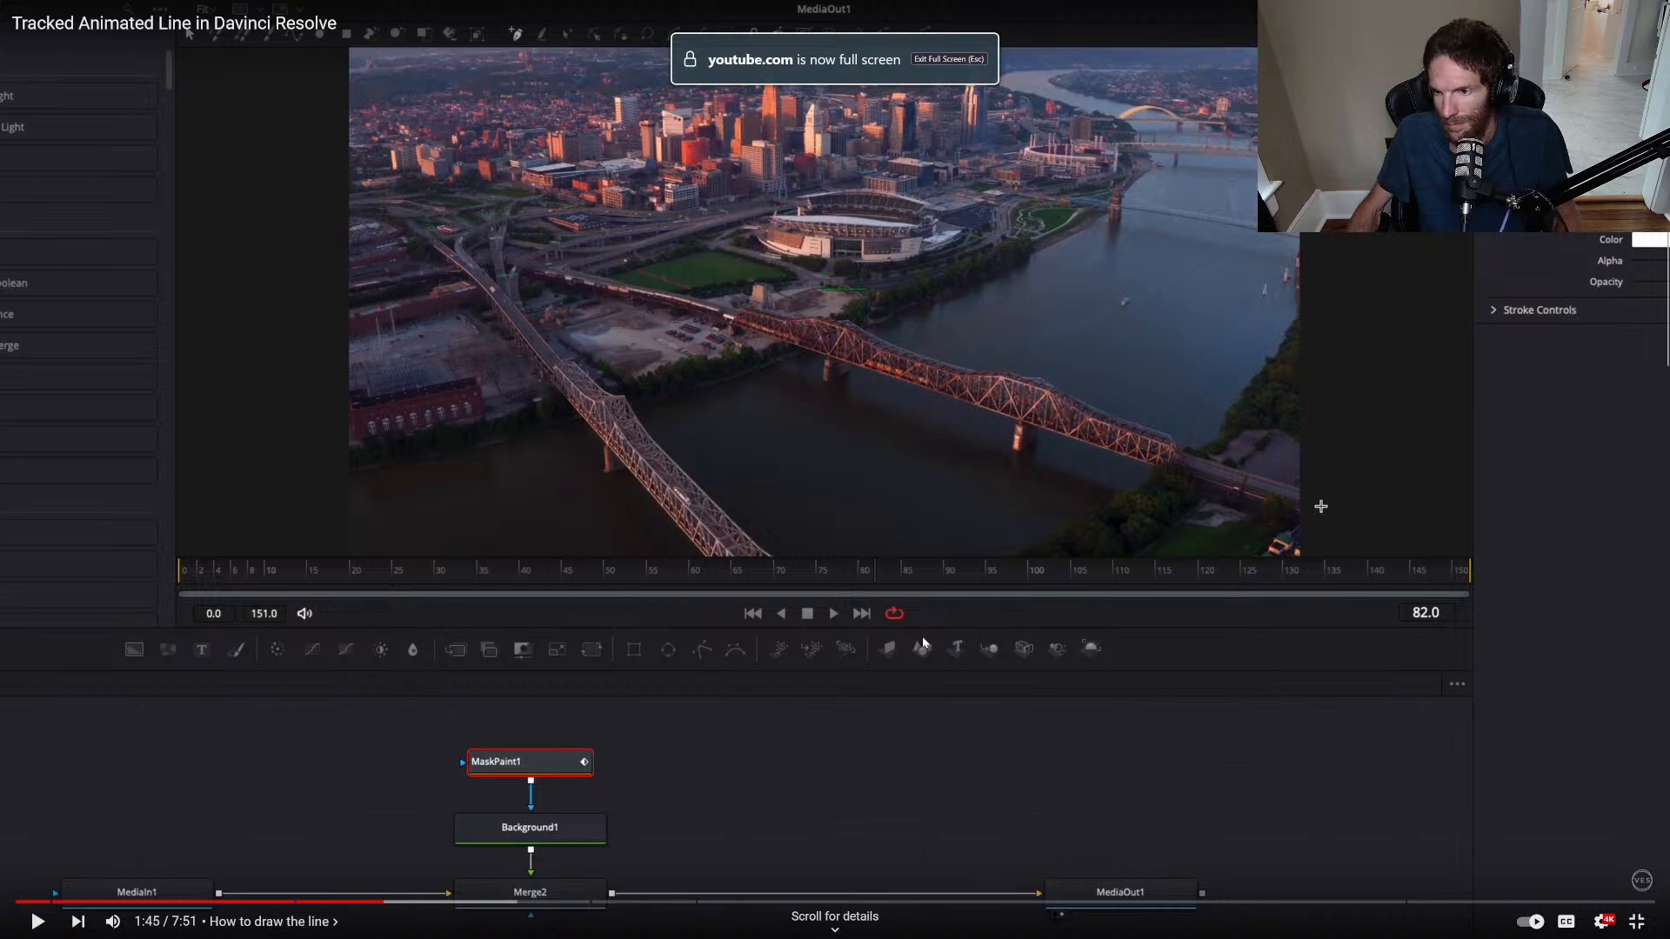
double_click(923, 641)
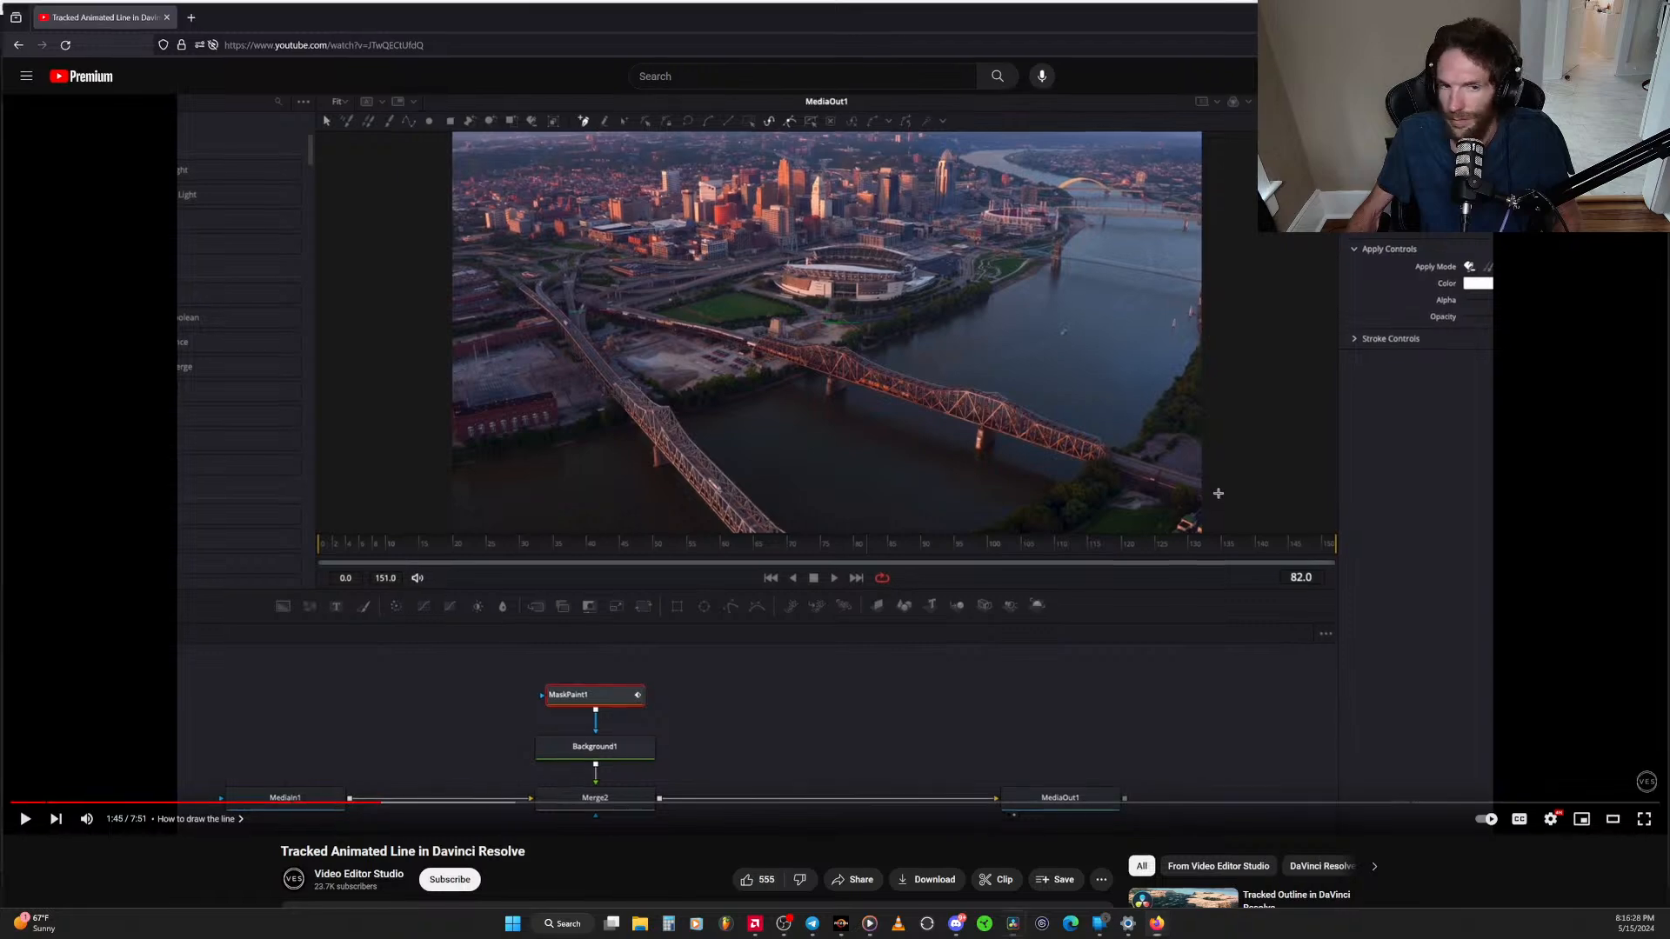
key(alt+Tab)
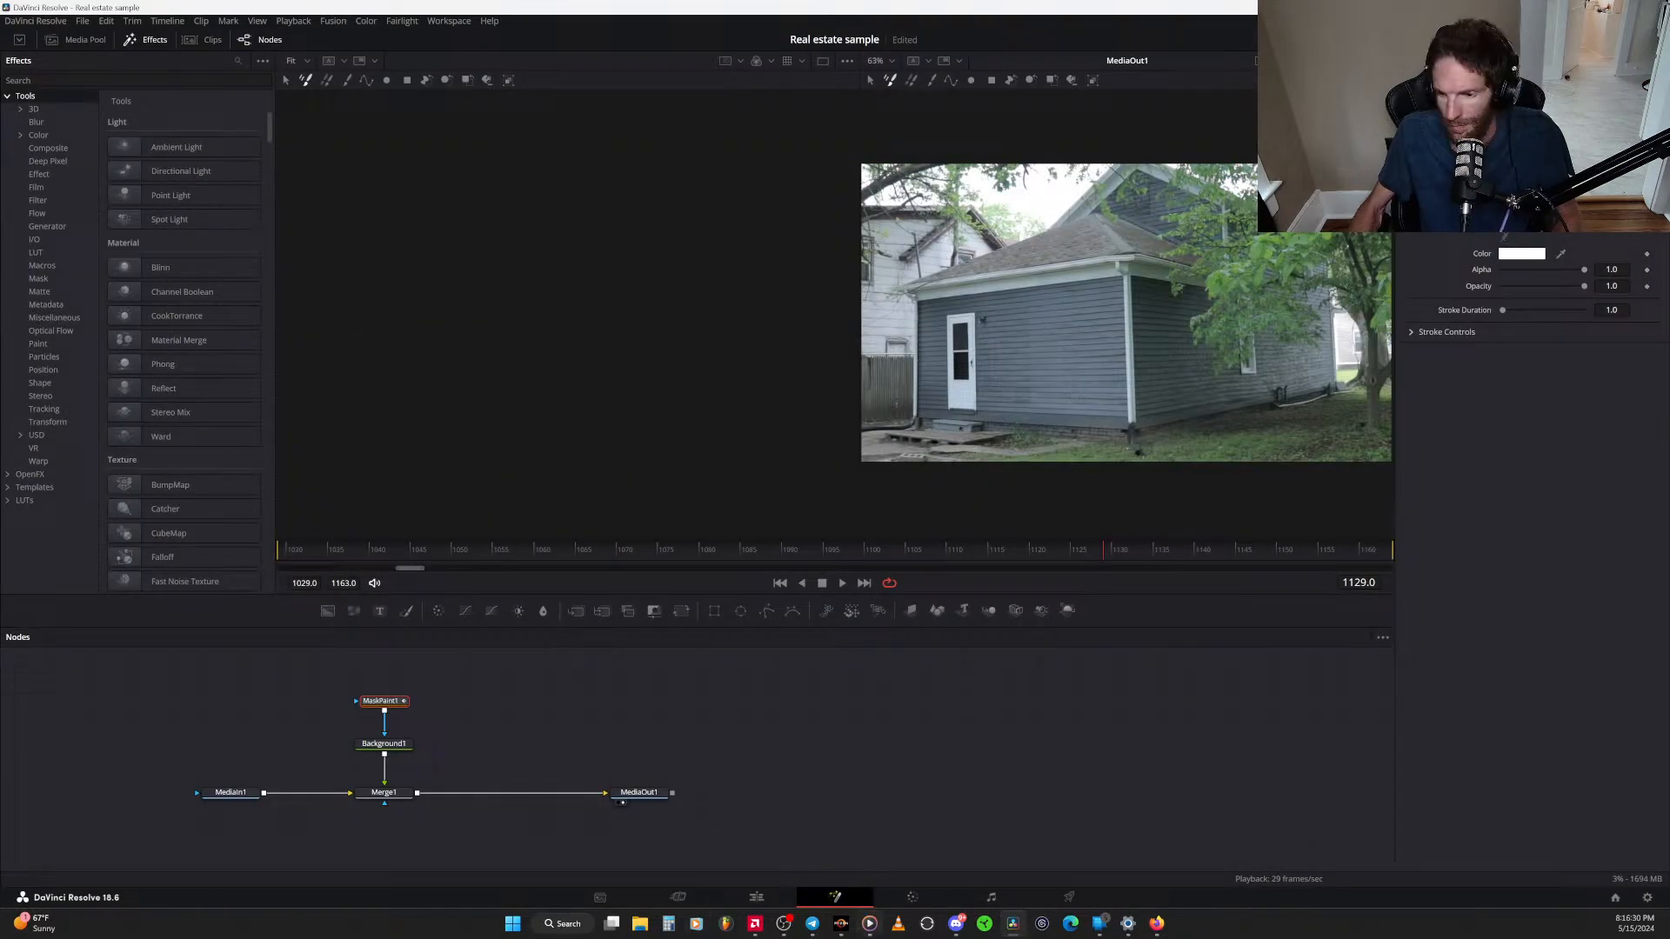
click(1157, 924)
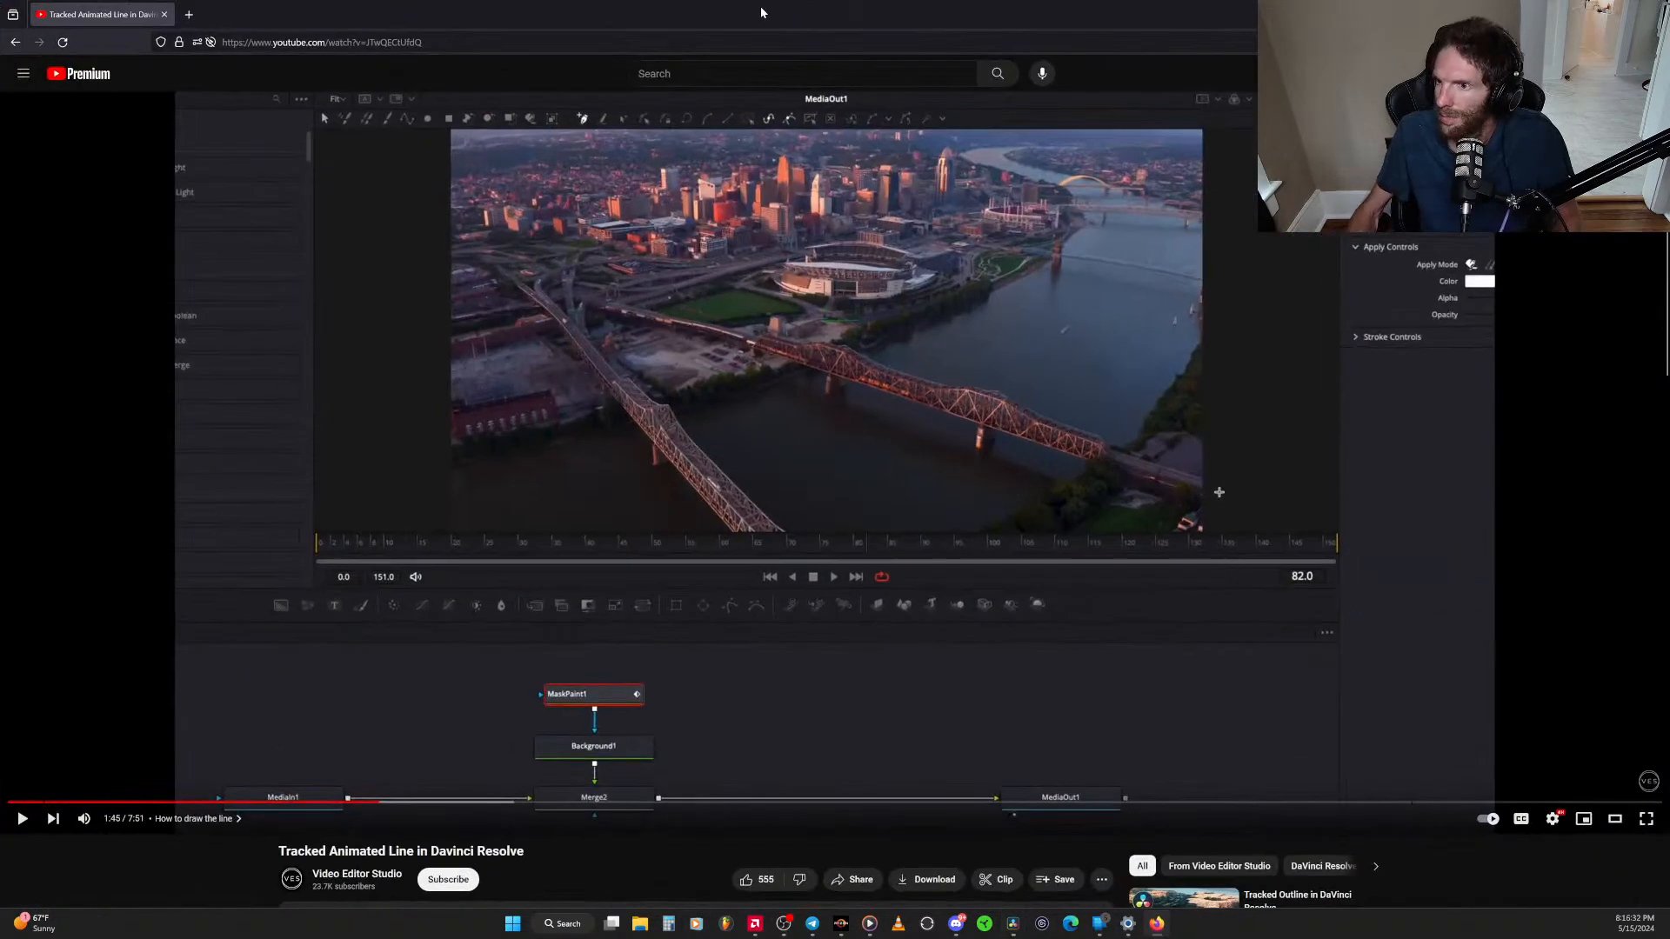
key(alt+Tab)
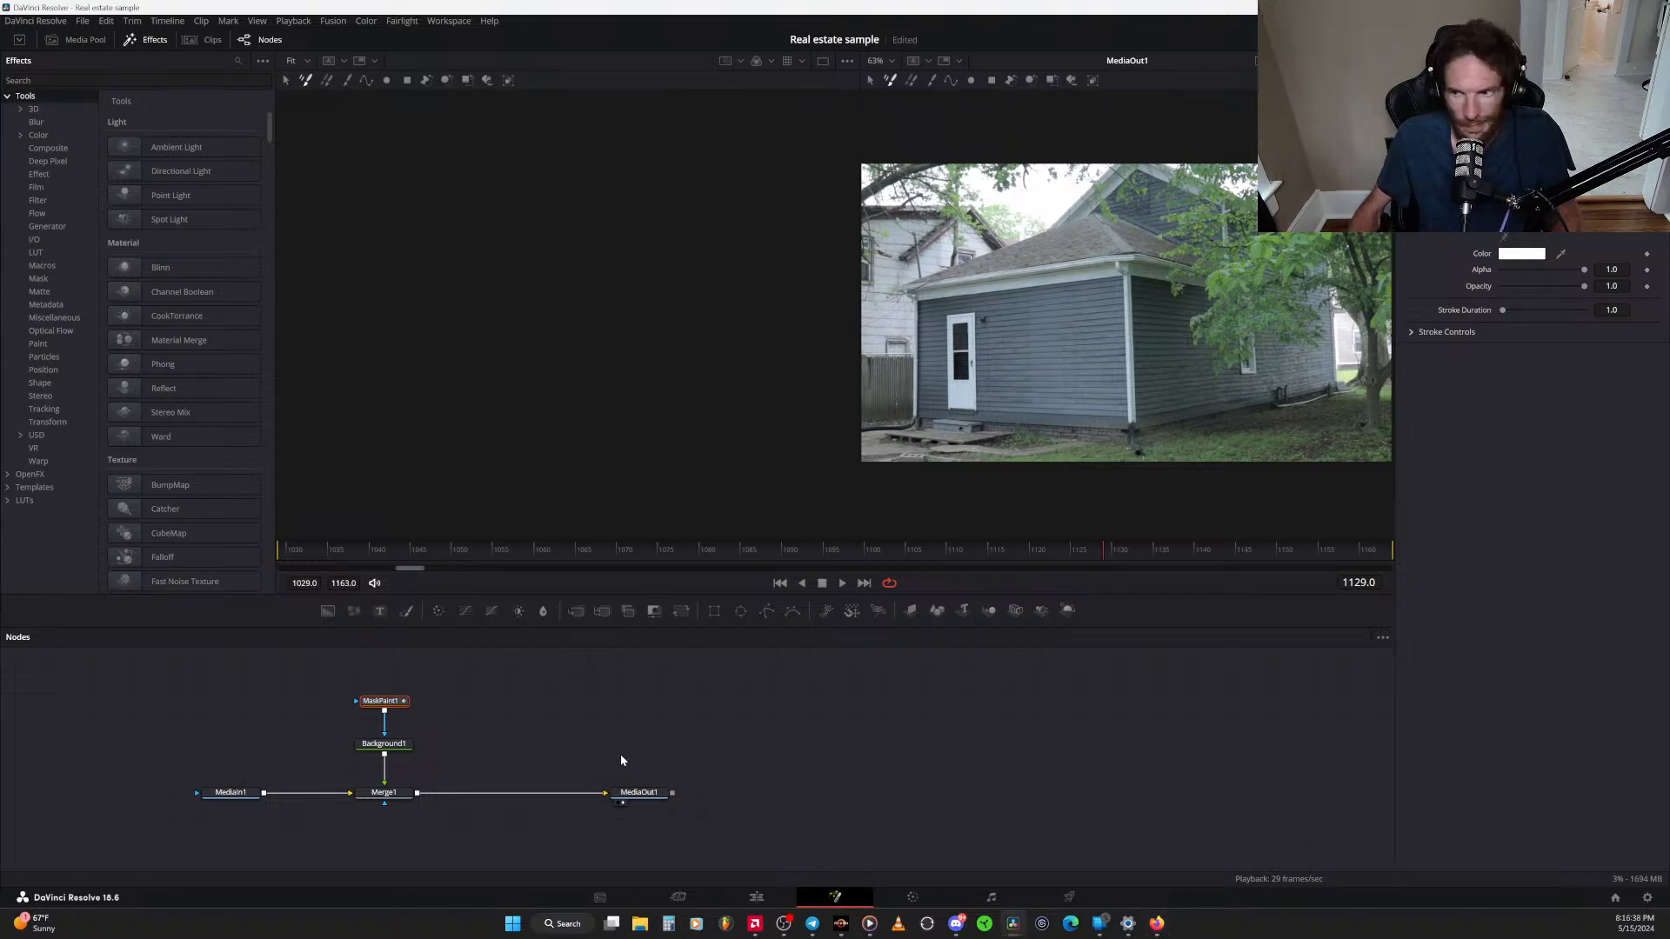
Draw a polyline stroke in MaskPaint1 along the house's base, from the far right end around the near corner to the left corner
click(370, 81)
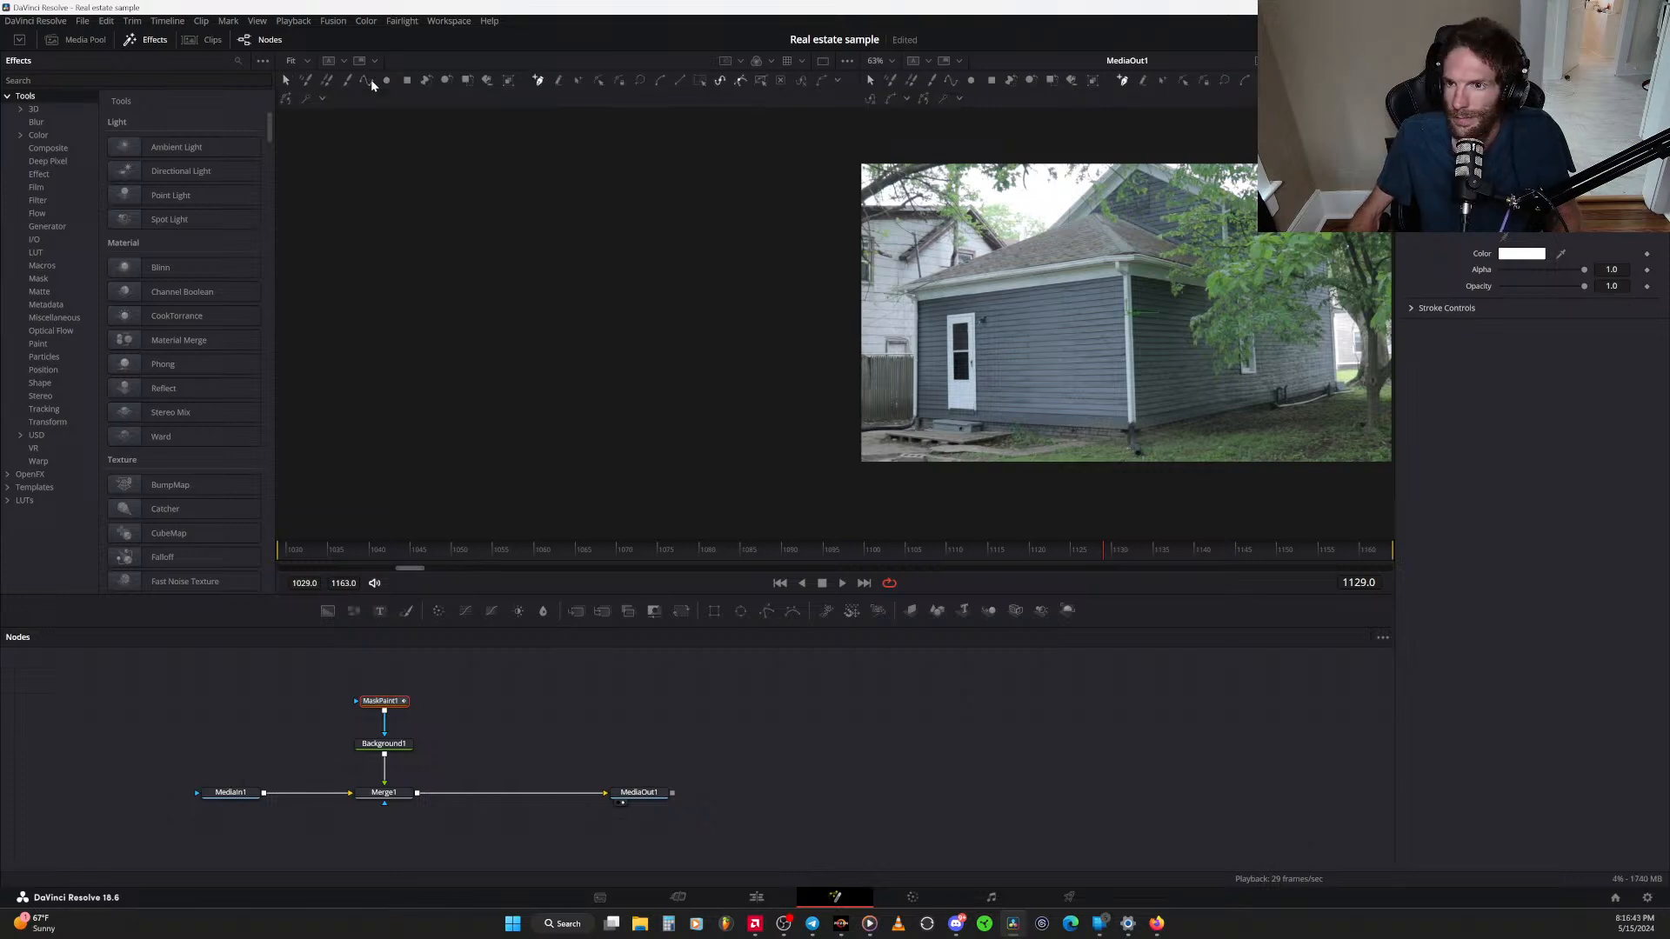
click(1335, 393)
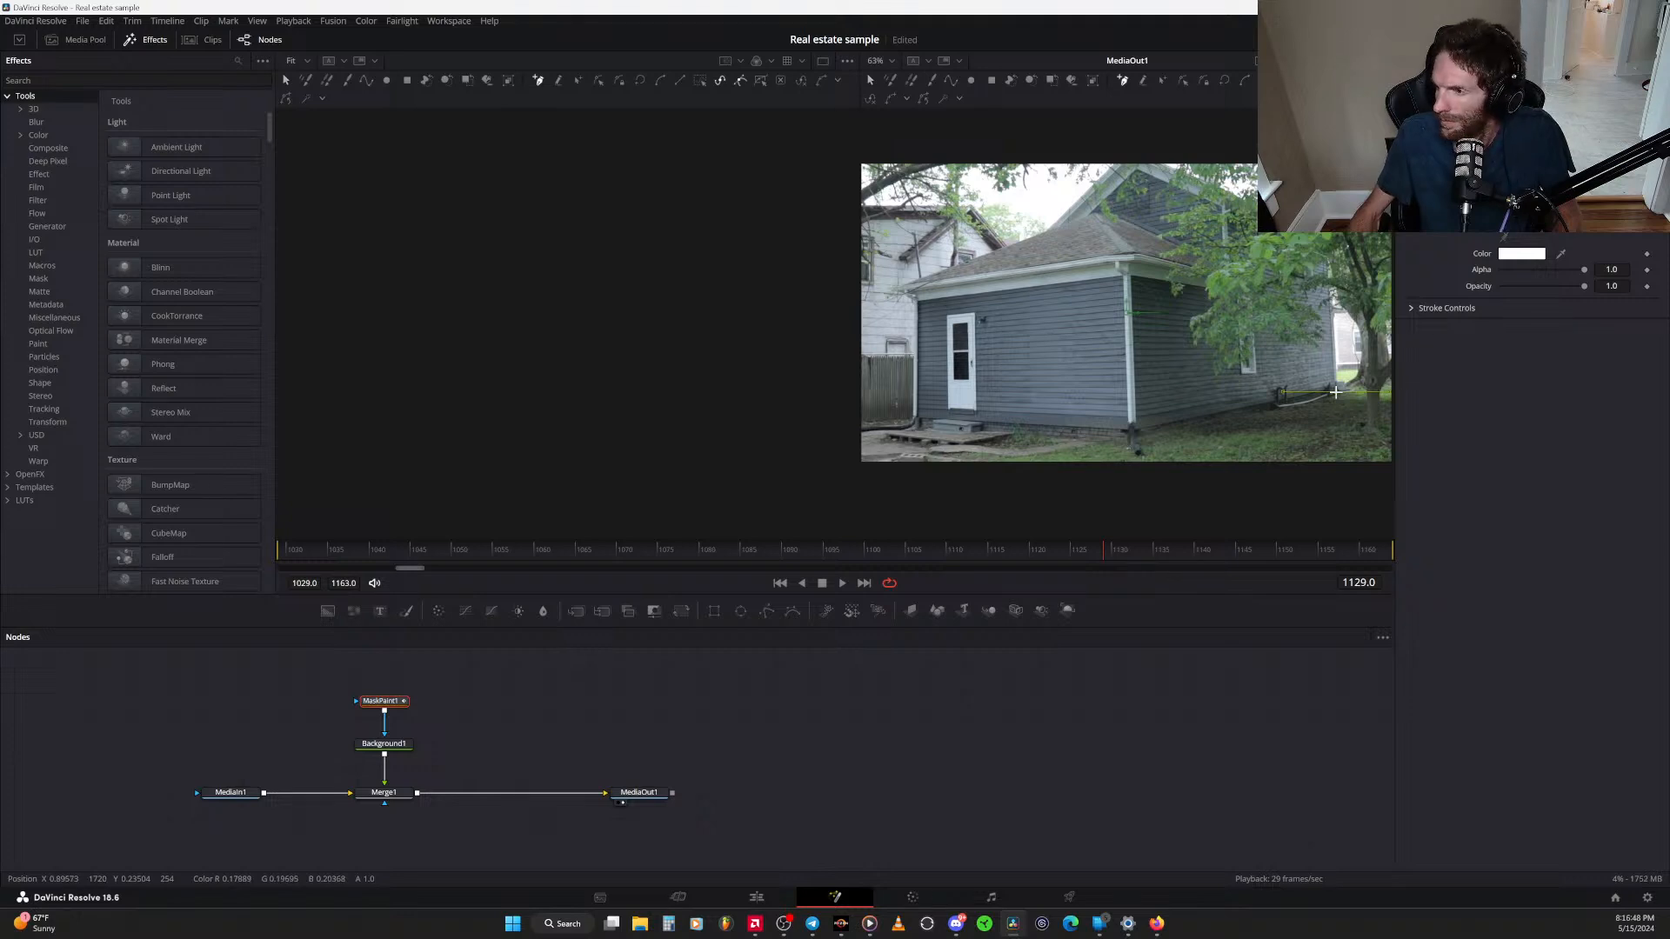
click(1131, 443)
click(987, 430)
click(915, 426)
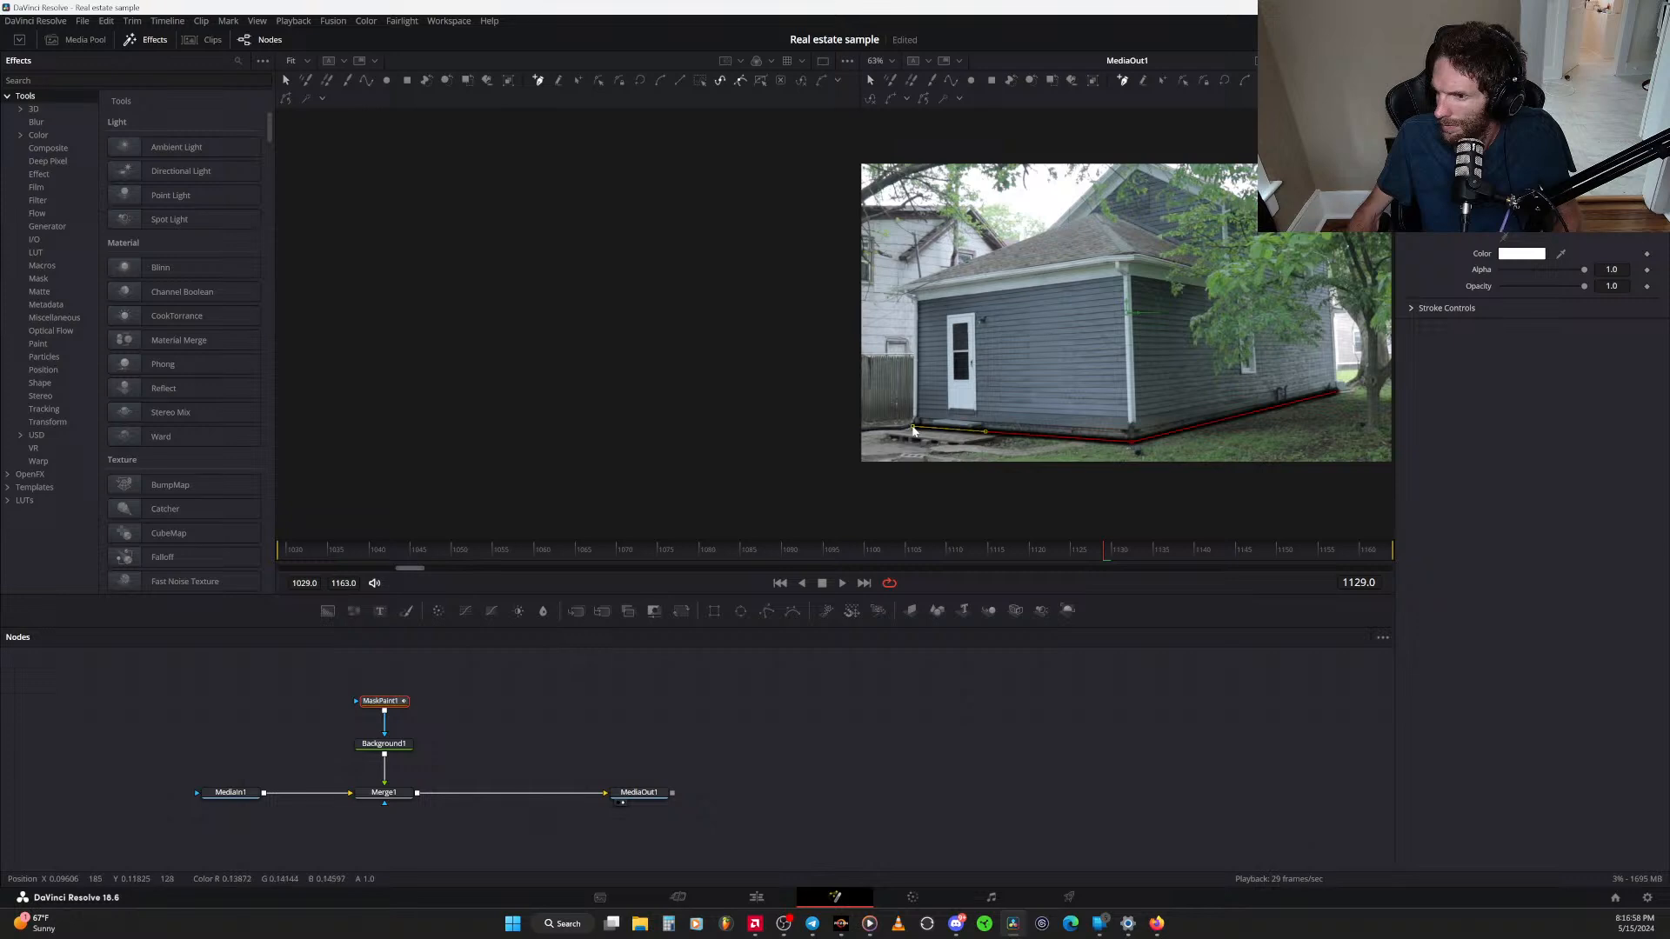
click(1132, 442)
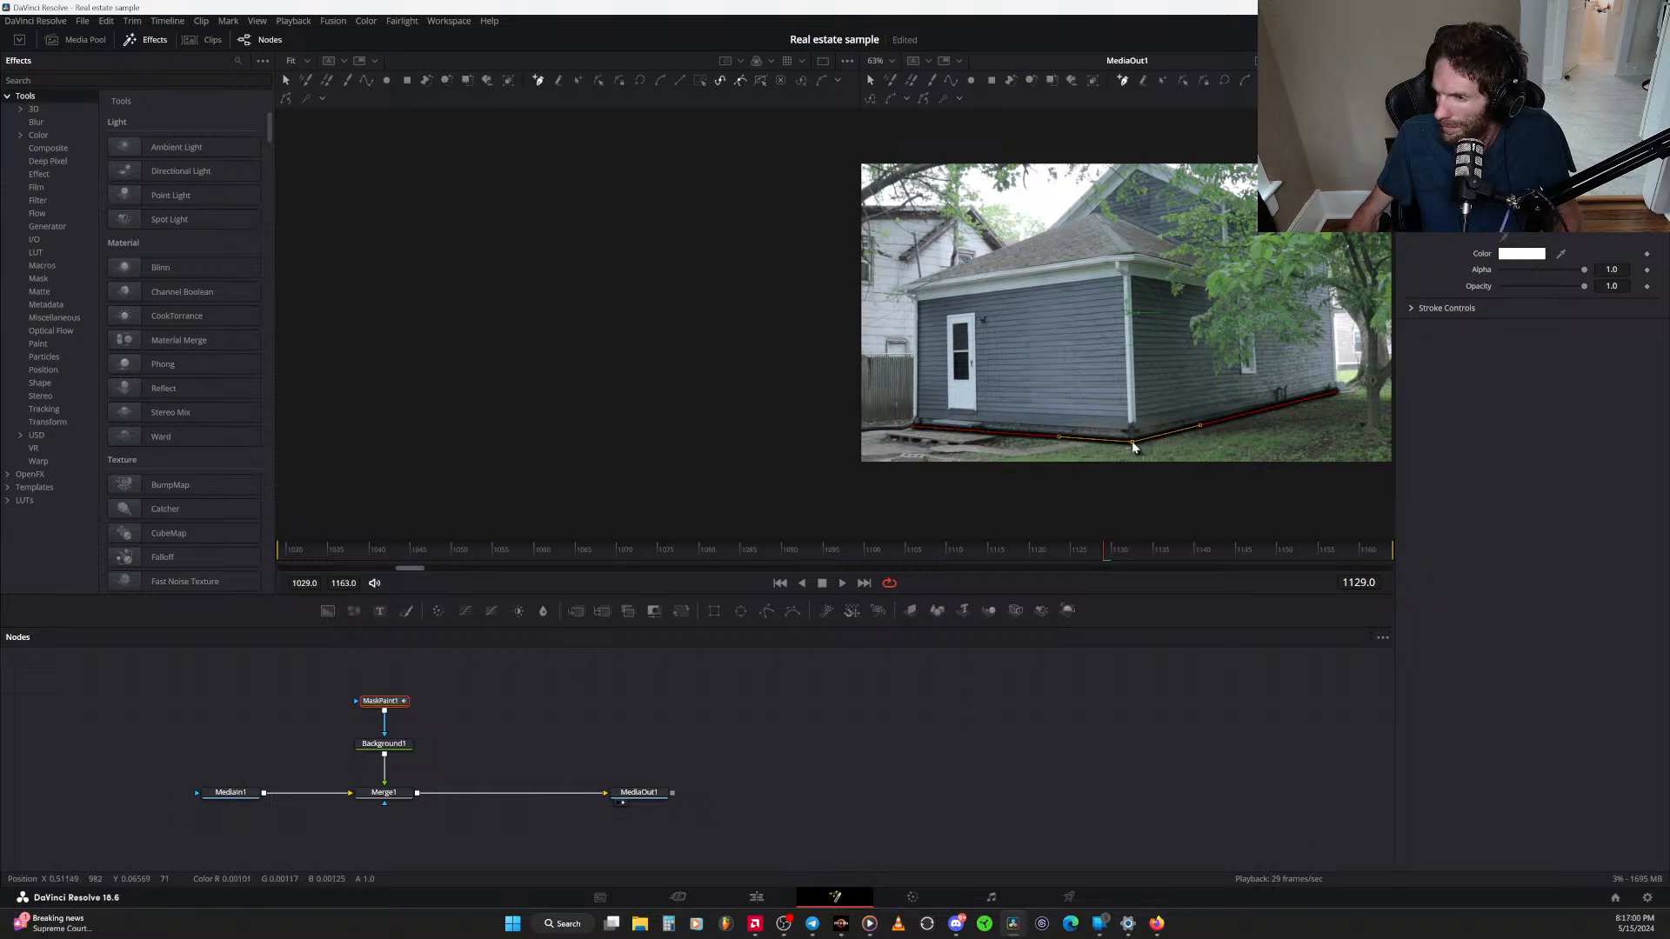
click(1338, 392)
drag(1341, 399, 1339, 400)
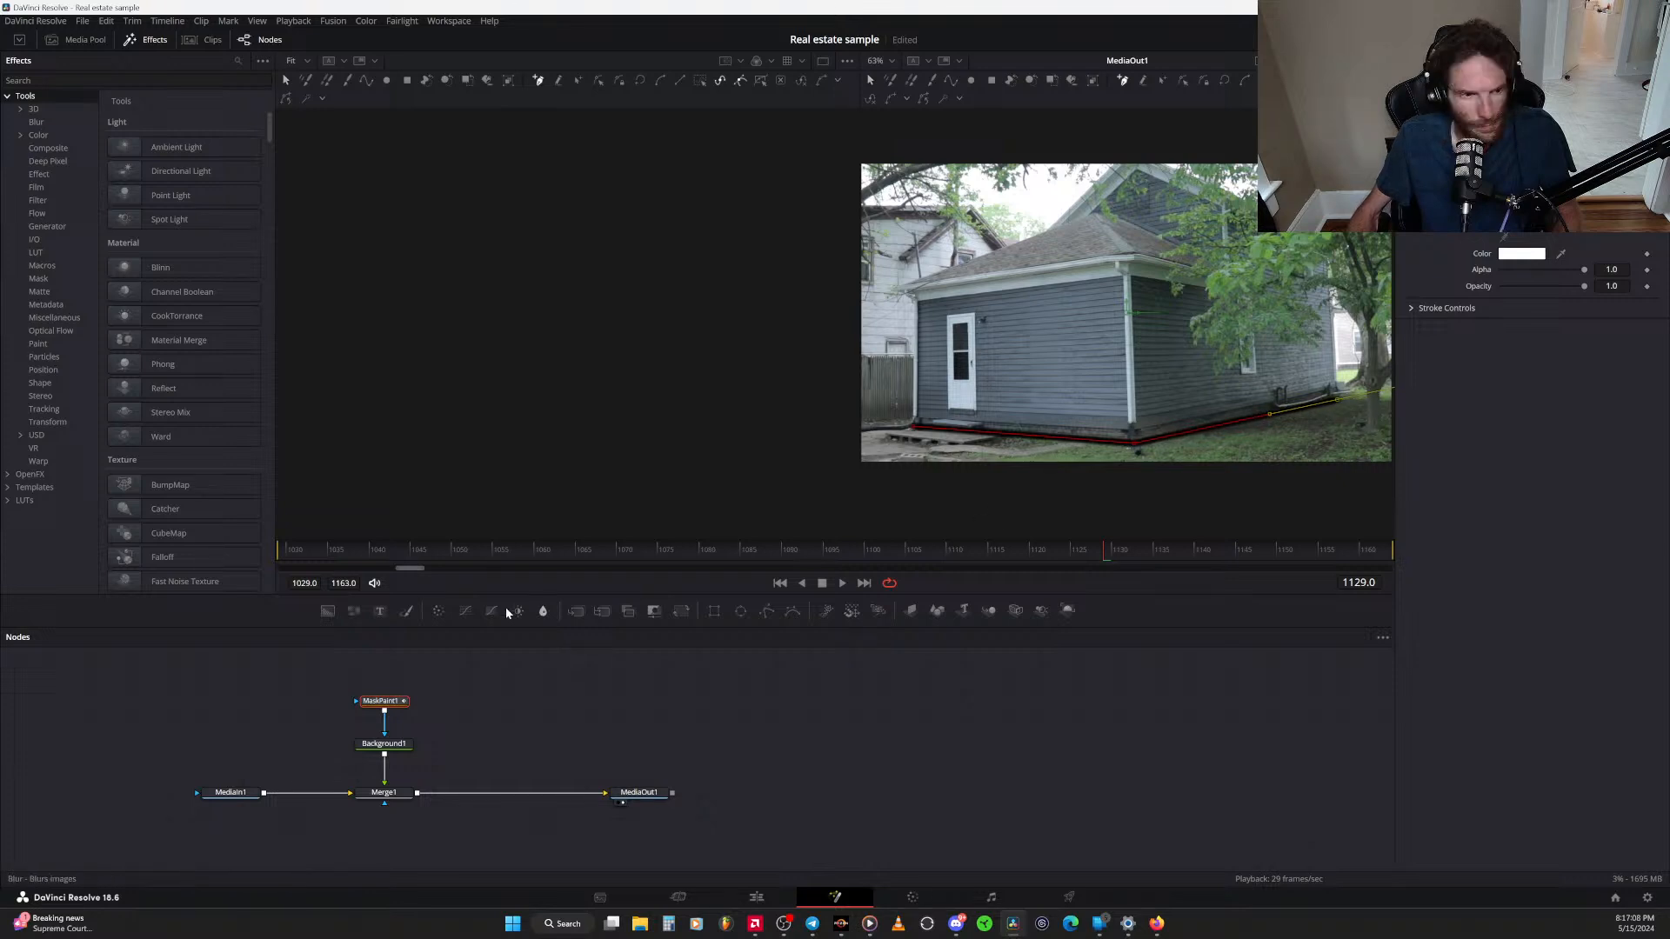
Set the Background1 node's color to white (red, green and blue 255)
click(384, 744)
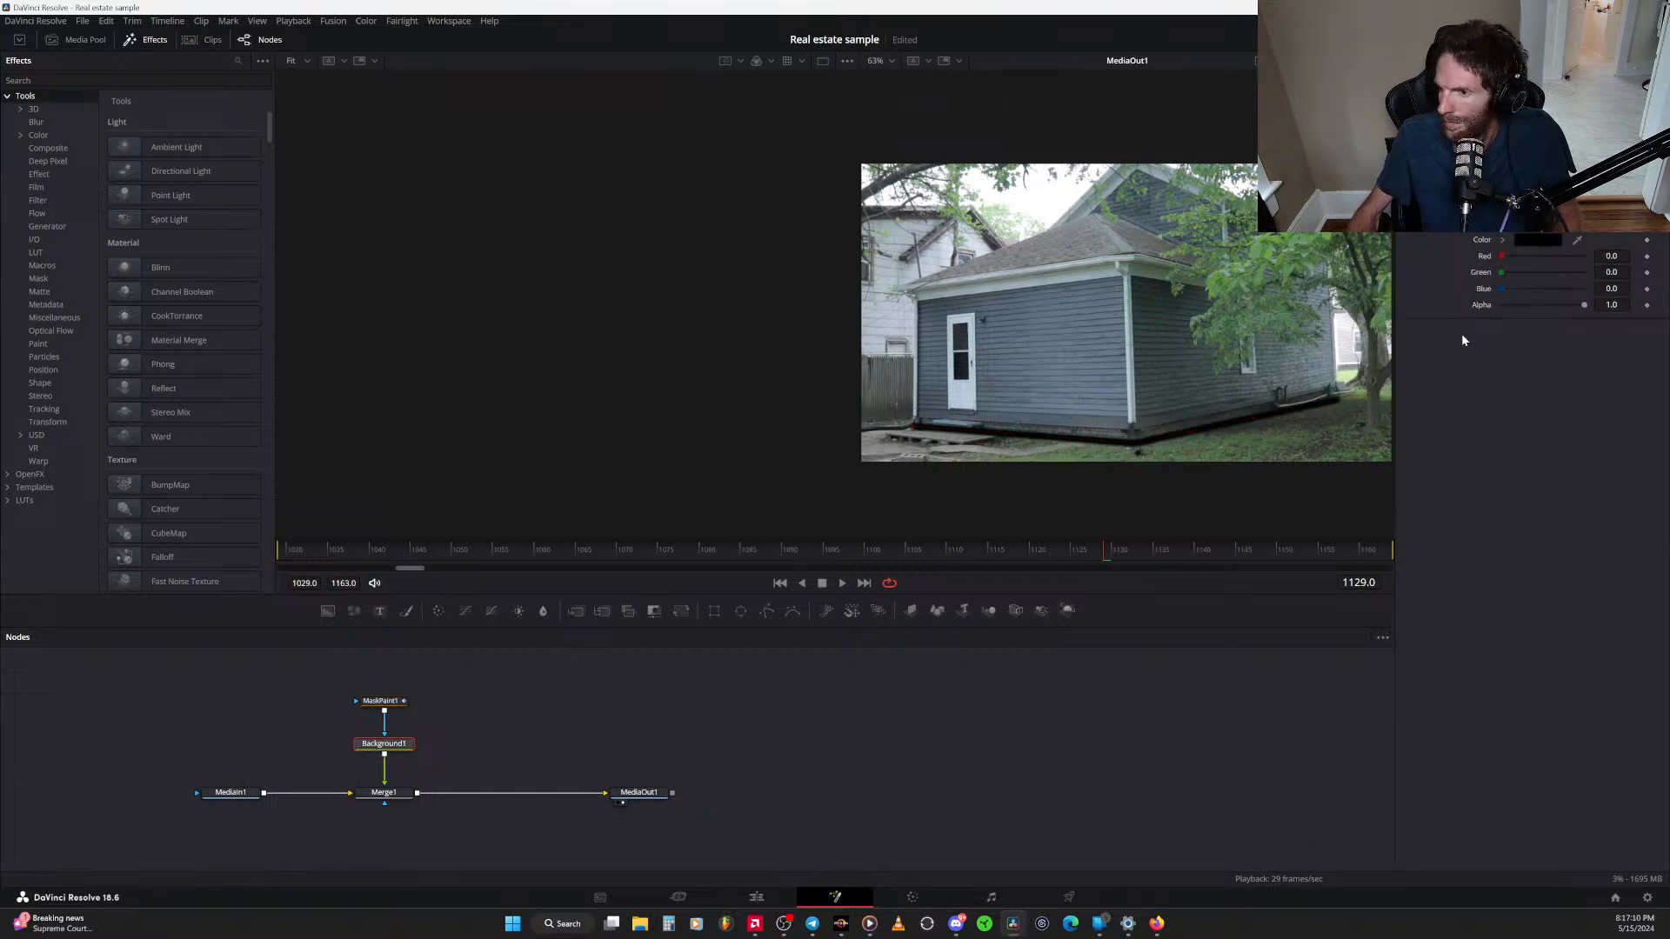
click(1538, 239)
drag(985, 363, 984, 346)
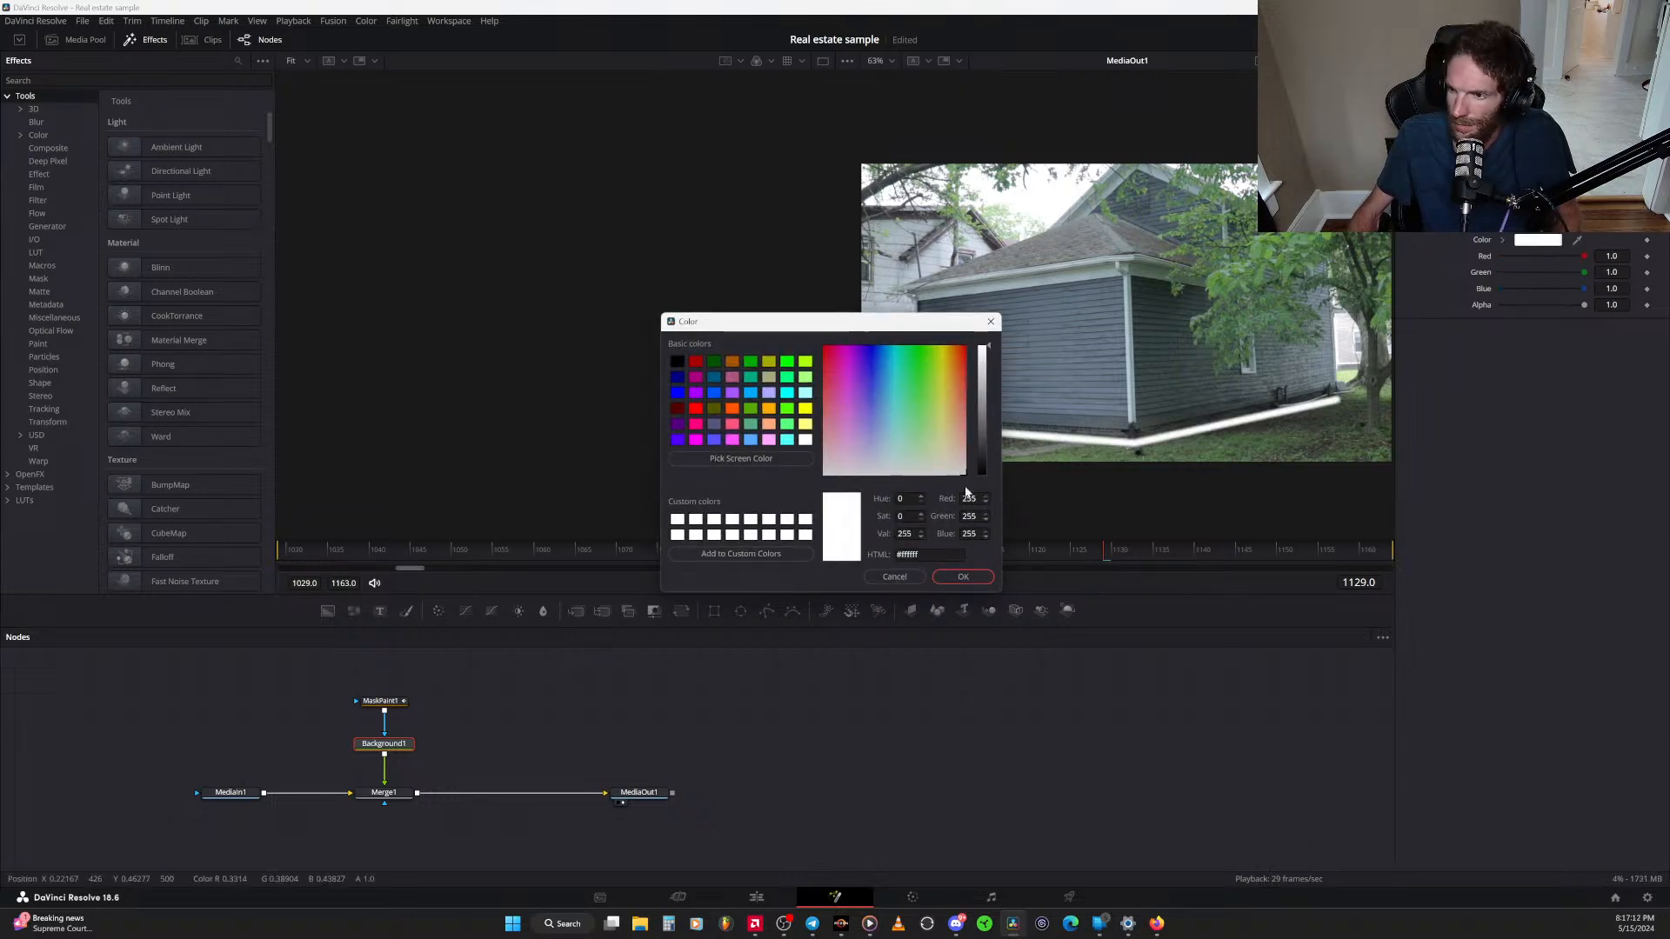
click(964, 577)
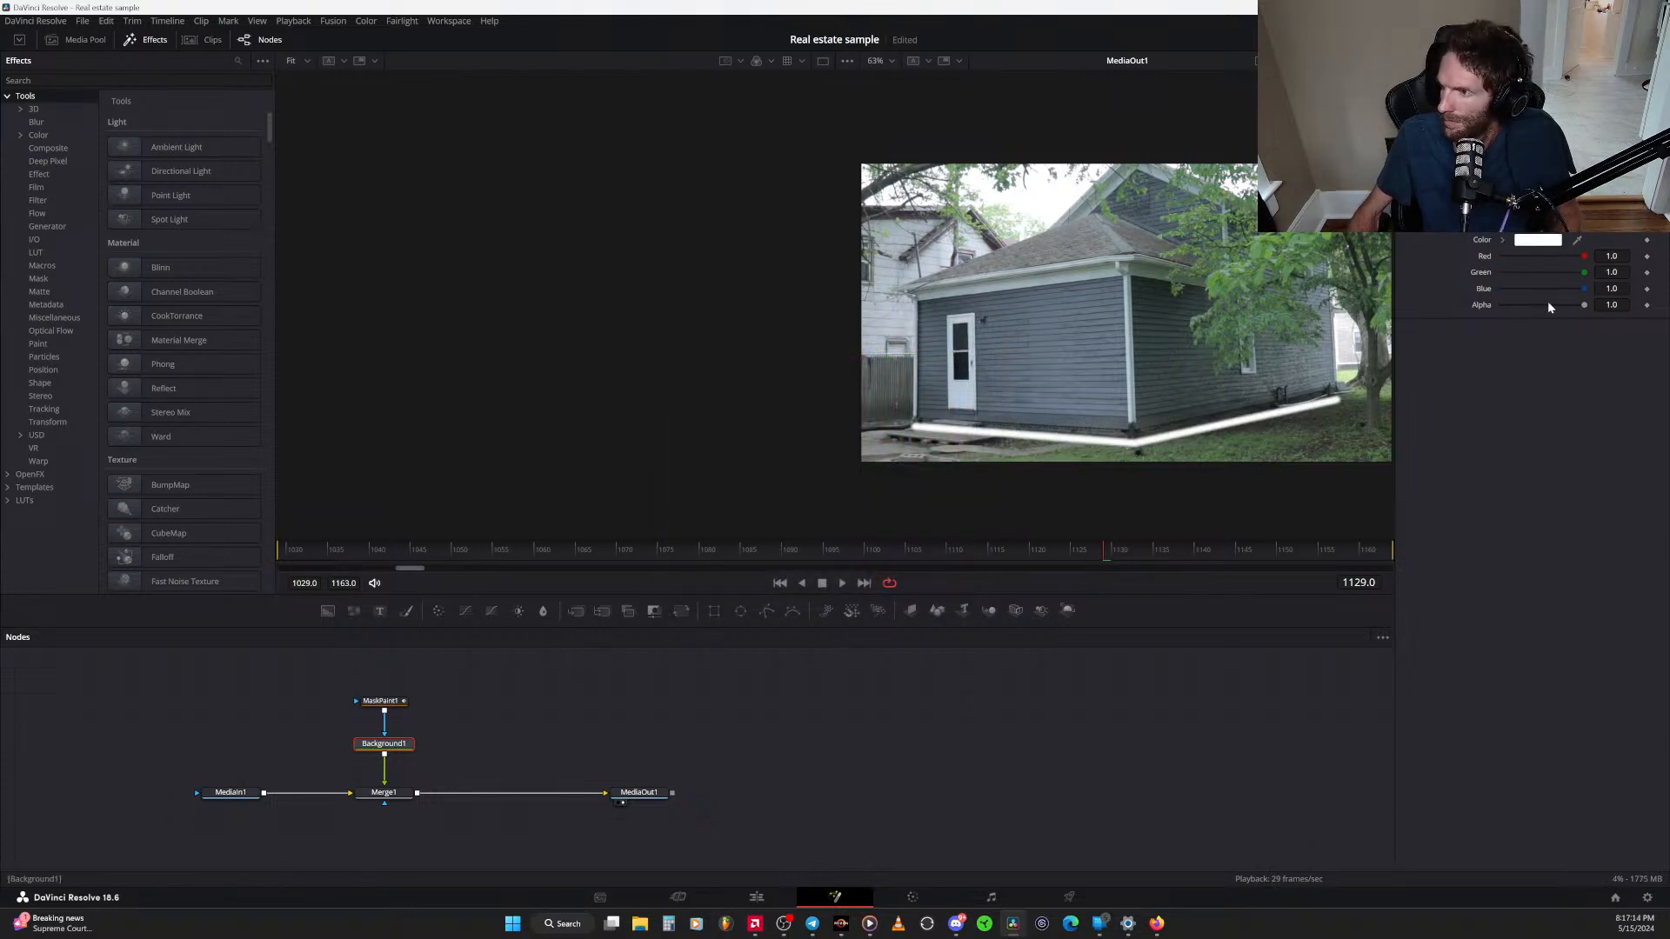
Fine-tune the MaskPaint1 stroke's end point at the house's left corner and save the project
click(380, 702)
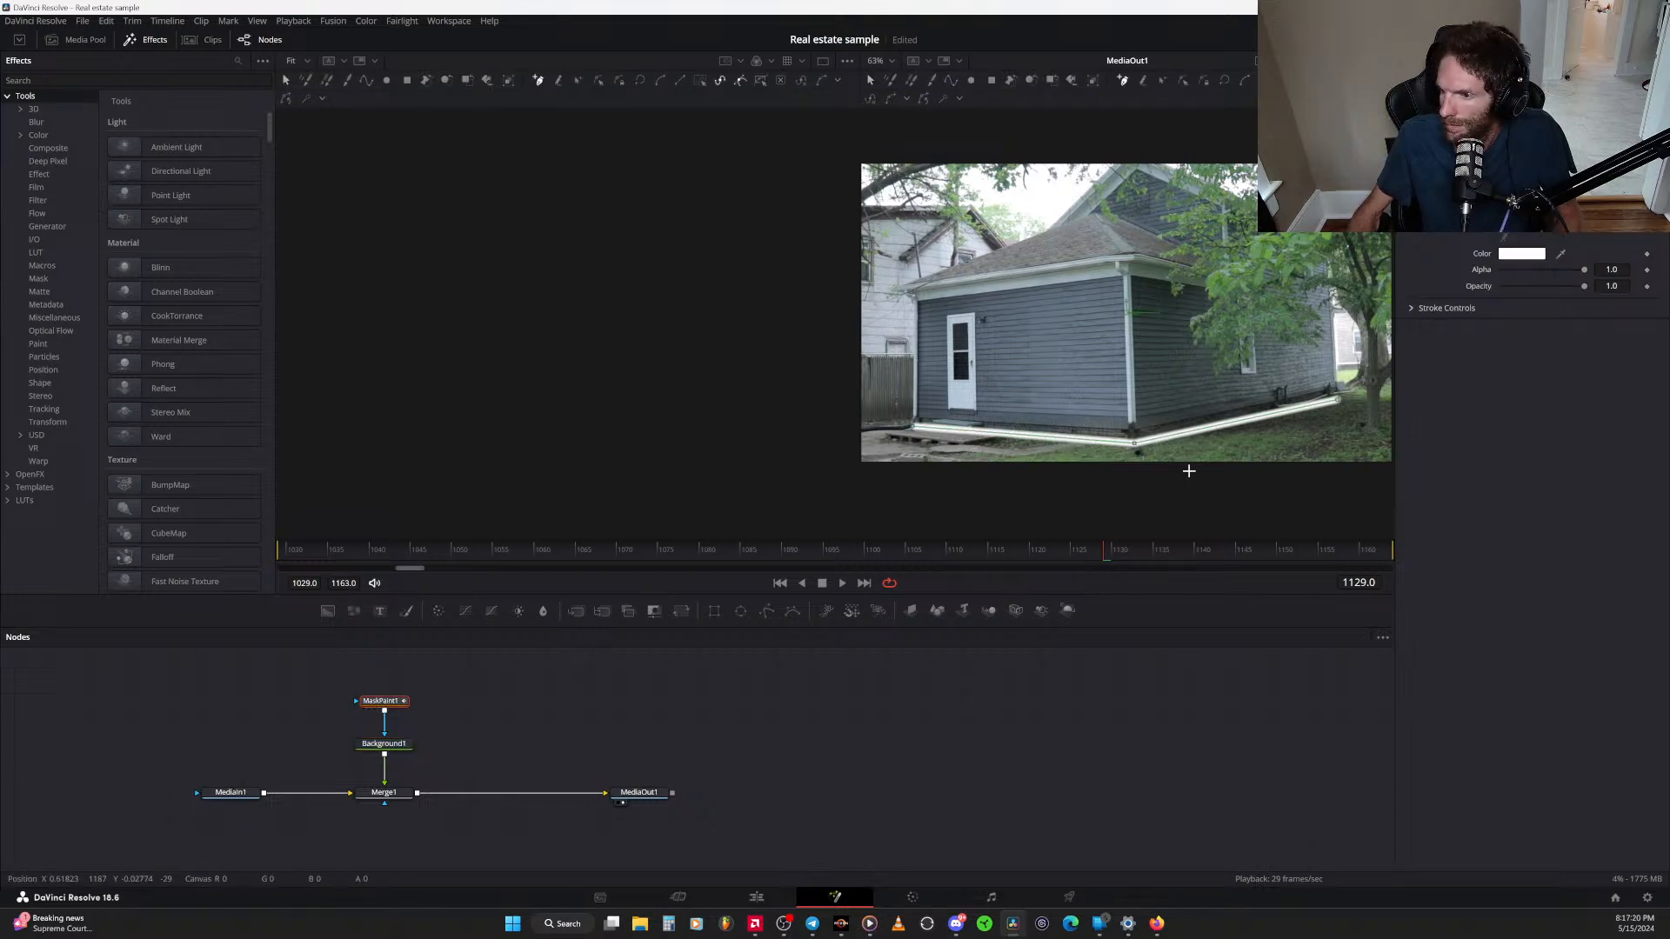
click(911, 432)
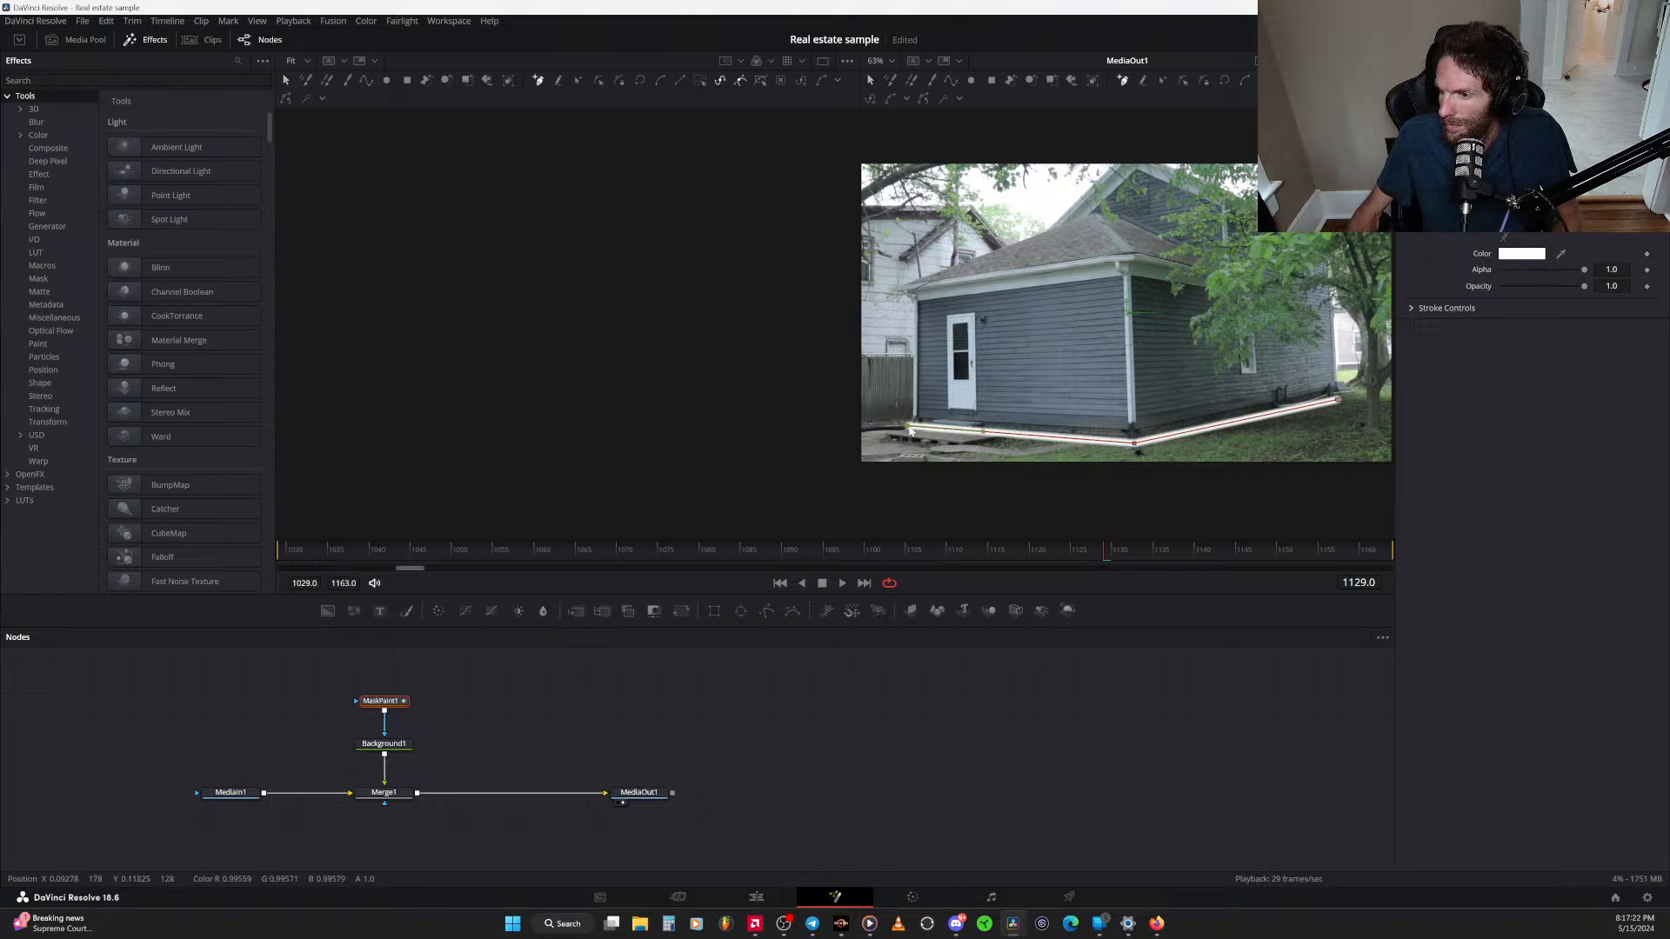
drag(911, 430, 915, 431)
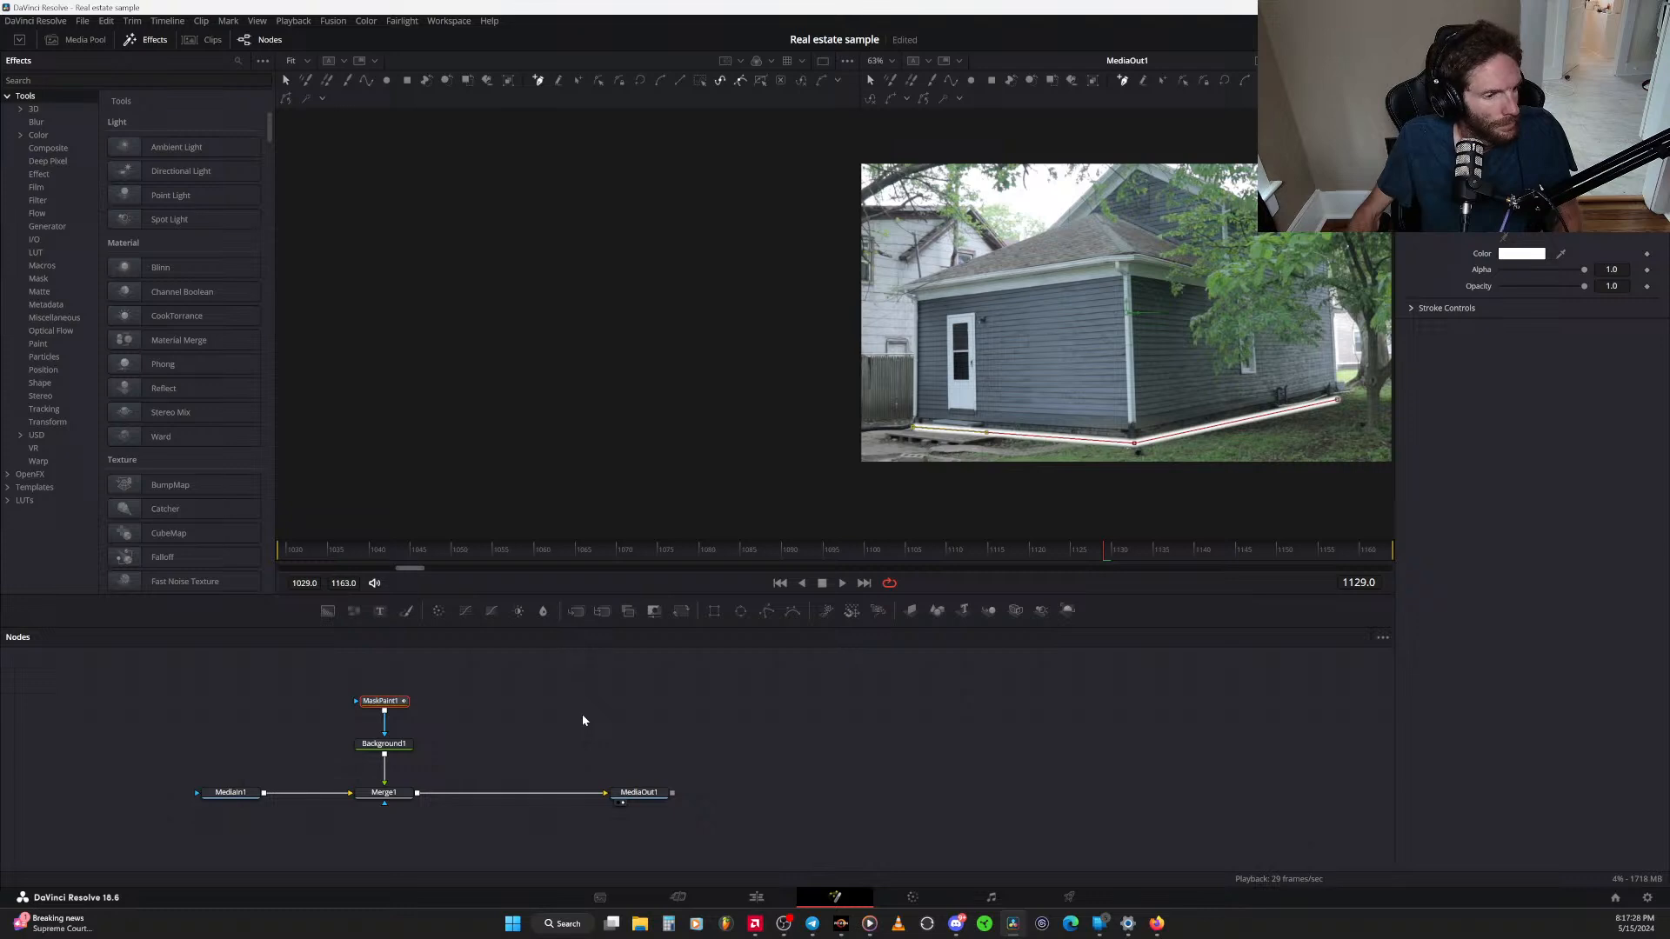
click(583, 721)
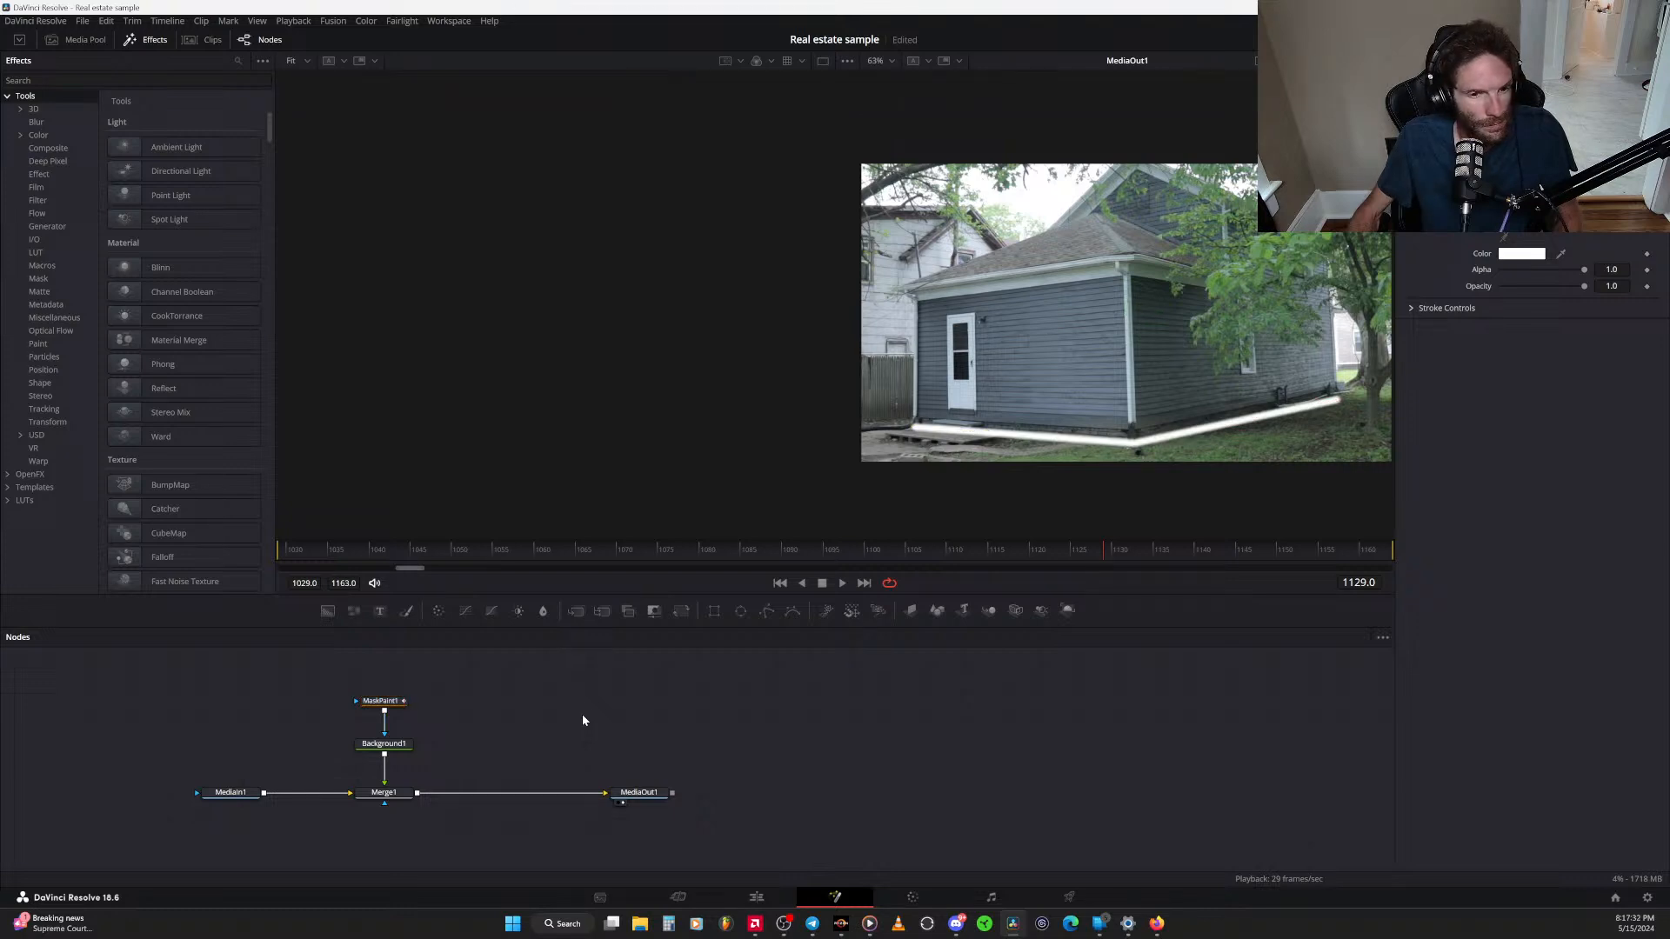
key(ctrl+s)
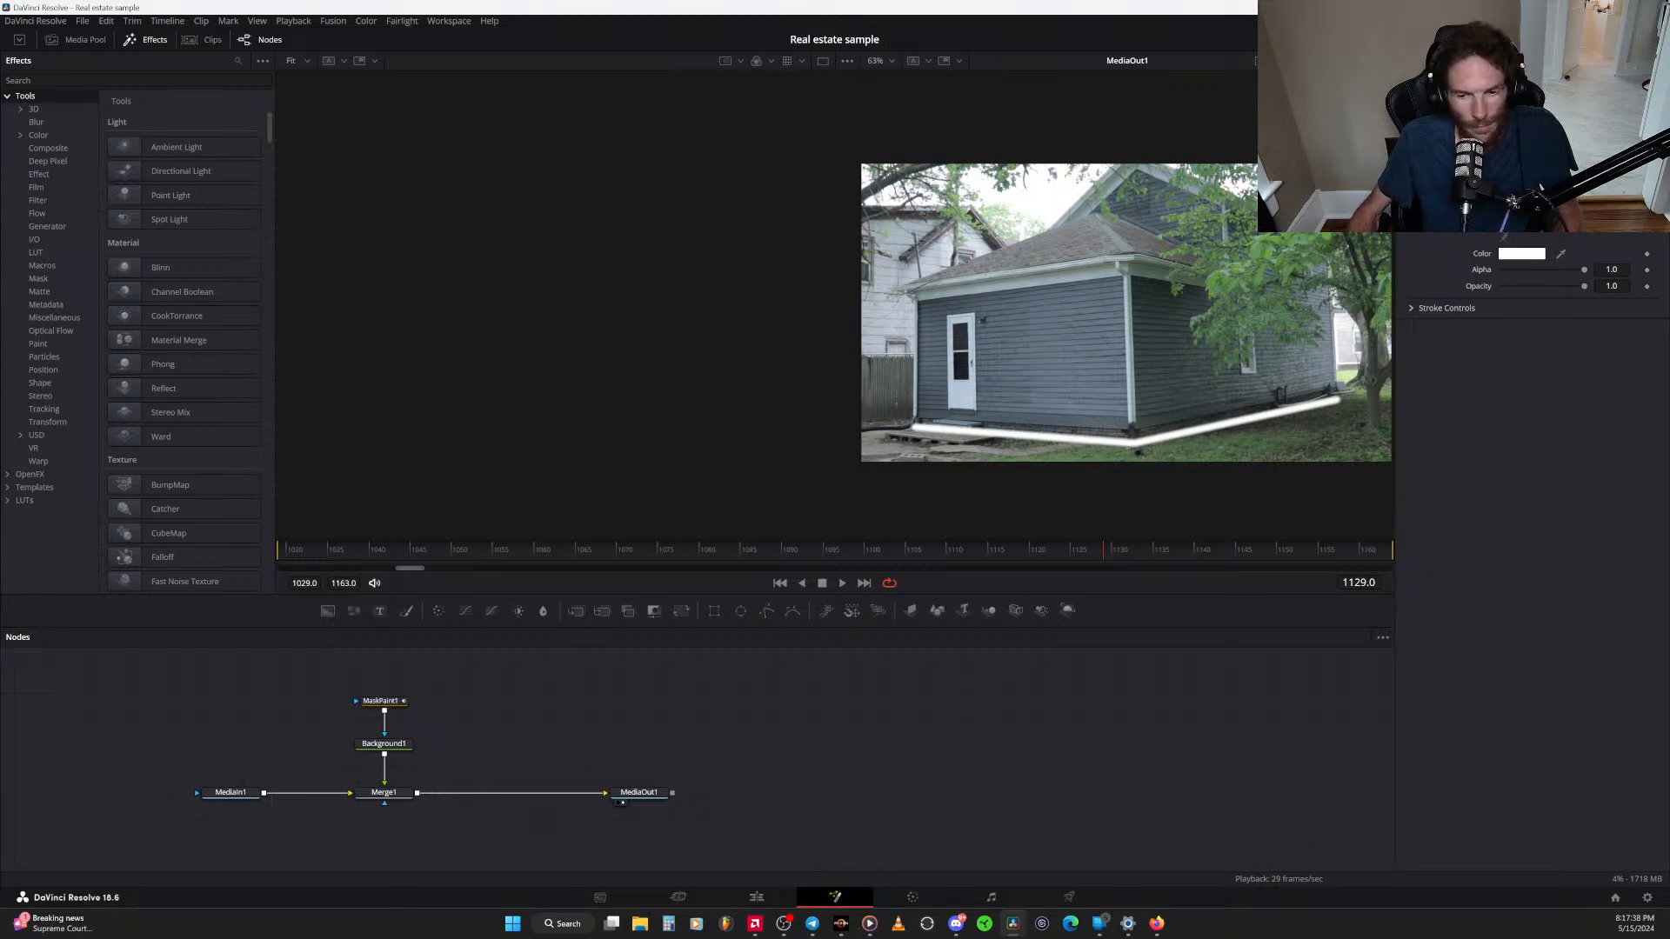
Select all points of the MaskPaint1 stroke in point-editing mode and switch to a single viewer
click(384, 745)
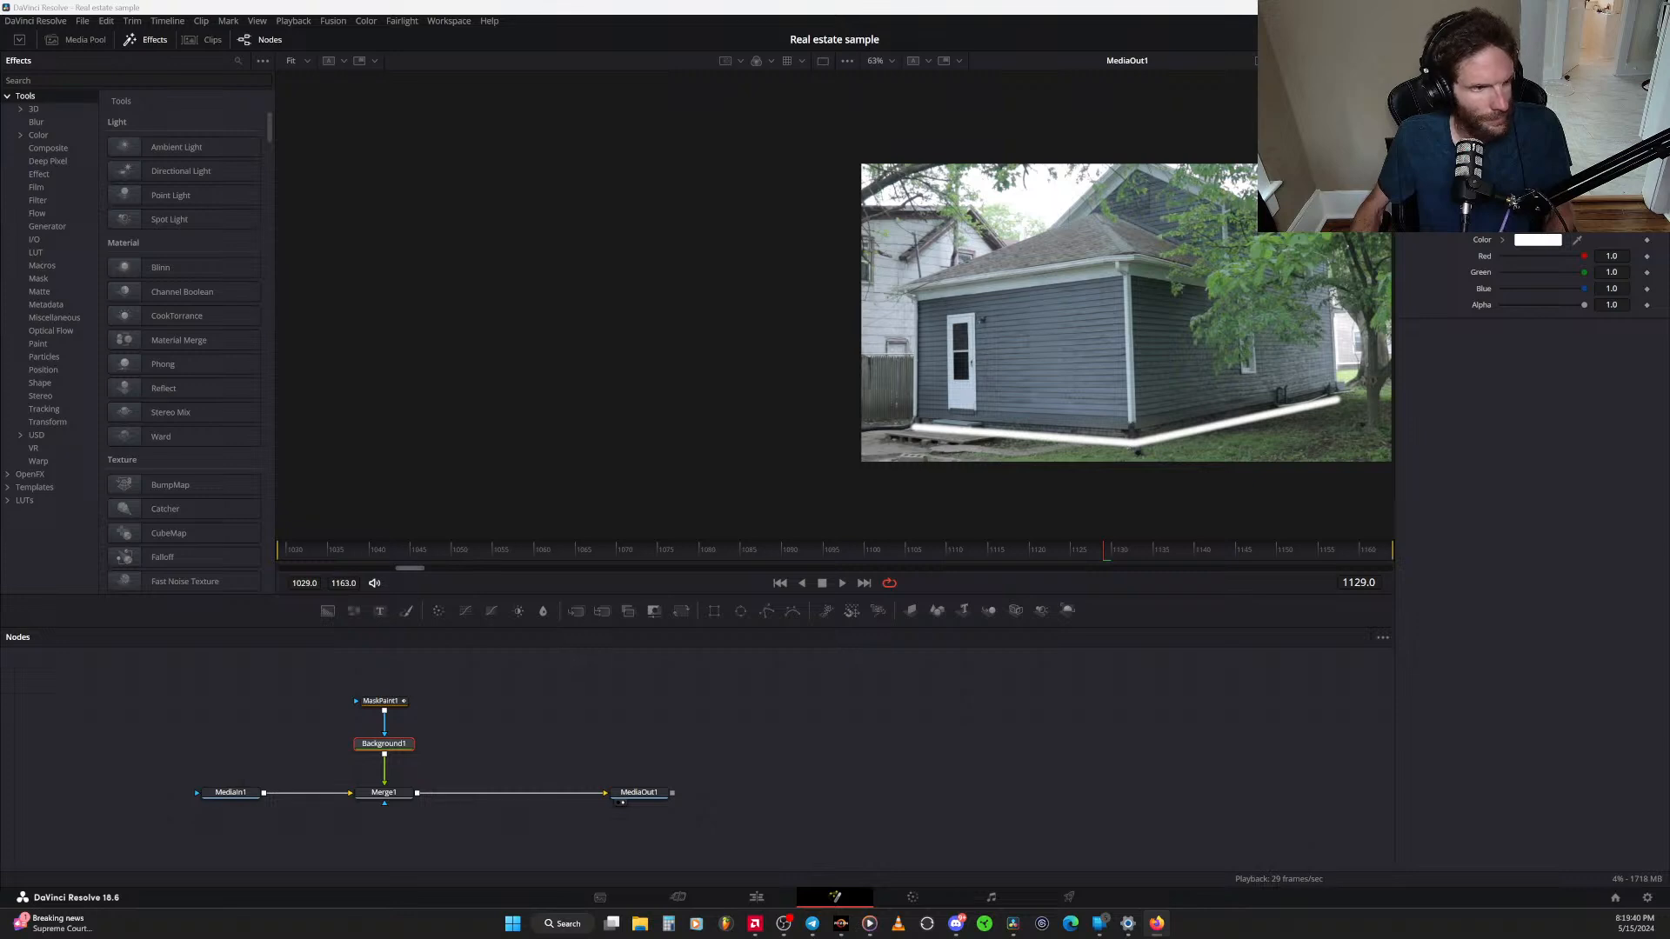
click(390, 705)
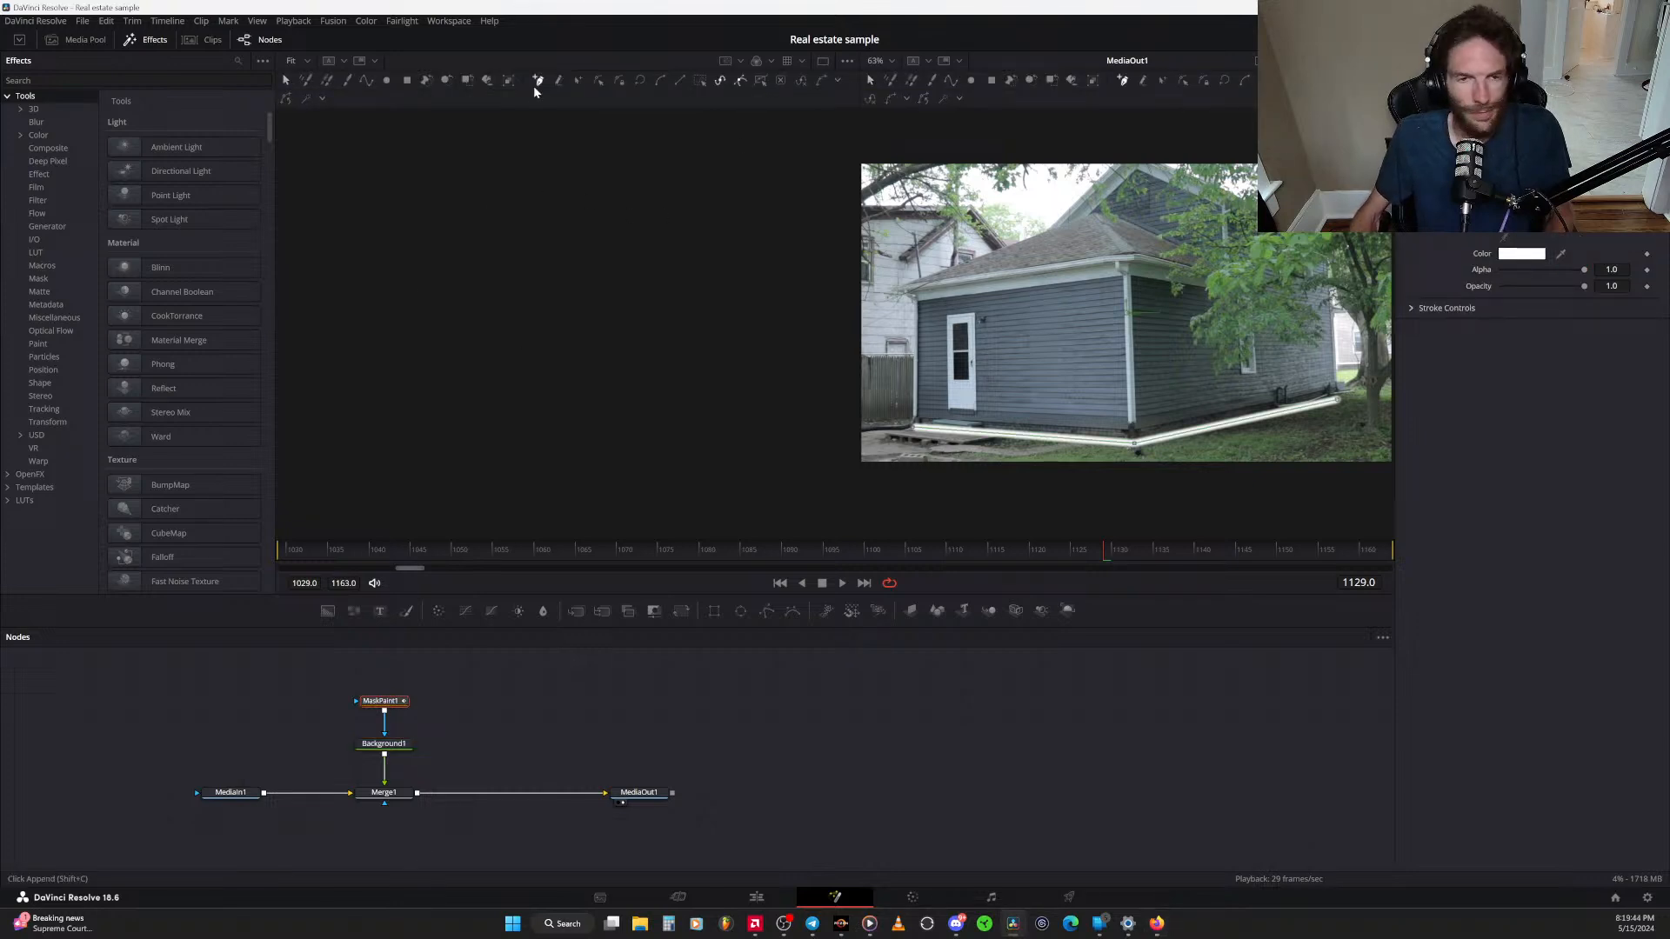
click(539, 84)
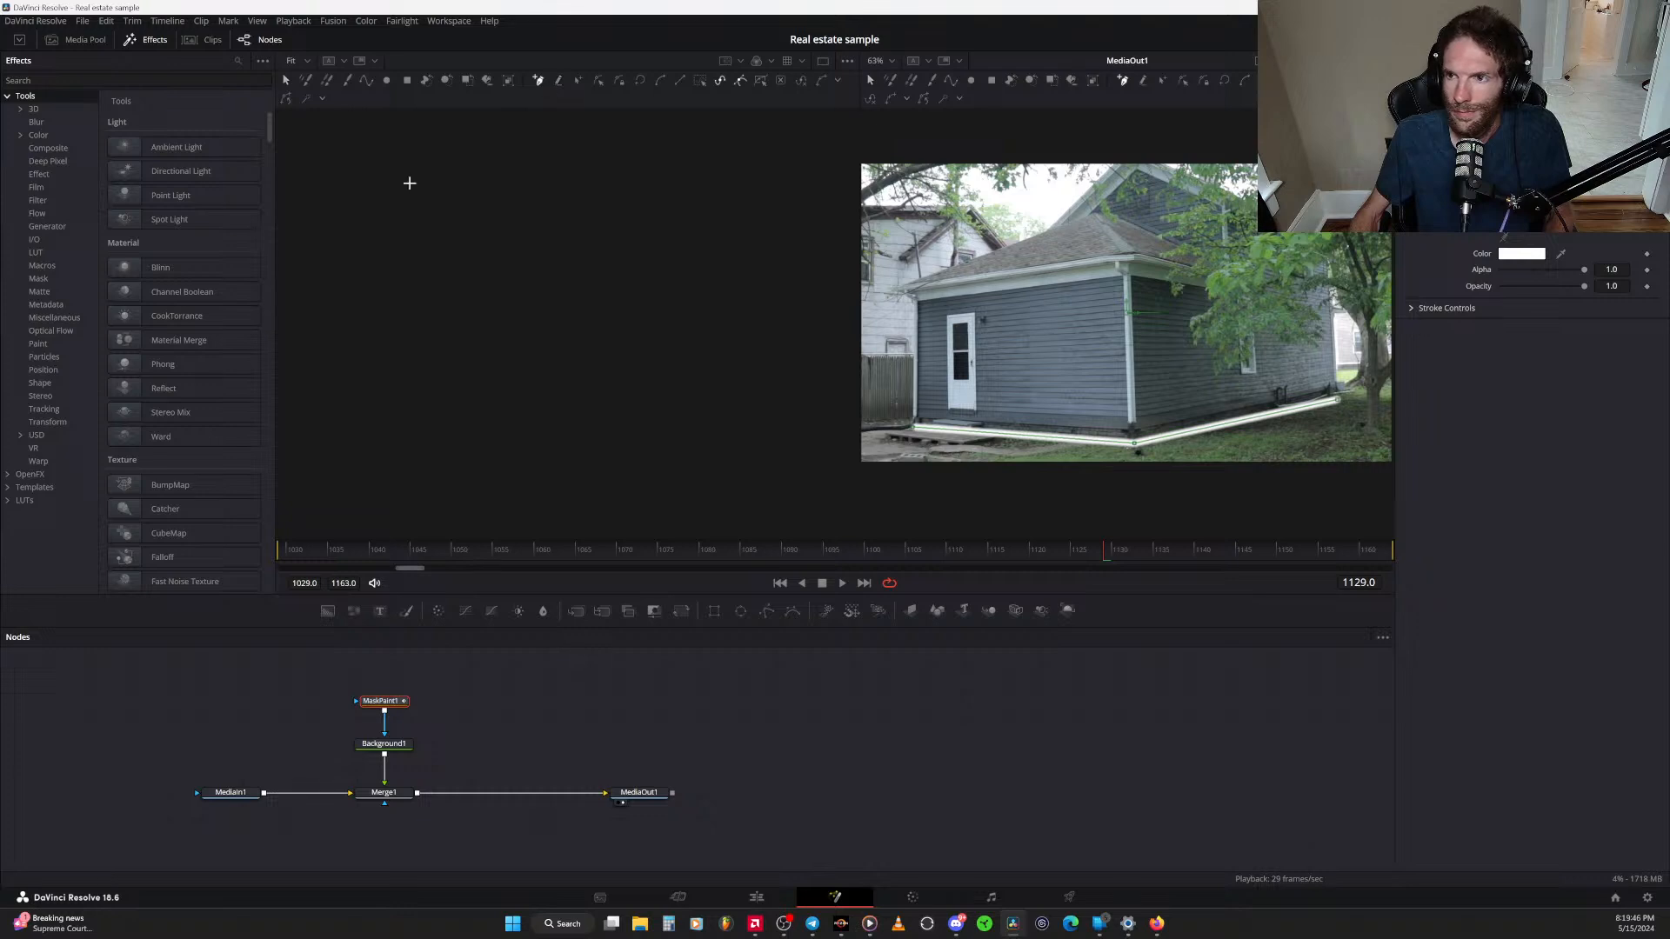
key(alt+Tab)
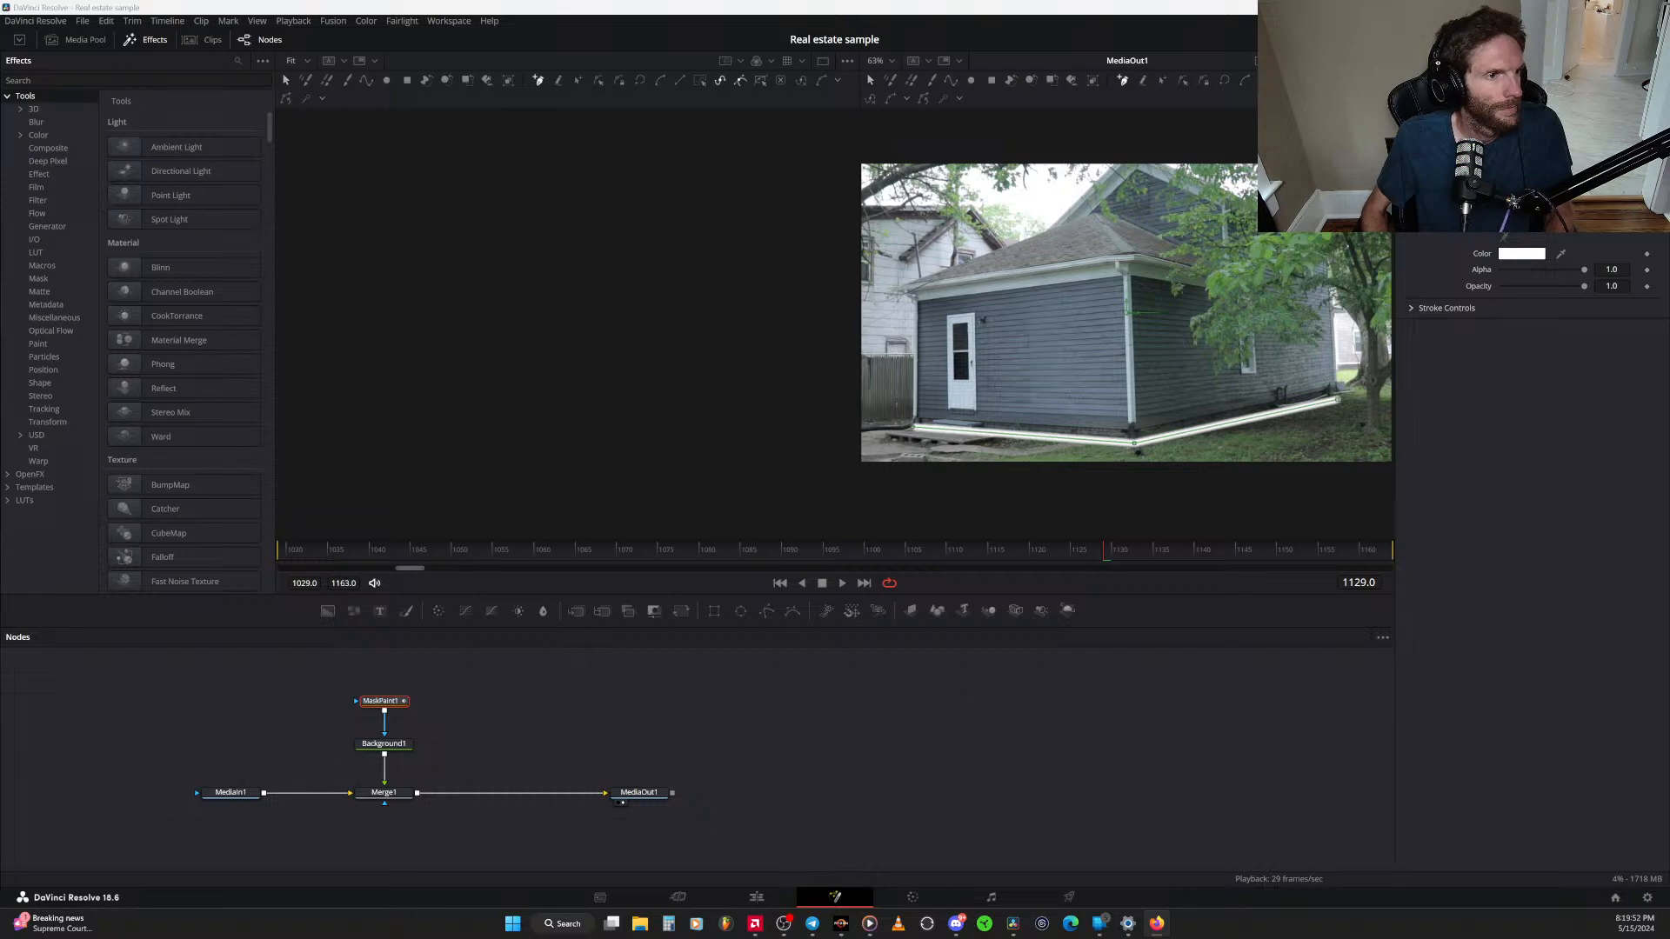
click(537, 80)
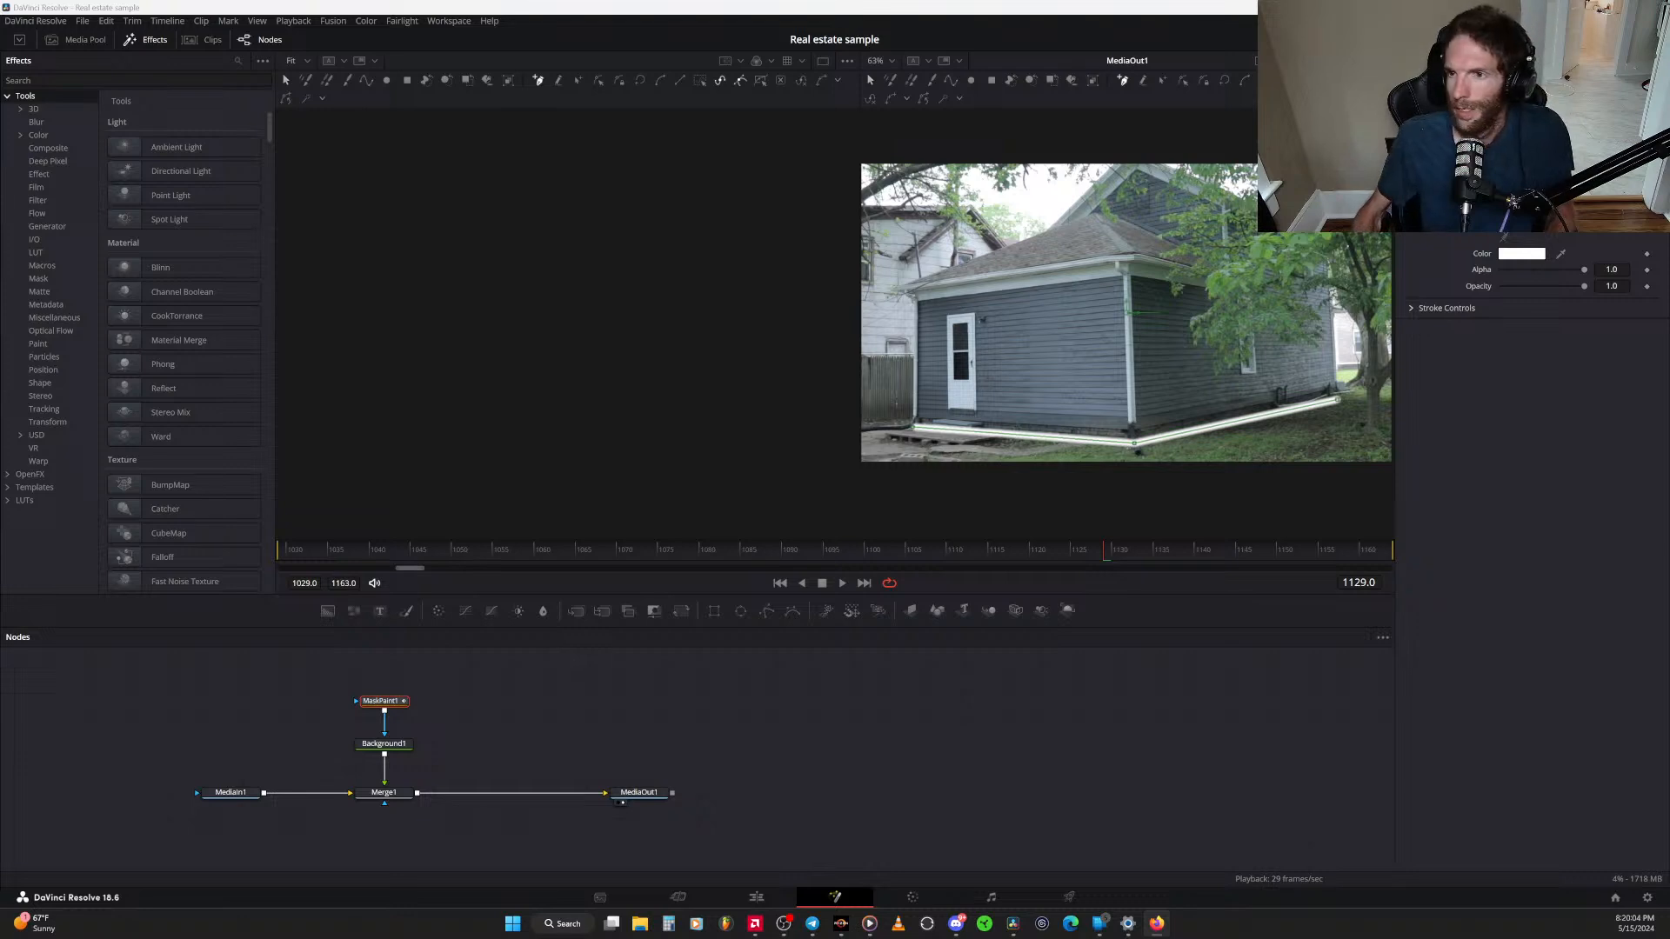
click(580, 81)
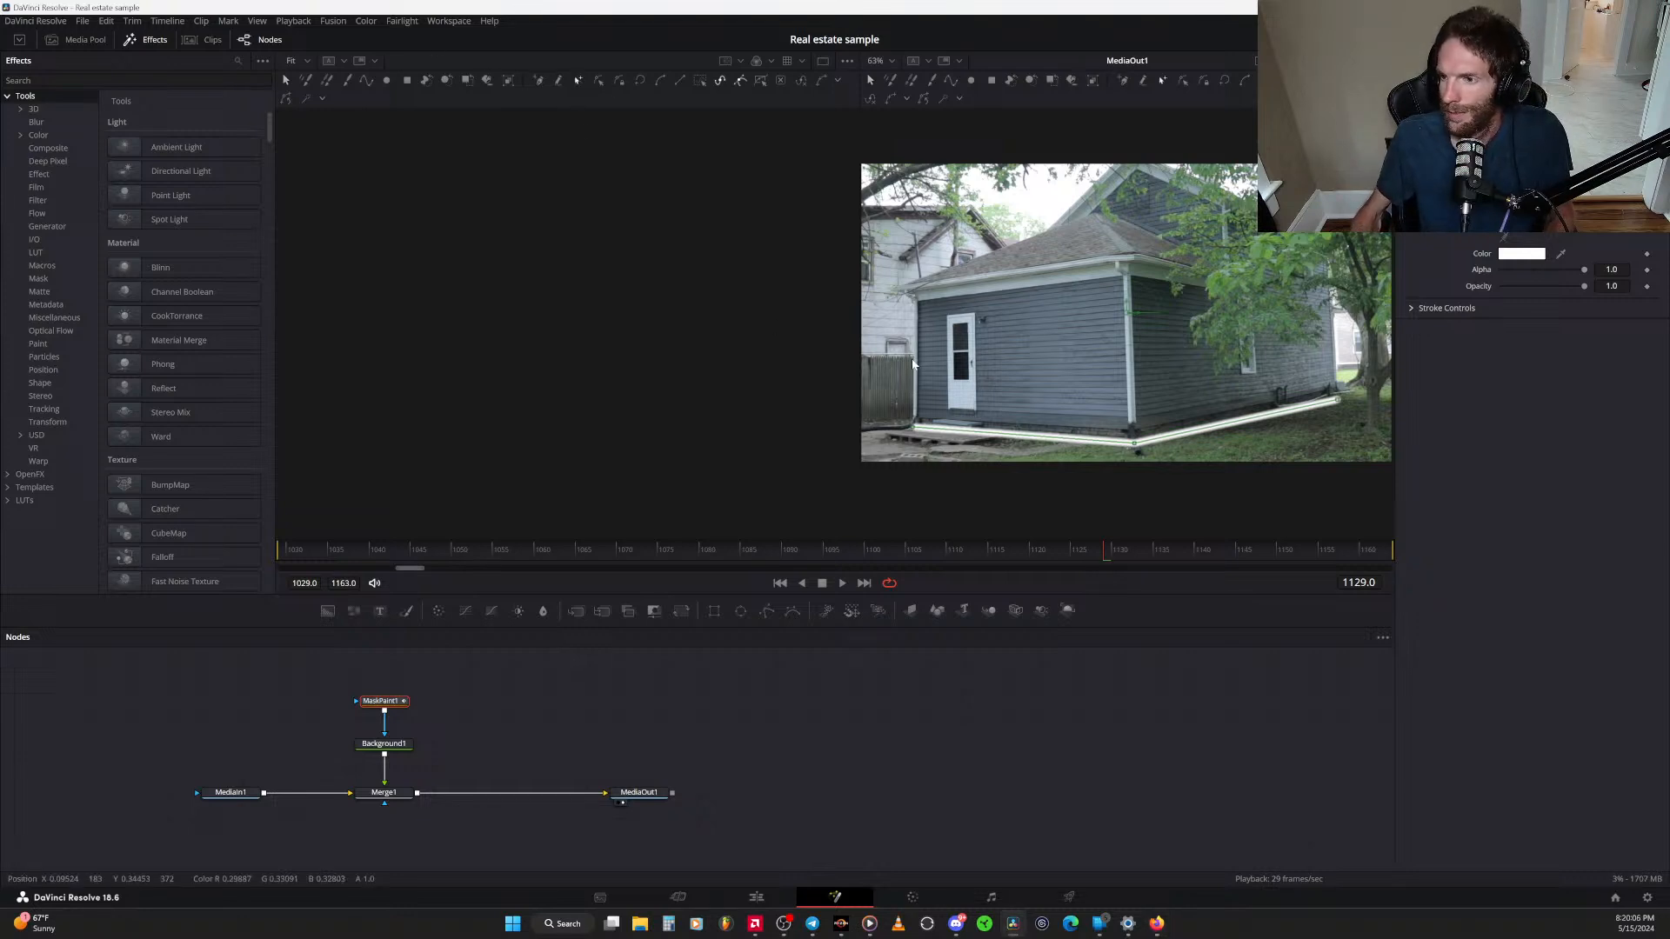
drag(892, 398, 1380, 458)
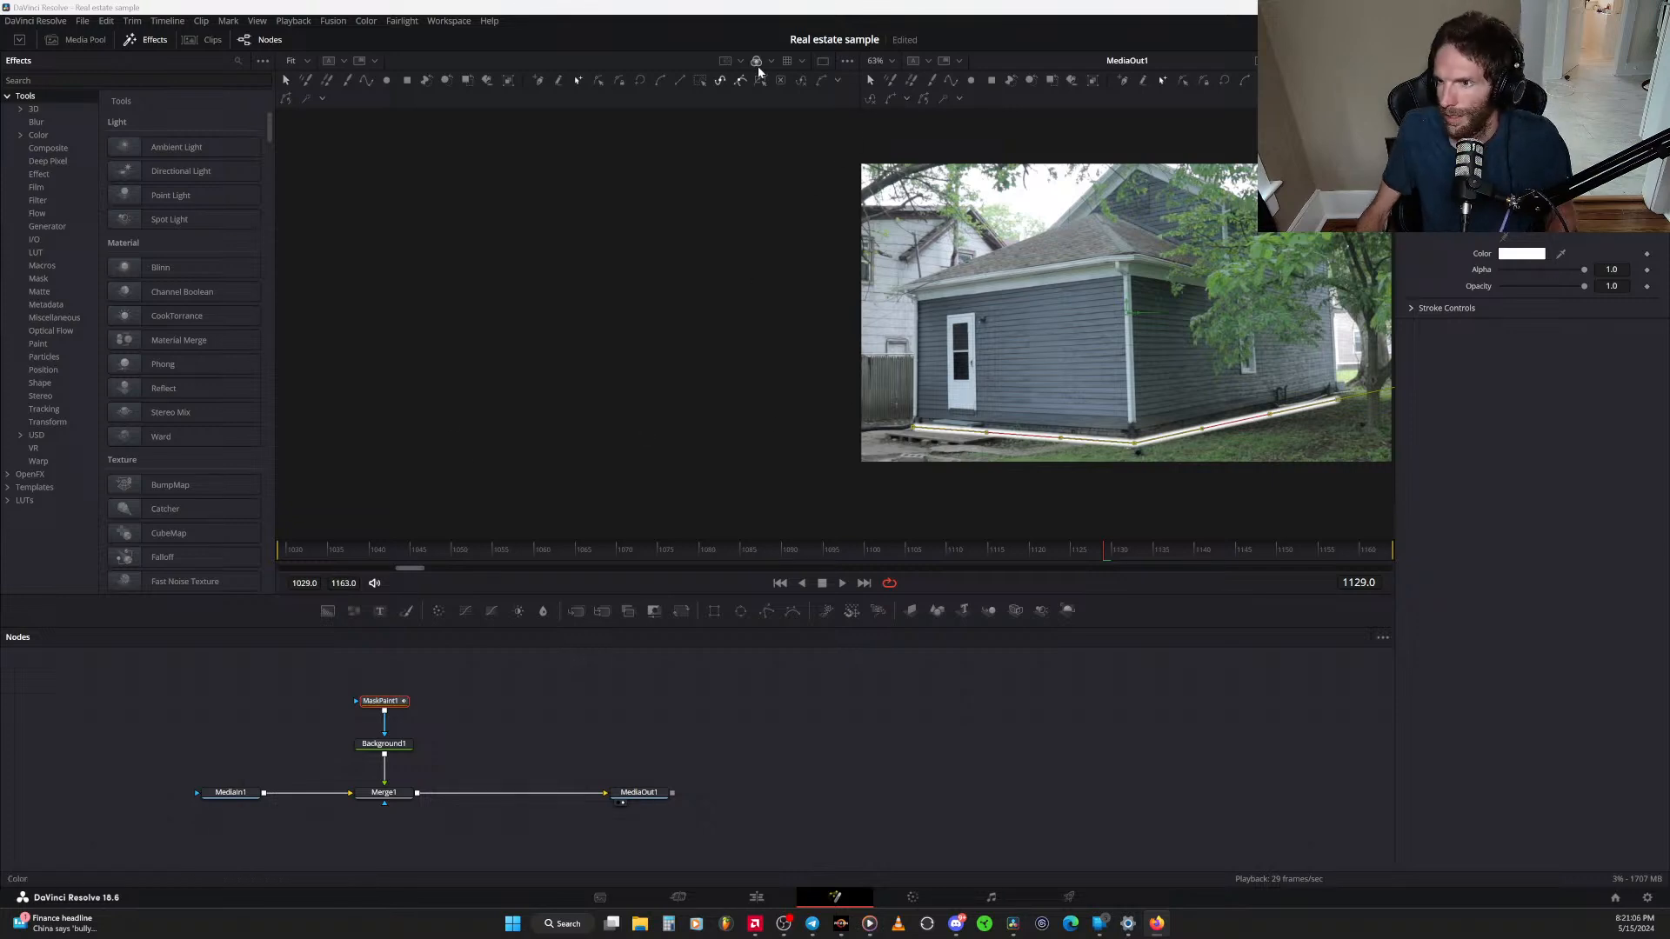
click(823, 63)
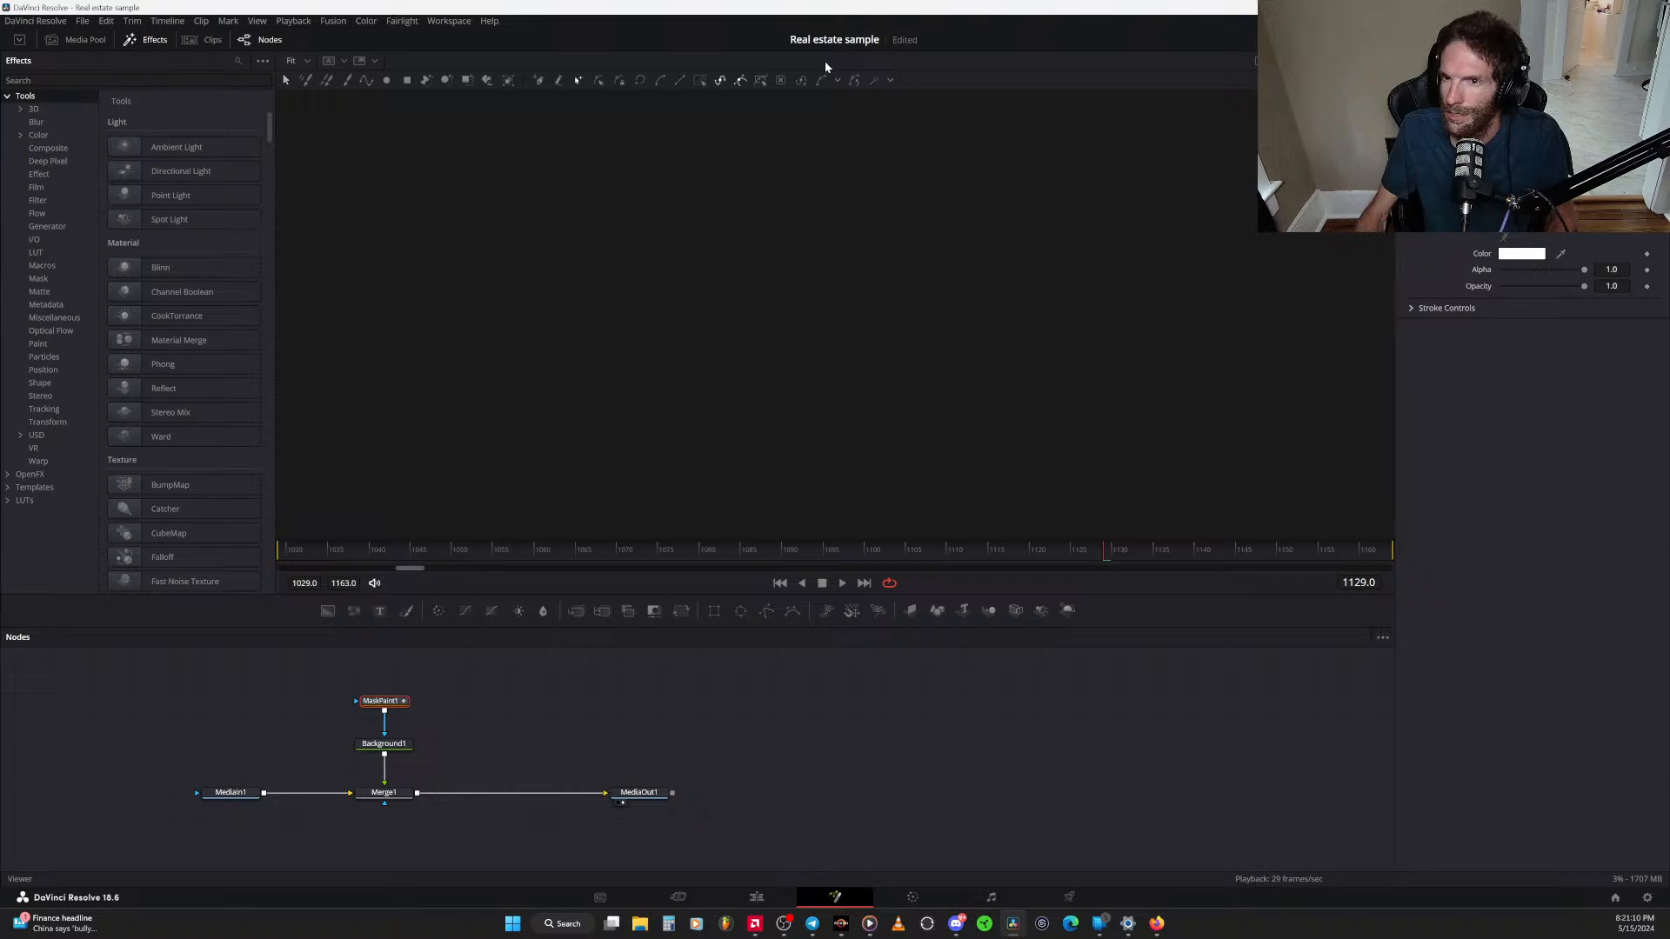
Bring MediaOut1 back into a single viewer and widen the Effects panel
click(1359, 61)
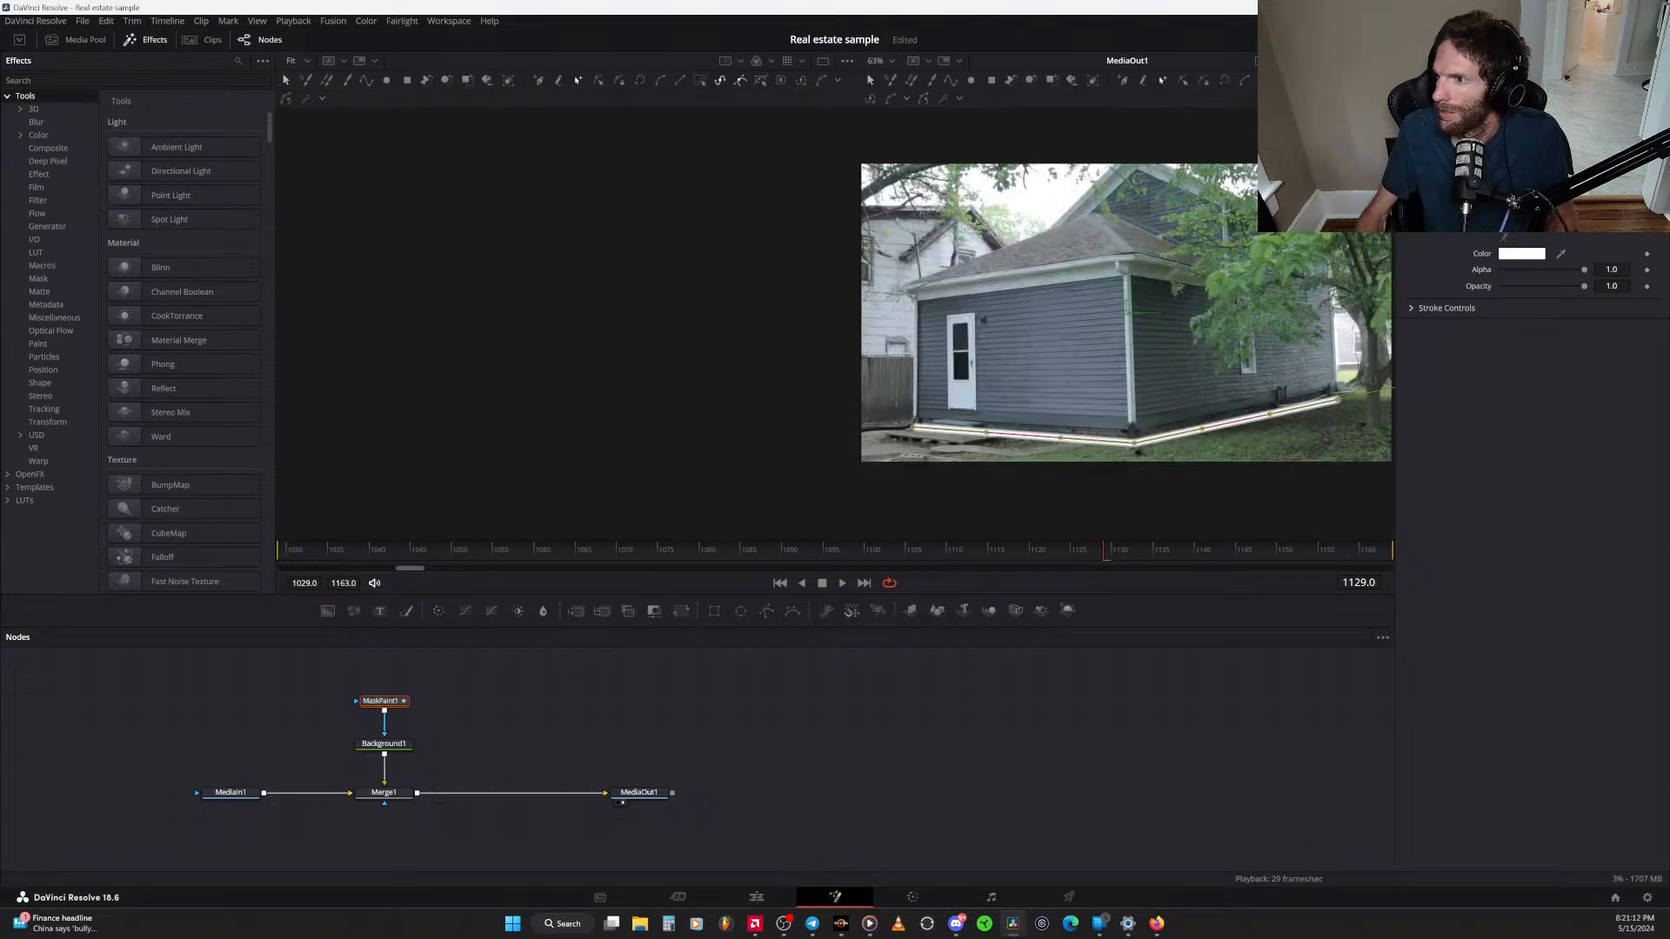
click(1359, 61)
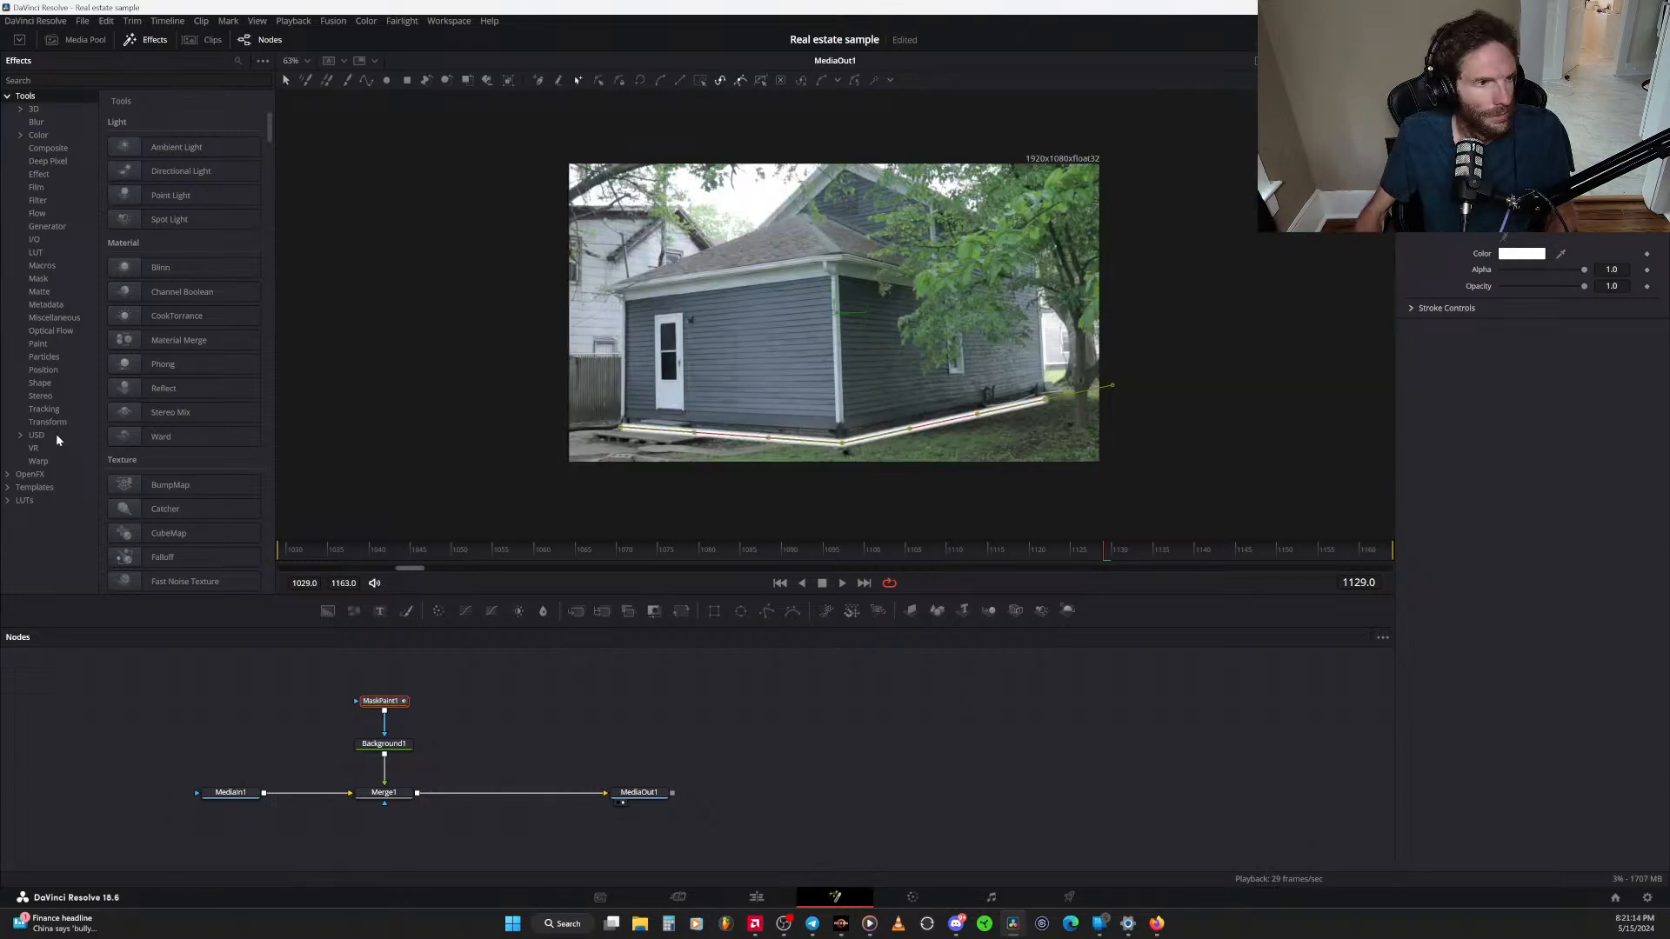
drag(275, 353, 359, 348)
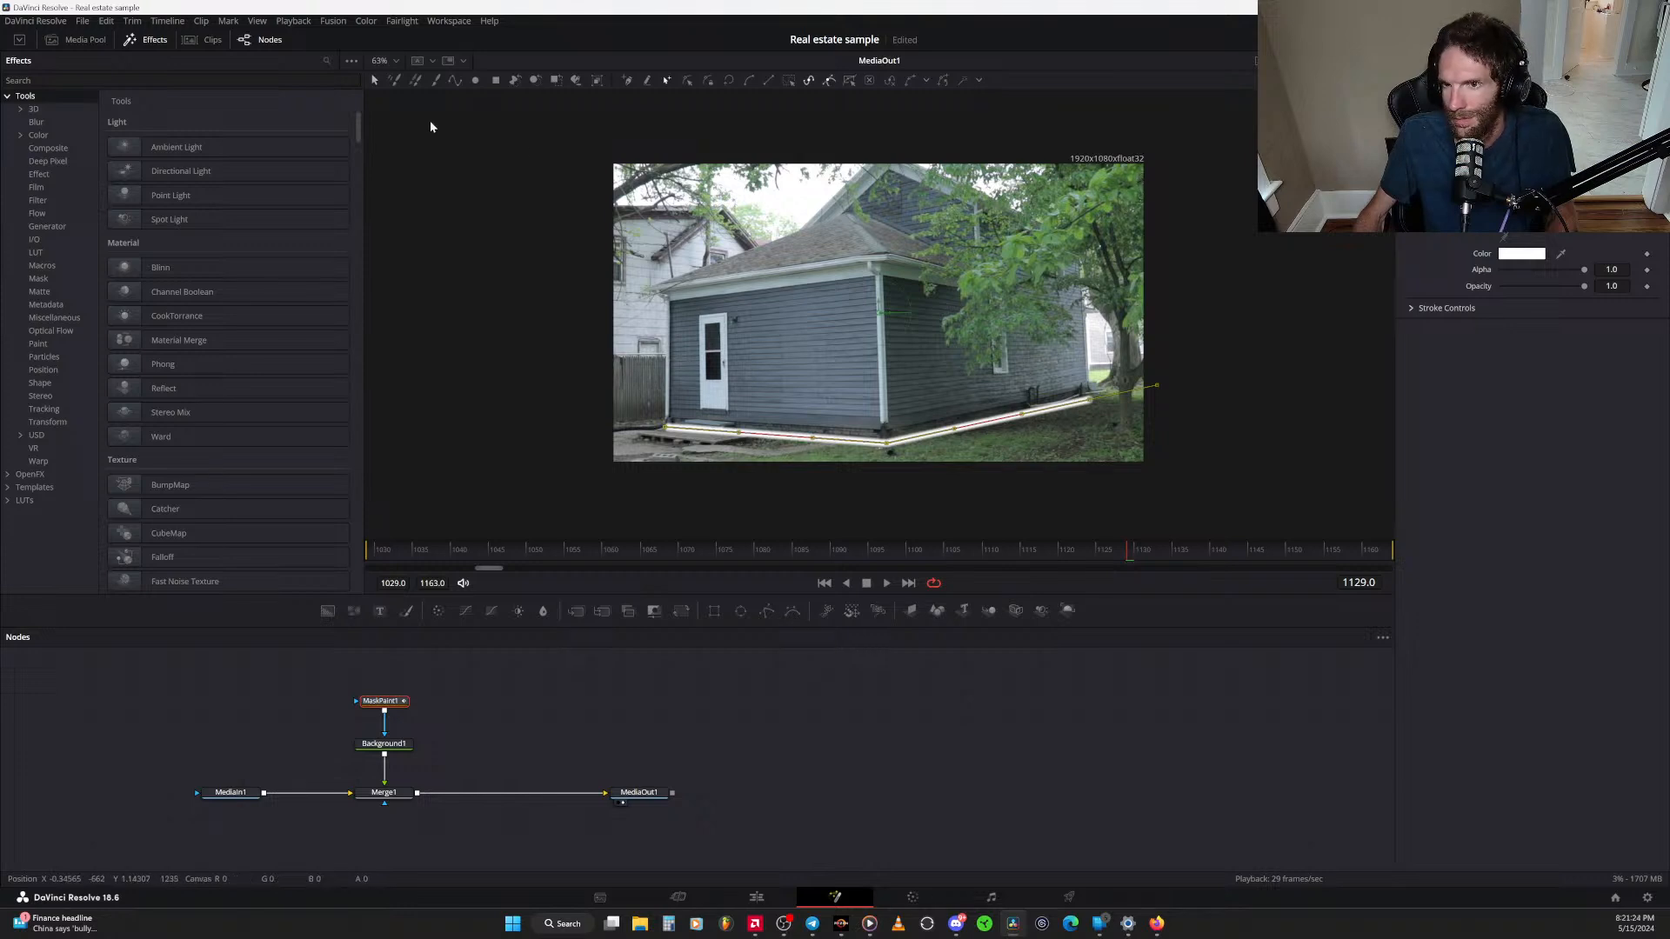
click(449, 67)
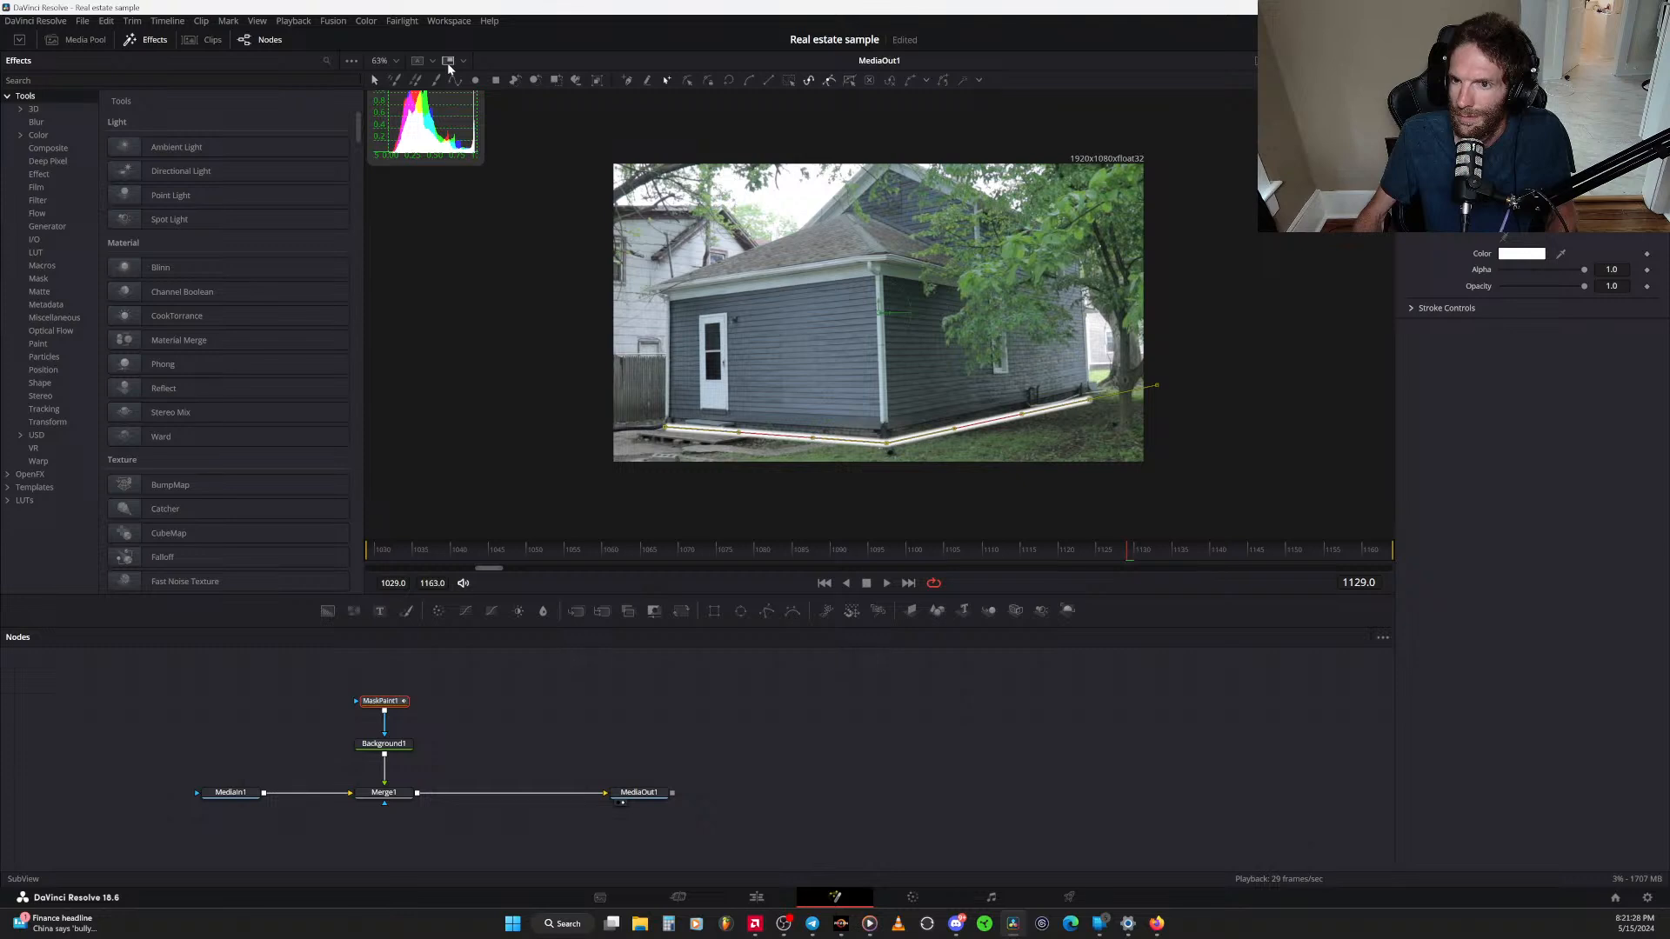
click(449, 67)
click(418, 62)
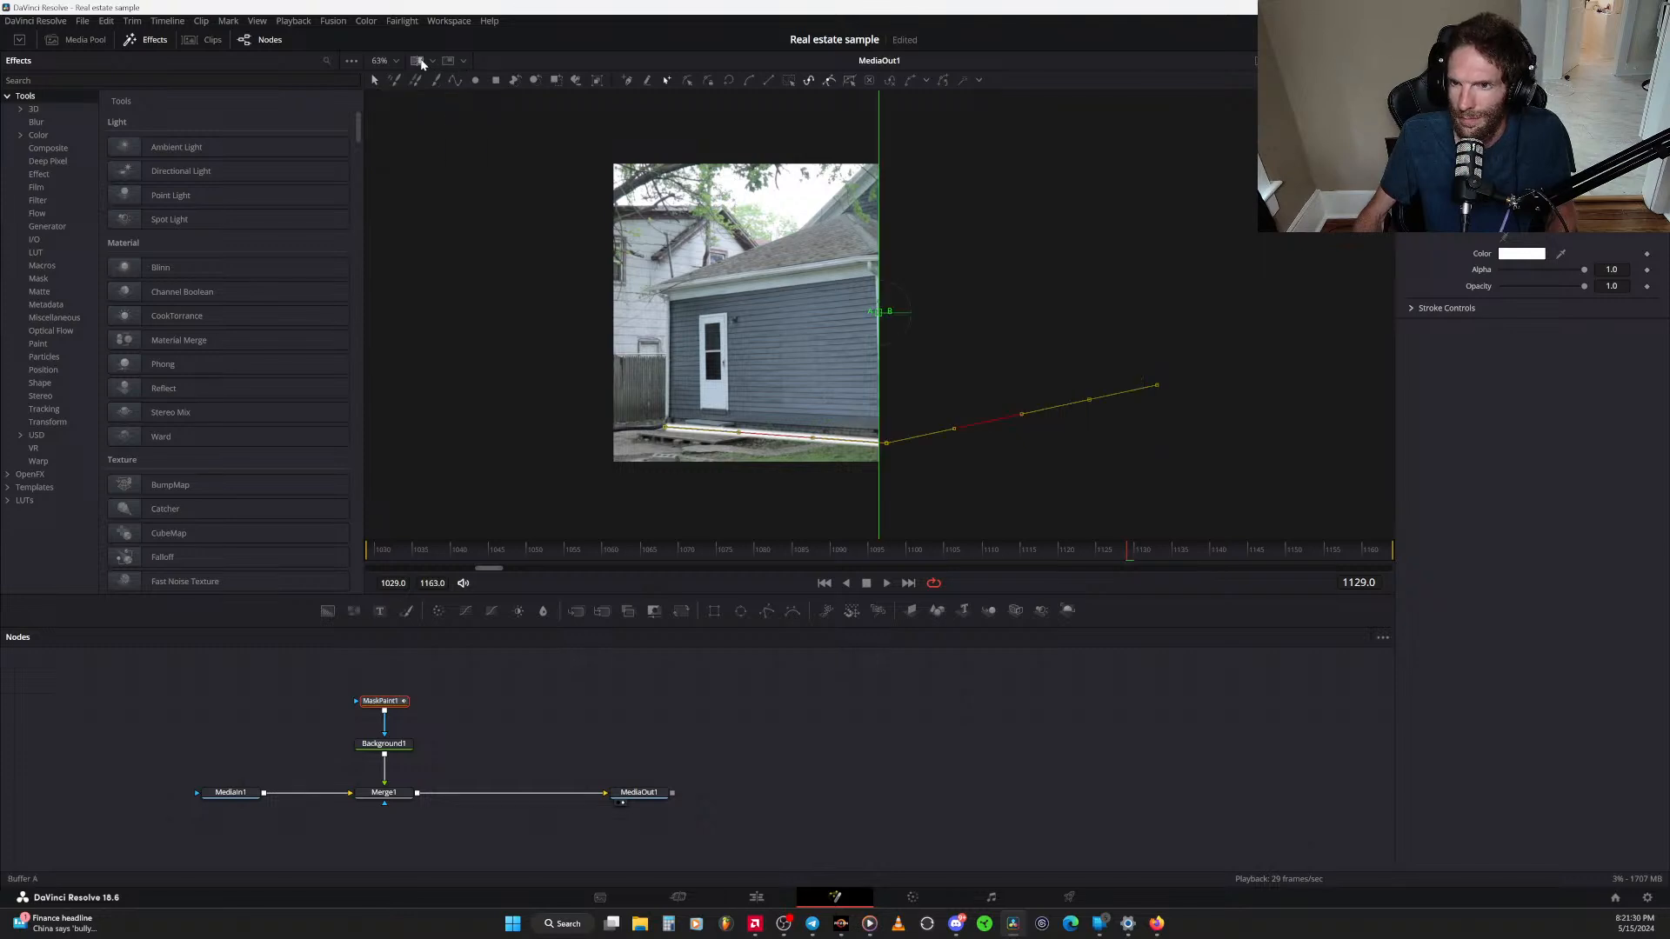
click(419, 61)
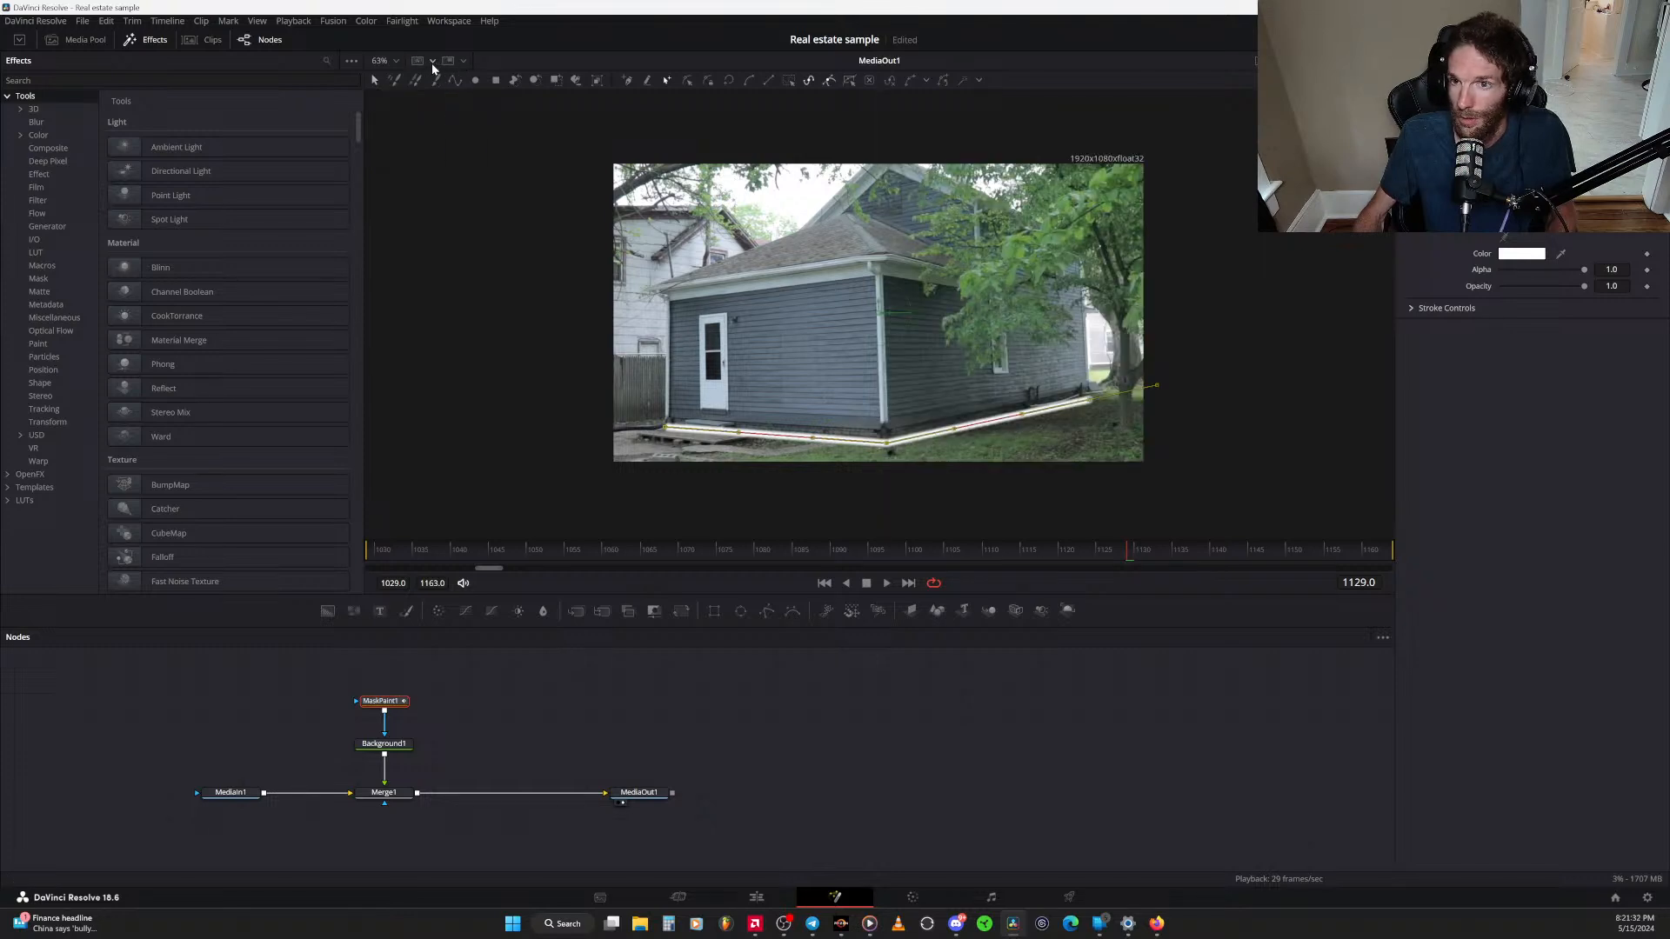
click(431, 63)
click(465, 60)
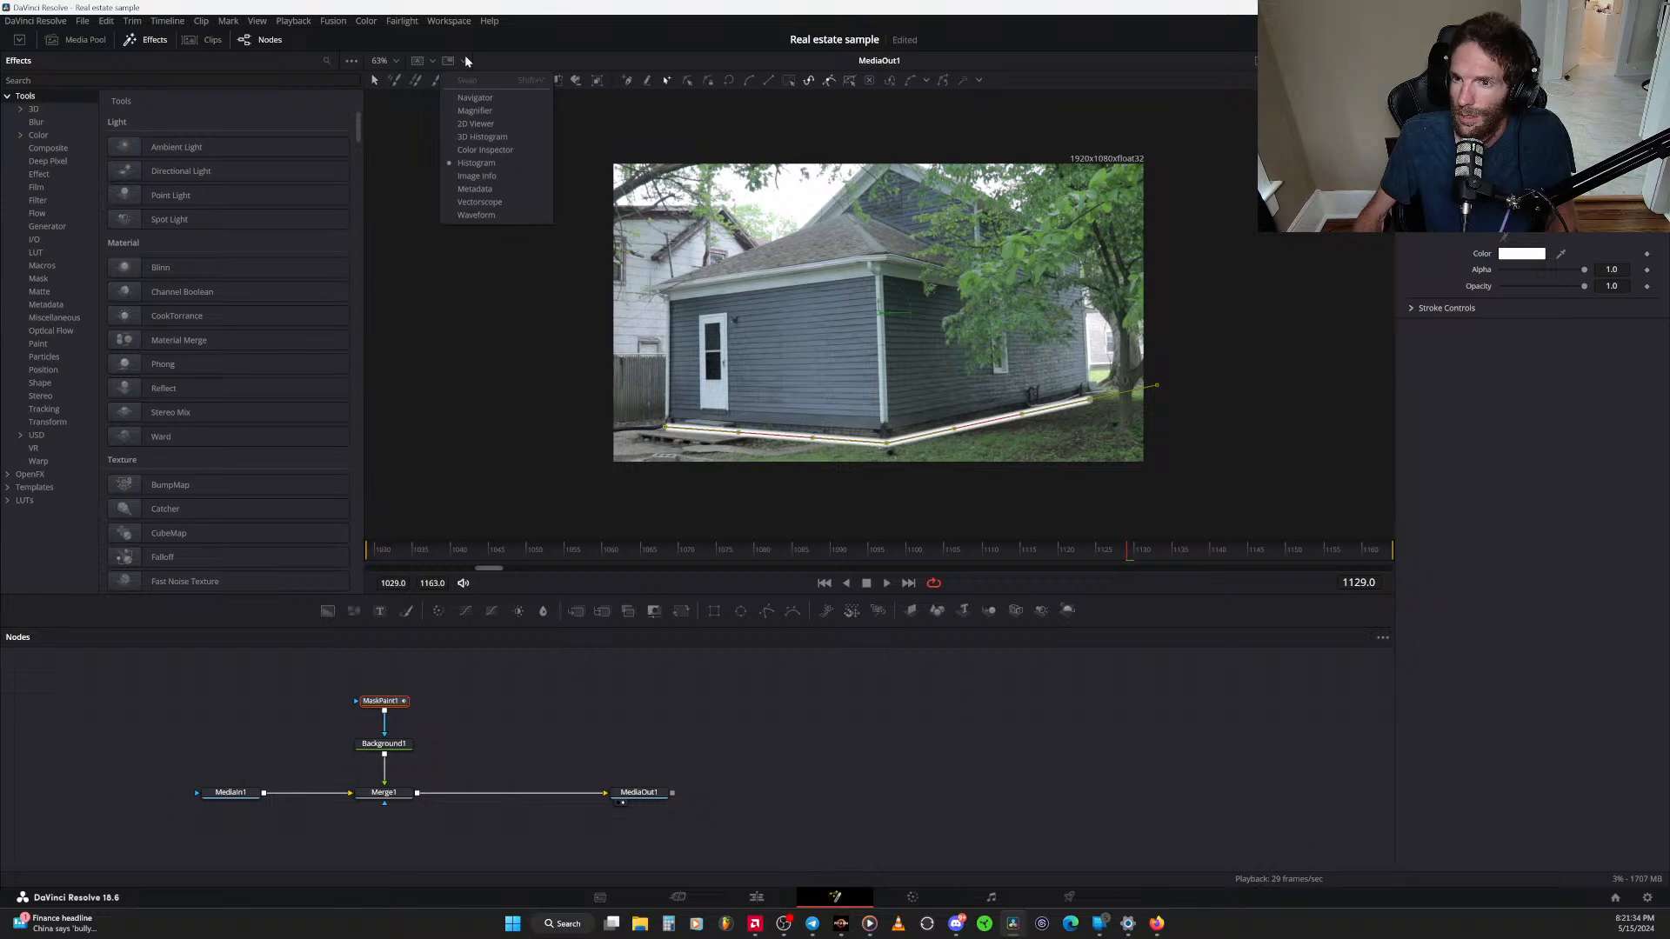
Set the MediaOut1 viewer's zoom to Fit
click(397, 60)
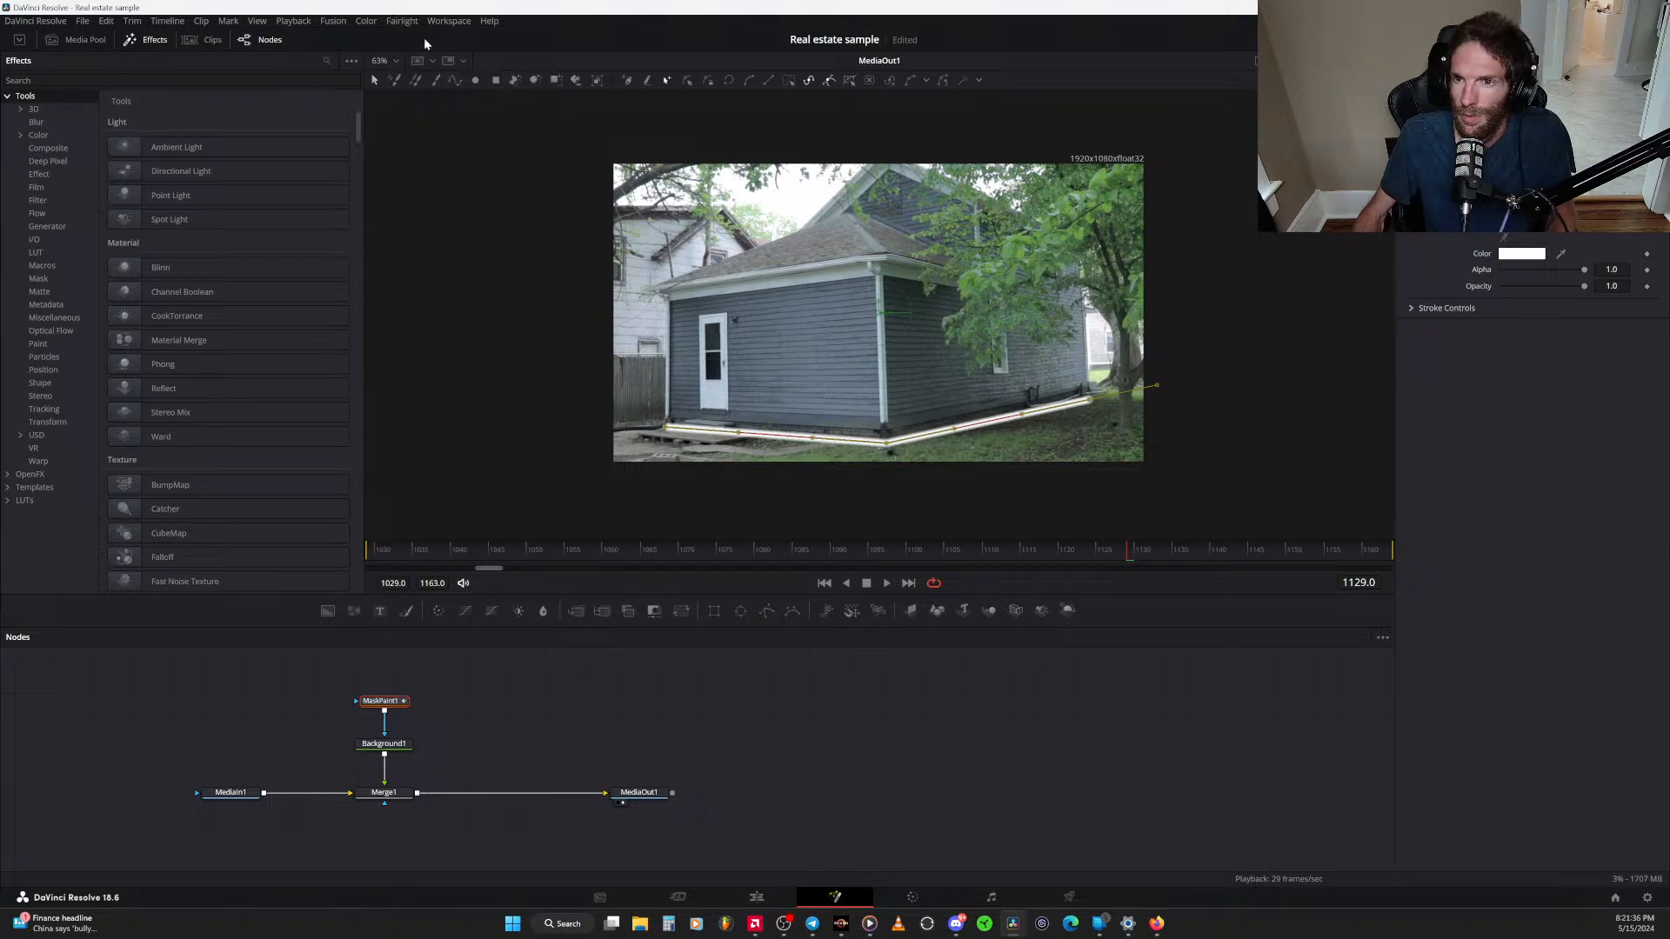
click(397, 61)
click(387, 80)
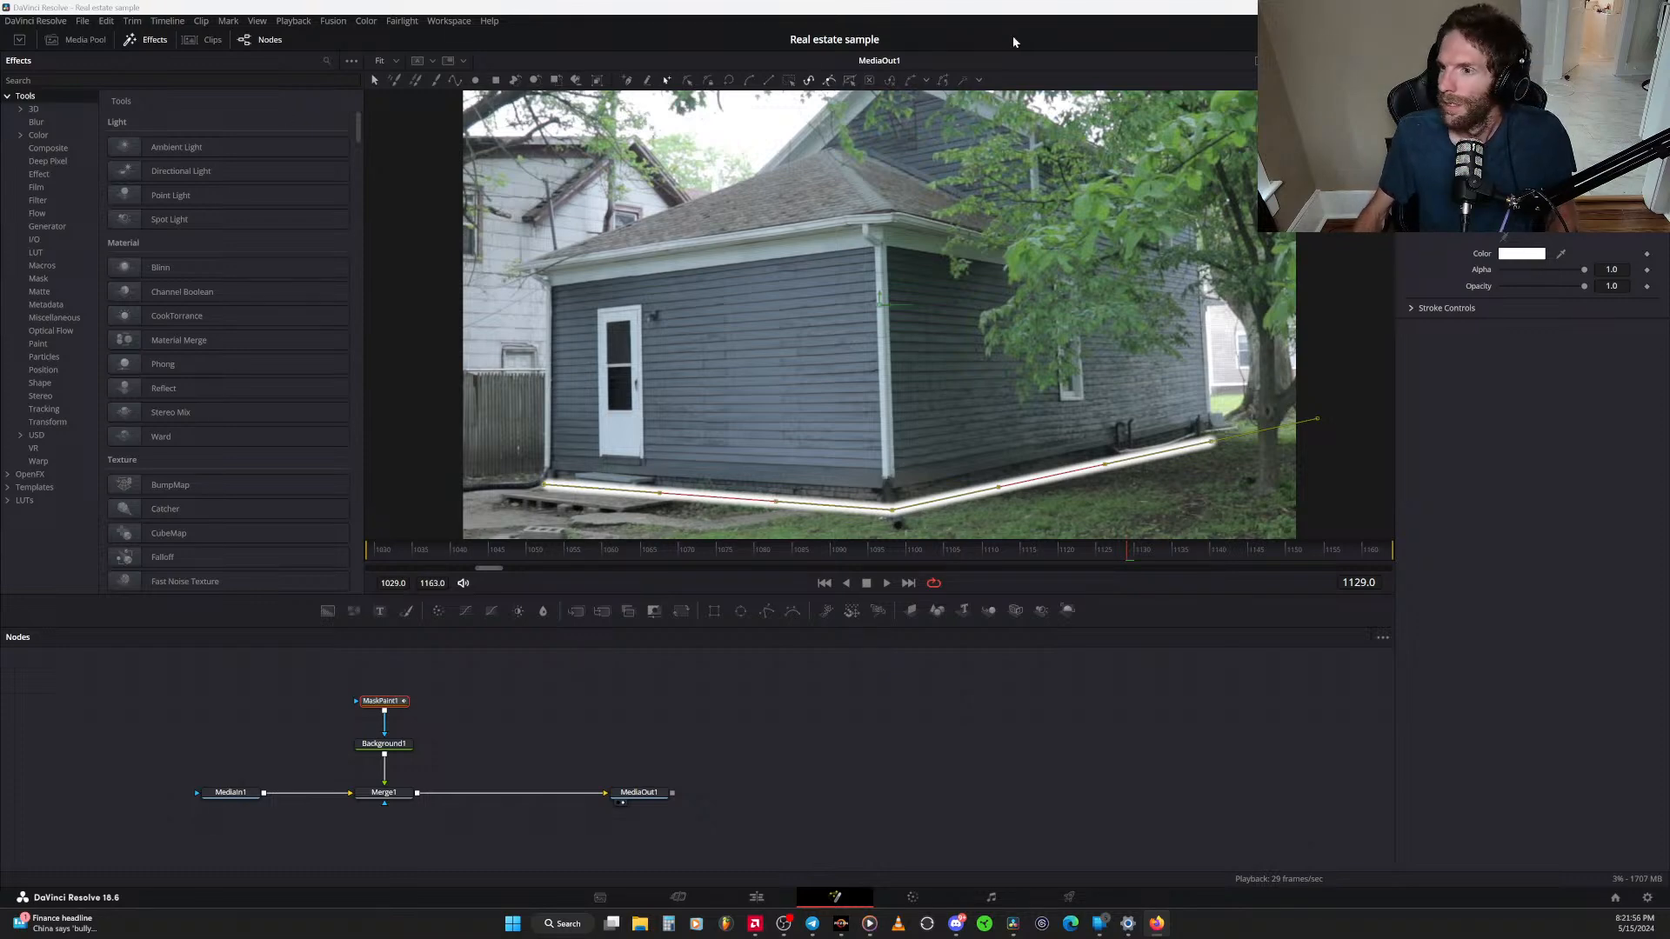
Publish the selected MaskPaint1 stroke points to a tracker
click(918, 78)
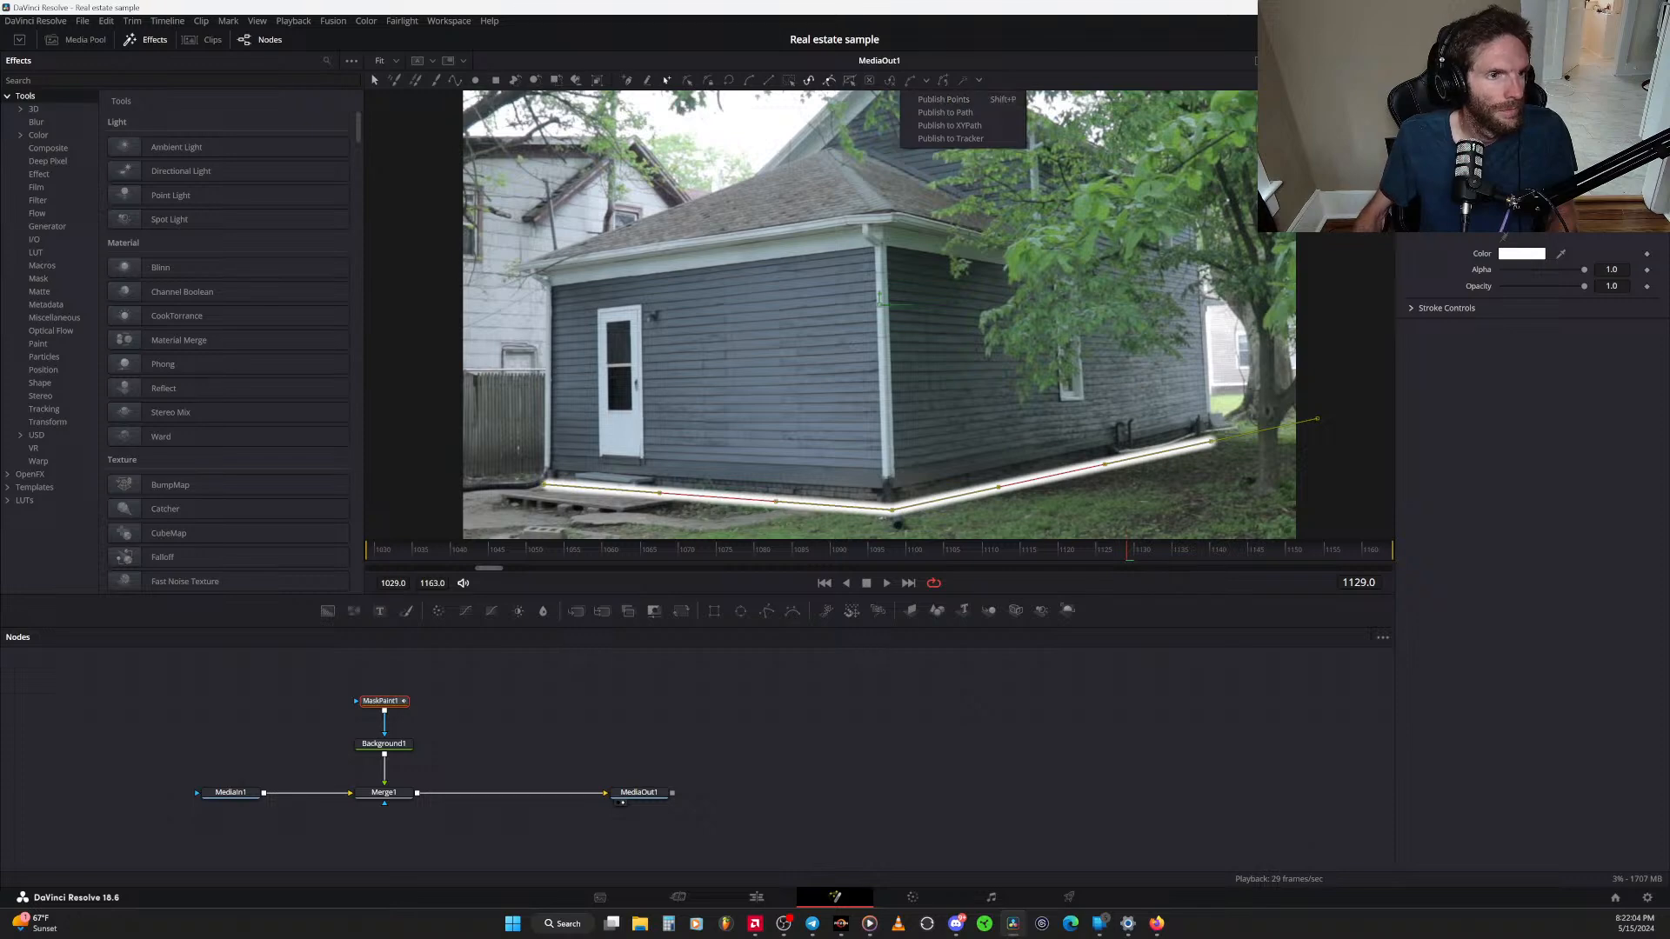
click(942, 100)
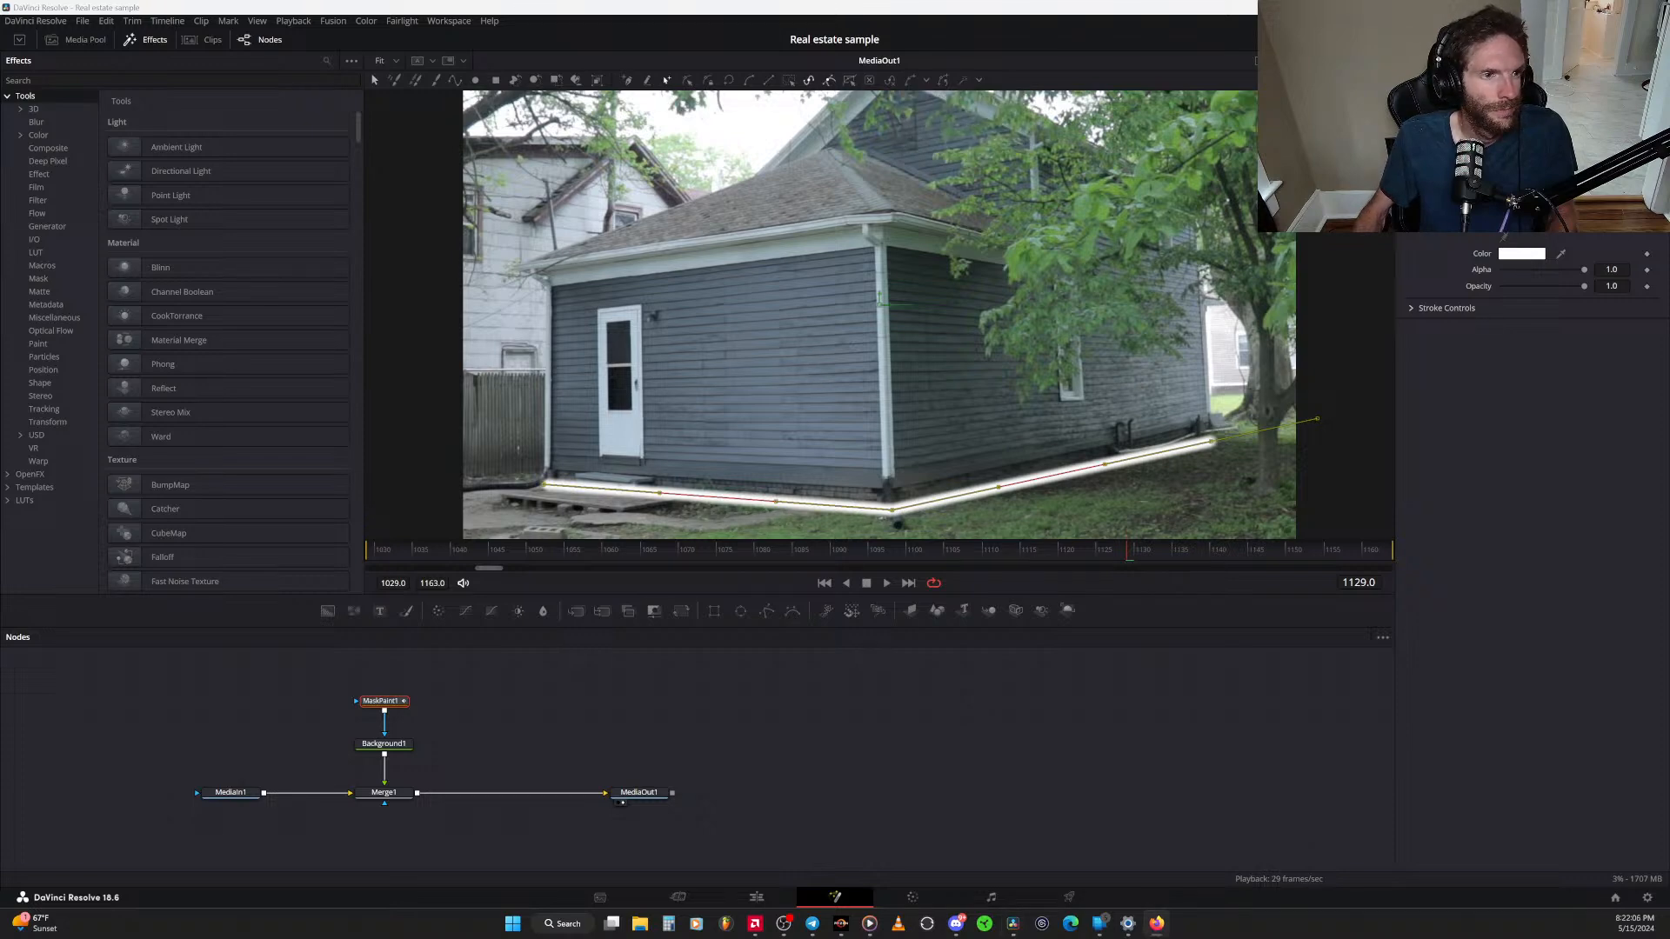
click(928, 82)
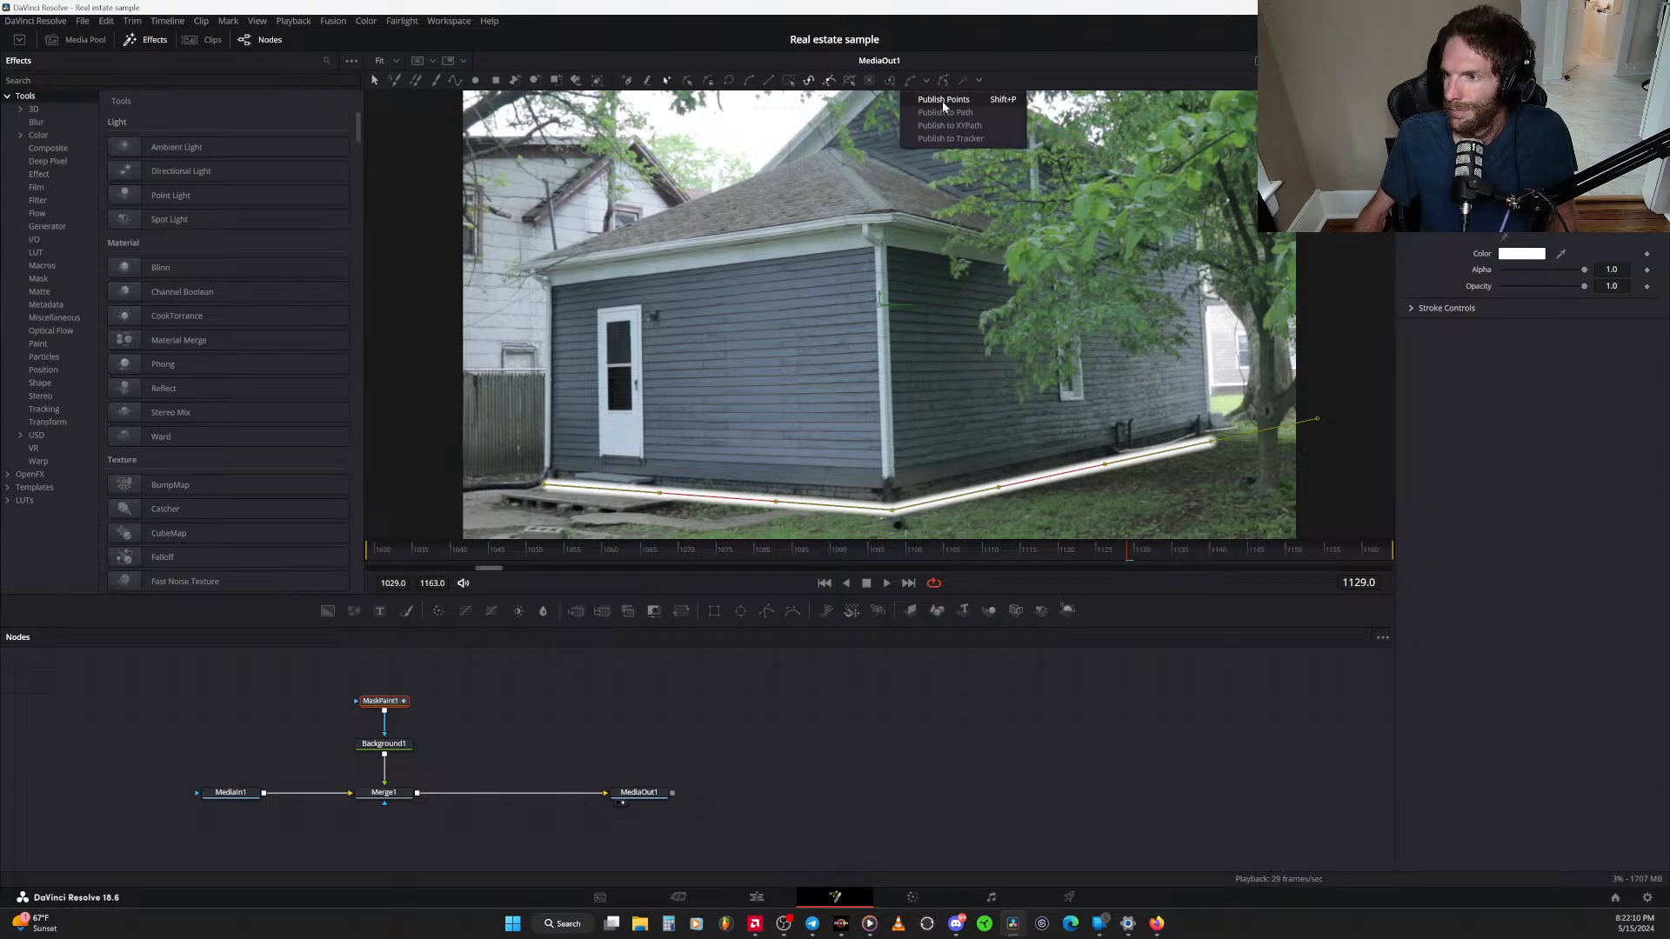
click(951, 136)
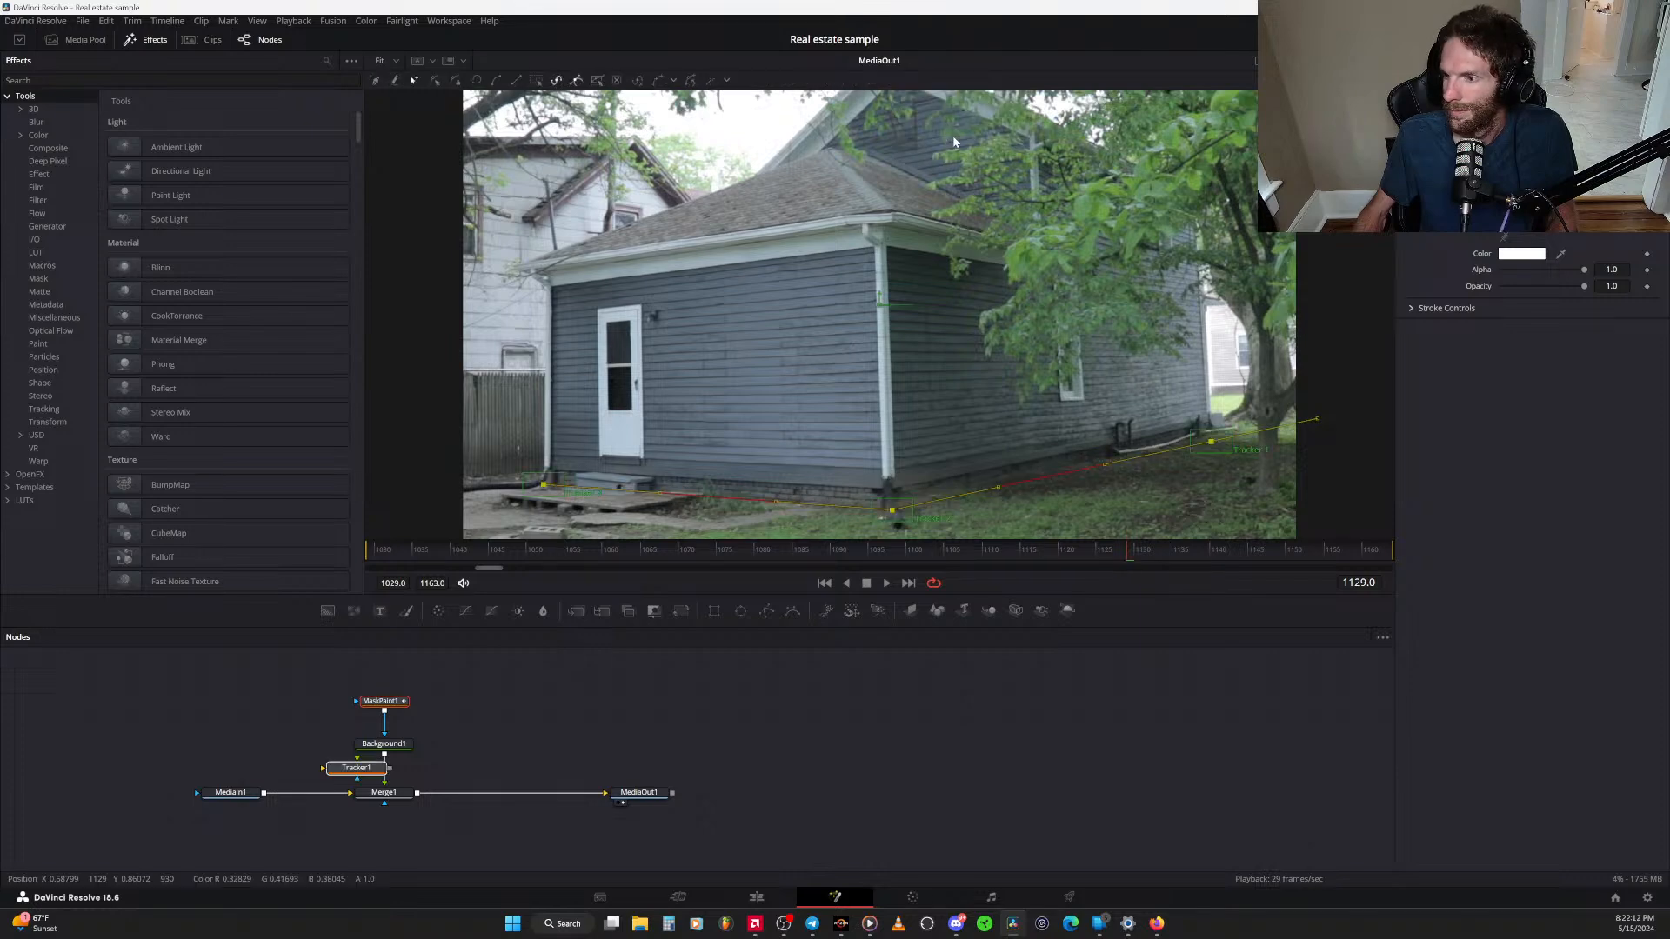
Insert the Tracker1 node between MediaIn1 and Merge1, keeping MaskPaint1 above Background1
drag(373, 772, 519, 754)
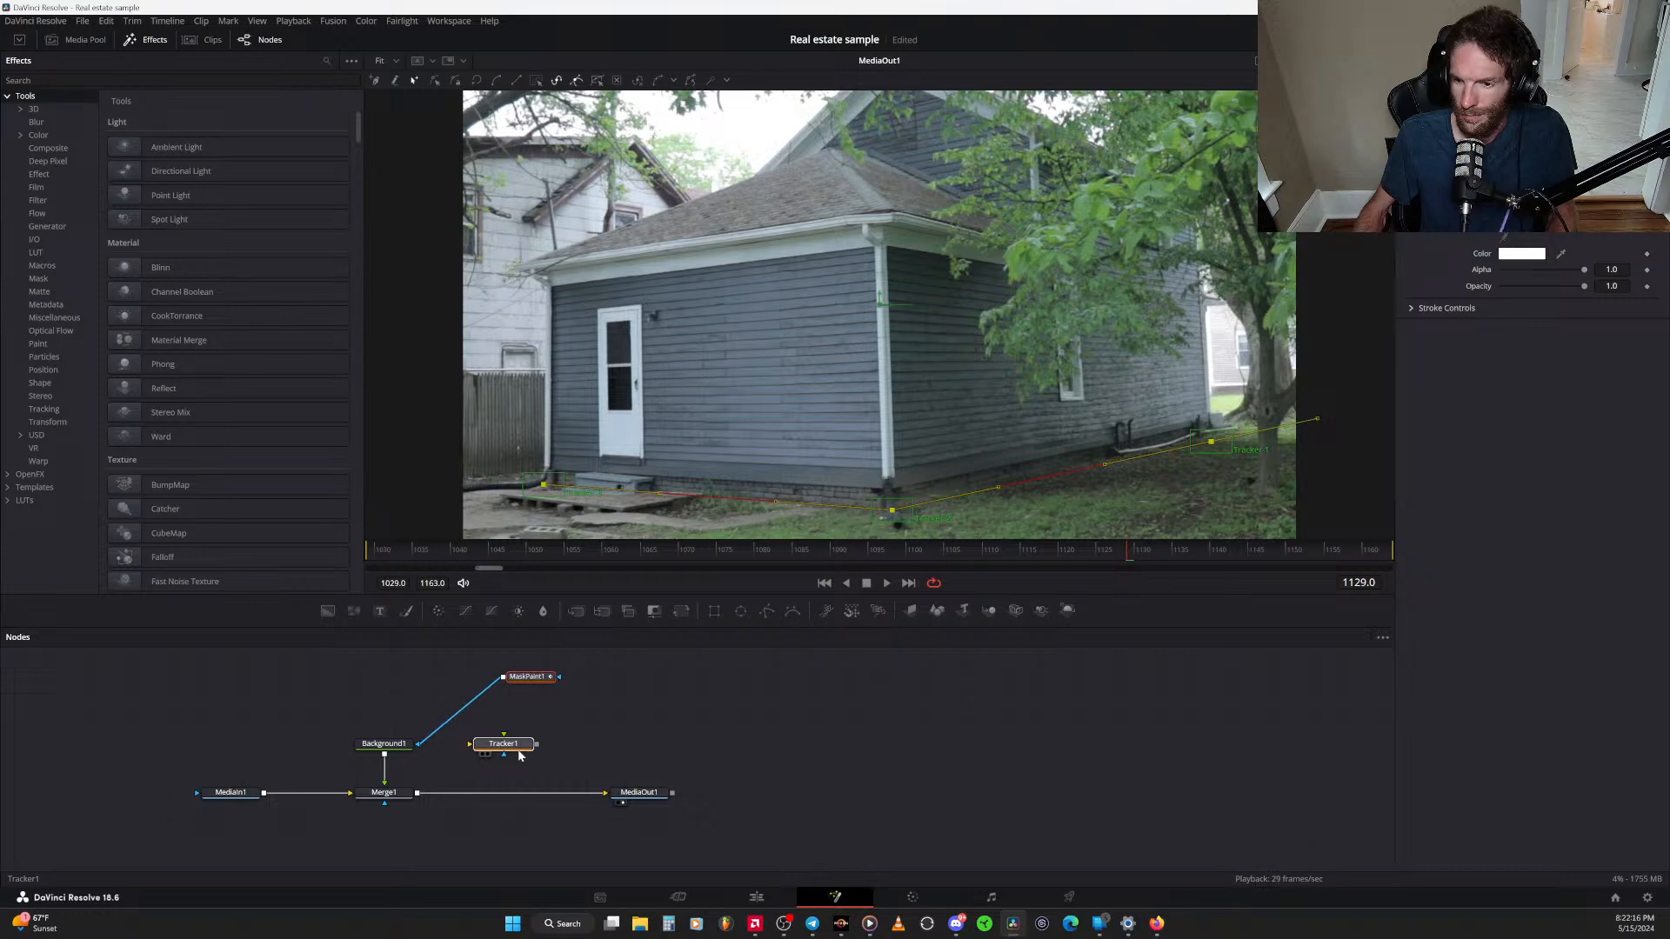
click(527, 676)
drag(527, 677, 384, 687)
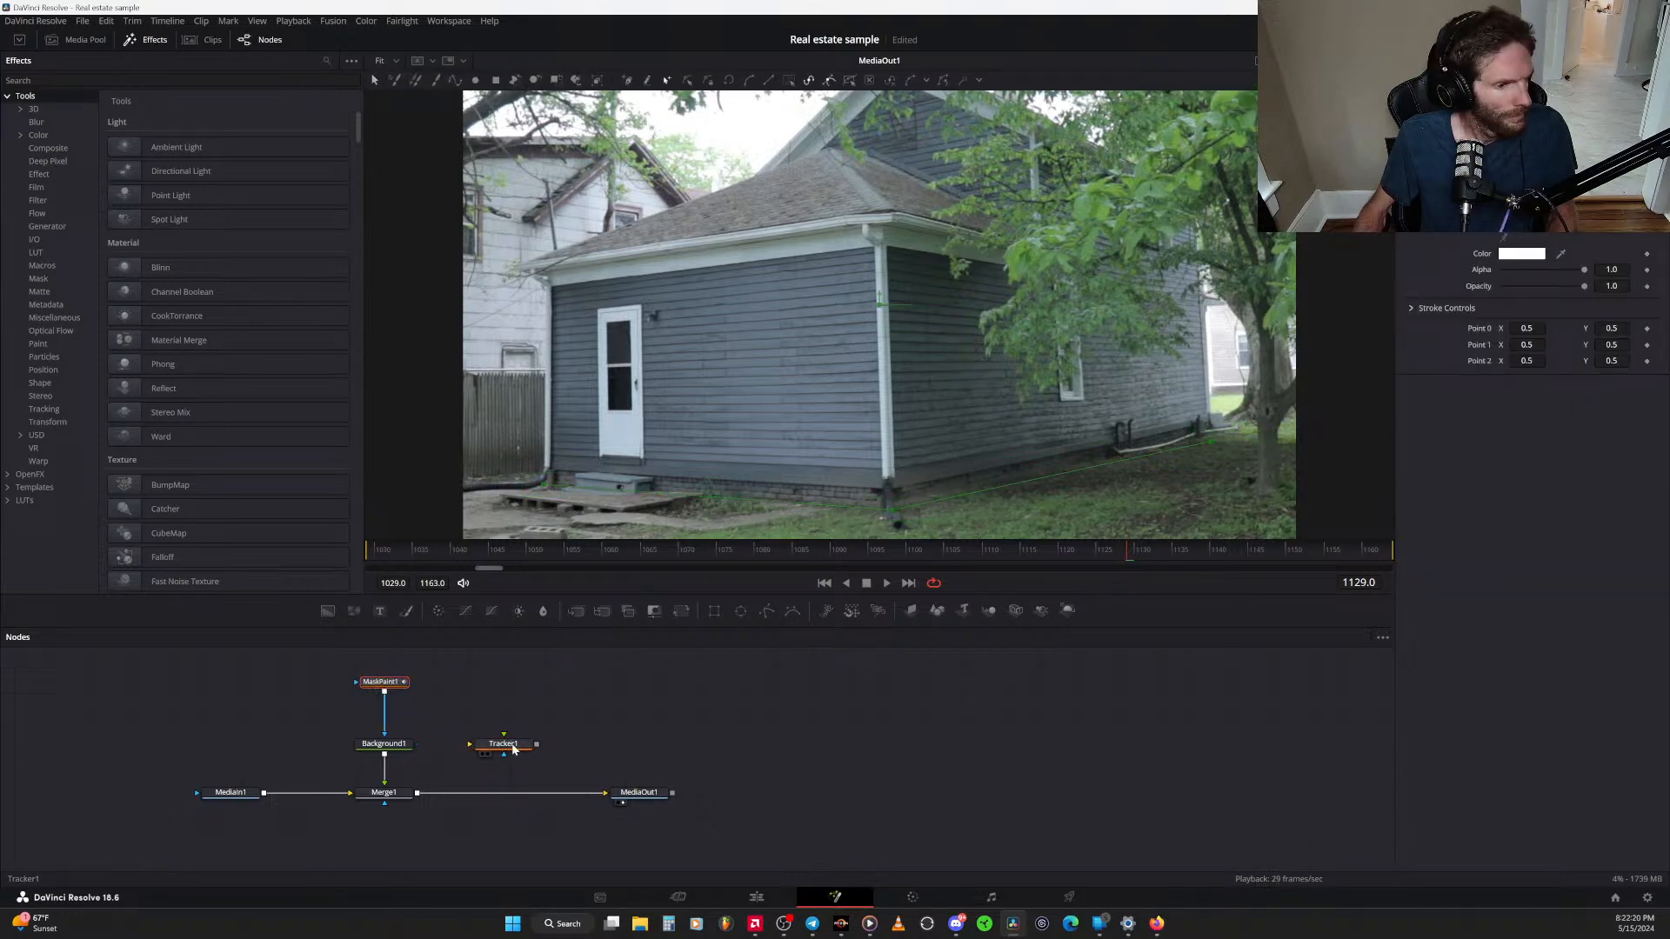
mouse_move(513, 750)
mouse_down()
mouse_move(271, 743)
mouse_move(297, 745)
mouse_move(321, 800)
mouse_move(327, 769)
mouse_move(331, 796)
mouse_up()
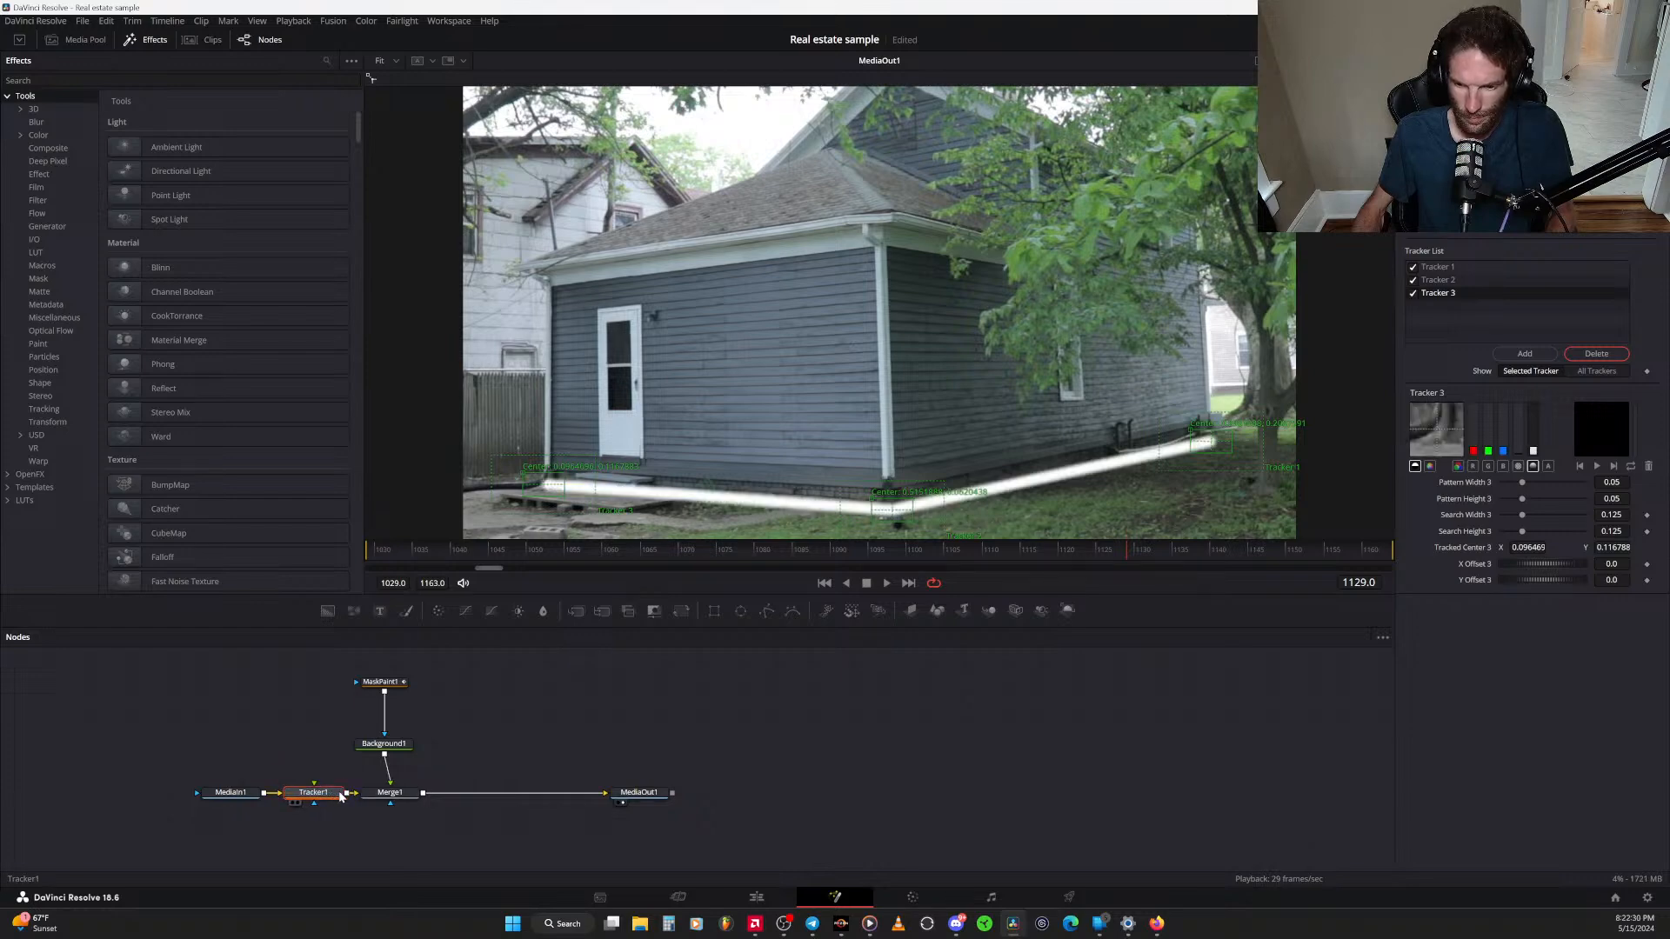
Align MaskPaint1 and Background1 above Merge1 and space them apart from Tracker1 in the node graph
drag(396, 748, 402, 748)
drag(384, 683, 388, 707)
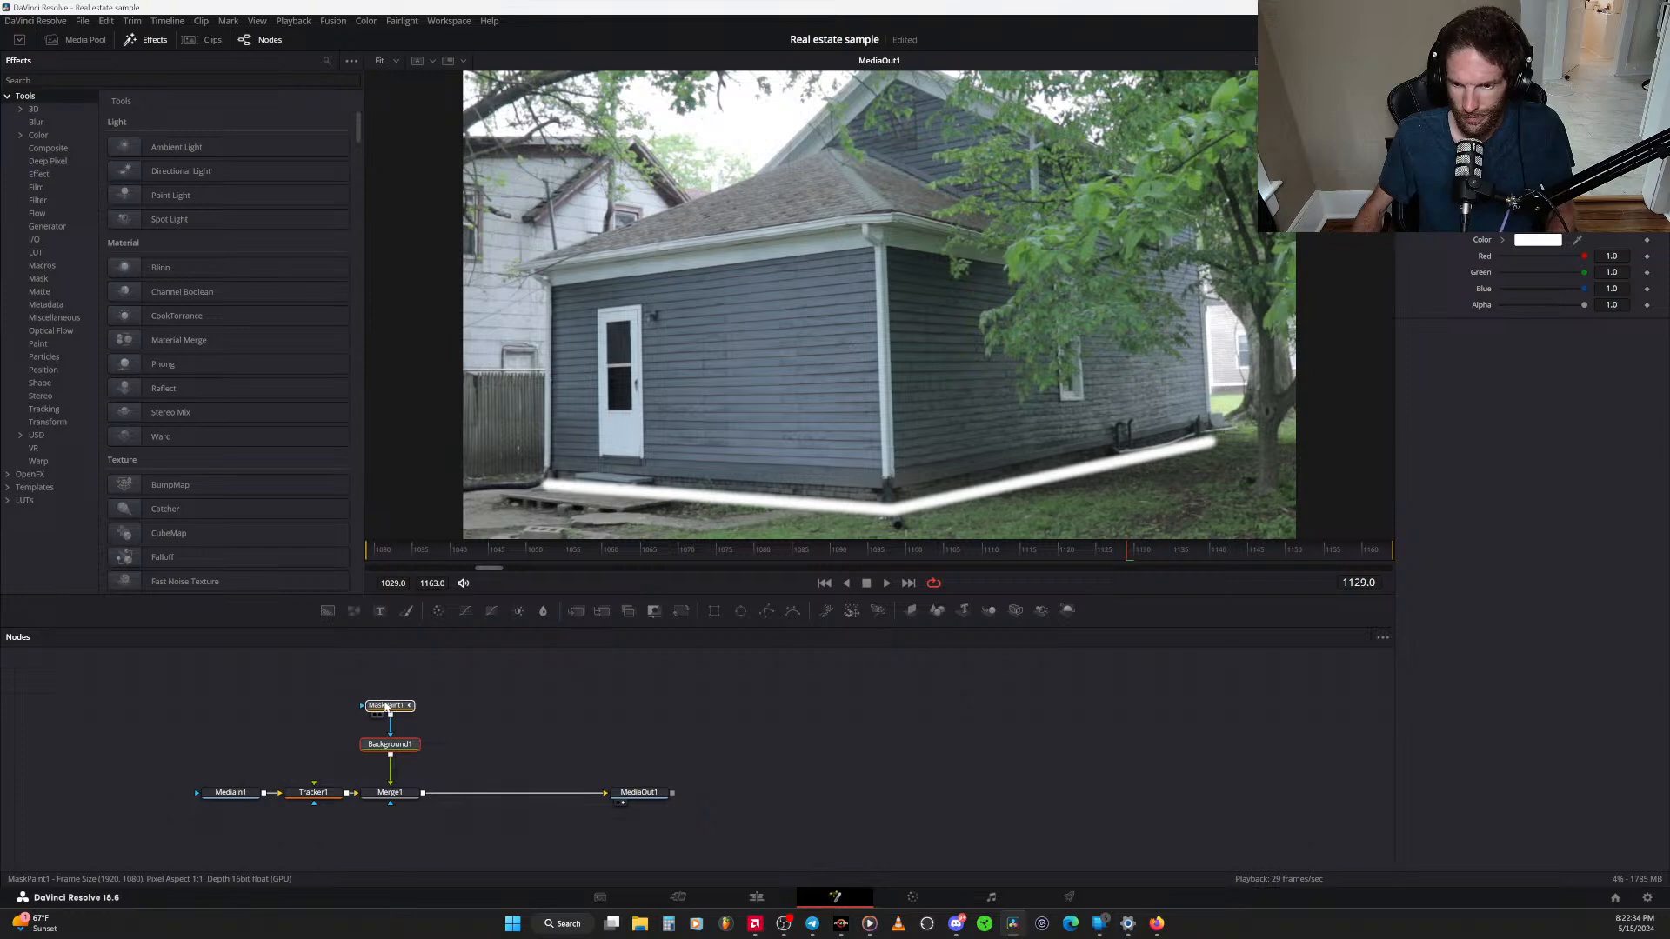
mouse_move(376, 795)
mouse_down()
mouse_move(452, 797)
mouse_move(359, 804)
mouse_up()
click(405, 822)
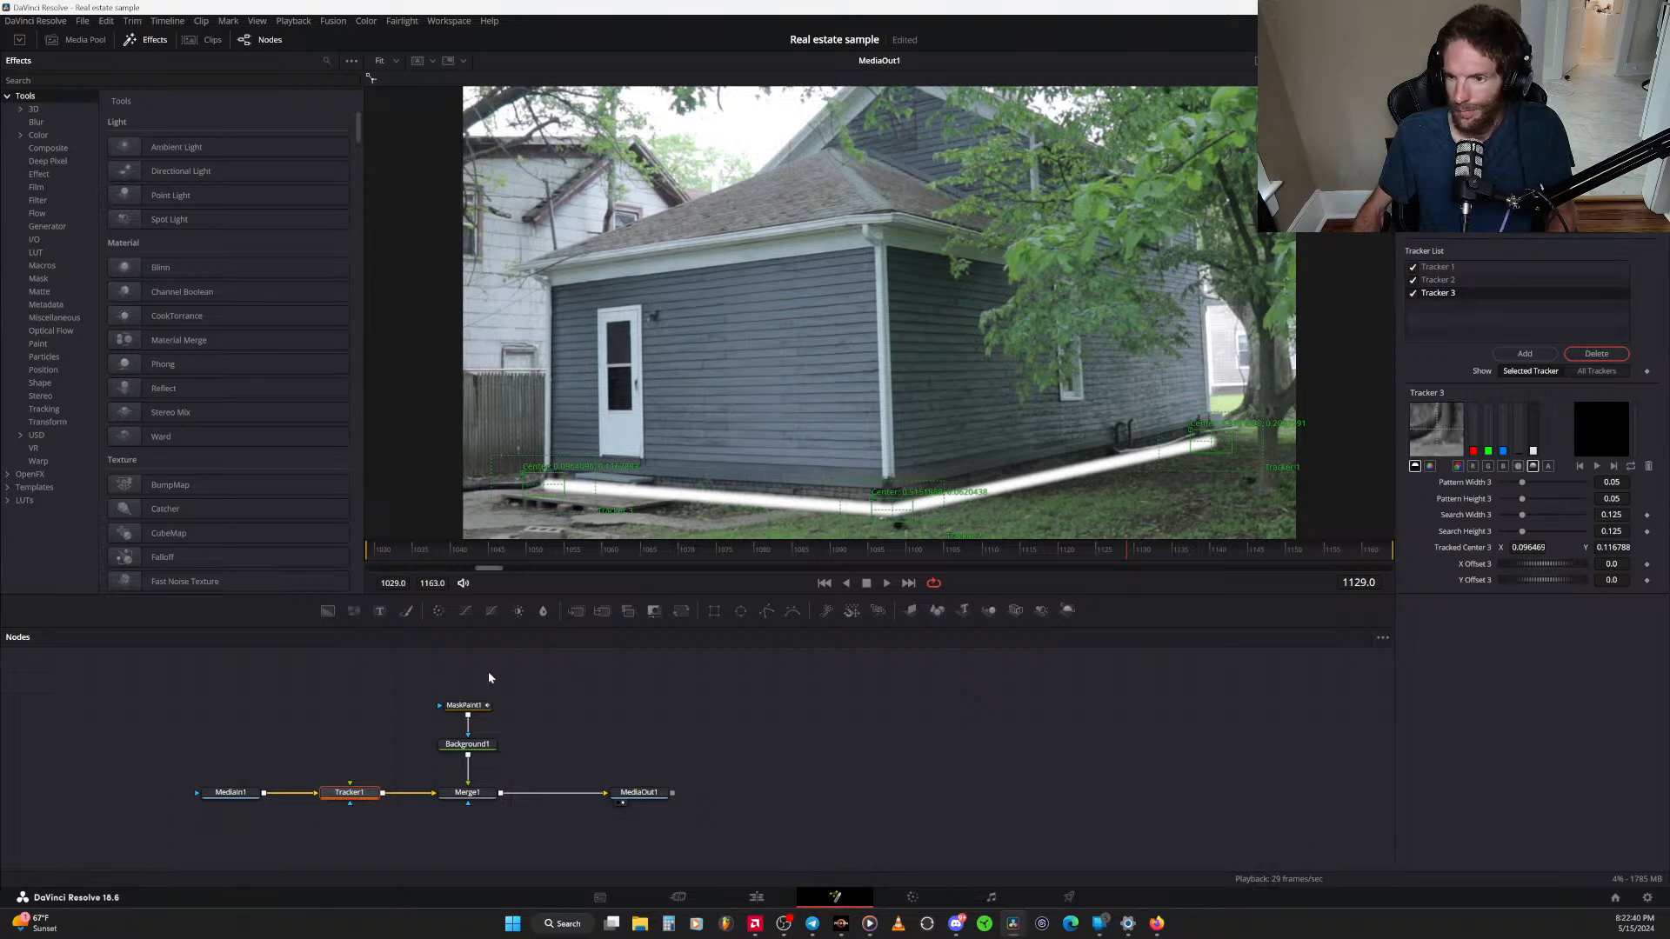
Move Tracker 3 onto the base of the house's left corner at frame 1029 and save the project
click(404, 566)
drag(405, 562, 348, 556)
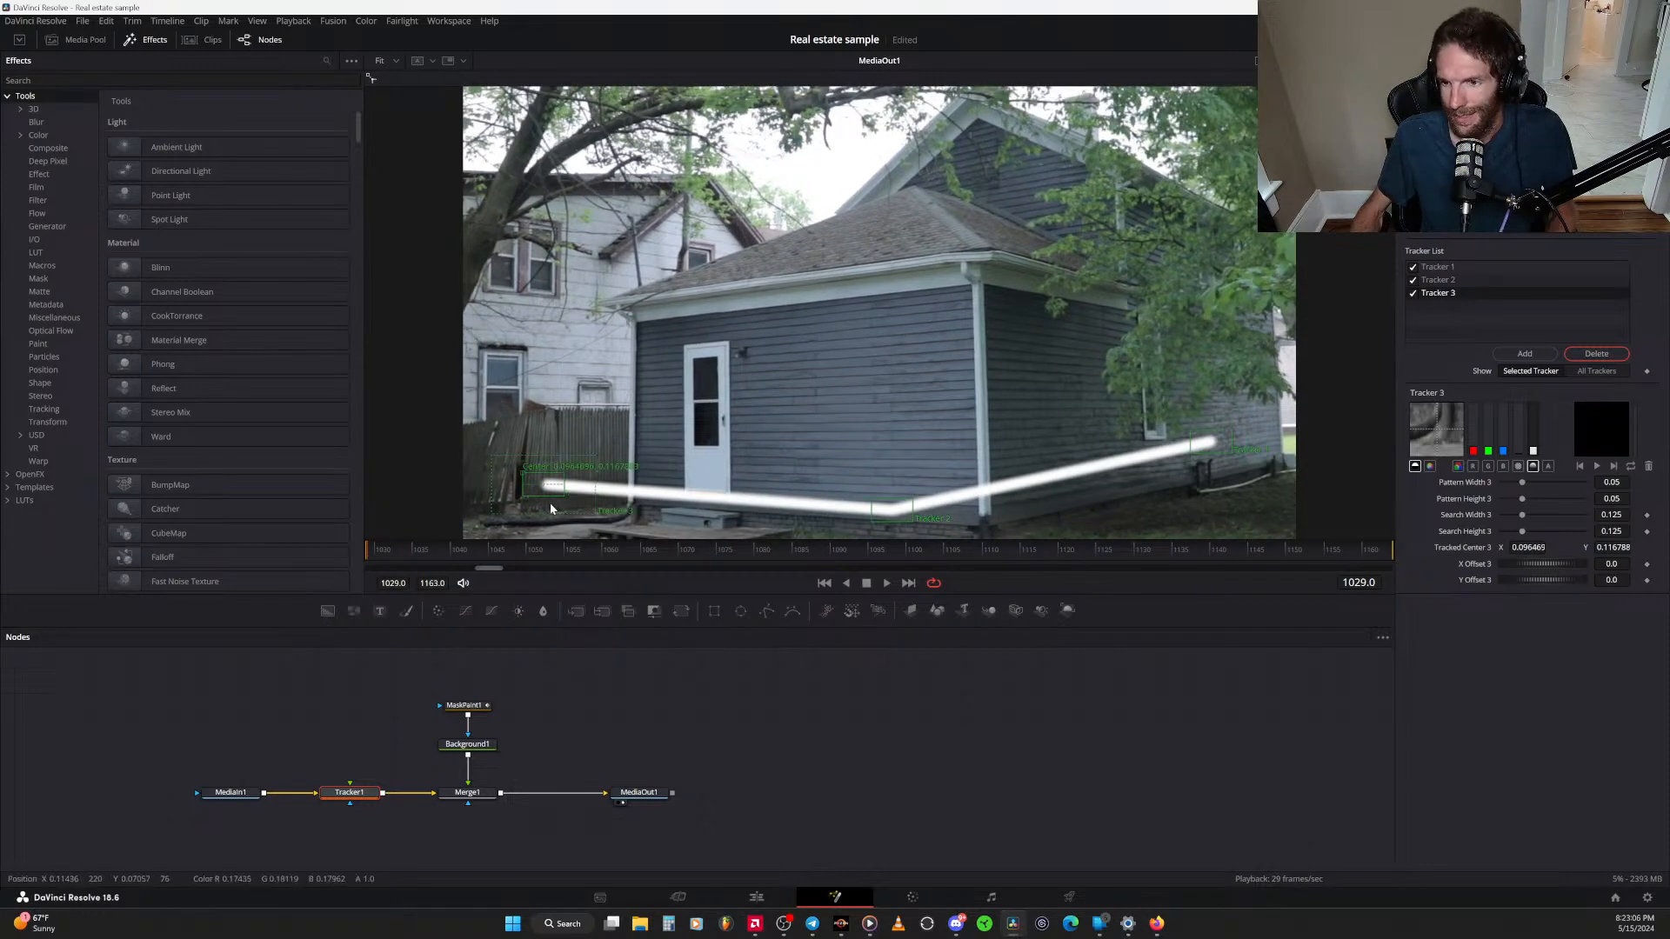
drag(525, 474, 608, 504)
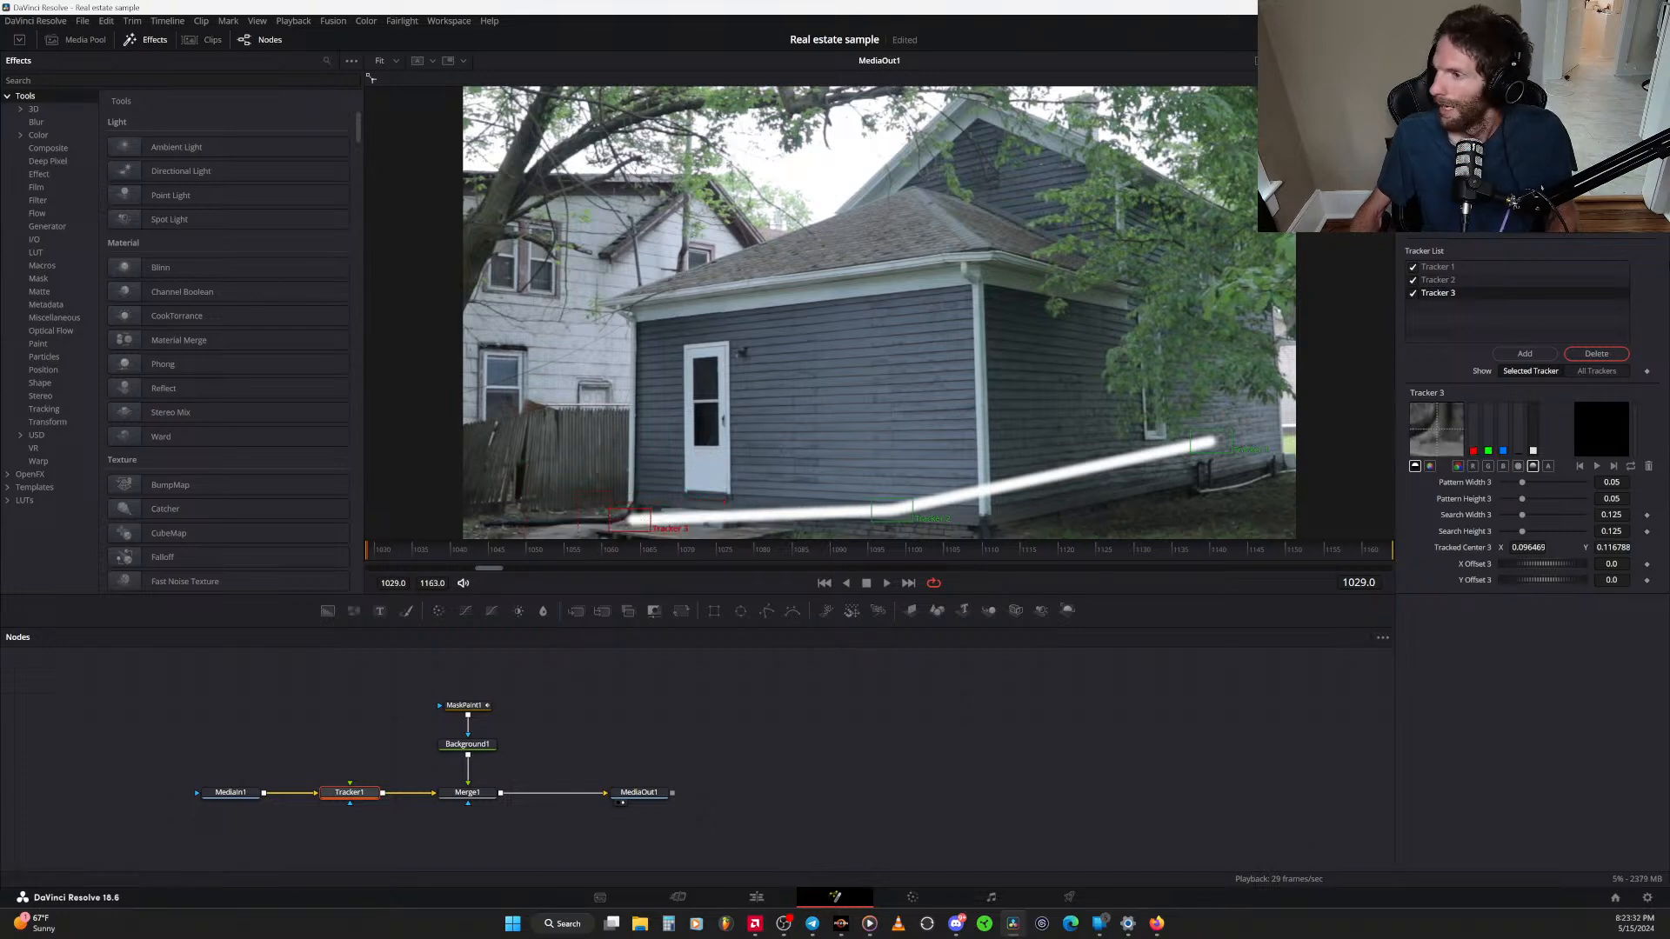
click(478, 749)
key(ctrl+s)
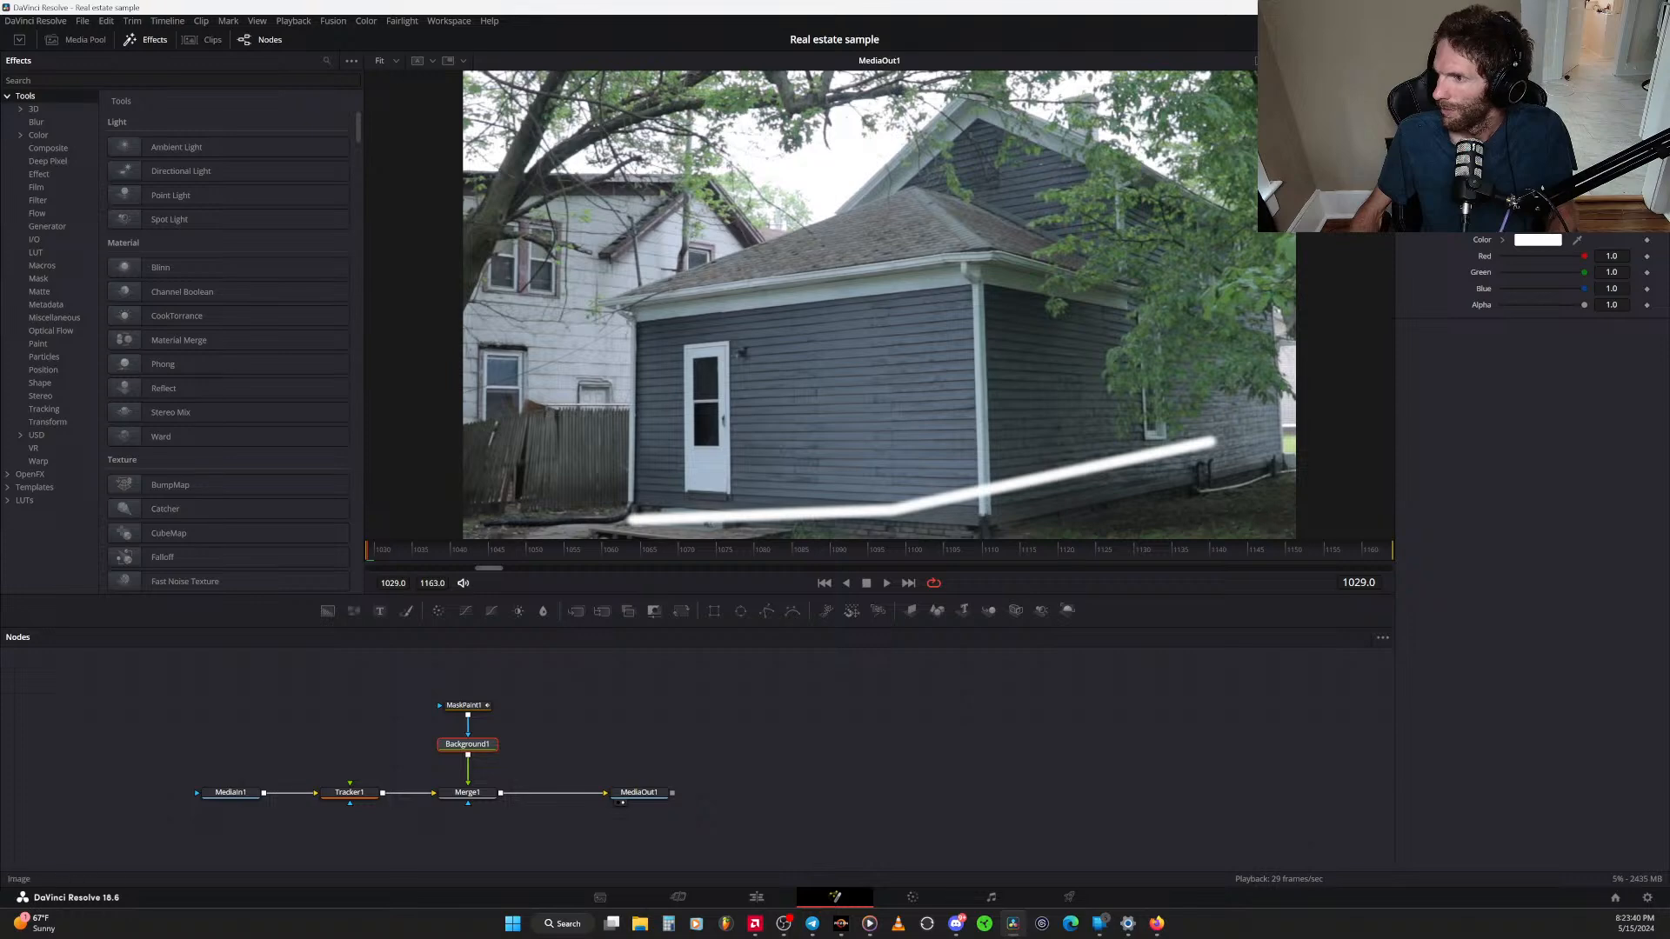
Look through the Background1 and MaskPaint1 settings for controls that affect the line's thickness
click(1533, 150)
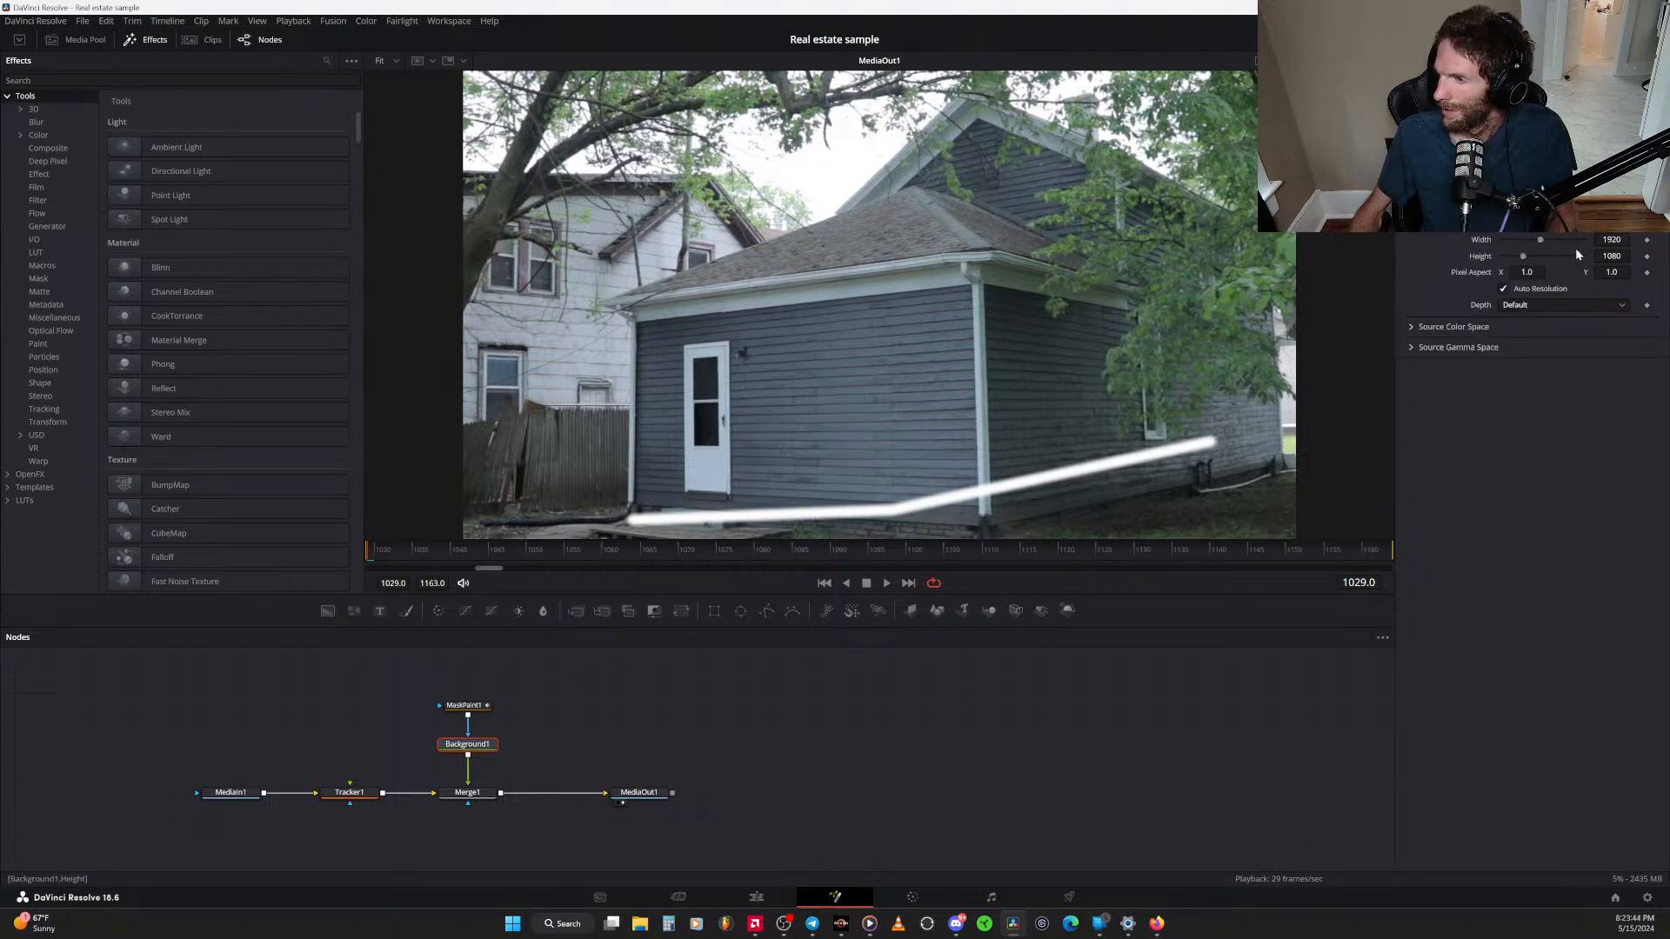
click(1612, 257)
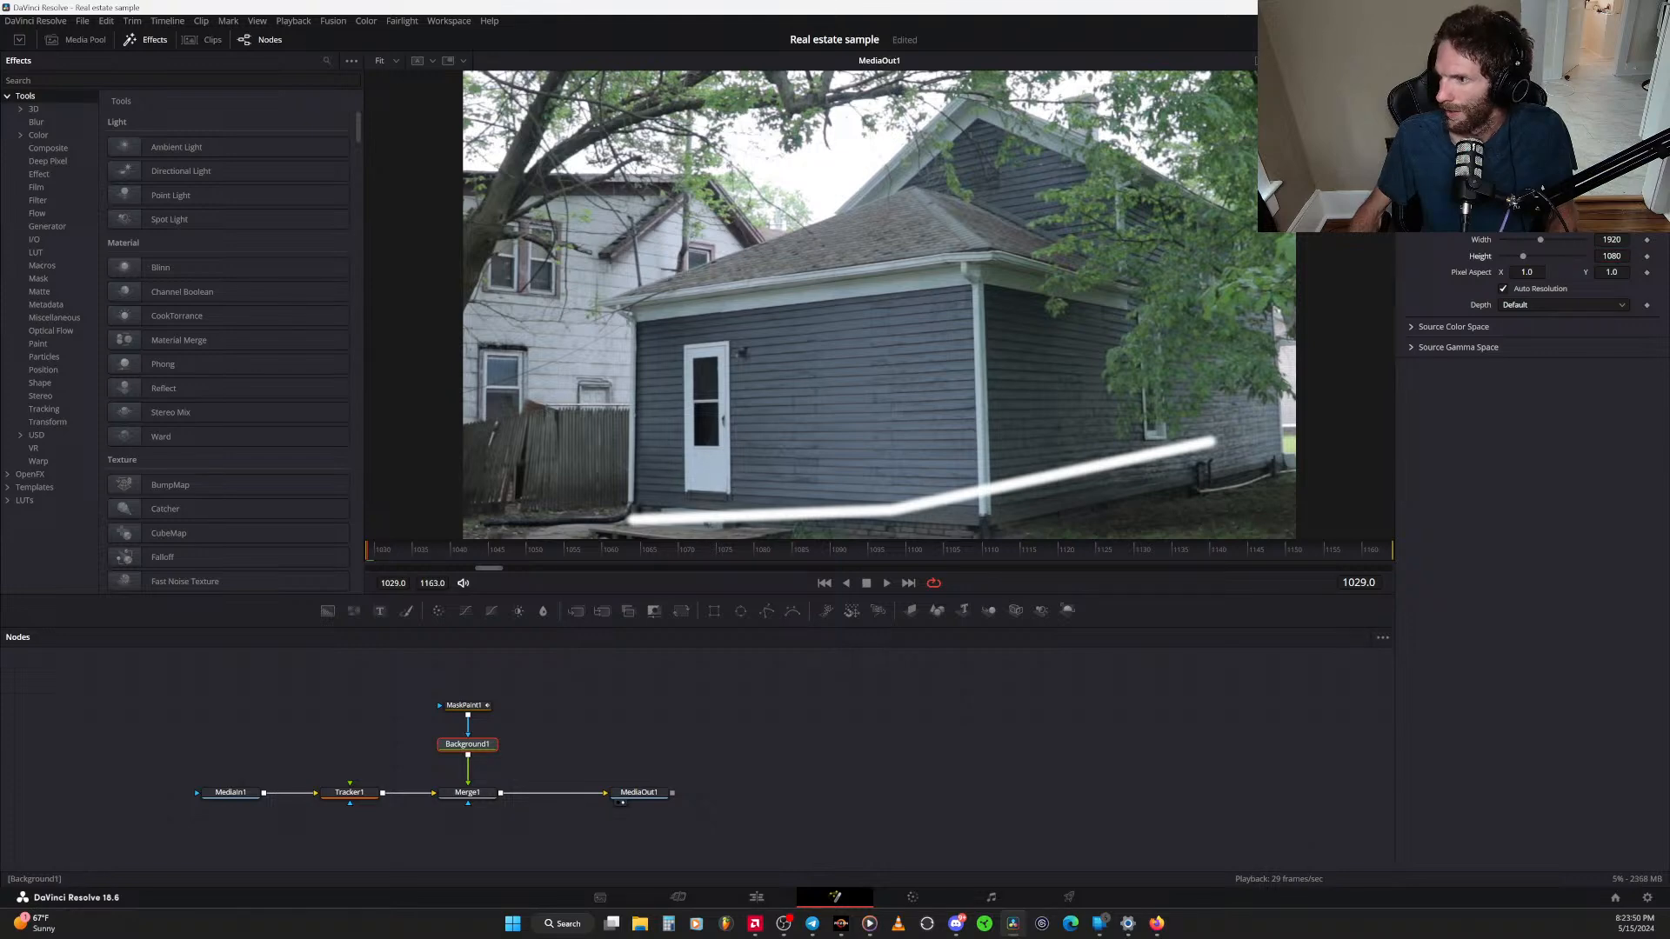
click(1445, 138)
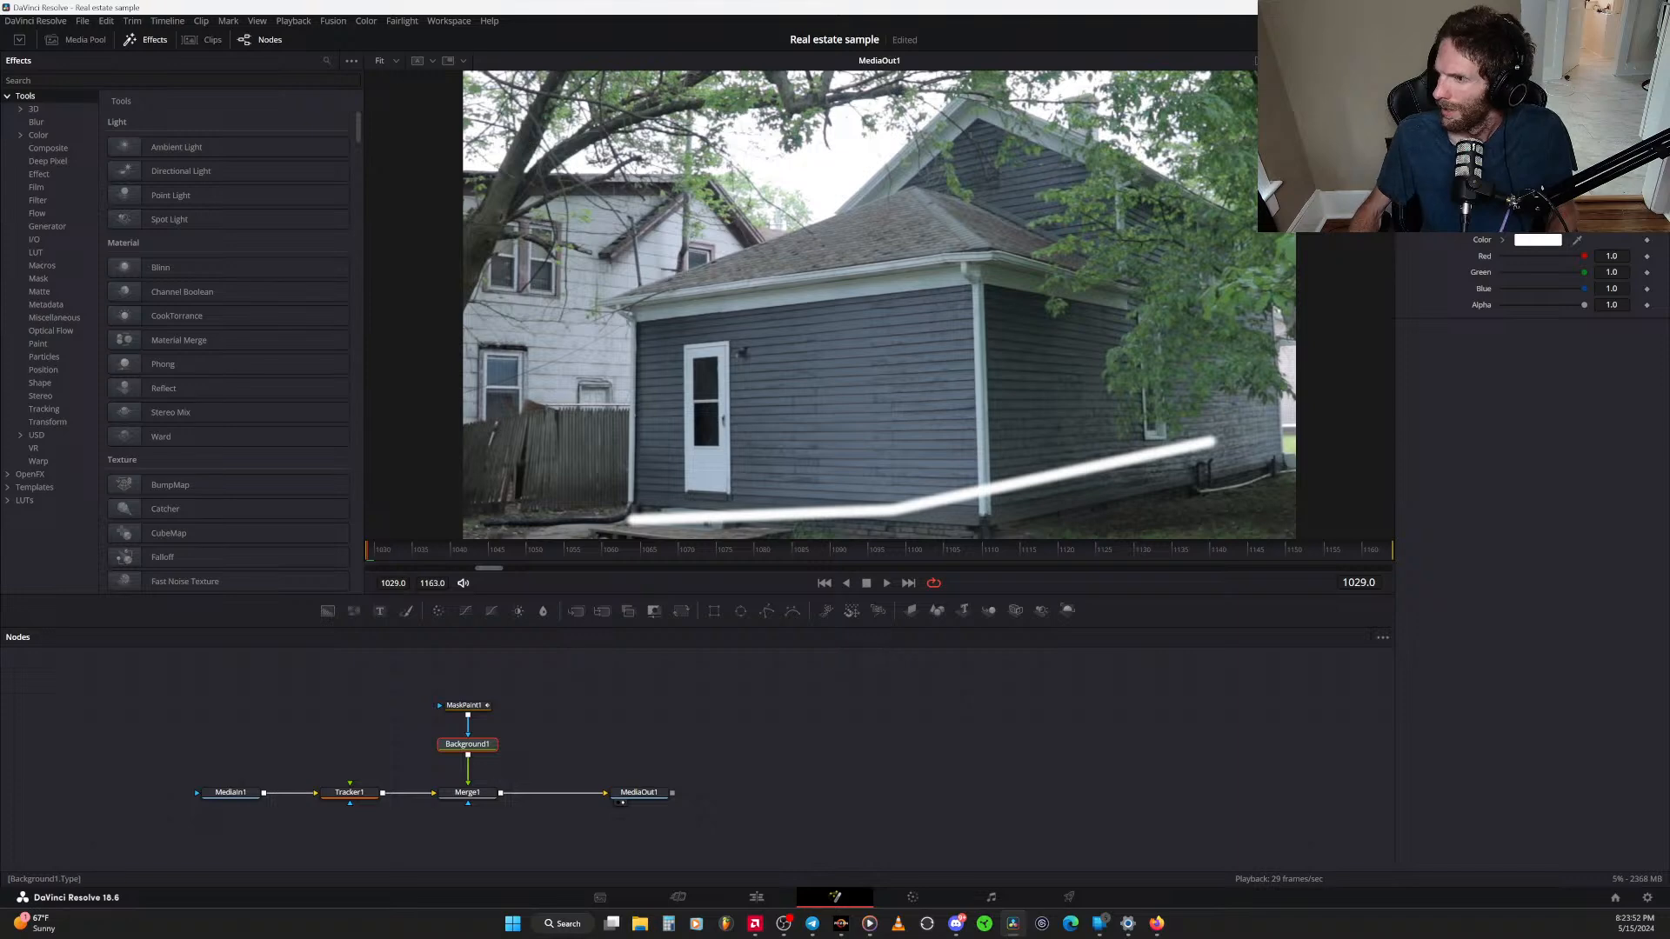
click(1622, 137)
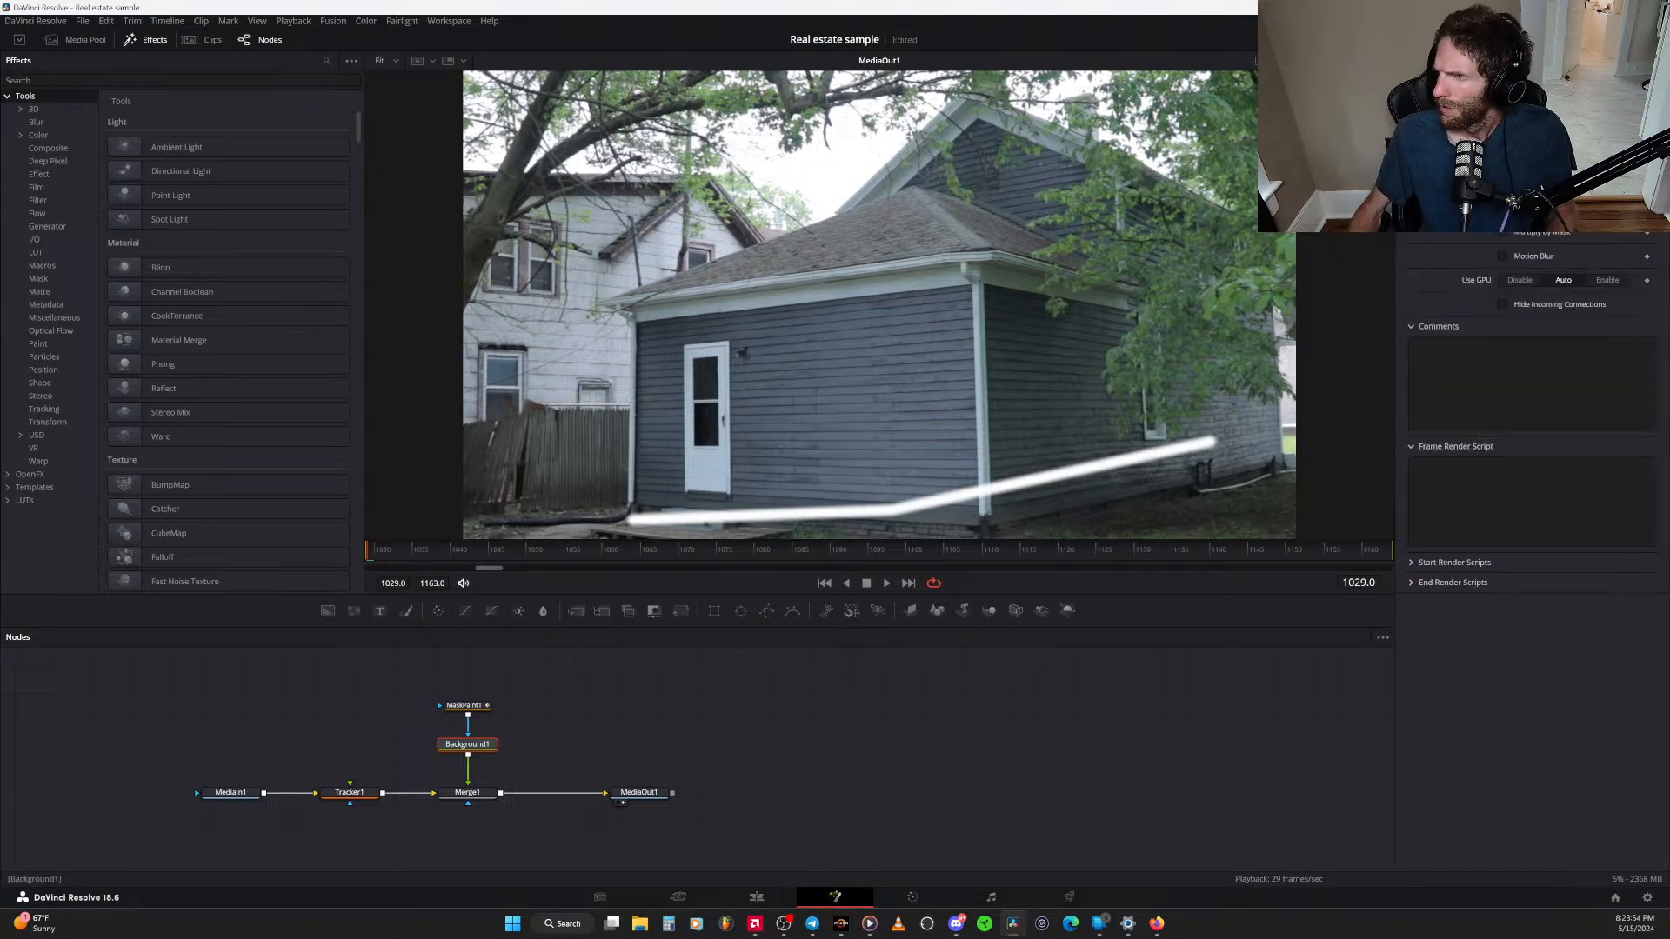
click(1533, 137)
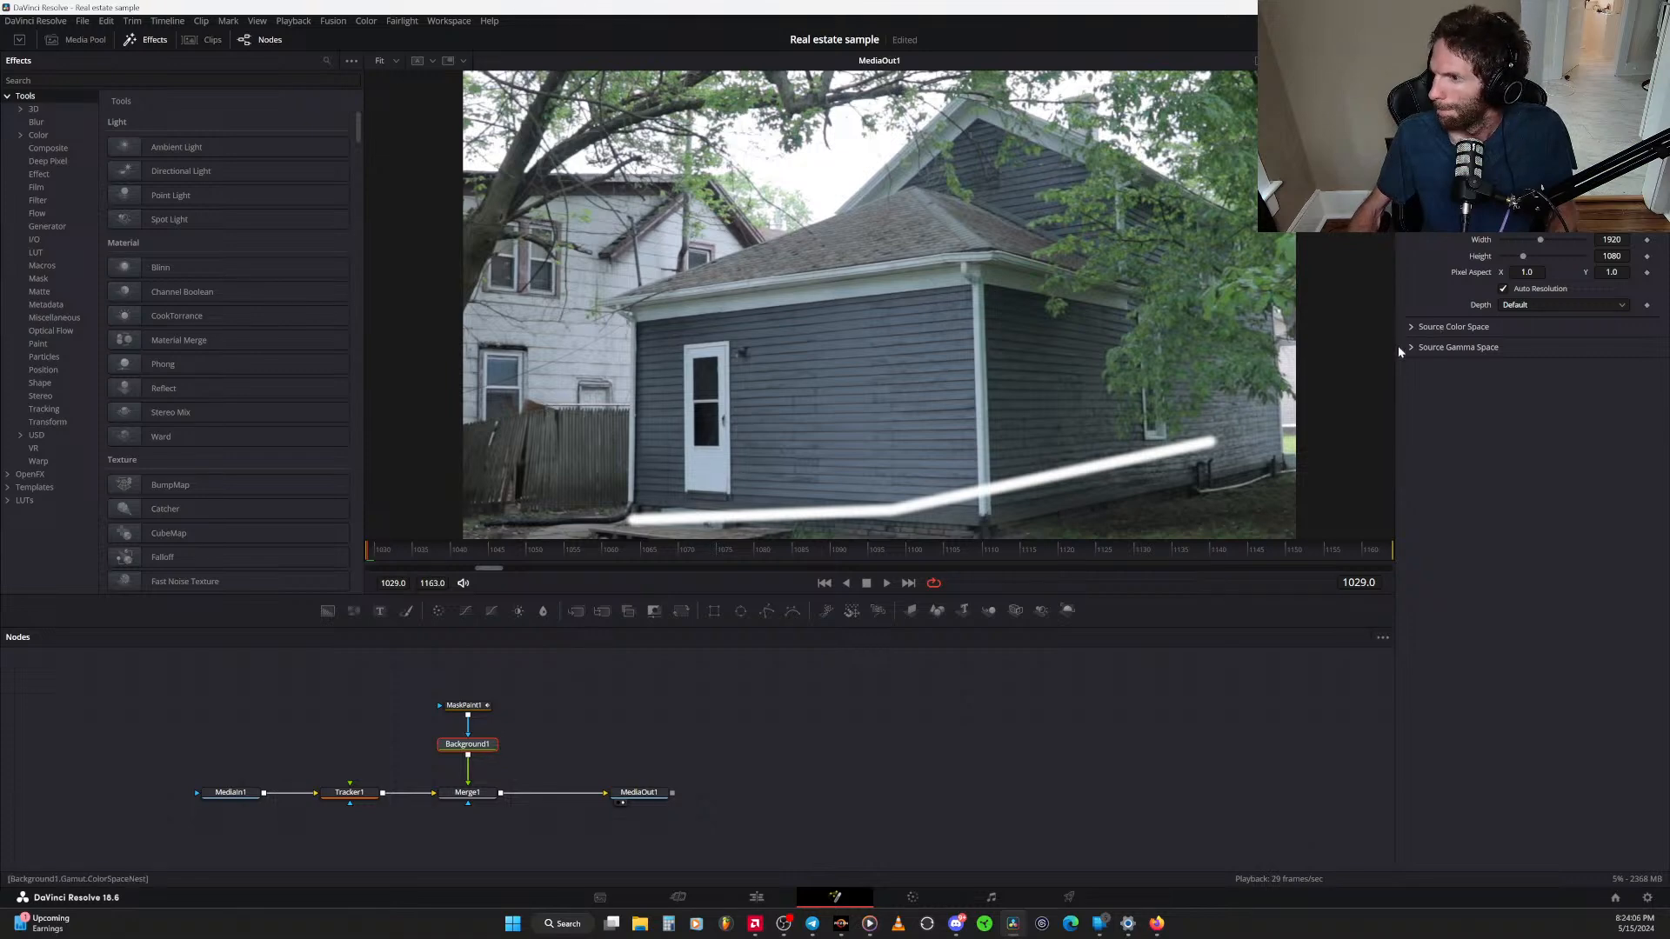
drag(464, 707, 468, 693)
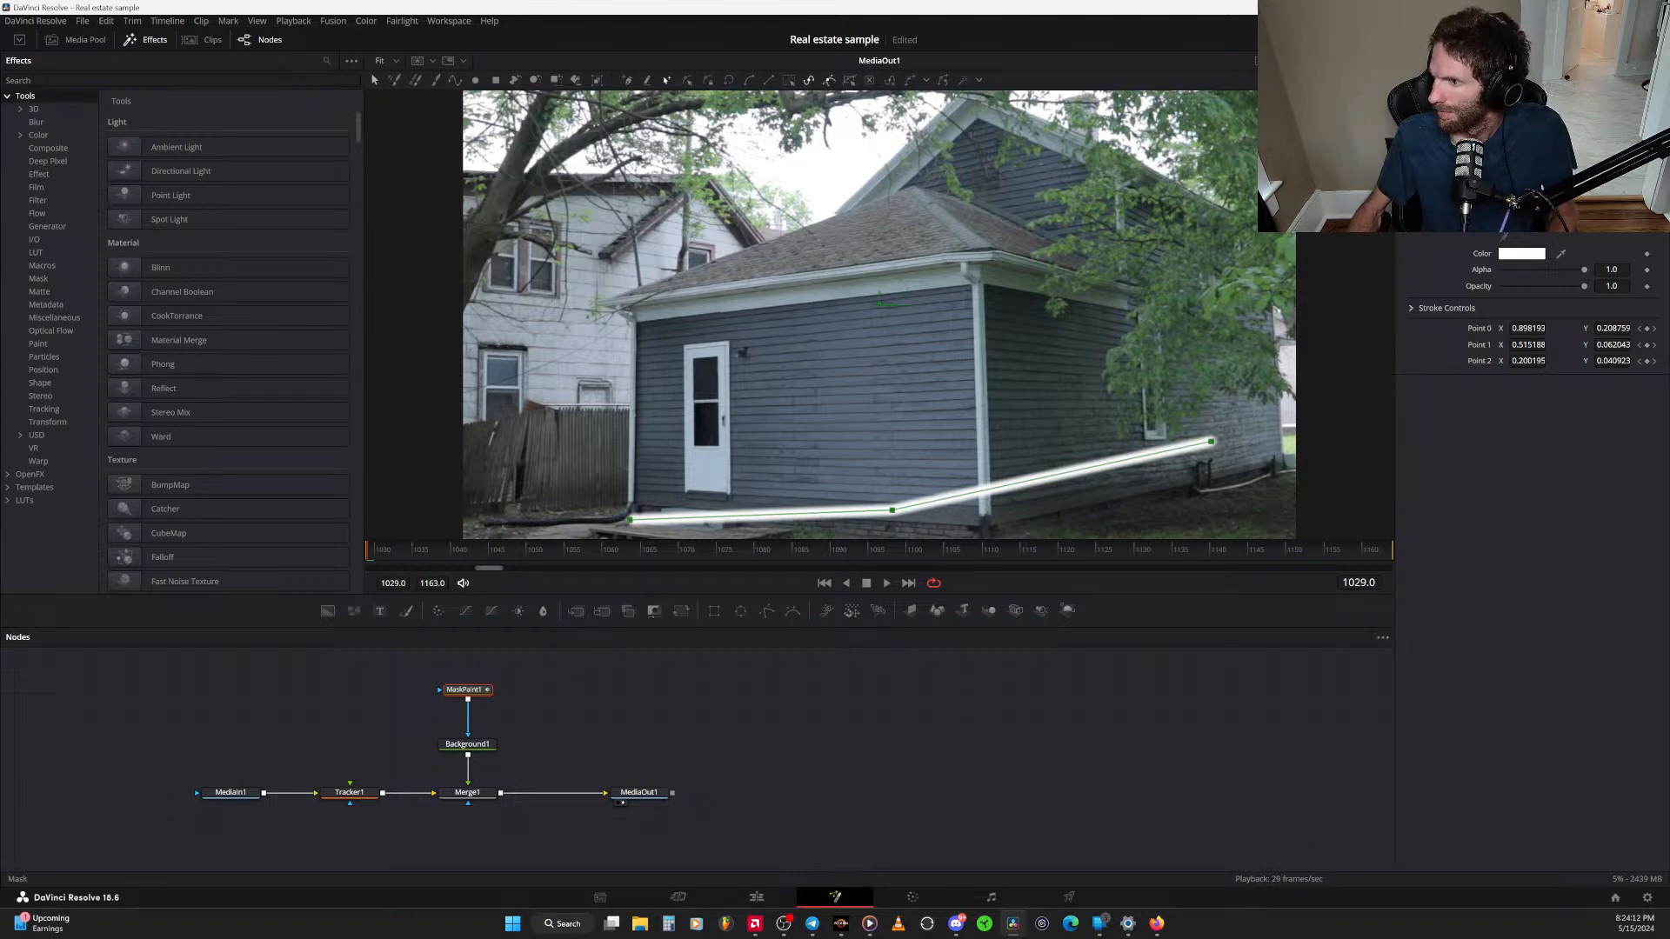
click(1498, 129)
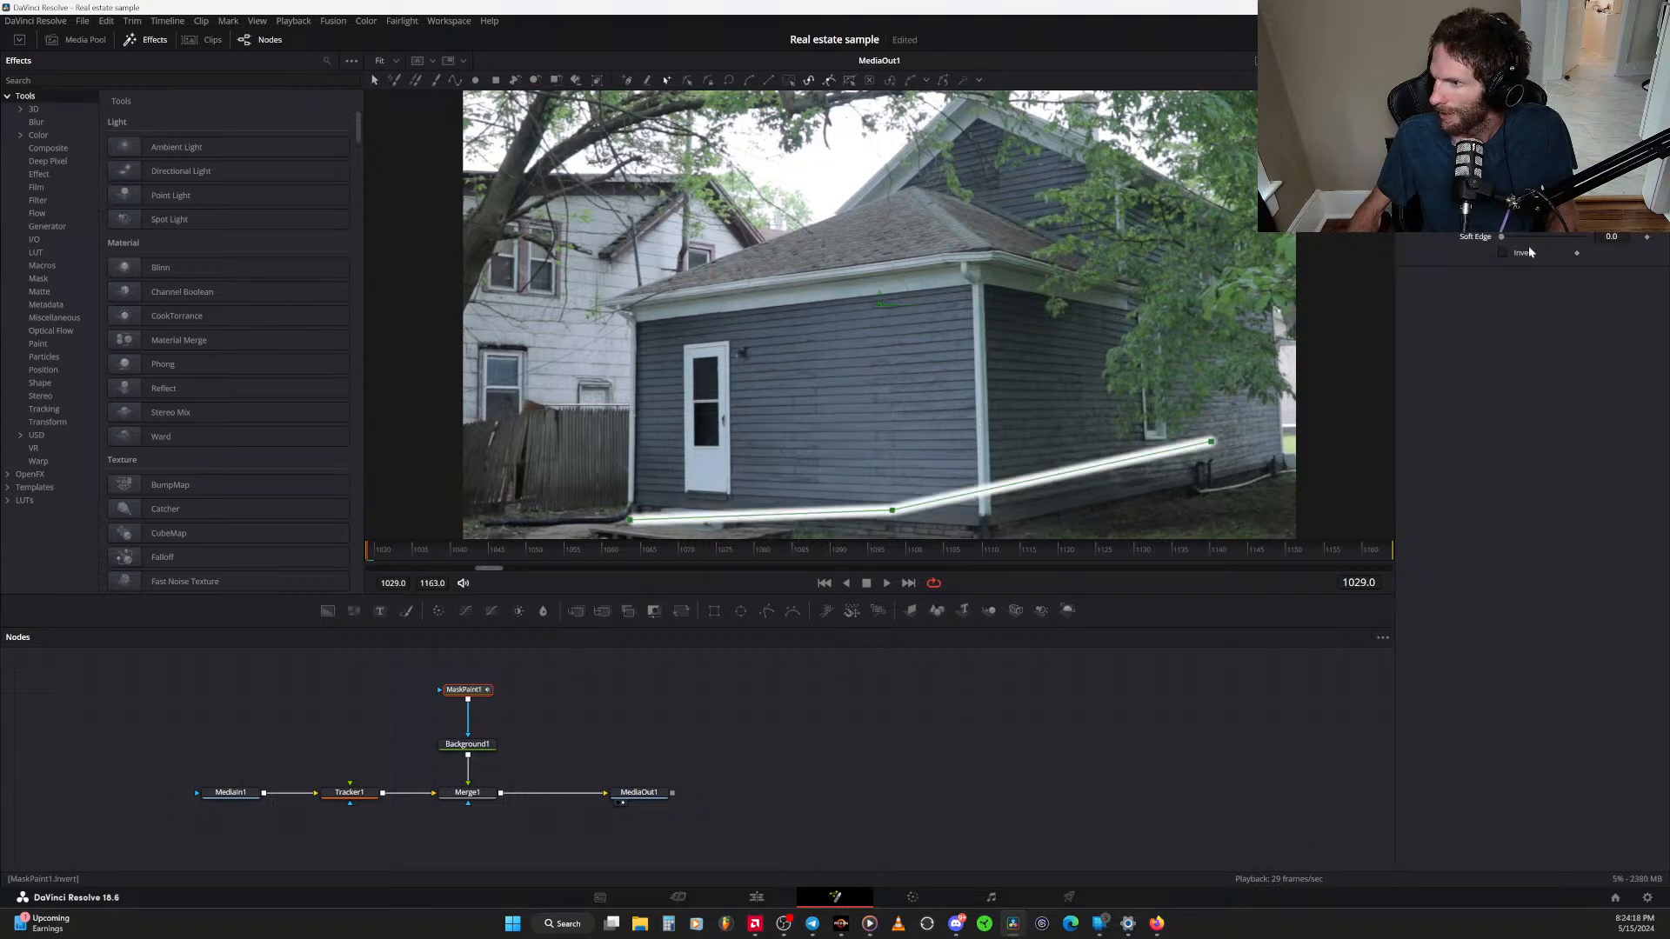
click(1567, 122)
click(1623, 123)
click(1433, 124)
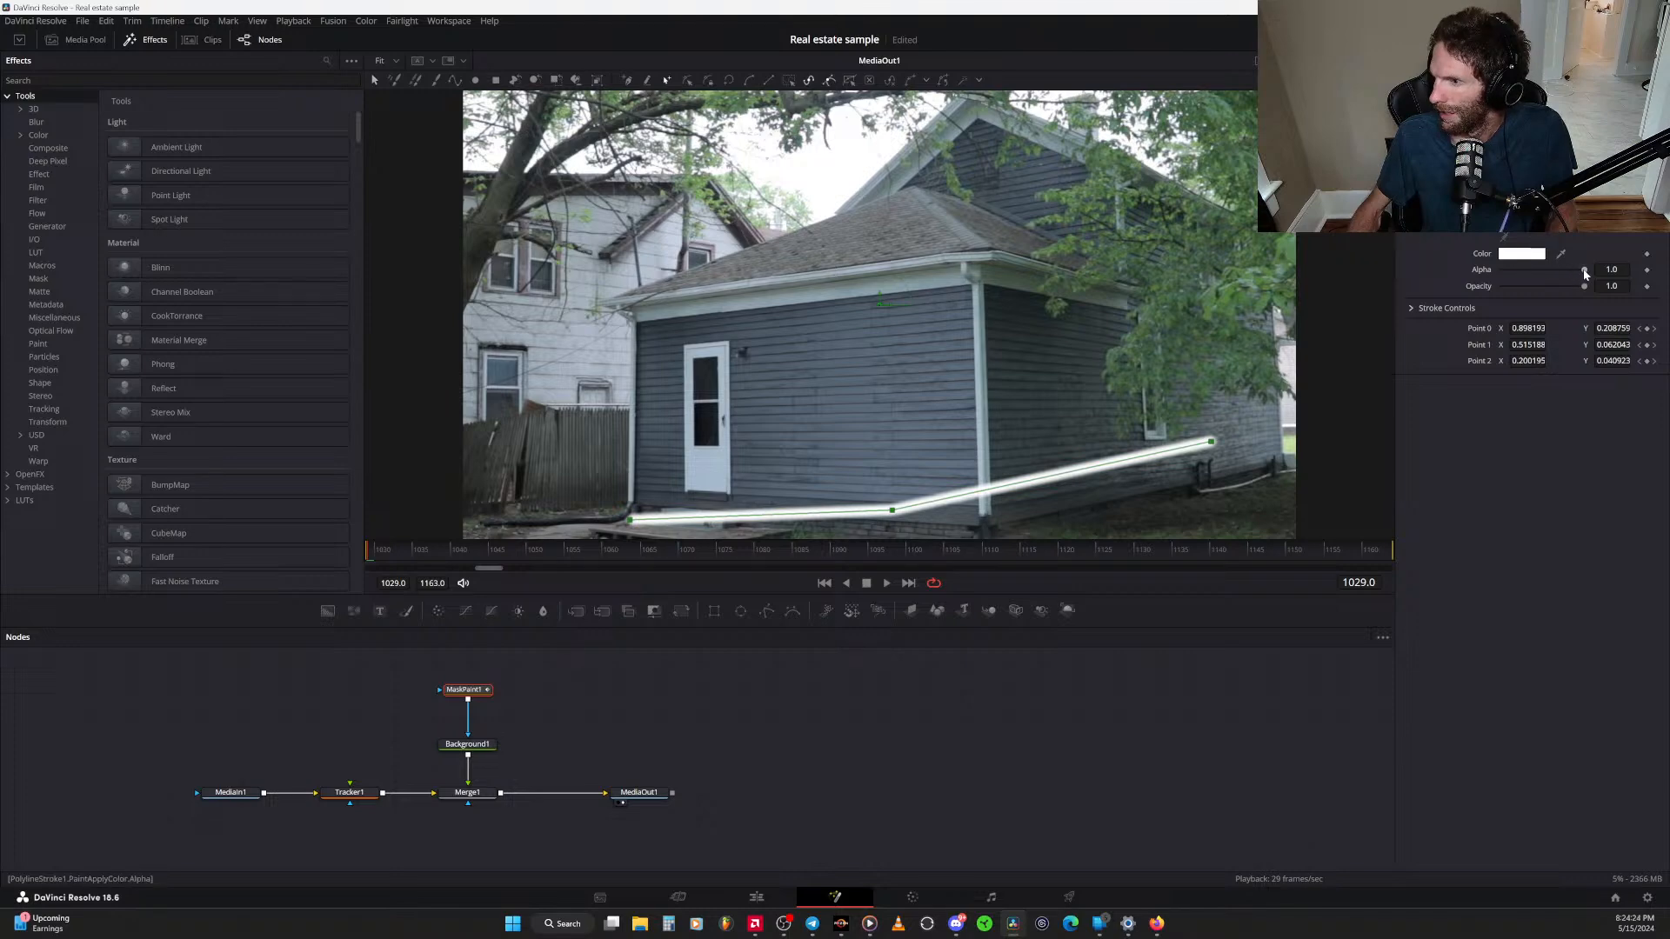
Thin the MaskPaint1 polyline stroke by setting its brush size to 0.007
mouse_move(1585, 274)
mouse_down()
mouse_move(1538, 284)
mouse_move(1588, 286)
mouse_up()
scroll(1591, 235, up, 1)
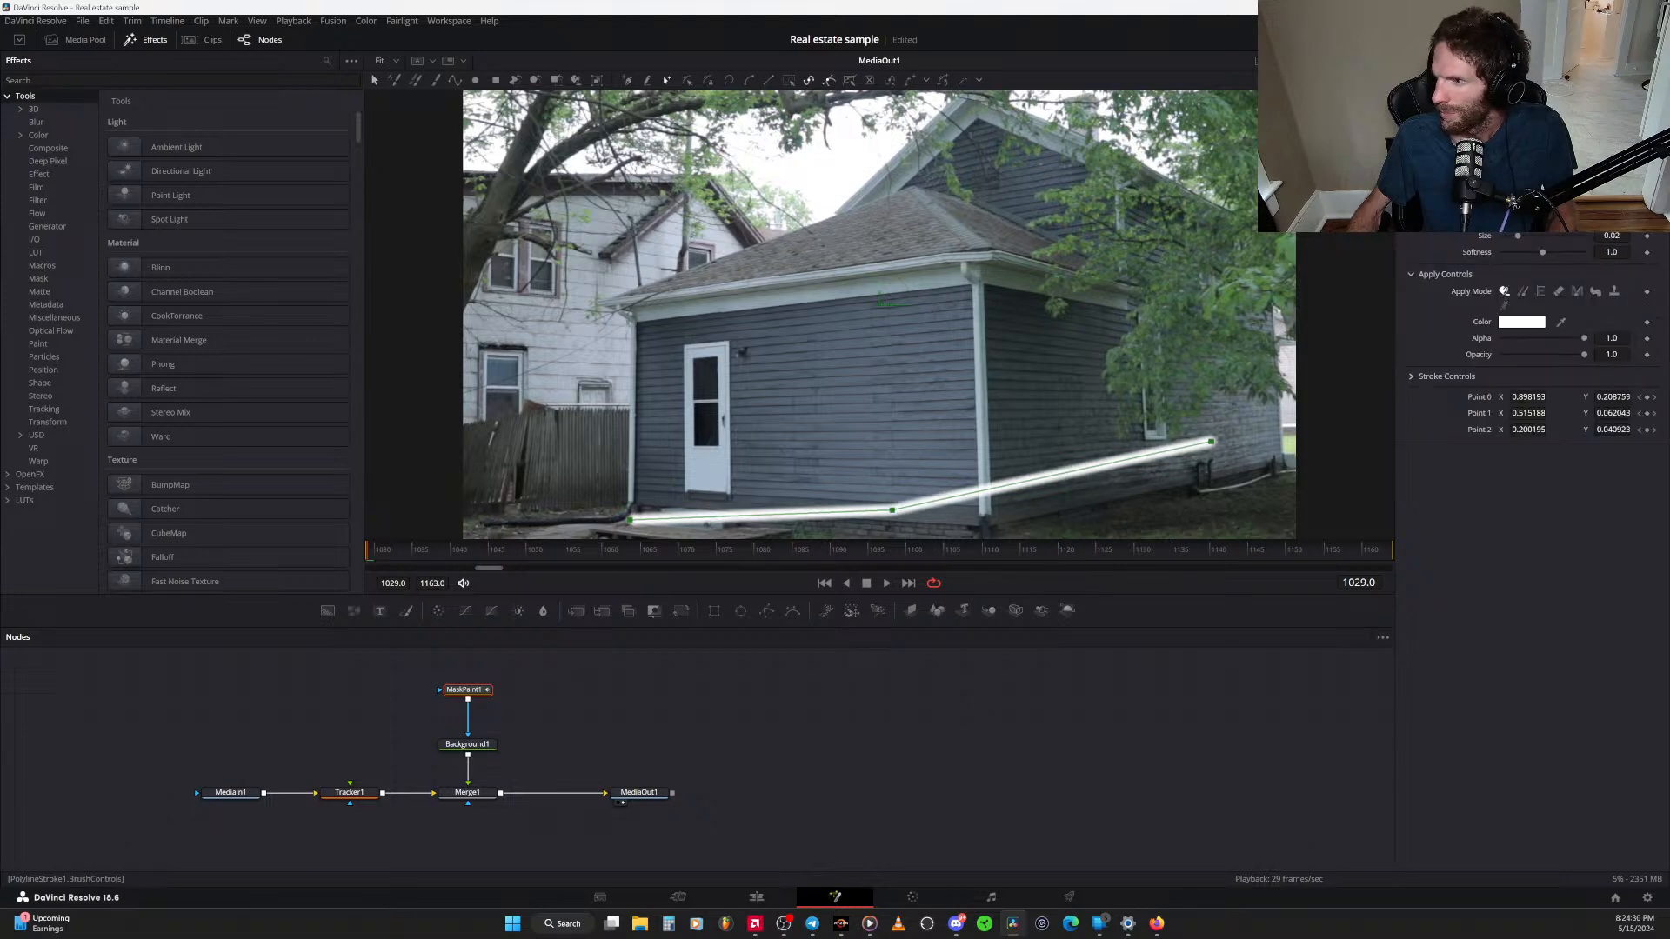
drag(1518, 236, 1507, 235)
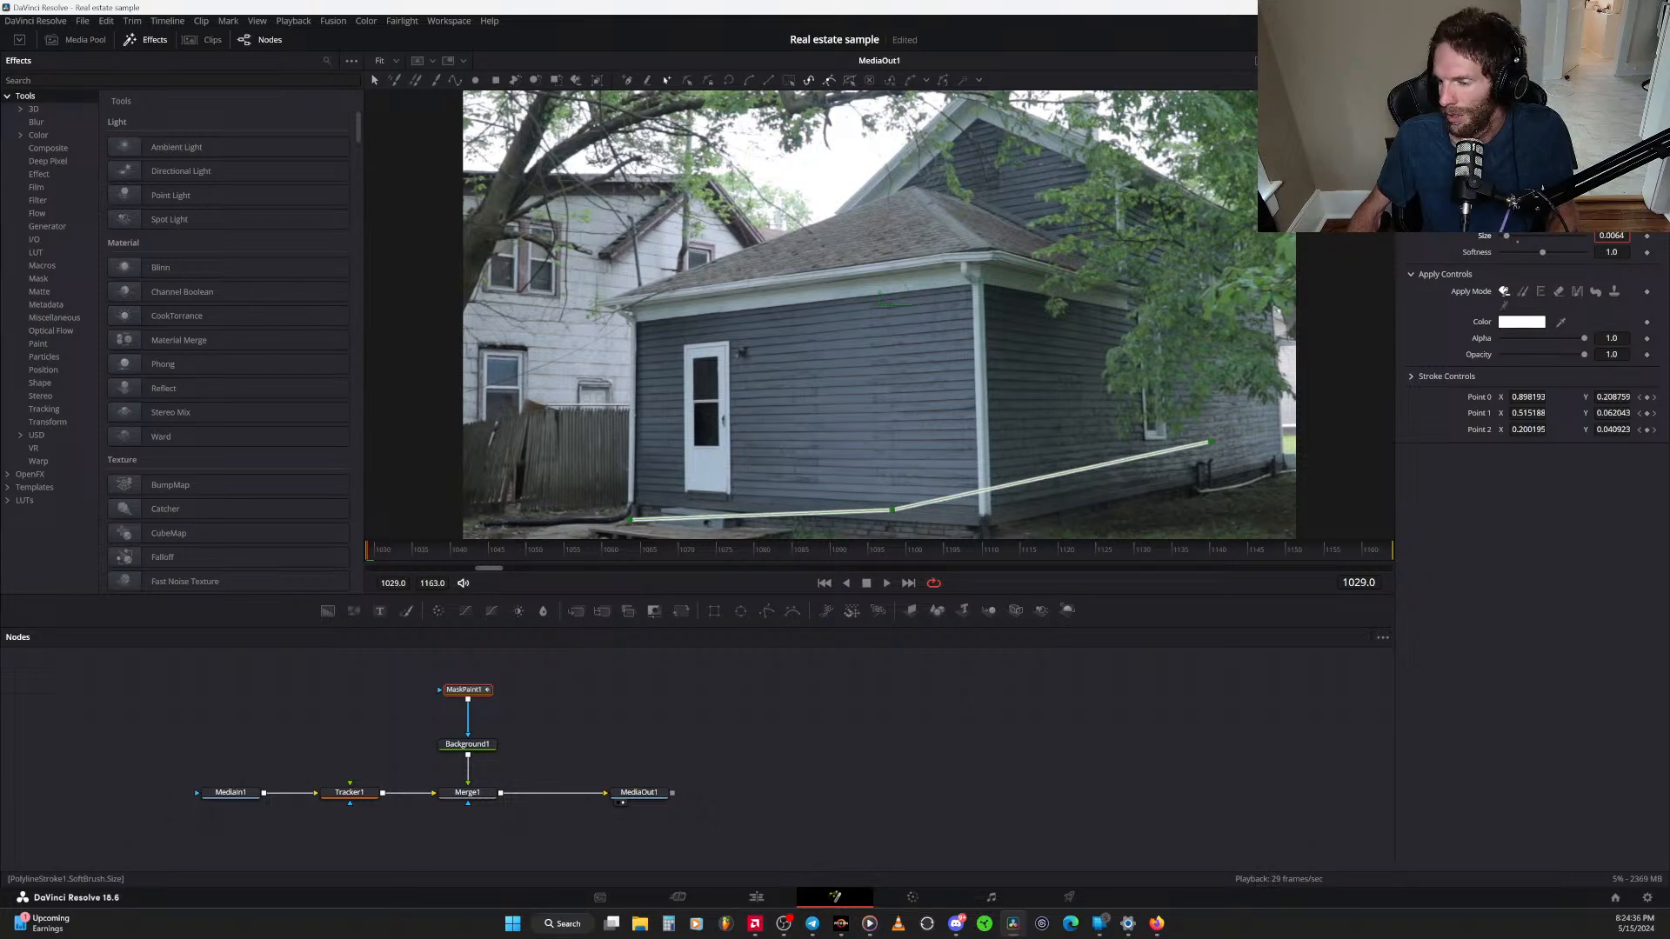
drag(1506, 236, 1508, 235)
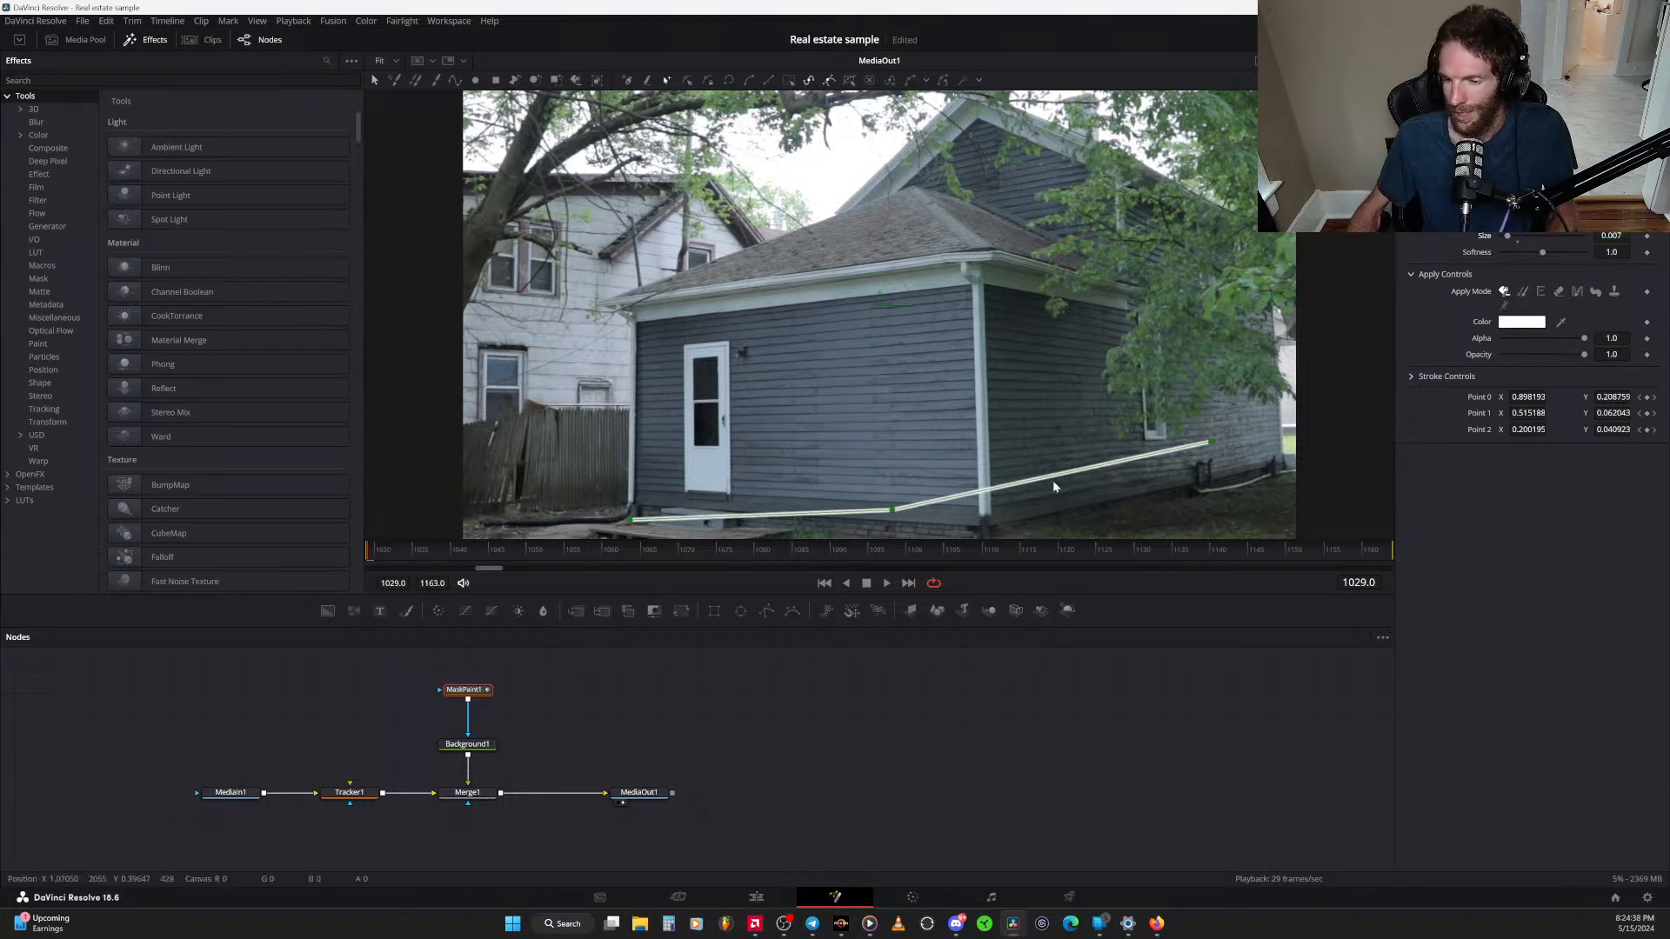
Move Tracker 2 onto the base of the house's near corner at frame 1029 and enlarge its pattern height to about 0.077
click(349, 793)
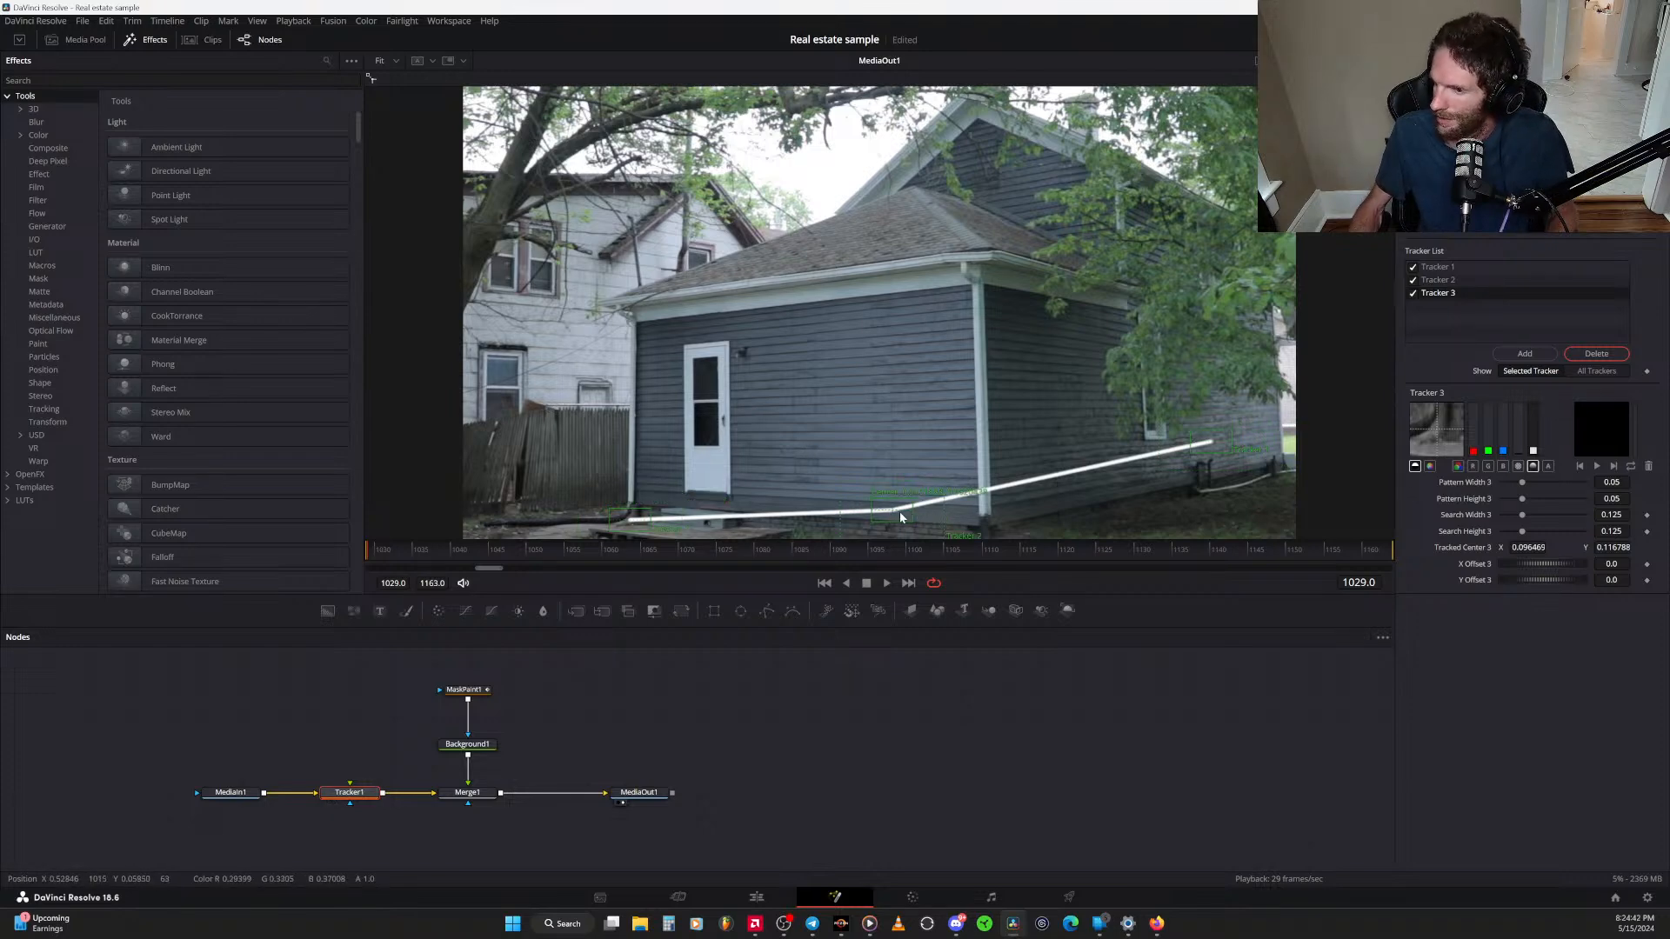
drag(875, 508, 970, 528)
drag(969, 524, 974, 522)
scroll(1004, 515, down, 2)
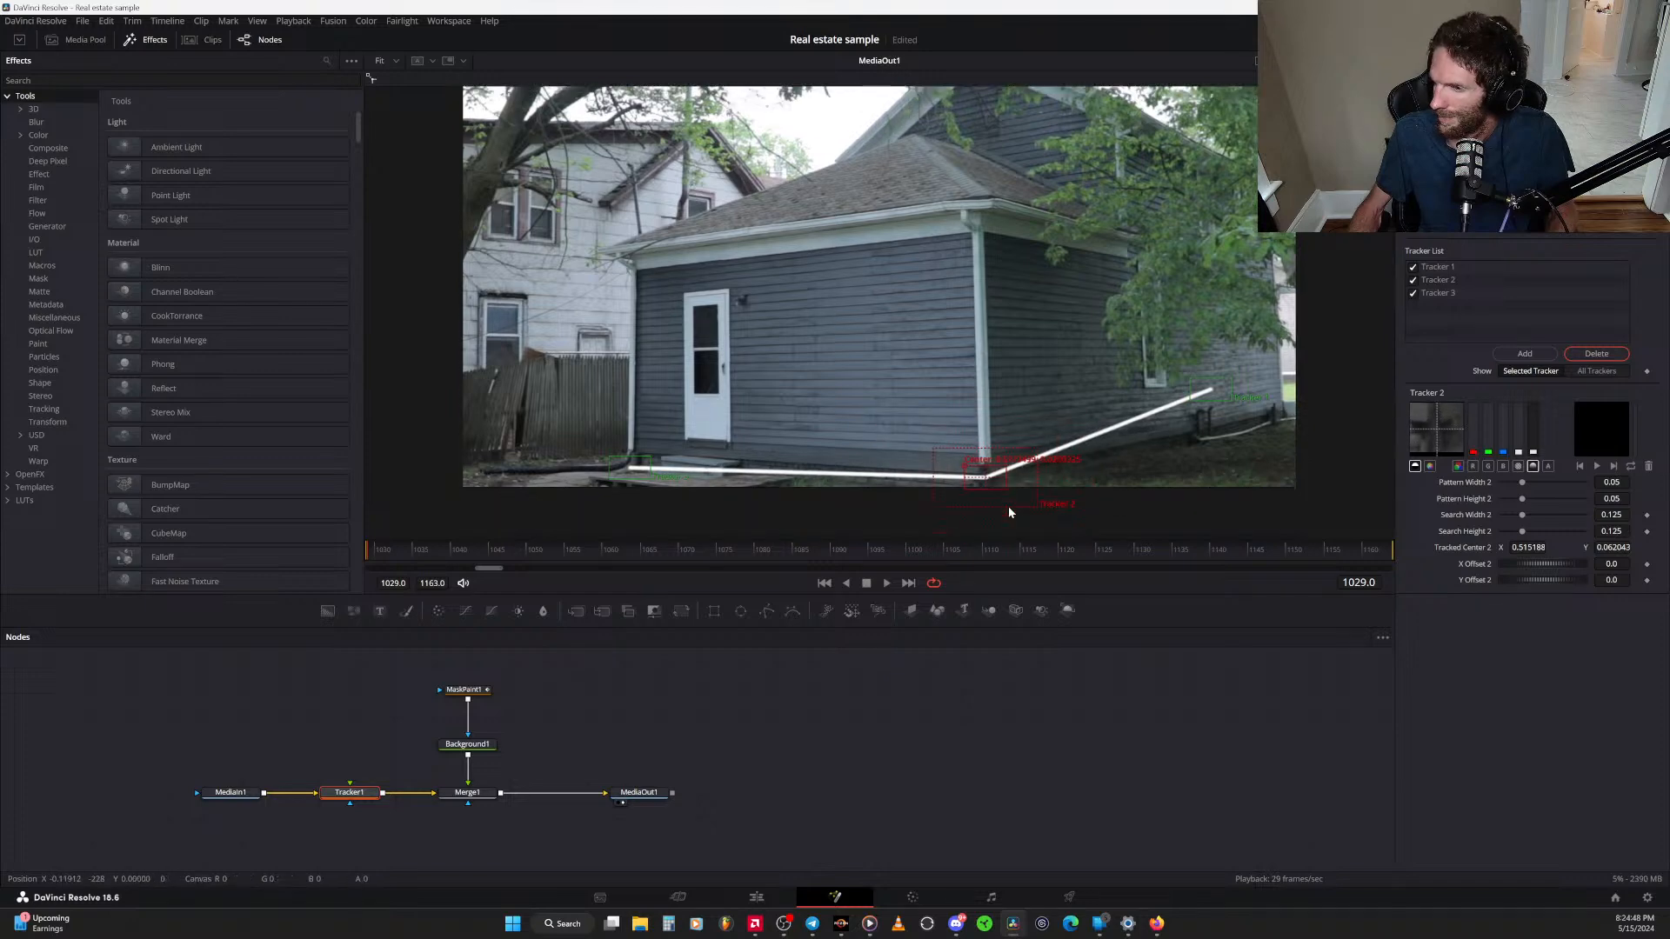
drag(985, 473, 992, 465)
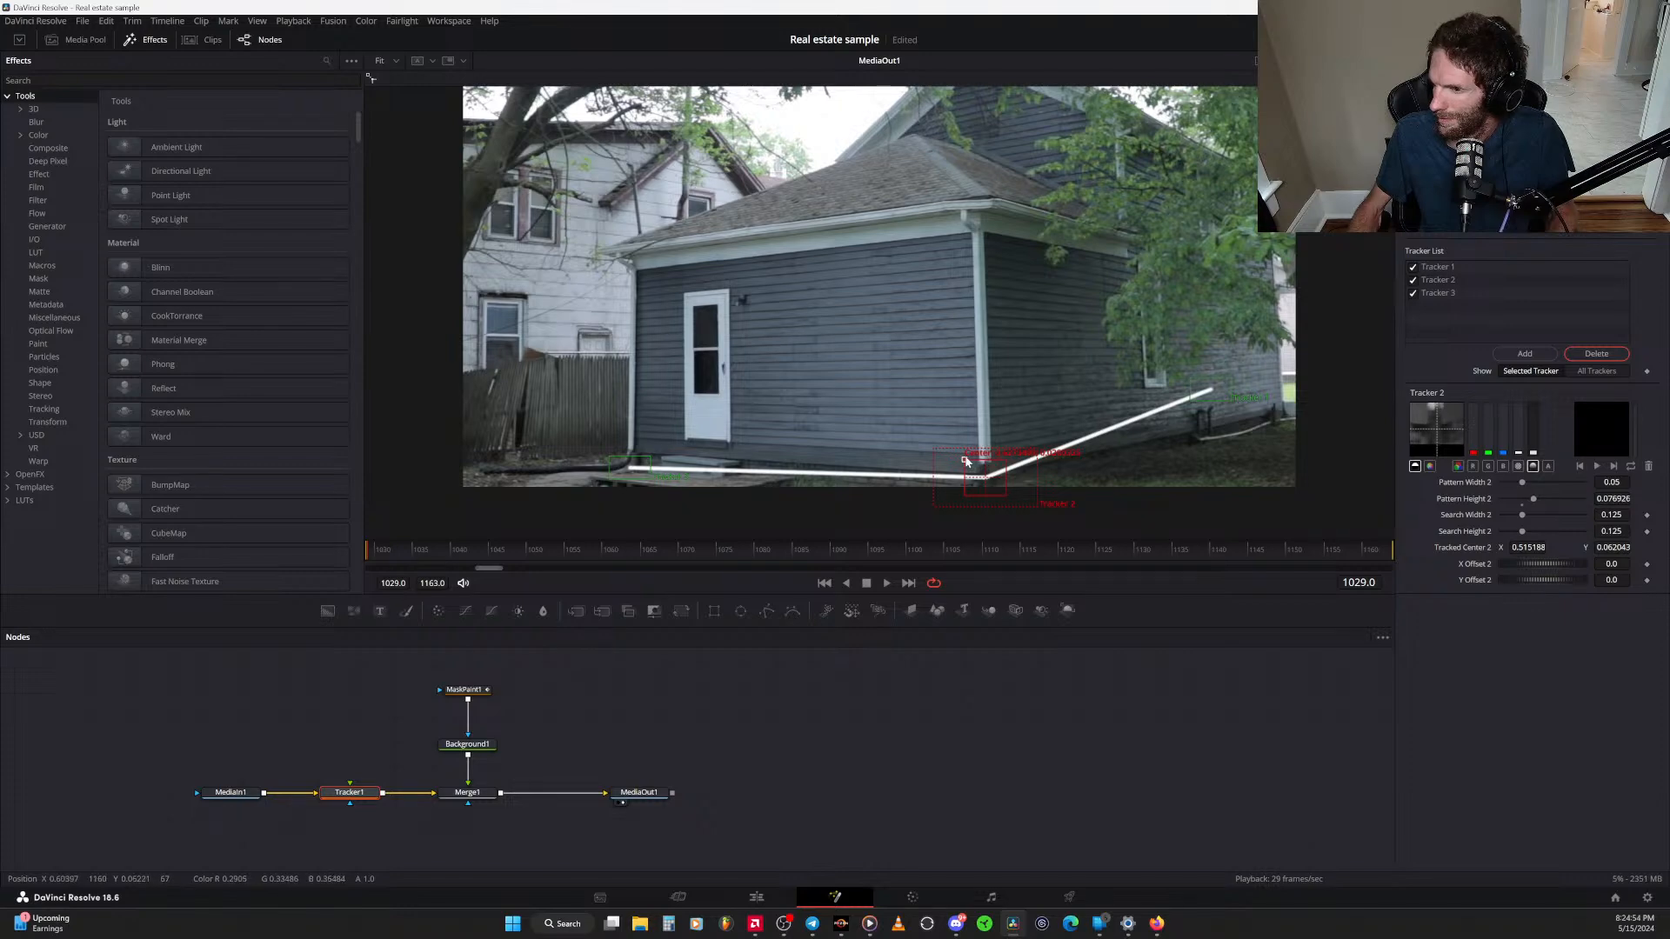
Move Tracker 1 onto the base of the house's far corner and lower Tracker 2 onto the near corner's base at frame 1029
drag(966, 461, 963, 461)
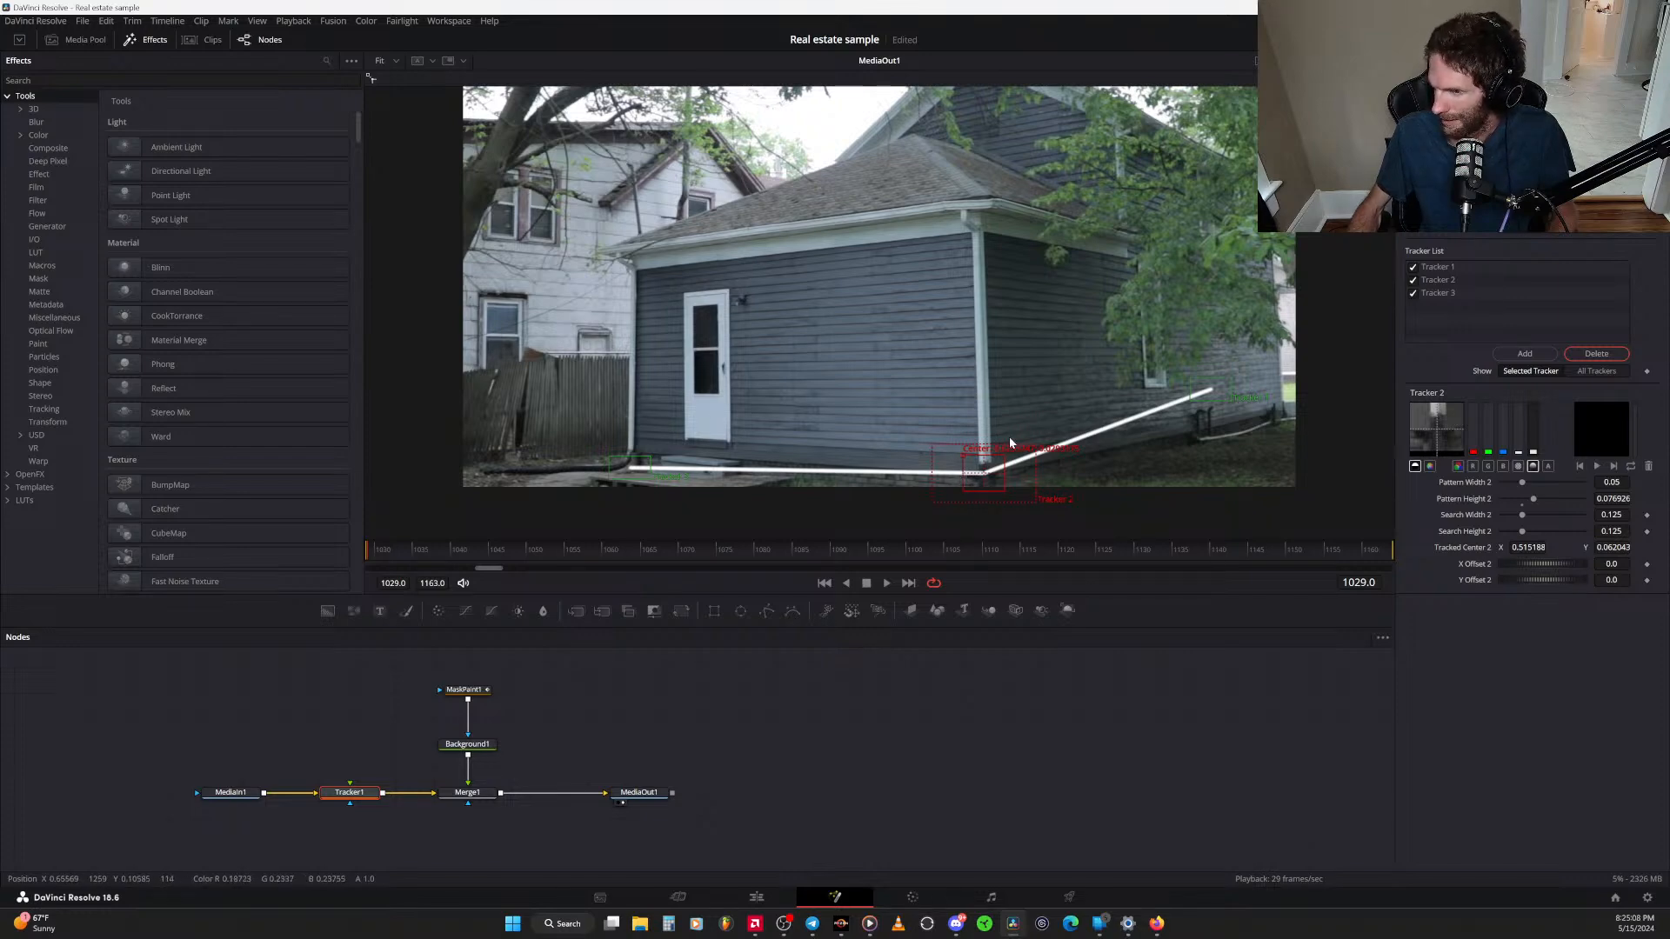
drag(1190, 379, 1259, 406)
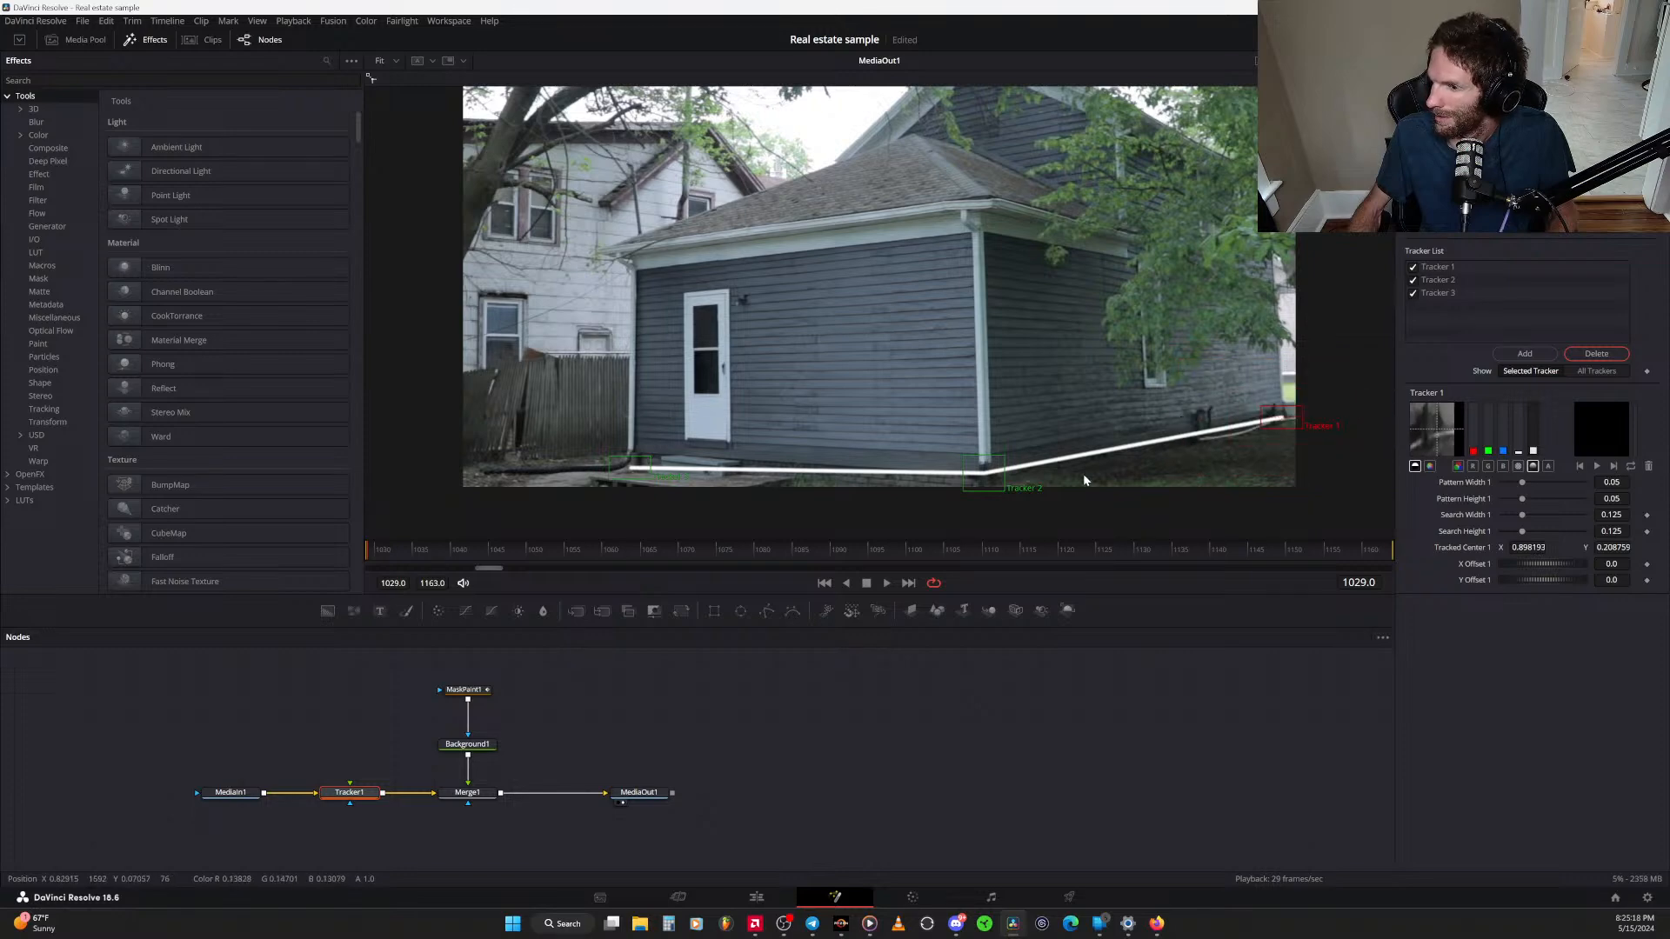
drag(963, 457, 966, 472)
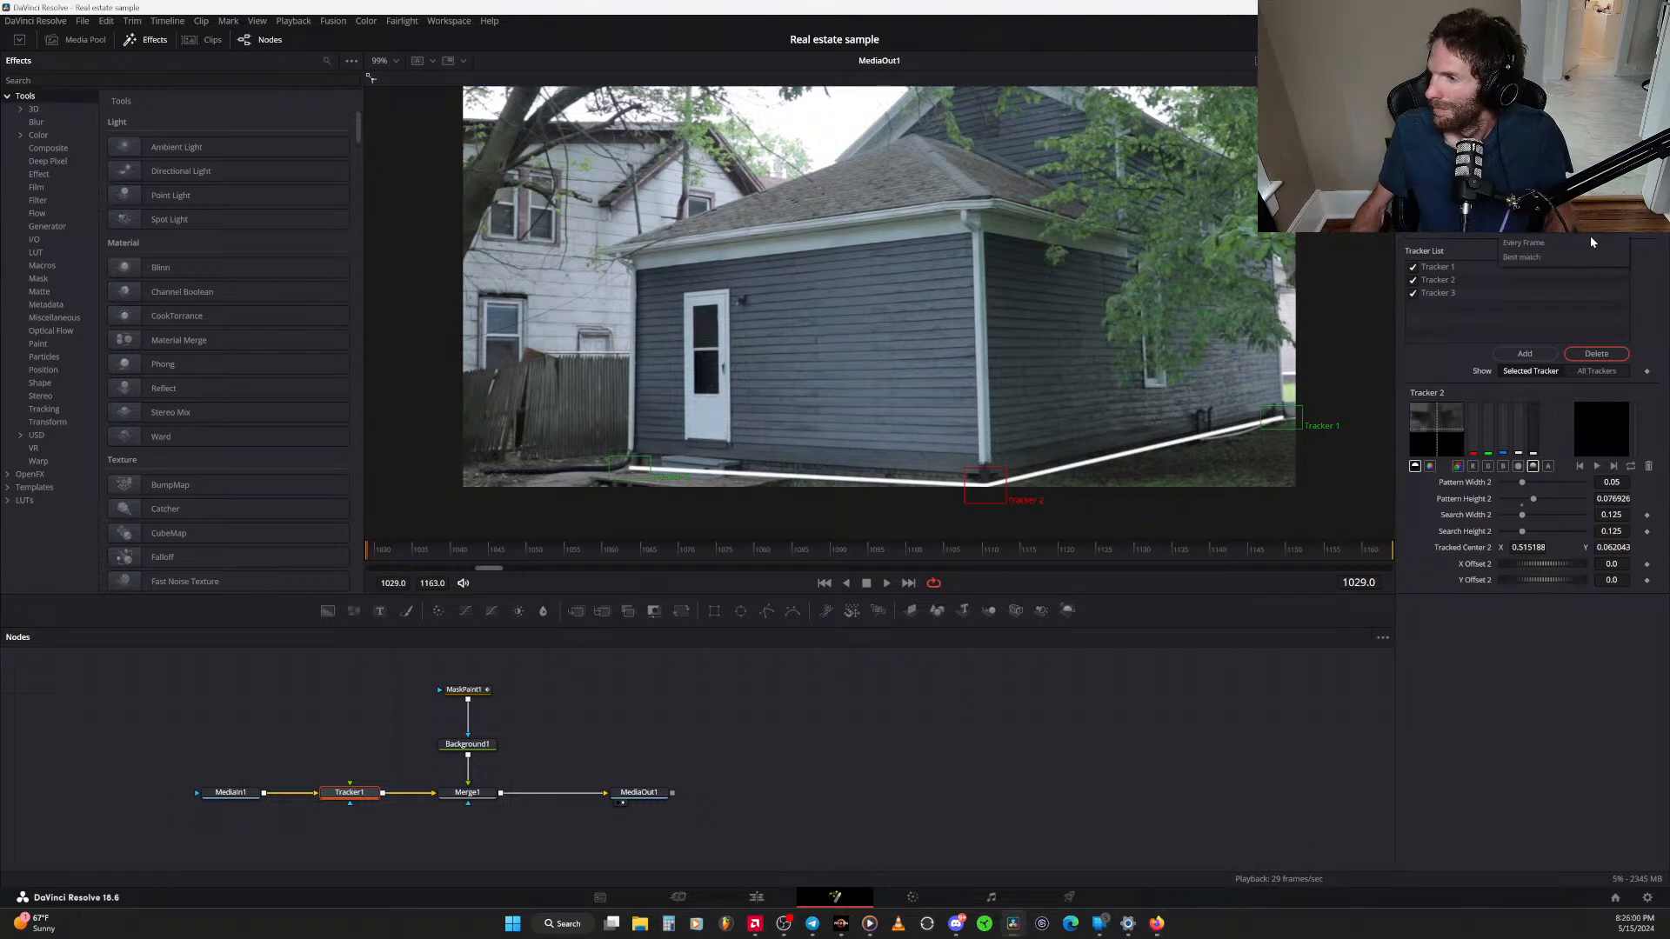
Track all three points forward from frame 1029 to the end of the clip
scroll(1582, 258, up, 1)
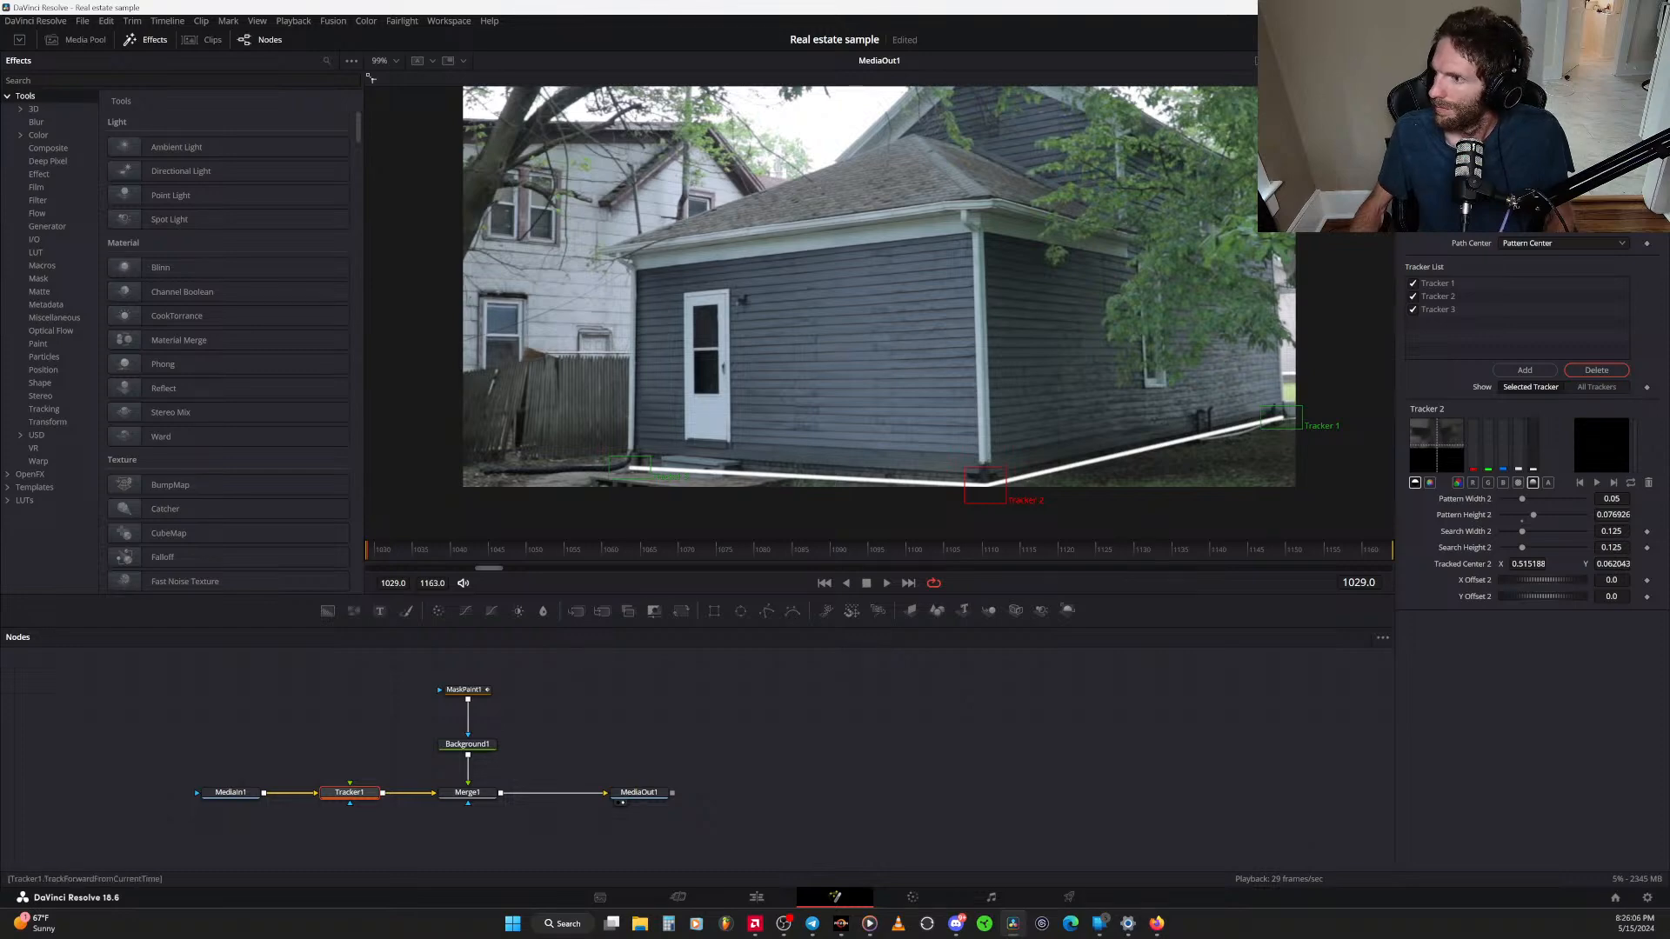
click(1592, 188)
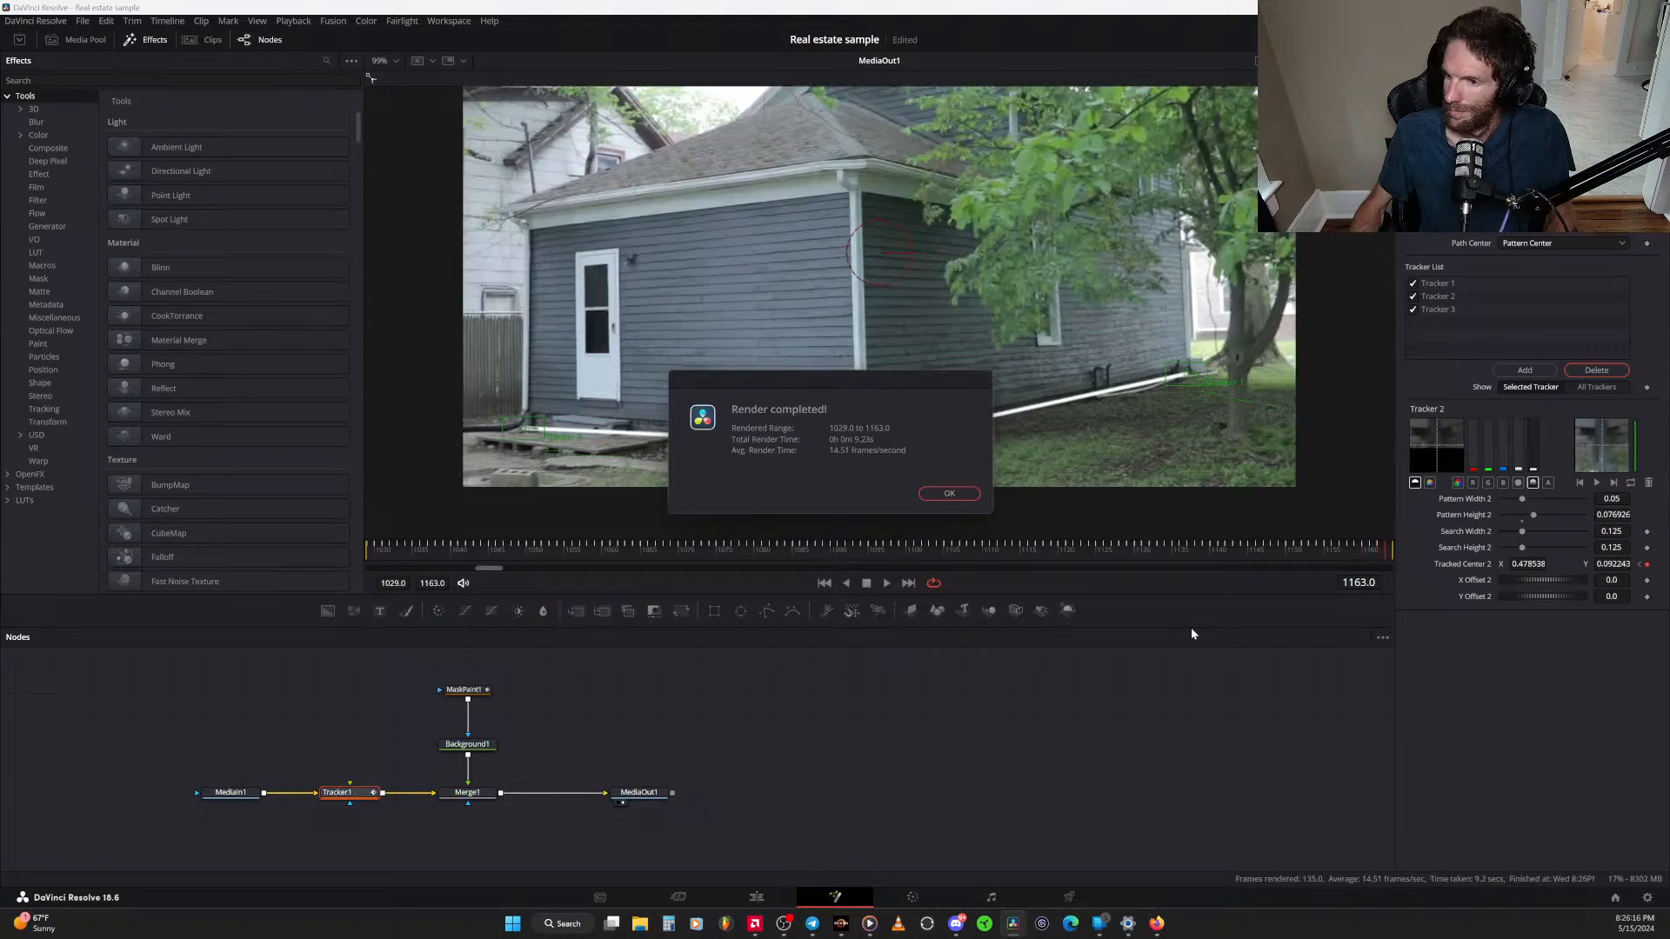
click(949, 494)
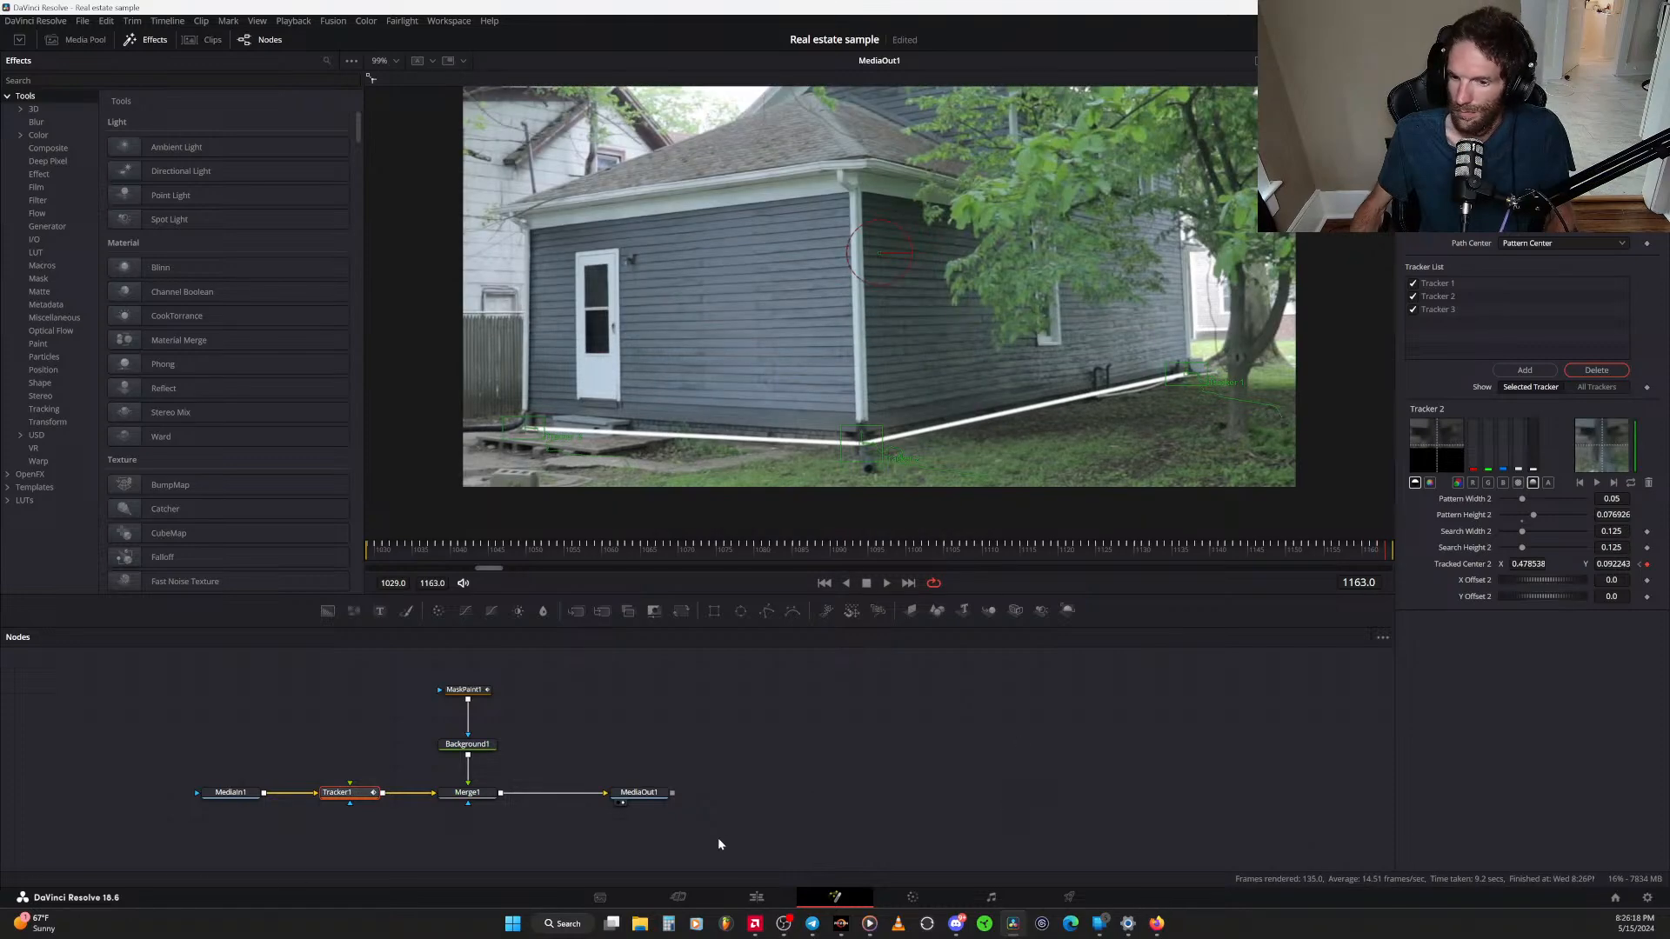
Play back the tracked line from the start to check it, return to frame 1029 and save the project
mouse_move(377, 548)
mouse_down()
mouse_move(771, 548)
mouse_move(372, 549)
mouse_up()
key(space)
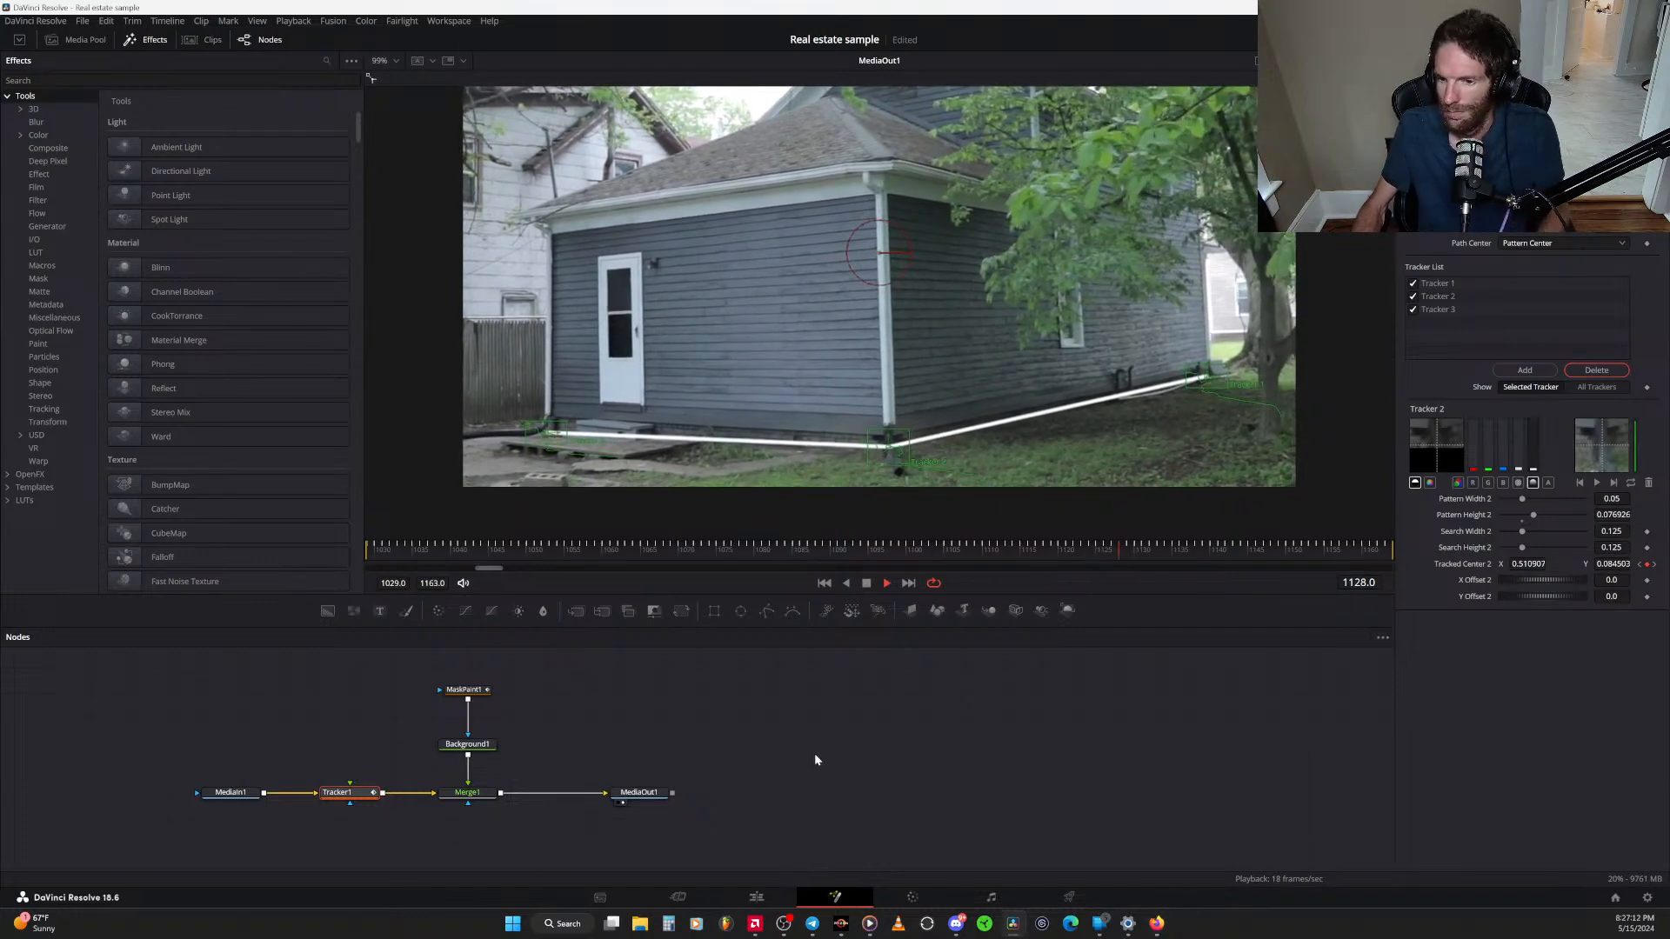
drag(802, 547, 341, 546)
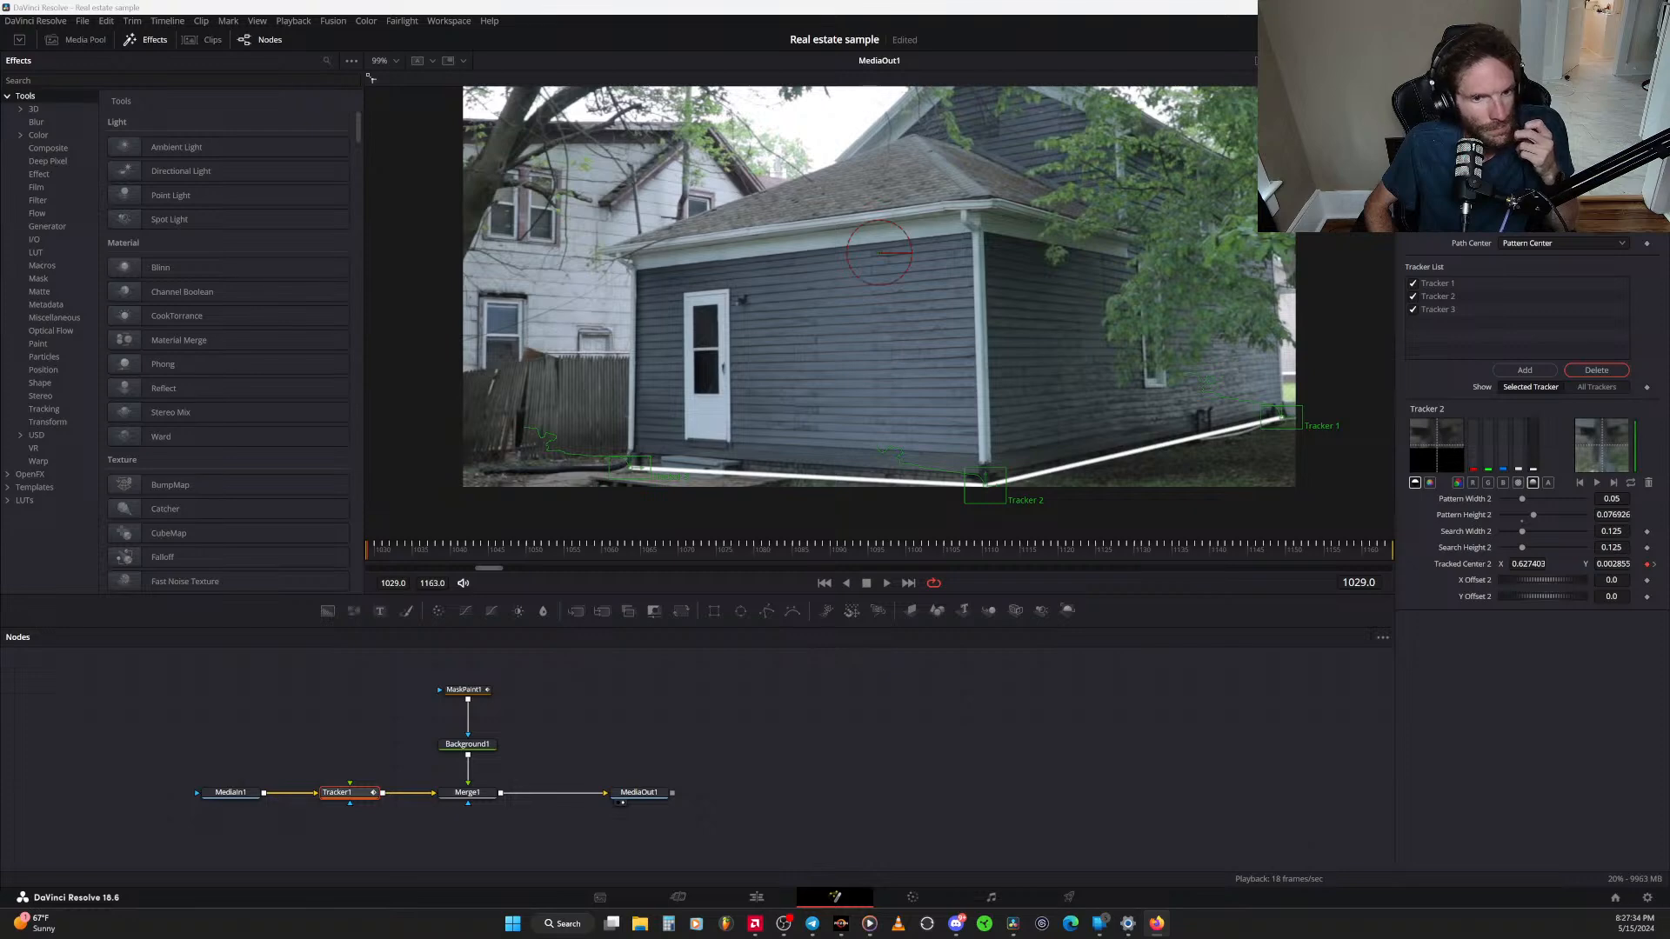
key(ctrl+s)
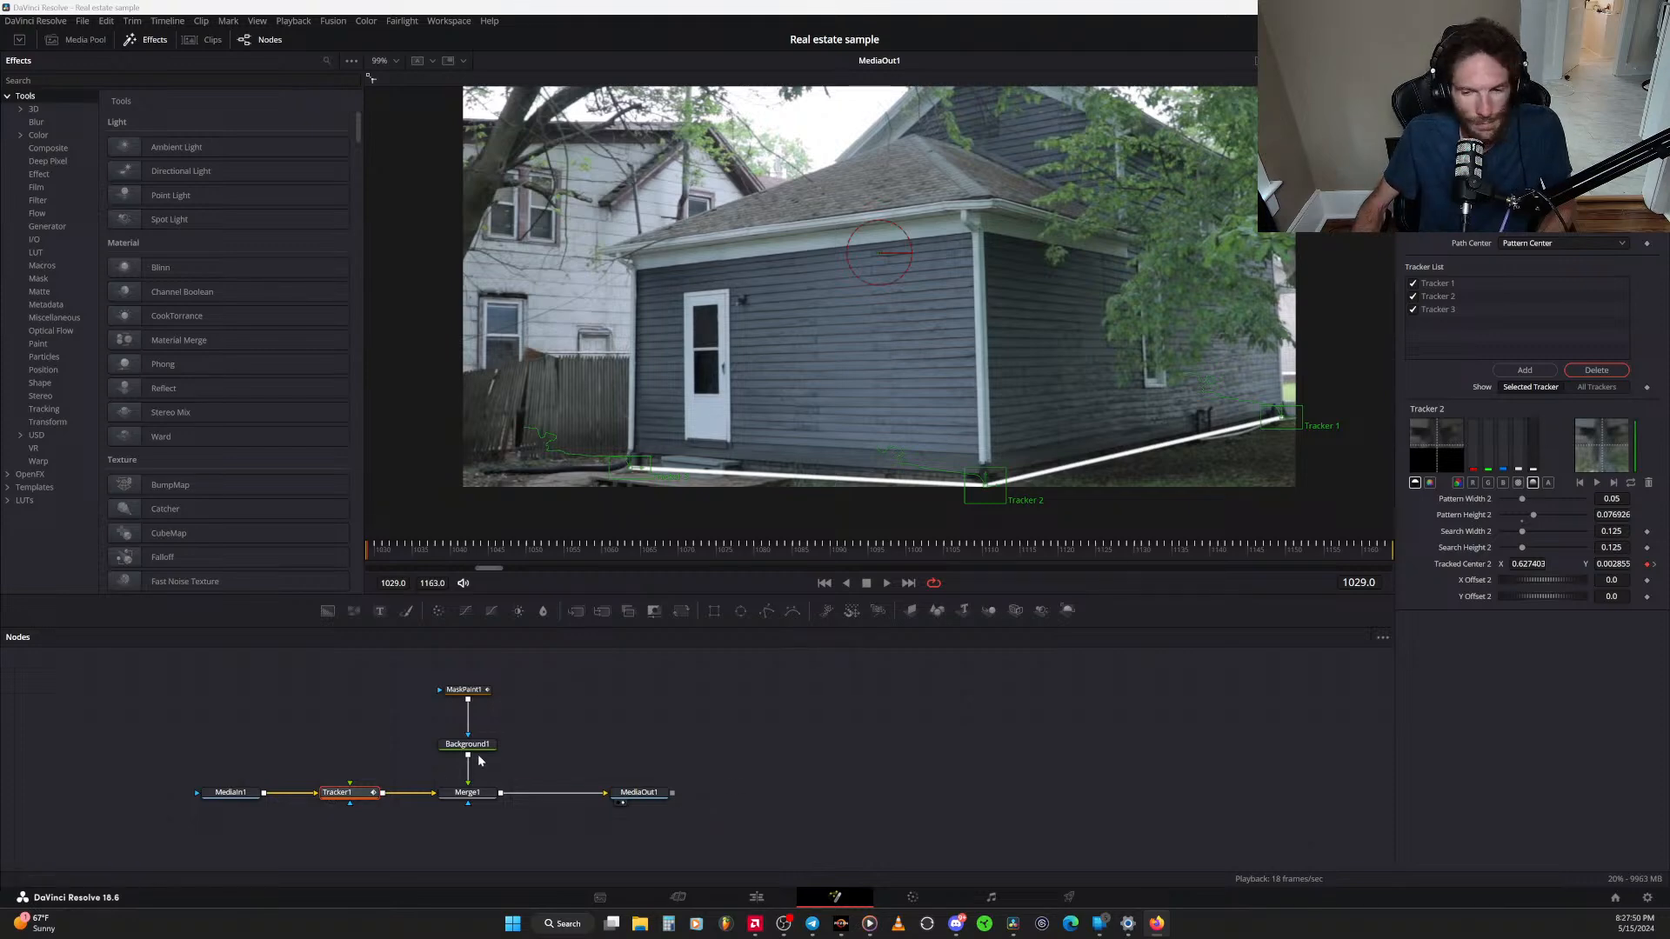
Keyframe the MaskPaint1 polyline stroke's Write On at frame 1029, and set its start value to 1.0 at frame 1037
click(481, 692)
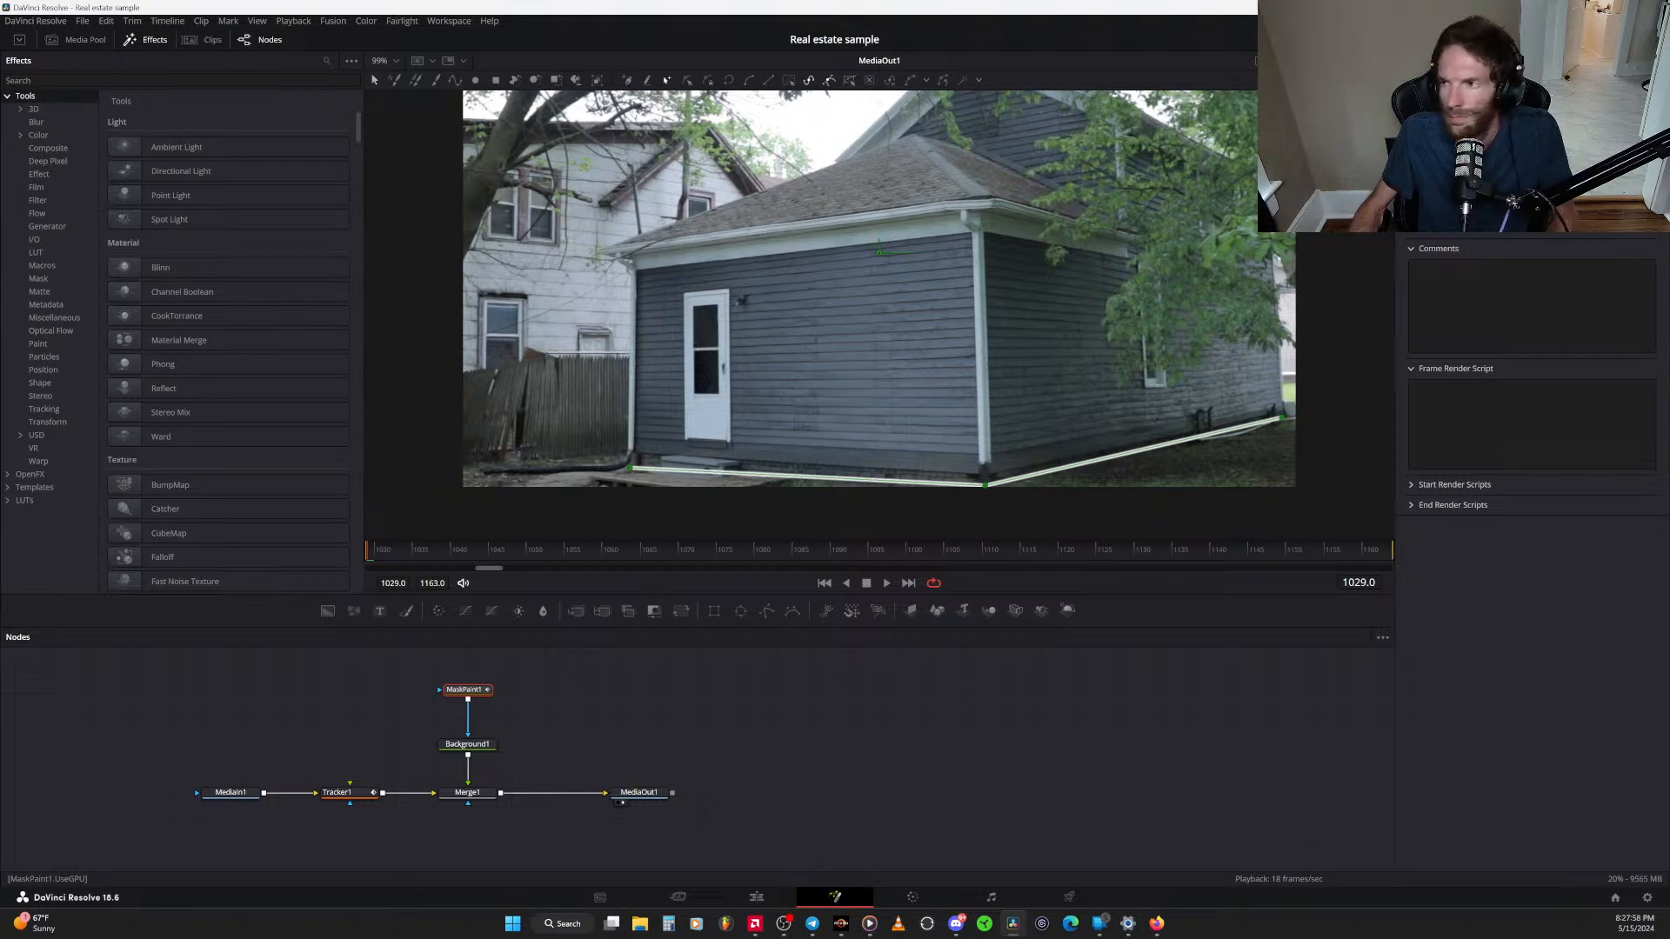
click(1601, 80)
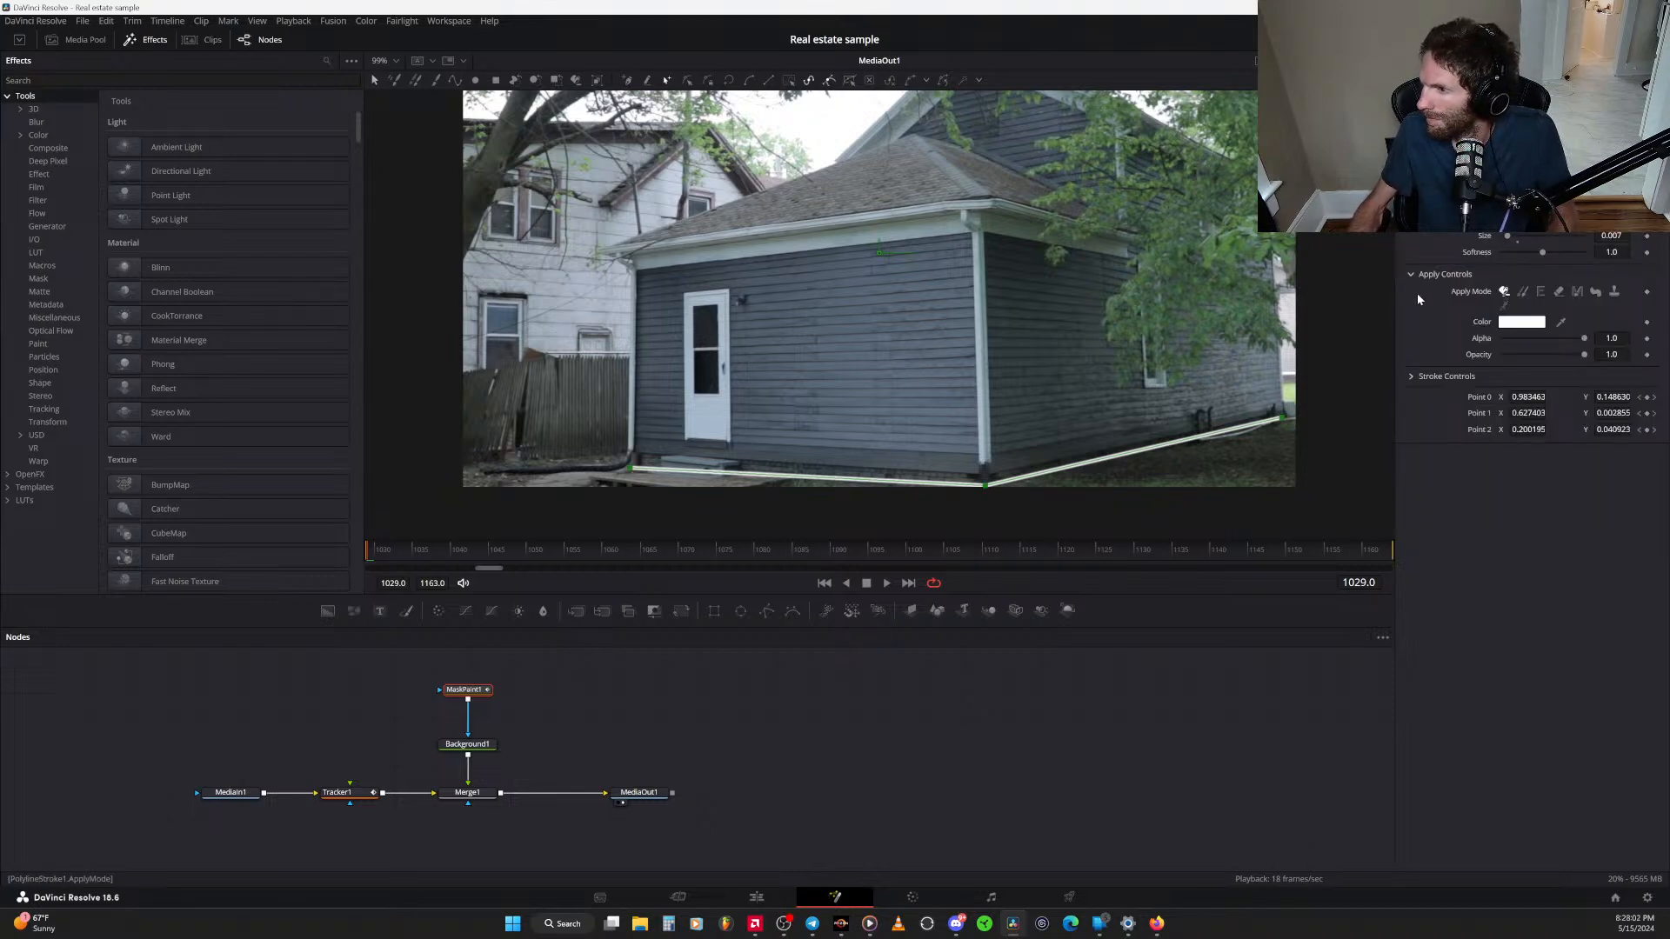
click(1411, 377)
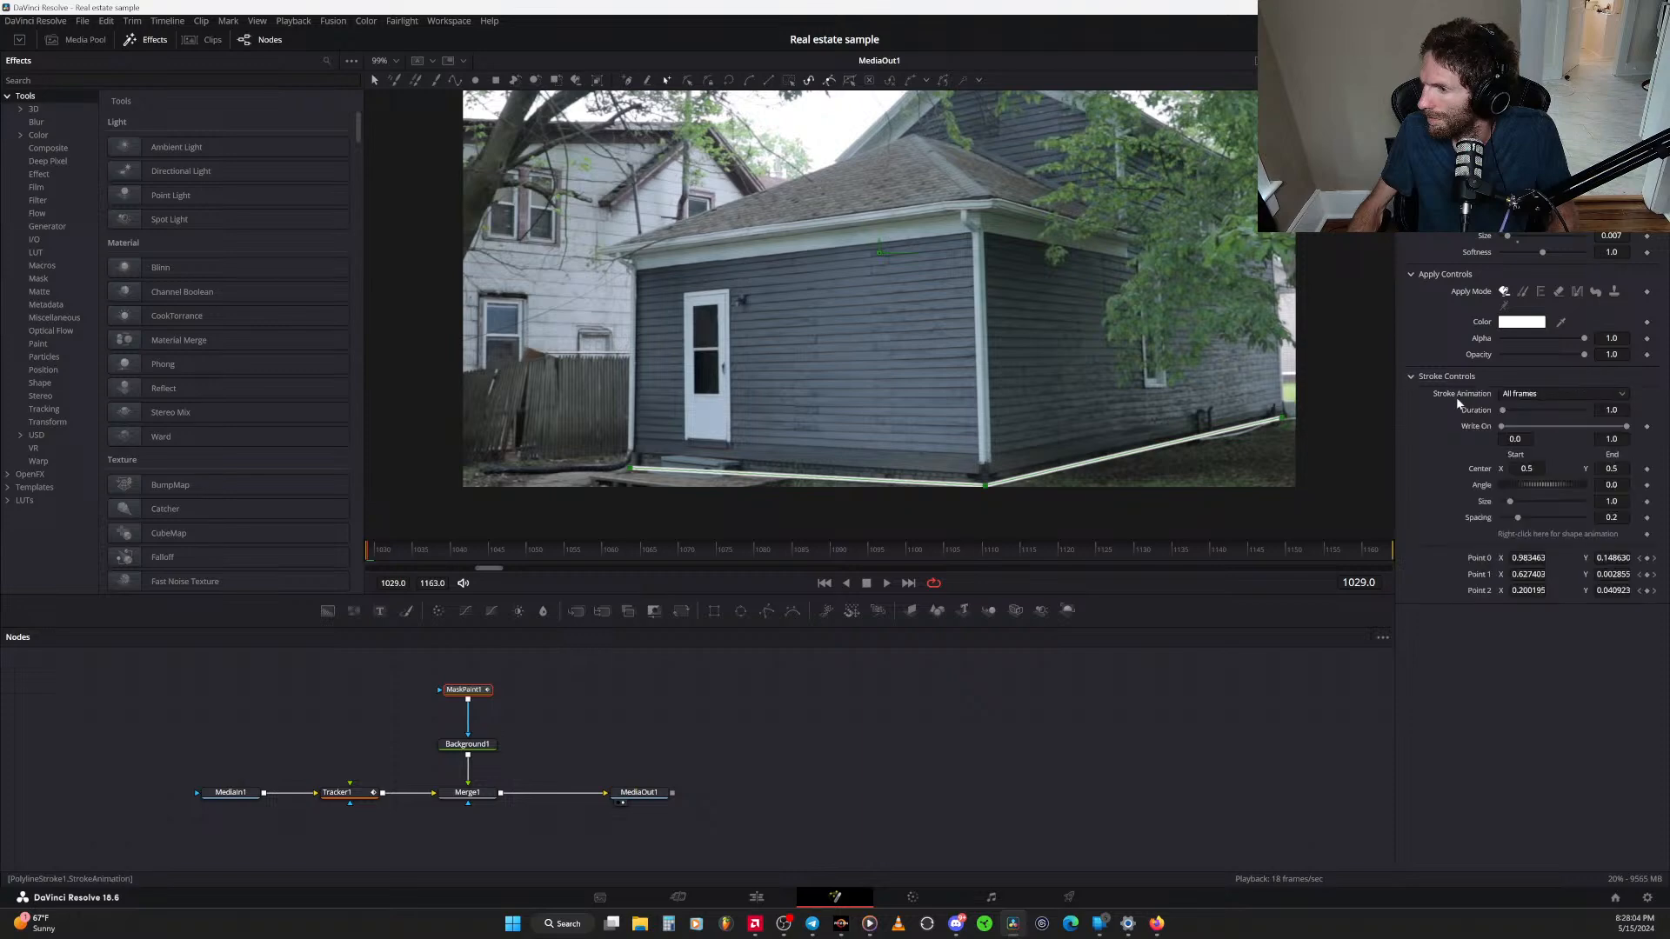
click(1648, 427)
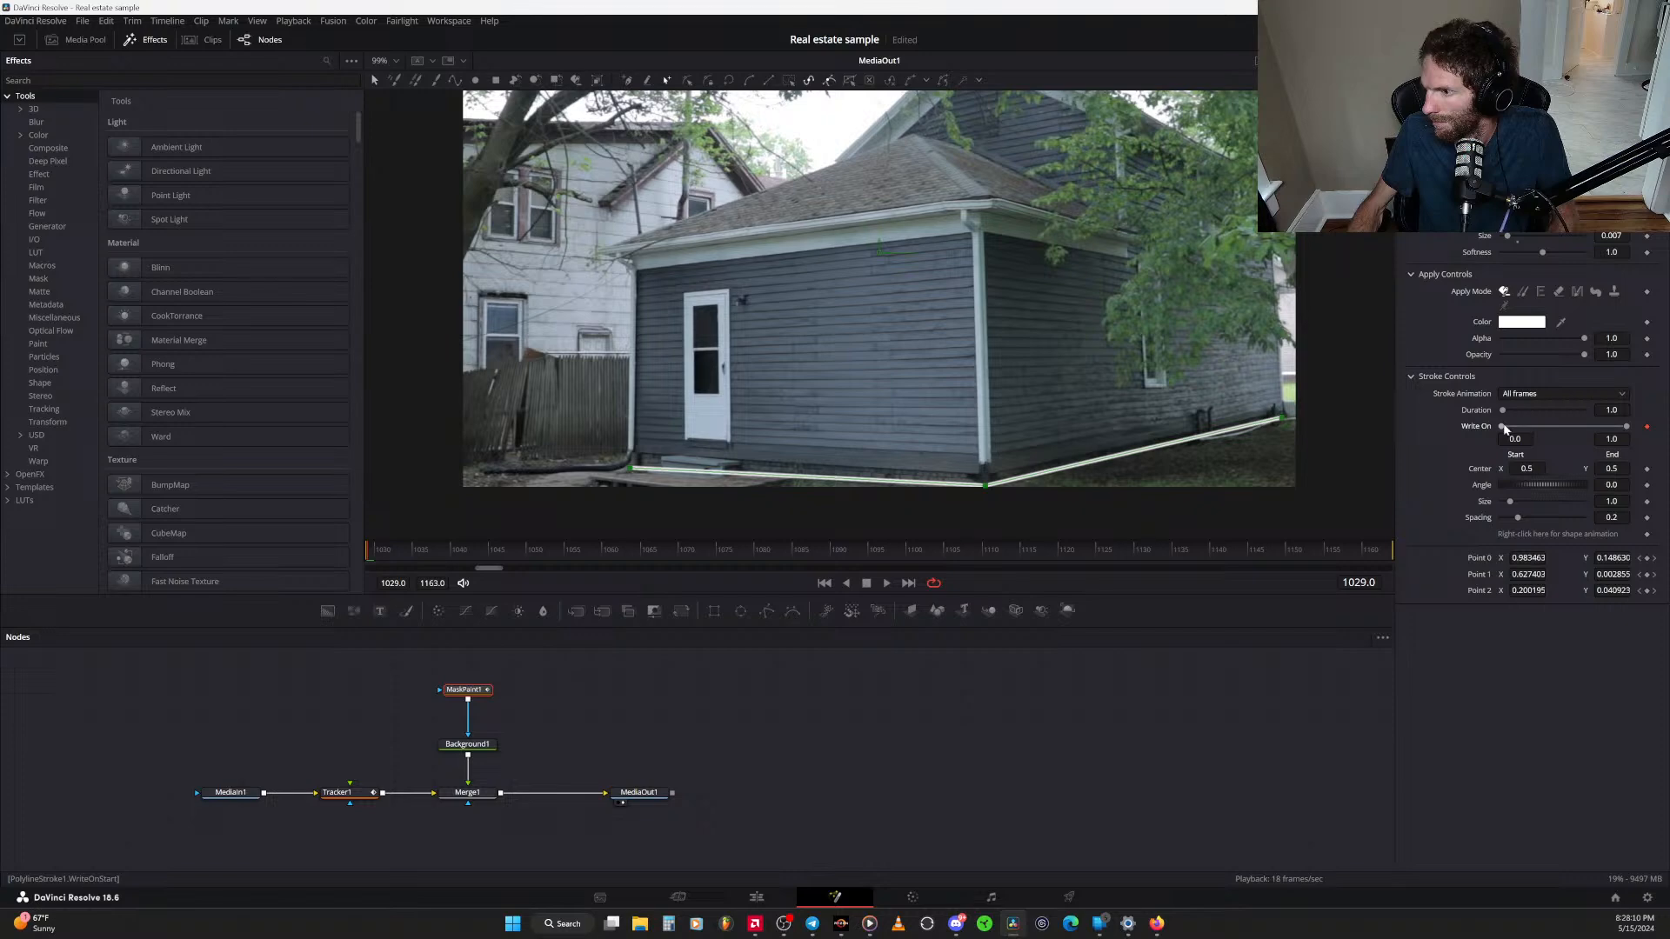
drag(393, 546, 433, 555)
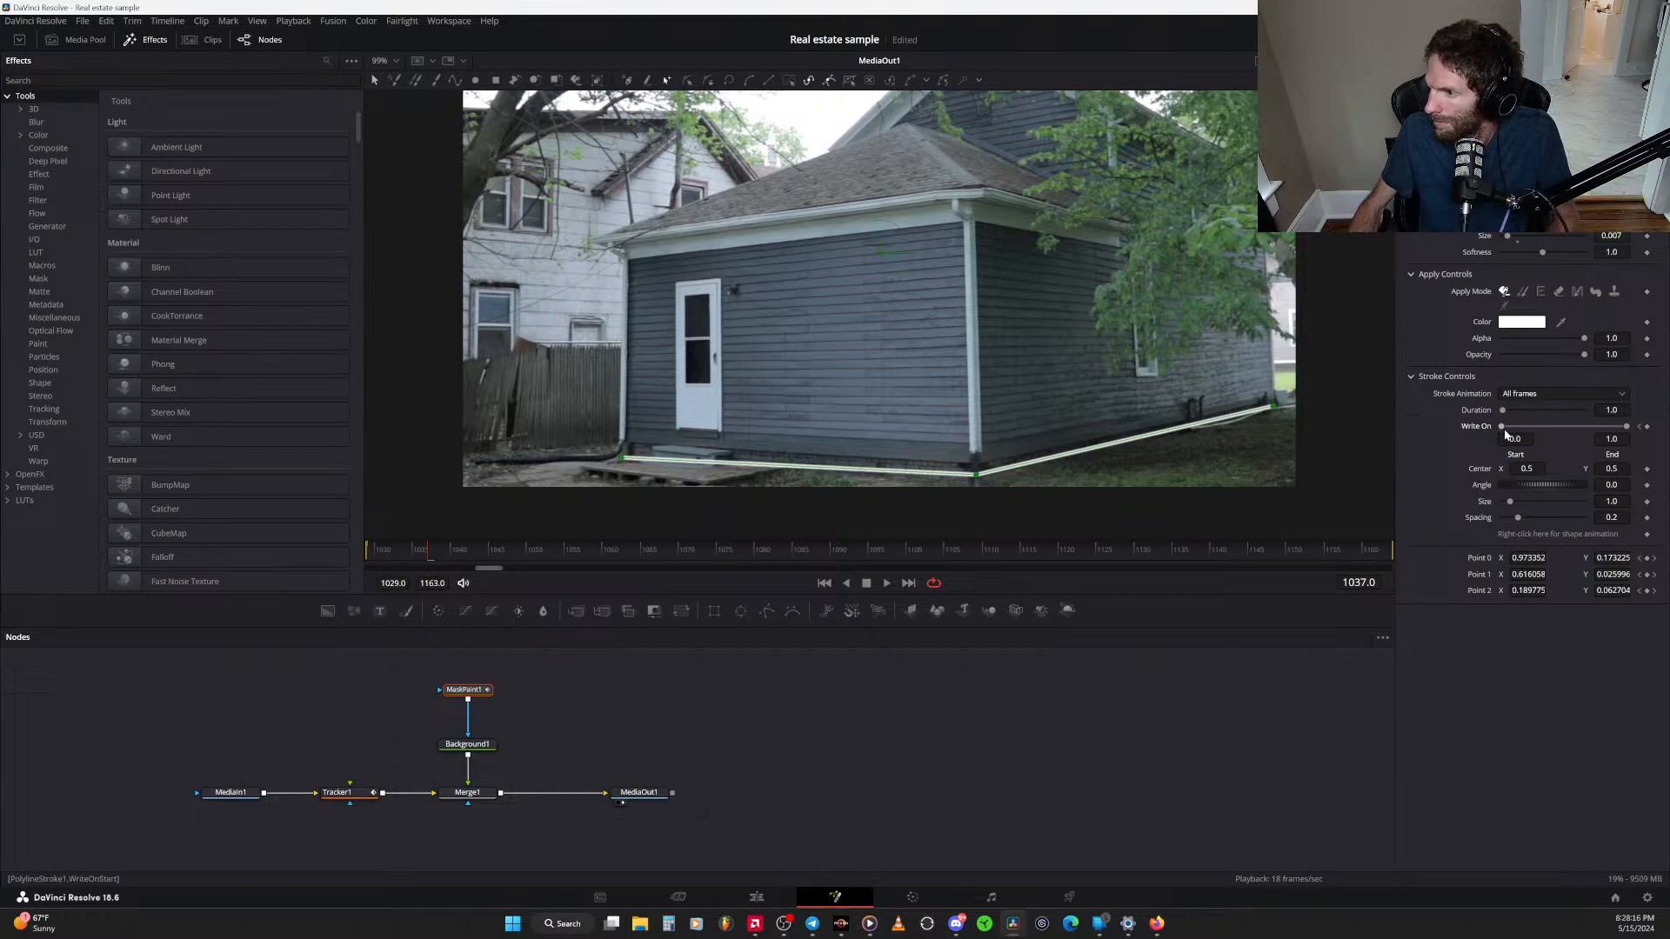
drag(1502, 427, 1624, 427)
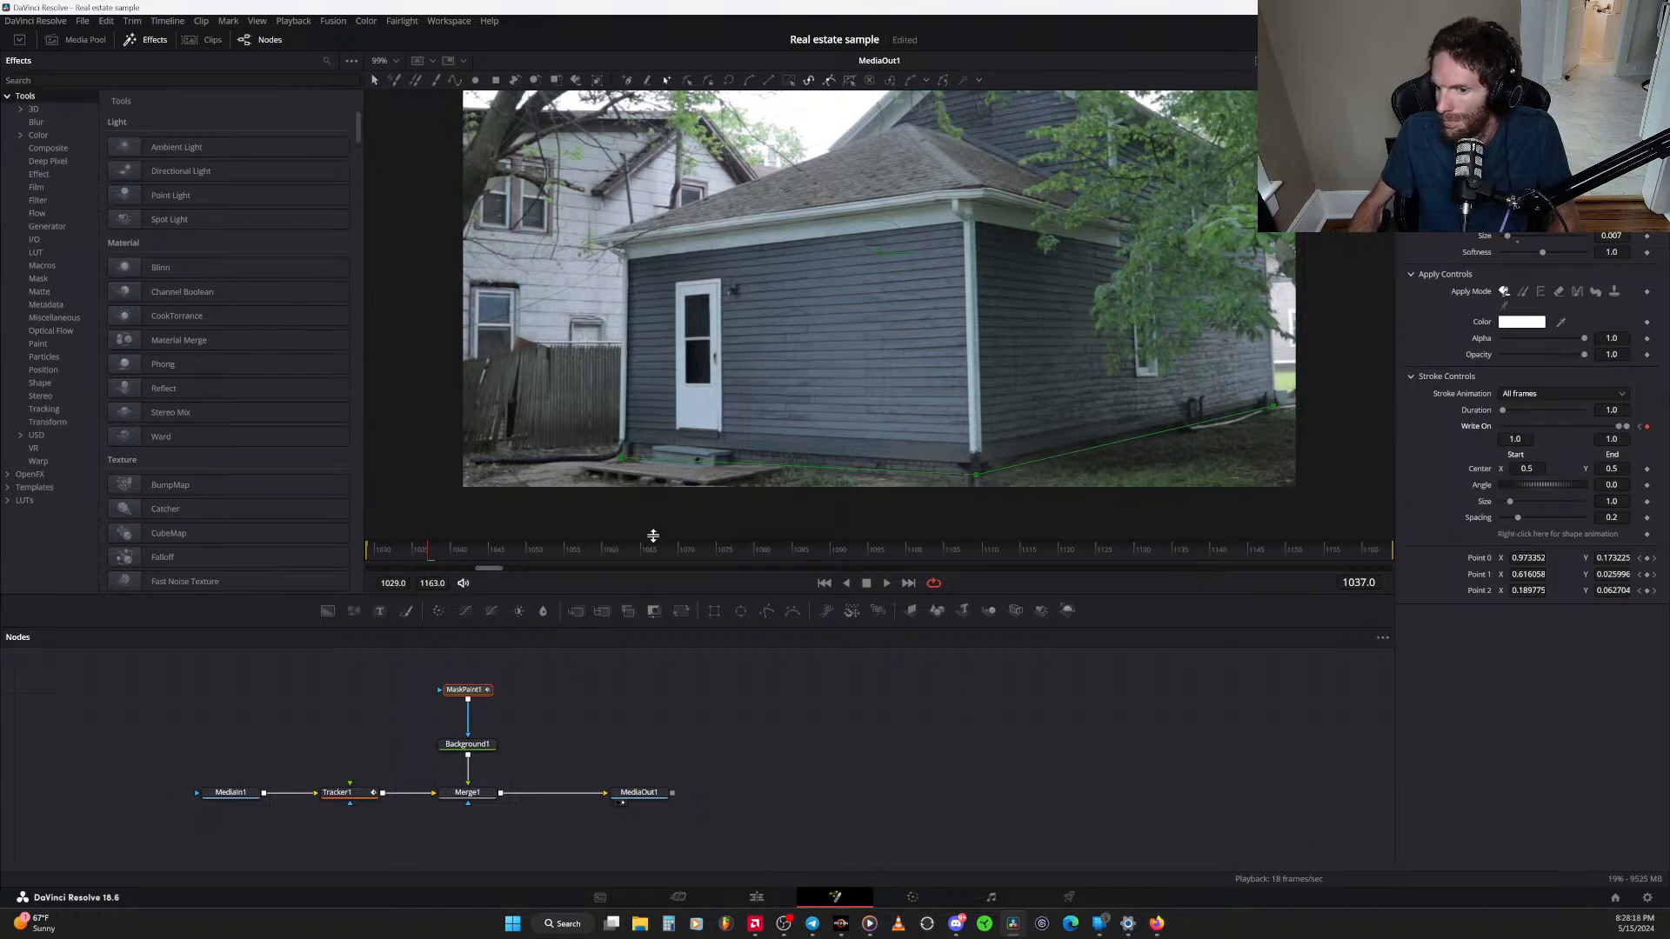
Remove the stroke's Write On keyframe at frame 1029 and set the Write On start to 0.0 at frame 1108
click(1641, 427)
click(1649, 428)
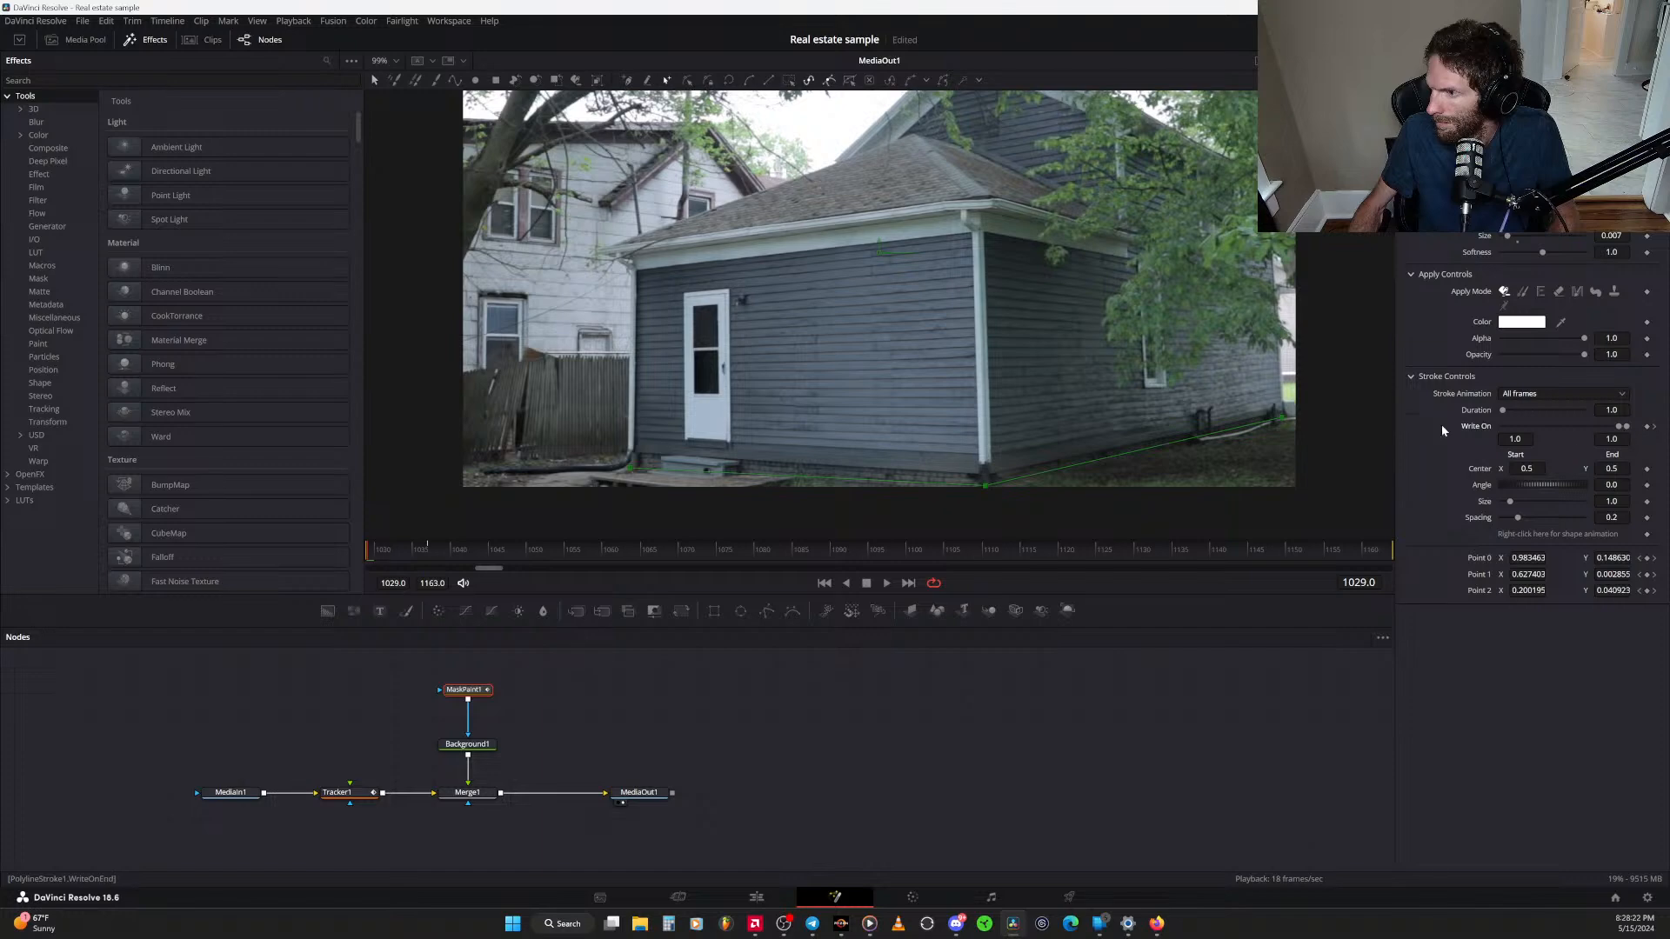
drag(446, 558, 974, 566)
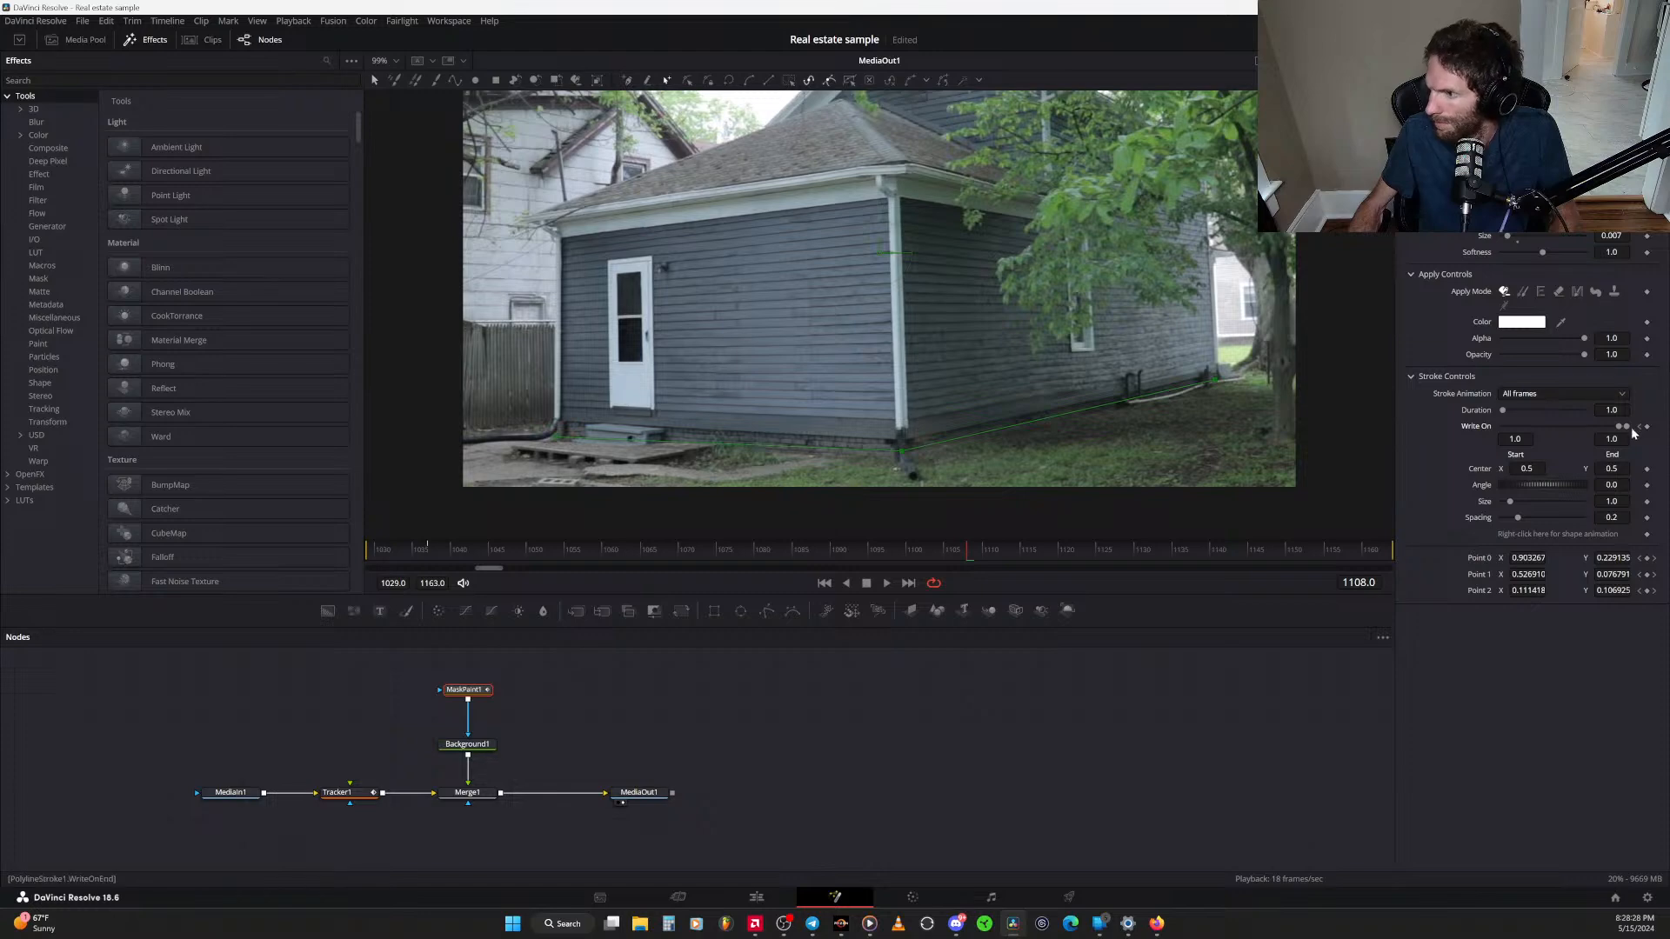
drag(1619, 430, 1477, 430)
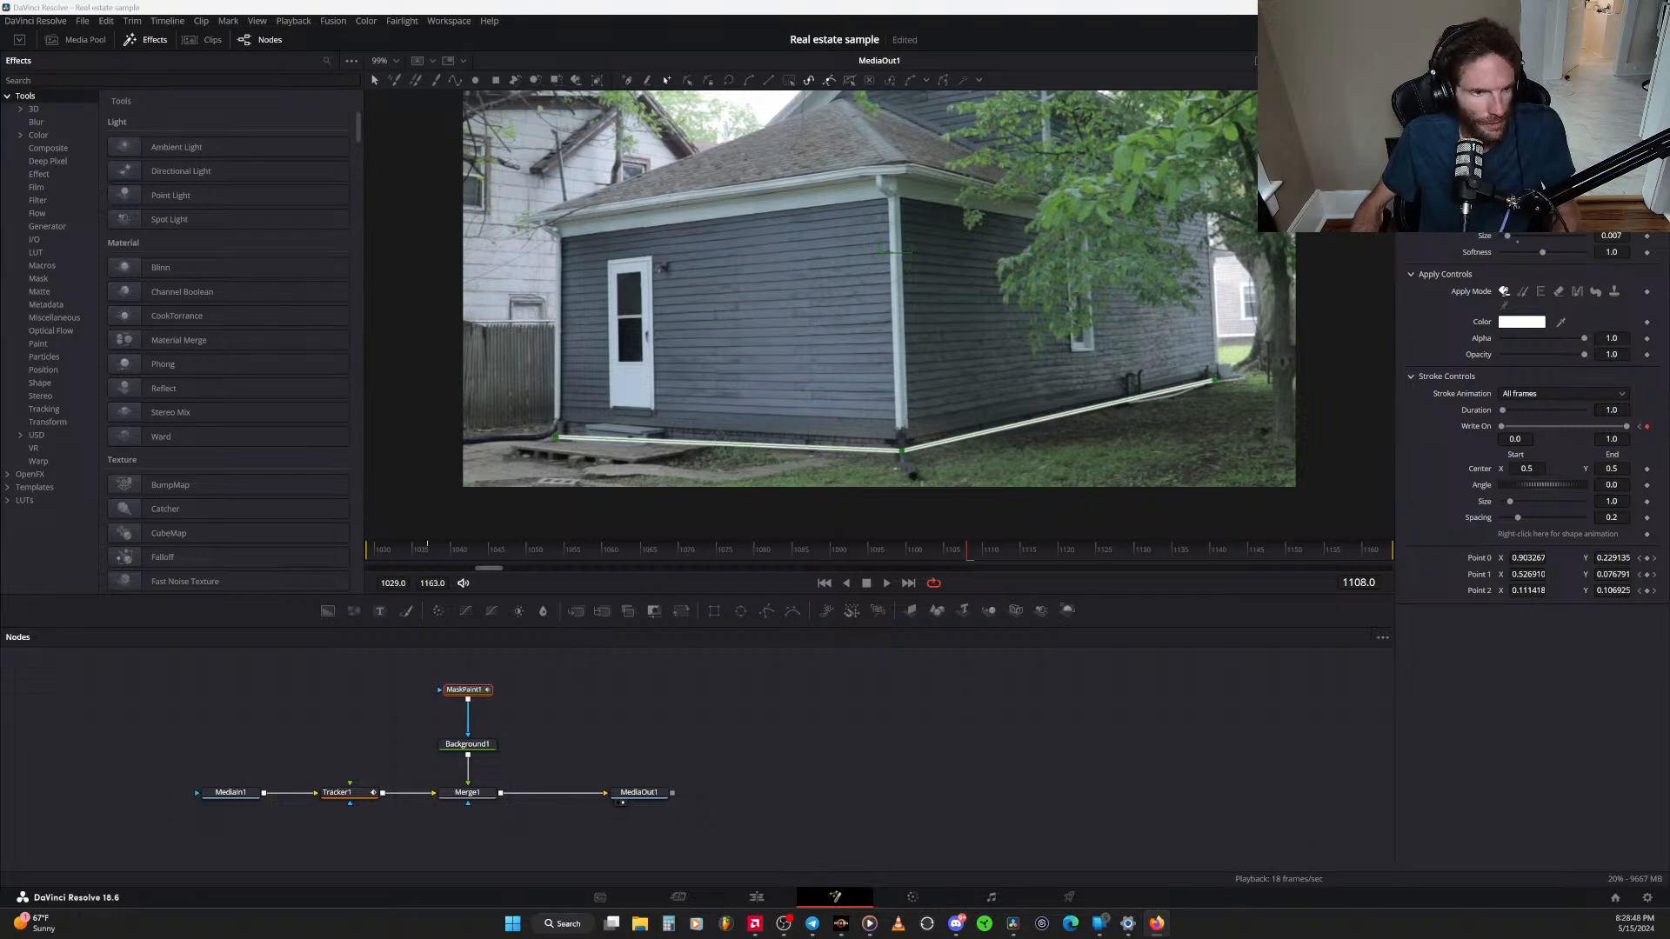
Switch to Firefox and look at the channel name of the Tracked Animated Line in Davinci Resolve video
drag(0, 435, 906, 2)
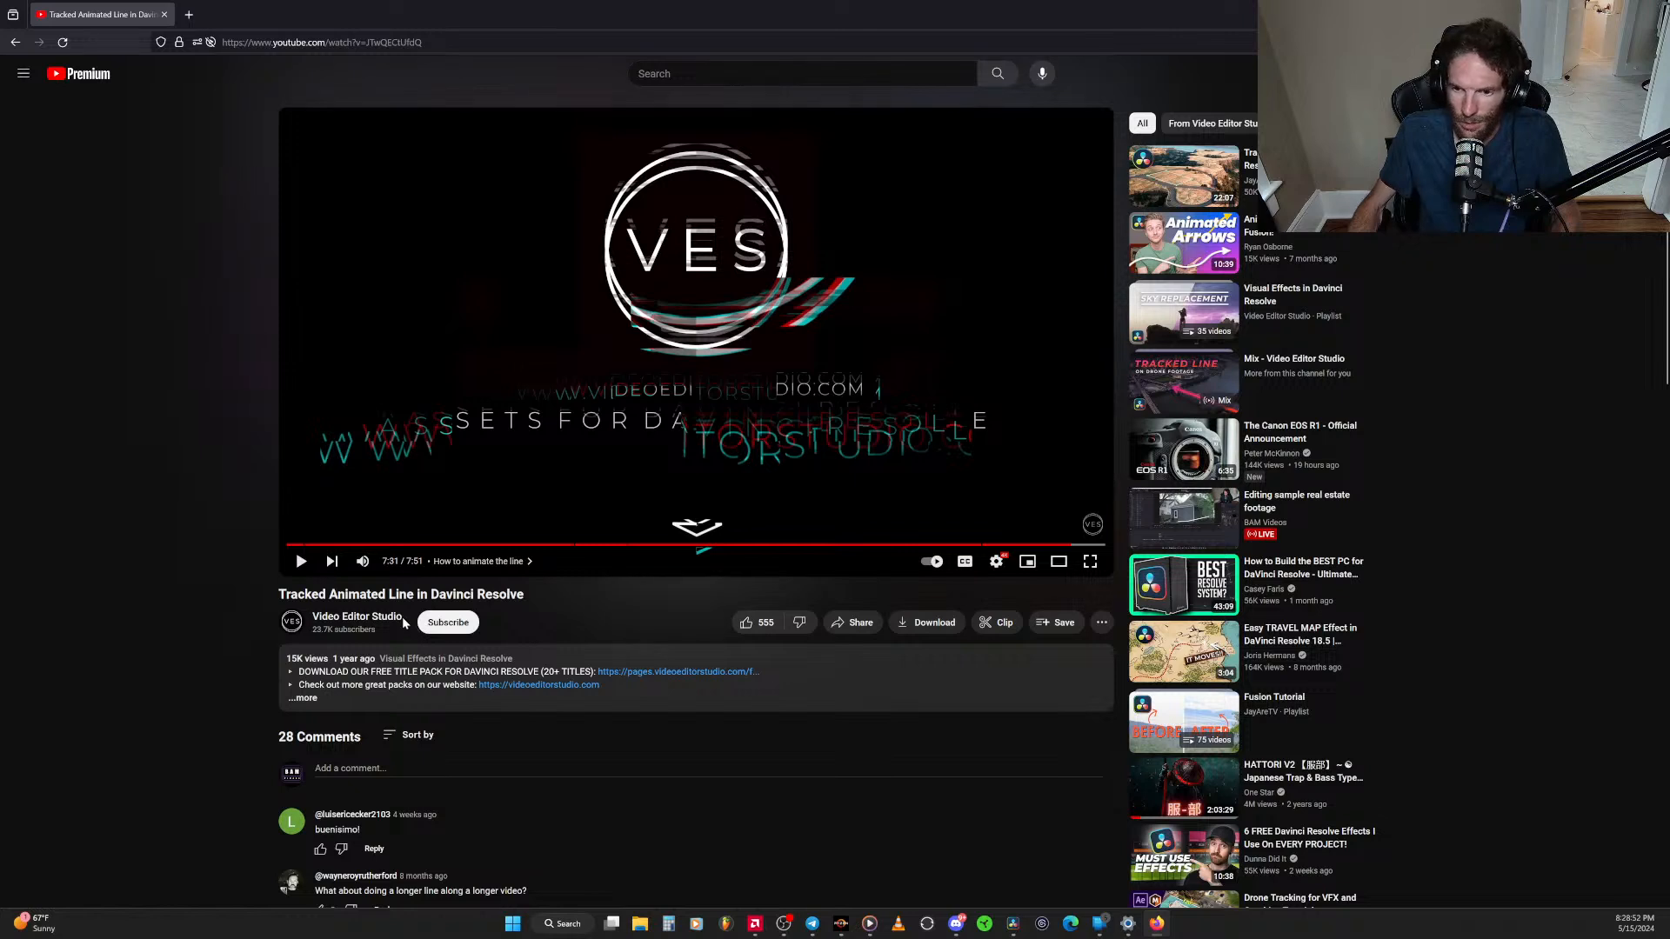
drag(404, 619, 292, 621)
click(196, 617)
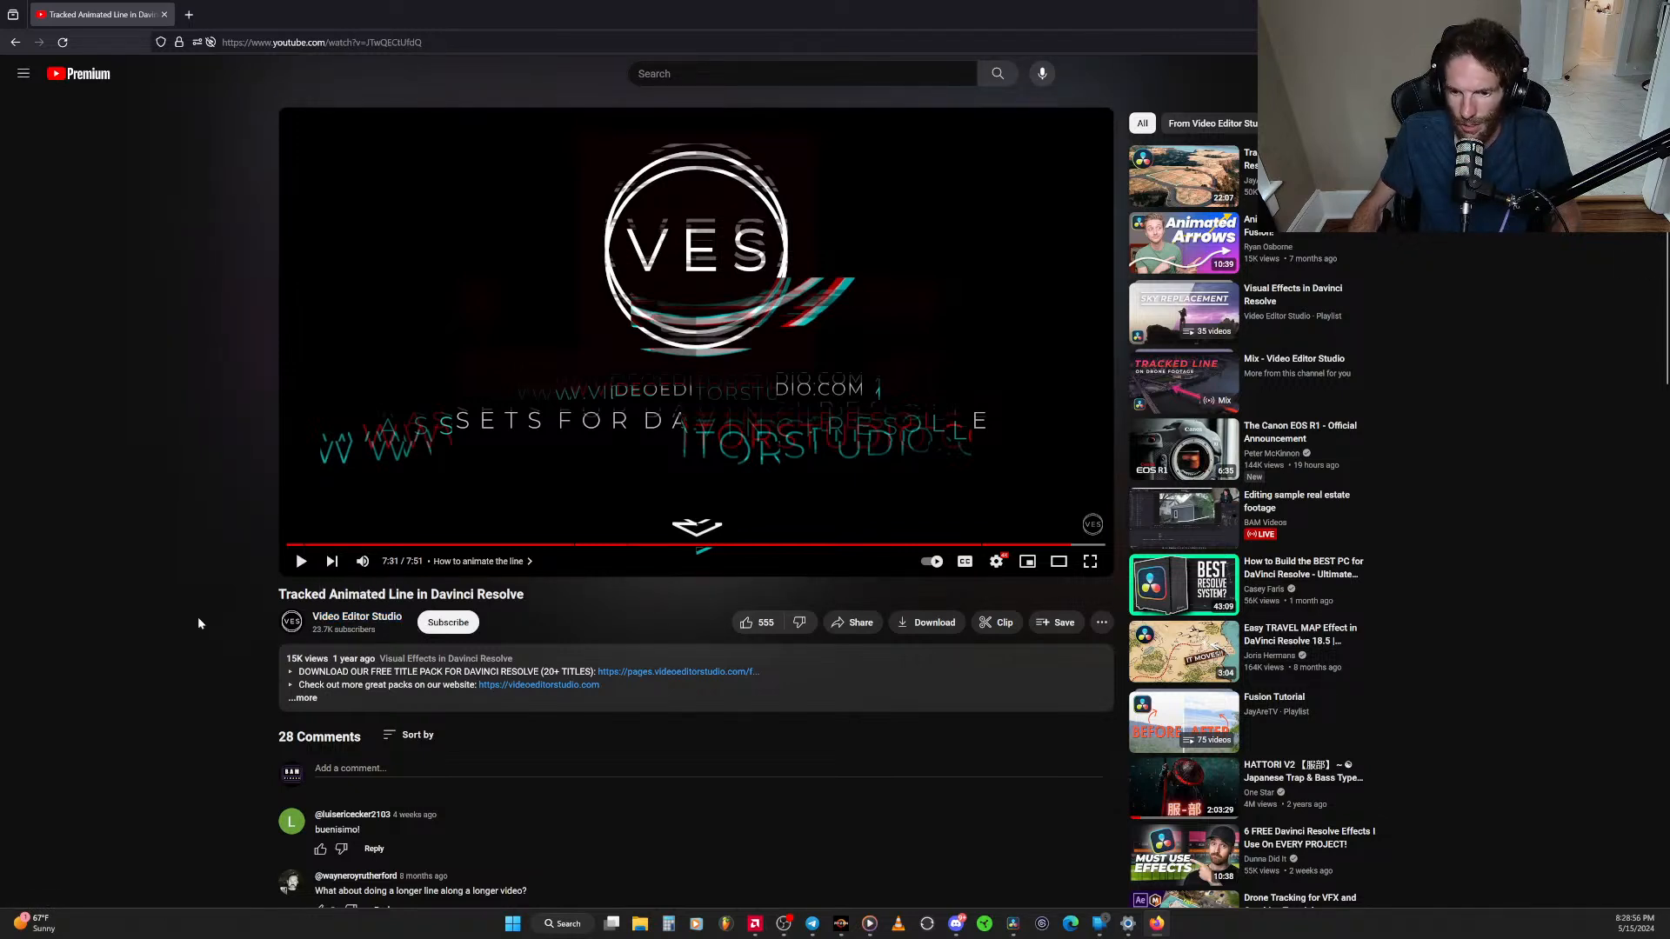
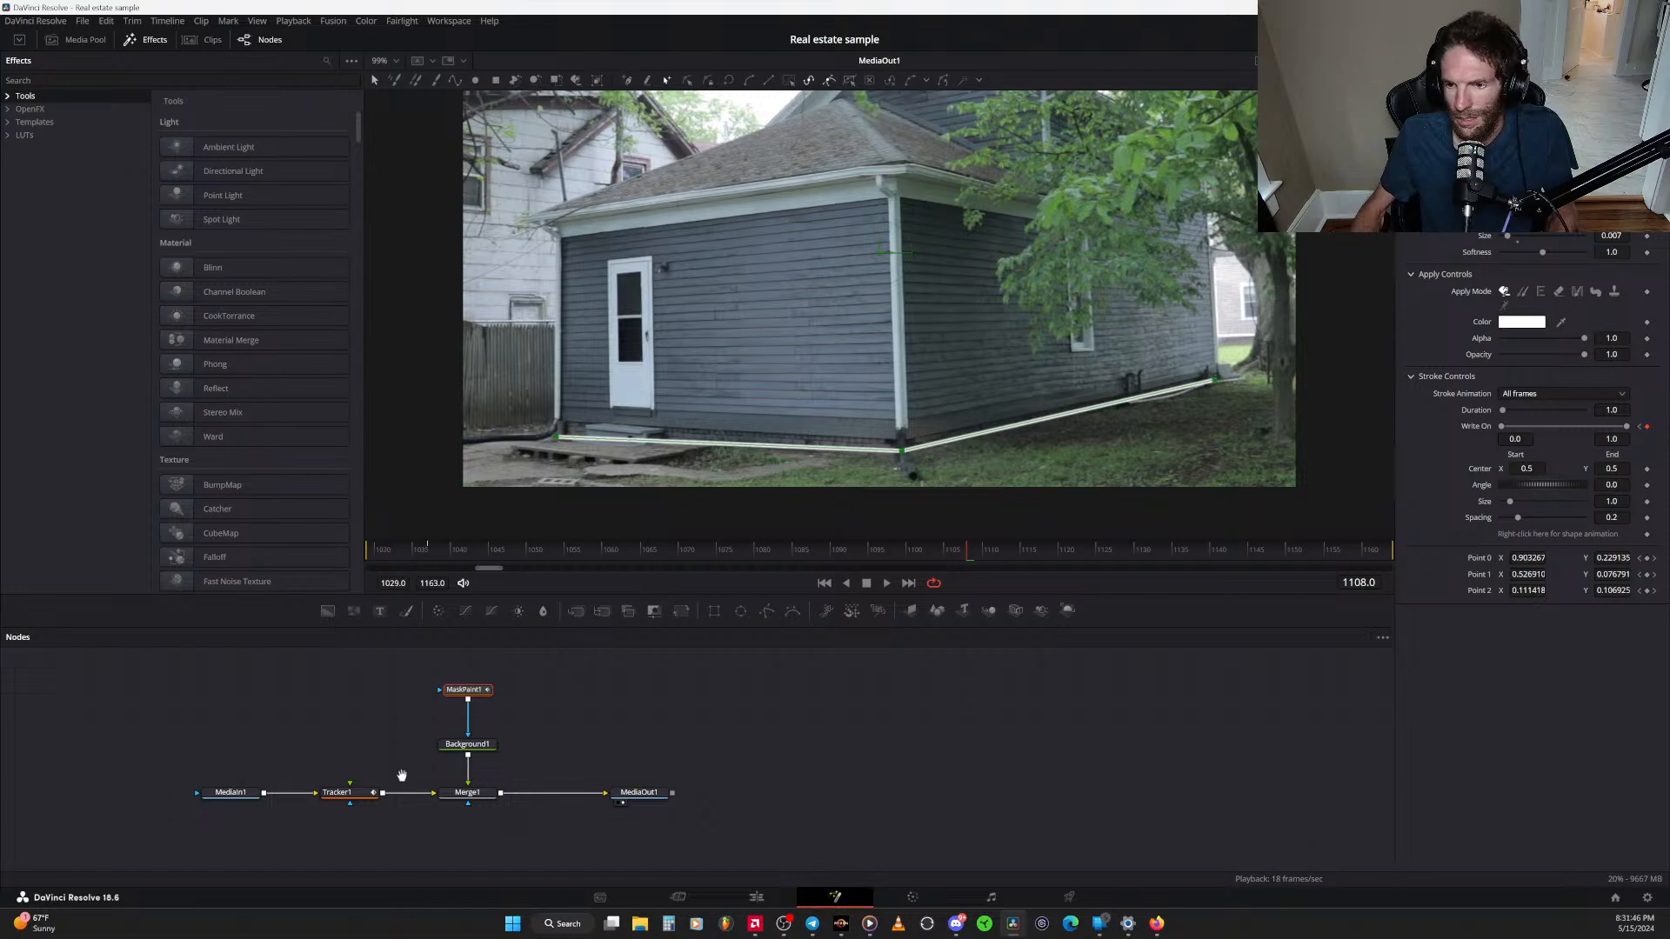
Switch to the Edit page and look through the available titles, effects and video transitions
click(756, 900)
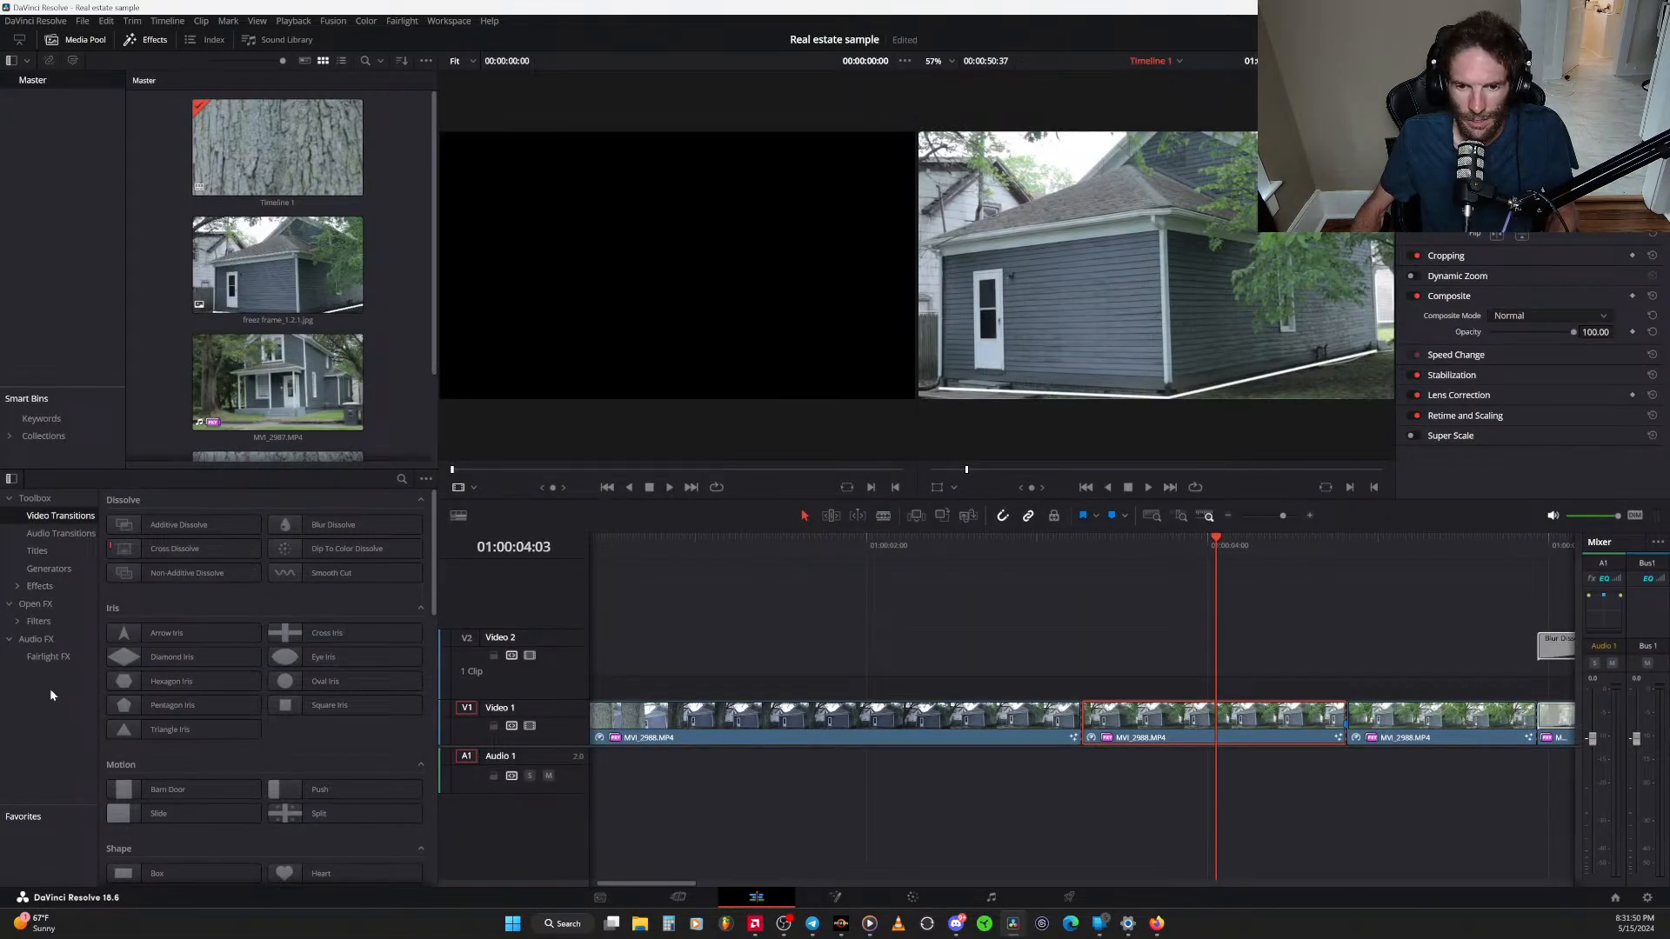
click(53, 550)
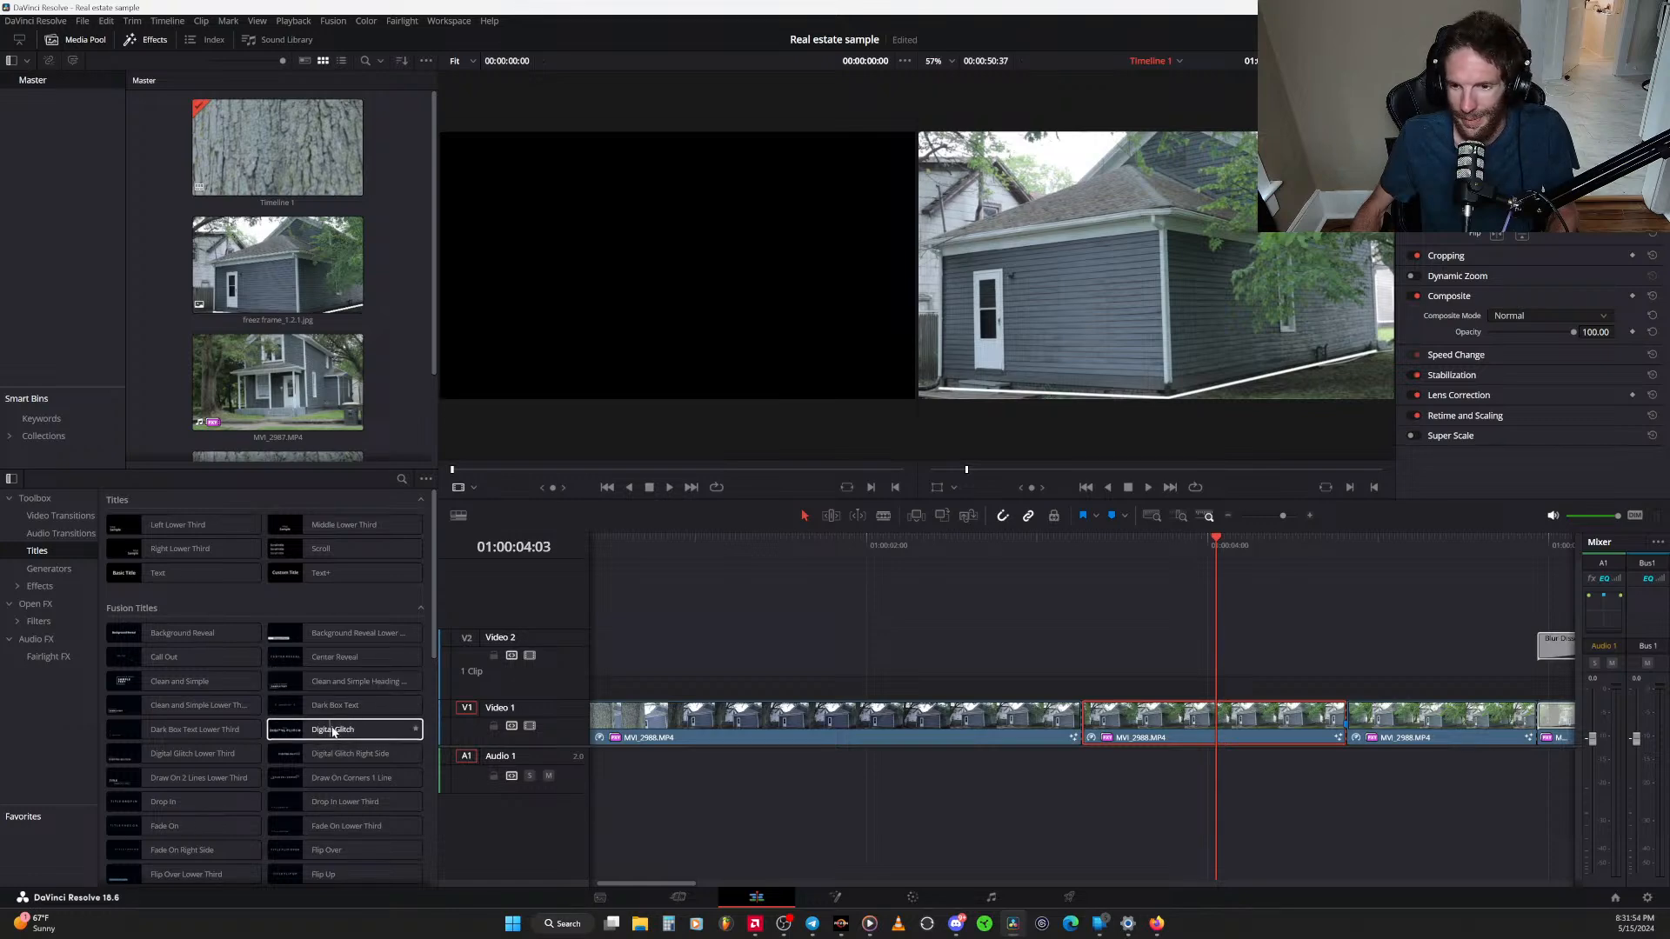
click(57, 590)
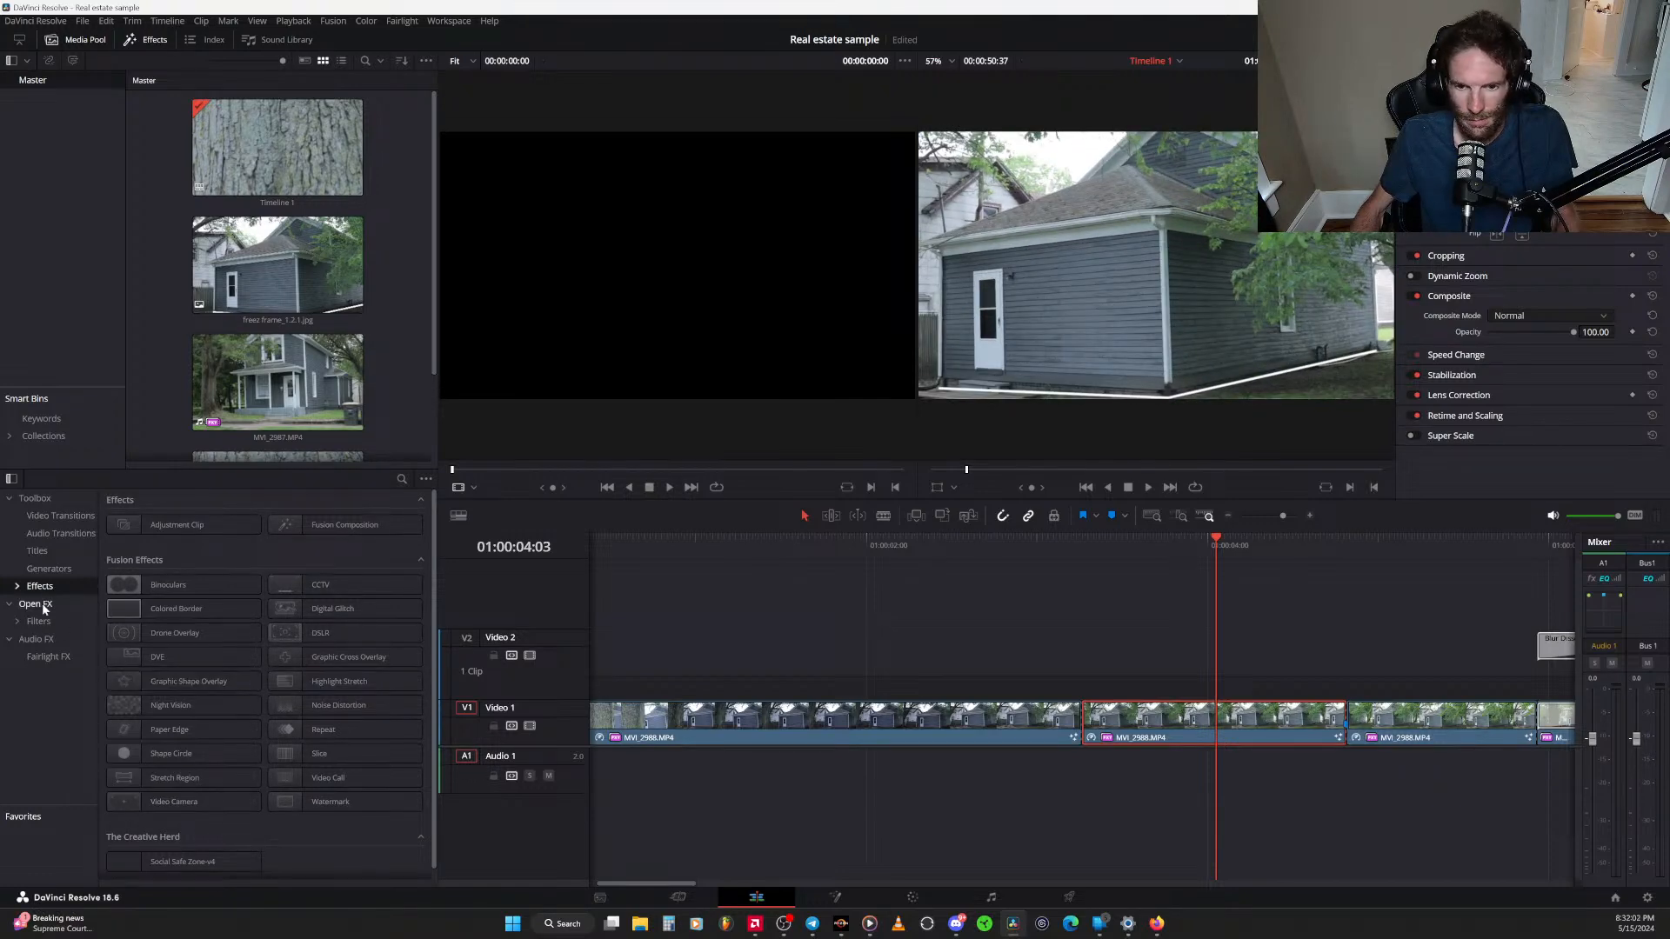
click(66, 519)
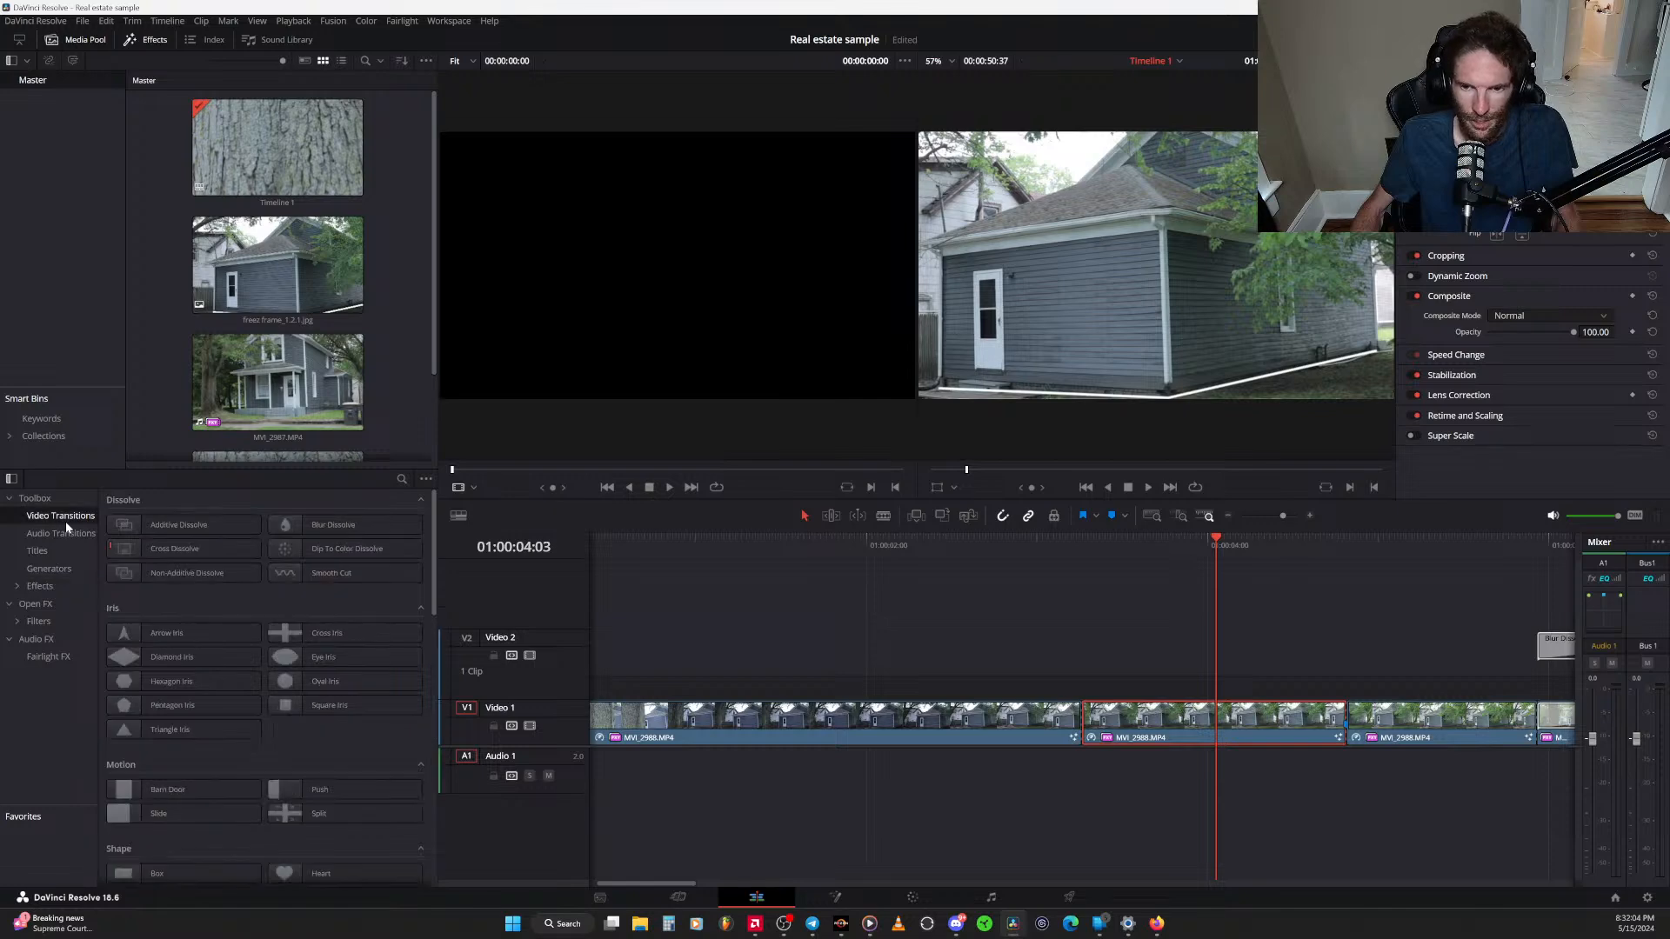
scroll(329, 683, down, 15)
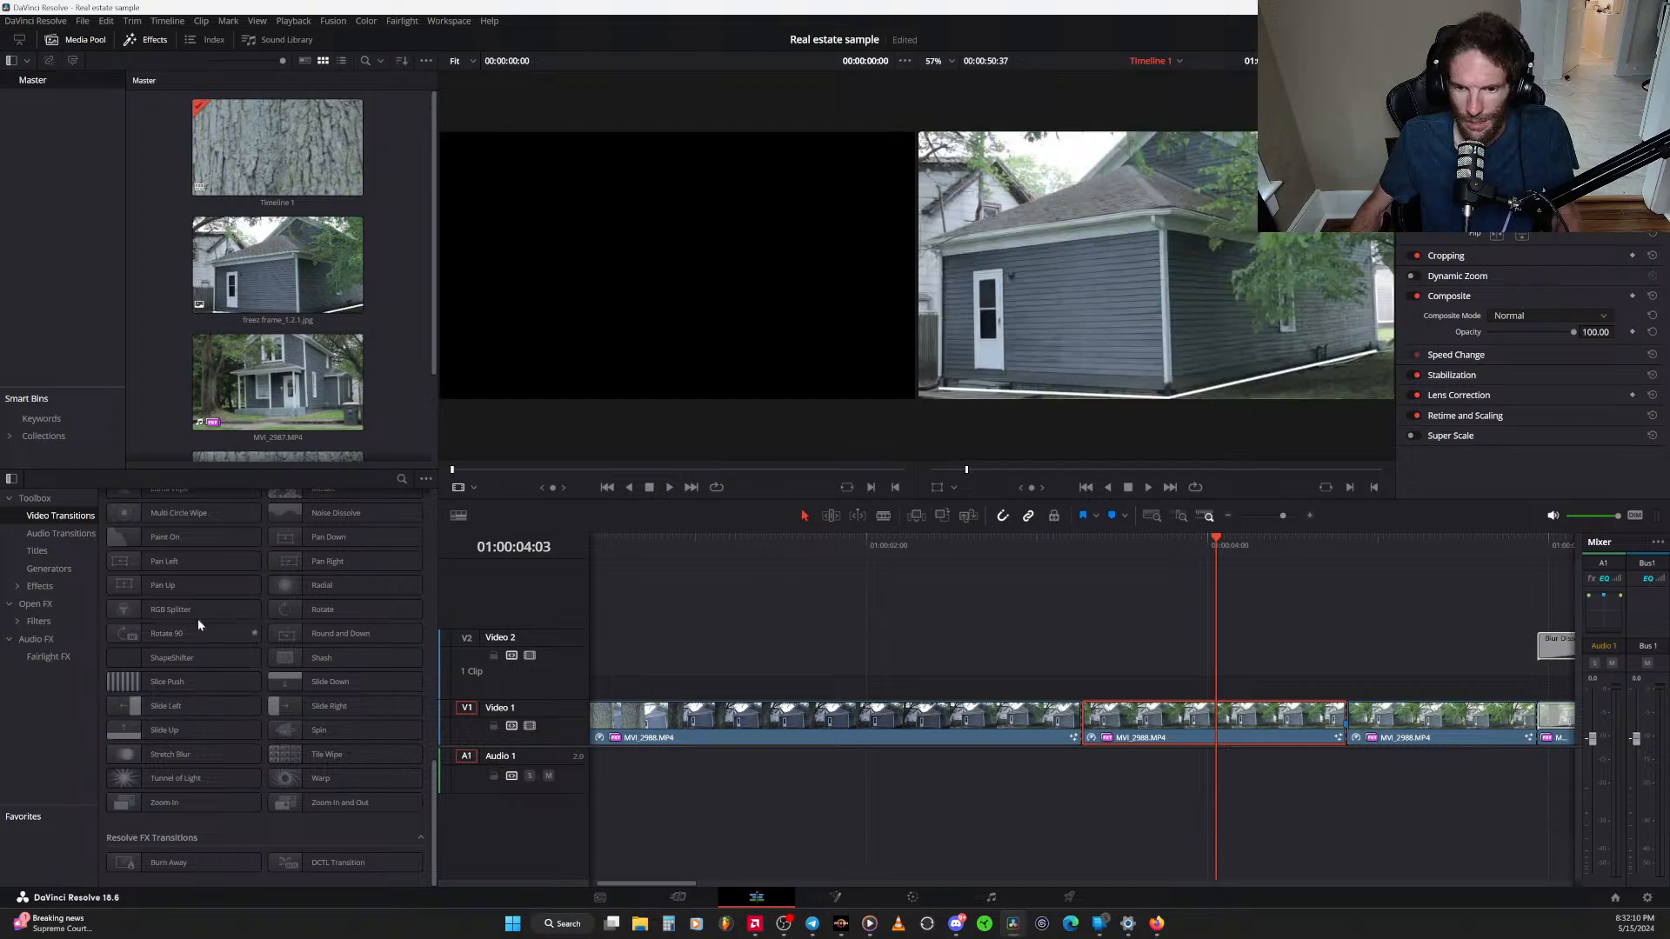
scroll(335, 561, up, 5)
scroll(312, 588, up, 2)
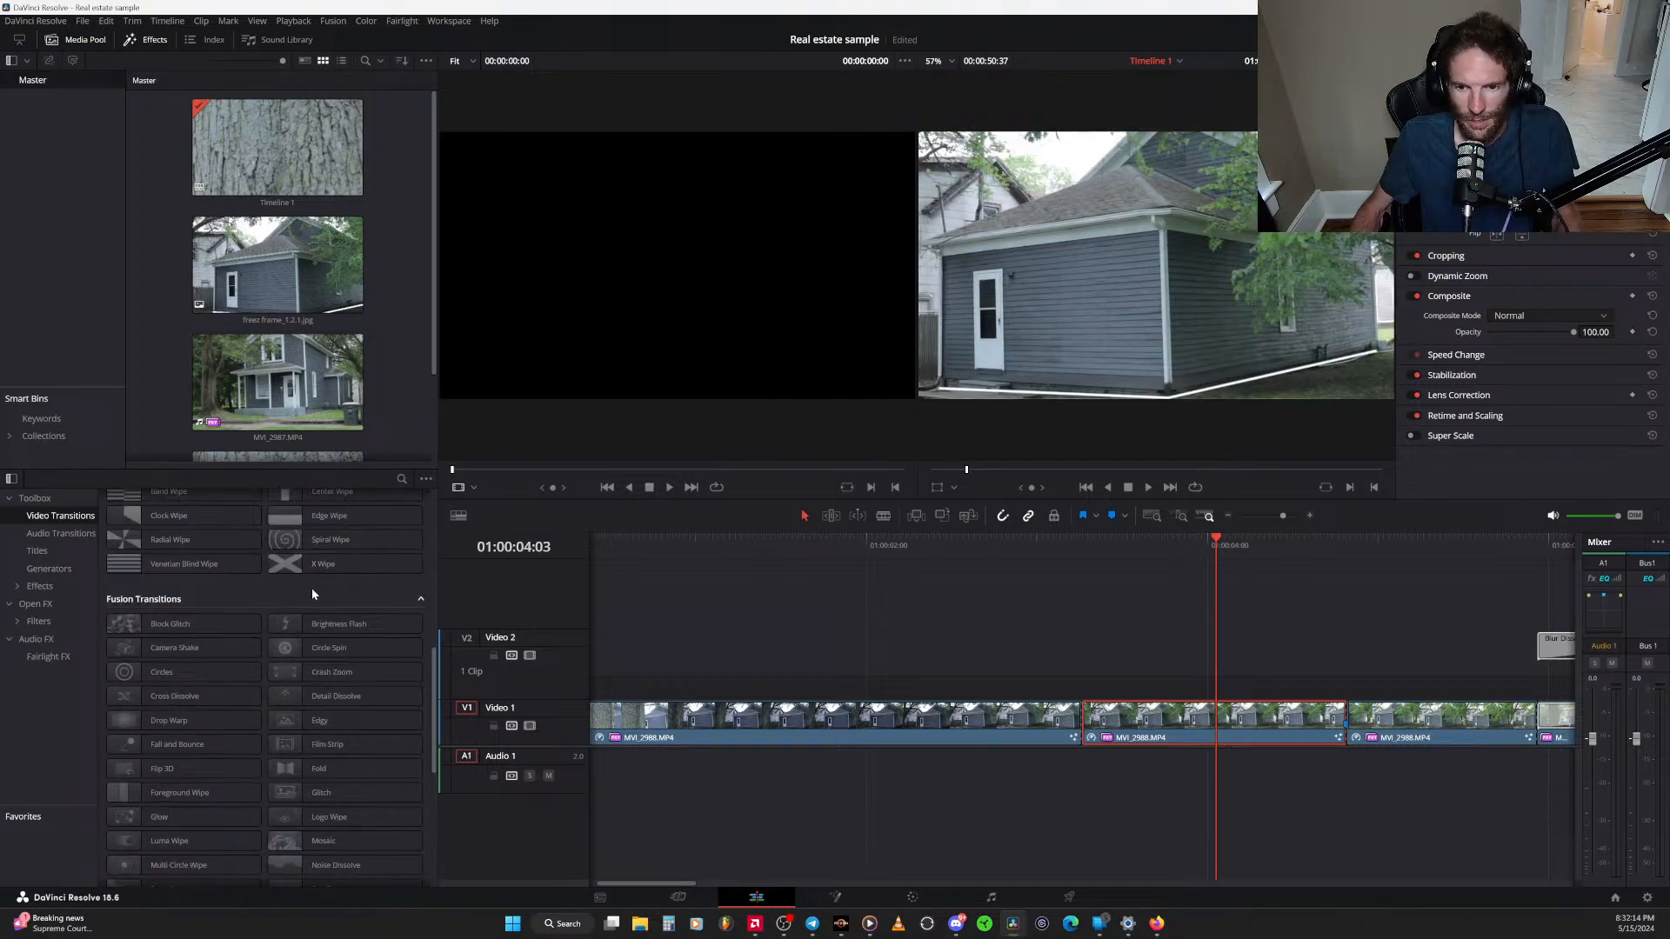
scroll(312, 588, up, 2)
scroll(313, 591, up, 4)
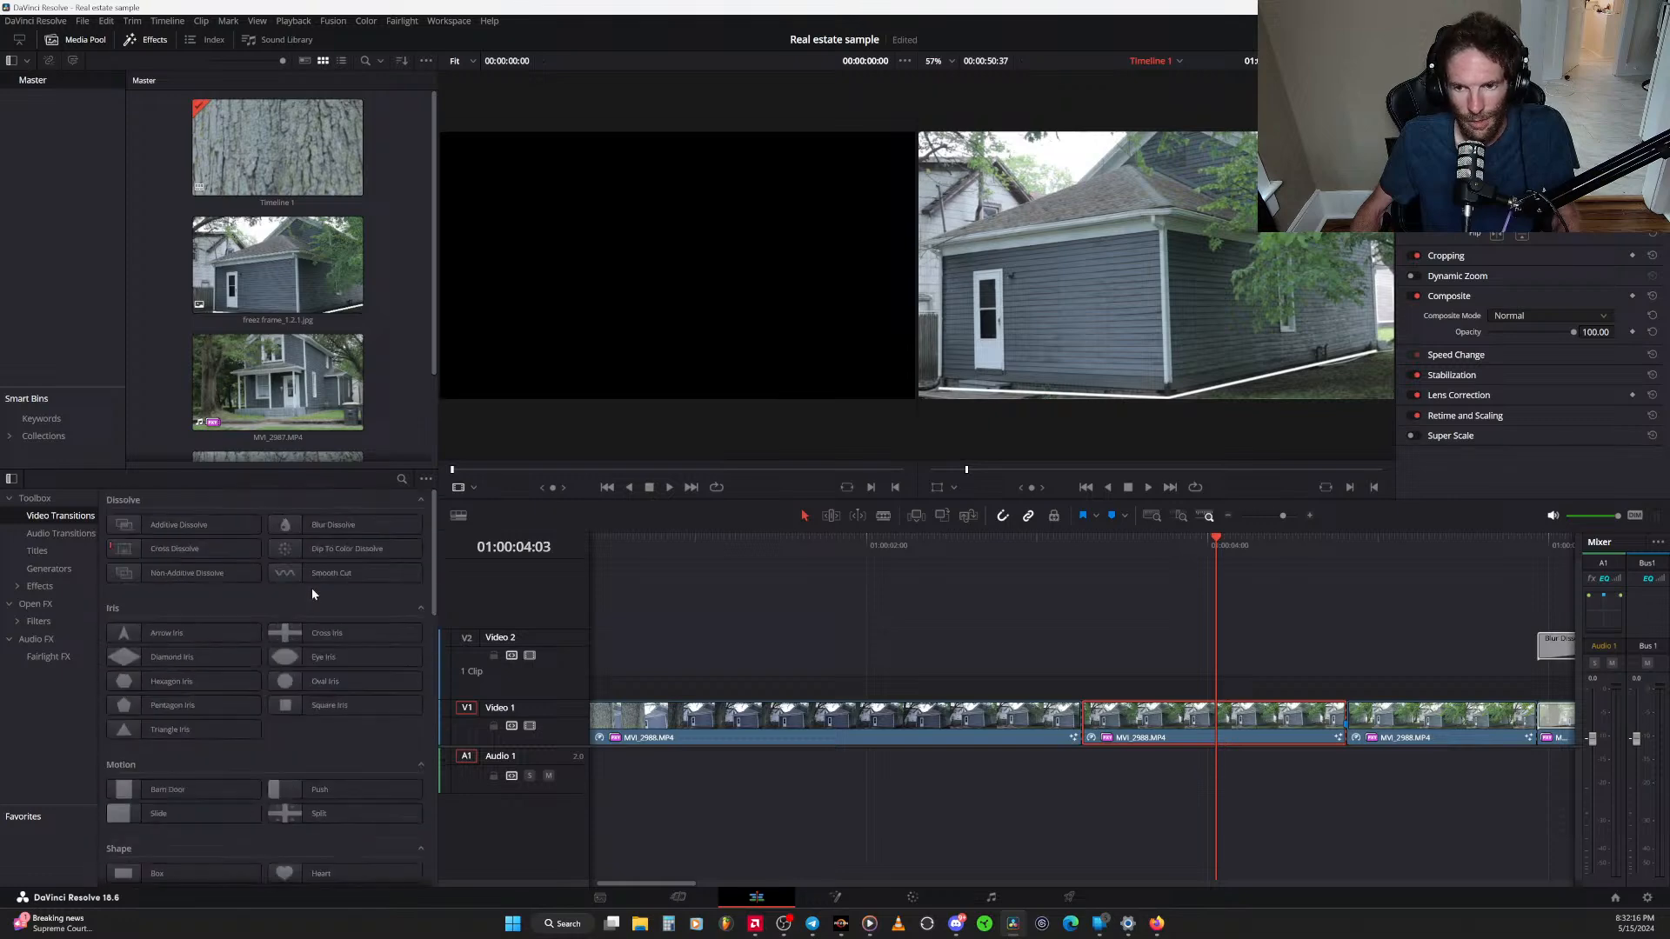
scroll(365, 793, down, 3)
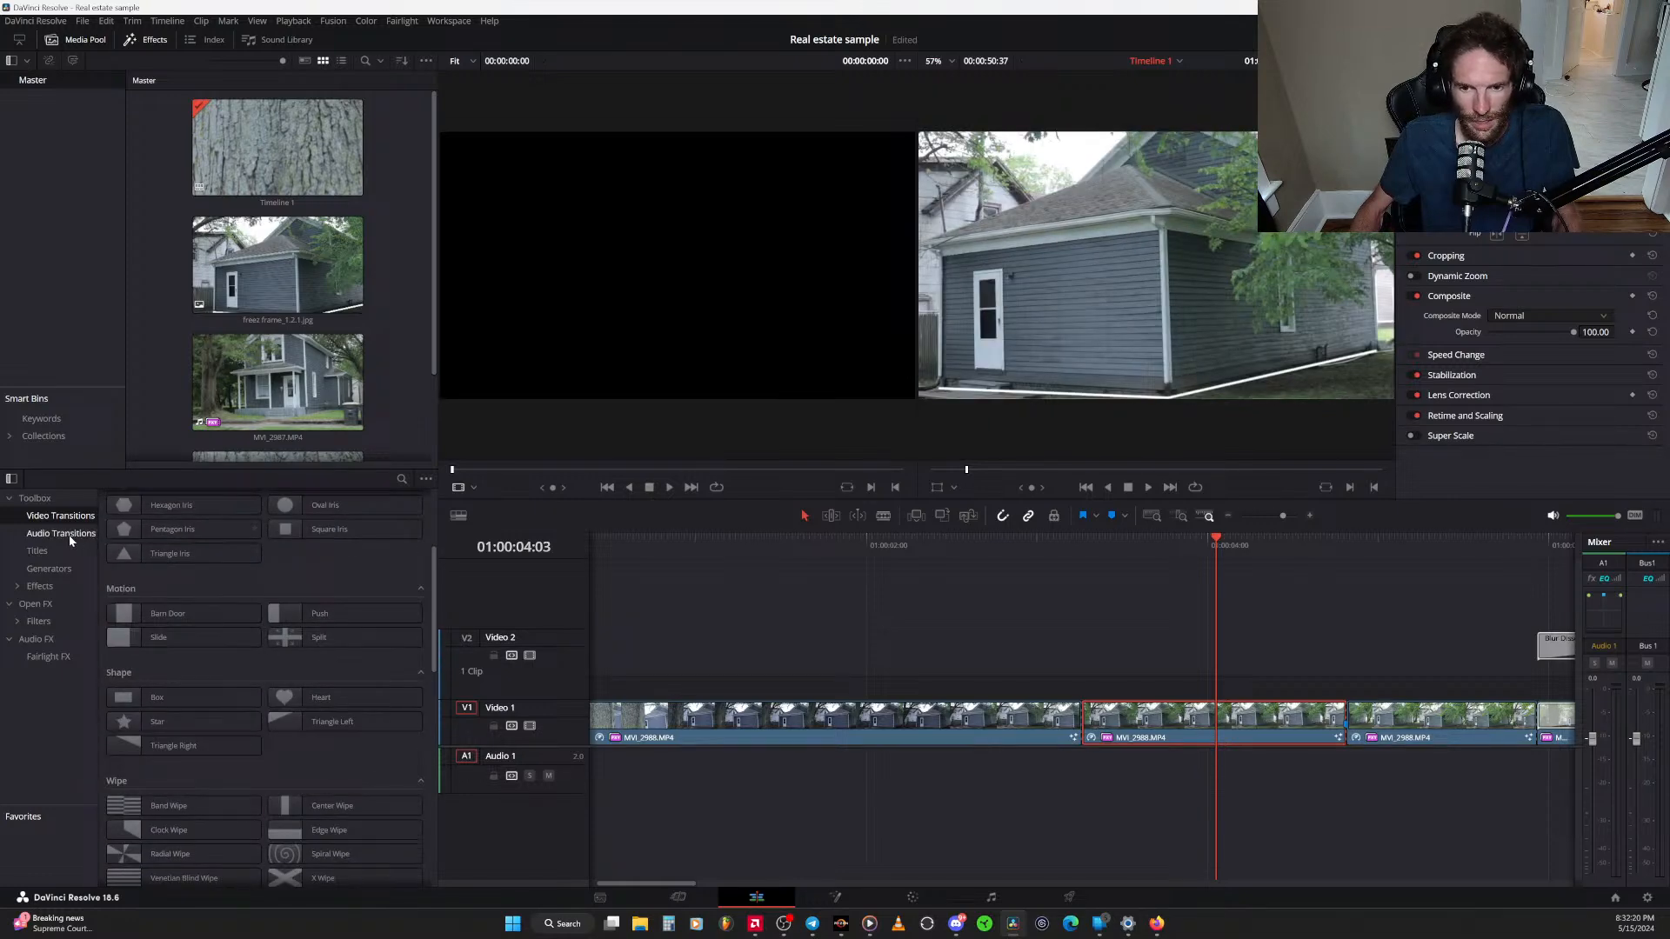
Look through the available Fusion titles, generators and effects, including The Creative Herd effects category
click(39, 551)
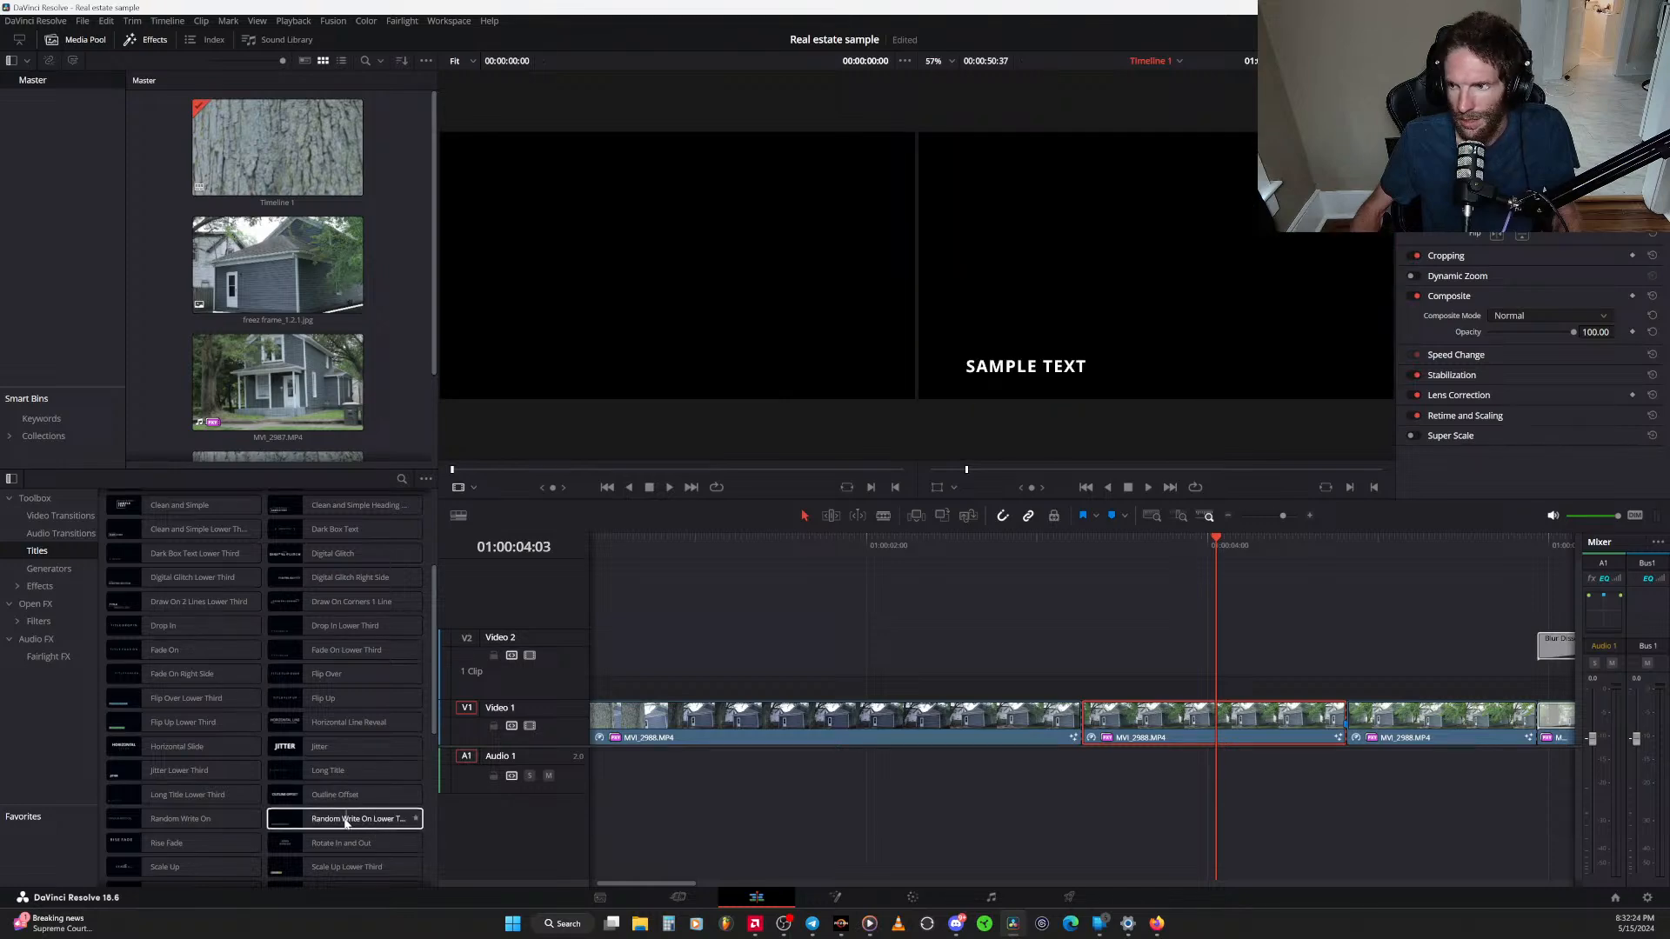
scroll(319, 809, down, 2)
scroll(319, 809, down, 4)
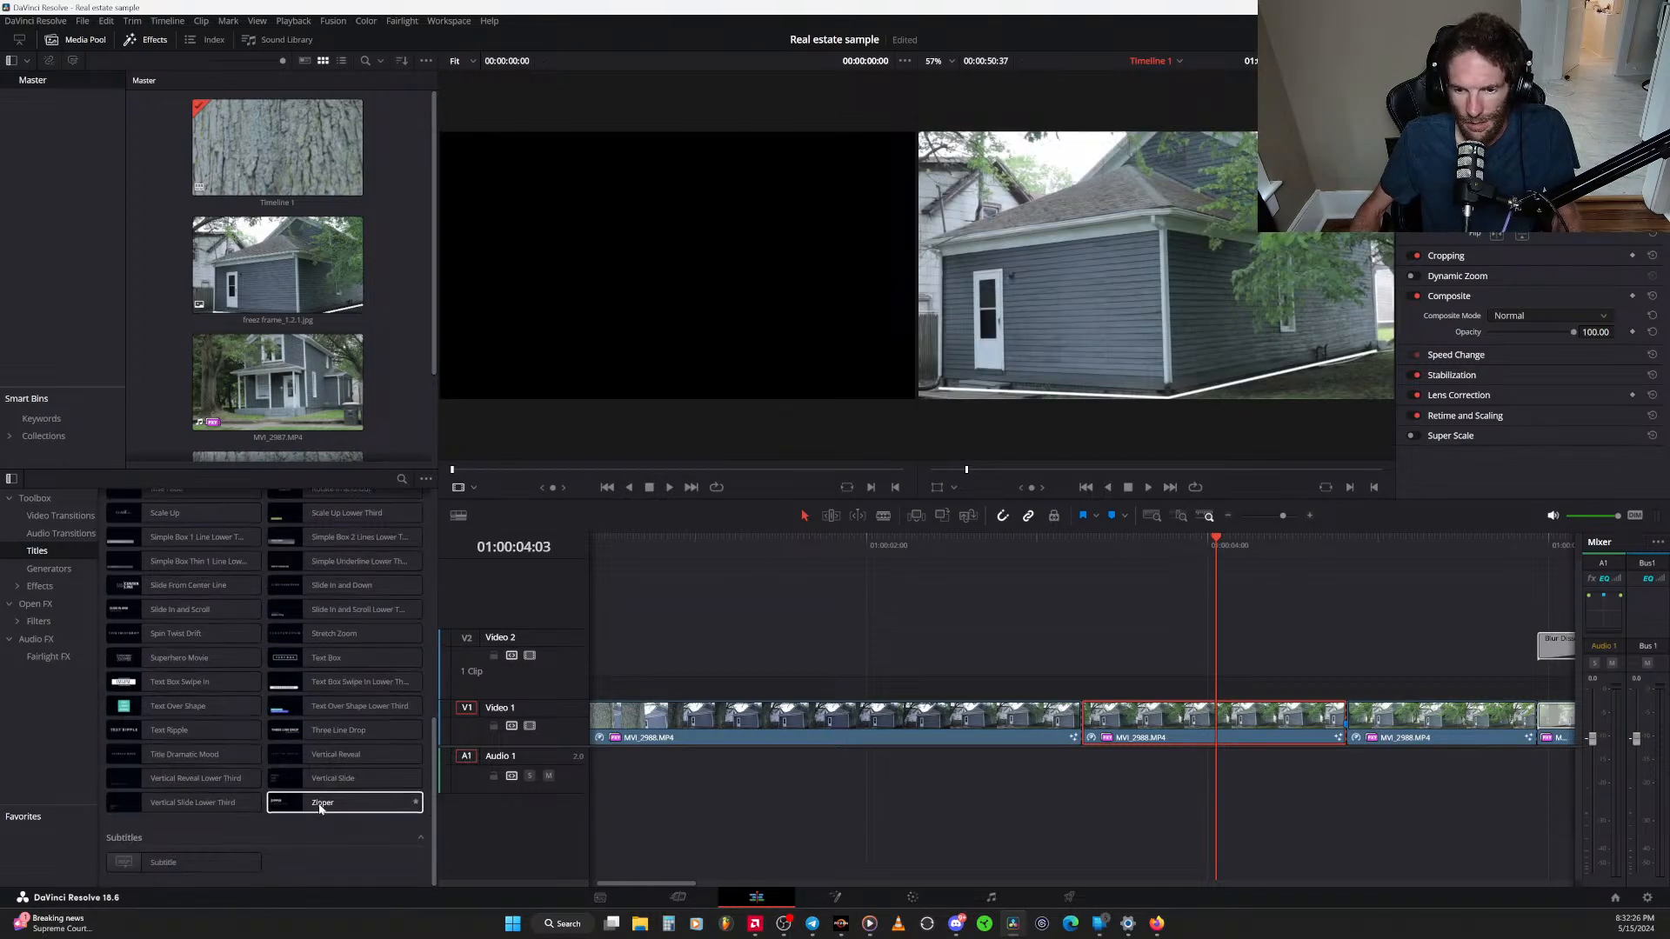
scroll(187, 742, up, 6)
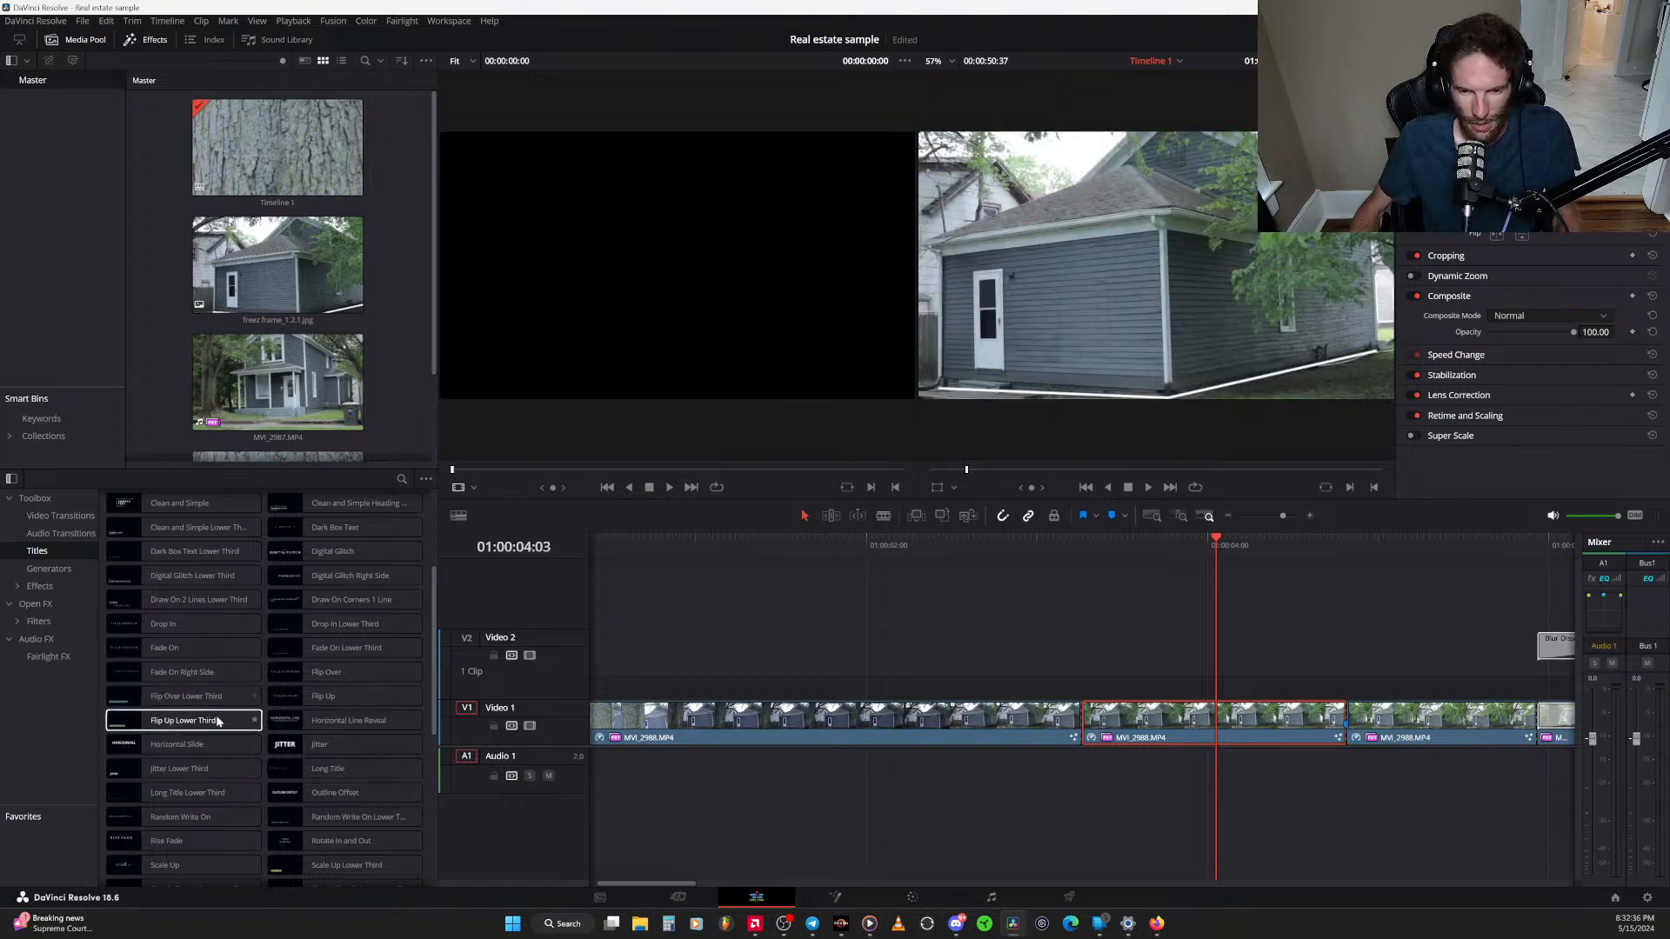
click(60, 571)
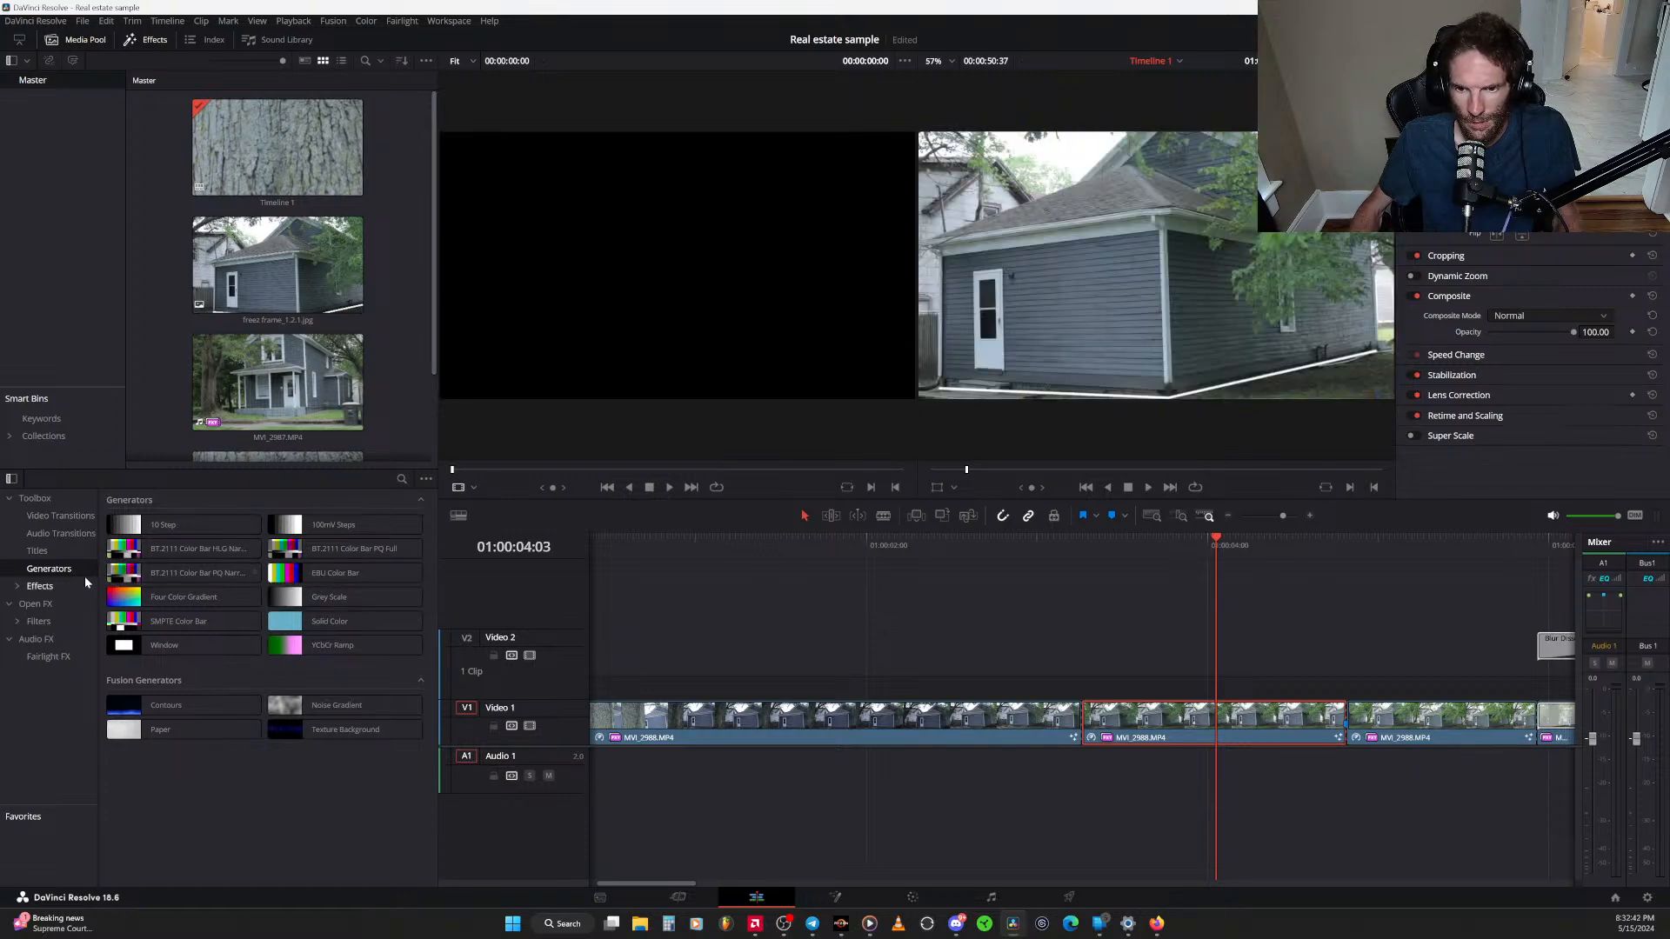
click(40, 587)
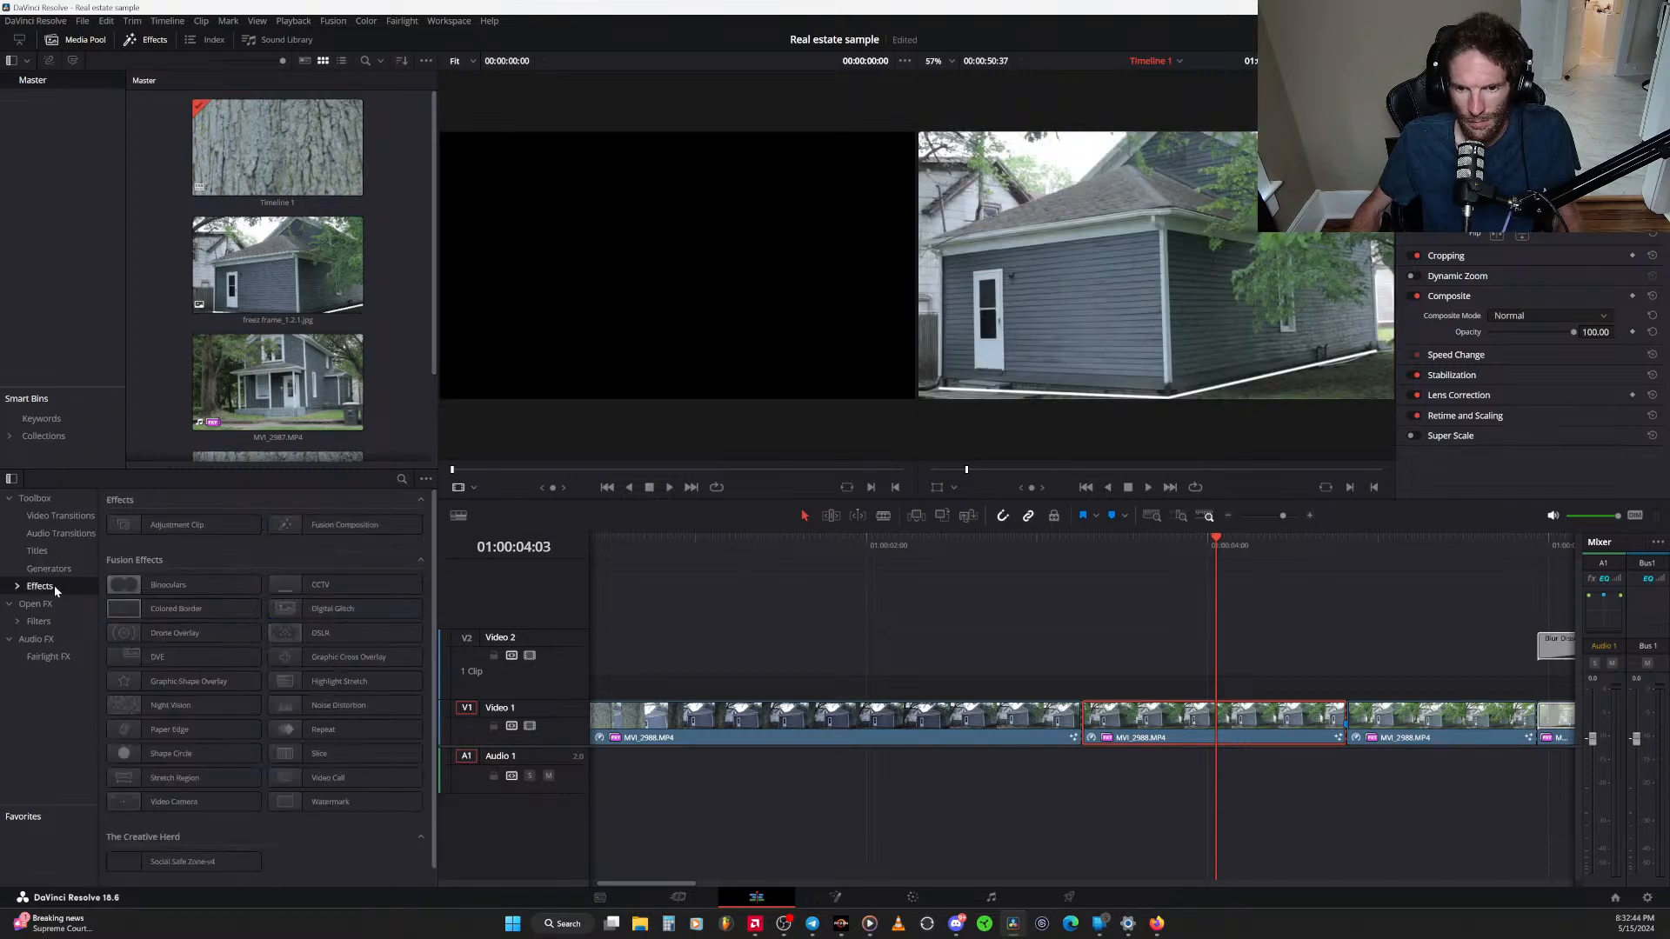
click(16, 591)
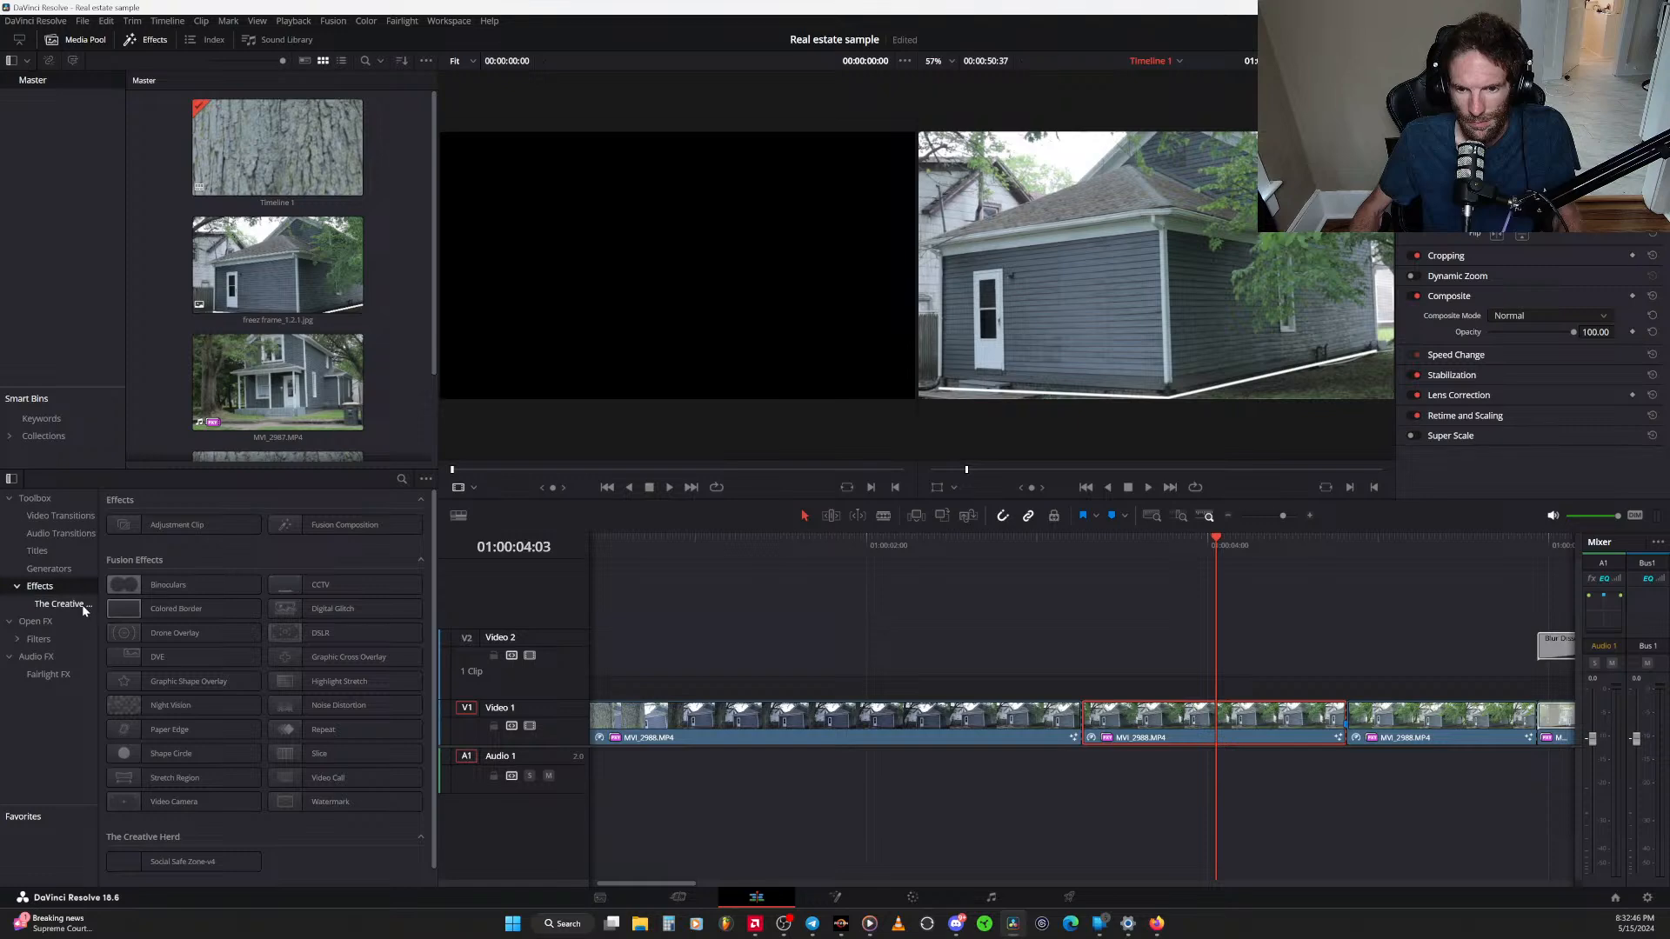
click(64, 604)
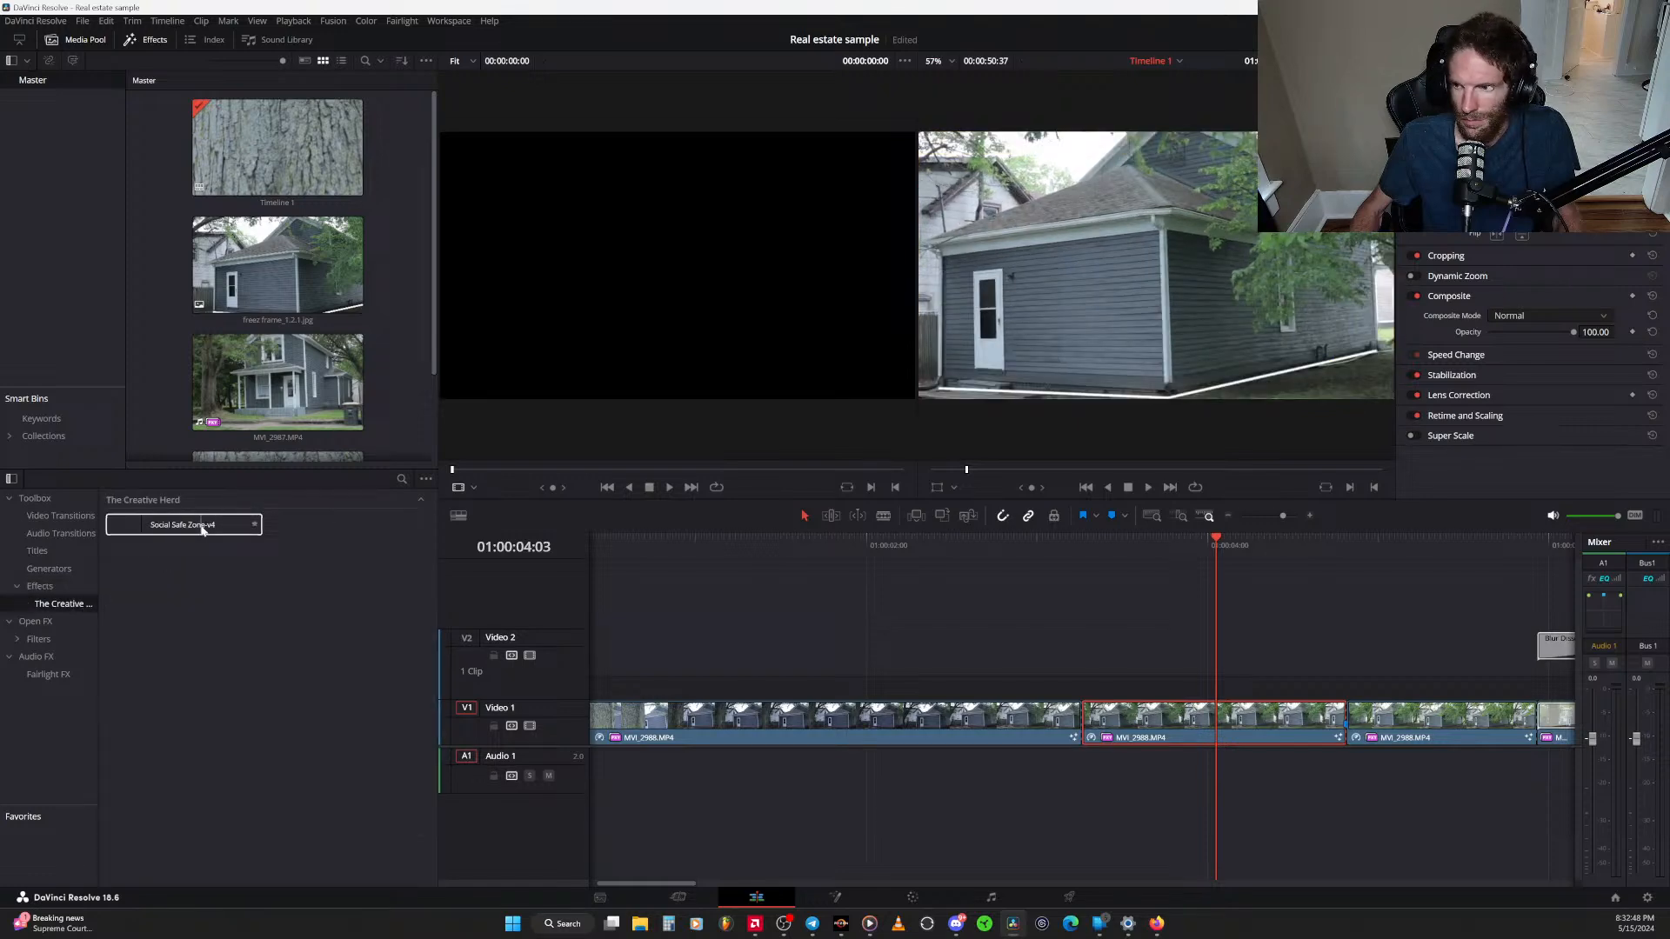
click(52, 589)
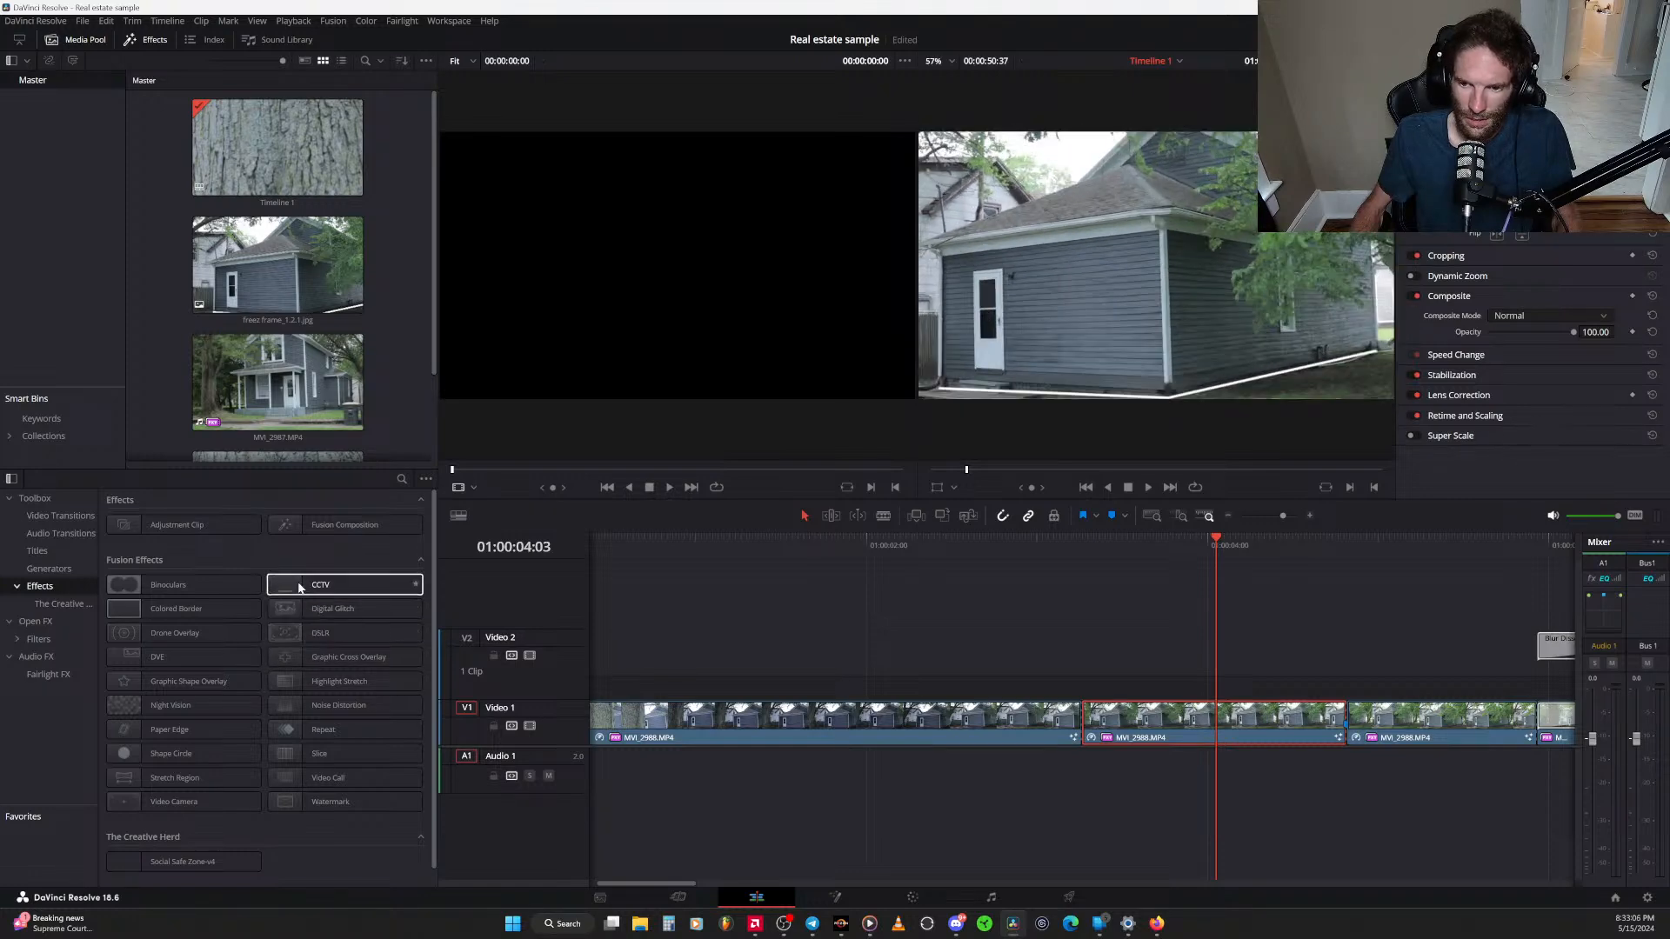
scroll(235, 796, down, 1)
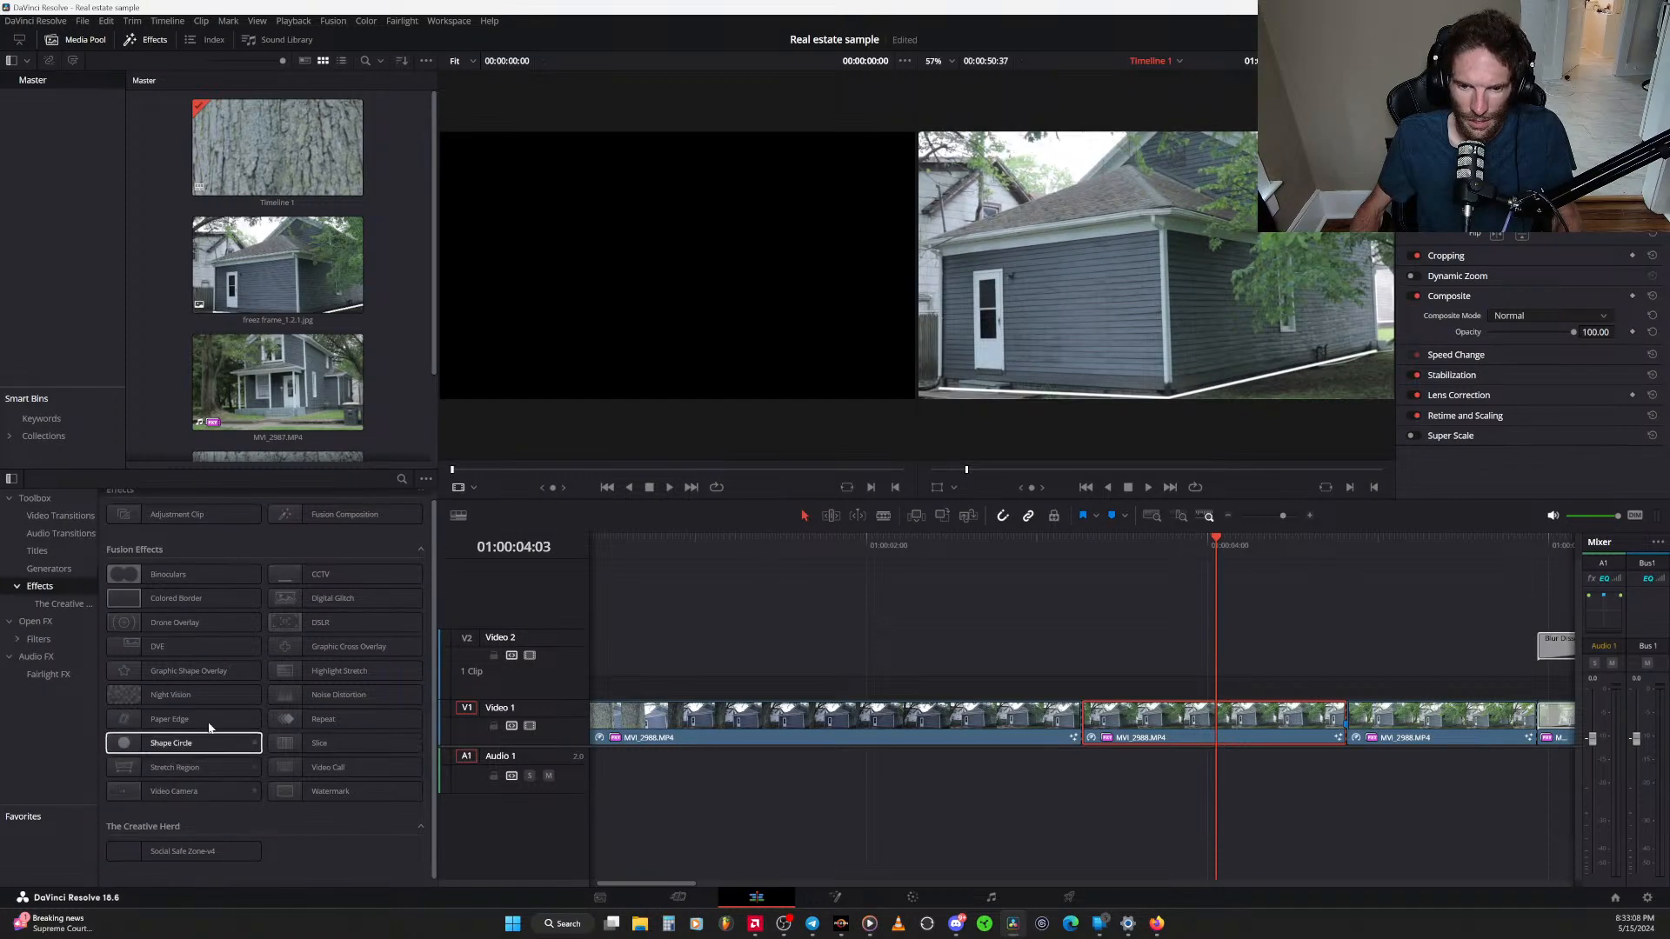
click(54, 566)
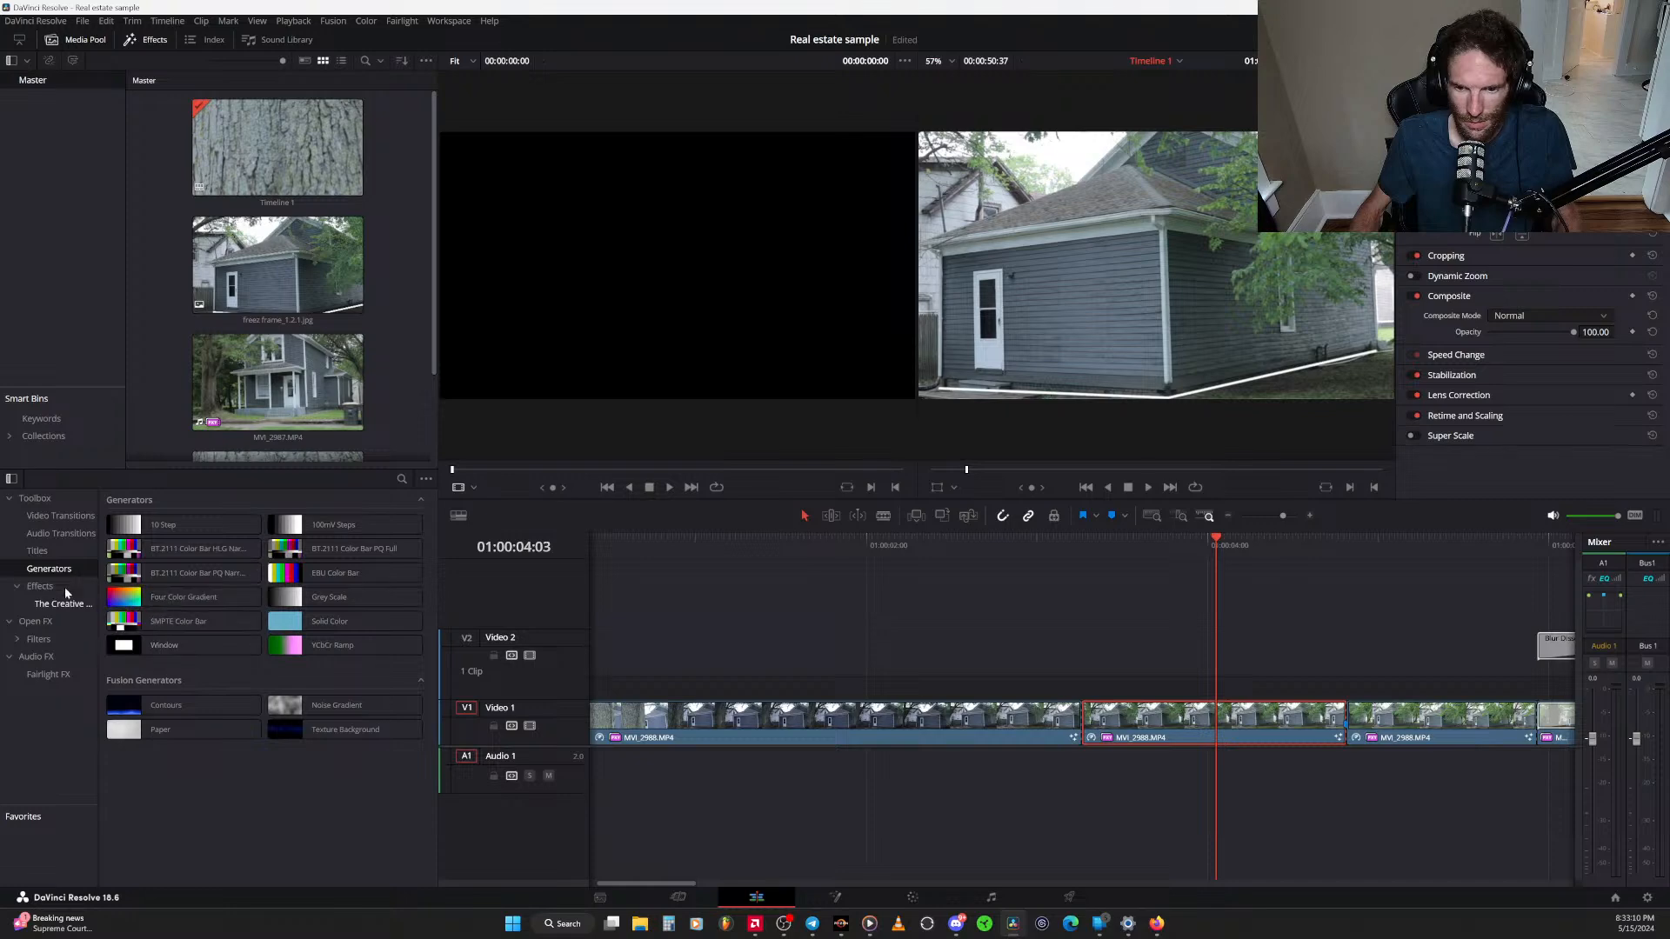
Recheck the titles list and preview the video transitions, including the Fusion transitions such as Circle Spin and Tile Wipe
click(60, 558)
scroll(330, 695, down, 6)
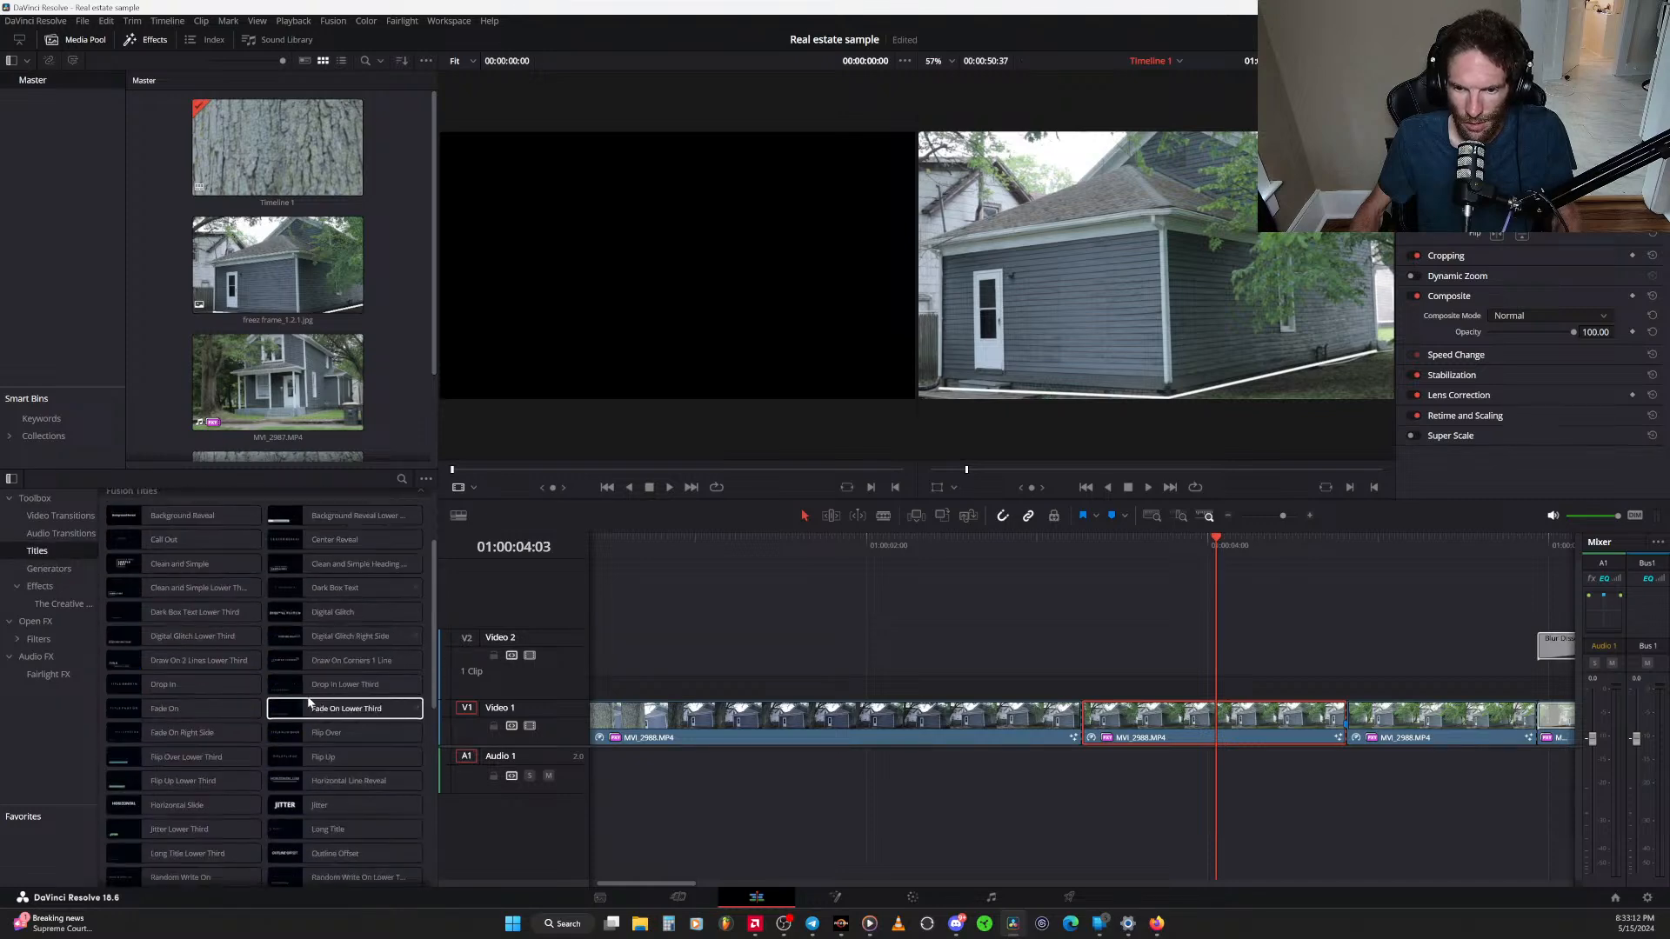
scroll(310, 701, down, 3)
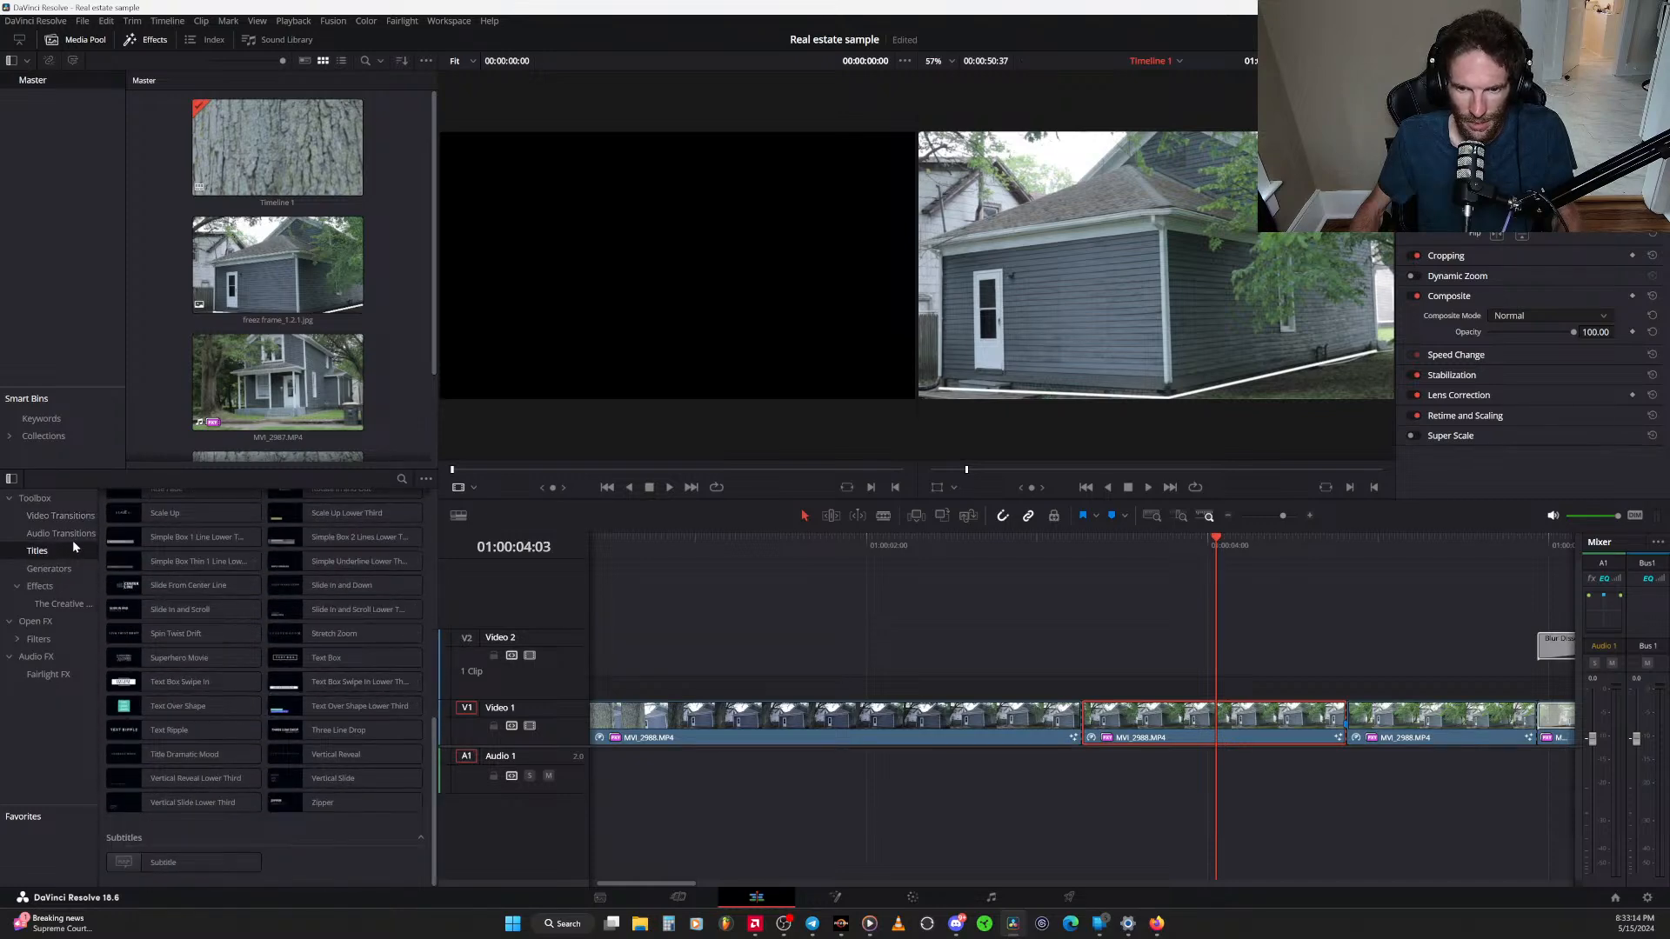
click(77, 516)
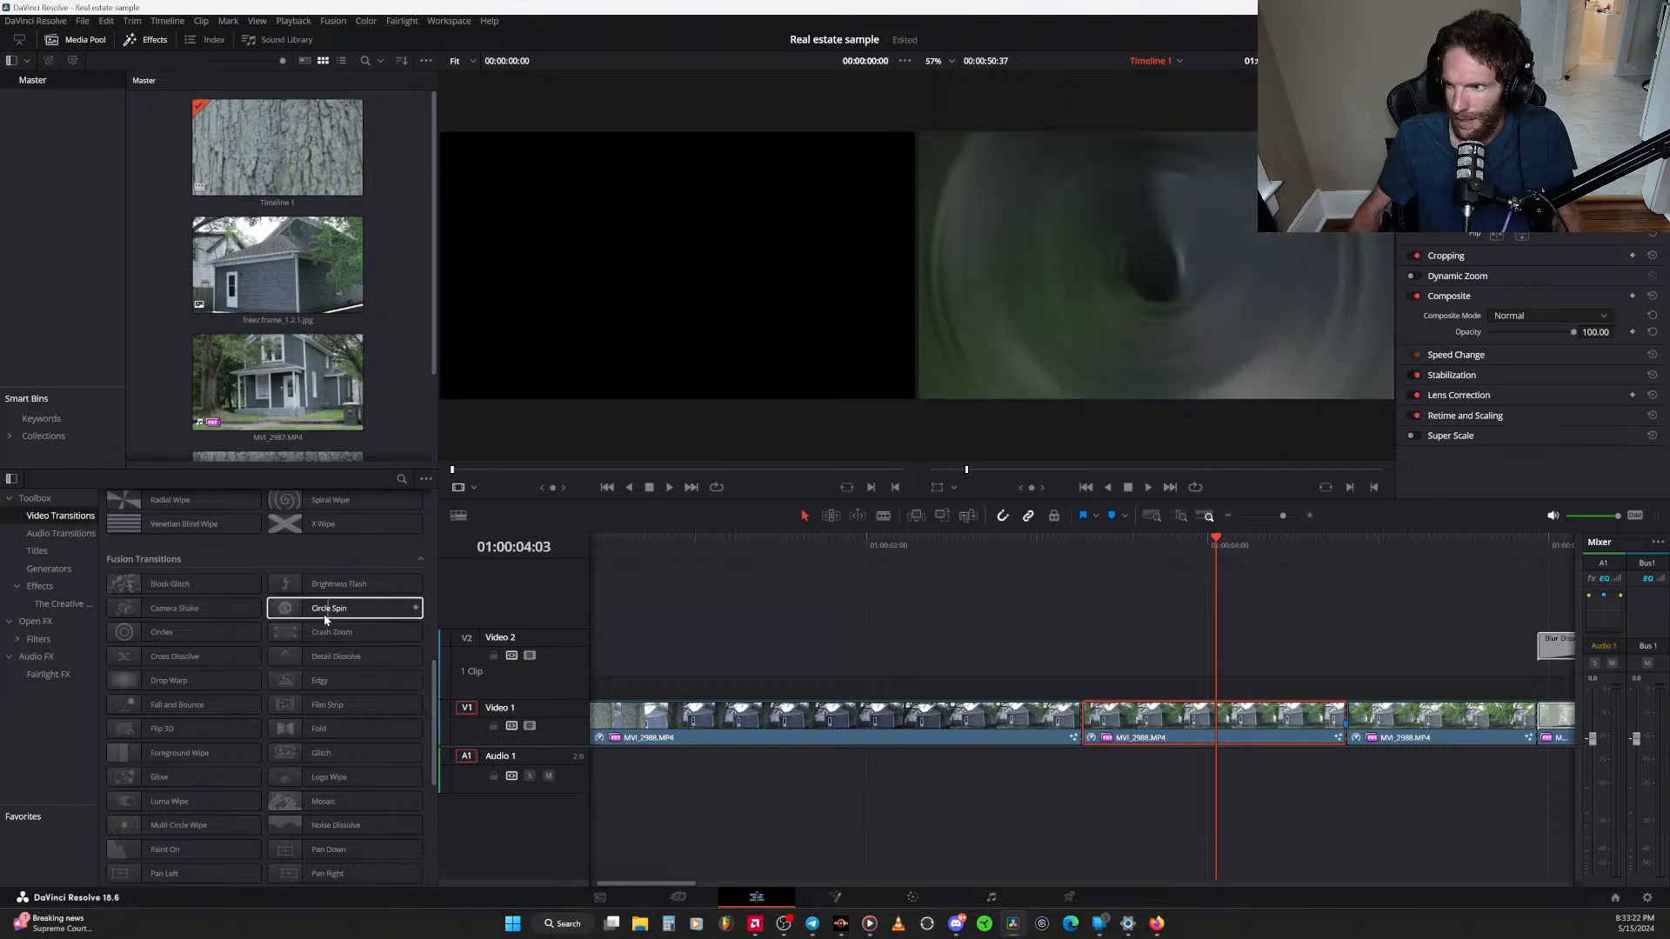
scroll(297, 740, down, 3)
scroll(298, 740, down, 5)
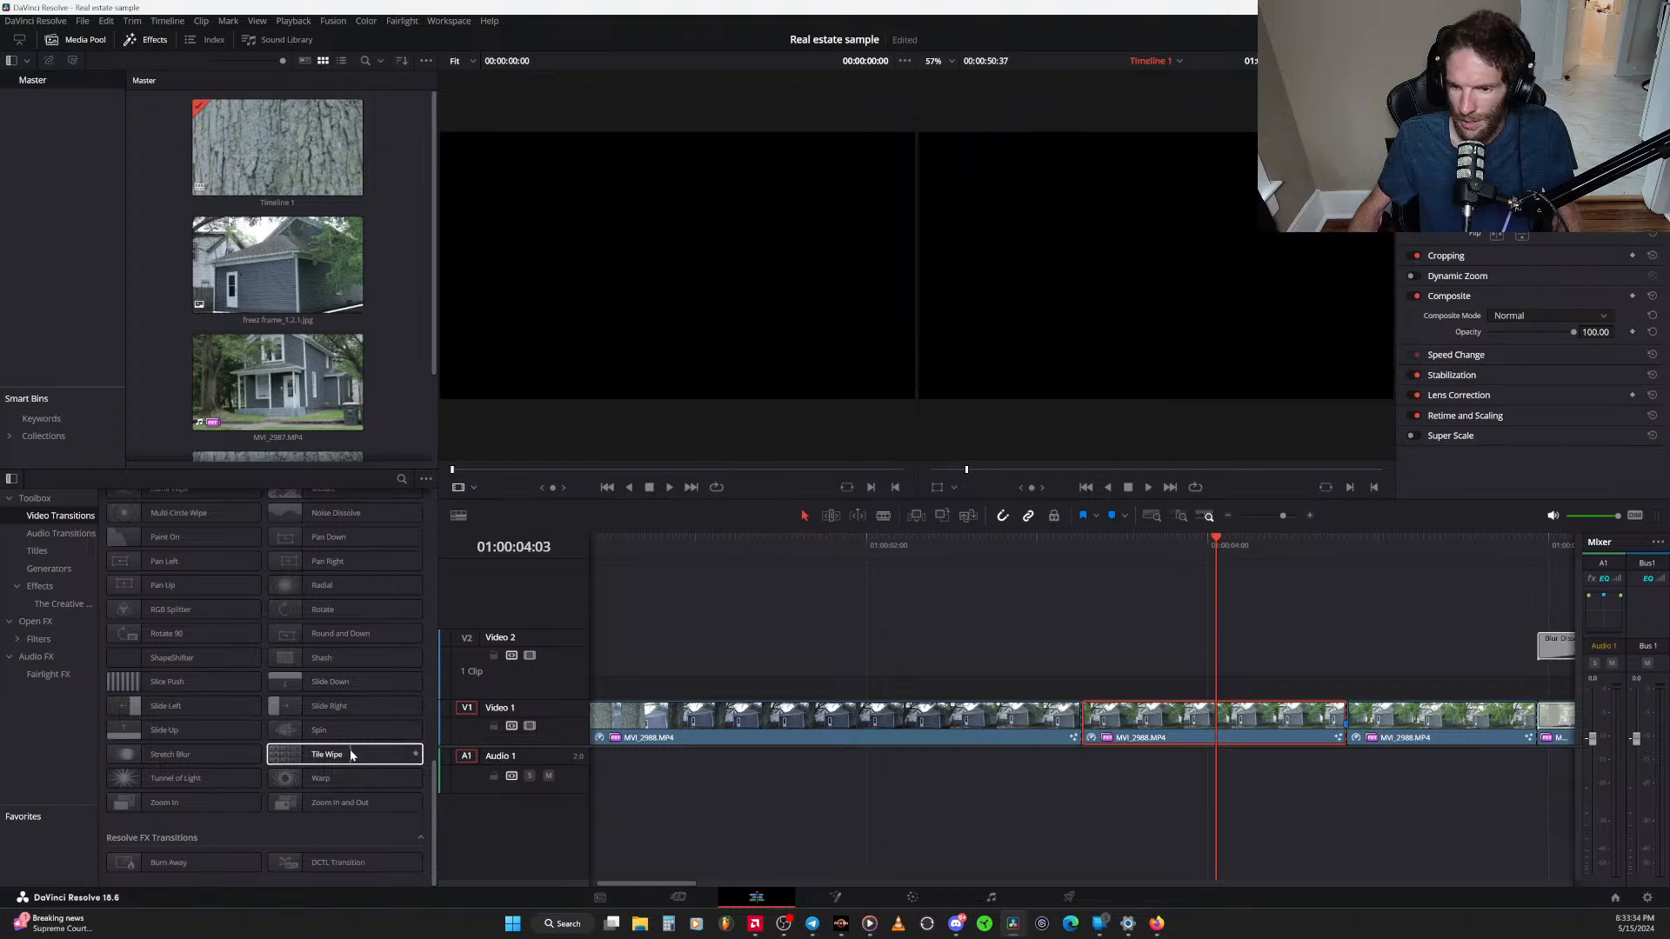
scroll(348, 748, up, 10)
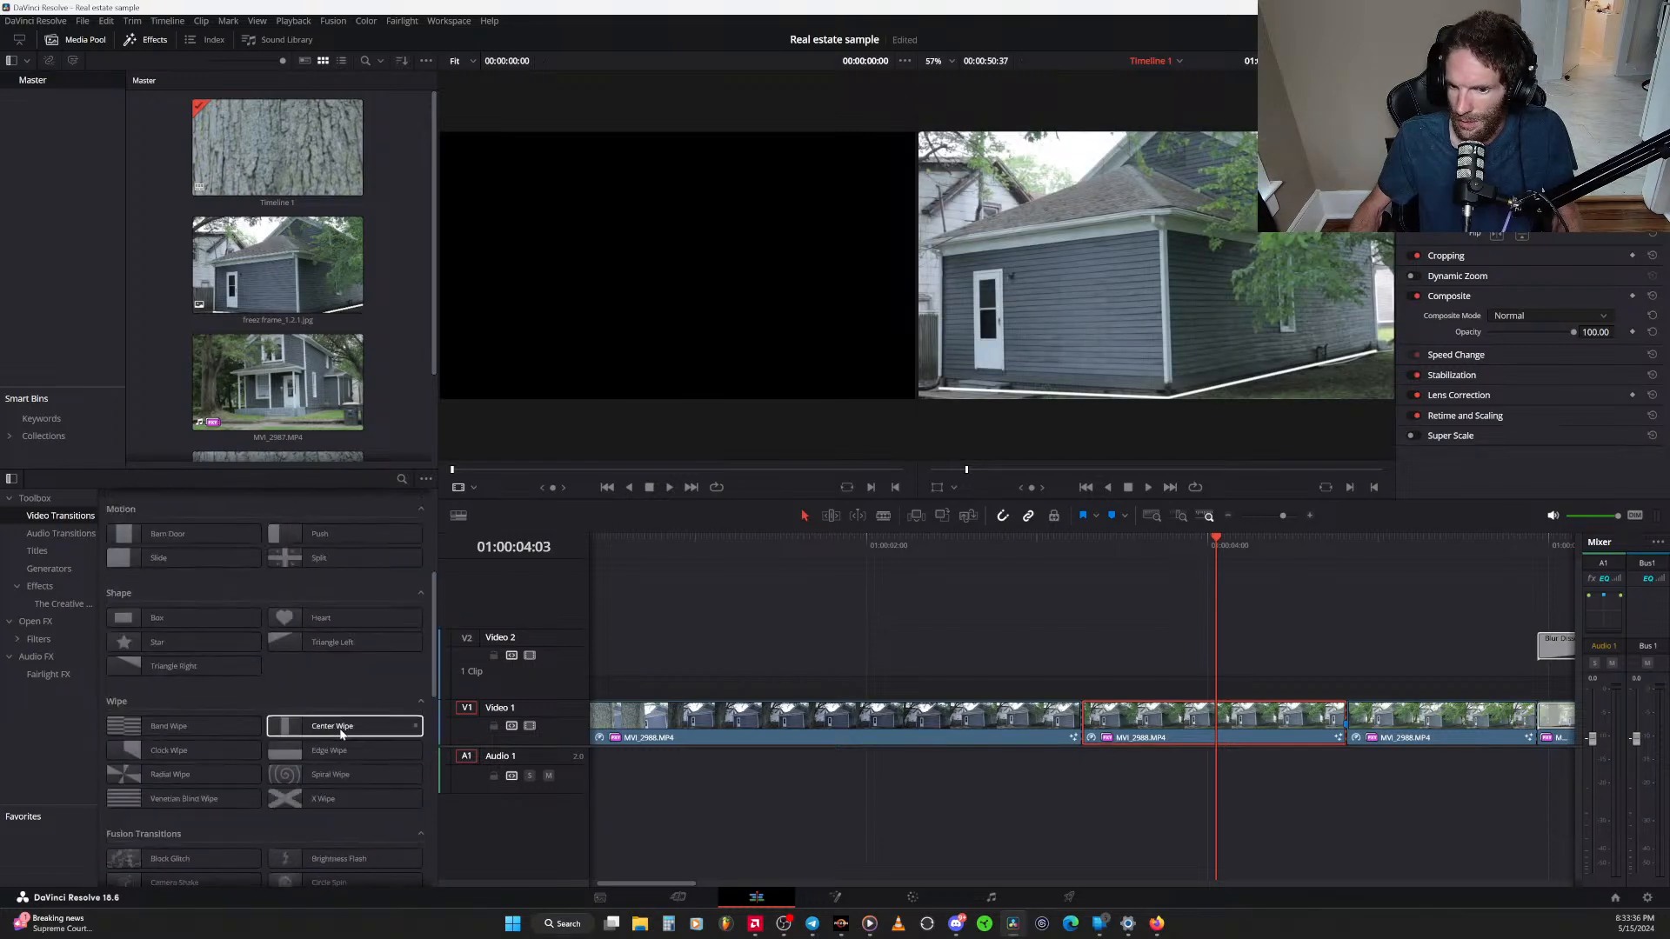
scroll(342, 736, up, 5)
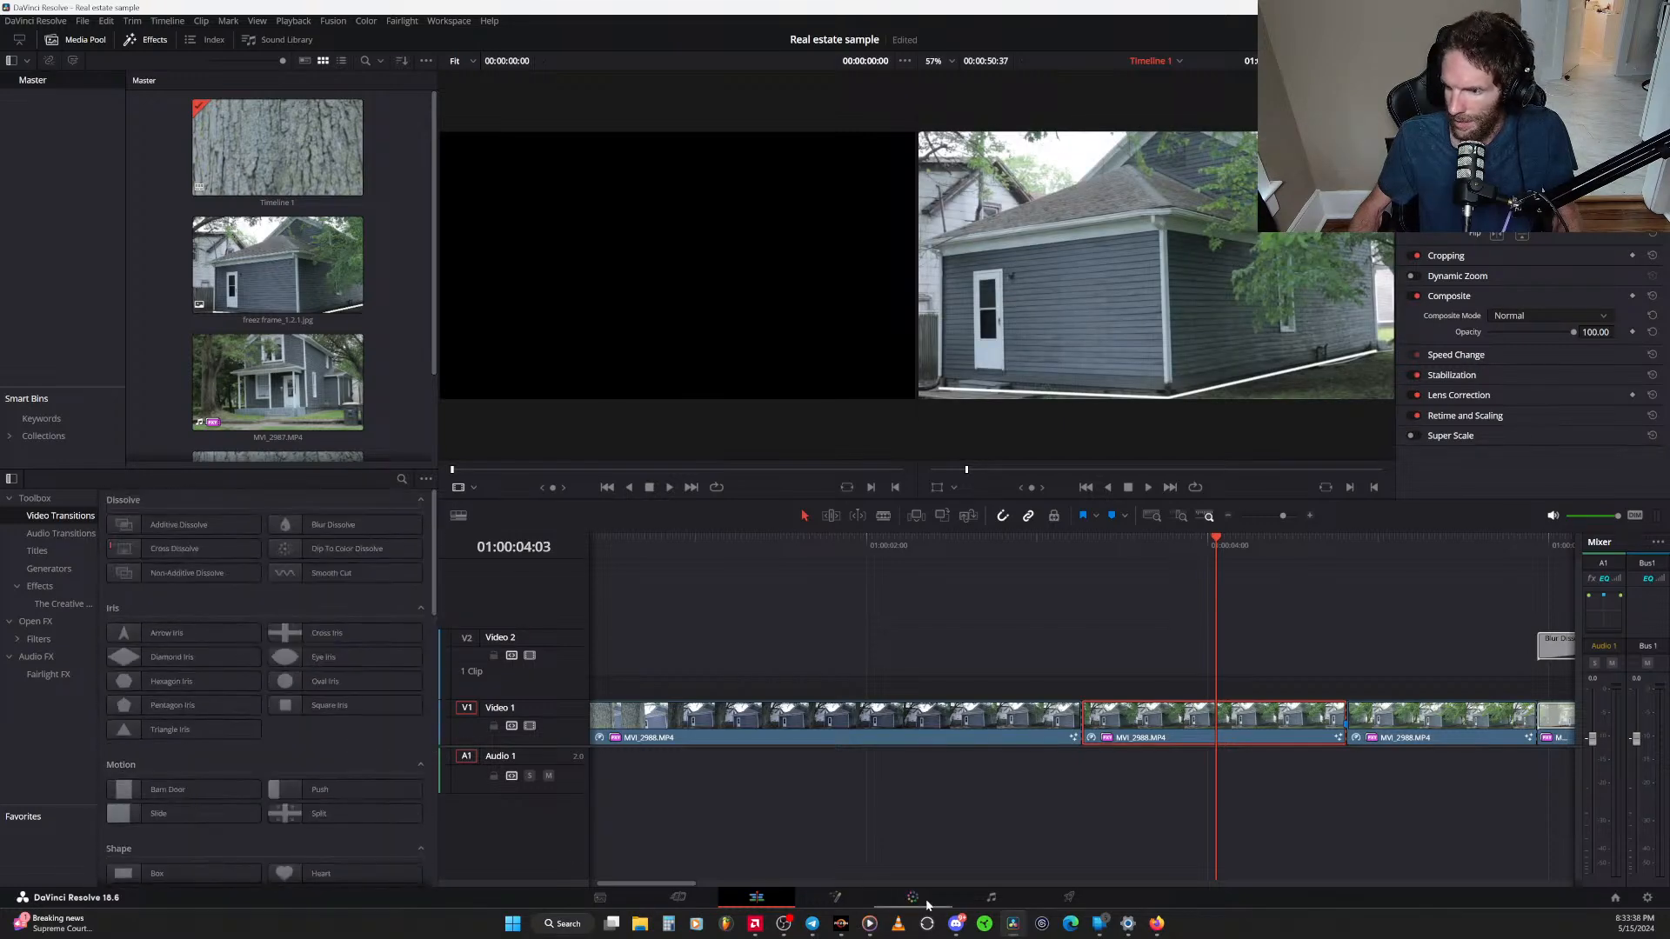
Switch to the Color page and look through its Resolve FX library
click(925, 902)
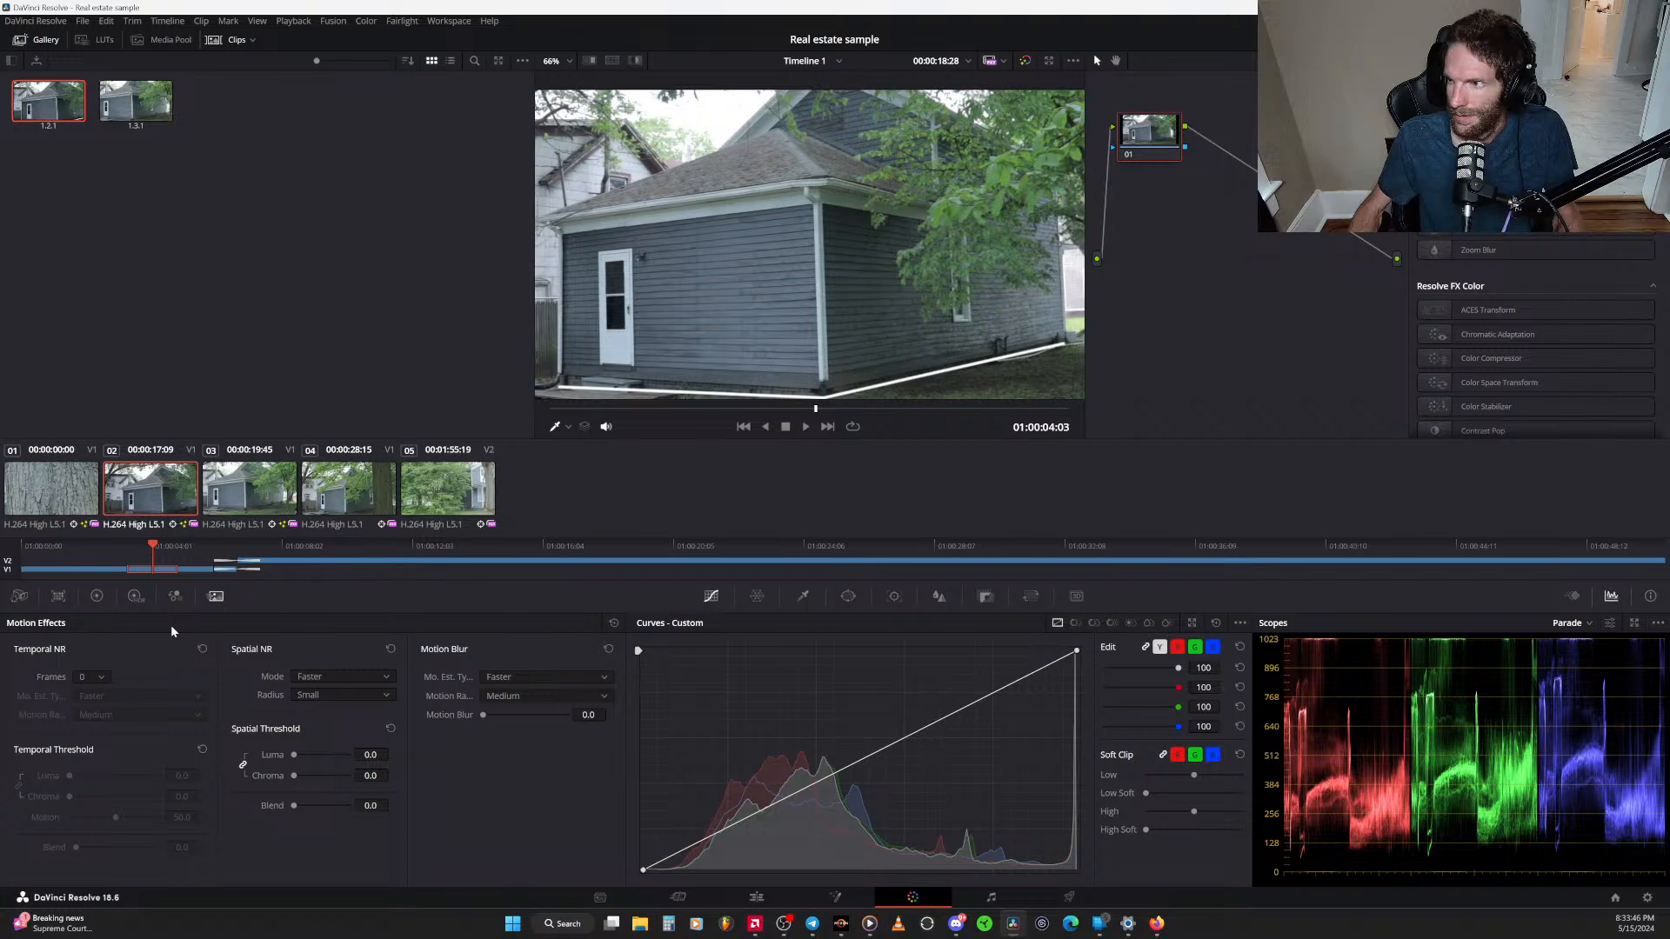
click(1556, 40)
click(1555, 39)
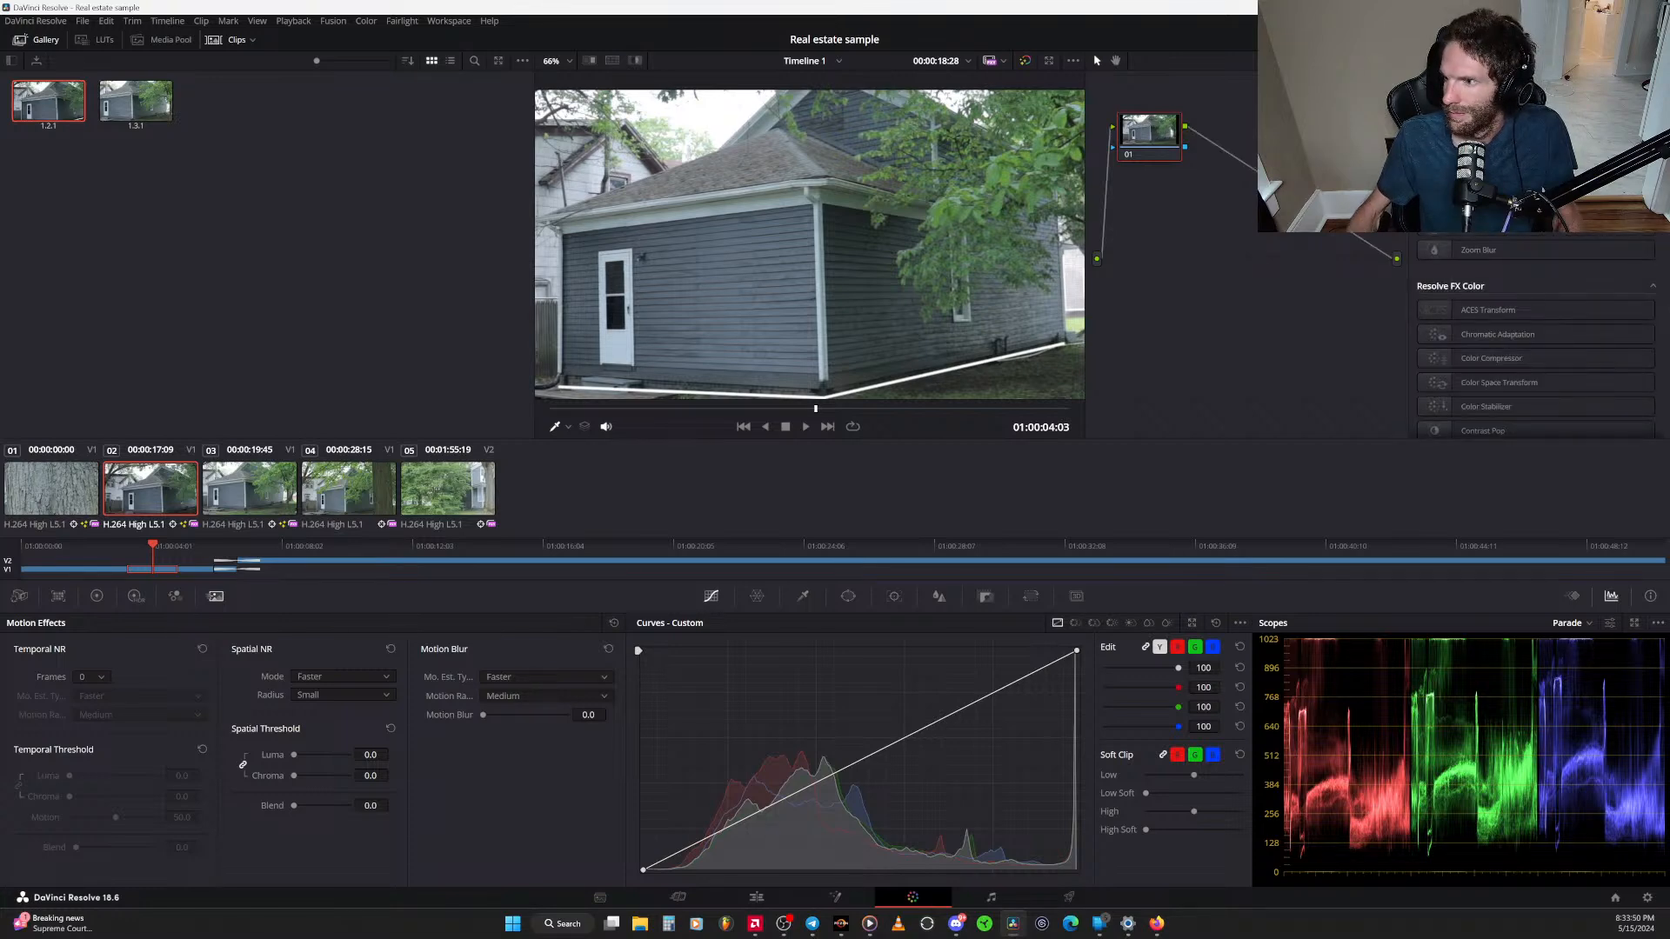
scroll(1518, 365, down, 5)
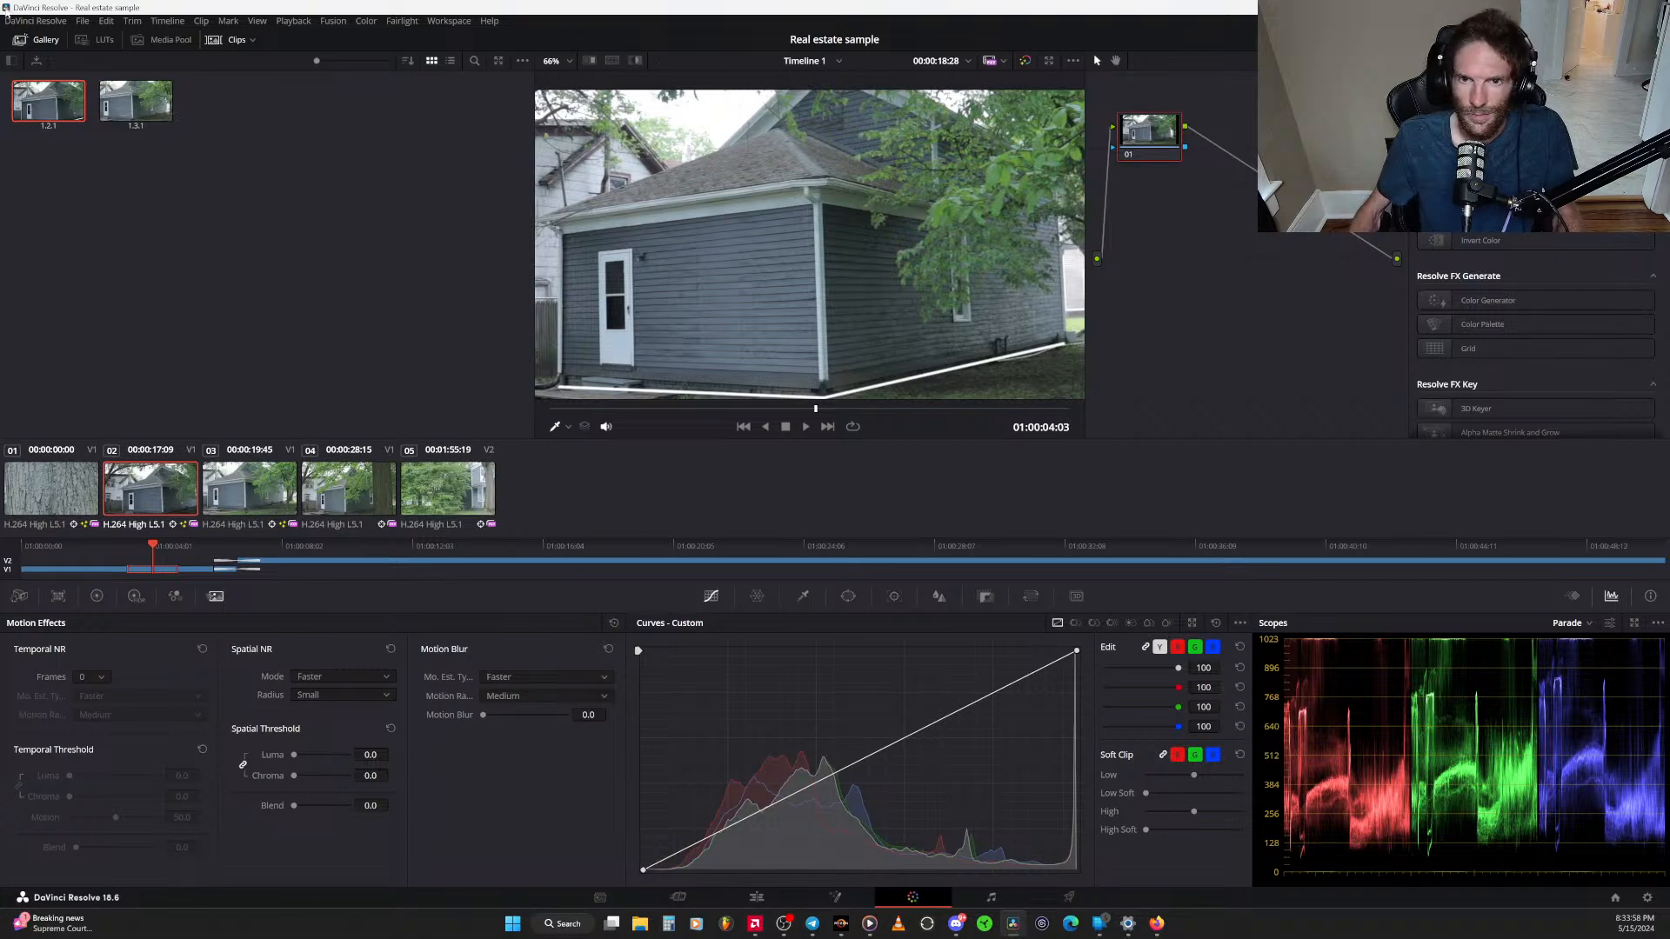
View the DaVinci Resolve version information and check for updates
click(35, 21)
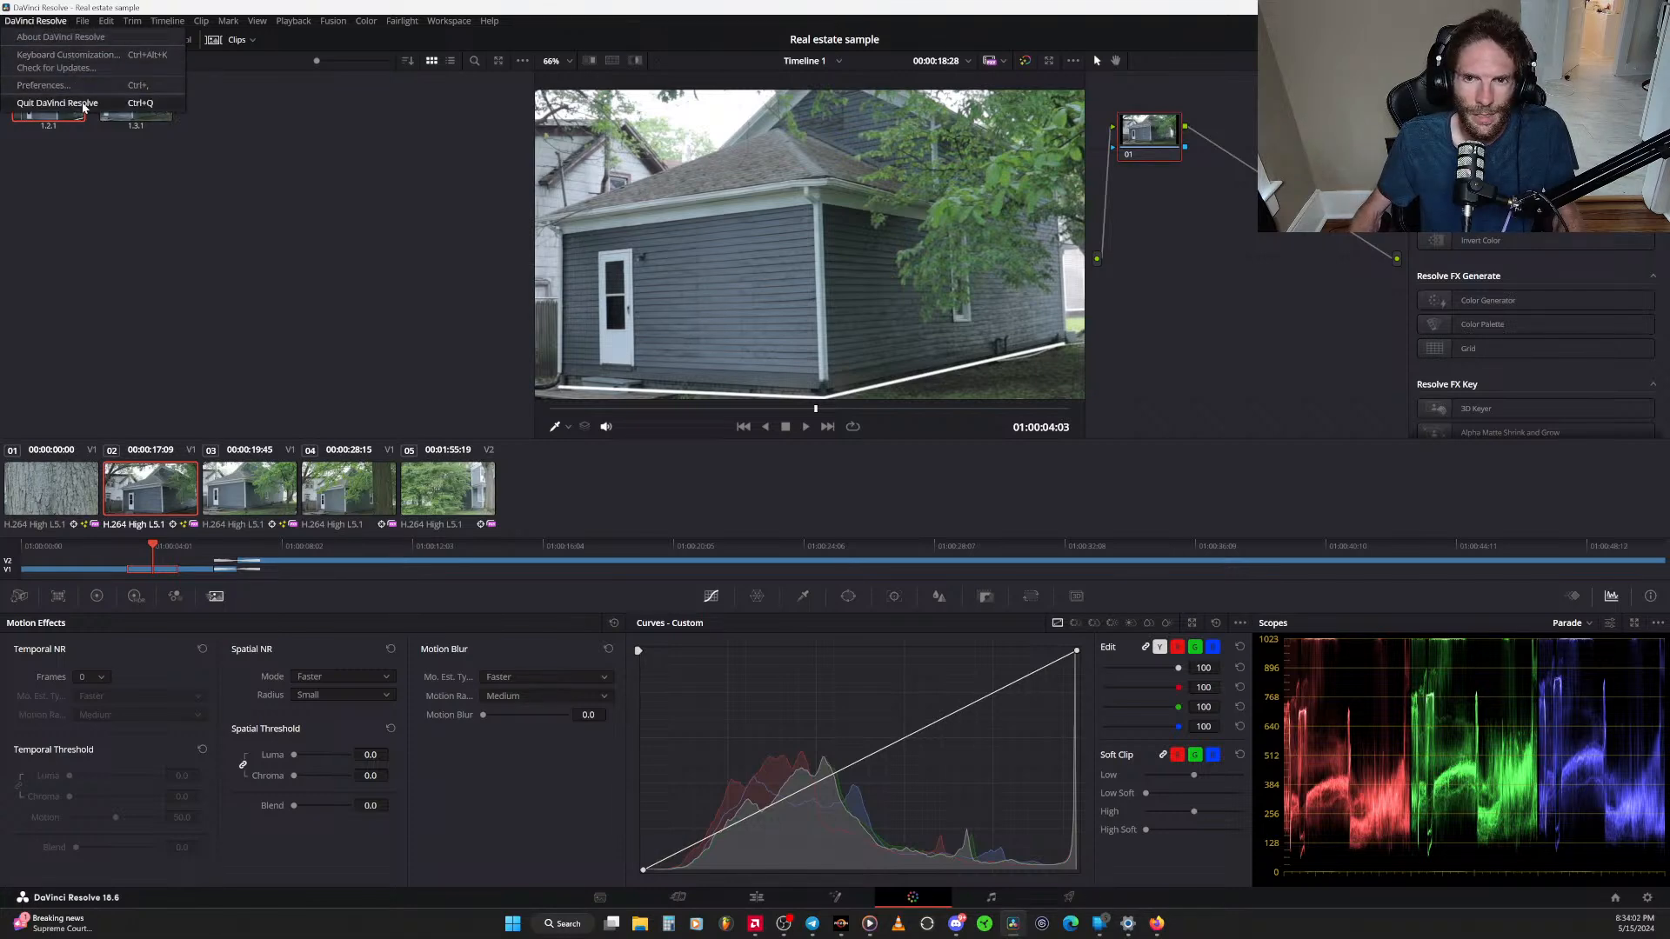
click(74, 38)
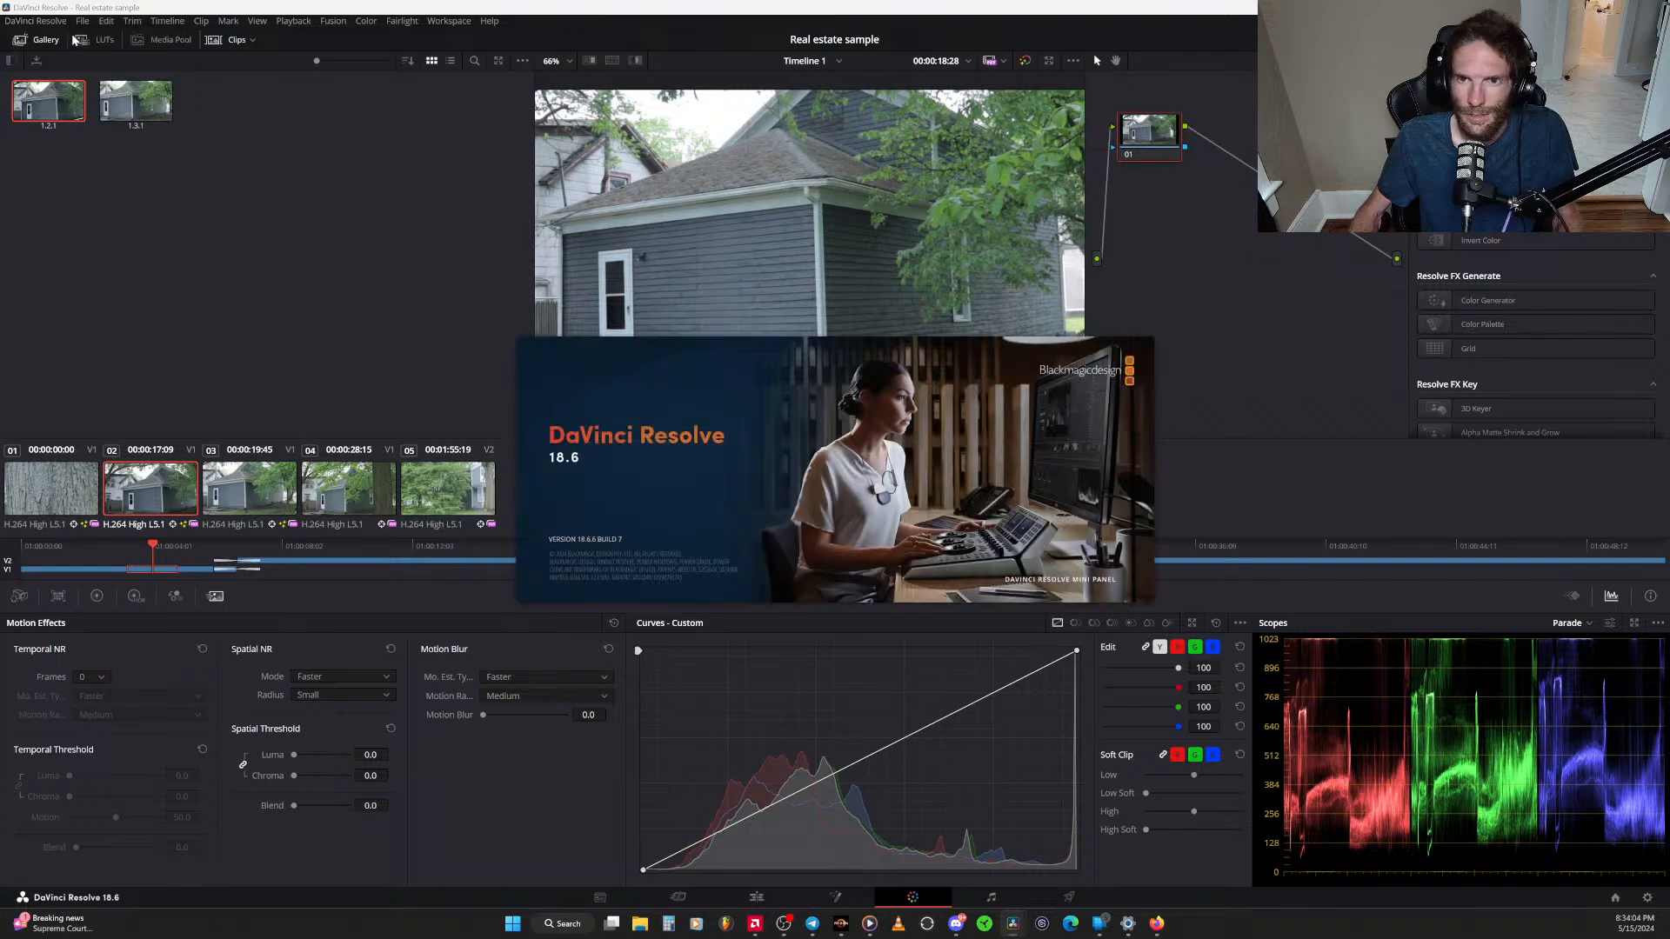
click(307, 293)
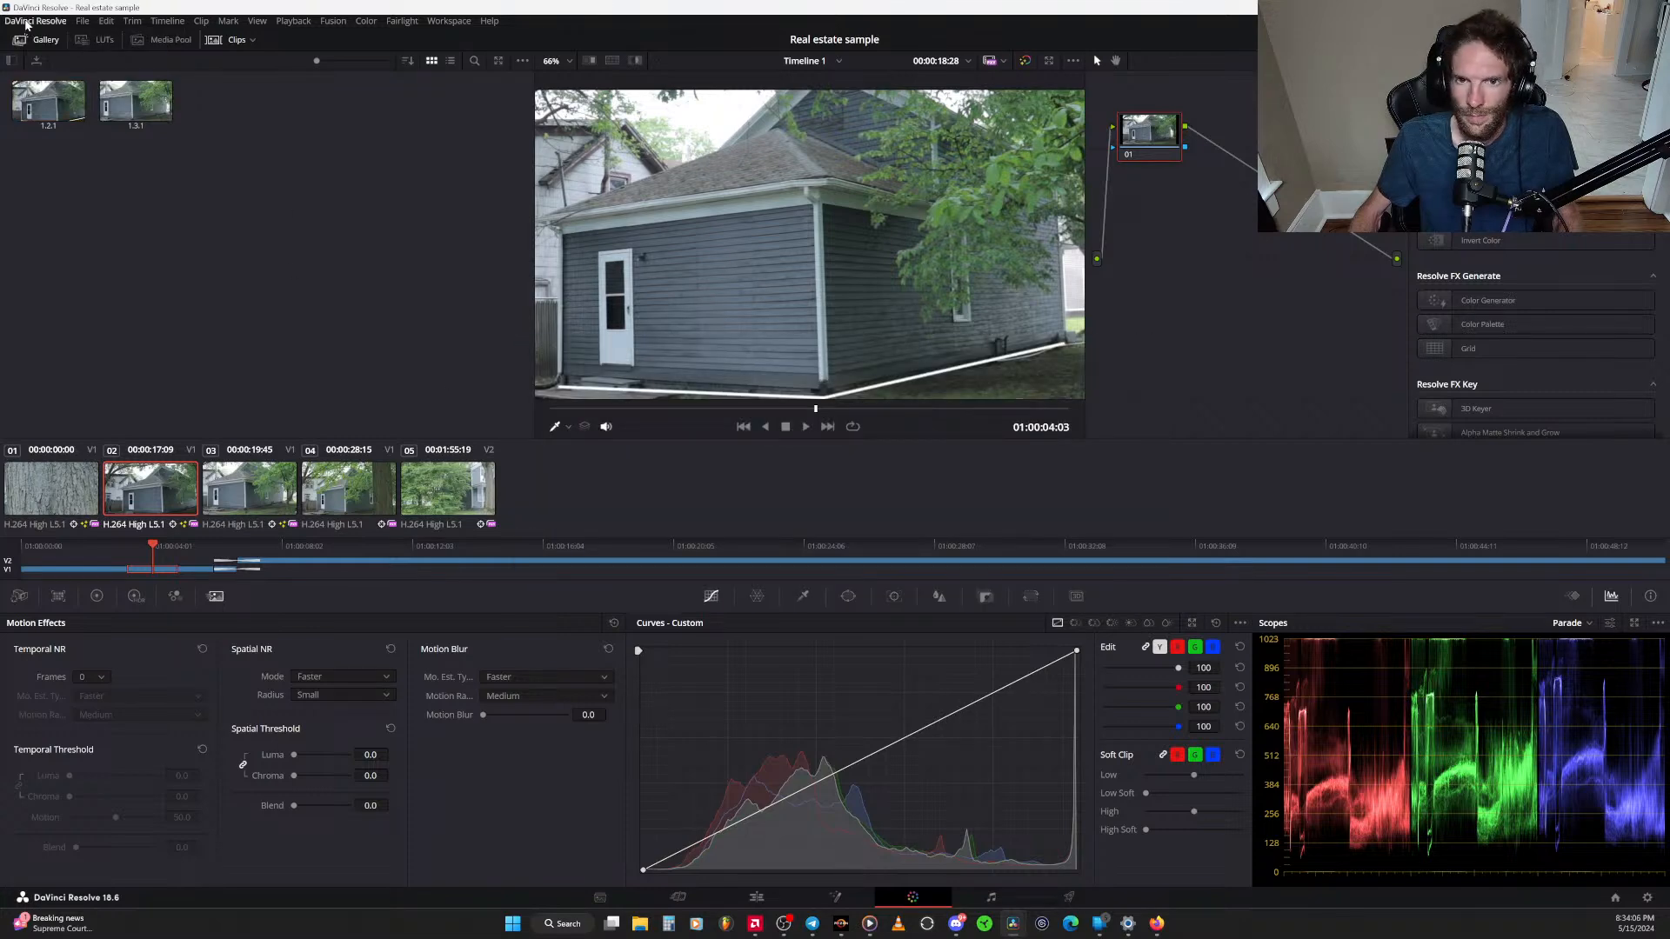
click(26, 21)
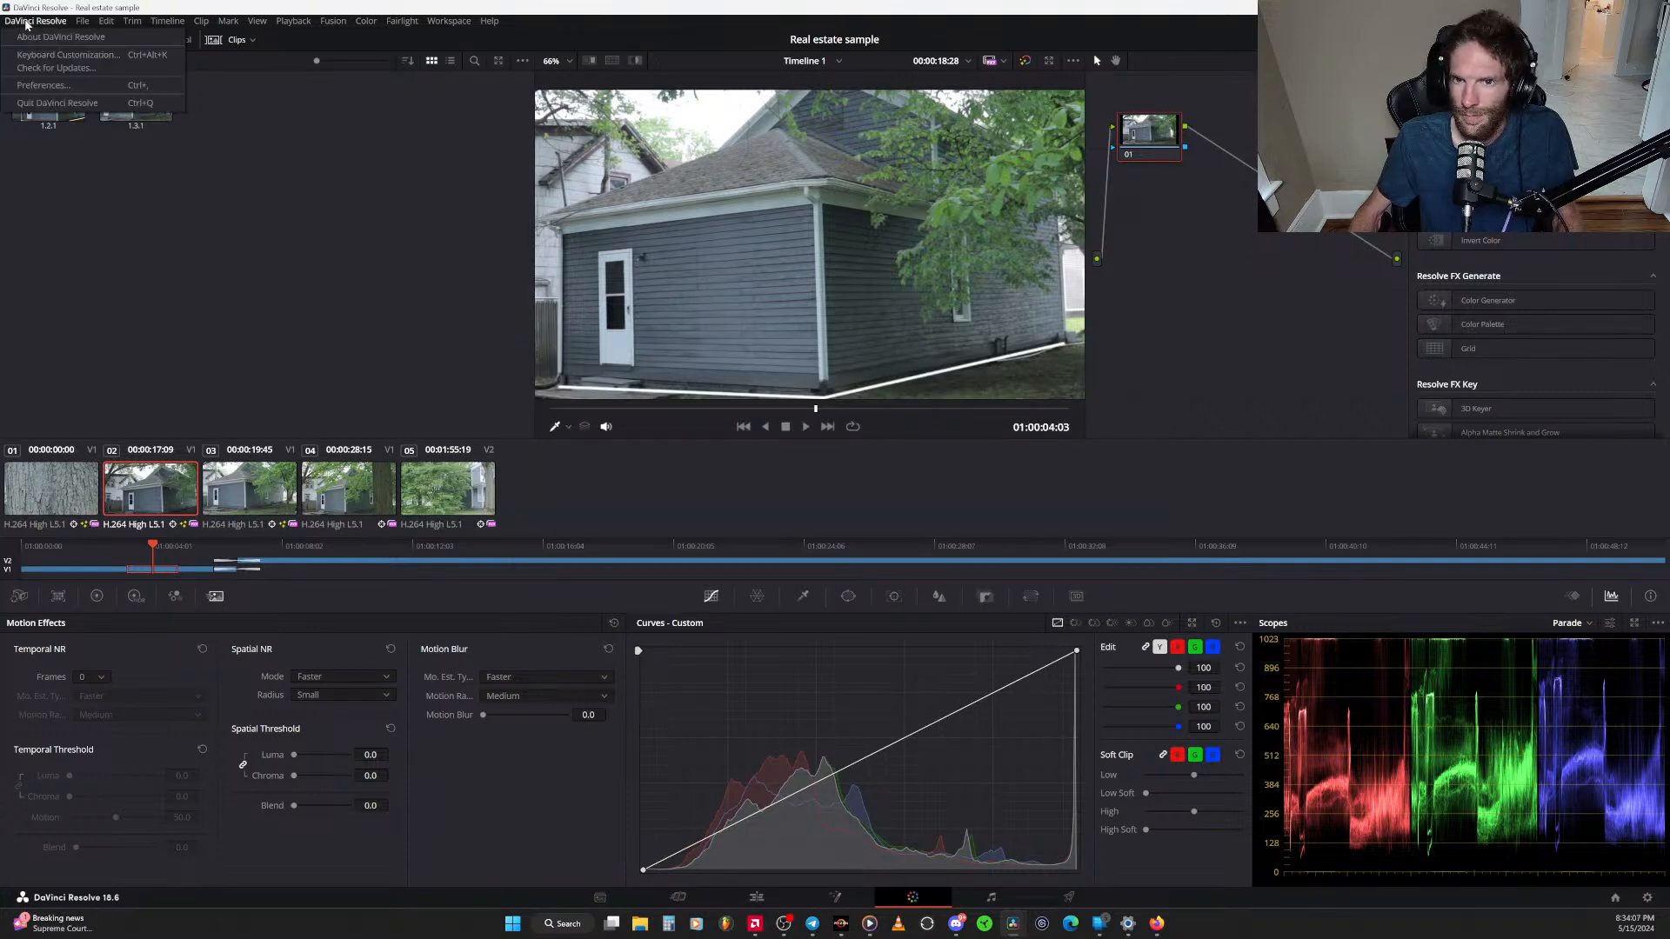
click(50, 71)
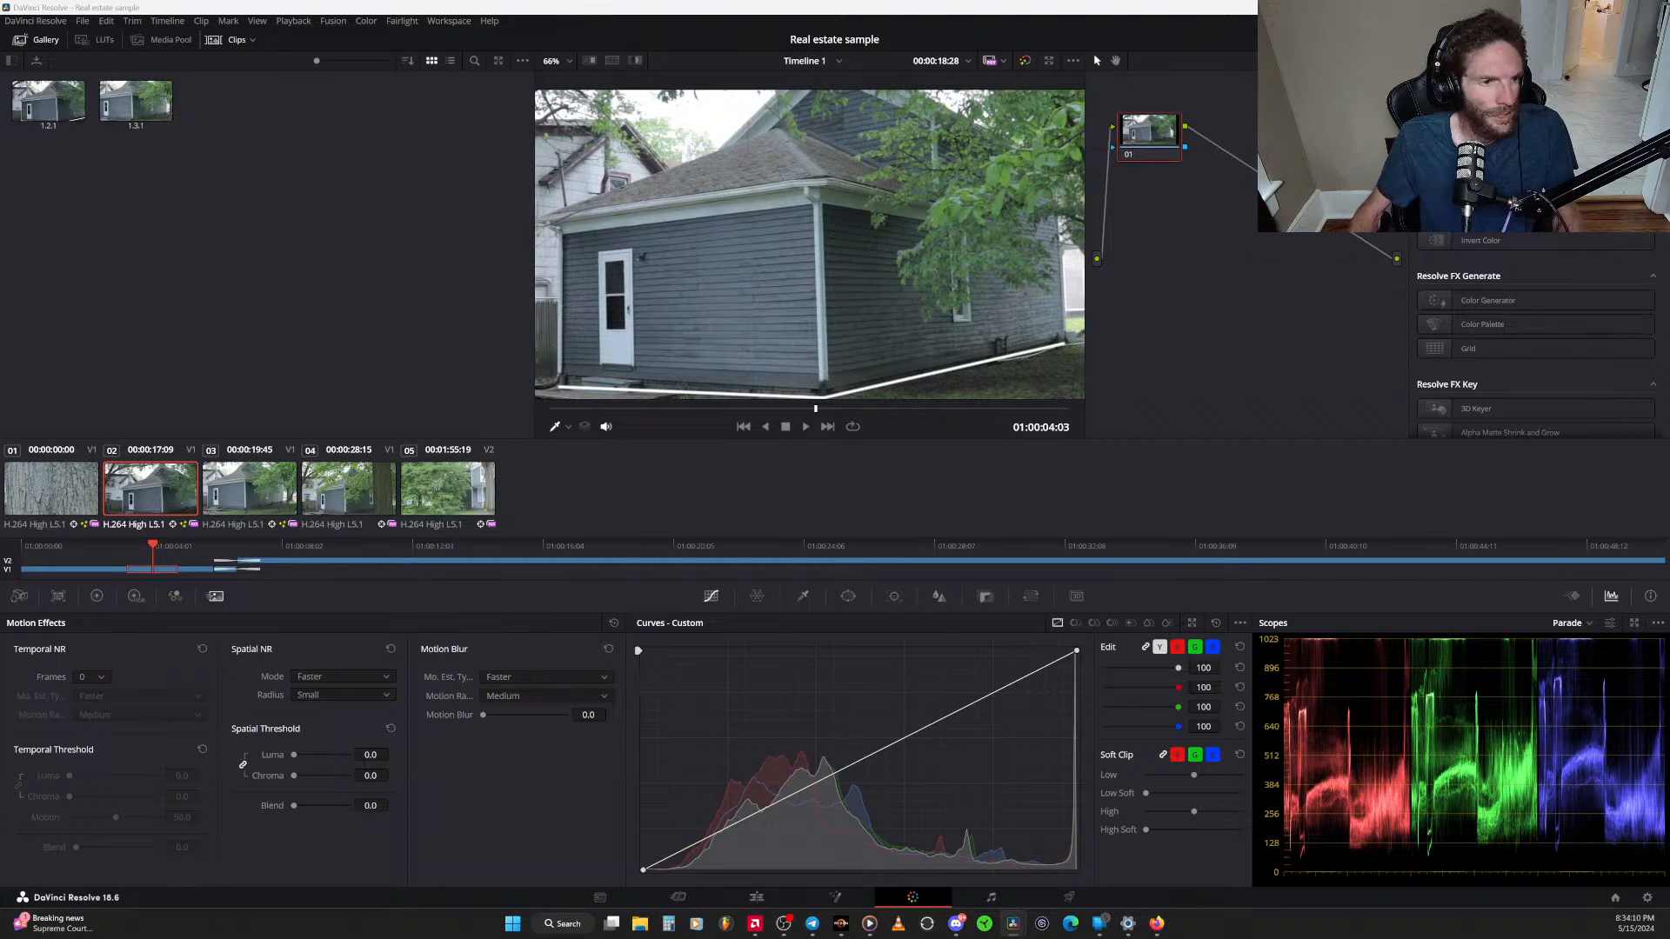
click(90, 22)
mouse_move(107, 23)
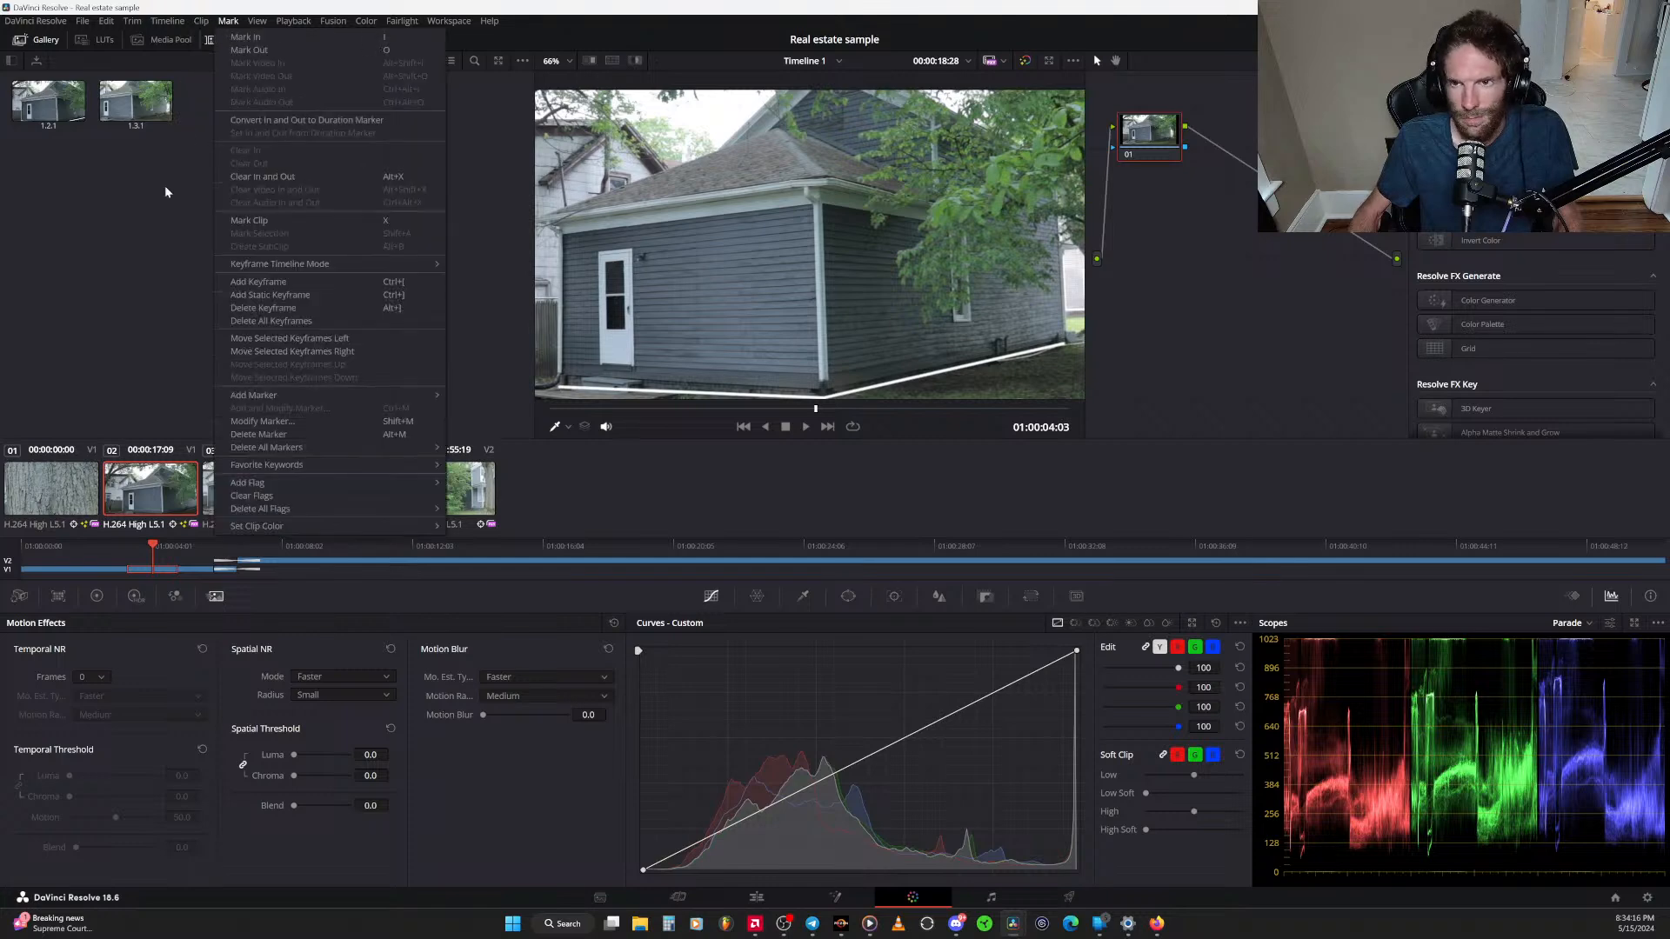
click(144, 270)
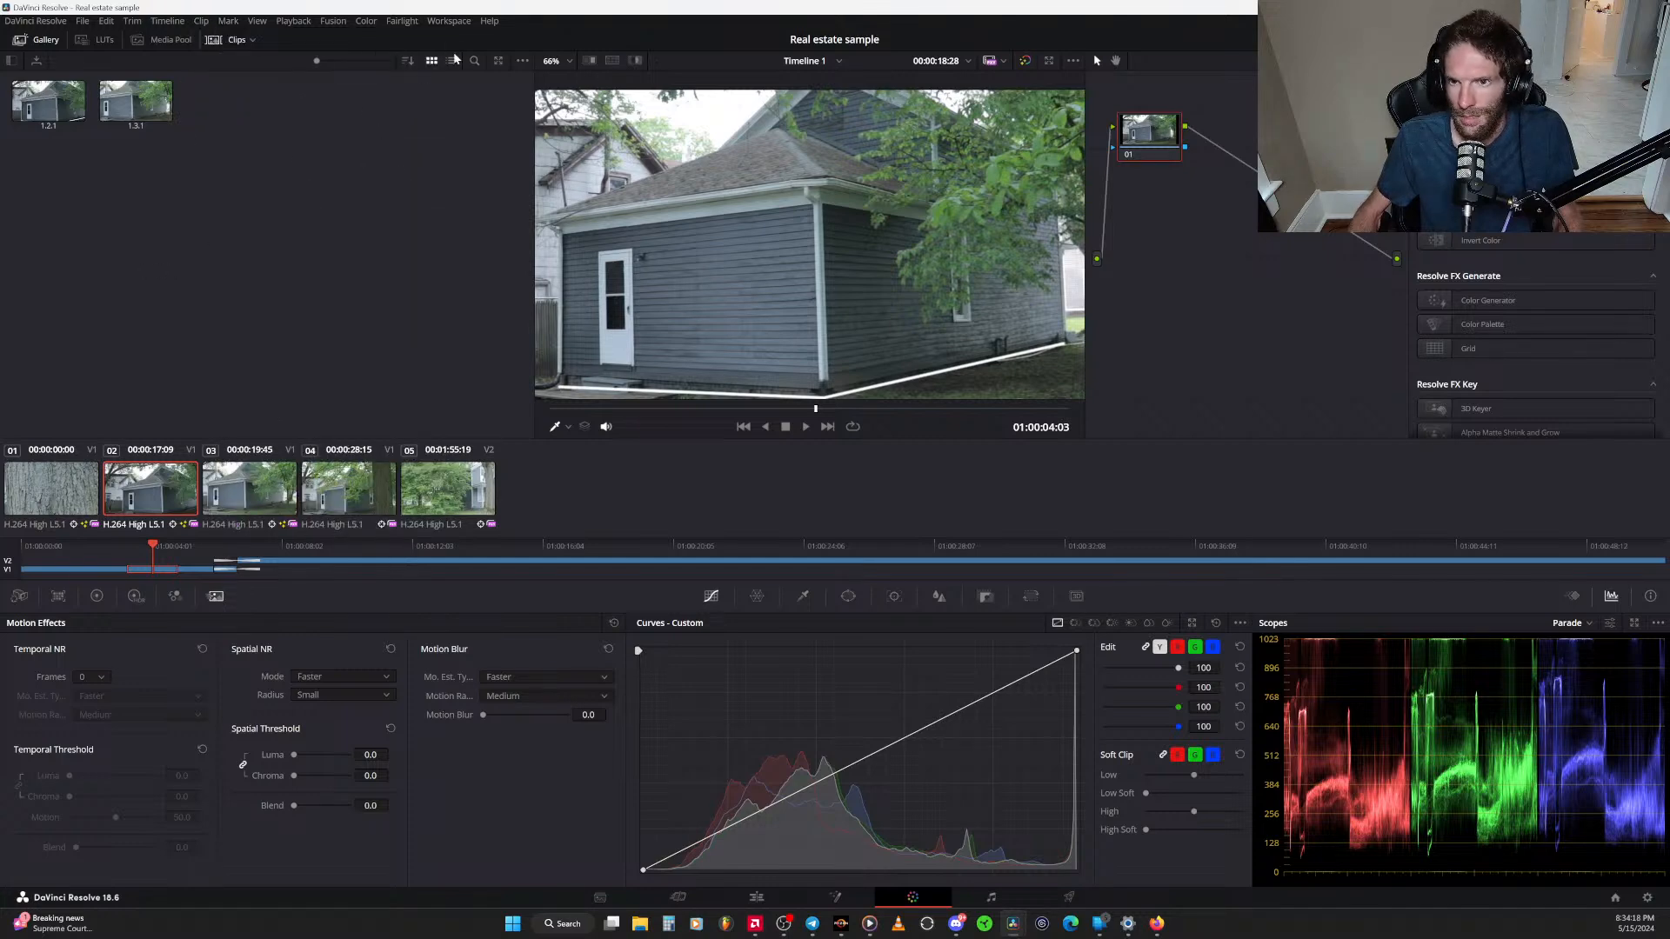
click(356, 21)
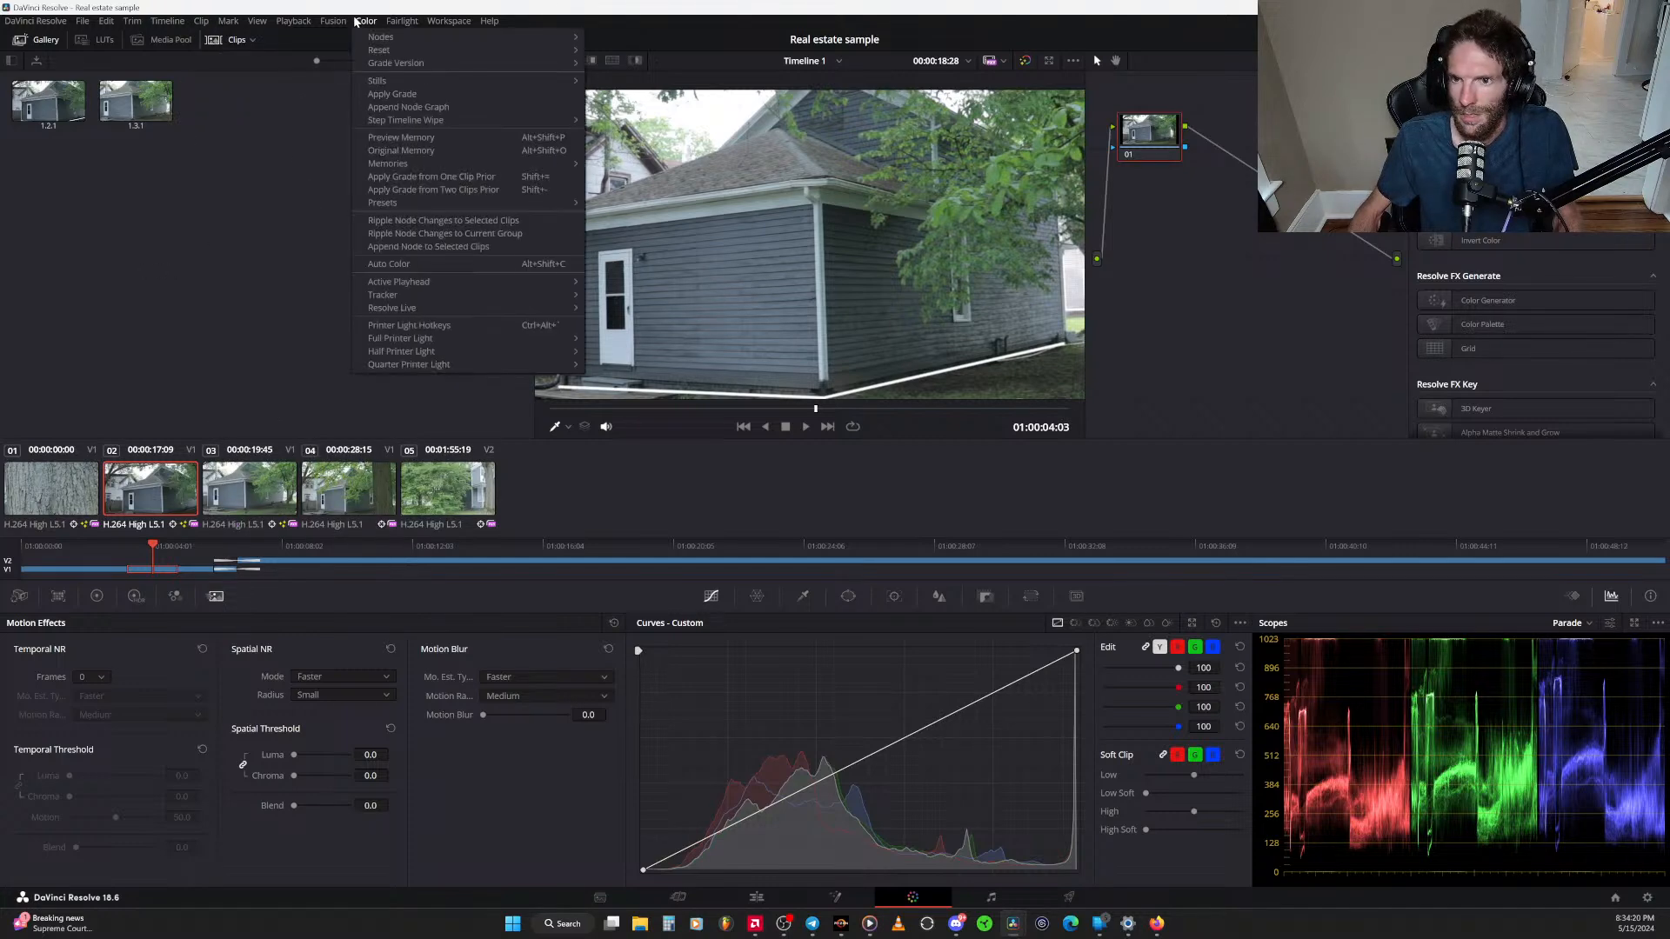
click(290, 265)
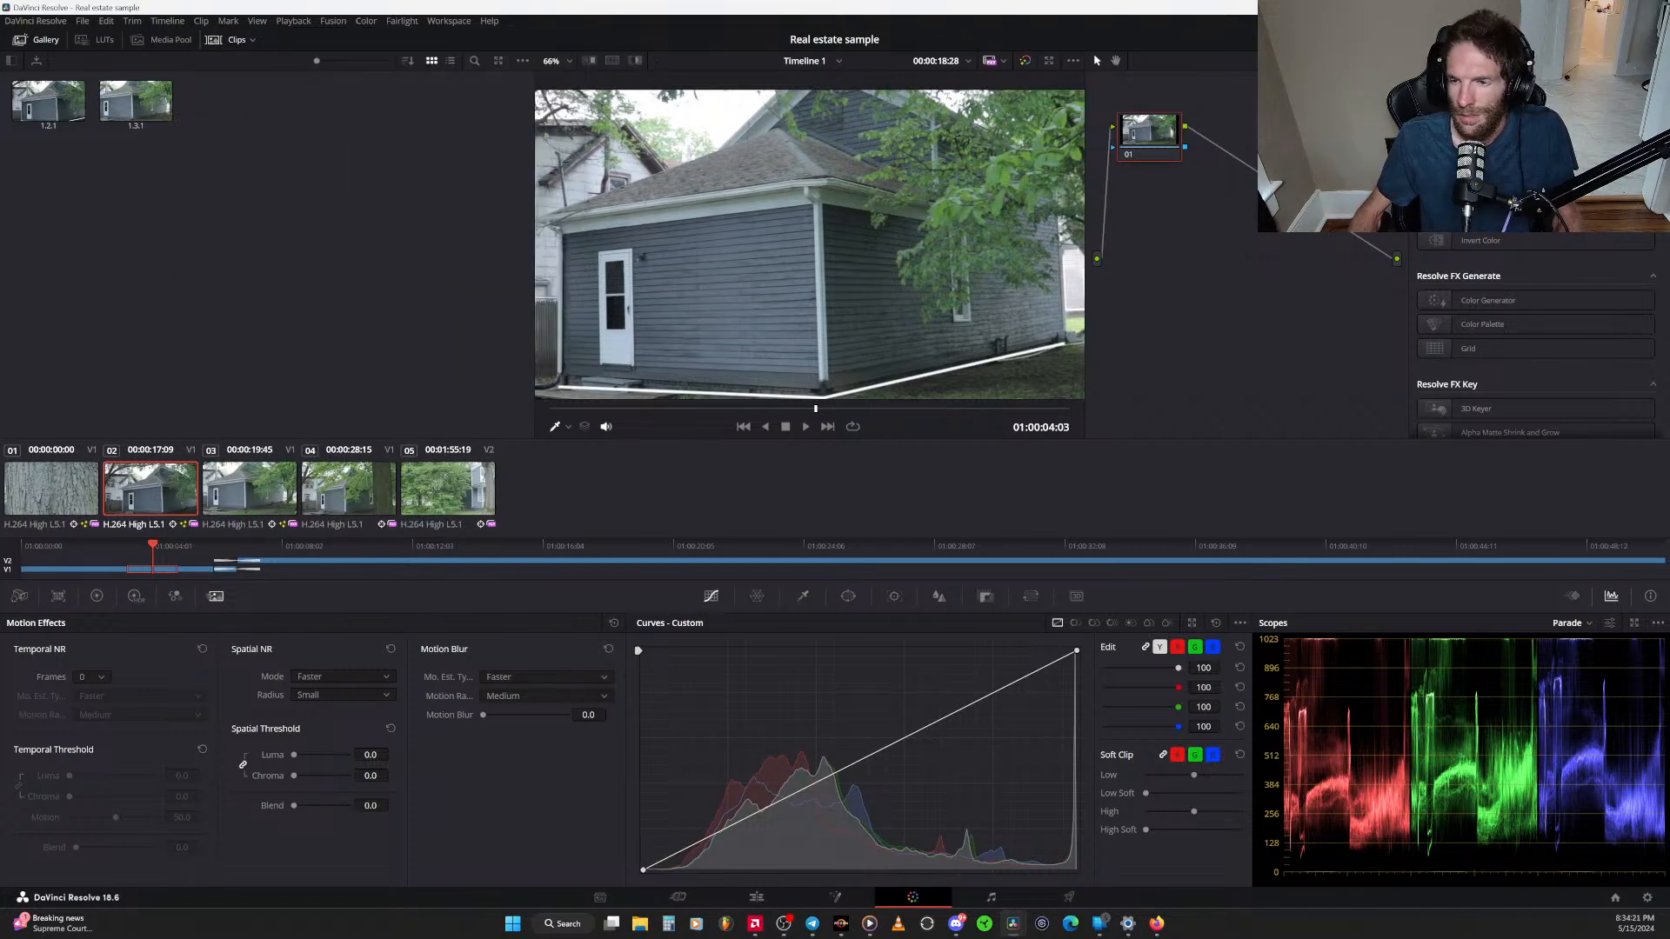
Return to the Edit page, switch to Firefox and search the web for "davinci resolve studio" in a new tab
click(757, 897)
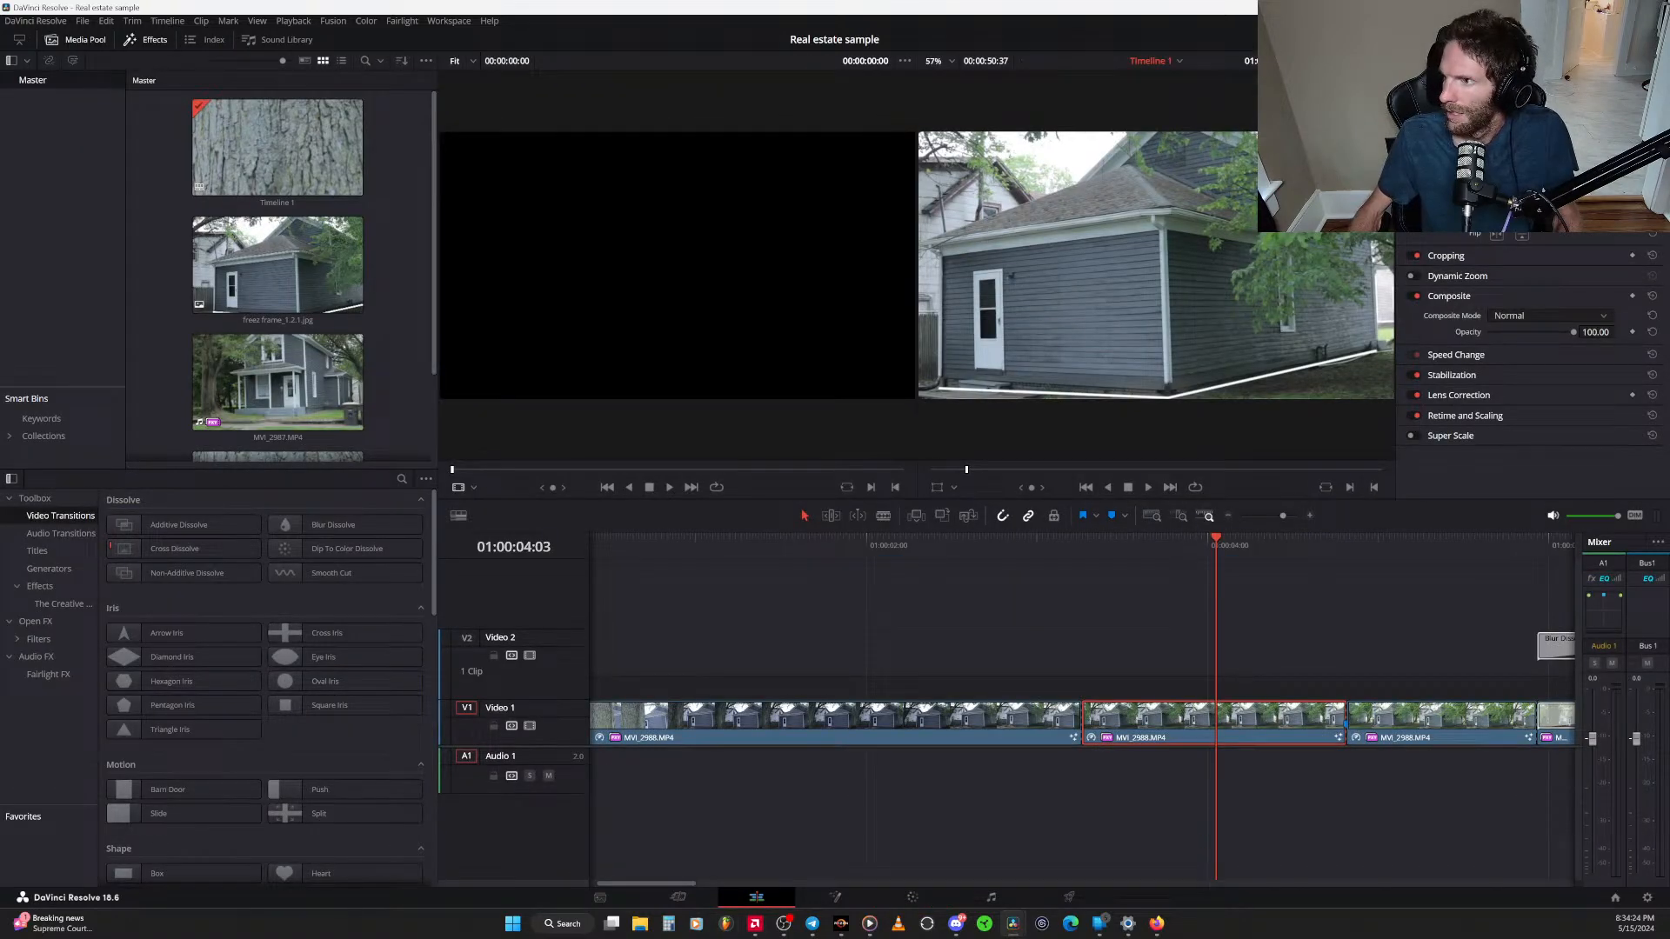
click(1596, 7)
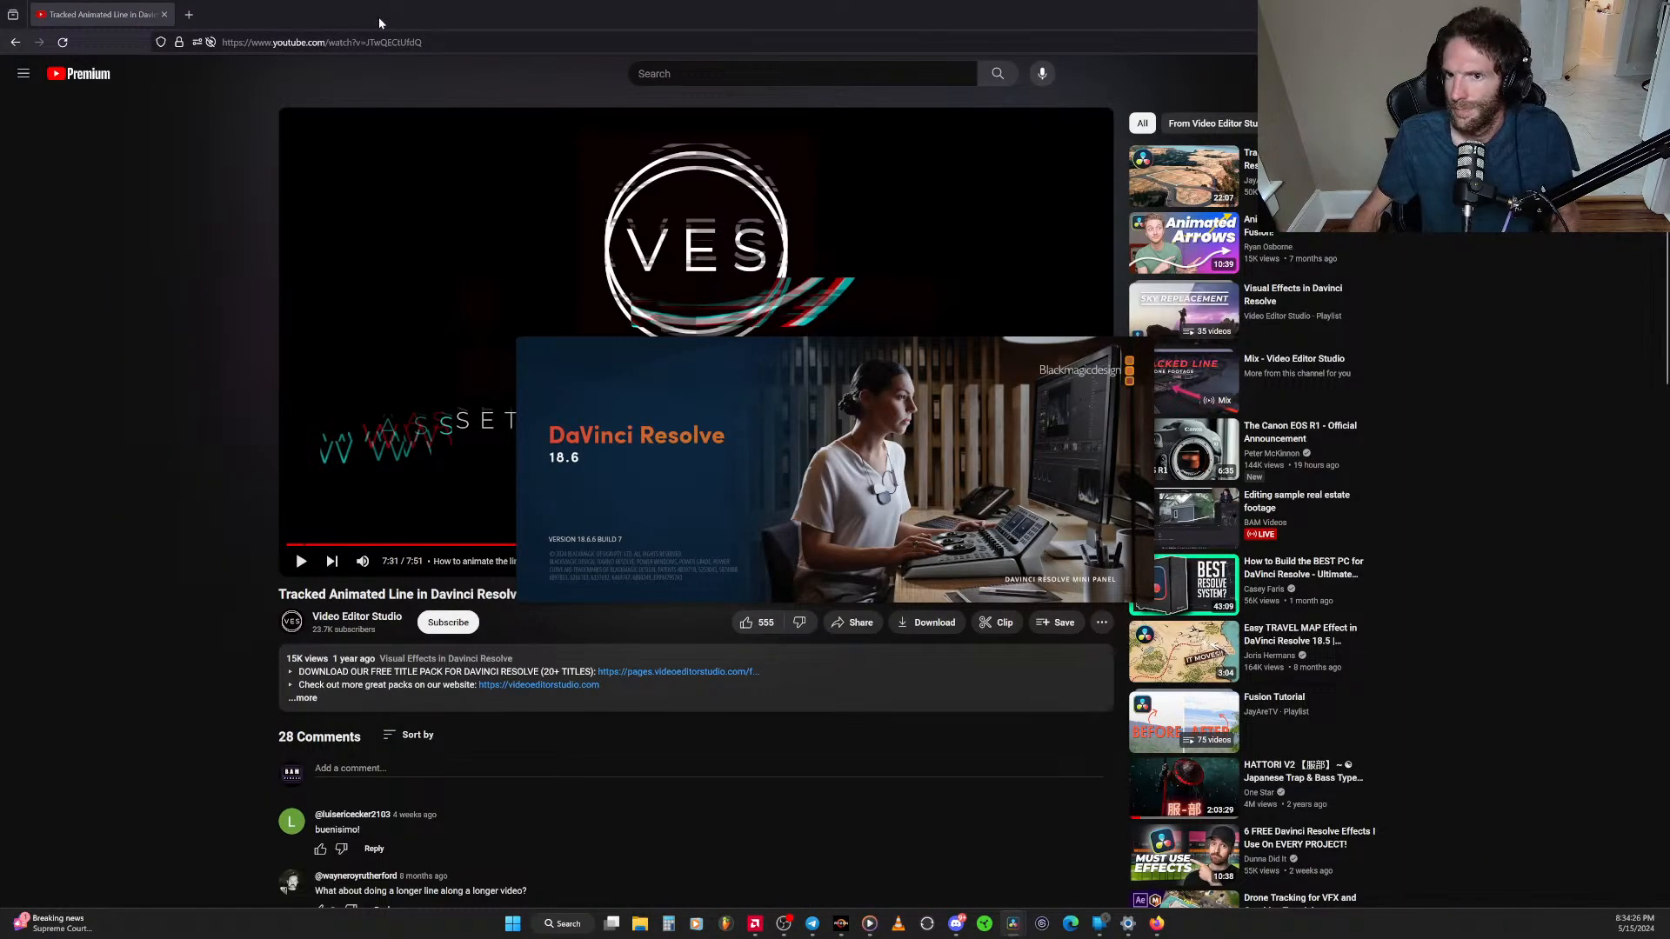
click(189, 15)
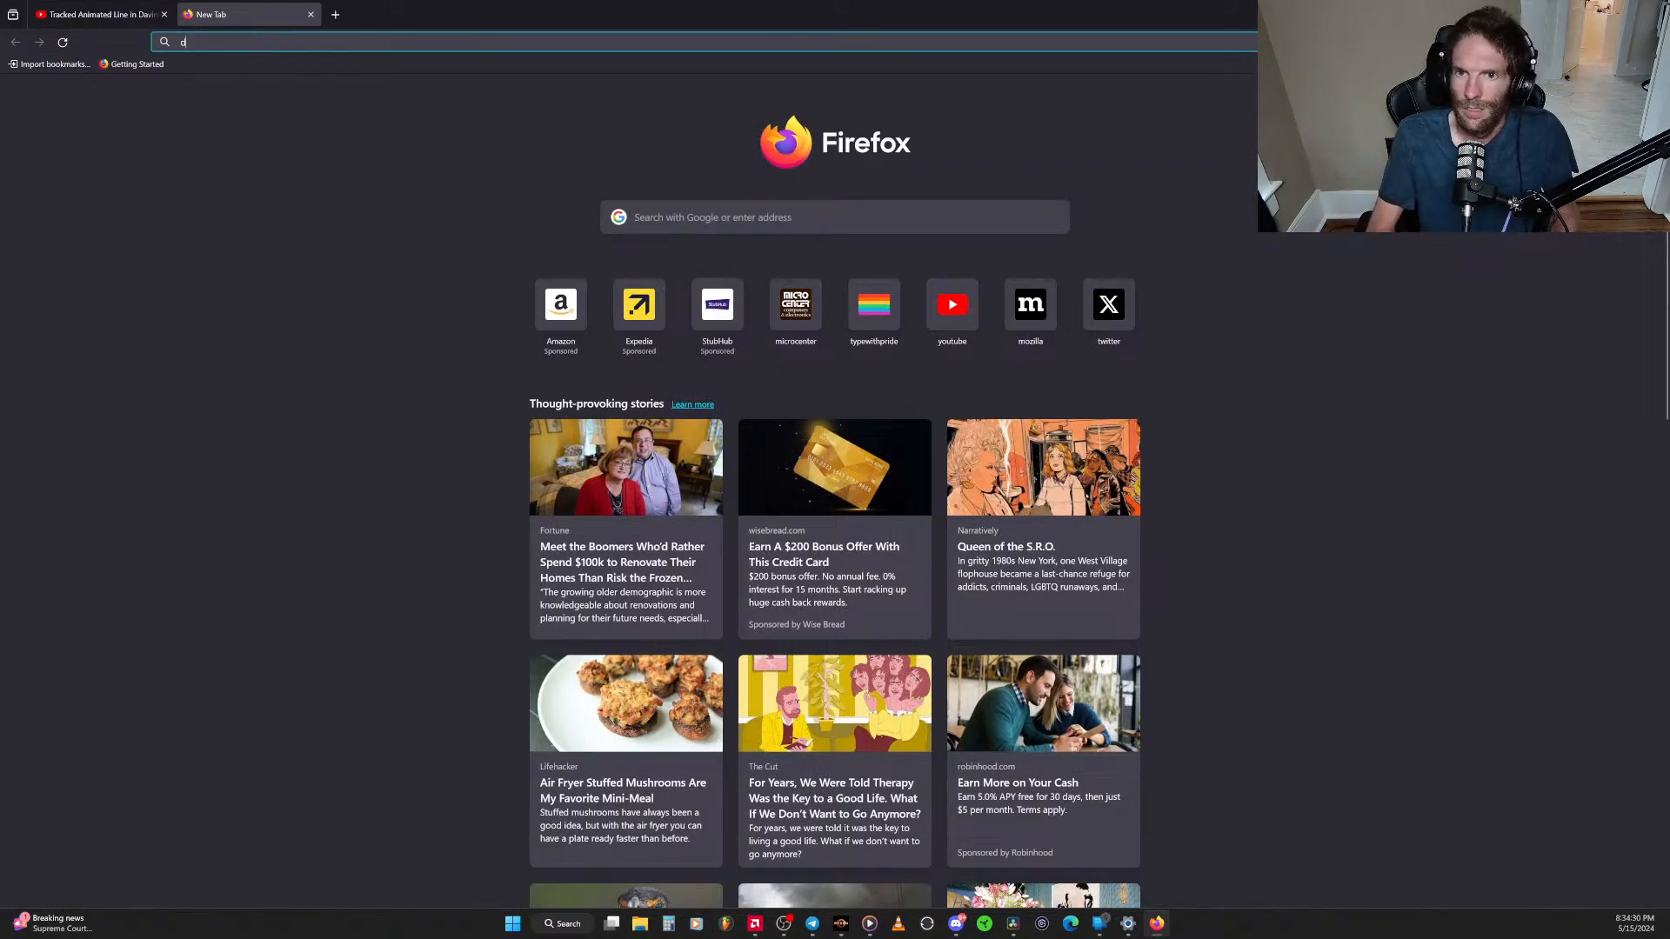
text(davinc)
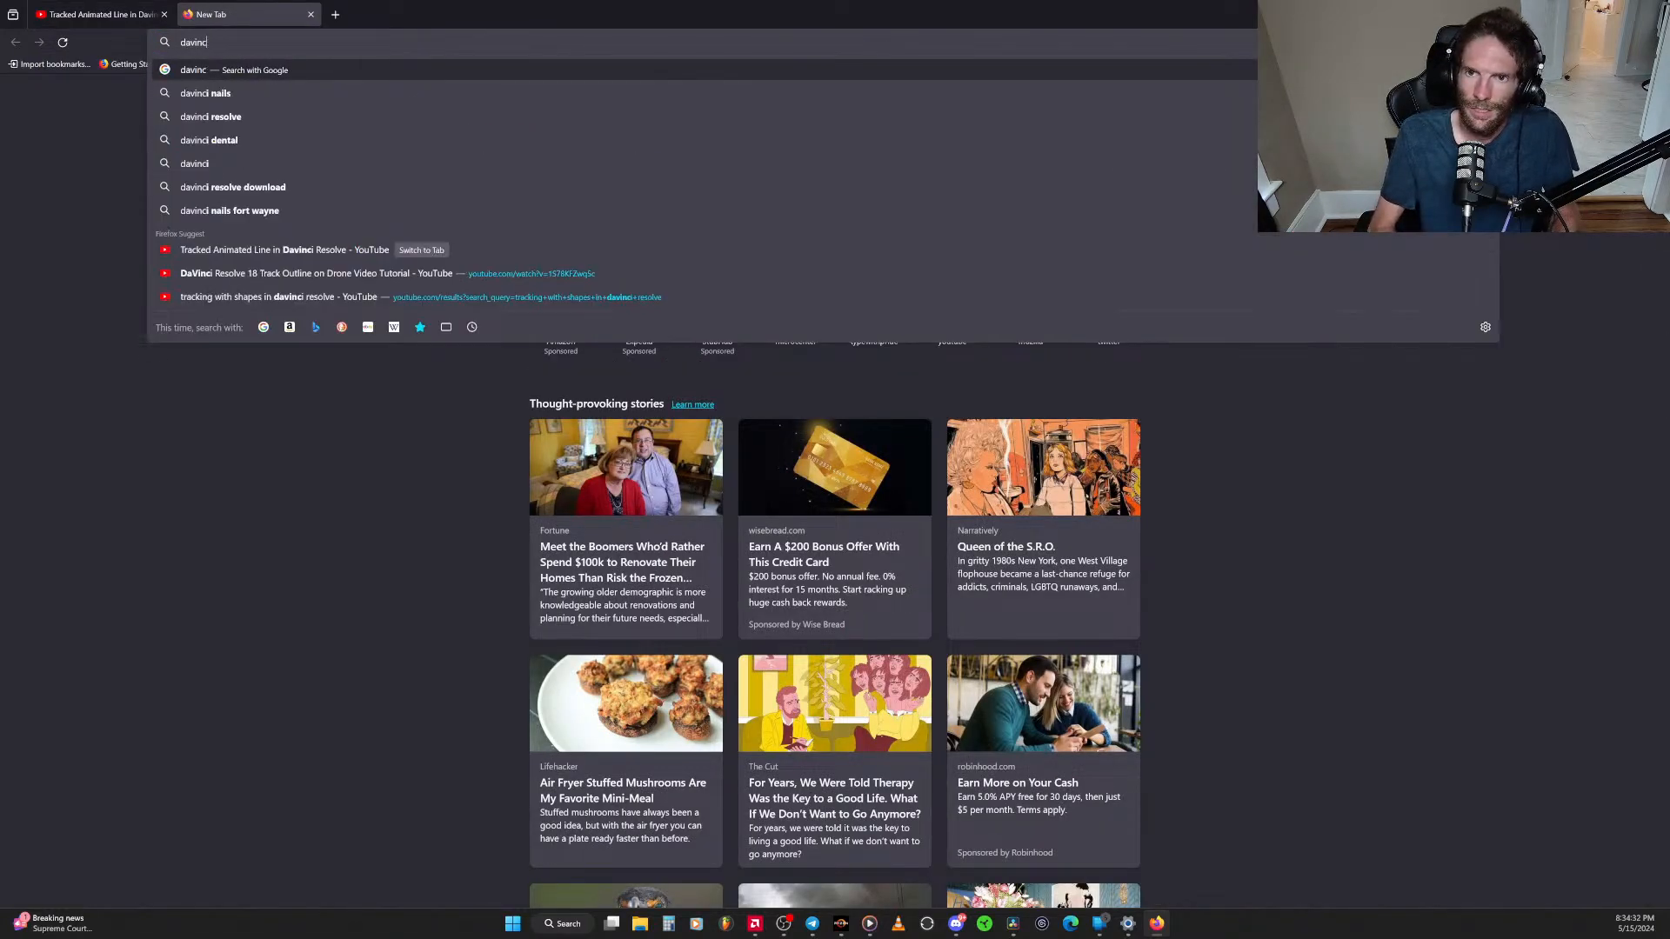
text(i)
text( resolve stu)
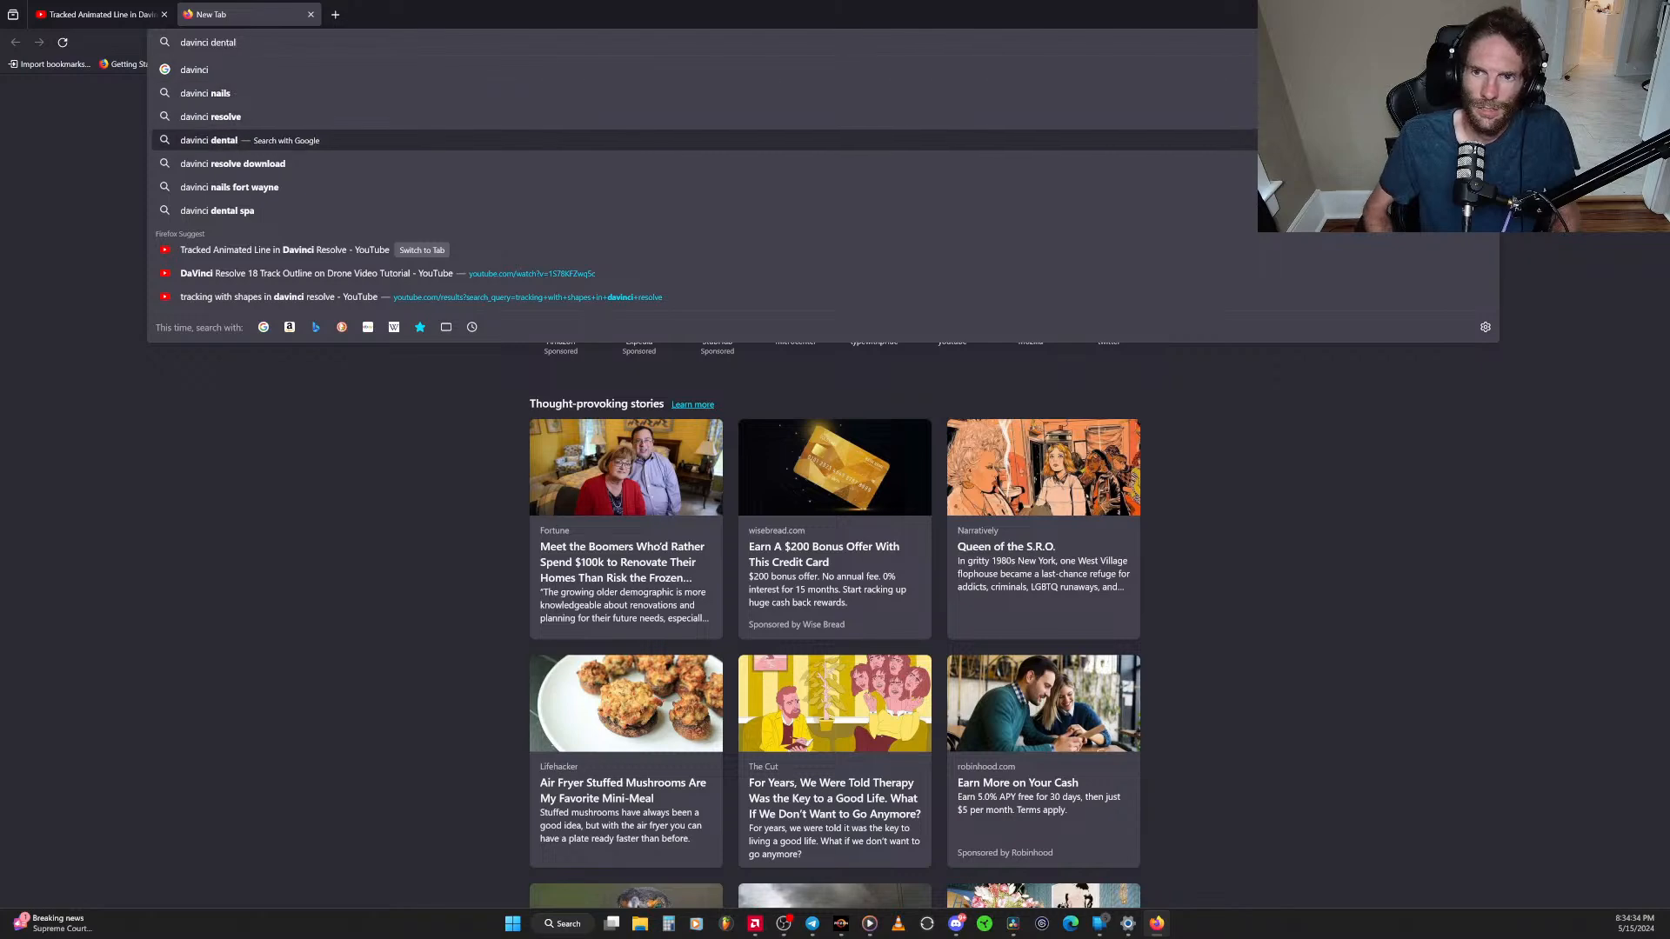
text(dio)
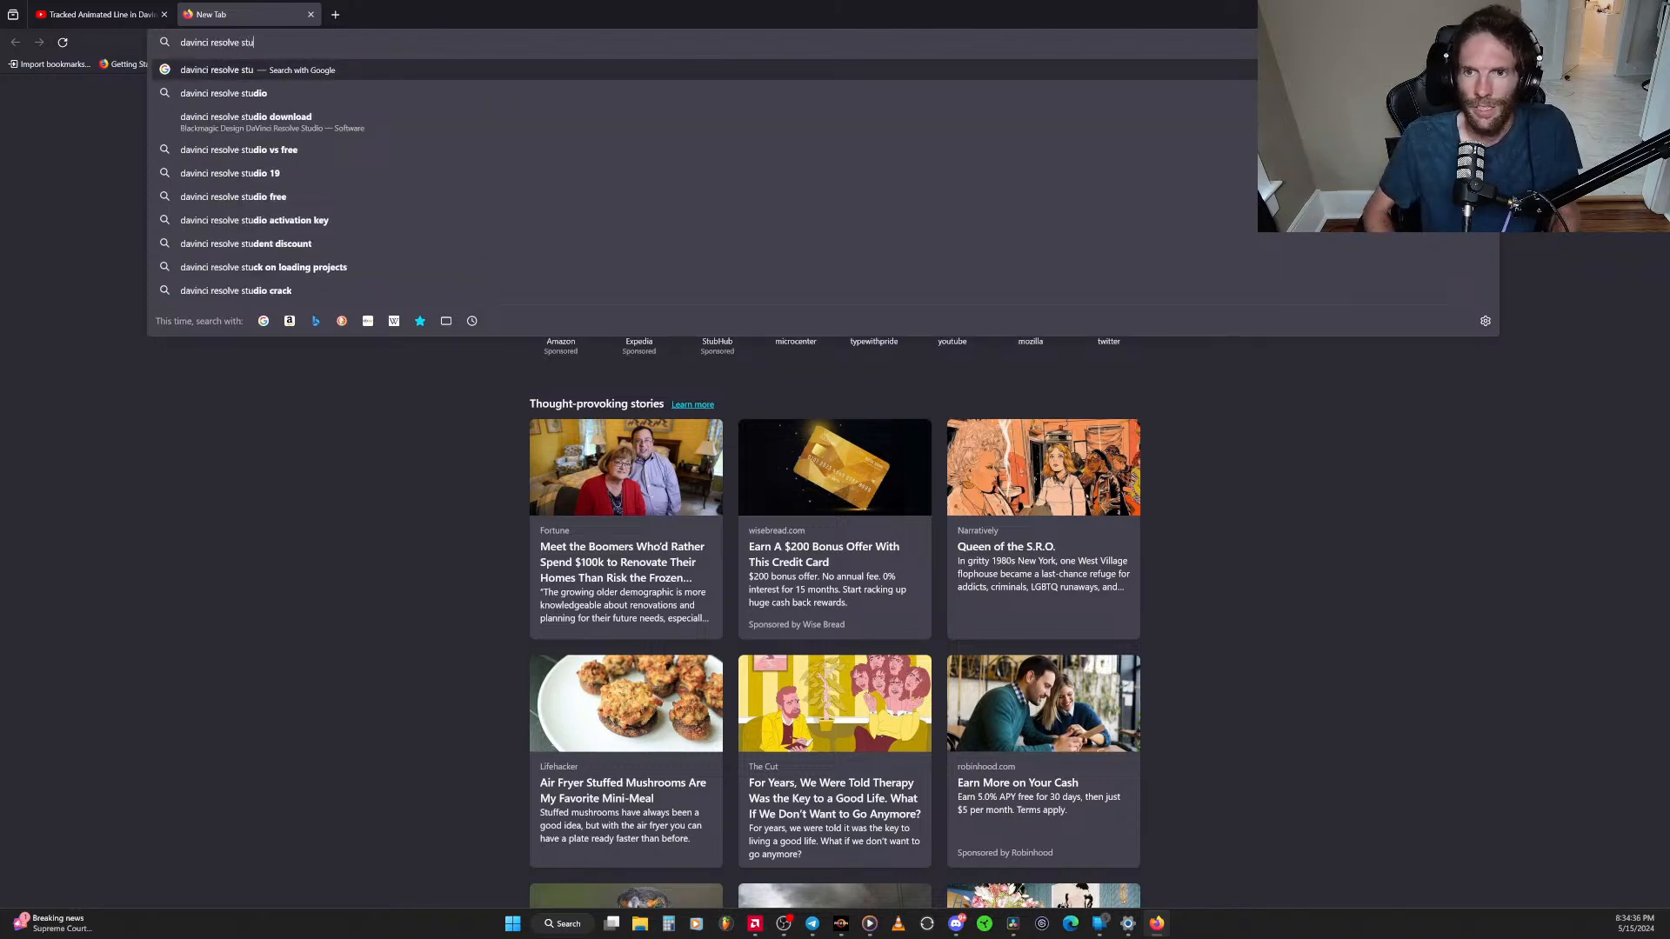
key(Return)
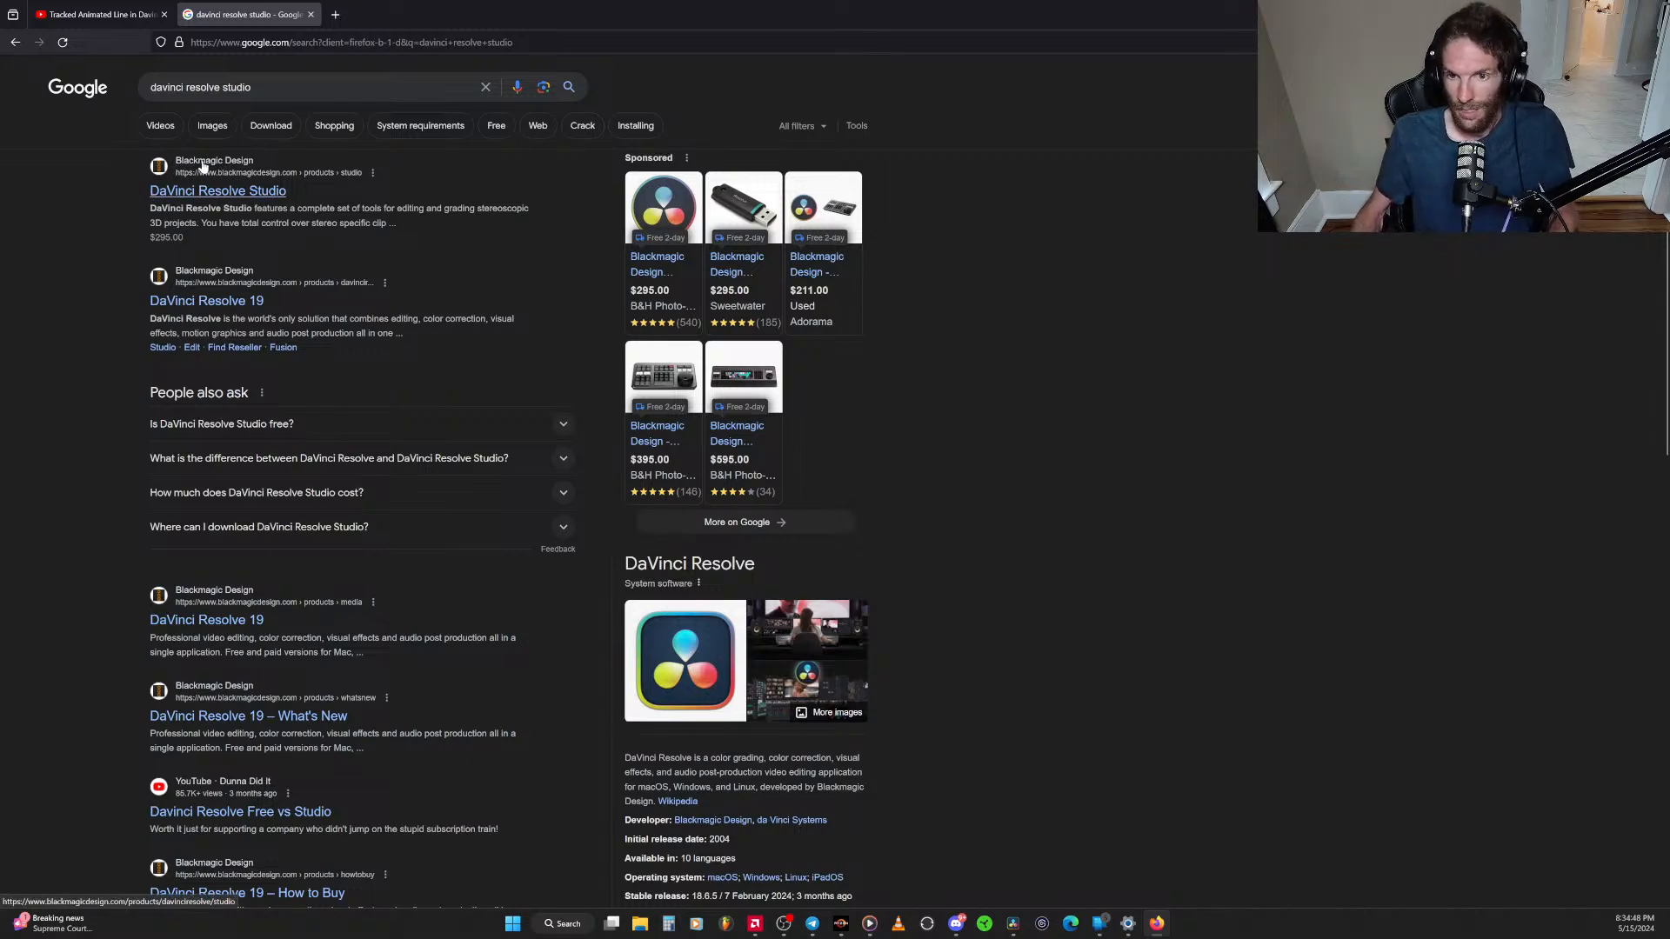
Close the search tab, switch back to DaVinci Resolve and preview the video transitions such as Heart, X Wipe and Block Glitch
click(310, 16)
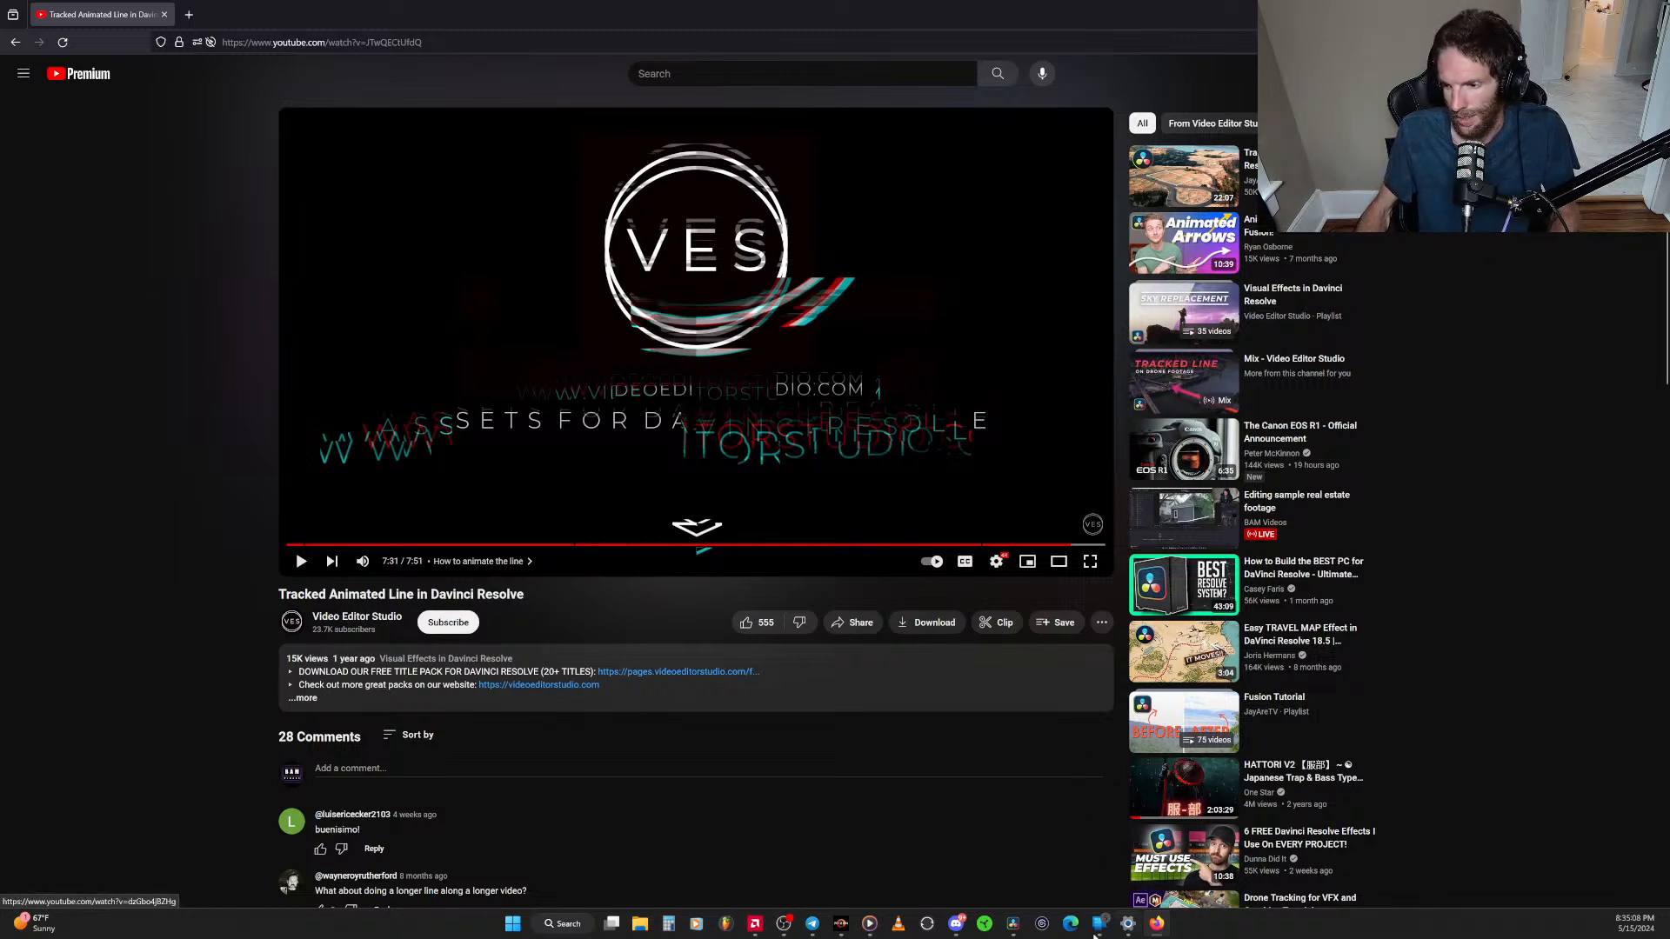
mouse_move(1013, 930)
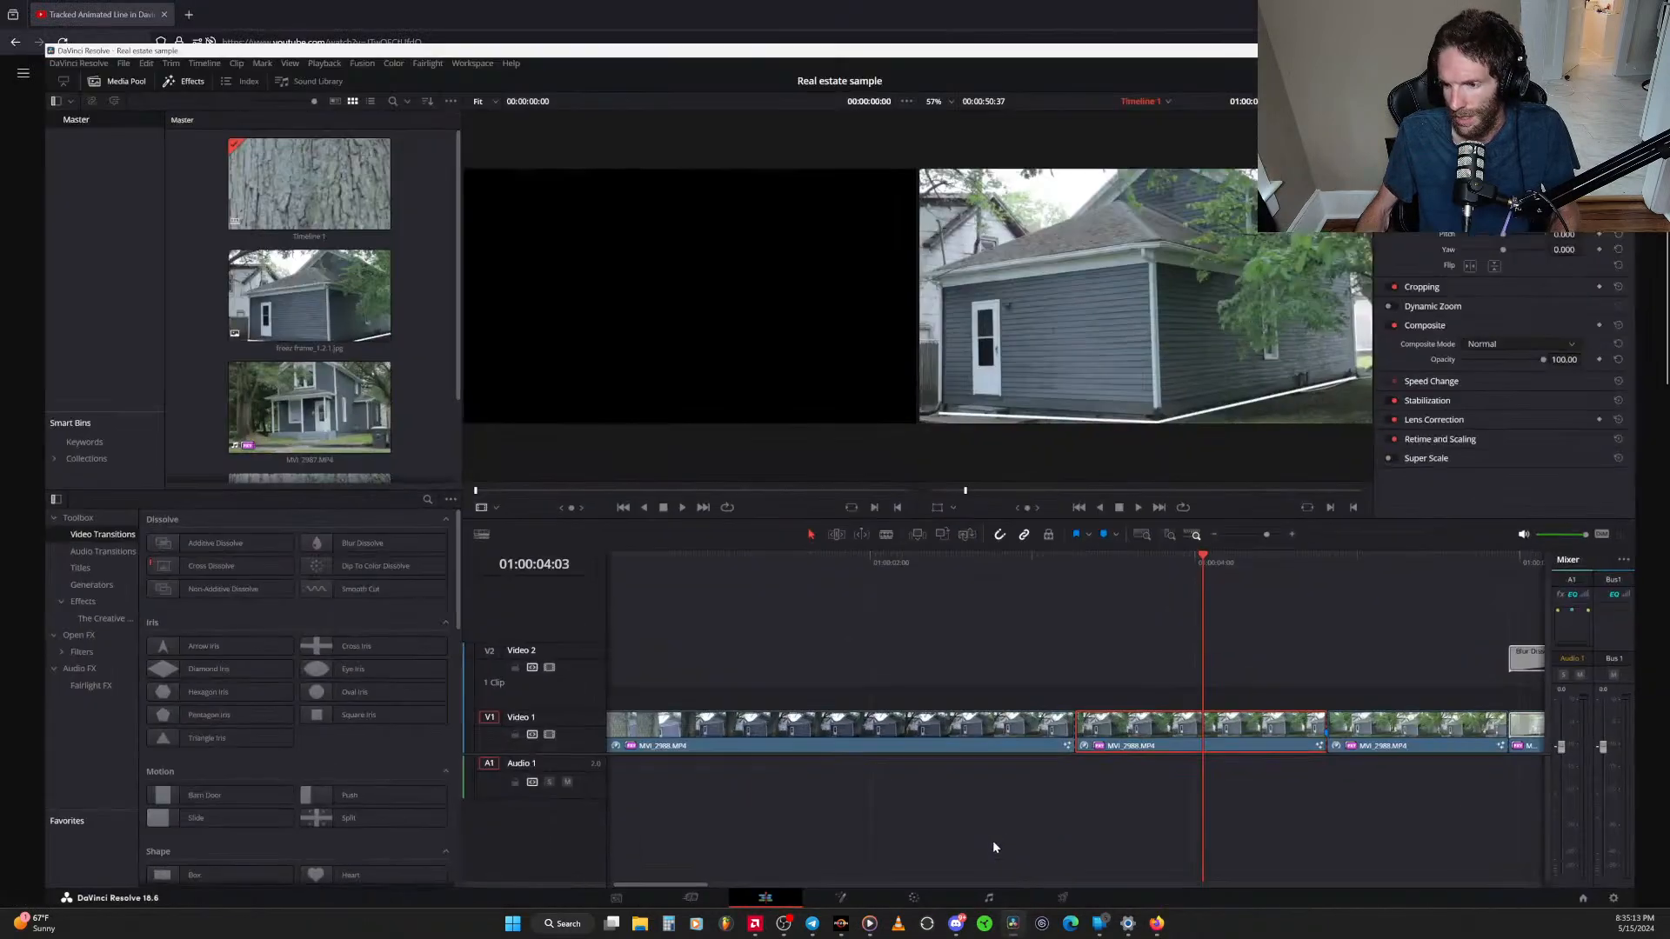
click(993, 840)
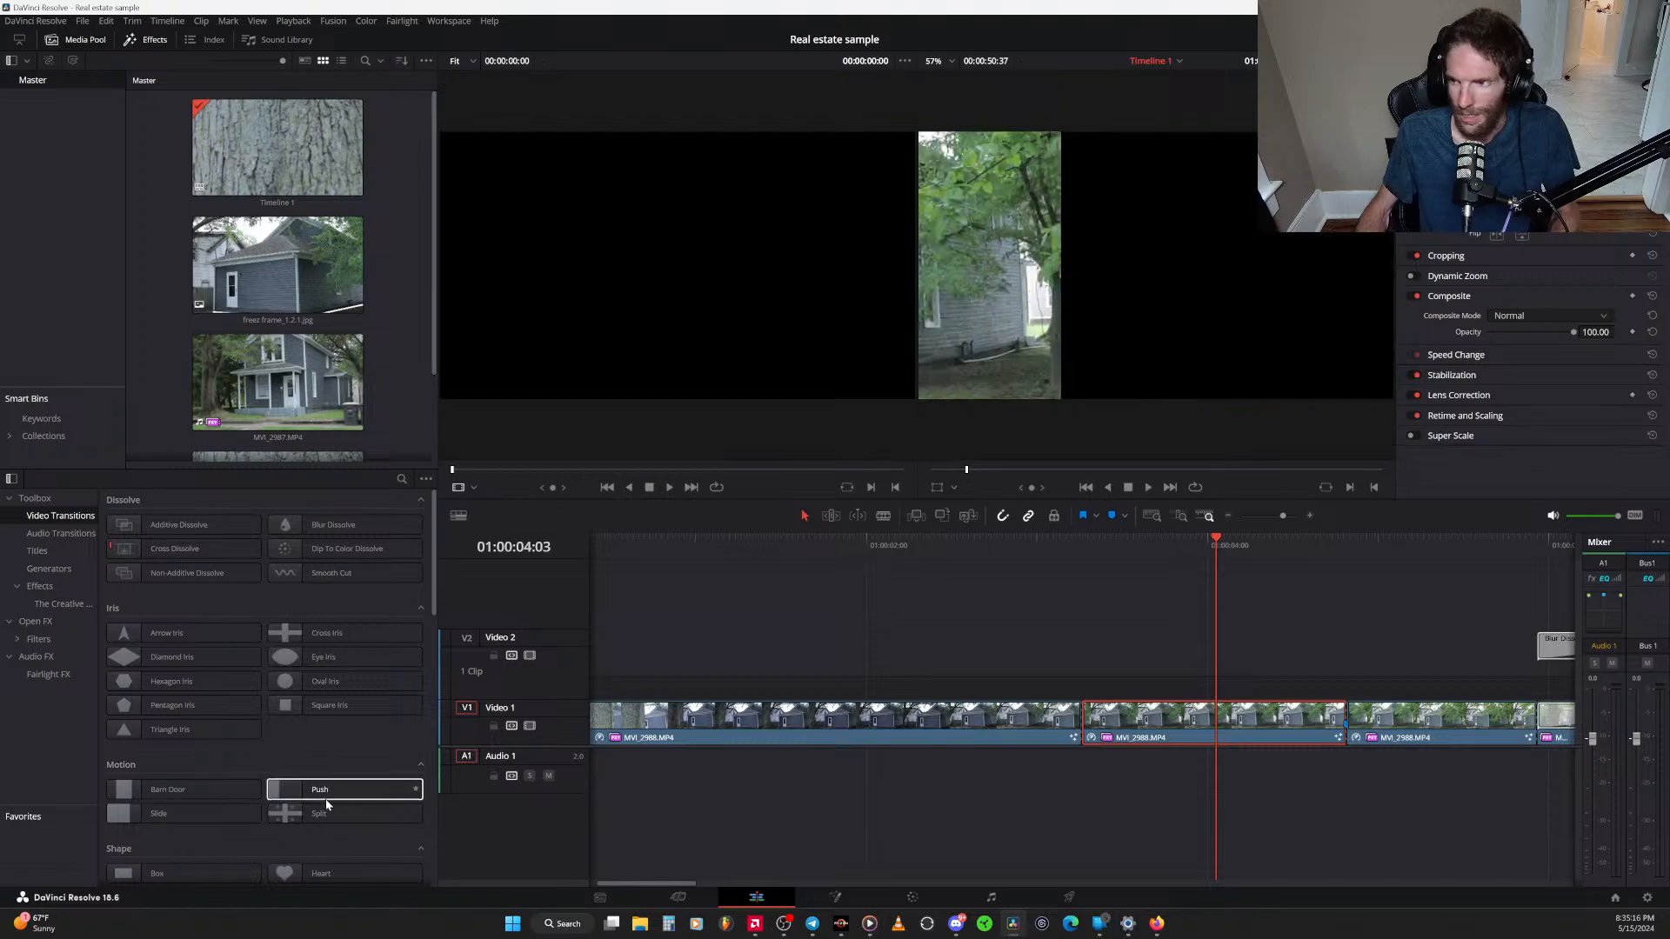
scroll(287, 813, down, 1)
scroll(294, 817, down, 1)
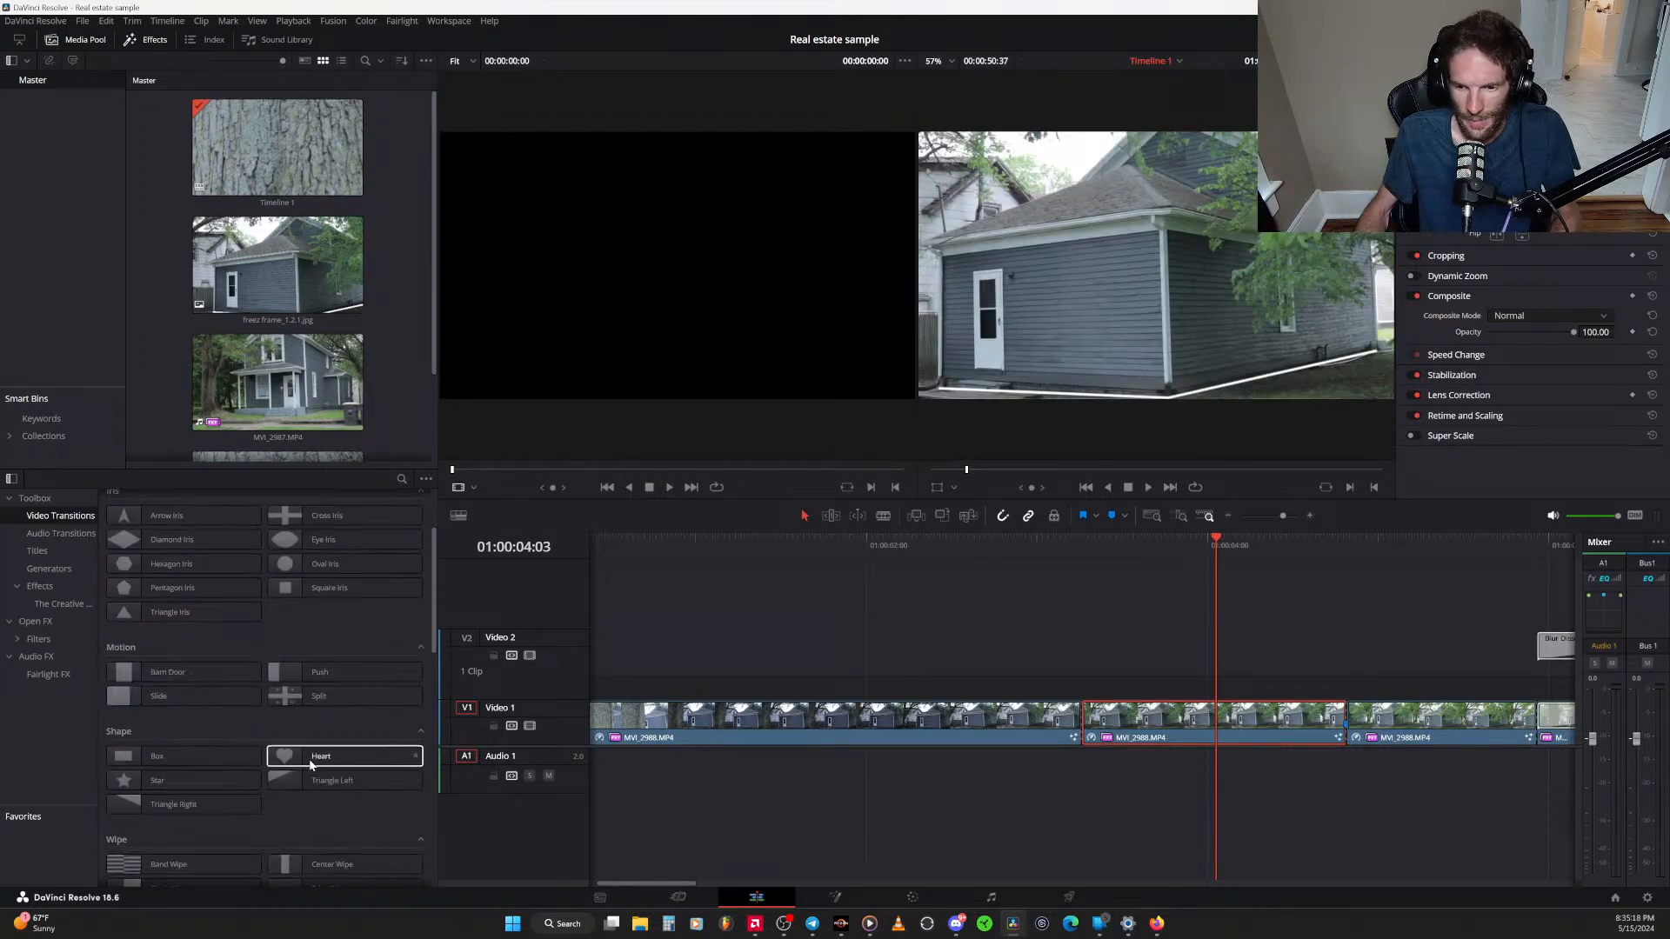
scroll(366, 787, down, 1)
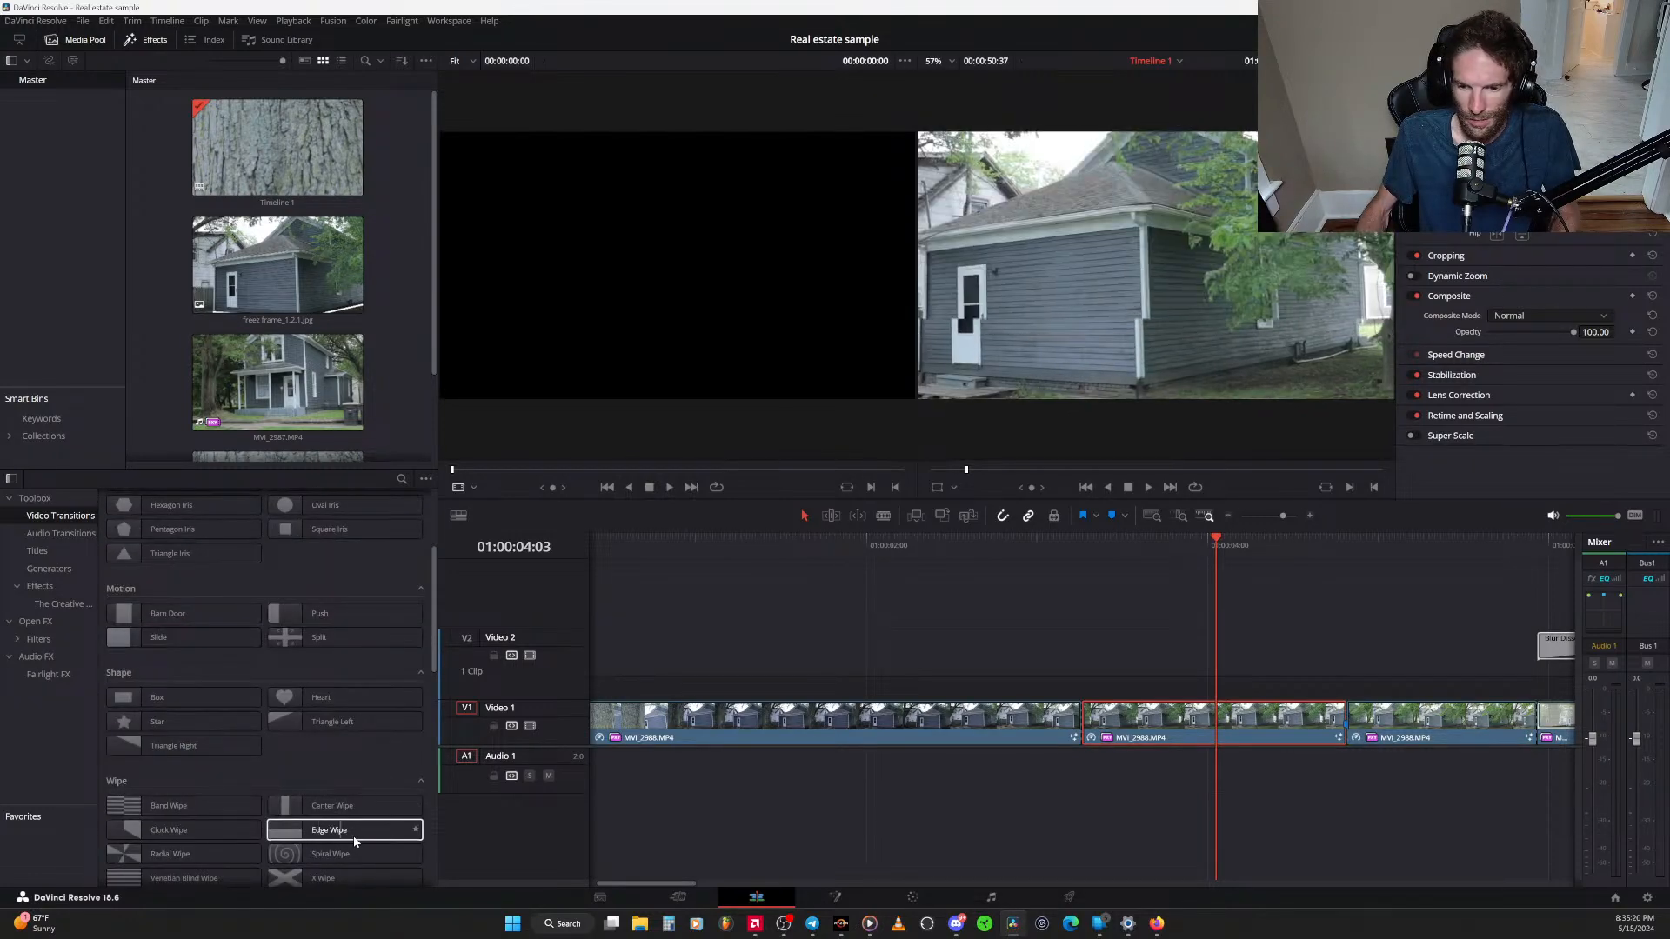
scroll(356, 842, down, 1)
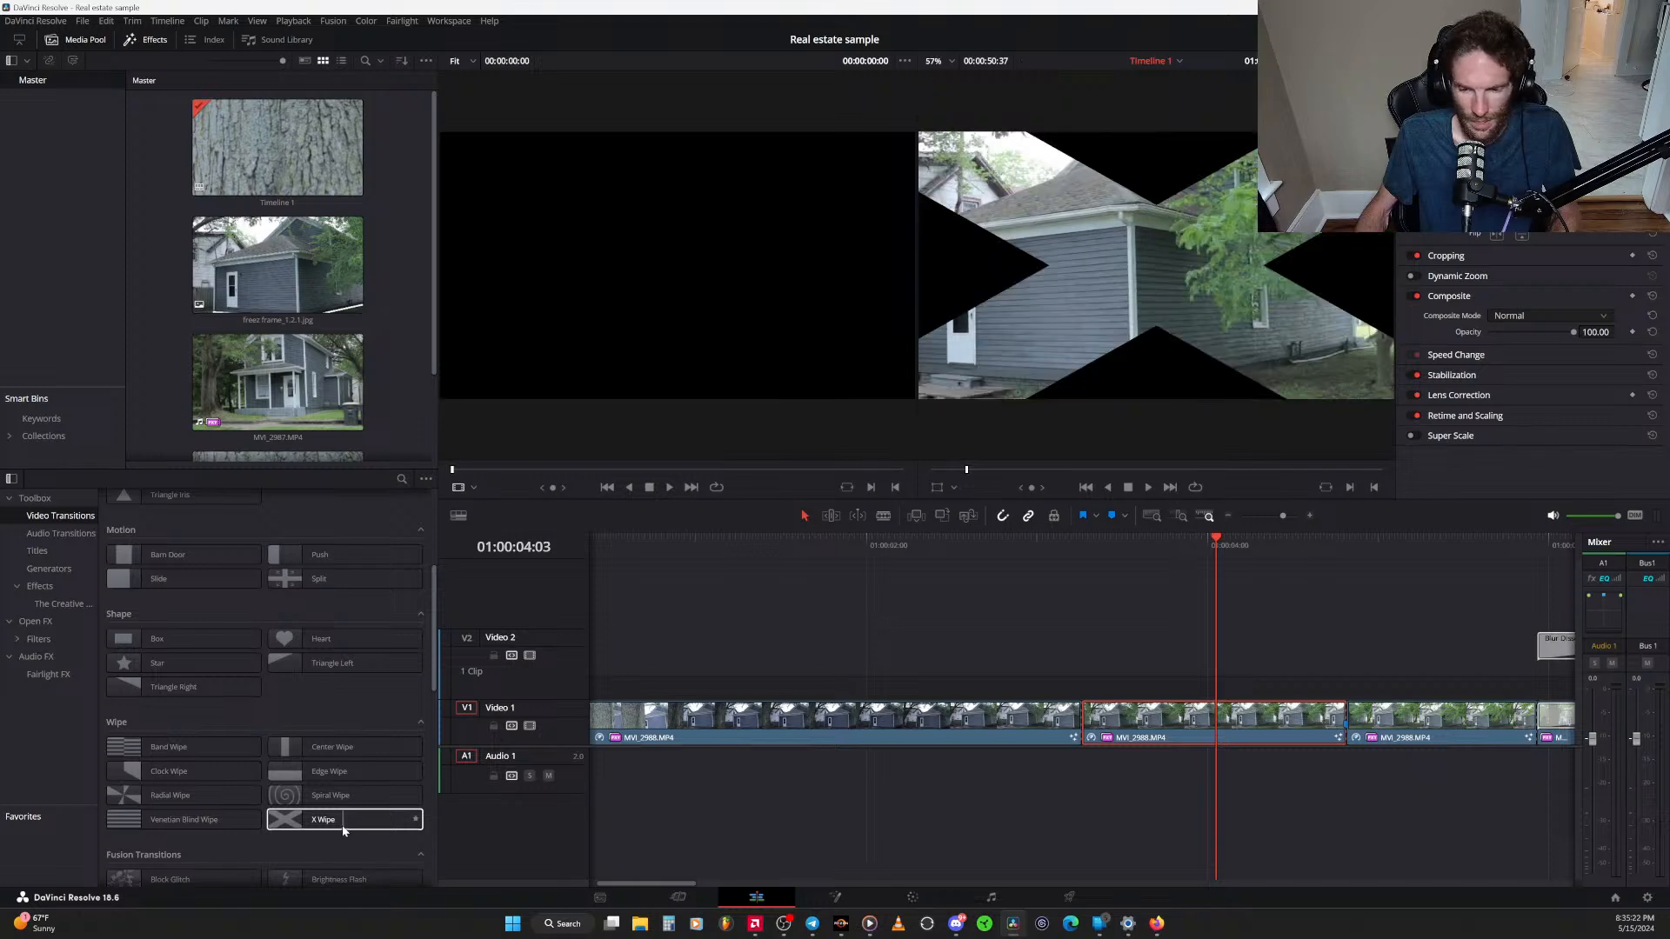
scroll(340, 843, down, 1)
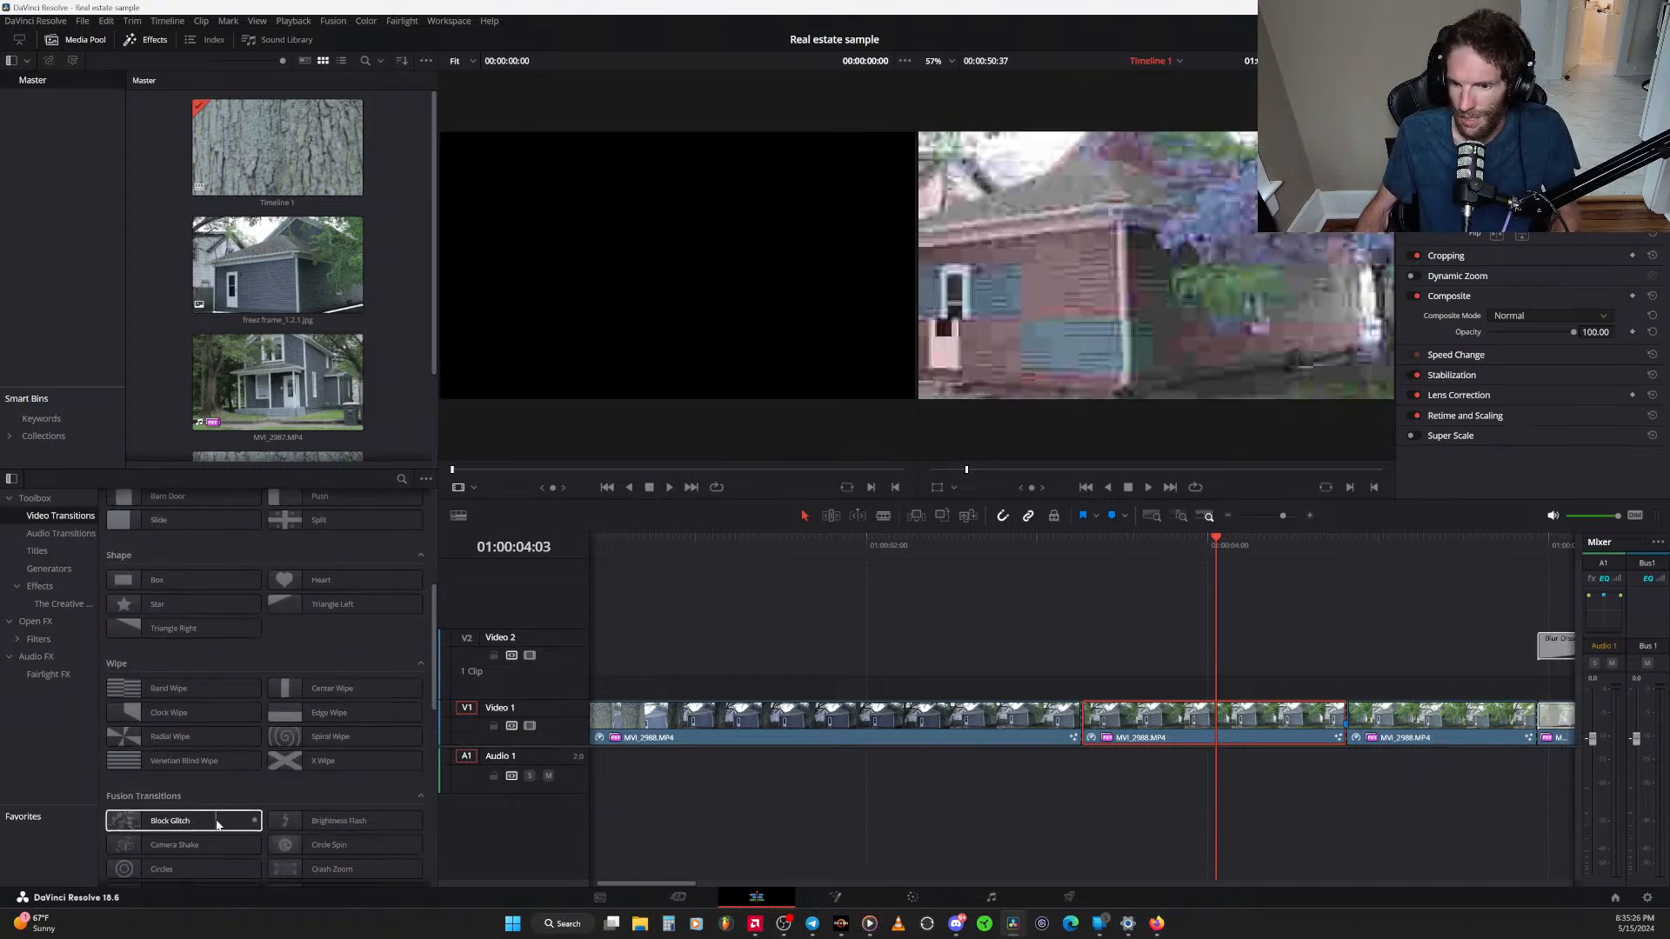
scroll(217, 825, down, 2)
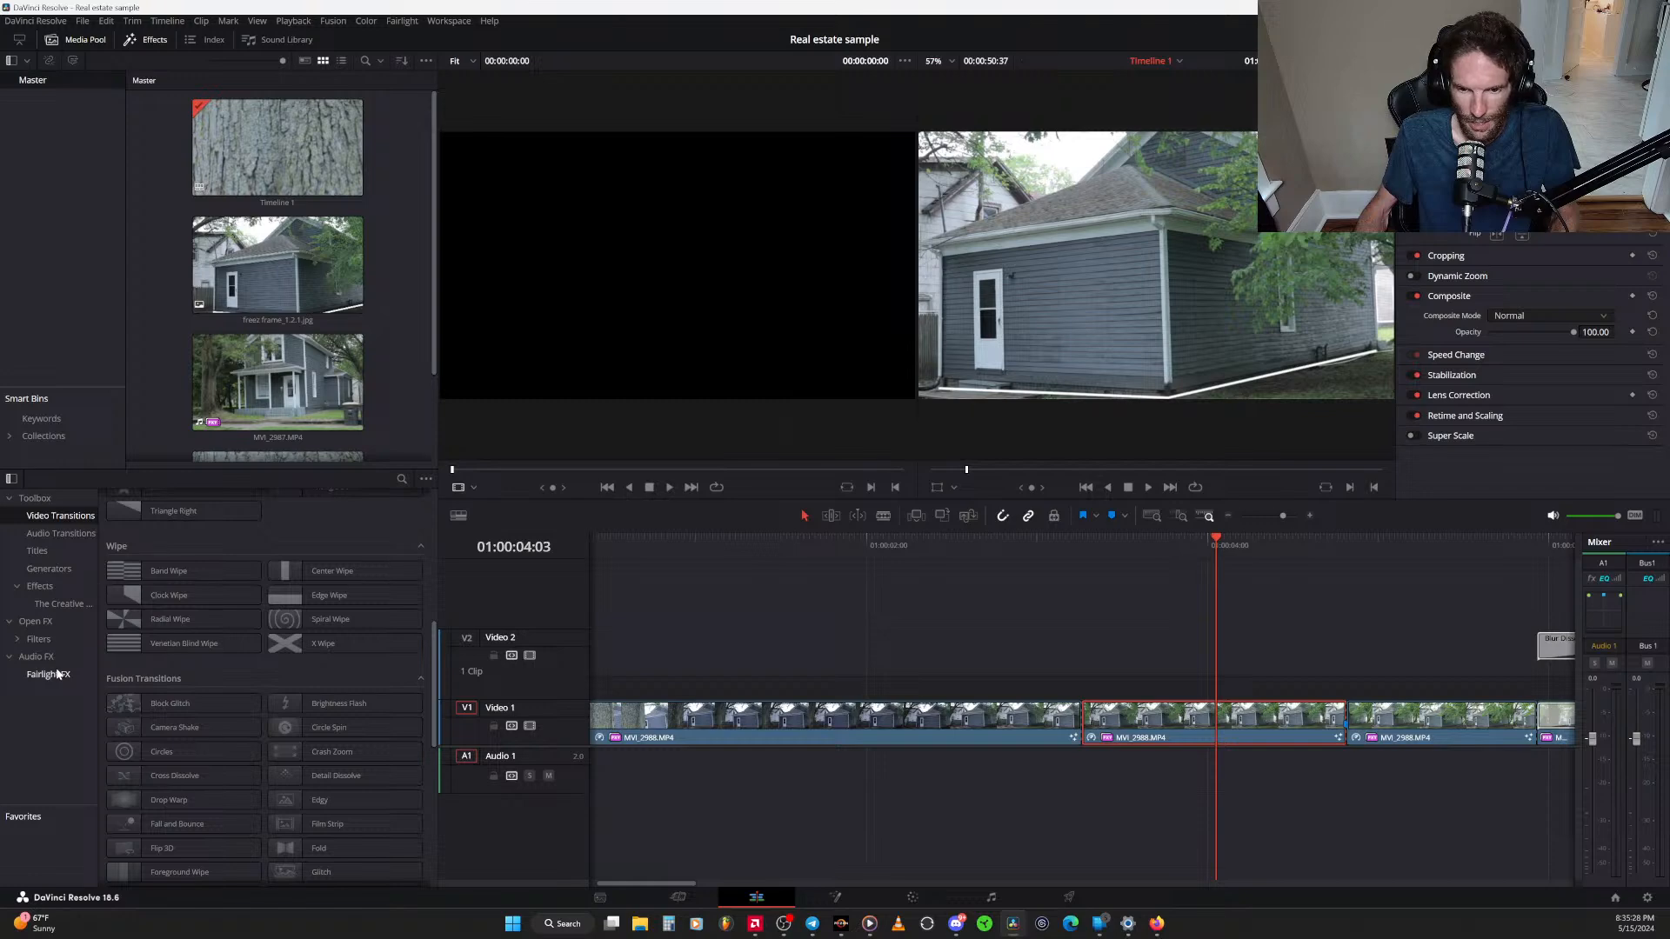
Look through the Fairlight FX and the Resolve FX filters down to the Revival group
click(58, 674)
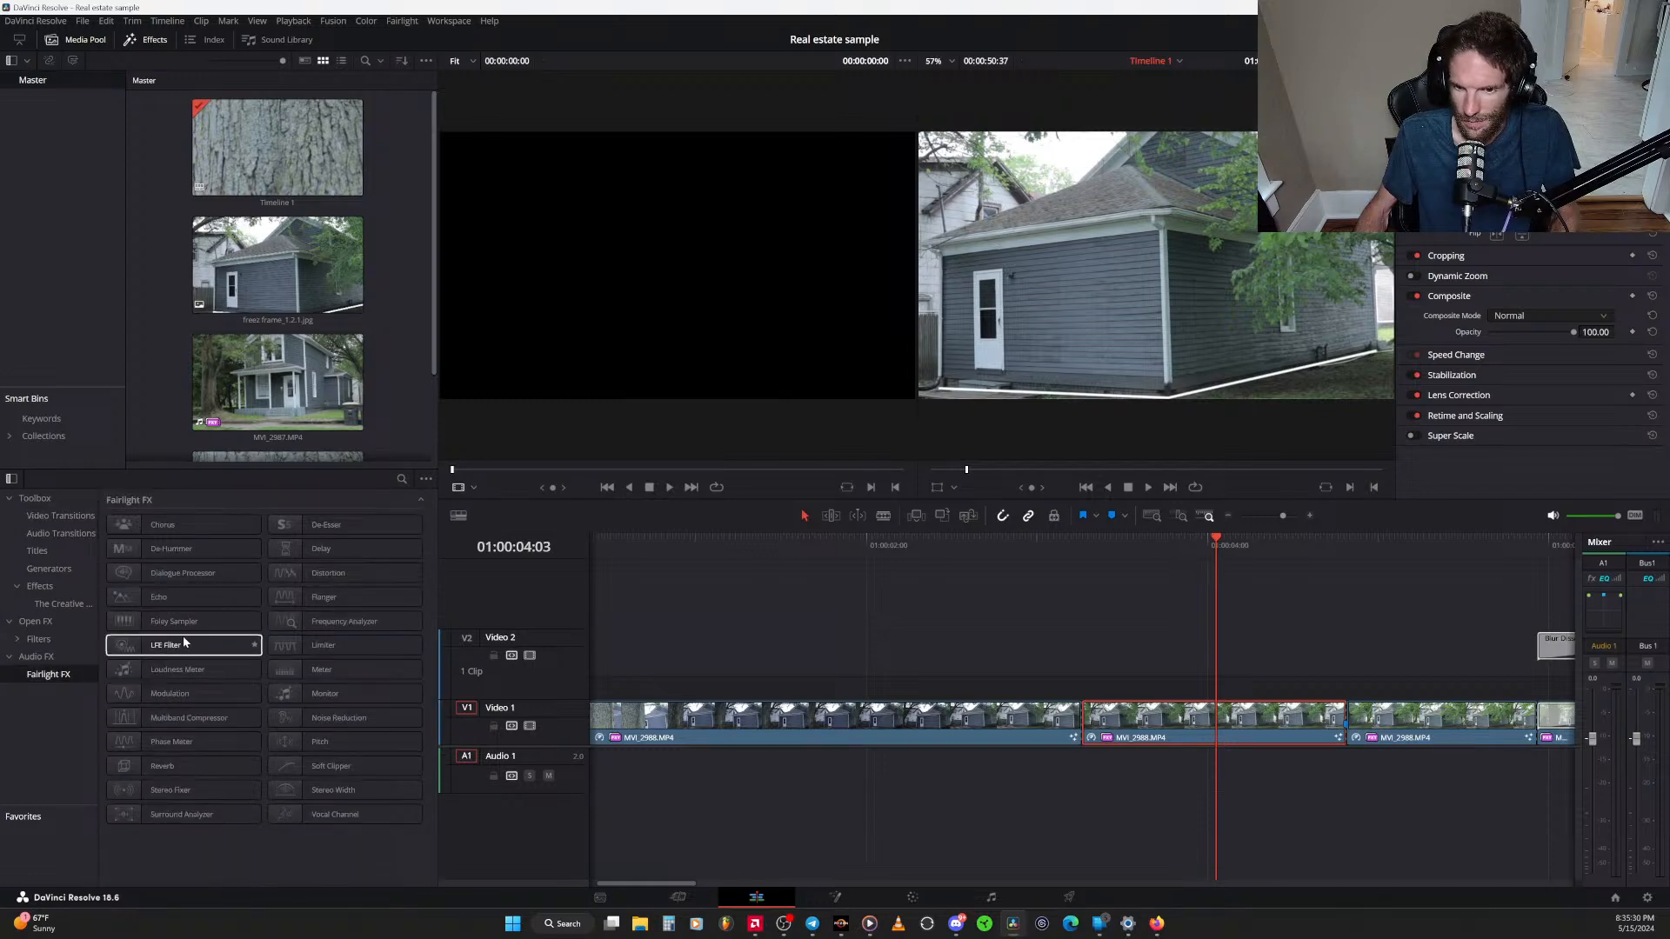
click(62, 658)
click(13, 658)
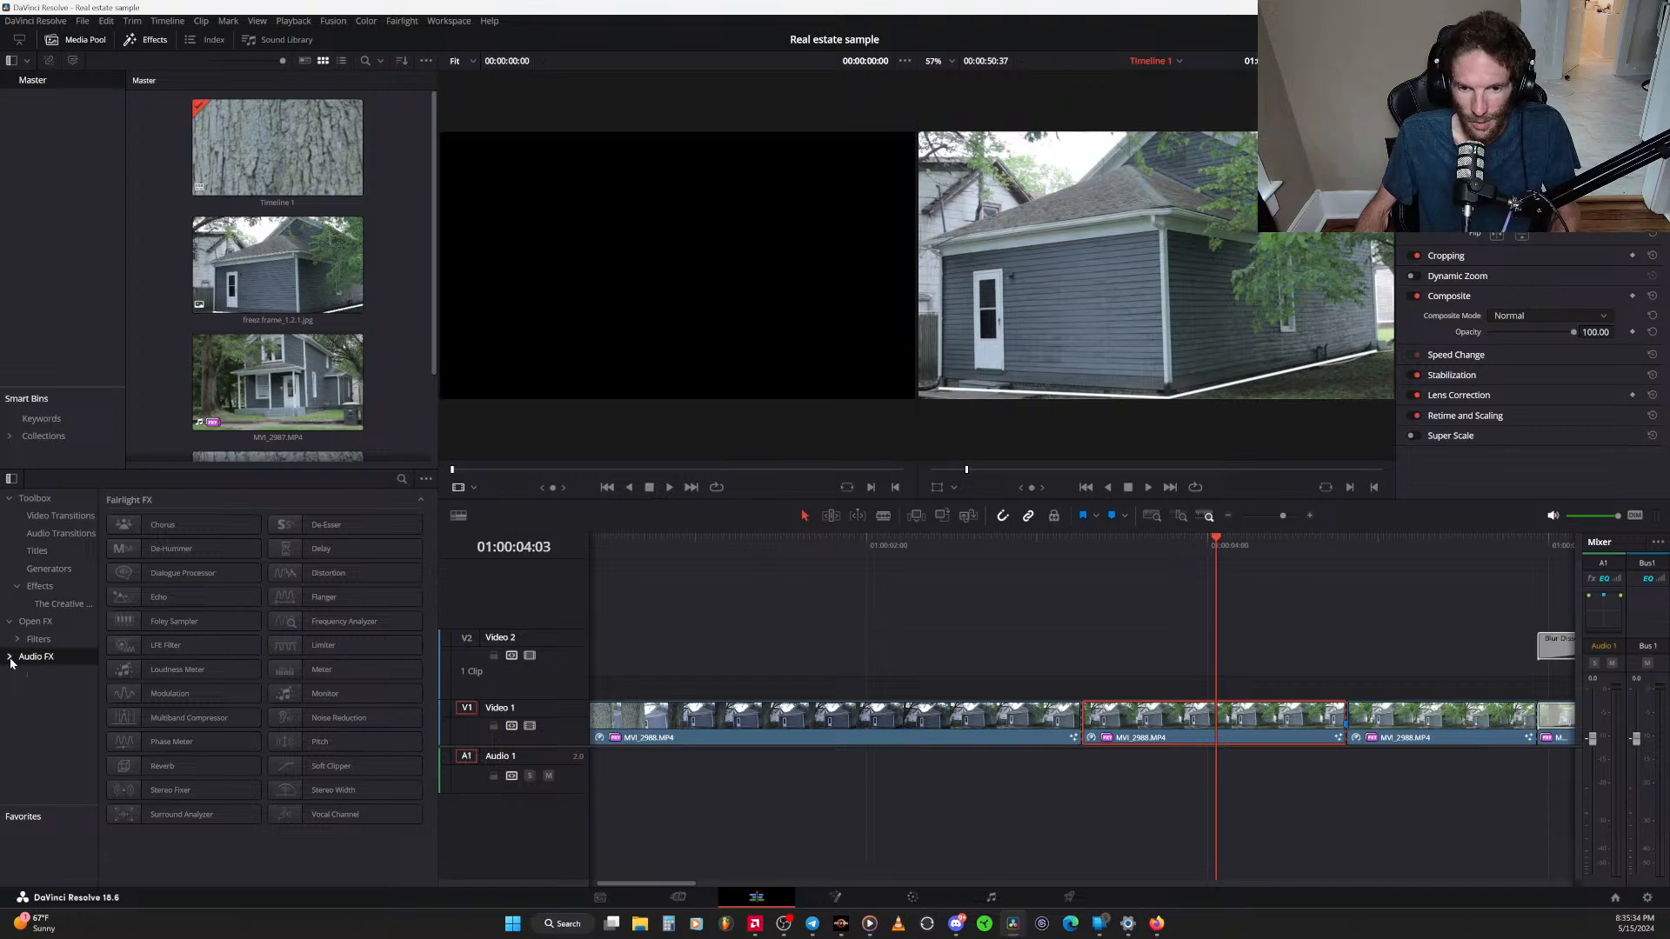
click(17, 641)
click(59, 659)
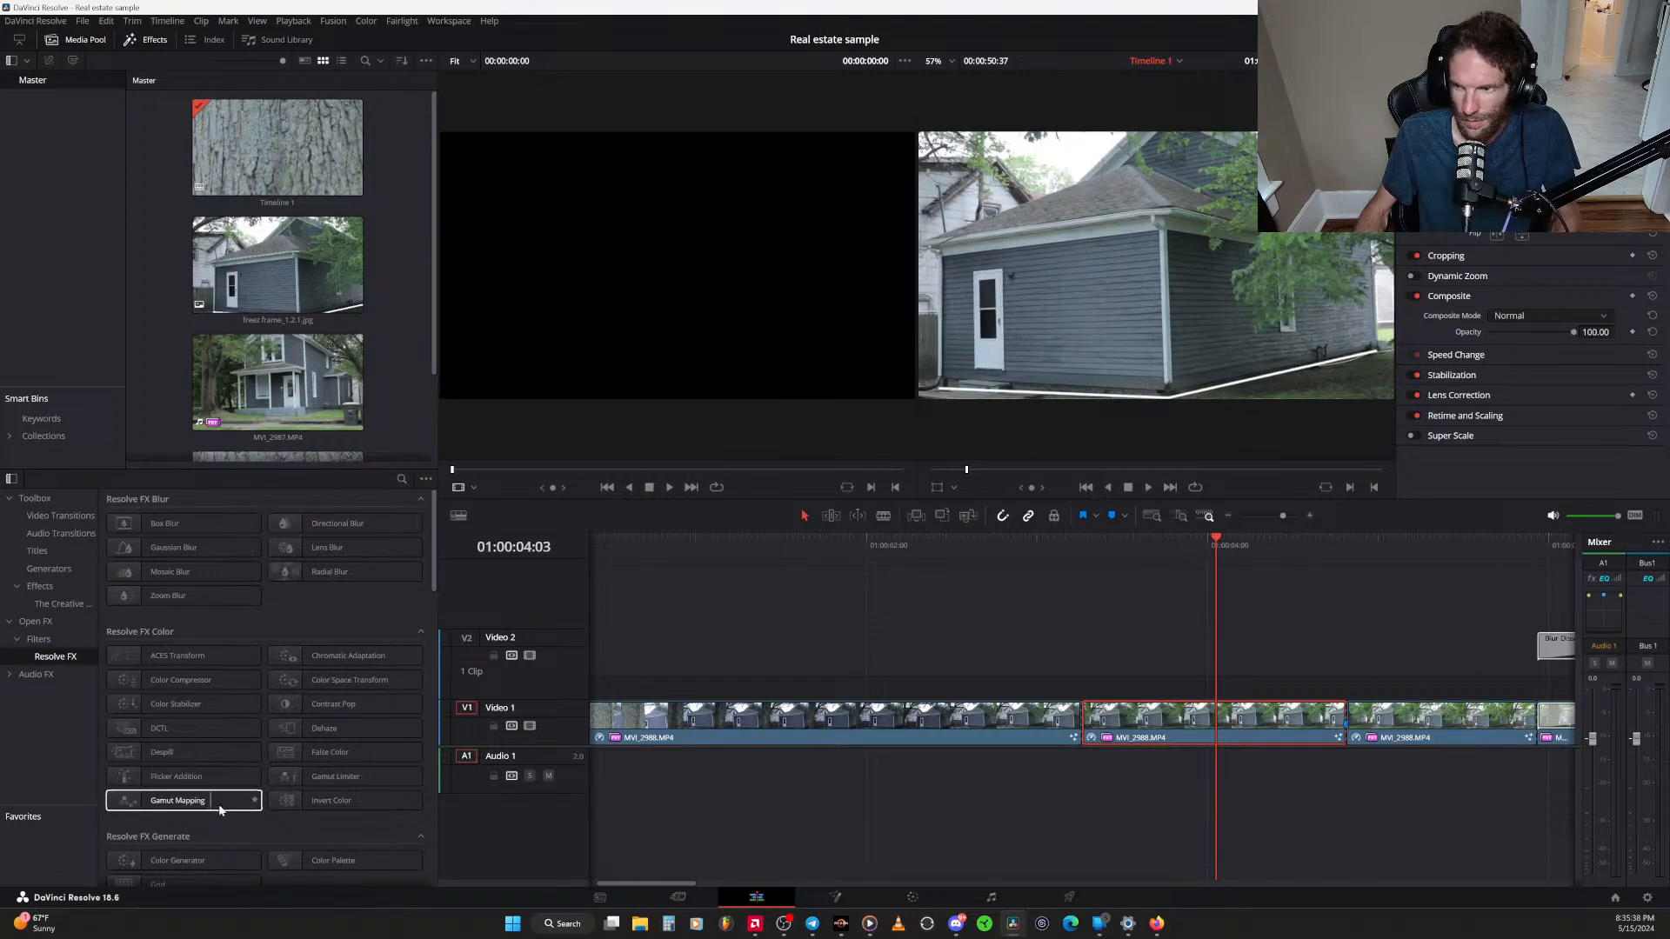
scroll(318, 834, down, 5)
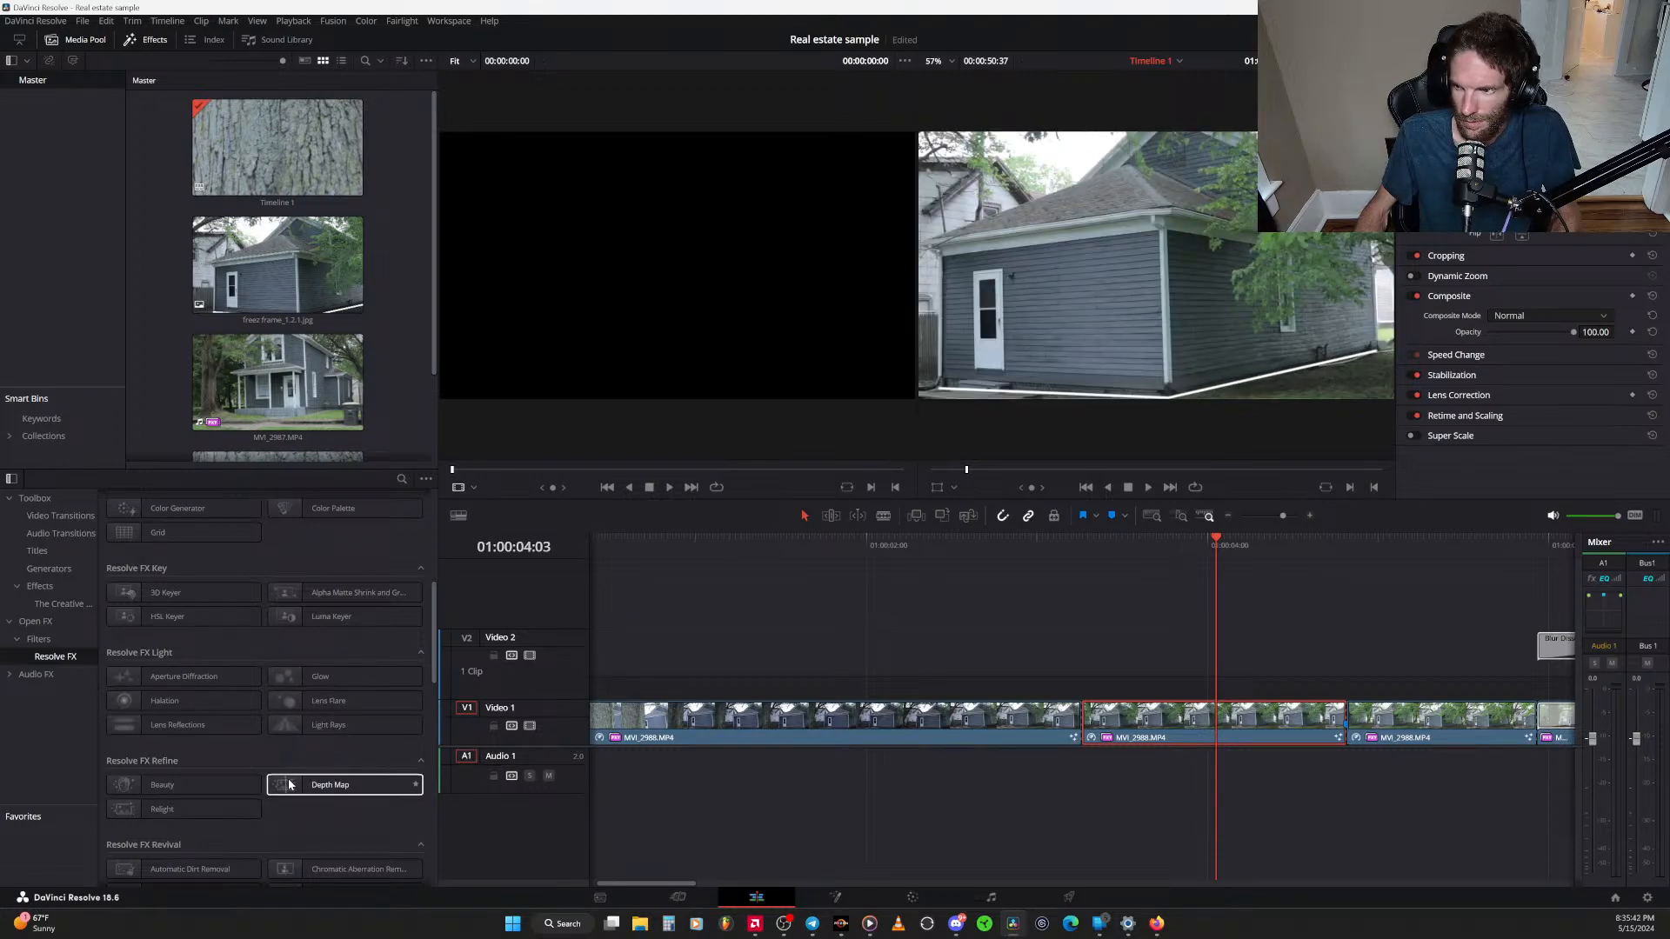
scroll(288, 784, down, 2)
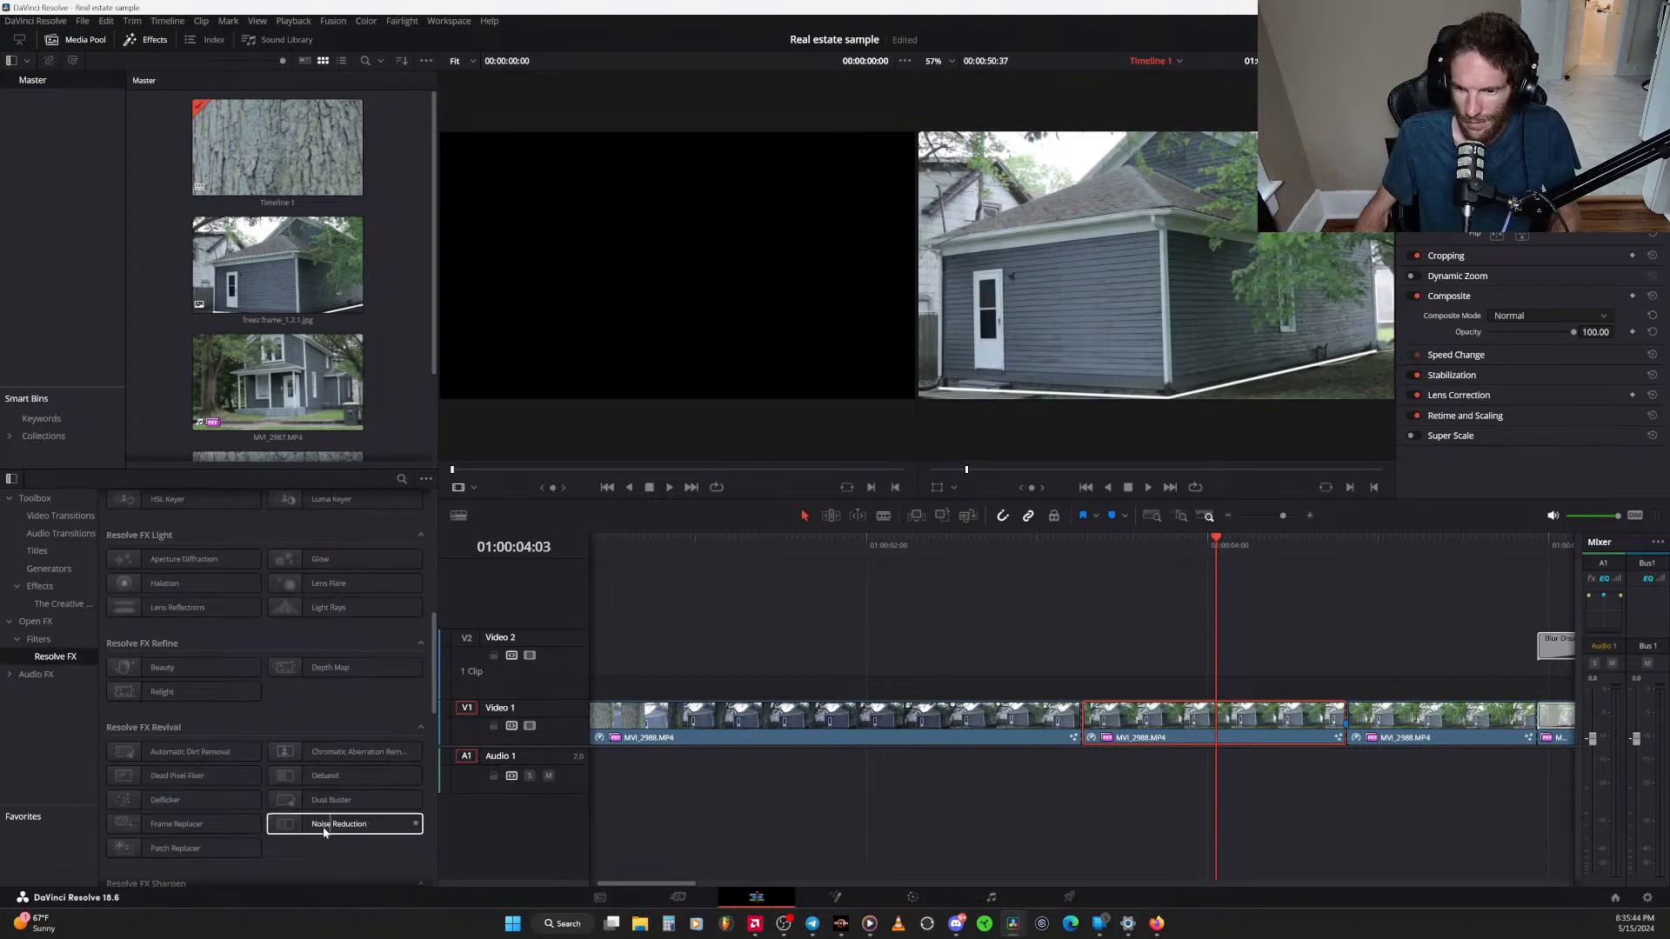
Try the Resolve FX Noise Reduction effect on the selected house clip in Video 1, decline the Studio purchase and undo the effect
click(362, 830)
drag(365, 827, 1180, 724)
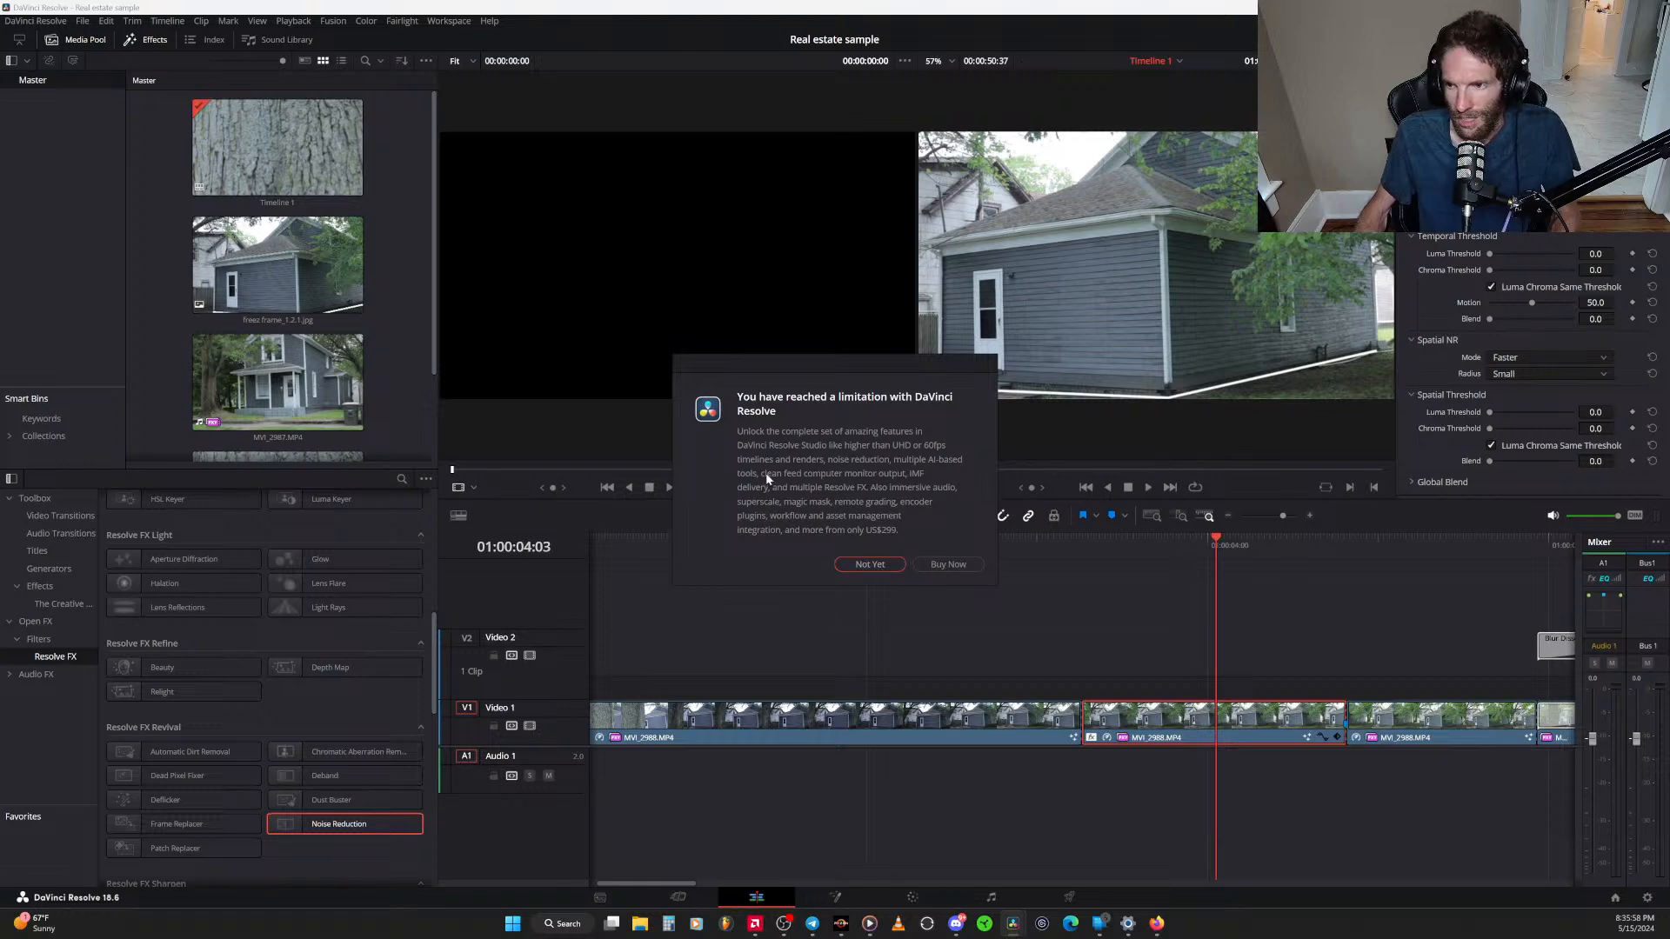
click(874, 565)
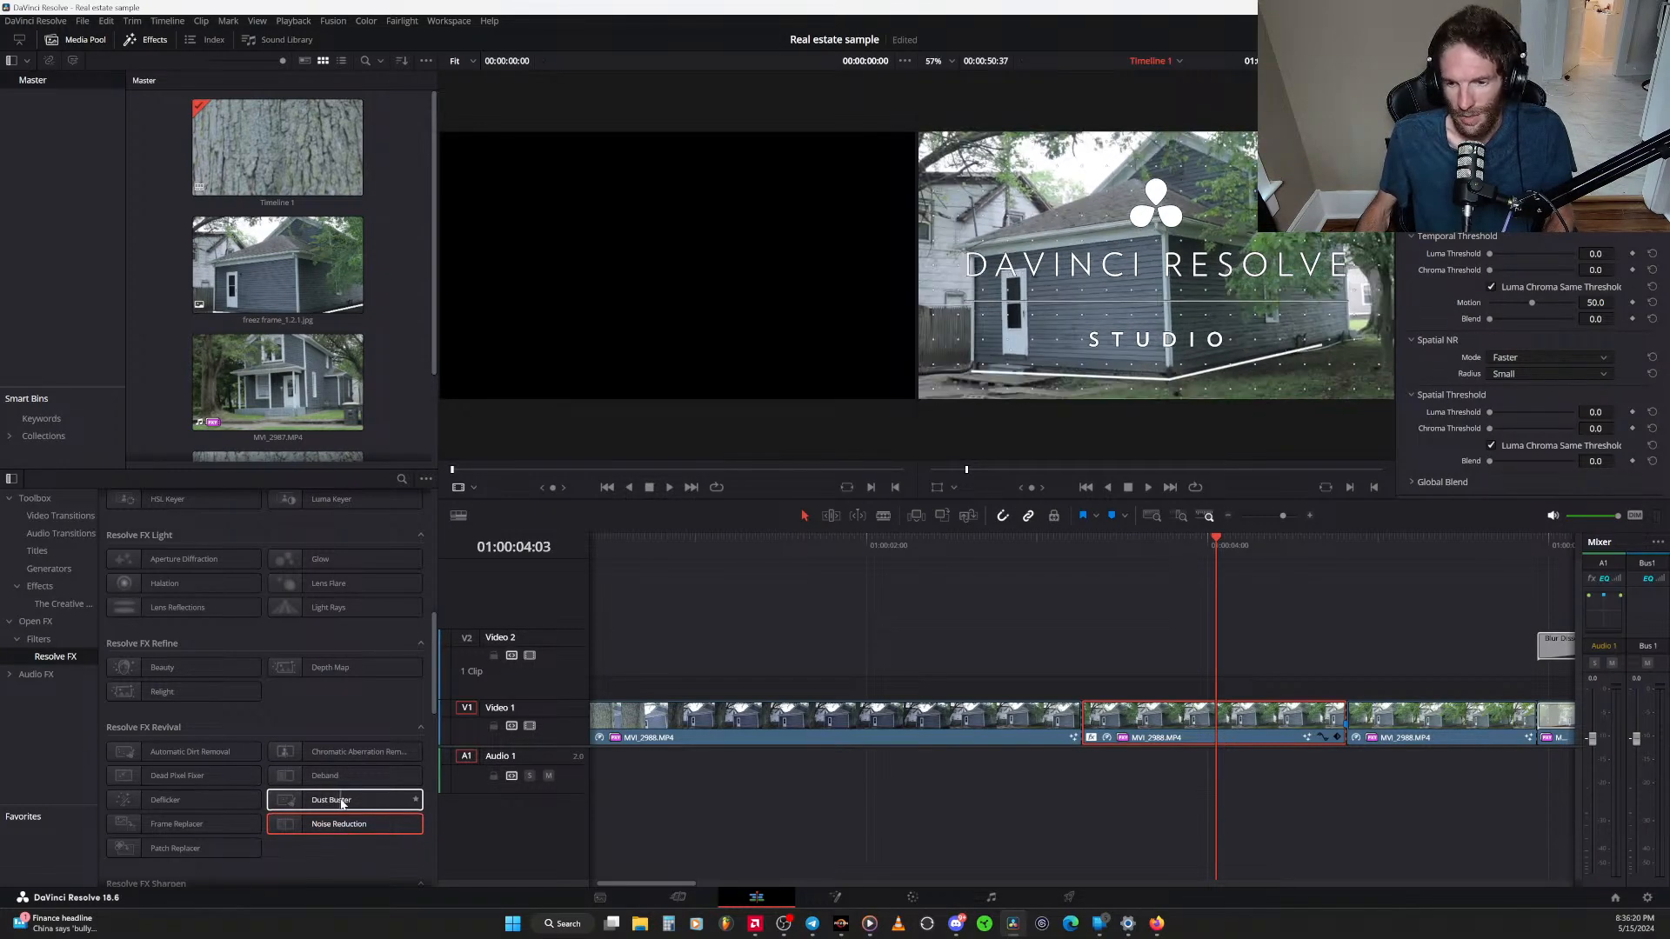
click(345, 802)
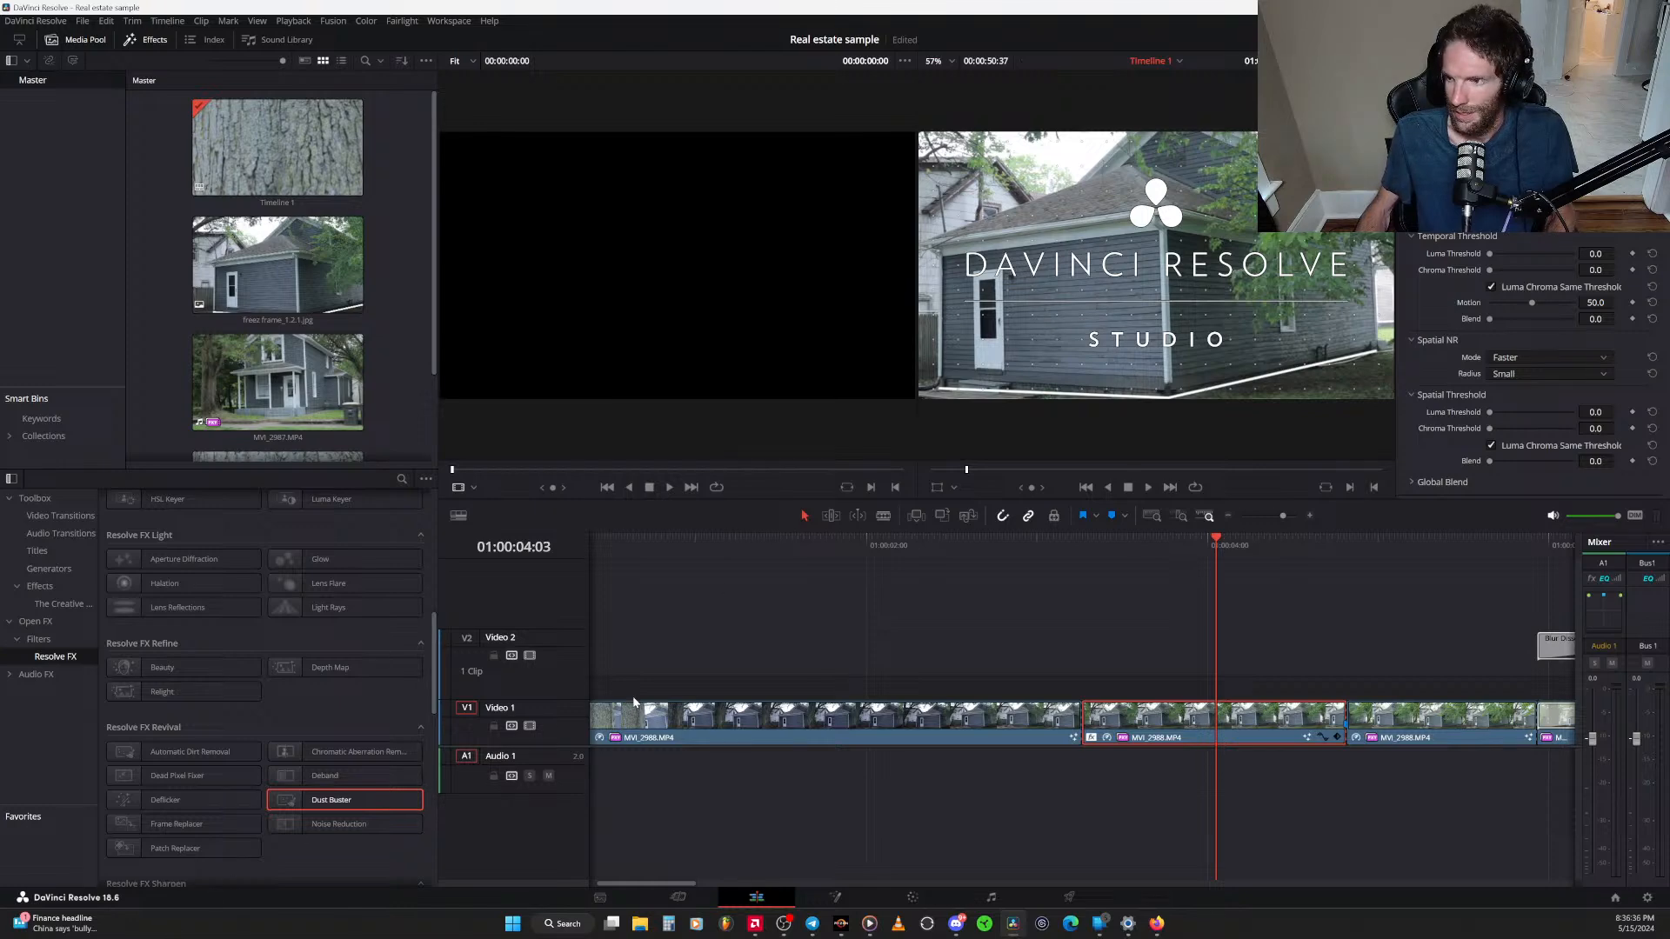
click(355, 754)
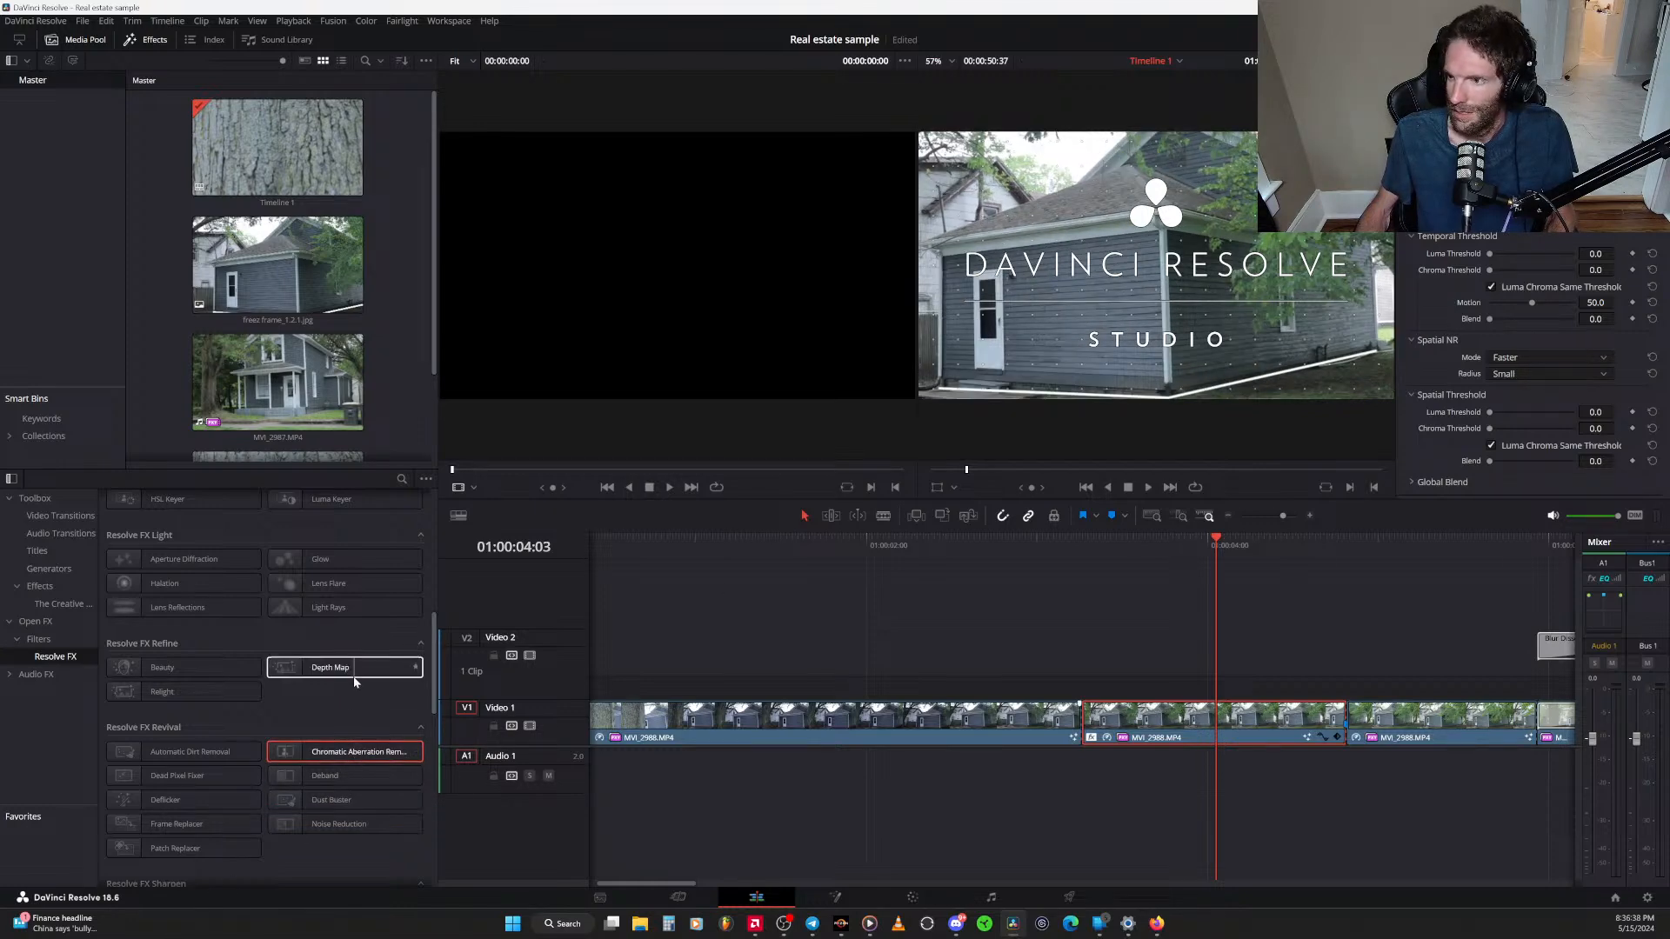
click(348, 701)
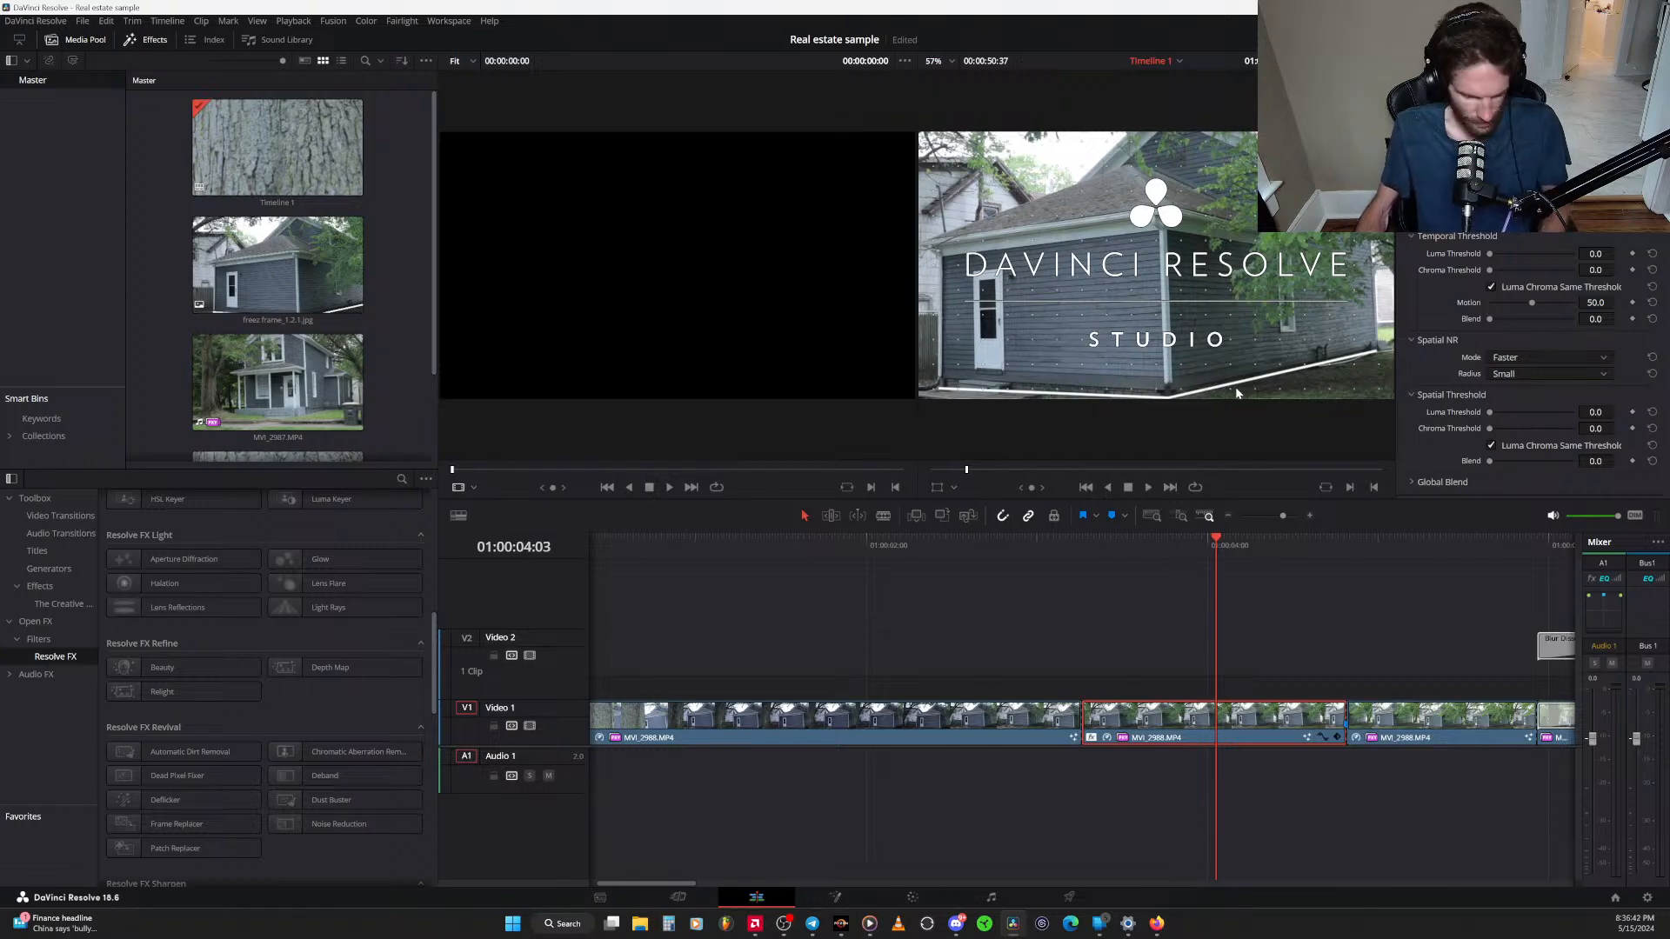
key(ctrl+z)
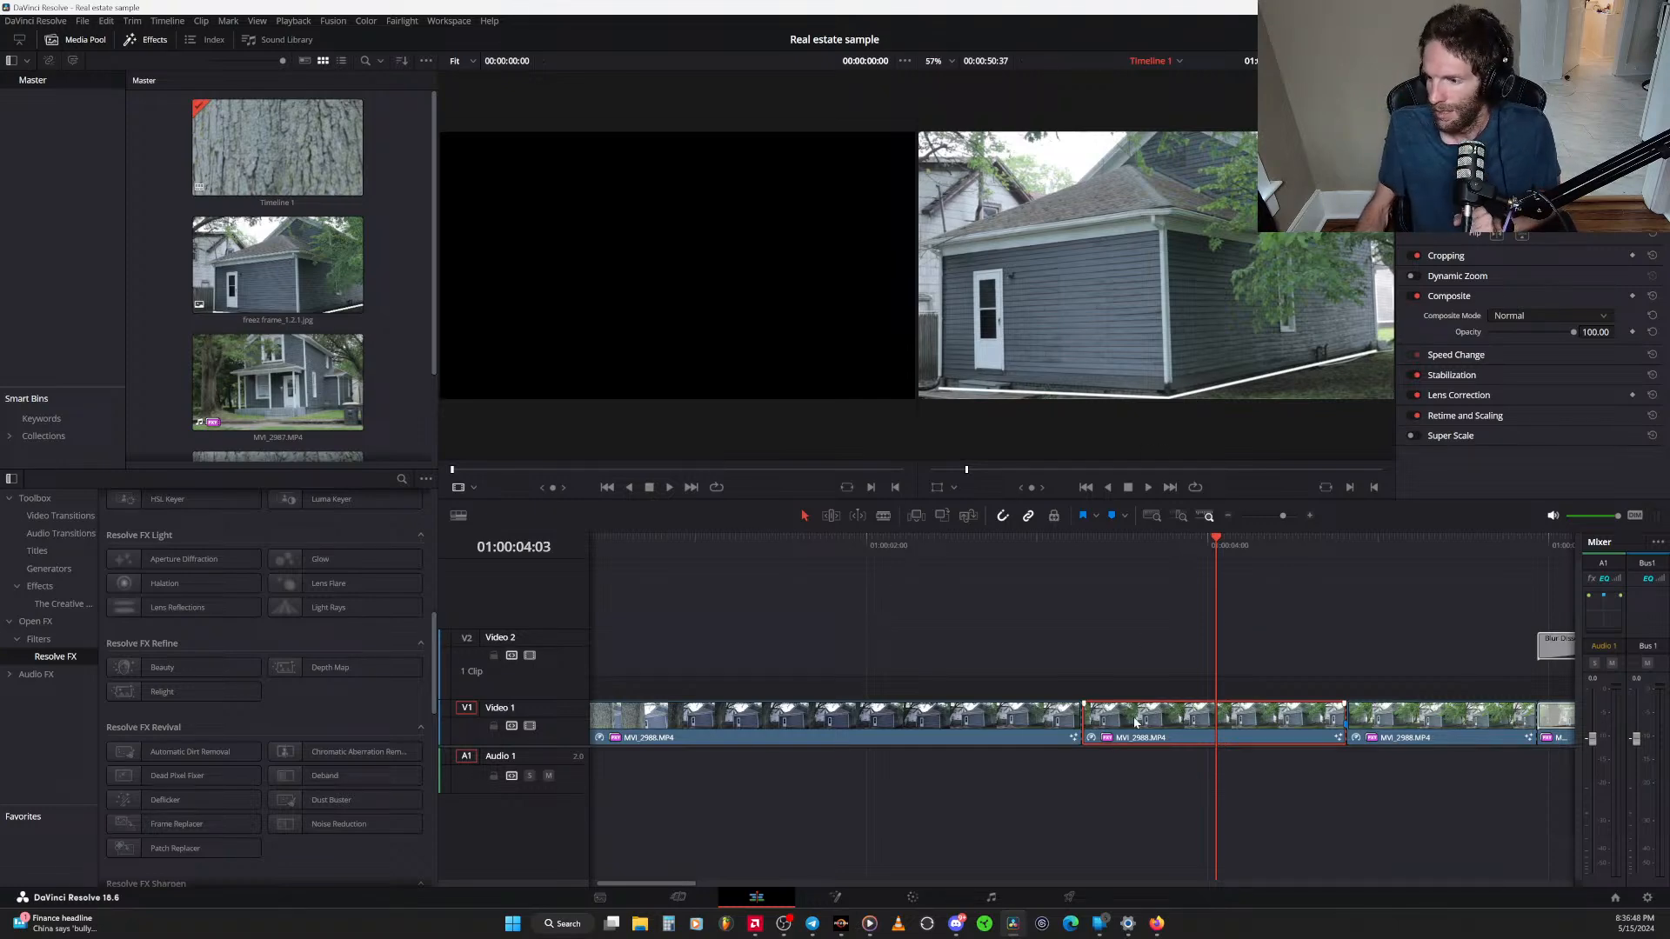
Open the house clip in Fusion at frame 1080 and display the Start curve of MaskPaint1's polyline stroke in the Spline editor
click(850, 903)
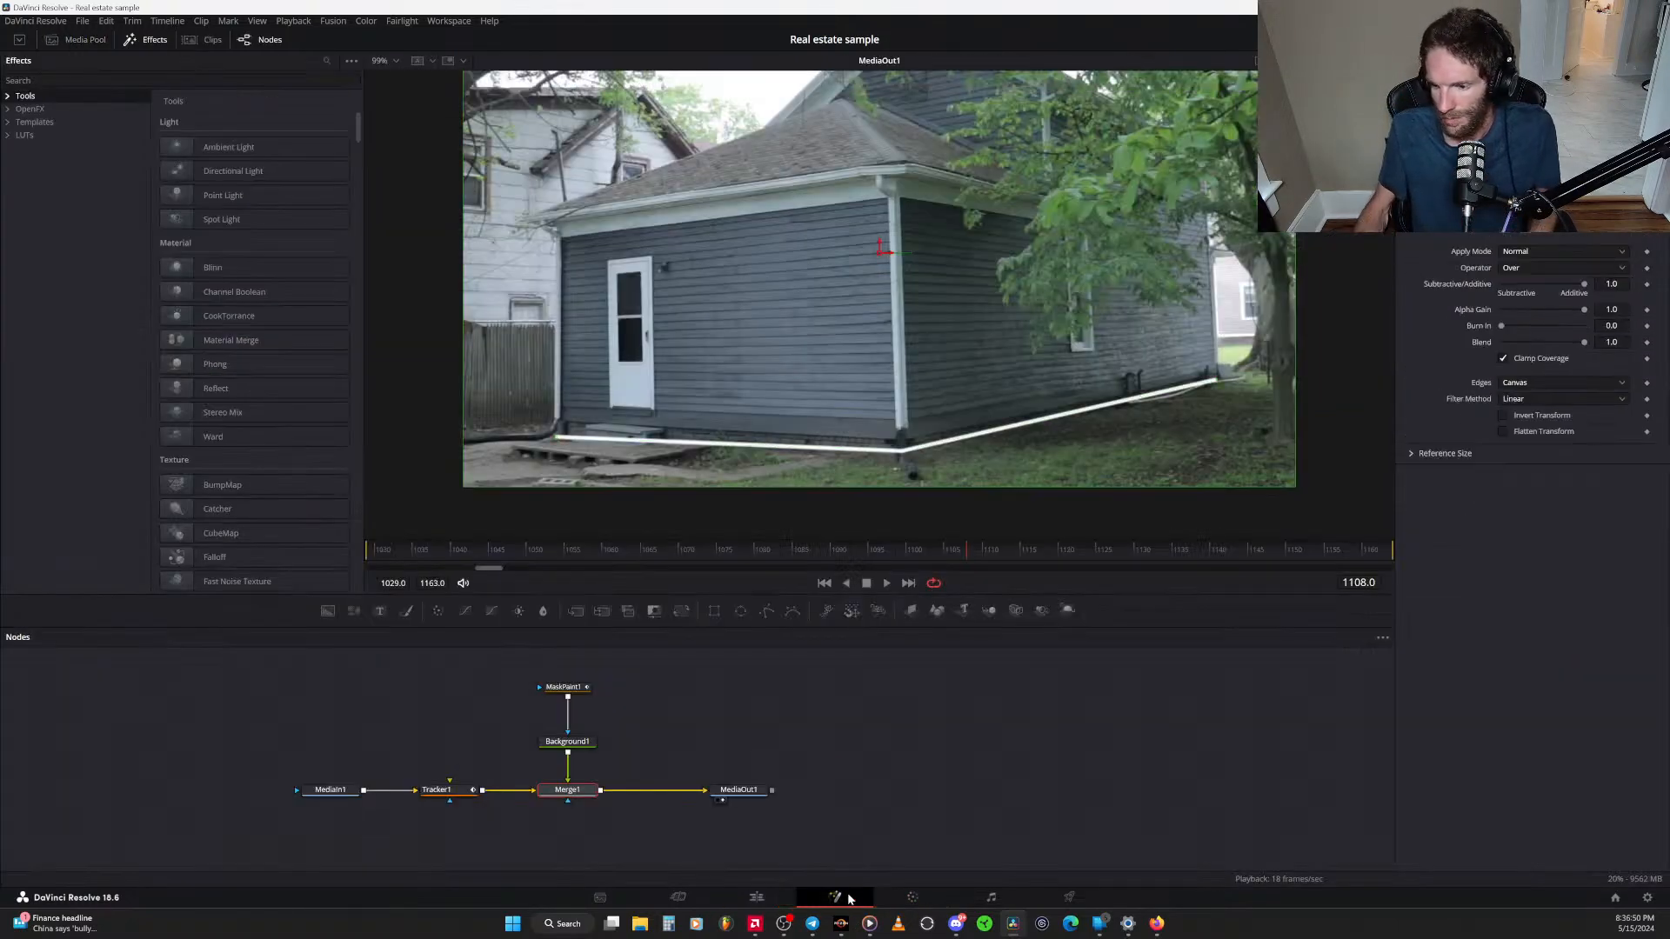
drag(463, 550, 754, 565)
click(581, 688)
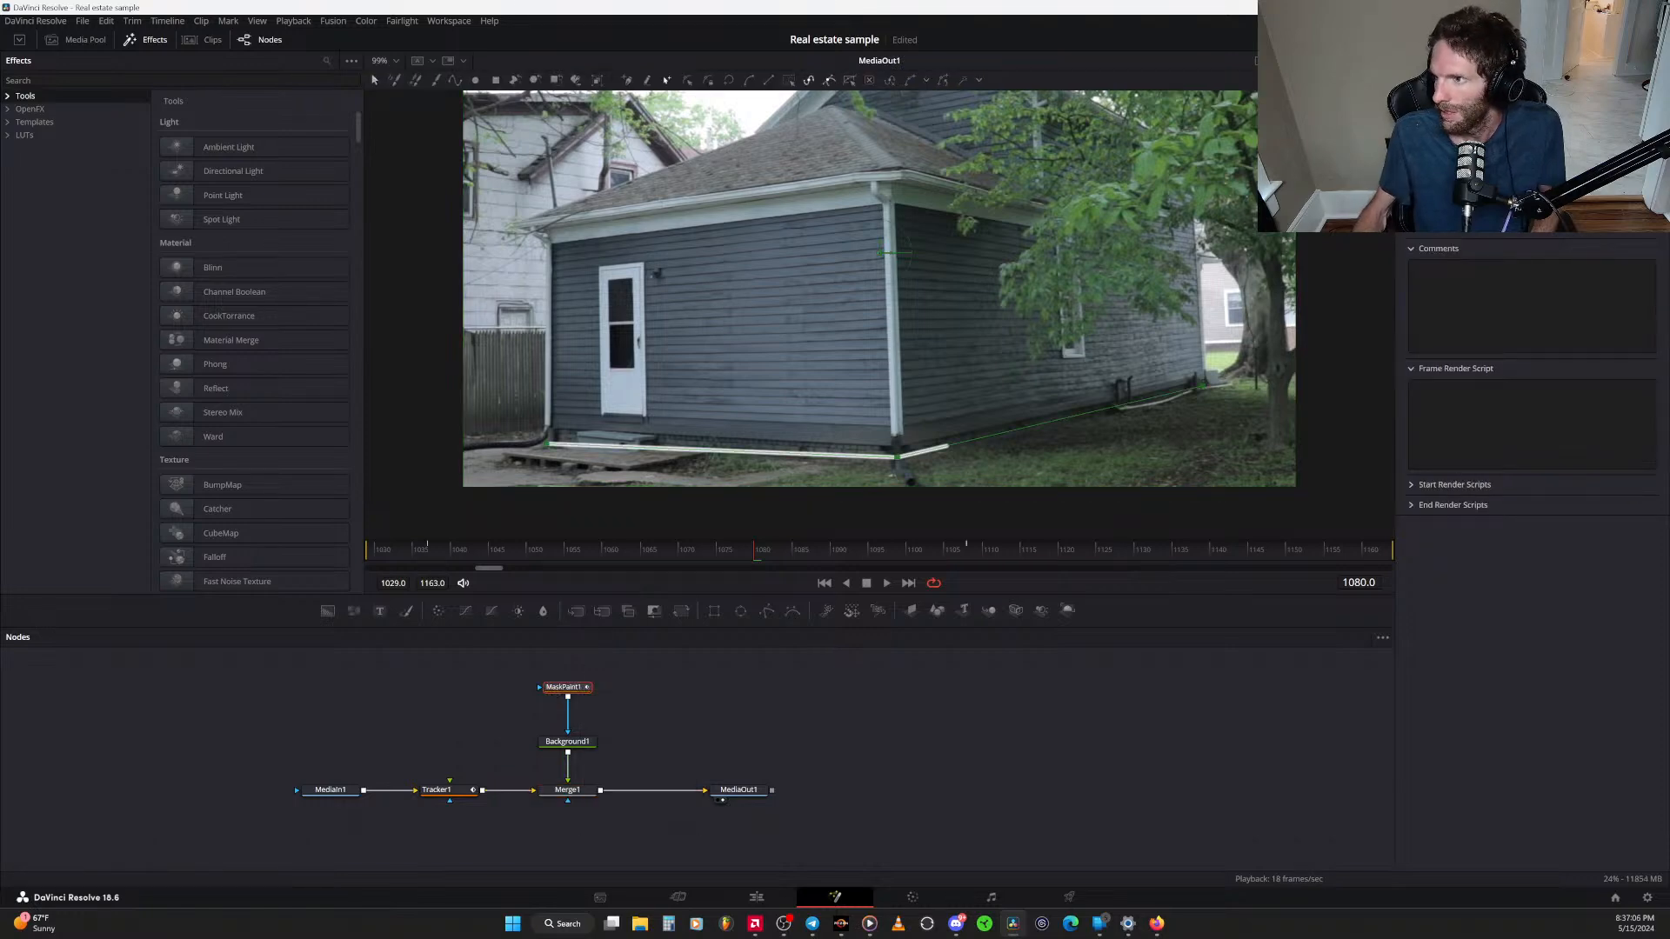
click(1470, 39)
click(1470, 40)
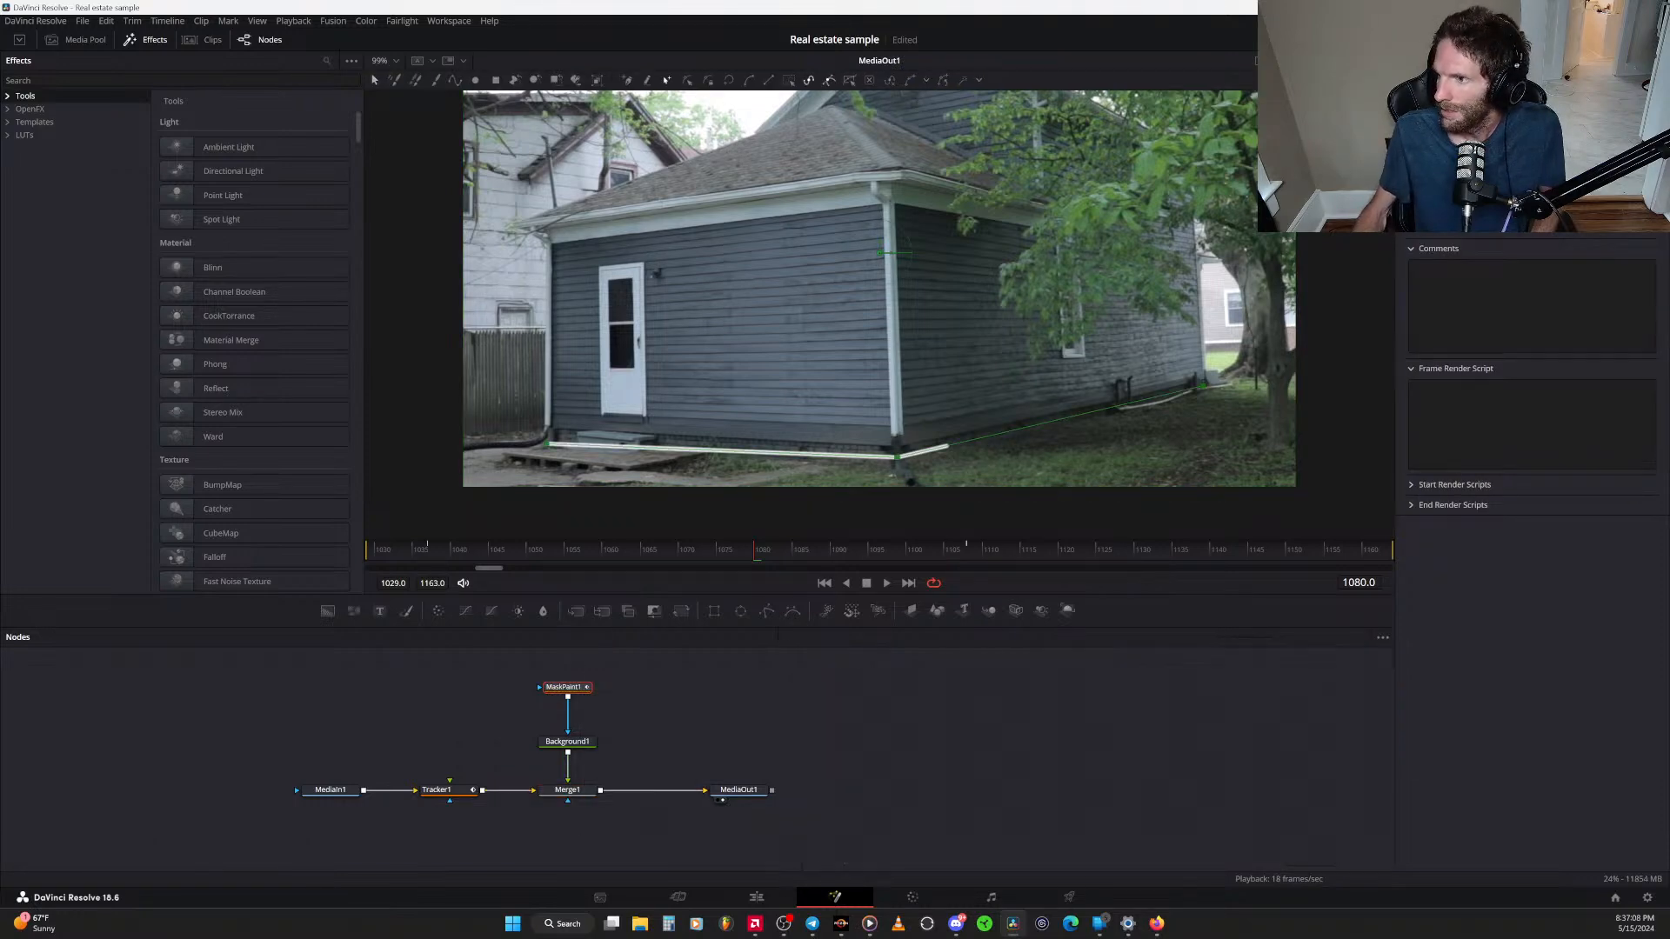
click(1403, 40)
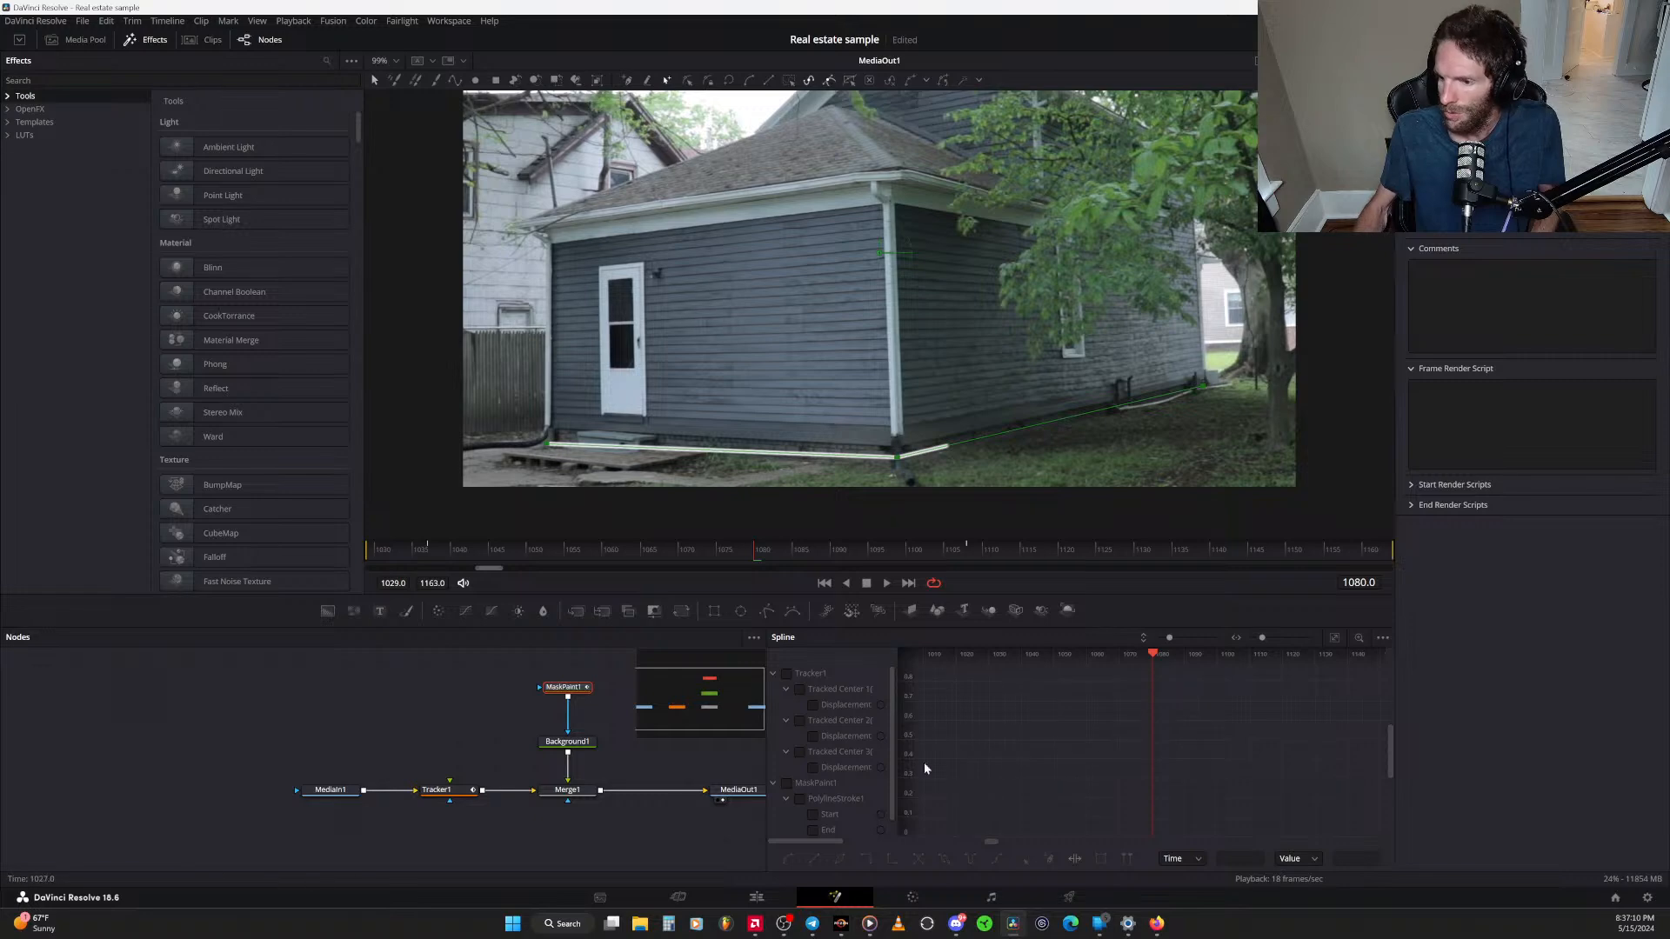
click(811, 817)
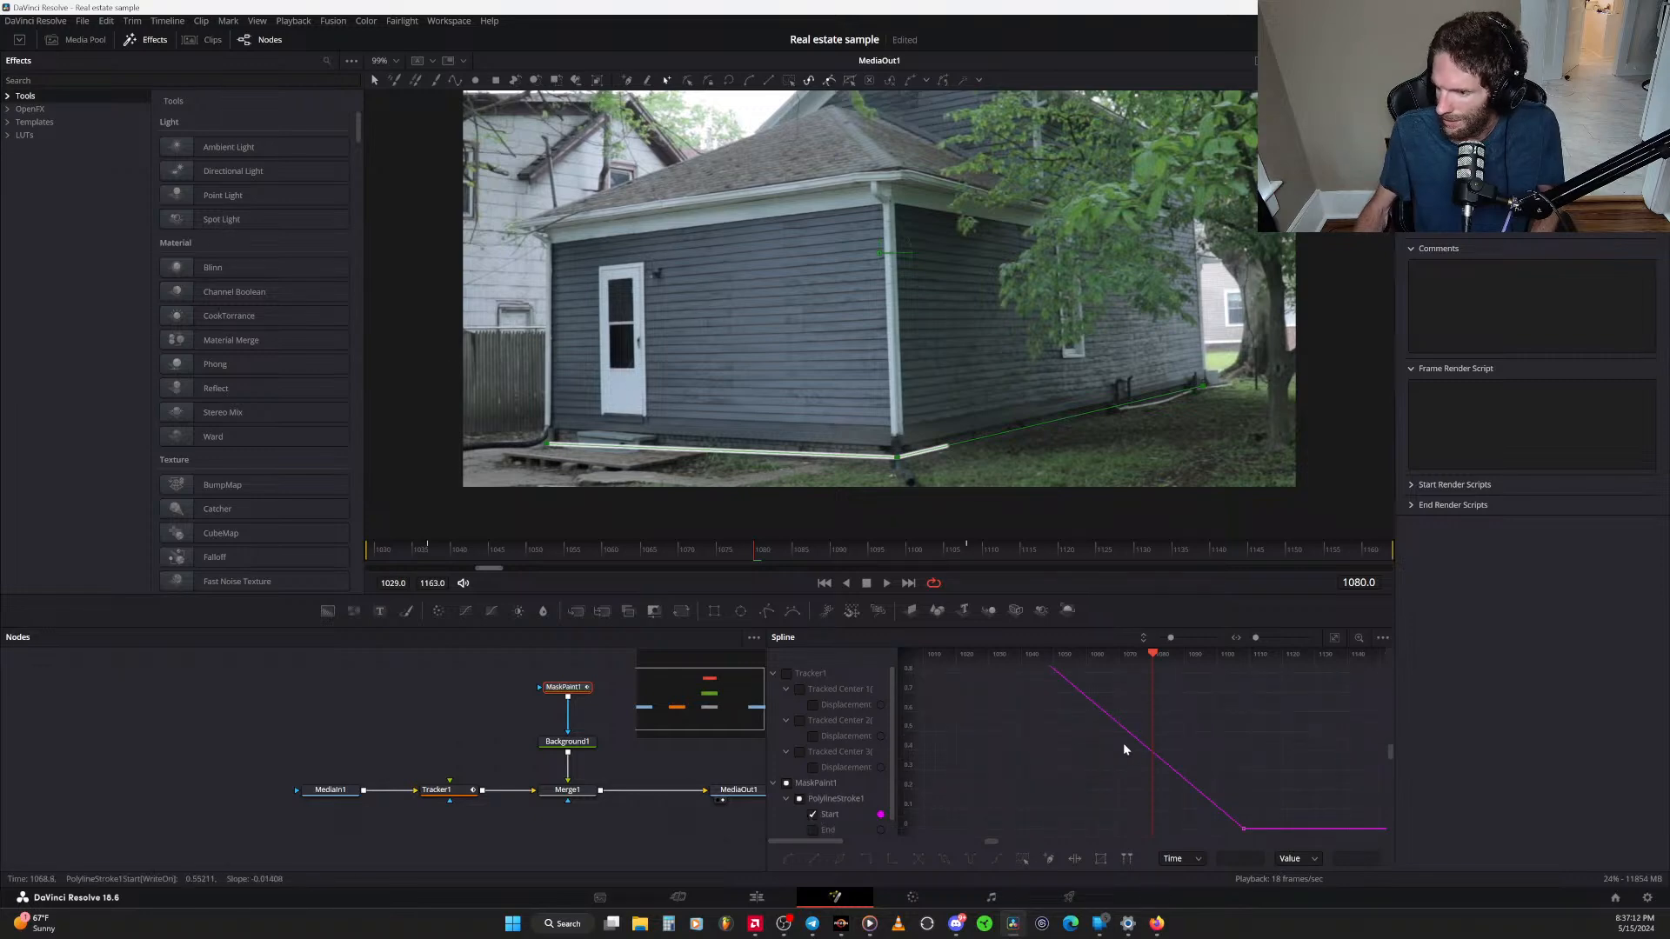
scroll(1133, 740, down, 3)
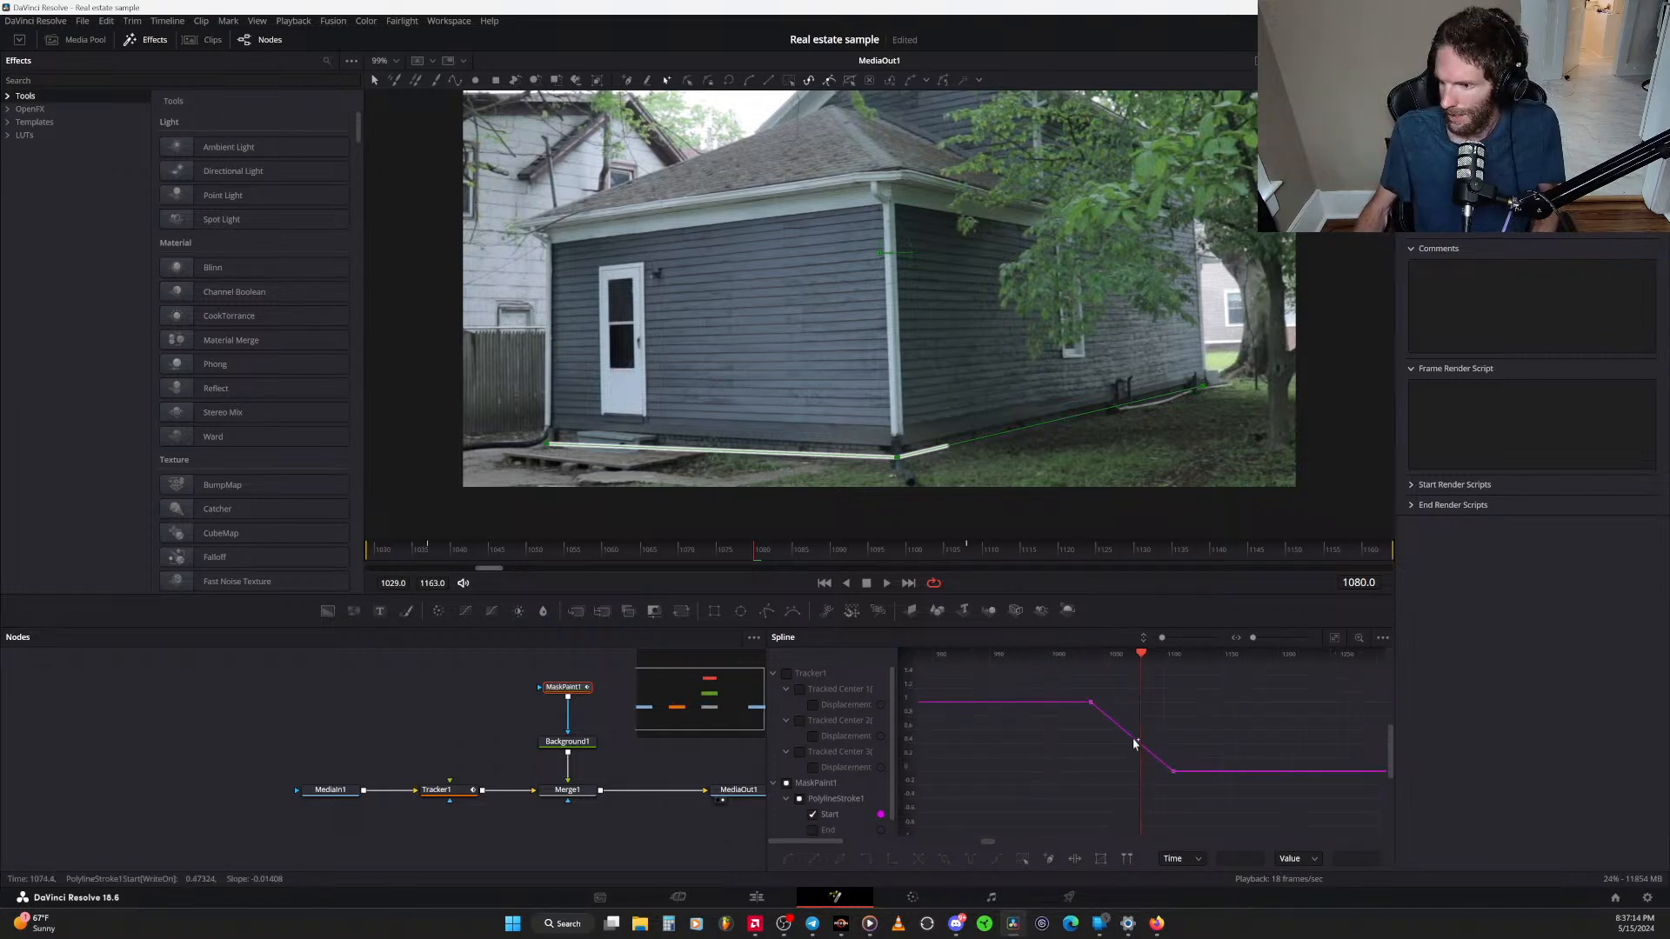
Smooth both keyframes of the stroke's Start curve, lengthen their easing handles and play back the line animation
drag(1241, 796, 1037, 670)
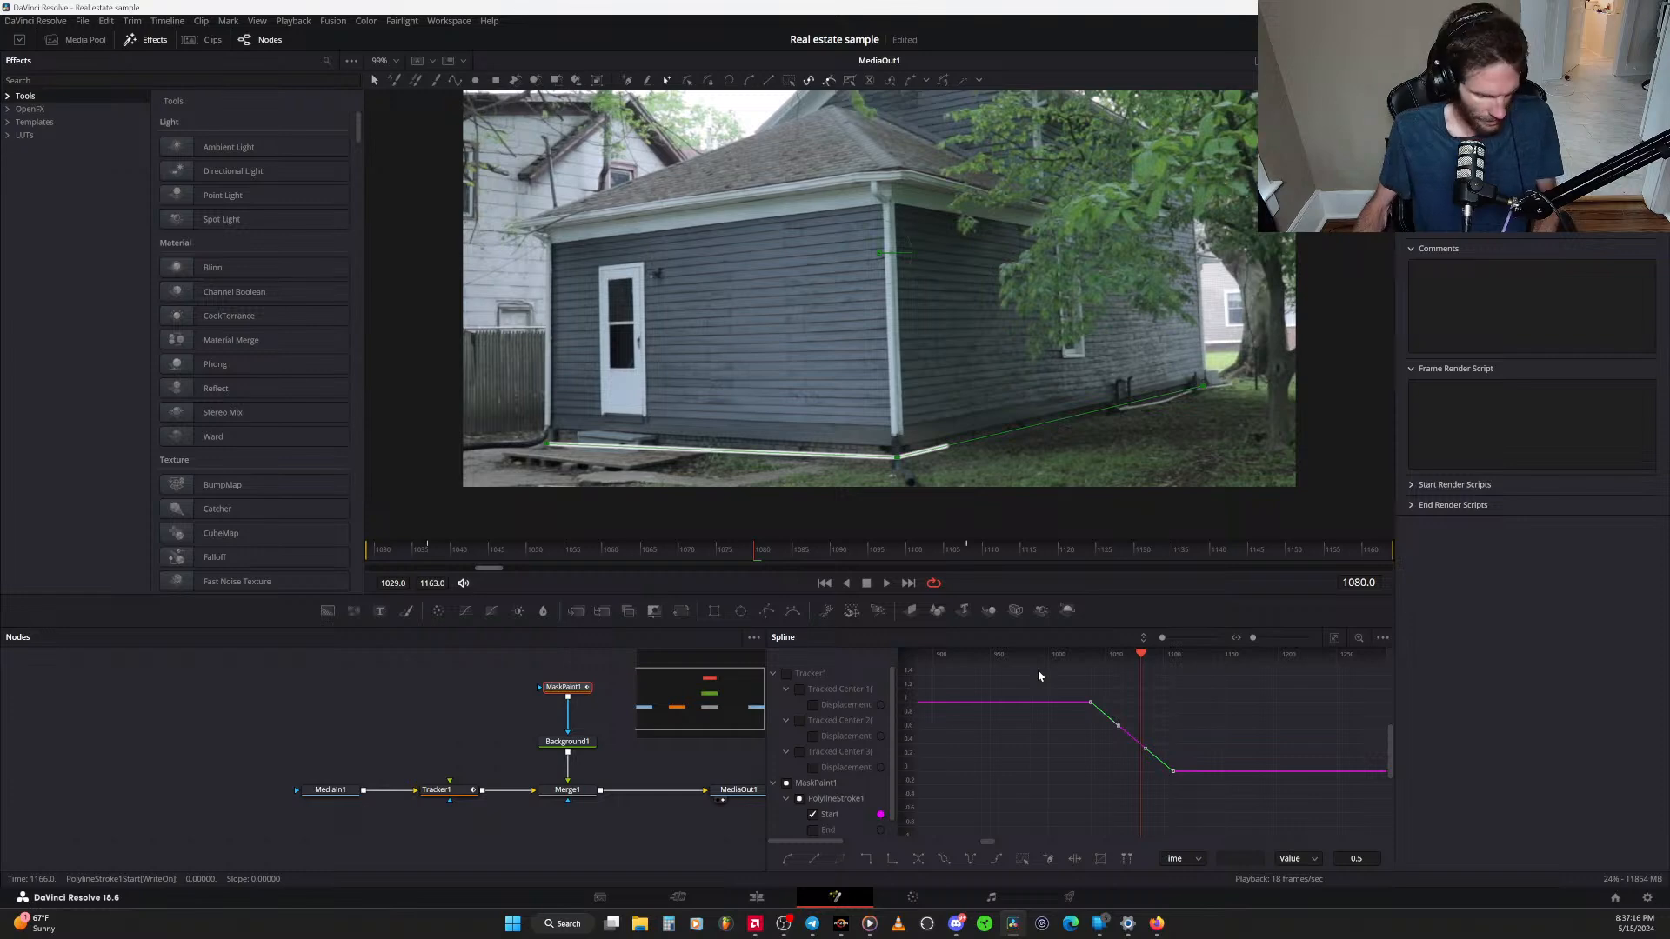
key(shift+s)
drag(1146, 772, 1122, 775)
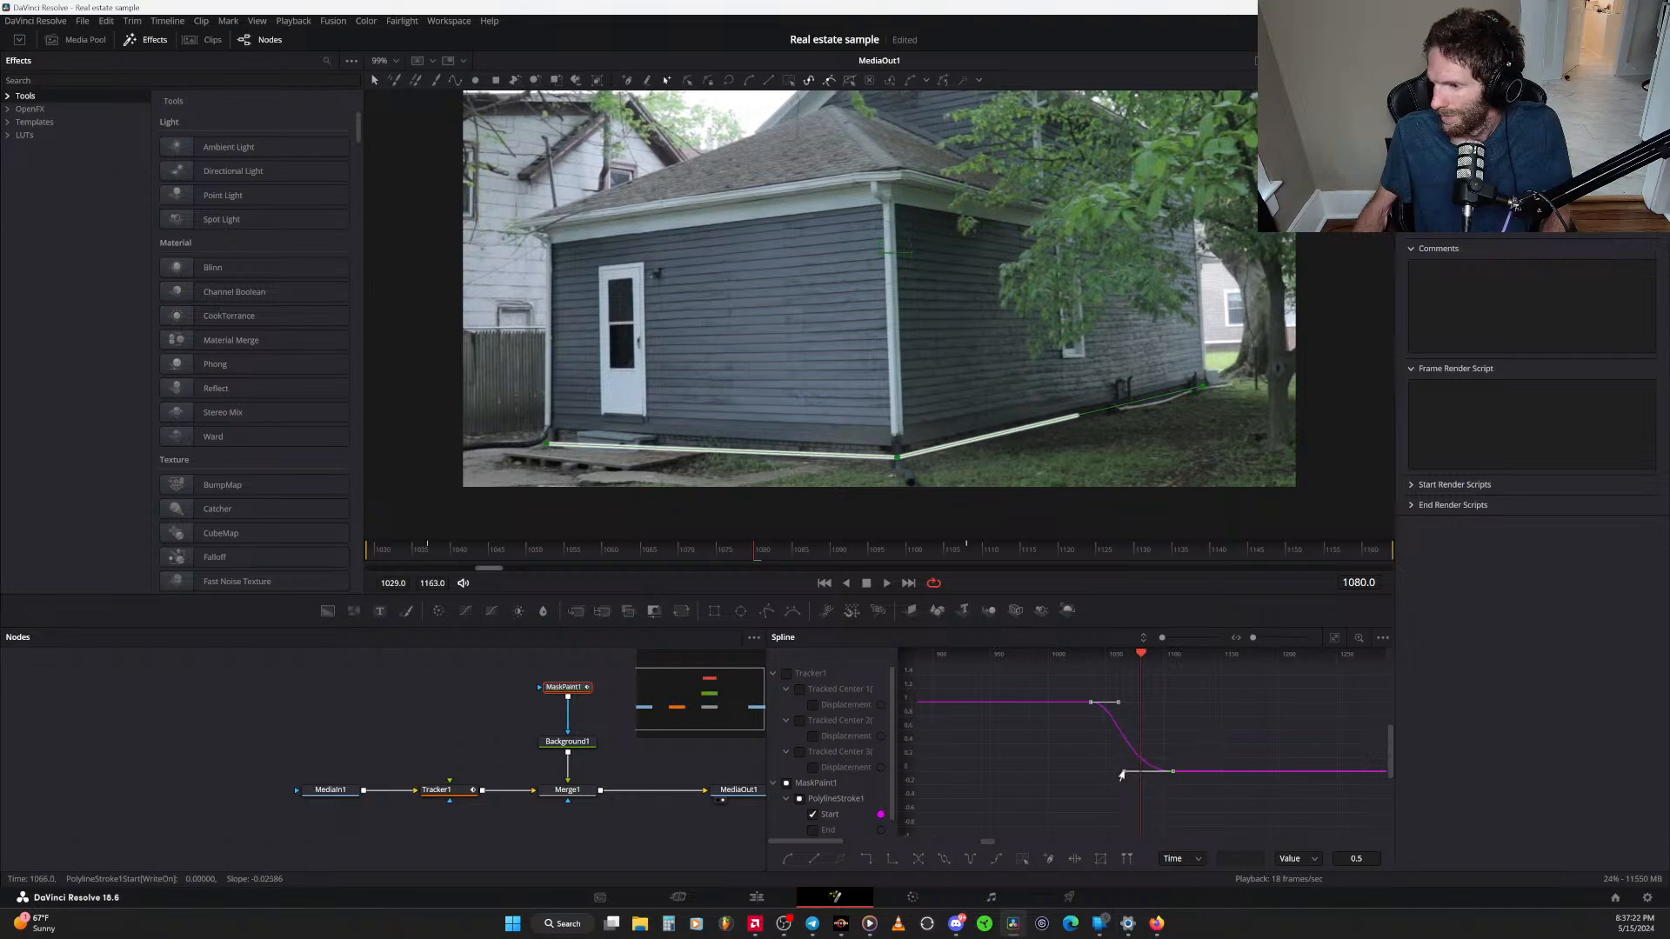
drag(1118, 706, 1126, 705)
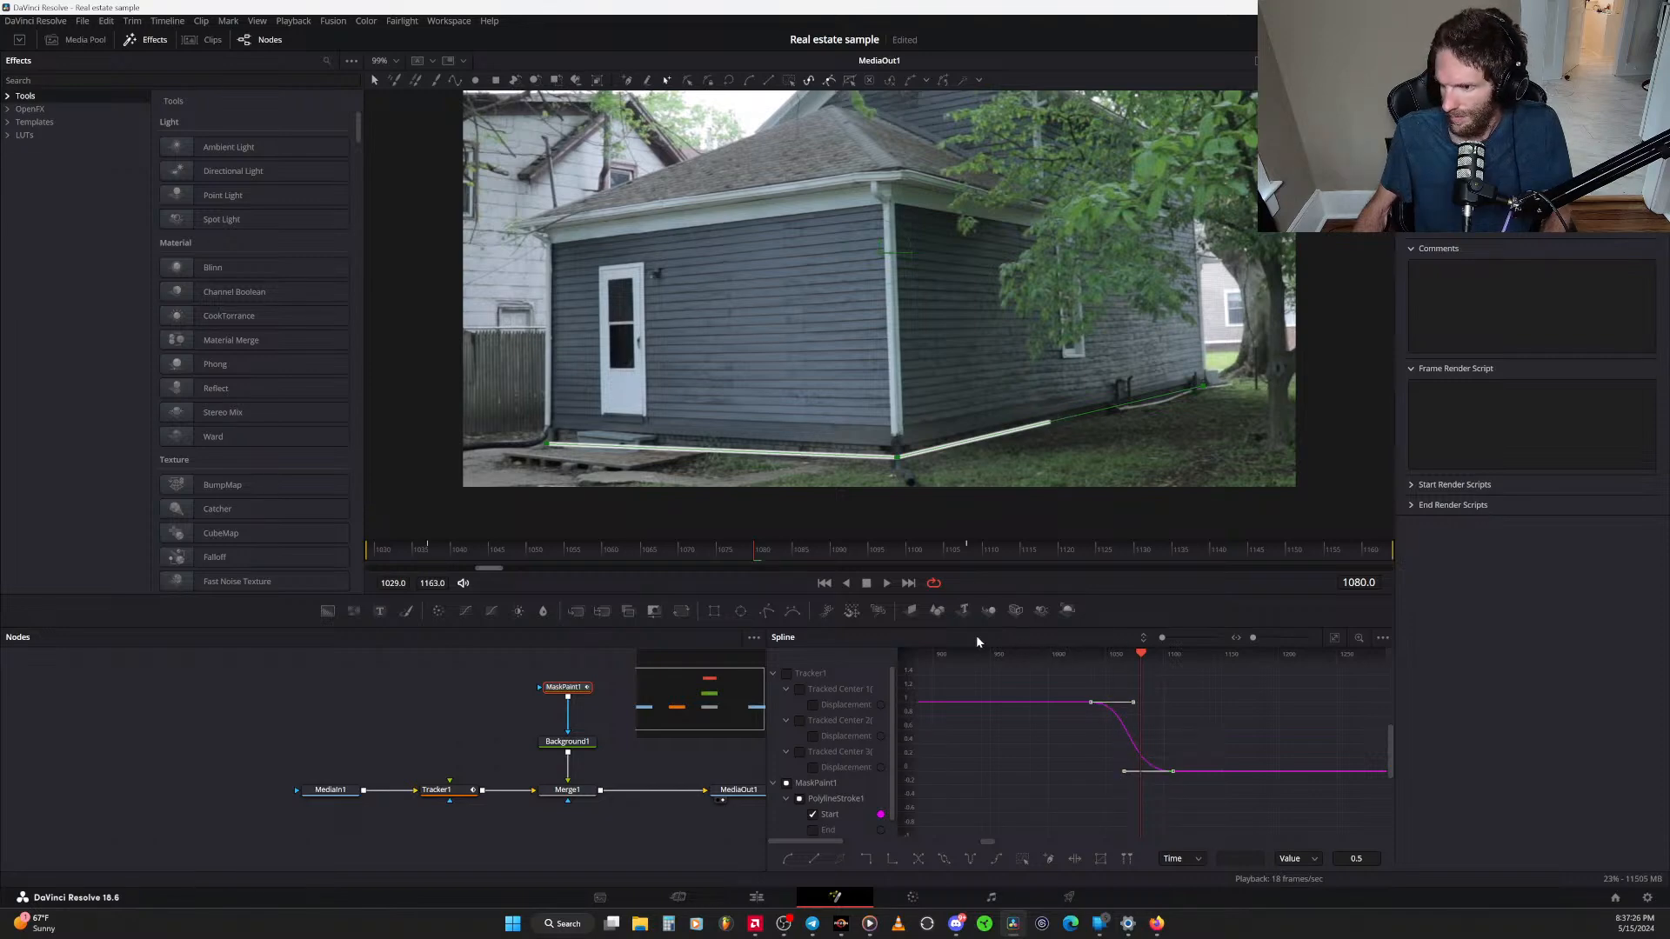
drag(741, 557, 385, 552)
key(space)
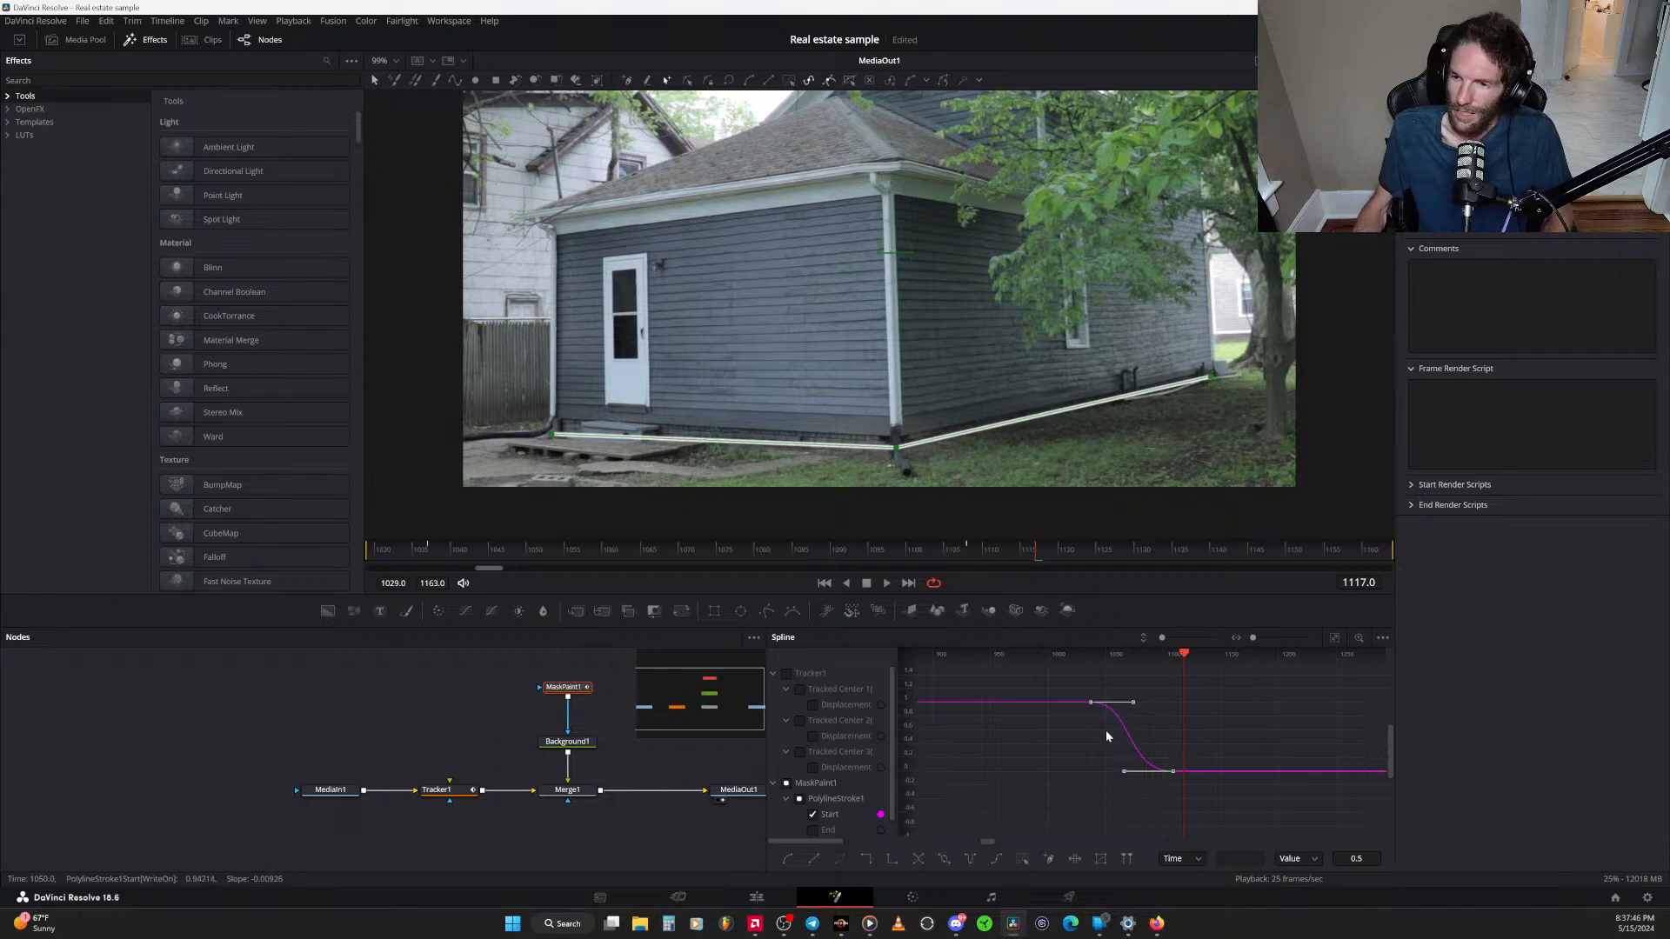
Add an unconnected Text+ node to the composition and place it beside the Background1 node
drag(691, 782, 613, 811)
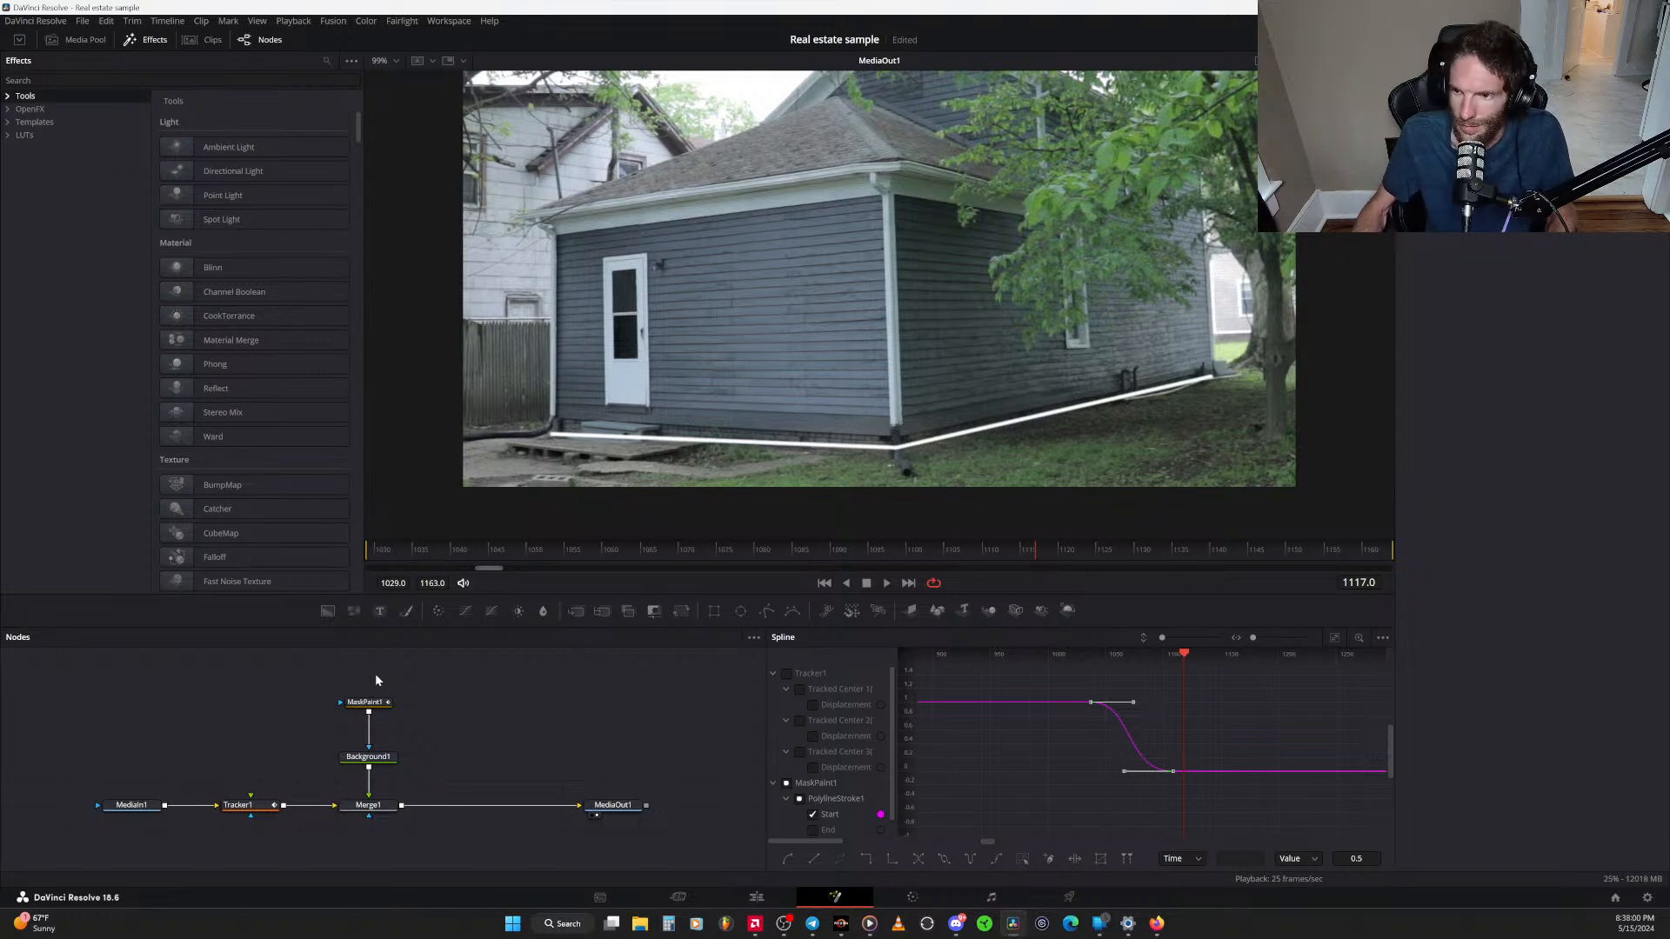
click(385, 614)
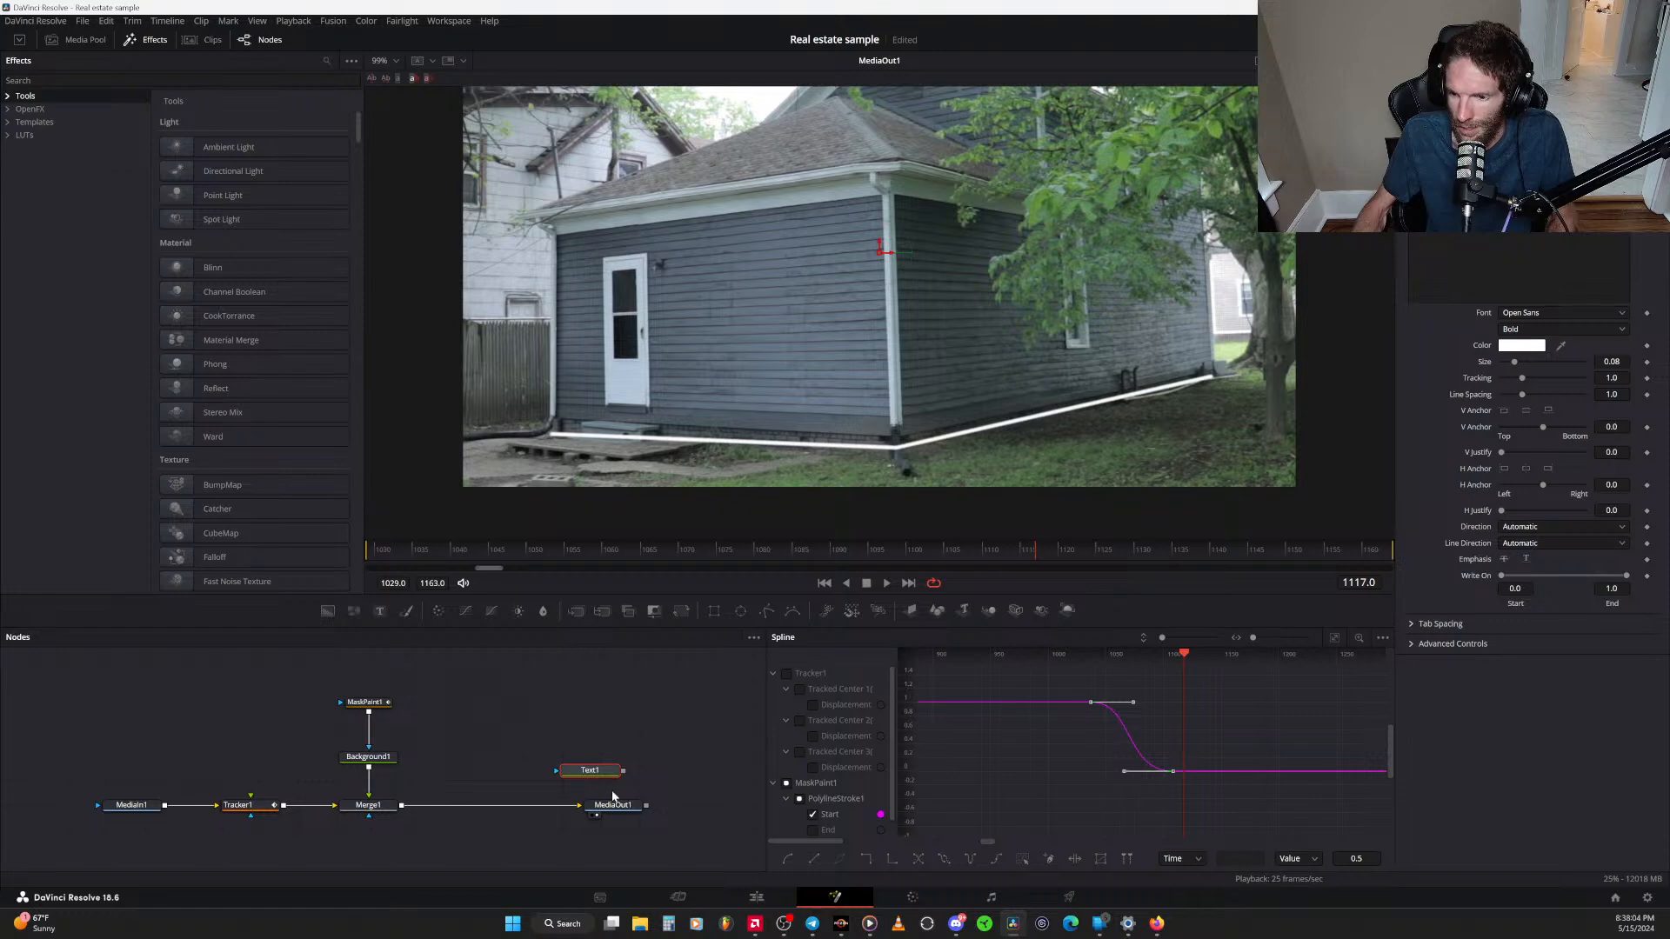
scroll(525, 820, up, 2)
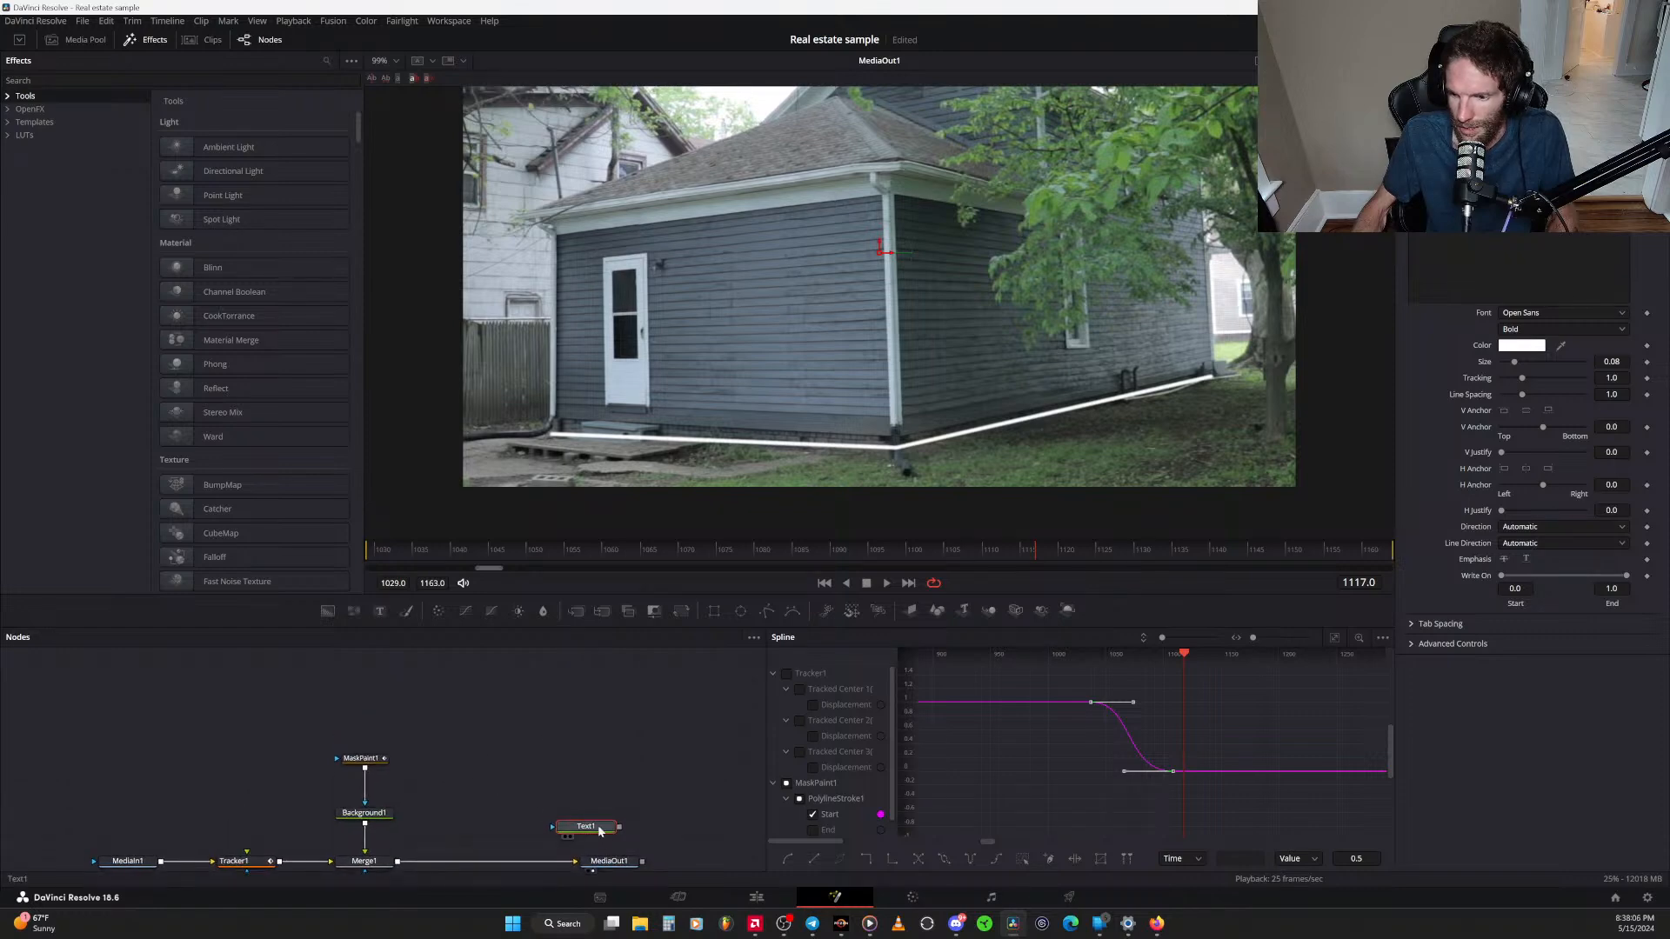
drag(574, 834, 512, 800)
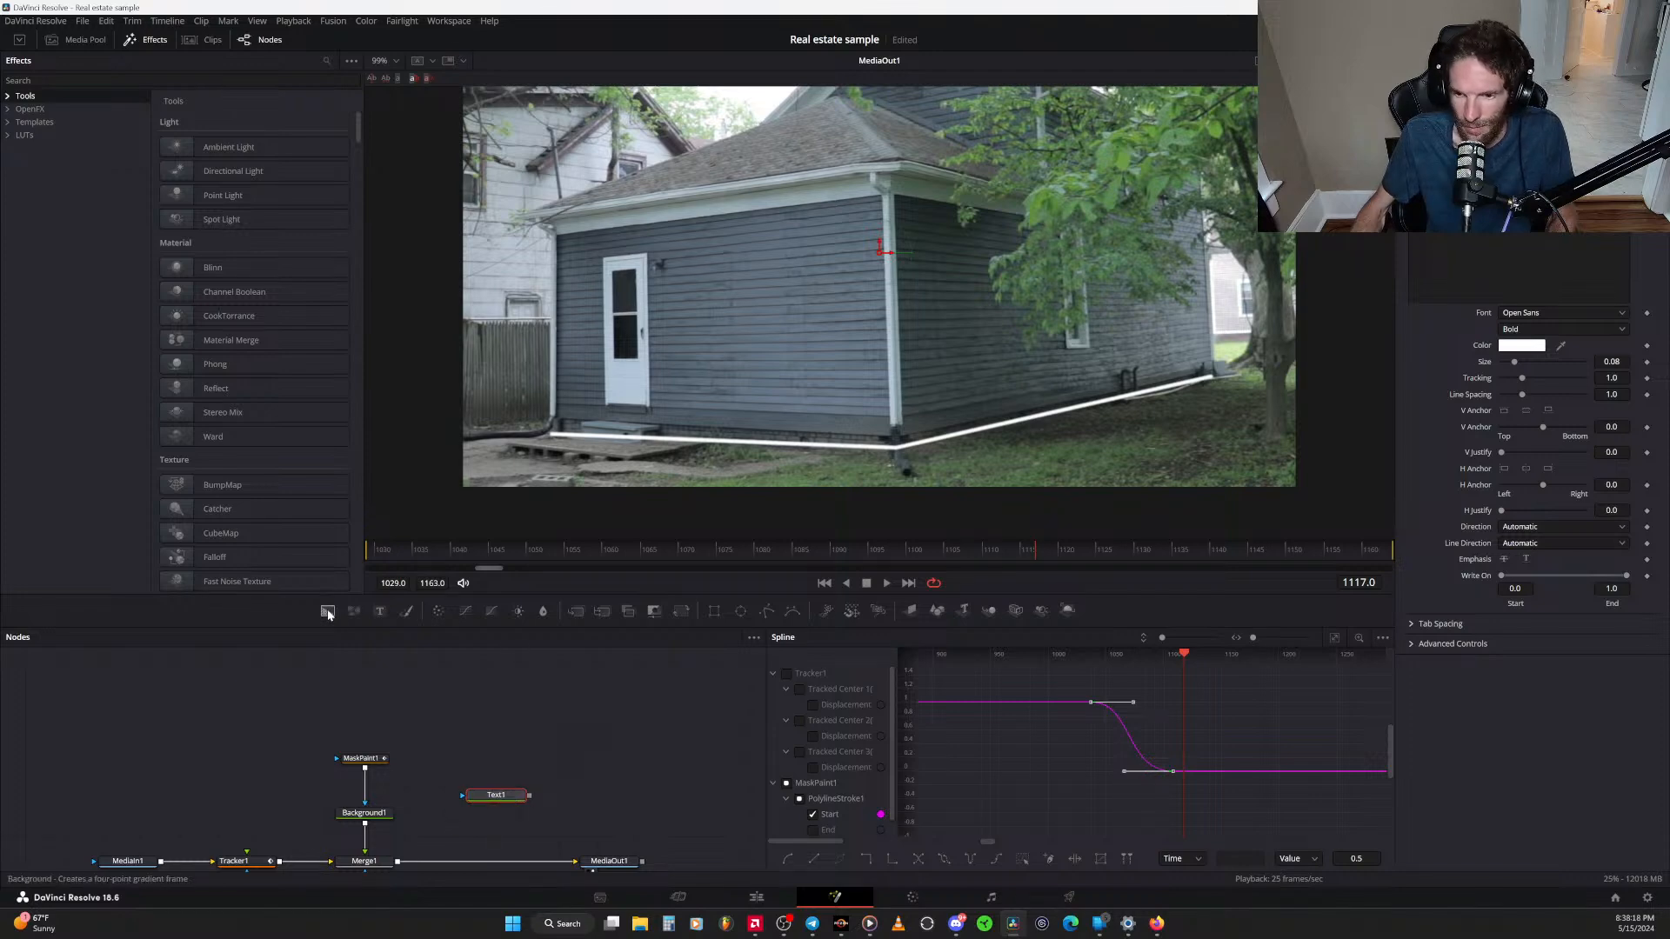
Insert a new Merge node between Merge1 and MediaOut1 and connect the text node to its foreground input
click(541, 763)
click(574, 612)
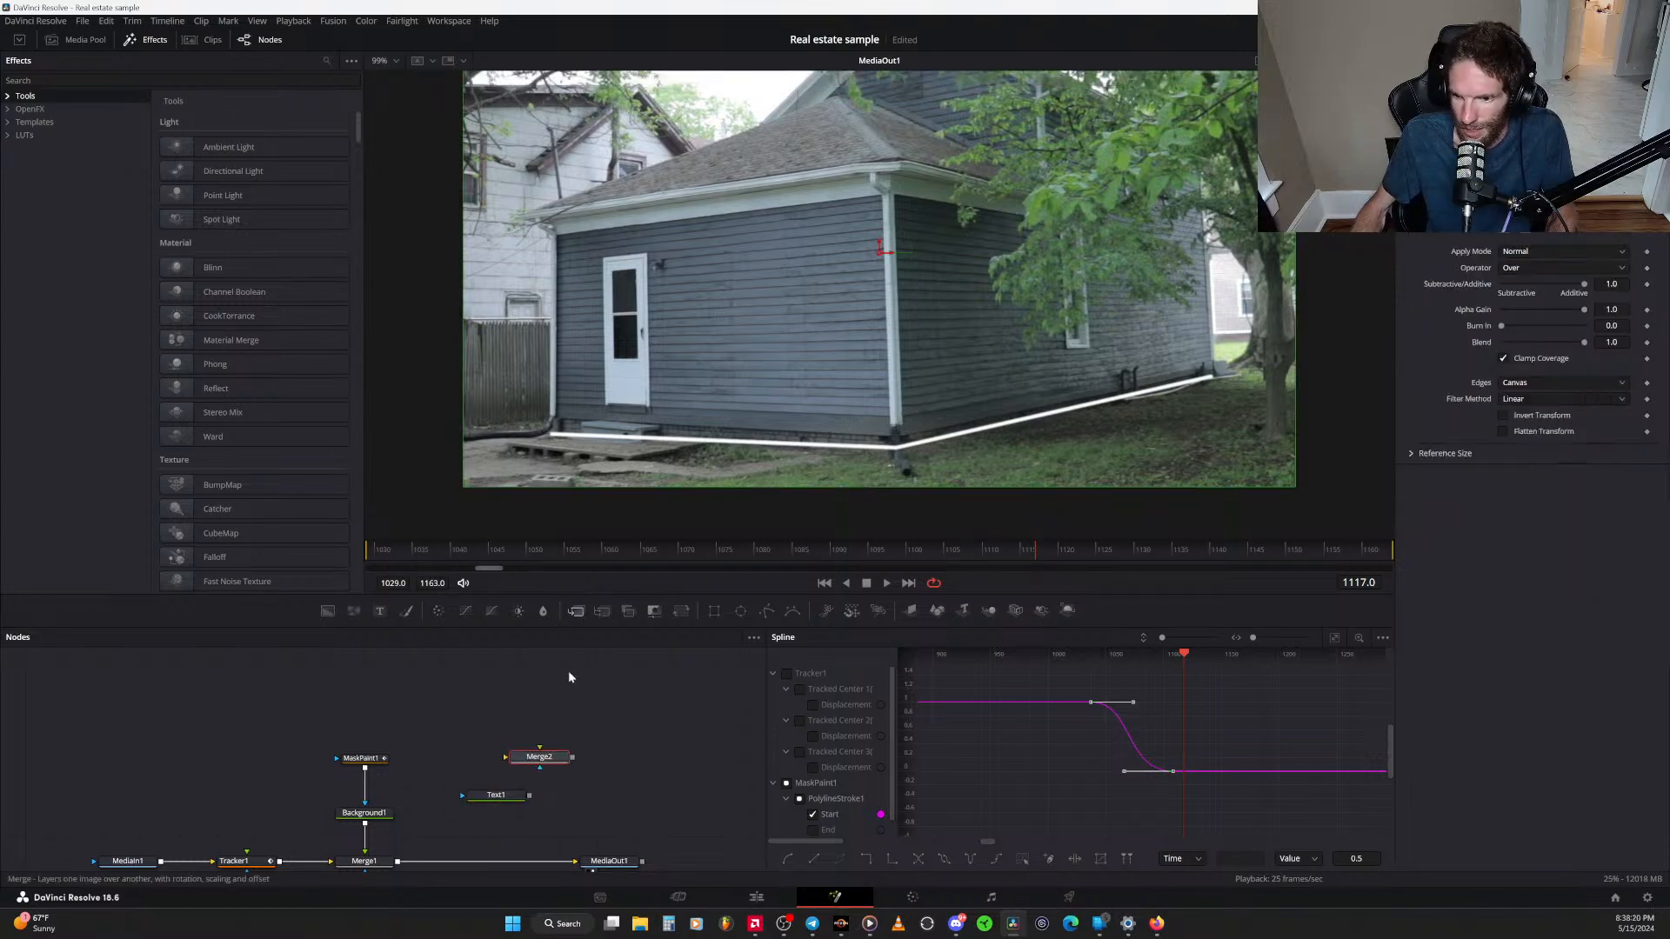
drag(555, 764, 470, 863)
drag(515, 795, 576, 861)
drag(500, 815, 441, 751)
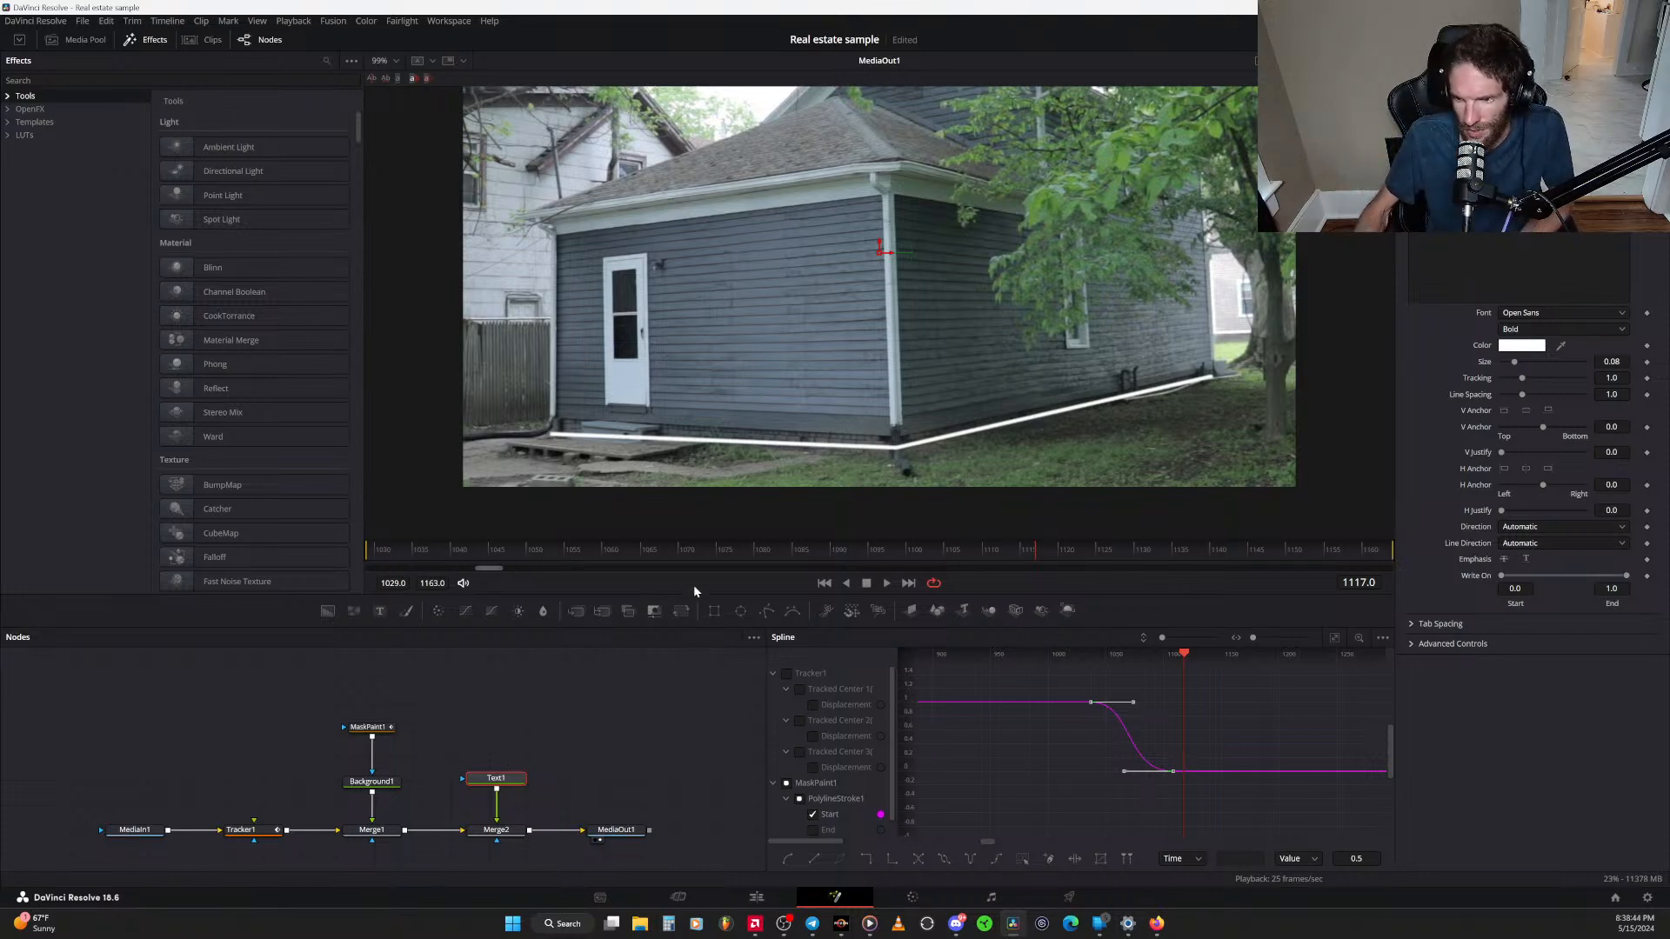
Save the project and insert a Background node between Text1 and Merge2, with the text connected as its mask
key(ctrl+s)
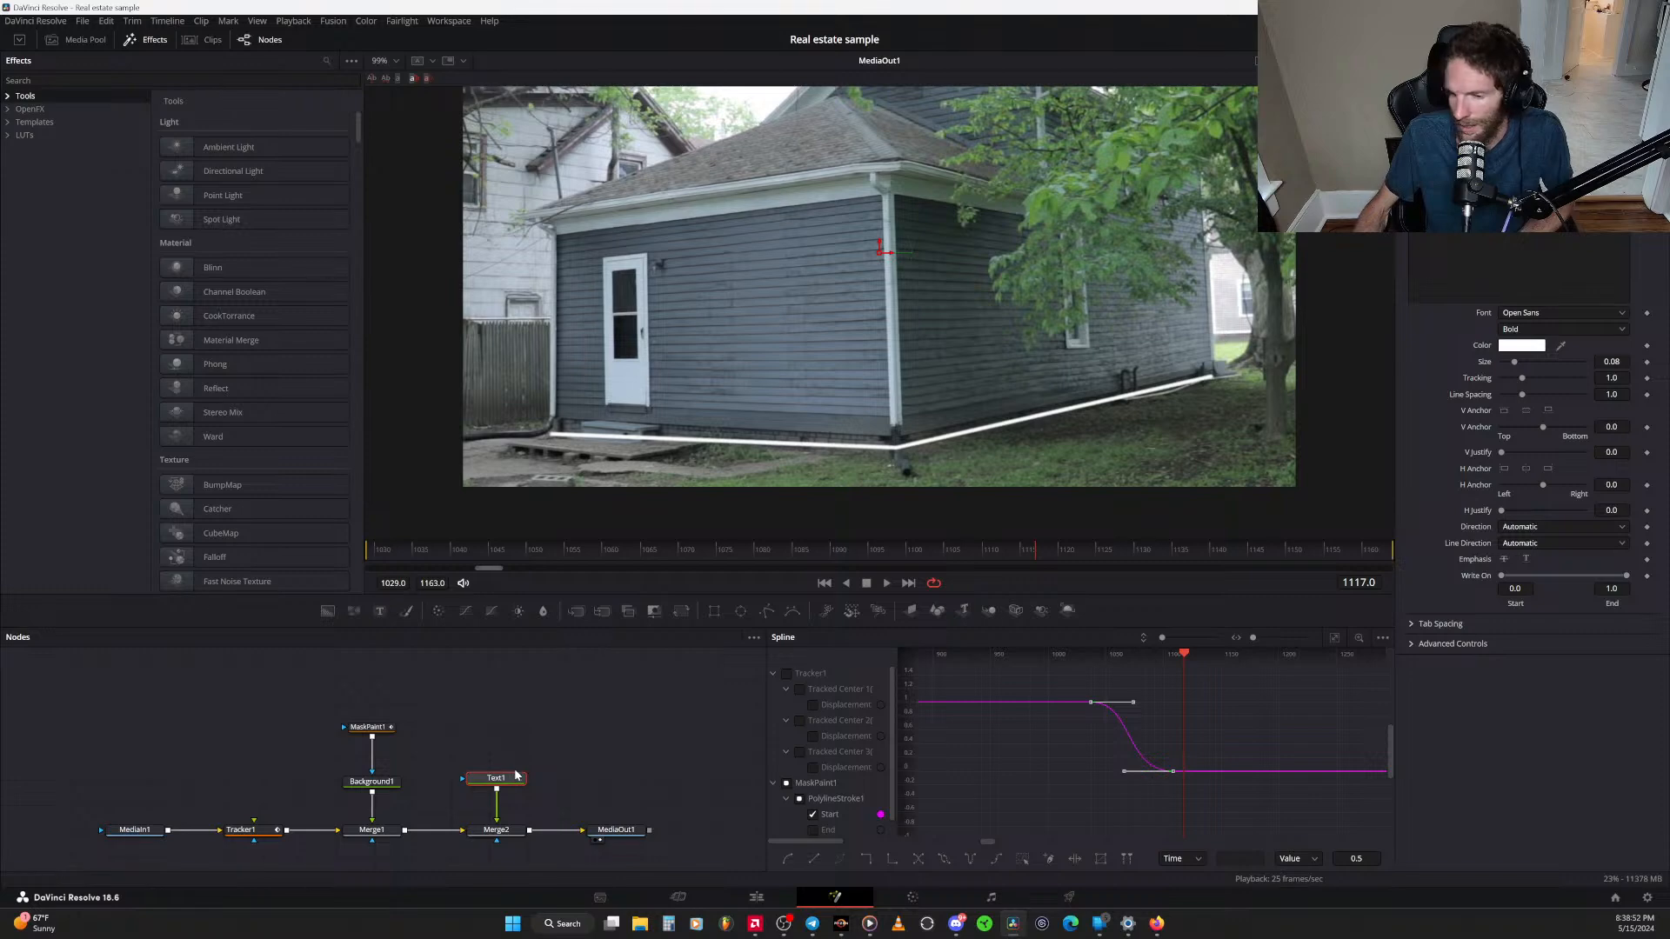
drag(517, 779, 517, 731)
click(560, 722)
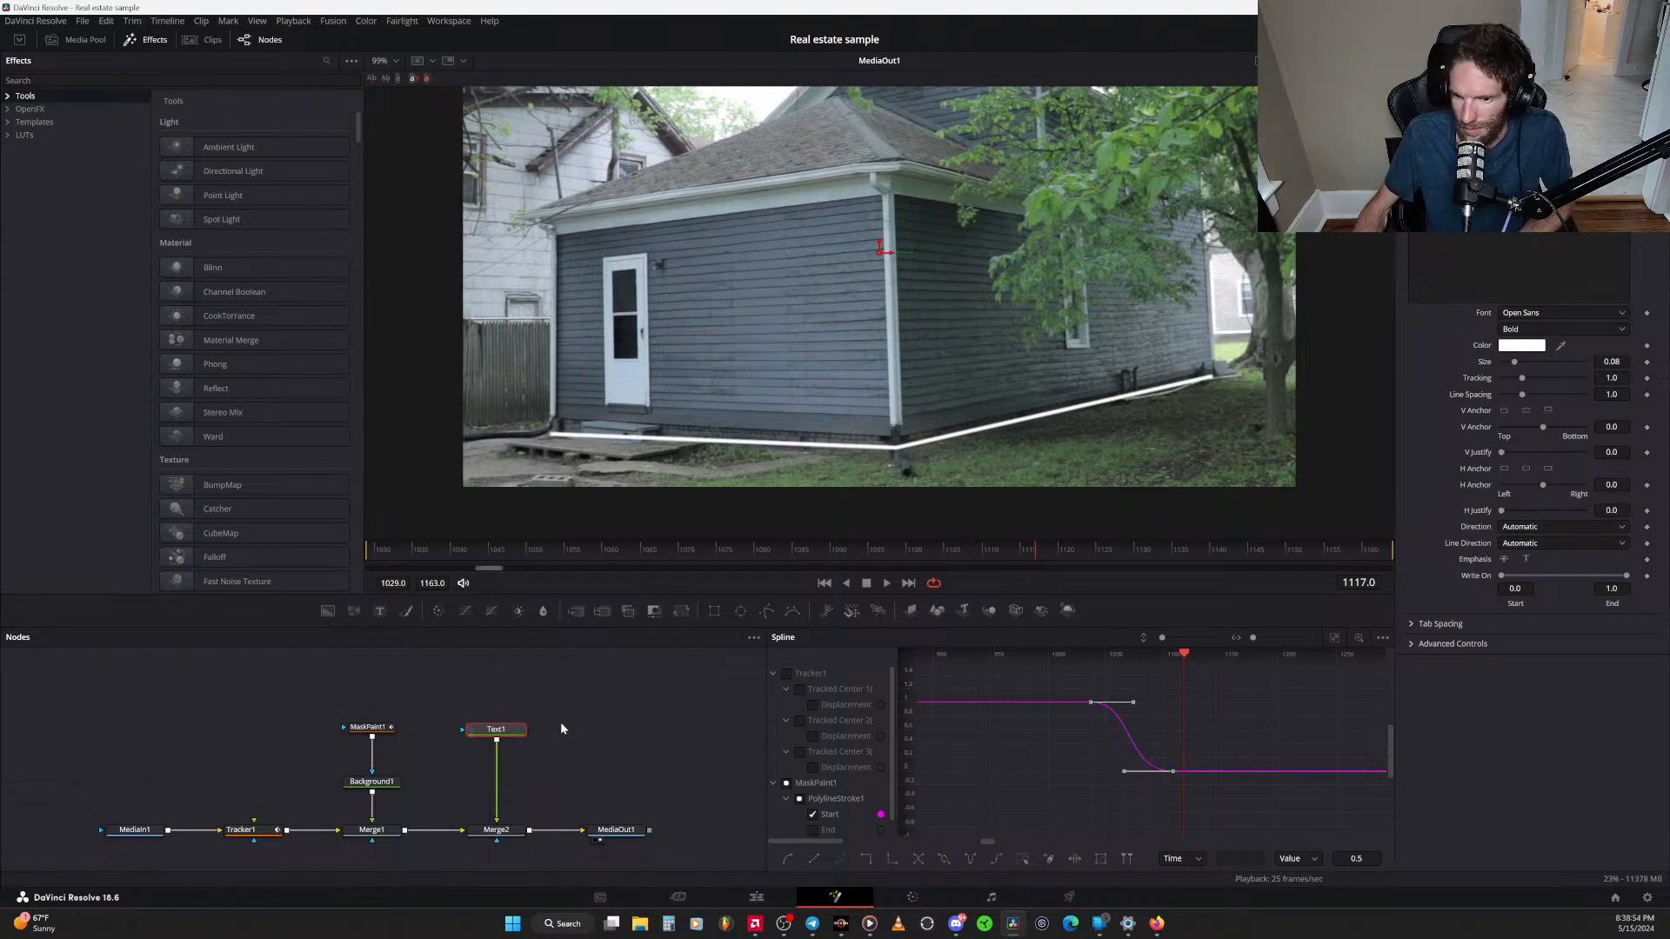
click(327, 610)
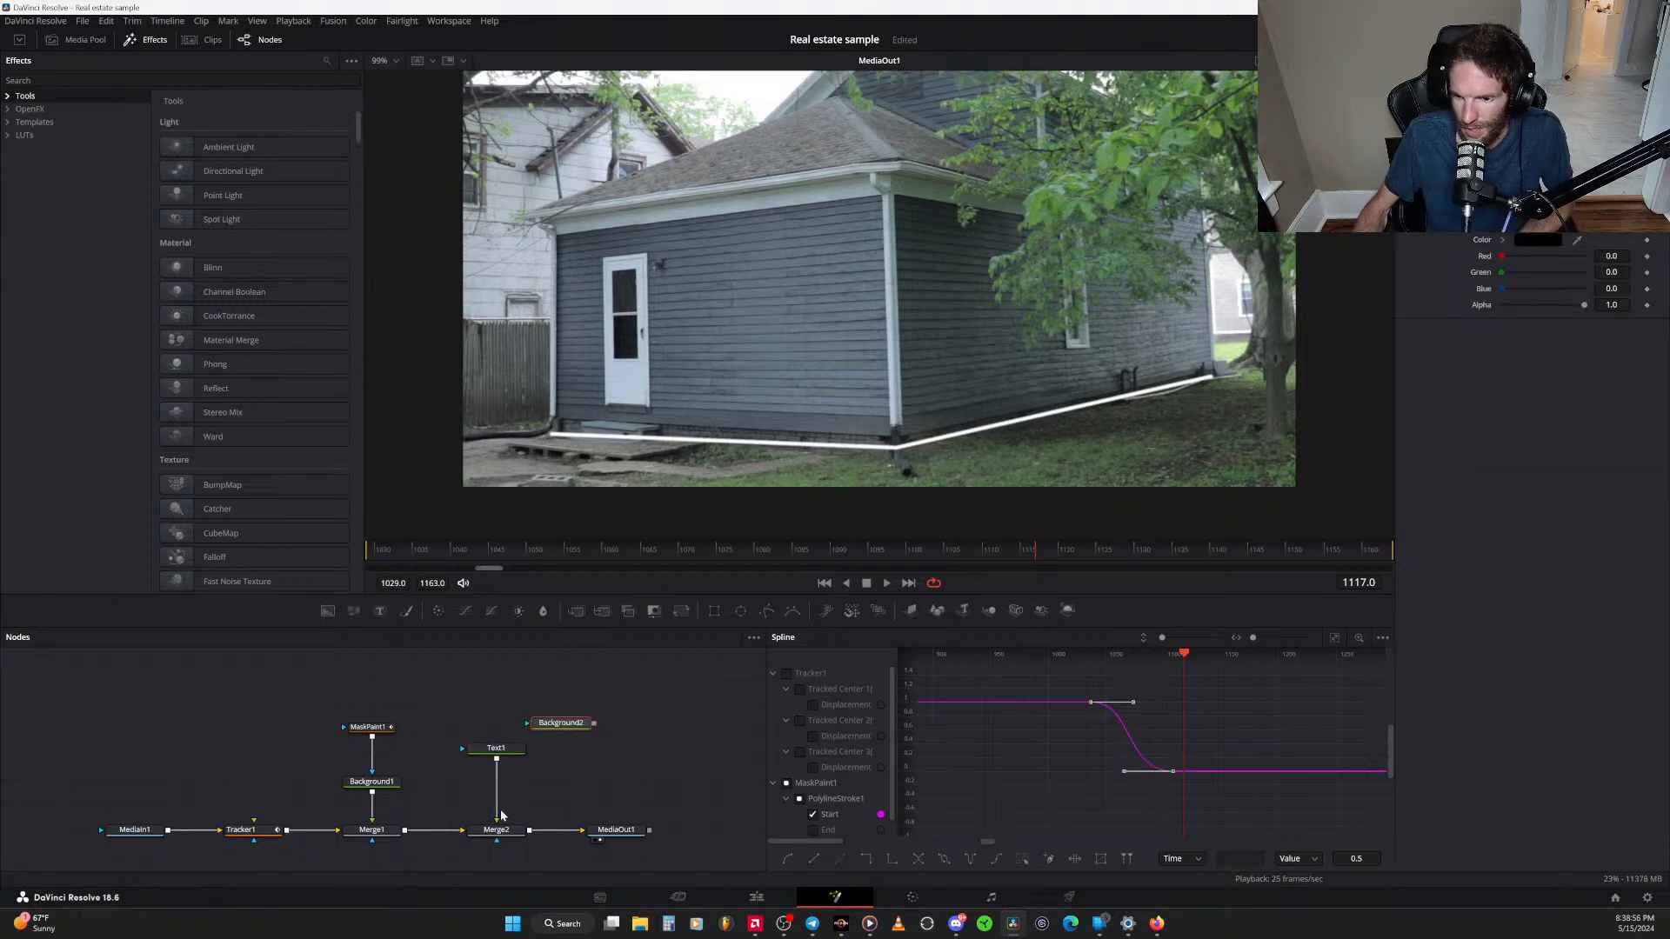
drag(497, 817, 519, 727)
drag(496, 793, 494, 831)
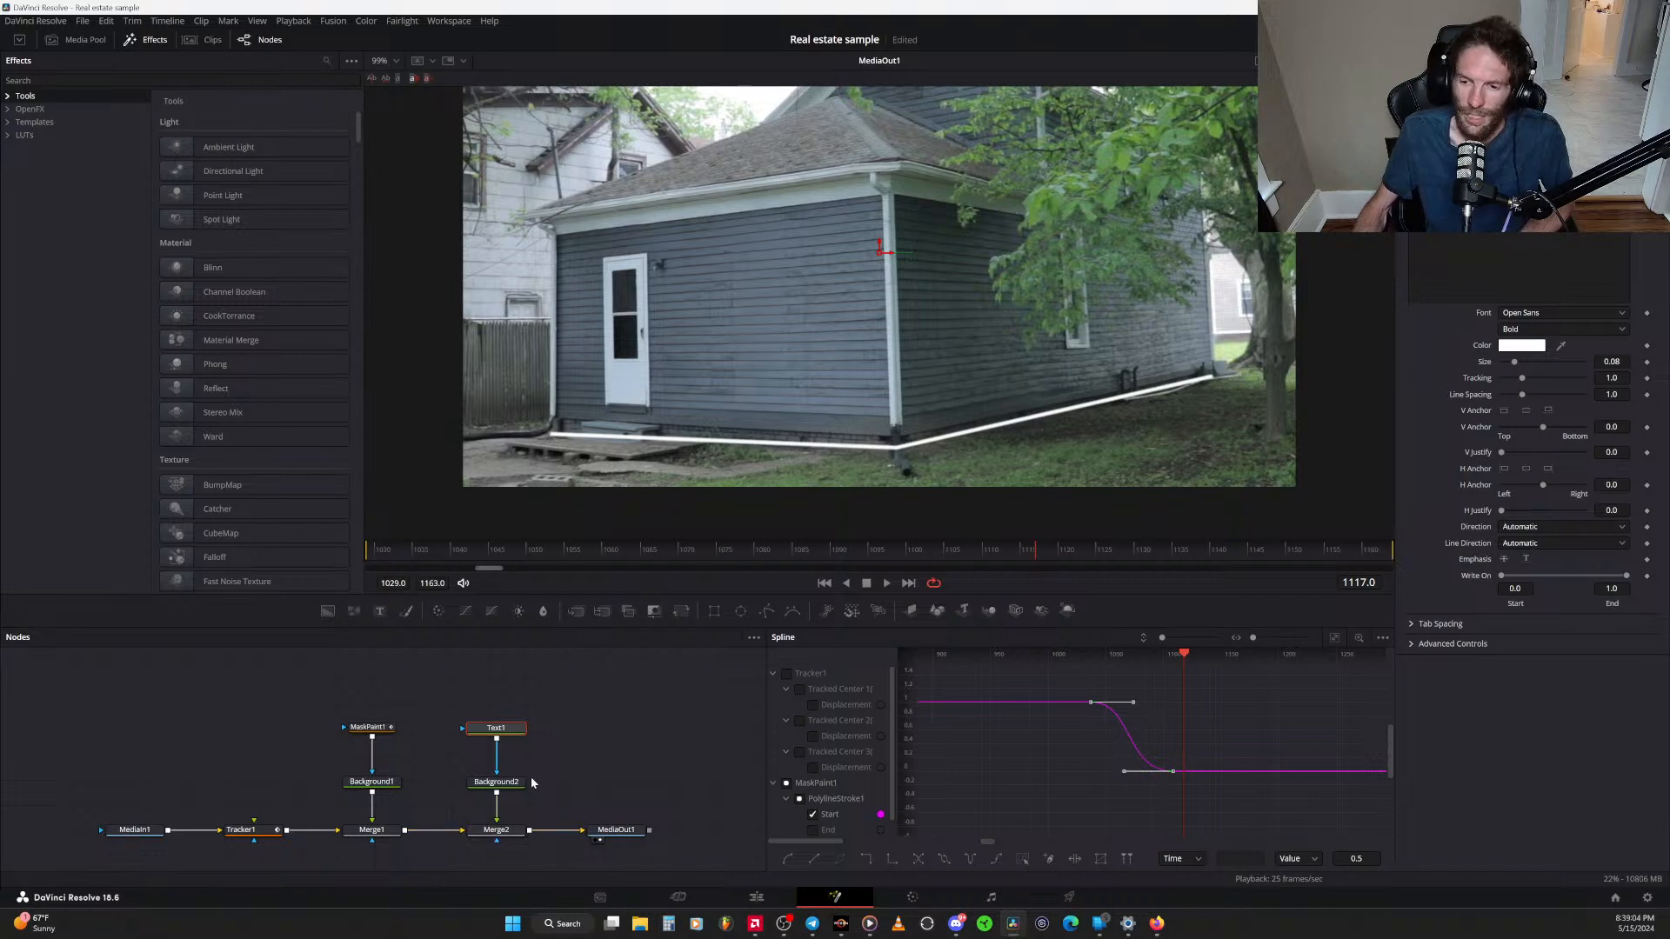
Examine the settings of the Background2 node and the colour picker of the Text1 node
click(519, 782)
click(519, 782)
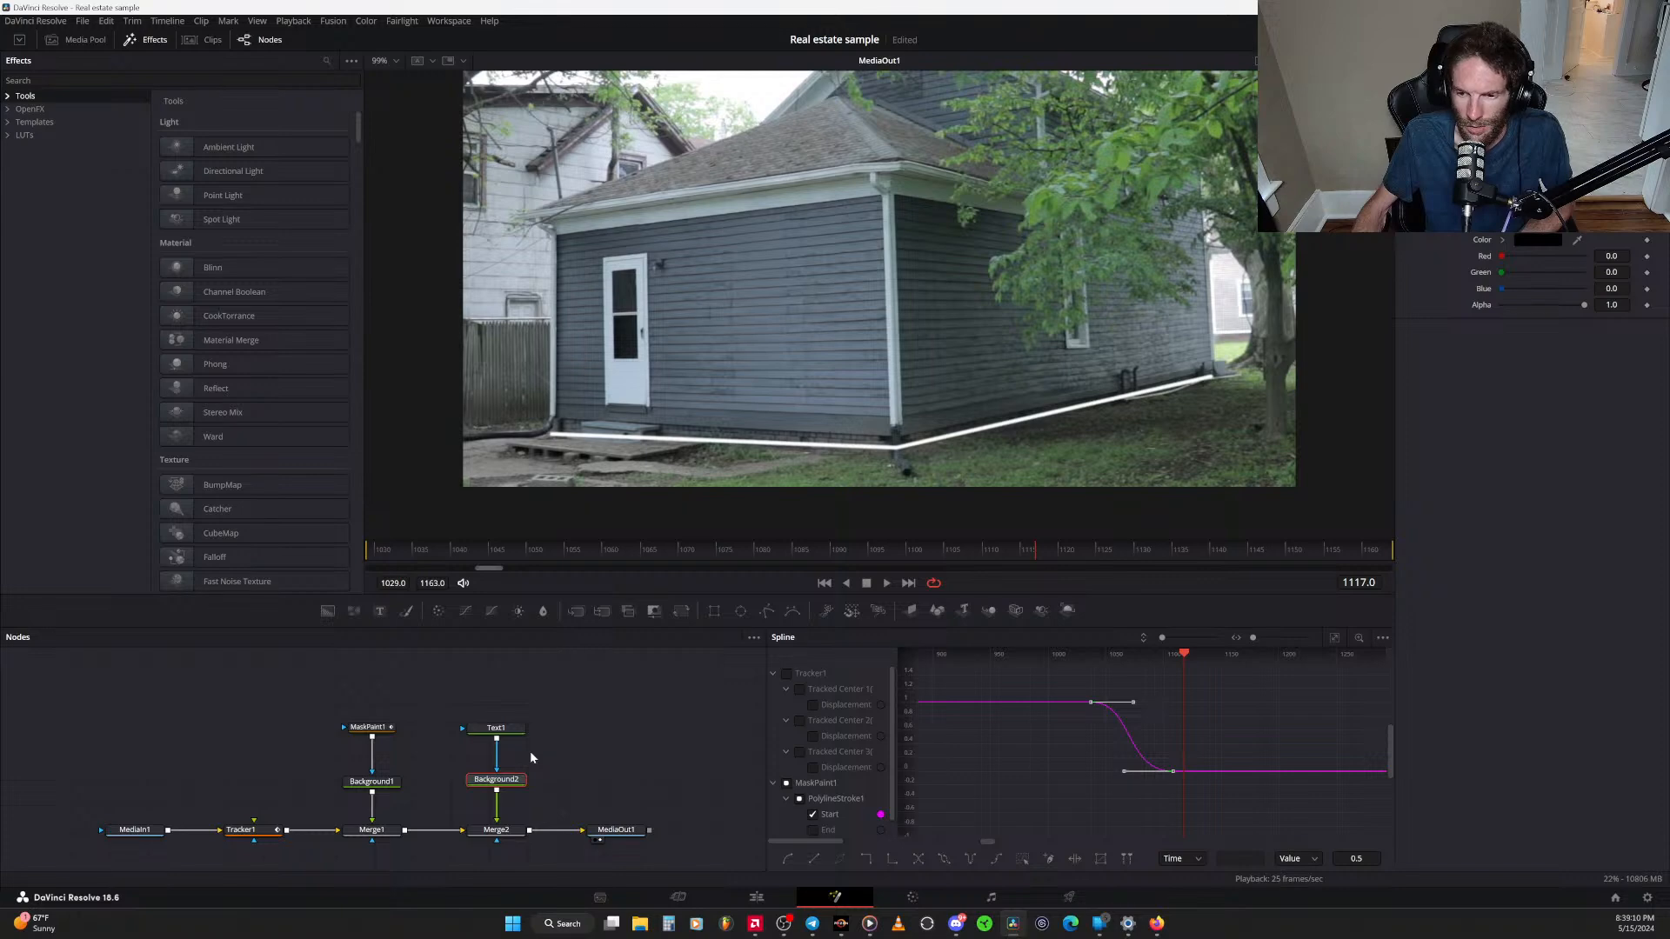
click(515, 729)
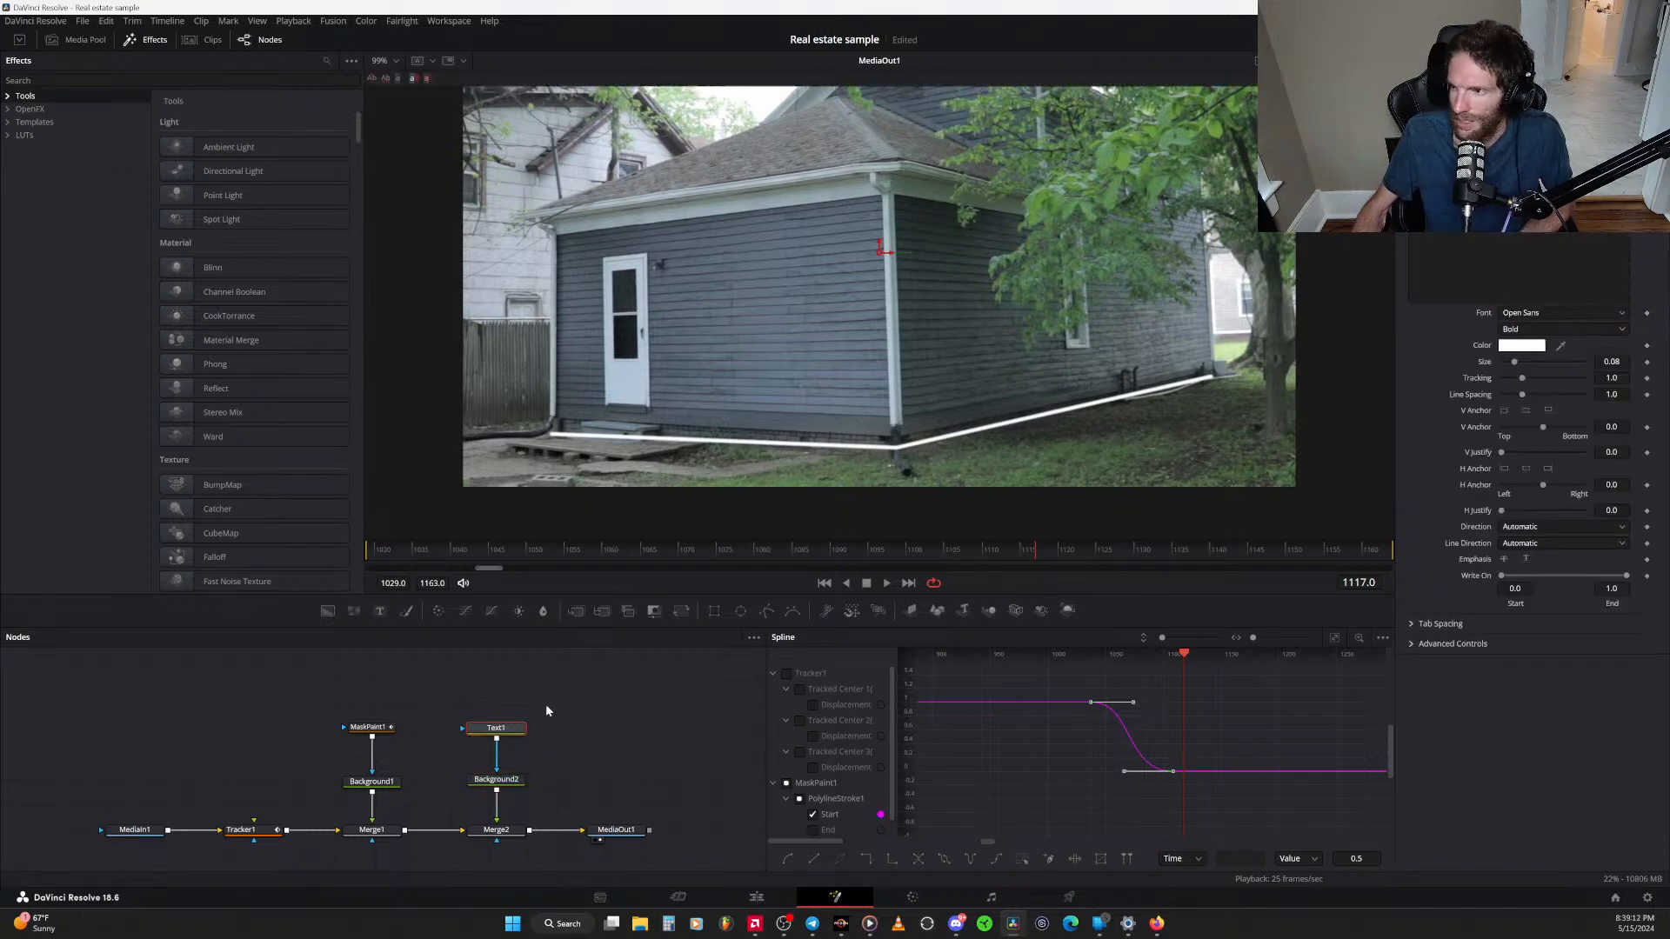
click(1530, 348)
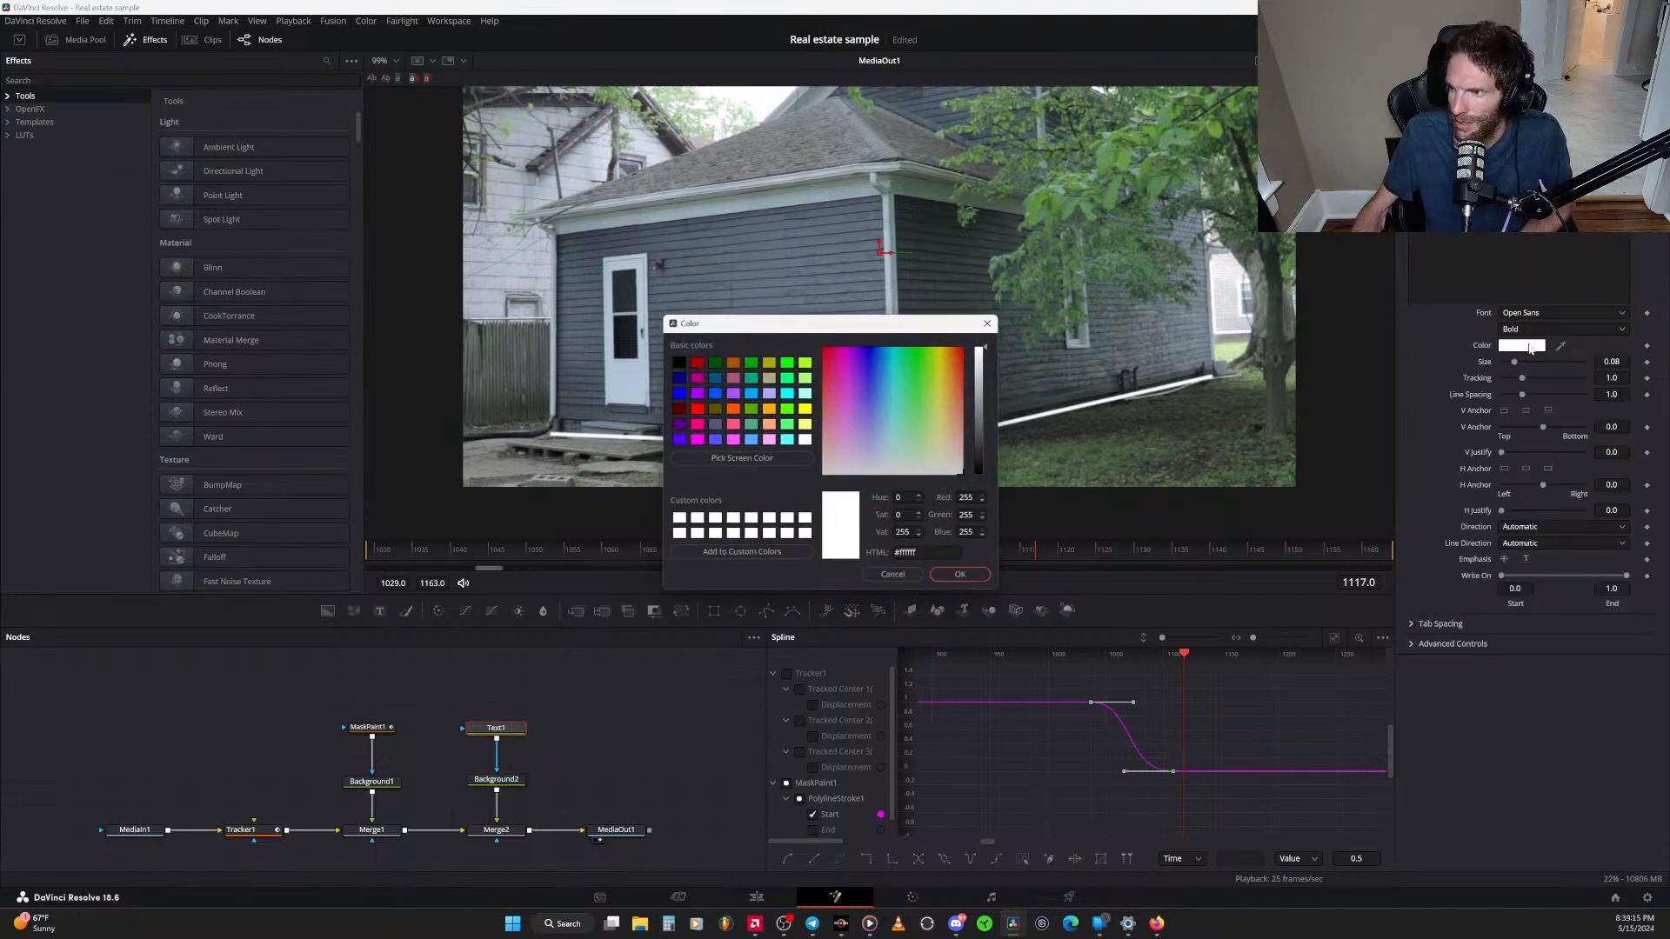
click(991, 321)
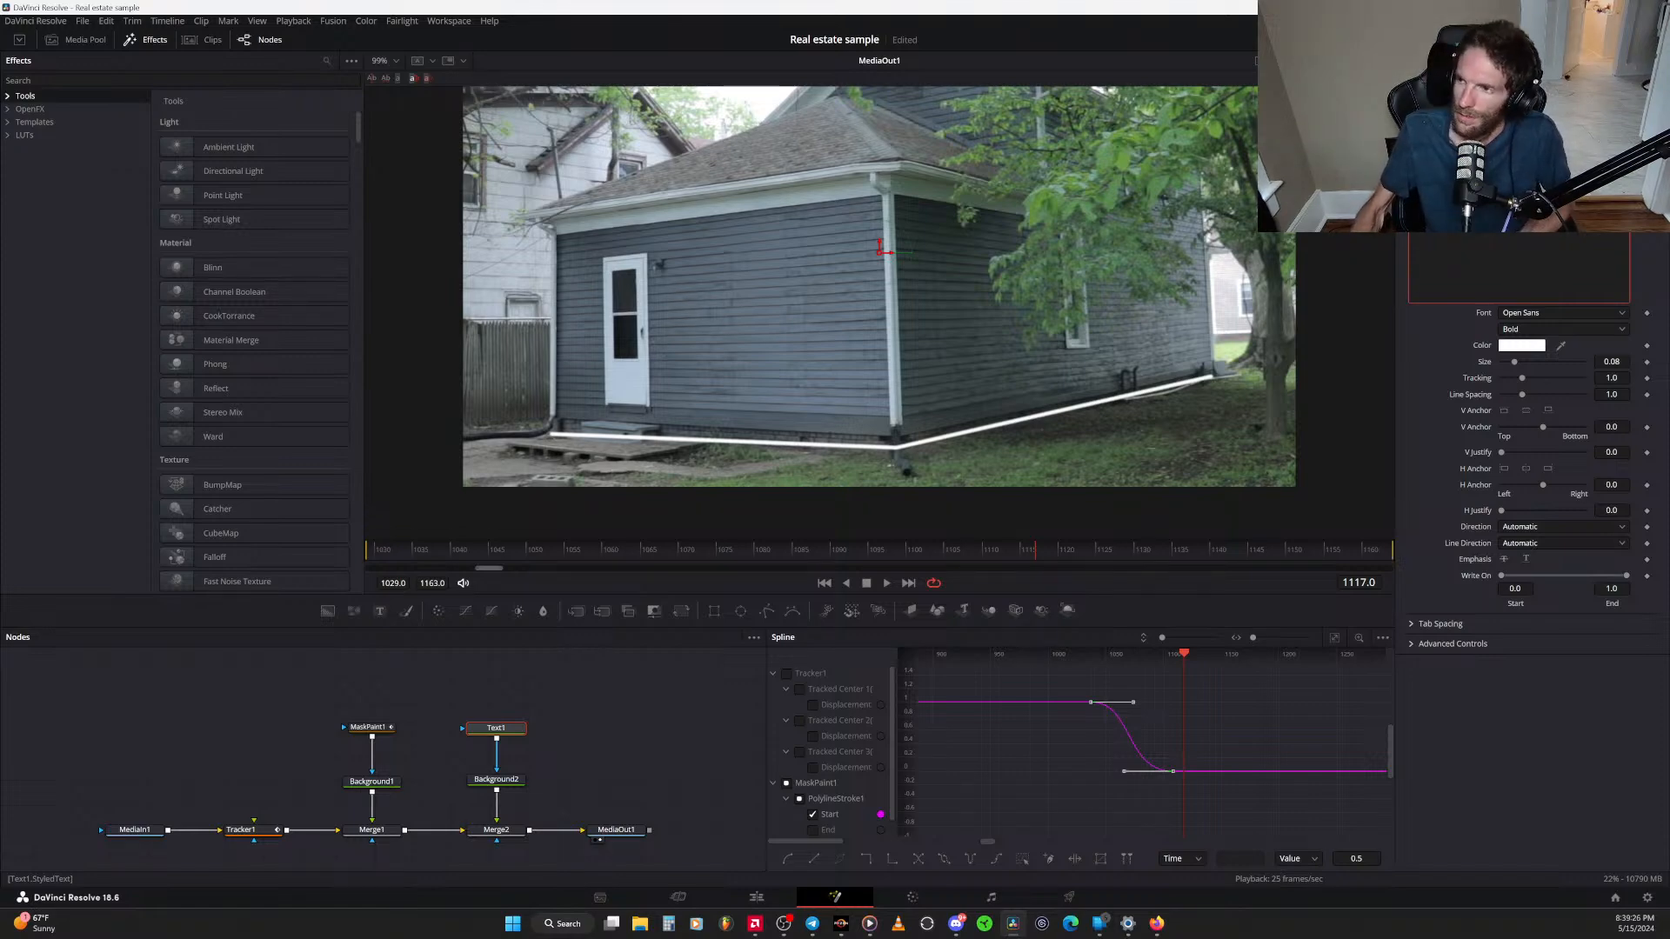
Switch to the browser's "Tracked Animated Line in Davinci Resolve" video, return to DaVinci Resolve and save the project
click(1157, 923)
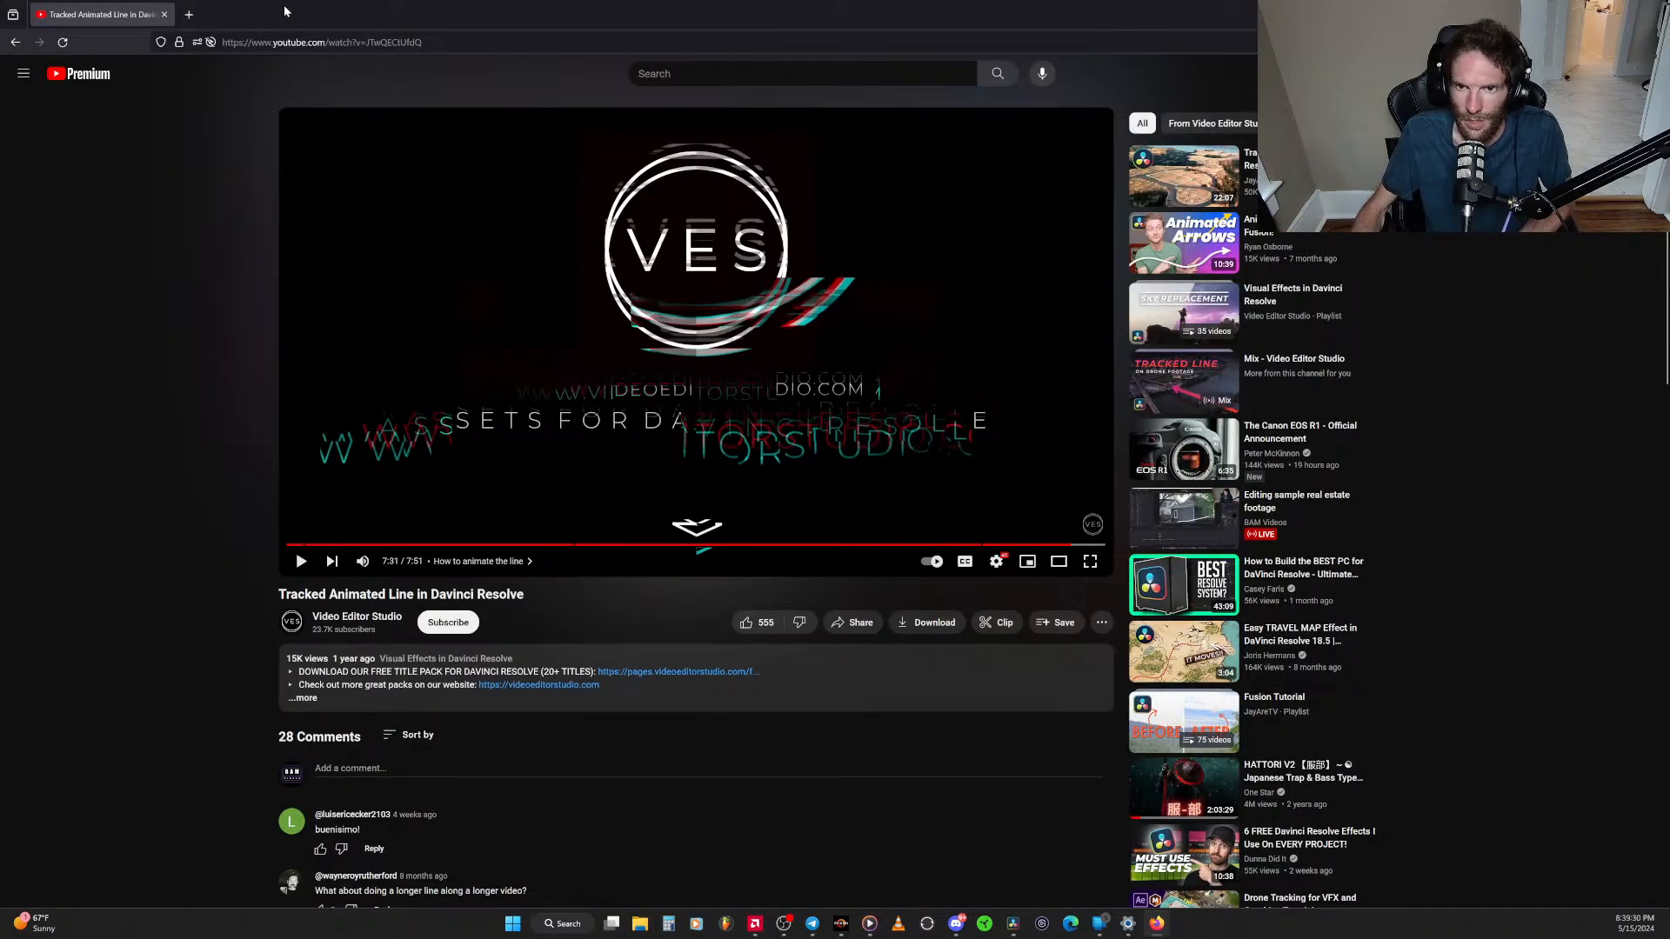
key(alt+Tab)
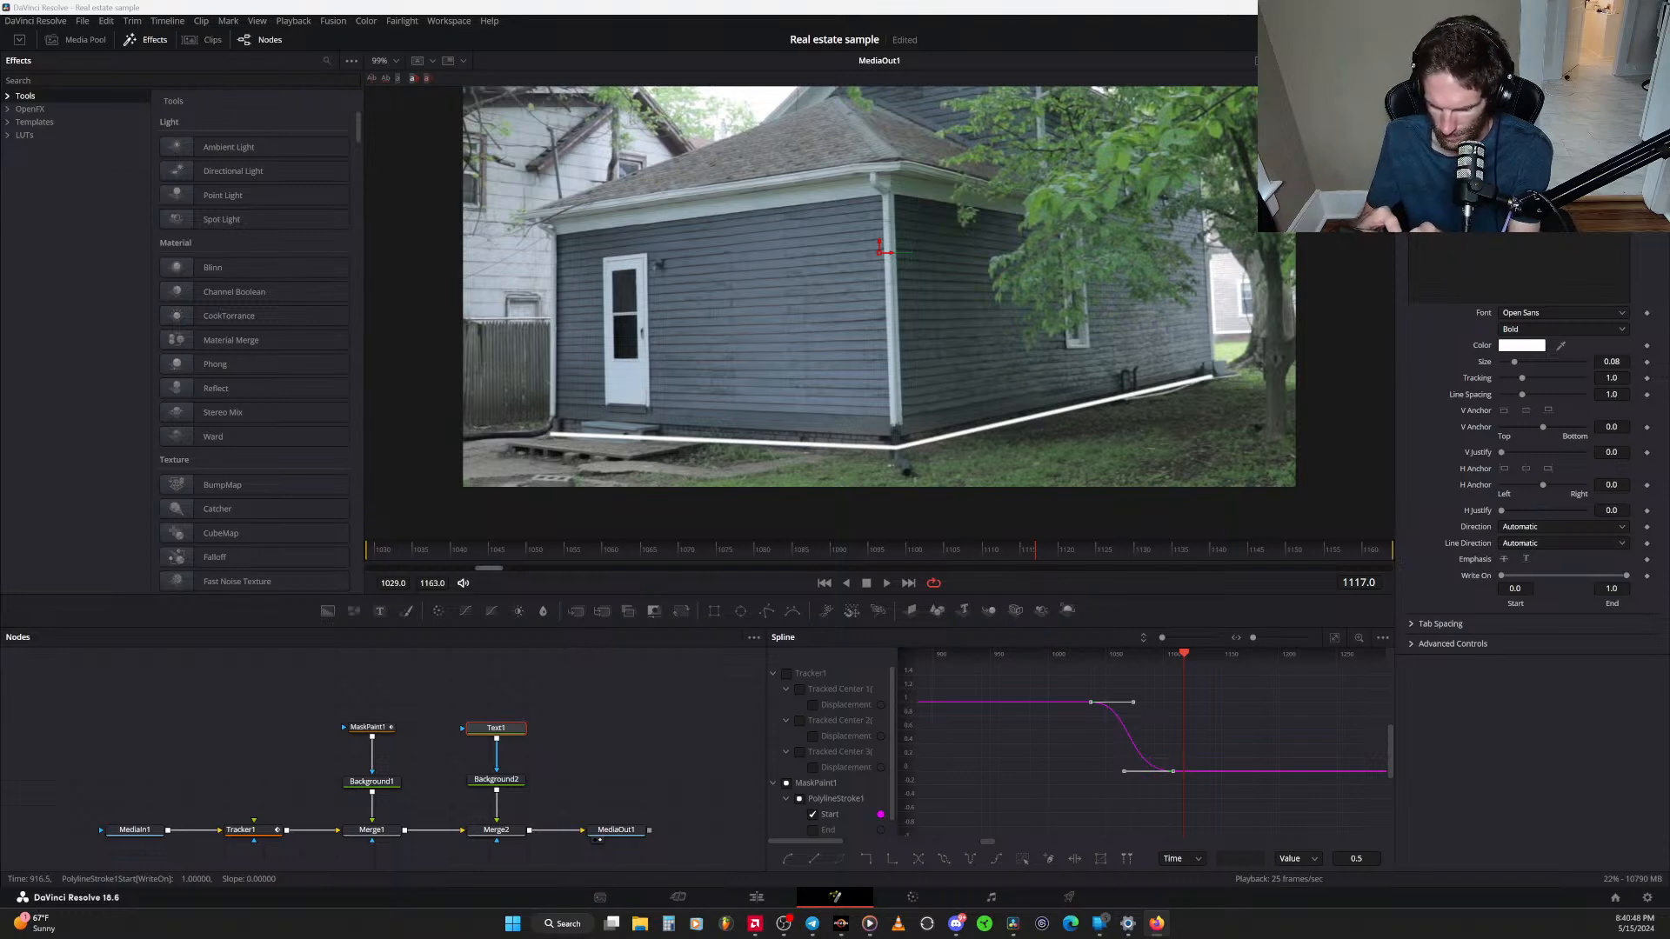
key(ctrl+s)
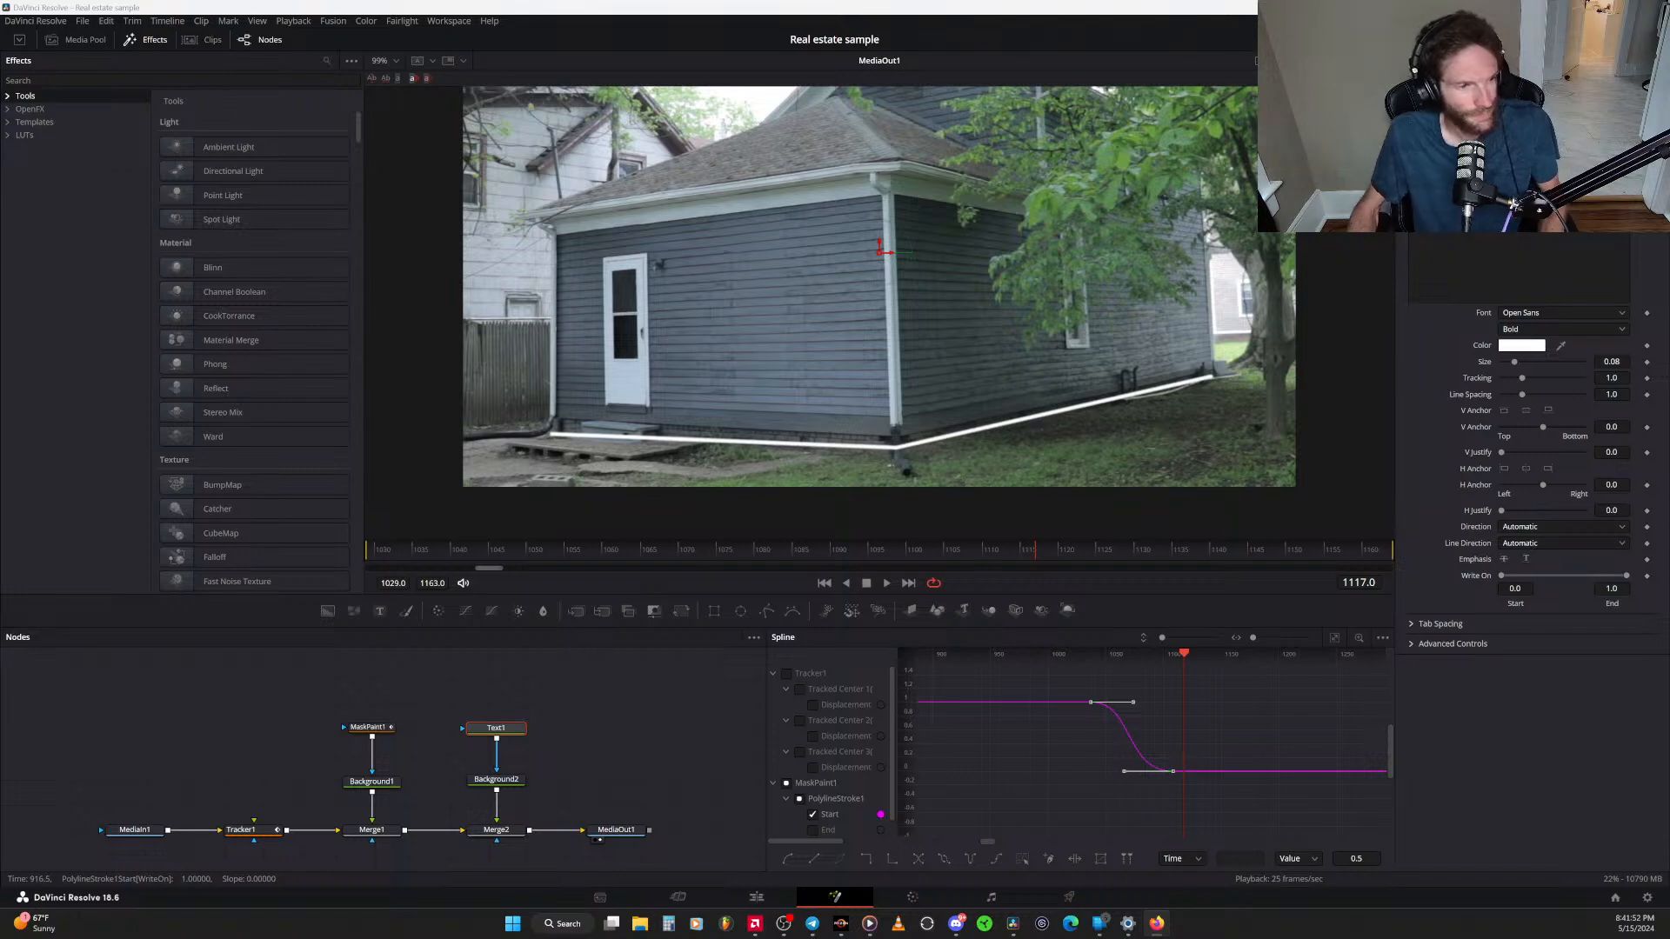
key(alt+Tab)
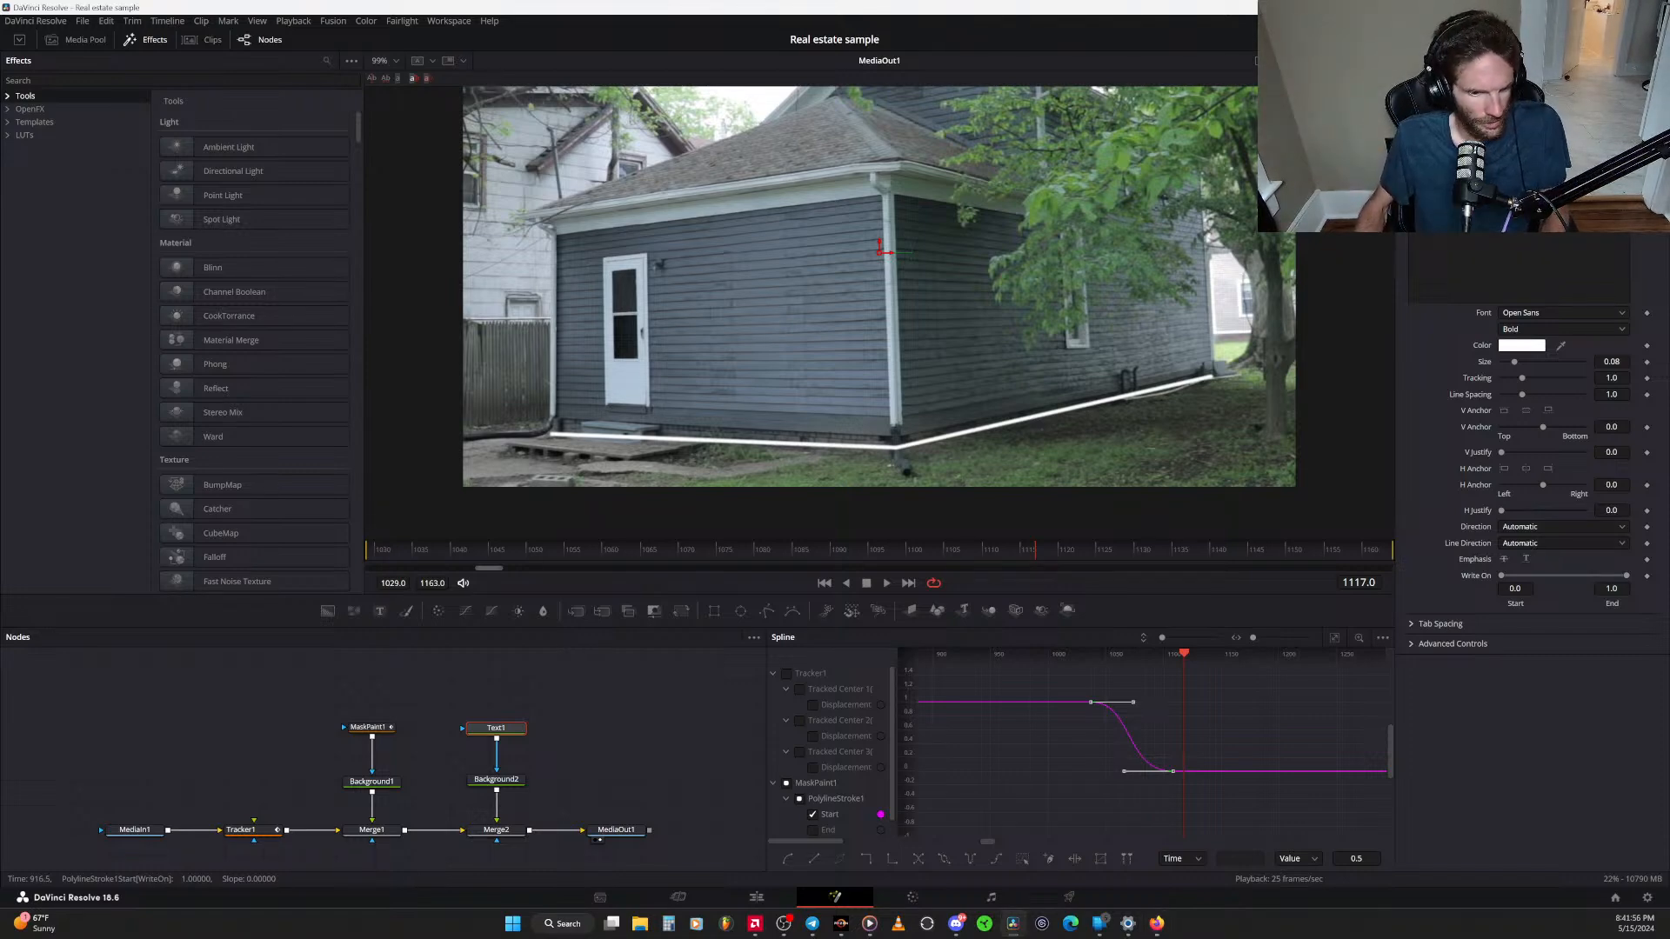
key(alt+Tab)
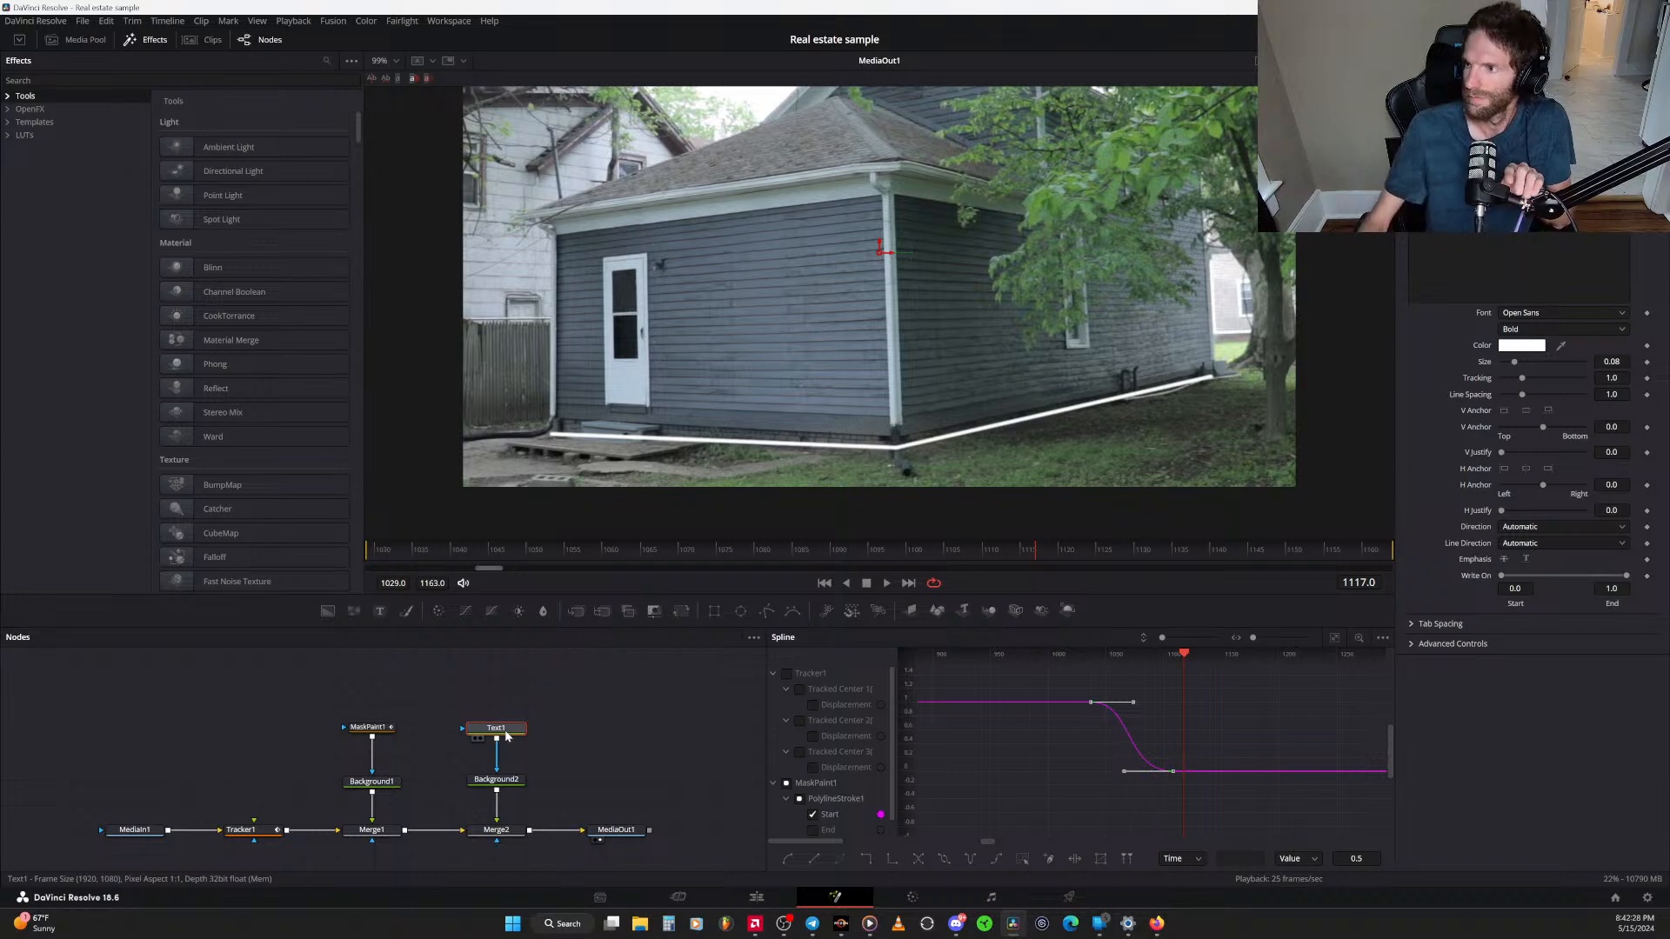
Enter "1,208 sqft" as the styled text of the Text1 node
click(1525, 204)
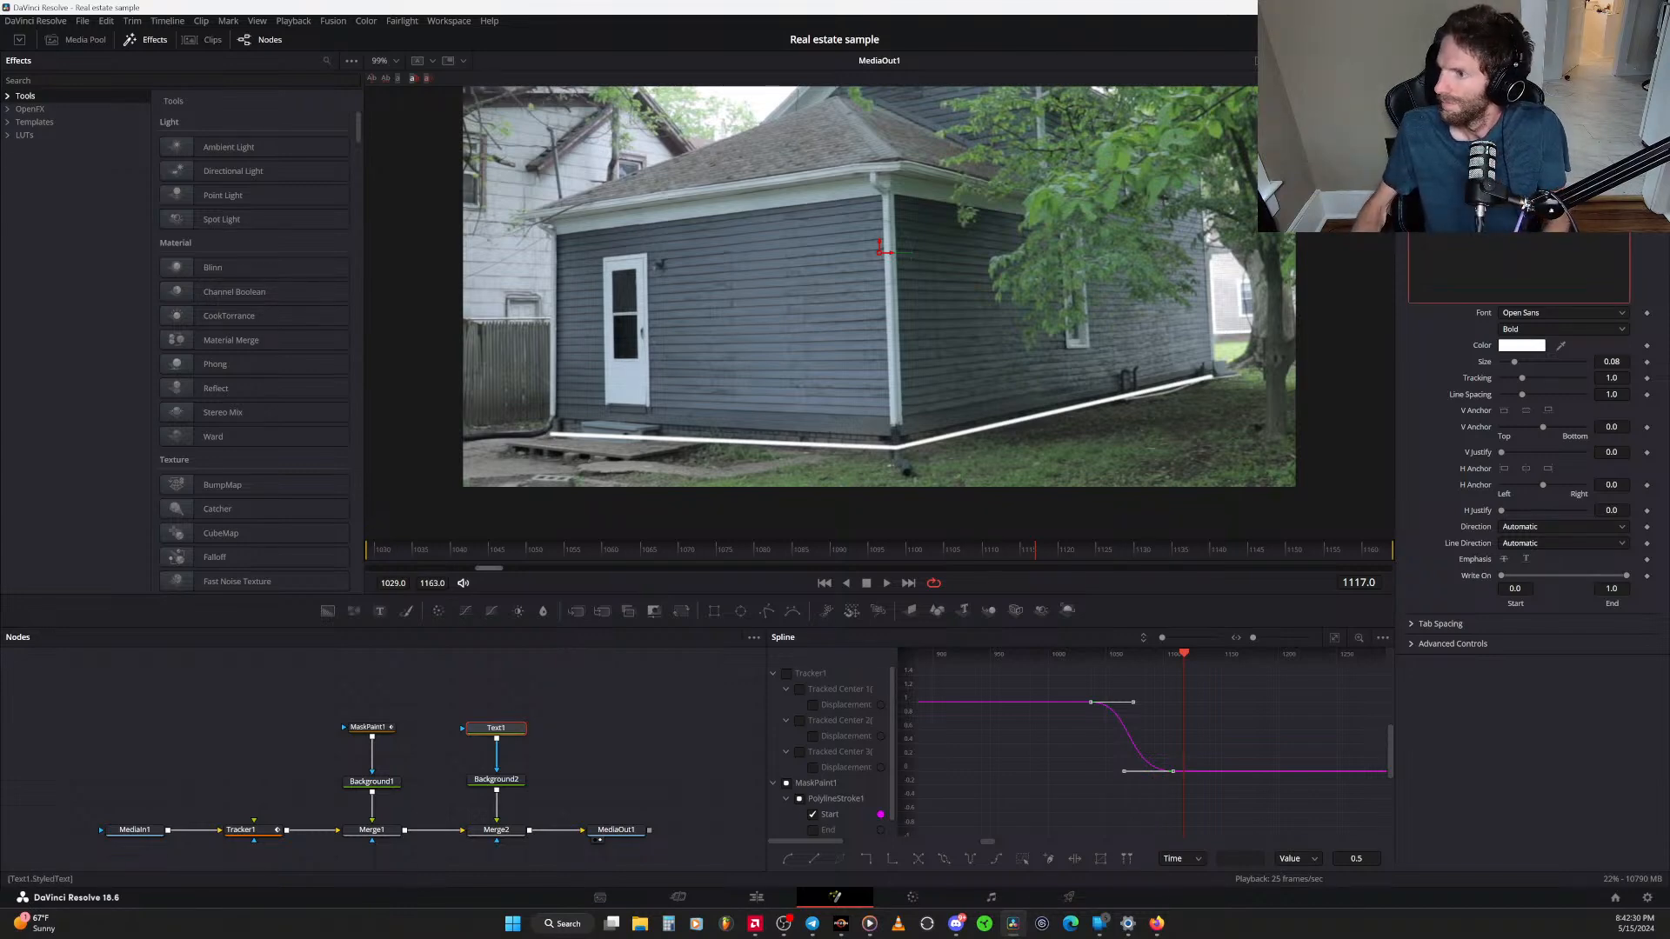
text(12)
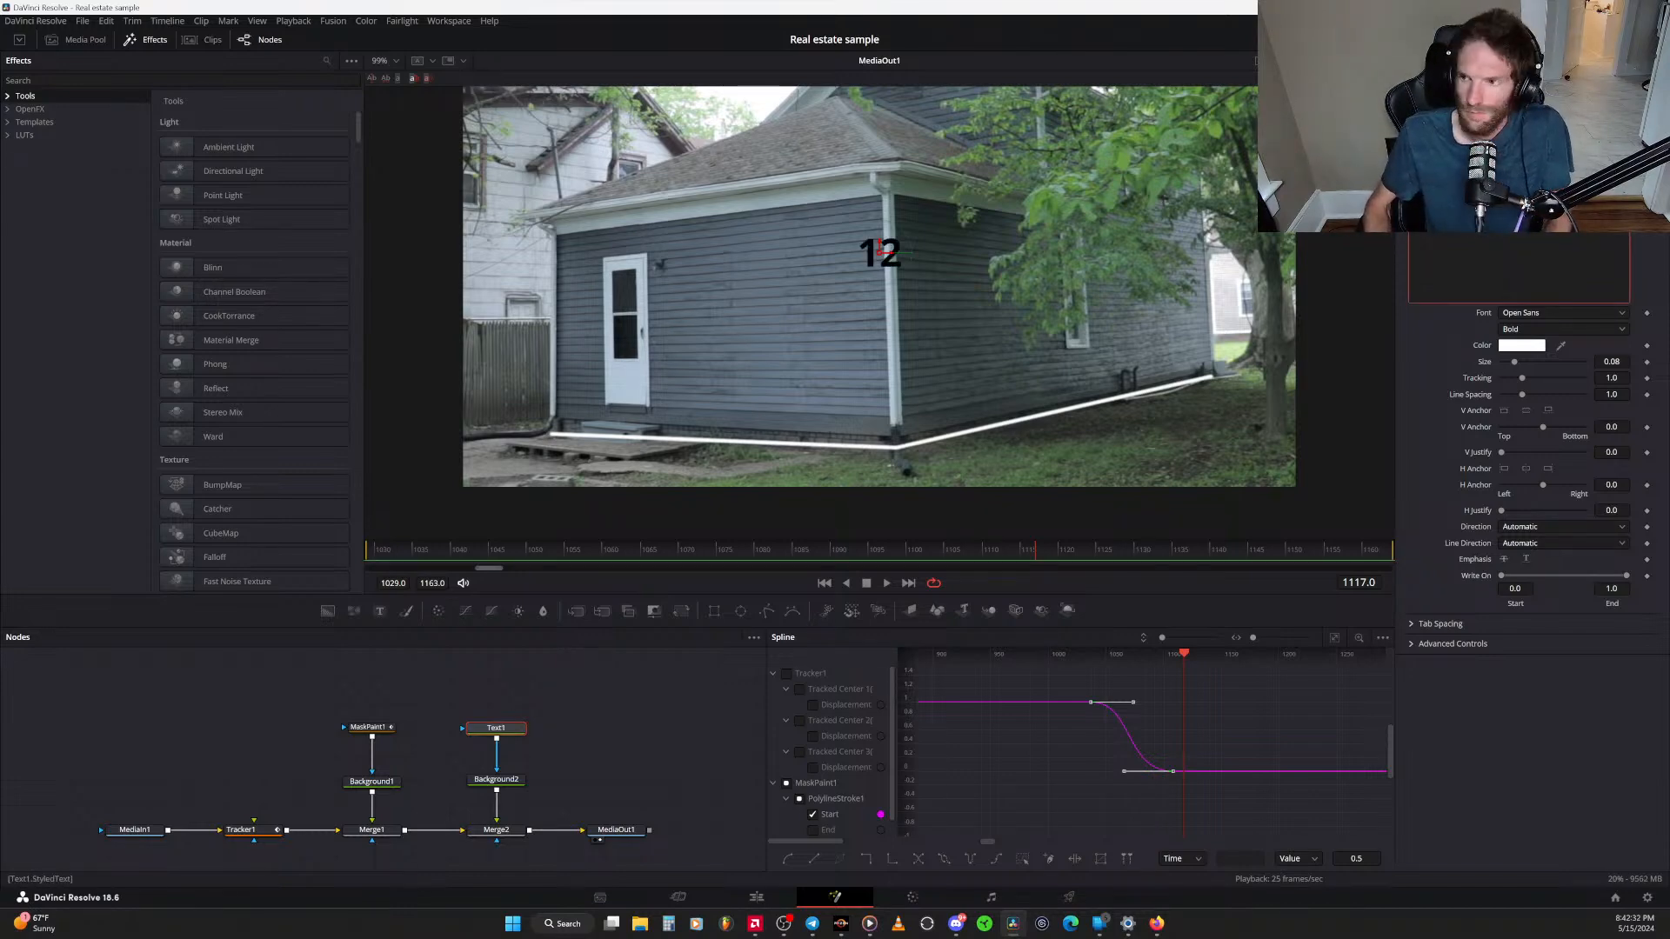
key(BackSpace)
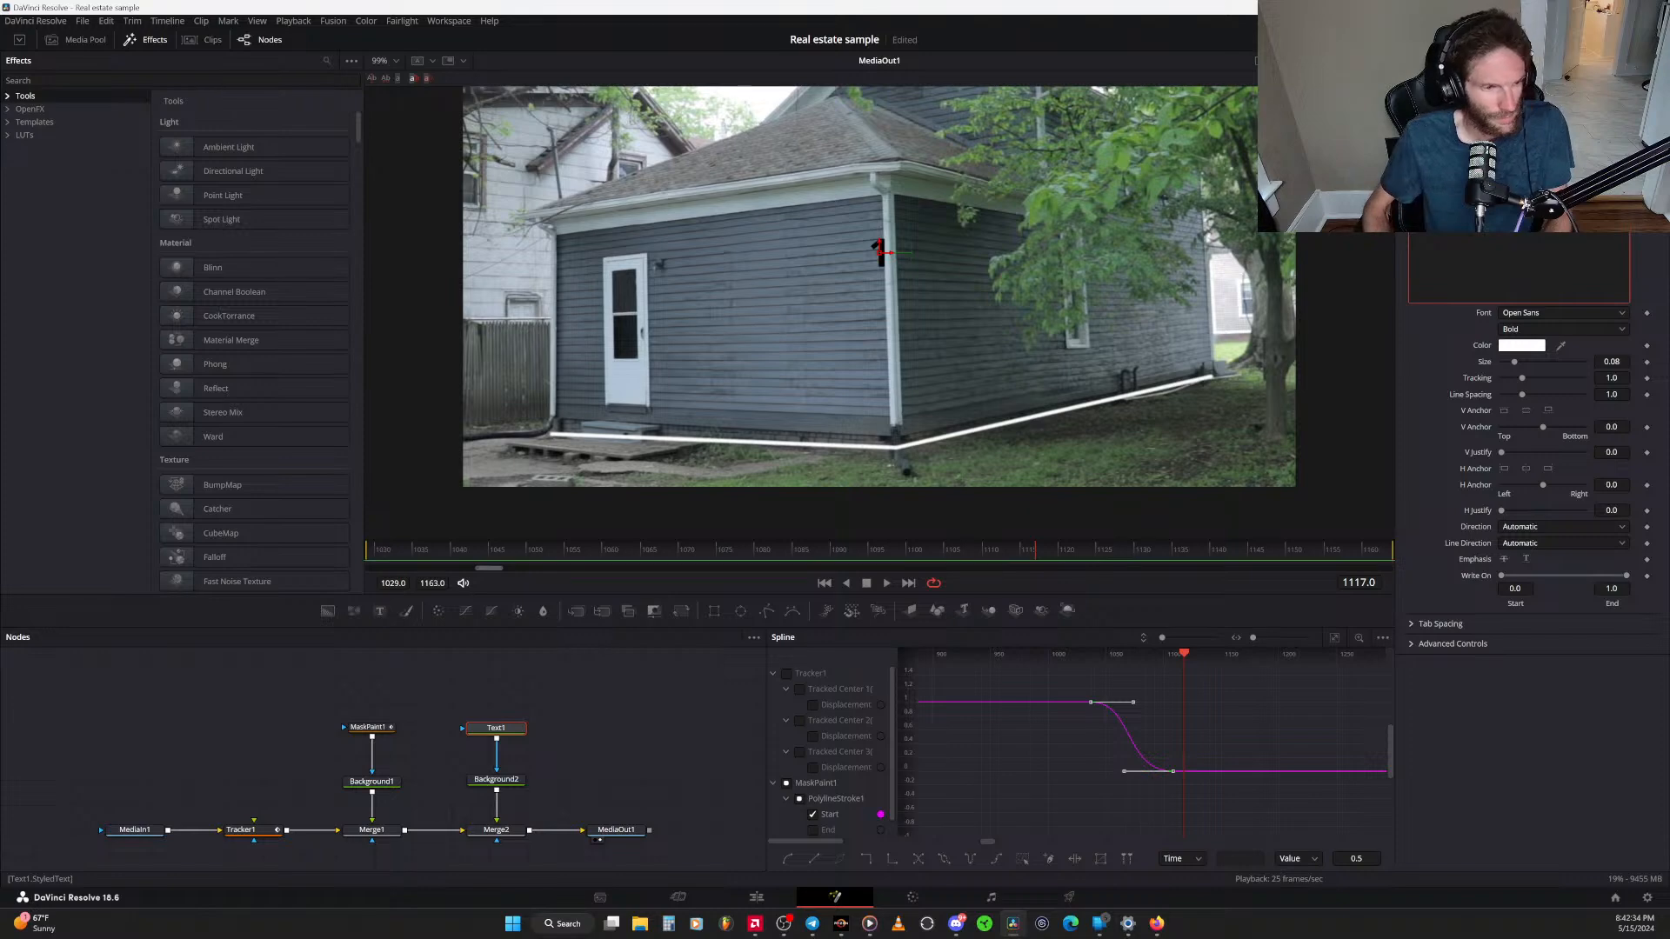
text(,200)
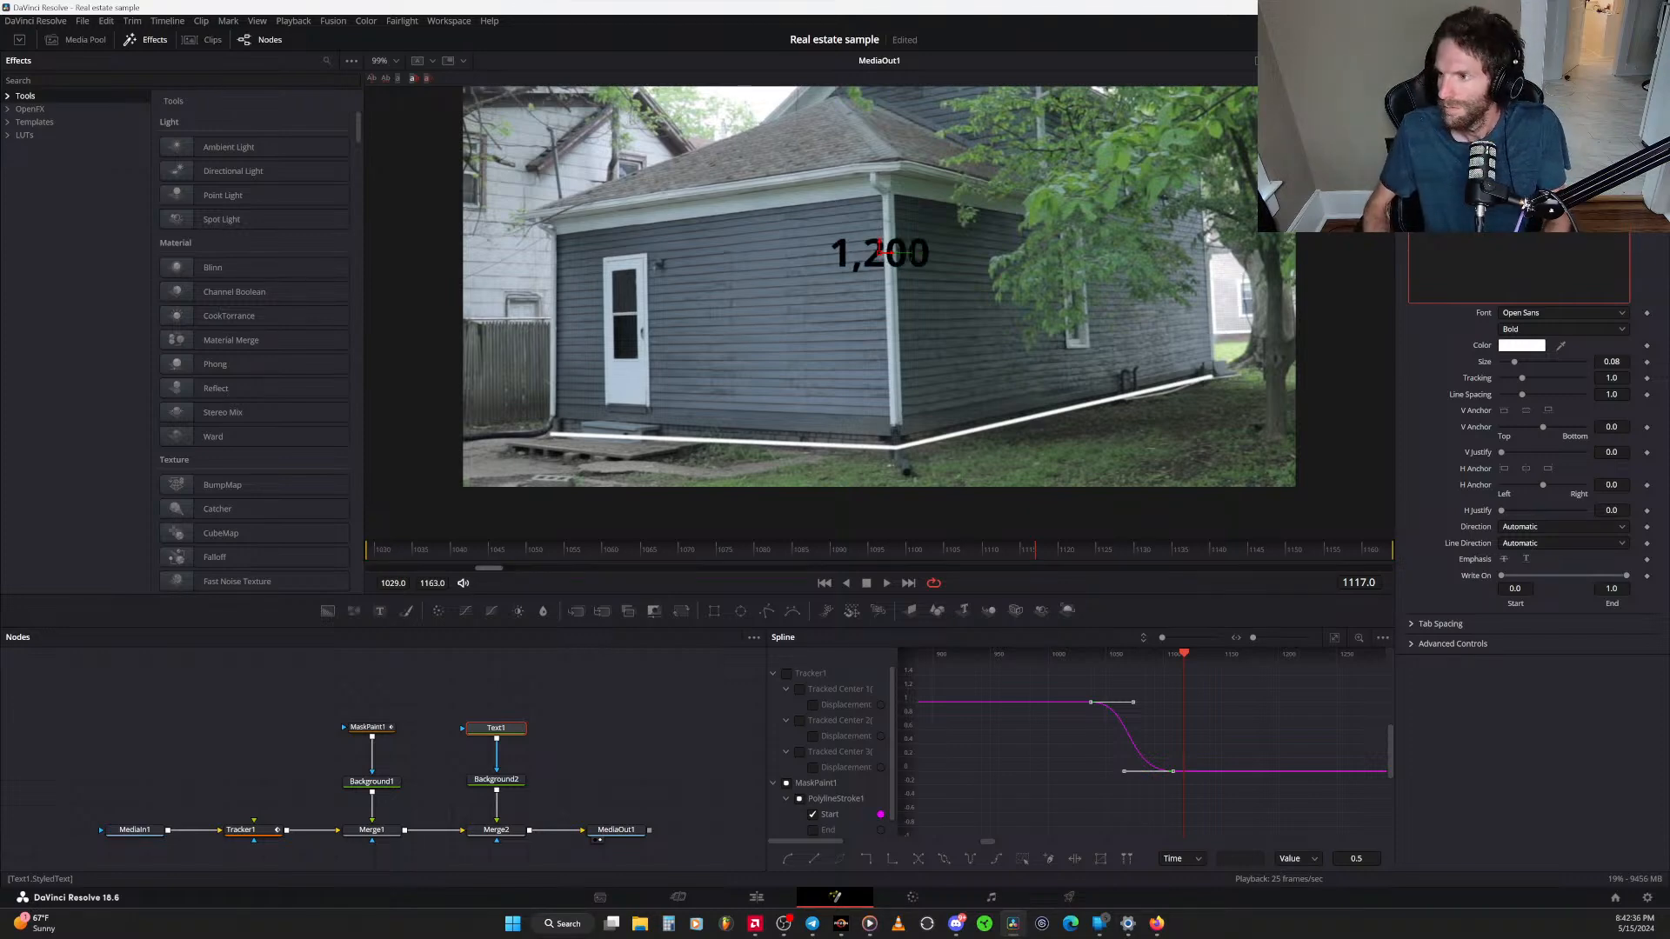
key(BackSpace)
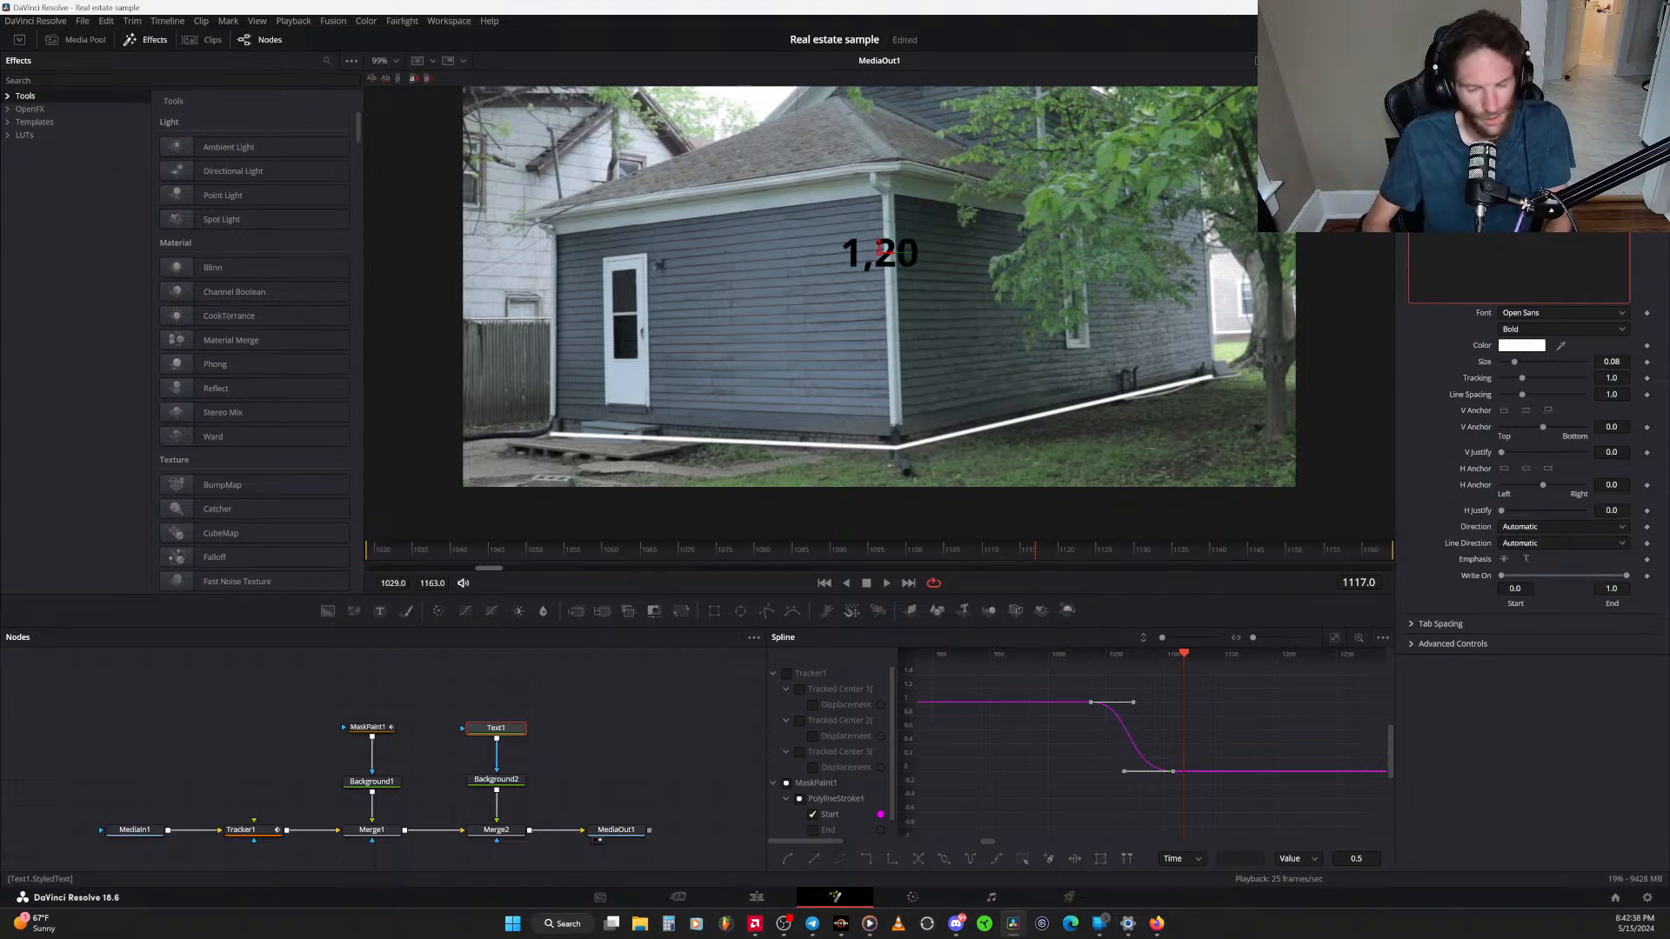
text(87)
key(BackSpace)
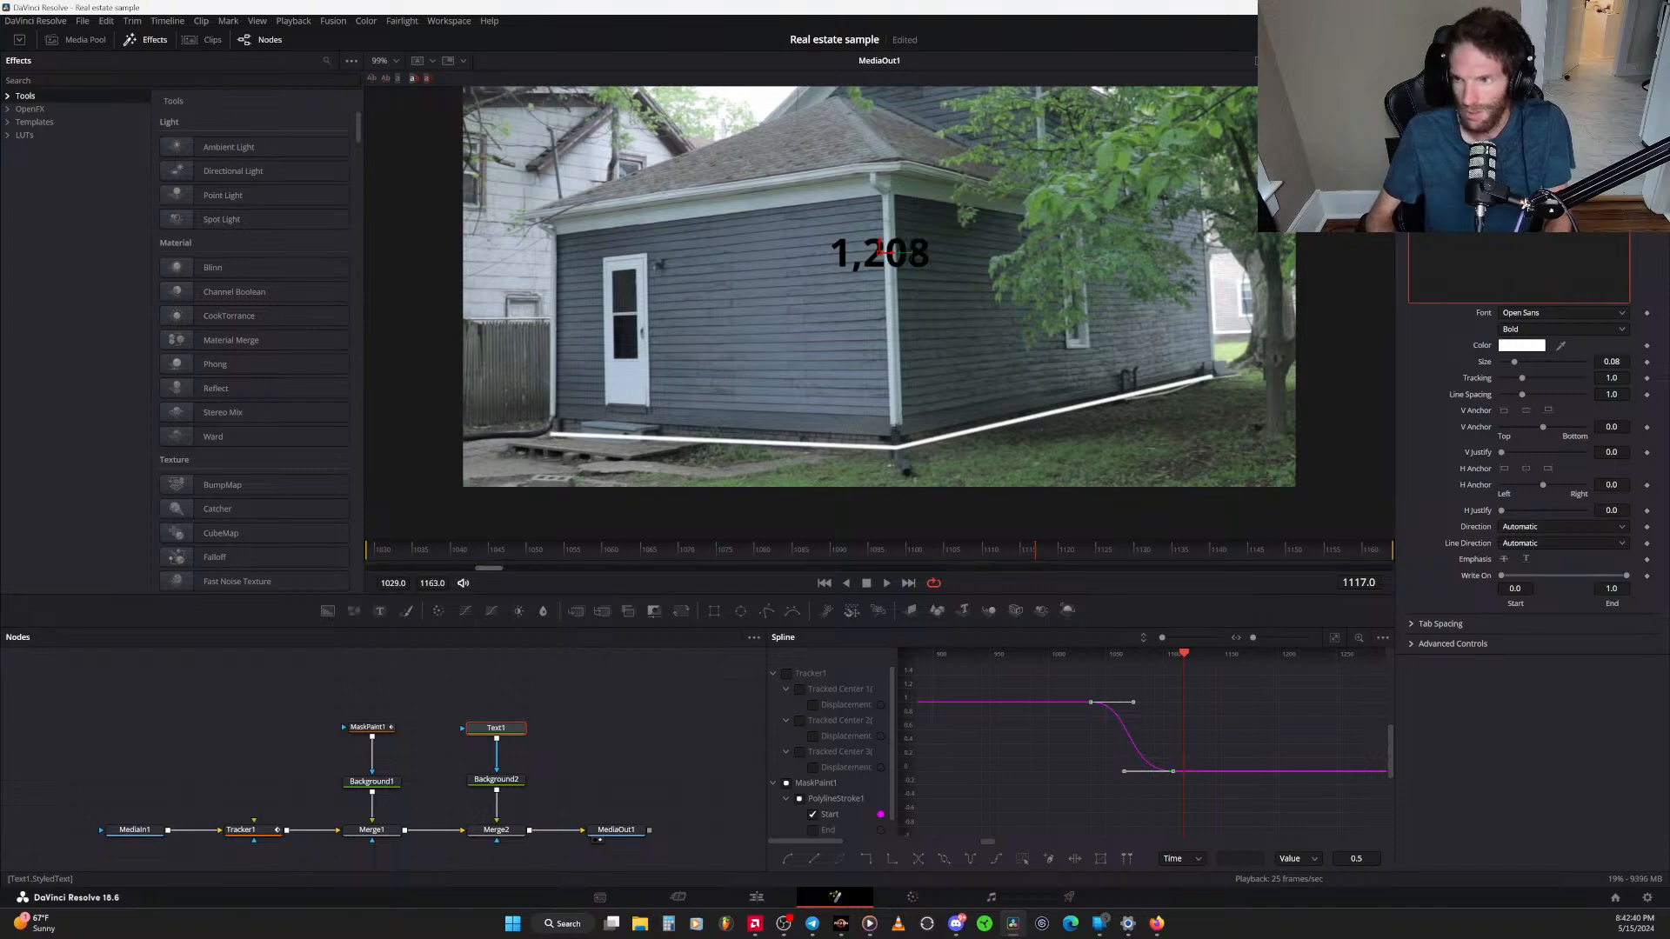
text(sqft)
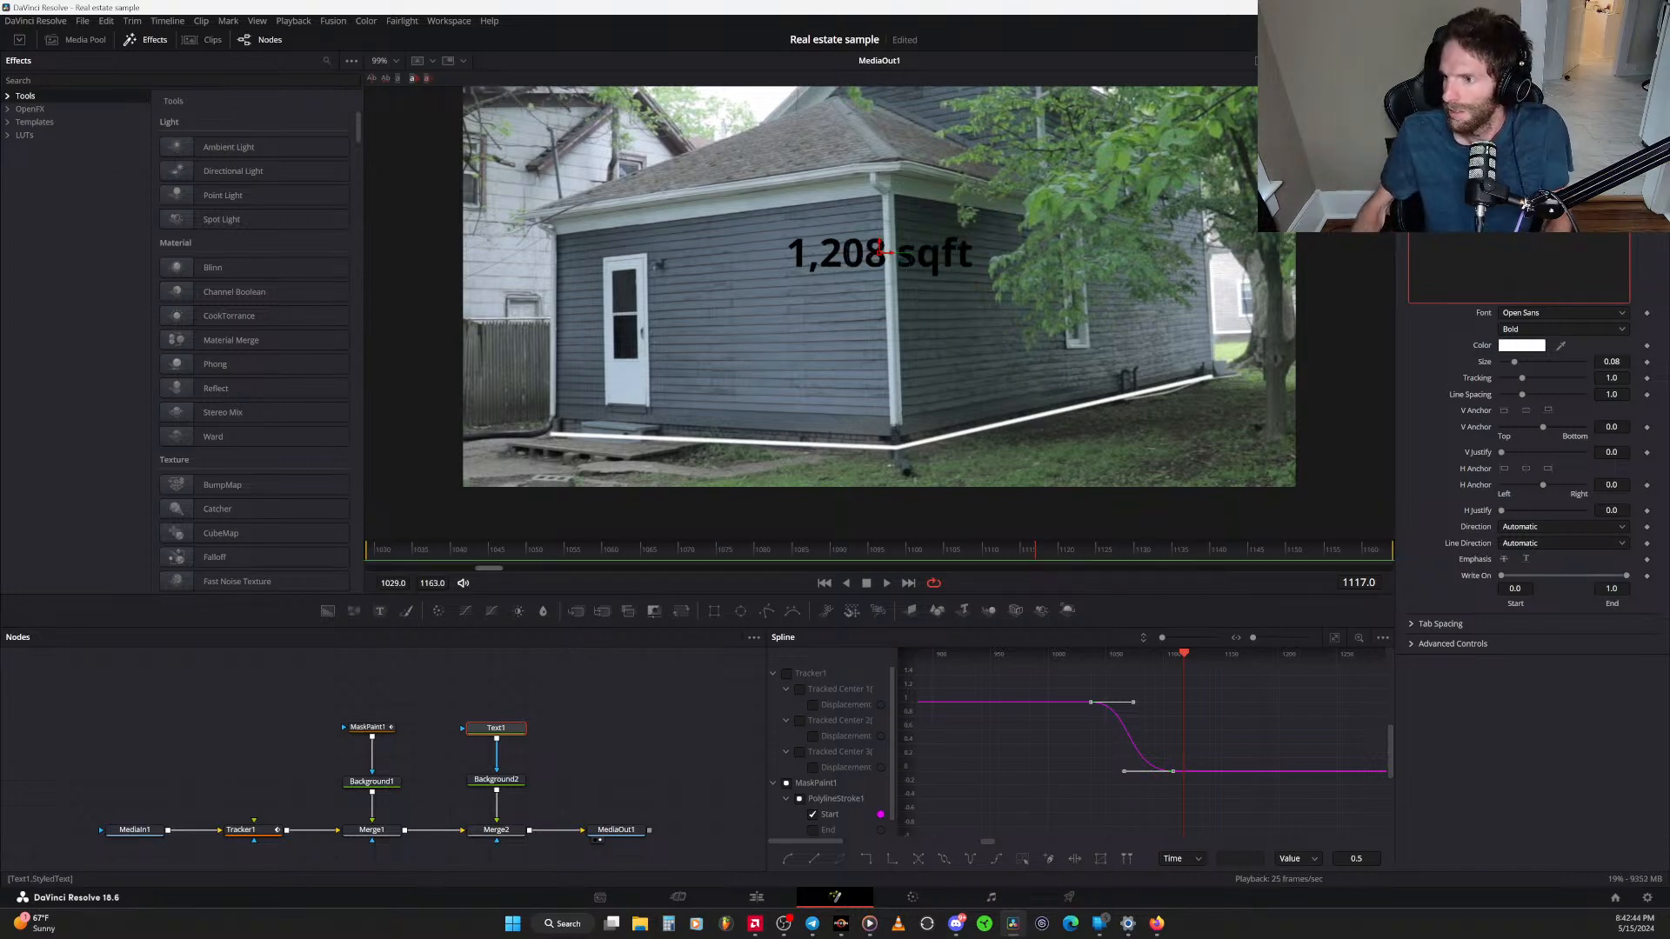
Try a blue text colour (#132bff) on the Text1 node and undo it
click(1520, 347)
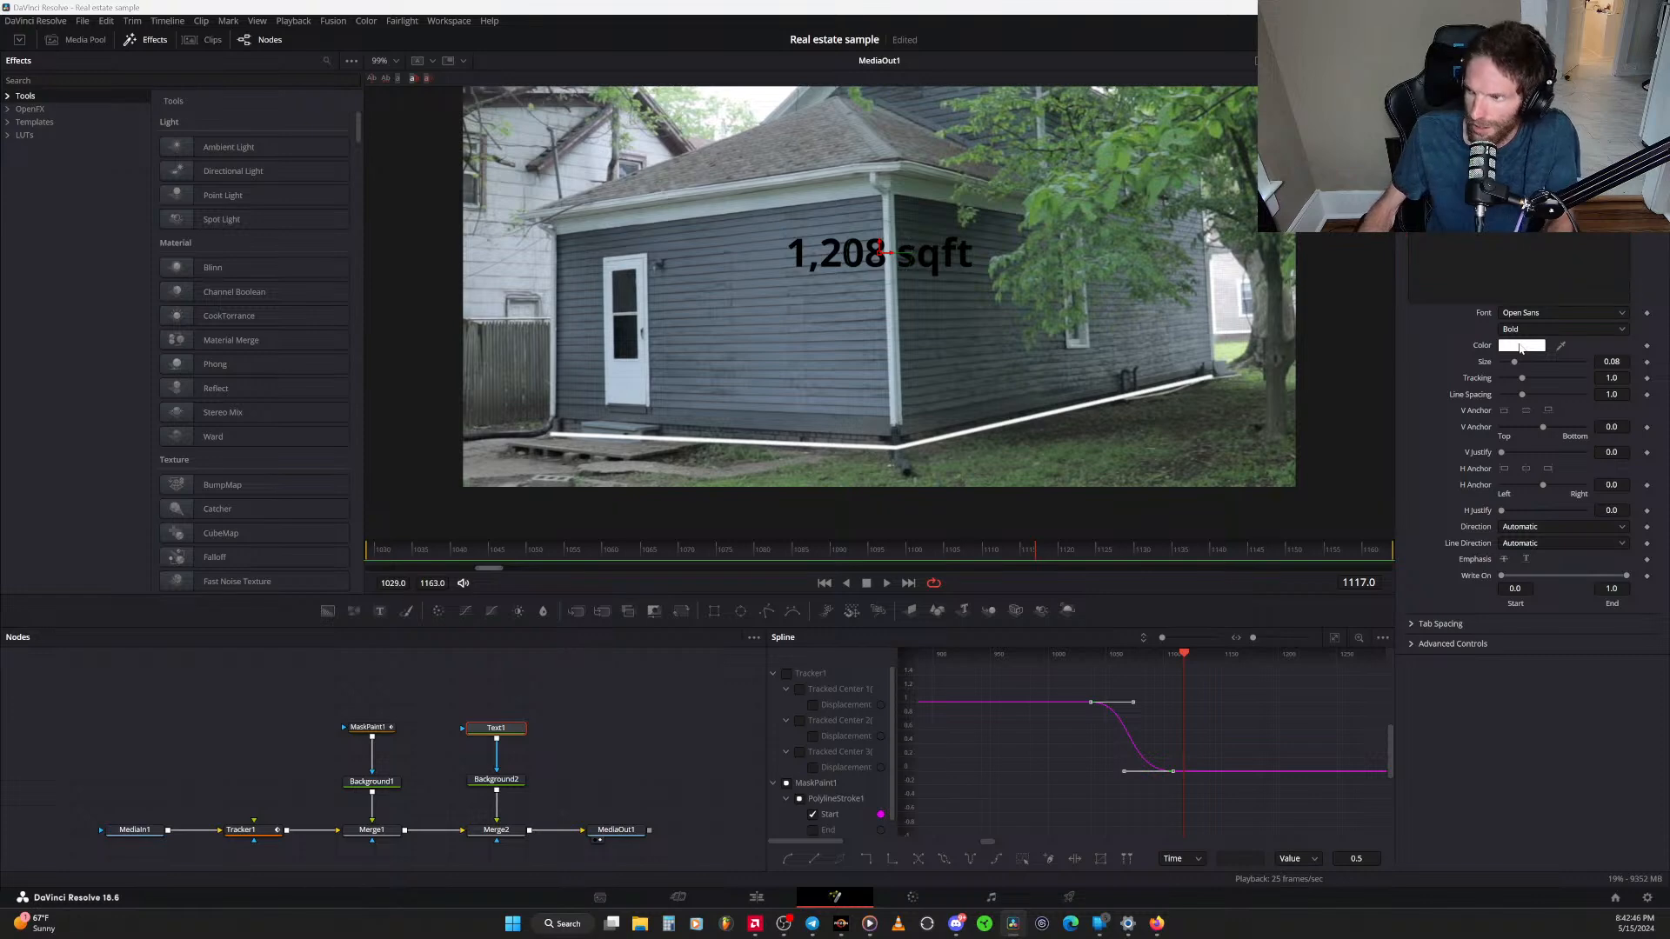
mouse_move(887, 372)
mouse_down()
mouse_move(854, 352)
mouse_move(874, 354)
mouse_up()
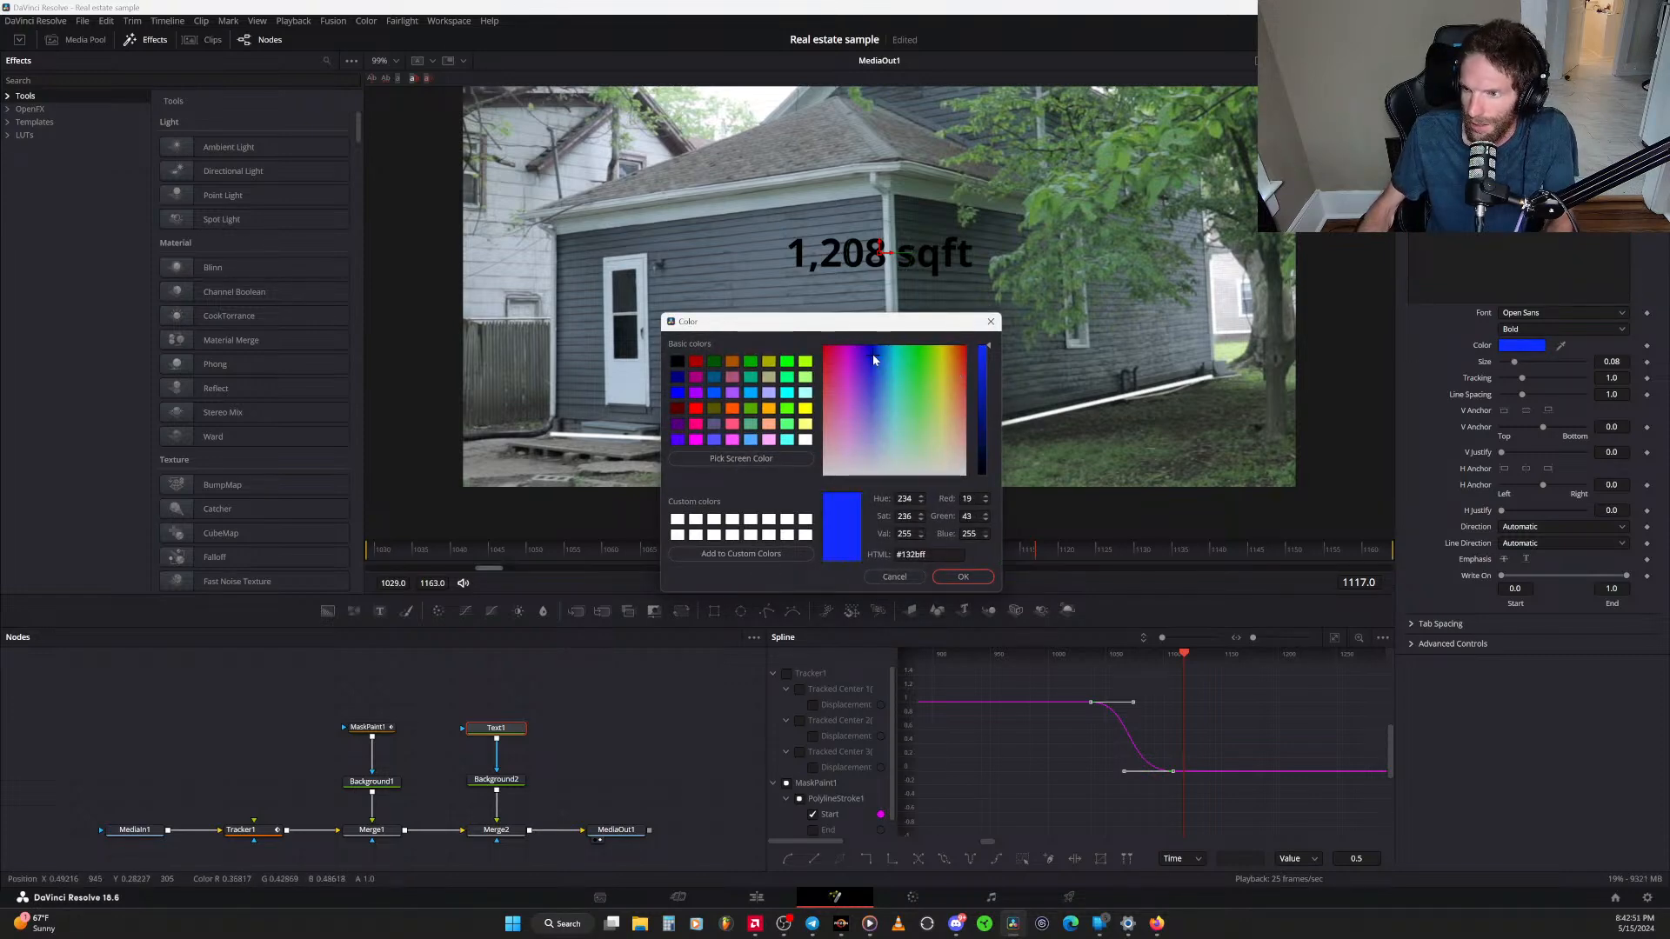
click(961, 577)
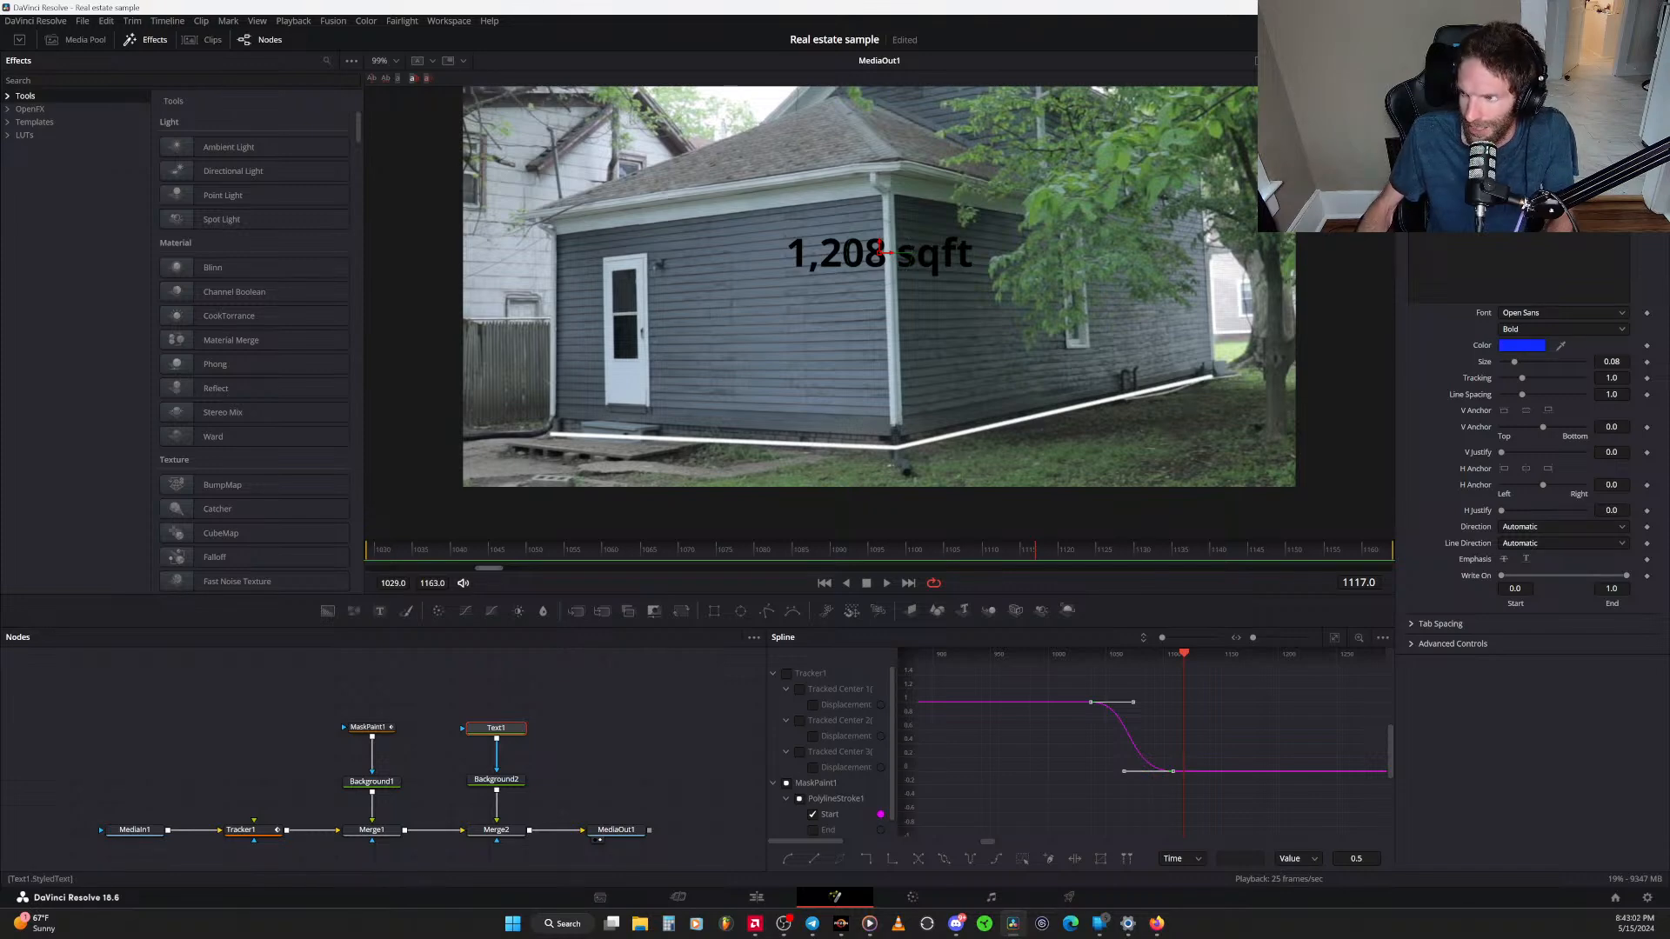
key(ctrl+z)
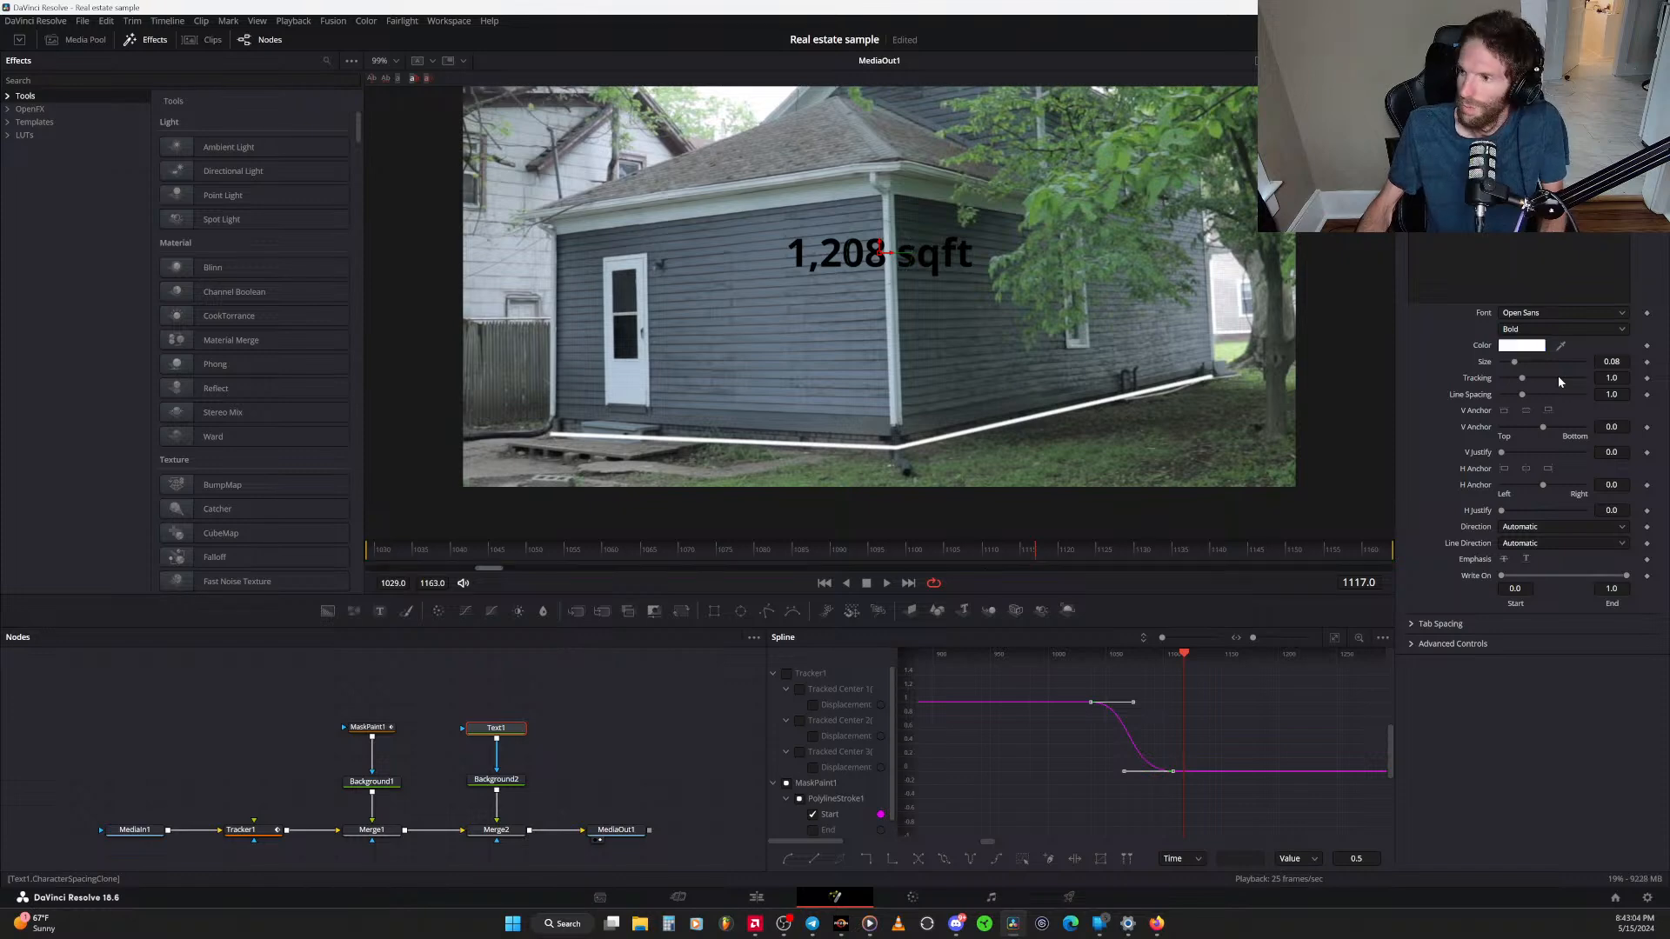
Set the colour of the Background2 node to white so it fills the text mask
click(518, 780)
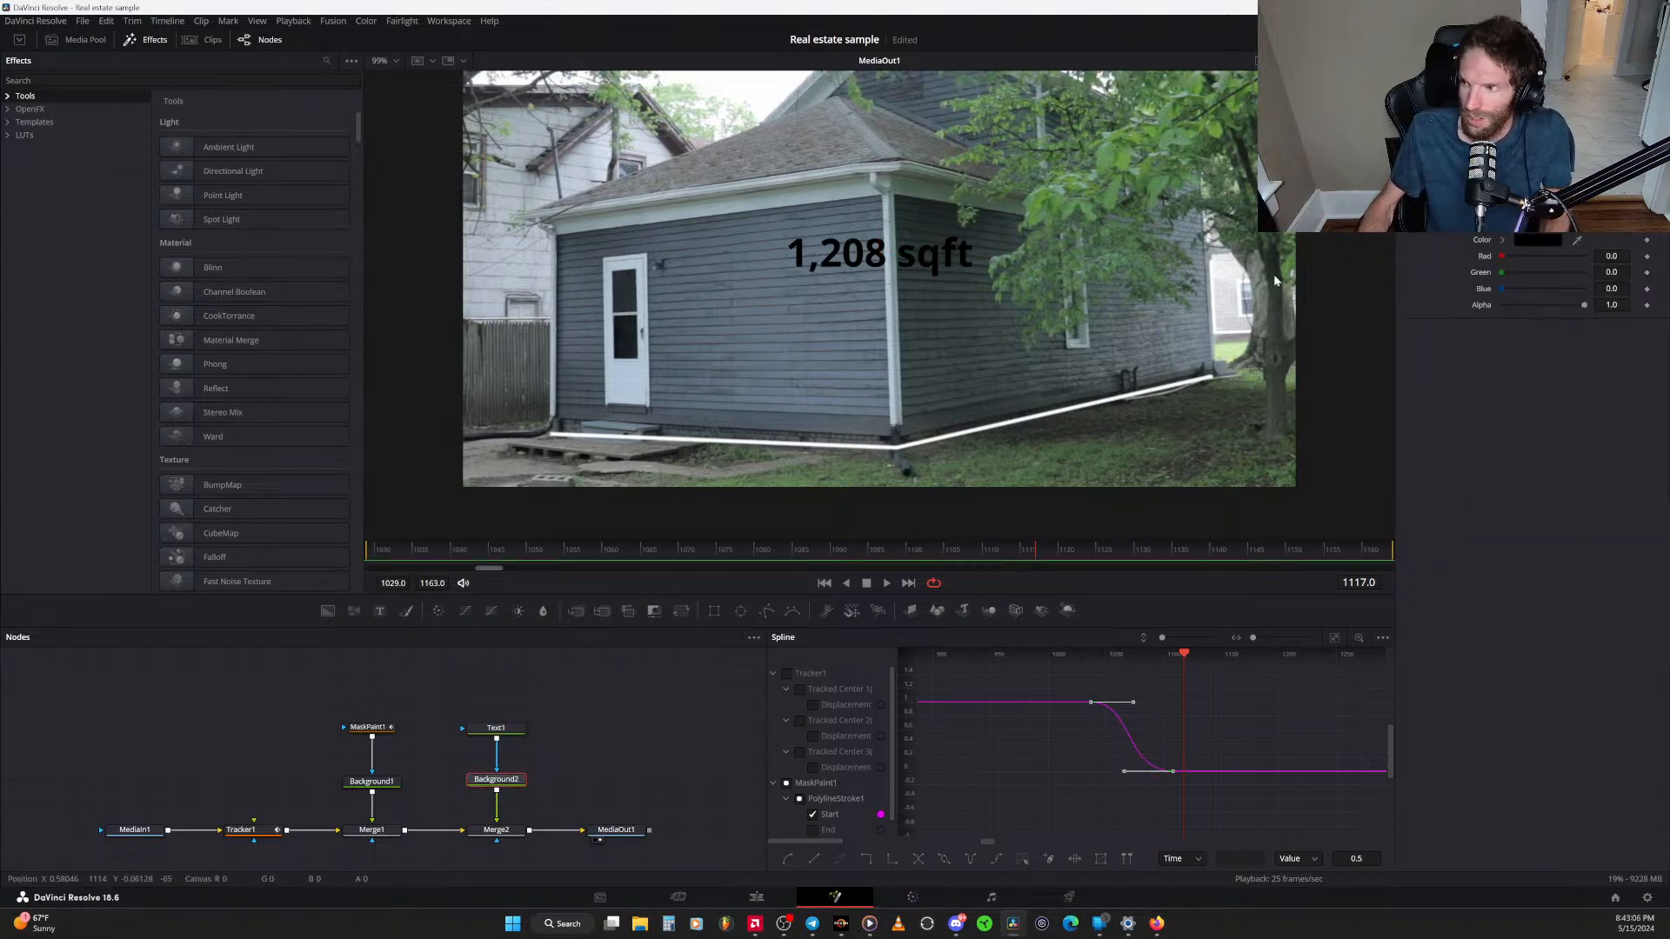
click(1533, 239)
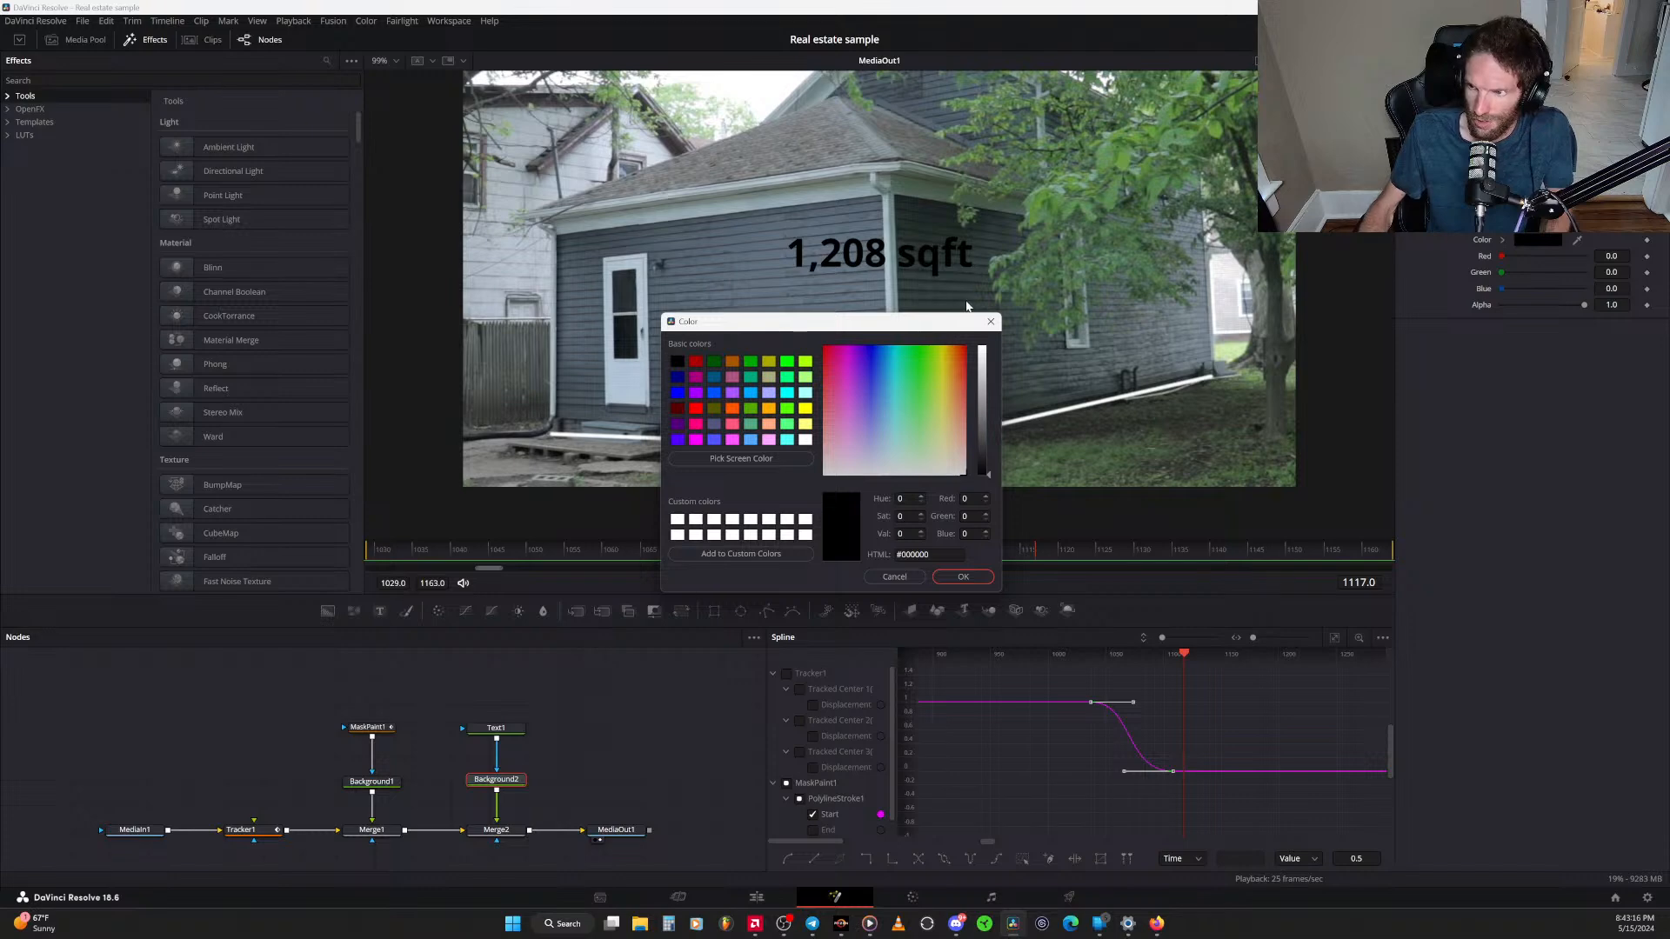
click(990, 321)
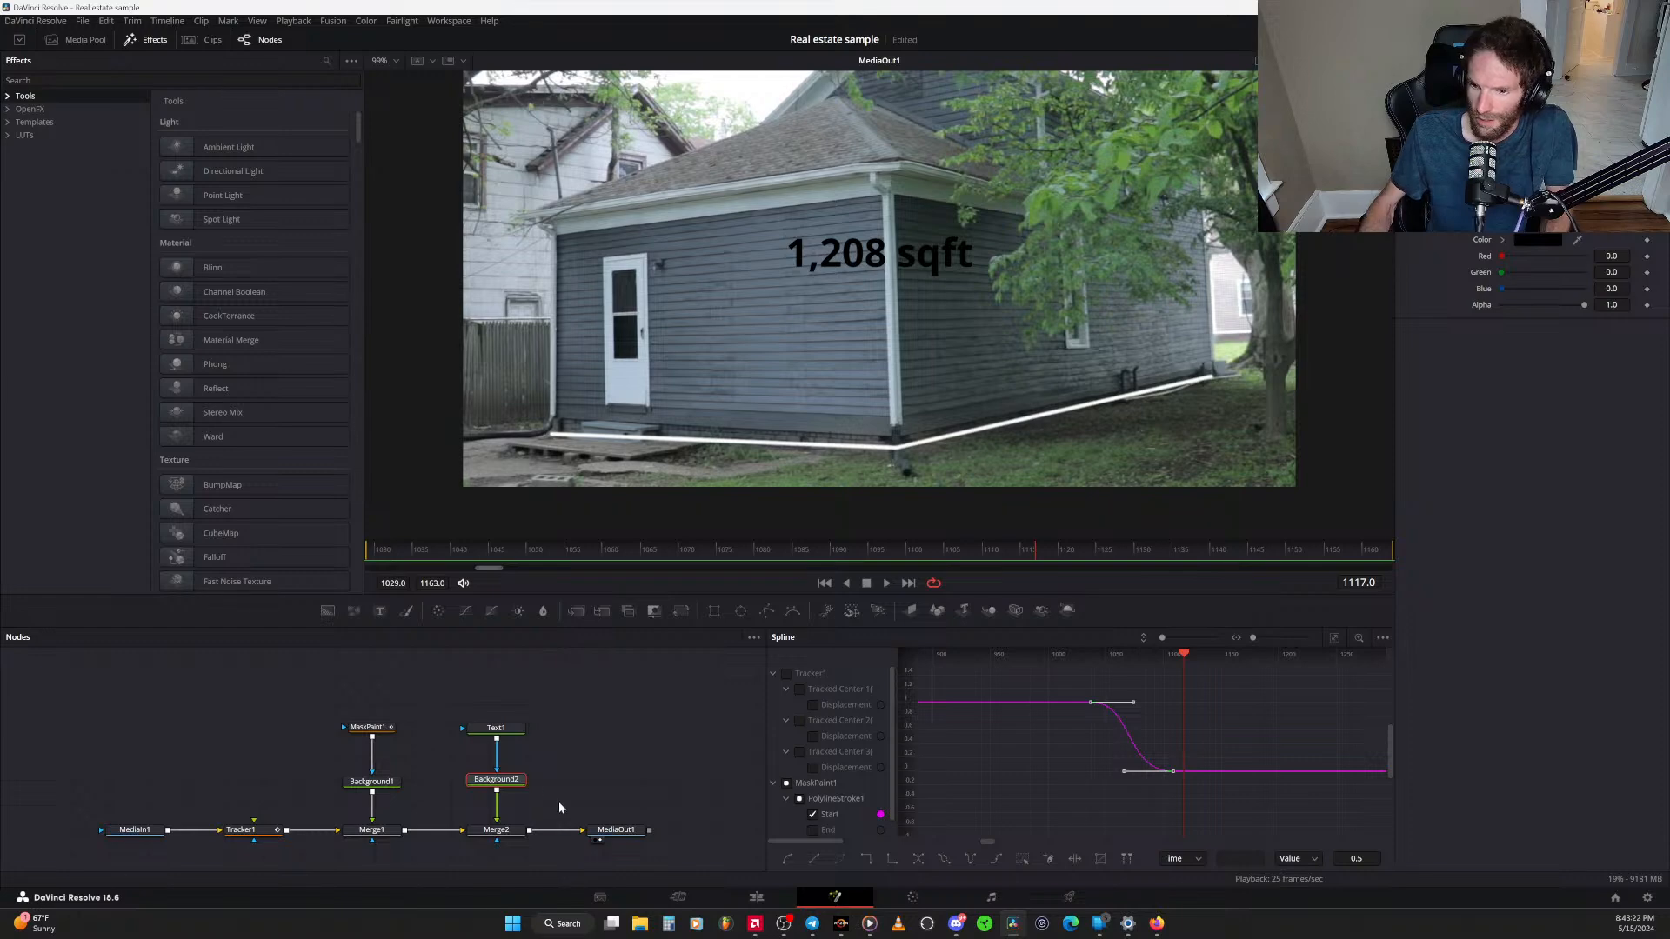
click(1552, 242)
drag(872, 351, 861, 487)
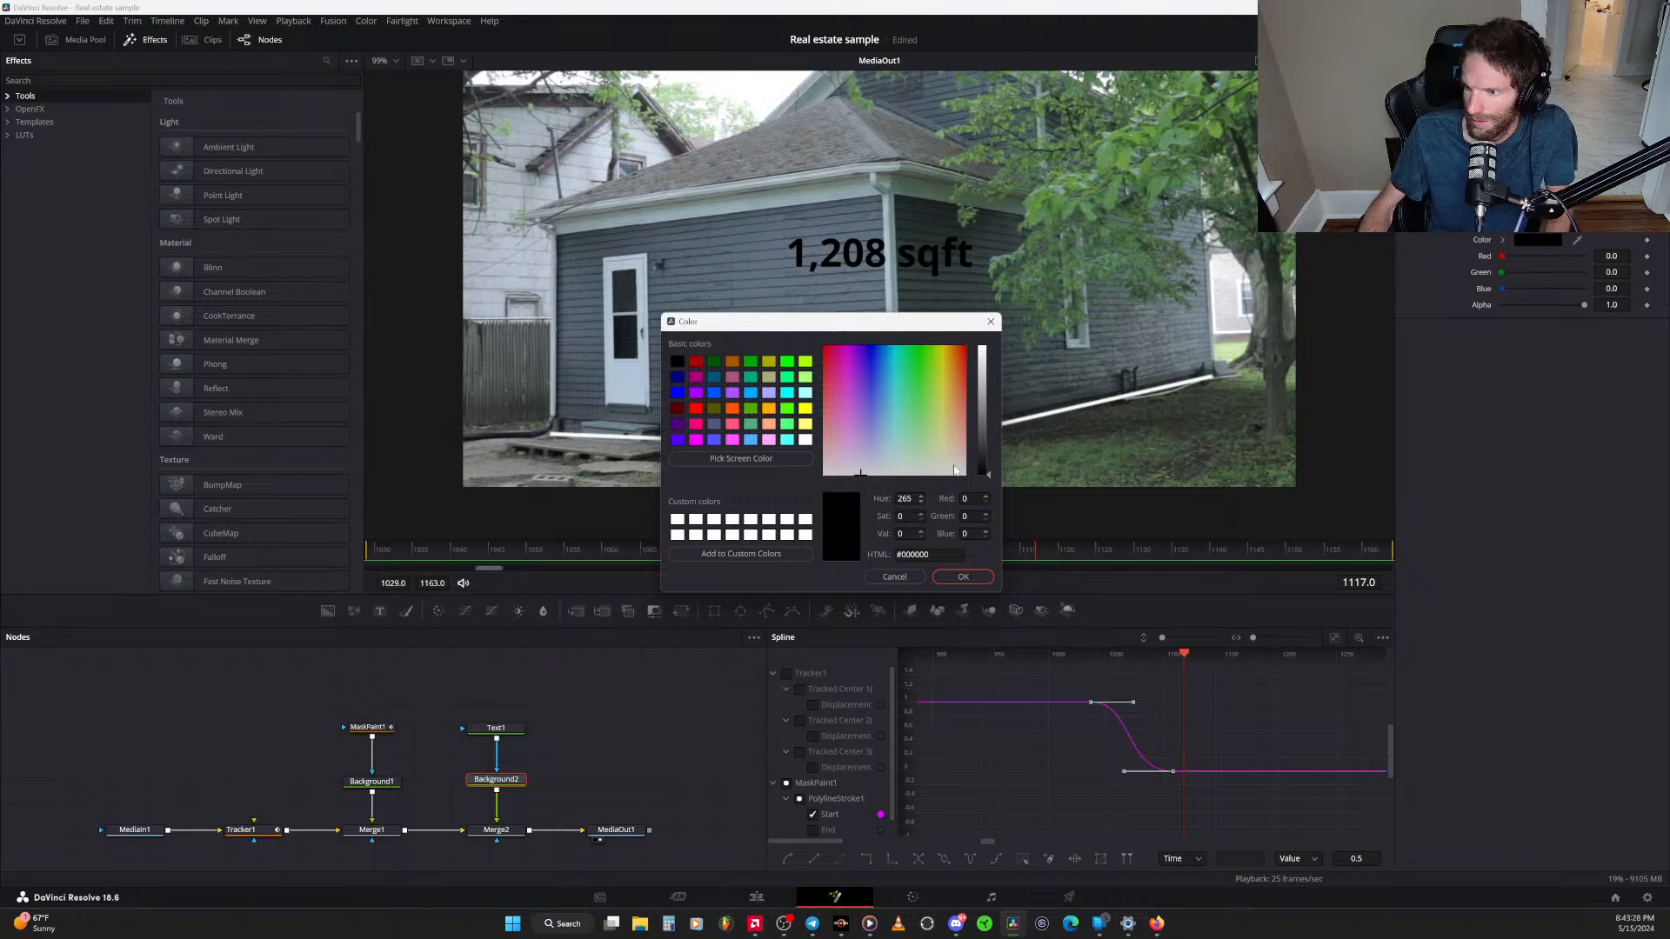
drag(981, 475, 983, 323)
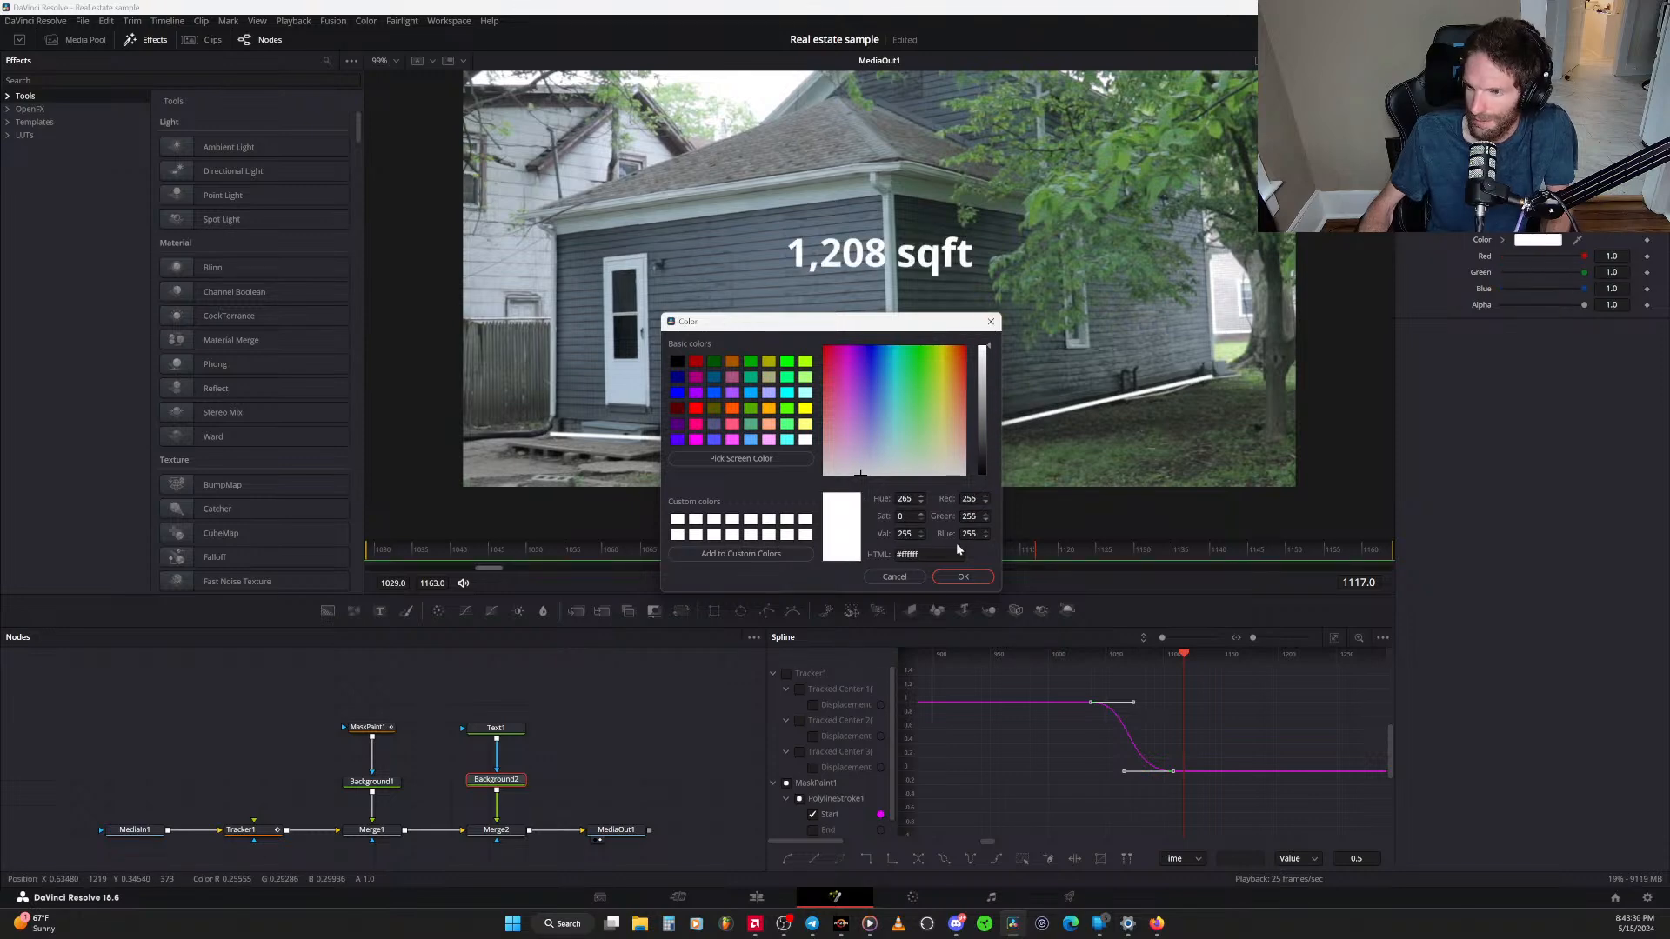
click(963, 576)
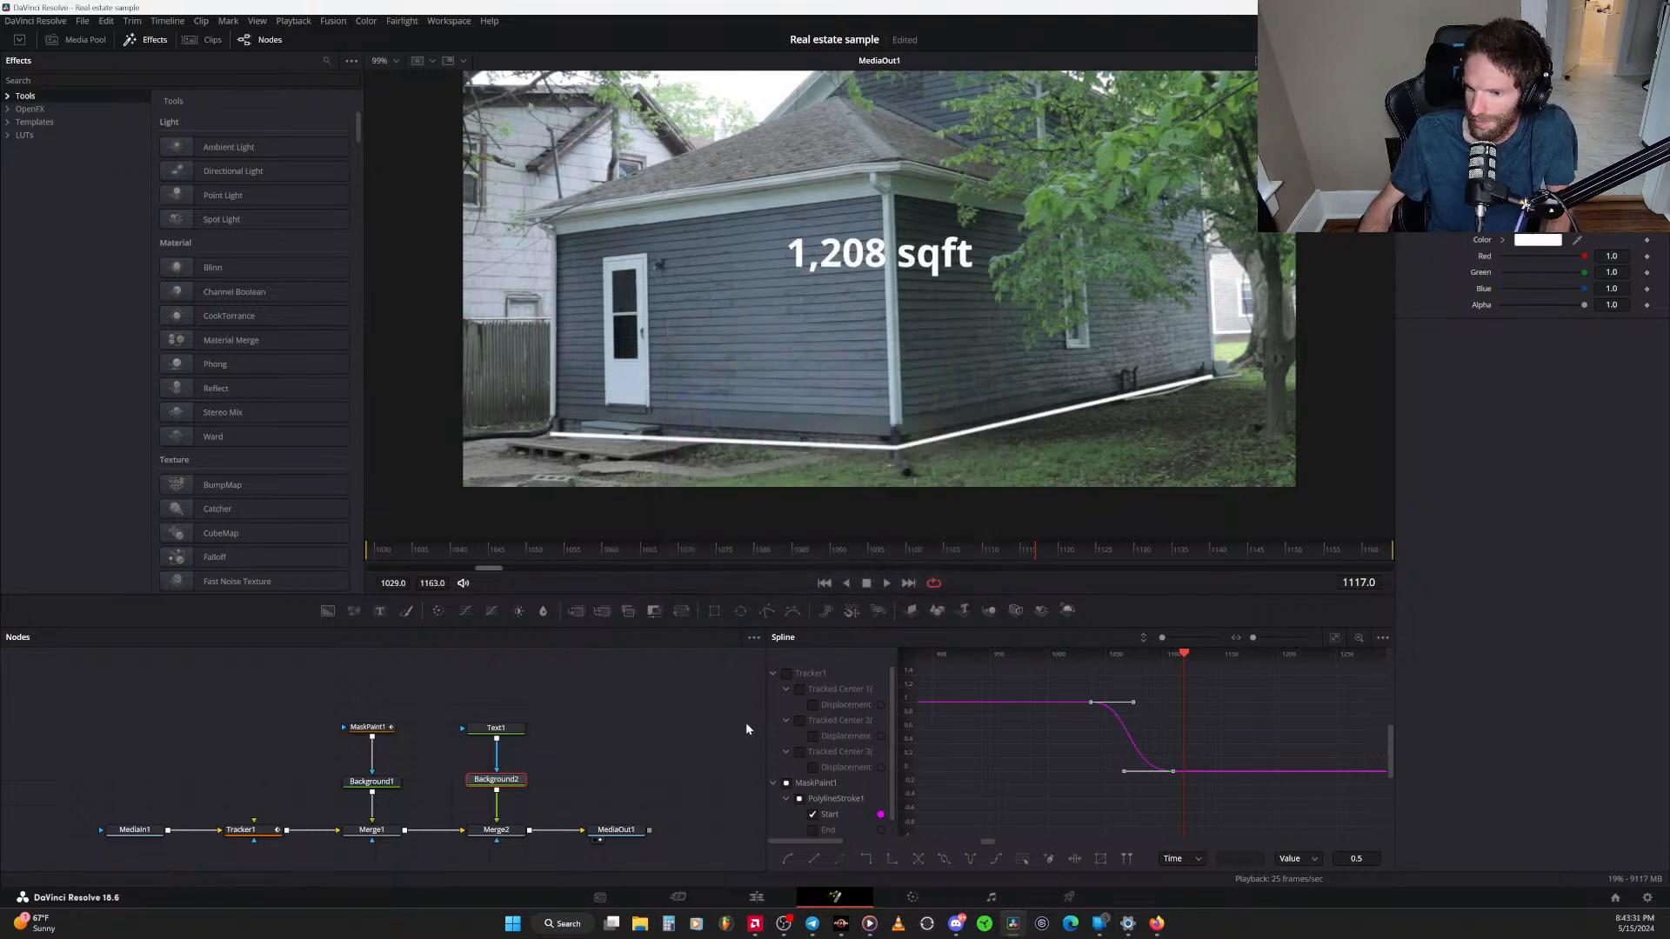
Enlarge the Text1 text to size 0.1457 with tracking 1.011, and break it into two lines before "sqft"
click(516, 729)
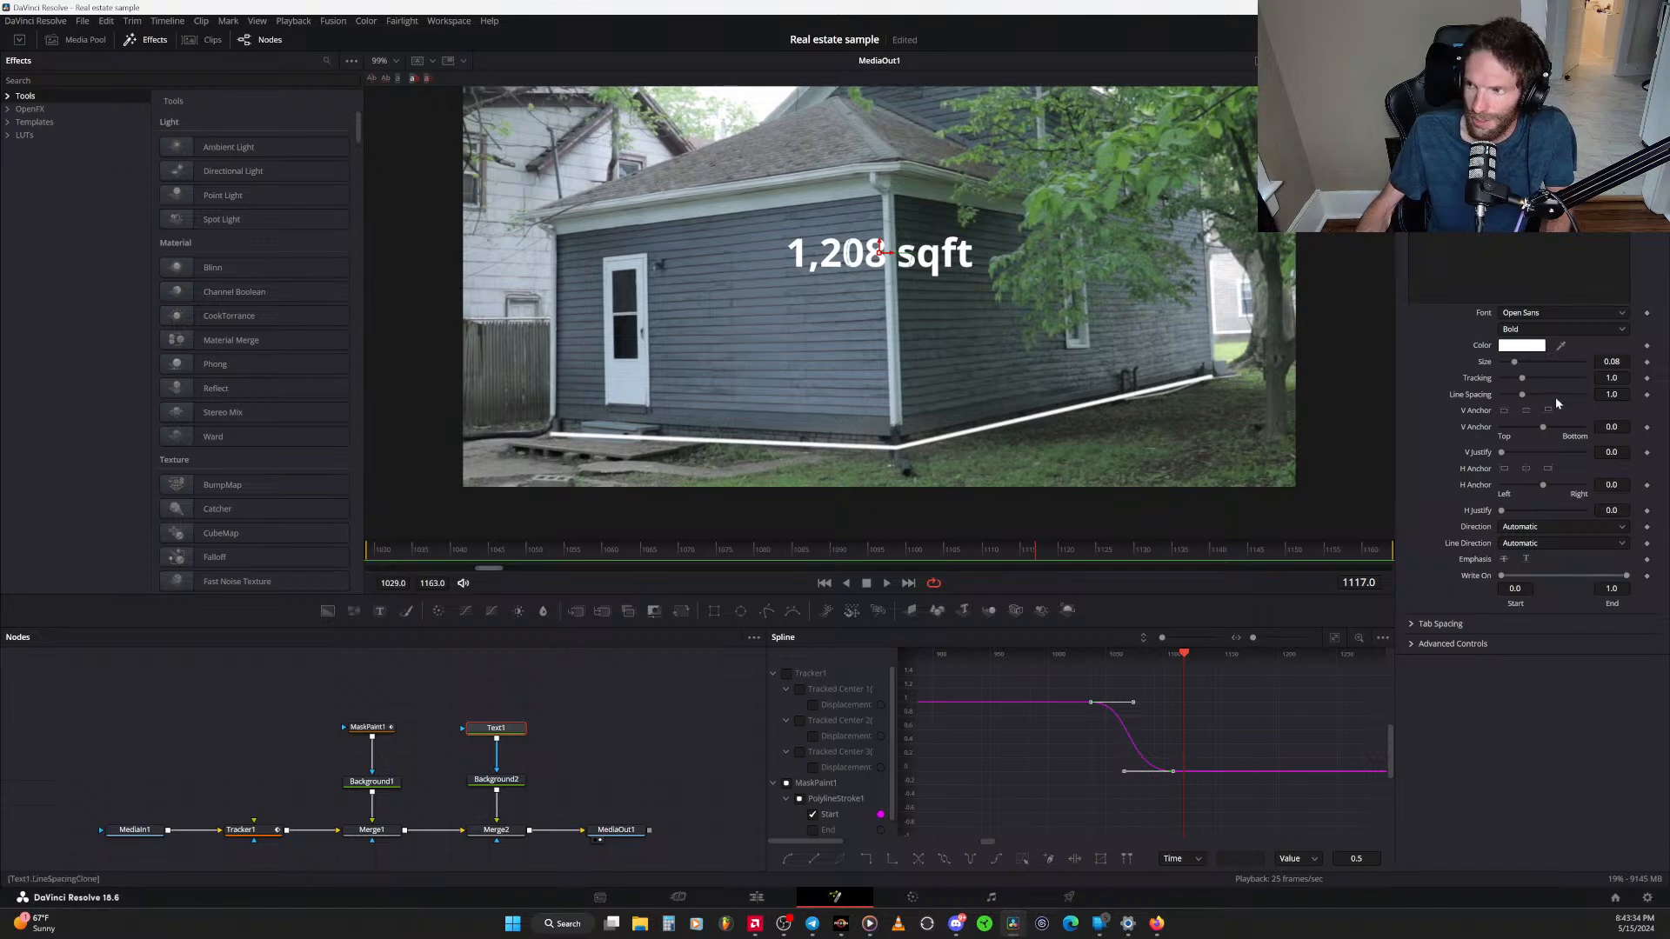
drag(1514, 362, 1617, 394)
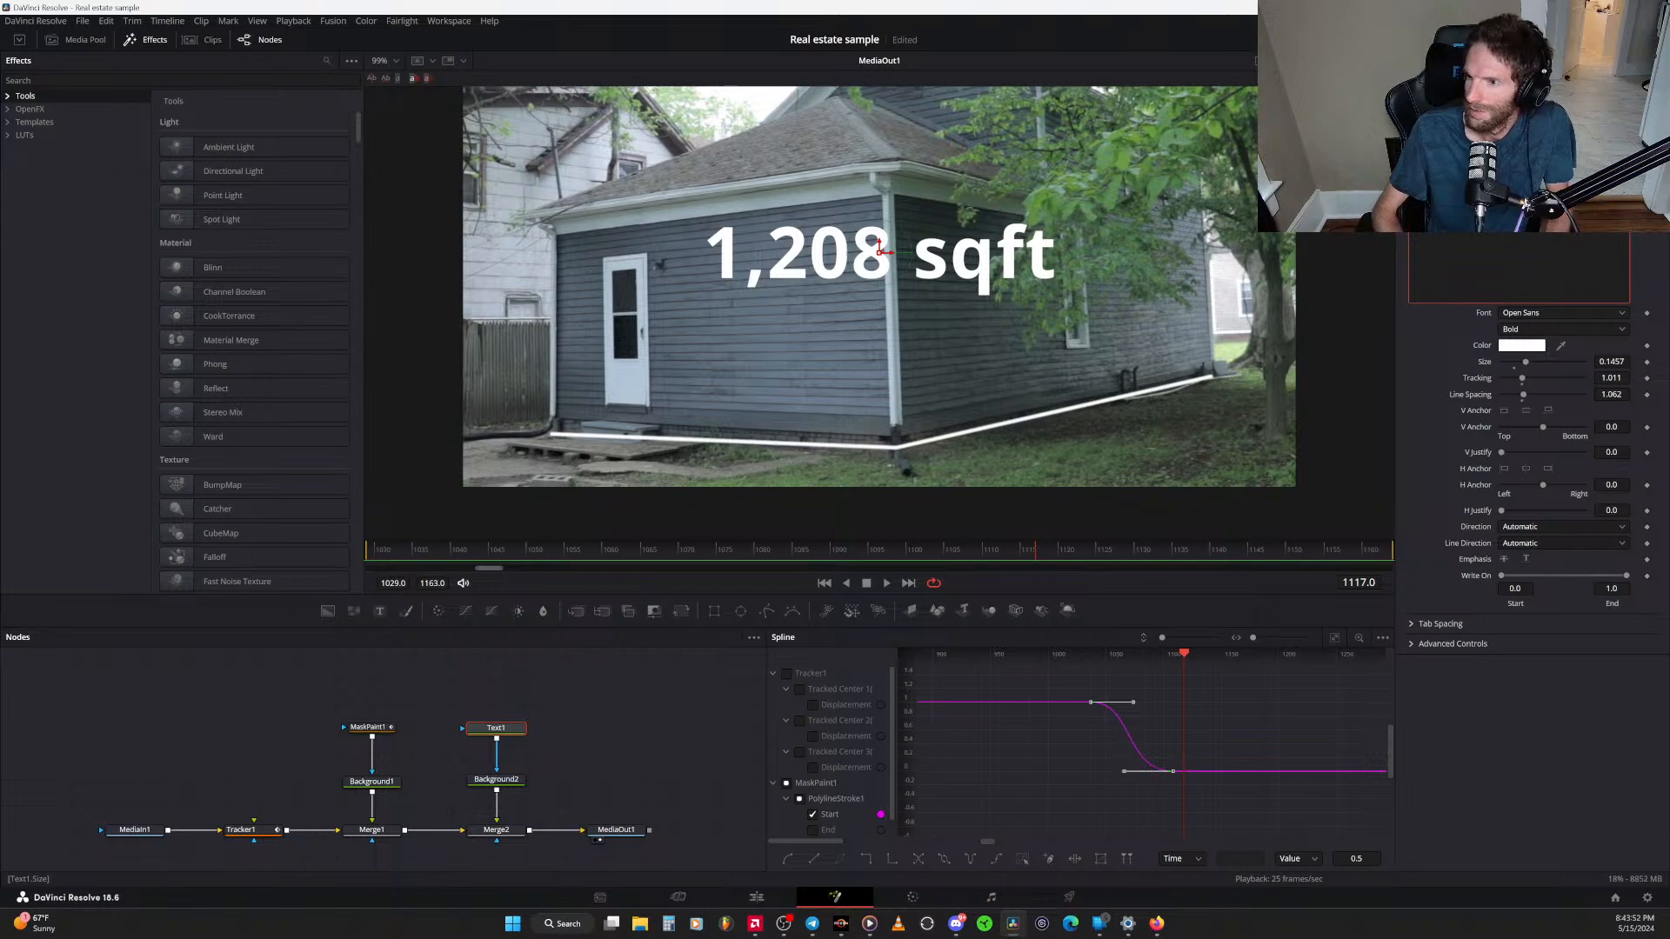
key(Return)
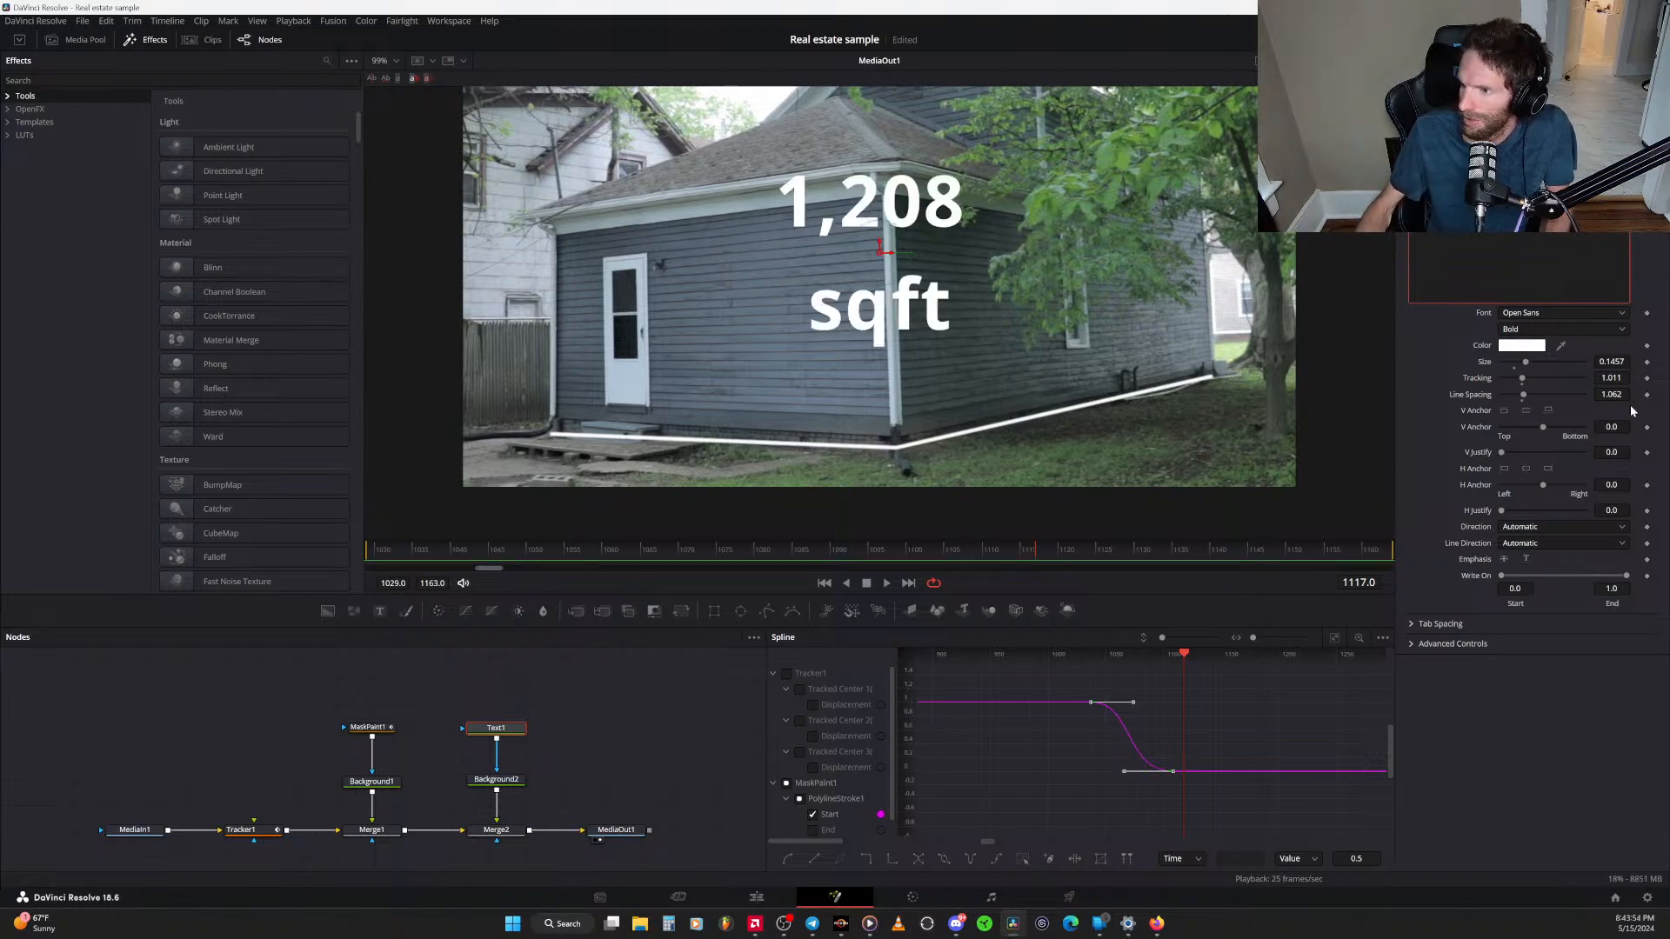
Tighten the text's line spacing to 0.69, try out the vertical and horizontal anchors and reset both to 0.0
drag(1613, 394, 1548, 437)
double_click(1547, 432)
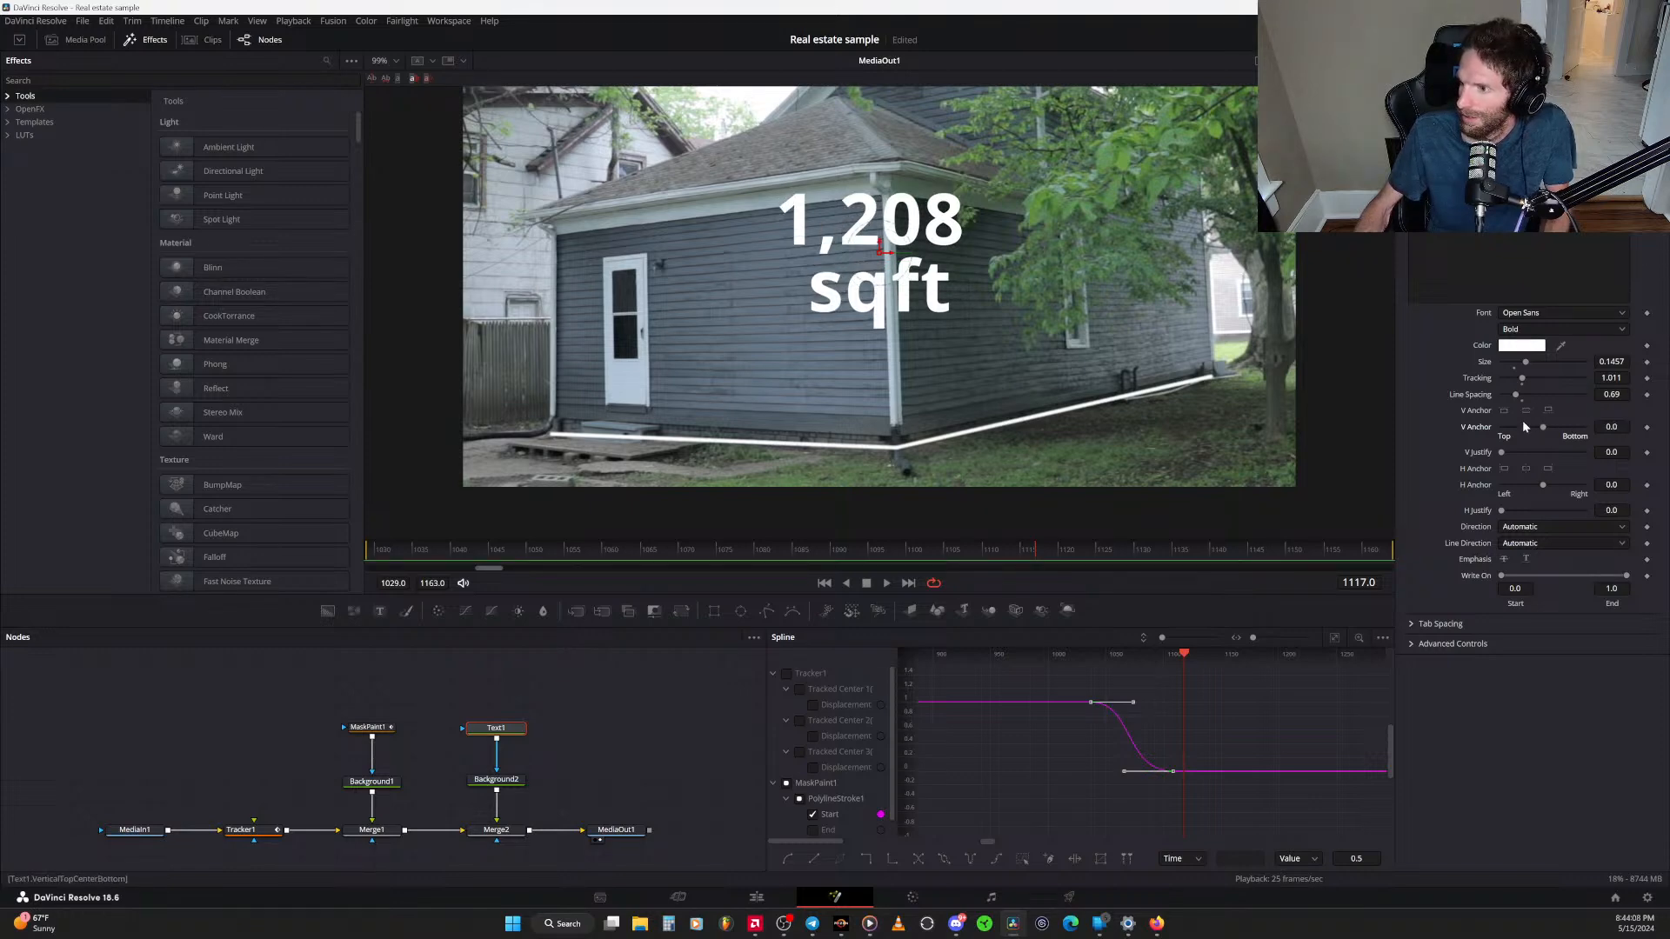
drag(1535, 485, 1535, 487)
double_click(1537, 487)
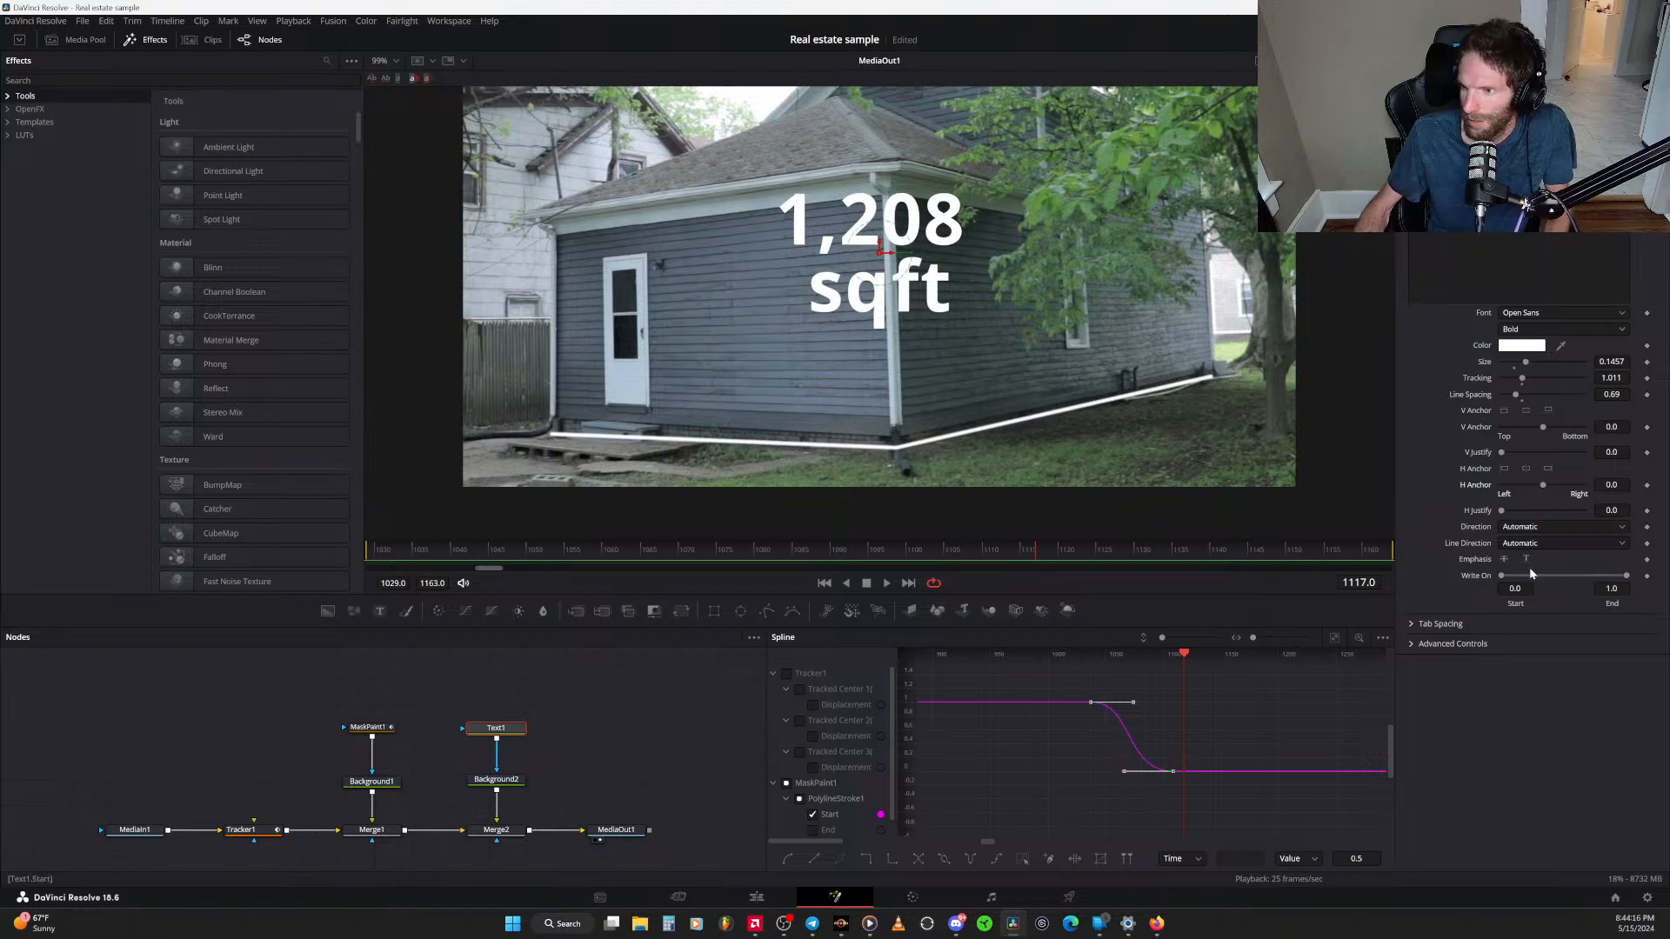
Undo the line spacing, line break, tracking and size changes on Text1, back to a single line at size 0.08
key(ctrl+z)
key(ctrl+z)
key(ctrl+z)
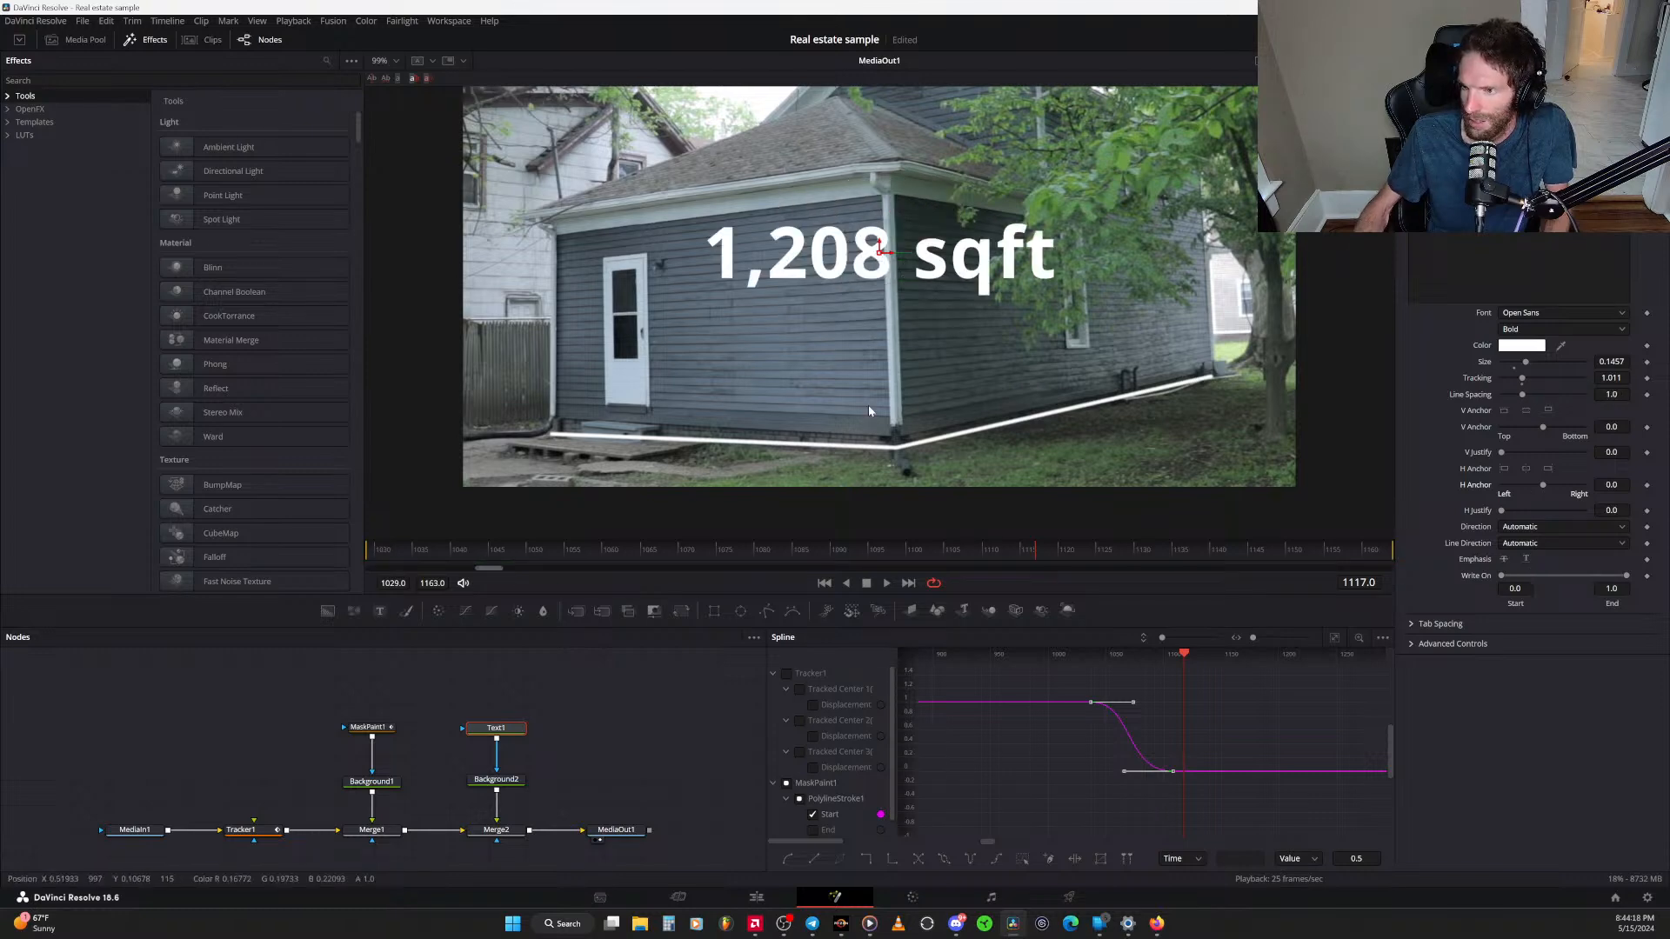
key(ctrl+z)
key(ctrl+z)
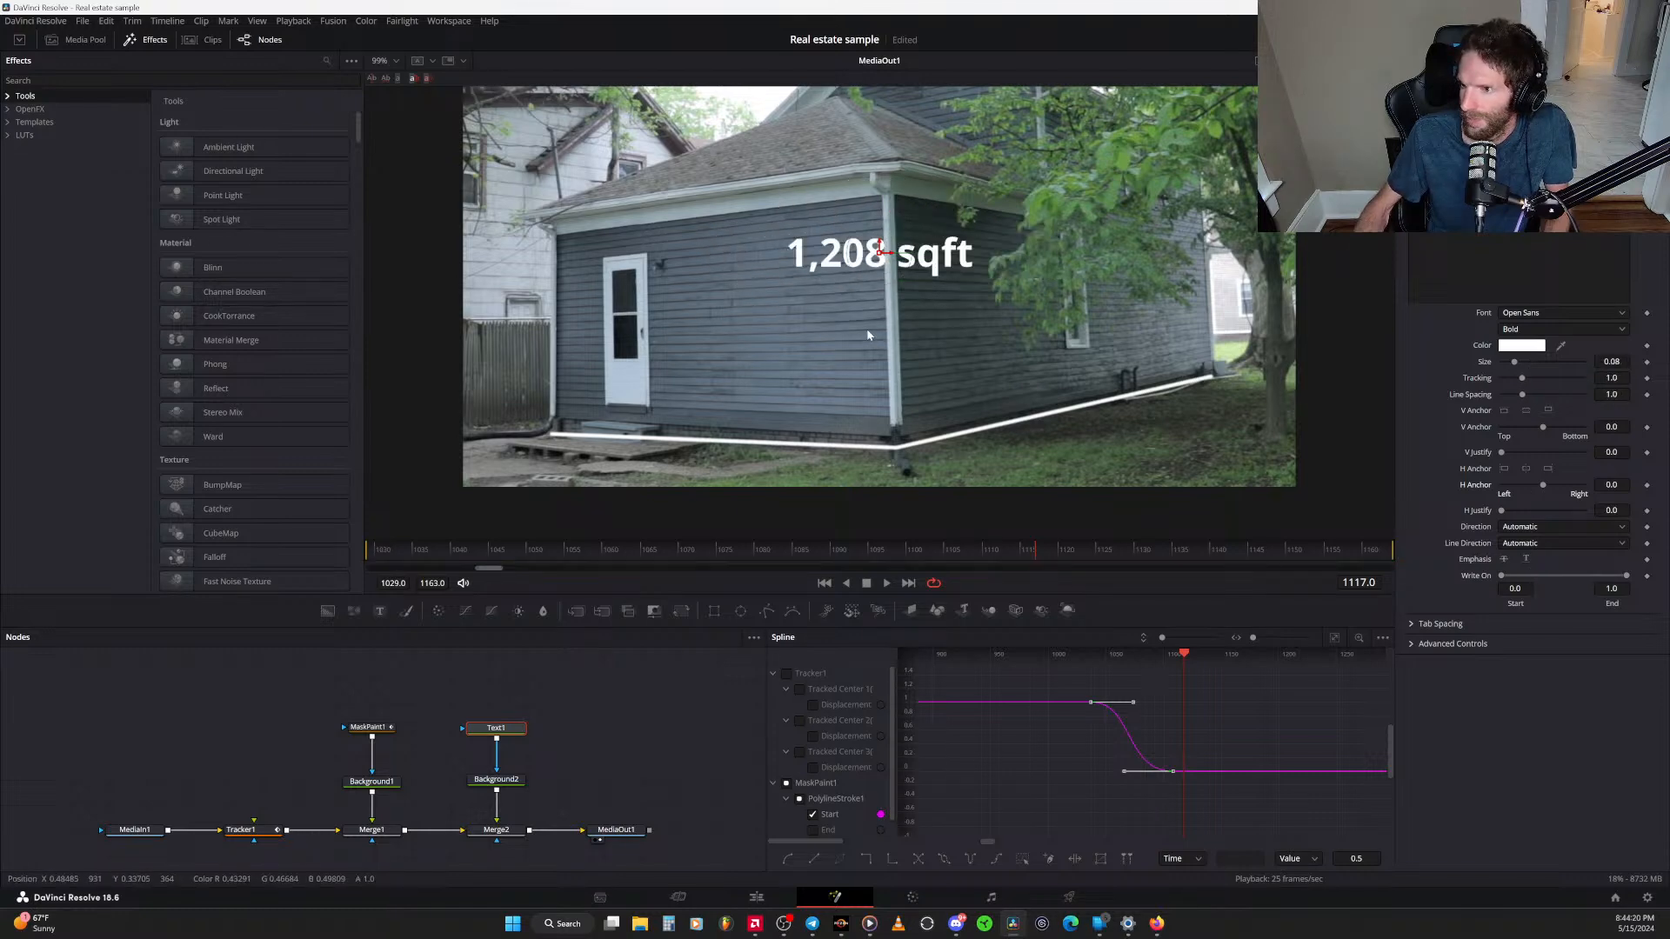
key(ctrl+z)
key(ctrl+shift+z)
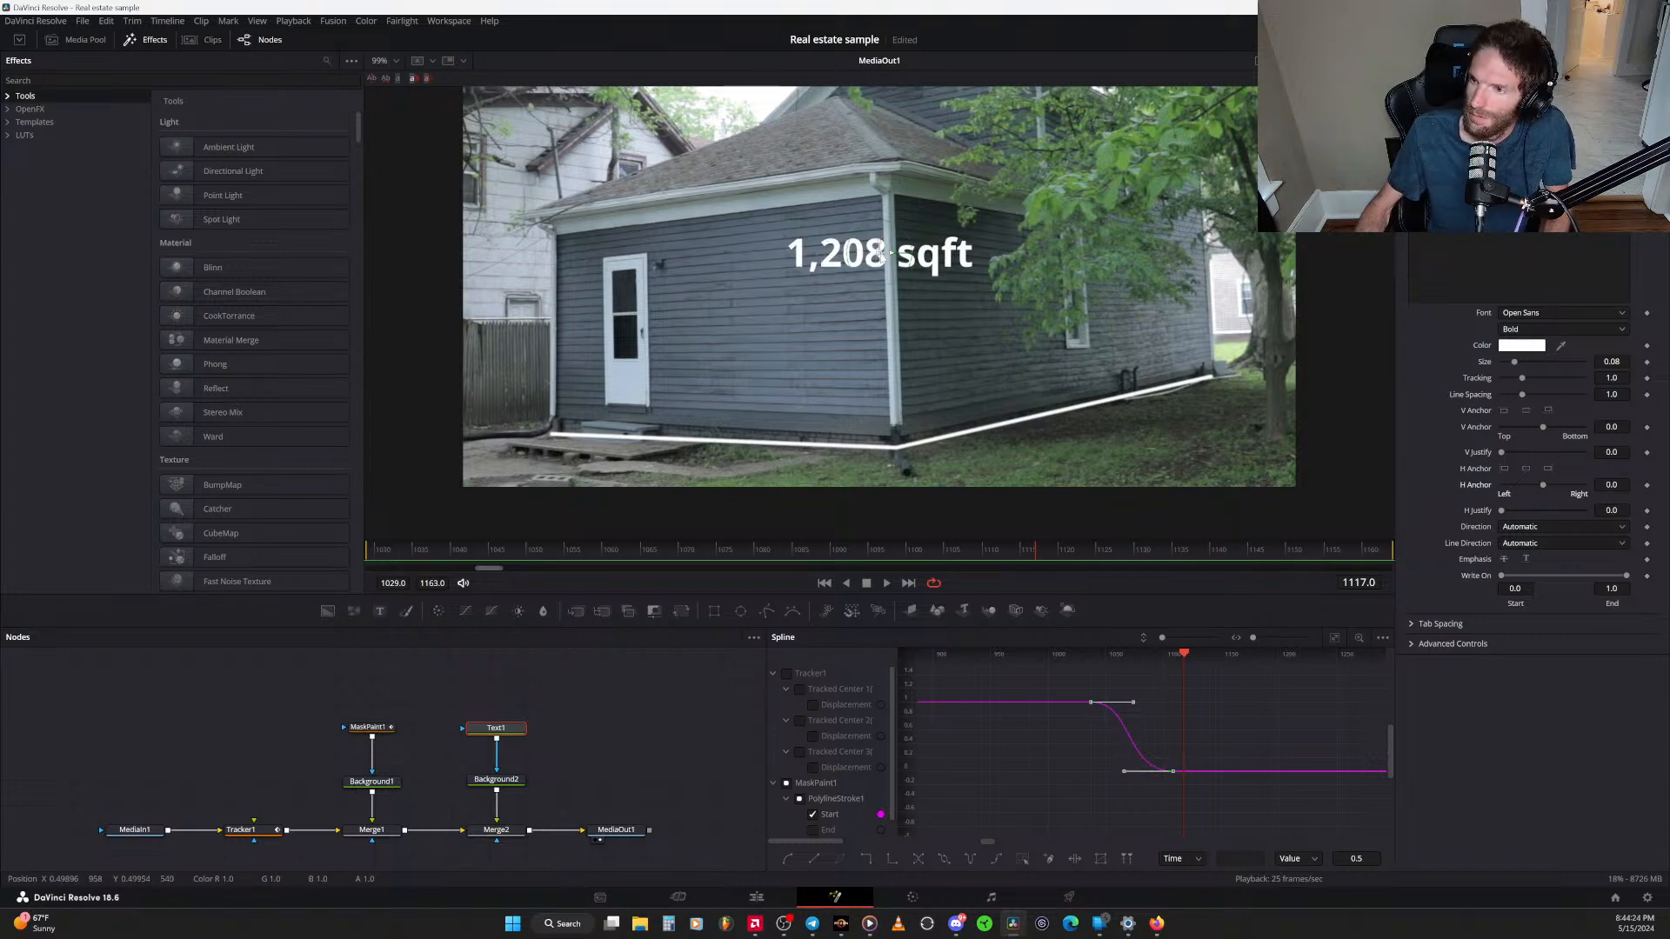
Move the text down to the base of the house's front corner and shorten it to "1,208"
drag(878, 254, 892, 413)
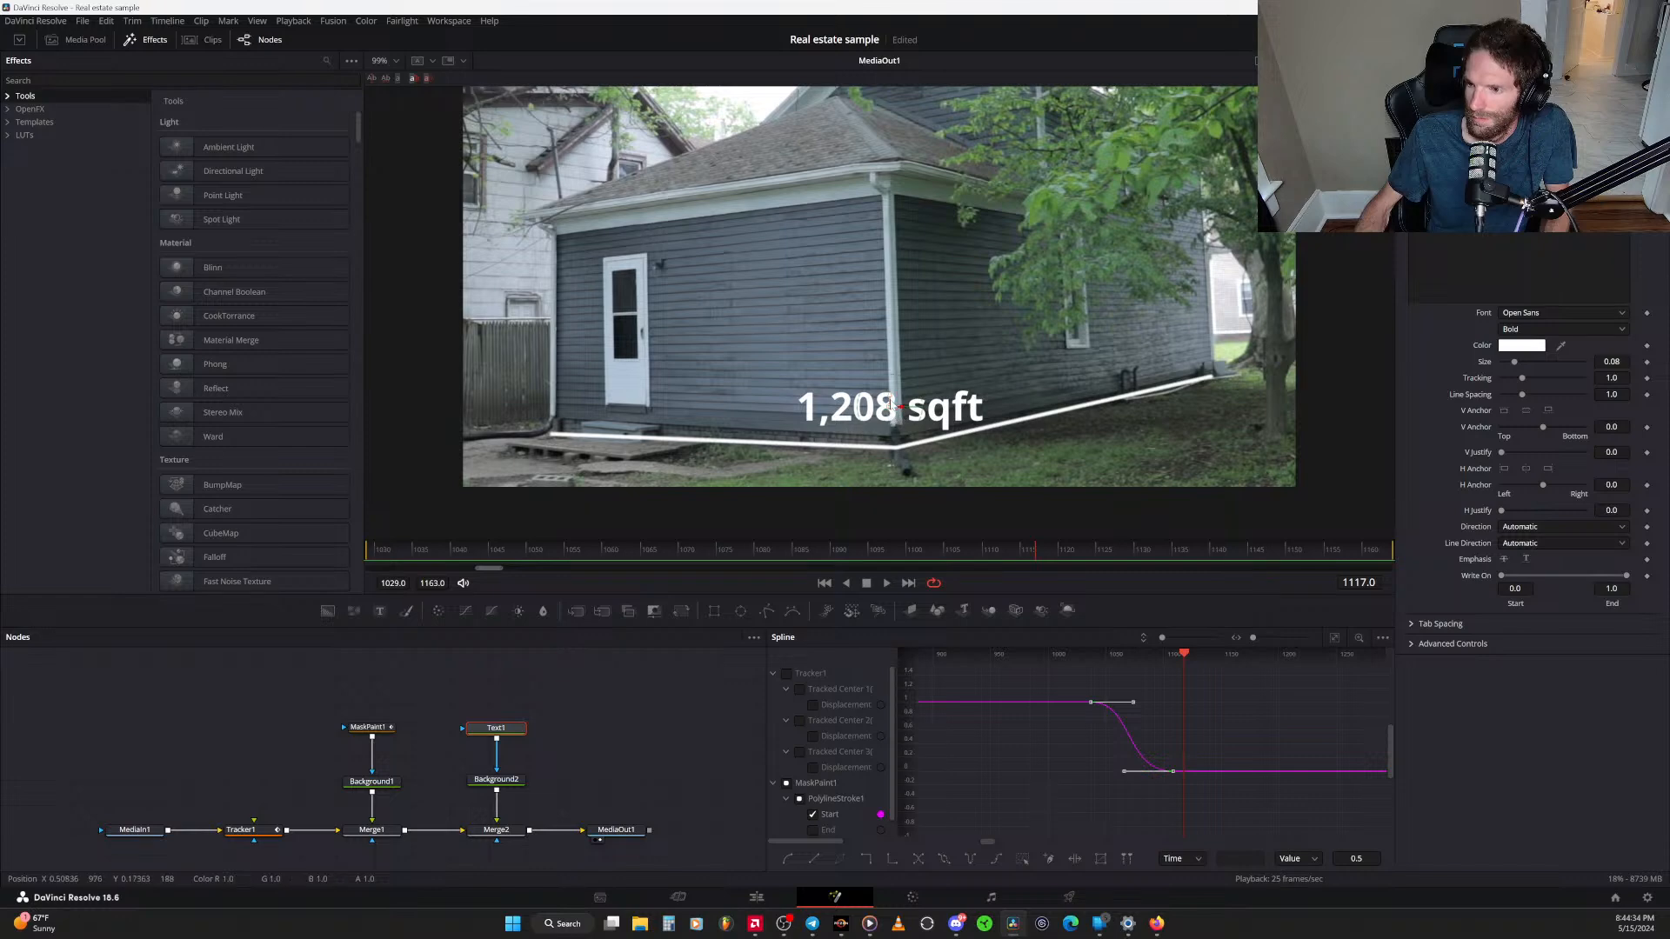
mouse_move(900, 407)
mouse_down()
mouse_move(801, 414)
mouse_move(885, 402)
mouse_up()
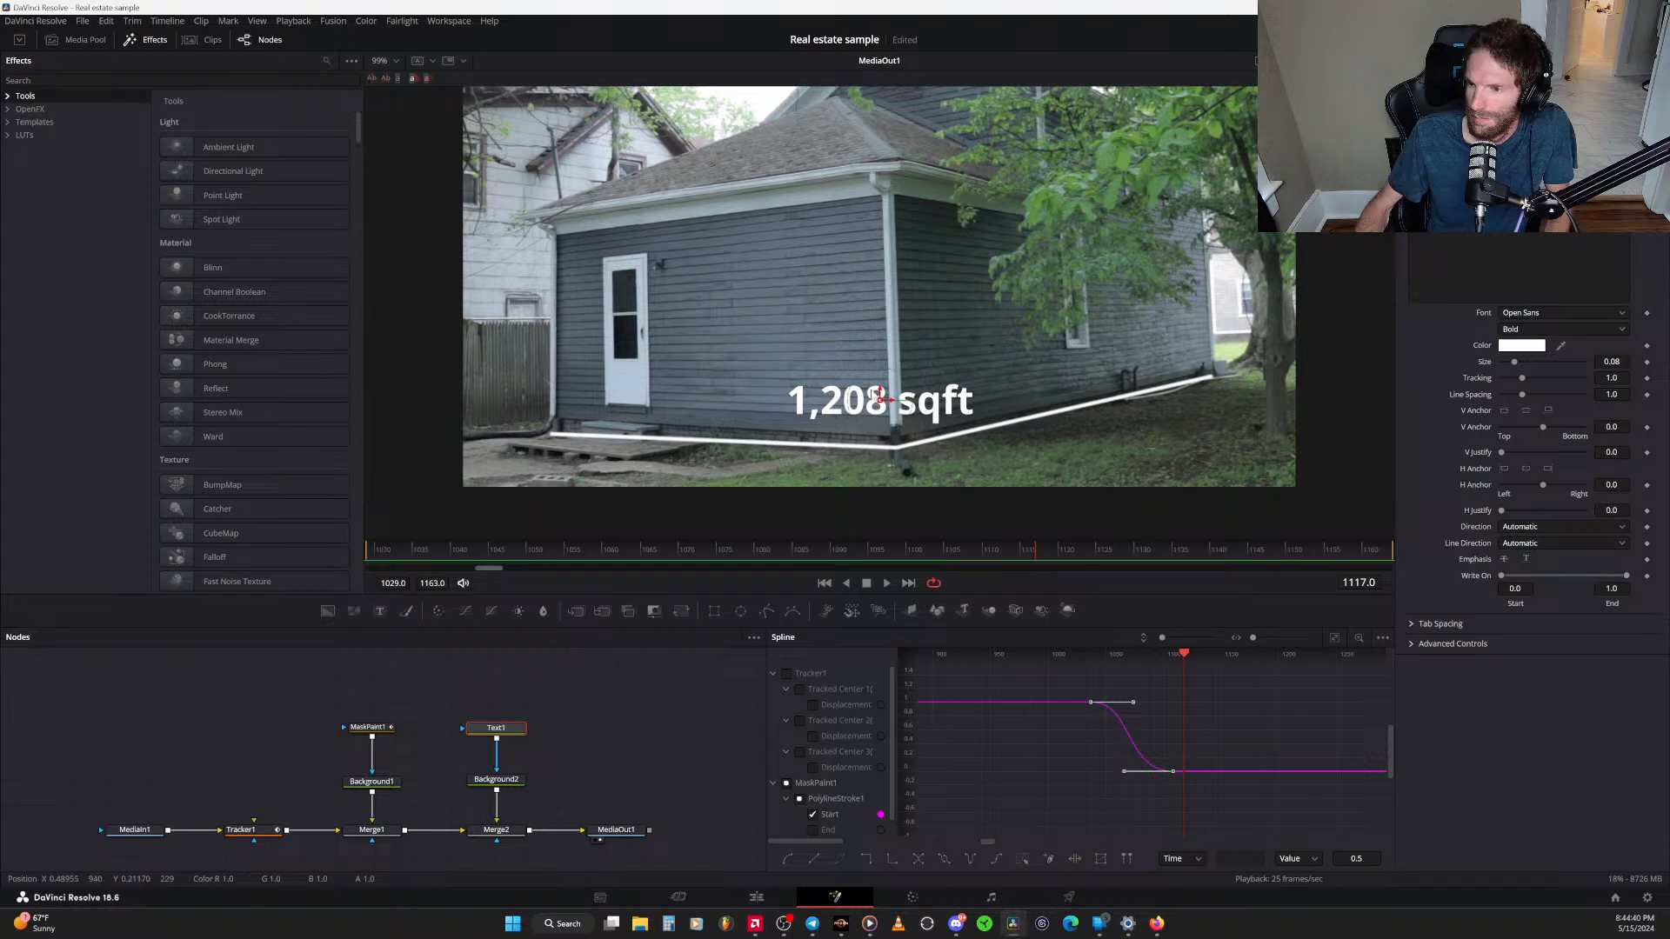
click(1498, 213)
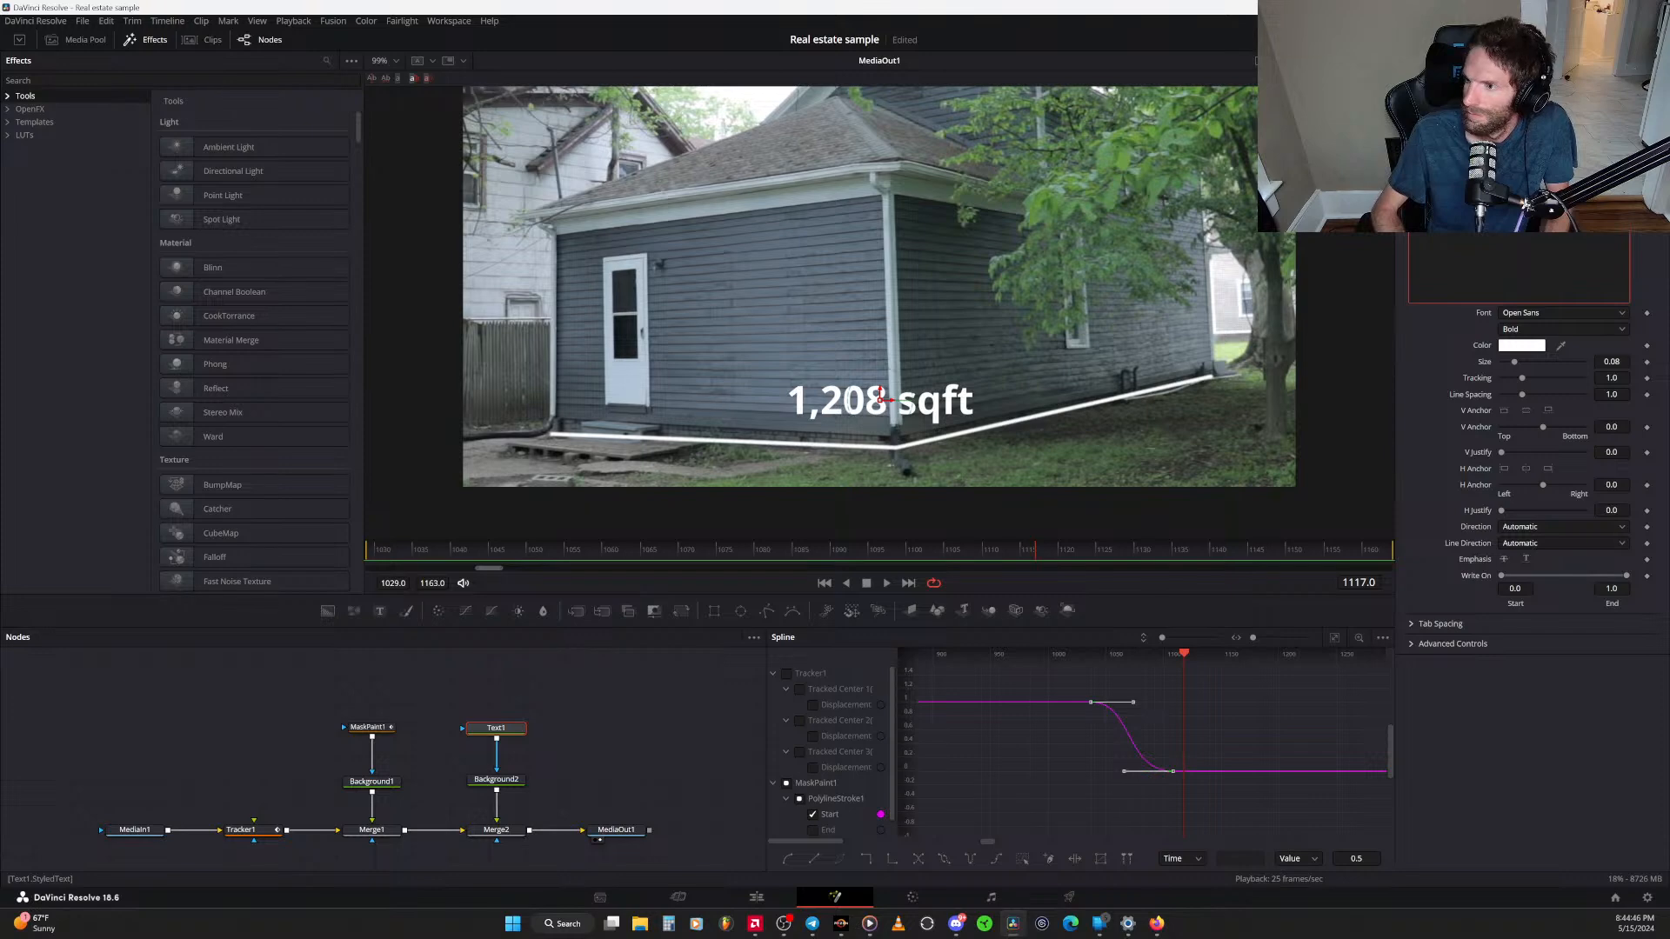
key(BackSpace)
key(BackSpace)
key(BackSpace)
key(BackSpace)
key(BackSpace)
Add a second Text node connected to Text1, enter "sqft", and move it to the base of the house corner
click(609, 718)
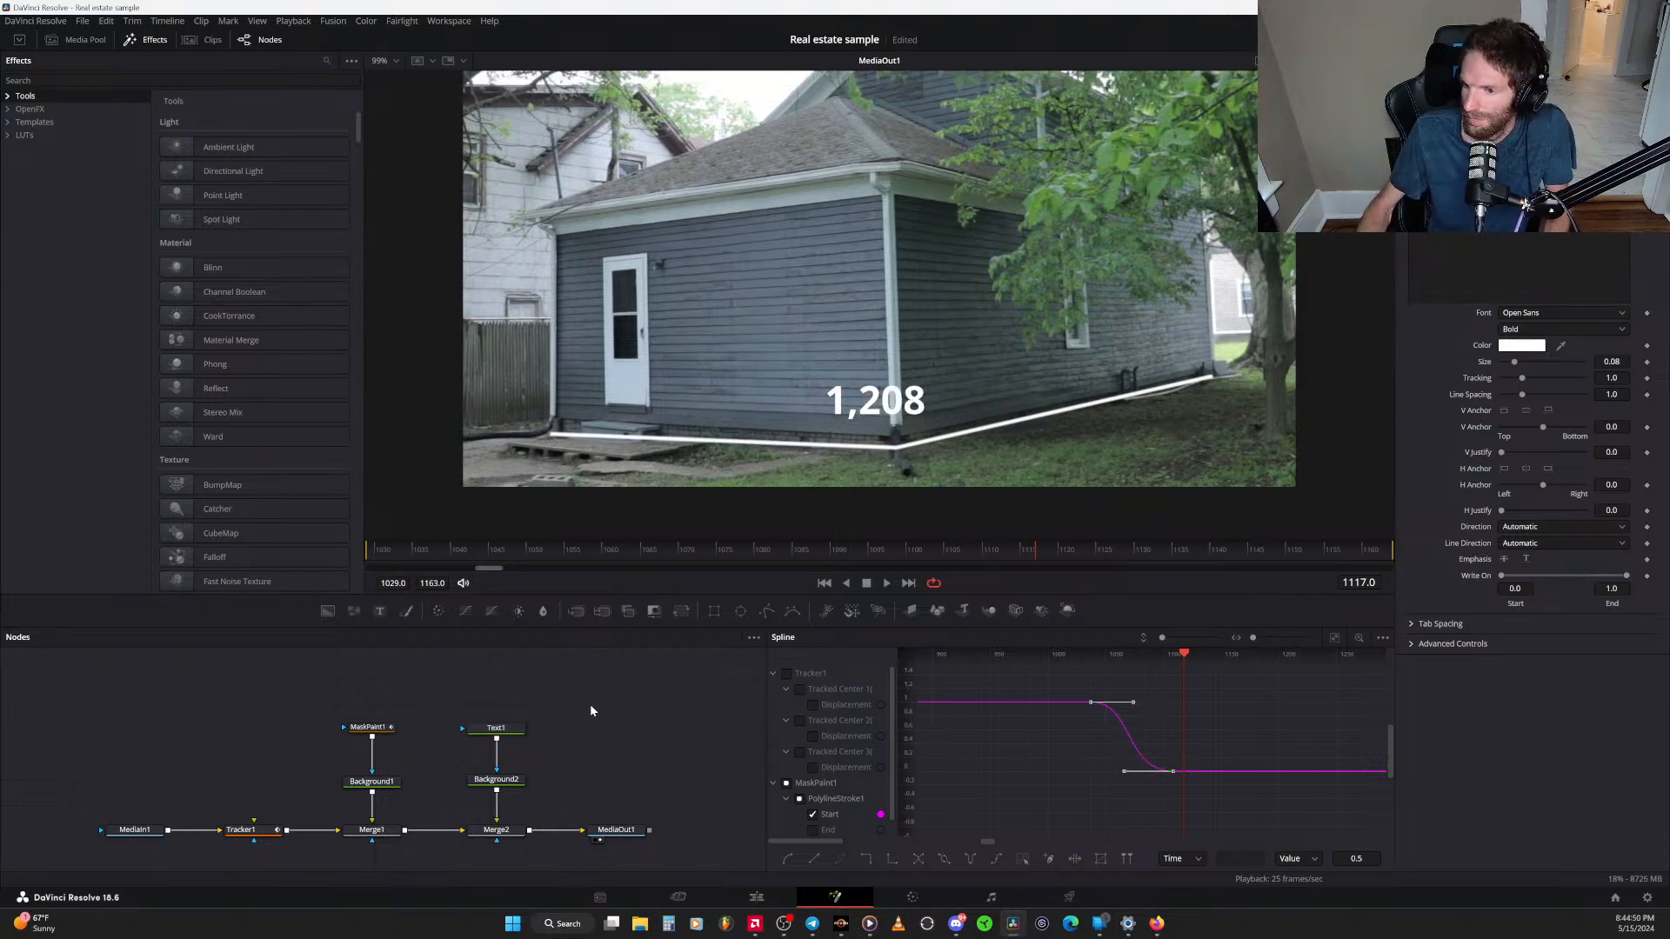
click(379, 611)
drag(616, 711, 496, 729)
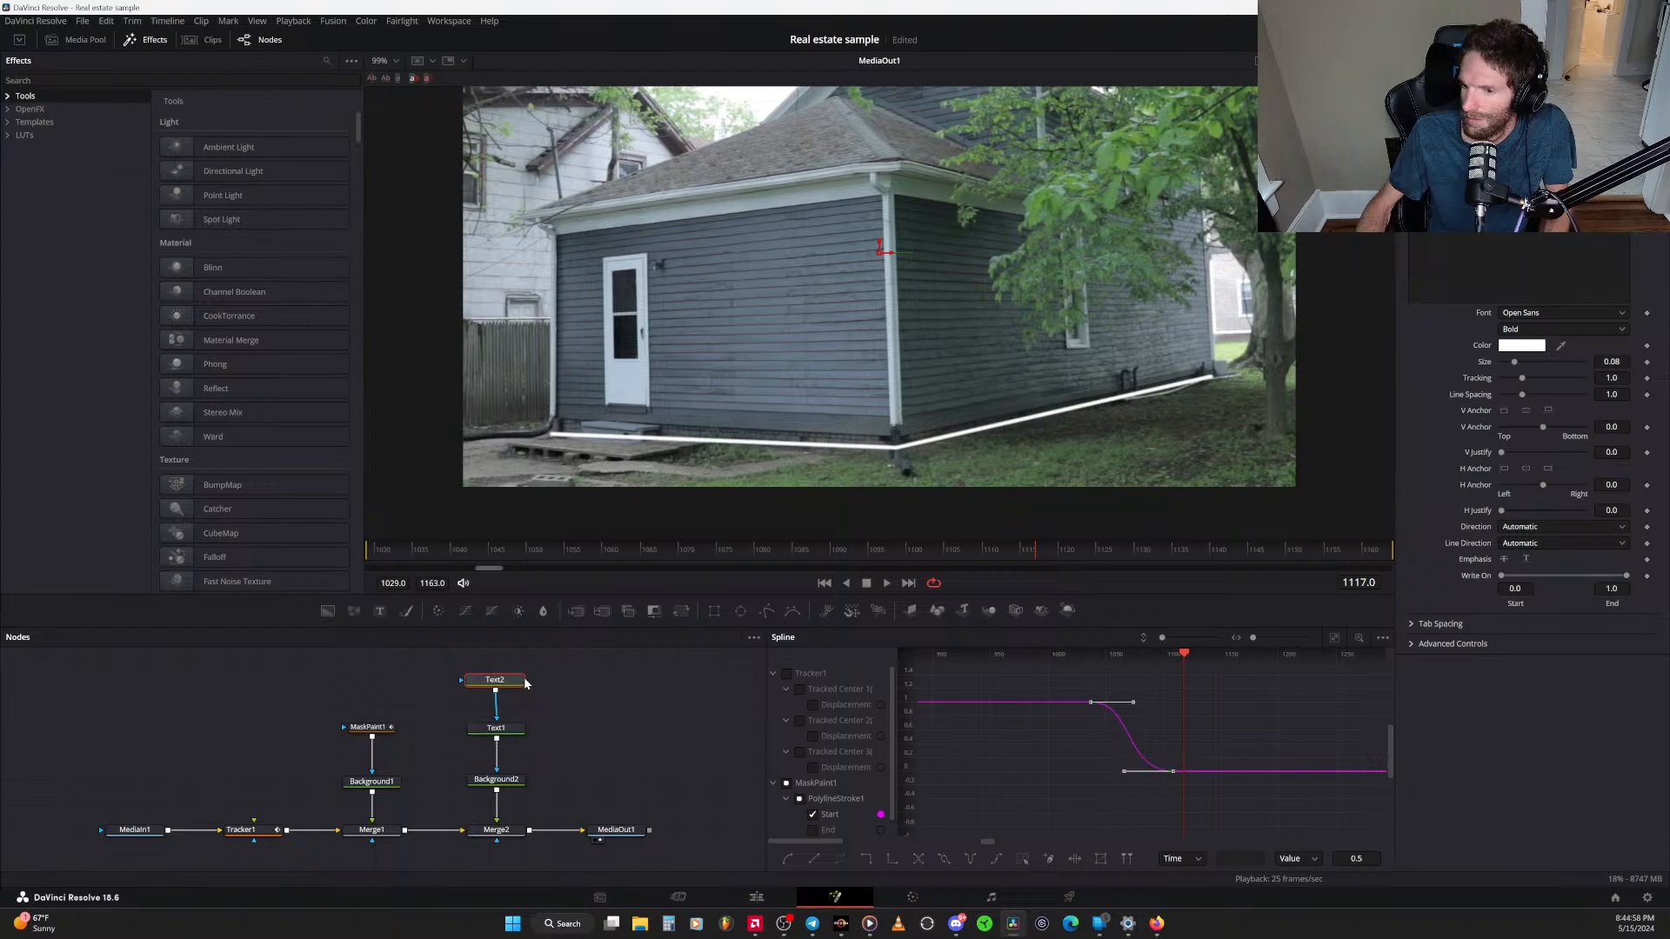
click(1497, 205)
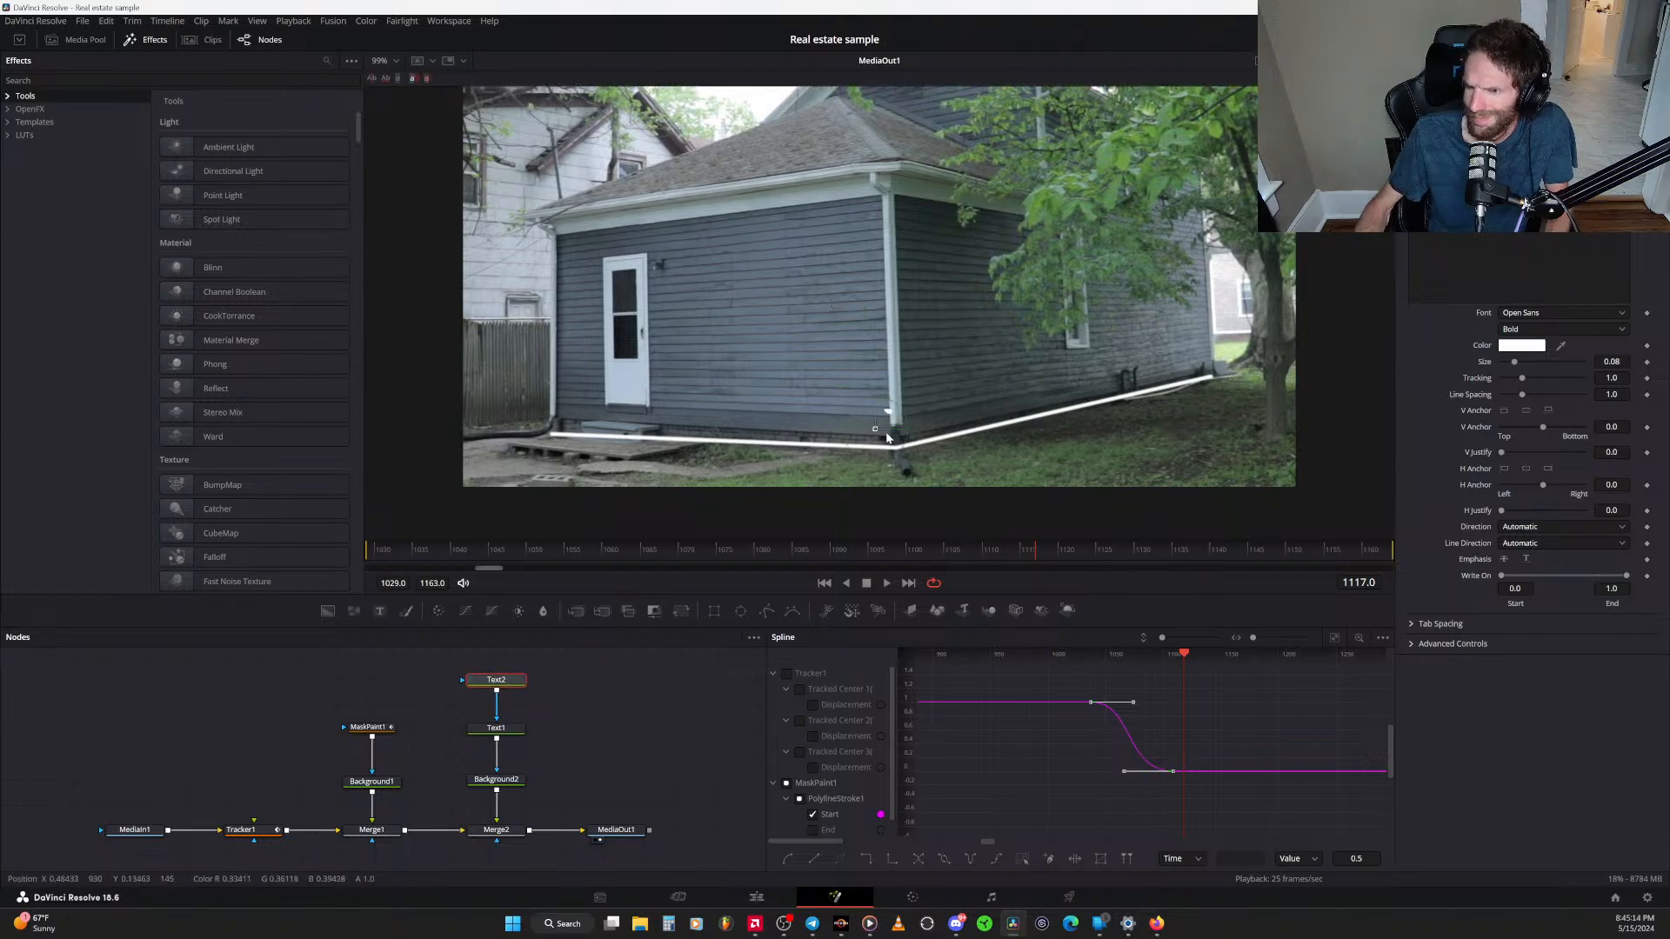
mouse_move(883, 405)
mouse_down()
mouse_move(843, 376)
mouse_move(881, 397)
mouse_up()
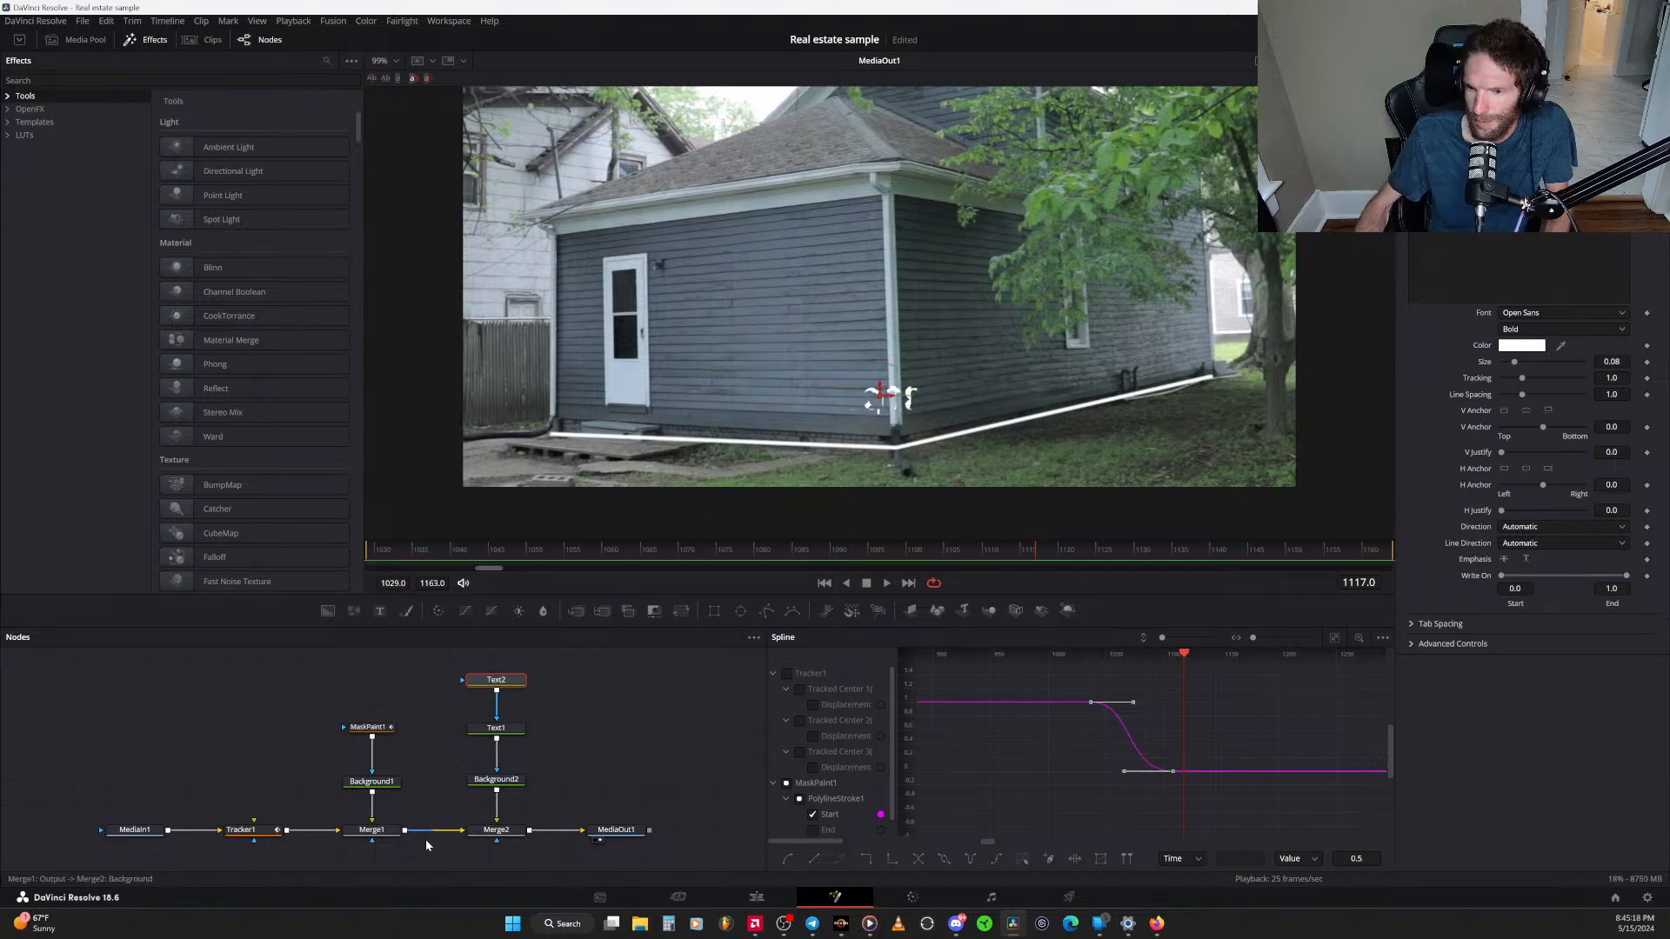
Make room before MediaOut1 and insert a new Merge node between Merge2 and MediaOut1
drag(618, 831, 696, 831)
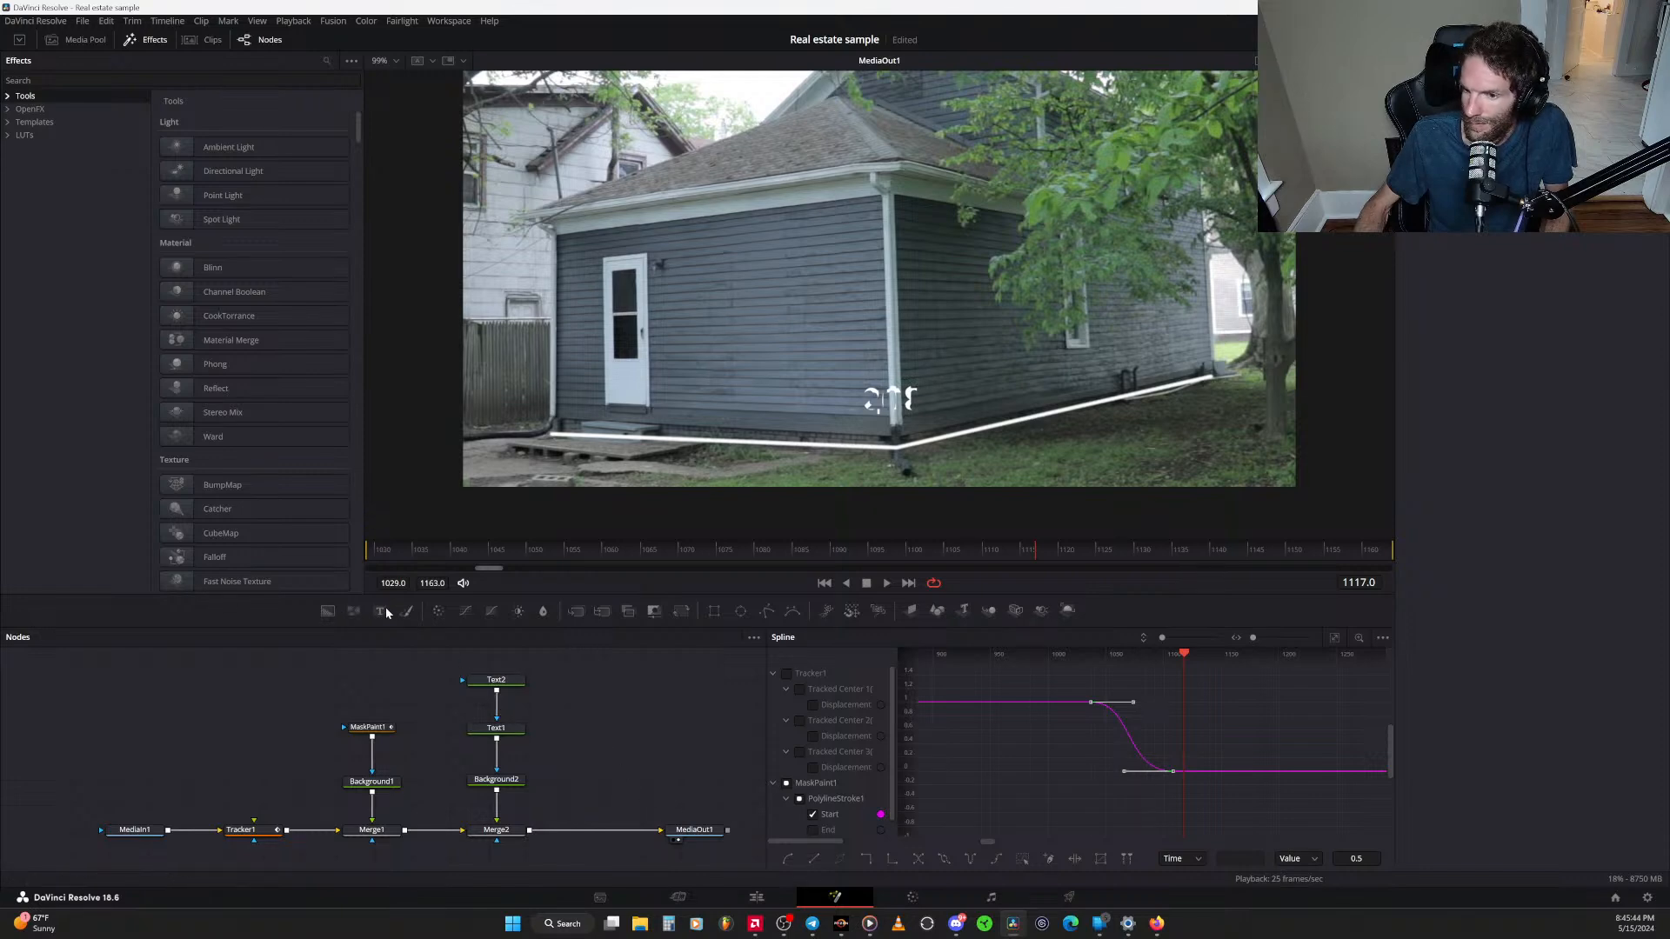
click(576, 610)
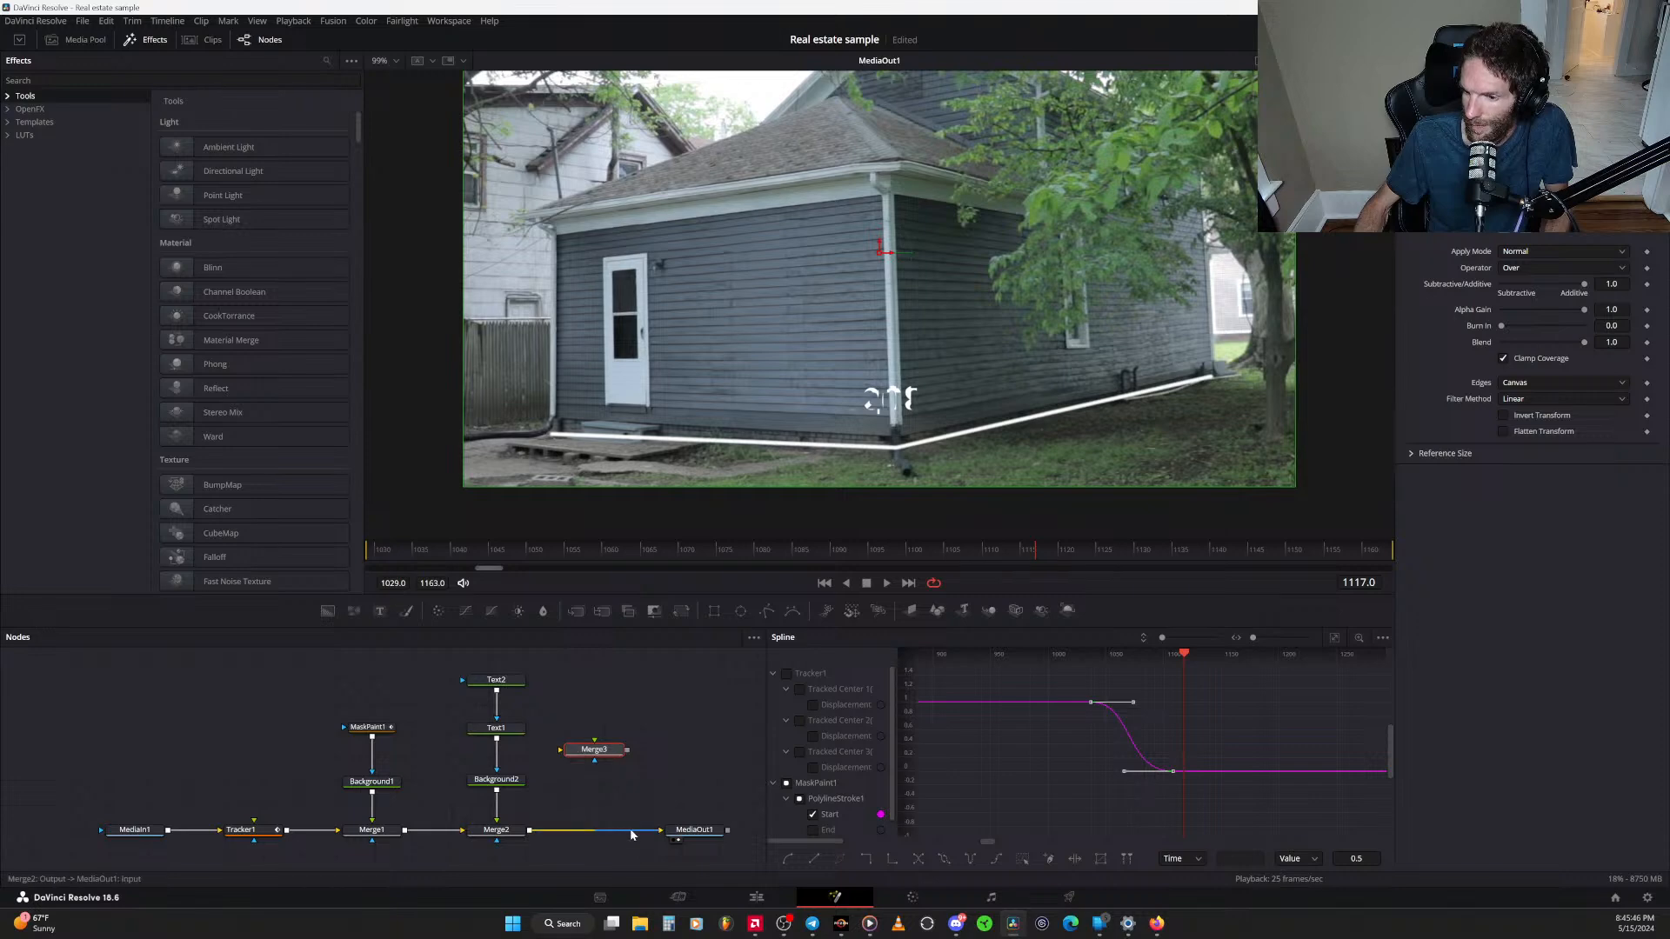
drag(606, 757, 711, 834)
Add a Background node as the foreground of Merge3 and move Text2 over to mask it
click(598, 802)
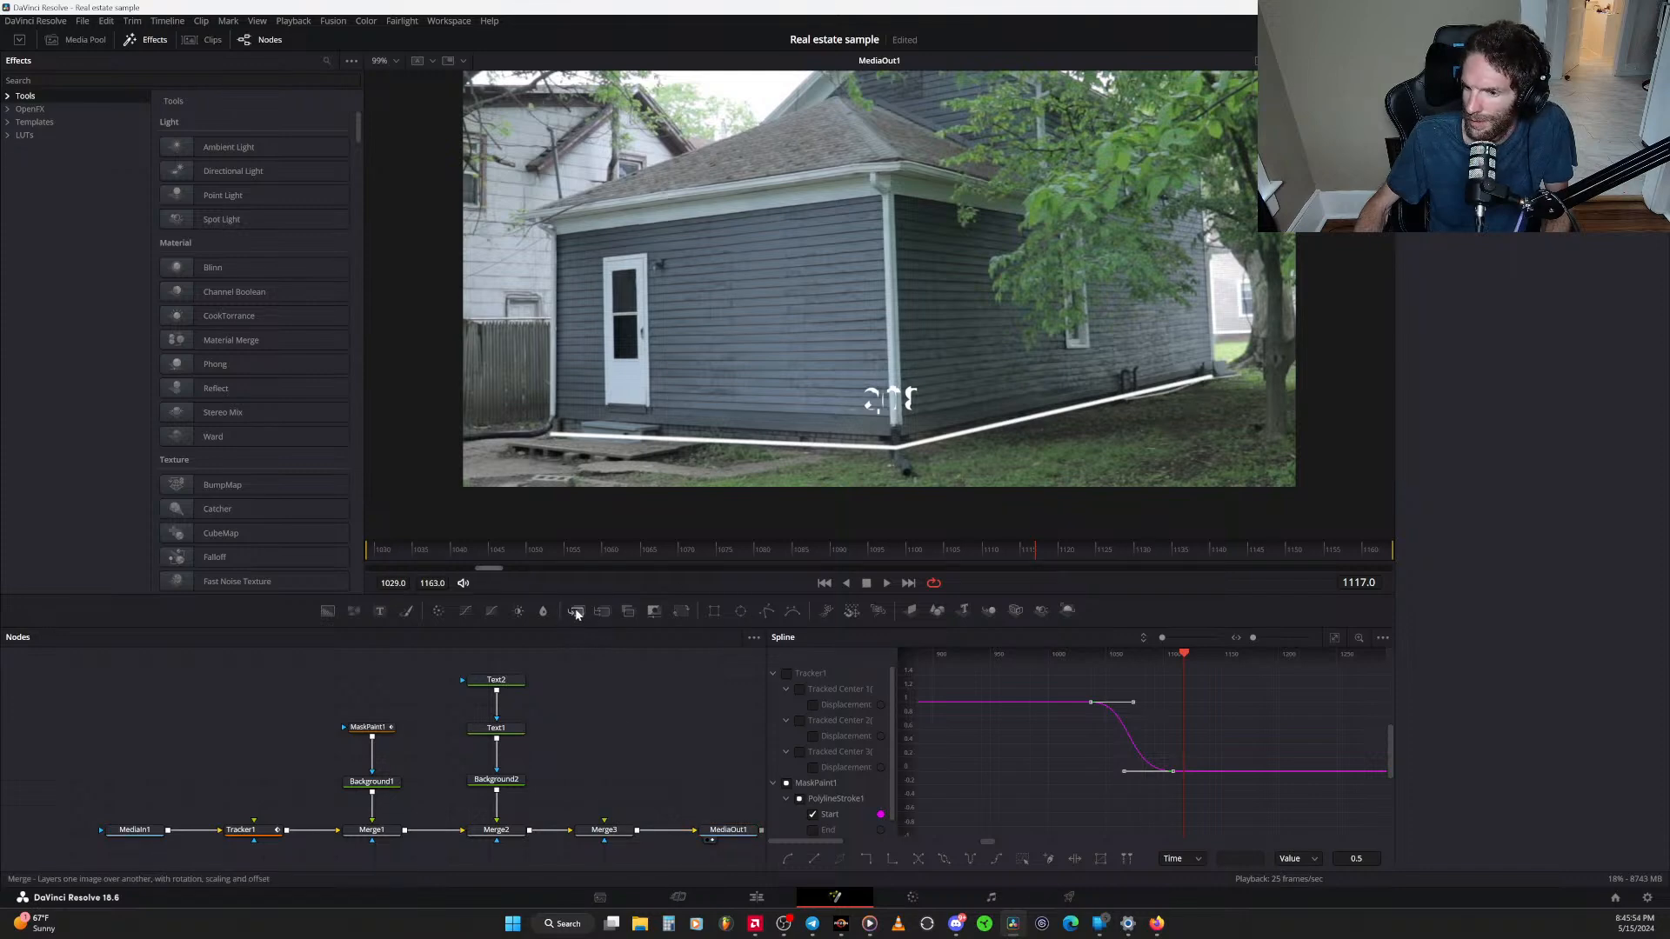
click(328, 611)
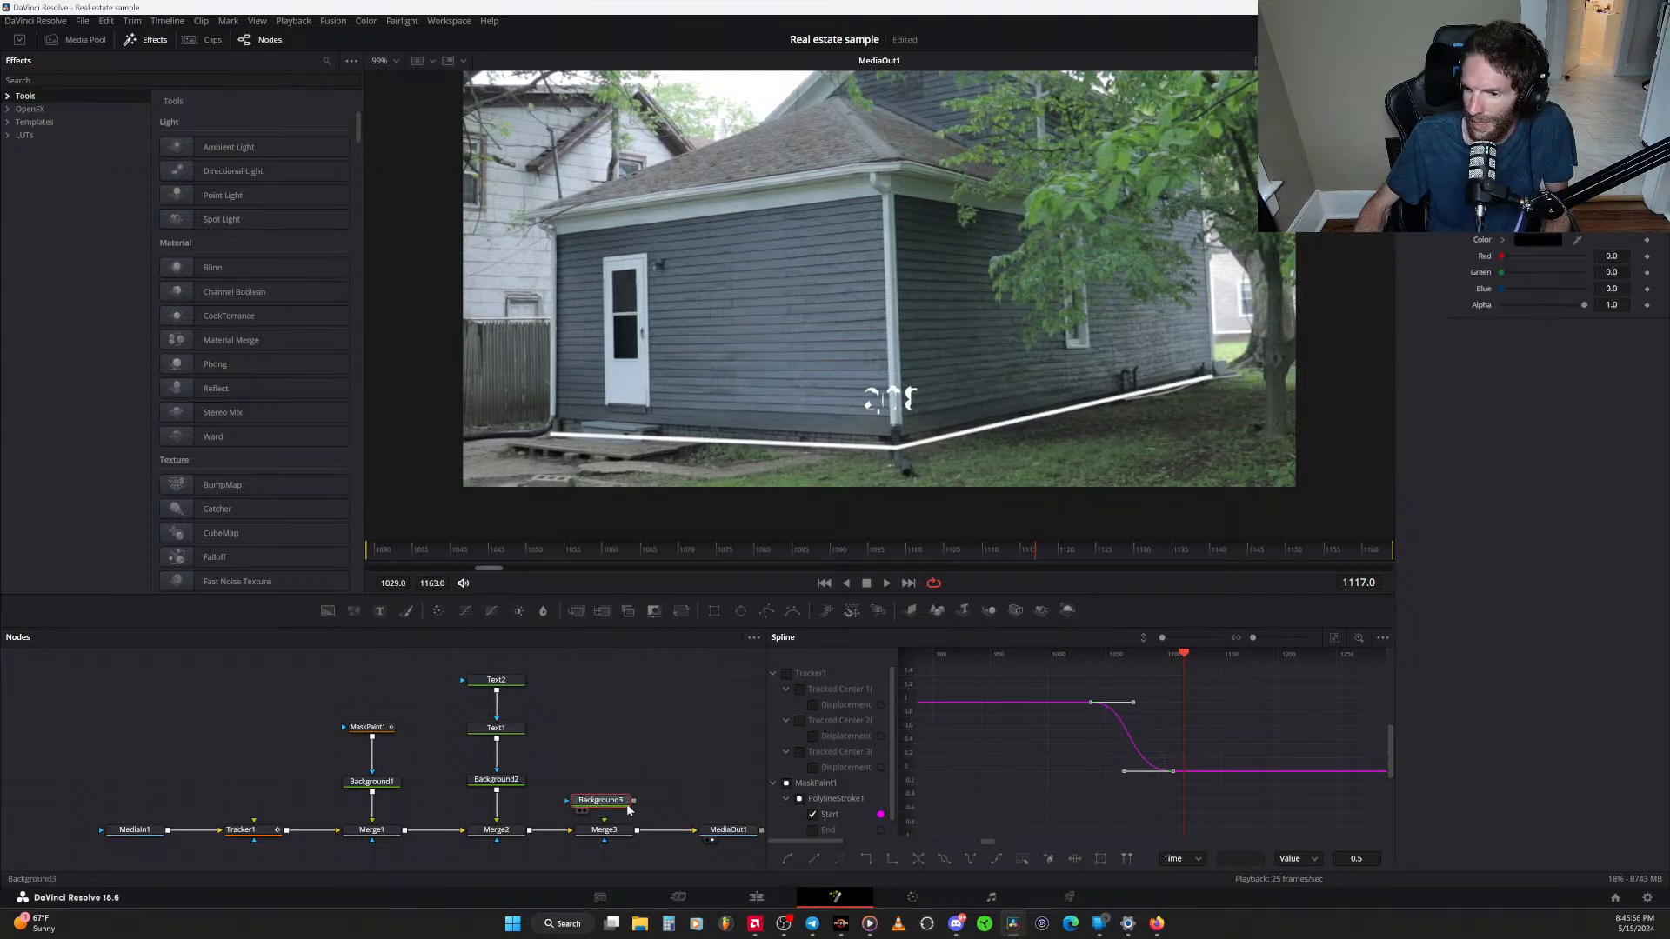
mouse_move(614, 801)
mouse_down()
mouse_move(612, 782)
mouse_move(603, 830)
mouse_up()
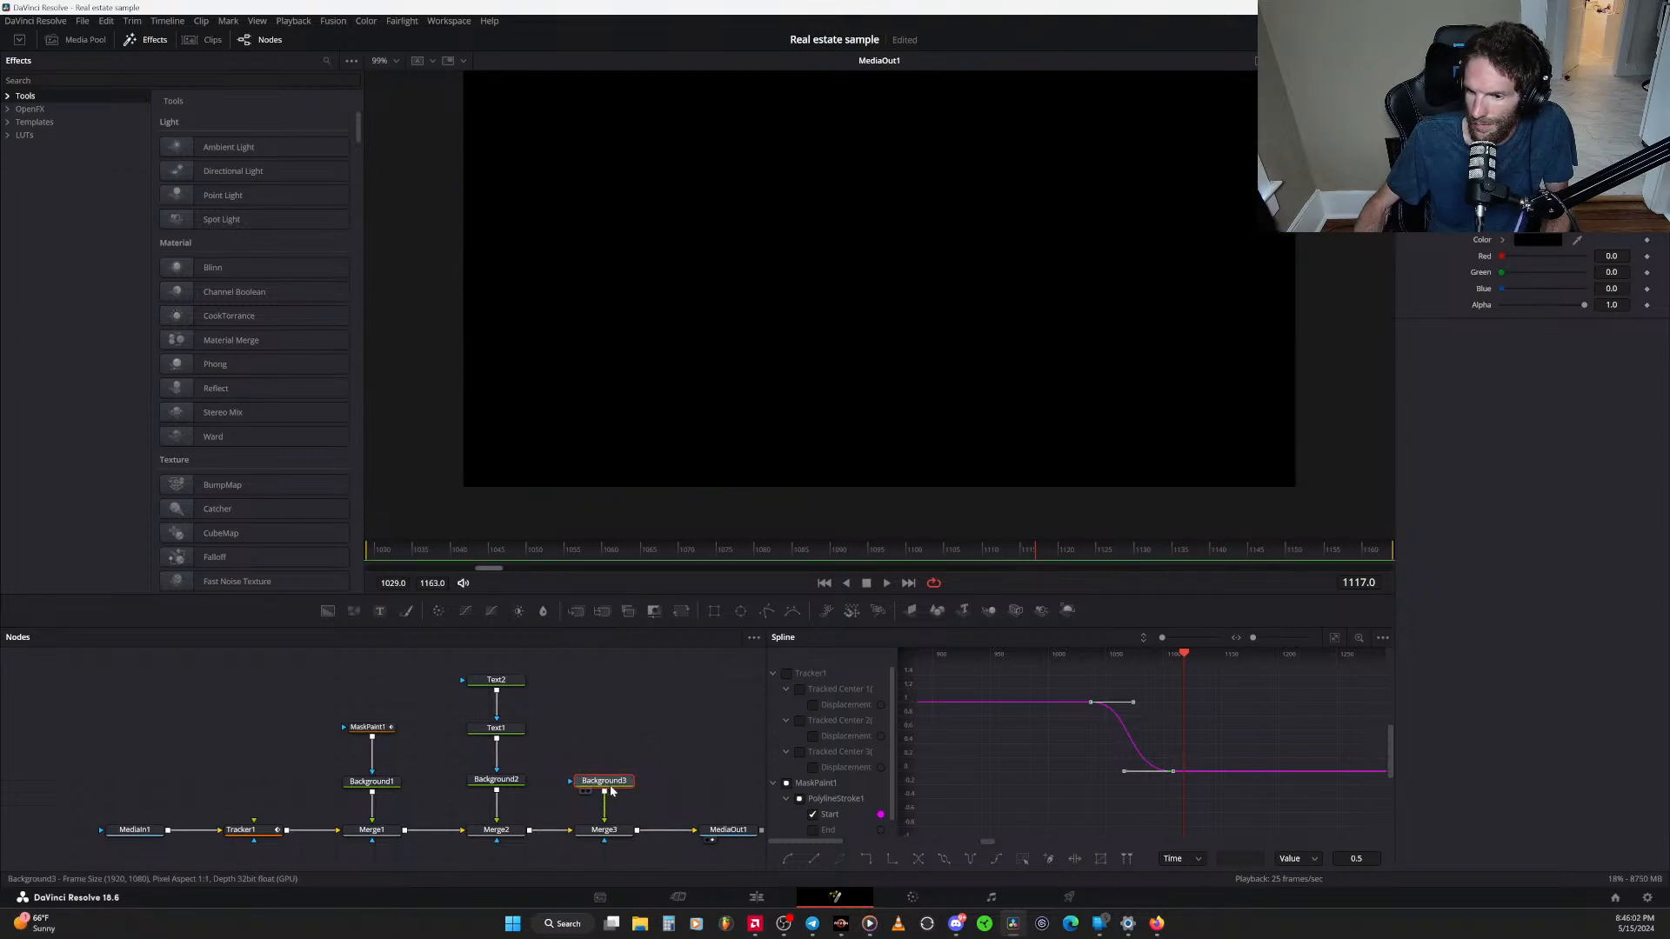
drag(497, 692, 608, 744)
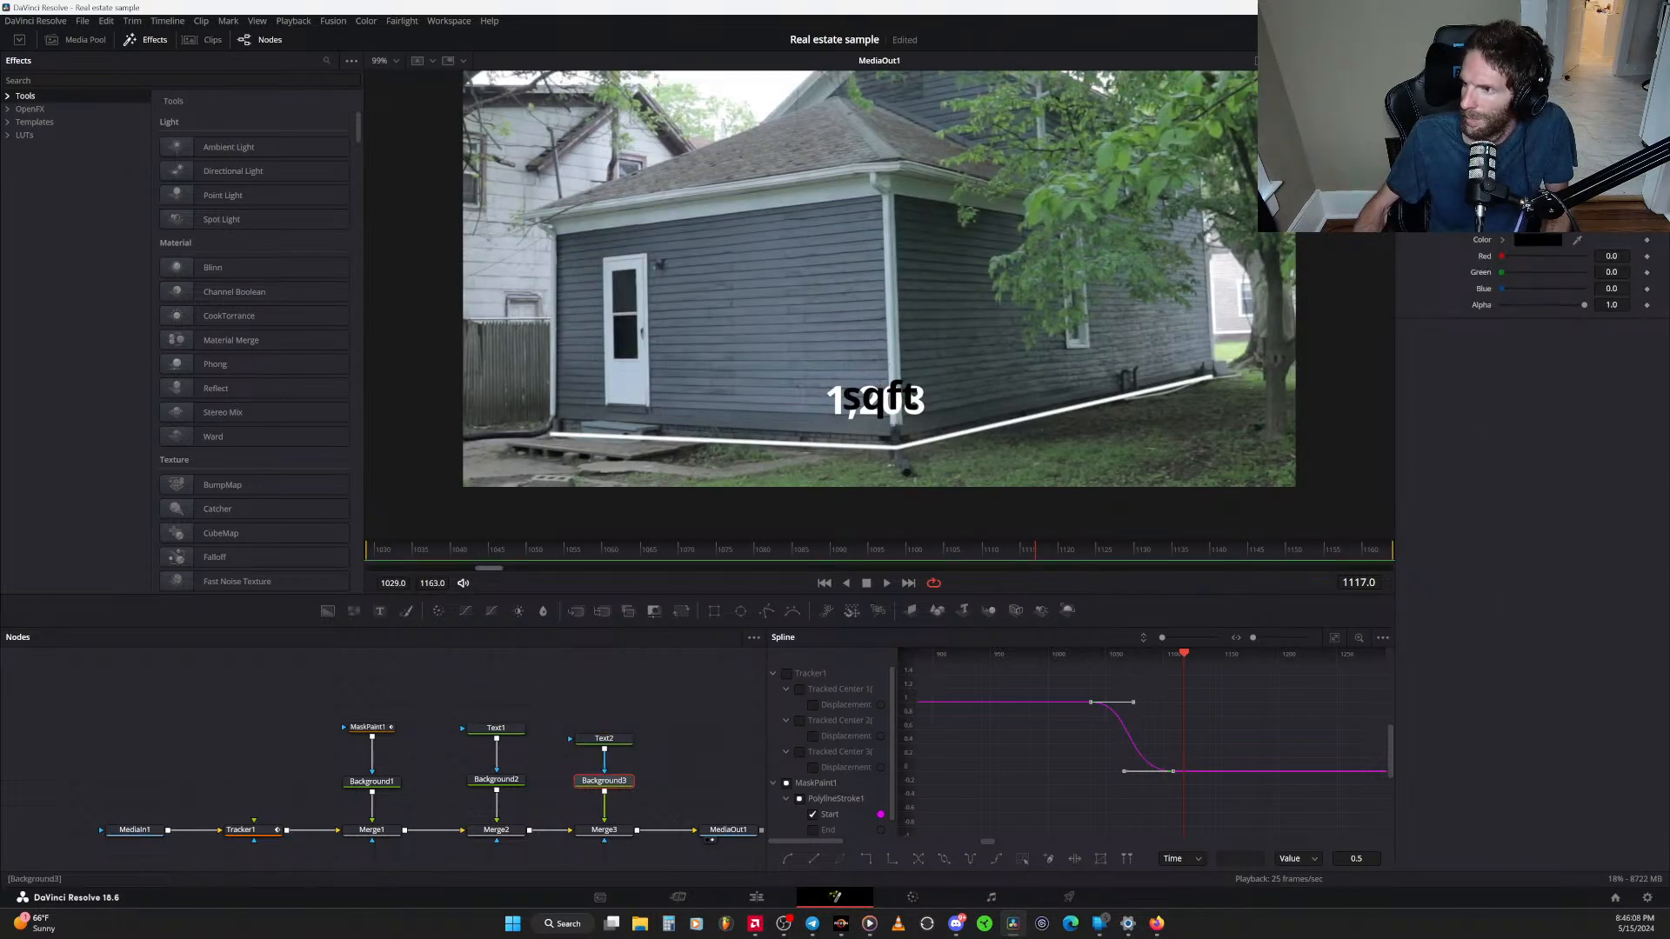
Set the colour of the Background3 node to white
click(1540, 241)
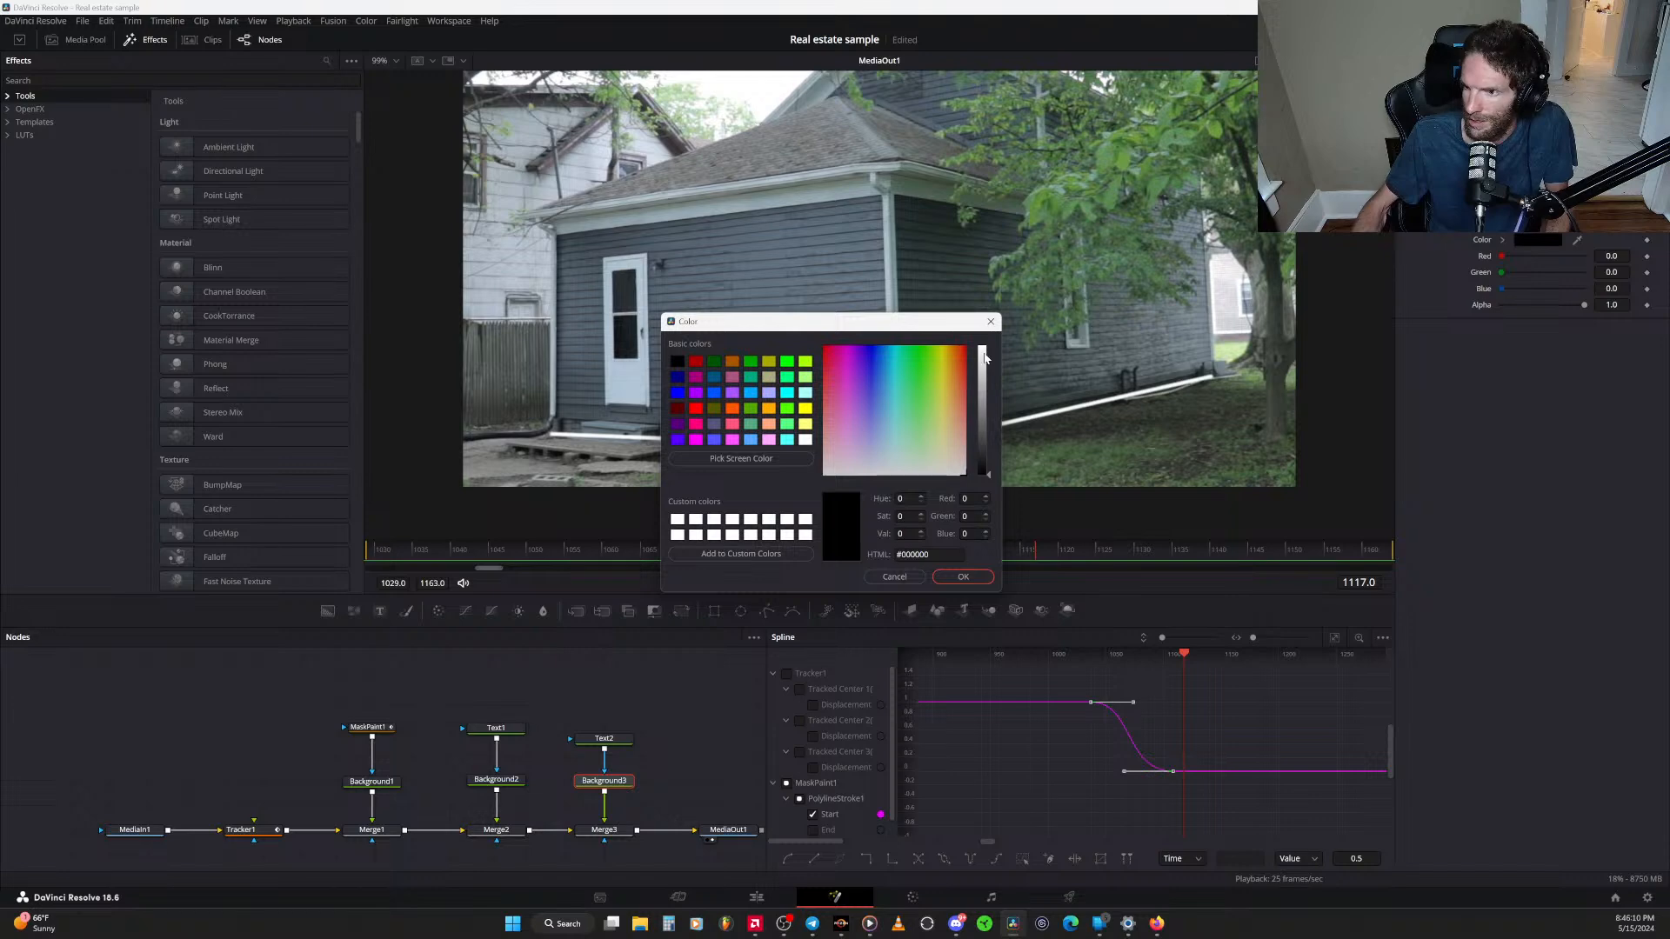
drag(986, 358, 984, 330)
click(963, 577)
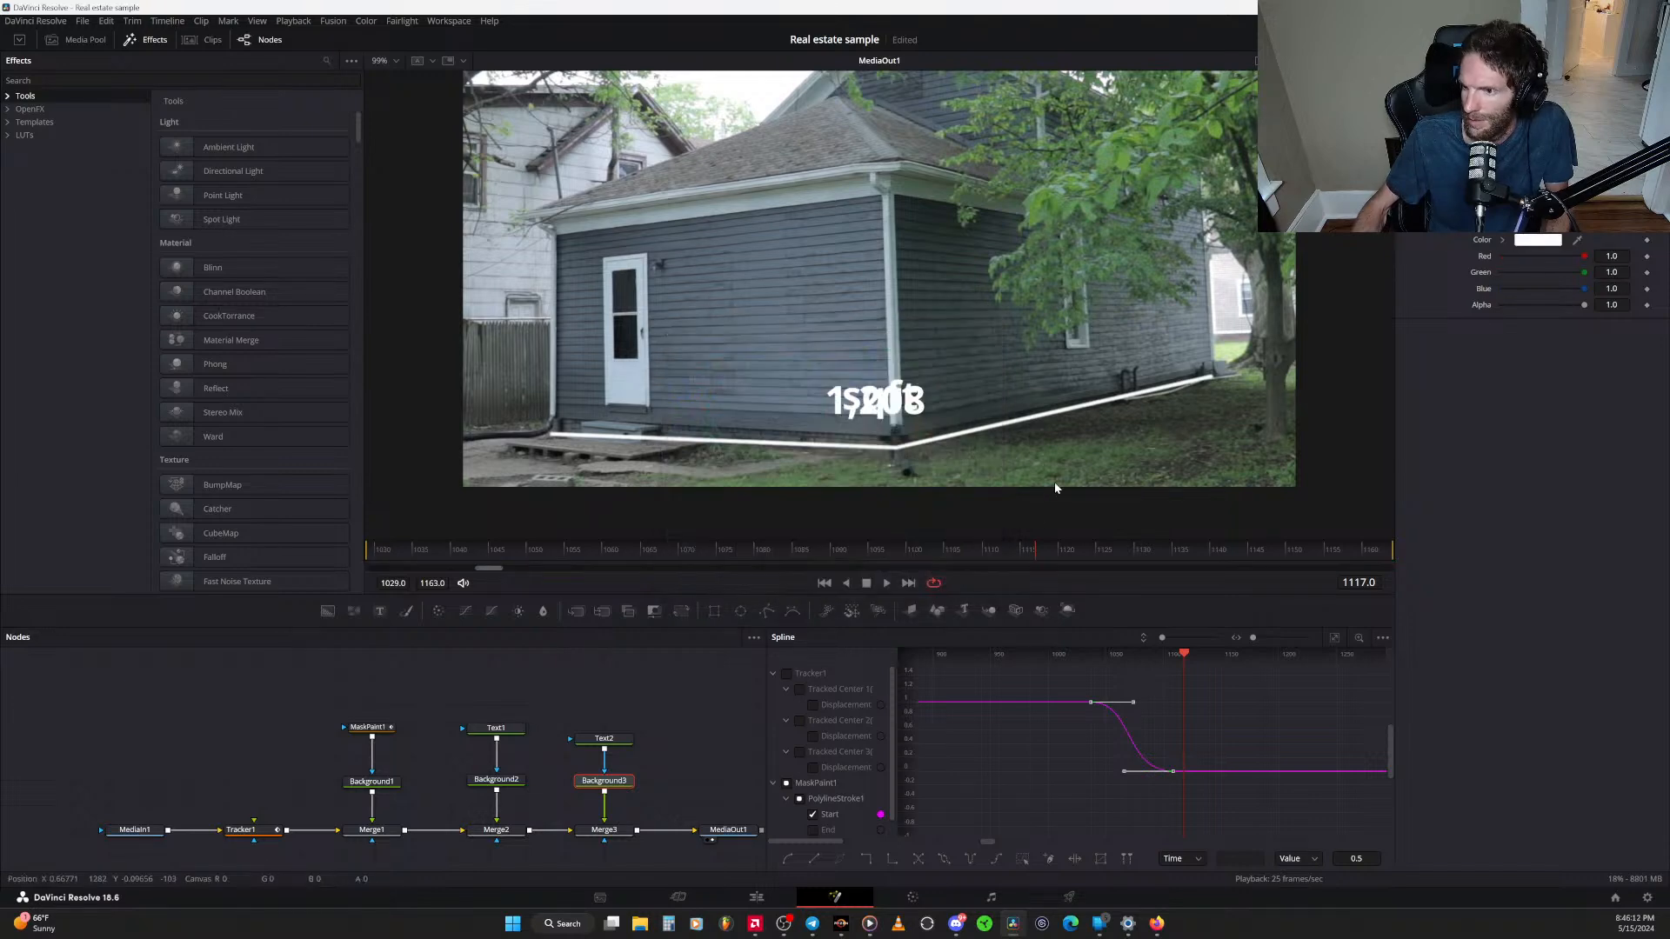
Separate the texts, moving "1,208" left of the house corner and "sqft" onto the right wall, tilted to follow the white line
click(509, 727)
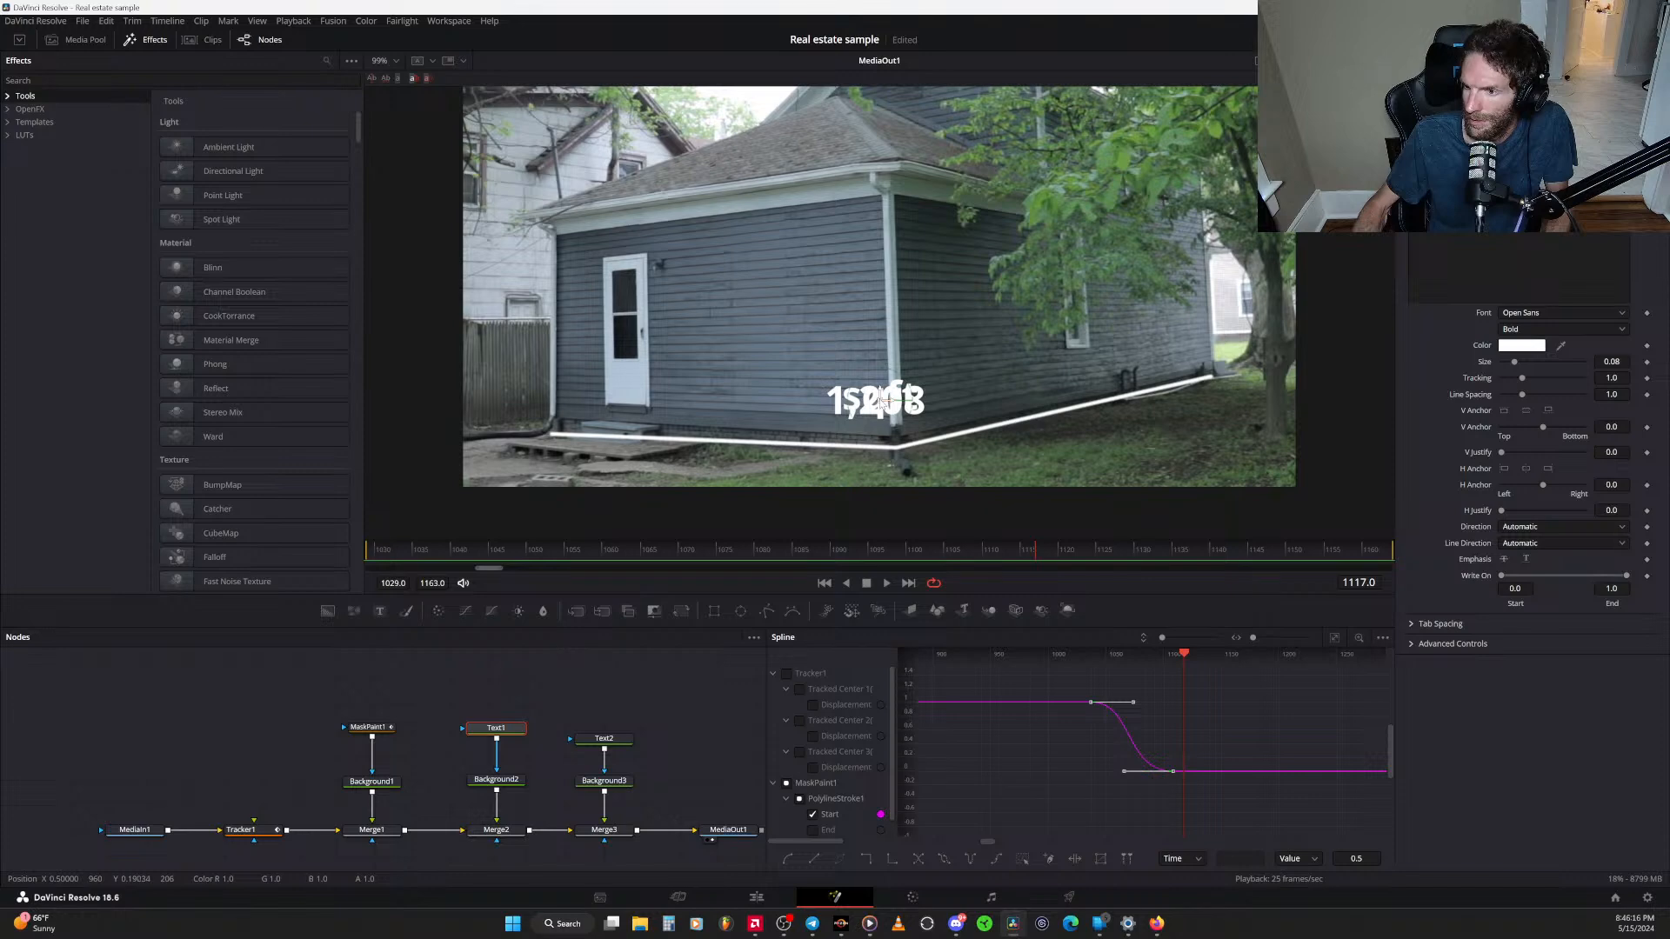
drag(879, 404, 832, 423)
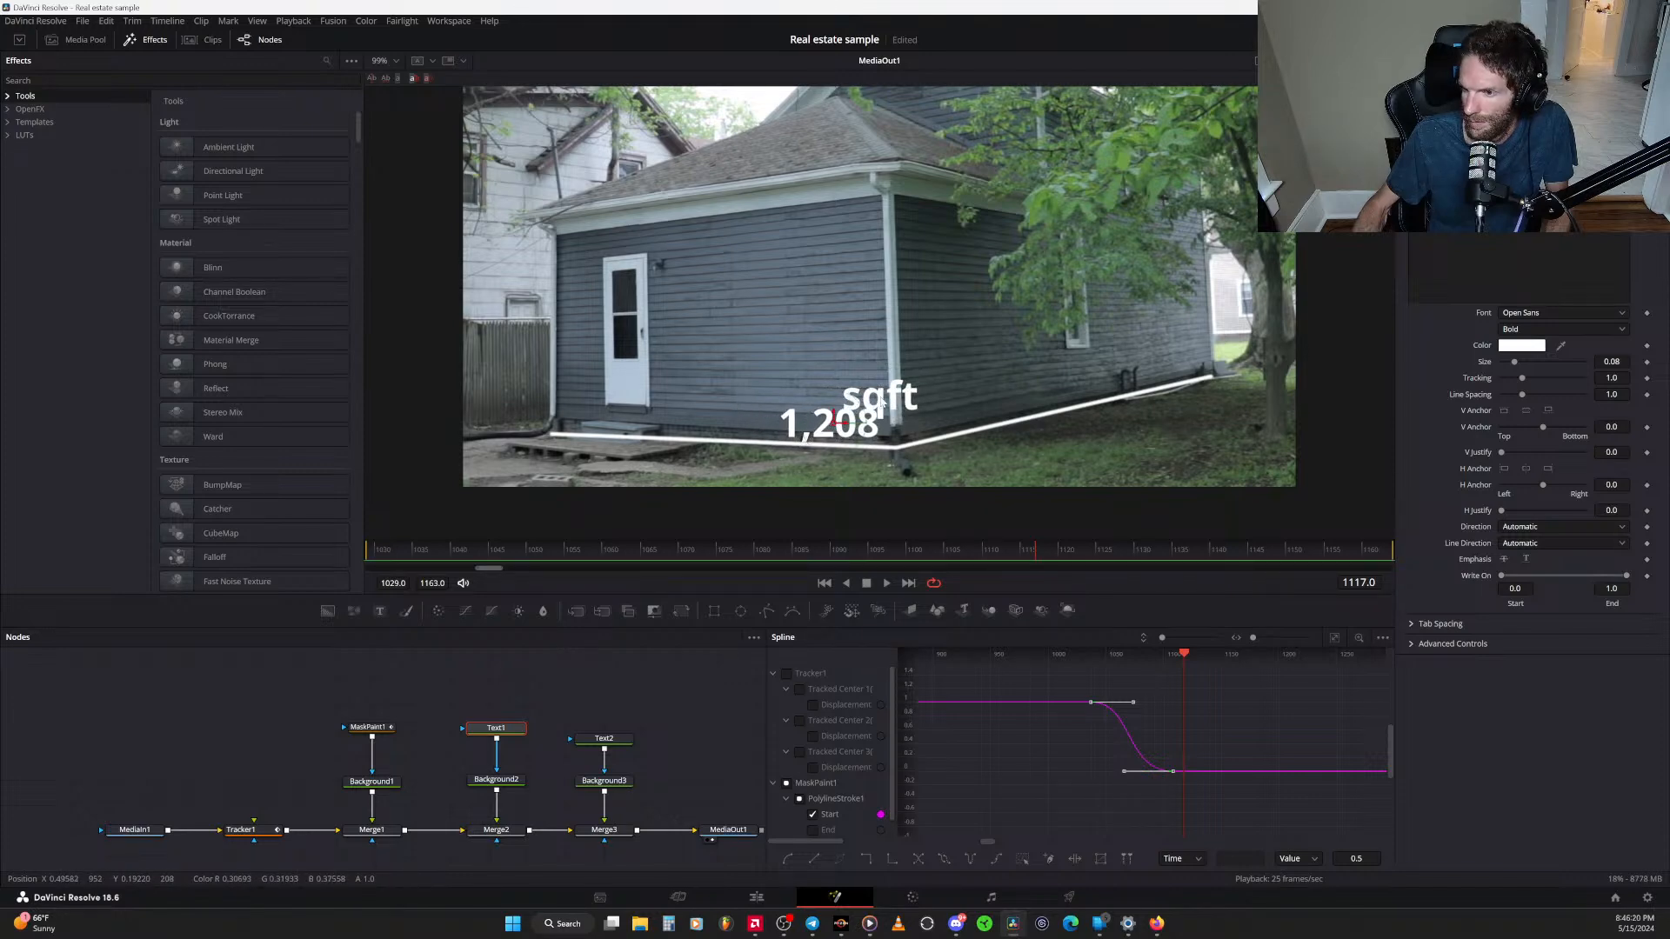
click(605, 740)
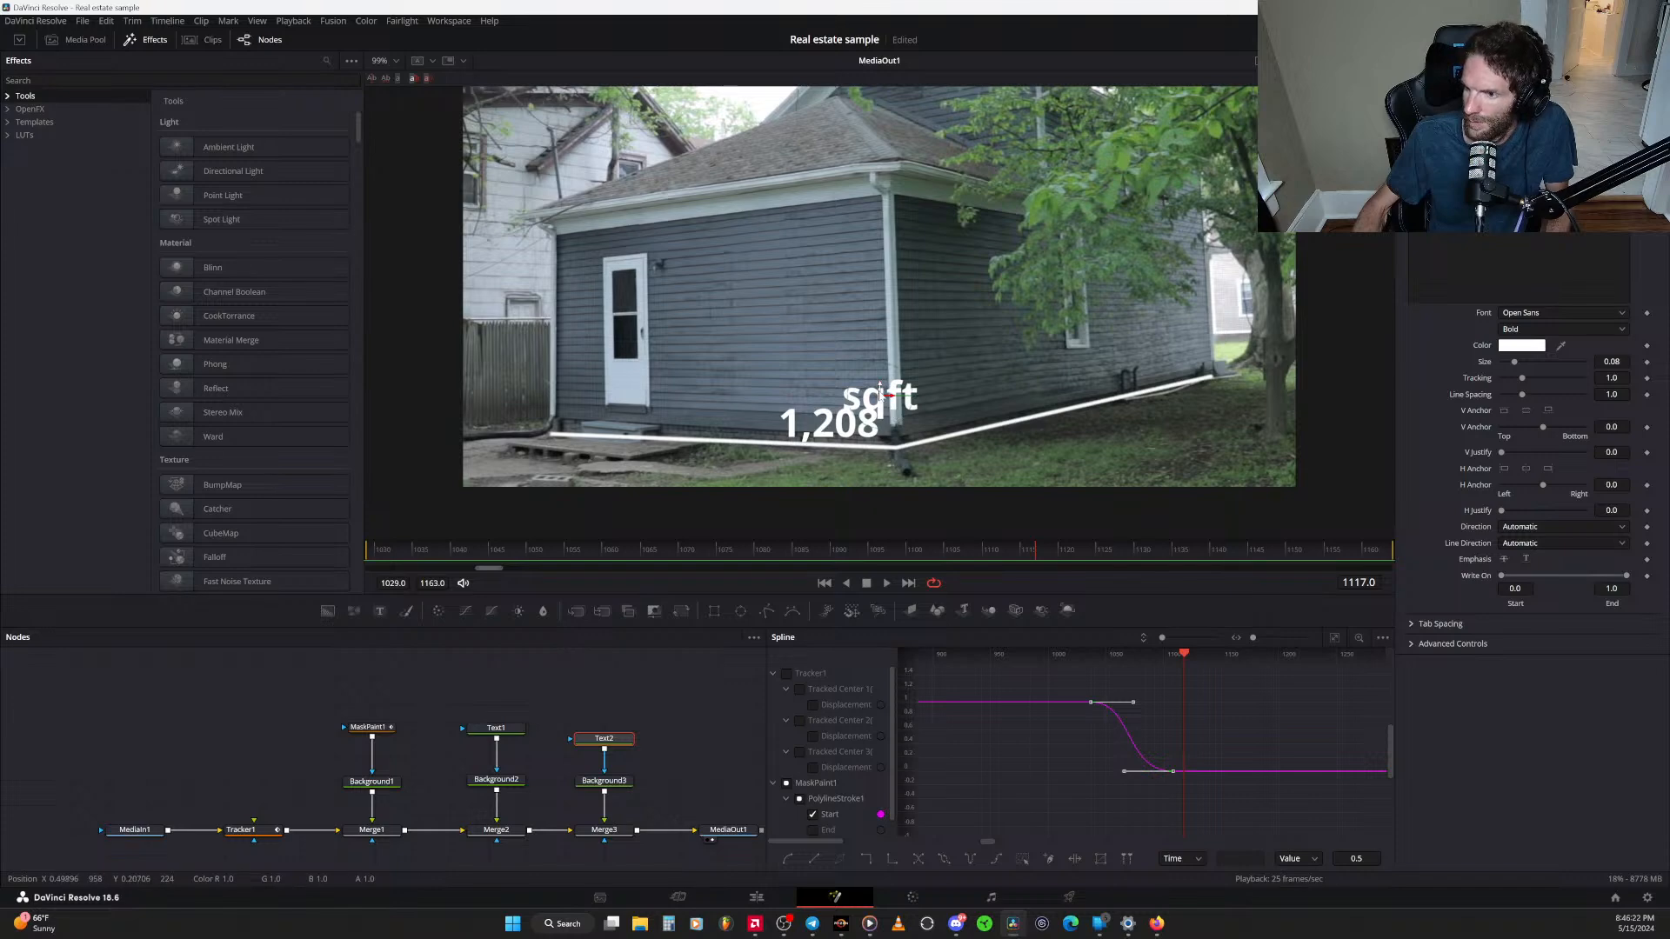
drag(881, 396, 976, 397)
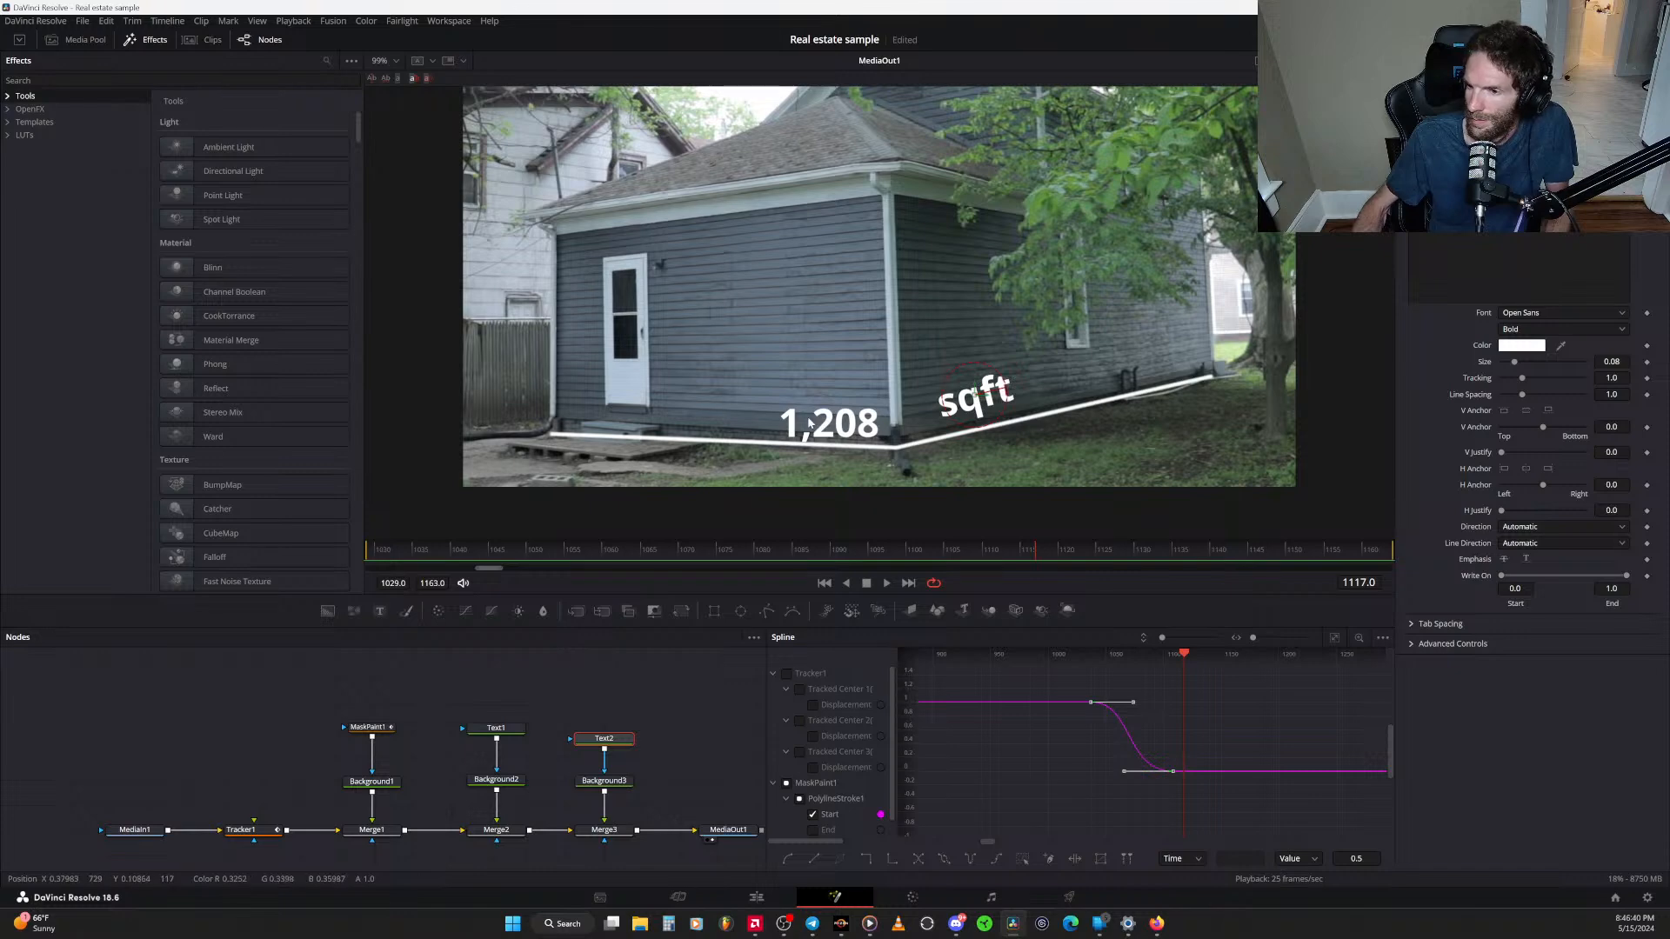
drag(613, 744, 616, 736)
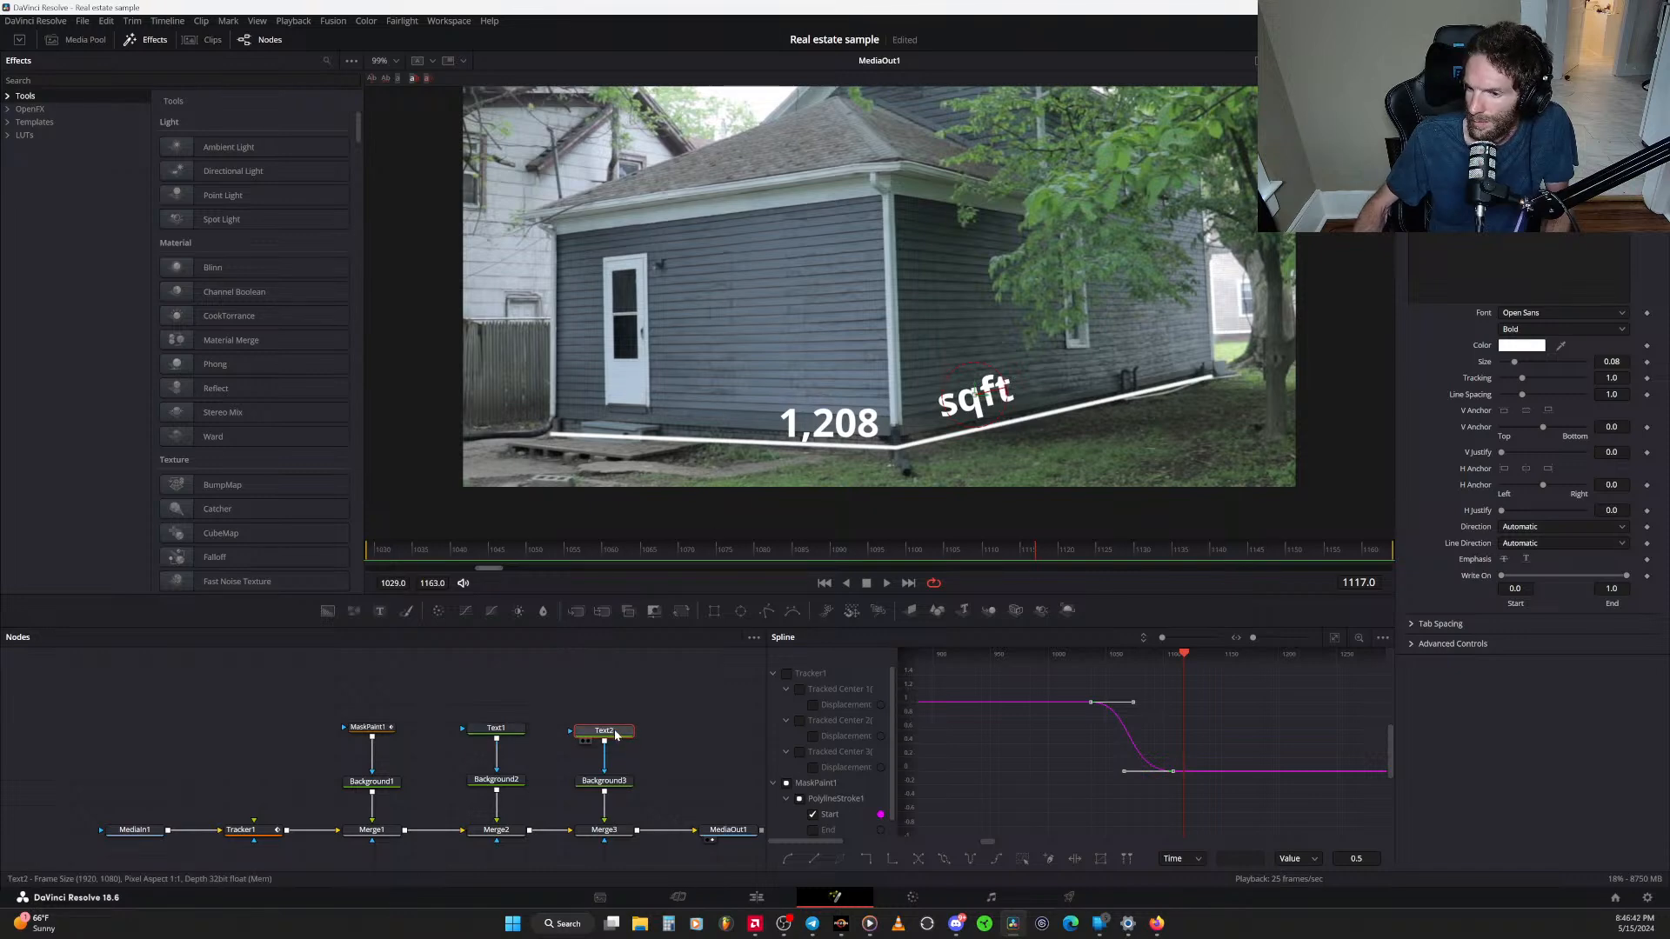
Tilt the "1,208" text to match the left wall's base line and position it just above that line
click(500, 730)
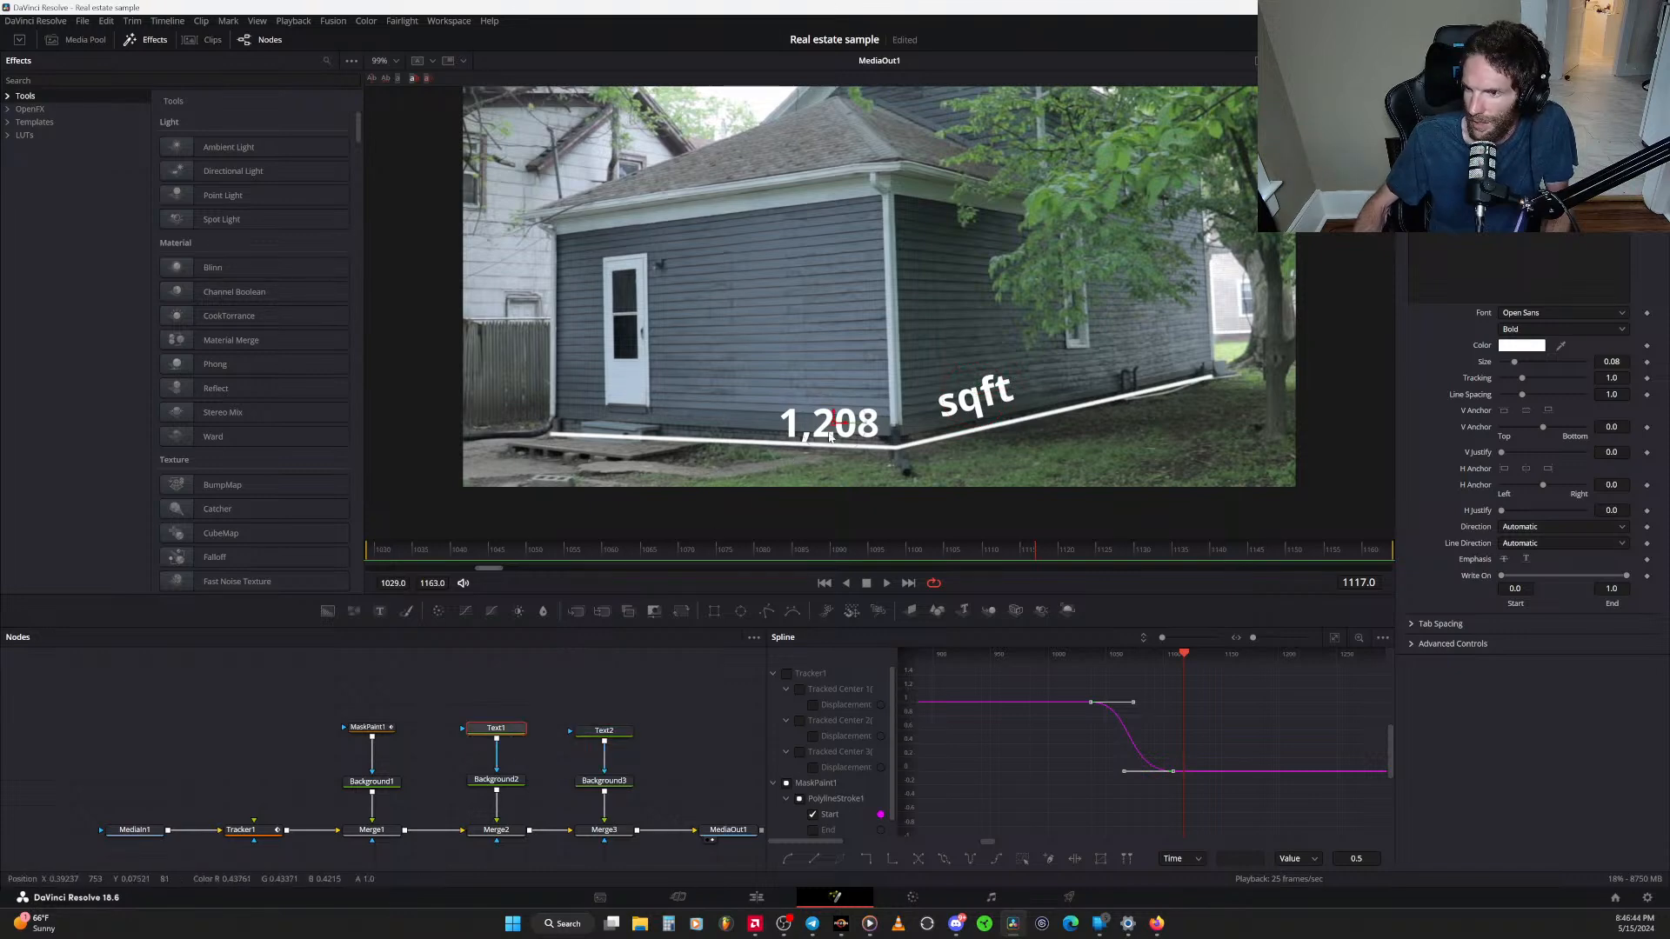
drag(867, 423, 824, 415)
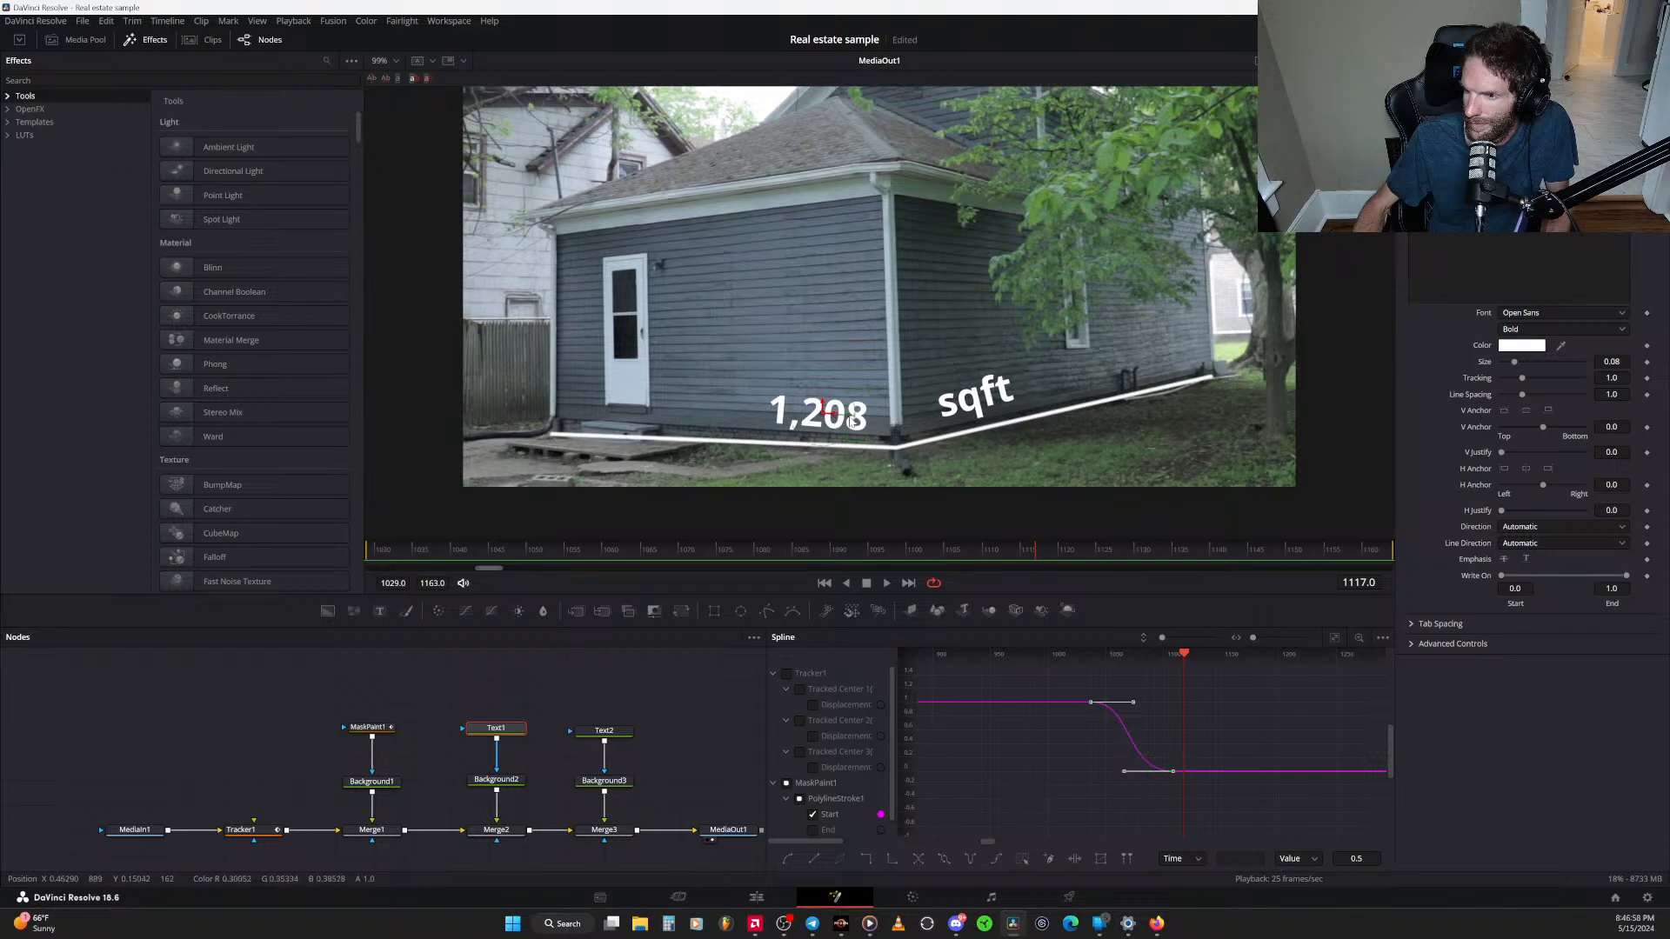
drag(857, 419, 814, 448)
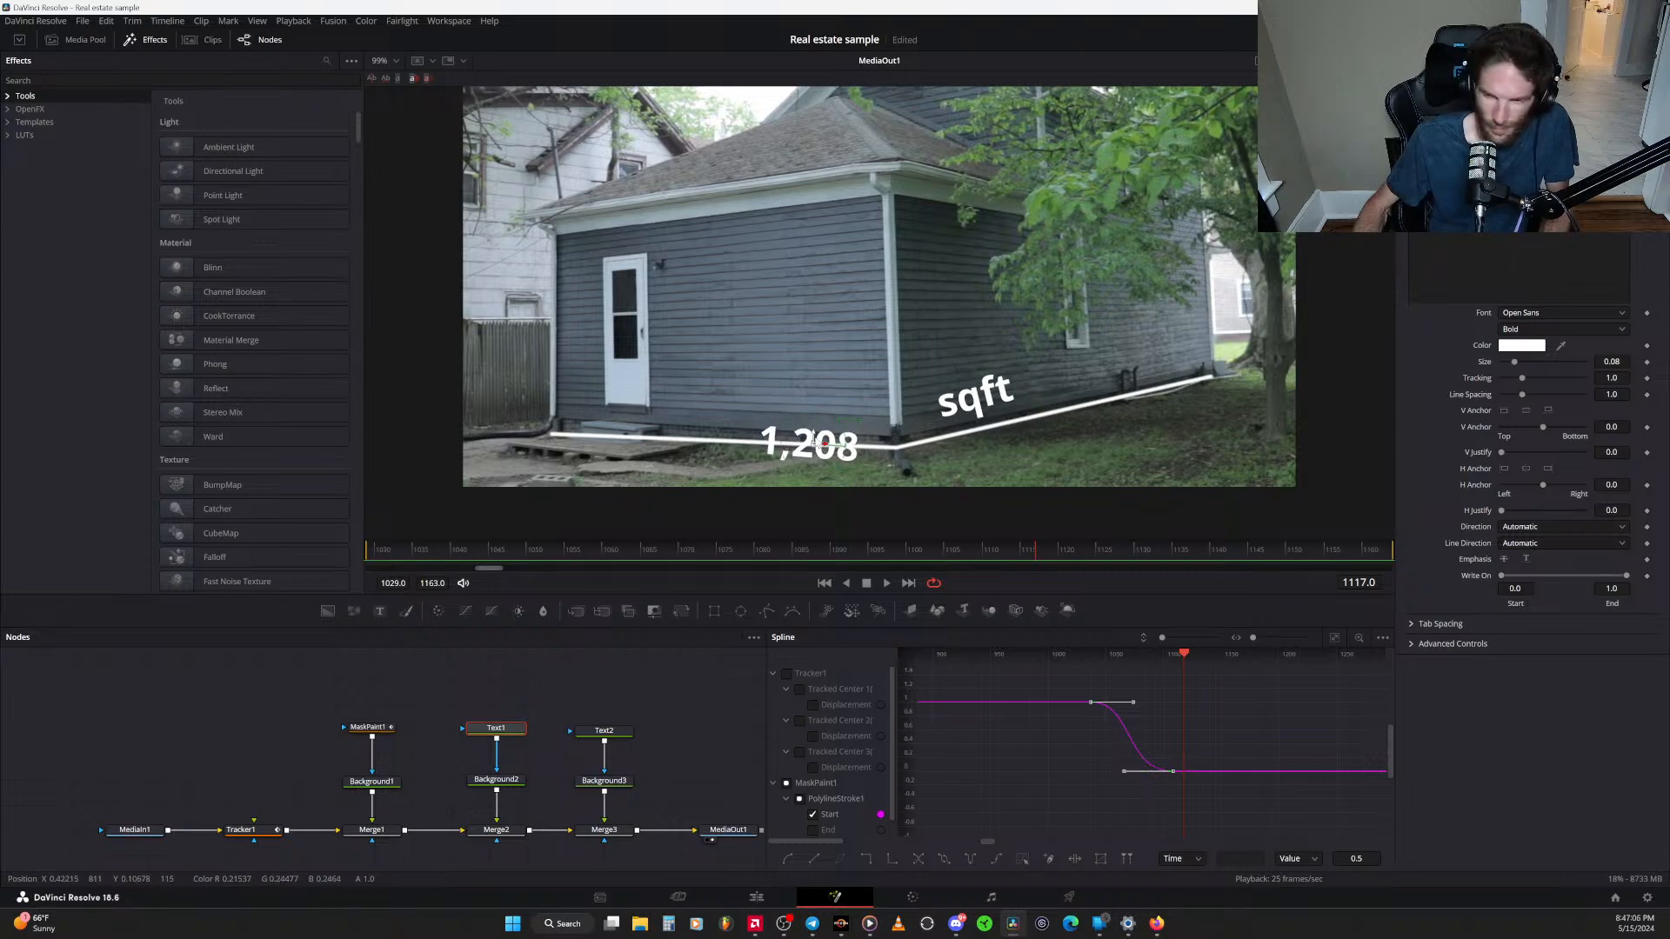
scroll(816, 446, up, 5)
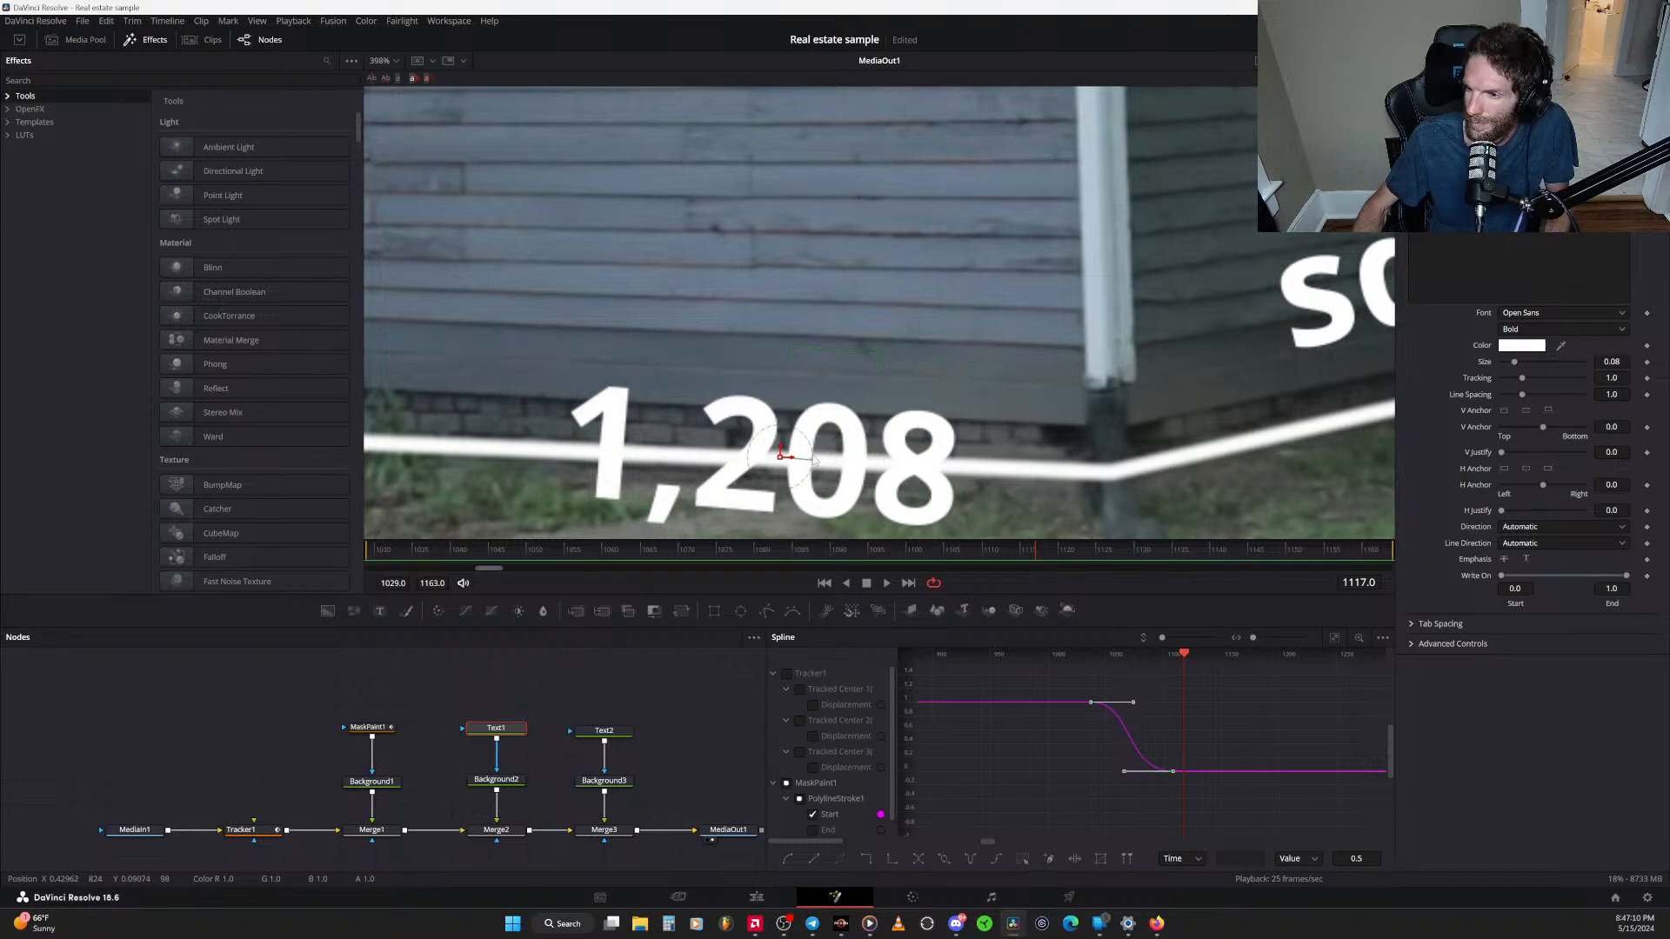
drag(811, 461, 786, 370)
Lower the "sqft" text slightly so it sits closer to the white line along the right wall
drag(1139, 395, 855, 405)
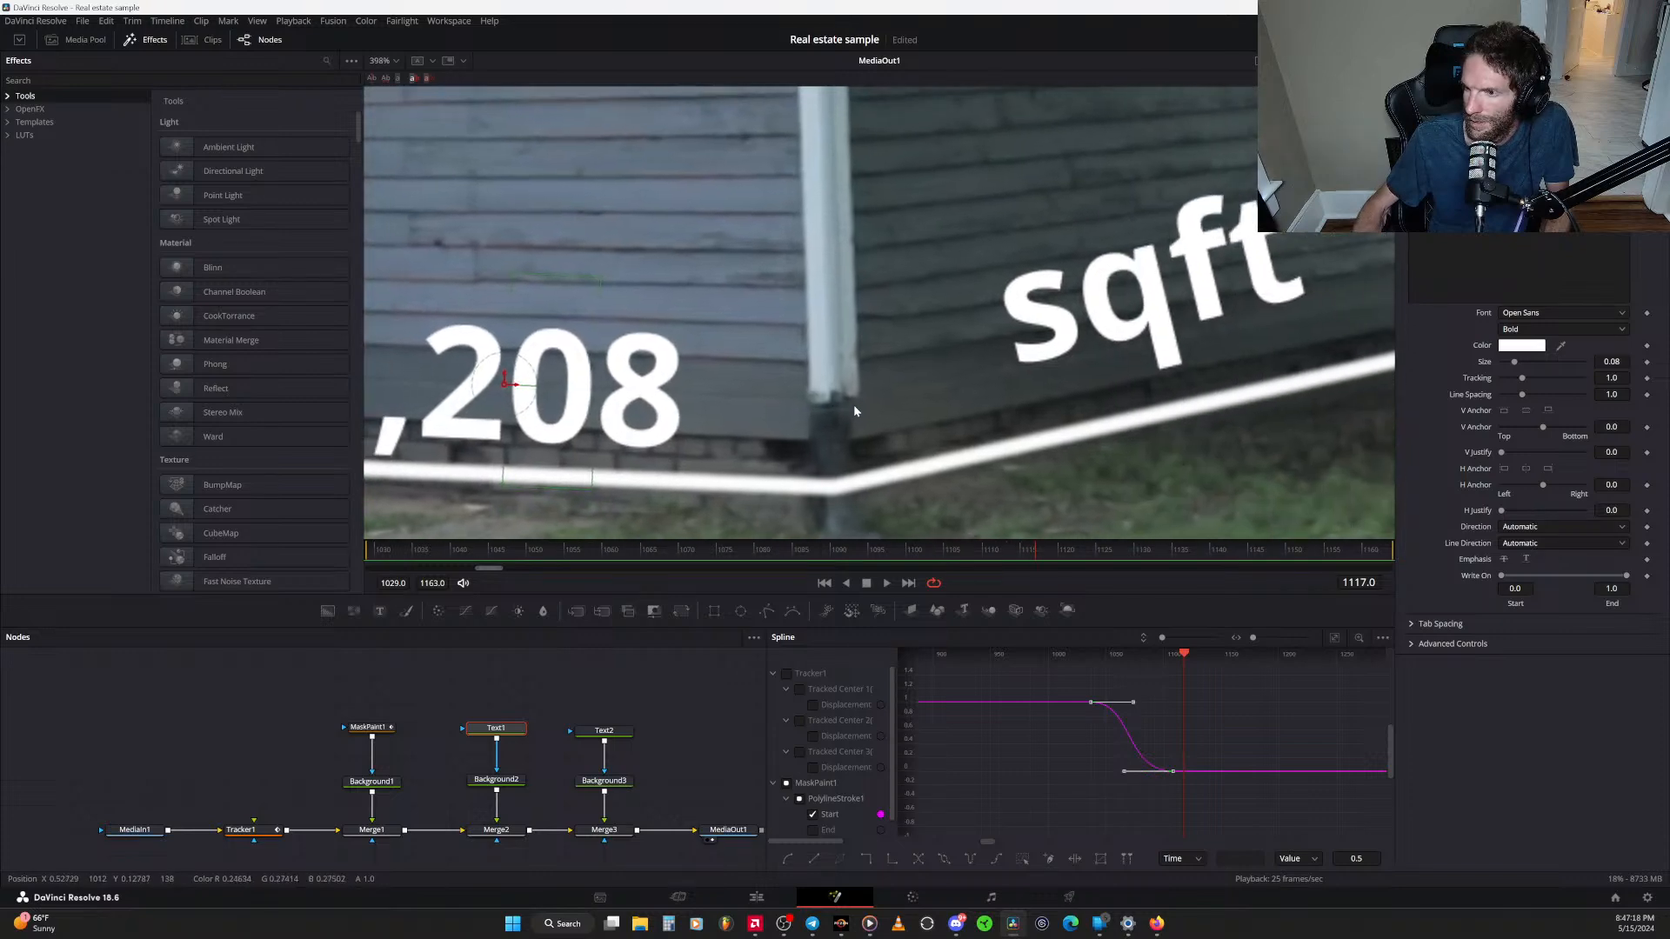
click(611, 736)
mouse_move(1145, 283)
mouse_down()
mouse_move(1180, 415)
mouse_move(1145, 297)
mouse_up()
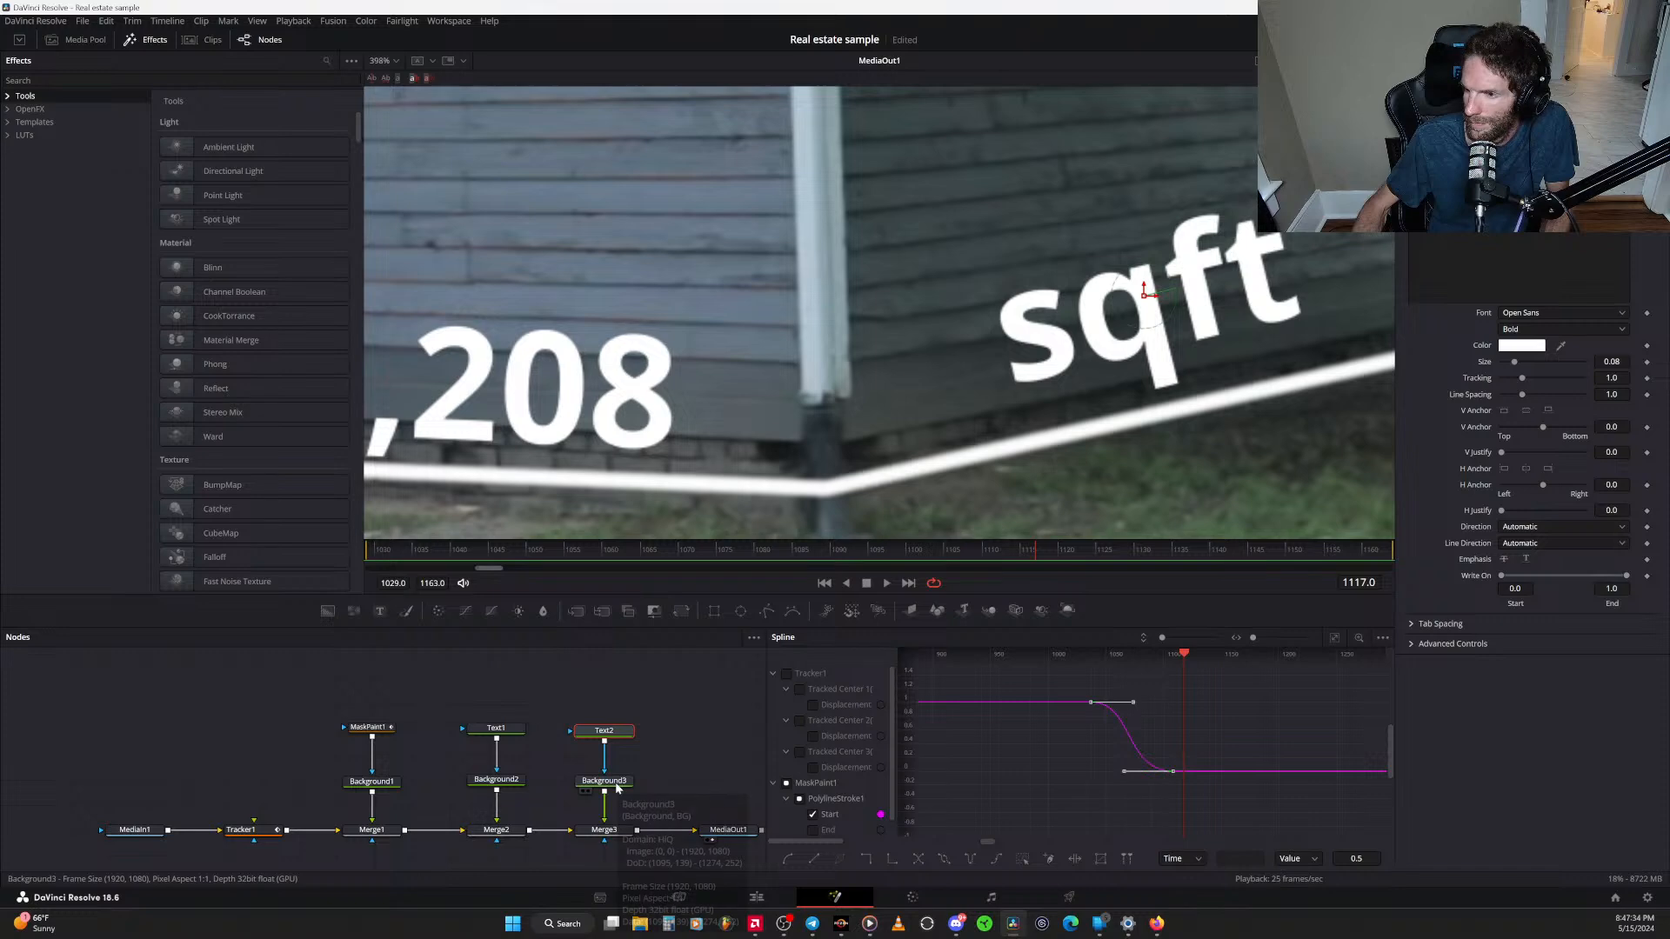
Spread the texts apart, moving "sqft" farther along the right wall and "1,208" beside the door on the left wall
scroll(852, 337, down, 5)
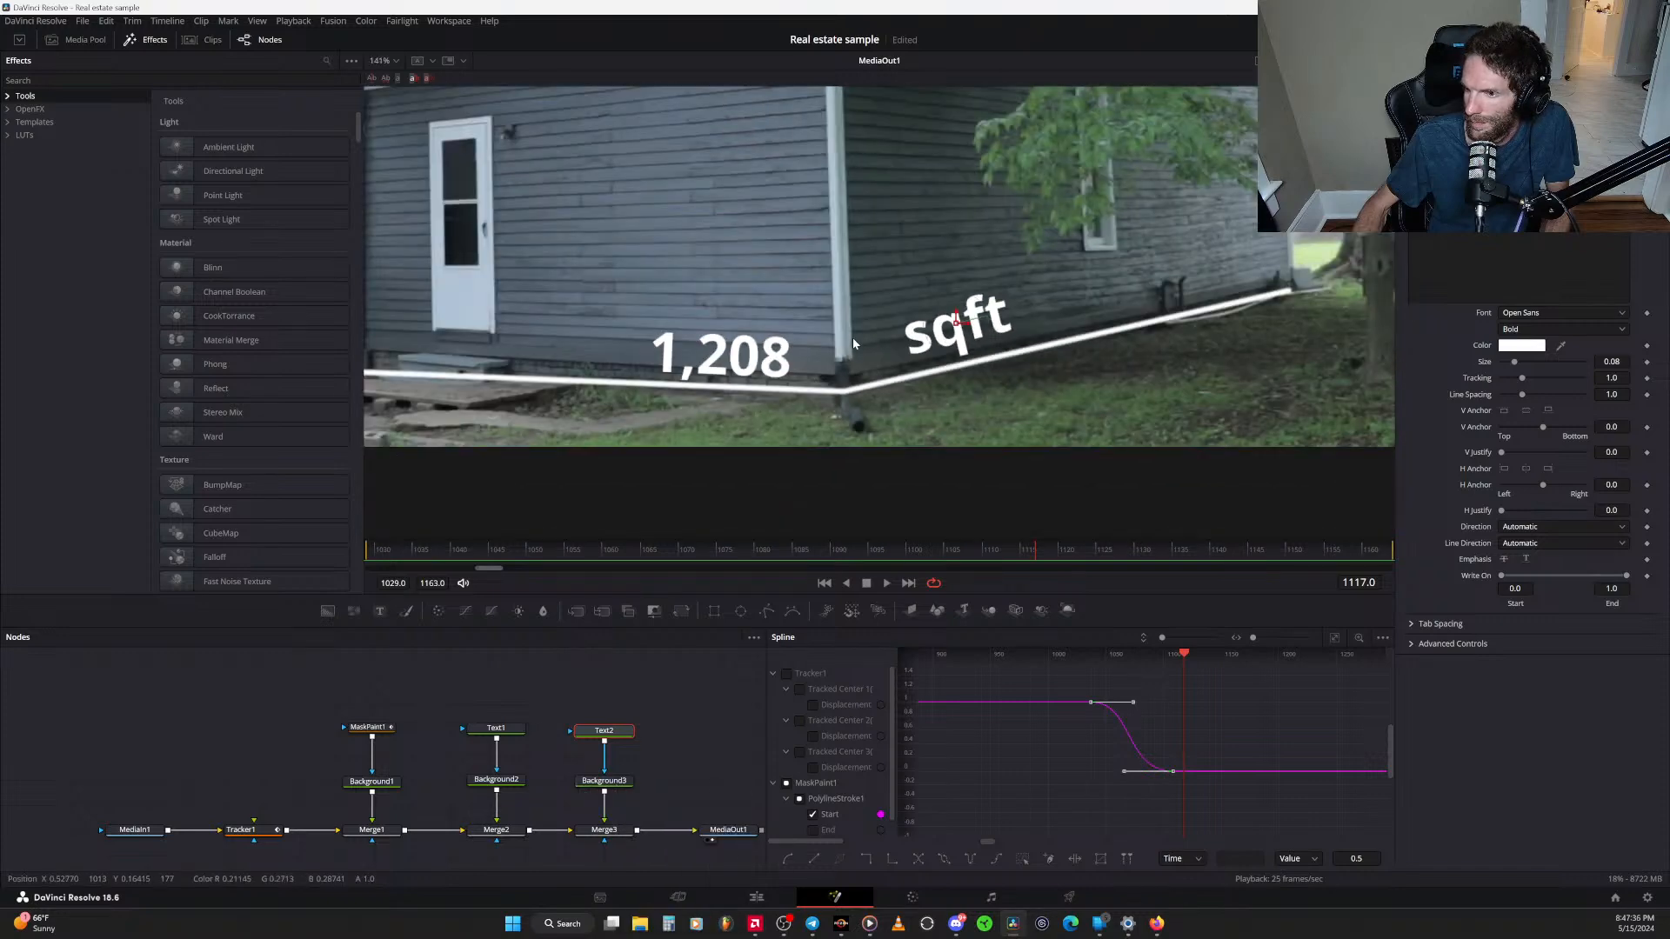
scroll(853, 338, down, 3)
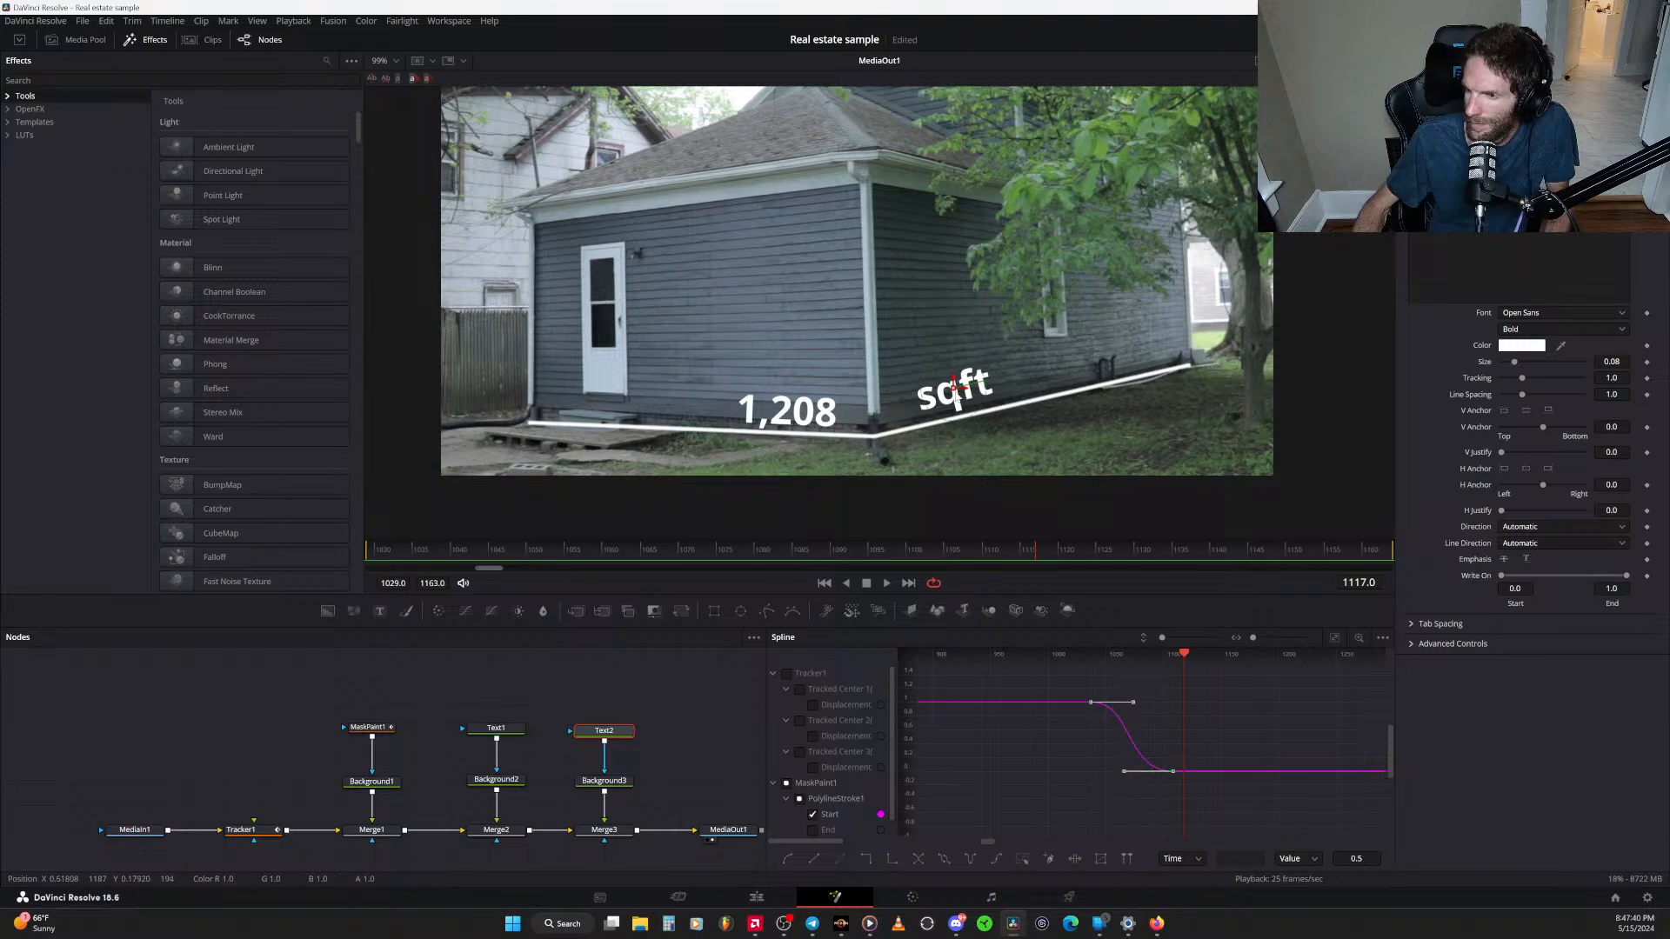
drag(955, 384, 1010, 366)
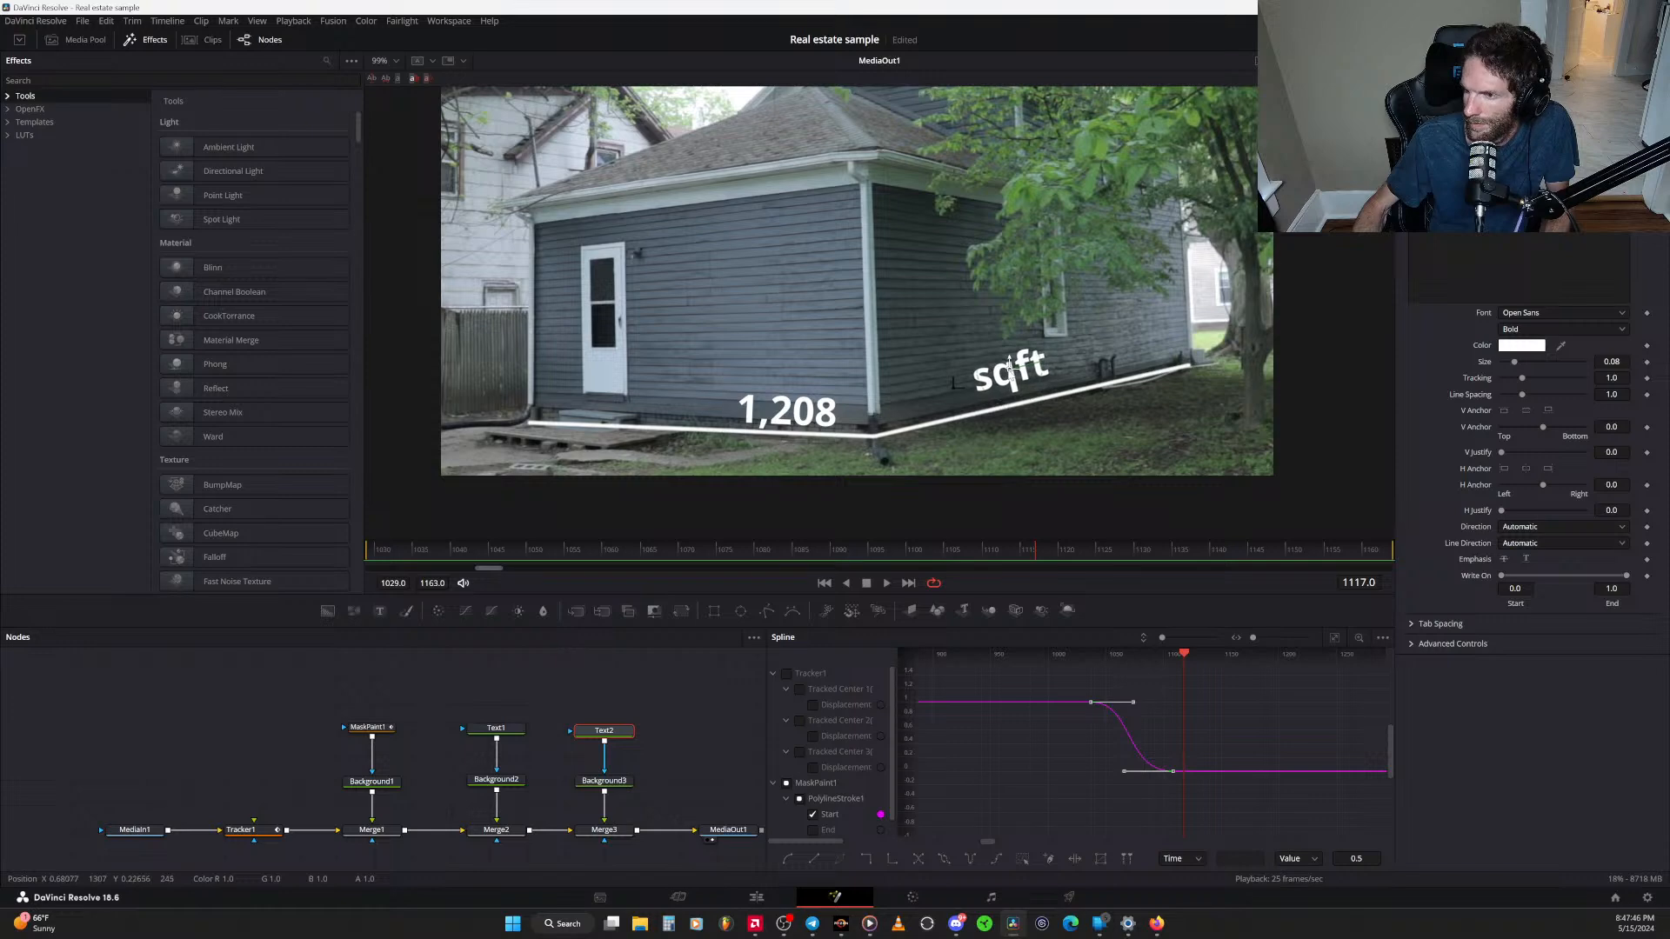
click(496, 728)
drag(787, 410, 693, 396)
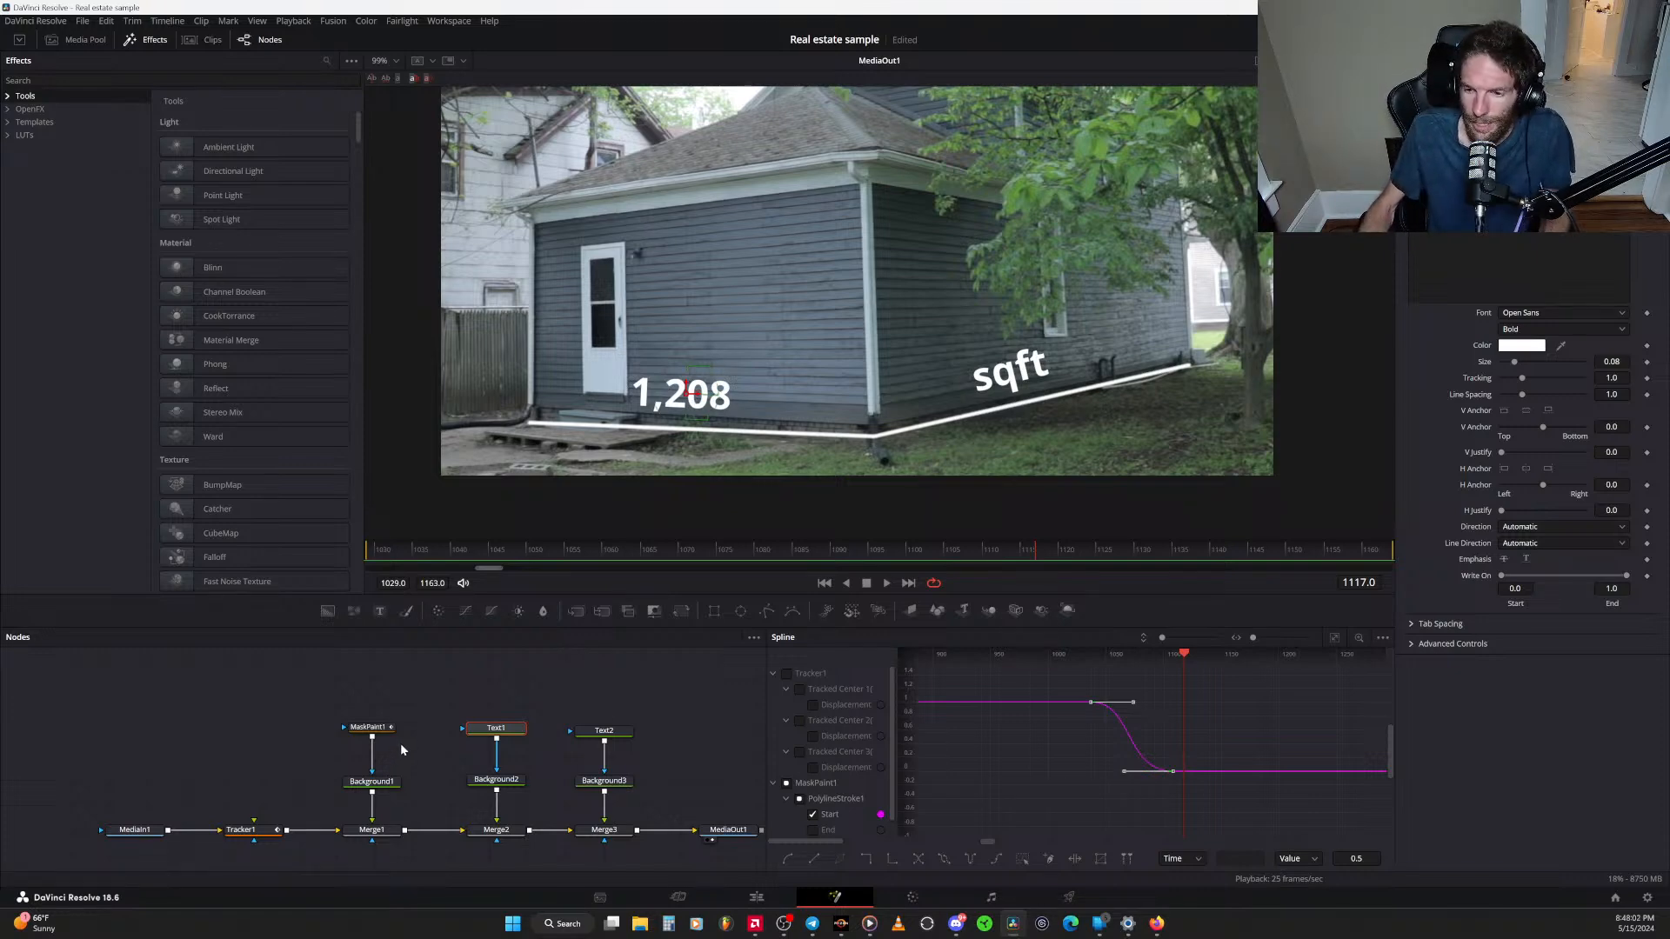
Select the third tracker of the Tracker1 node, return to frame 1029 and save the project
click(267, 836)
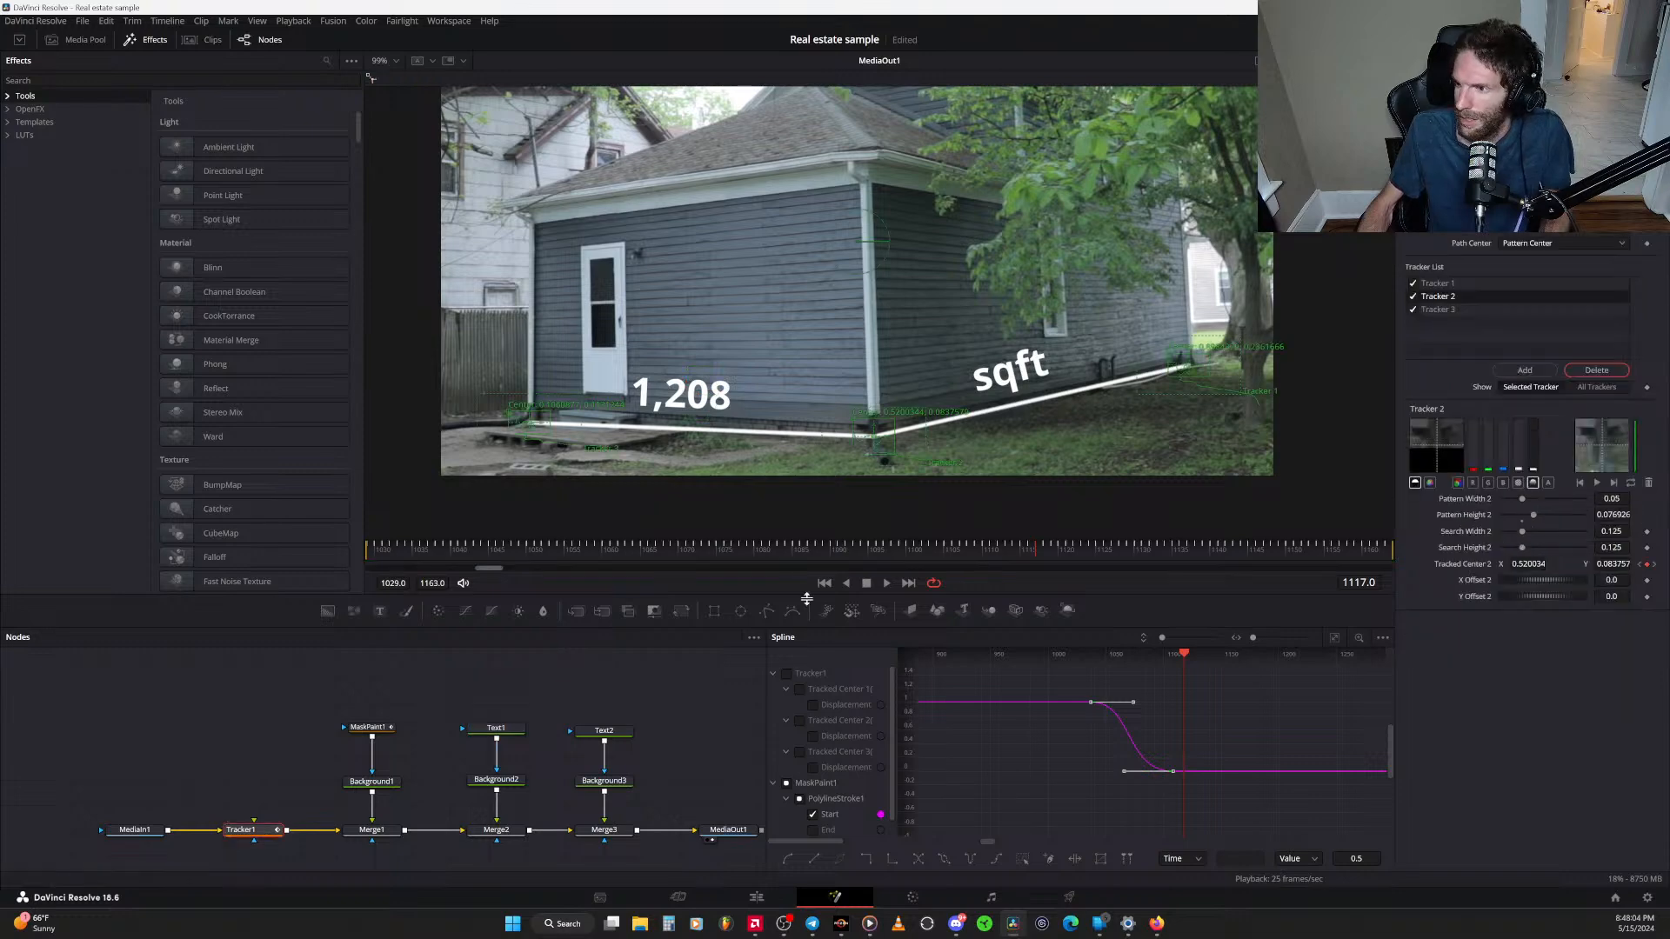
click(1475, 309)
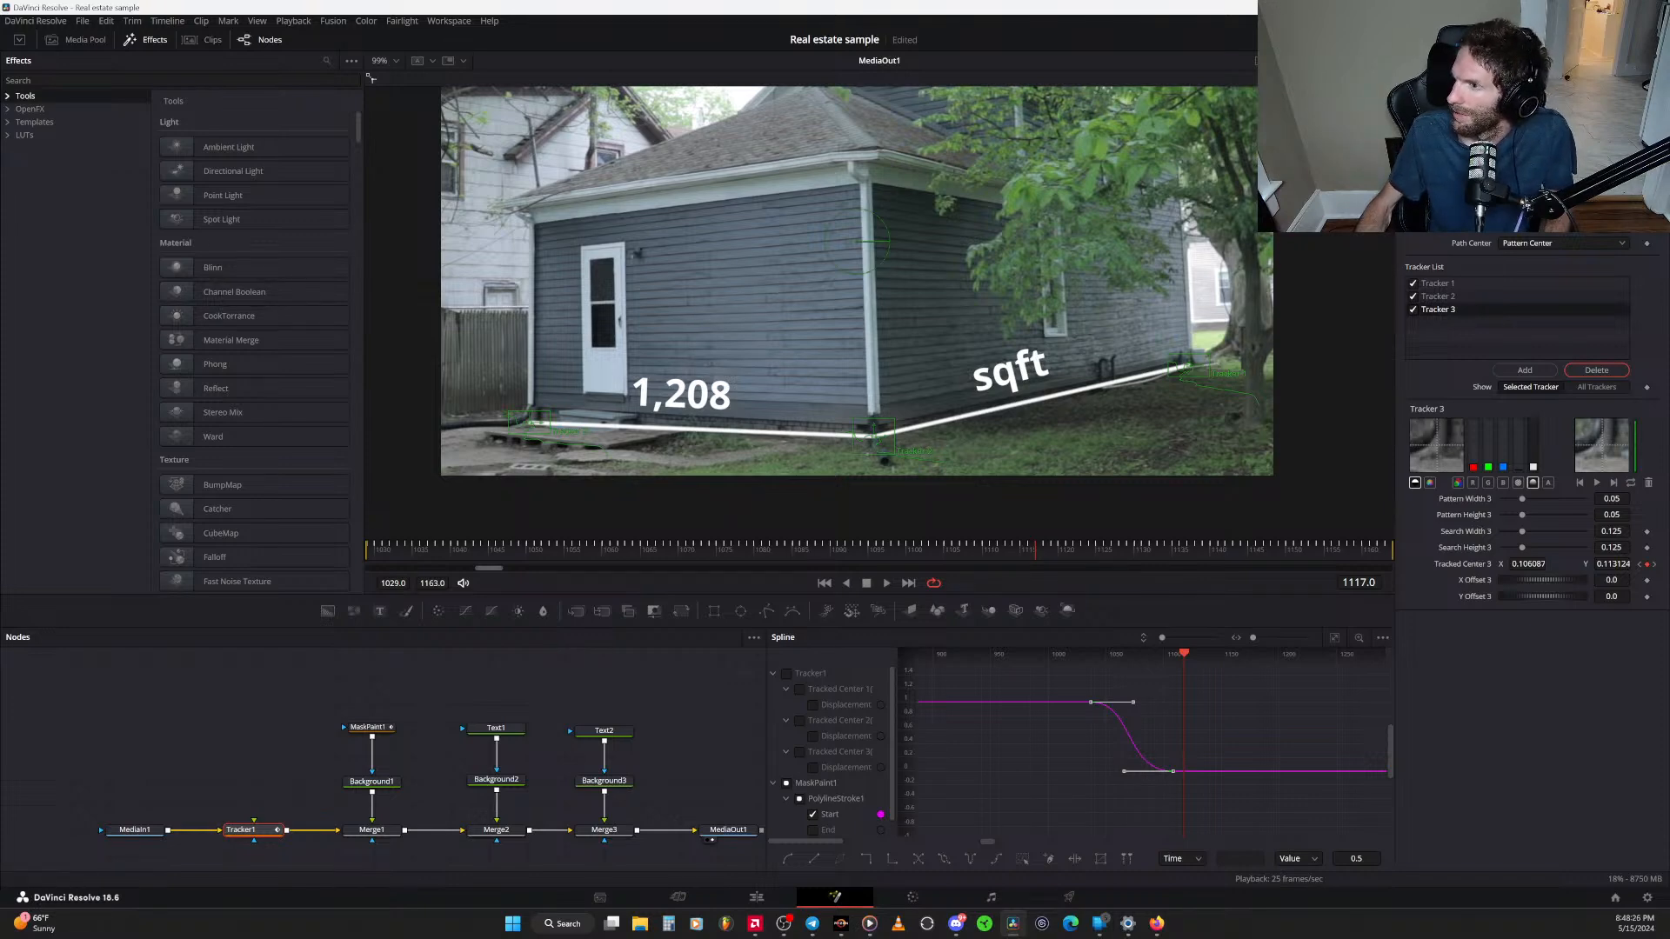
click(1599, 80)
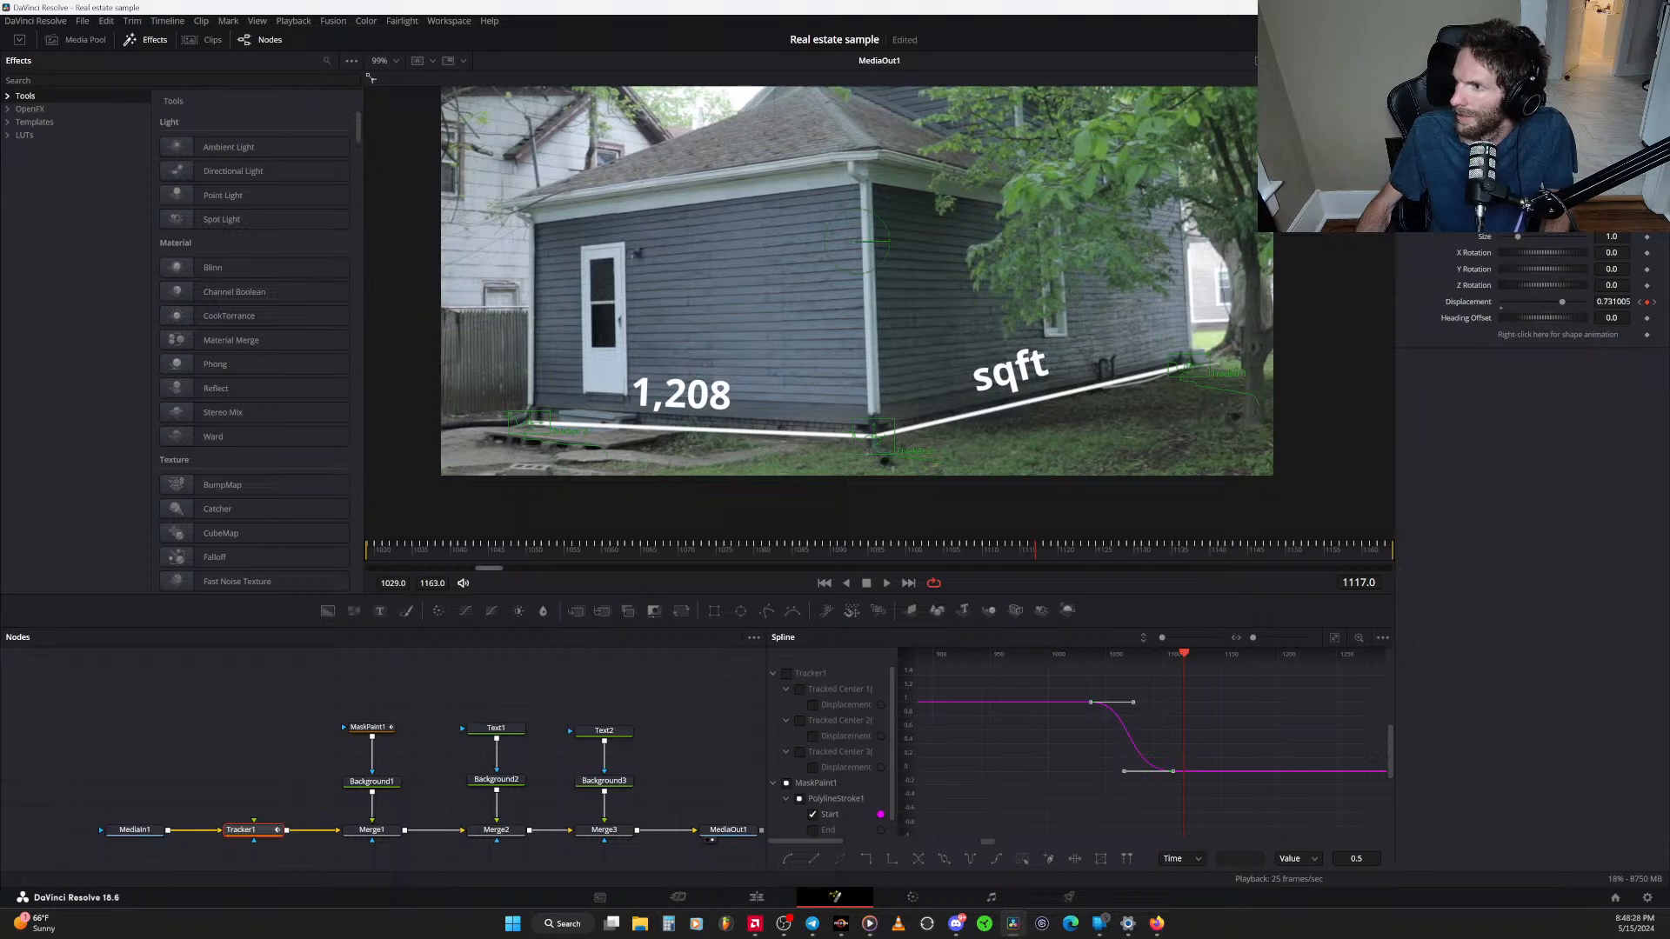
click(1465, 80)
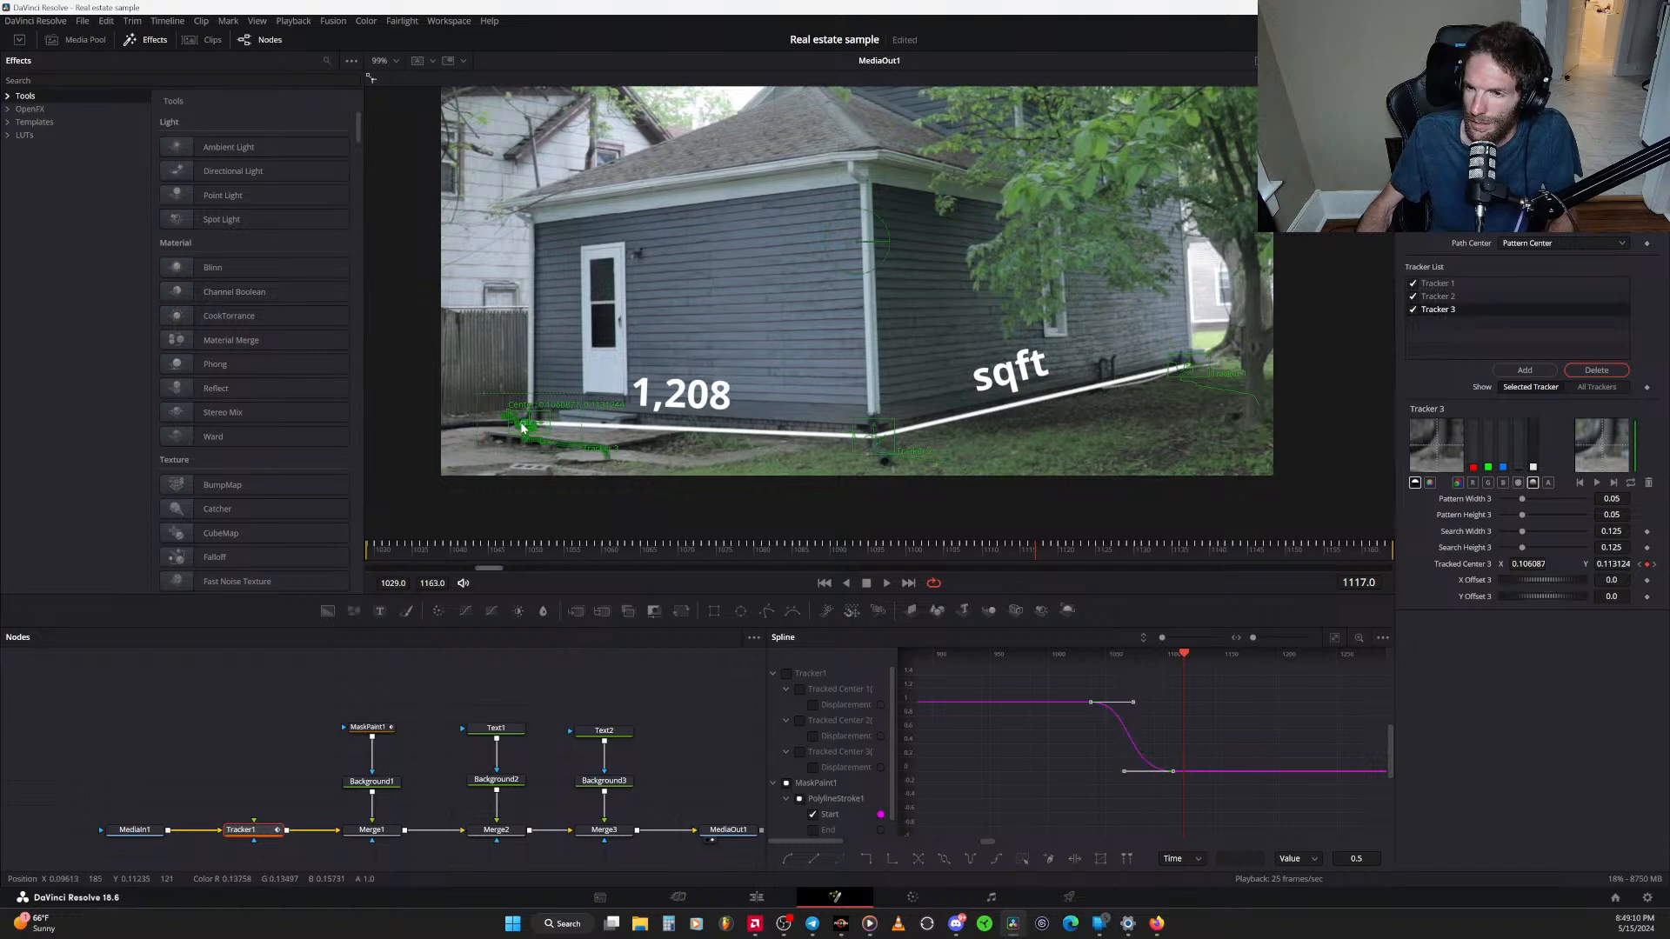
drag(531, 550, 365, 548)
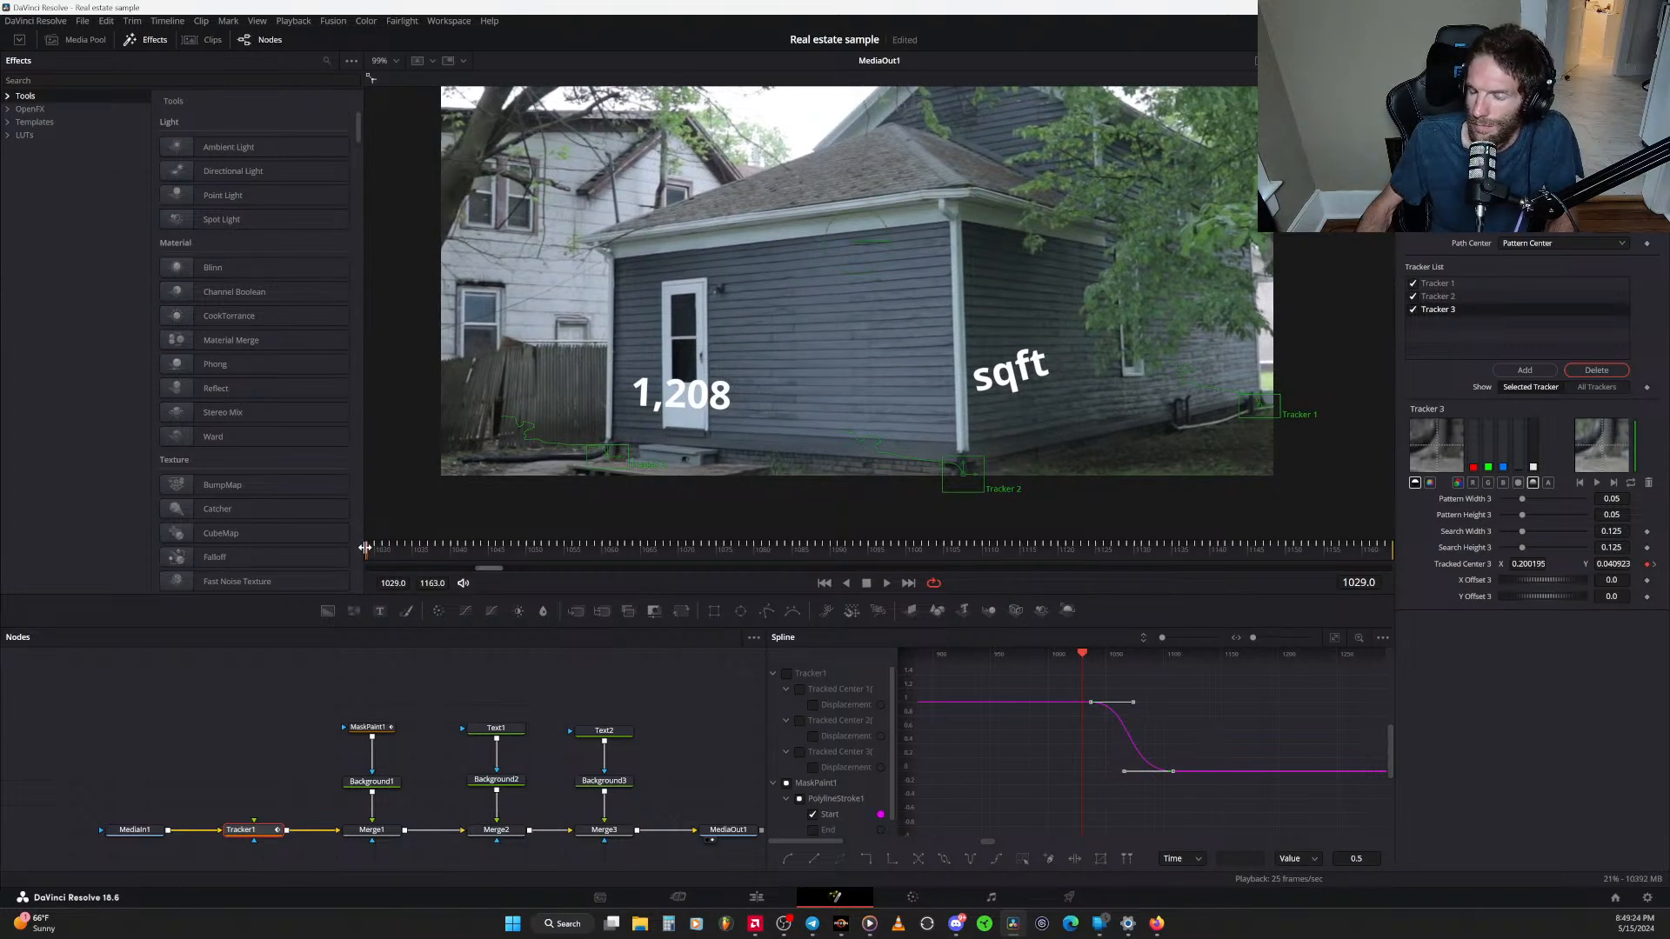
key(ctrl+s)
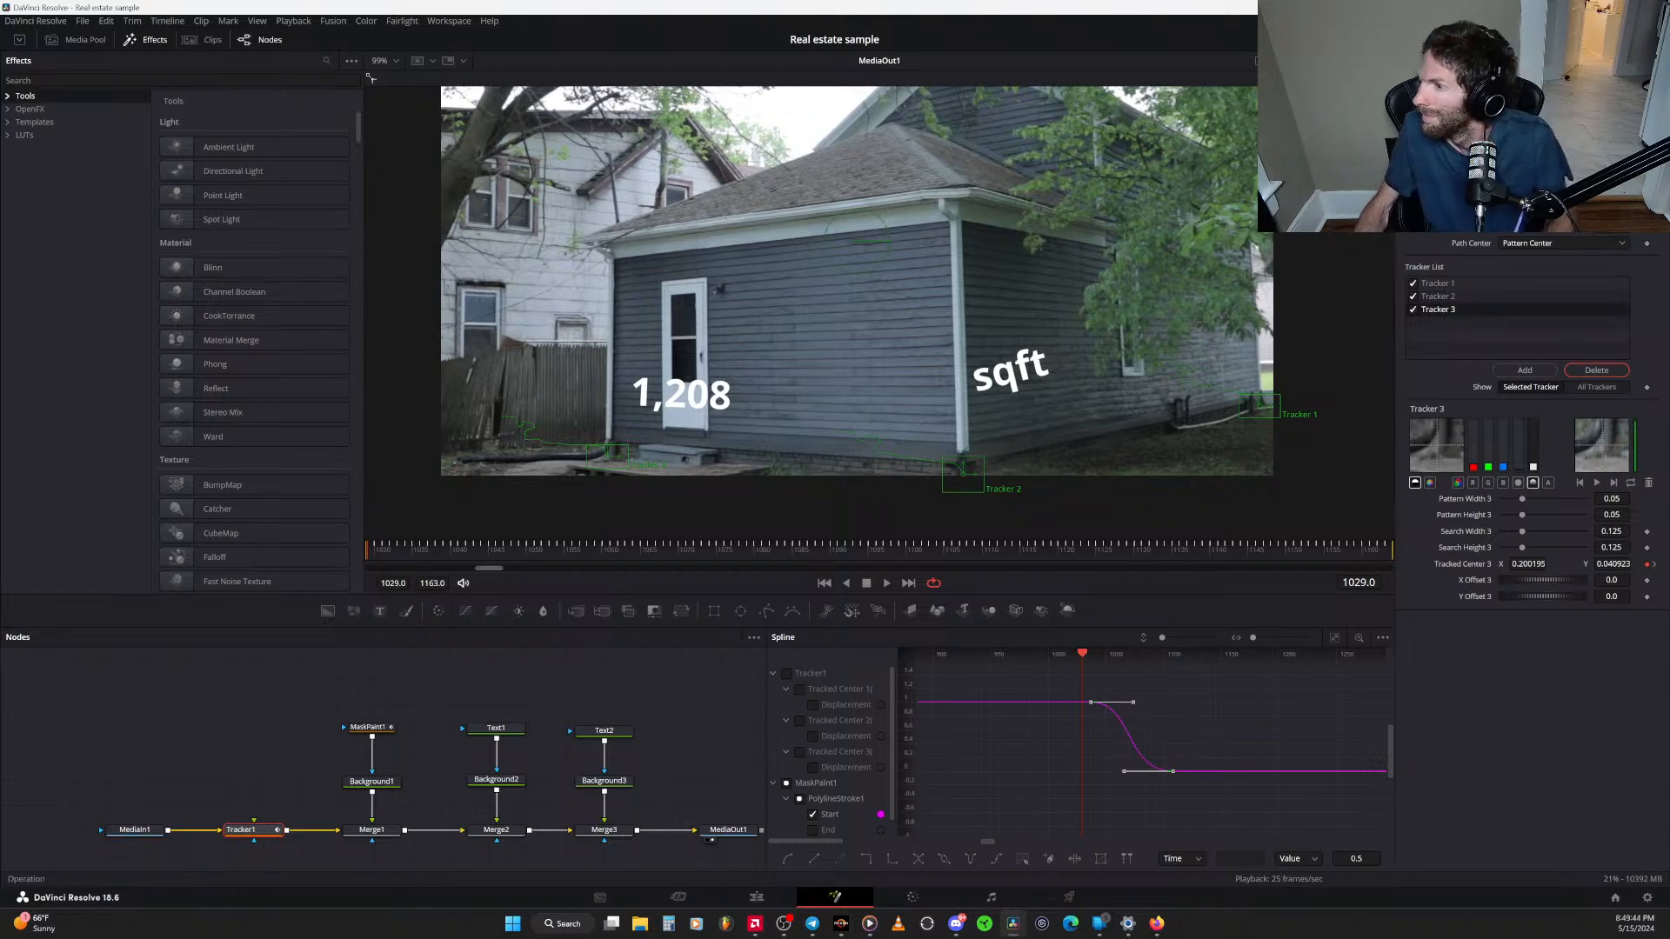
Look through the Tracker1 node's operation, display and tracker path settings for a way to attach the texts
click(1501, 126)
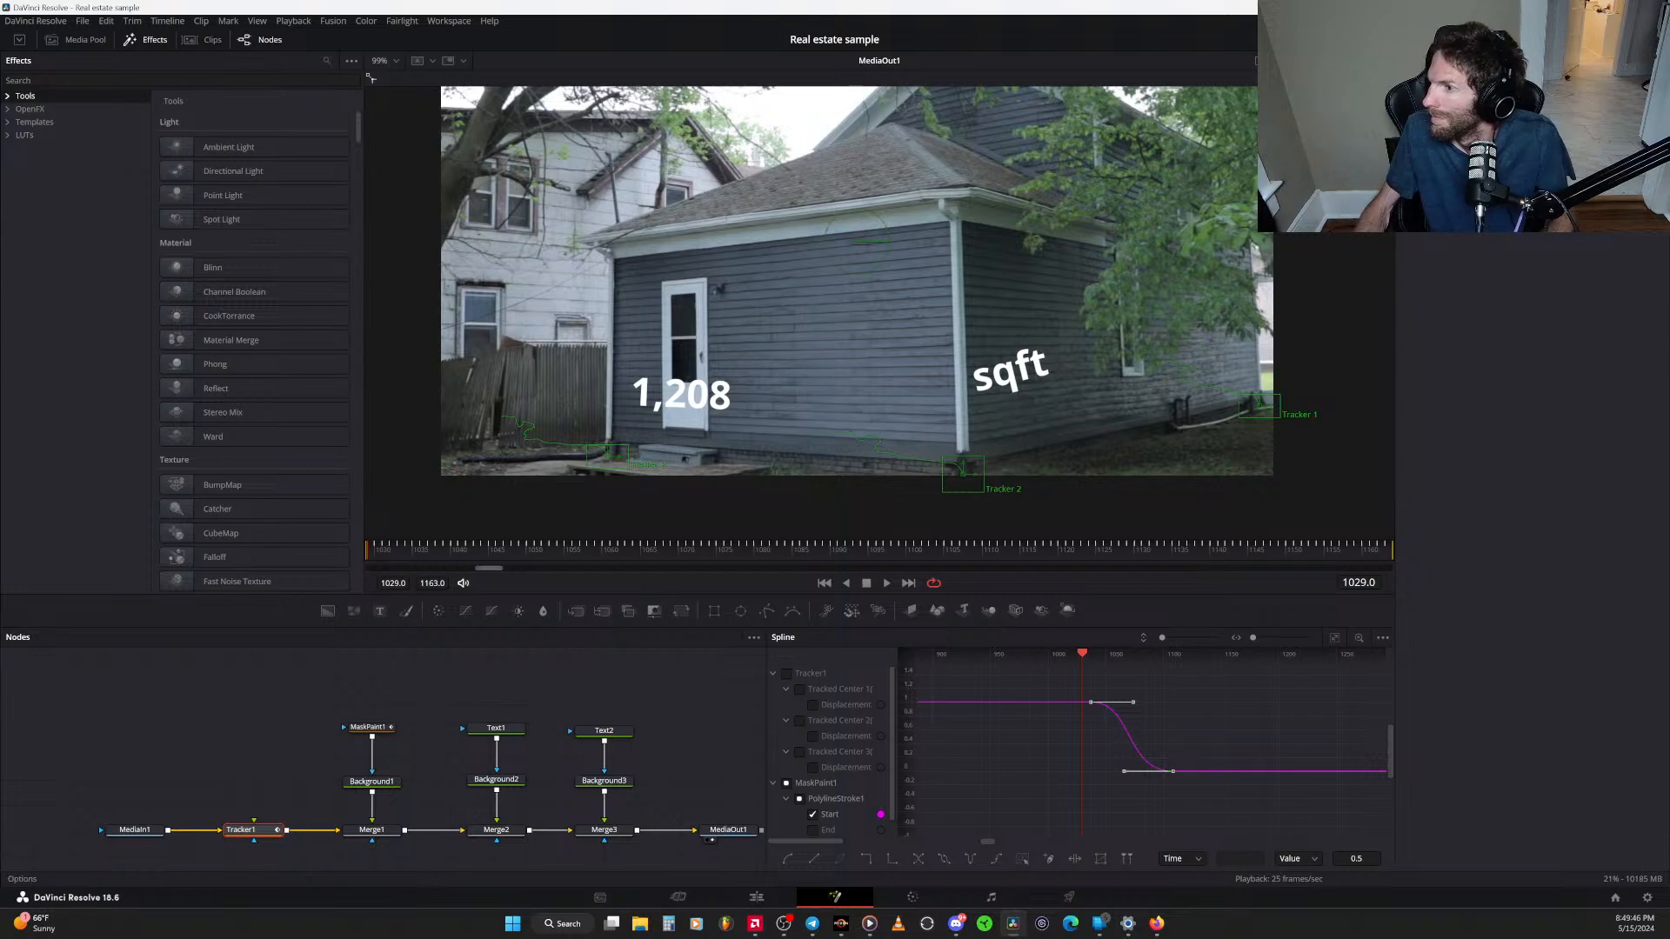
click(1635, 126)
click(1435, 126)
click(1599, 80)
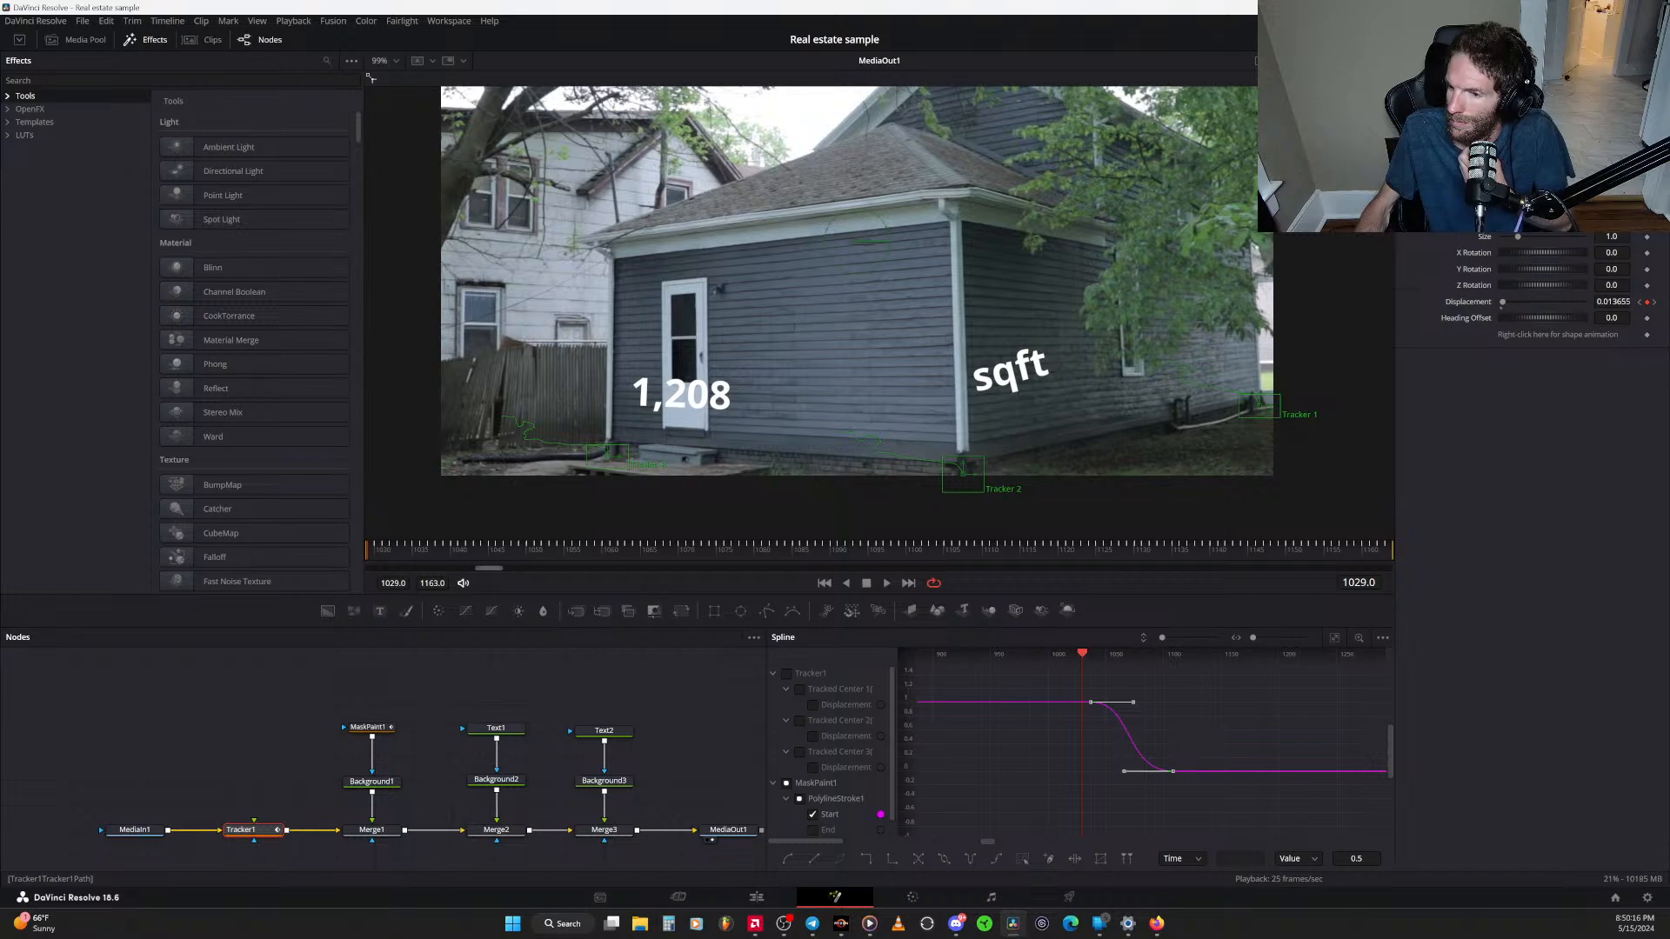
Switch to the browser and study the planar tracker setup in the tutorial "CRAZY Tracking Effect | Davinci Resolve 18"
click(1161, 928)
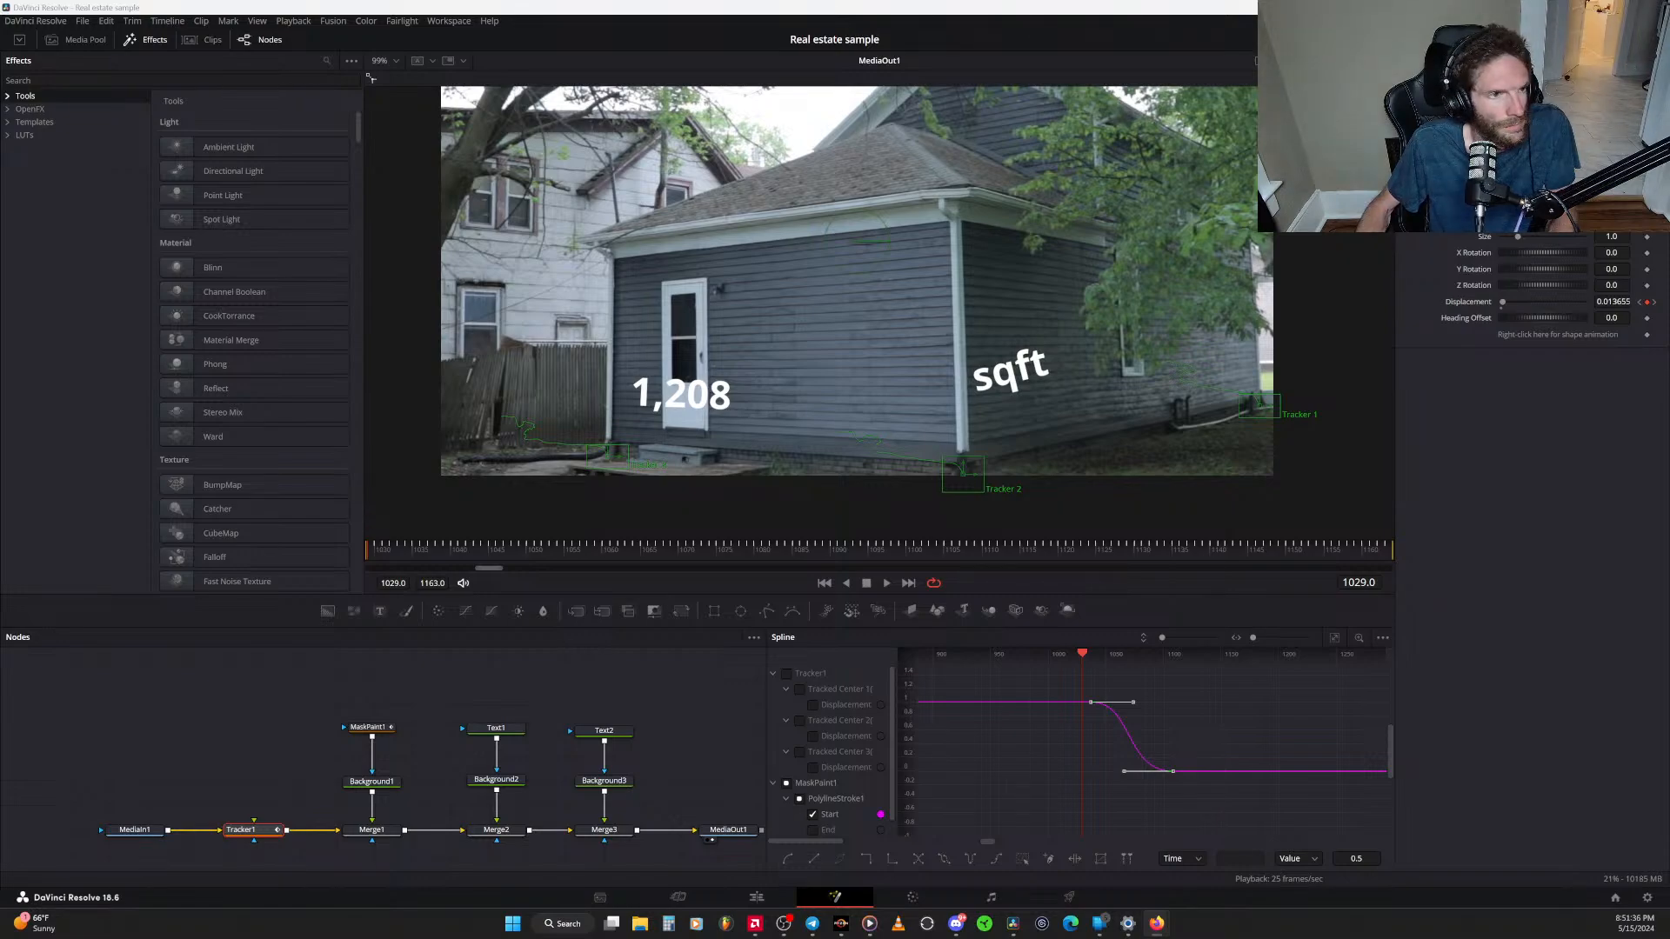
drag(2, 818, 935, 1)
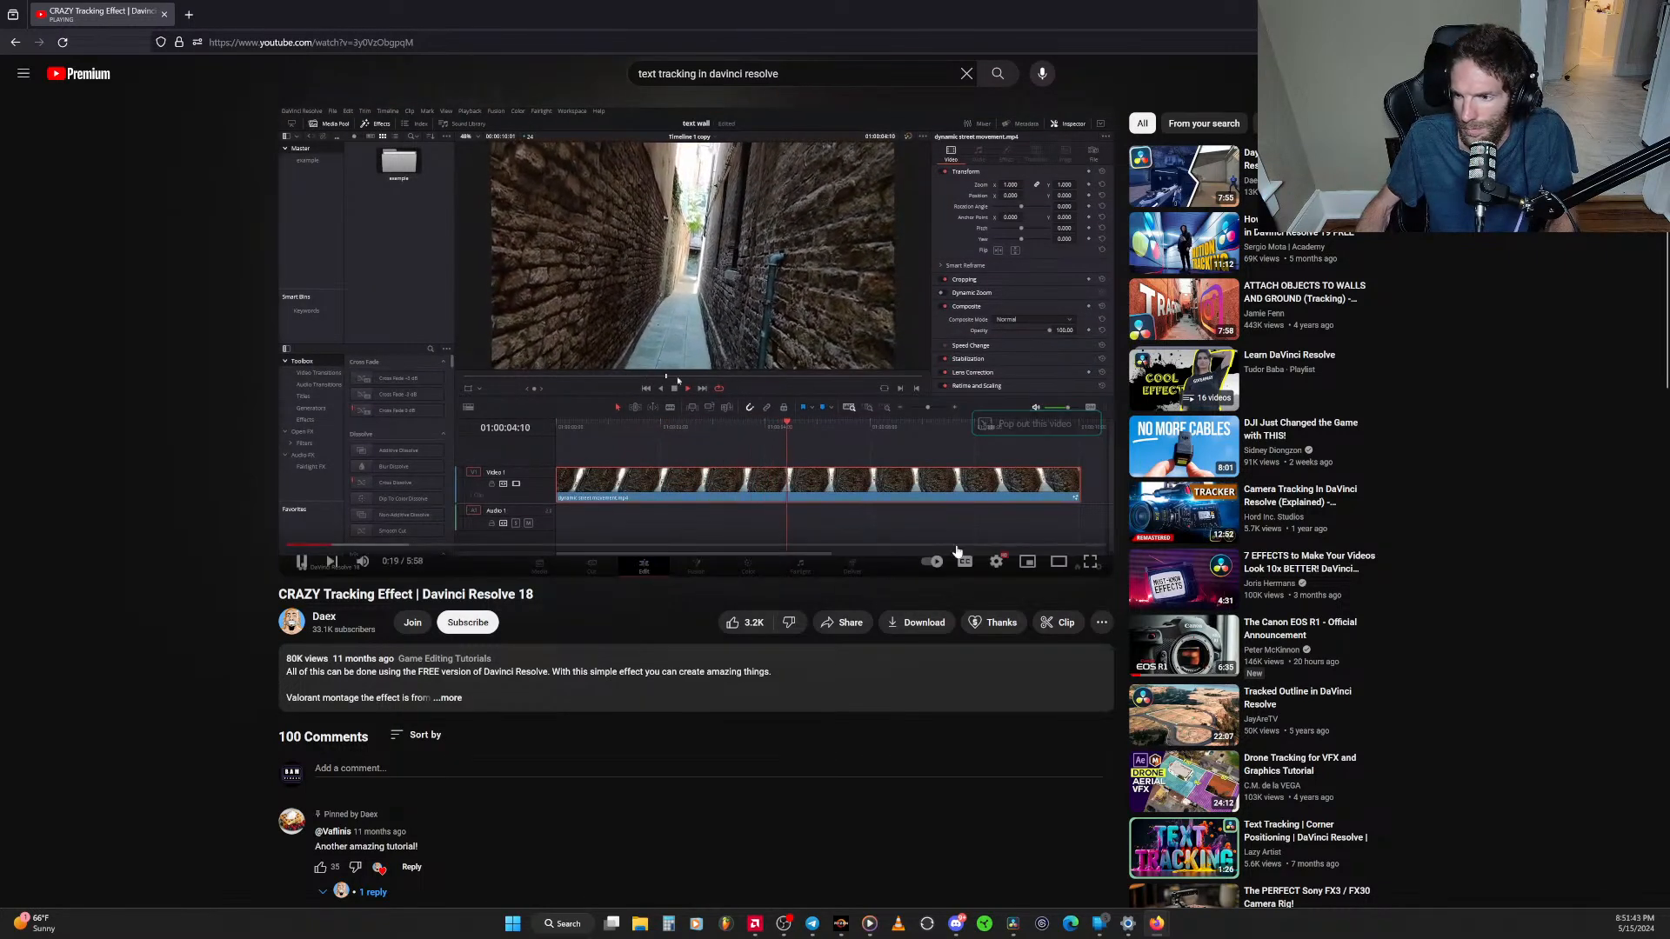
click(1061, 563)
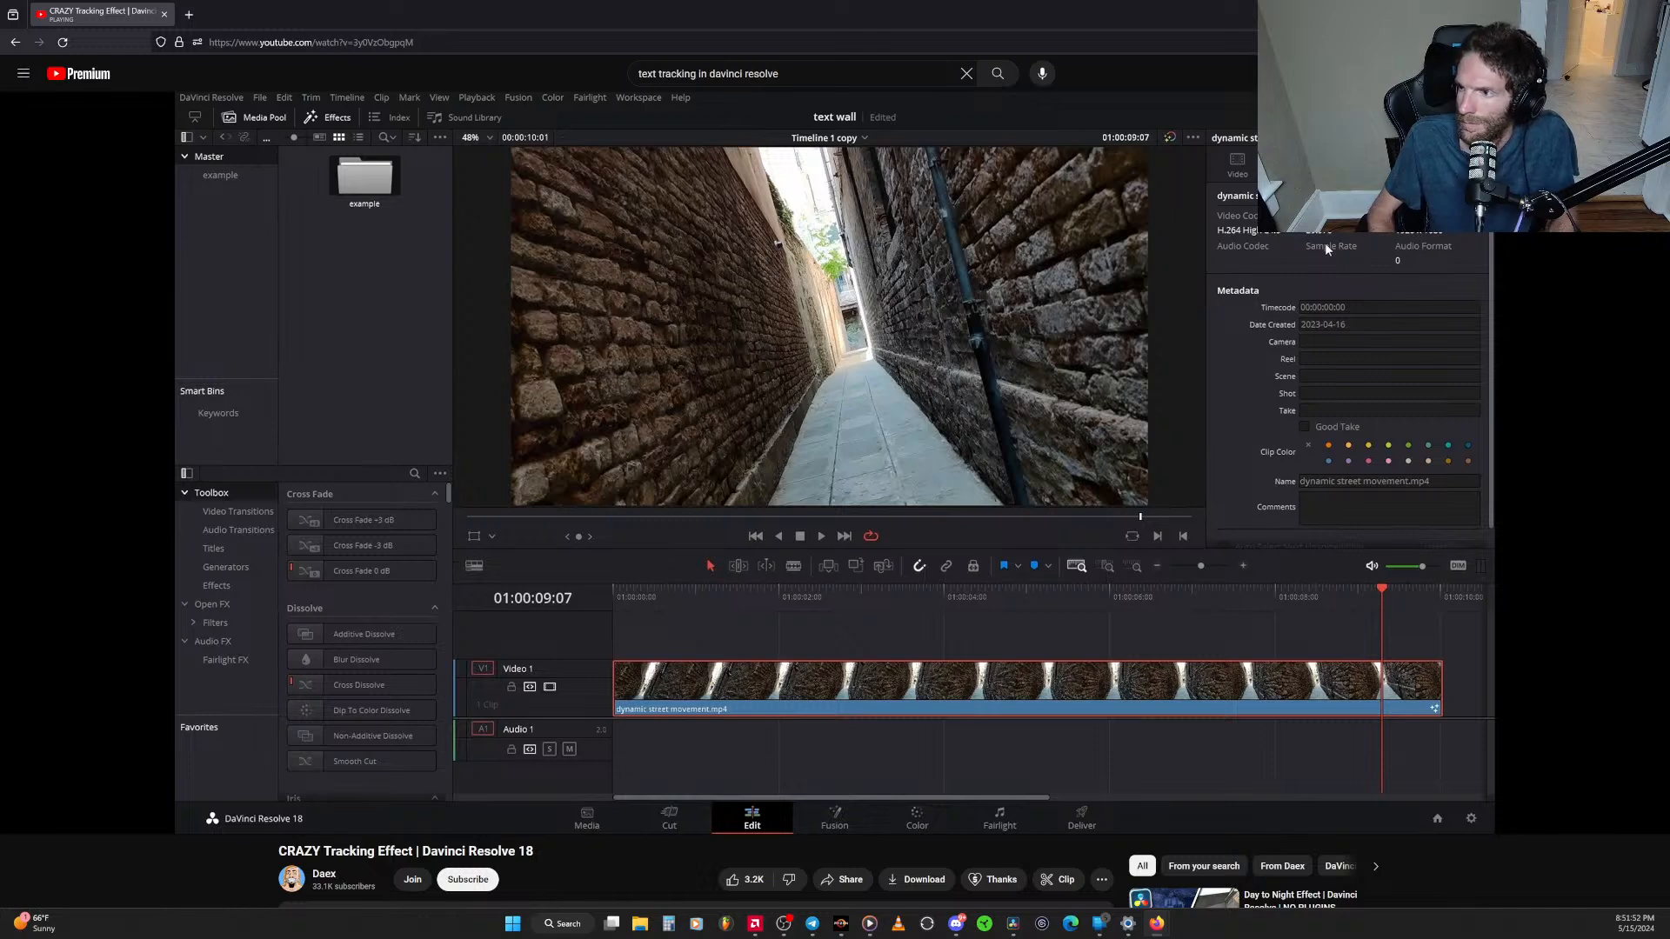
key(Right)
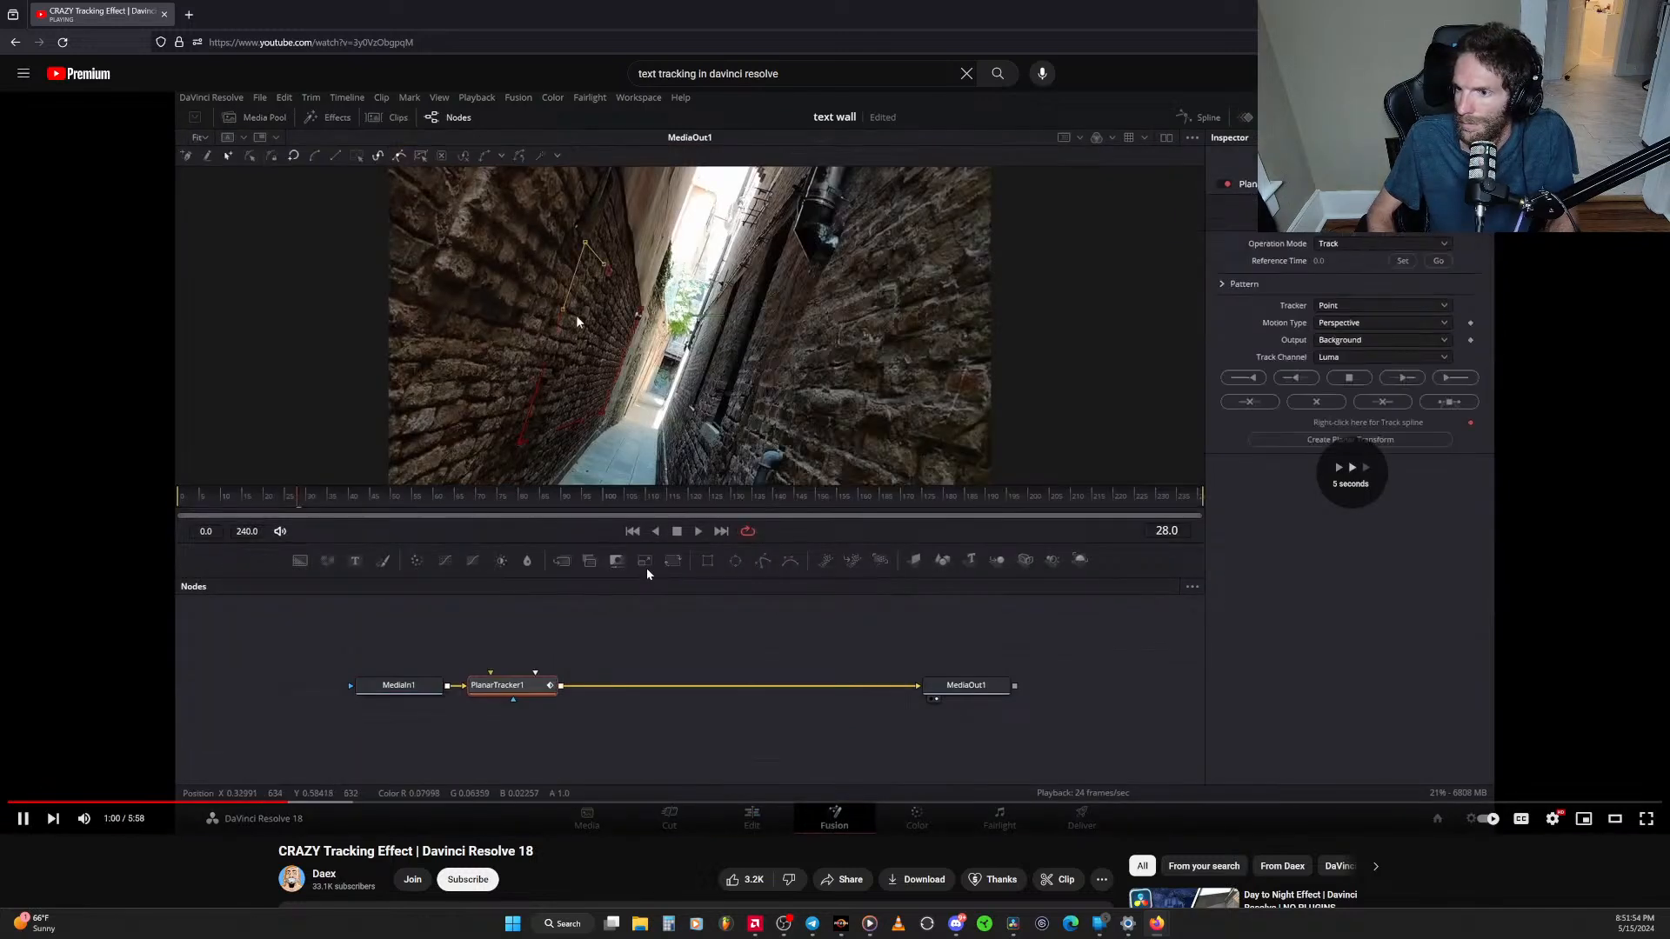
key(Left)
key(Left)
key(Left)
key(Left)
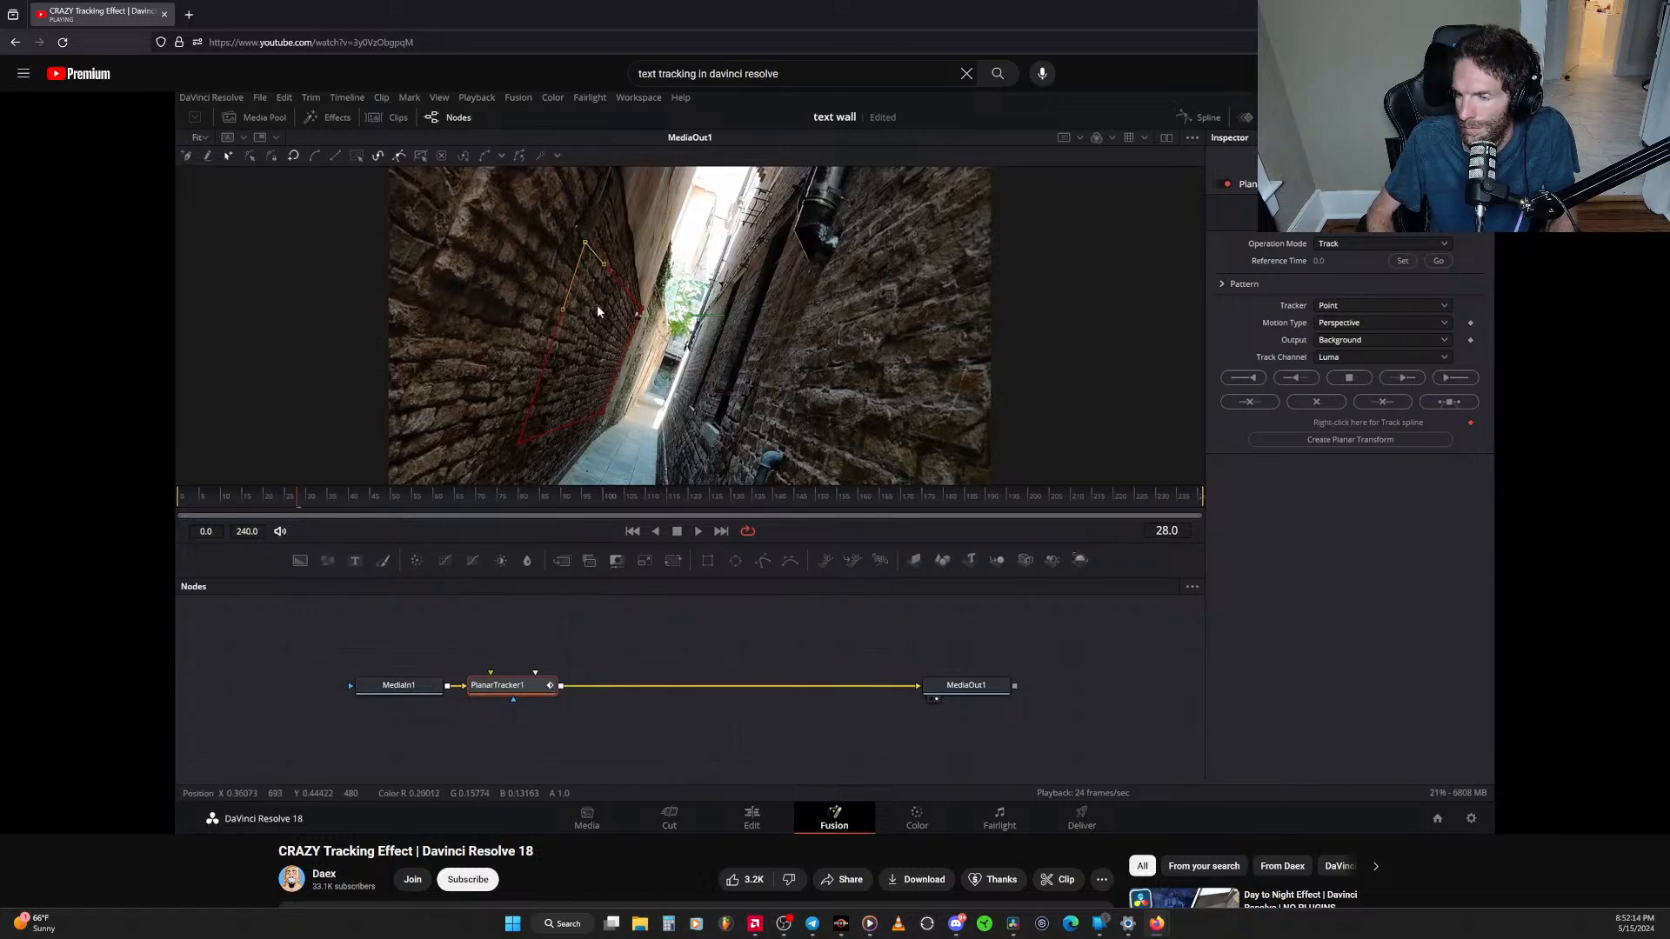
click(647, 699)
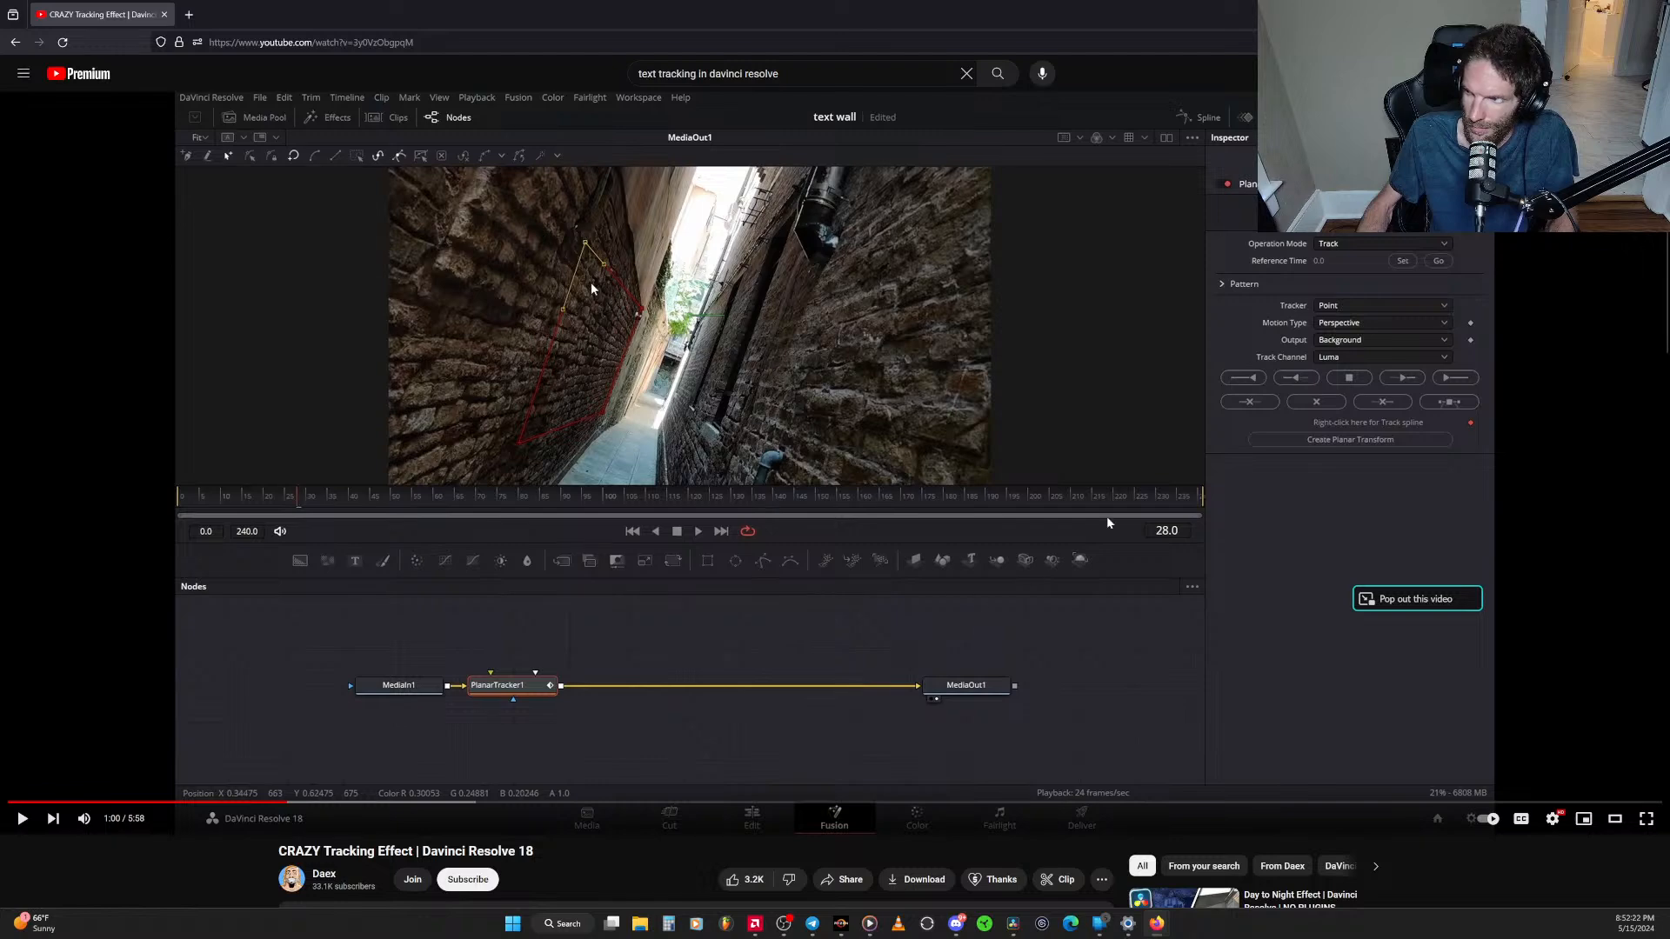
Return to DaVinci Resolve and insert a Planar Tracker node between Merge1 and Merge2
key(alt+Tab)
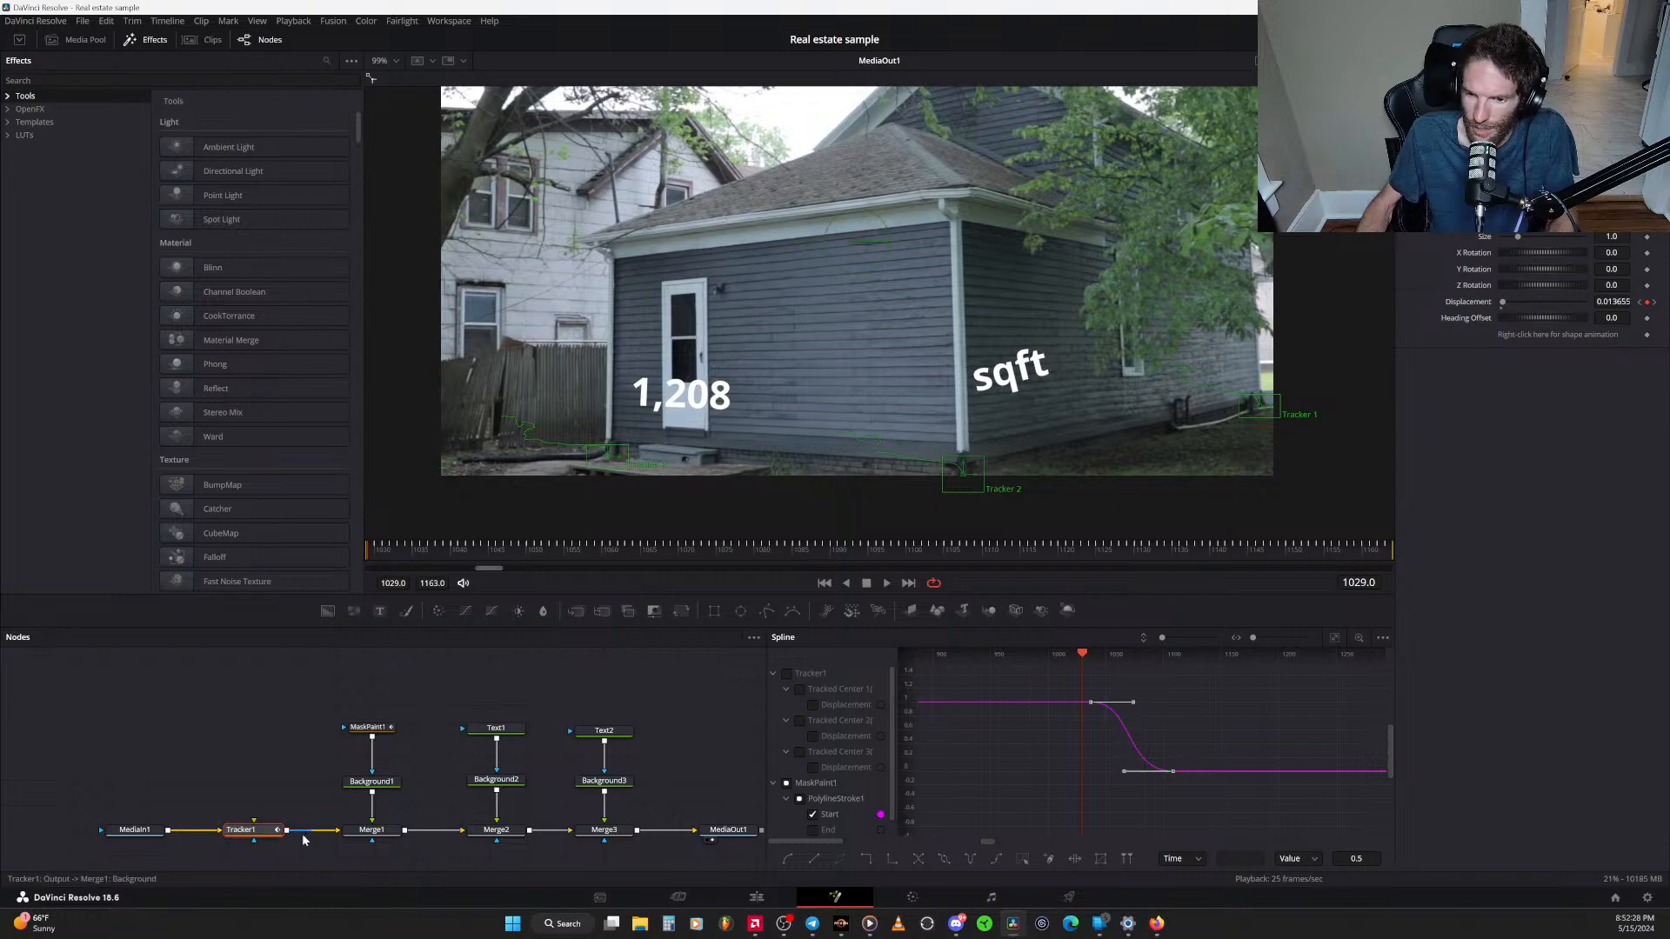
drag(622, 770, 564, 757)
drag(769, 754, 901, 759)
click(739, 769)
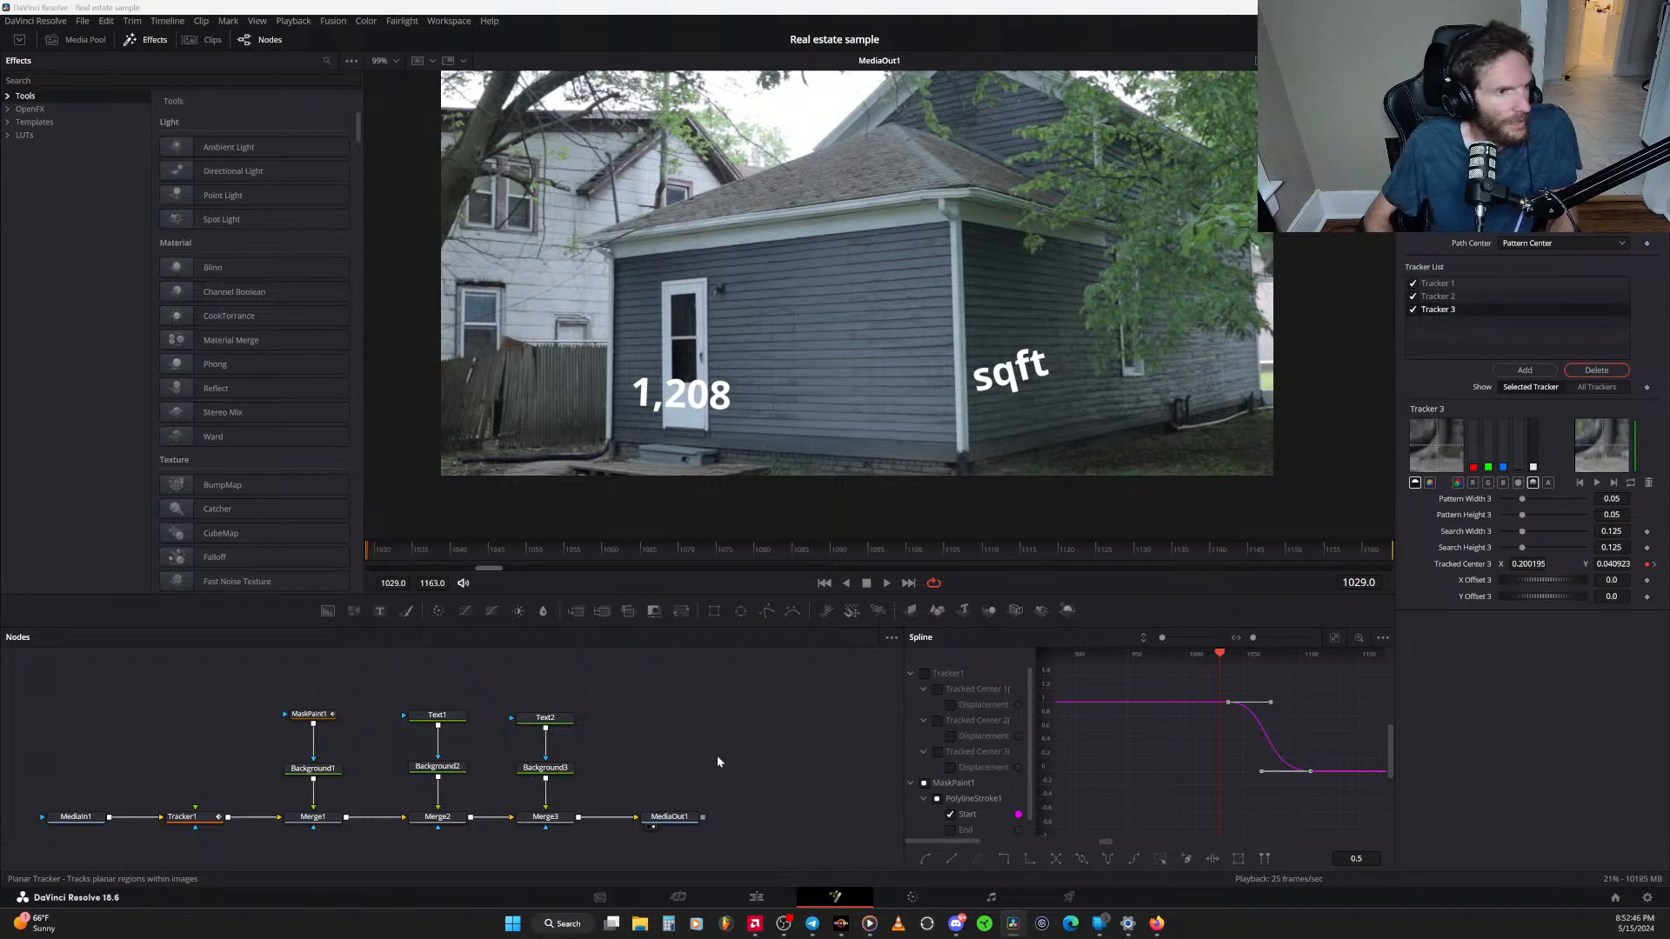
key(Return)
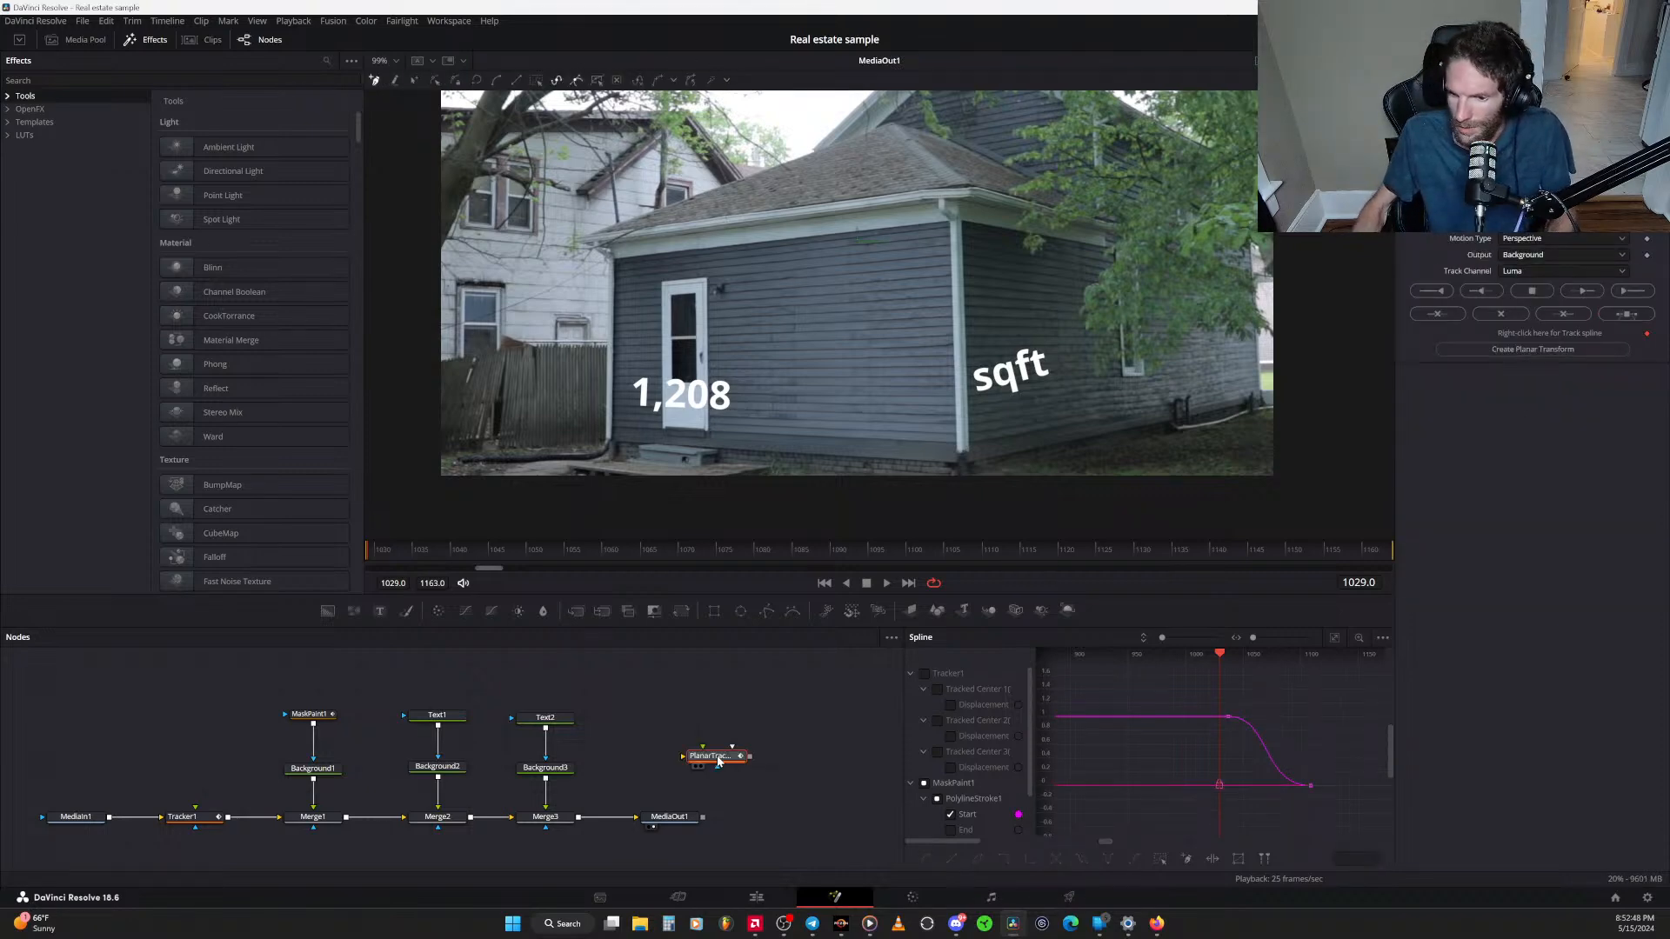
drag(414, 688, 686, 821)
click(734, 757)
drag(734, 757, 450, 820)
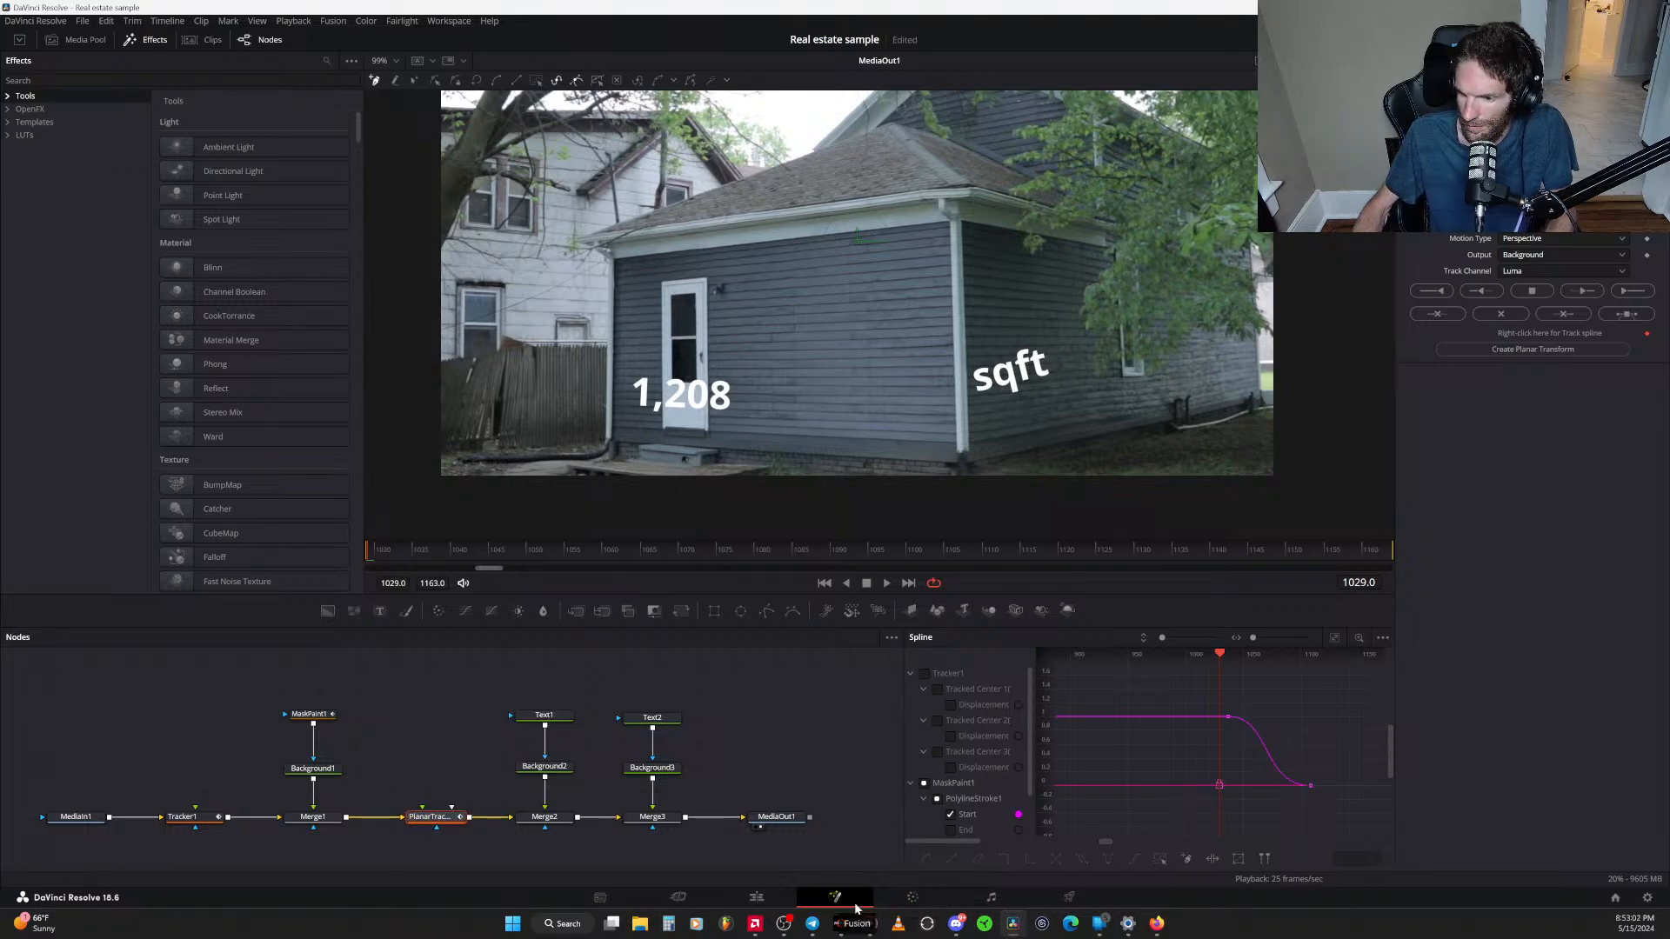
Switch to the tutorial video in the browser and replay how the planar tracker is added and its outline drawn
mouse_move(1142, 928)
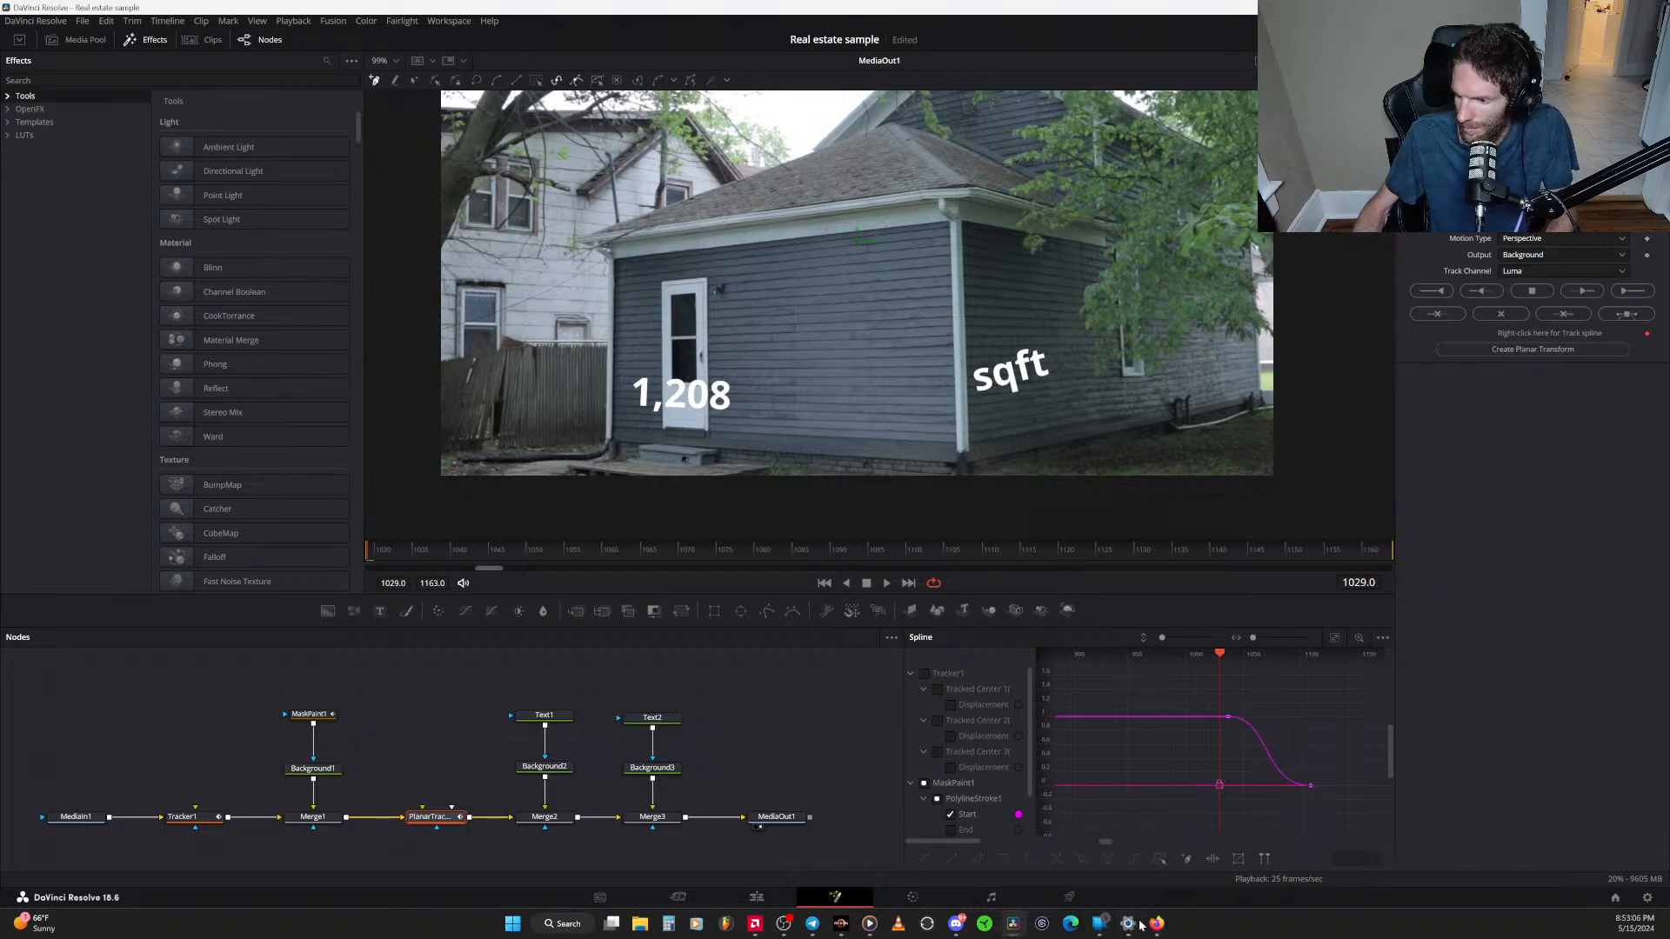
click(1115, 850)
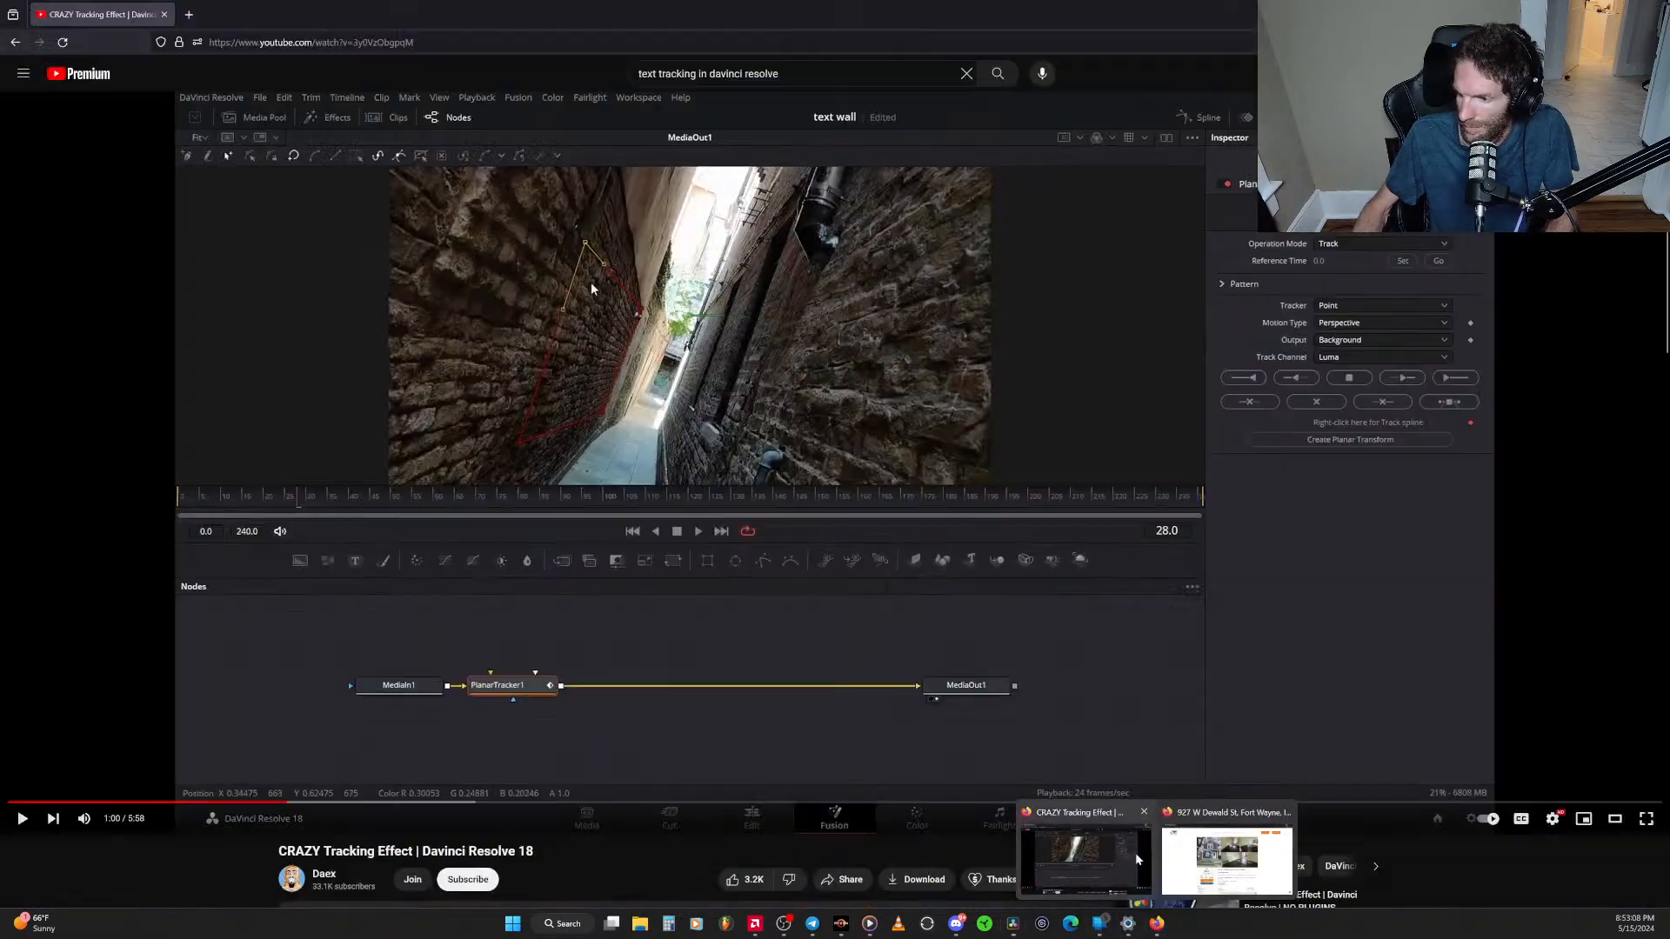
click(737, 702)
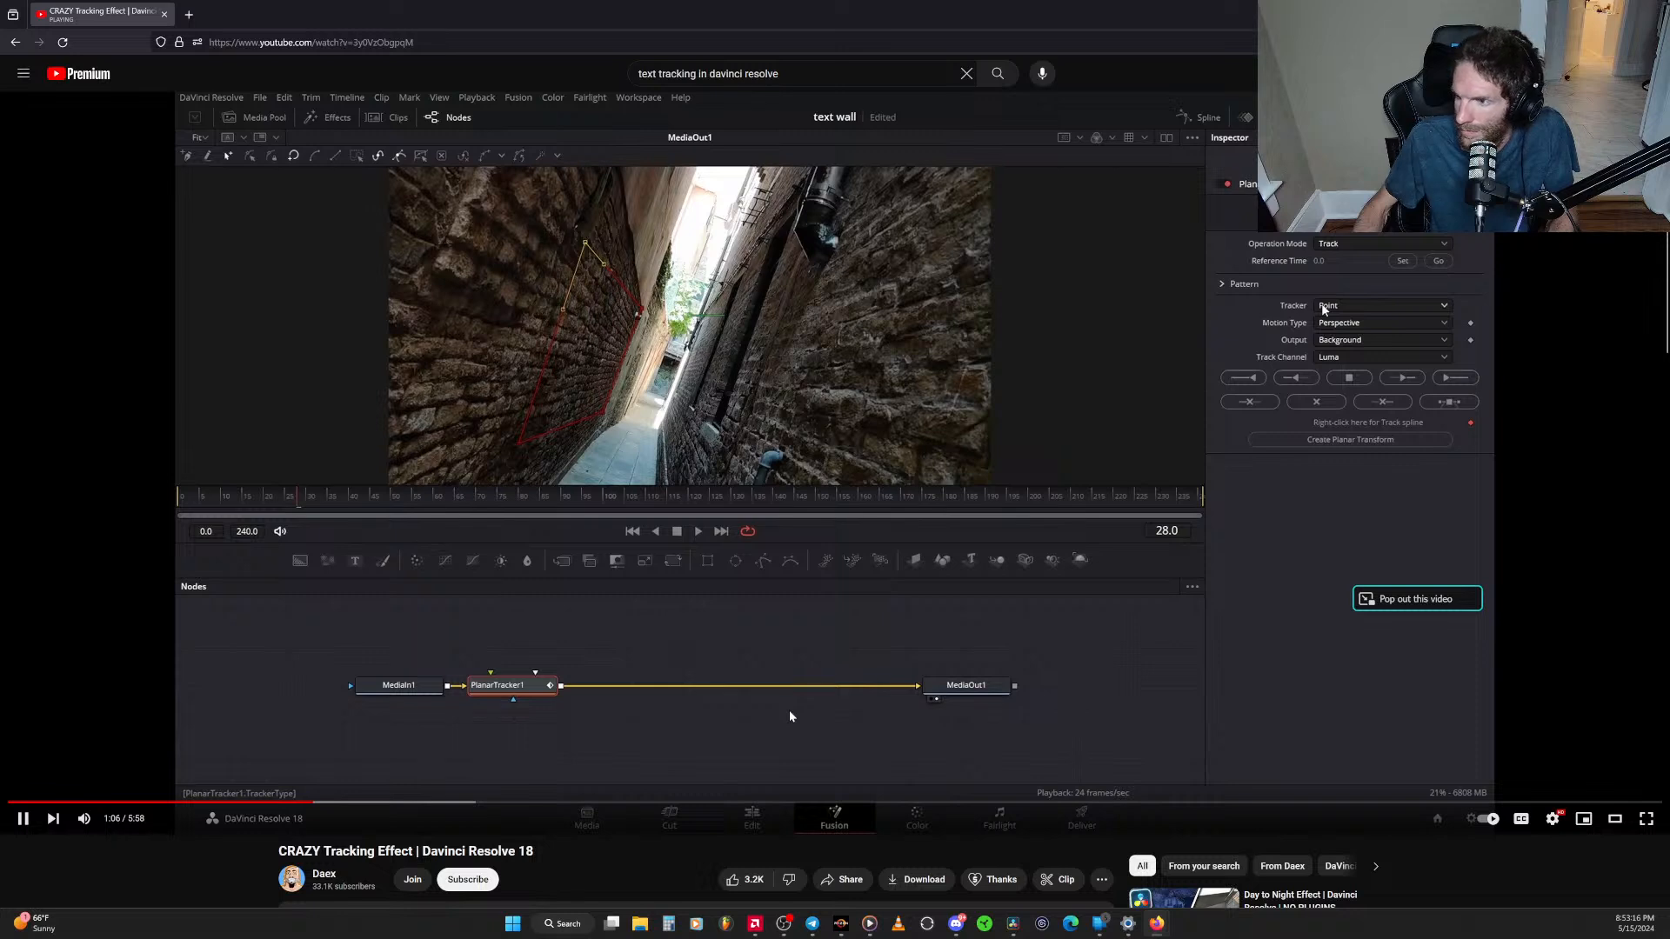
click(821, 646)
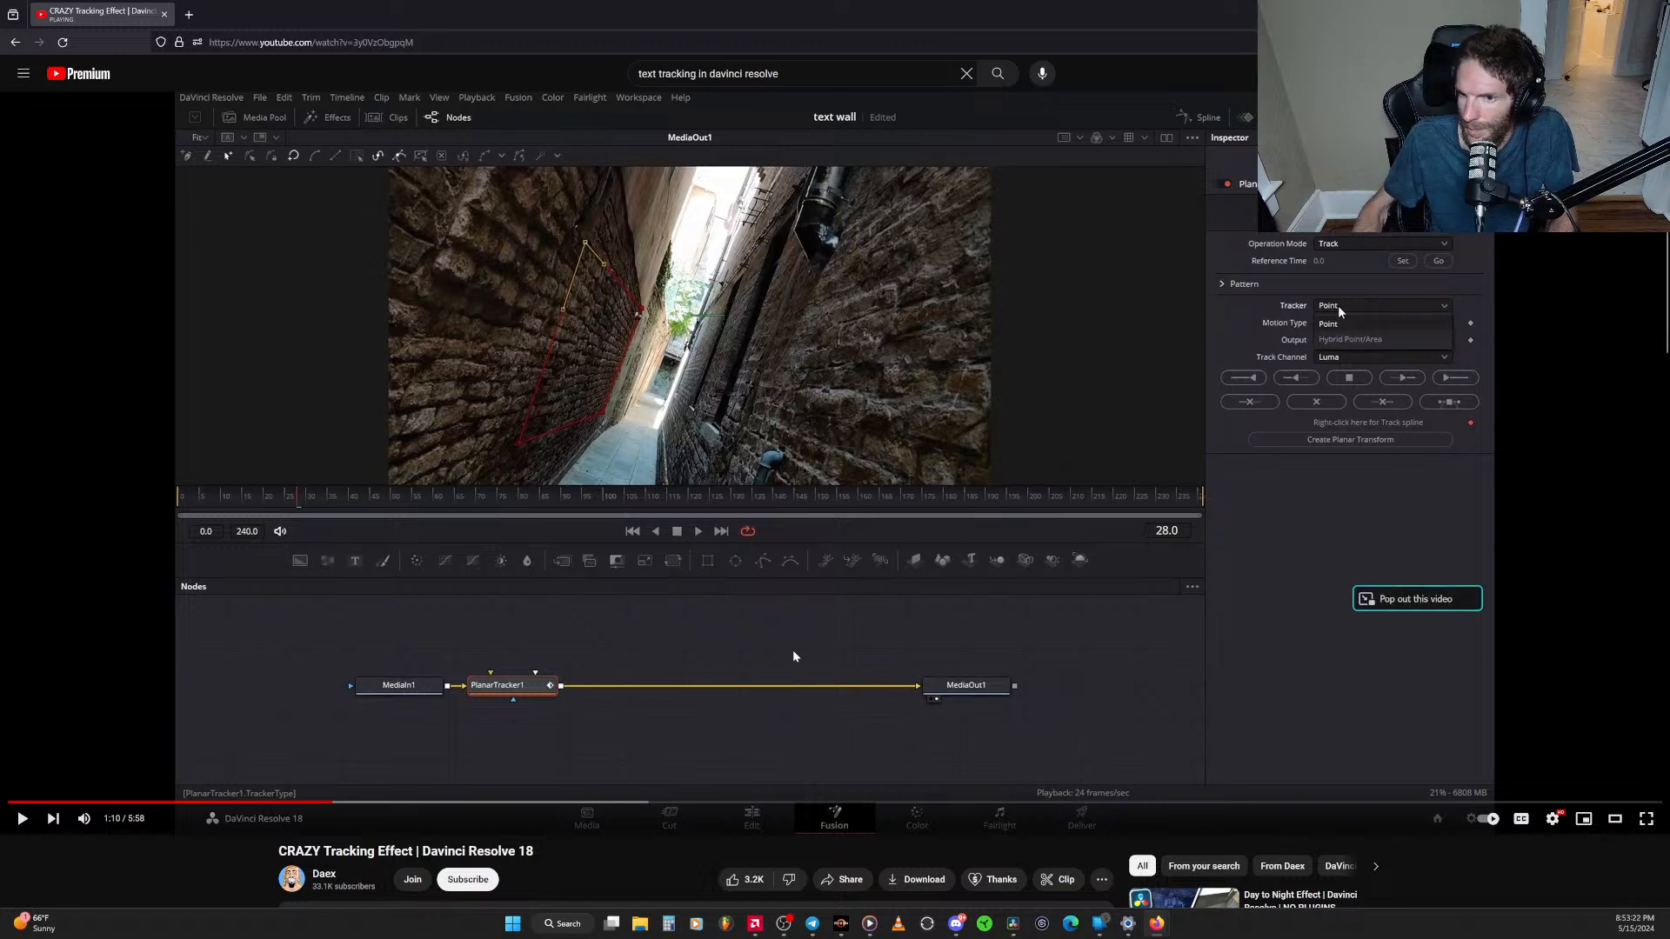
key(Left)
key(Left)
key(Left)
key(Left)
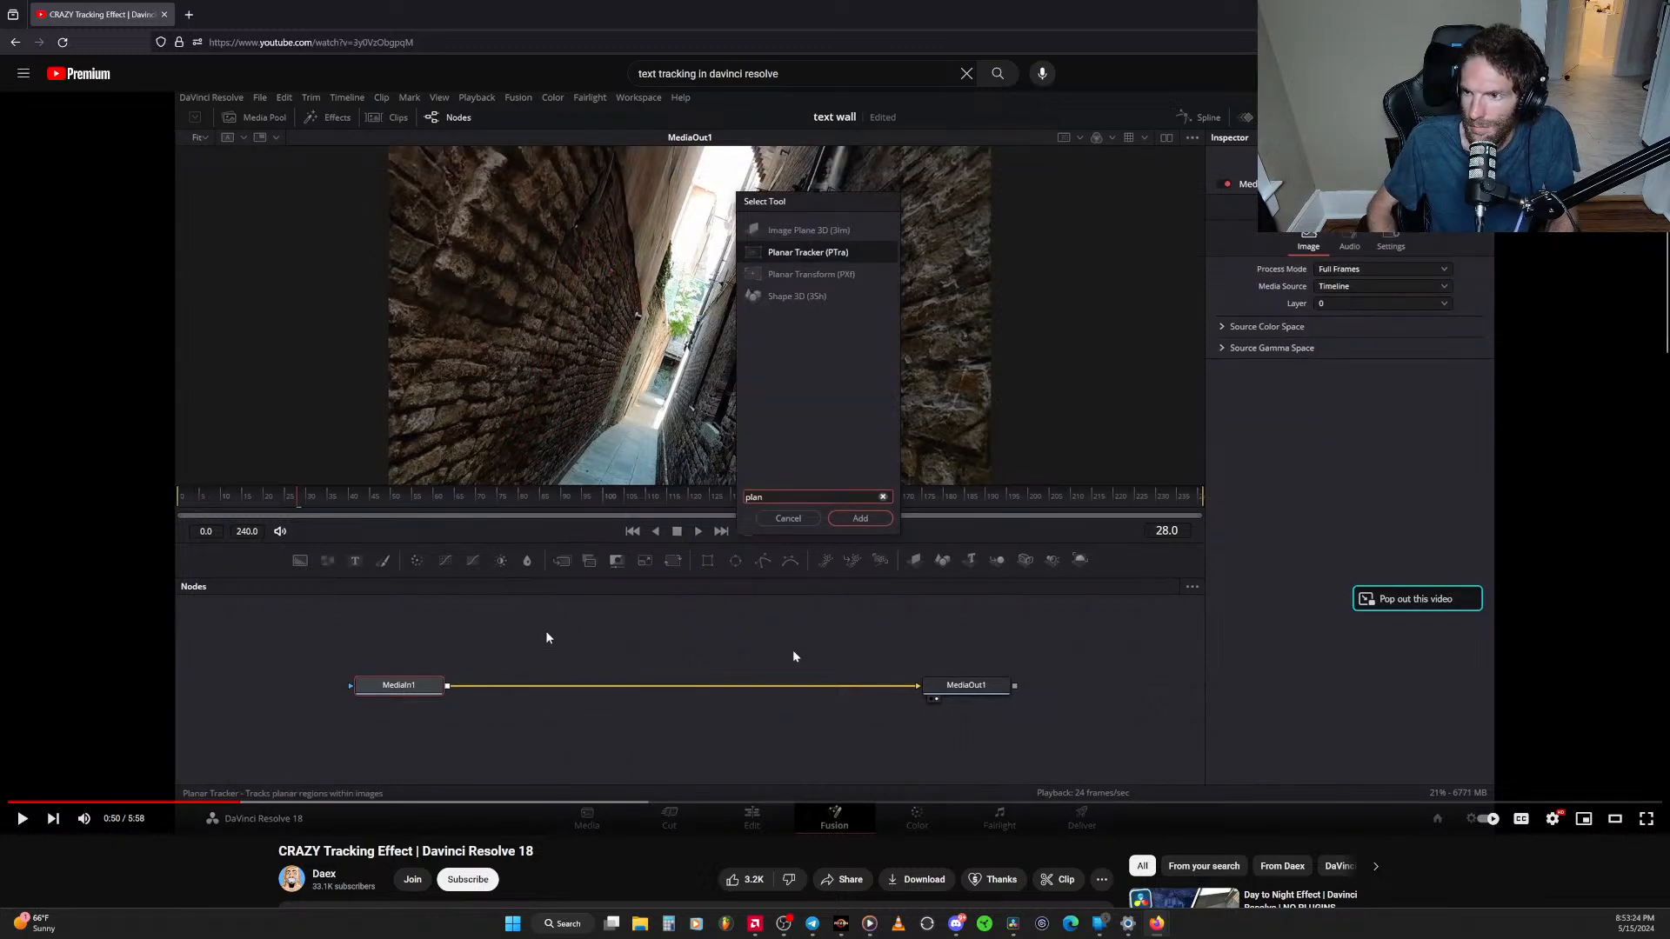
key(space)
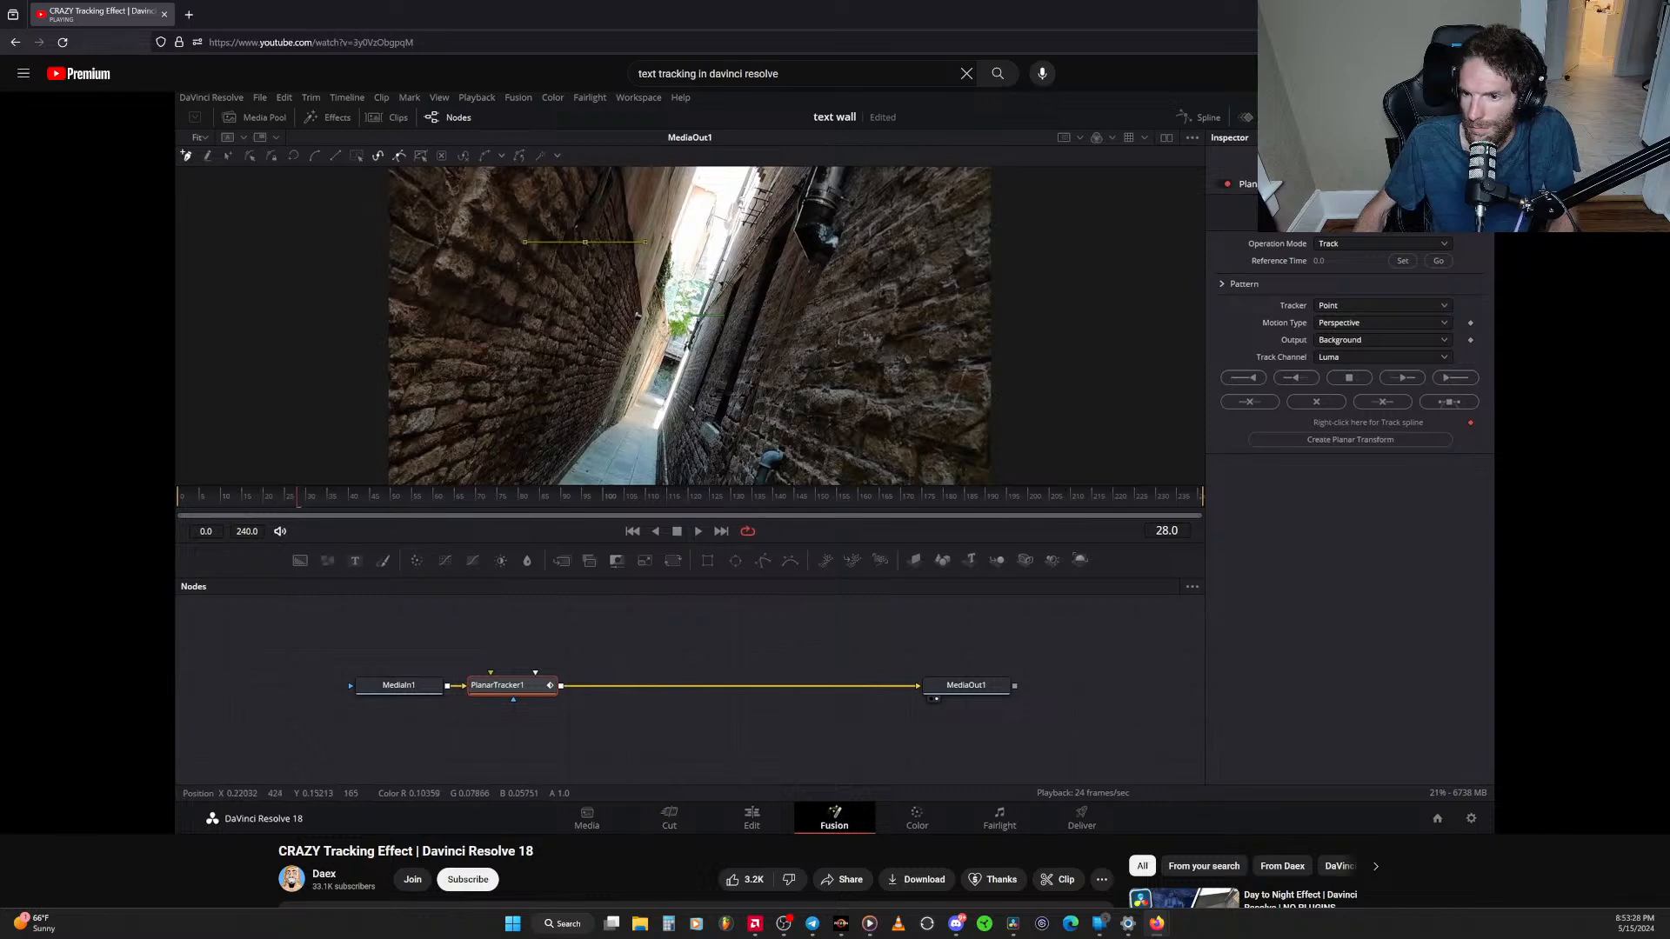
Back in DaVinci Resolve, outline the house's left wall with a closed four-corner planar tracking shape
key(alt+Tab)
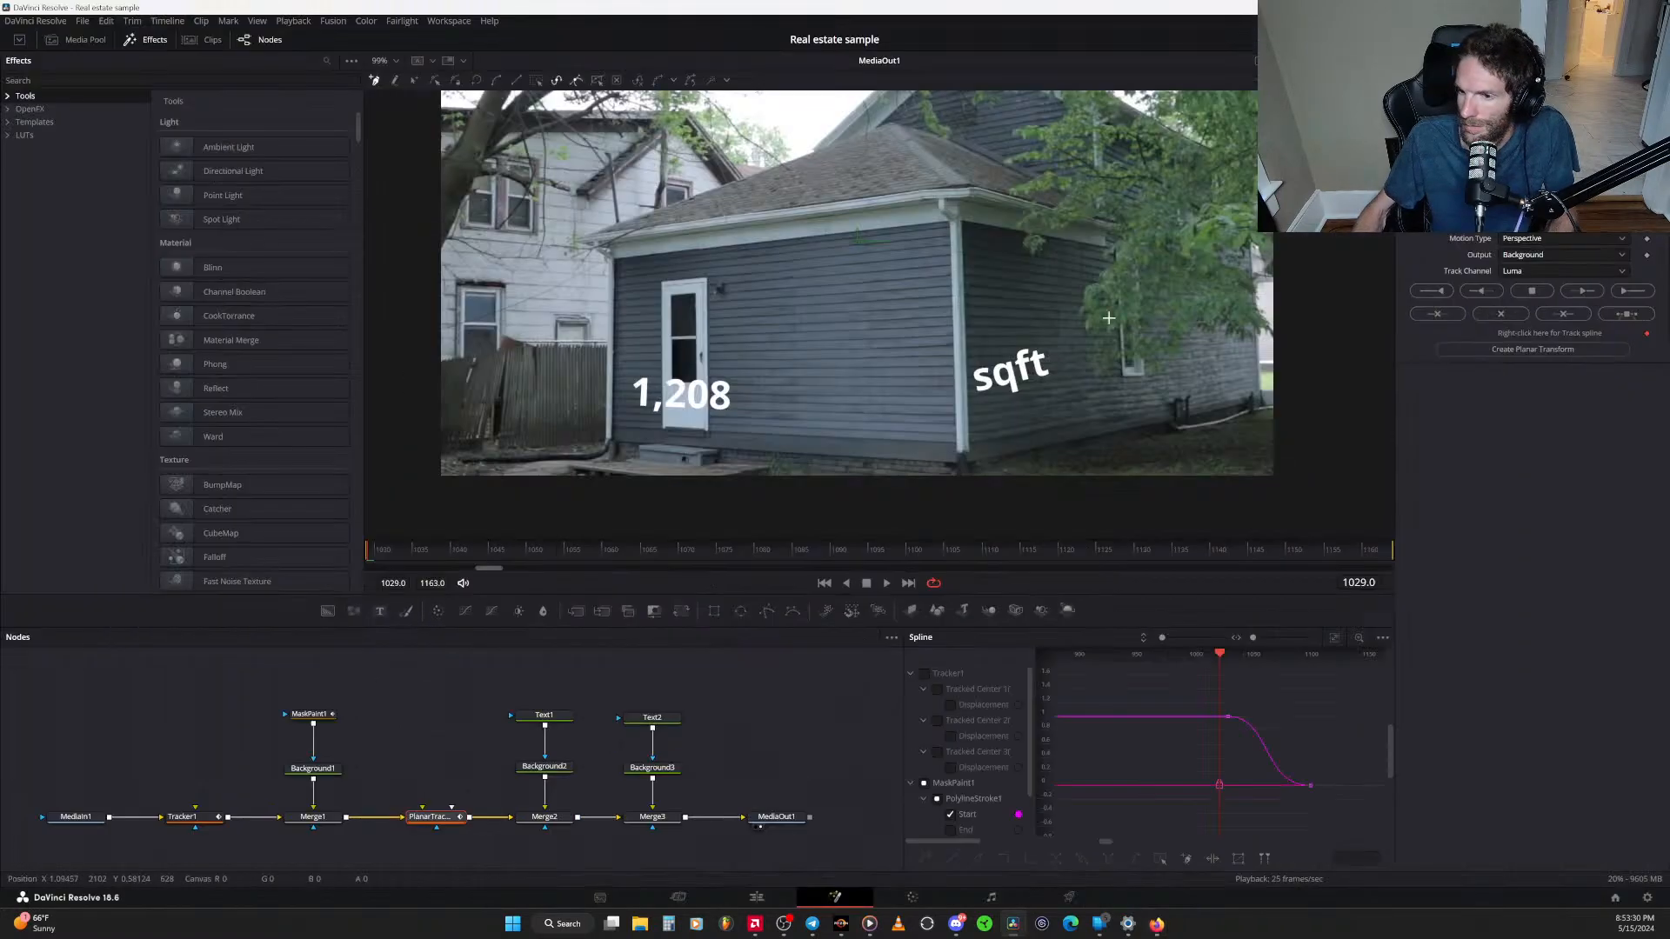
click(615, 260)
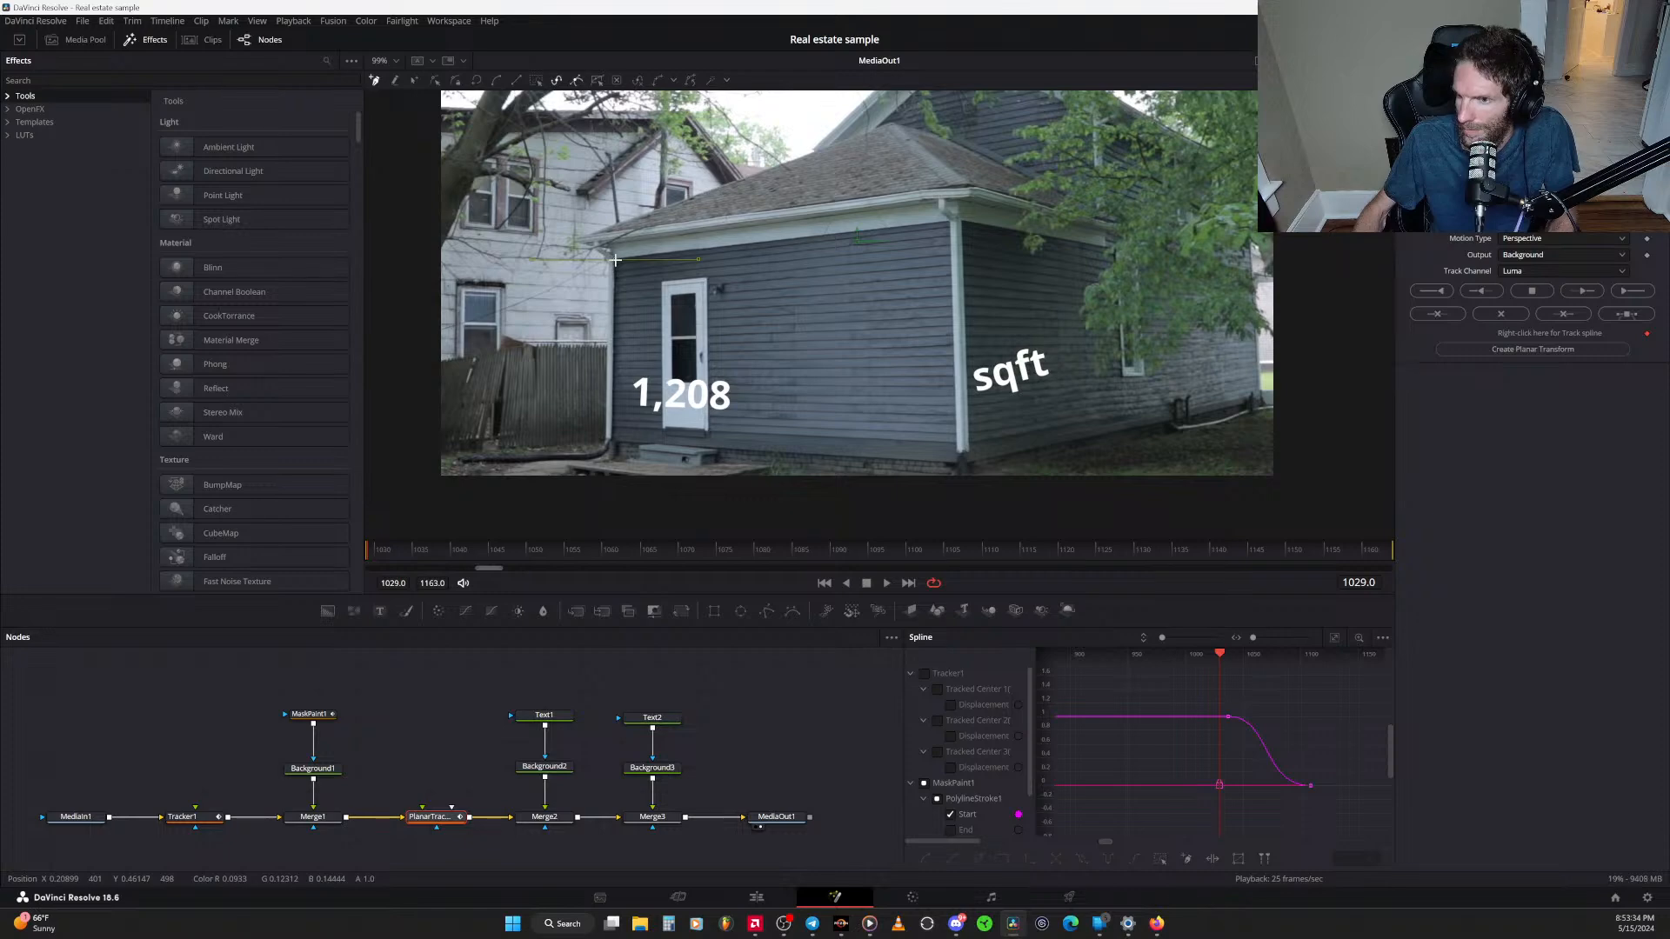
click(615, 438)
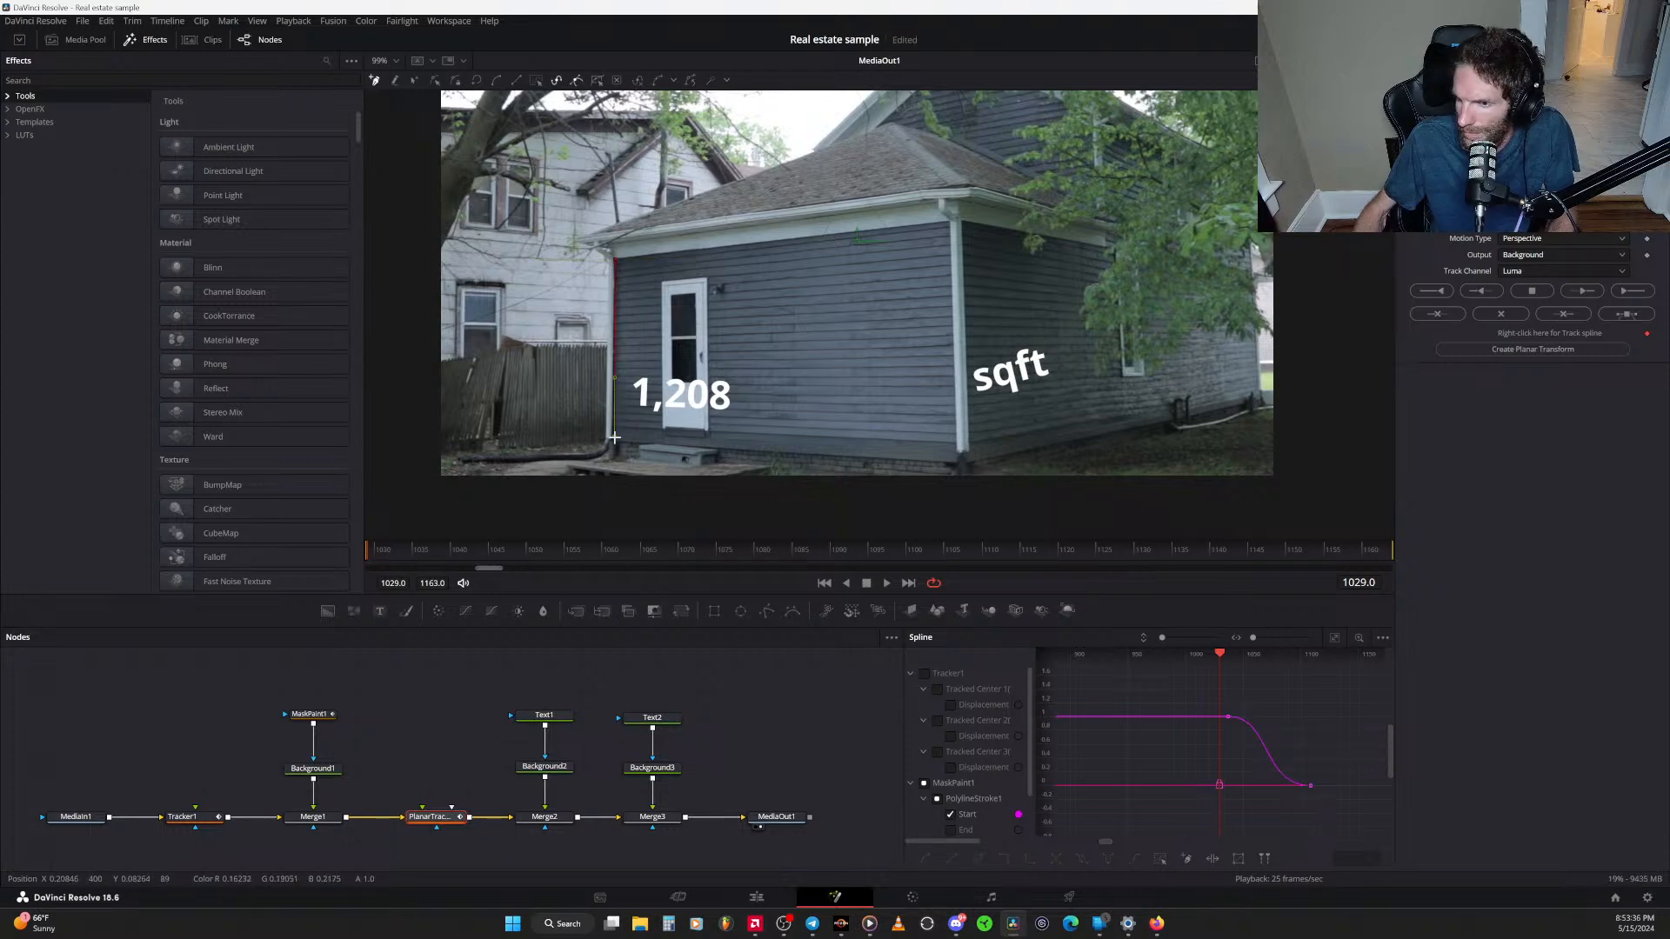
click(954, 460)
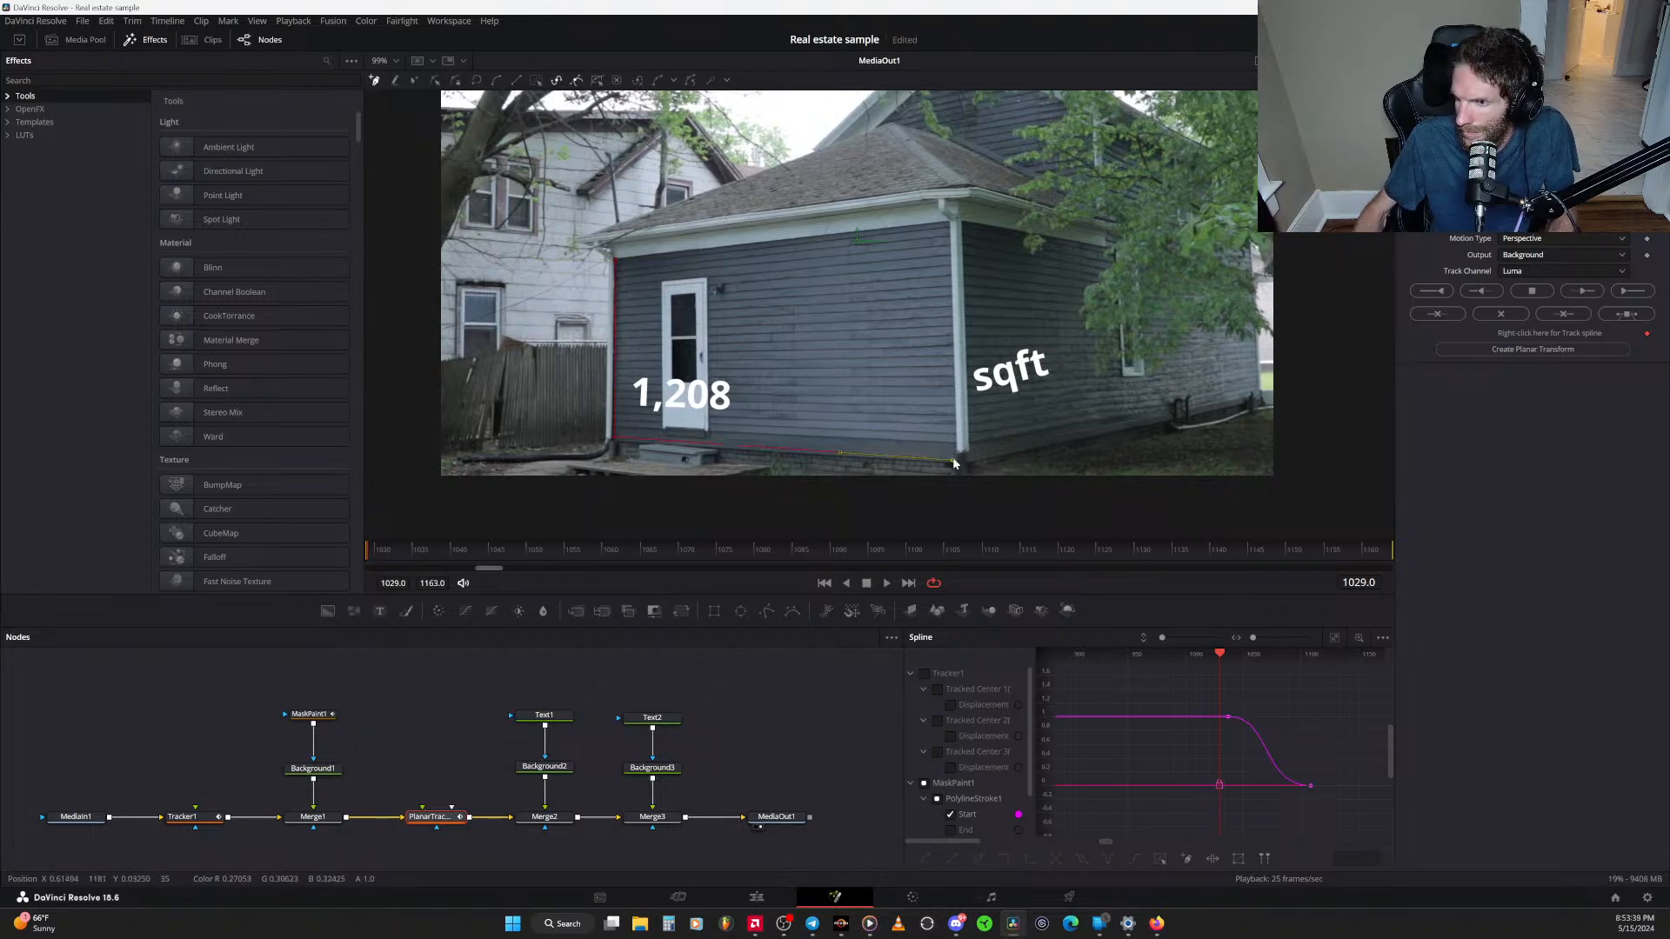
click(947, 226)
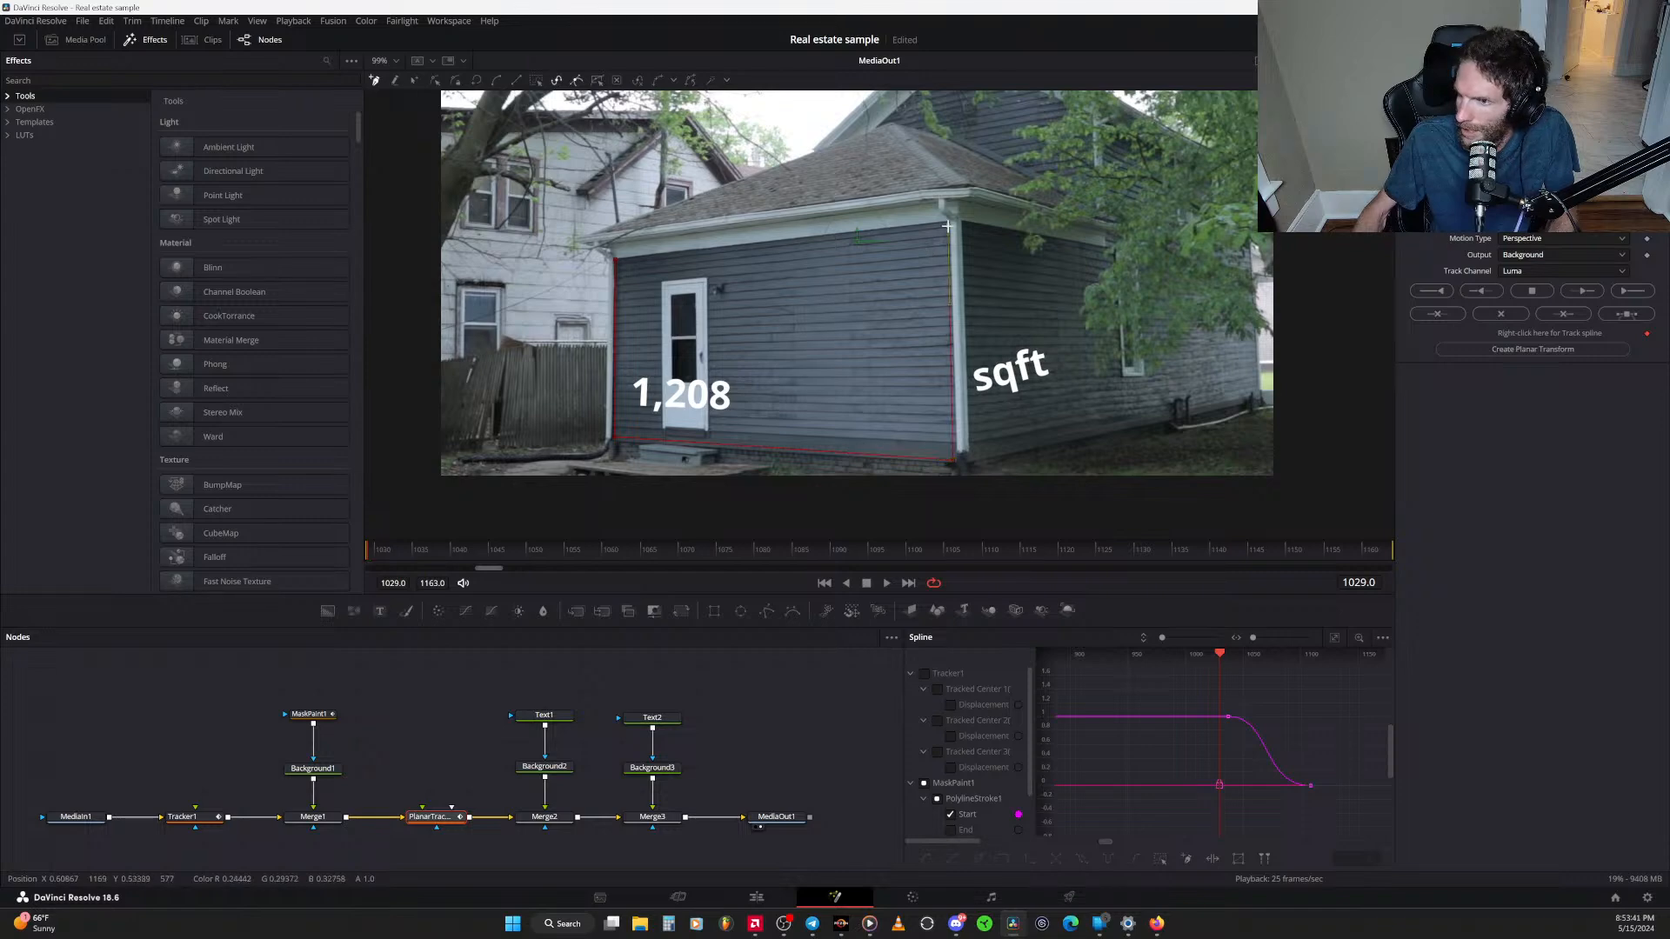
click(619, 261)
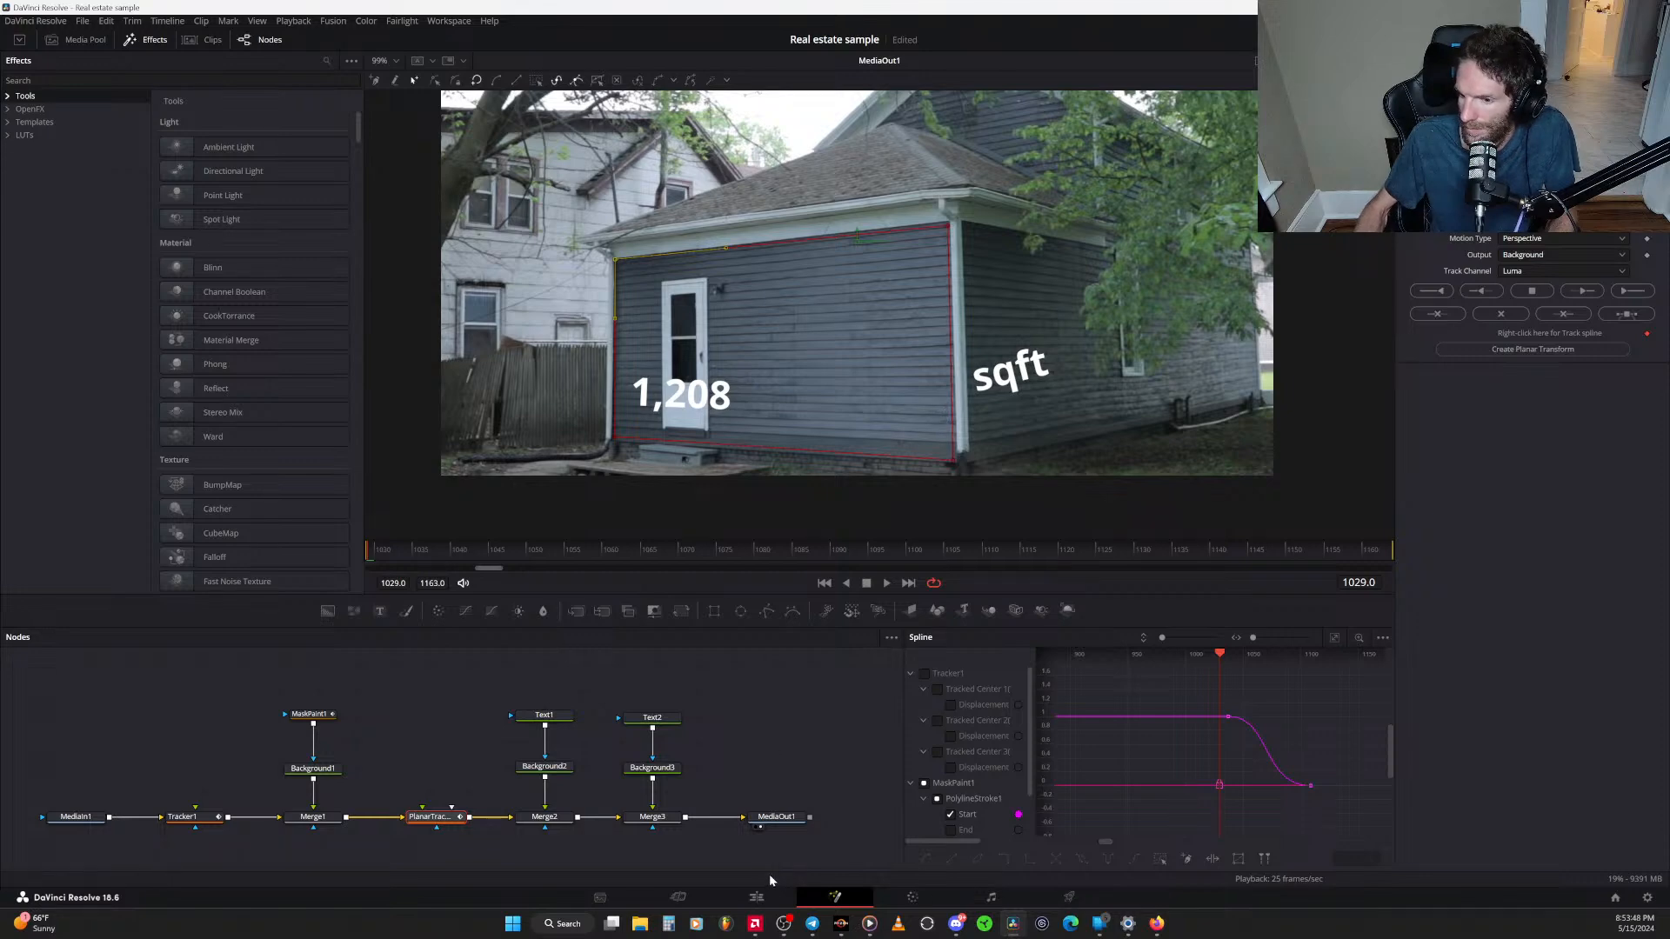
Delete both text branches, including their background and merge nodes, from the node graph
drag(701, 859, 551, 708)
key(Delete)
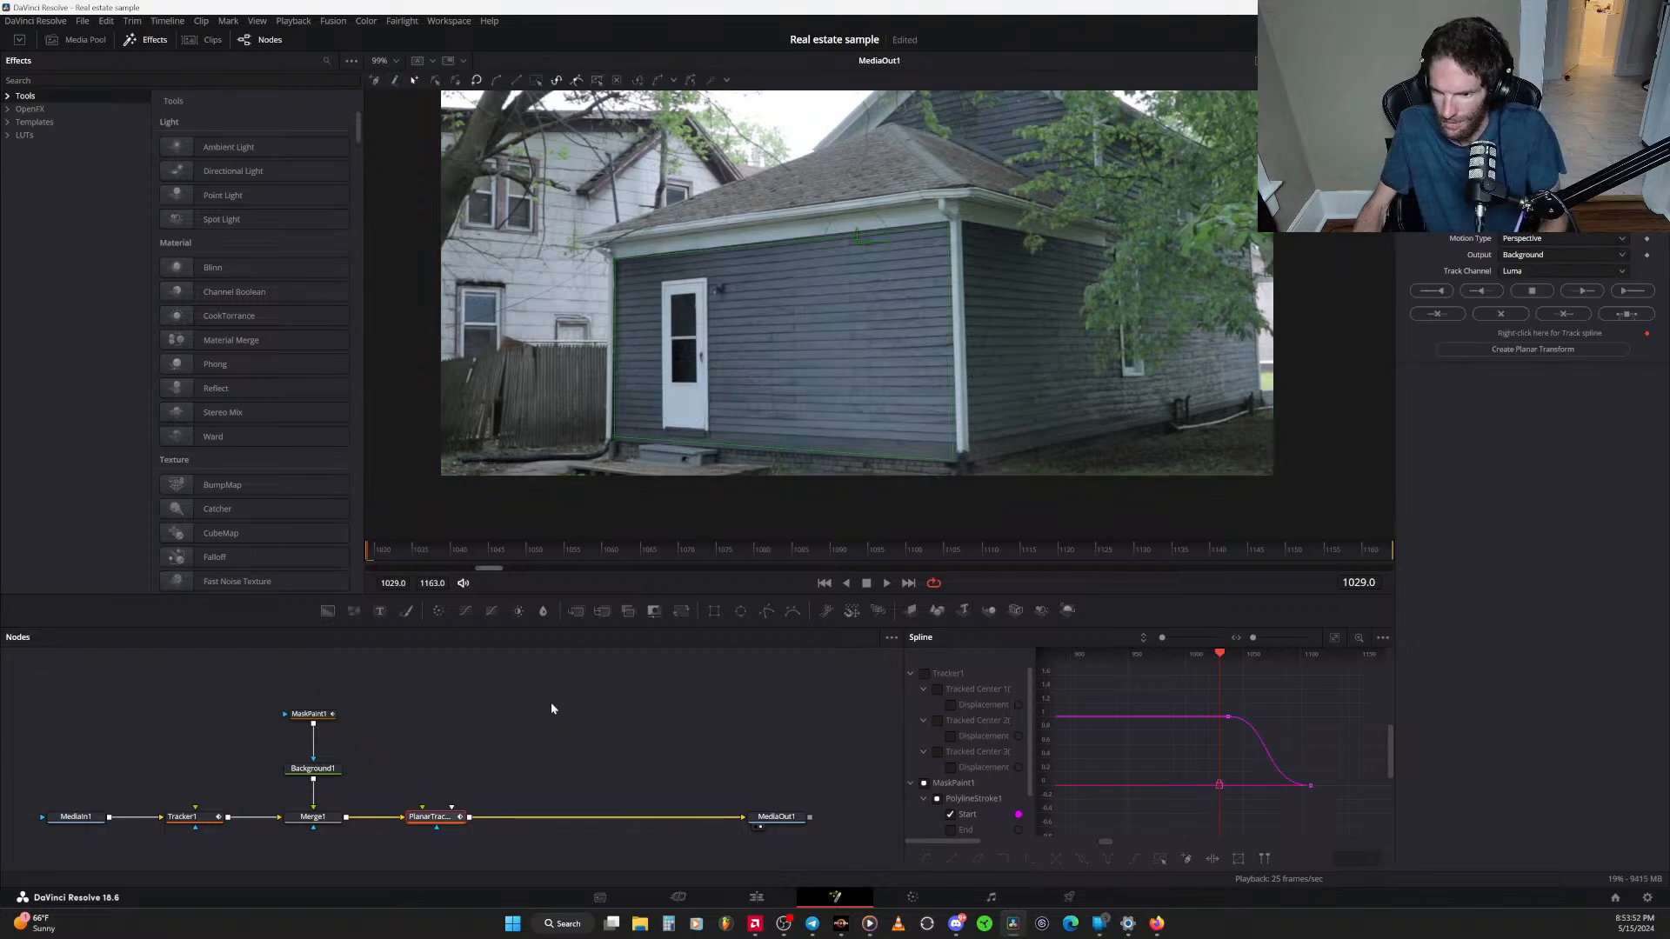
Check the tutorial video's planar tracker settings in the browser, return to DaVinci Resolve and look through PlanarTracker1's other settings
mouse_move(956, 923)
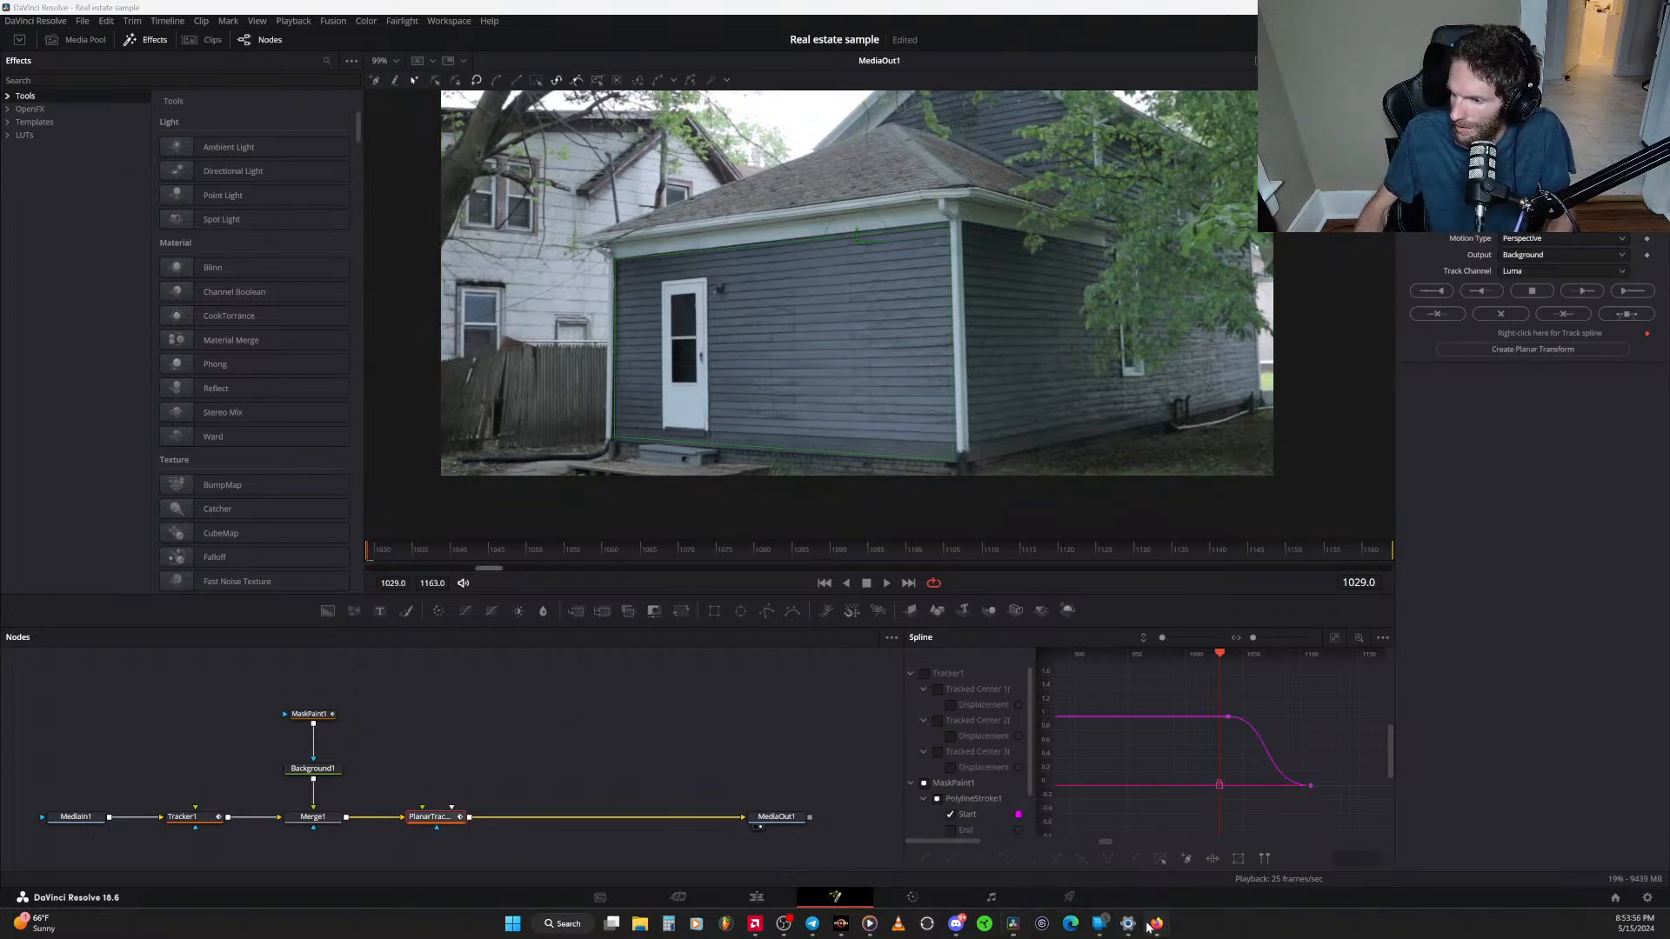
mouse_move(1149, 928)
click(1089, 856)
click(721, 424)
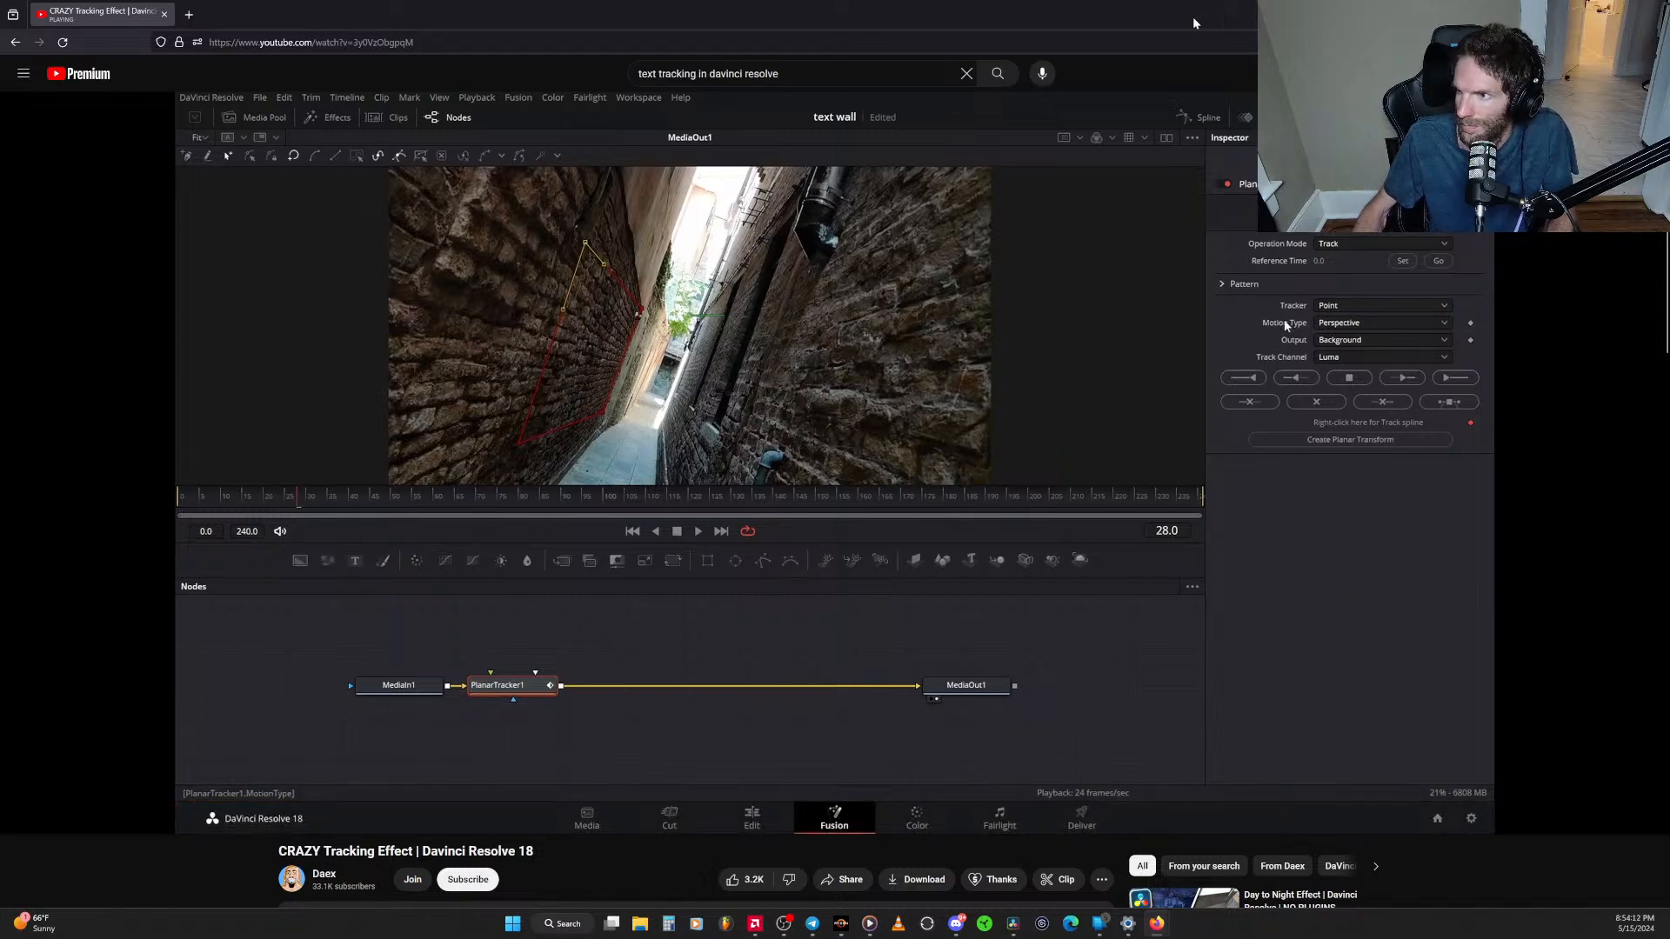
drag(1150, 8, 0, 280)
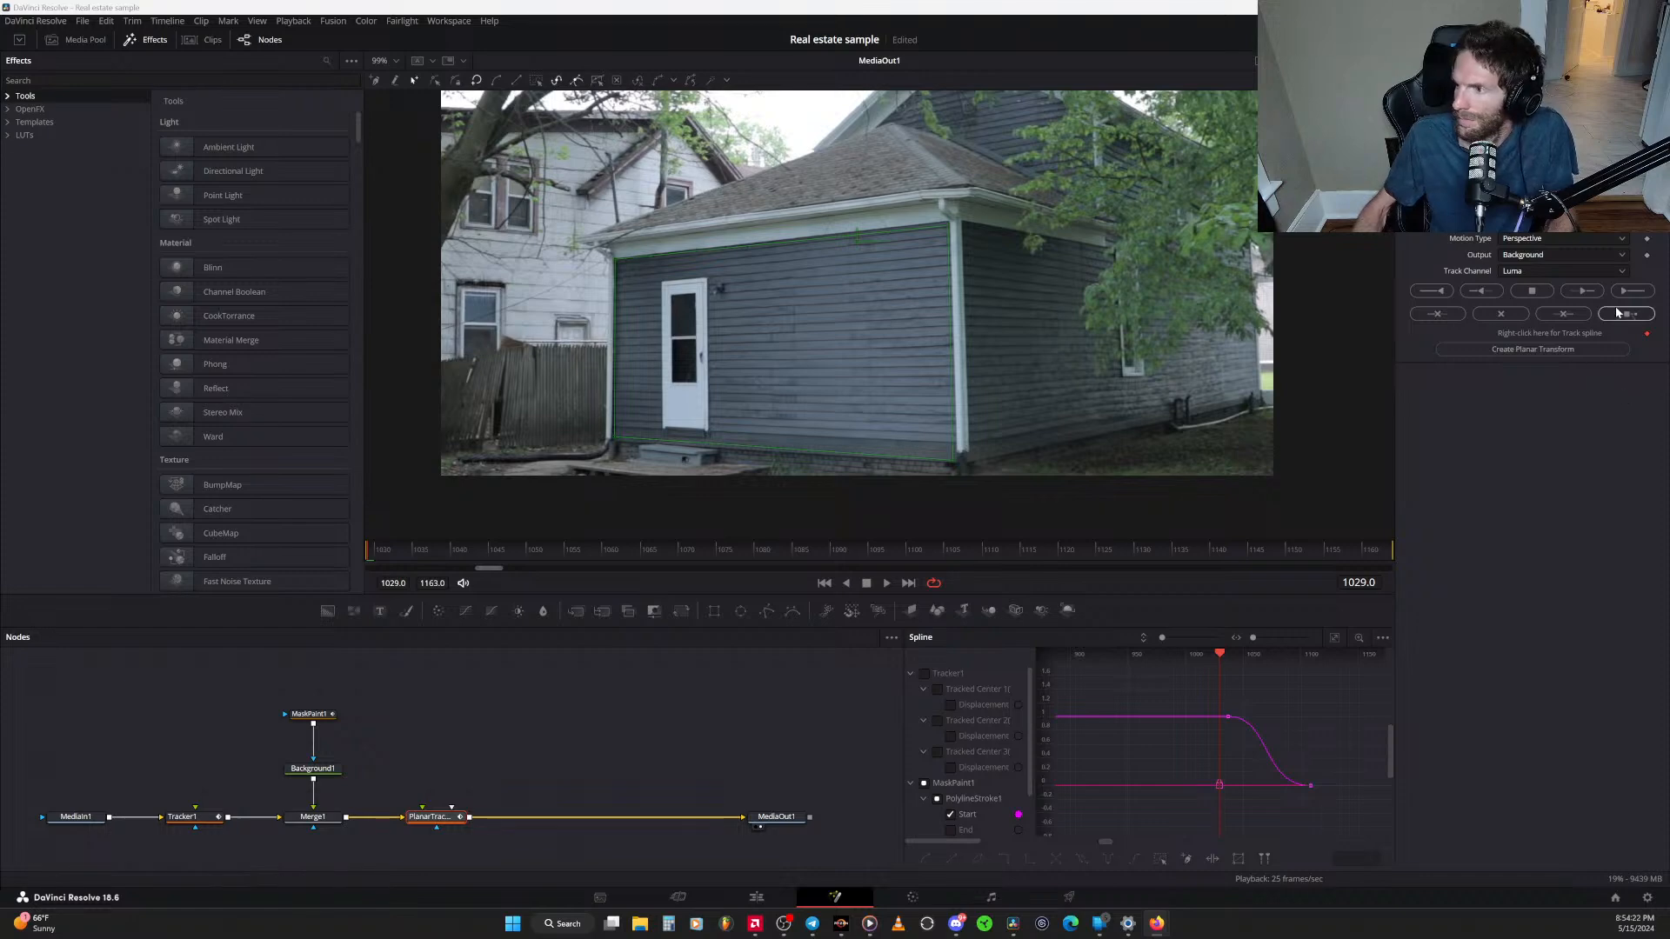
click(1533, 128)
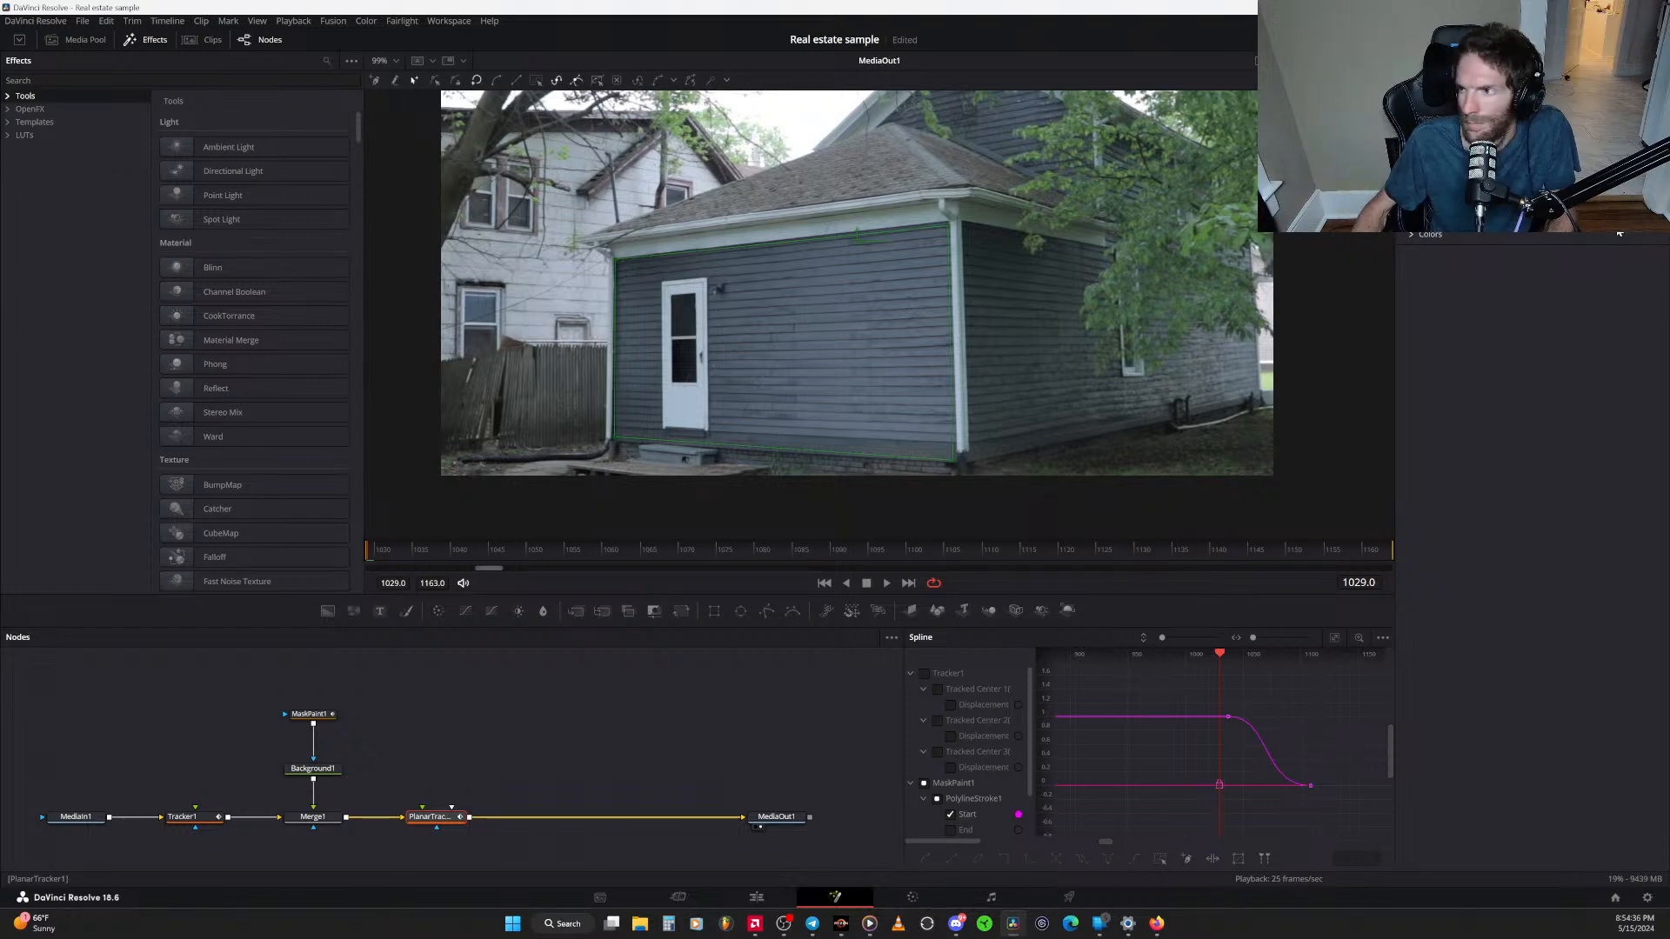
Go to the planar tracker's reference frame, return to frame 1029 and try to track the wall outline to the end
click(1441, 129)
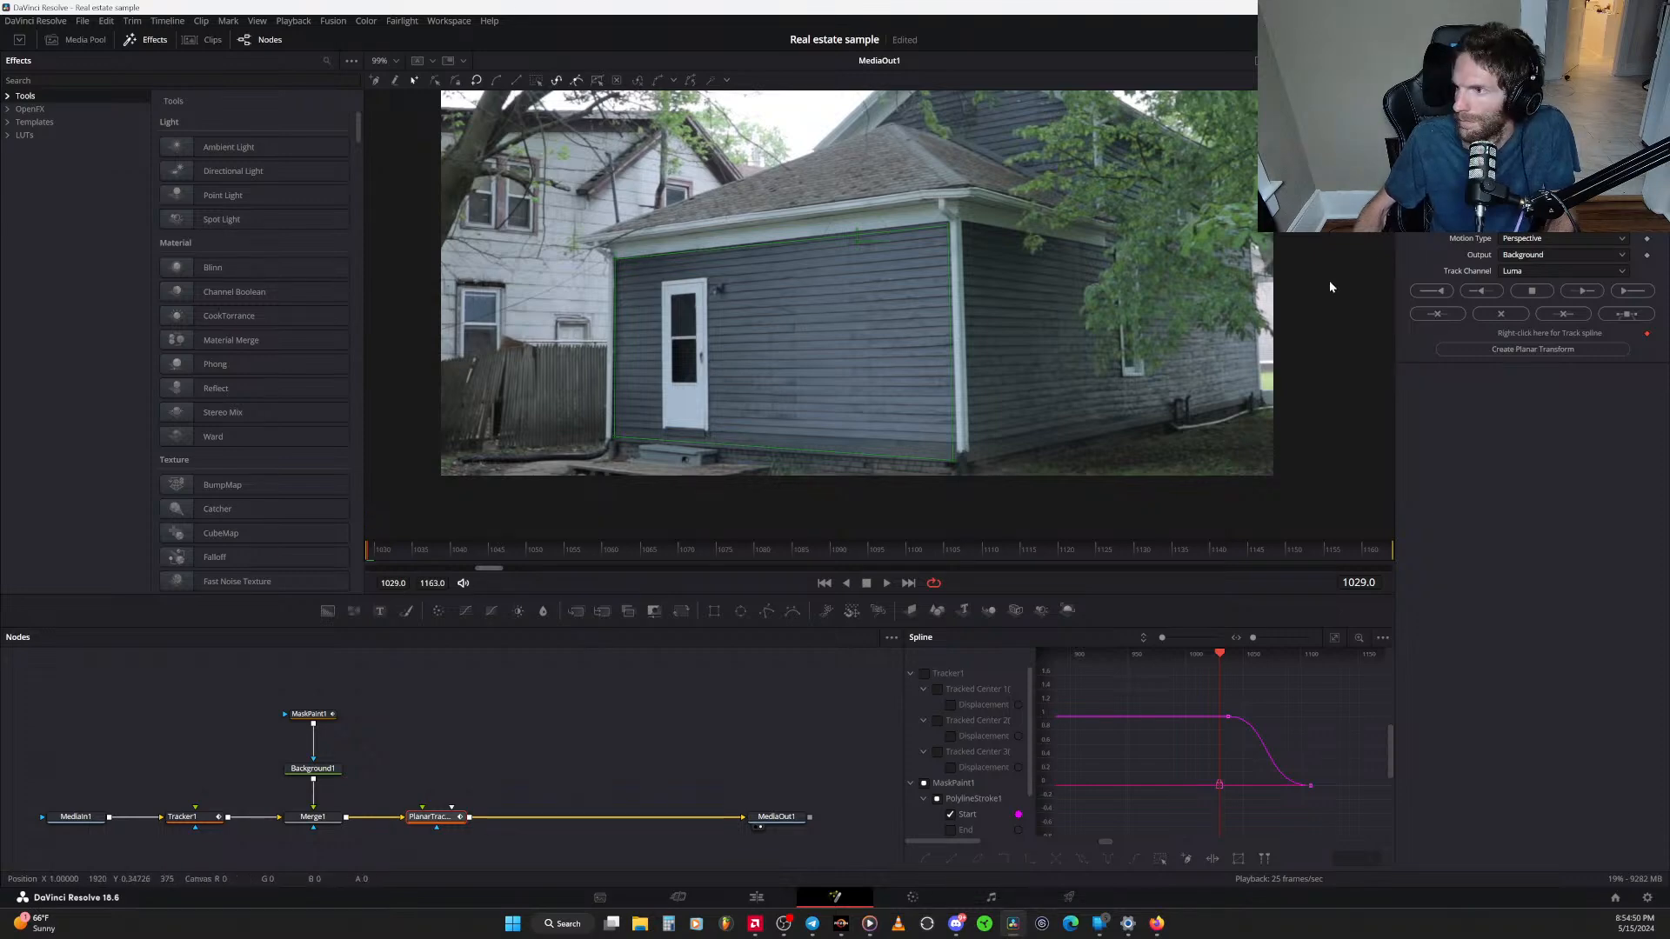
click(1589, 190)
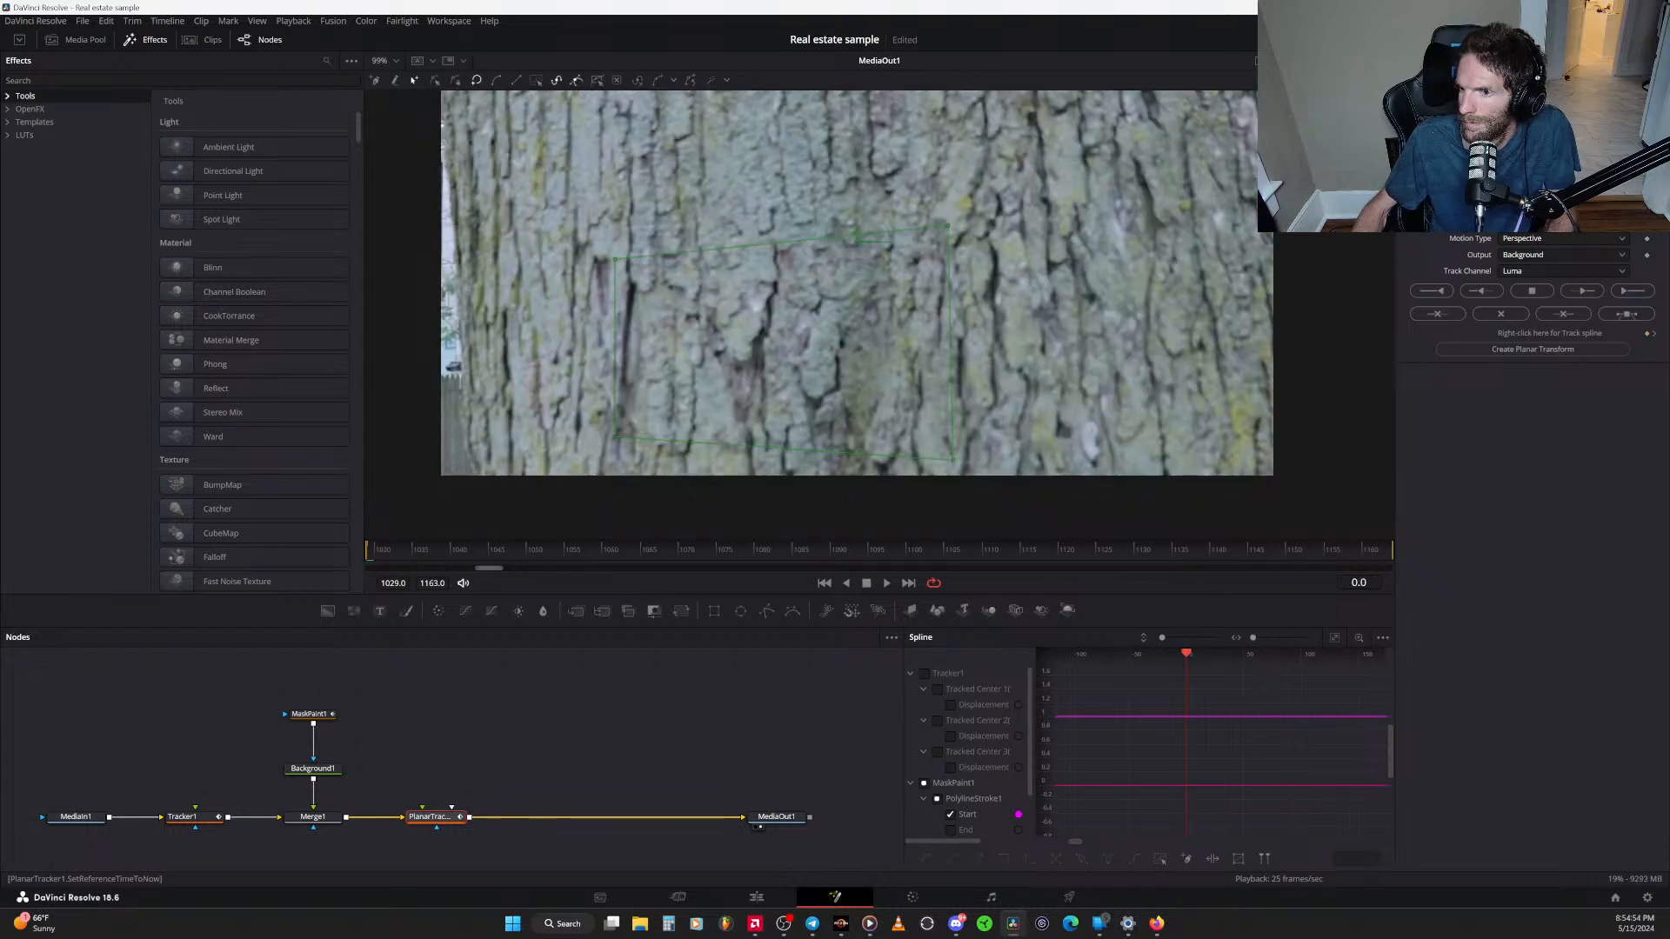
drag(416, 555, 279, 561)
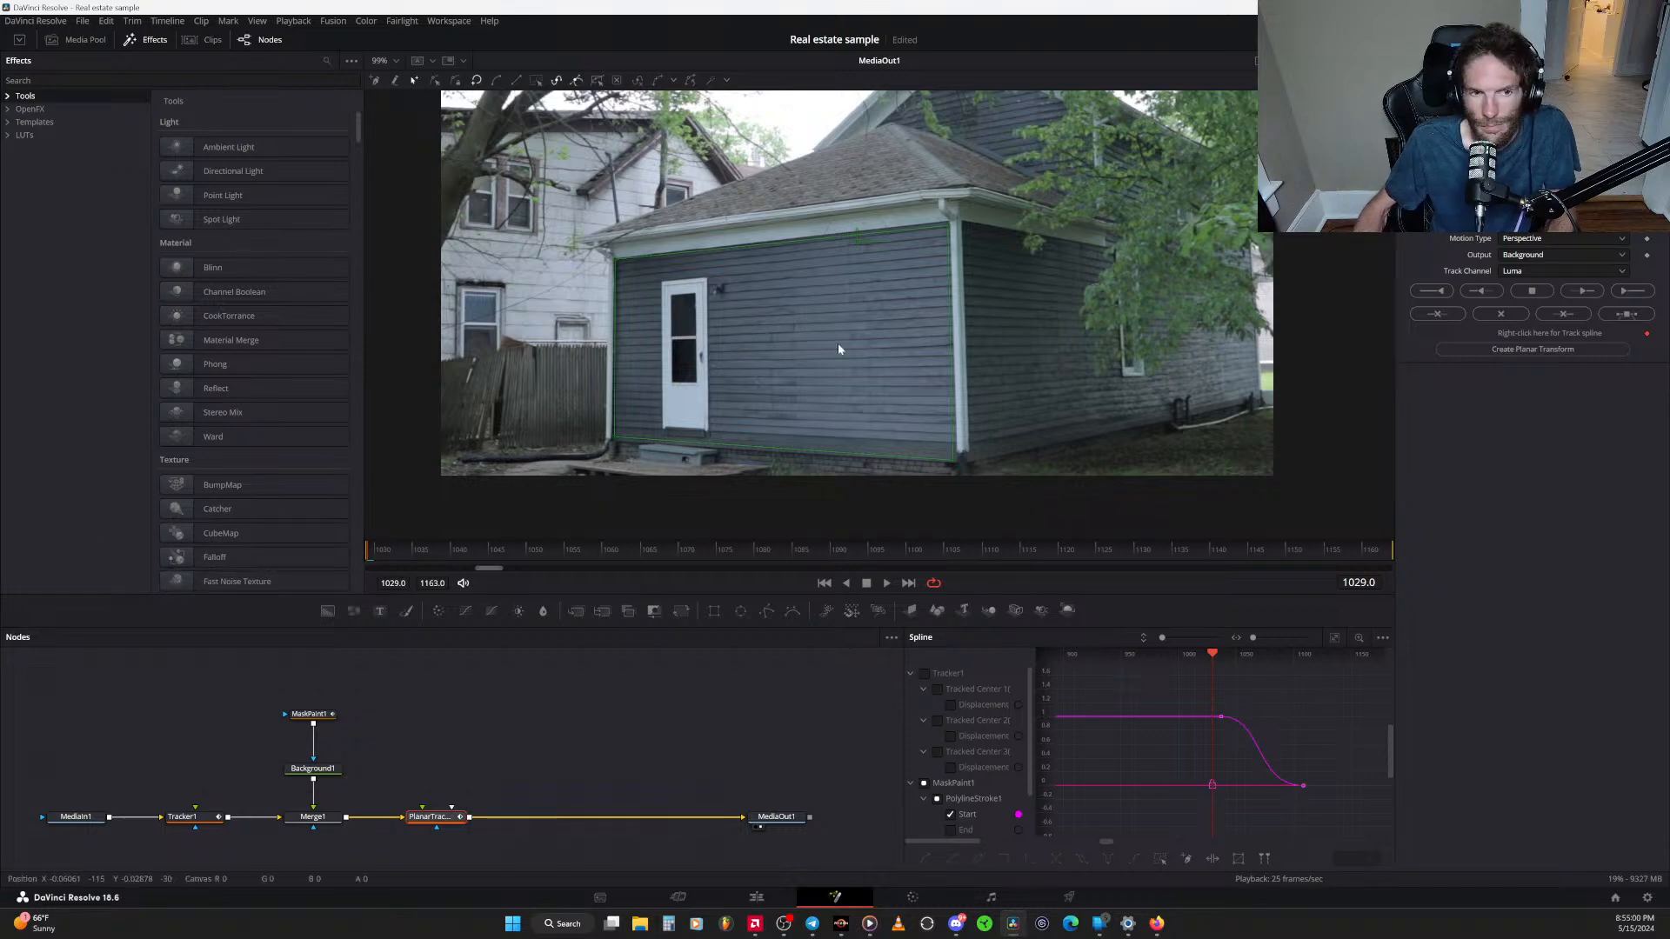
click(1627, 294)
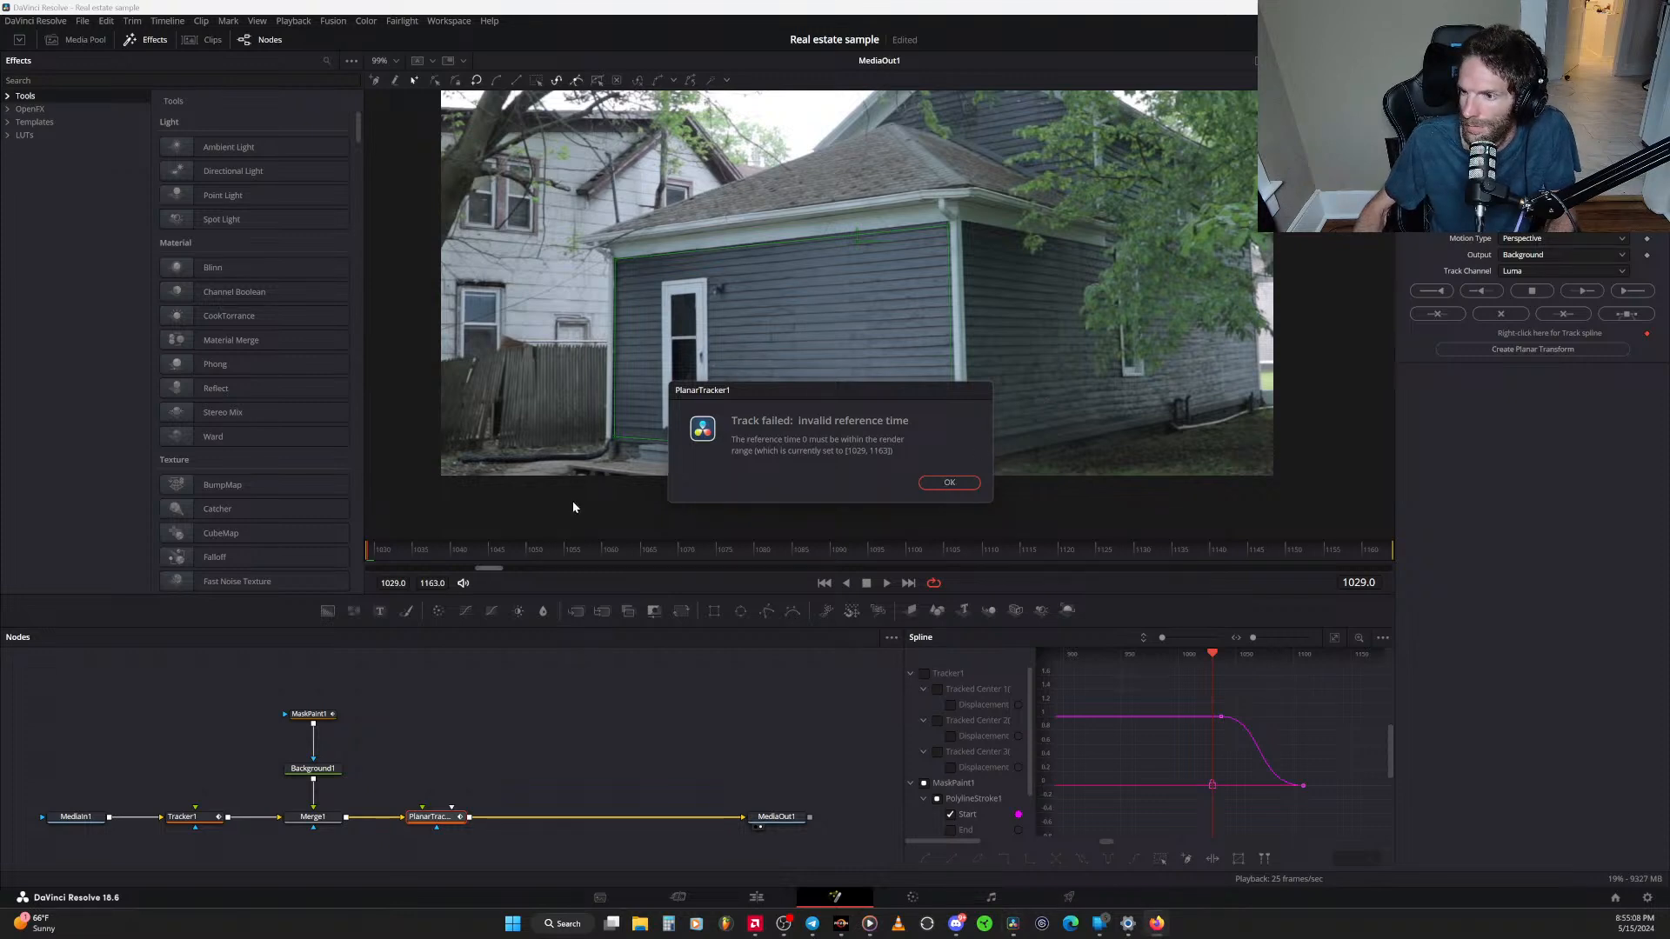
click(950, 484)
Place the edit timeline's playhead at the selected clip's first frame, return to Fusion and try the forward track again
click(755, 900)
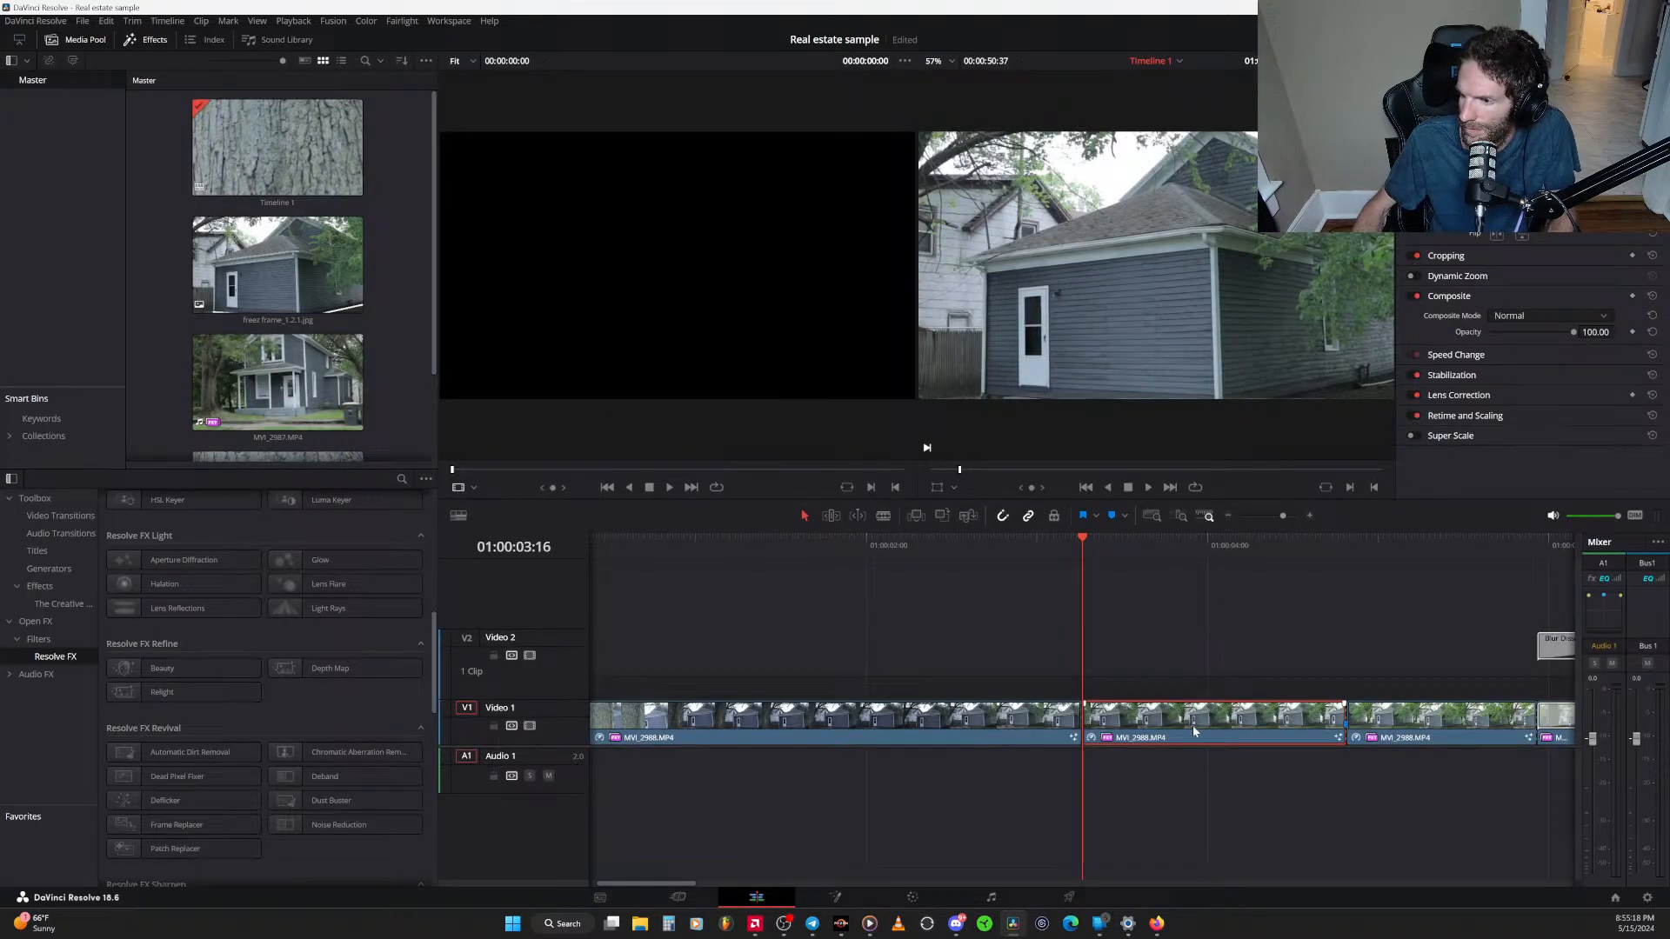
drag(1140, 541, 1084, 564)
click(837, 897)
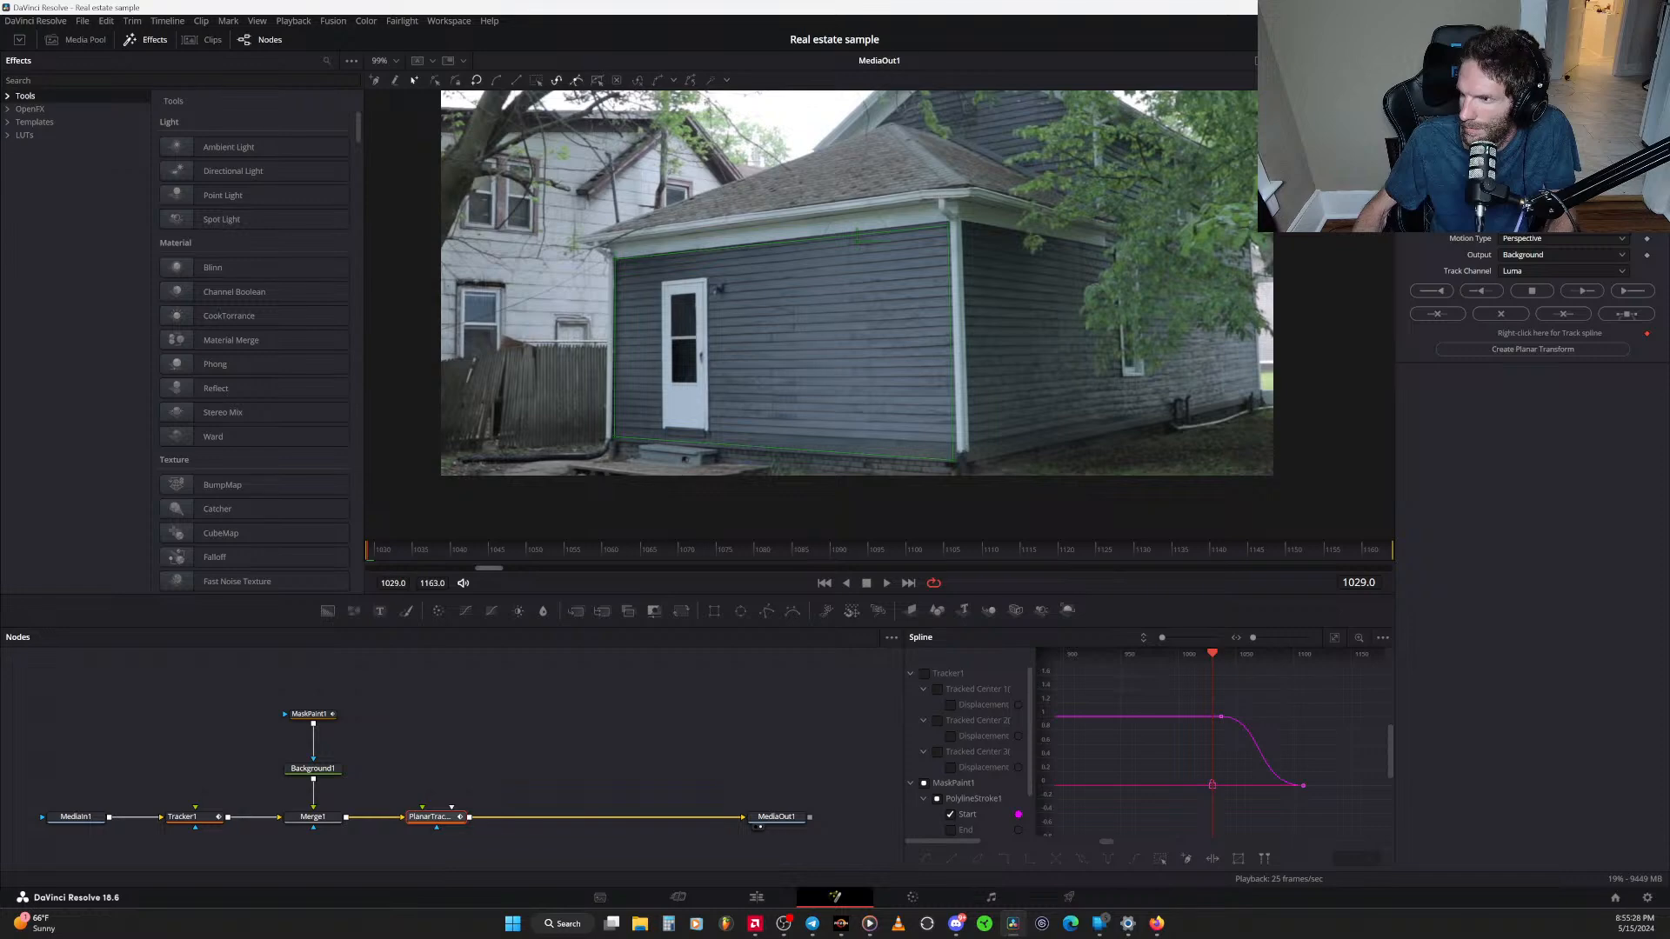
click(1637, 294)
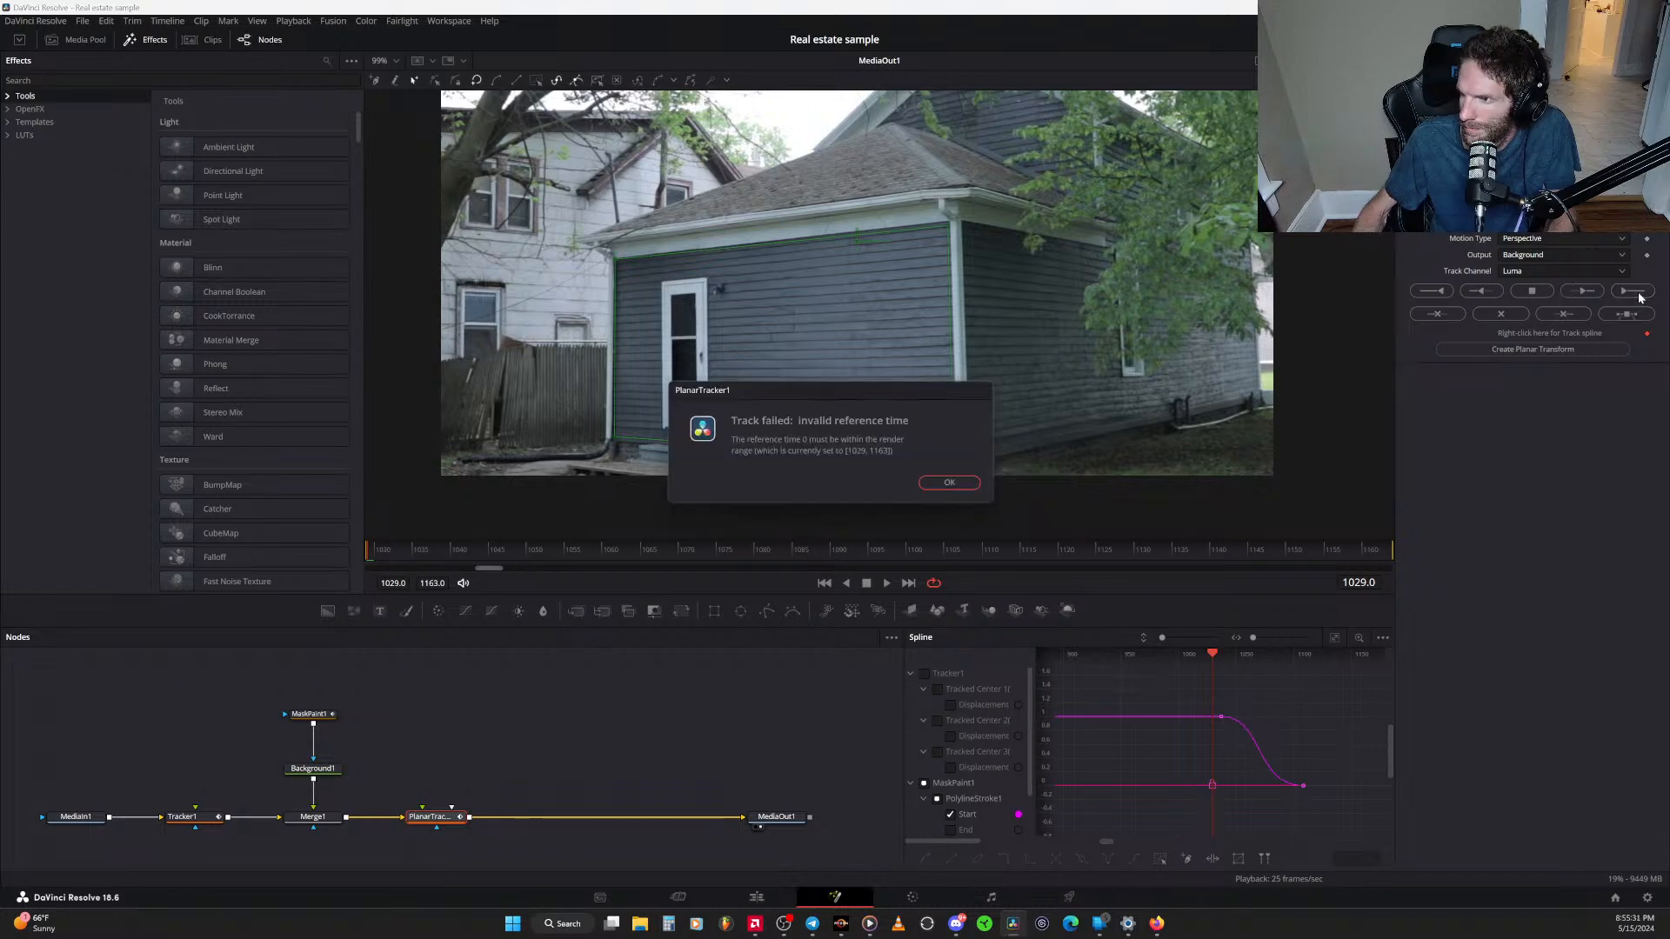
click(950, 483)
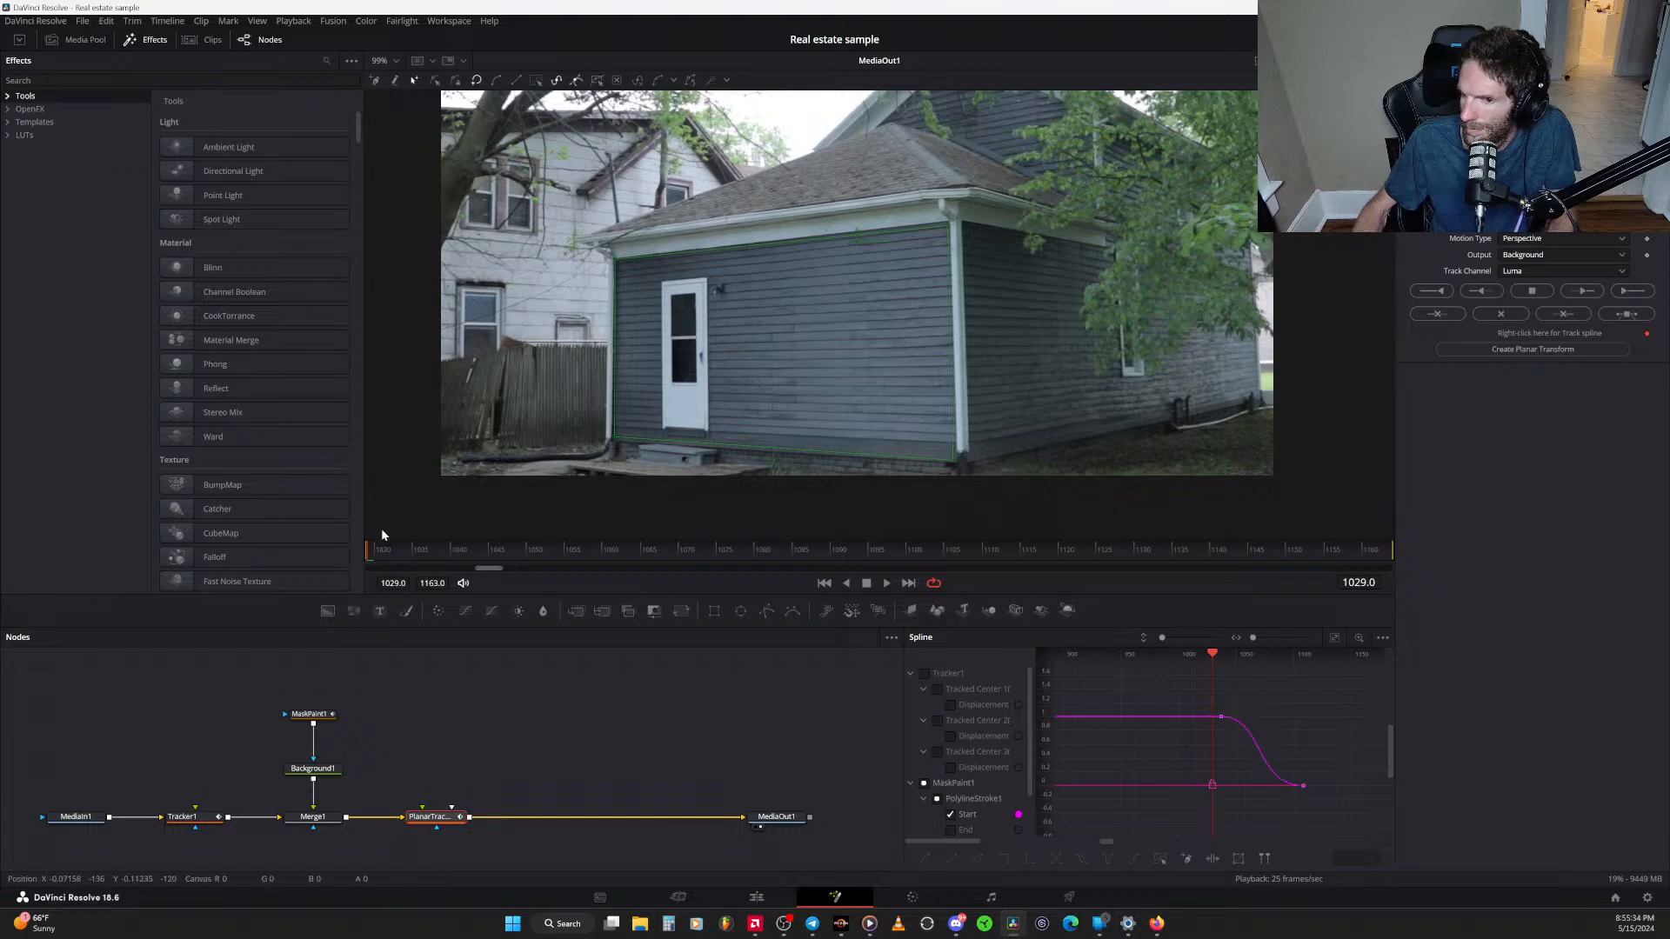
Set the planar tracker's reference time to frame 1029 and track the left wall forward to the end of the range
drag(384, 552, 347, 552)
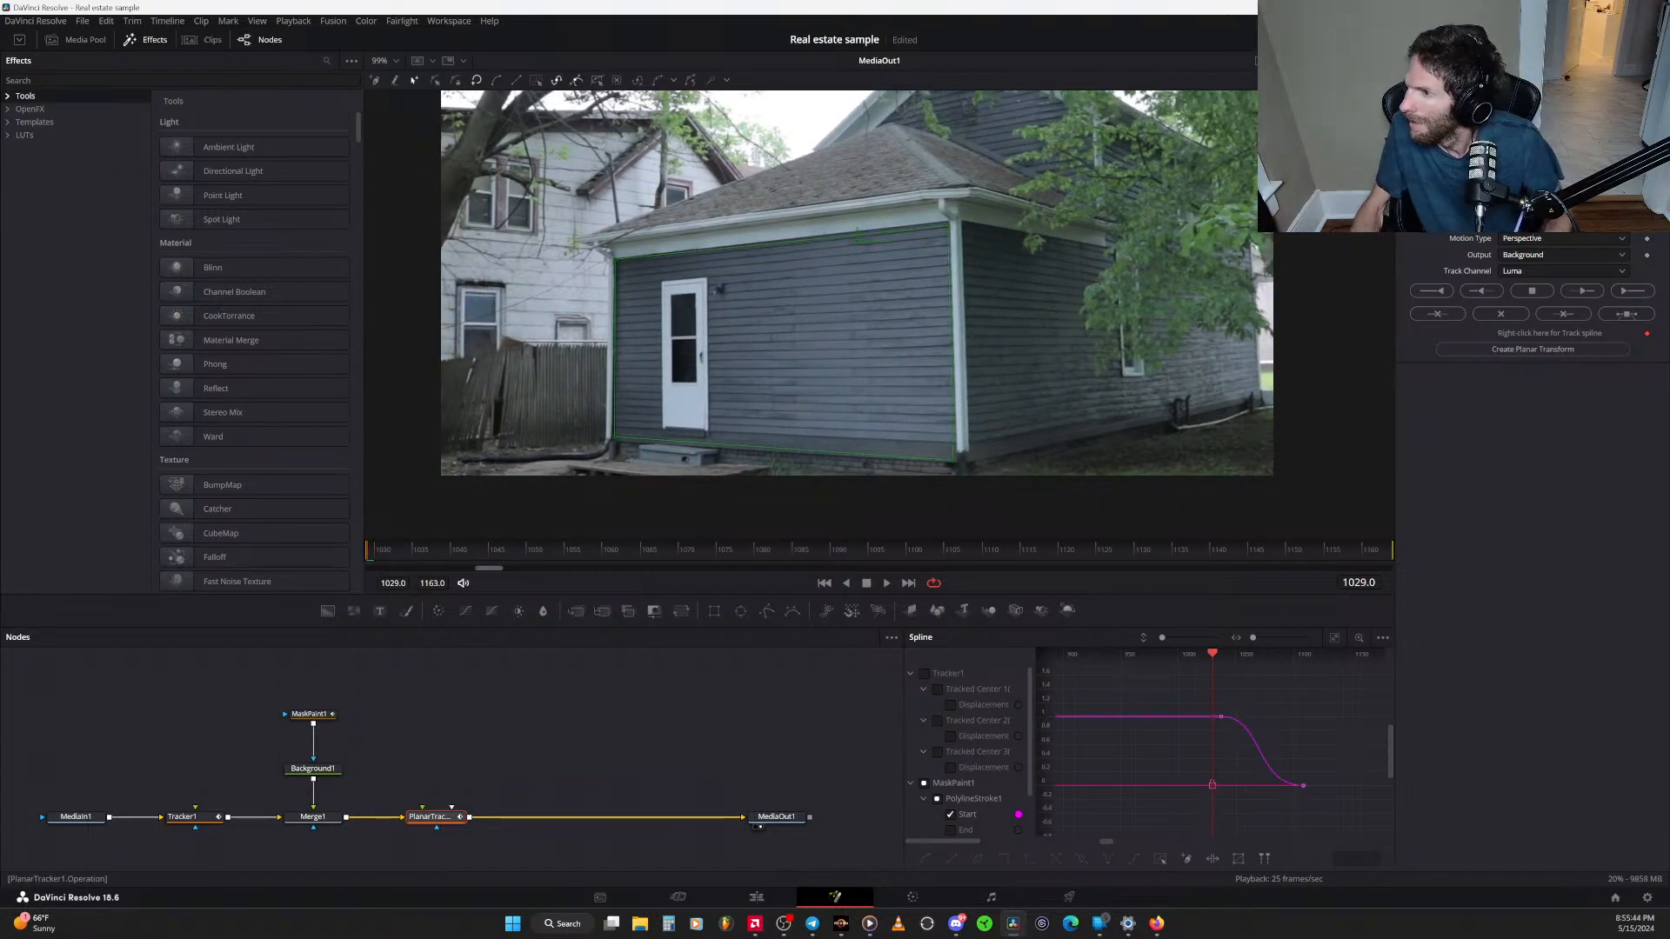
click(1566, 206)
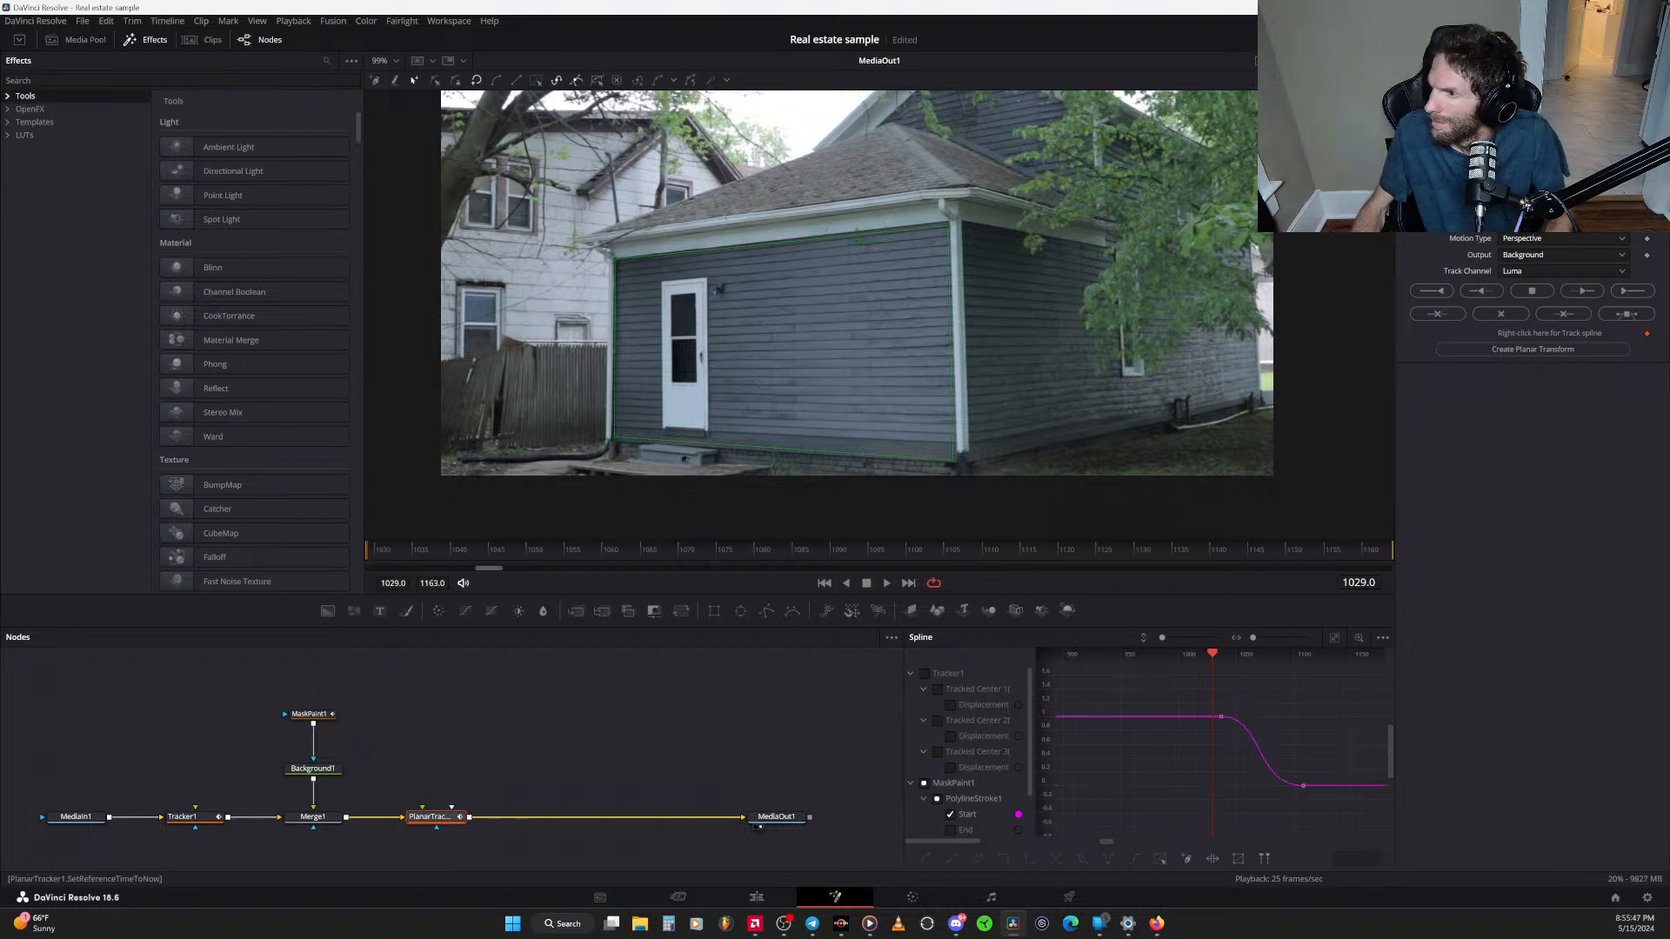
click(1627, 296)
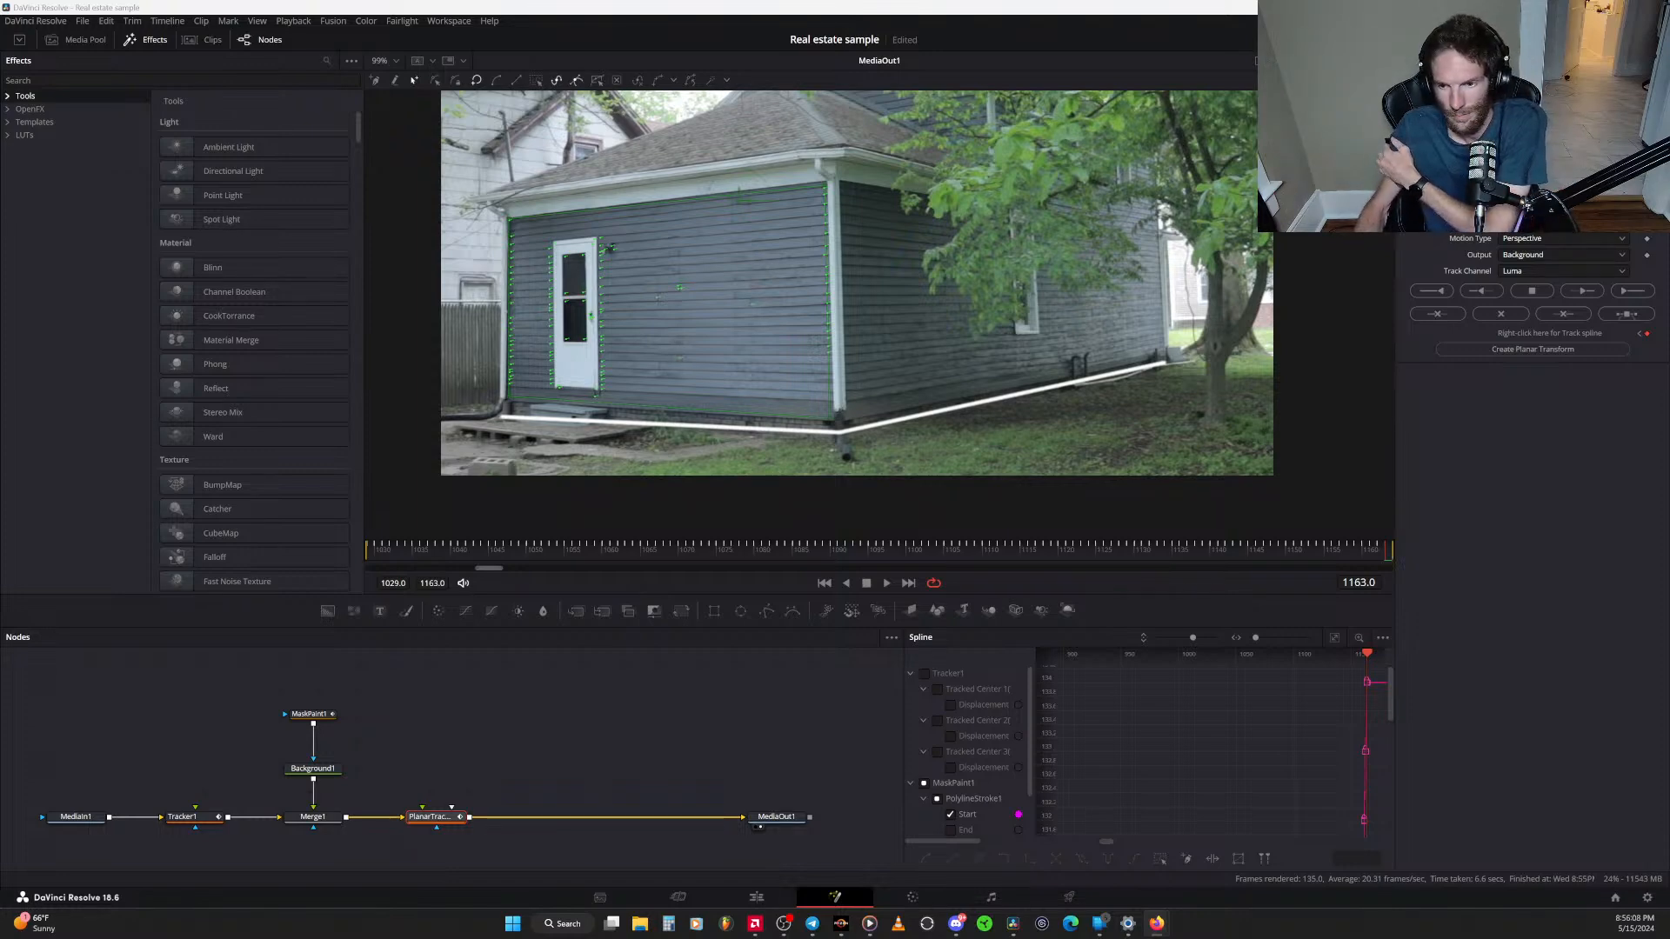
Add a Text+ node reading "1,280" and connect it to PlanarTracker1
click(411, 643)
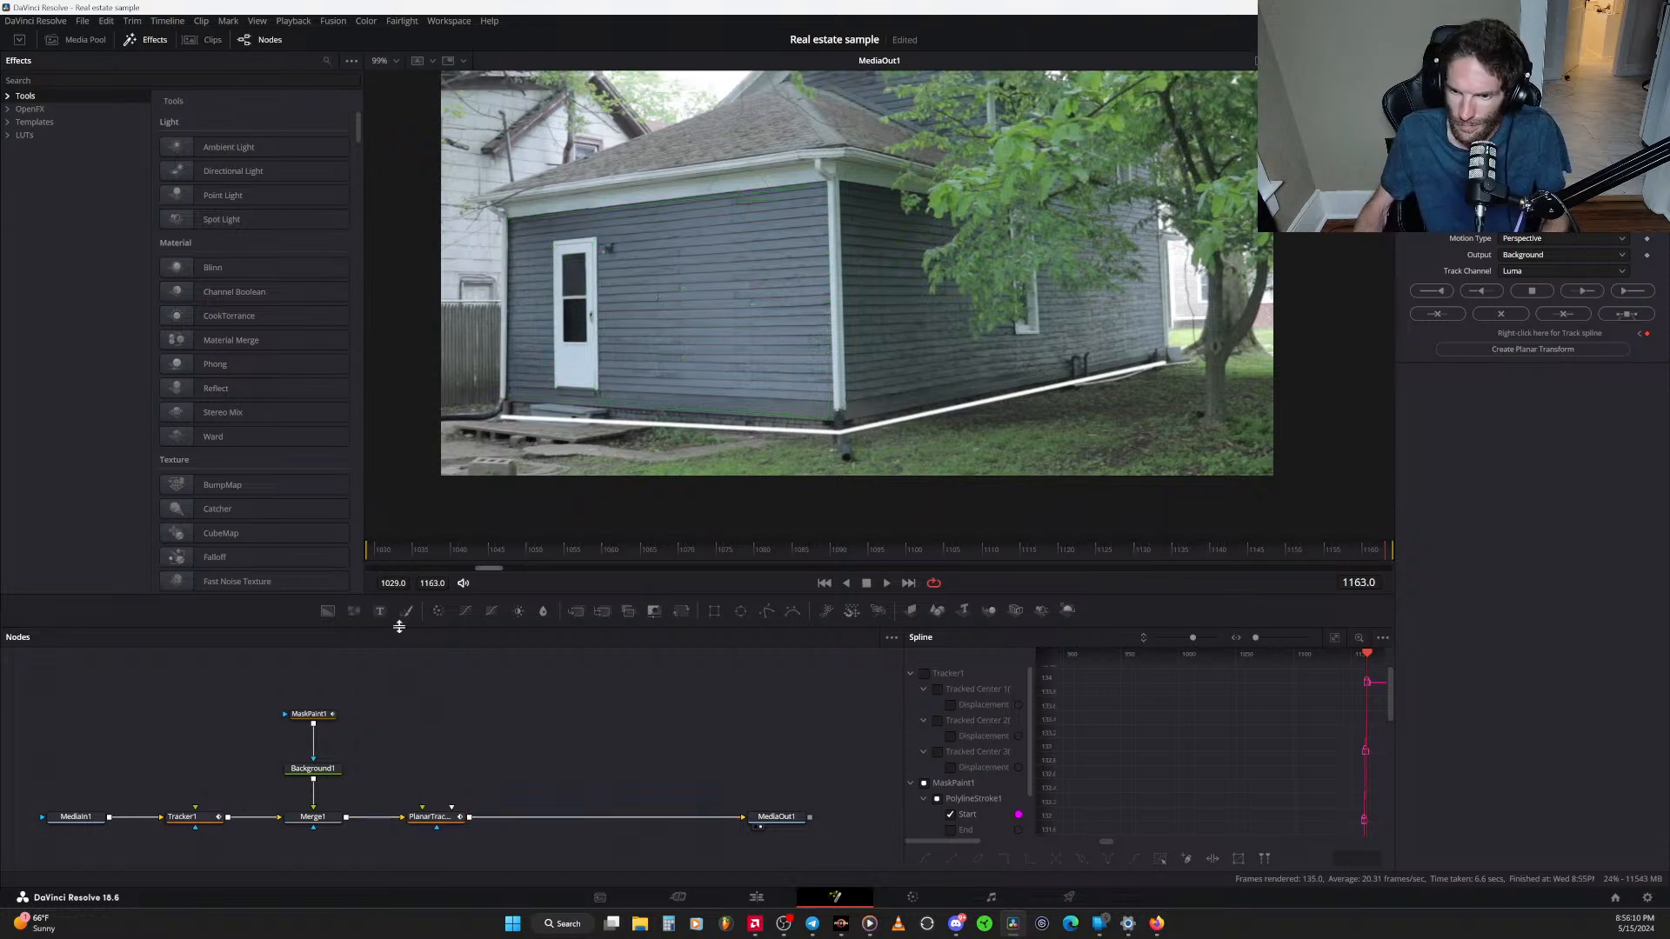
click(379, 611)
drag(474, 707, 422, 810)
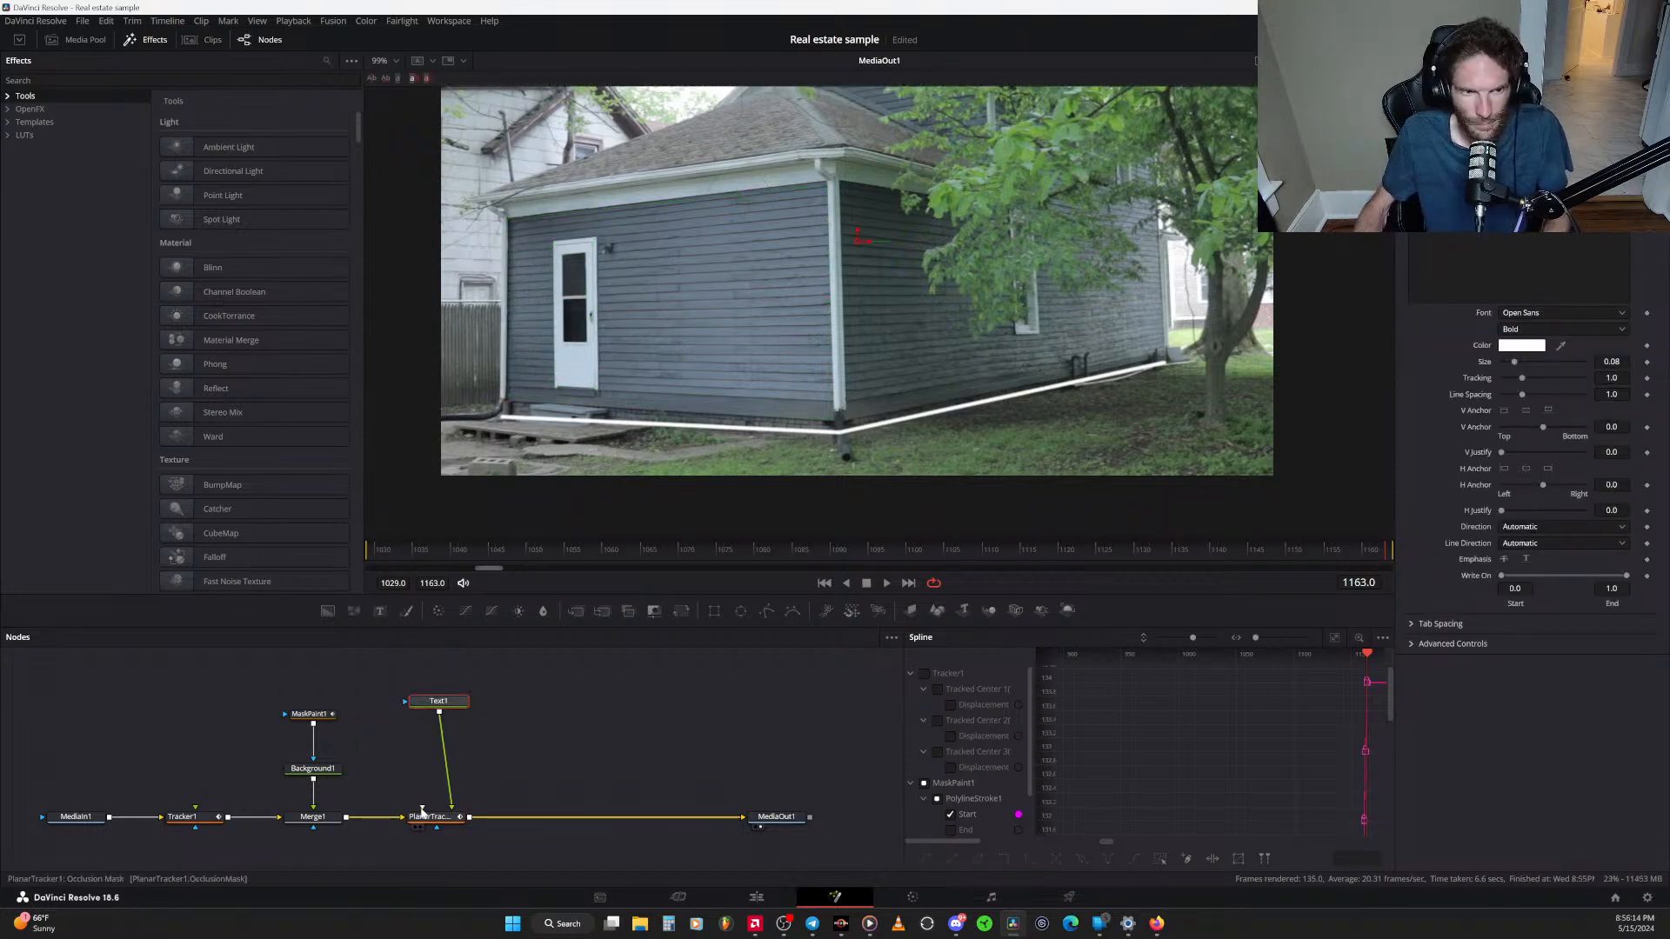
click(1518, 214)
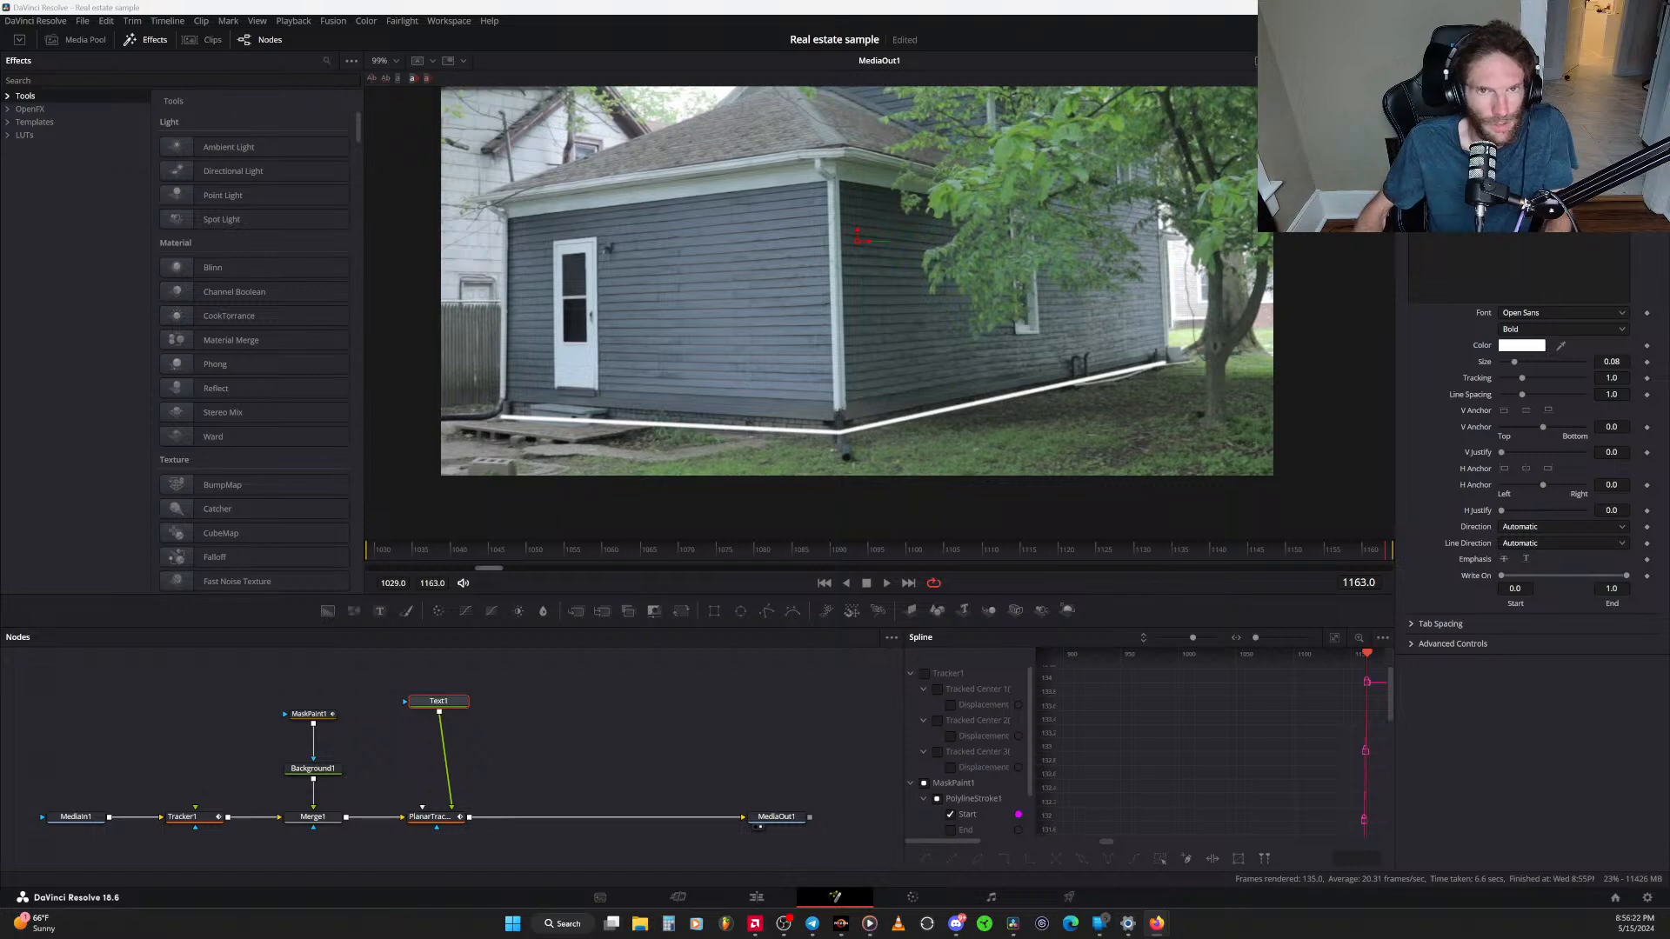
click(1525, 205)
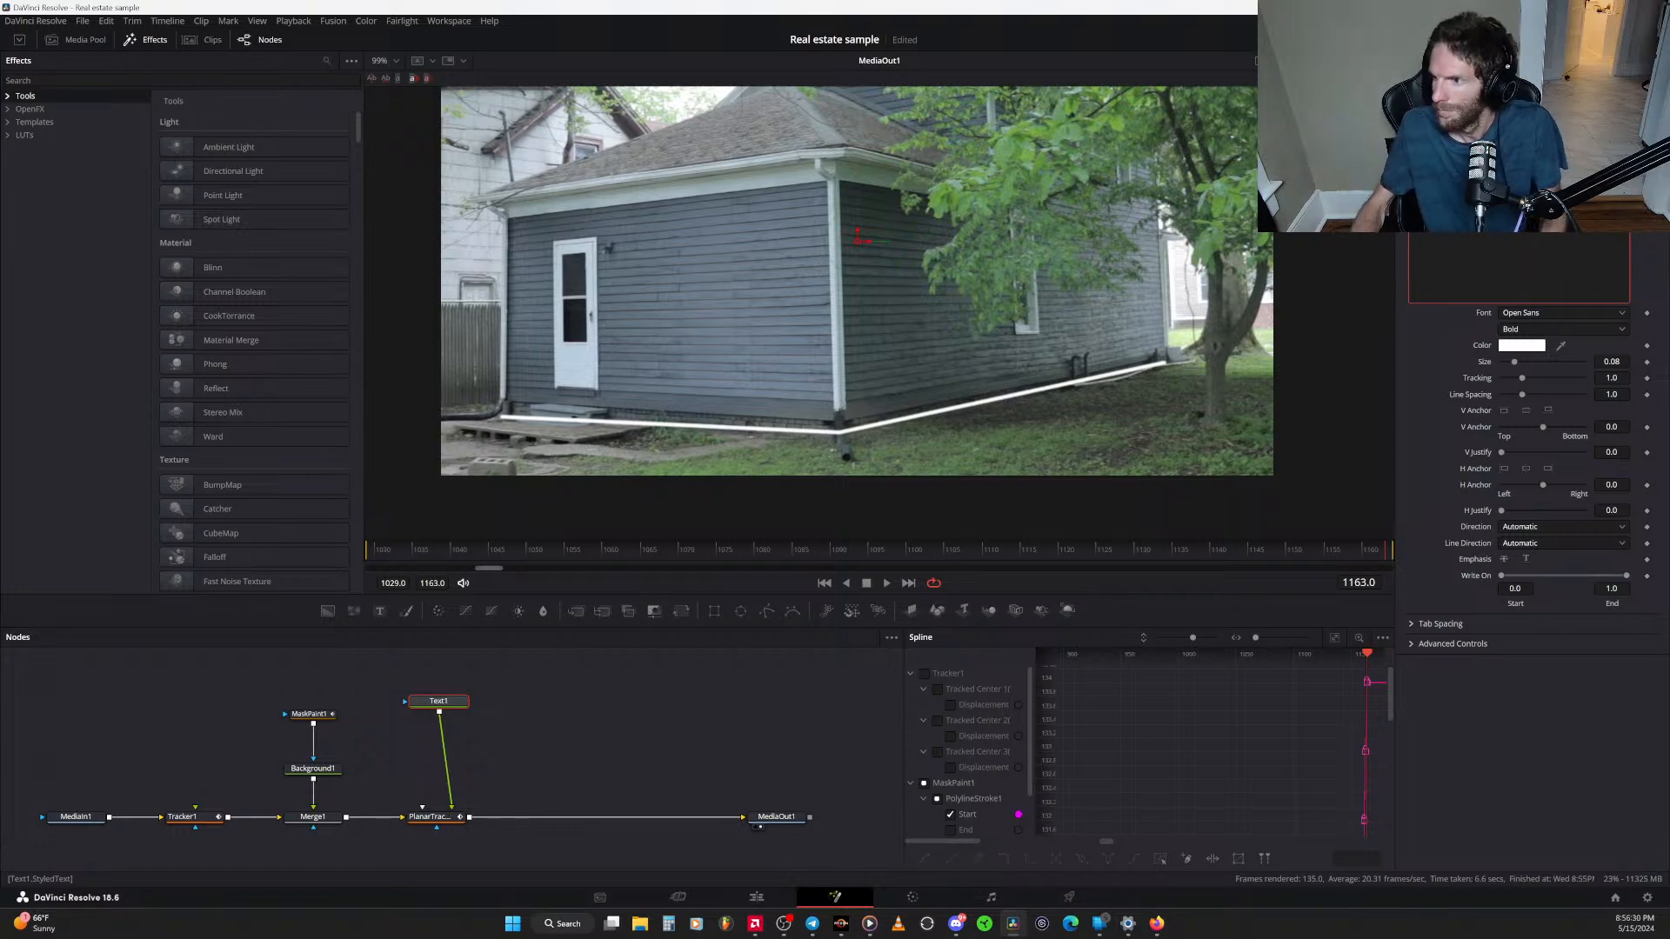
Line up the text node above PlanarTracker1, position the text on the left wall in black (#000000) and save the project
click(1533, 347)
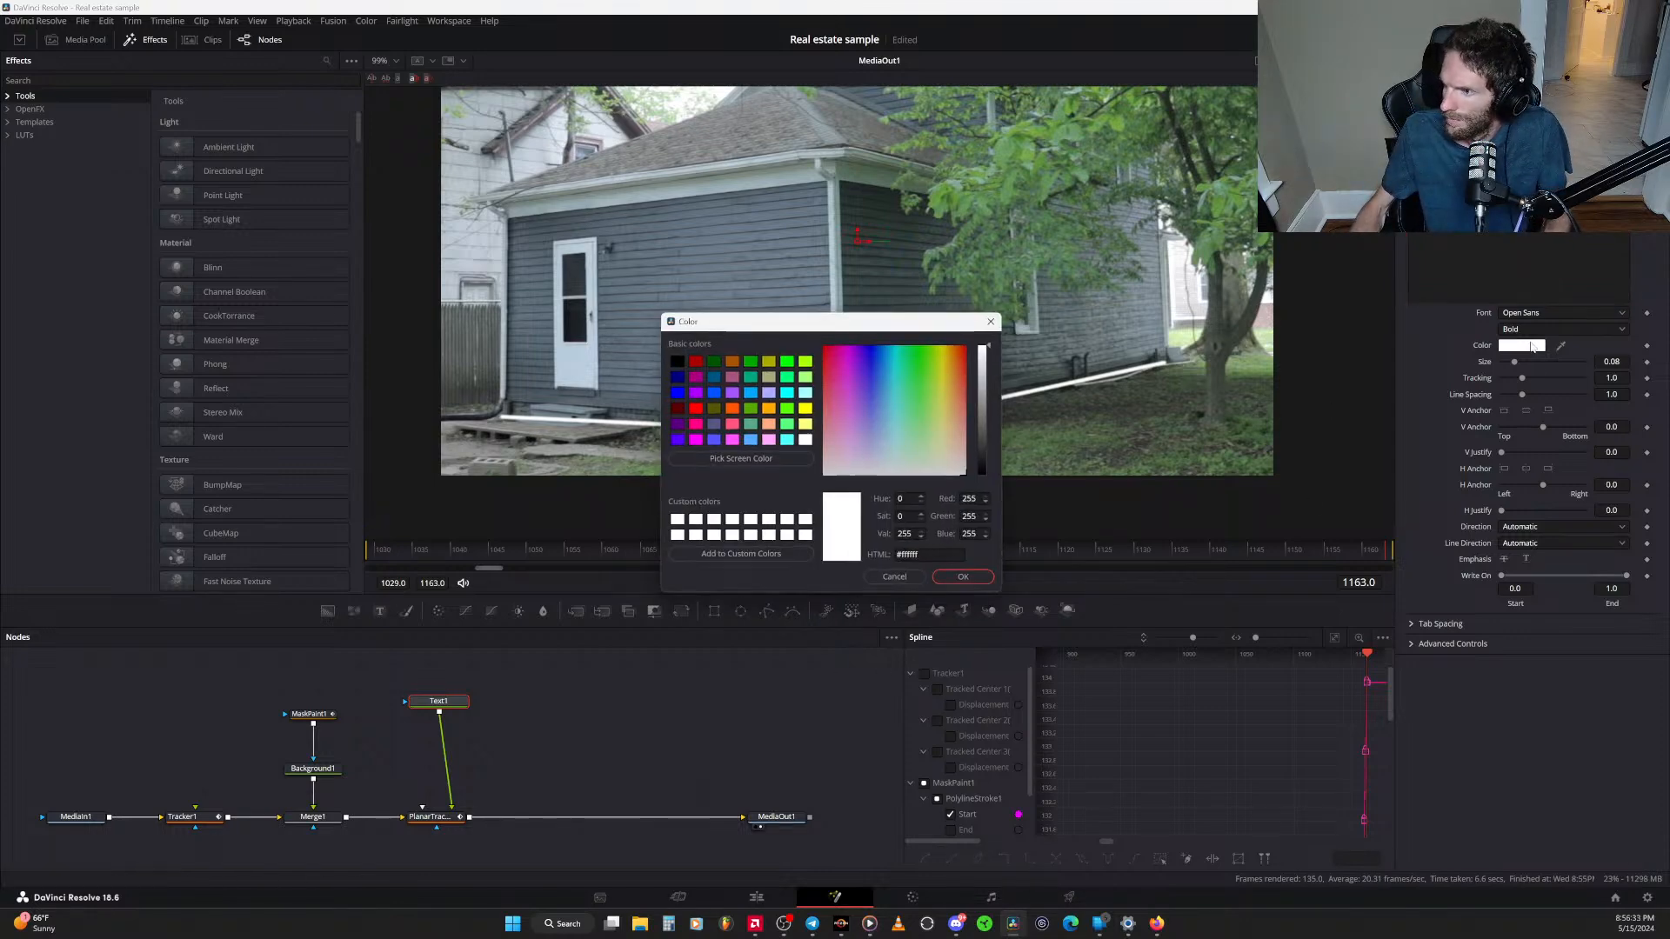
click(967, 581)
drag(454, 702, 463, 725)
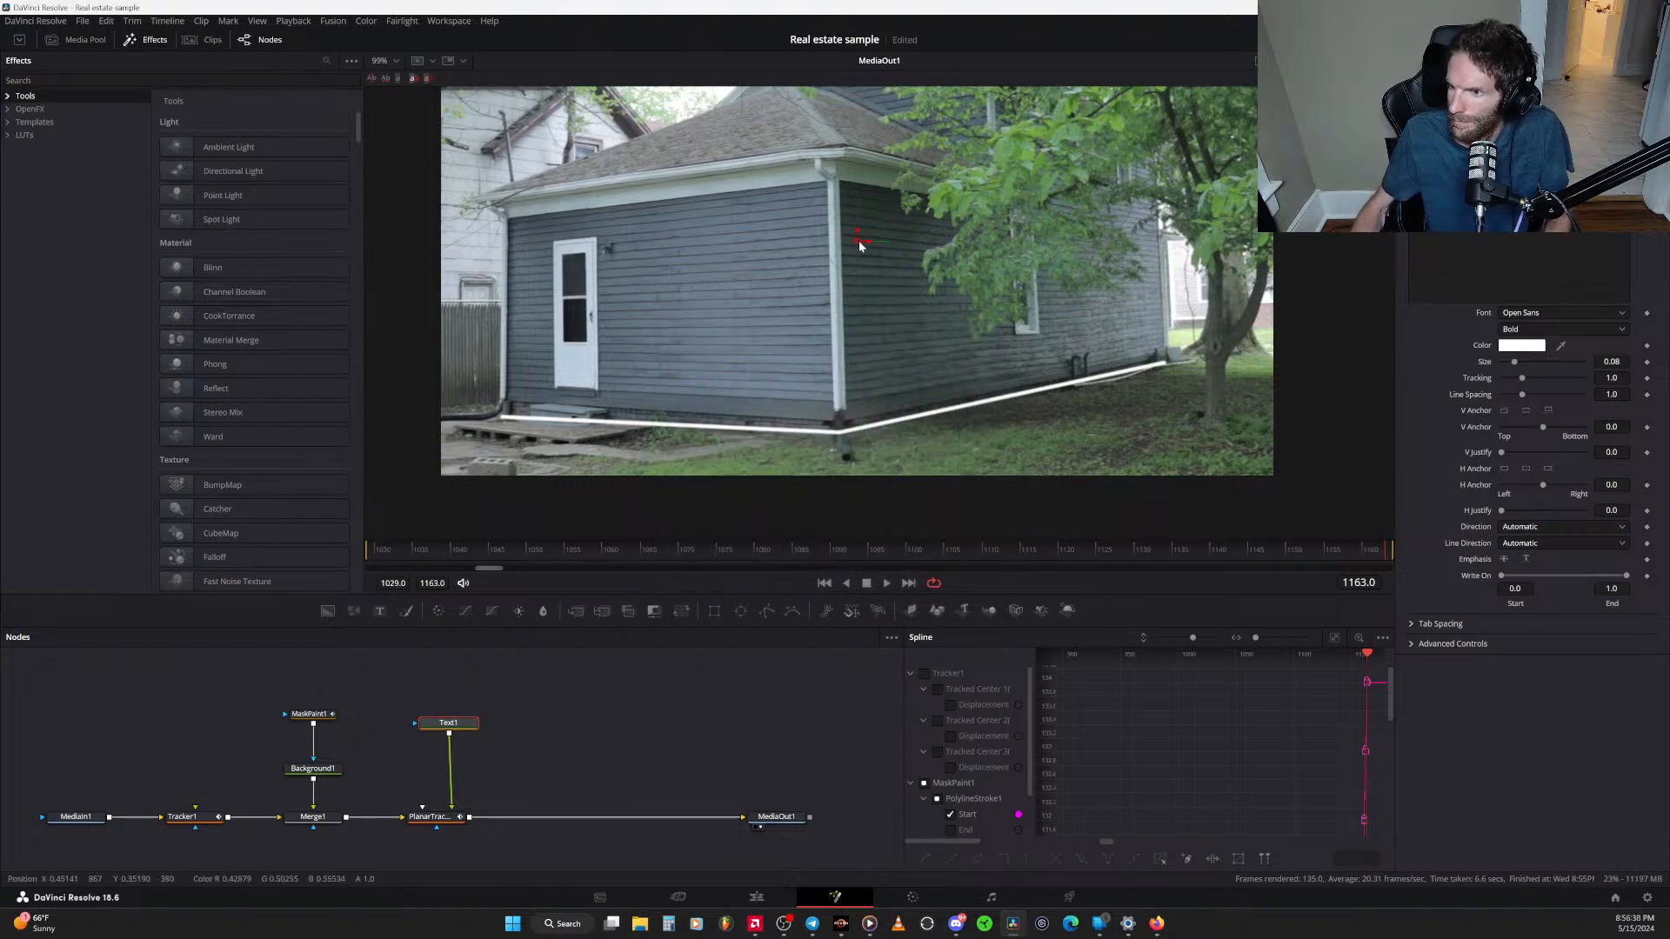
drag(827, 255, 710, 278)
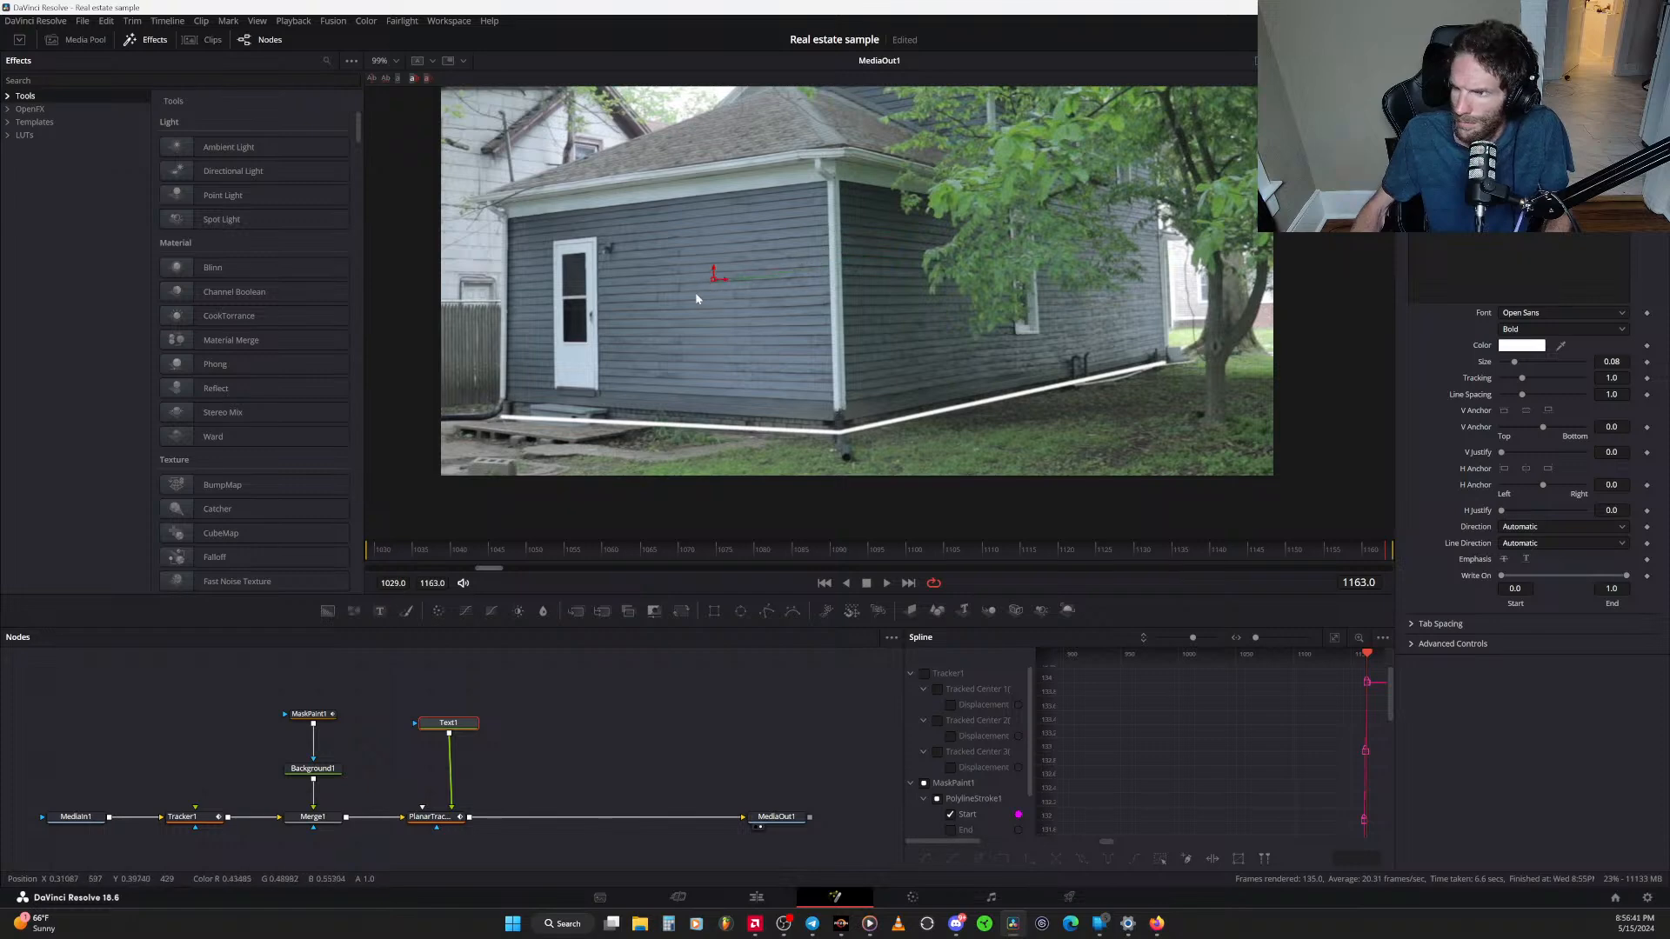
click(1535, 347)
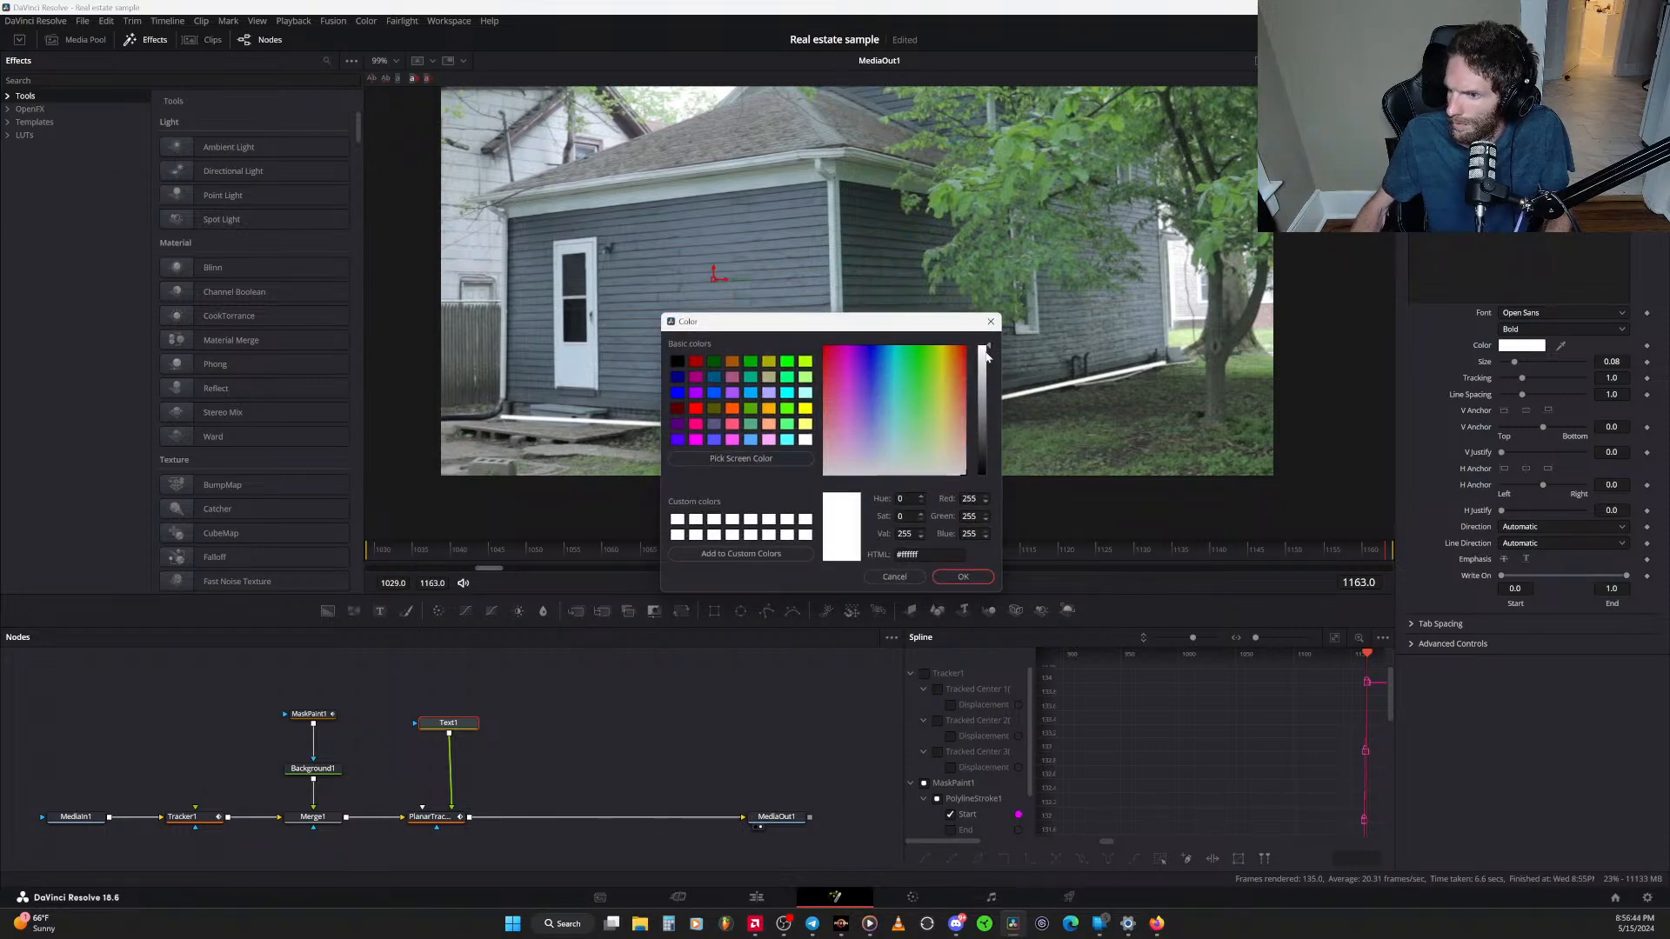
drag(984, 348, 984, 483)
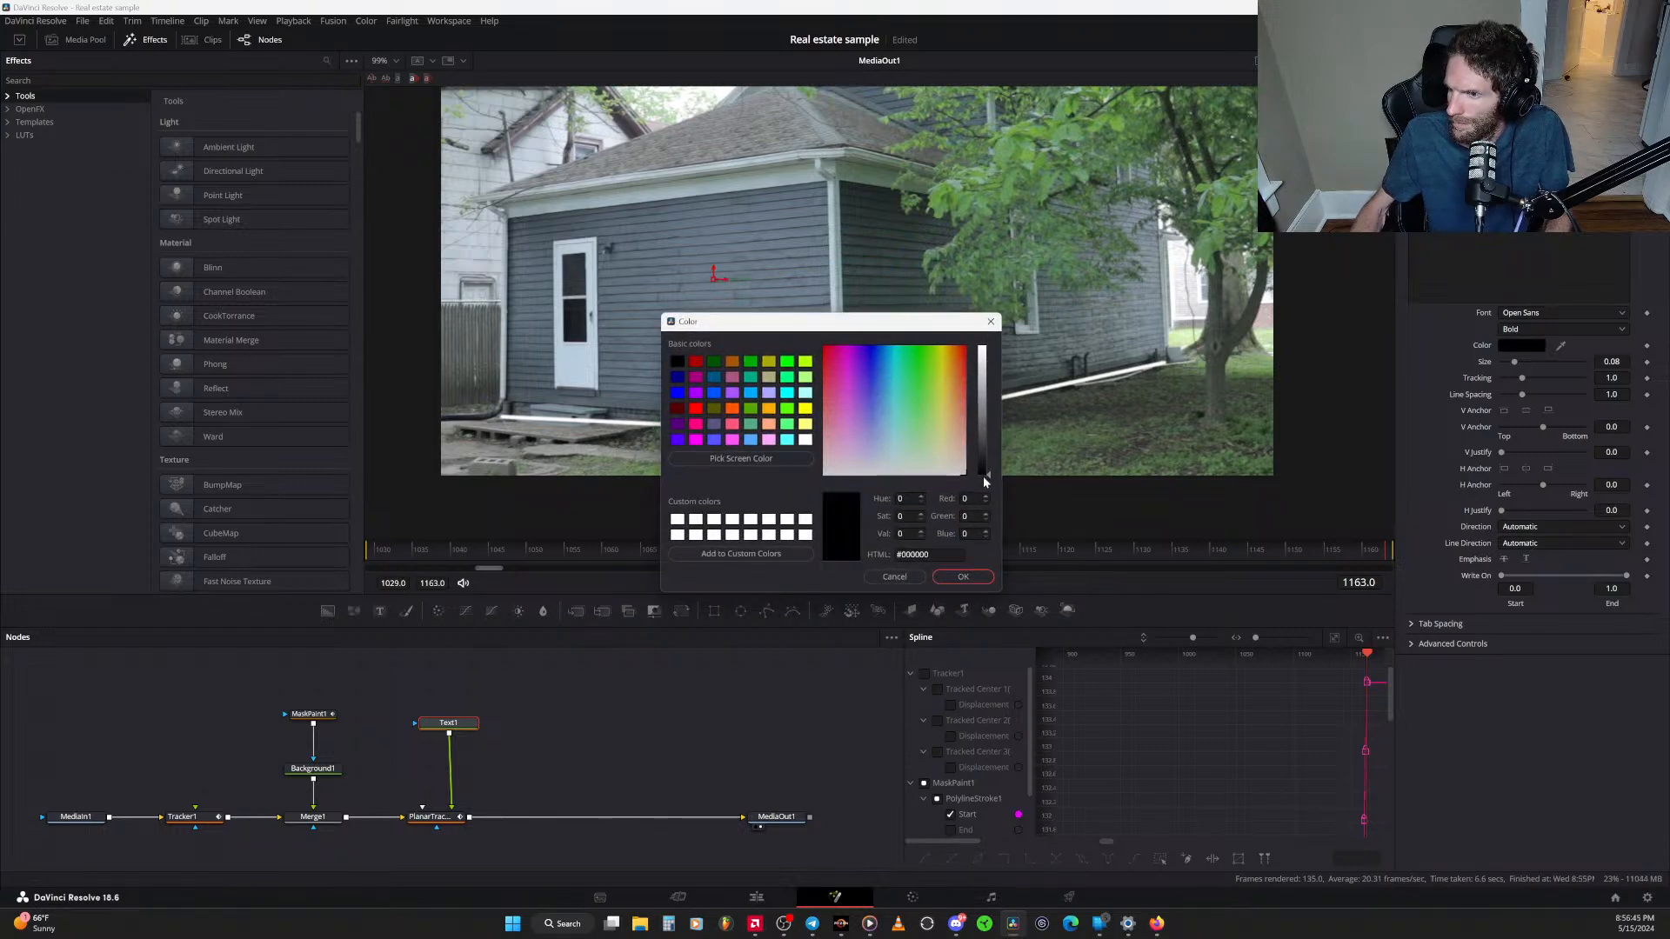
click(963, 577)
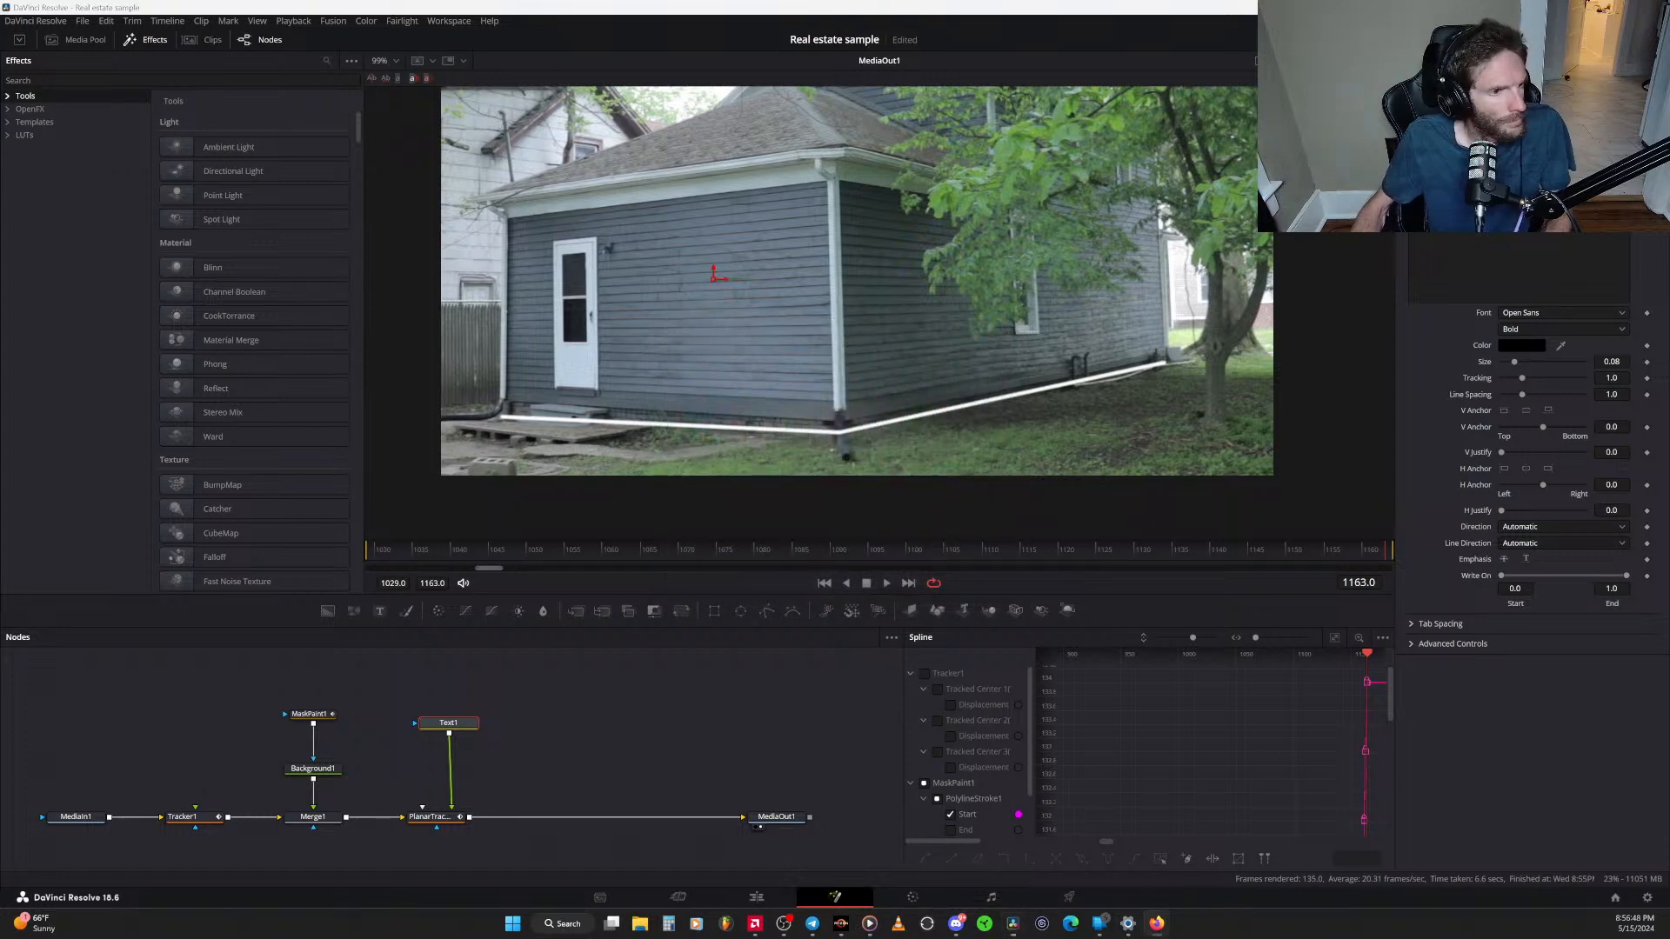
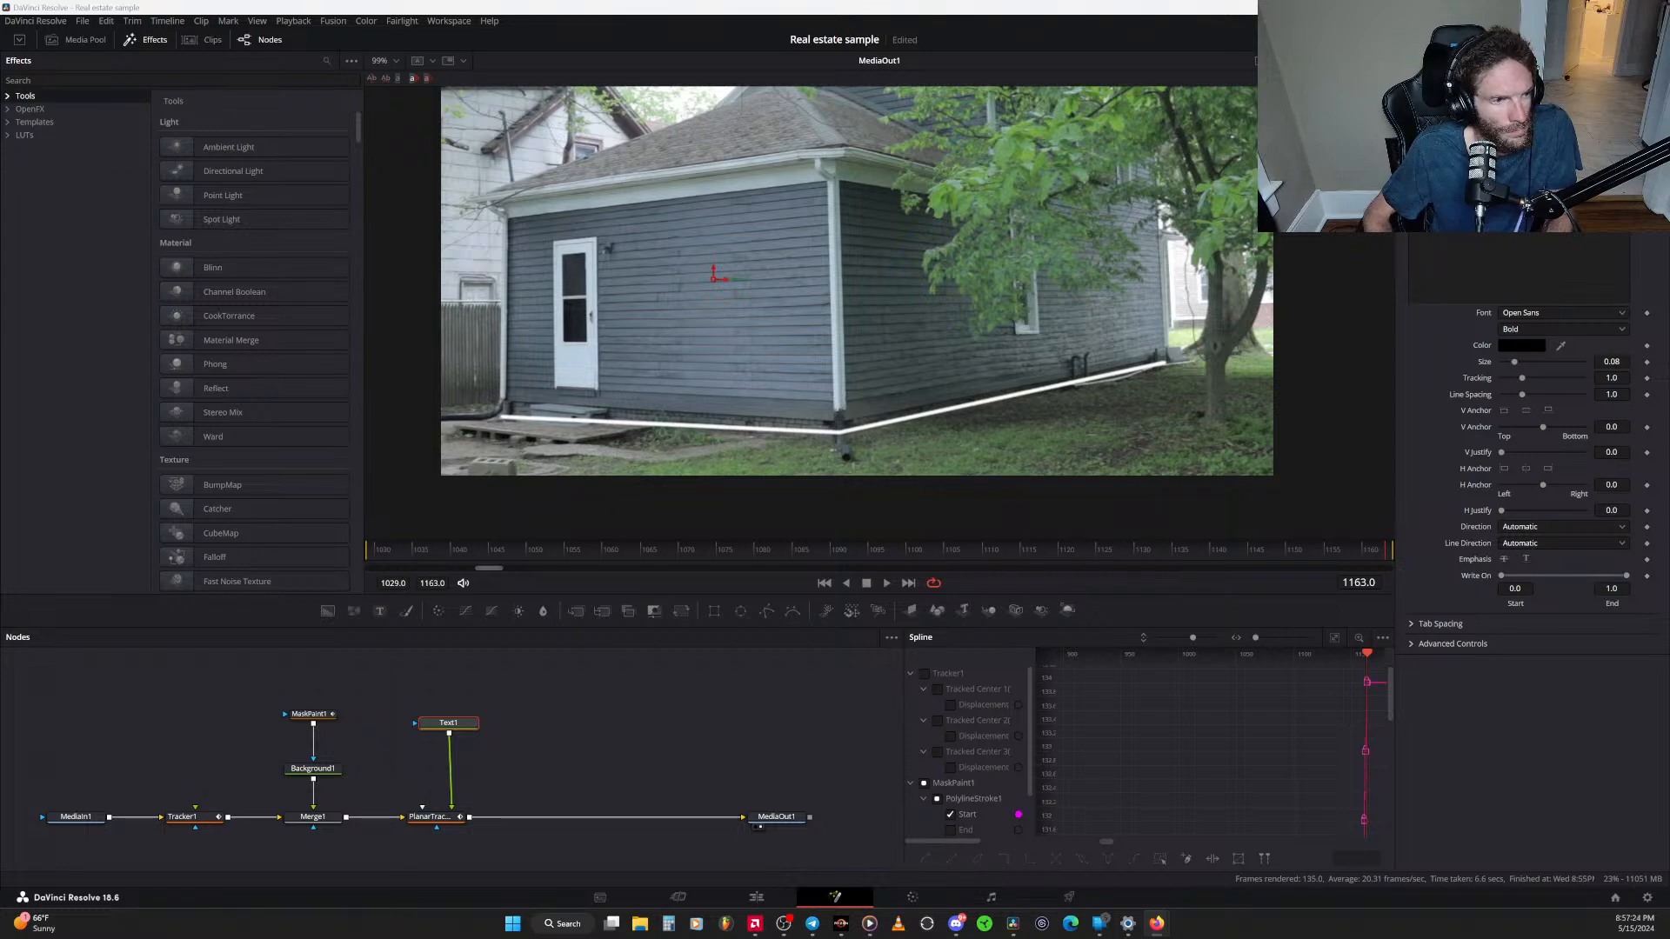
key(ctrl+s)
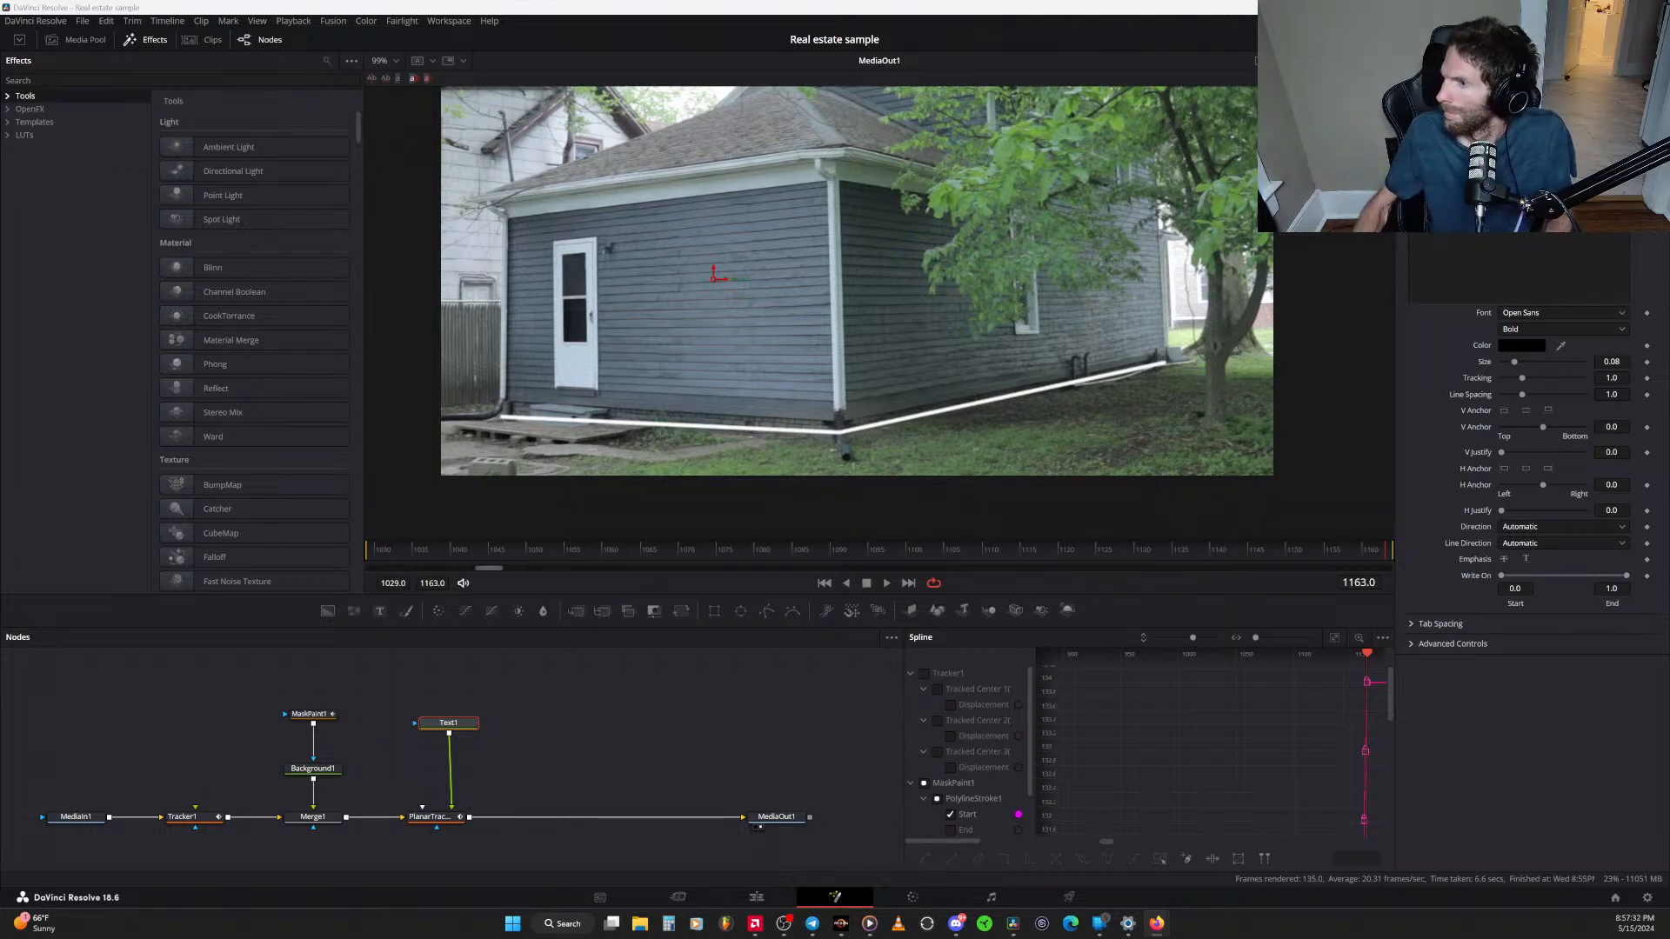
Switch PlanarTracker1 to Corner Pin and fit the four pins to the corners of the house's left wall
click(448, 822)
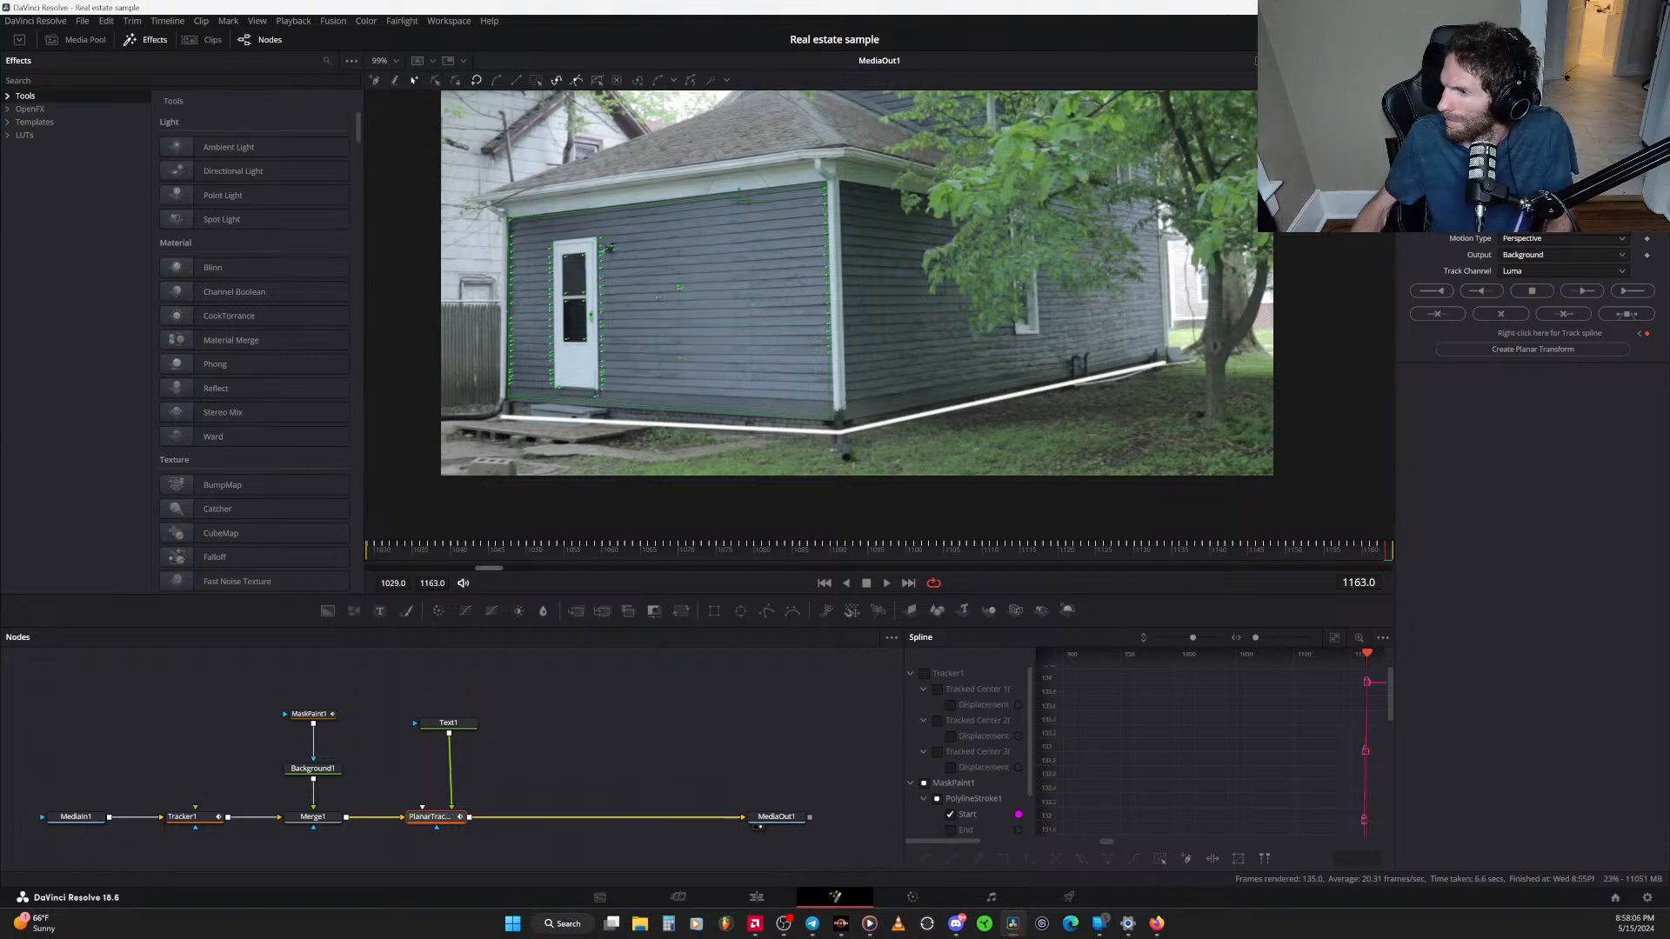
click(1557, 197)
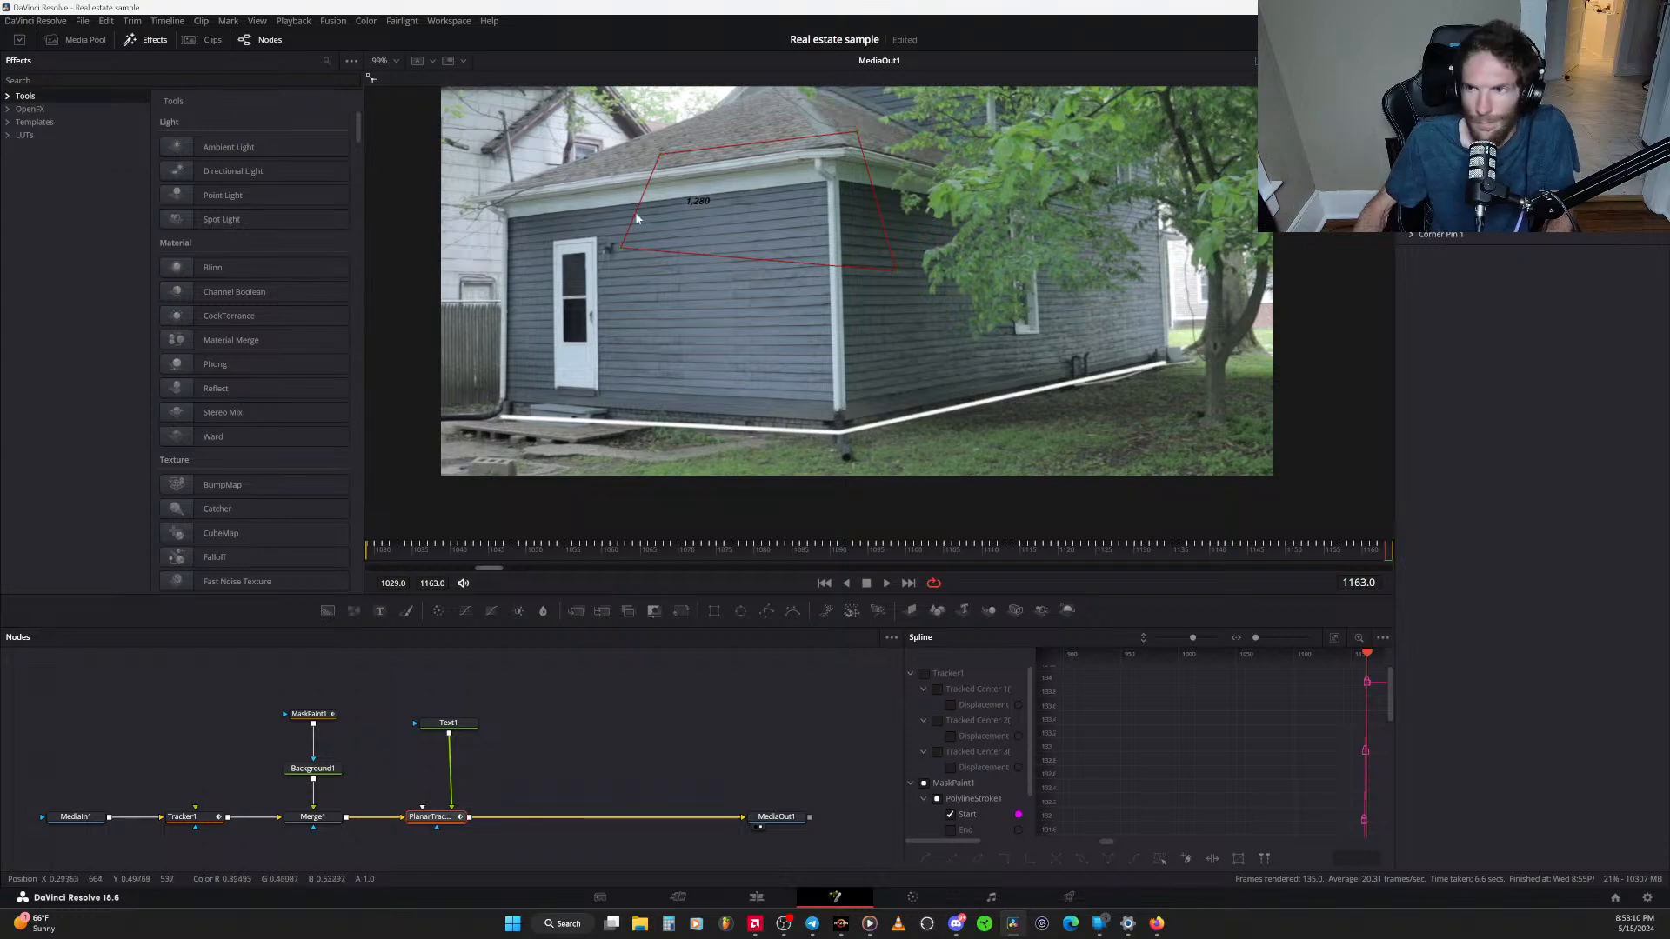
drag(660, 155, 520, 226)
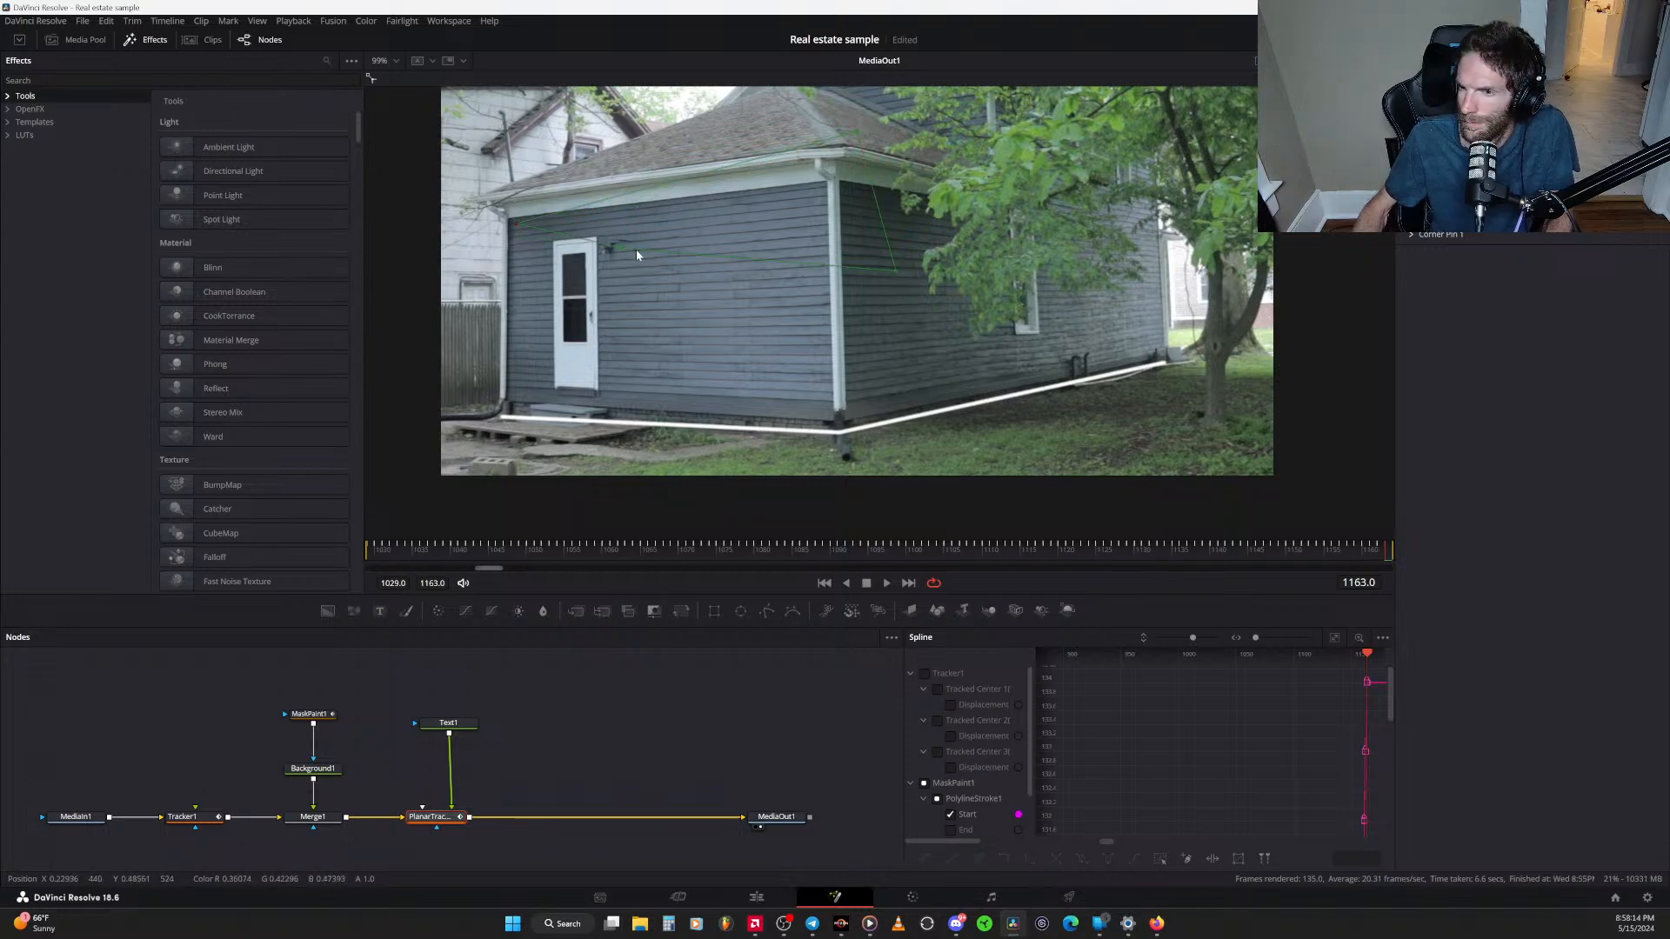
drag(621, 252, 512, 405)
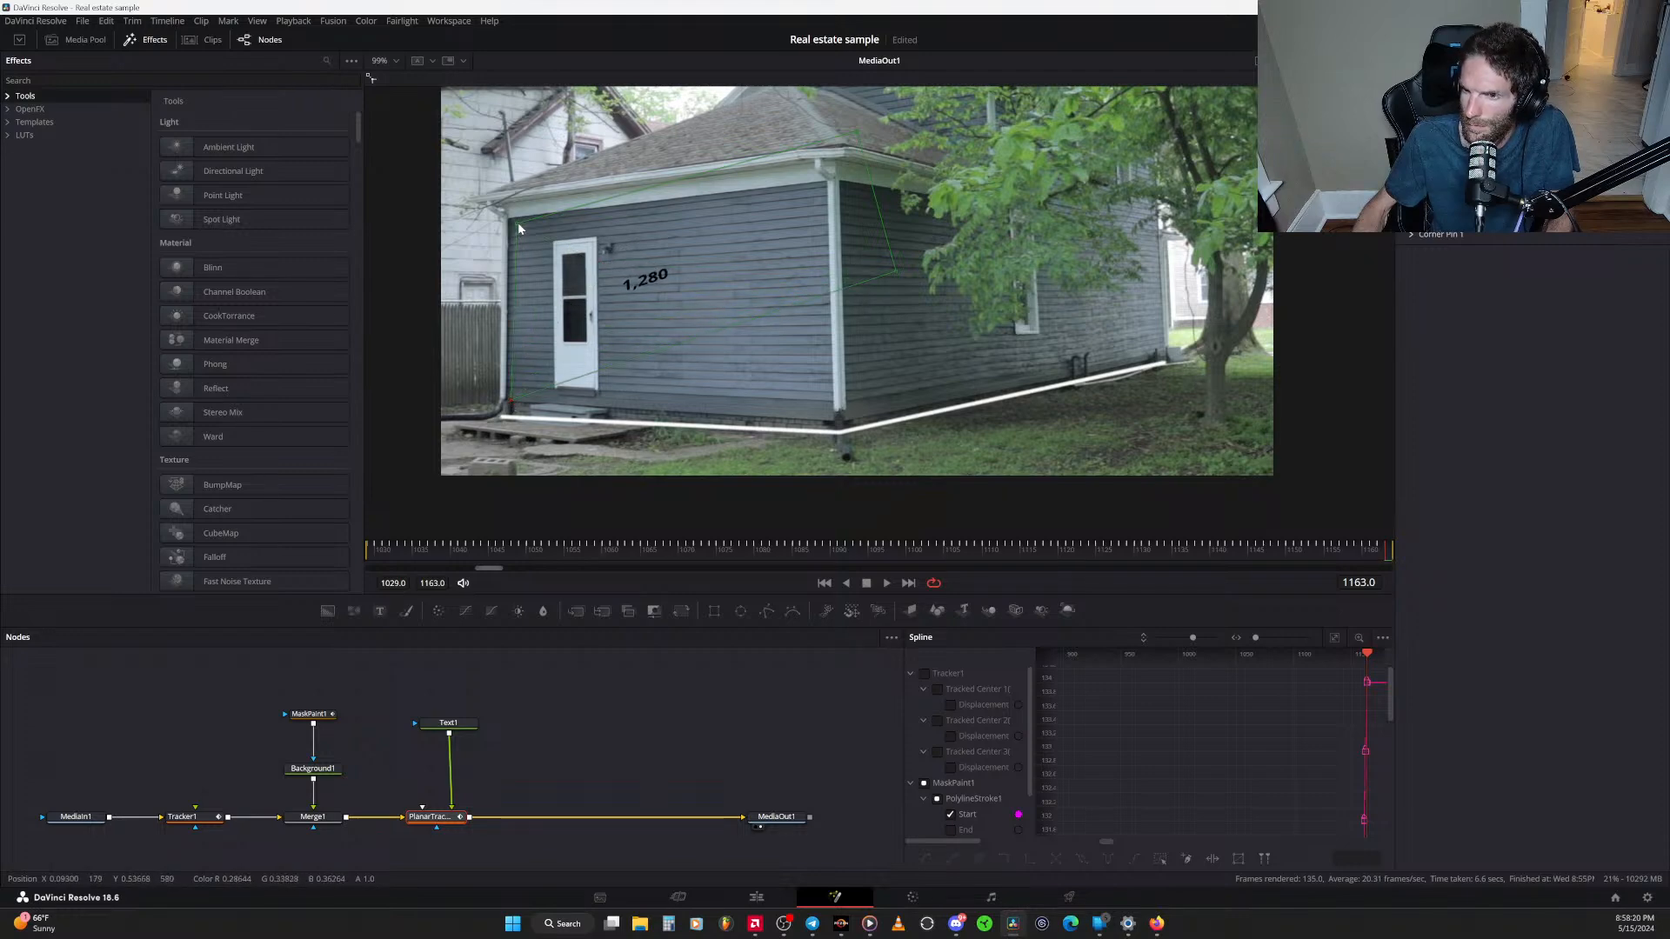
drag(515, 225, 510, 225)
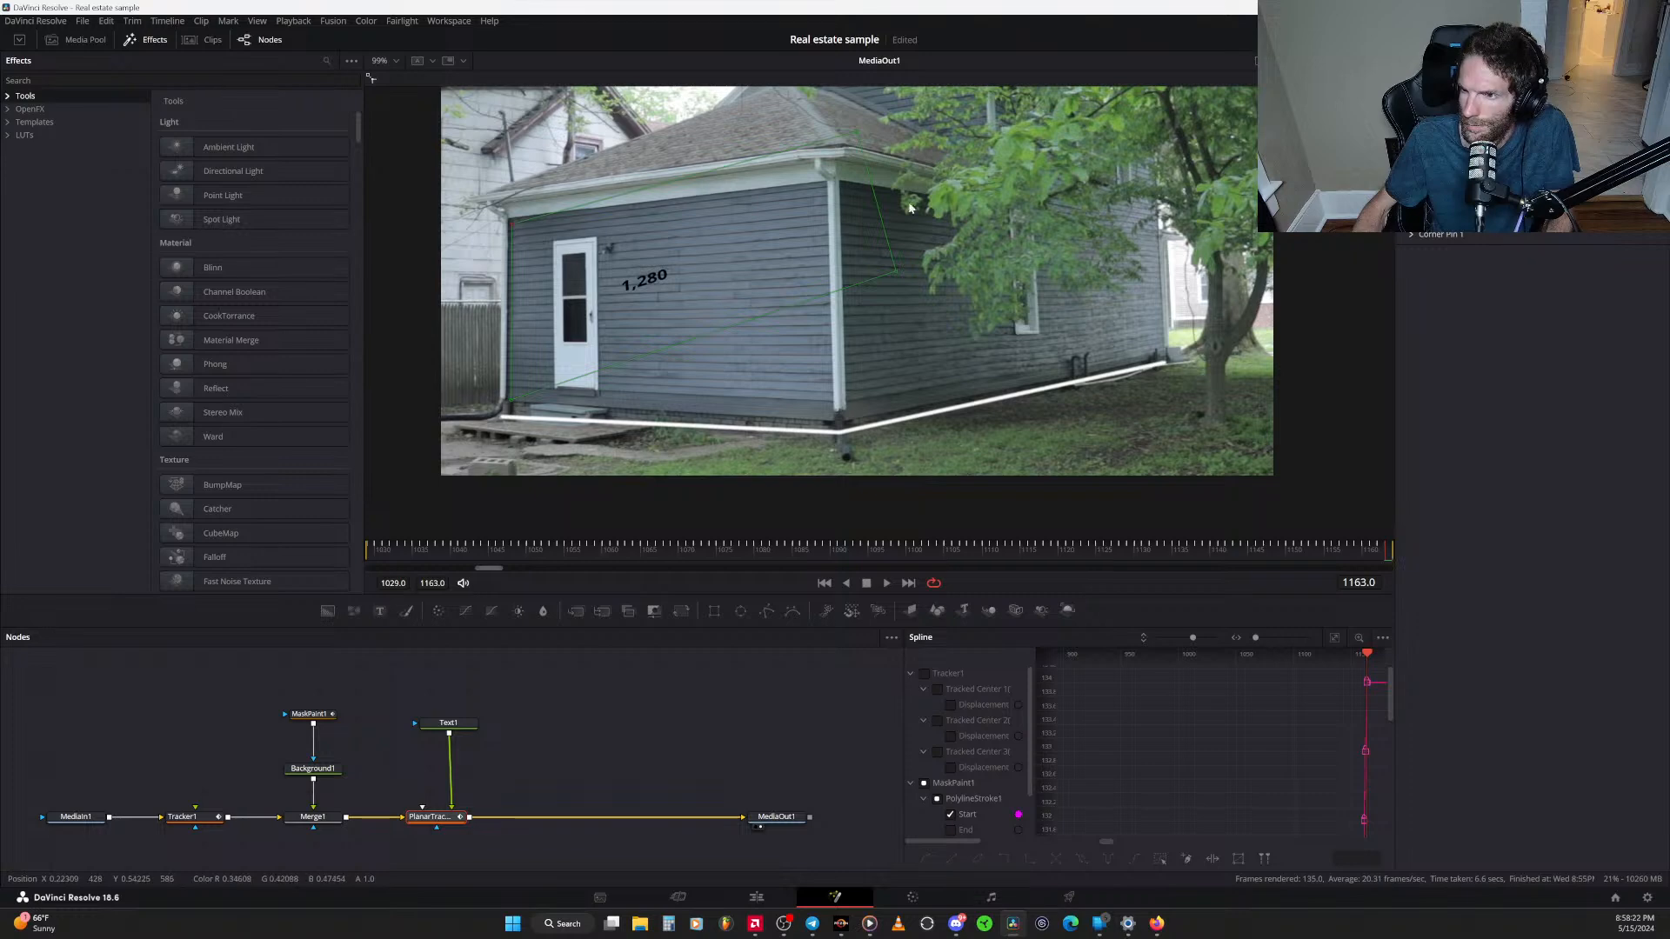
drag(856, 137, 822, 184)
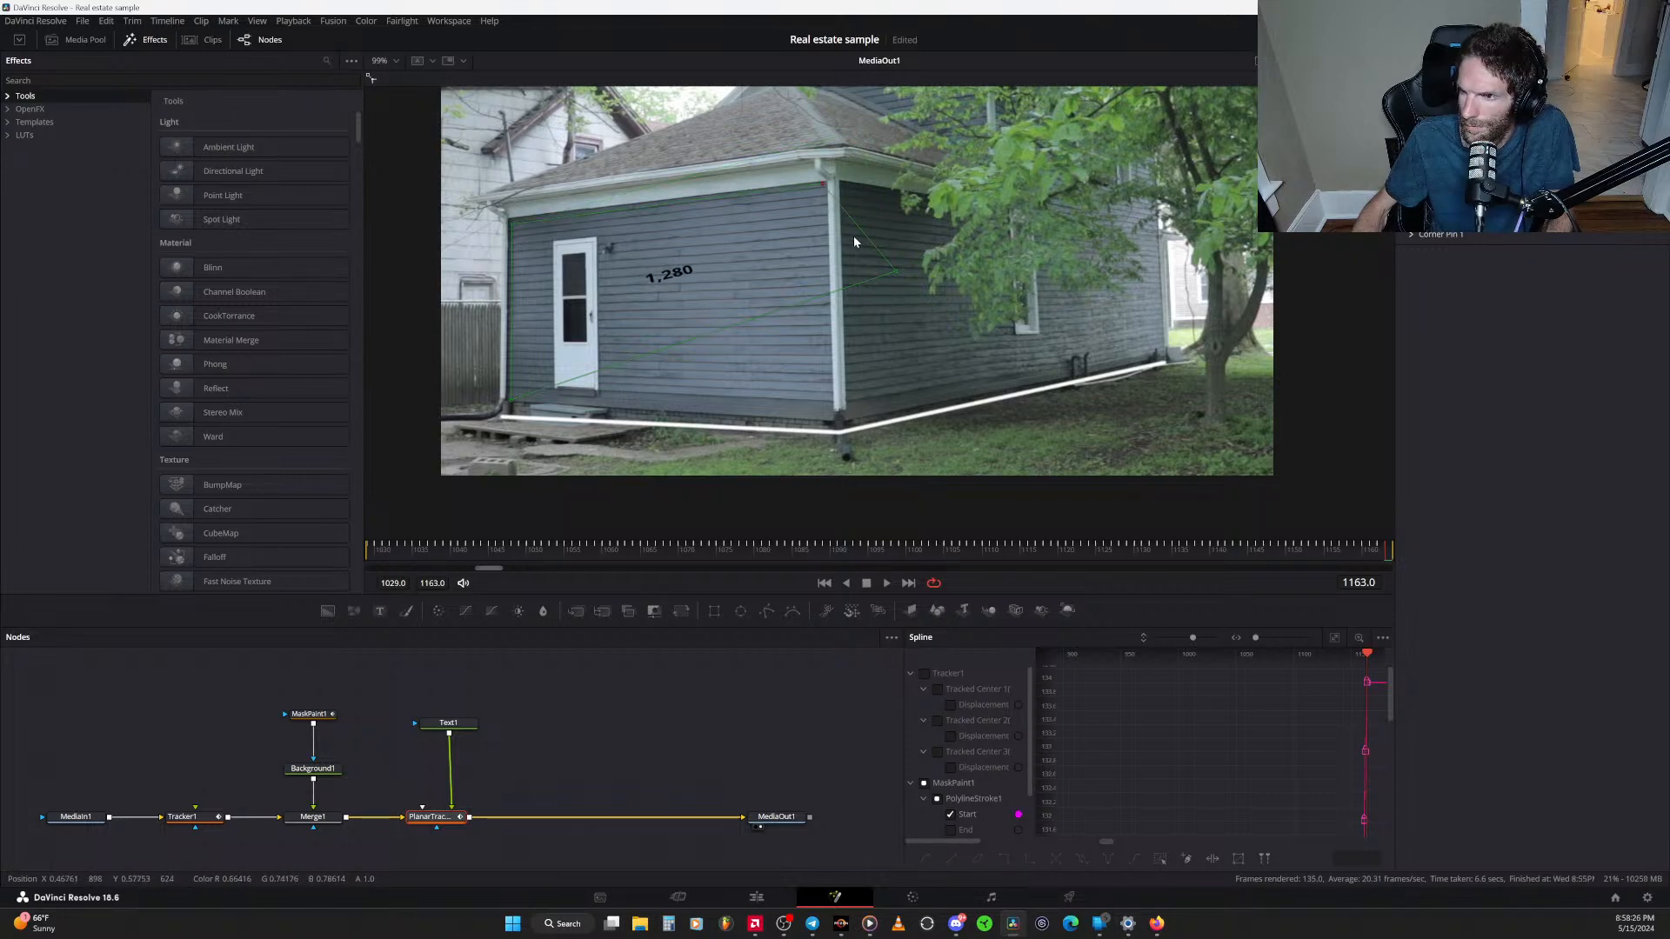
drag(894, 276, 831, 423)
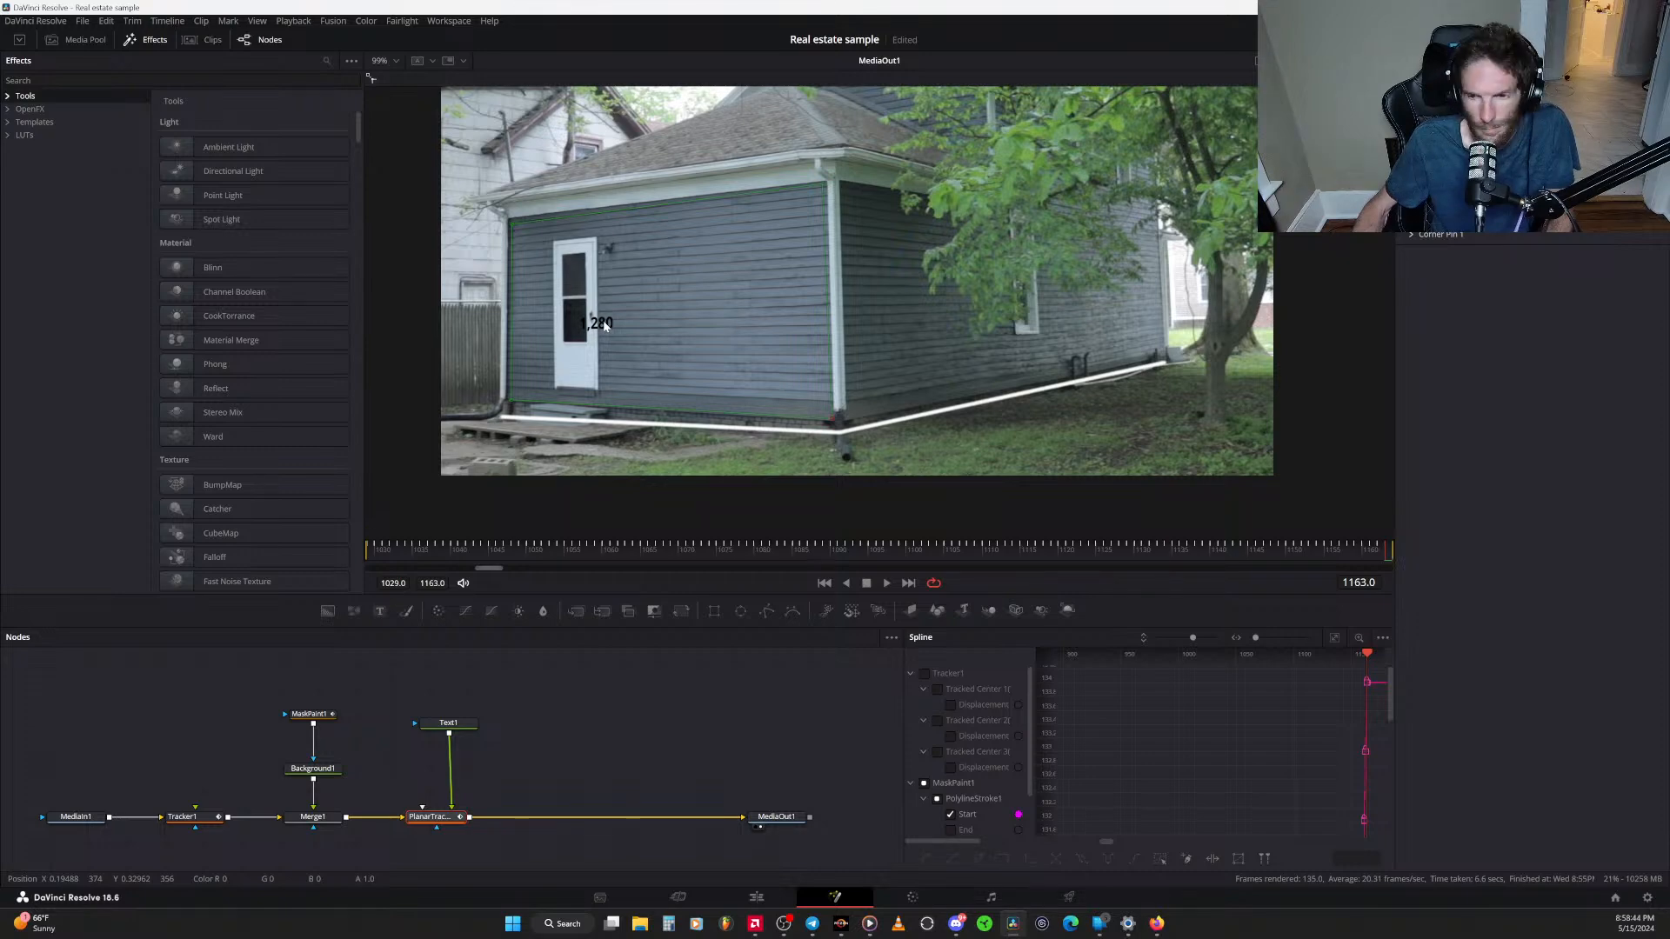
Move the "1,280" text down to the base of the left wall, just above the middle of the white line
click(454, 725)
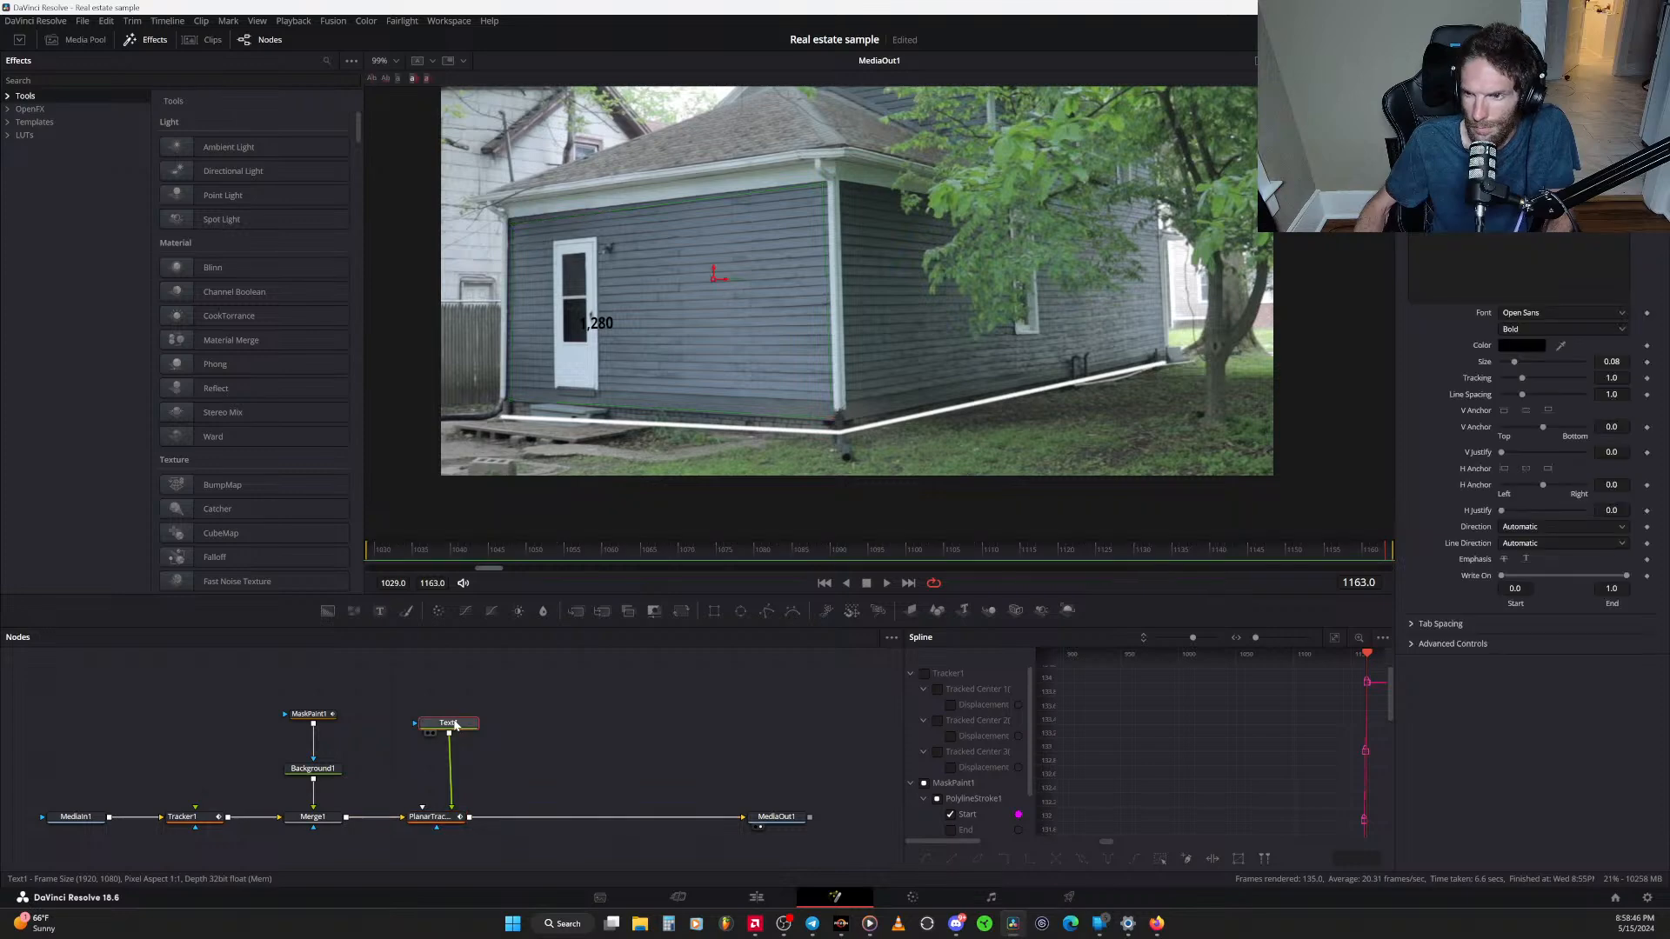
drag(715, 288, 735, 453)
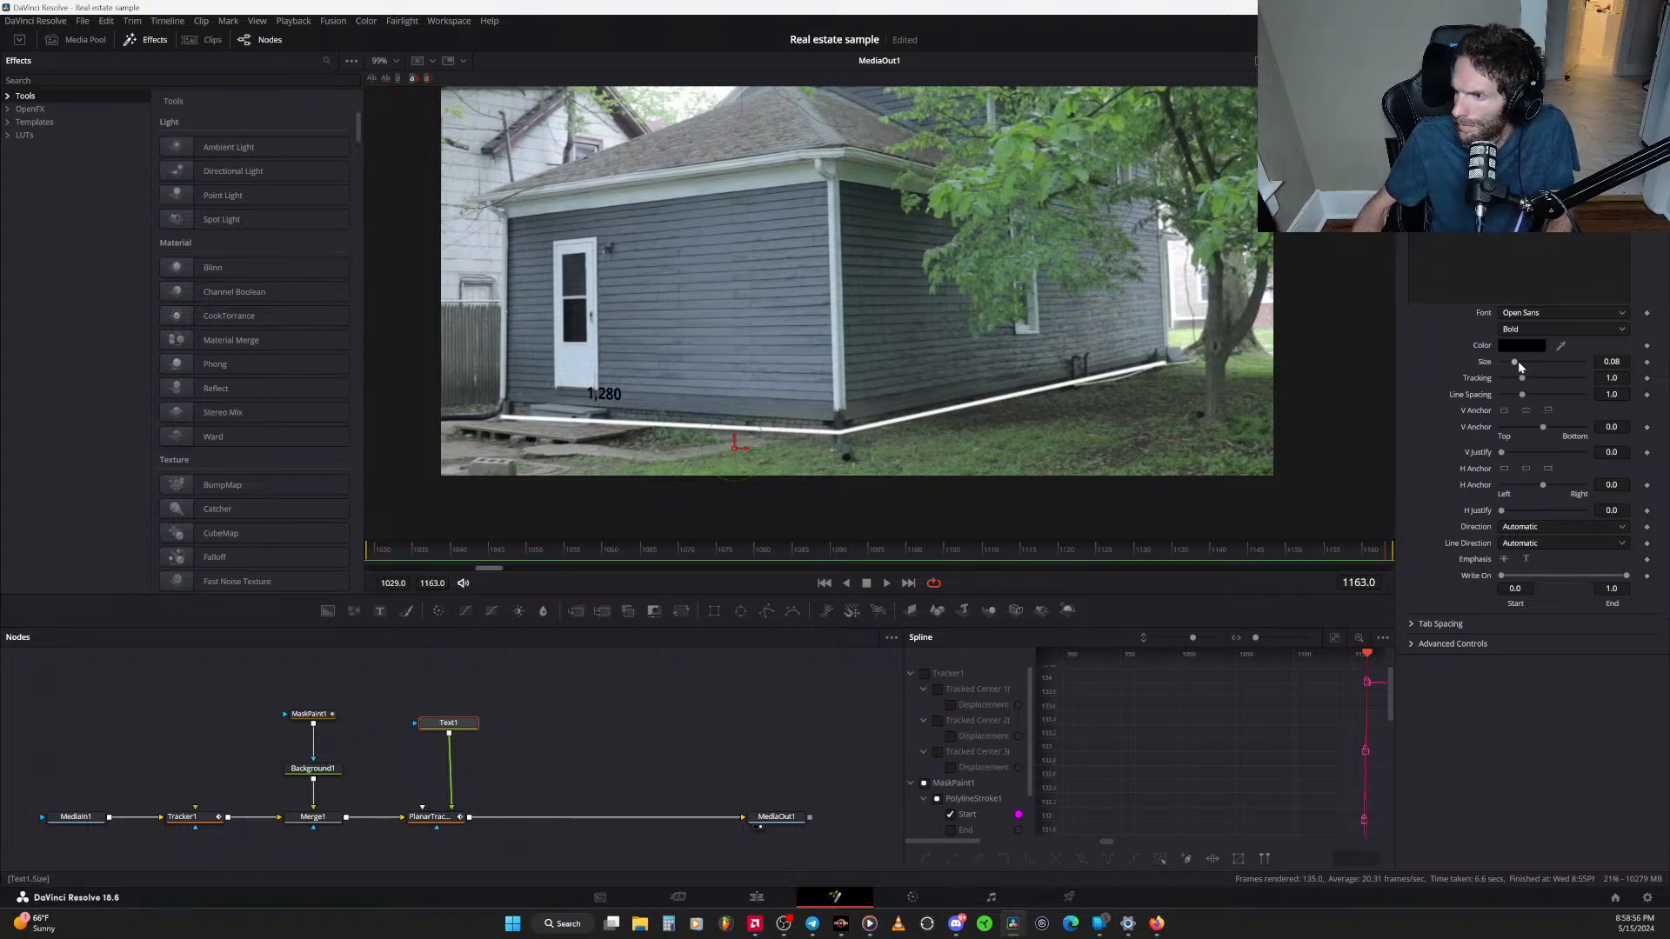
drag(750, 454, 873, 444)
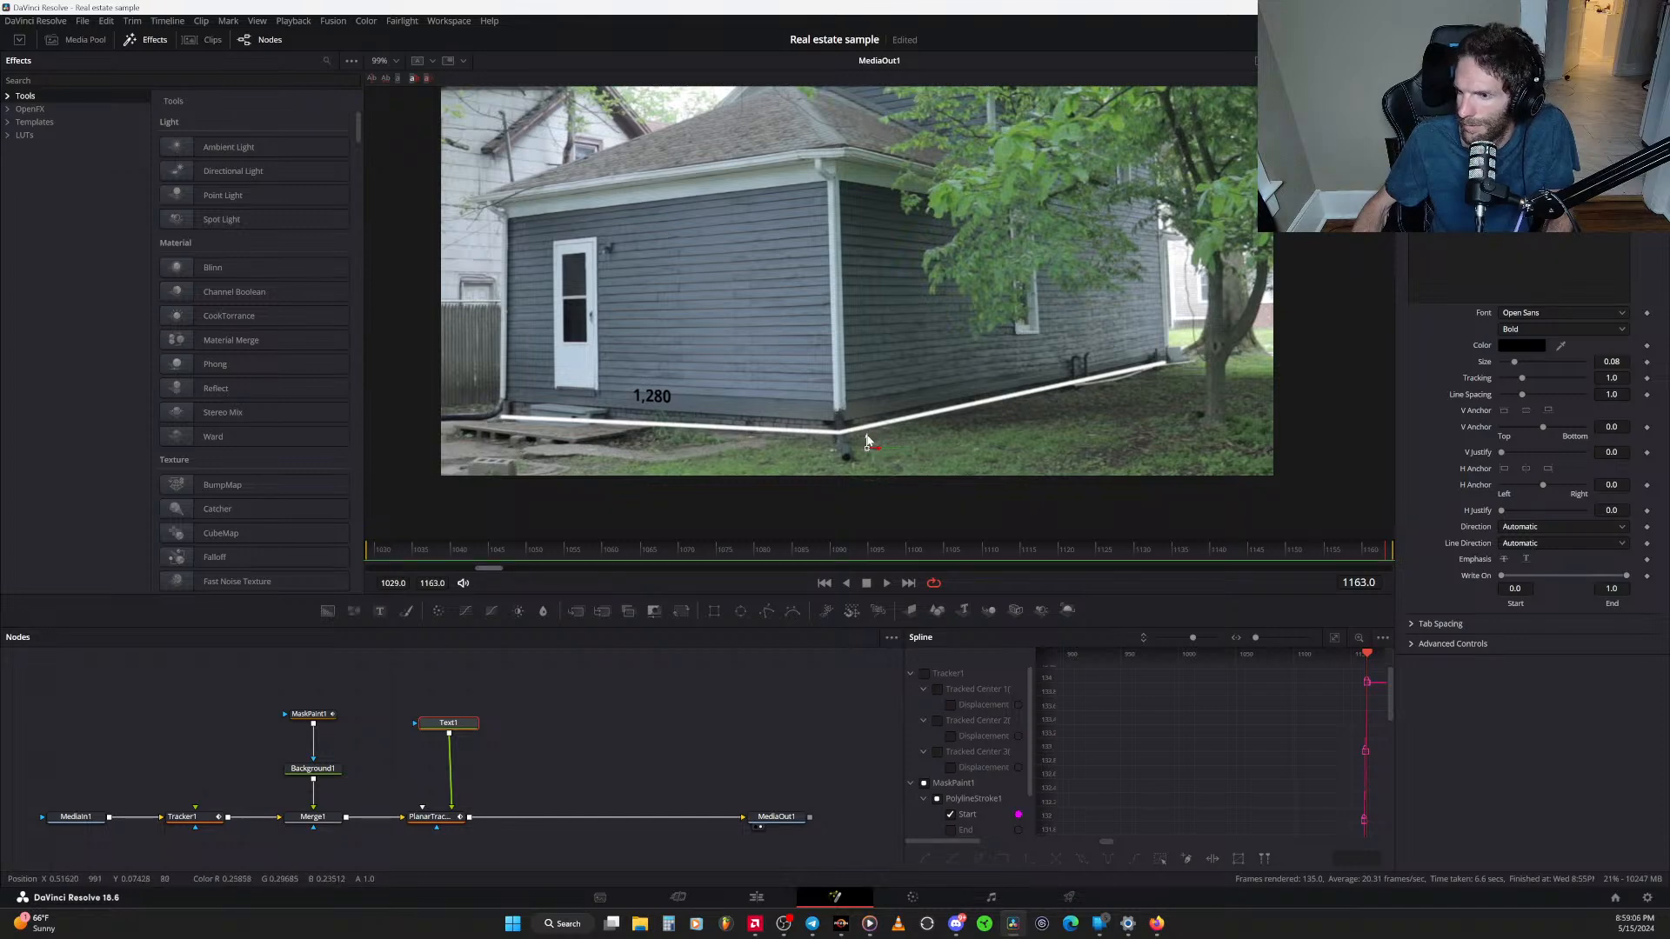
mouse_move(868, 445)
mouse_down()
mouse_move(867, 428)
mouse_move(828, 440)
mouse_move(841, 446)
mouse_up()
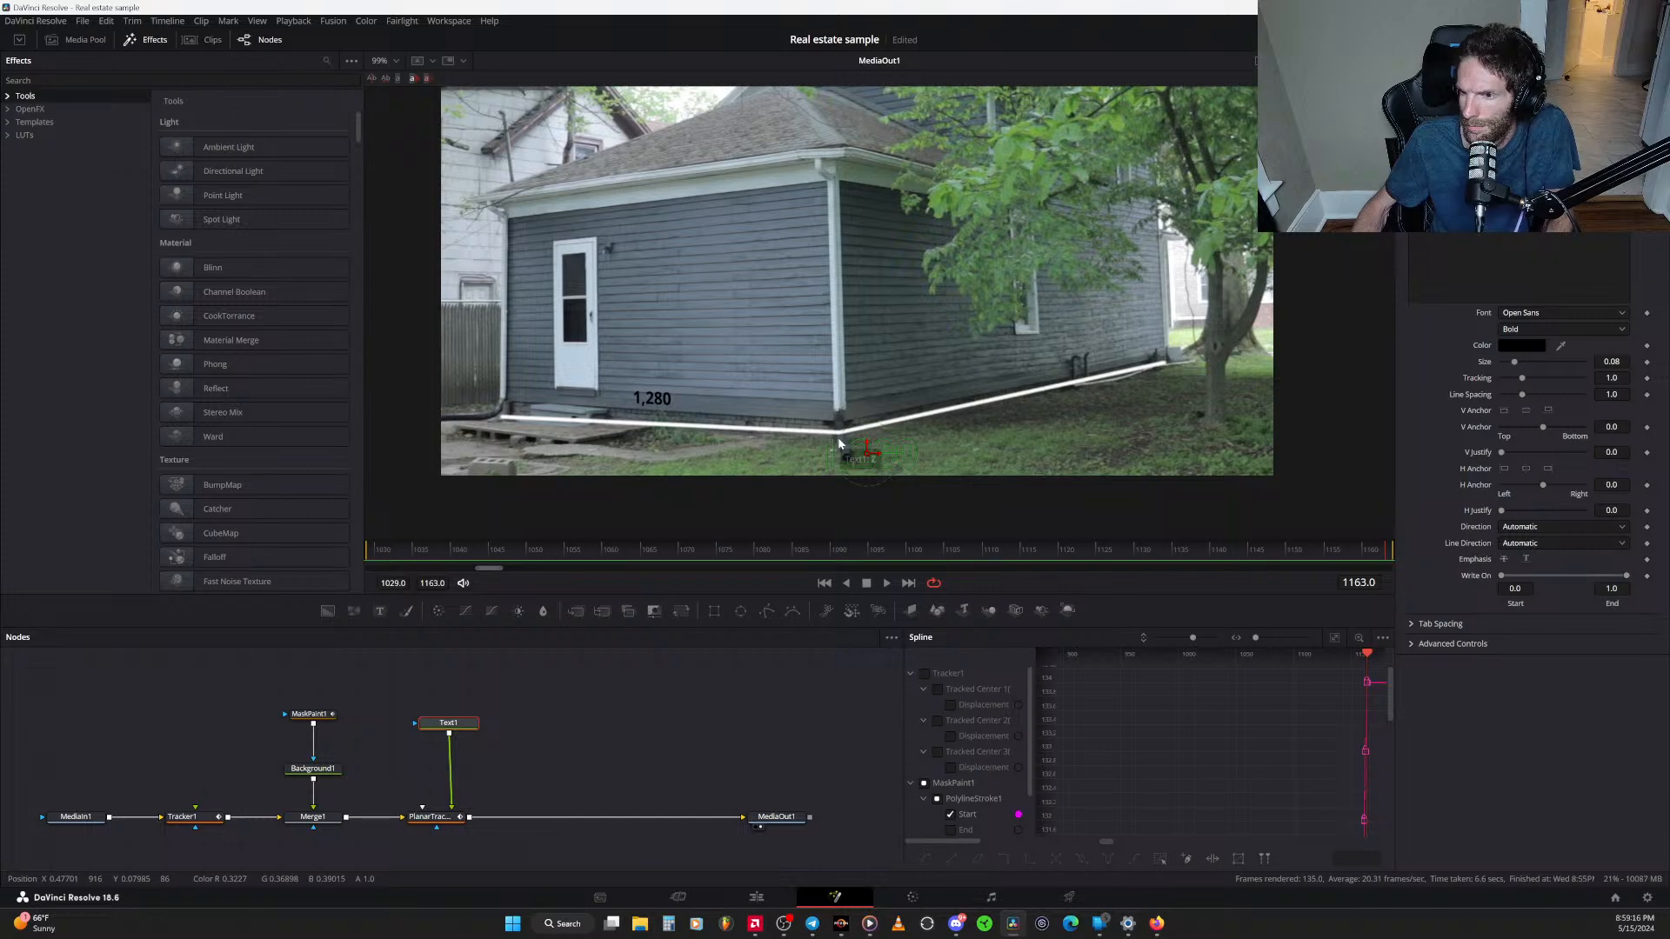
Set the "1,280" text's color to white and save the project
click(1531, 348)
drag(983, 370, 983, 347)
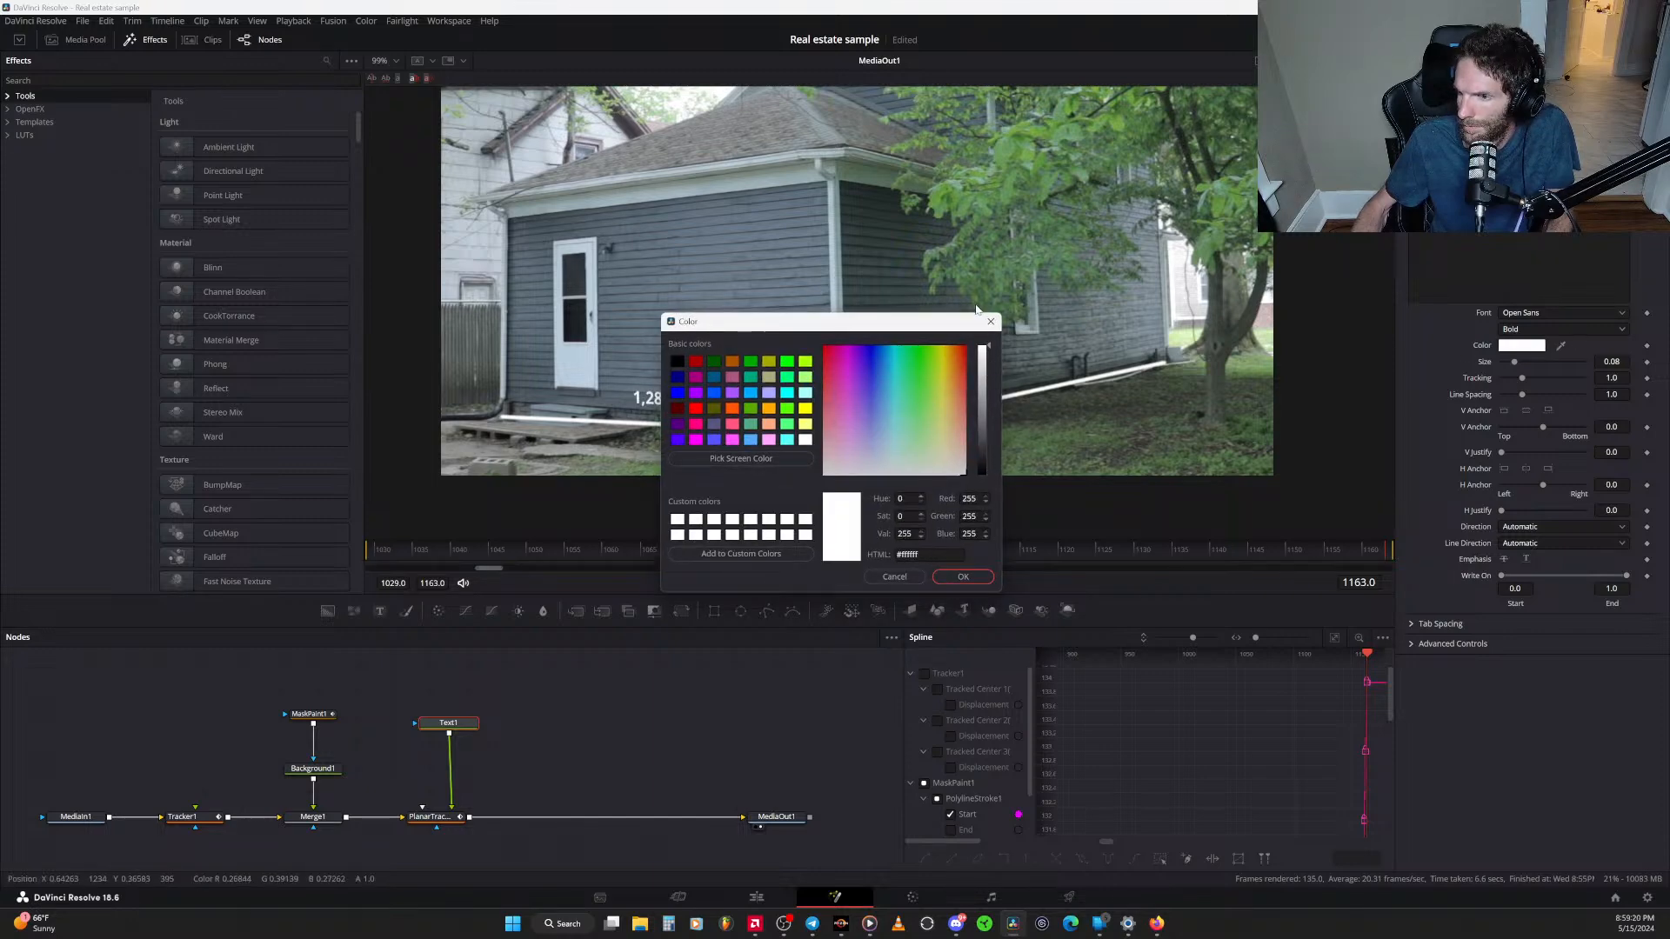
click(962, 578)
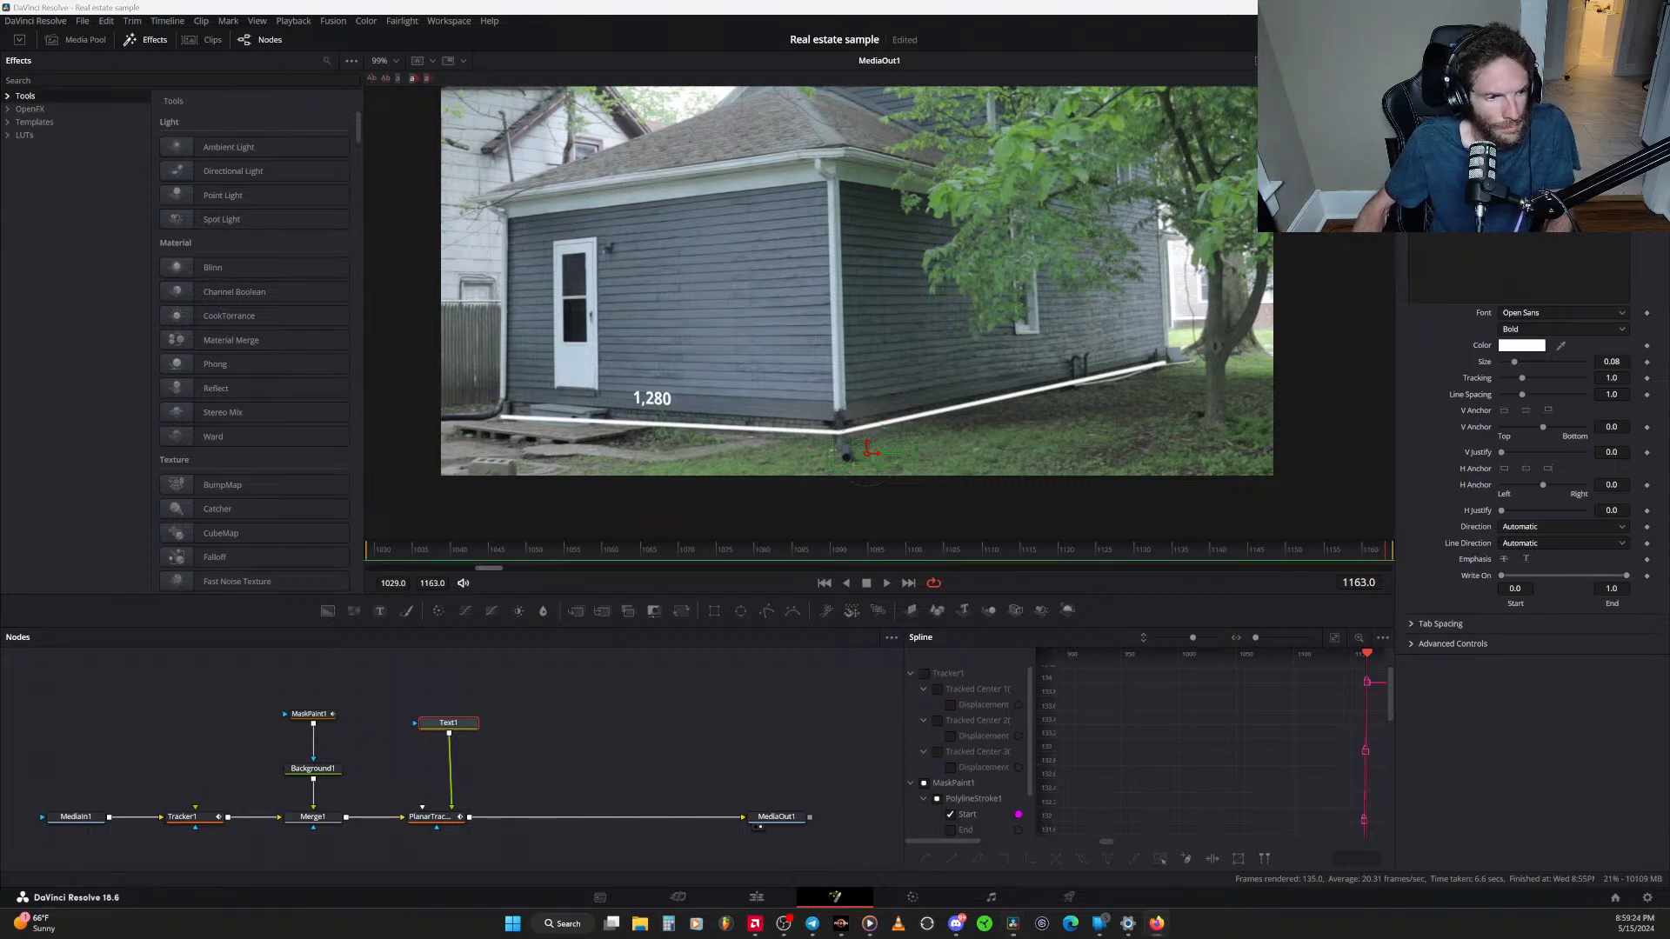
key(ctrl+s)
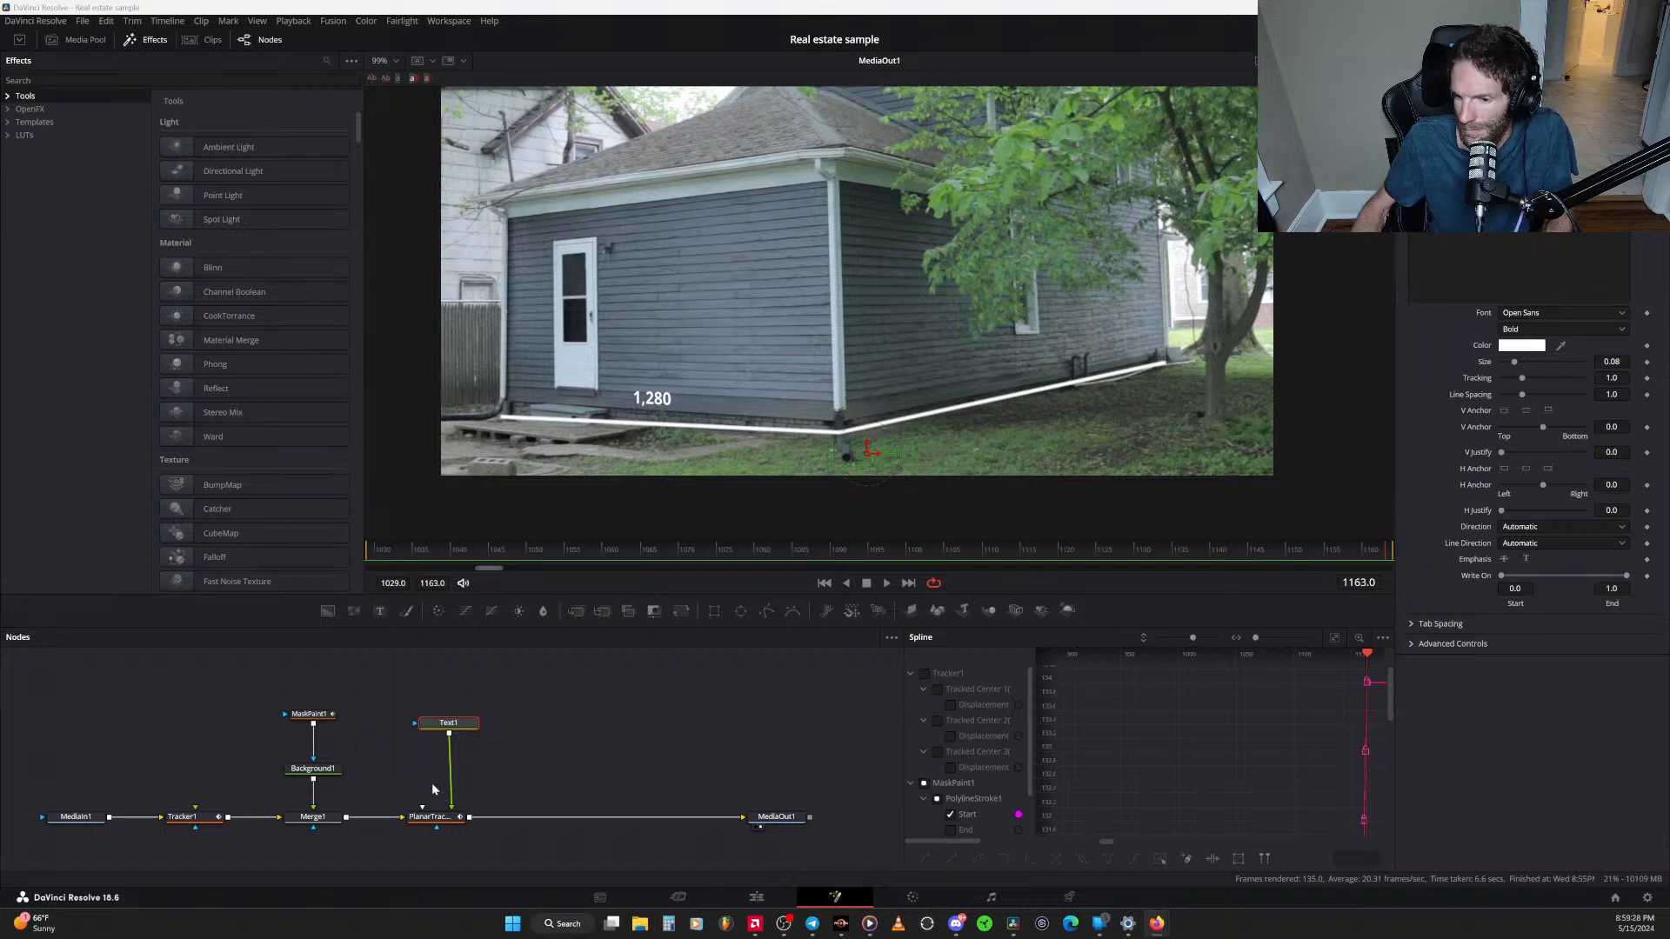
Add a second Planar Tracker node in the empty node graph area between PlanarTracker1 and MediaOut1
click(571, 776)
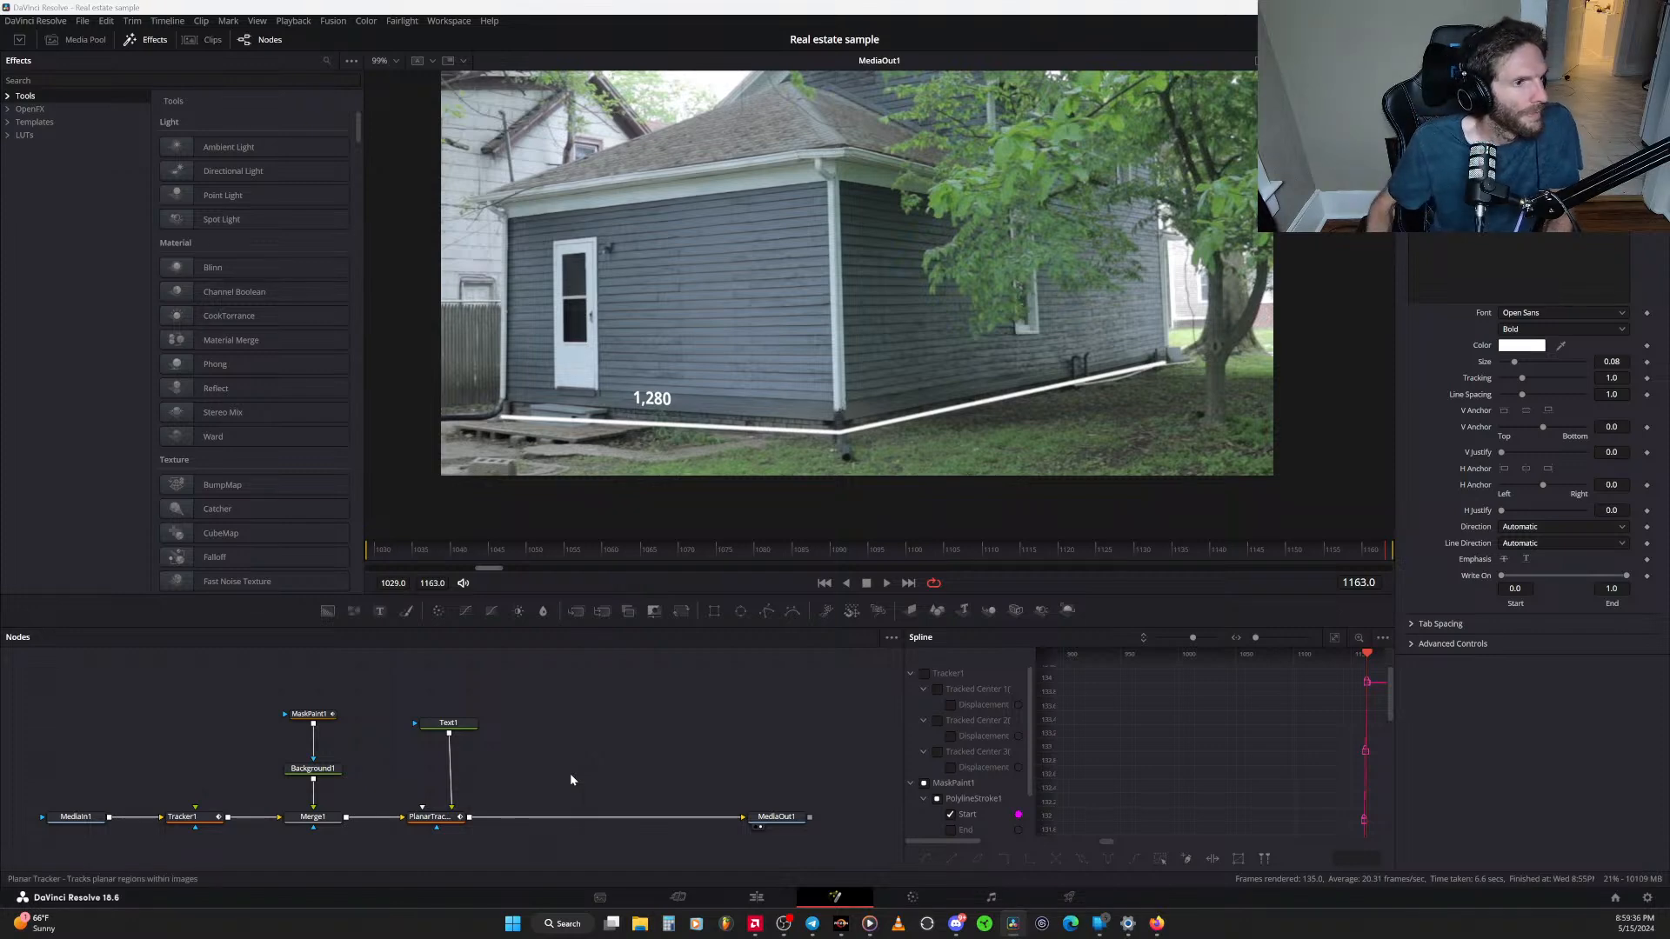
key(ctrl+v)
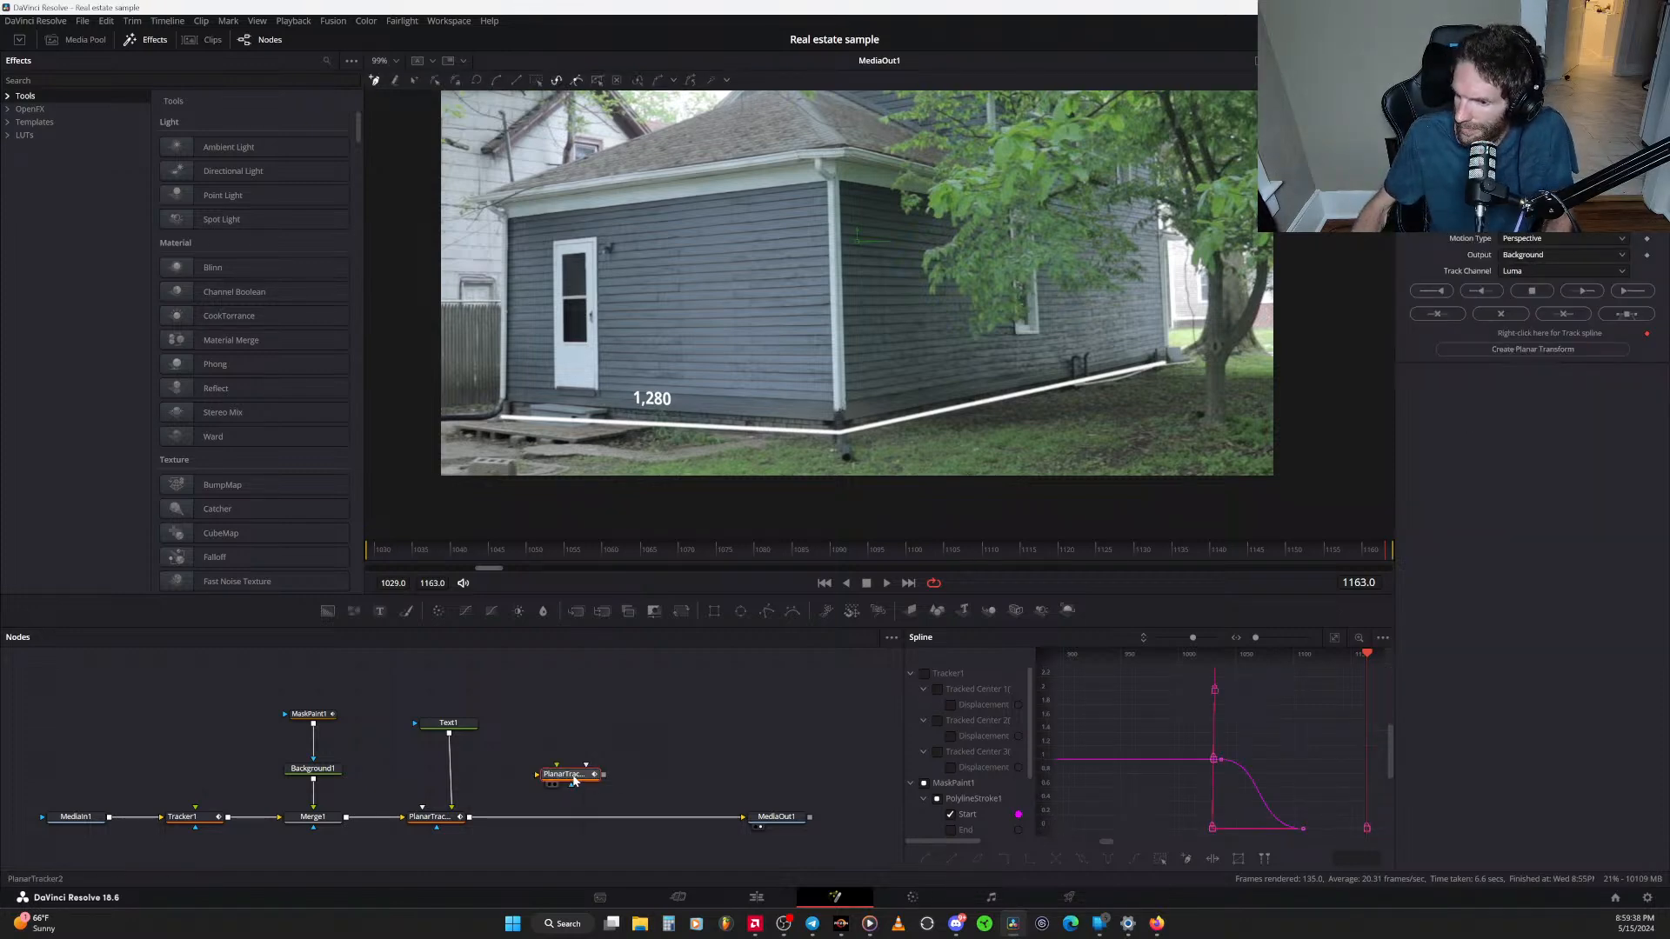
Insert the second planar tracker node into the connection between the first planar tracker and MediaOut1
drag(574, 779, 579, 820)
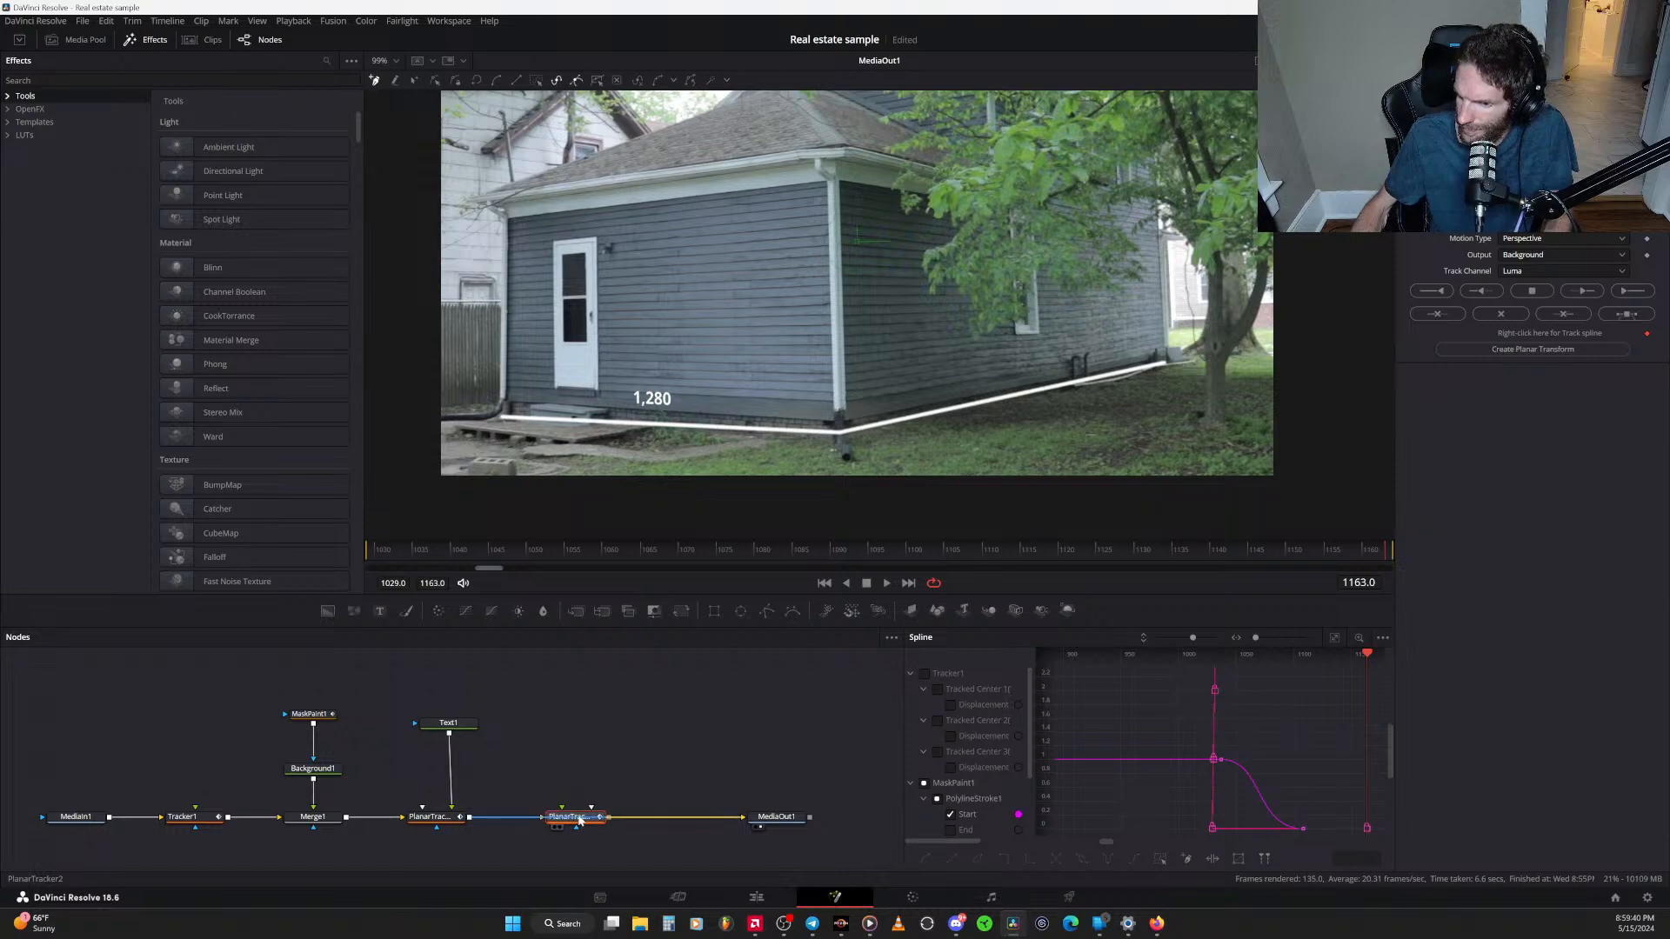
click(577, 733)
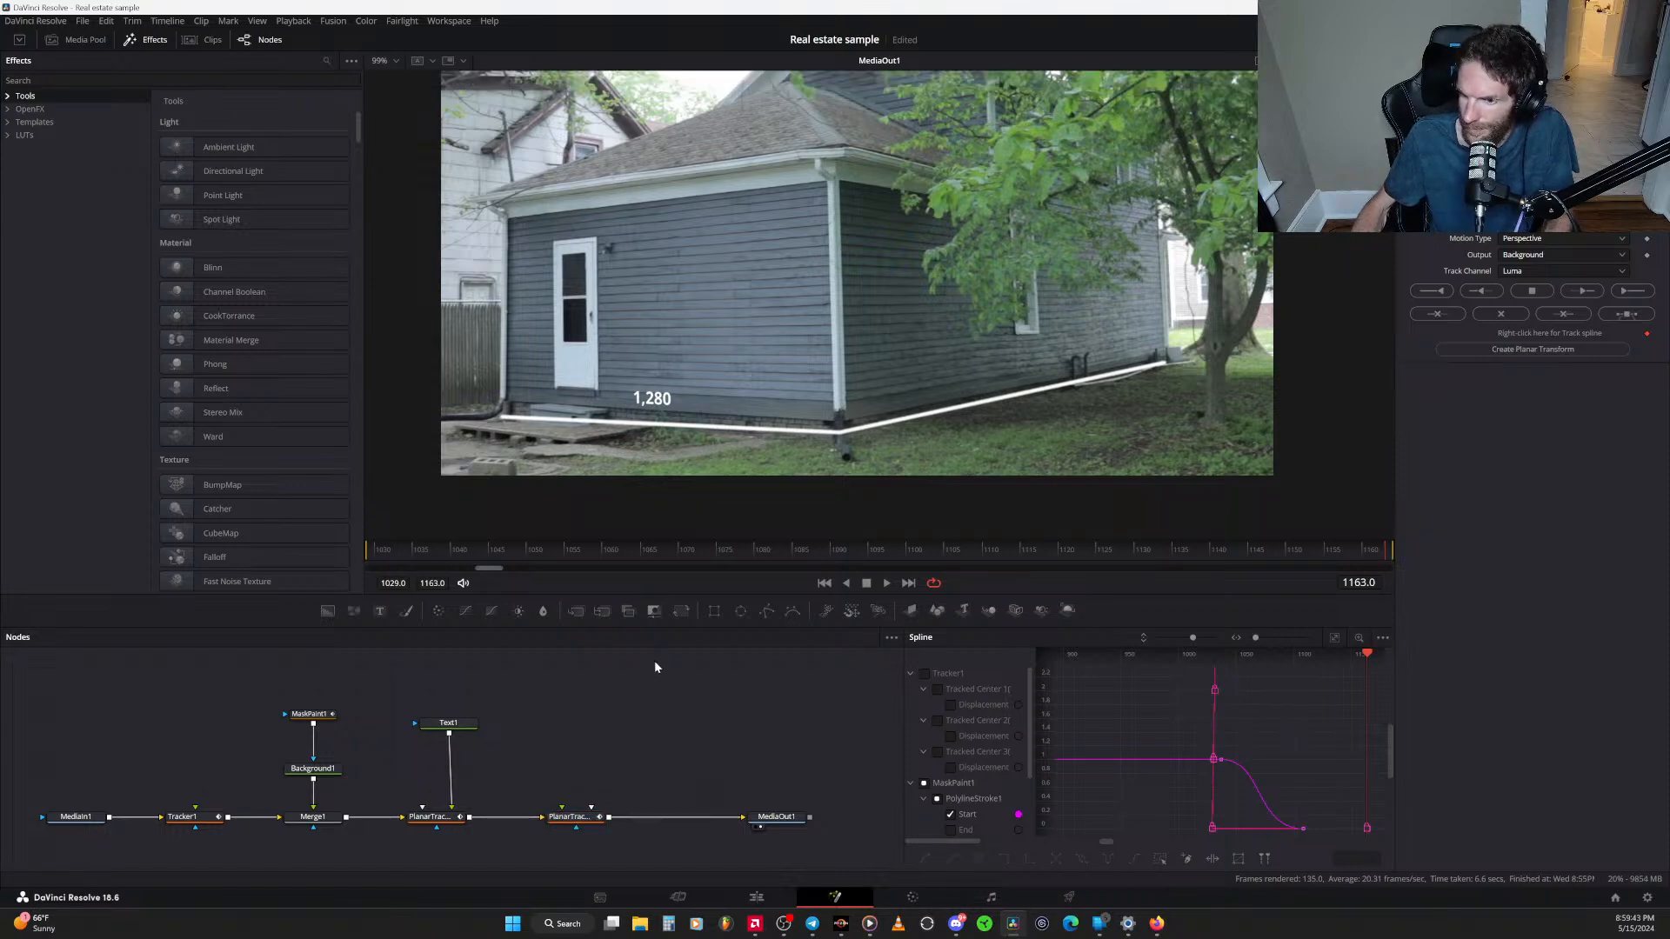
click(381, 612)
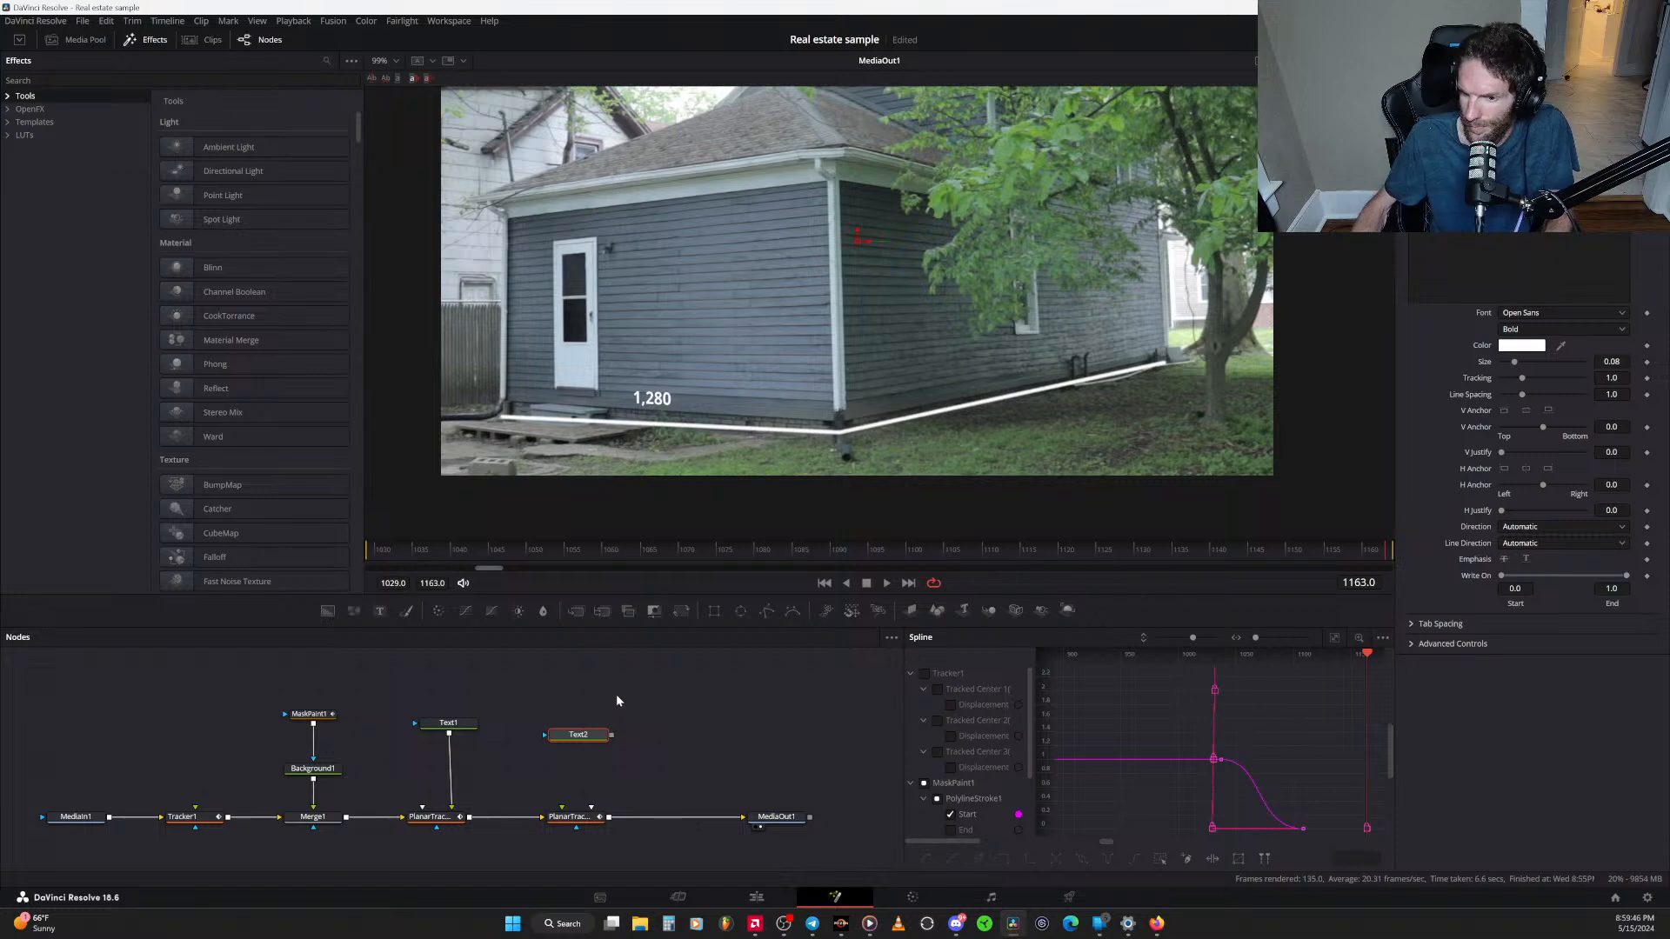
drag(609, 736, 562, 816)
click(1518, 266)
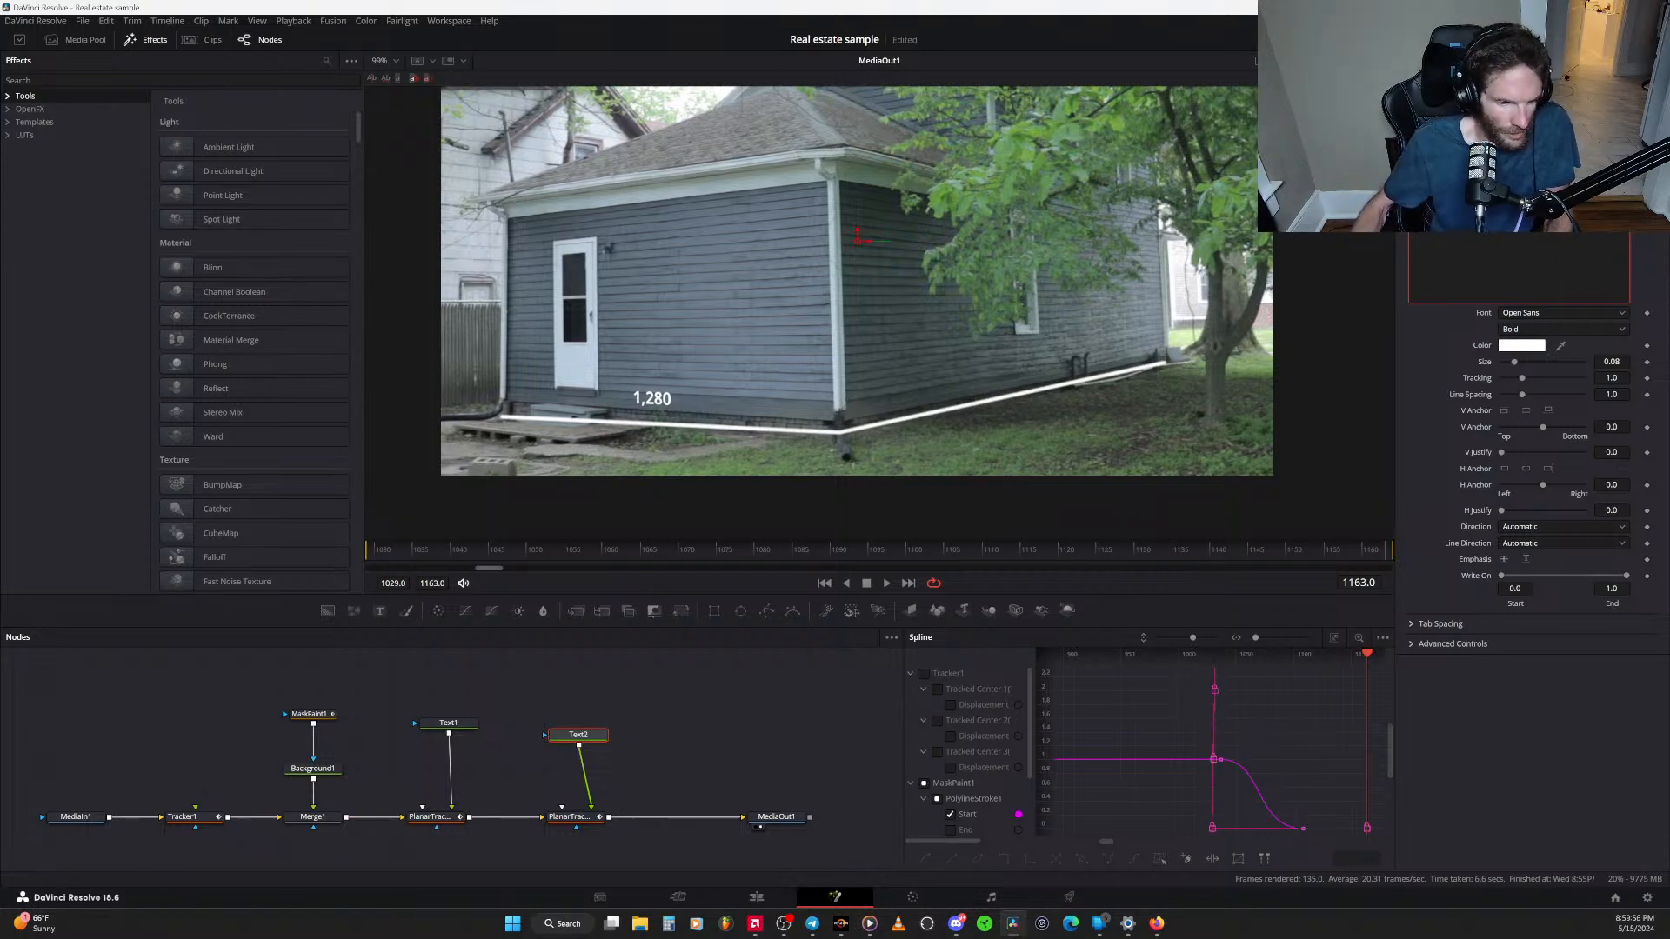
key(alt+Tab)
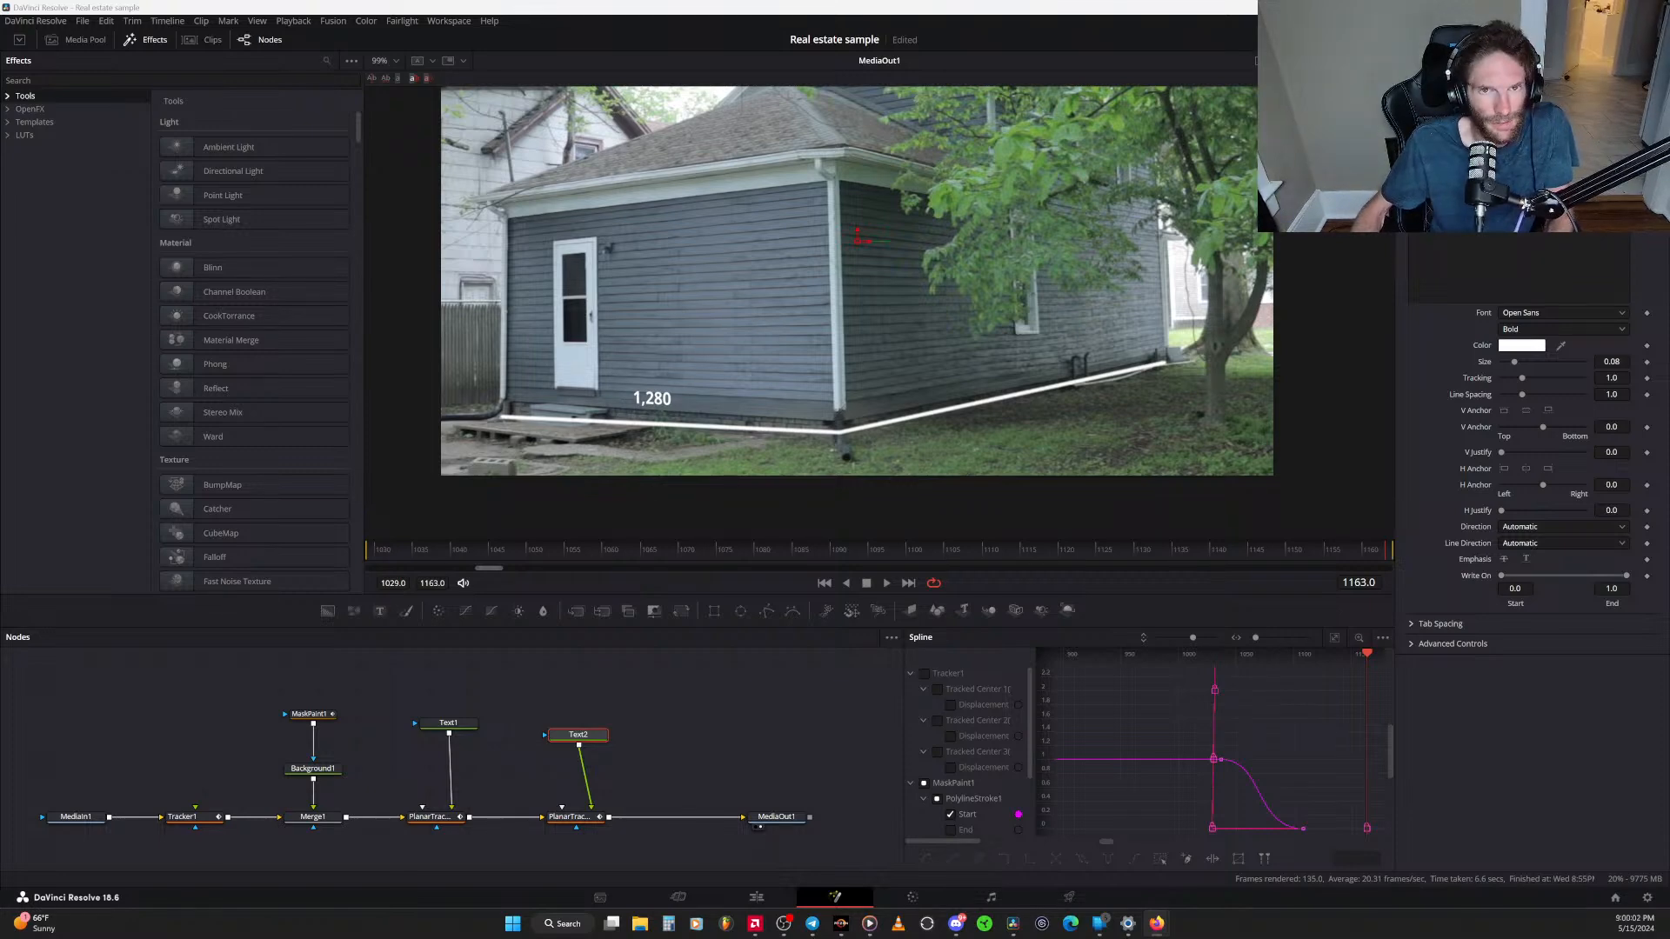
key(alt+Tab)
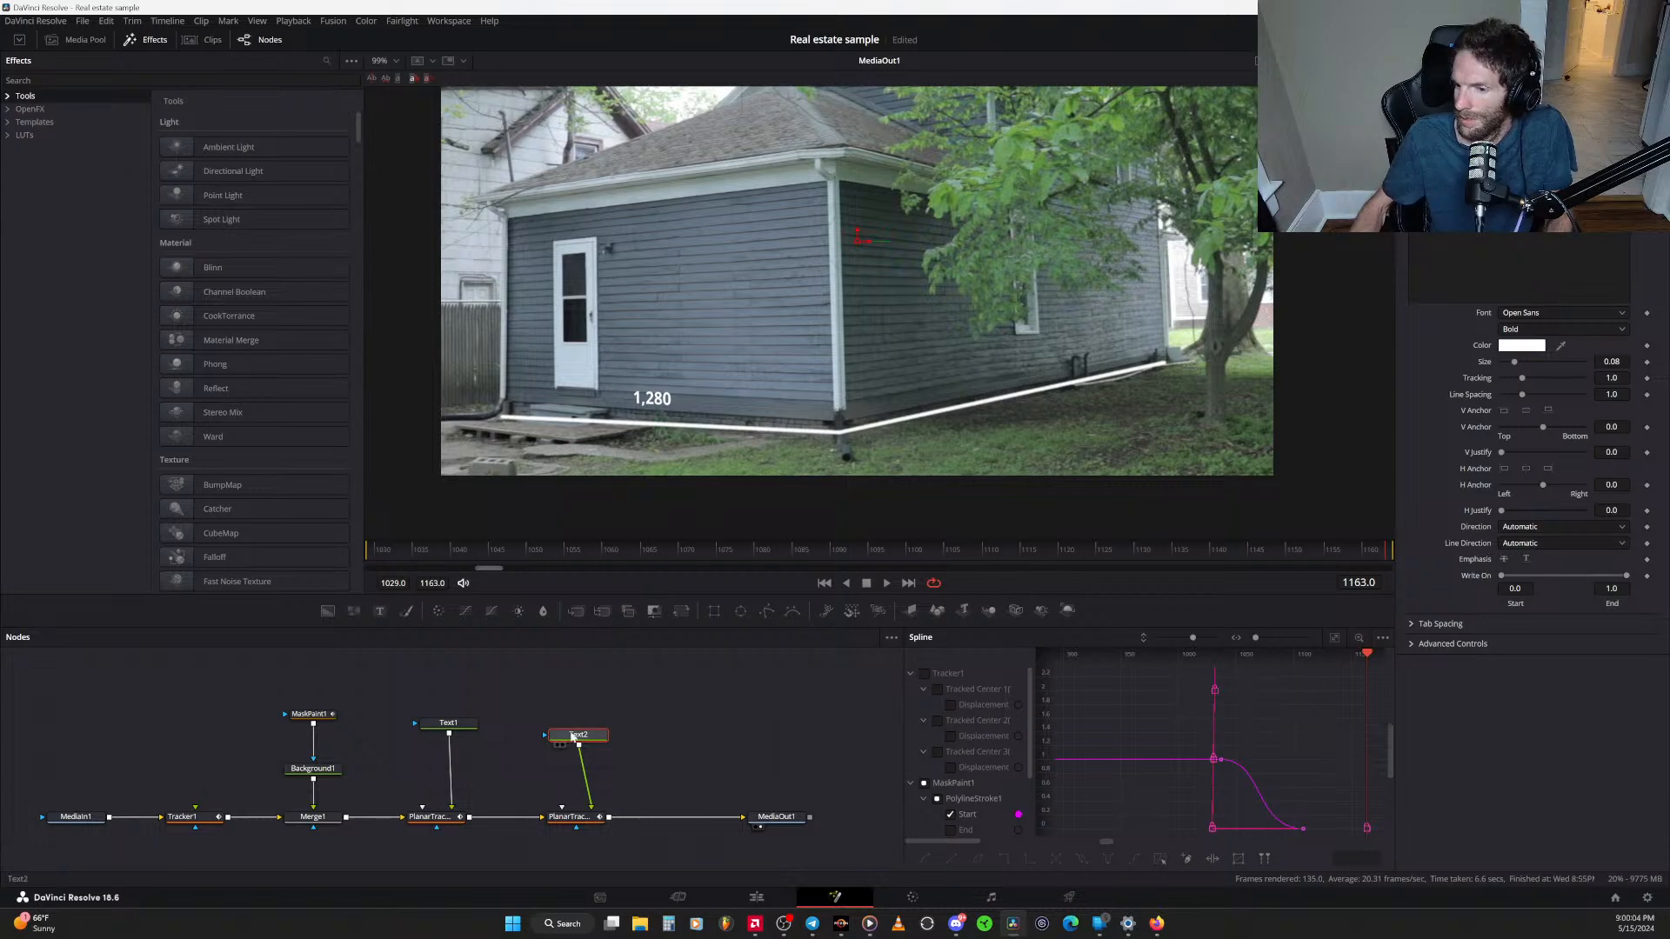
key(Delete)
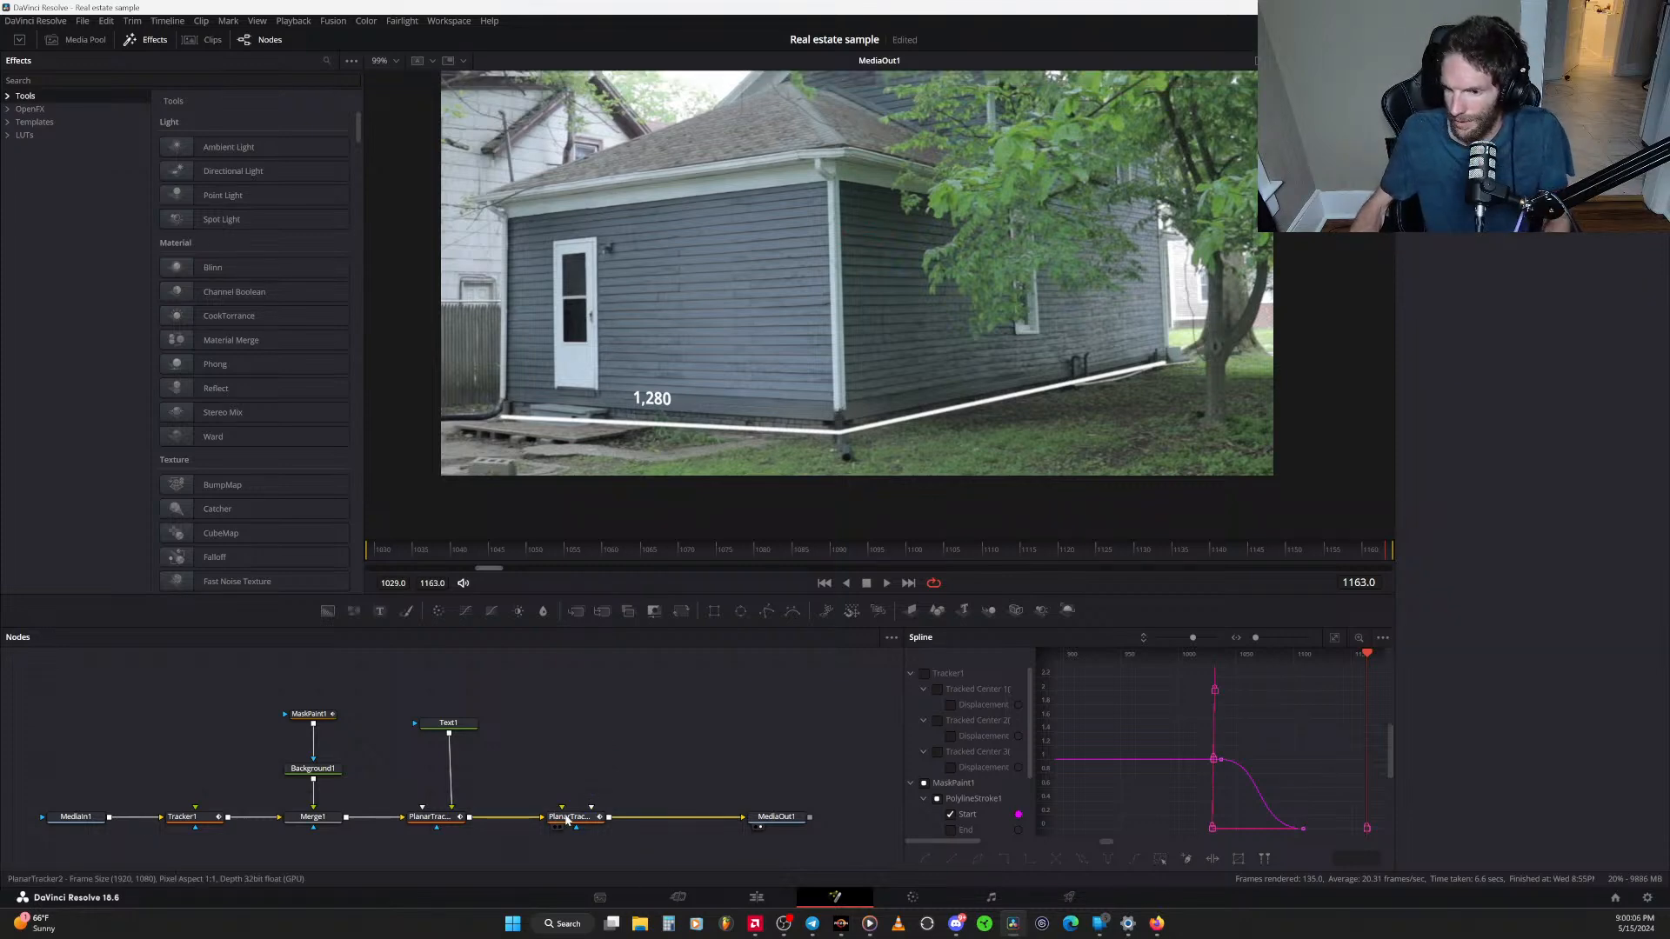
Outline the lower strip of the house's side wall, from the near corner to the far corner, as the second planar tracker's region
click(566, 820)
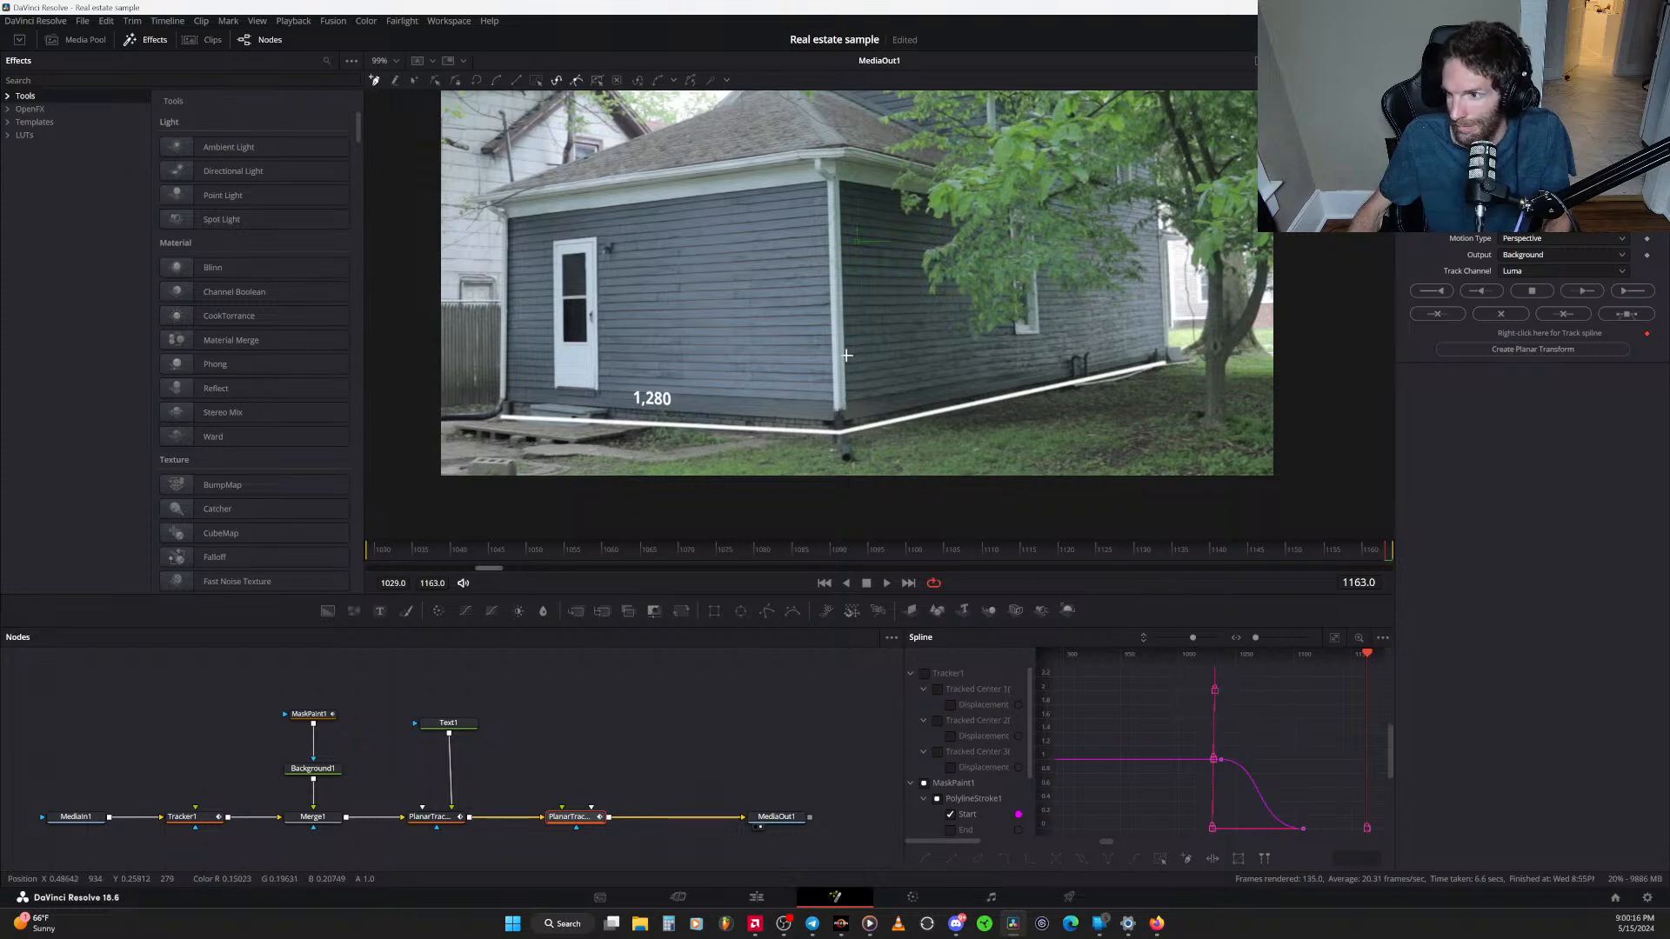
click(1163, 322)
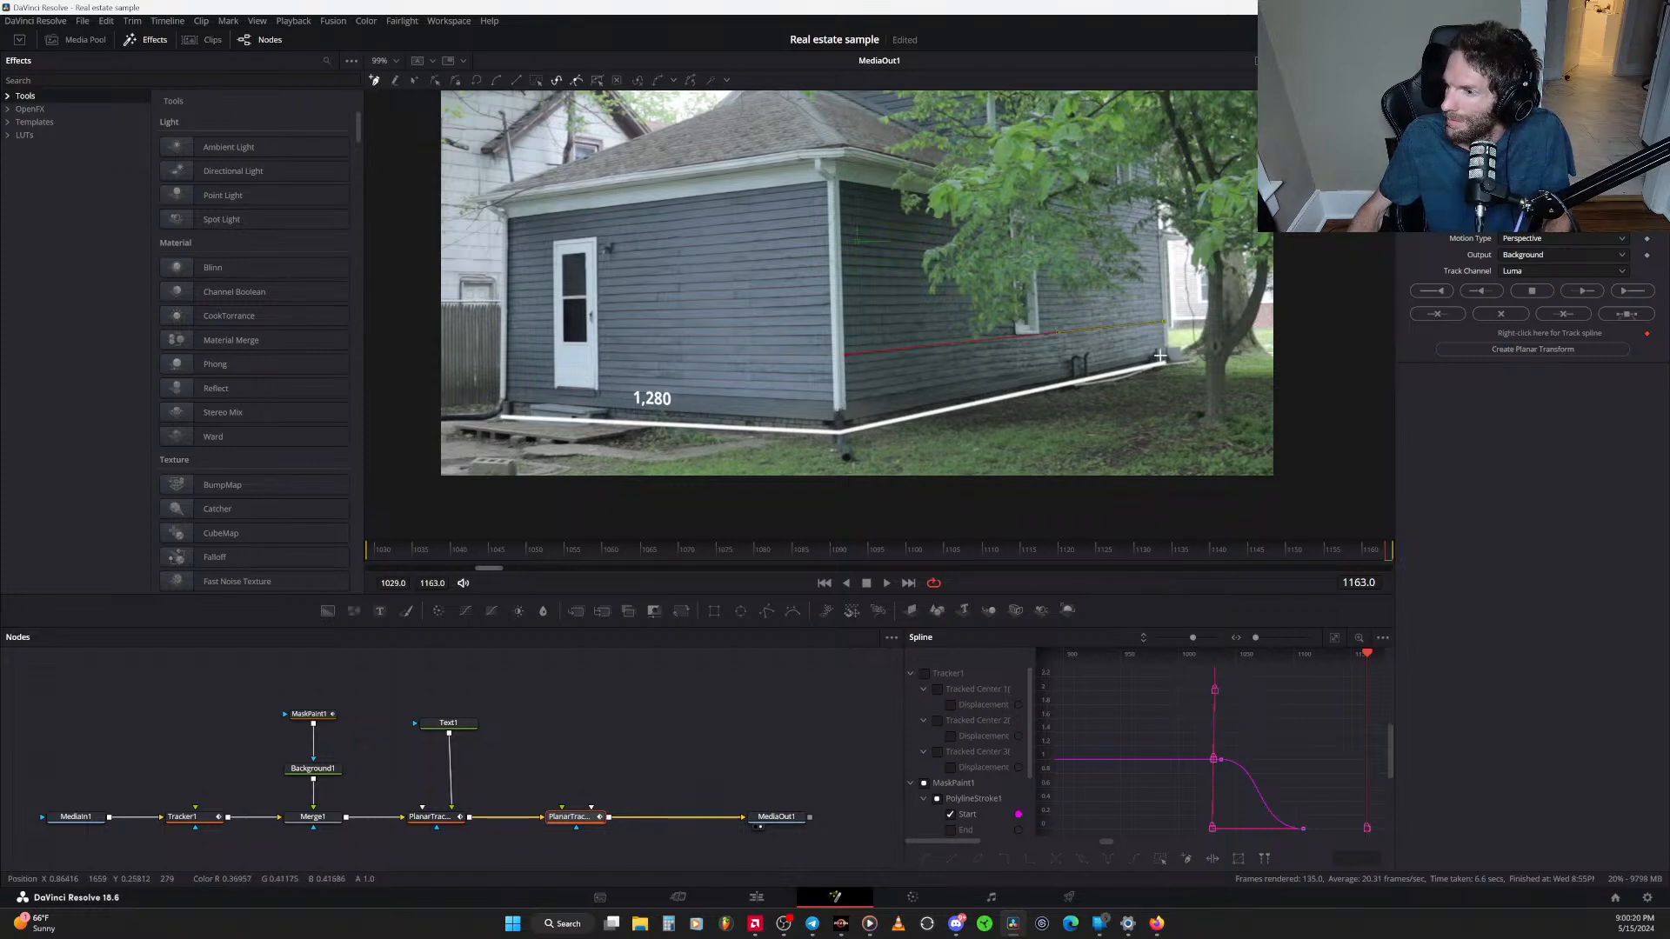
click(1162, 358)
click(847, 422)
click(848, 355)
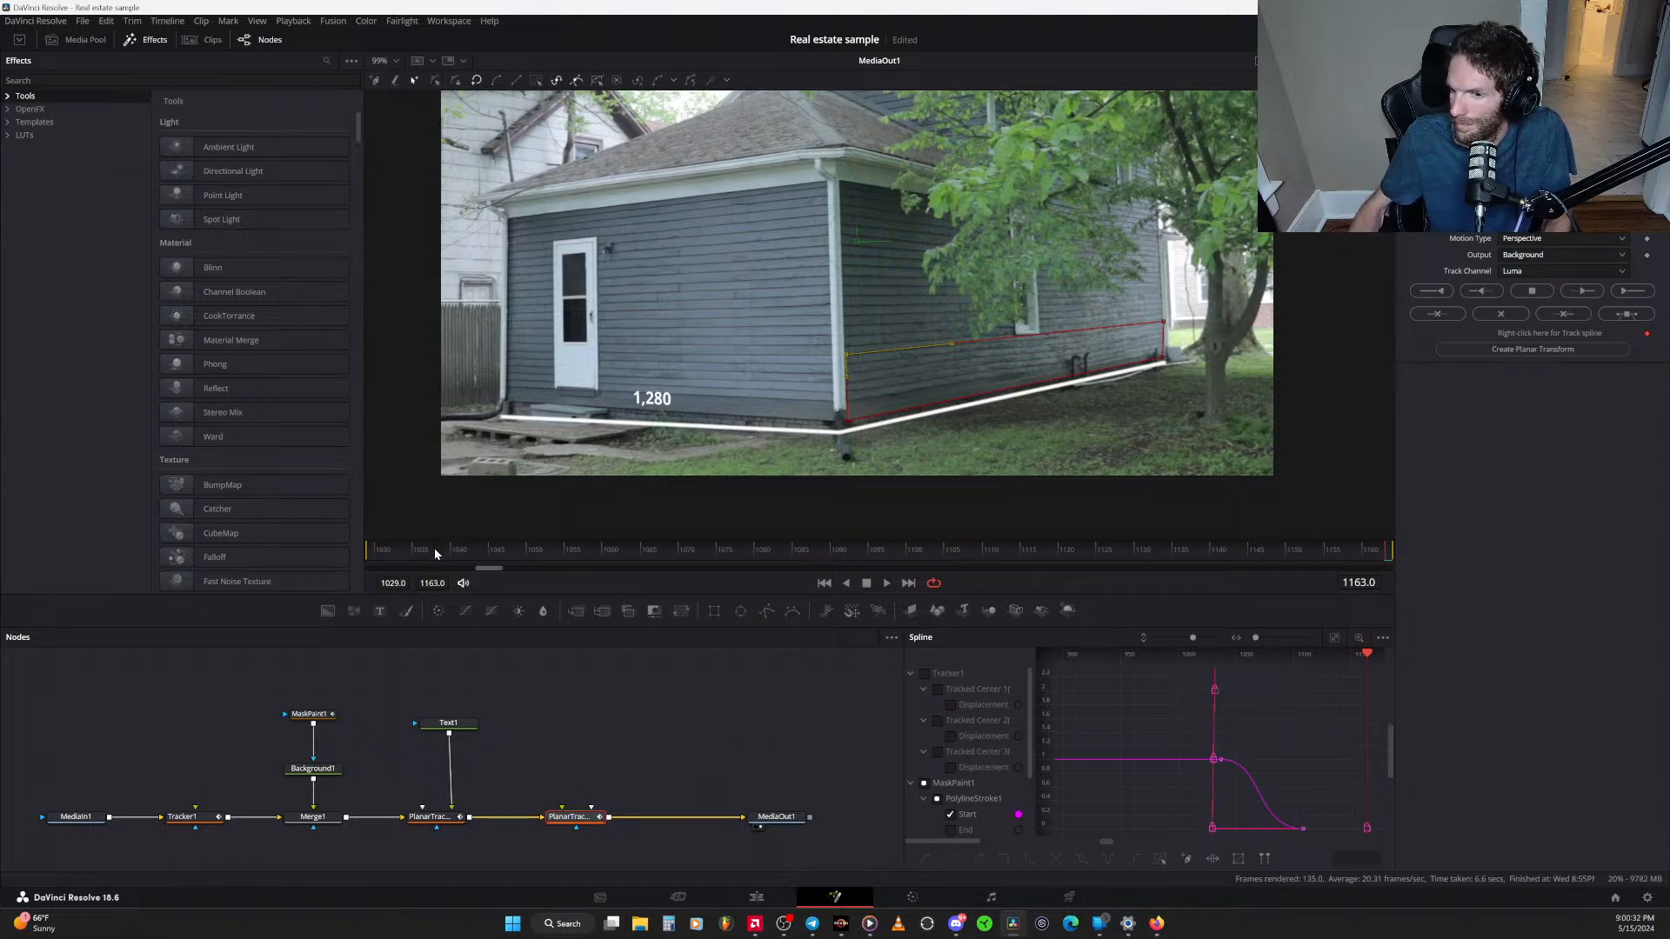
At frame 1029, refit the tracking outline to the base of the side wall and track it forward to the end of the clip
key(Home)
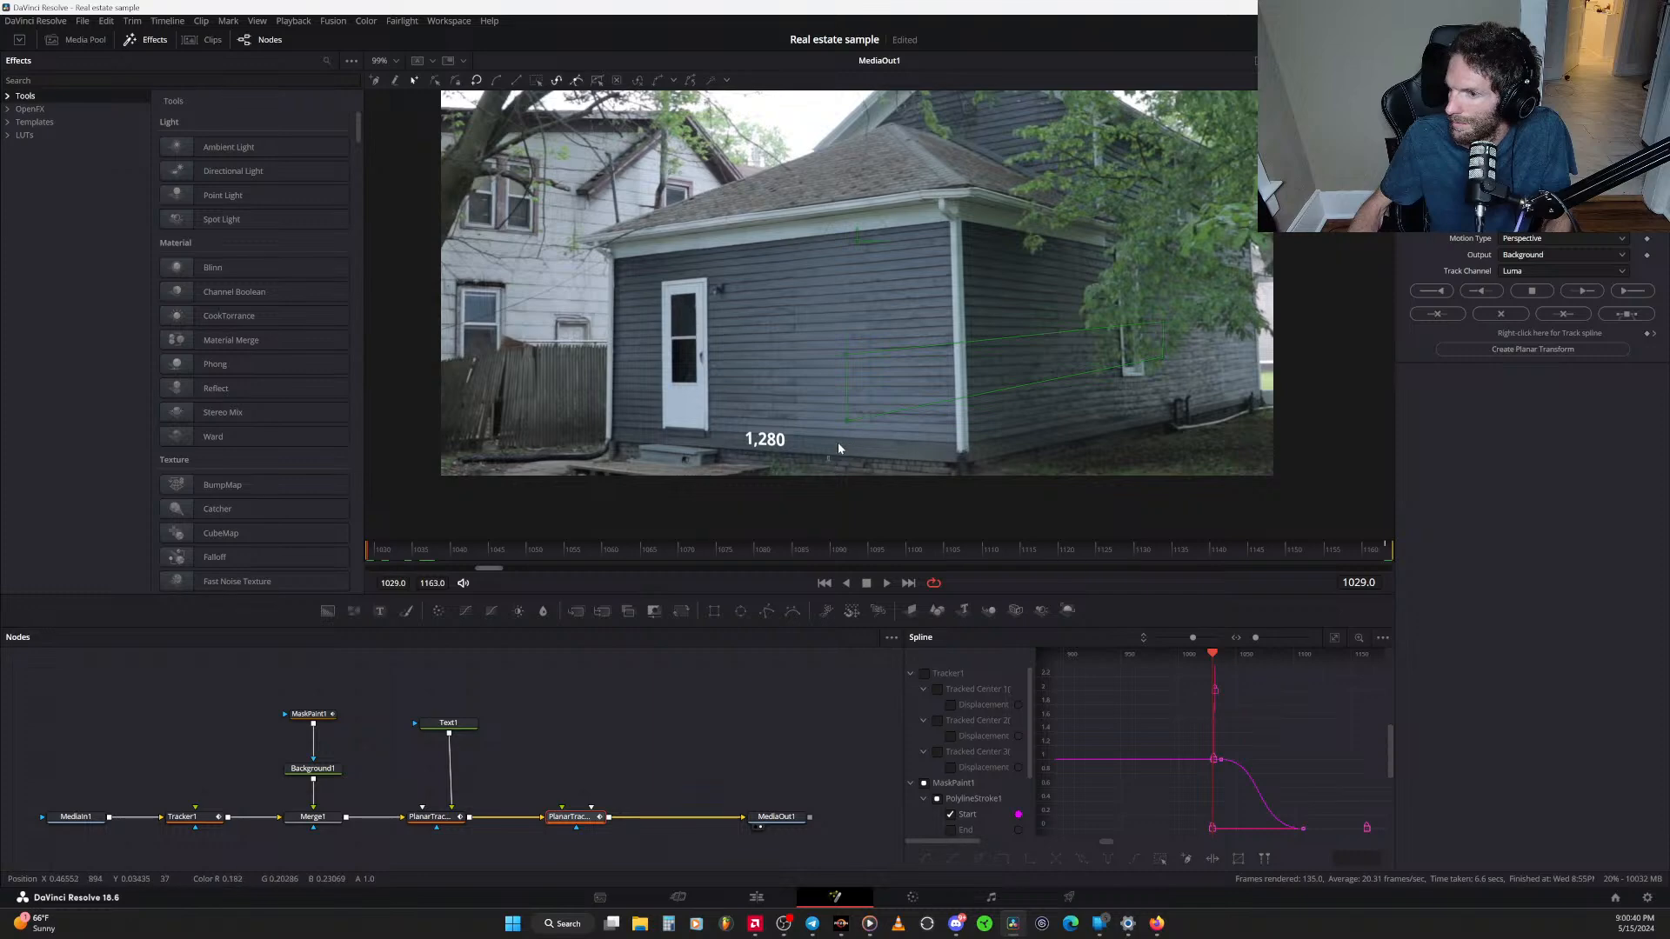
drag(1165, 363, 1264, 414)
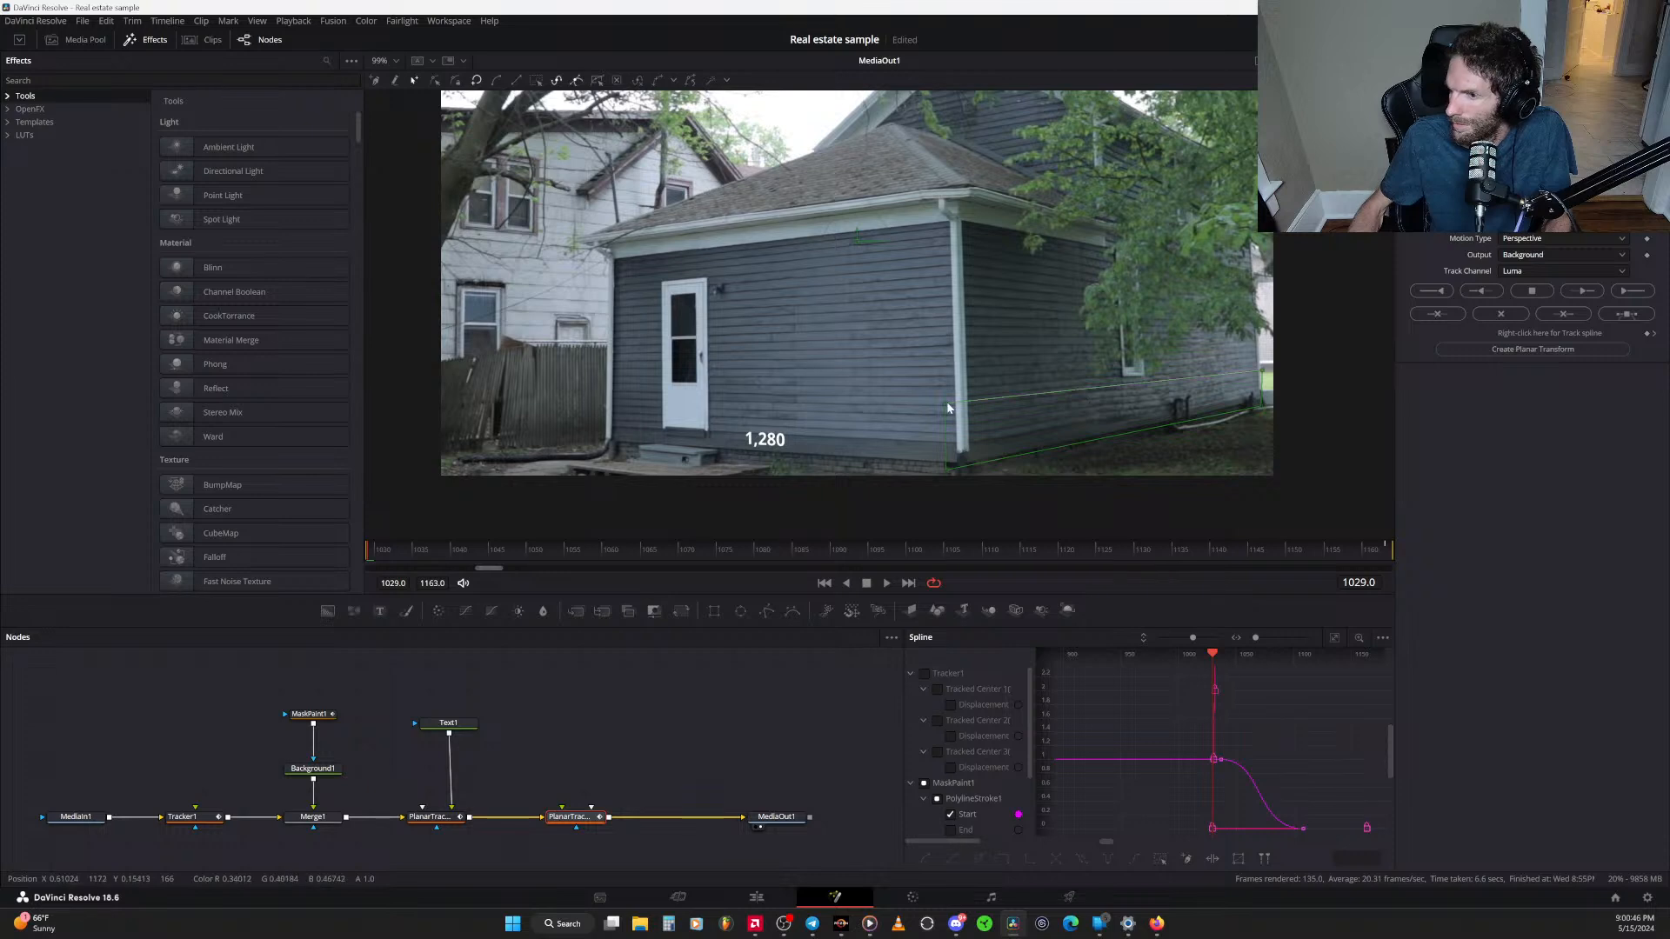
drag(948, 403, 974, 406)
drag(948, 468, 976, 467)
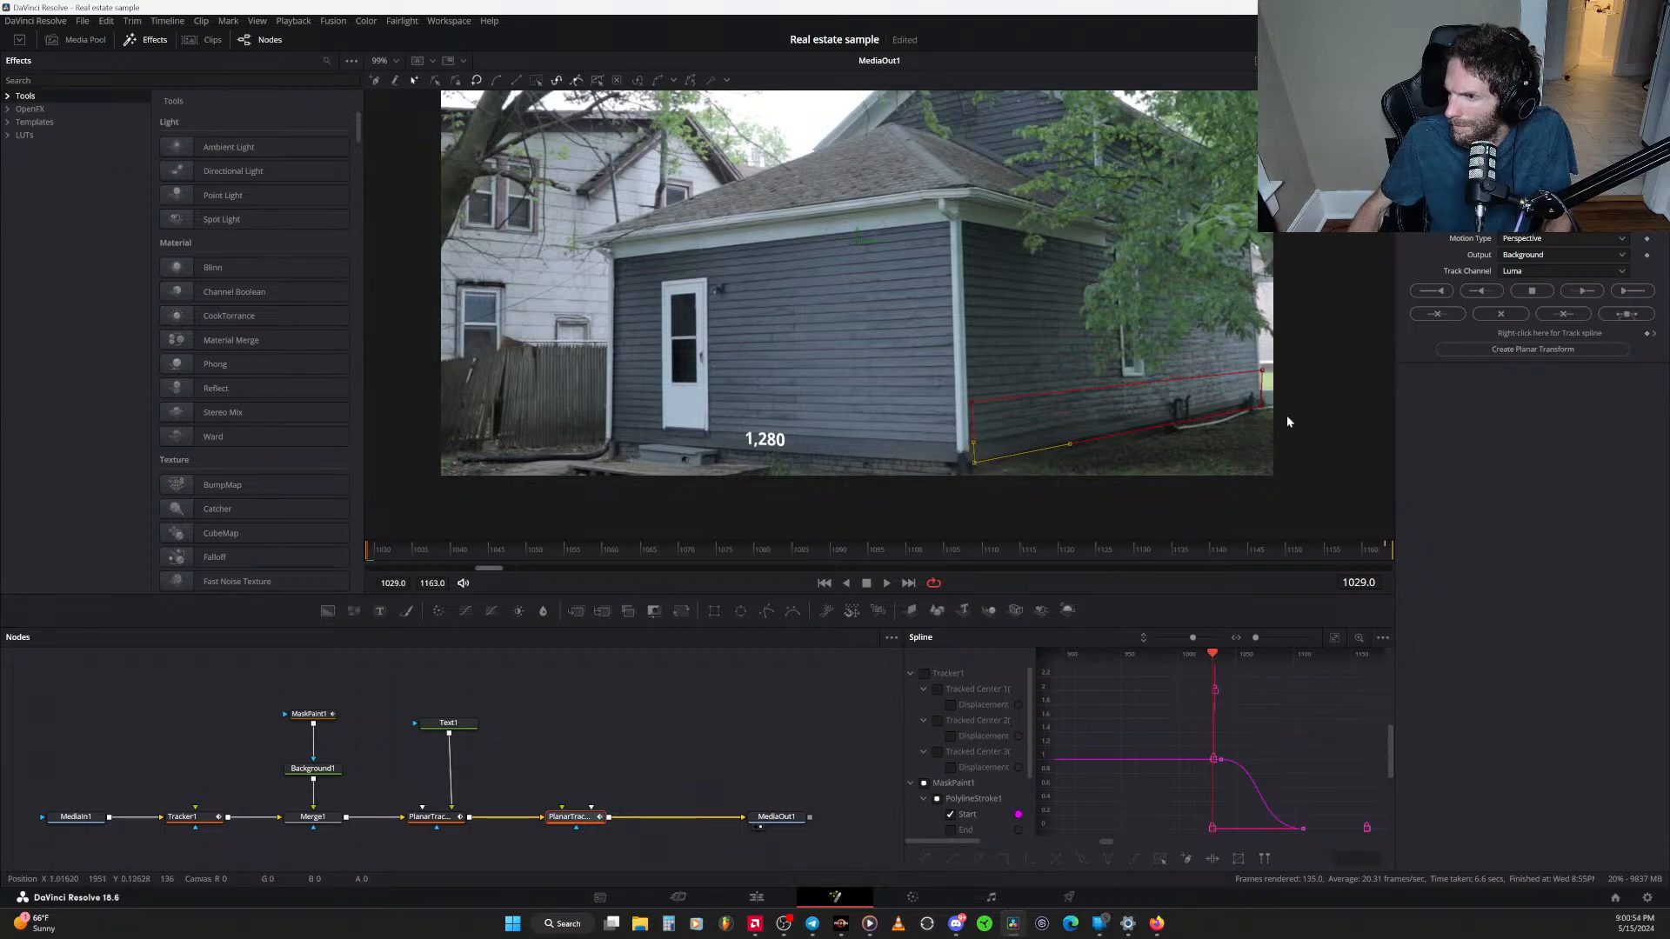
drag(1264, 376, 1255, 378)
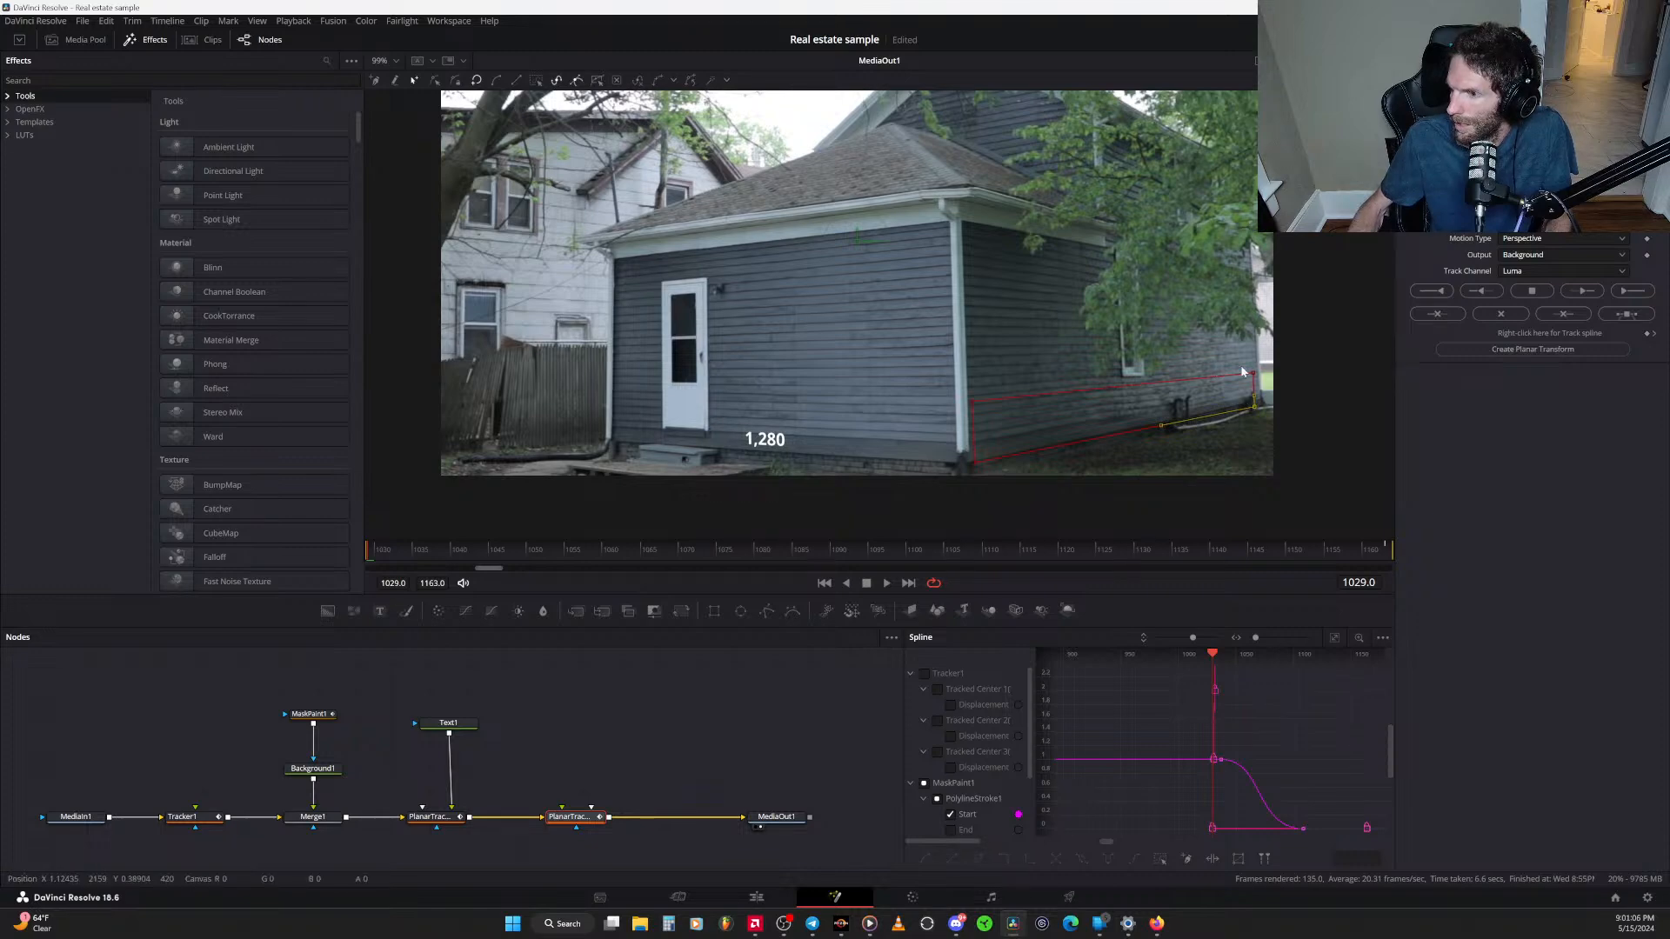
click(1526, 206)
click(1632, 291)
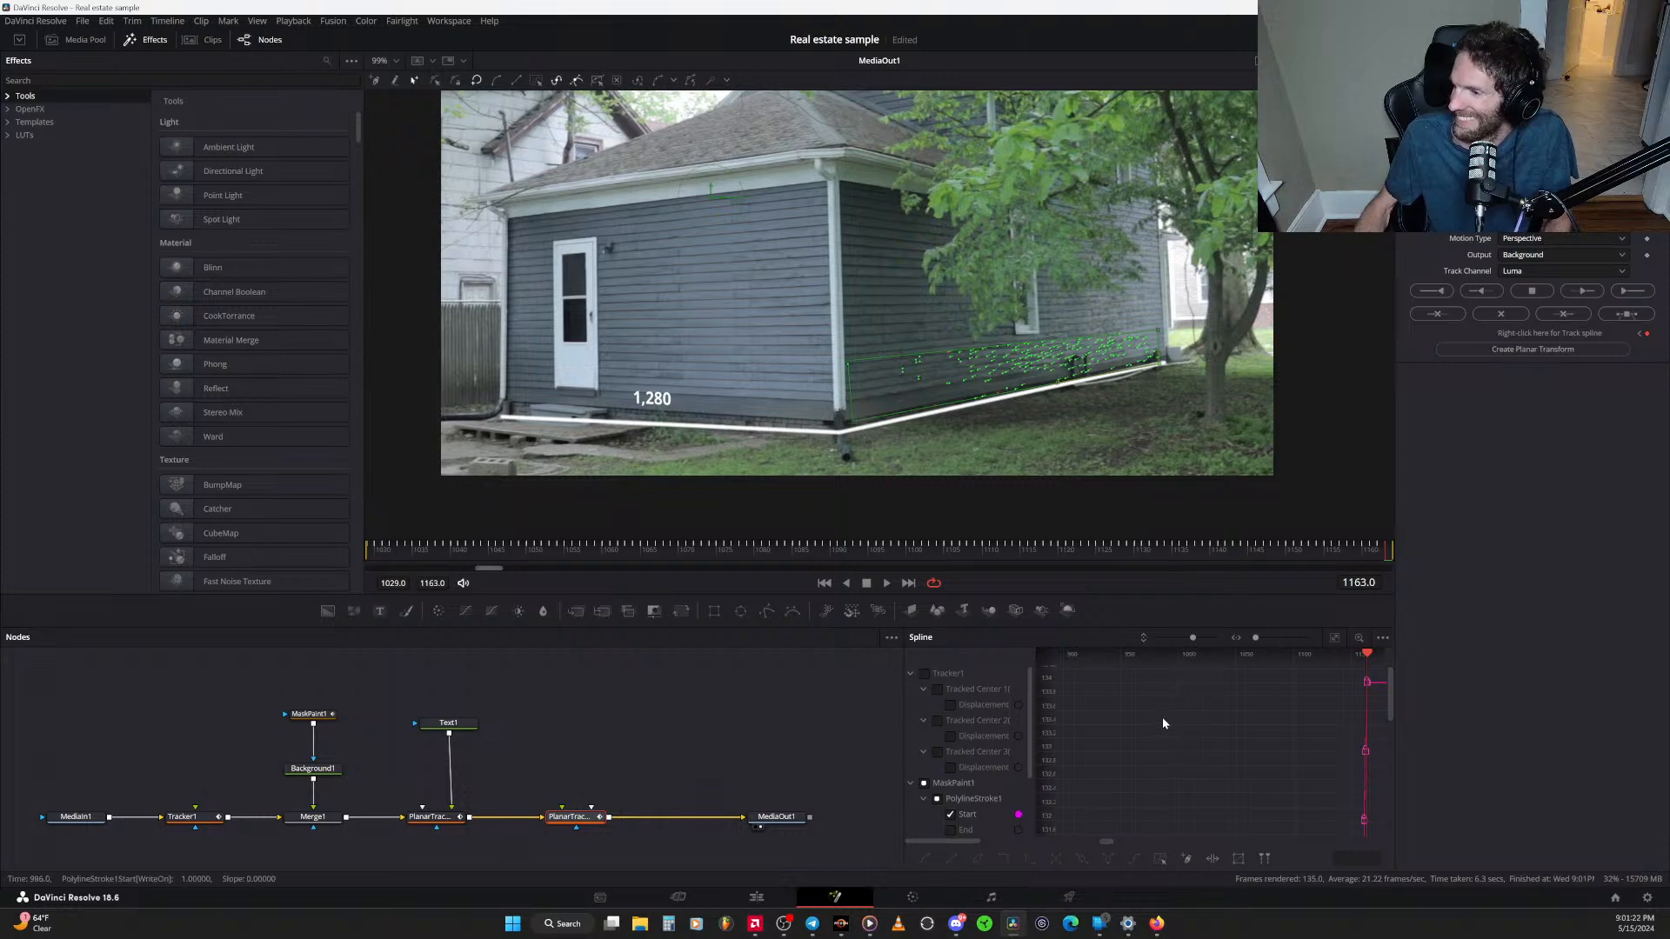
Add a second text node reading "sqft" and connect it to the second planar tracker
click(566, 744)
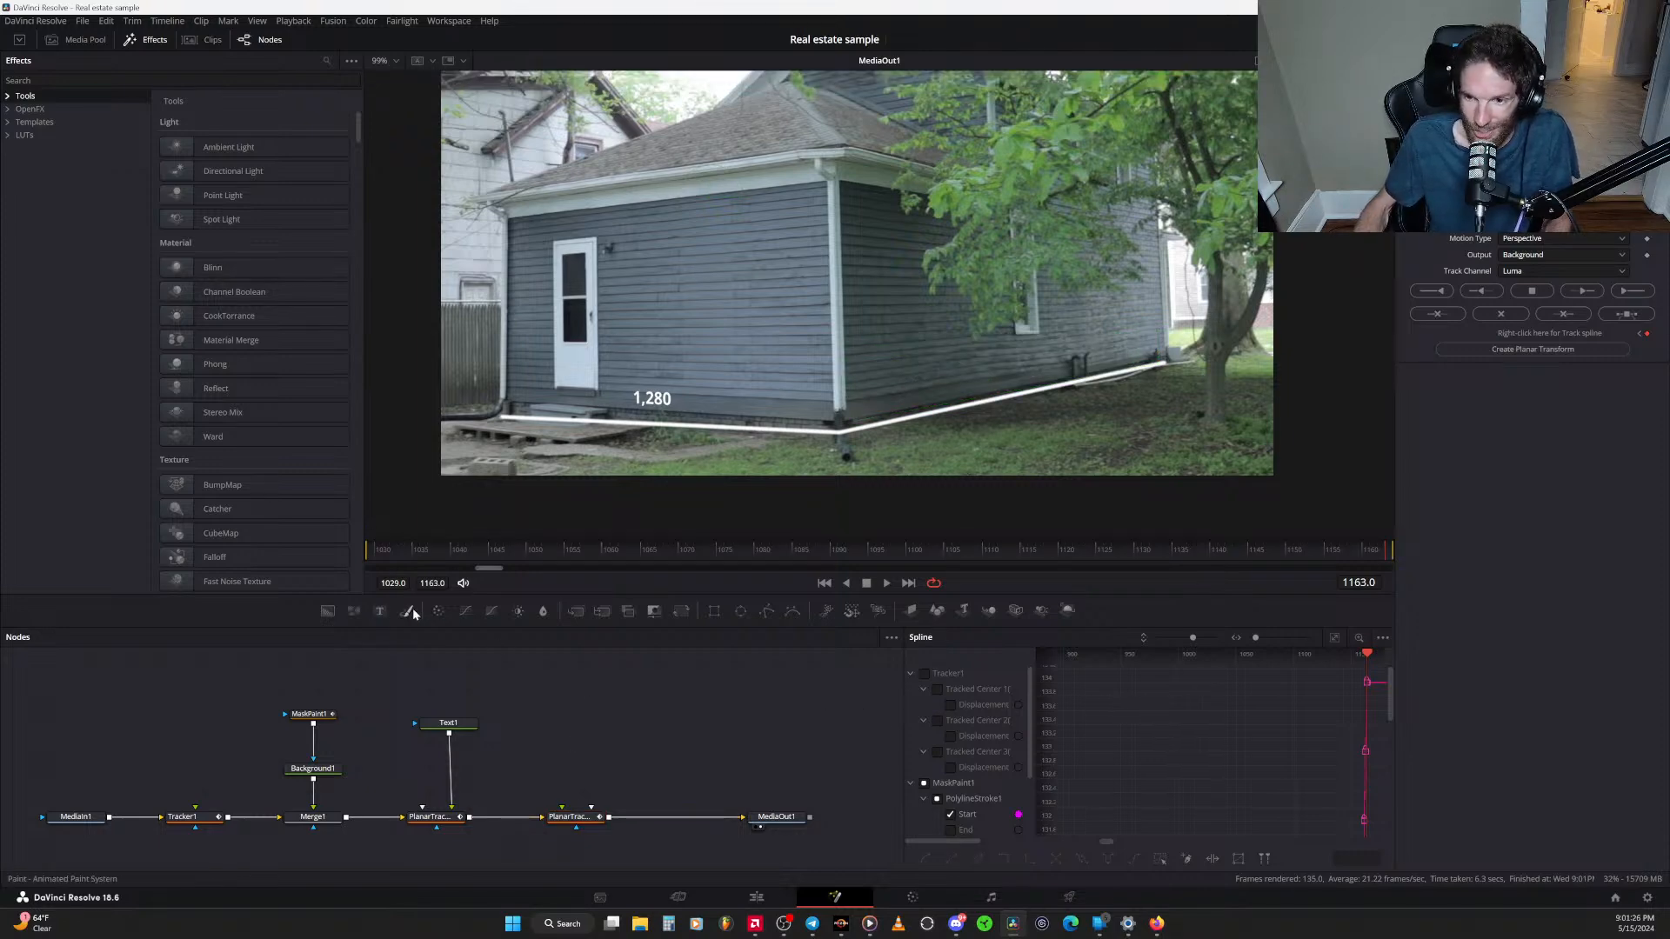
click(379, 611)
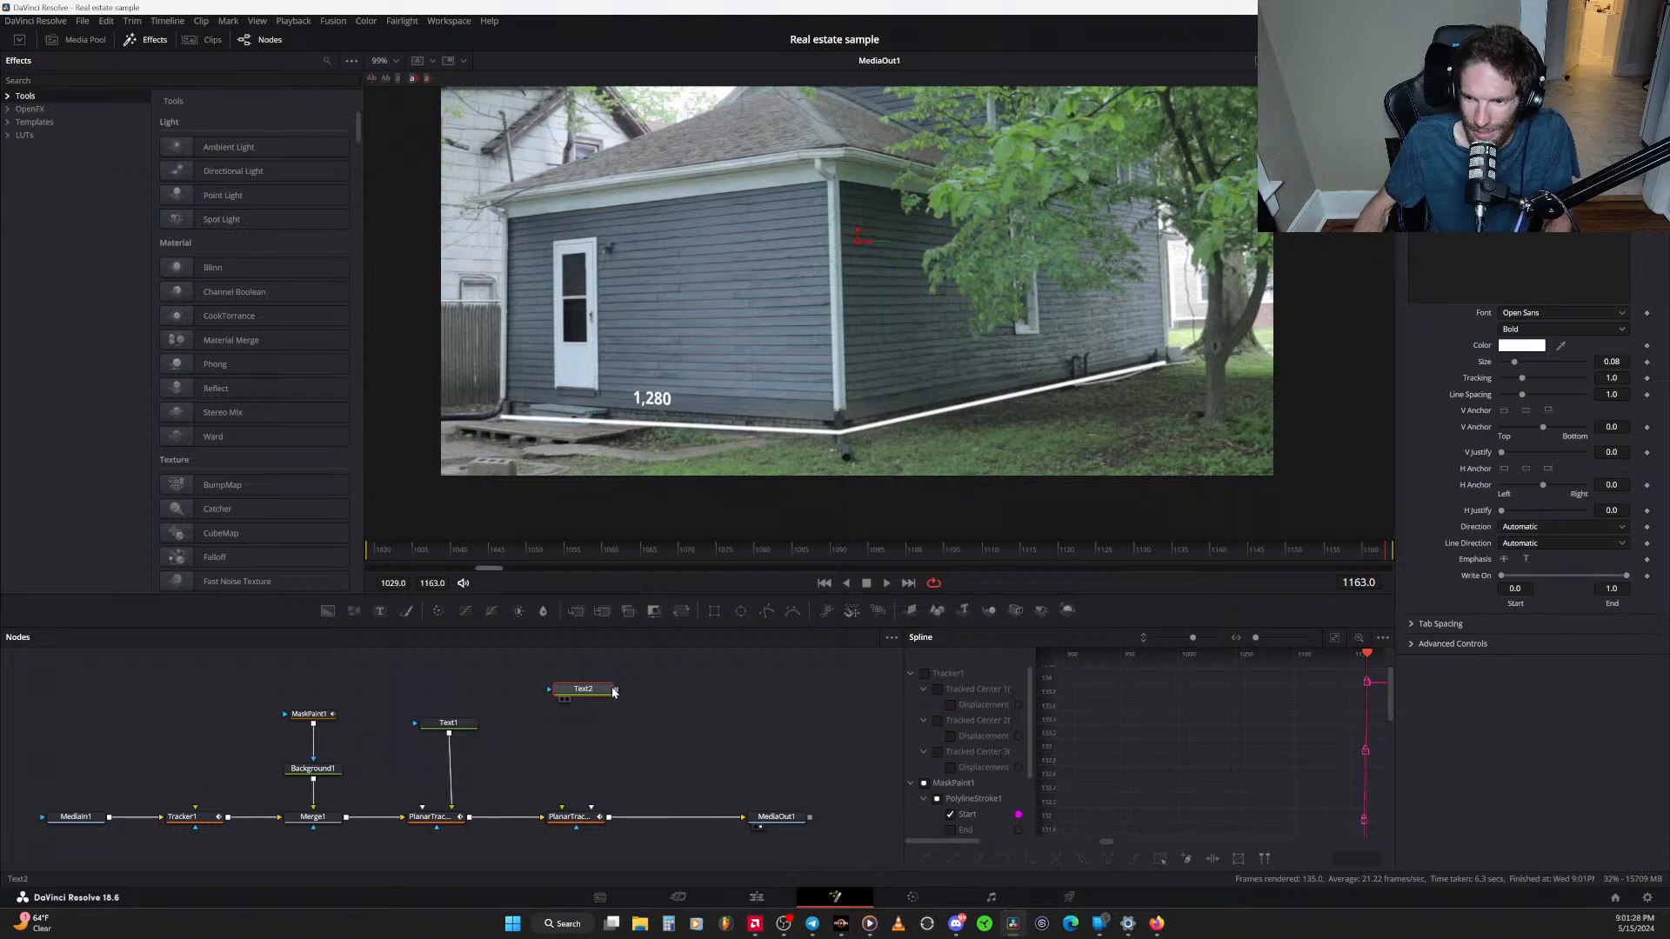
drag(615, 691, 557, 814)
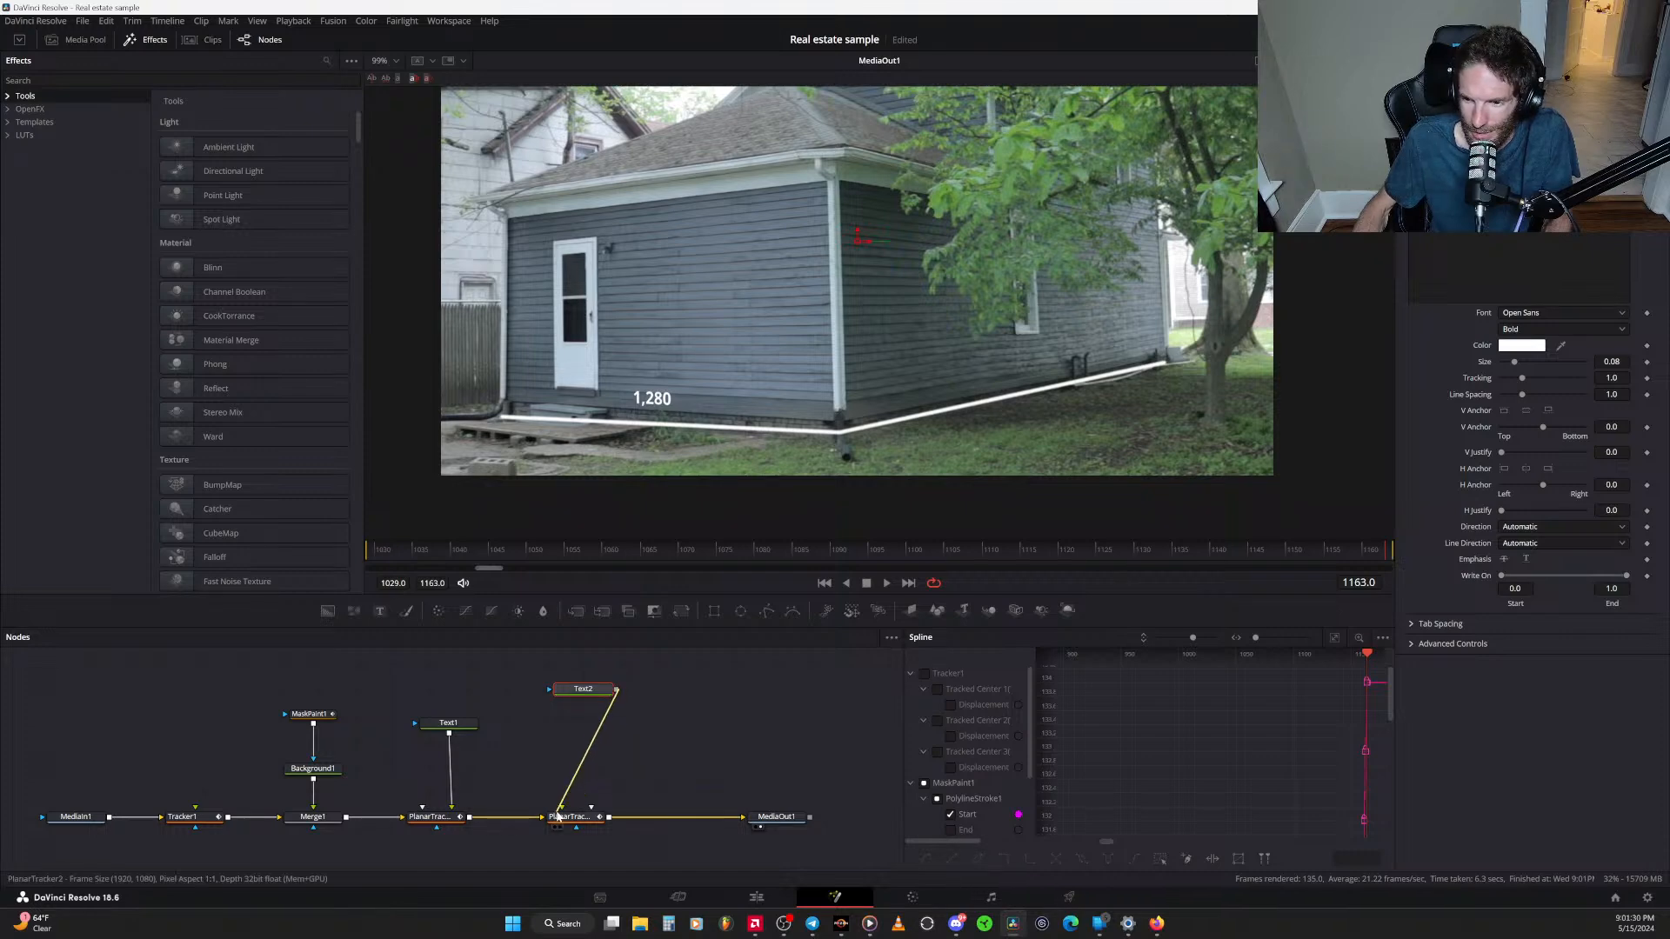
drag(594, 701, 599, 757)
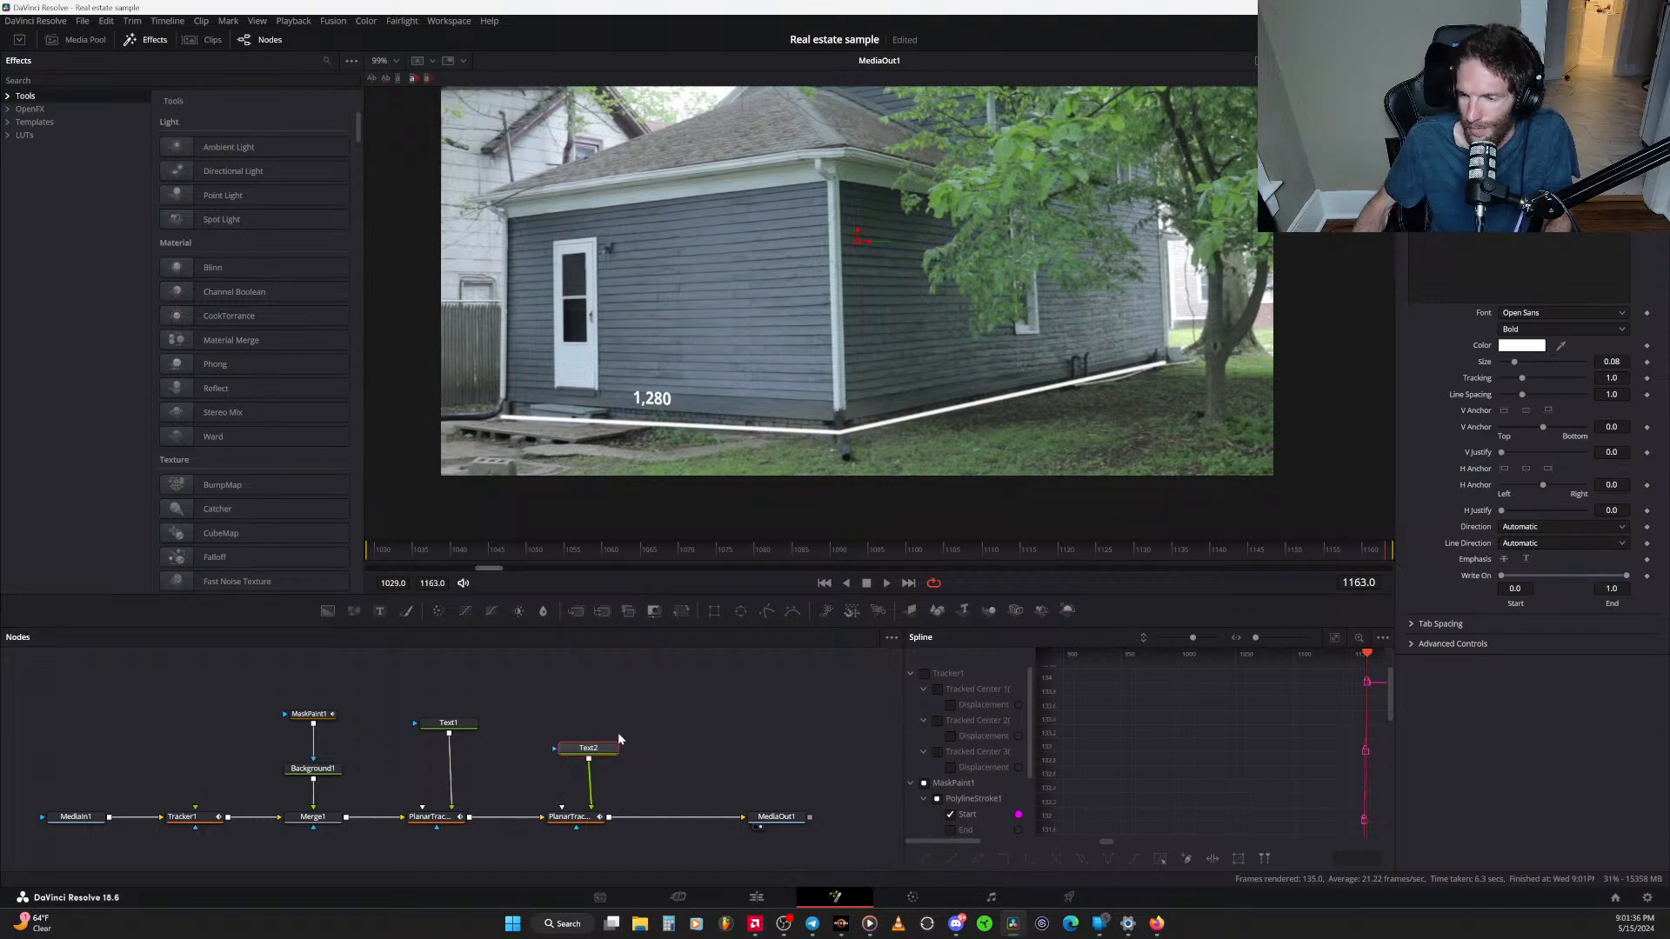
click(1471, 213)
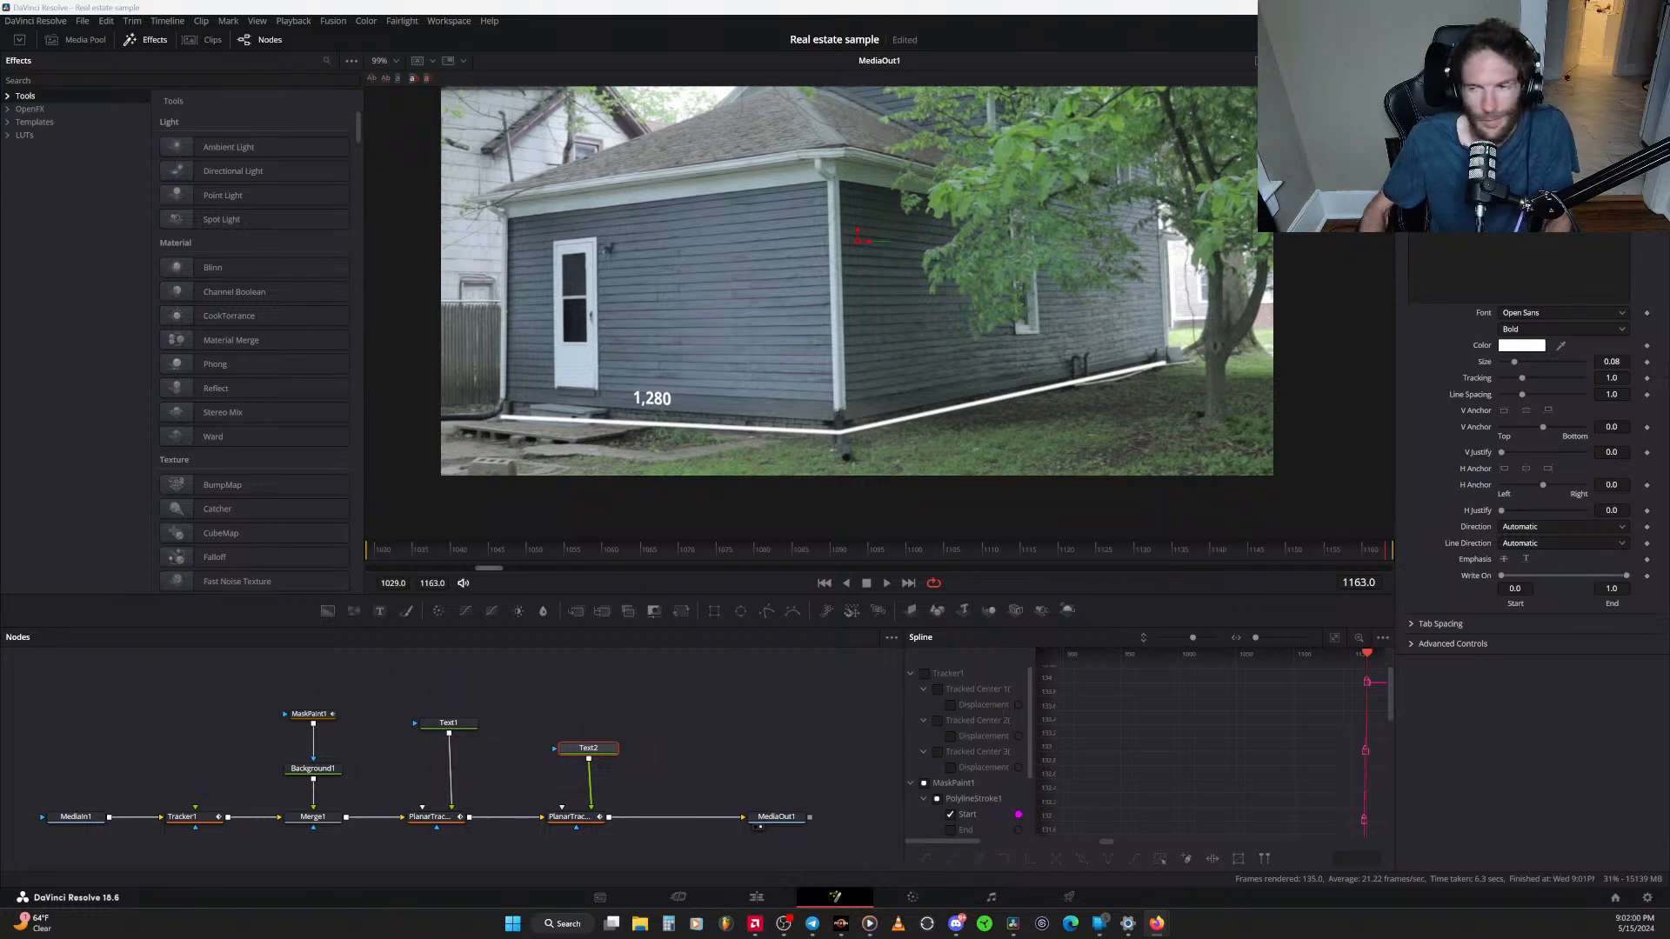
Switch the second planar tracker to Corner Pin and place its four corners around the lower strip of the side wall
click(574, 817)
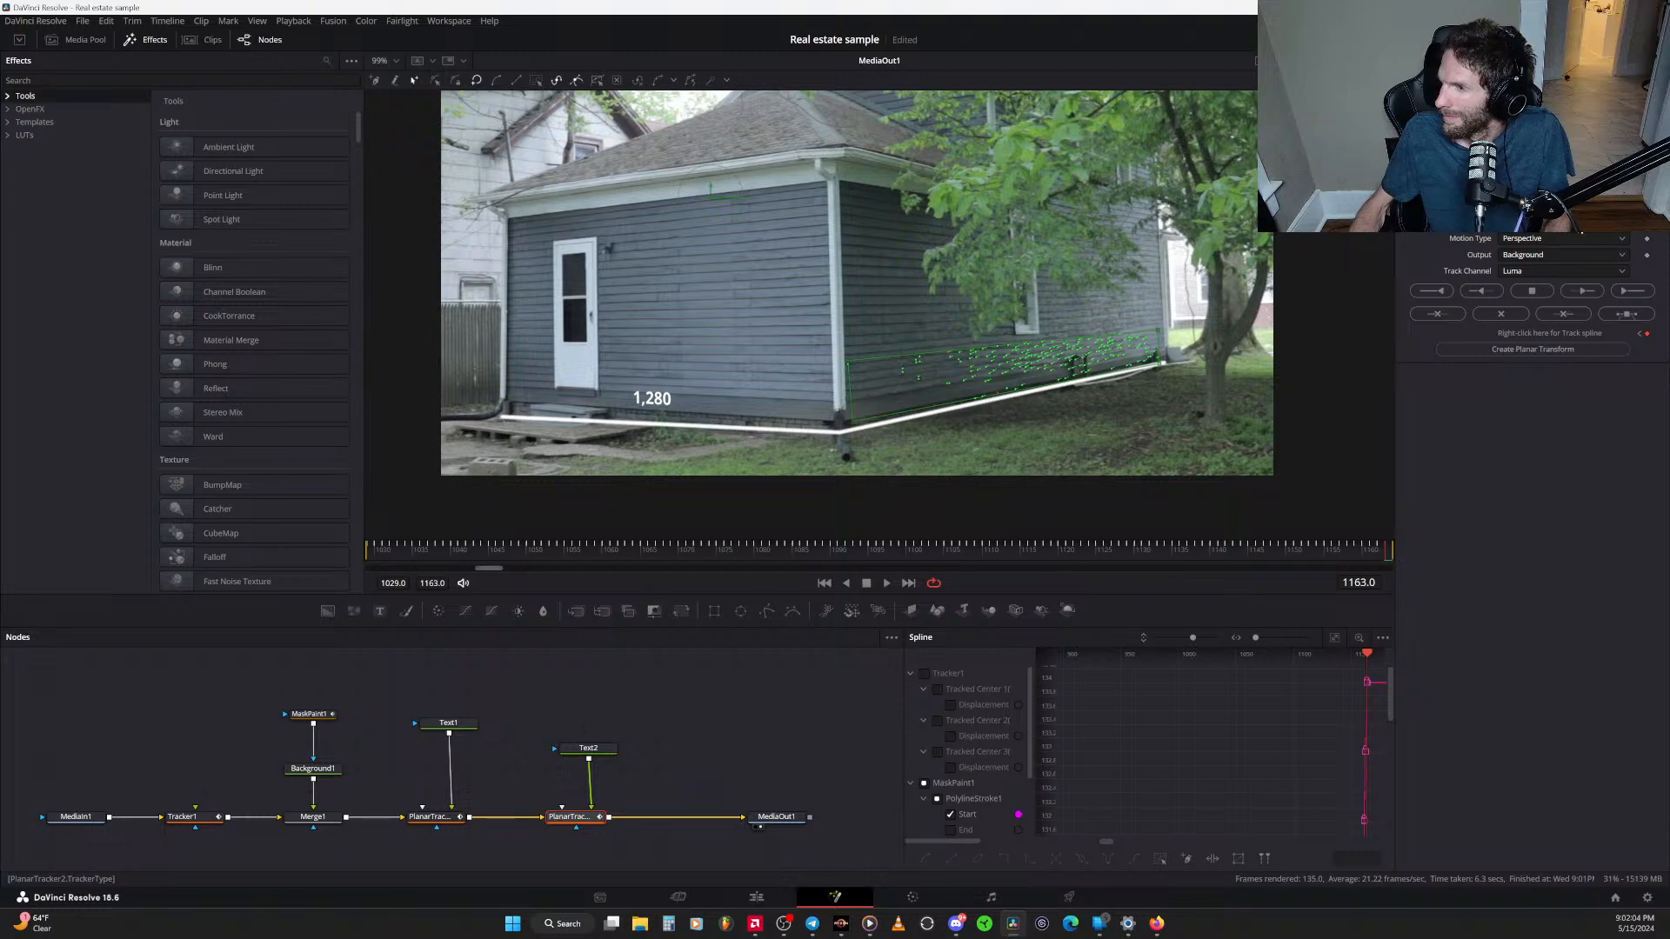
click(1557, 188)
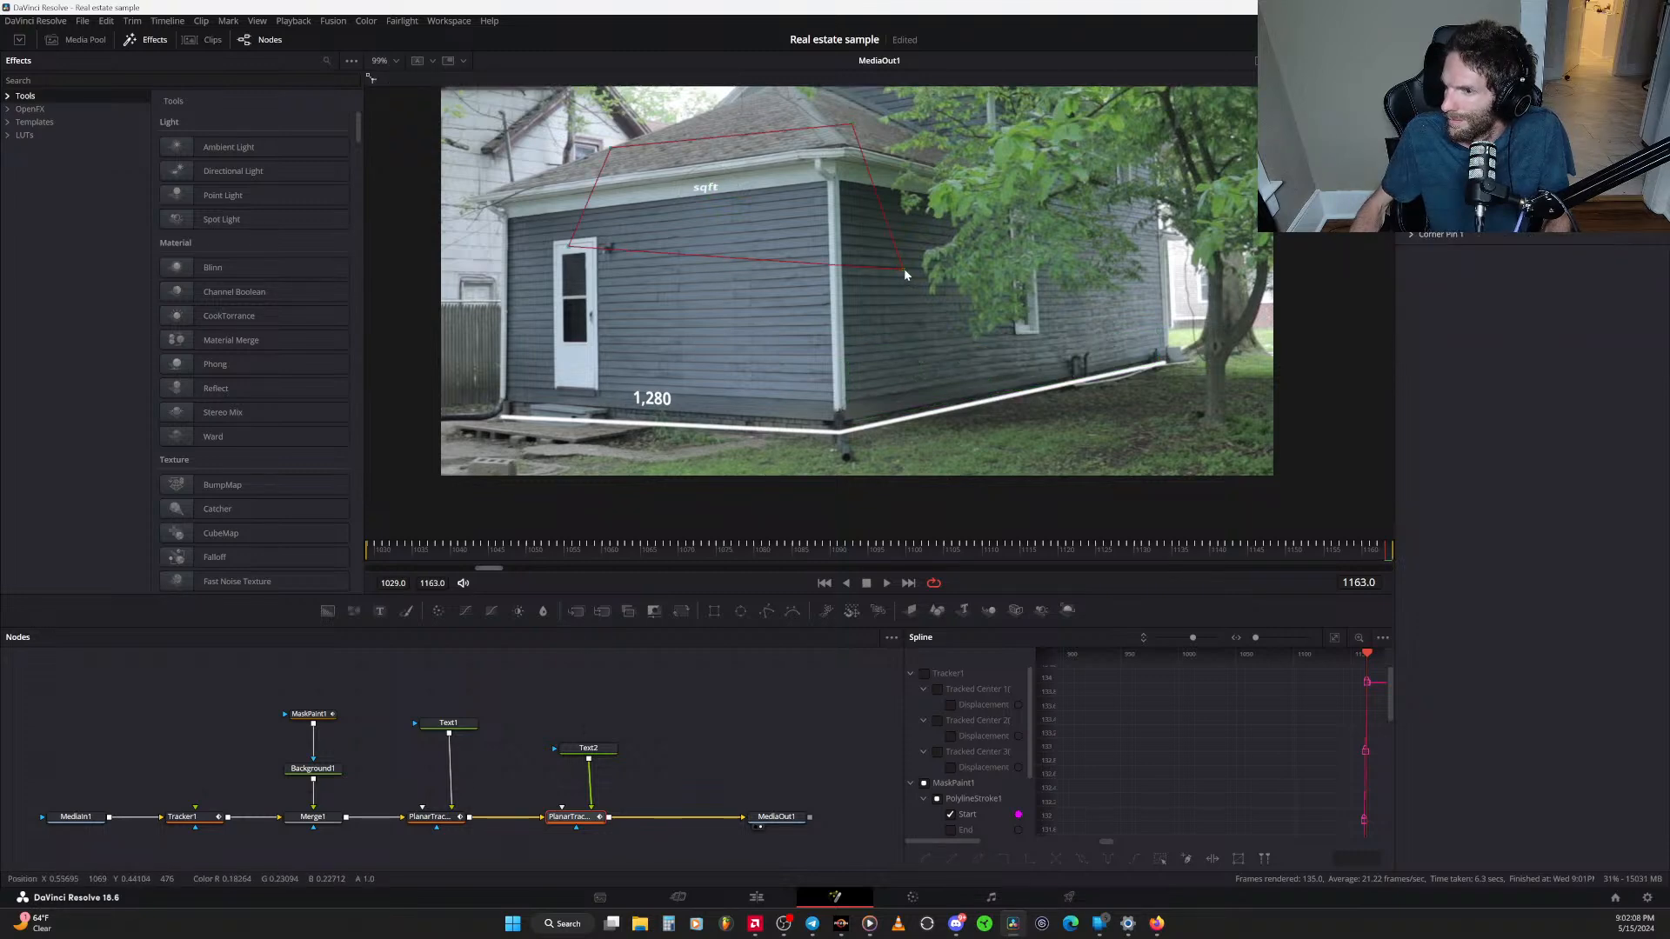
drag(905, 275, 1166, 361)
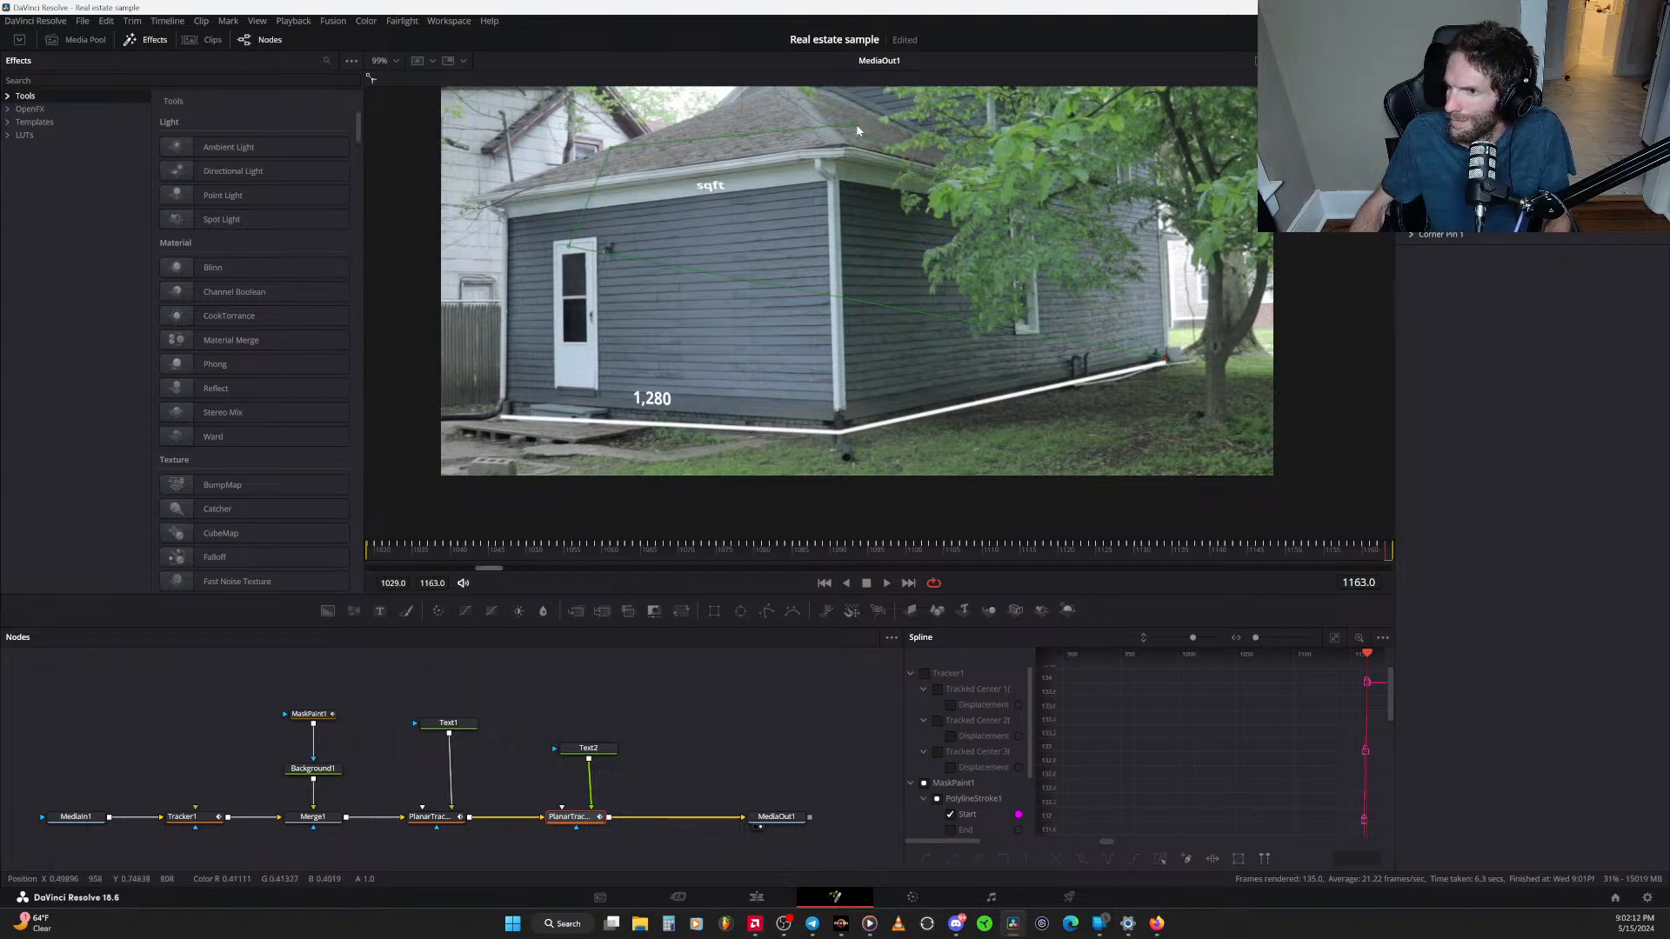
drag(853, 129, 1160, 333)
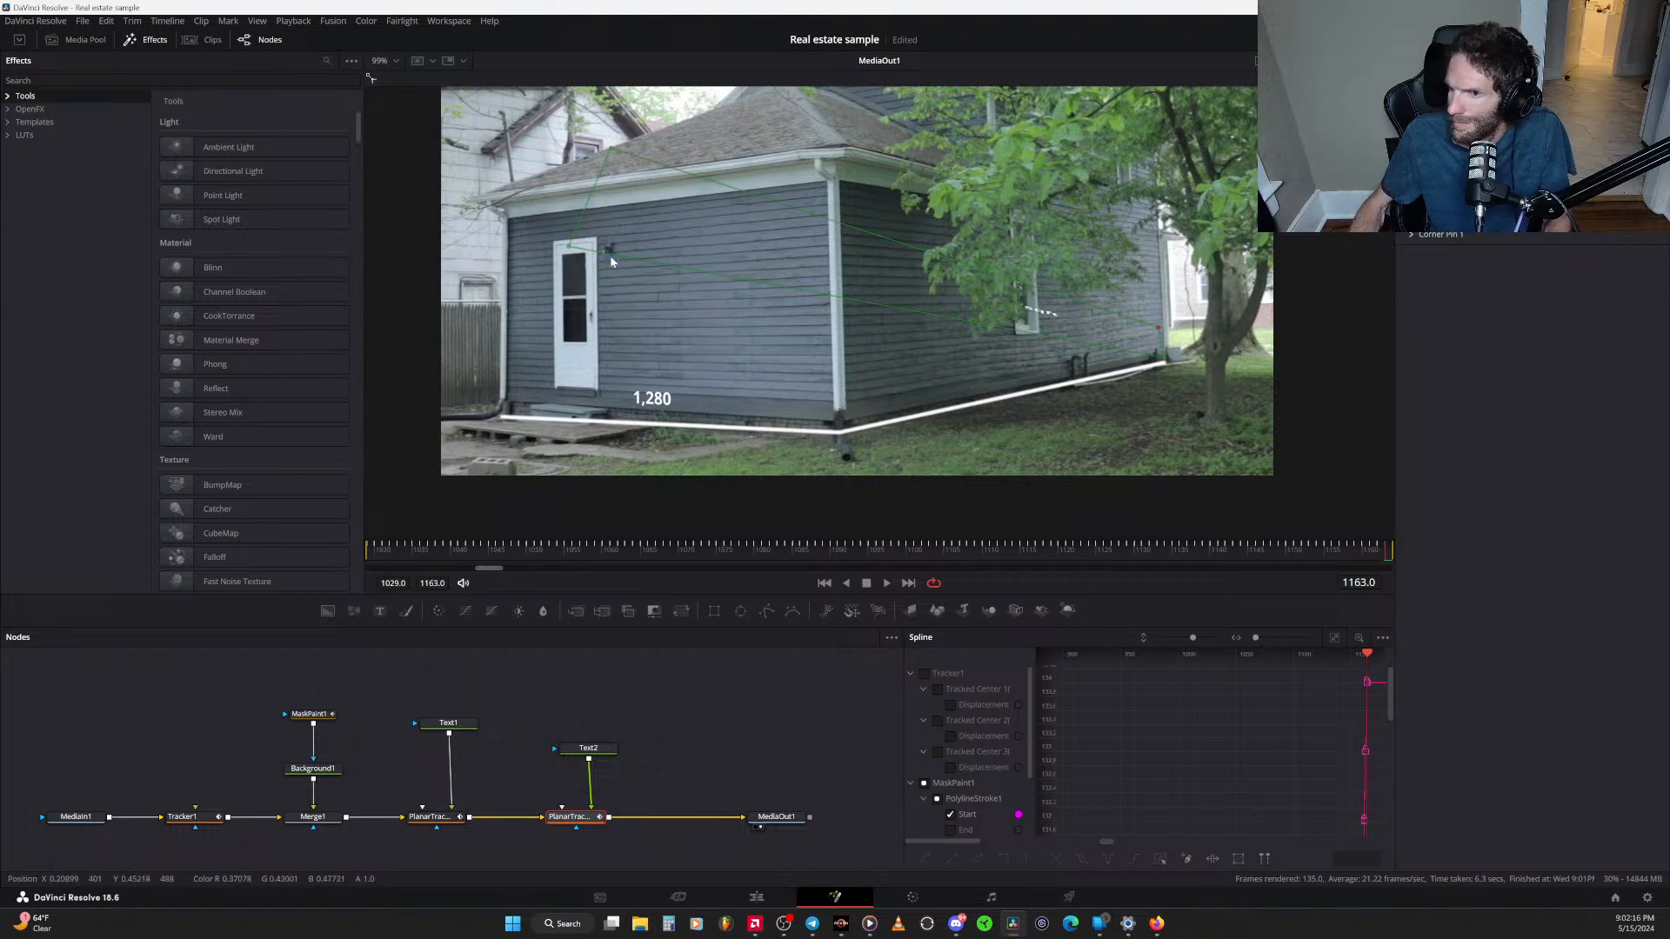
drag(570, 247, 848, 427)
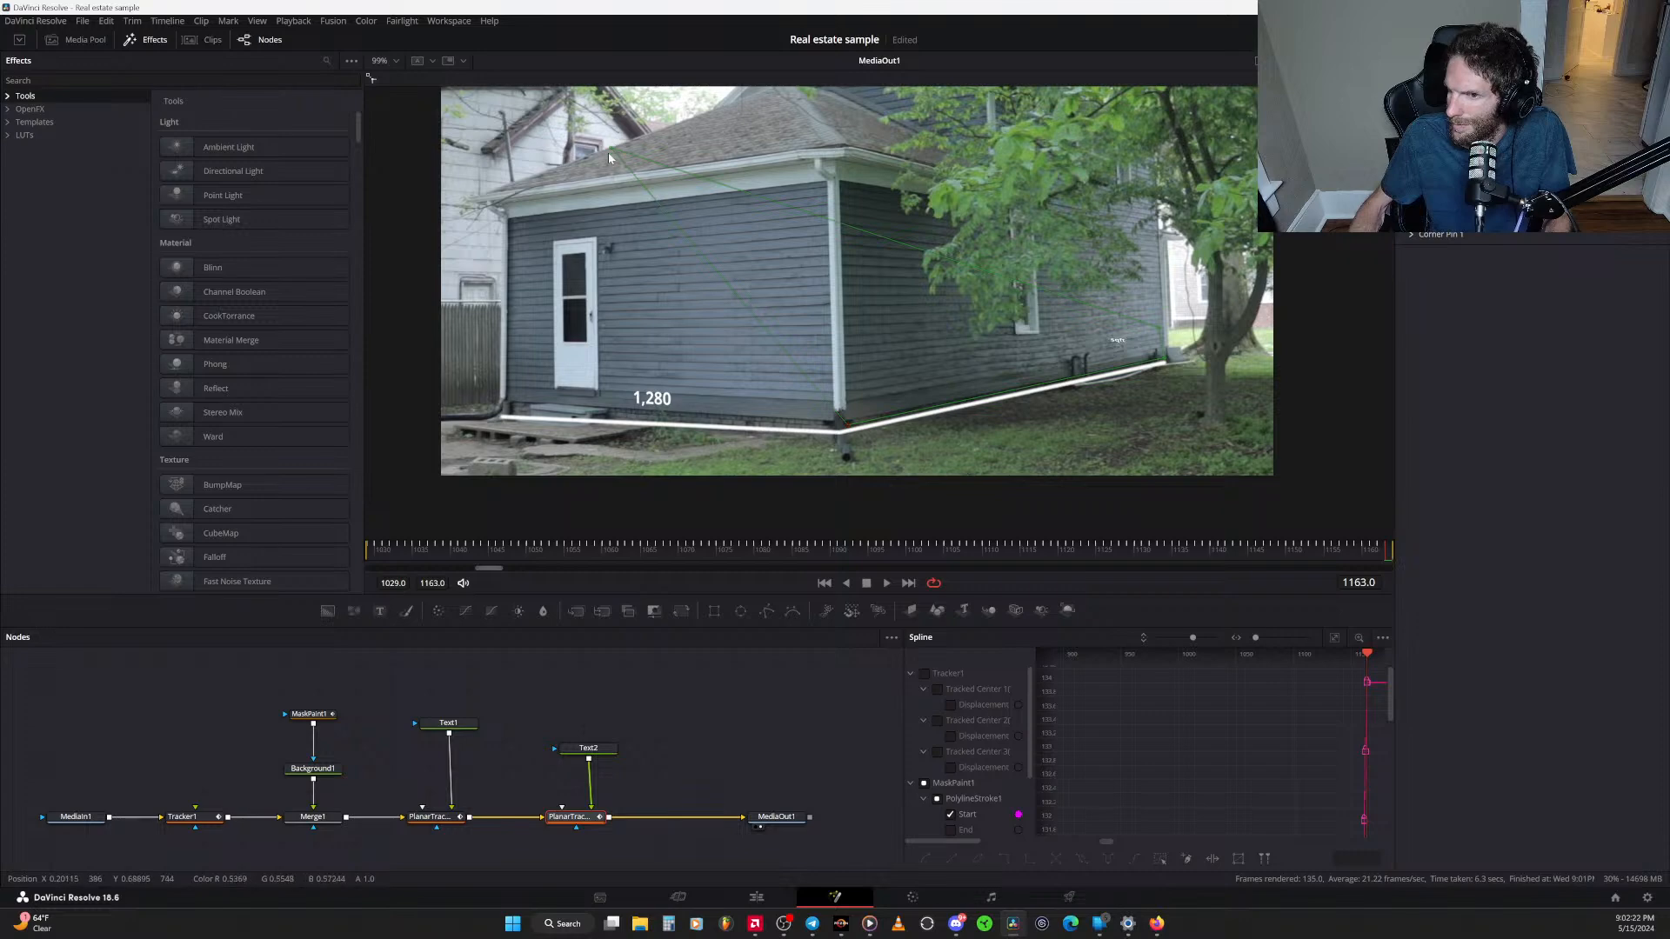
drag(611, 153, 849, 361)
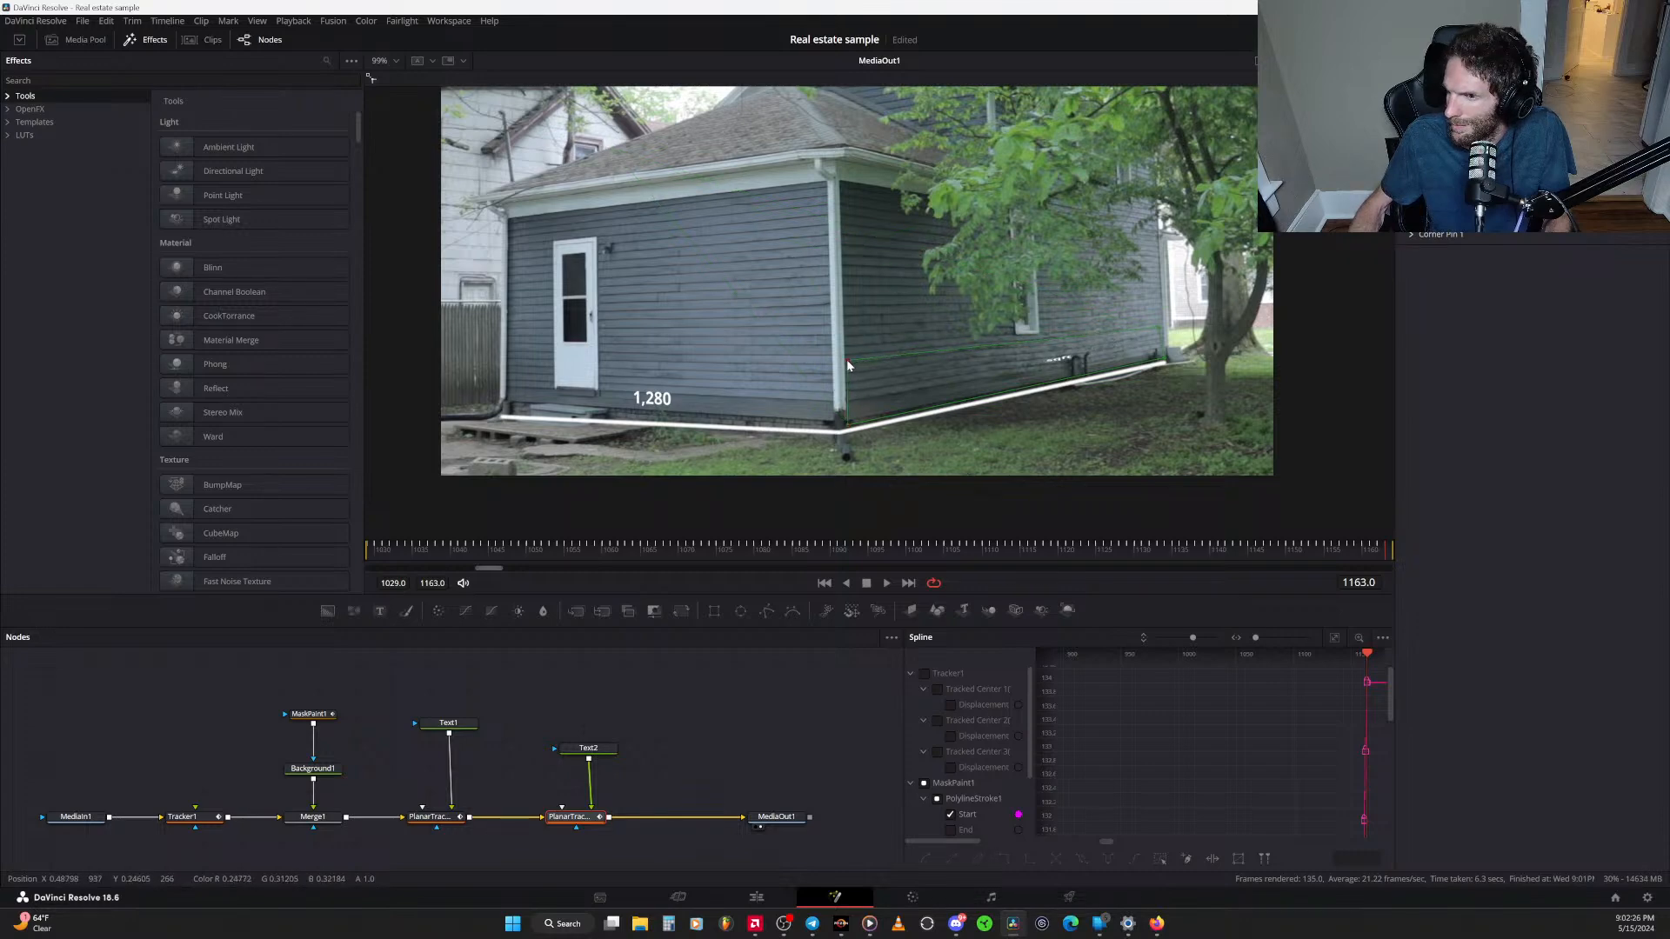
Fine-tune the corner pins at the house's near corner and the upper far pin to match the side wall's perspective
drag(852, 426, 849, 427)
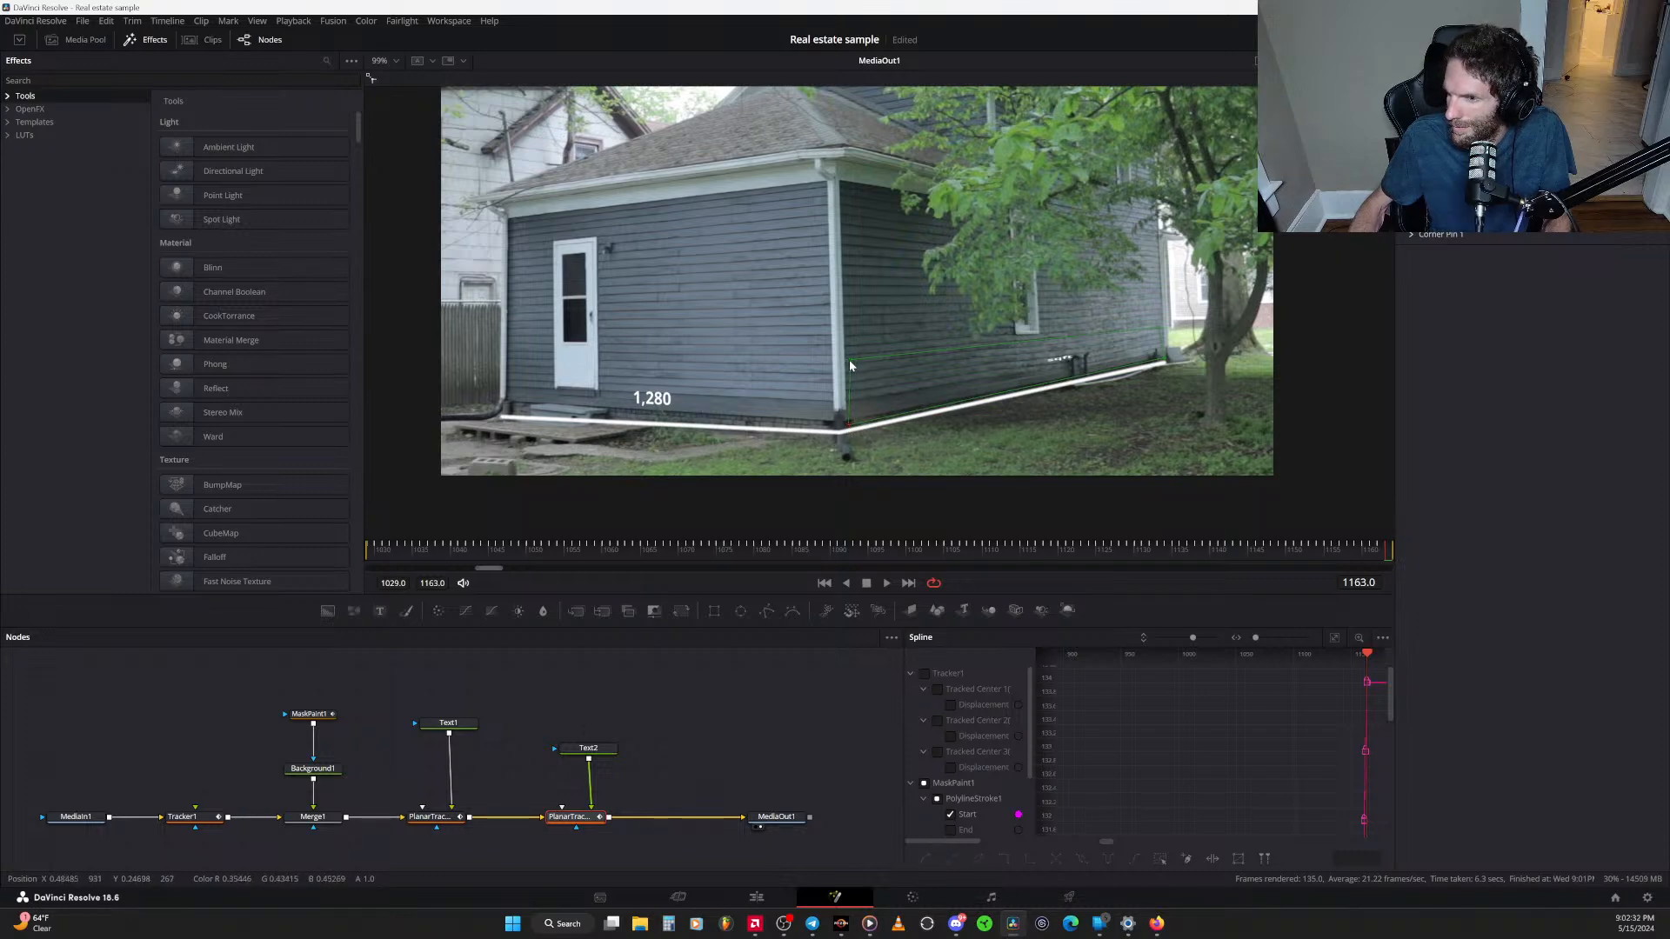
drag(849, 365, 846, 367)
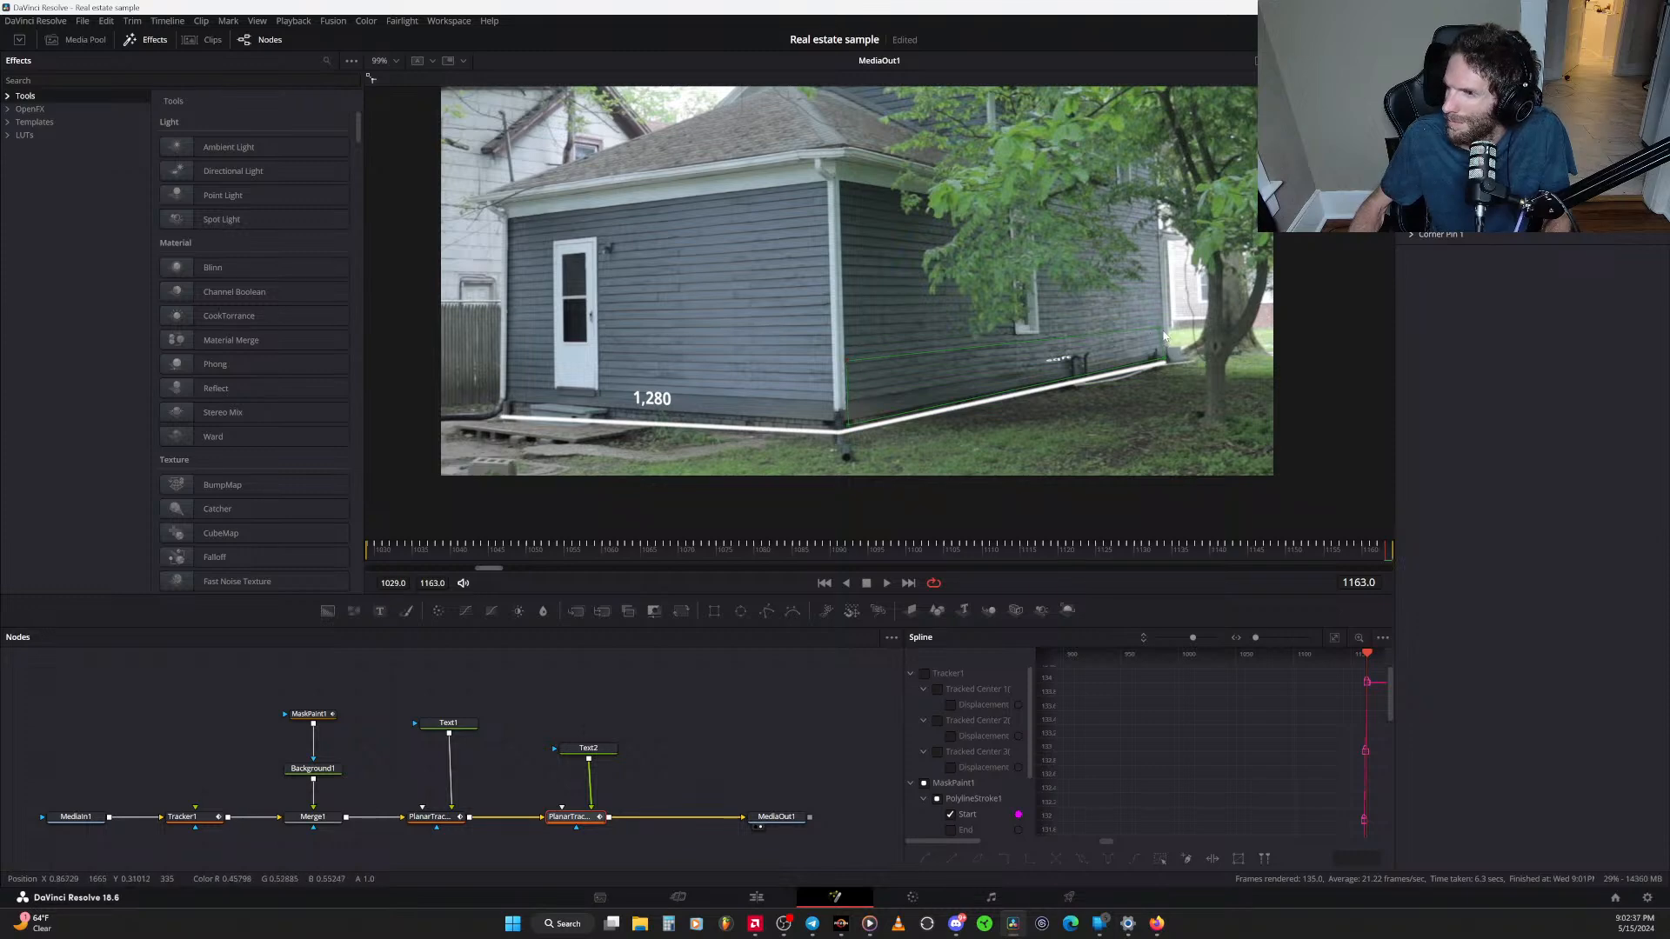
drag(1158, 327, 1163, 328)
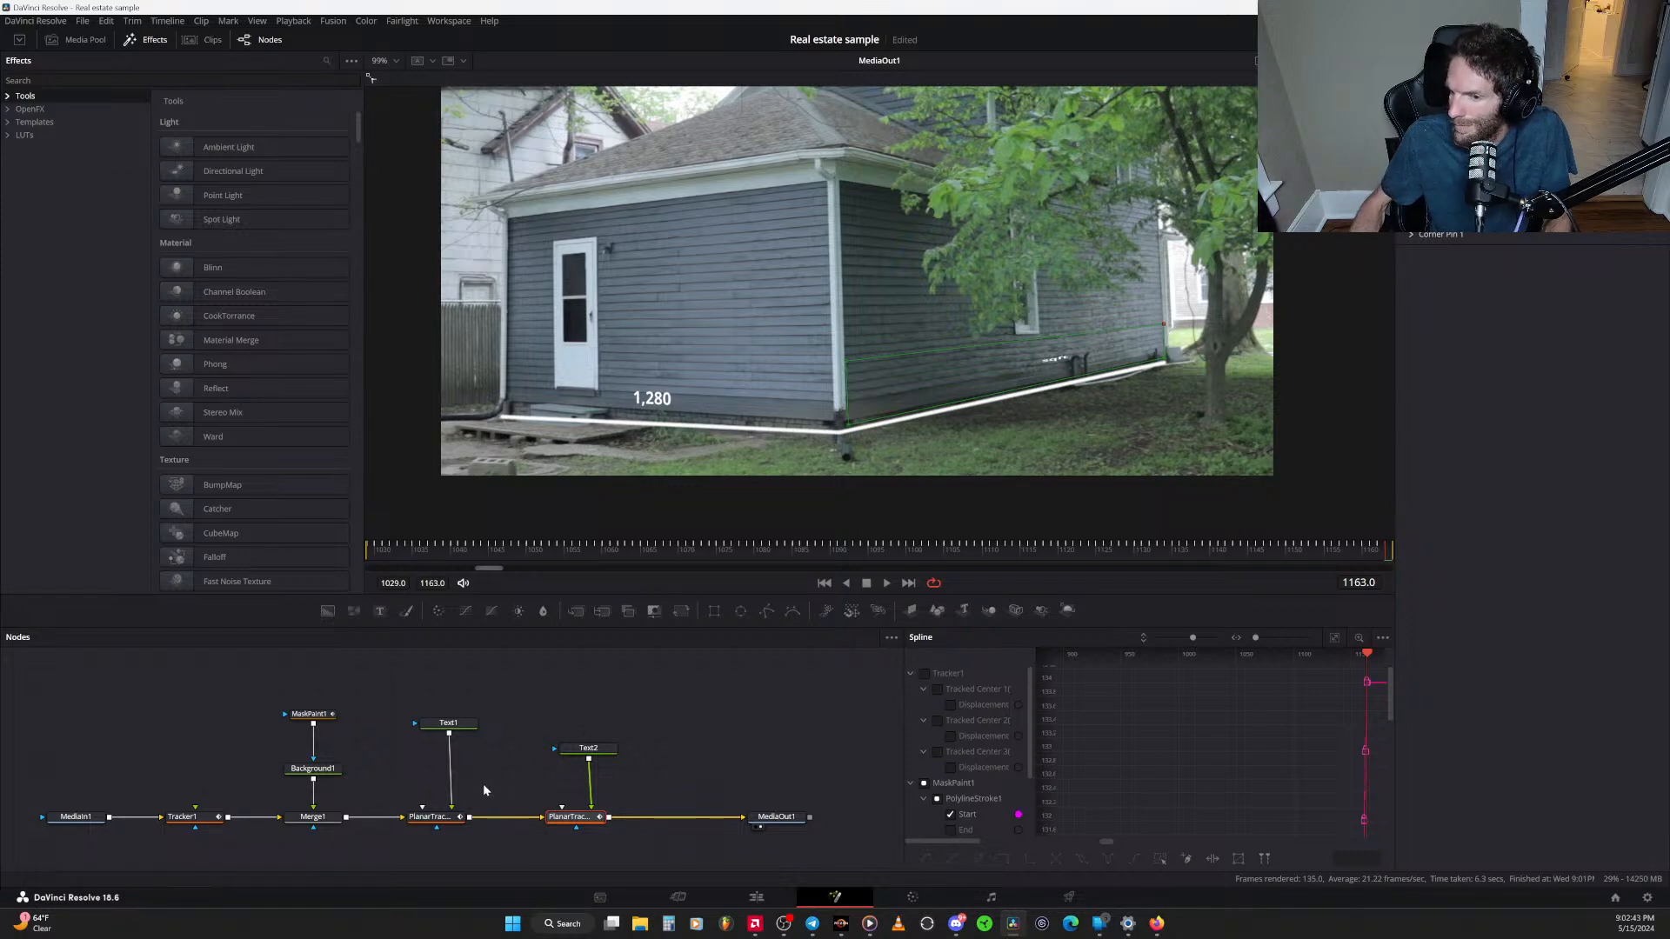
Enlarge the "sqft" text to size 0.2885
click(576, 749)
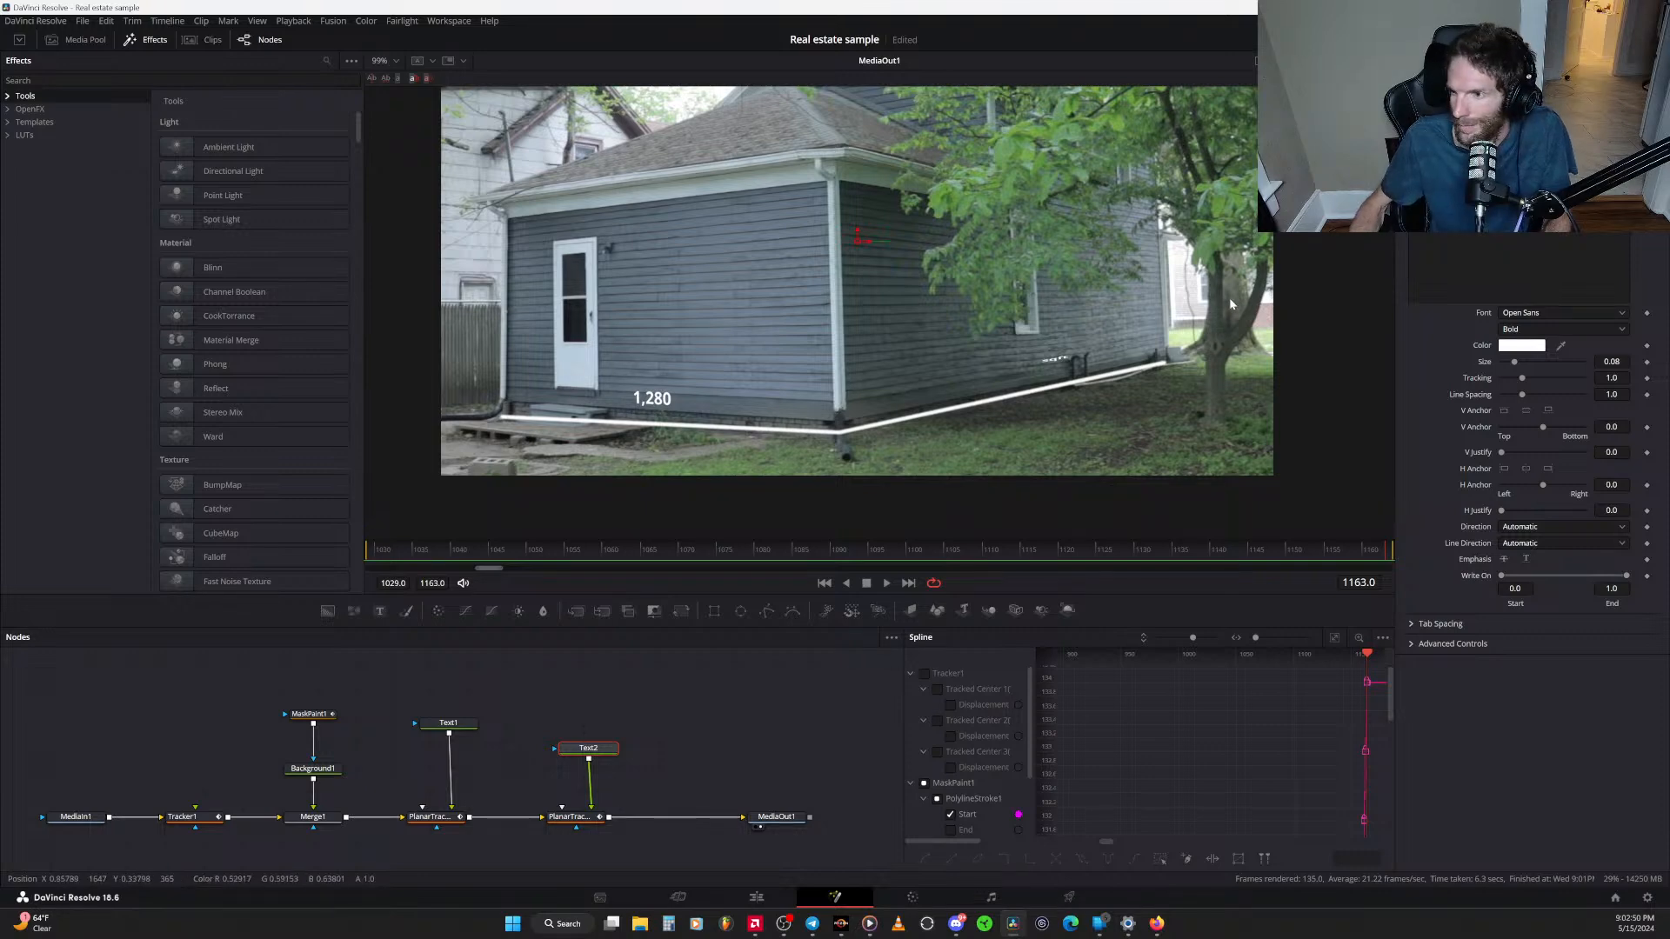
click(596, 813)
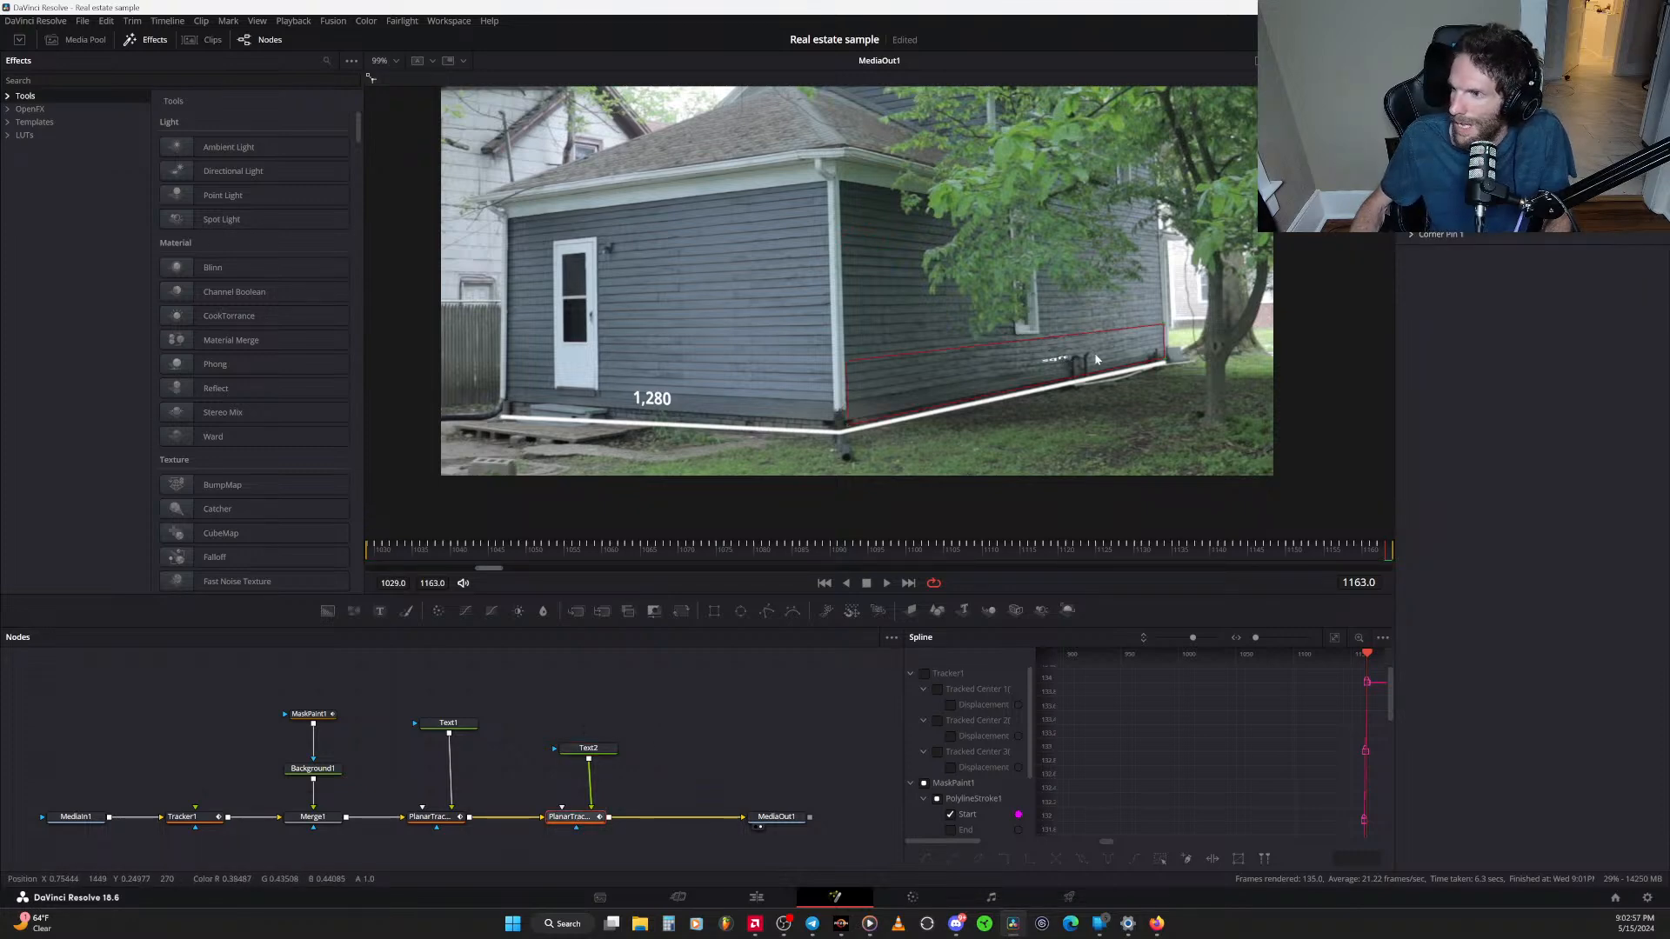
click(588, 748)
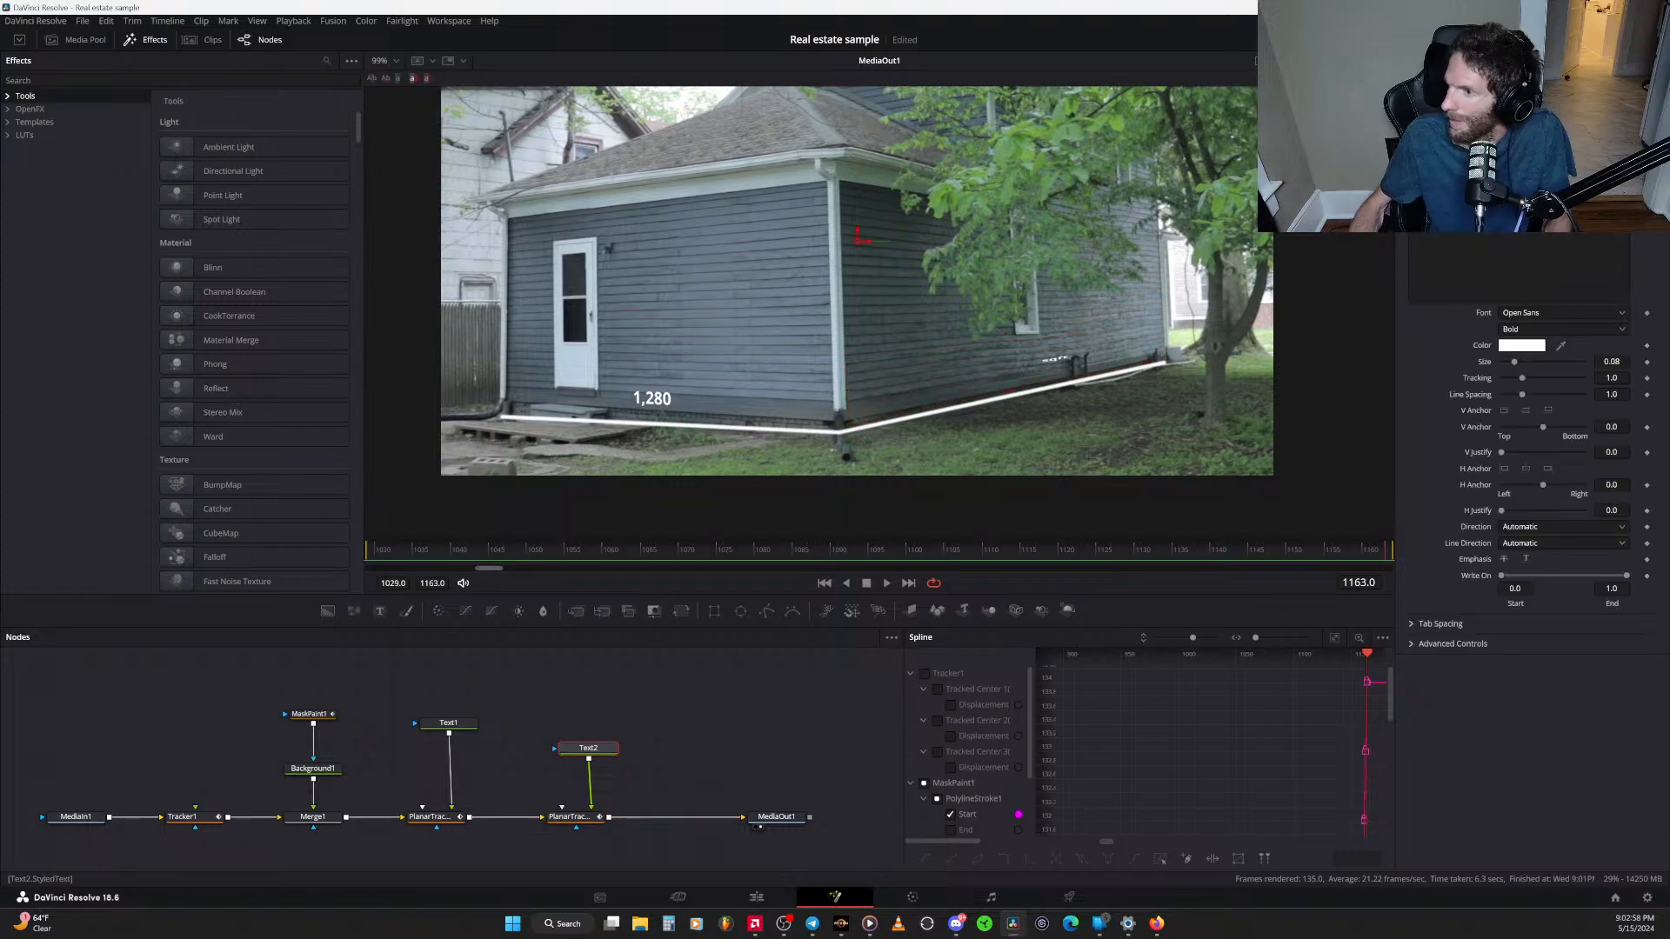
drag(1515, 362, 1549, 362)
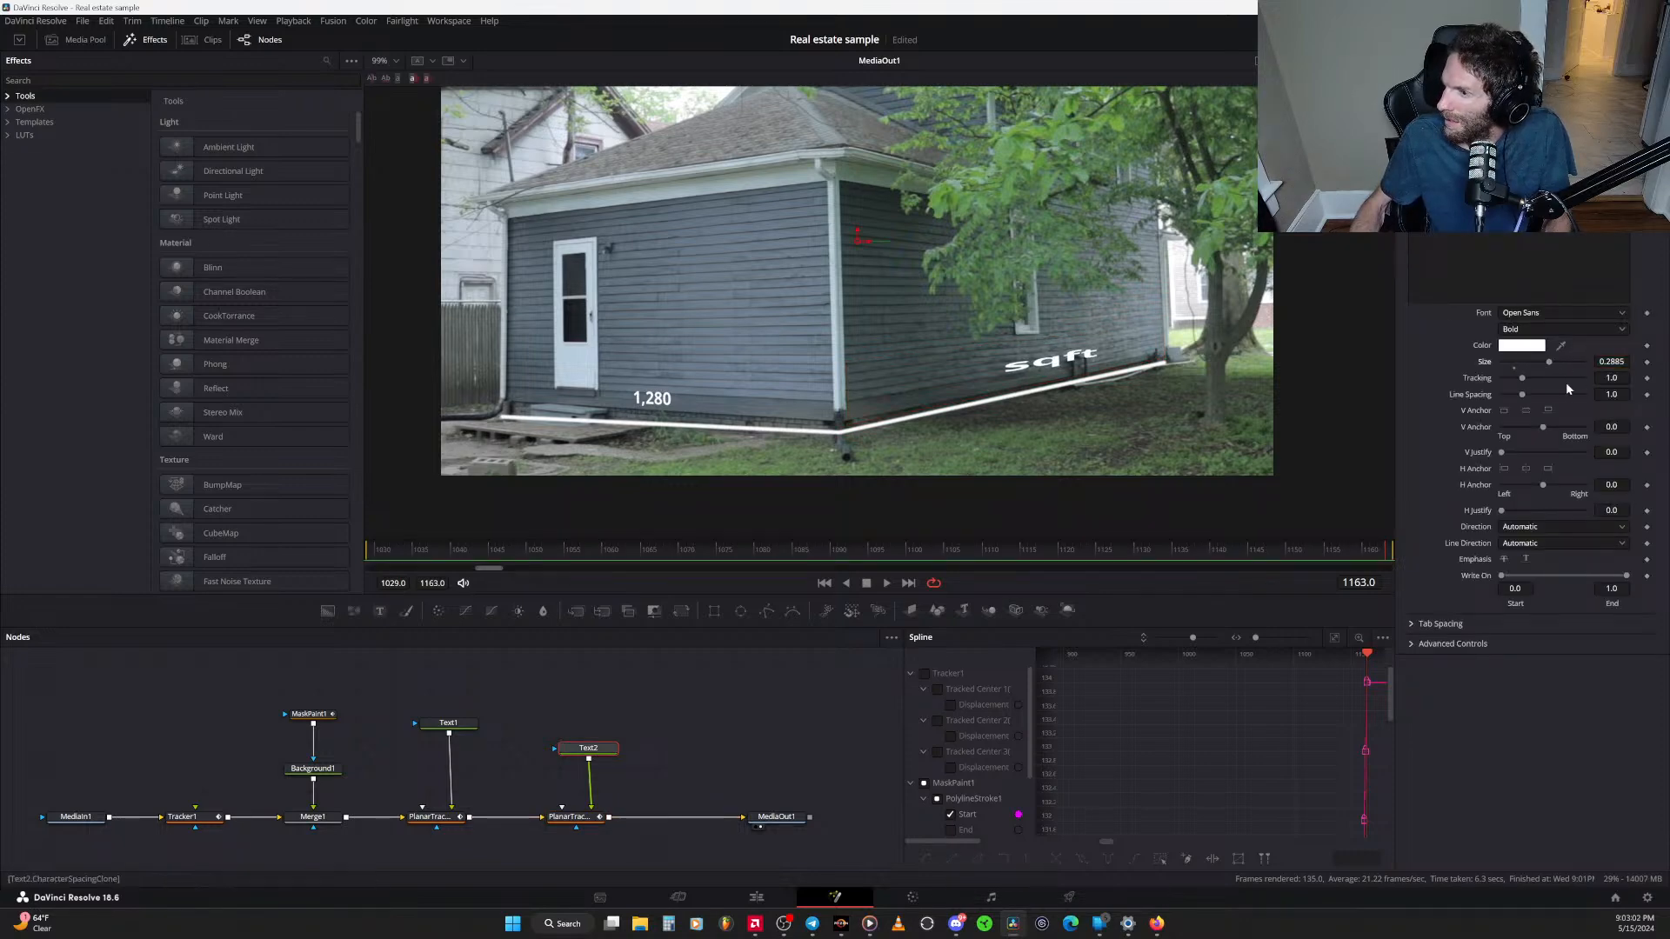
click(588, 822)
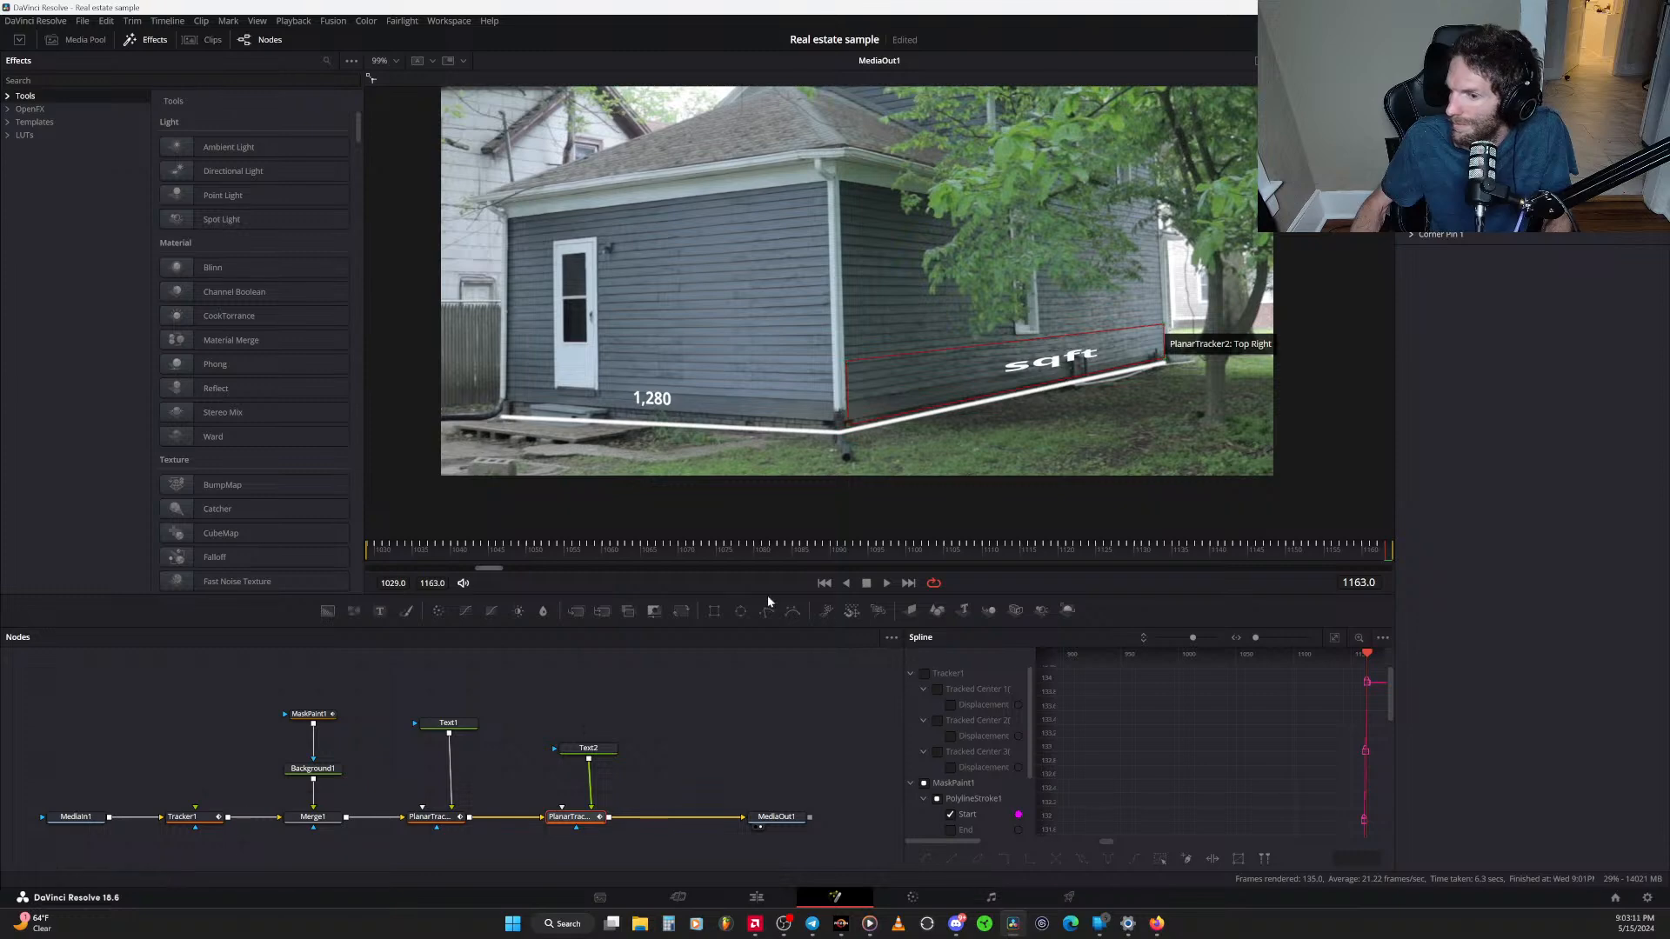
click(607, 748)
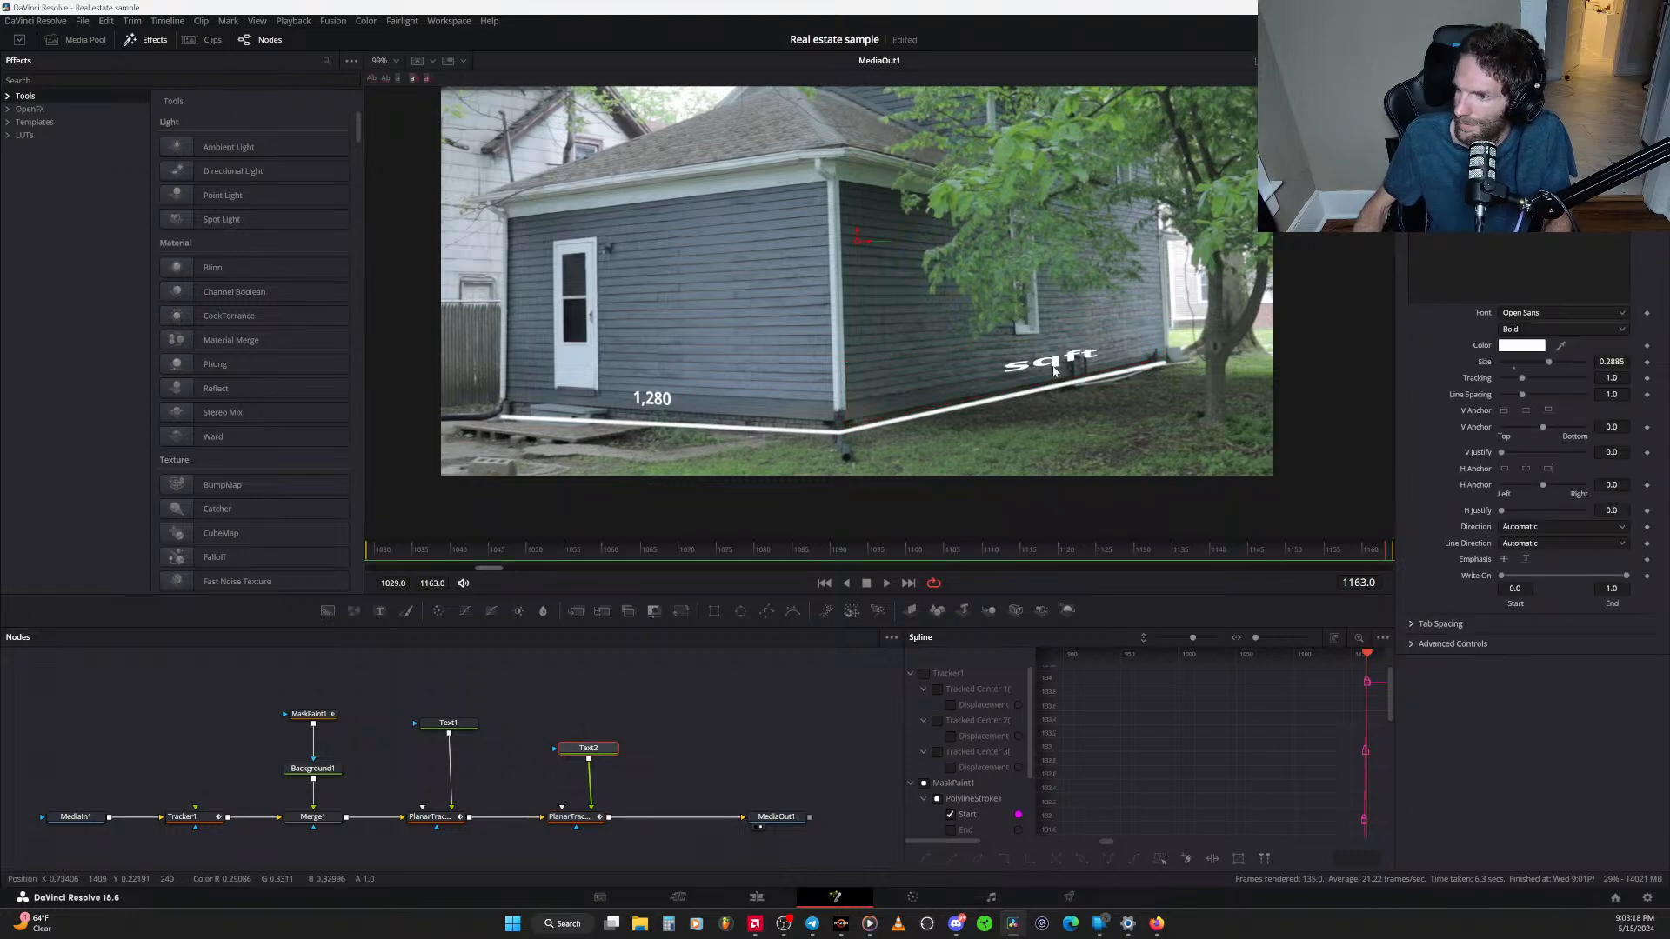
Move the "sqft" text along the side wall toward the house's near corner
drag(863, 237, 682, 335)
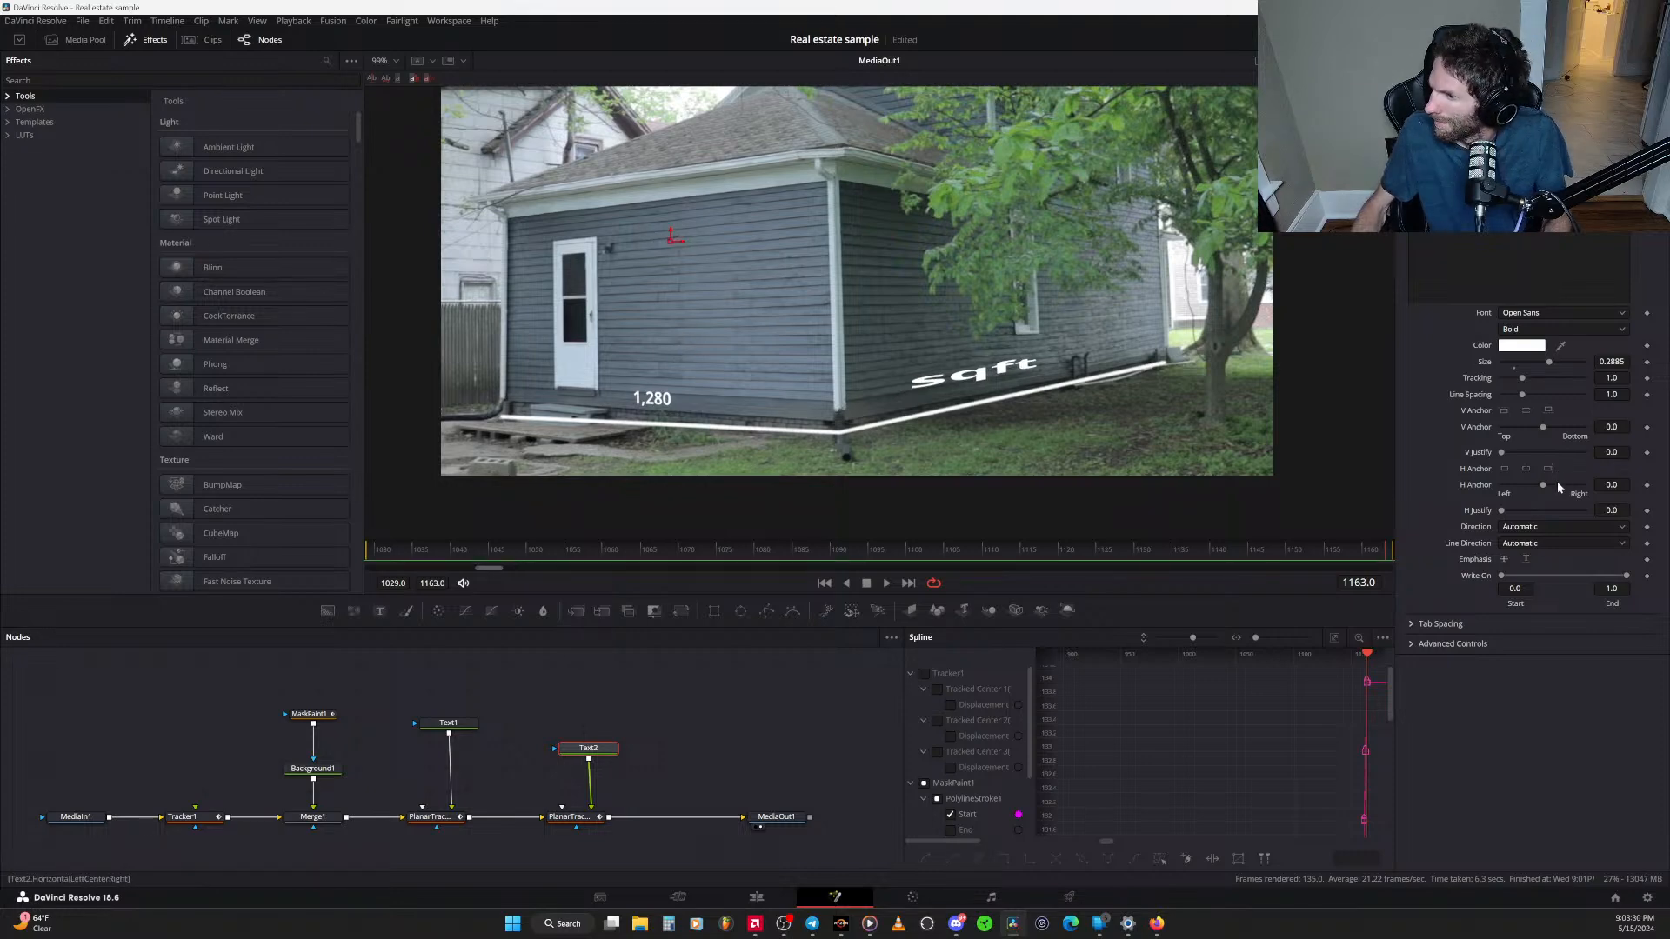
Try different tracking, line spacing and vertical alignment values on the "sqft" text, and undo each change
mouse_move(1543, 485)
mouse_down()
mouse_move(1511, 486)
mouse_move(1543, 486)
mouse_up()
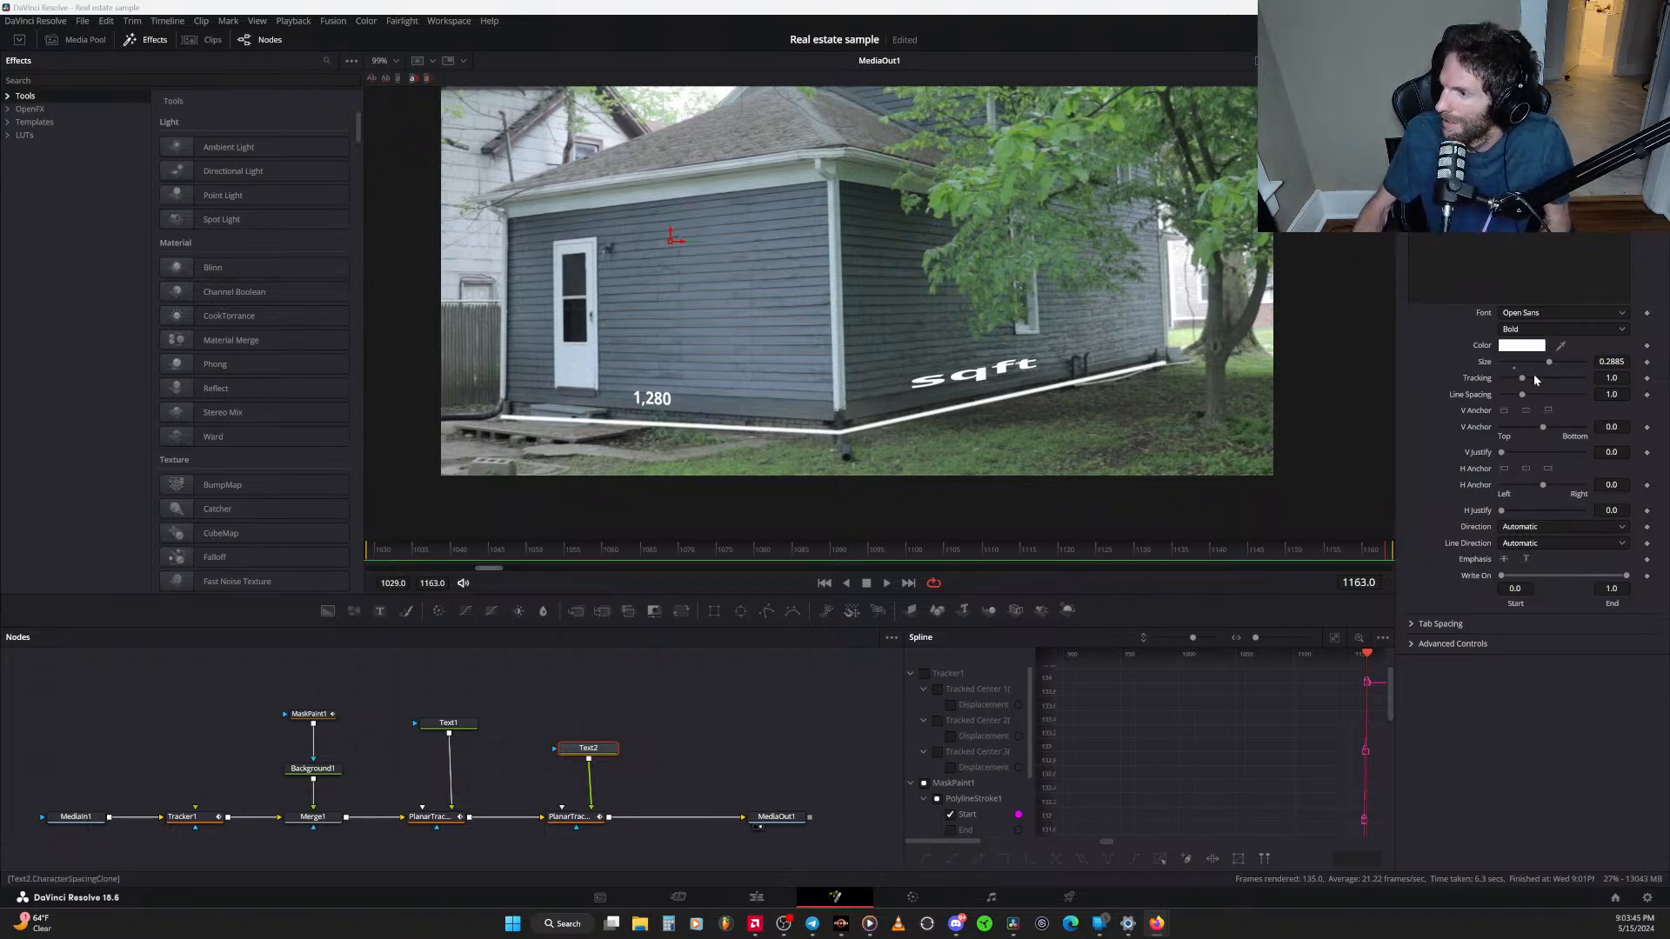
mouse_move(1611, 379)
mouse_down()
mouse_move(1592, 379)
mouse_move(1620, 394)
mouse_up()
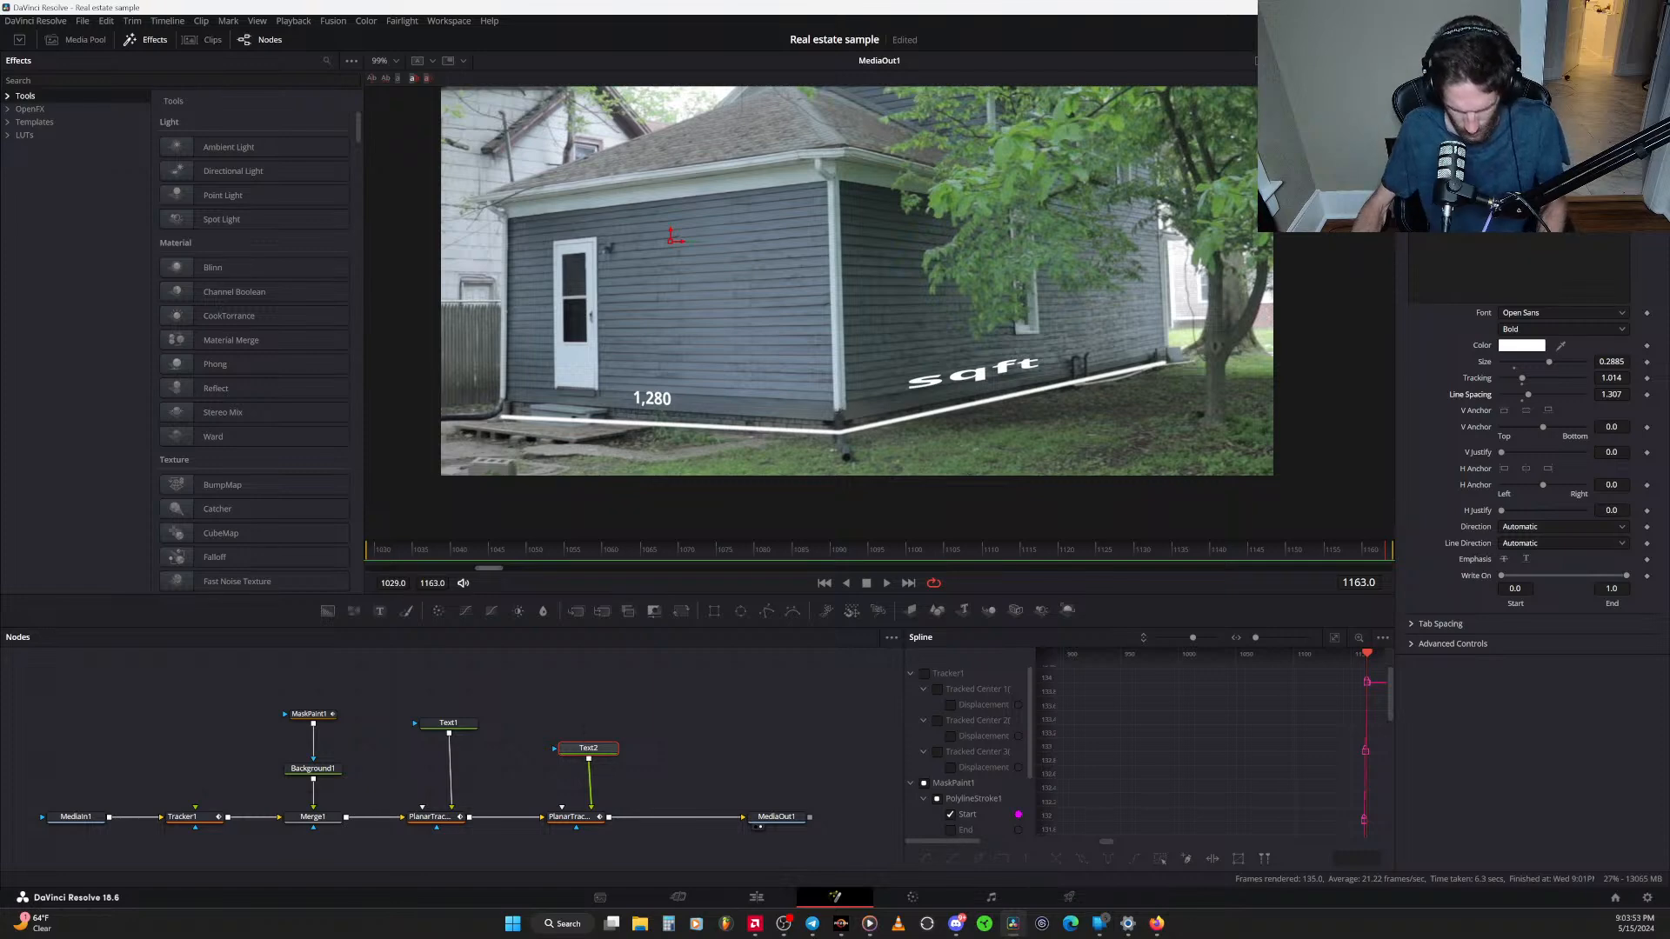
key(ctrl+z)
key(ctrl+z)
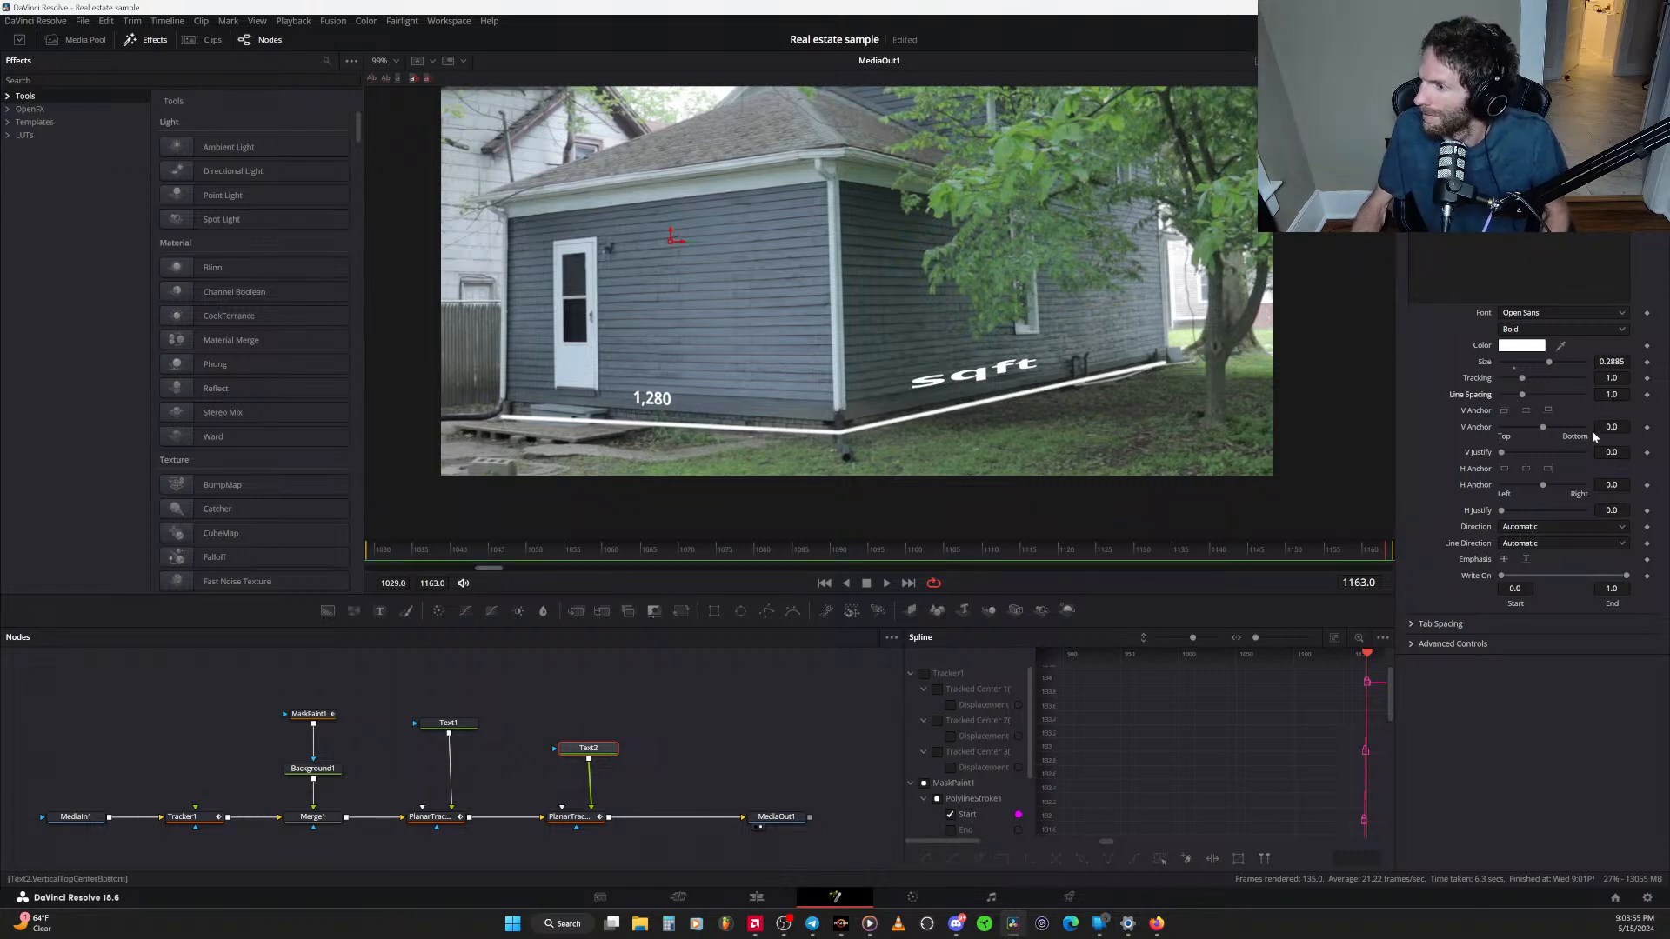
drag(1543, 429, 1507, 431)
key(ctrl+z)
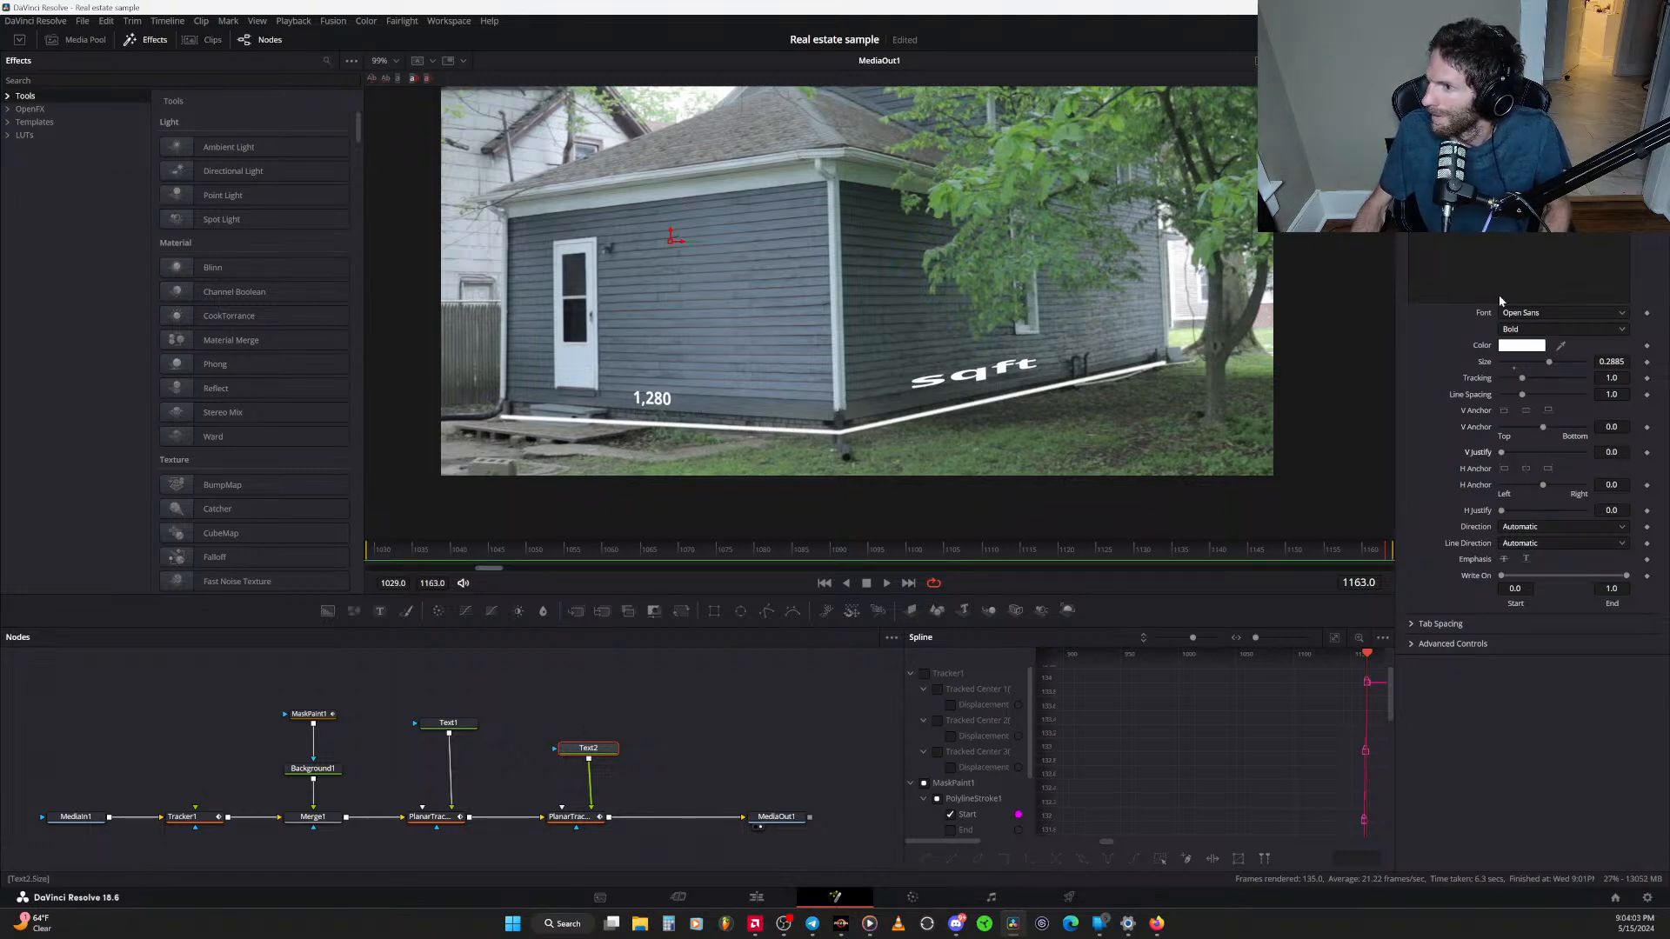
Rotate the characters of the "sqft" text to 54.0 around the Y axis, keeping the Z pivot at 0.0
click(1468, 131)
click(1511, 131)
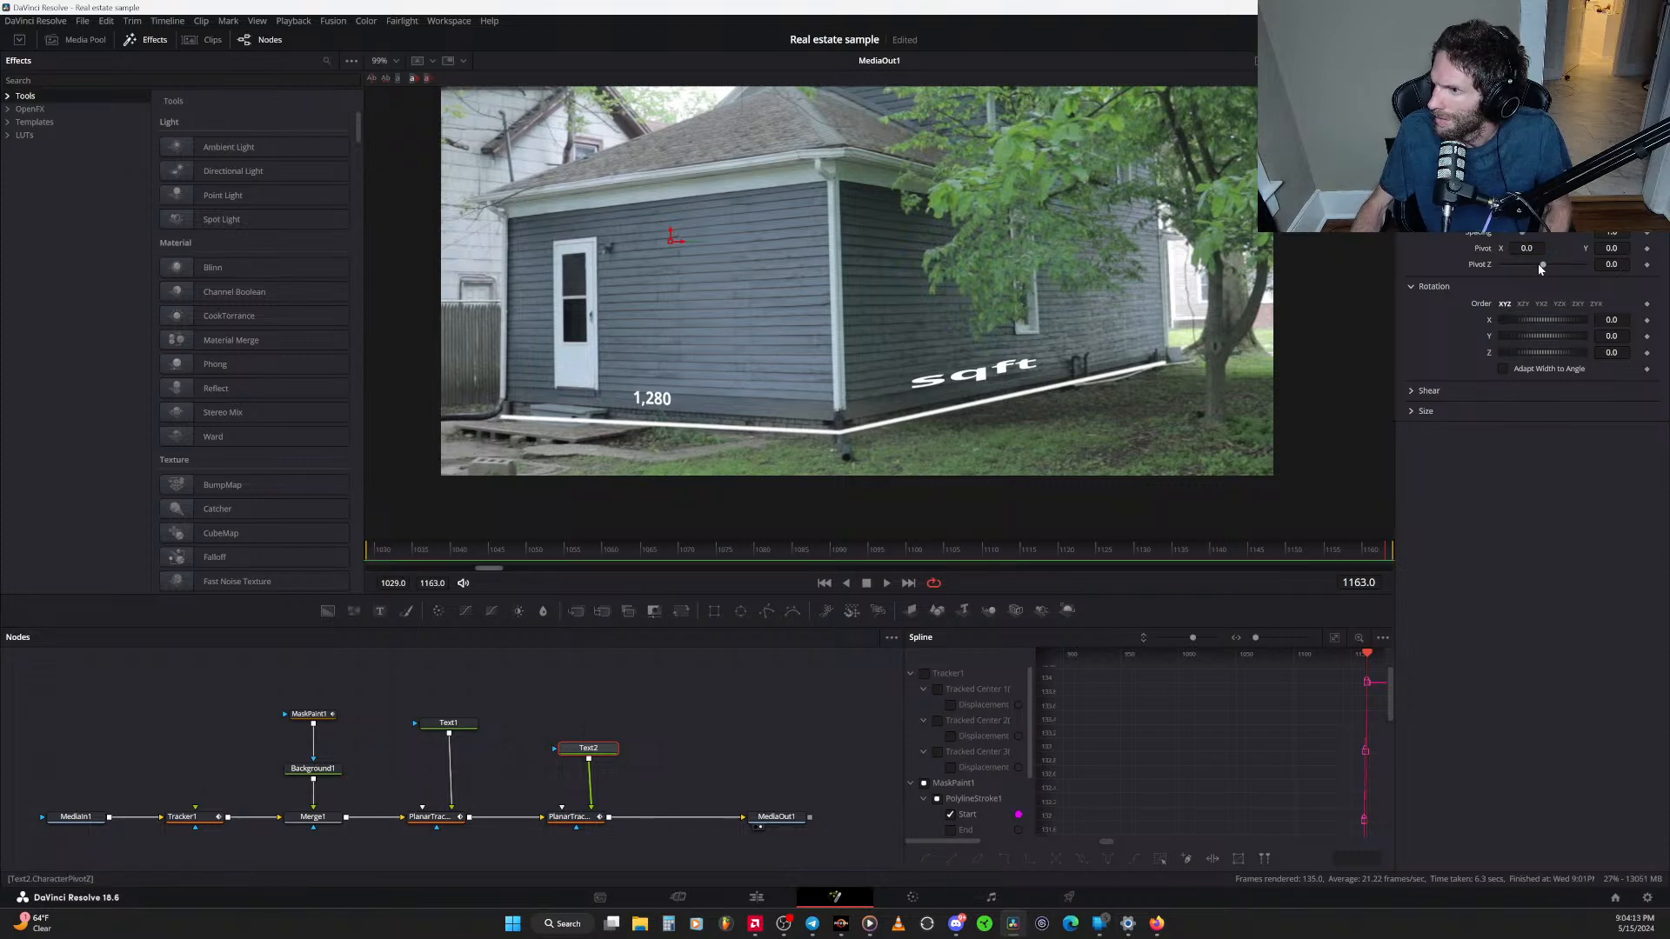
drag(1544, 266, 1533, 266)
click(1543, 271)
drag(1536, 319, 1659, 337)
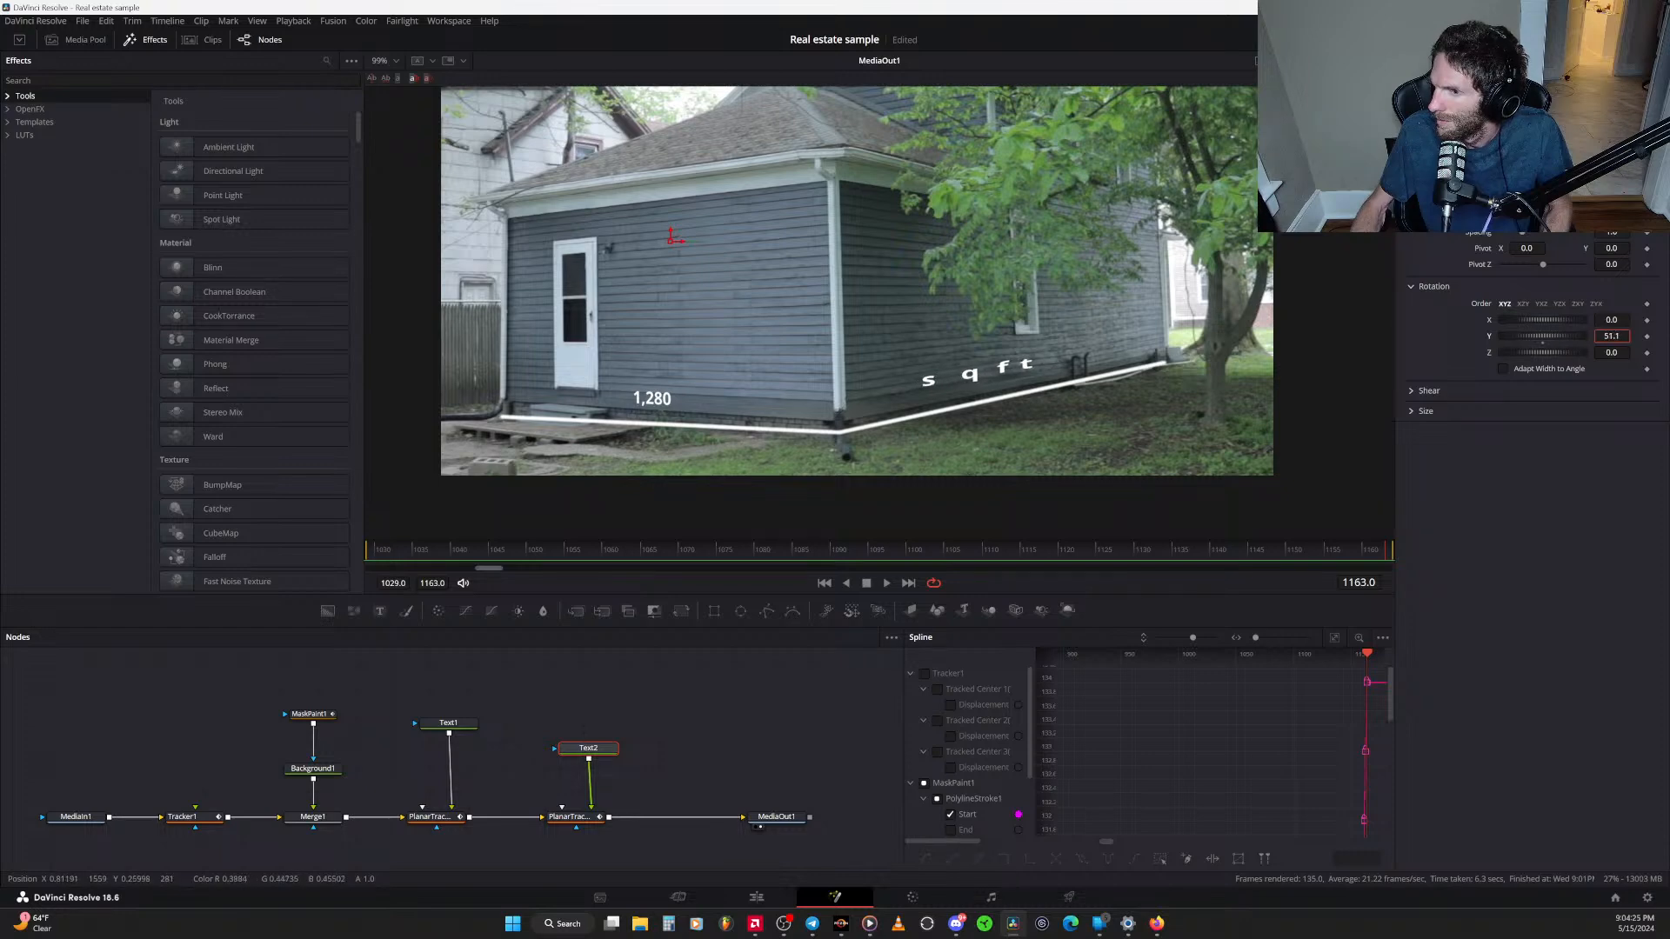
drag(1659, 337, 1658, 337)
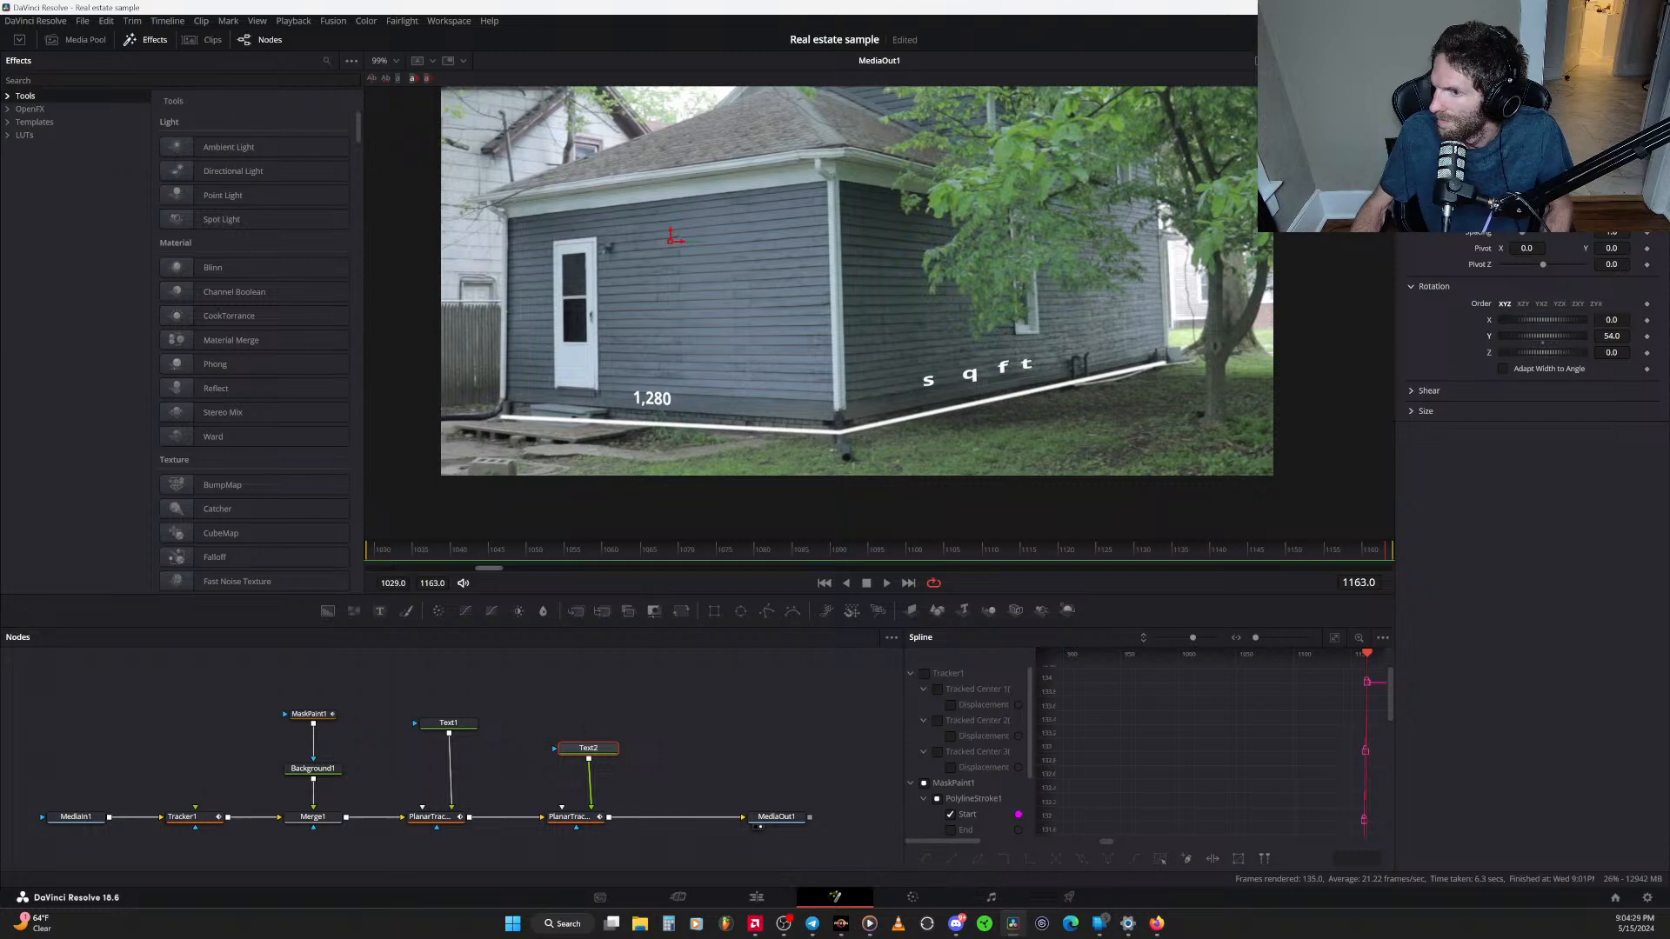
Set the "sqft" text's tracking to 0.896 and its character Y rotation to 62.4, keeping the XYZ rotation order
click(1423, 128)
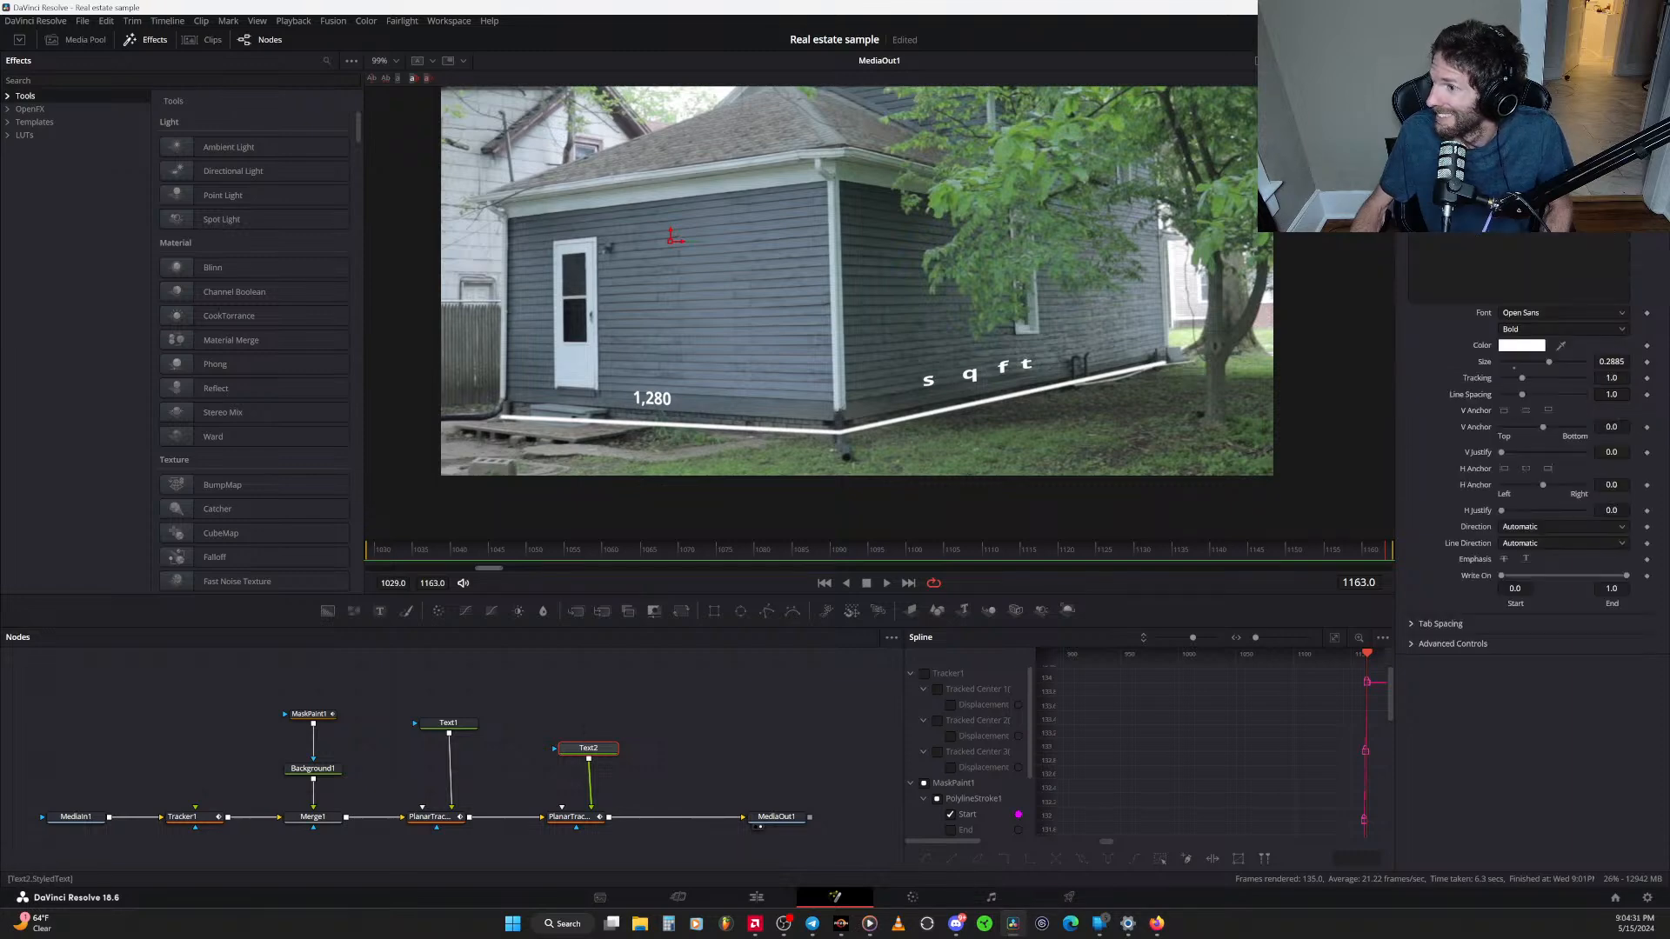
drag(1611, 378, 1625, 336)
click(1511, 128)
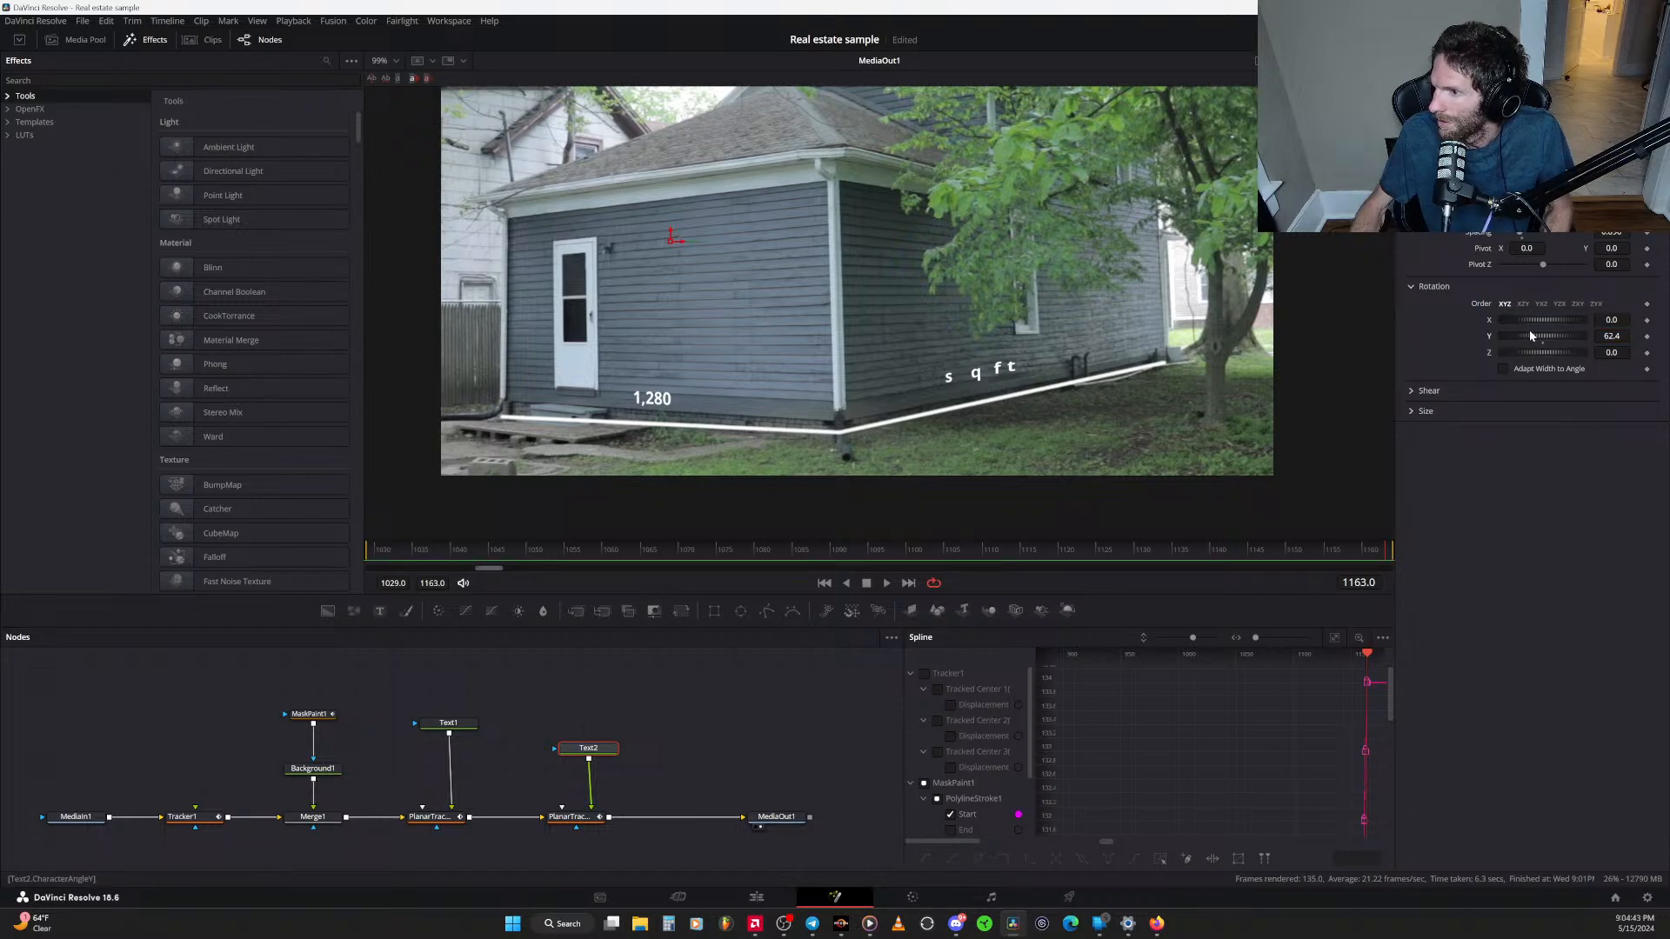
drag(1612, 352, 1612, 352)
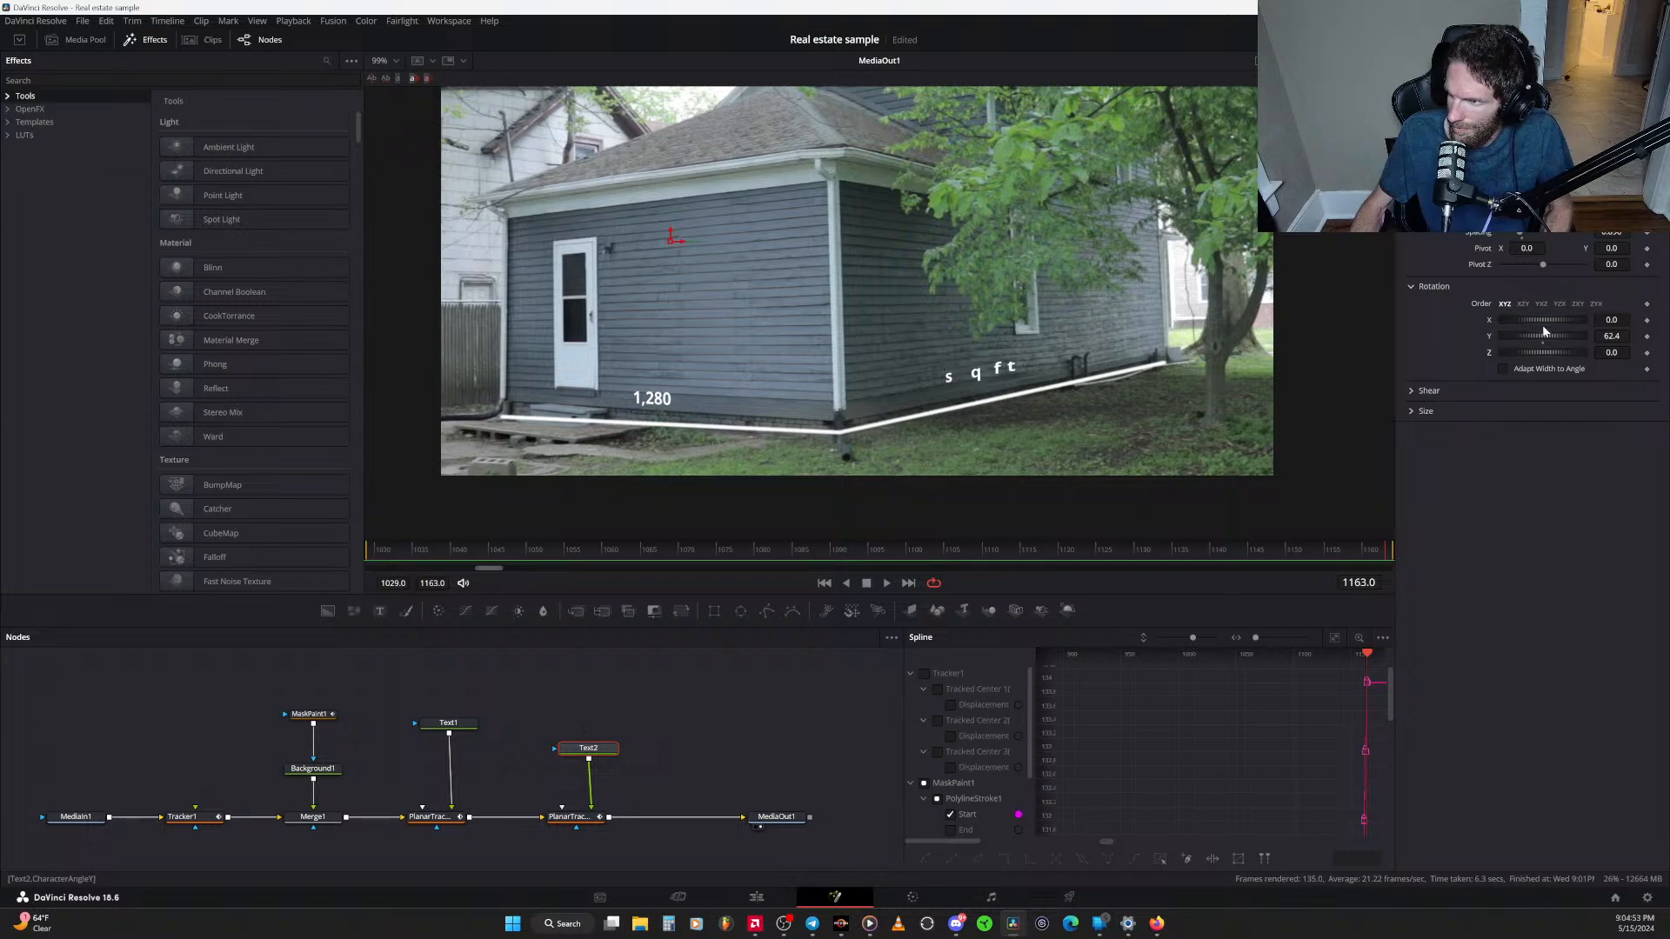
click(1523, 303)
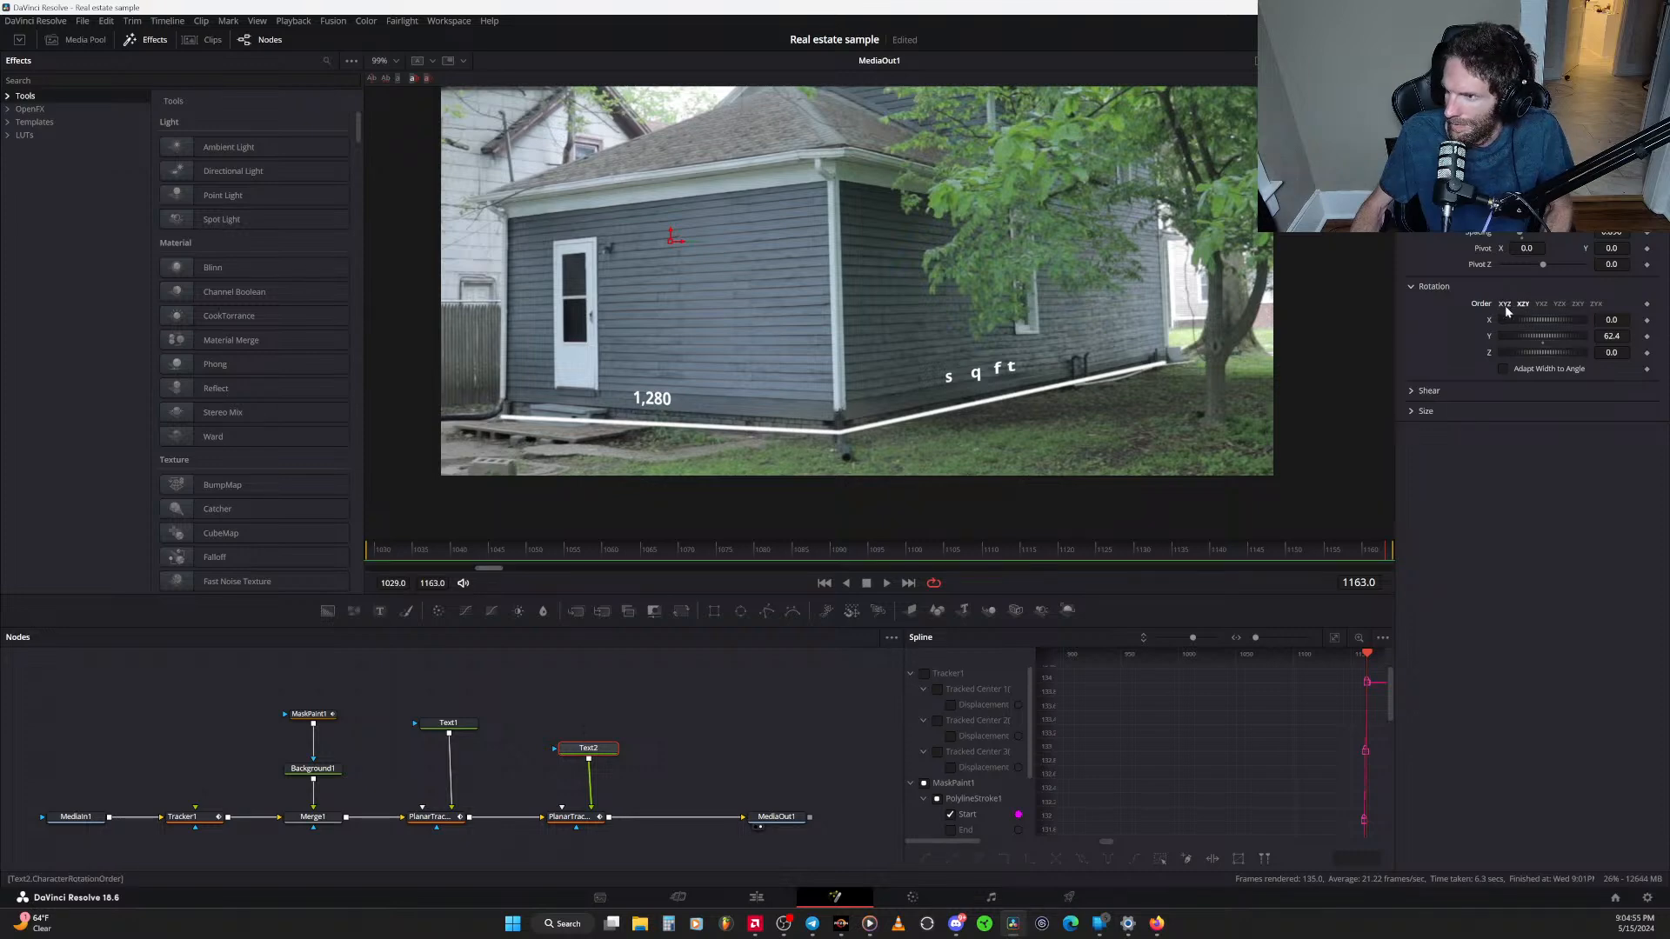
click(1496, 305)
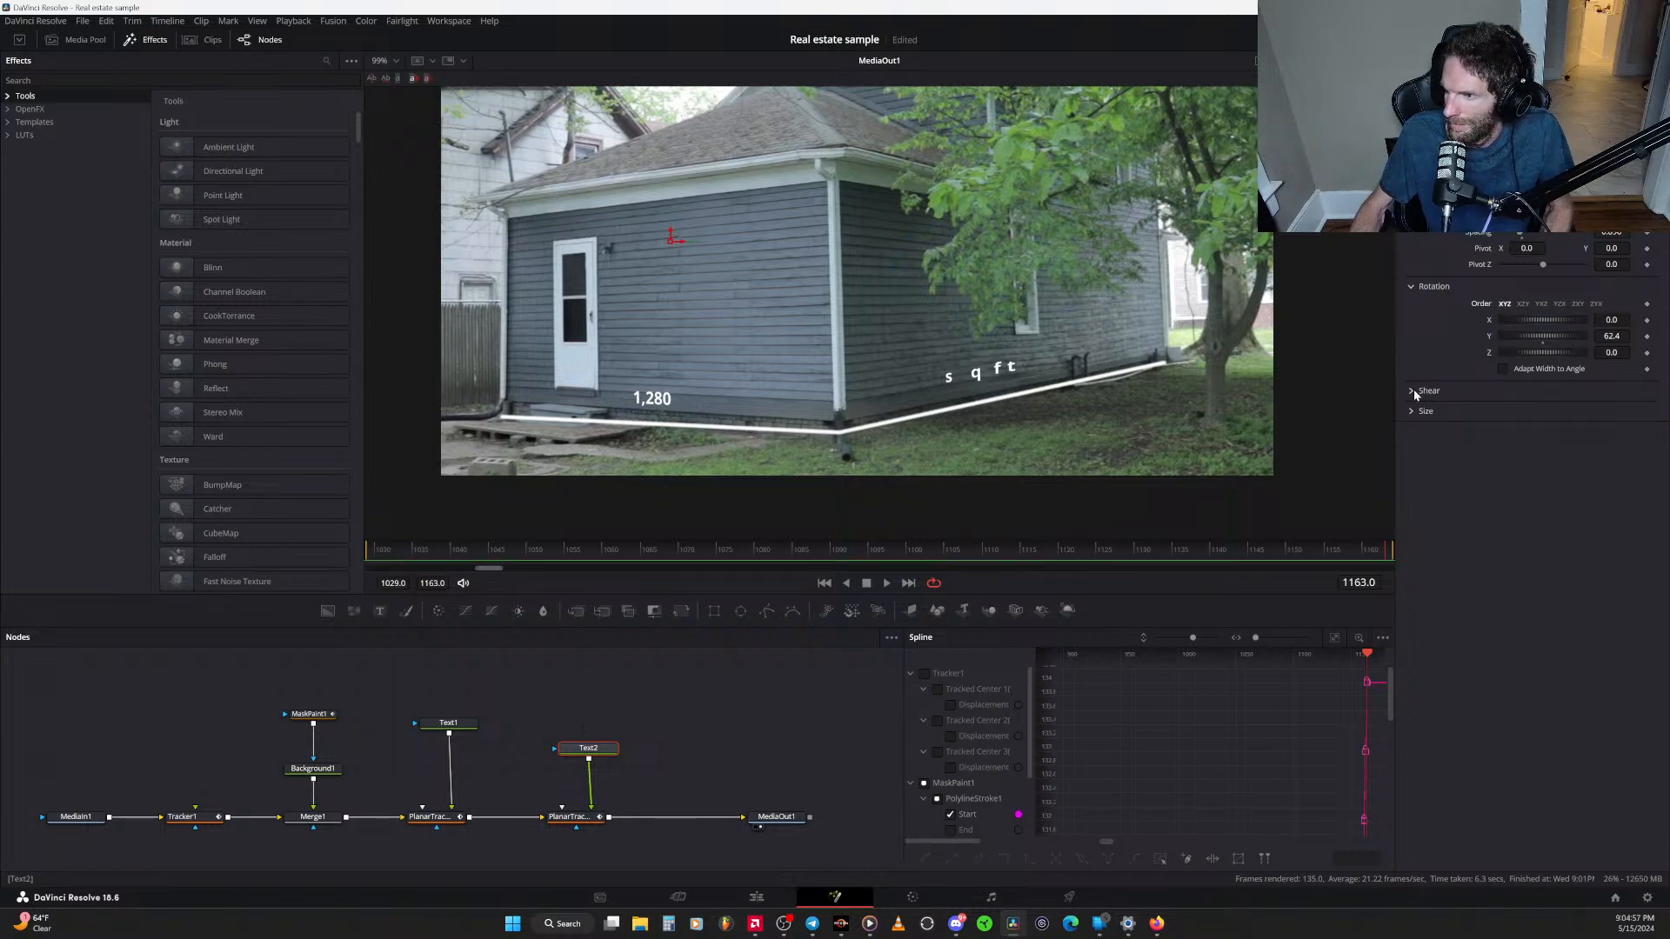
Reset the "sqft" characters' Y rotation to default and set their size to X 0.354 and Y 1.457
click(1423, 413)
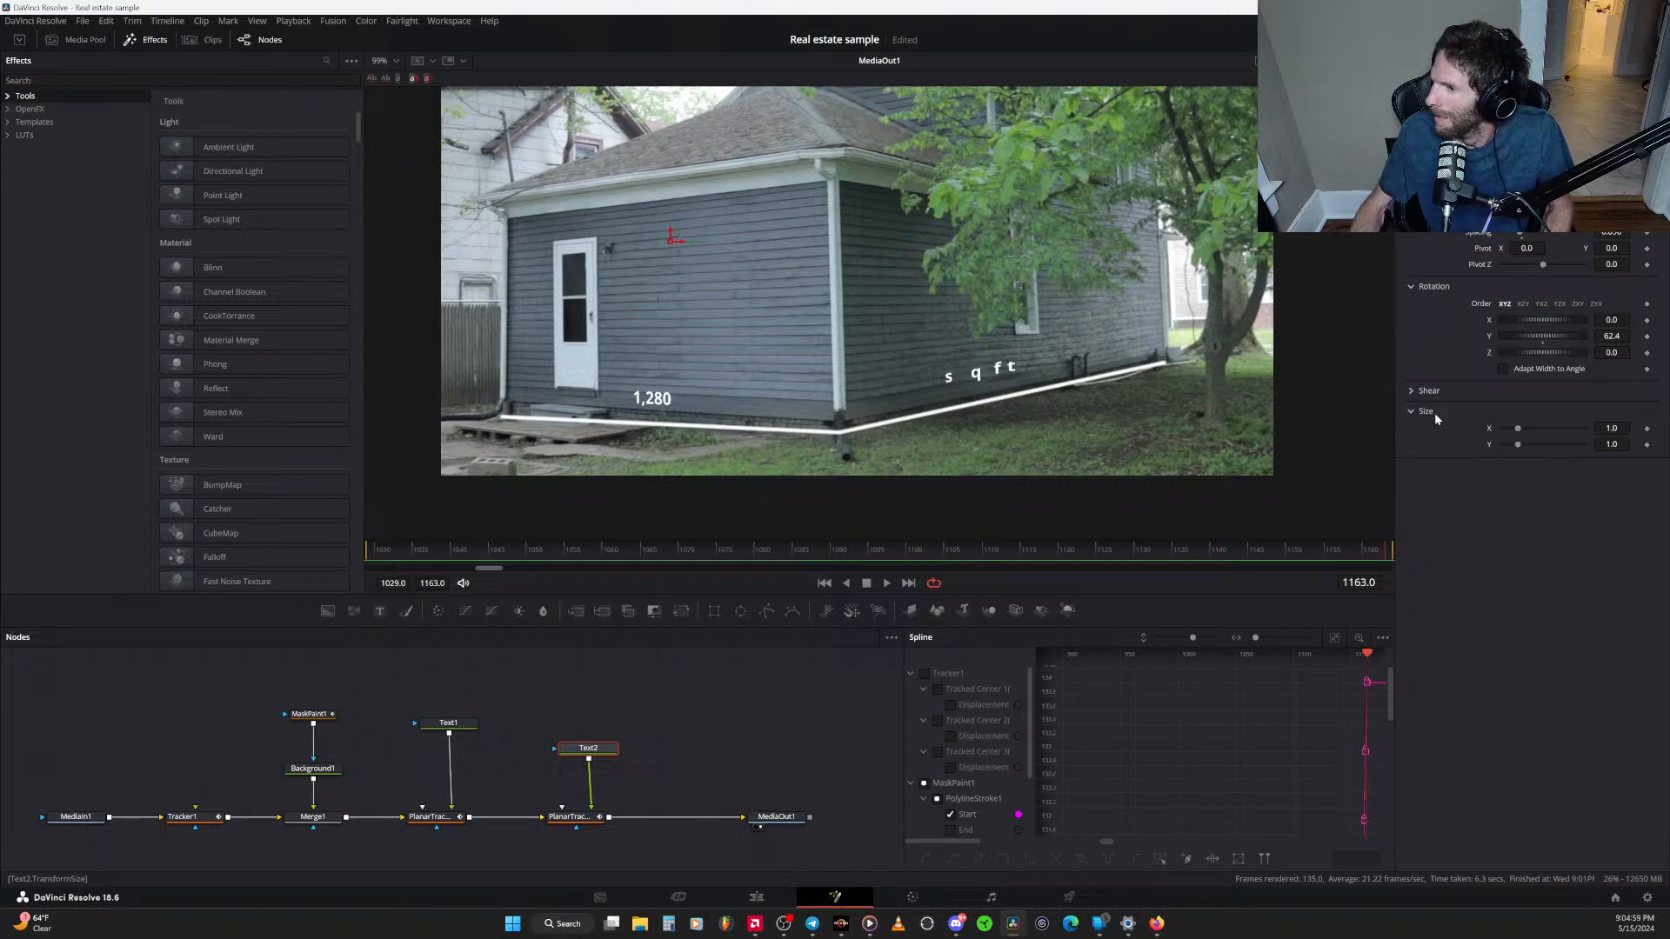
drag(1518, 428, 1518, 434)
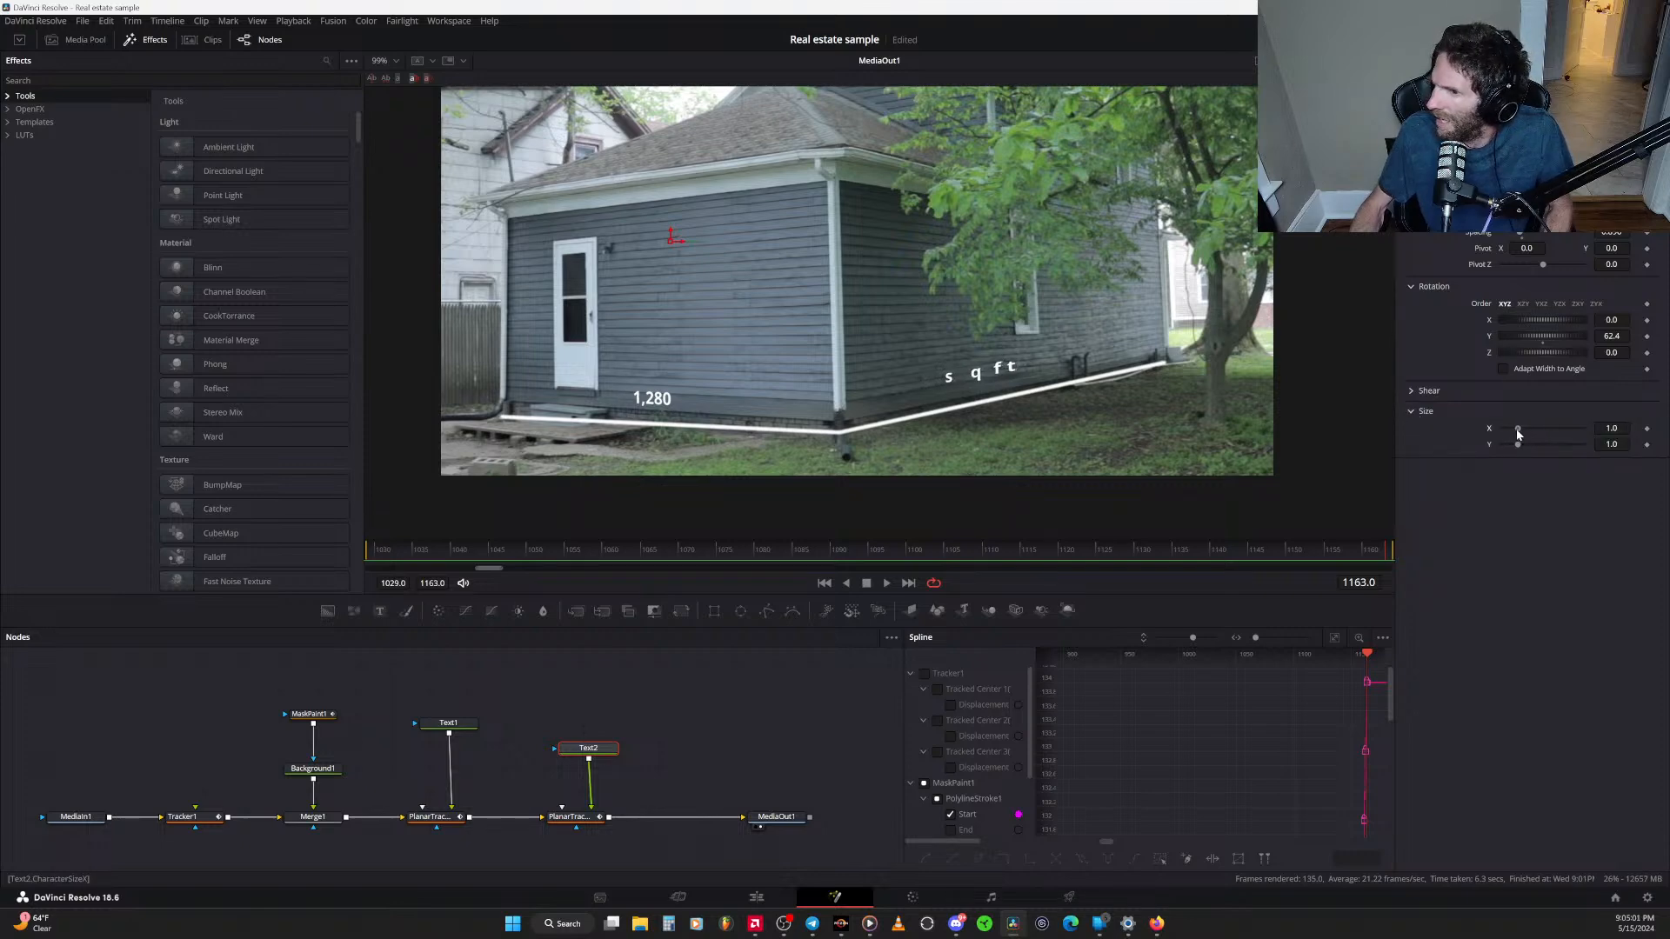
right_click(1562, 340)
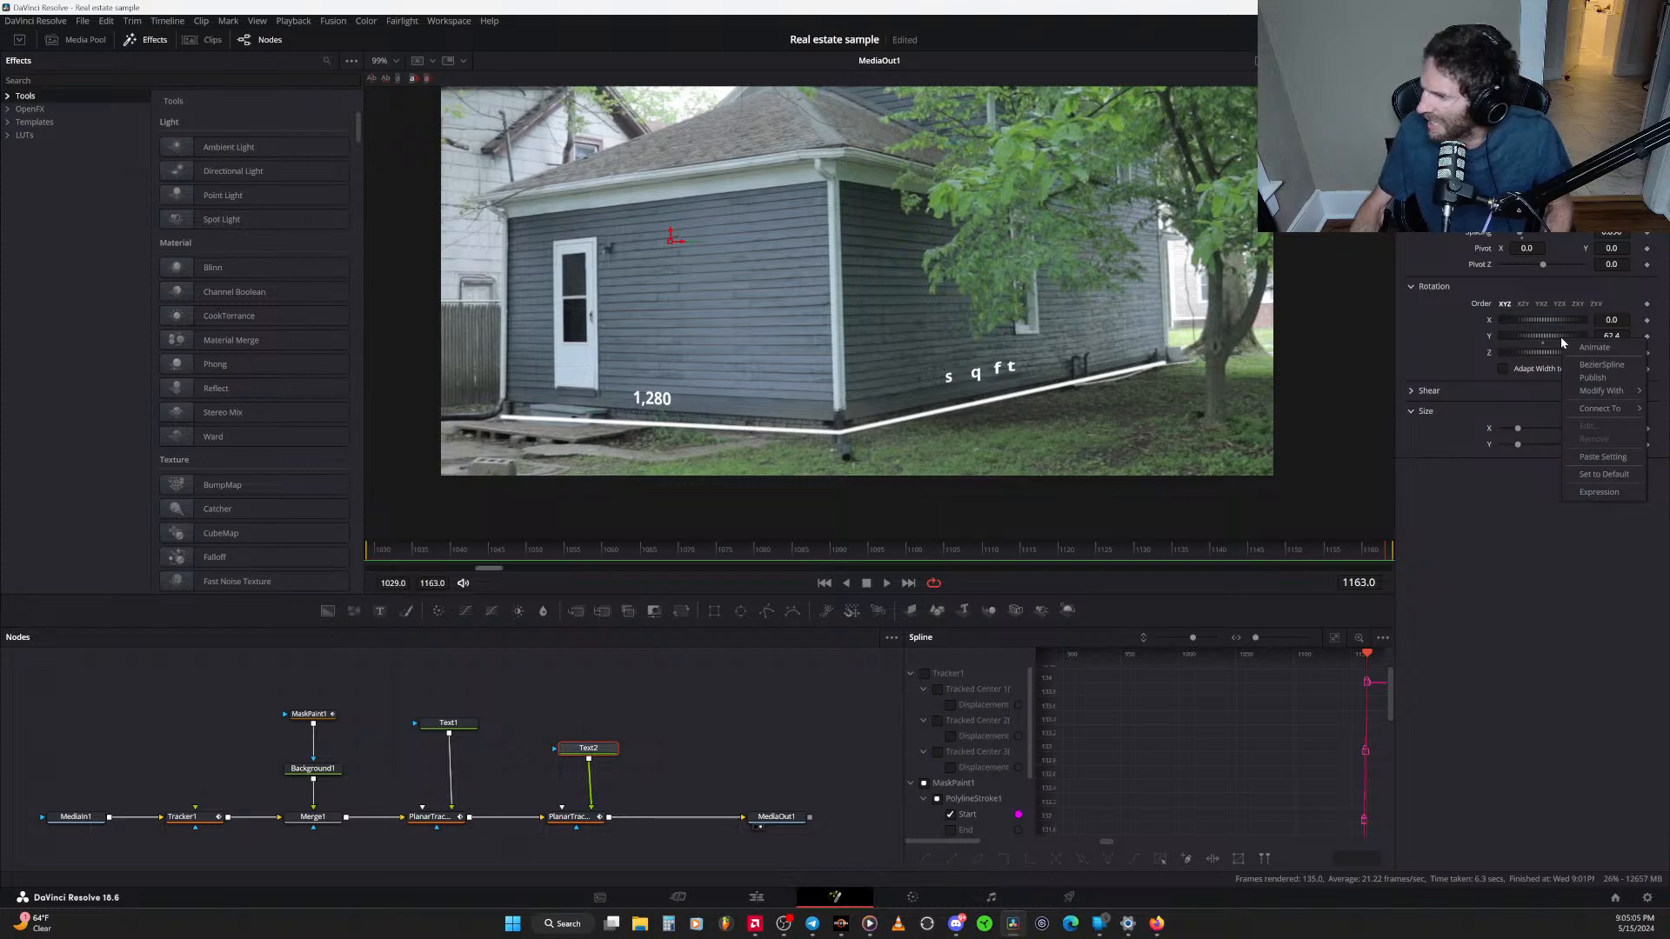
click(1606, 475)
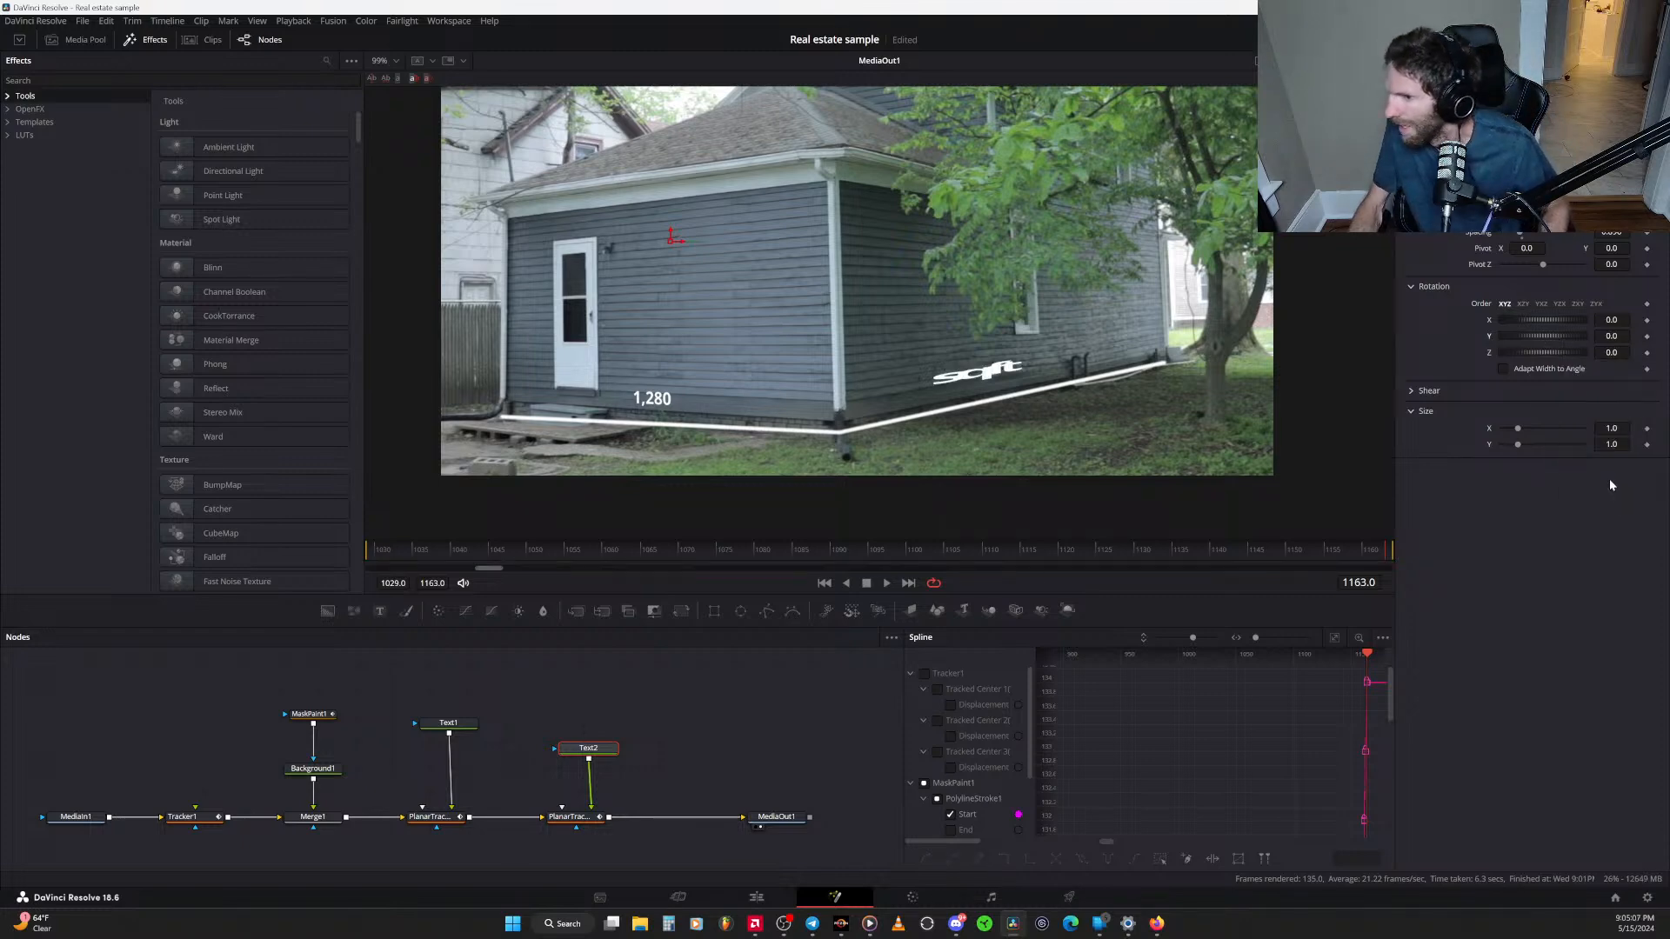
mouse_move(1518, 446)
mouse_down()
mouse_move(1525, 431)
mouse_move(1510, 432)
mouse_up()
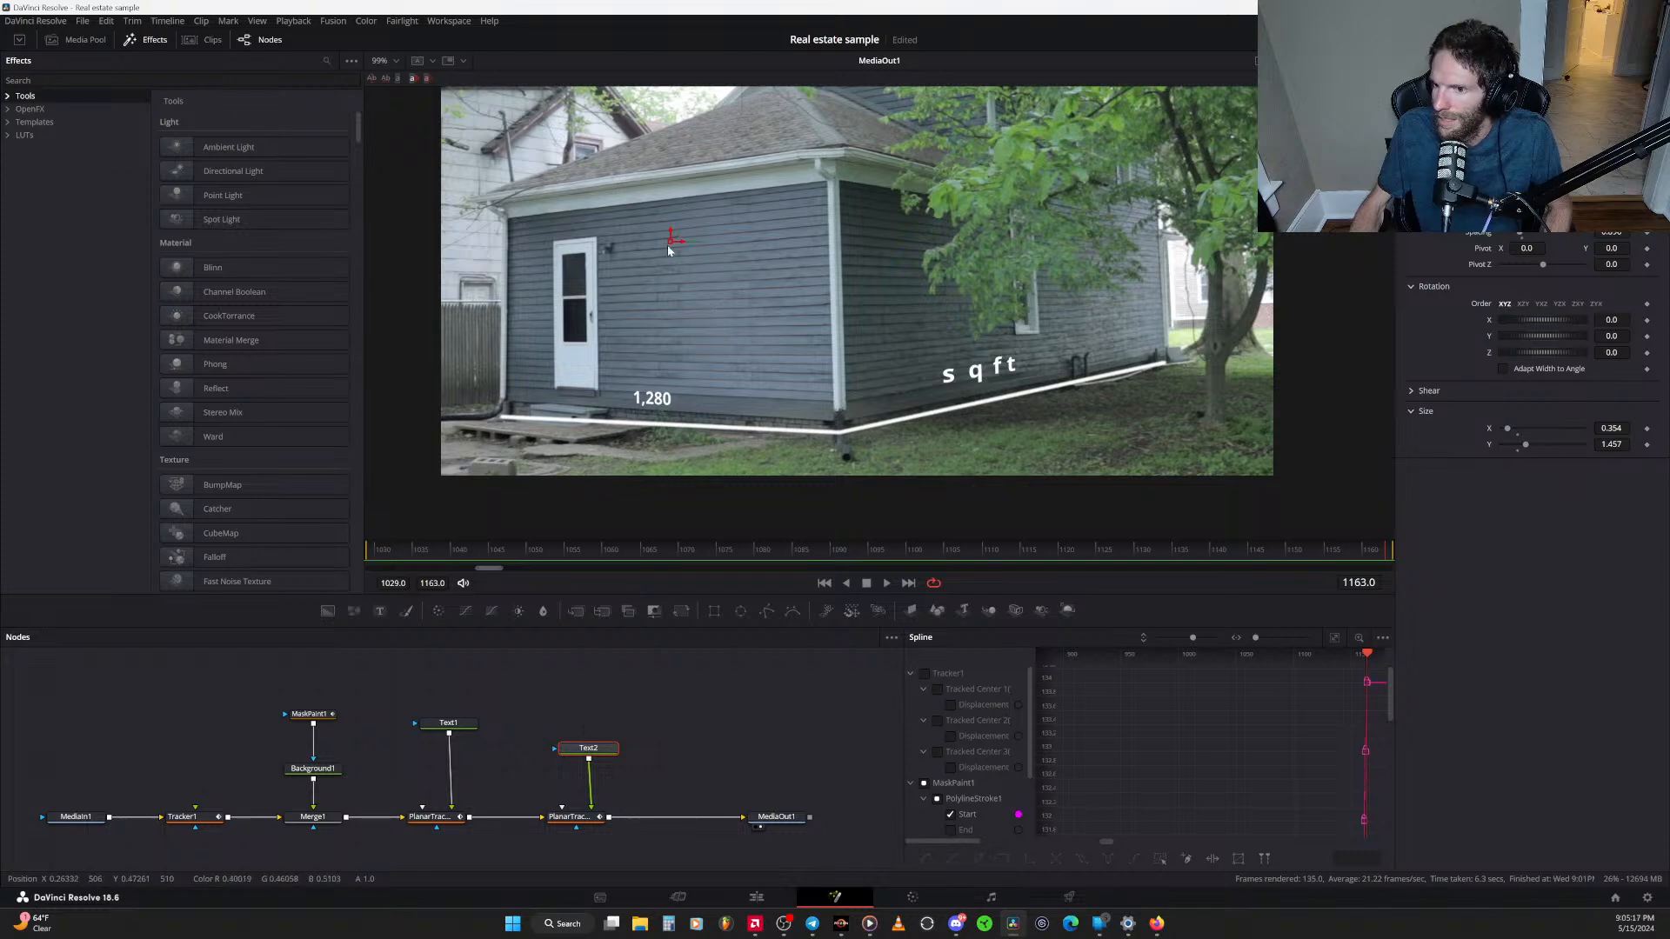
Move the "sqft" text down the side wall so it starts right beside the house's near corner
drag(680, 245, 547, 336)
drag(532, 241, 541, 331)
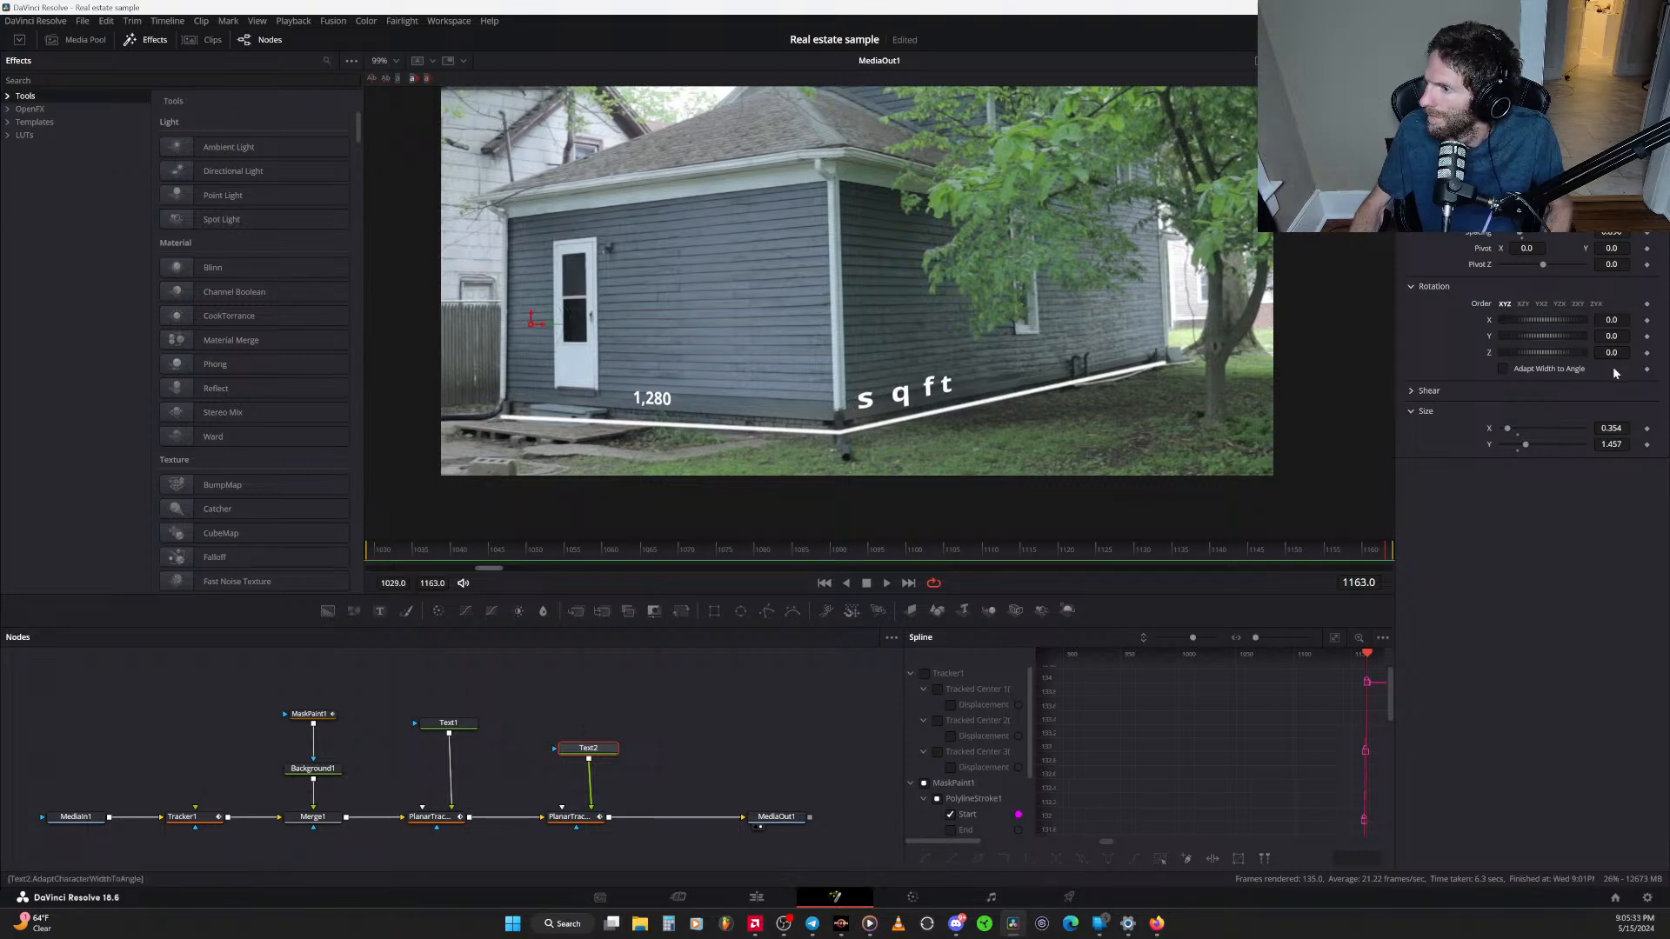
Narrow the "sqft" characters to an X size of 0.244 and set the text's tracking to 0.821
drag(1612, 428, 1602, 428)
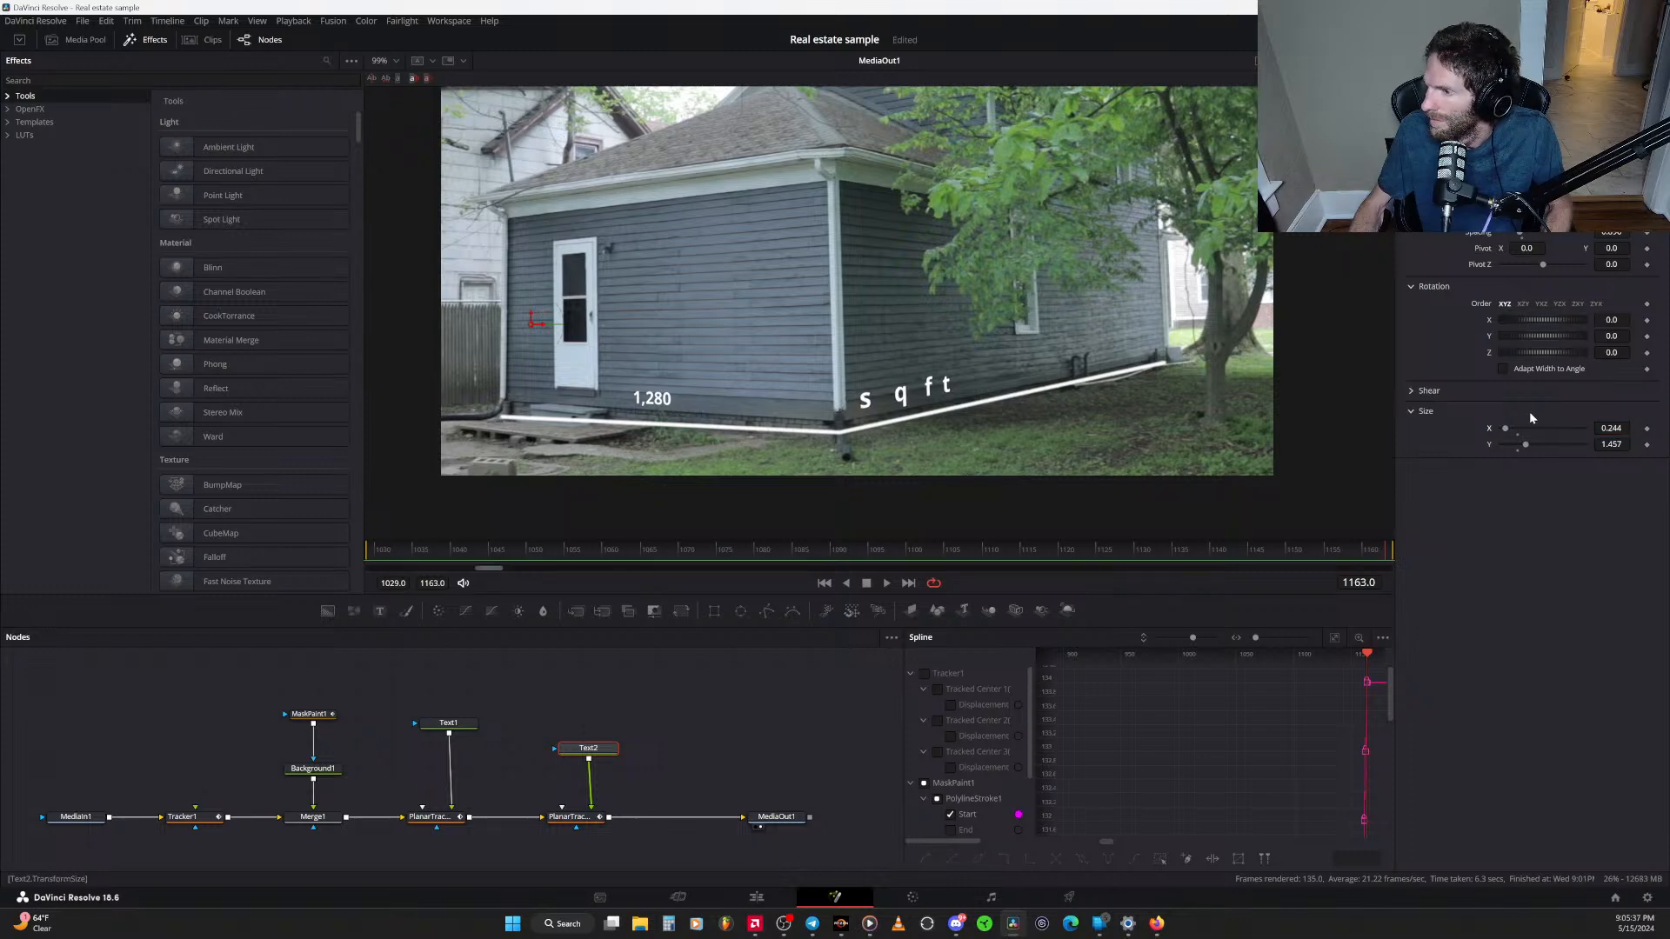
click(1428, 123)
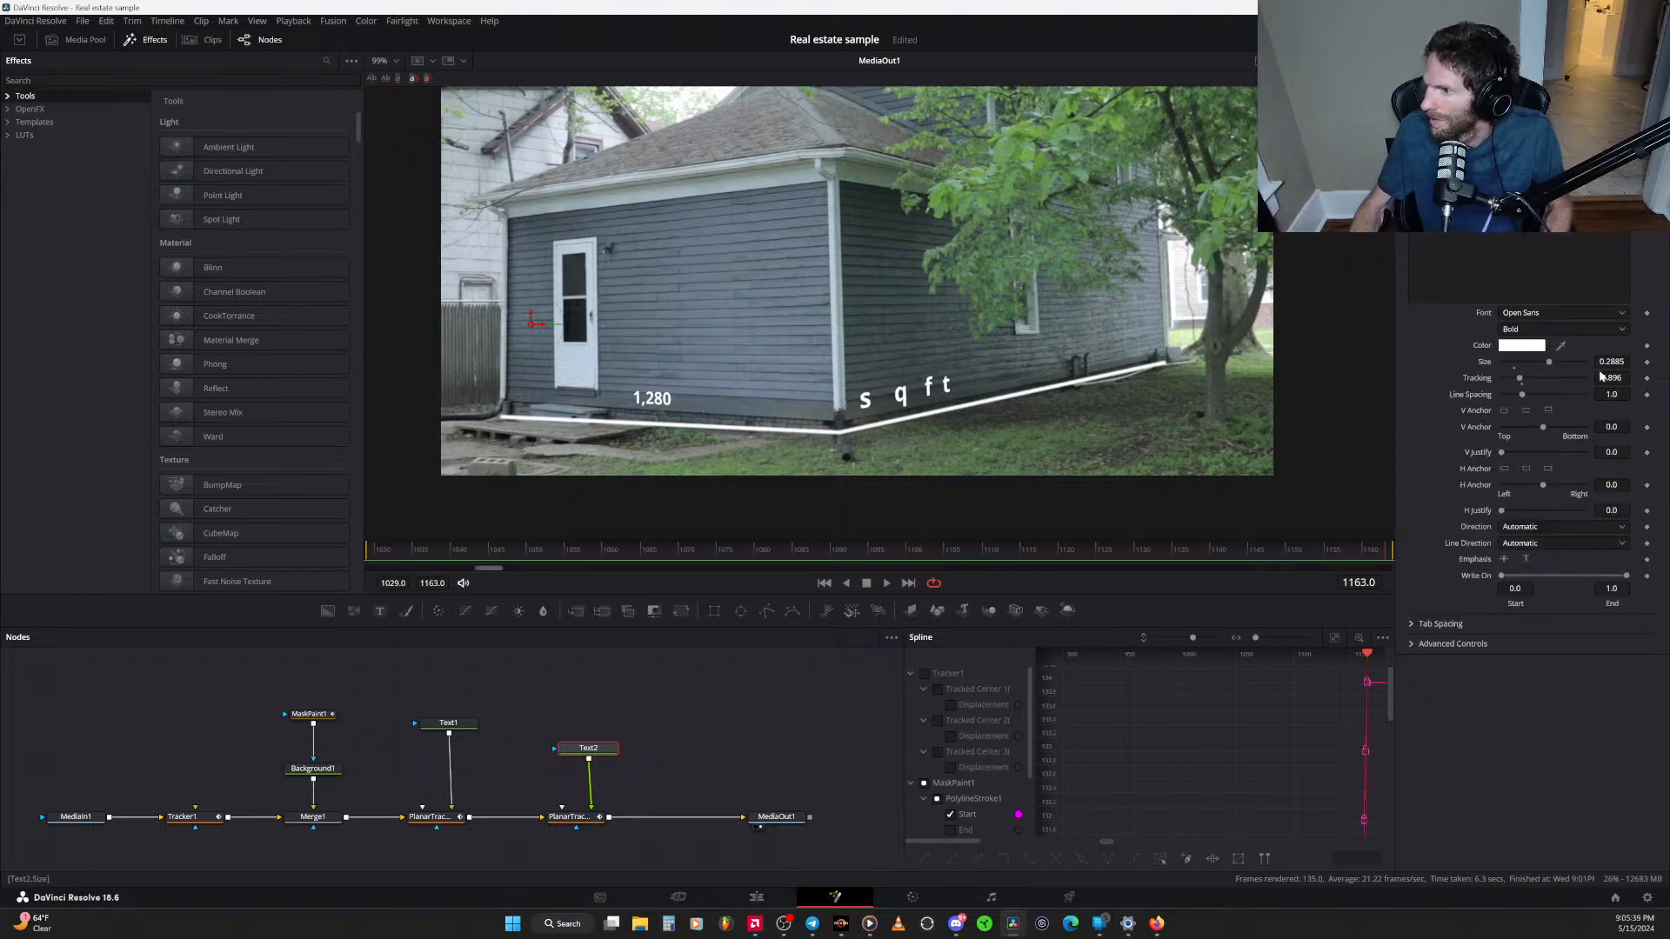
drag(1612, 377, 1599, 377)
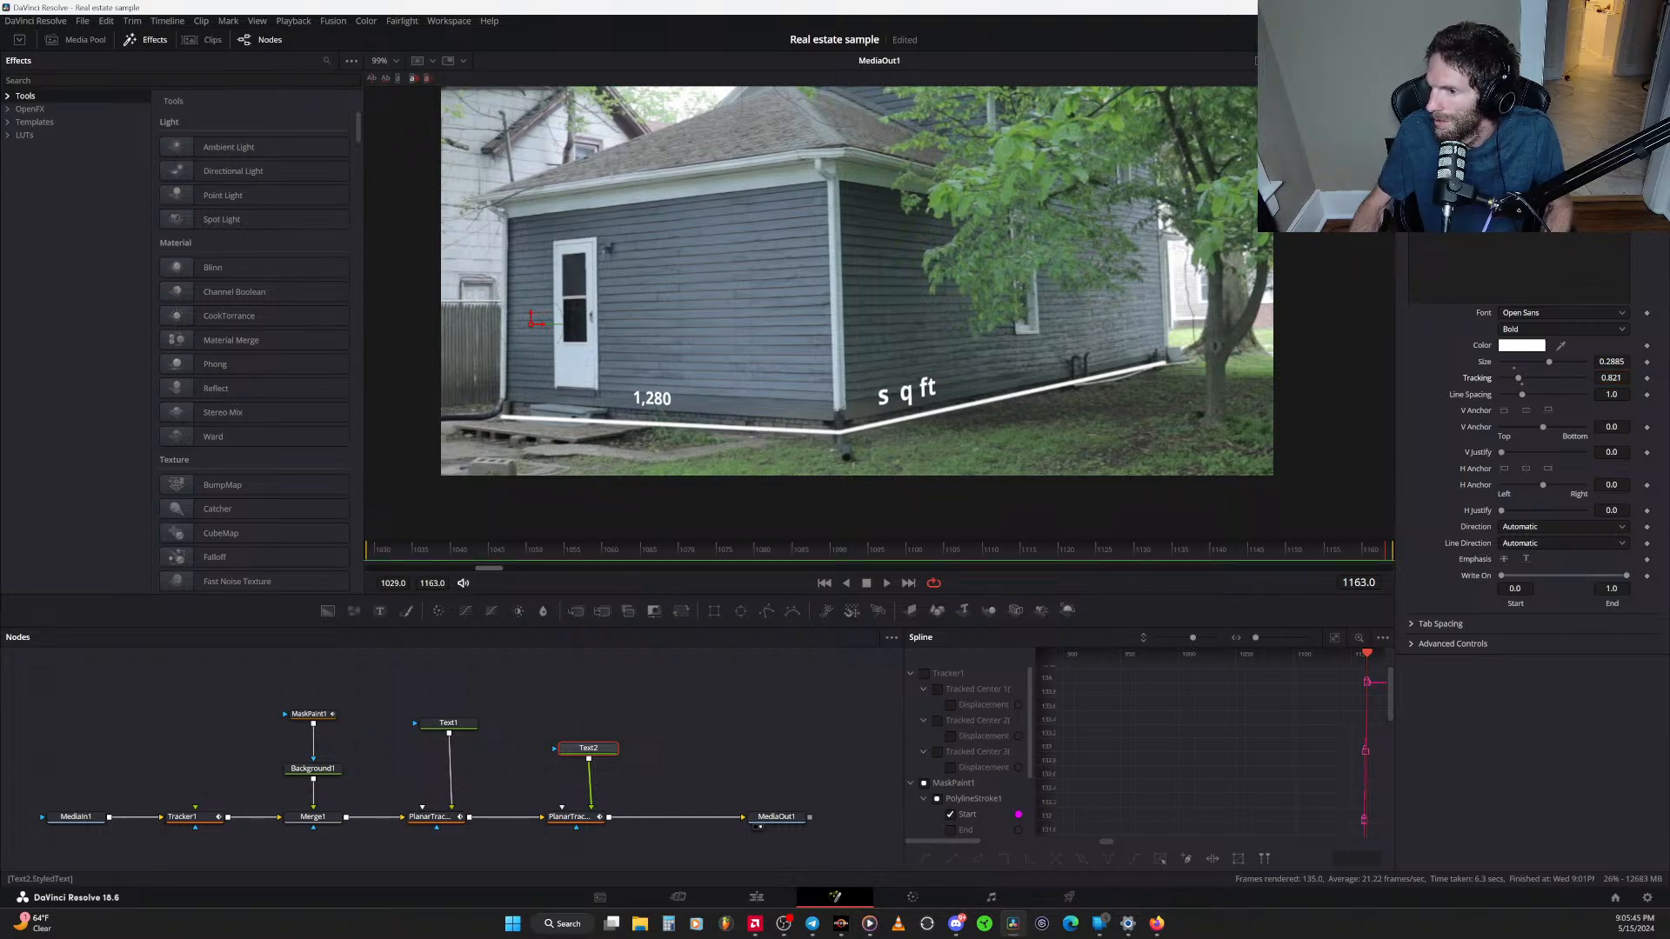
Delete and retype the final letters "ft" in the side wall text
click(1435, 187)
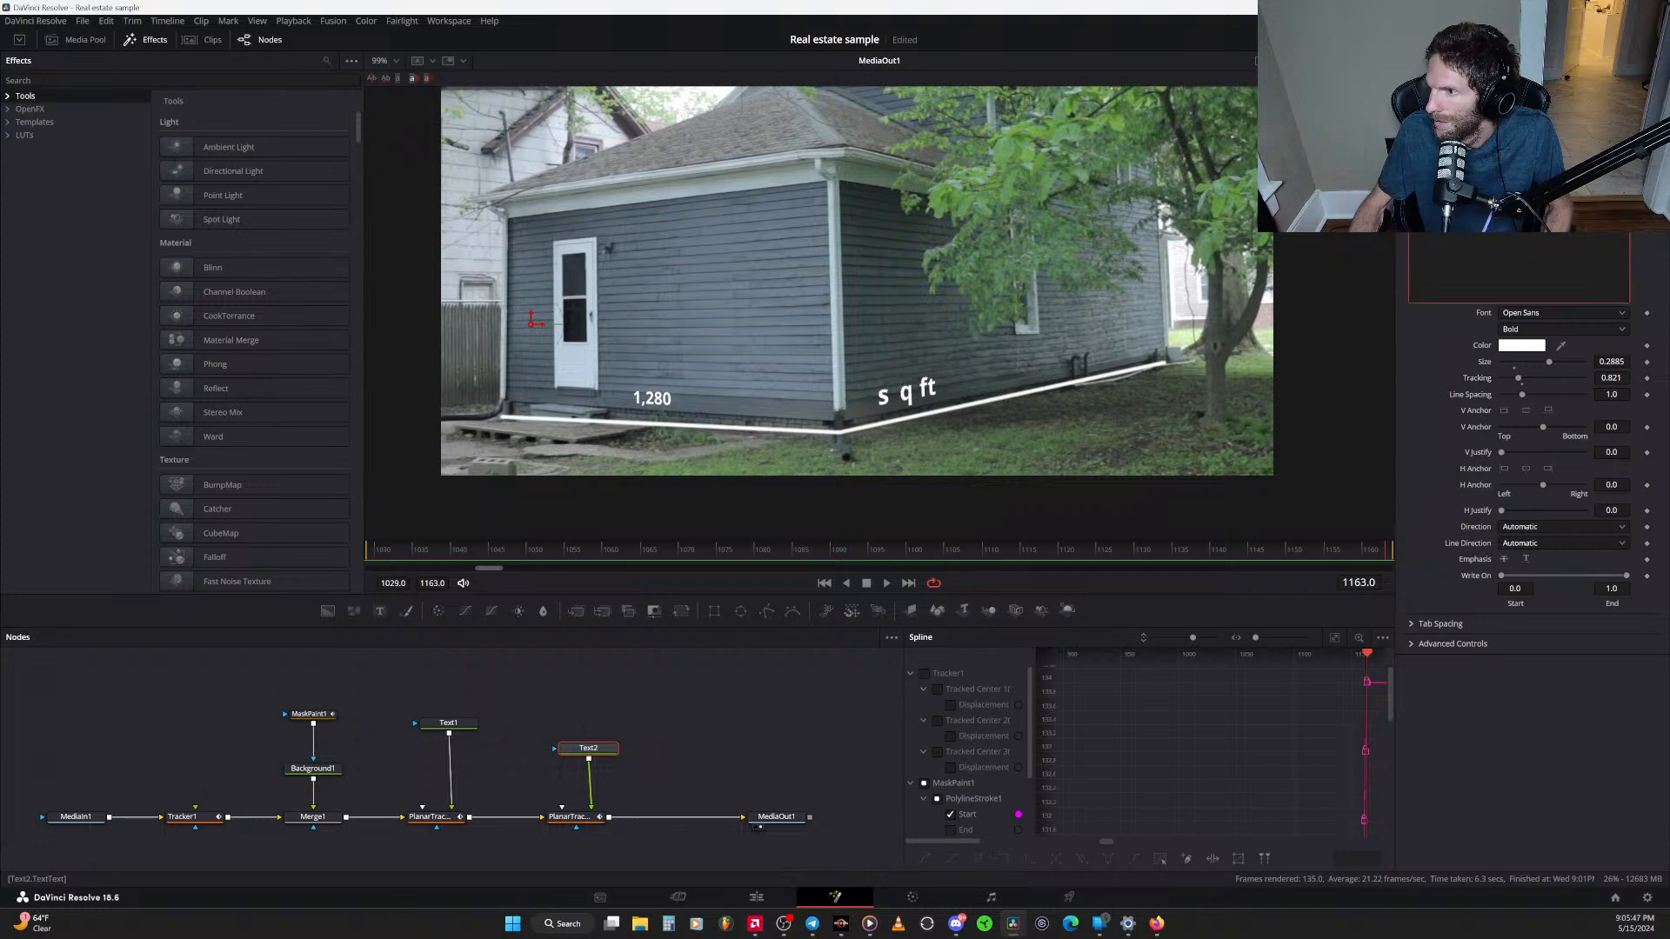
key(BackSpace)
key(BackSpace)
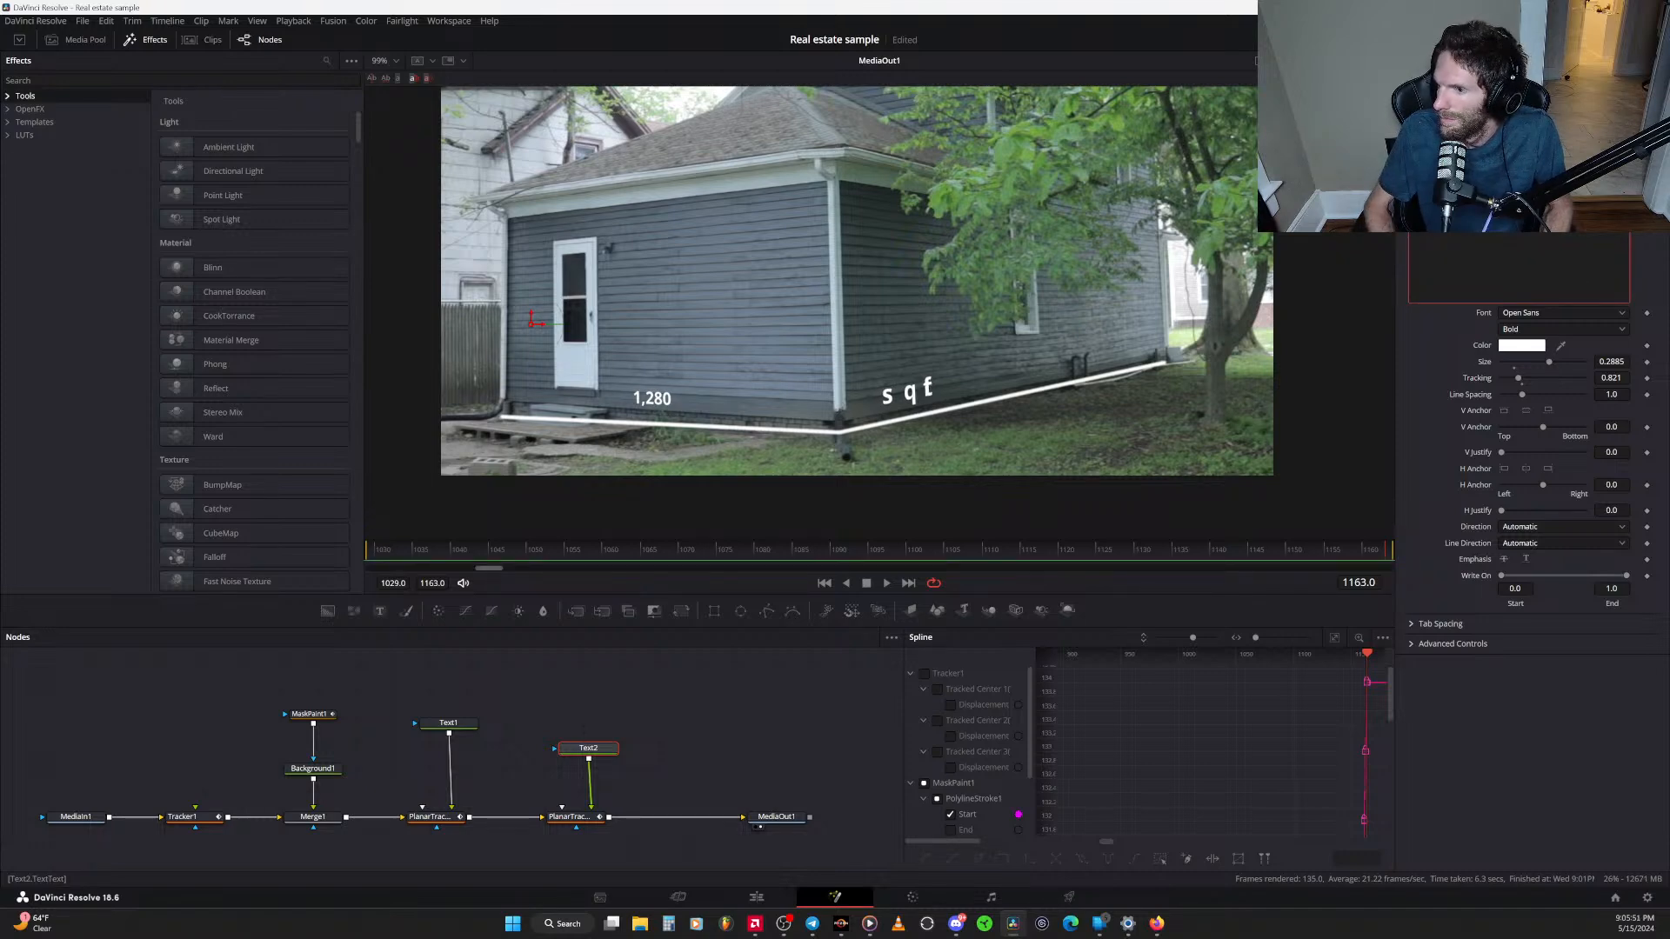
text(t)
key(BackSpace)
text(t)
key(Left)
key(BackSpace)
text(f)
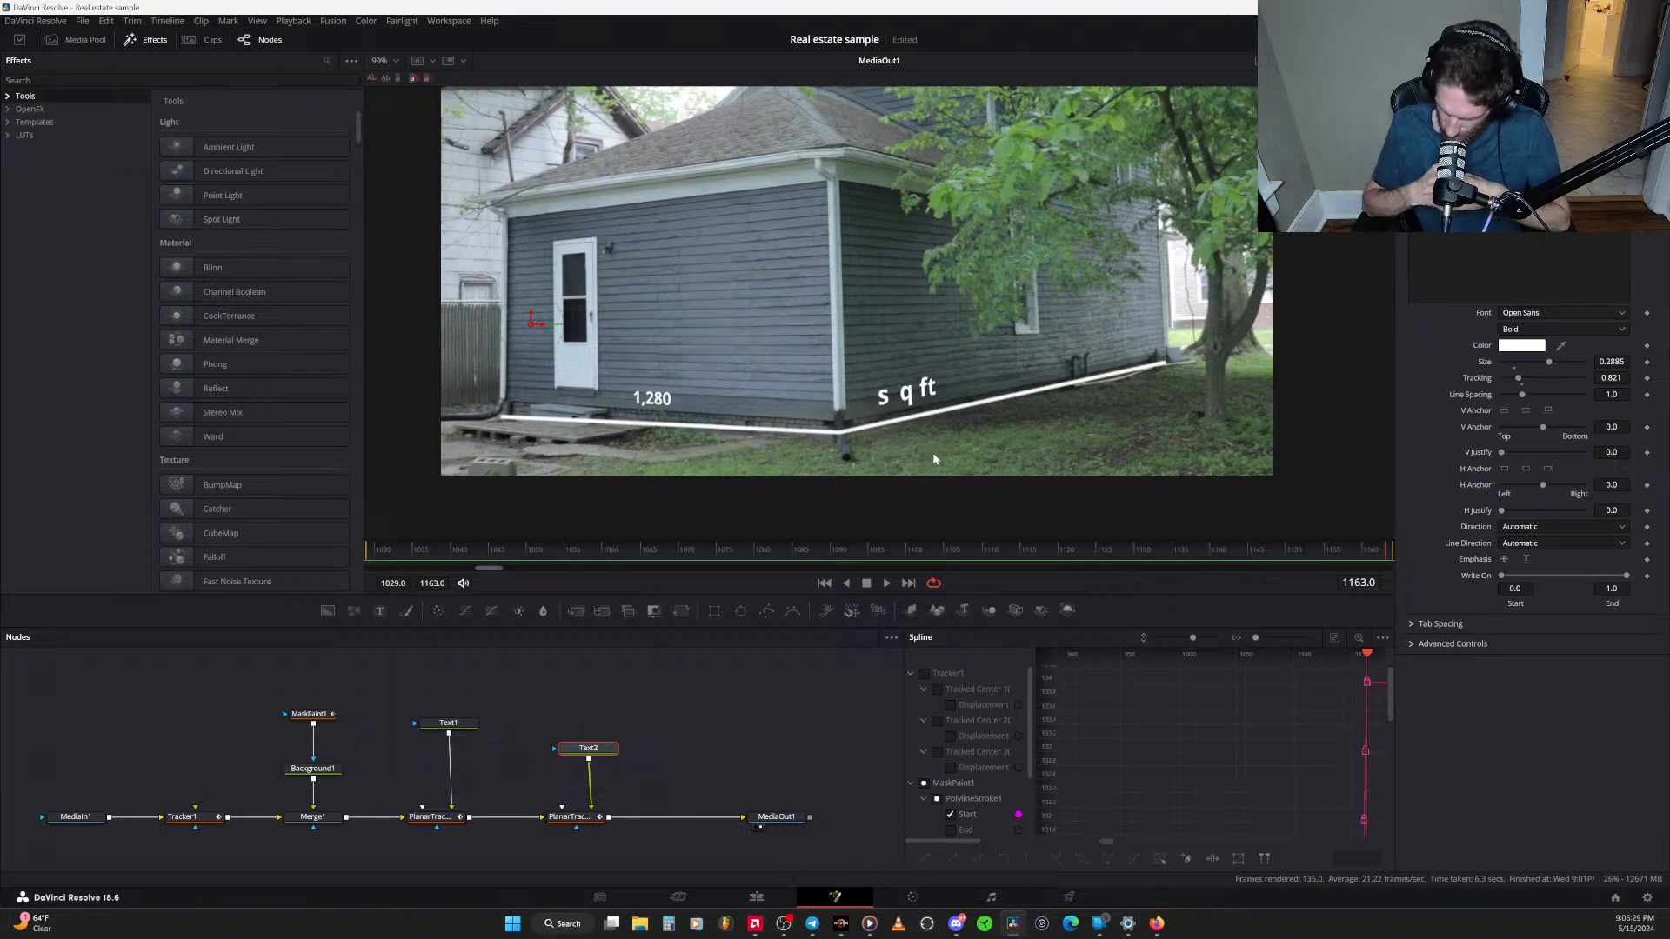
At frame 1163, move the "sqft" and "1,280" texts out of view beyond the left edge of the picture
mouse_move(453, 736)
mouse_down()
mouse_move(451, 776)
mouse_move(459, 751)
mouse_up()
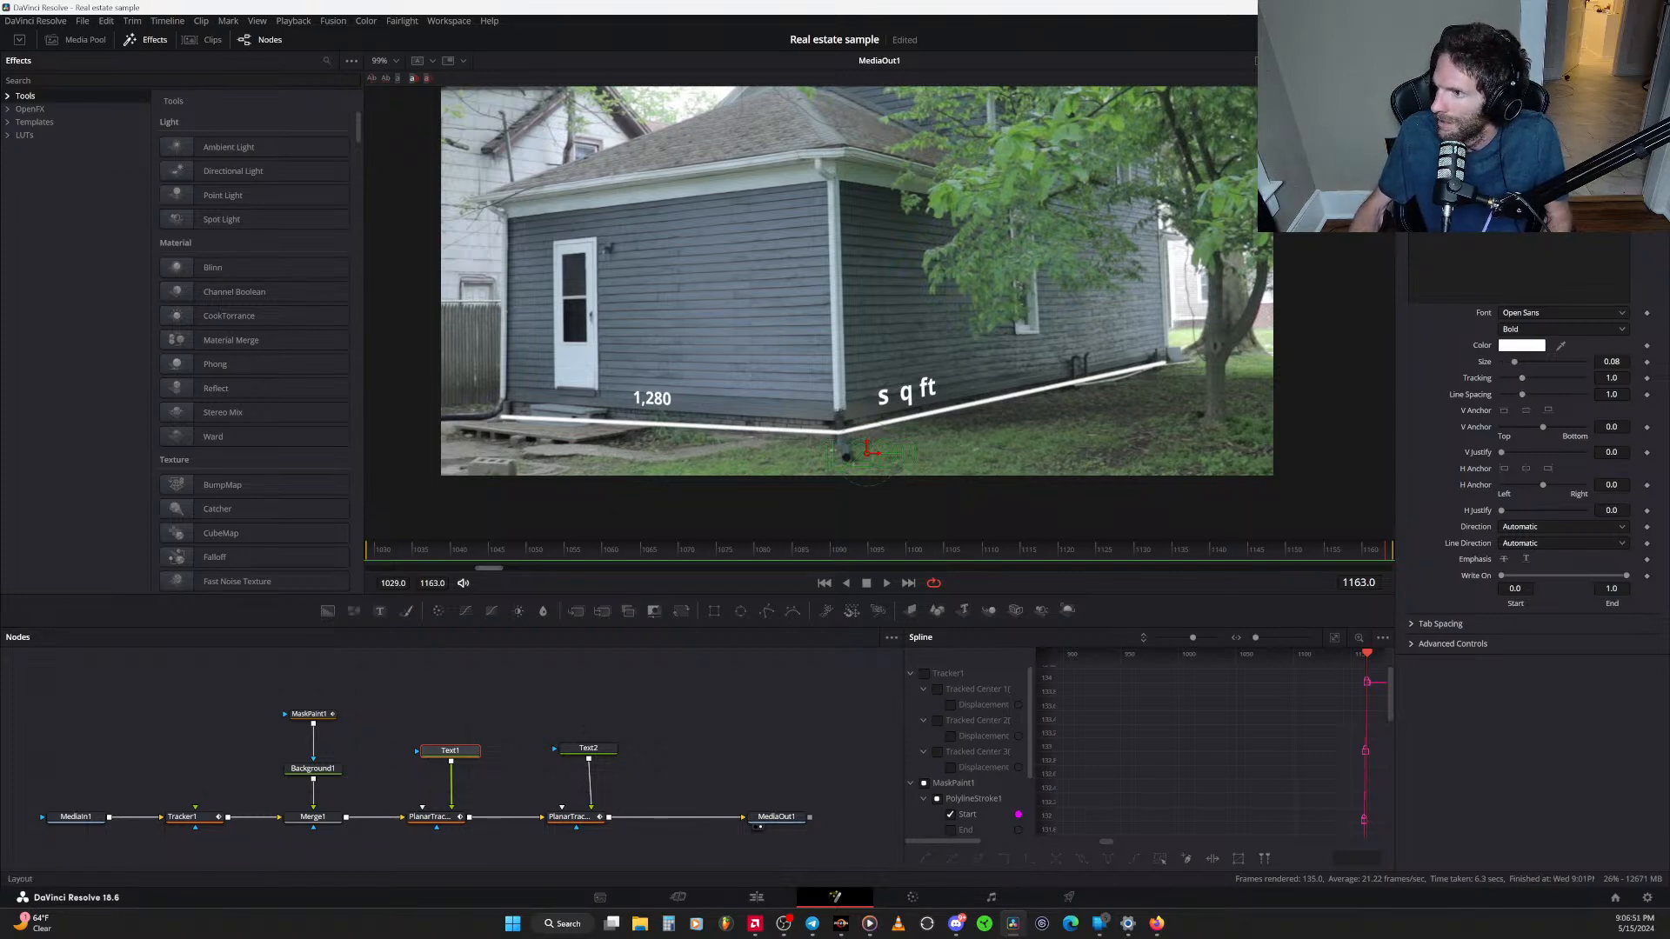
click(1467, 132)
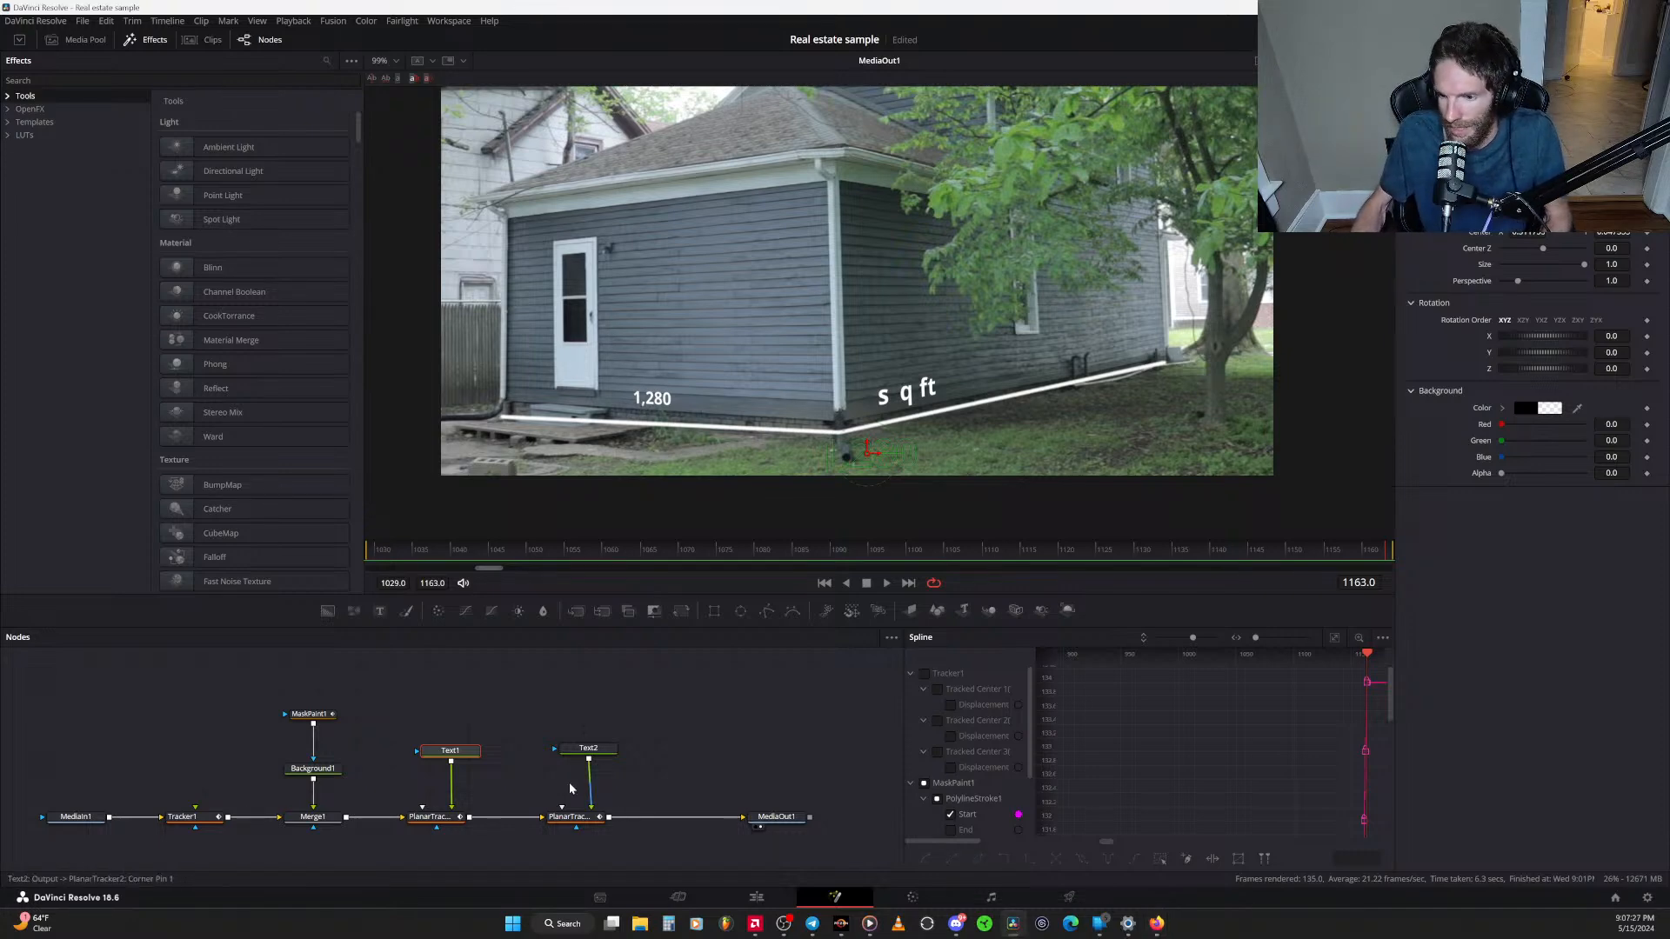
click(588, 748)
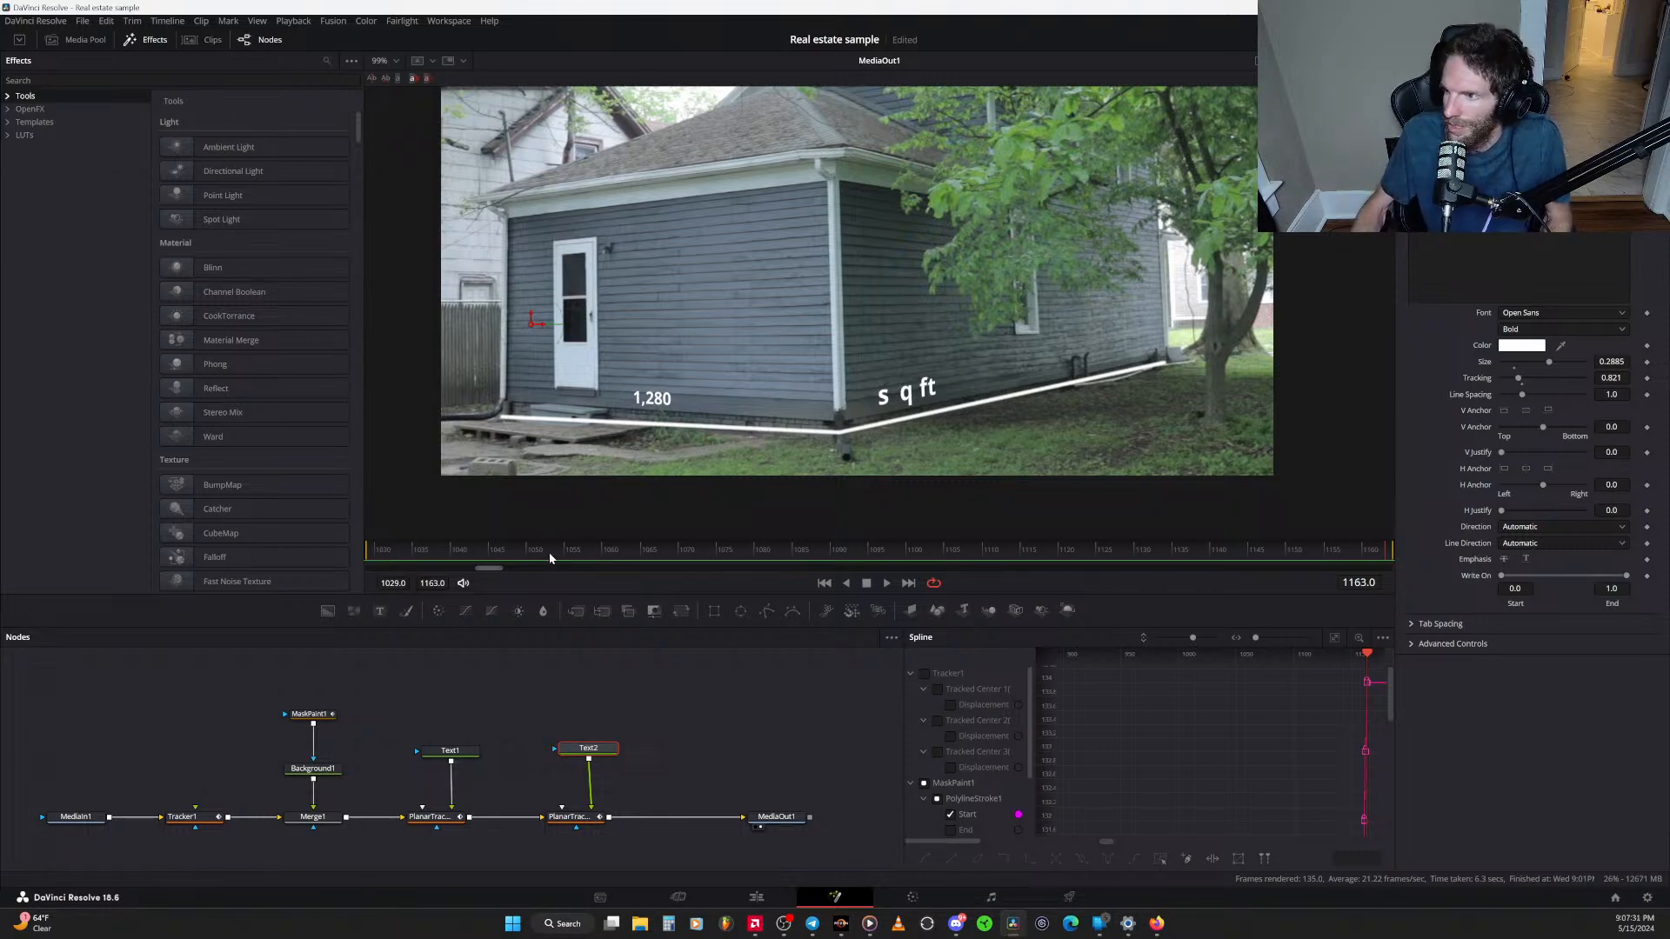
drag(544, 325, 387, 369)
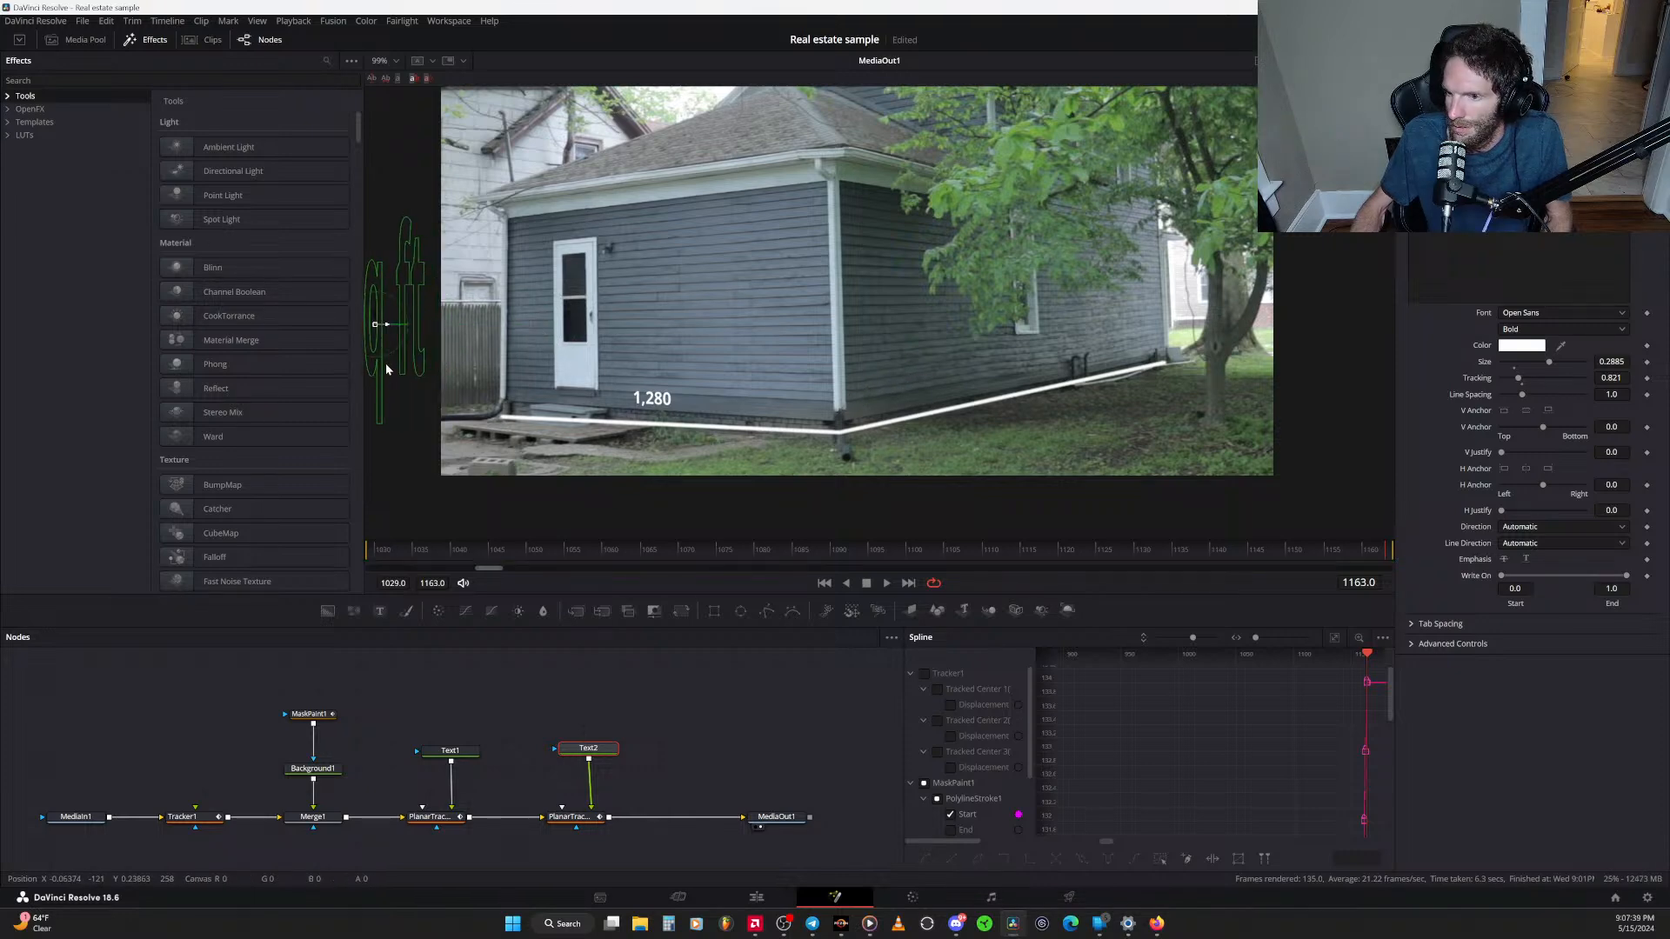
click(465, 754)
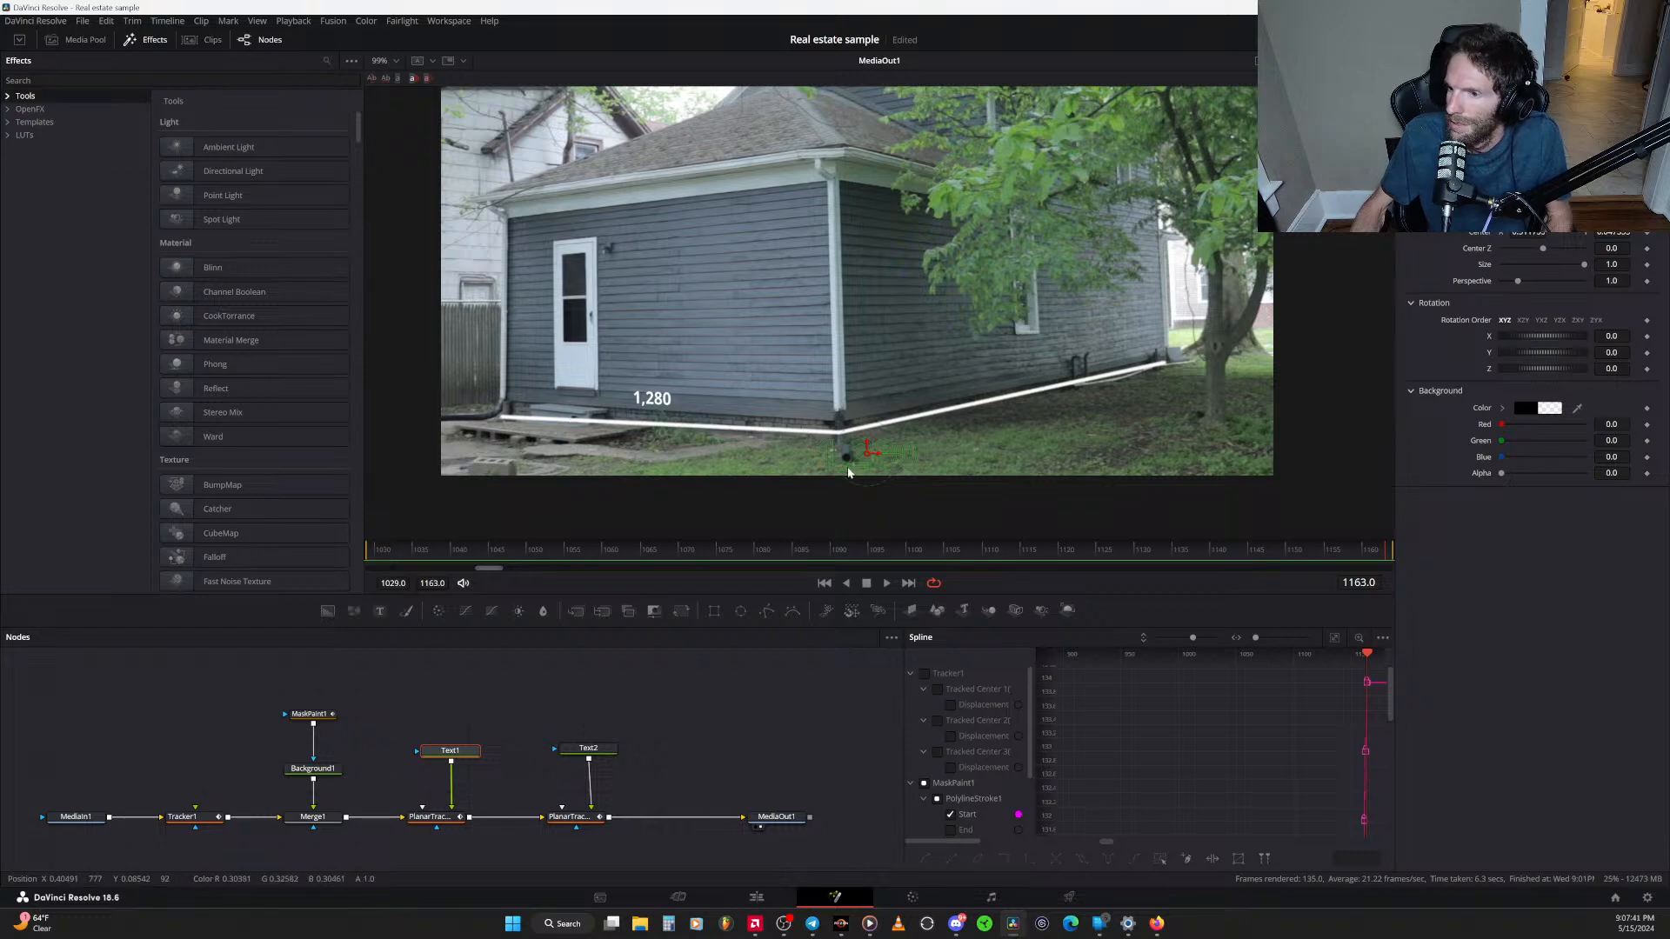
drag(877, 456, 412, 432)
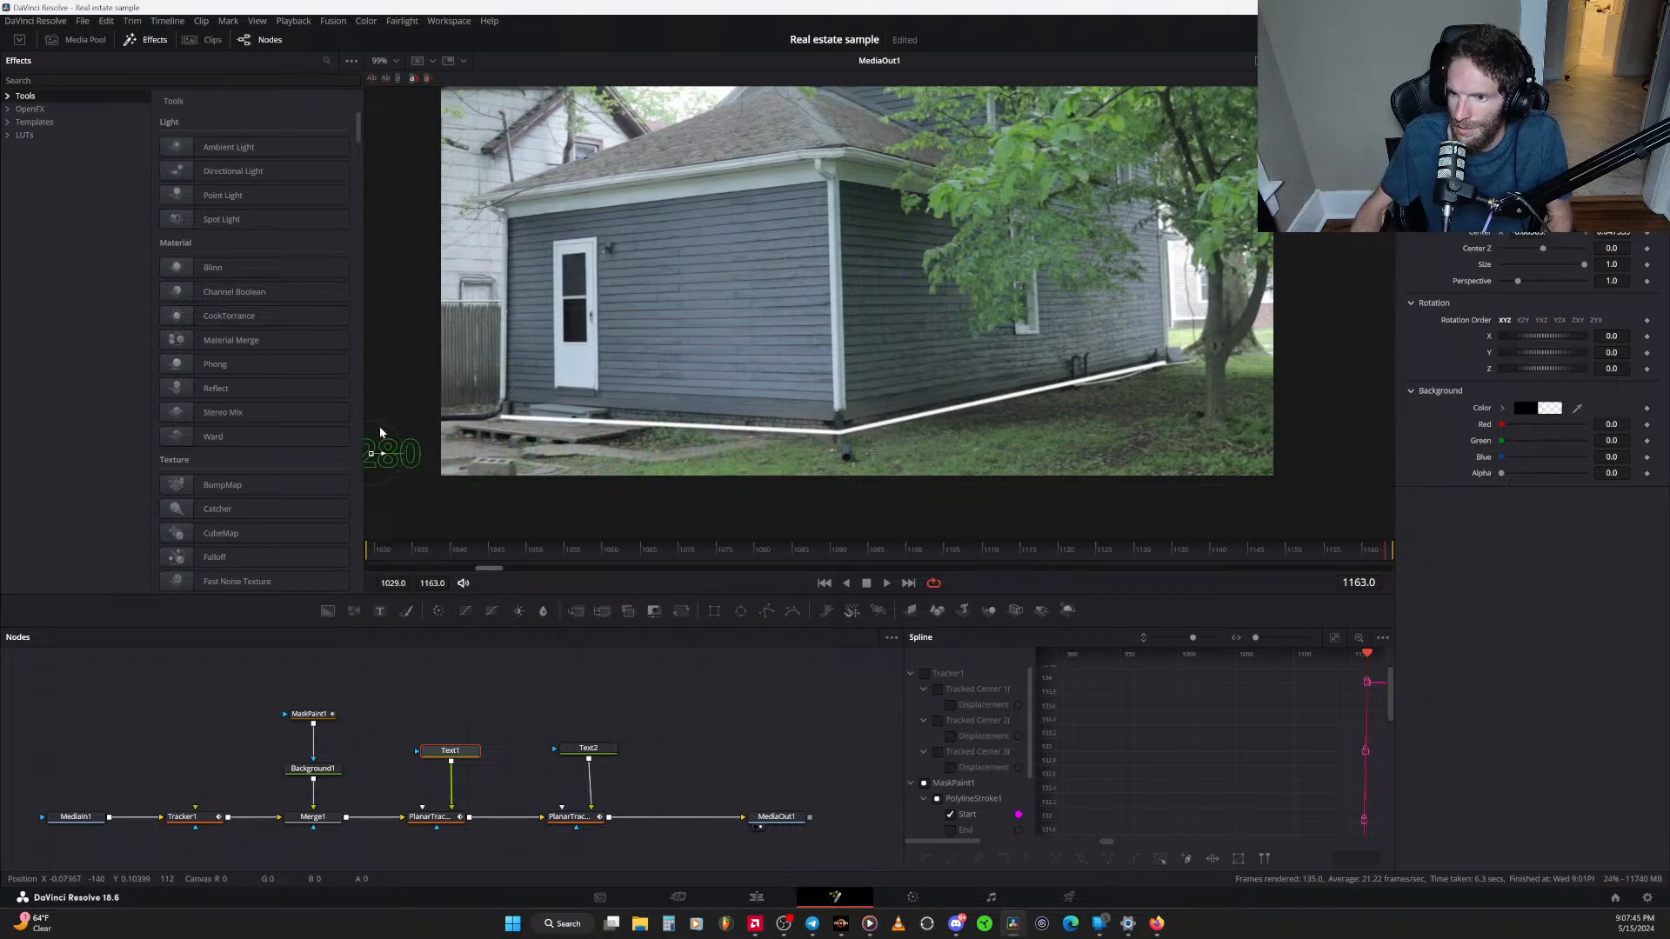
Play and scrub the start of the clip to check when the white wall line begins drawing, ending at frame 1038
key(space)
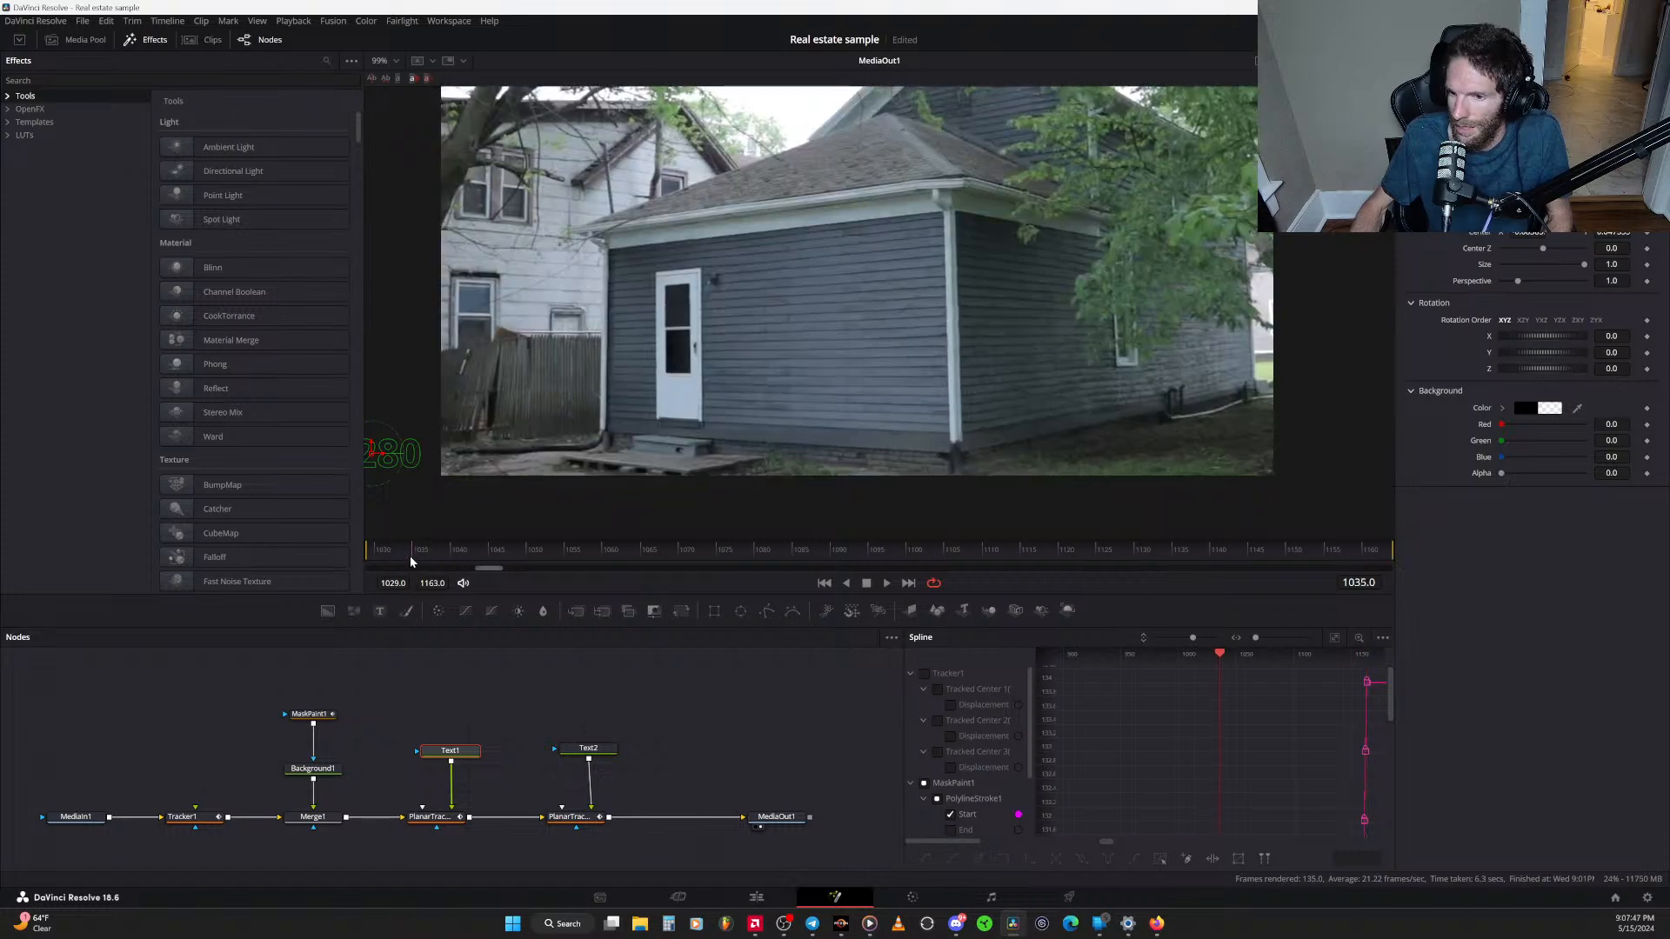
drag(360, 557, 611, 551)
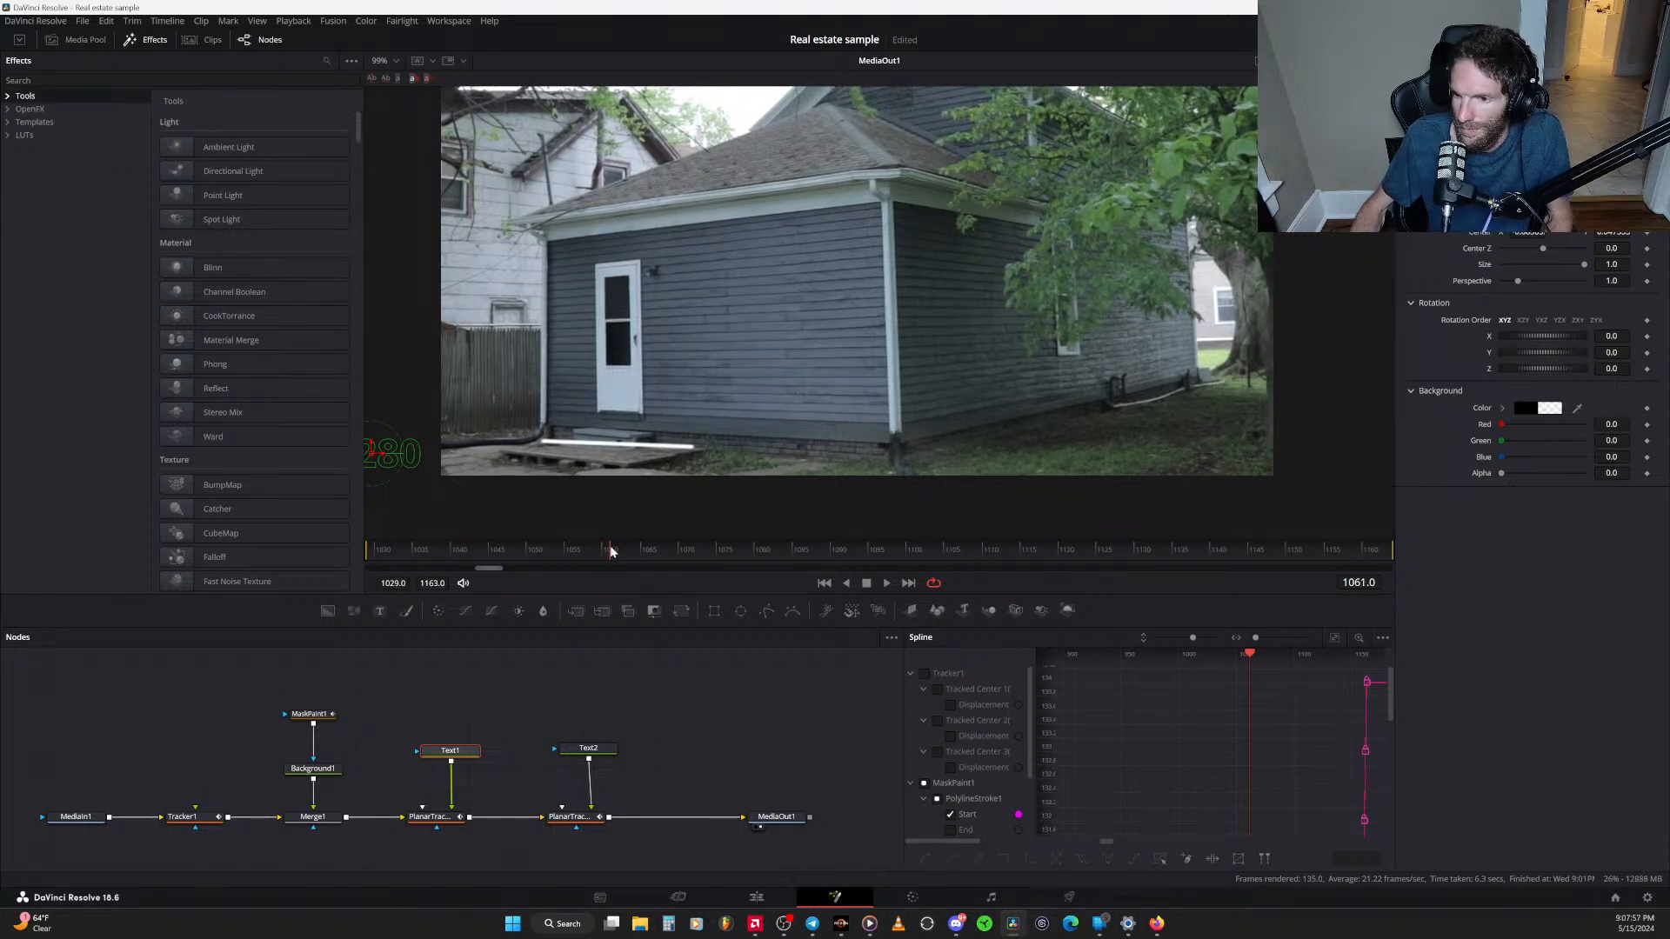
drag(610, 552, 440, 557)
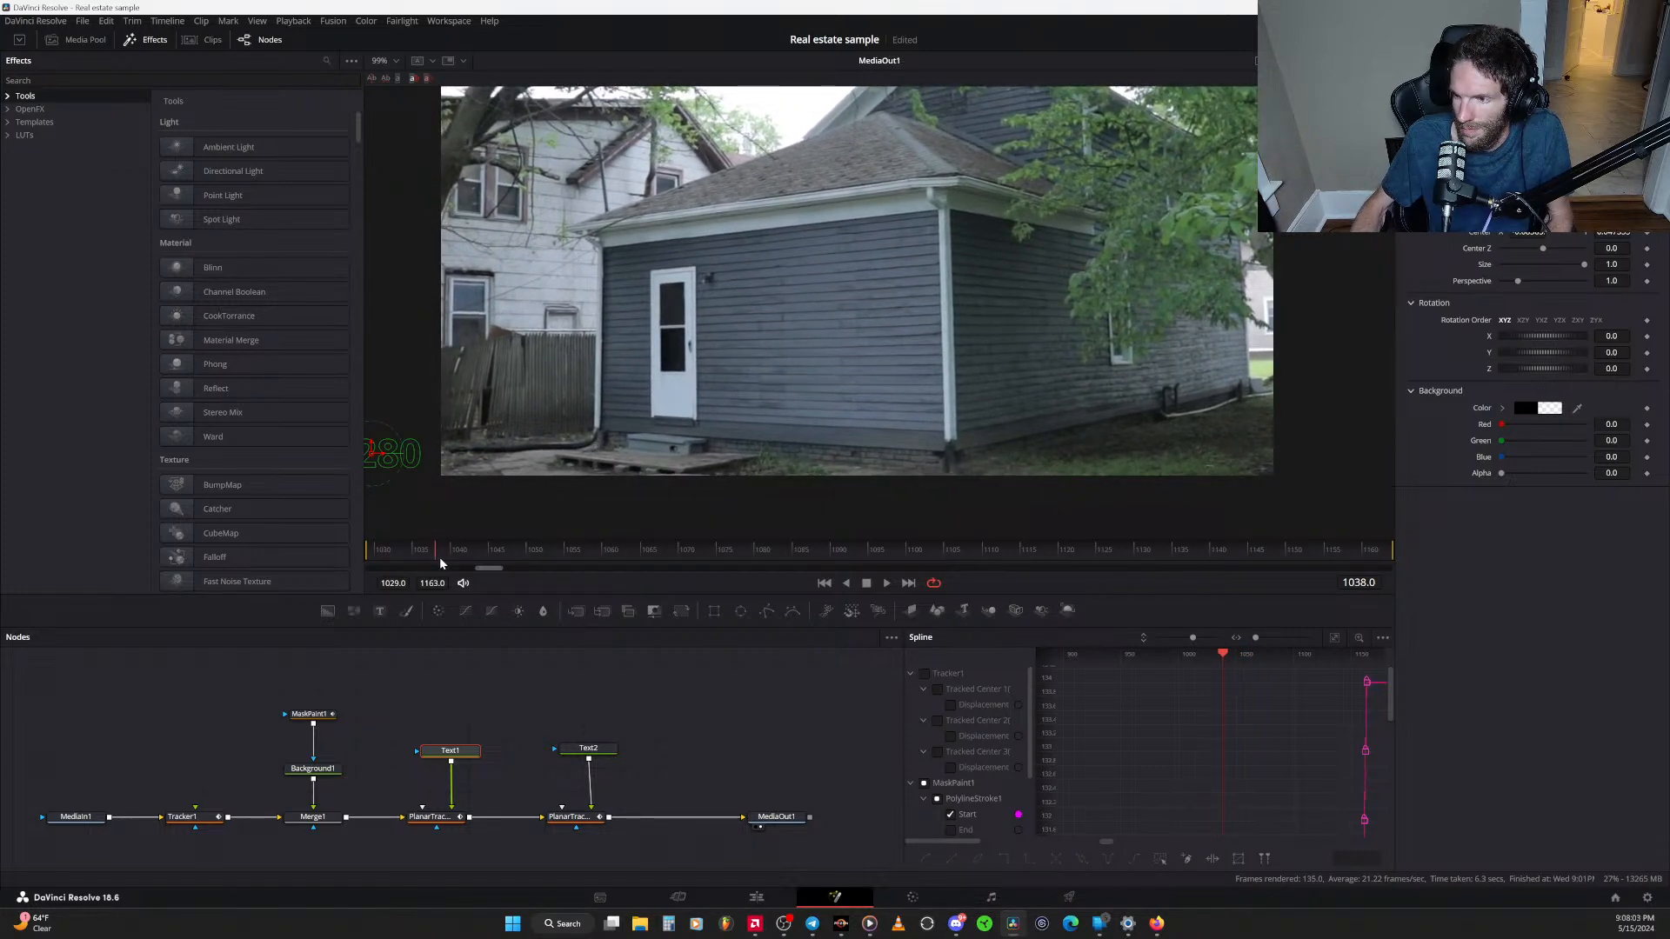
scroll(1230, 755, down, 2)
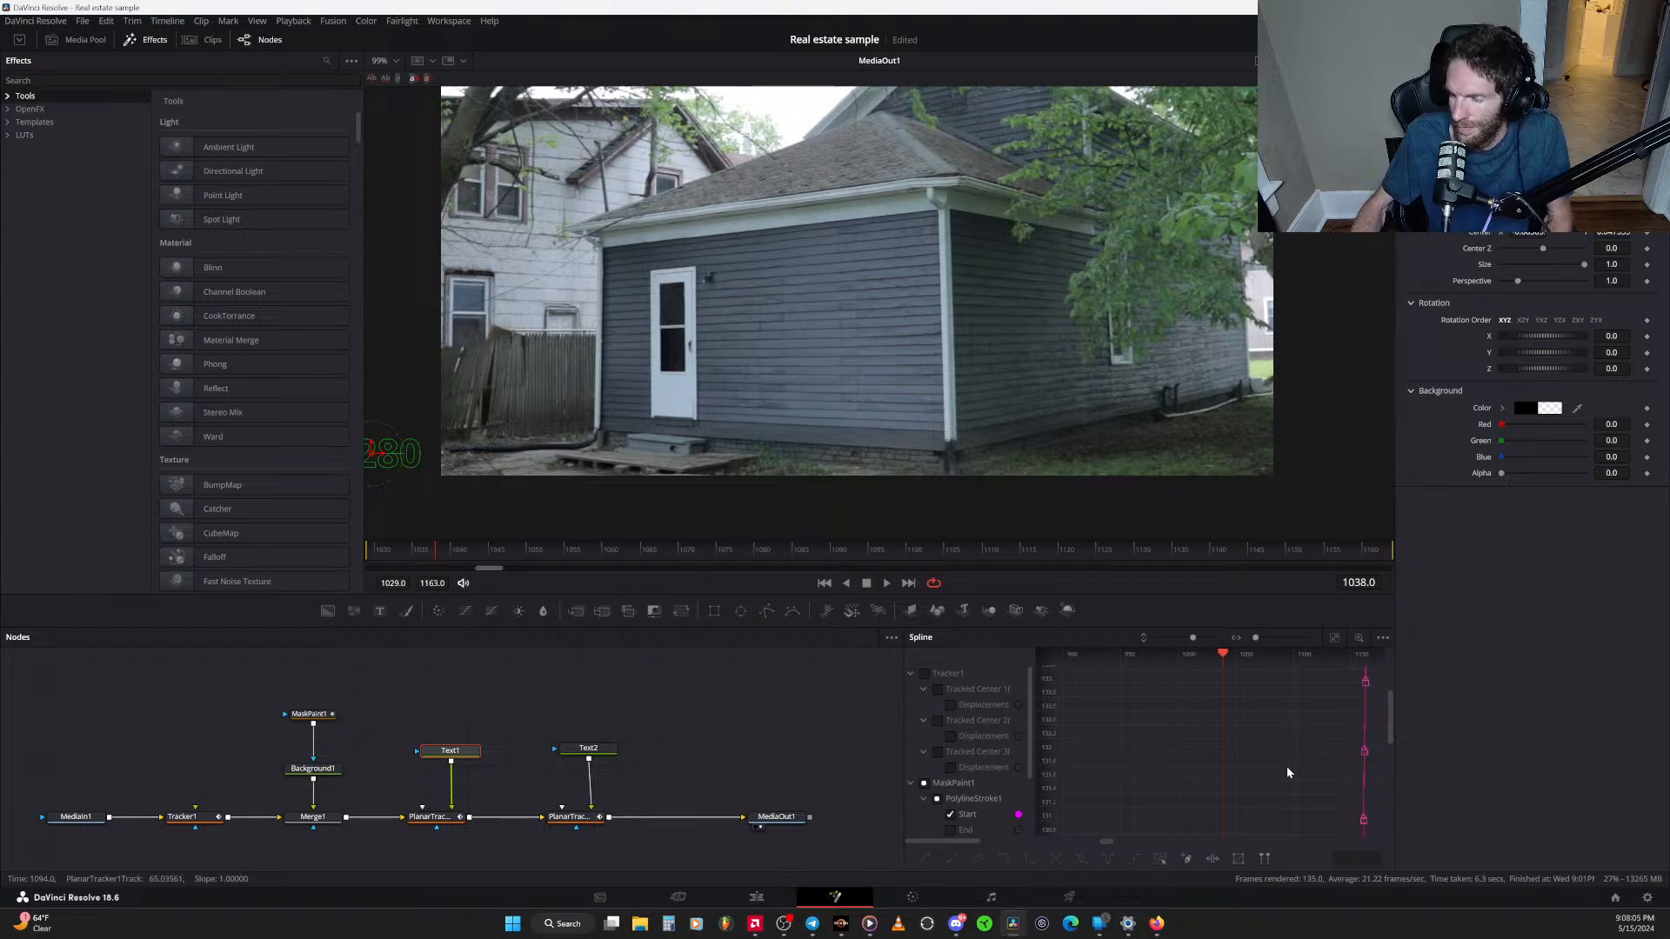
At frame 1037, add a keyframe for the layout center of the off-screen "1,280" text
scroll(1288, 773, down, 5)
drag(1288, 772, 1268, 722)
scroll(1193, 724, down, 8)
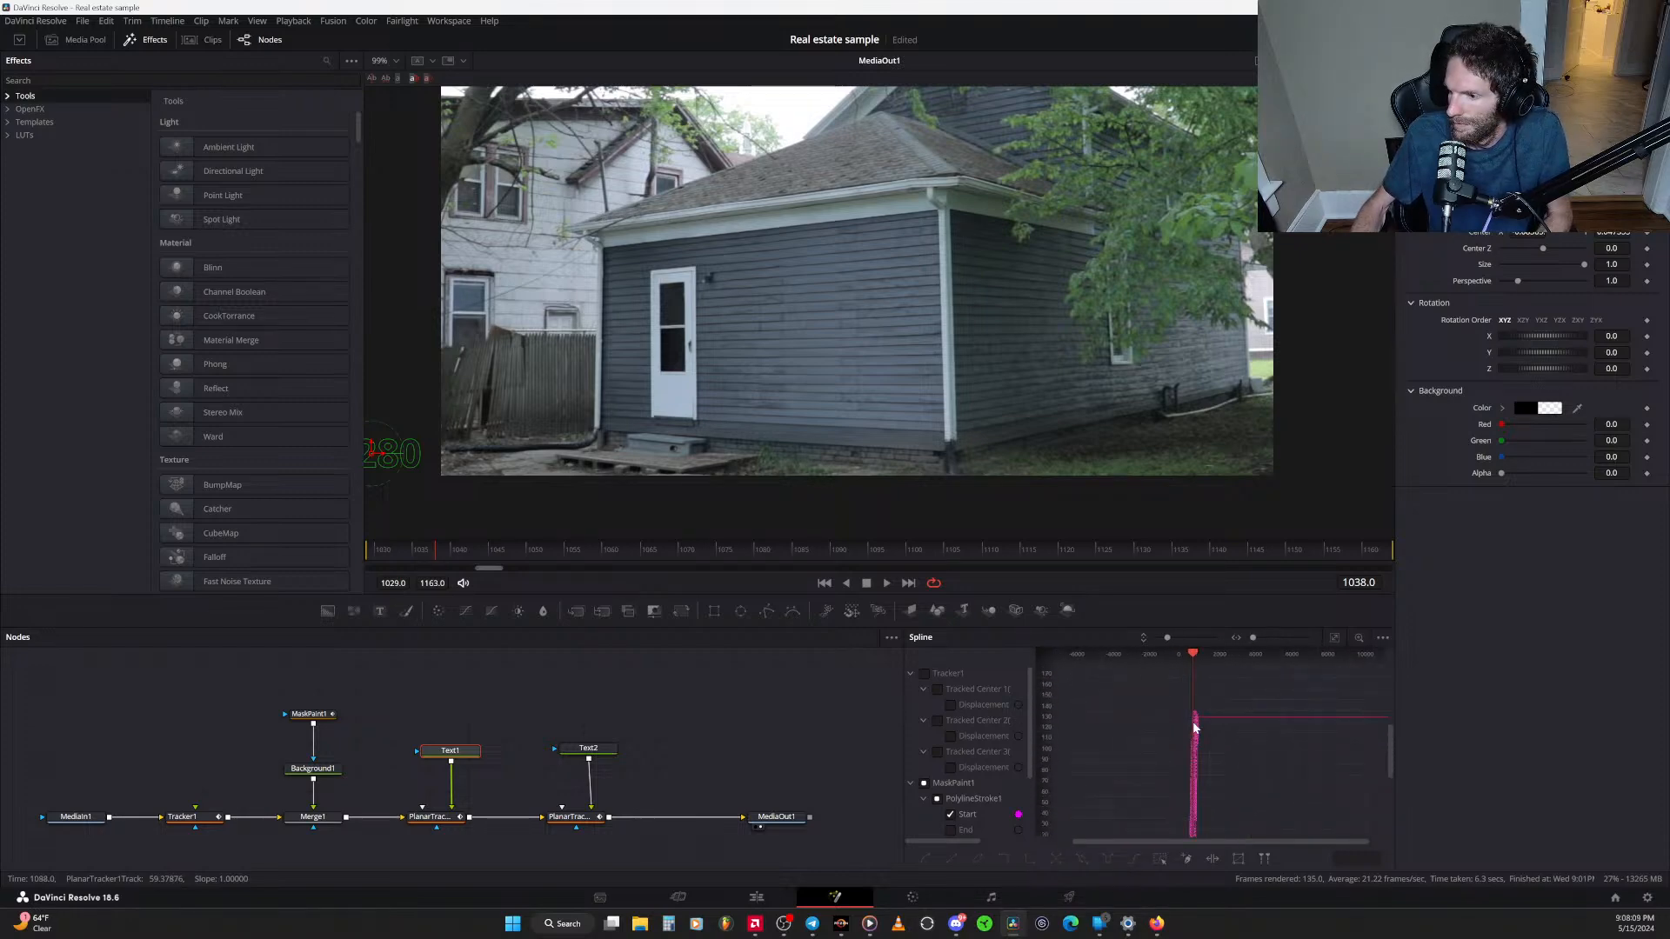
click(1335, 638)
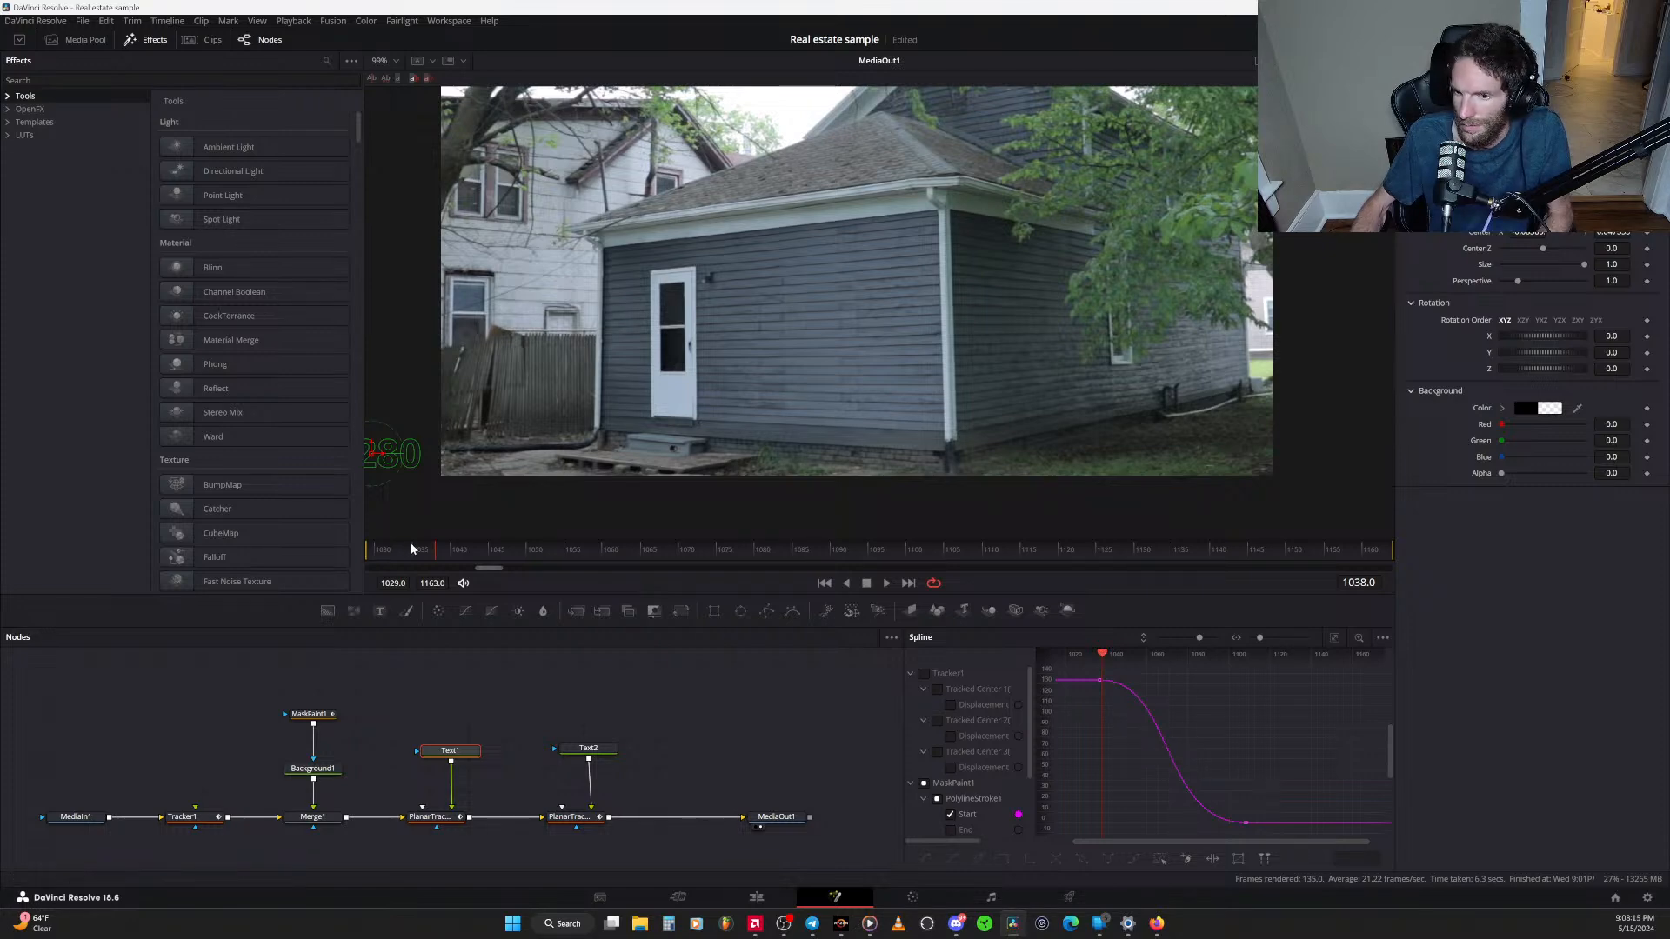
mouse_move(433, 561)
mouse_down()
mouse_move(465, 566)
mouse_move(404, 566)
mouse_move(430, 565)
mouse_up()
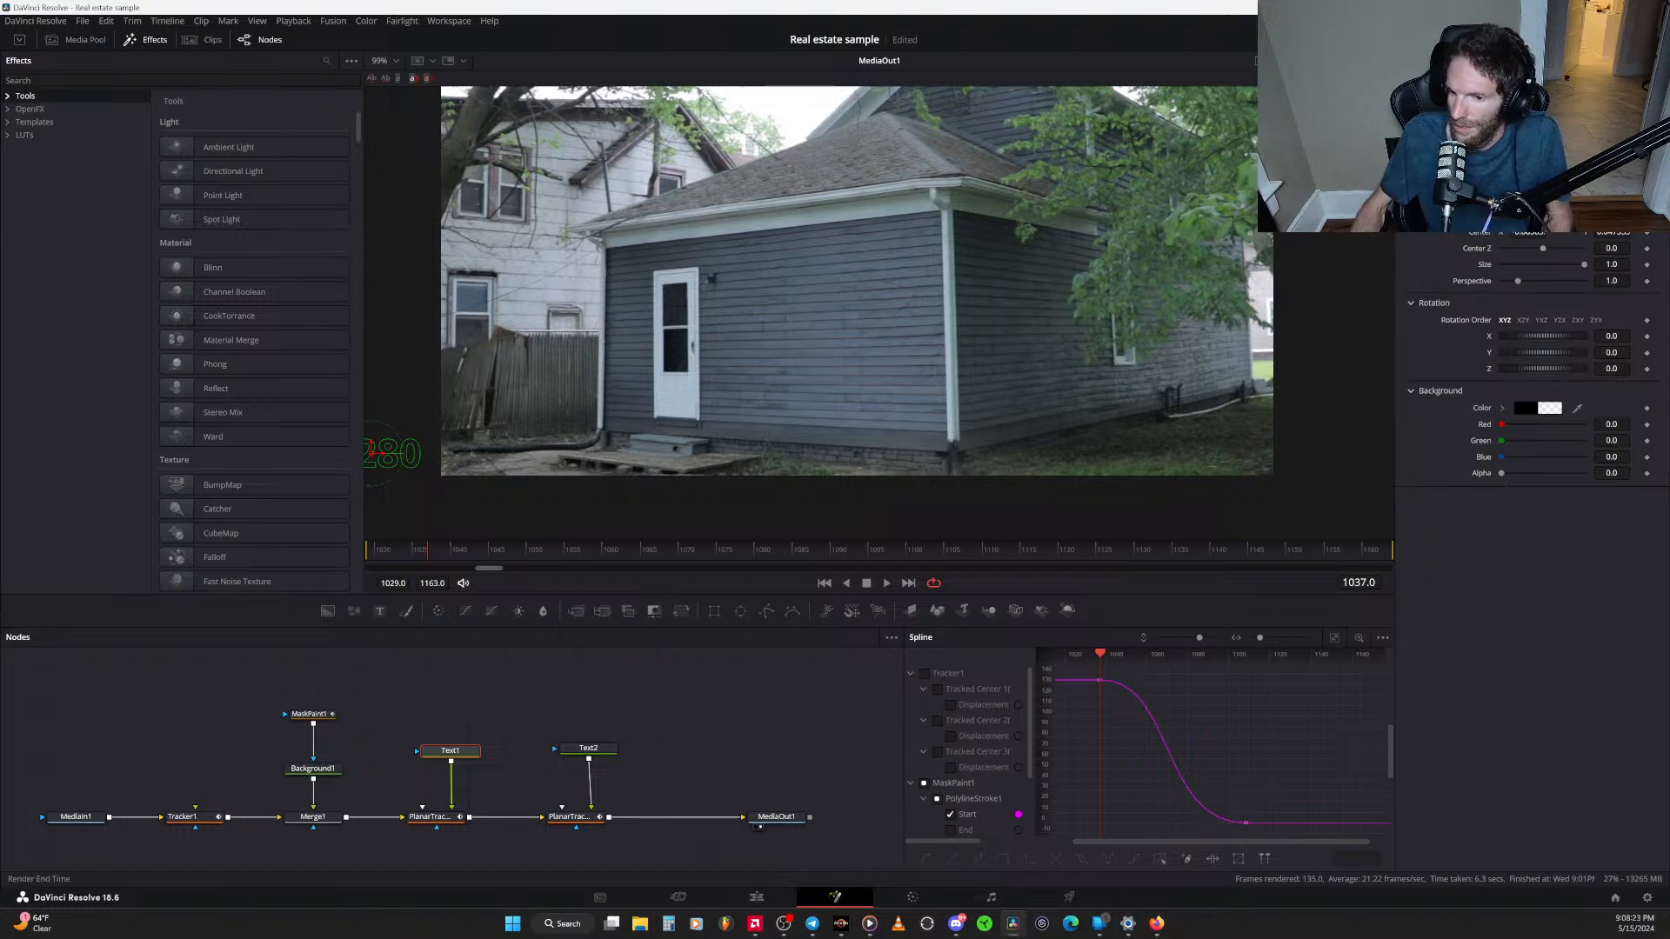
click(1423, 123)
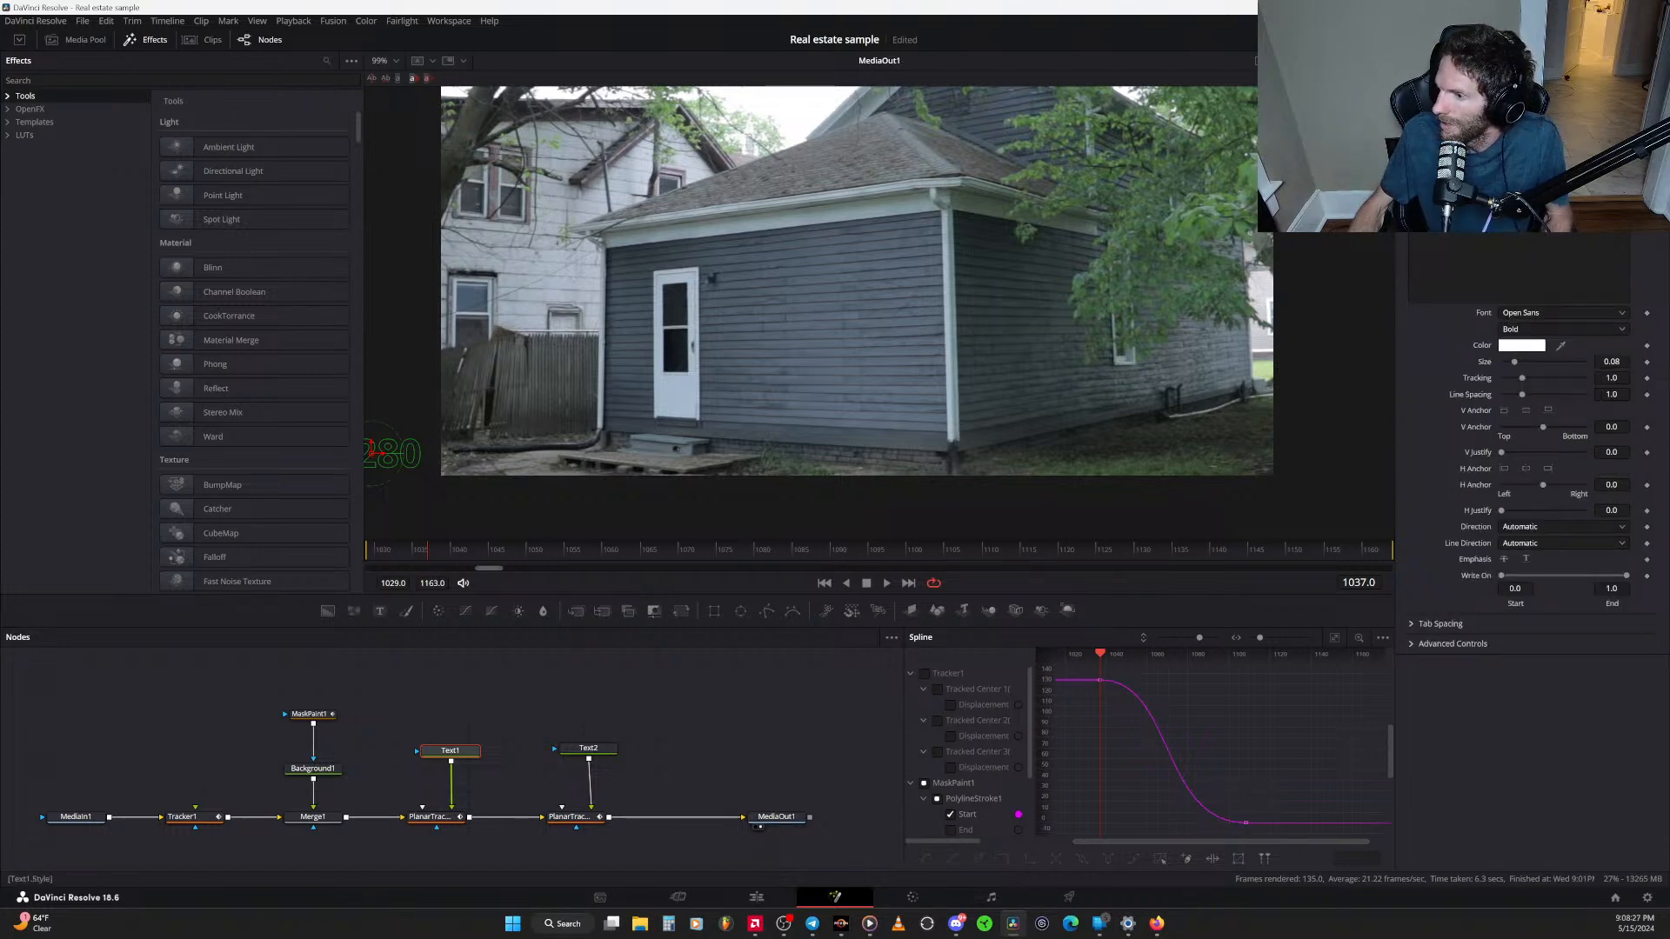
click(1465, 134)
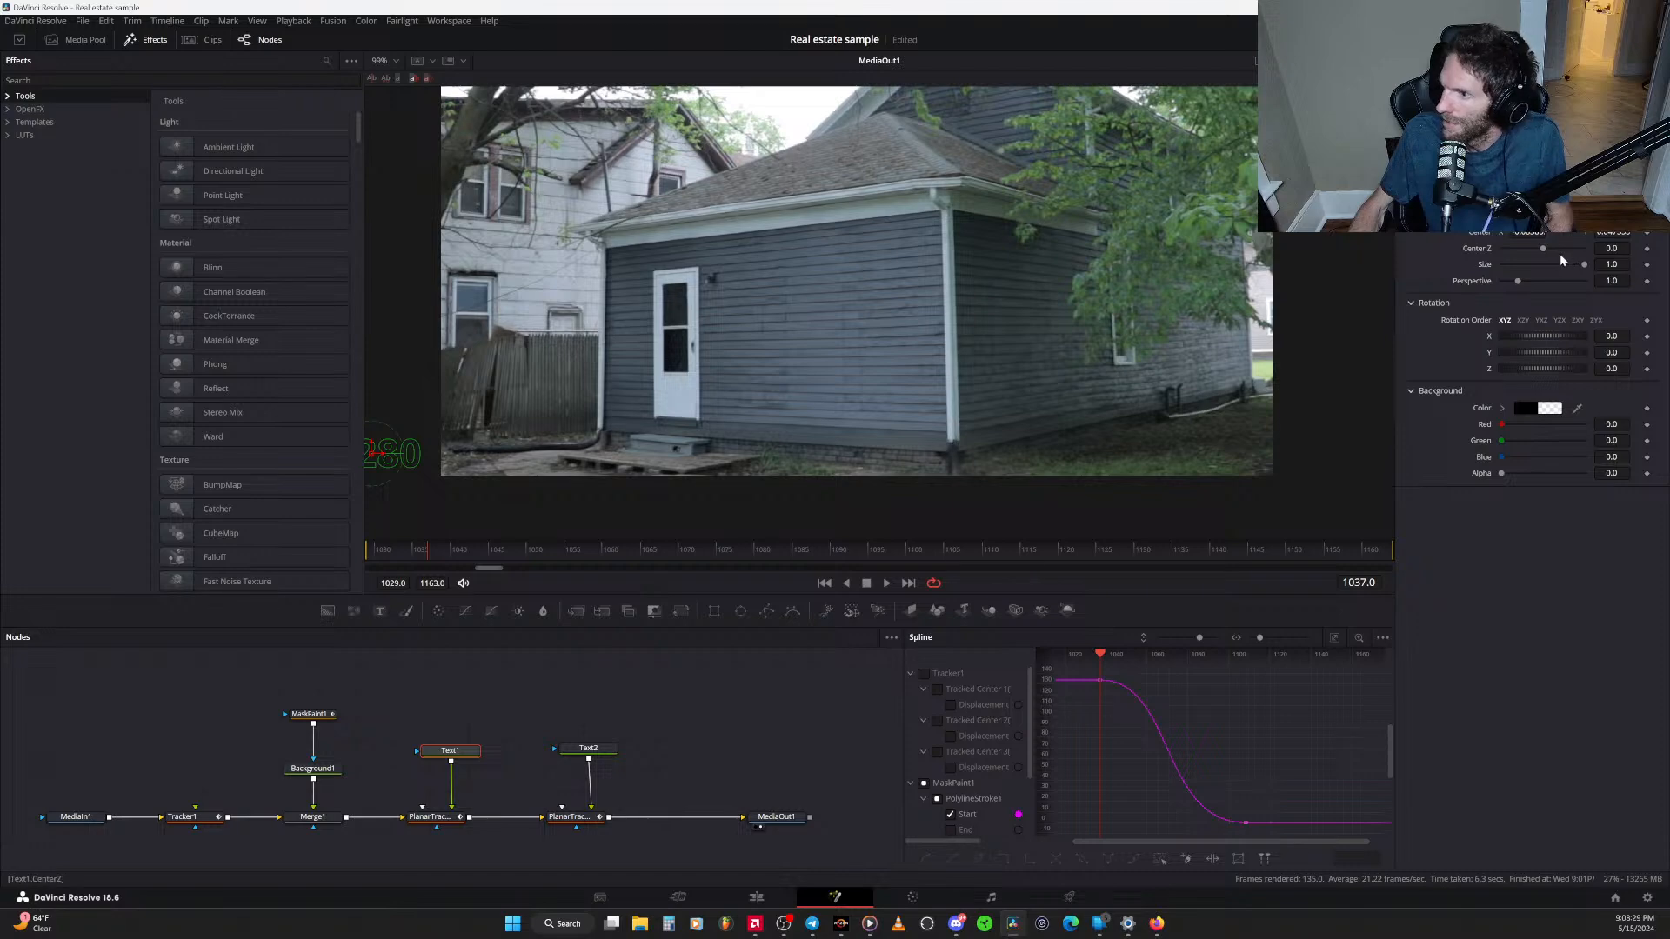
click(1650, 235)
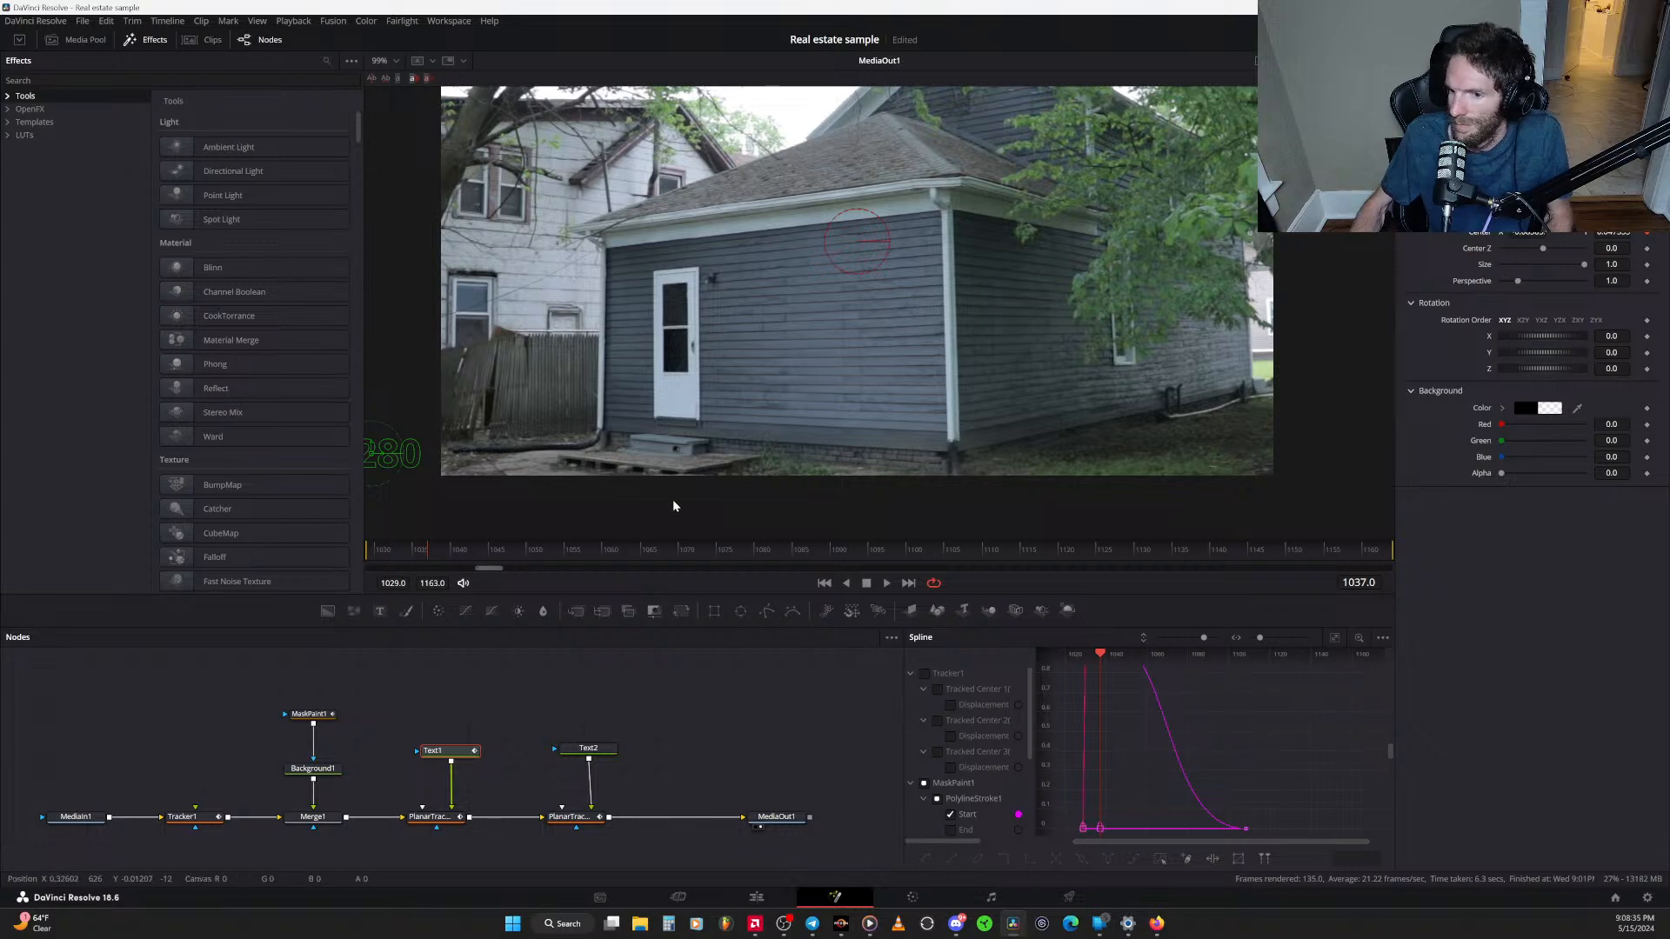
At frame 1108, keyframe the "1,280" text's center and slide it horizontally into view along the front wall, right of the door
drag(428, 548, 969, 594)
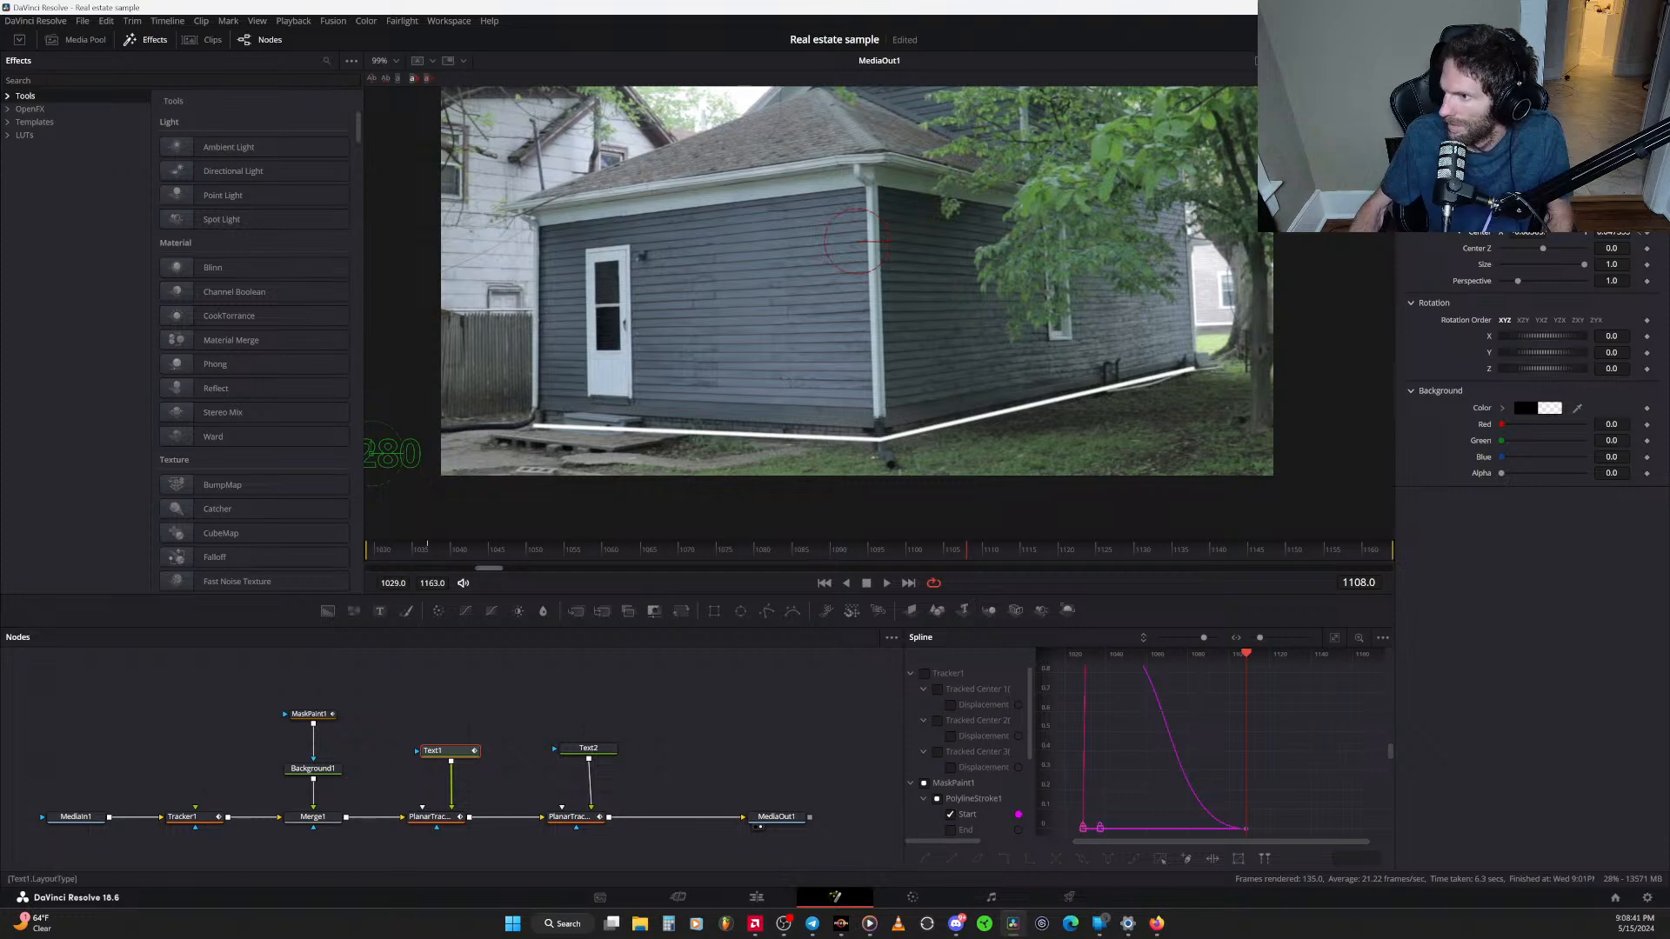
click(1648, 234)
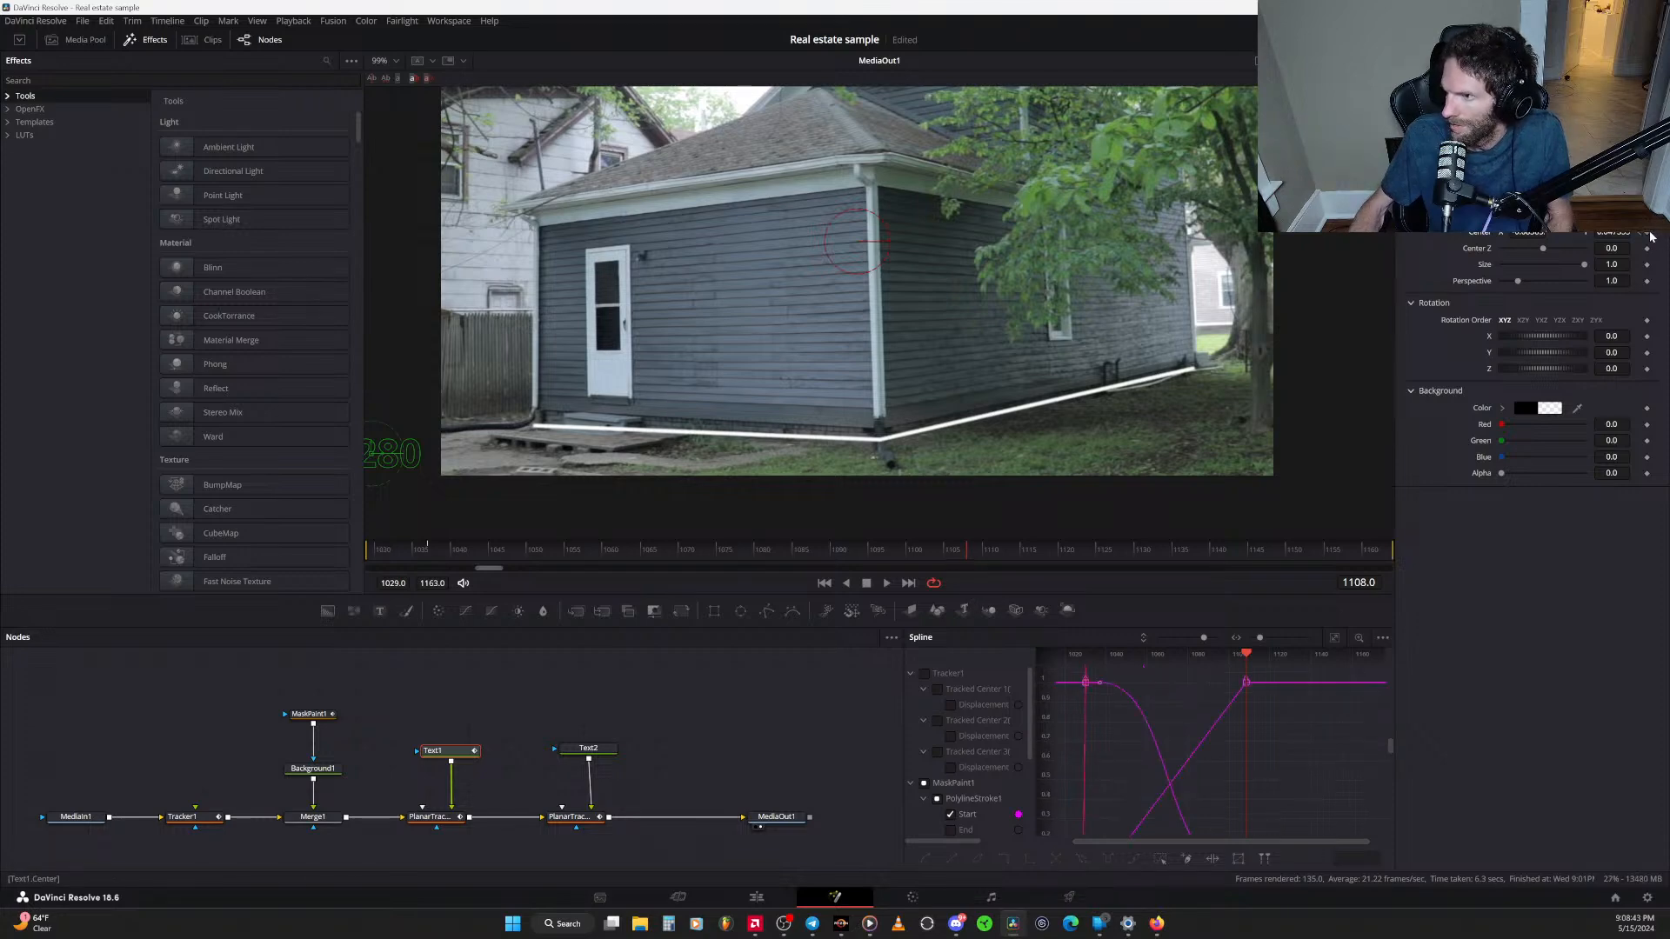
drag(1527, 233, 1669, 233)
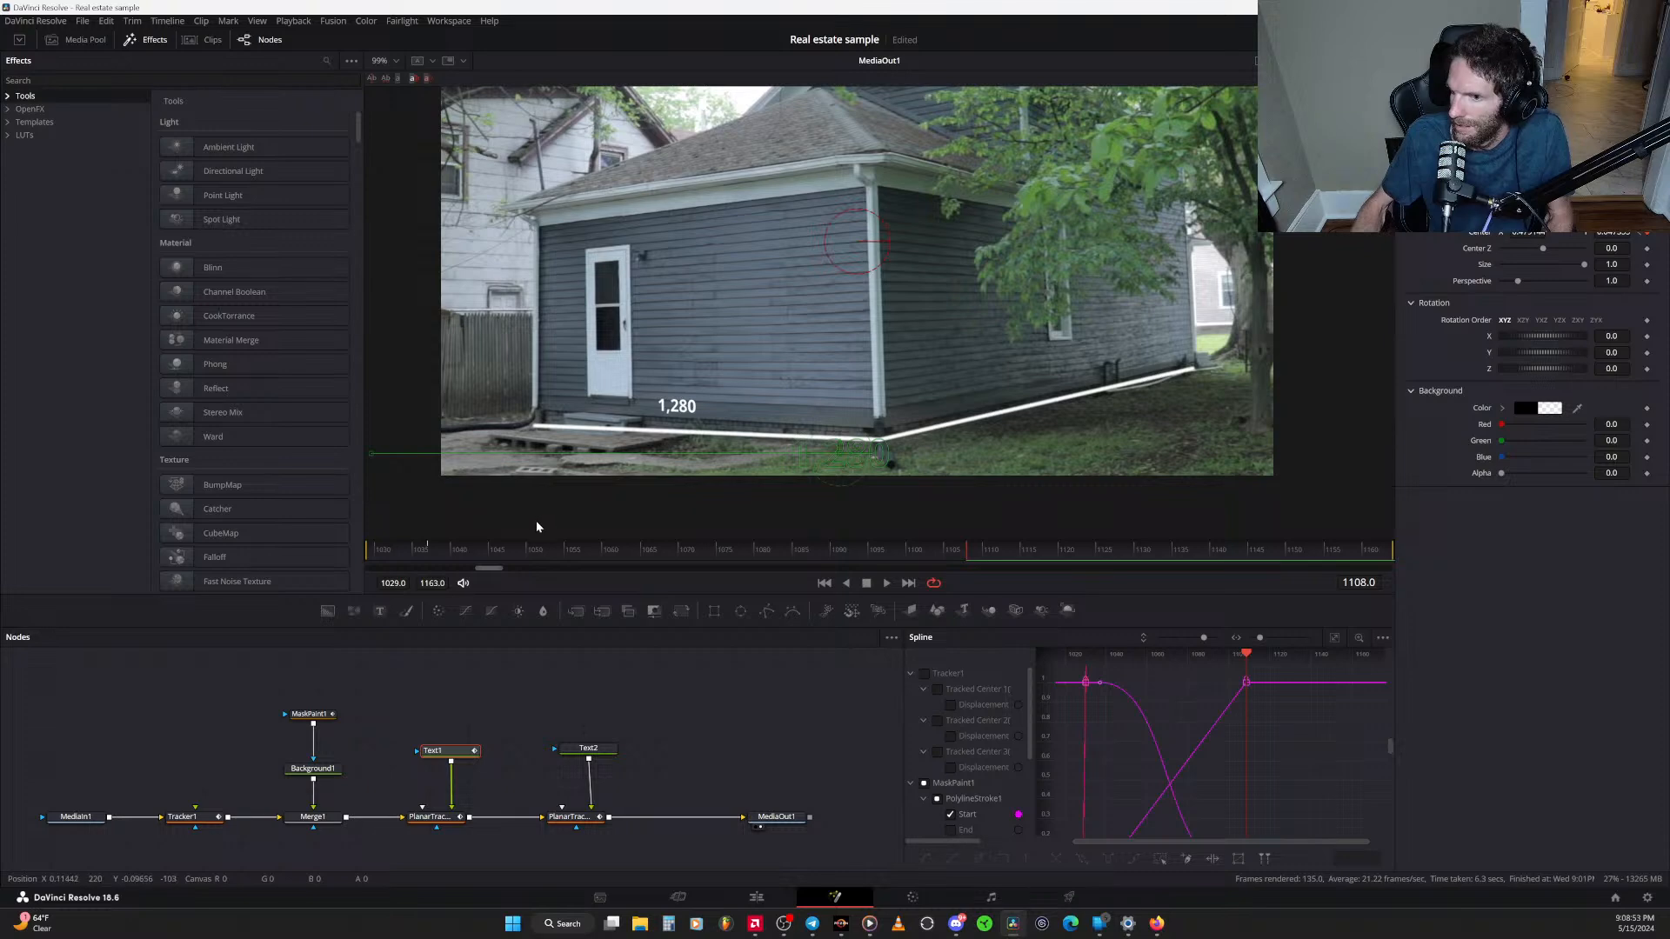
Keyframe the layout center of the off-screen "sqft" text at frames 1108 and 1037
click(603, 754)
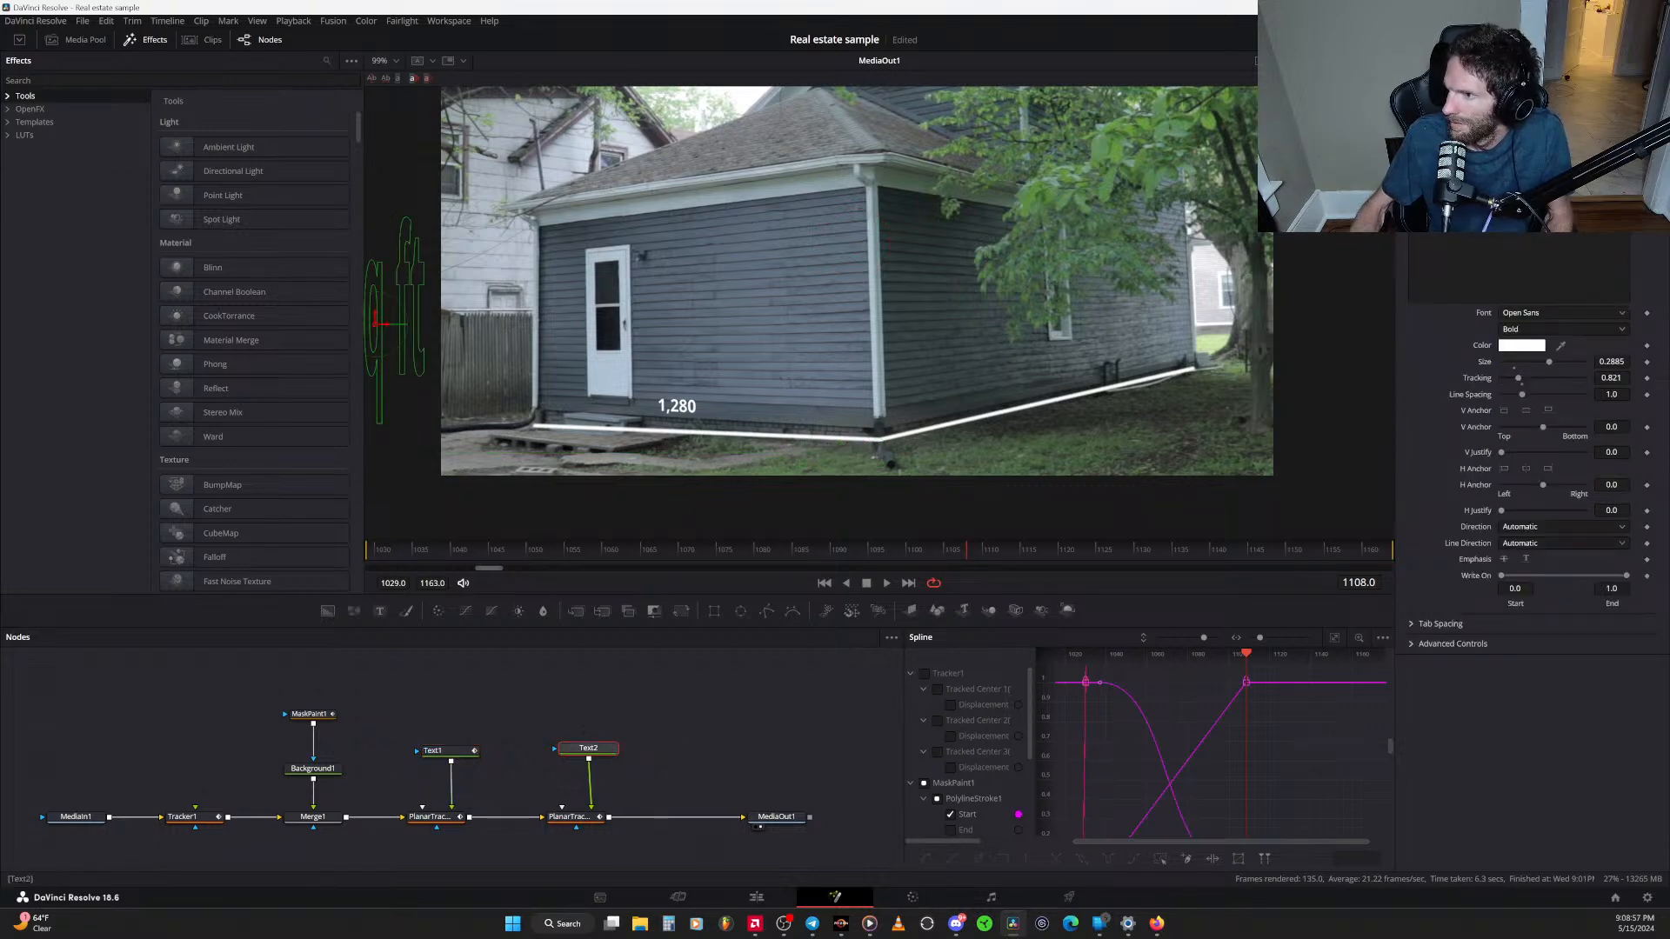
click(1470, 148)
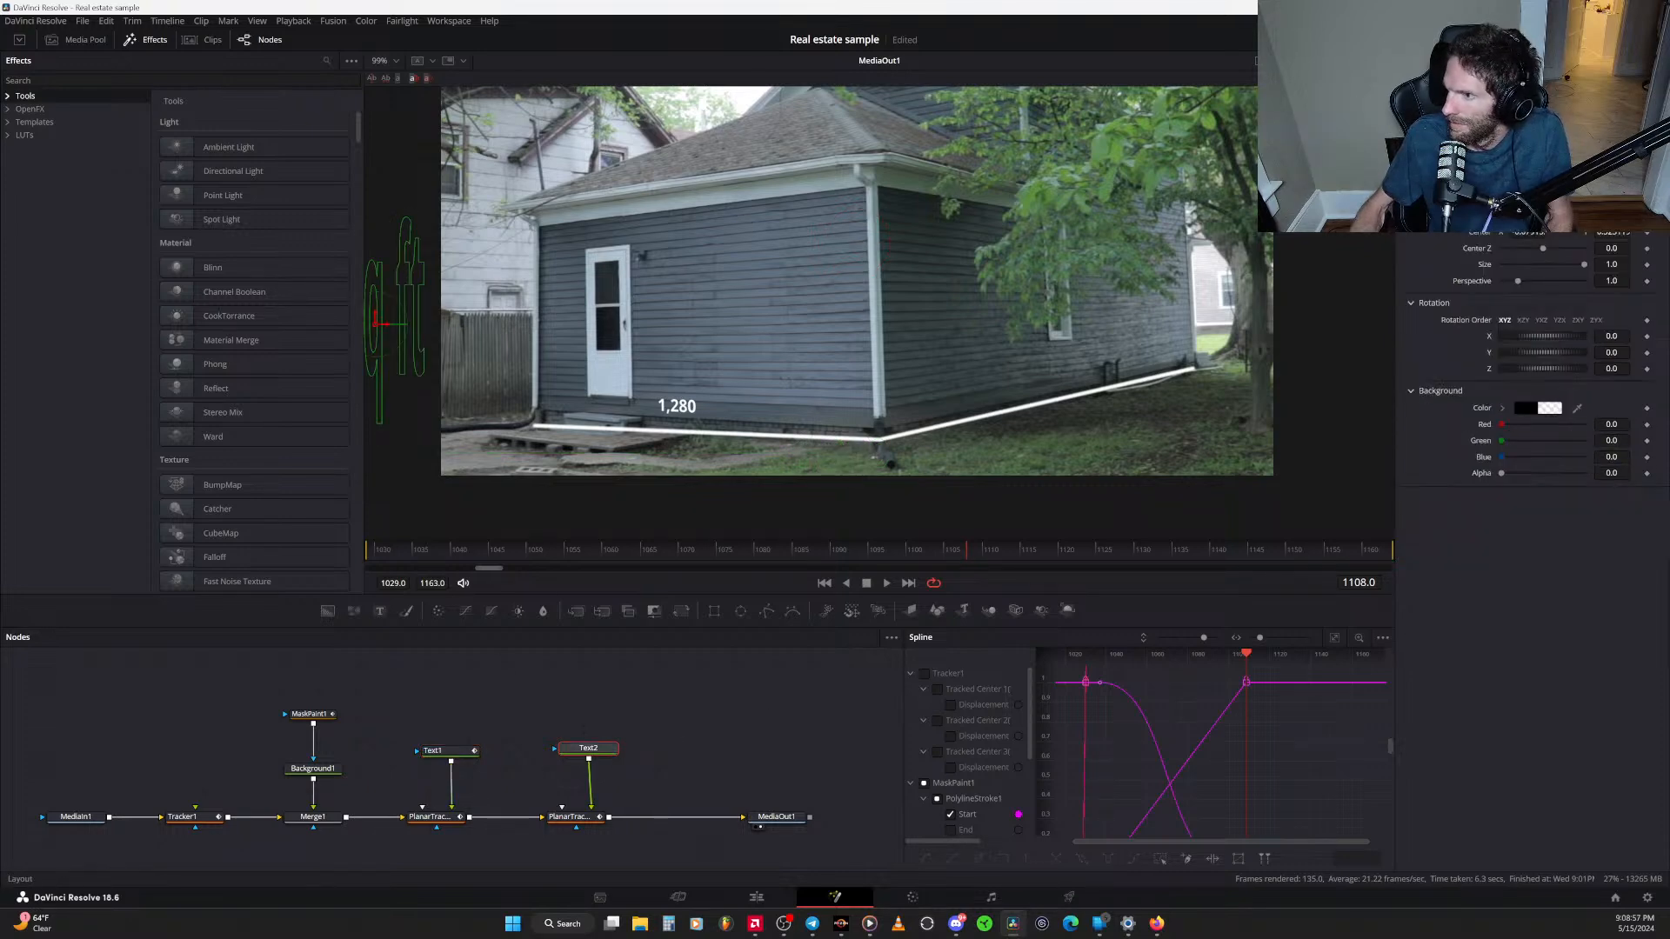
click(1647, 234)
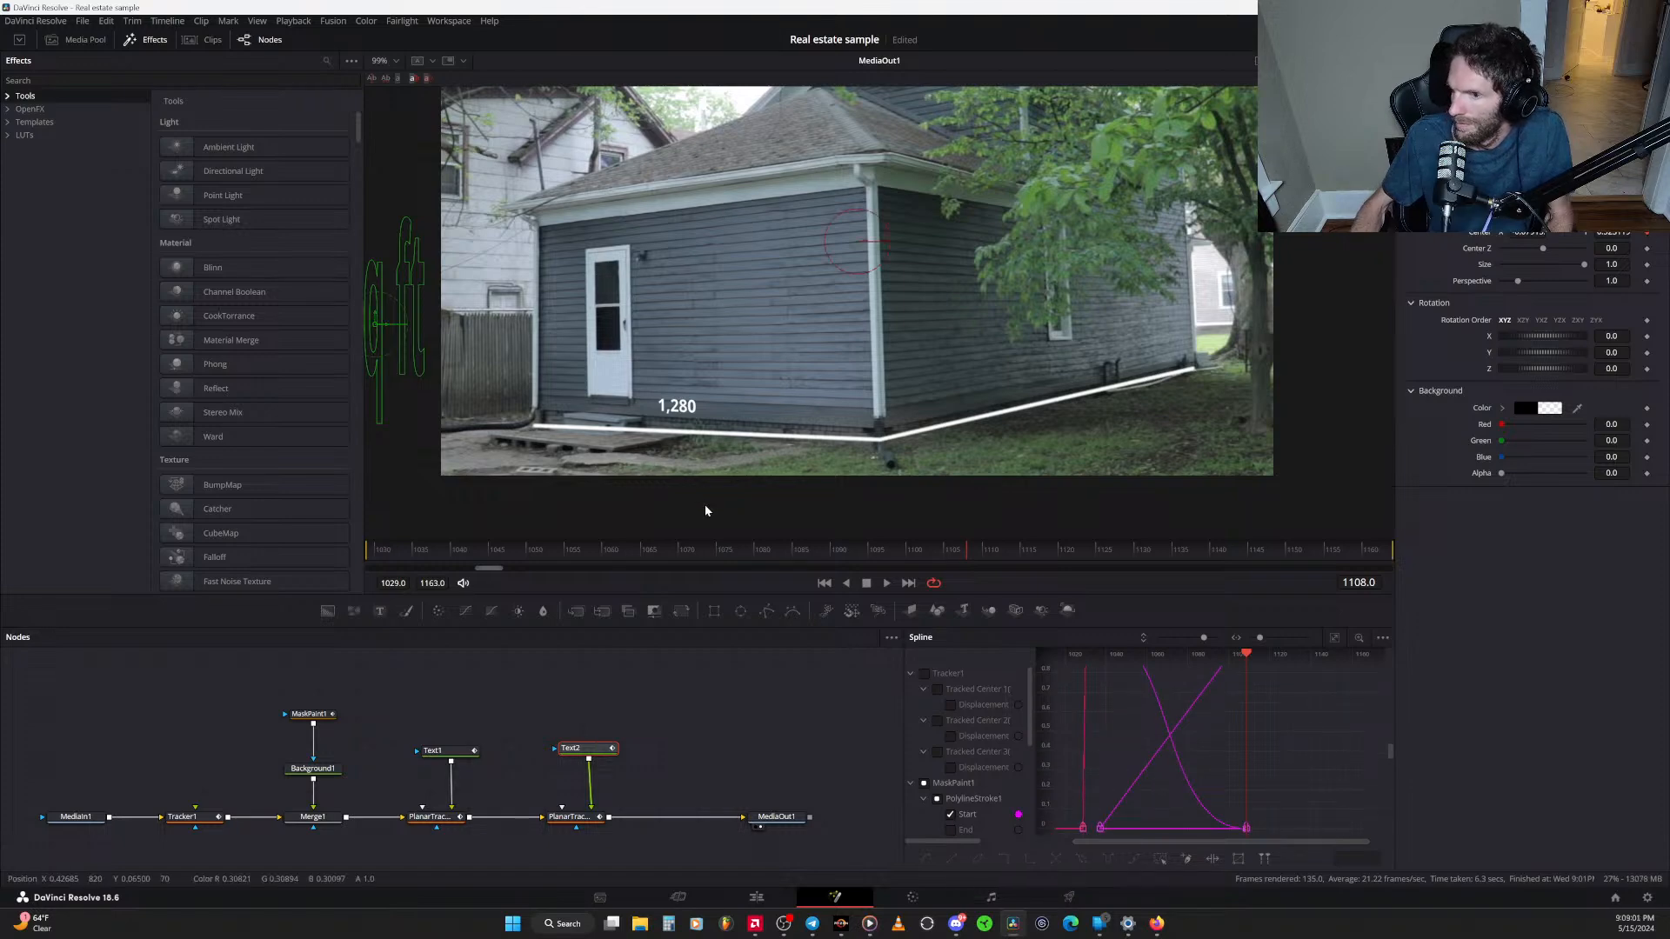
drag(966, 545, 359, 555)
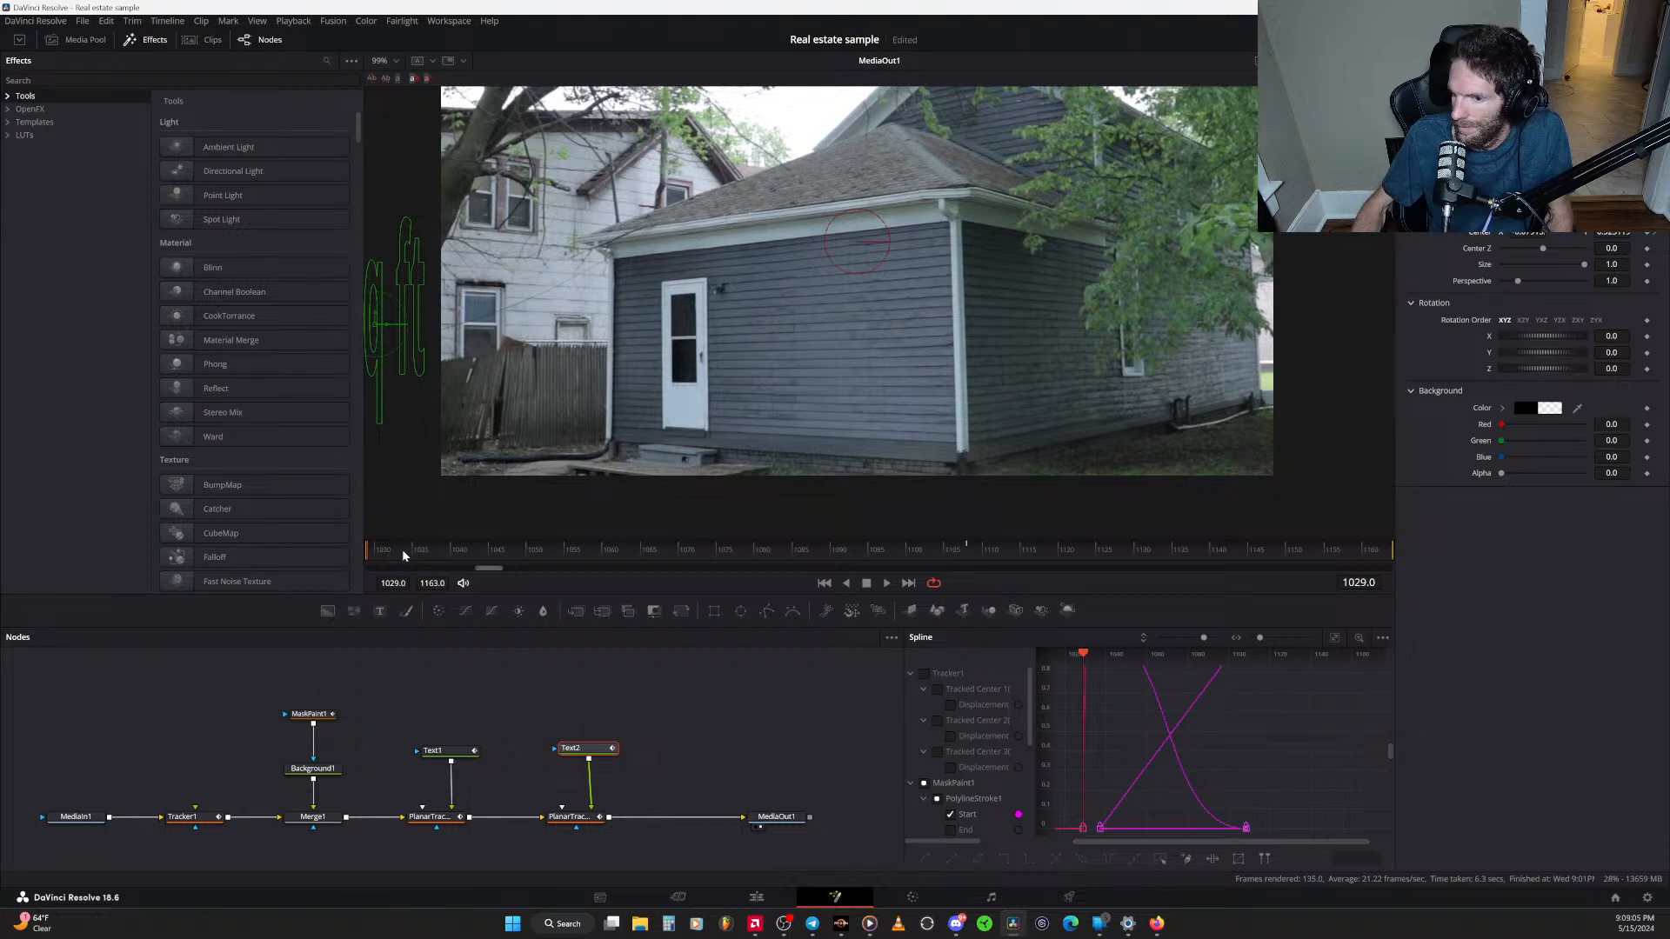
scroll(1155, 712, up, 5)
scroll(1155, 712, down, 1)
drag(386, 556, 434, 563)
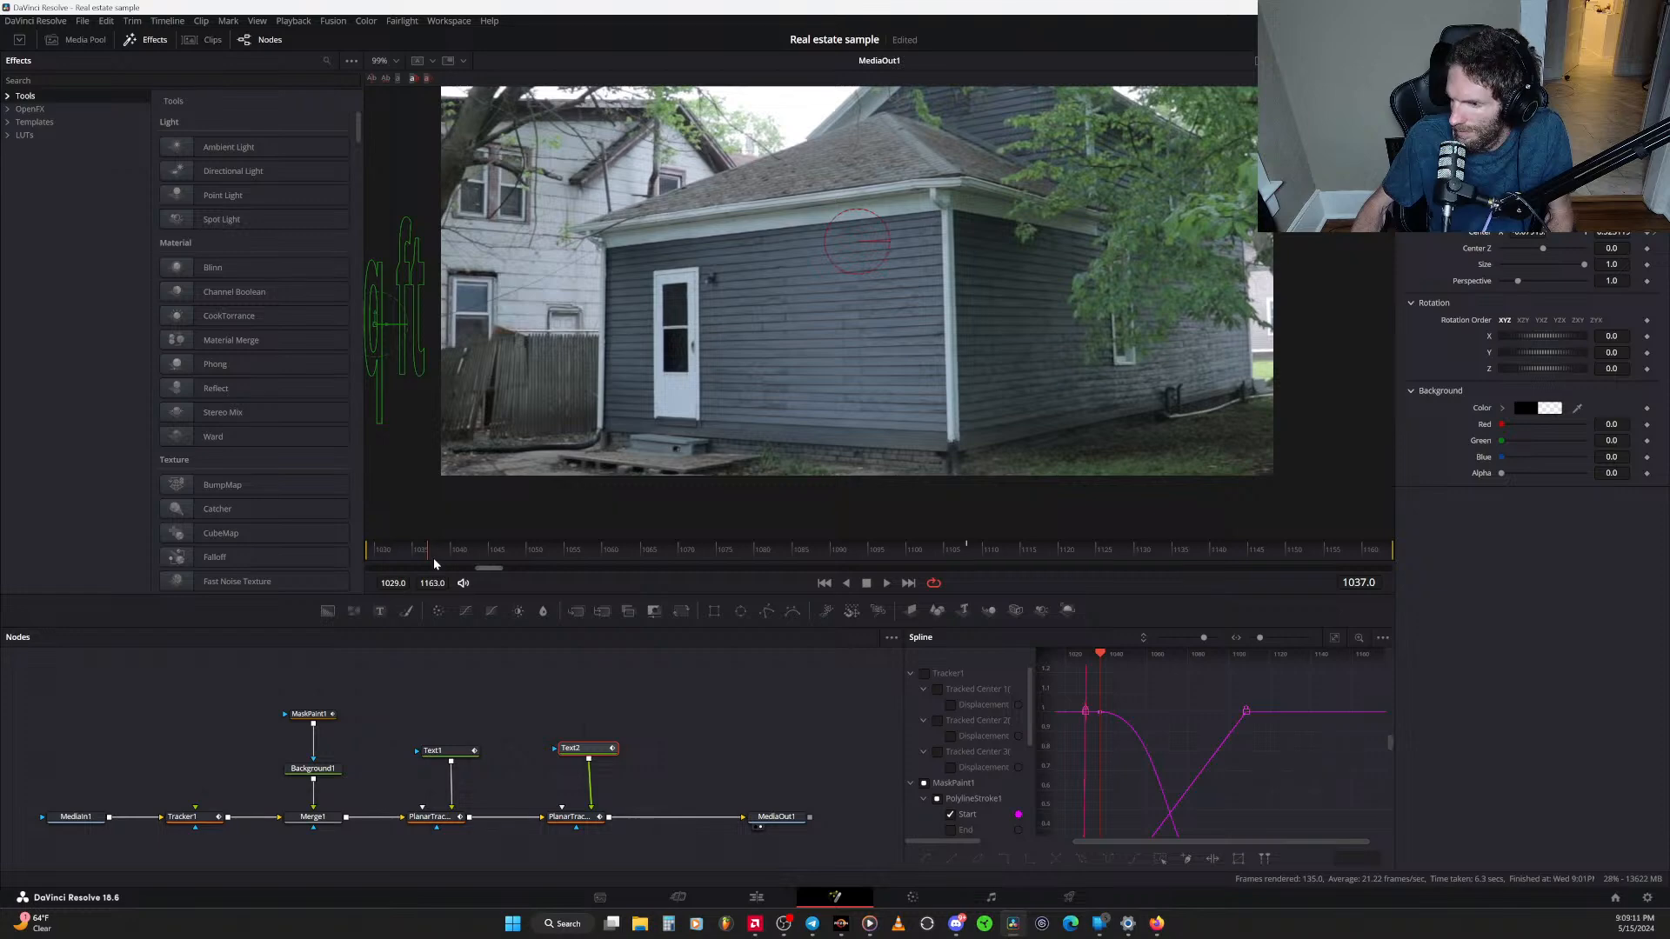
click(1646, 238)
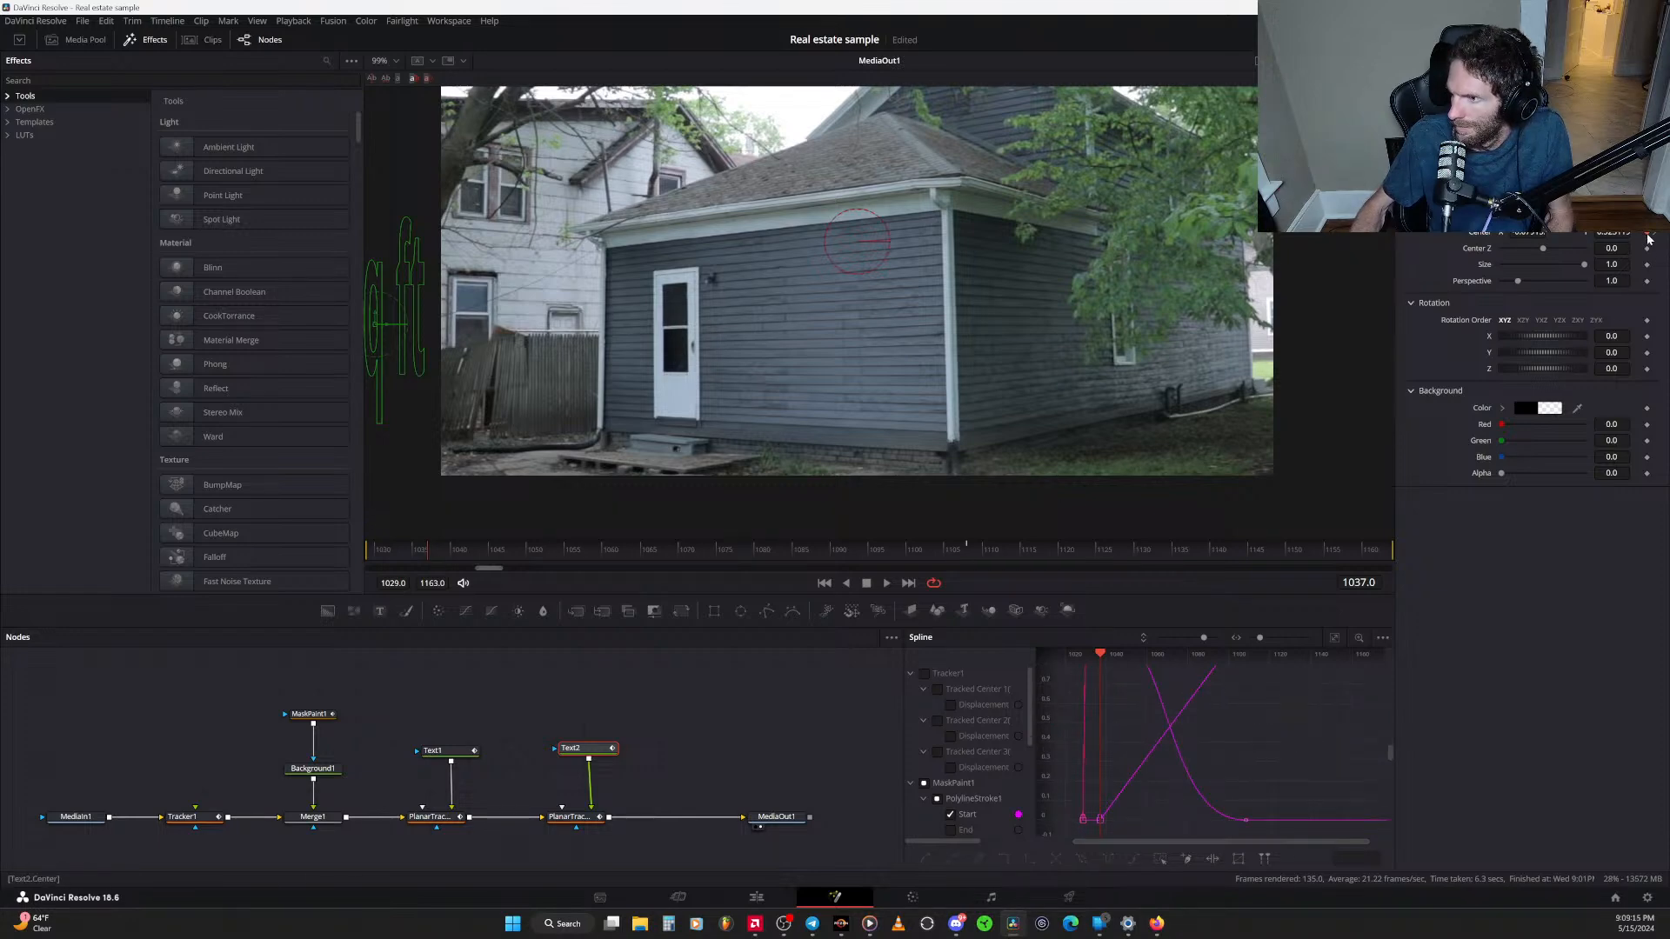
At the frame 1108 keyframe, move the "sqft" text horizontally into view above the white line on the side wall
click(1656, 235)
click(1535, 235)
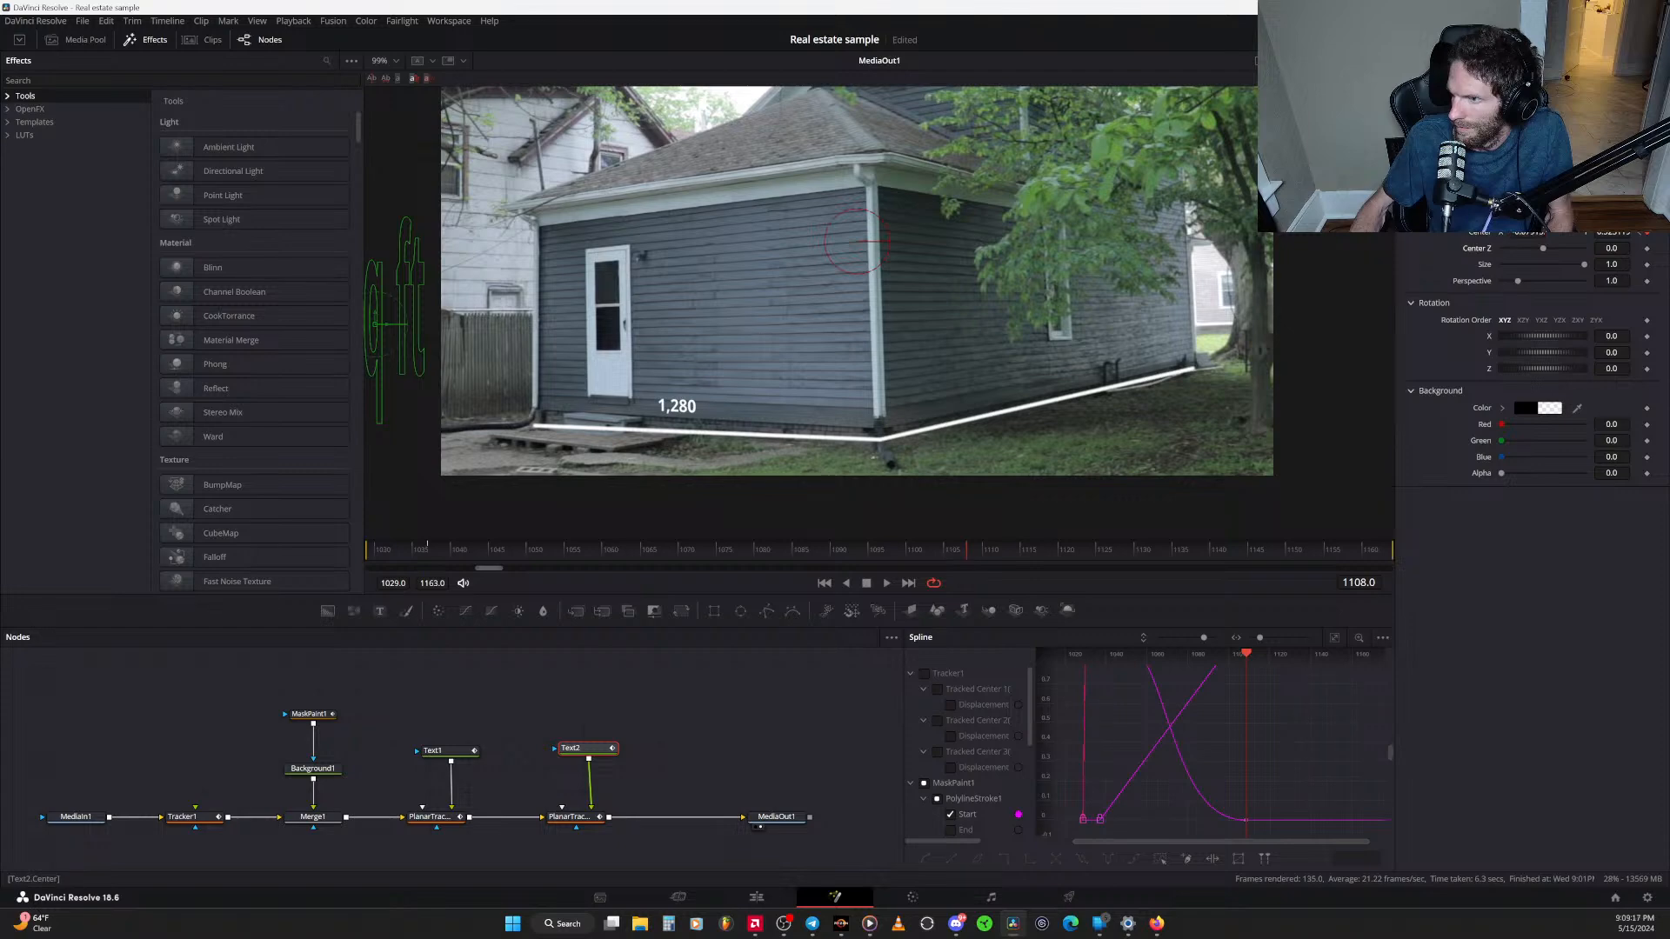
drag(1528, 233, 1668, 234)
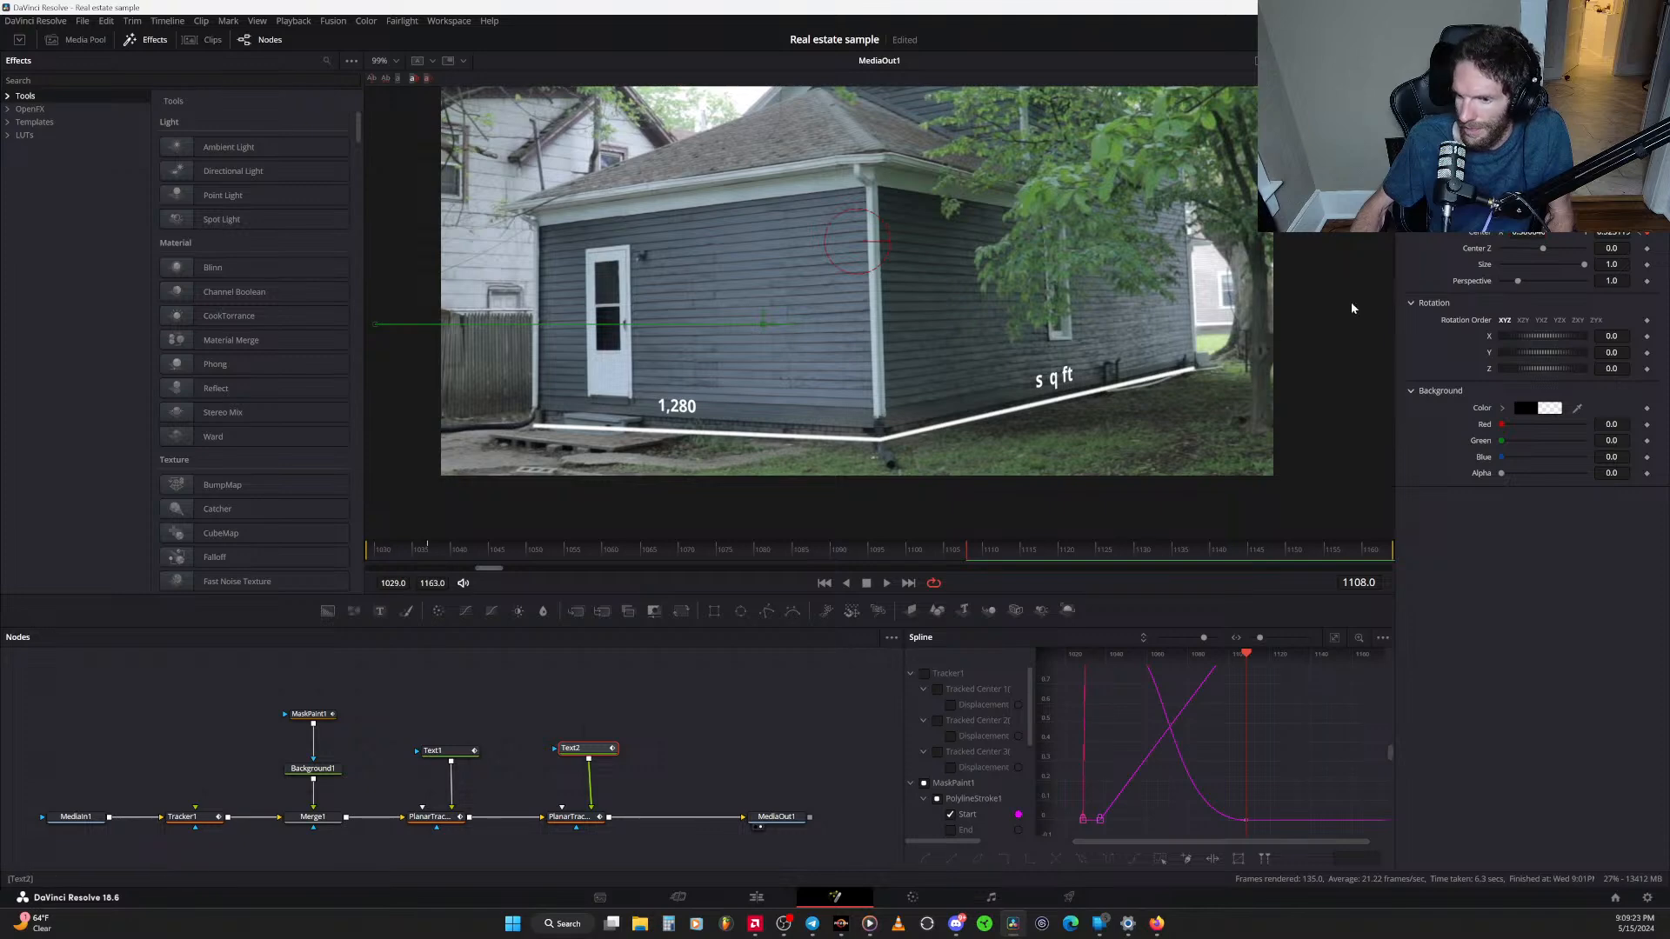
Hide the mask stroke's Start curve and the PlanarTracker1 curve in the spline graph
click(951, 815)
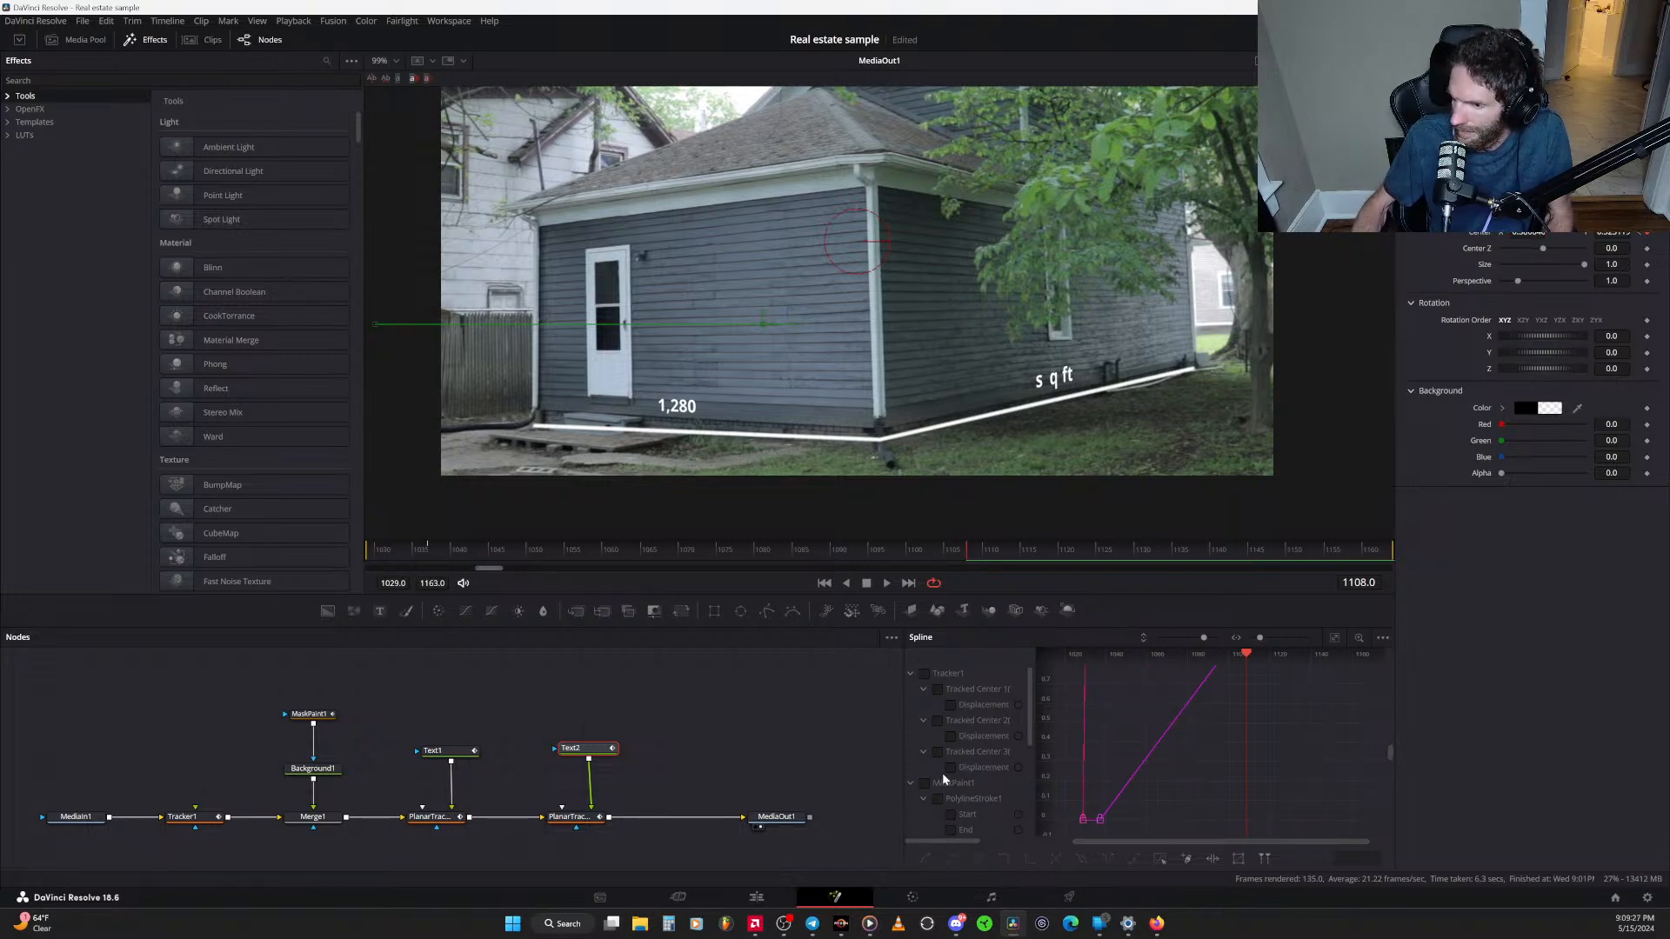
scroll(948, 750, down, 3)
scroll(948, 750, up, 1)
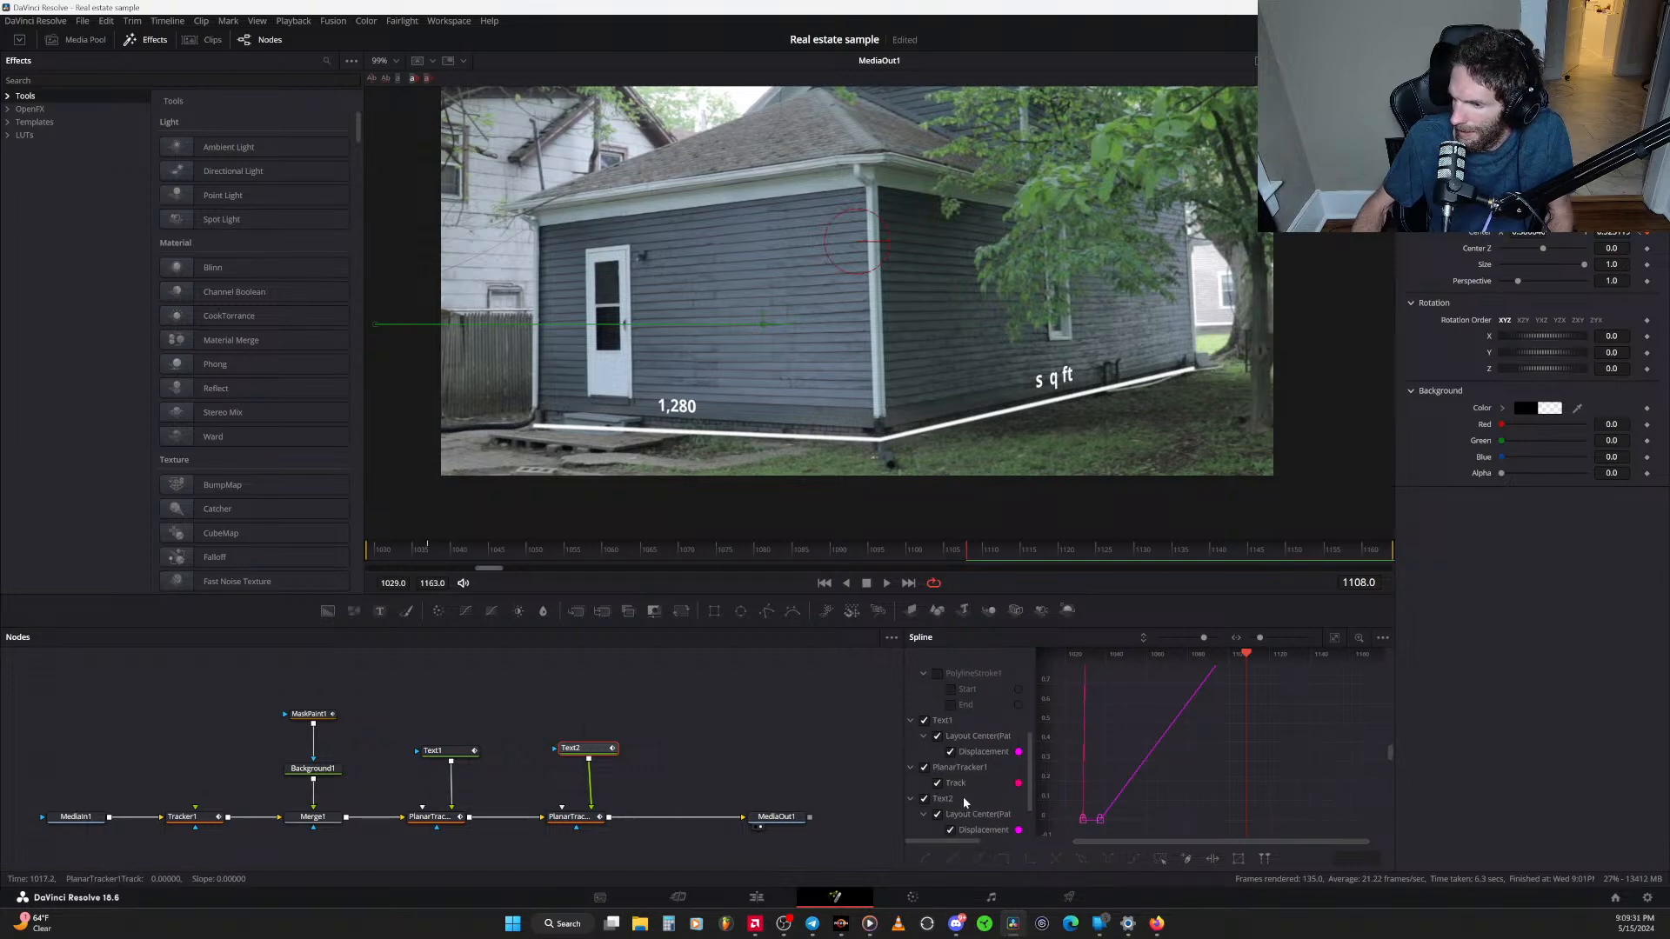
click(924, 769)
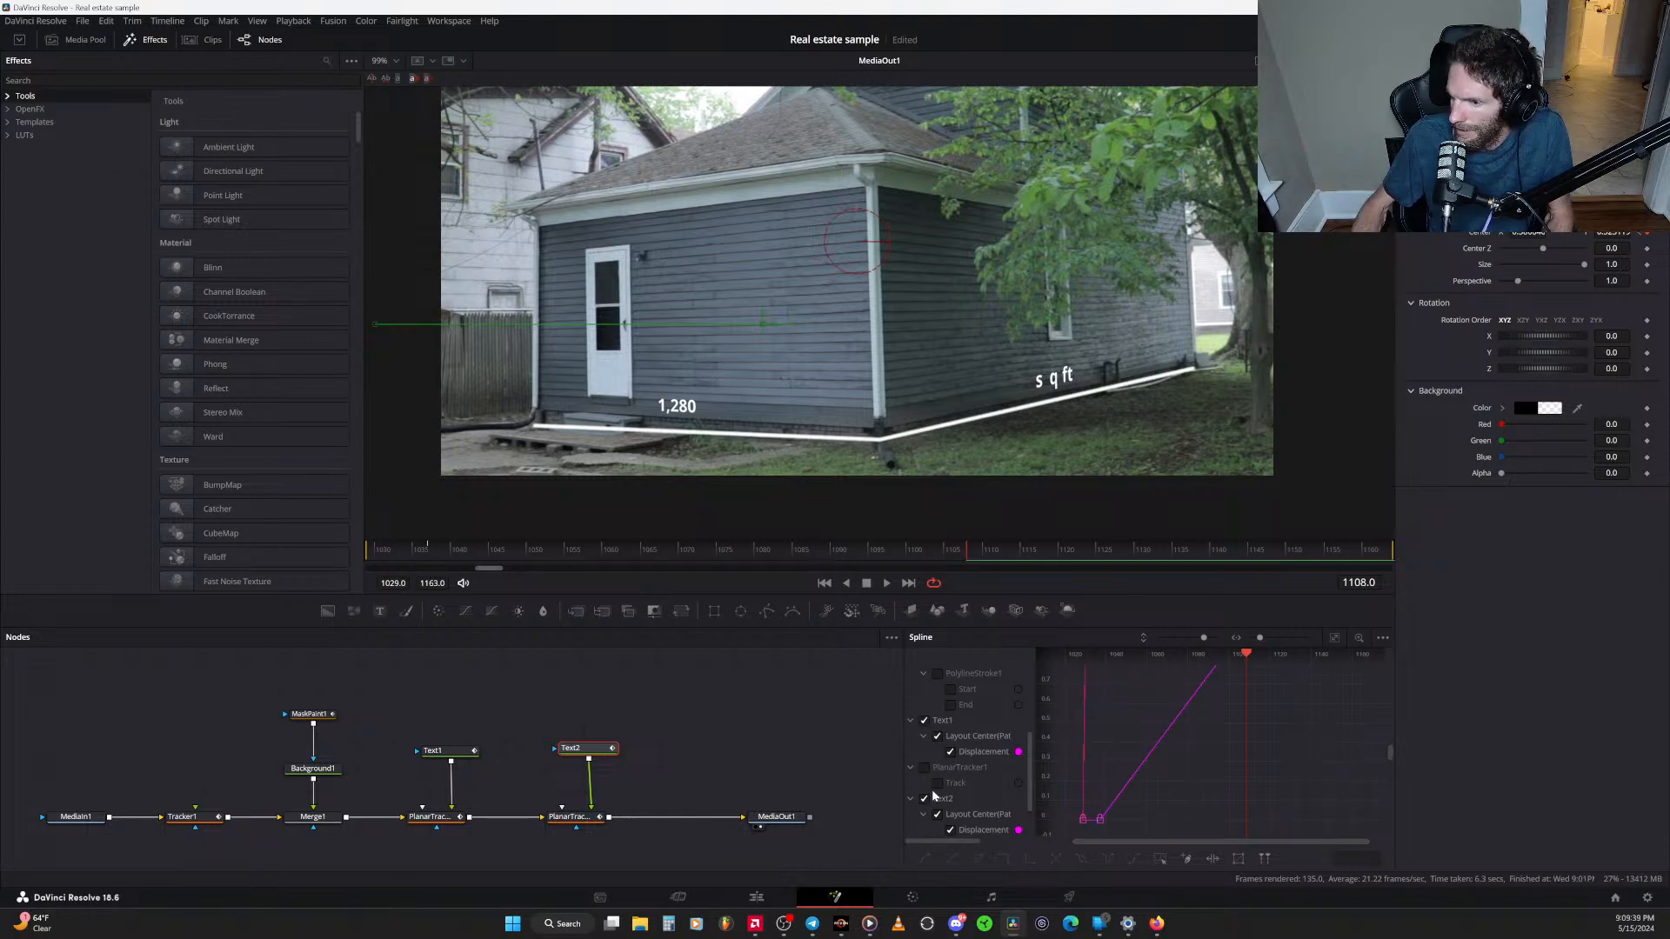
Hide the Text2 curve and fit the spline graph to Text1's displacement curve
click(925, 800)
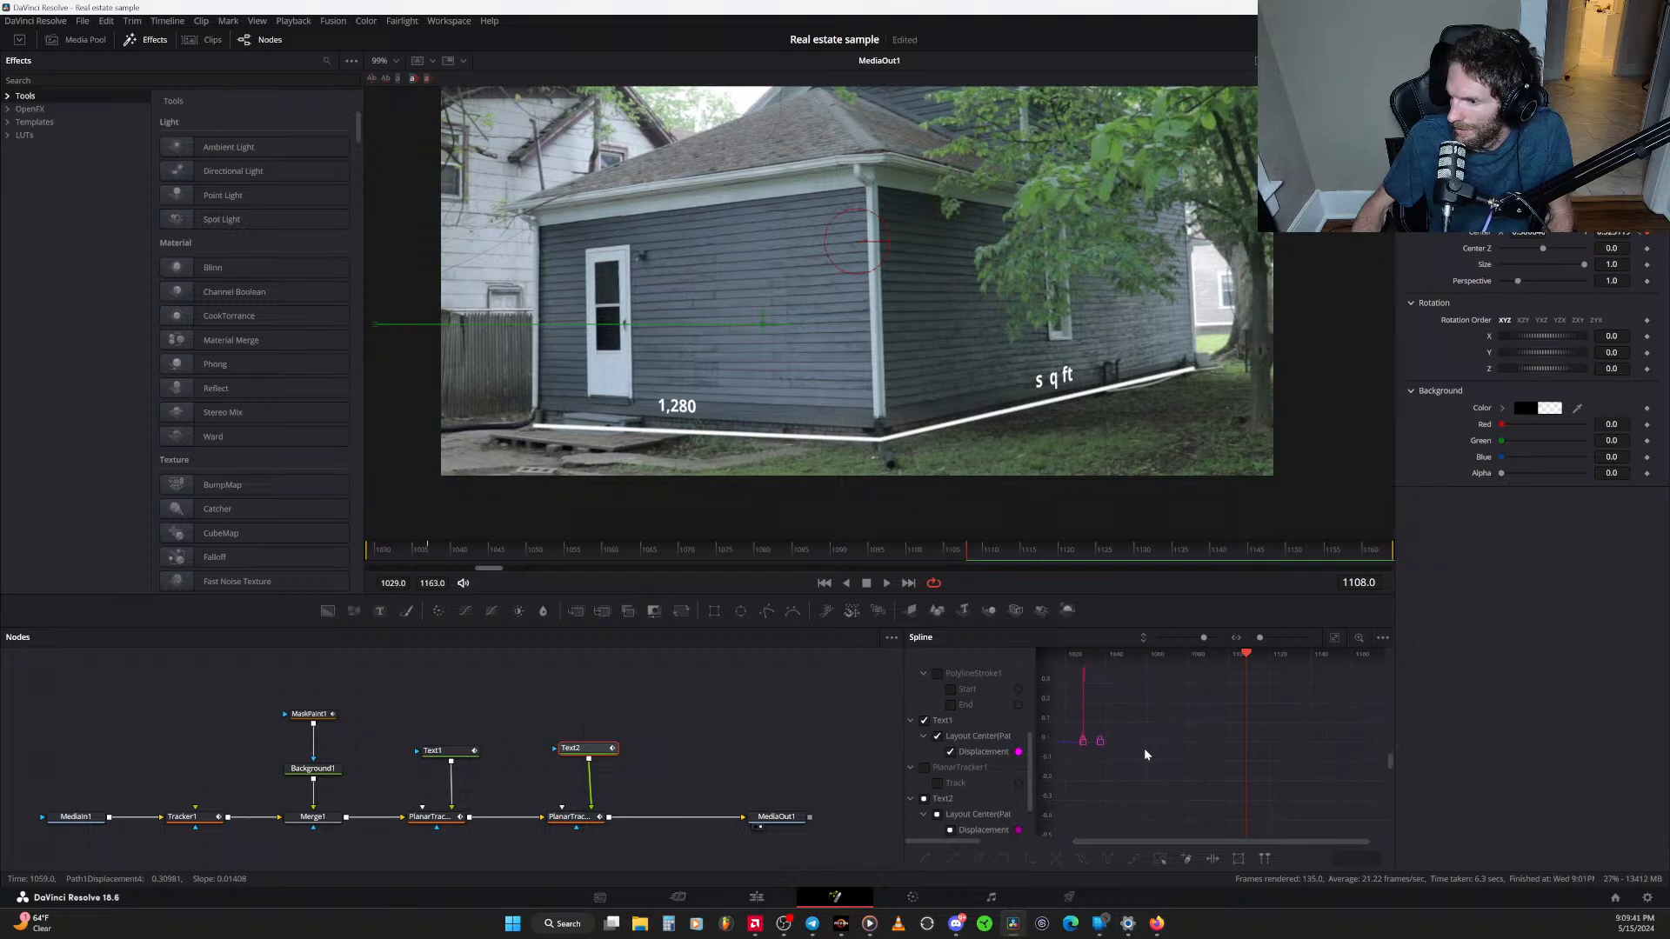
click(1336, 635)
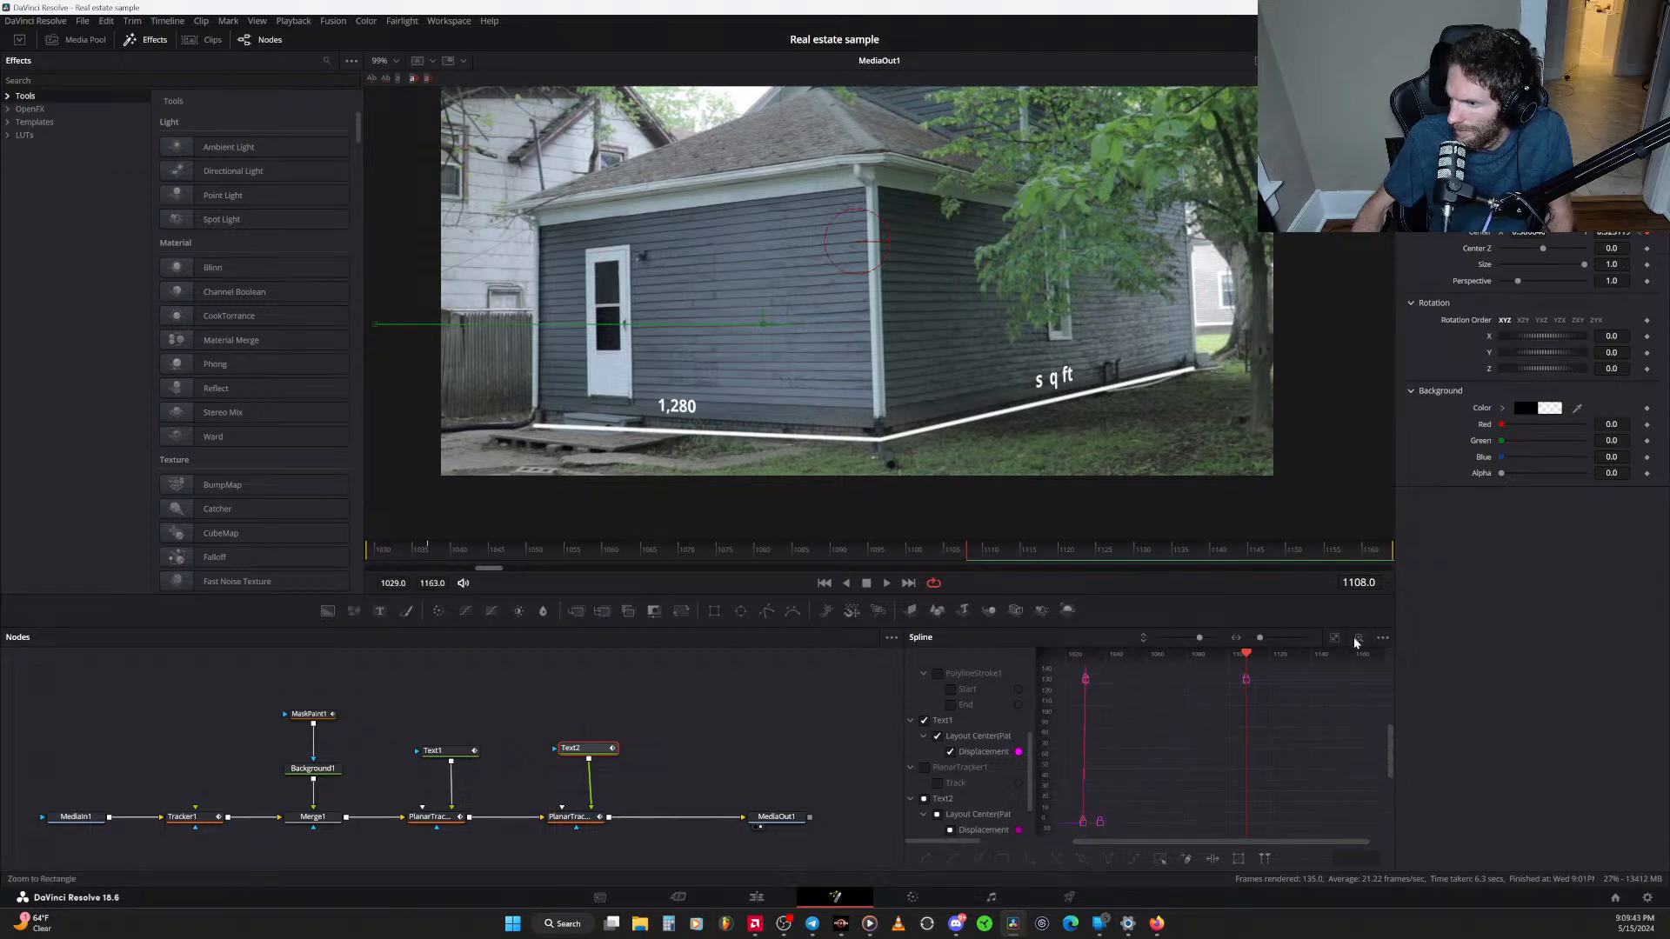
scroll(1173, 735, up, 3)
scroll(1173, 734, down, 2)
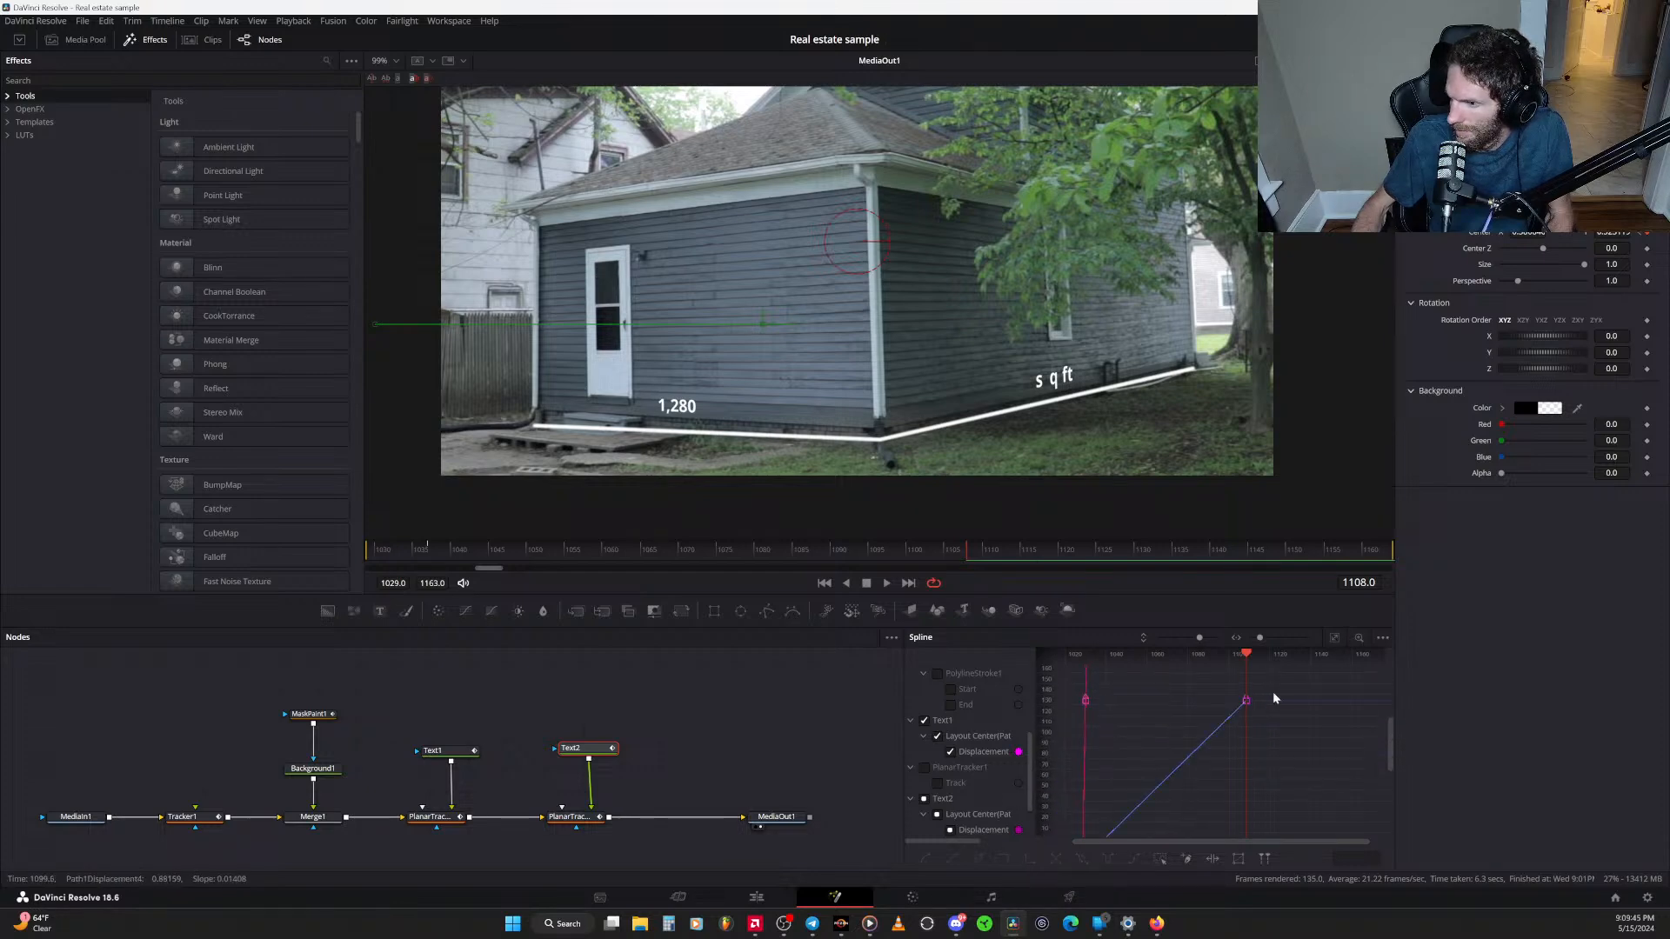
click(1335, 637)
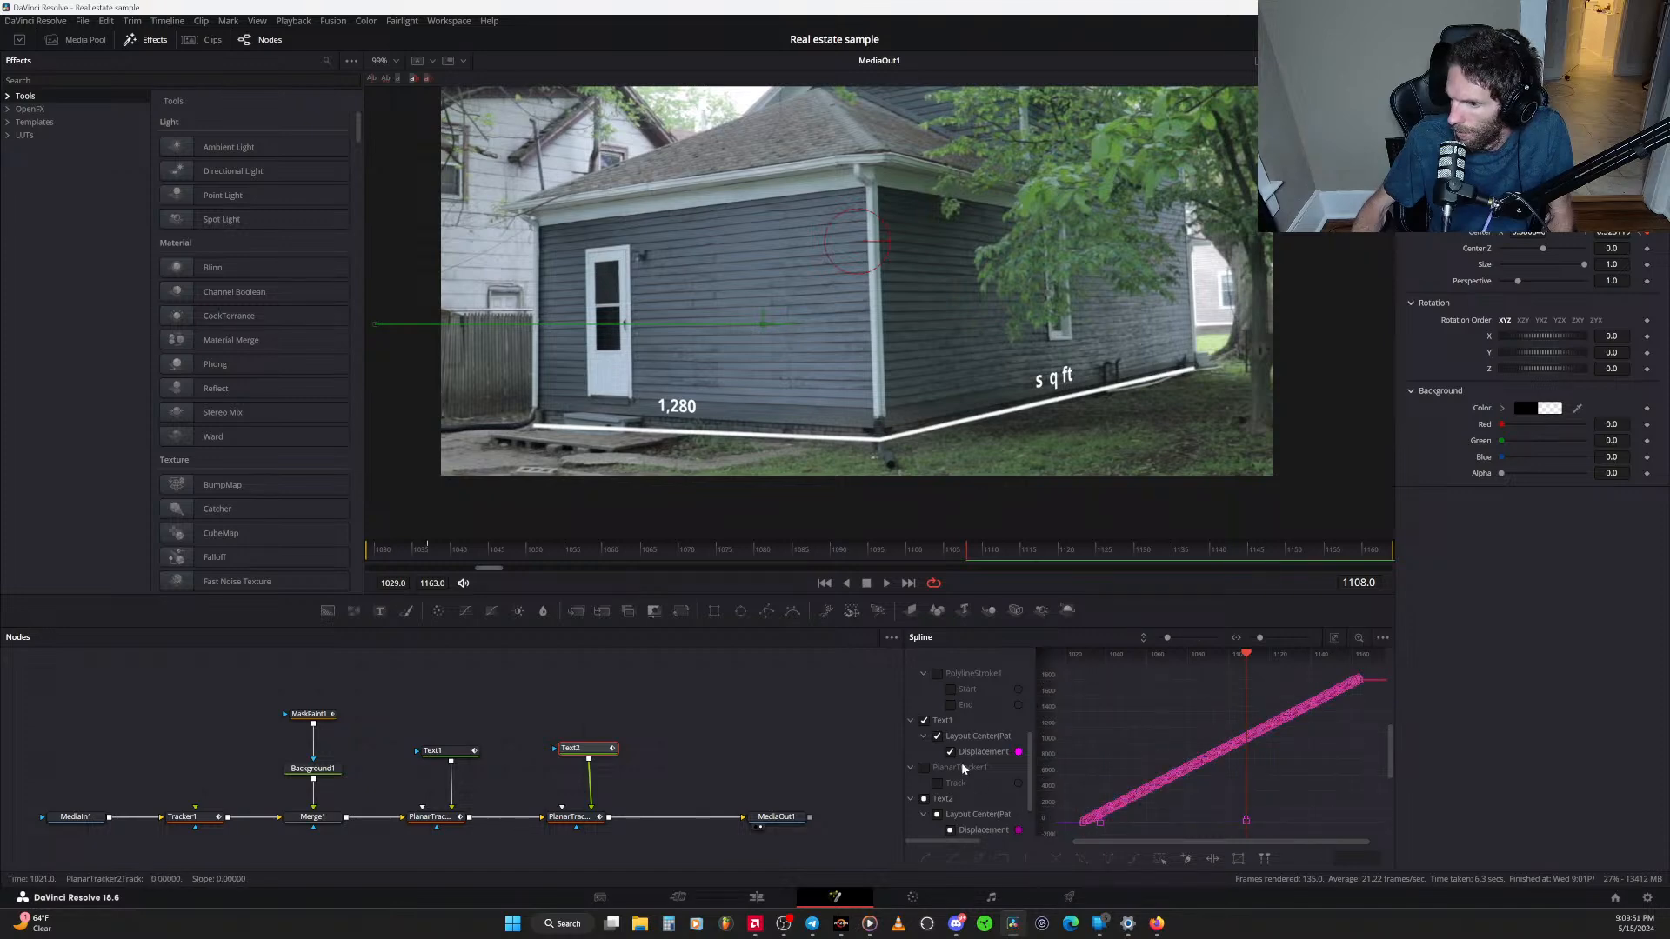
click(924, 799)
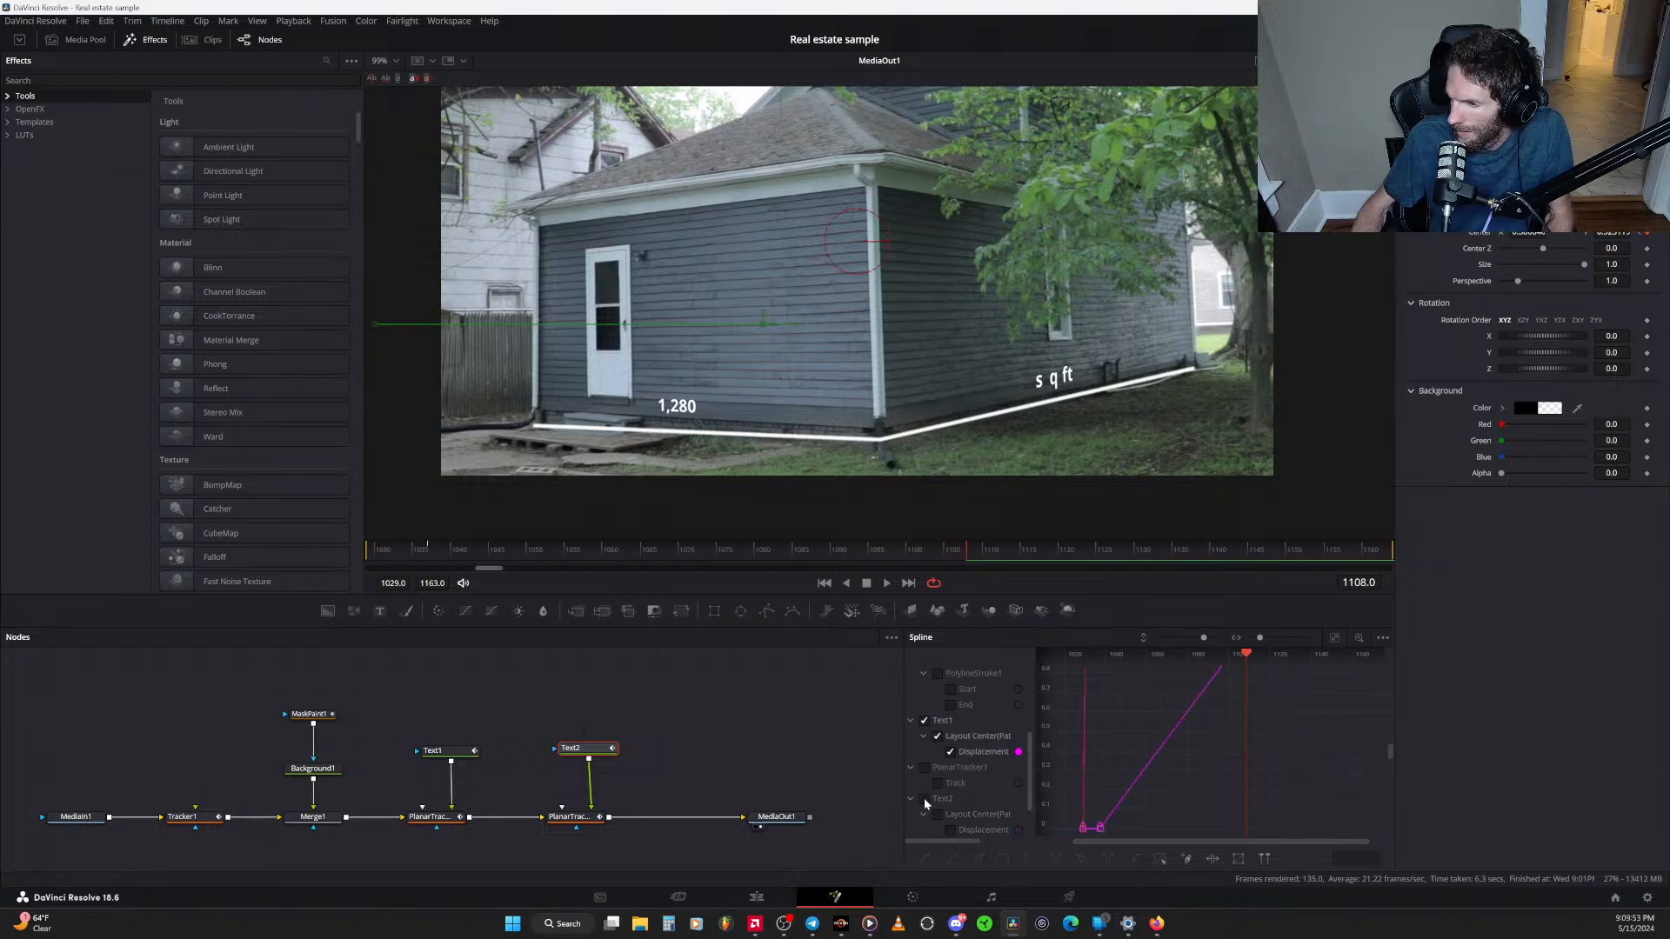
click(1335, 638)
scroll(1141, 732, up, 3)
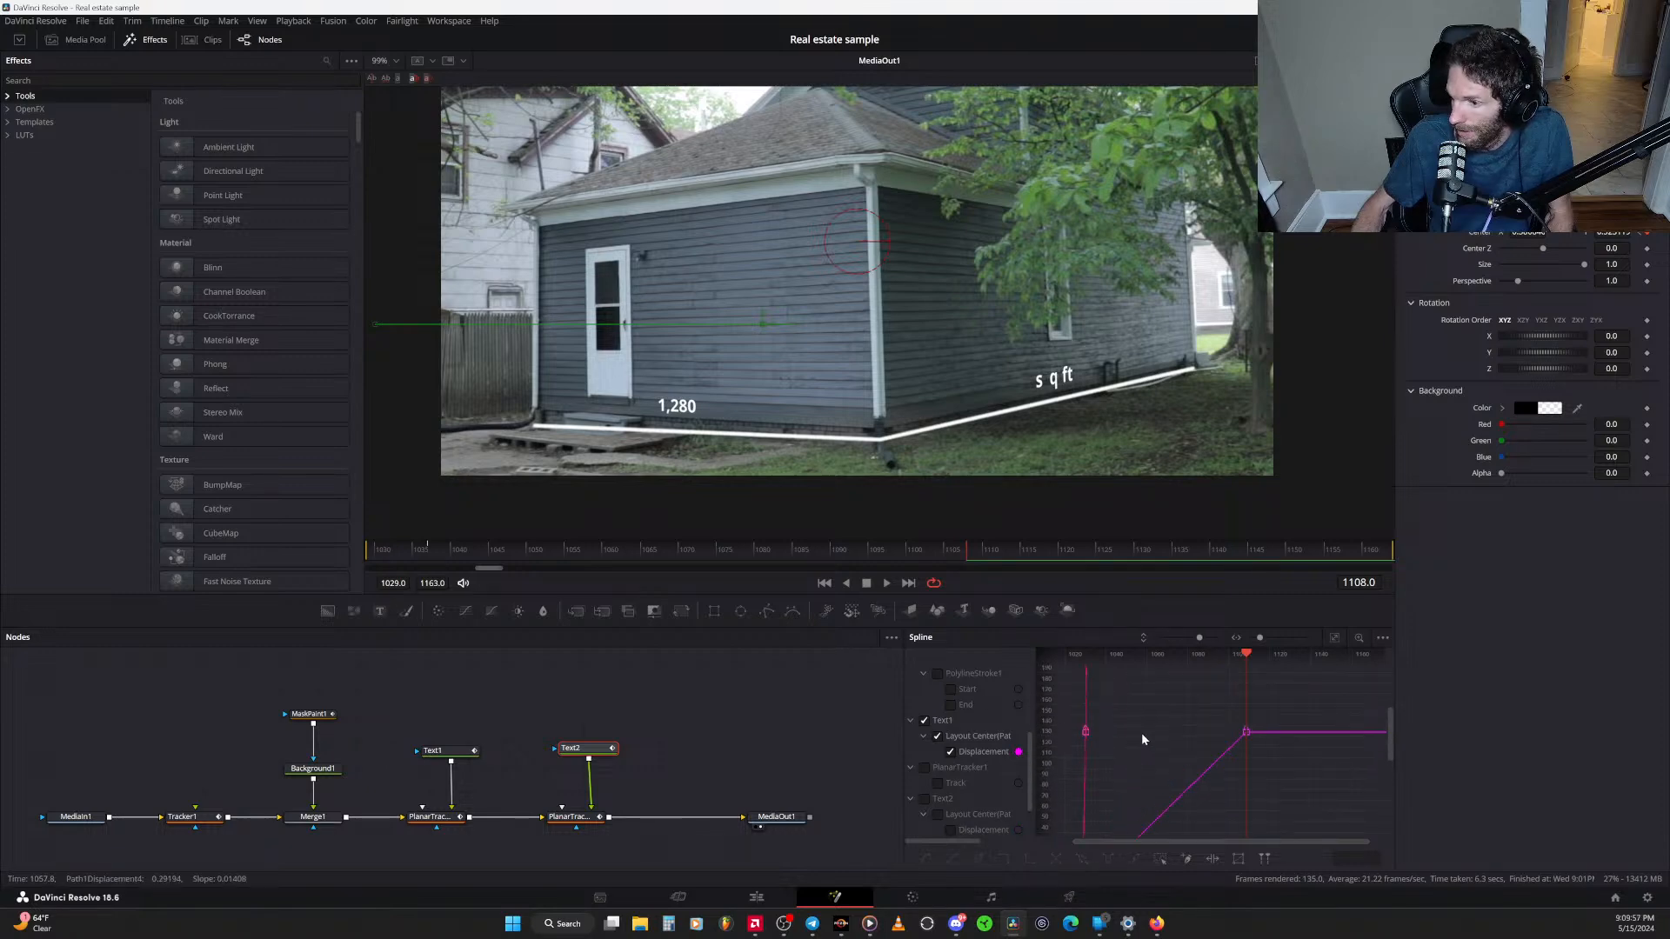
scroll(1143, 736, down, 3)
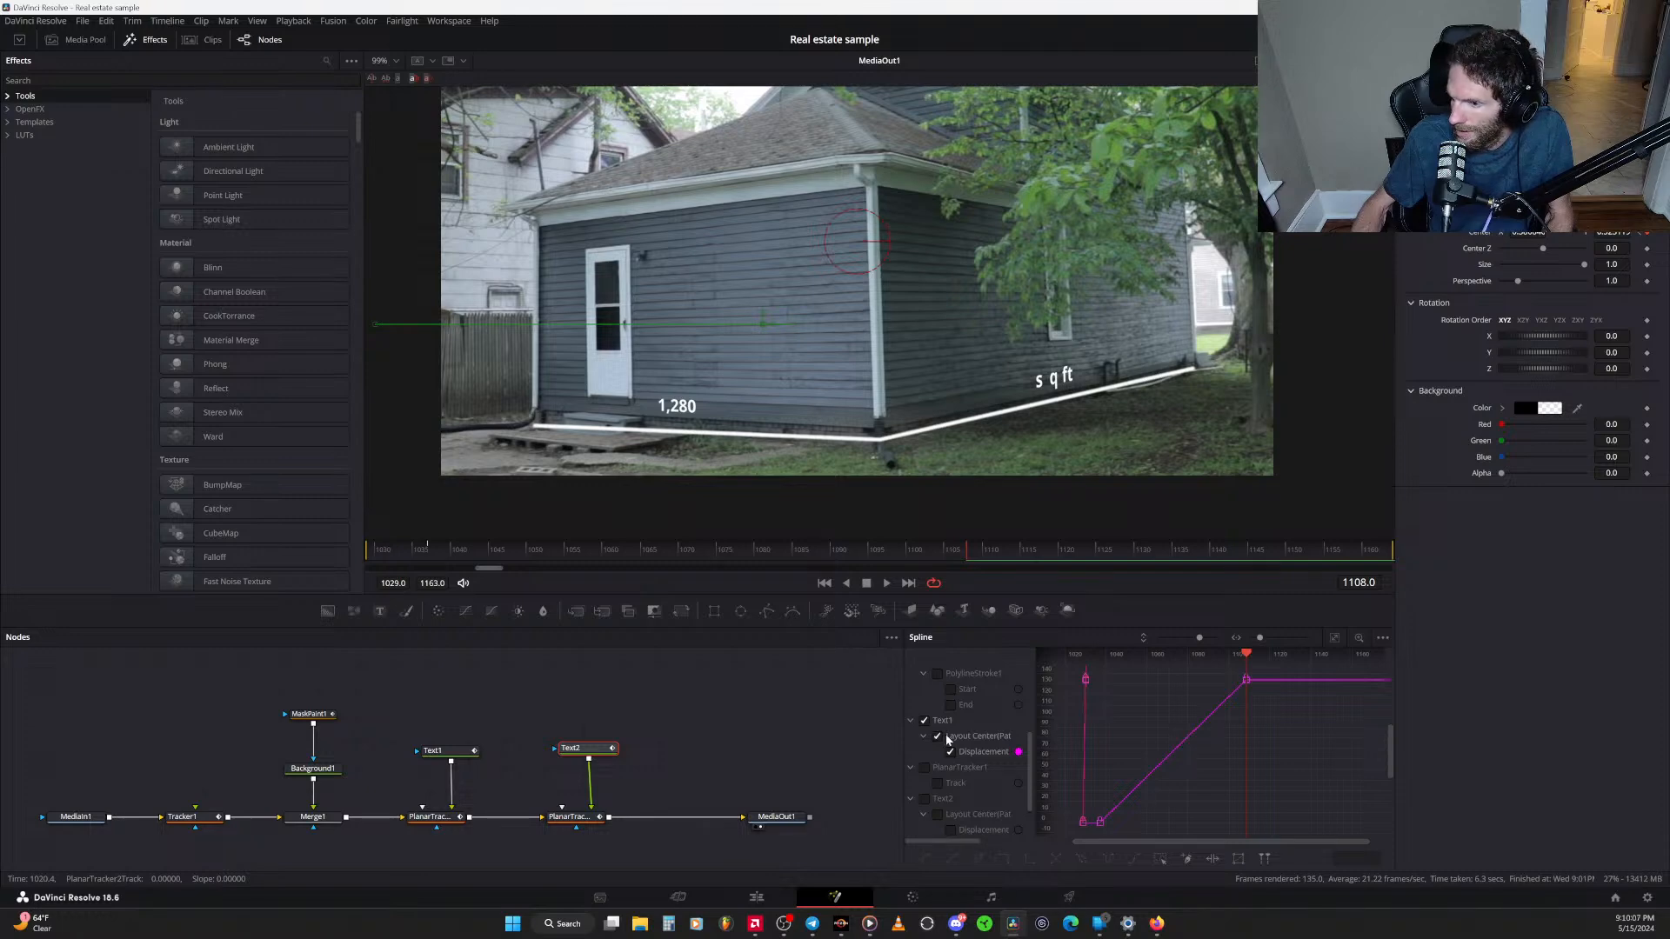
Select Text1's displacement keyframes at frames 1037 and 1108 and smooth the curve between them
click(951, 753)
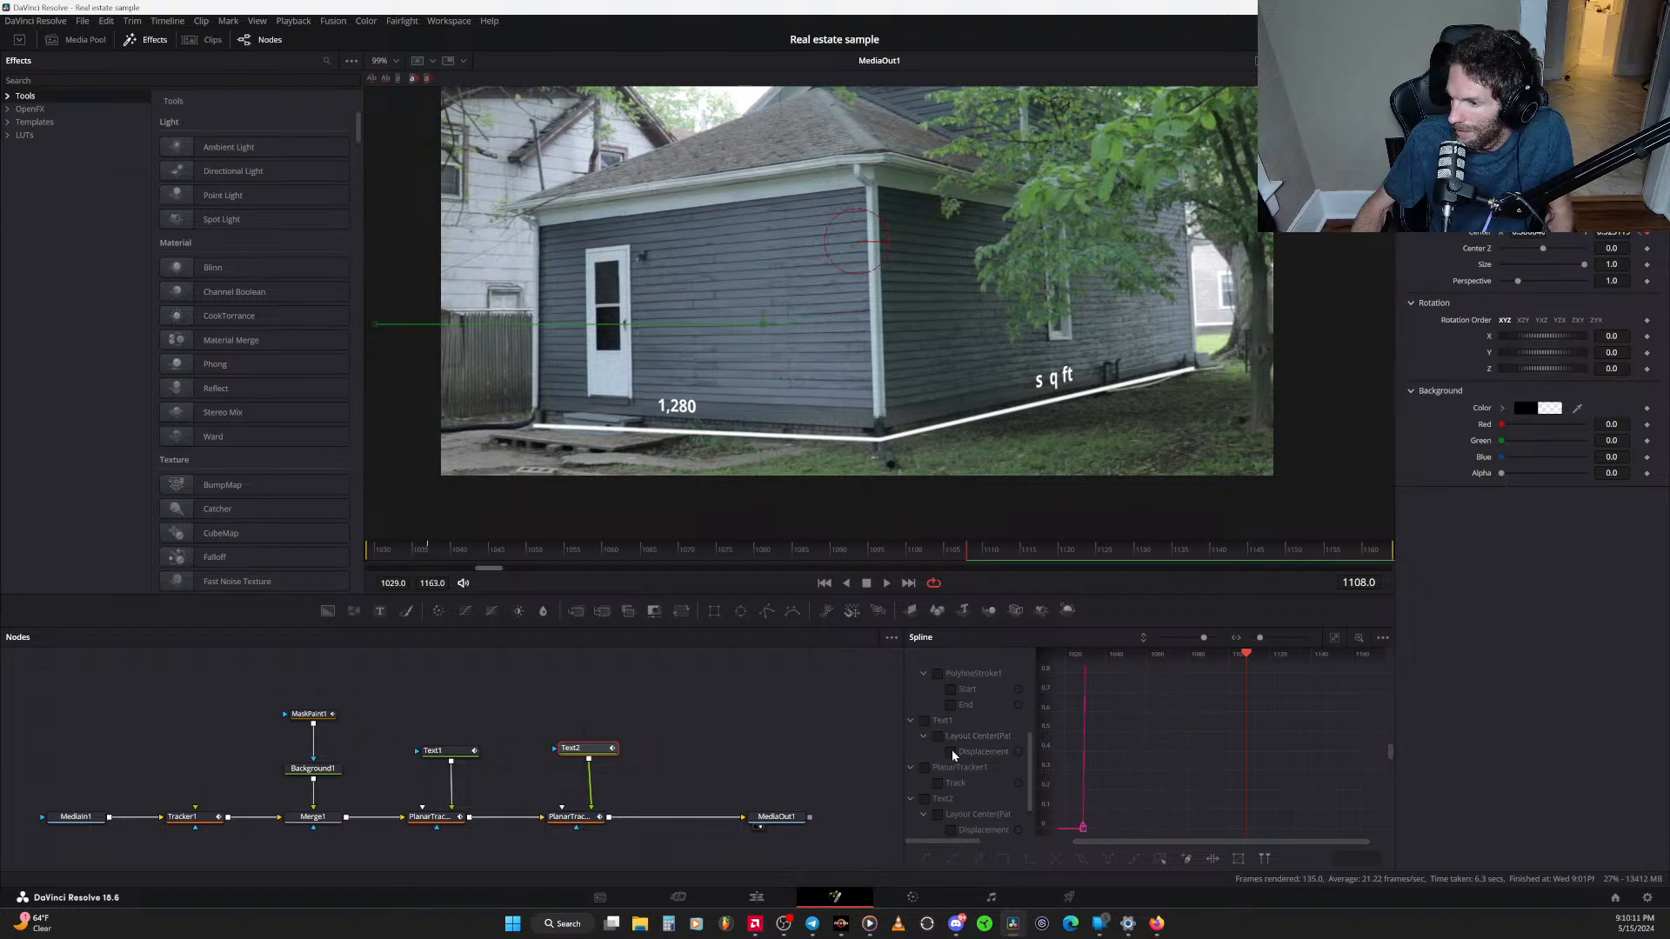
click(951, 751)
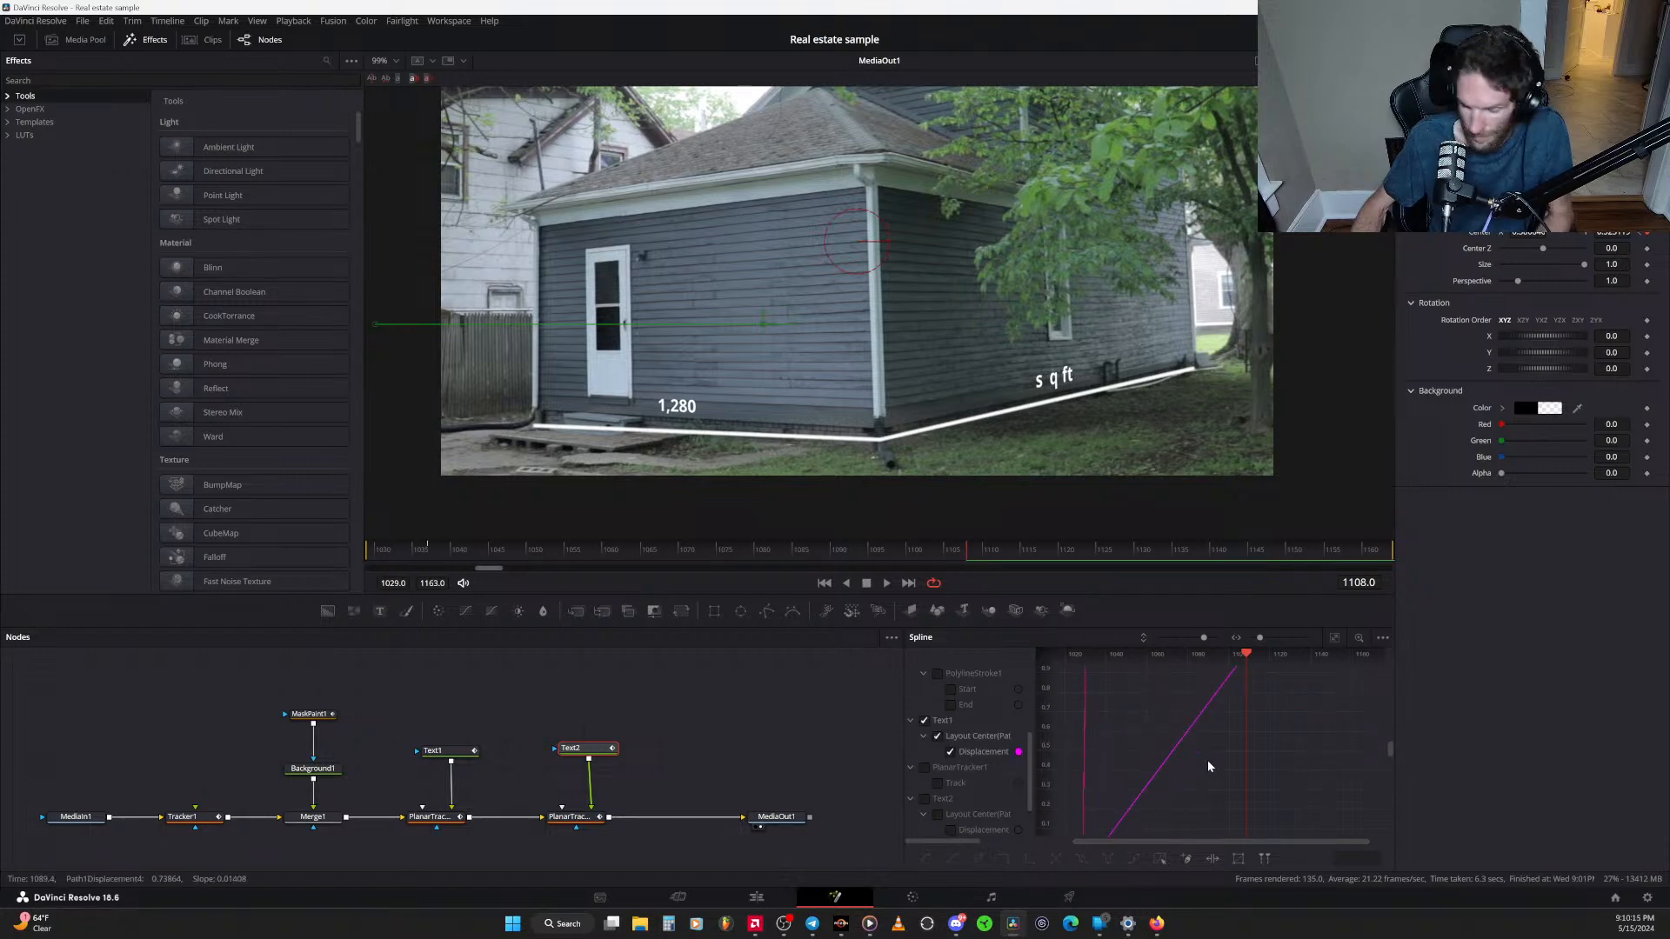
key(ctrl+f)
scroll(1208, 766, down, 2)
drag(1255, 691, 1231, 774)
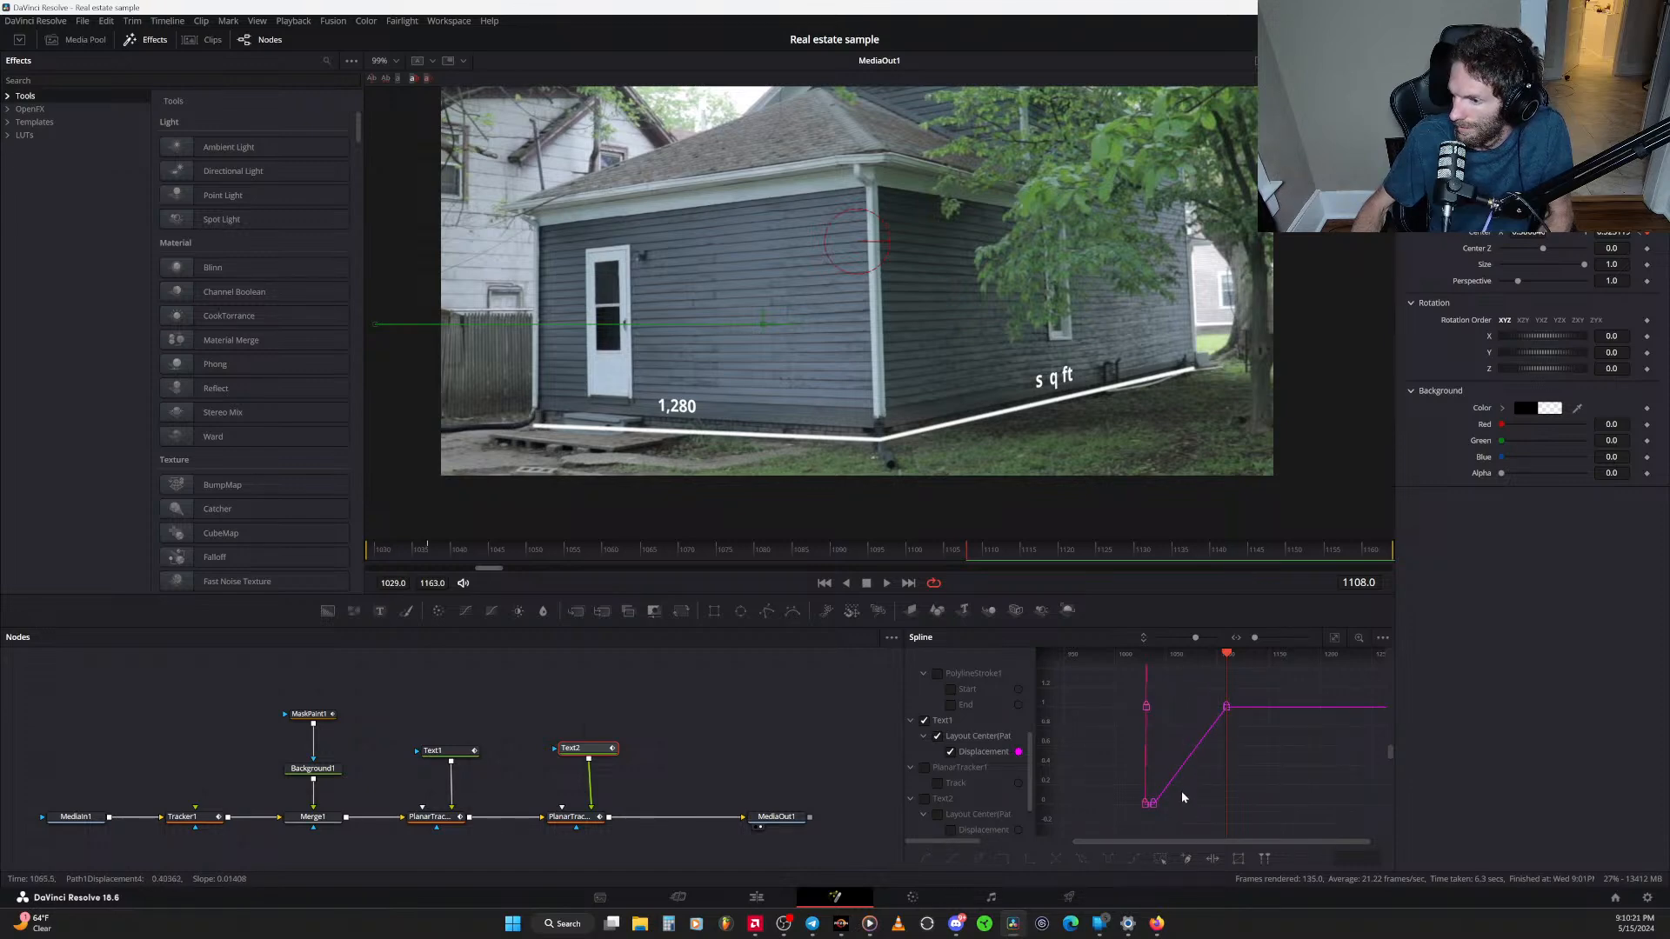
drag(1152, 818, 1249, 687)
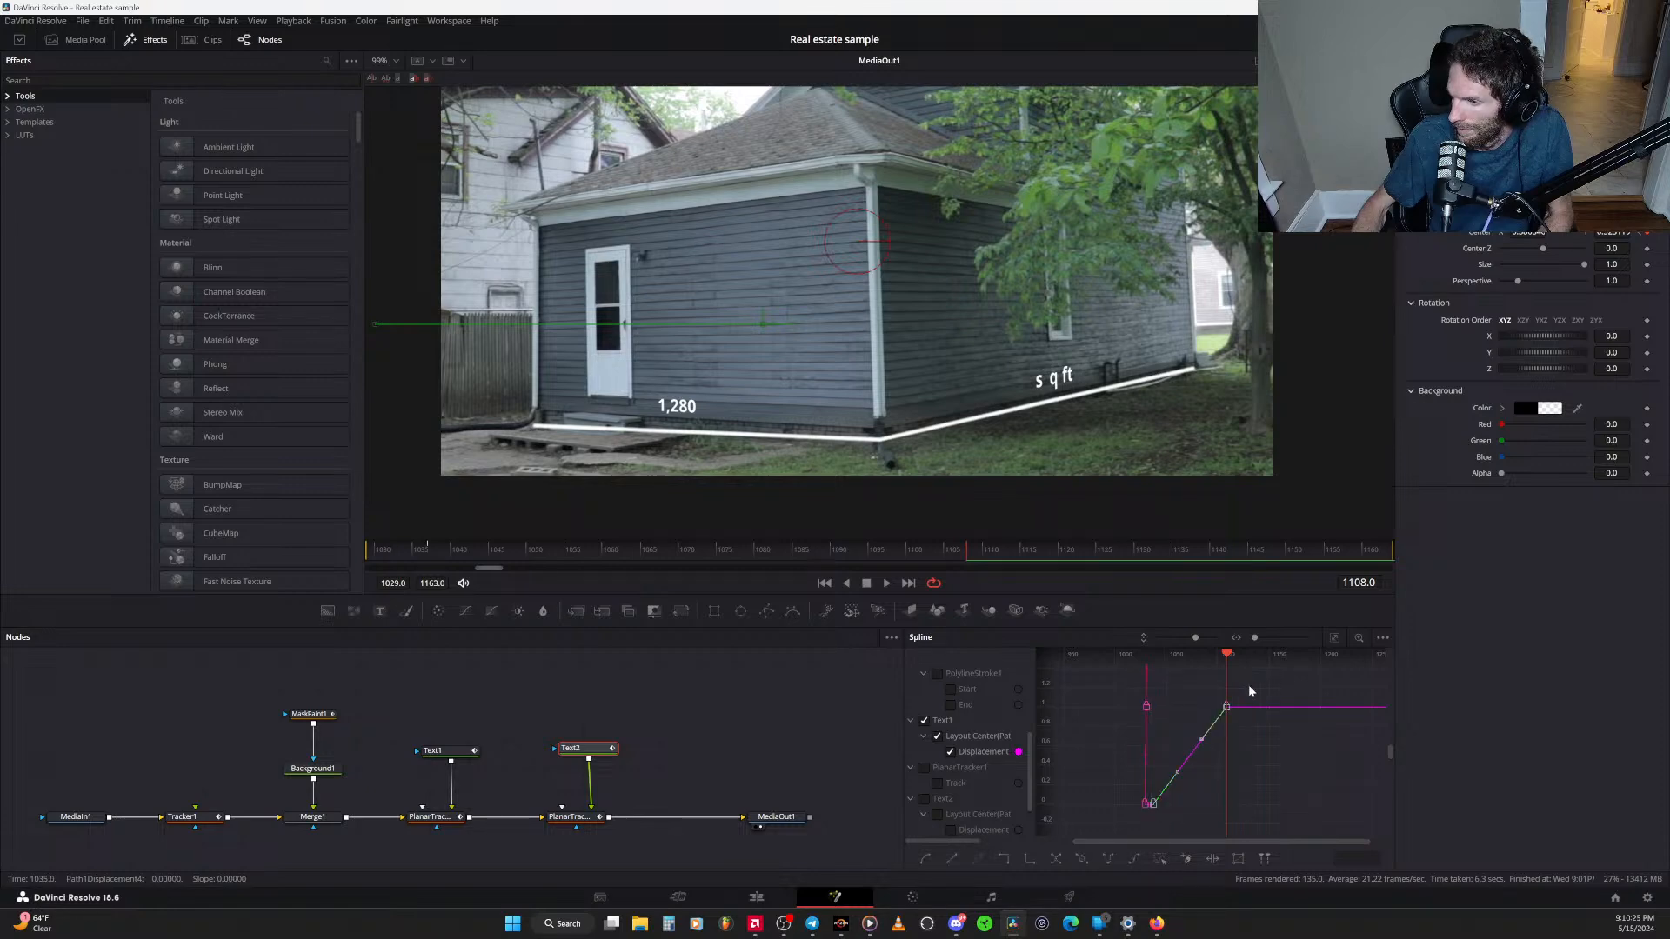
key(shift+s)
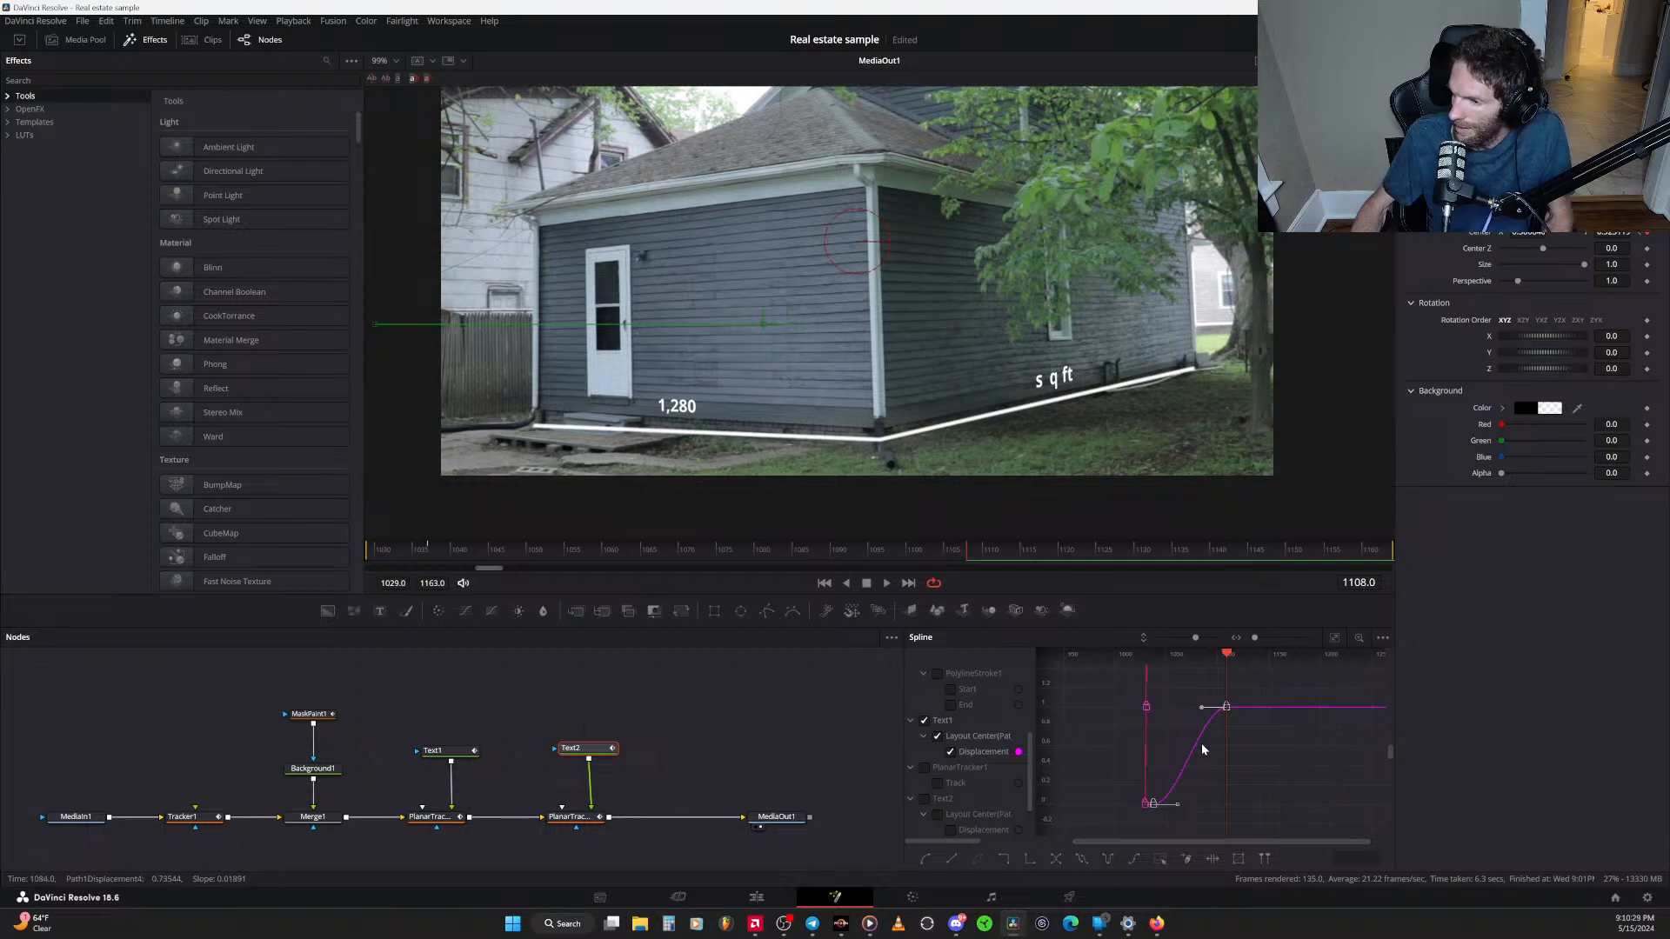
Lengthen both easing handles of Text1's displacement curve horizontally so the middle of the slide-in becomes steeper
scroll(1209, 745, up, 2)
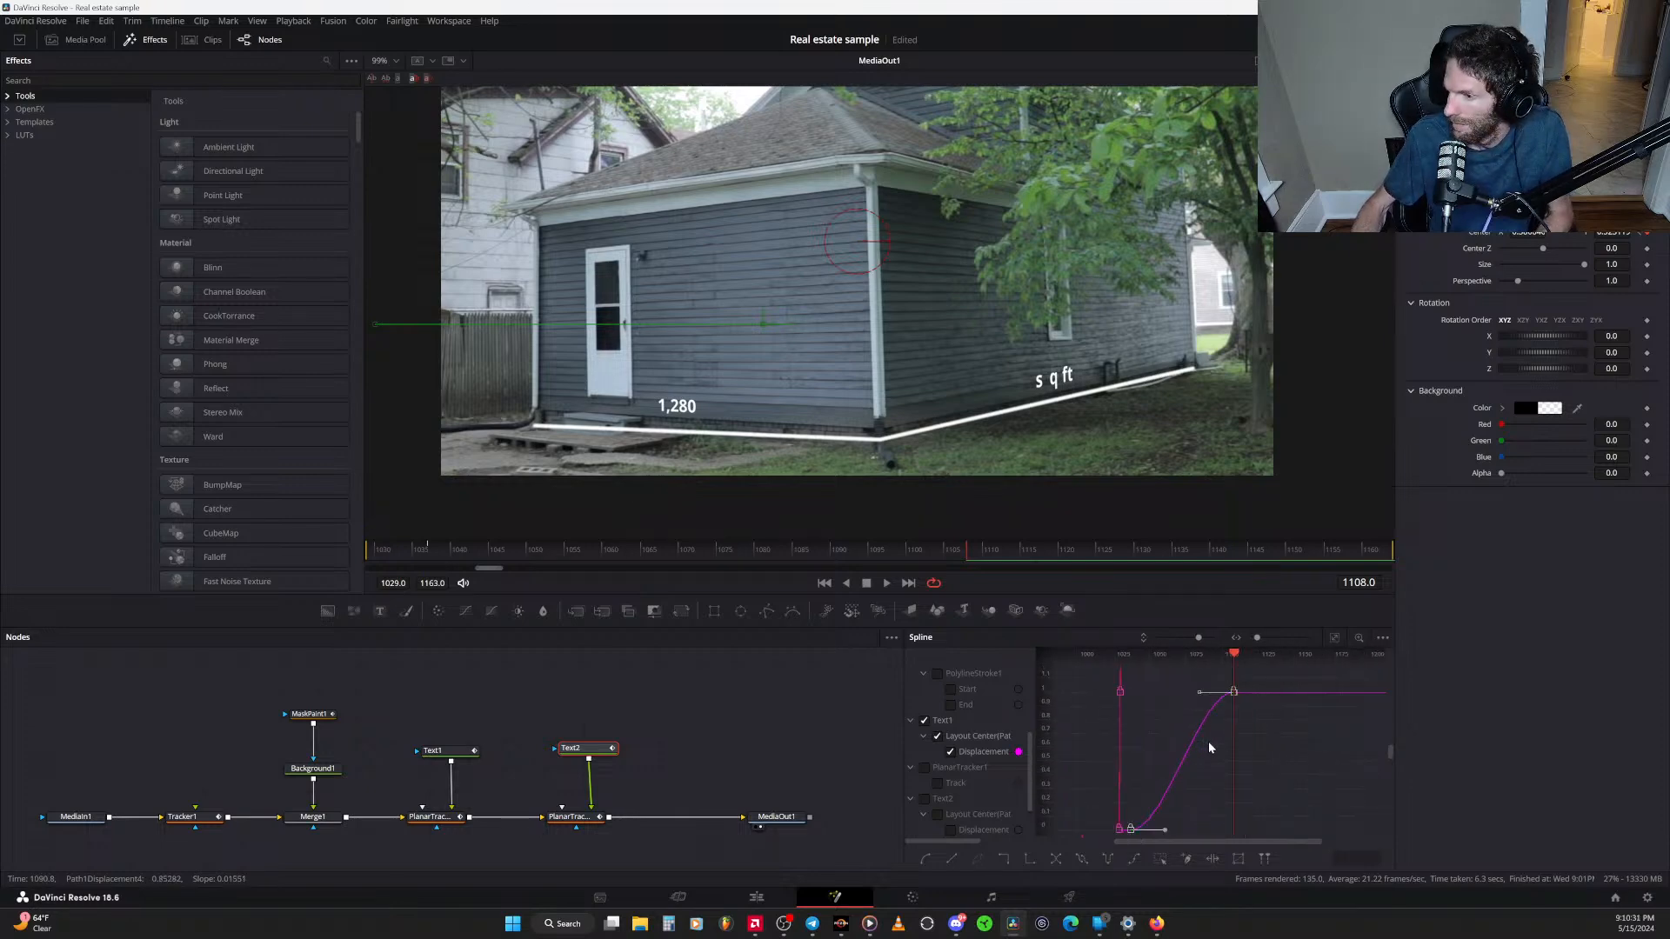
drag(1197, 639, 1193, 640)
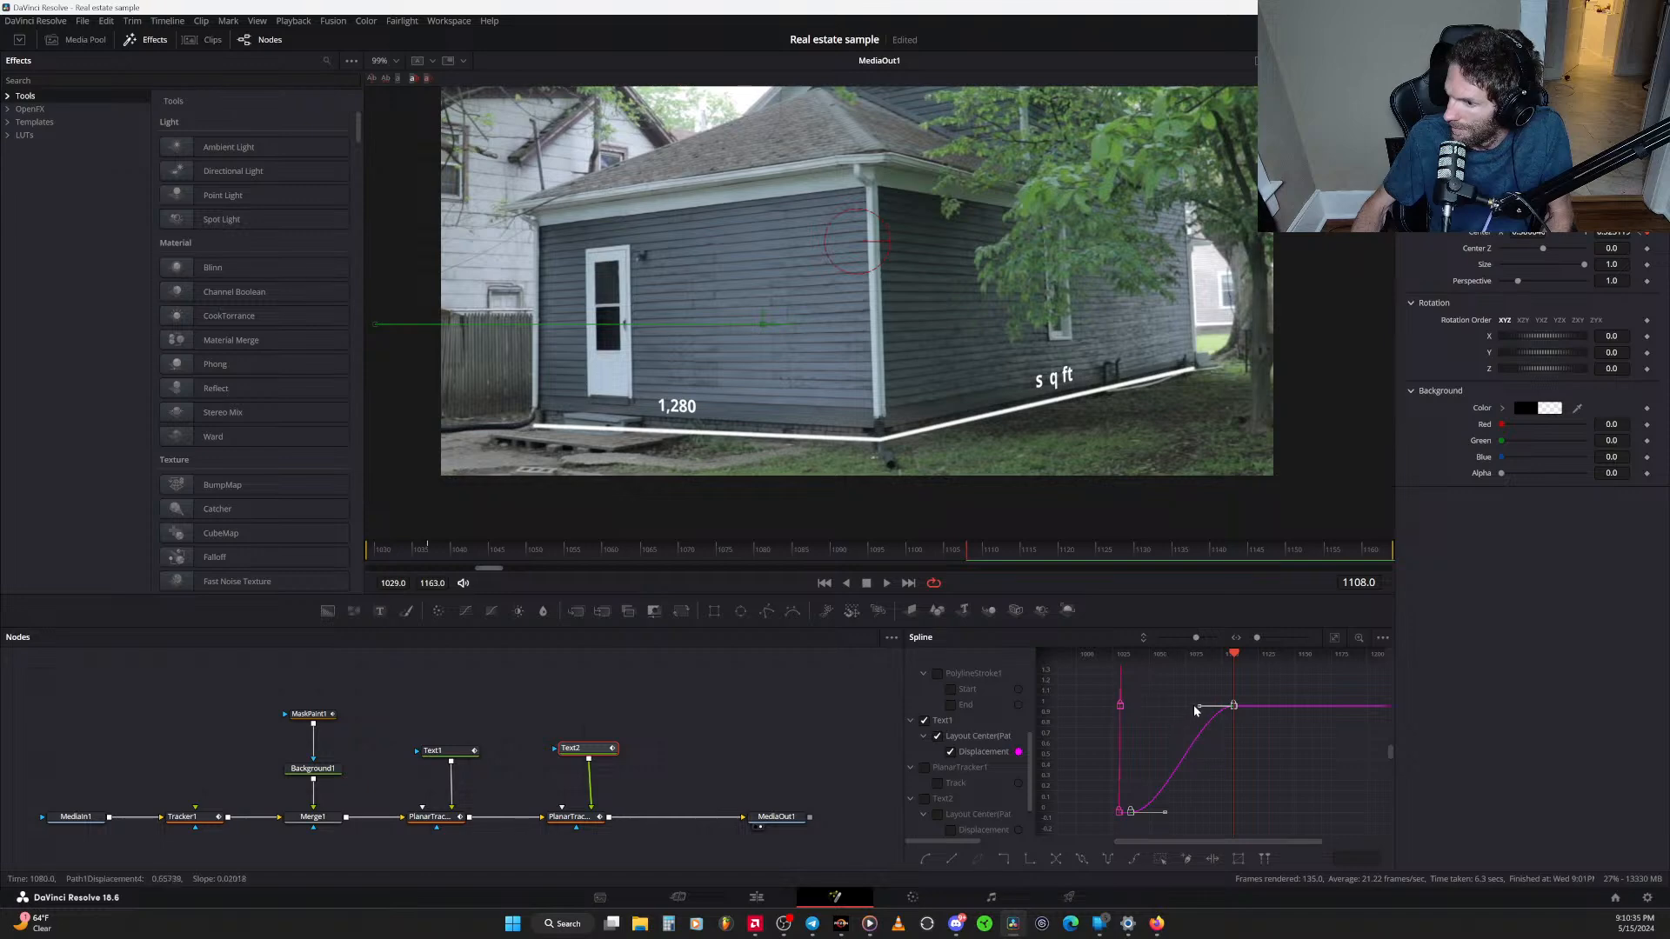
drag(1195, 711, 1160, 711)
drag(1164, 817, 1202, 817)
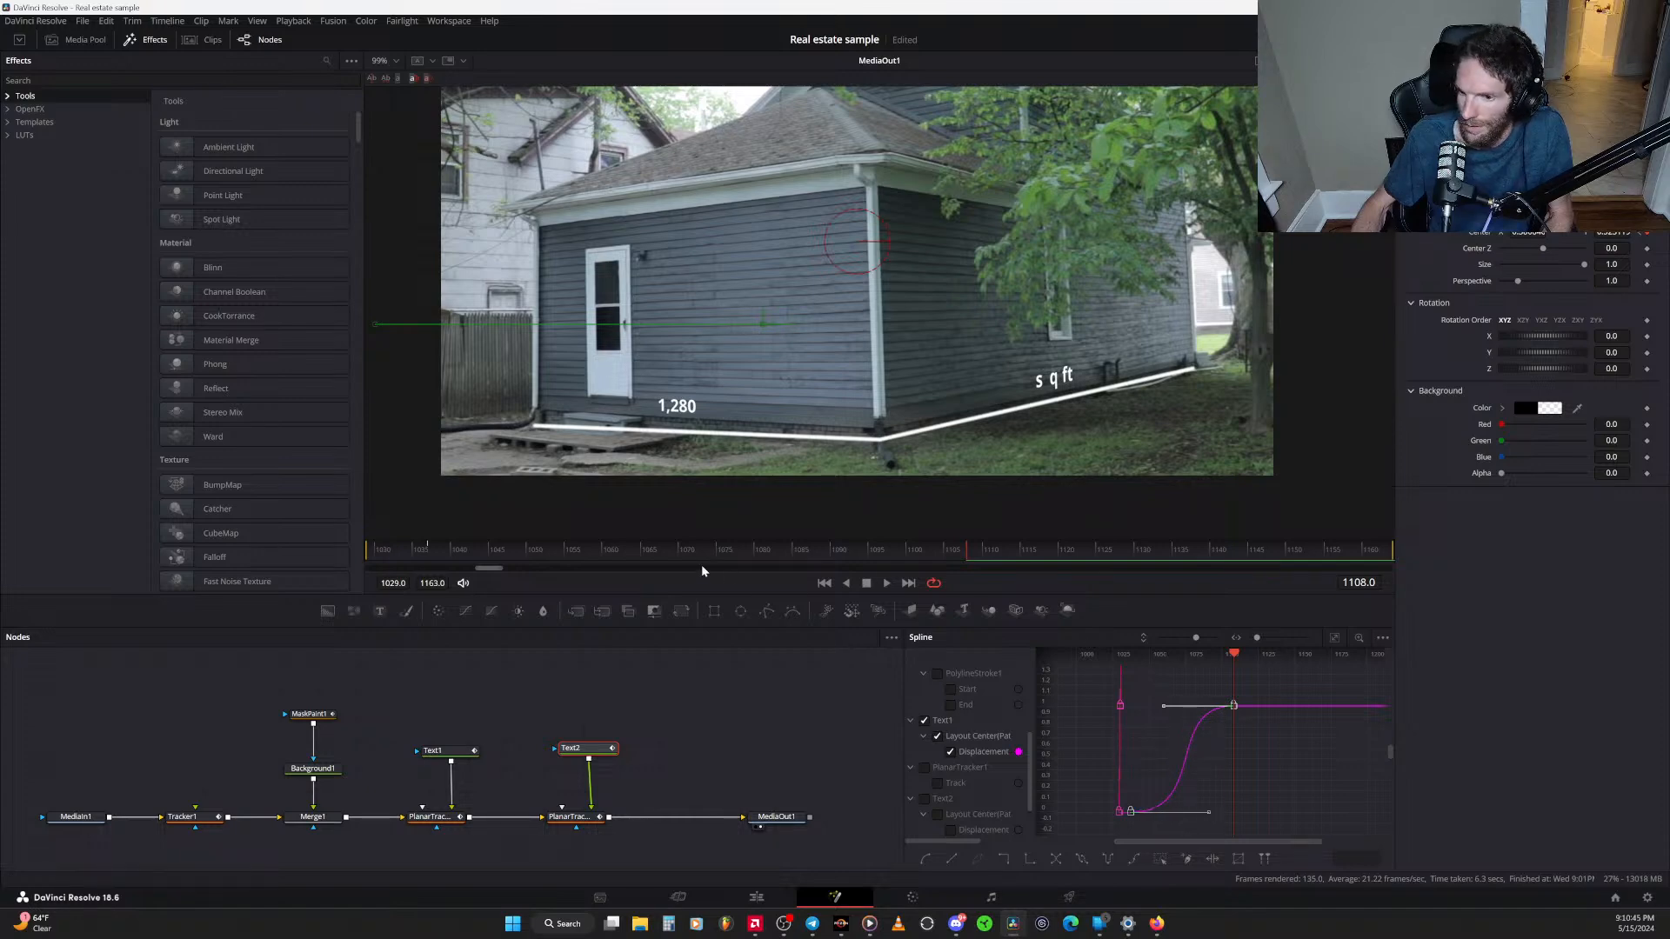
Play the composition from frame 1029 to review the smoothed "1,280" slide-in beside the "sqft" text
drag(413, 550, 342, 547)
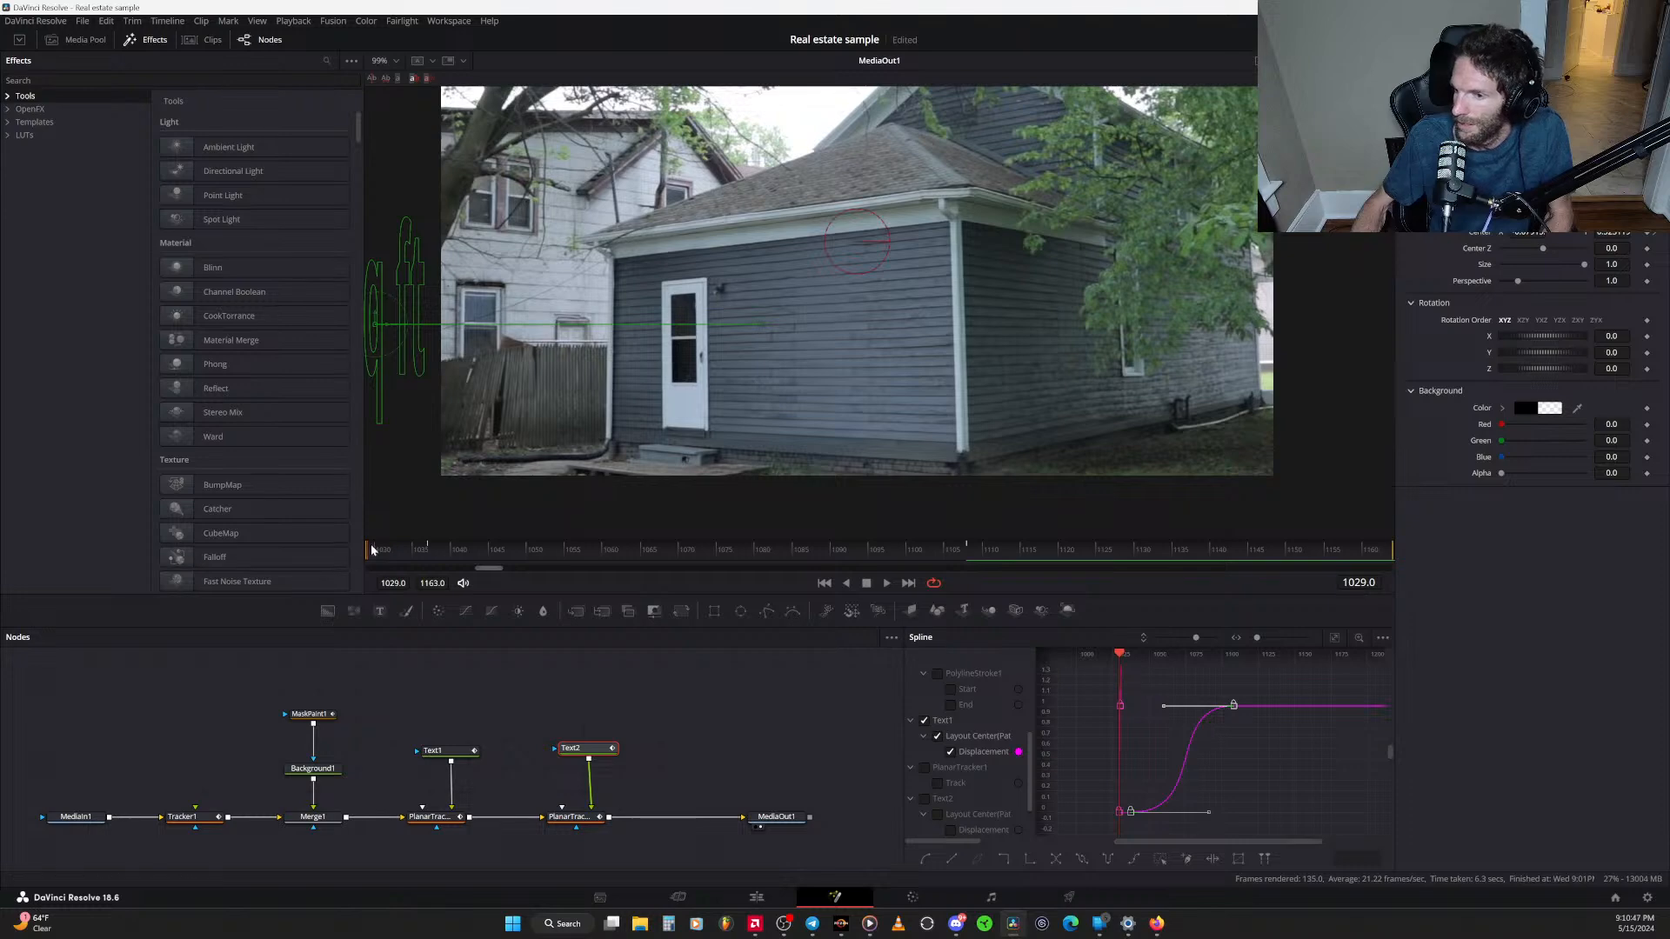
key(space)
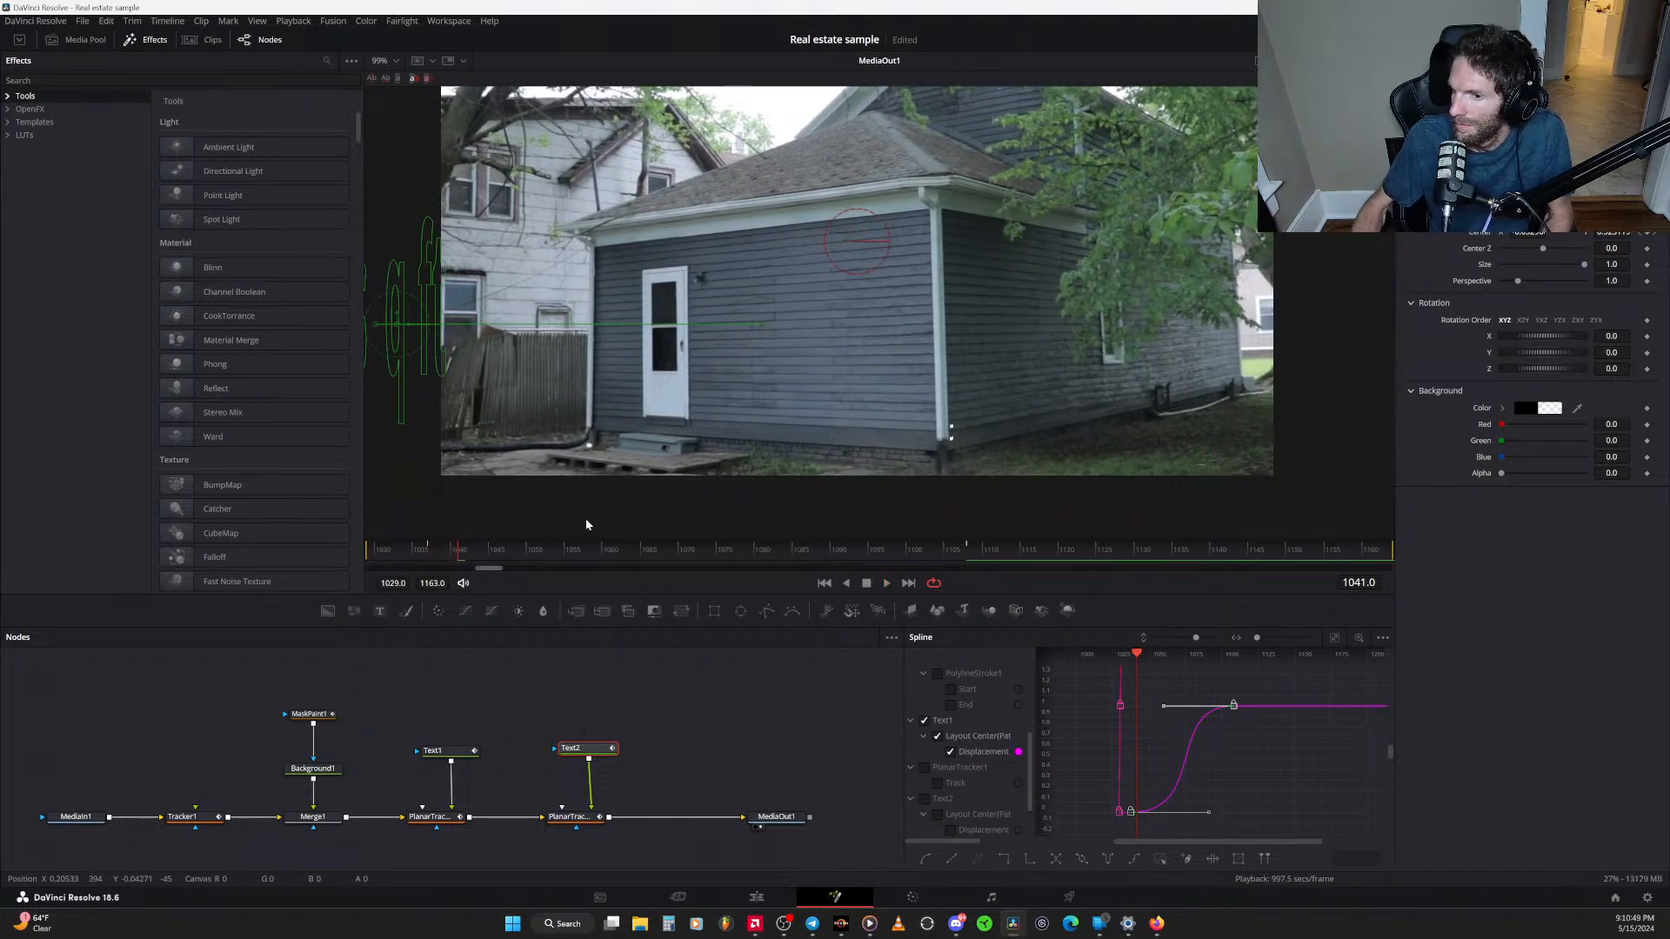
key(space)
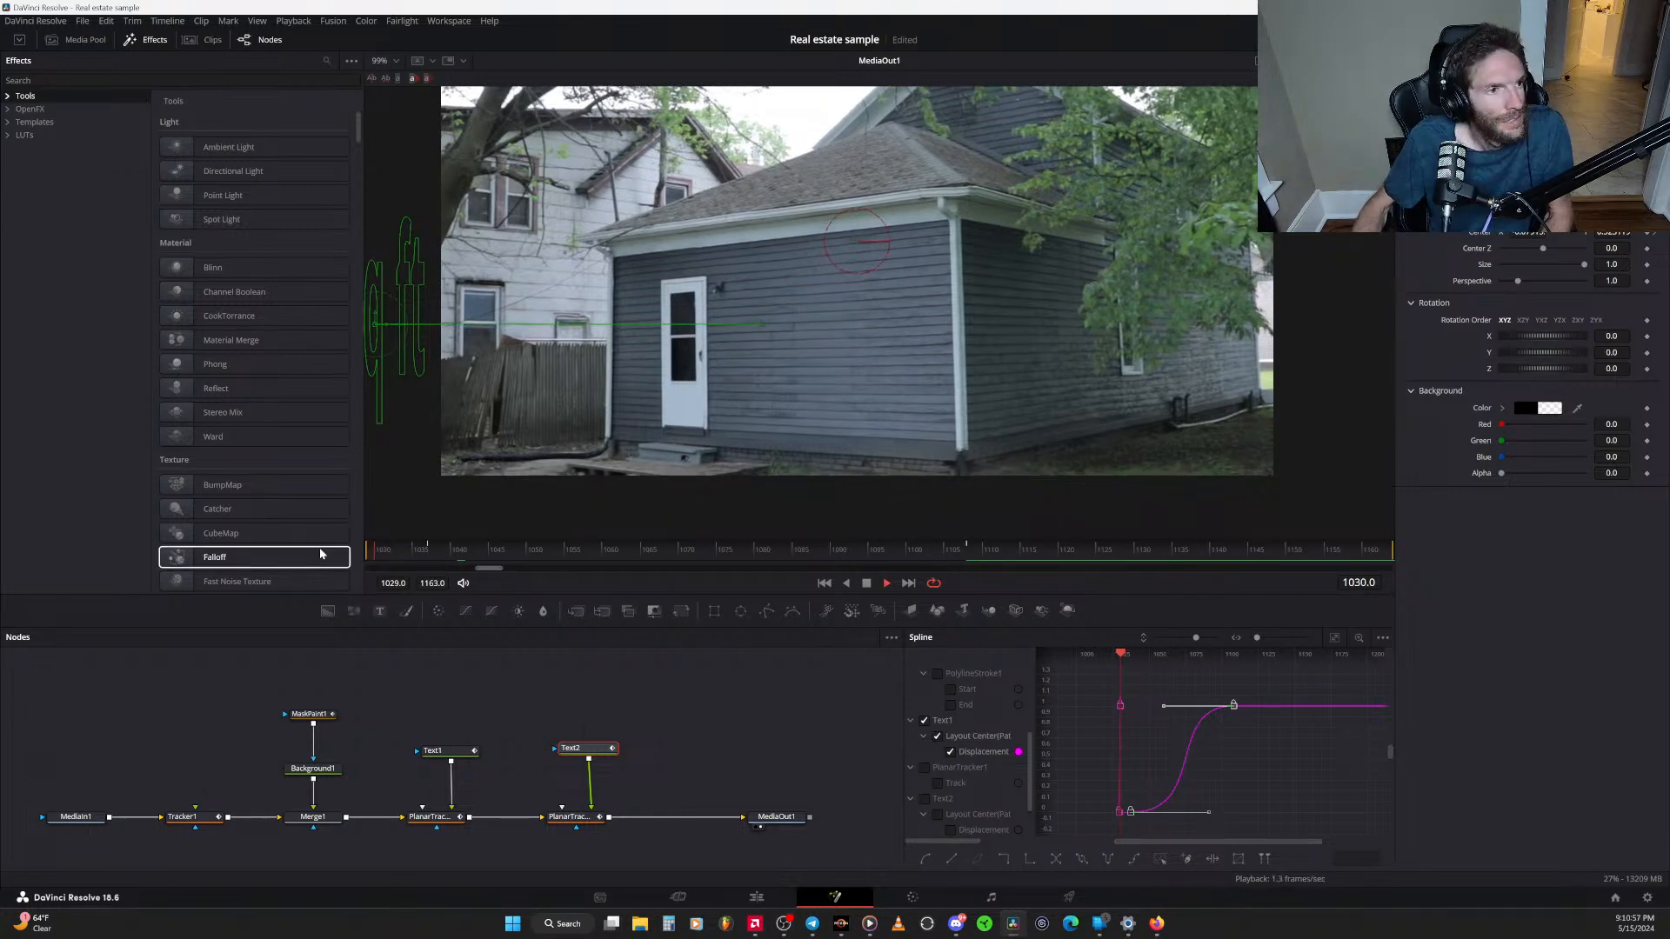
key(space)
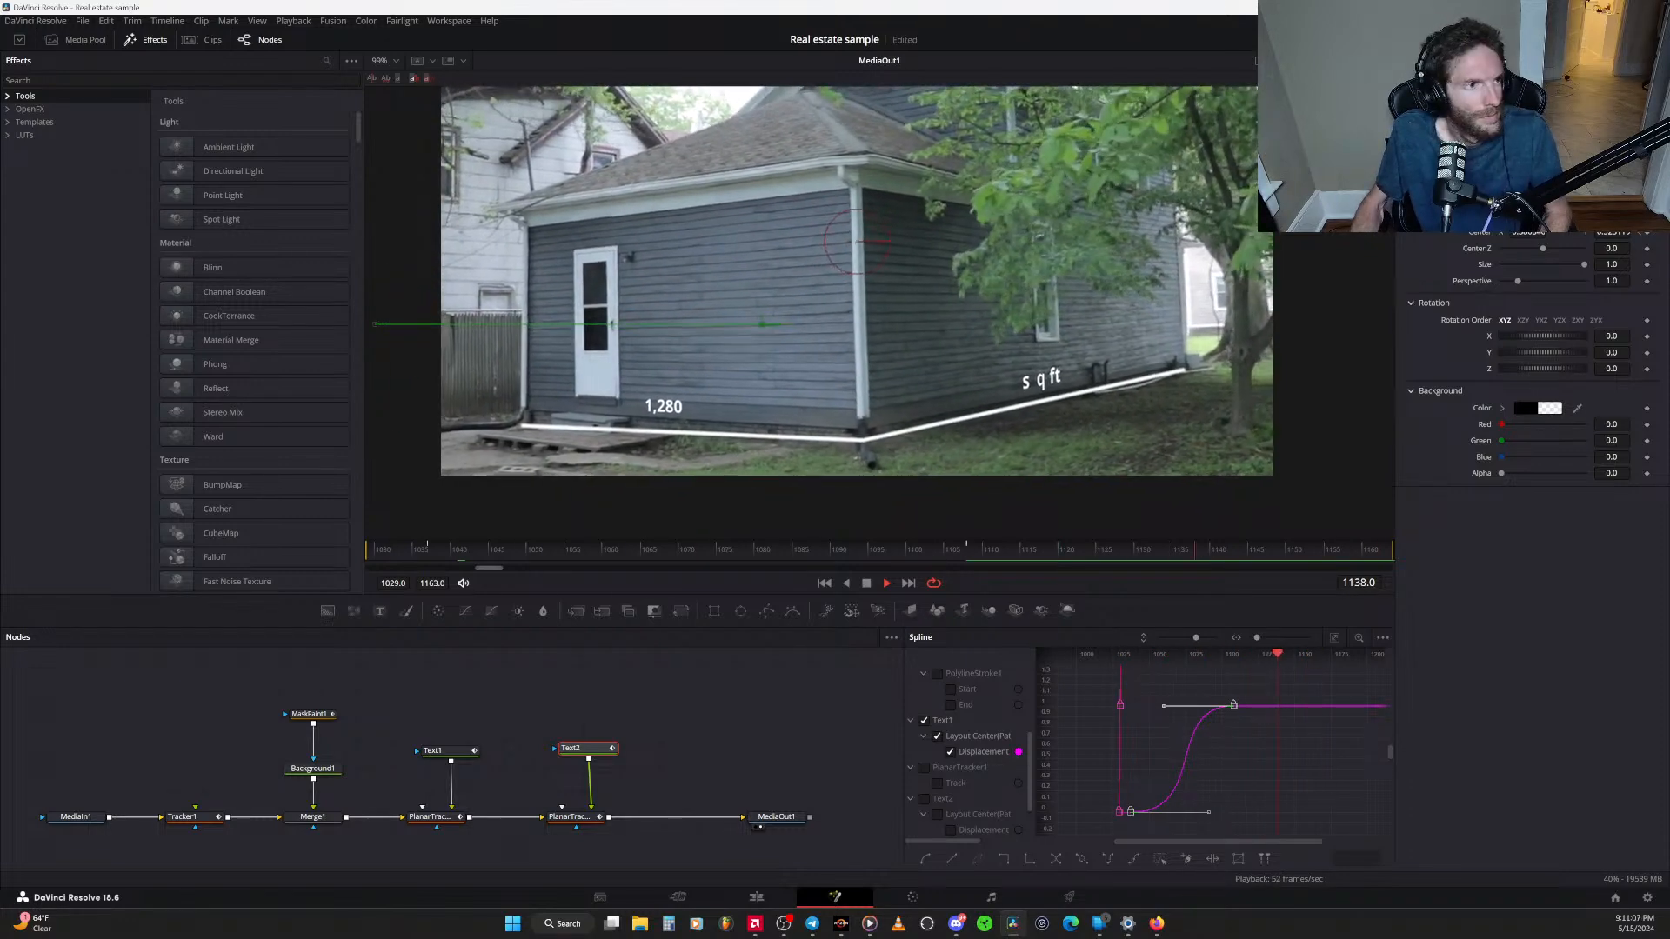
Switch to AMD Software's performance metrics to examine the GPU and CPU load, and move its window off the main screen
key(alt+Tab)
drag(87, 214, 444, 140)
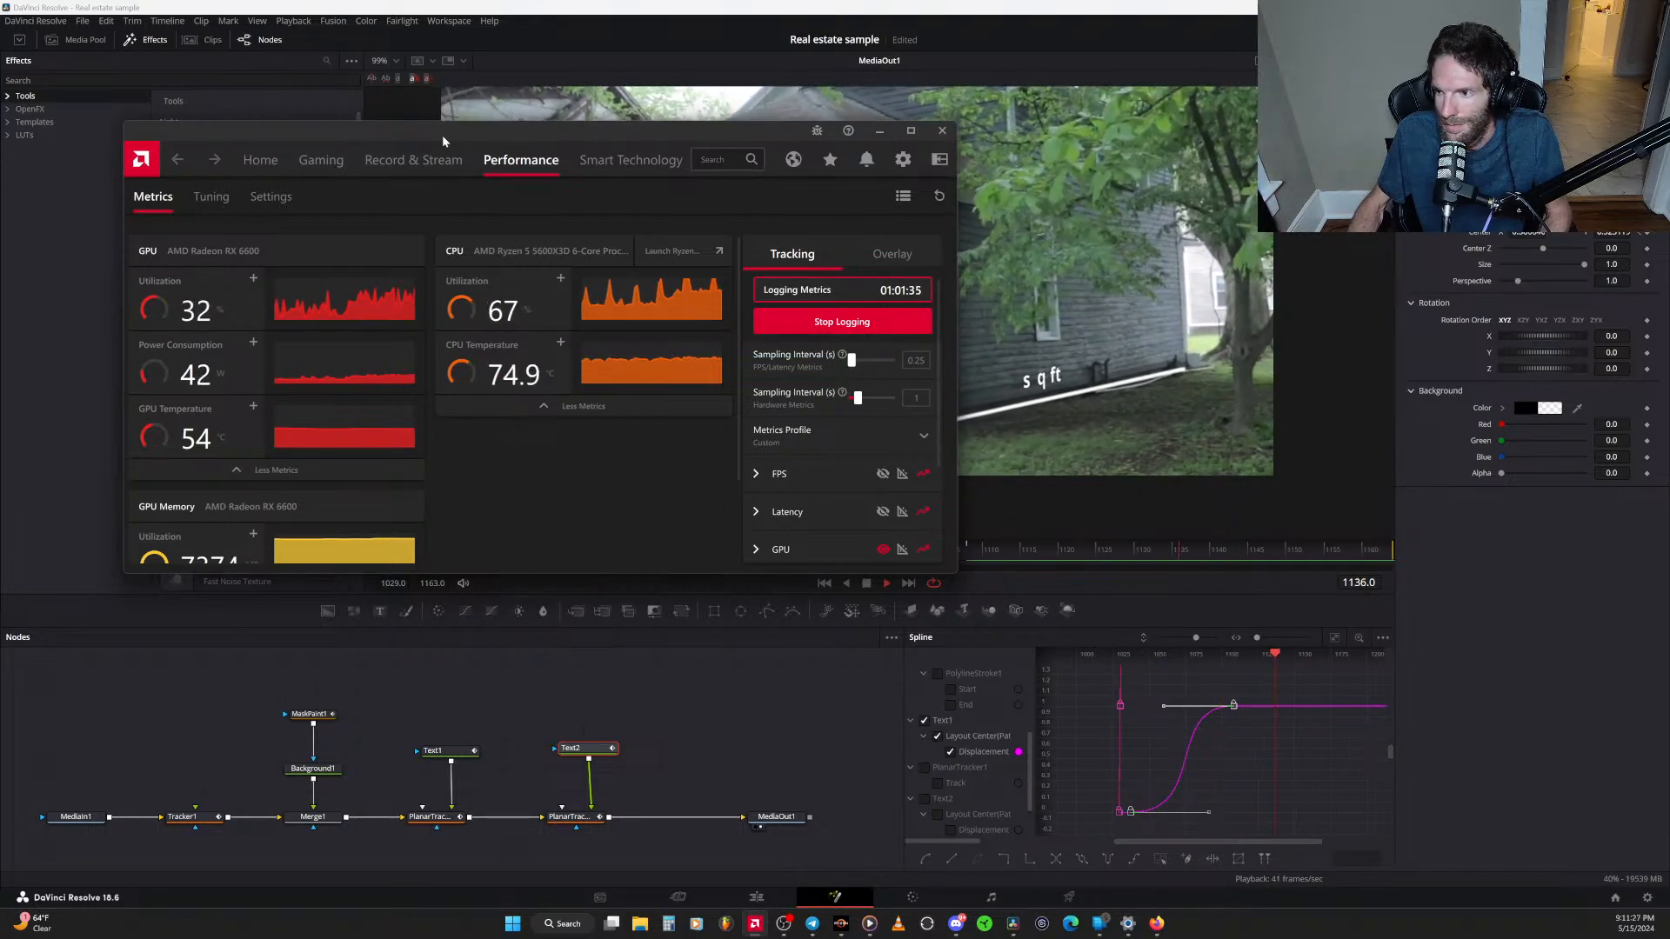
drag(441, 136, 0, 240)
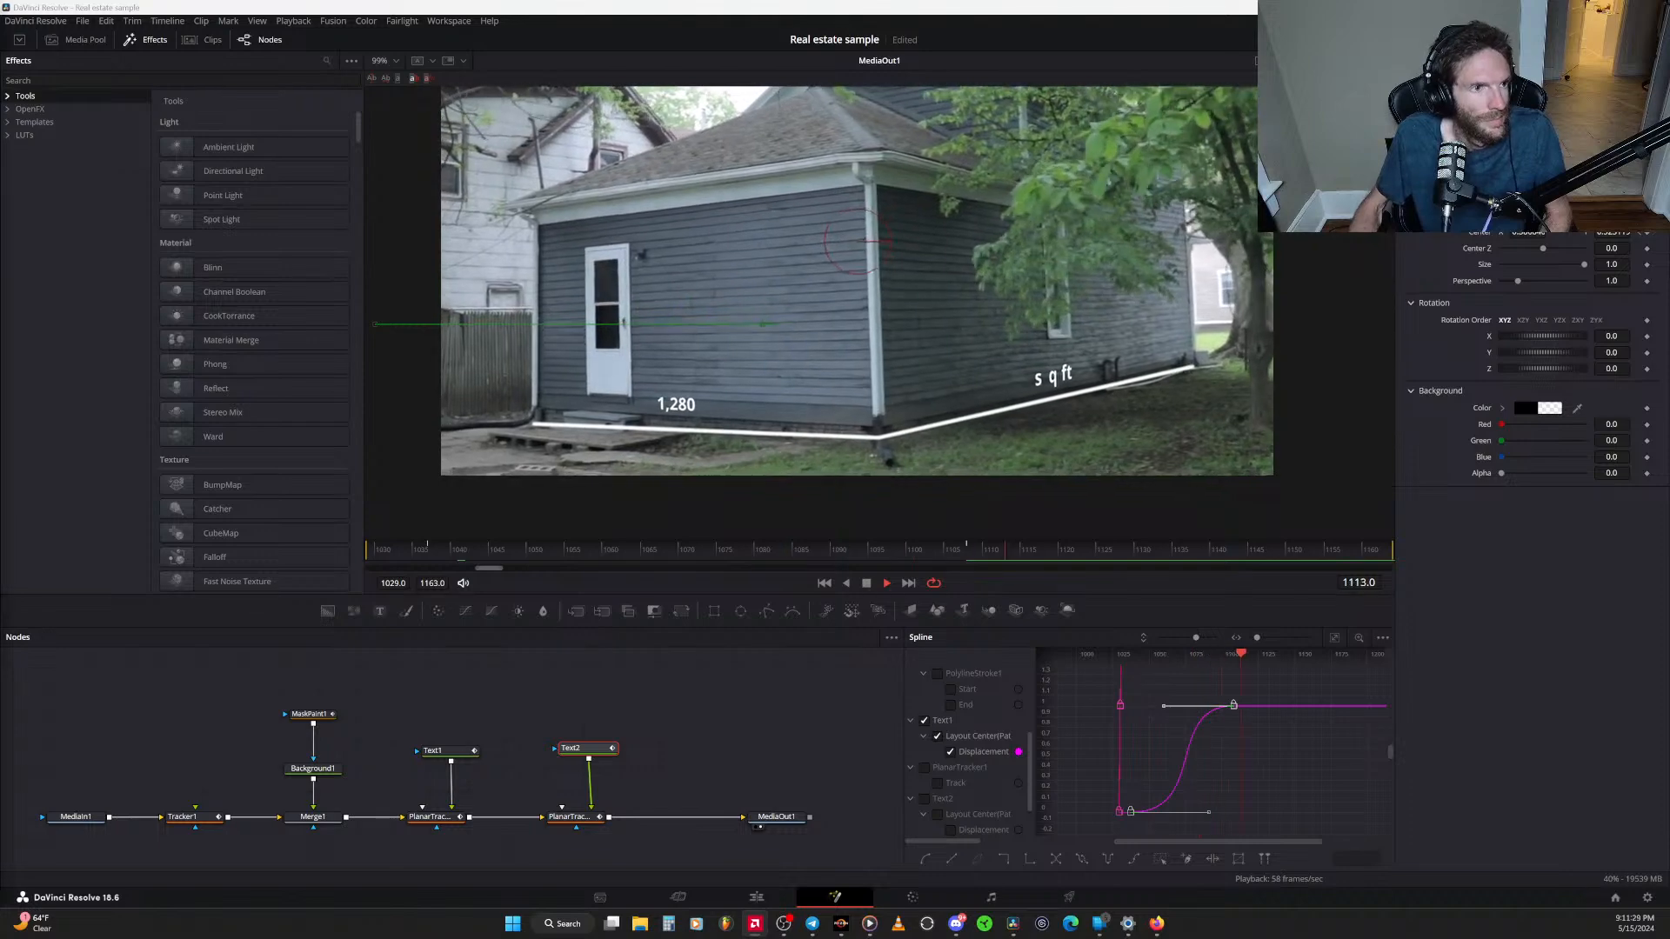
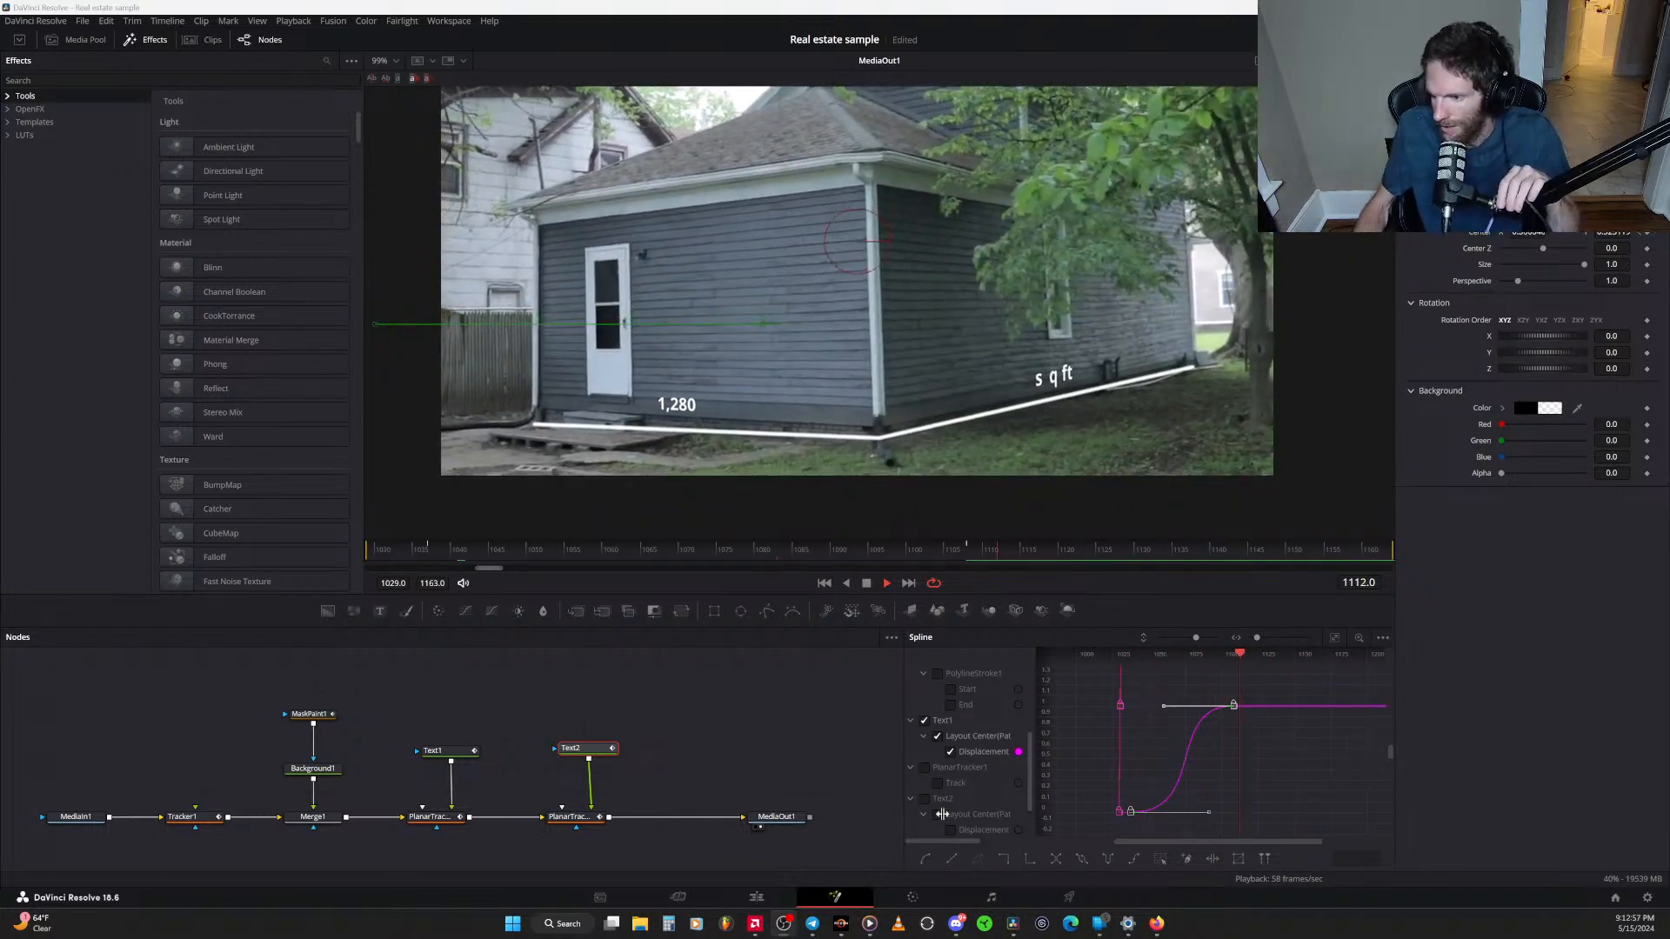
Hide the Text1 curve in the spline graph and show Text2's displacement curve instead
click(458, 753)
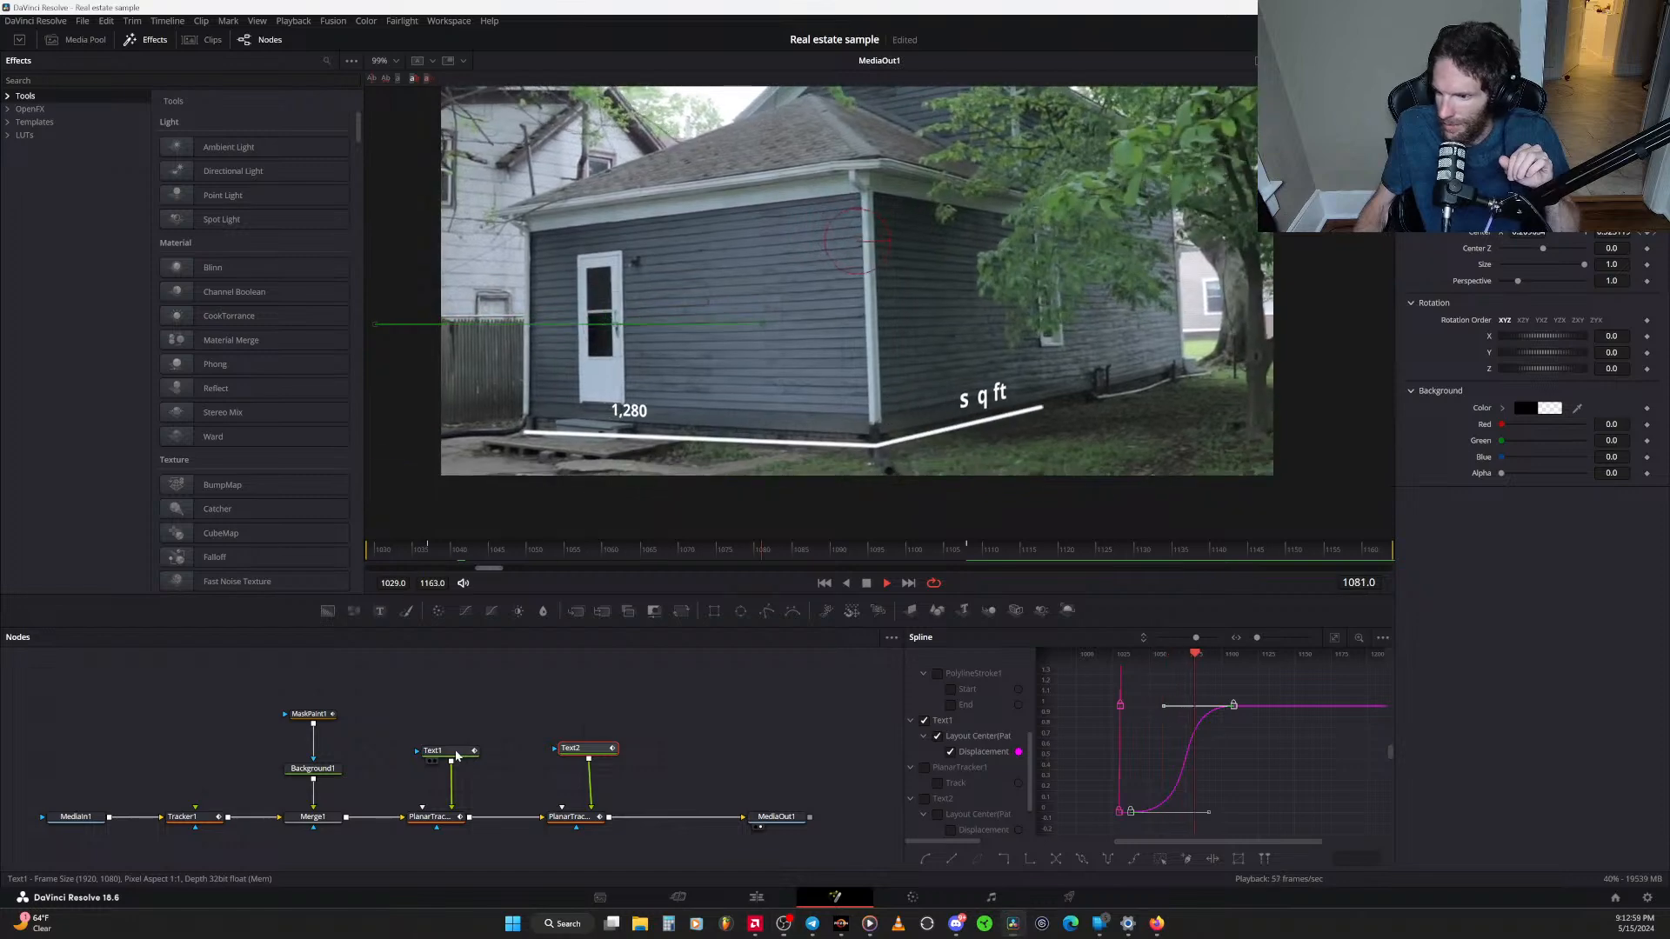
click(924, 721)
click(924, 723)
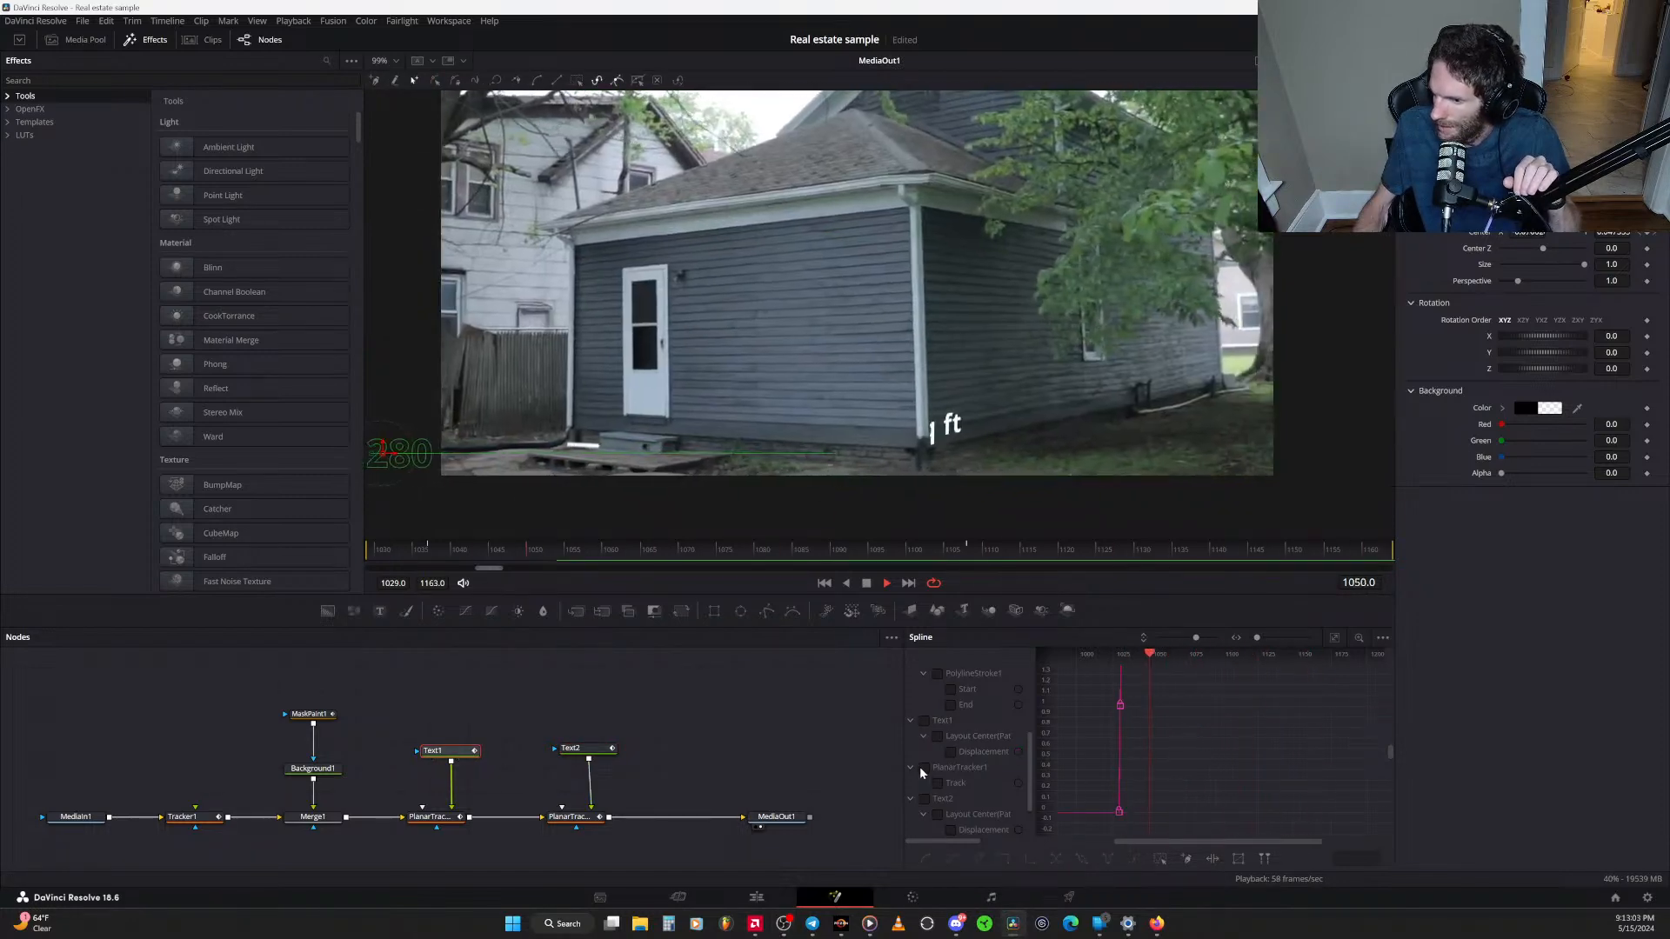
click(925, 798)
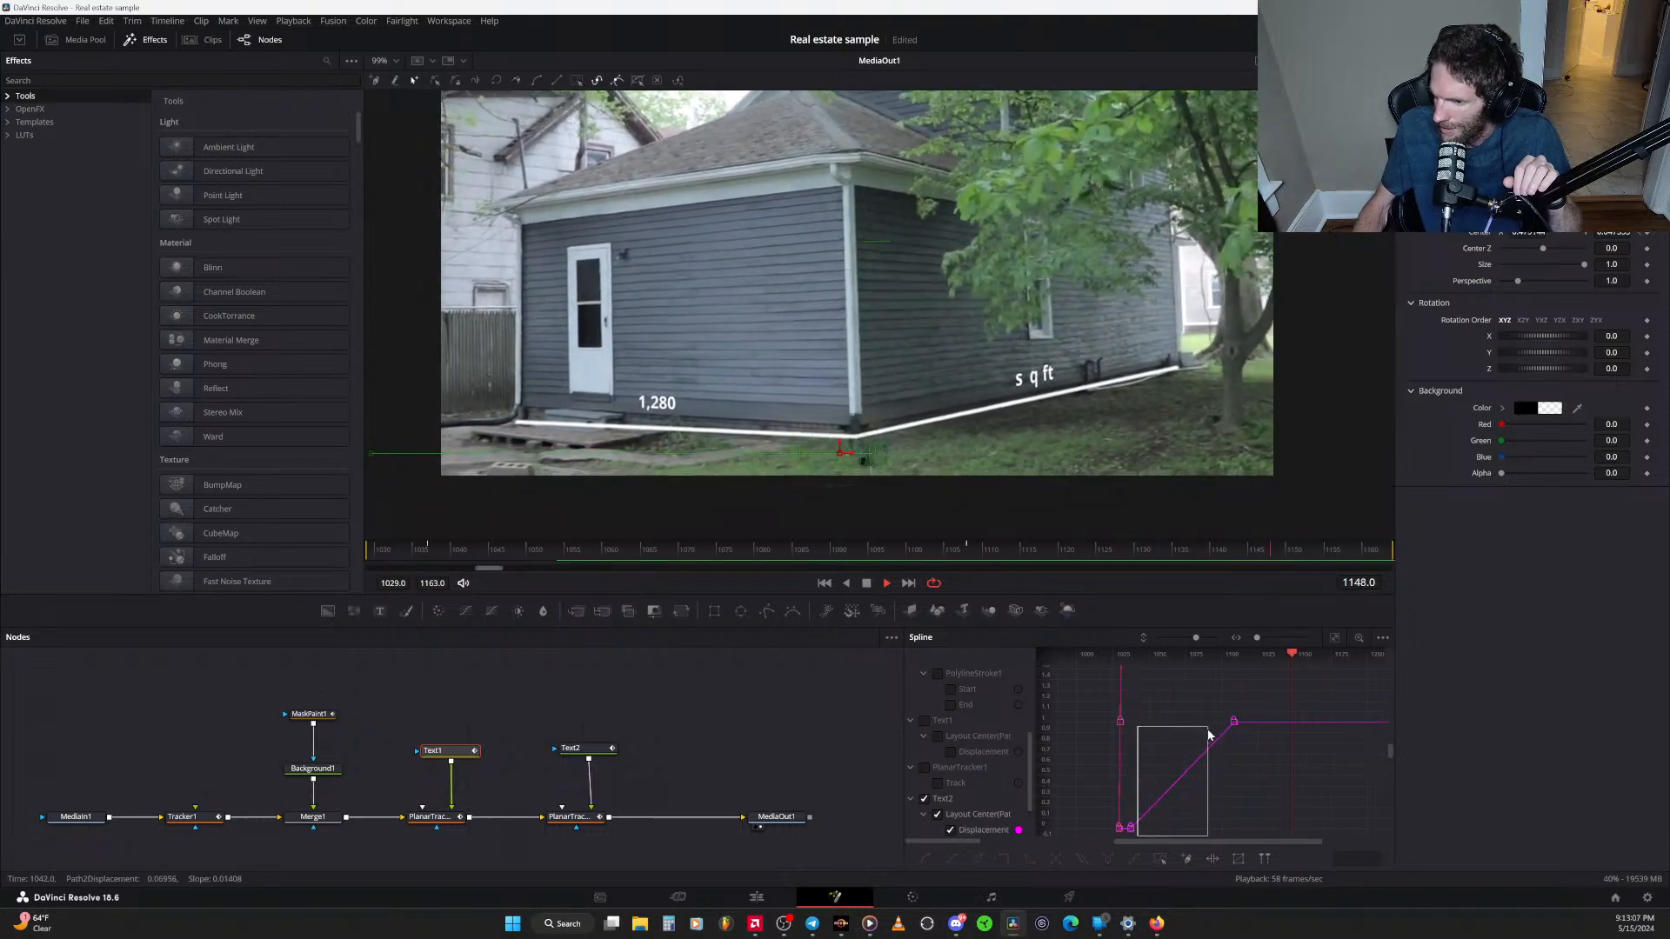
Smooth Text2's displacement curve between its slide-in keyframes and lengthen both easing handles horizontally for a steeper middle
scroll(1165, 807, down, 2)
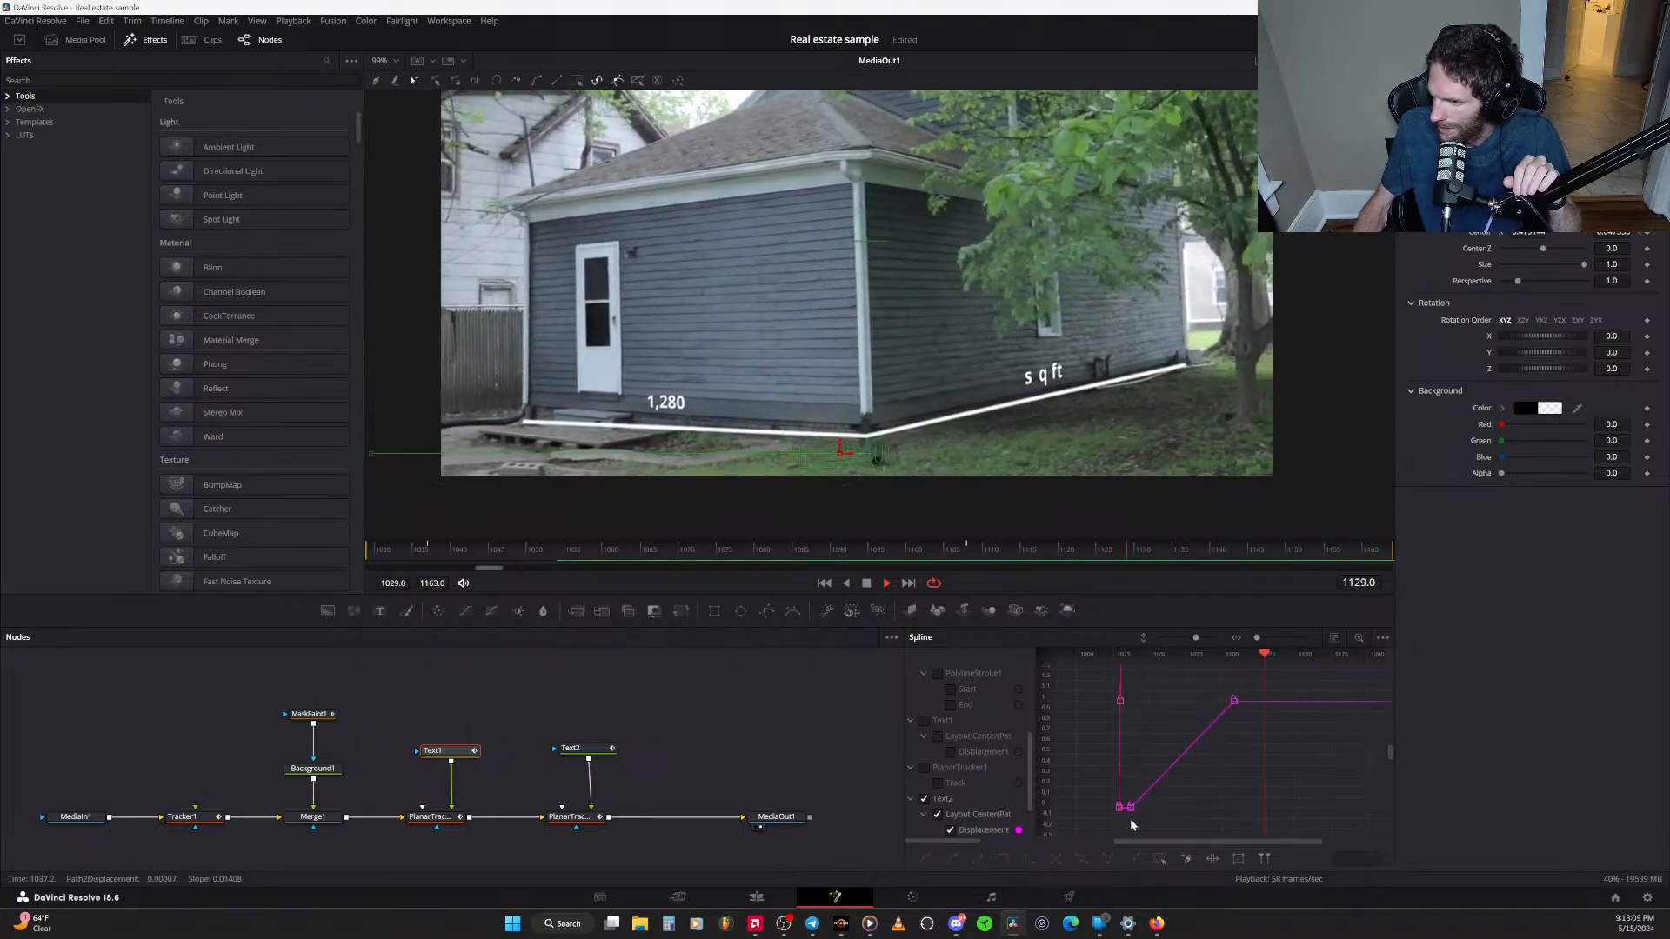
drag(1128, 821, 1274, 676)
key(s)
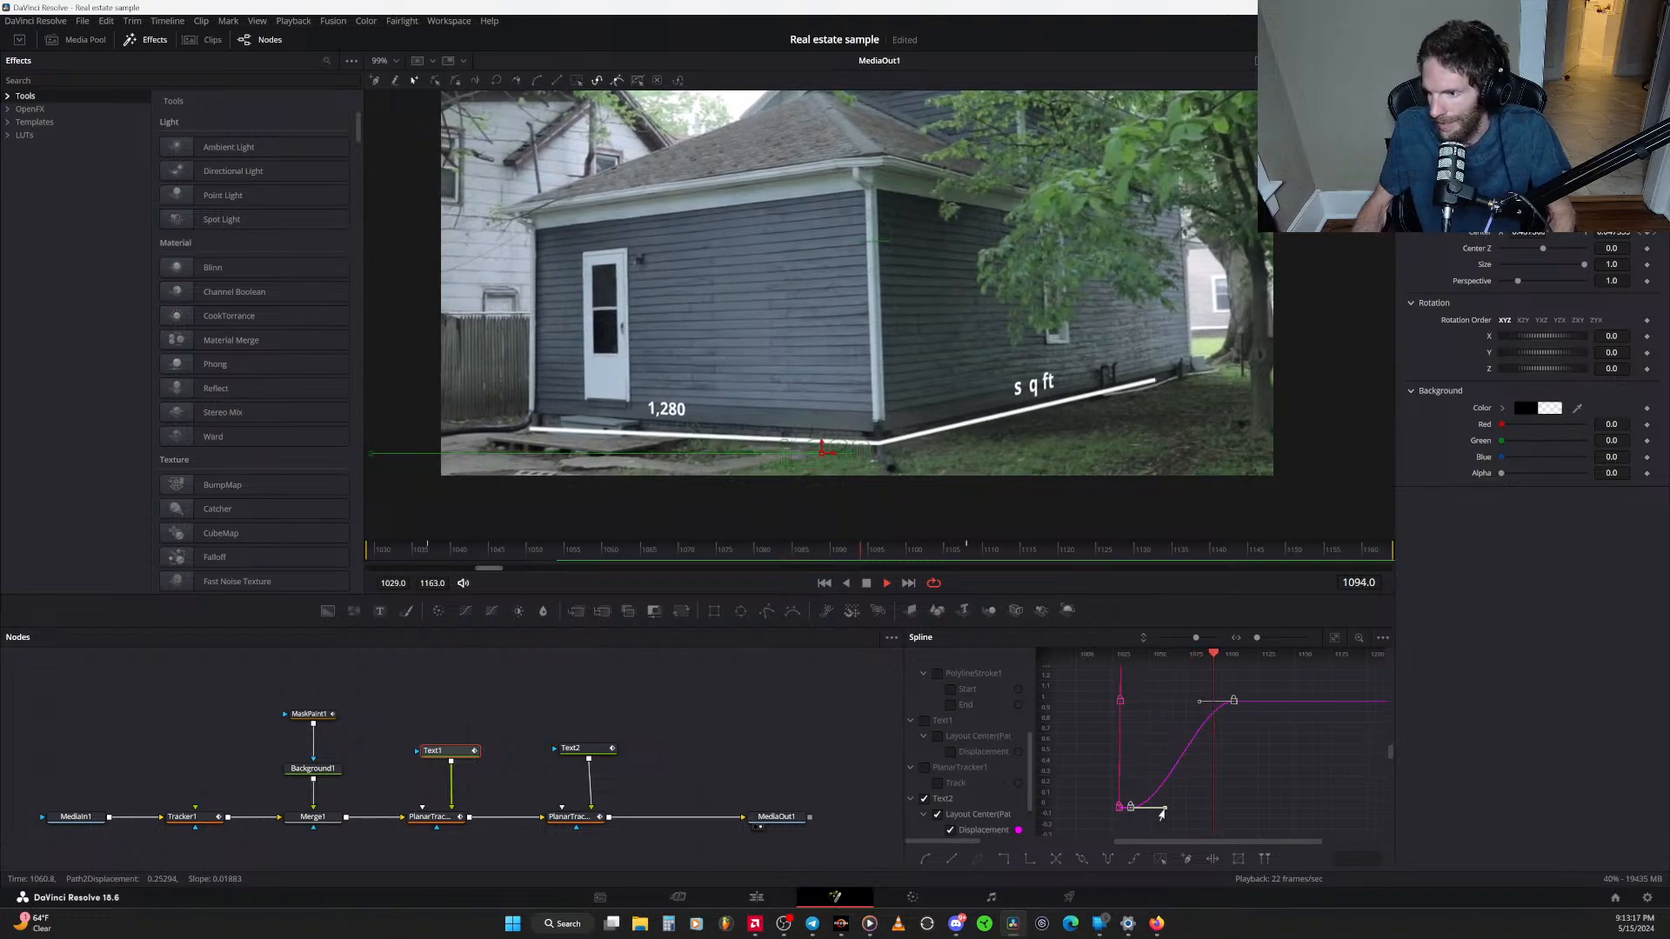
drag(1161, 813, 1192, 816)
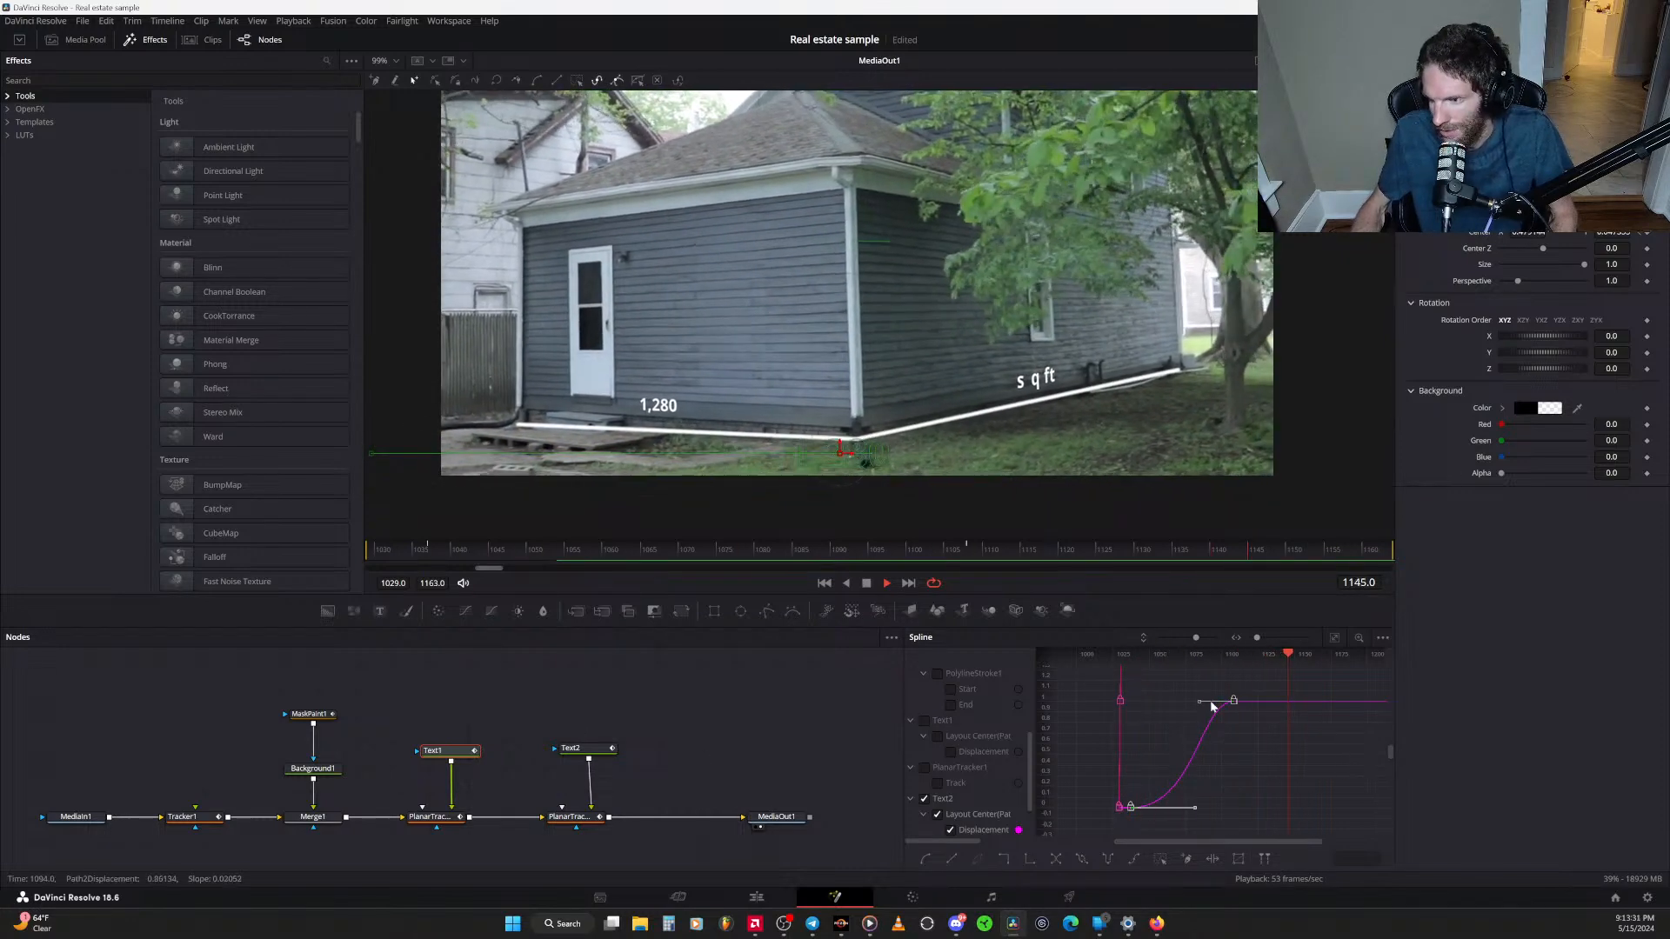
drag(1198, 706, 1164, 707)
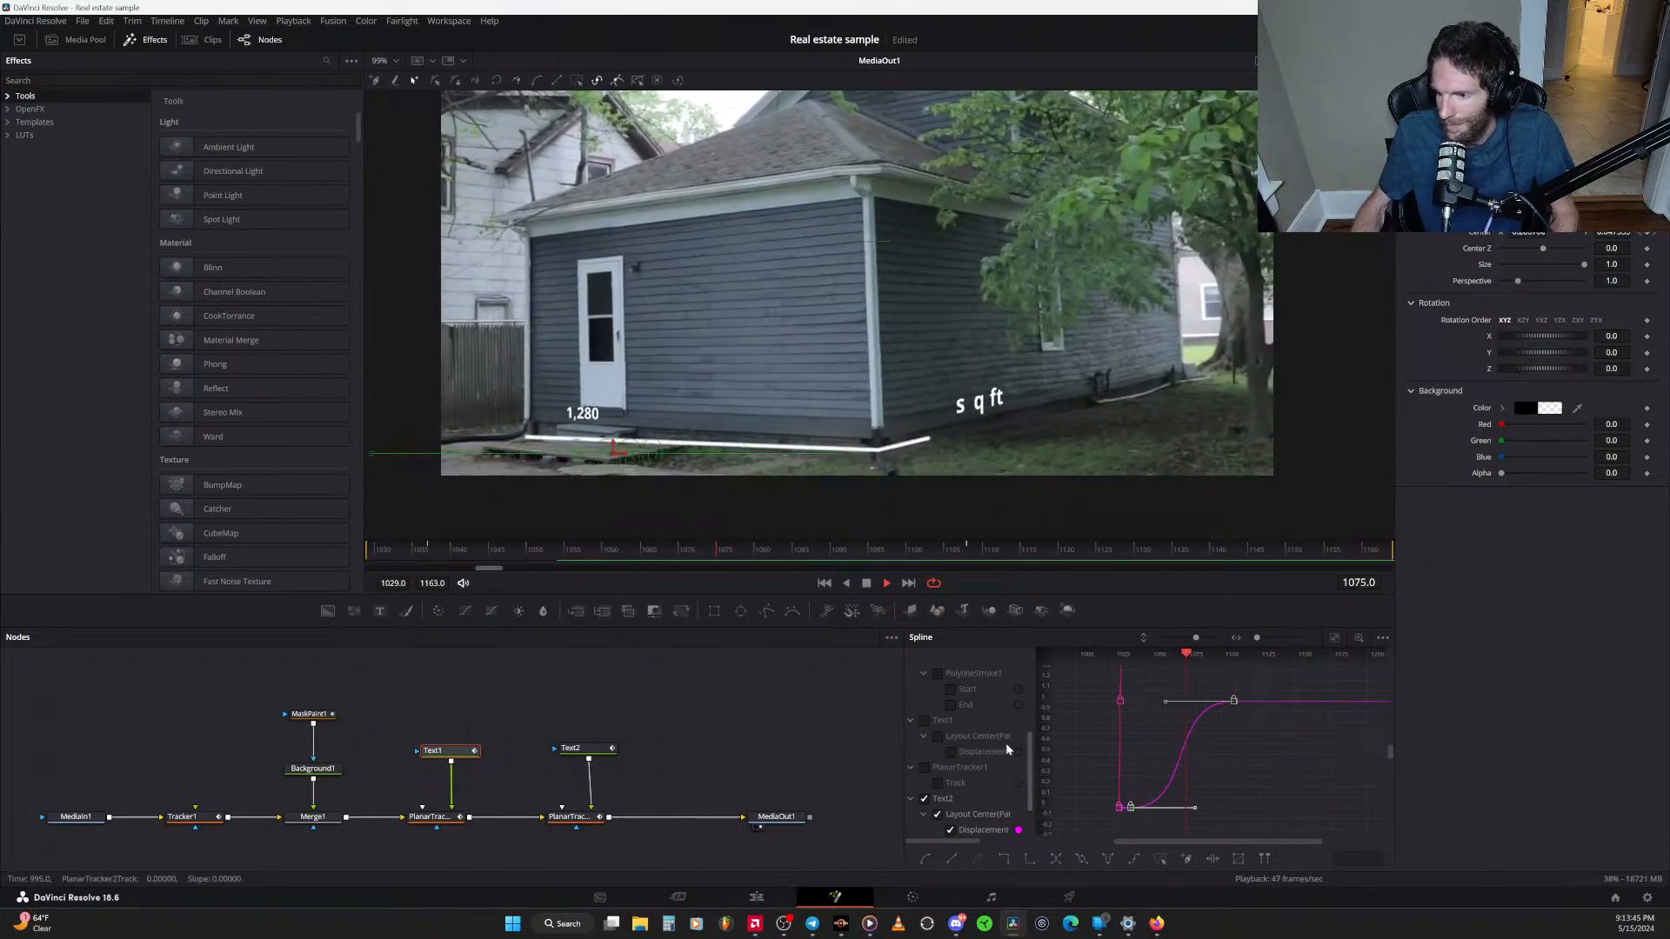
Show Text1's displacement curve alongside Text2's and extend Text2's starting easing handle to match Text1's
click(923, 722)
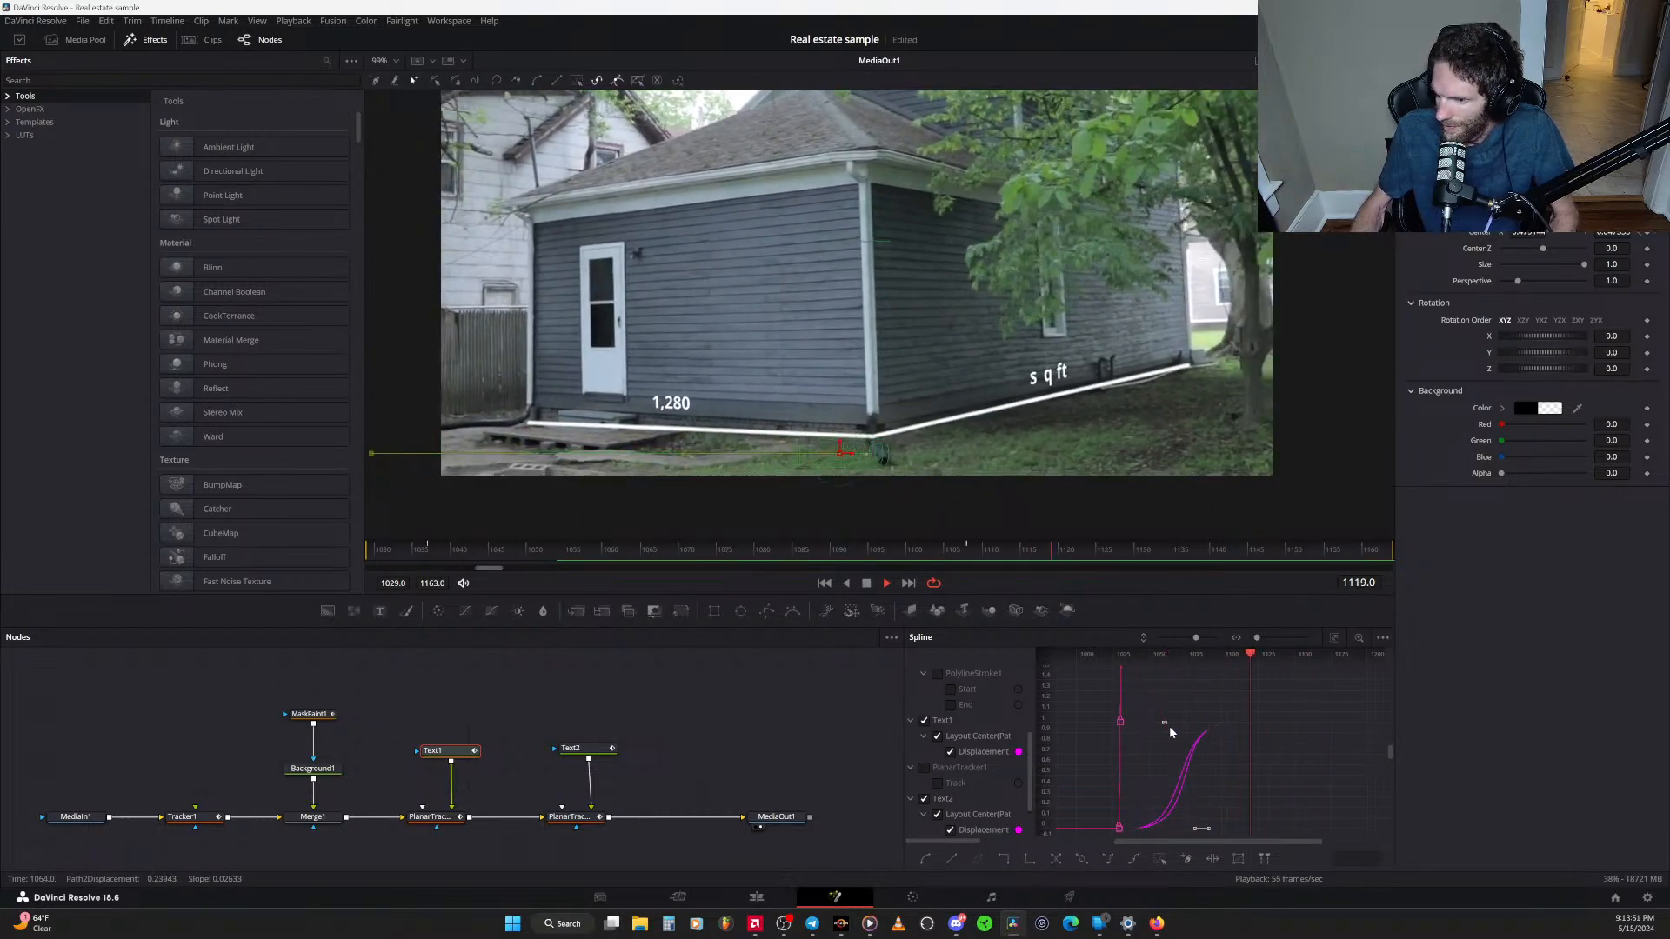
scroll(1198, 757, down, 1)
scroll(1199, 754, up, 3)
drag(1200, 744, 1209, 652)
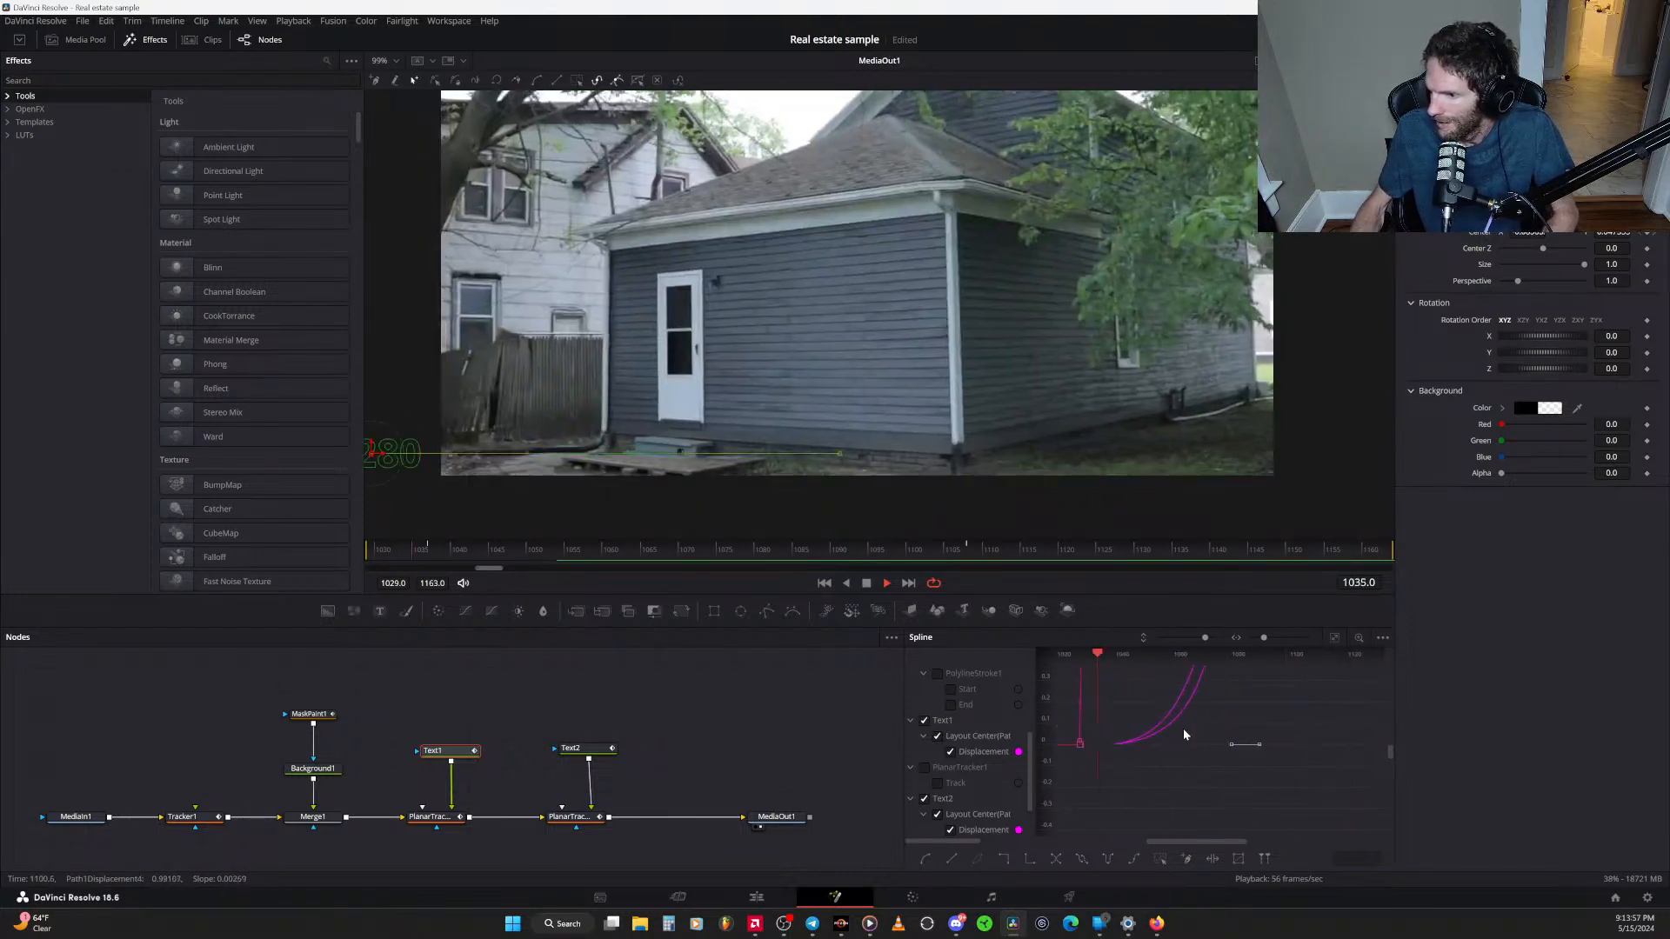
key(space)
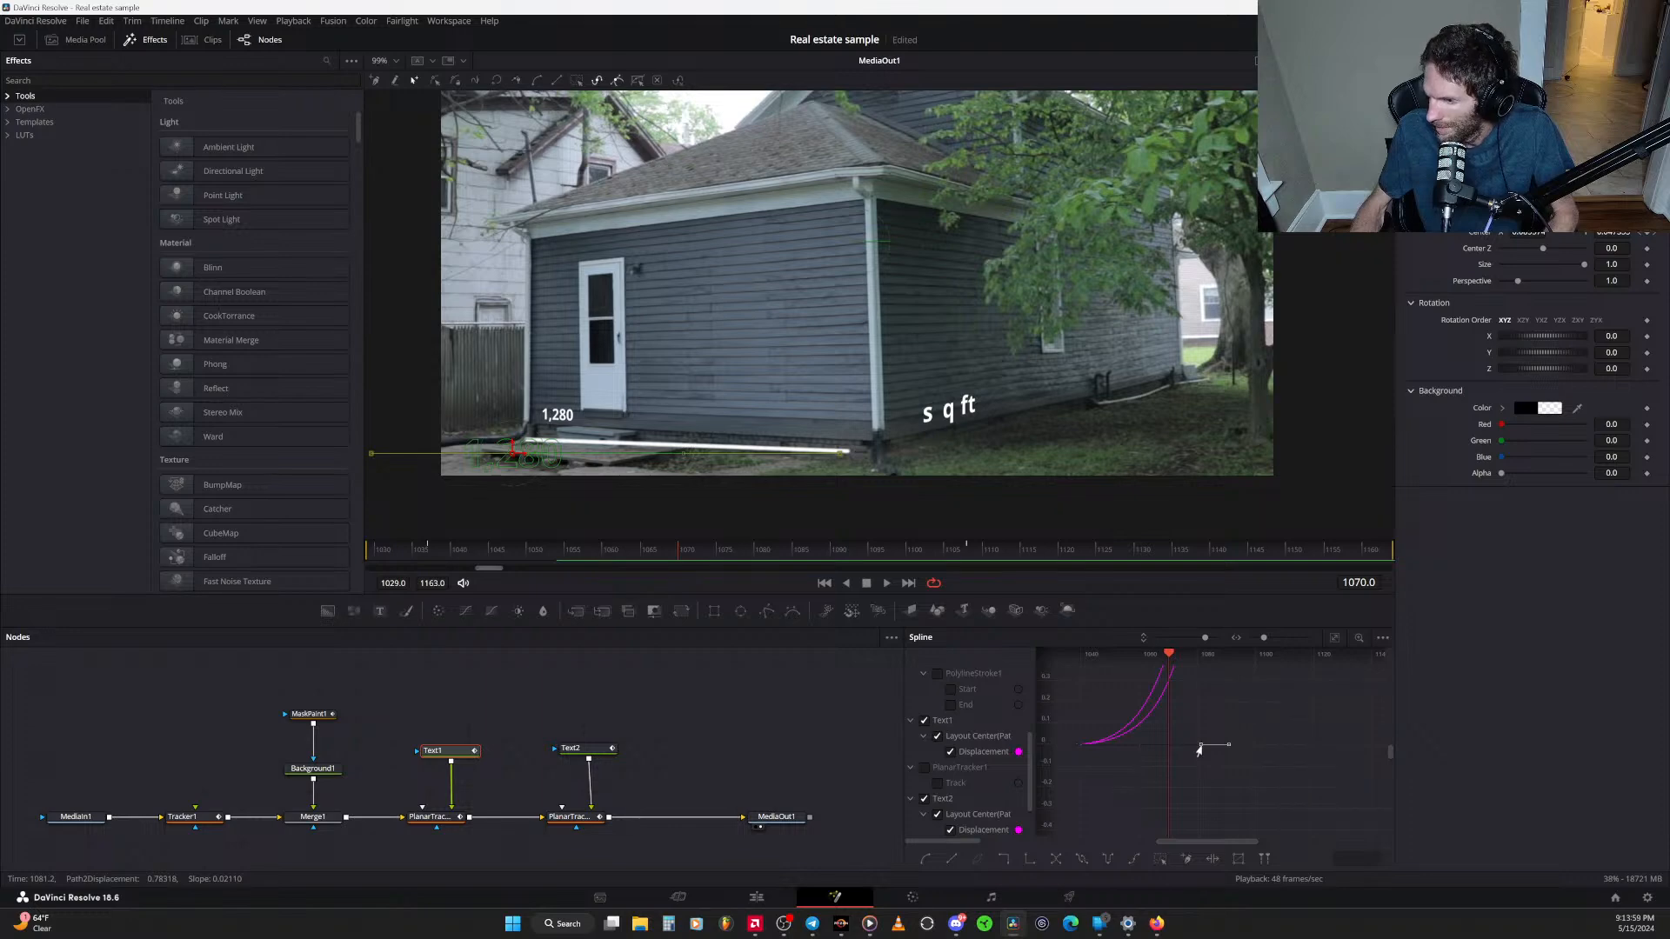
drag(1200, 746, 1226, 749)
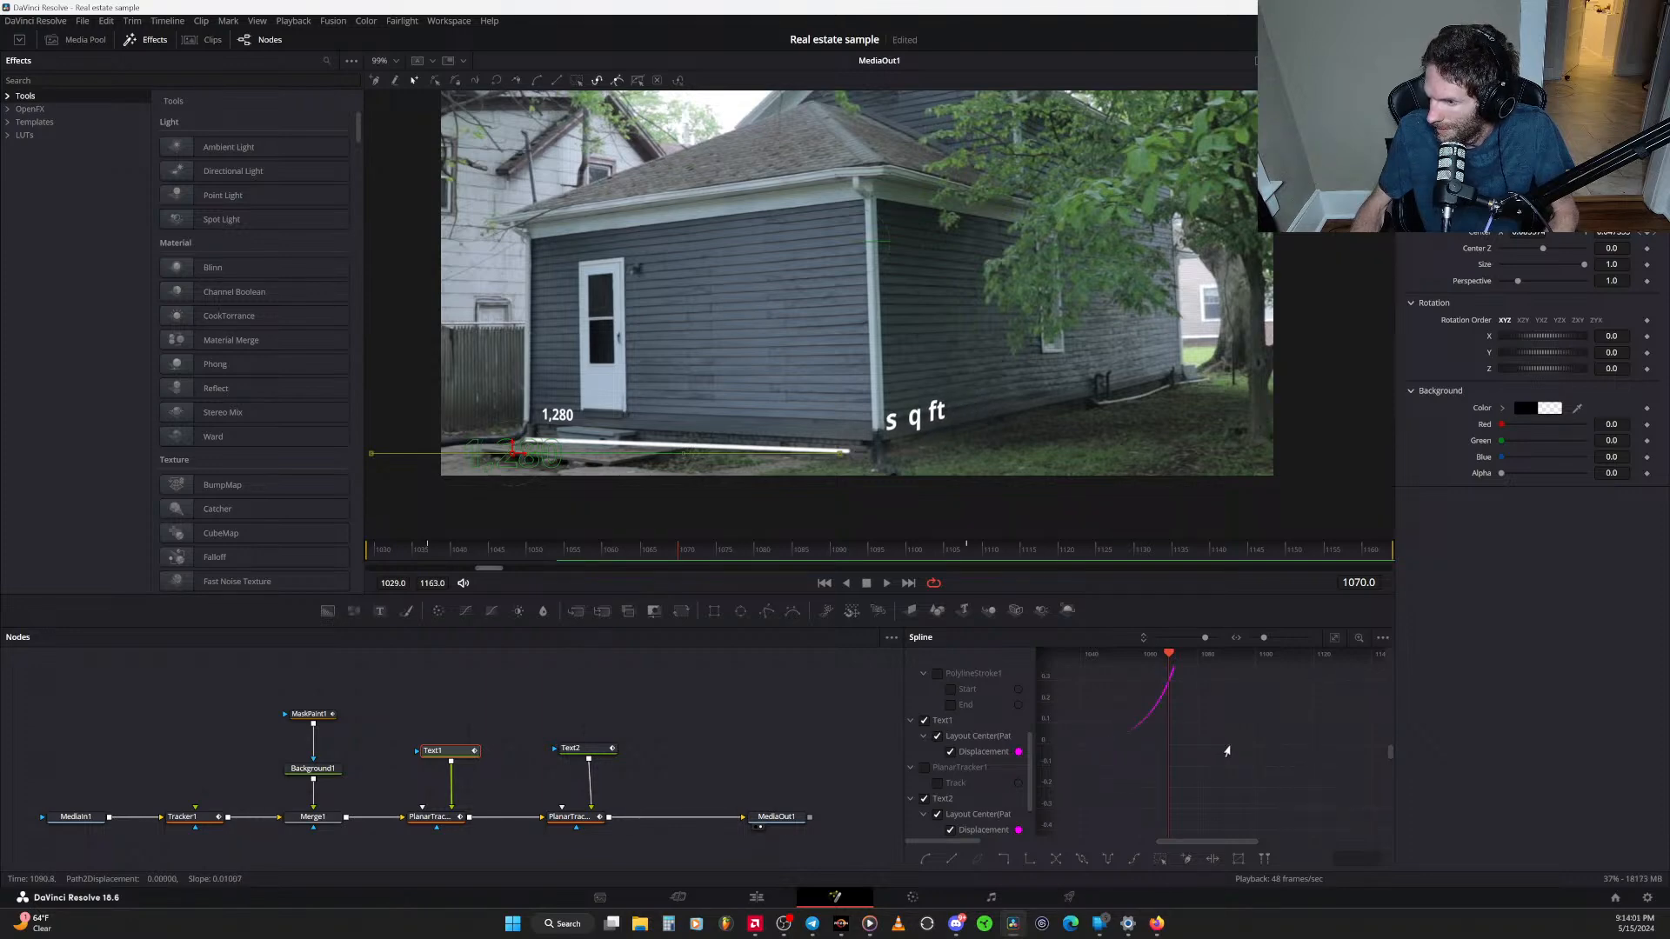
Align Text2's ending easing handle with Text1's so that both displacement curves overlap
scroll(1215, 706, up, 6)
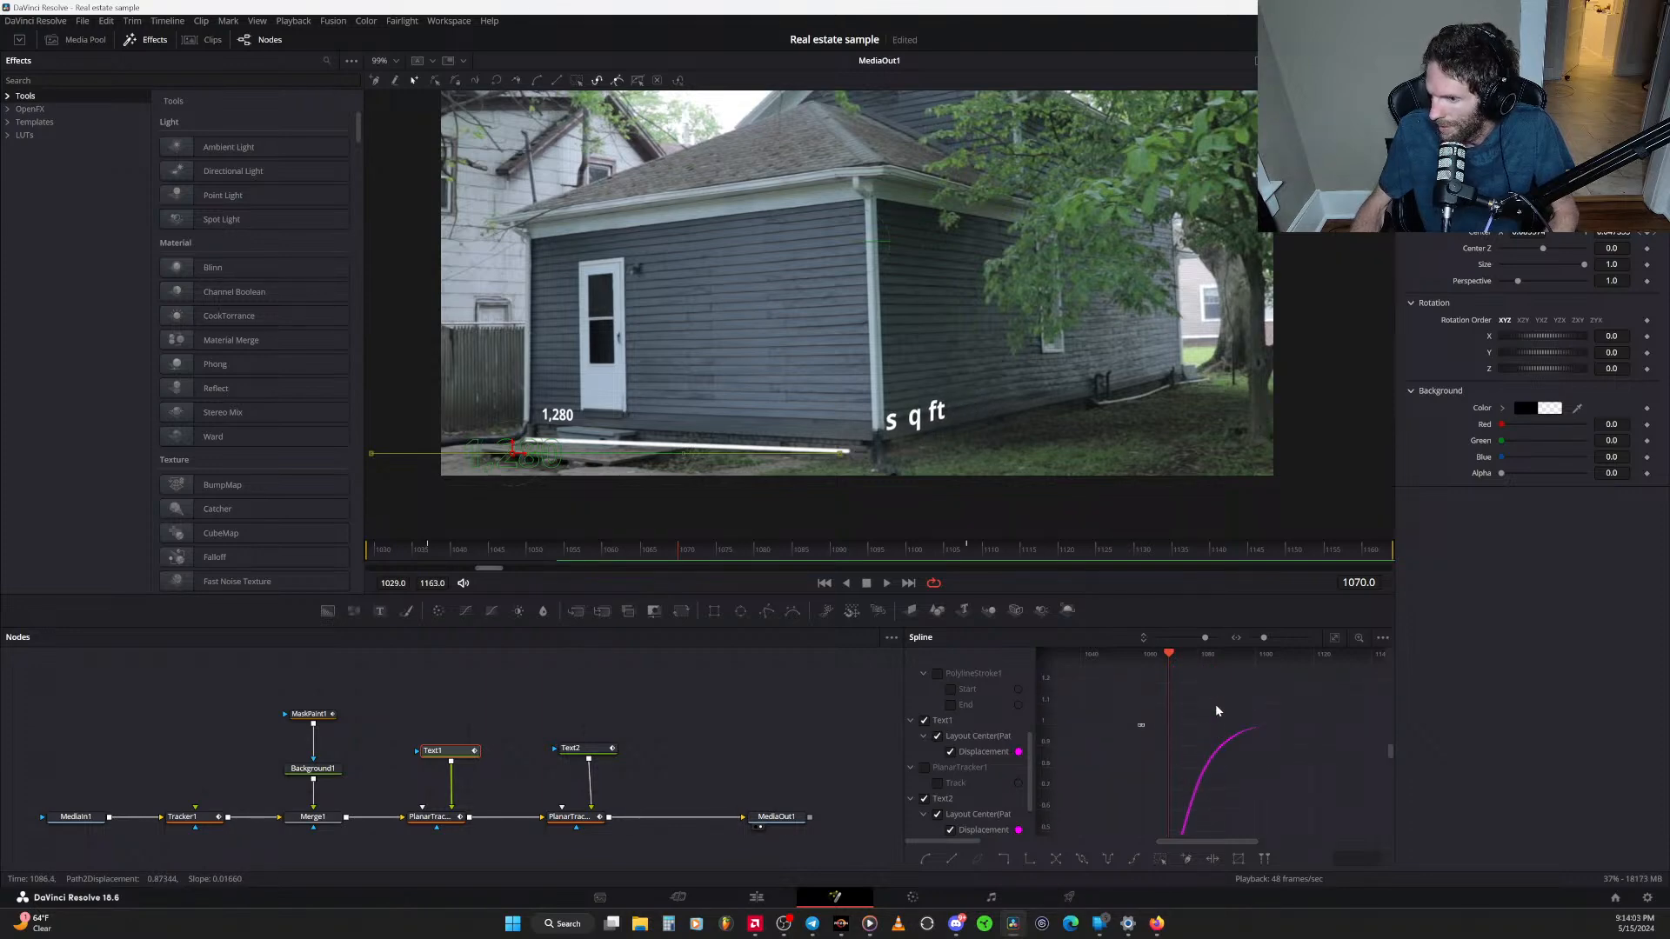
key(ctrl+s)
drag(1141, 709, 1140, 709)
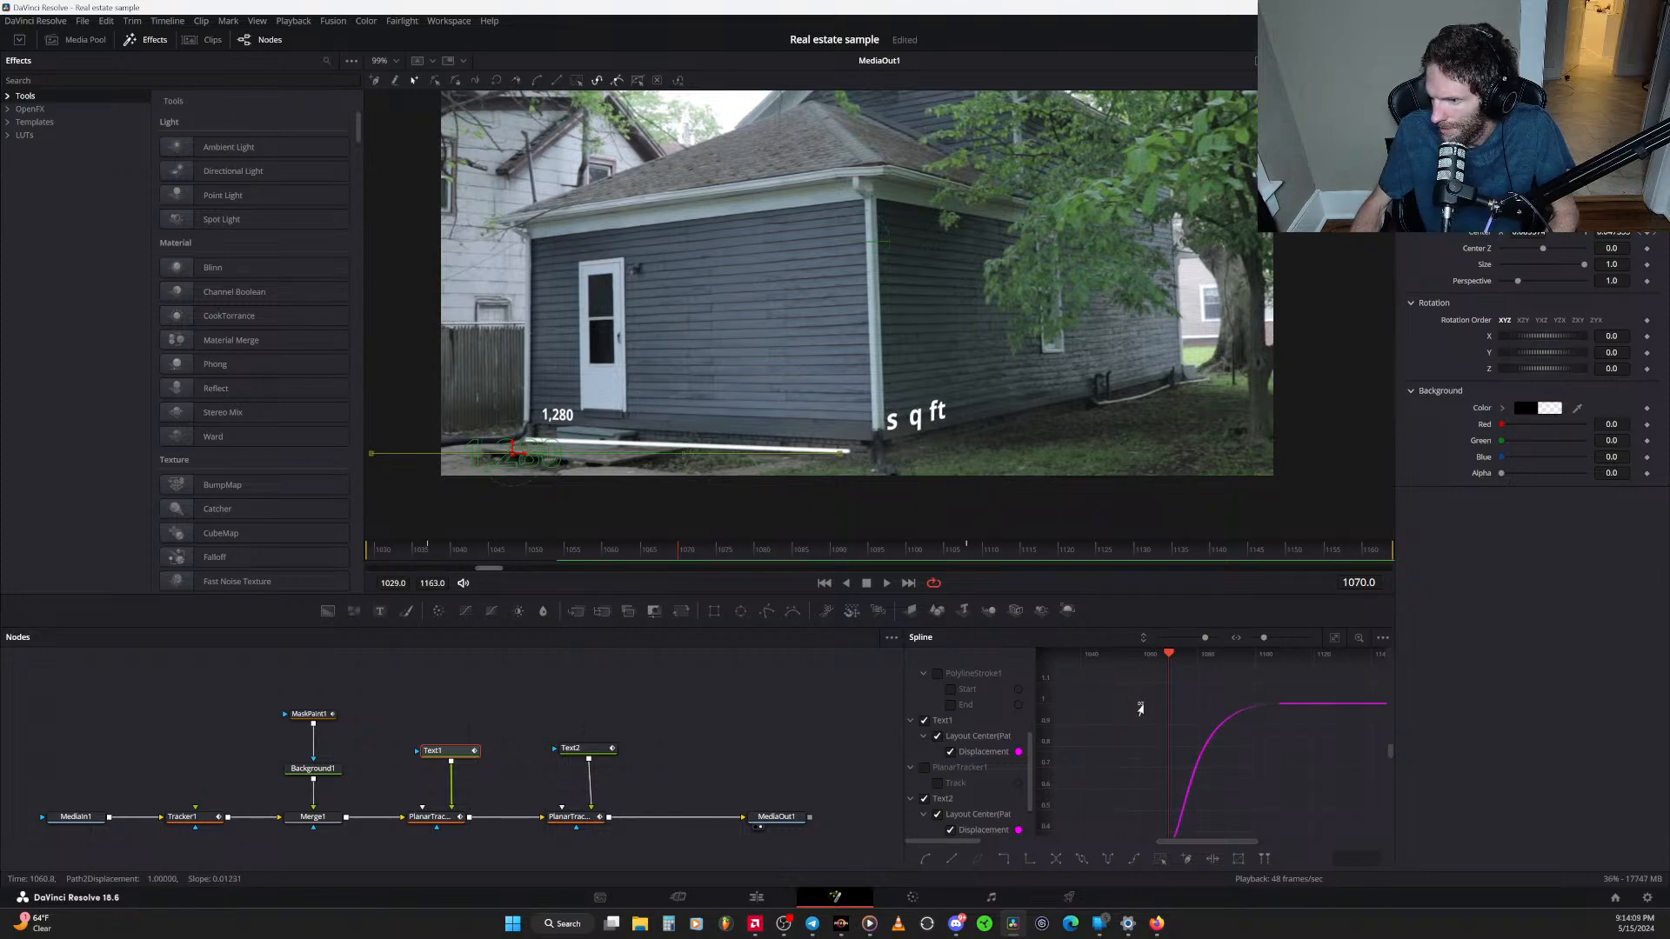
scroll(1228, 746, down, 3)
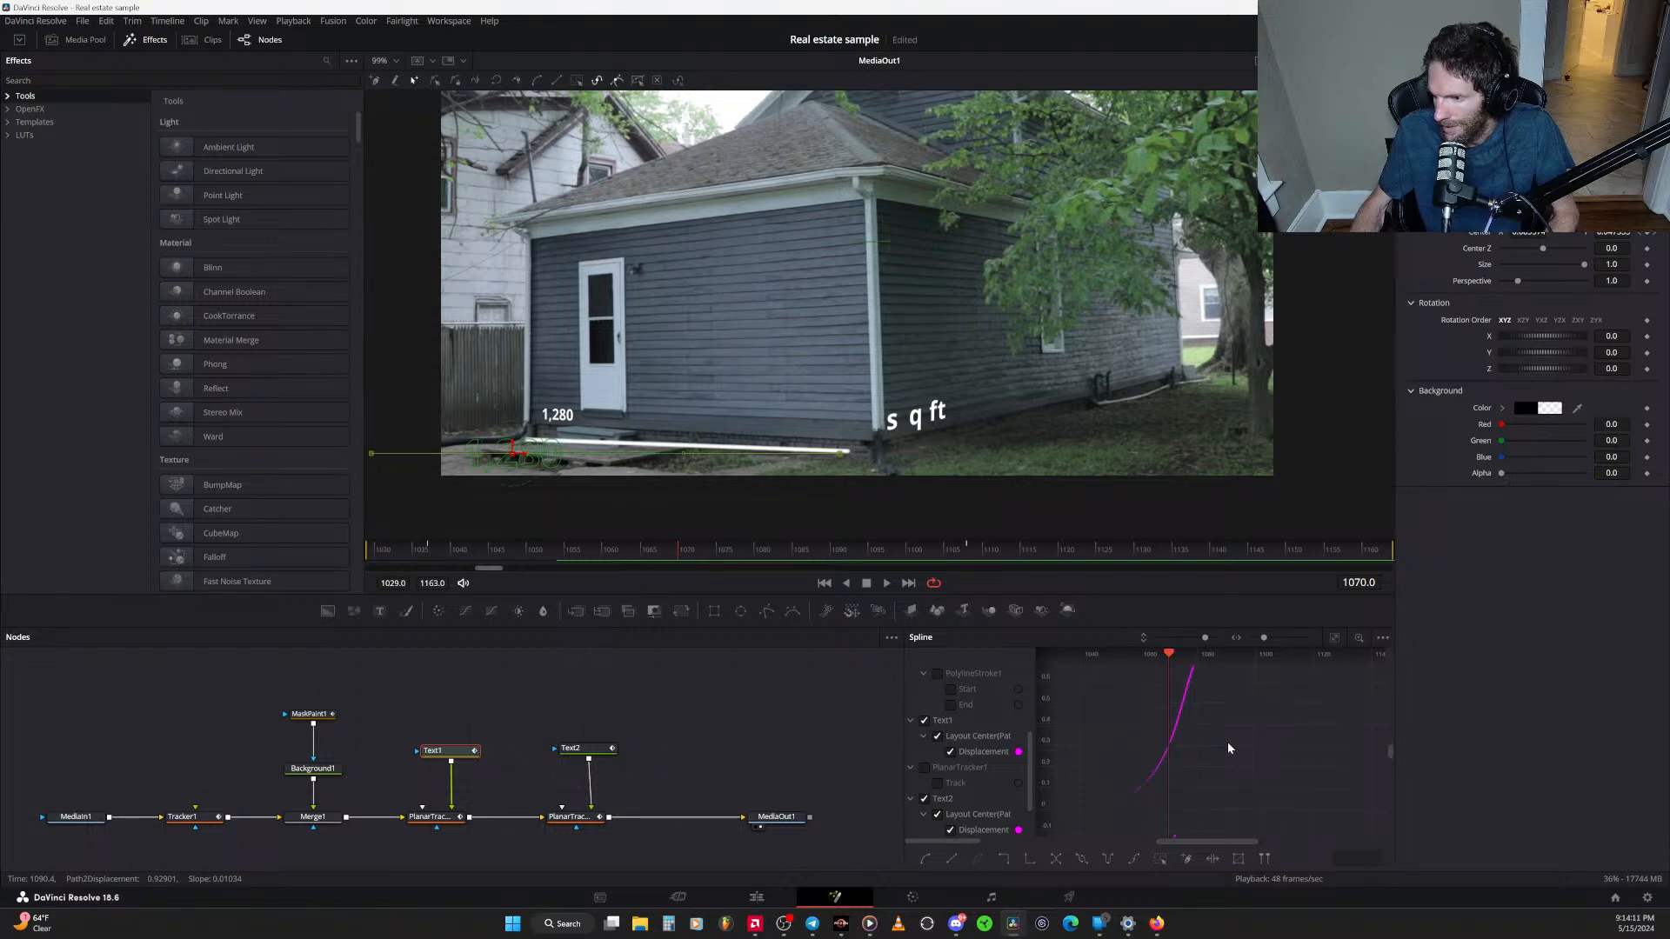
scroll(1229, 748, up, 1)
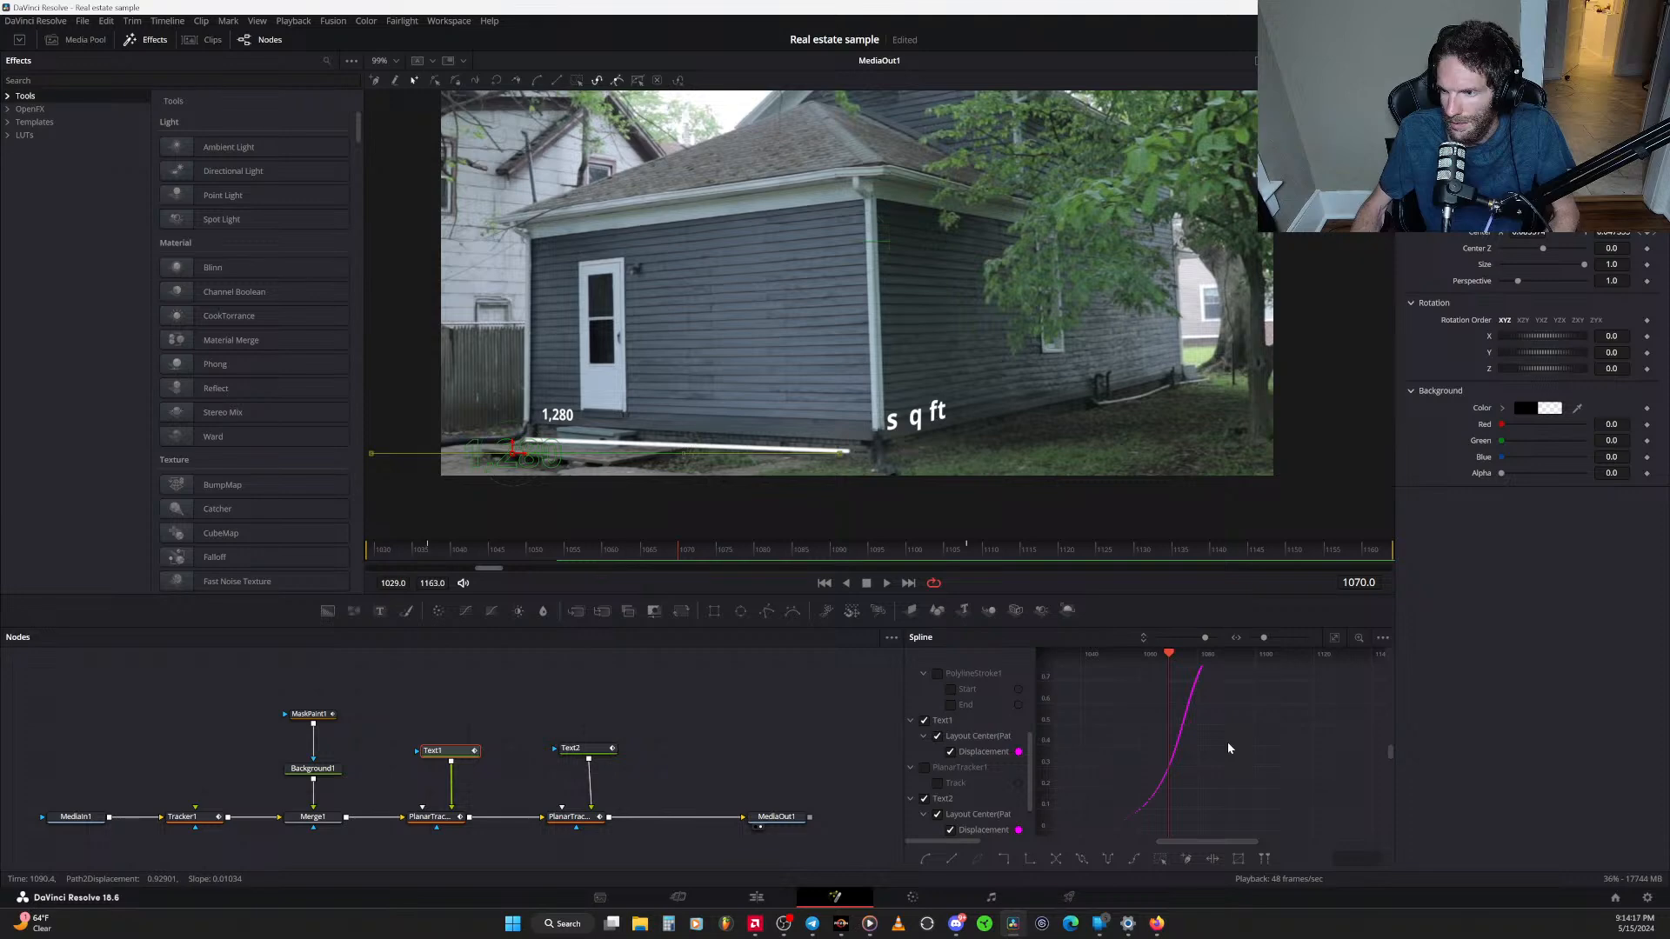
scroll(1197, 727, up, 3)
click(1140, 705)
drag(1138, 706, 1138, 709)
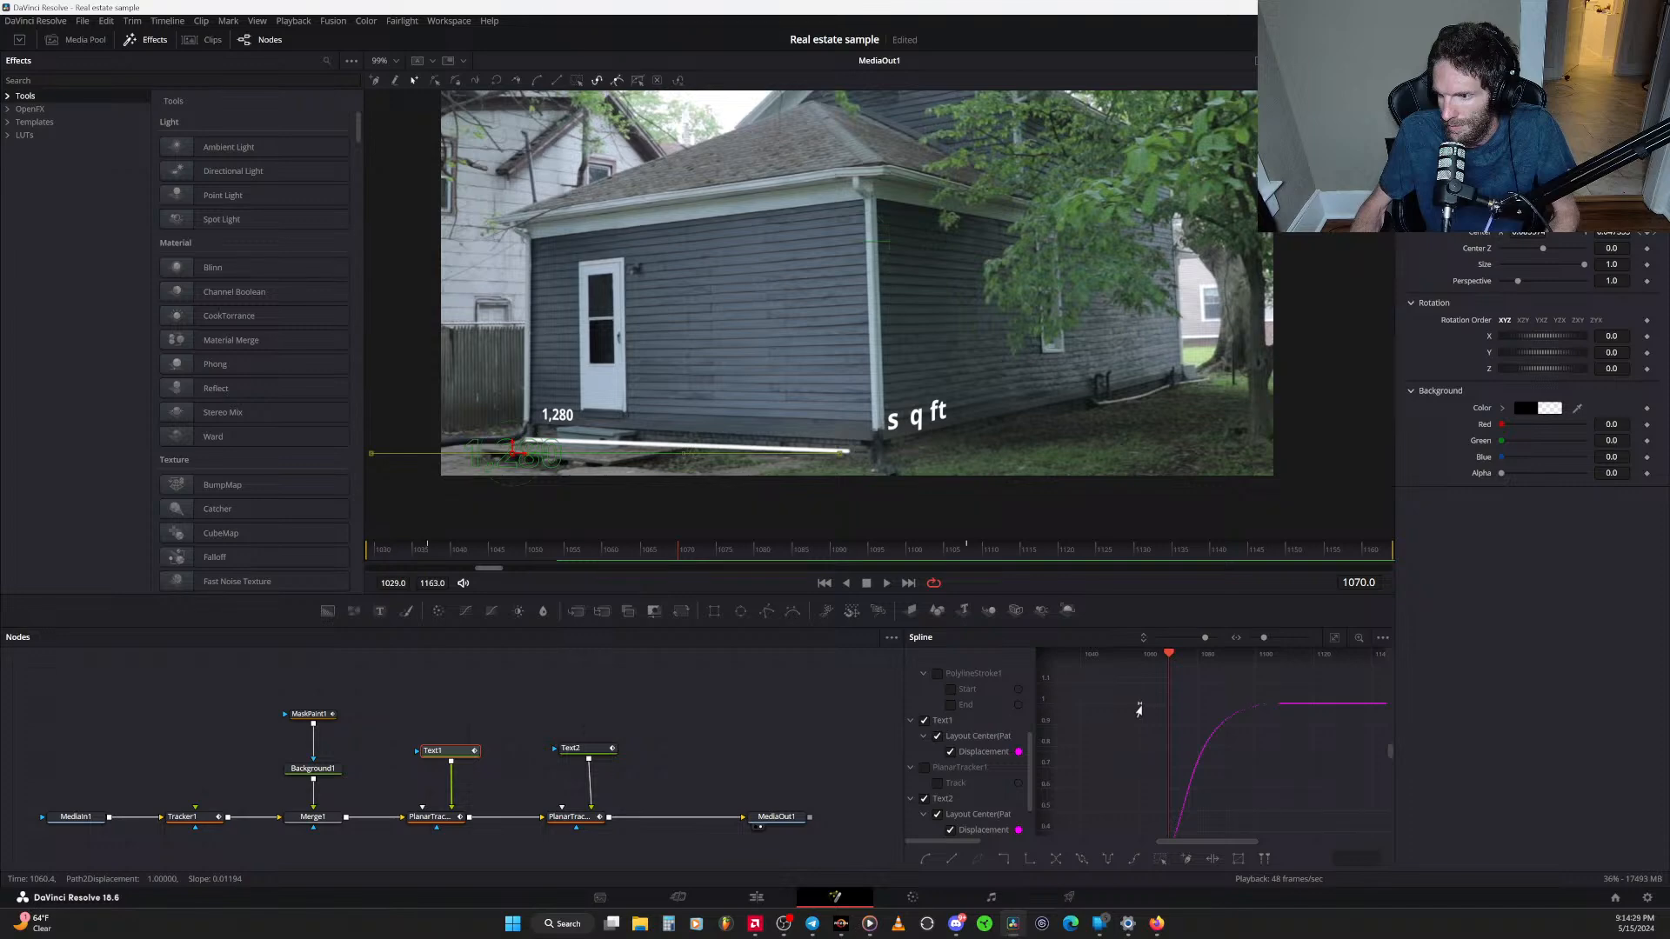
scroll(1183, 733, down, 2)
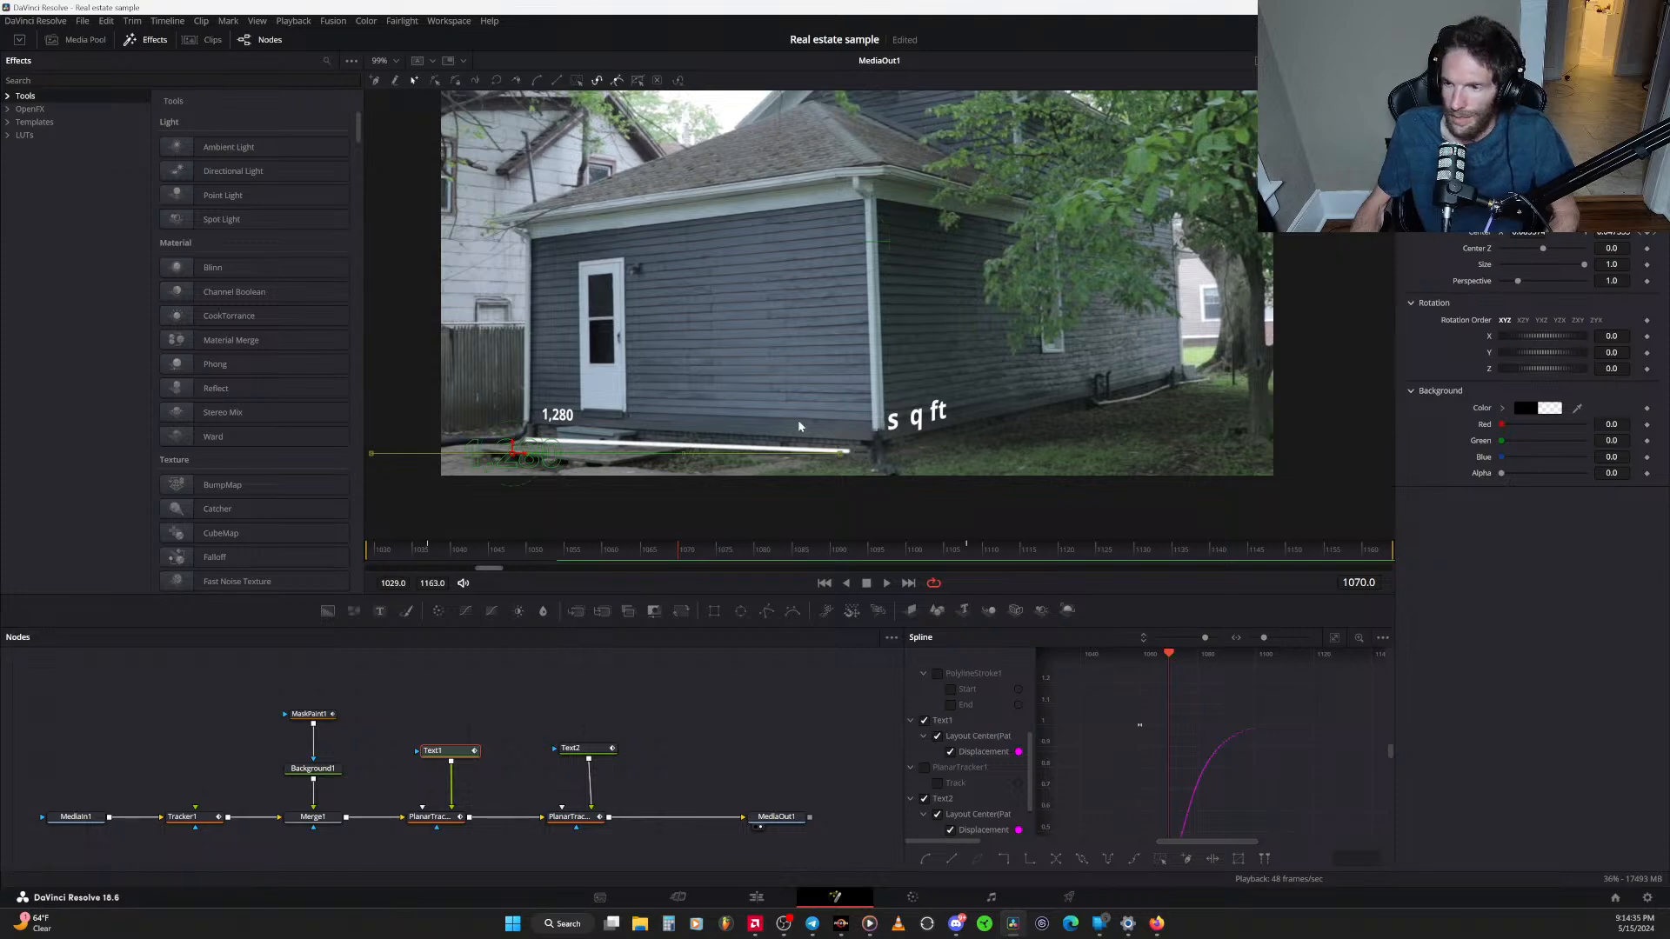
Replace the spline graph with the keyframes editor and expand the Text1 and Text2 tracks to their layout center paths
click(1364, 39)
click(1437, 39)
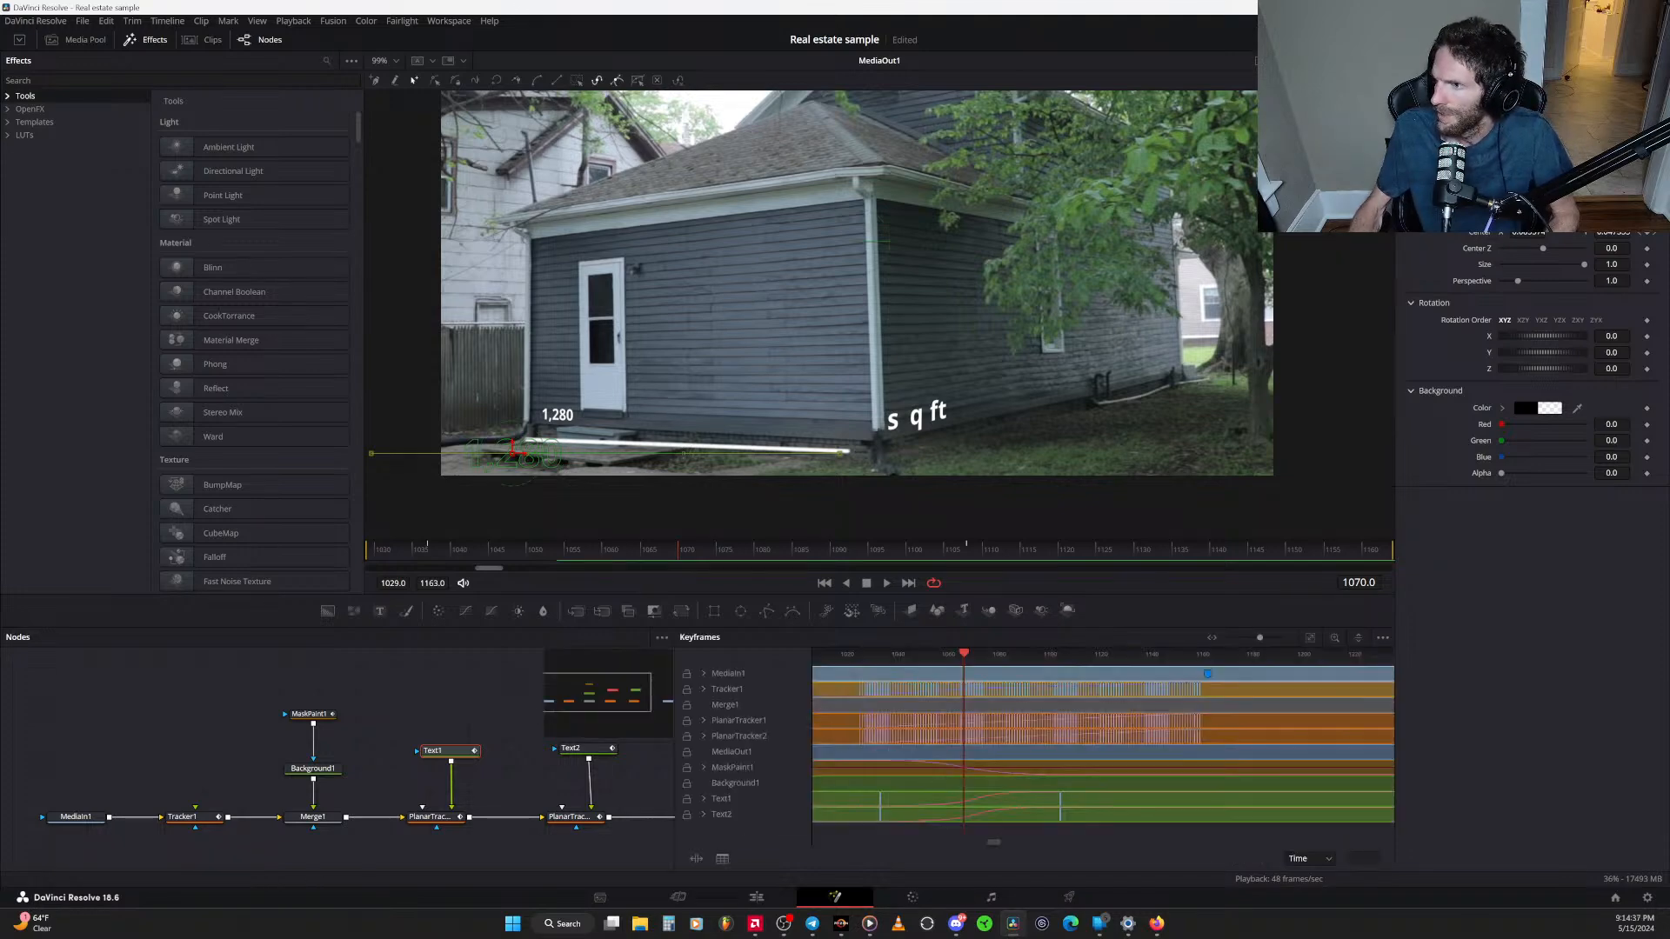
drag(876, 801, 1044, 789)
drag(631, 804, 513, 808)
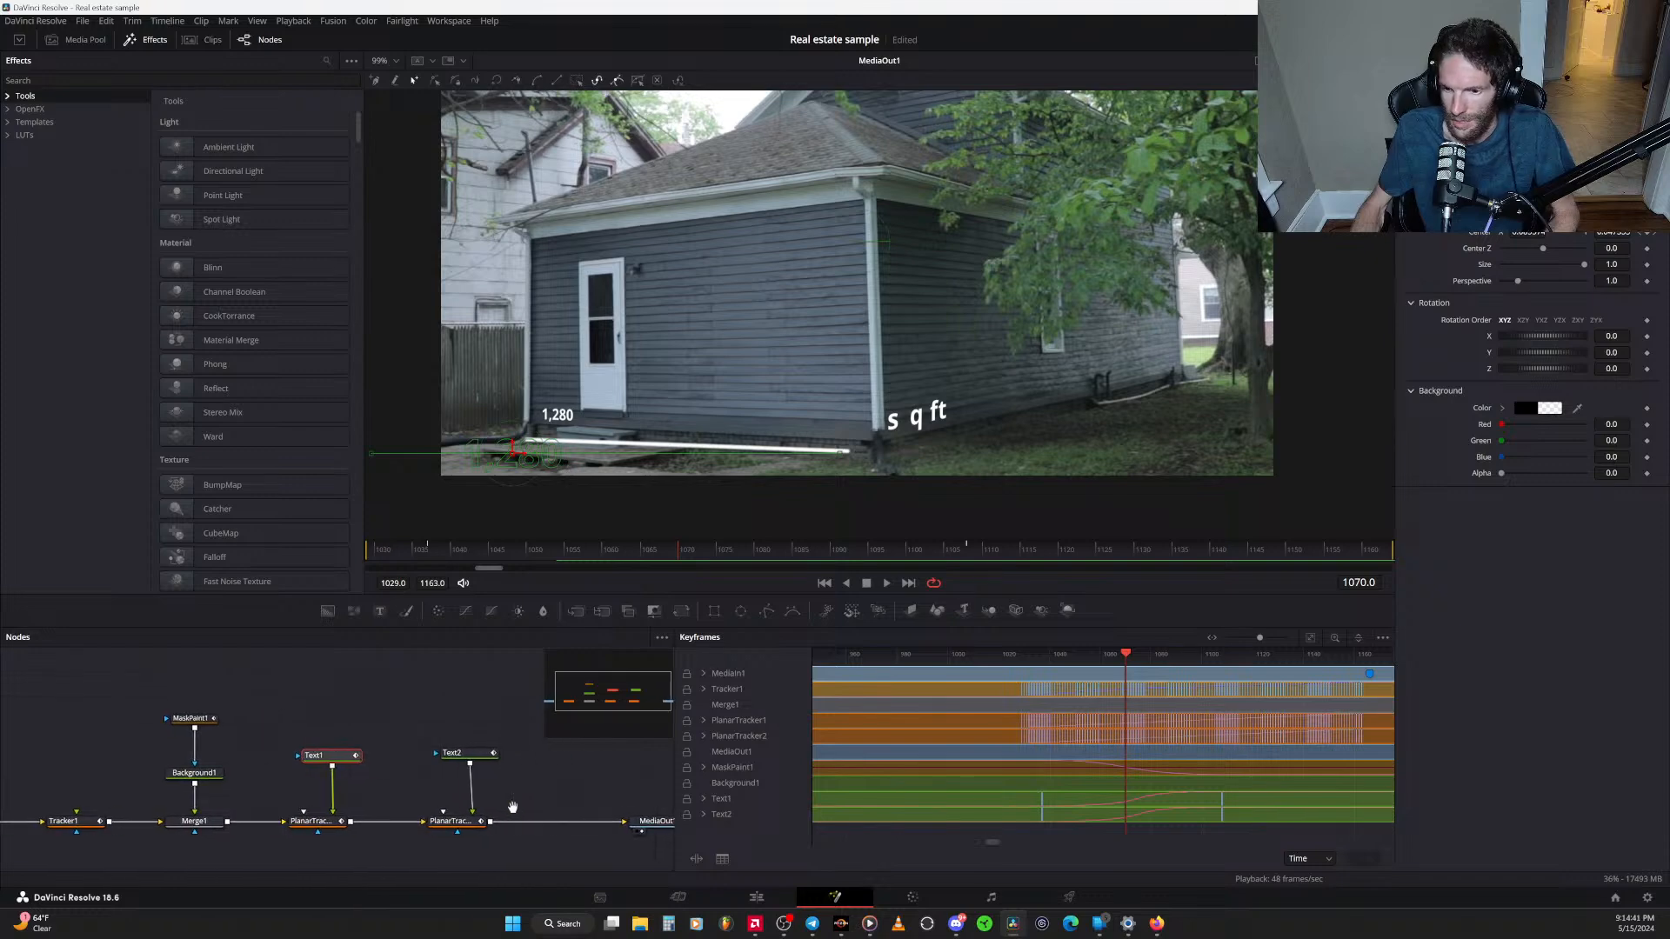
click(701, 799)
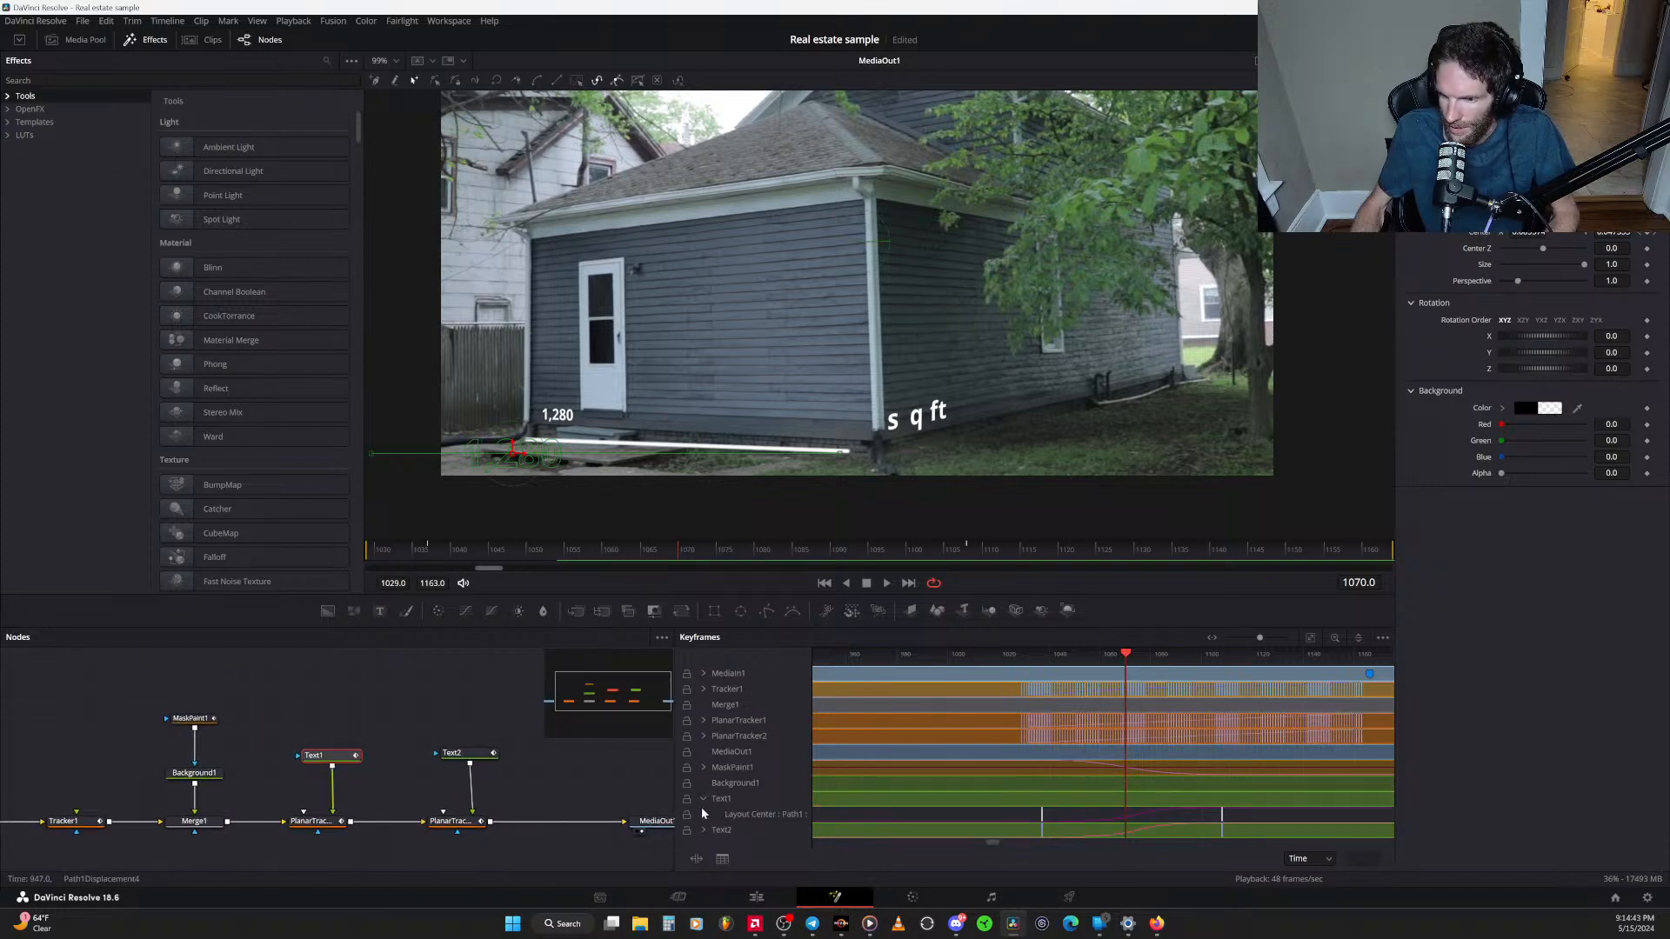
click(701, 828)
scroll(750, 789, down, 1)
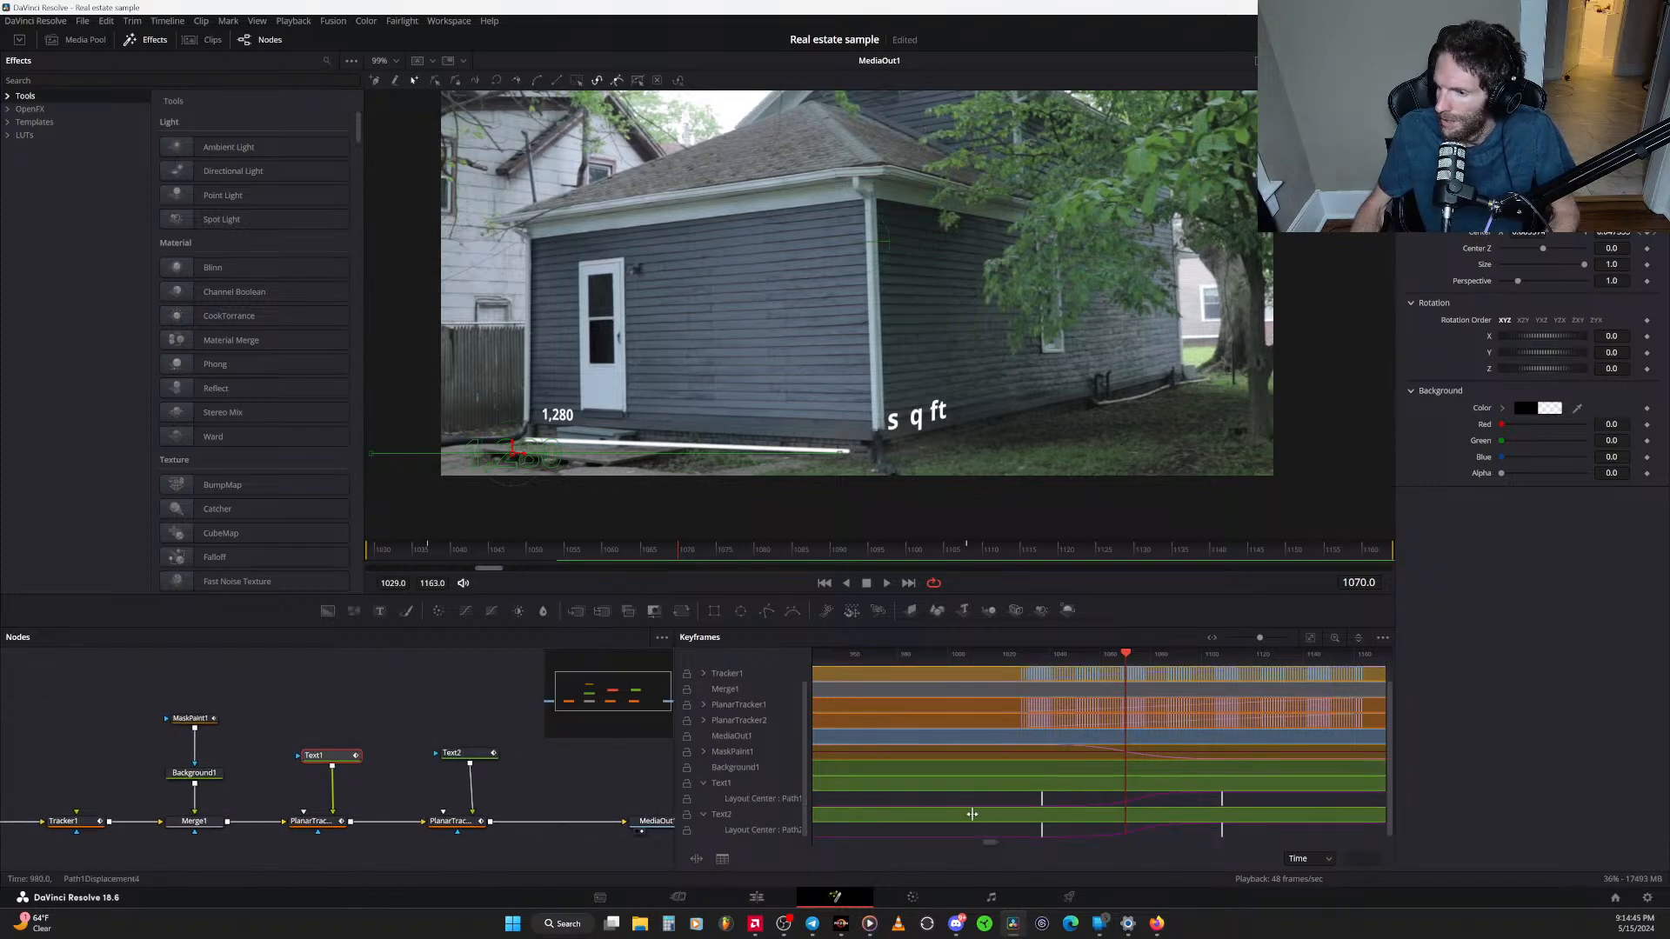
Shift both of Text2's slide-in keyframes together so its animation starts at frame 1072, and scrub to frame 1080
drag(1244, 833, 1086, 837)
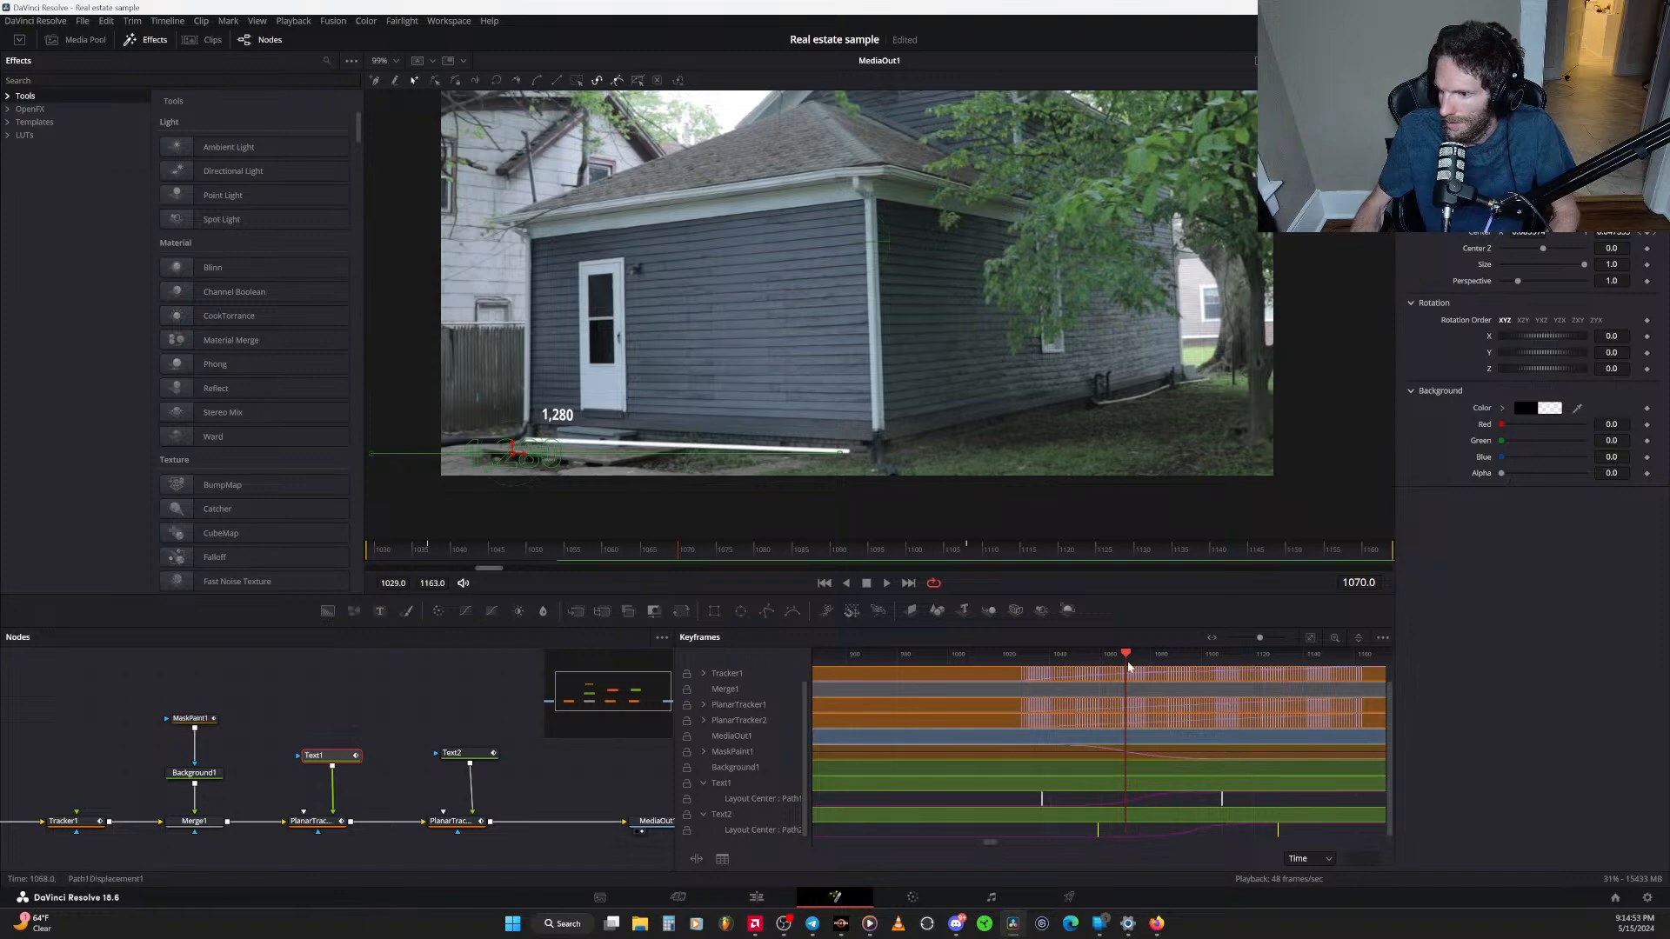
drag(1129, 657, 1131, 658)
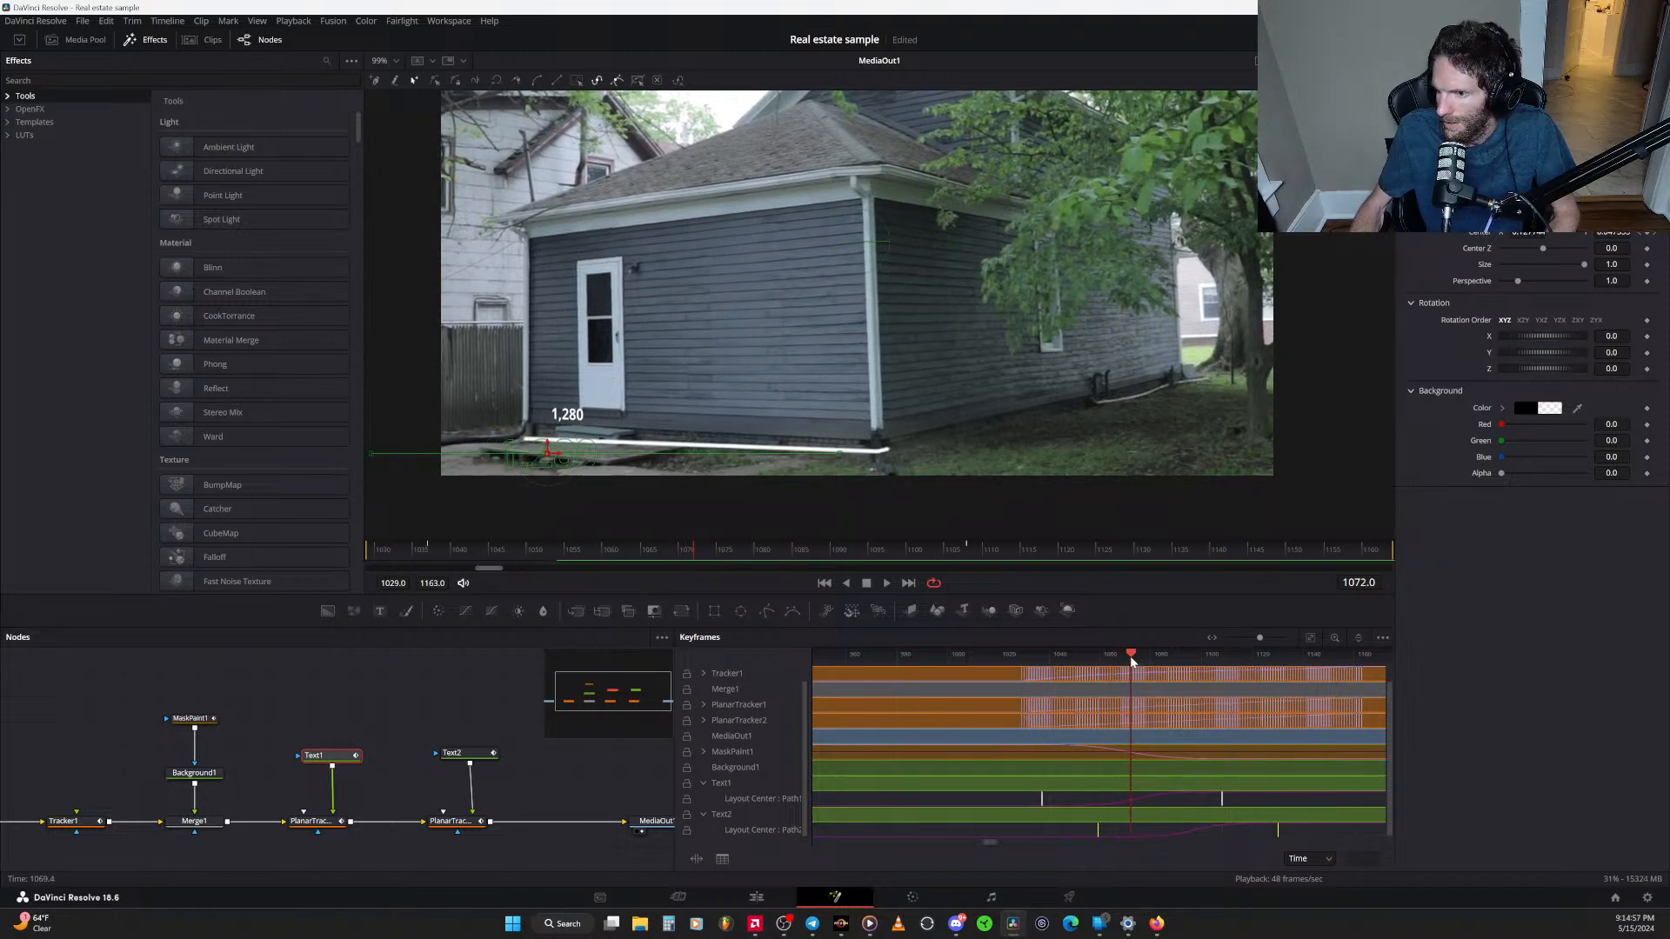
drag(1114, 835, 1132, 836)
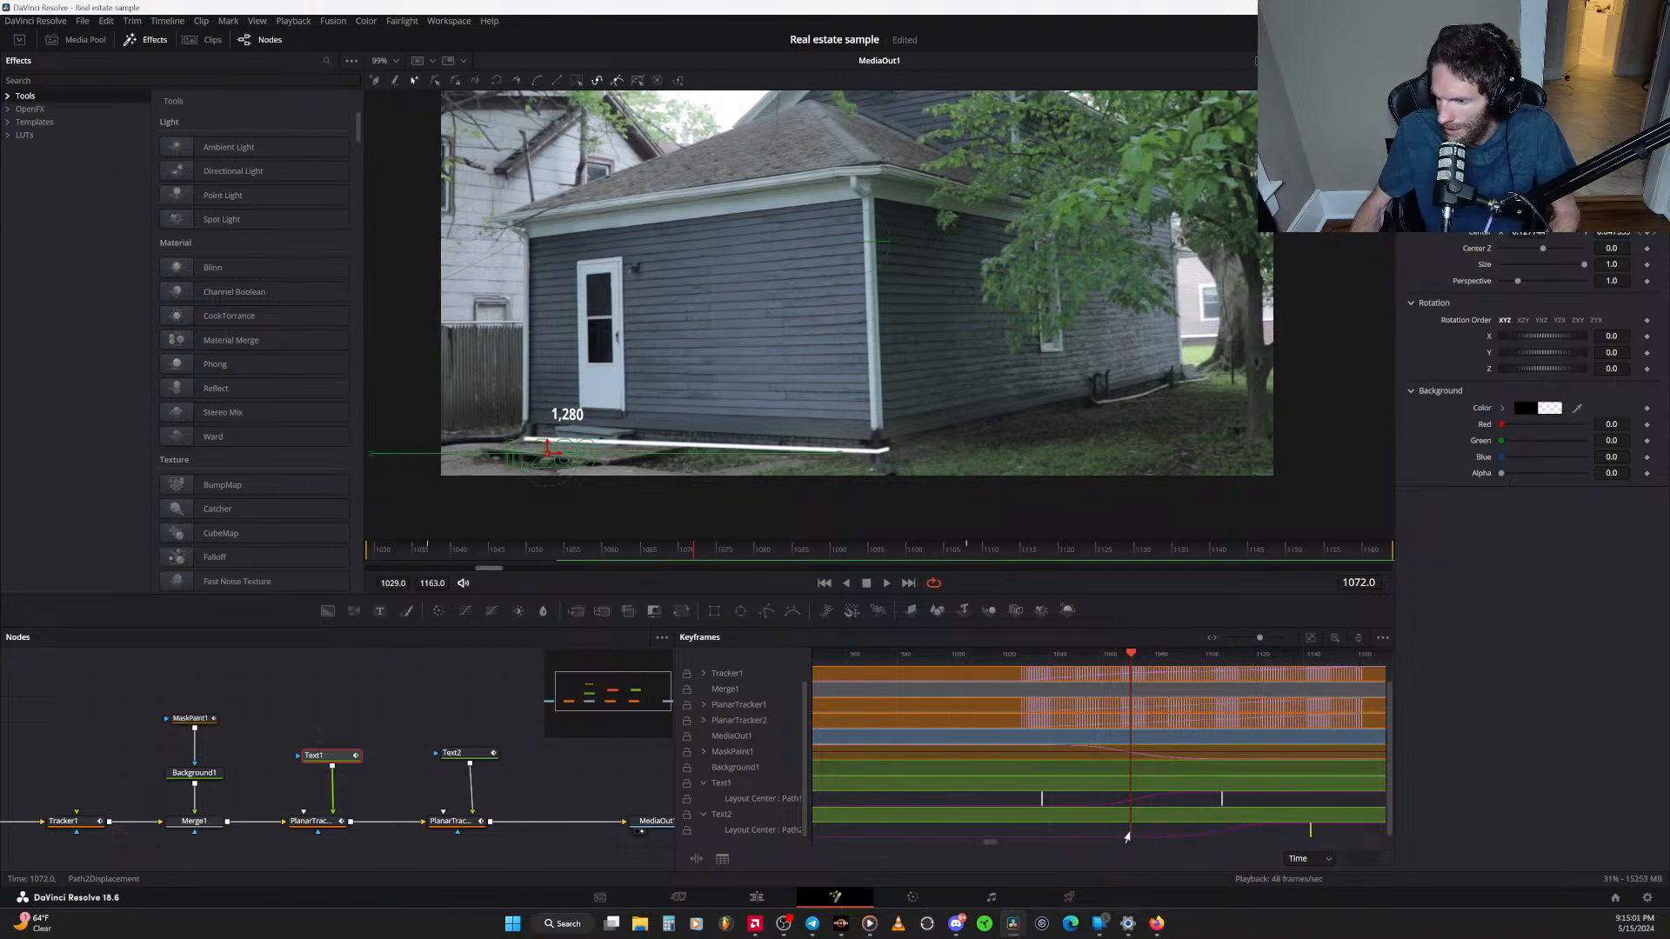
mouse_move(1130, 656)
mouse_down()
mouse_move(1155, 658)
mouse_move(1073, 670)
mouse_move(1153, 661)
mouse_up()
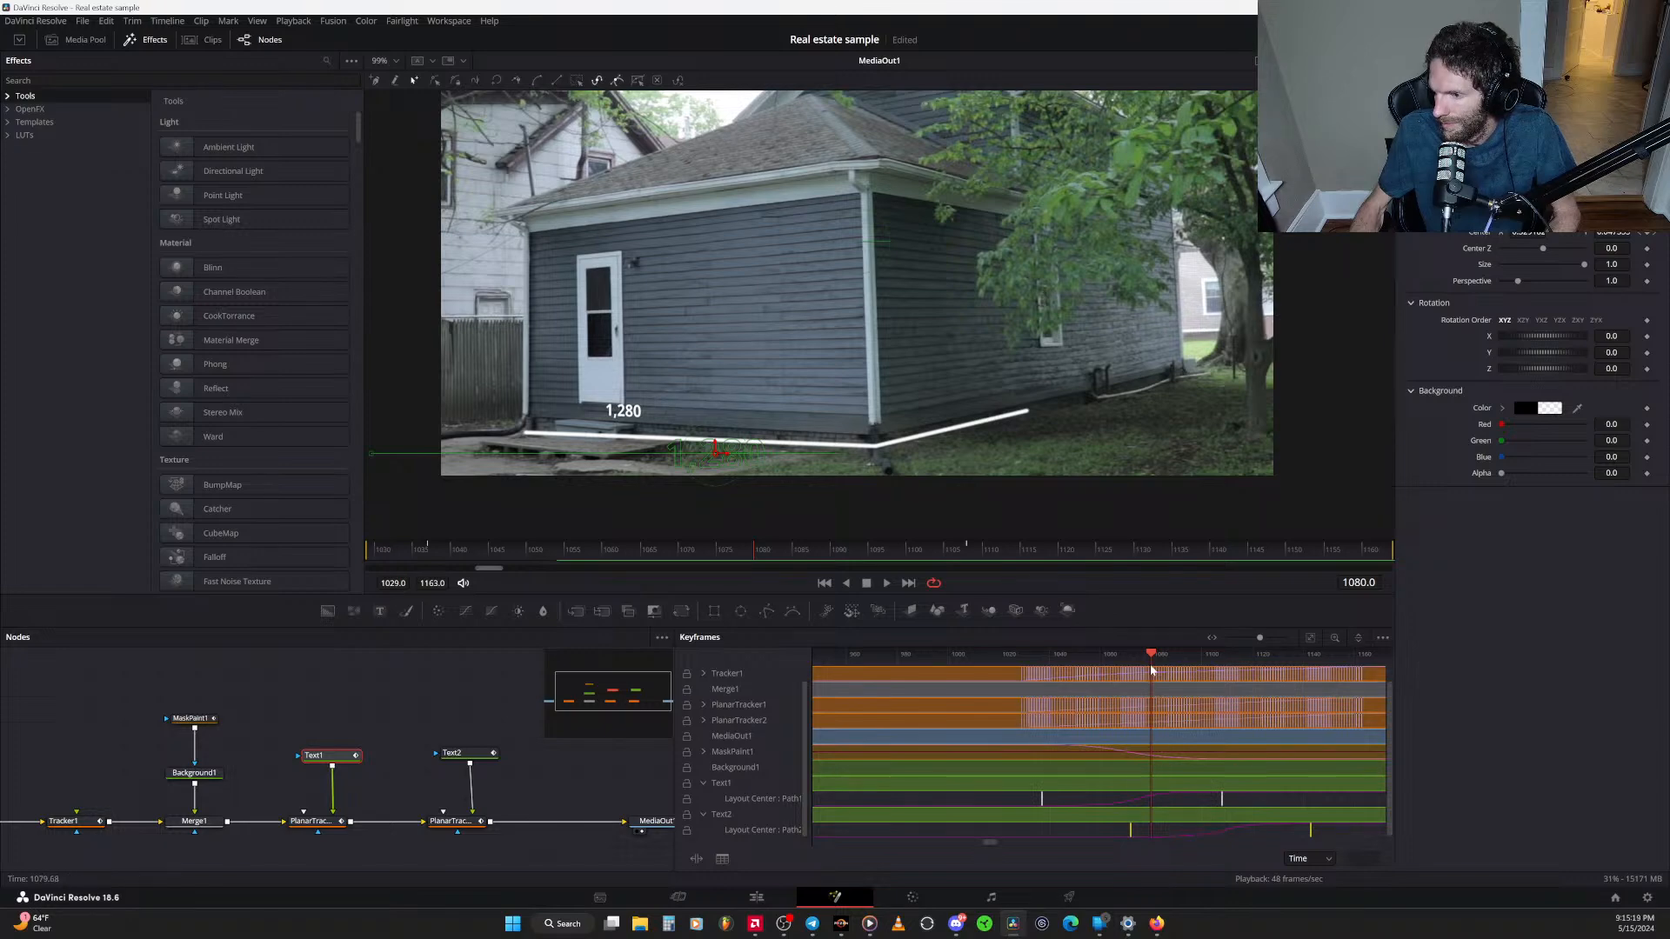
Replace the keyframes editor with the spline graph and bring the starting points of both text displacement curves into view
click(1470, 40)
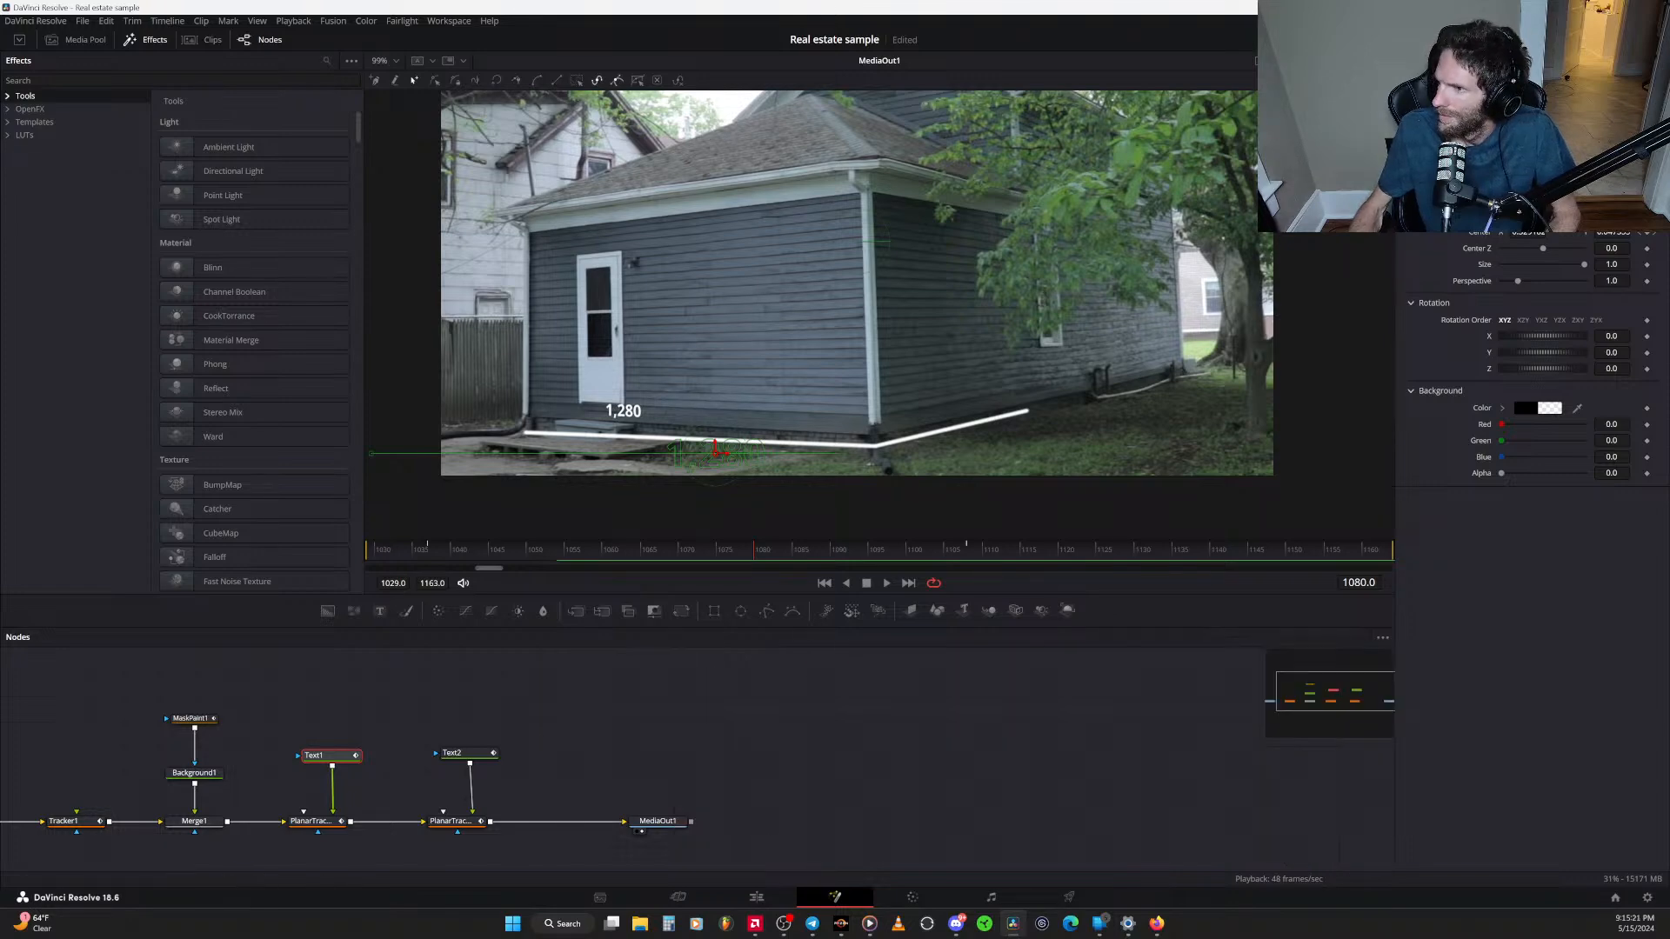
click(1411, 40)
drag(1121, 755, 1186, 604)
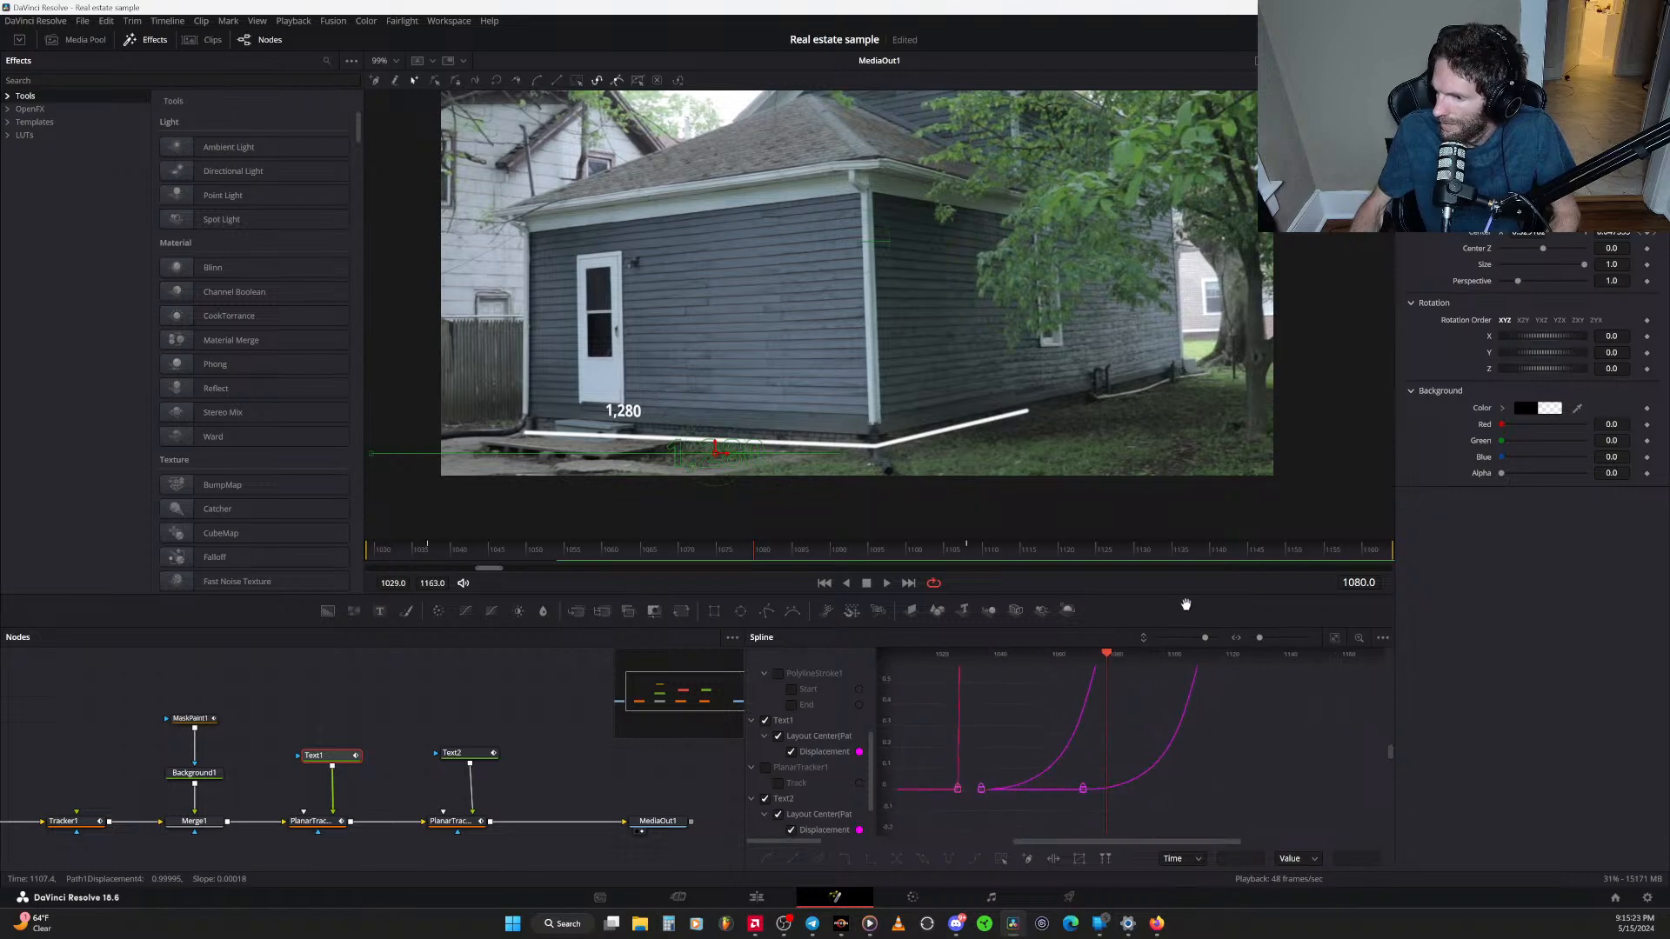
Reshape the easing handle of Text2's starting keyframe at frame 1072 to point straight up, giving the slide-in a fast start
click(1082, 790)
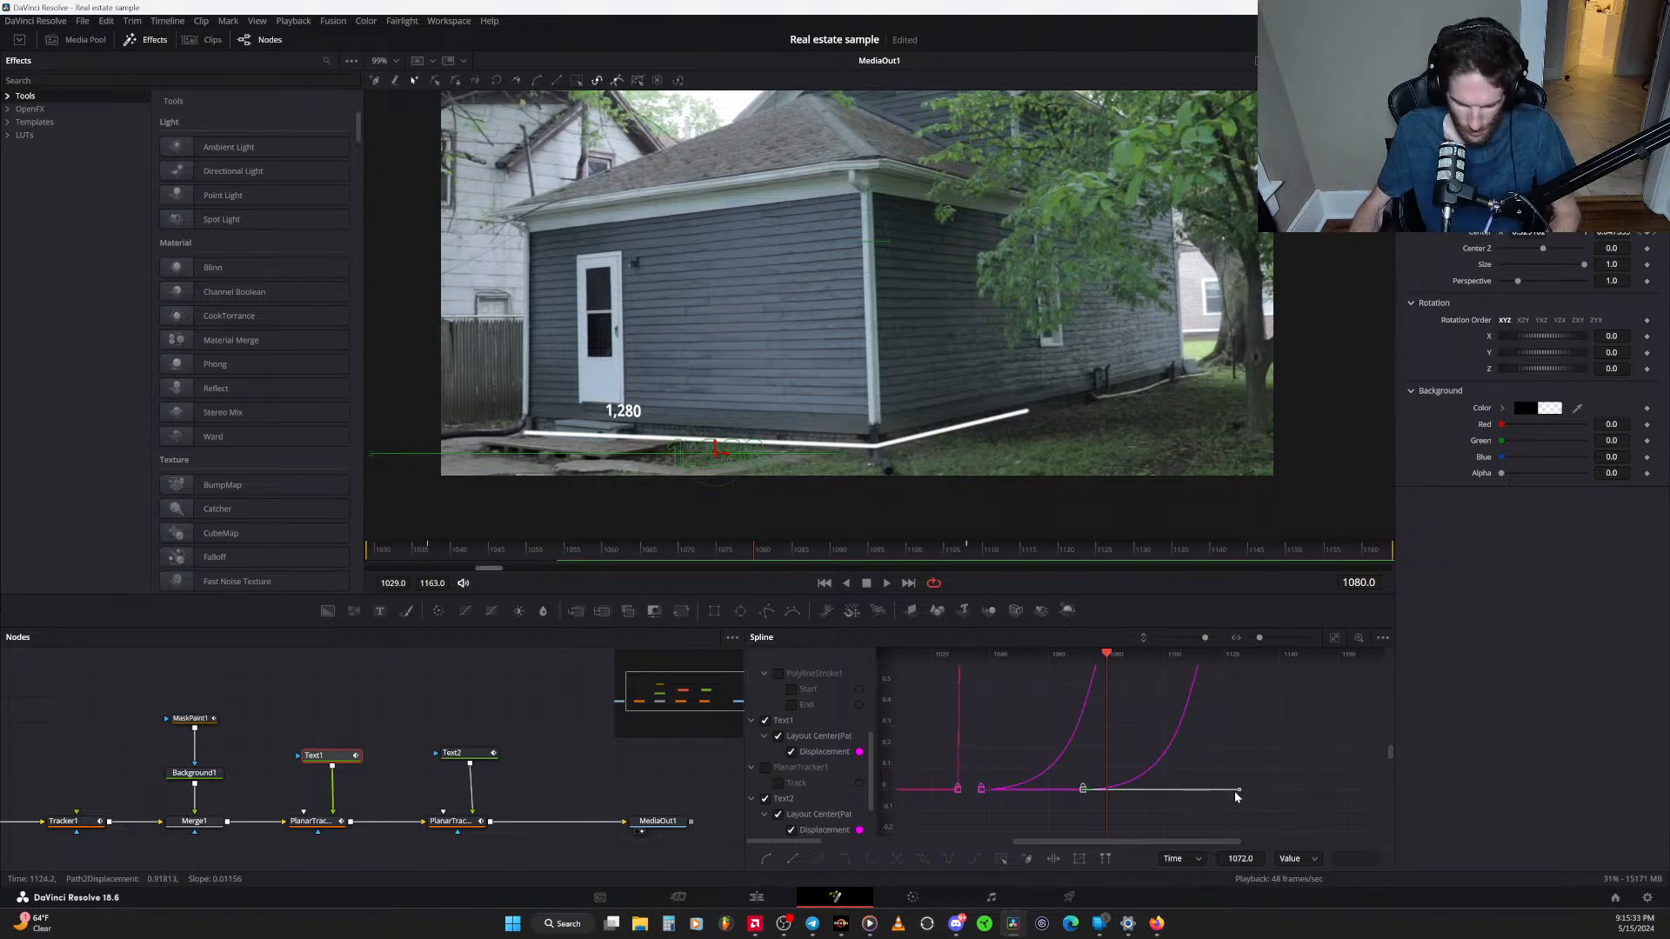
key(f)
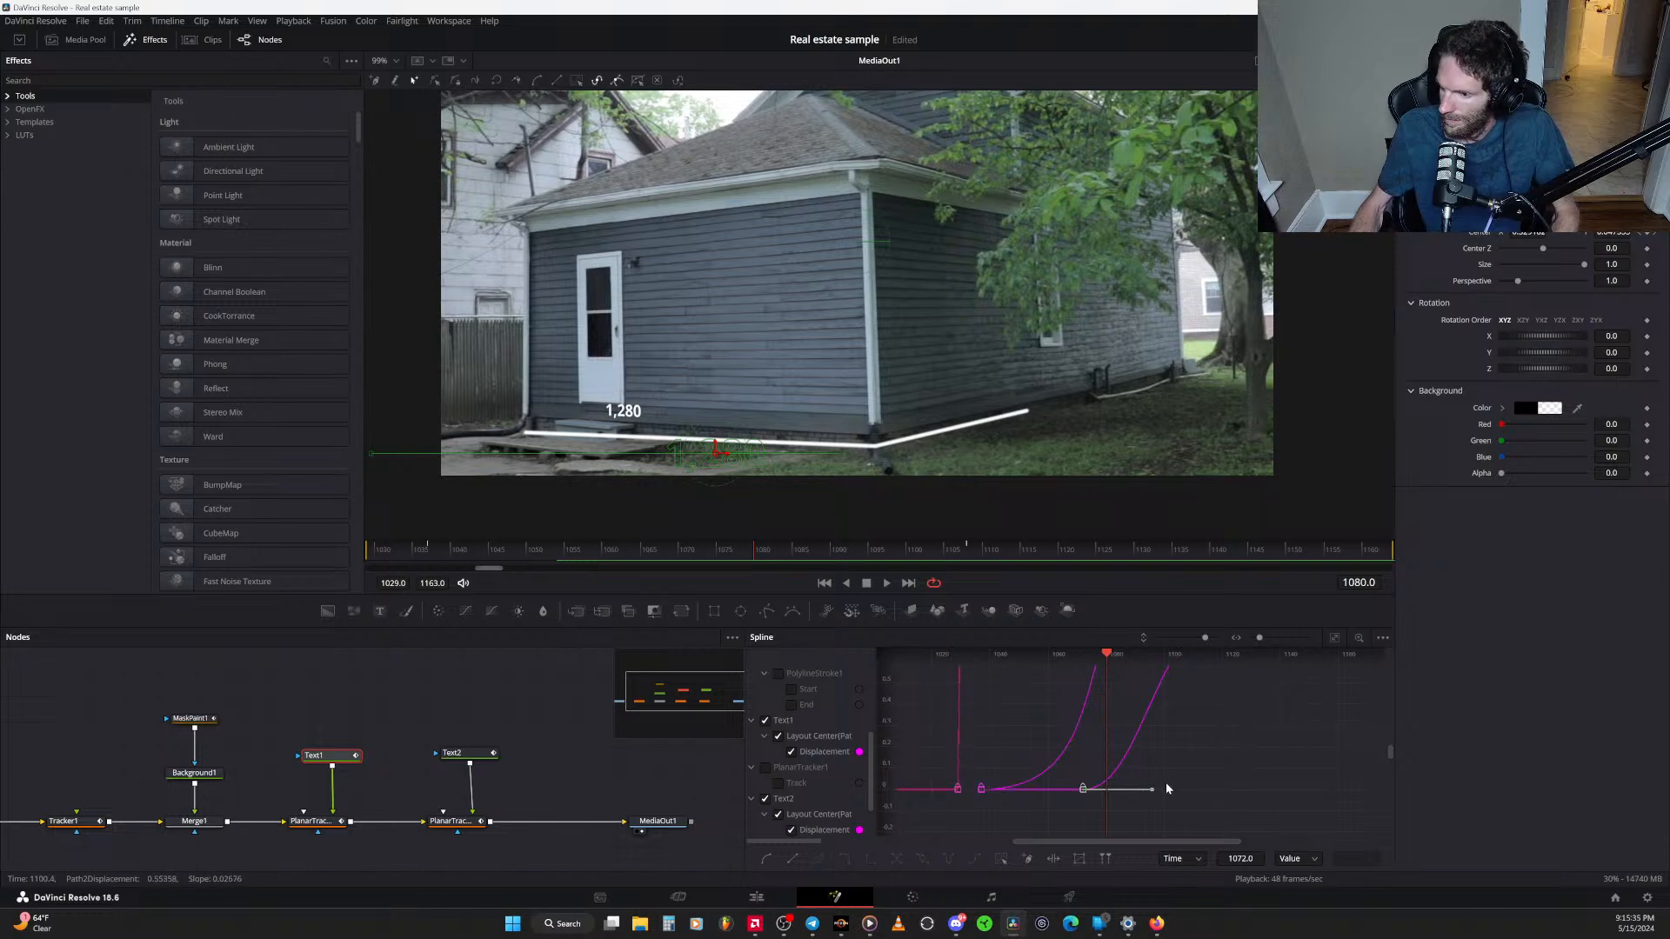
scroll(1181, 732, up, 5)
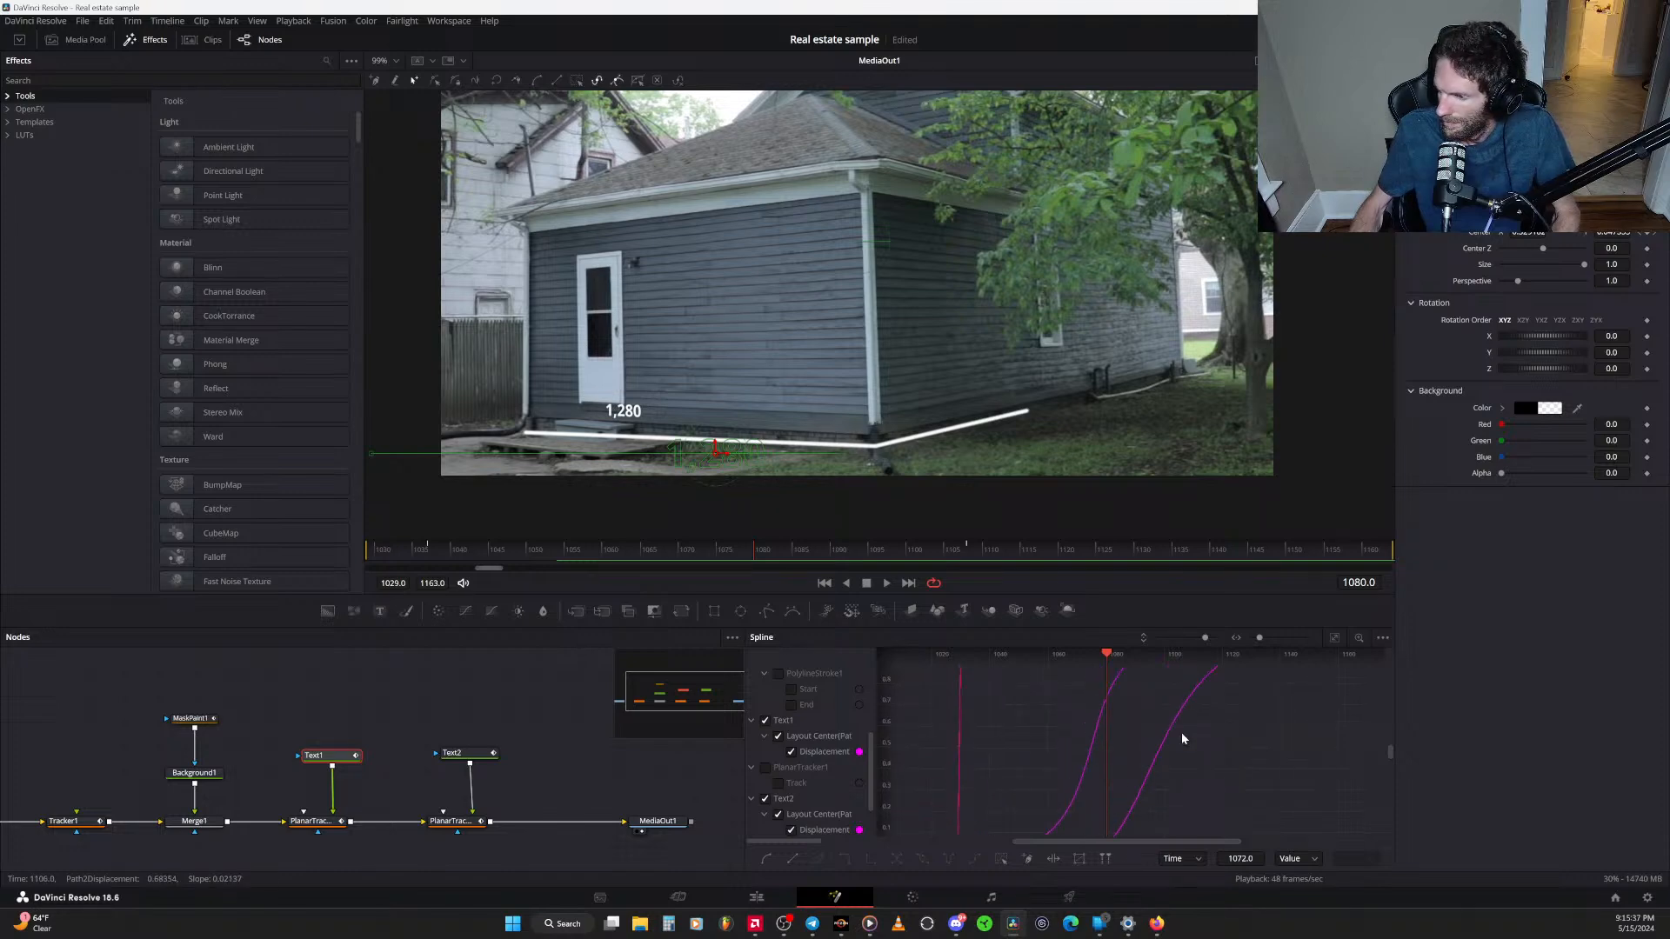
scroll(1182, 738, down, 5)
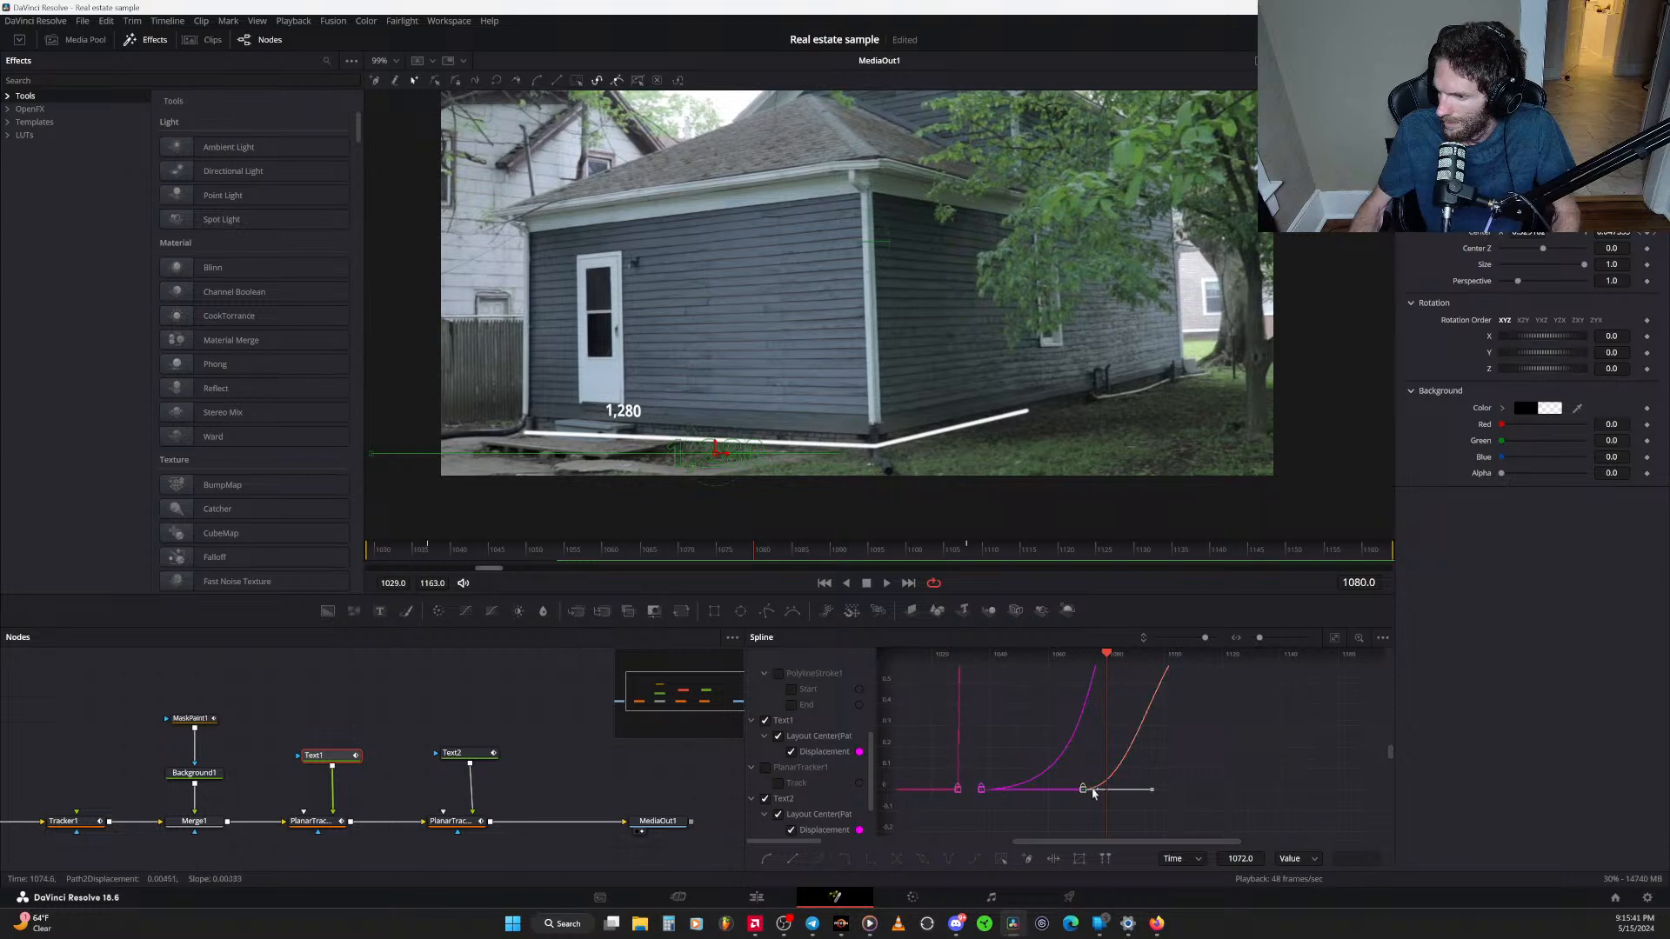
drag(1149, 792, 1082, 792)
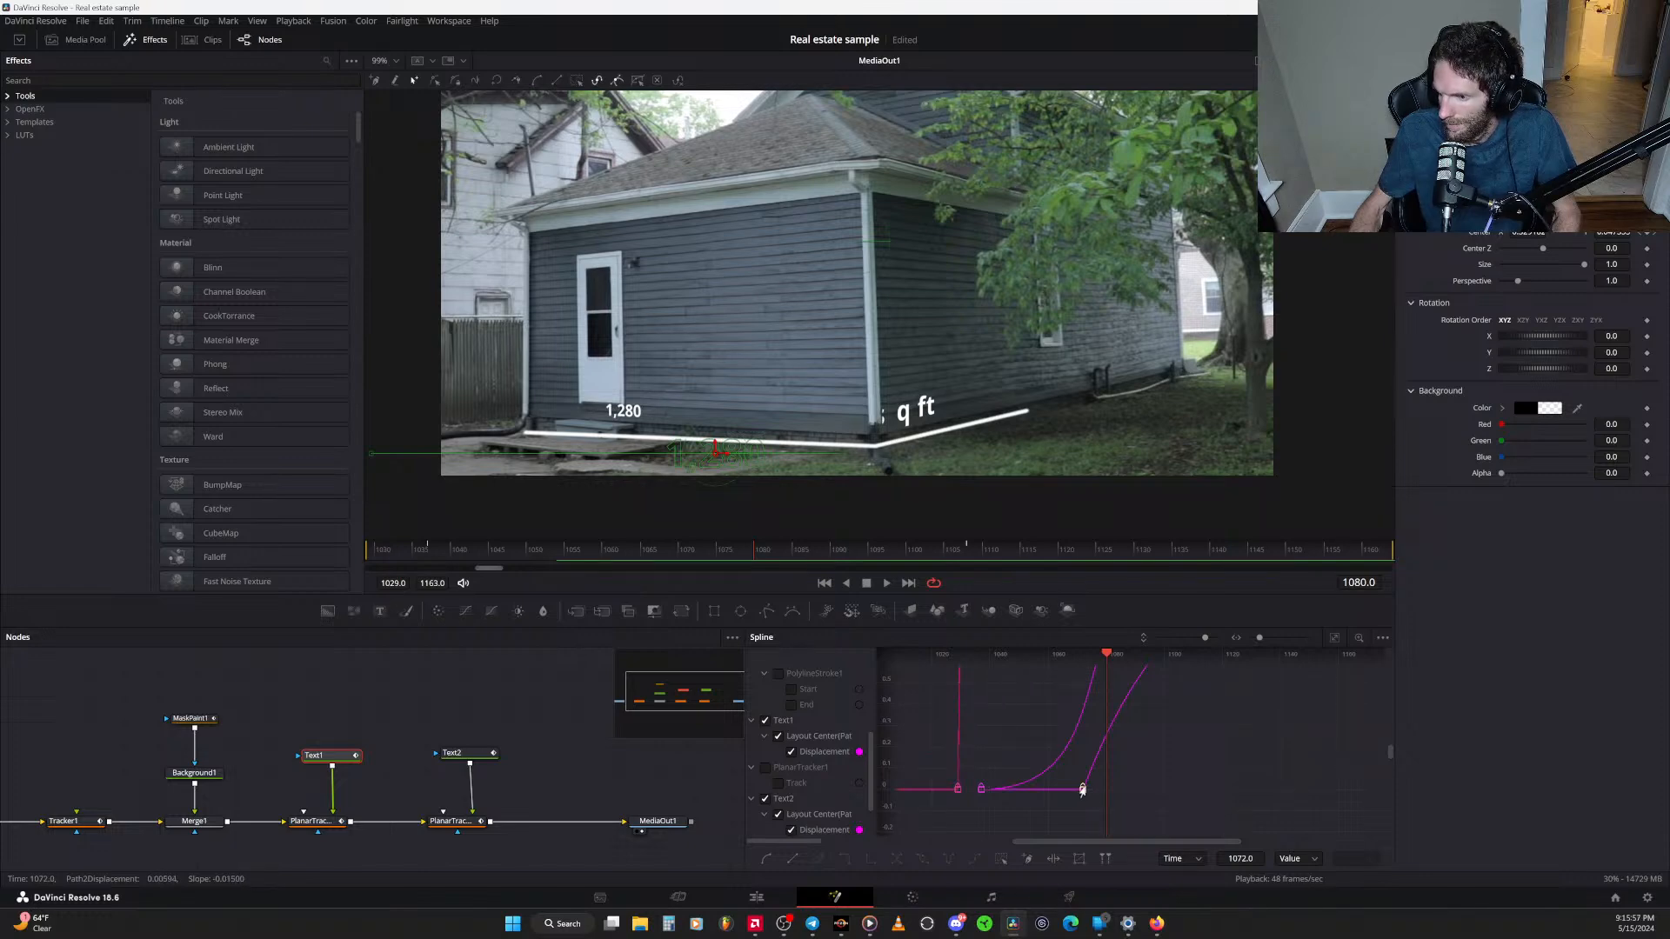
mouse_move(1083, 793)
mouse_down()
mouse_move(1110, 791)
mouse_move(1085, 786)
mouse_move(1091, 762)
mouse_up()
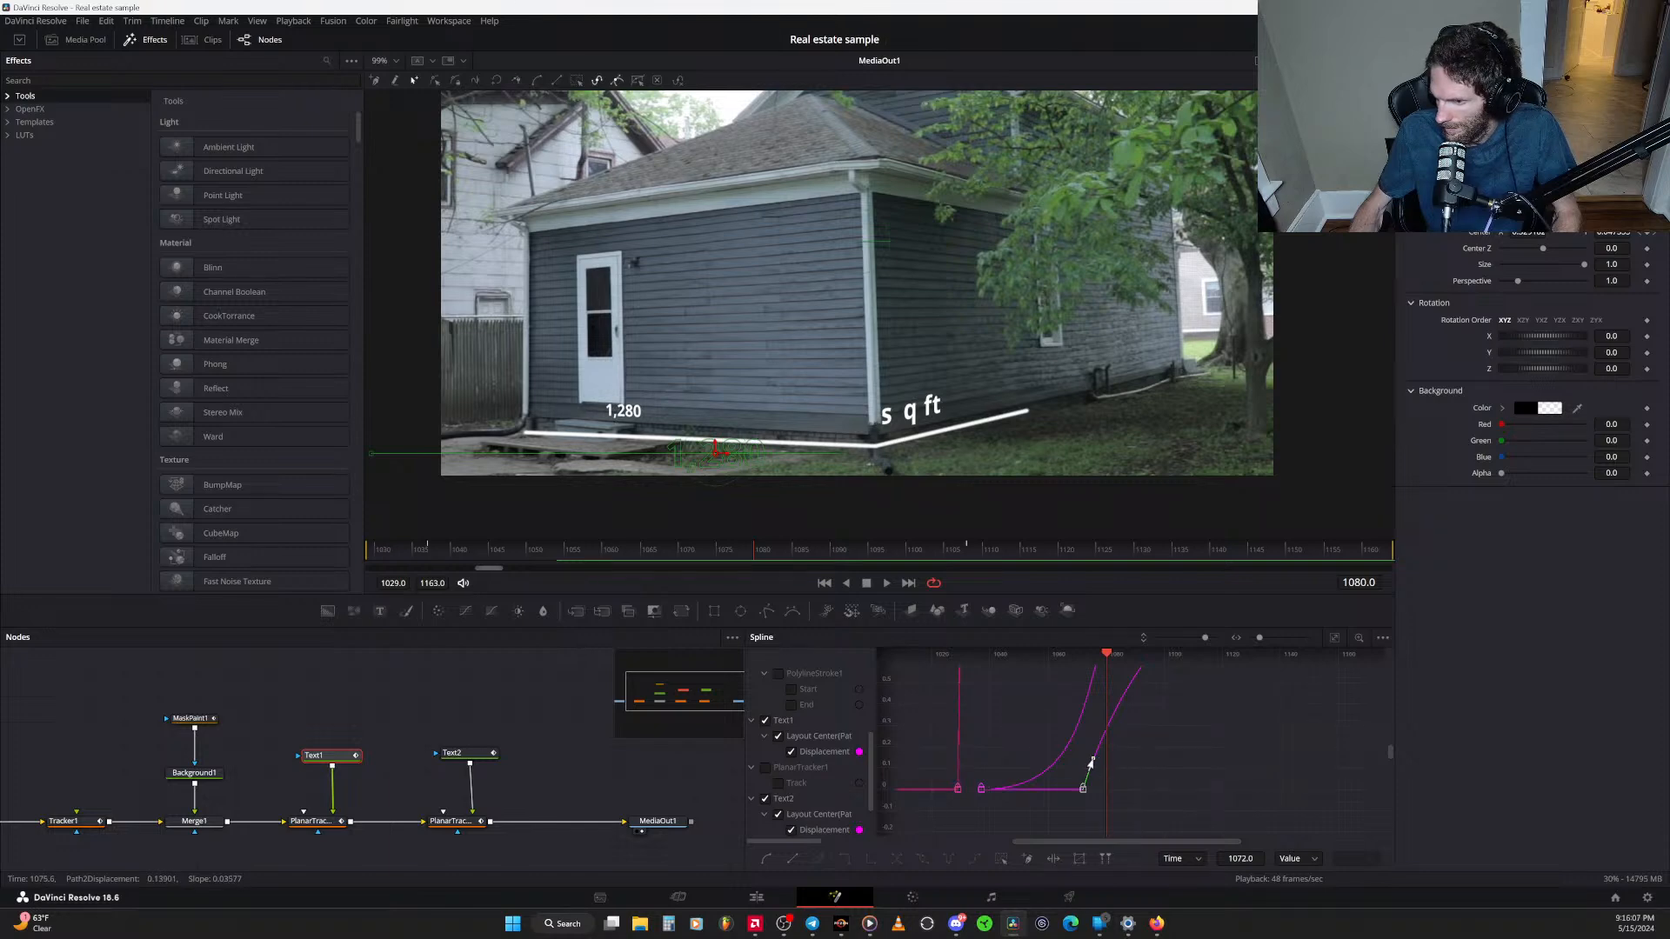
drag(1092, 762, 1080, 748)
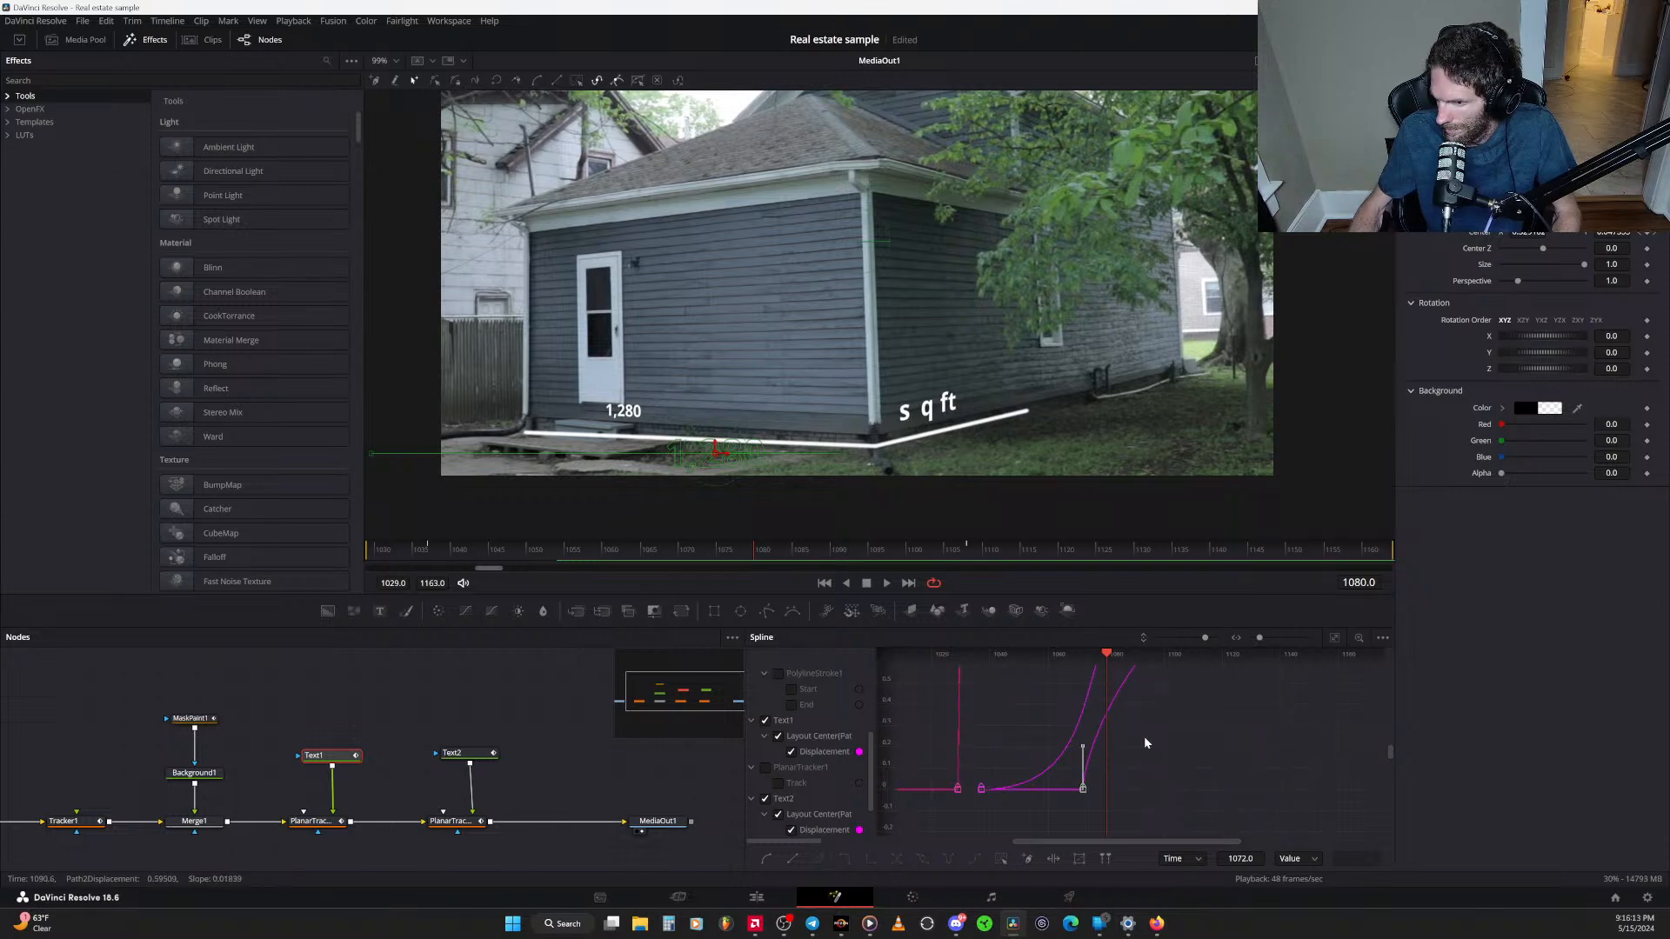
scroll(1145, 737, up, 4)
scroll(1145, 738, down, 4)
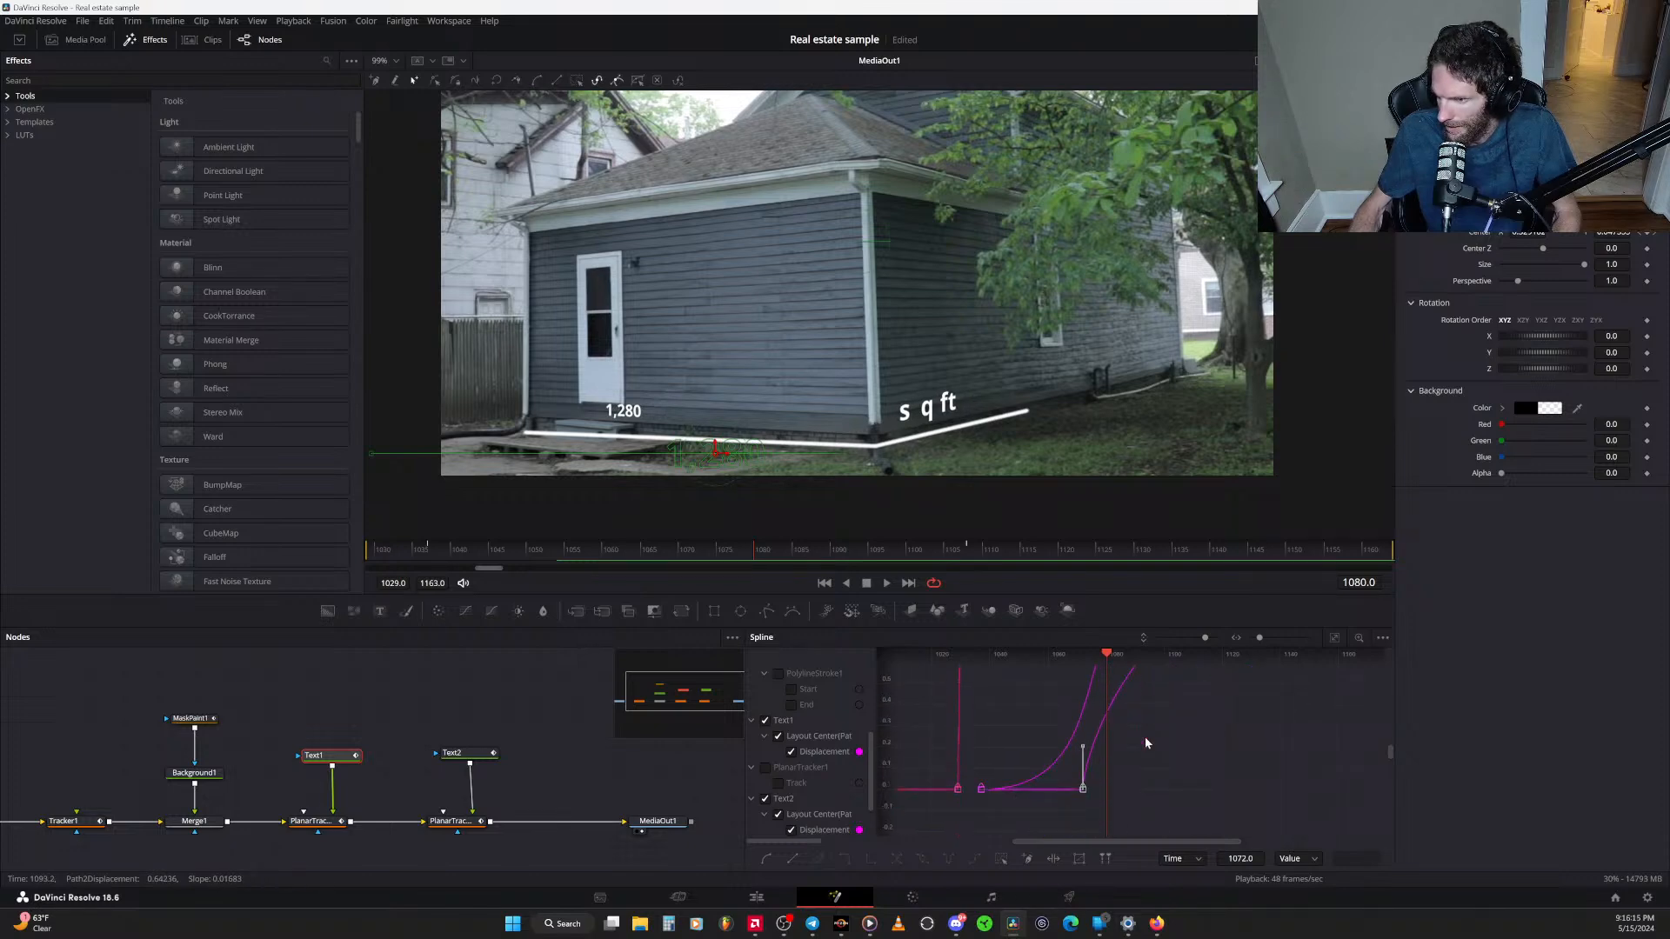
Scrub to frame 1088, enable PlanarTracker1's track in the graph, and examine where the Text1 and Text2 displacement curves start and end
mouse_move(1106, 653)
mouse_down()
mouse_move(1068, 651)
mouse_move(1129, 661)
mouse_up()
scroll(1175, 688, up, 4)
scroll(1207, 716, down, 2)
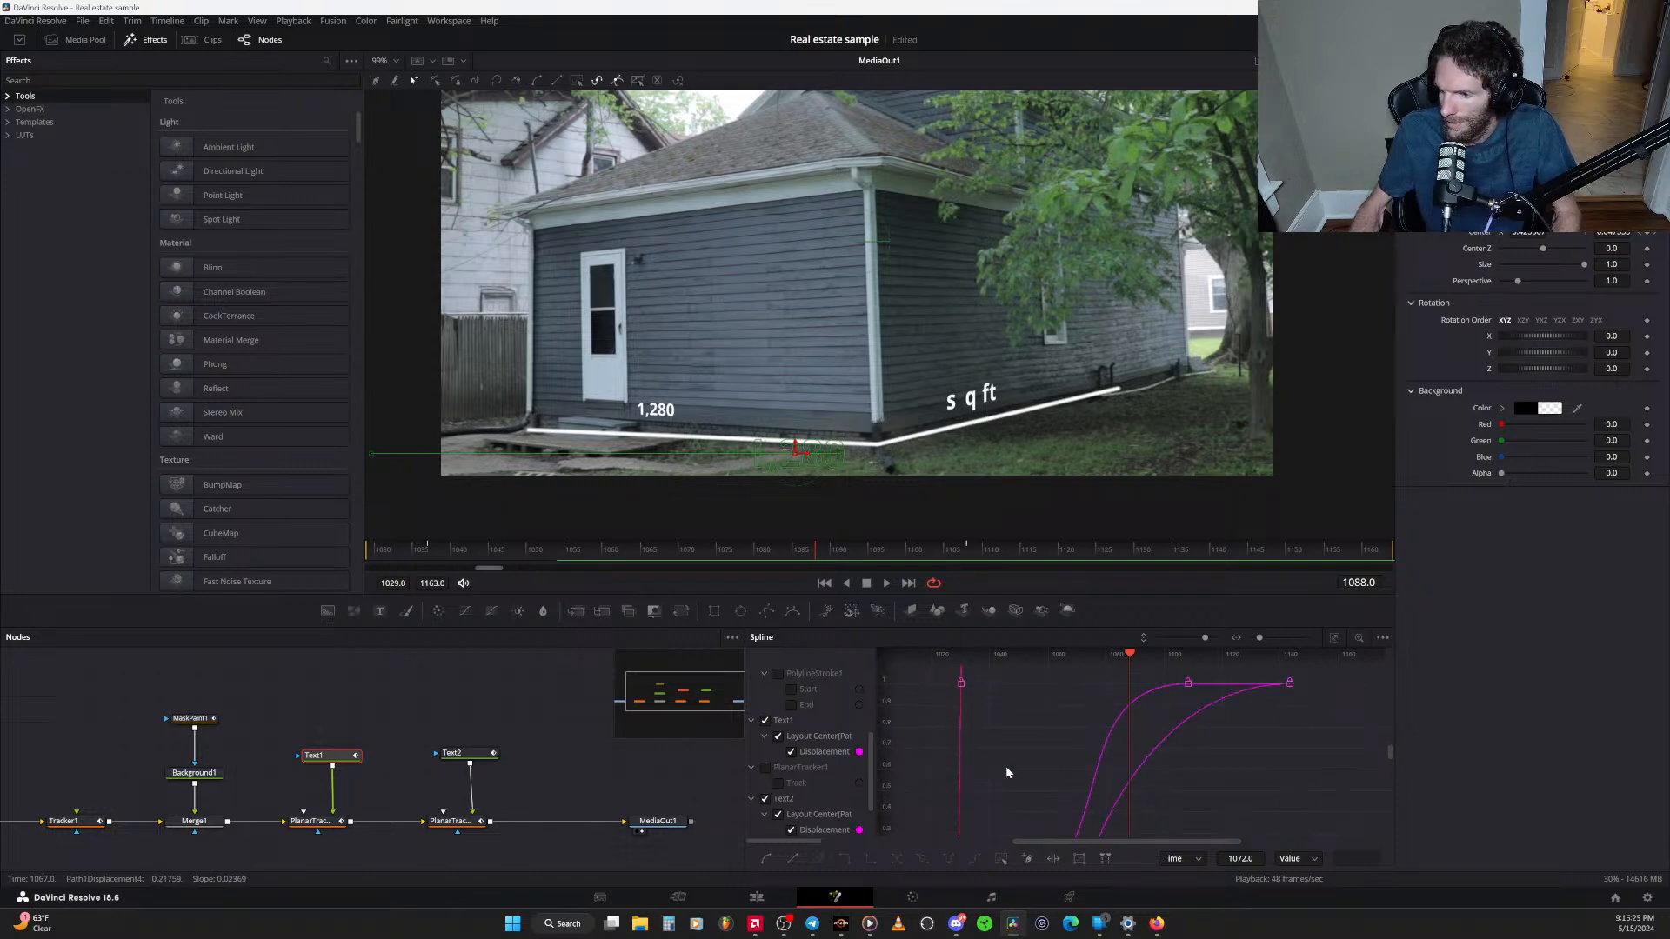
scroll(817, 767, down, 1)
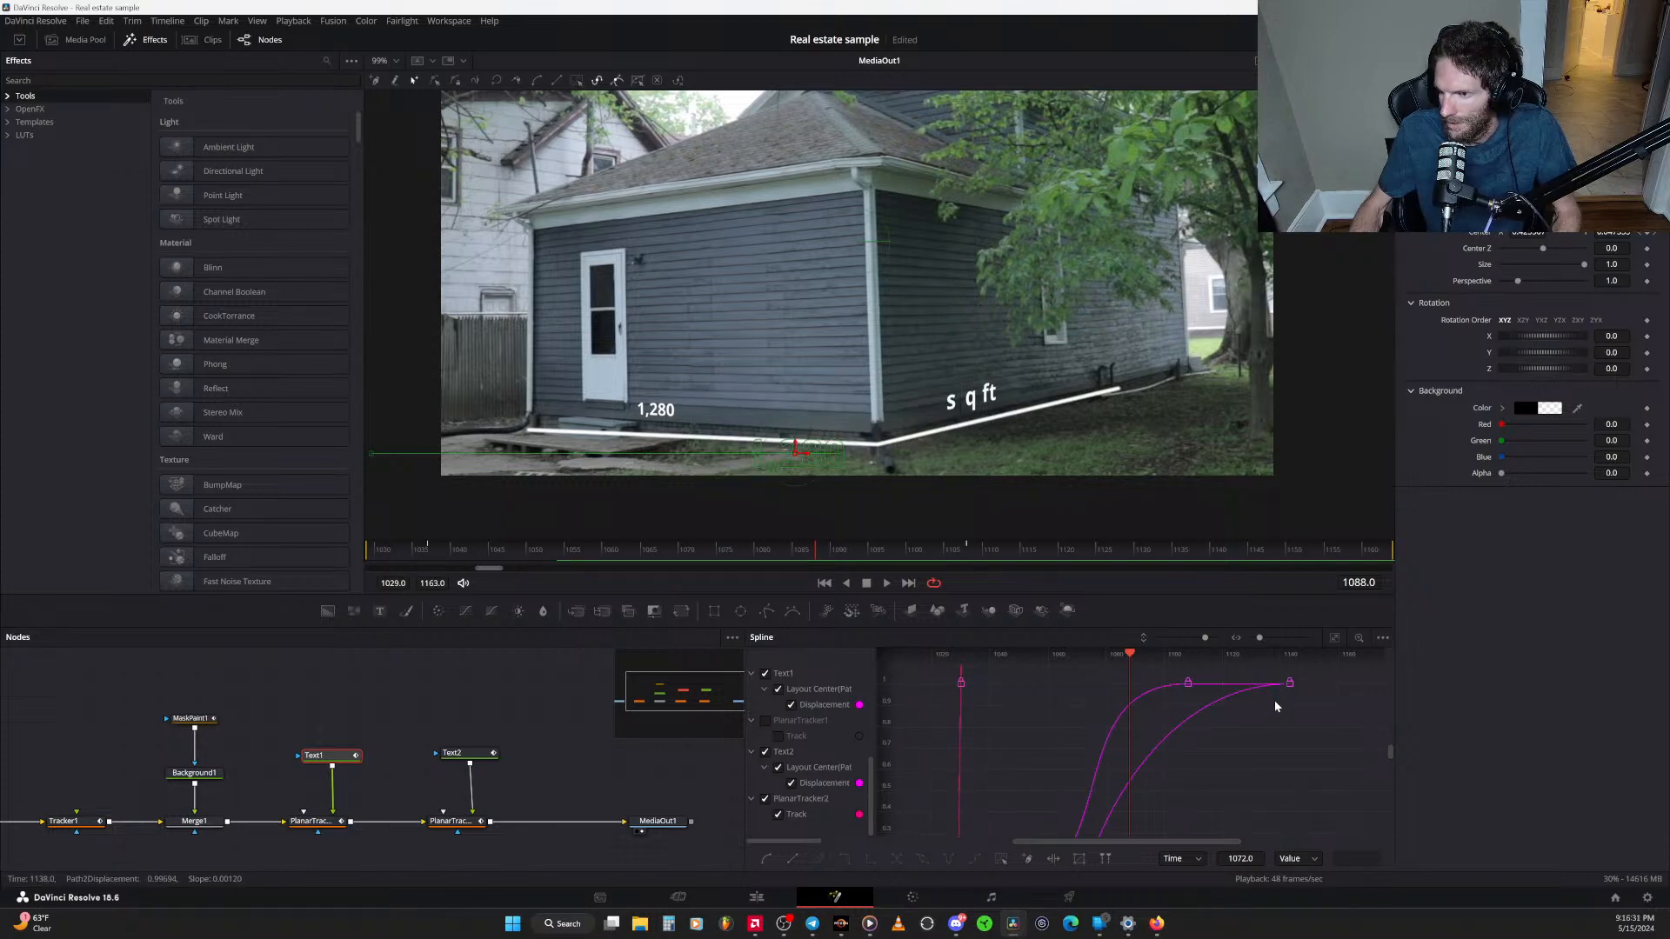
scroll(1275, 701, up, 6)
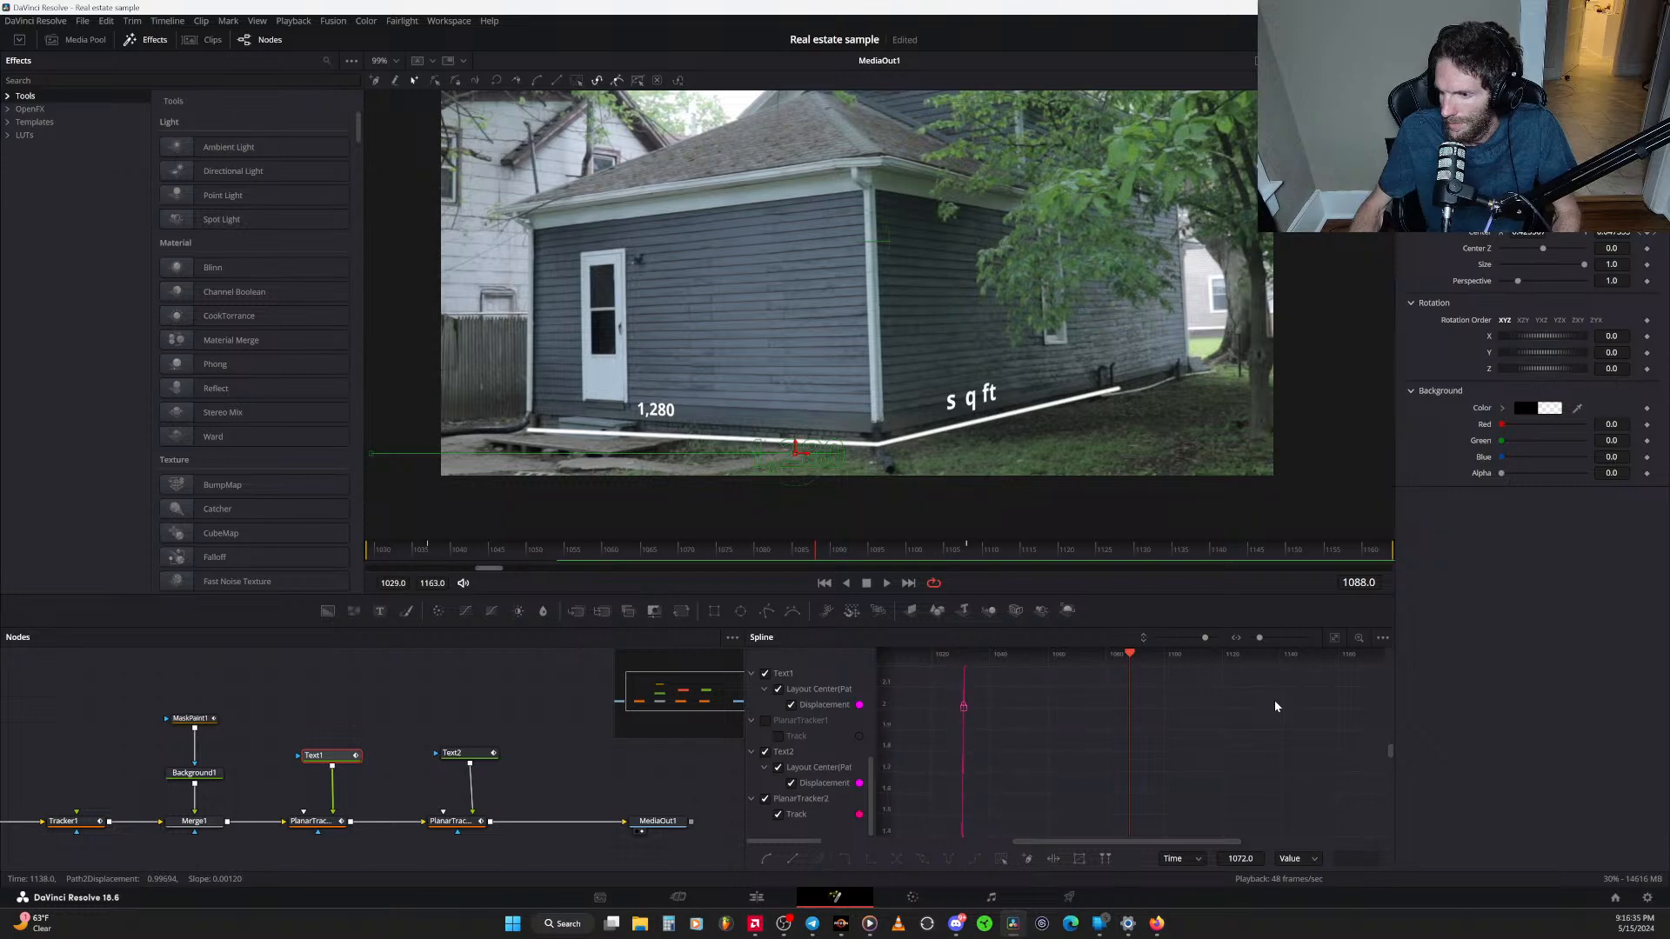
scroll(1275, 701, down, 4)
click(1337, 637)
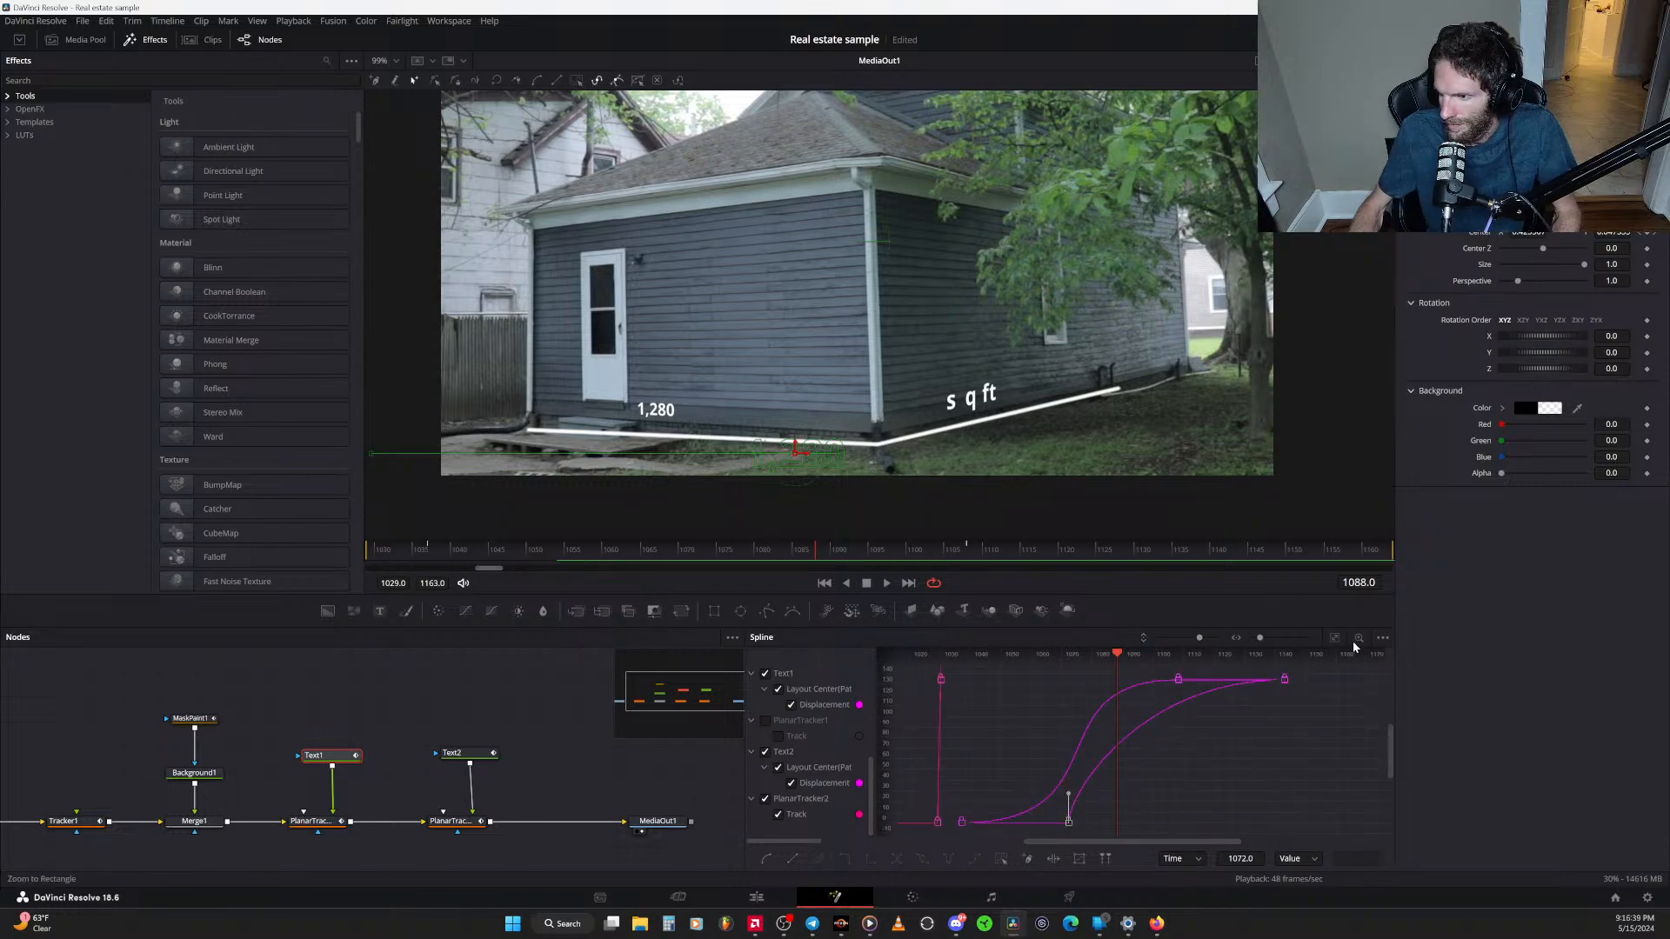
scroll(1272, 732, up, 2)
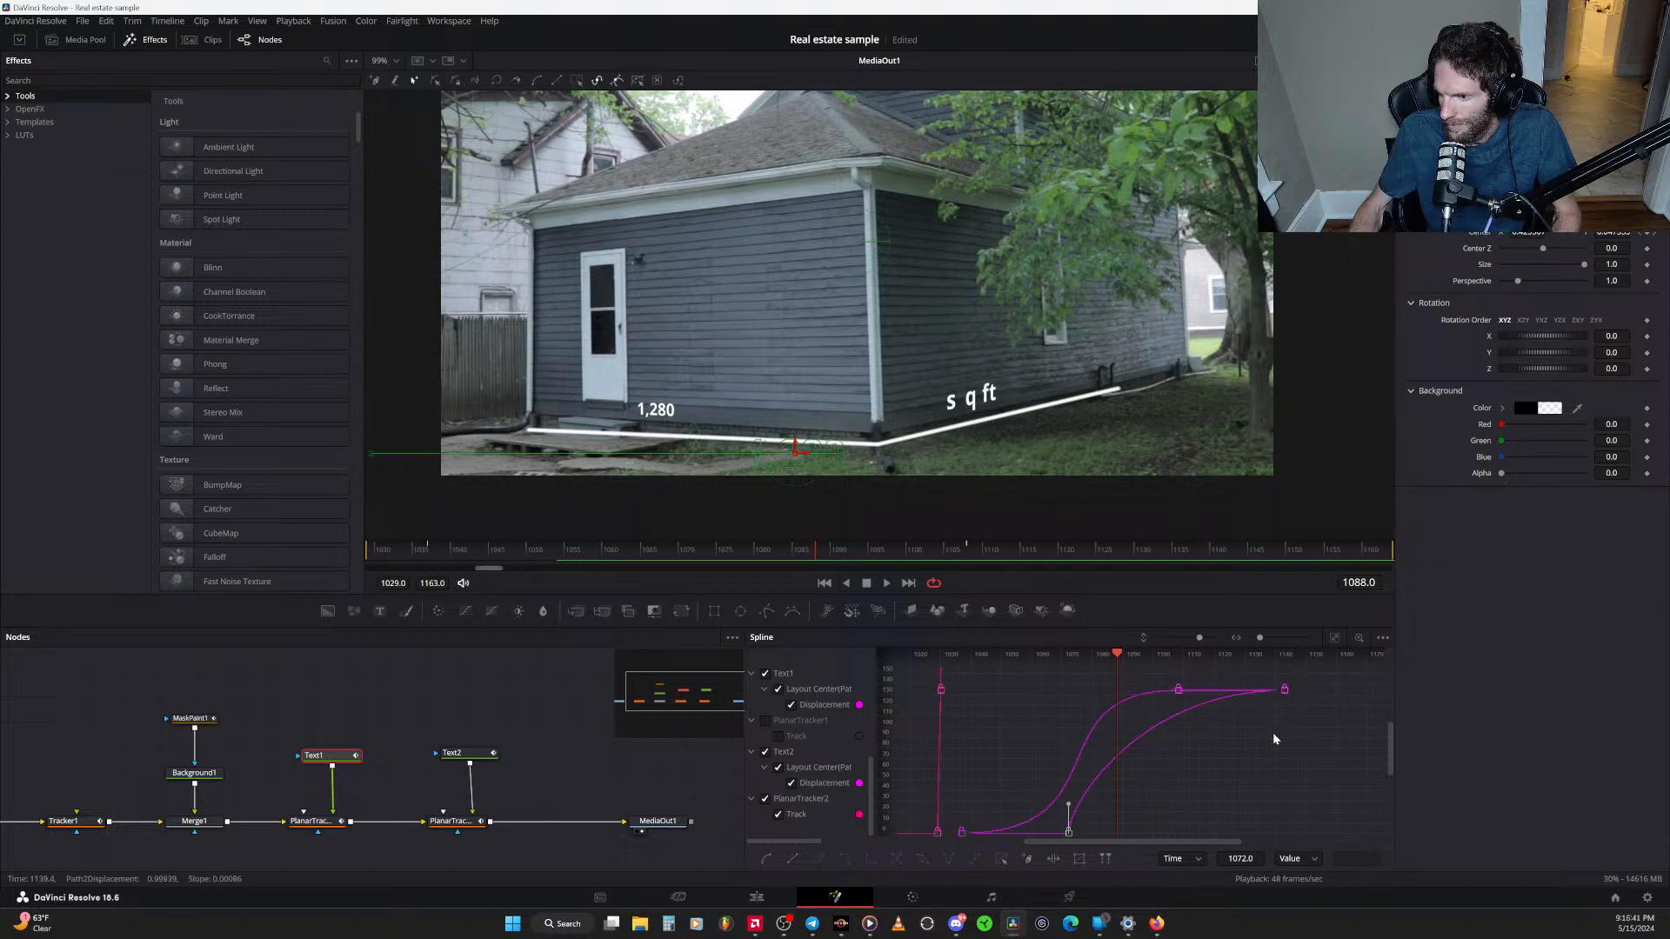
click(779, 737)
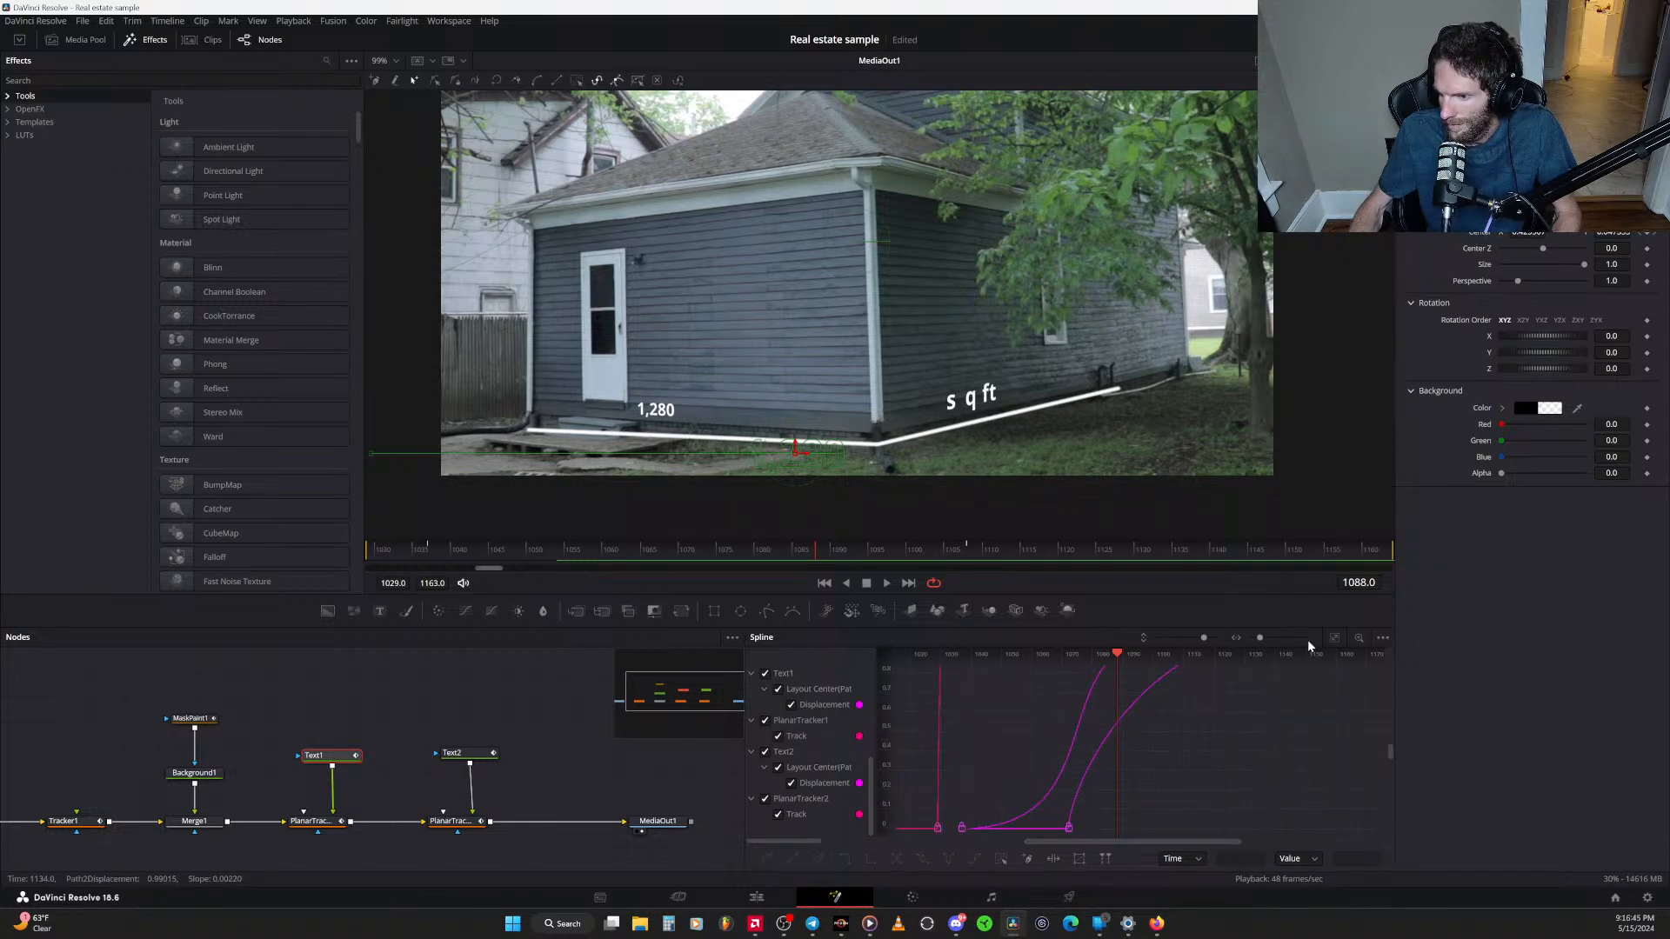
click(1336, 639)
scroll(1260, 722, up, 4)
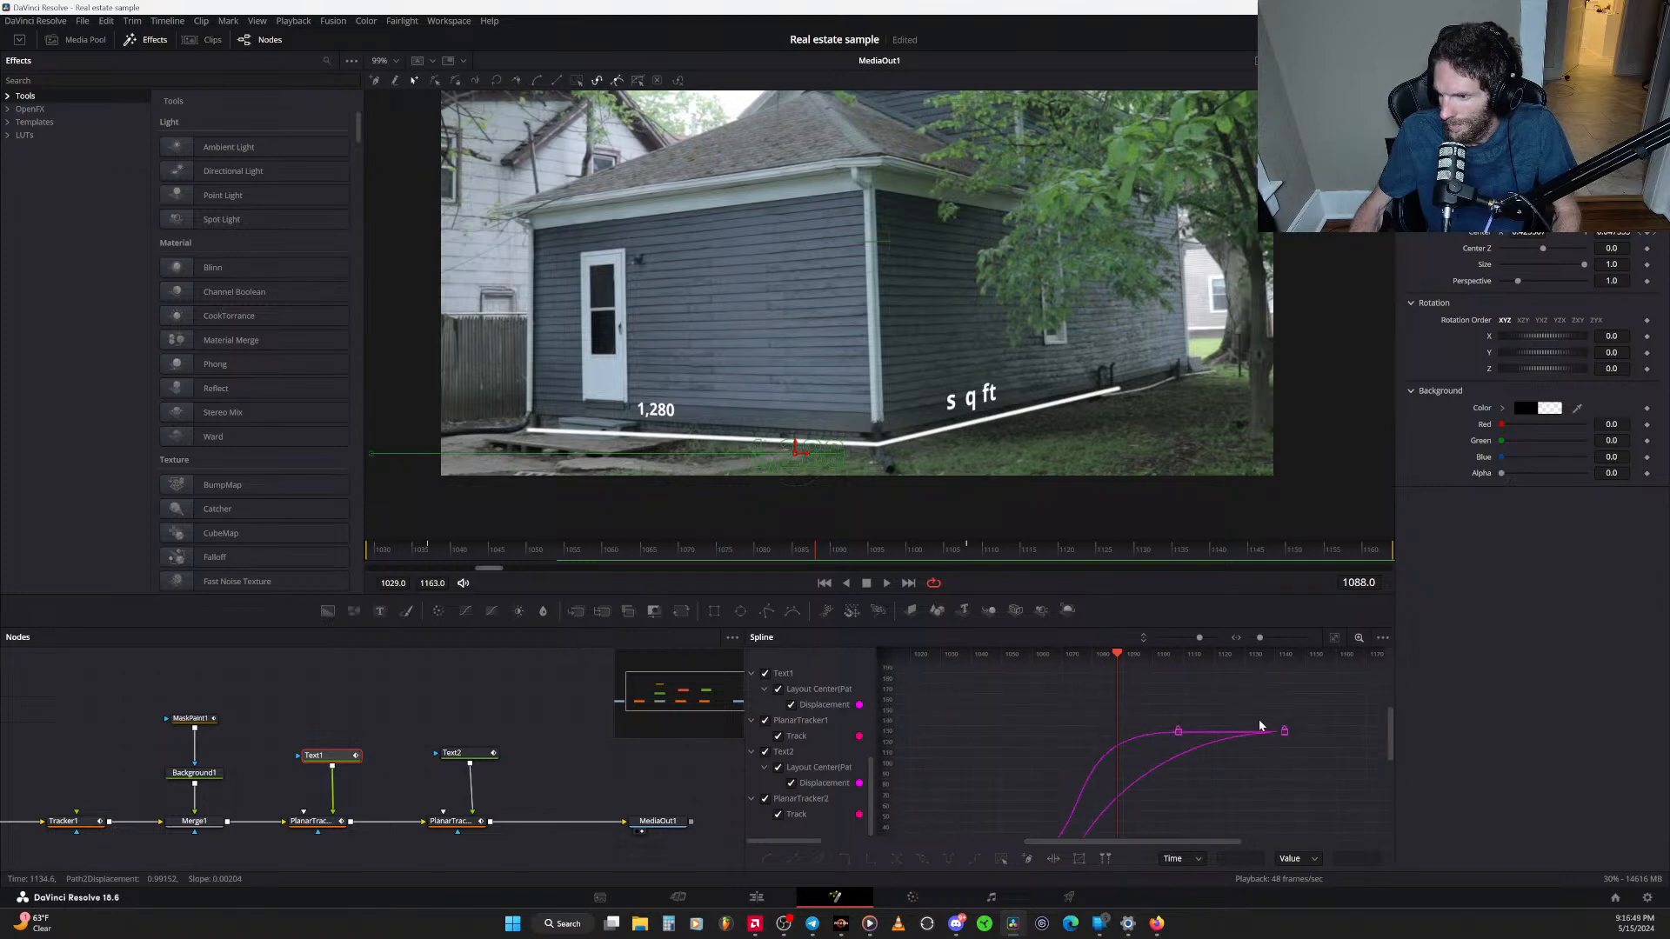
scroll(1260, 726, down, 5)
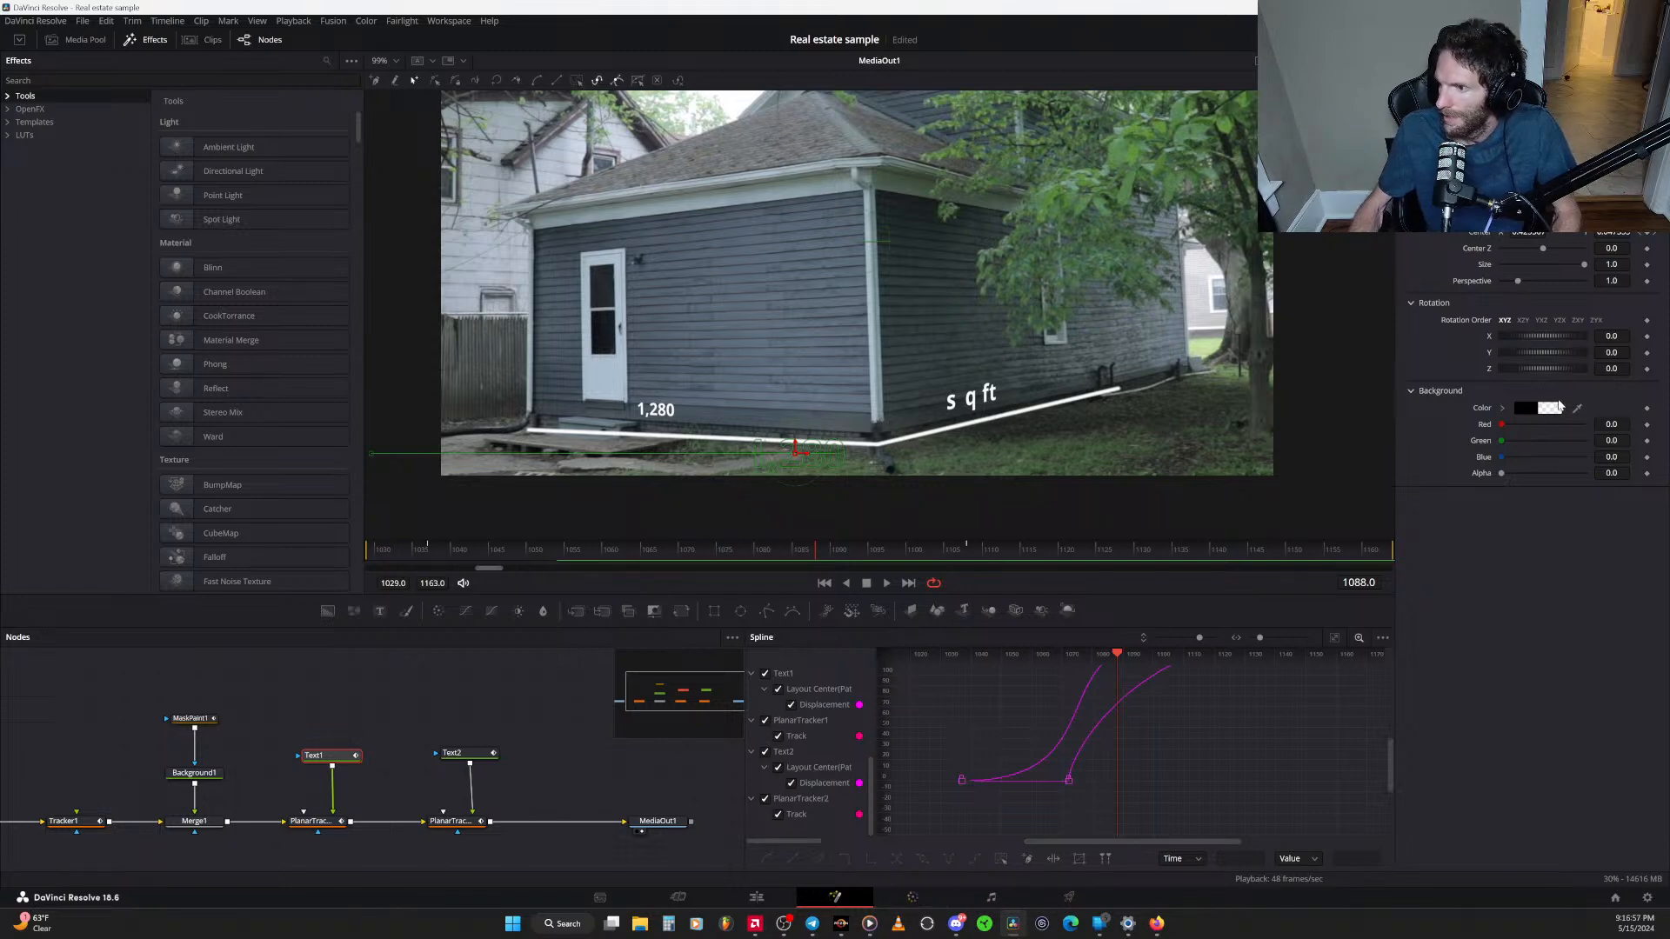
Replace the spline graph with the keyframes editor, expand PlanarTracker2 to its track, and scrub to frame 1154
click(1407, 40)
click(1479, 40)
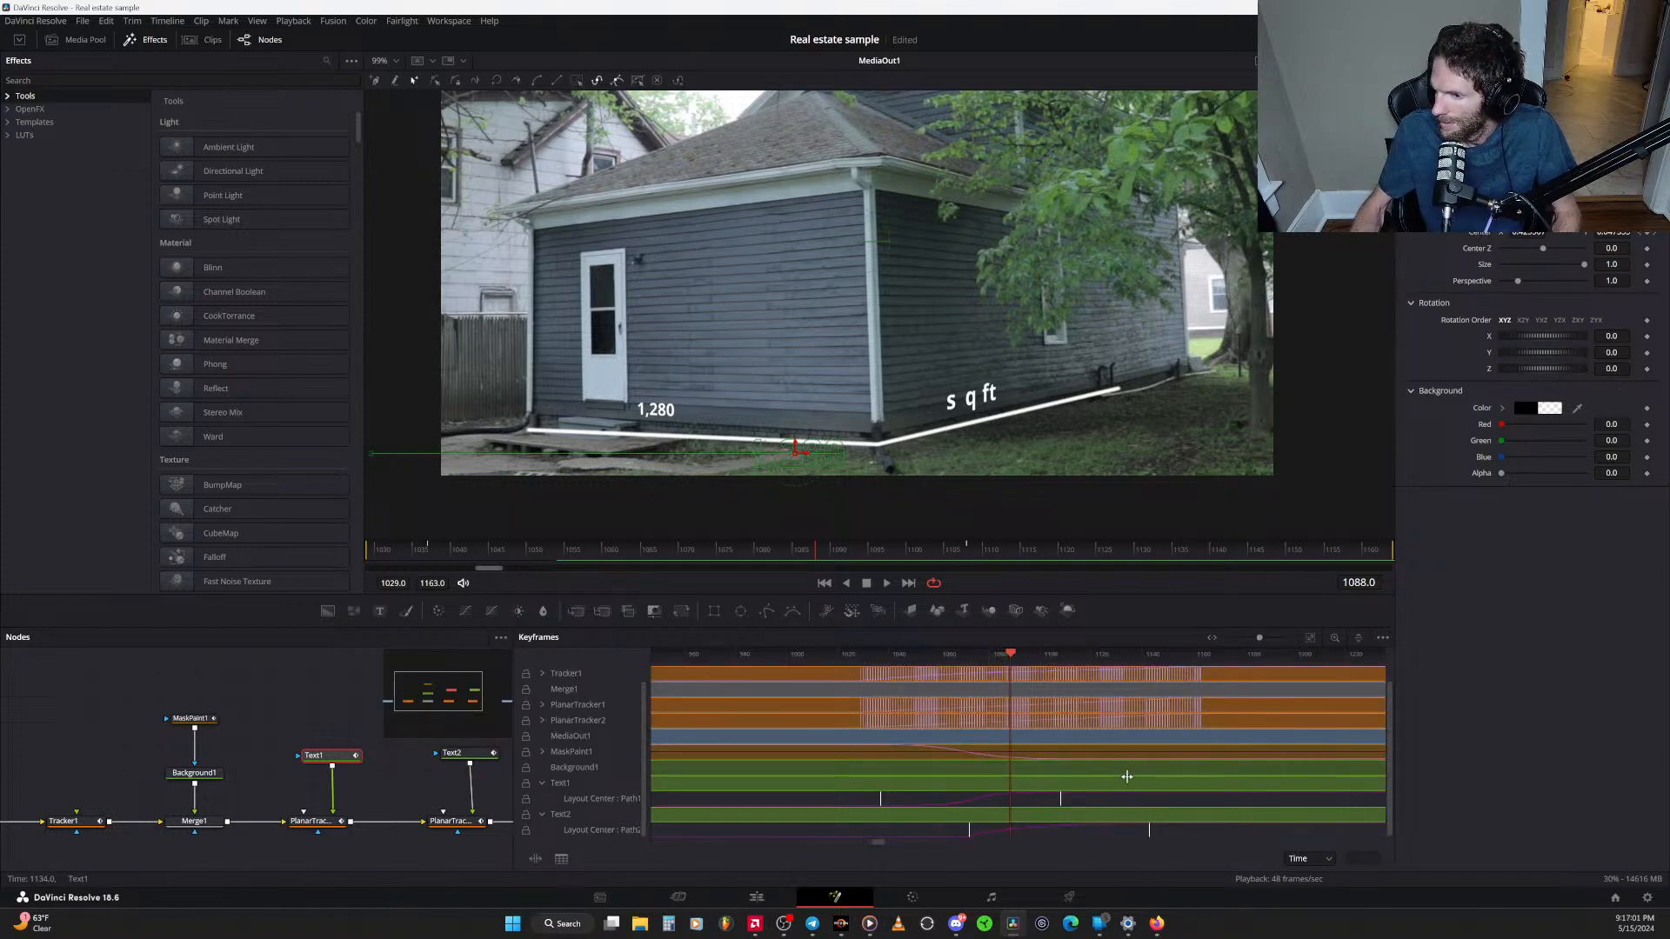
click(542, 721)
scroll(1142, 782, down, 1)
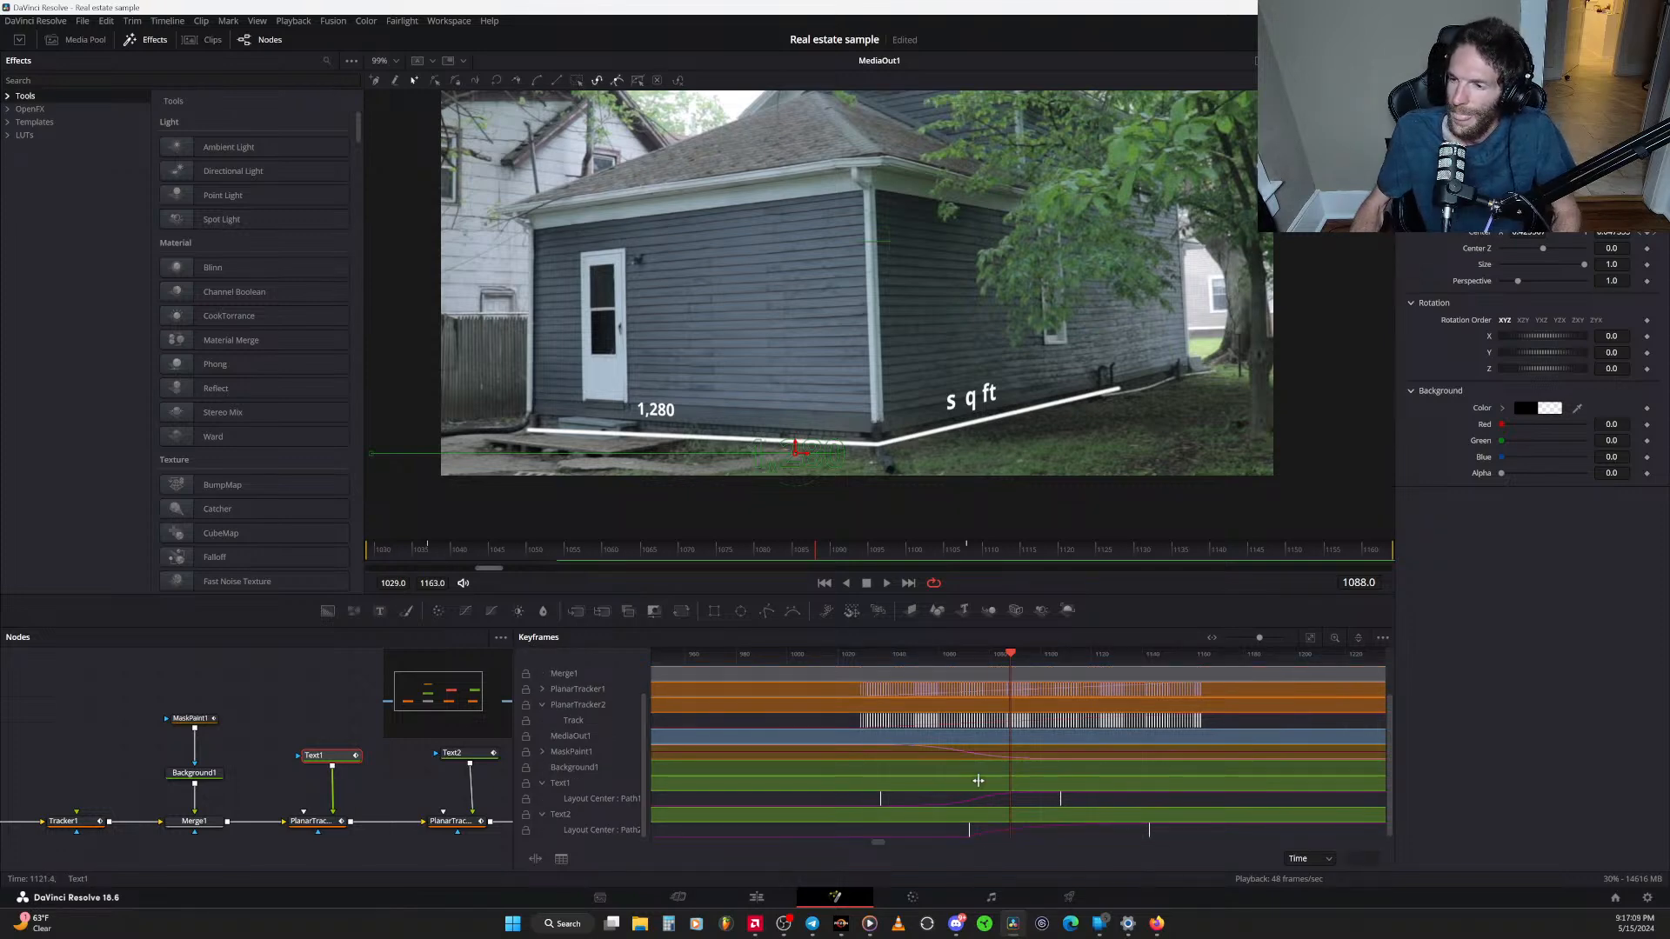
drag(1010, 654, 1179, 672)
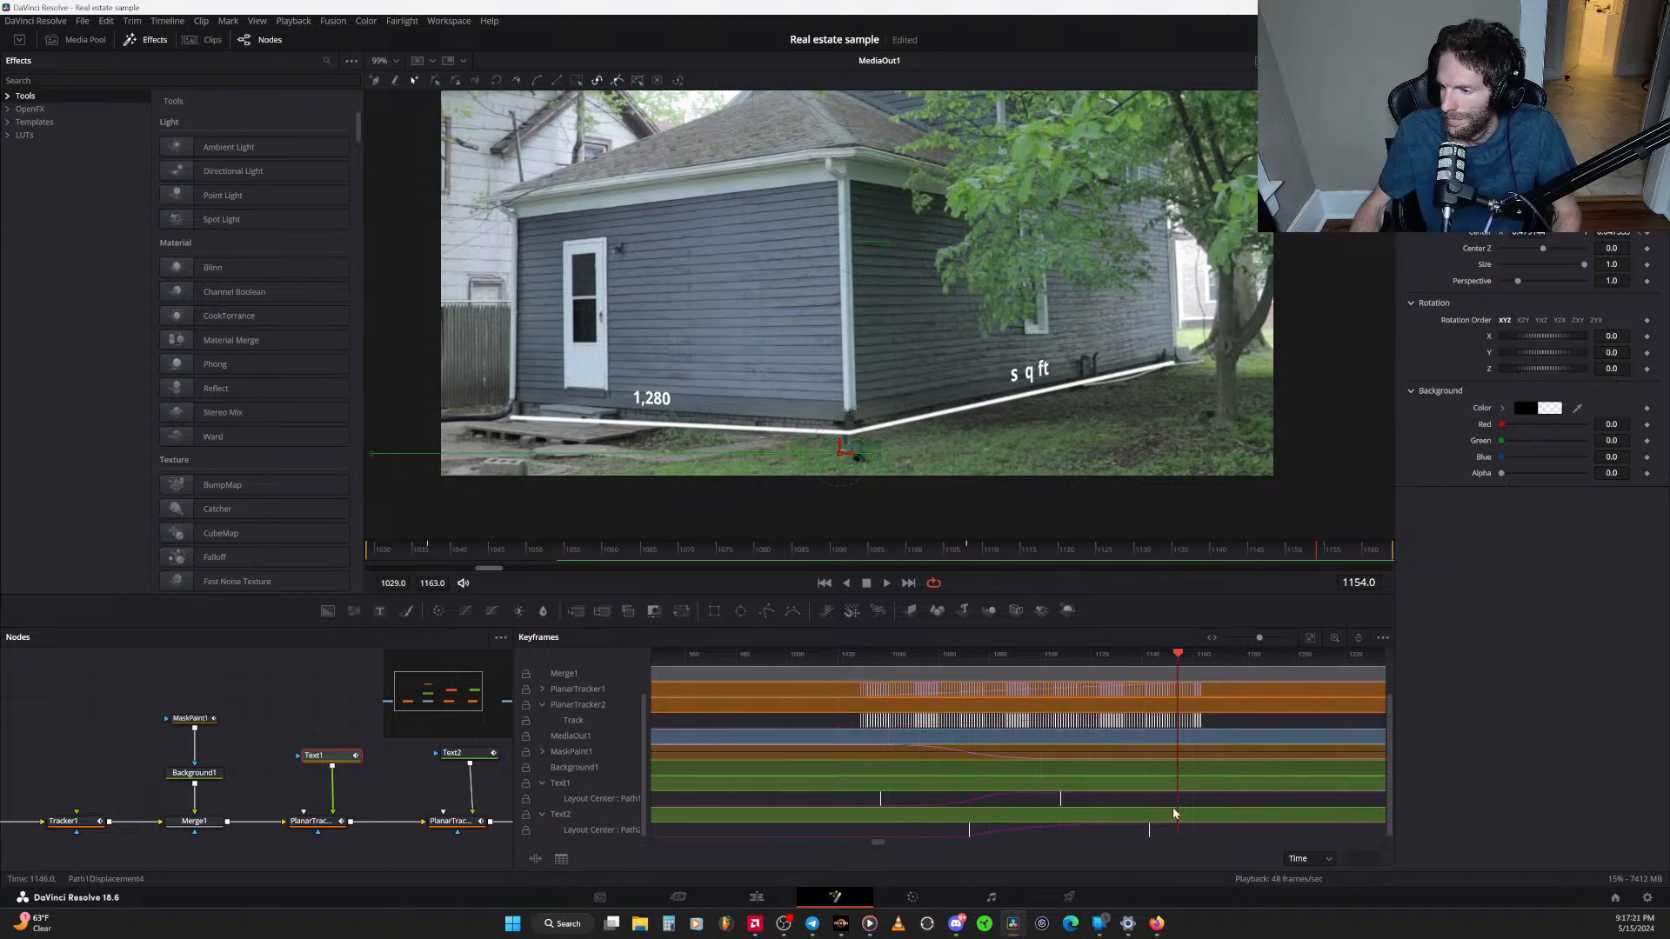
Move the ending keyframes of Text1 and Text2 earlier together, placing Text1's at frame 1087, and expand the MaskPaint1 track
click(1058, 800)
drag(1056, 807, 1007, 809)
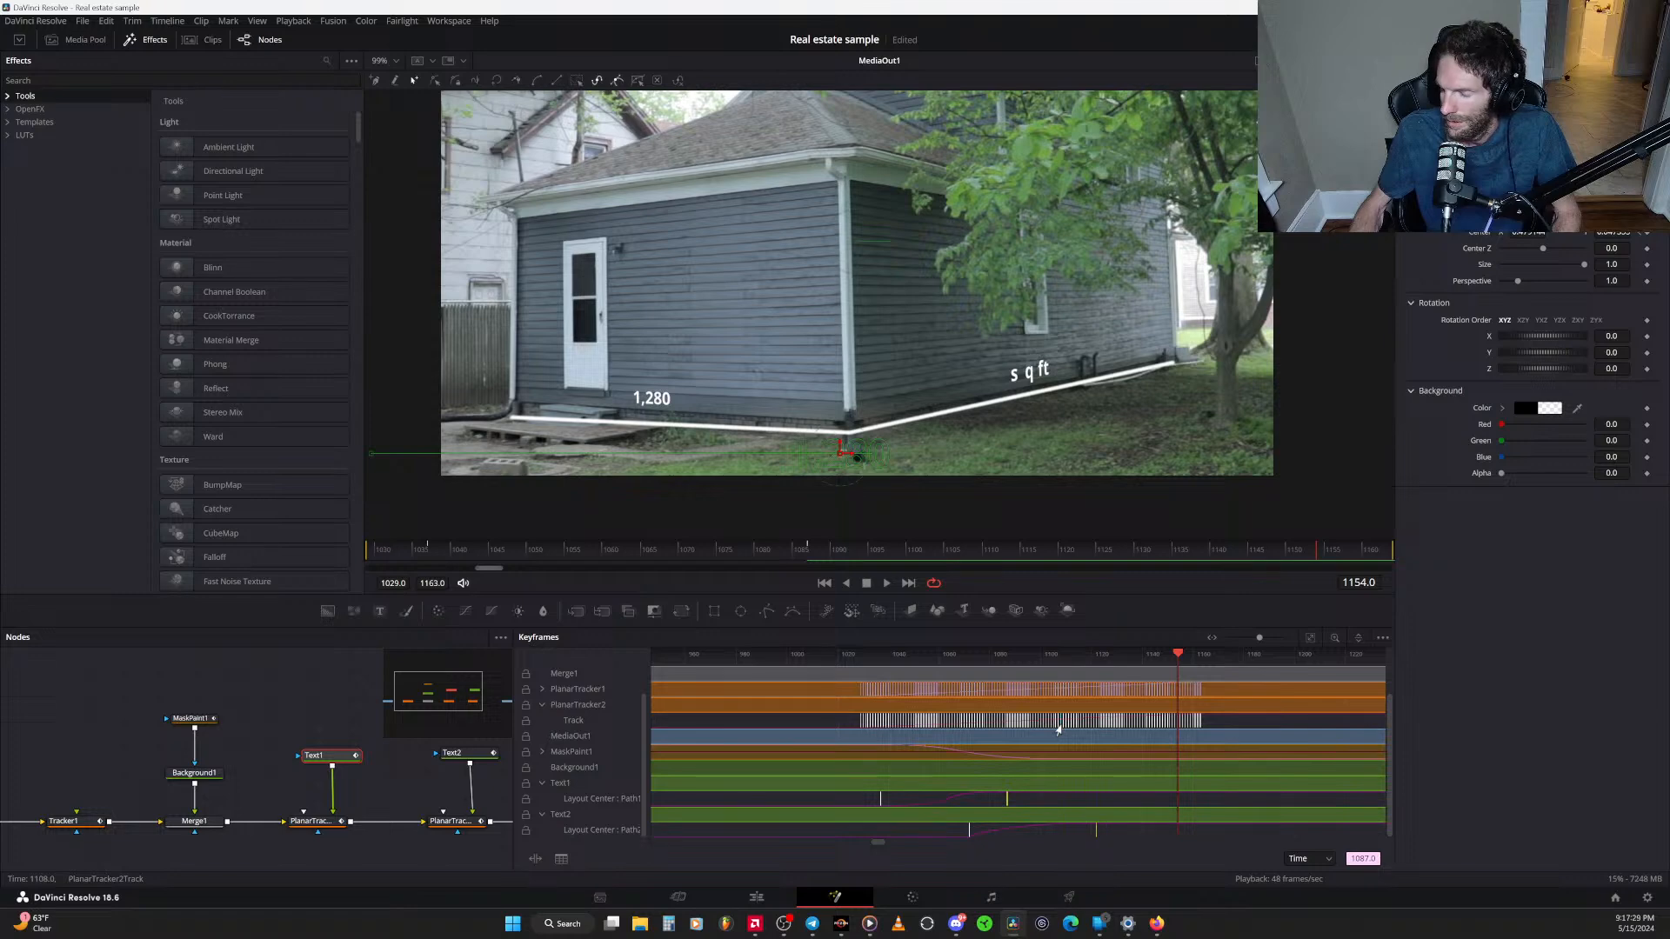
click(542, 751)
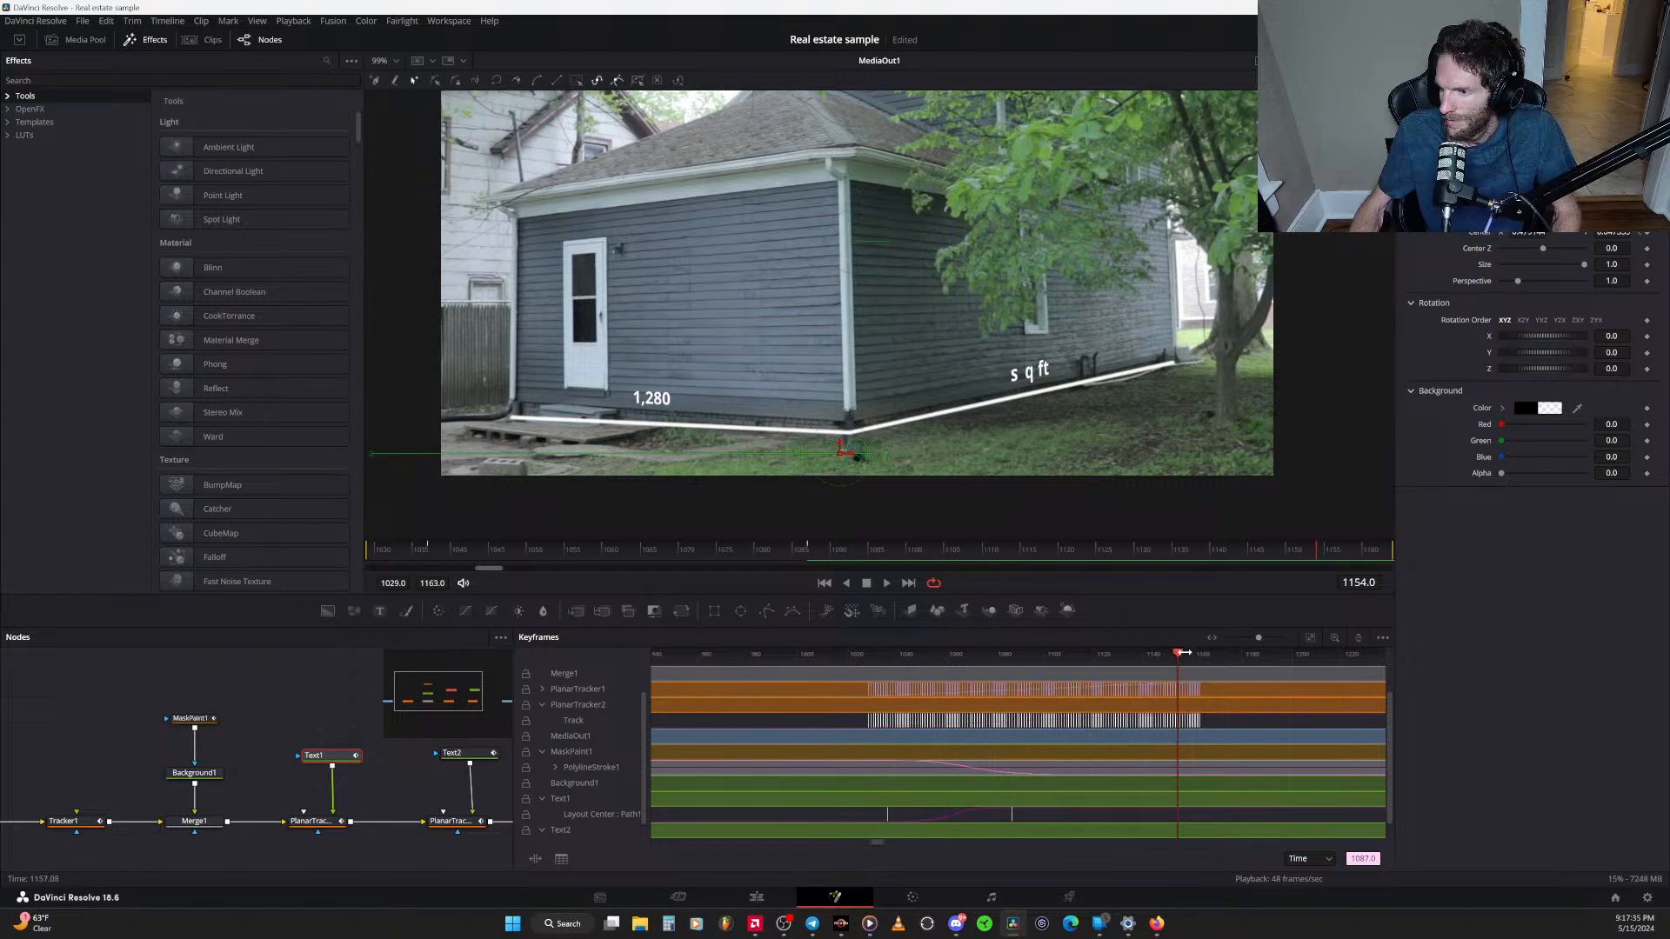
Scrub back to frame 988, play back the text animation, and save the project
drag(1175, 651, 765, 672)
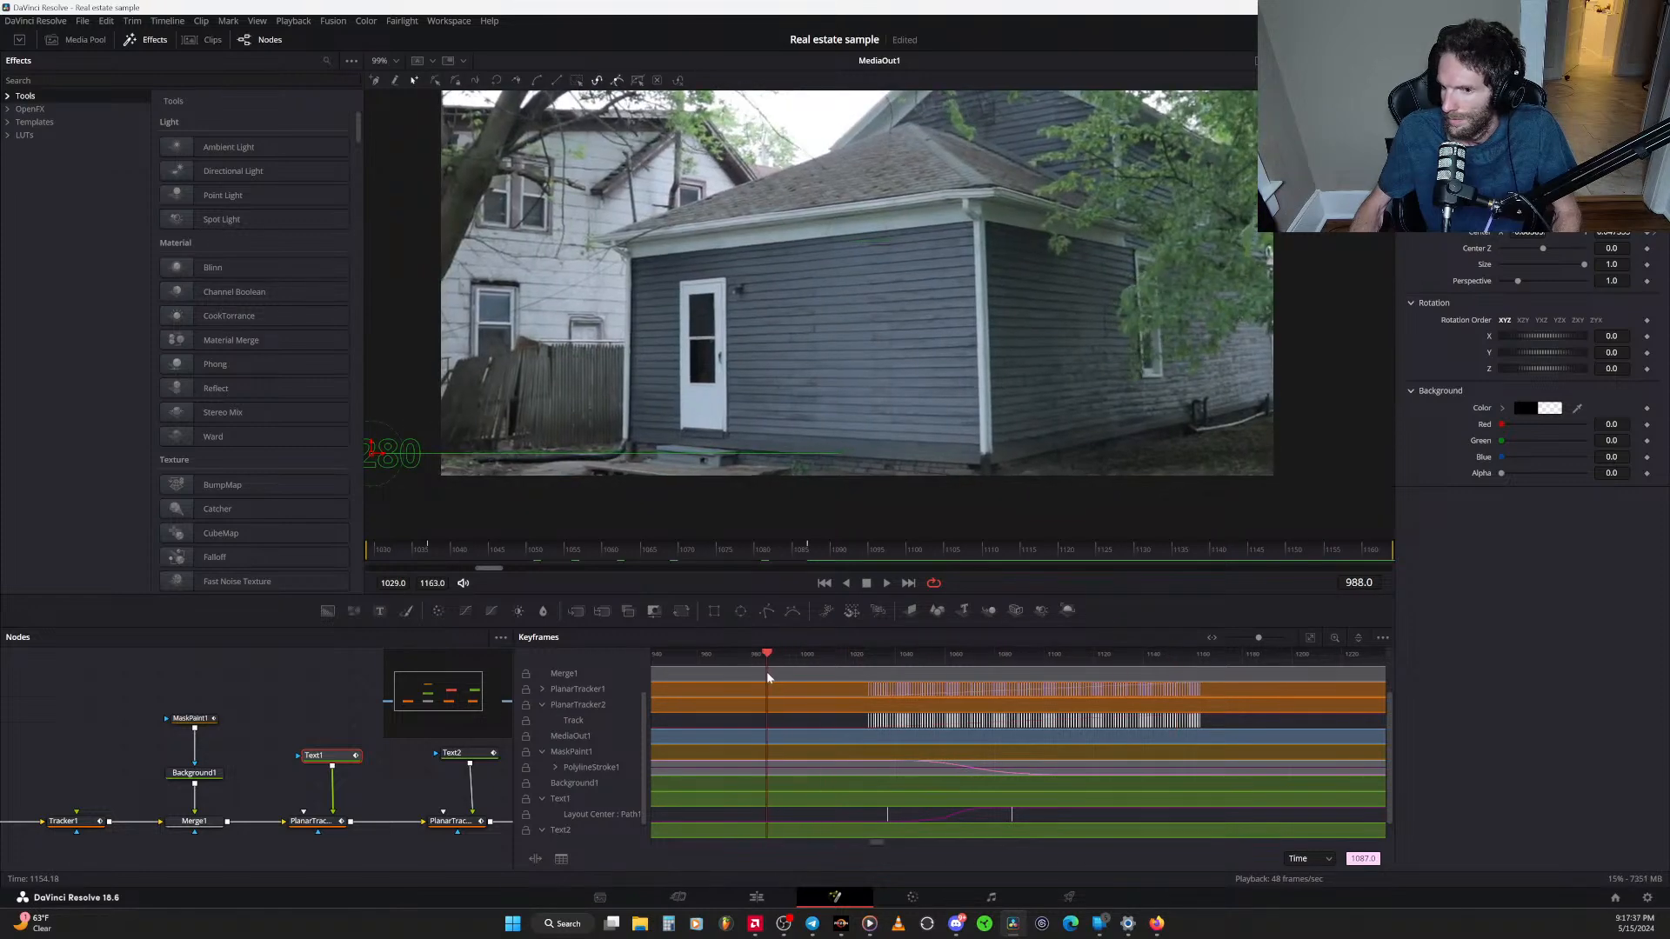
key(space)
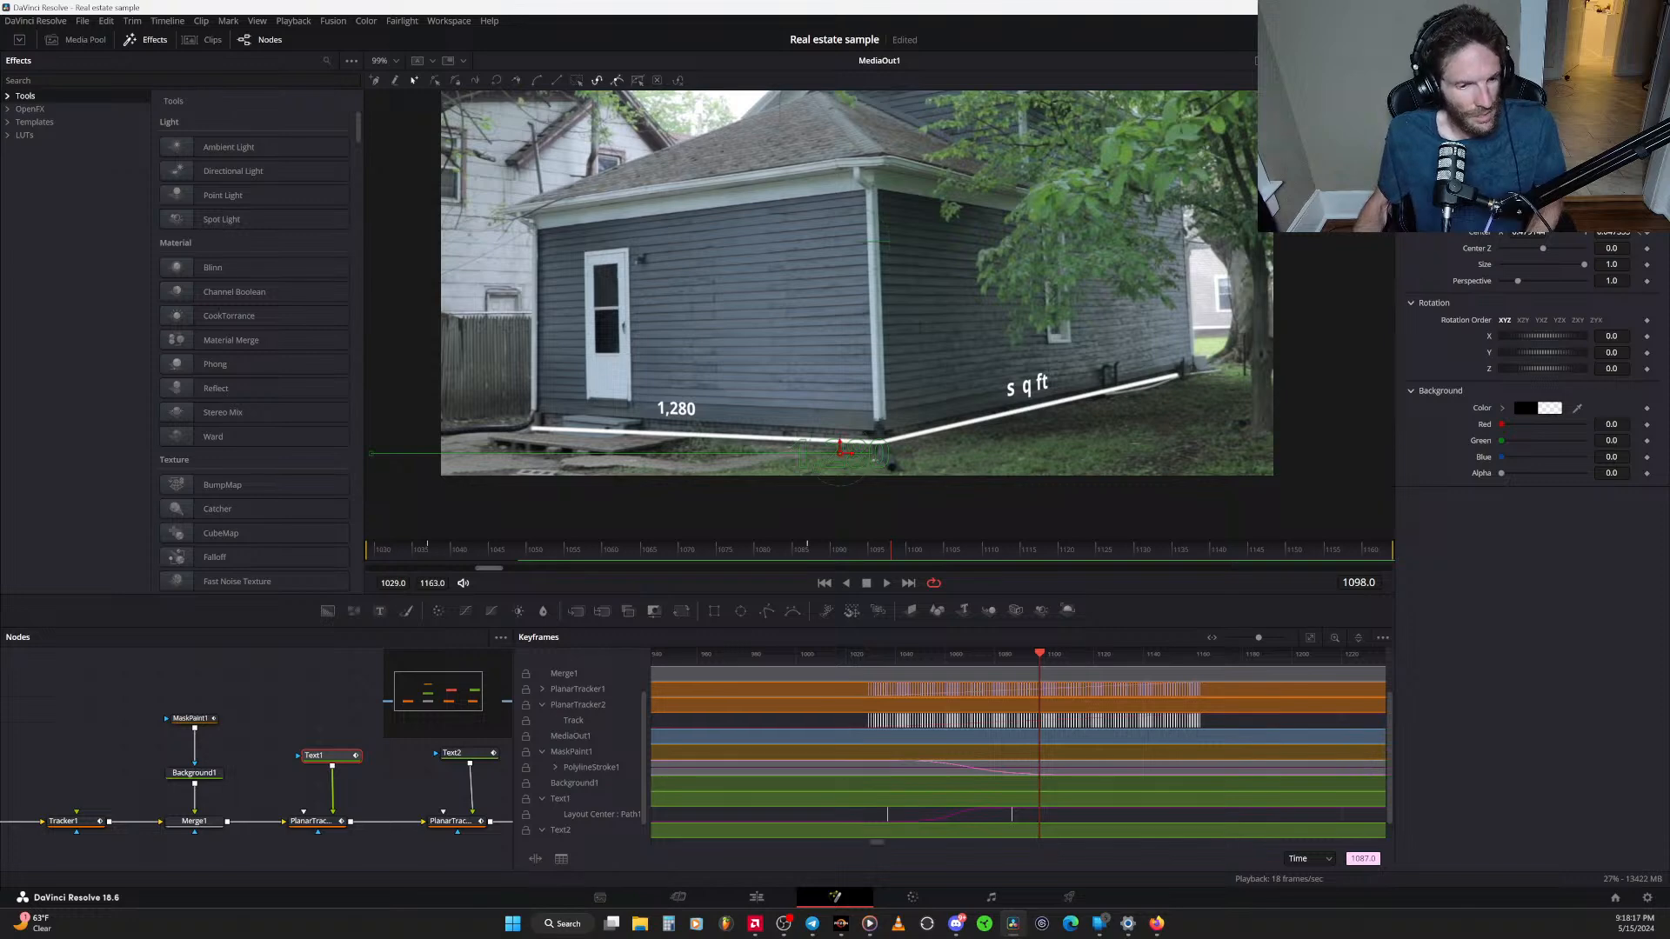
key(ctrl+s)
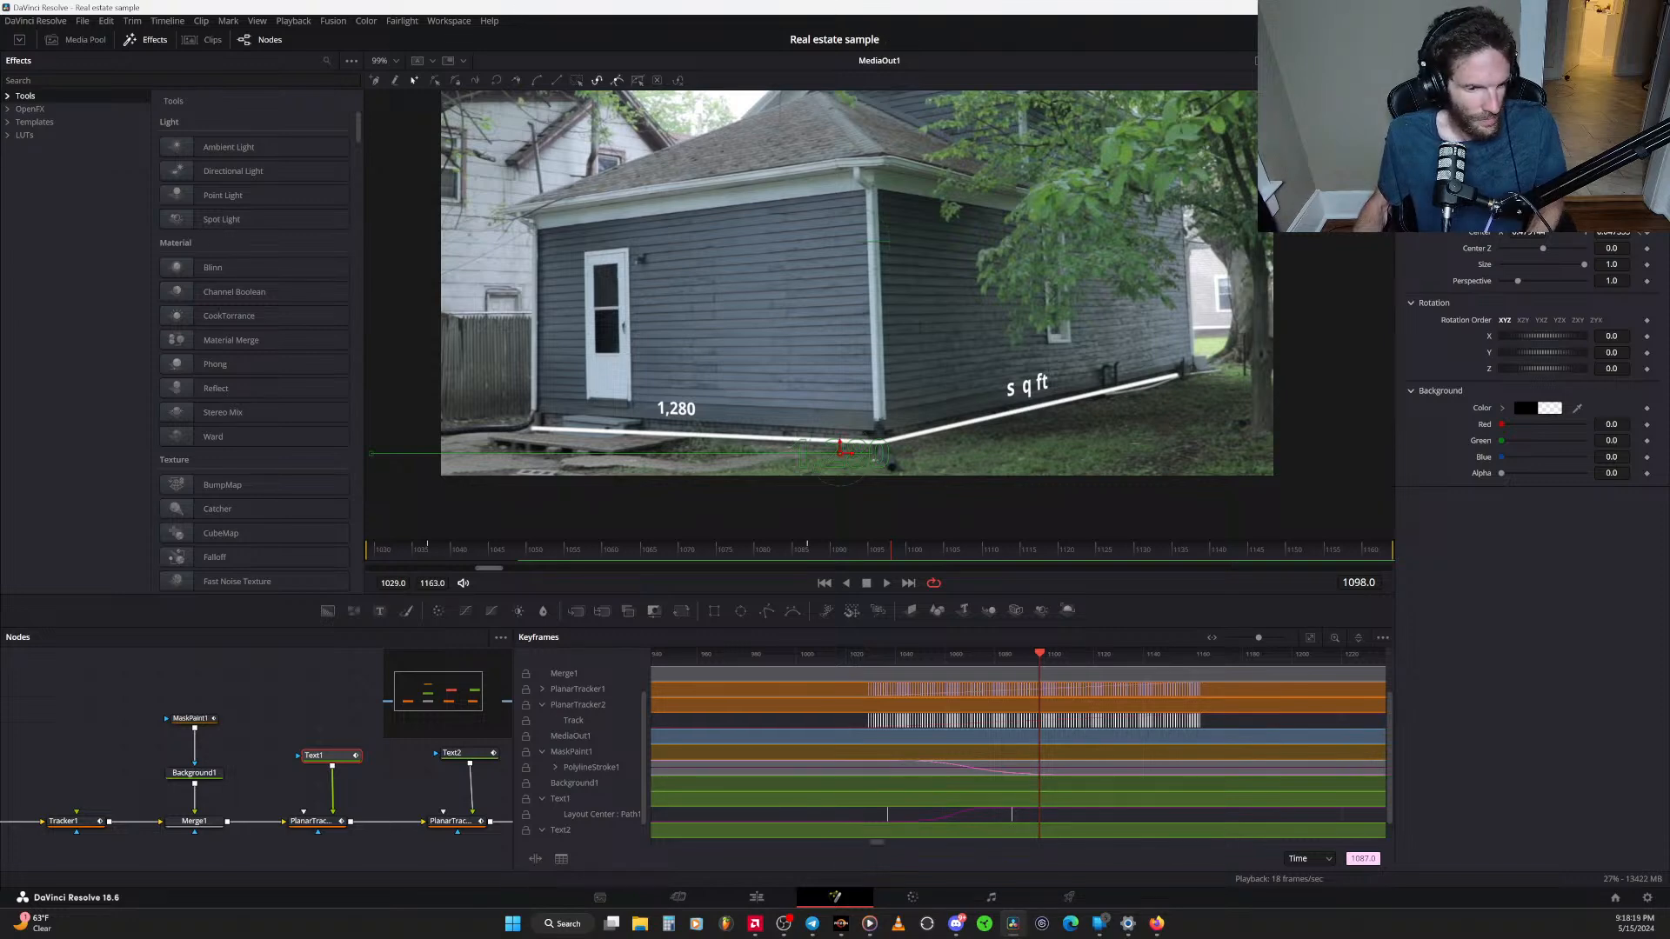
Scrub back to the beginning of the composition's render range and play the line and text animation again
key(alt+Tab)
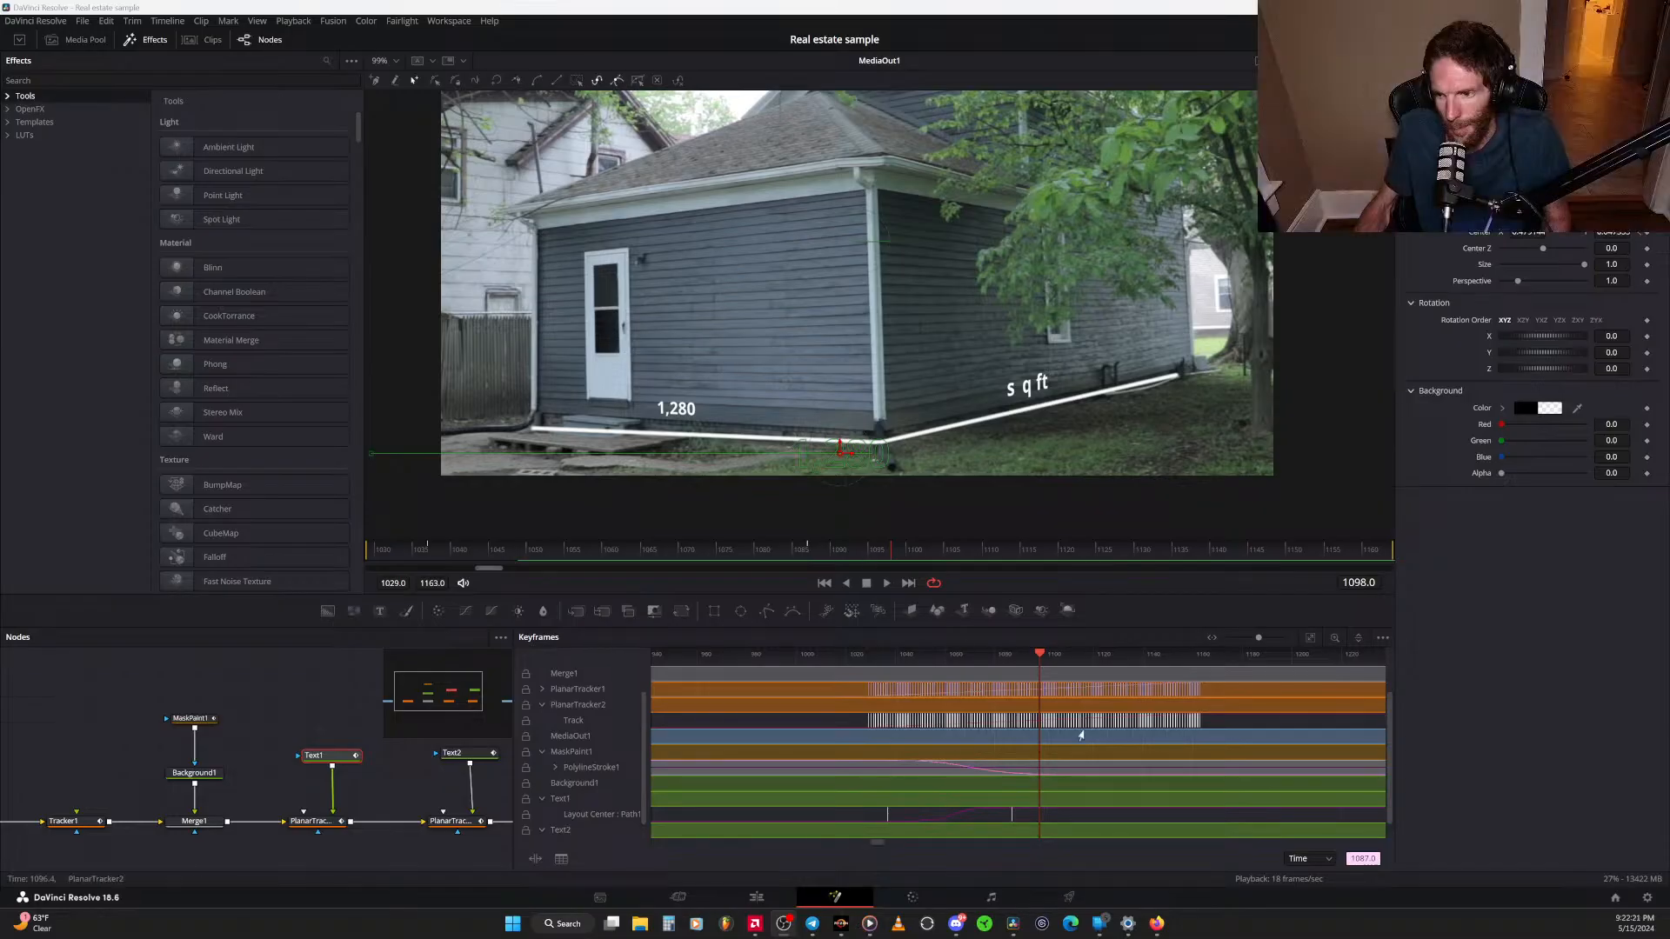
drag(1039, 655, 413, 538)
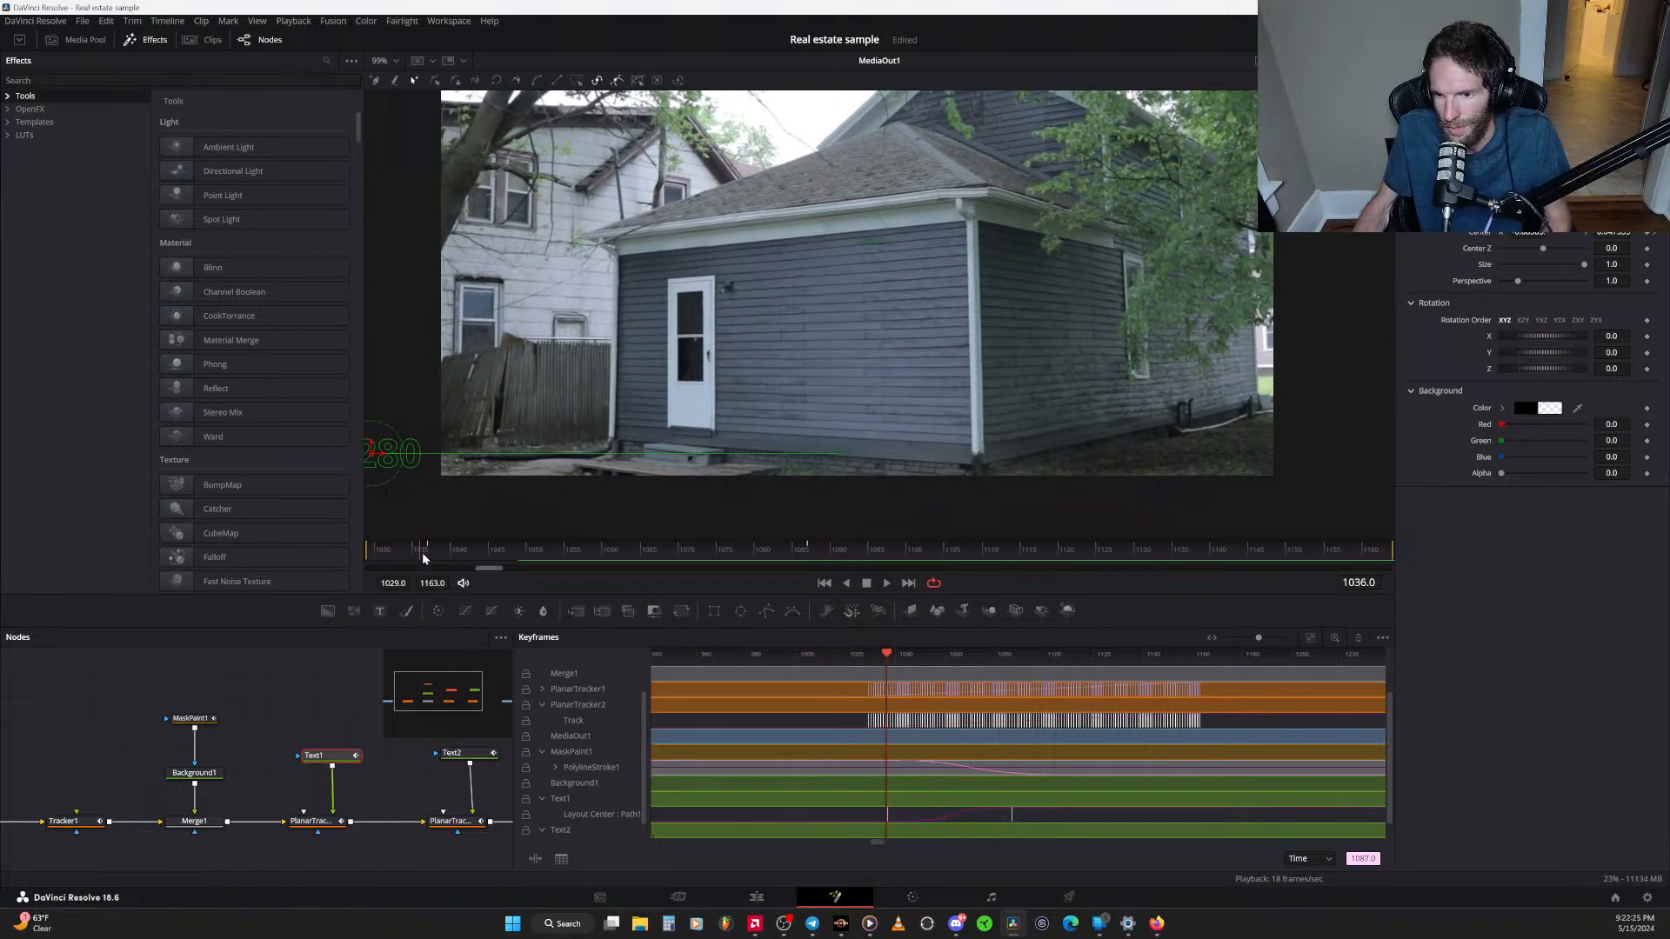
key(space)
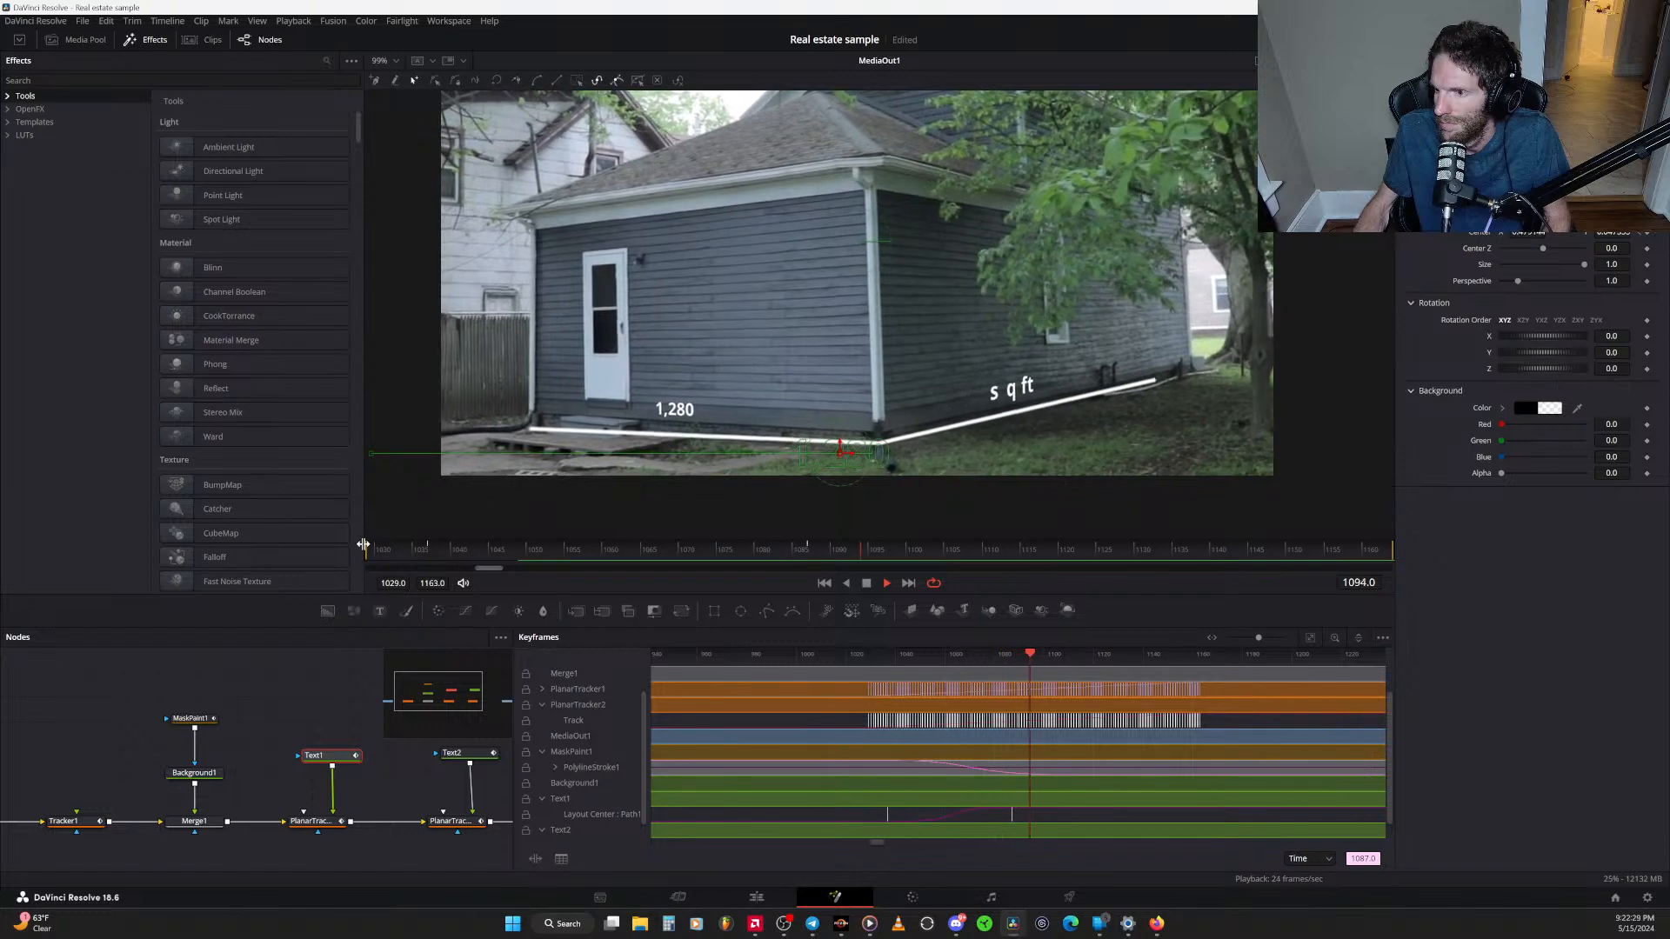
key(space)
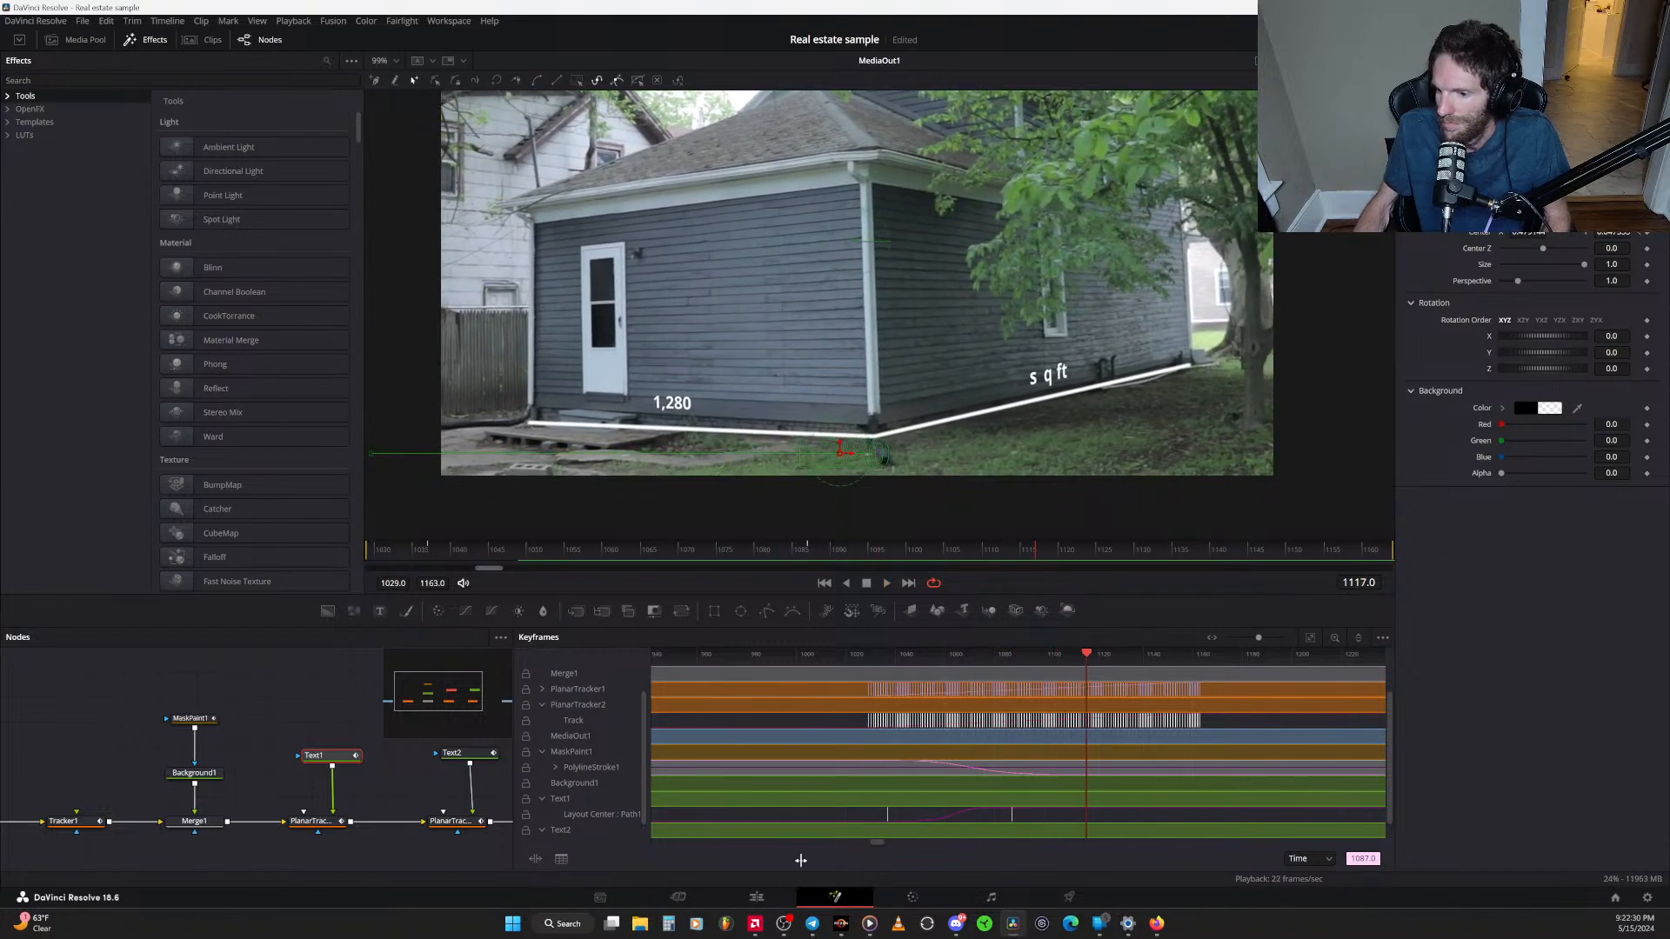
Switch to the Edit page and play Timeline 1 from before the animated clip to review the text animation in context
click(757, 897)
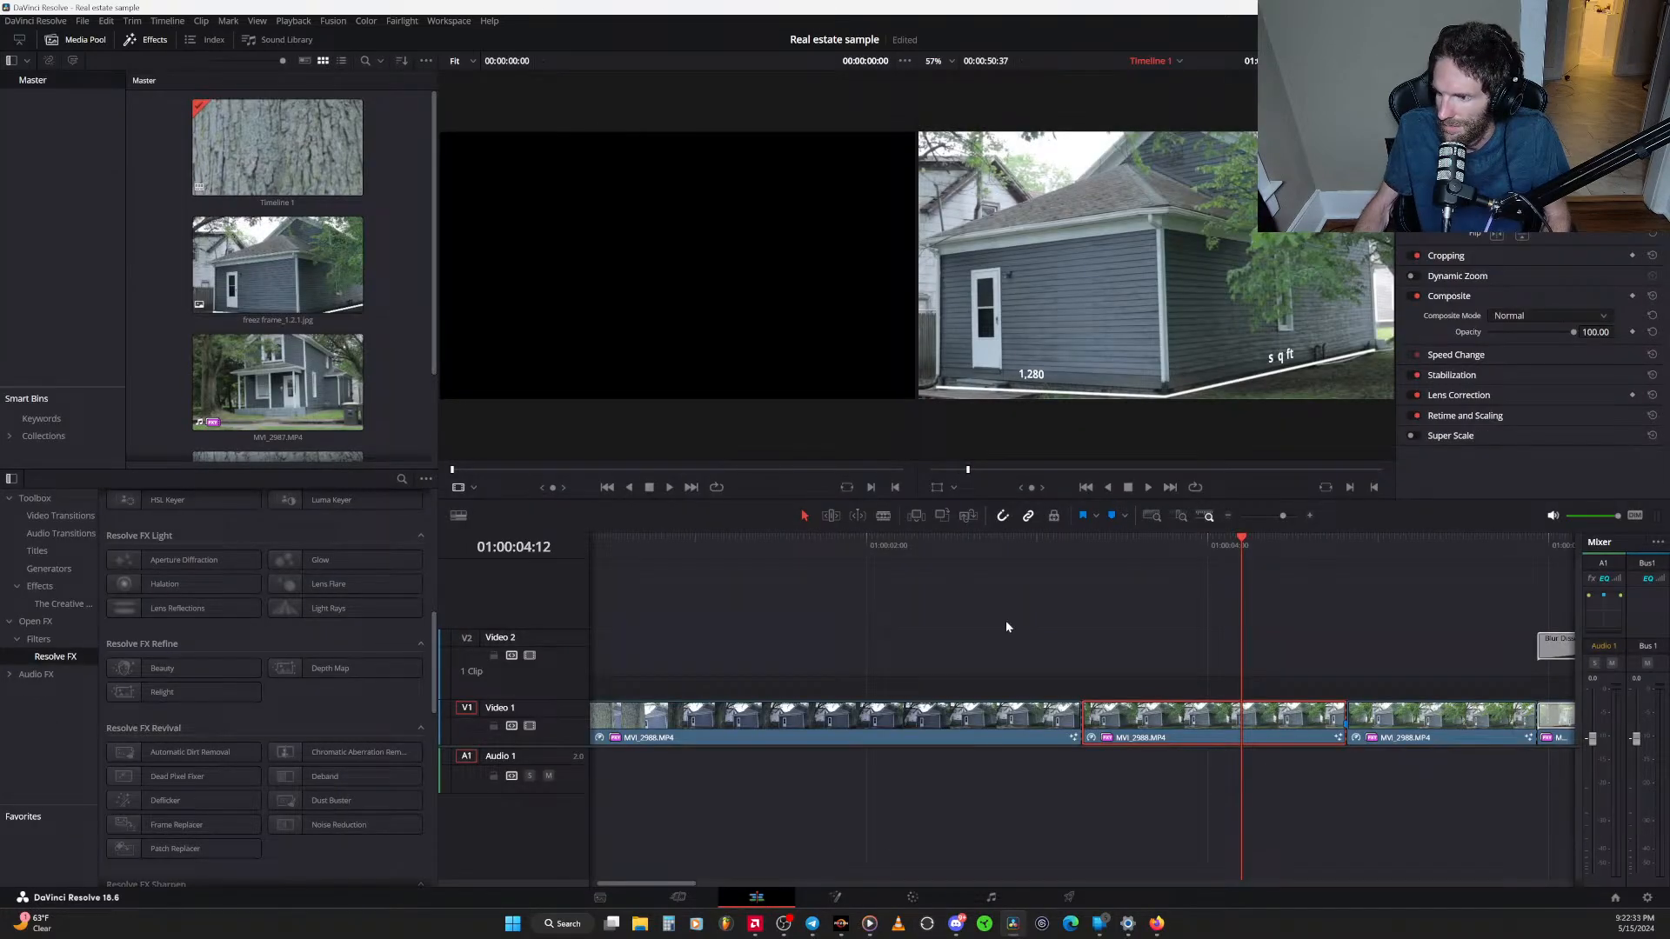
click(1033, 544)
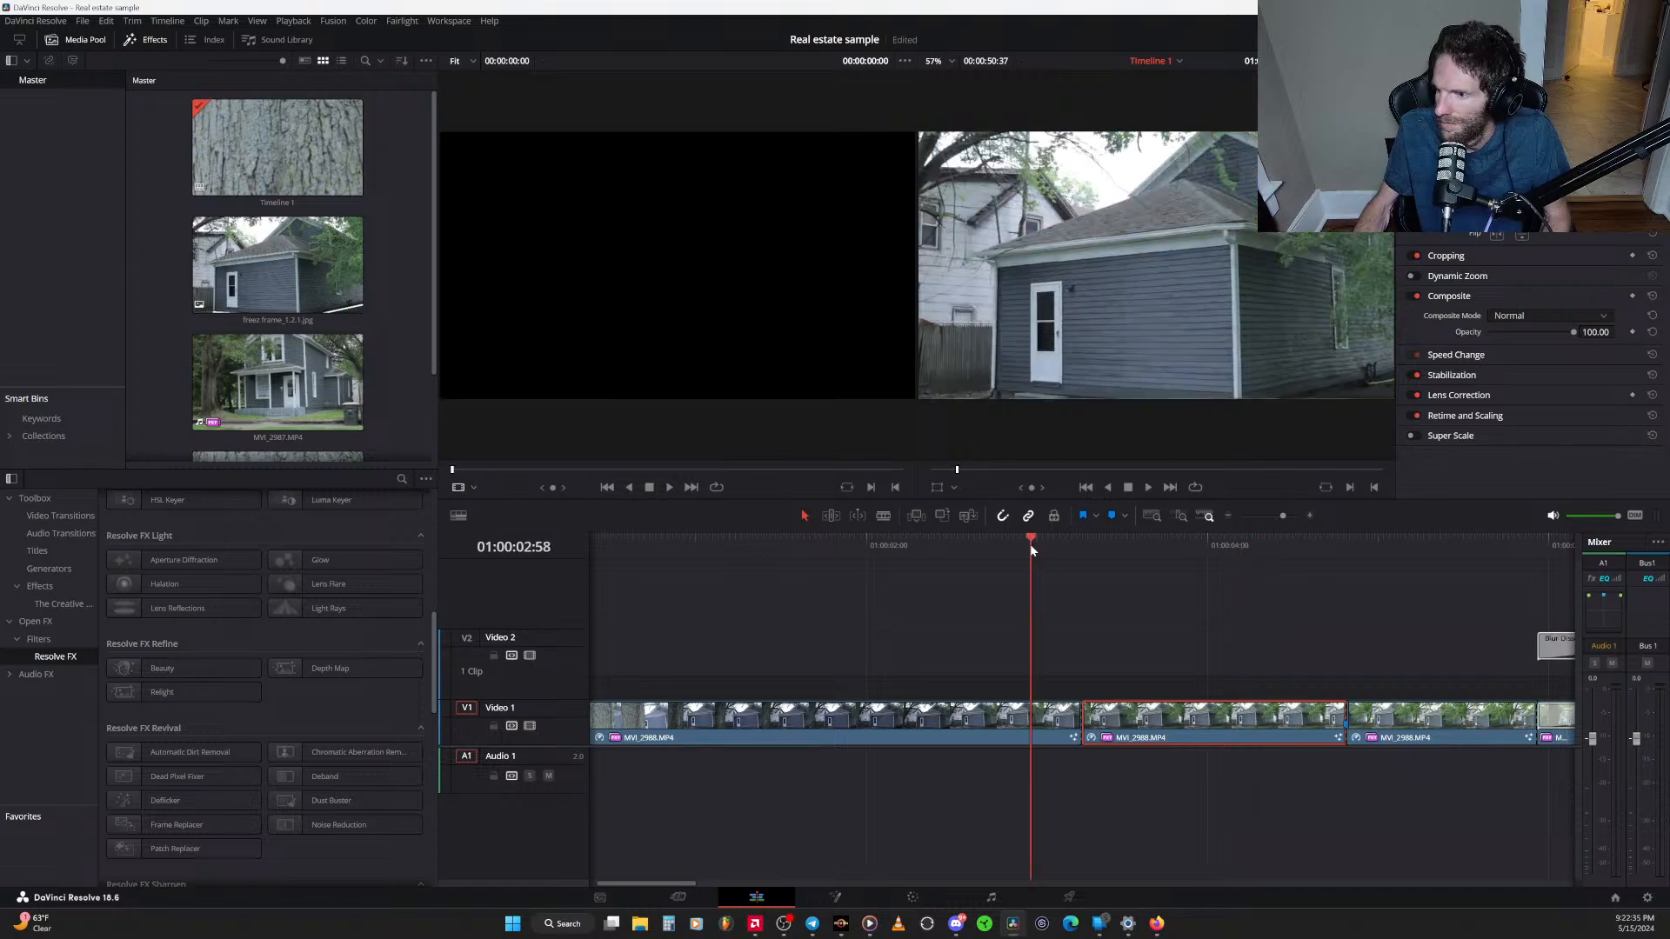
key(space)
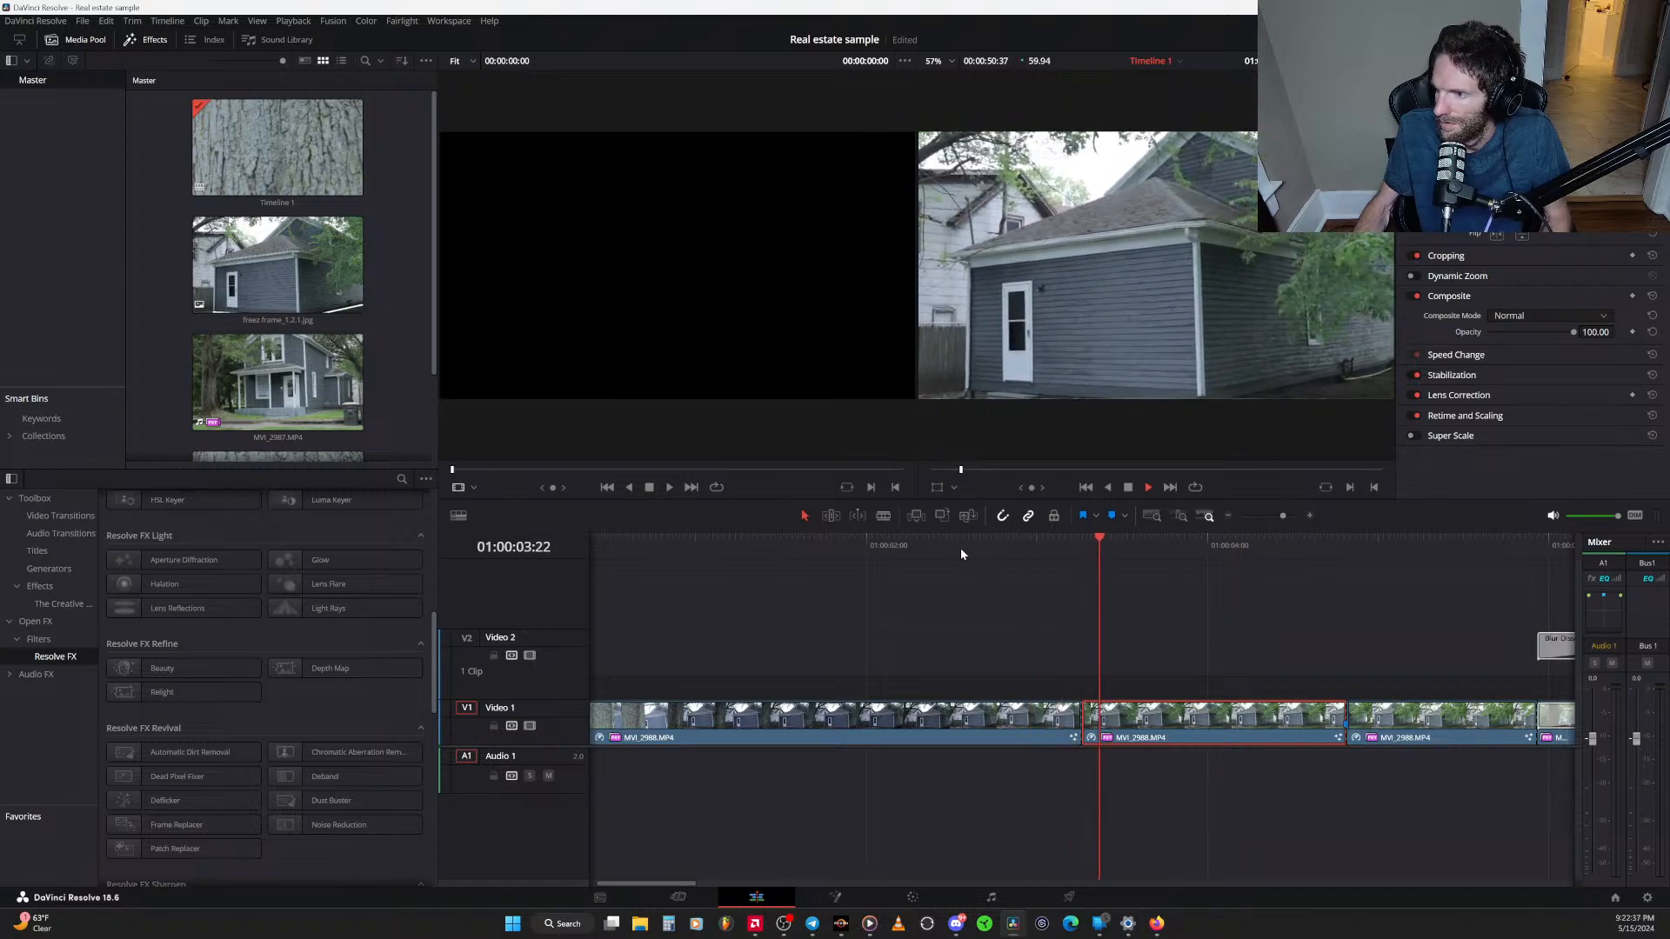
key(space)
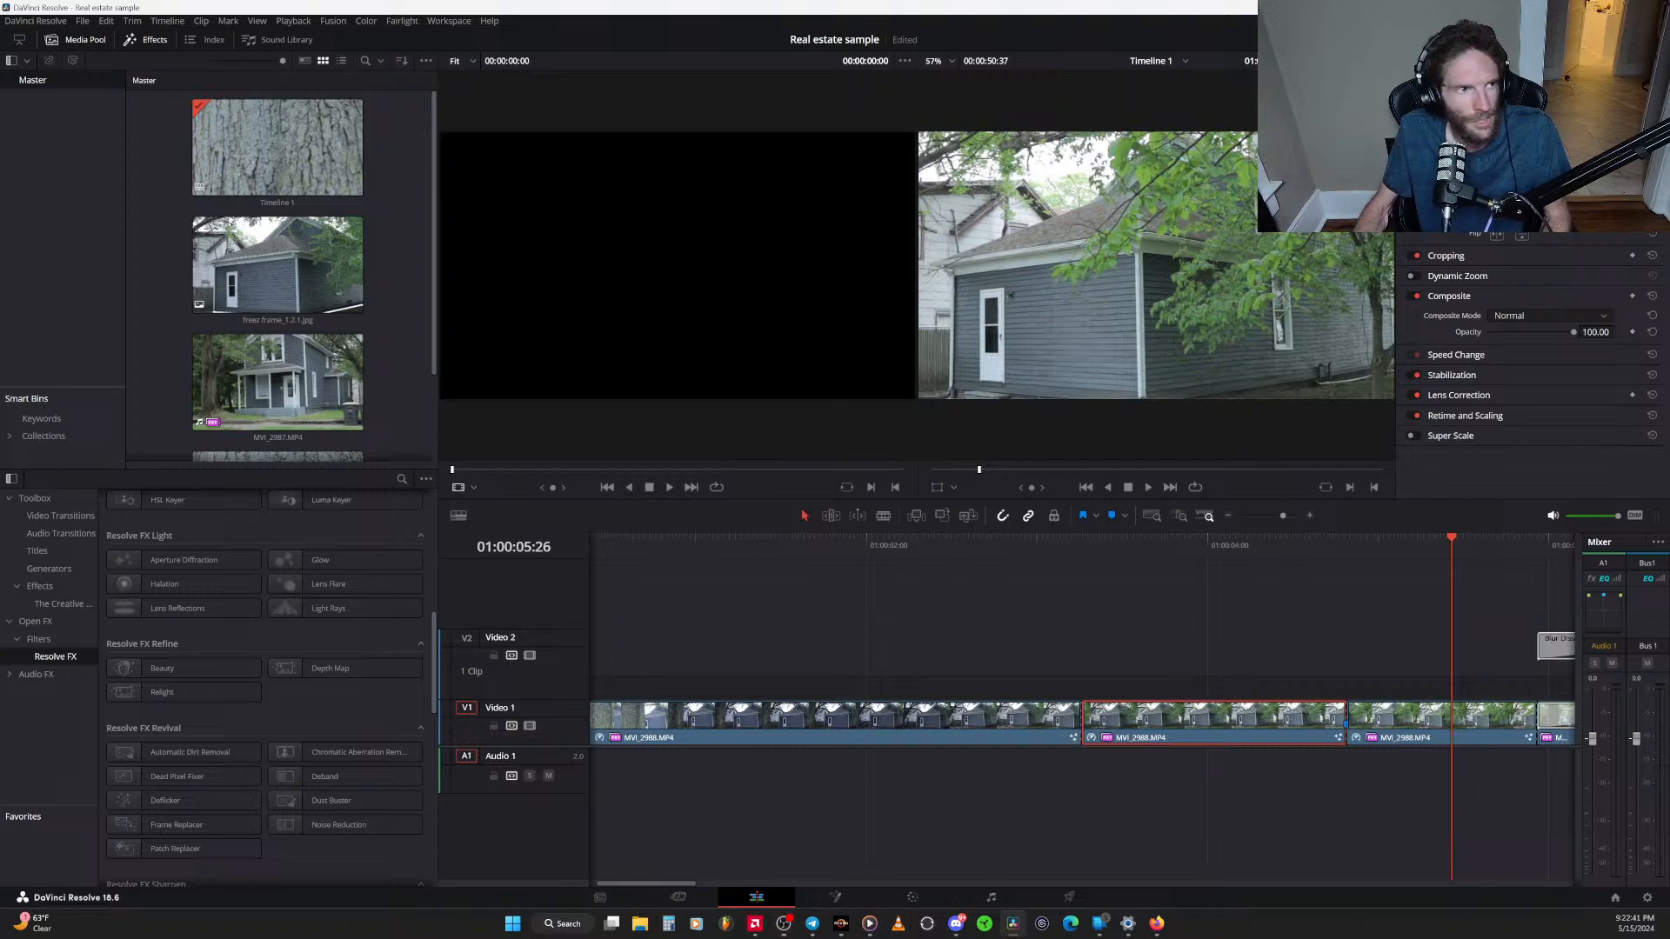
click(940, 541)
key(space)
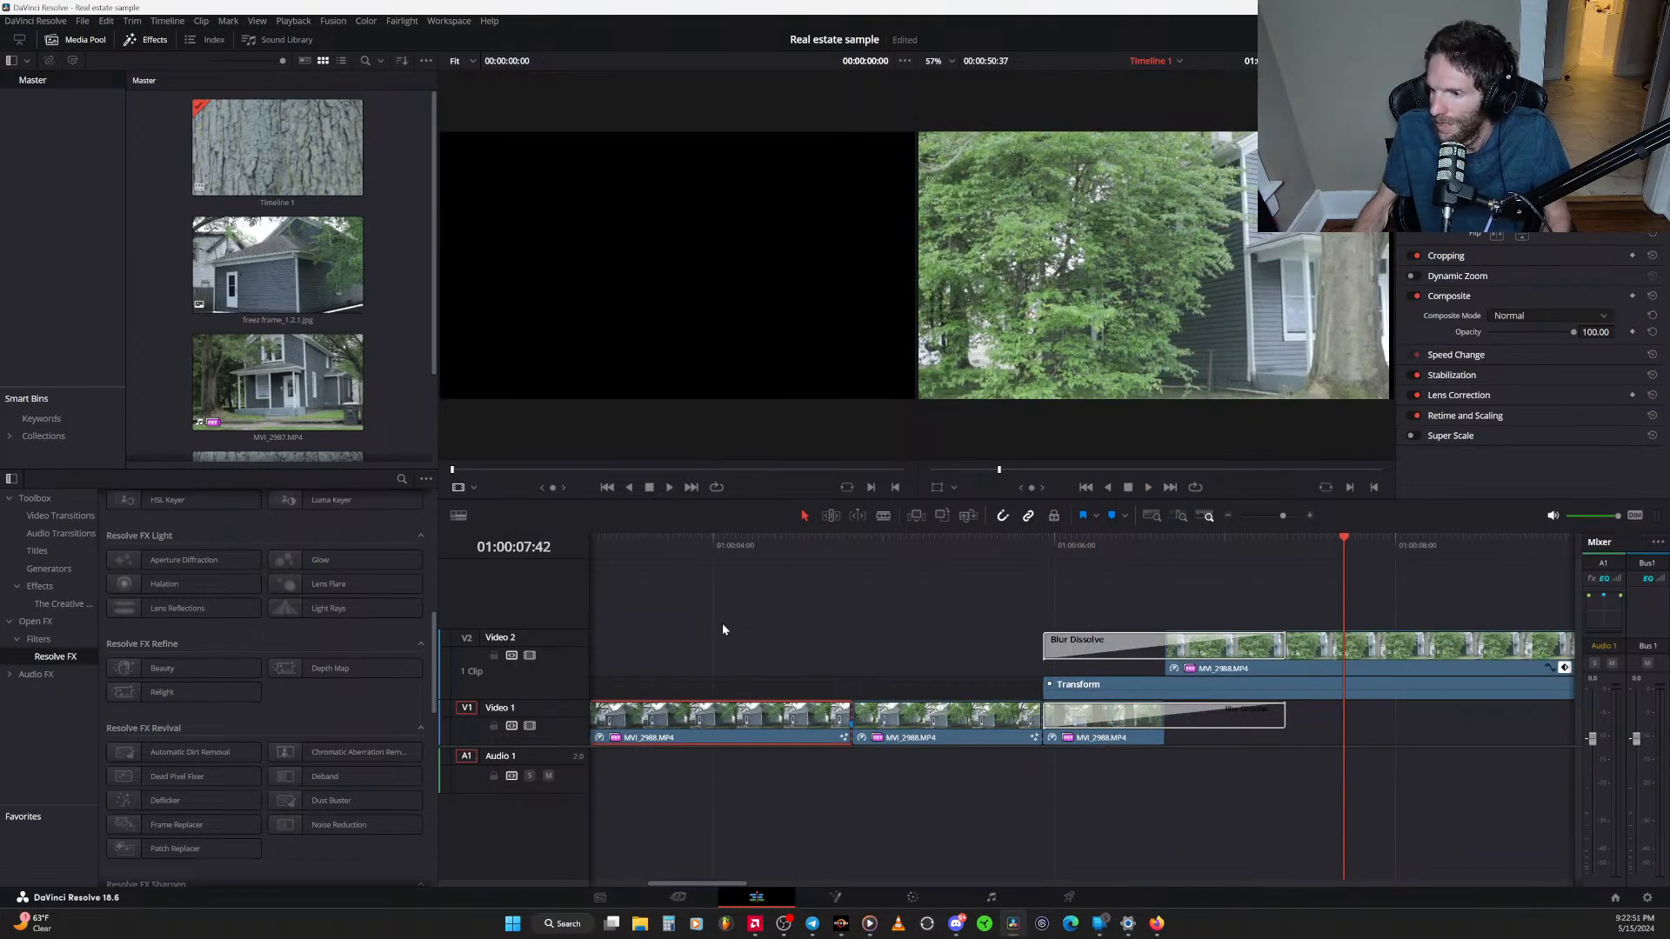
Replay Timeline 1 from before the animated clip, replay it from about two seconds in, and park the playhead at 01:00:04:03
drag(723, 625, 1290, 615)
click(1074, 542)
key(space)
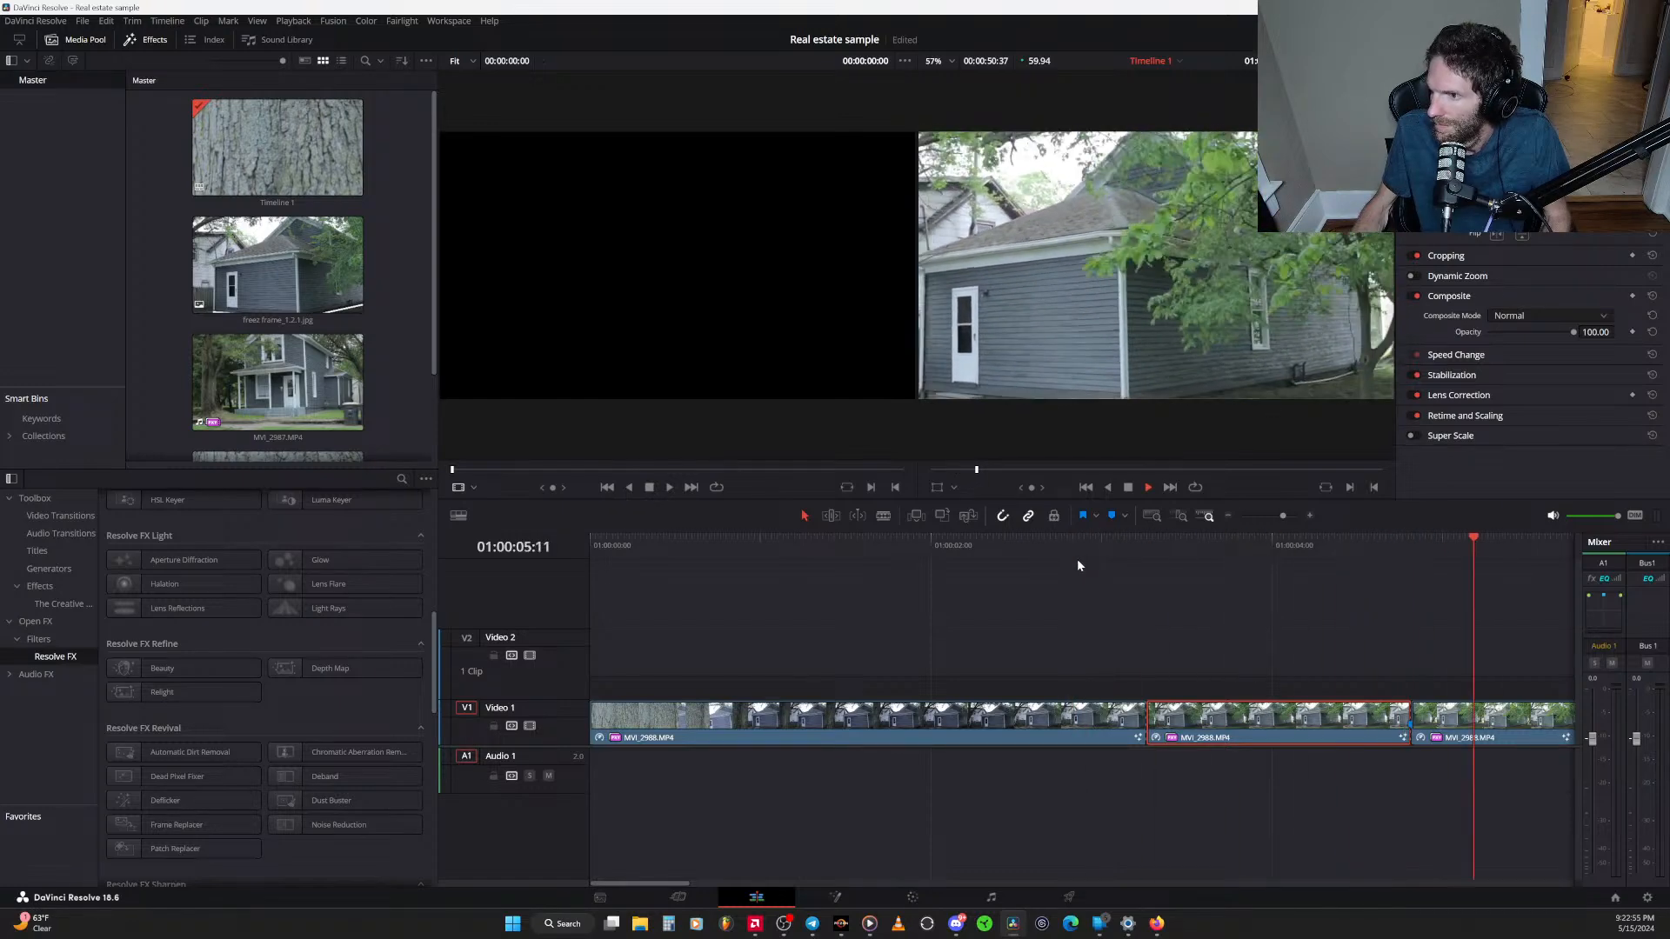
key(space)
scroll(992, 597, left, 3)
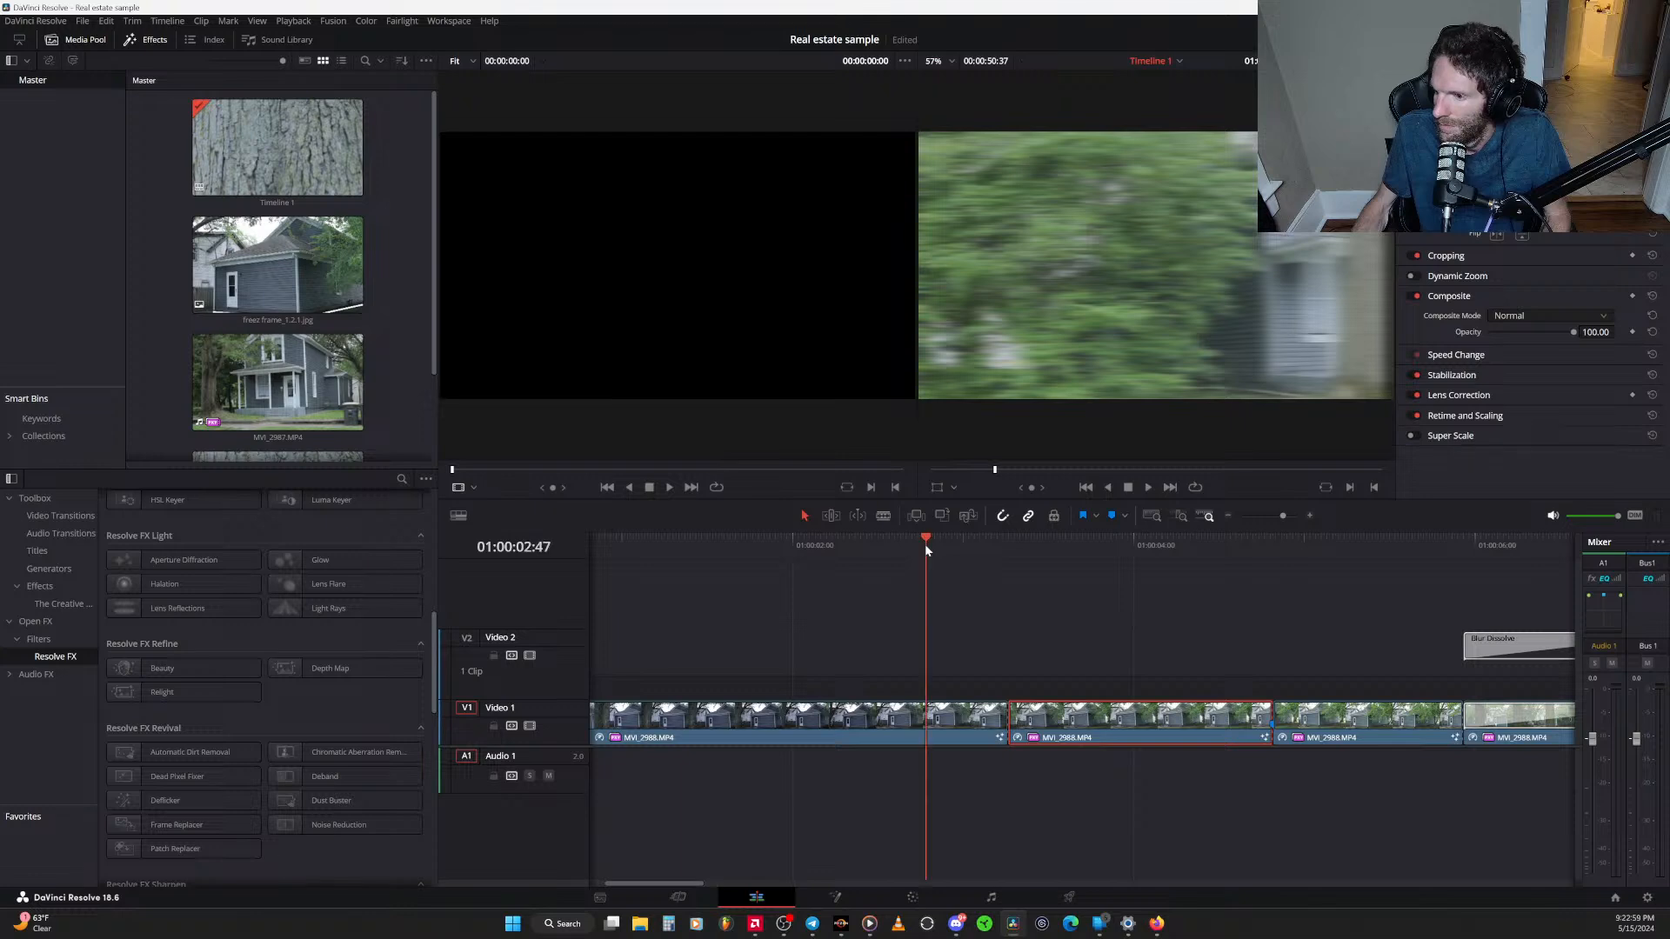
click(925, 545)
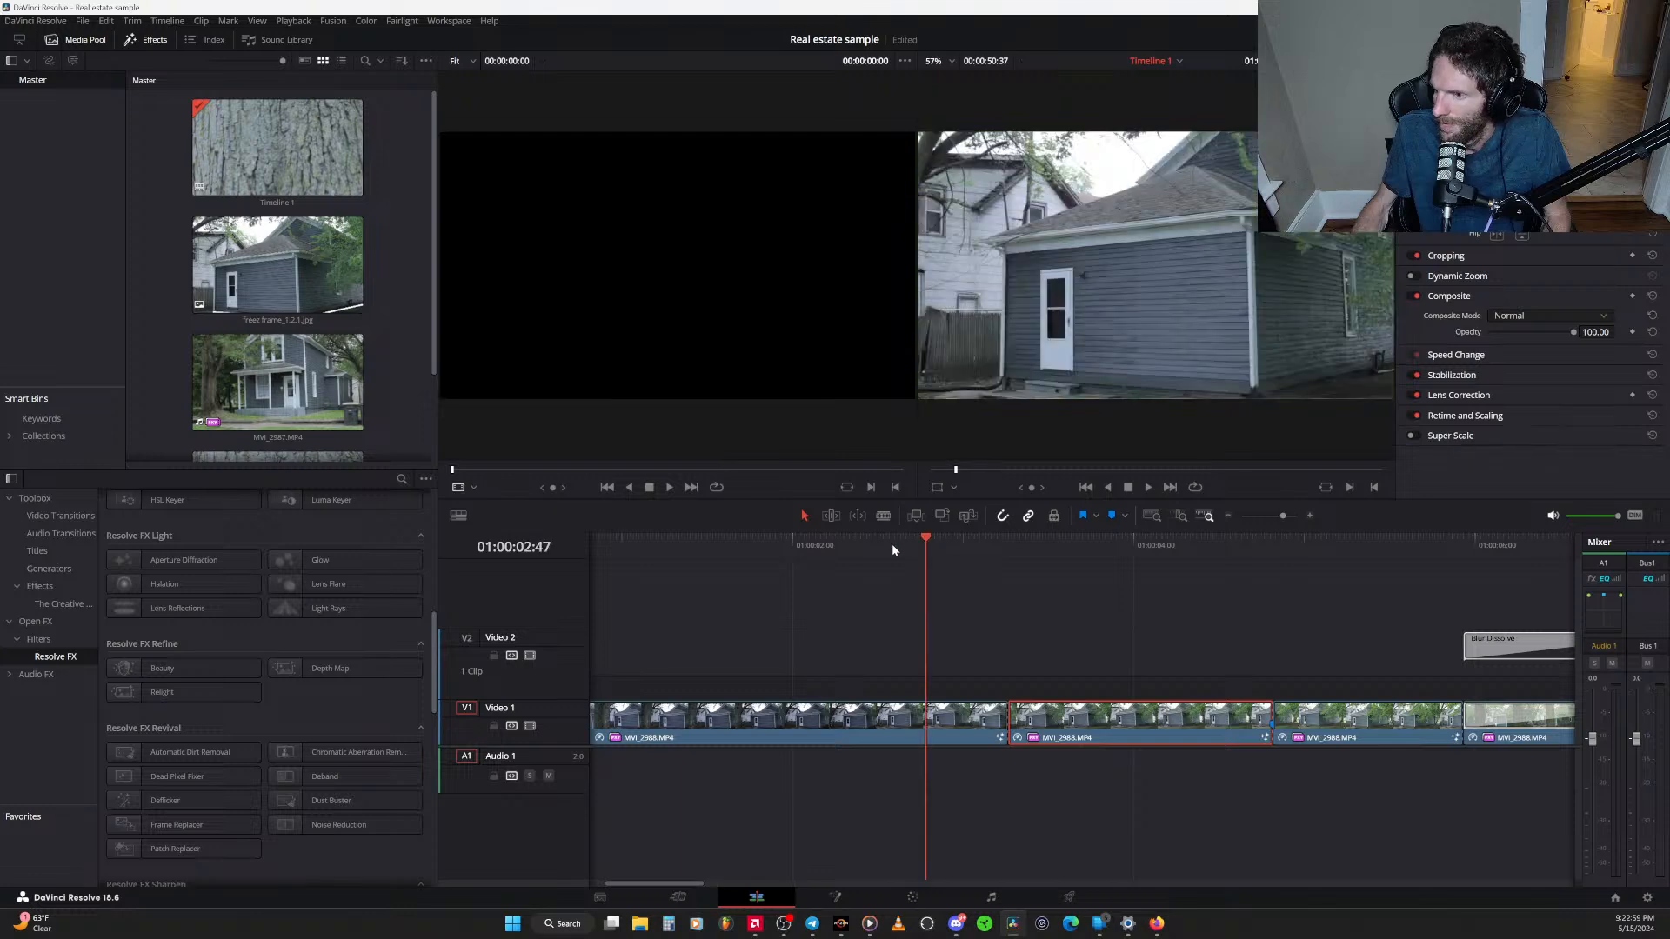
click(812, 542)
key(space)
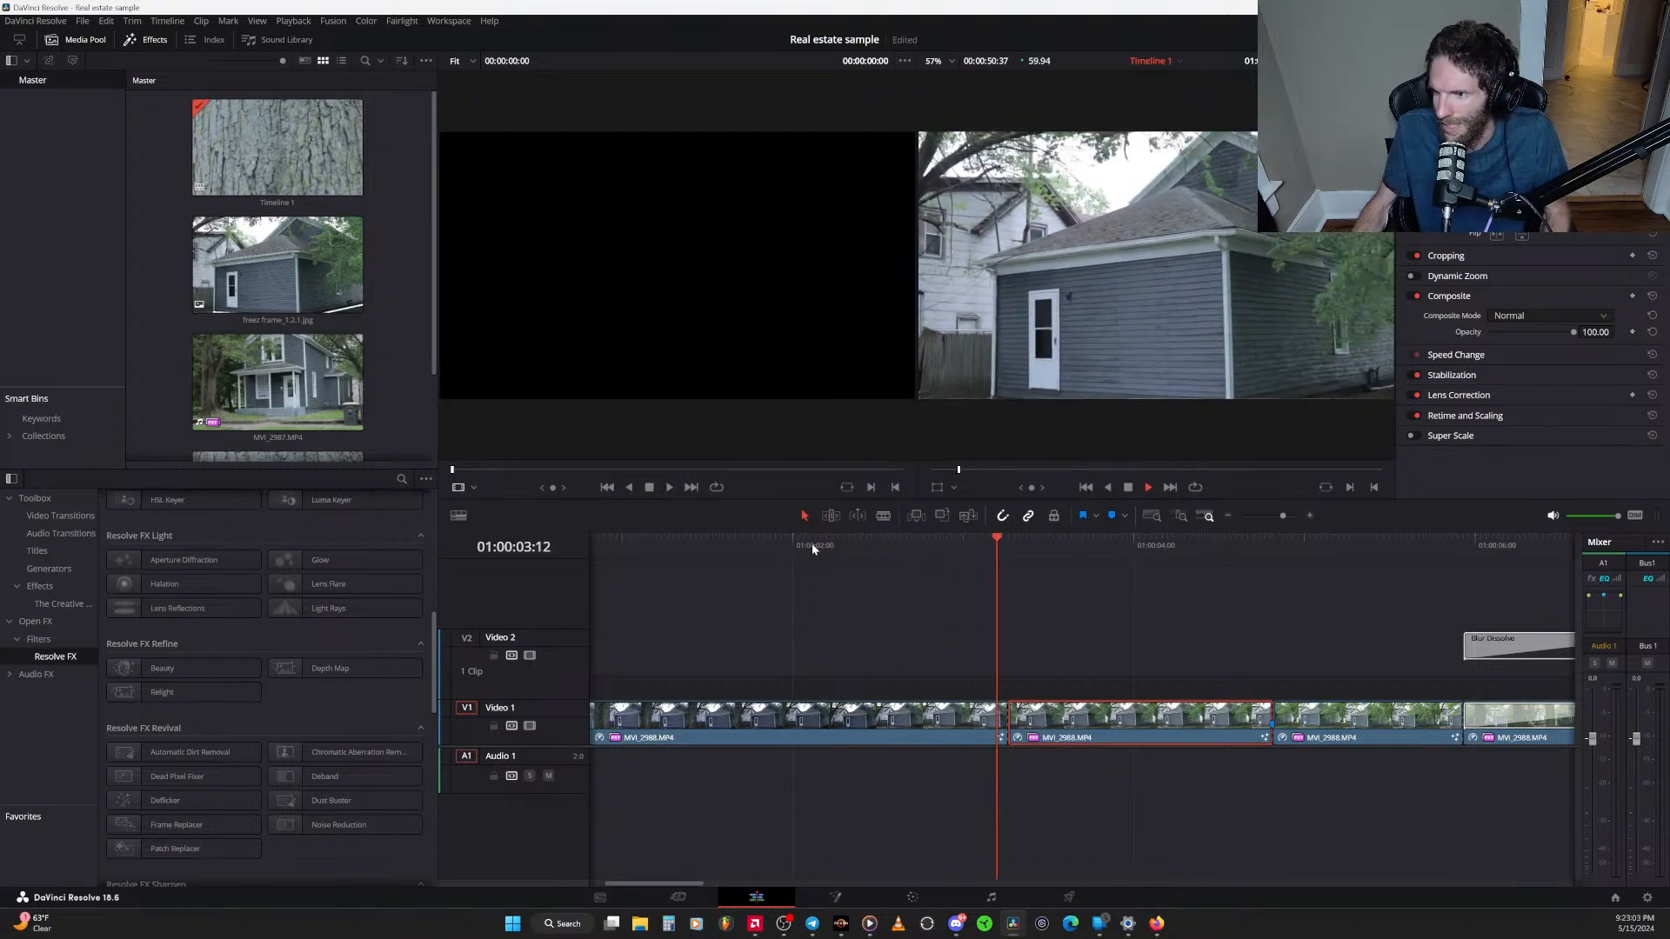
key(space)
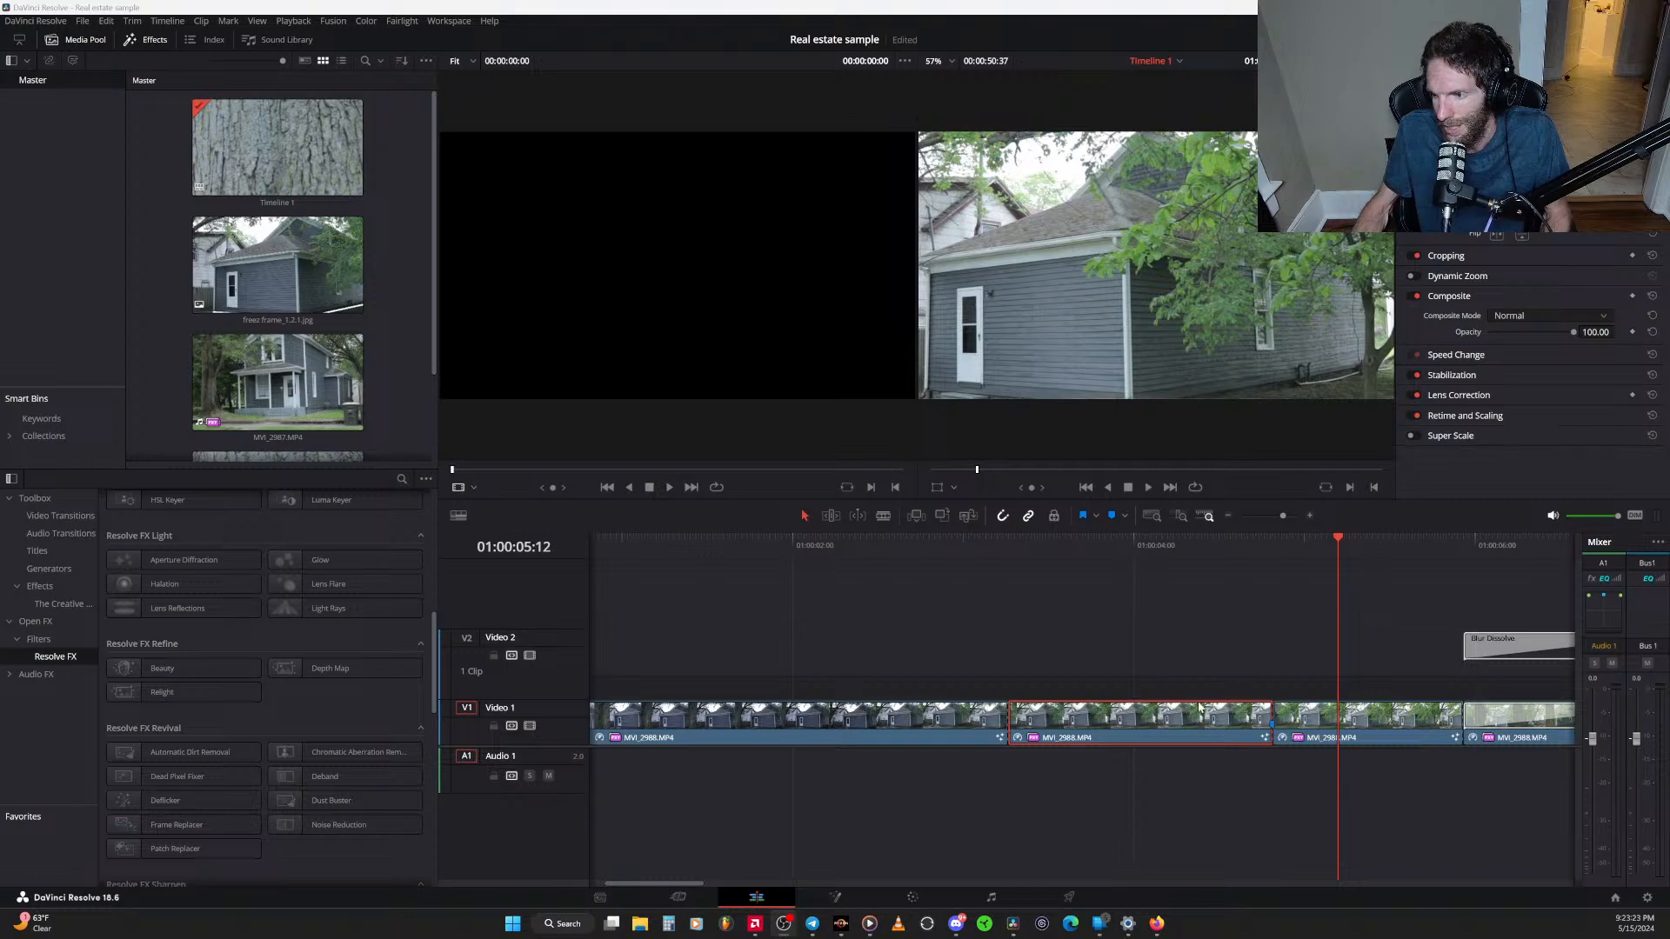
drag(1340, 541, 1143, 663)
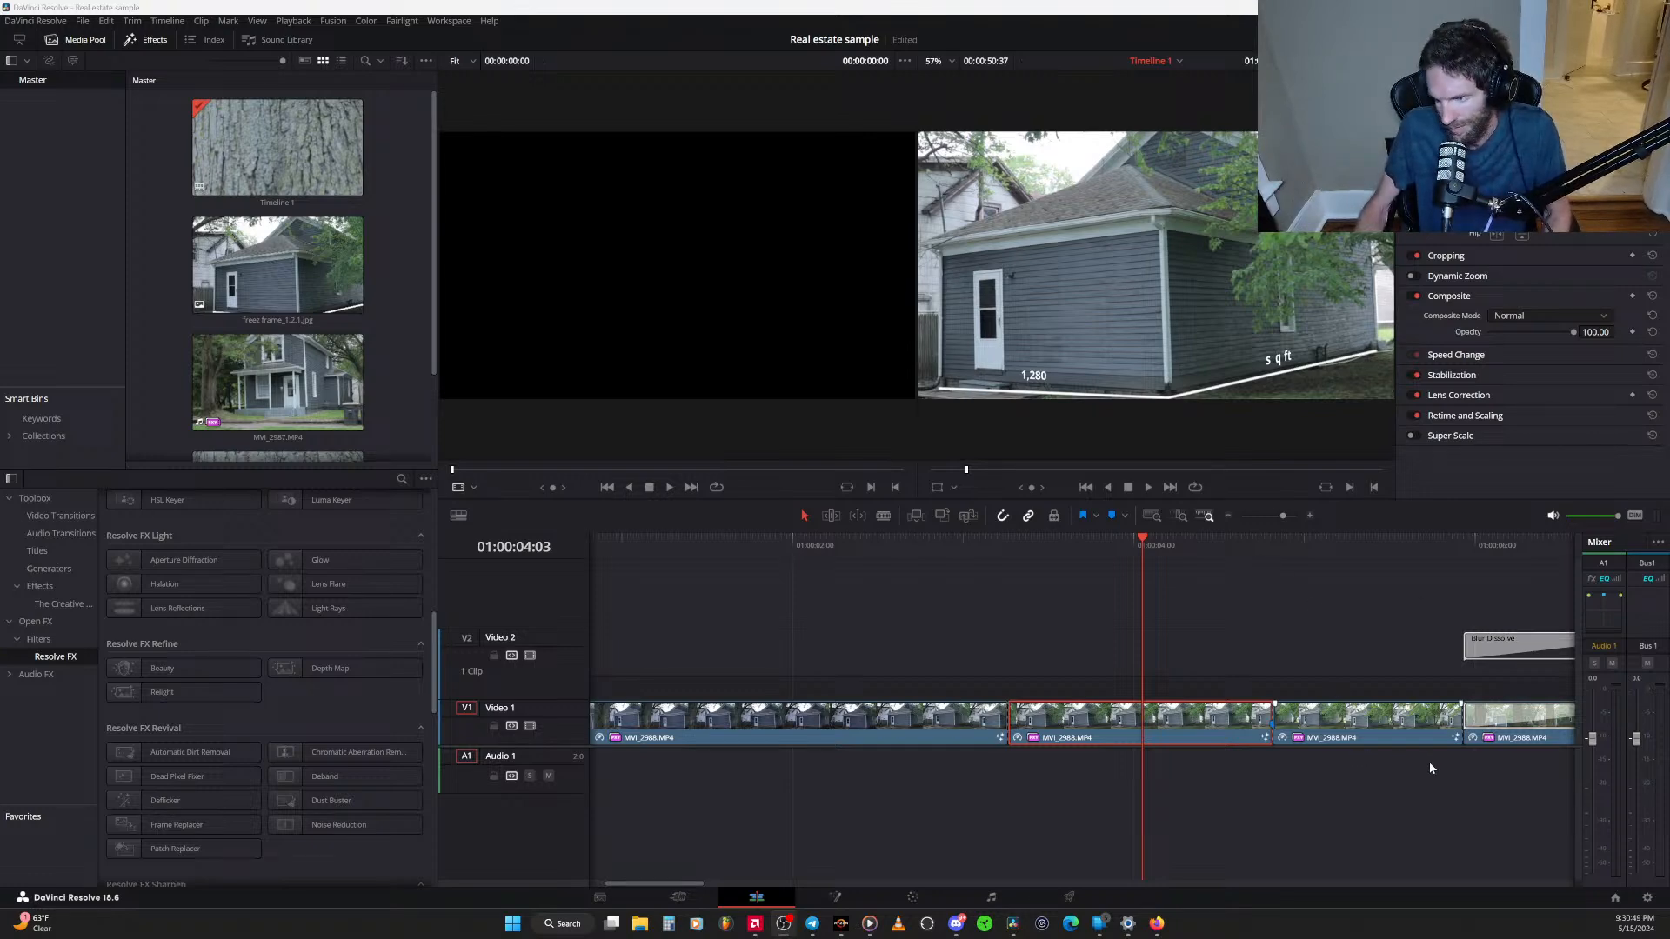
Move the clip after the animated text clip straight up to Video 2, extend the animated clip over the gap on Video 1, and save
scroll(1298, 770, right, 3)
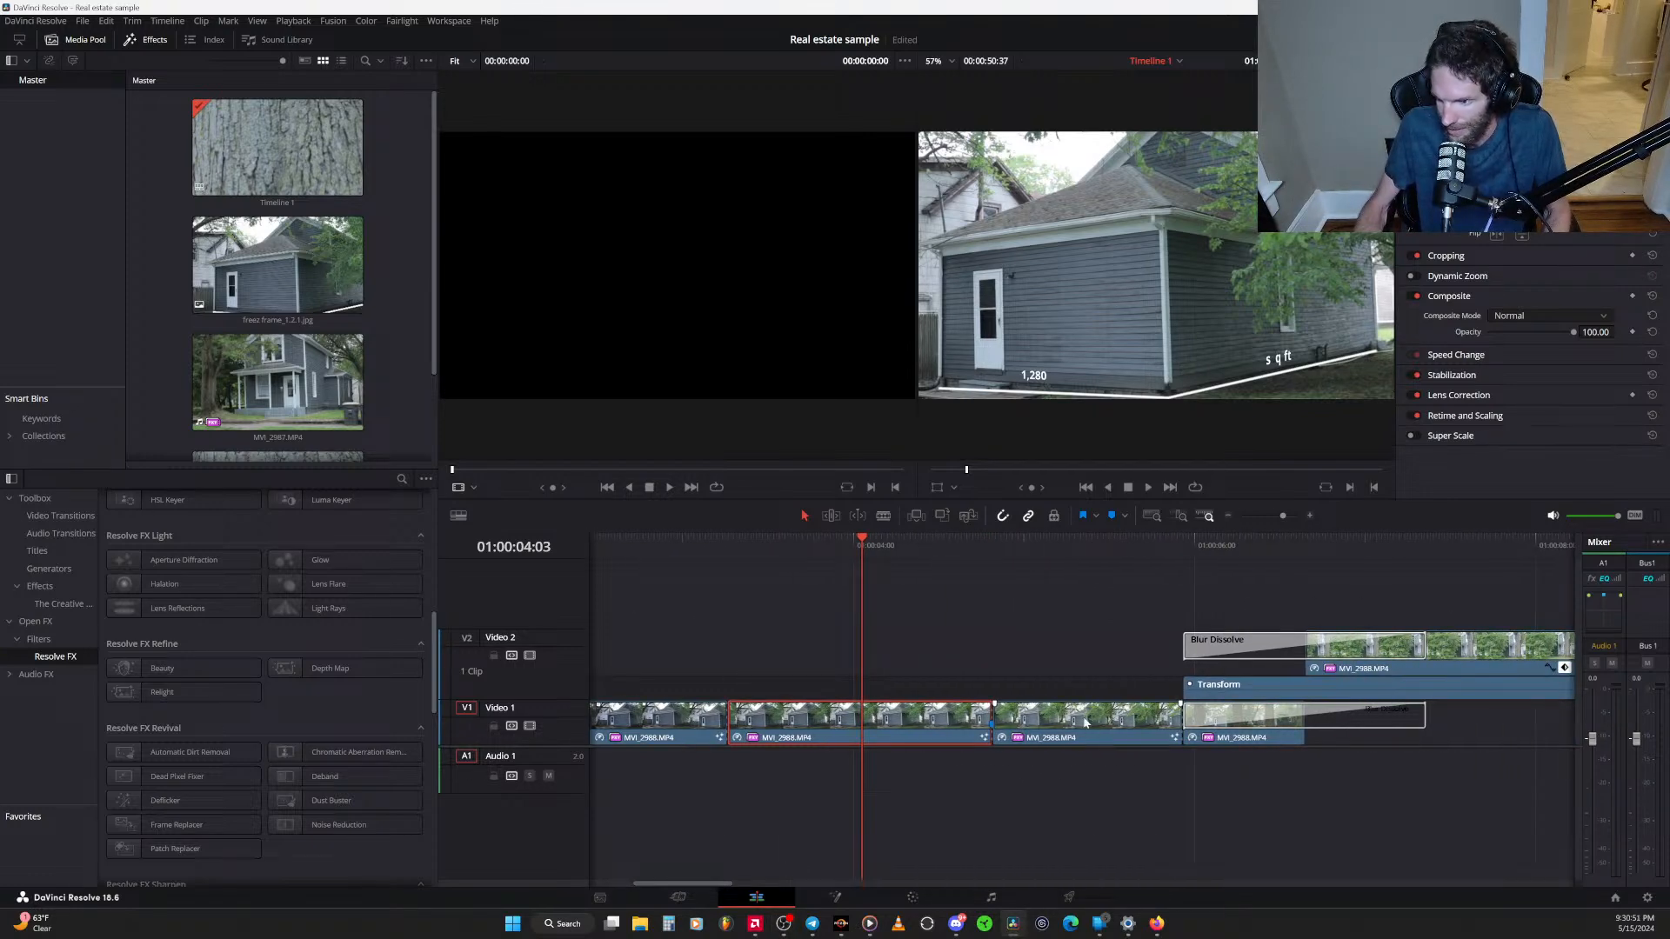
drag(1086, 722, 1086, 668)
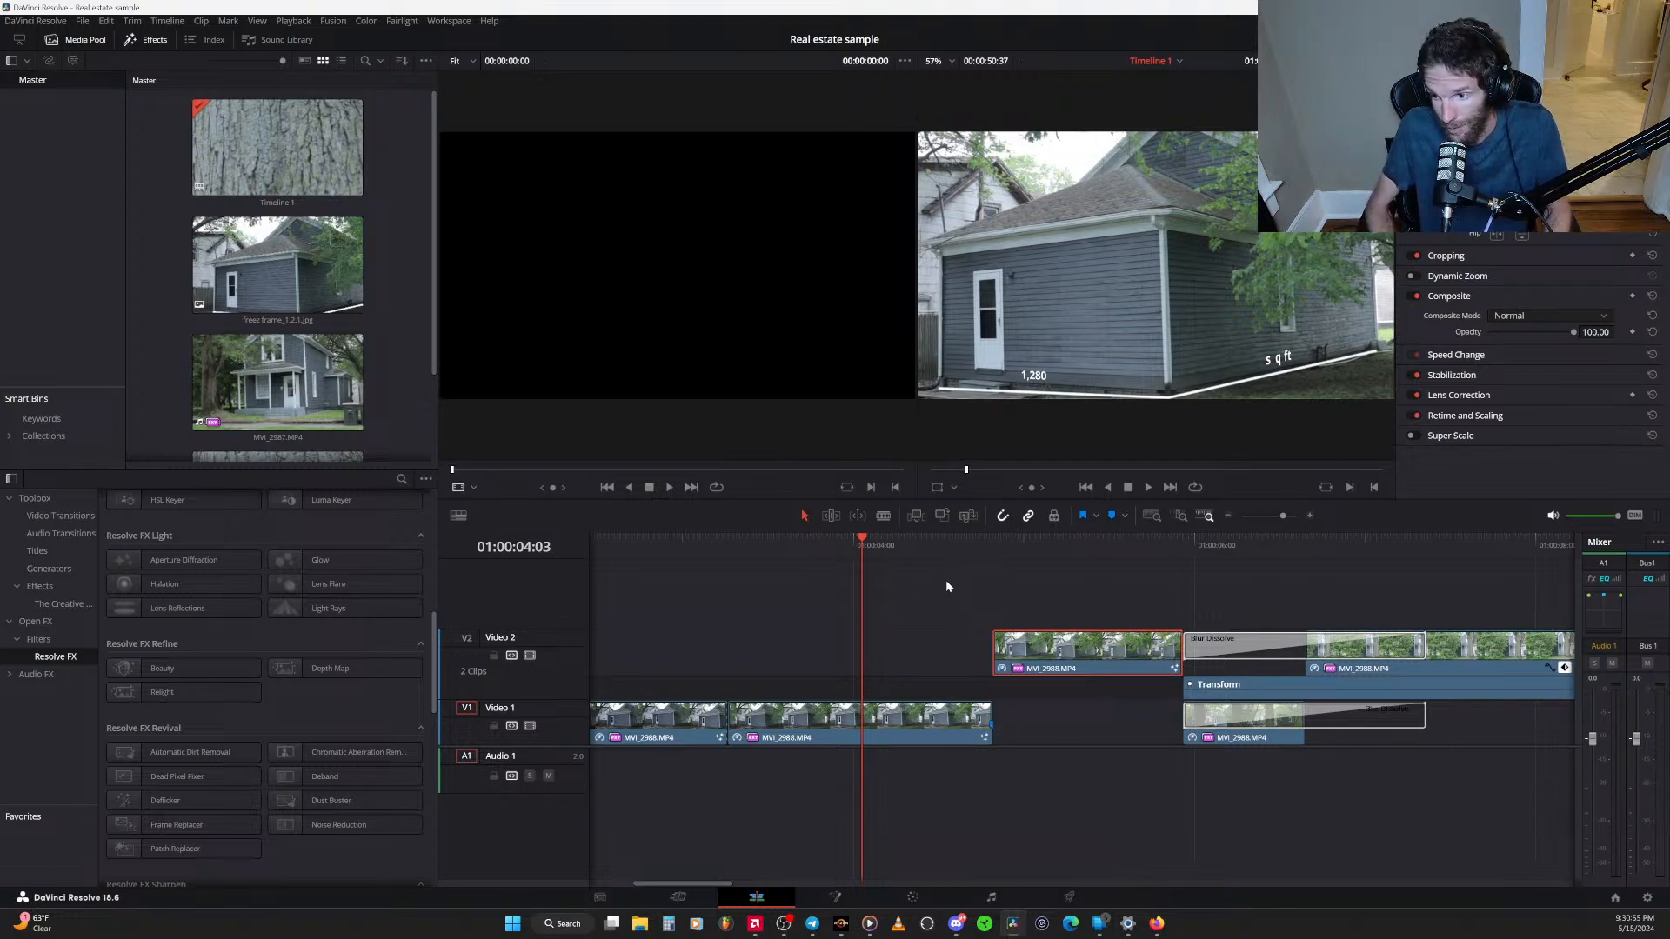
key(Down)
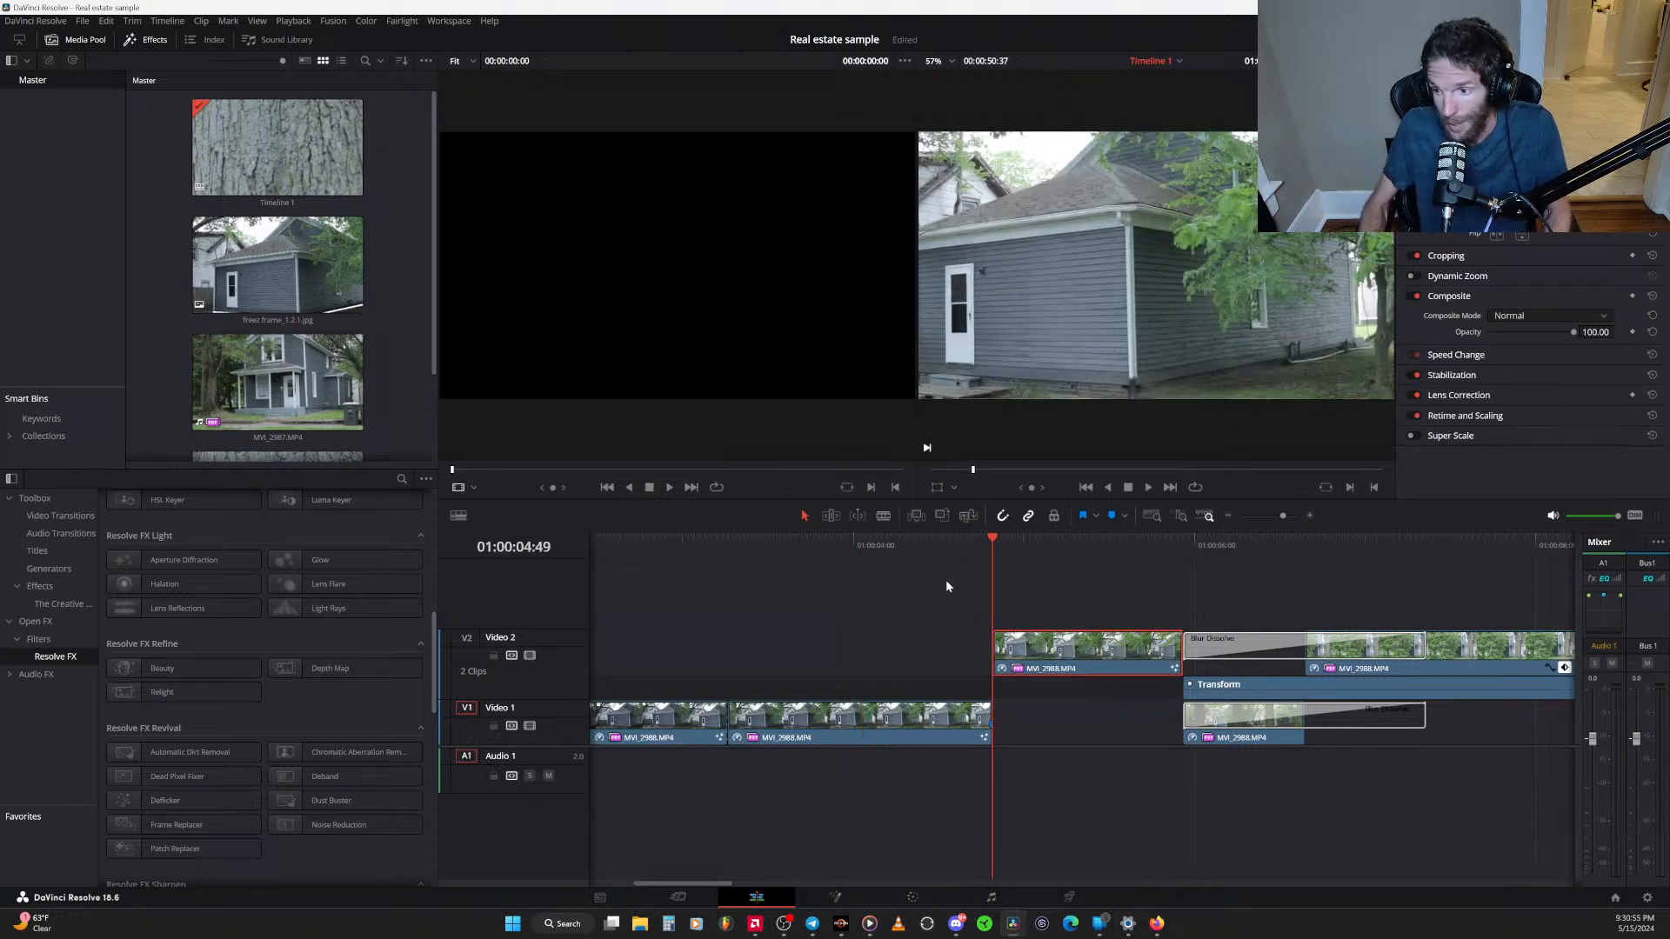
click(979, 722)
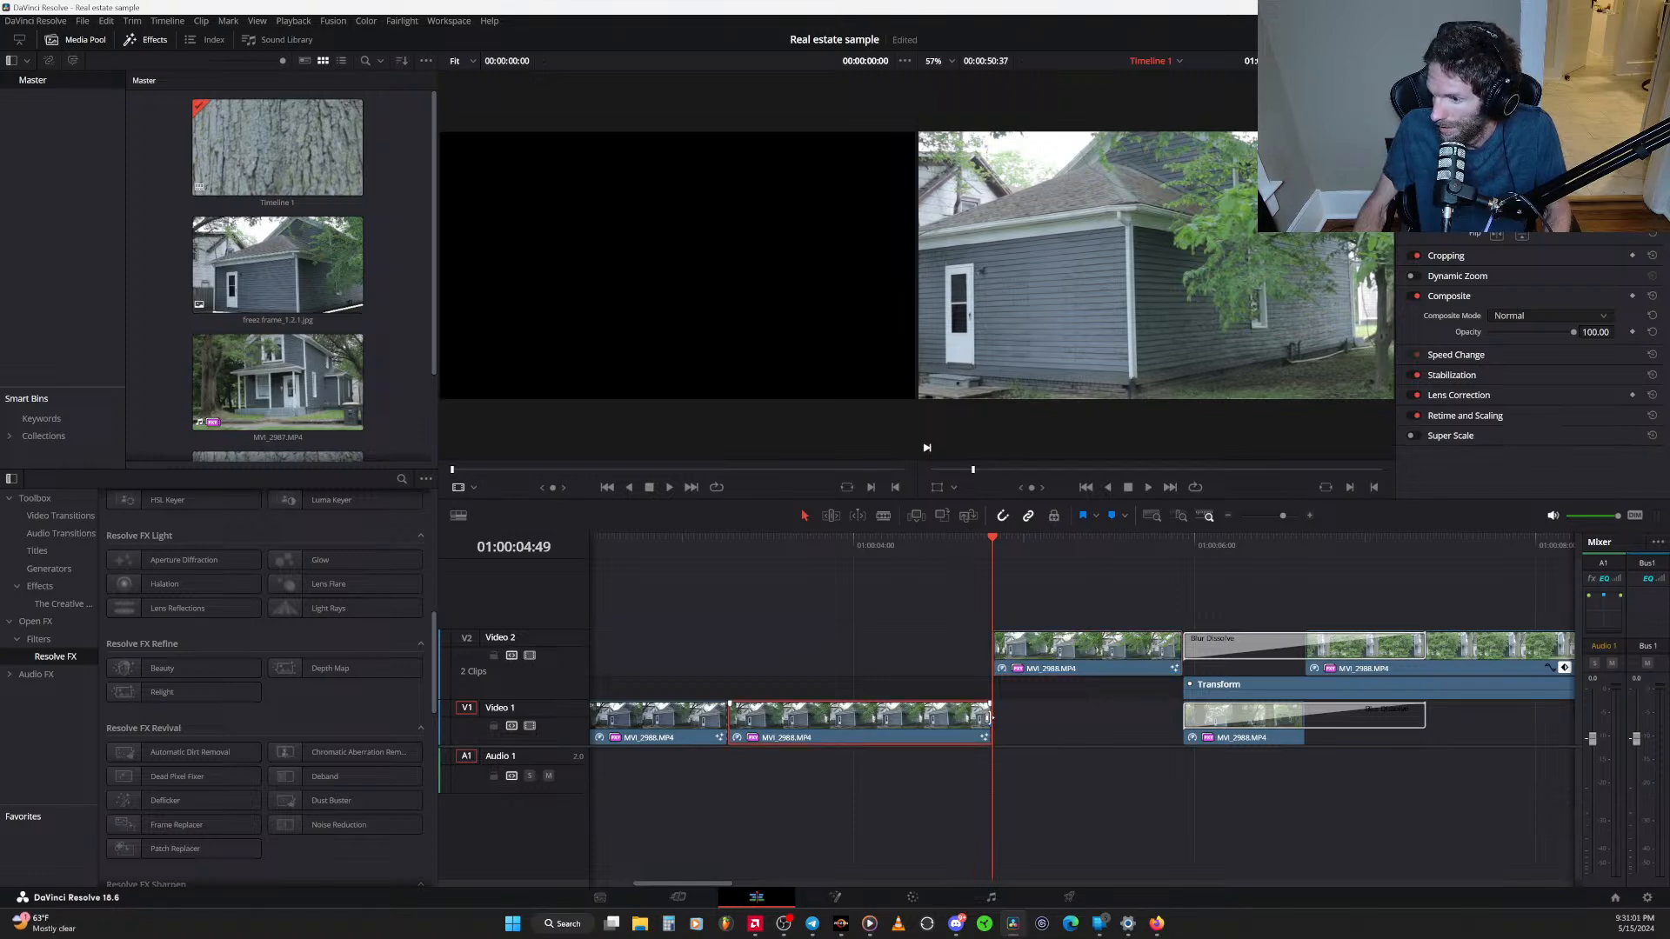
drag(989, 719, 1174, 724)
key(ctrl+s)
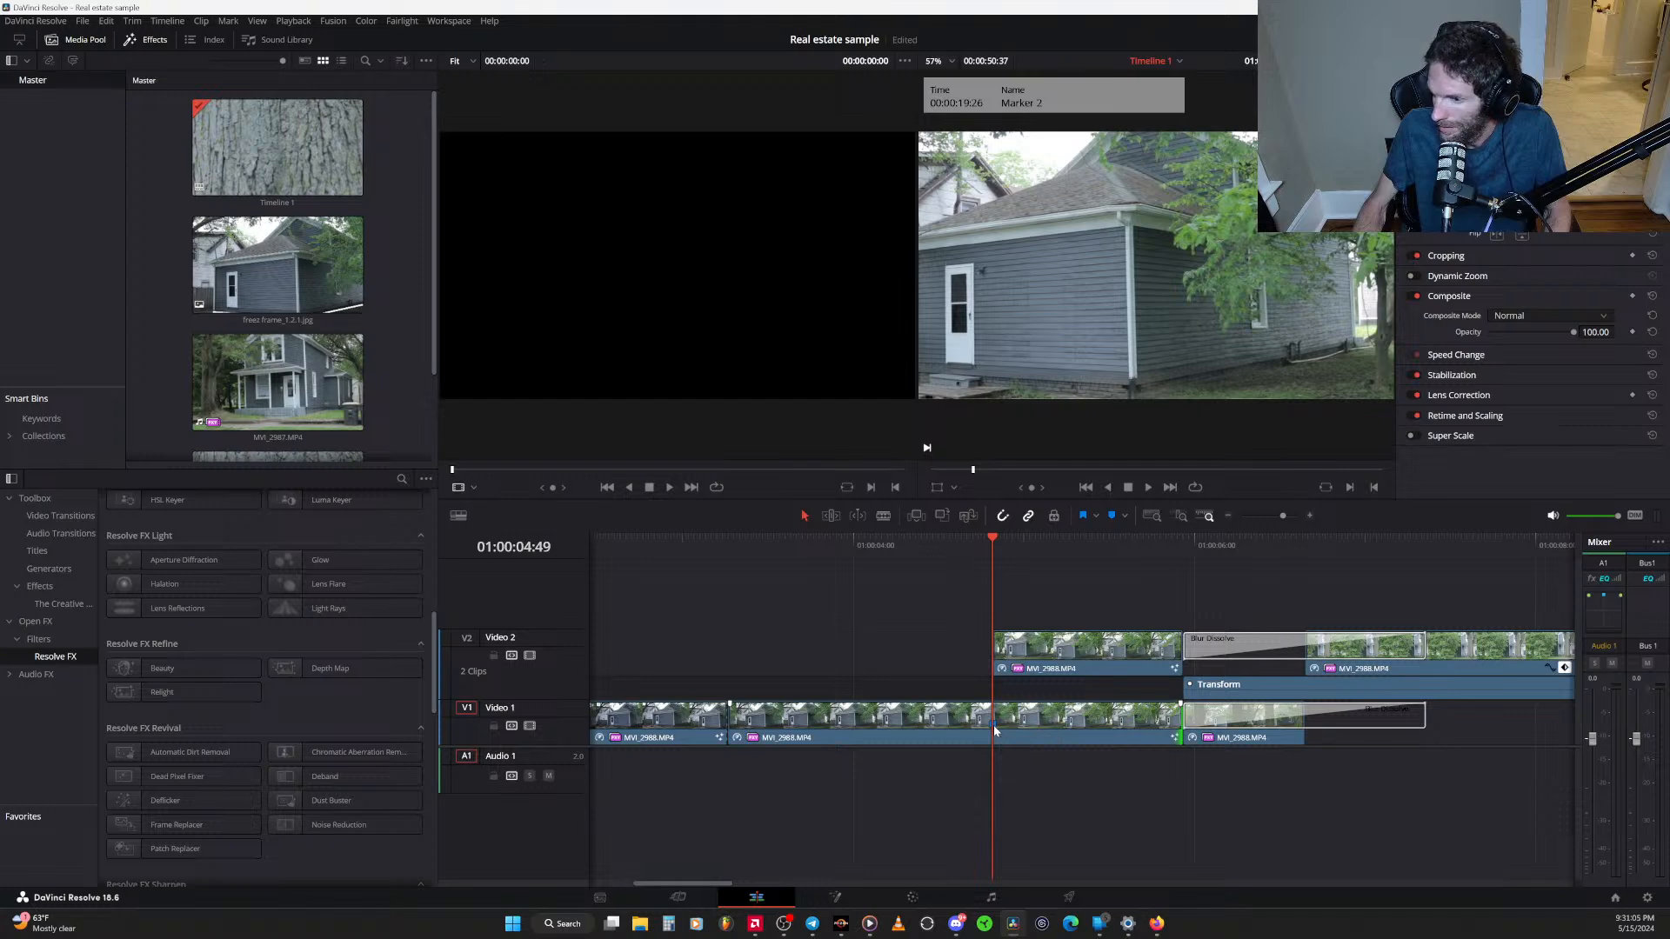
key(Delete)
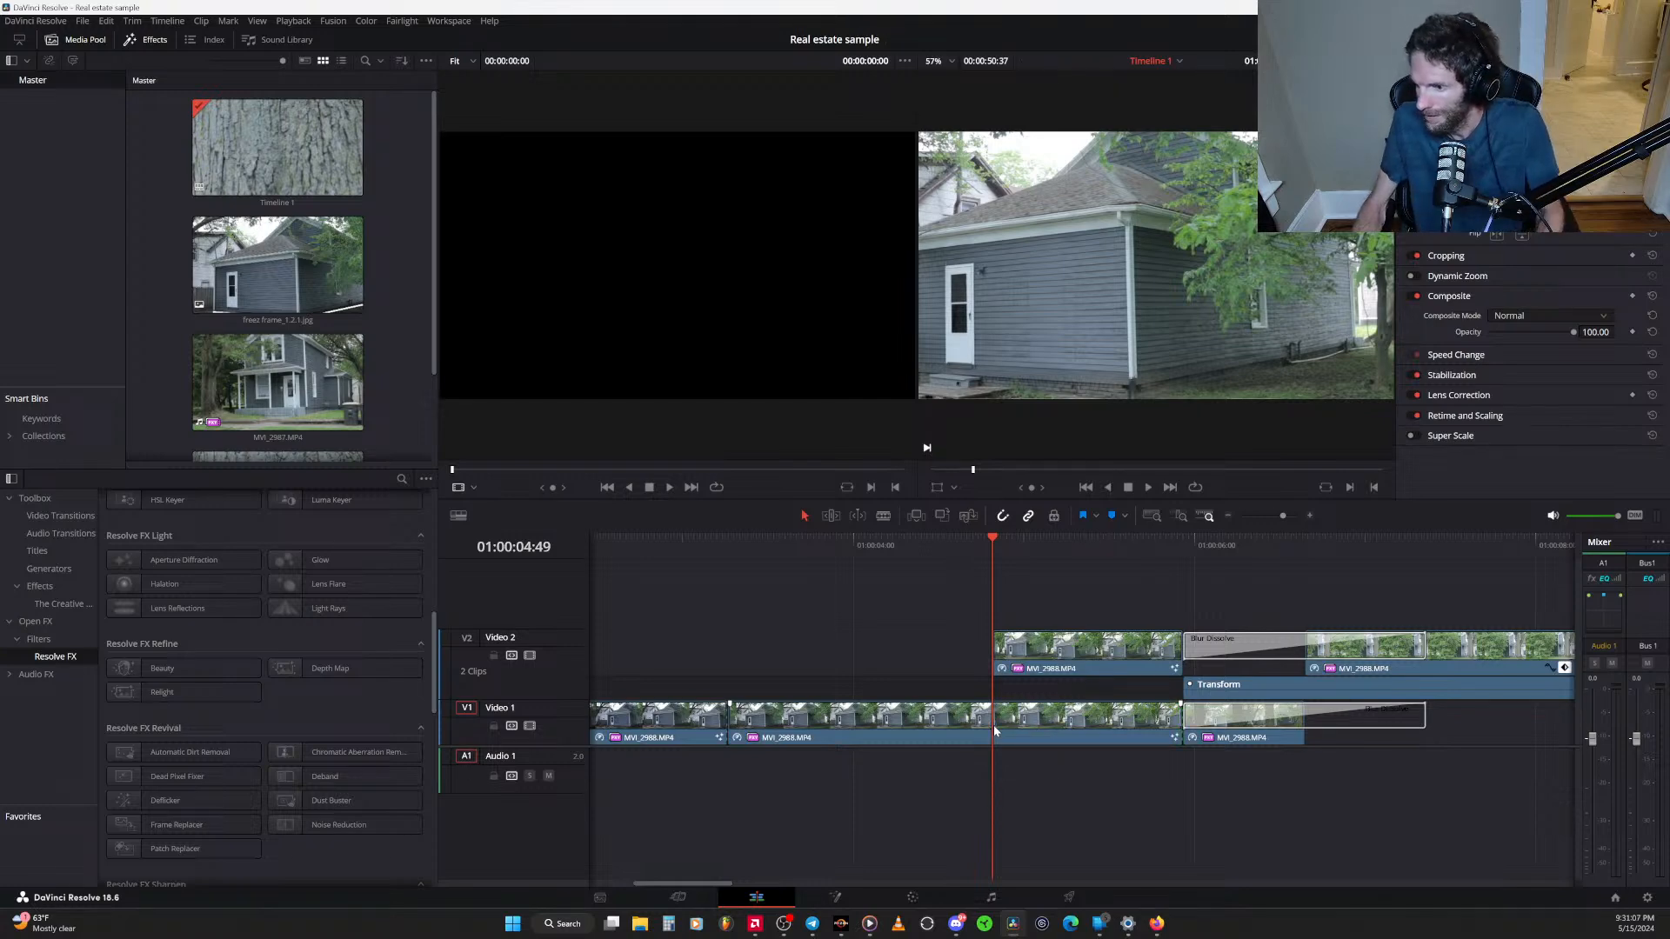
key(ctrl+s)
click(1030, 653)
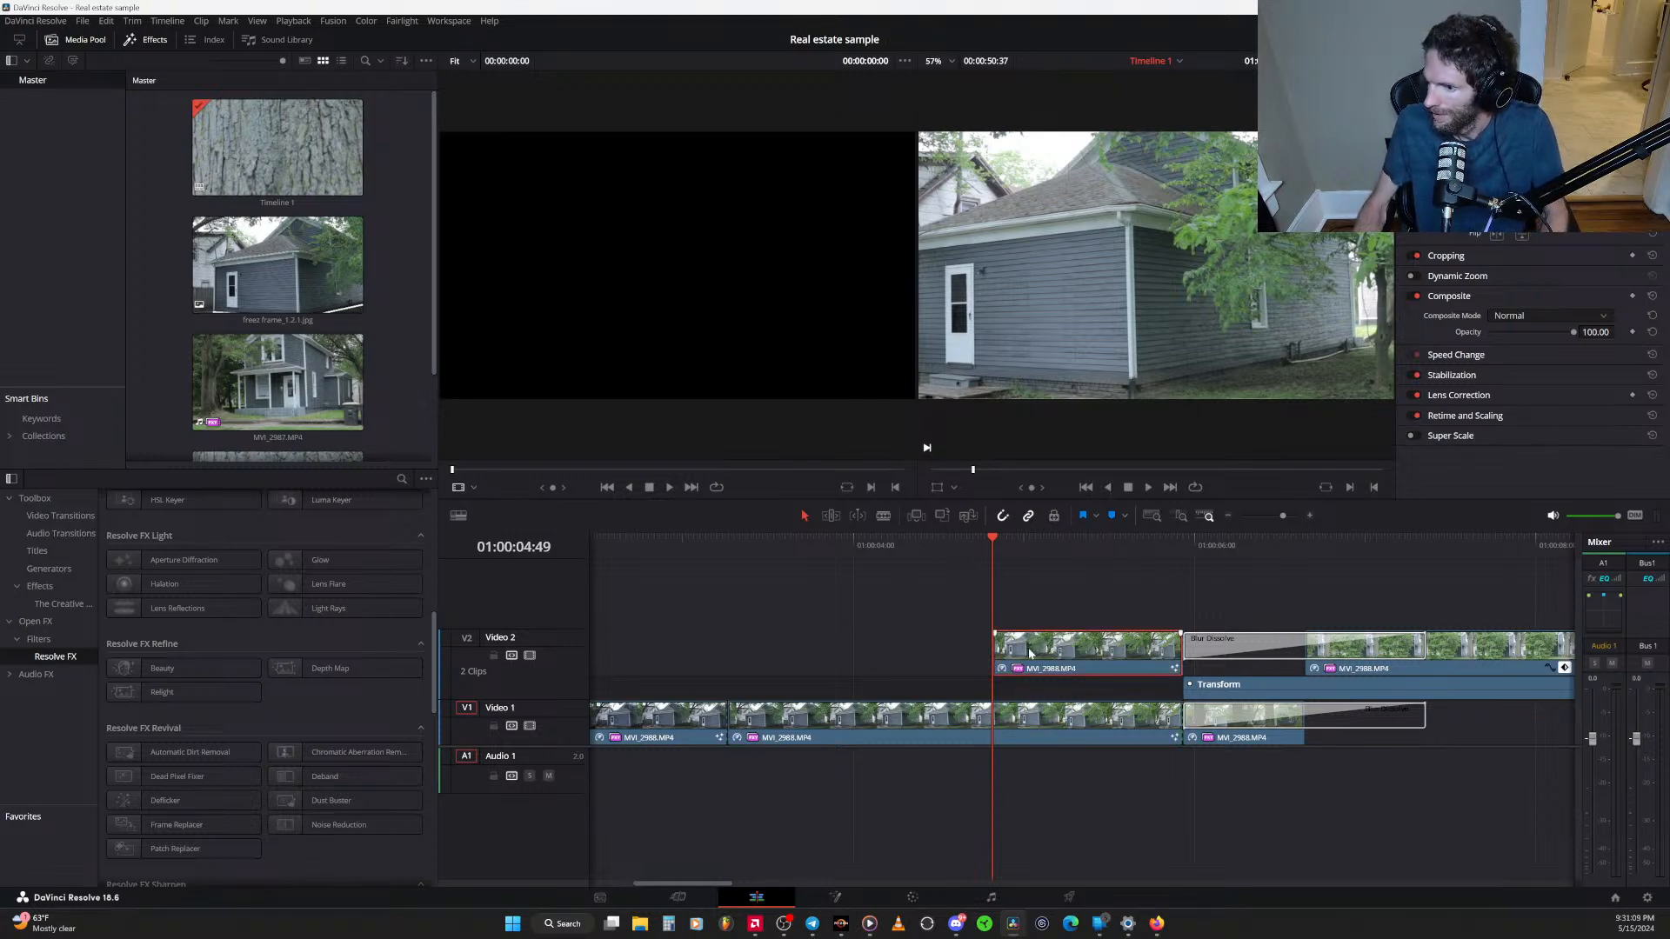
key(Delete)
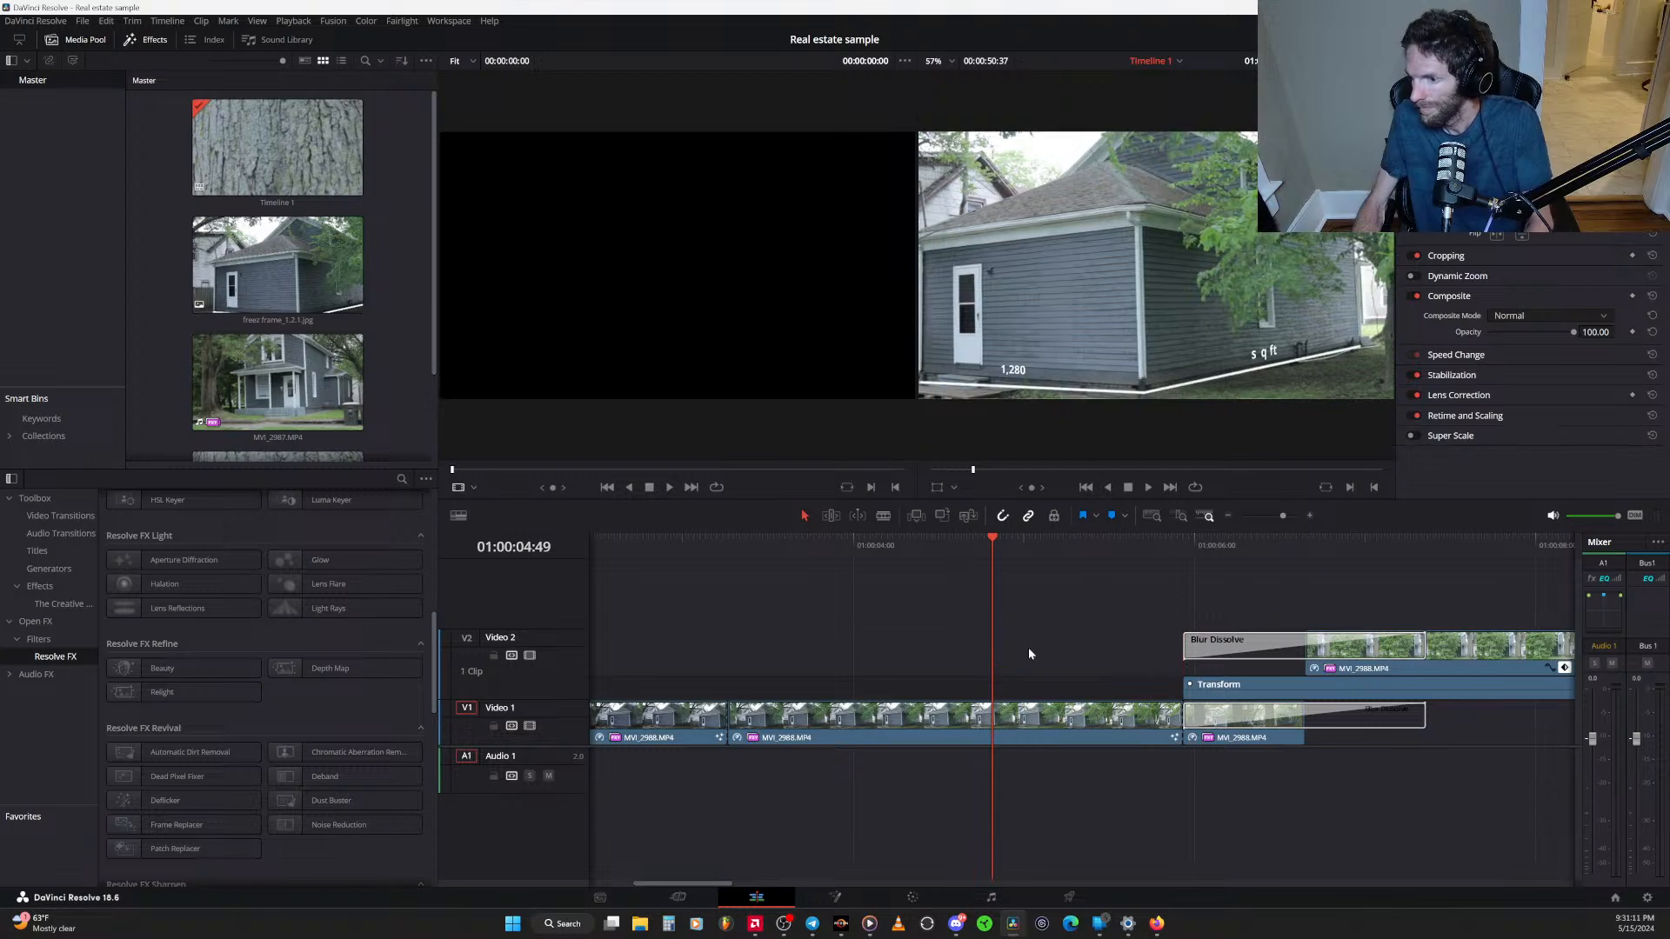
key(ctrl+z)
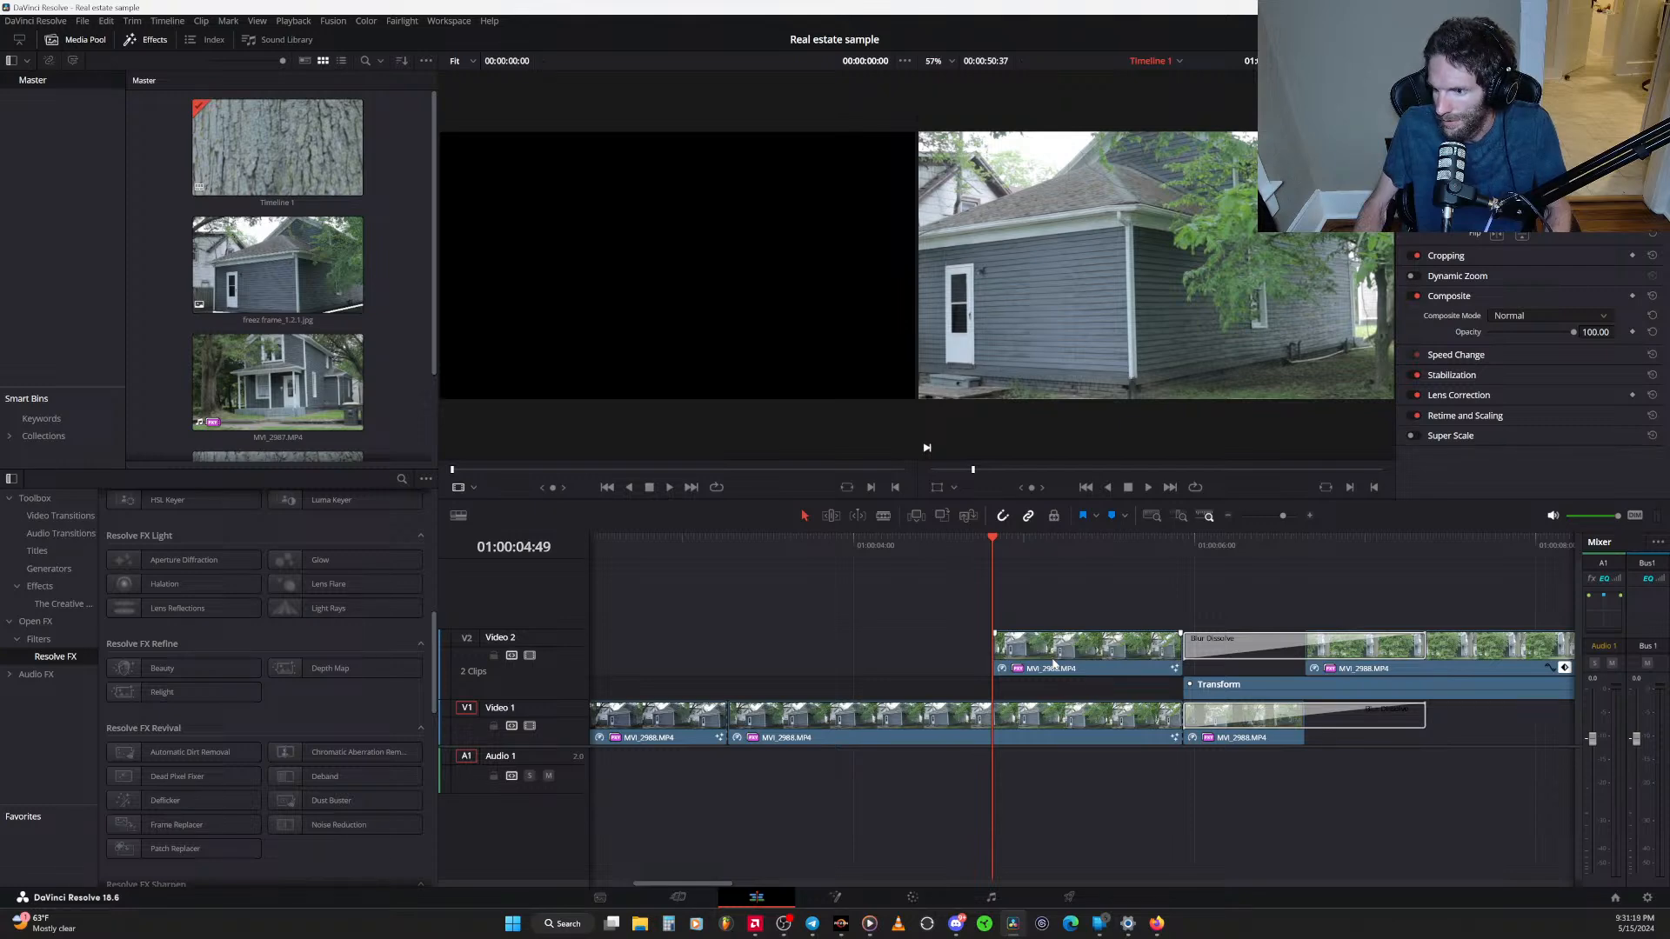
Disable the Video 2 track and show the retime controls on the extended animated clip on Video 1
click(529, 658)
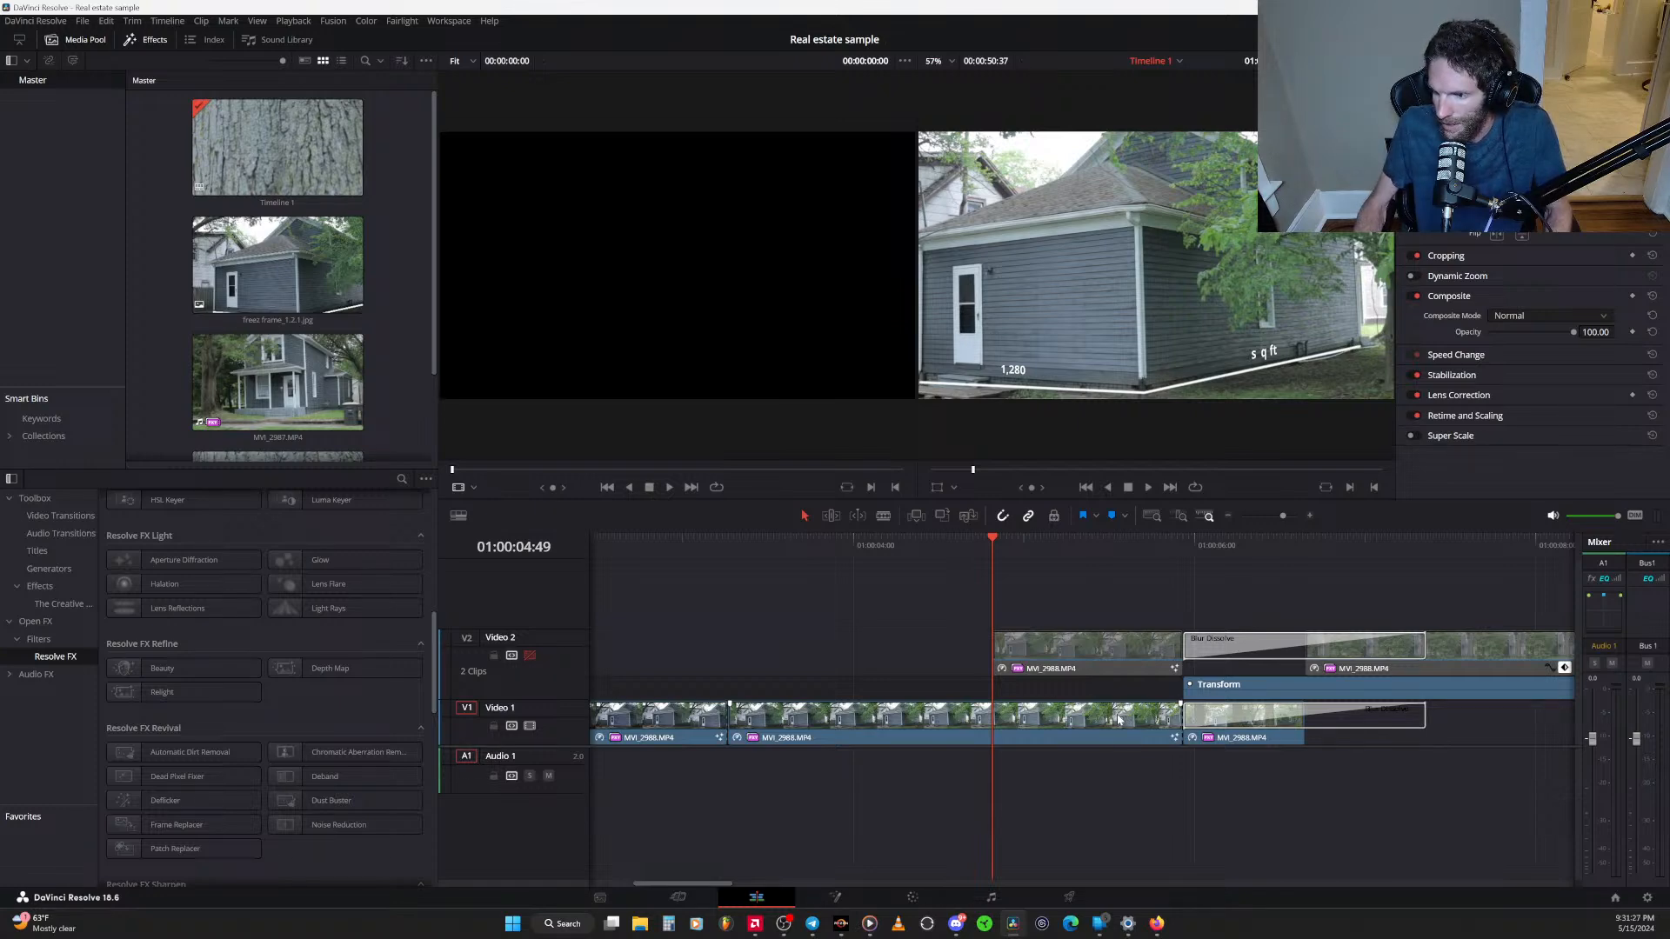
right_click(980, 737)
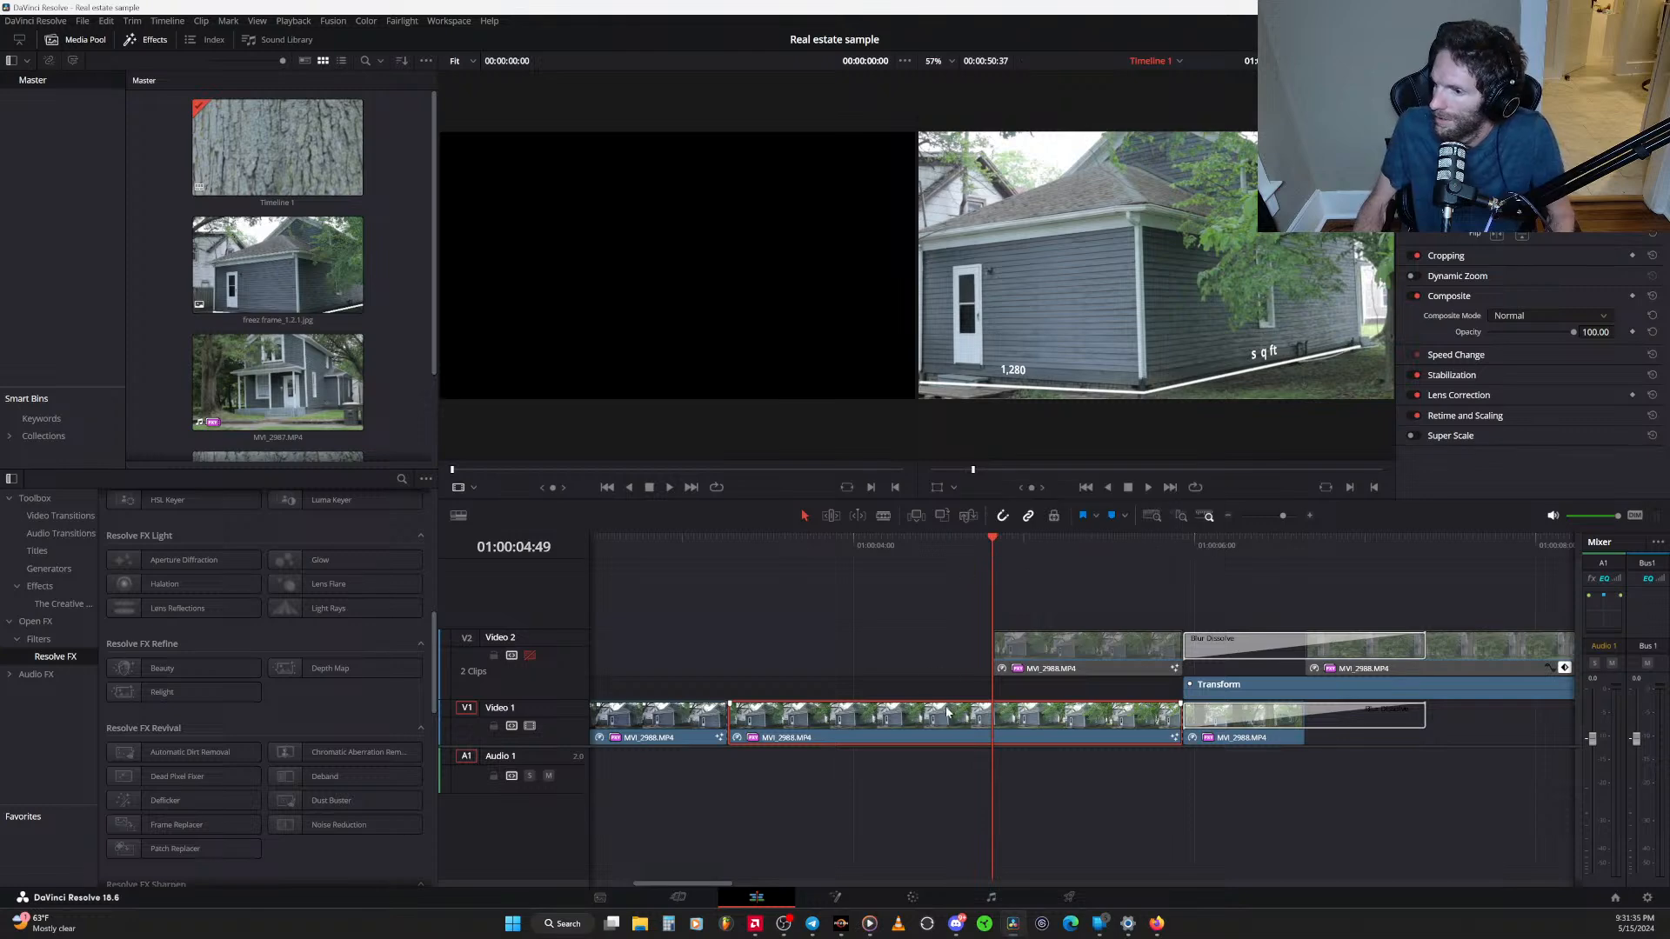
right_click(957, 722)
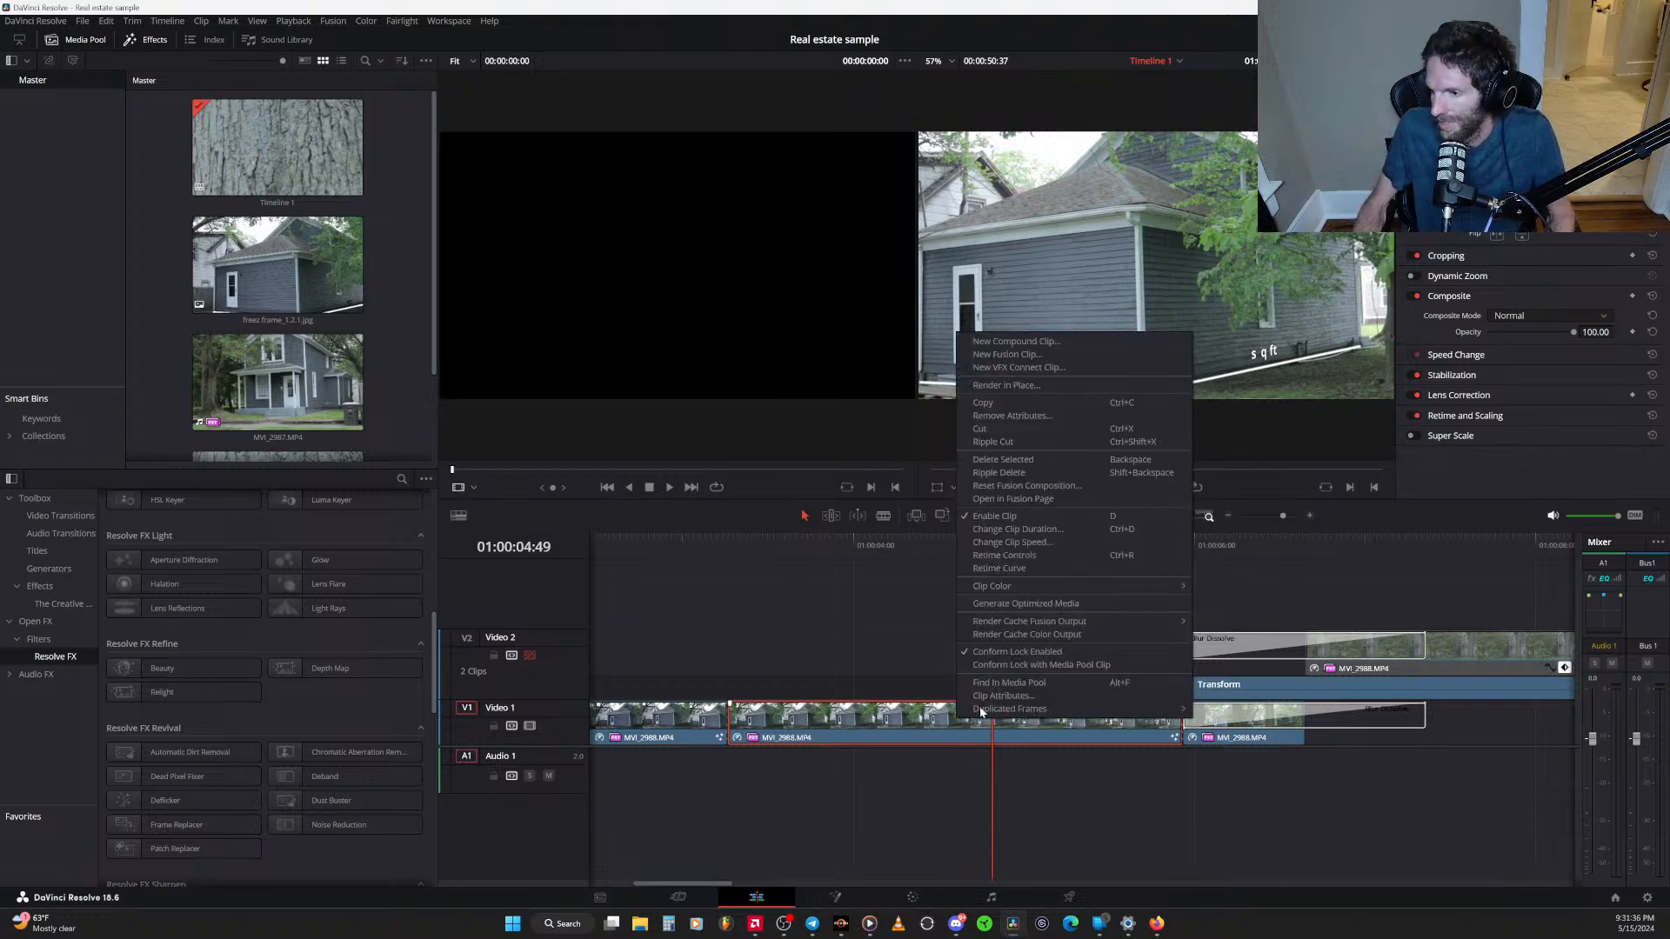
click(1051, 557)
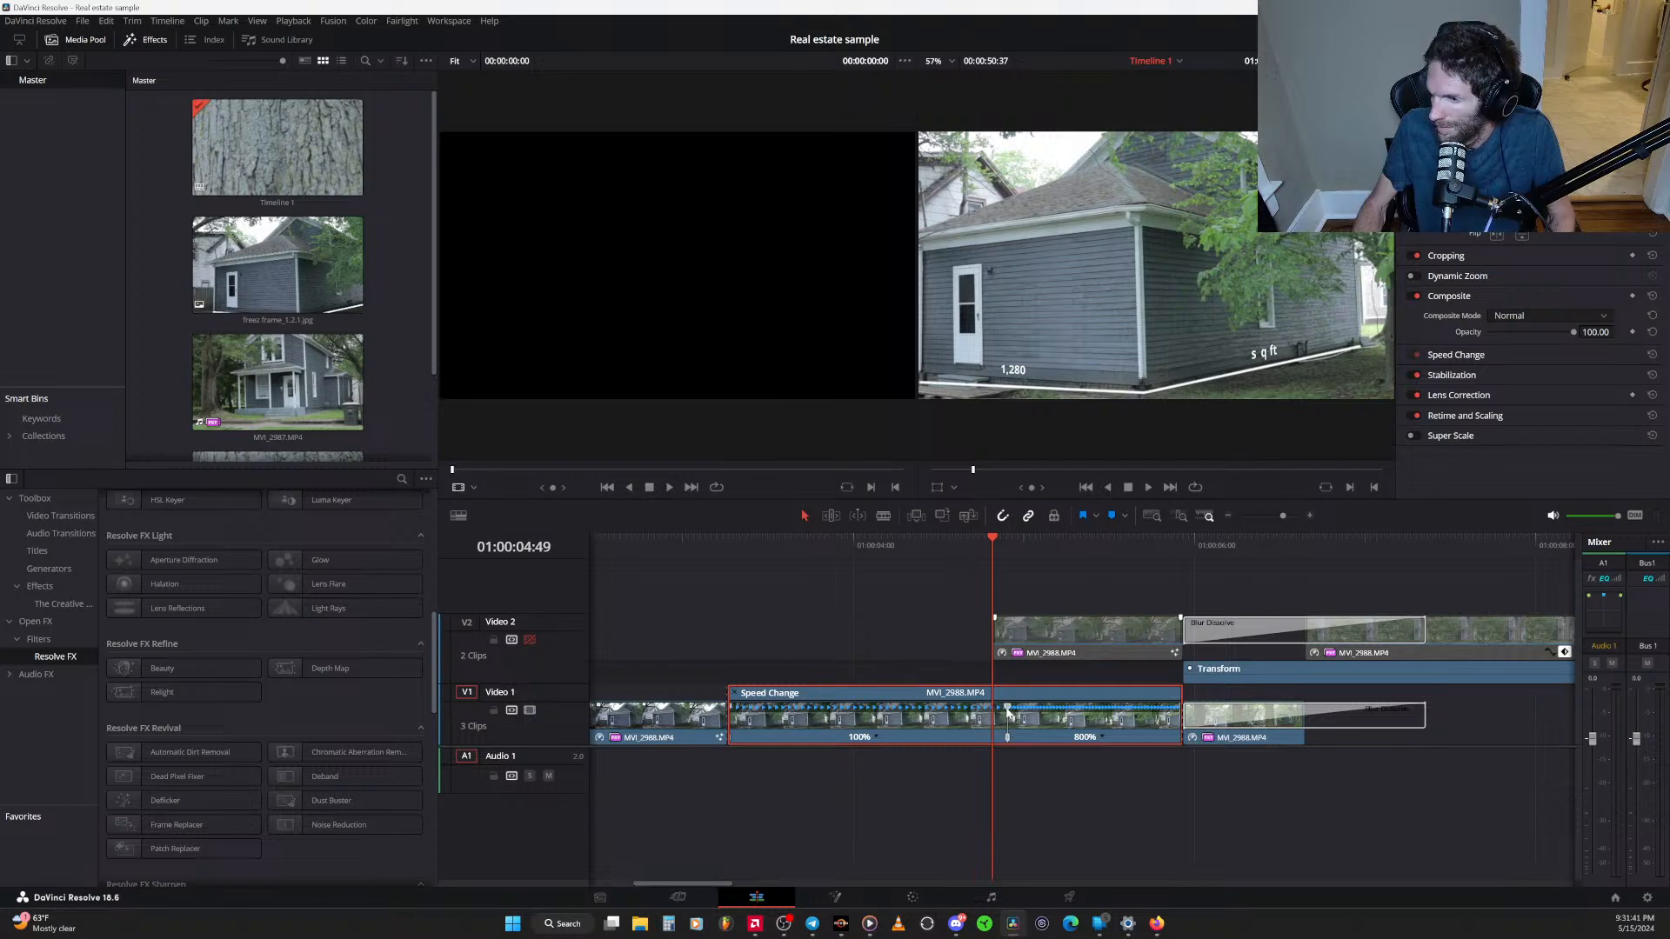
Align the animated clip's speed point with the playhead at 01:00:04:49 and stretch its fast segment to the next clip, at 731% speed
drag(1009, 709, 996, 744)
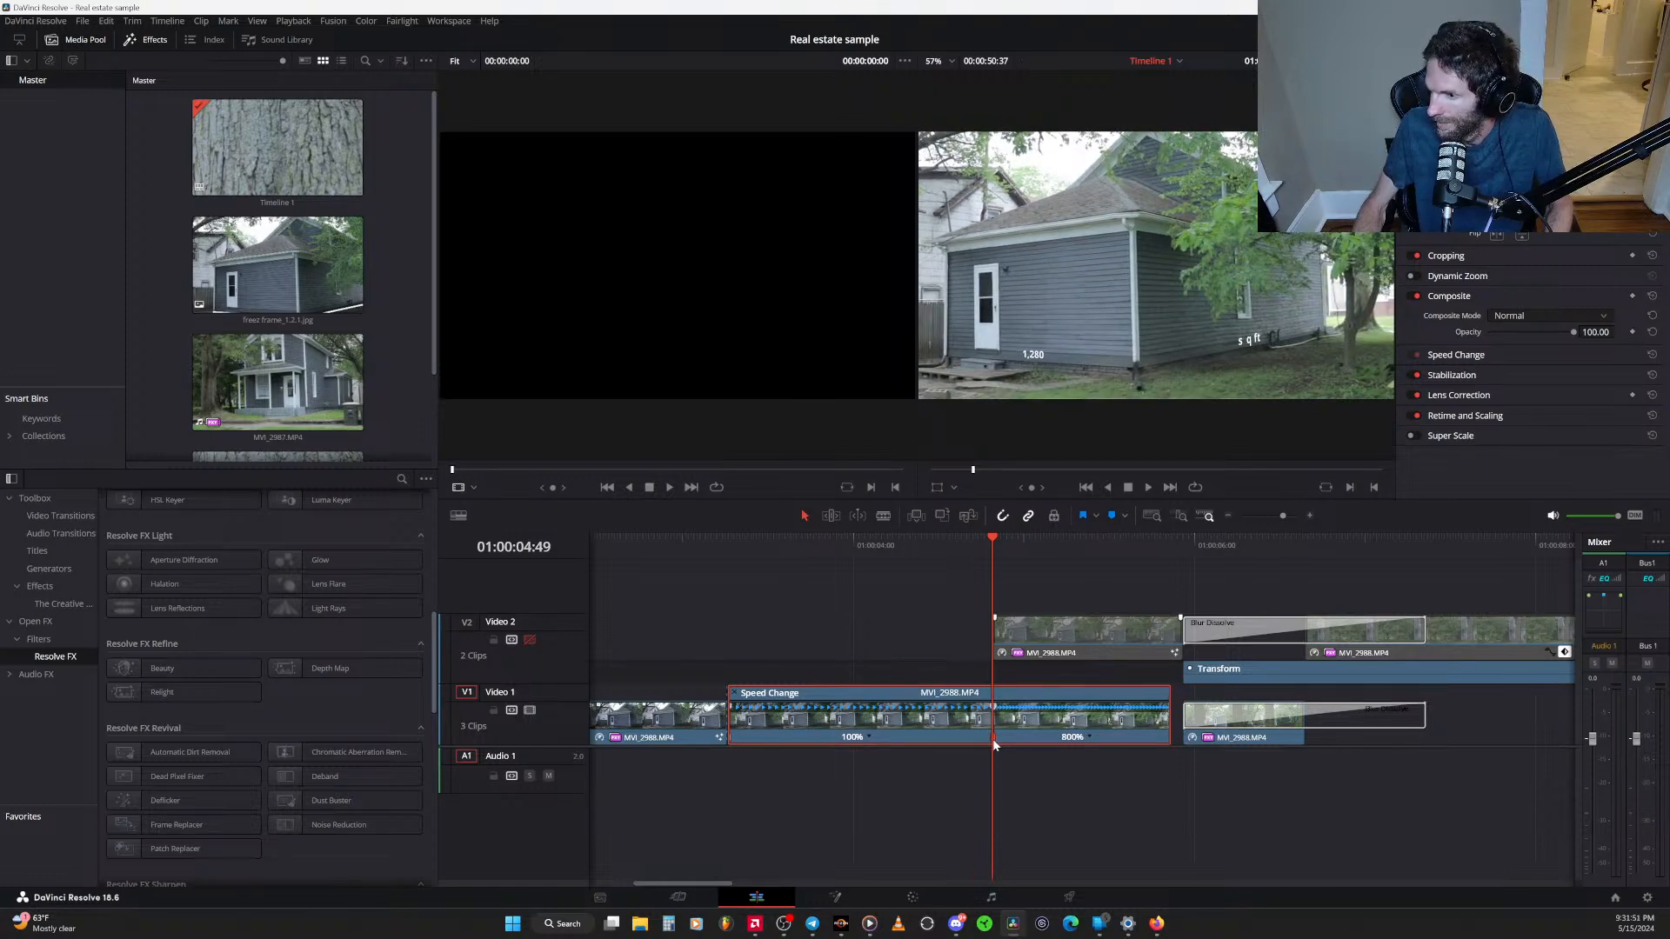
drag(1161, 701, 1173, 701)
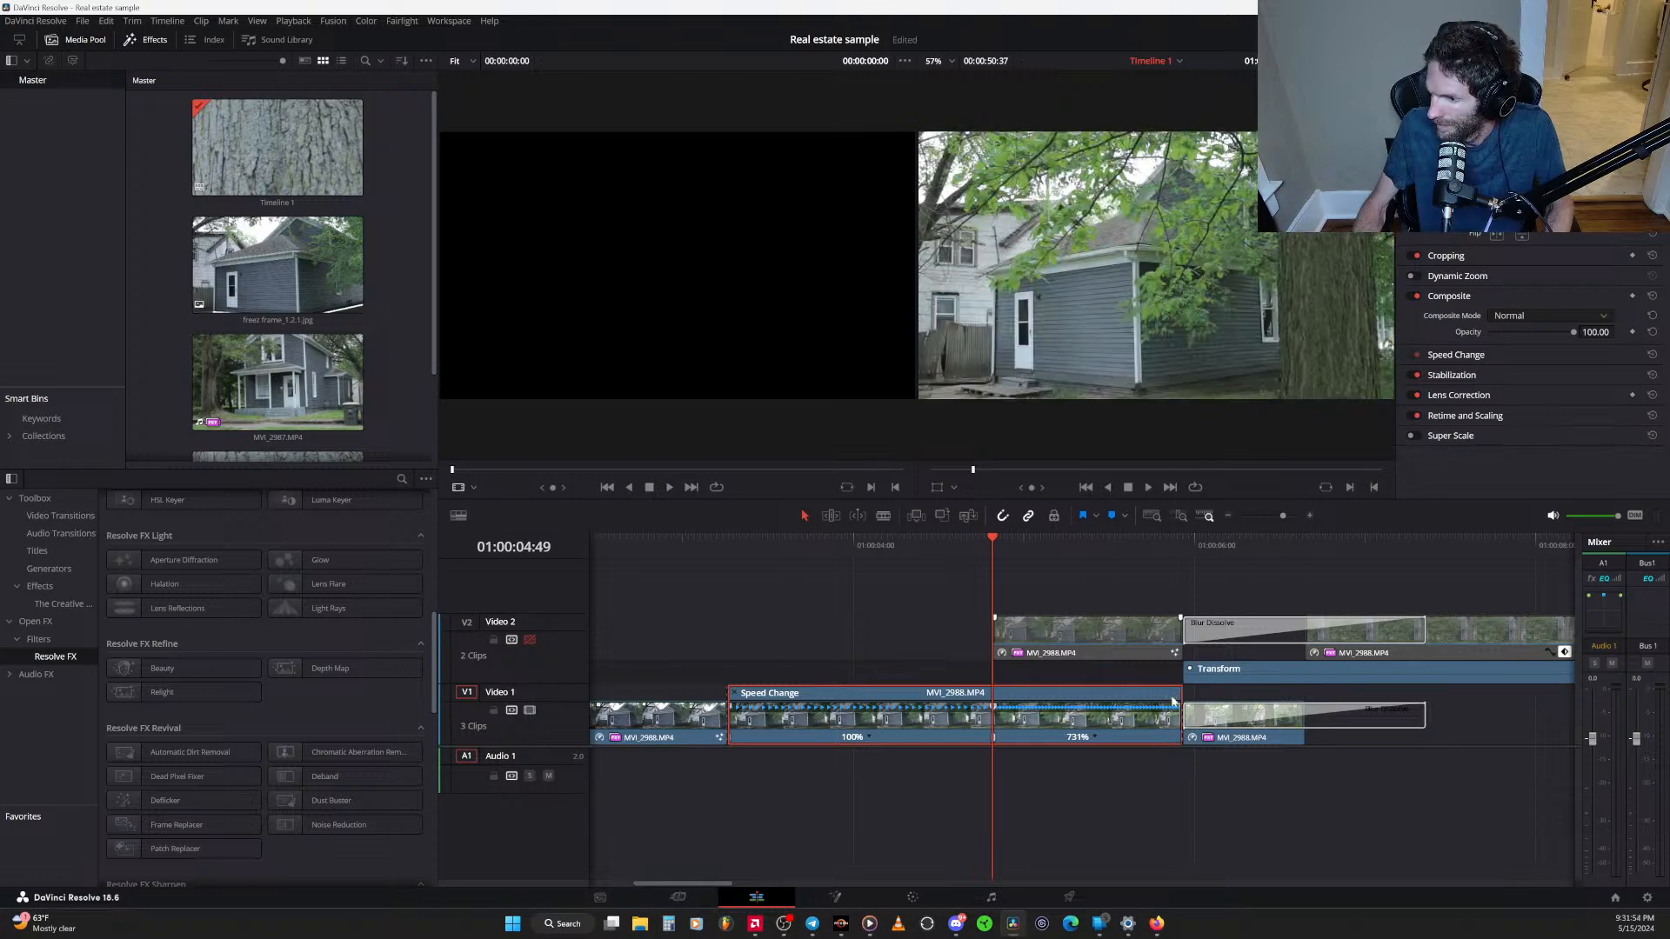
click(1094, 736)
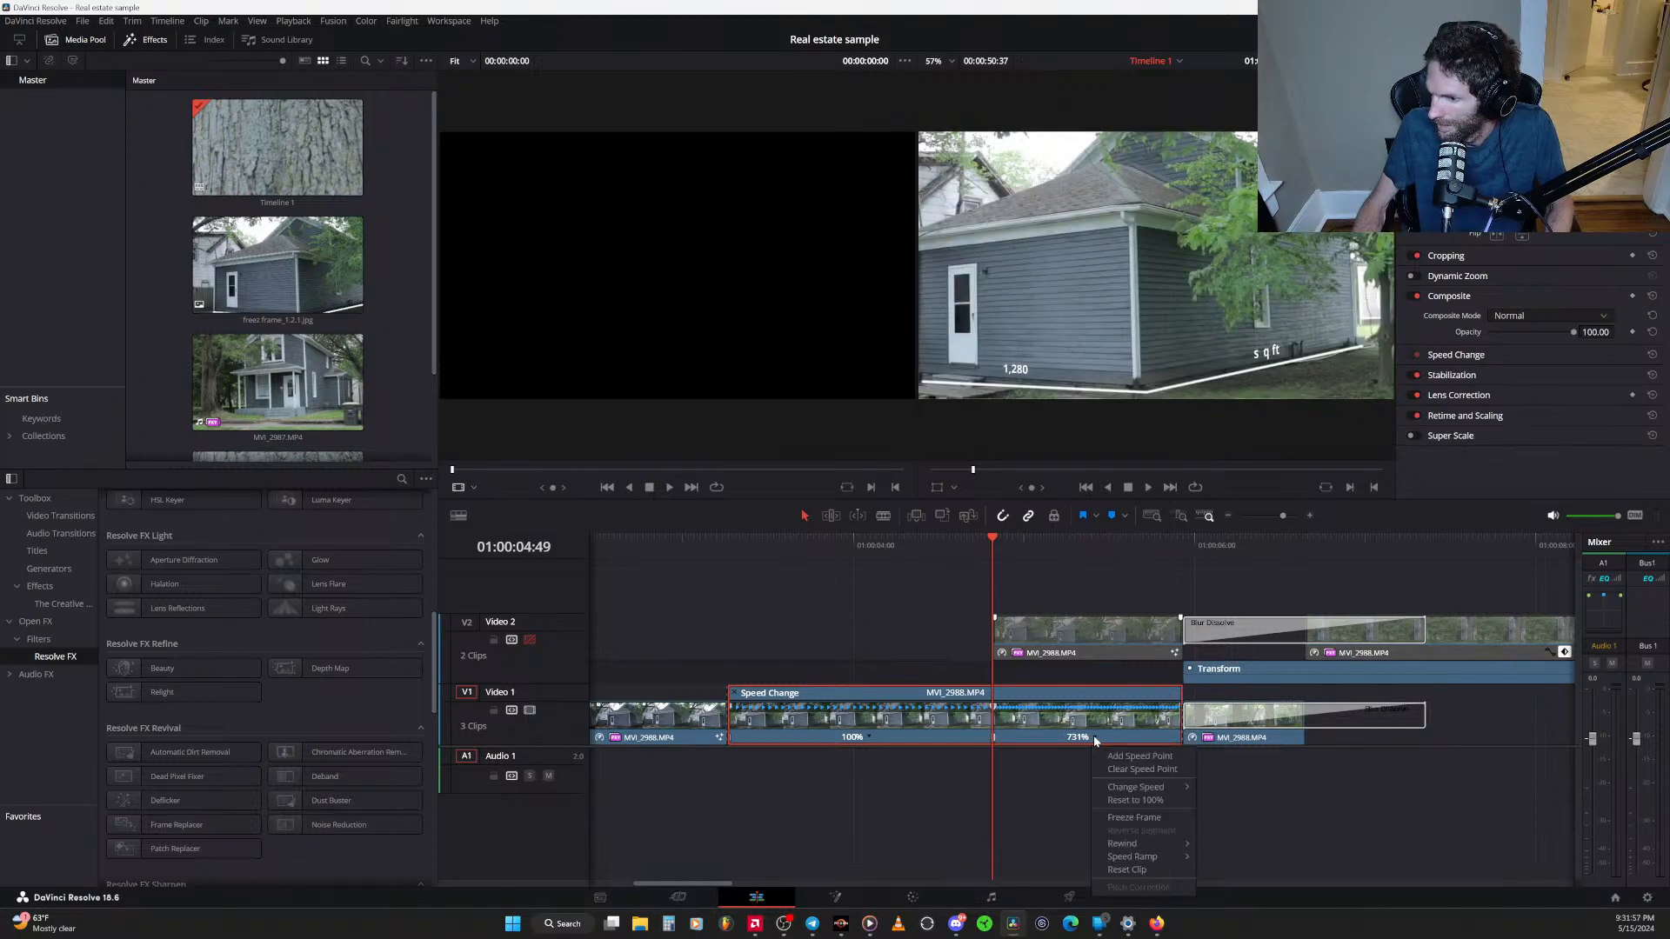
click(1097, 738)
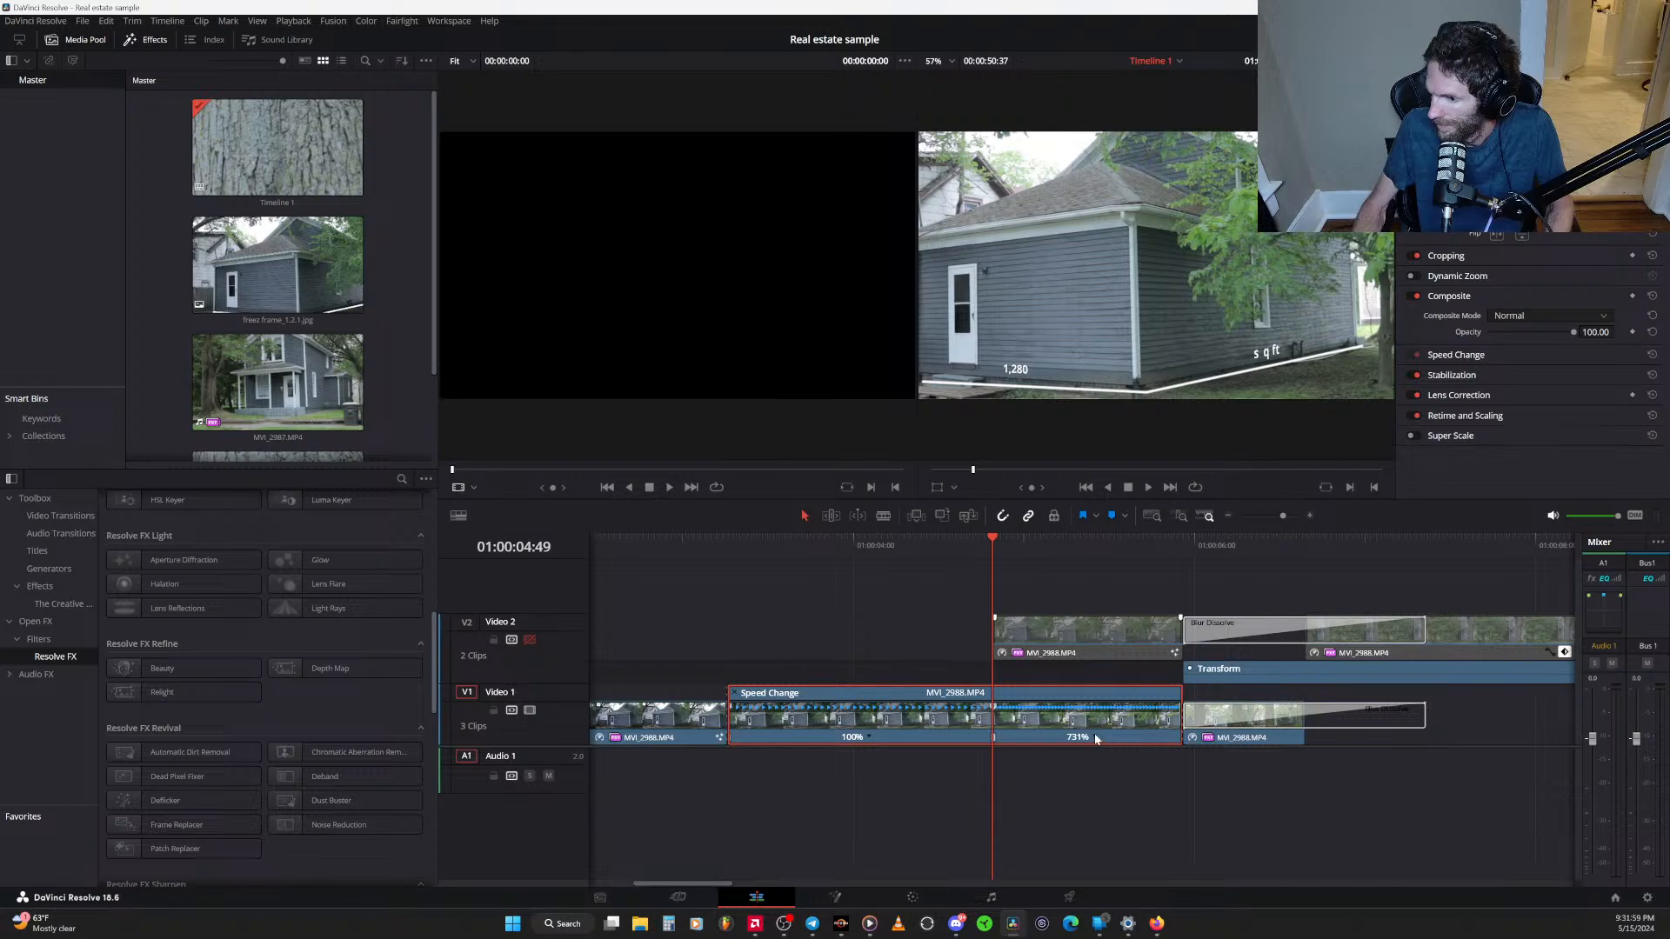
click(1094, 737)
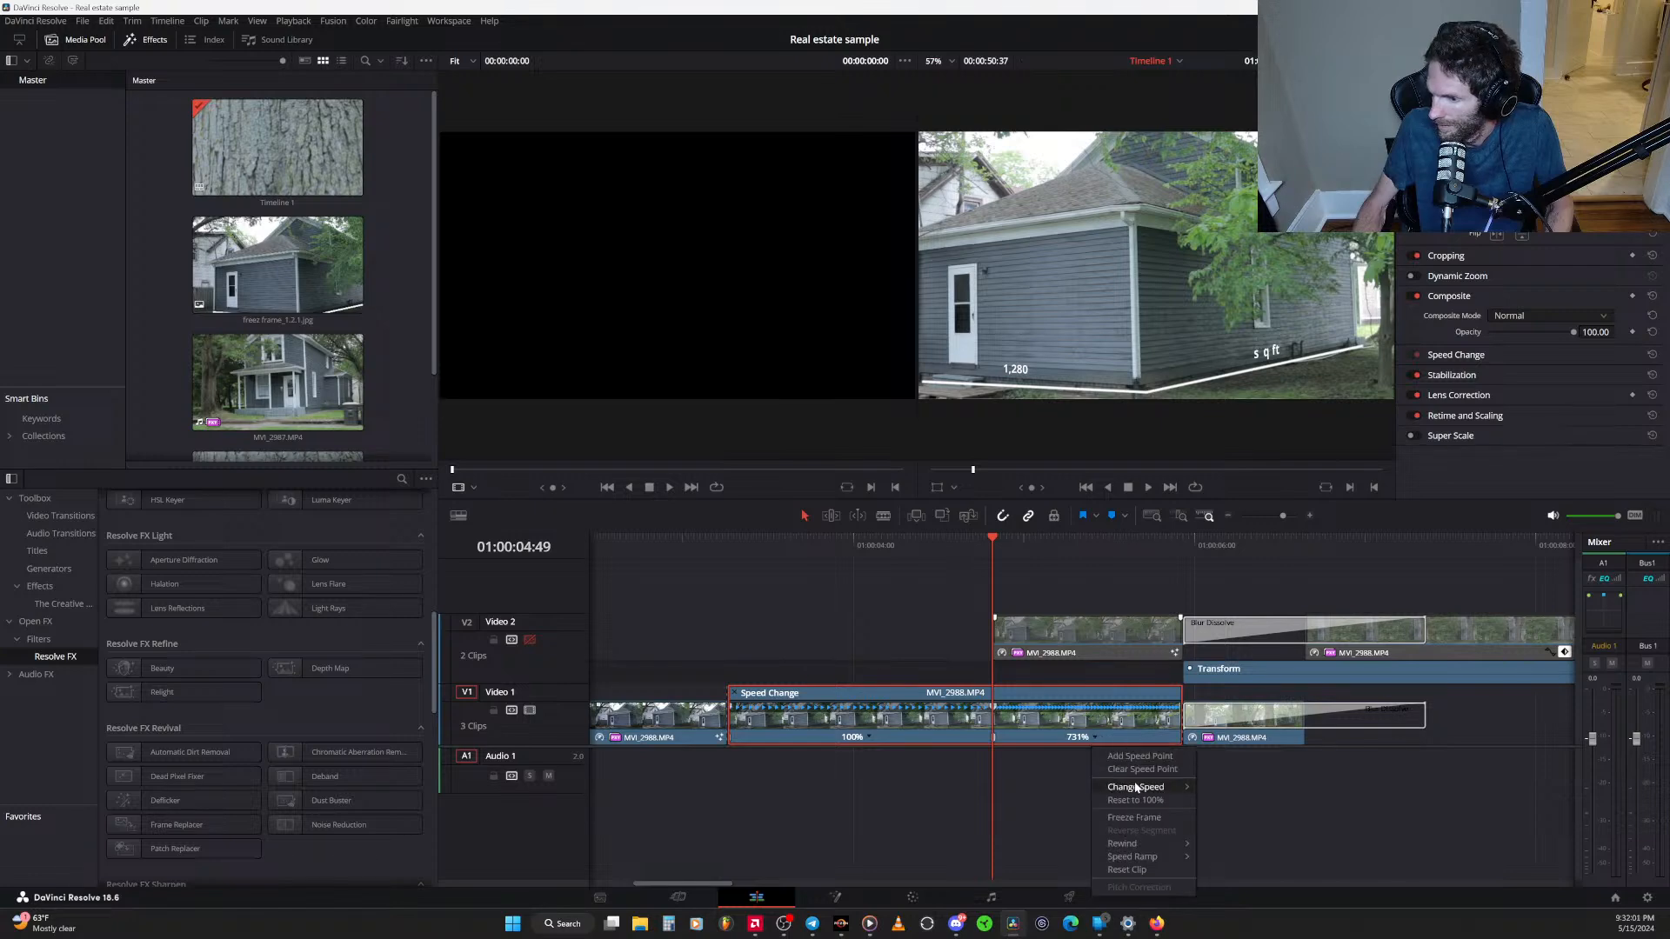
mouse_move(1136, 788)
click(1235, 900)
key(ctrl+z)
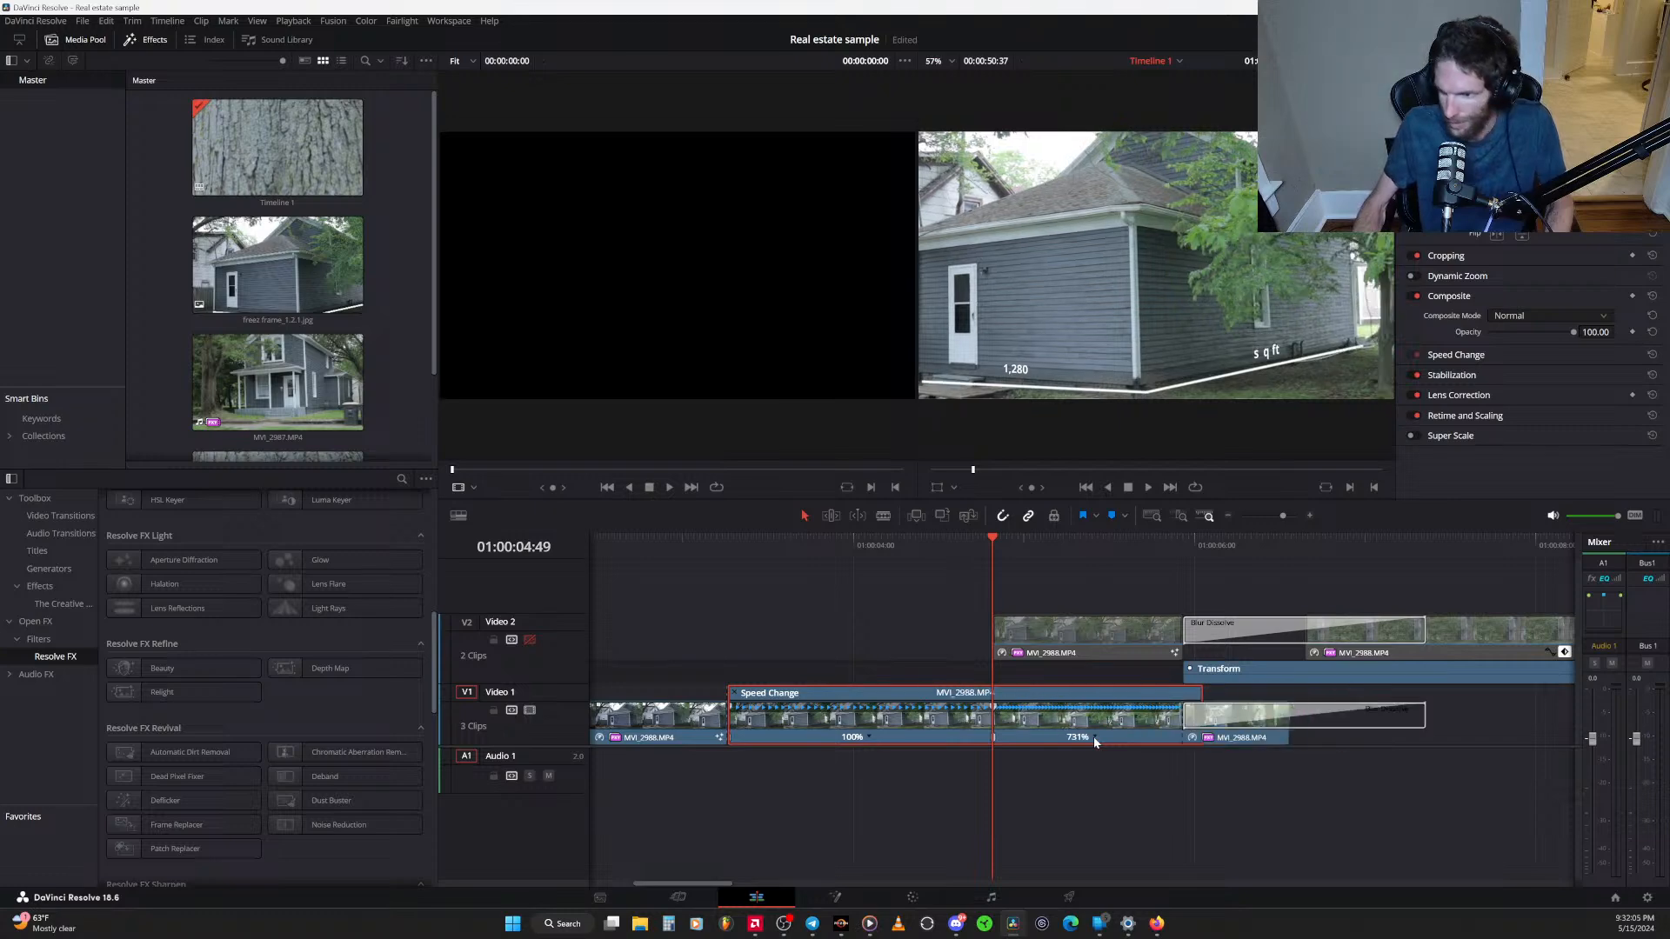
Move the next Video 1 clip later to leave a gap, and display the animated clip's Retime Speed curve
drag(1255, 745, 1414, 747)
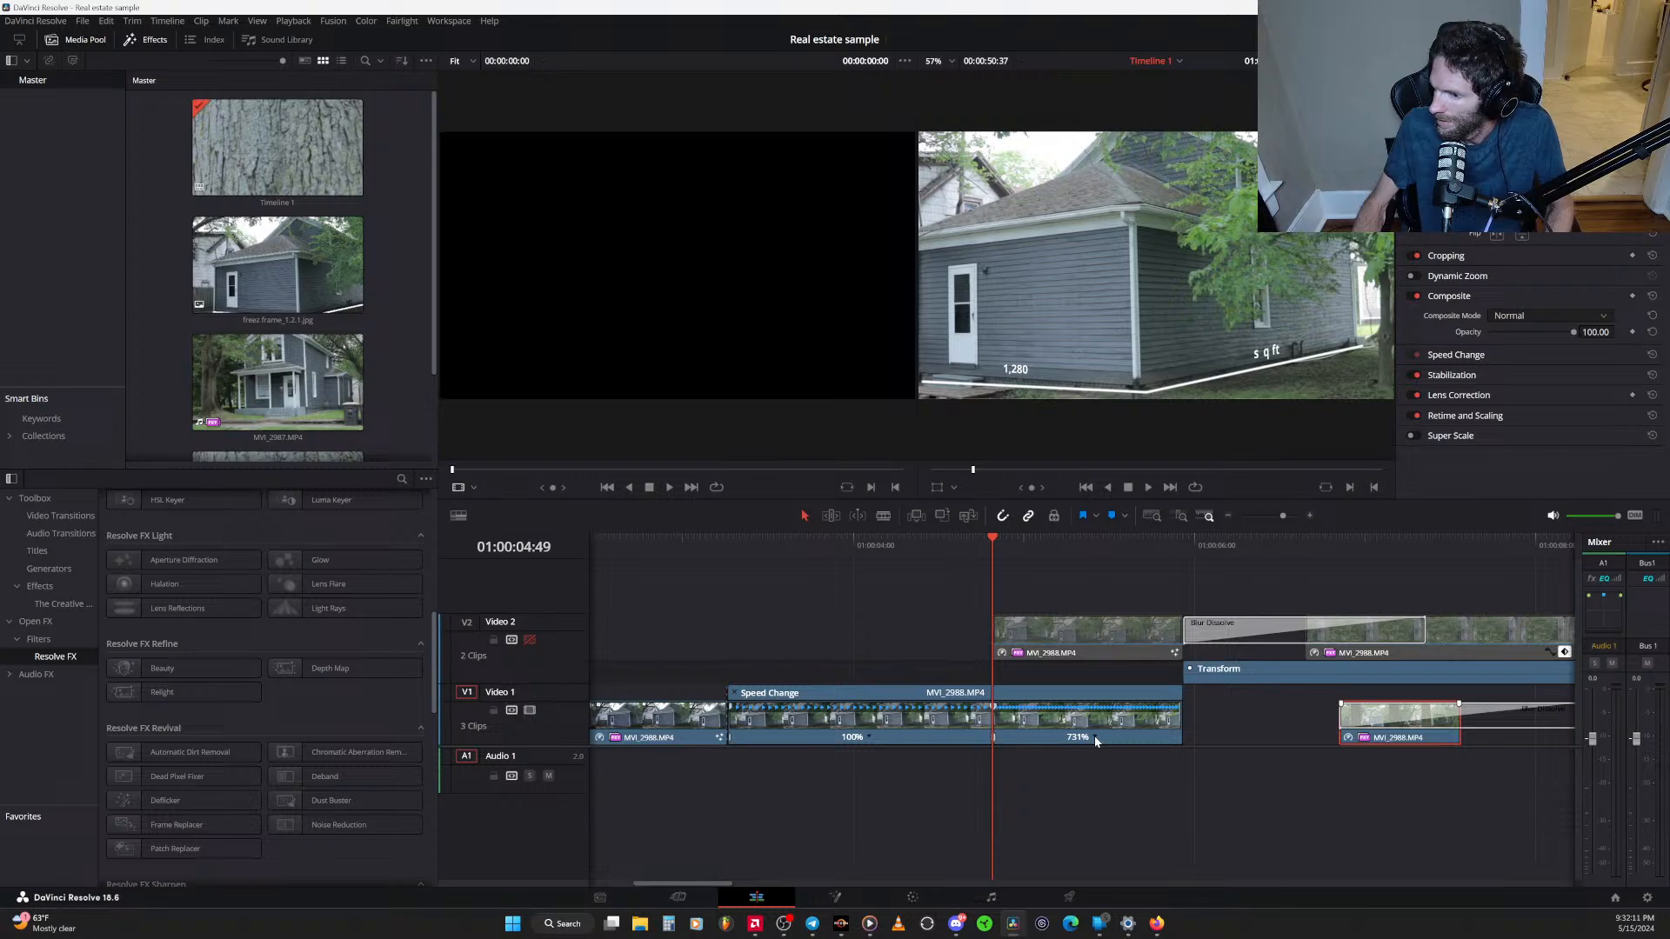
right_click(1041, 720)
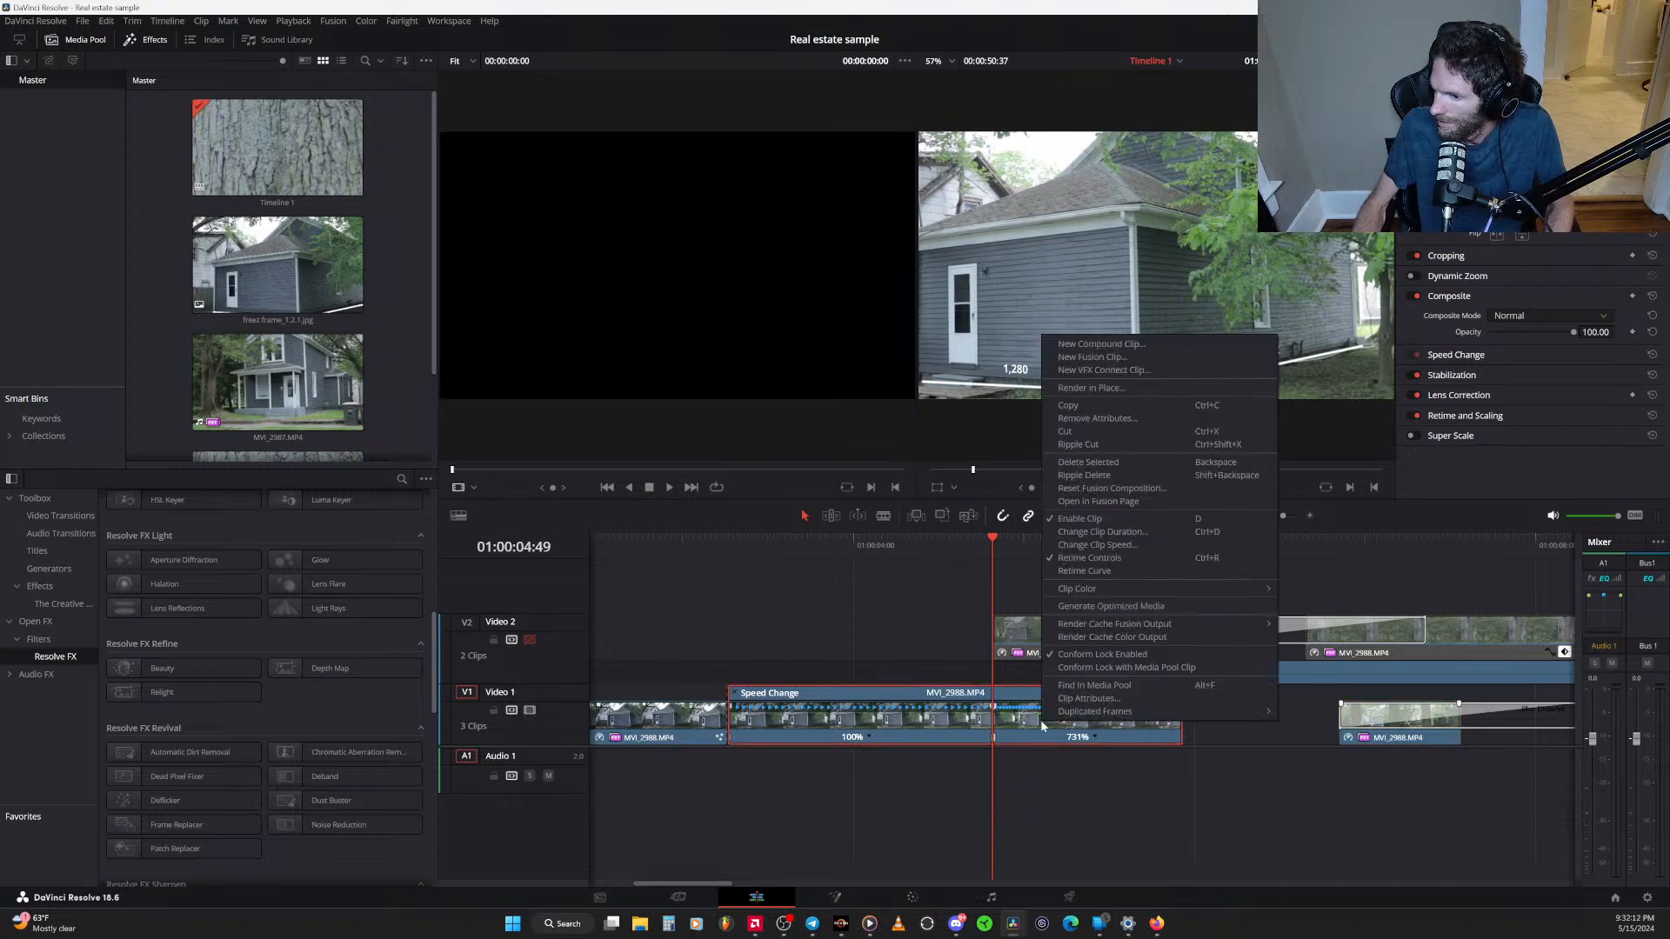
click(1077, 572)
click(1068, 672)
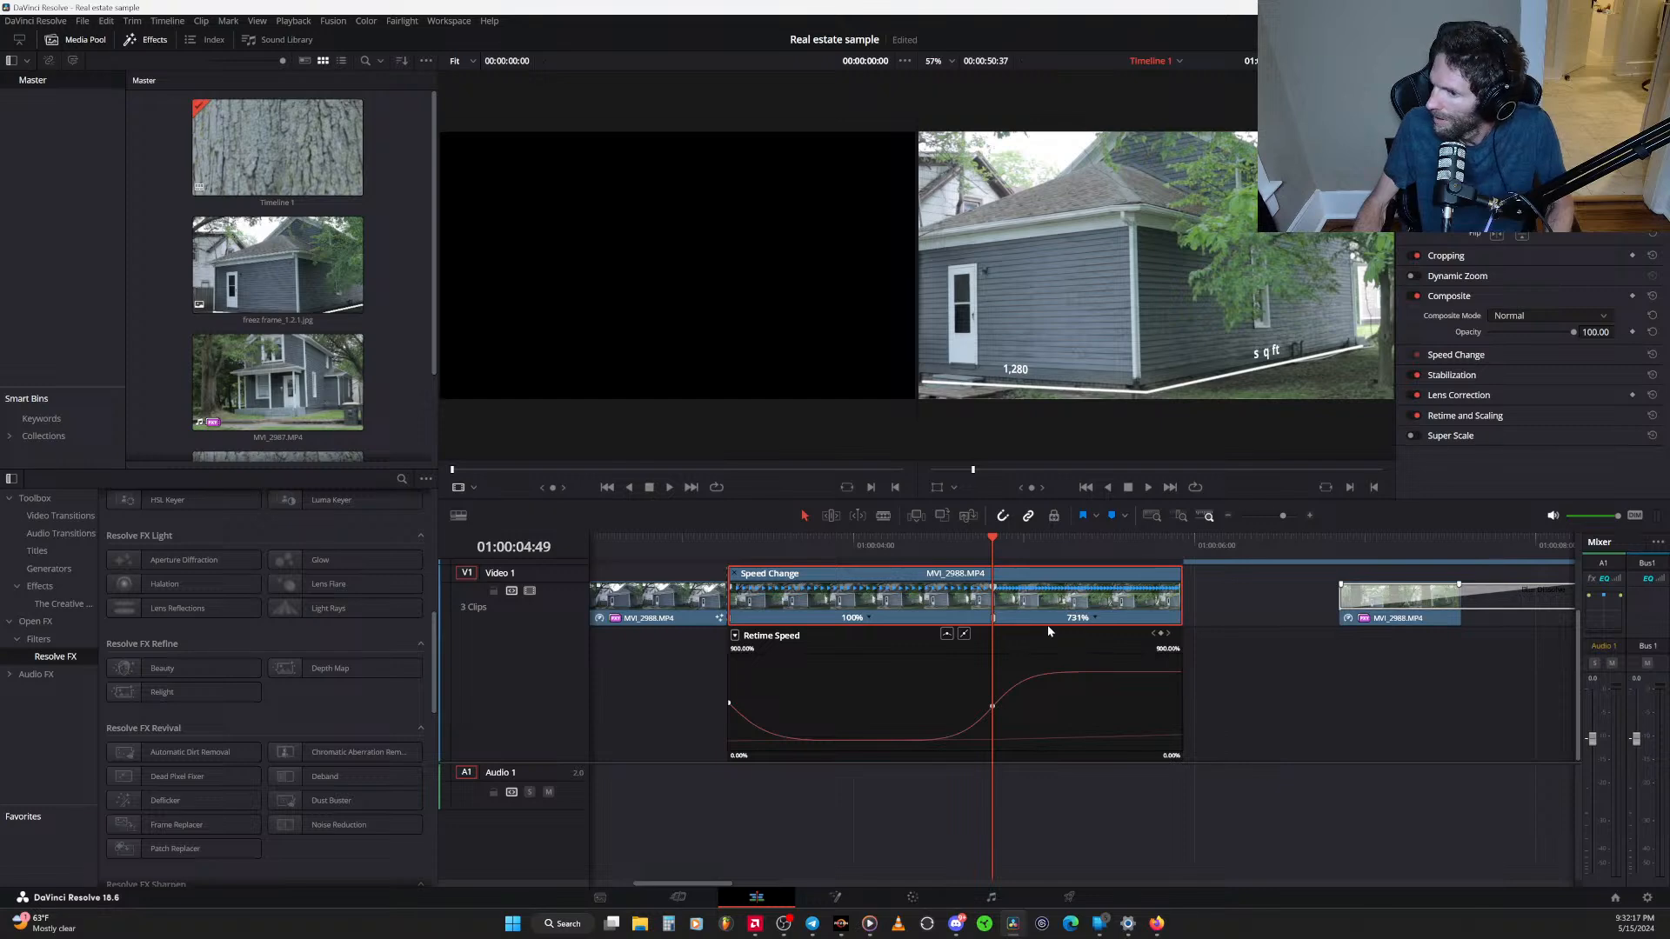
Set the speed of the animated clip's second segment to 800%
click(1094, 618)
mouse_move(1152, 673)
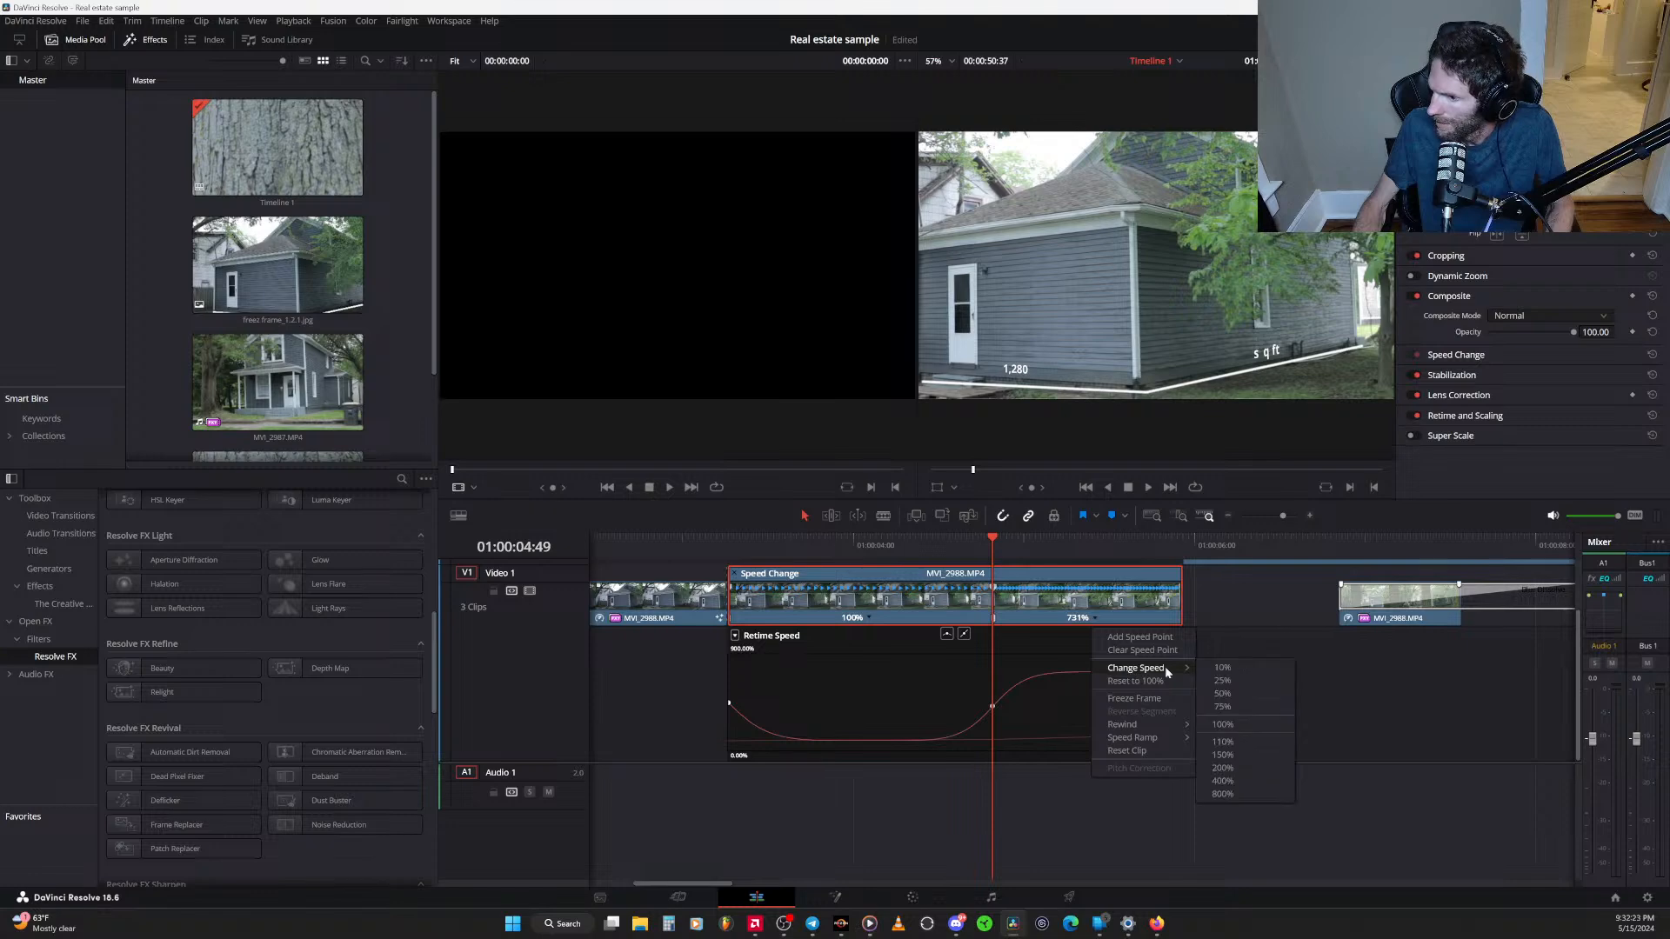
click(1222, 794)
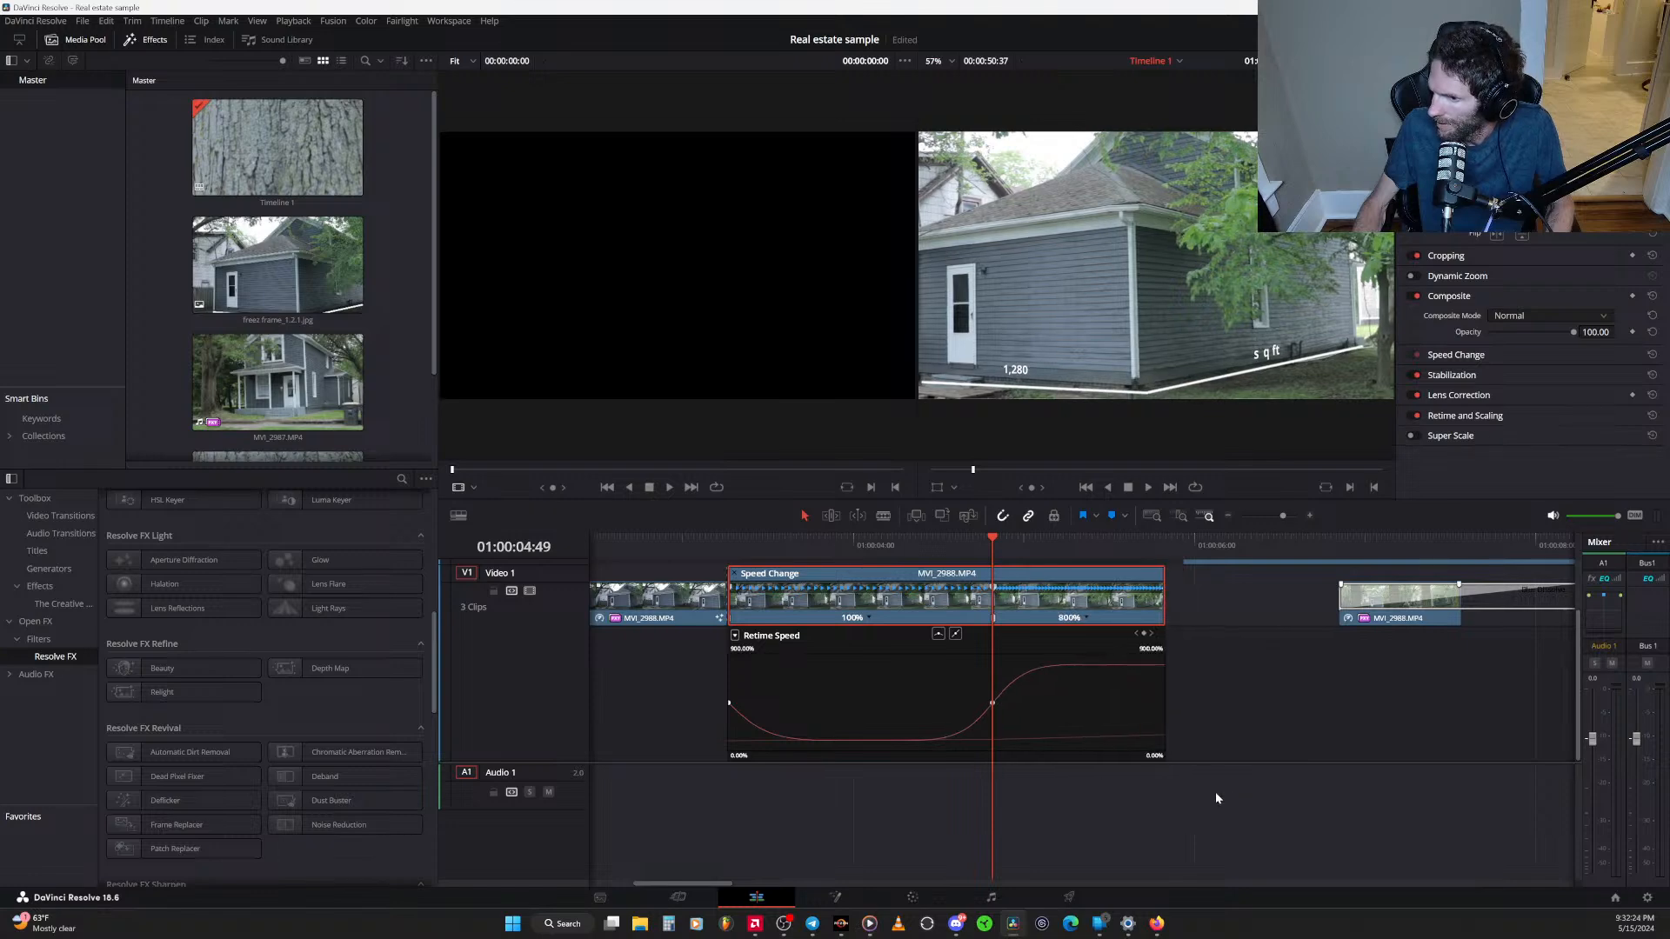
Shorten the handles of the Retime Speed curve's middle keyframe to make the transition into the fast segment steeper
click(995, 704)
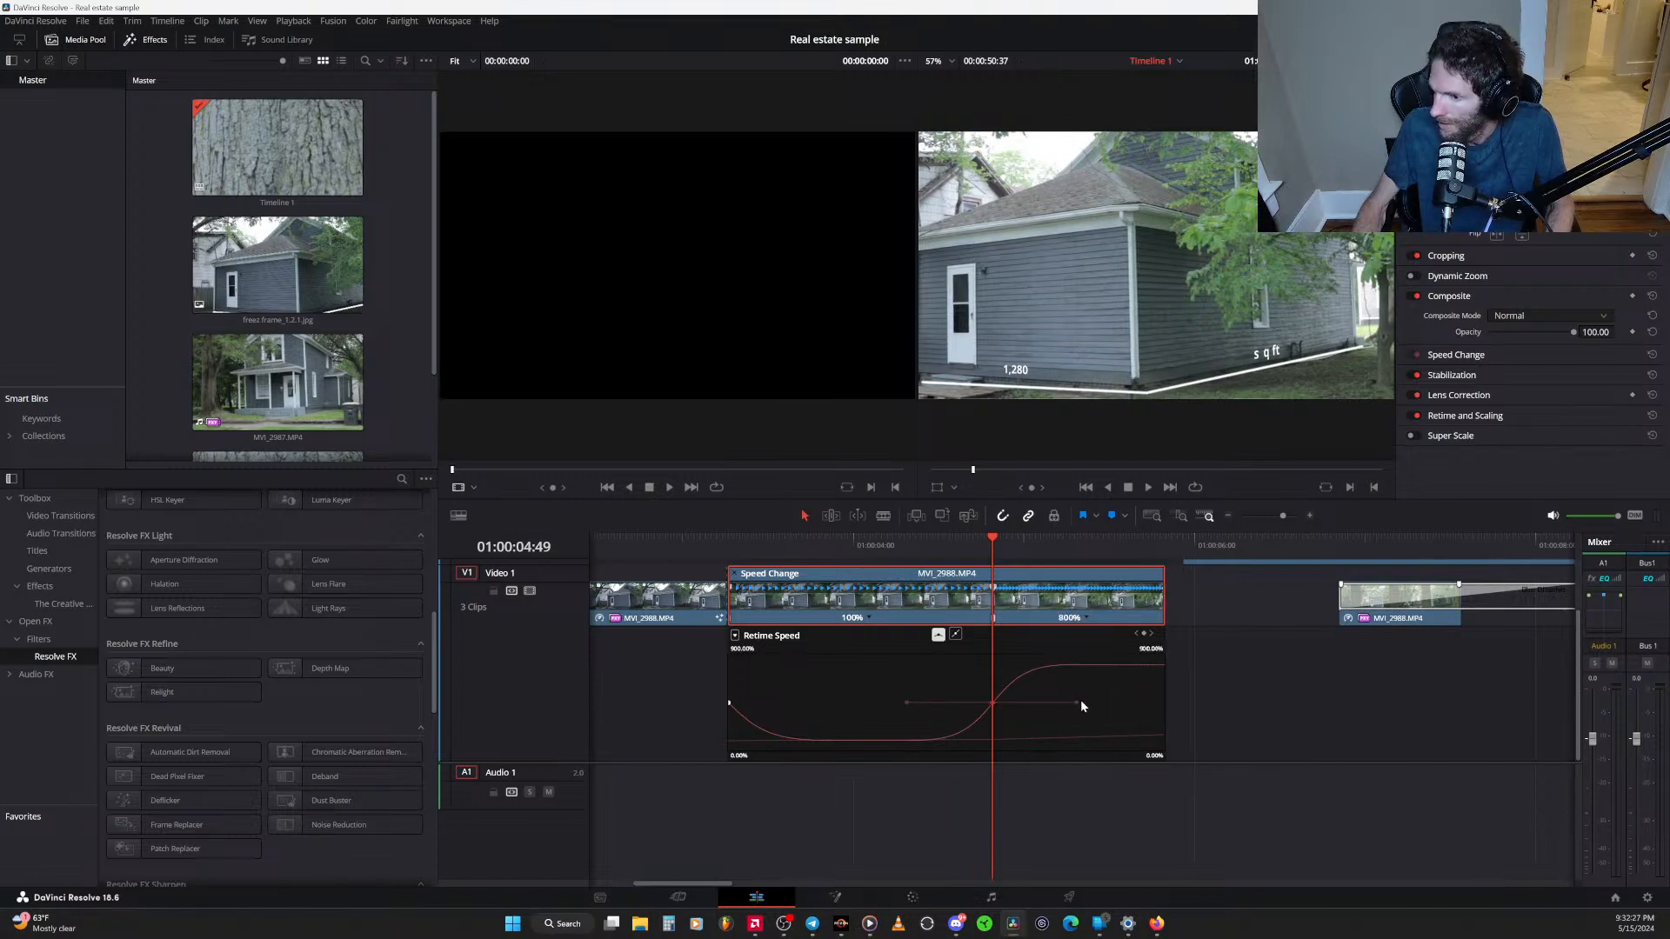
drag(1079, 704, 1048, 703)
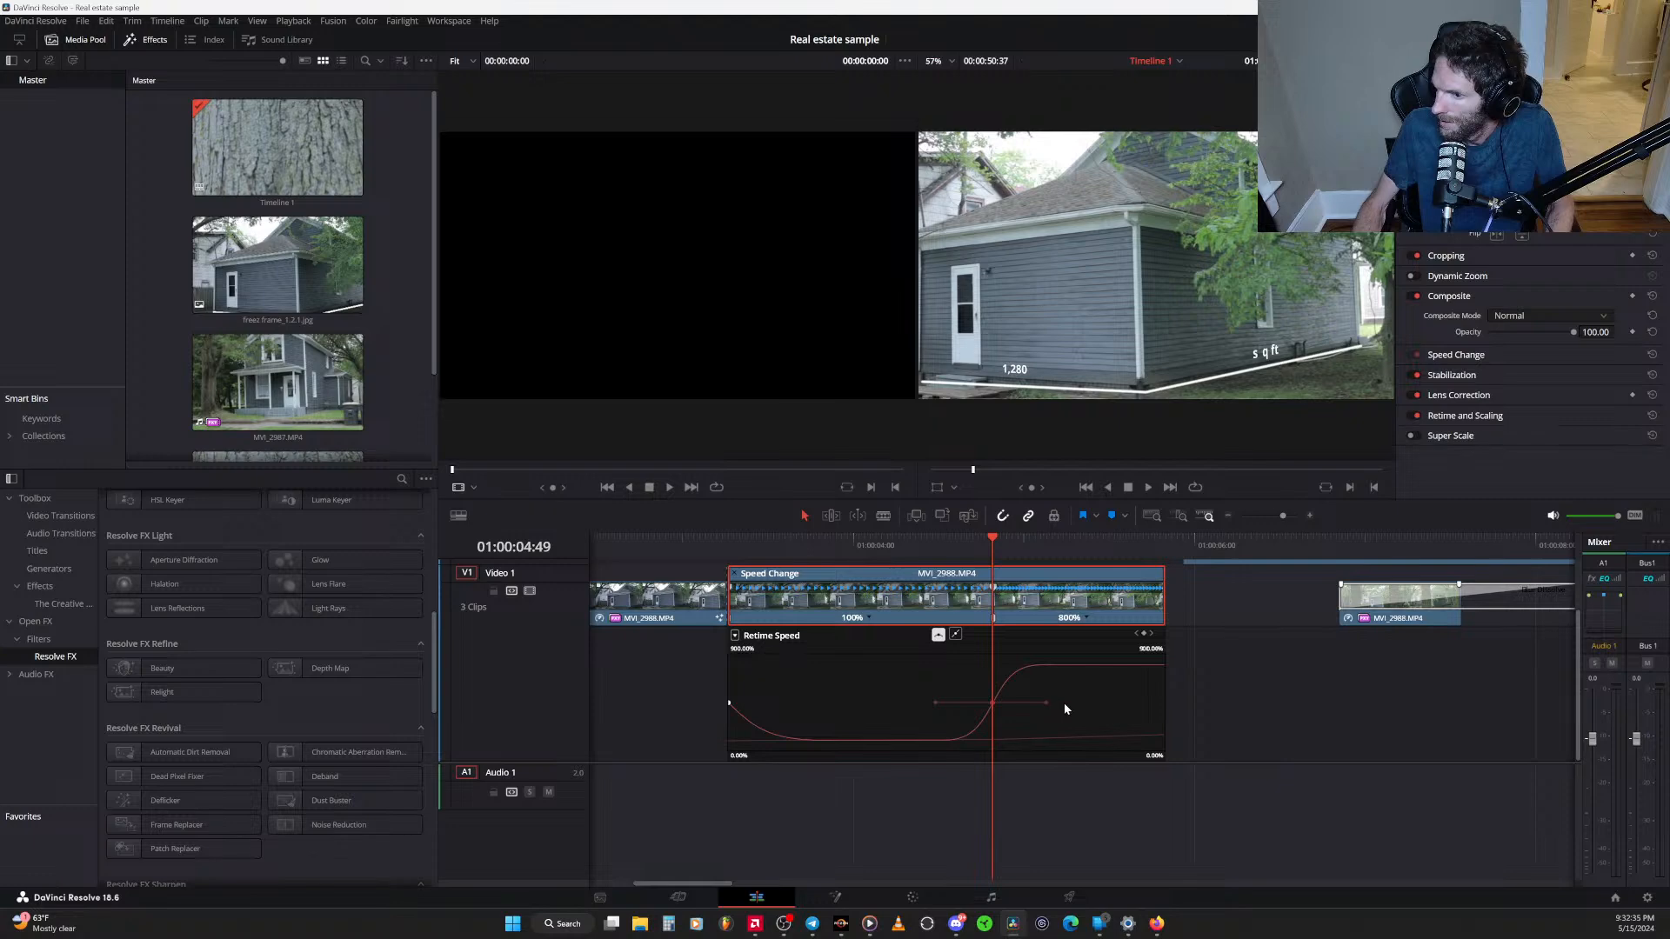
scroll(1079, 629, up, 3)
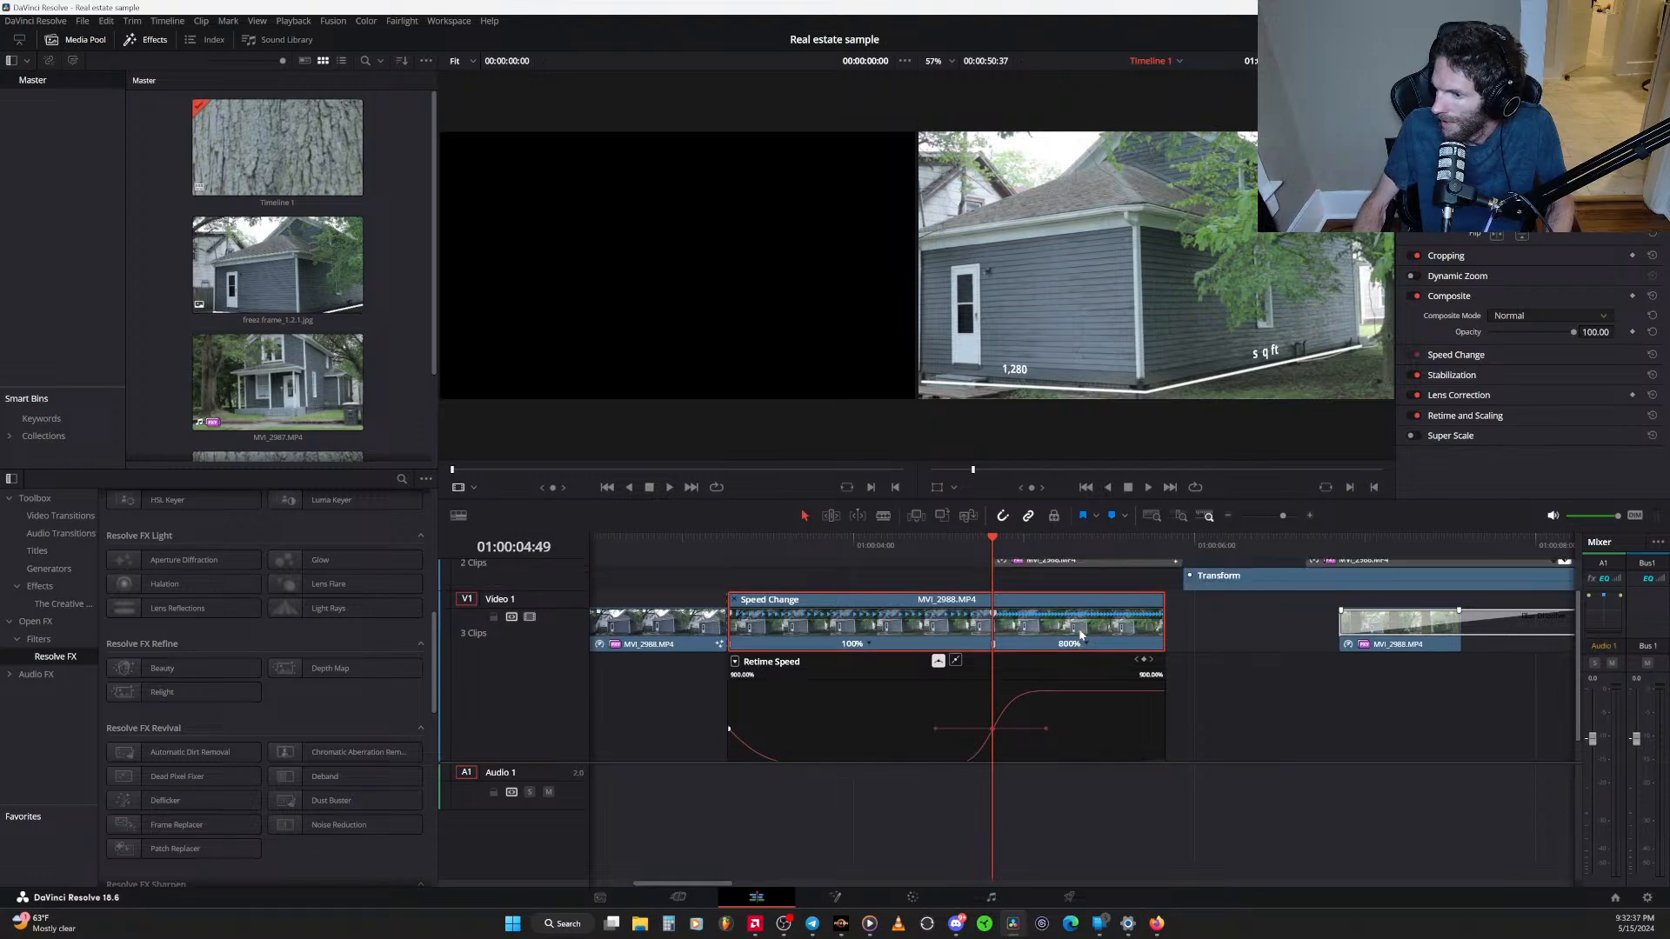
scroll(1082, 635, down, 3)
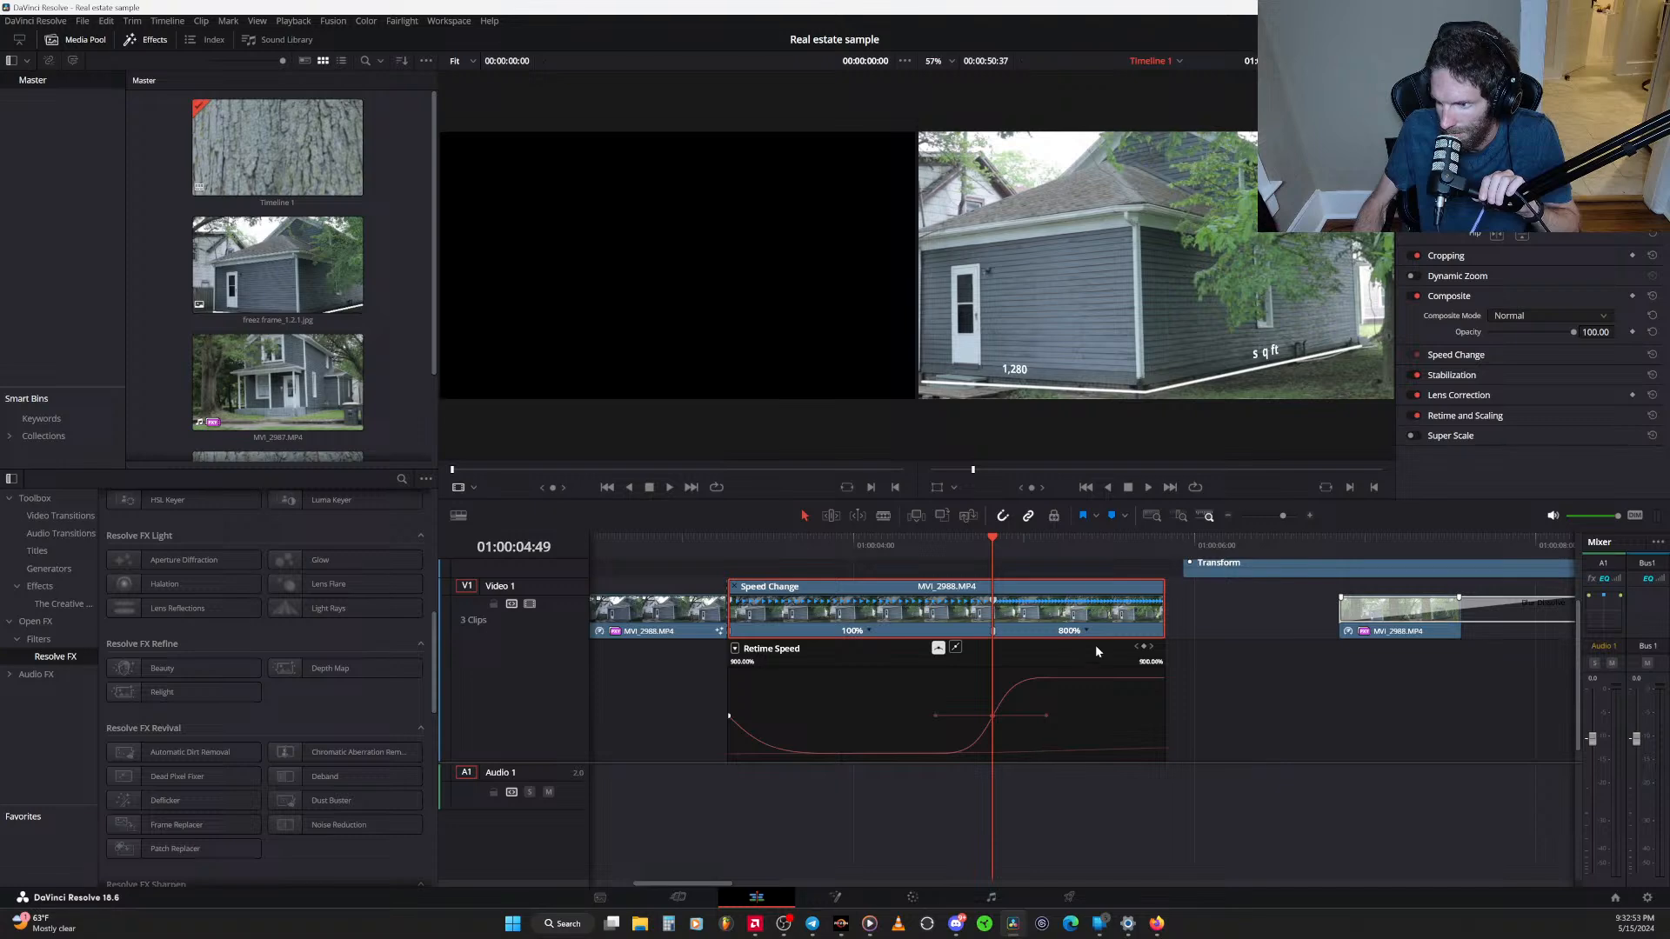
scroll(1103, 644, up, 2)
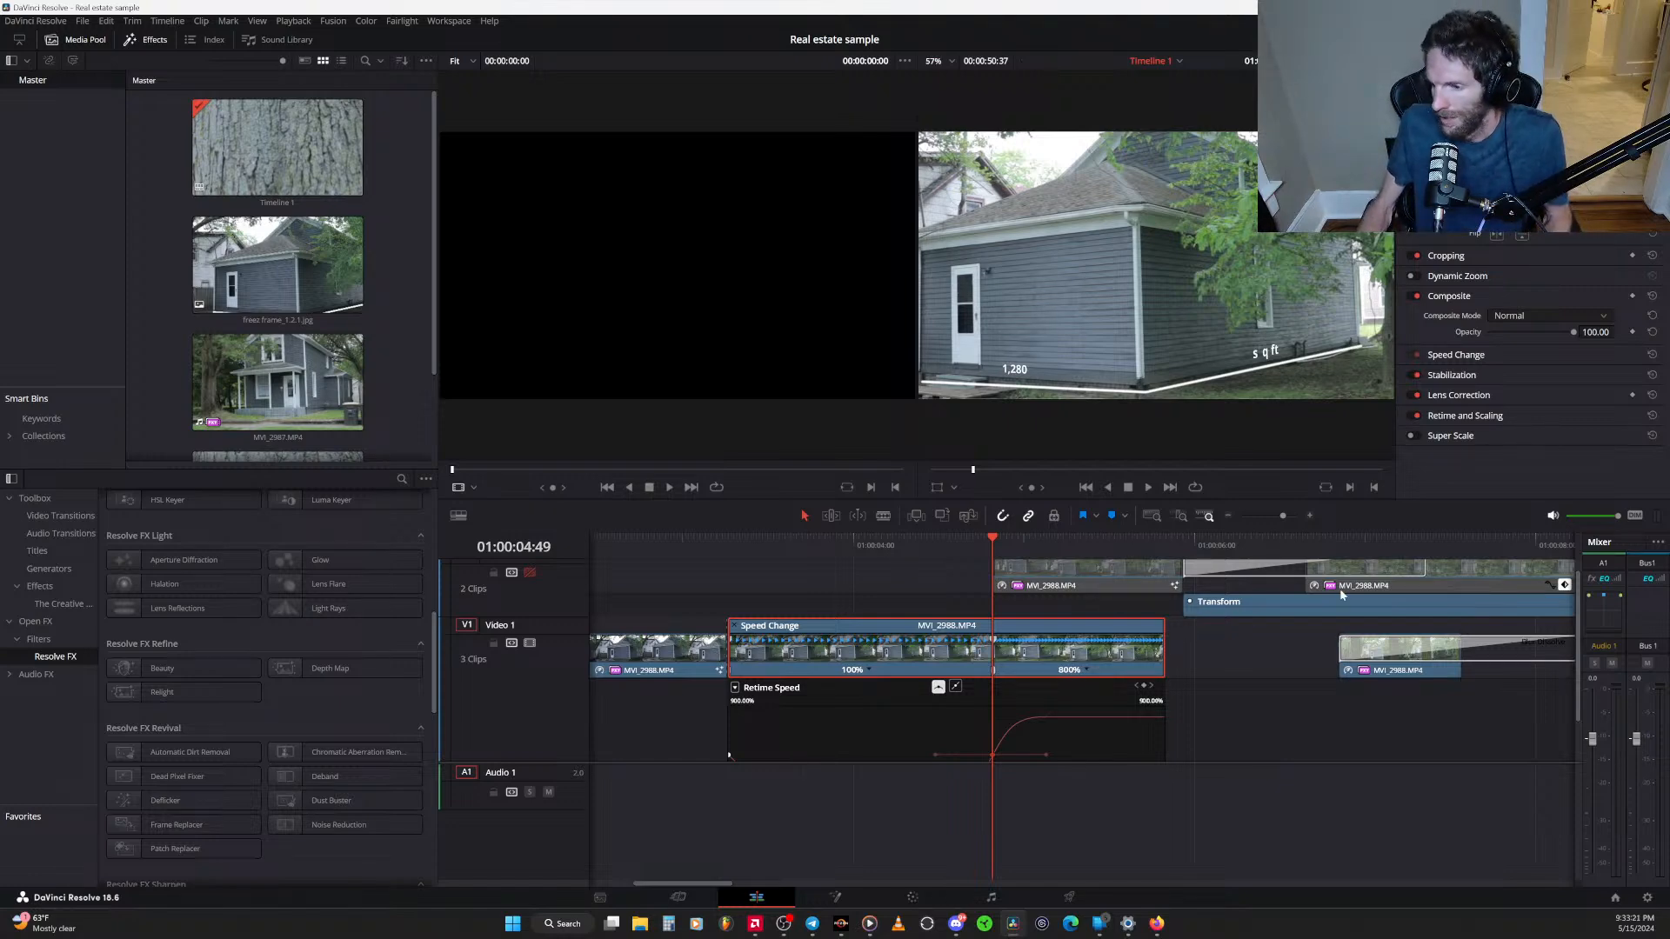
Stretch the end of the animated clip's fast segment to 718% speed and reset that segment to 800%
scroll(873, 683, down, 2)
scroll(874, 686, up, 1)
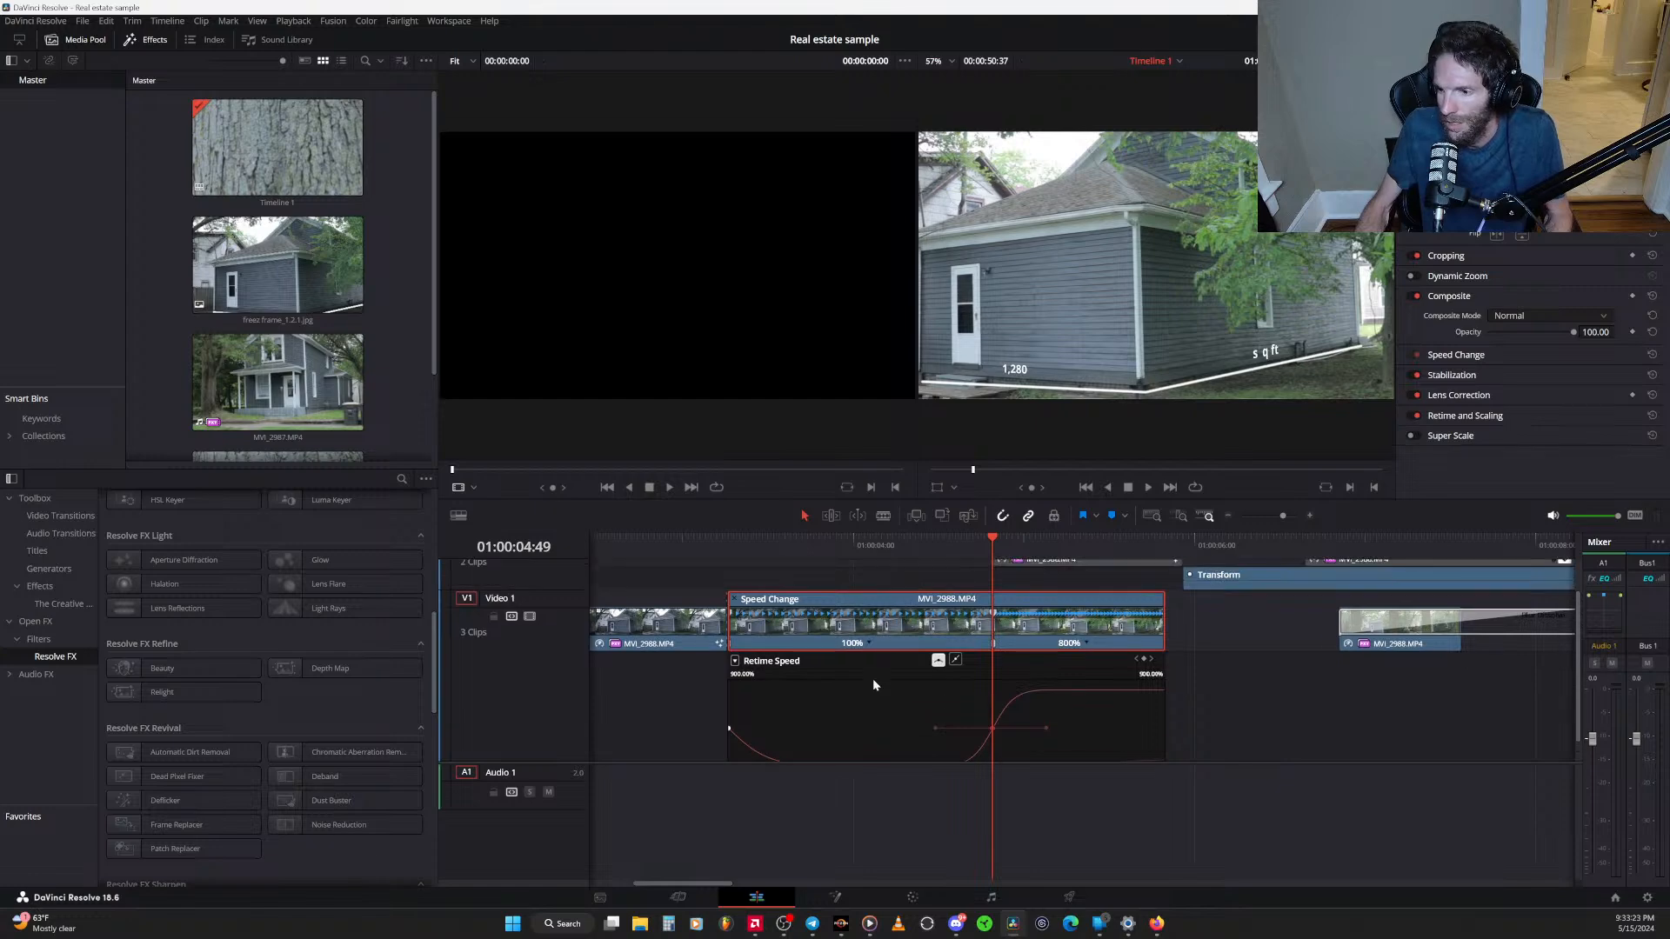
scroll(873, 685, down, 1)
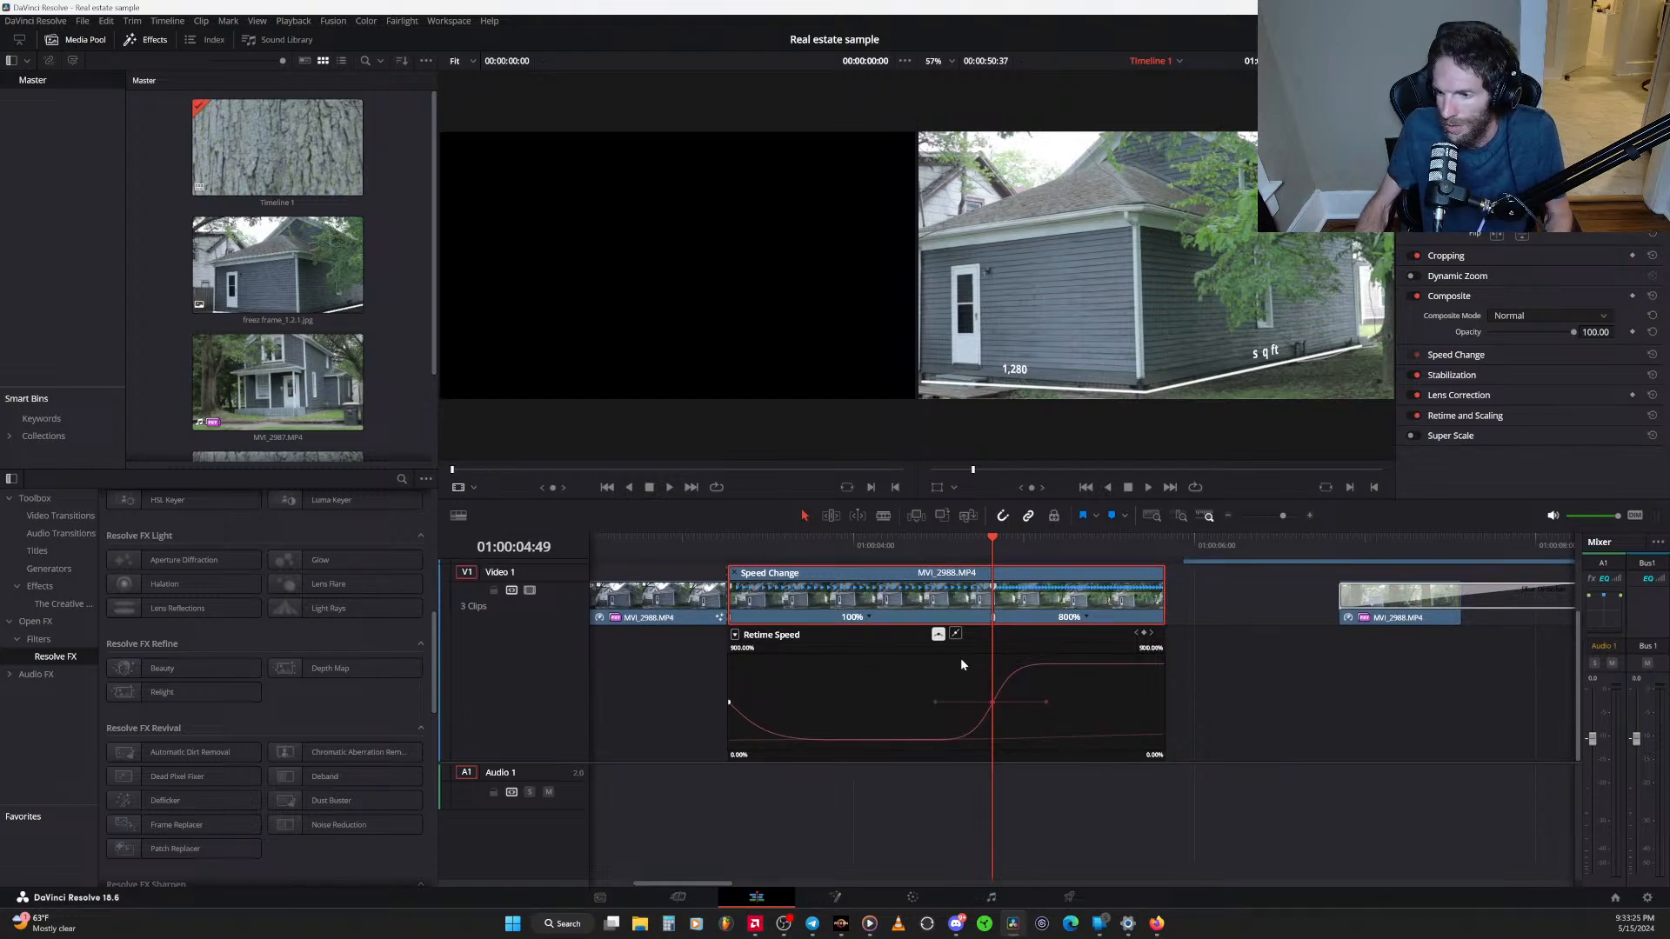
scroll(1005, 648, up, 2)
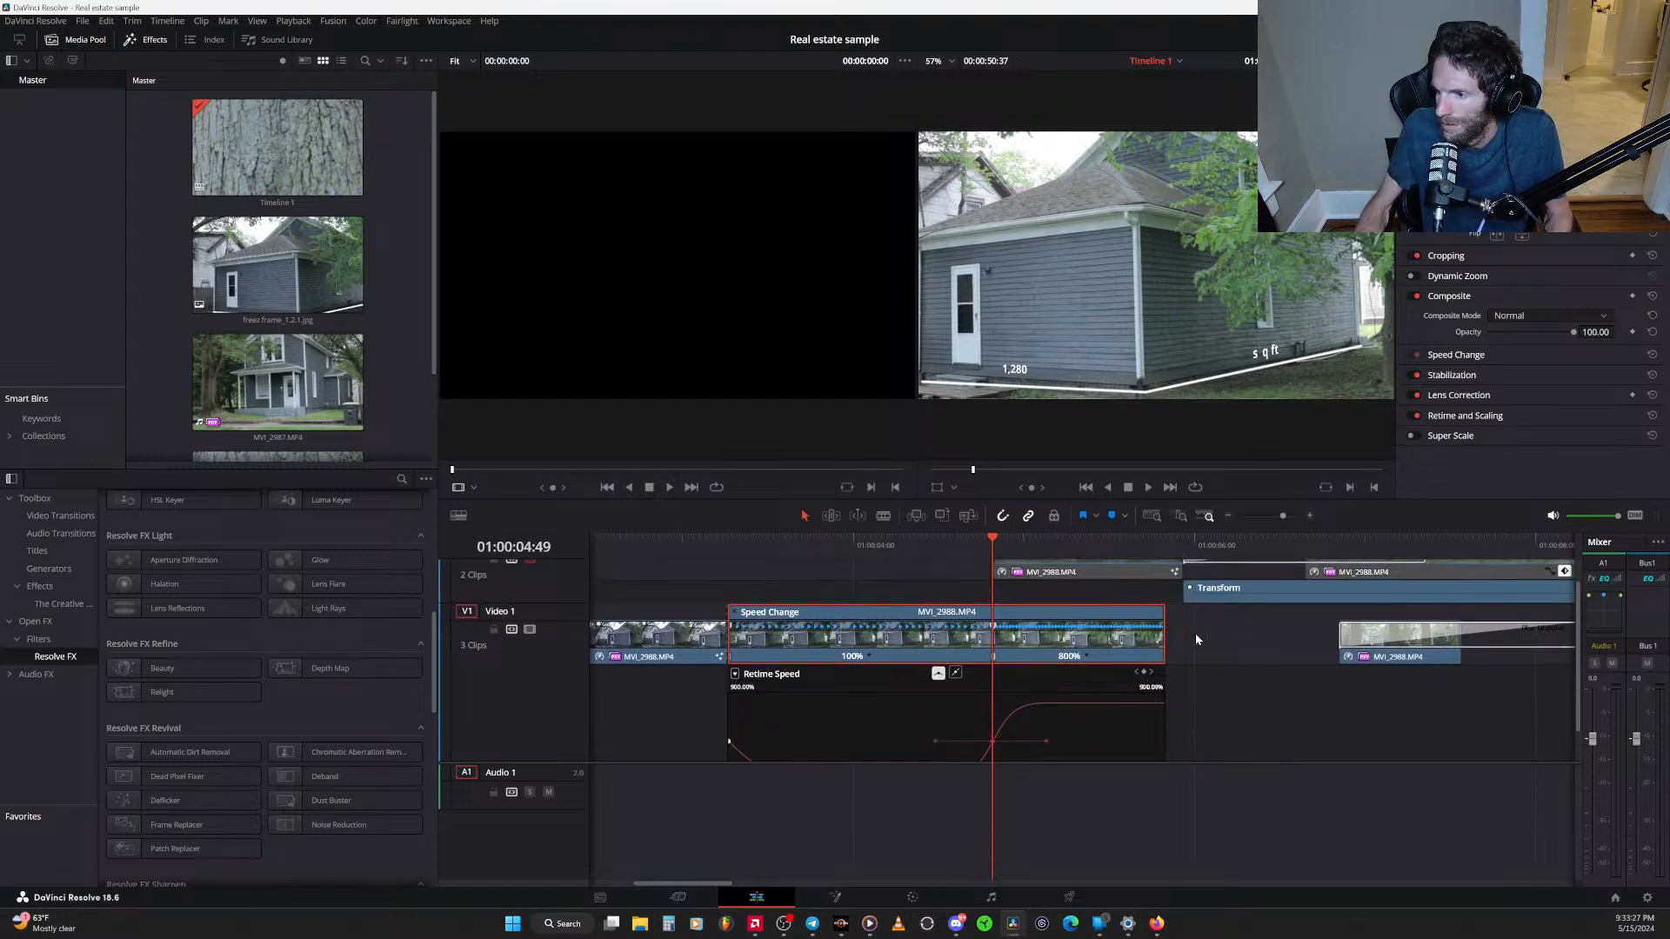
drag(1163, 614, 1173, 614)
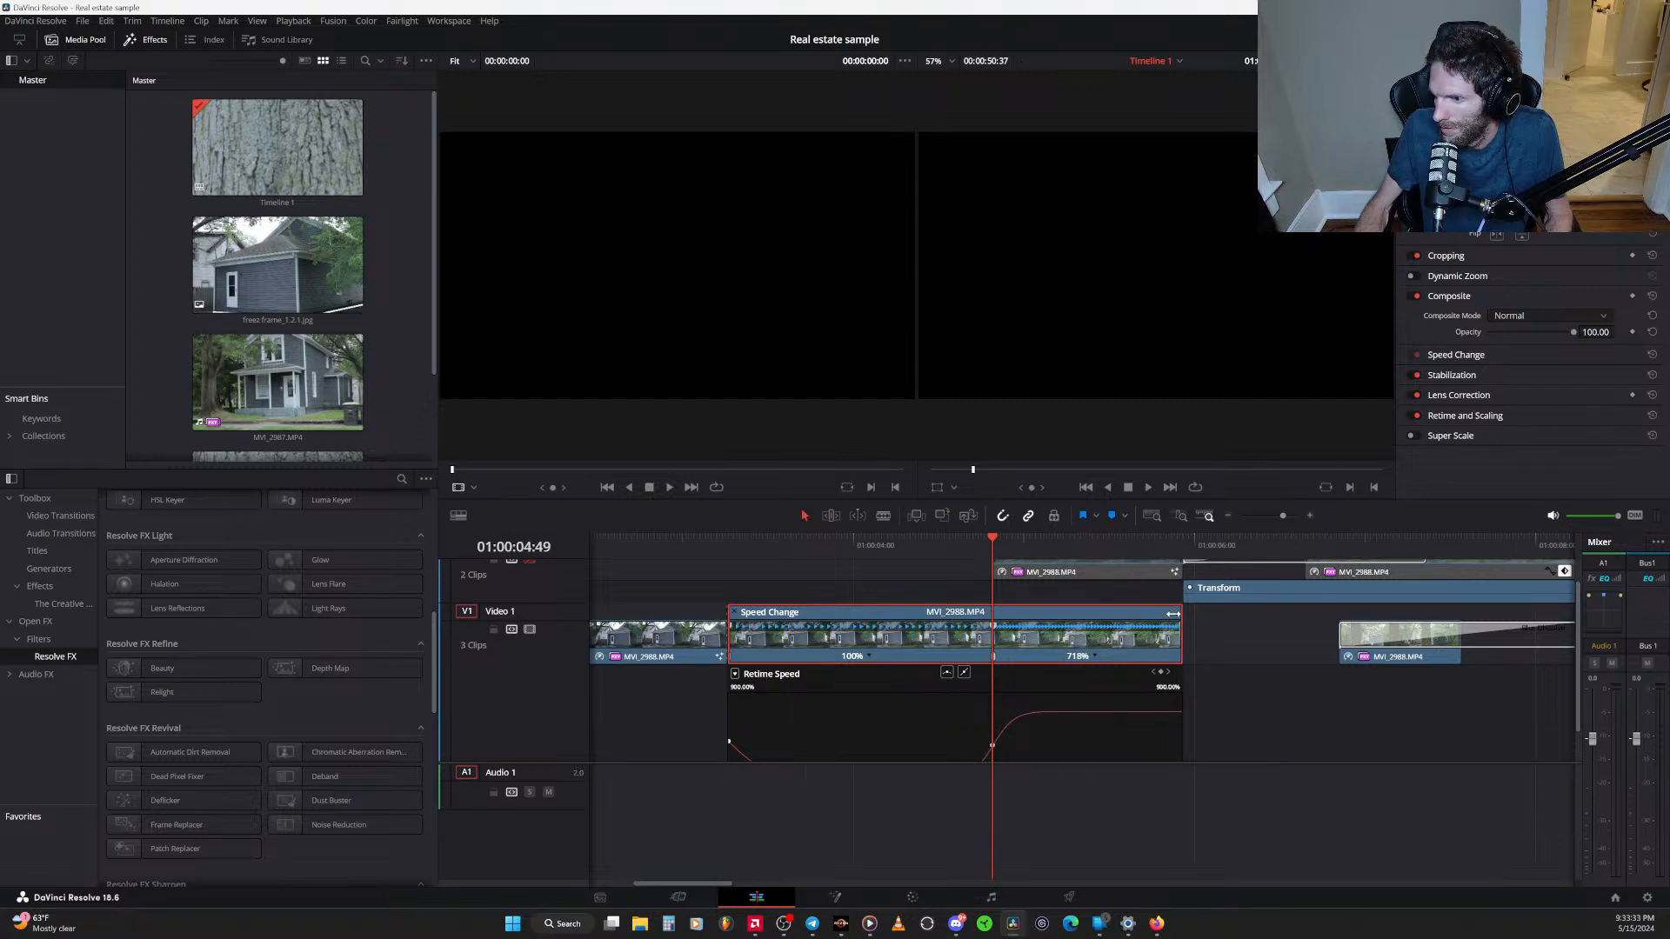
click(1095, 658)
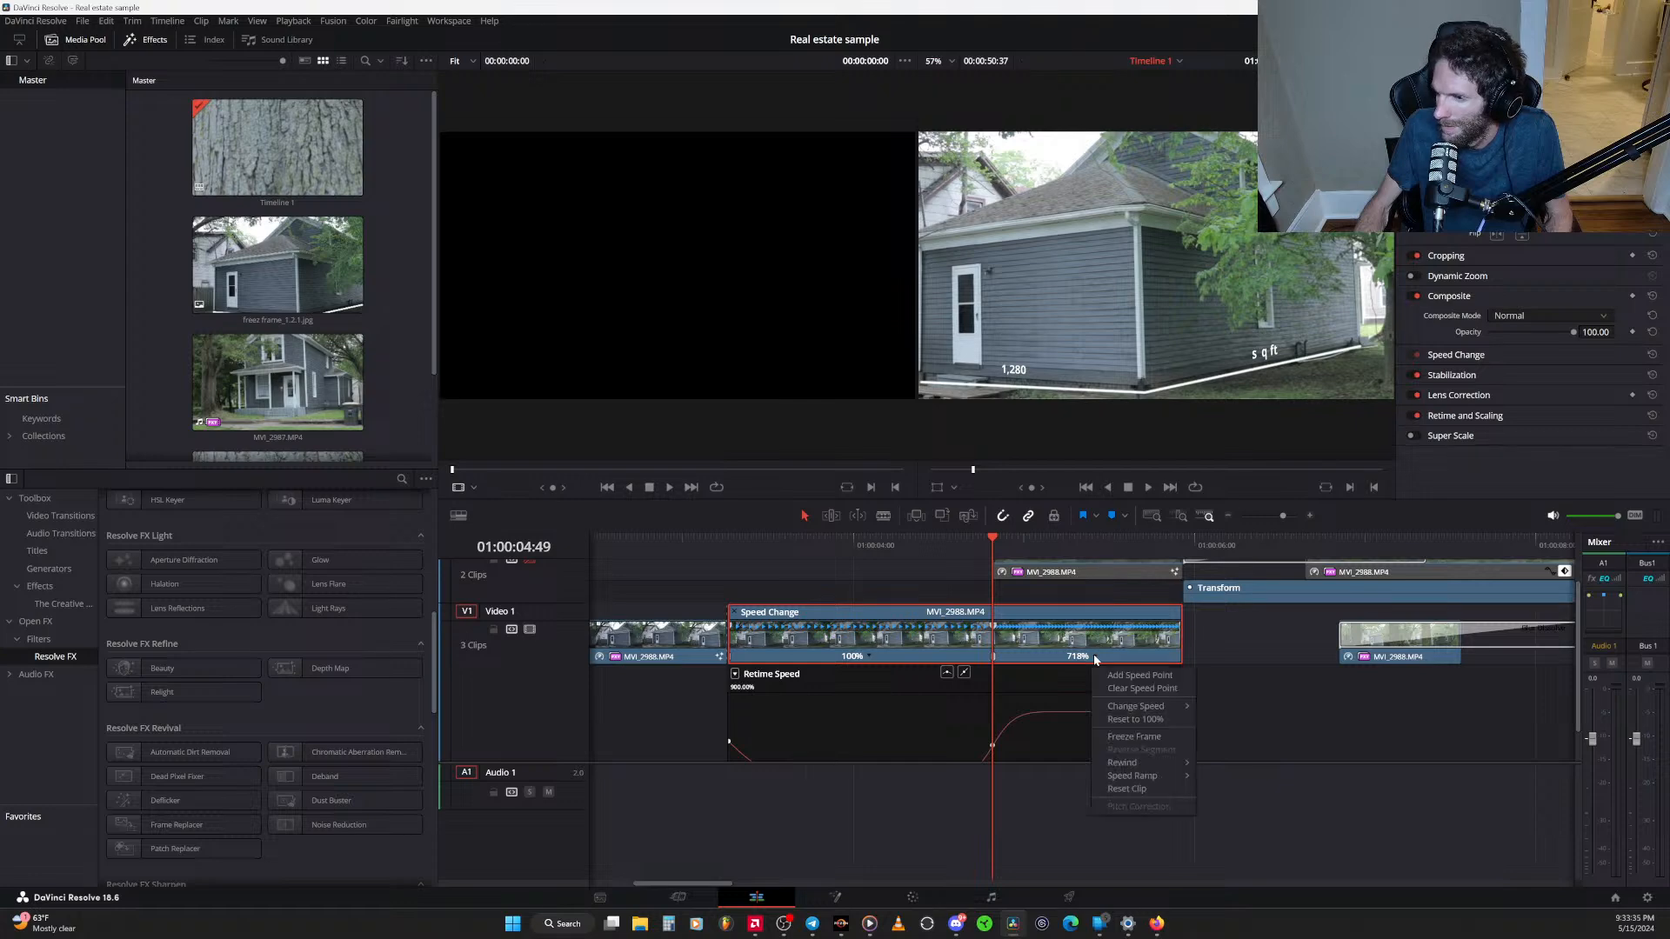
mouse_move(1183, 708)
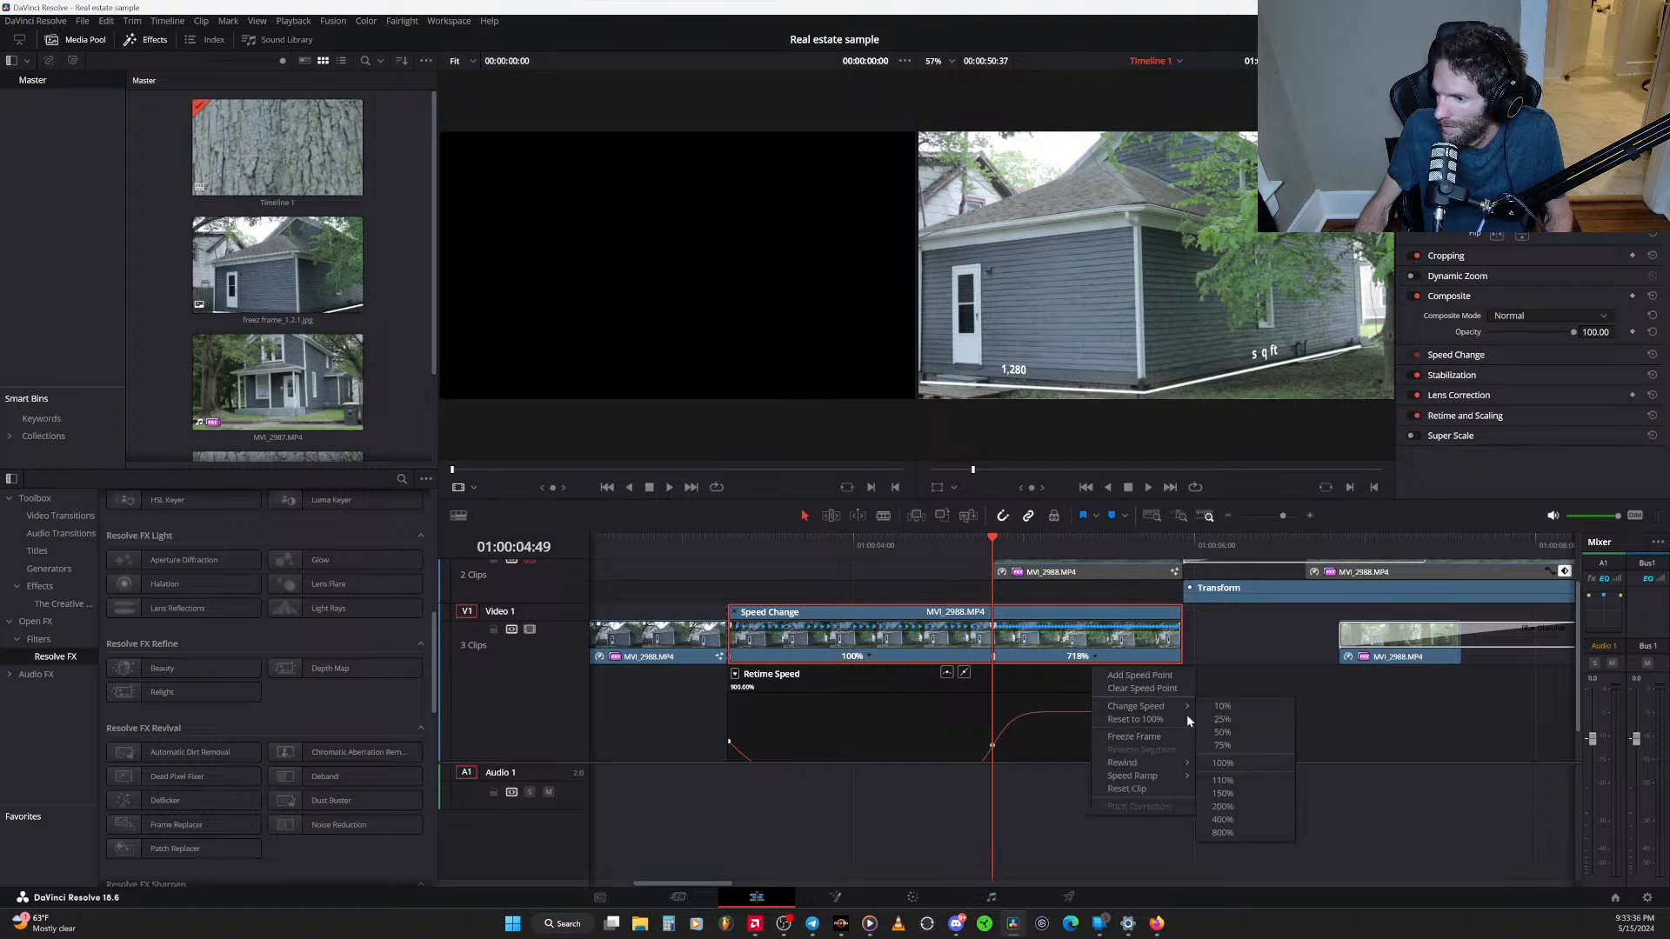
click(1223, 832)
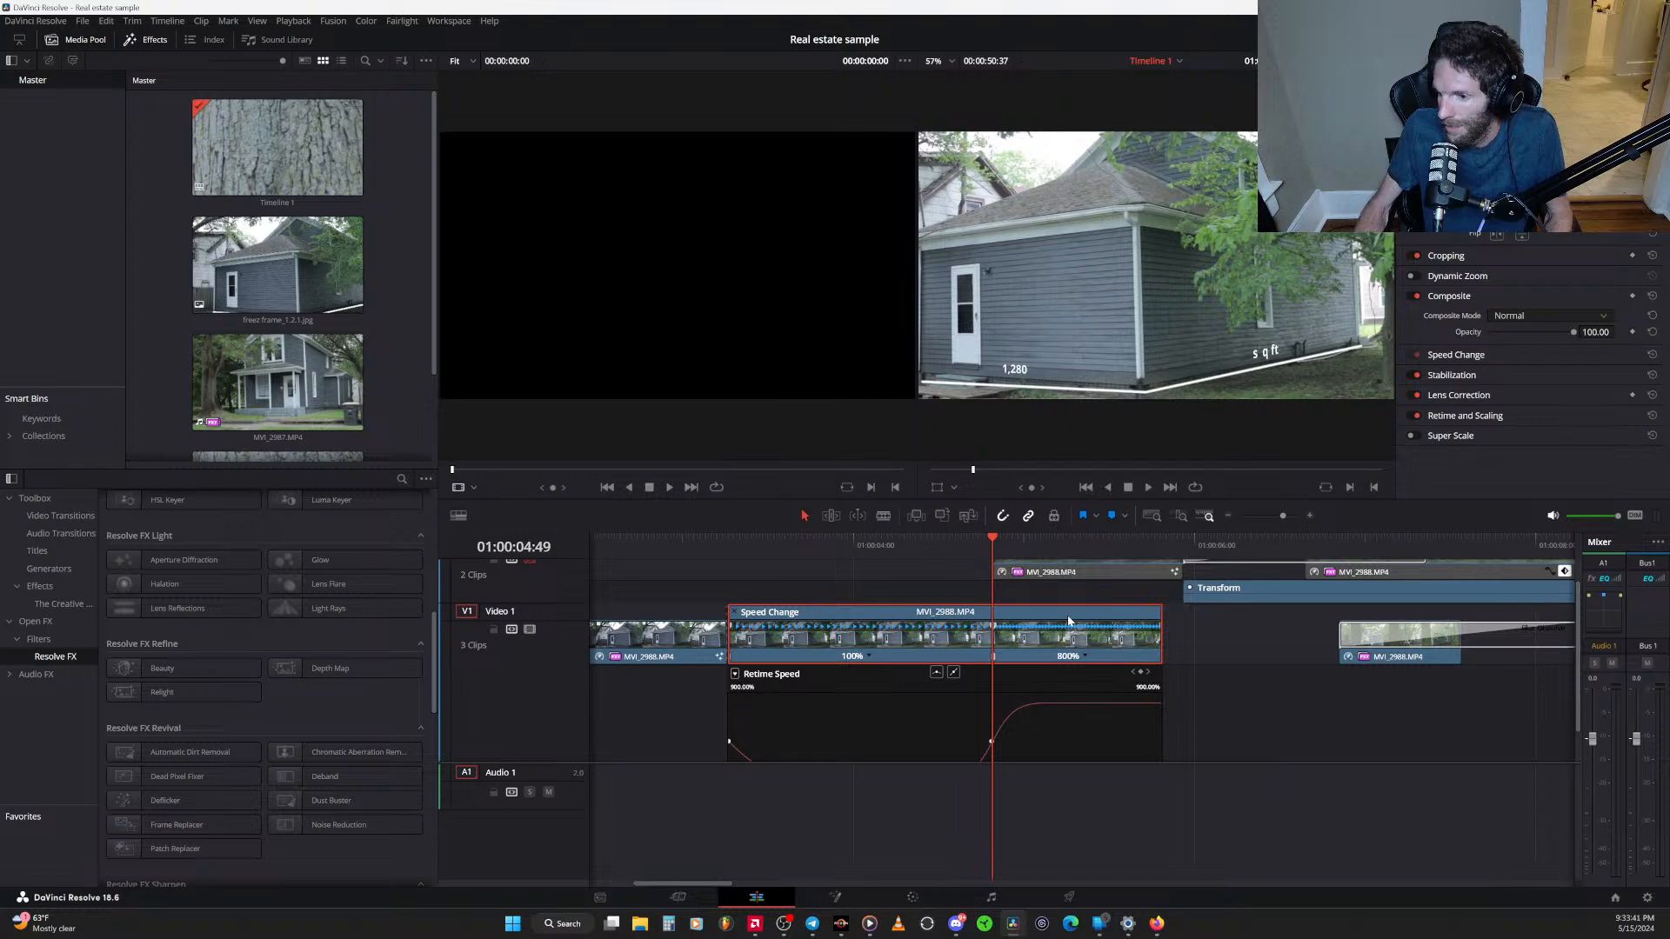
Move the next Video 1 clip against the end of the animated clip, and shift the Video 2 clips earlier to line up with it
scroll(1070, 614, up, 2)
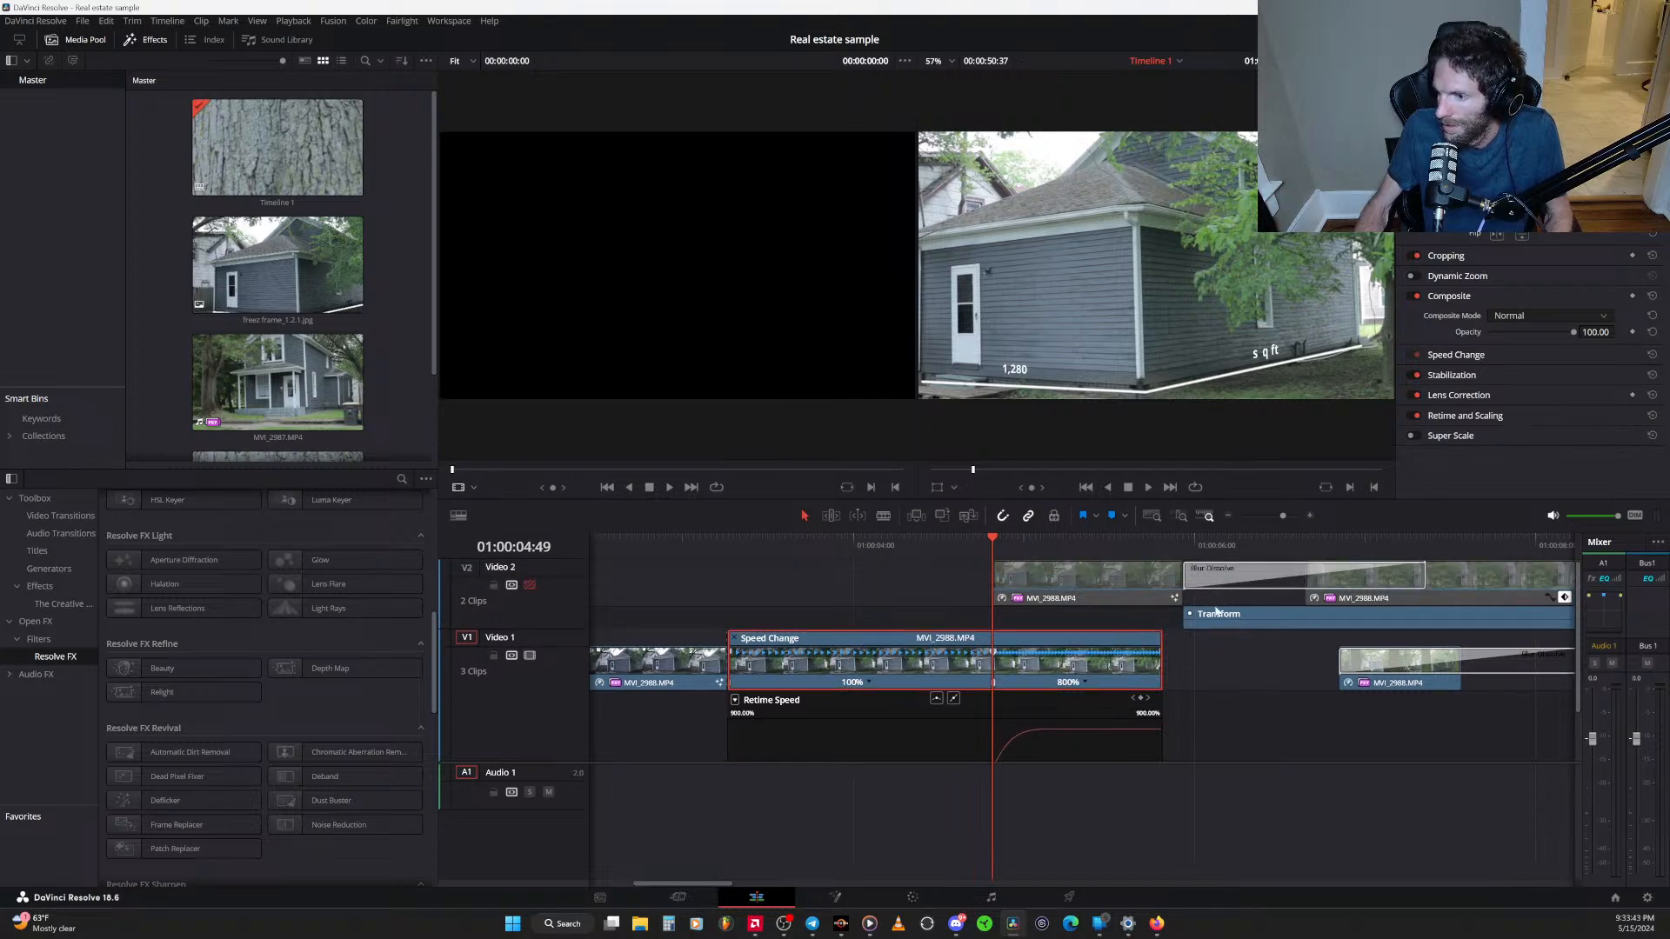
scroll(1224, 619, up, 1)
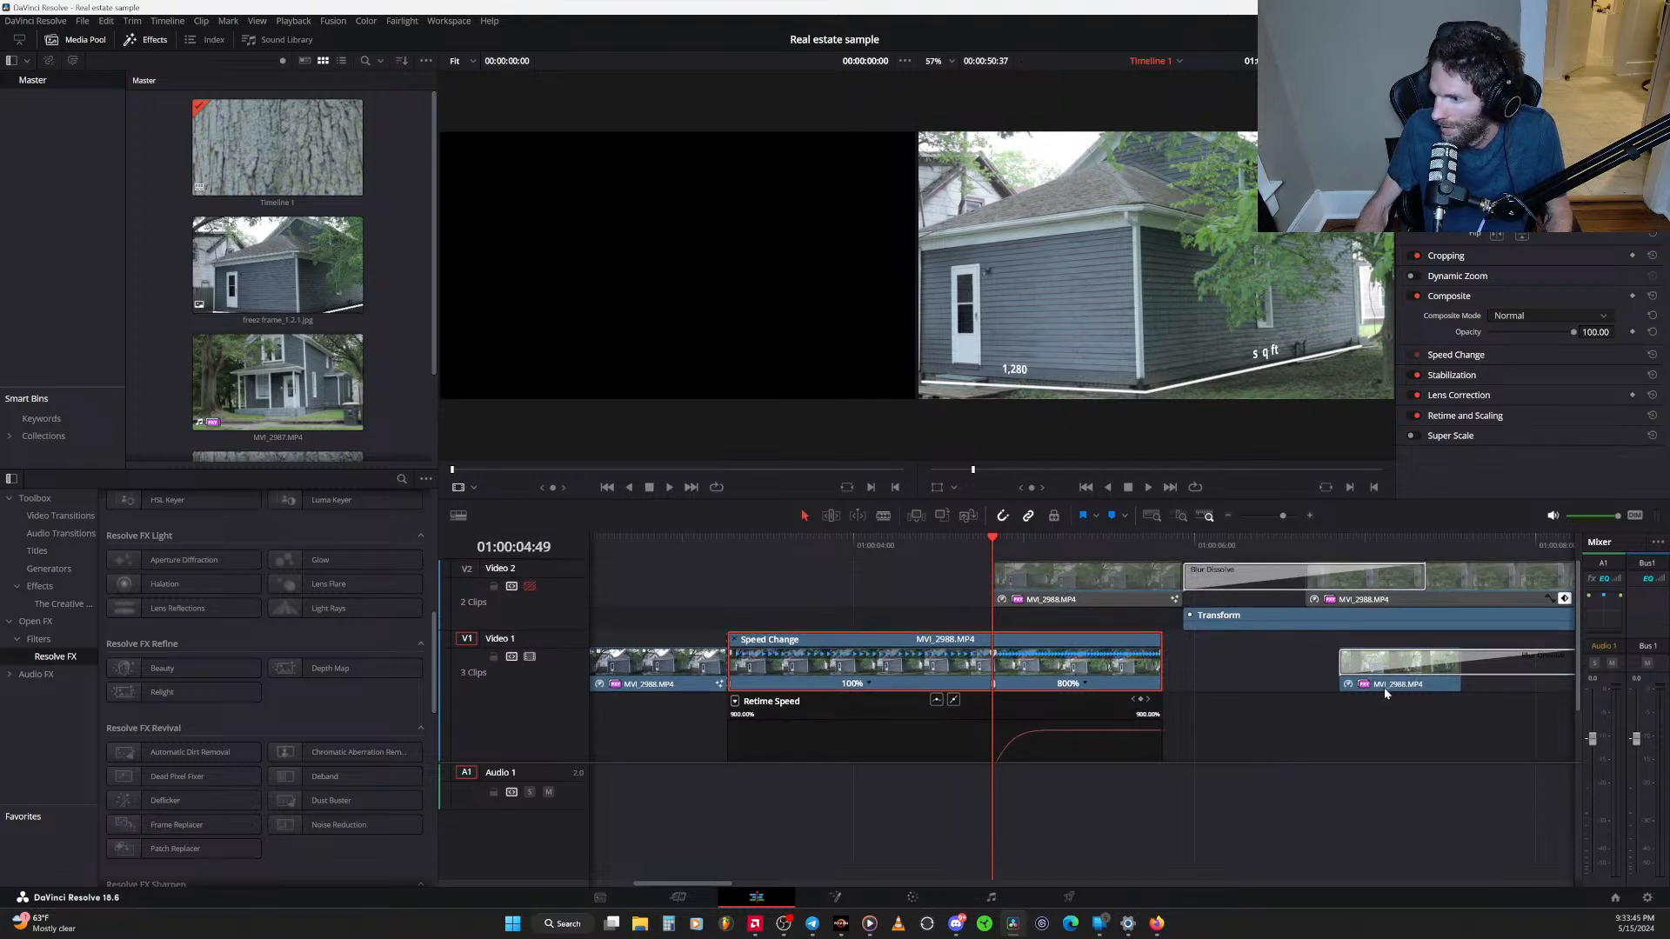
drag(1385, 687, 1216, 689)
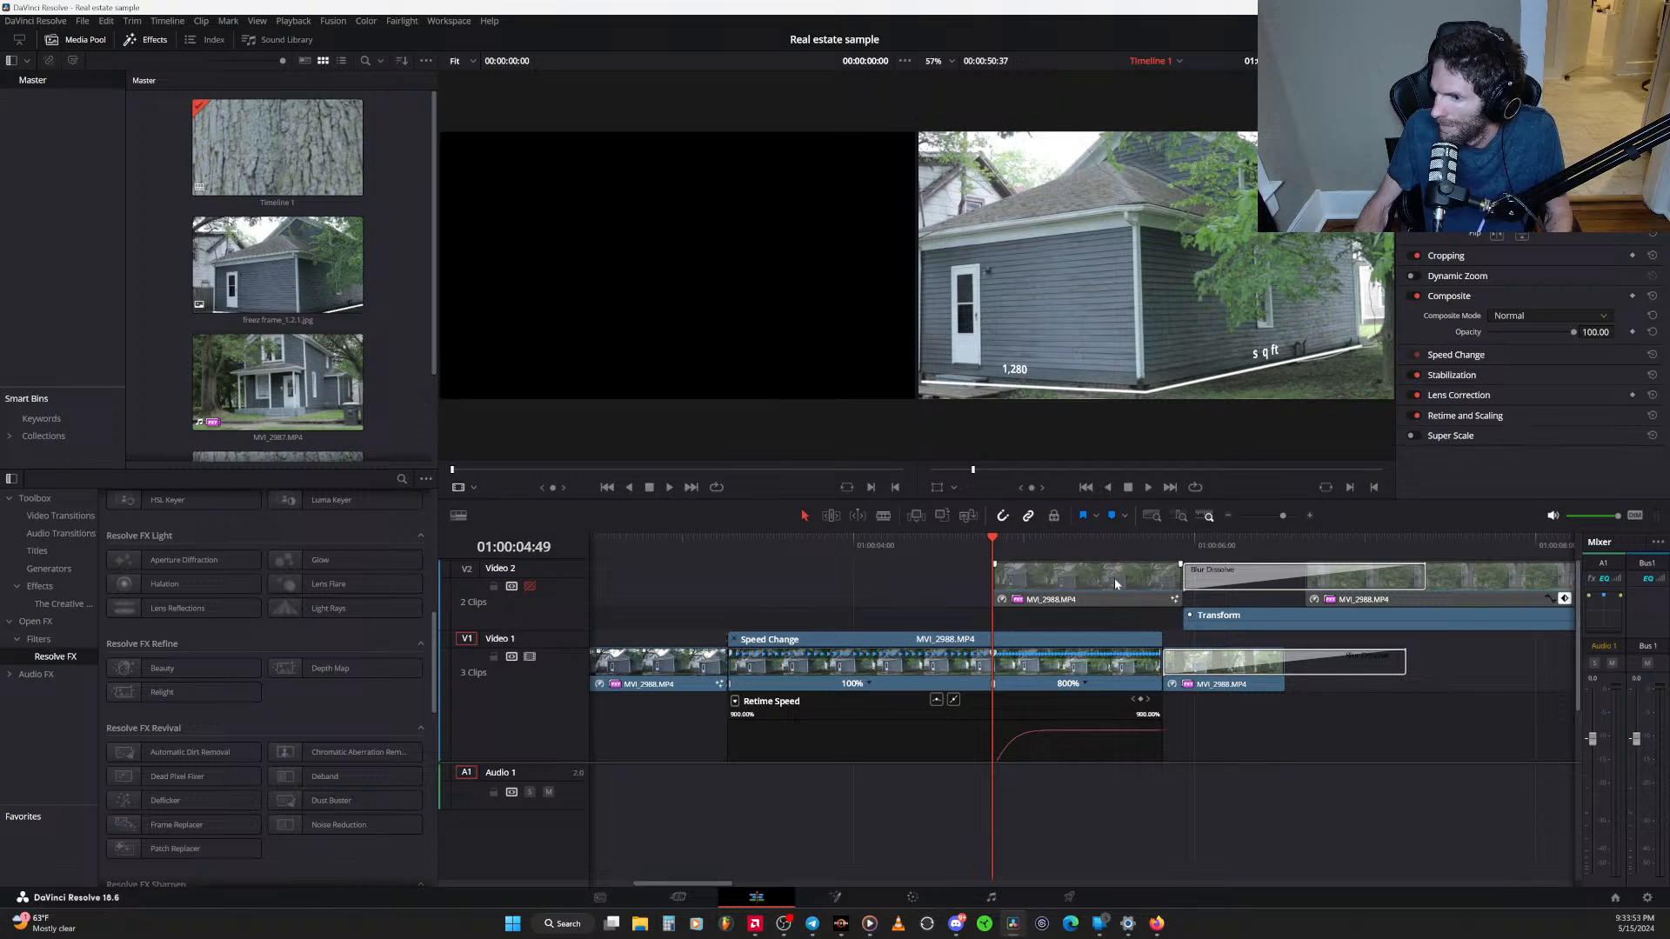
drag(1114, 577, 1094, 576)
mouse_move(1425, 598)
mouse_down()
mouse_move(1439, 595)
mouse_move(1424, 599)
mouse_up()
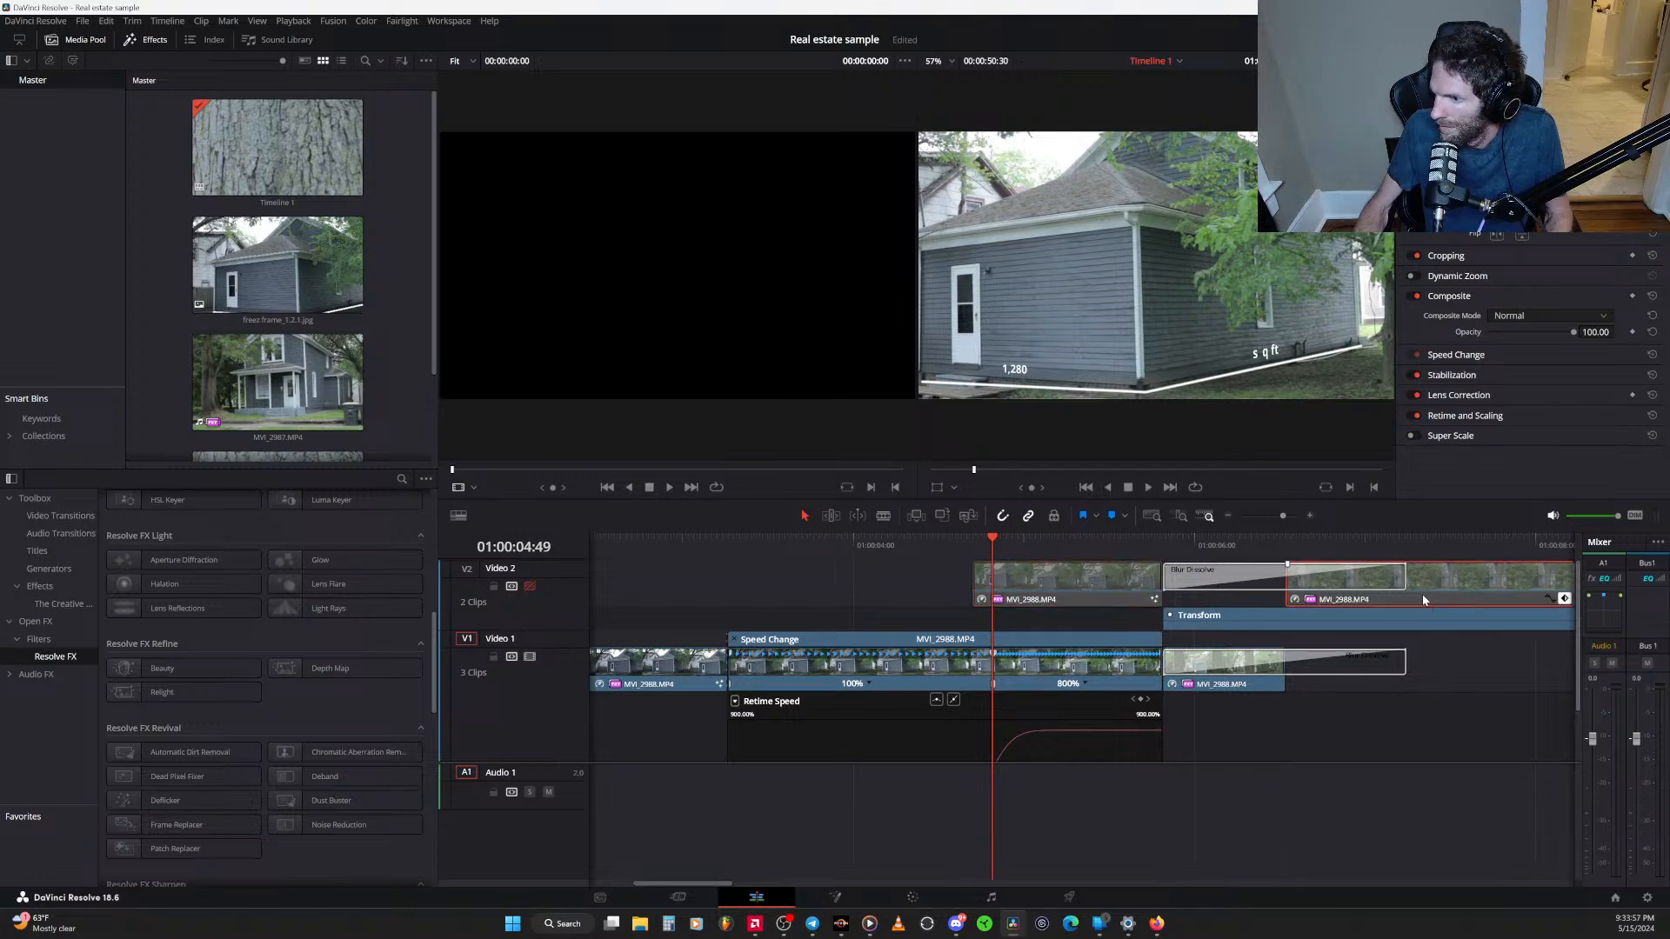
click(1286, 739)
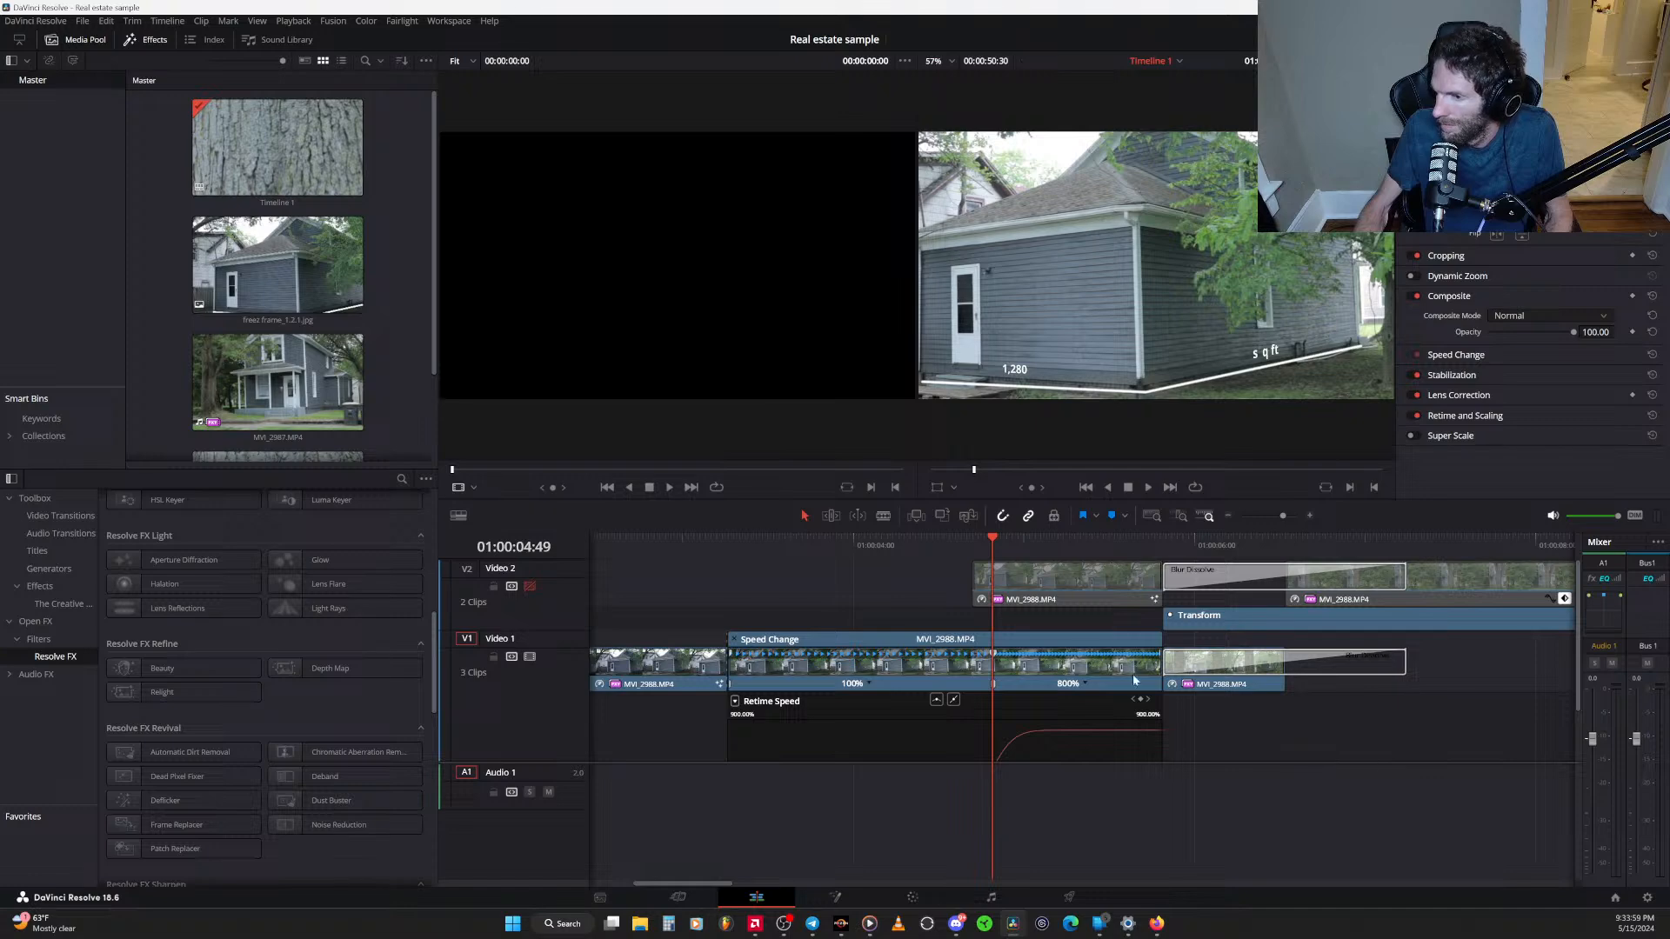
Delete the first clip on Video 2 and re-enable the Video 2 track
click(1008, 587)
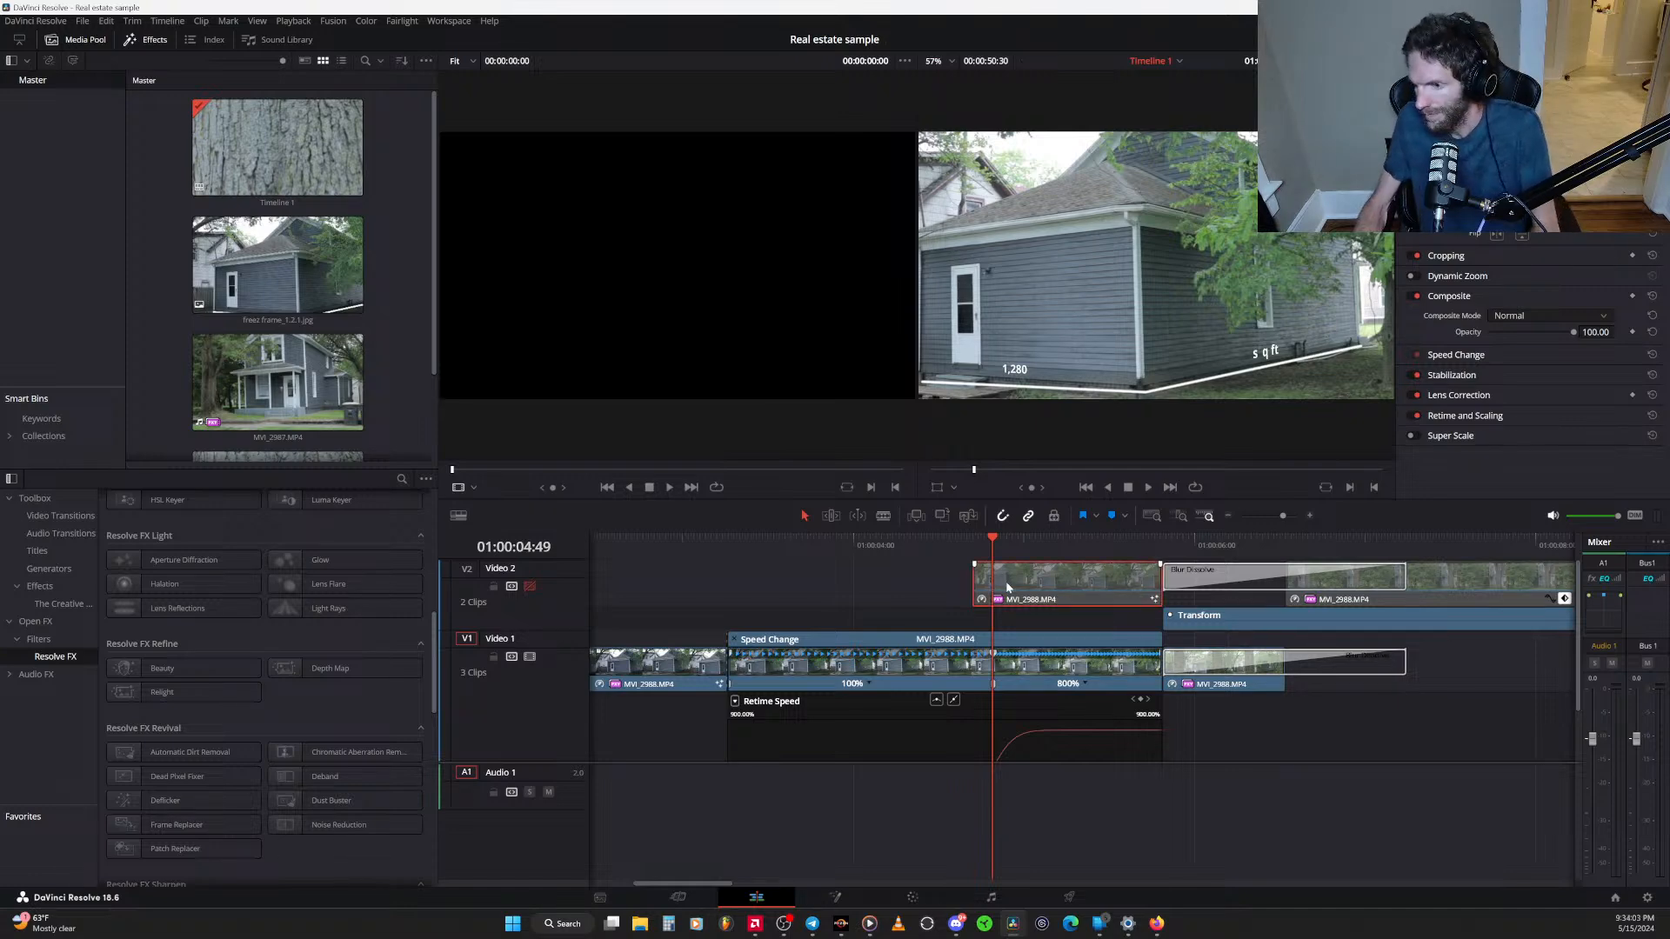
key(BackSpace)
click(528, 588)
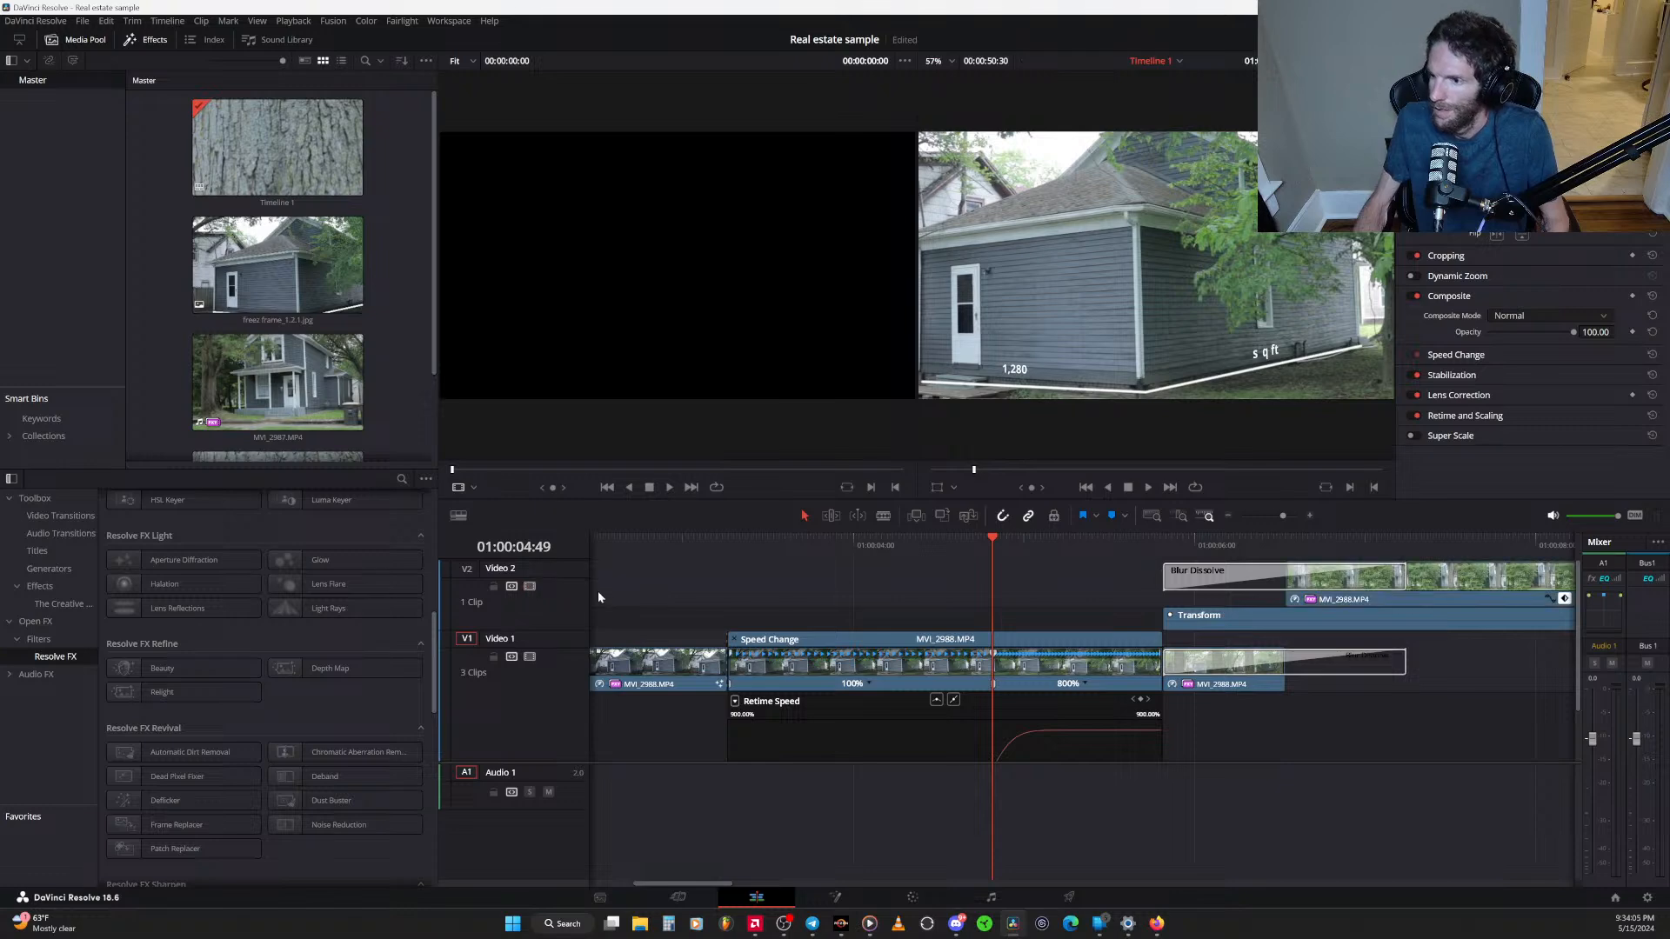
Put the playhead at 01:00:02:43 and check the GPU, GPU memory and CPU metrics in the AMD performance window
drag(993, 540, 636, 545)
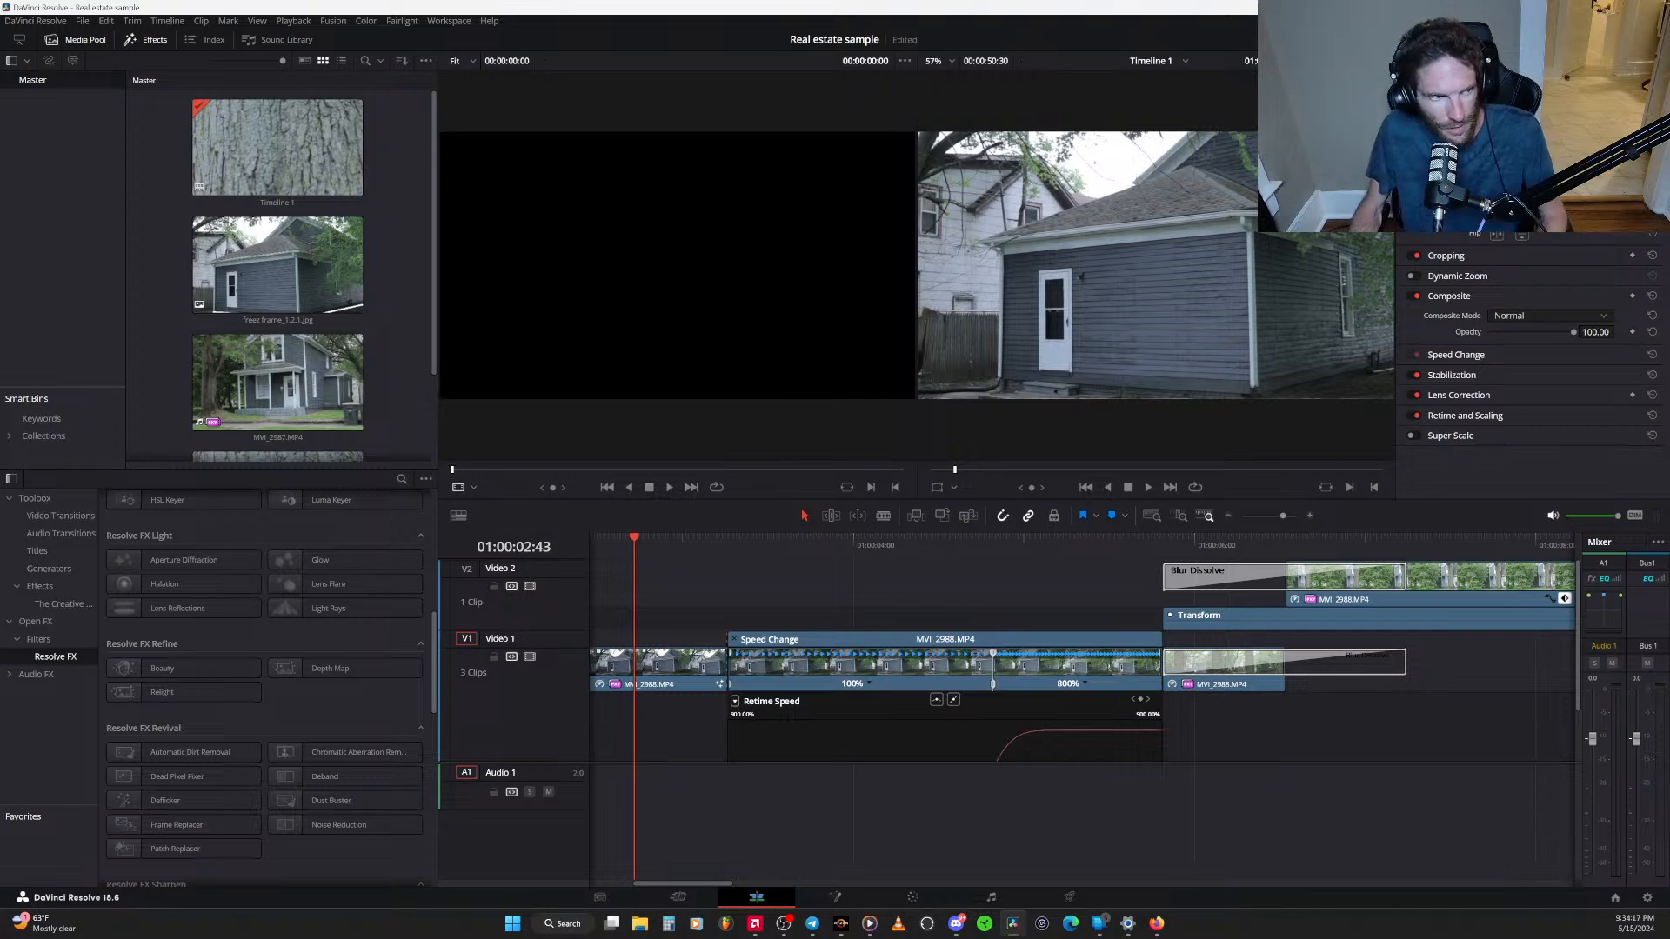
drag(0, 348, 852, 113)
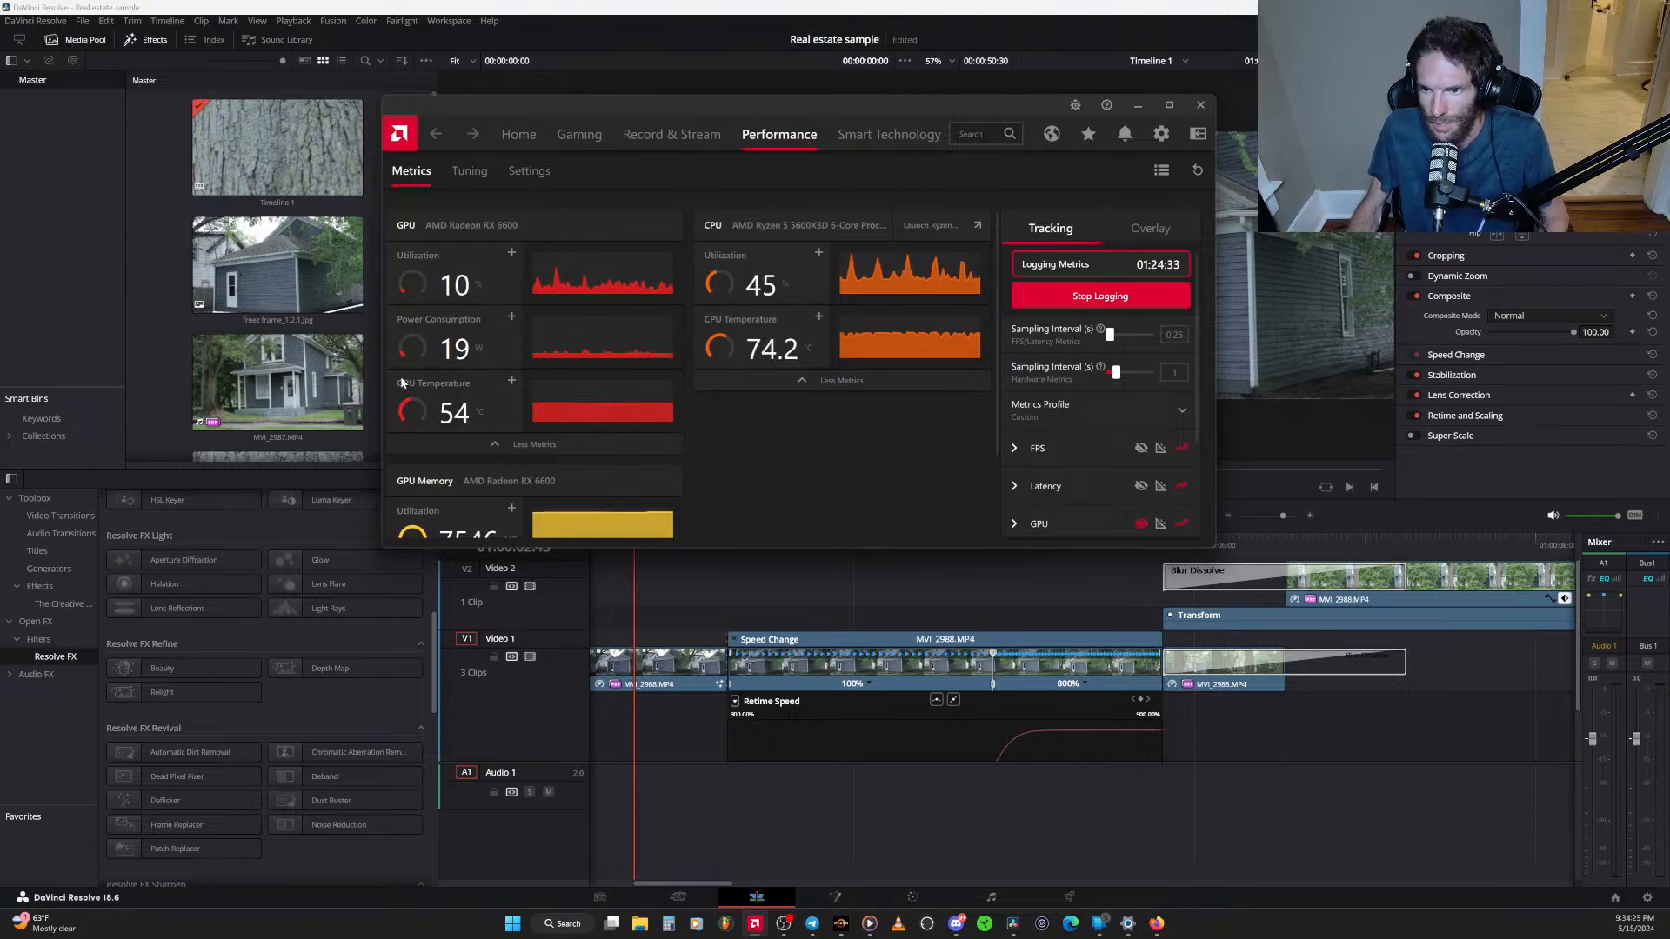
scroll(570, 394, down, 2)
scroll(570, 393, down, 1)
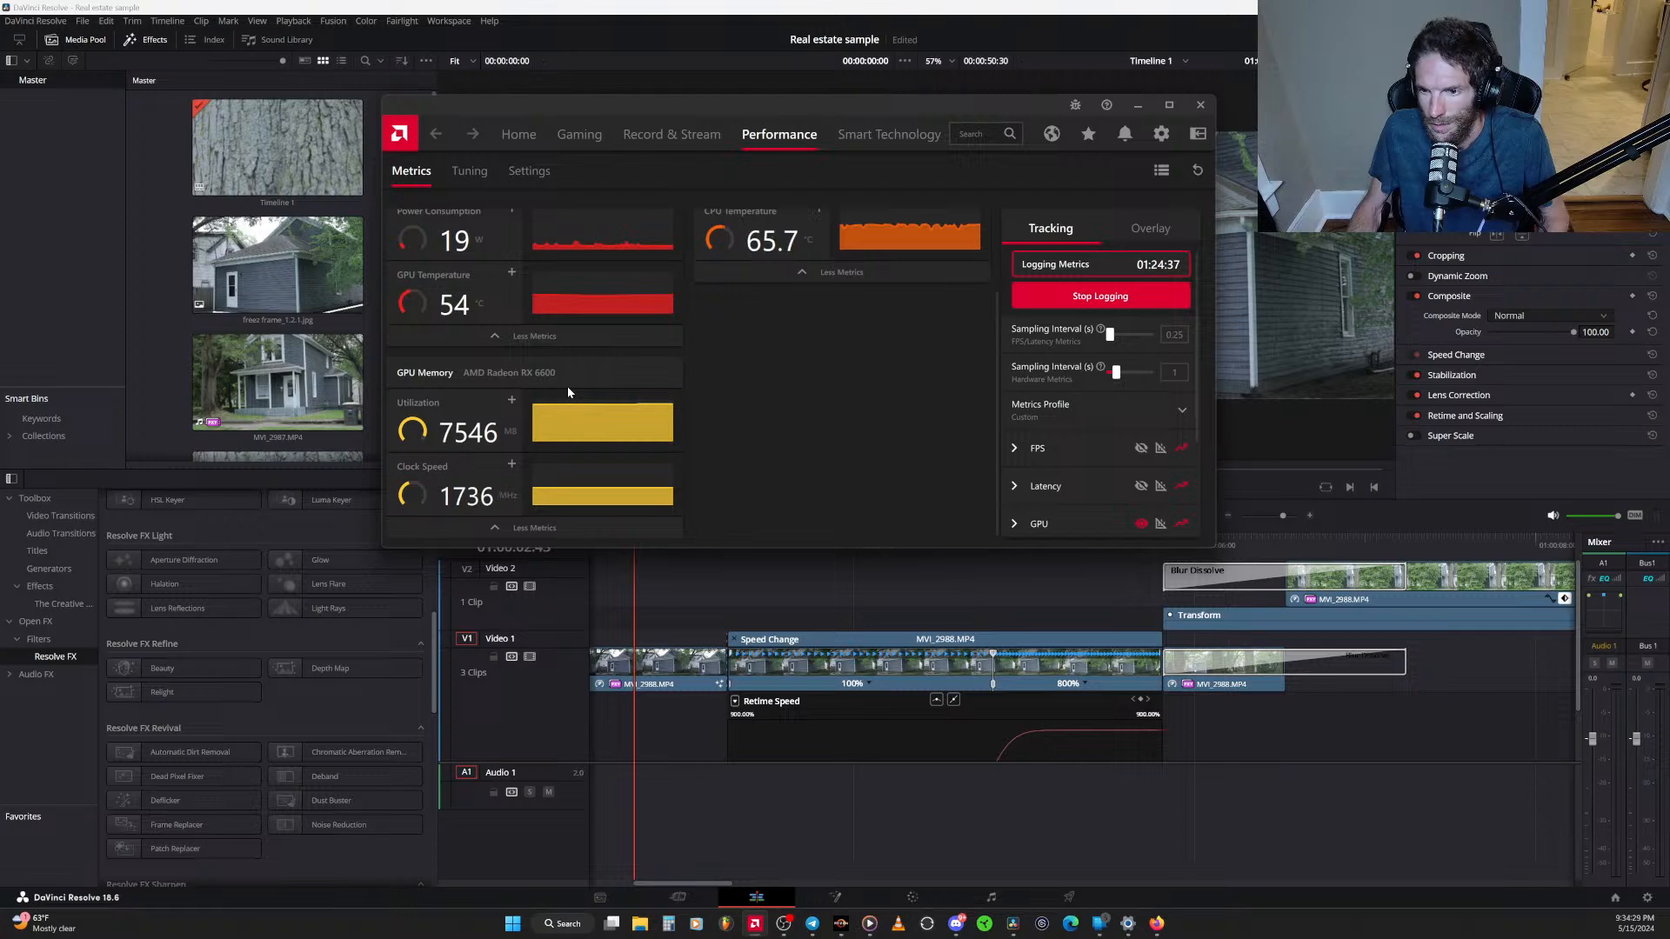
scroll(570, 393, up, 3)
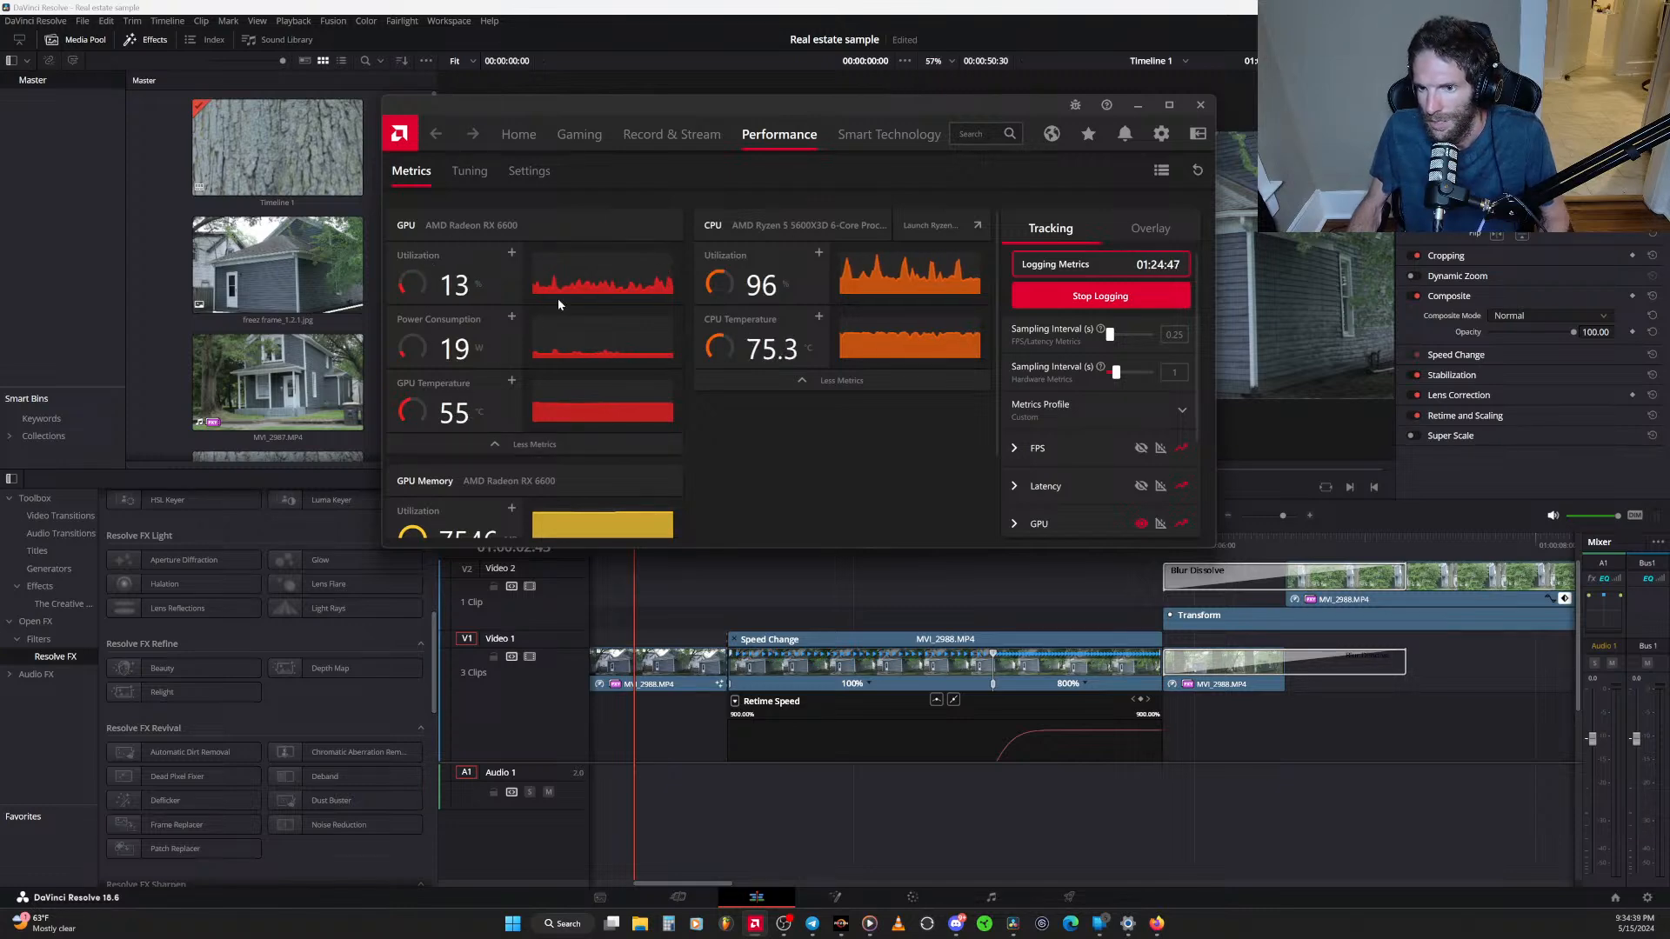
drag(849, 110, 0, 261)
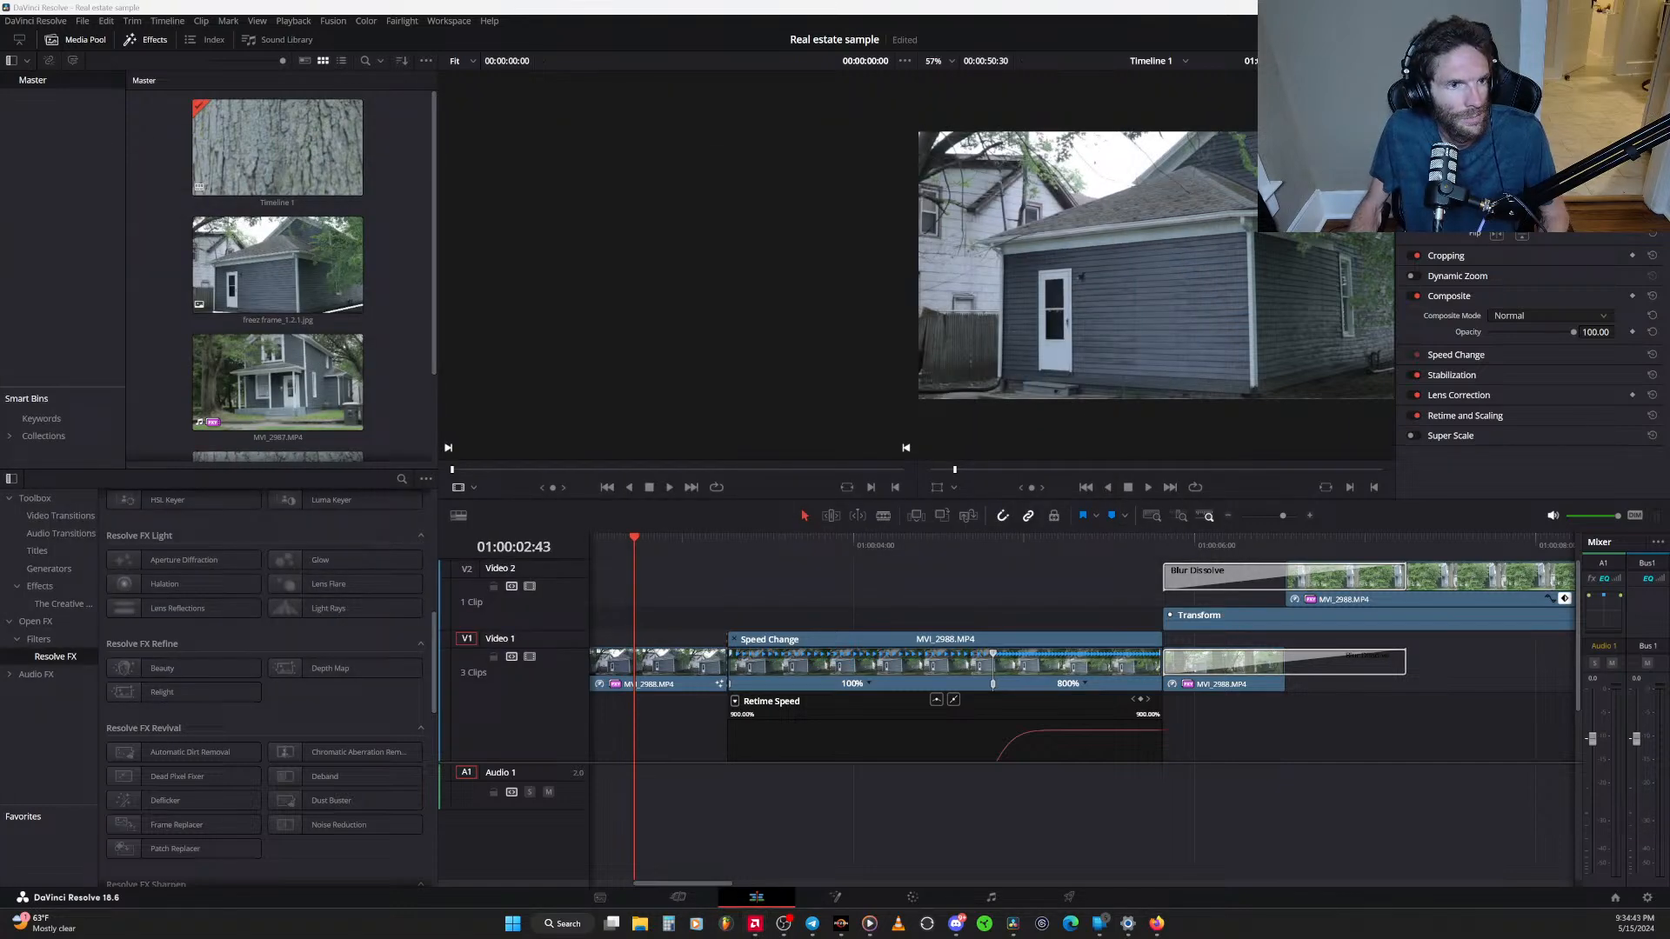
drag(0, 67, 0, 217)
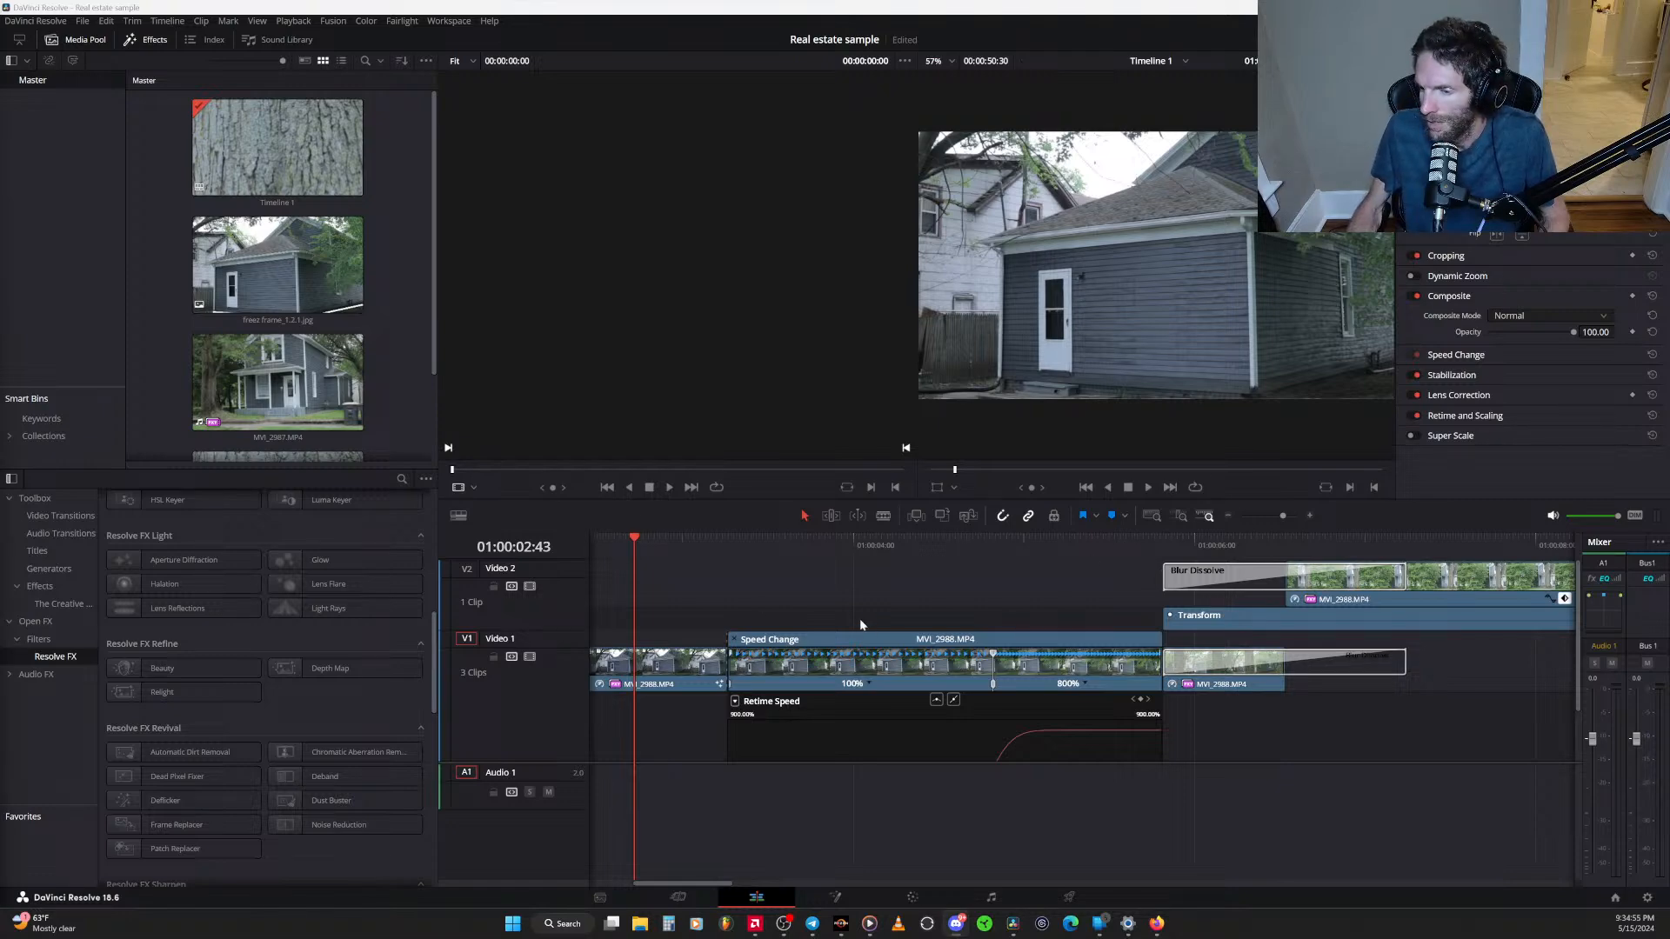
Play the timeline from 01:00:02:43 through the animated clip's speed ramp and into the blur dissolve
click(693, 588)
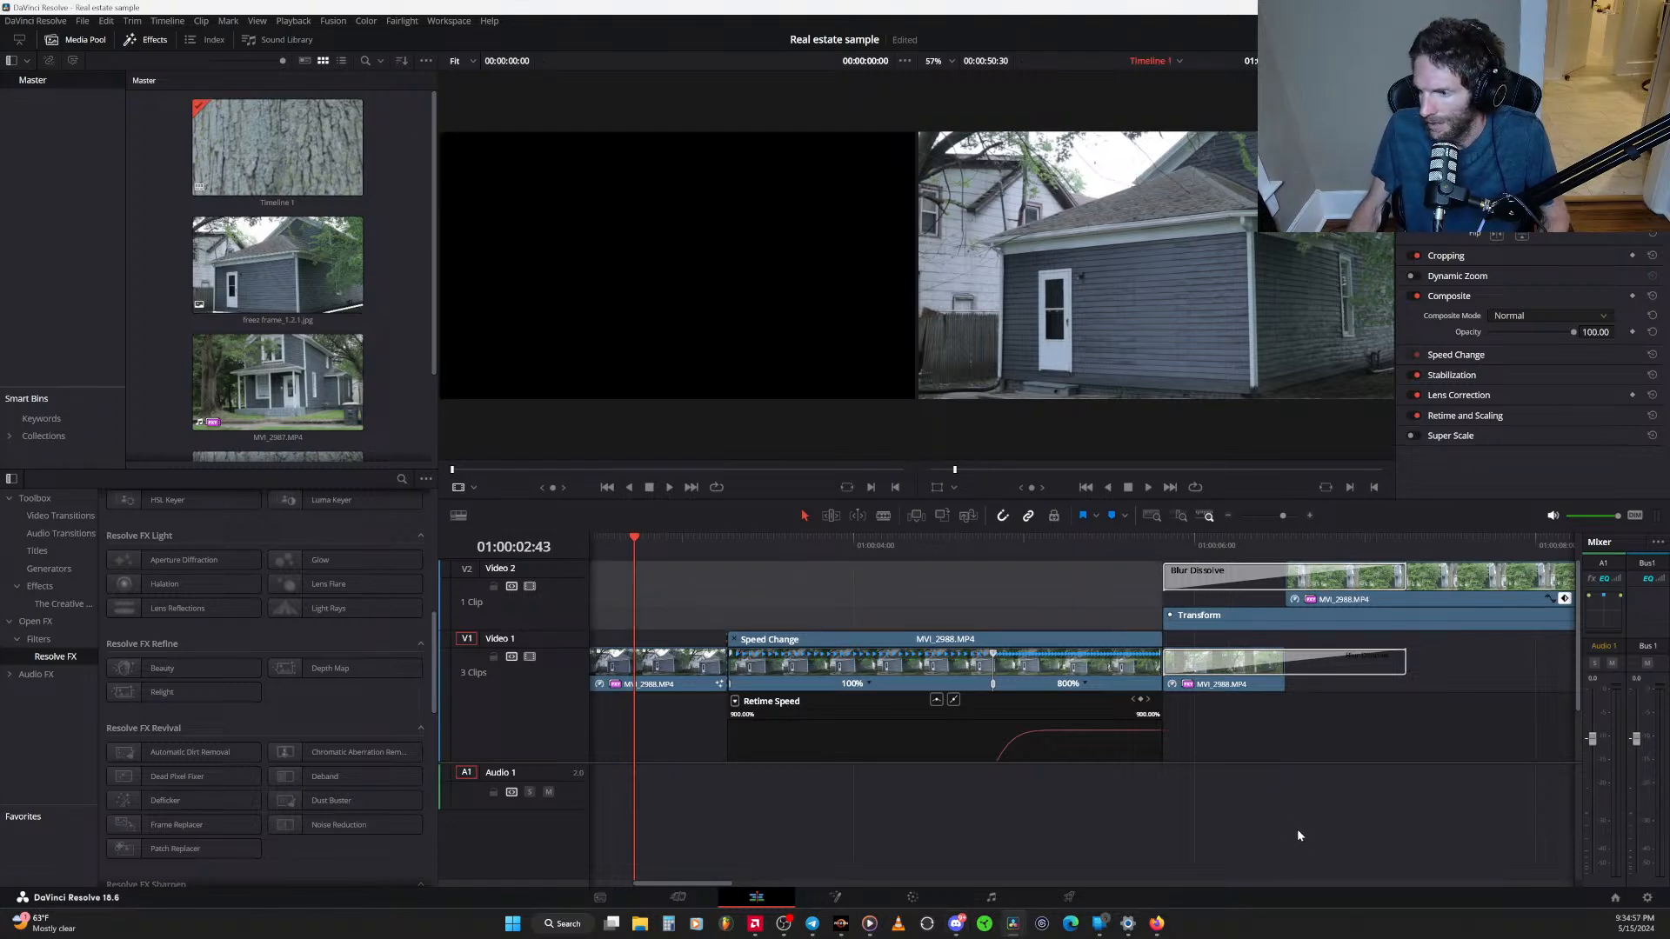
key(space)
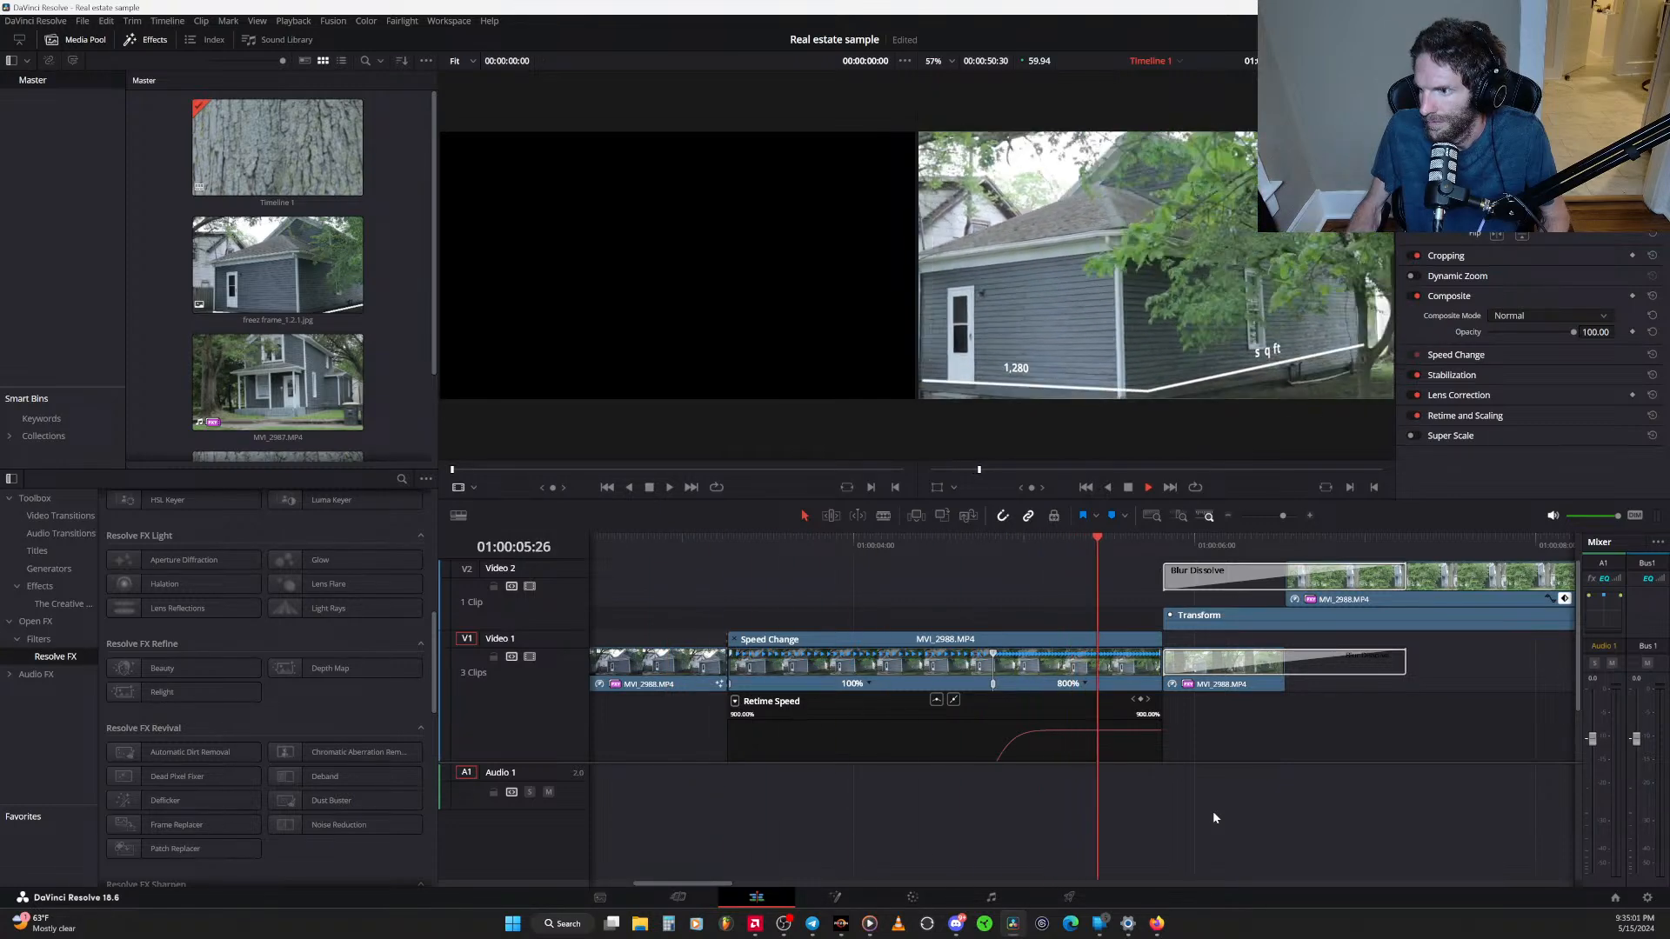
key(space)
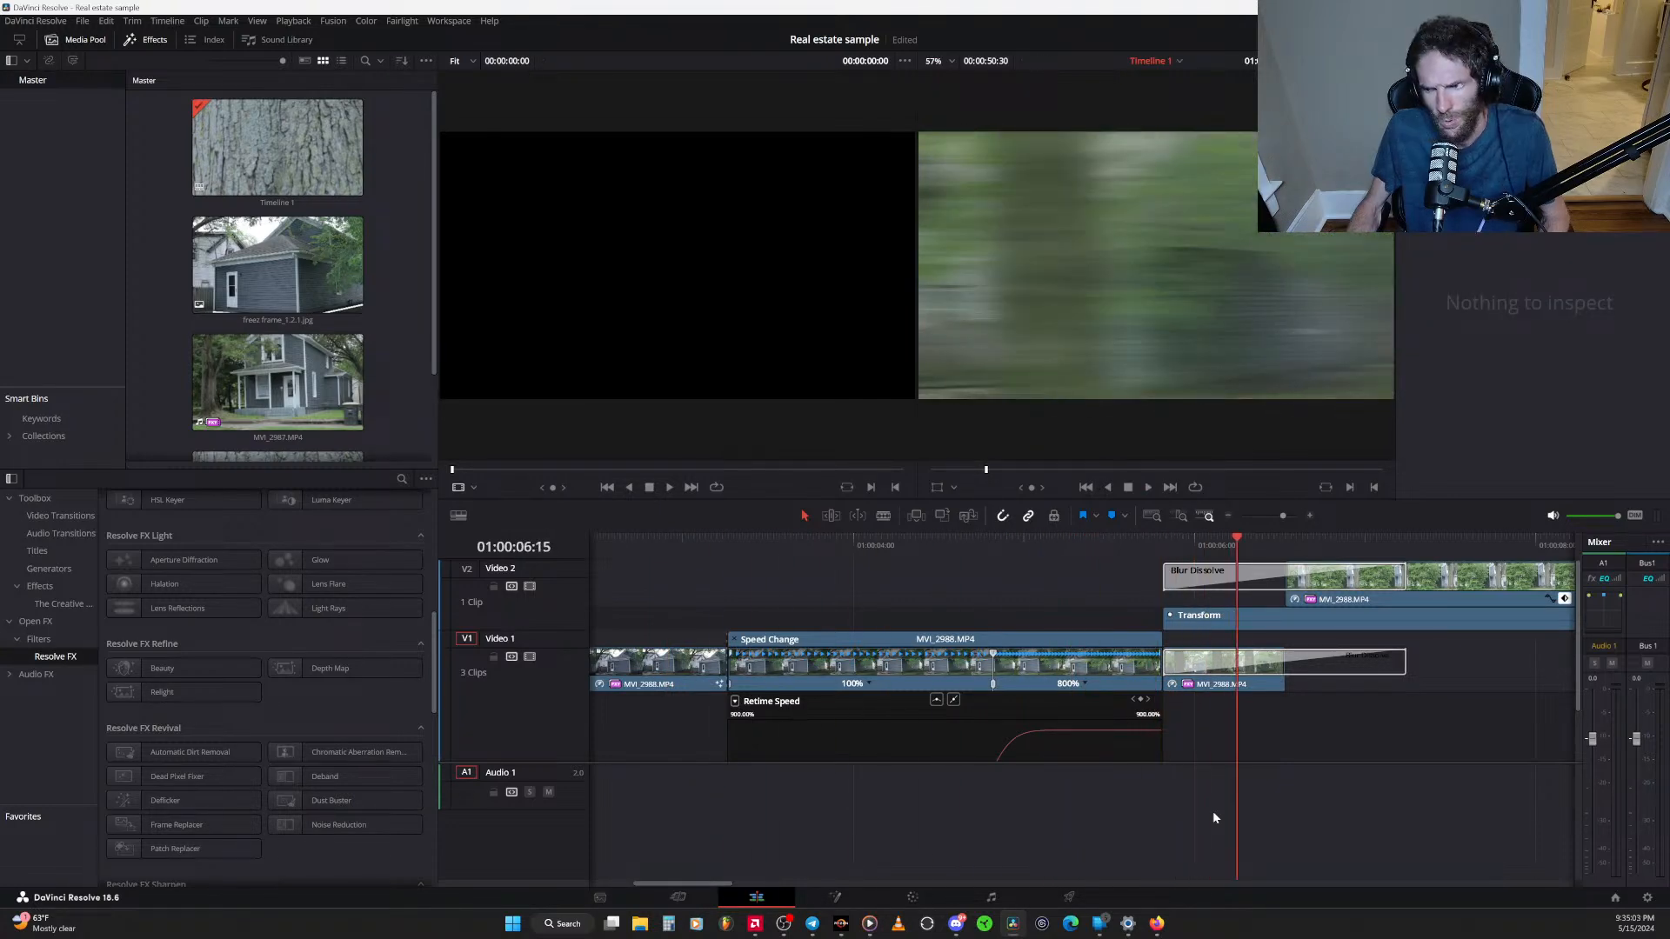
Open the animated clip's Fusion composition and scrub to the end of the tracking keyframes at frame 1164
scroll(1018, 586, left, 8)
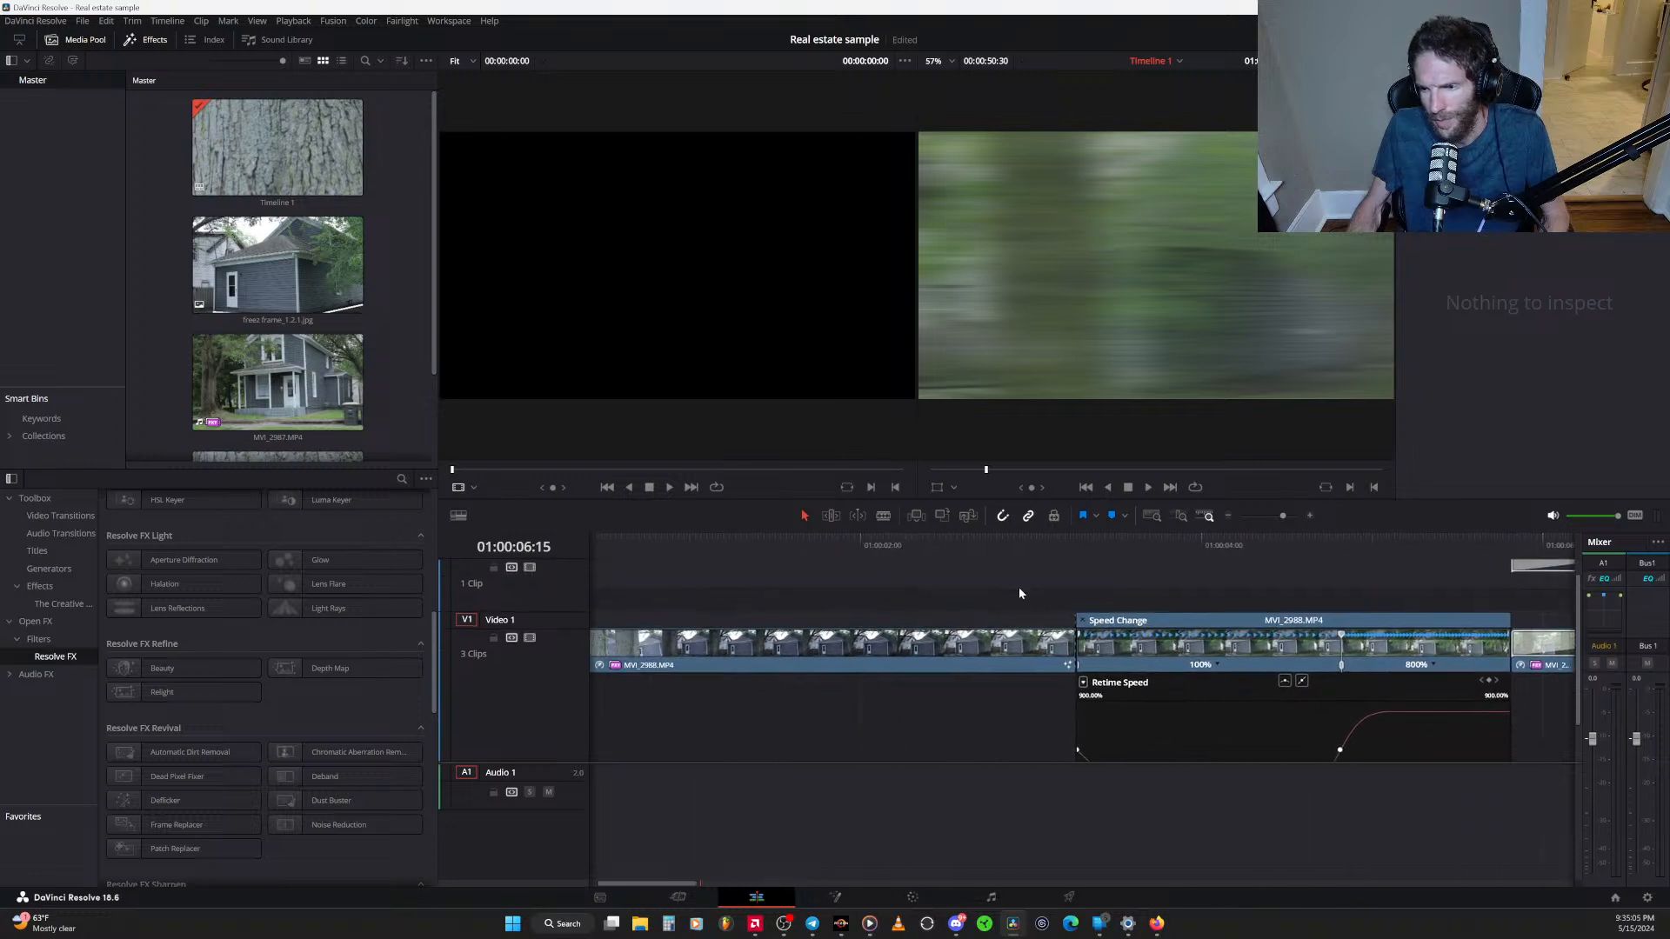
scroll(1000, 609, right, 5)
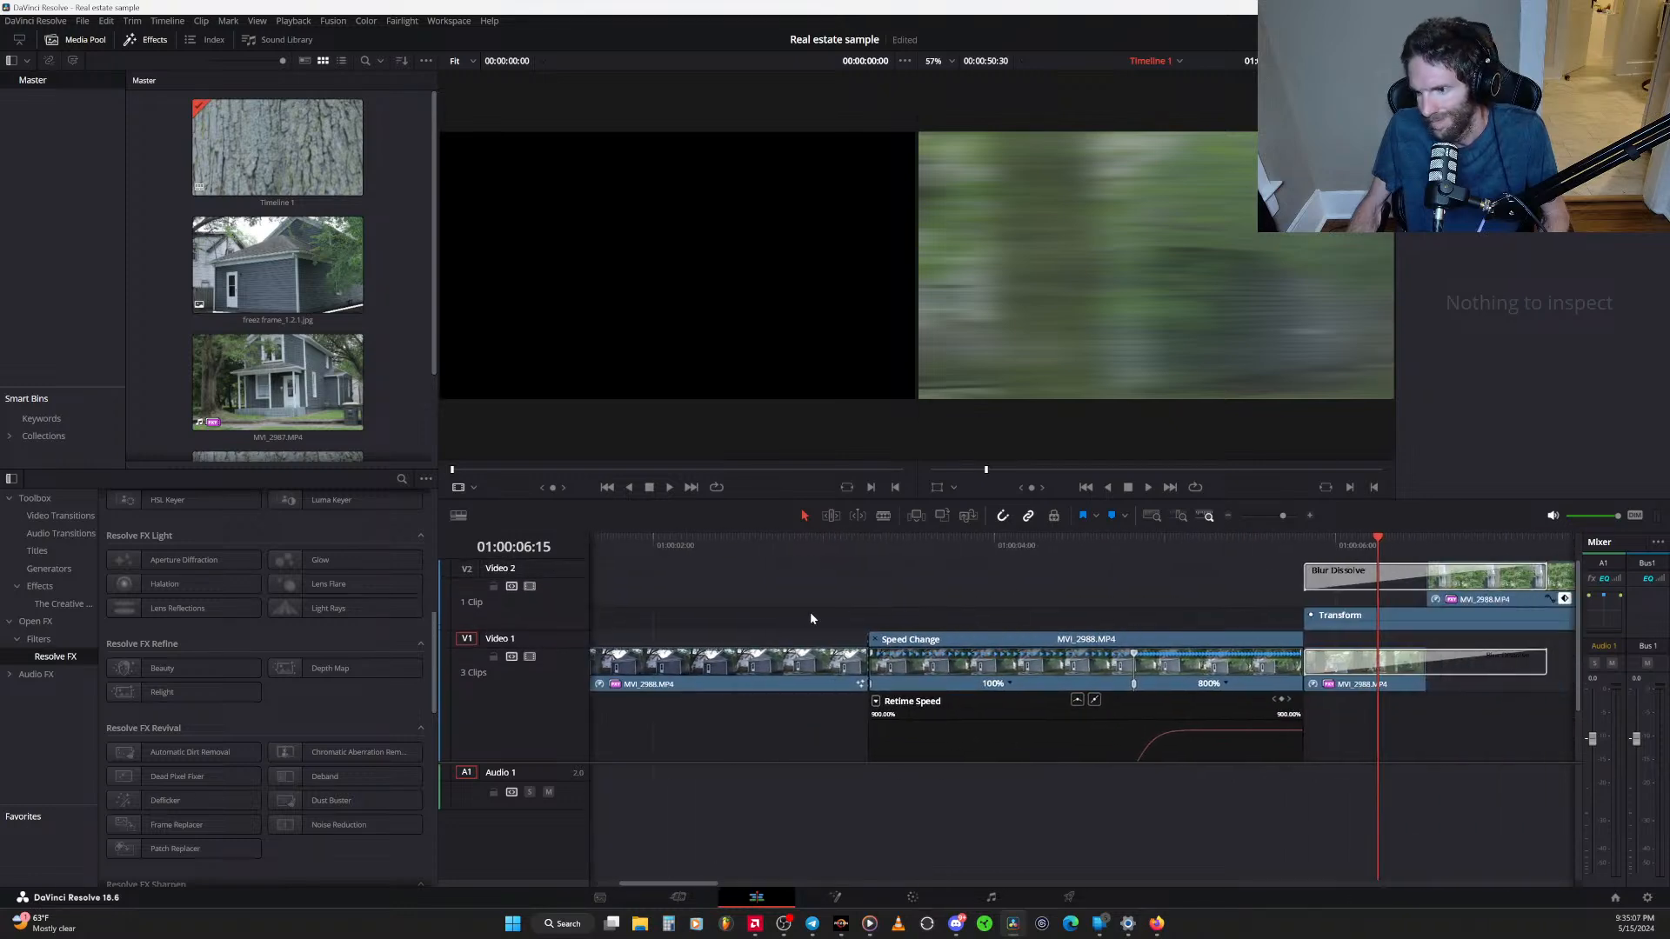
click(1054, 663)
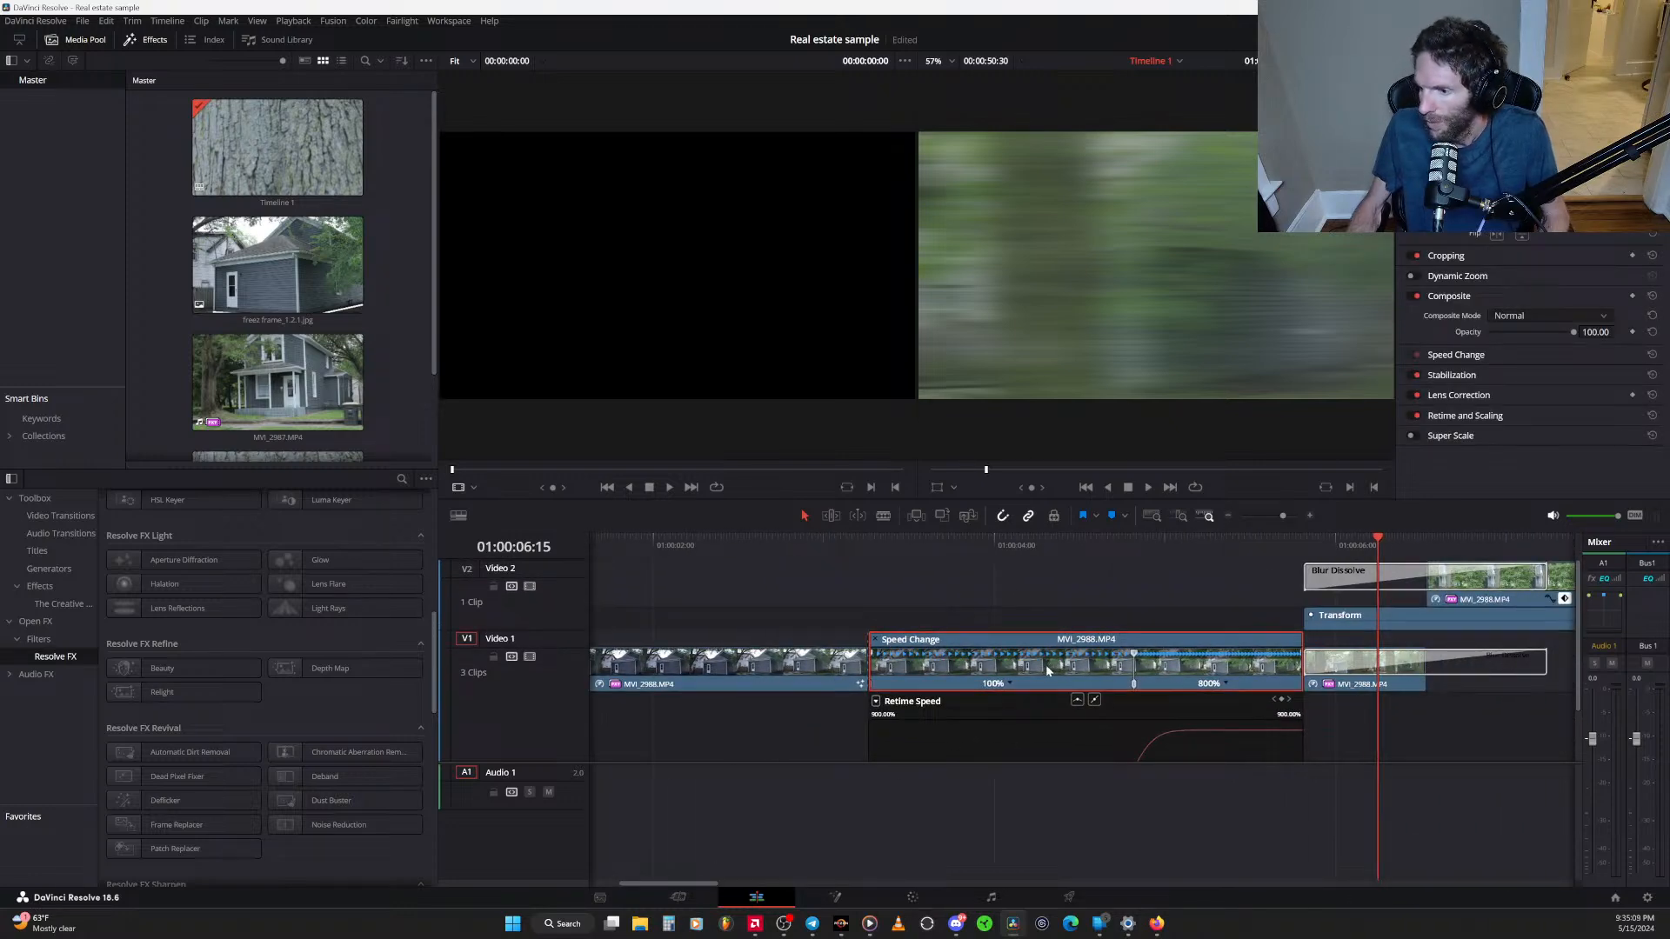
drag(1011, 544, 1051, 576)
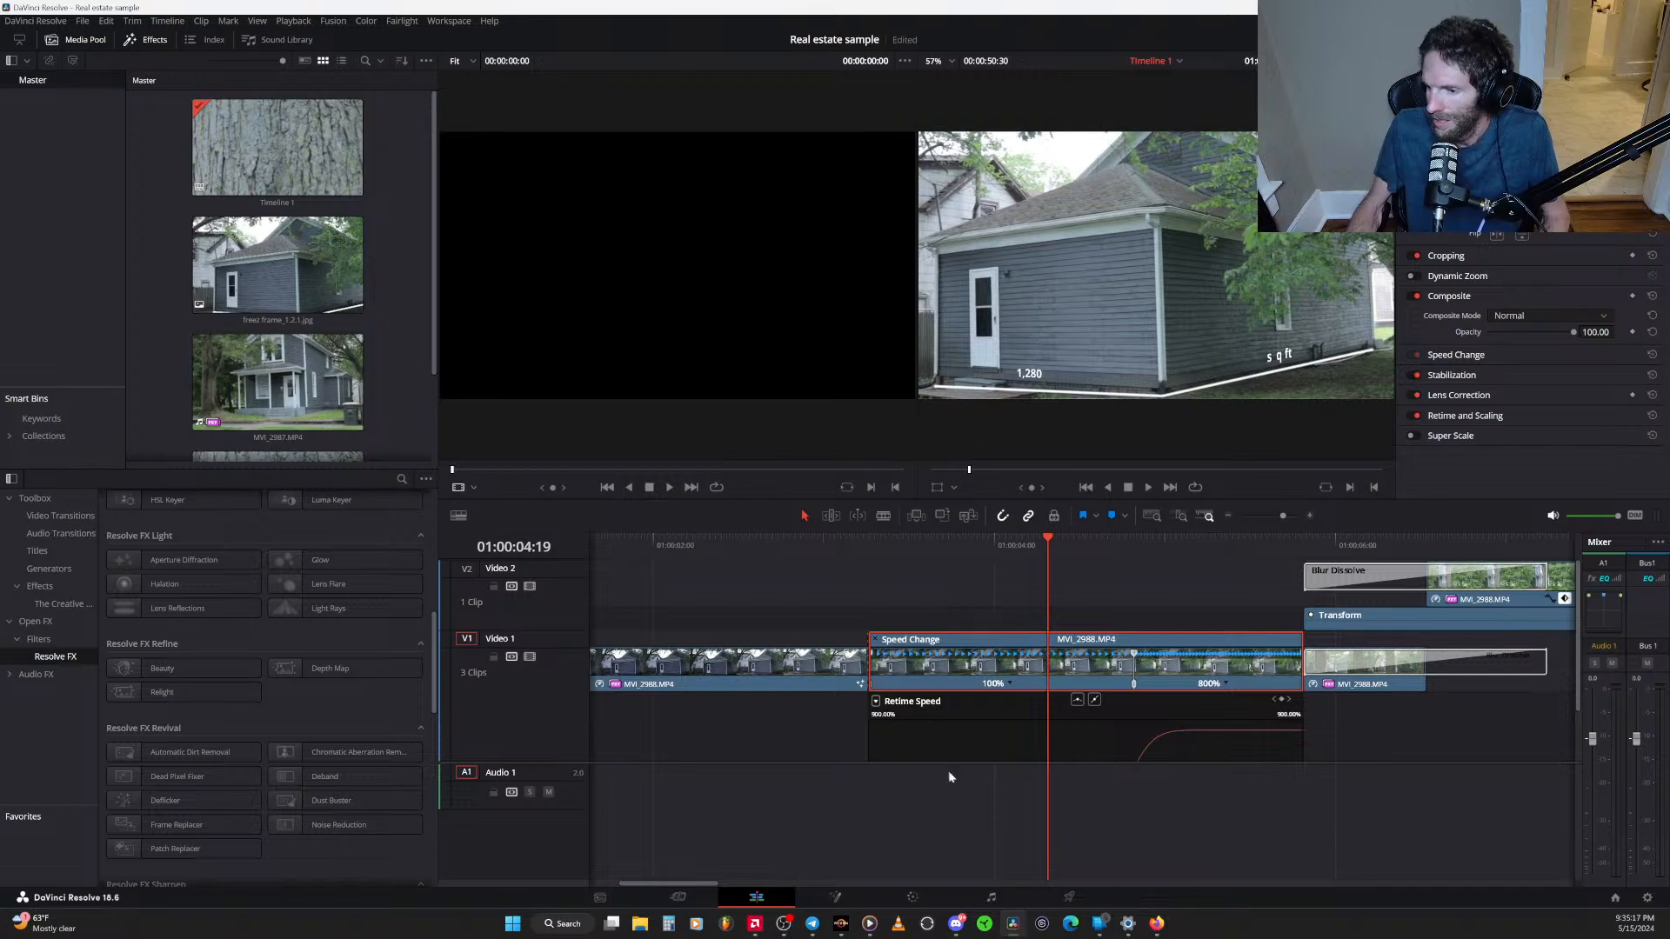
click(831, 898)
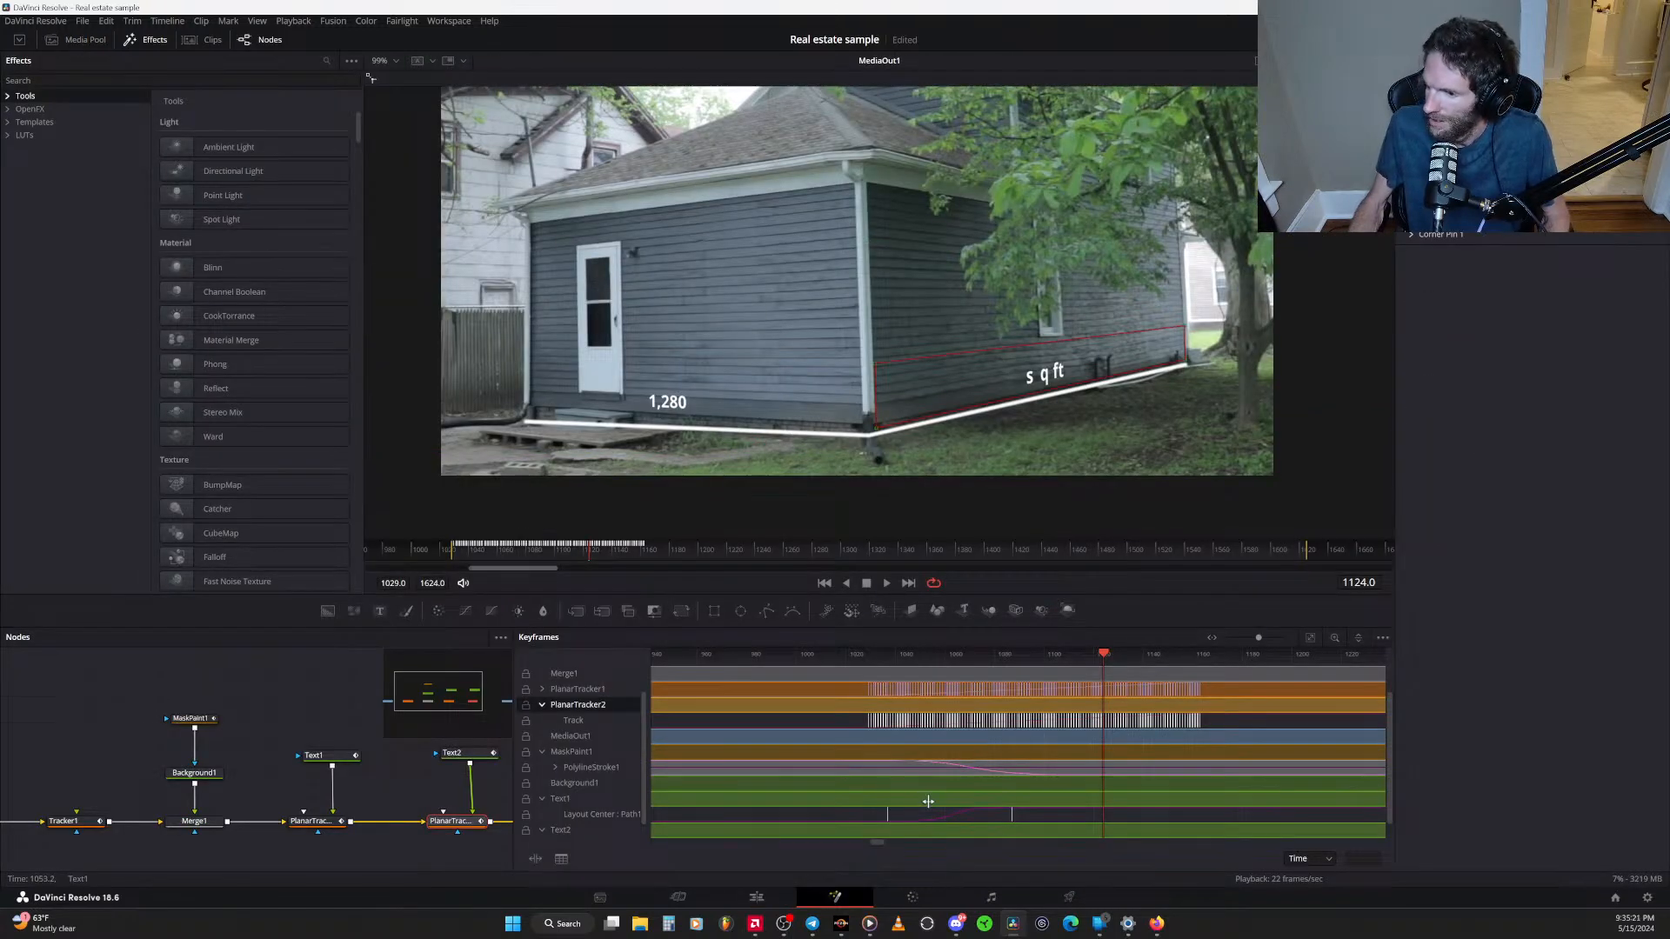
scroll(928, 801, down, 1)
scroll(928, 801, up, 3)
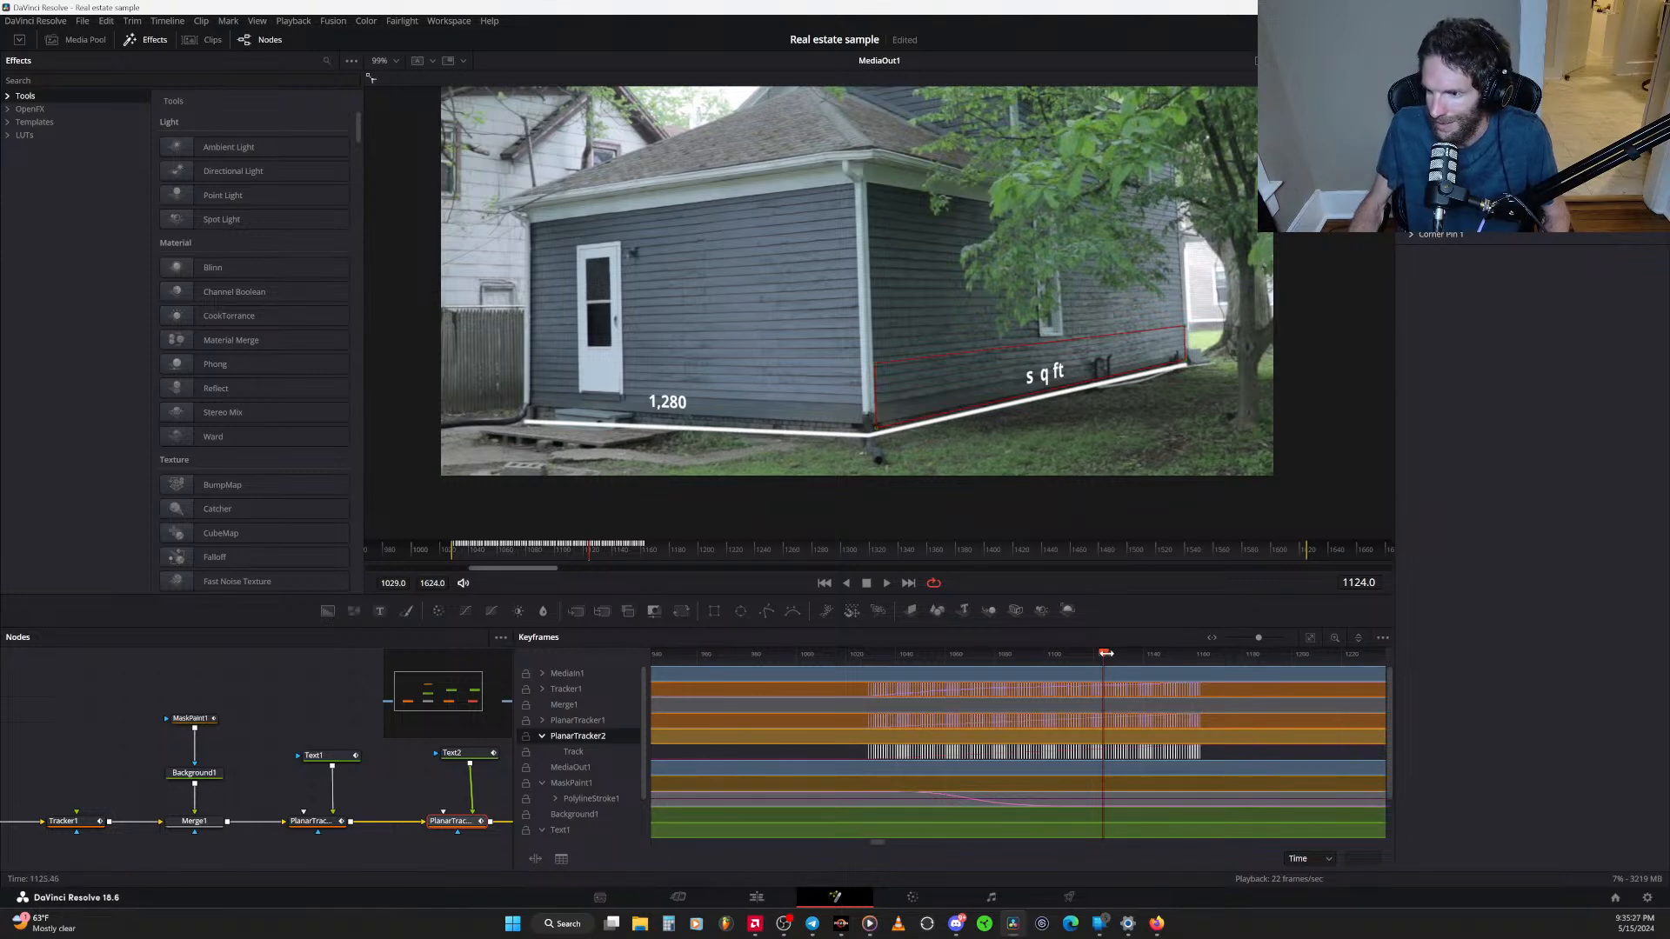
drag(1103, 657, 1153, 679)
mouse_move(614, 555)
mouse_down()
mouse_move(740, 567)
mouse_move(477, 560)
mouse_move(645, 555)
mouse_up()
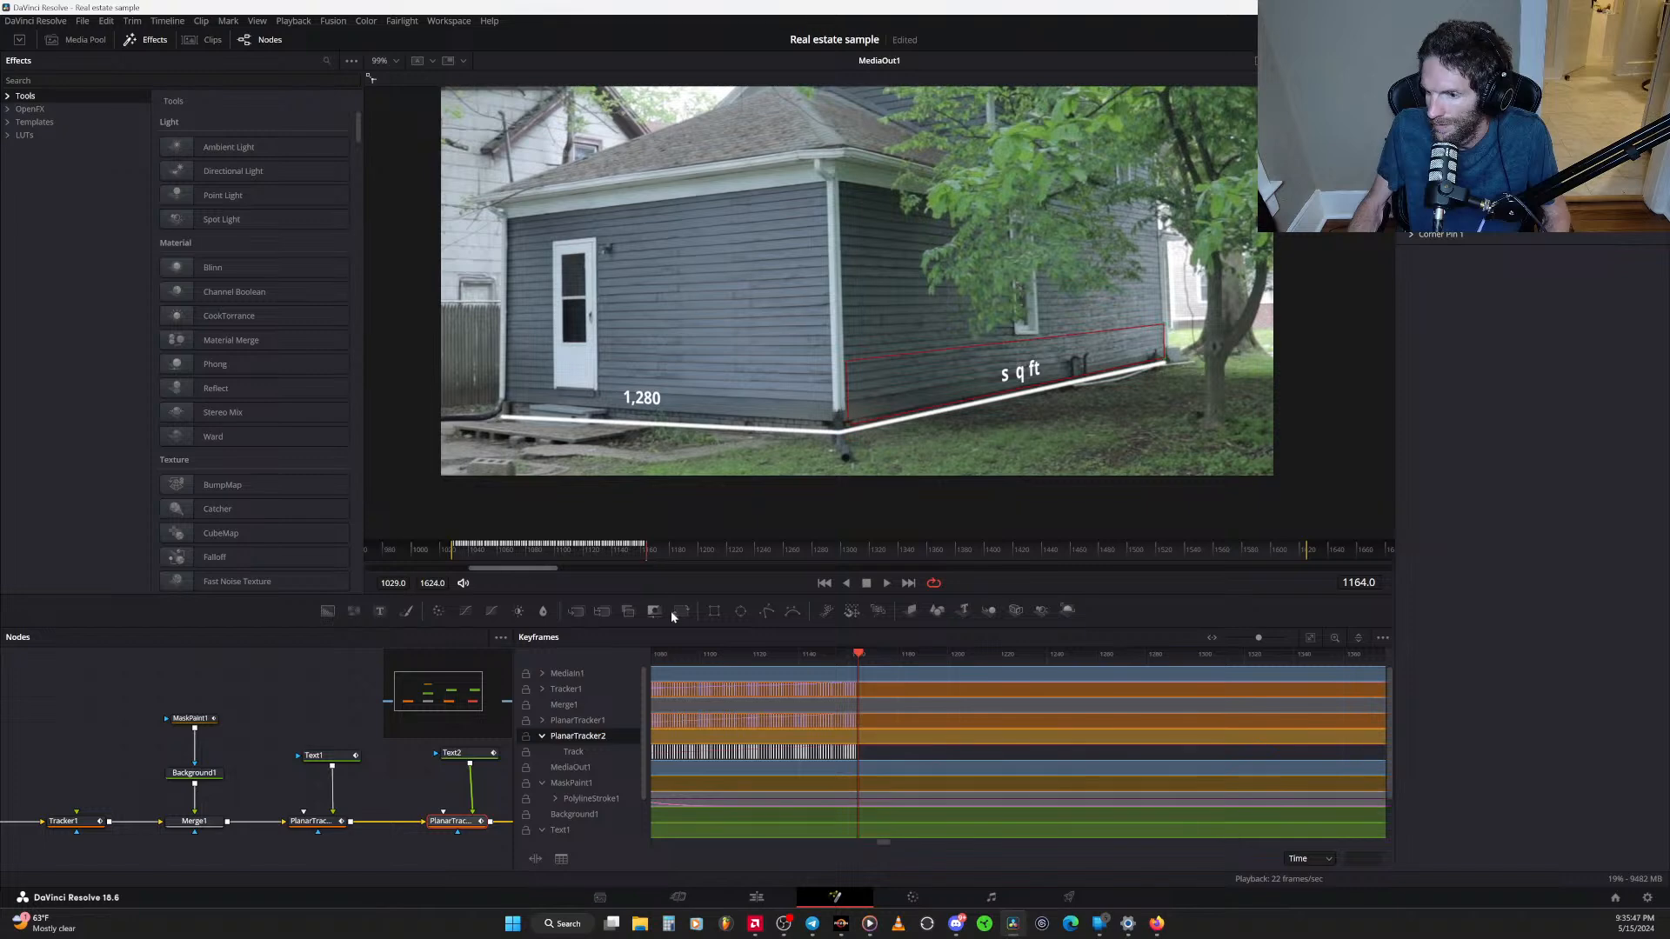
Place the edit timeline's playhead on the speed point at 01:00:04:49 and inspect that frame against the tracking keyframes in Fusion
click(757, 897)
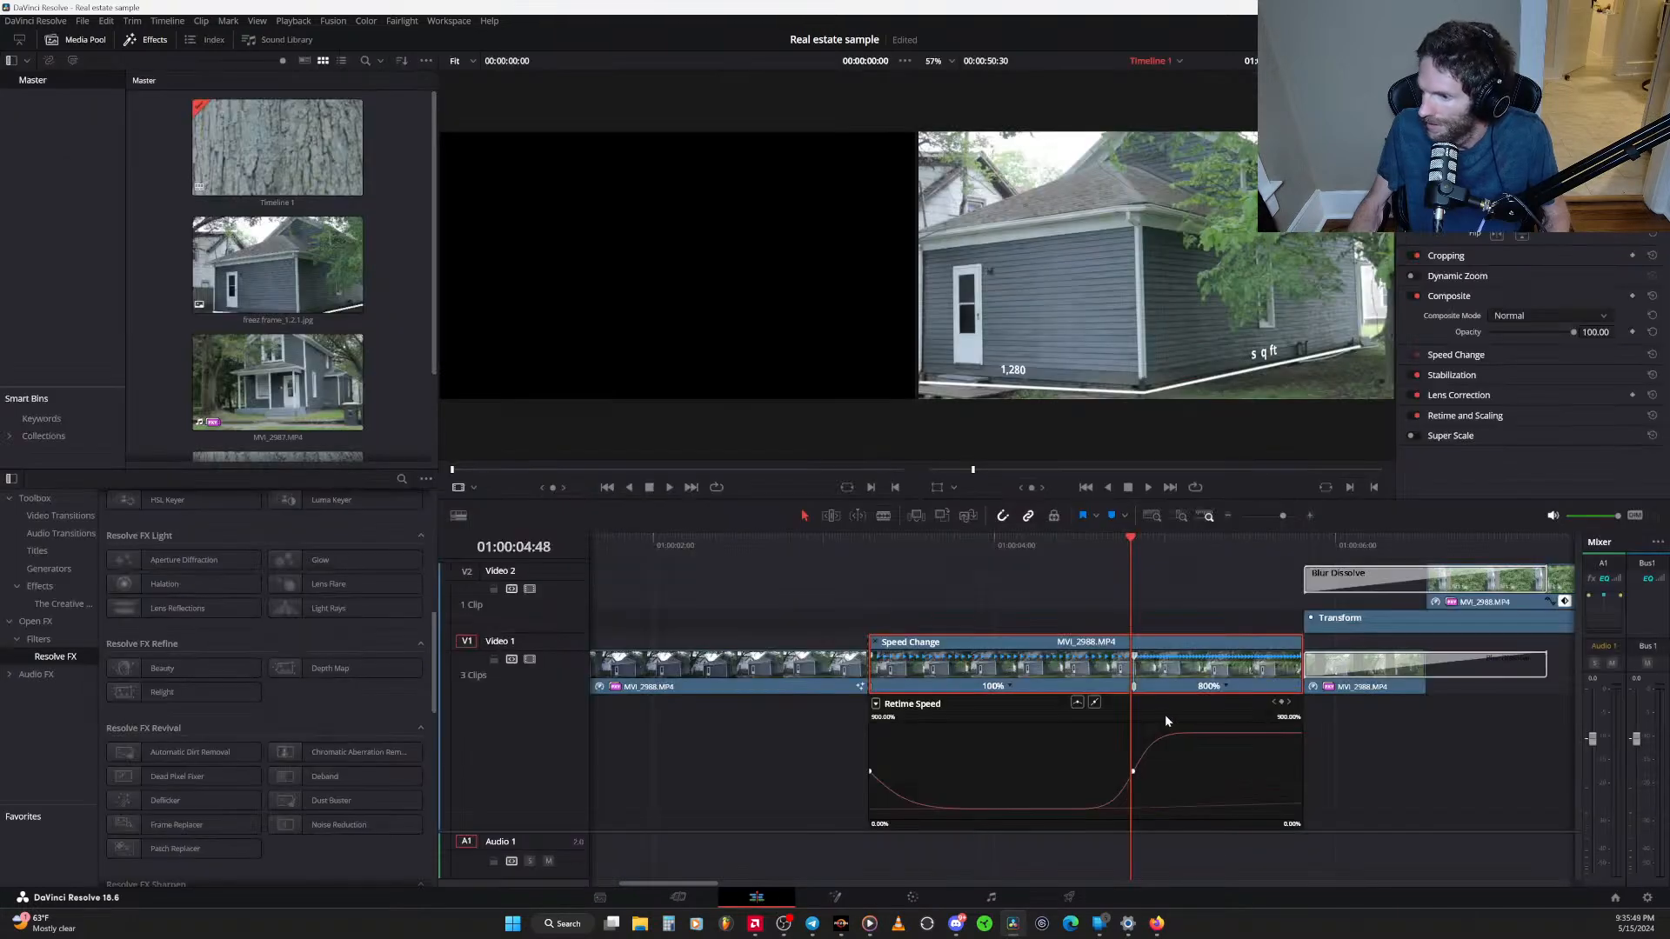
click(1135, 541)
drag(1136, 543, 1133, 543)
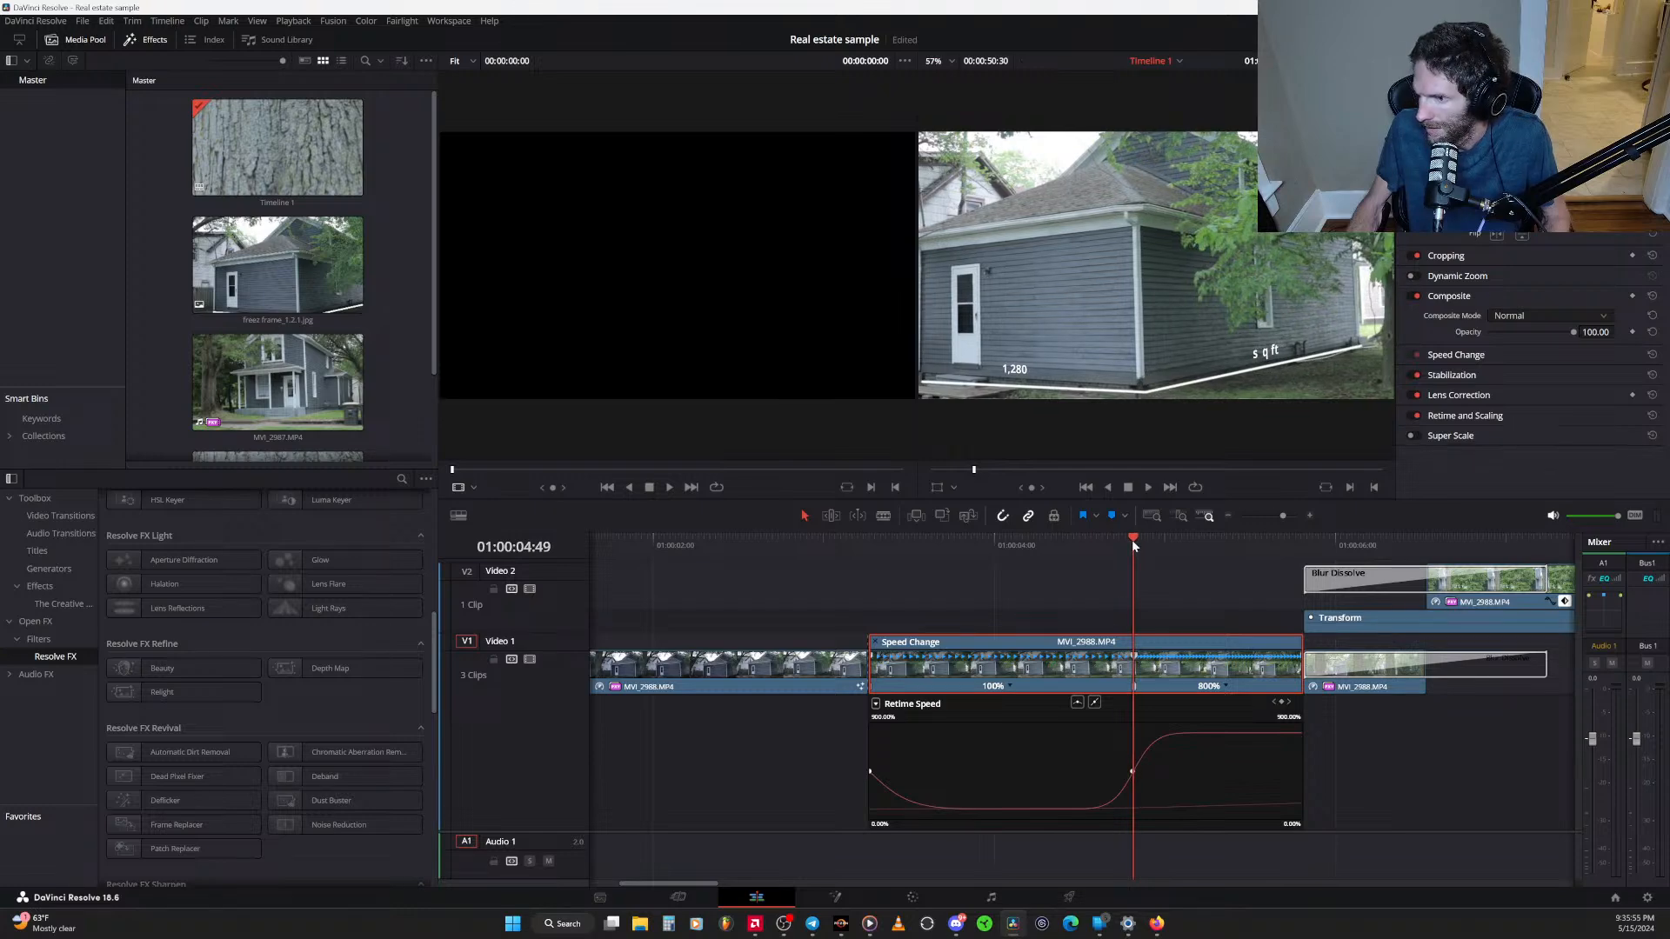
mouse_move(1133, 546)
mouse_down()
mouse_move(928, 558)
mouse_move(1148, 557)
mouse_move(1058, 556)
mouse_move(1134, 567)
mouse_up()
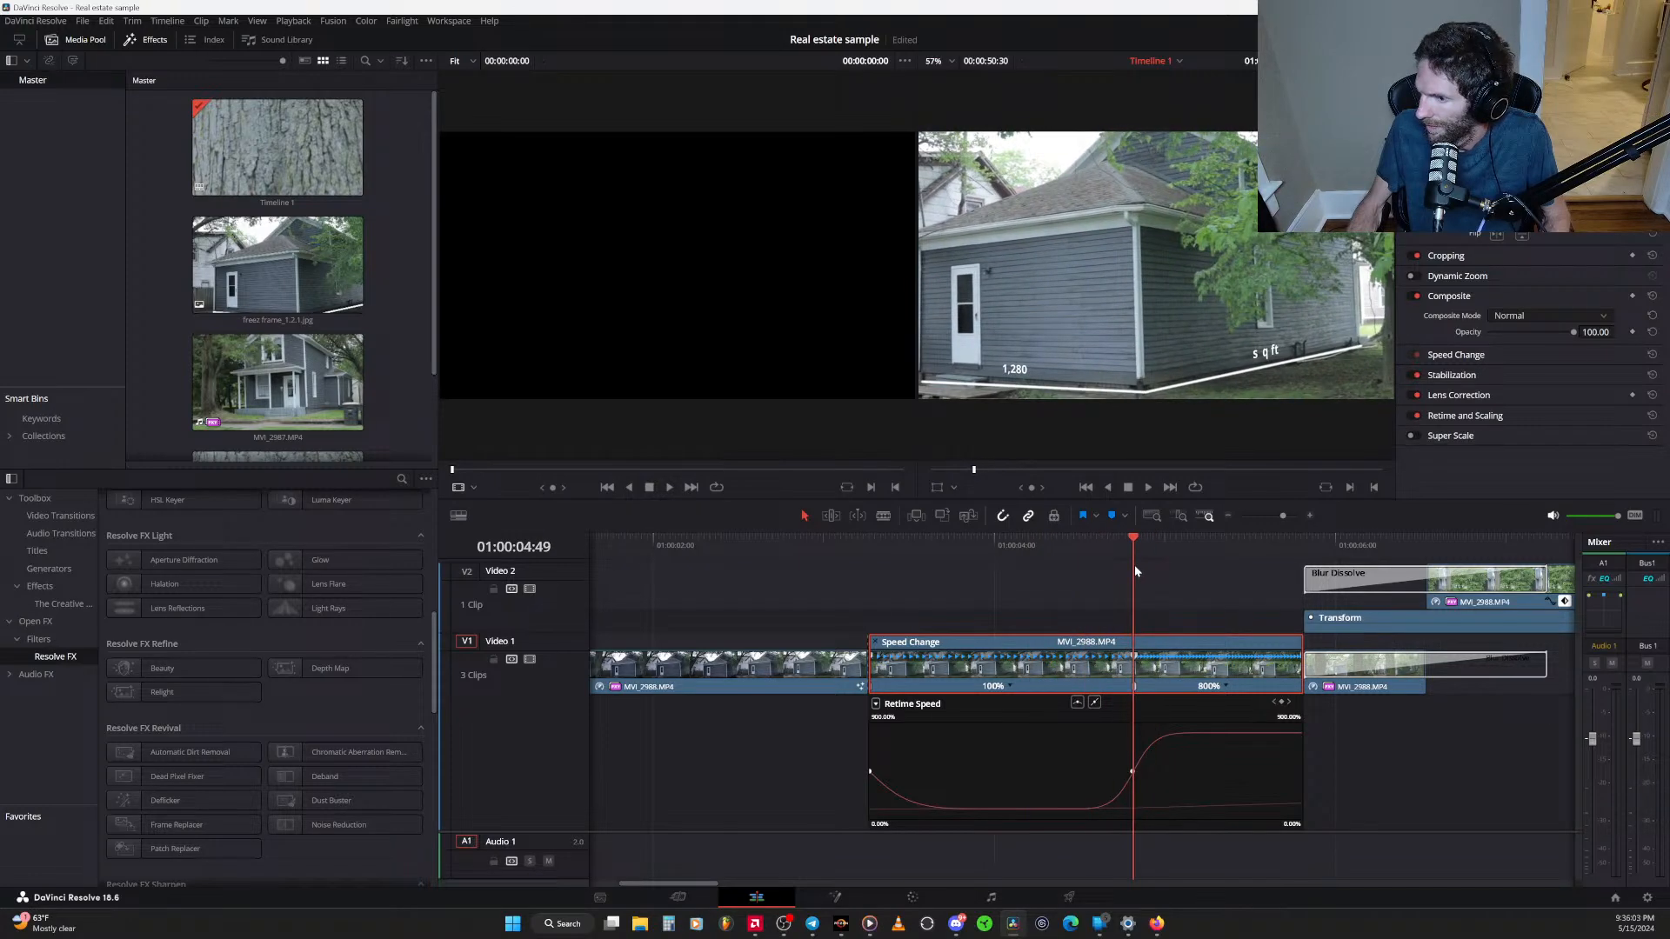
click(837, 897)
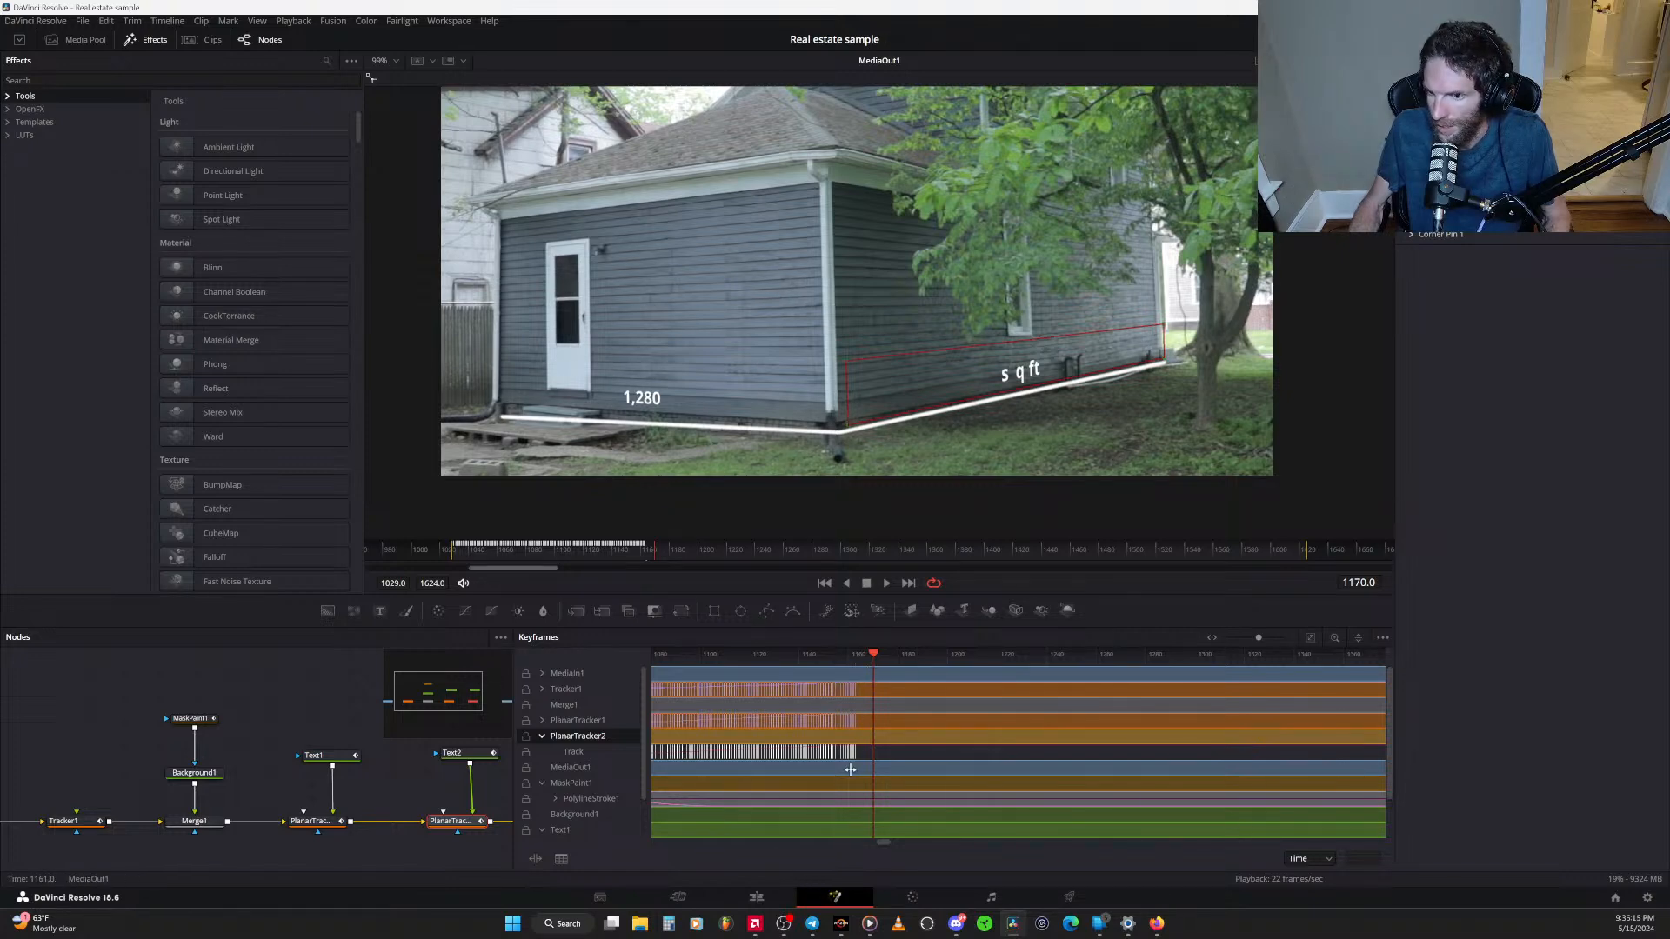
drag(397, 785, 366, 788)
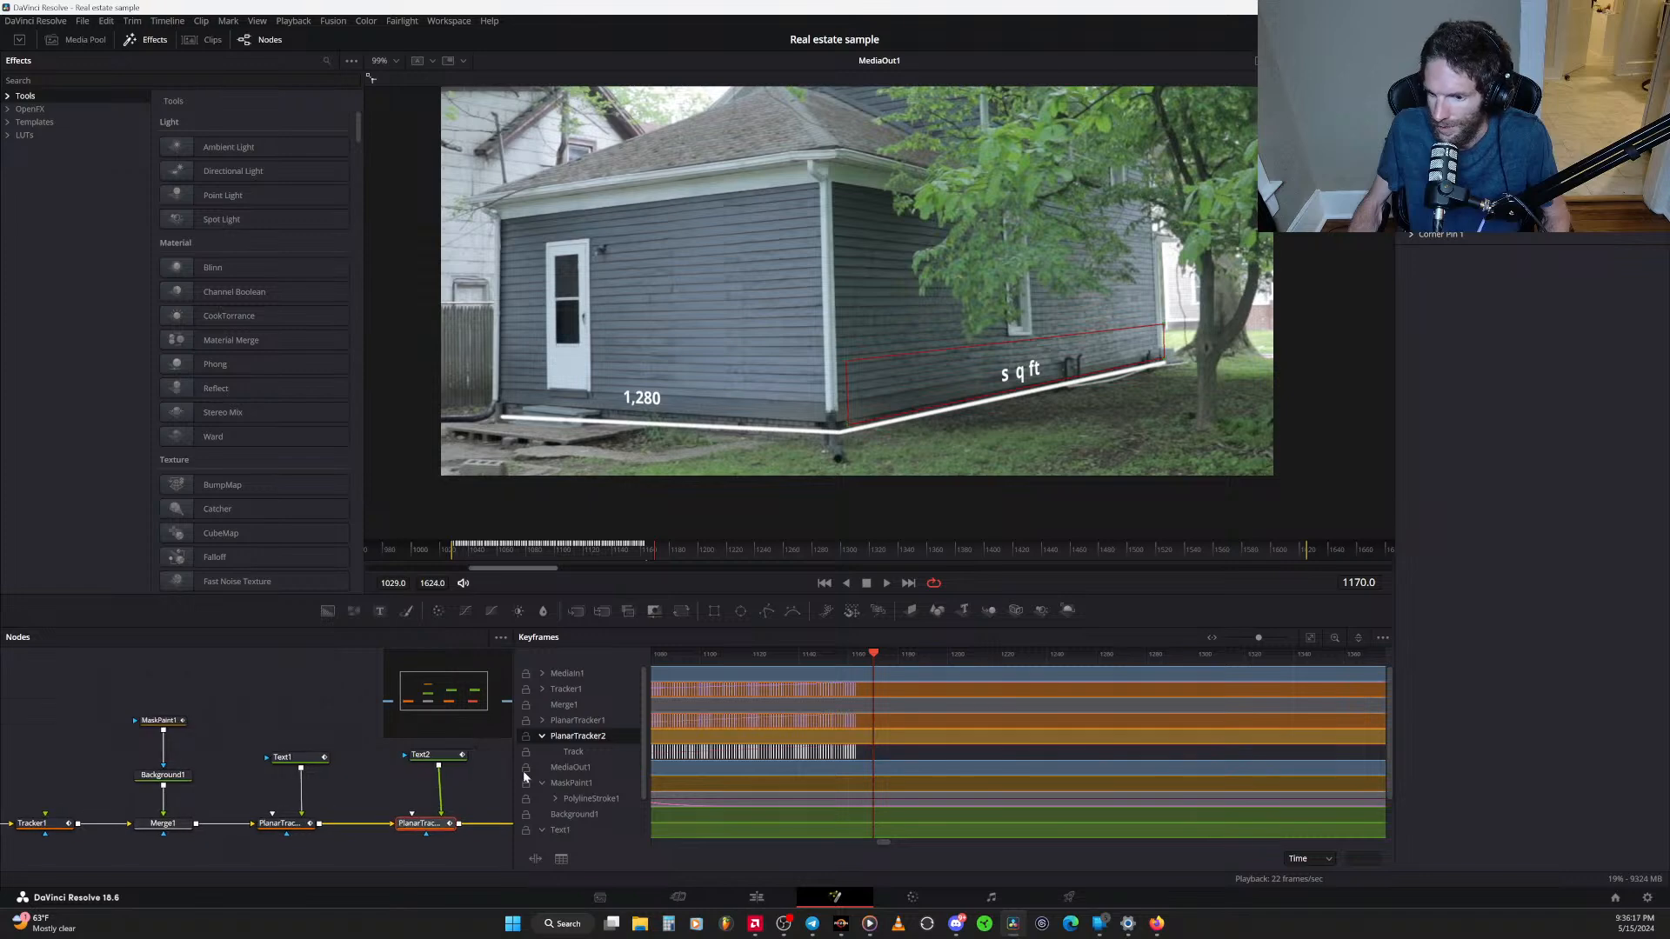
Enlarge the node graph area and add an opacity keyframe to Text2's shading at frame 1170
drag(524, 773, 606, 772)
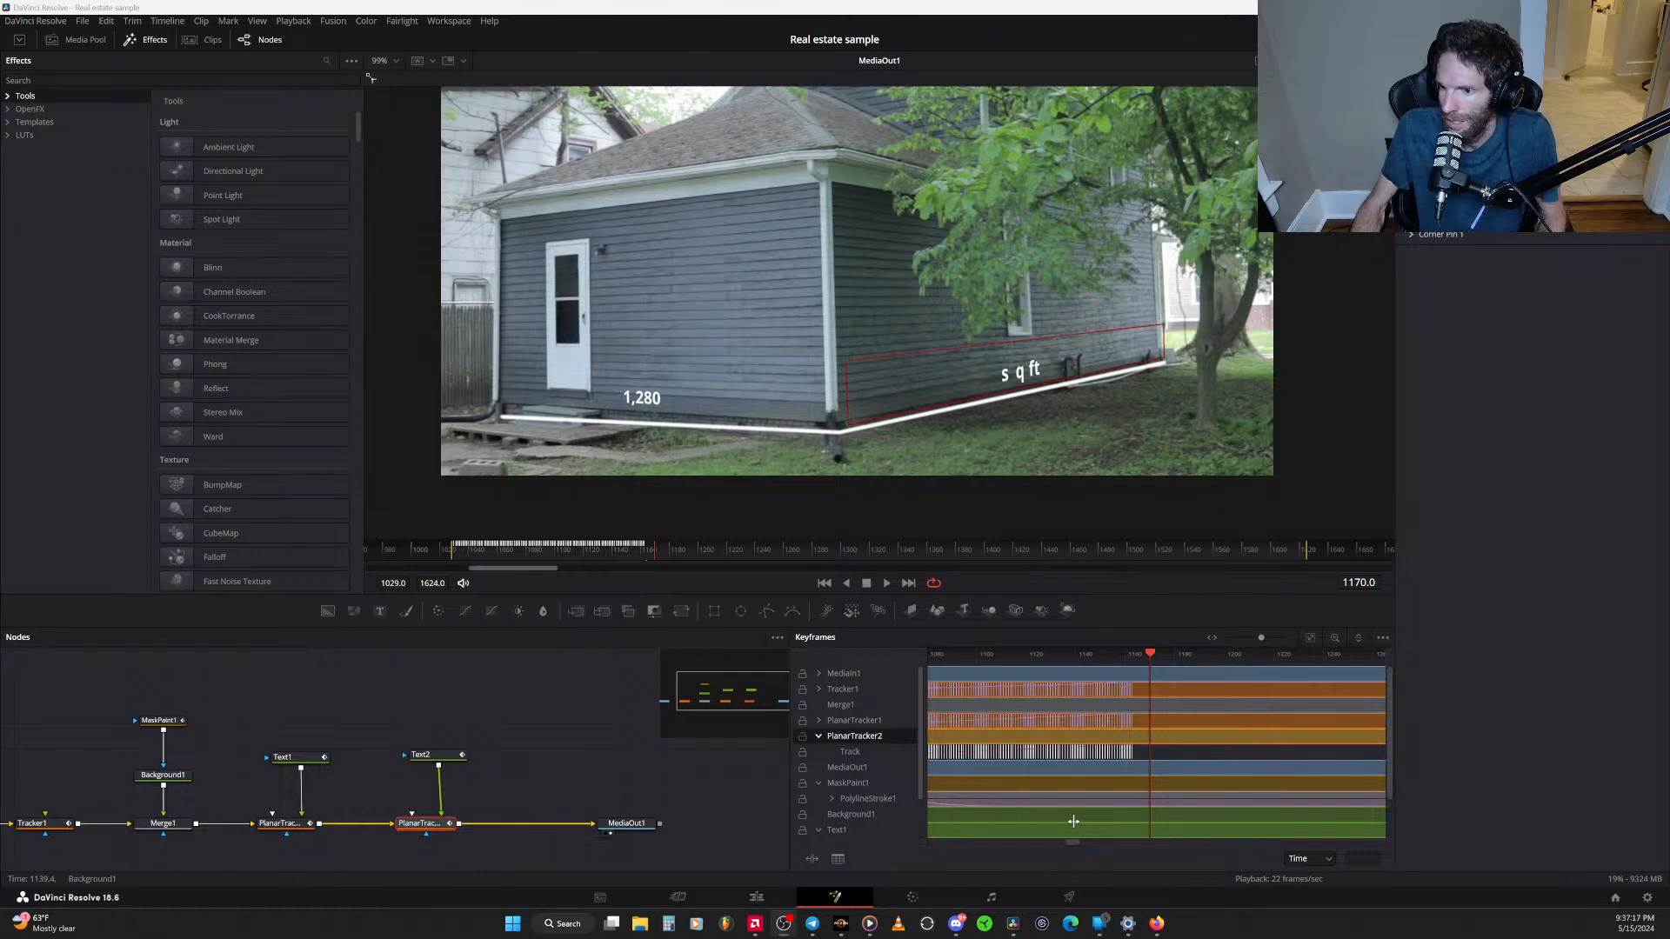
click(436, 759)
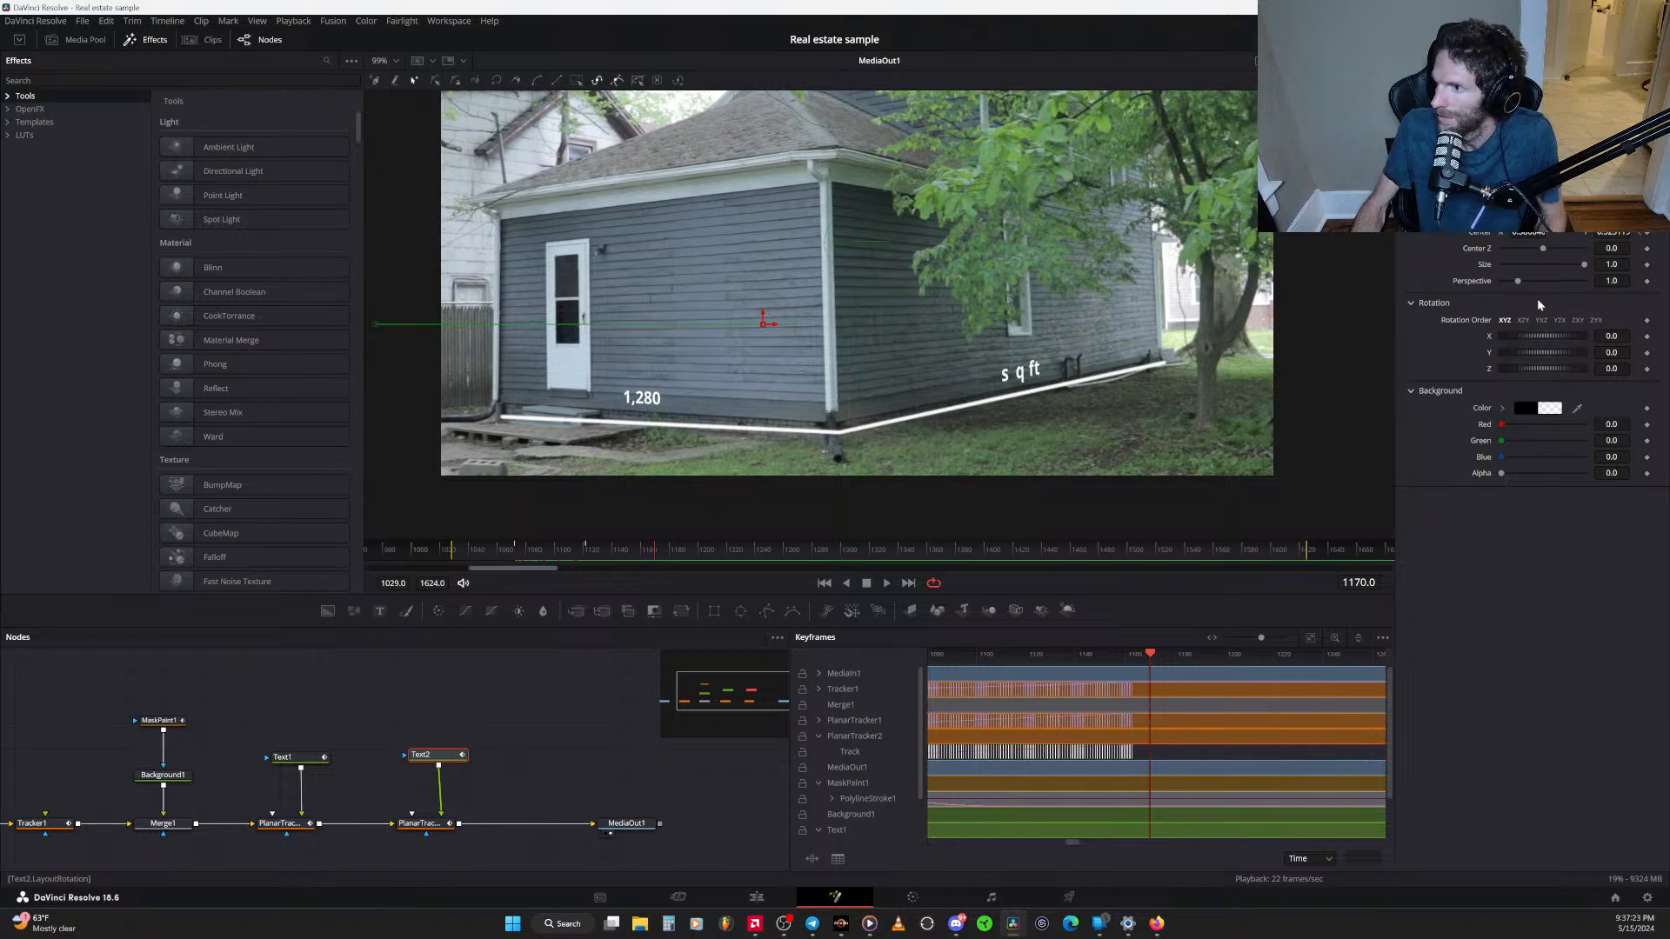
click(1427, 128)
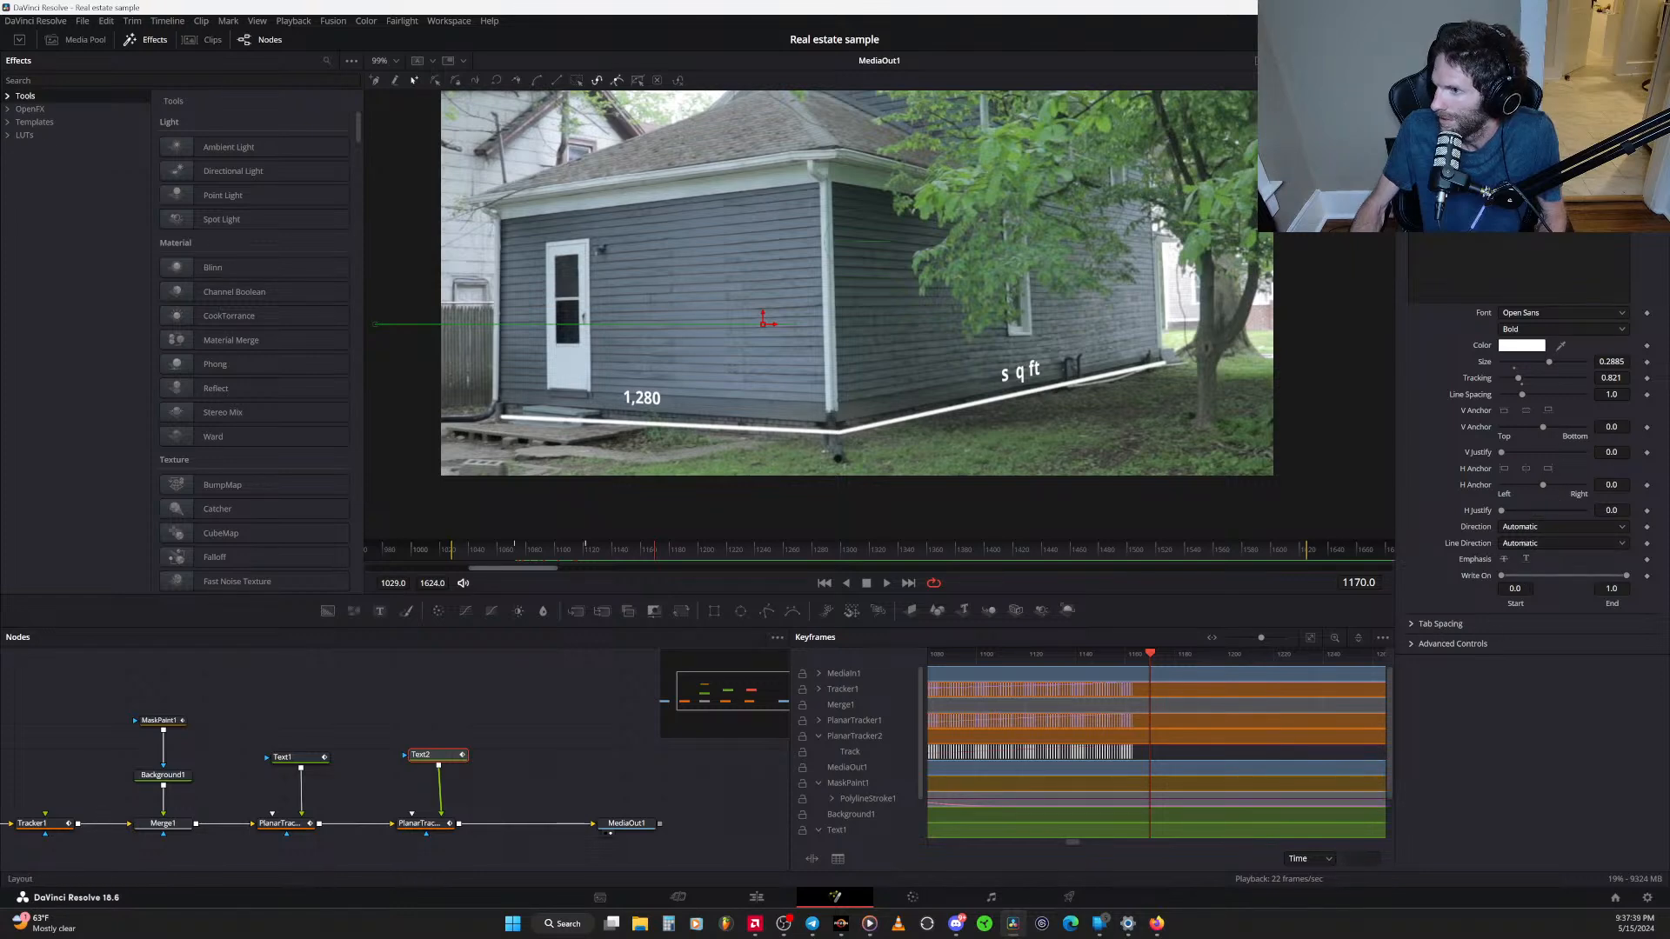
click(1470, 139)
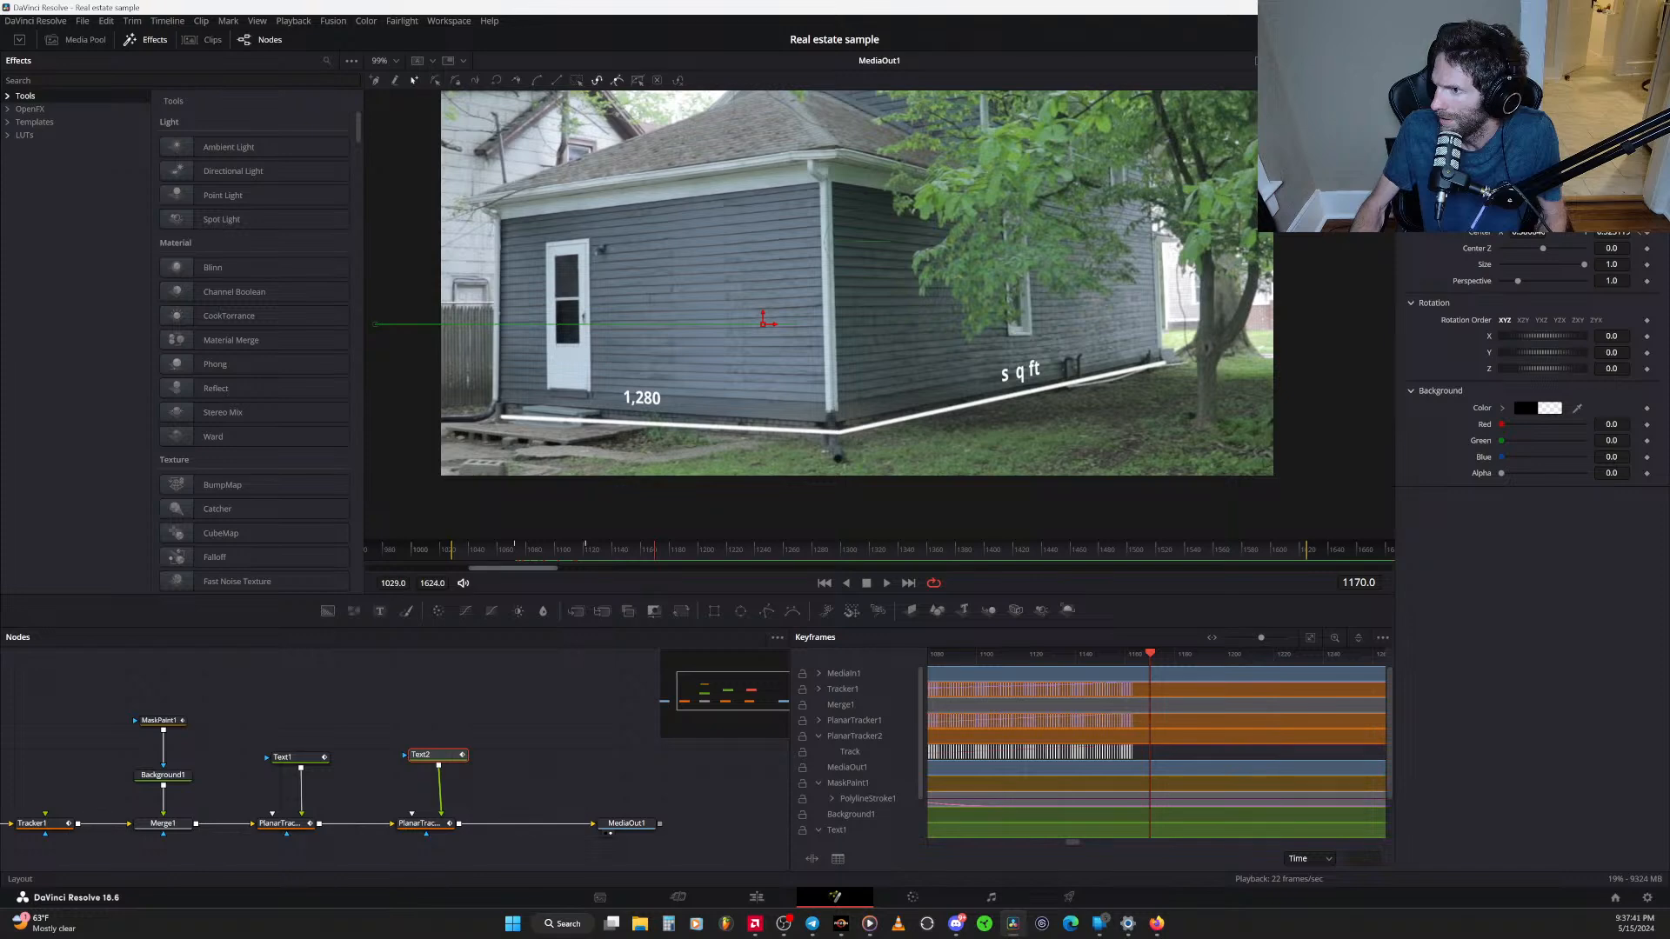
click(1510, 140)
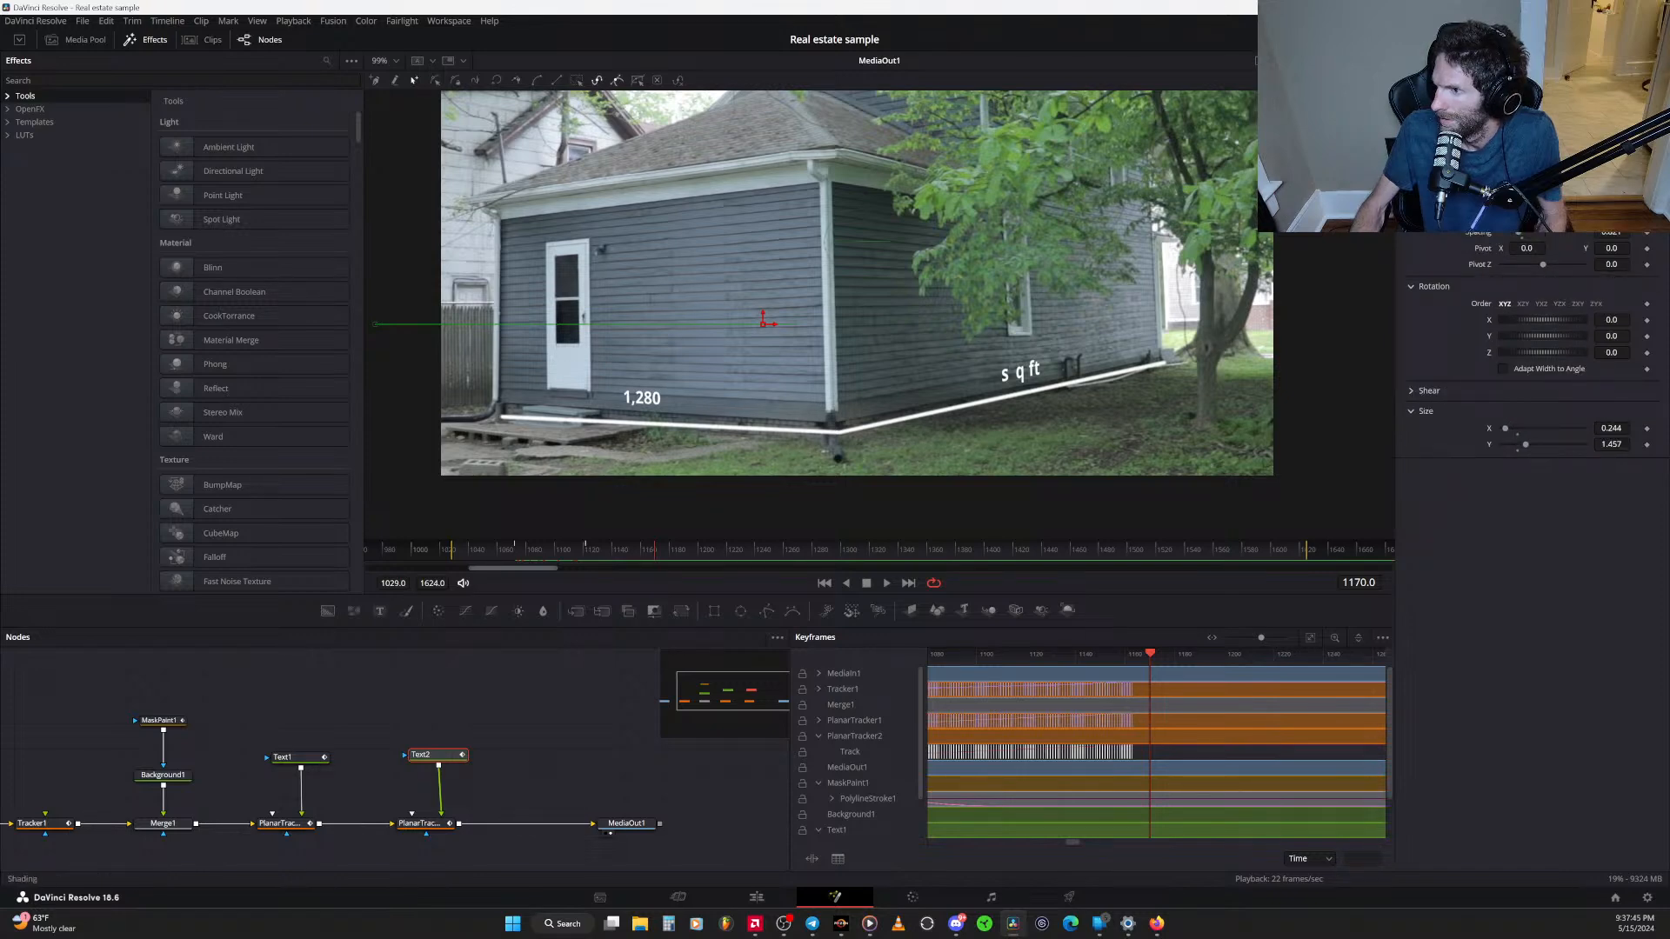
click(1550, 139)
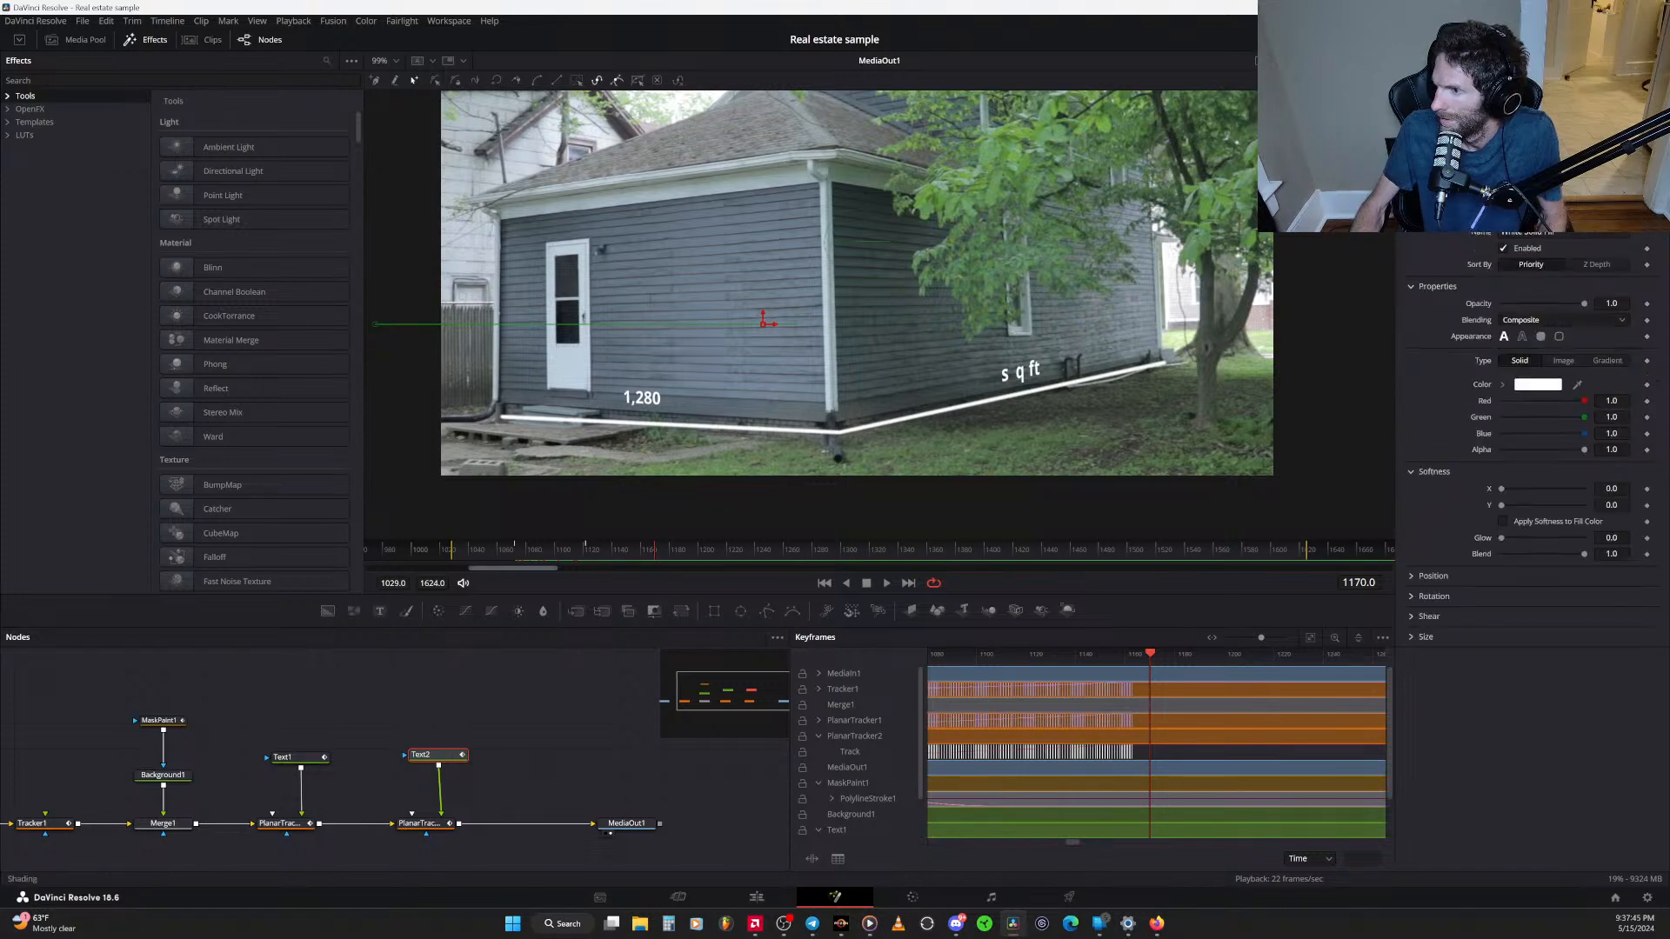
click(1645, 308)
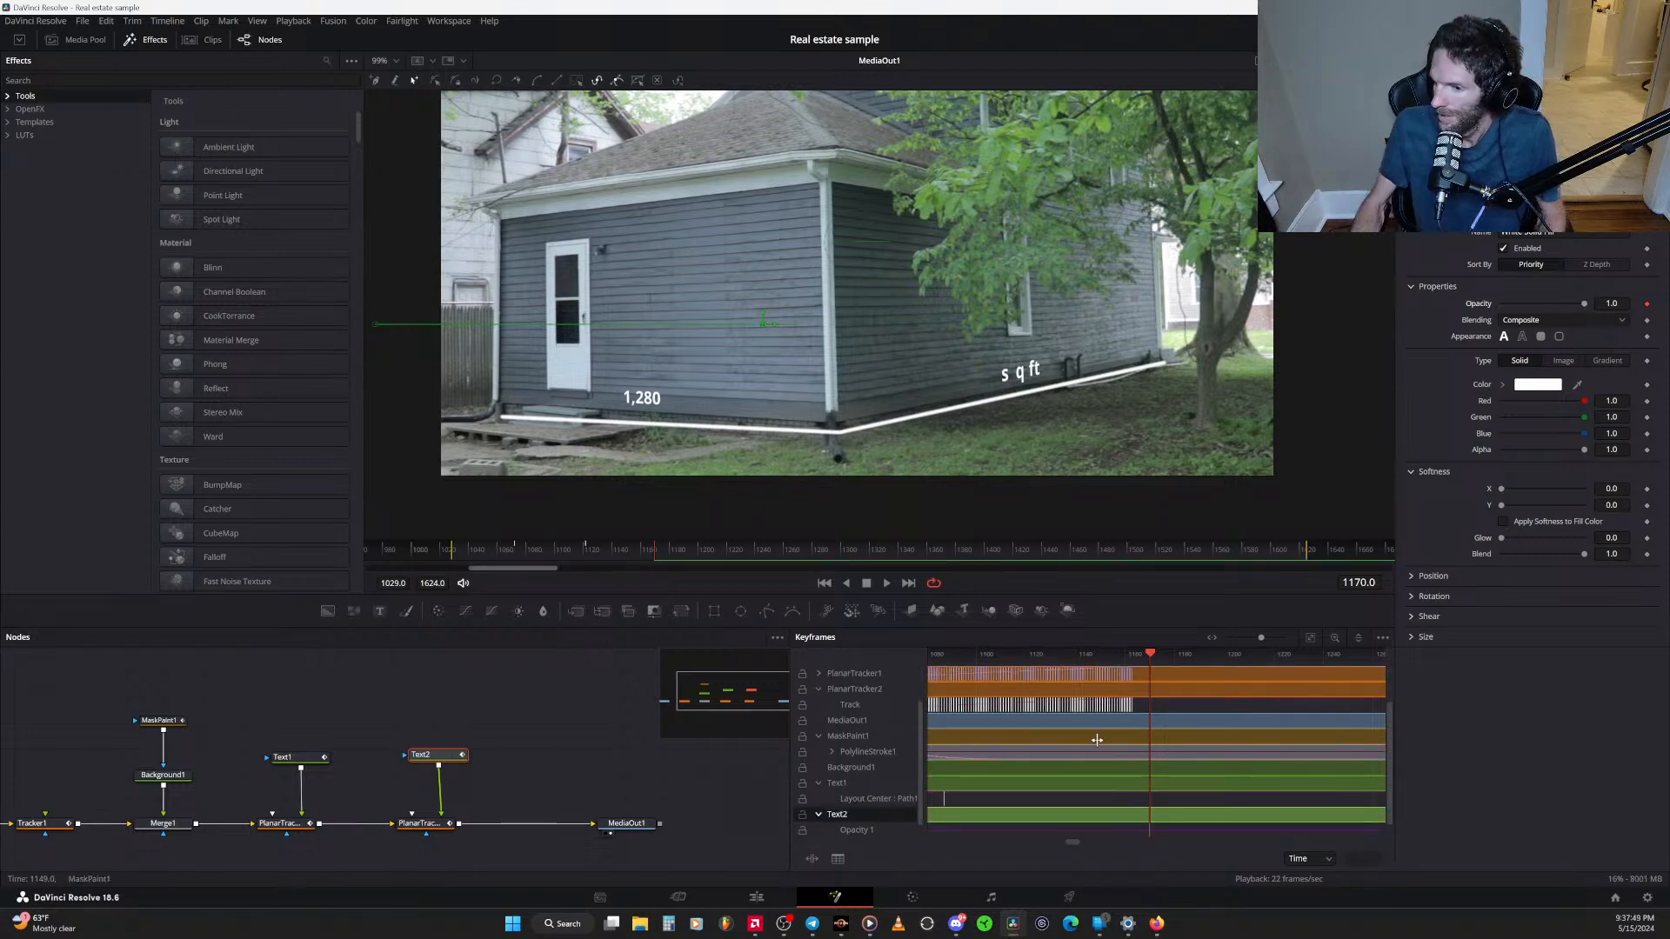
Keyframe Text2's opacity at 1.0 on frame 1164 and at 0.0 on frame 1170
scroll(1110, 771, down, 2)
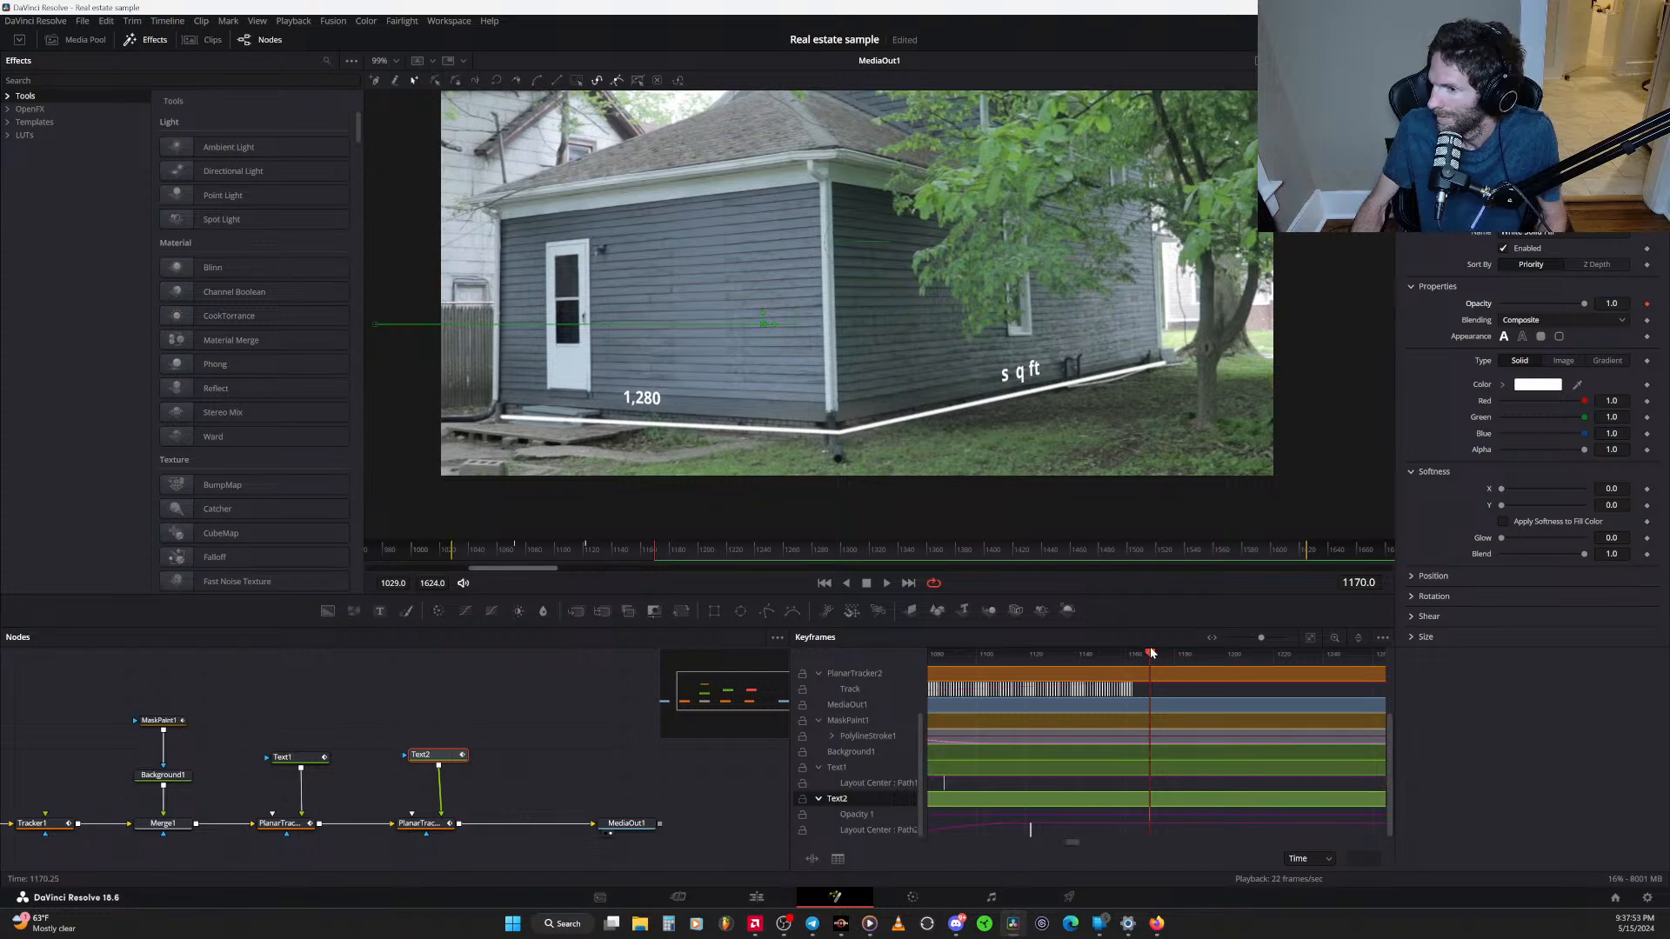
drag(1150, 653, 1030, 680)
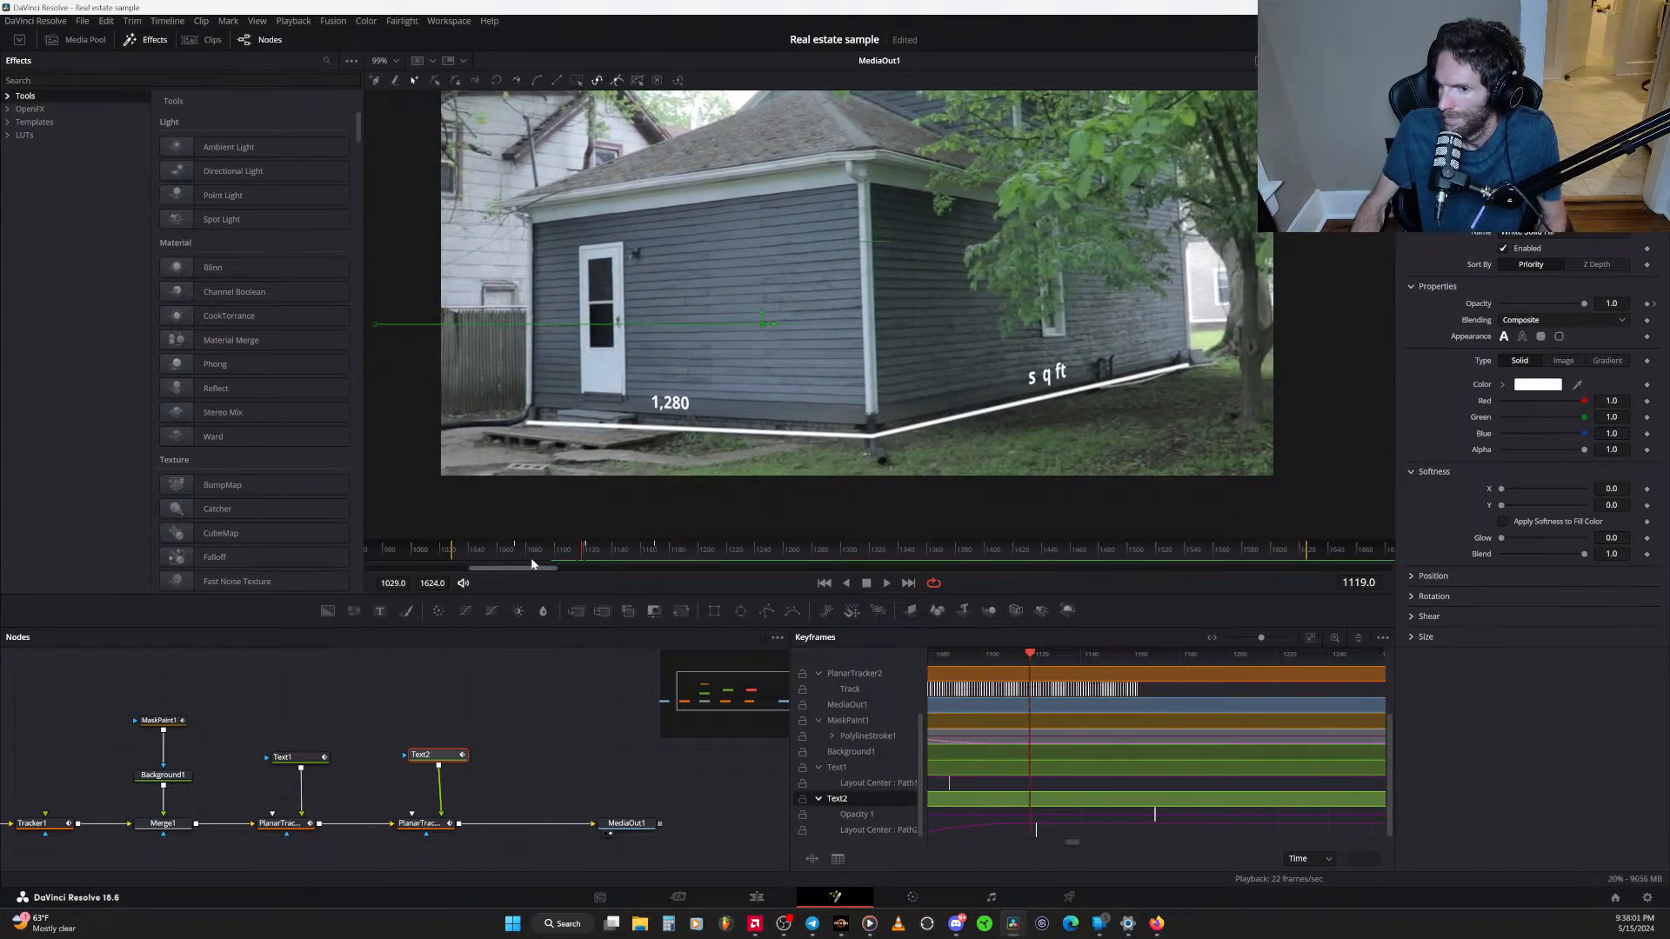
drag(576, 552, 648, 562)
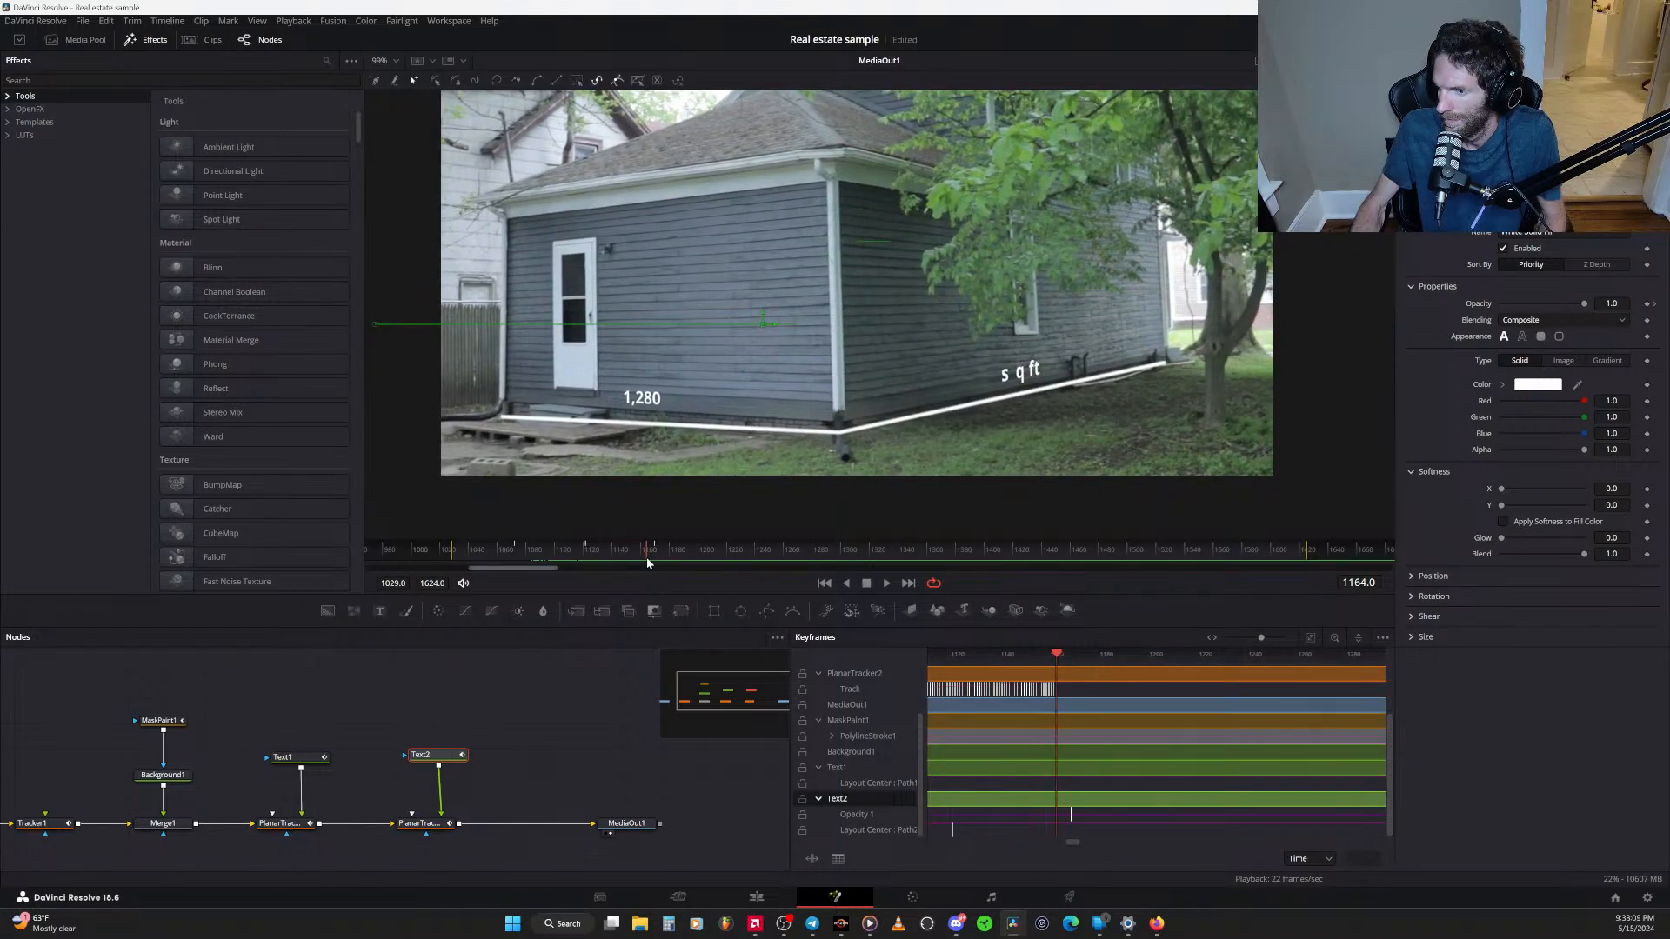
click(1648, 305)
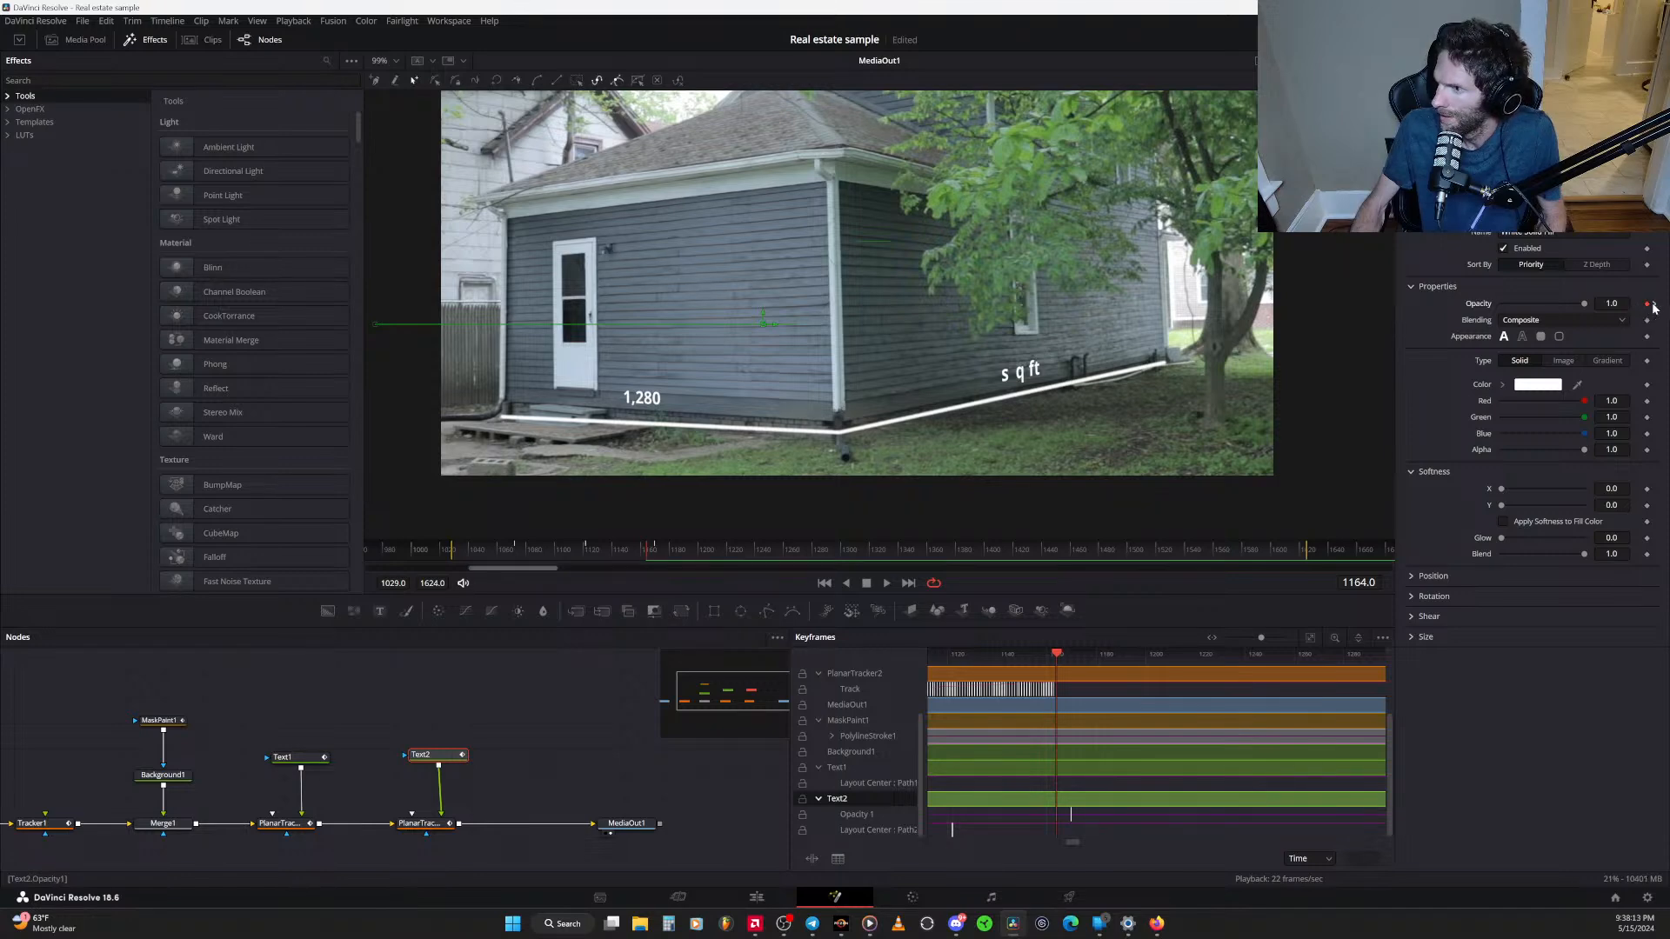
click(1656, 305)
drag(1621, 305, 1484, 311)
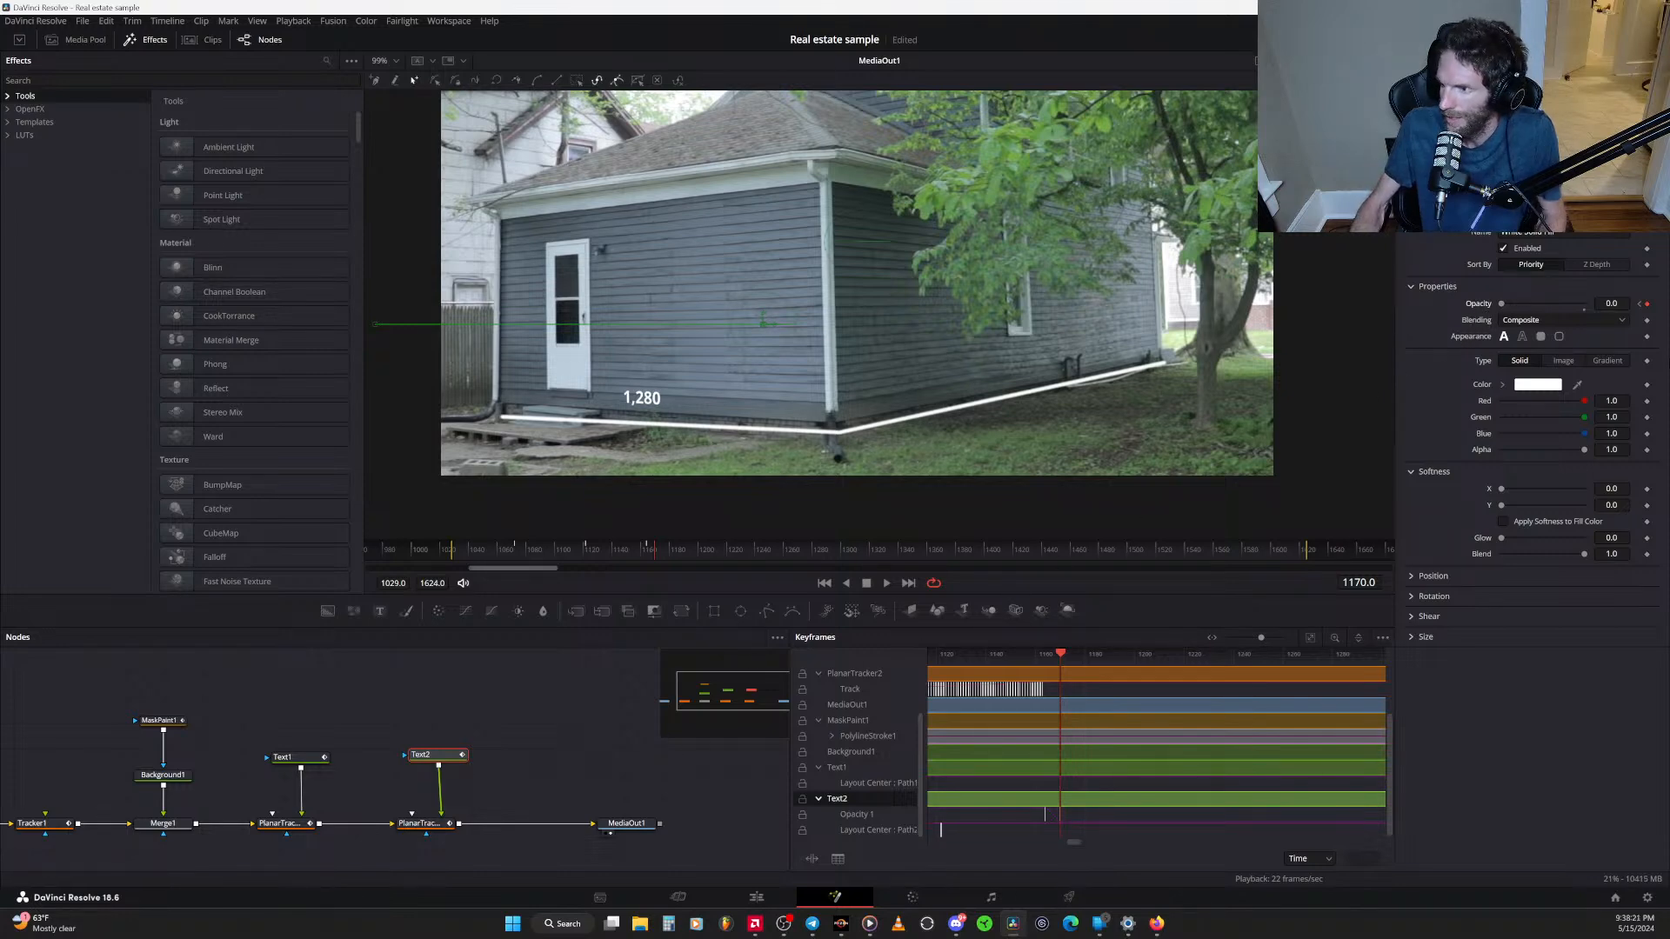
Add an opacity keyframe to Text1's shading at frame 1170
click(288, 757)
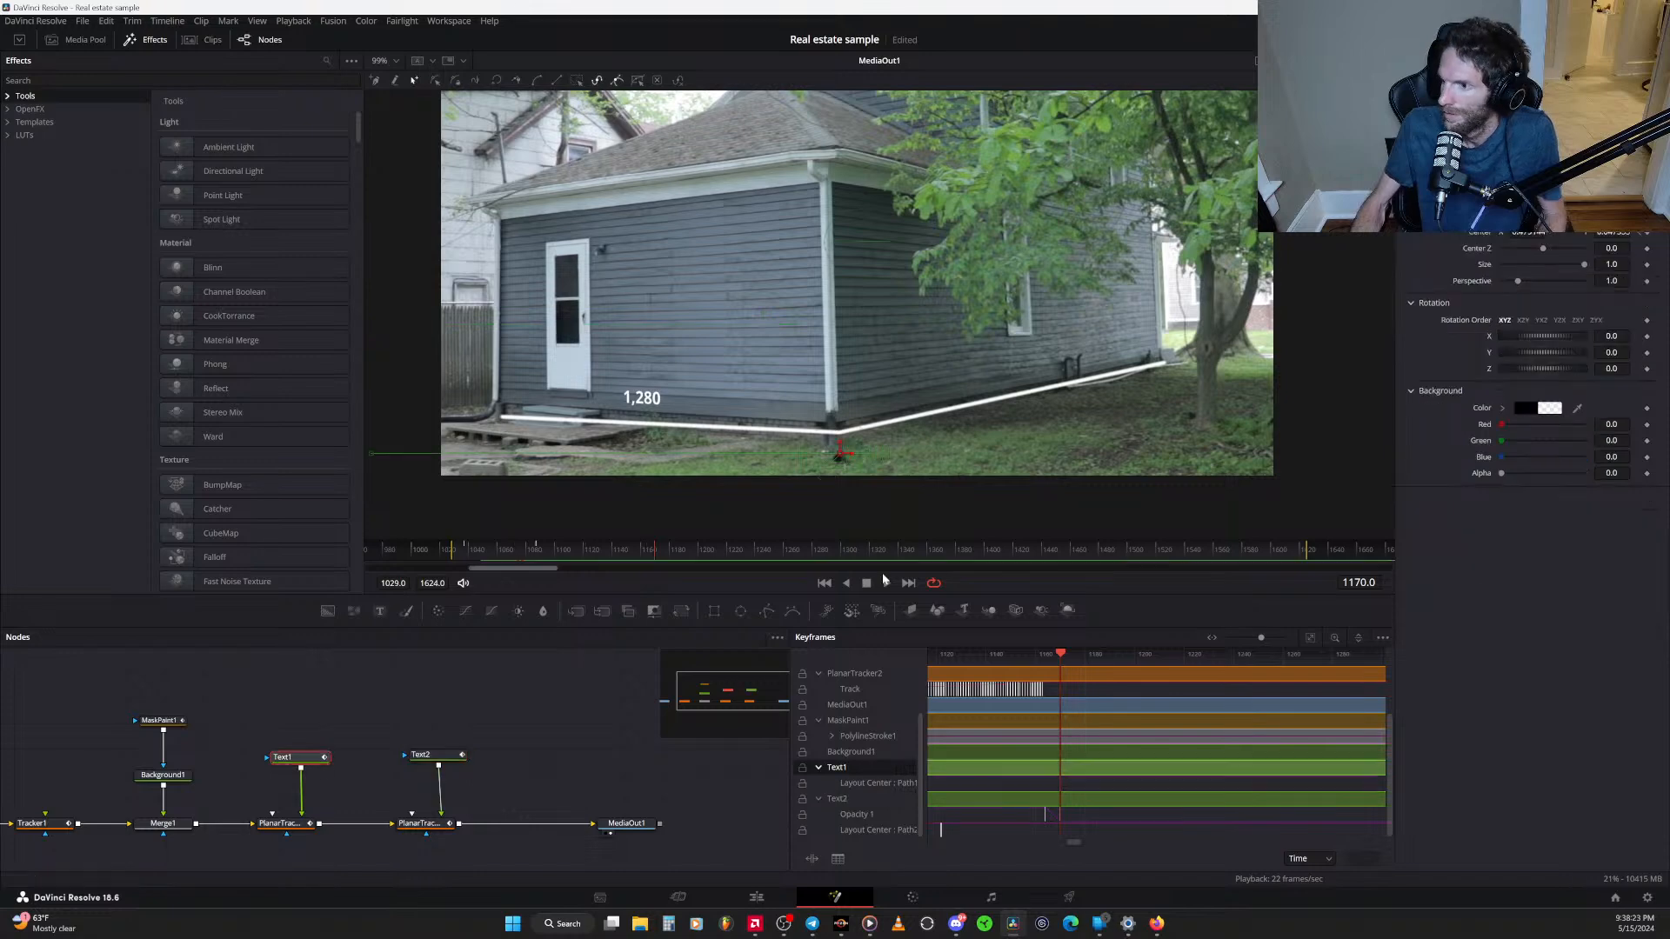
click(1512, 130)
click(1556, 130)
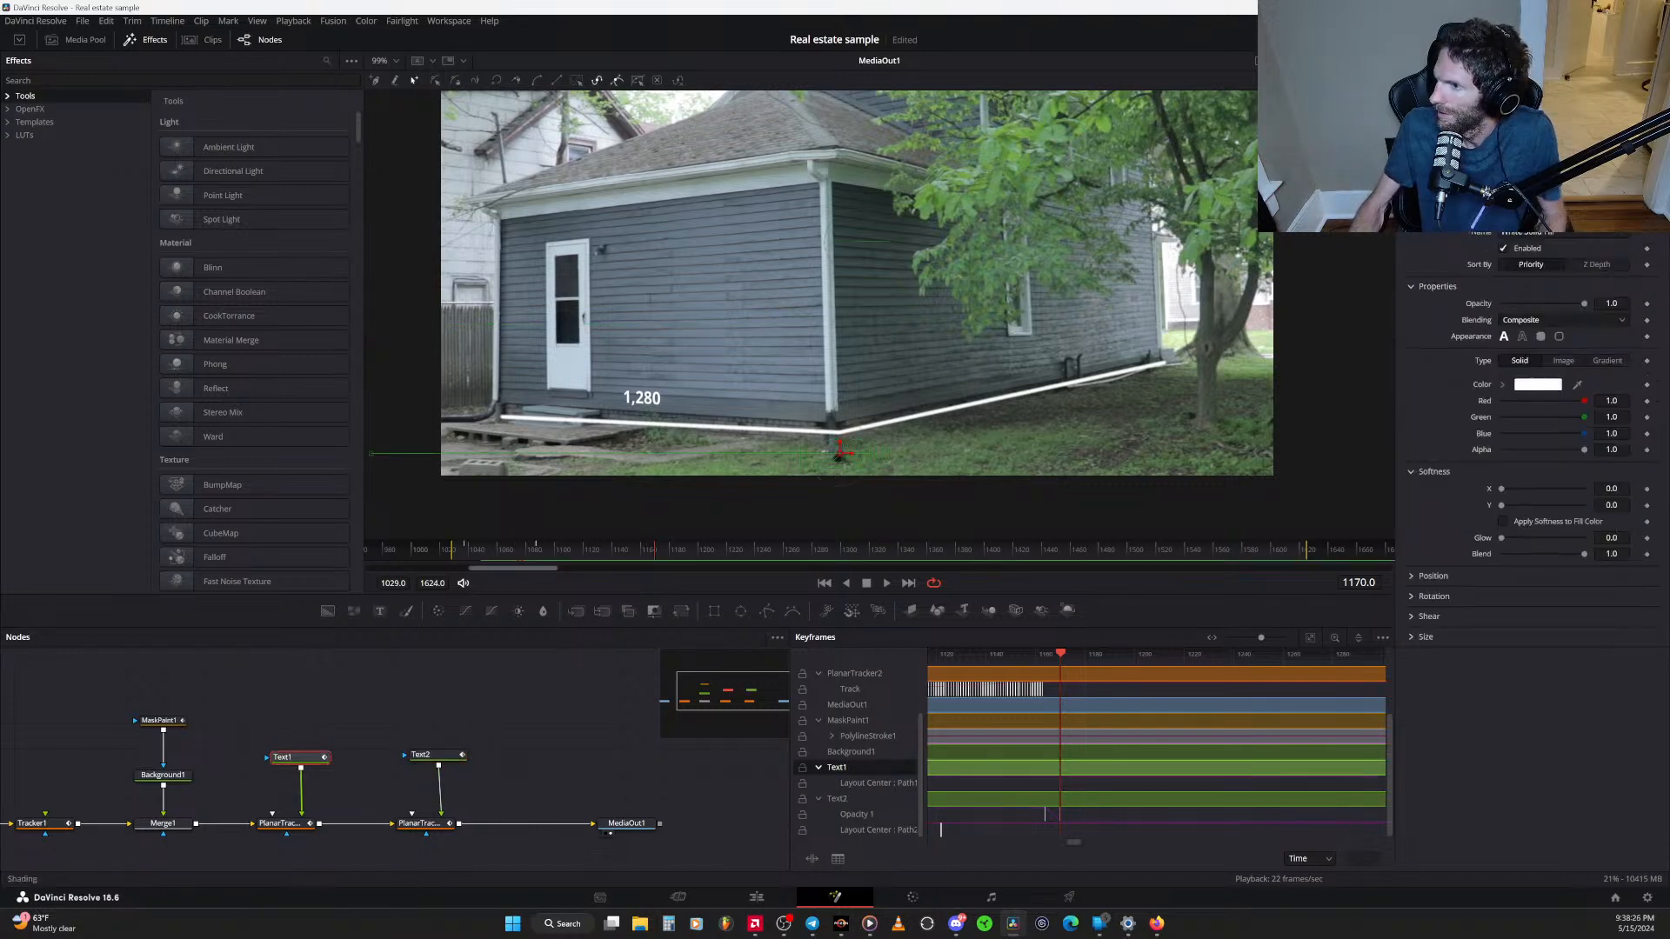
click(1647, 304)
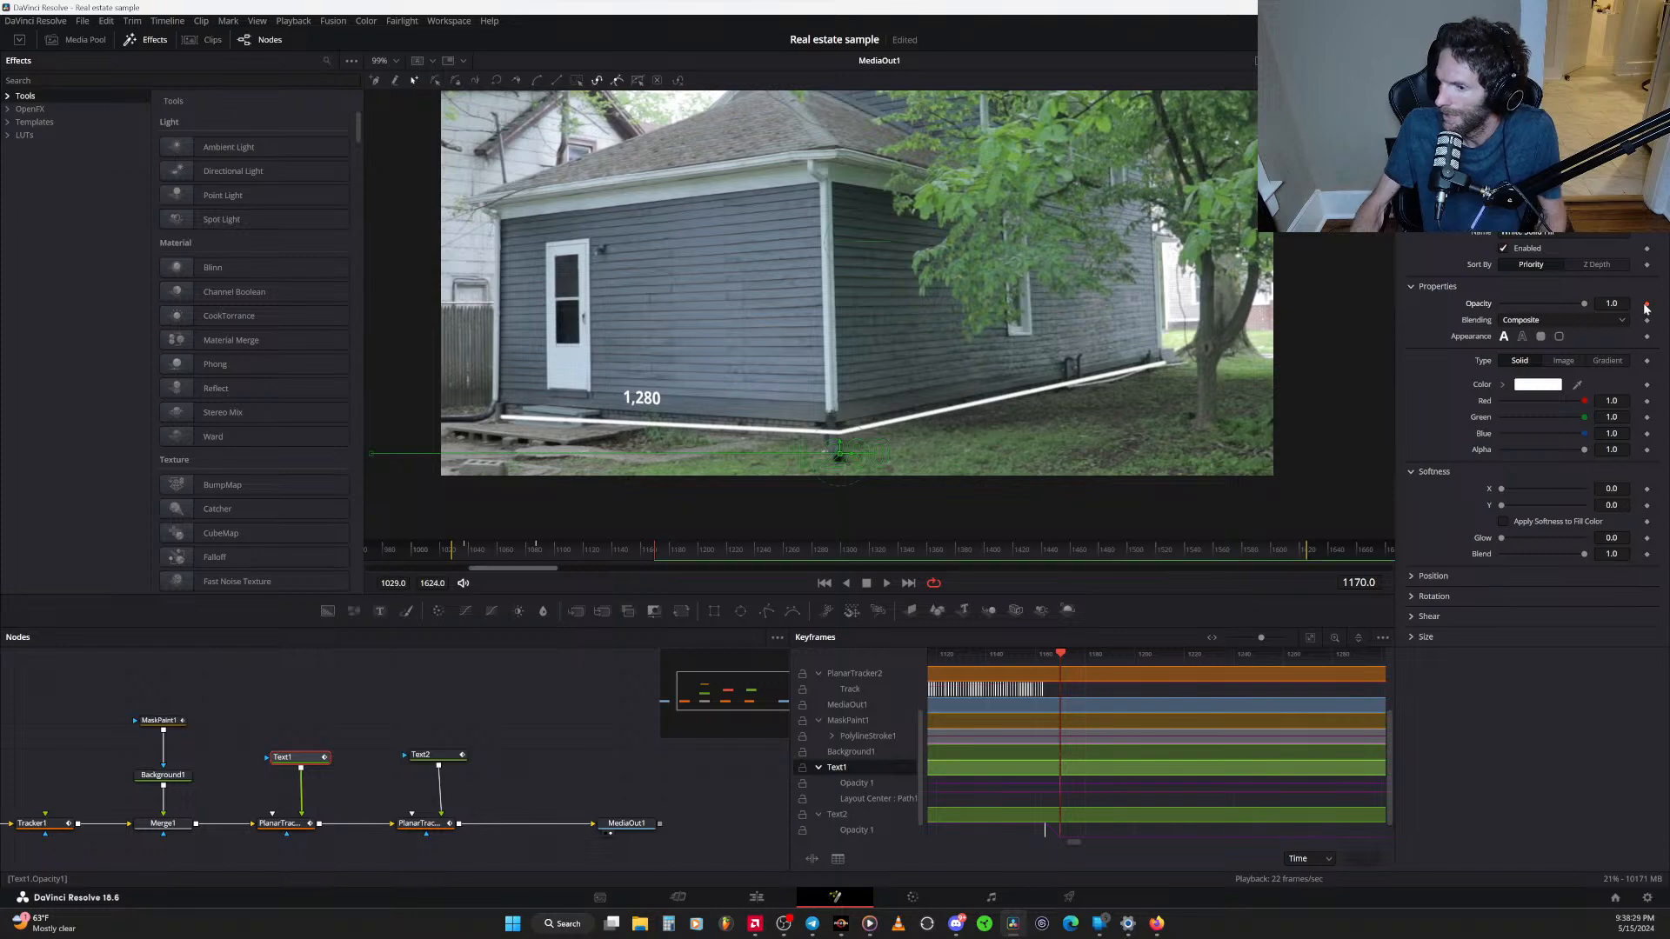
Using Text2's keyframe to find frame 1164, keyframe Text1's opacity at 1.0 there and at 0.0 on frame 1170
click(444, 756)
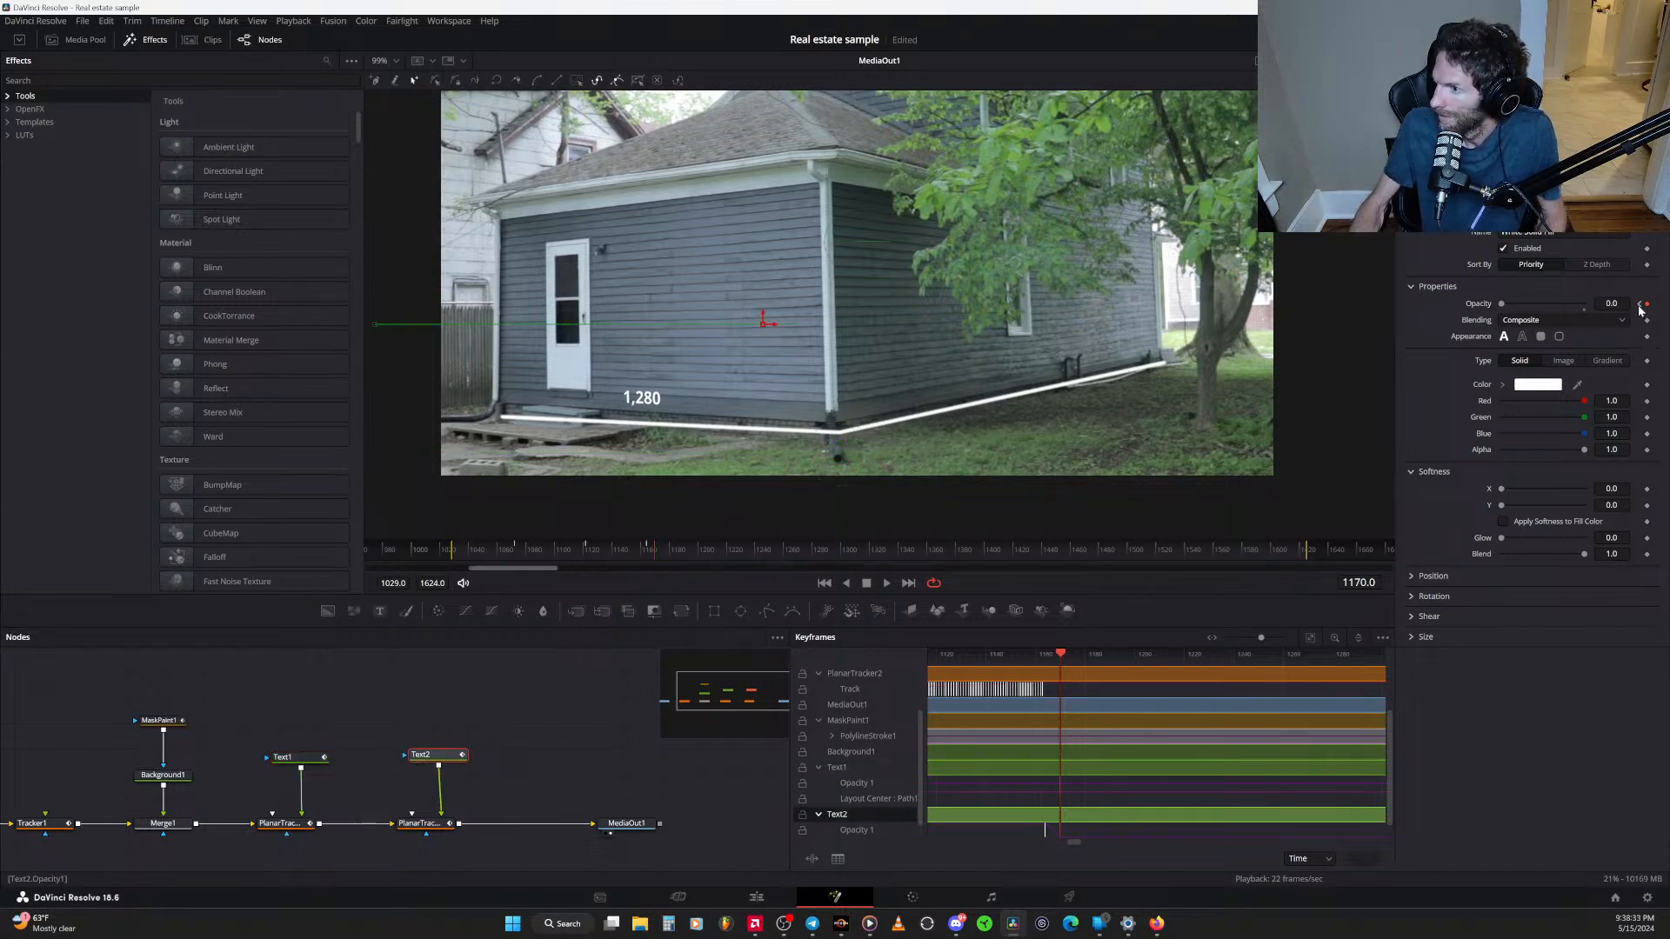
click(1640, 305)
click(292, 757)
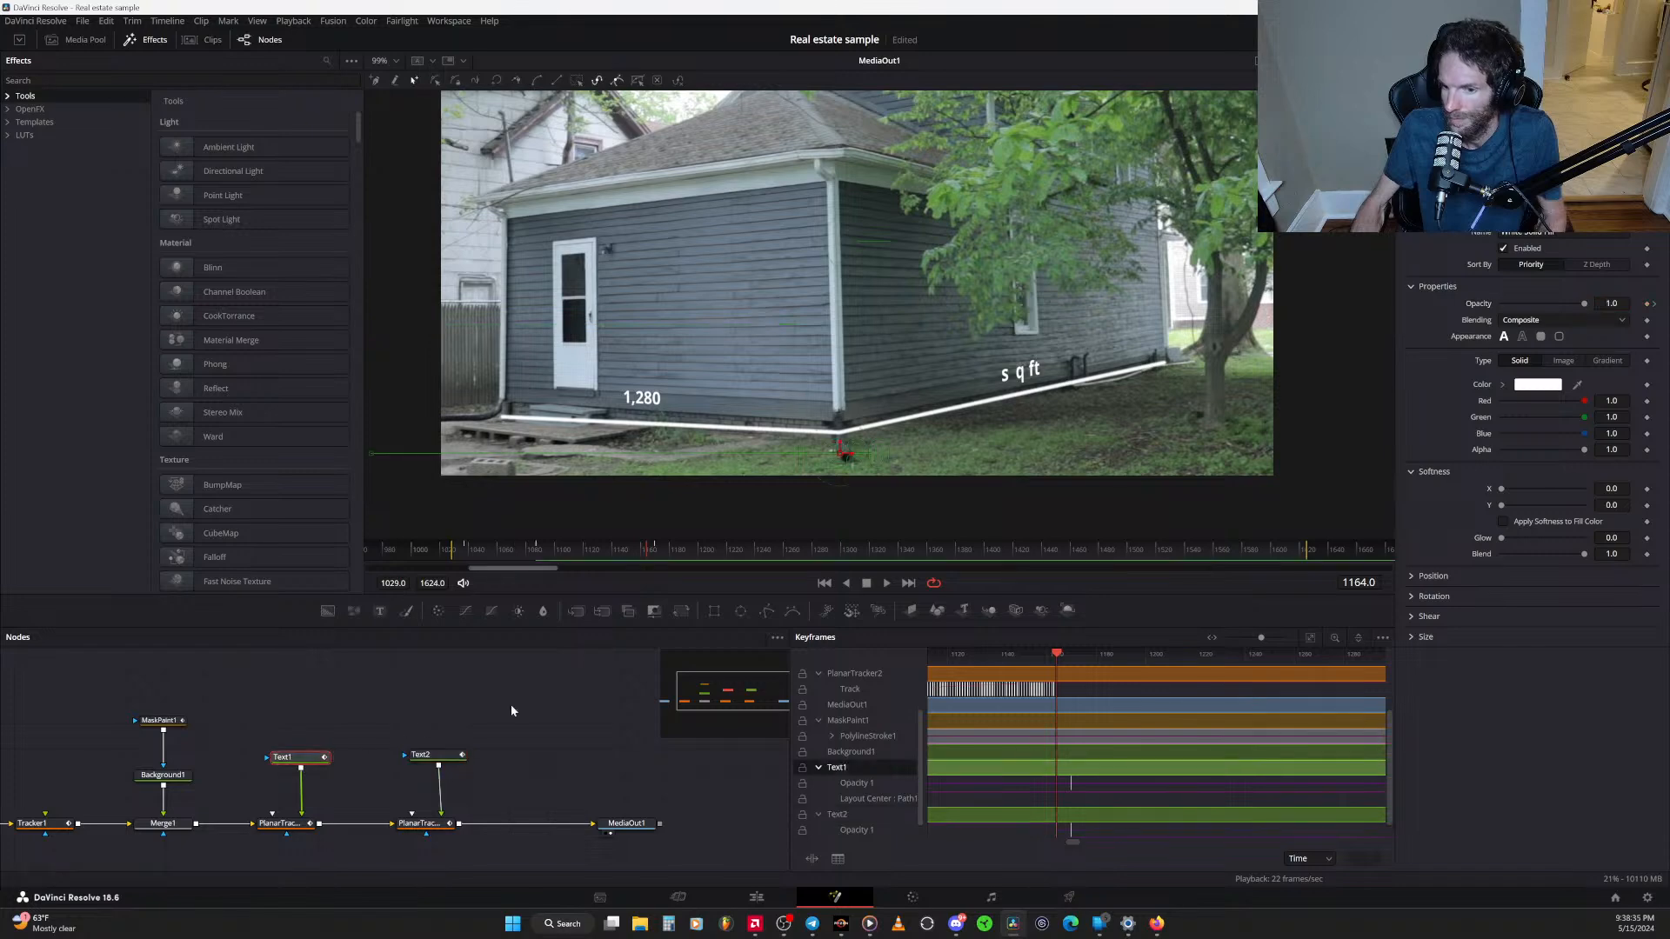
click(1645, 305)
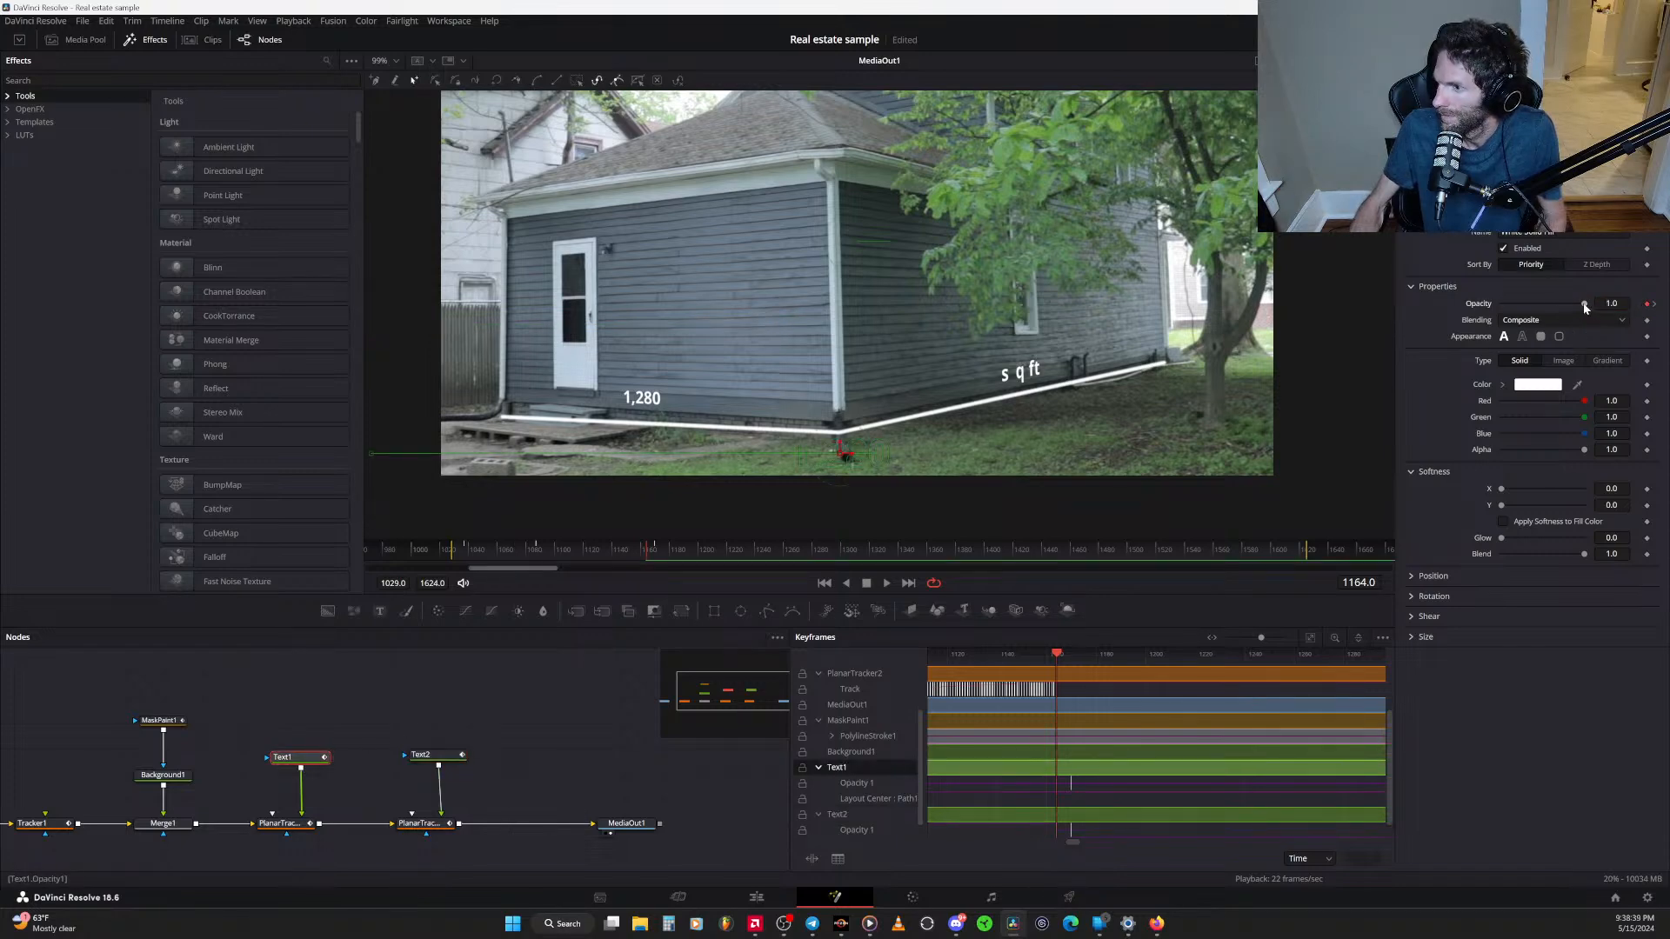
click(1653, 303)
drag(1585, 305, 1480, 310)
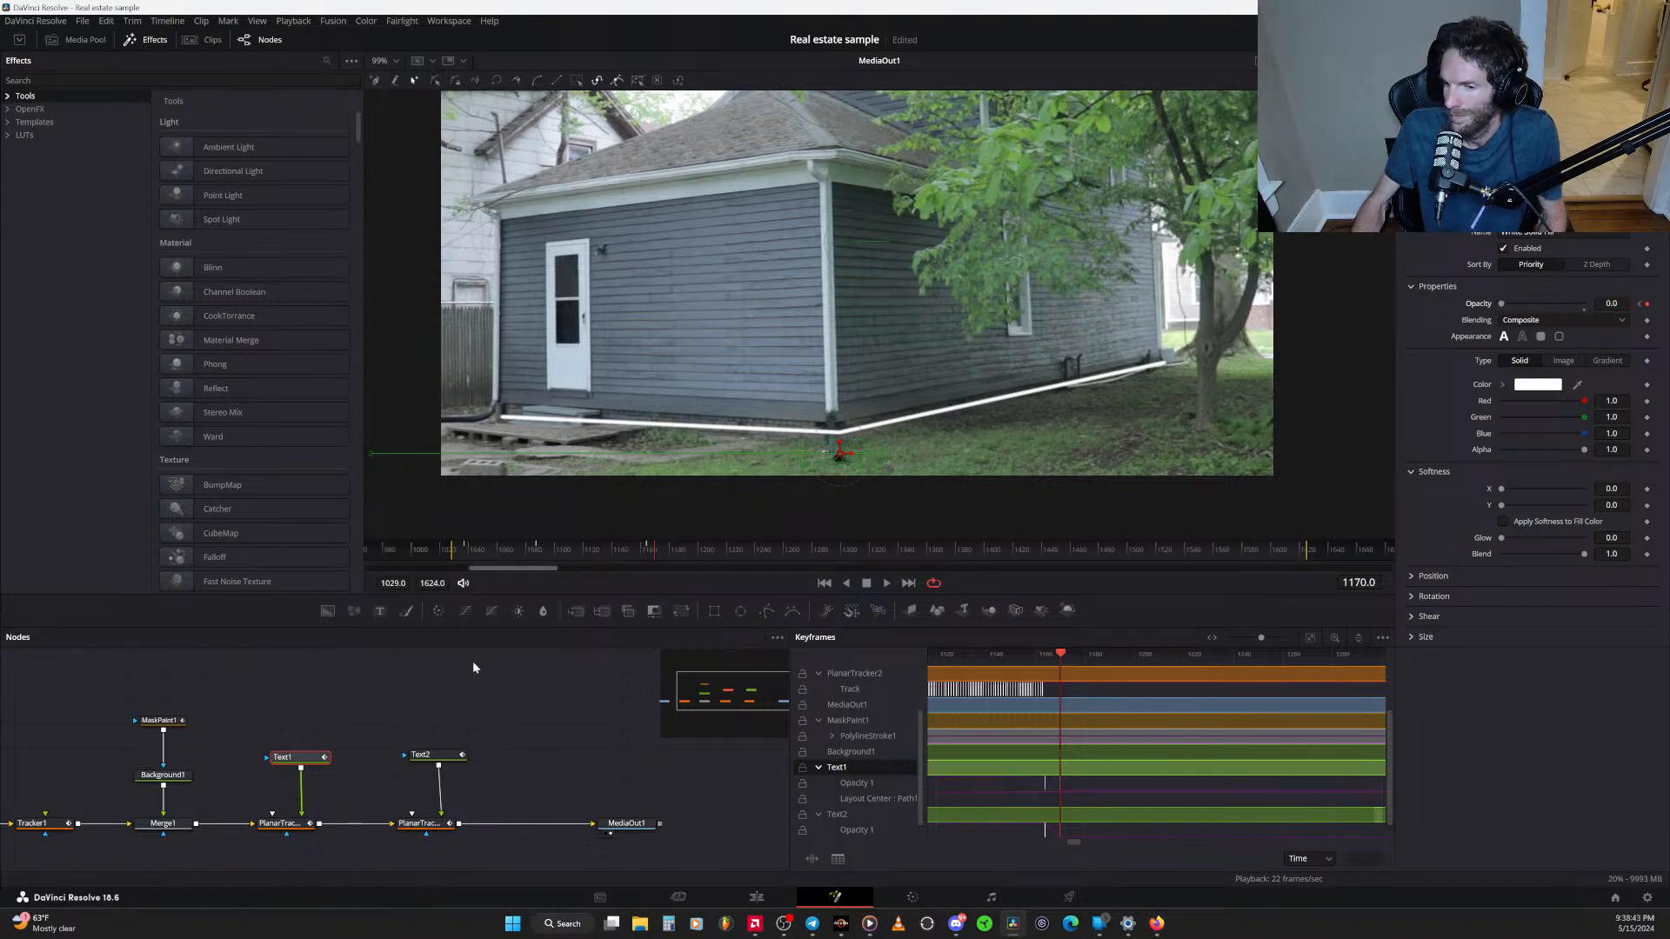
Add a keyframe to MaskPaint1's mask Level at frame 1164, where the tracking ends
drag(90, 748, 200, 747)
click(297, 722)
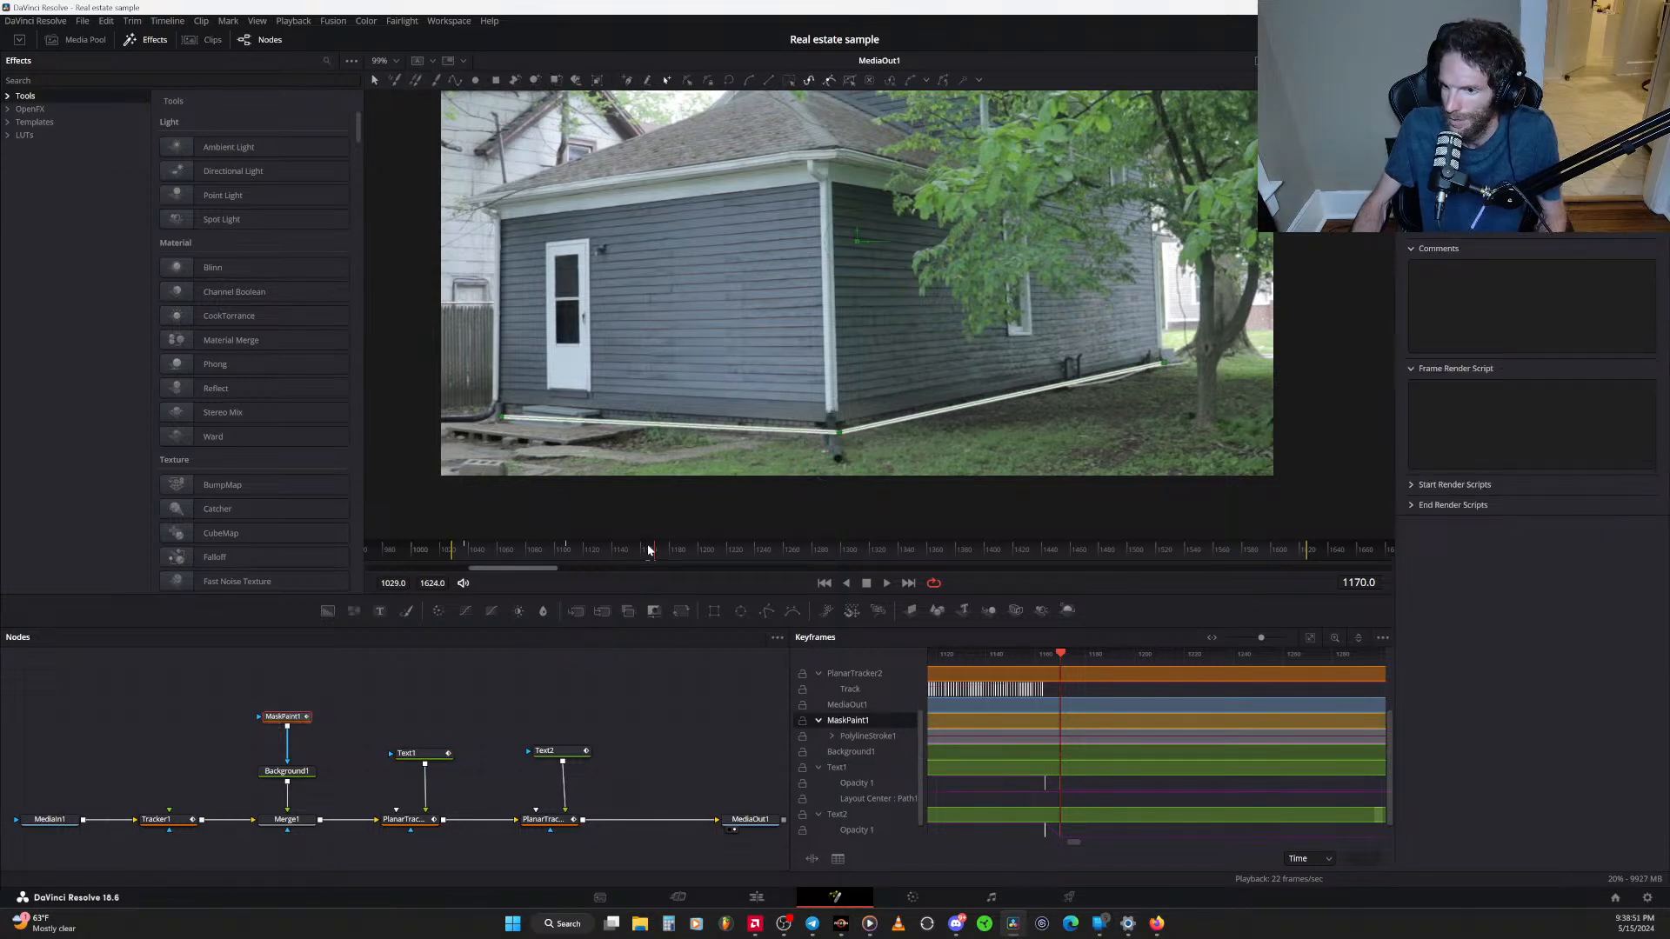
mouse_move(655, 547)
mouse_down()
mouse_move(533, 558)
mouse_move(645, 553)
mouse_up()
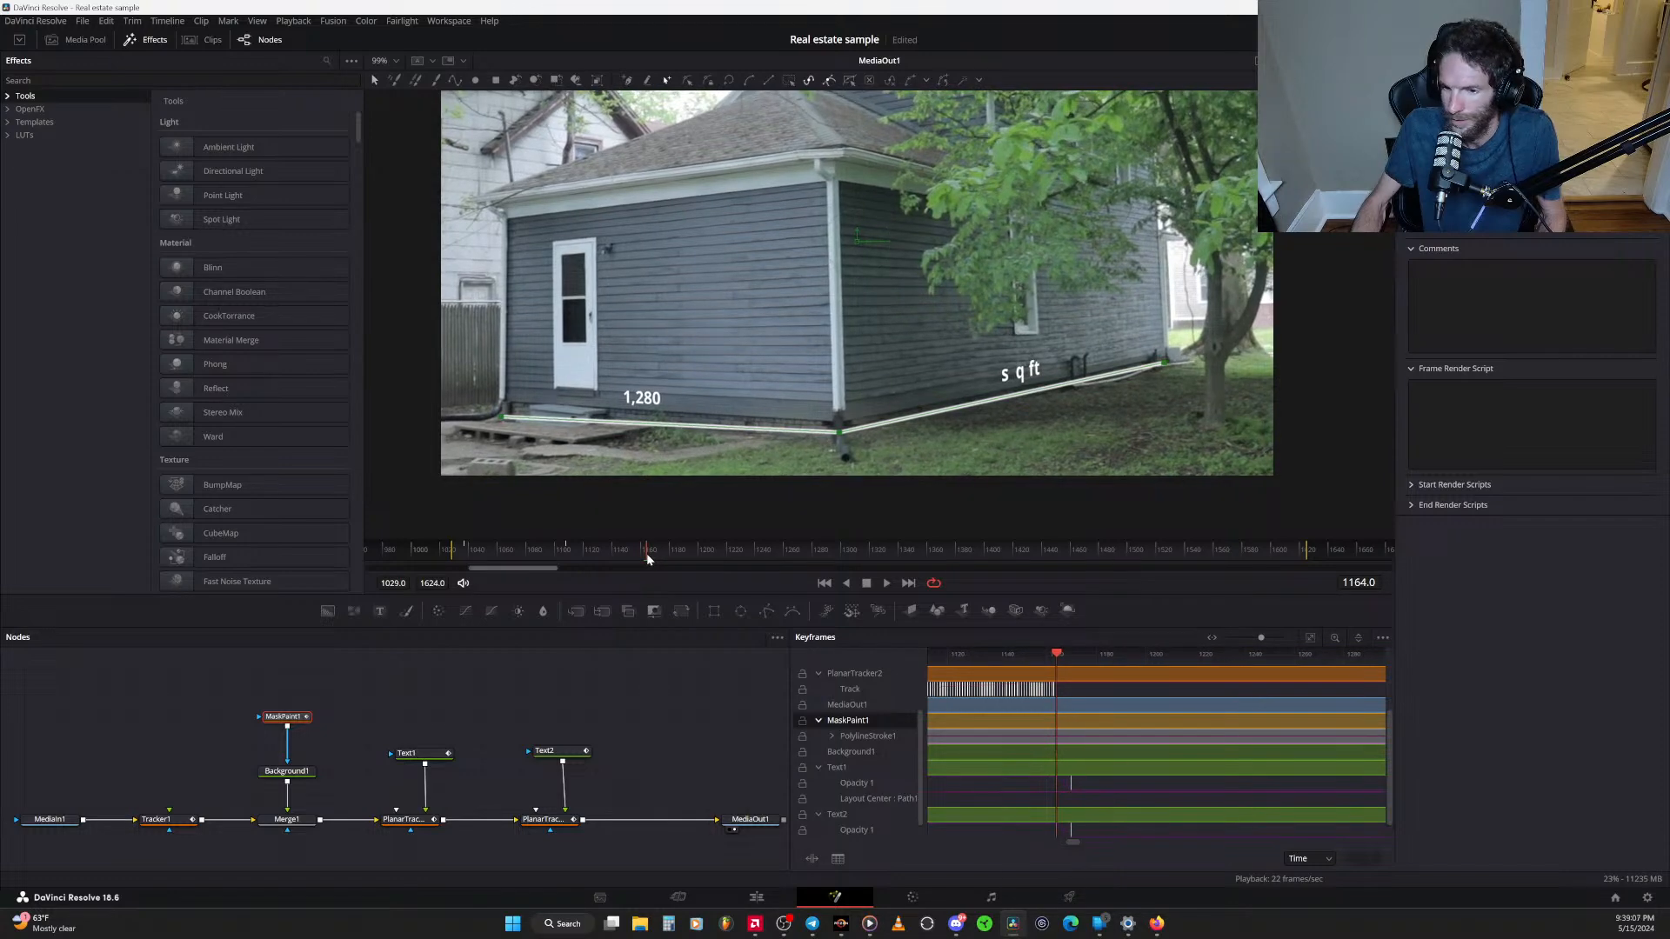
click(1532, 125)
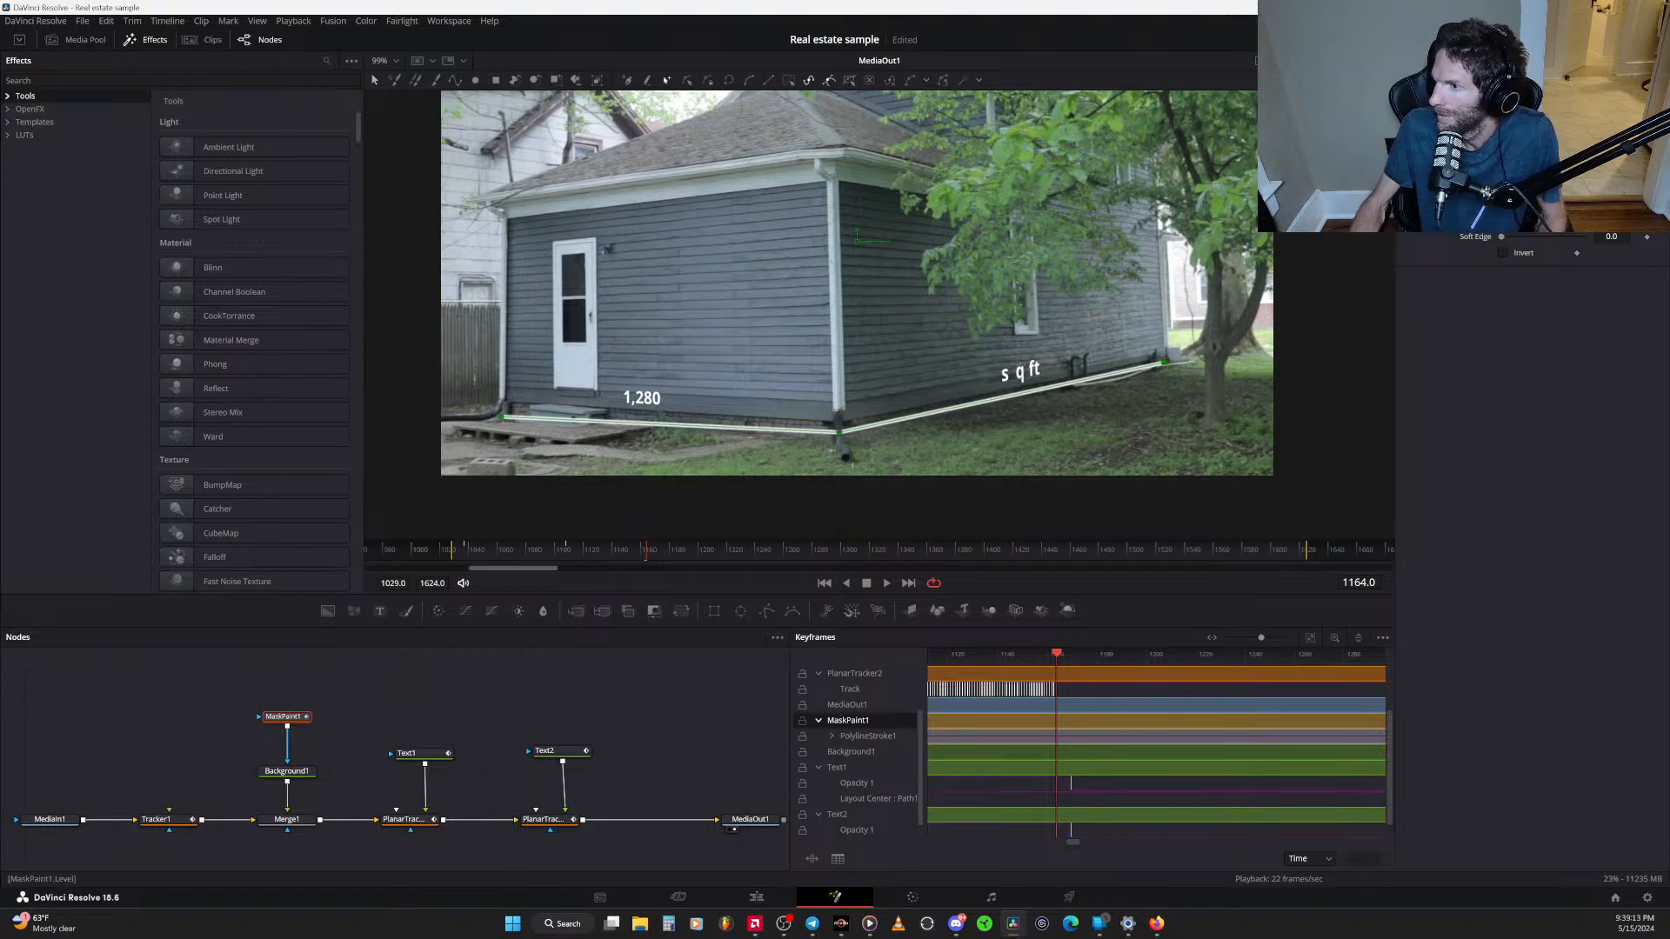
click(1646, 205)
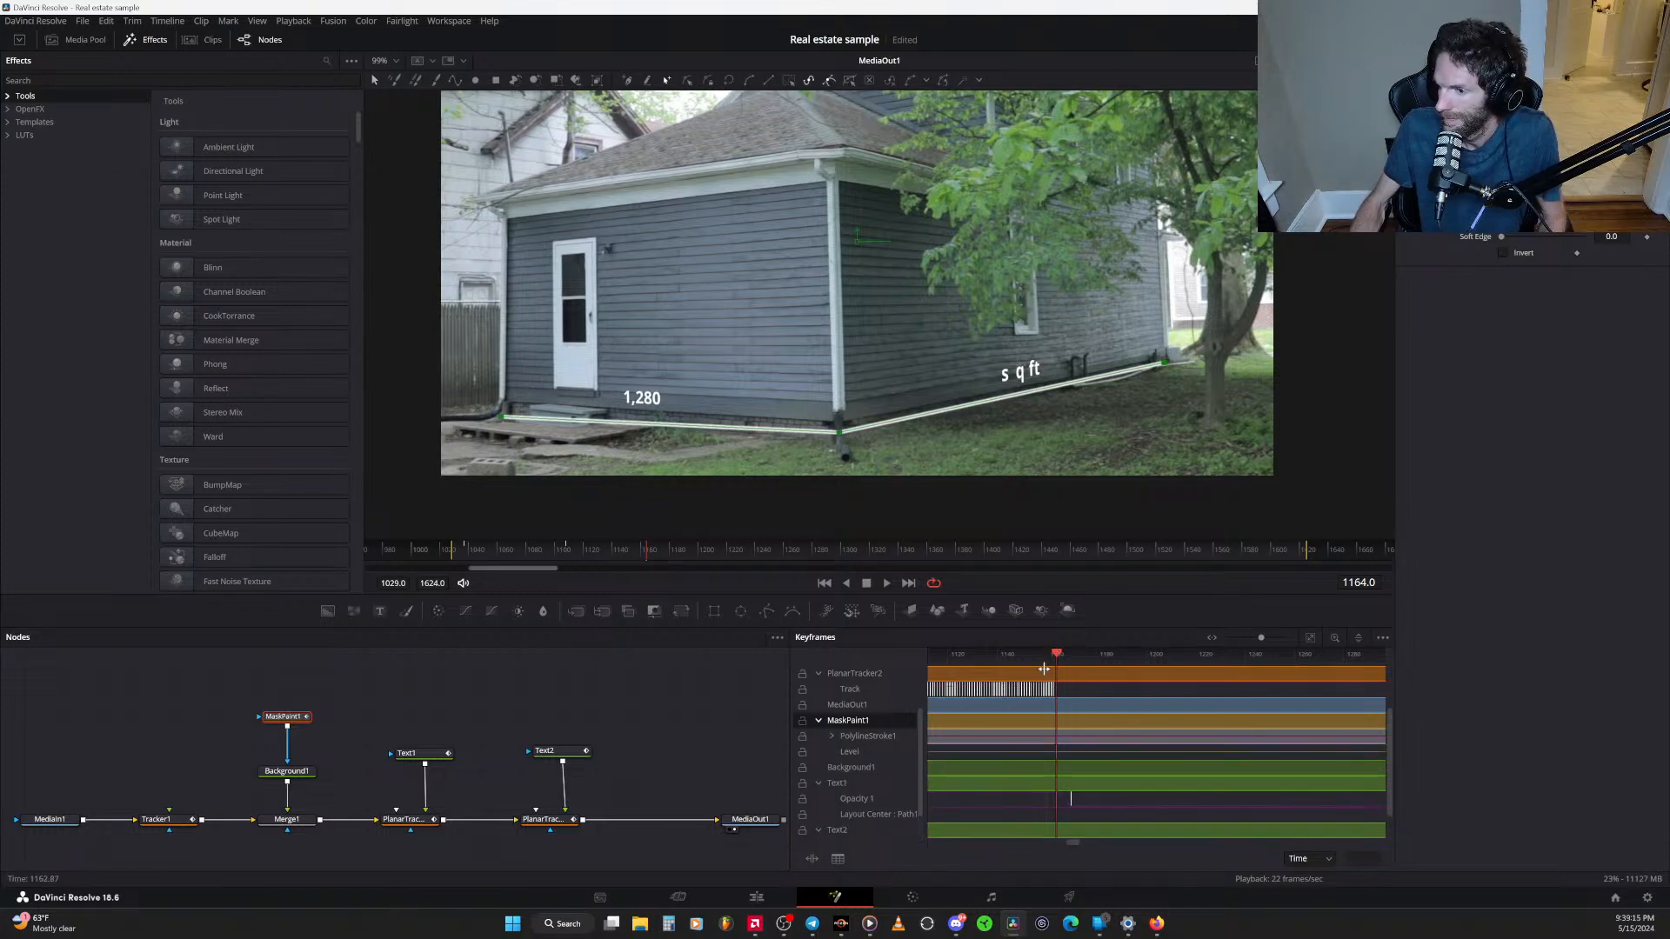
Using Text1's keyframe to find frame 1170, keyframe a lowered MaskPaint1 Level there to fade out the white line
click(409, 754)
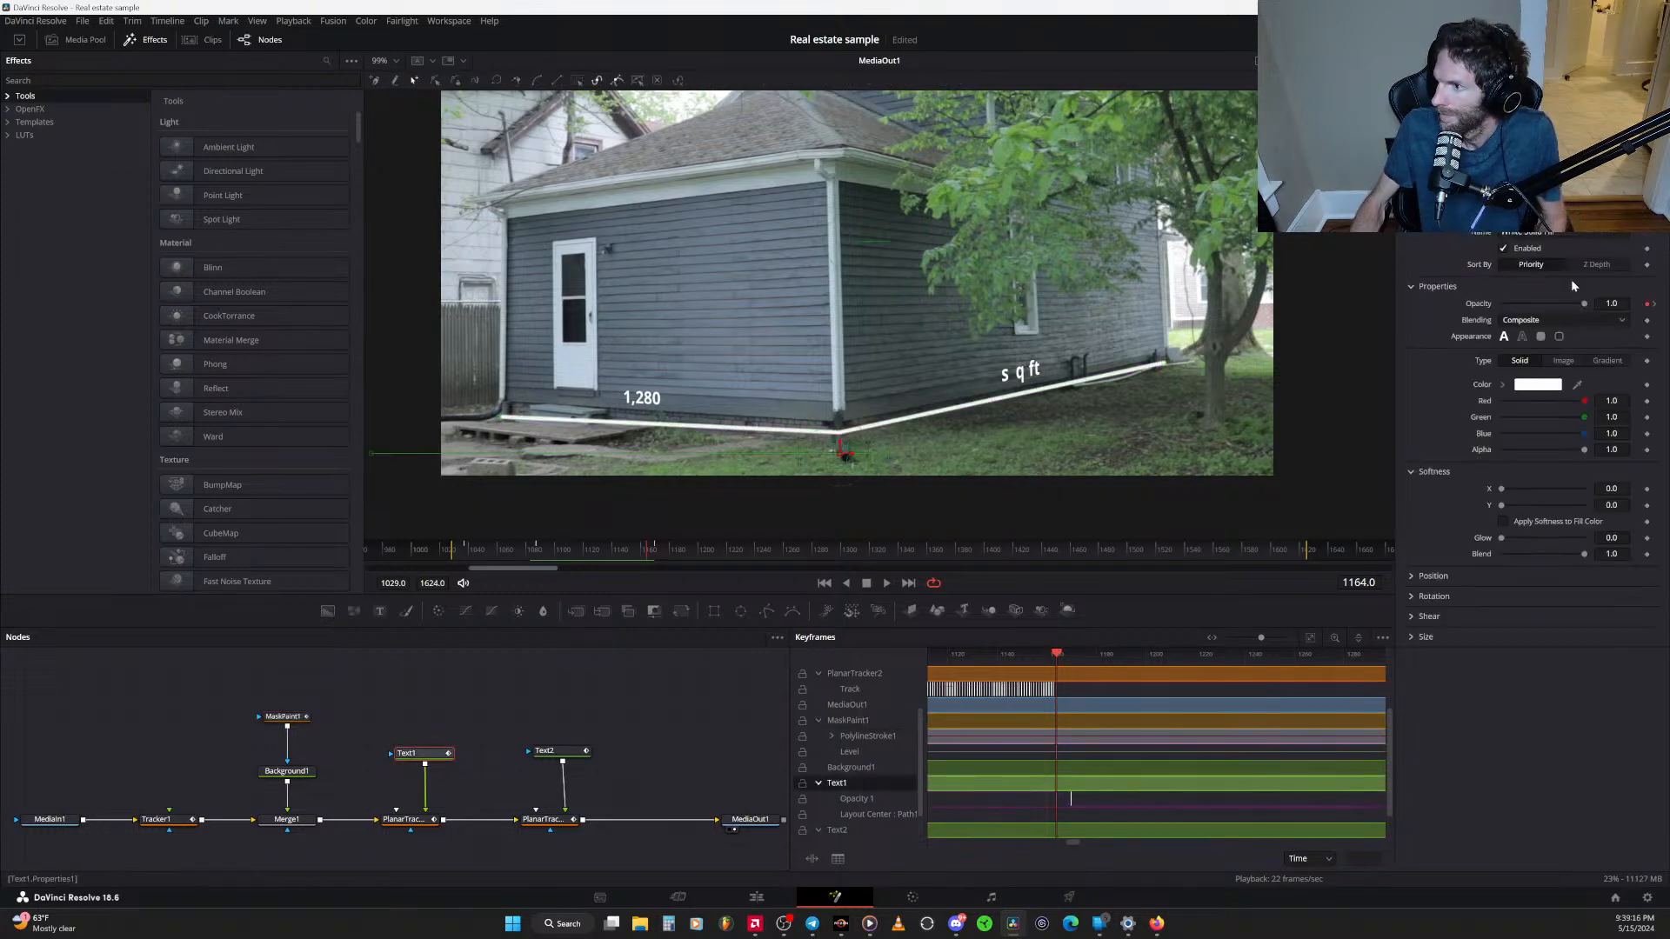
click(1653, 304)
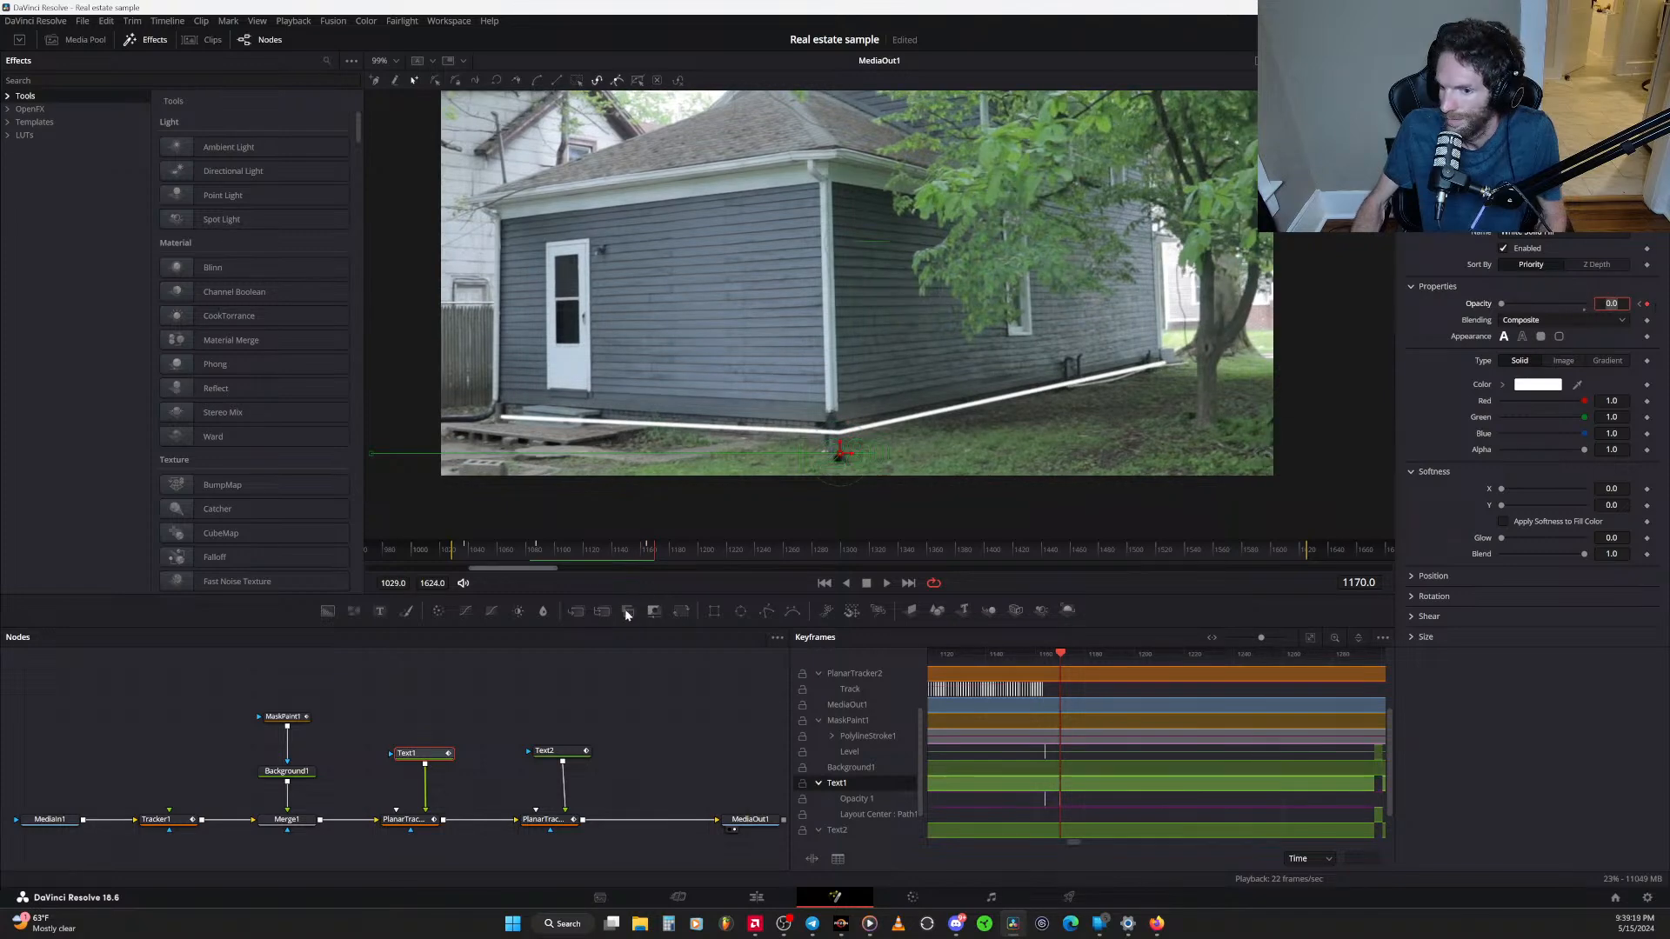
click(296, 718)
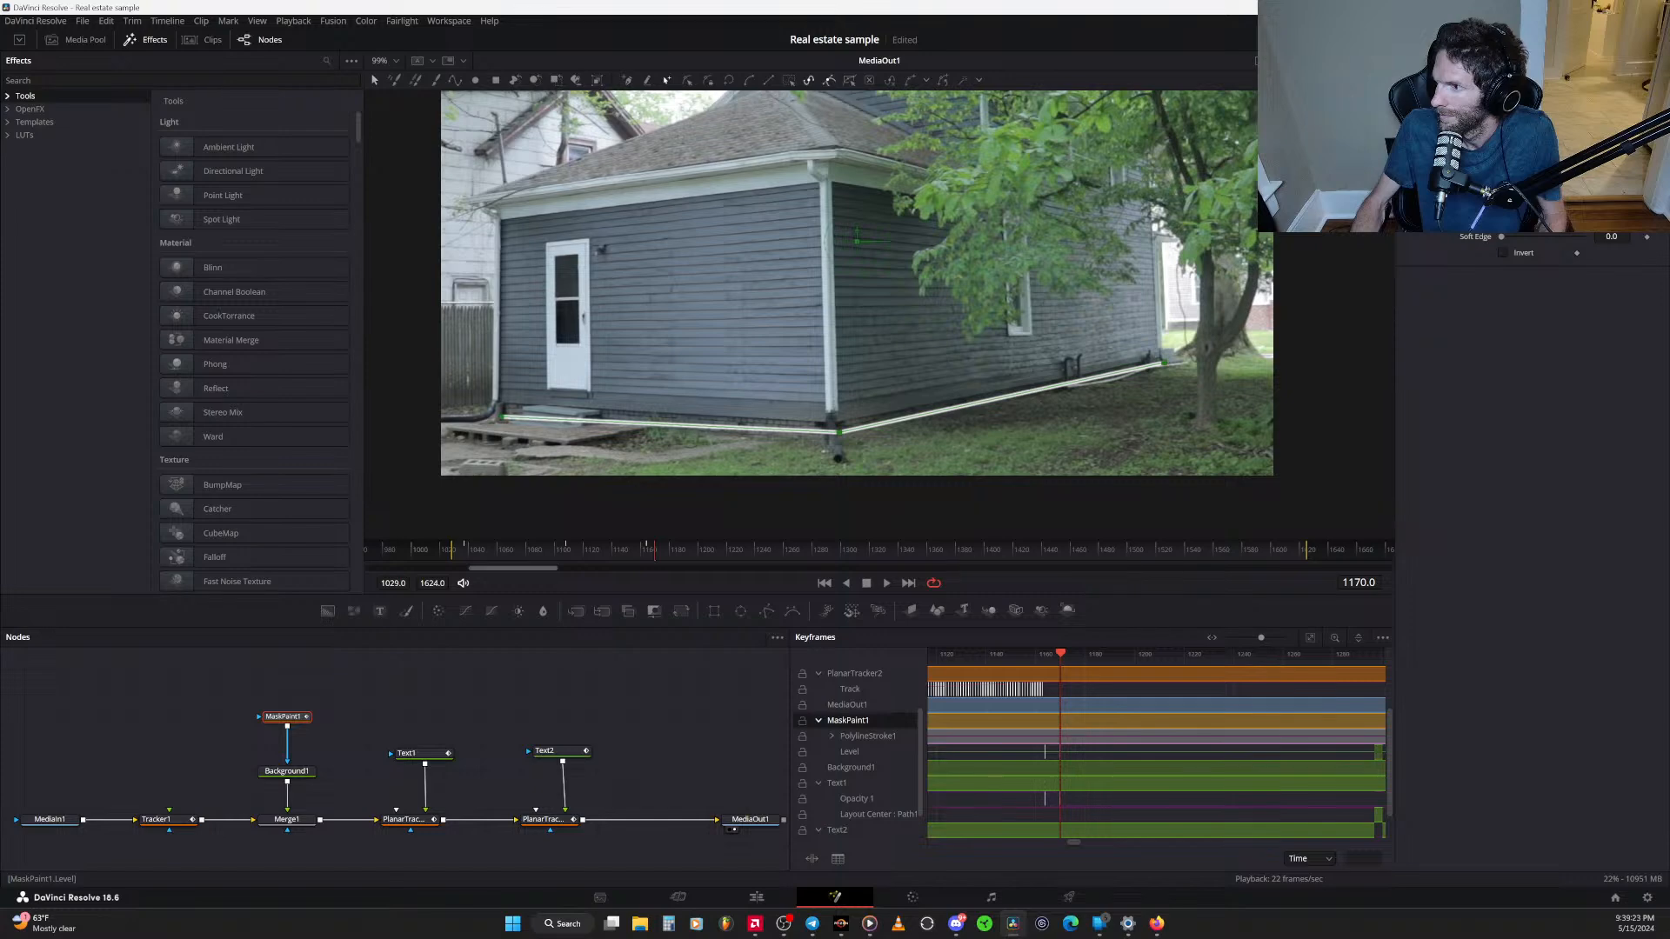
click(1640, 202)
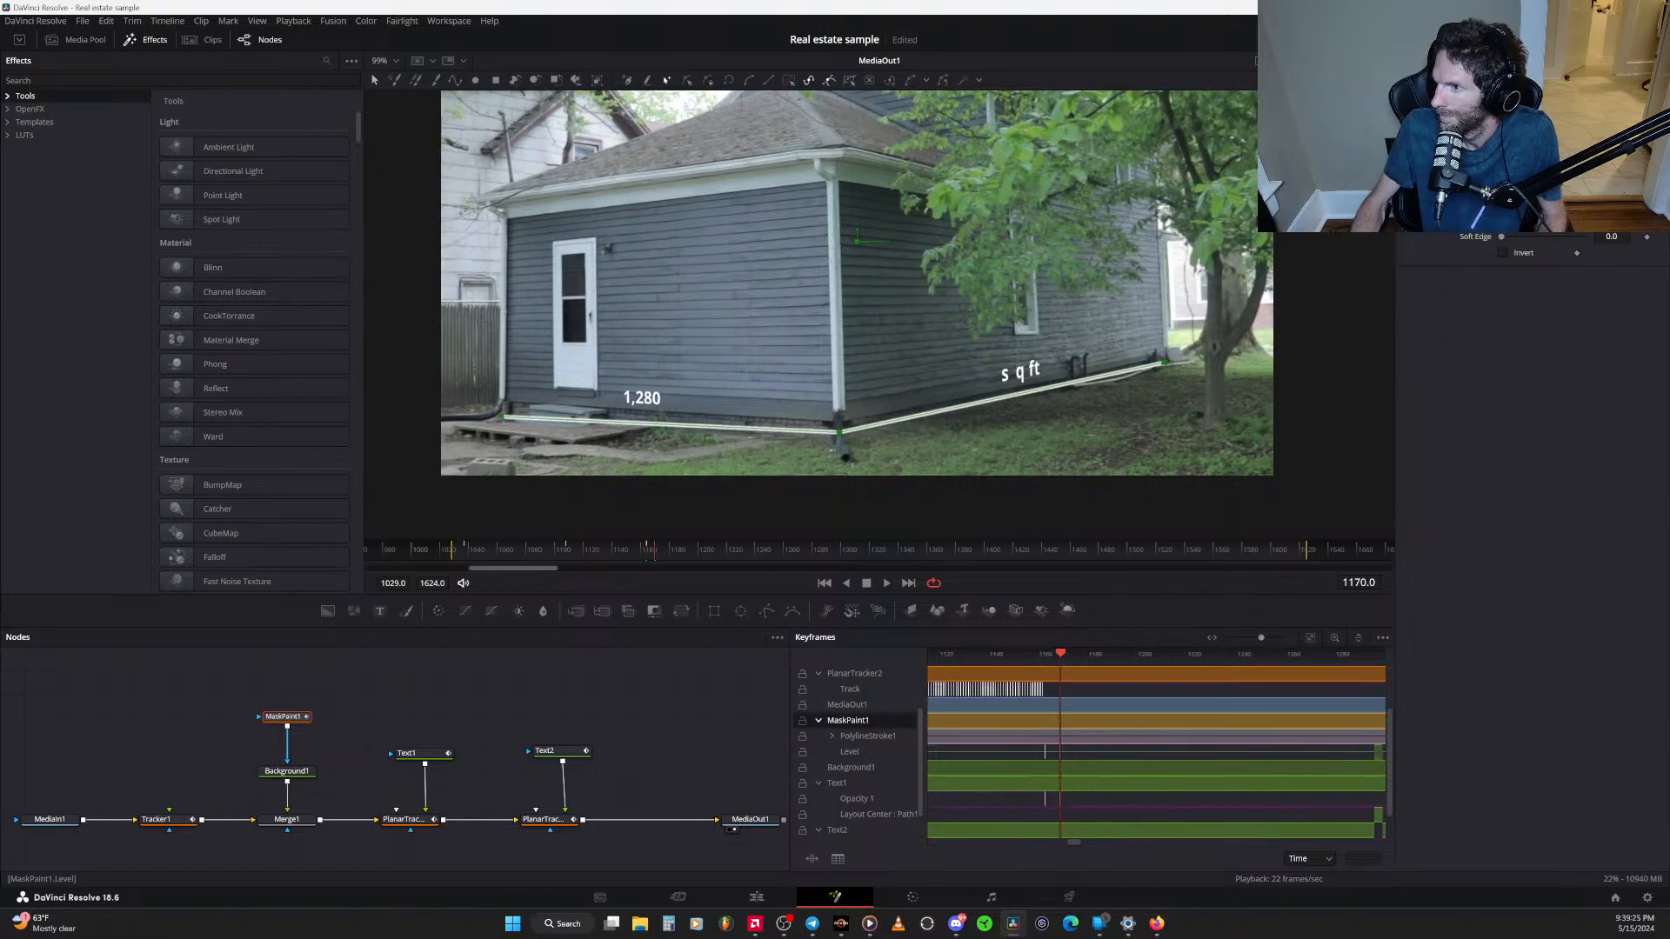
click(1653, 203)
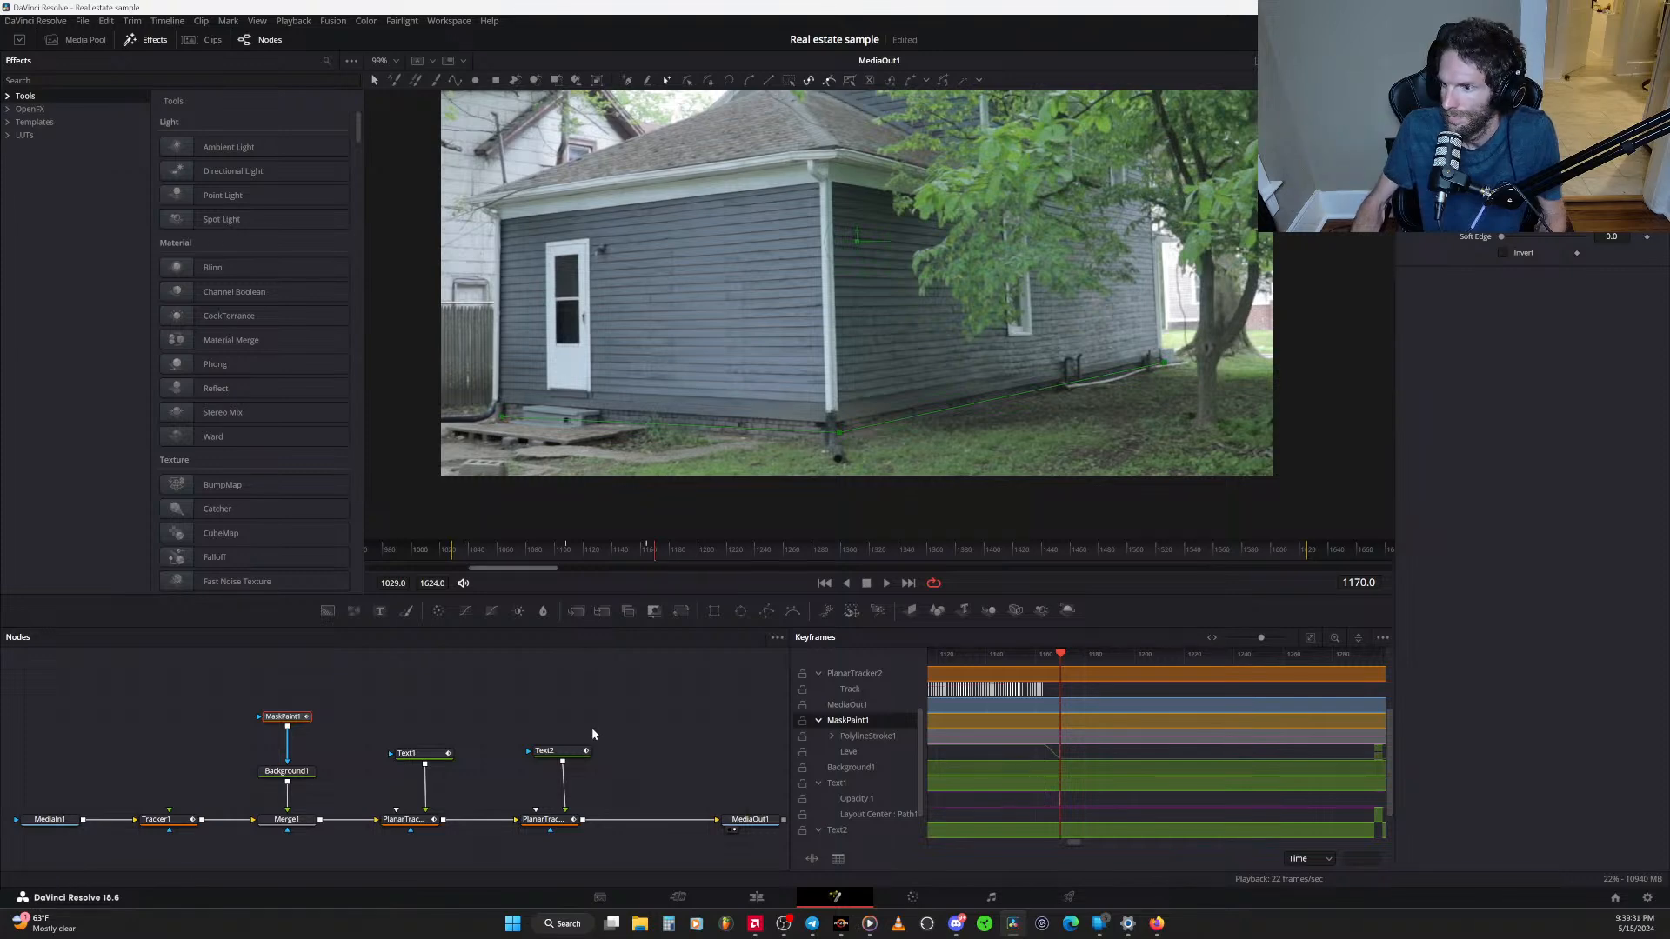
Return to the edit timeline and play from about 01:00:02 through the speed ramp and blur dissolve
click(758, 899)
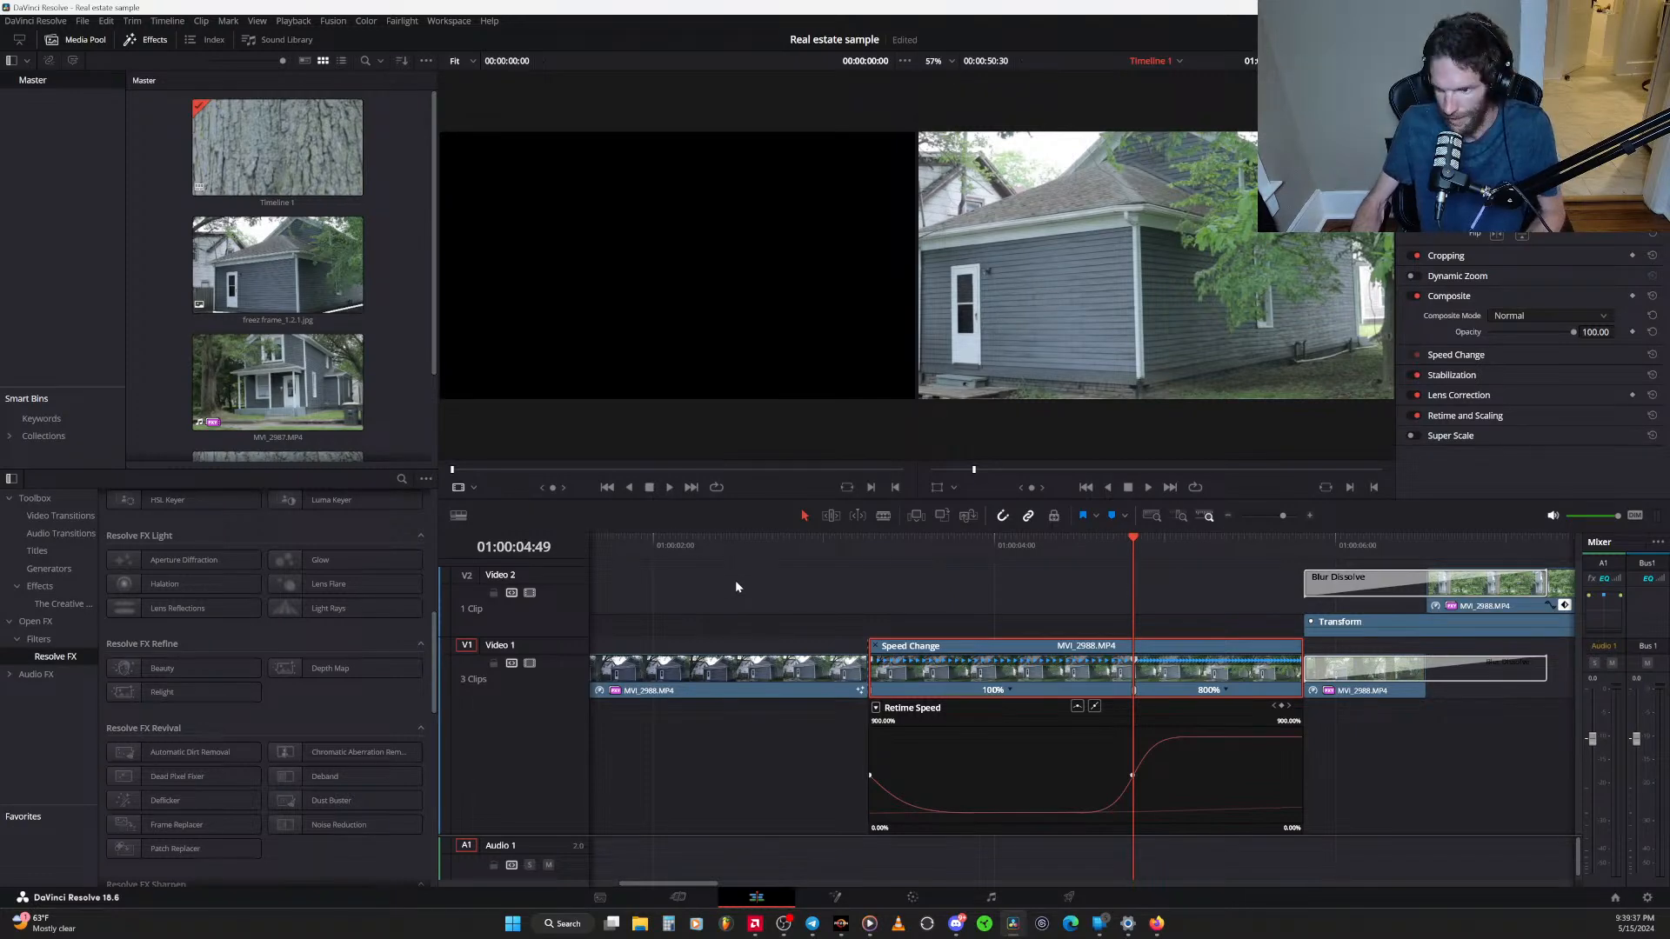
scroll(743, 623, down, 5)
scroll(743, 624, up, 2)
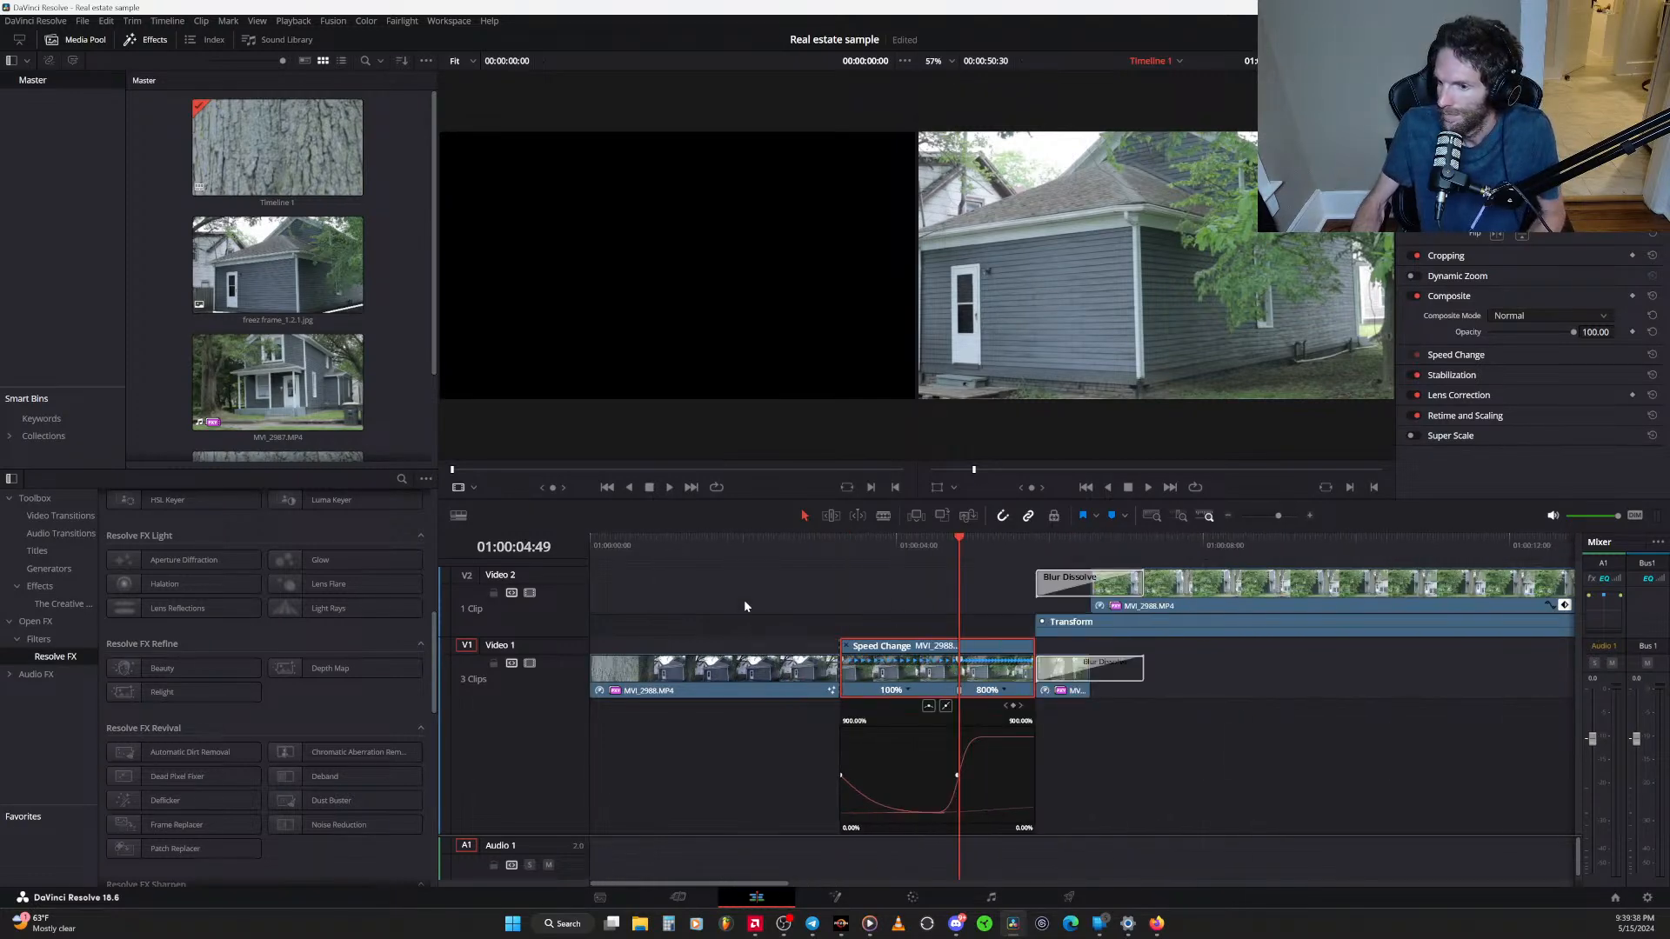
click(751, 547)
key(space)
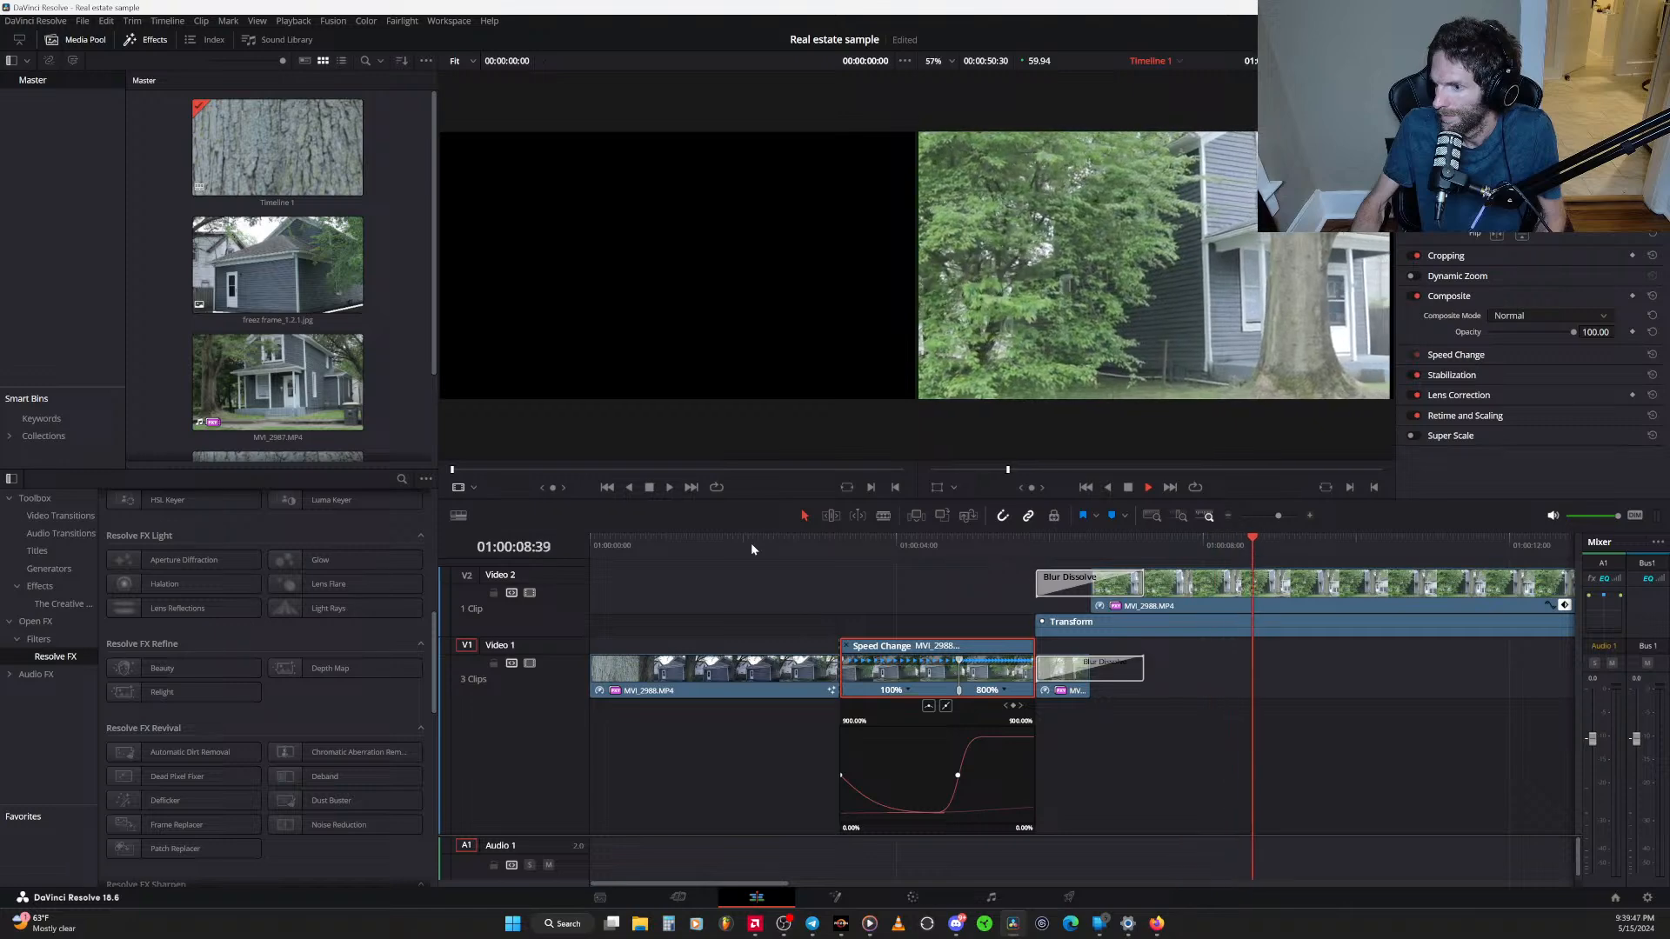
key(space)
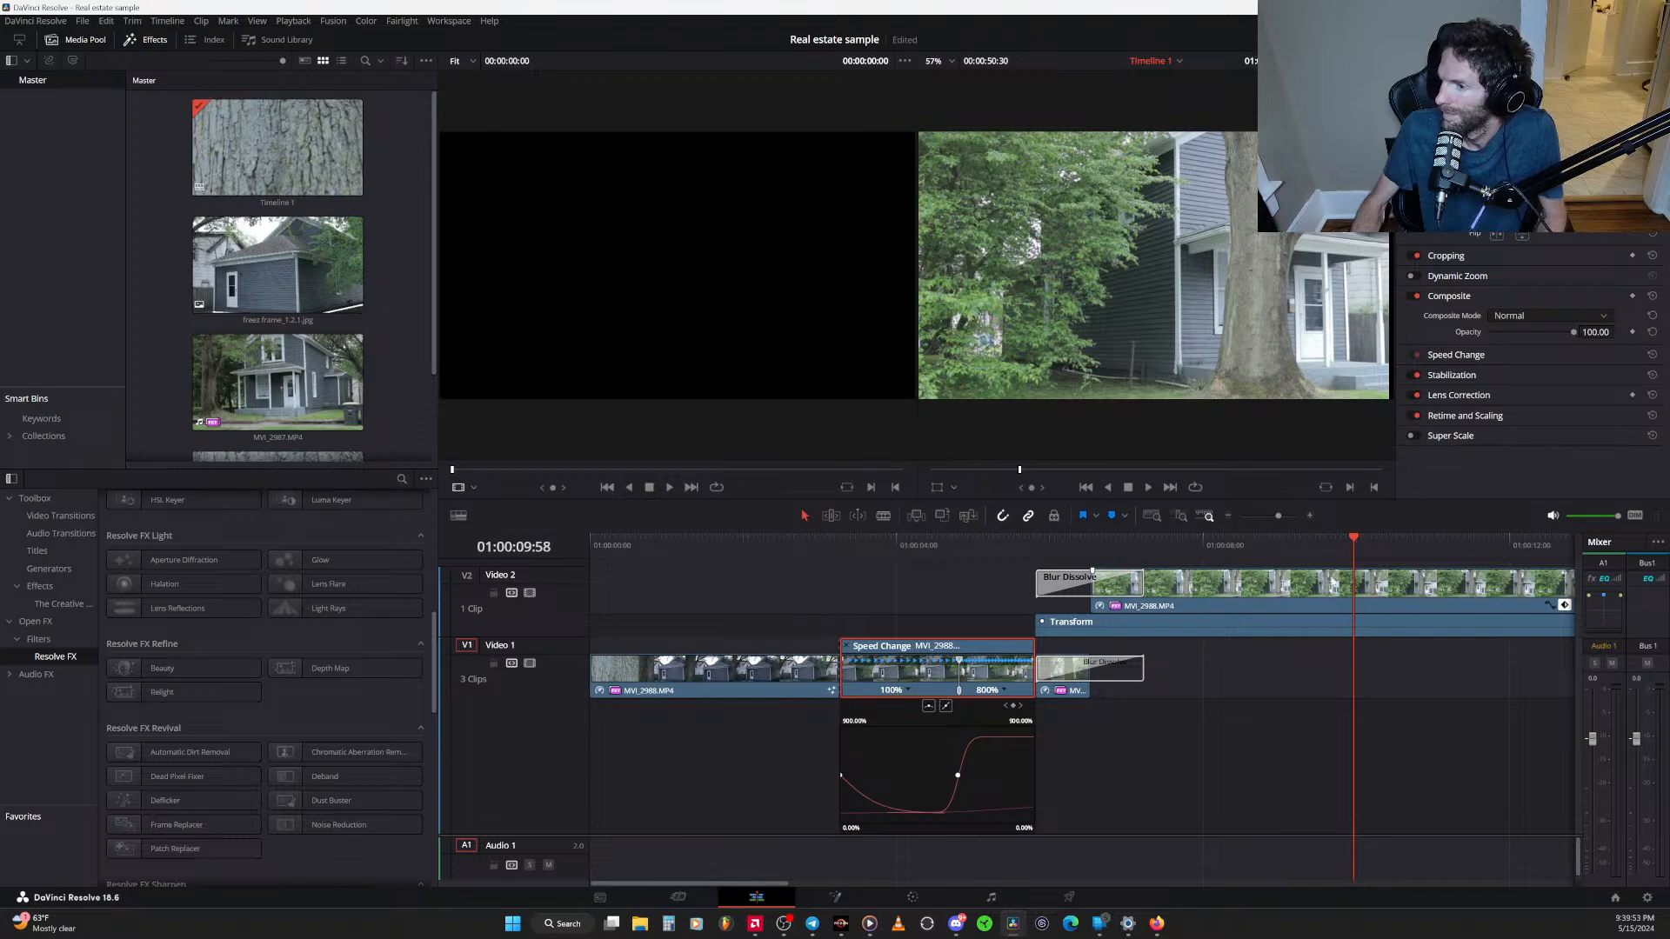
Fit the whole timeline in view and replay it from shortly before the animated clip
drag(1430, 623, 1054, 626)
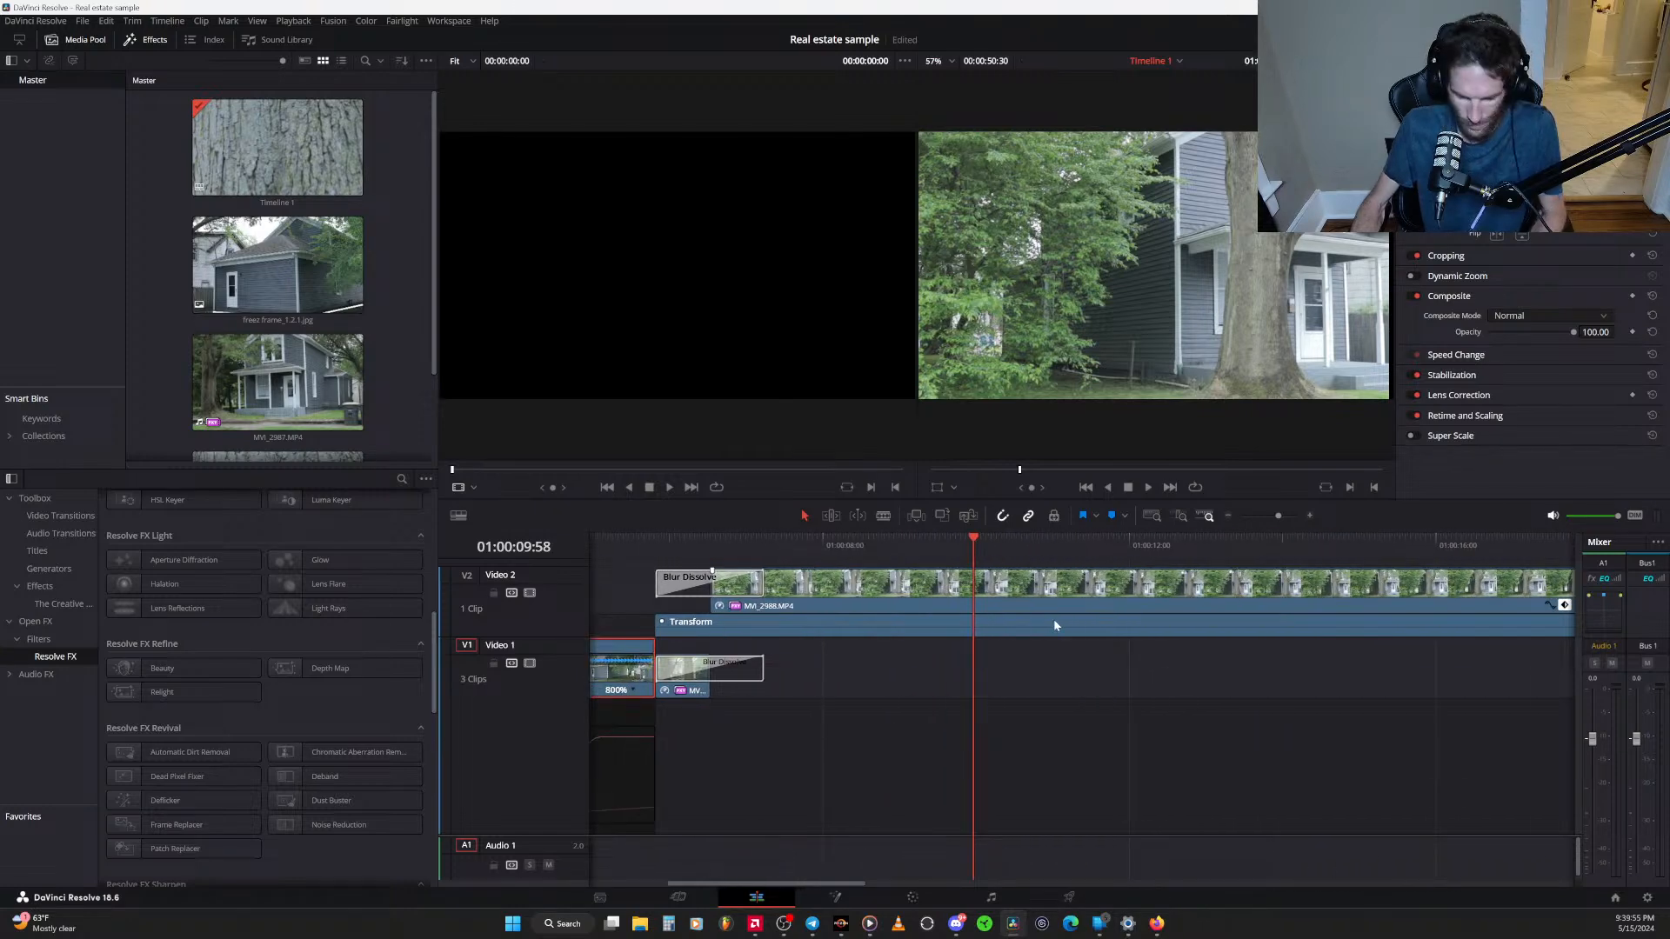
key(shift+z)
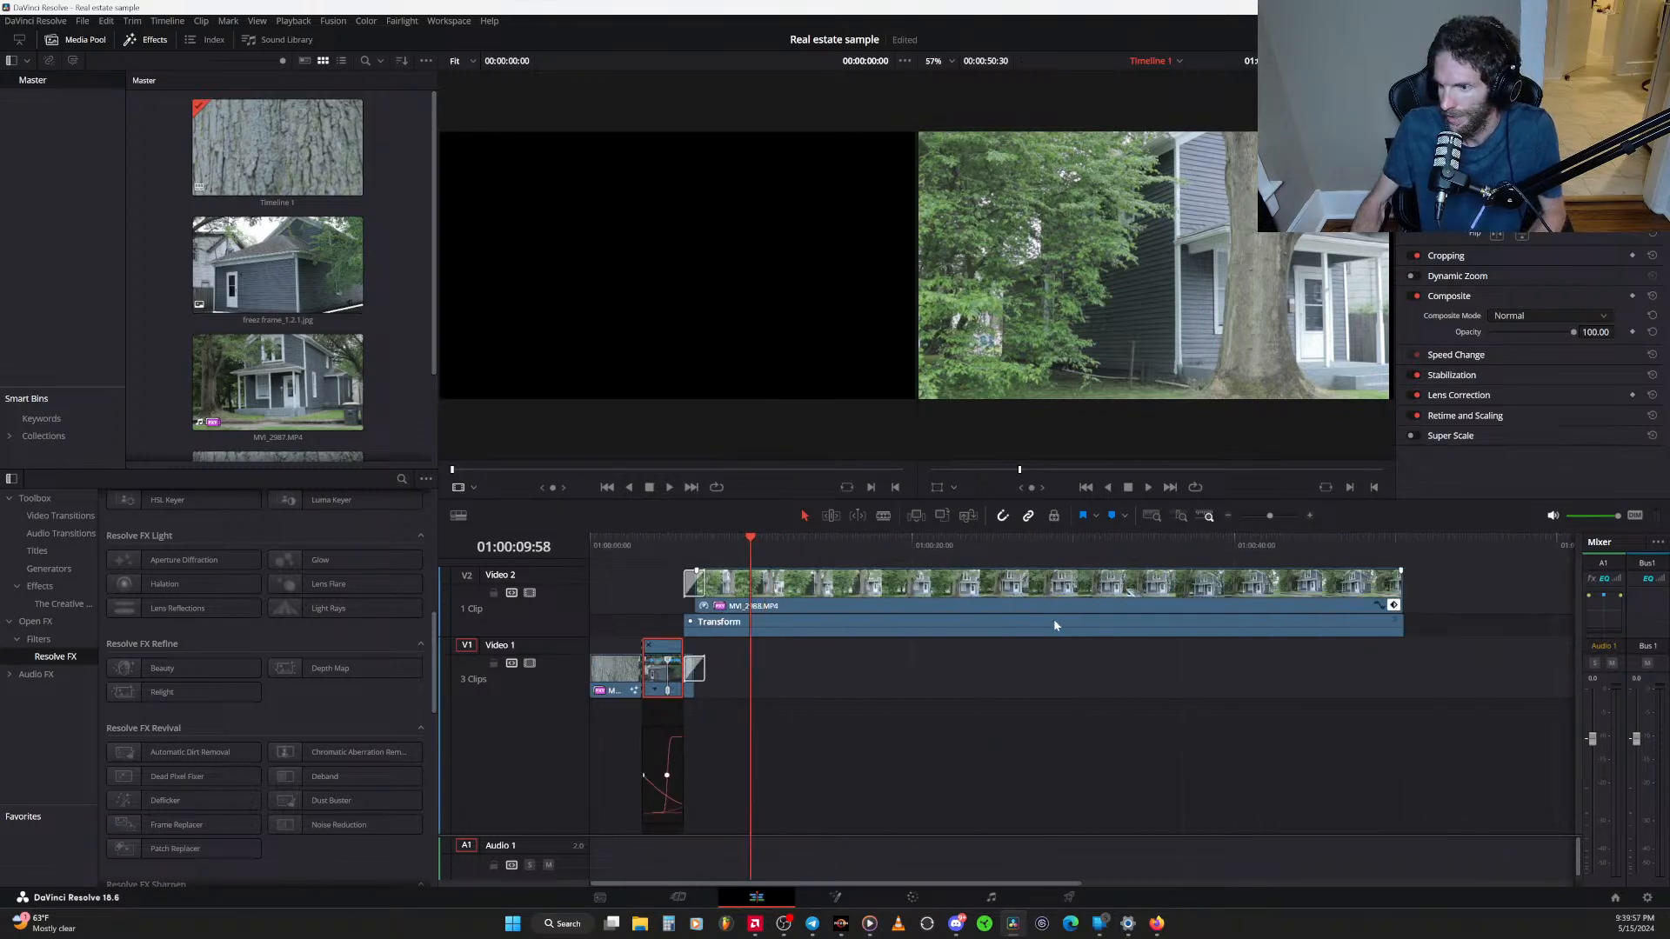
drag(779, 544, 621, 567)
key(space)
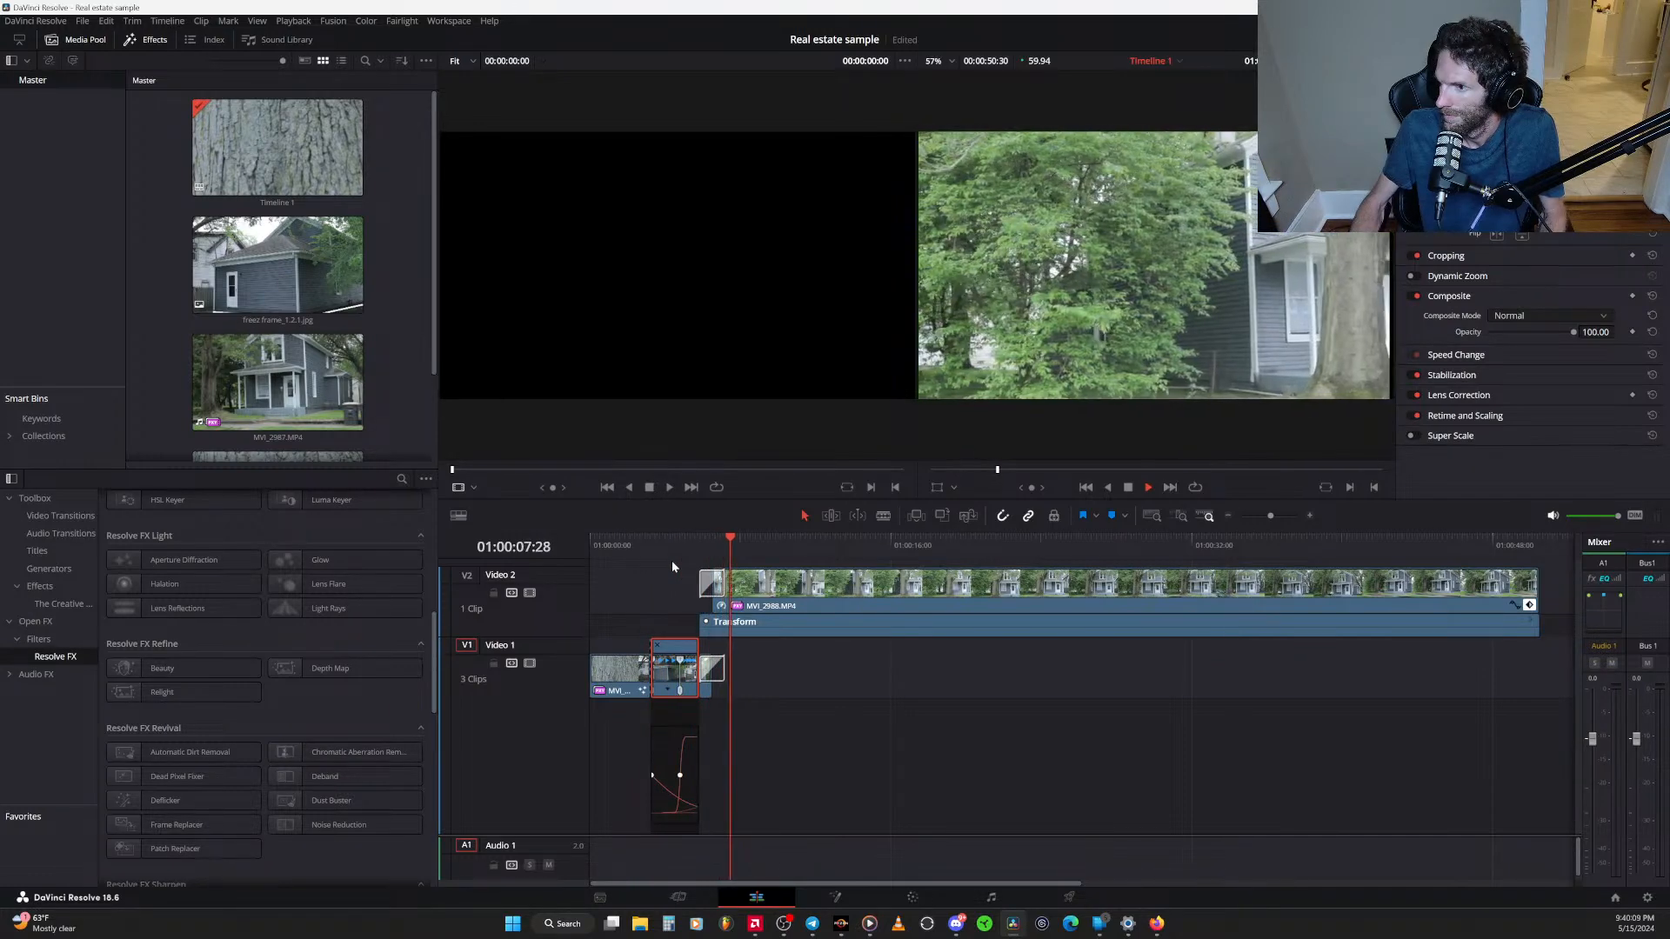
Stop playback at 01:00:09:13, split the Video 2 clip there, and move its second part down to Video 1
key(space)
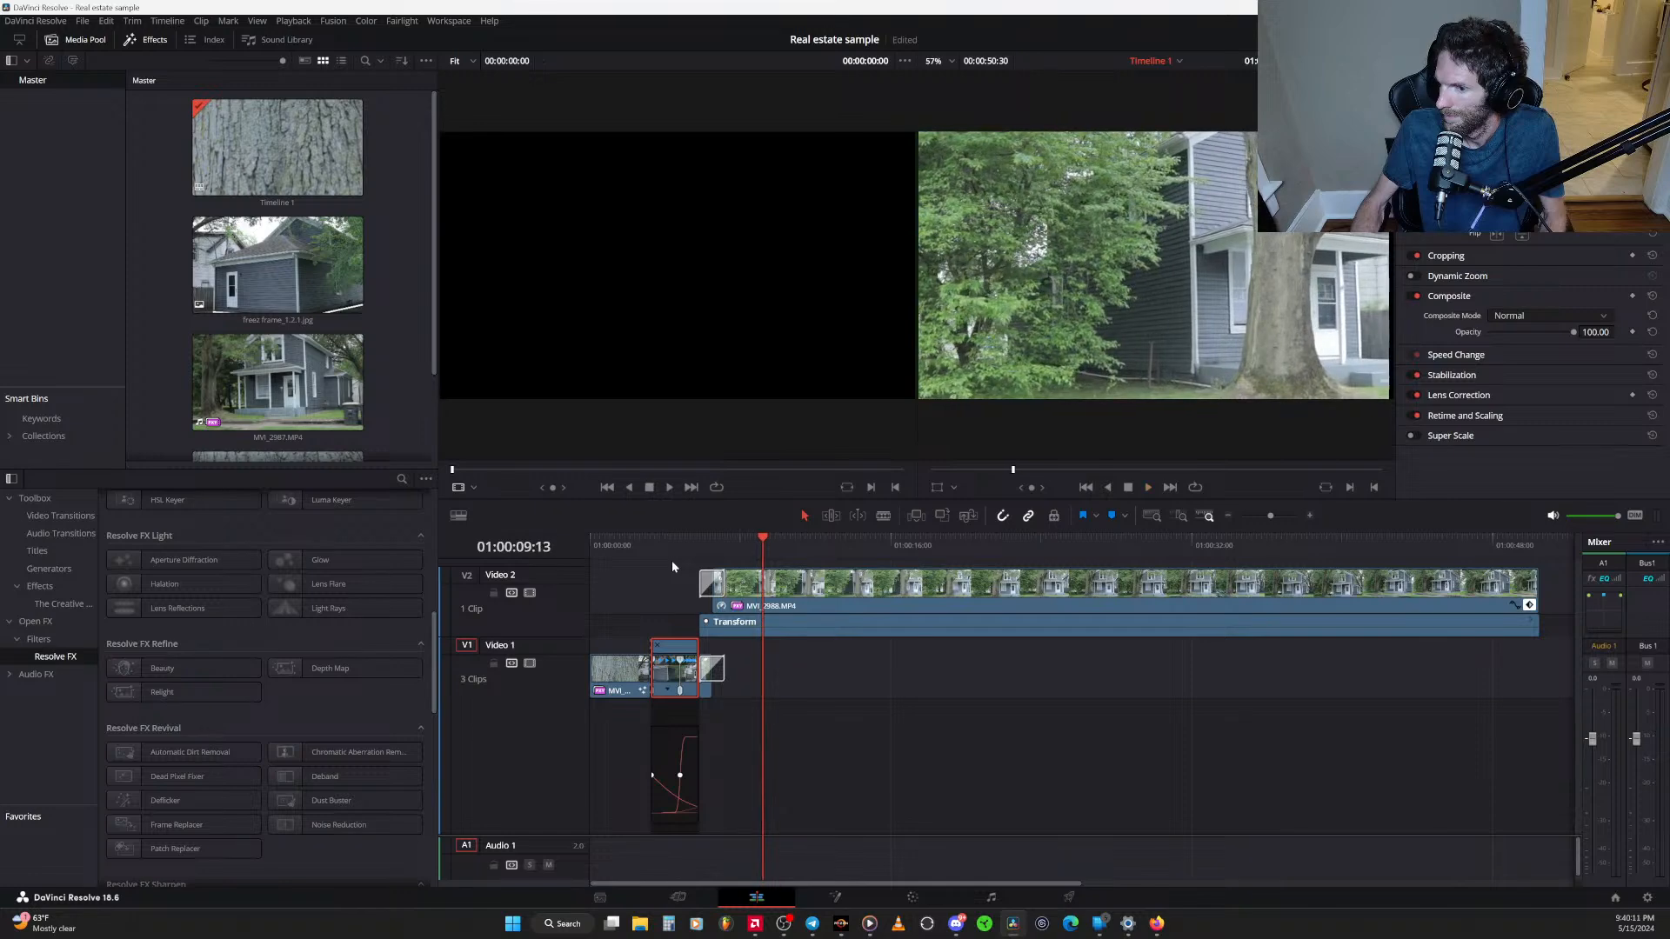
key(b)
click(762, 592)
click(803, 513)
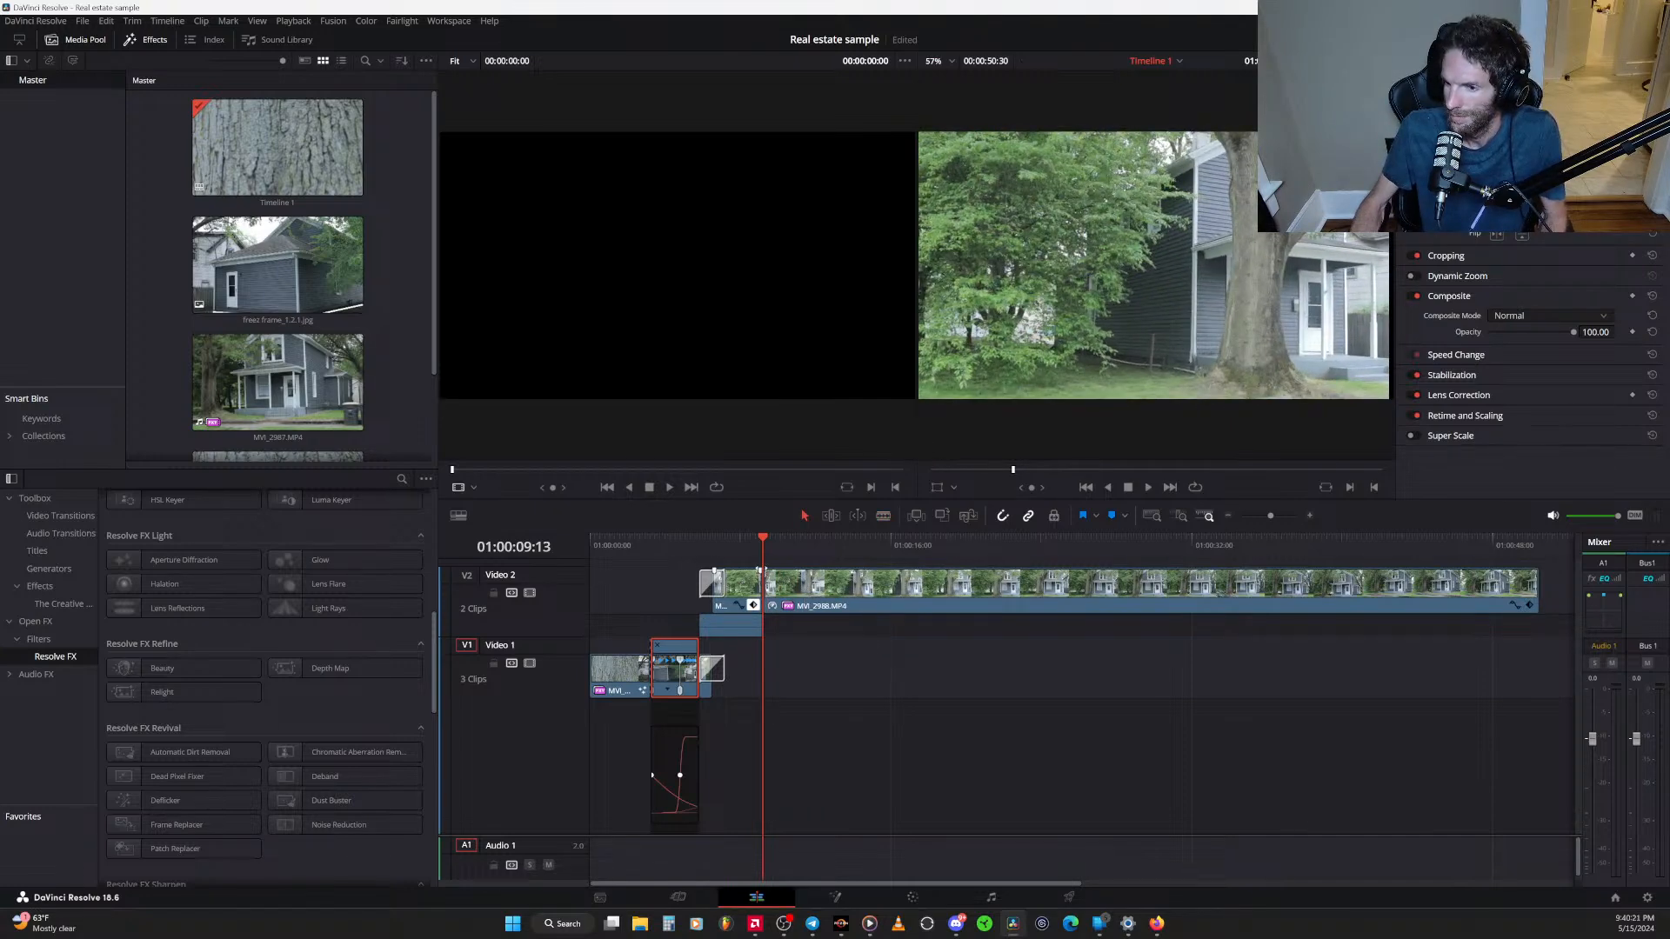
drag(838, 585, 846, 674)
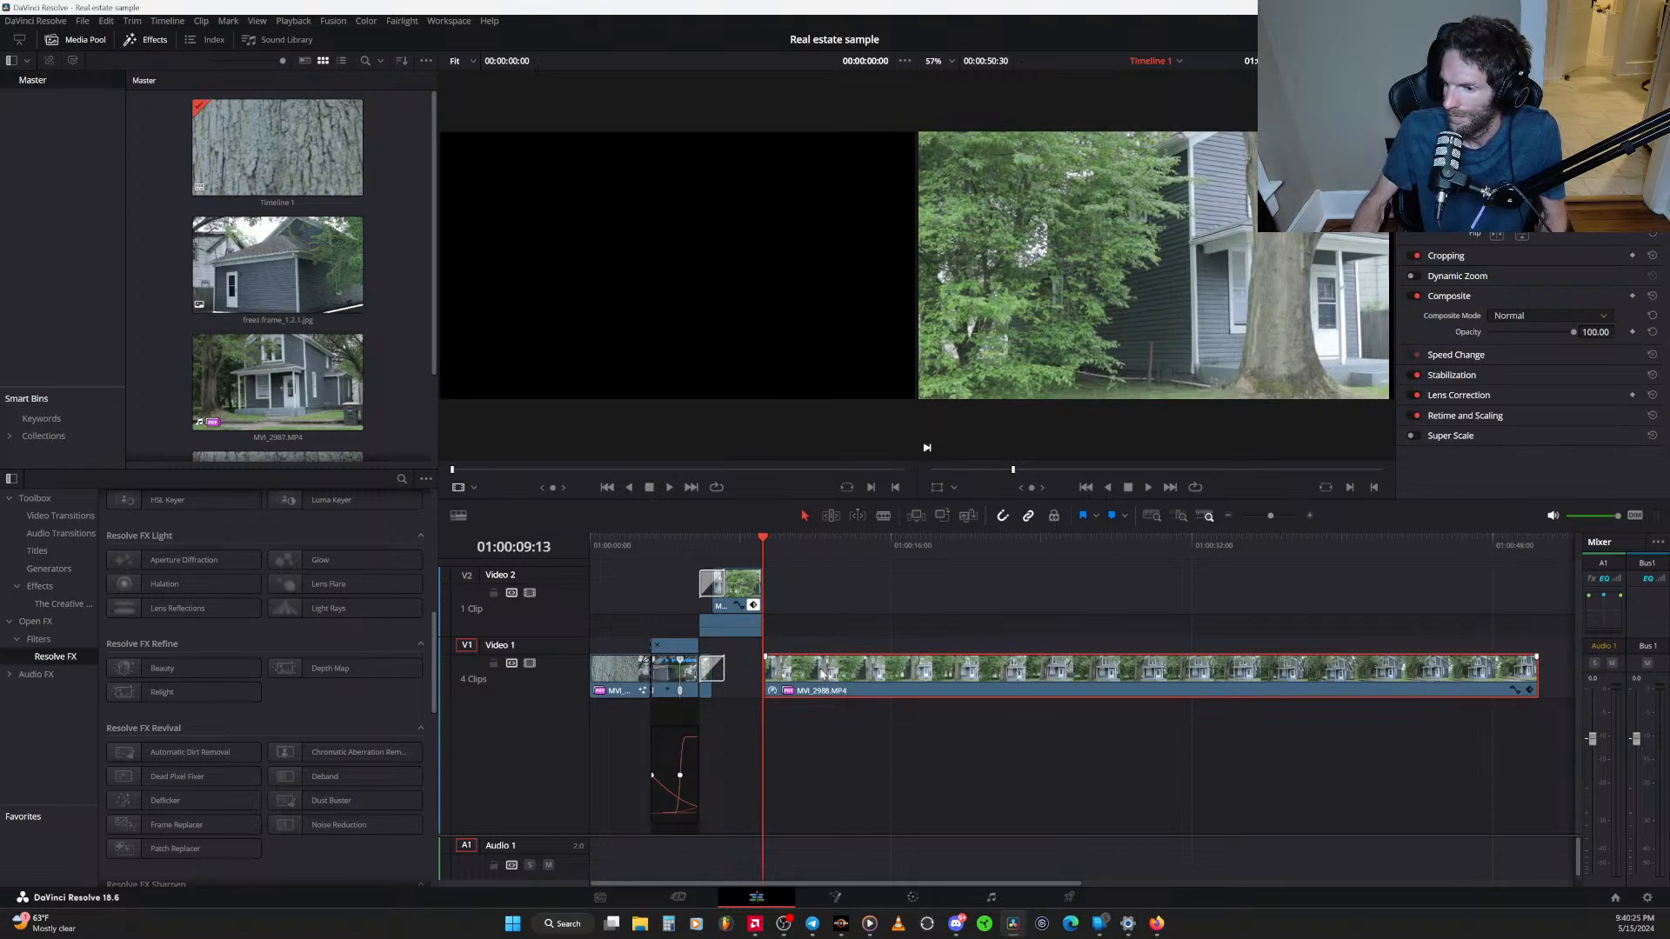
Show the retime curve and retime controls for the split-off MVI_2988.MP4 clip on Video 1
right_click(814, 673)
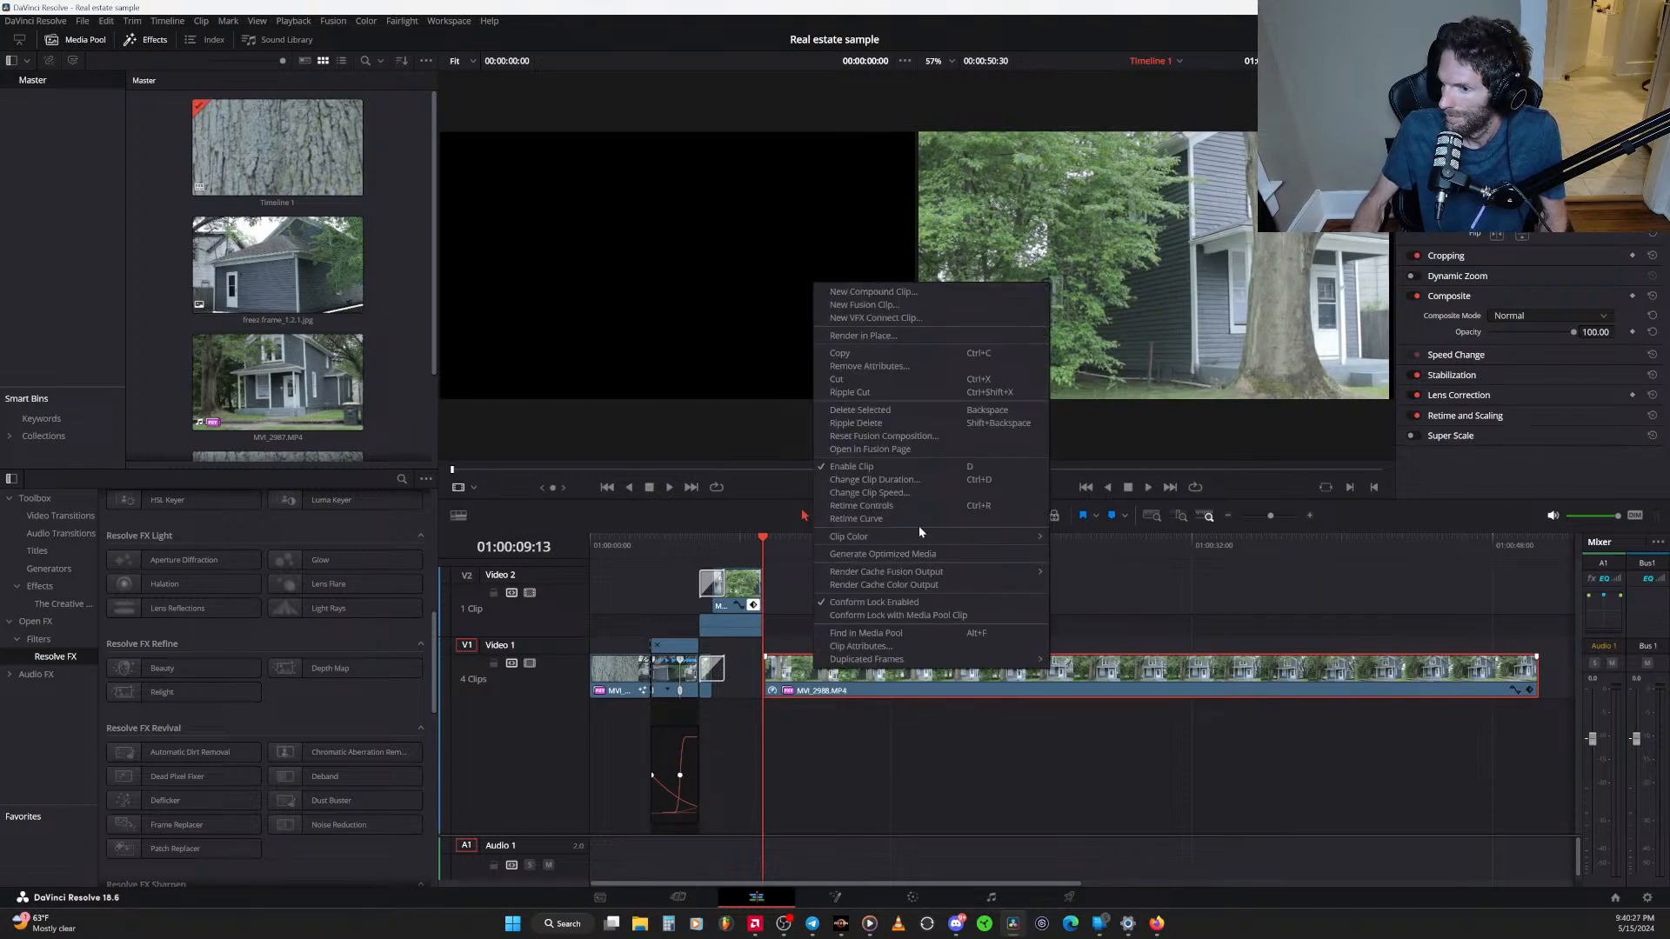
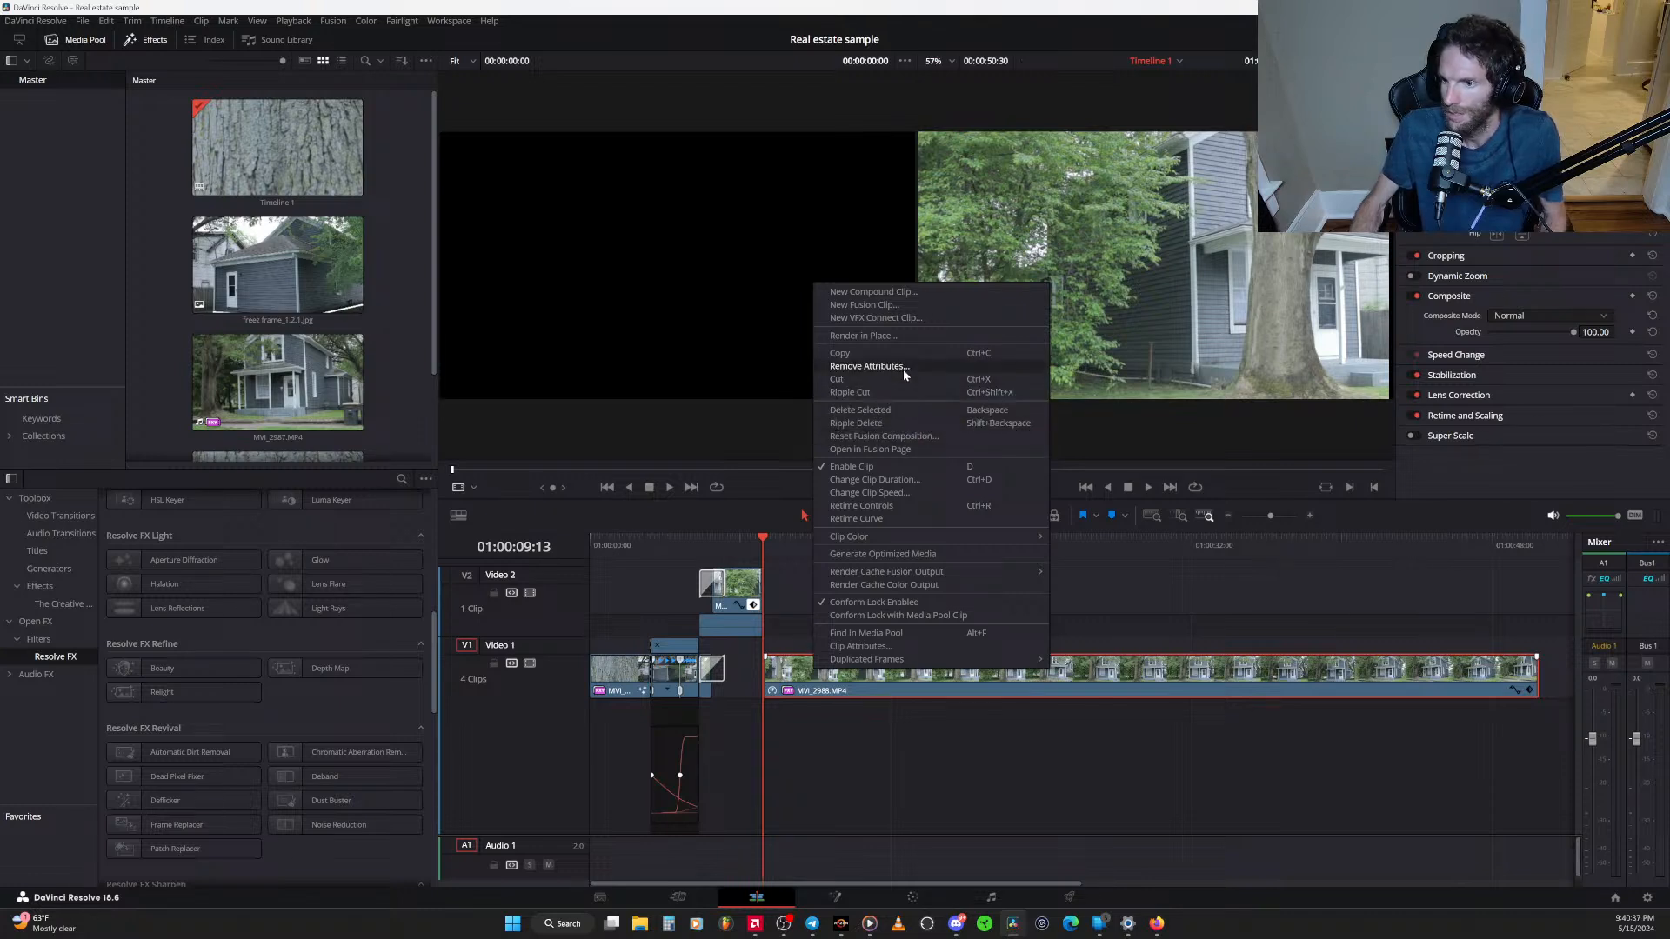
click(908, 518)
right_click(870, 680)
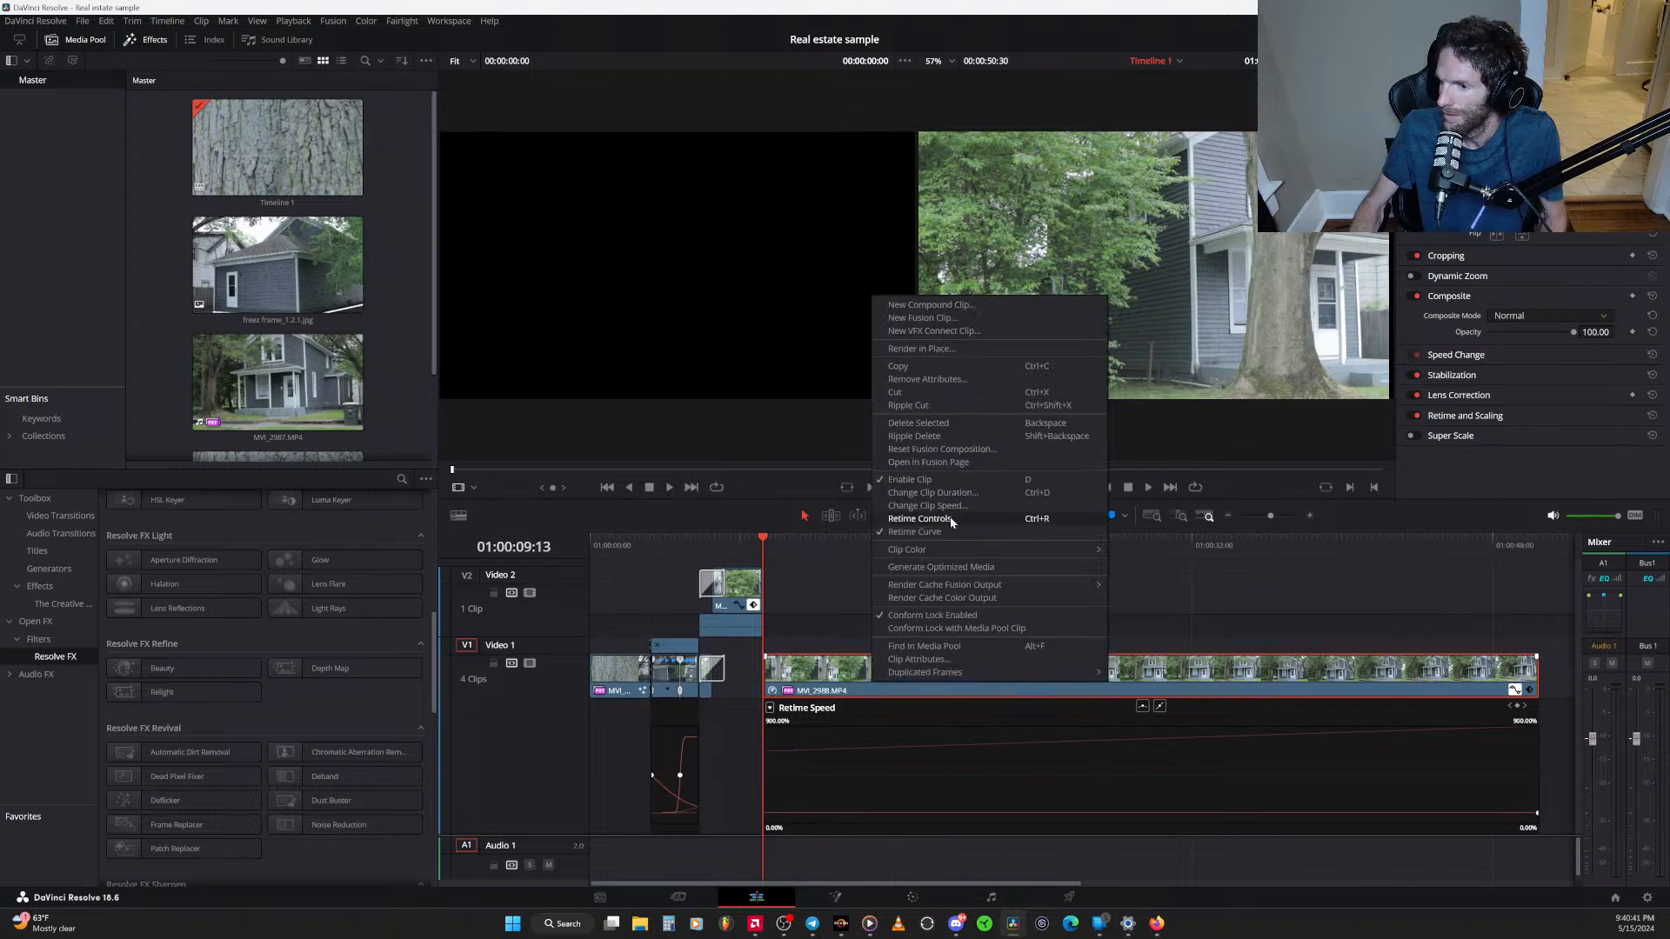
click(950, 516)
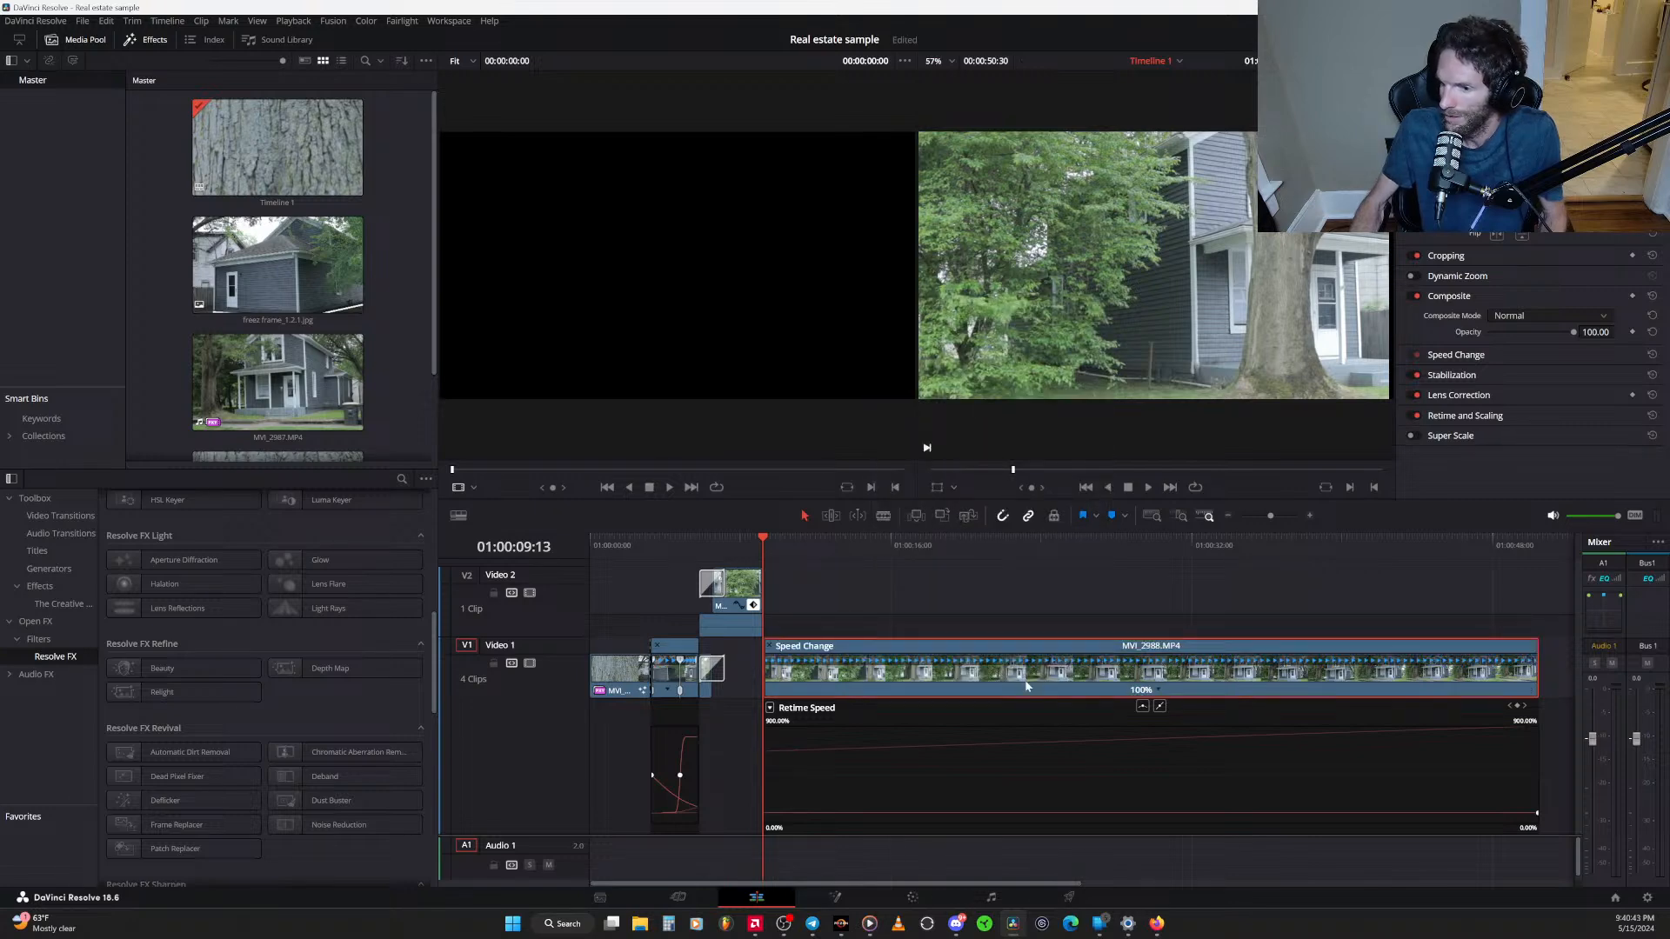
Add a speed point to the Video 1 clip at 01:00:10:22 and set the segment after it to 400% speed
click(1158, 693)
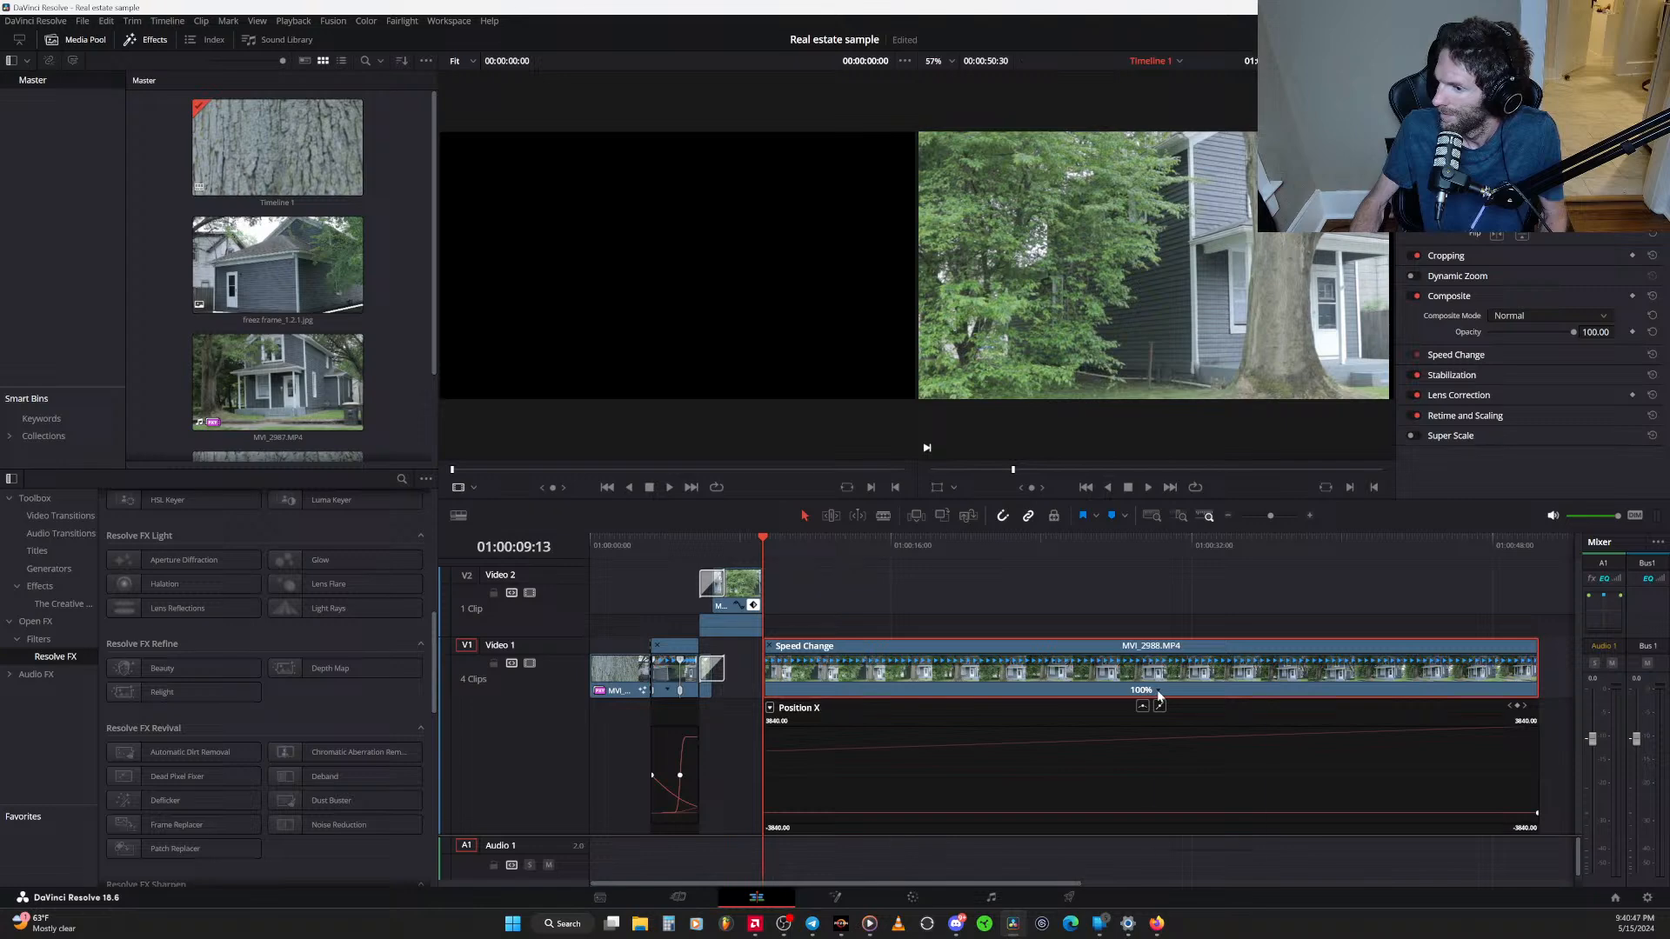
click(1158, 692)
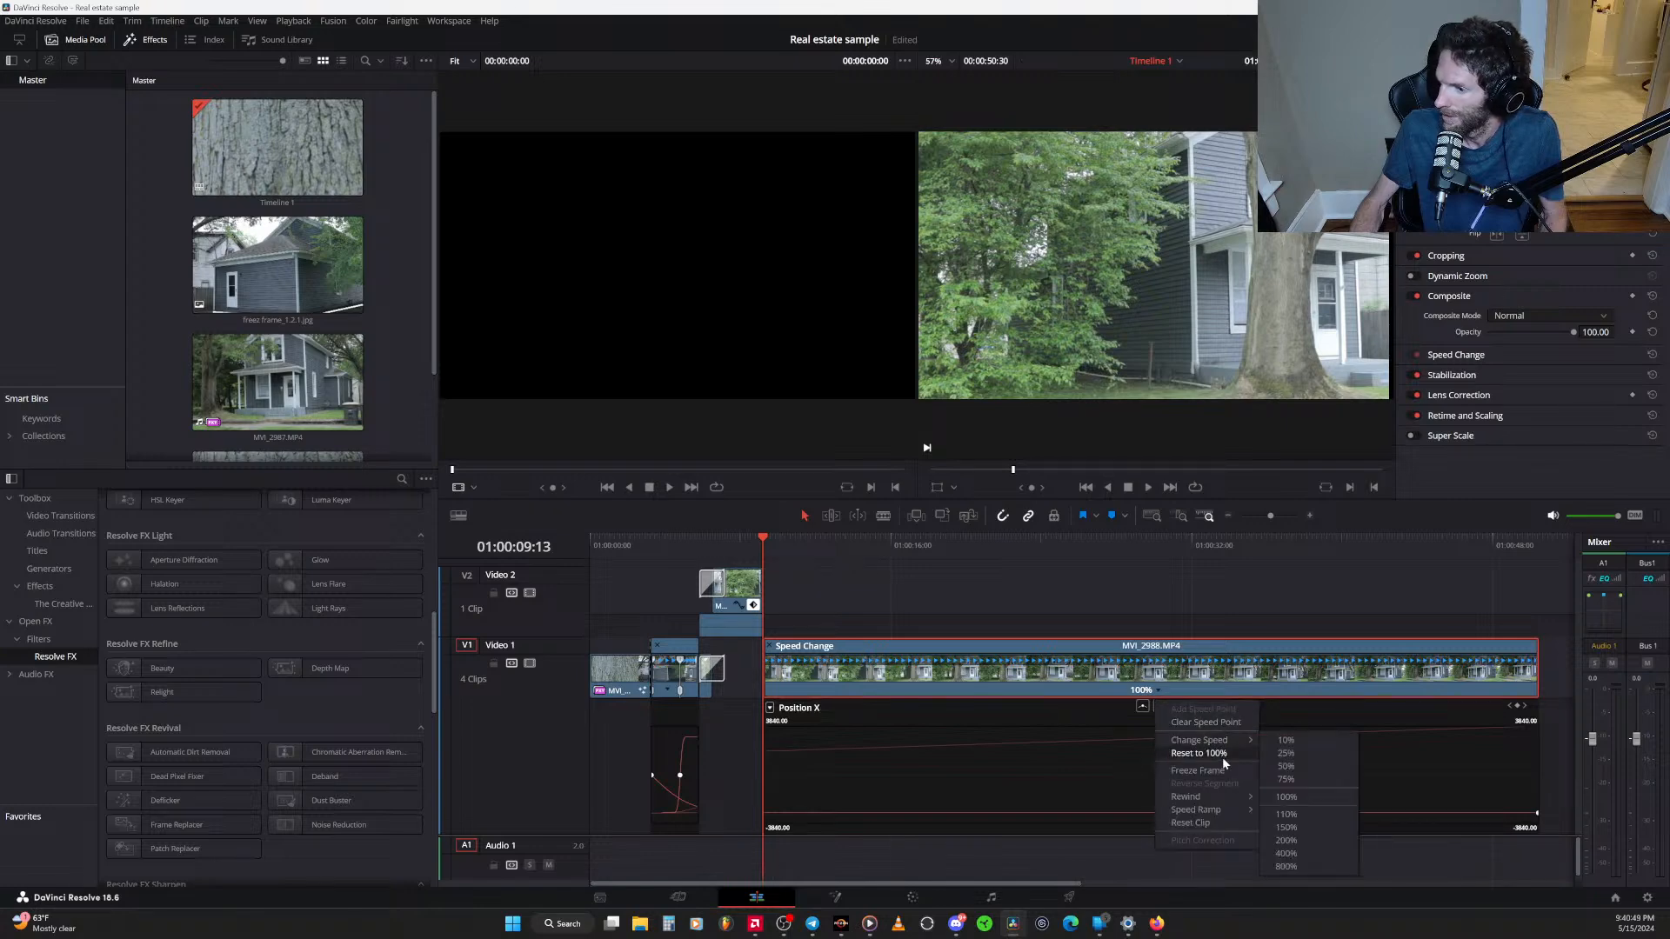
mouse_move(1222, 743)
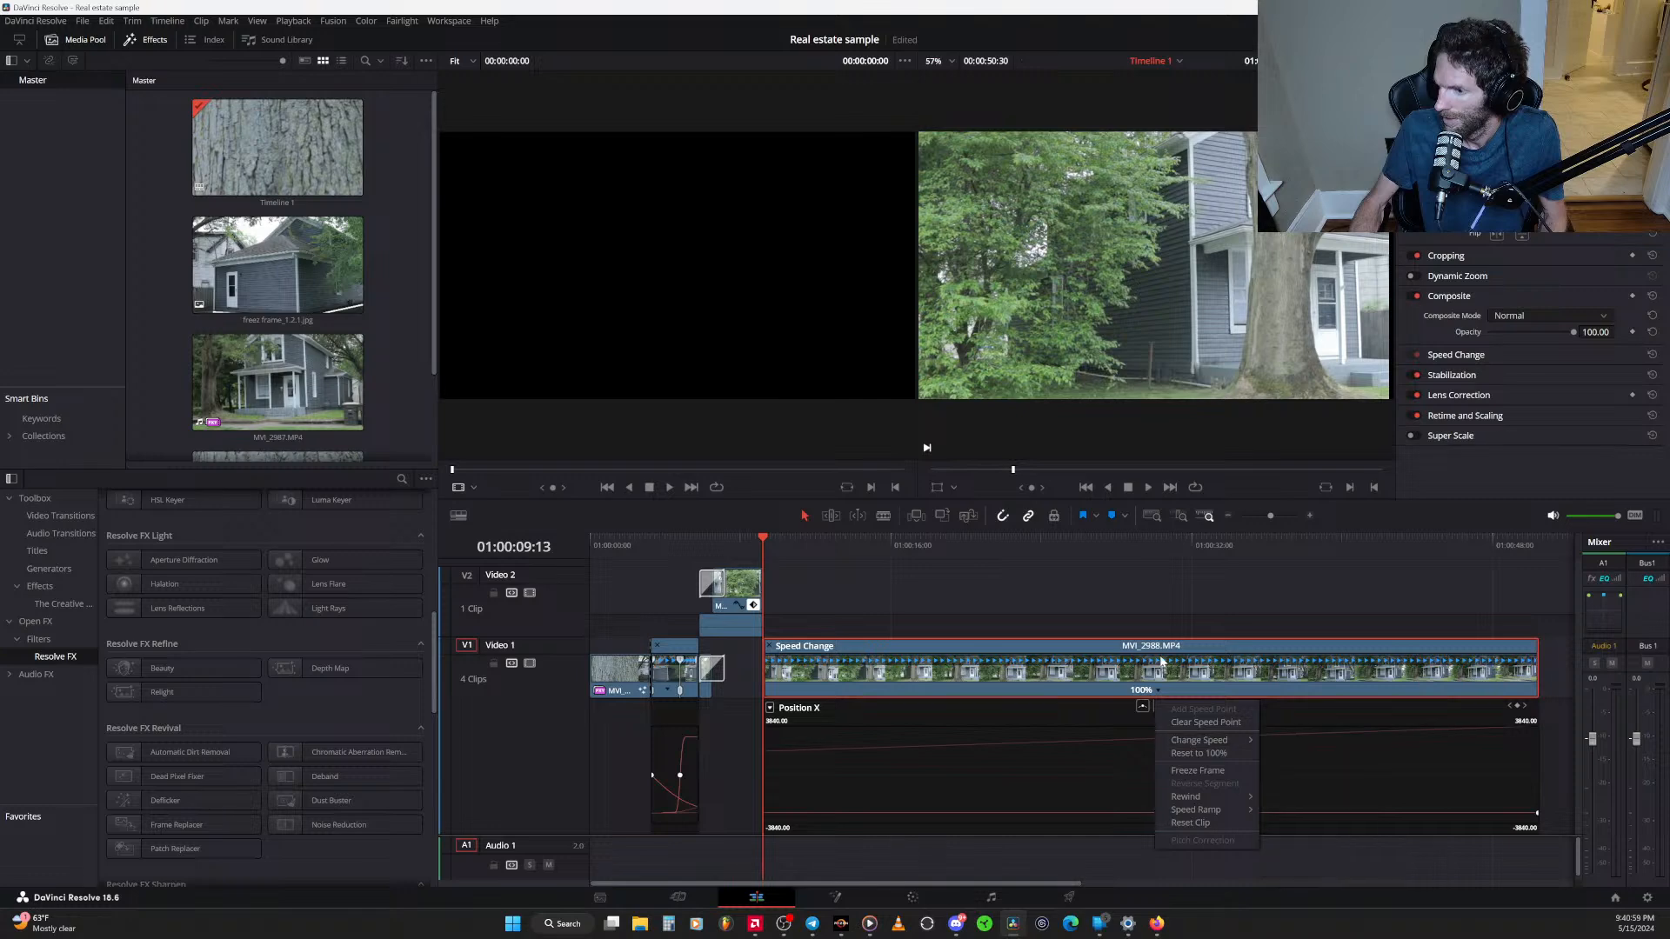
click(992, 658)
drag(762, 538, 787, 557)
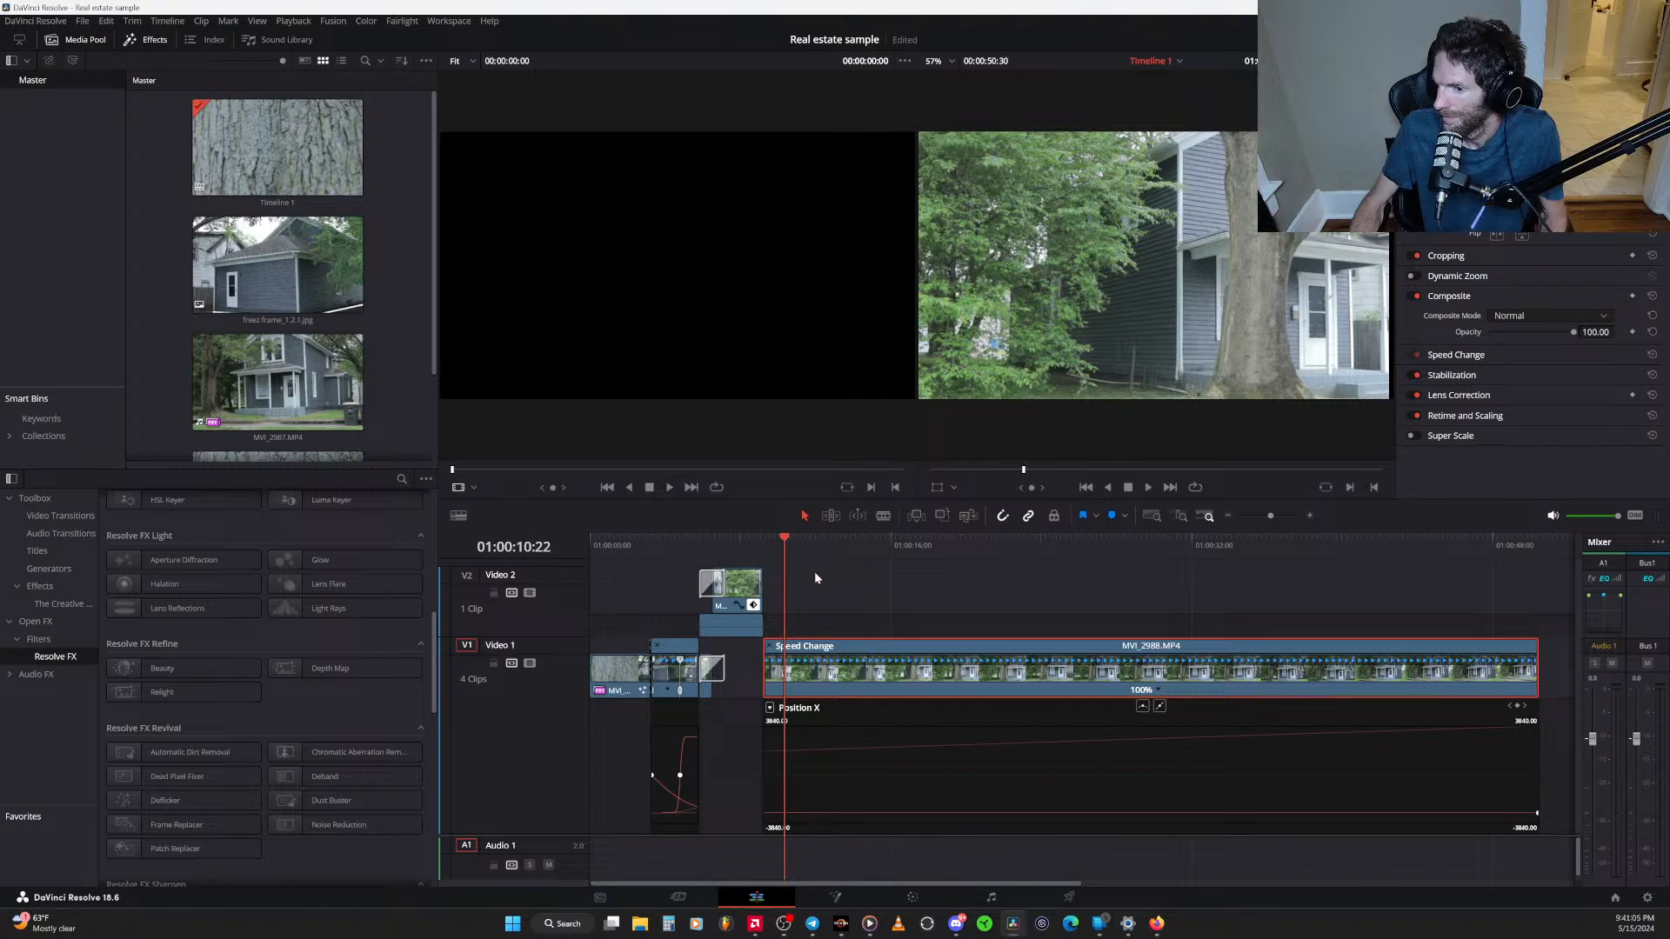
click(1162, 694)
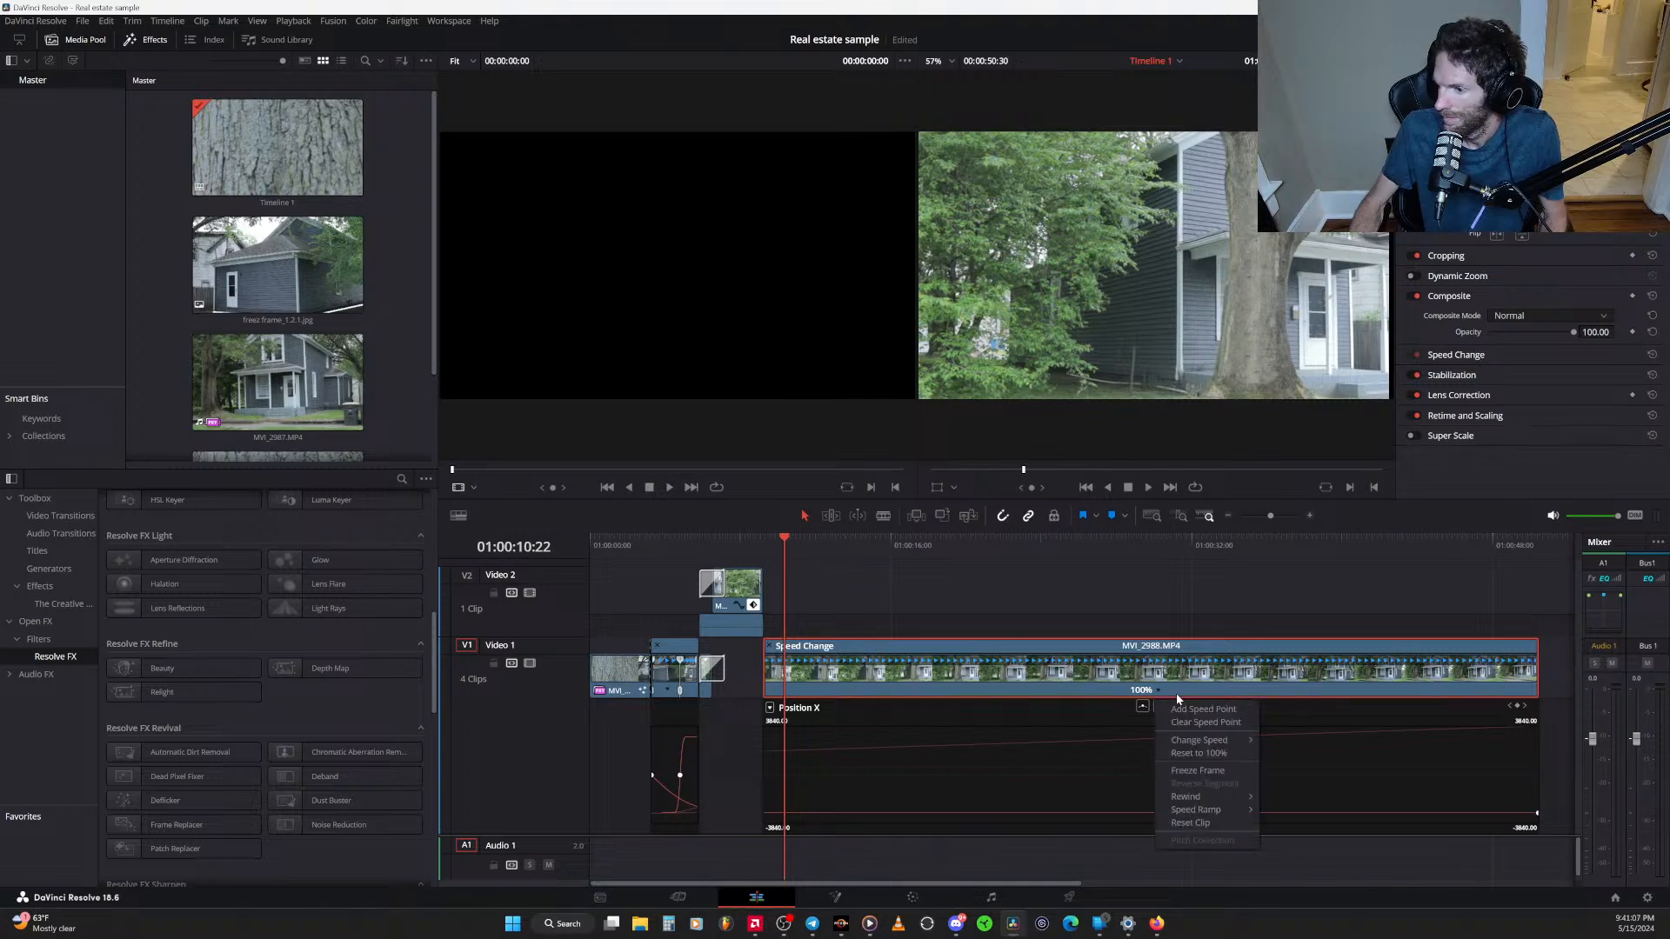
click(1201, 713)
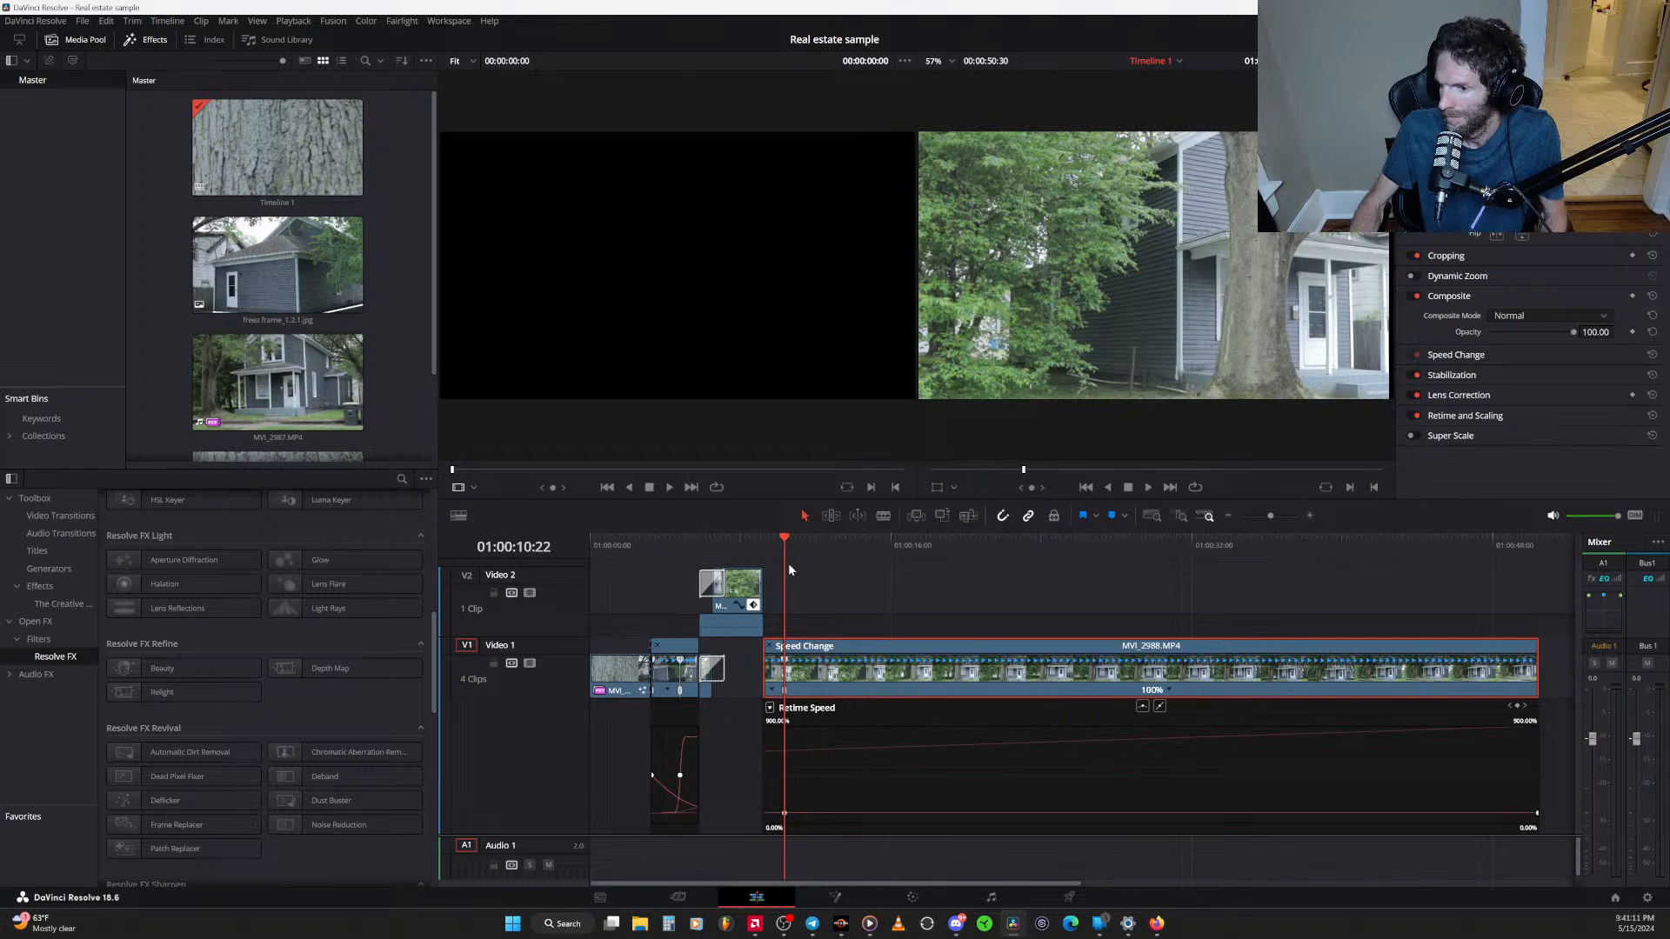
click(1171, 692)
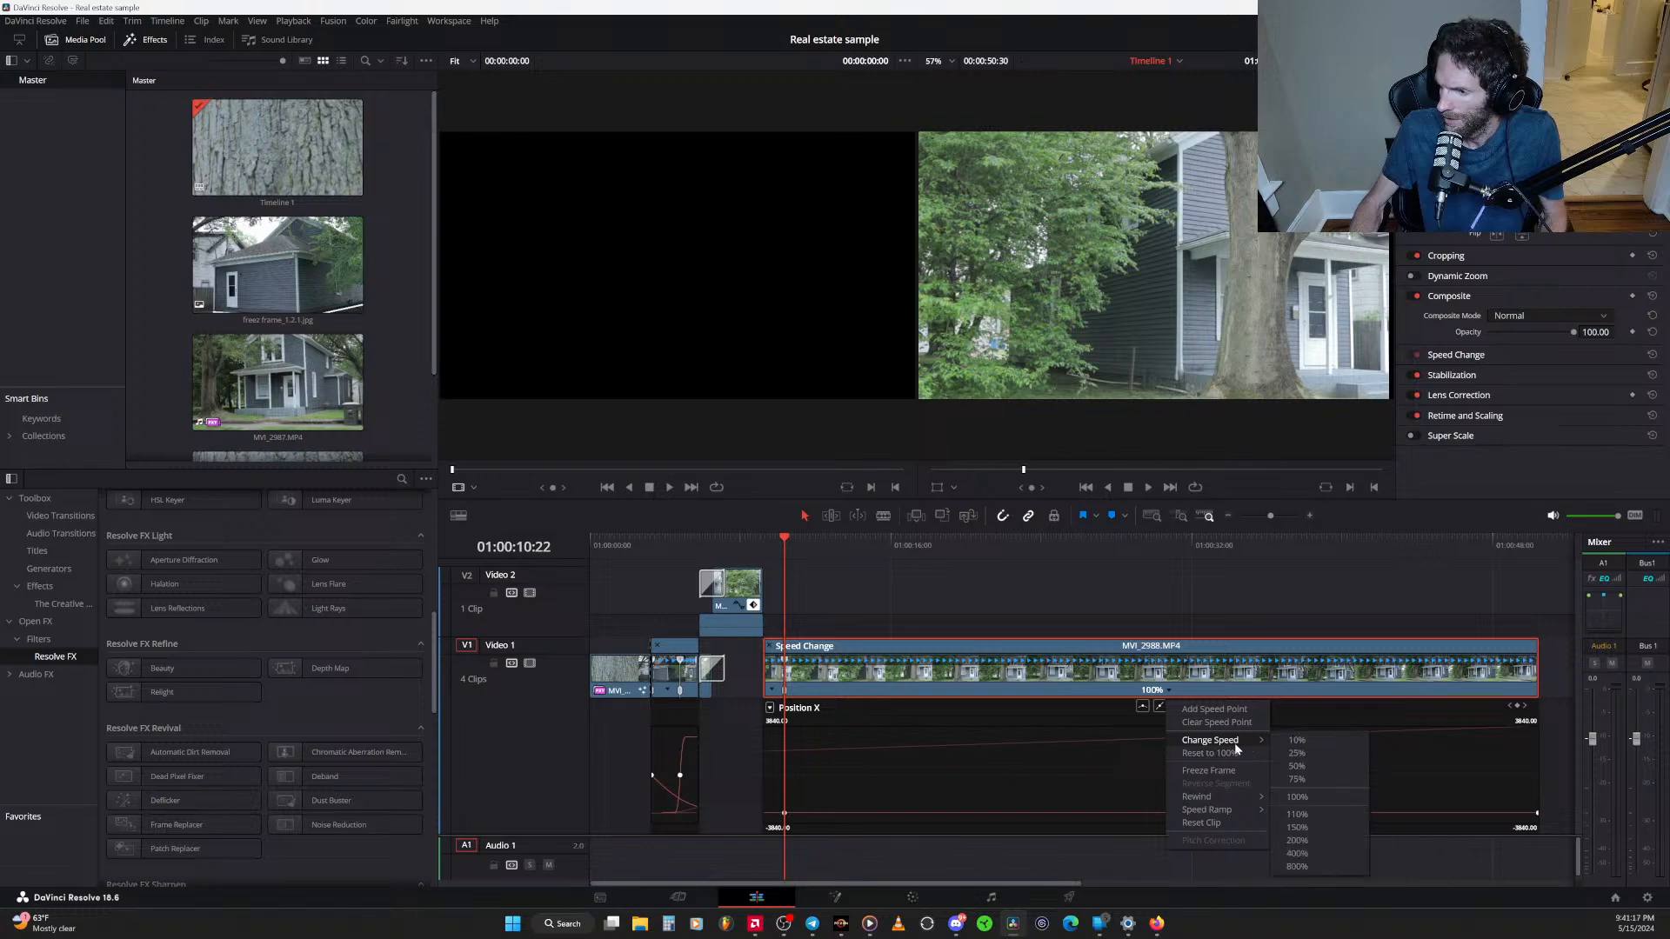
click(1308, 852)
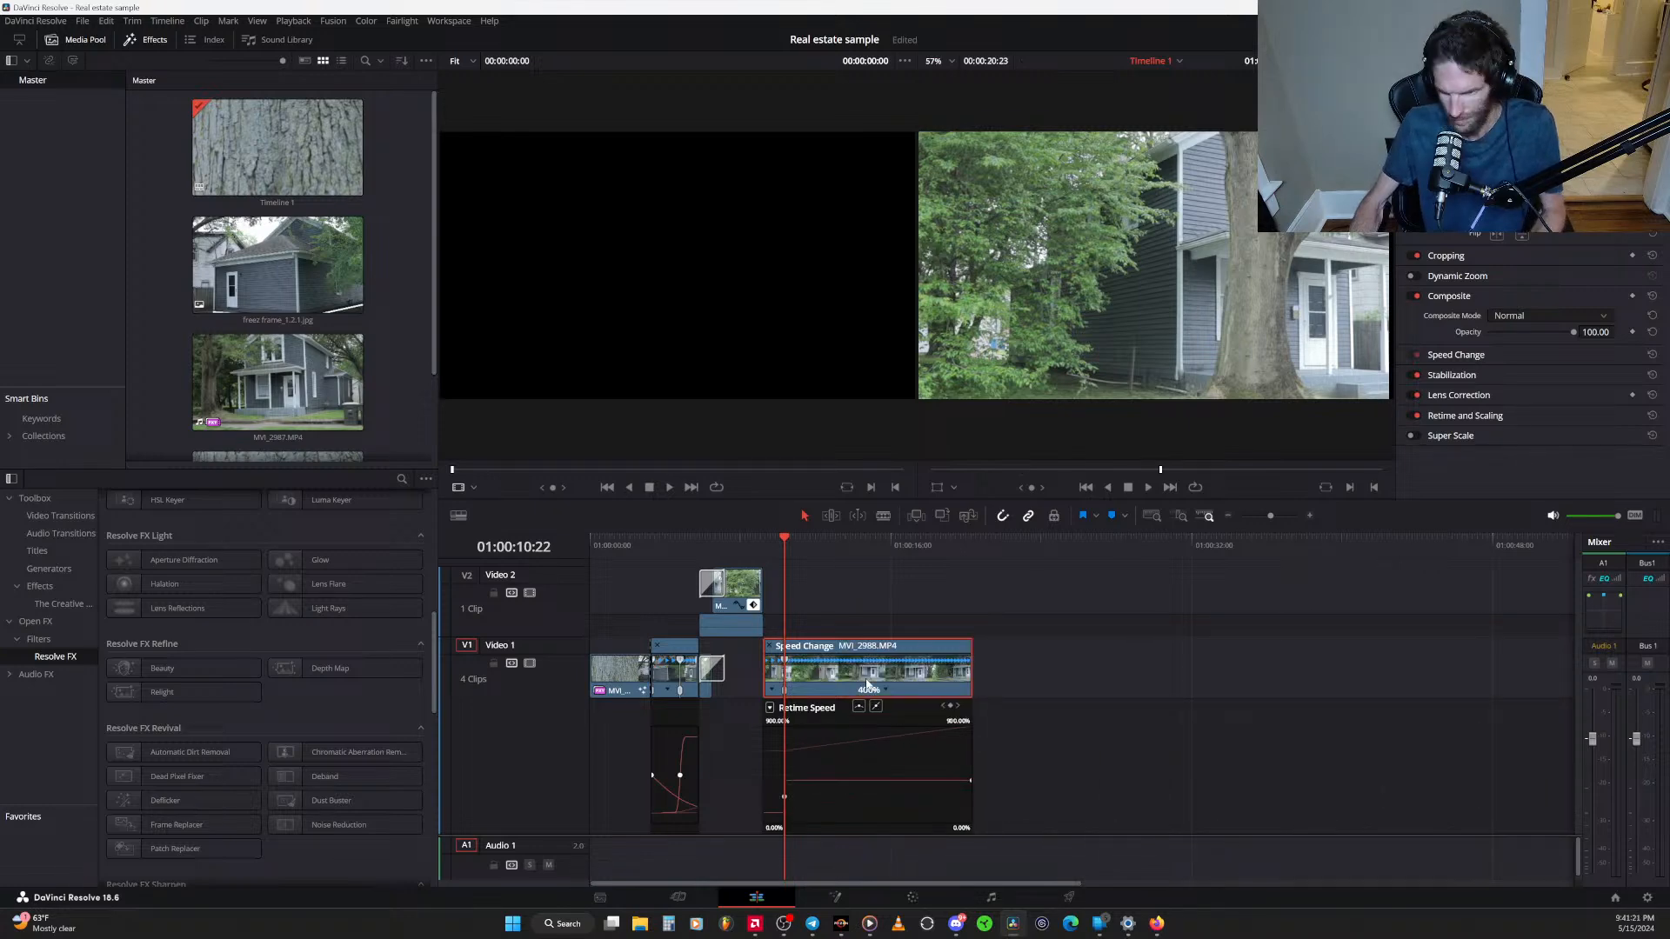
Find the frame where the house front clears the tree and add a second speed point at 01:00:13:44
scroll(870, 707, up, 5)
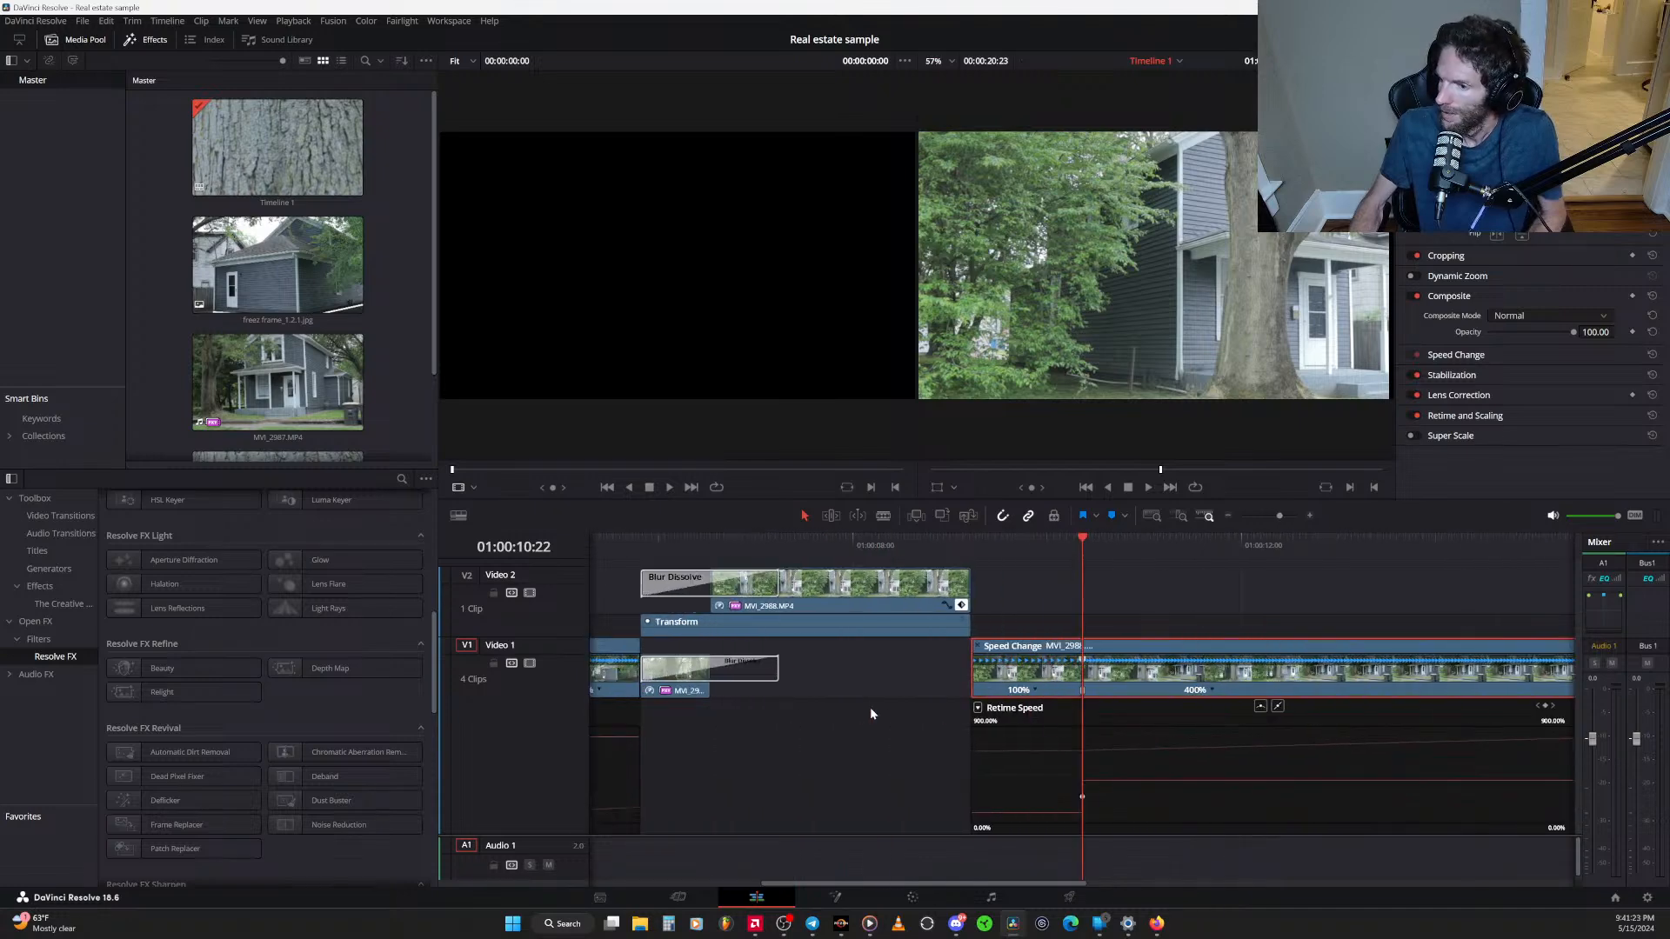
scroll(1046, 706, up, 2)
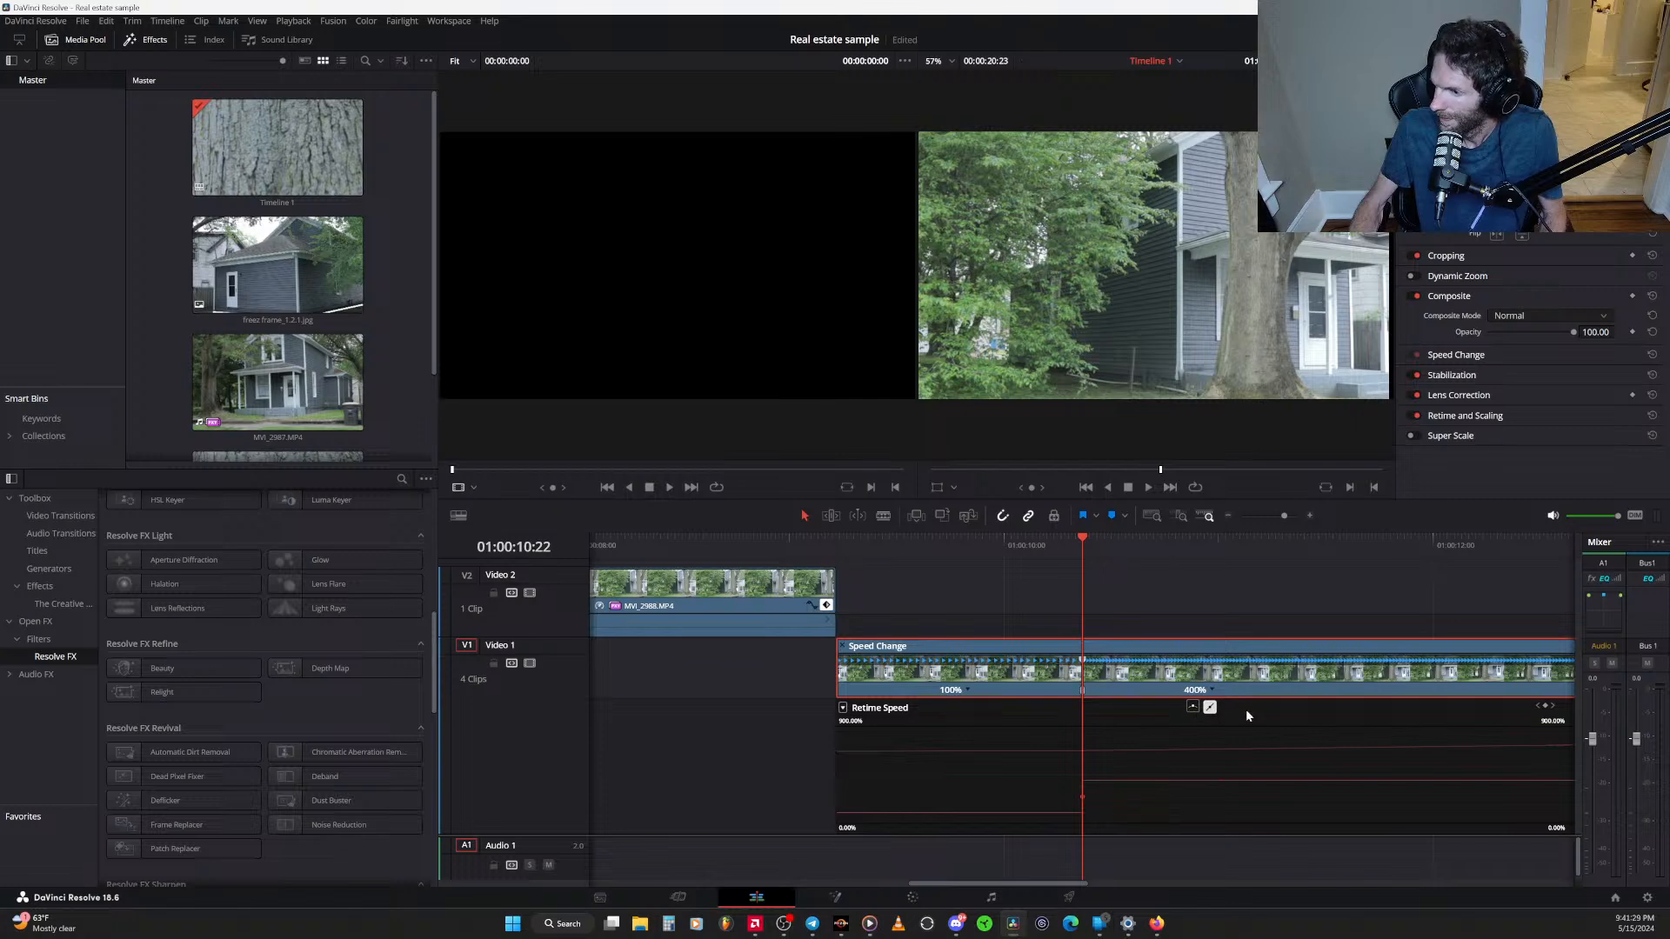
drag(1079, 540, 1497, 597)
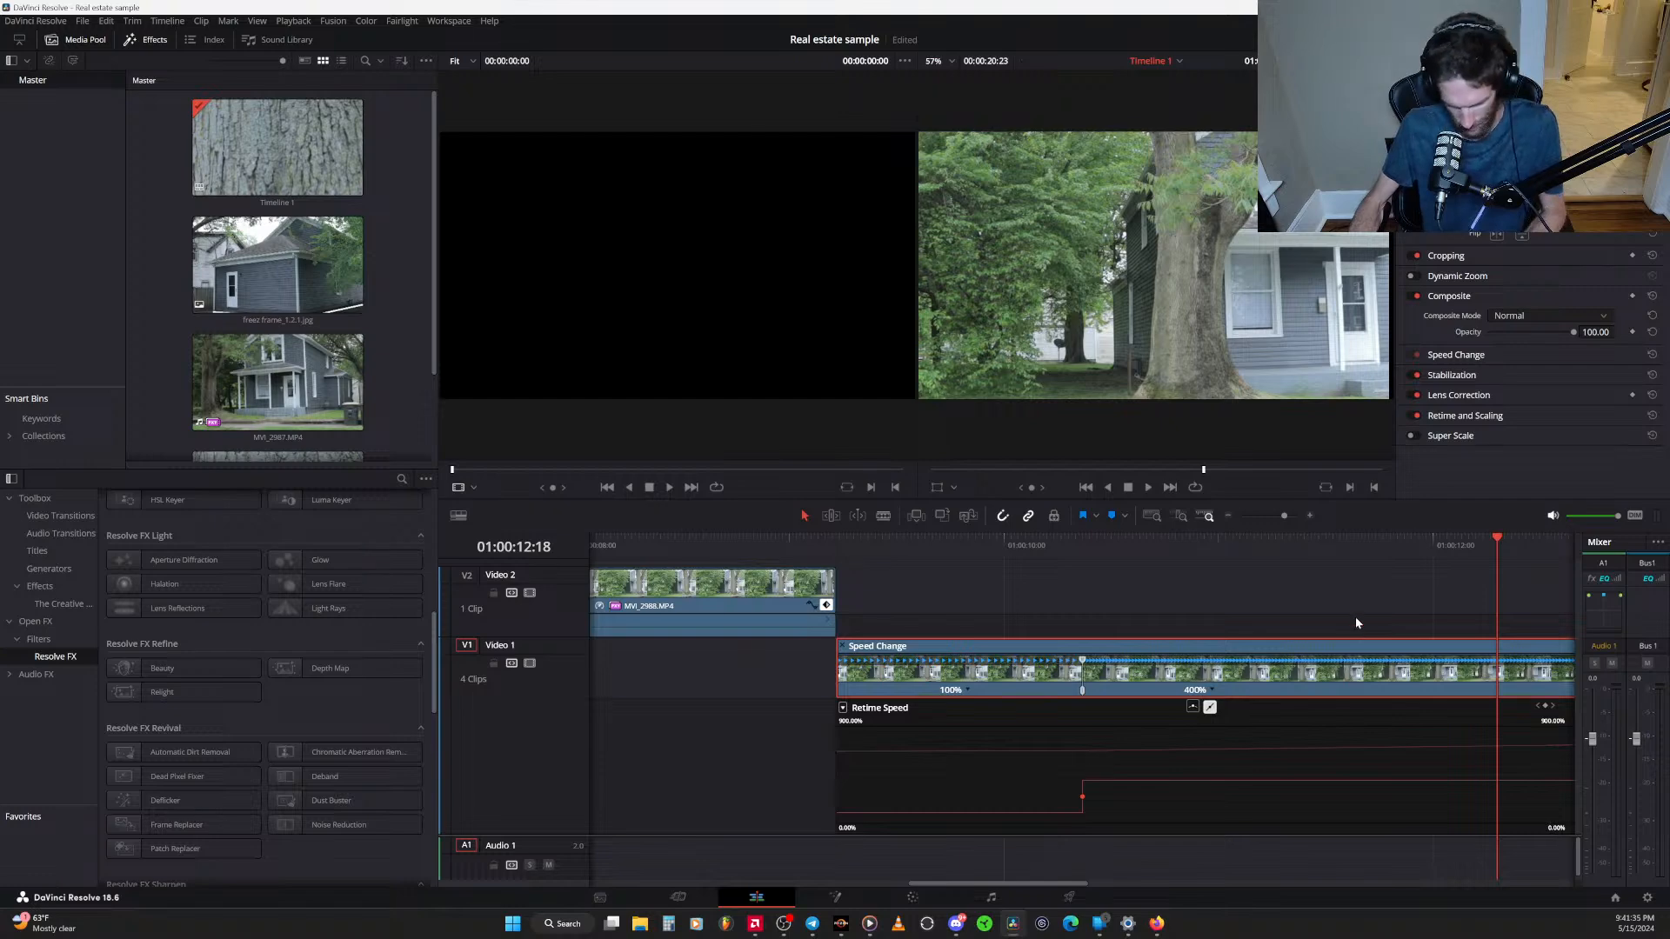
key(ctrl+minus)
key(ctrl+minus)
key(ctrl+minus)
key(ctrl+minus)
key(ctrl+minus)
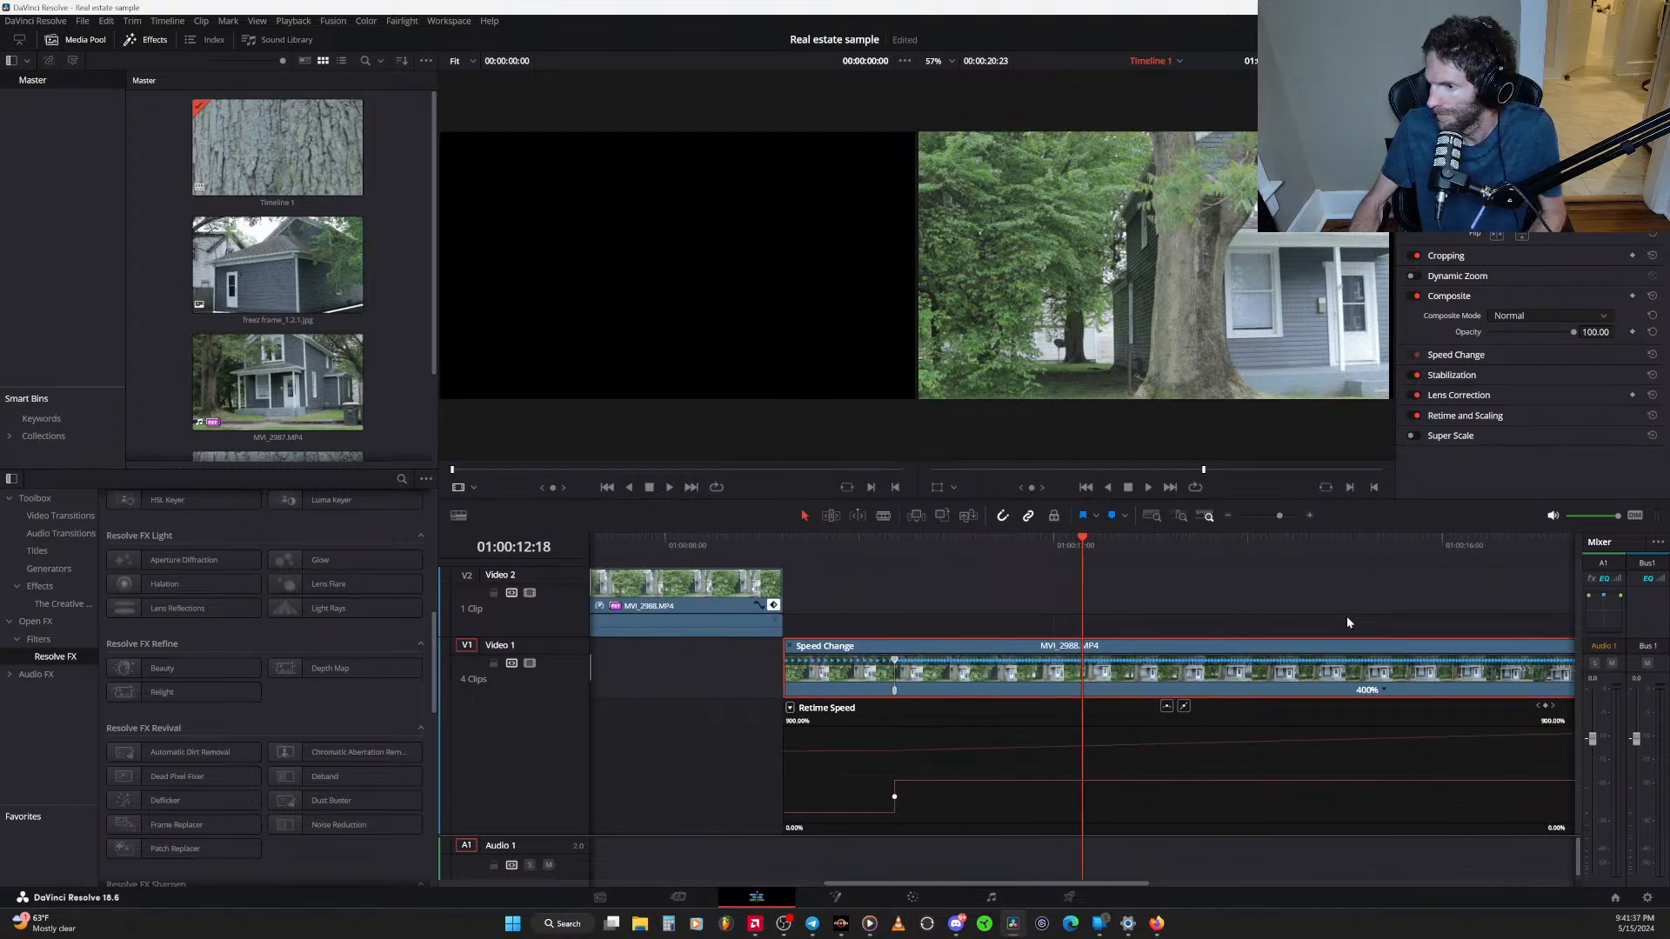
key(ctrl+equal)
key(ctrl+equal)
drag(1418, 630, 1209, 636)
drag(874, 539, 971, 550)
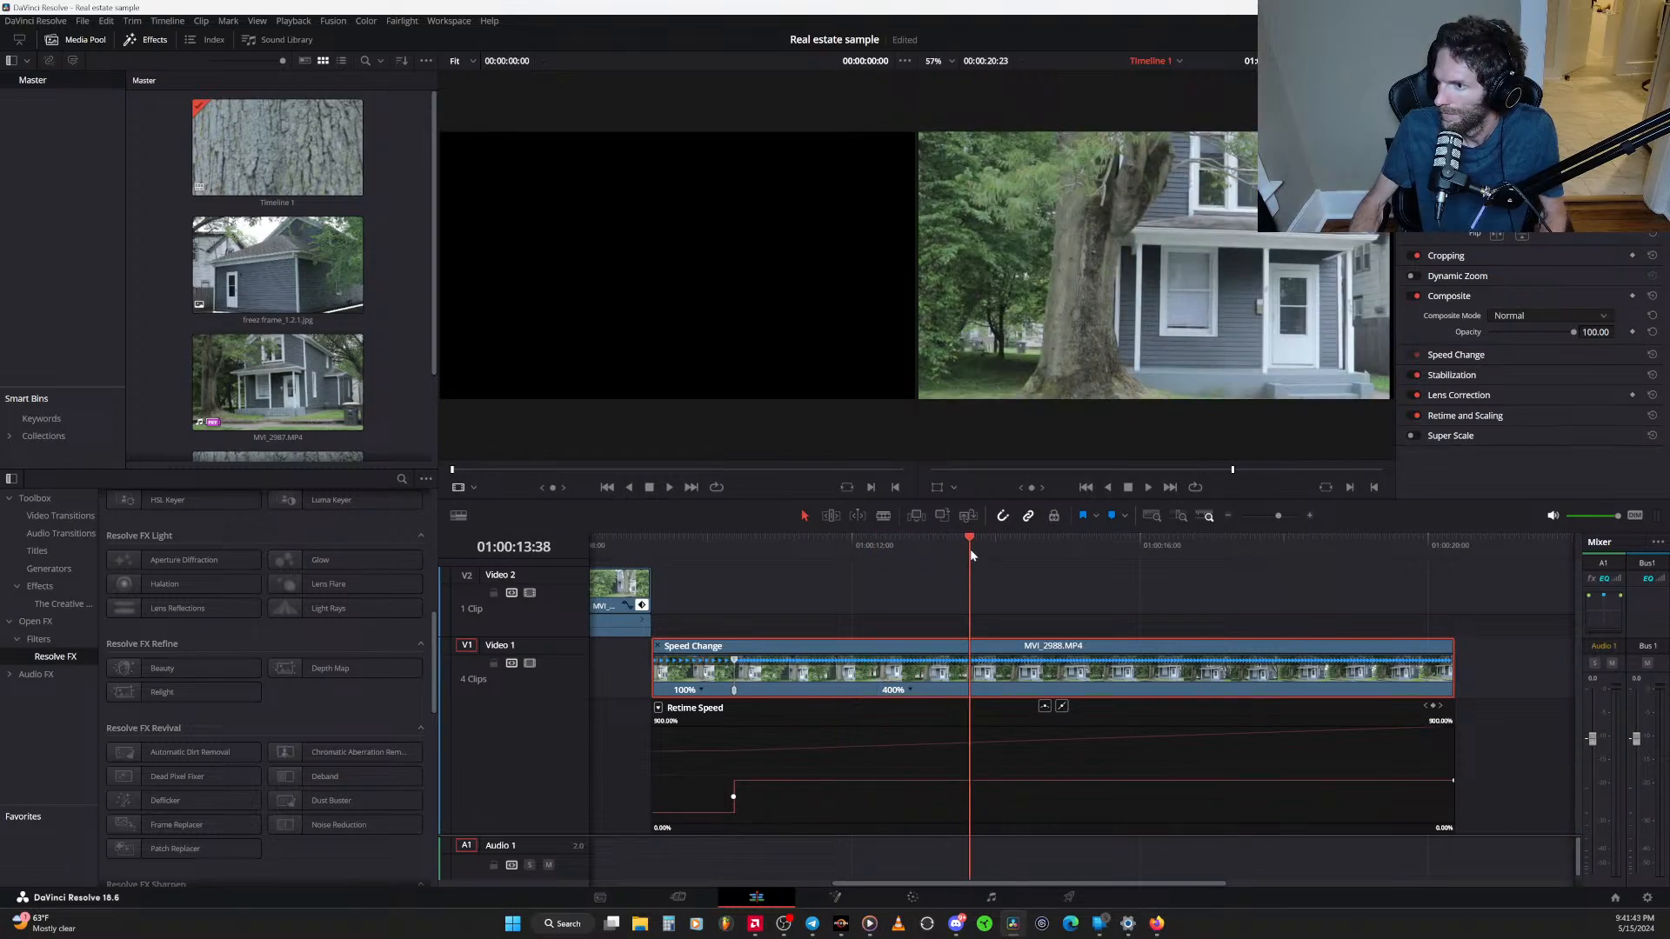
mouse_move(972, 555)
mouse_down()
mouse_move(1010, 550)
mouse_move(906, 555)
mouse_move(978, 561)
mouse_up()
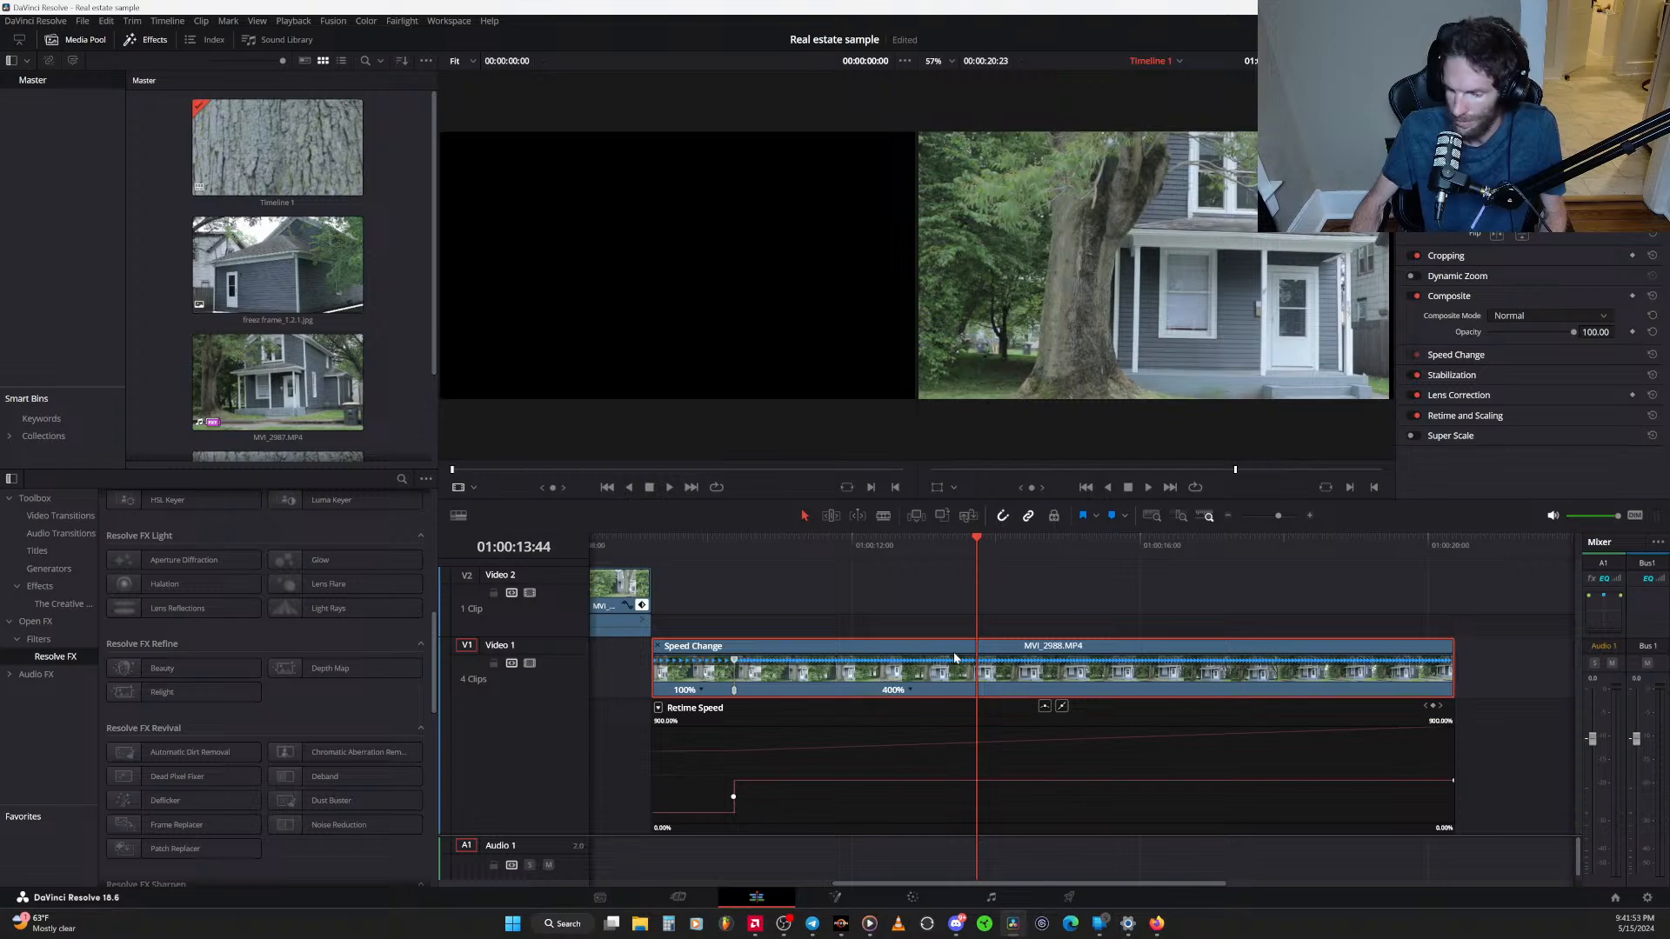
click(911, 691)
click(955, 711)
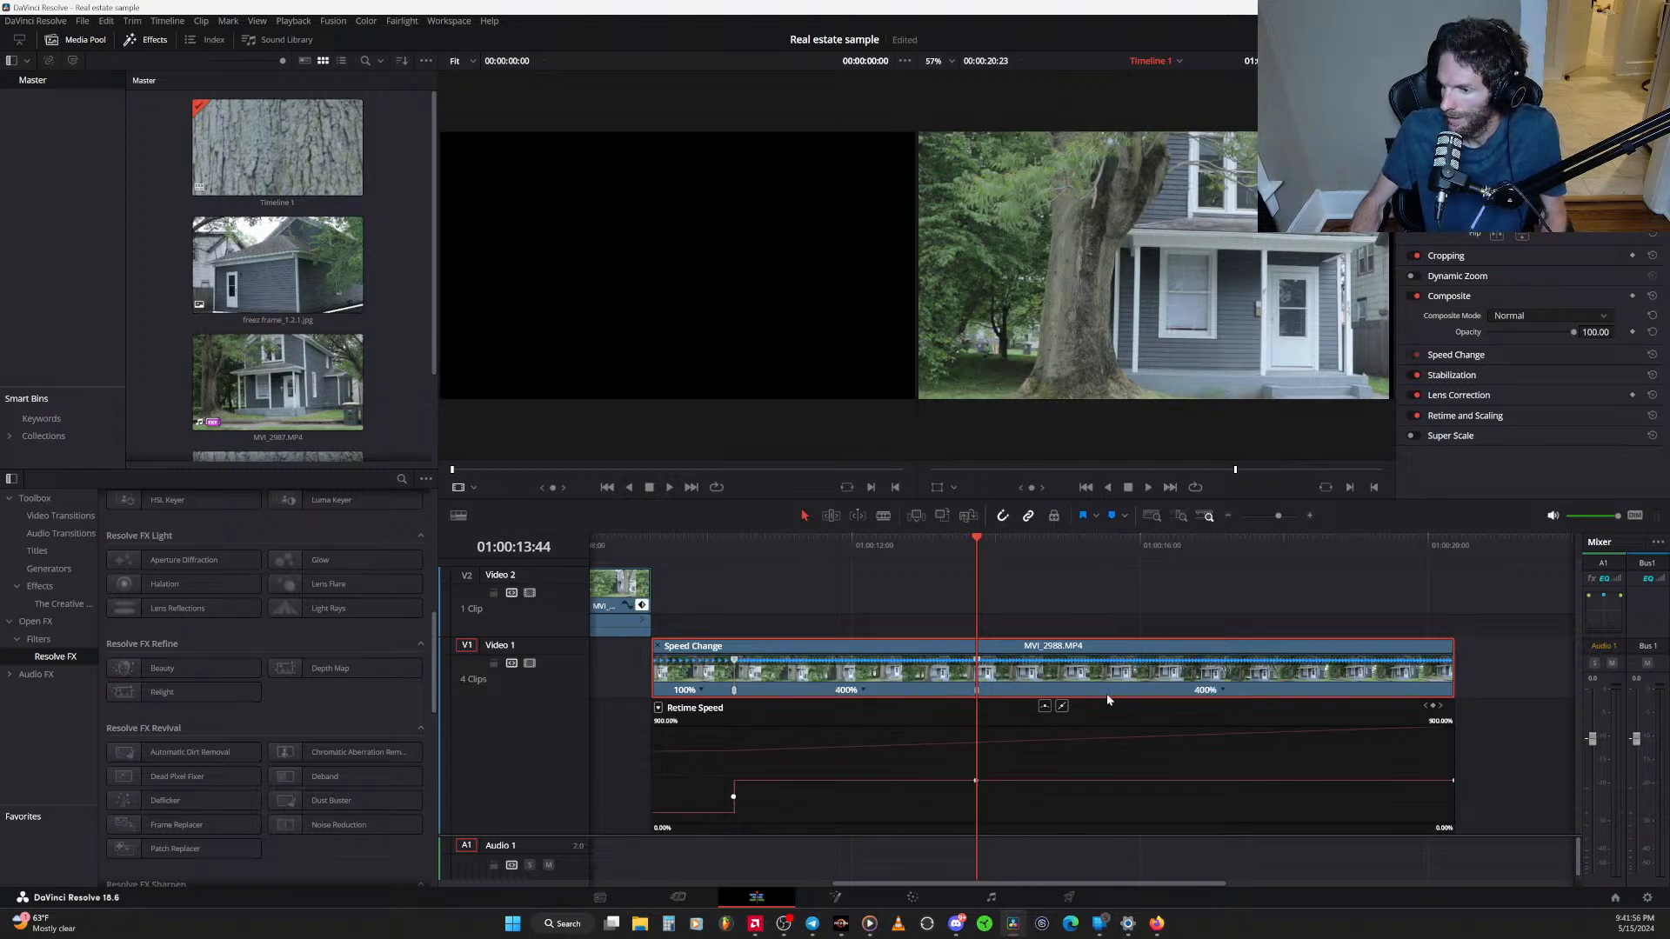
Set the segment after the second speed point to 100% speed
click(1221, 691)
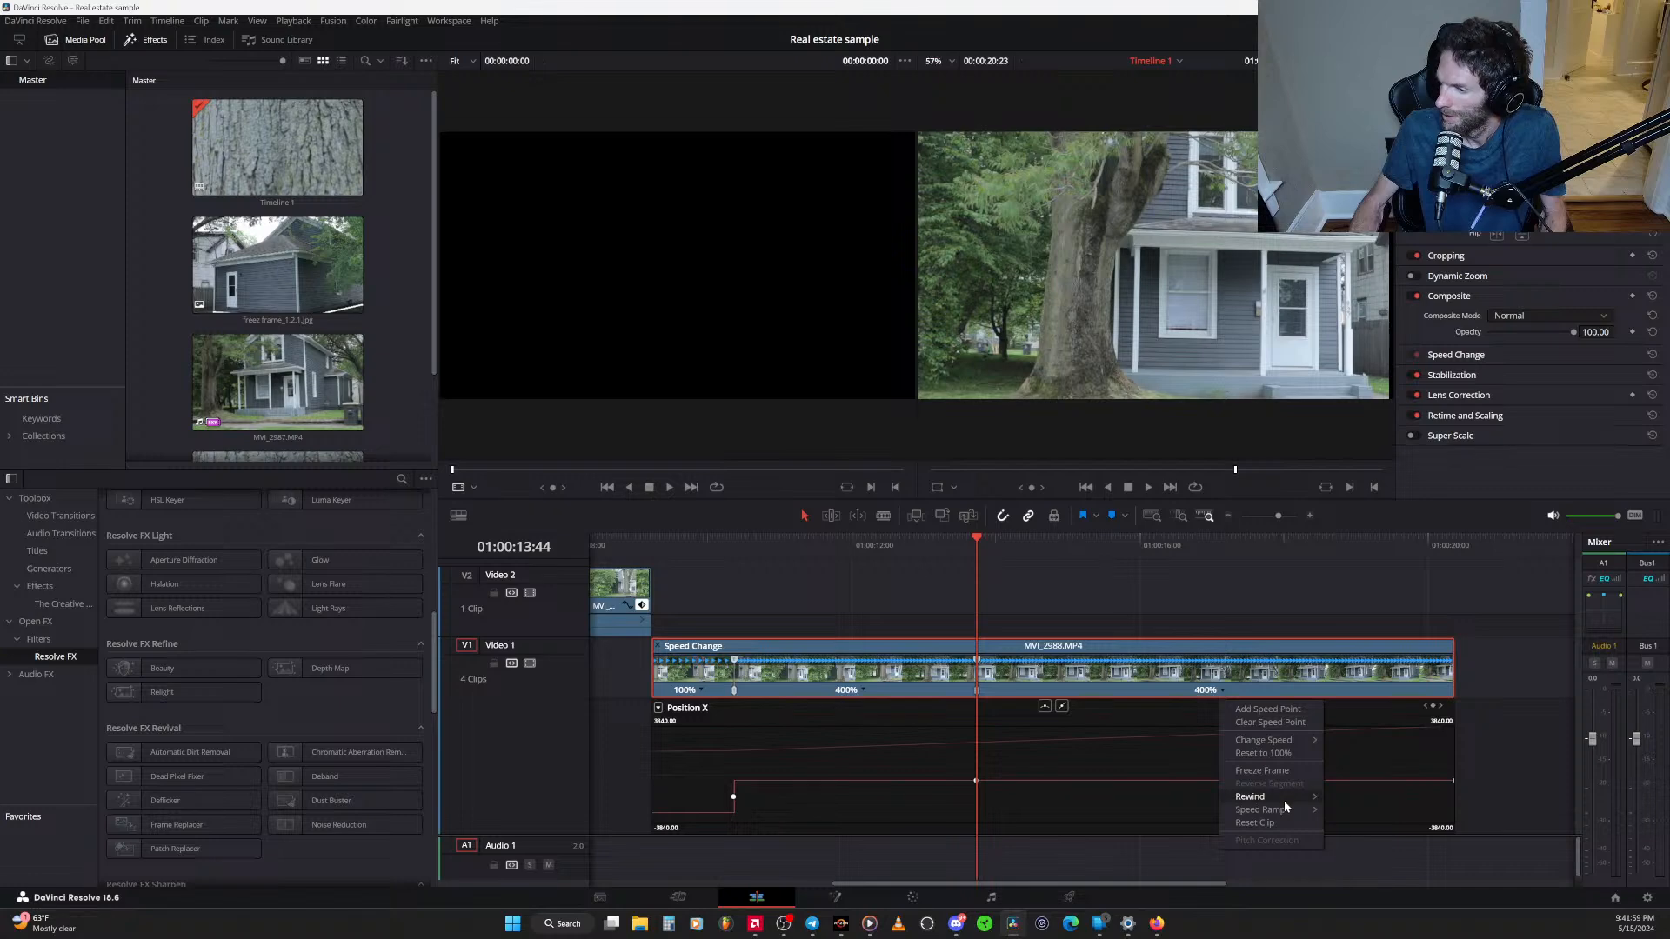
mouse_move(1307, 743)
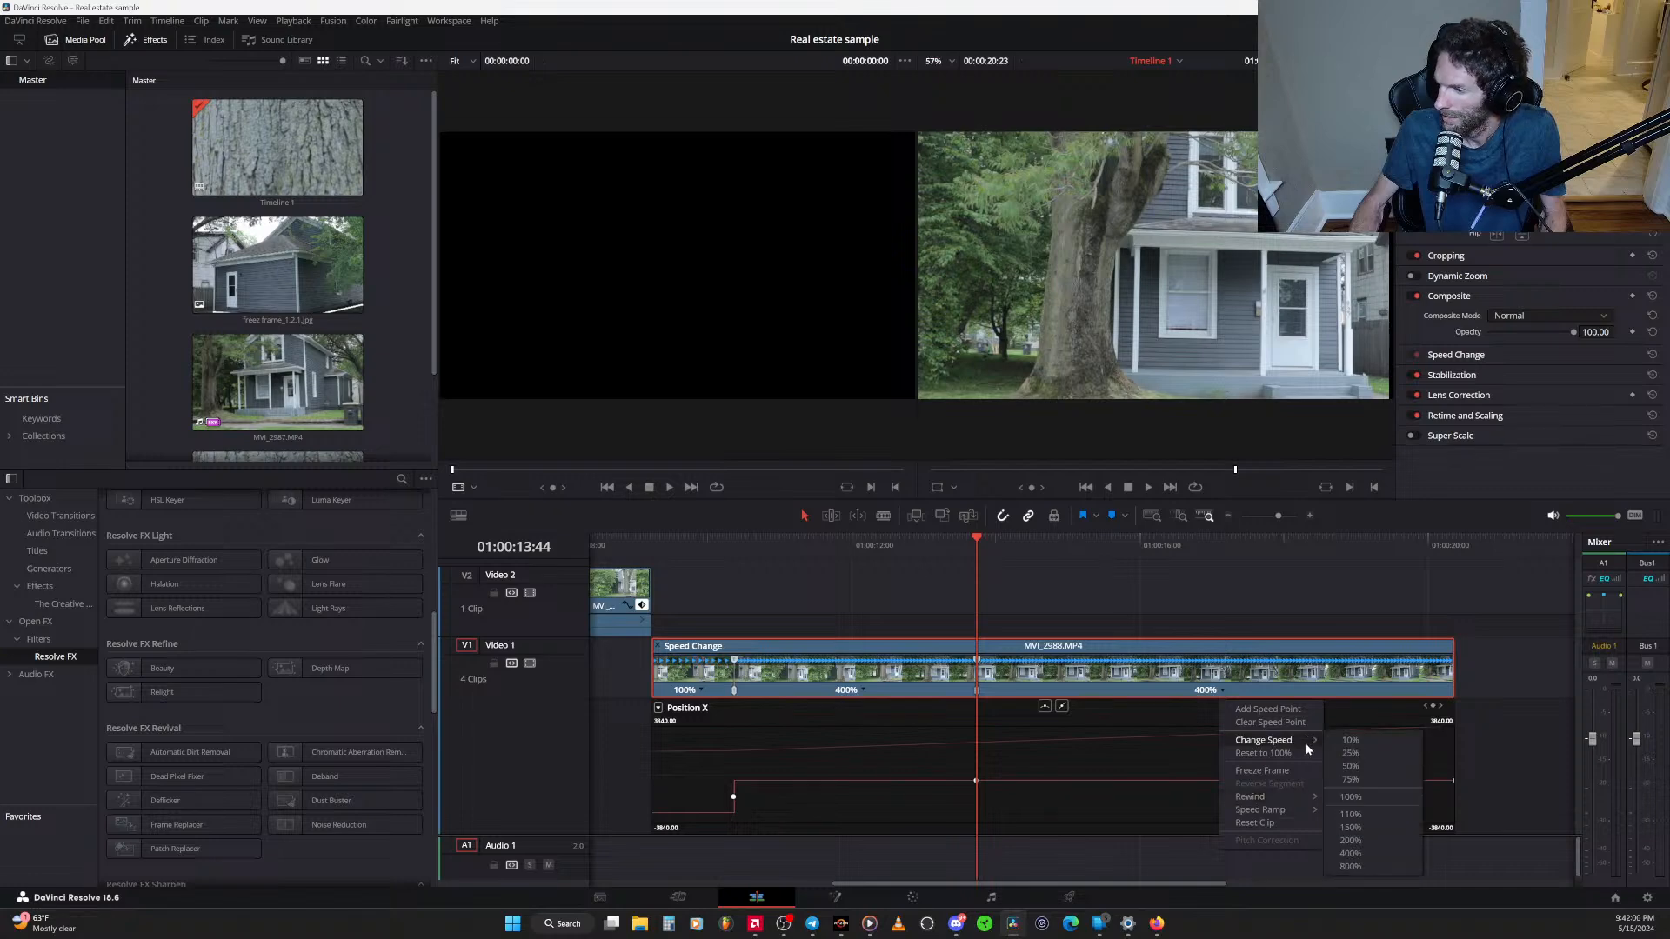
click(1376, 798)
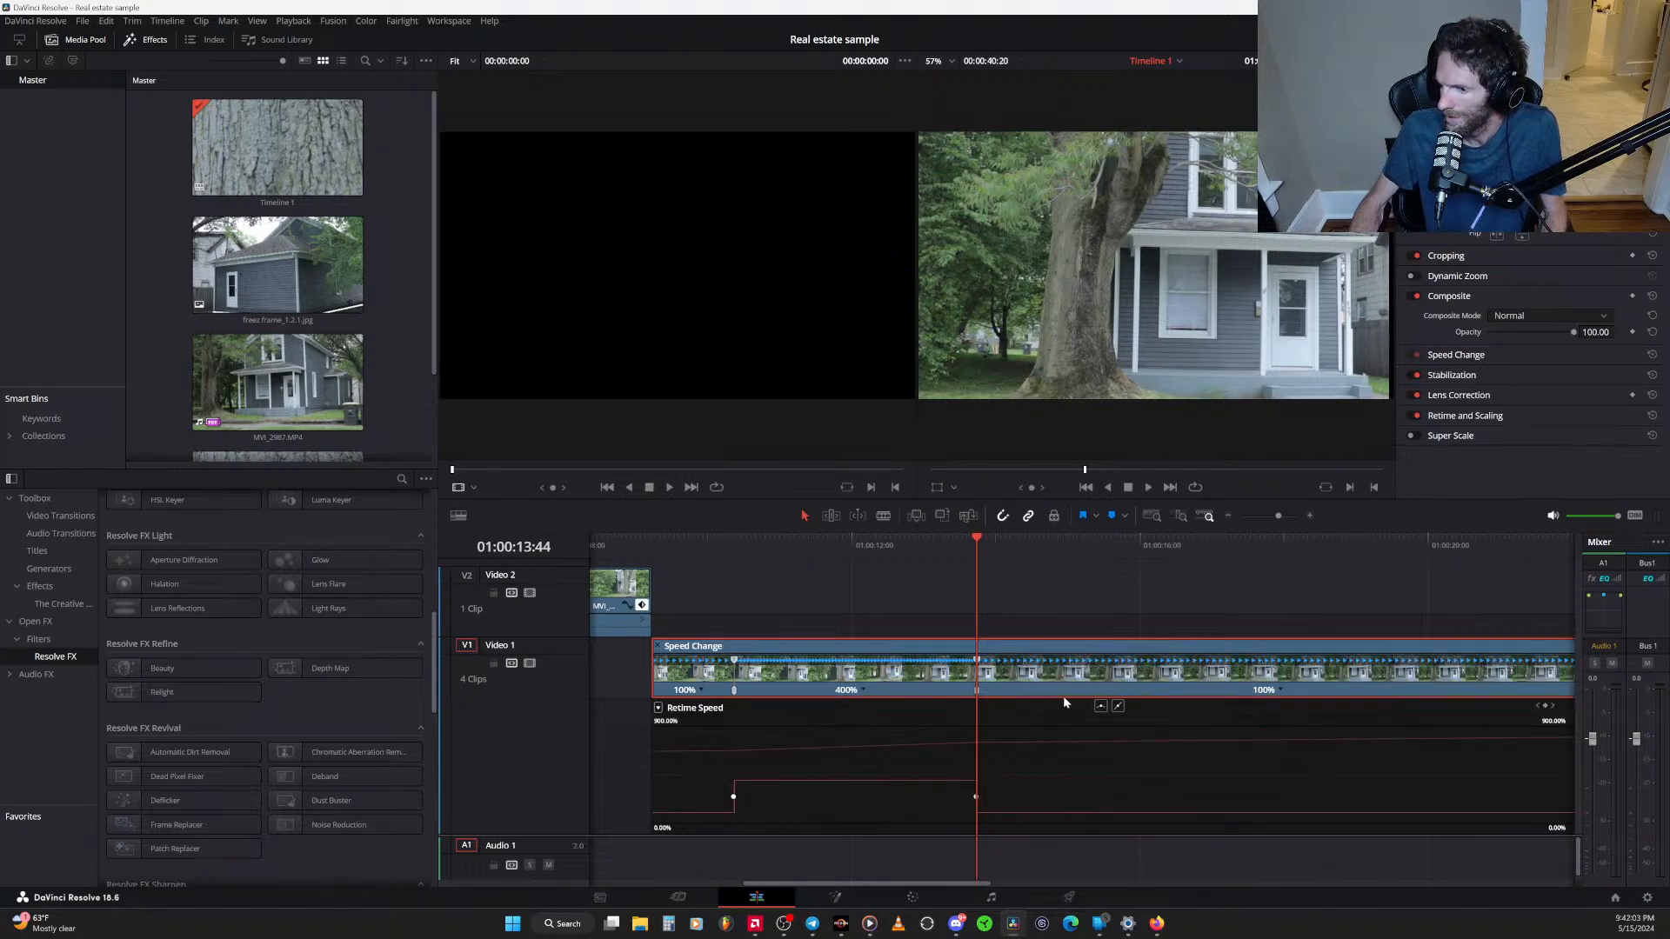
Smooth the first speed point on the Retime Speed curve and shorten its handles for a tighter ramp up
click(733, 797)
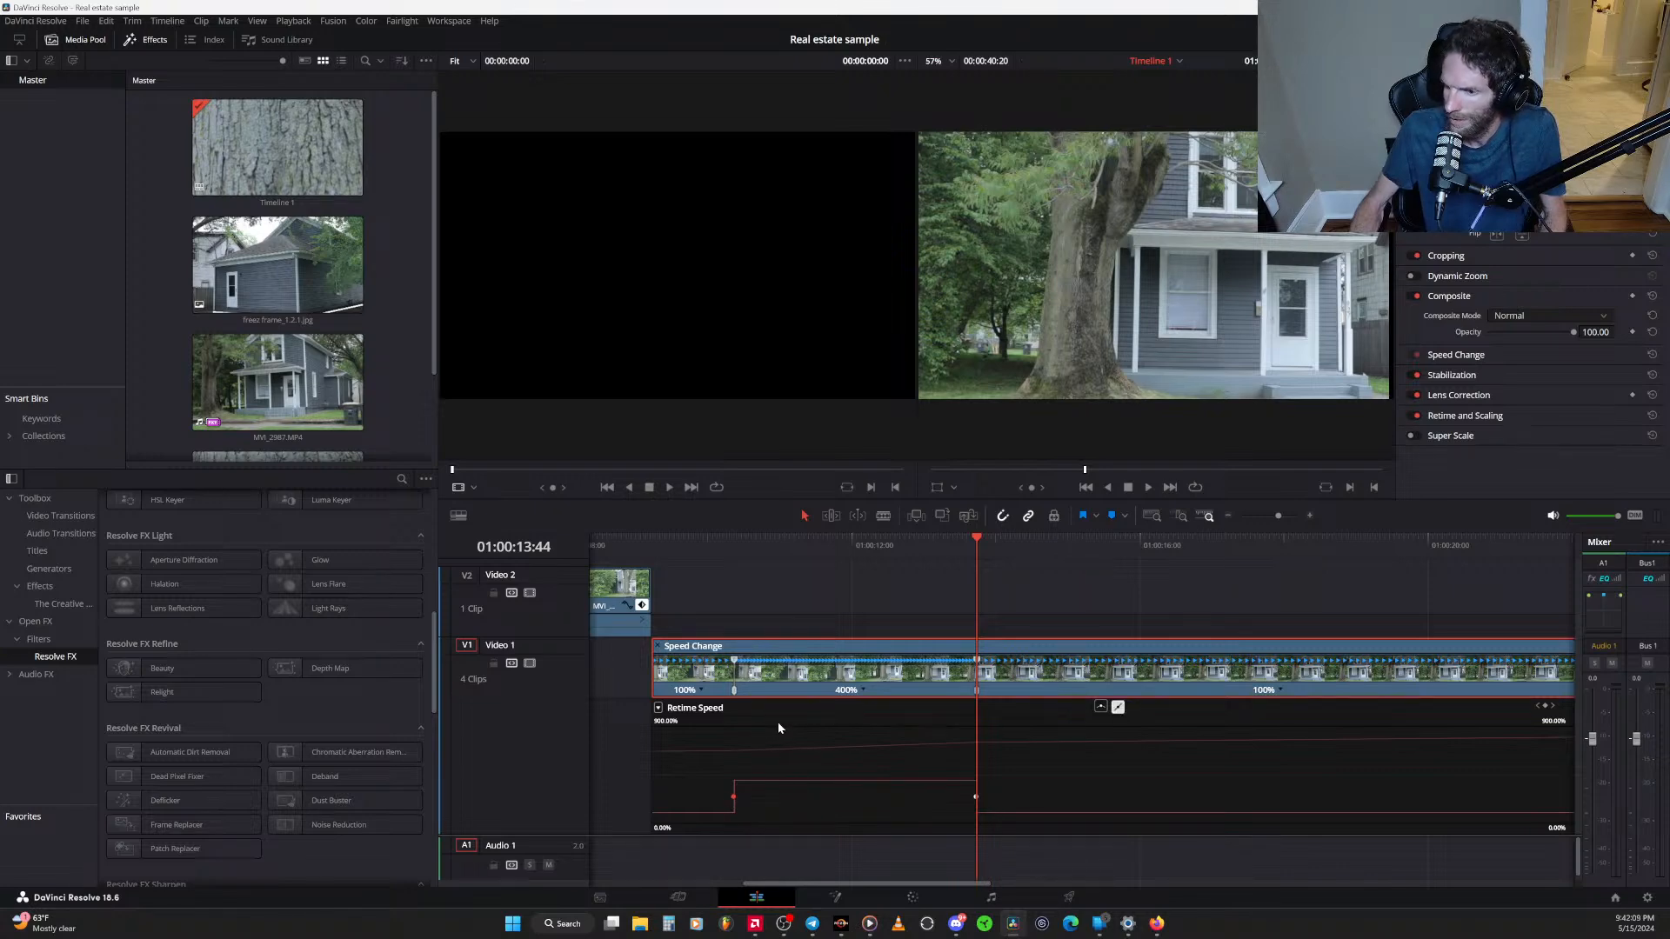
click(822, 555)
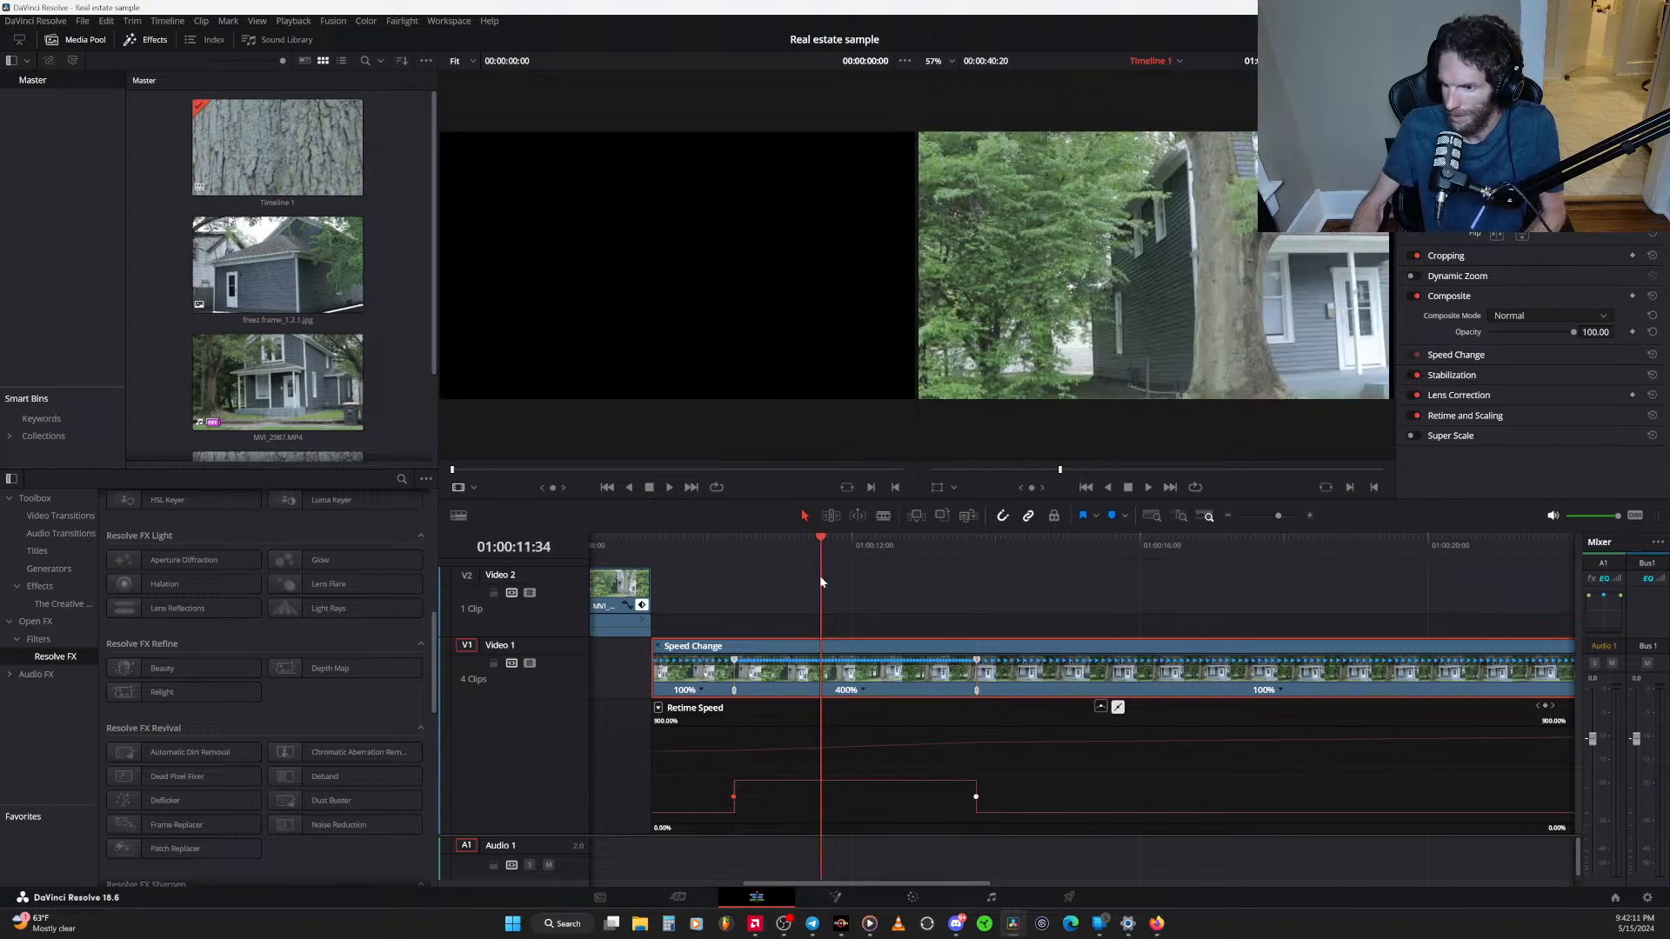
scroll(831, 681, up, 3)
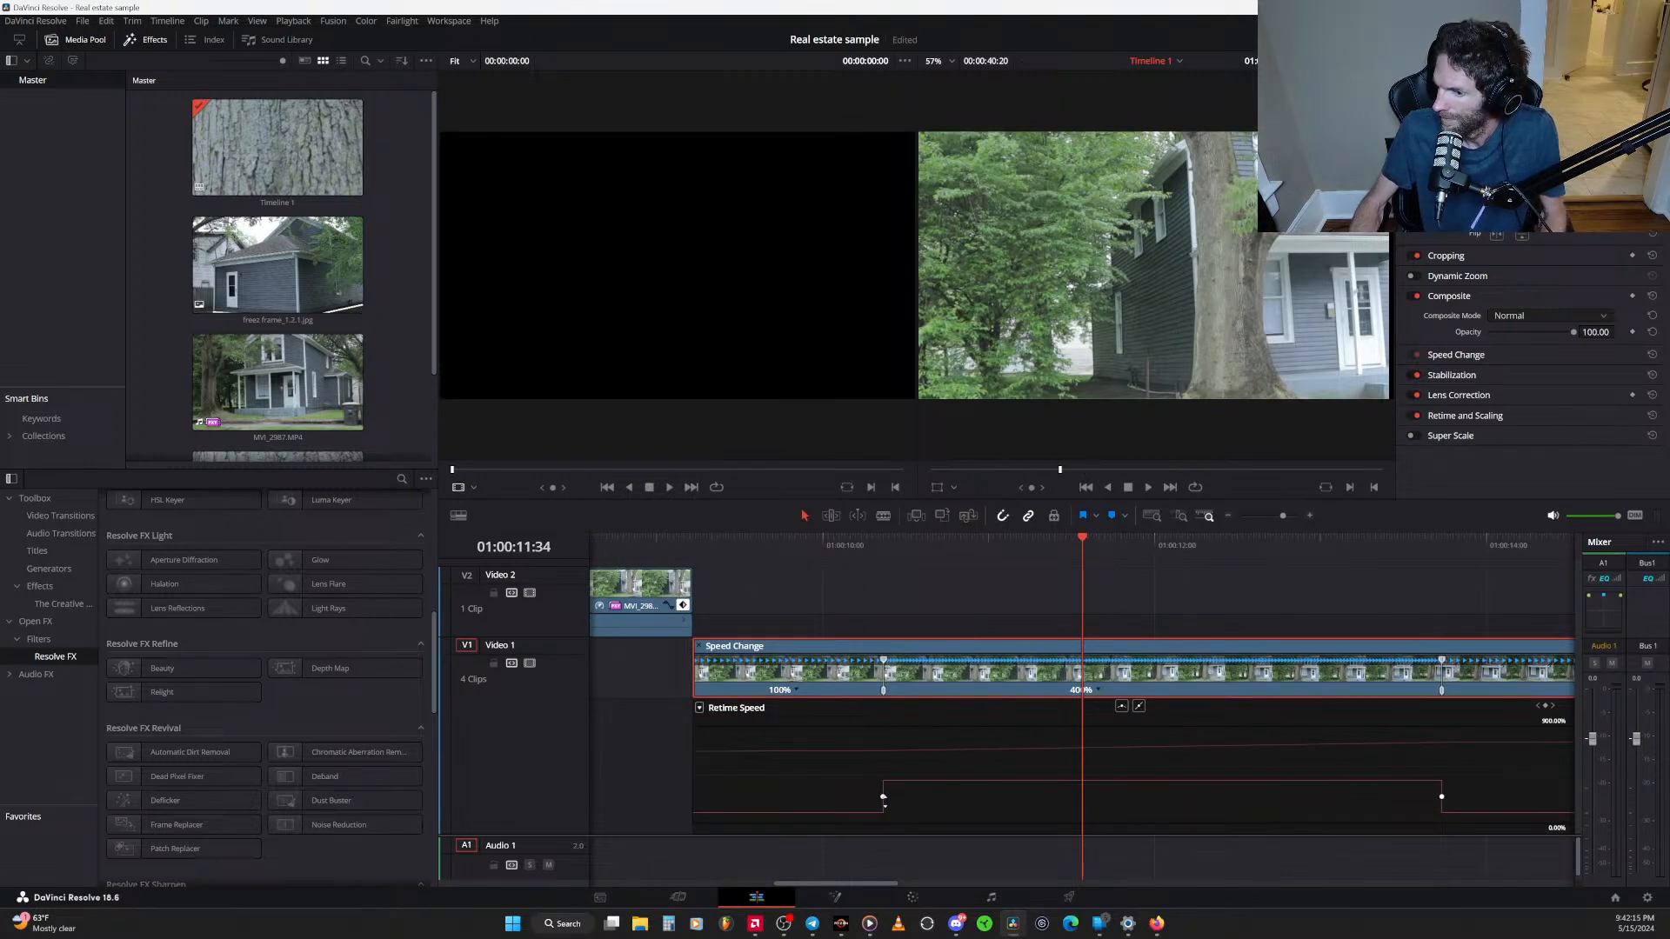
click(883, 799)
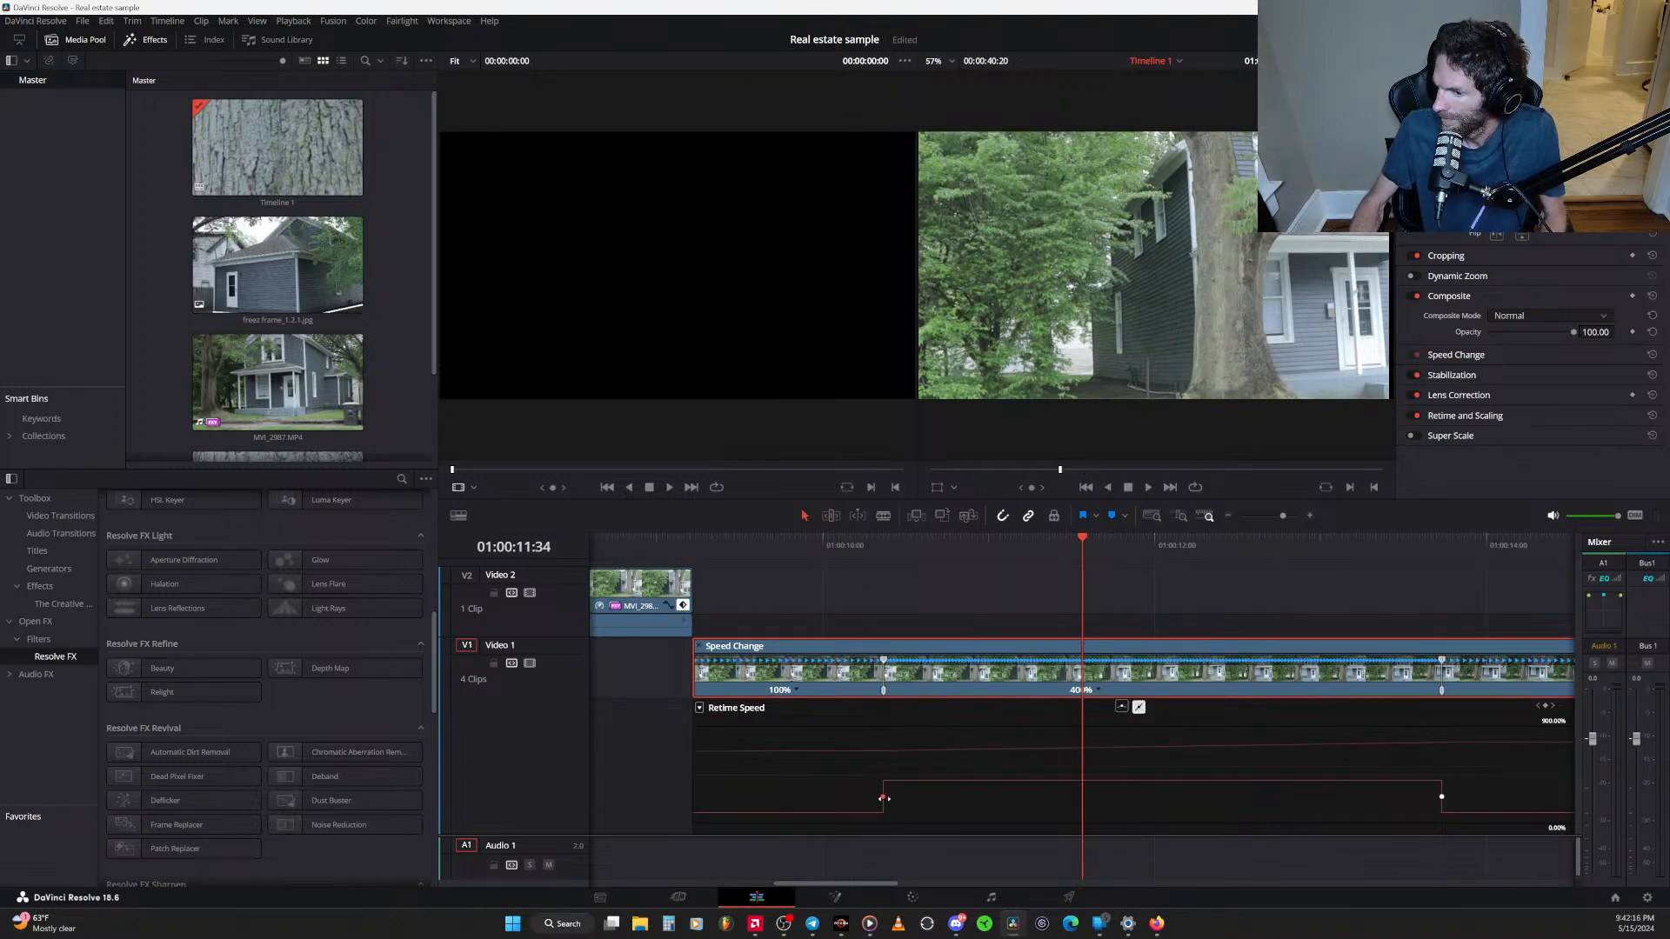
click(1122, 706)
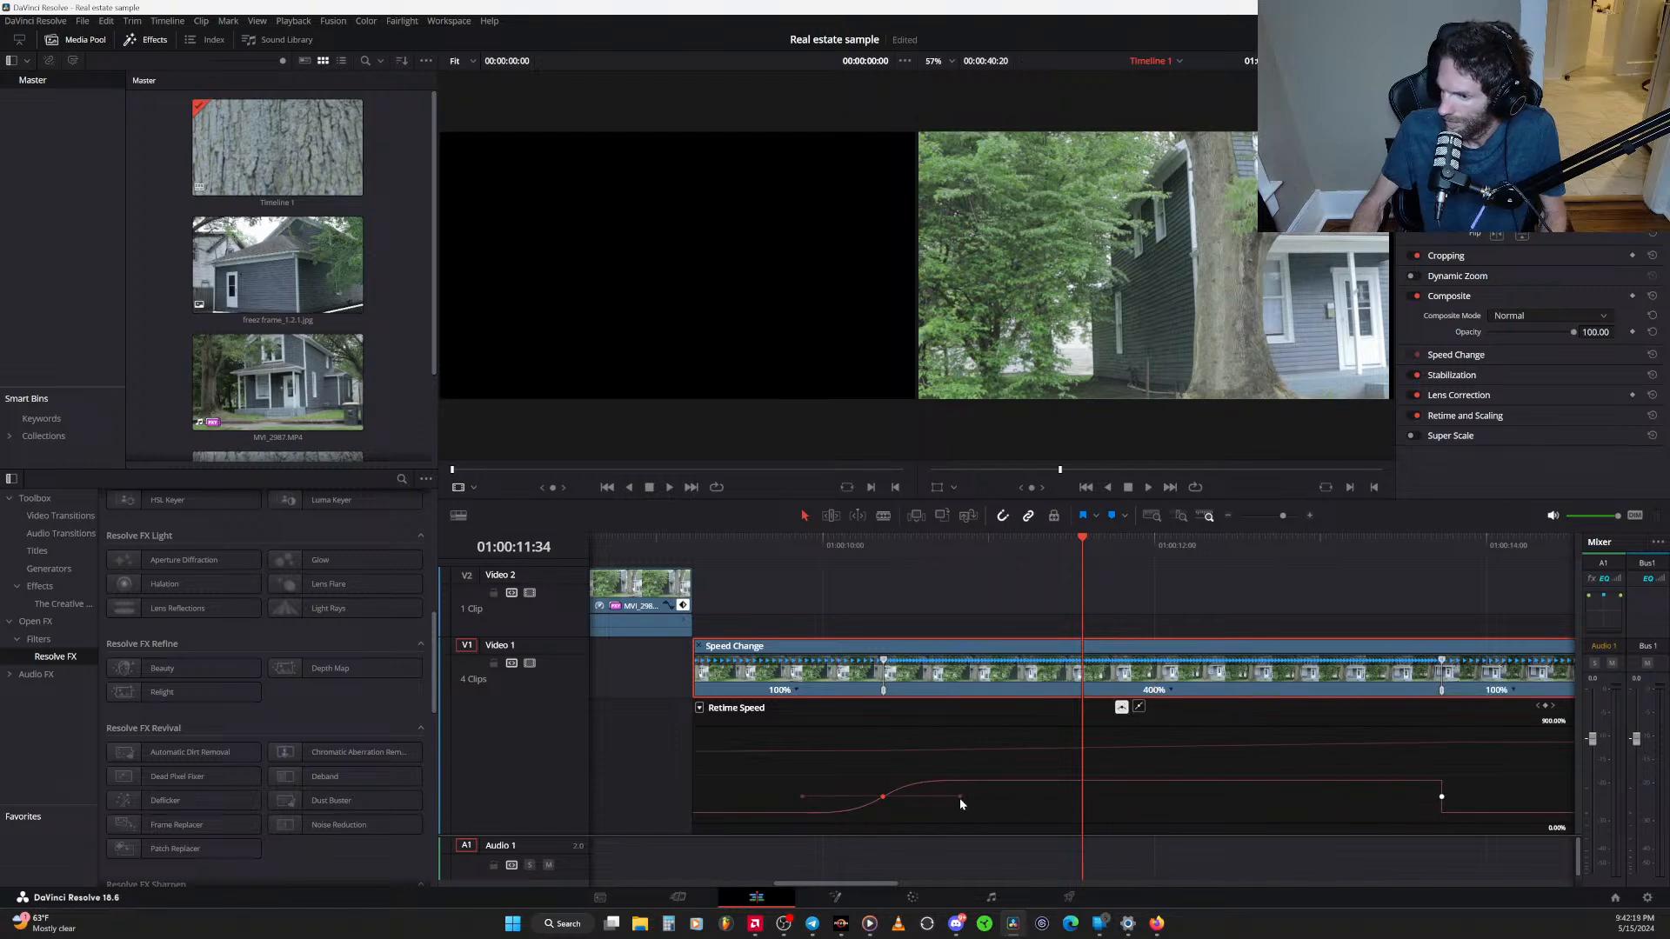
drag(959, 797, 907, 797)
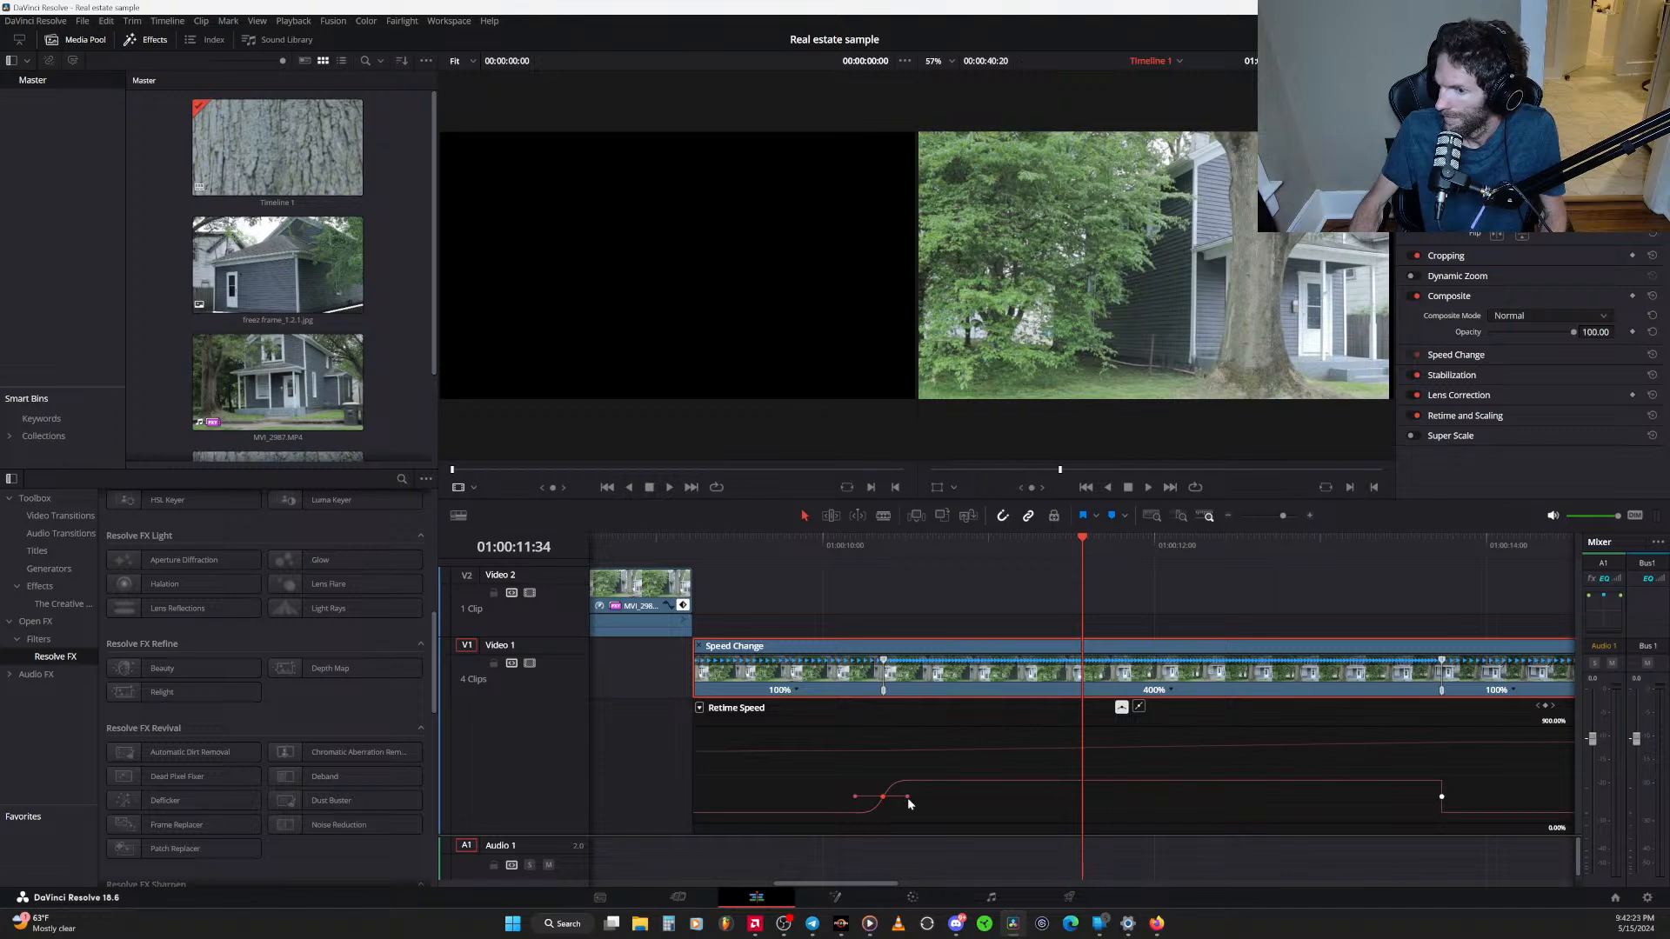
Smooth the second speed point on the Retime Speed curve and shorten its handles for a tighter ramp down
click(1442, 796)
click(1121, 707)
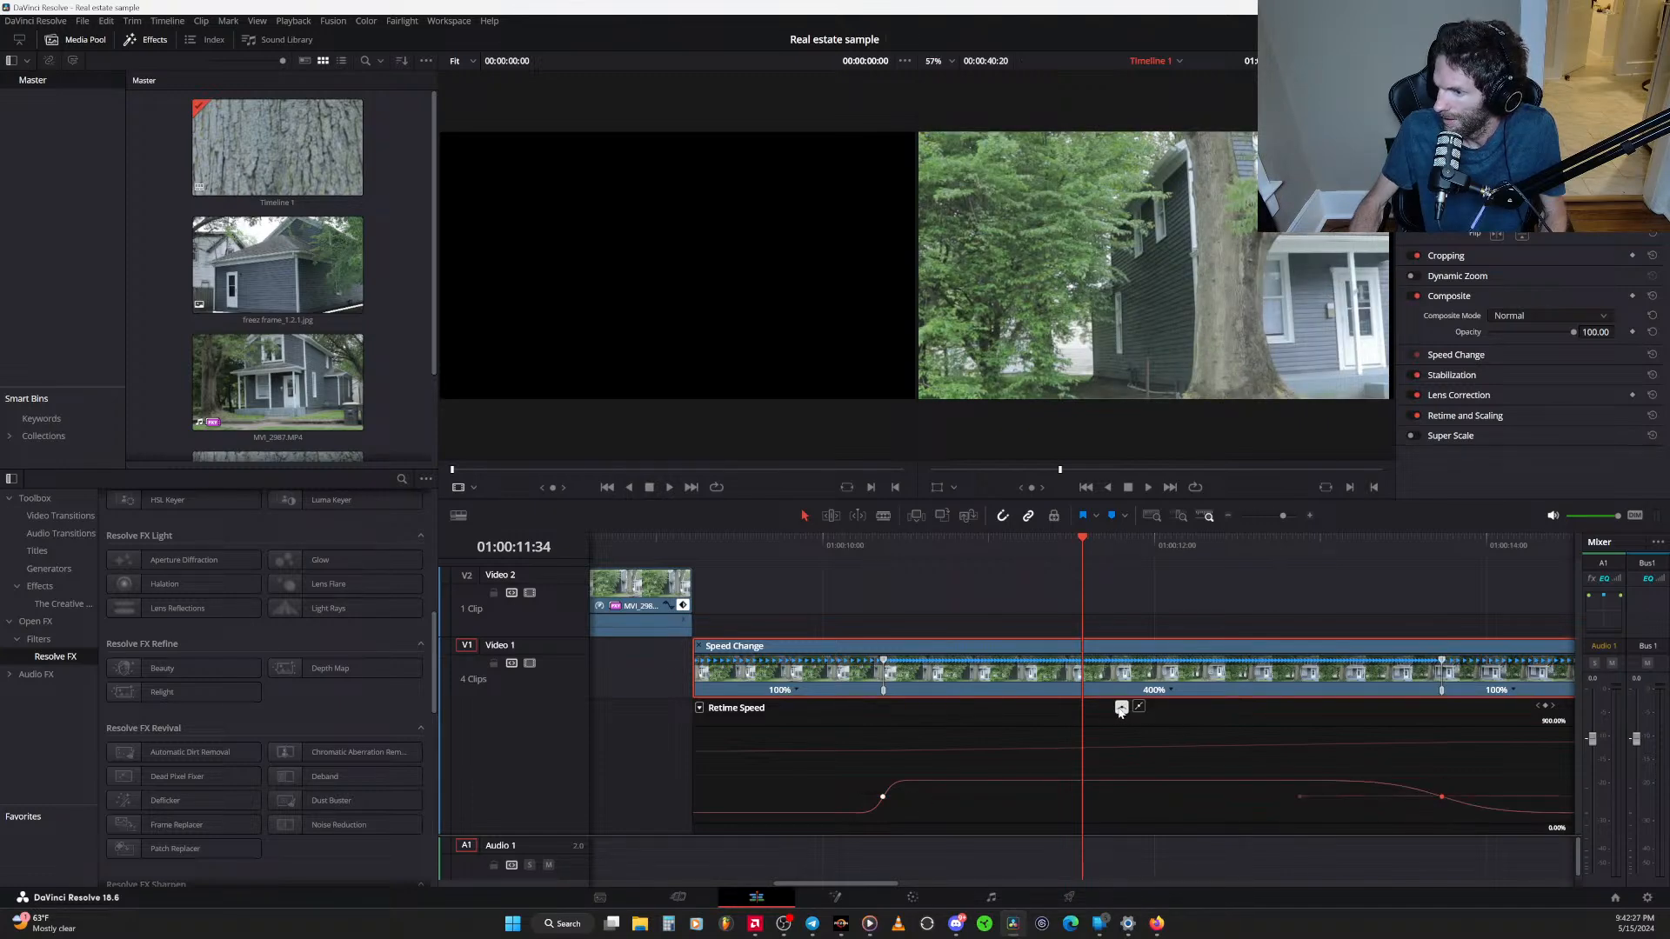
drag(1301, 797, 1396, 797)
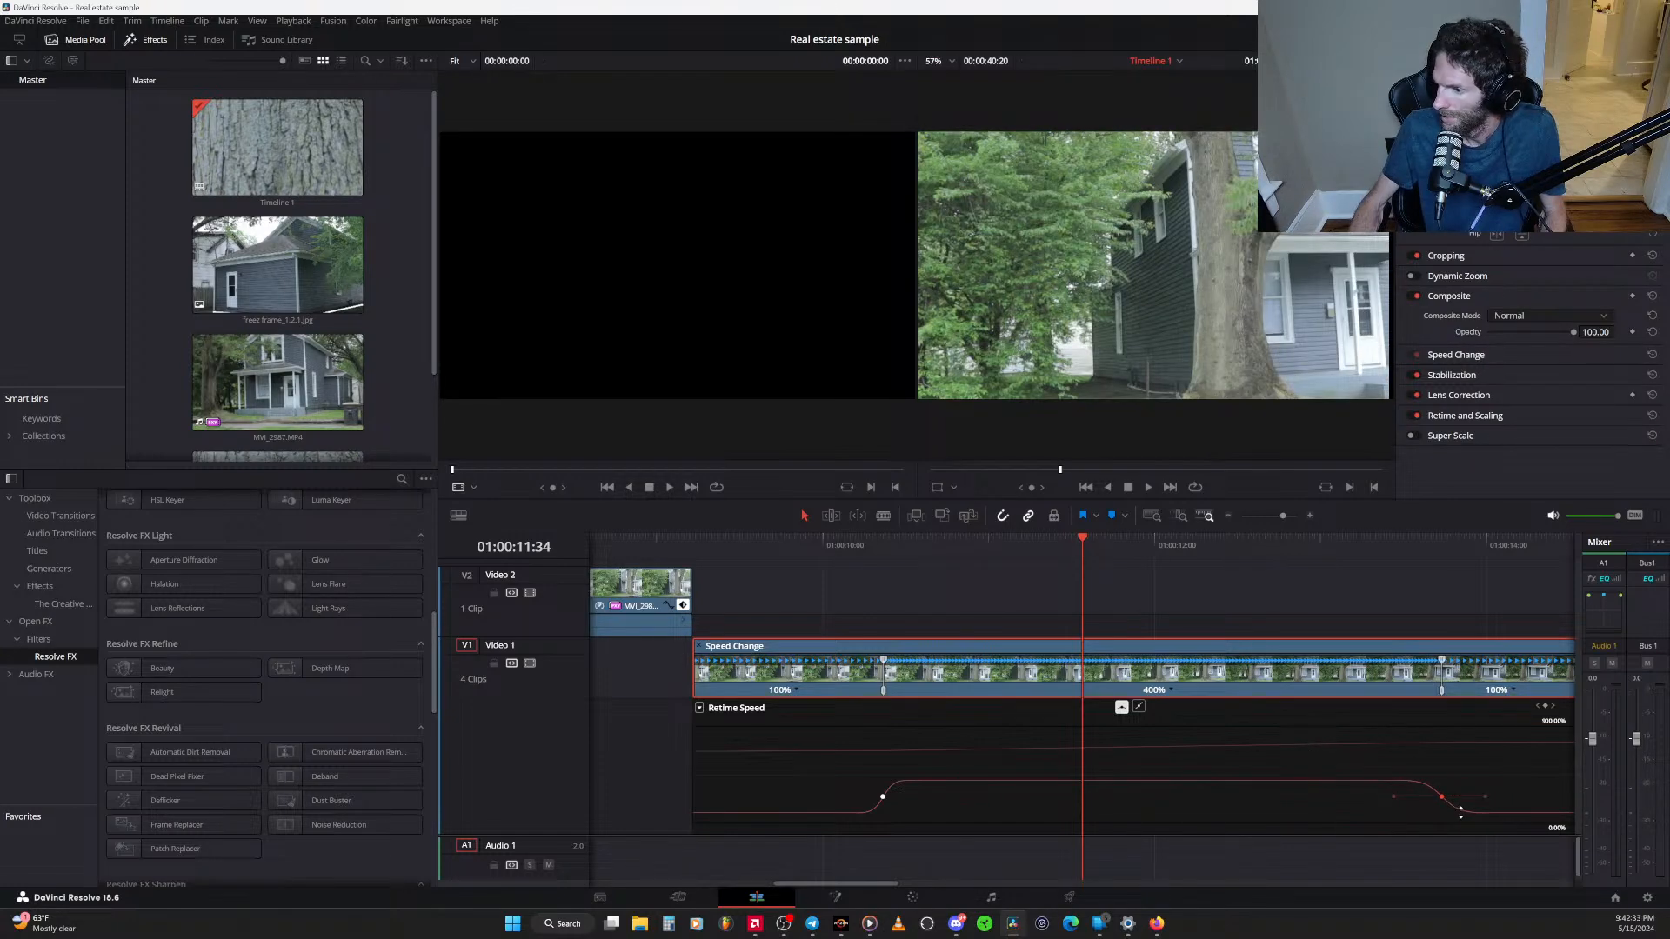
drag(1468, 763, 827, 832)
click(1122, 706)
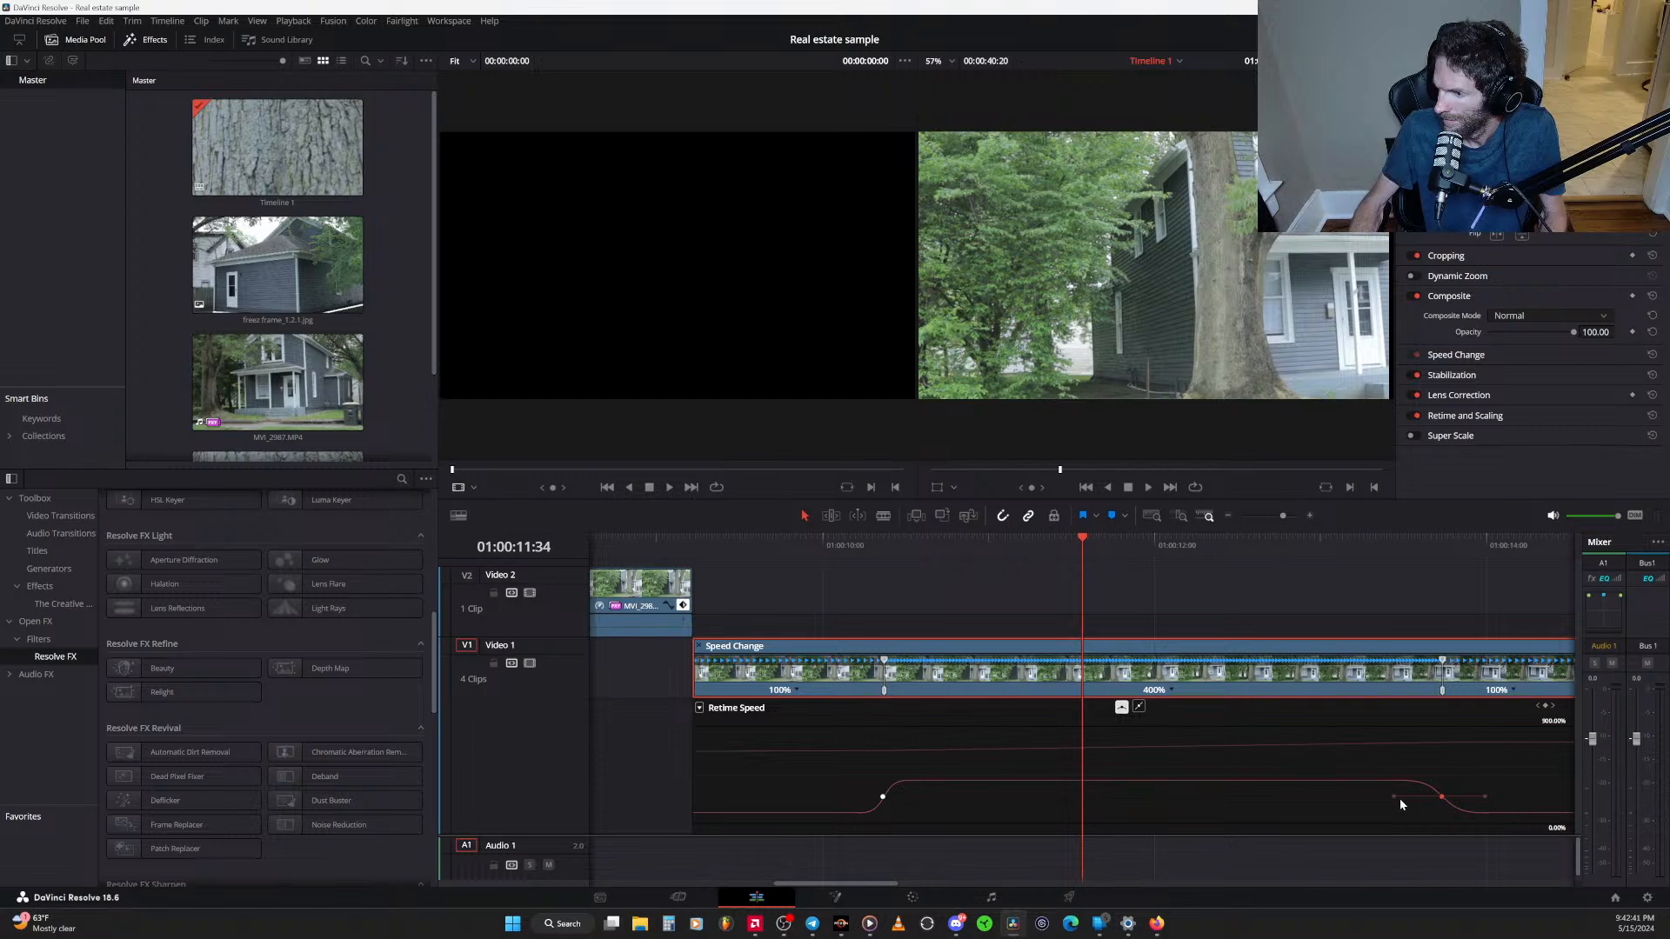
drag(1397, 799, 1399, 797)
Play back the ramp and set the segment between the two speed points to 800% speed
key(space)
scroll(1296, 648, down, 1)
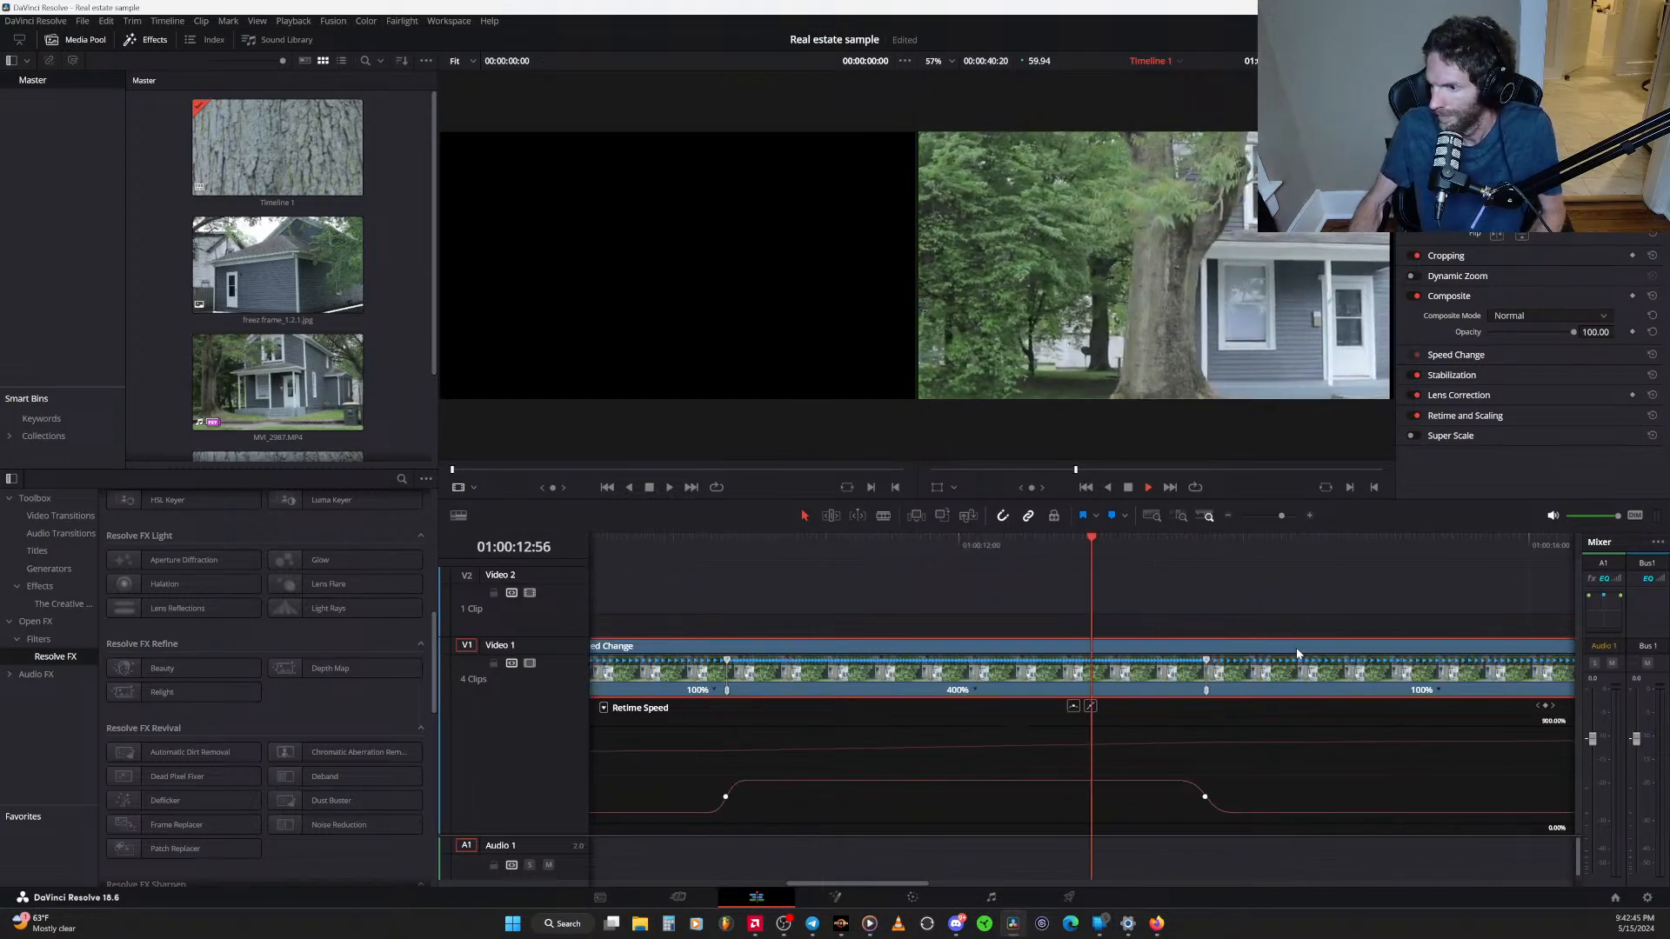
key(shift+z)
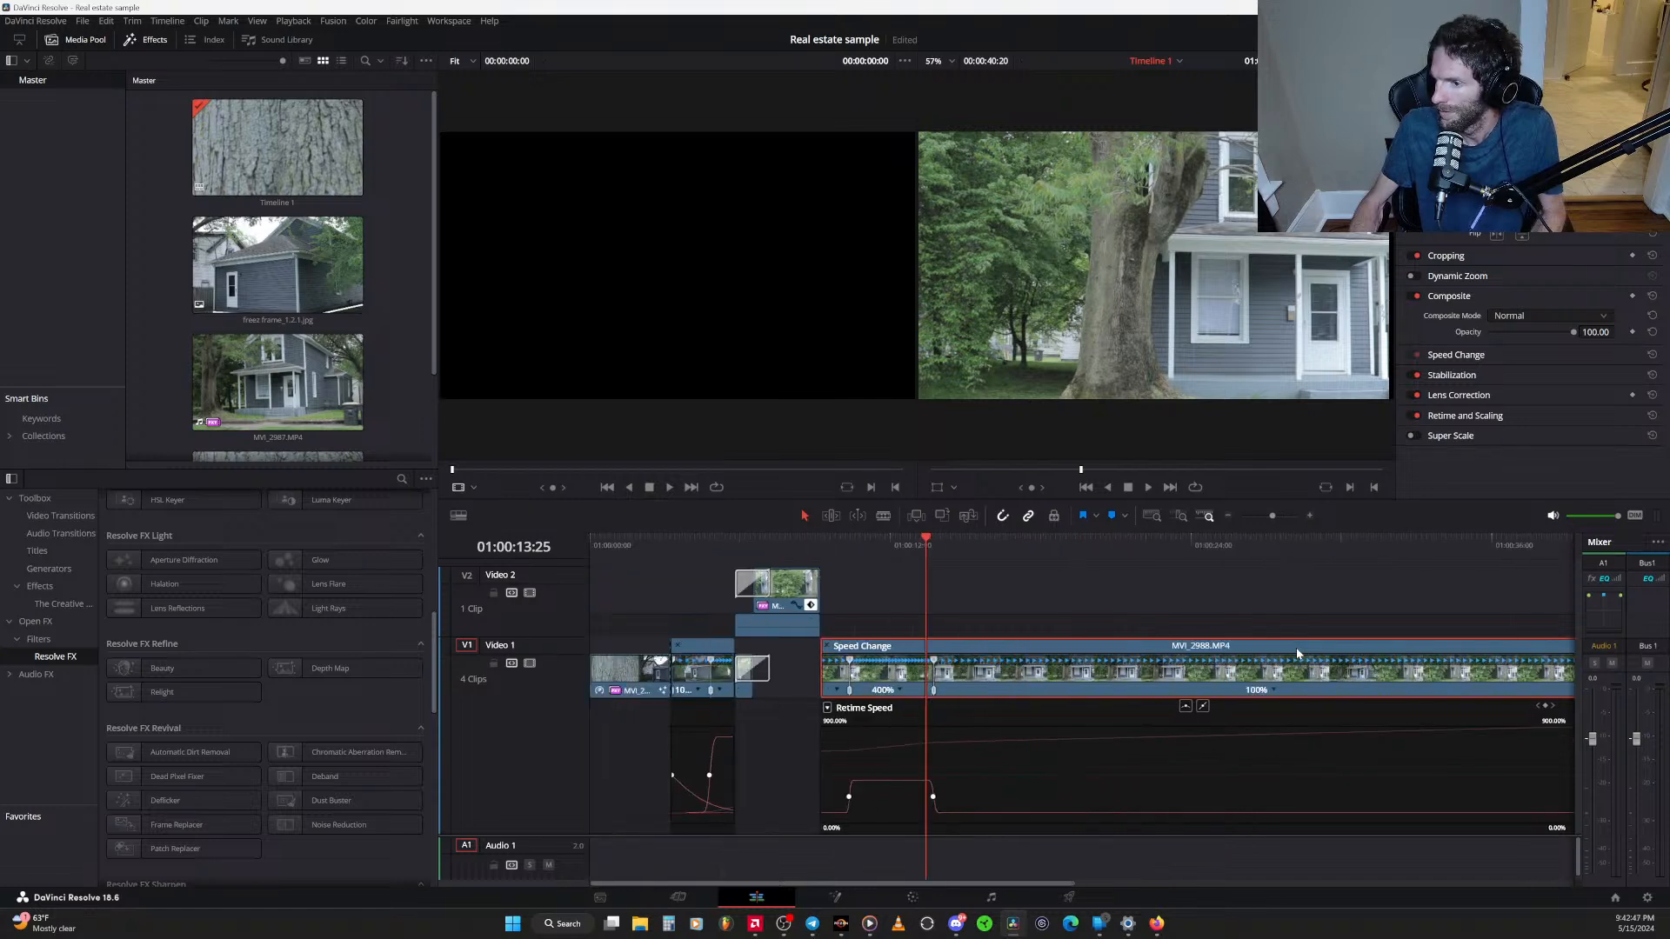
click(896, 690)
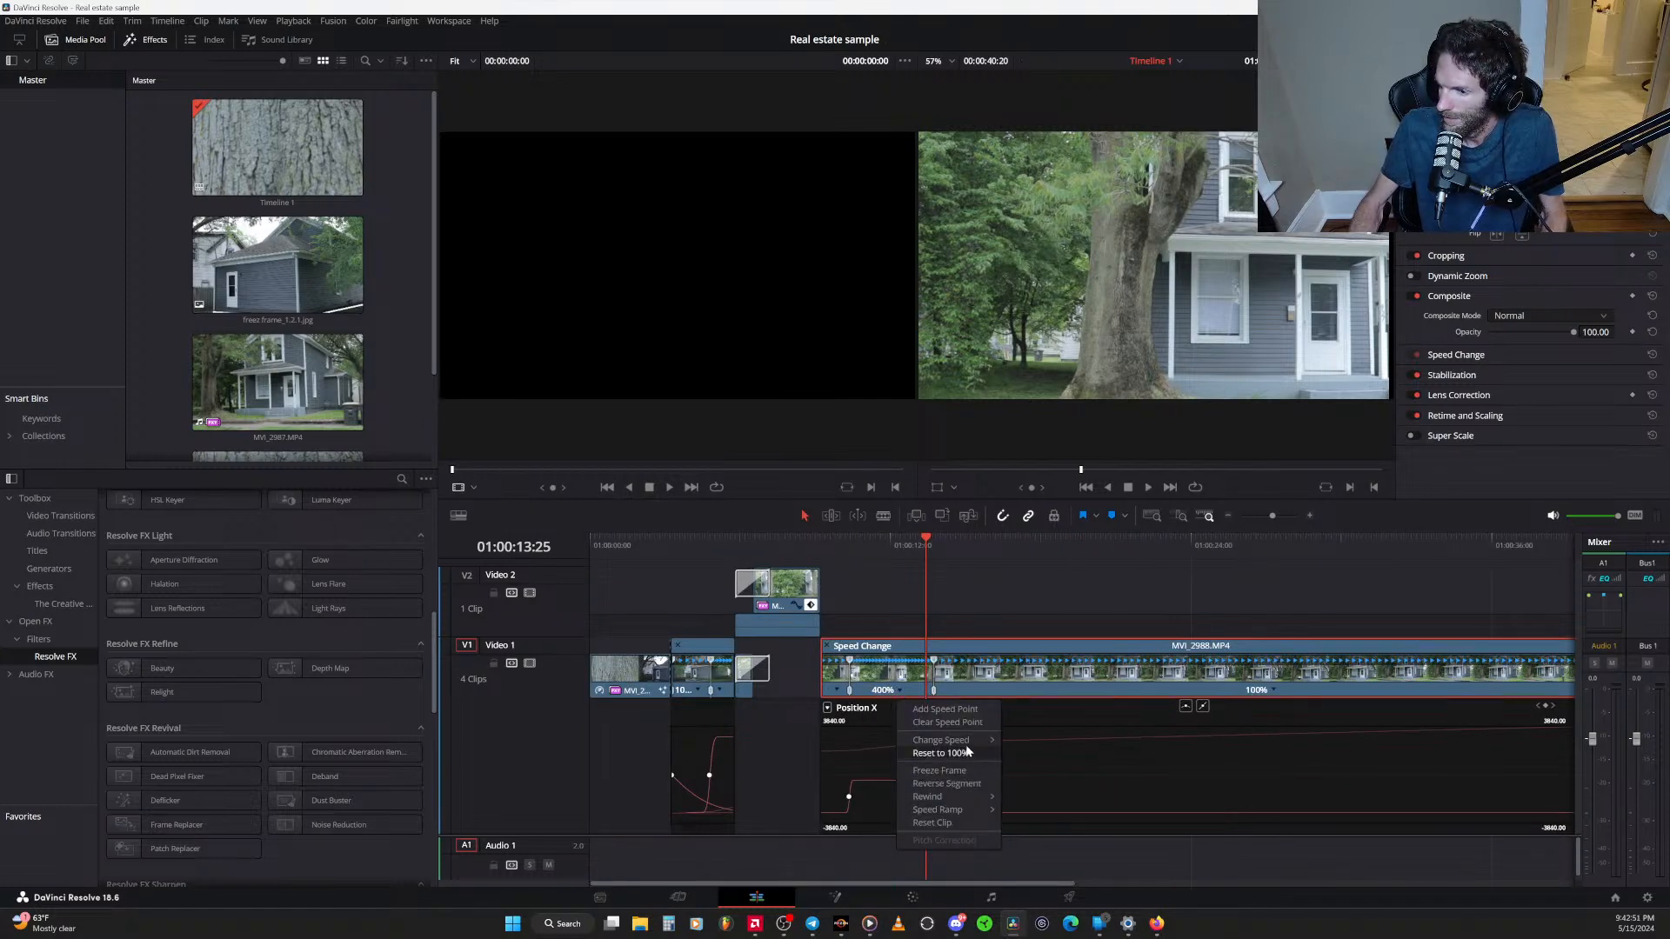
mouse_move(968, 746)
click(1057, 865)
Lengthen the handles of both speed points on the Retime Speed curve for more gradual ramps in and out
click(839, 545)
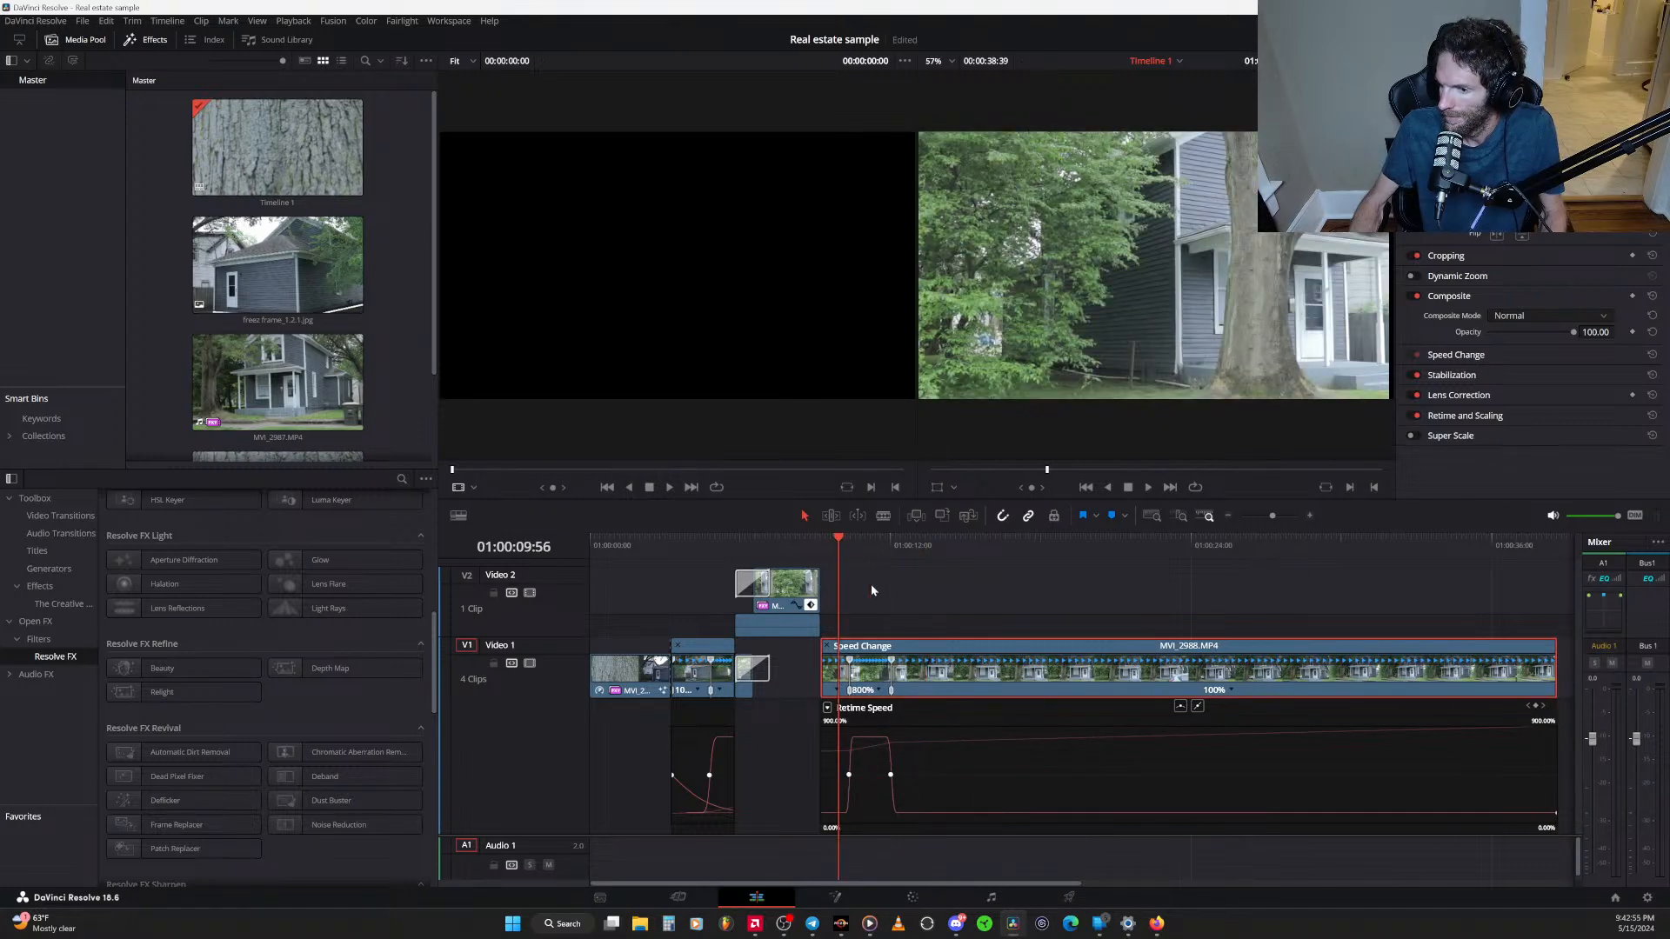
scroll(884, 765, up, 10)
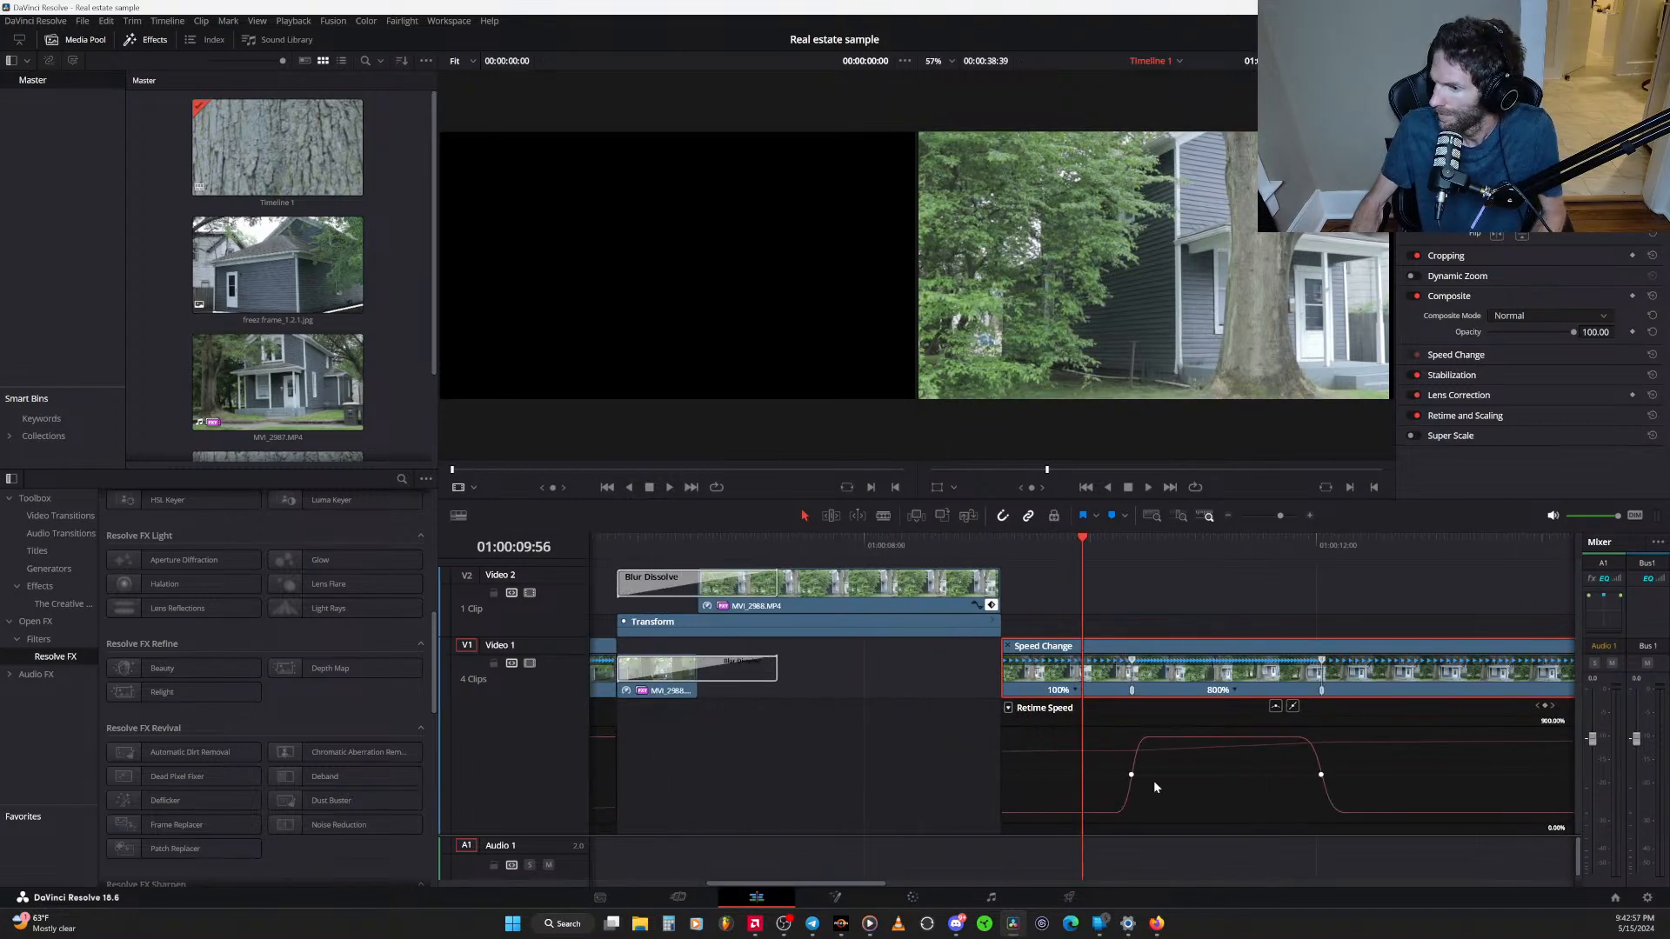
click(1184, 775)
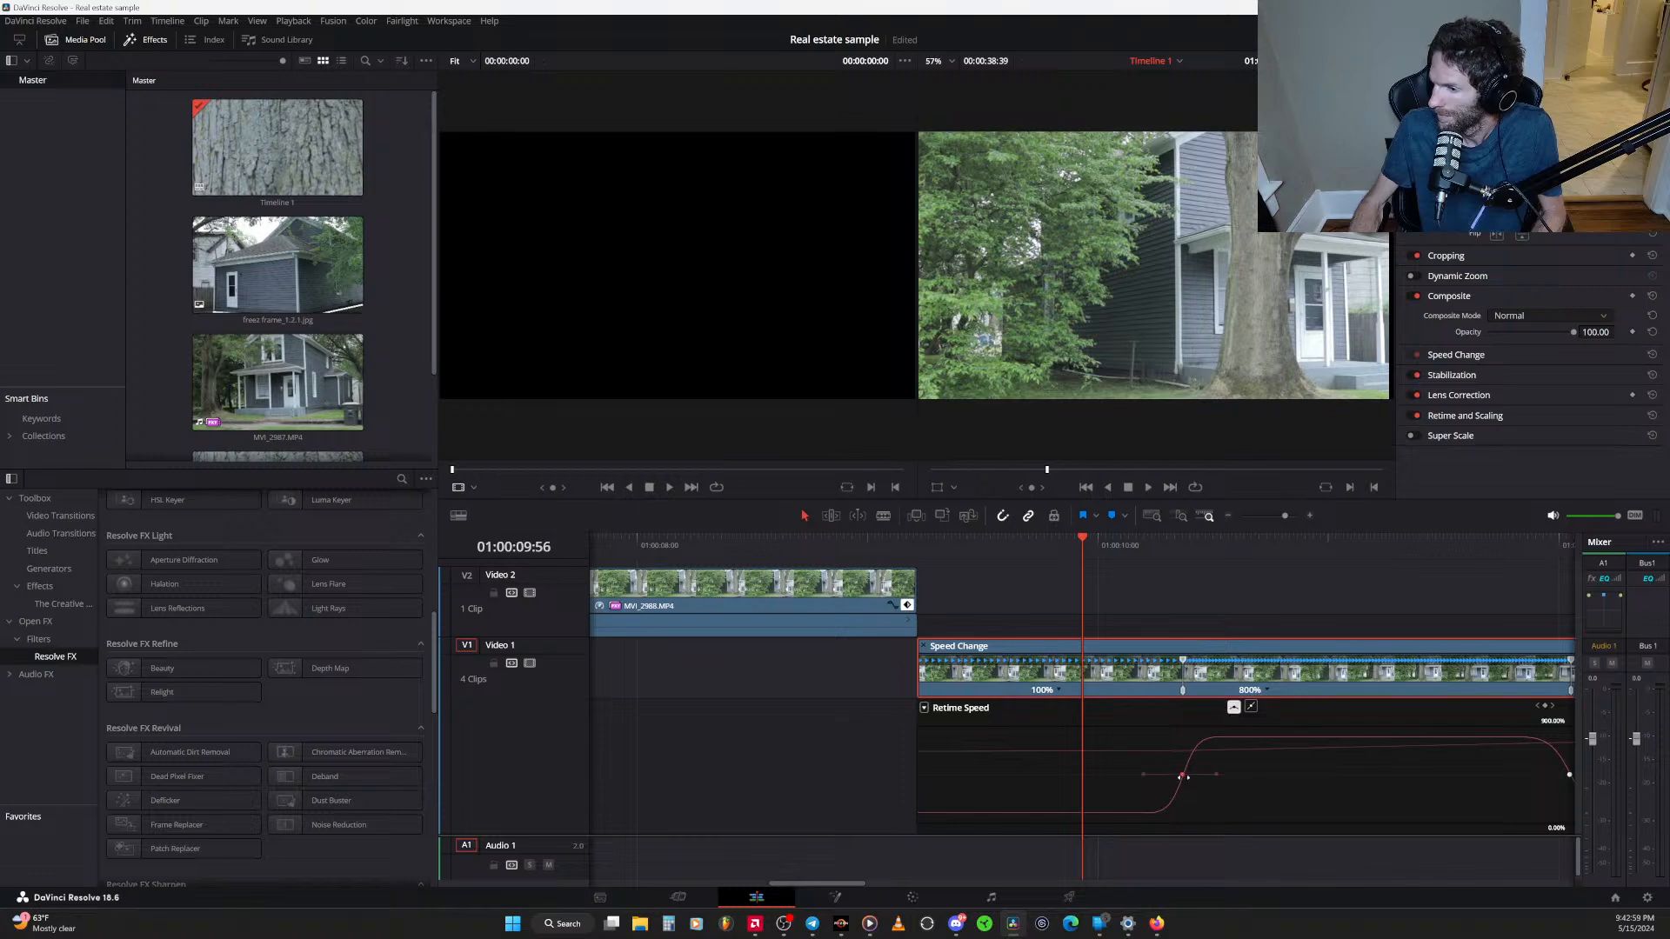
drag(1215, 775, 1222, 776)
drag(1392, 767, 1177, 768)
click(1356, 774)
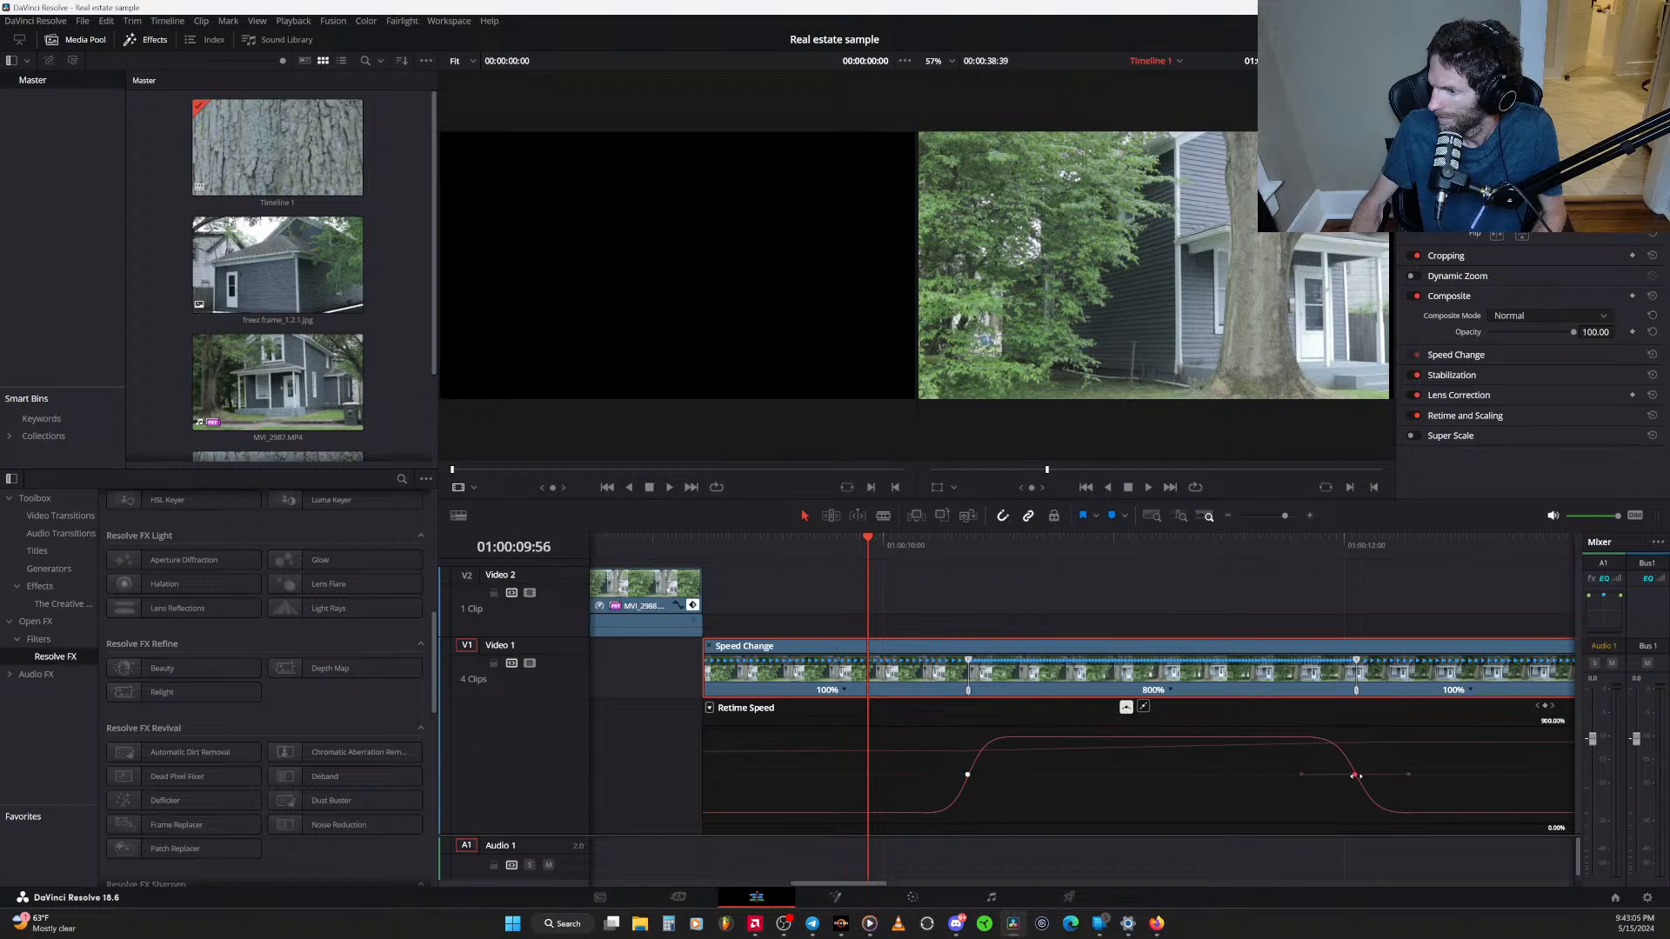
drag(1410, 773, 1451, 775)
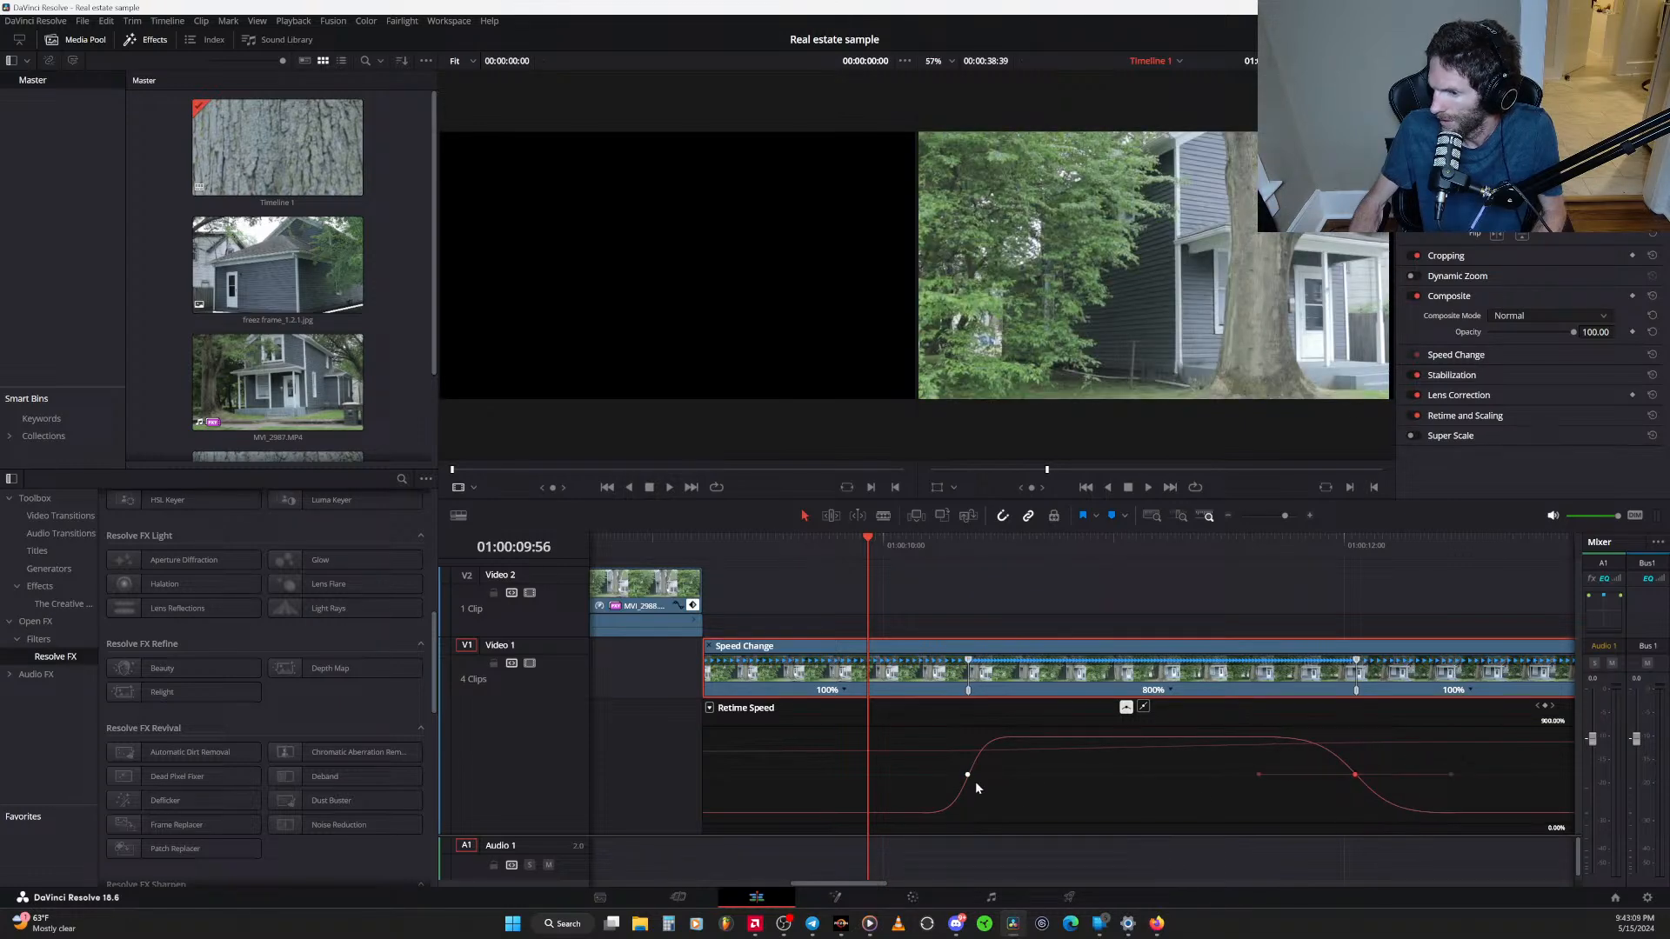
click(968, 774)
drag(1010, 775, 1031, 776)
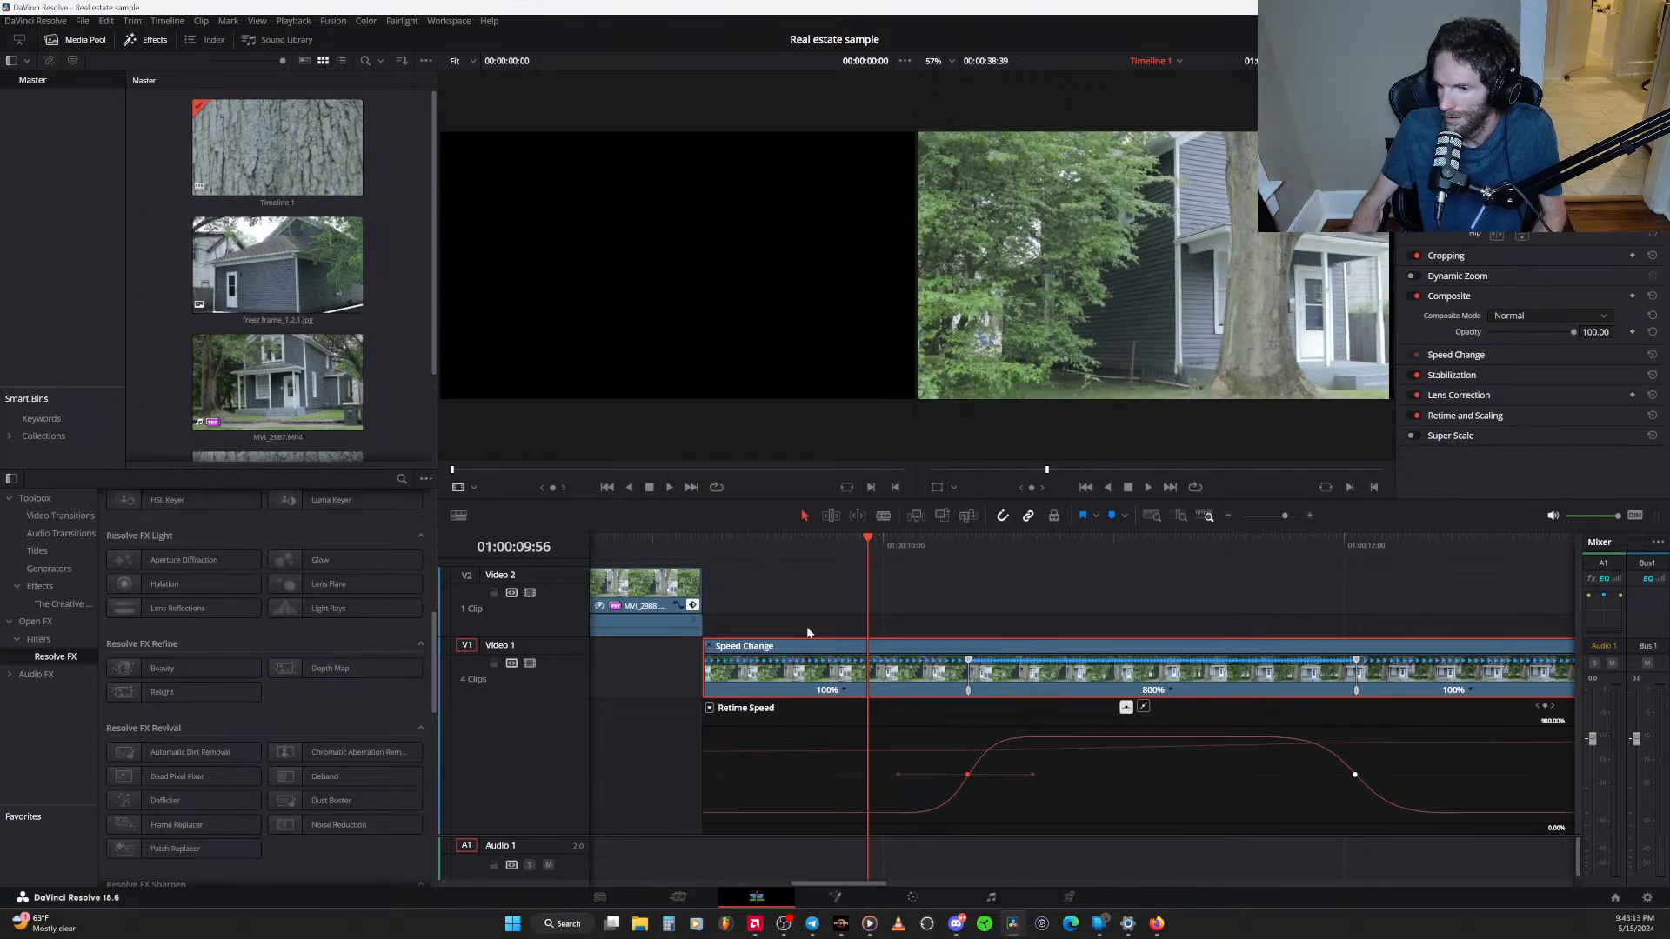
Play back the ramp from before the cut and scrub through the 100% footage after it to 01:00:21:13
drag(803, 632, 1089, 631)
scroll(863, 629, down, 3)
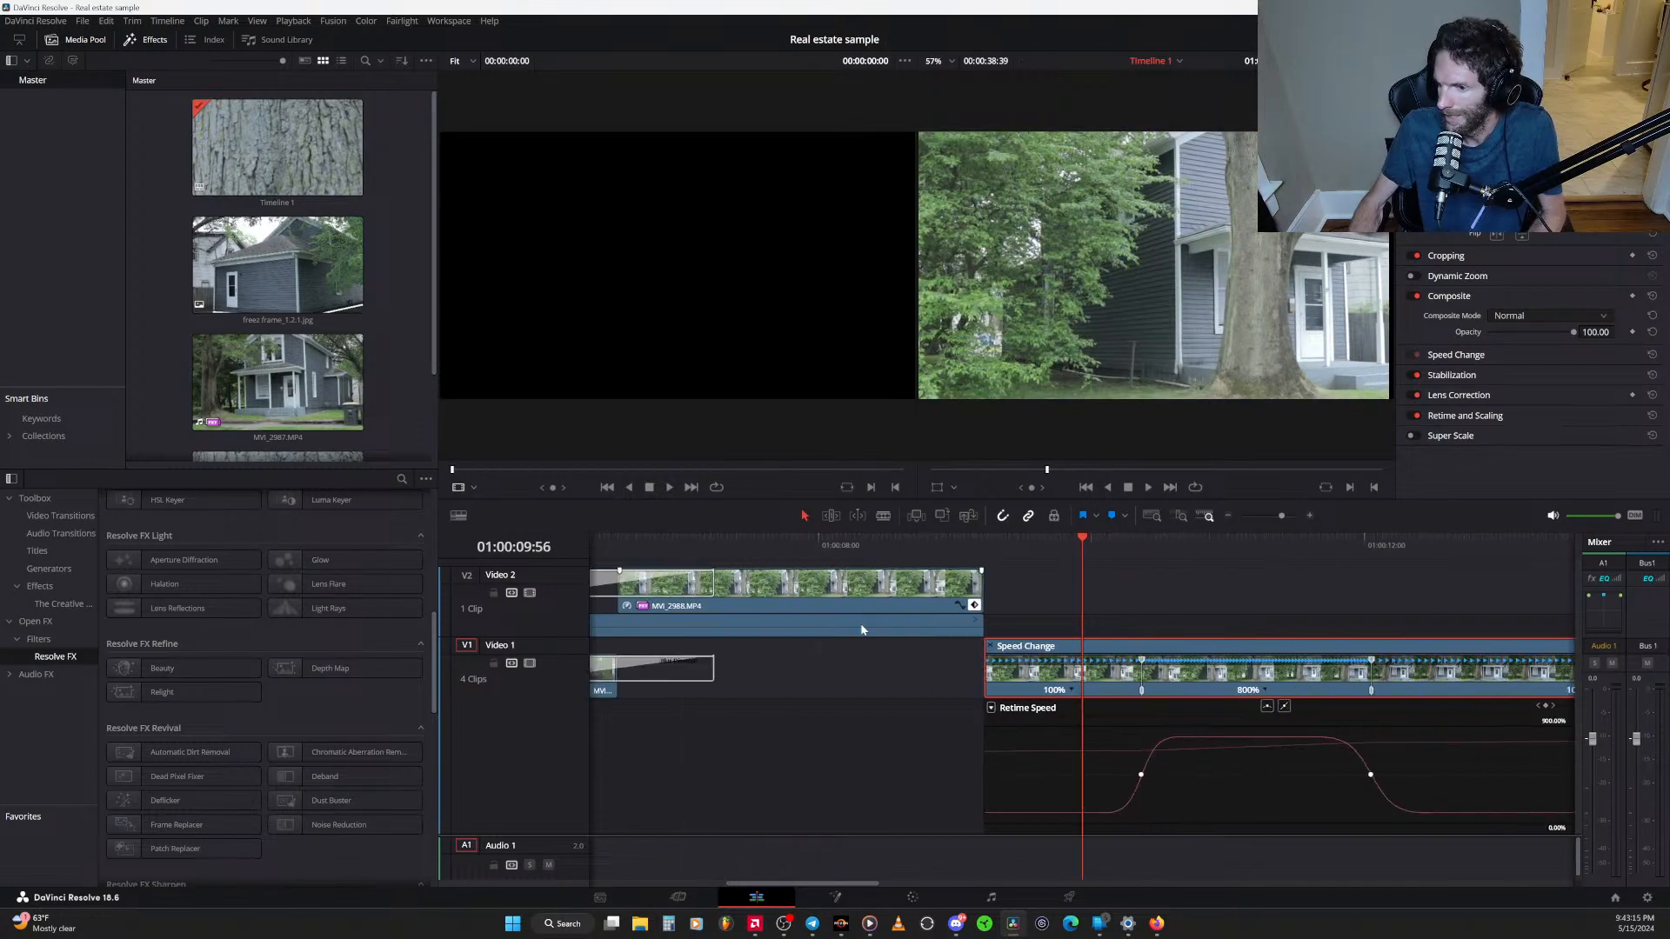
click(740, 543)
key(space)
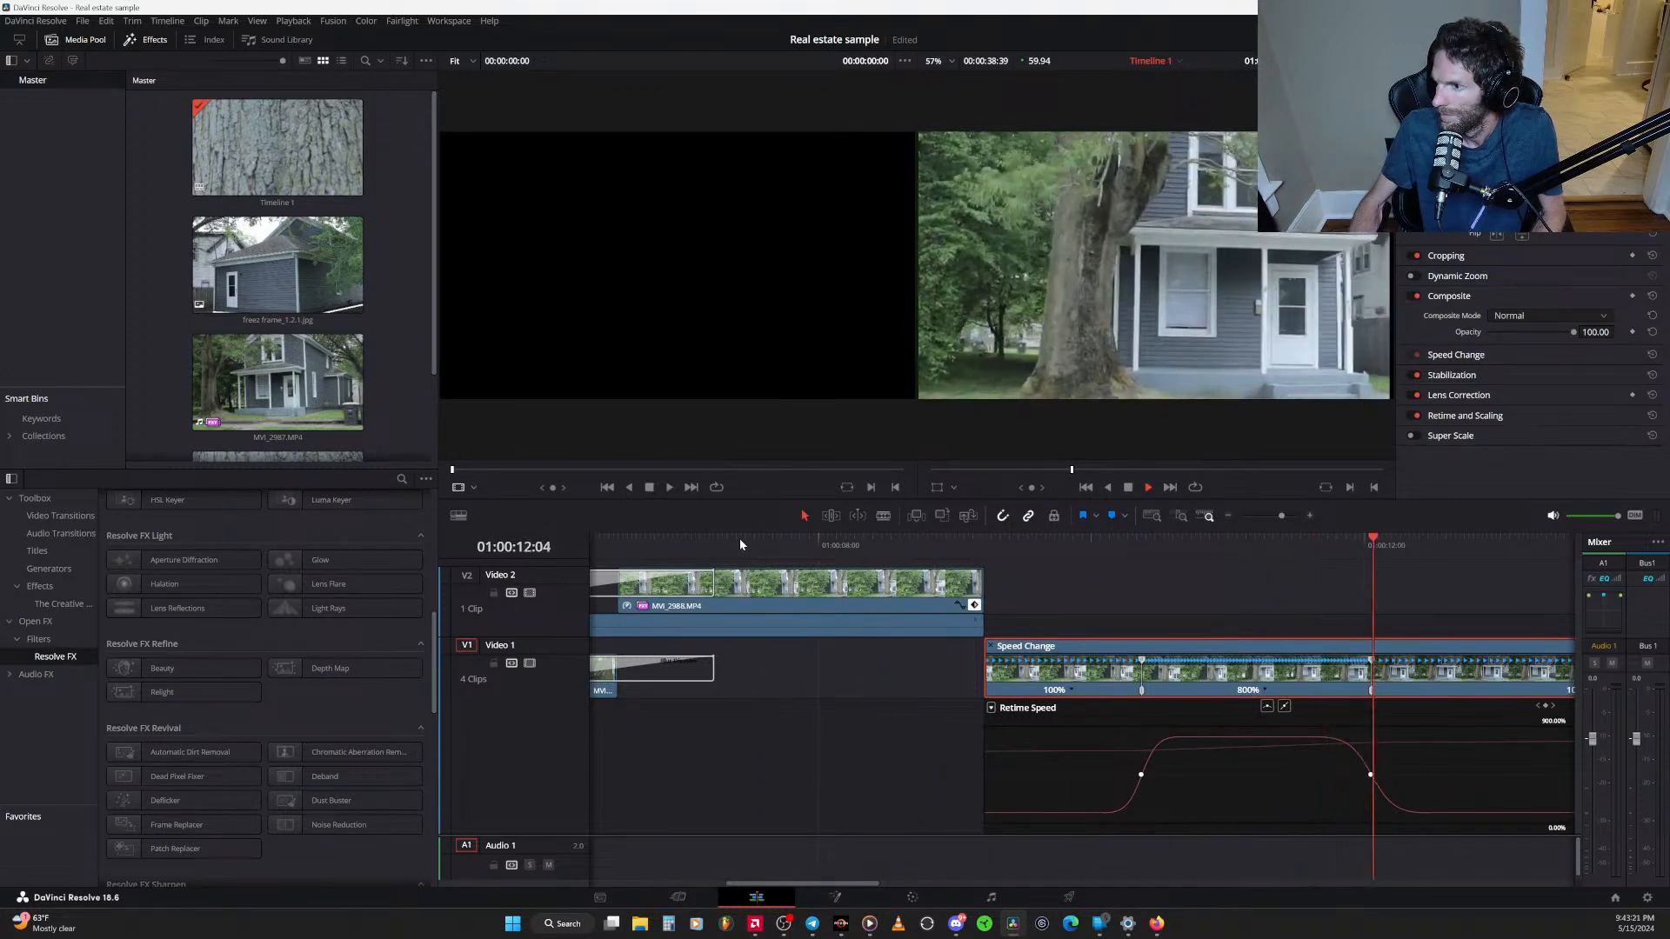
key(space)
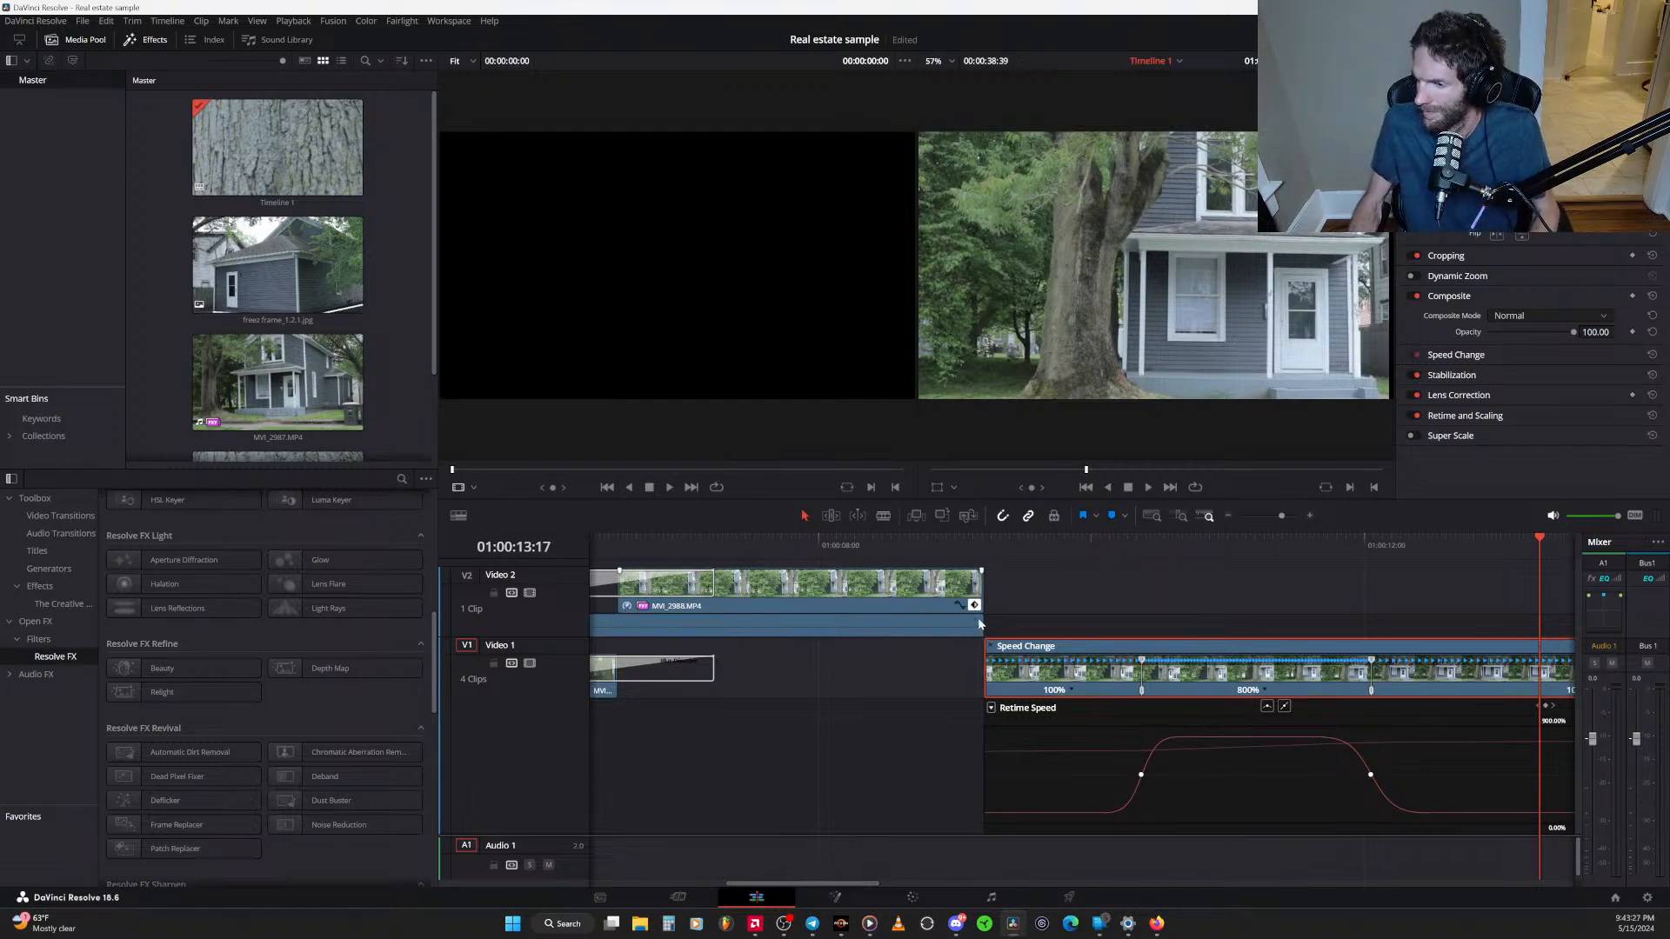
drag(985, 642, 986, 643)
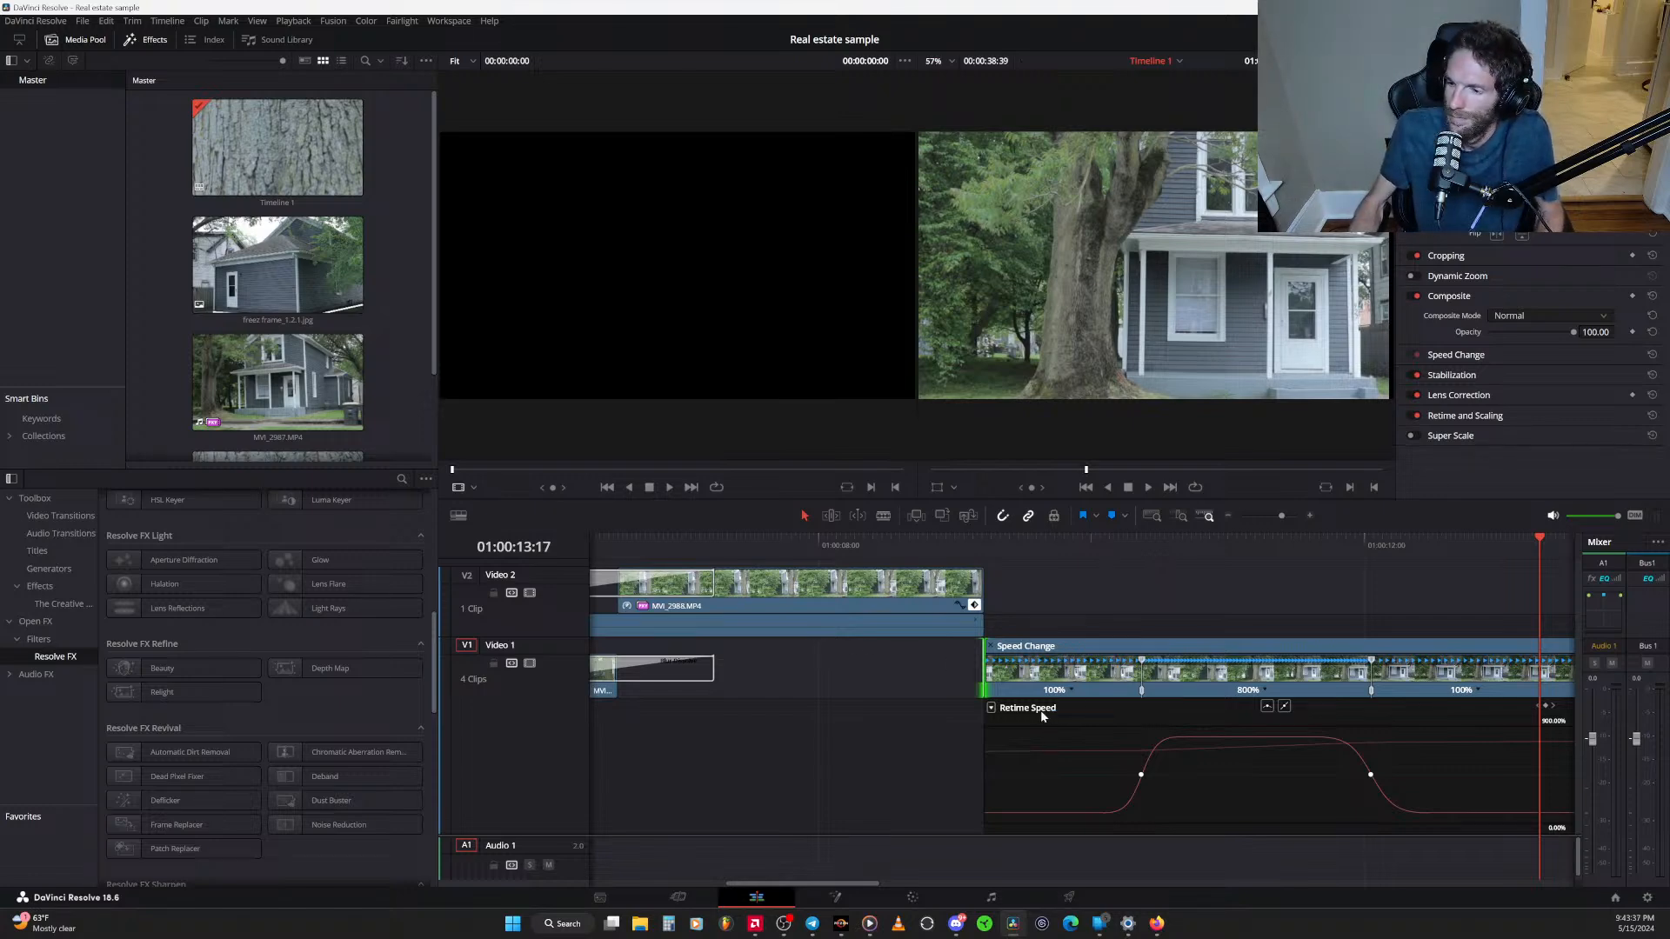
scroll(1363, 673, right, 5)
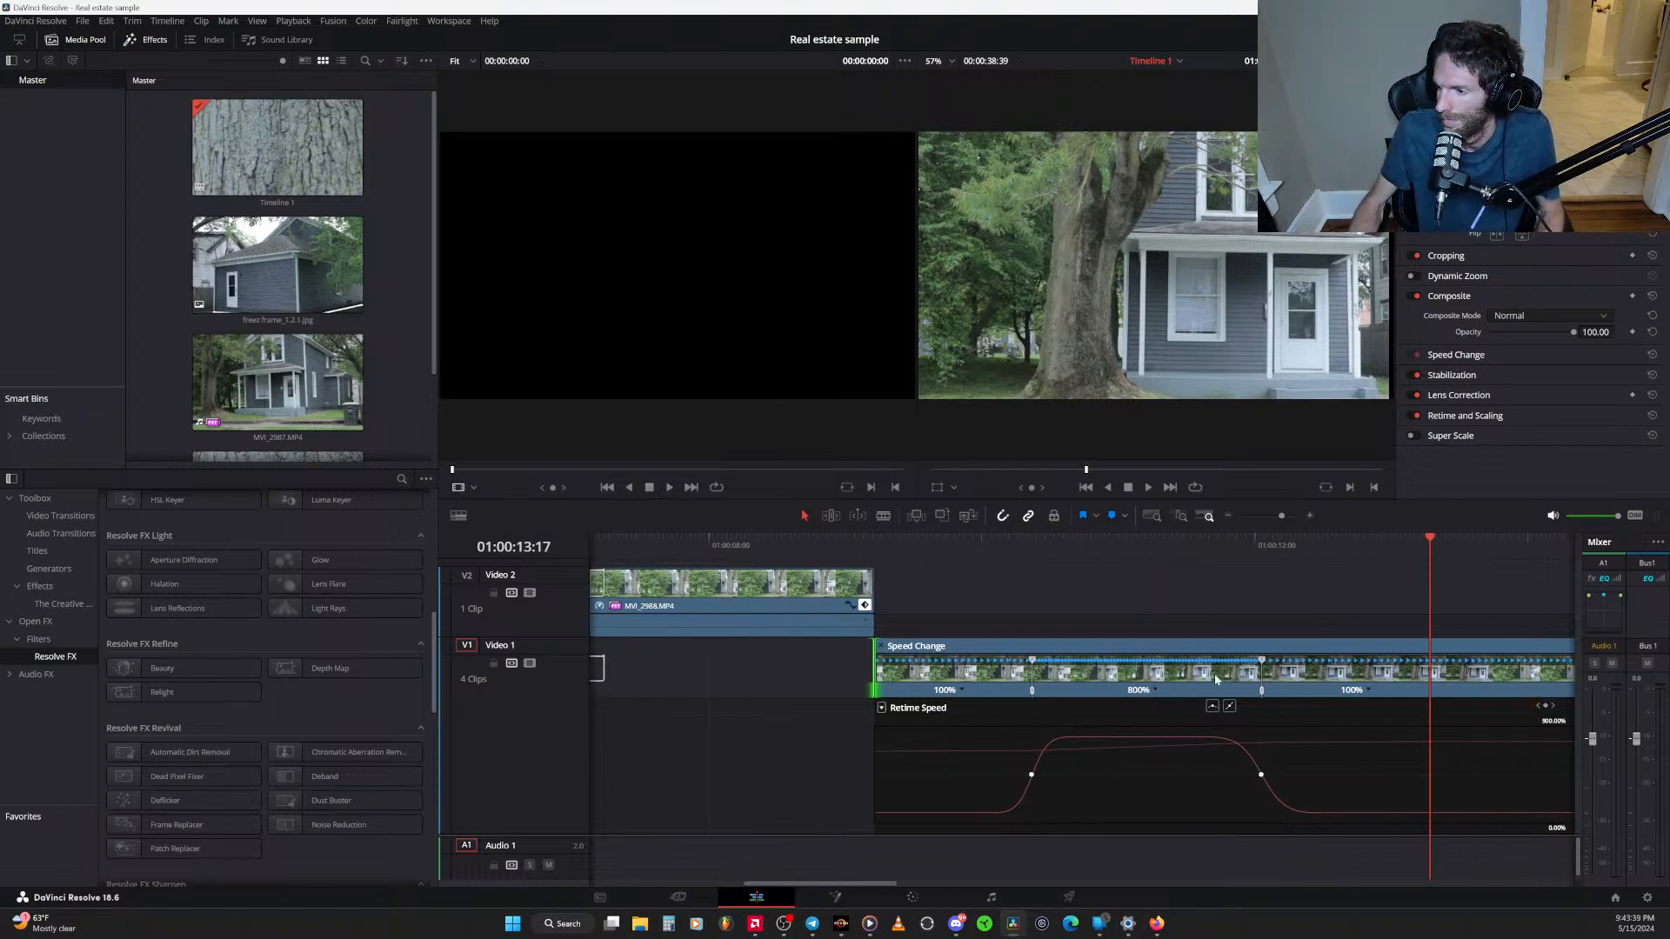
scroll(1100, 670, down, 5)
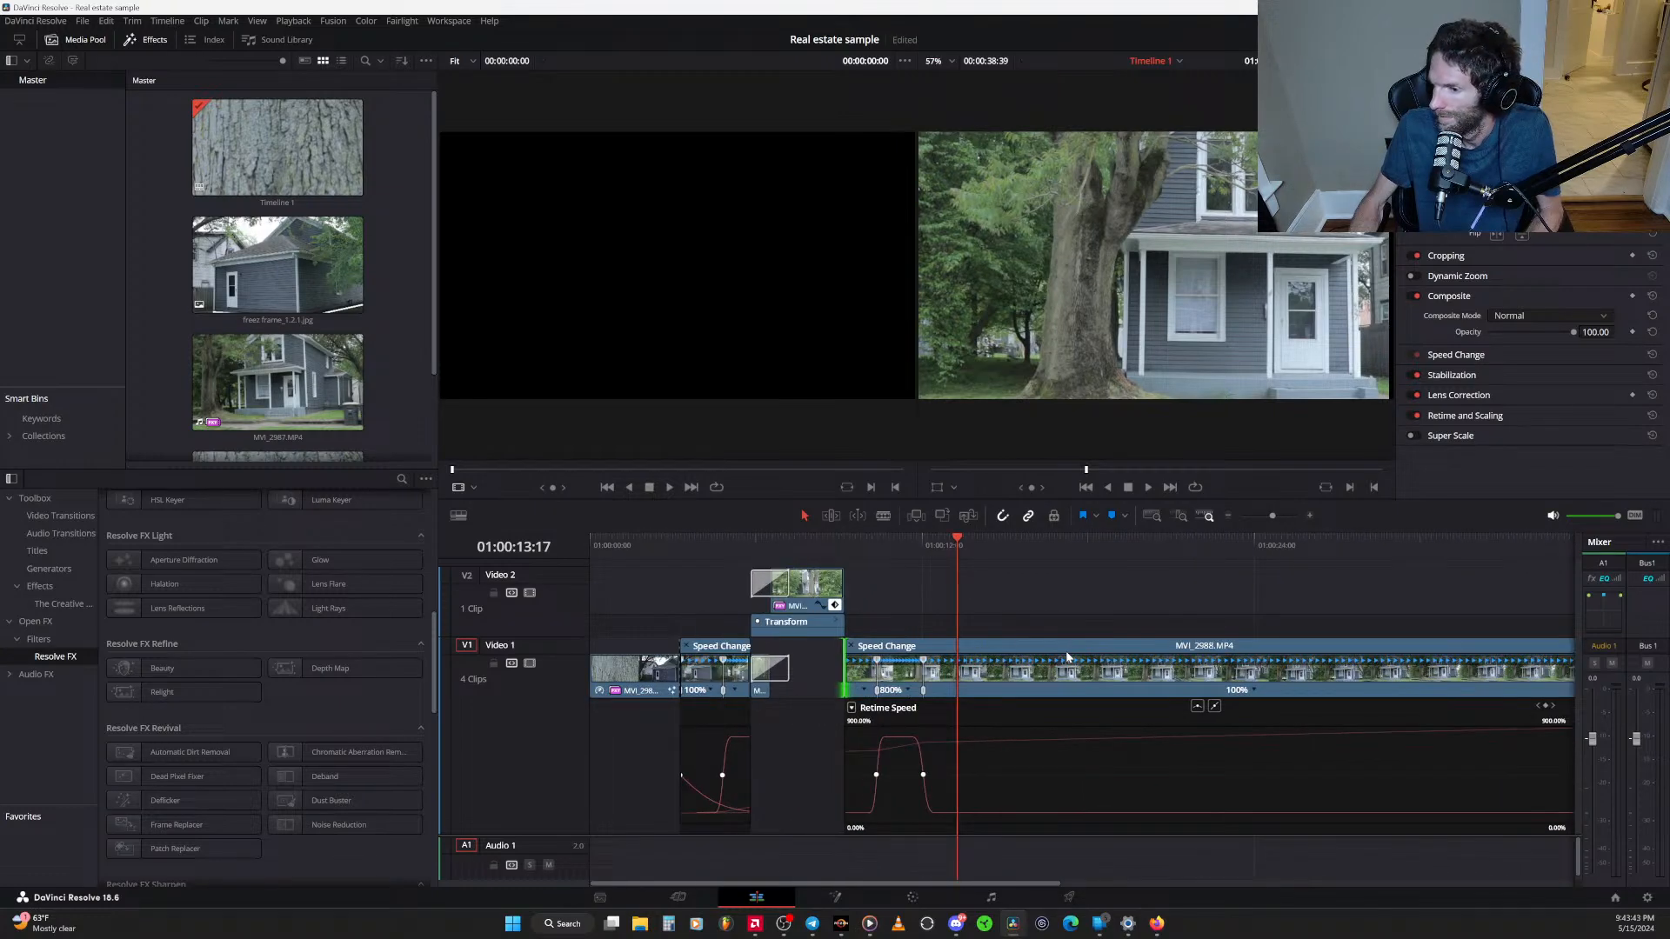
scroll(1068, 657, up, 1)
drag(1061, 540, 1316, 583)
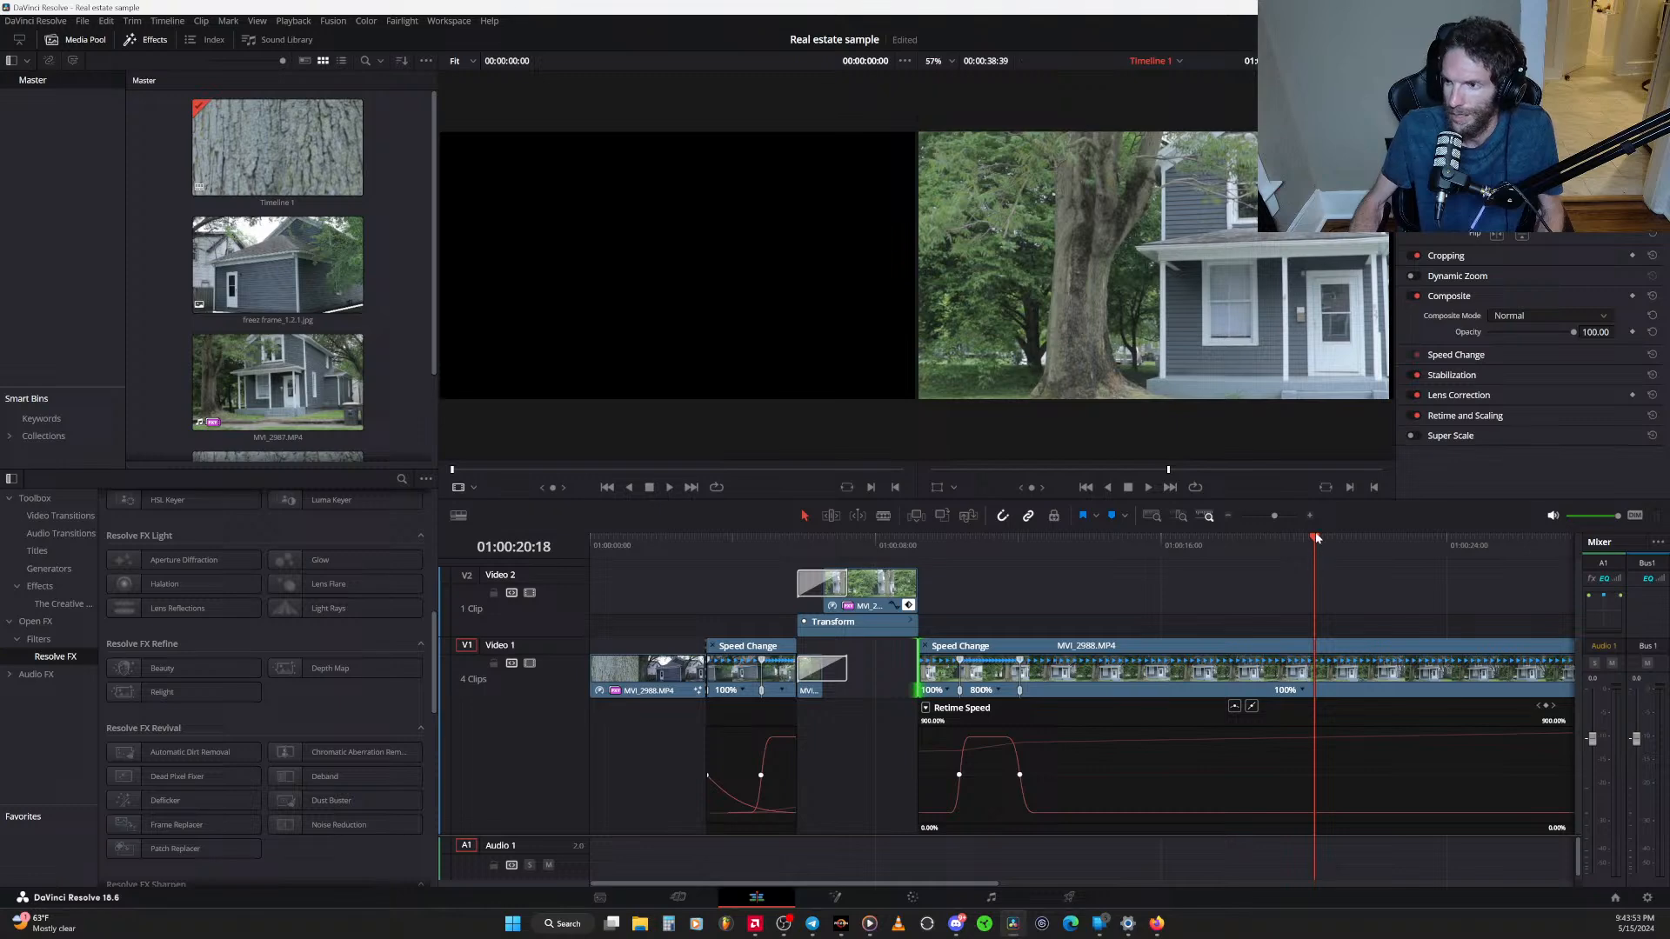
drag(1323, 544, 1349, 571)
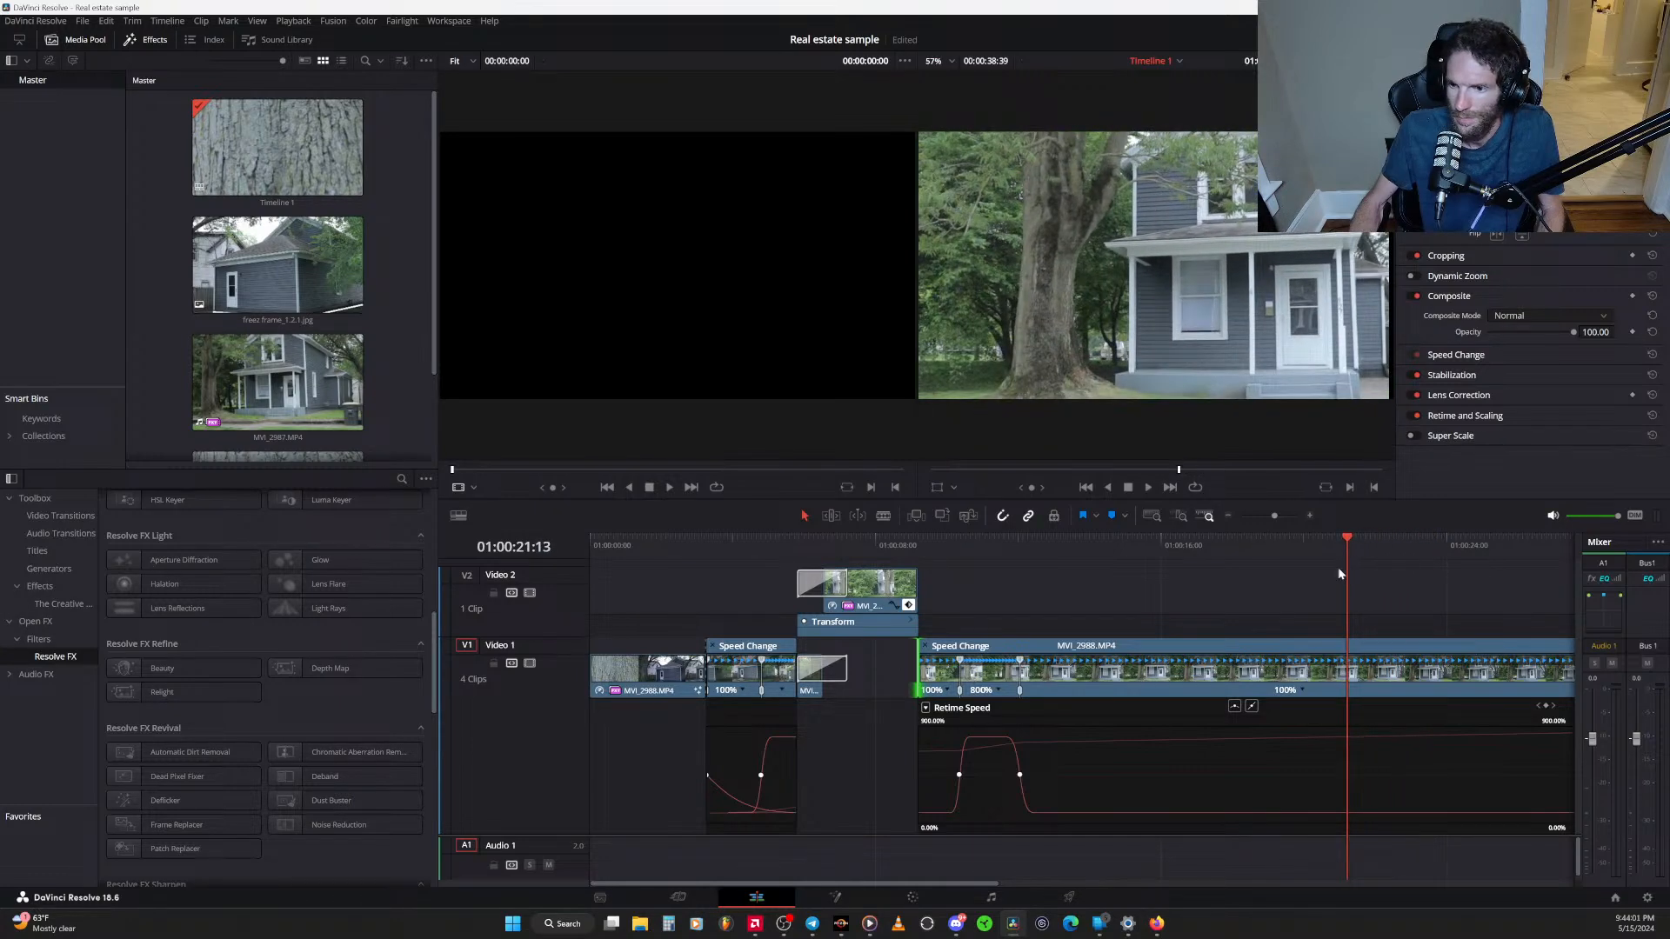
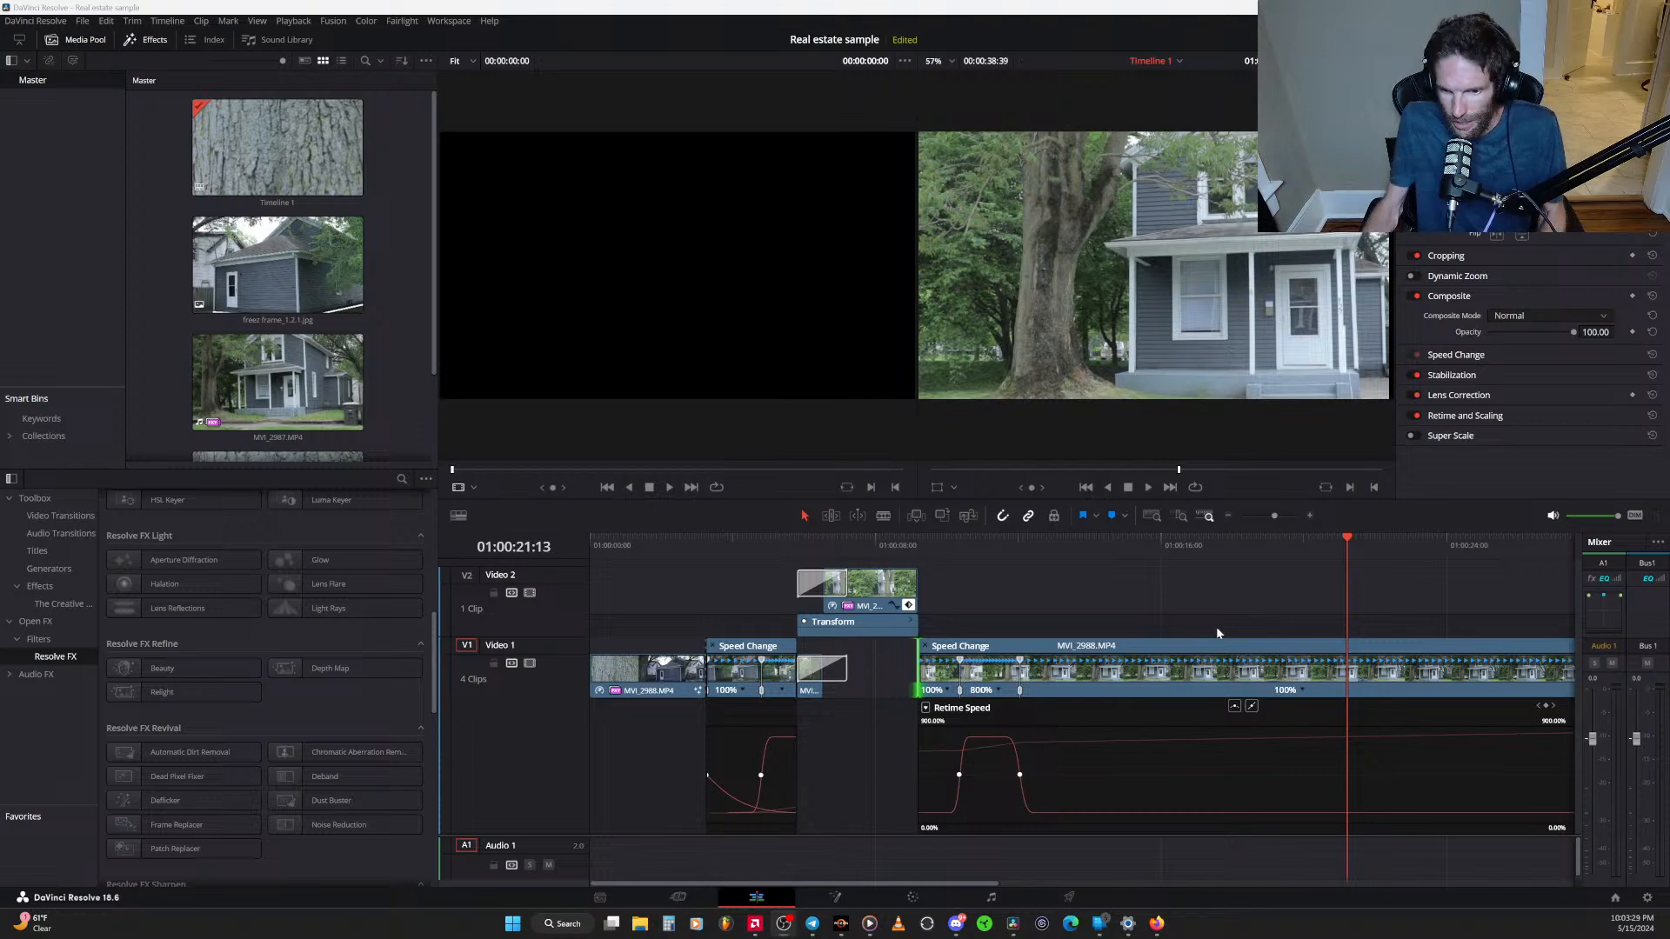
Examine the house front just after the ramp and replay the clip from its start to 01:00:12:40
drag(1299, 647, 990, 620)
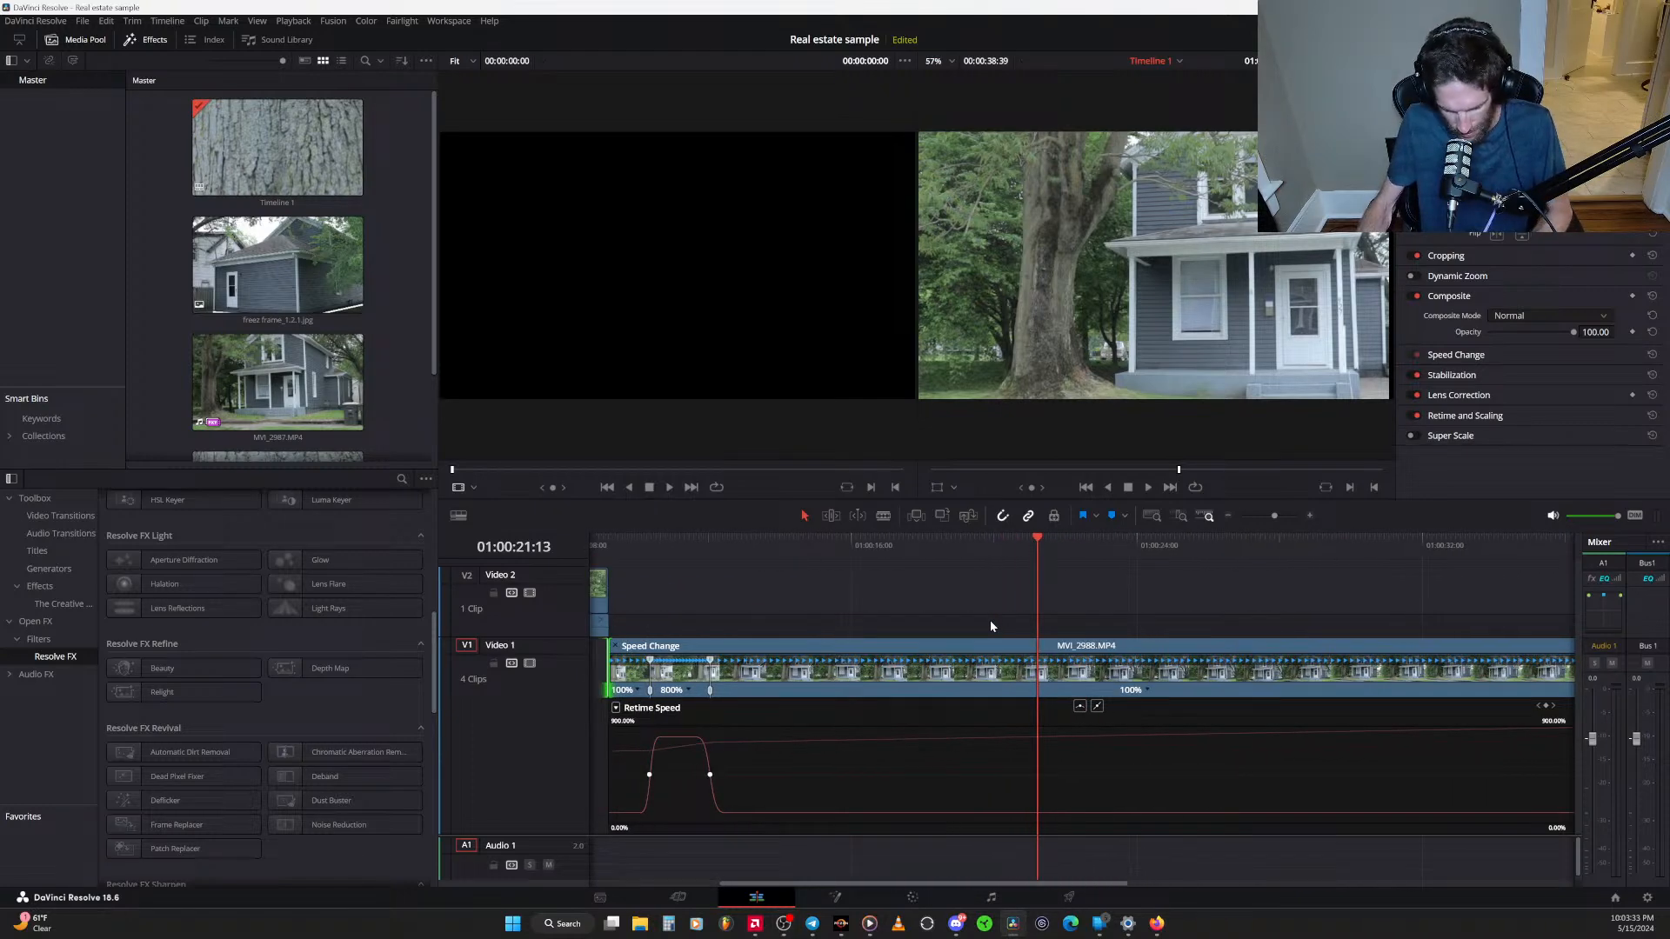
scroll(996, 644, down, 3)
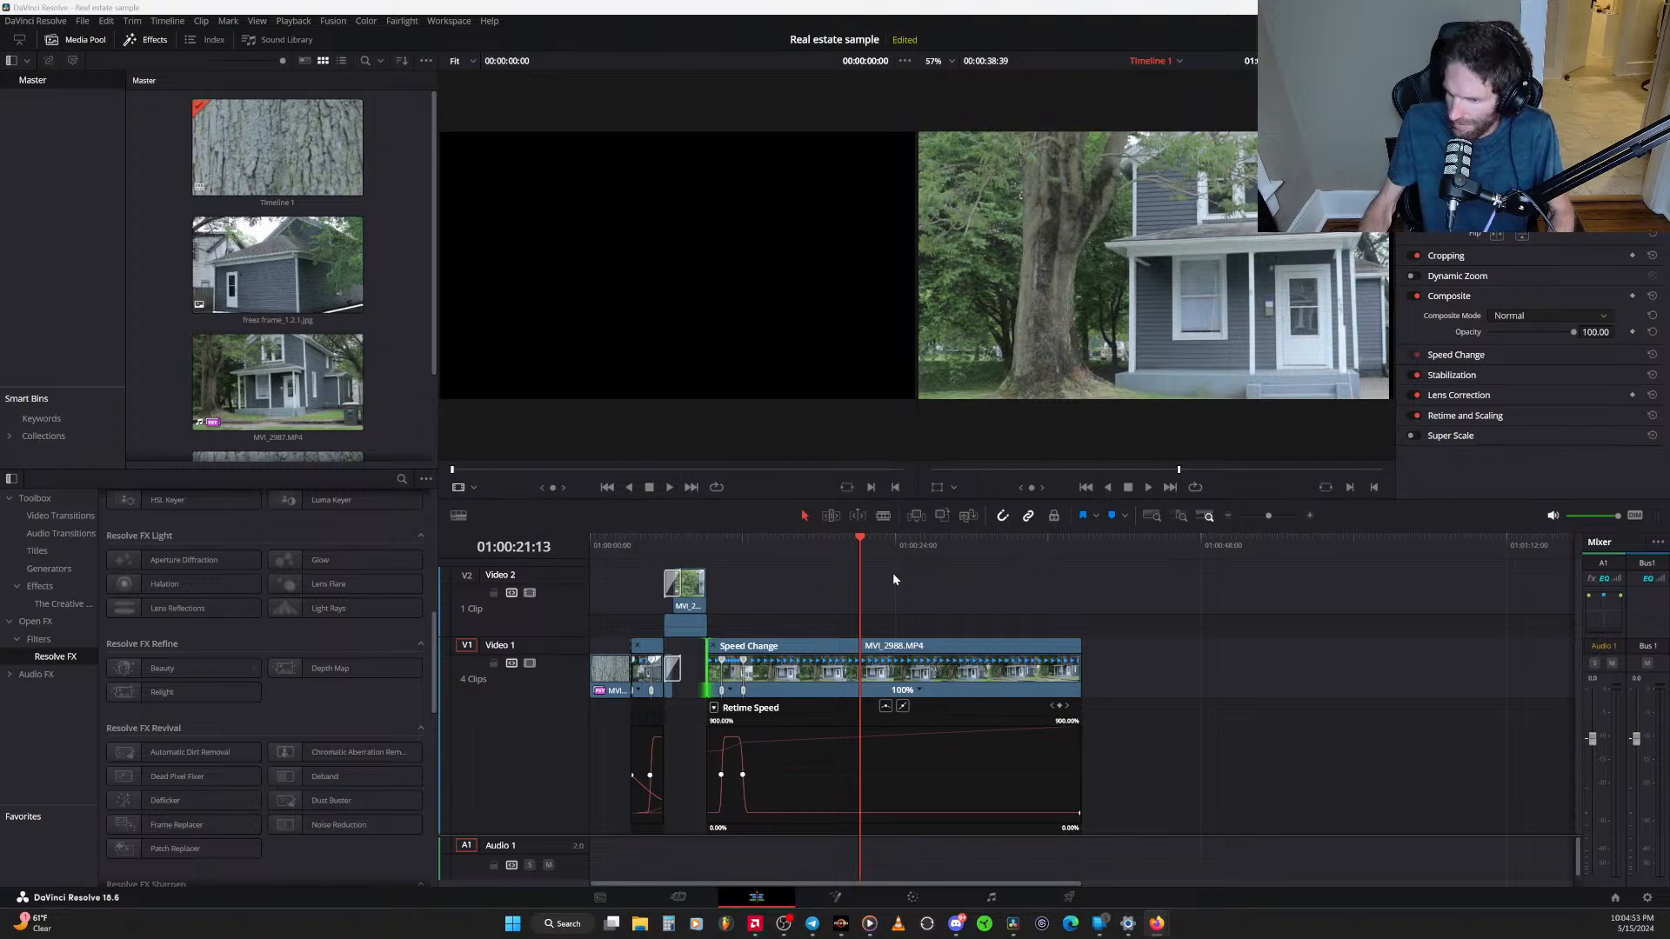
drag(862, 540, 750, 566)
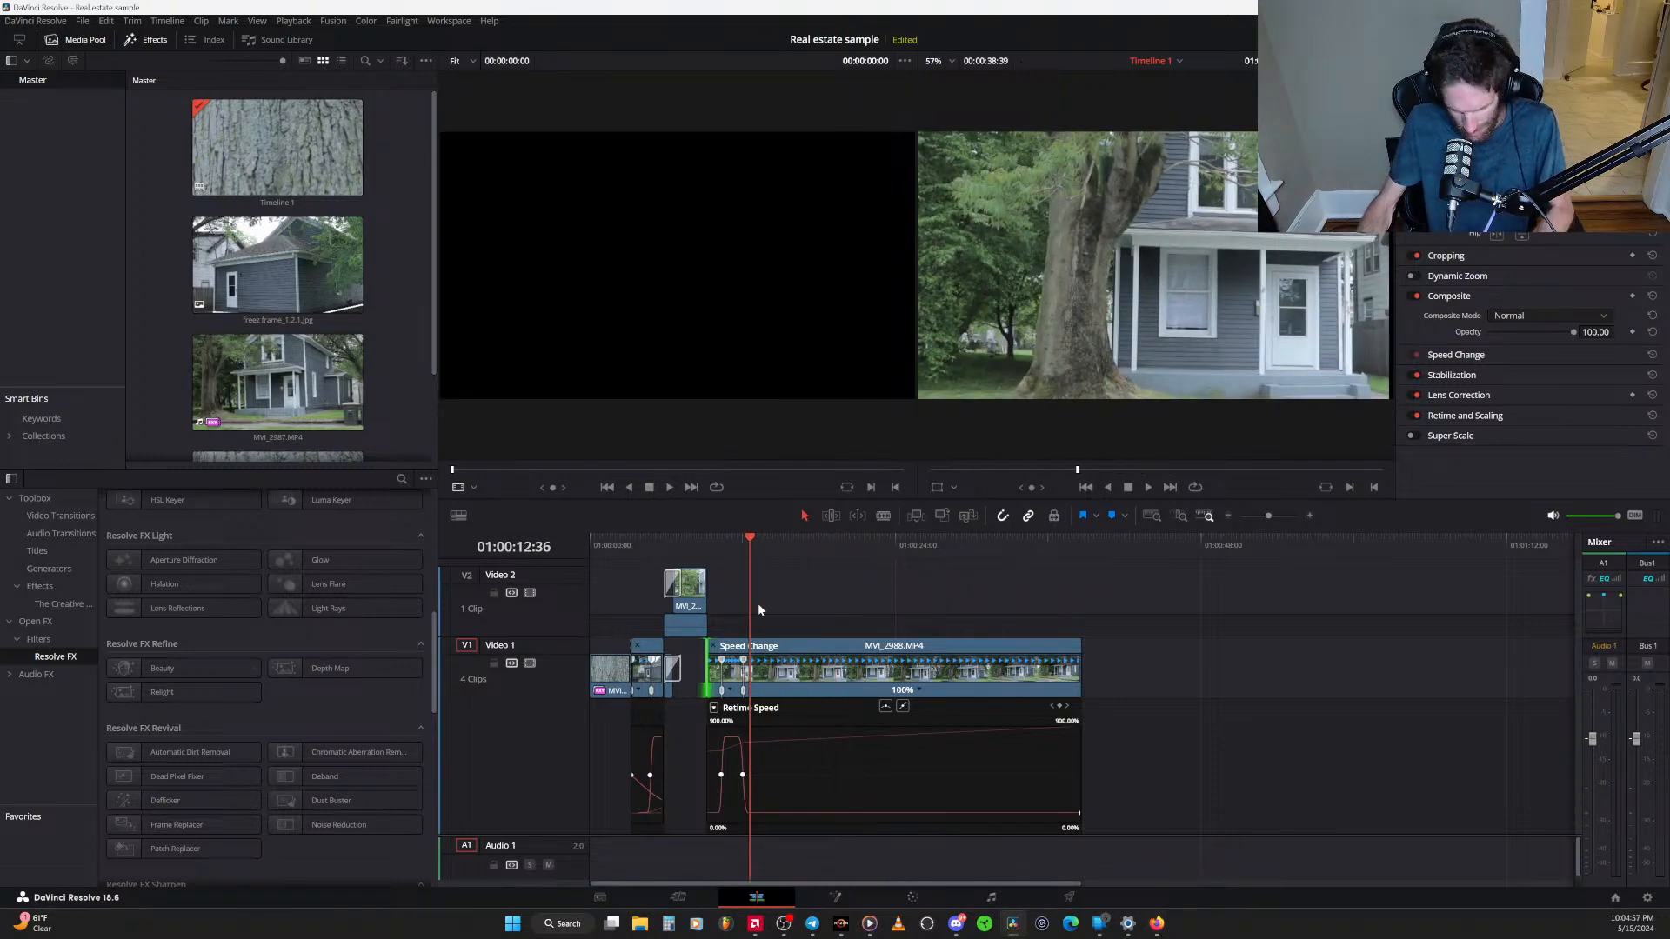
scroll(768, 705, up, 6)
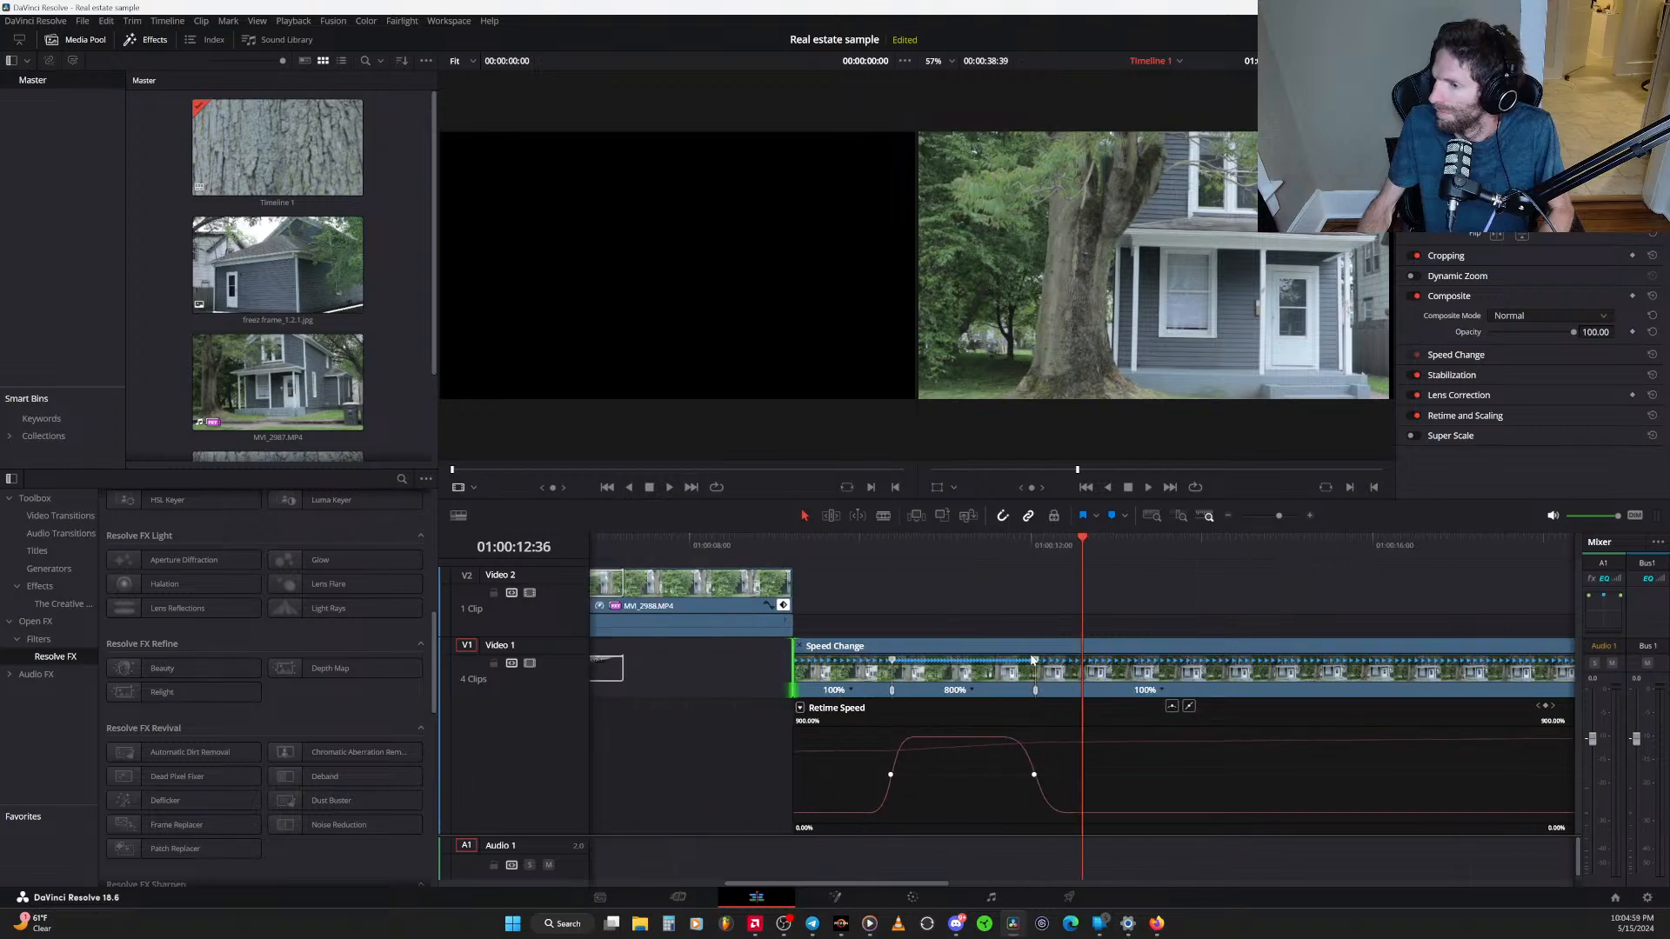
scroll(1143, 674, right, 5)
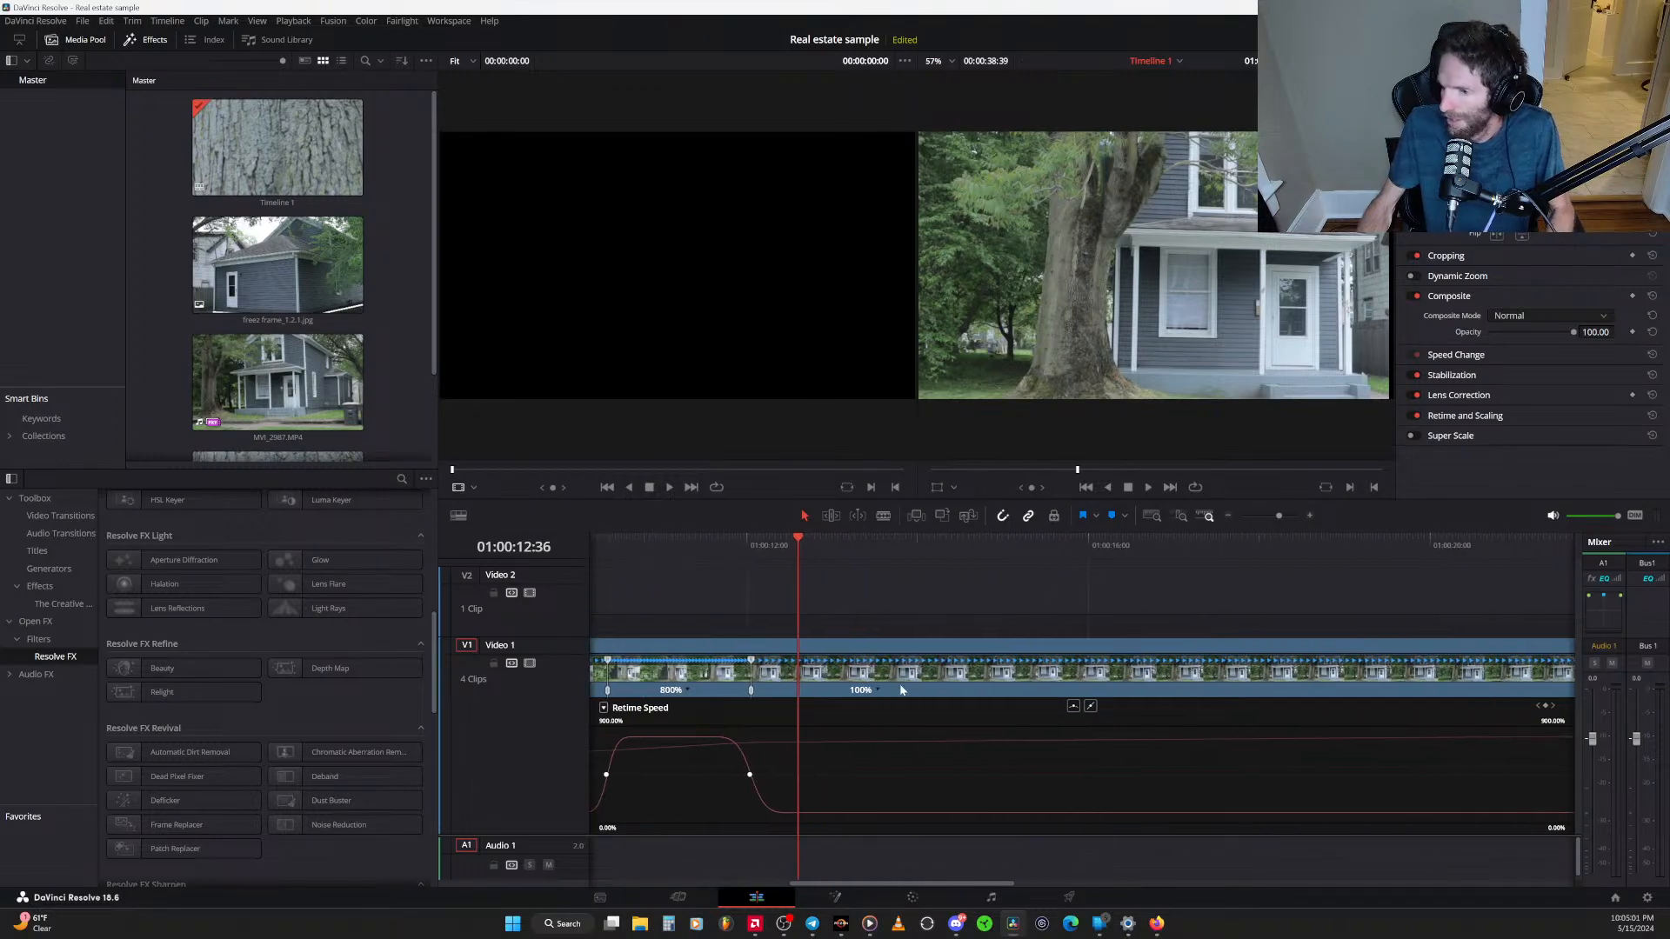
scroll(956, 675, left, 2)
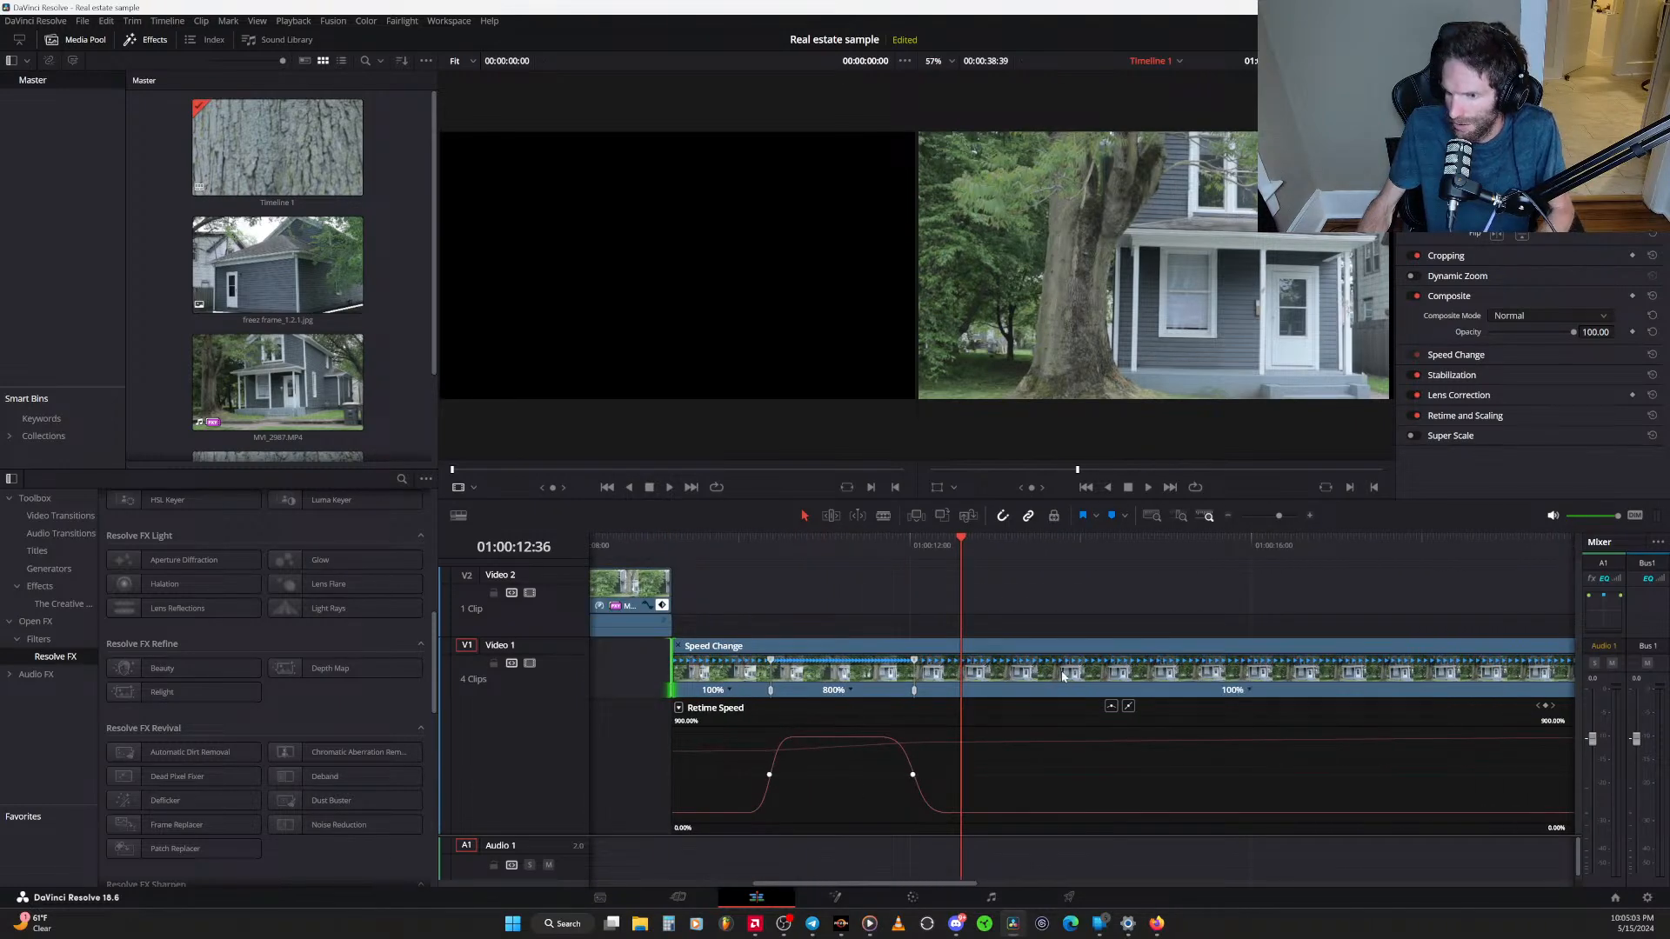
key(space)
key(space)
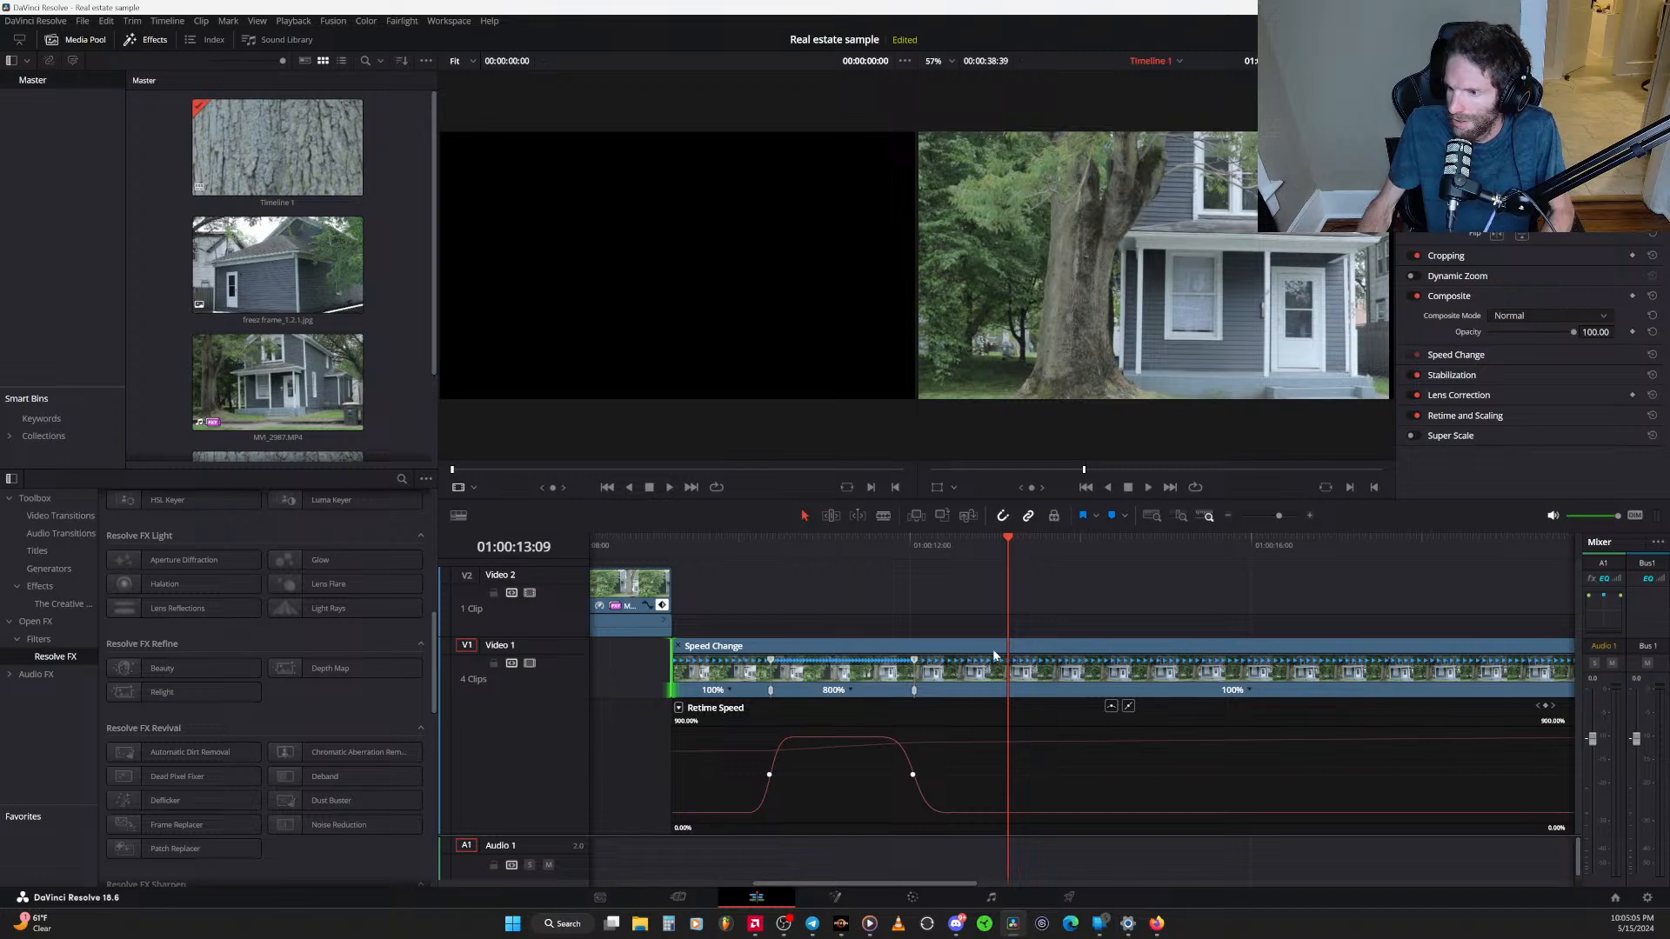
scroll(994, 655, down, 3)
scroll(1098, 654, right, 6)
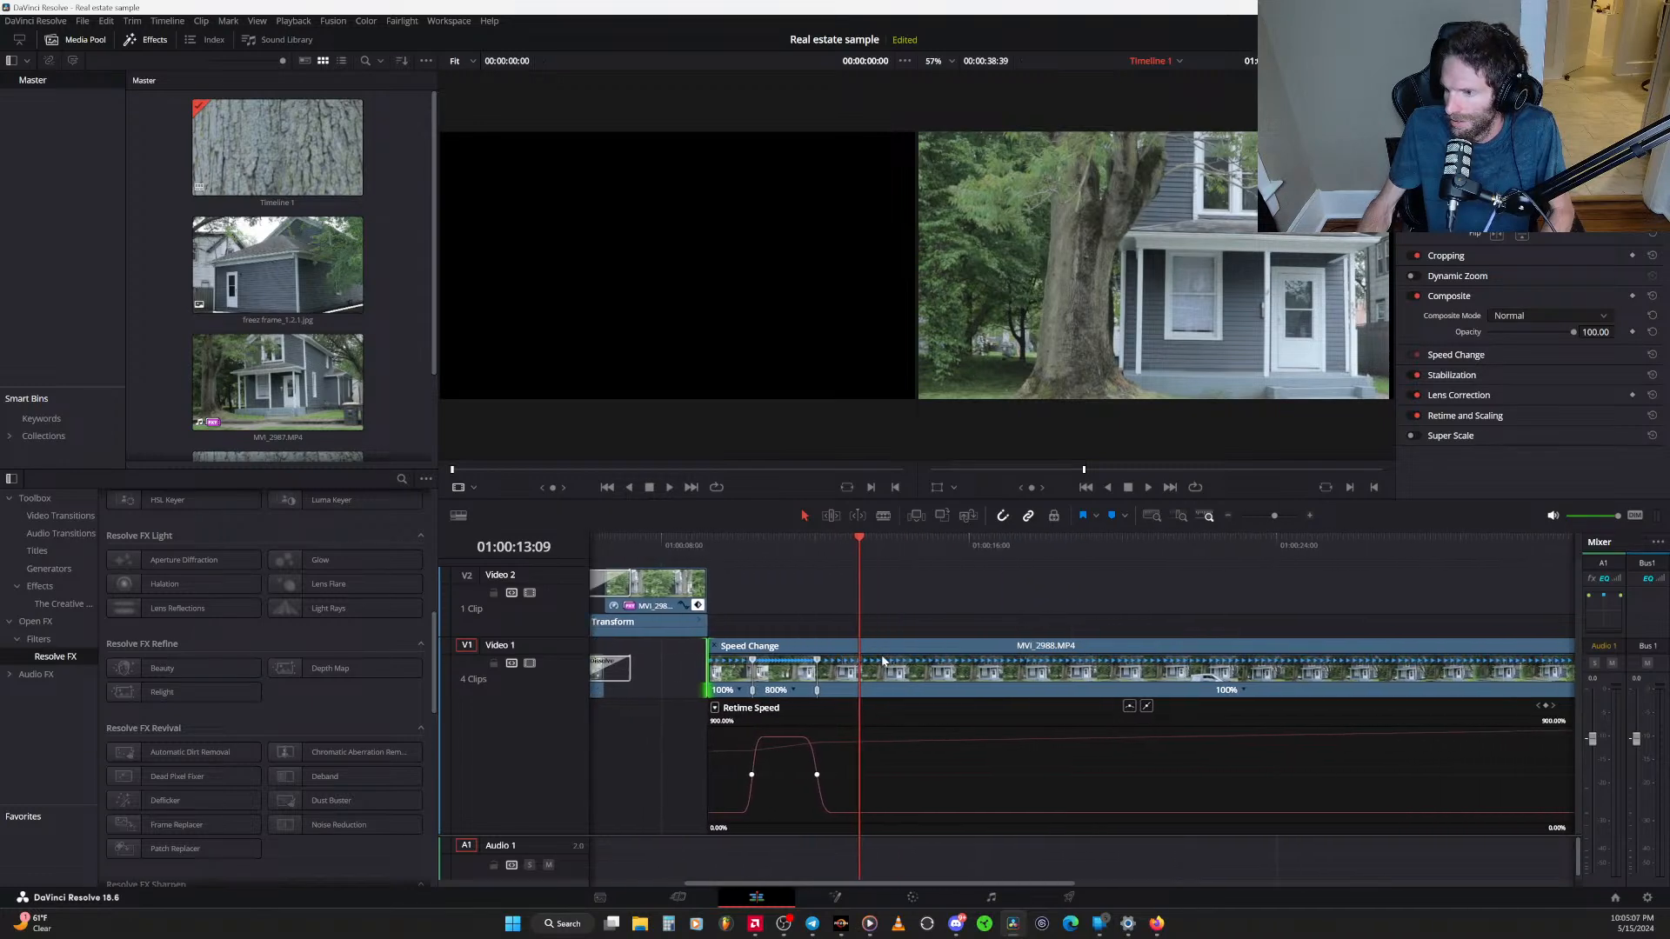
scroll(850, 665, down, 2)
scroll(850, 664, up, 1)
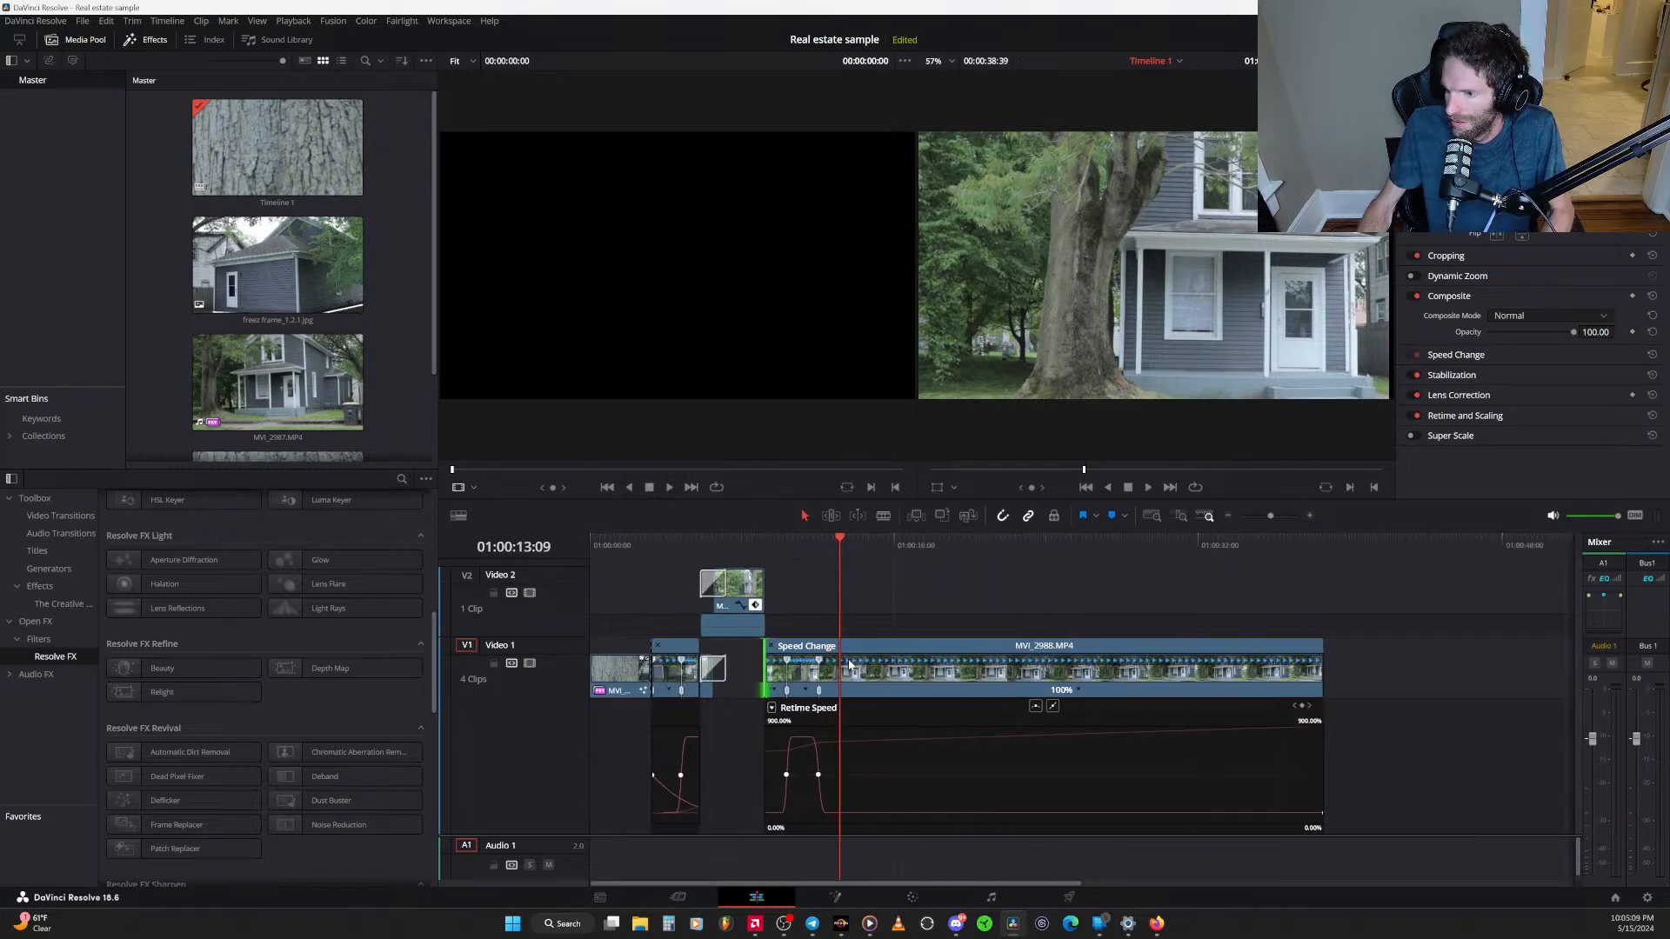
scroll(849, 664, up, 1)
scroll(850, 665, up, 1)
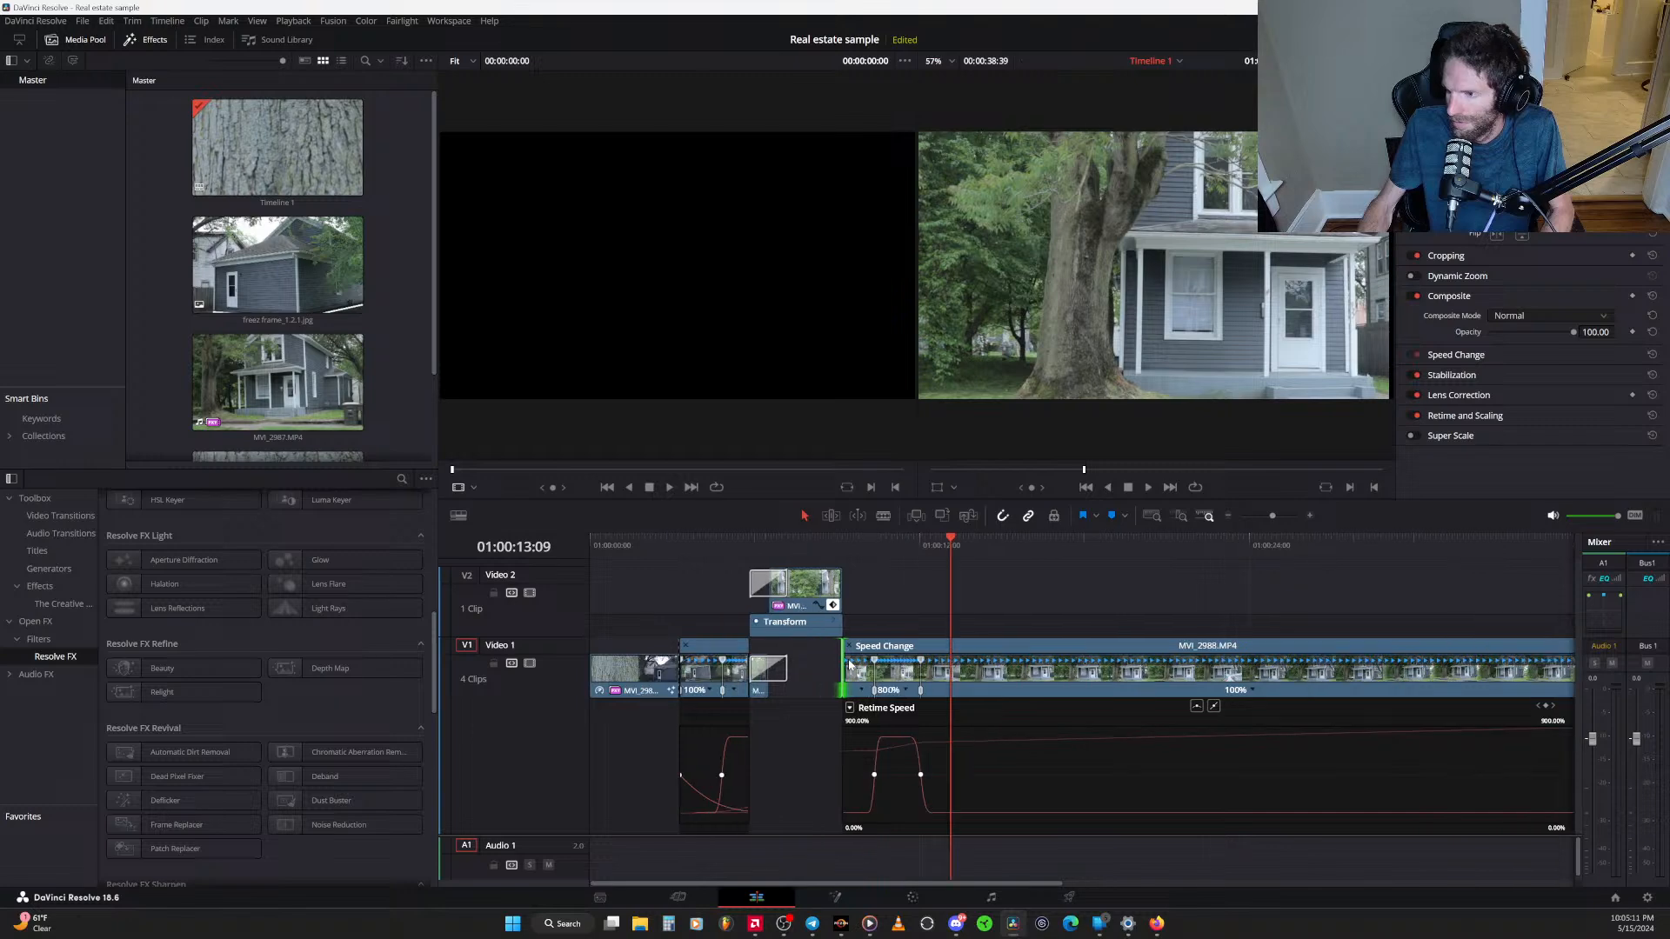
scroll(1037, 669, right, 3)
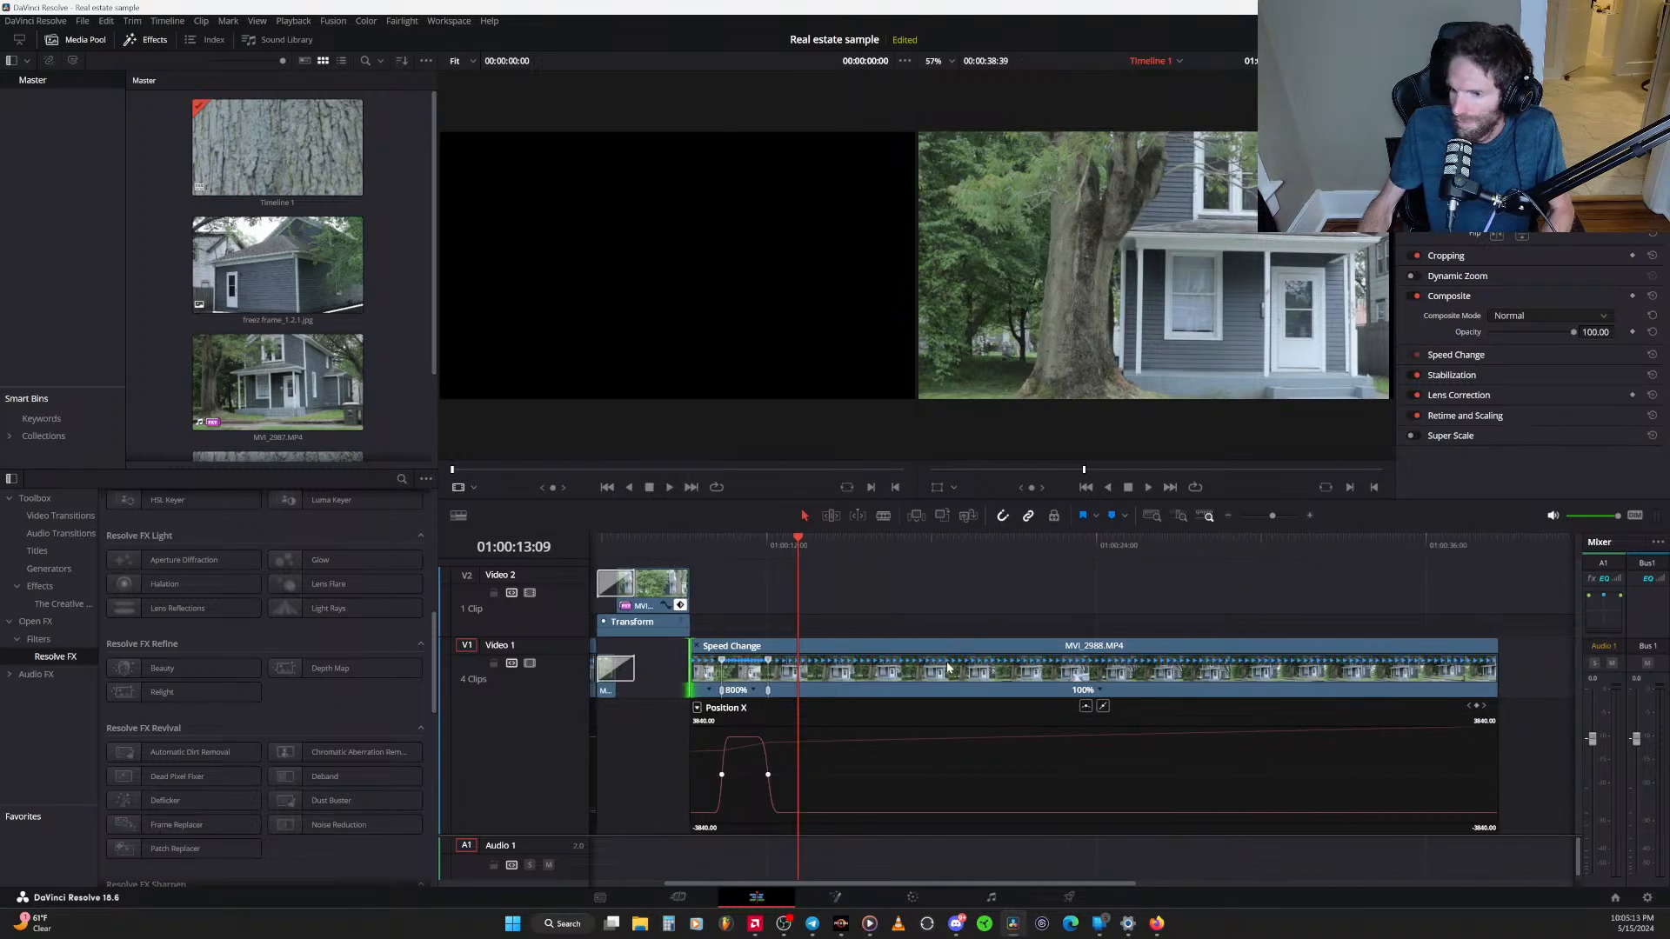
drag(789, 558, 694, 555)
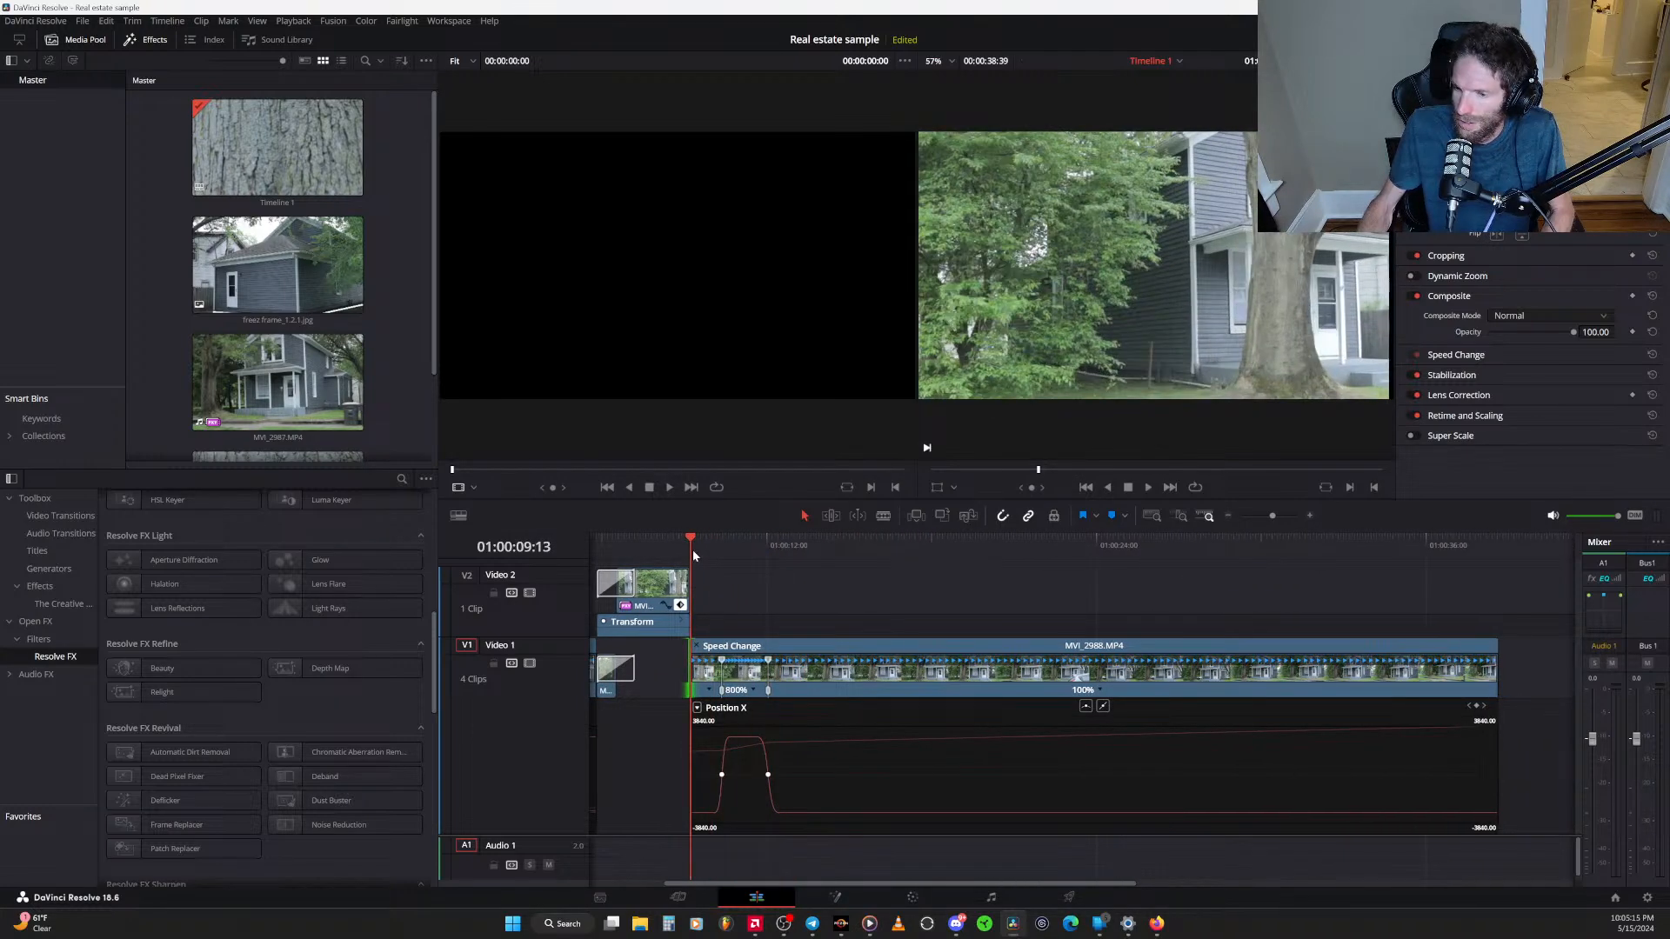
key(space)
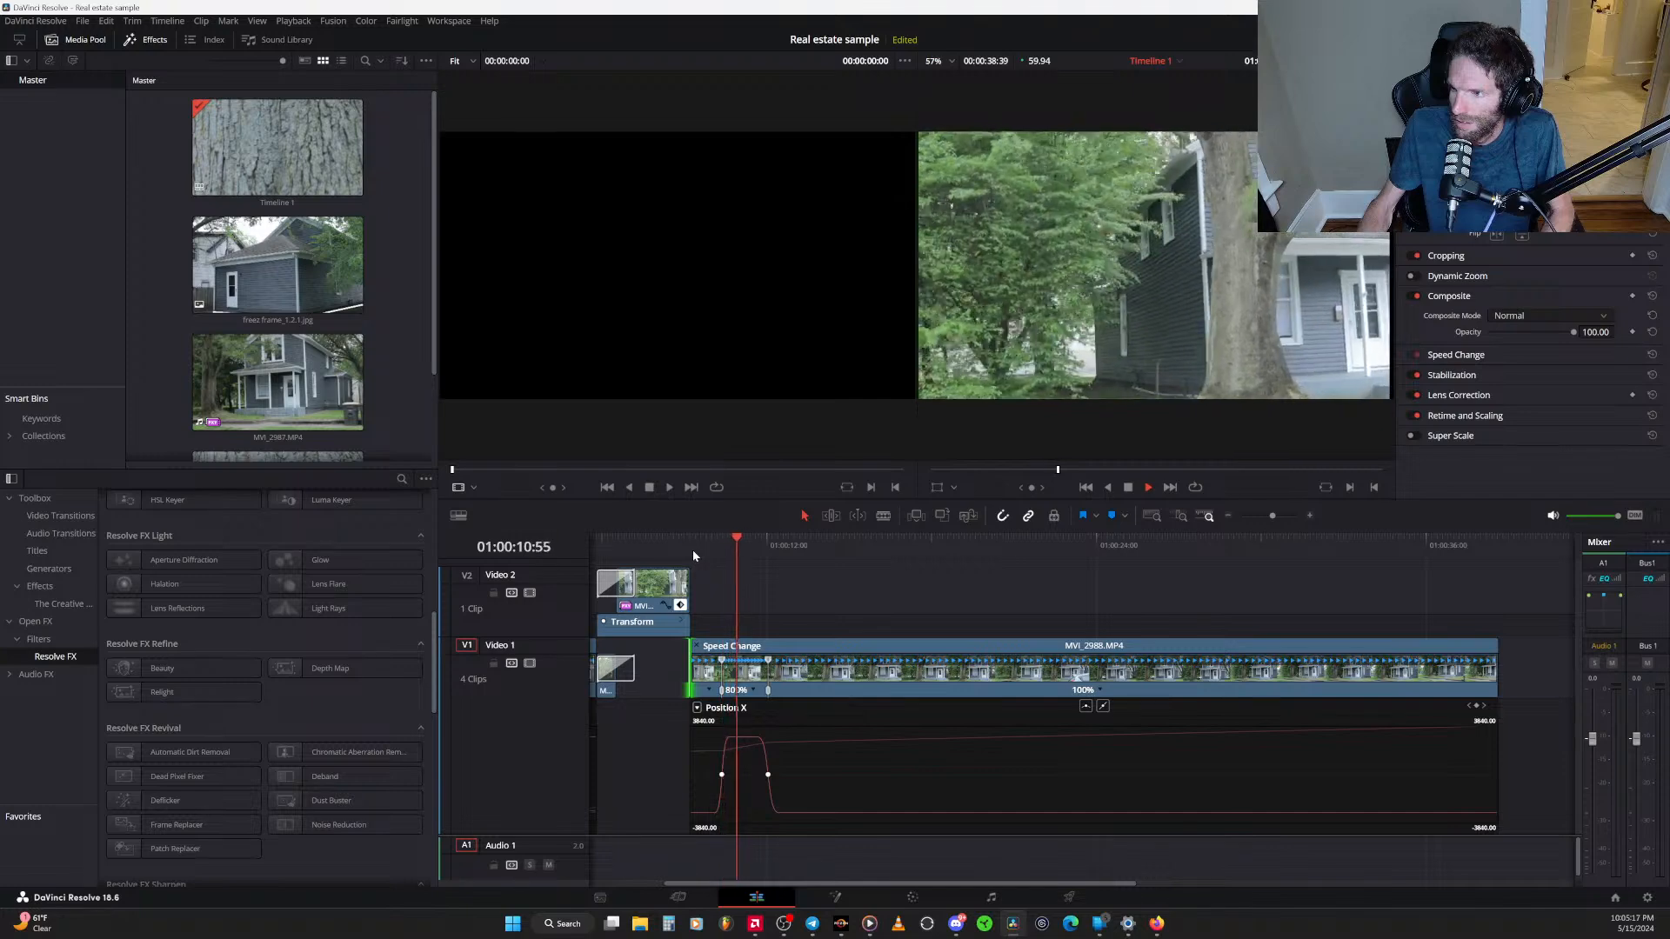
key(space)
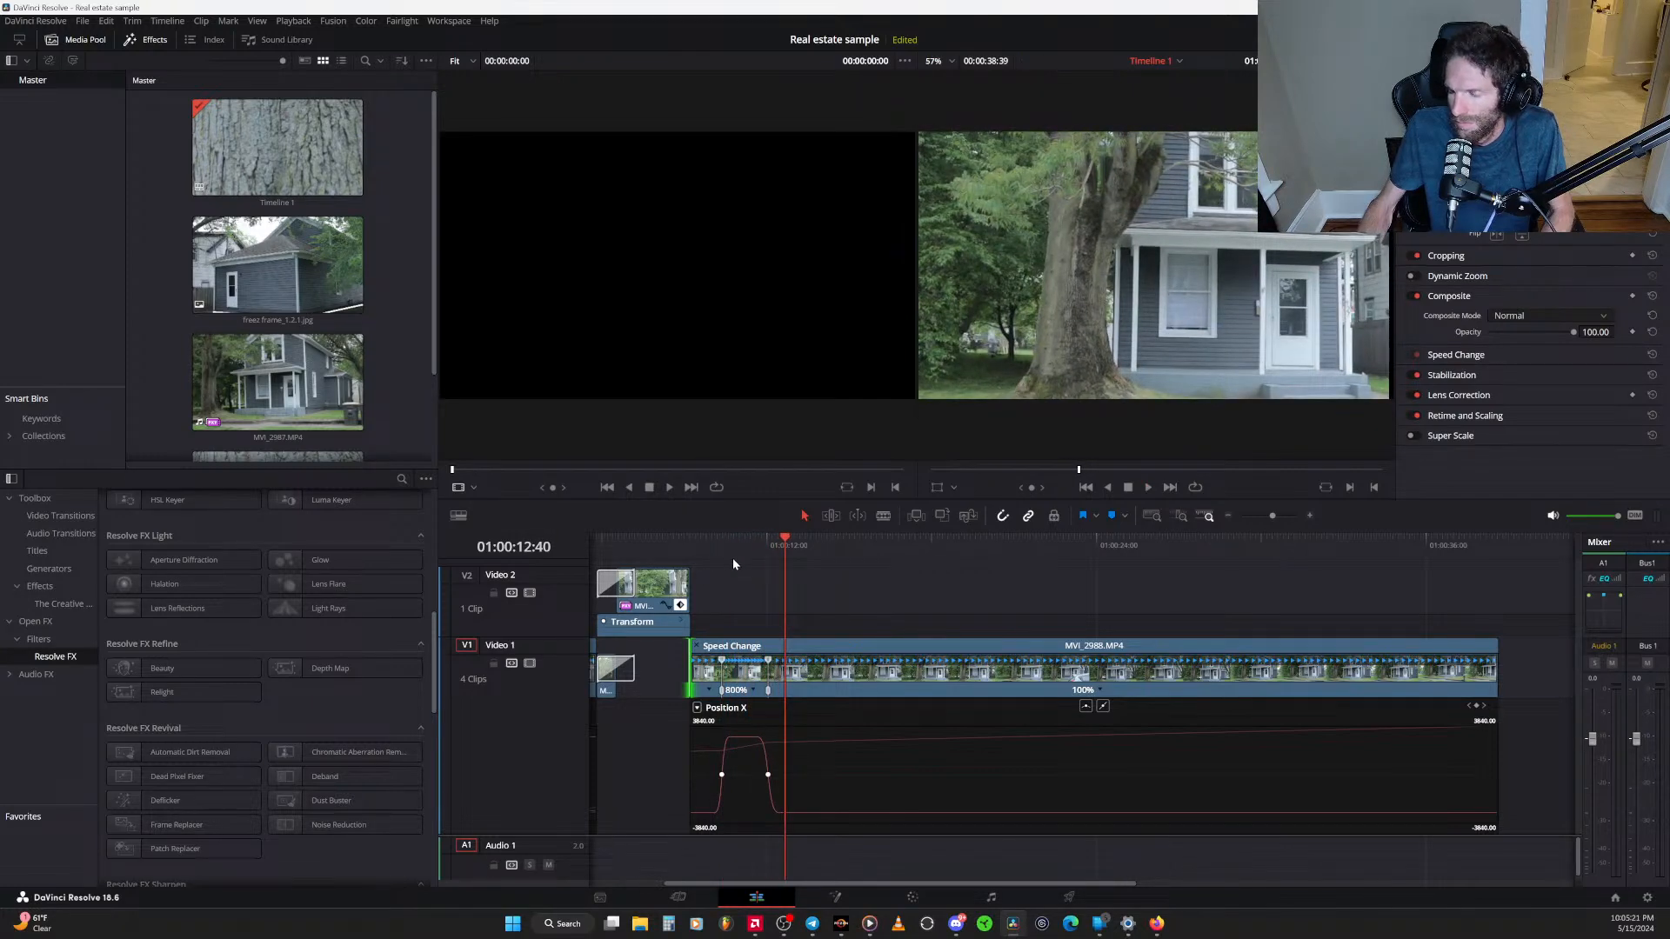
Open the speed-ramped clip MVI_2988.MP4 in Fusion, reposition the node pair and move to frame 7927
right_click(833, 671)
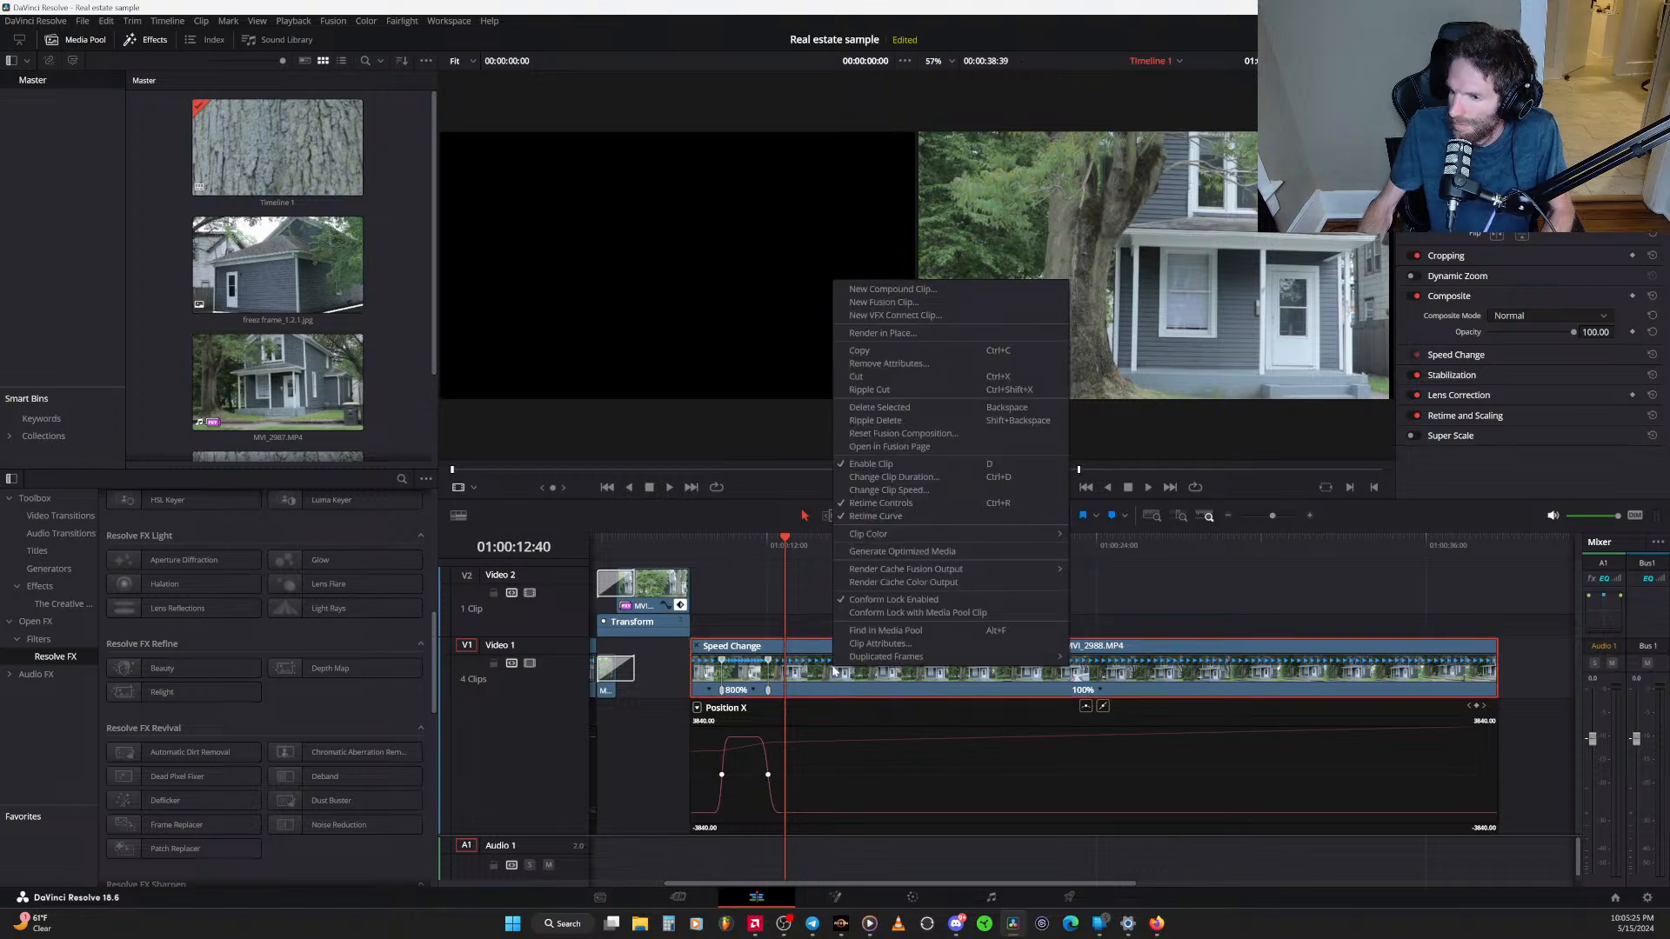
click(933, 451)
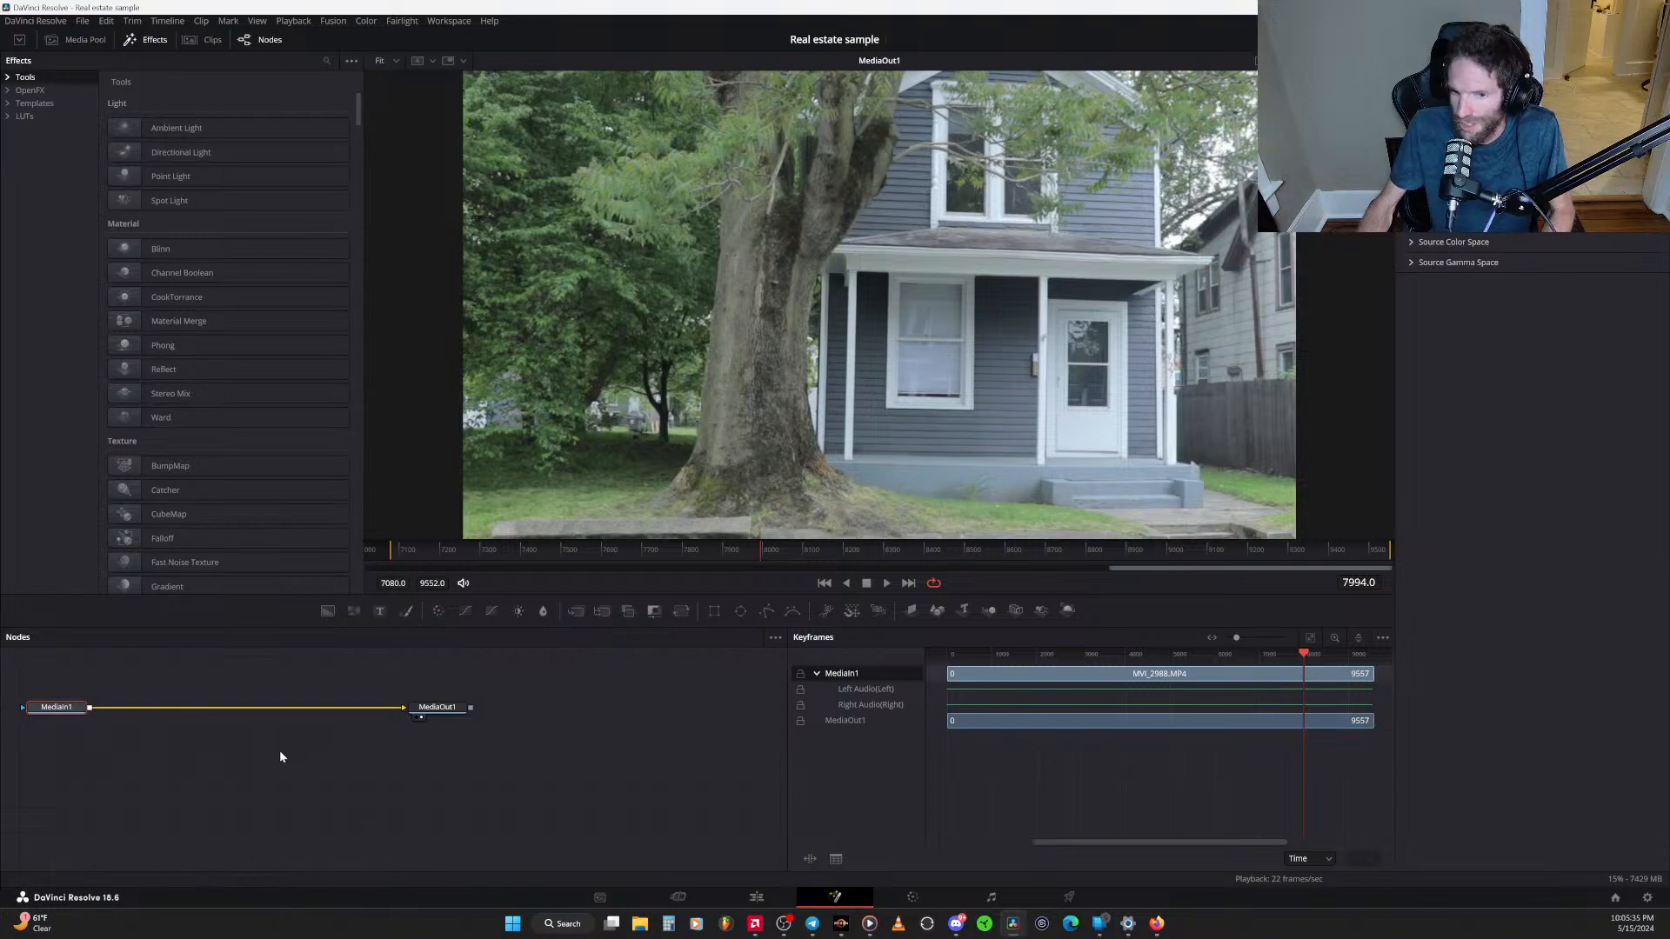
drag(299, 731, 473, 802)
mouse_move(763, 553)
mouse_down()
mouse_move(523, 555)
mouse_move(733, 555)
mouse_up()
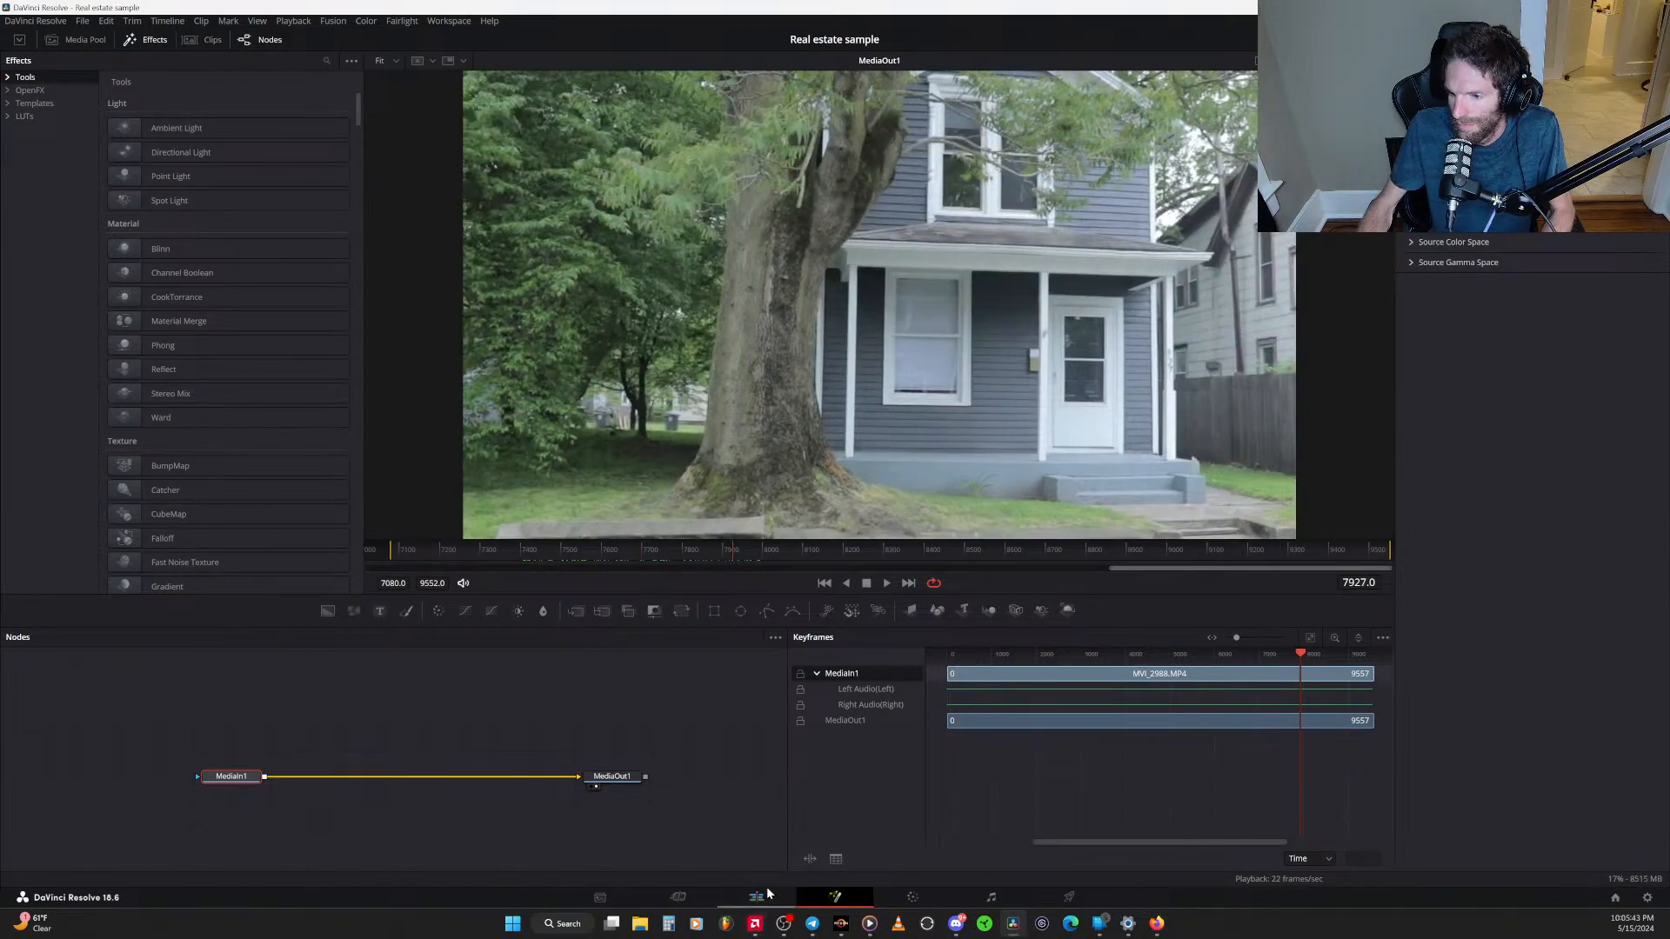
Try converting the speed-ramped clip MVI_2988.MP4 into a new Fusion clip at 01:00:12:20, play it back and undo the conversion
click(768, 894)
click(770, 542)
mouse_move(770, 544)
mouse_down()
mouse_move(805, 550)
mouse_move(776, 552)
mouse_up()
right_click(811, 654)
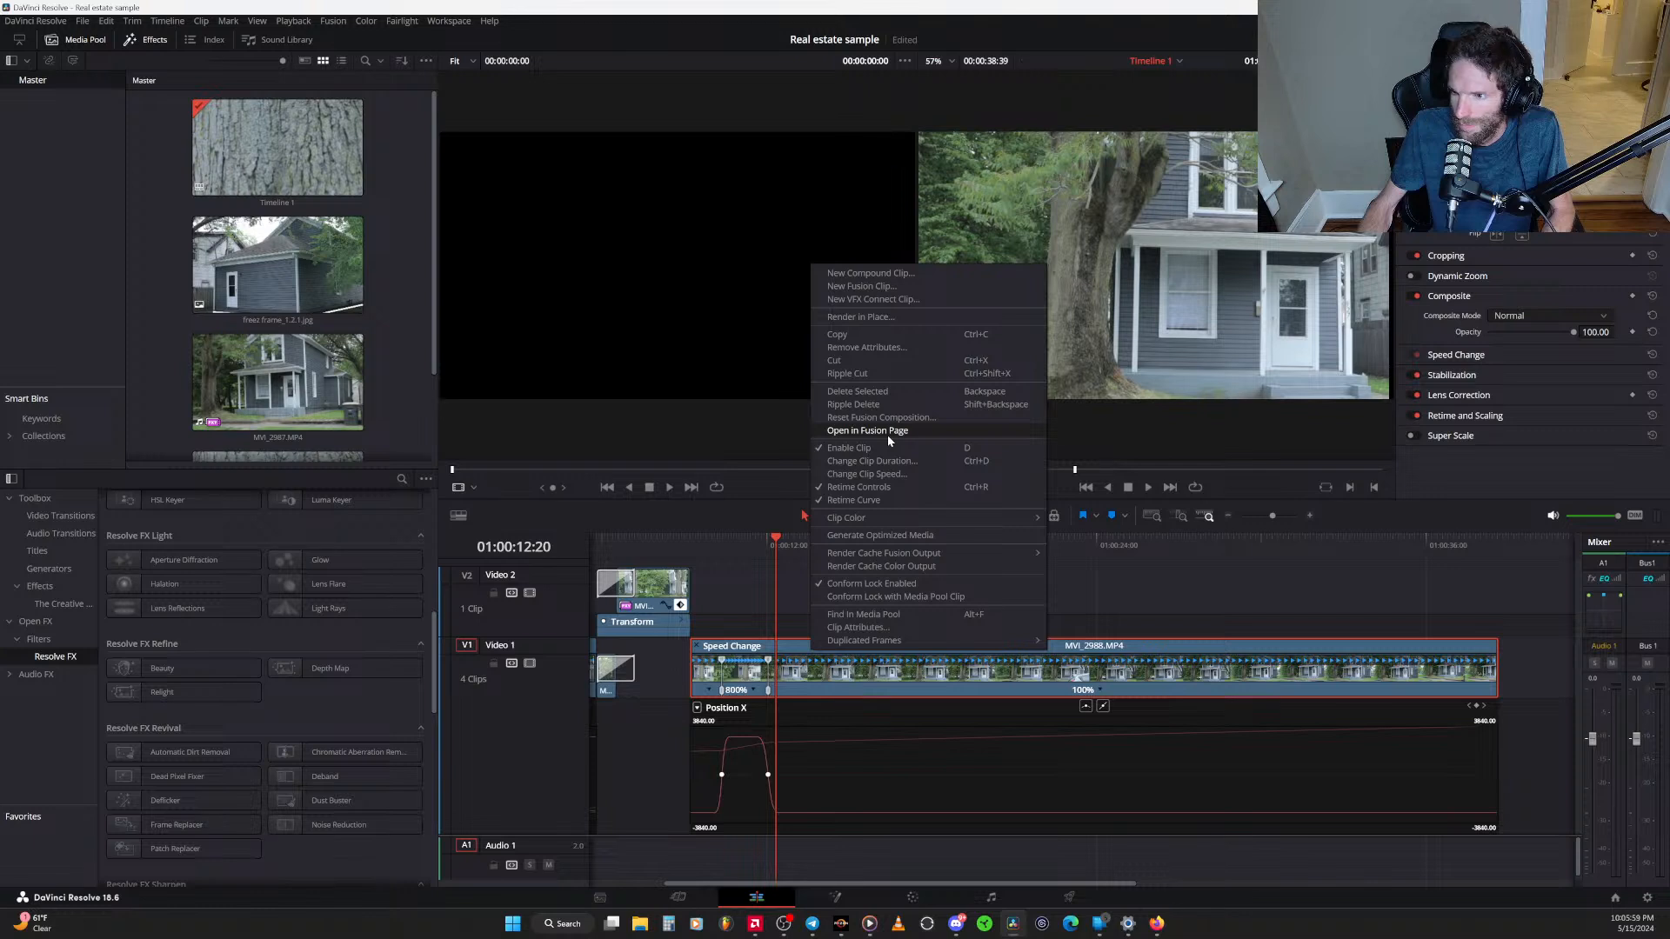
click(880, 287)
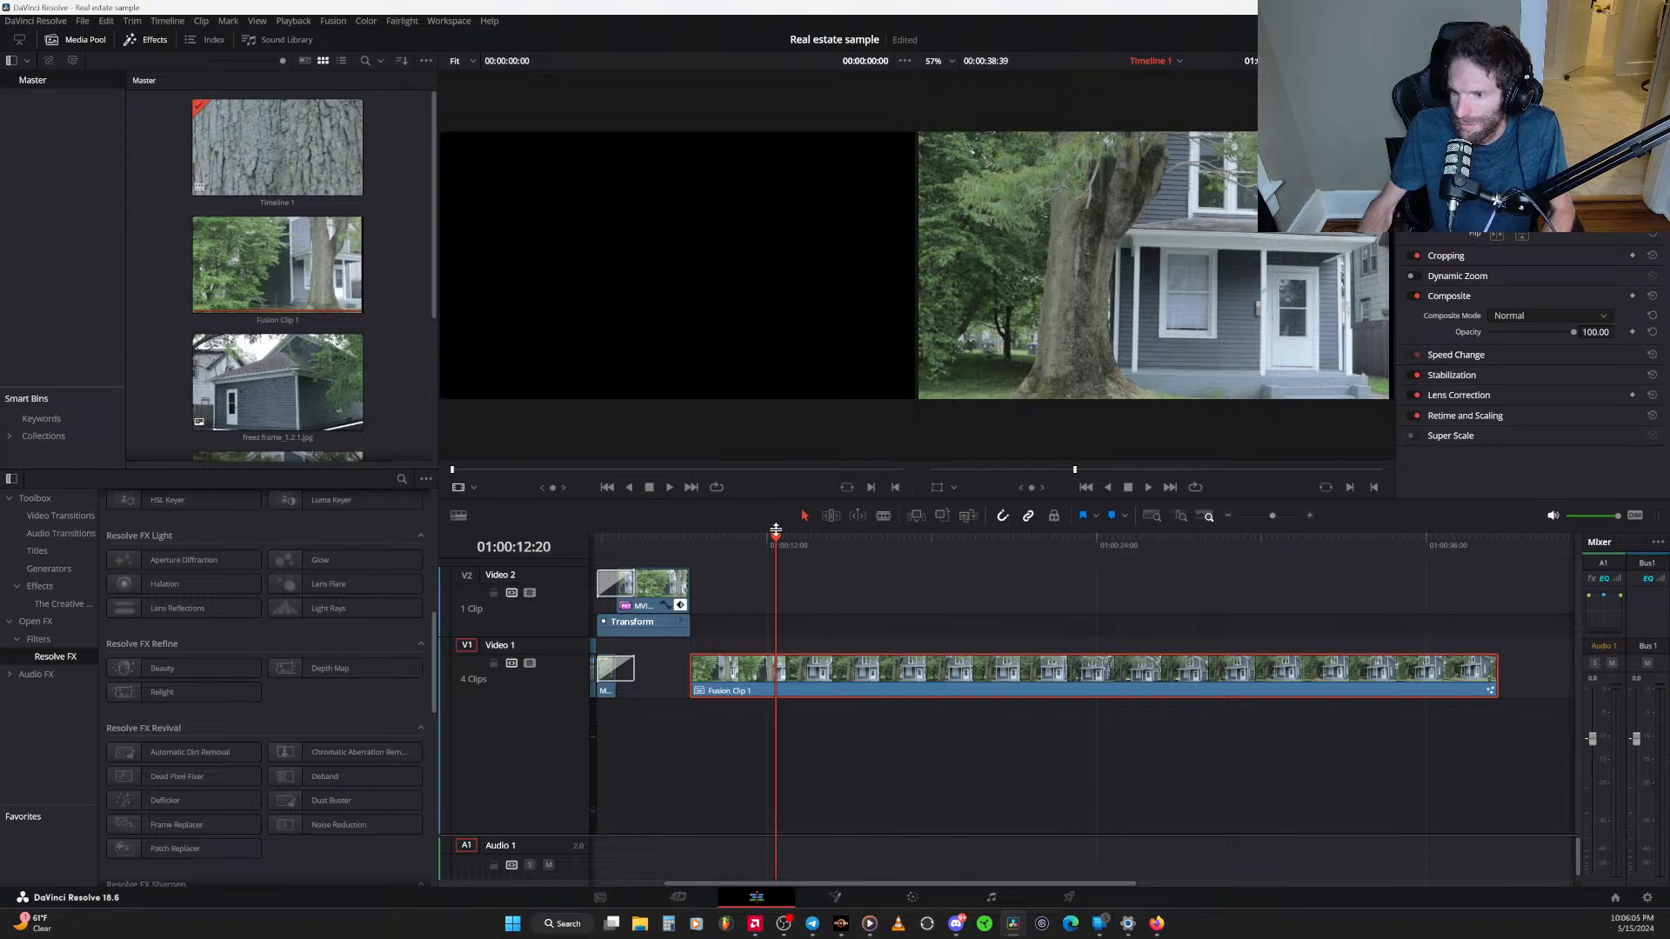
key(space)
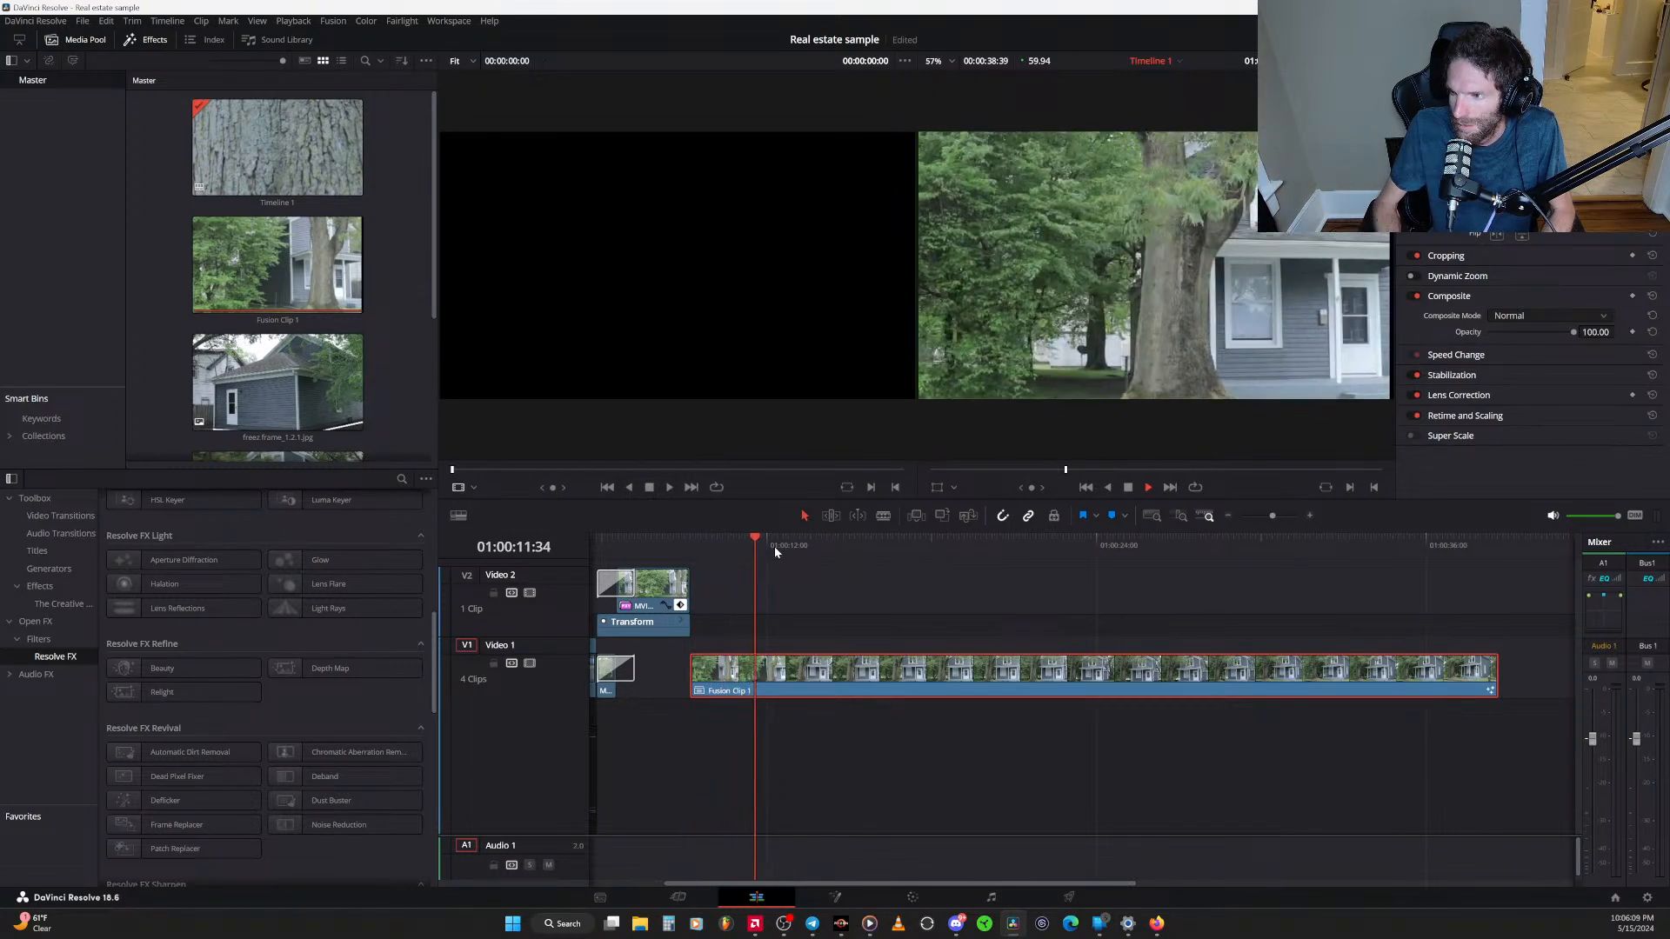
key(space)
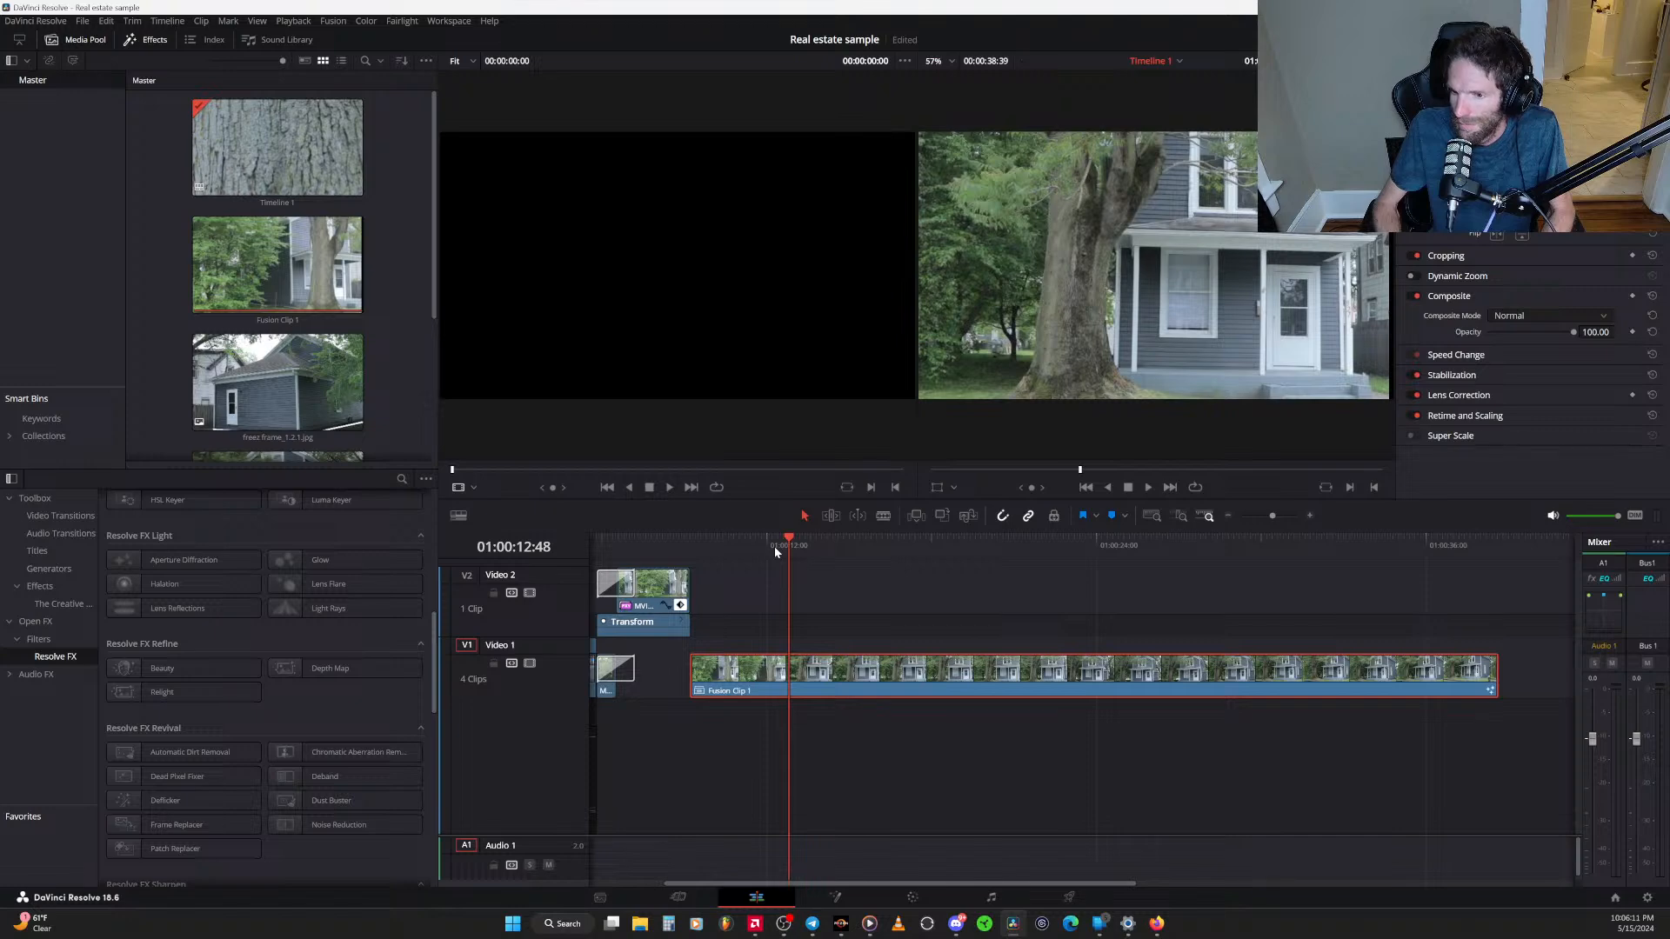
key(ctrl+z)
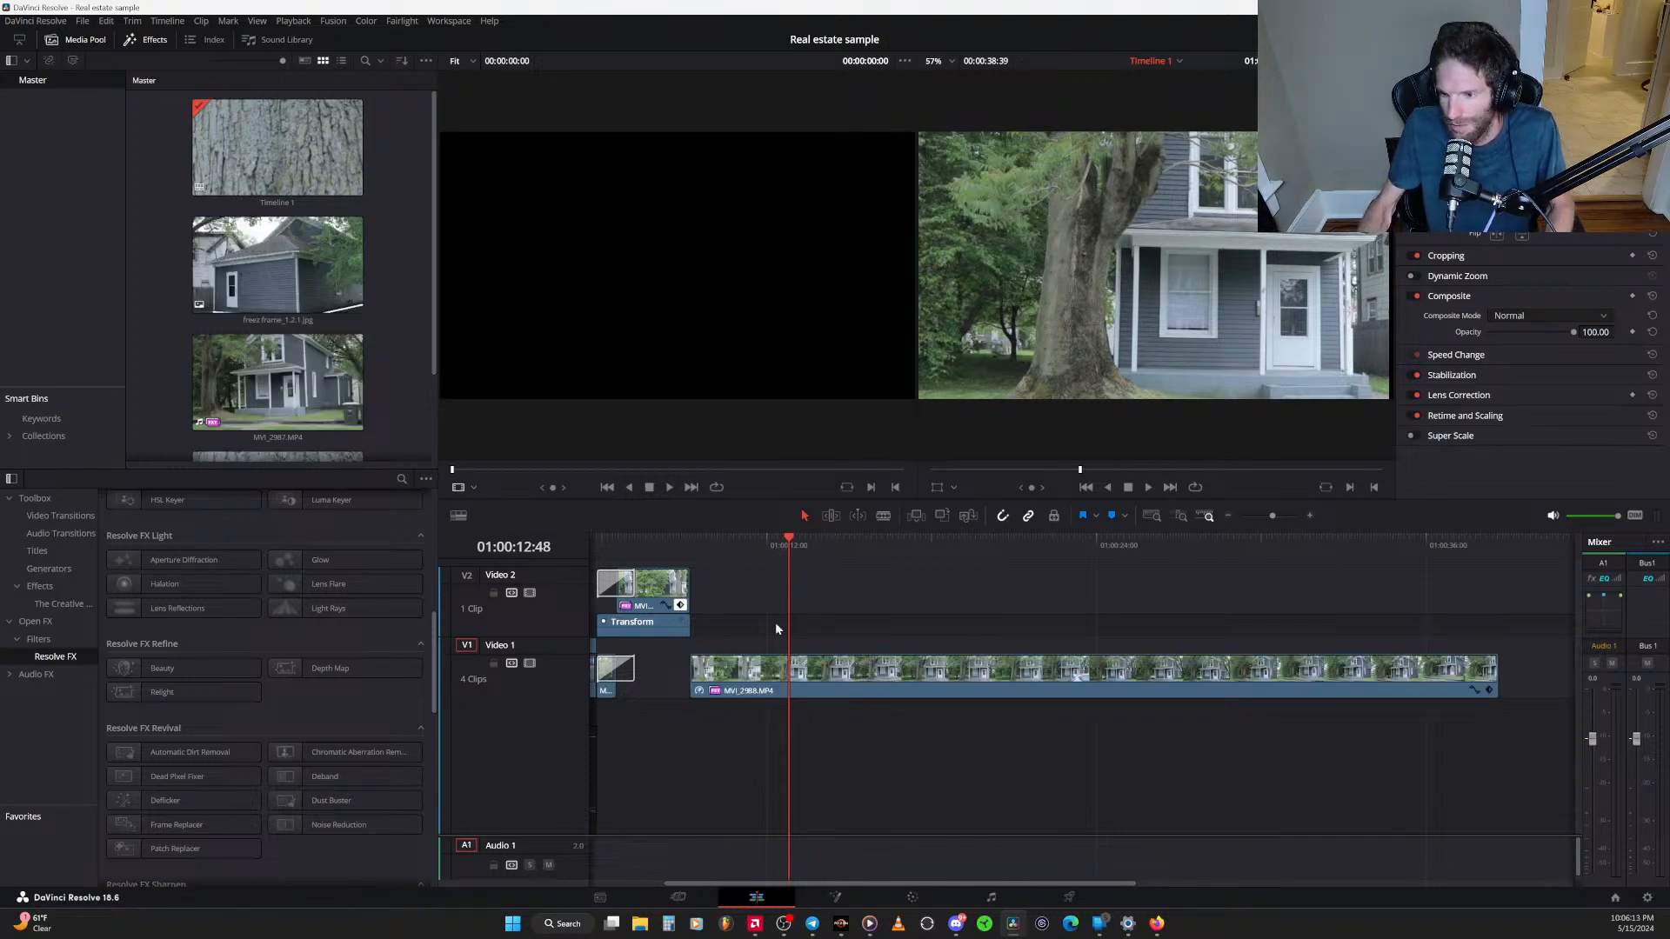
Display the Retime Curve and the Retime Controls on the MVI_2988.MP4 clip on Video 1
right_click(828, 689)
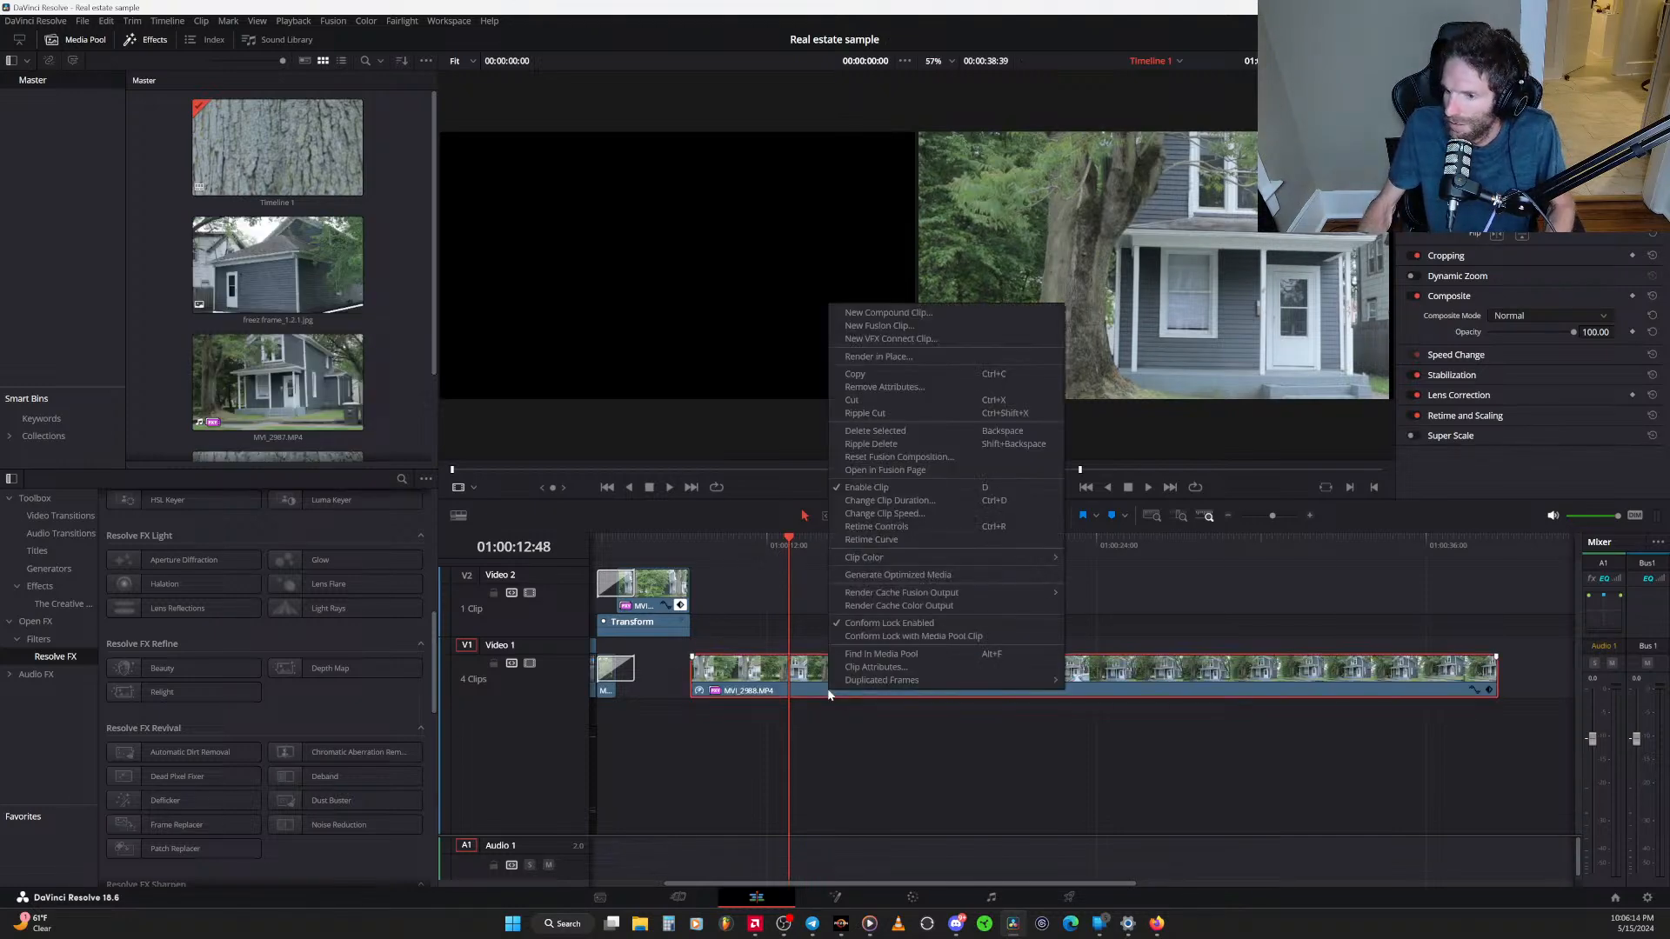
click(918, 539)
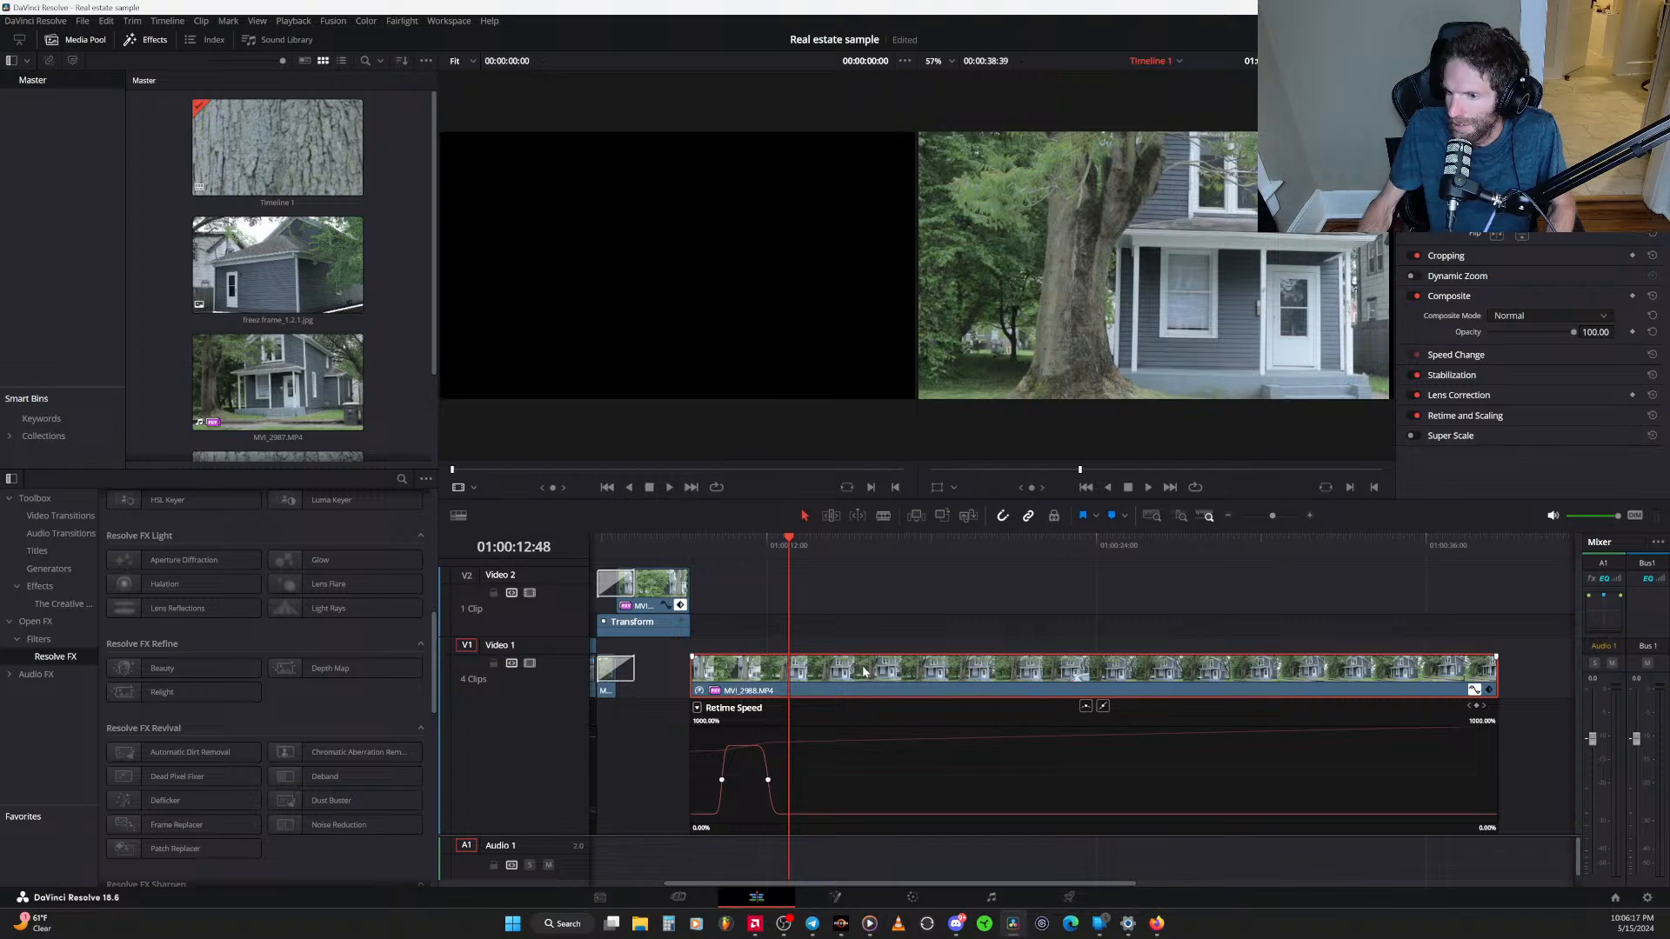
right_click(865, 670)
click(938, 505)
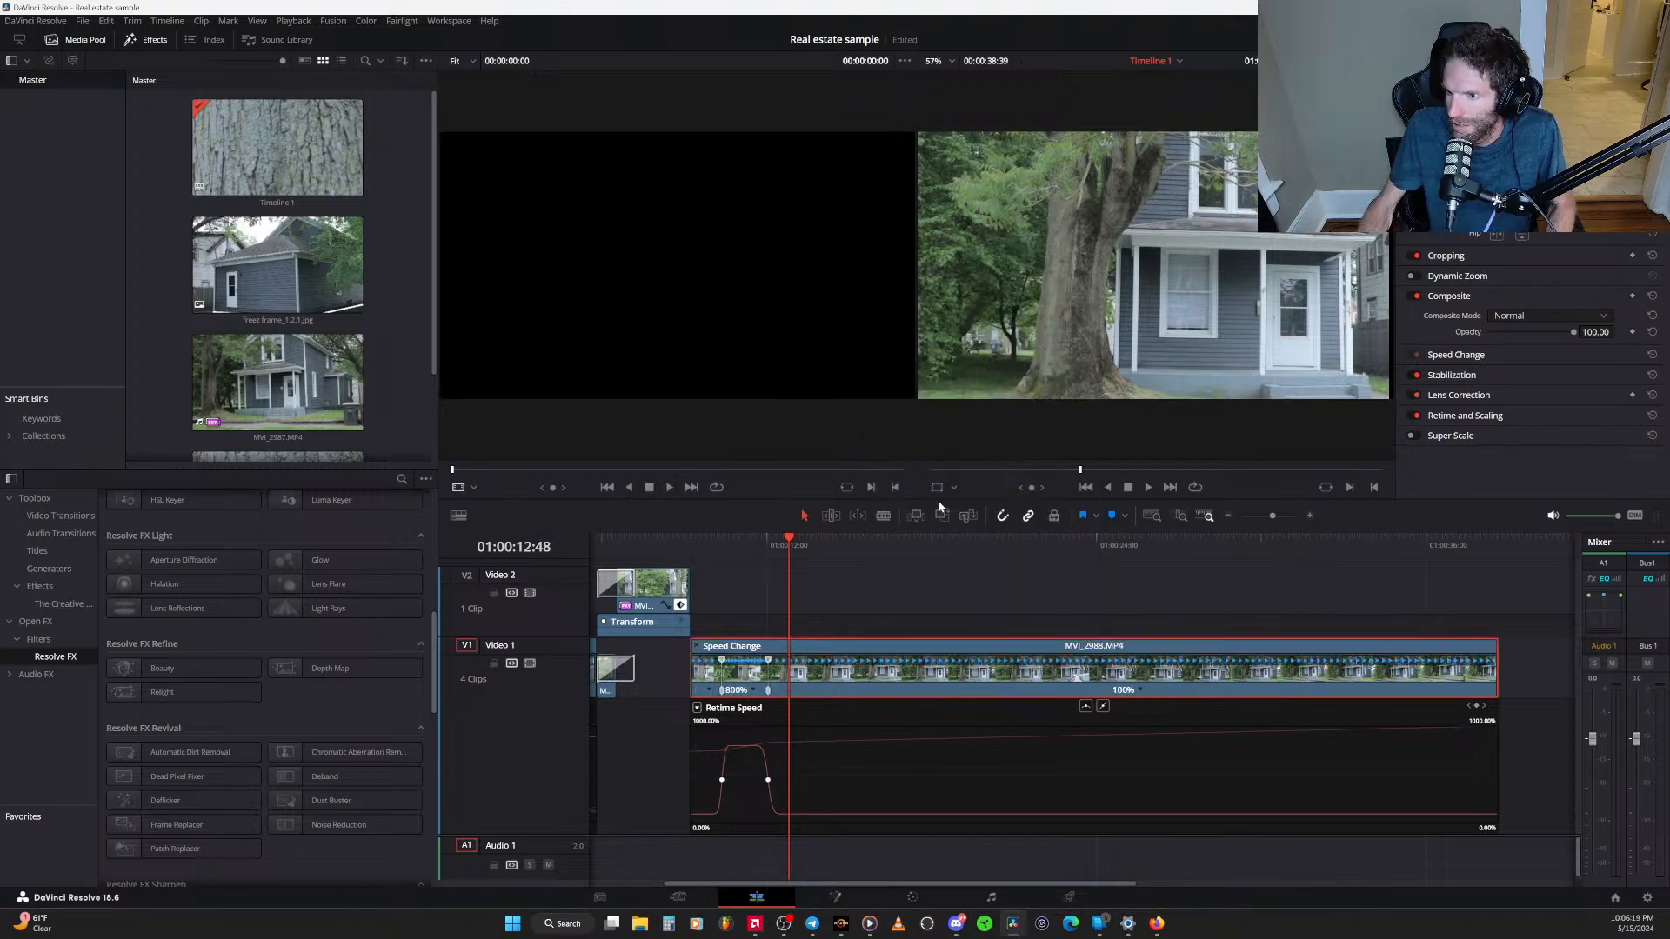
Open MVI_2988.MP4 in Fusion from 01:00:12:22, just after the ramp, and spread the MediaIn1 and MediaOut1 nodes farther apart
drag(794, 545, 777, 545)
right_click(808, 674)
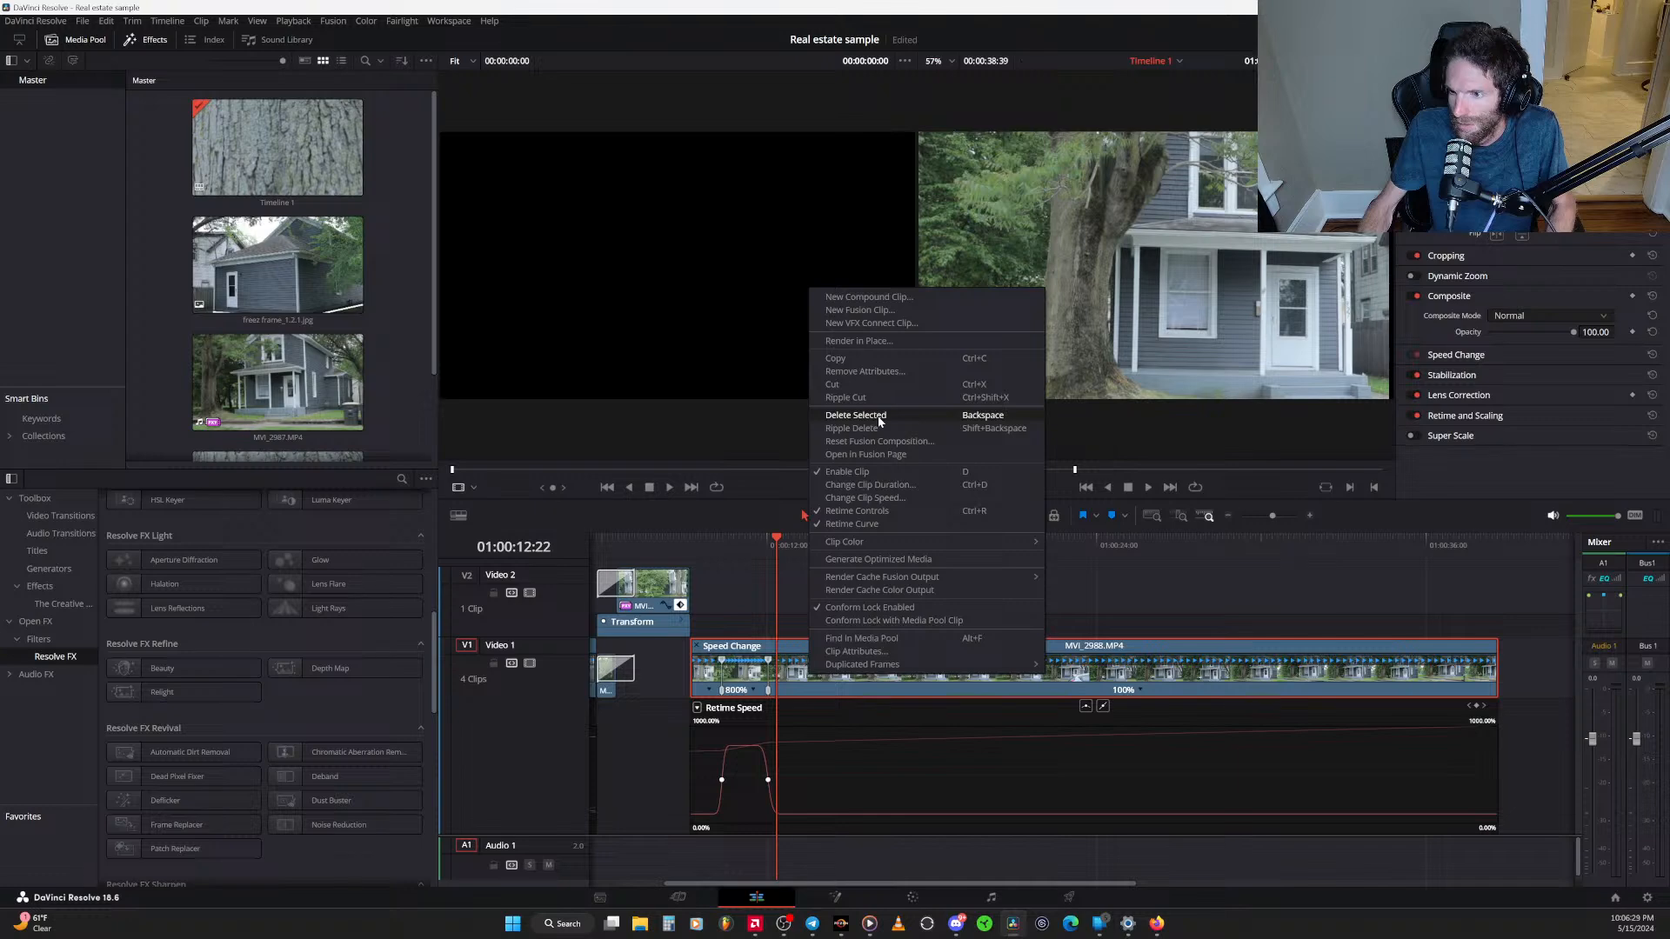
click(881, 457)
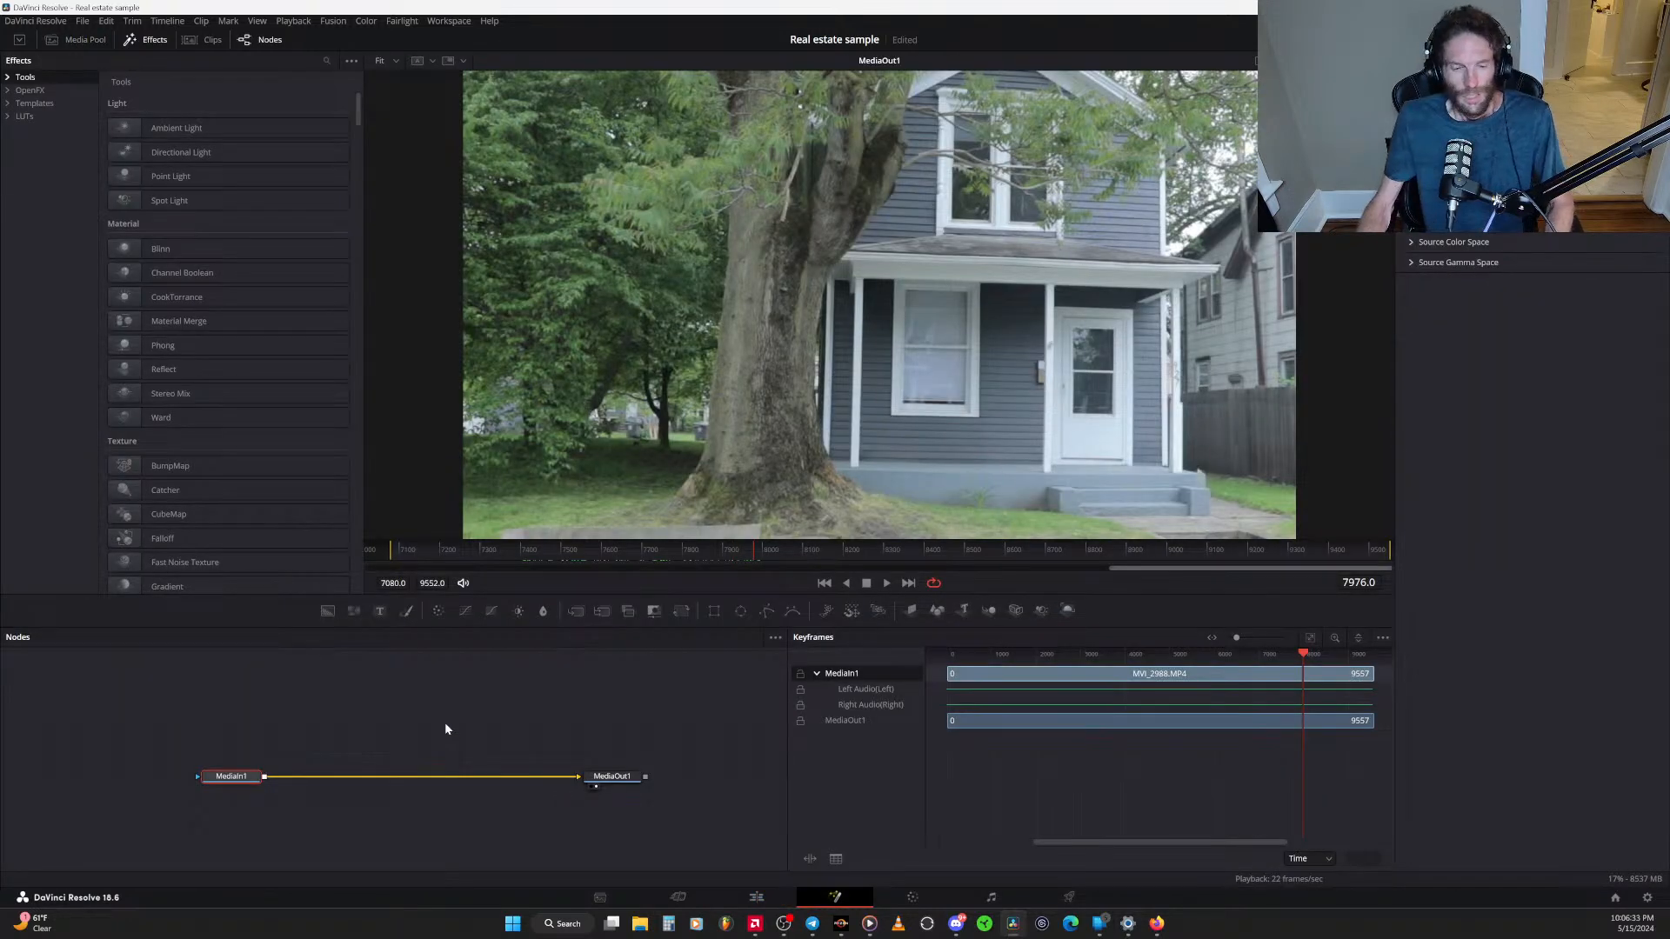
drag(596, 779, 647, 755)
click(732, 780)
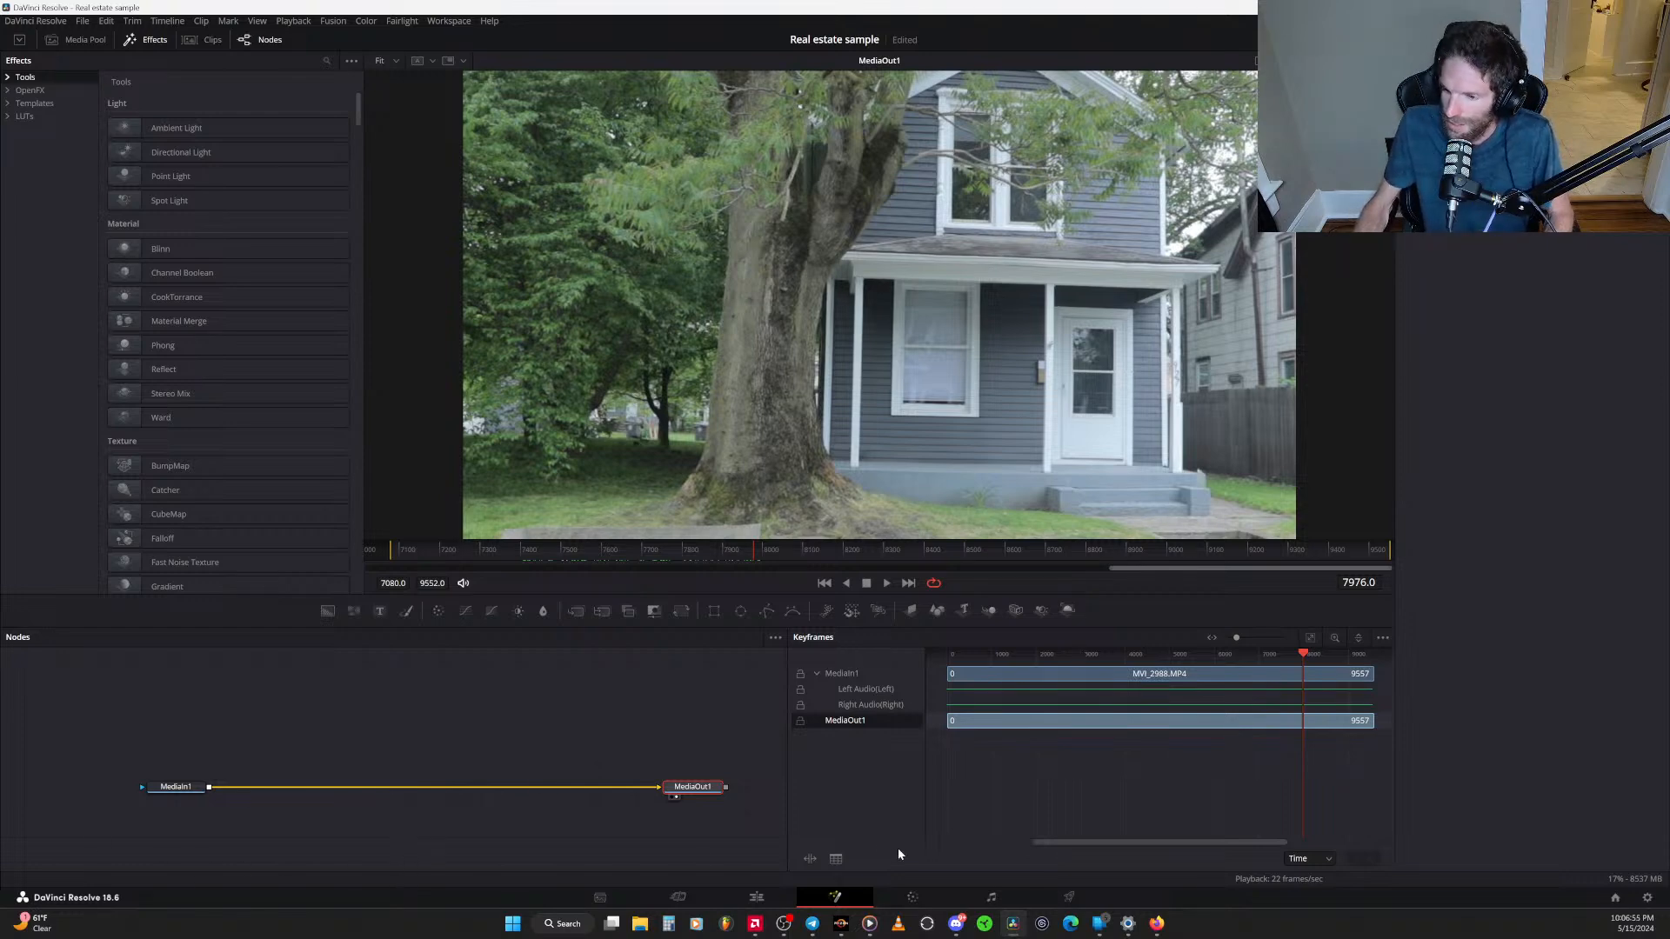
Add a Planar Tracker node, insert it between MediaIn1 and MediaOut1 and place it closer to MediaIn1
click(409, 745)
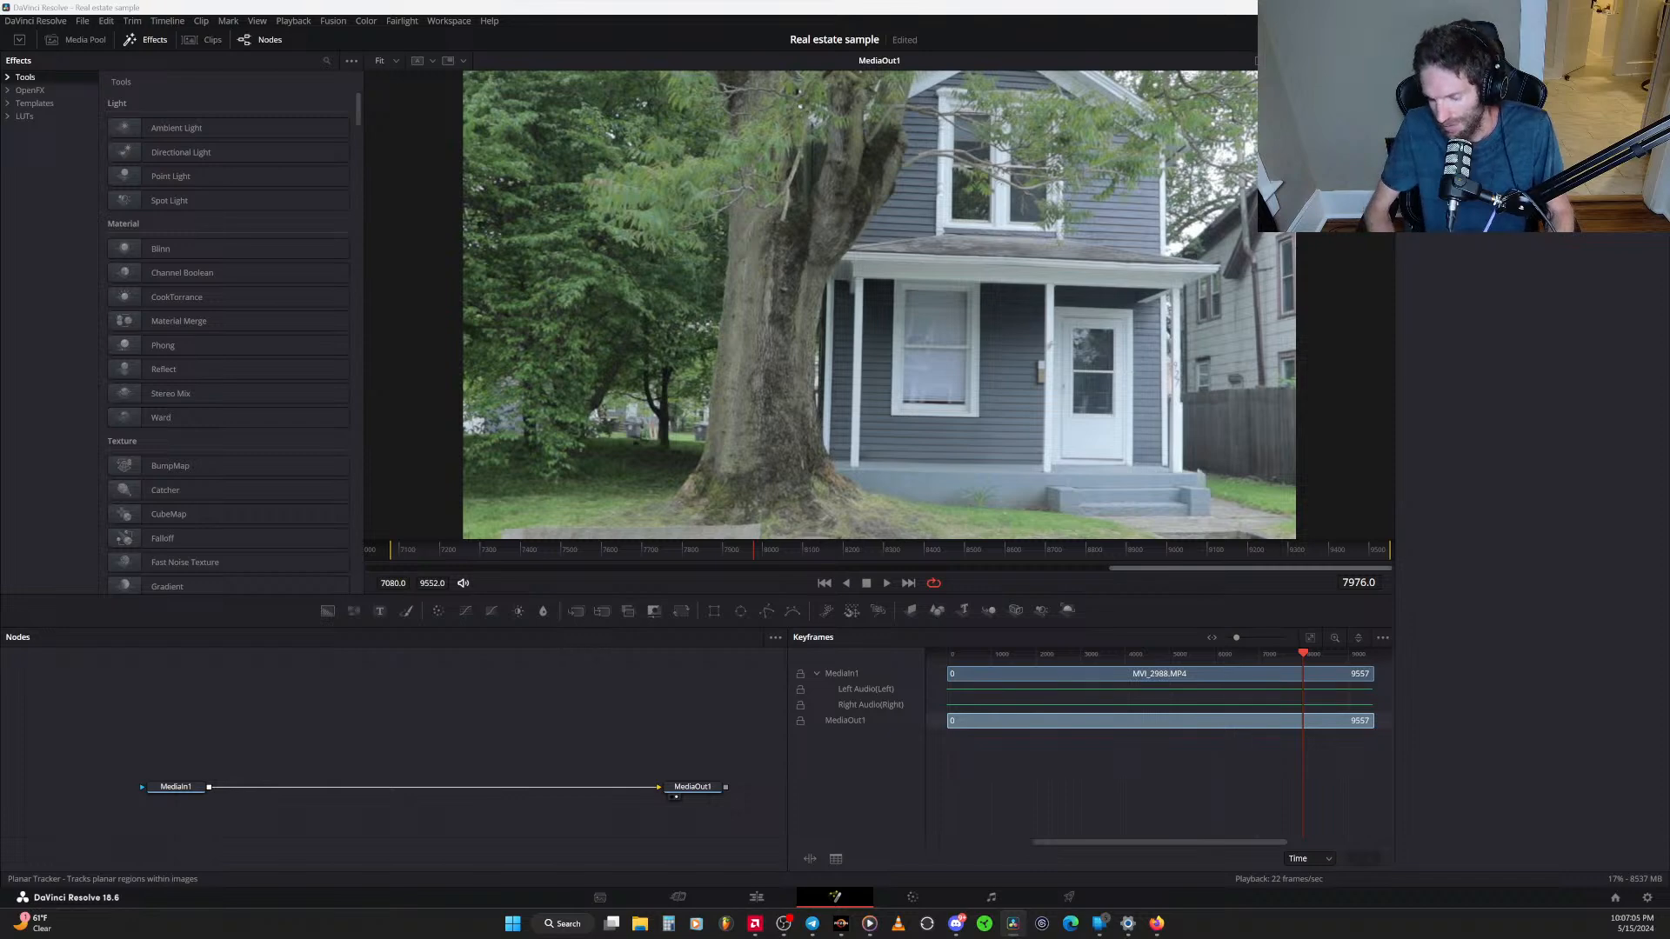
key(Return)
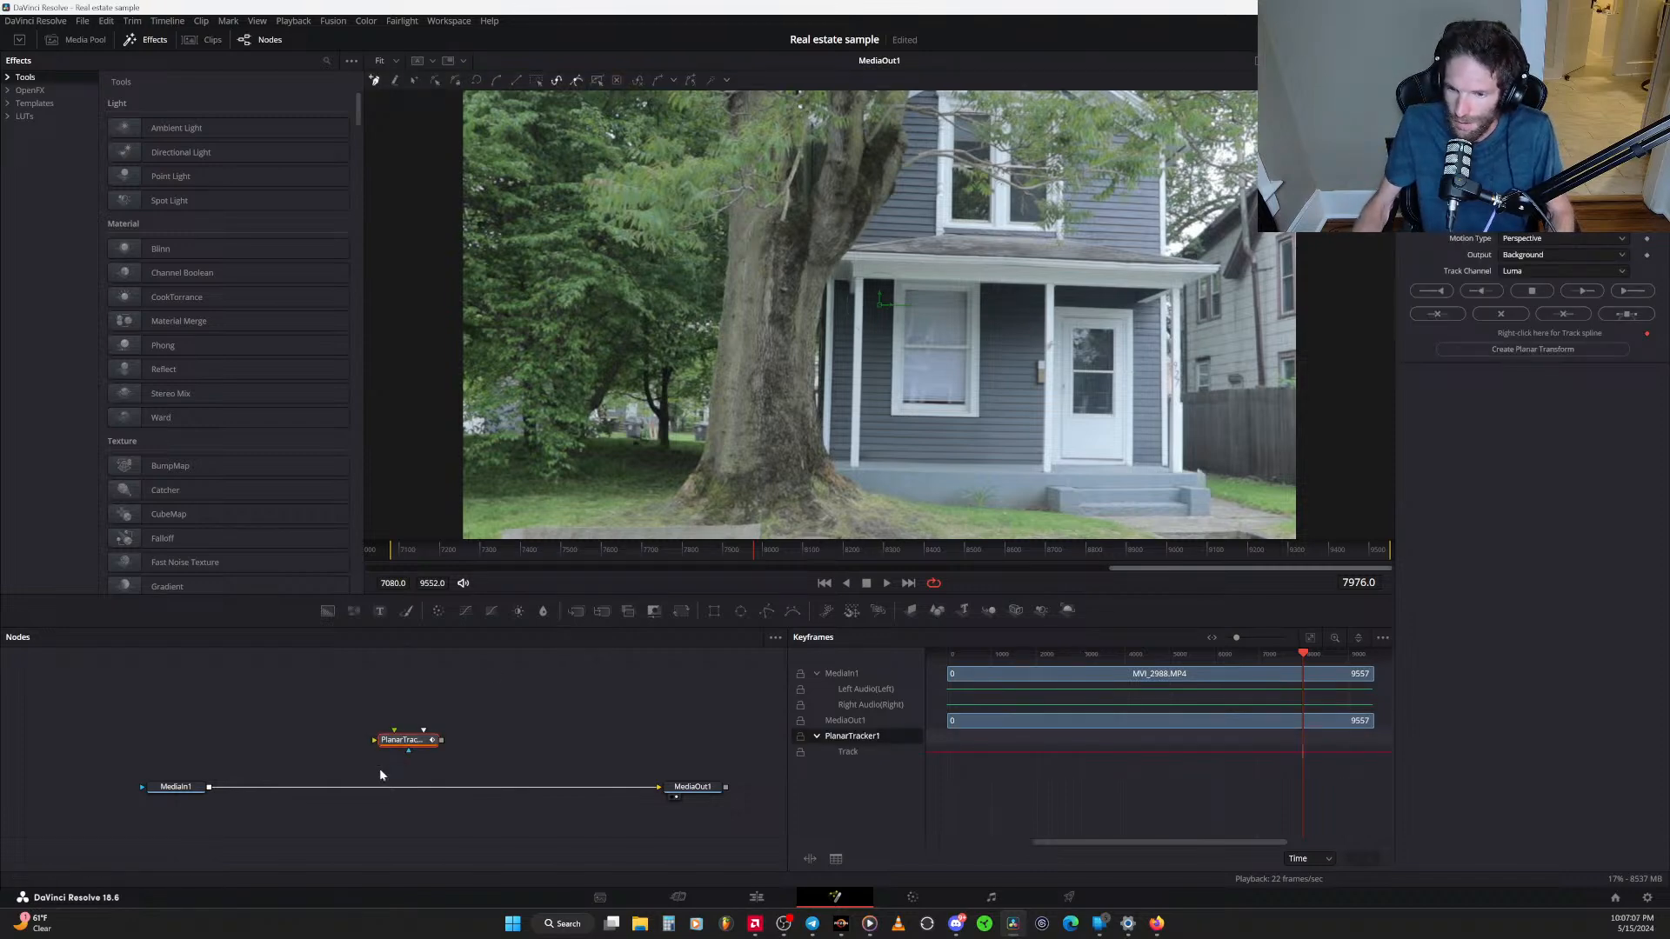
drag(409, 746, 399, 790)
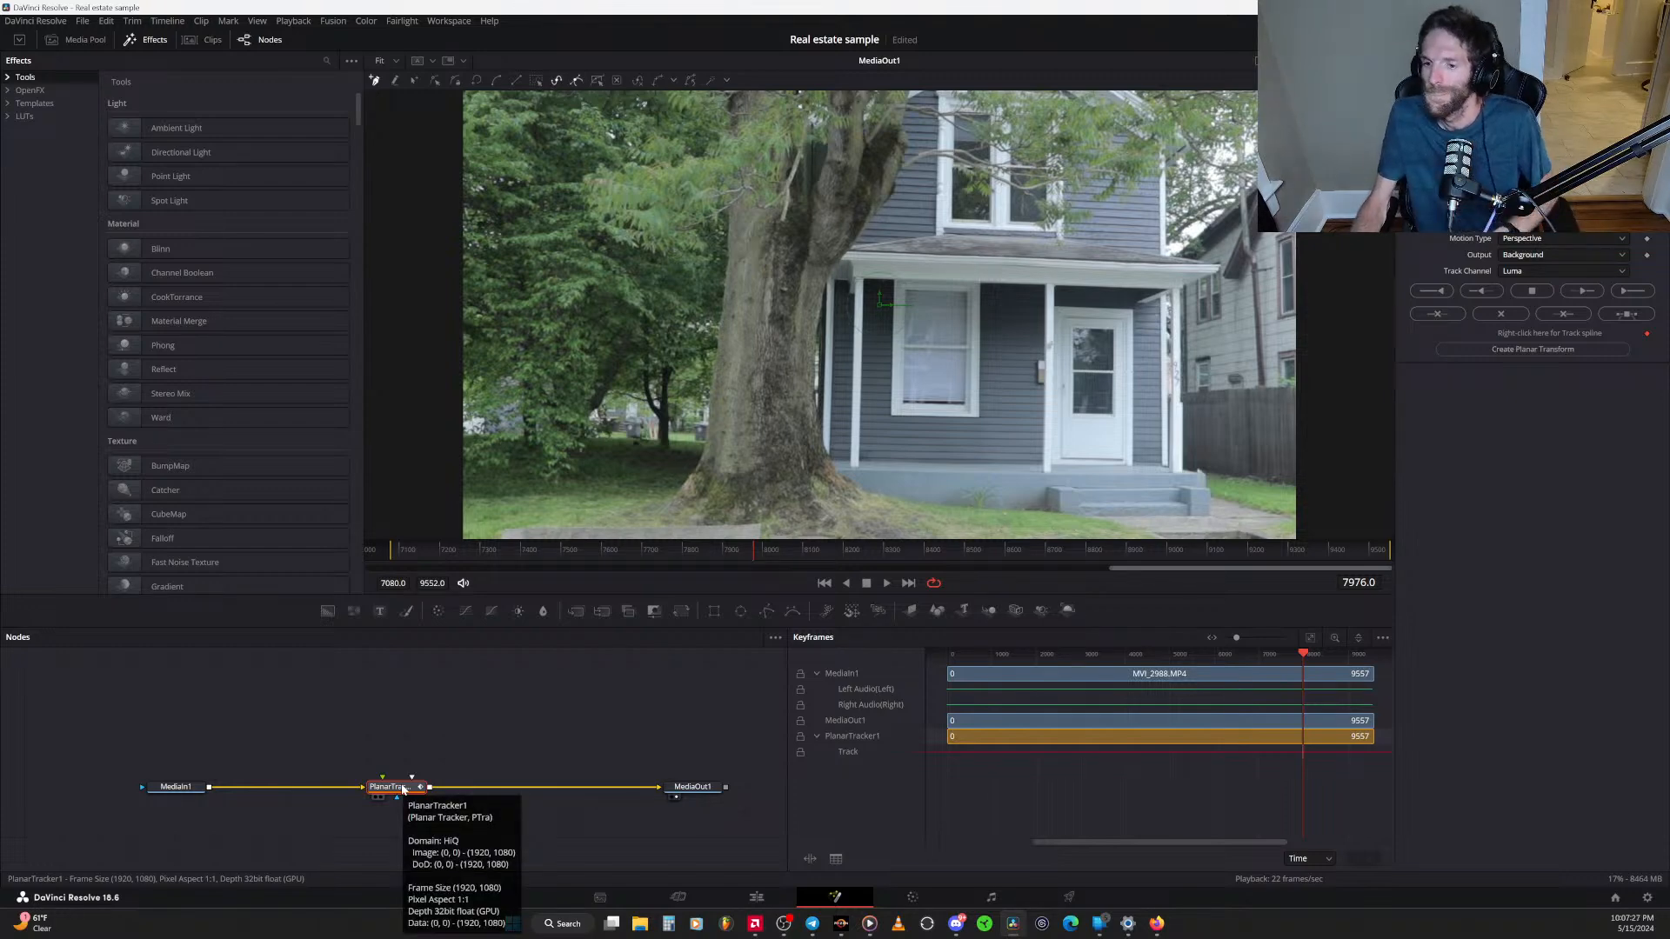
drag(403, 789, 350, 786)
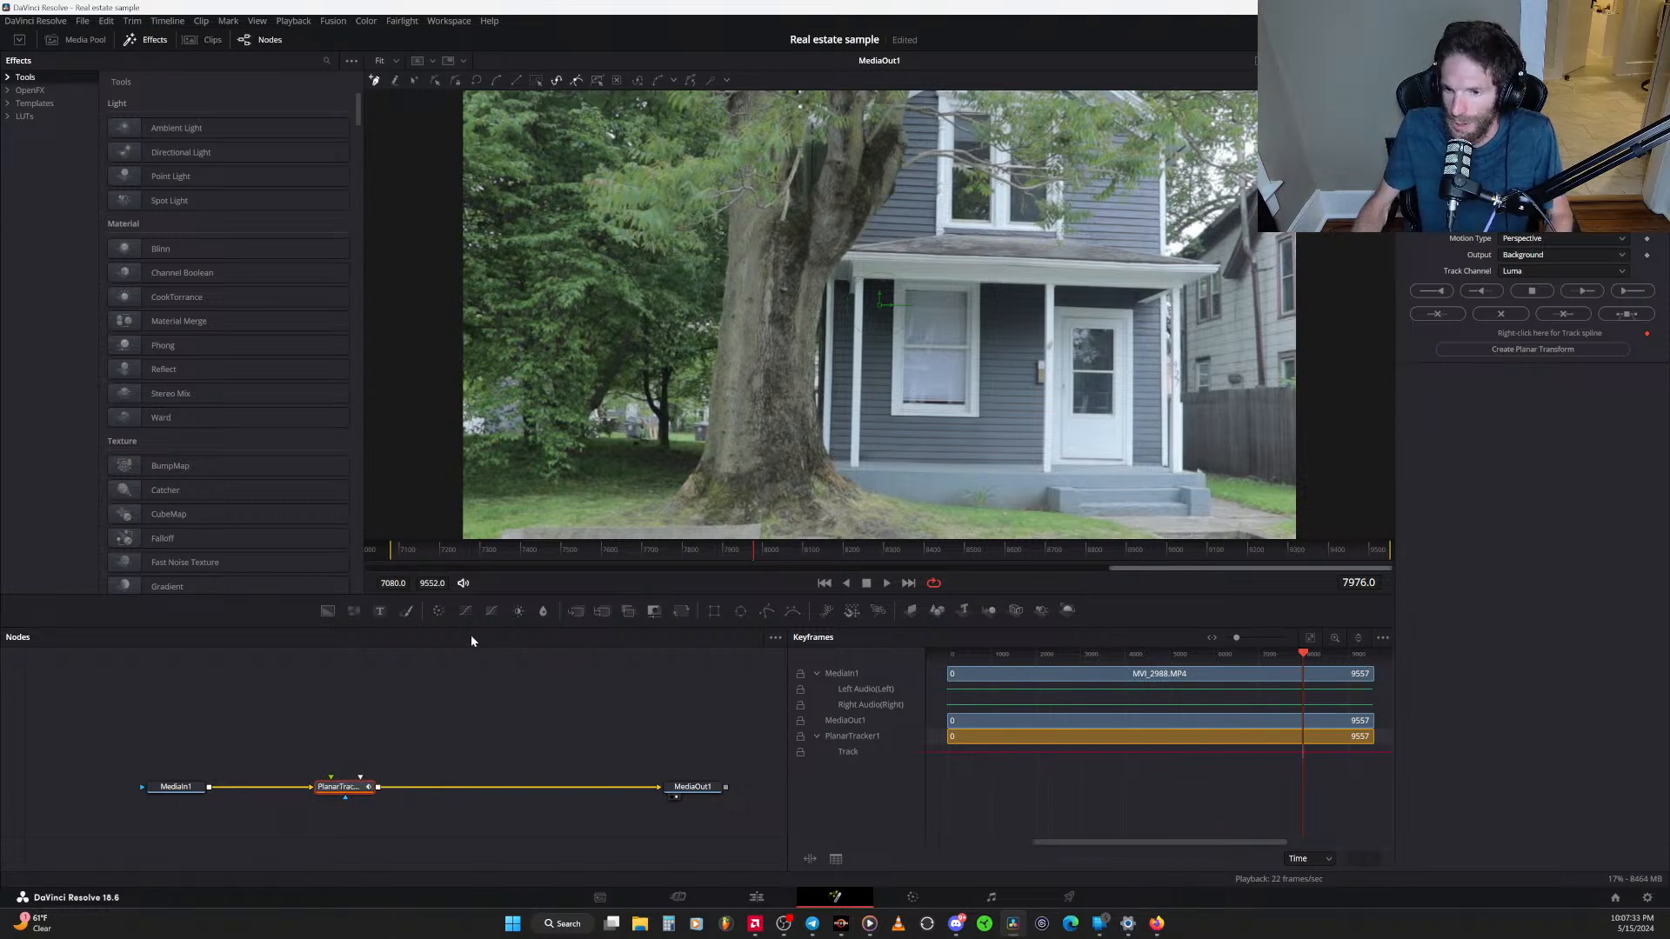
click(456, 712)
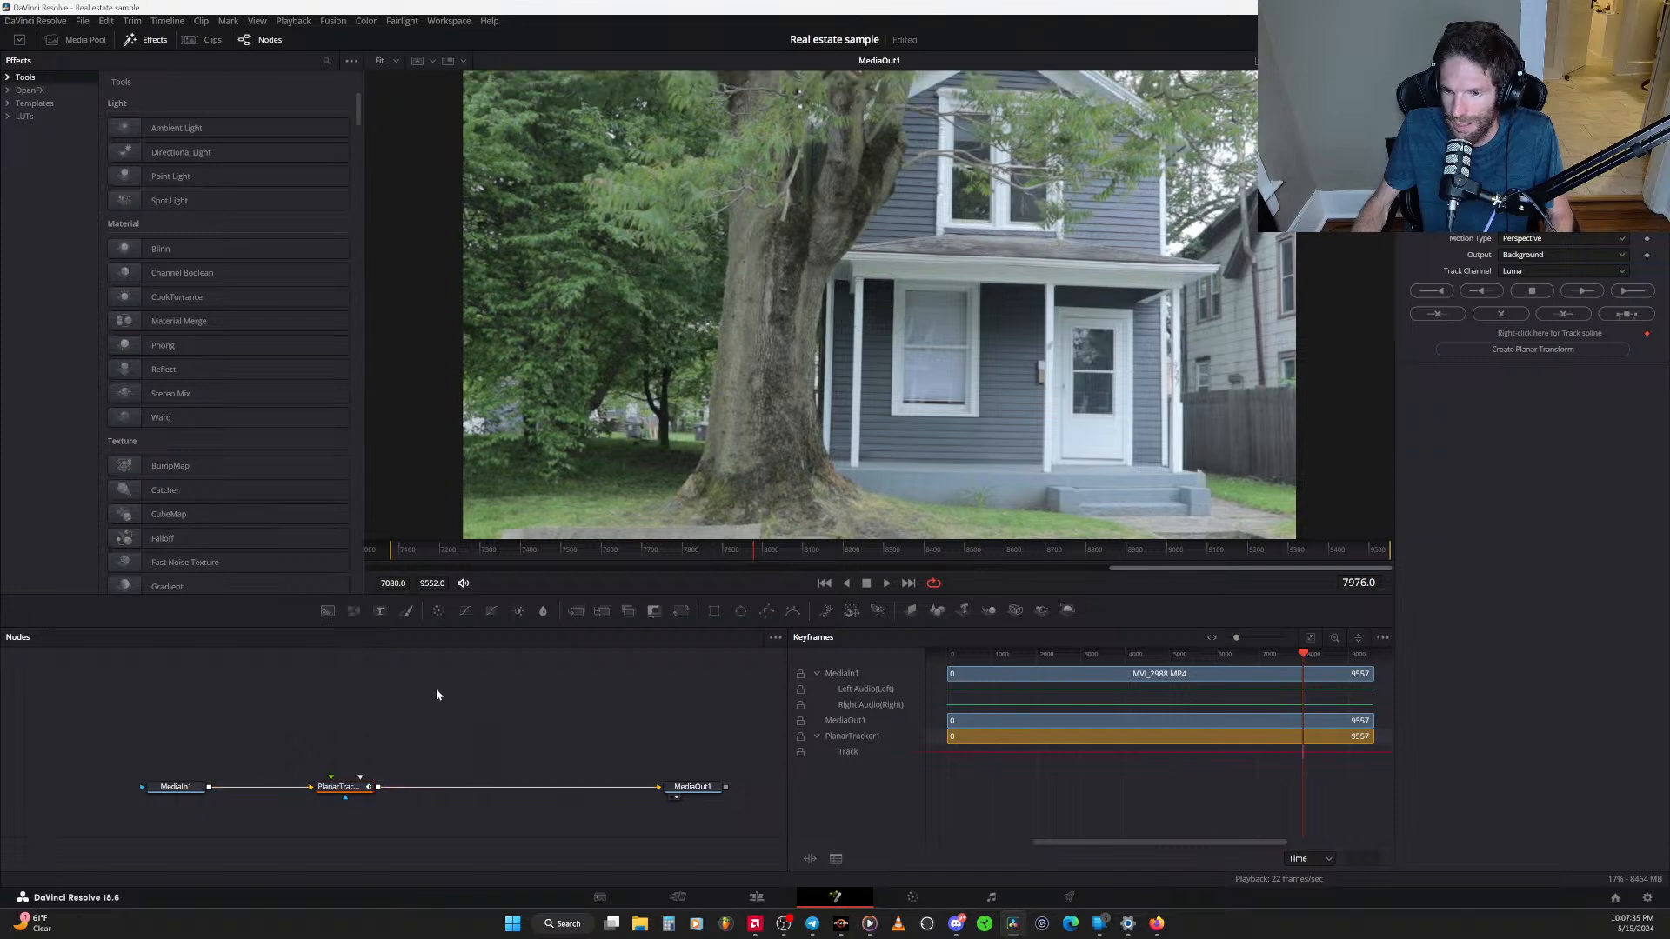
Add a Text+ node above the planar tracker, and save the project with the tracker node reselected
click(383, 611)
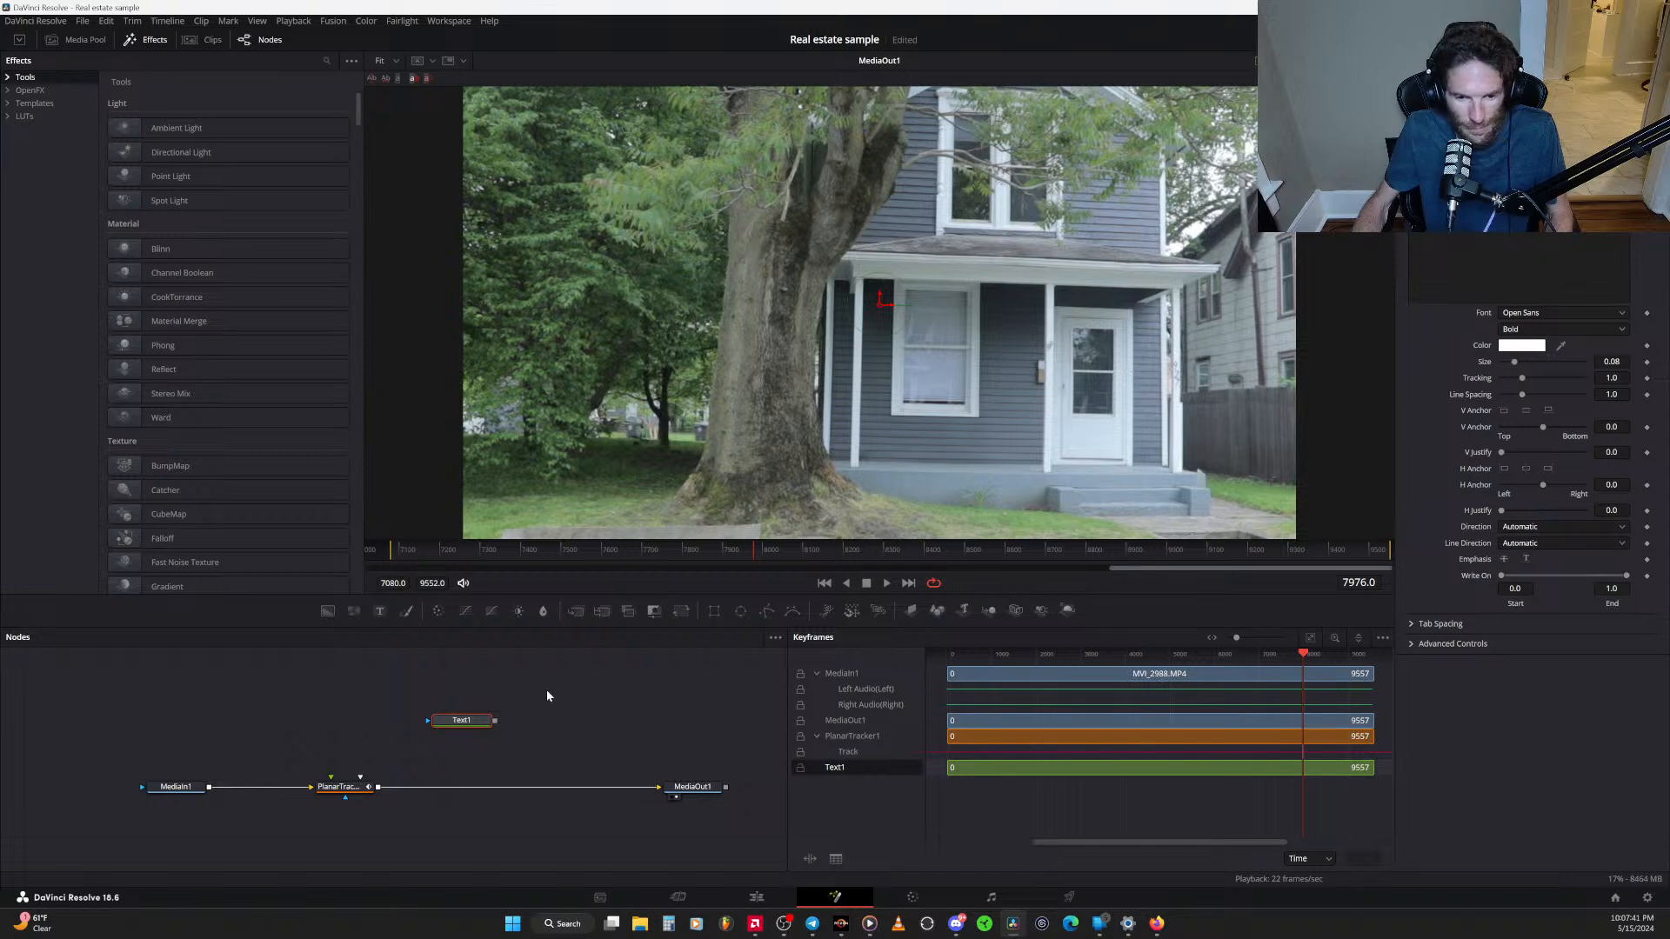
mouse_move(444, 729)
mouse_down()
mouse_move(317, 722)
mouse_move(351, 721)
mouse_move(333, 782)
mouse_up()
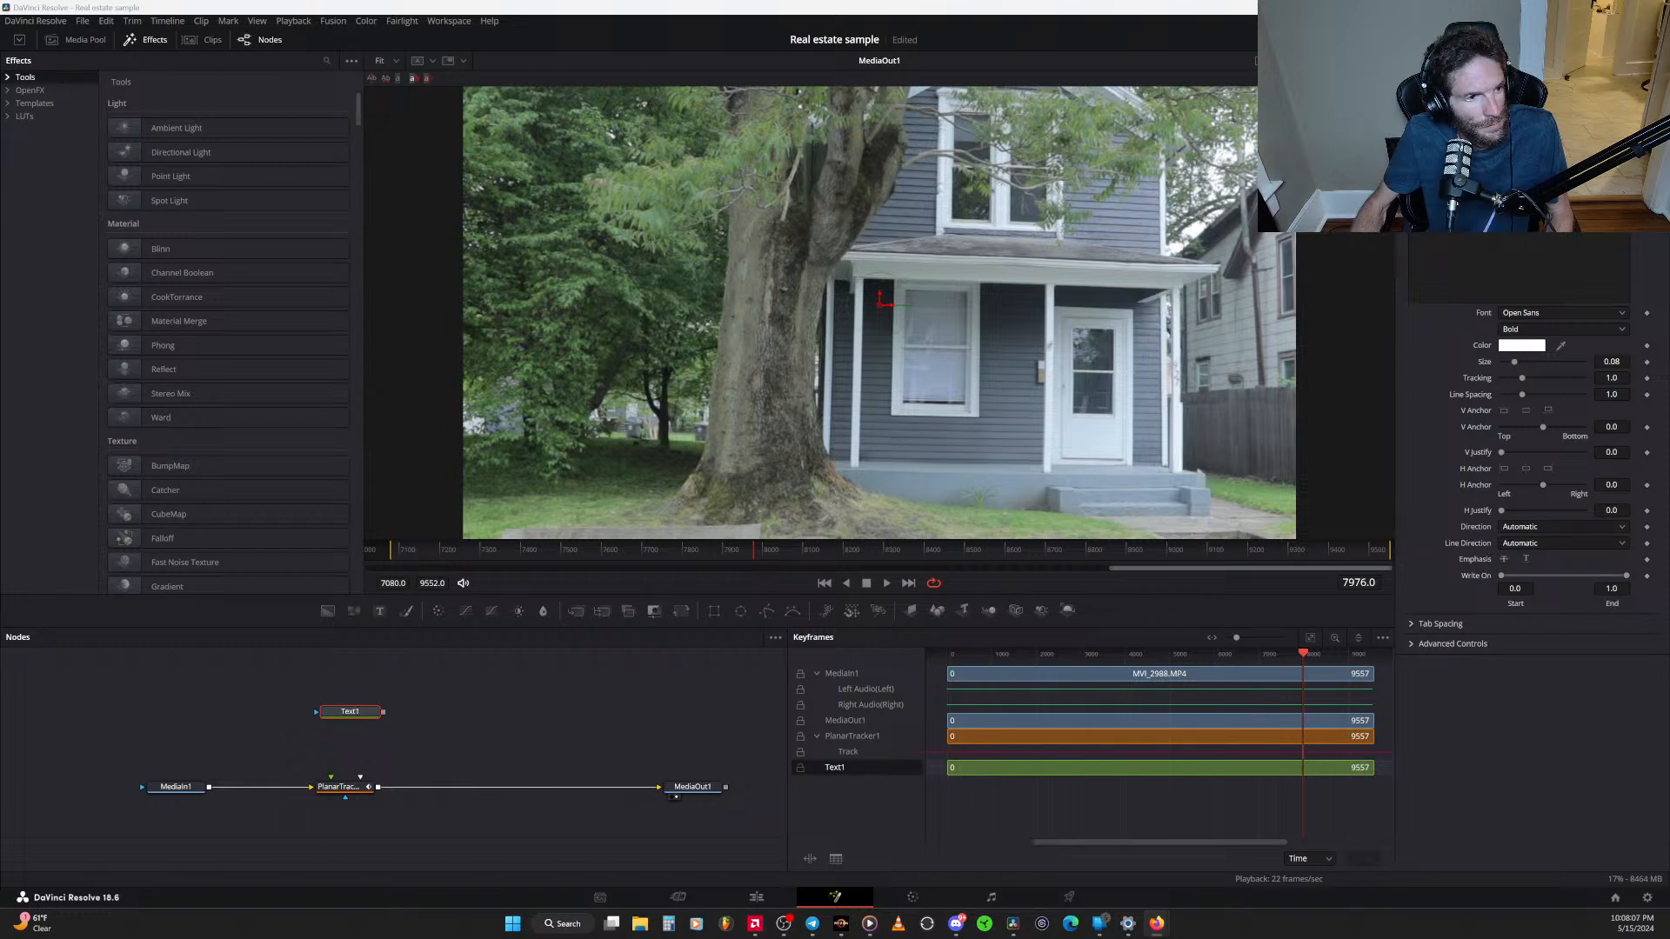
click(346, 797)
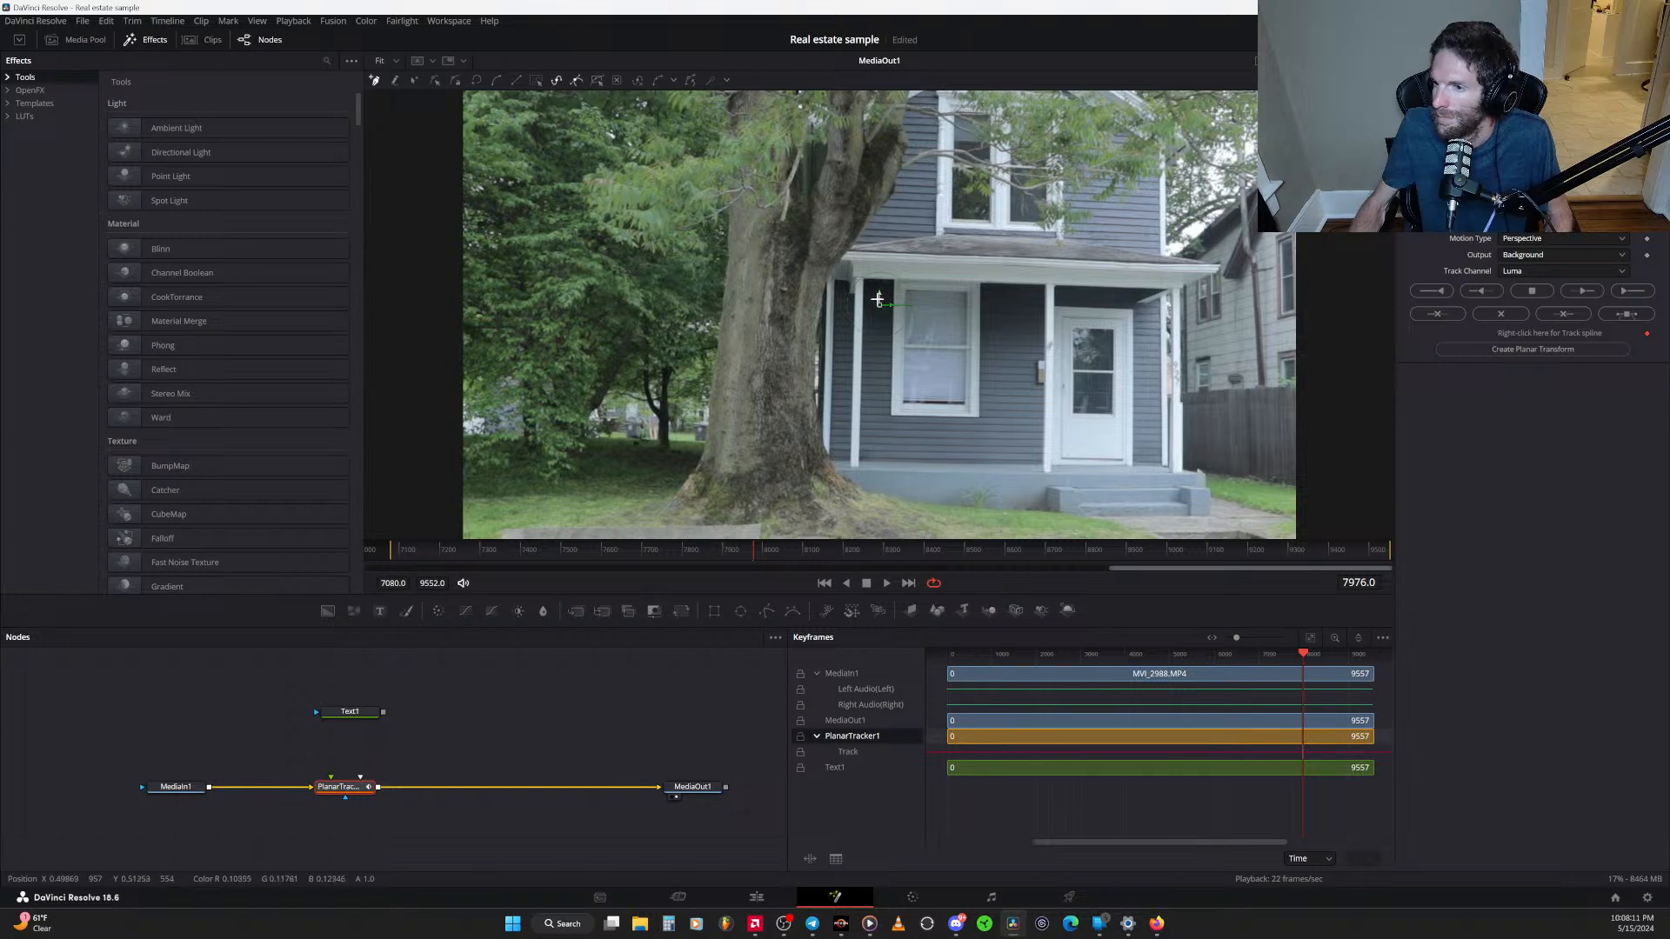
key(ctrl+s)
At frame 8014, trace a closed four-corner planar tracker outline around the porch wall with the window and door, refining its upper corner beside the door
click(836, 282)
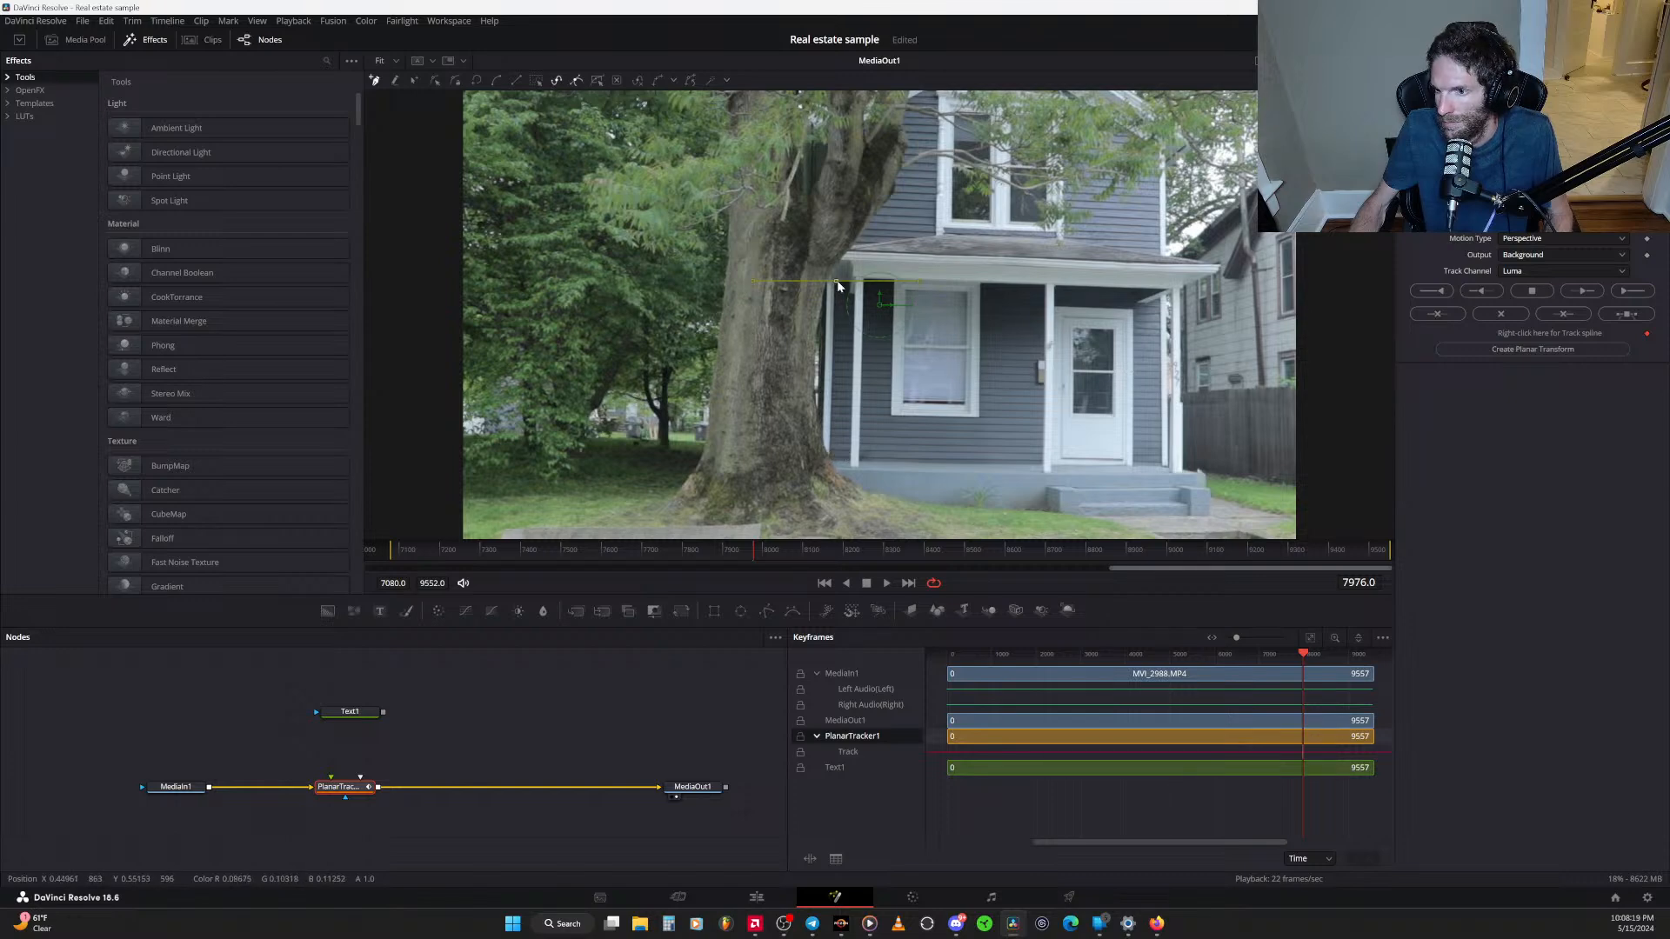
key(Delete)
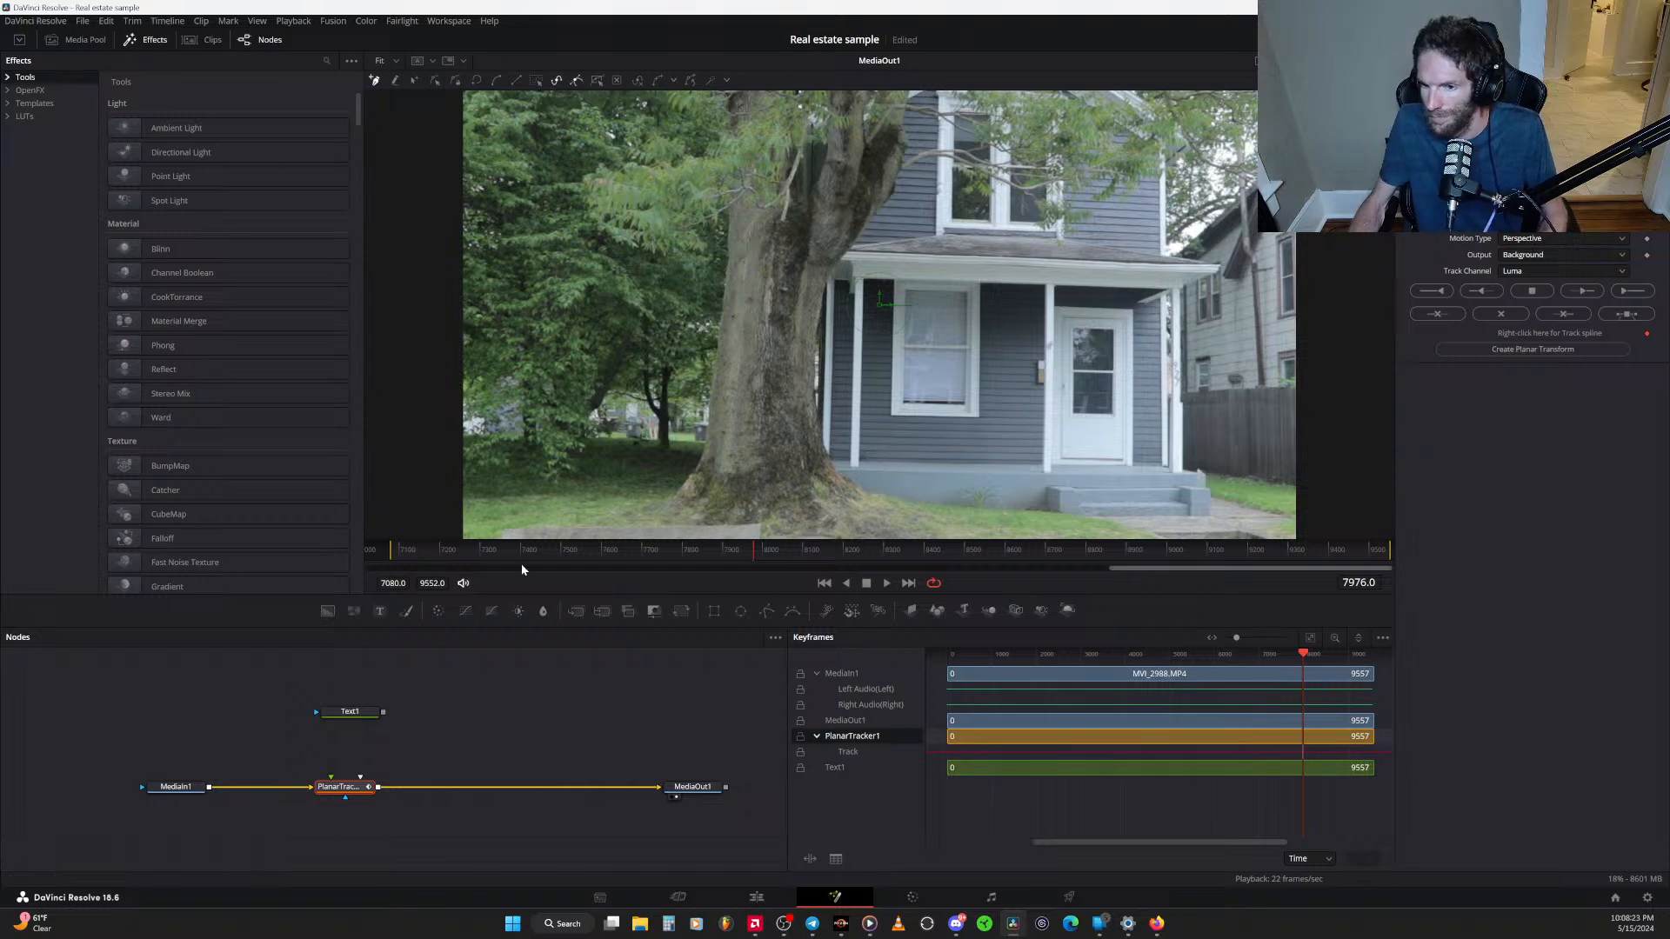
drag(753, 552, 768, 557)
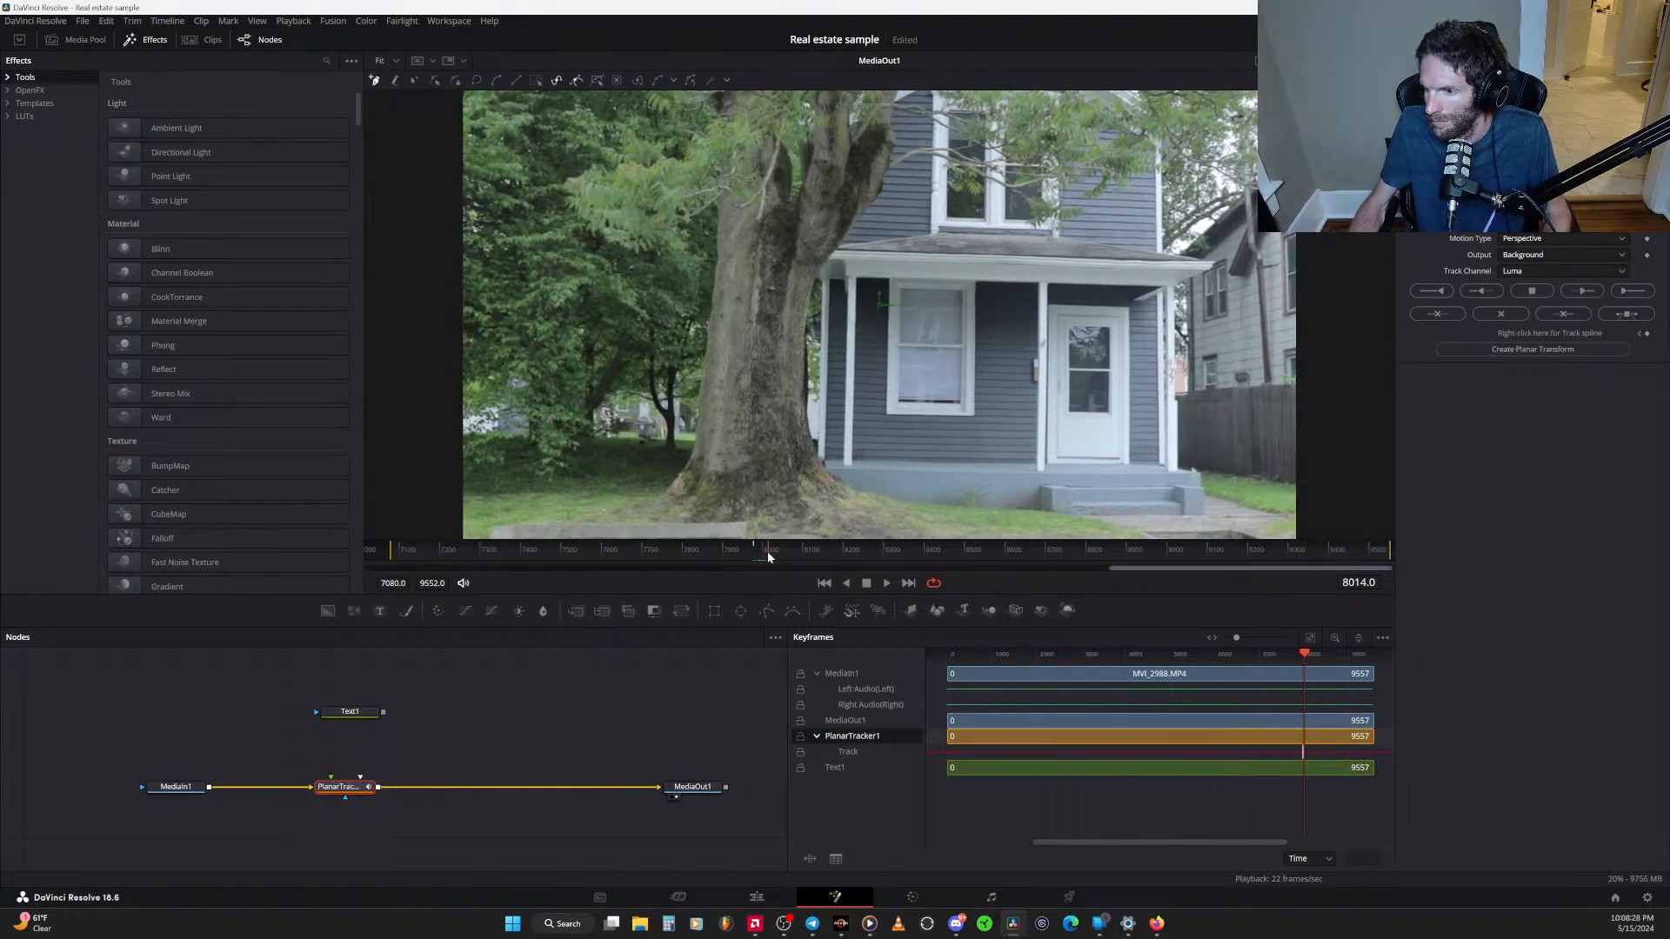
click(826, 461)
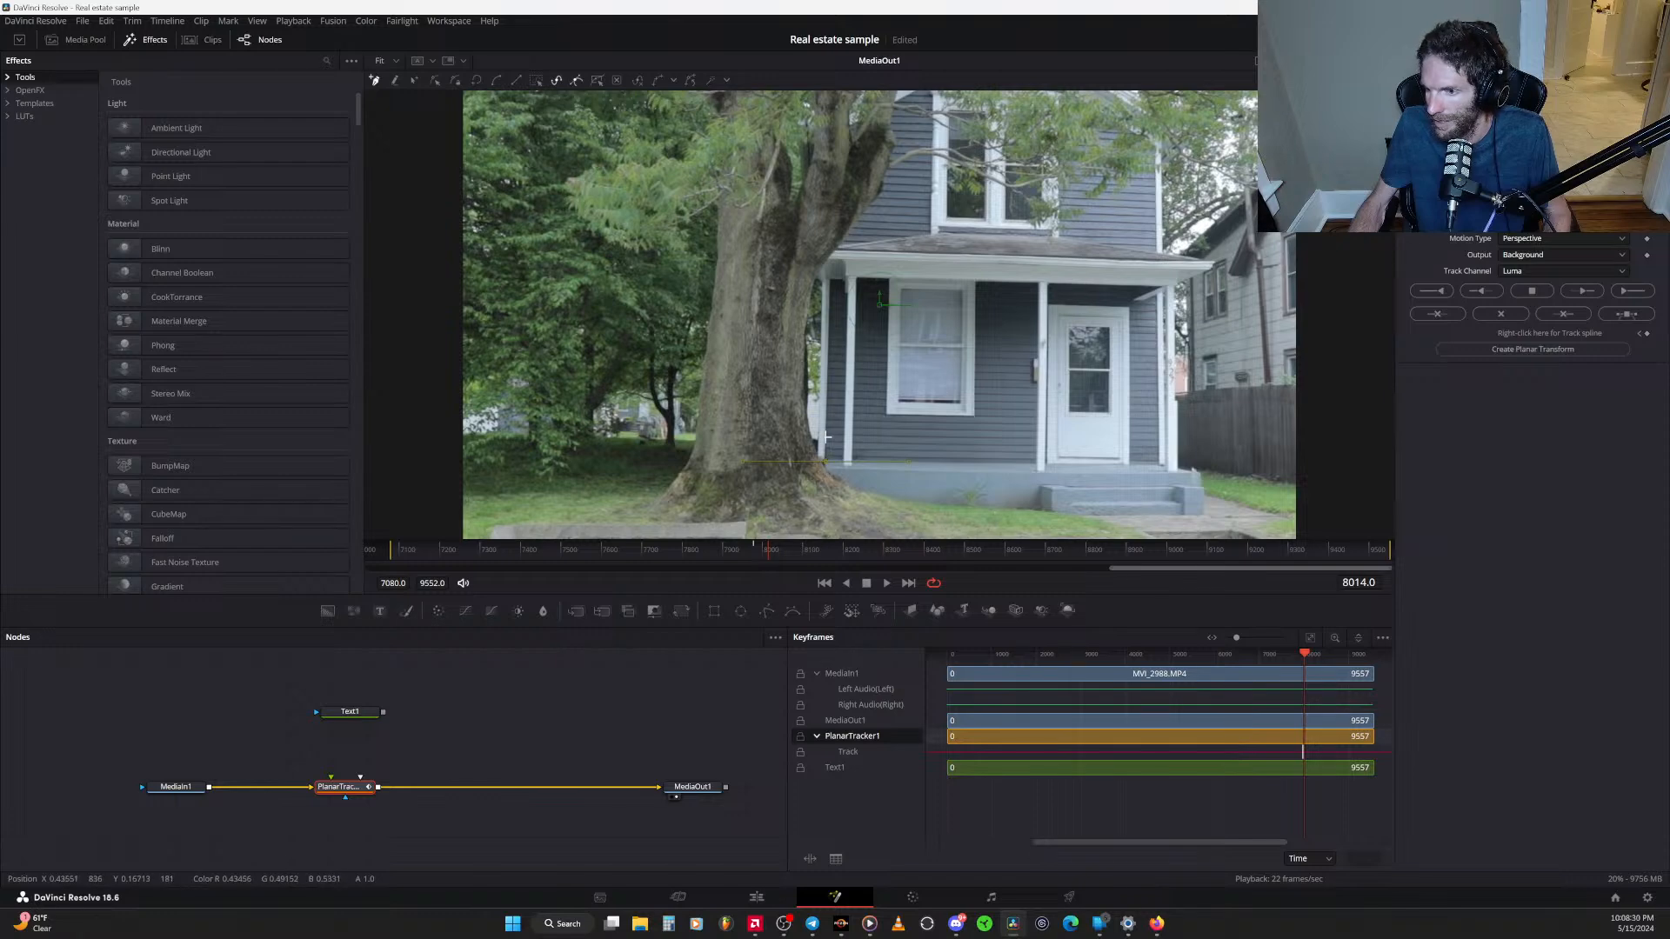
click(830, 281)
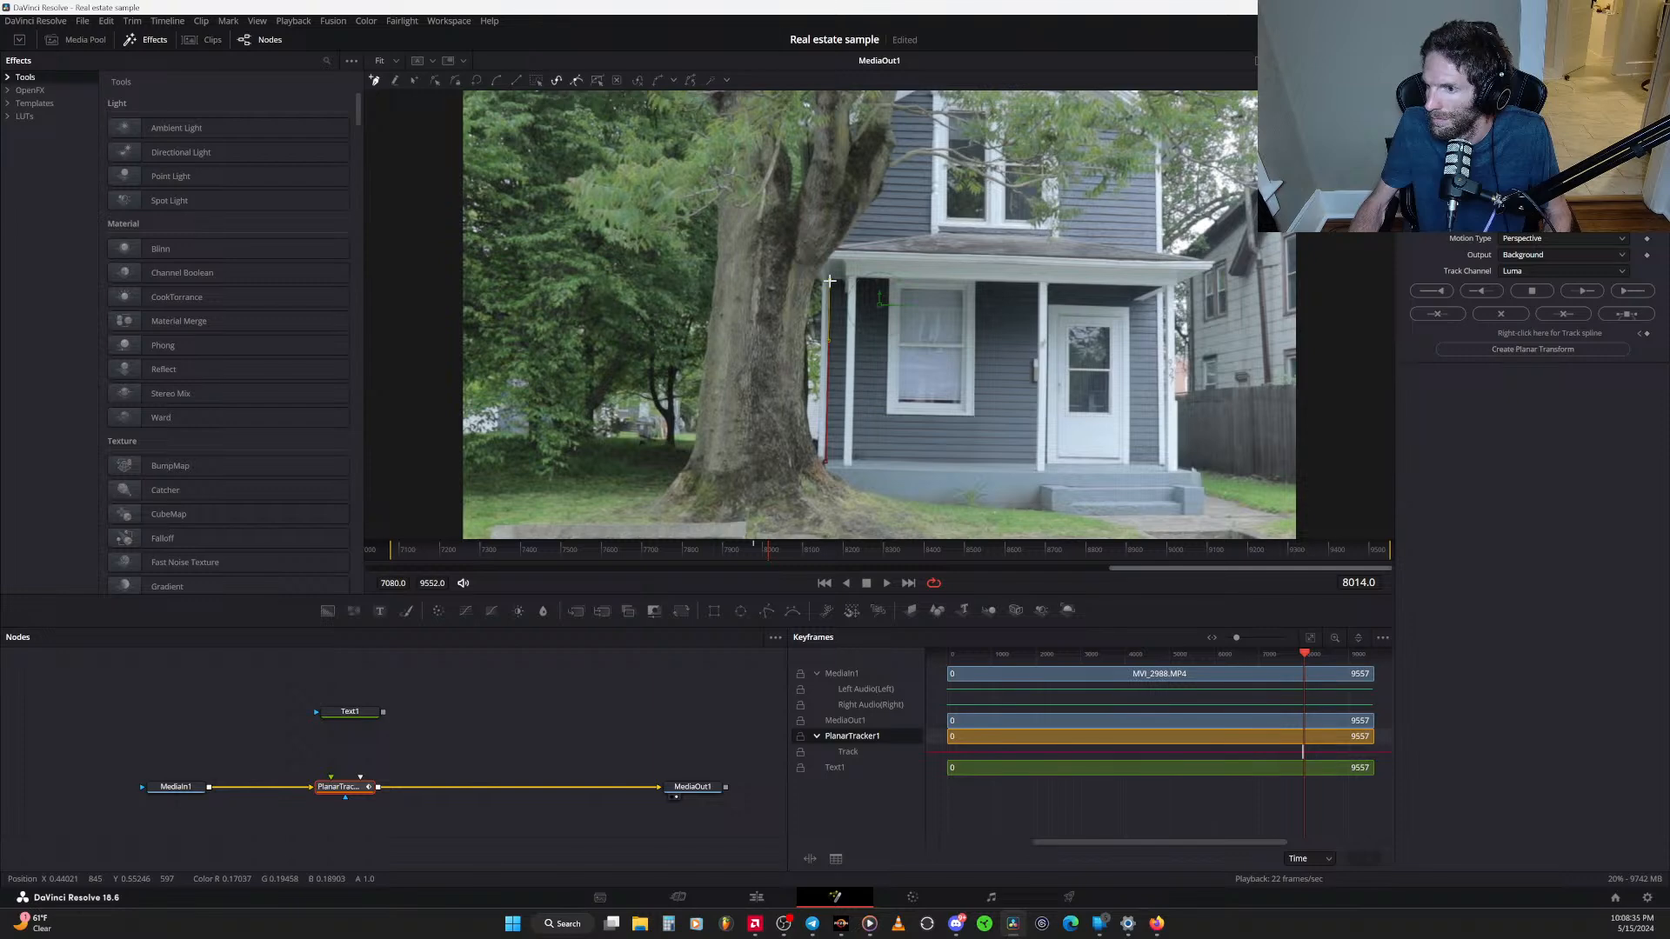
click(1153, 300)
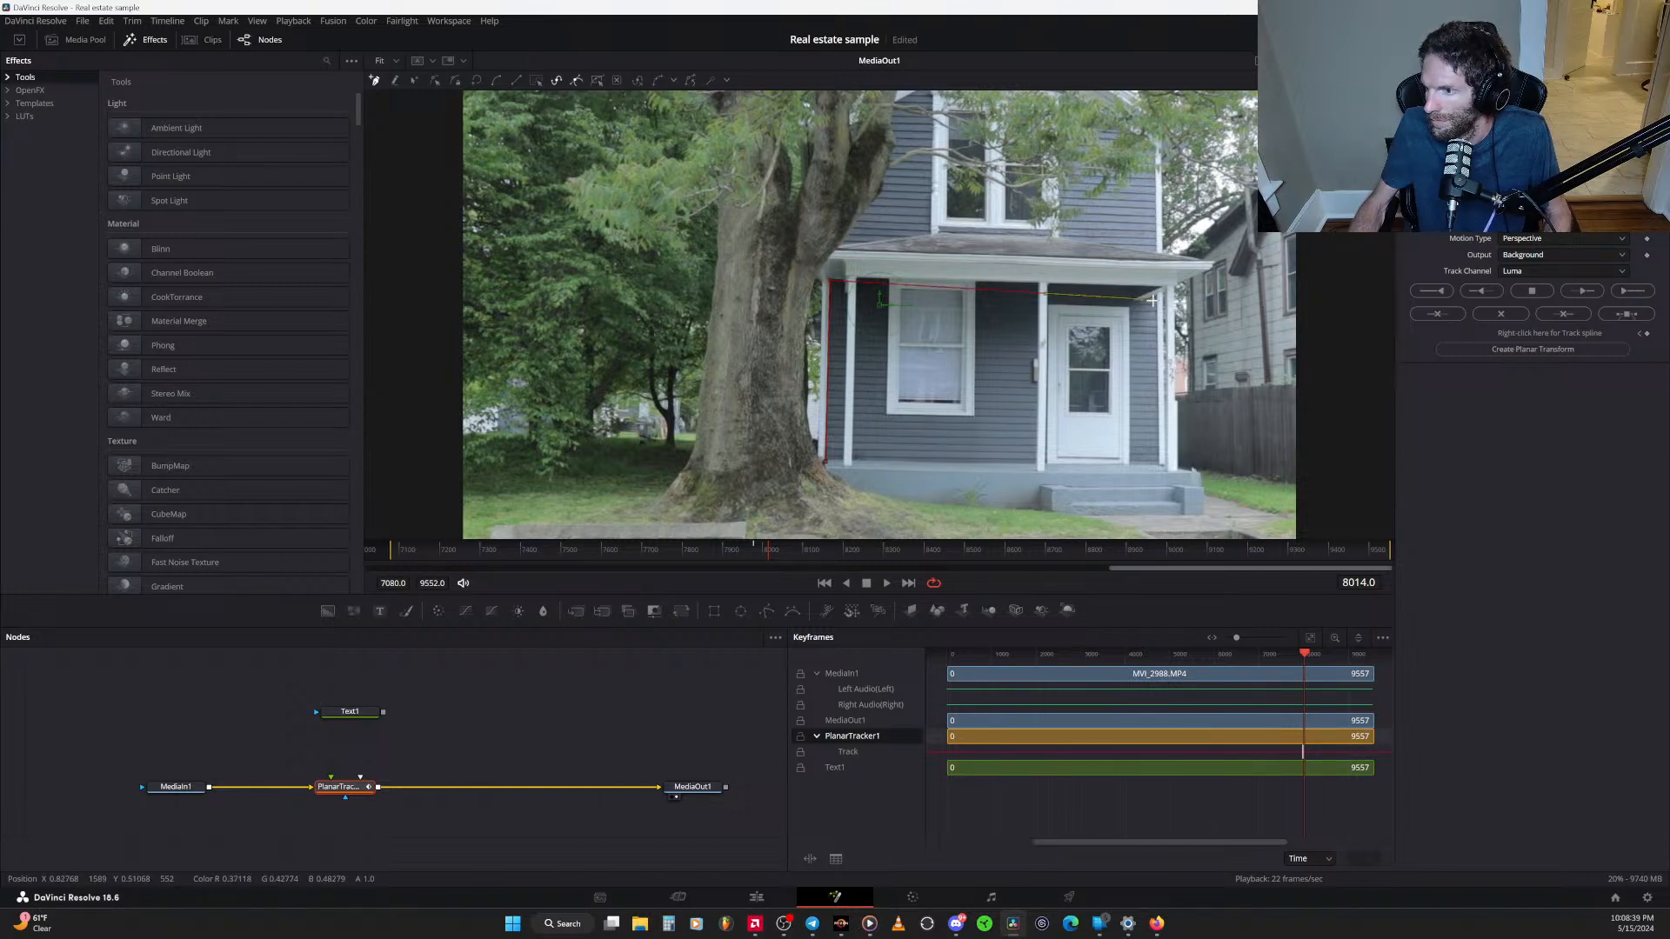
click(1159, 466)
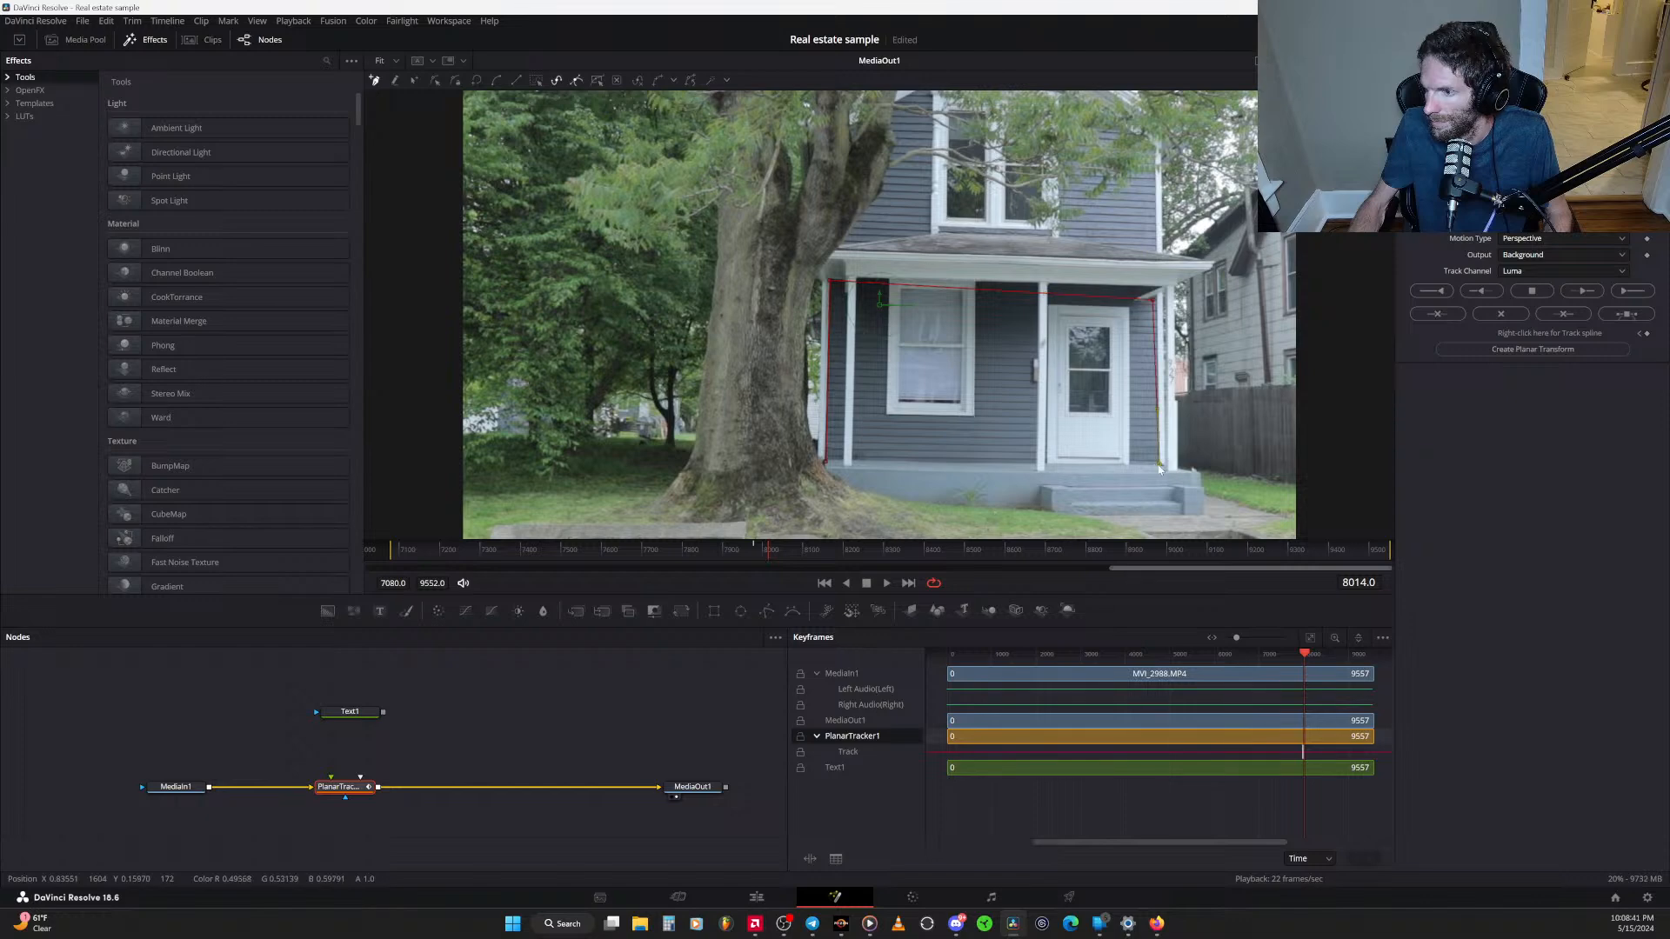
click(825, 462)
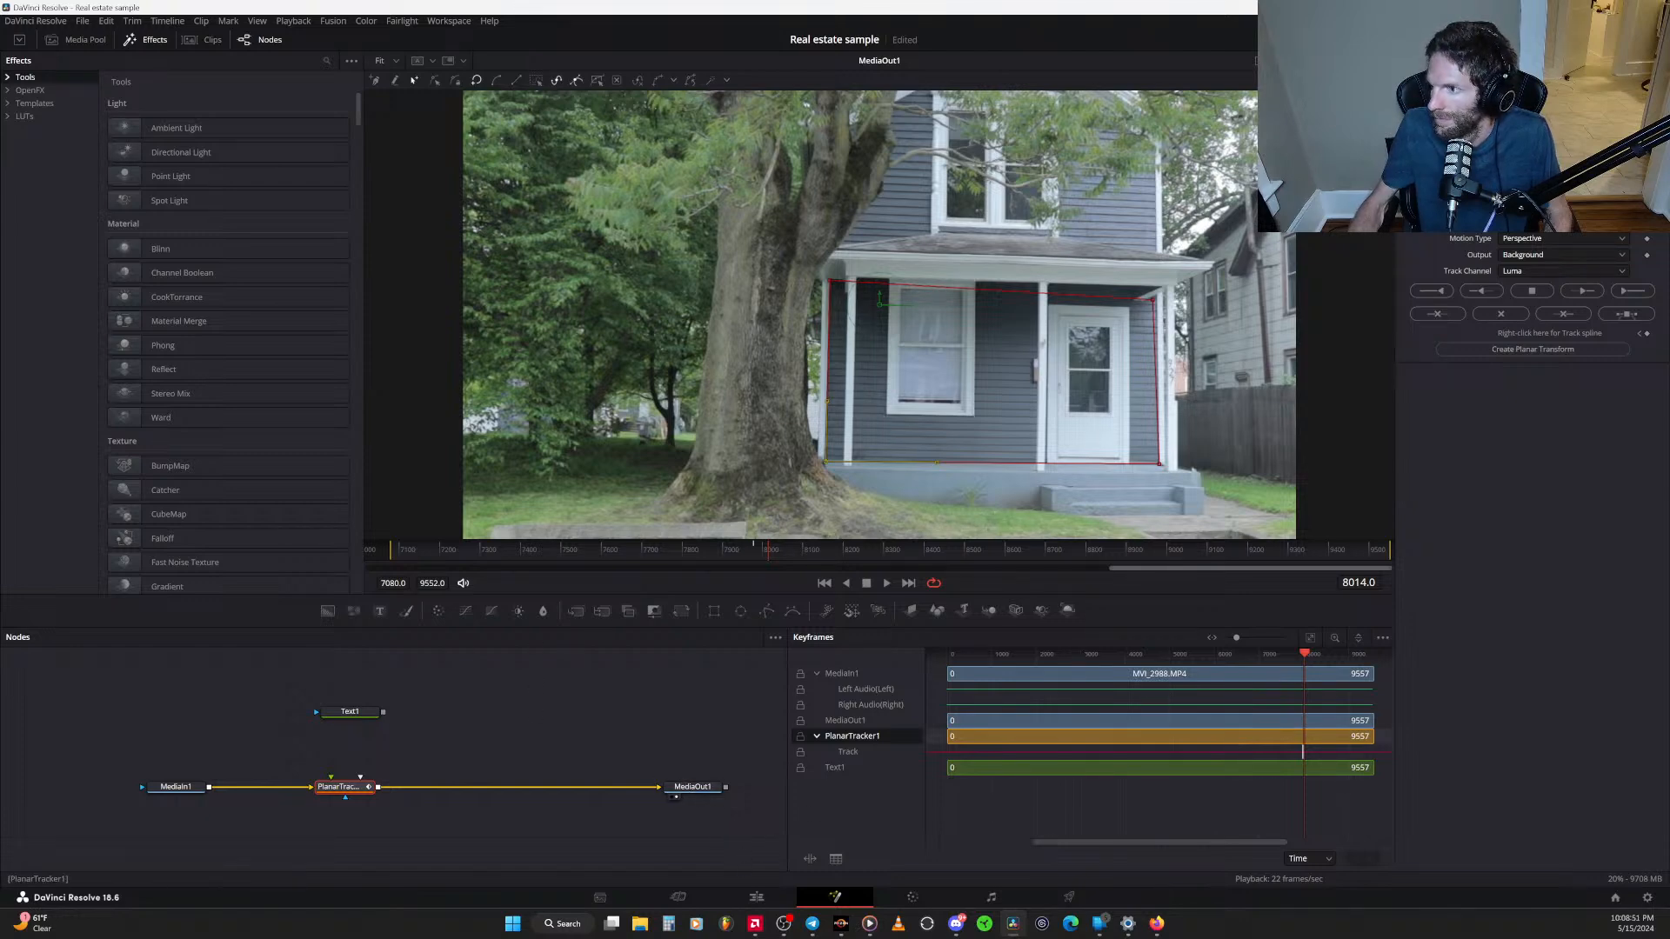
drag(1152, 303, 1156, 299)
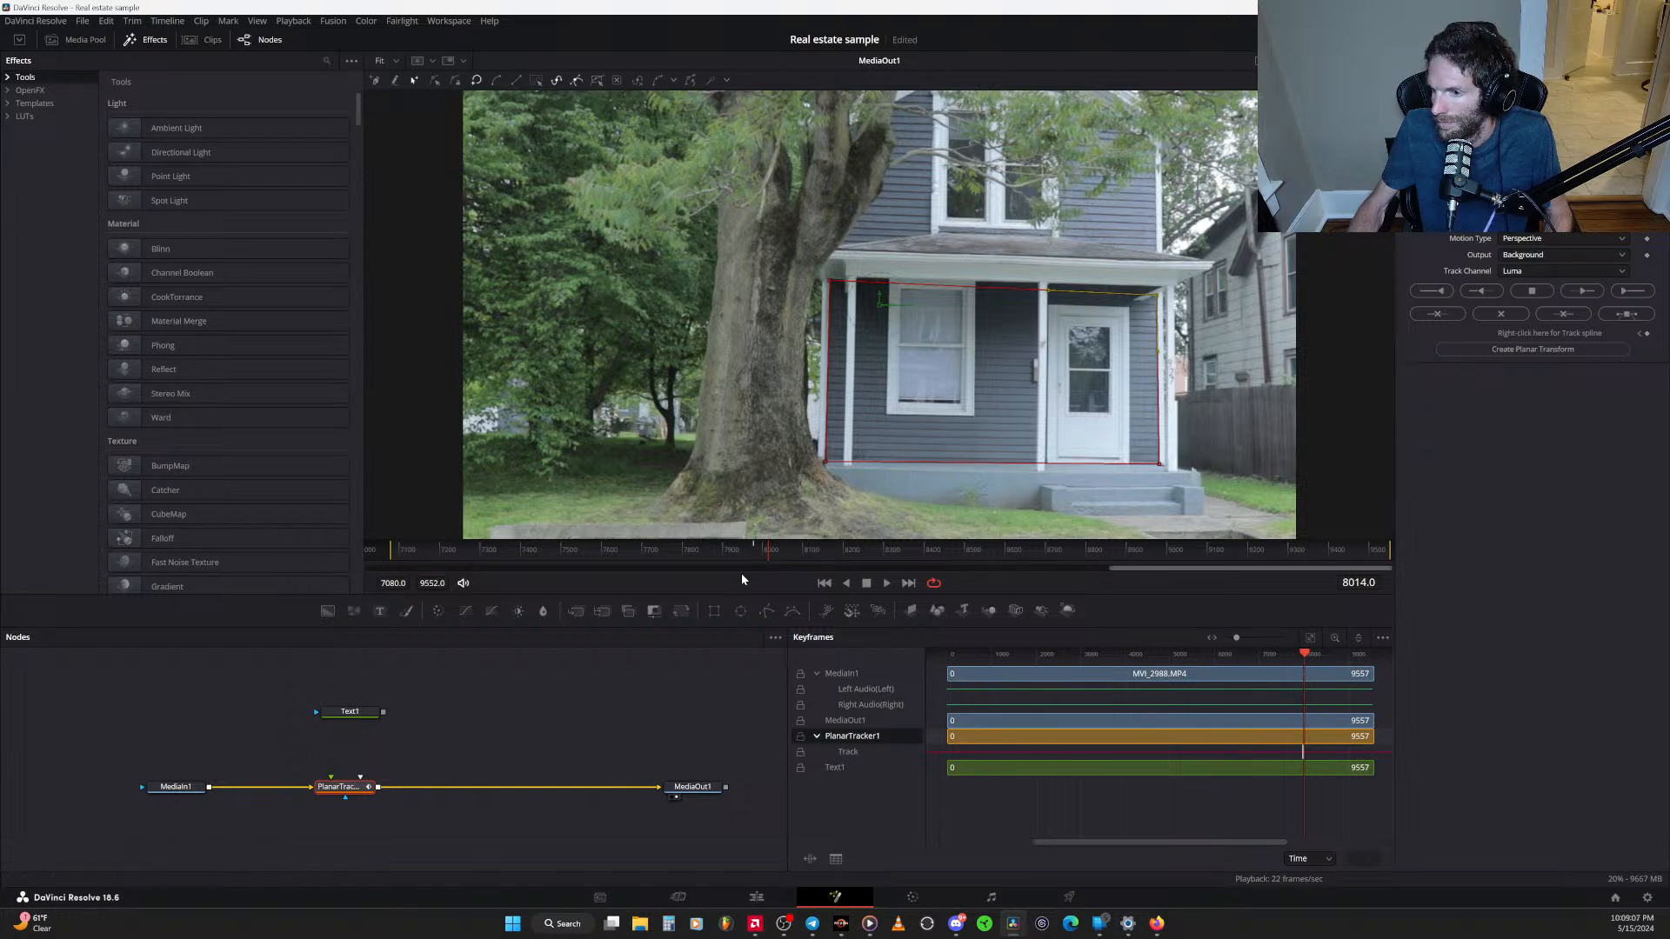
Set the playhead to 01:00:12:29, just after the ramp, on the Edit page timeline and return to the planar tracker in Fusion
click(754, 897)
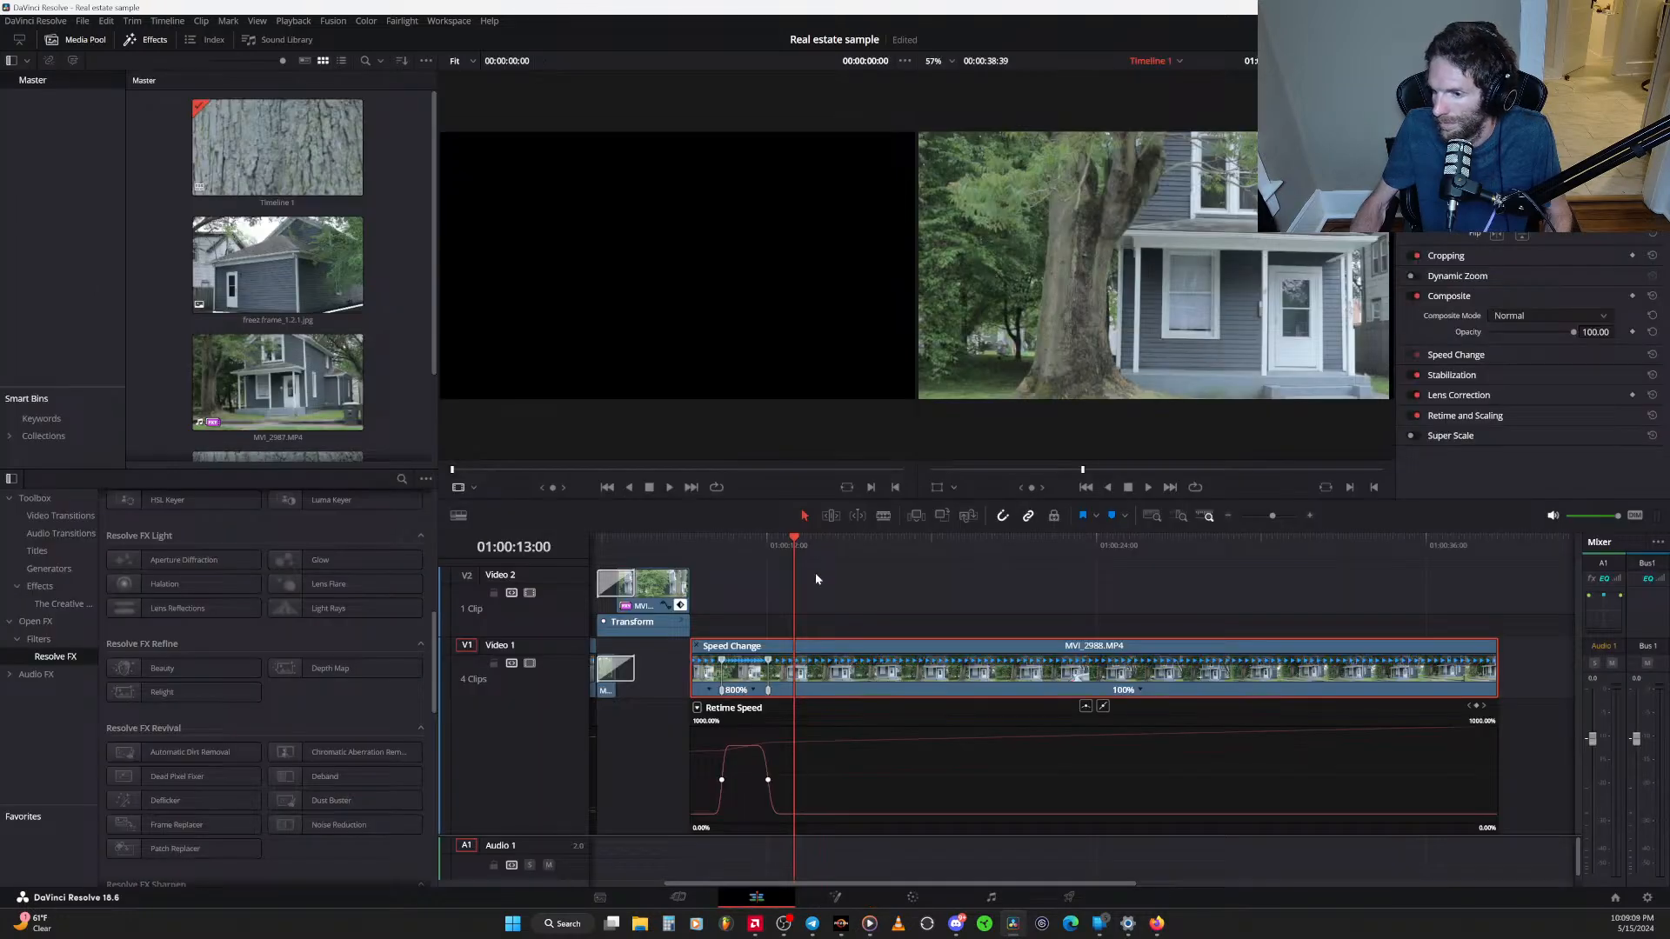
drag(795, 541, 781, 550)
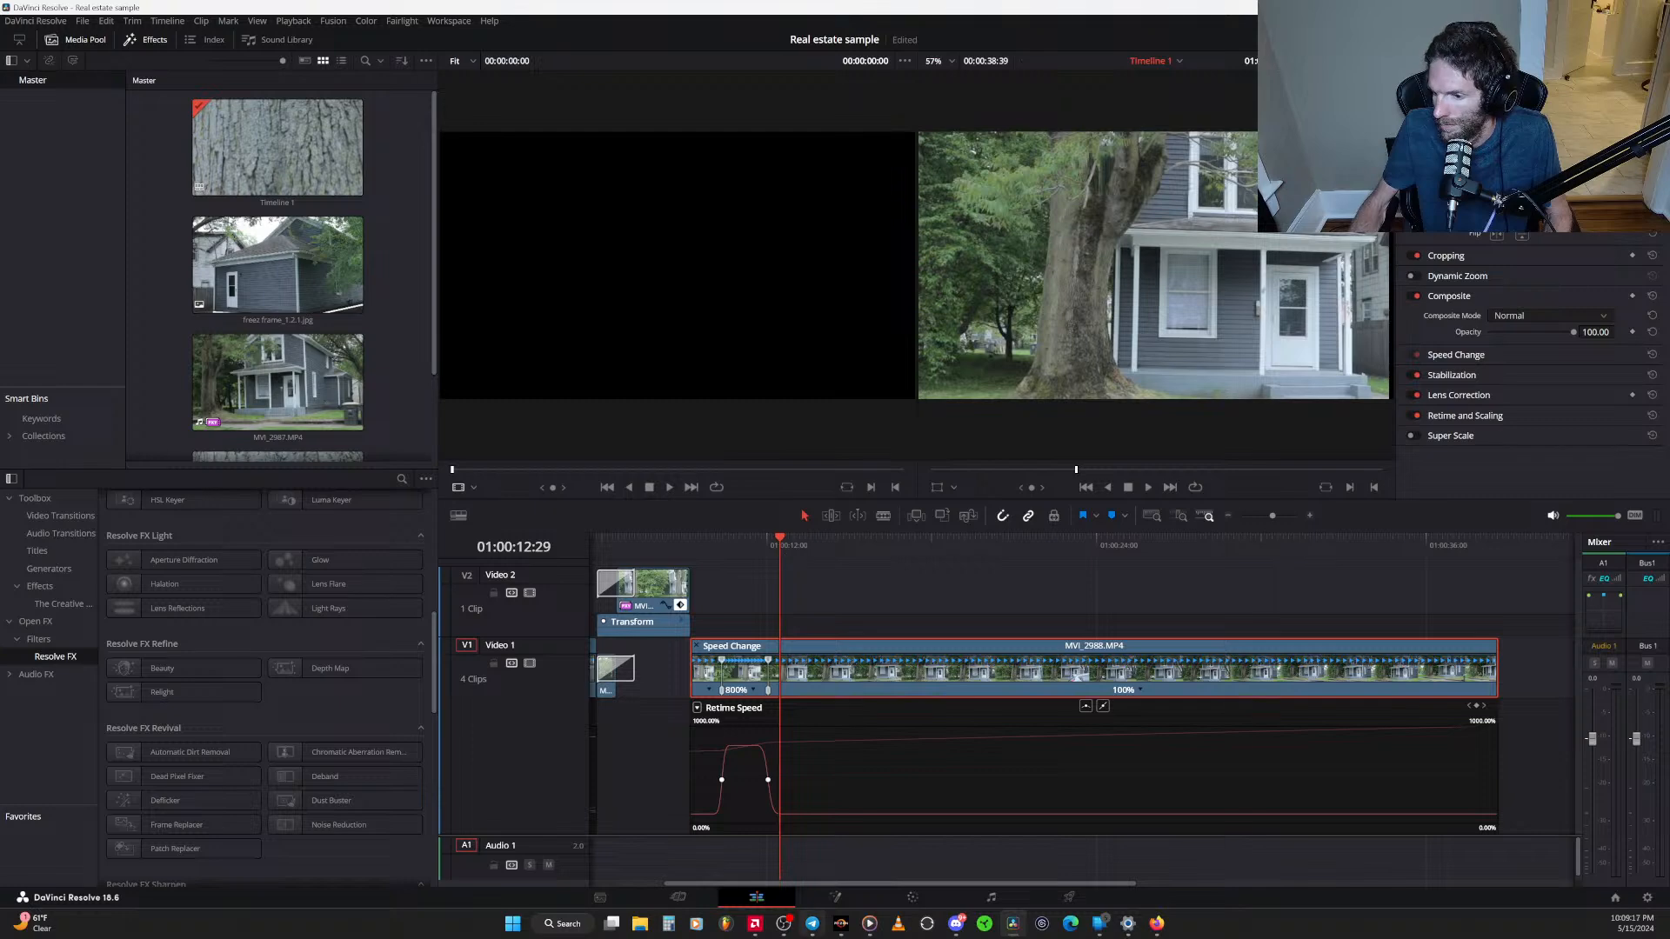
click(835, 897)
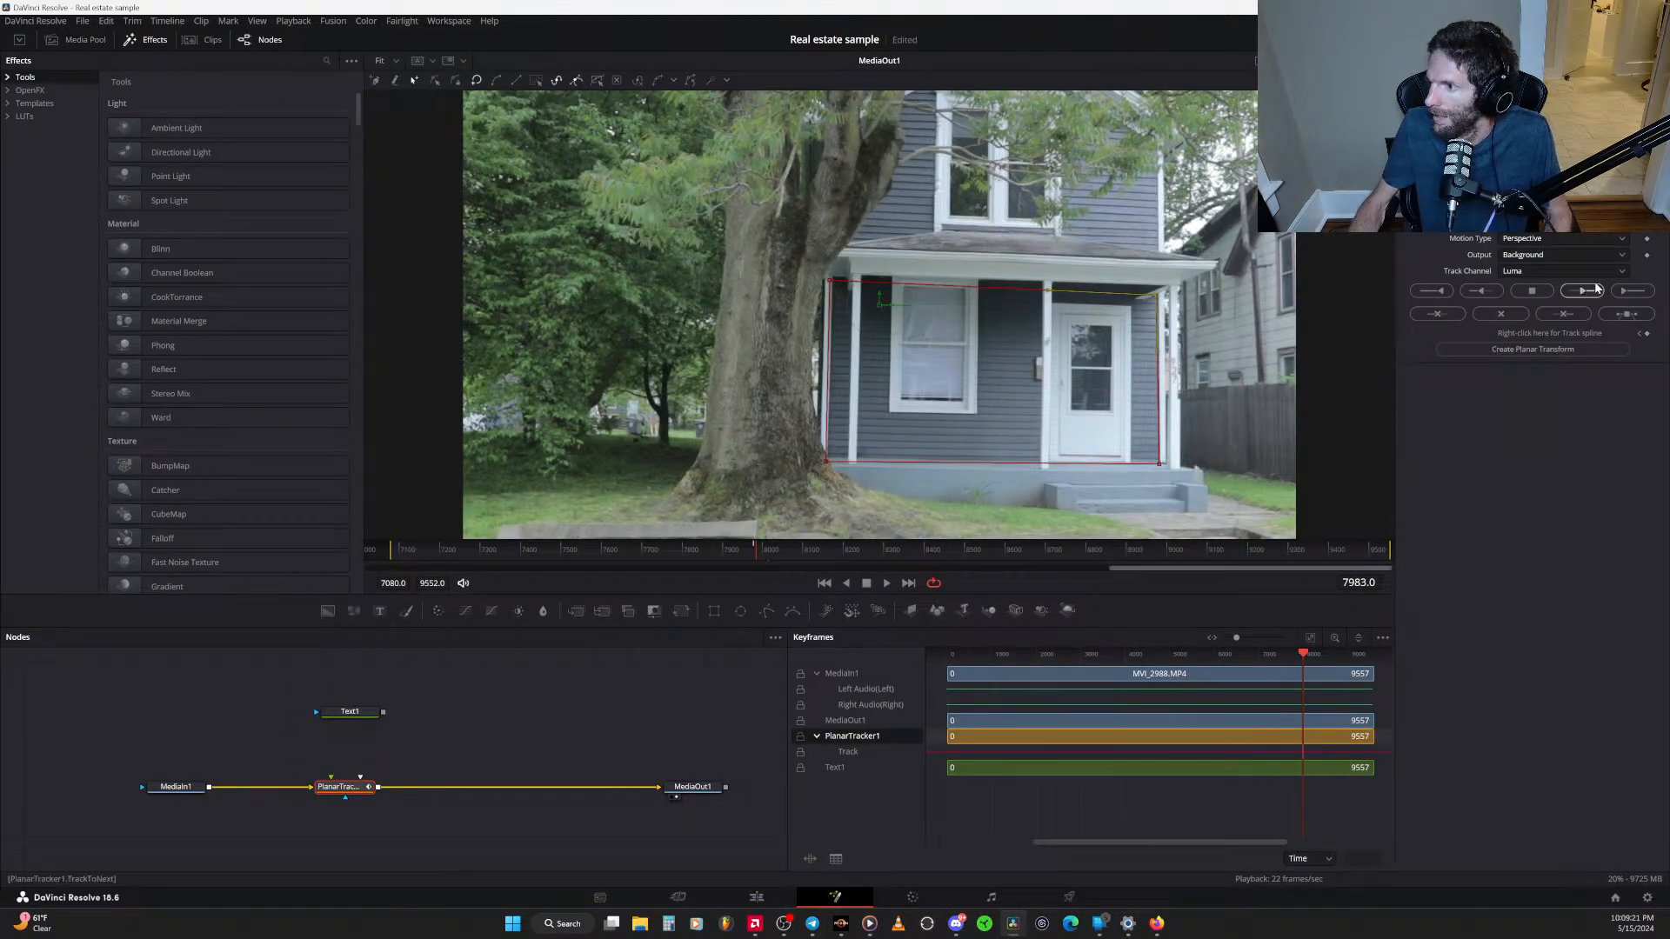